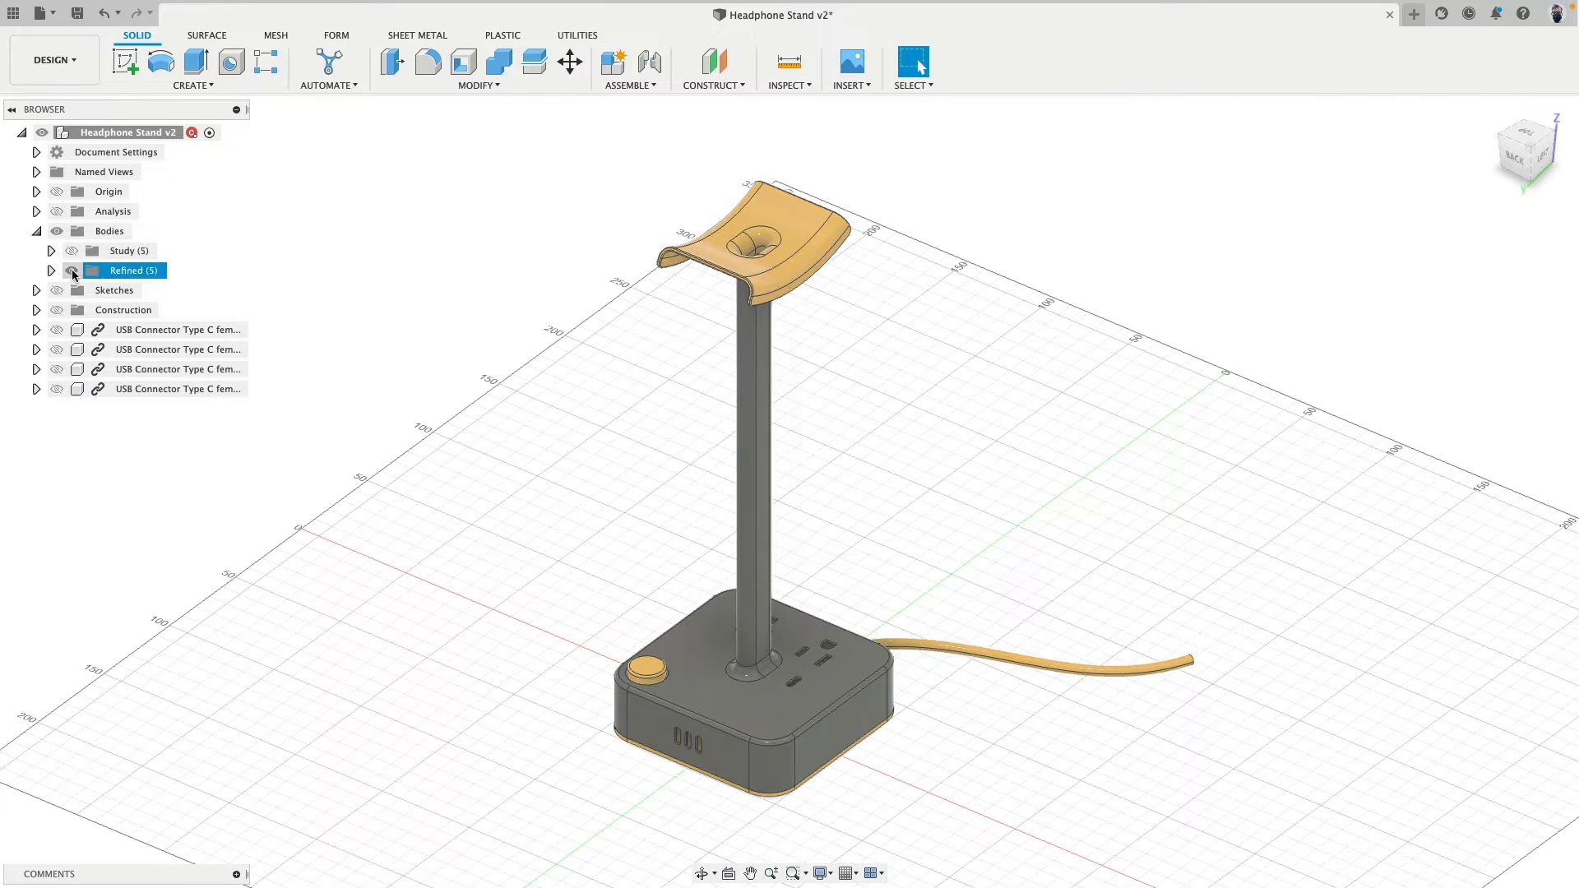
- Hide the Refined bodies and show the Study bodies to view the simple block version of the stand
{"action": "left_click", "coordinate": [71, 270]}
{"action": "left_click", "coordinate": [71, 251]}
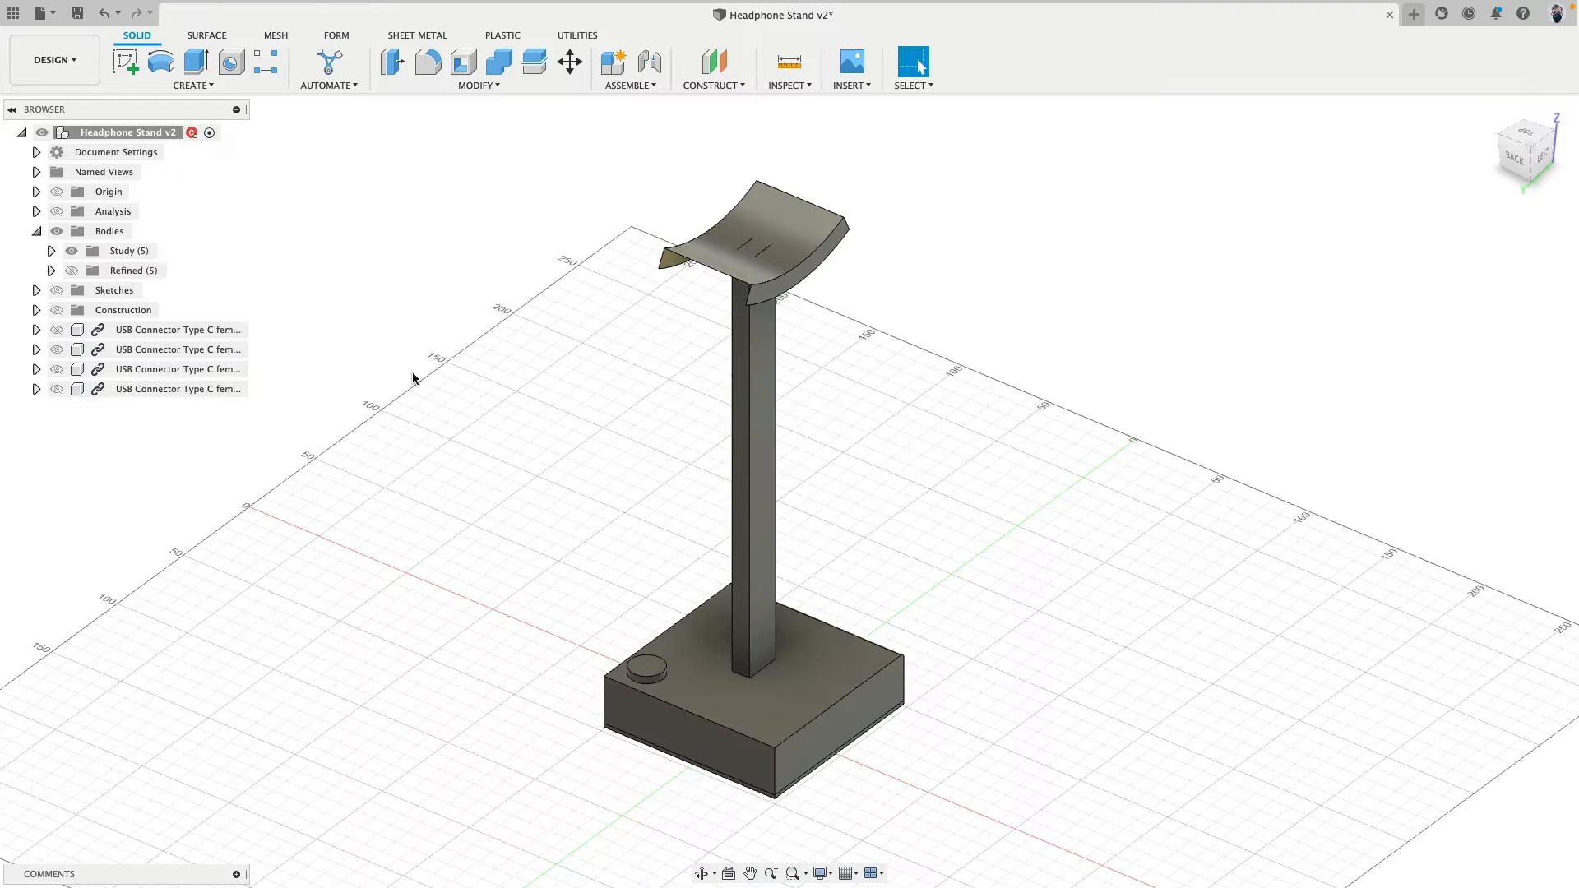
{"action": "mouse_move", "coordinate": [1019, 772]}
{"action": "middle_mouse_down", "text": "shift"}
{"action": "mouse_move", "coordinate": [1009, 679]}
{"action": "mouse_move", "coordinate": [998, 751]}
{"action": "mouse_move", "coordinate": [1171, 758]}
{"action": "mouse_move", "coordinate": [1005, 768]}
{"action": "middle_mouse_up", "text": "shift"}
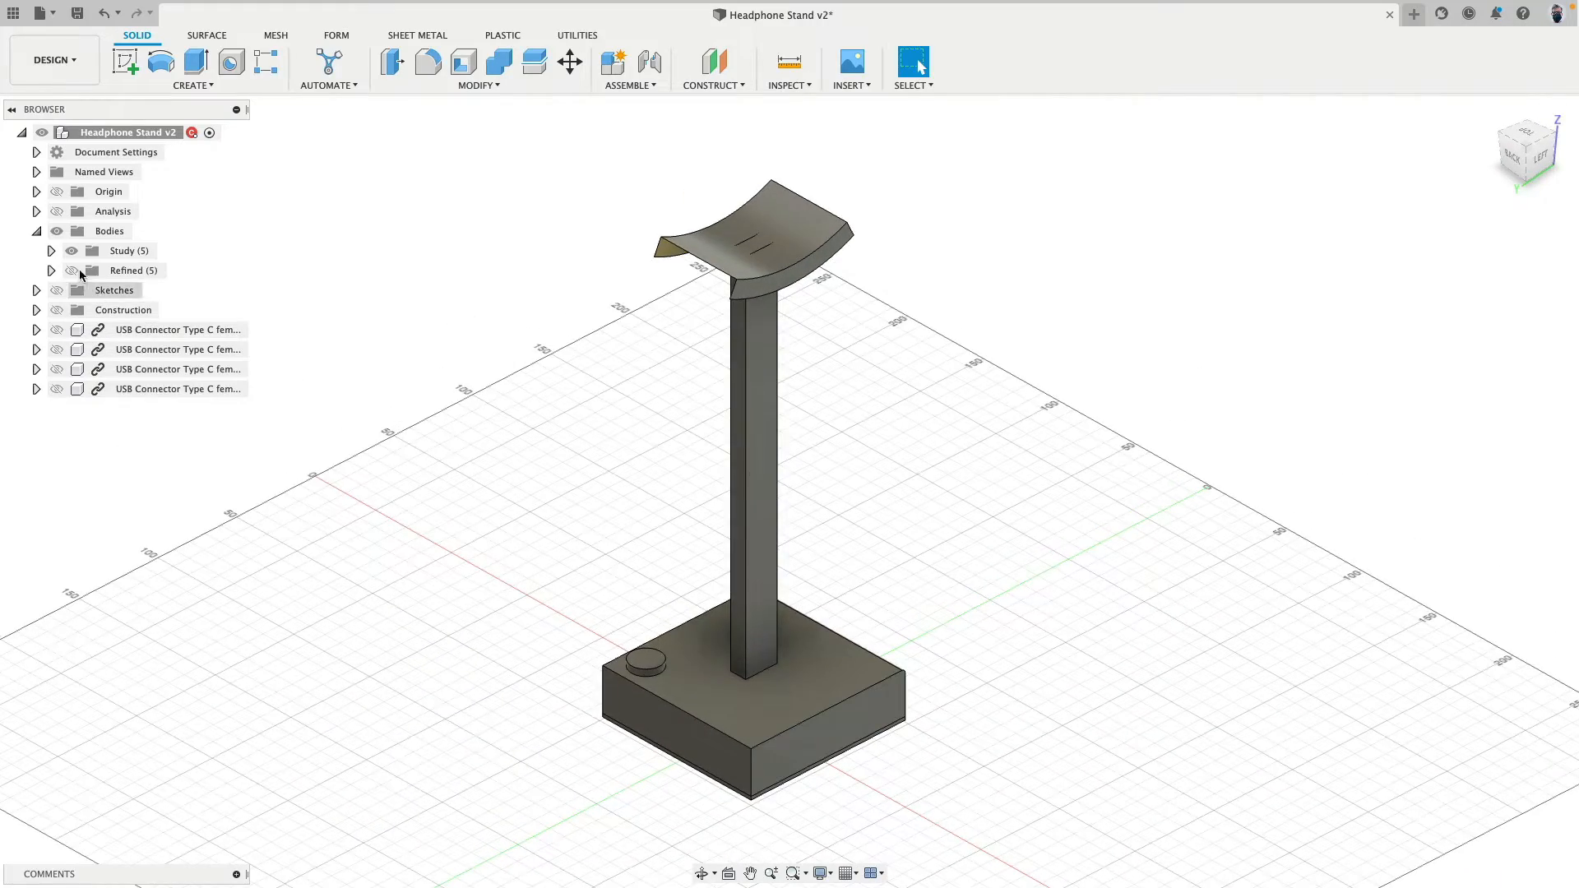
- Hide the Study bodies and show the sketches to view the stand's underlying geometry
{"action": "left_click", "coordinate": [72, 252]}
{"action": "left_click", "coordinate": [58, 292]}
{"action": "mouse_move", "coordinate": [432, 350]}
{"action": "middle_mouse_down", "text": "shift"}
{"action": "mouse_move", "coordinate": [462, 362]}
{"action": "mouse_move", "coordinate": [451, 373]}
{"action": "mouse_move", "coordinate": [460, 349]}
{"action": "middle_mouse_up", "text": "shift"}
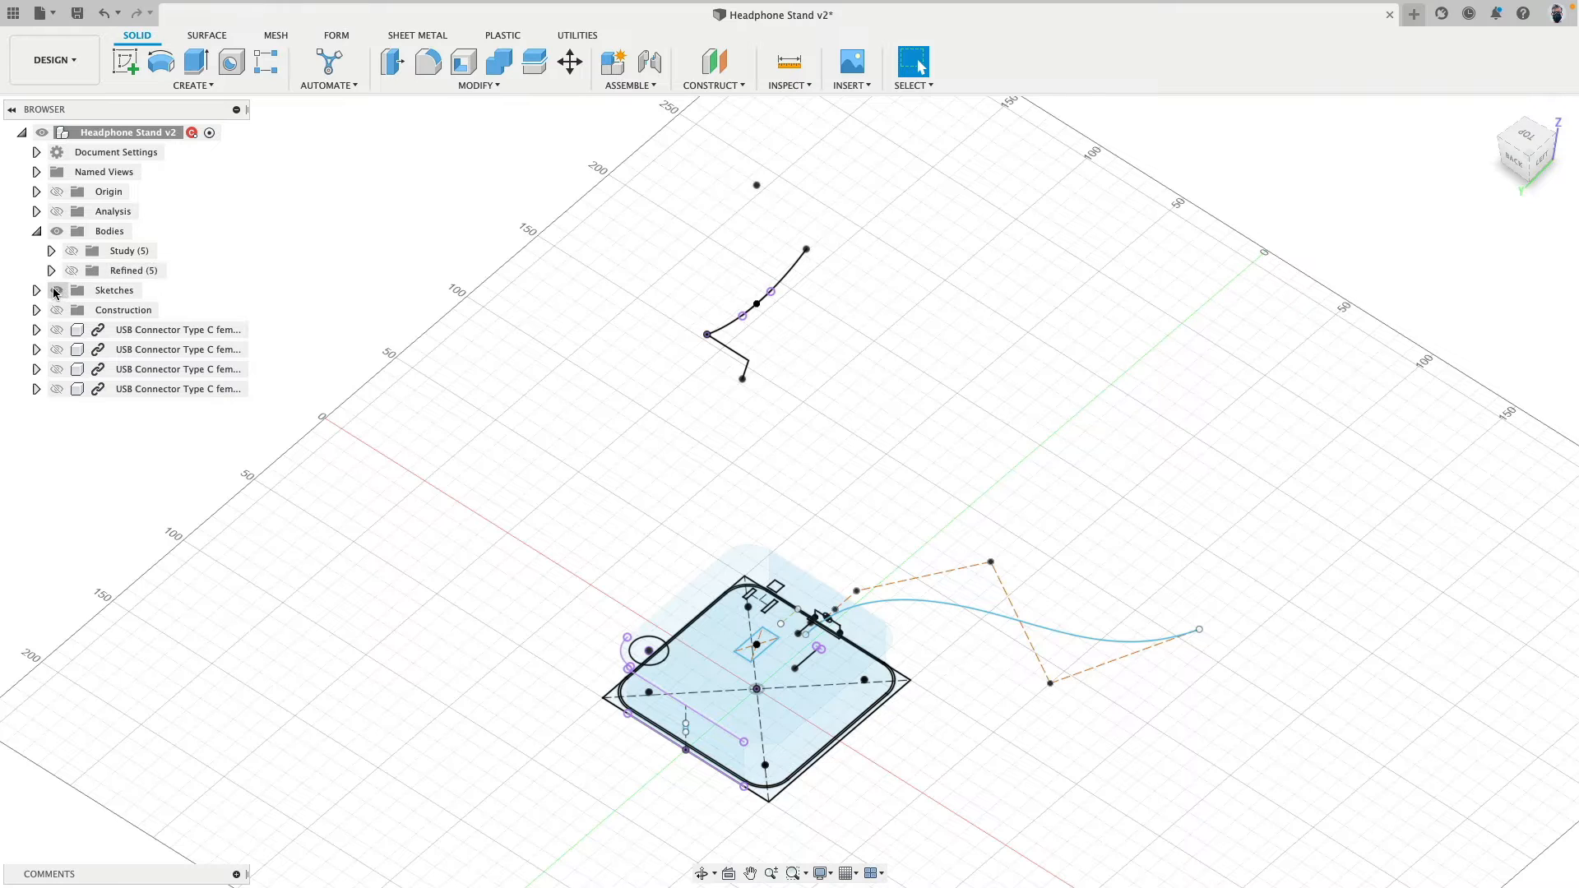
- Hide the sketches, show the Refined bodies and examine the openings in the stand's base
{"action": "left_click", "coordinate": [55, 290]}
{"action": "left_click", "coordinate": [72, 270]}
{"action": "middle_click_drag", "start_coordinate": [472, 461], "coordinate": [506, 462], "text": "shift"}
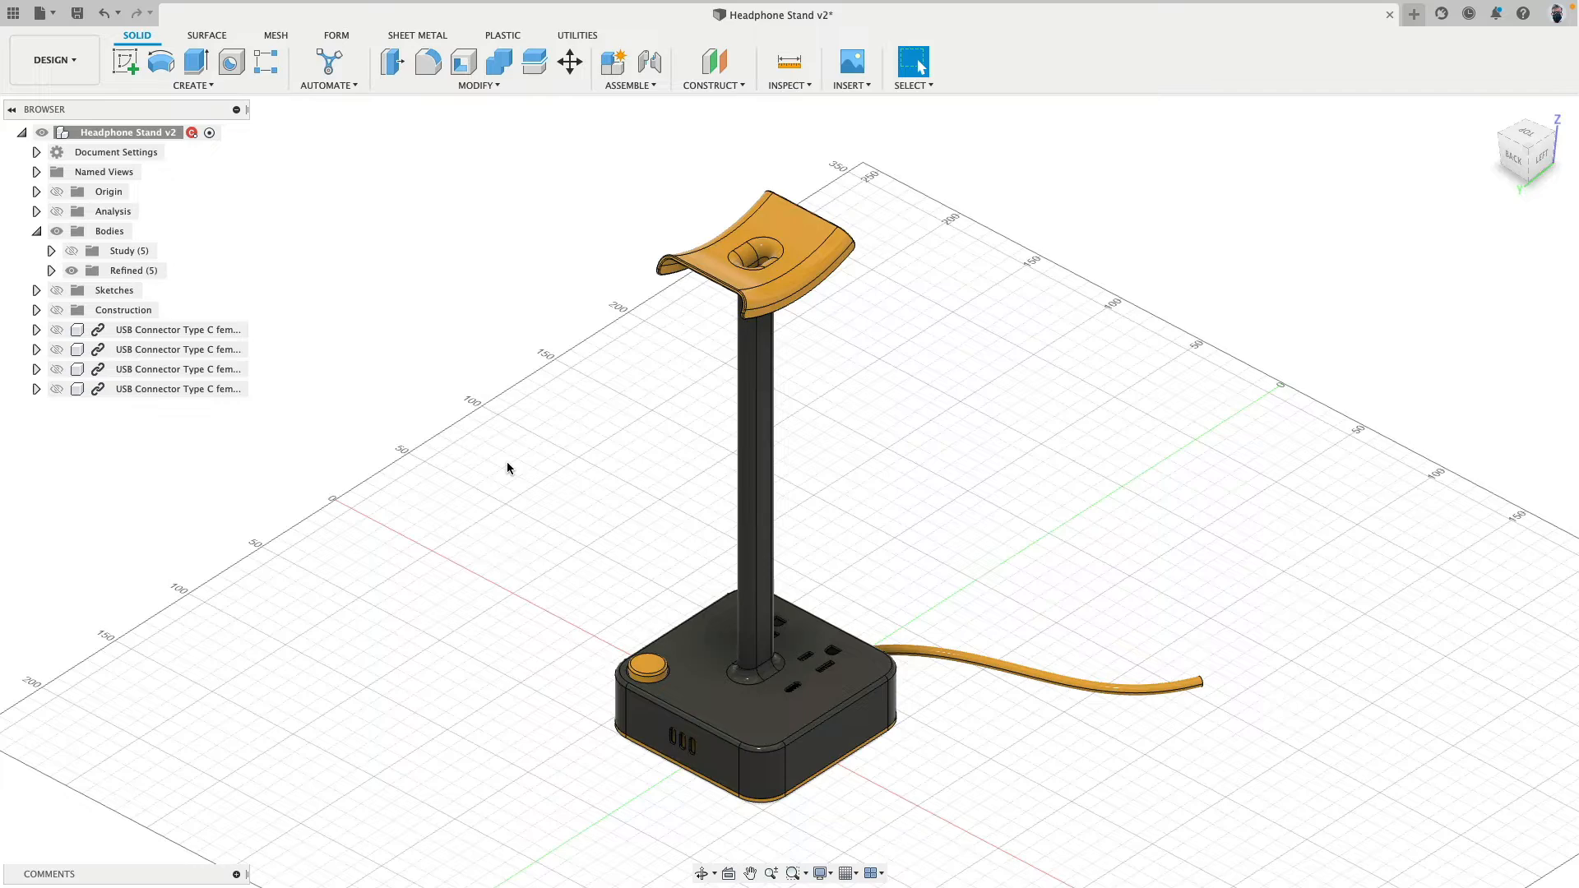
{"action": "scroll", "coordinate": [753, 761], "scroll_direction": "up", "scroll_amount": 10}
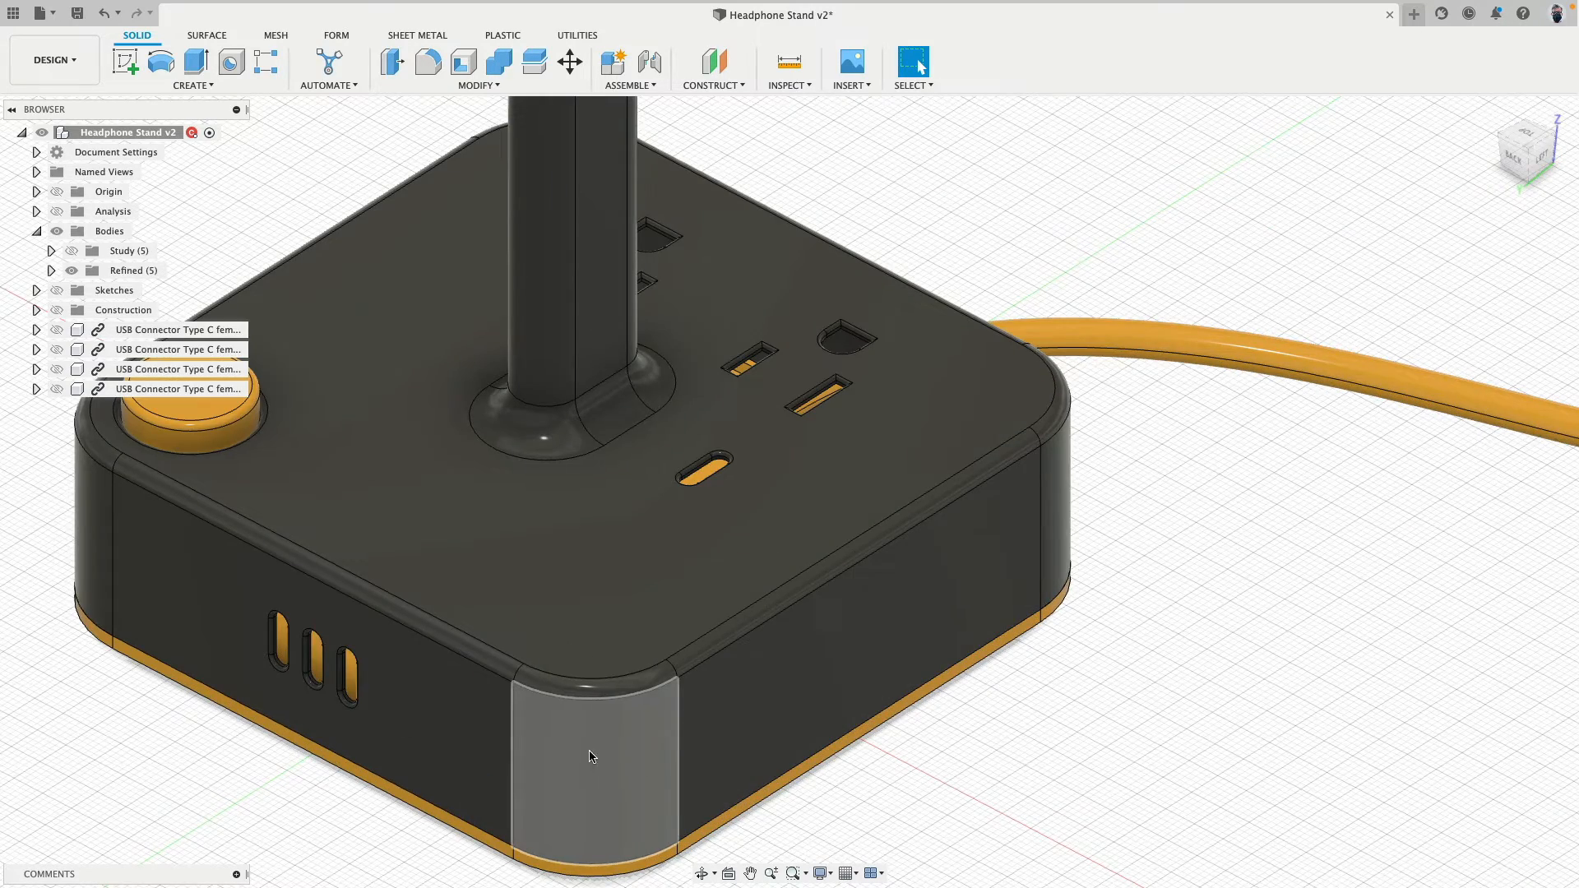
{"action": "scroll", "coordinate": [348, 678], "scroll_direction": "up", "scroll_amount": 3}
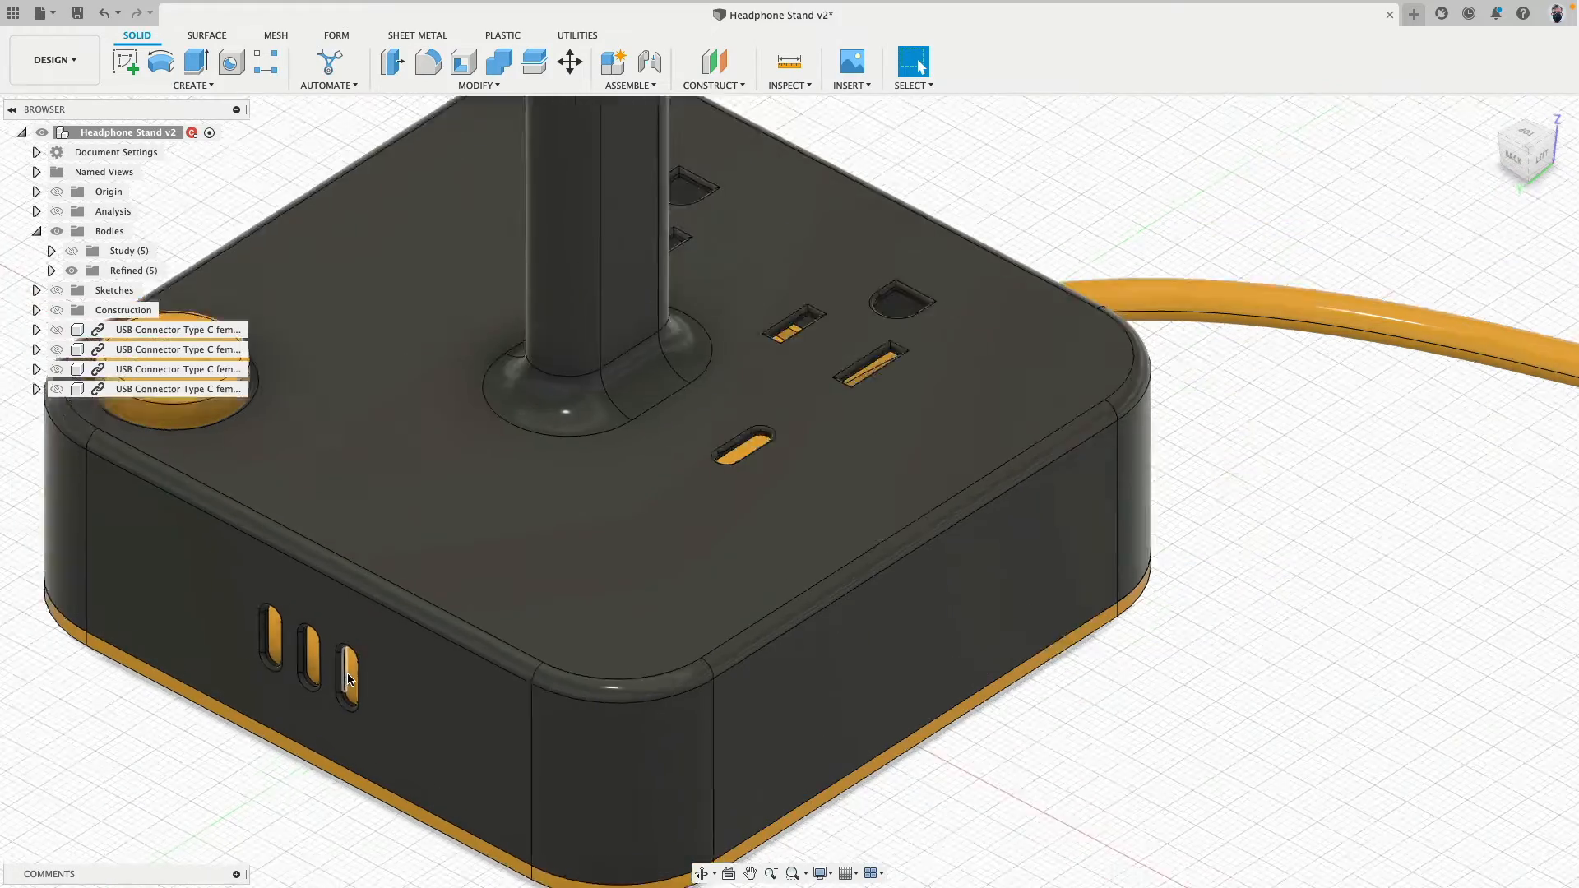
{"action": "scroll", "coordinate": [348, 678], "scroll_direction": "down", "scroll_amount": 4}
{"action": "scroll", "coordinate": [349, 678], "scroll_direction": "down", "scroll_amount": 8}
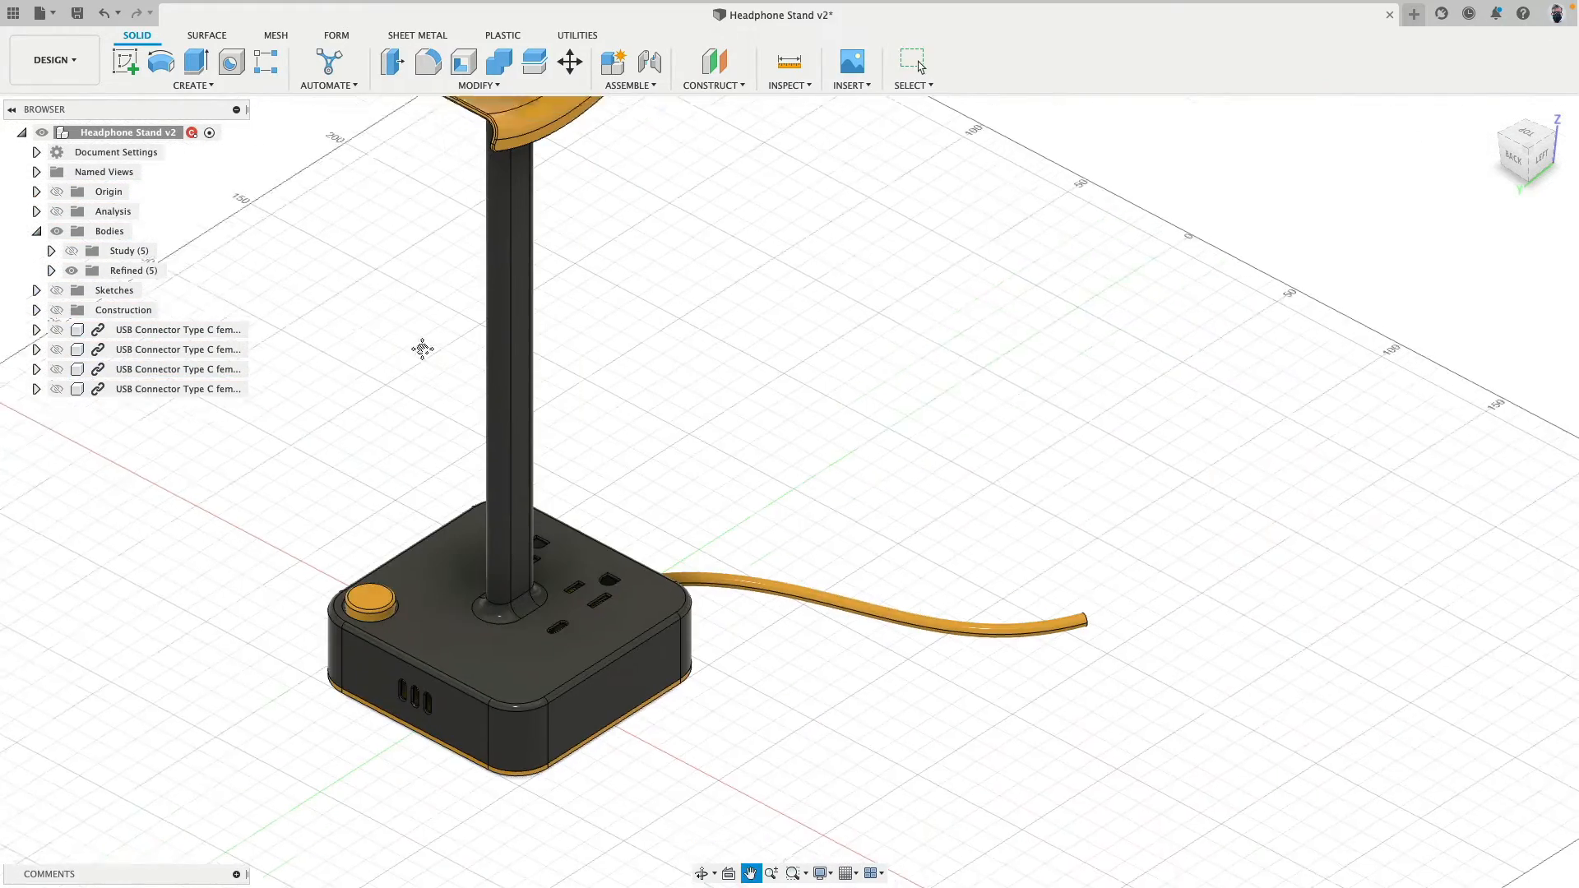
- Show the four USB Connector Type C components and examine how they sit in the three slots on the base's side
{"action": "left_click", "coordinate": [56, 330]}
{"action": "left_click", "coordinate": [56, 349]}
{"action": "left_click", "coordinate": [56, 369]}
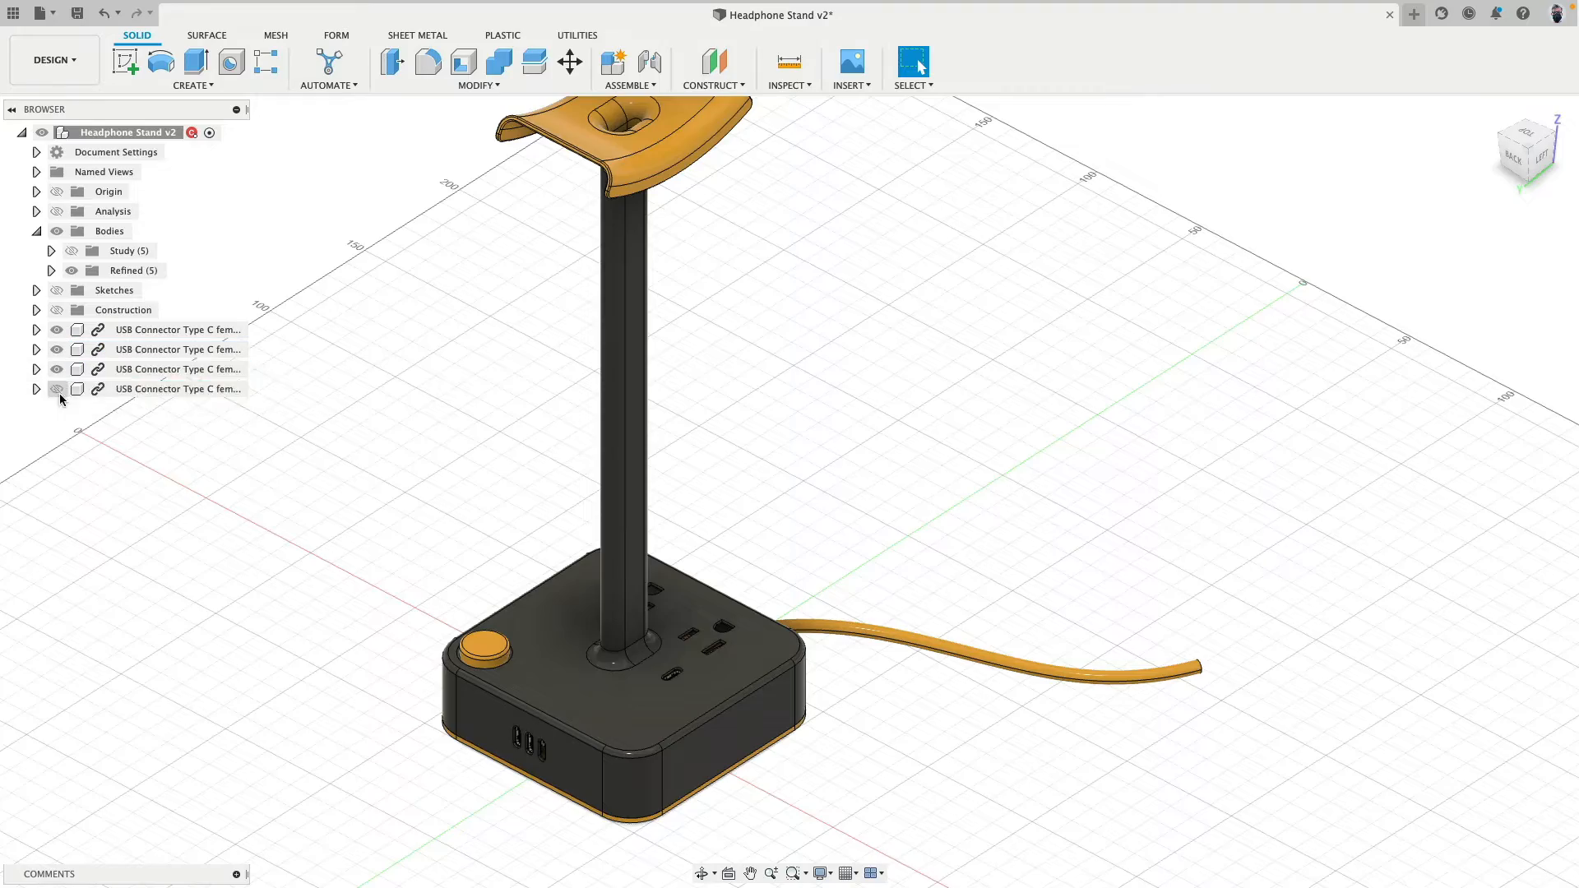
{"action": "left_click", "coordinate": [56, 389]}
{"action": "scroll", "coordinate": [417, 767], "scroll_direction": "up", "scroll_amount": 6}
{"action": "mouse_move", "coordinate": [478, 770]}
{"action": "middle_mouse_down", "text": "shift"}
{"action": "mouse_move", "coordinate": [581, 725]}
{"action": "mouse_move", "coordinate": [498, 771]}
{"action": "middle_mouse_up", "text": "shift"}
{"action": "scroll", "coordinate": [696, 712], "scroll_direction": "up", "scroll_amount": 10}
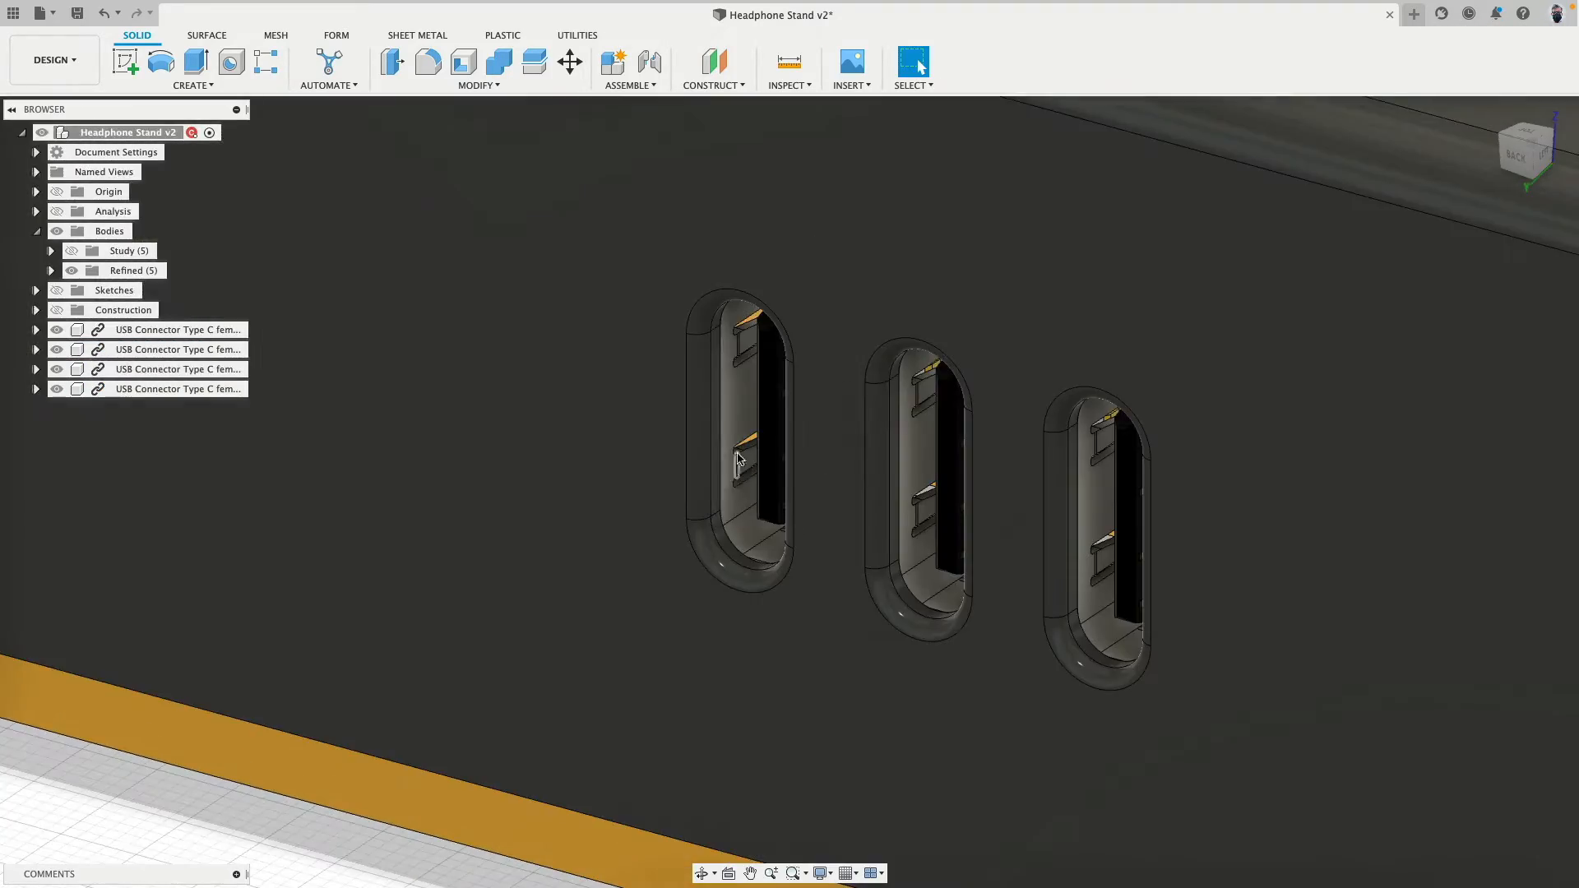
- Examine the power outlets and the USB-C opening in the base's top face, and the overall base
{"action": "scroll", "coordinate": [730, 508], "scroll_direction": "down", "scroll_amount": 3}
{"action": "scroll", "coordinate": [729, 512], "scroll_direction": "down", "scroll_amount": 10}
{"action": "middle_click_drag", "start_coordinate": [831, 447], "coordinate": [794, 502], "text": "shift"}
{"action": "middle_click_drag", "start_coordinate": [1144, 218], "coordinate": [687, 641]}
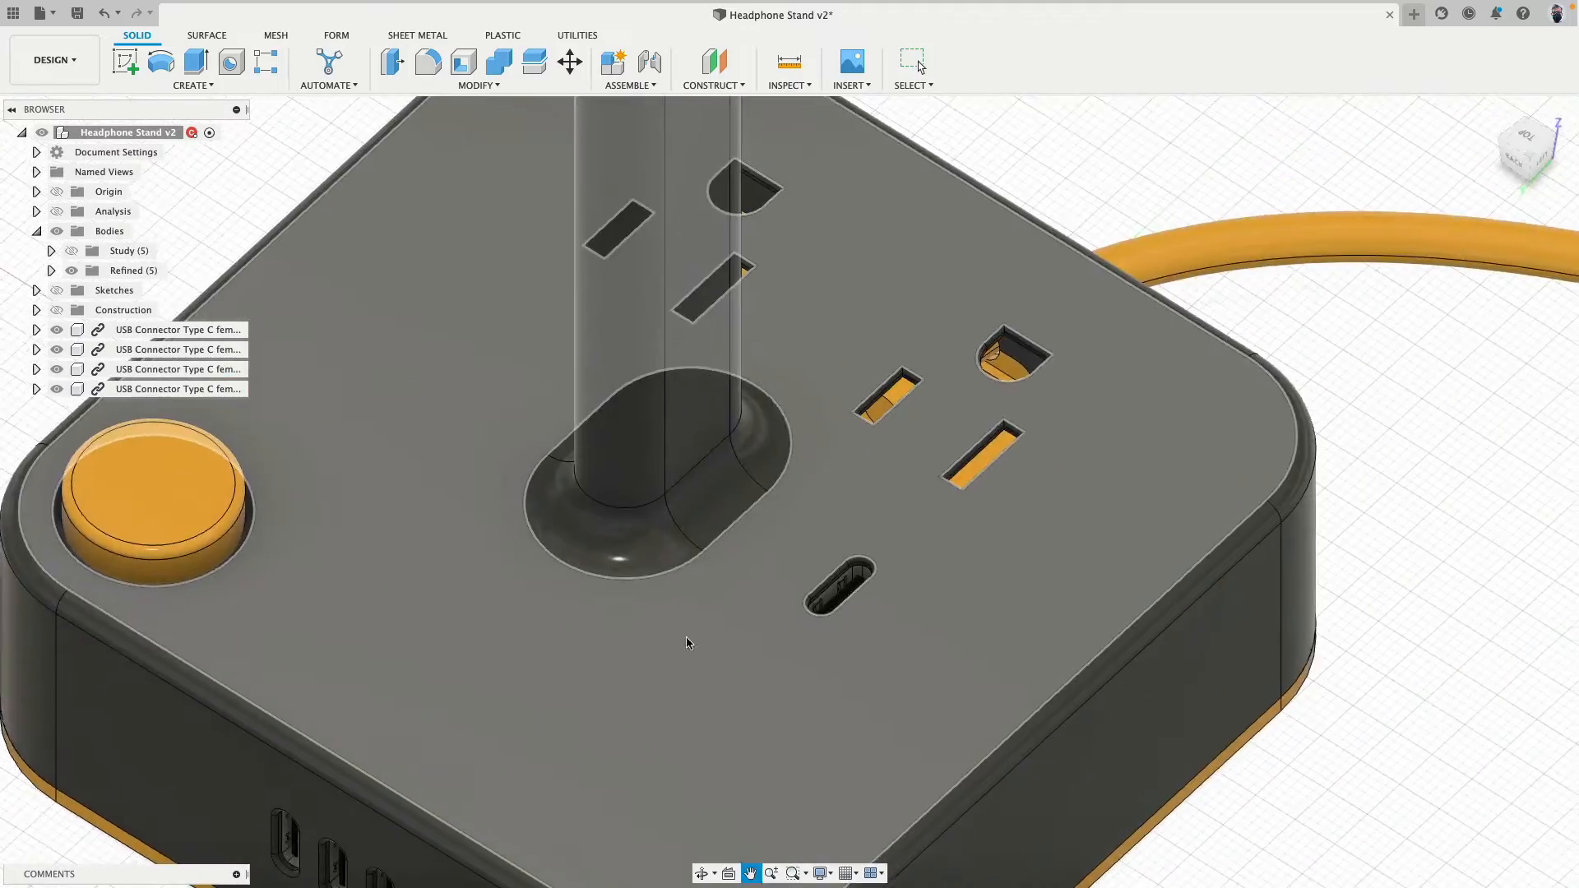
{"action": "scroll", "coordinate": [840, 498], "scroll_direction": "up", "scroll_amount": 5}
{"action": "mouse_move", "coordinate": [841, 494]}
{"action": "middle_mouse_down", "text": "shift"}
{"action": "mouse_move", "coordinate": [789, 557]}
{"action": "mouse_move", "coordinate": [691, 491]}
{"action": "mouse_move", "coordinate": [593, 469]}
{"action": "mouse_move", "coordinate": [811, 491]}
{"action": "middle_mouse_up", "text": "shift"}
{"action": "scroll", "coordinate": [811, 491], "scroll_direction": "down", "scroll_amount": 6}
{"action": "scroll", "coordinate": [1142, 595], "scroll_direction": "down", "scroll_amount": 4}
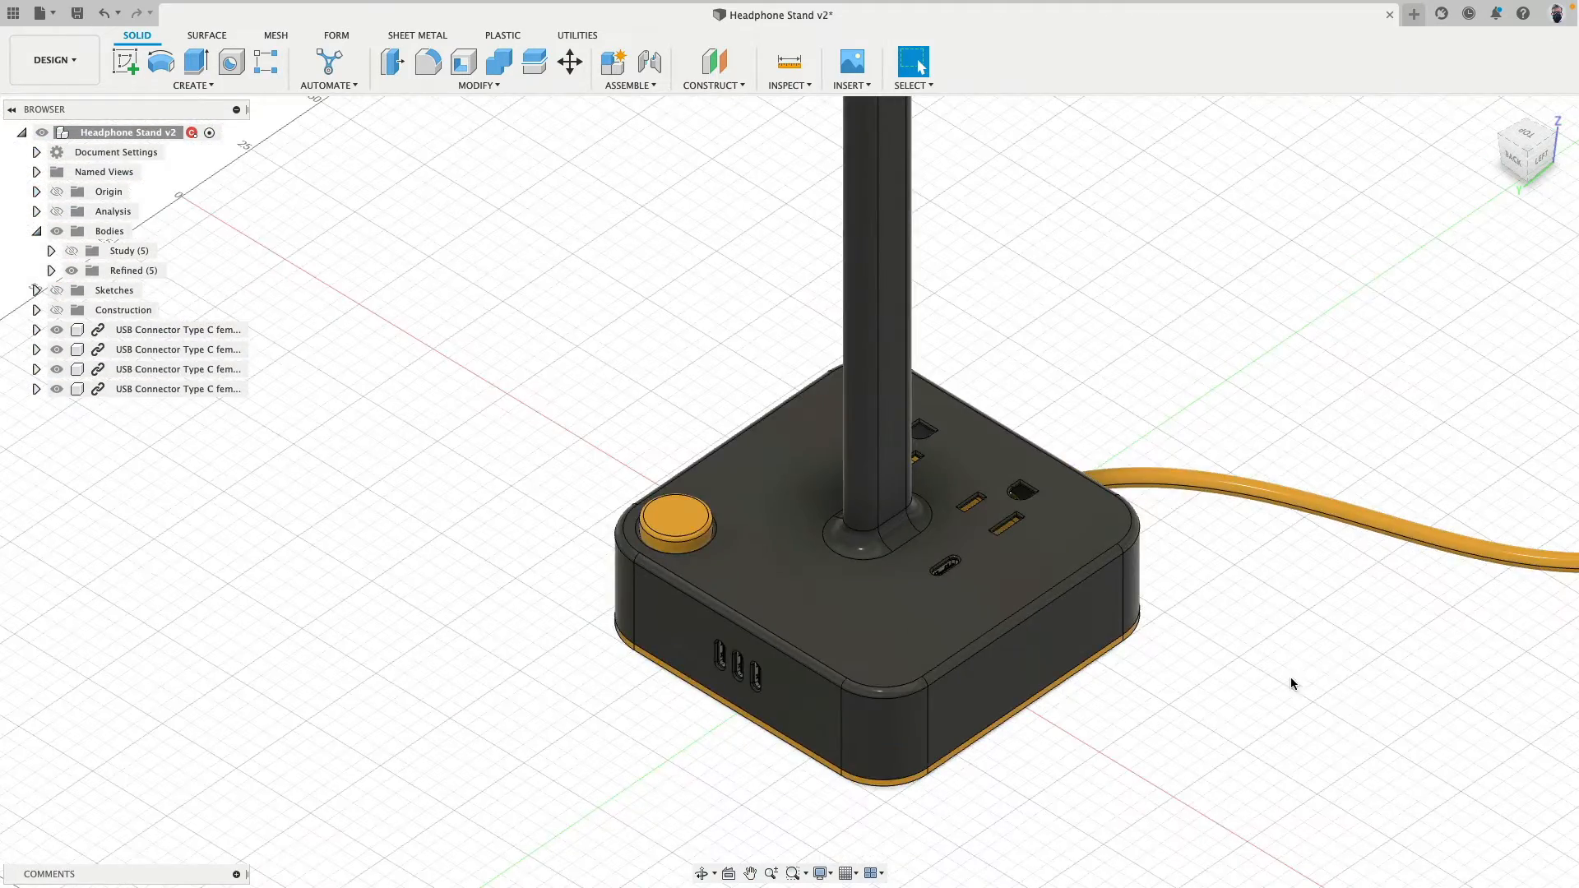
{"action": "middle_click_drag", "start_coordinate": [1291, 679], "coordinate": [1147, 640], "text": "shift"}
{"action": "scroll", "coordinate": [1146, 639], "scroll_direction": "up", "scroll_amount": 5}
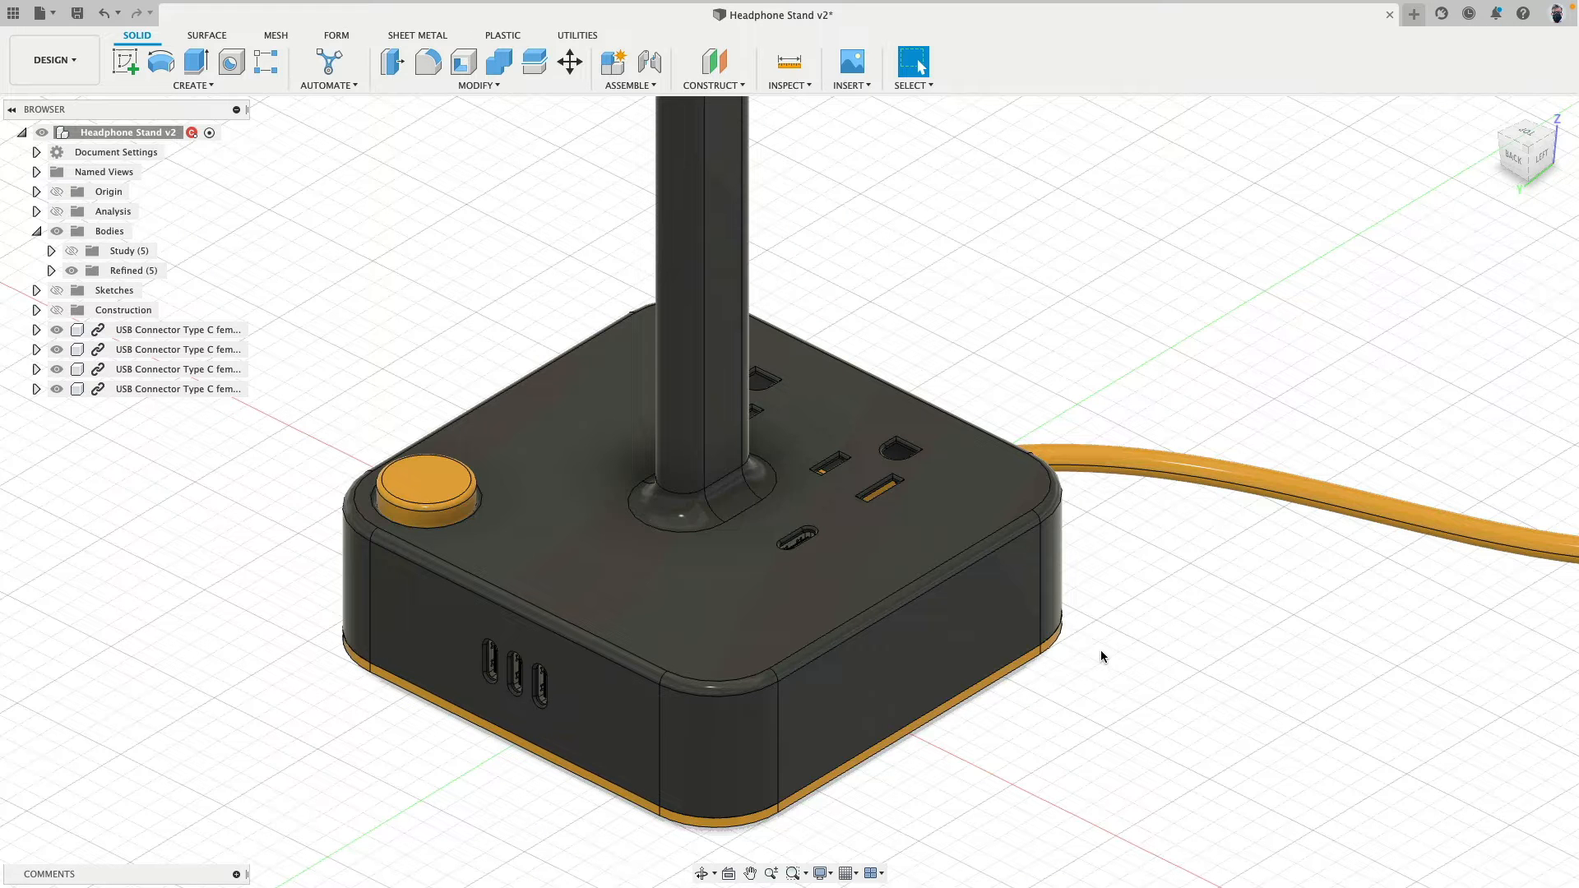
- Switch to Chrome and review the USB-C references: the GrabCAD connector model, the Wikipedia port dimensions and the Google connector drawing
{"action": "key", "text": "super+Tab"}
{"action": "key", "text": "super+Tab"}
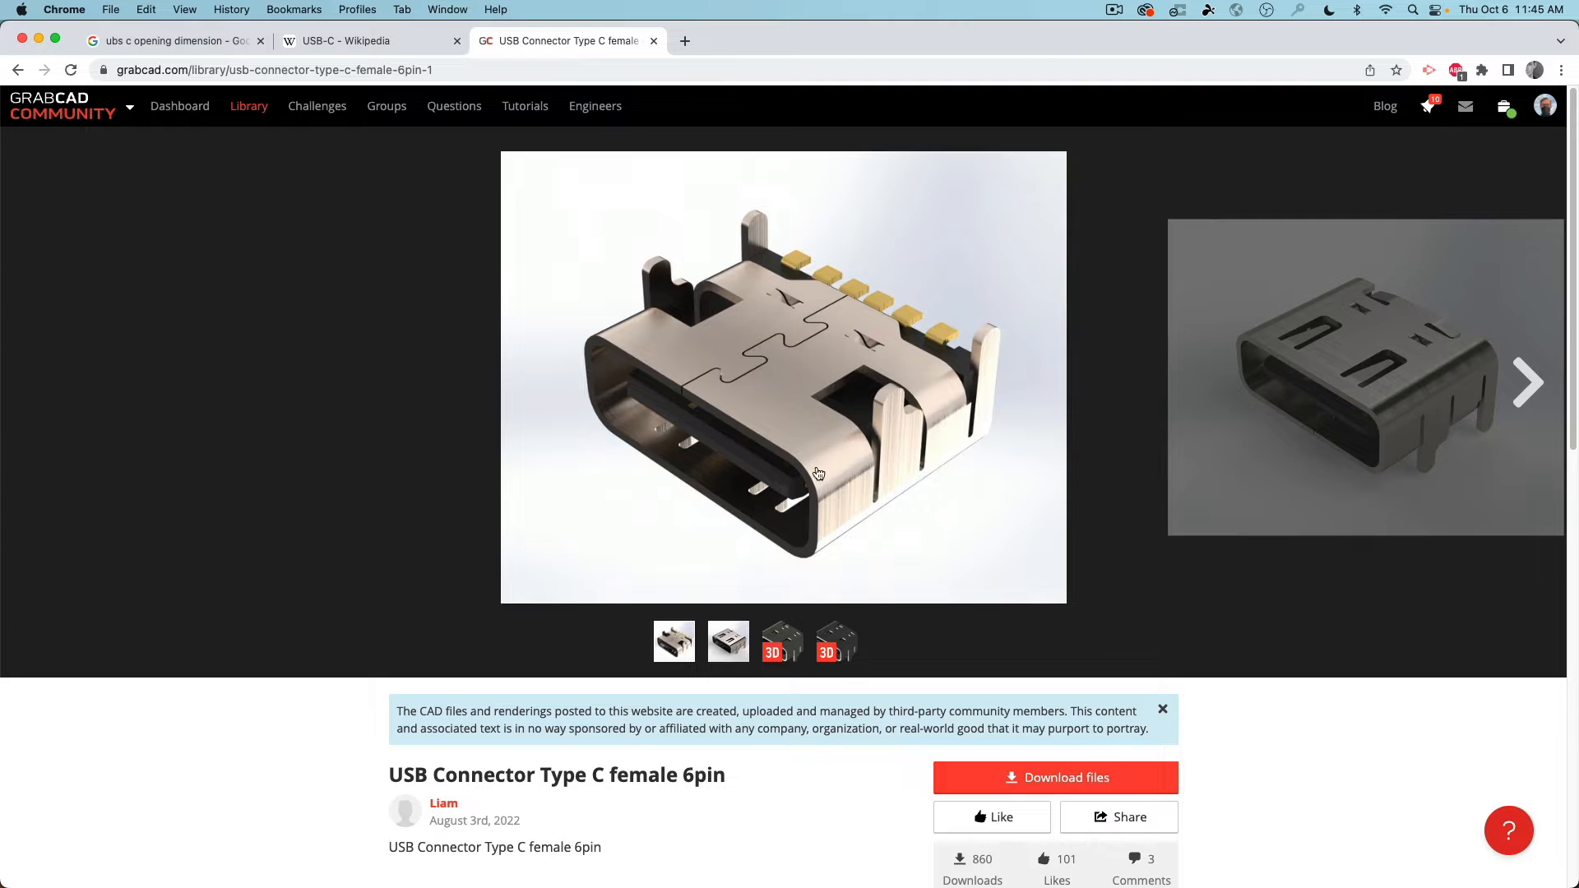
{"action": "left_click", "coordinate": [383, 43]}
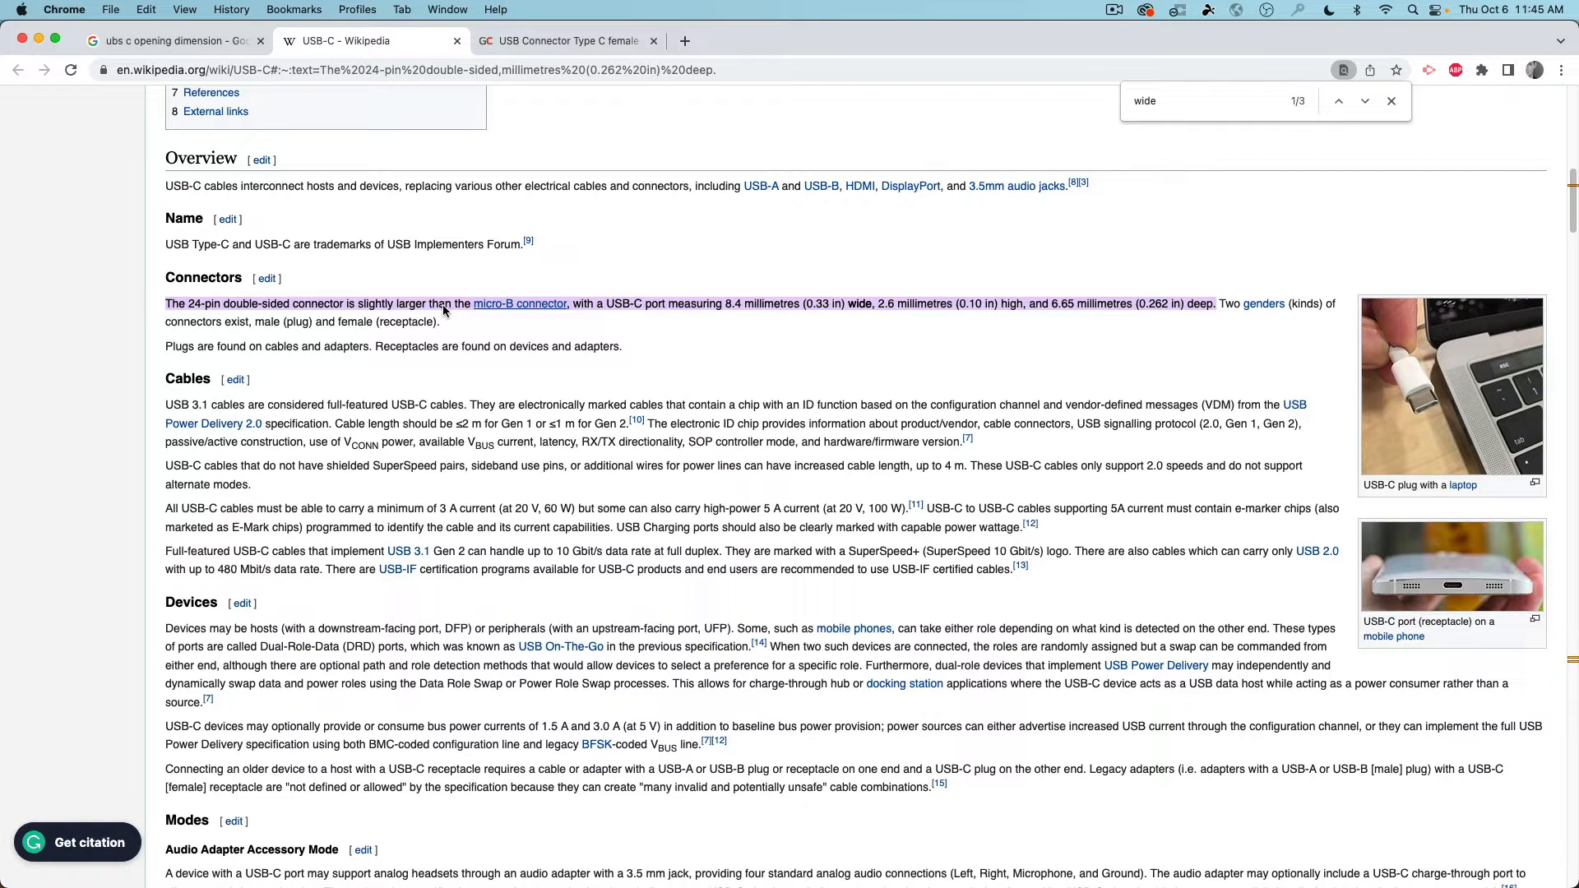
{"action": "left_click", "coordinate": [210, 43]}
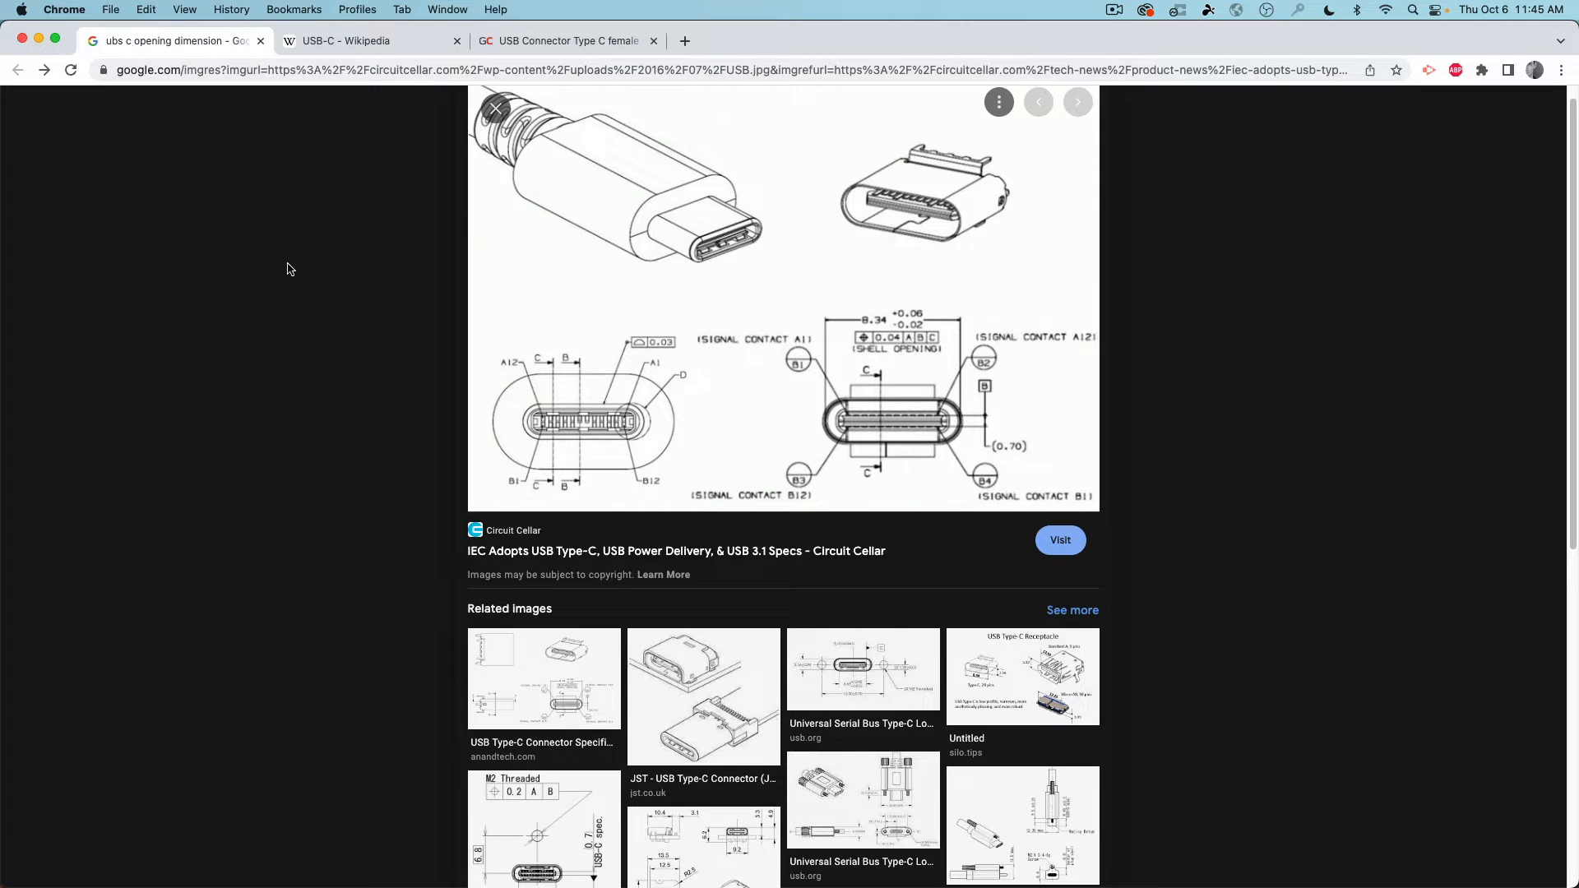
{"action": "left_click", "coordinate": [568, 41]}
- Switch back to Fusion 360 and view the complete headphone stand
{"action": "key", "text": "super+Tab"}
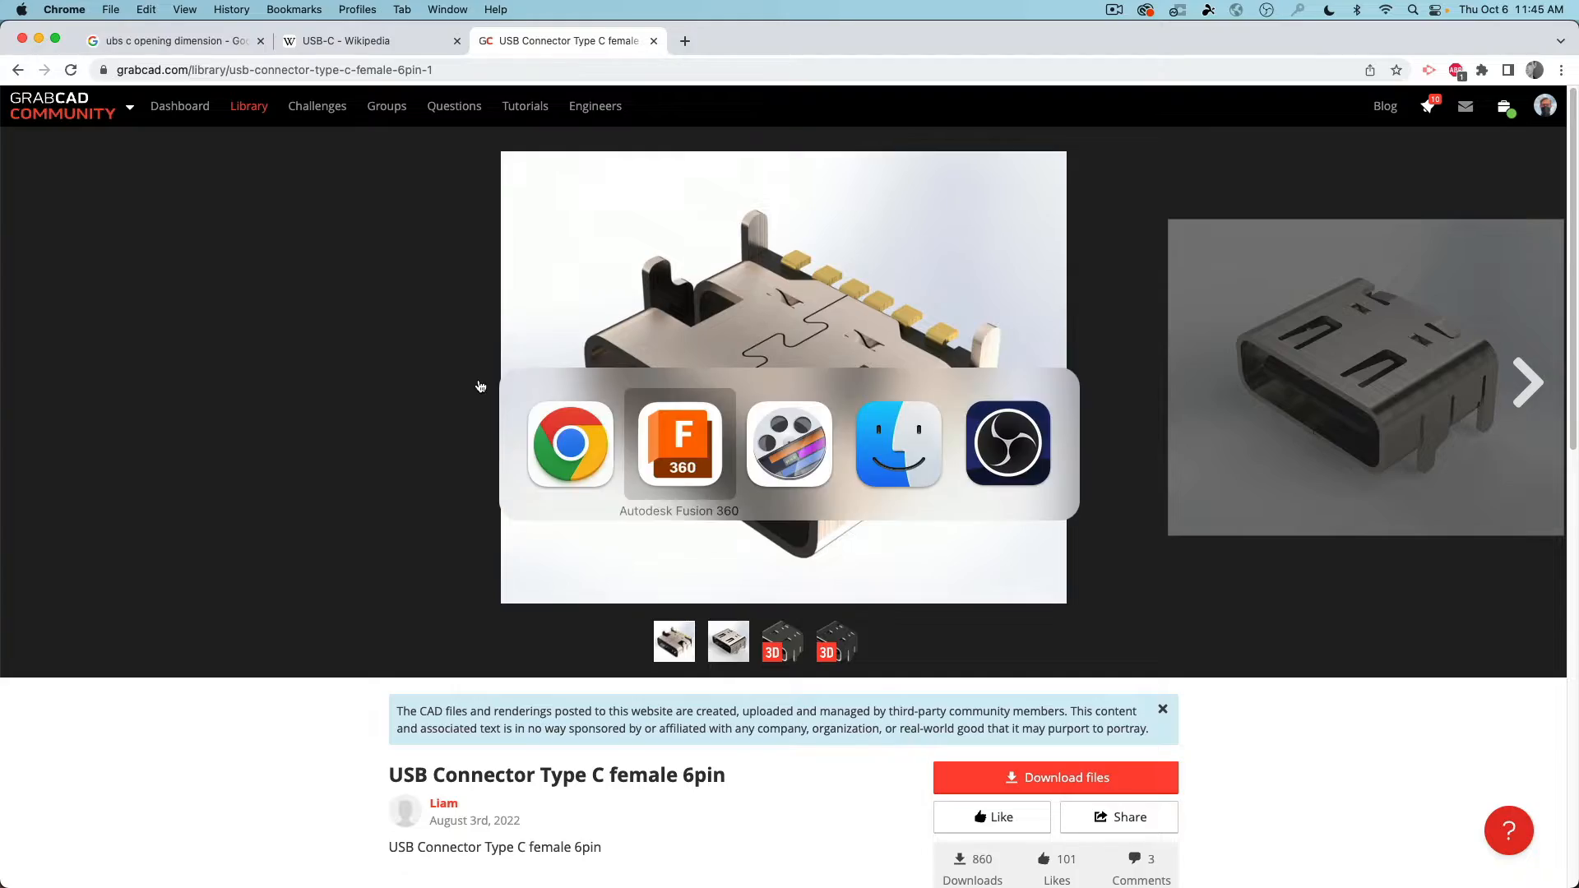
{"action": "scroll", "coordinate": [668, 448], "scroll_direction": "down", "scroll_amount": 10}
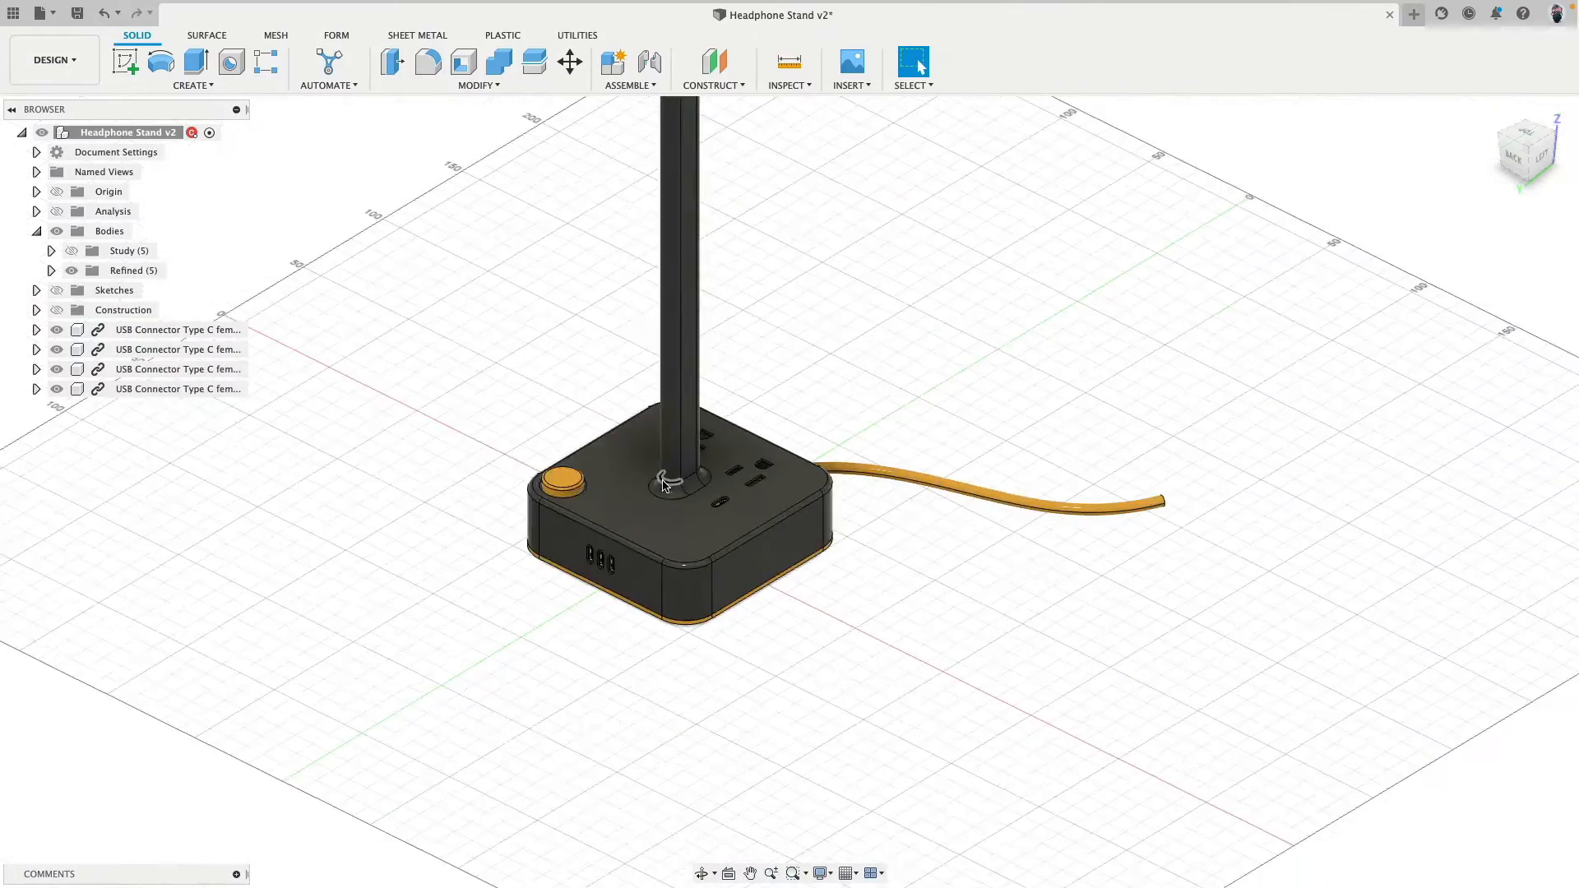
{"action": "middle_click_drag", "start_coordinate": [752, 391], "coordinate": [889, 489]}
{"action": "scroll", "coordinate": [813, 458], "scroll_direction": "up", "scroll_amount": 5}
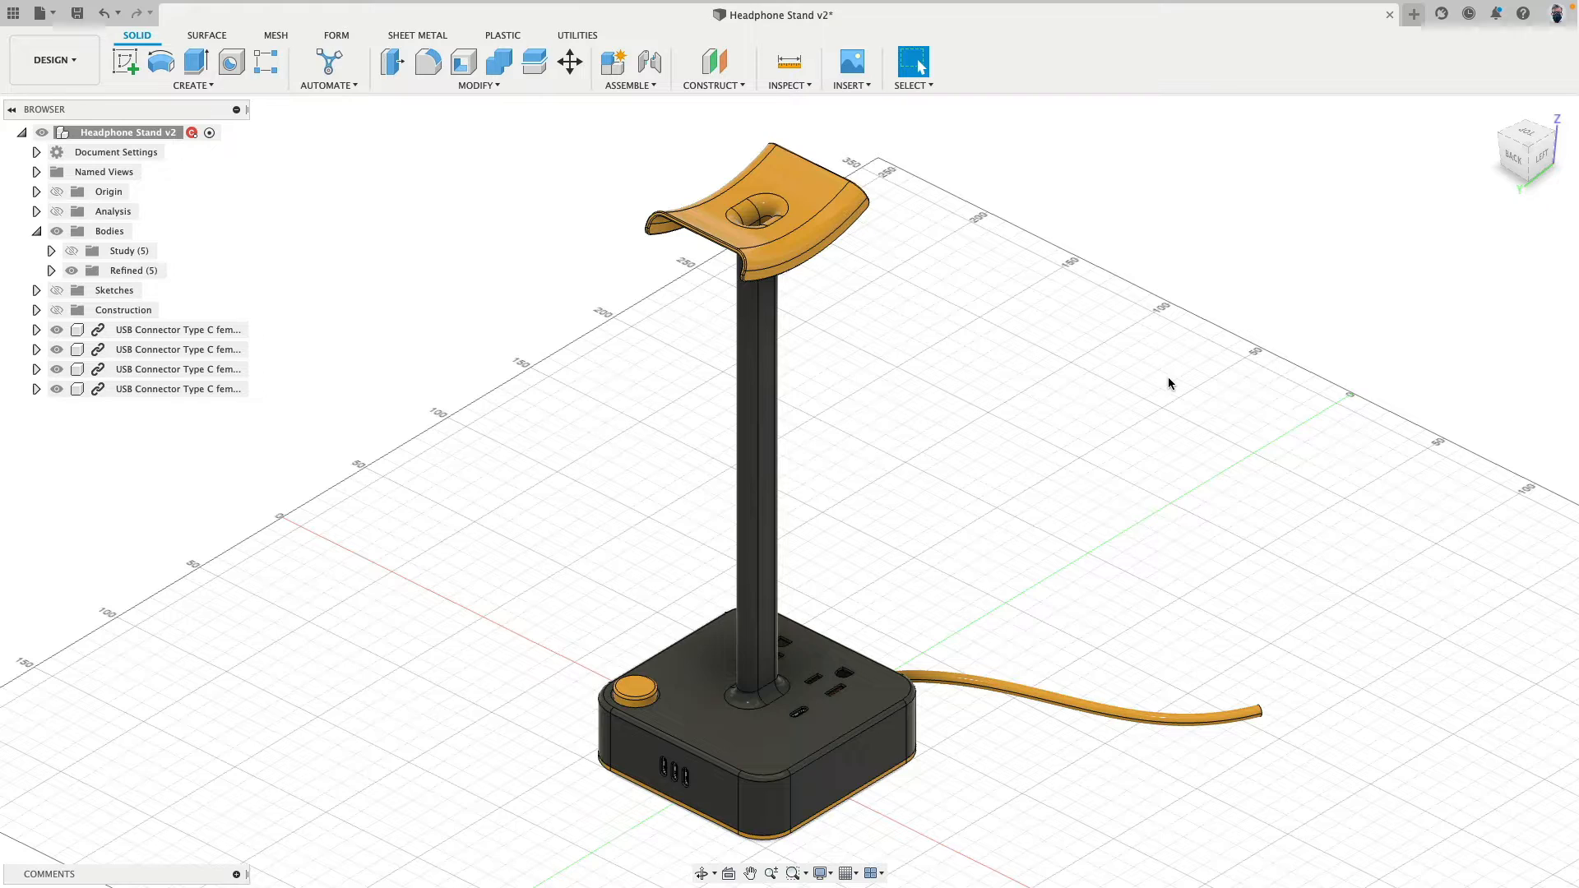
- Create a new design with design history capture turned off, and check its document units
{"action": "left_click", "coordinate": [1415, 14]}
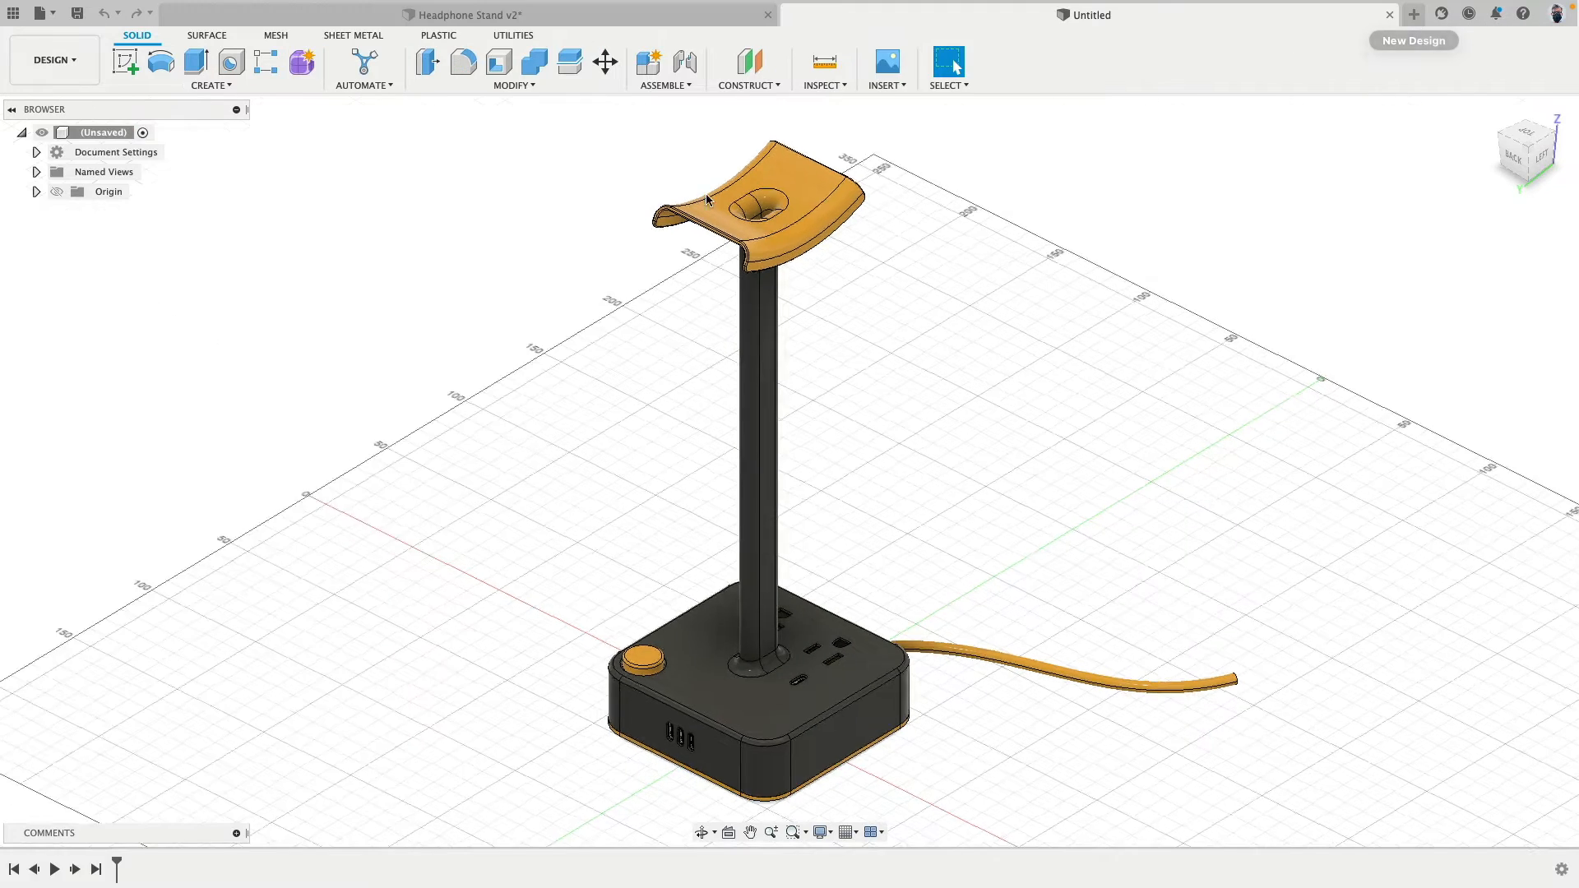
{"action": "right_click", "coordinate": [93, 133]}
{"action": "left_click", "coordinate": [163, 471]}
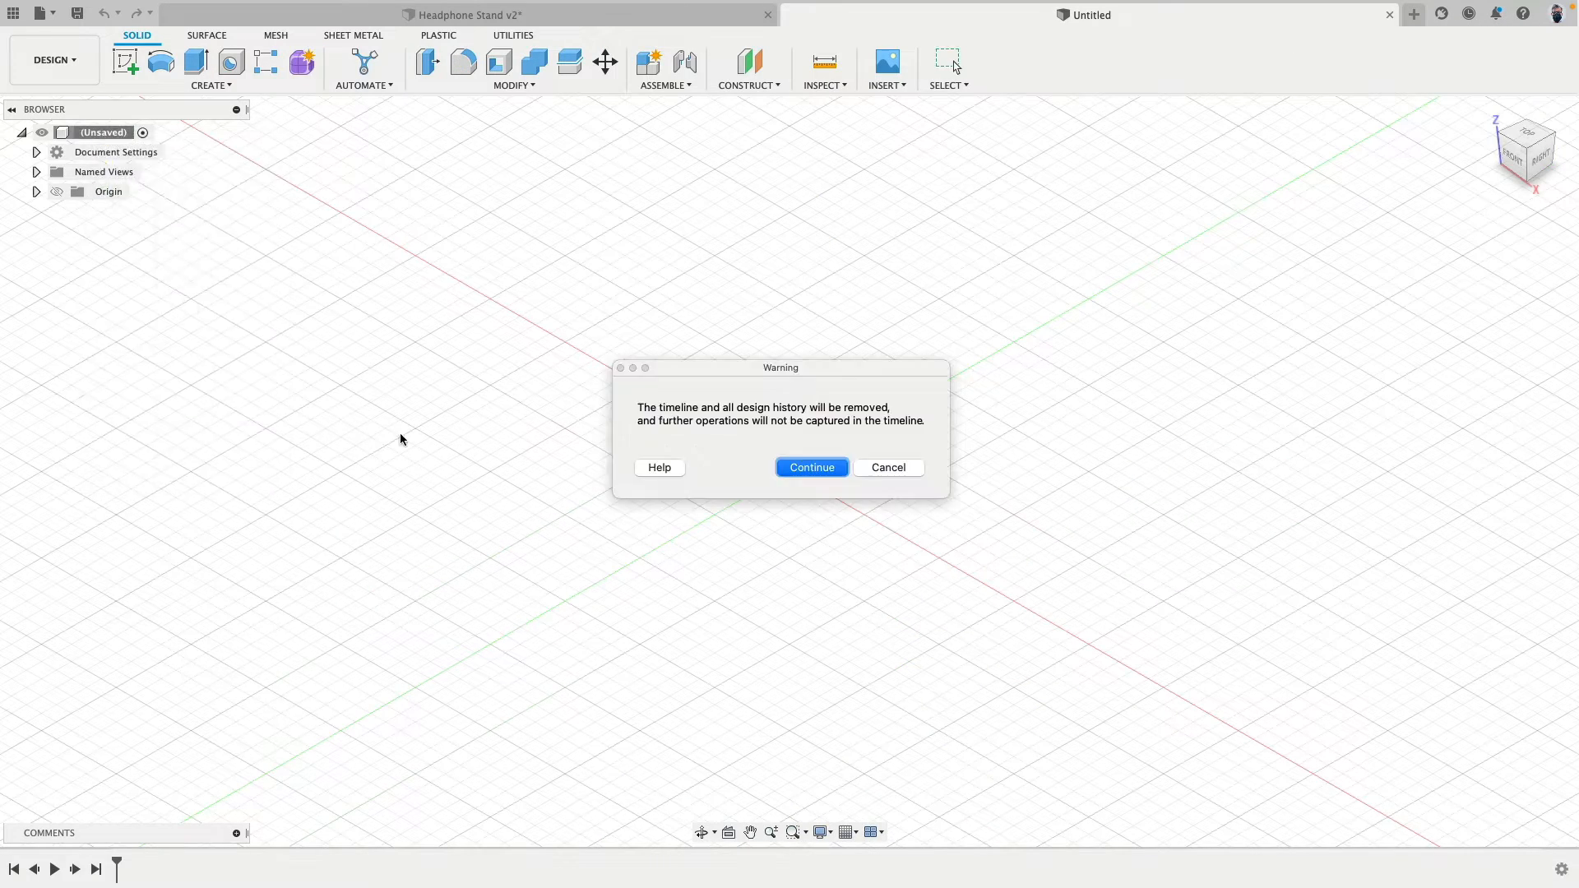
{"action": "left_click", "coordinate": [802, 469]}
{"action": "left_click", "coordinate": [36, 153]}
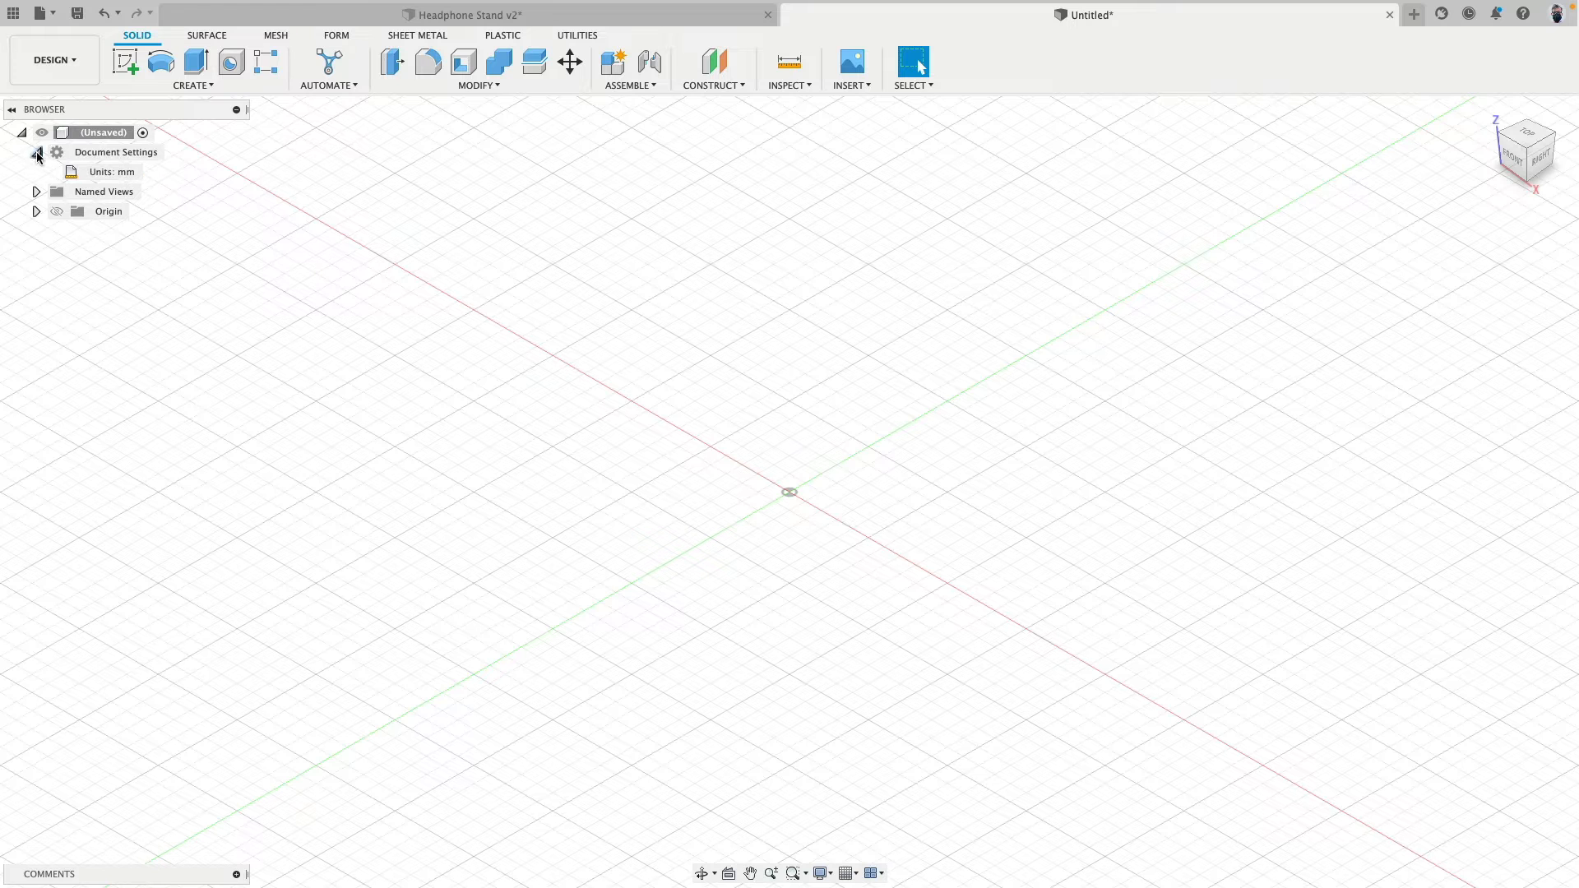
{"action": "left_click", "coordinate": [36, 153]}
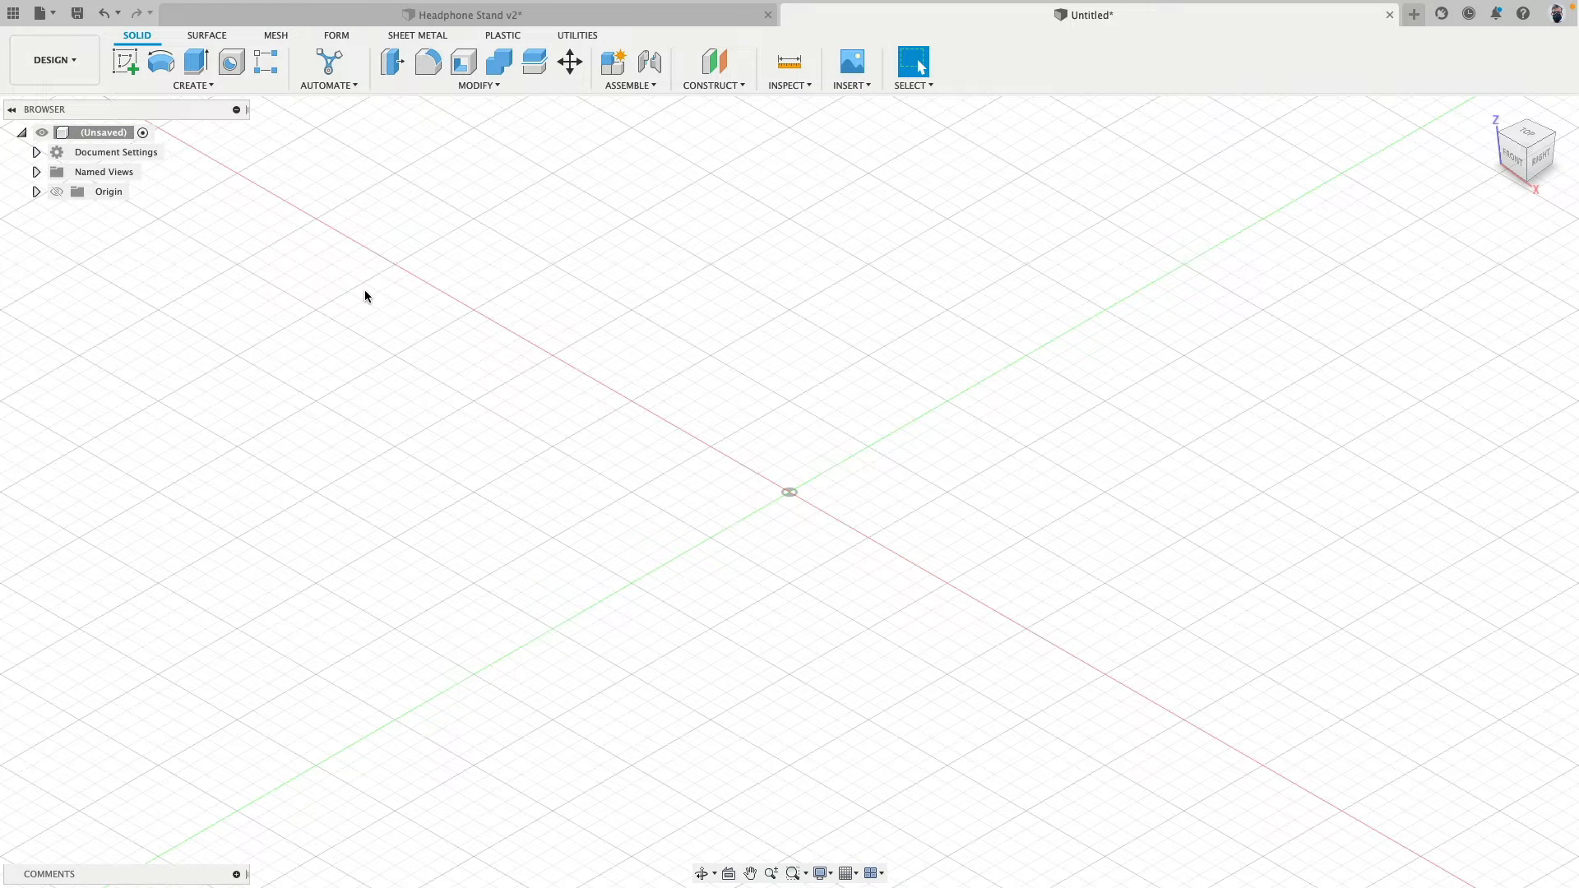
- Return to the Headphone Stand v2 design, show only the Study bodies with the USB connectors hidden, and examine the basic stand shape
{"action": "left_click", "coordinate": [485, 14]}
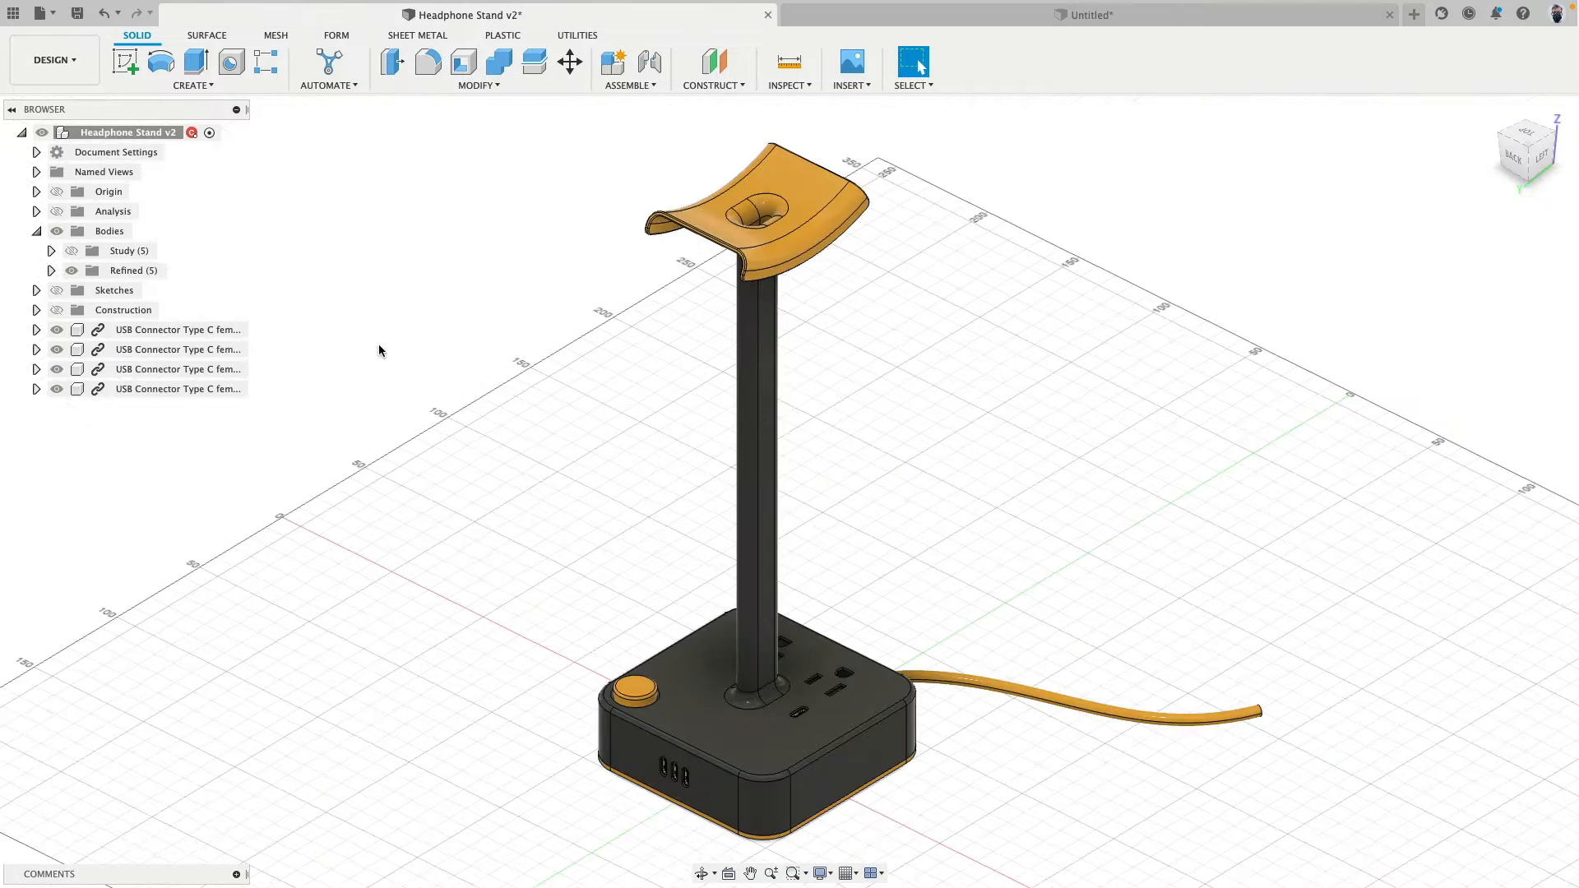
{"action": "left_click", "coordinate": [72, 271]}
{"action": "left_click", "coordinate": [72, 251]}
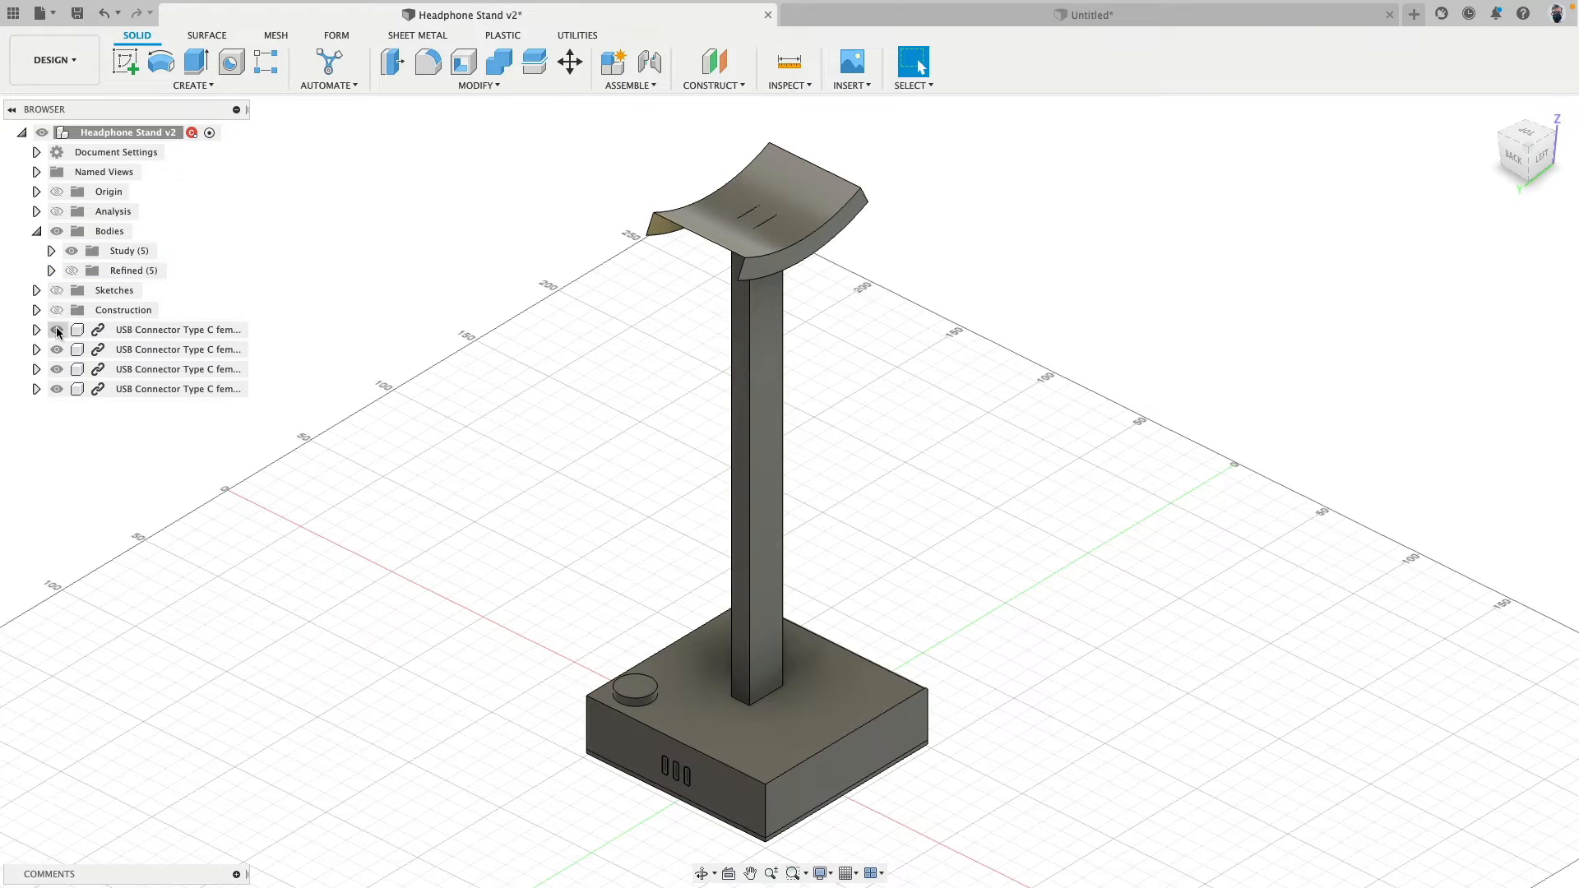
{"action": "left_click", "coordinate": [56, 329]}
{"action": "left_click", "coordinate": [58, 349]}
{"action": "left_click", "coordinate": [56, 370]}
{"action": "left_click", "coordinate": [57, 389]}
{"action": "scroll", "coordinate": [552, 535], "scroll_direction": "up", "scroll_amount": 3}
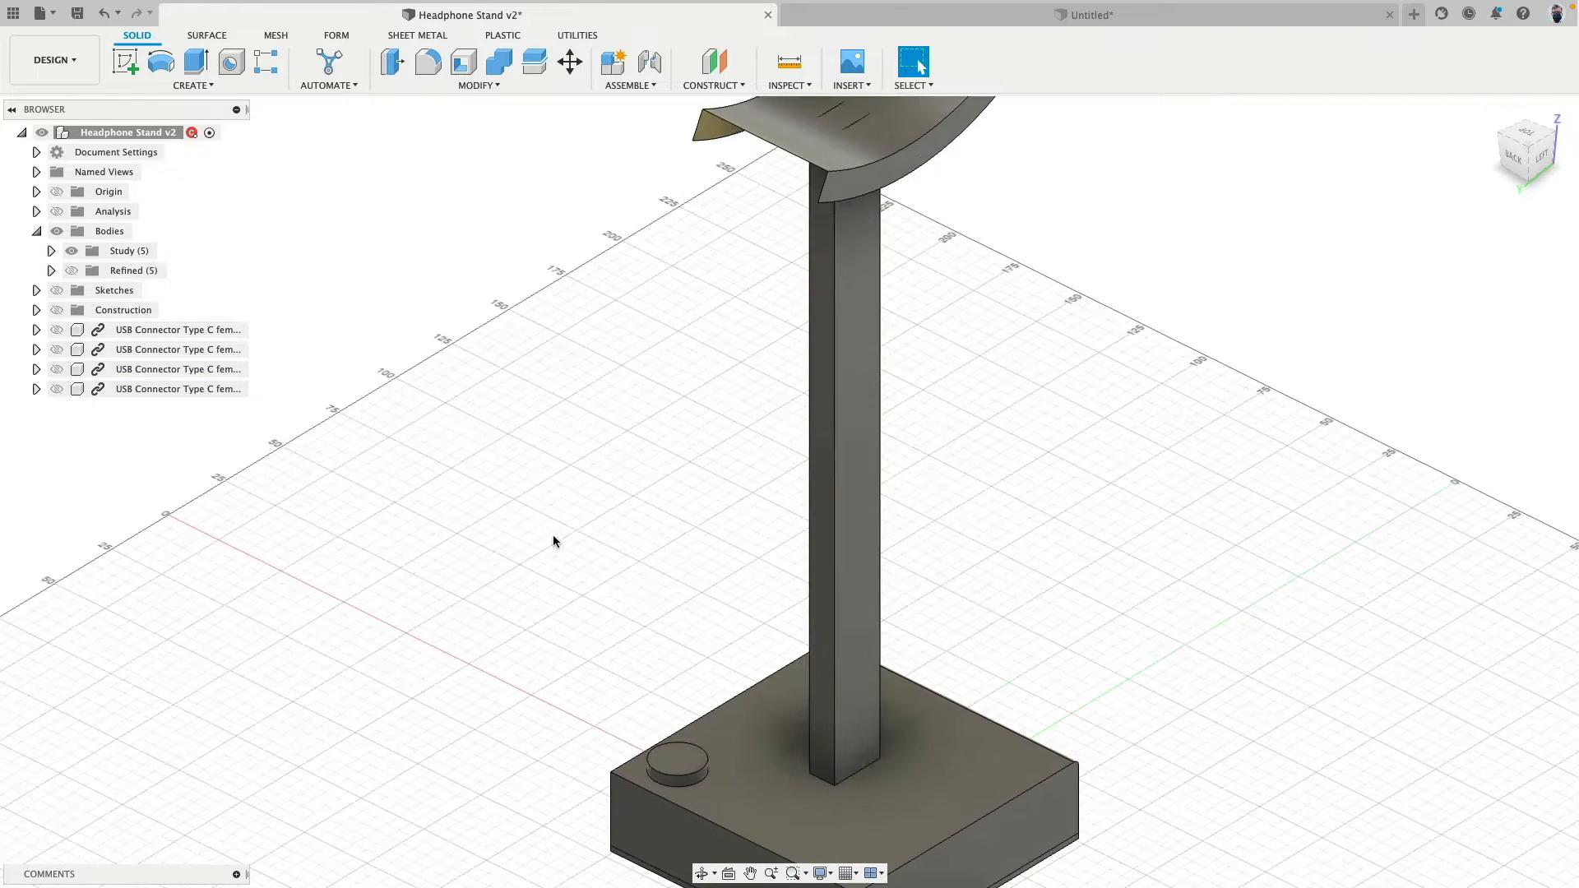
{"action": "scroll", "coordinate": [553, 535], "scroll_direction": "down", "scroll_amount": 4}
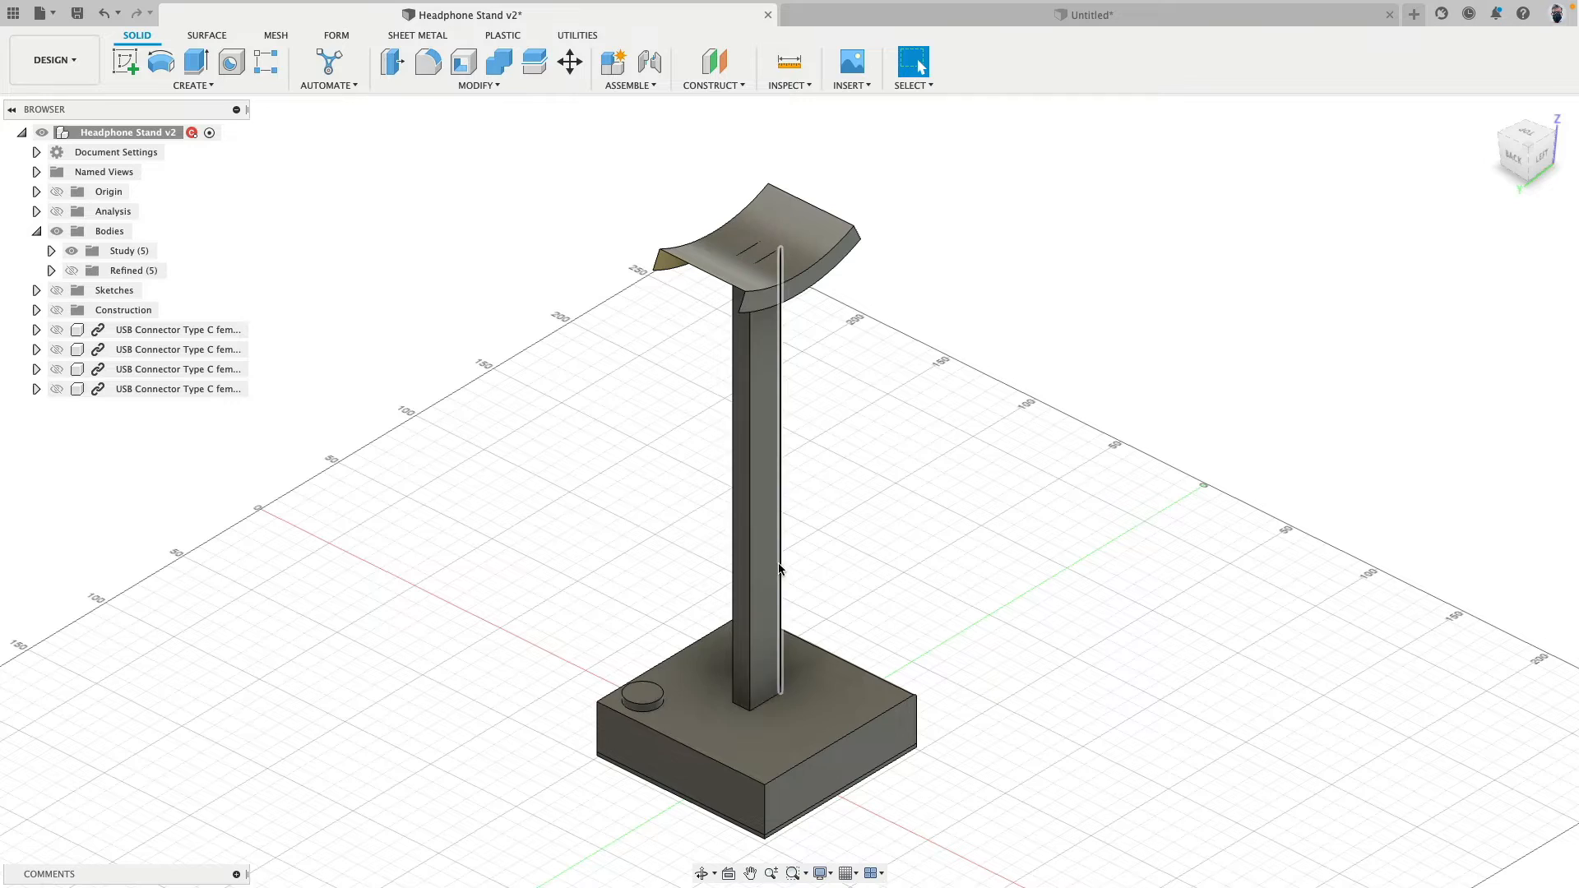
{"action": "middle_click_drag", "start_coordinate": [832, 220], "coordinate": [796, 247], "text": "shift"}
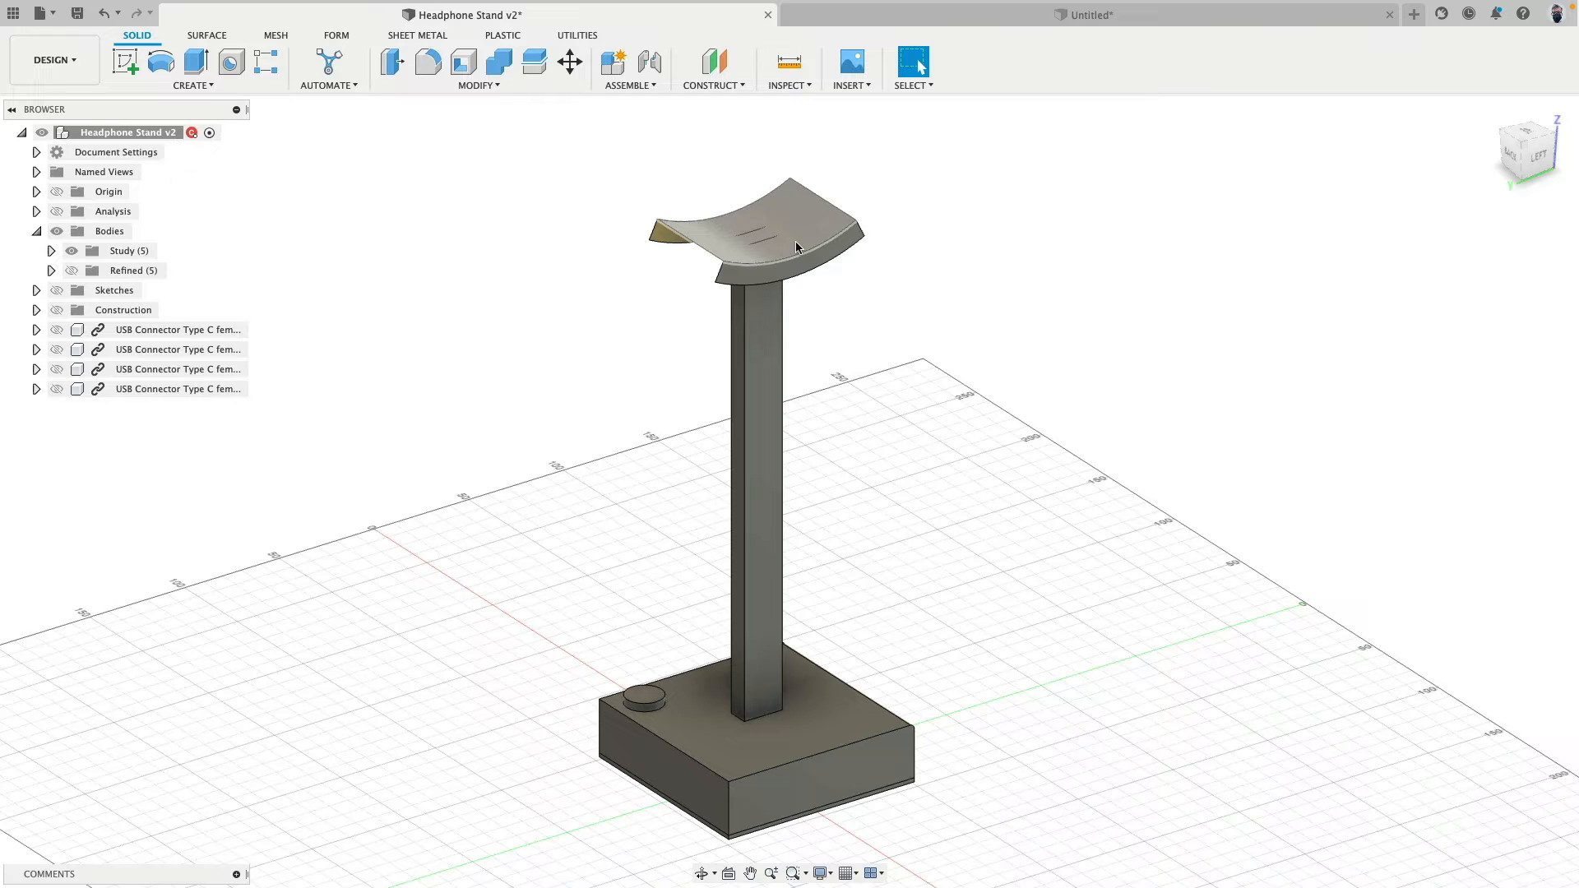
- In the new untitled design, orient to the upright top view and start a sketch on the horizontal XY plane
{"action": "left_click", "coordinate": [1027, 23]}
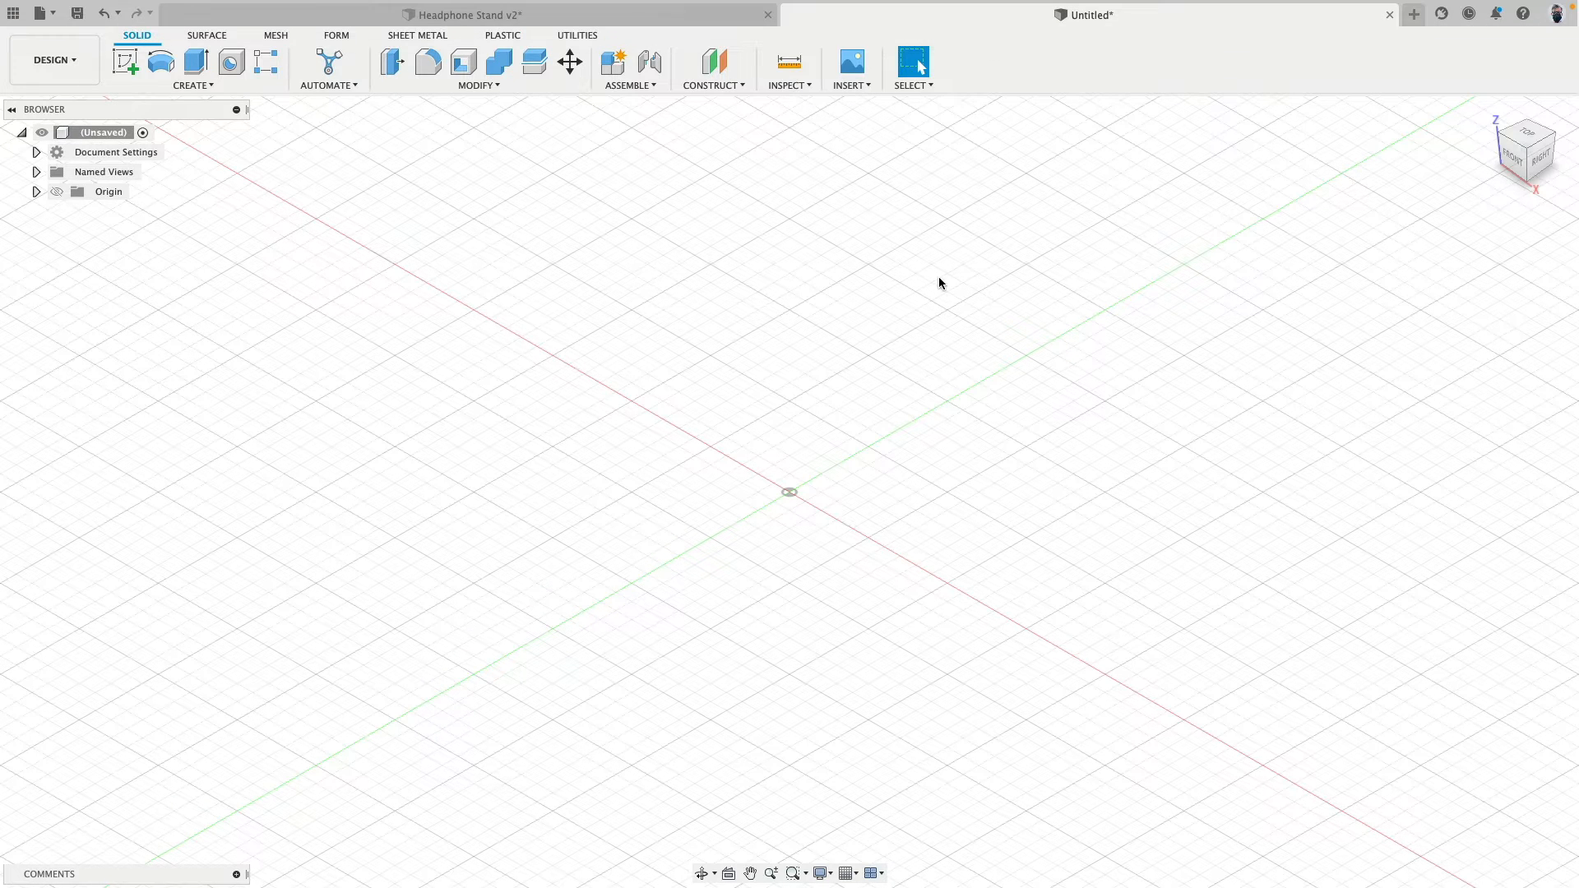
{"action": "scroll", "coordinate": [925, 371], "scroll_direction": "up", "scroll_amount": 2}
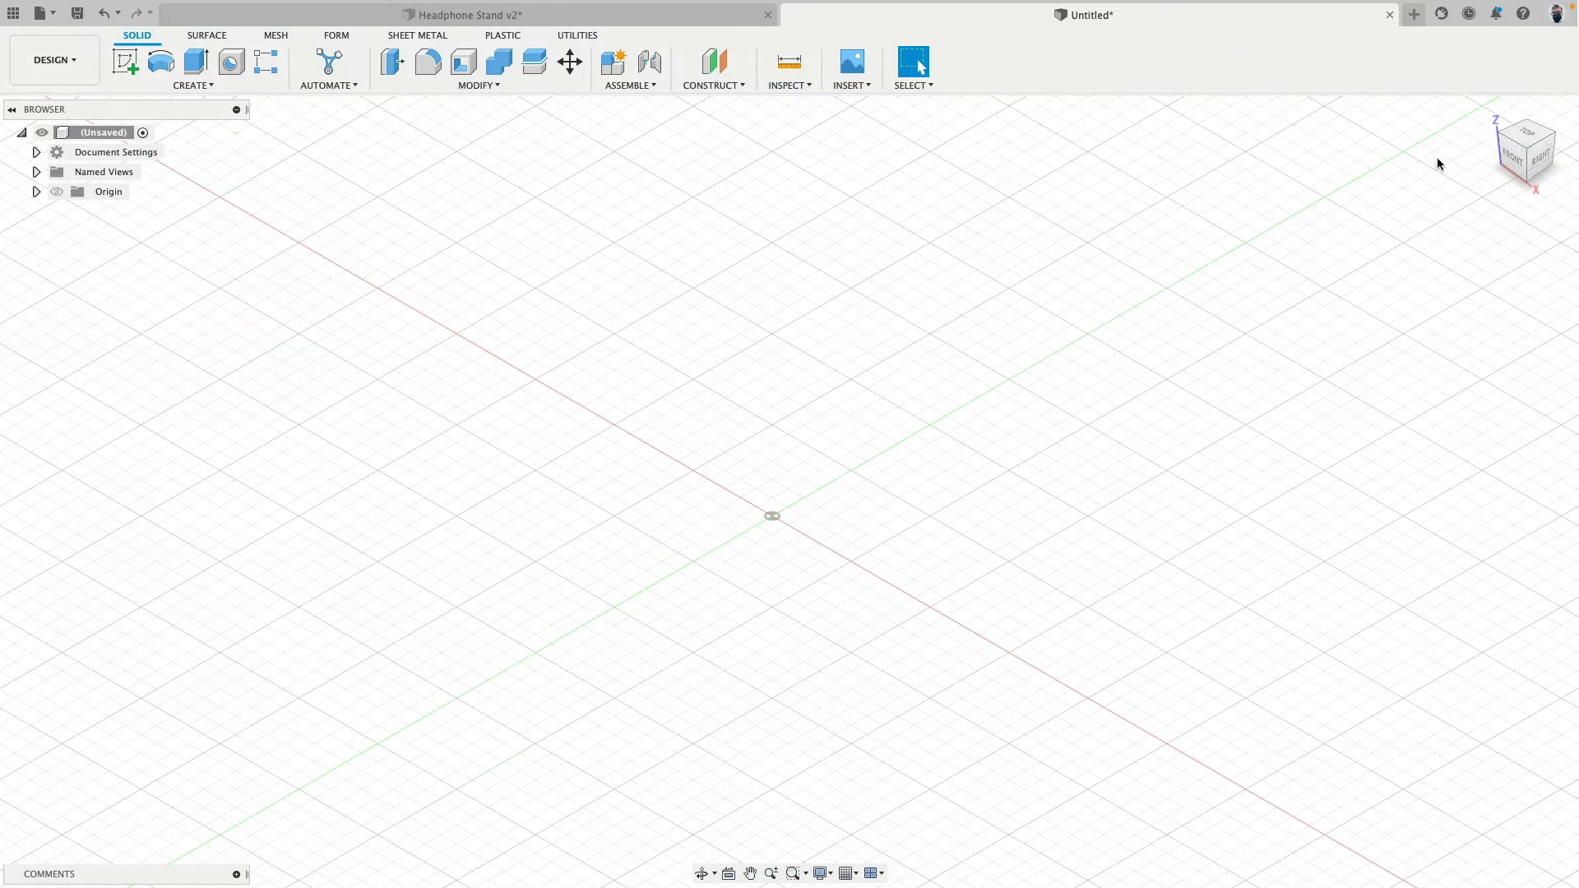
{"action": "left_click", "coordinate": [1527, 134]}
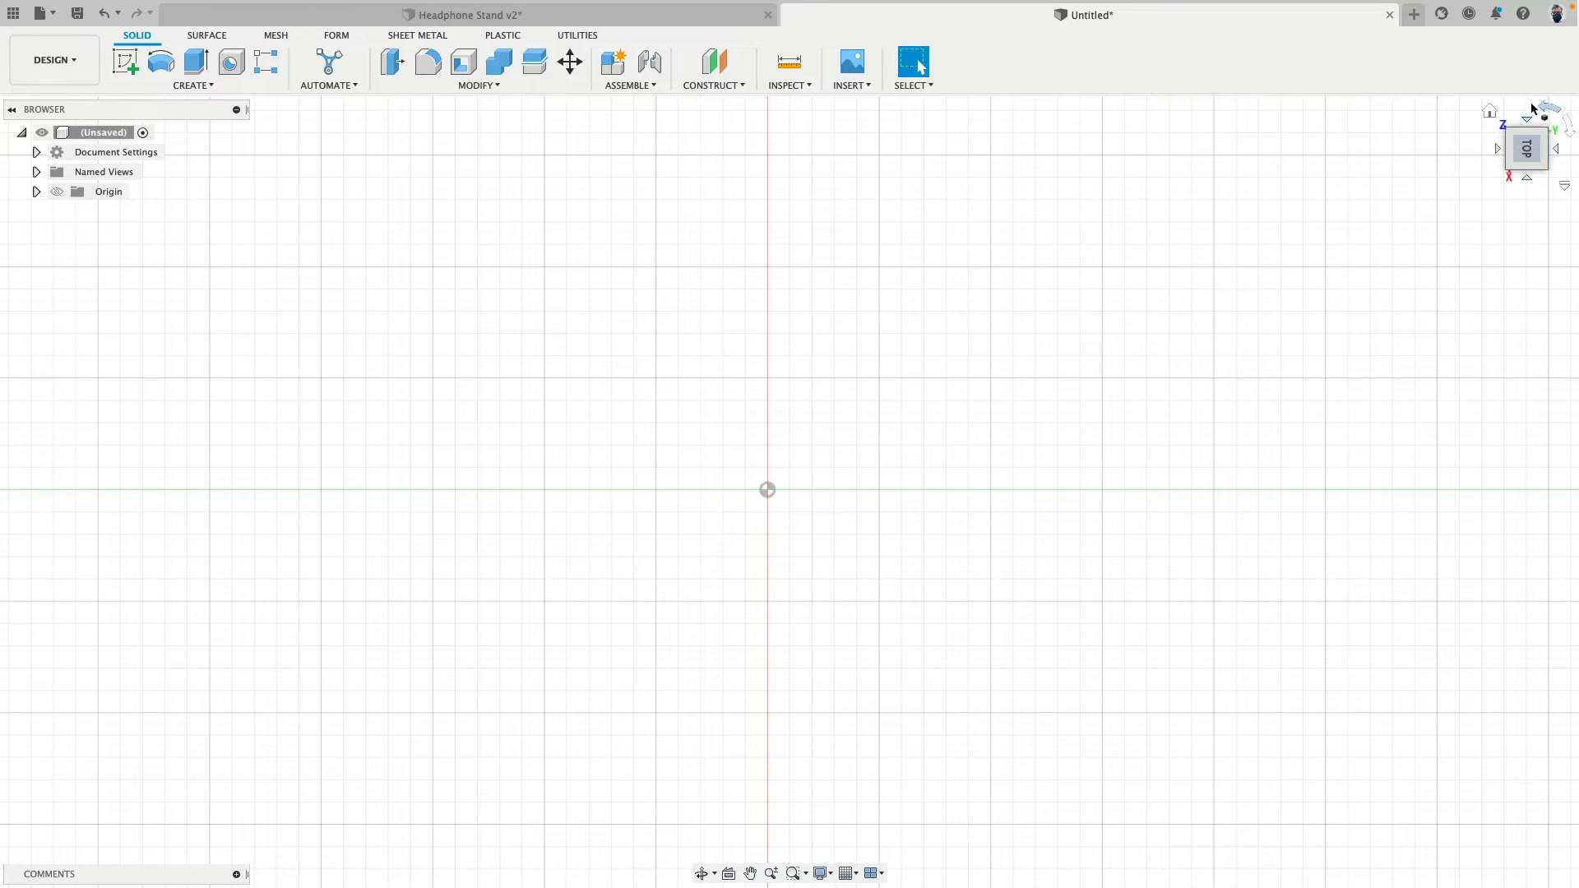
{"action": "left_click", "coordinate": [1531, 108]}
{"action": "left_click", "coordinate": [125, 61]}
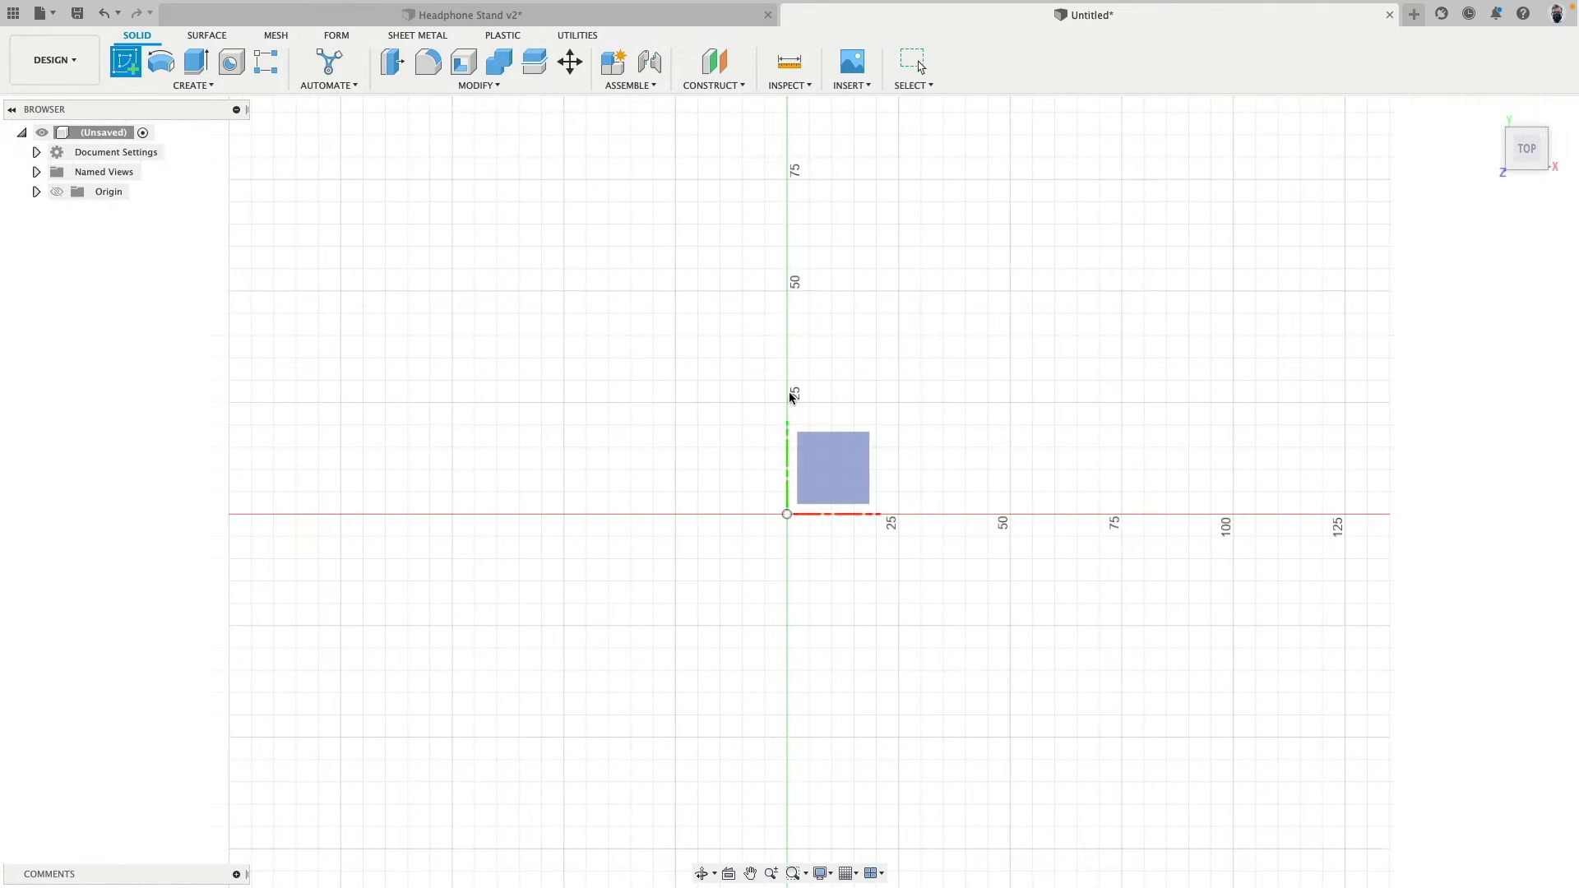
{"action": "left_click", "coordinate": [816, 451]}
- Draw a 98 by 98 mm center rectangle centred on the origin
{"action": "left_click", "coordinate": [206, 85]}
{"action": "mouse_move", "coordinate": [205, 120]}
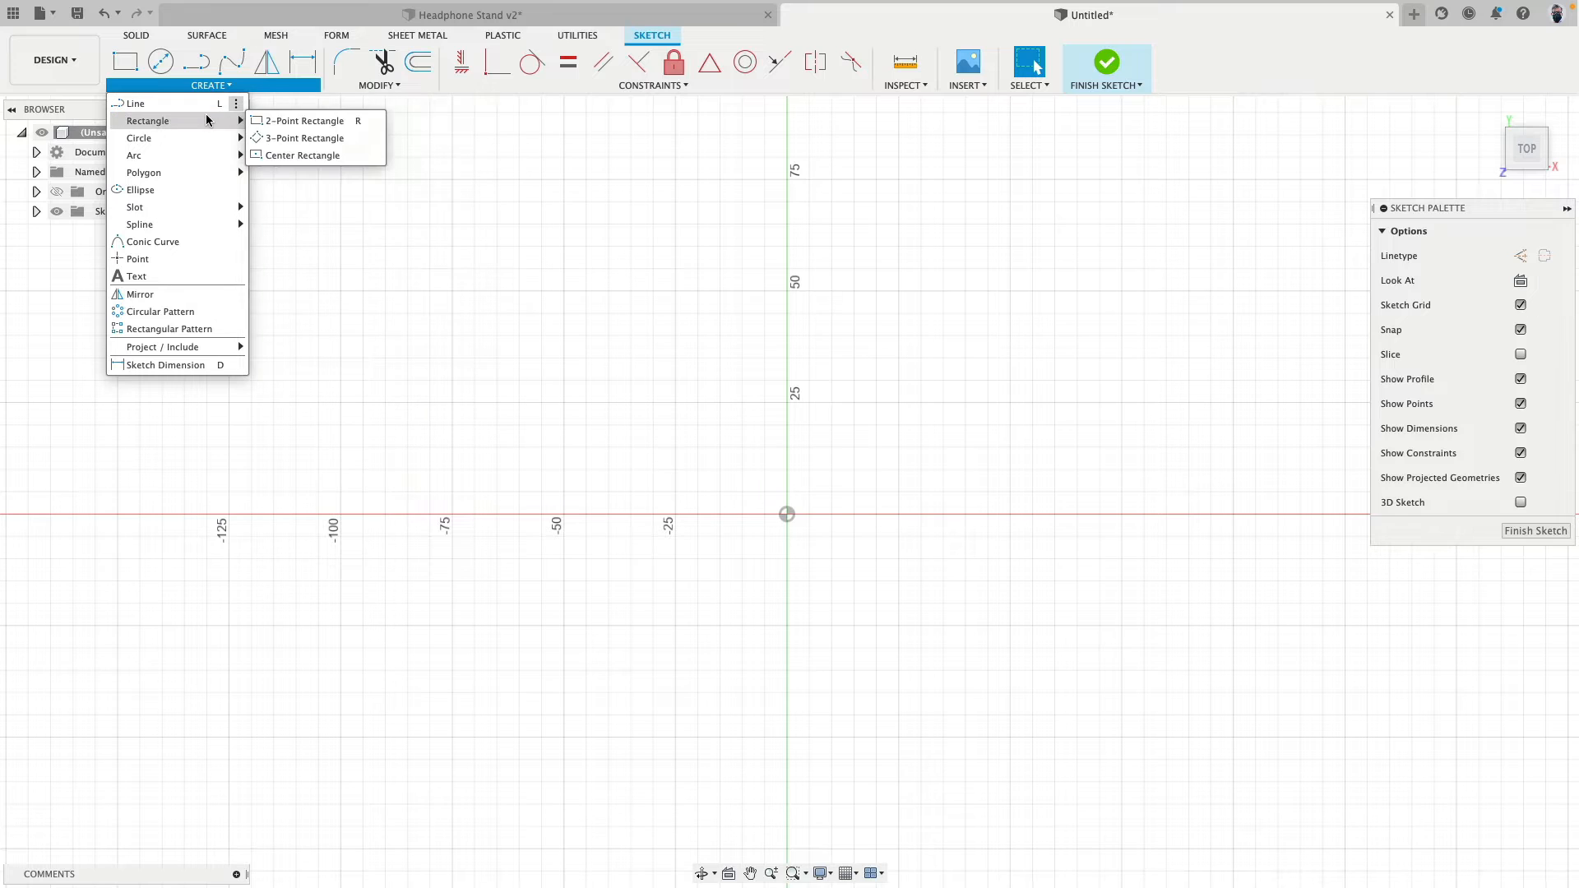
{"action": "left_click", "coordinate": [322, 157]}
{"action": "left_click", "coordinate": [787, 515]}
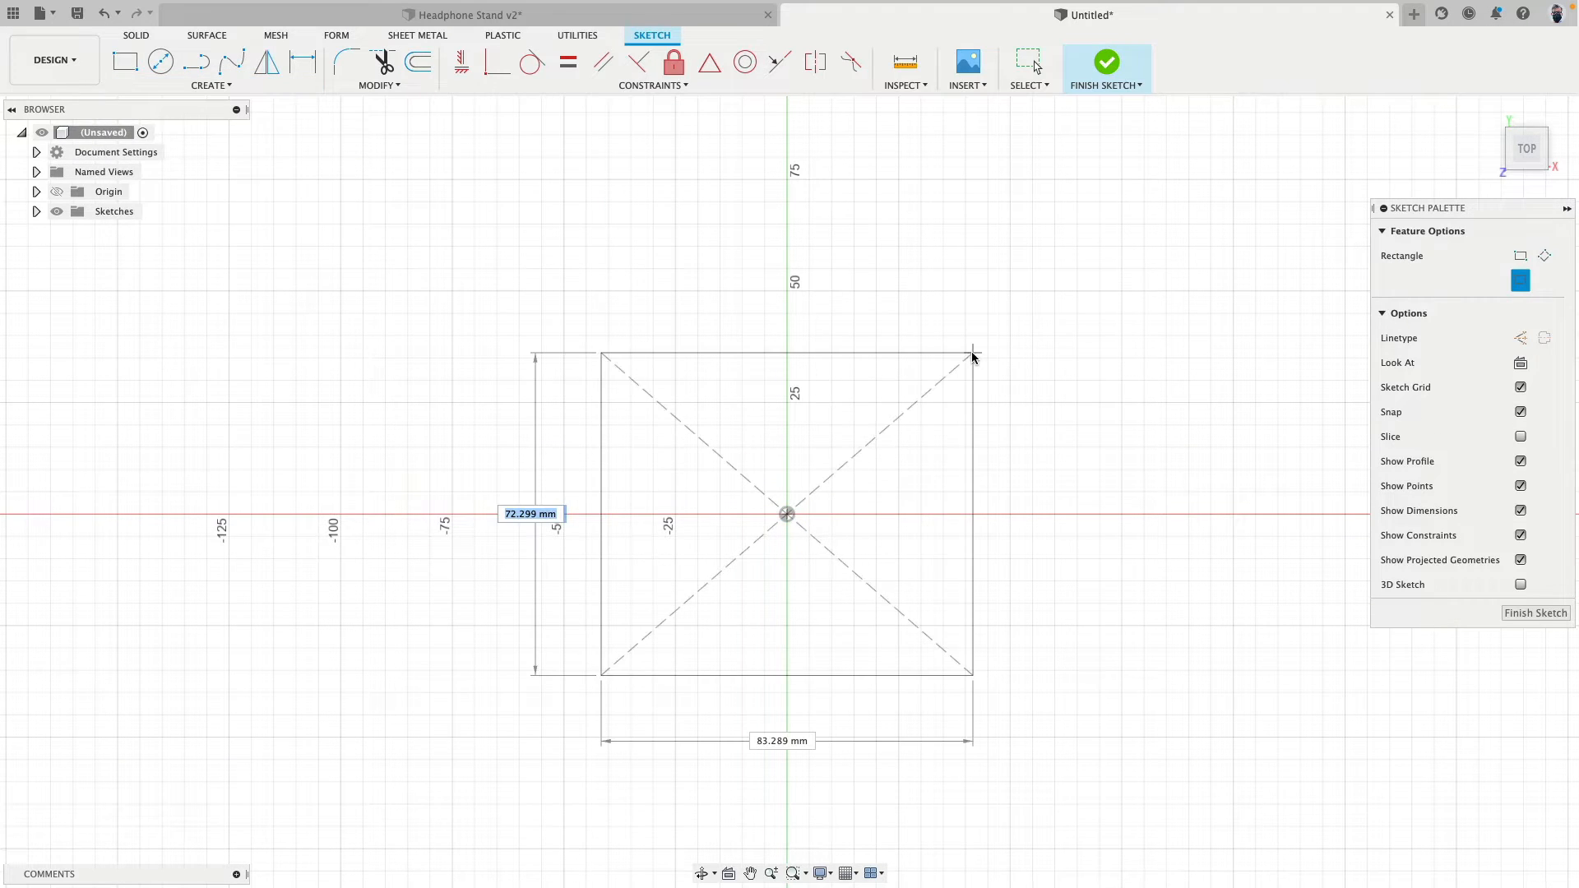
{"action": "type", "text": "98"}
{"action": "key", "text": "Tab"}
{"action": "type", "text": "98"}
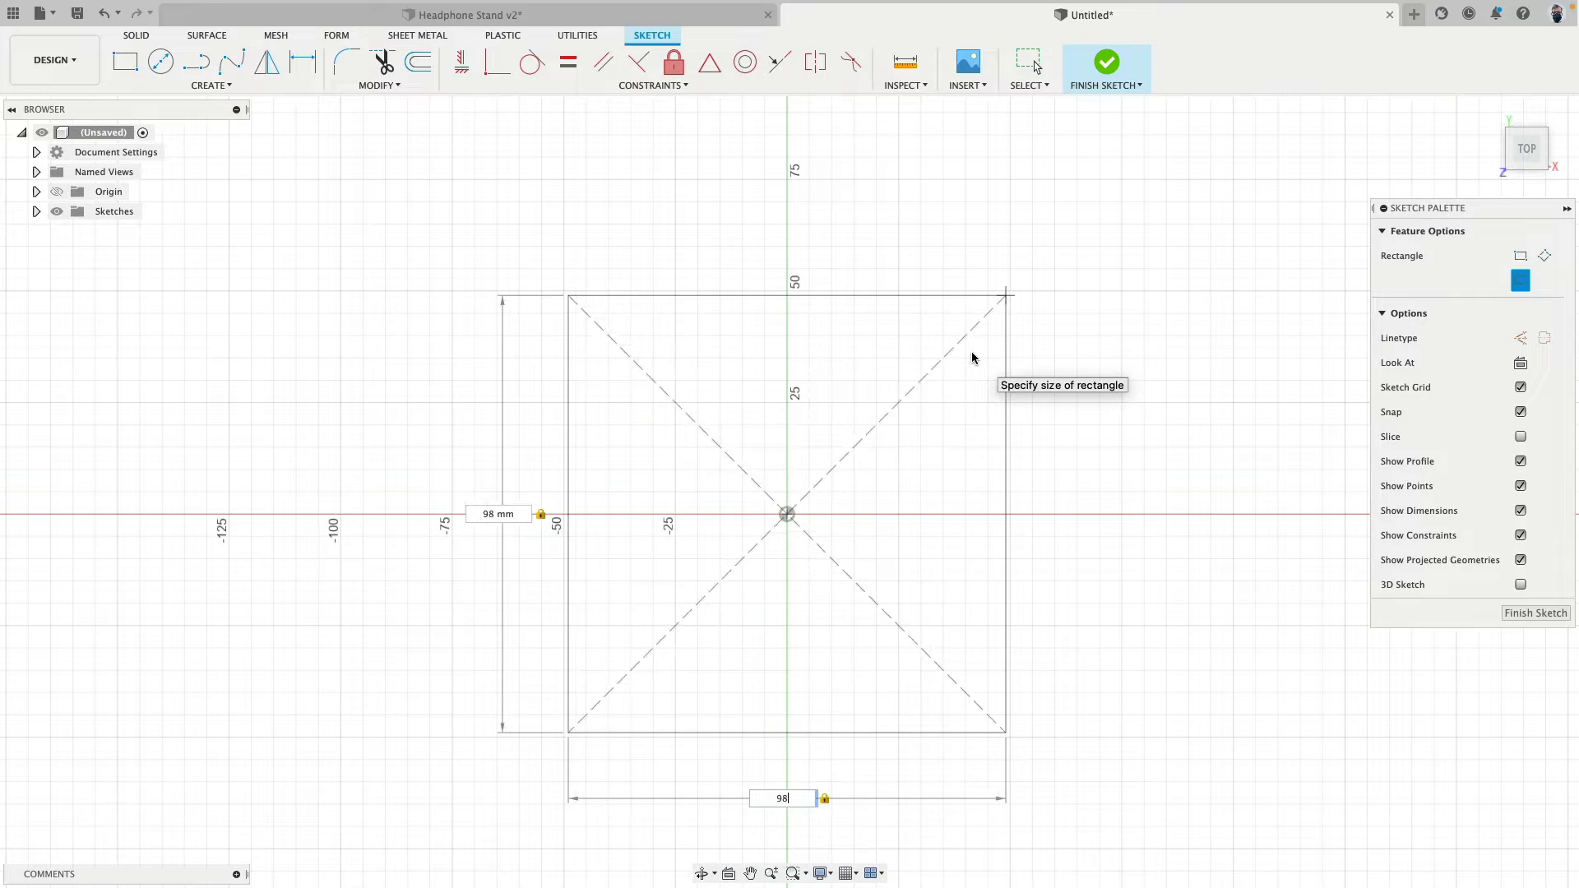
{"action": "key", "text": "Return"}
{"action": "middle_click_drag", "start_coordinate": [1112, 602], "coordinate": [1074, 553], "text": "shift"}
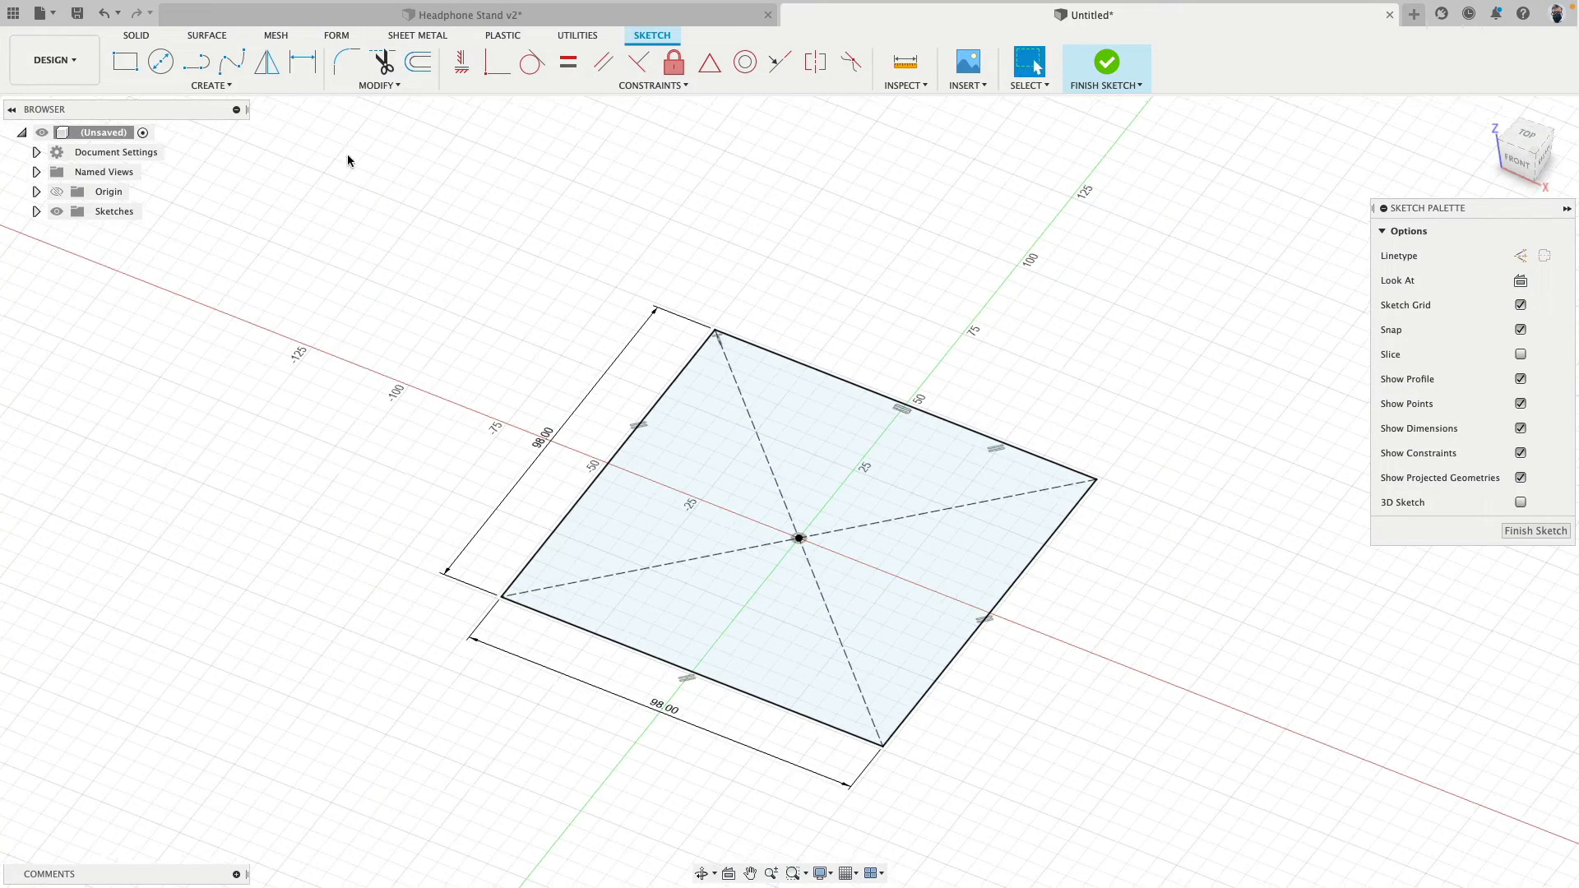
- Extrude the square sketch profile 28 mm upward as a new body for the base
{"action": "left_click", "coordinate": [137, 36]}
{"action": "left_click", "coordinate": [196, 61]}
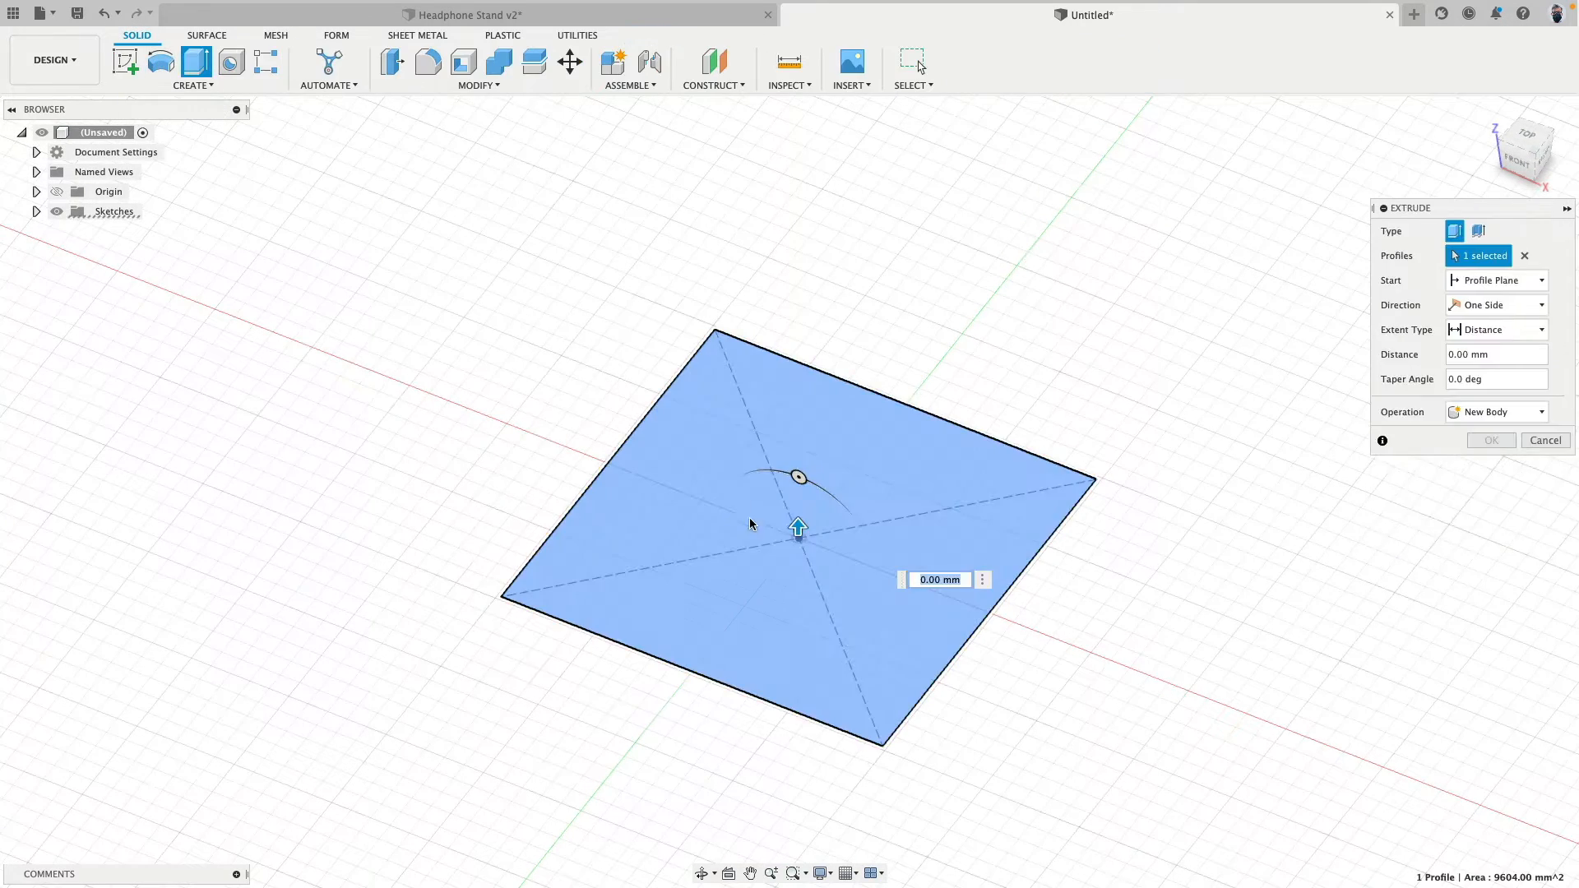
{"action": "left_click_drag", "start_coordinate": [797, 527], "coordinate": [801, 488]}
{"action": "type", "text": "28"}
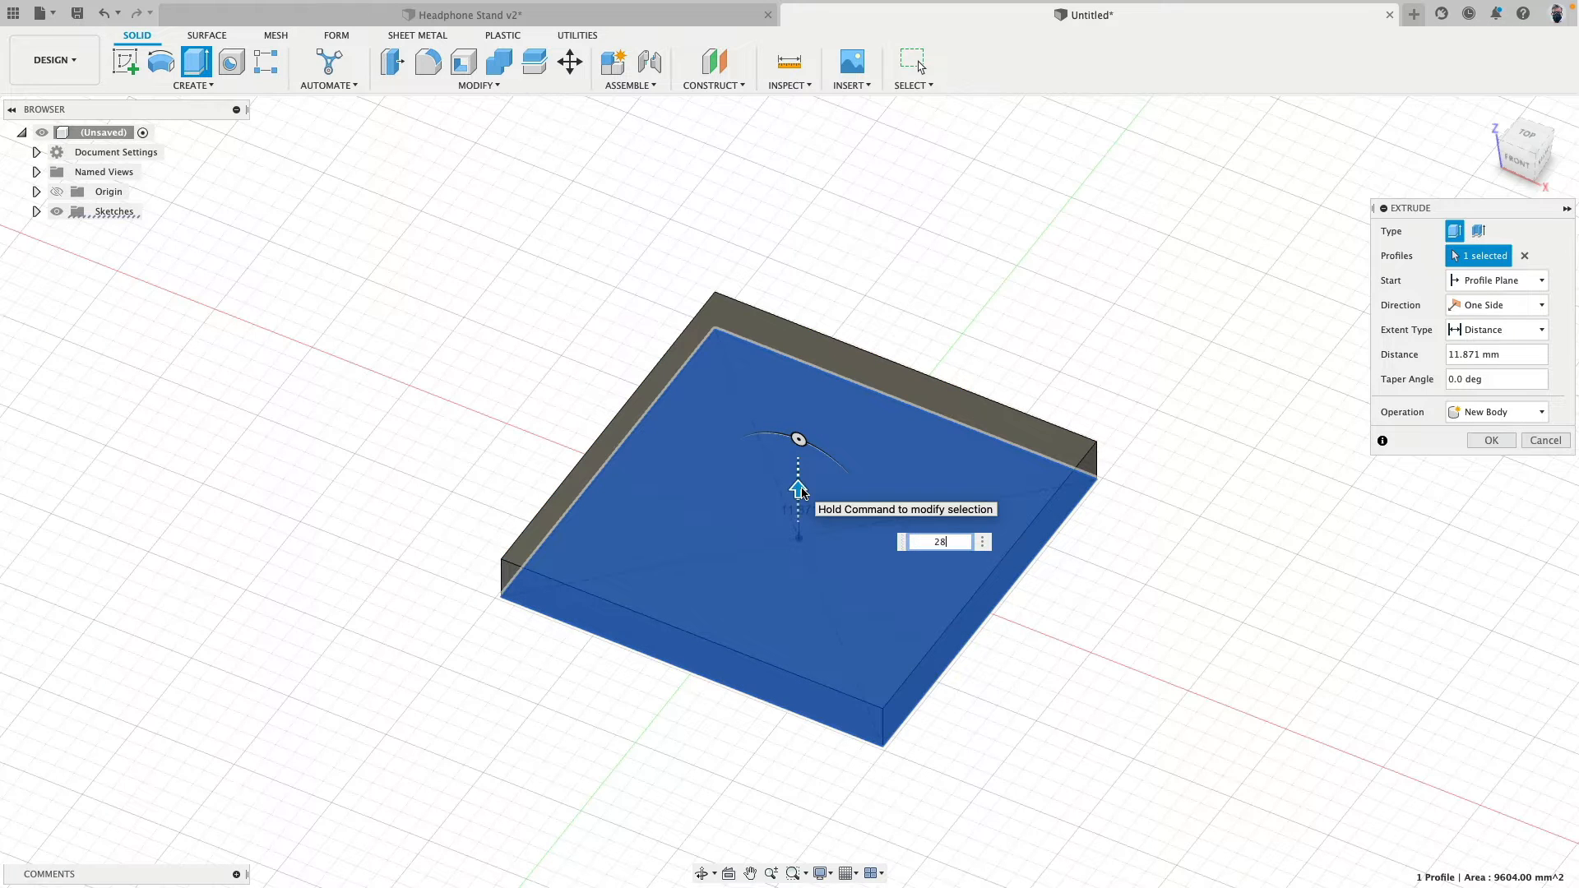
{"action": "key", "text": "Return"}
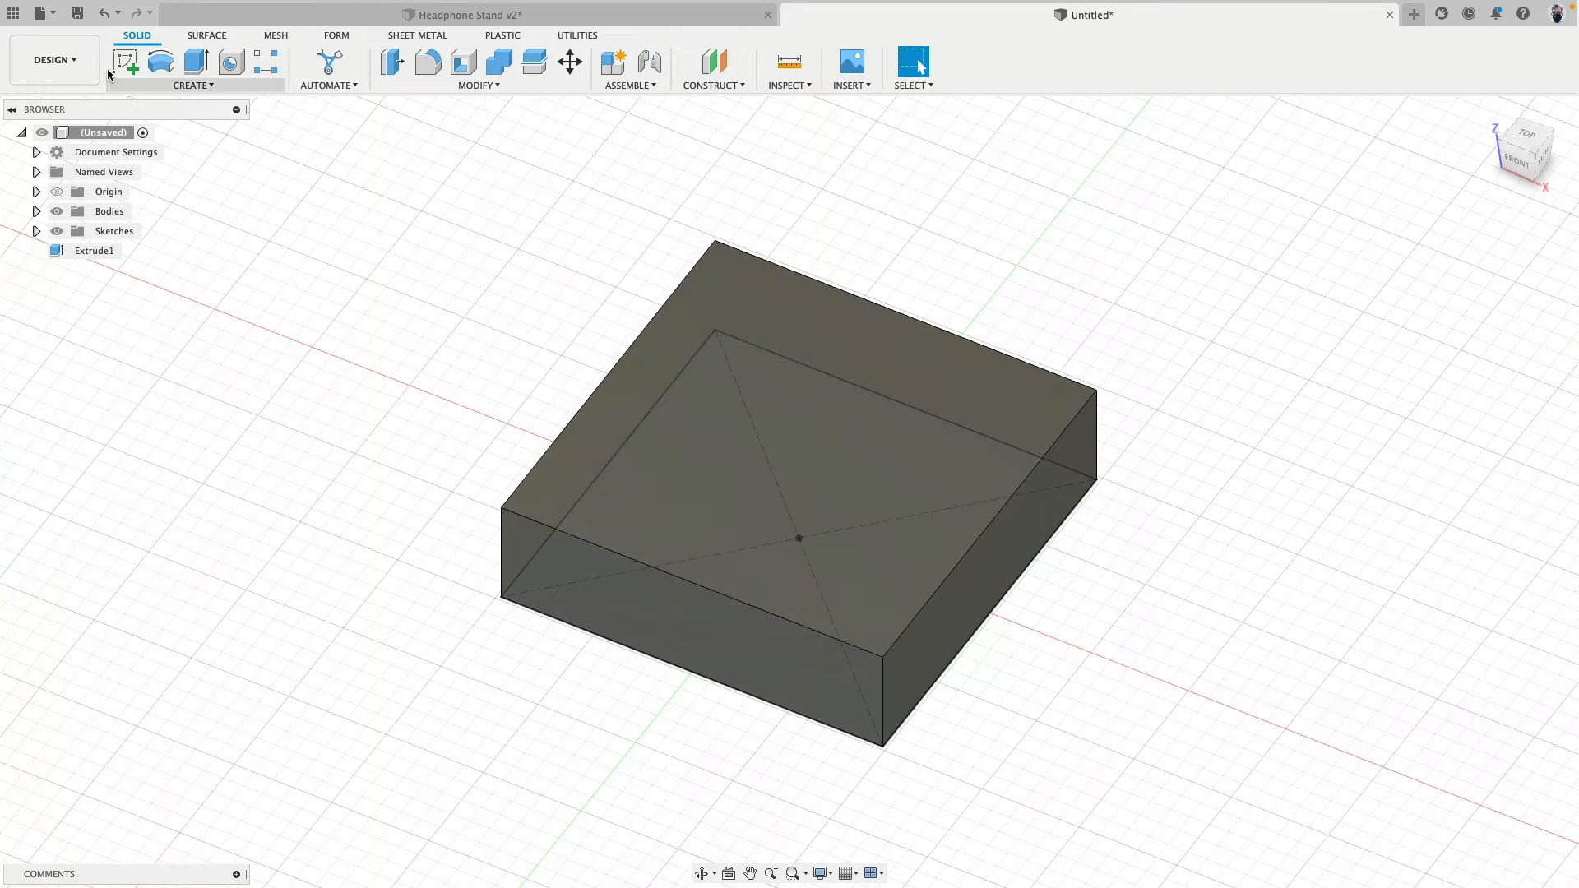
- Sketch a 20 by 10 mm center rectangle on the base's top face, centred on the origin with the 20 mm side along Y
{"action": "left_click", "coordinate": [125, 62]}
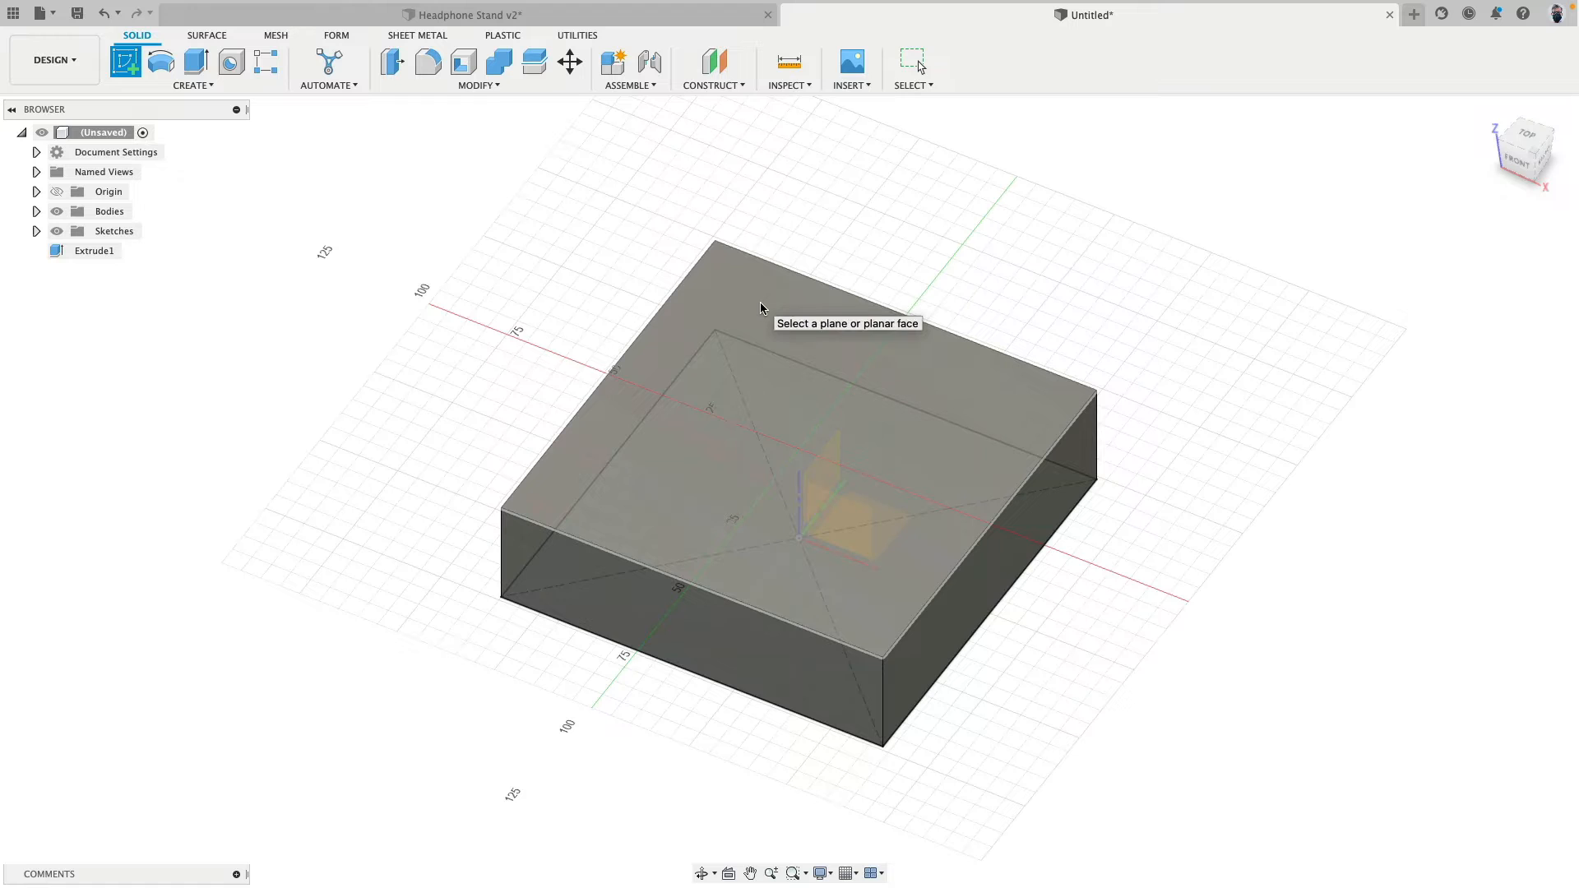
{"action": "left_click", "coordinate": [760, 303]}
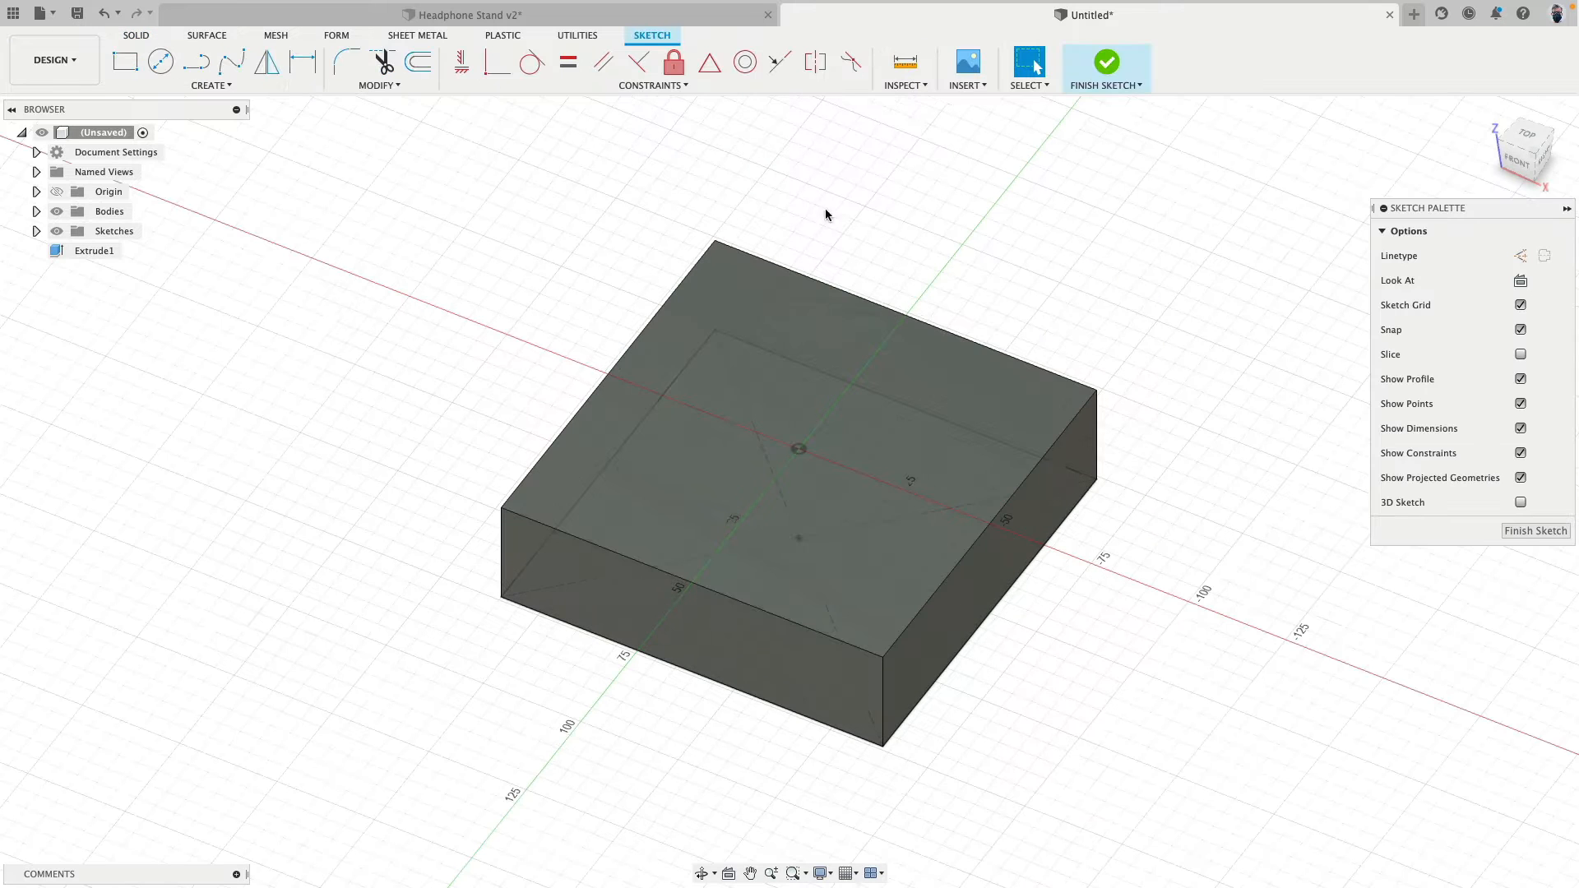
{"action": "left_click", "coordinate": [209, 86]}
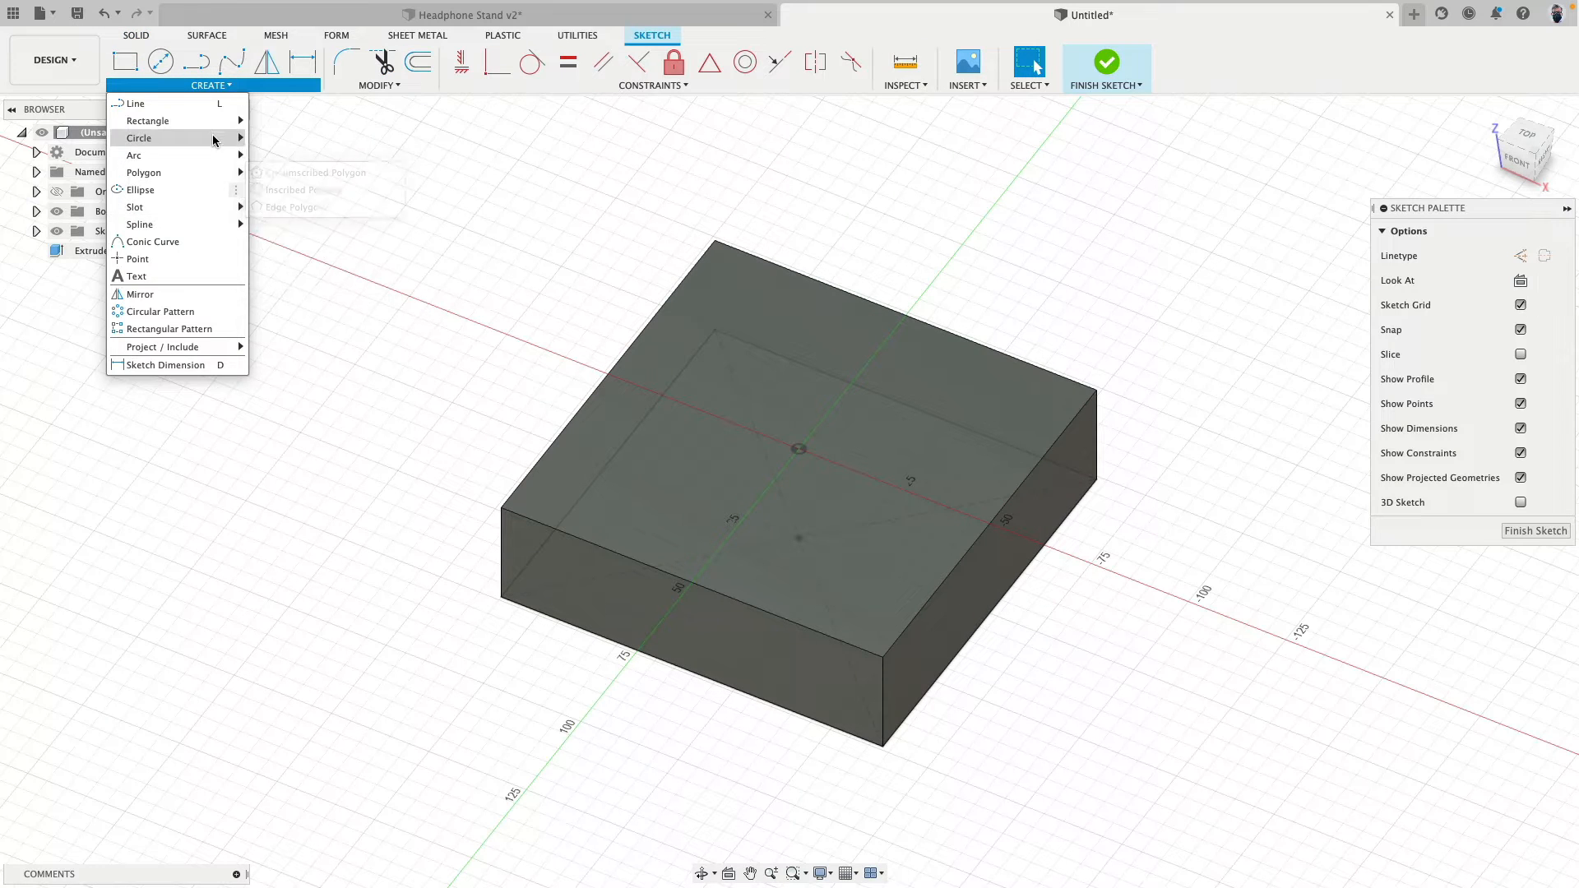
{"action": "mouse_move", "coordinate": [218, 122]}
{"action": "left_click", "coordinate": [302, 156]}
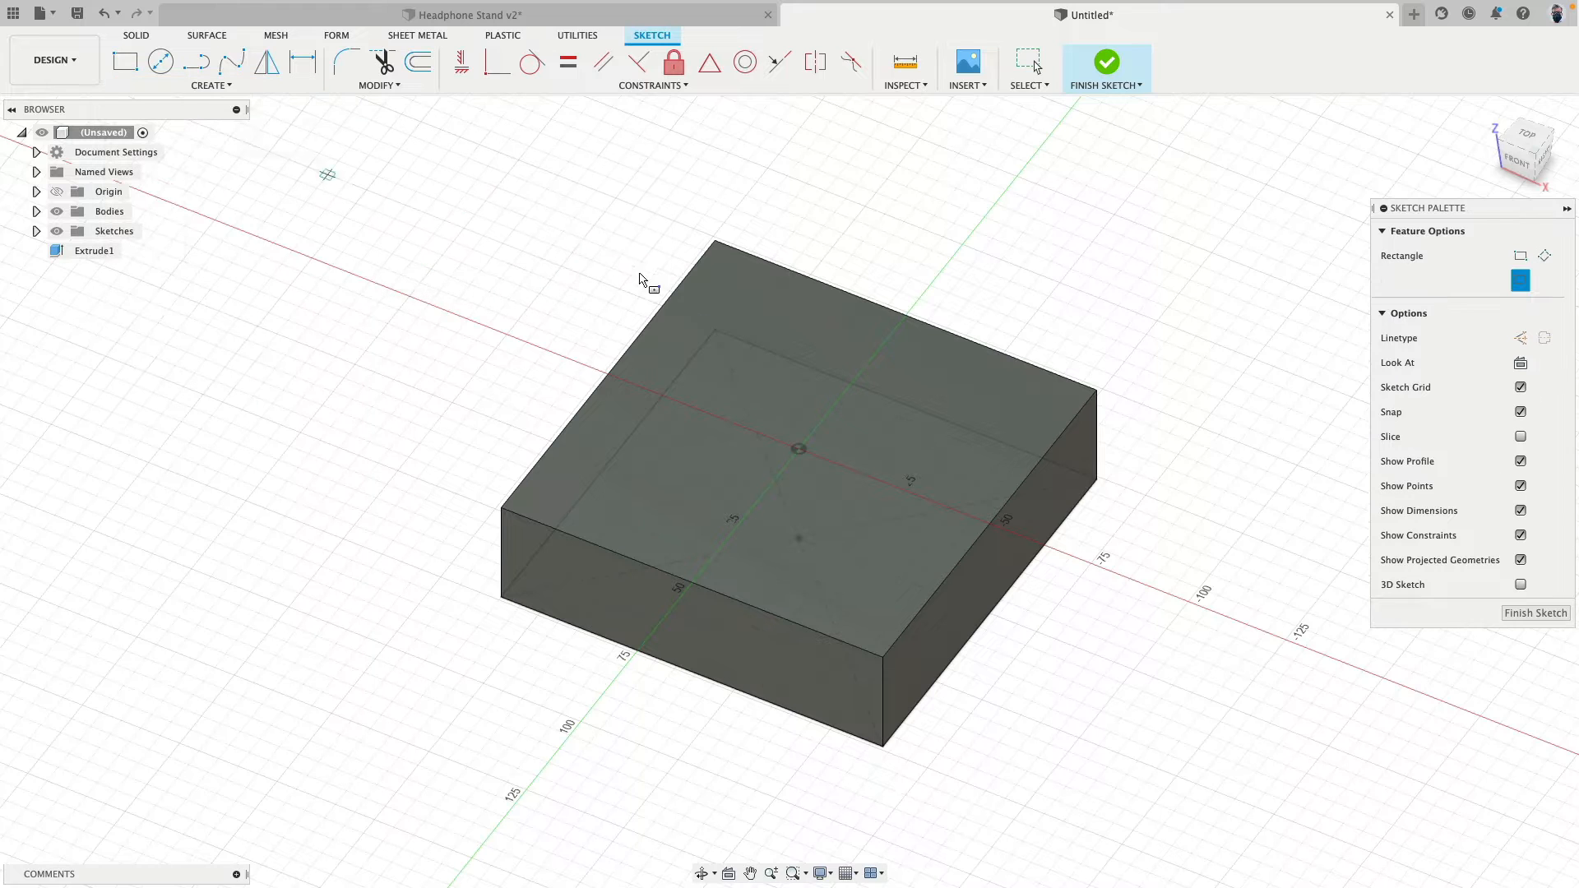
{"action": "left_click", "coordinate": [798, 449]}
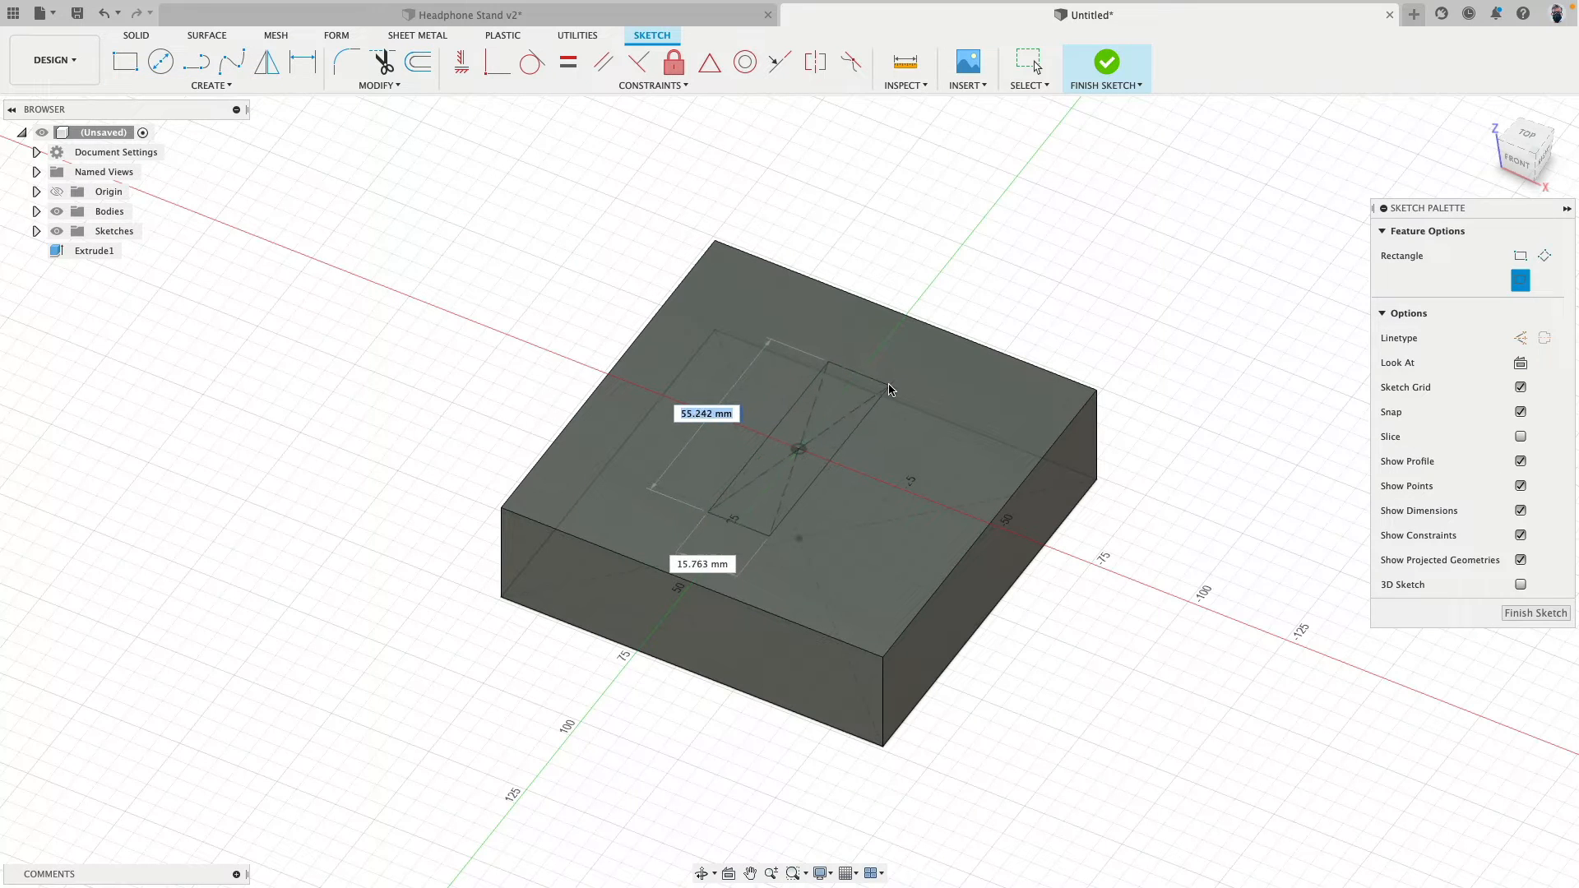
{"action": "type", "text": "20"}
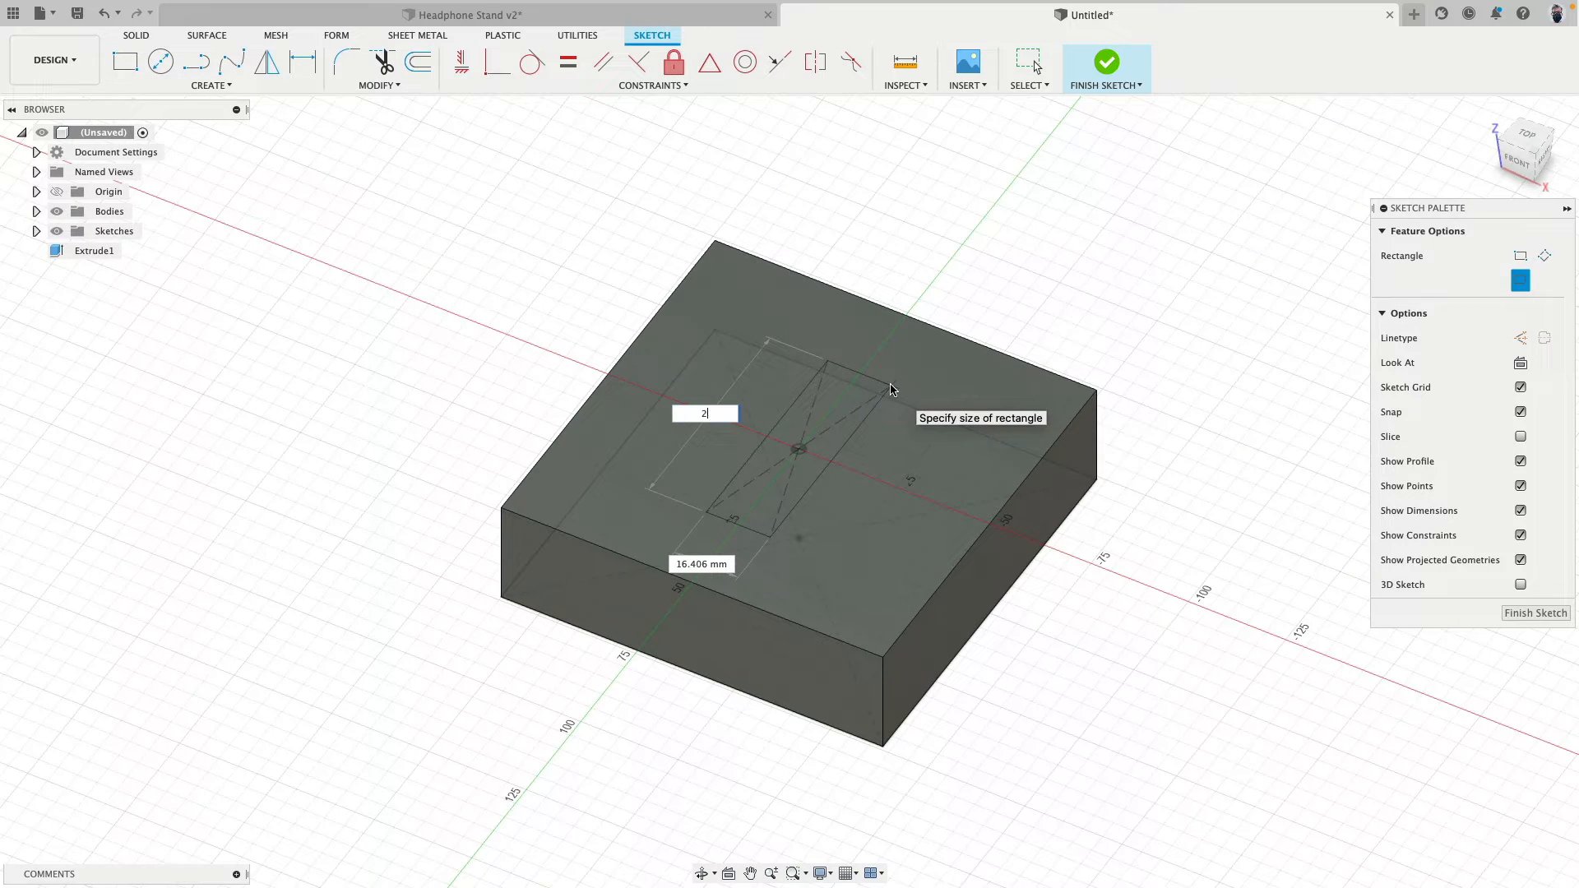
{"action": "key", "text": "Tab"}
{"action": "type", "text": "10"}
{"action": "key", "text": "Tab"}
{"action": "key", "text": "Return"}
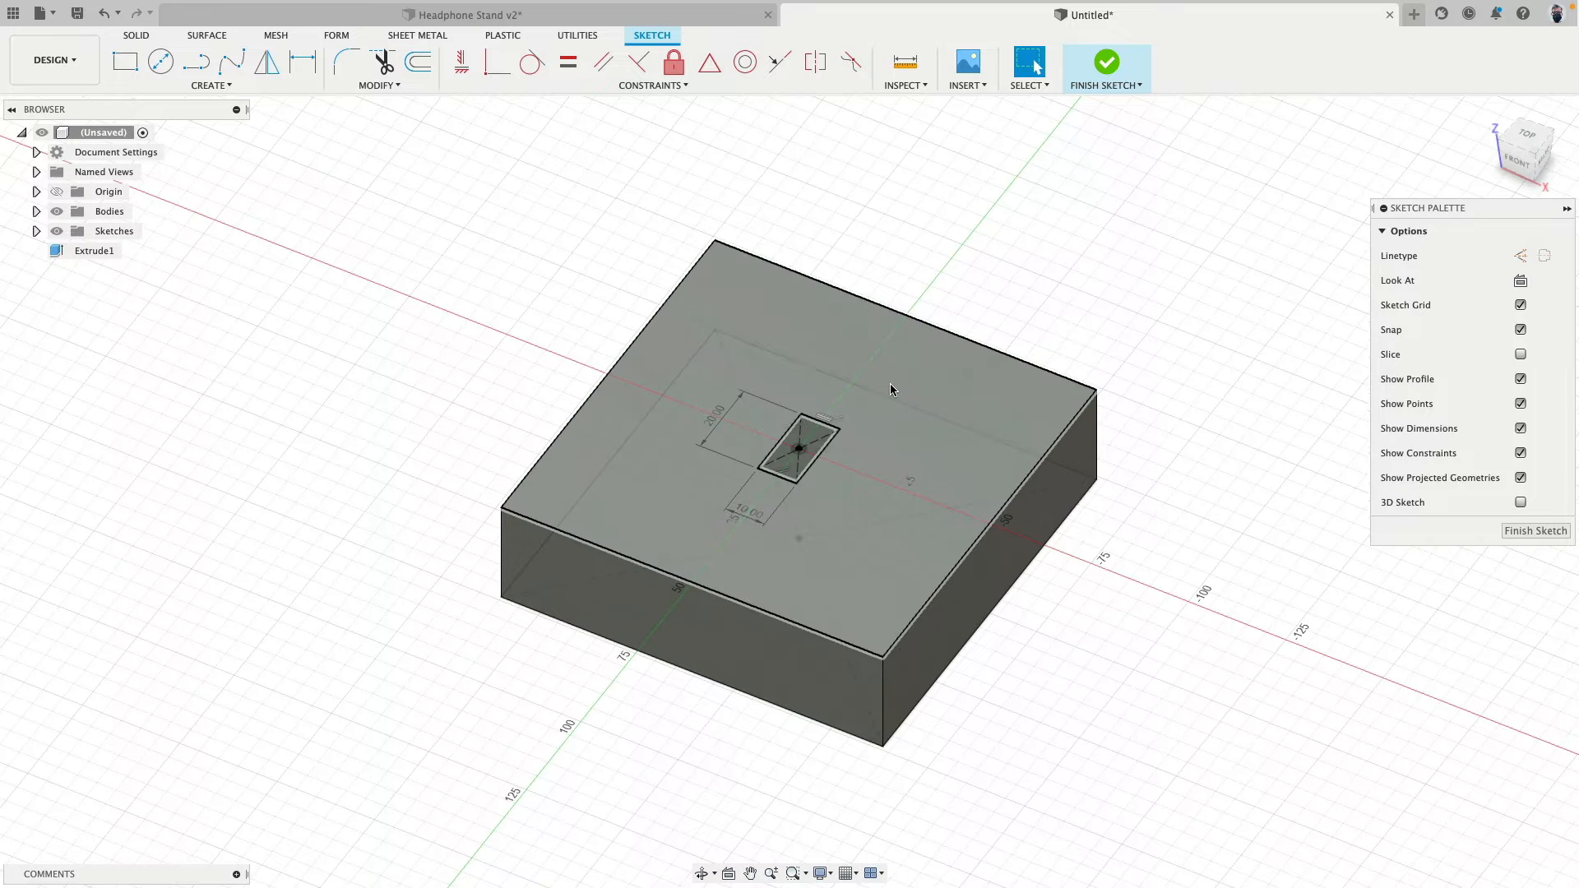
- Extrude the small rectangle 230 mm upward as a new body to form the post
{"action": "left_click", "coordinate": [138, 43]}
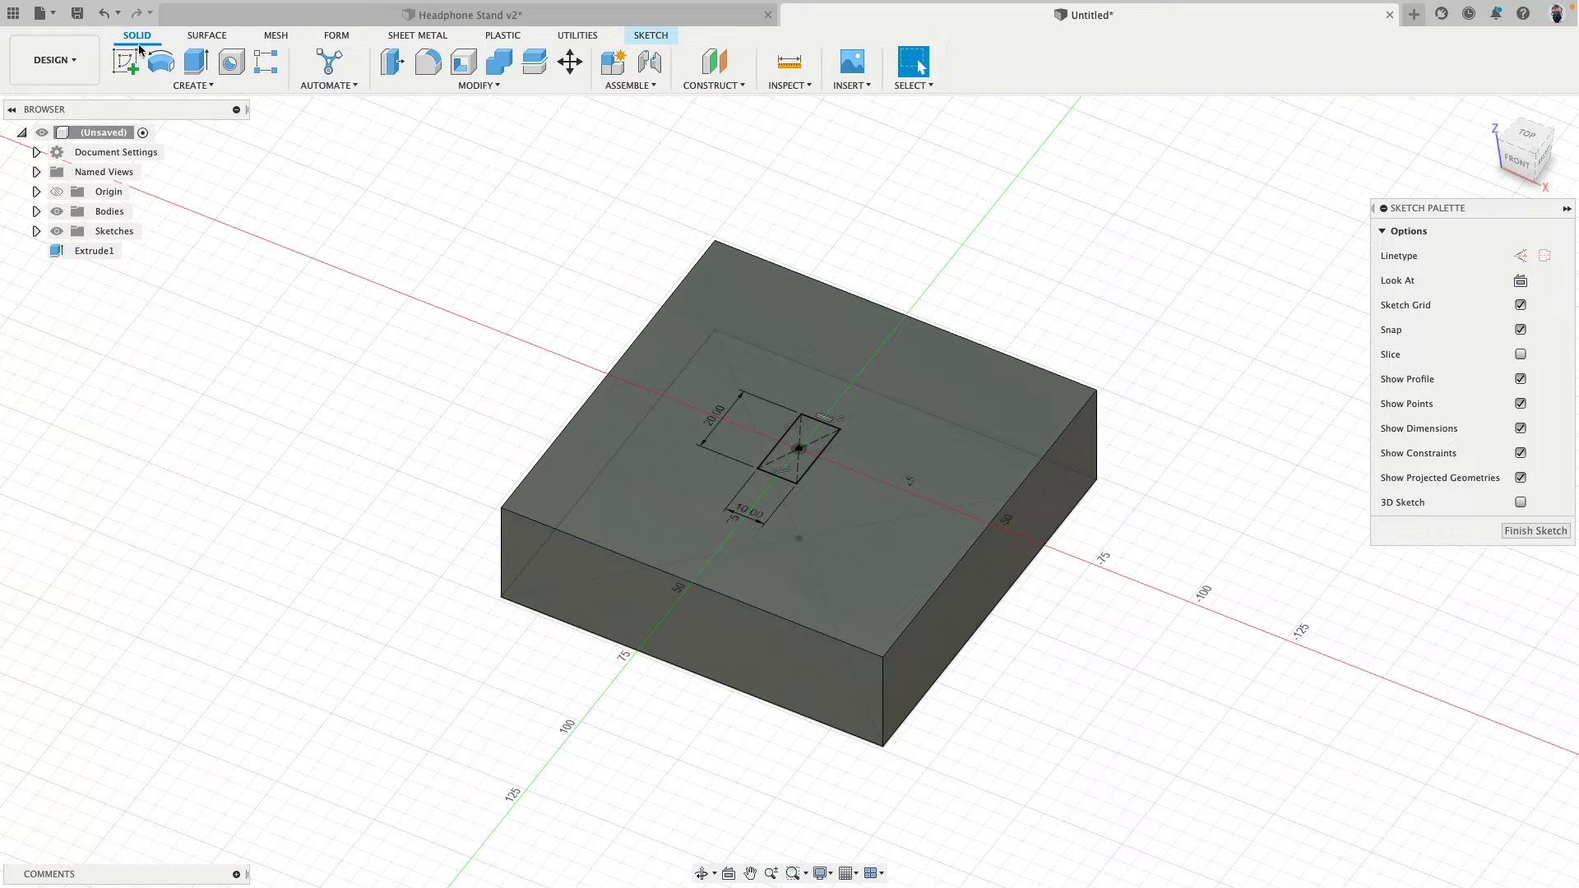
{"action": "left_click", "coordinate": [196, 61]}
{"action": "scroll", "coordinate": [690, 325], "scroll_direction": "down", "scroll_amount": 2}
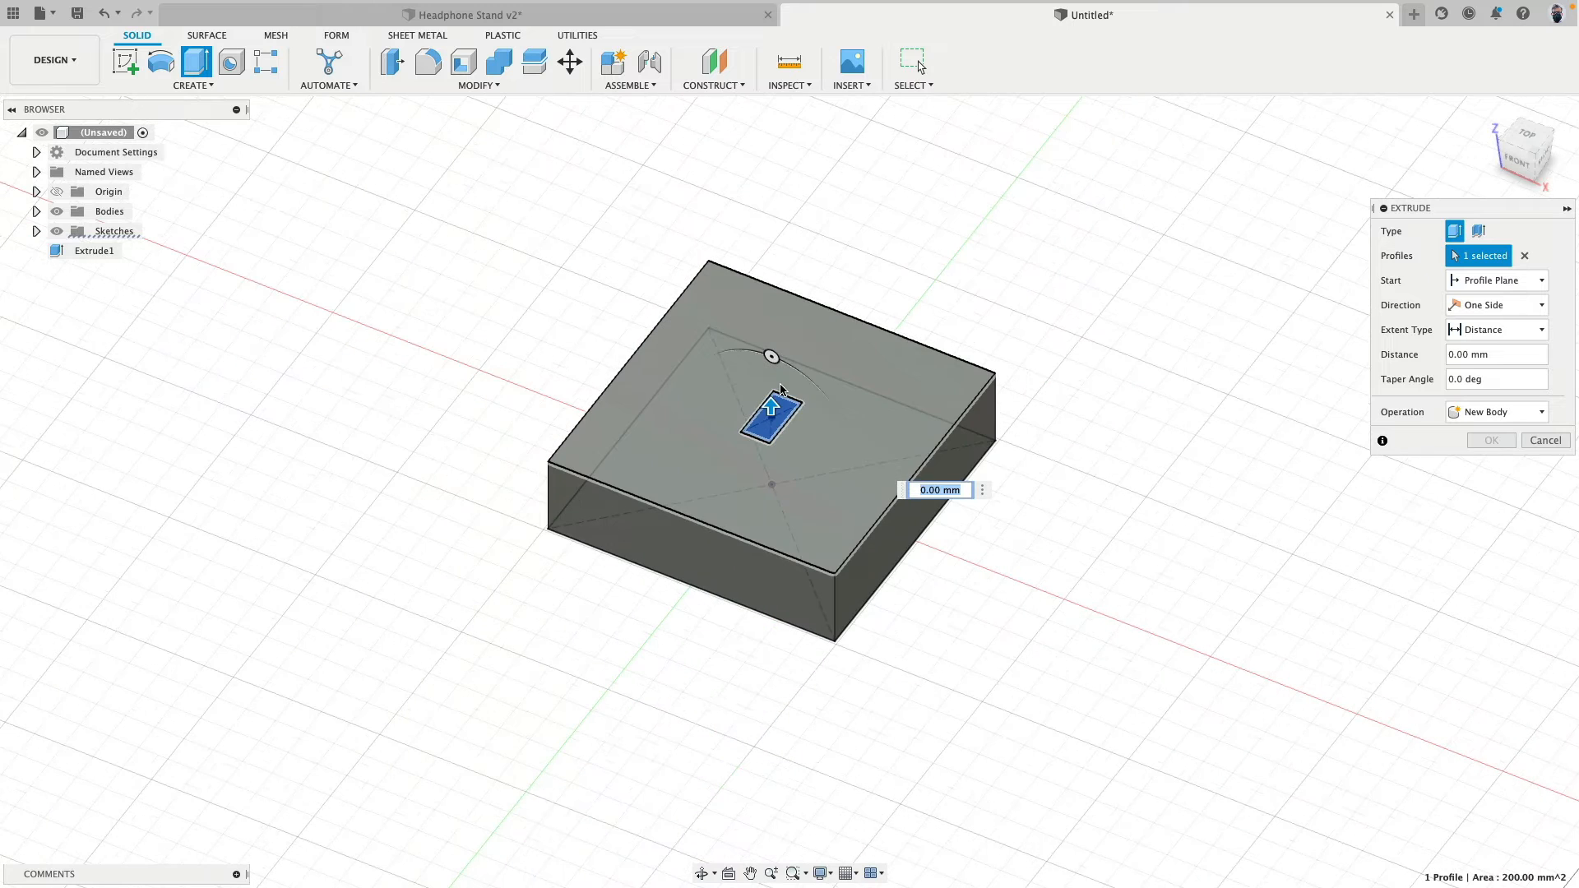
{"action": "type", "text": "230"}
{"action": "key", "text": "Return"}
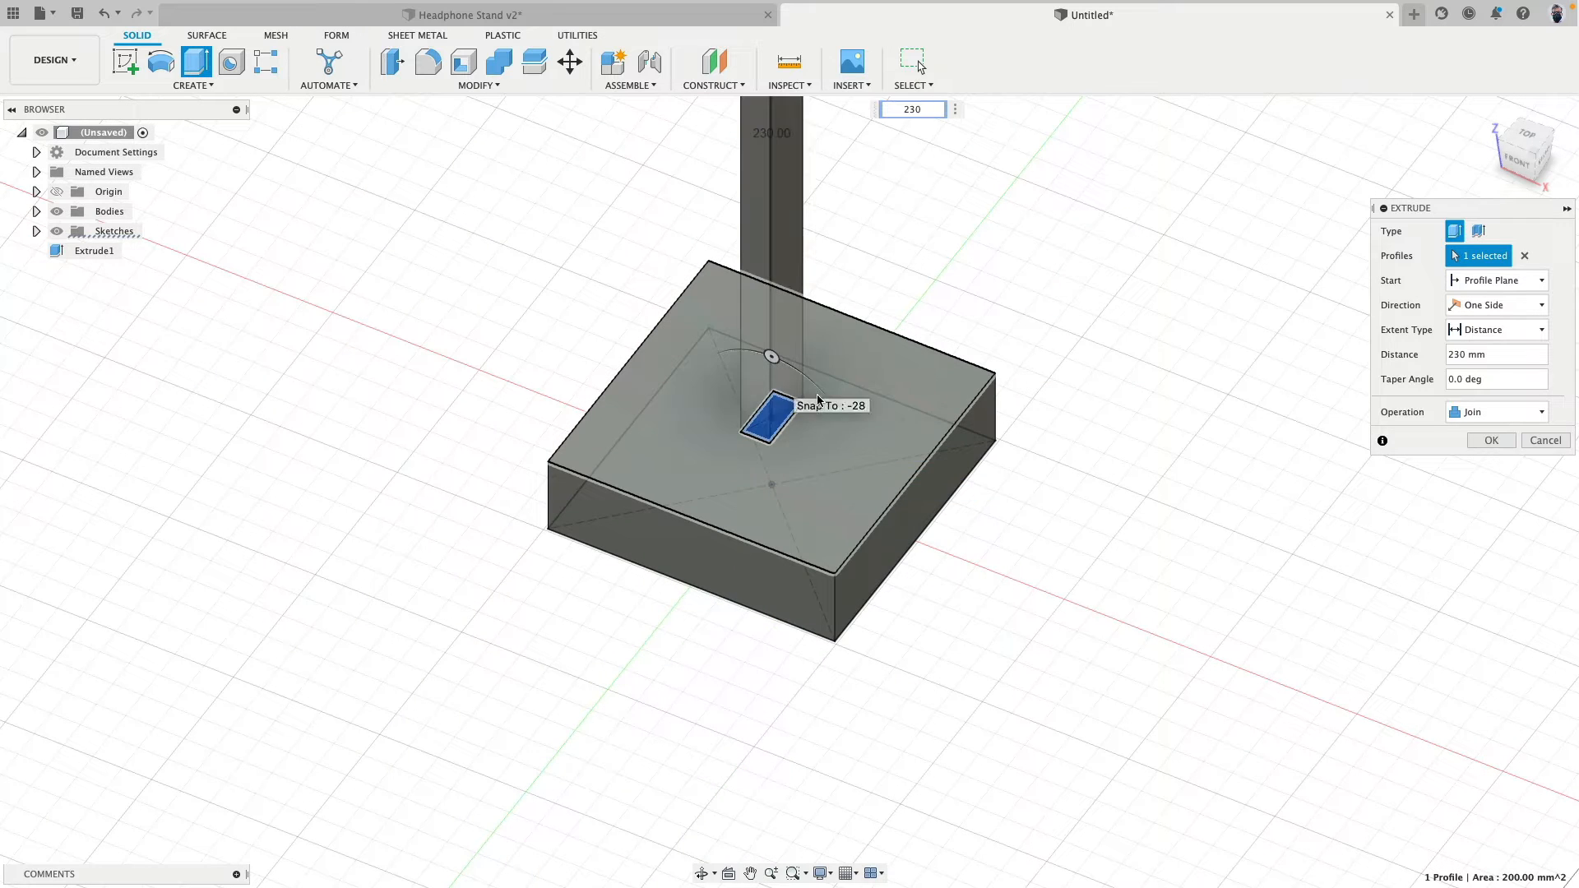
{"action": "left_click", "coordinate": [1495, 412]}
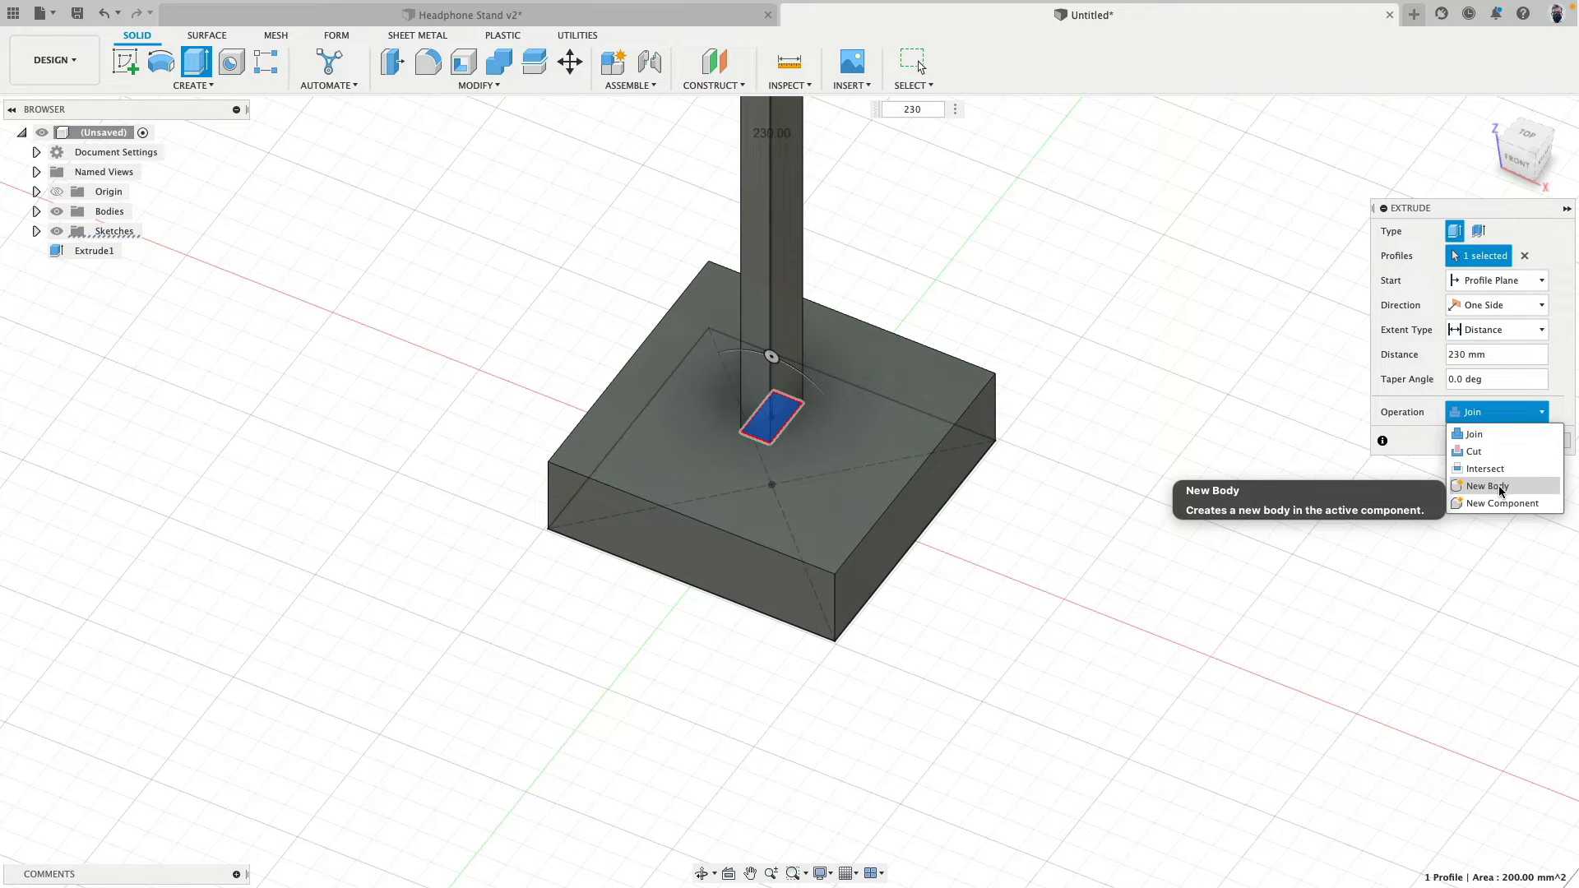
{"action": "left_click", "coordinate": [1501, 486]}
{"action": "left_click", "coordinate": [1502, 441]}
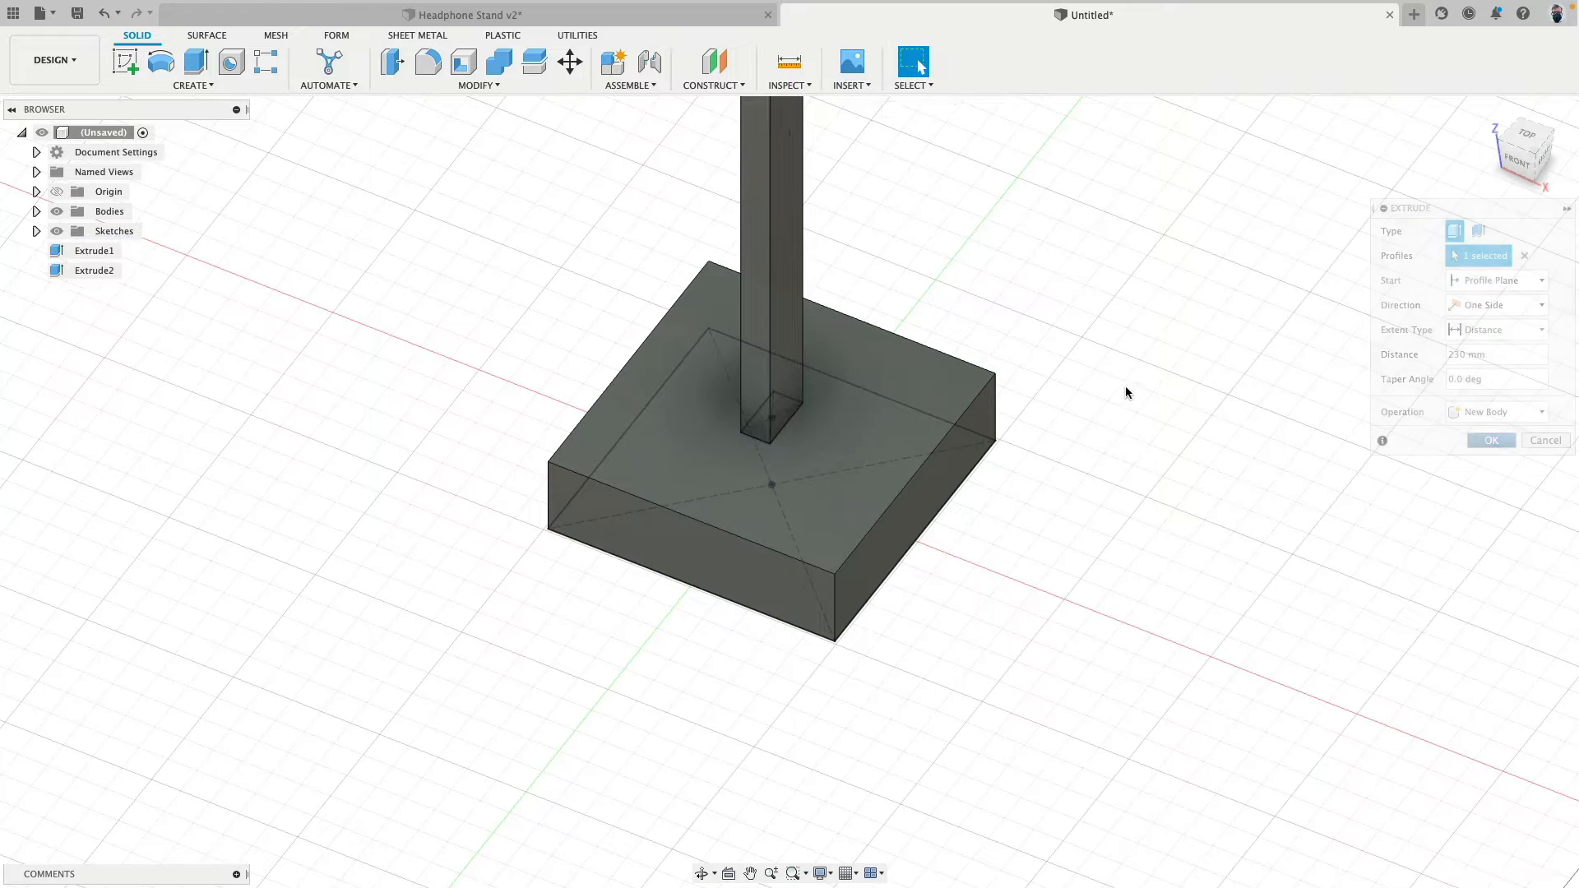
- Remove the Extrude1 and Extrude2 feature entries from the browser while keeping both bodies
{"action": "middle_click_drag", "start_coordinate": [1029, 372], "coordinate": [992, 541]}
{"action": "scroll", "coordinate": [993, 541], "scroll_direction": "down", "scroll_amount": 3}
{"action": "left_click", "coordinate": [82, 251]}
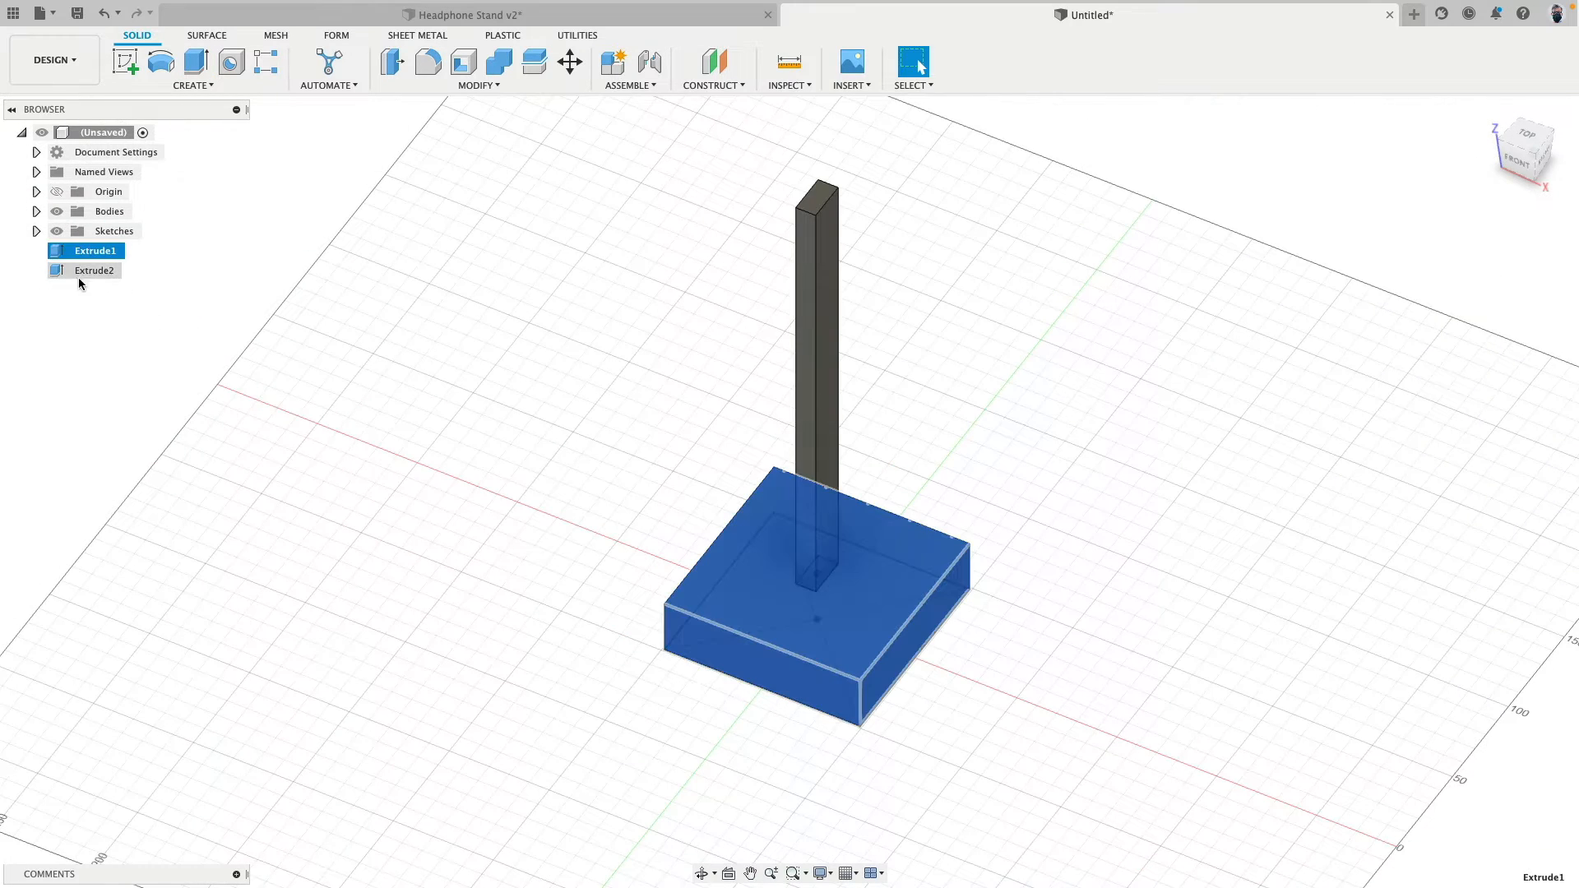
{"action": "left_click", "coordinate": [80, 273], "text": "shift"}
{"action": "right_click", "coordinate": [87, 274]}
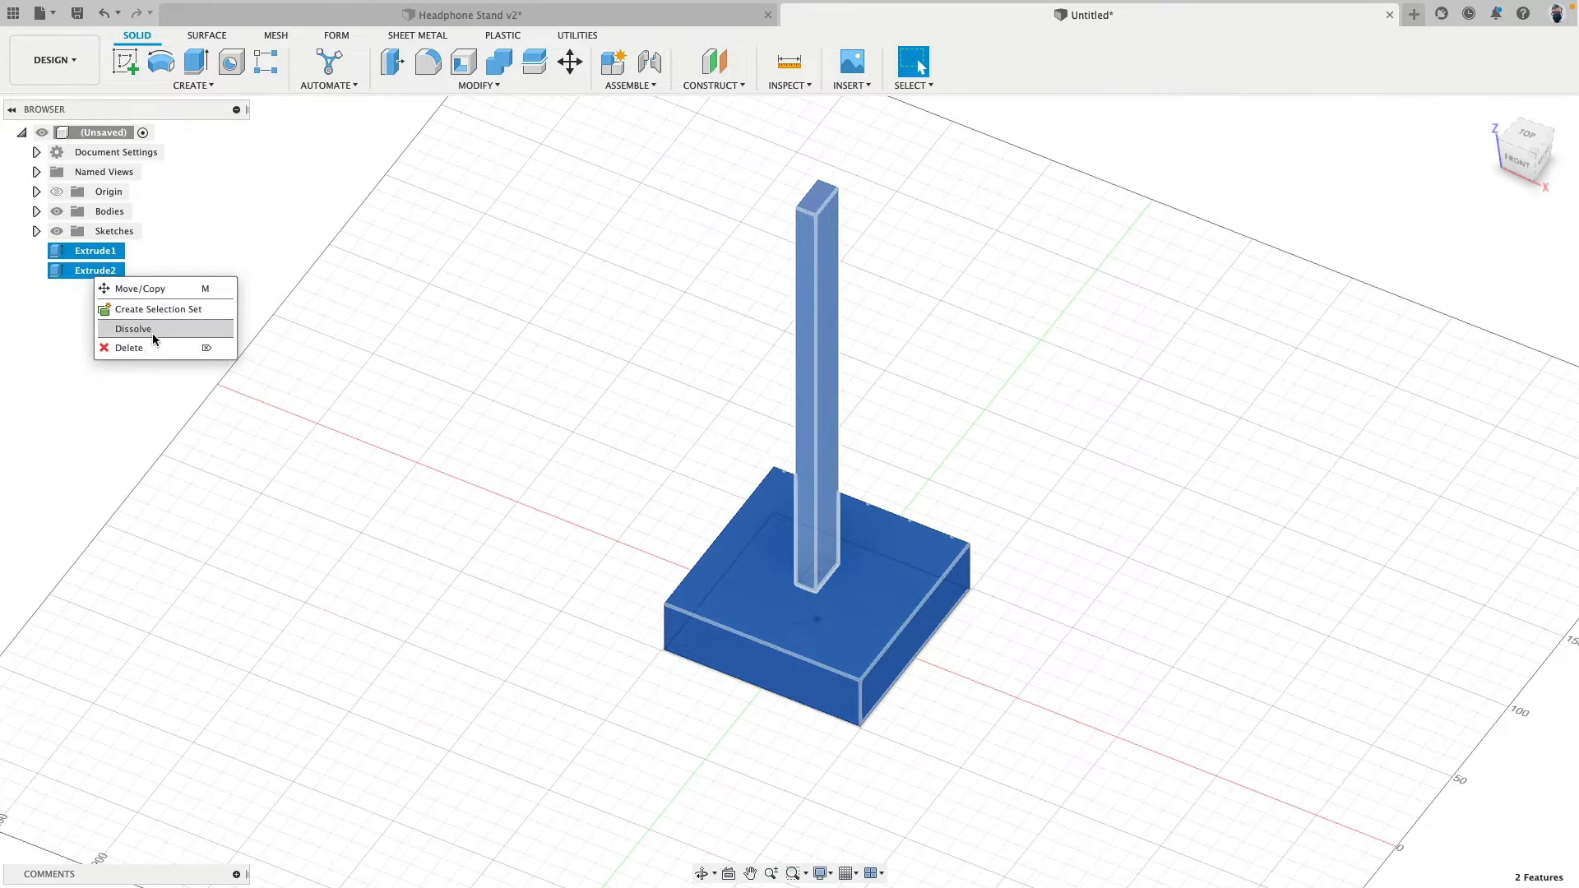
{"action": "left_click", "coordinate": [134, 329]}
{"action": "scroll", "coordinate": [417, 307], "scroll_direction": "down", "scroll_amount": 3}
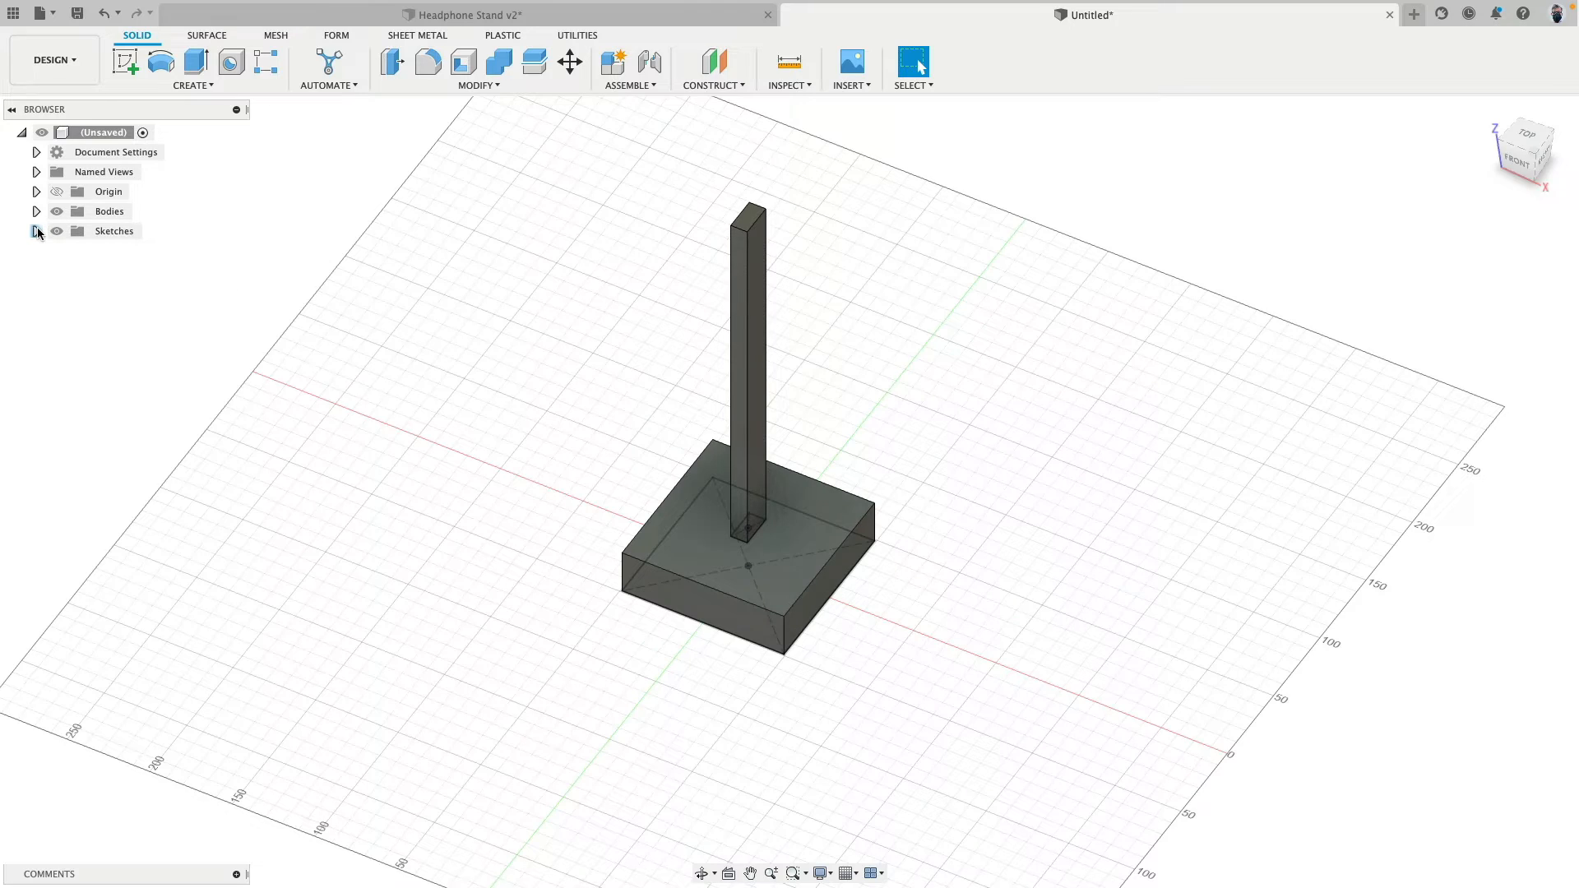
- List the design's sketches, then hide and reshow them to view the base and post alone
{"action": "left_click", "coordinate": [36, 231]}
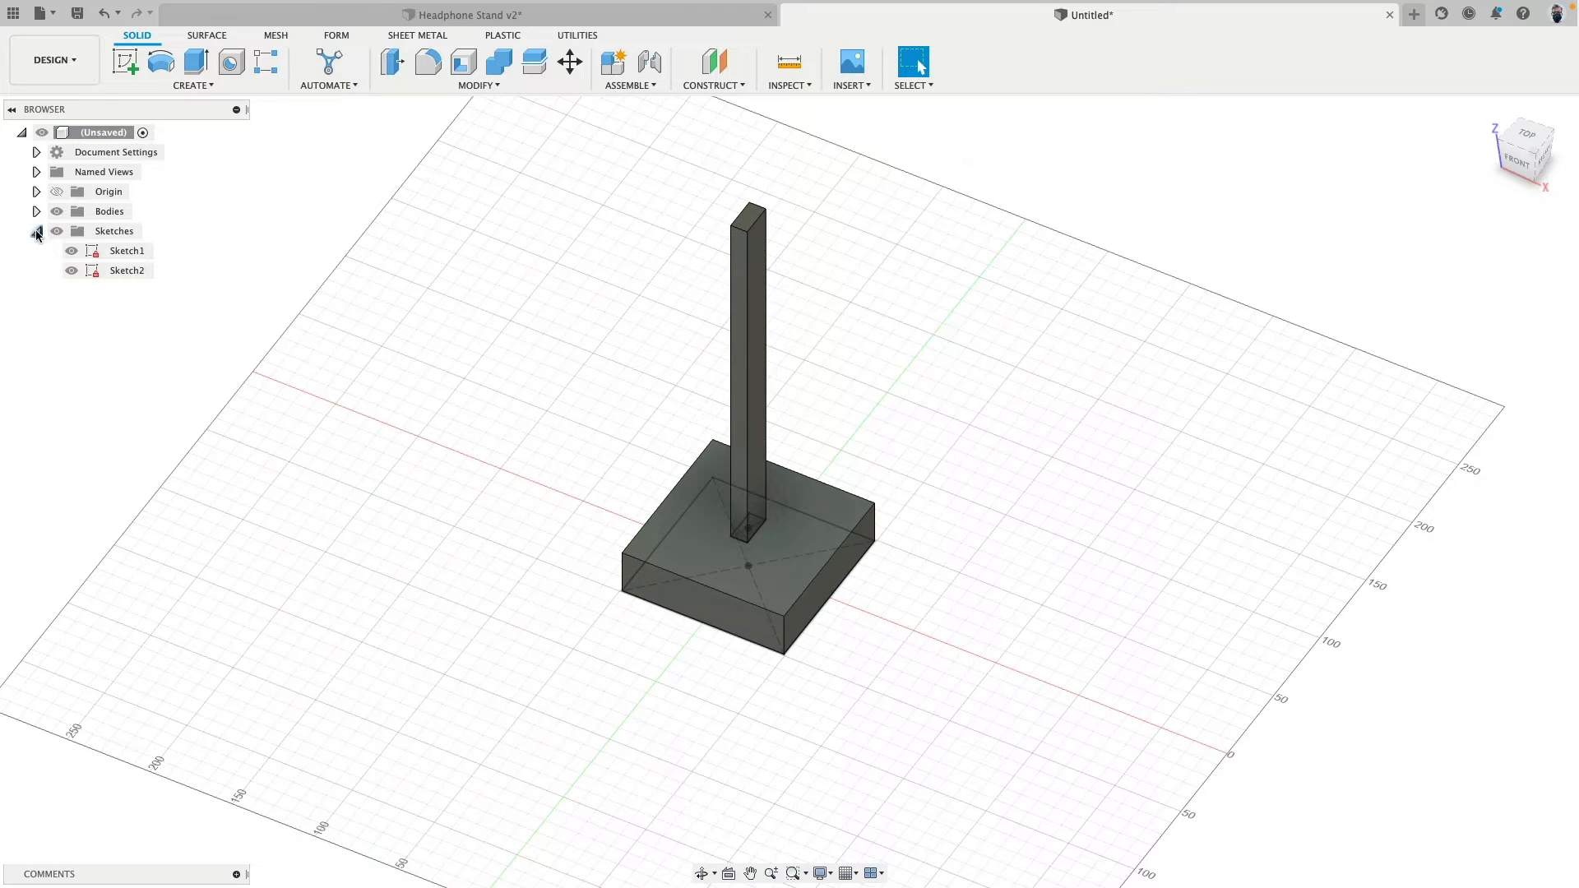
{"action": "left_click", "coordinate": [58, 233]}
{"action": "middle_click_drag", "start_coordinate": [319, 399], "coordinate": [288, 426], "text": "shift"}
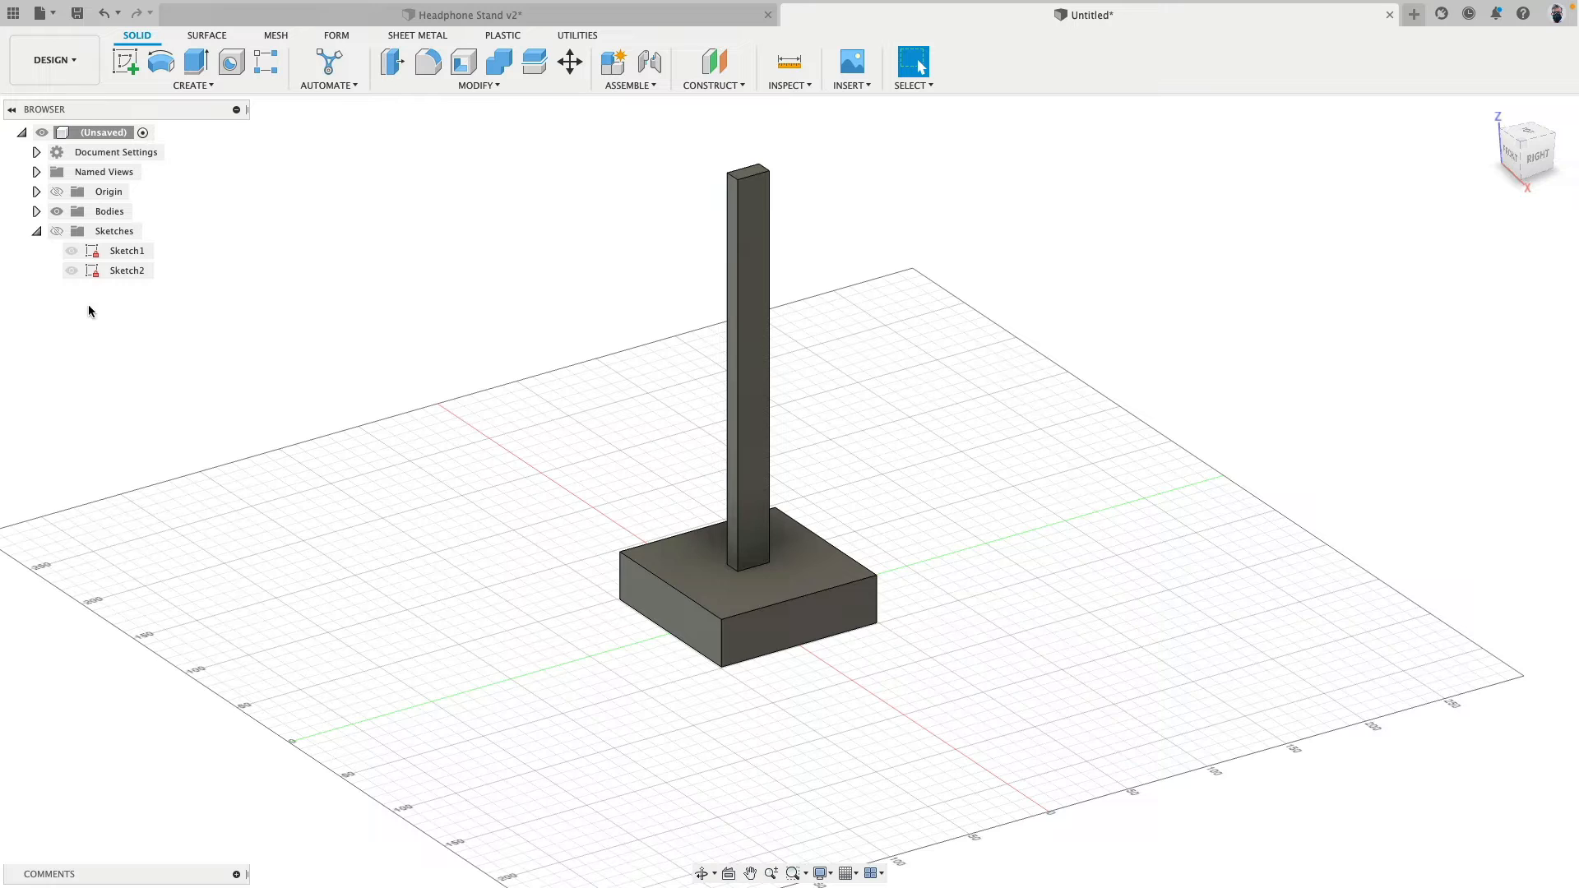
{"action": "left_click", "coordinate": [56, 231]}
- Switch to the Headphone Stand v2 design, hide its bodies, show its sketches, and examine the headrest's arc and perpendicular lines
{"action": "left_click", "coordinate": [510, 23]}
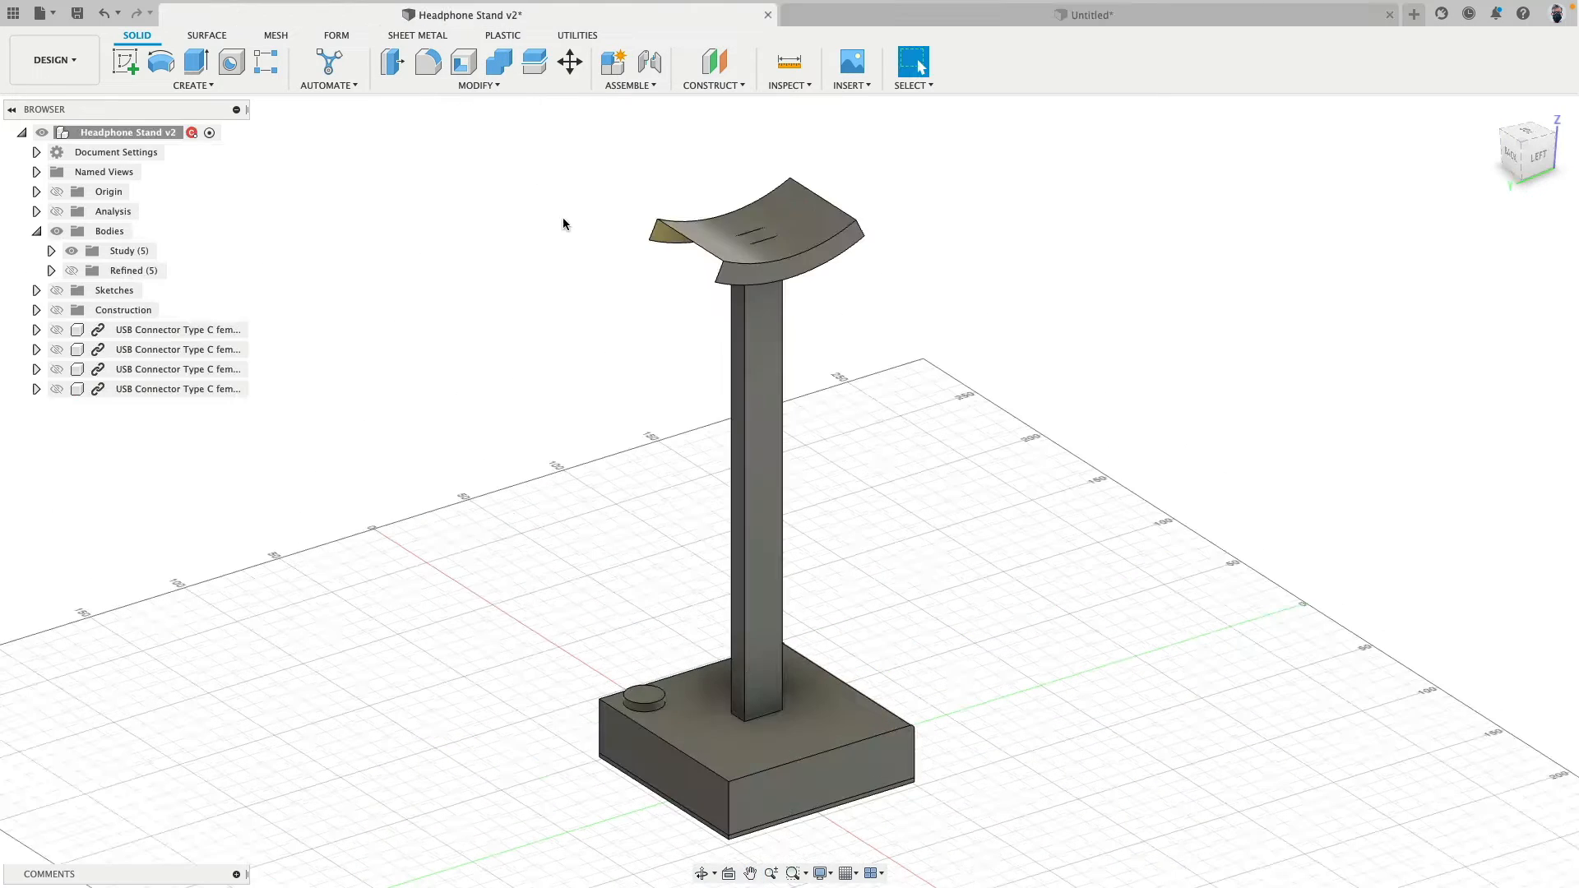
{"action": "left_click", "coordinate": [799, 234]}
{"action": "left_click", "coordinate": [761, 282], "text": "shift"}
{"action": "key", "text": "Escape"}
{"action": "left_click", "coordinate": [57, 231]}
{"action": "left_click", "coordinate": [57, 290]}
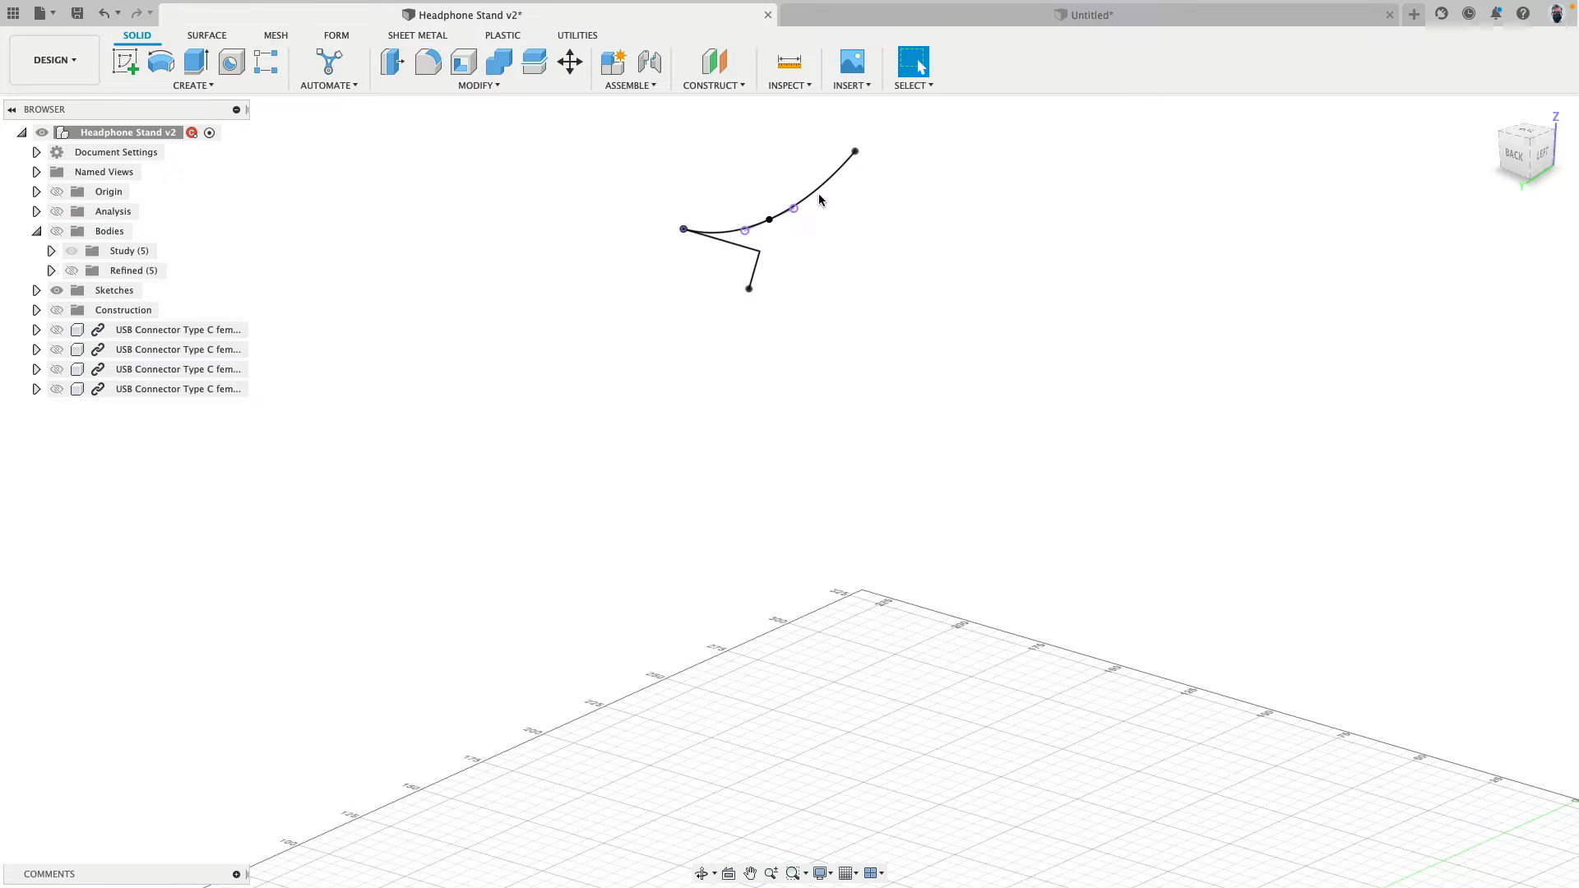
{"action": "left_click", "coordinate": [728, 241]}
{"action": "left_click", "coordinate": [754, 270], "text": "shift"}
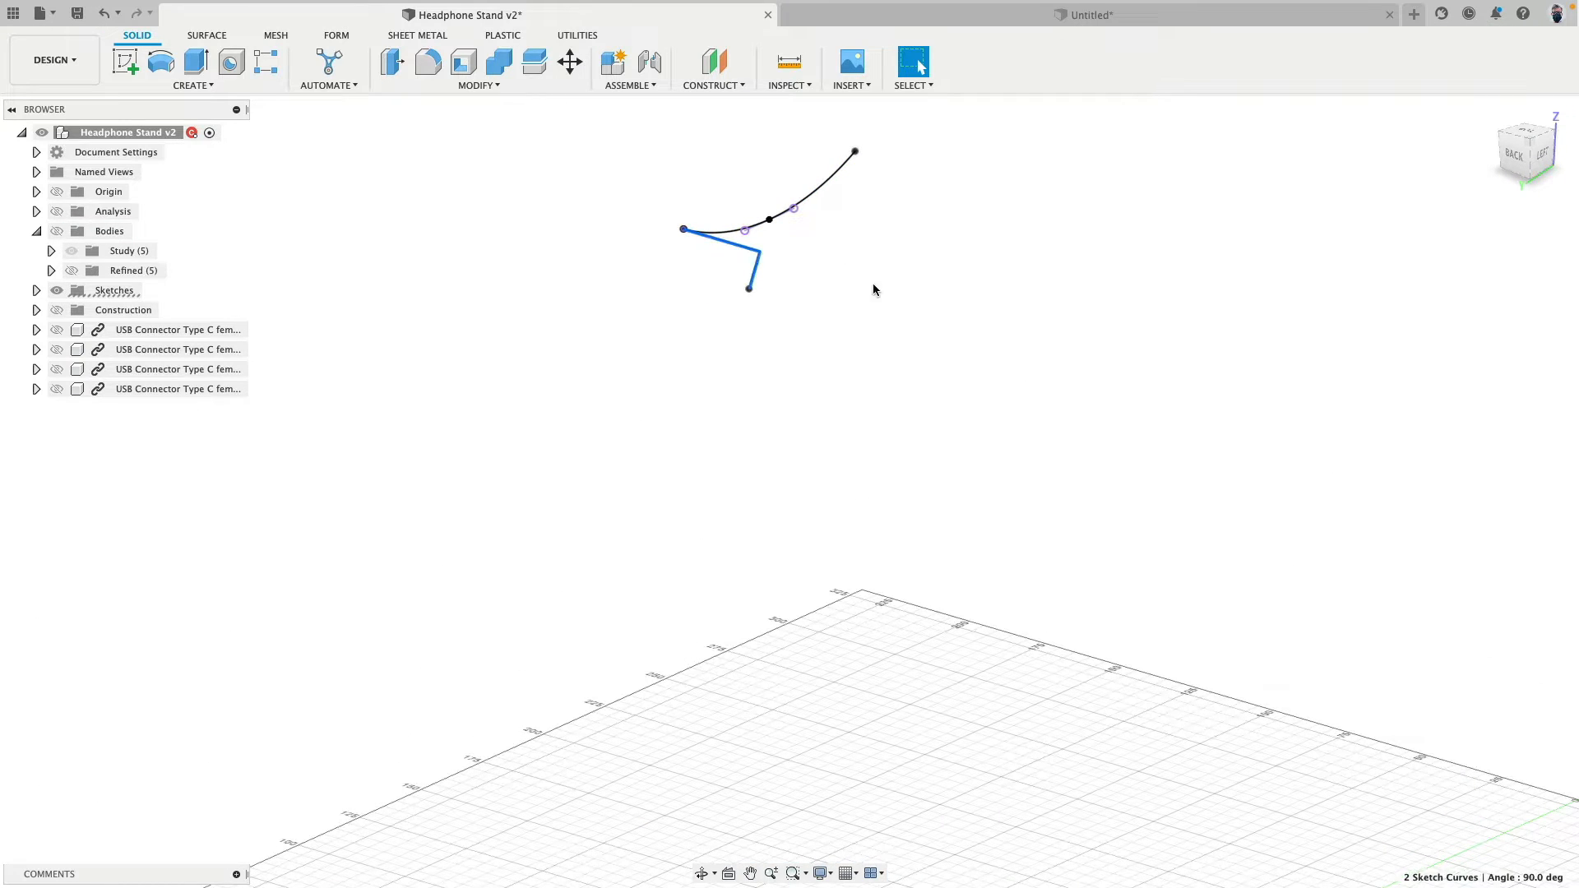
{"action": "middle_click_drag", "start_coordinate": [875, 290], "coordinate": [814, 272], "text": "shift"}
- Return to the untitled design, orient to the right view, and start a sketch on the vertical YZ plane
{"action": "left_click", "coordinate": [881, 19]}
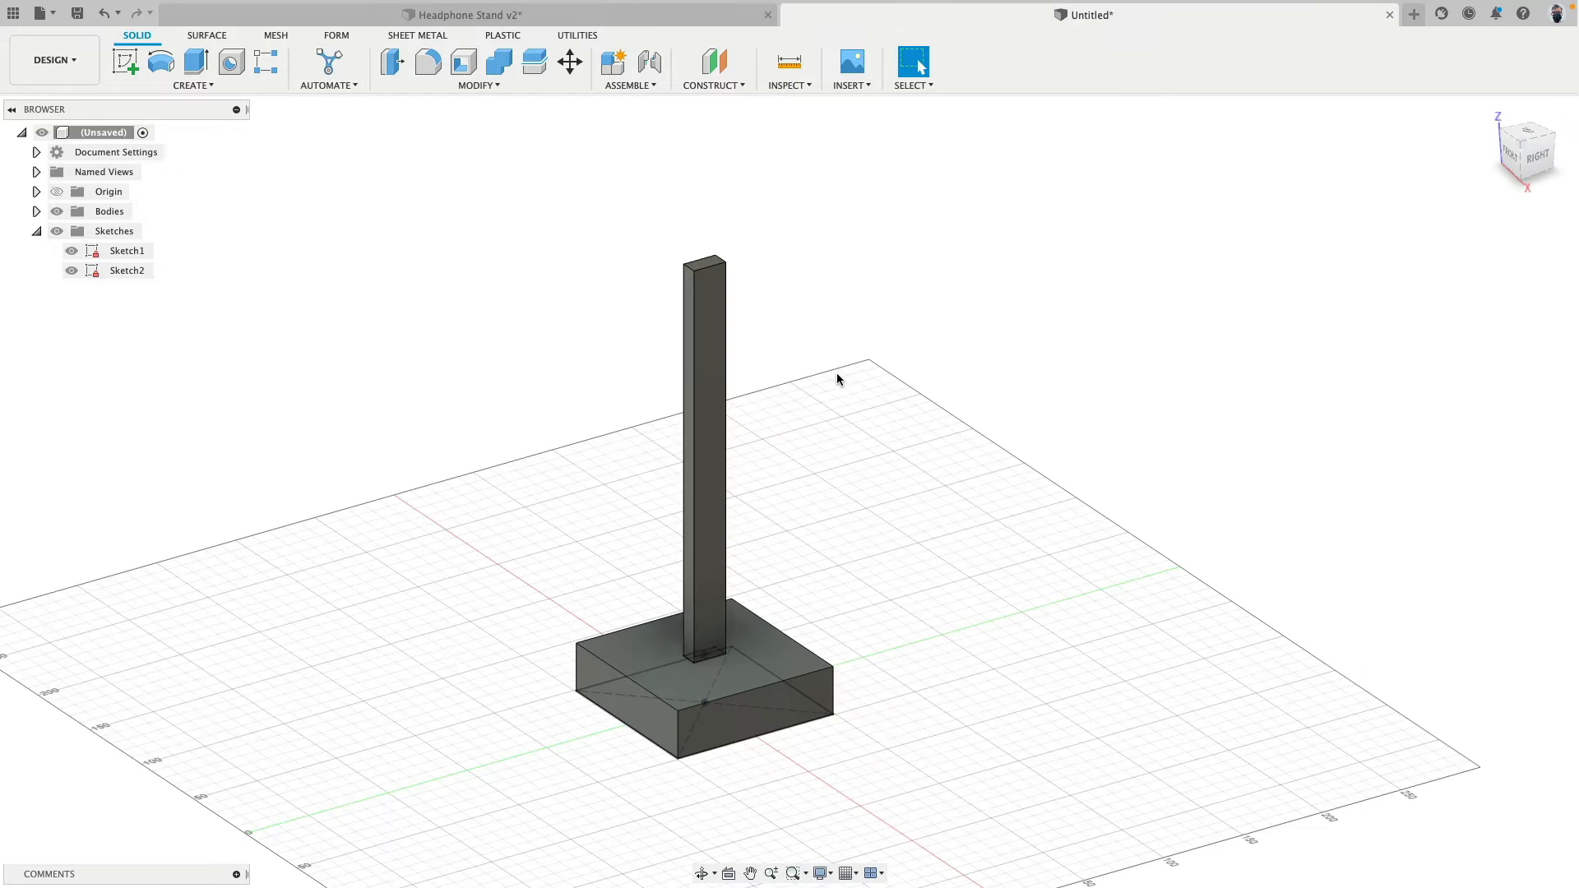
{"action": "left_click", "coordinate": [1536, 156]}
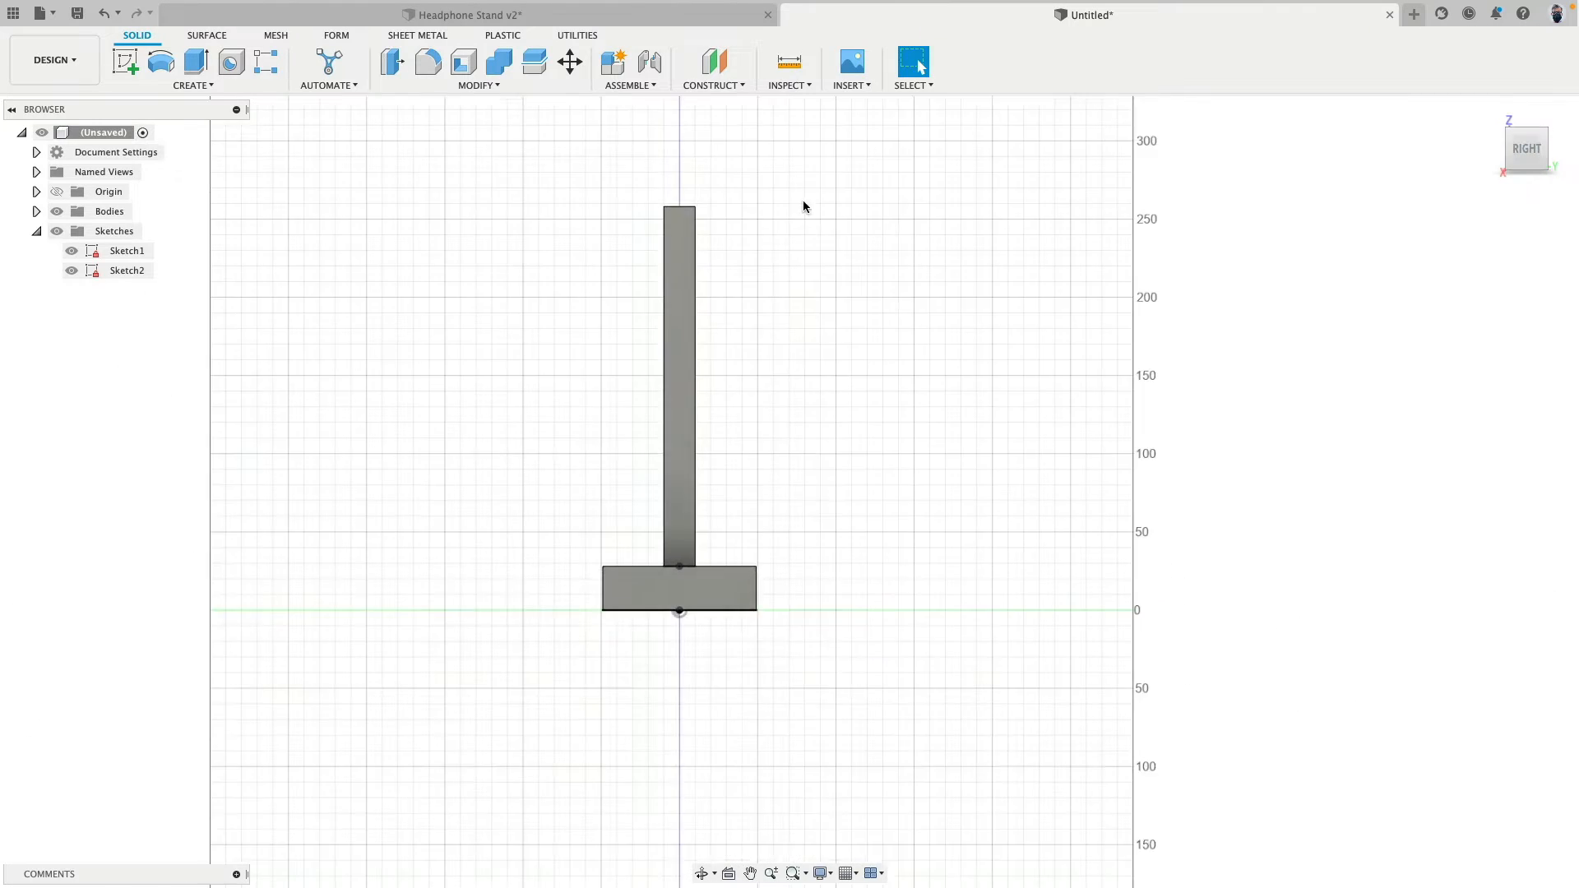
{"action": "middle_click_drag", "start_coordinate": [721, 154], "coordinate": [730, 349]}
{"action": "scroll", "coordinate": [728, 349], "scroll_direction": "up", "scroll_amount": 3}
{"action": "left_click", "coordinate": [126, 63]}
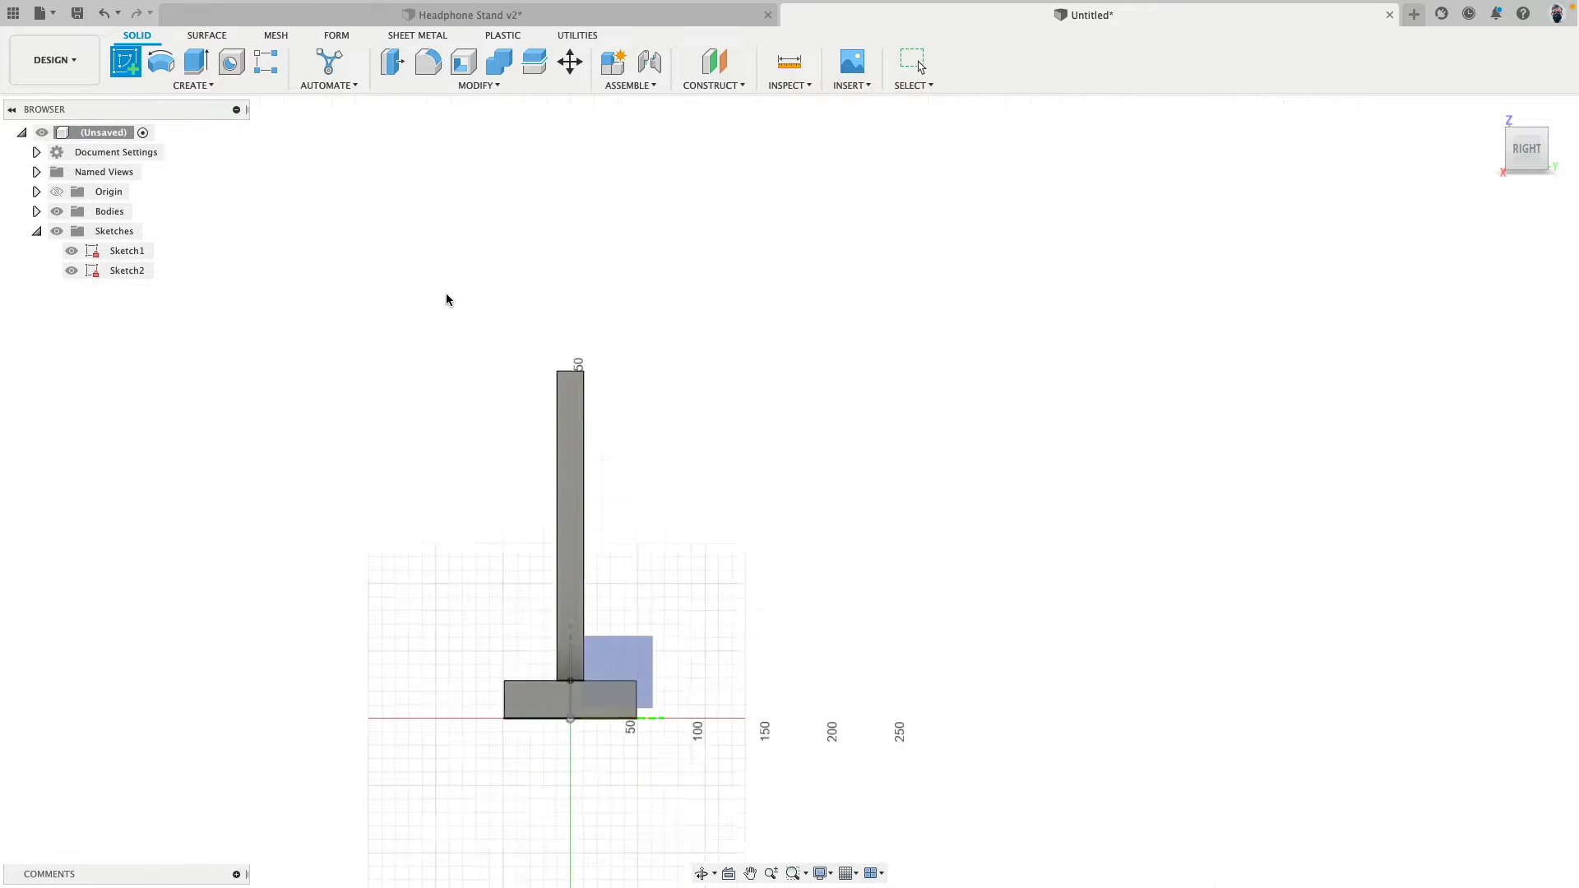
{"action": "left_click", "coordinate": [625, 605]}
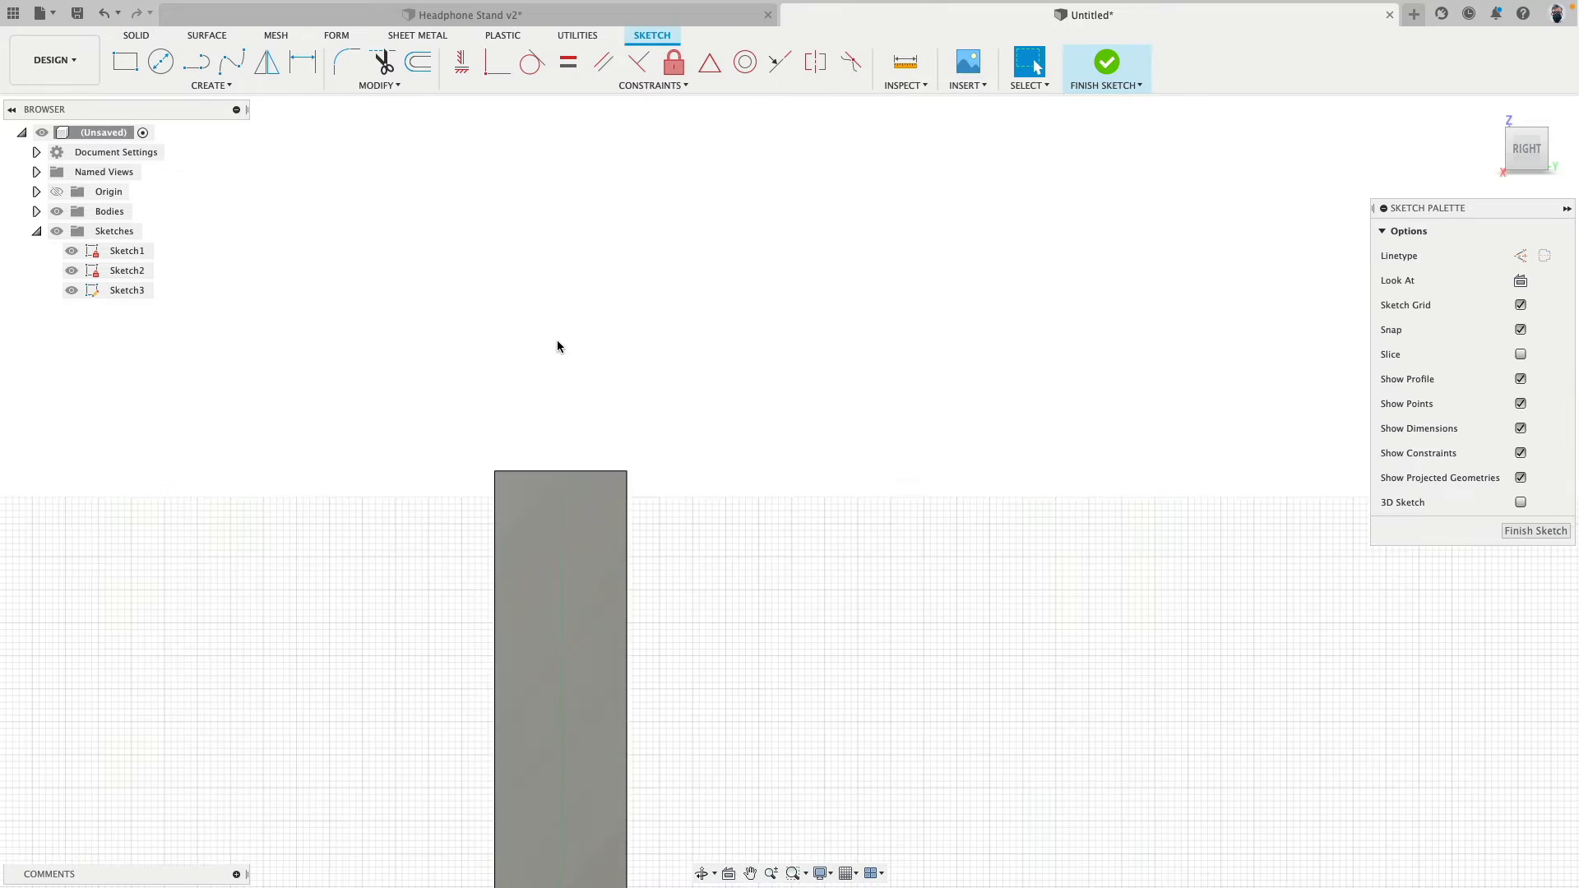
- Draw a downward-bowed three-point arc above the post, spanning about 52 mm between its endpoints
{"action": "scroll", "coordinate": [557, 345], "scroll_direction": "up", "scroll_amount": 2}
{"action": "left_click", "coordinate": [211, 86]}
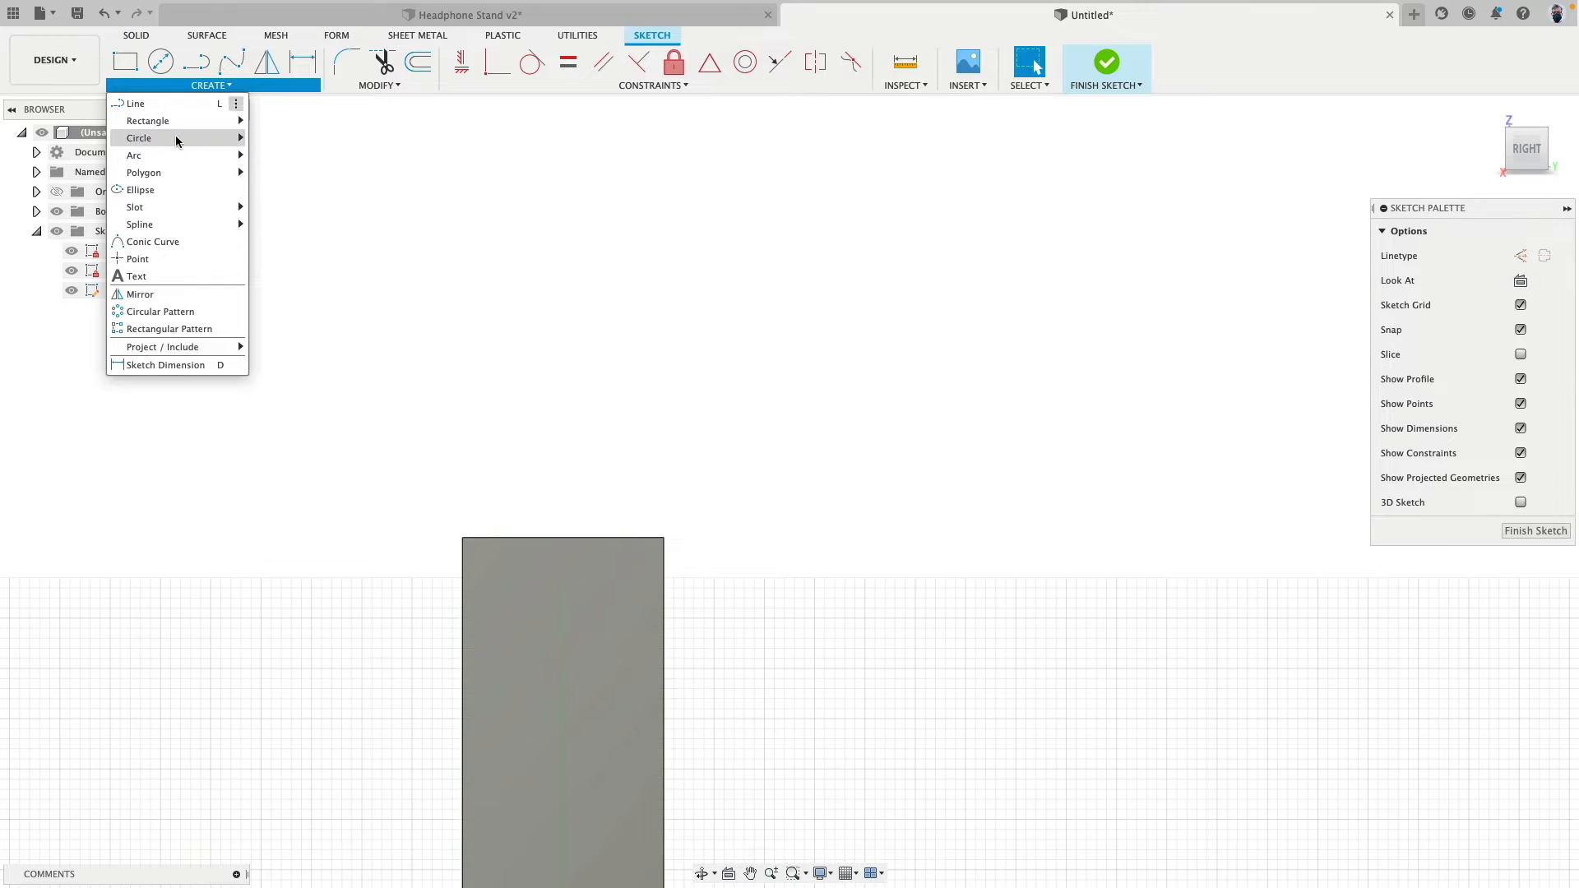
{"action": "left_click", "coordinate": [288, 156]}
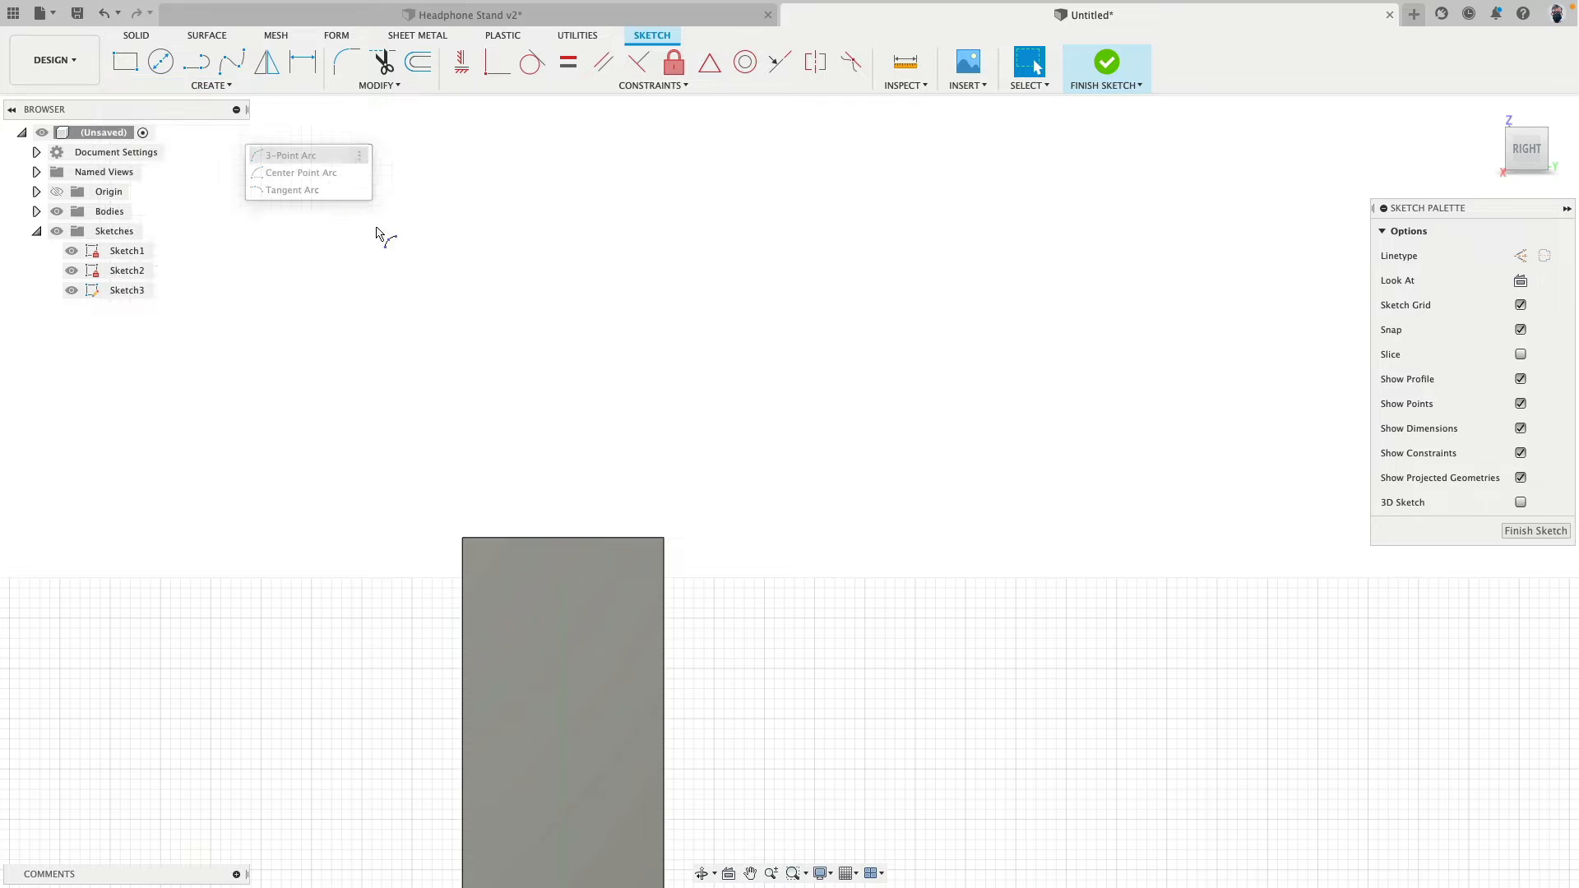
{"action": "left_click", "coordinate": [321, 236]}
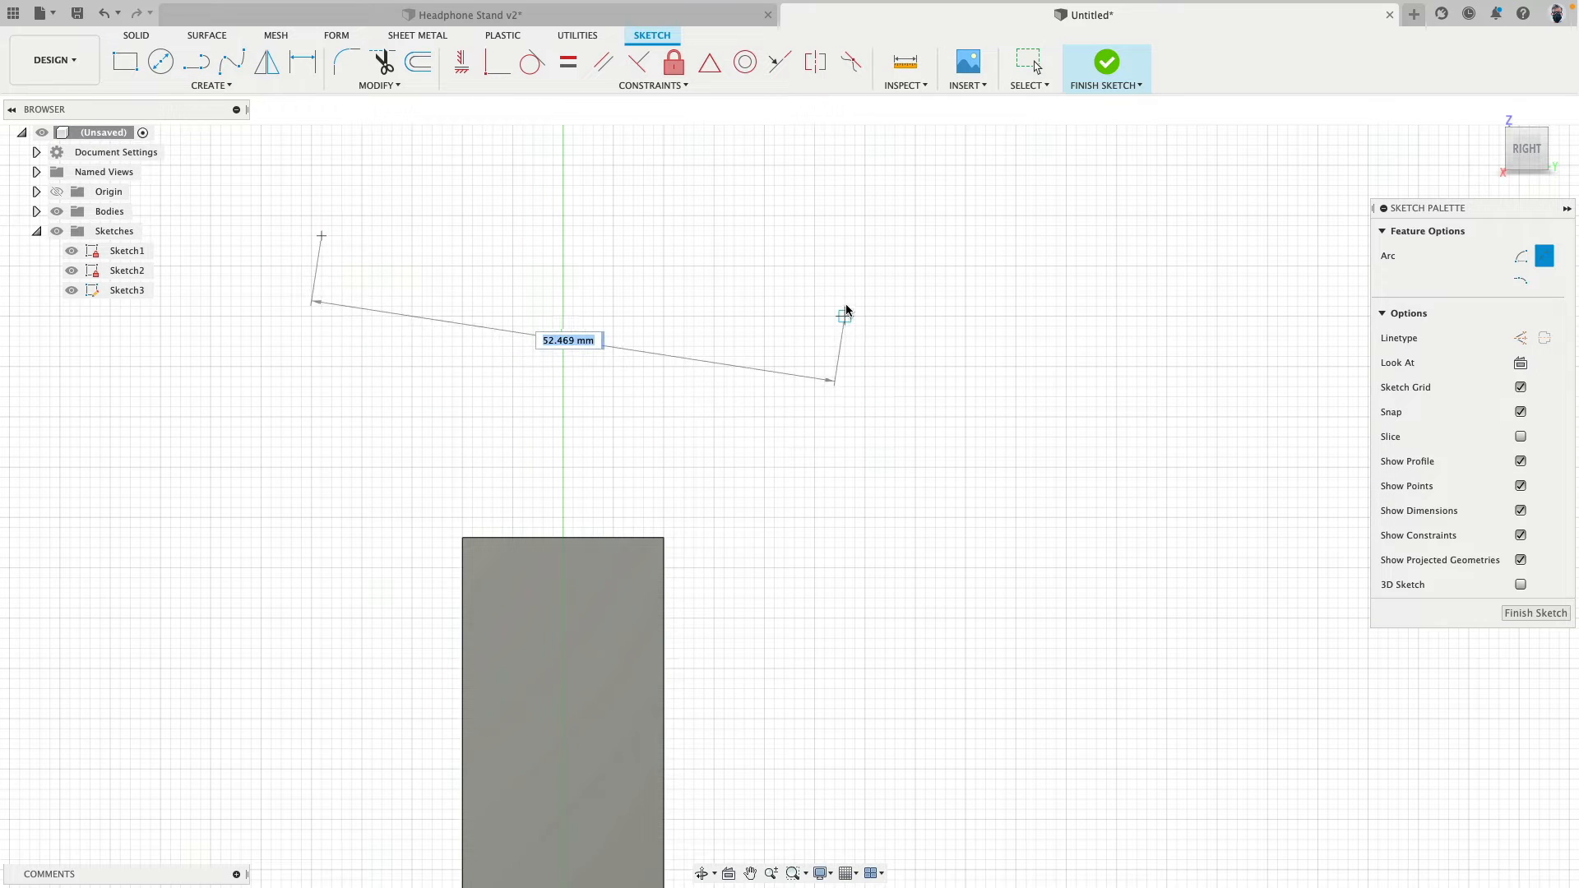
{"action": "left_click", "coordinate": [846, 309]}
{"action": "left_click", "coordinate": [788, 352]}
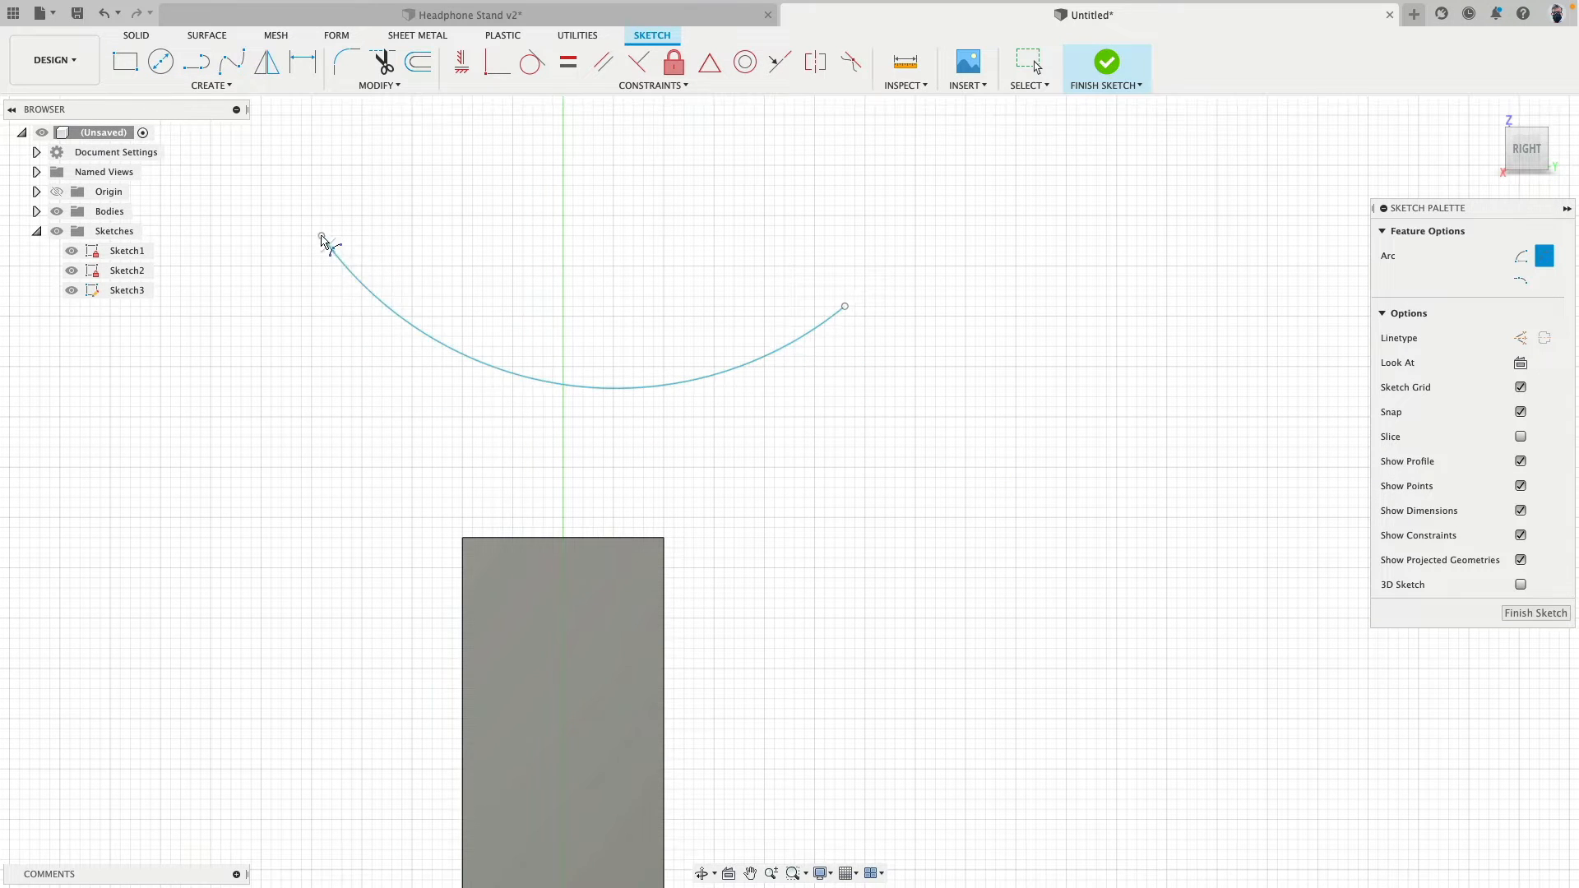
{"action": "scroll", "coordinate": [487, 405], "scroll_direction": "down", "scroll_amount": 5}
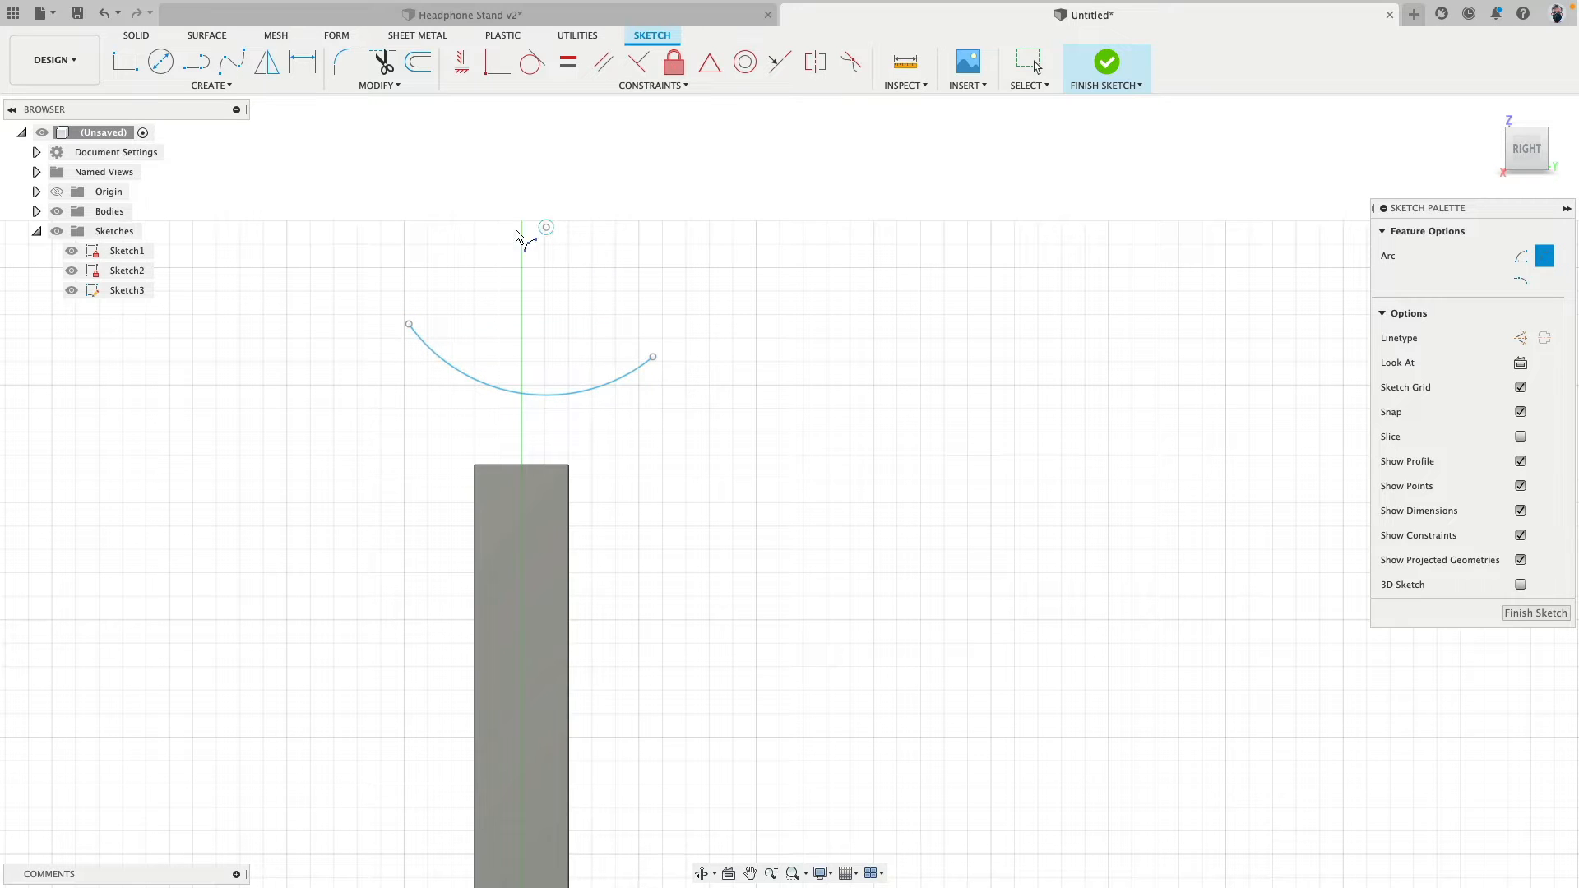
- Hide the bodies and the two earlier sketches, and constrain the arc's centre point vertically above the origin
{"action": "left_click", "coordinate": [57, 213]}
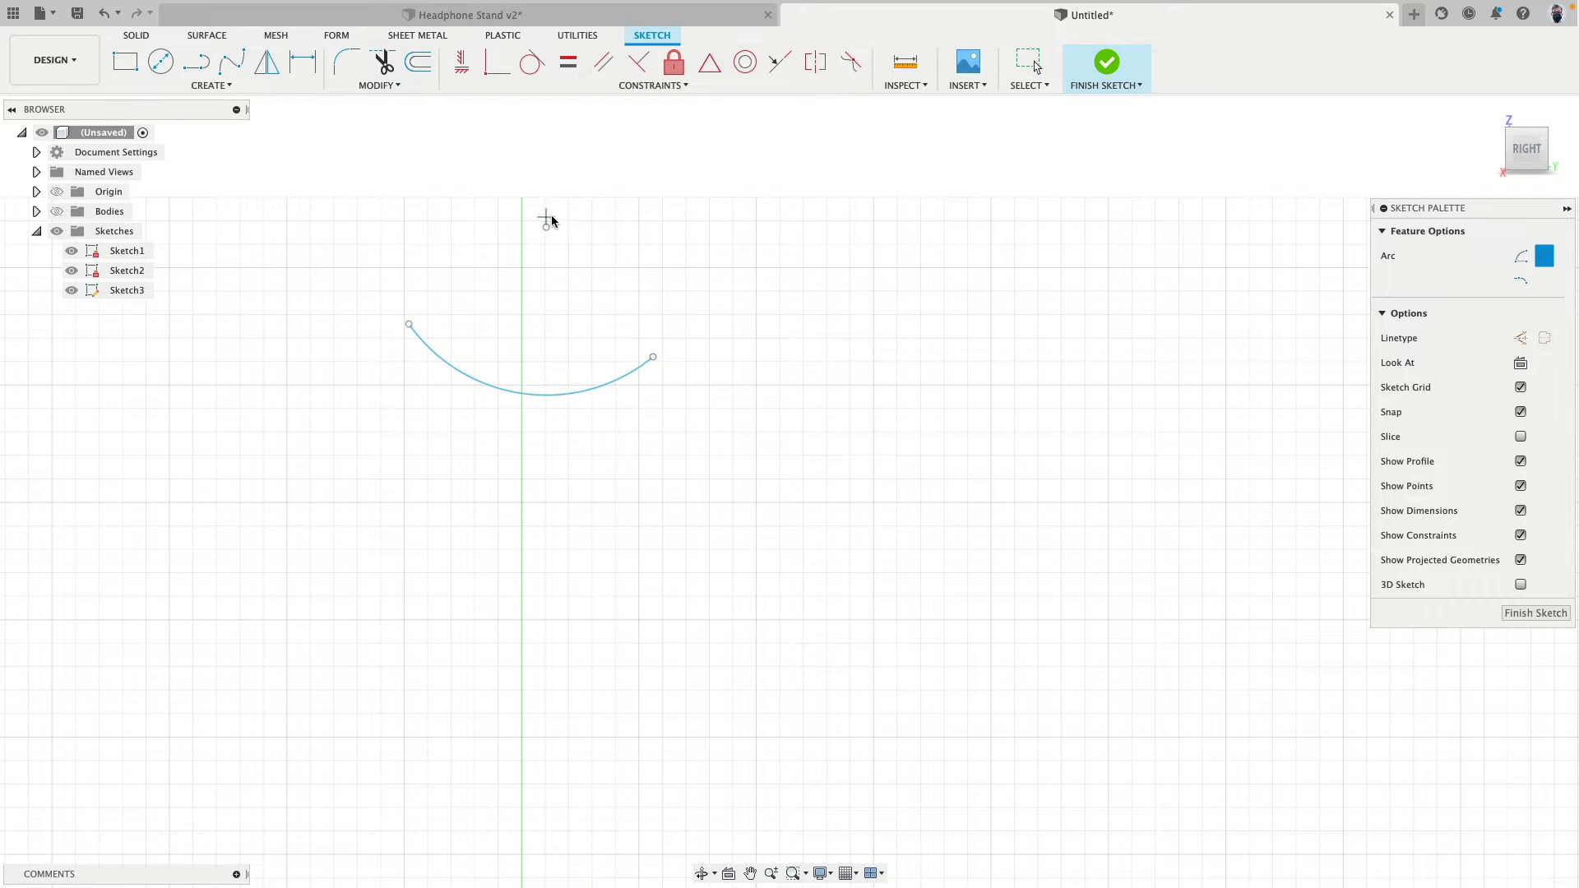
{"action": "left_click", "coordinate": [461, 62]}
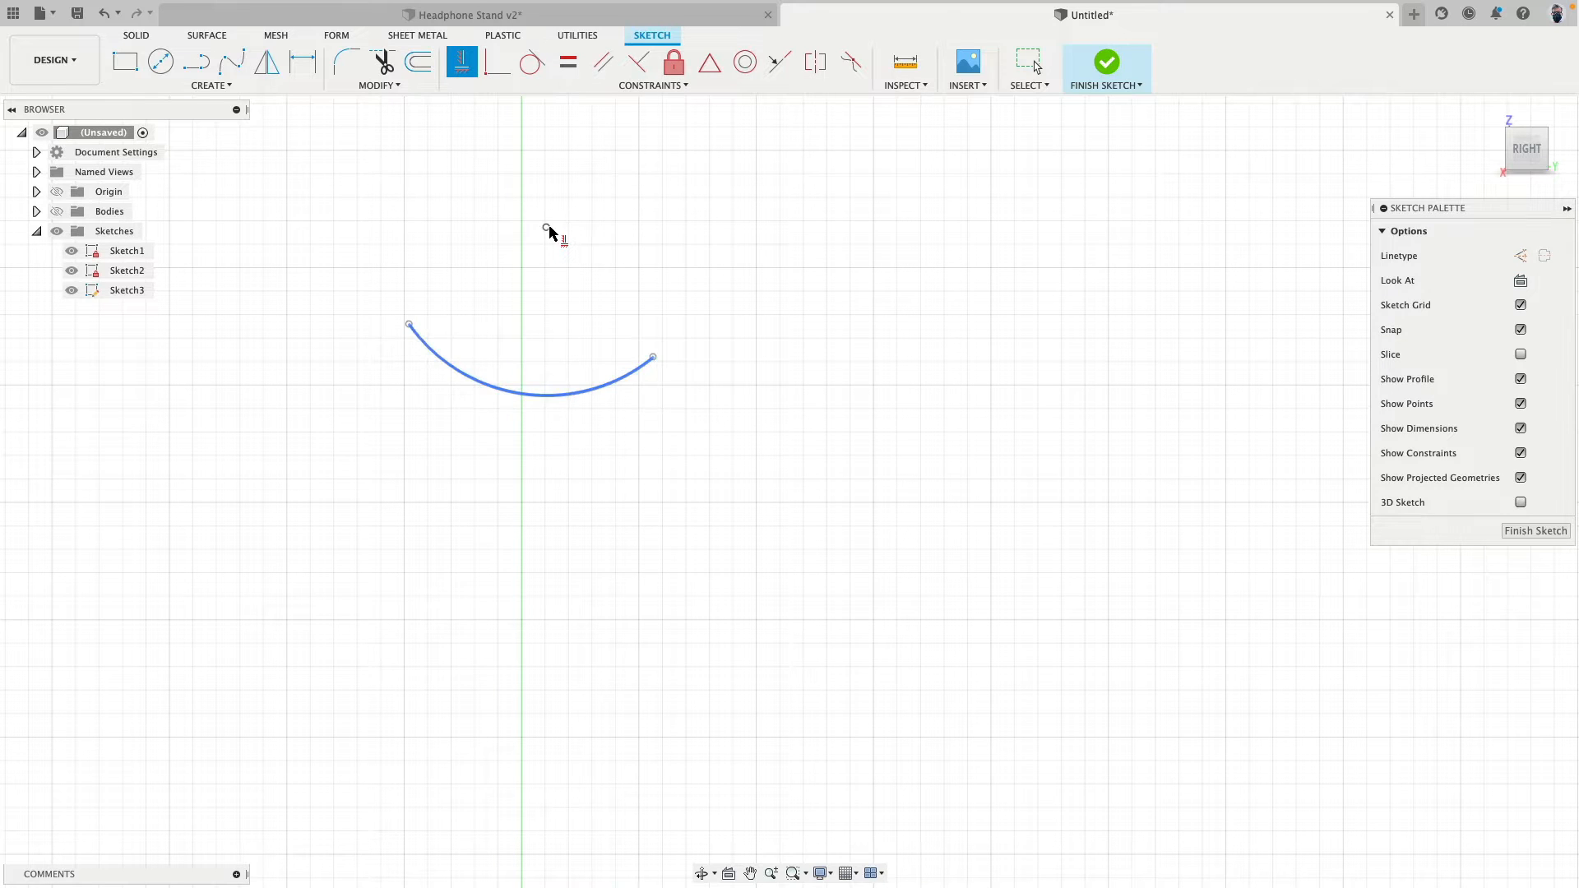
{"action": "left_click", "coordinate": [546, 228]}
{"action": "scroll", "coordinate": [700, 370], "scroll_direction": "down", "scroll_amount": 5}
{"action": "middle_click_drag", "start_coordinate": [719, 723], "coordinate": [693, 487]}
{"action": "scroll", "coordinate": [693, 487], "scroll_direction": "down", "scroll_amount": 5}
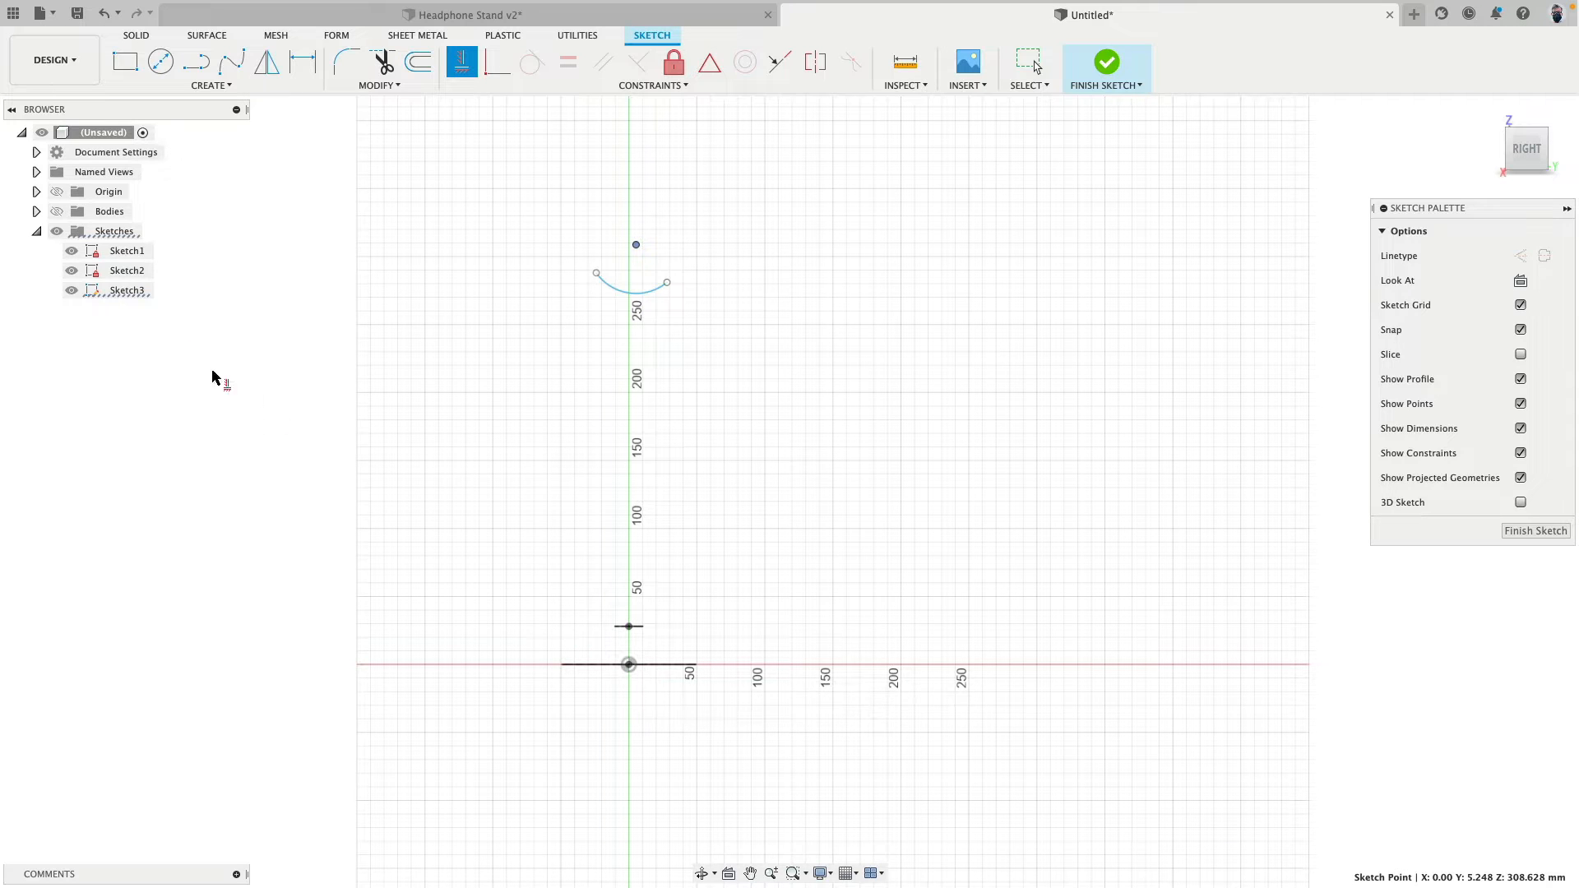
{"action": "left_click", "coordinate": [72, 271]}
{"action": "left_click", "coordinate": [72, 251]}
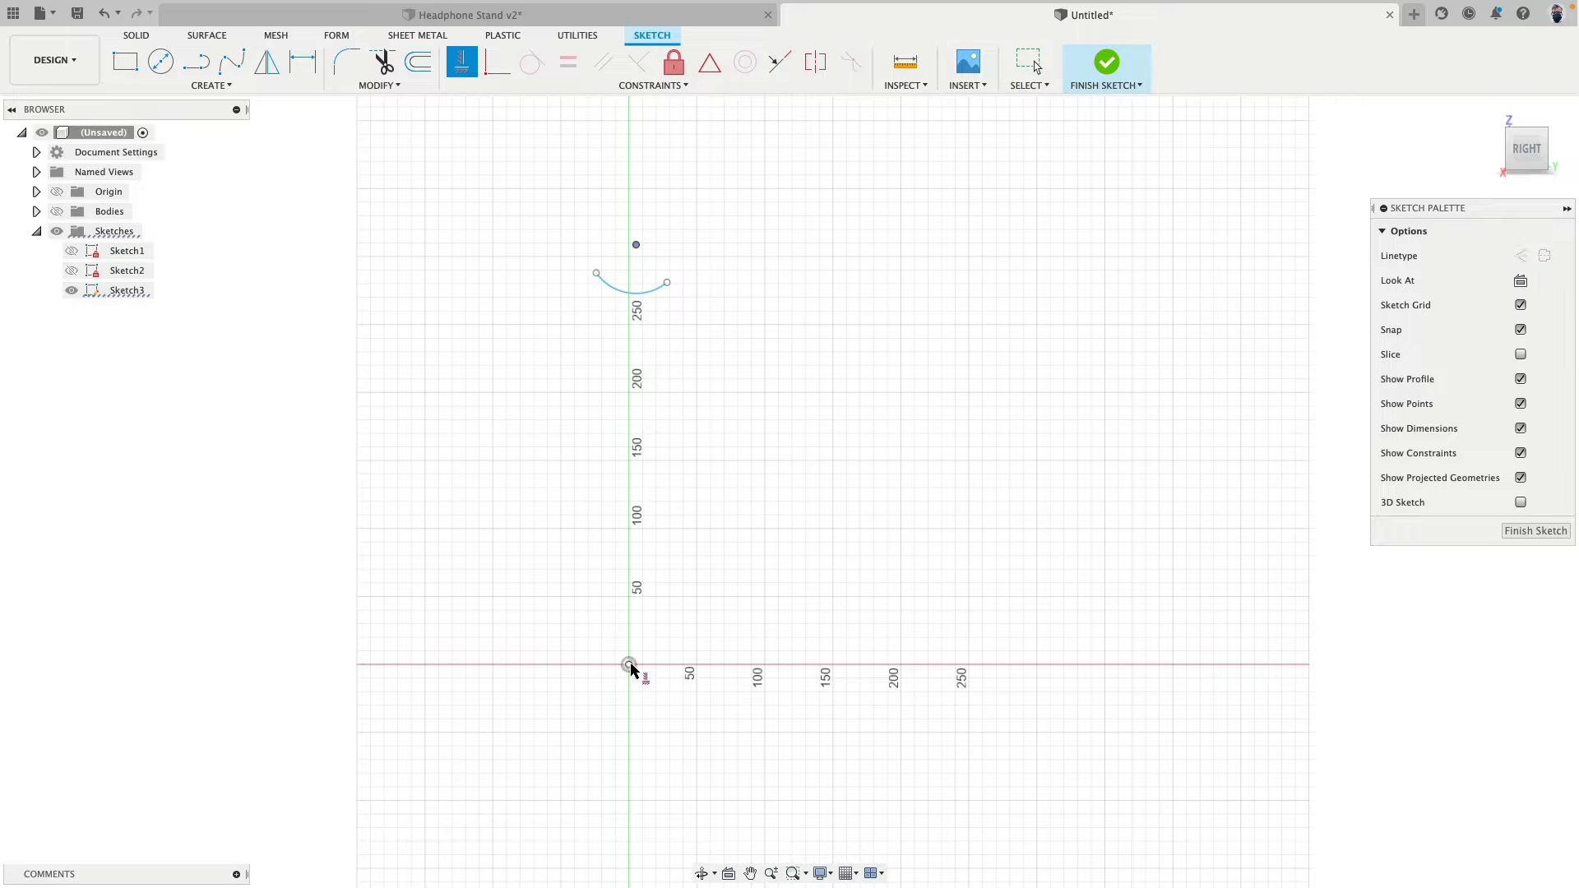
{"action": "scroll", "coordinate": [635, 239], "scroll_direction": "up", "scroll_amount": 5}
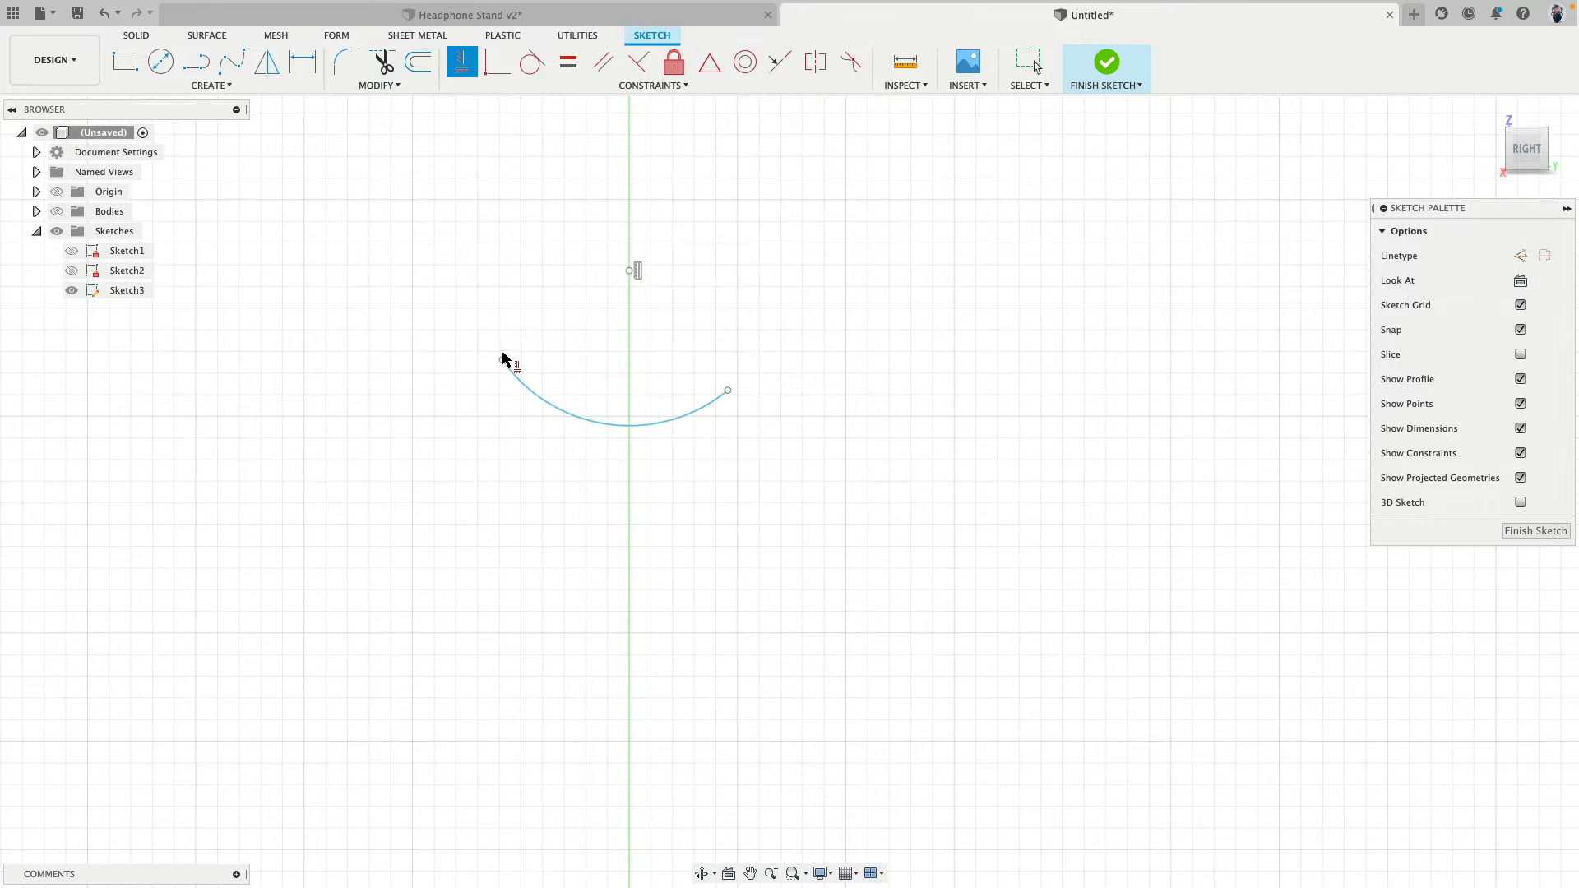
- Constrain the arc's two endpoints horizontally to each other, raise its centre to Z 310 mm, and widen its span to about 56 mm
{"action": "left_click", "coordinate": [502, 360]}
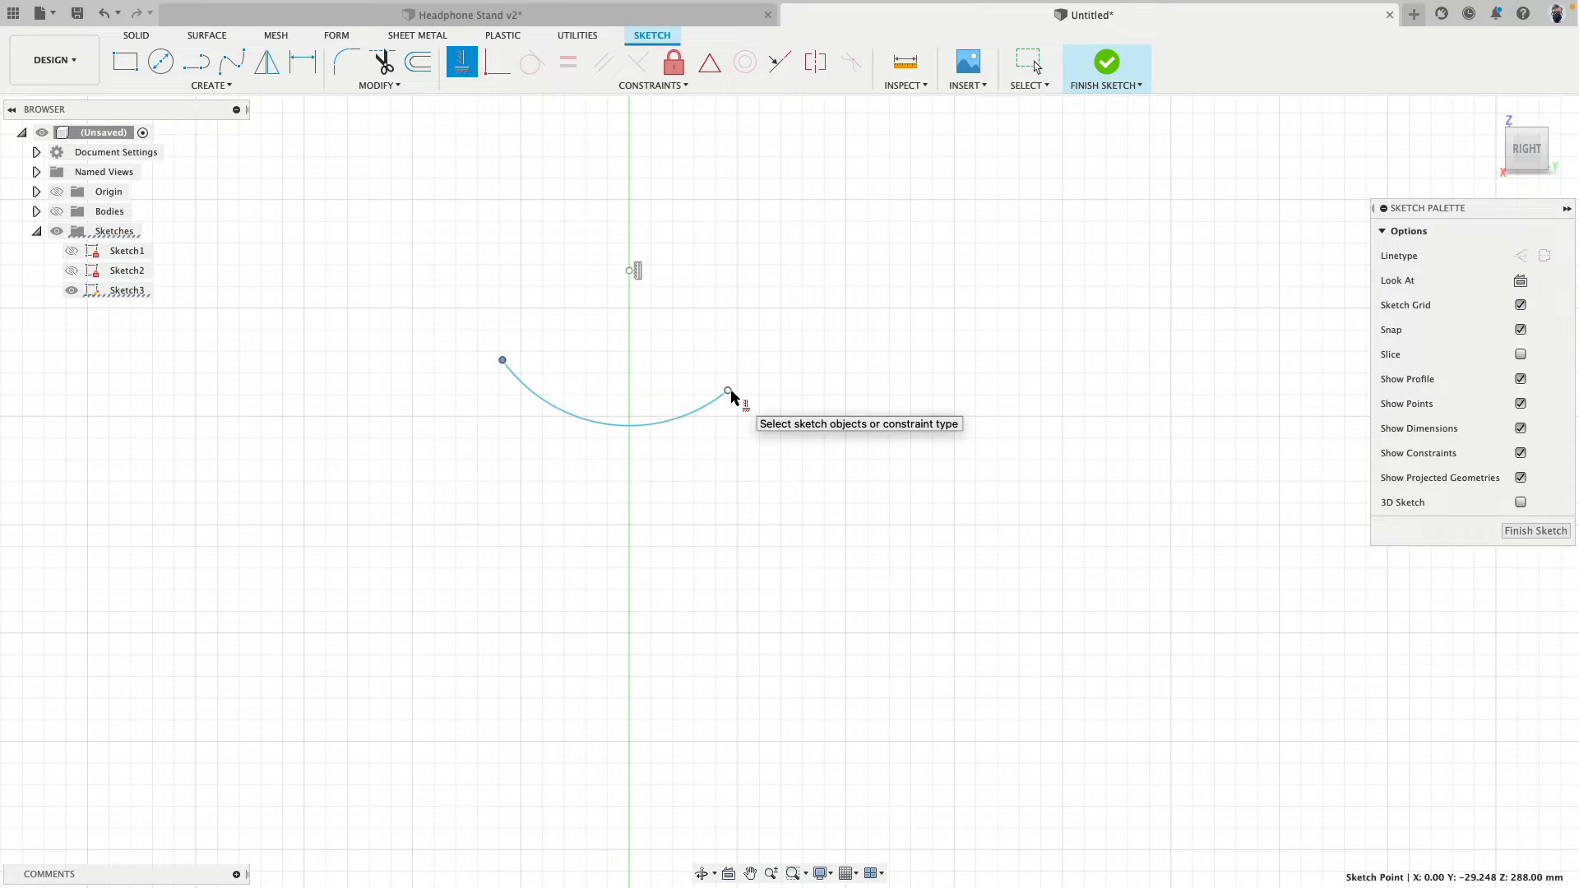
{"action": "left_click", "coordinate": [734, 398]}
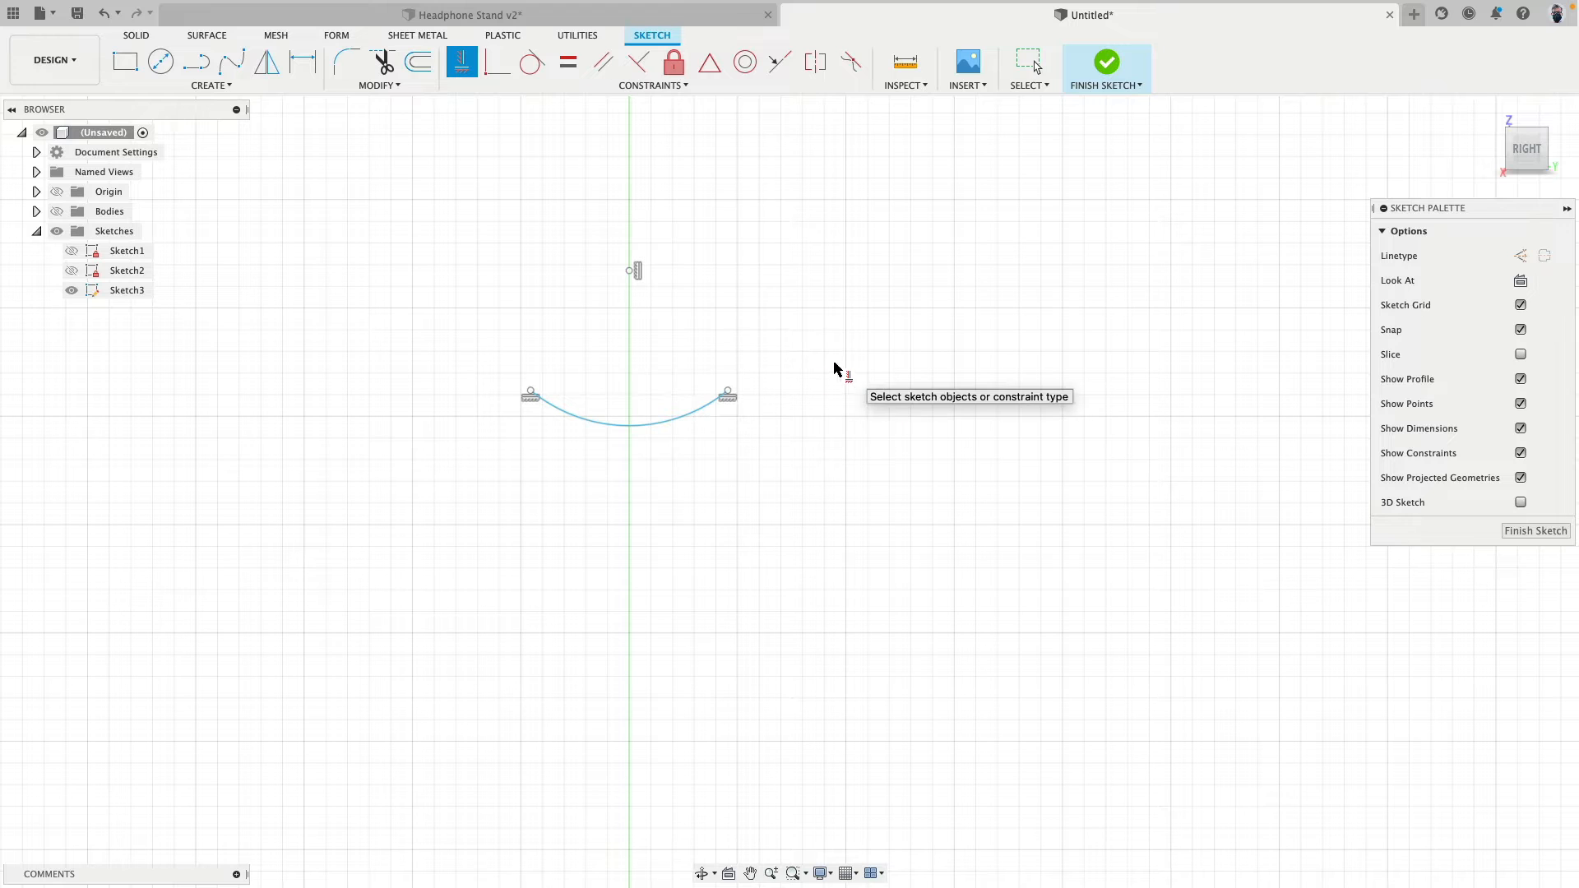
{"action": "key", "text": "Escape"}
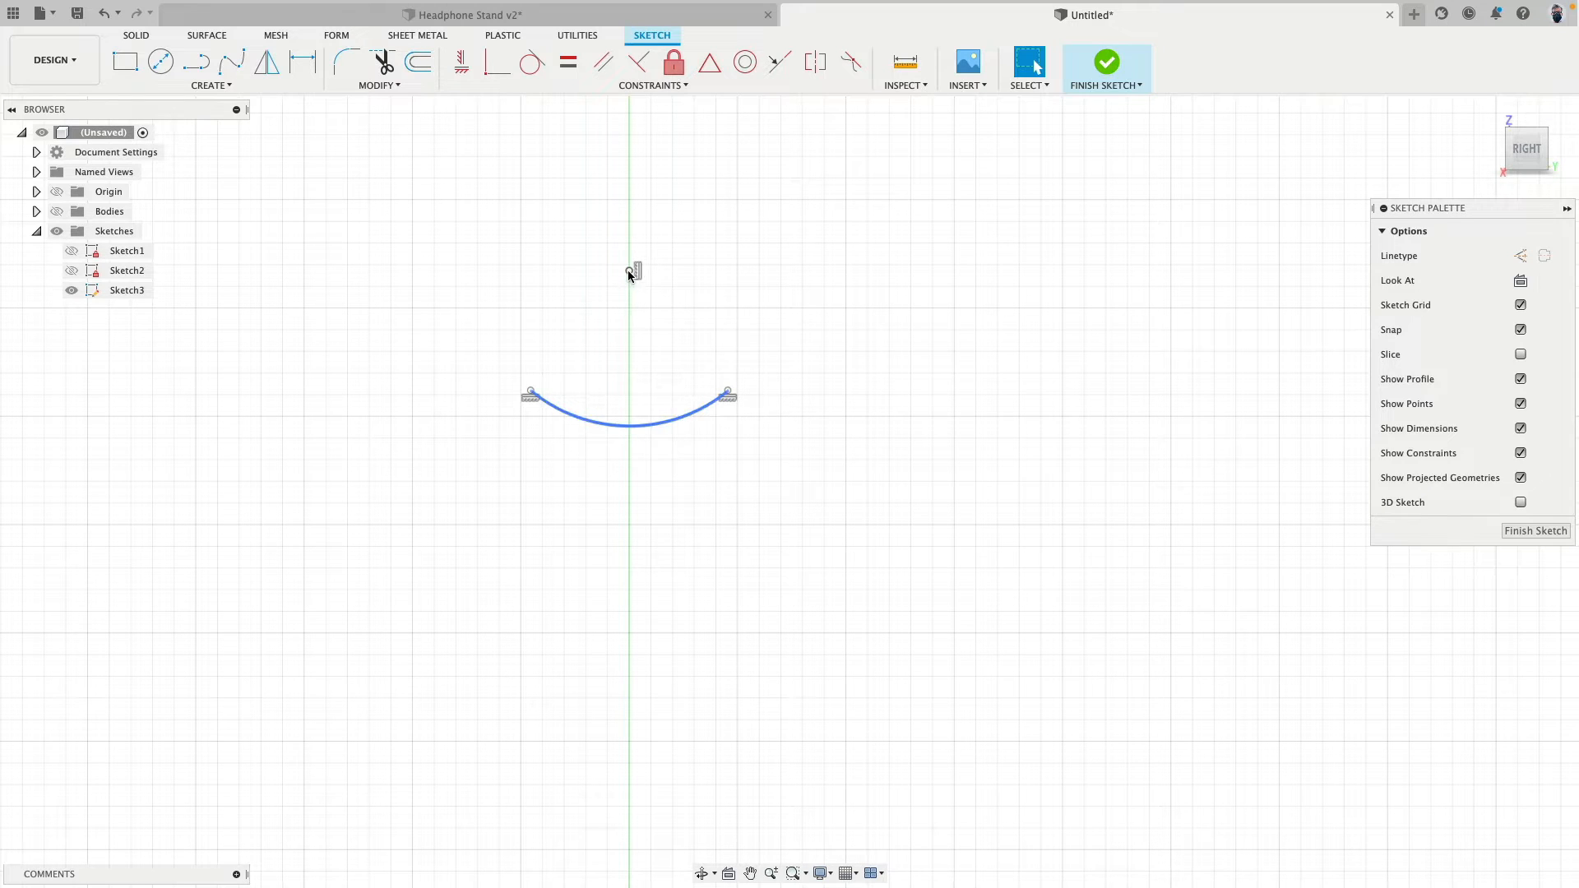
{"action": "left_click_drag", "start_coordinate": [629, 269], "coordinate": [630, 261]}
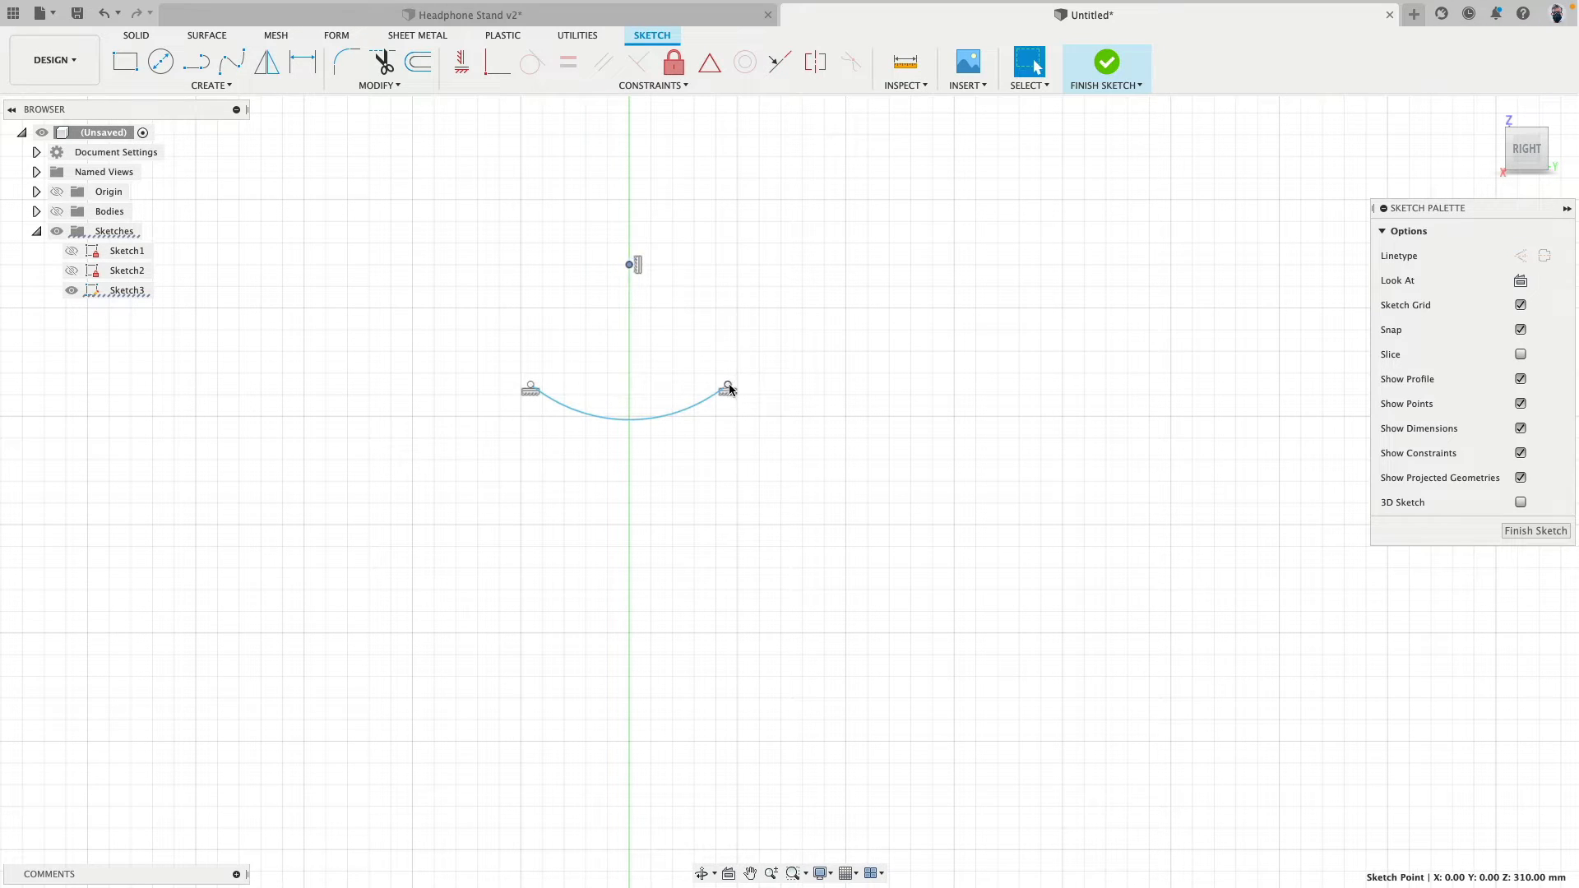
{"action": "left_click_drag", "start_coordinate": [729, 388], "coordinate": [788, 380]}
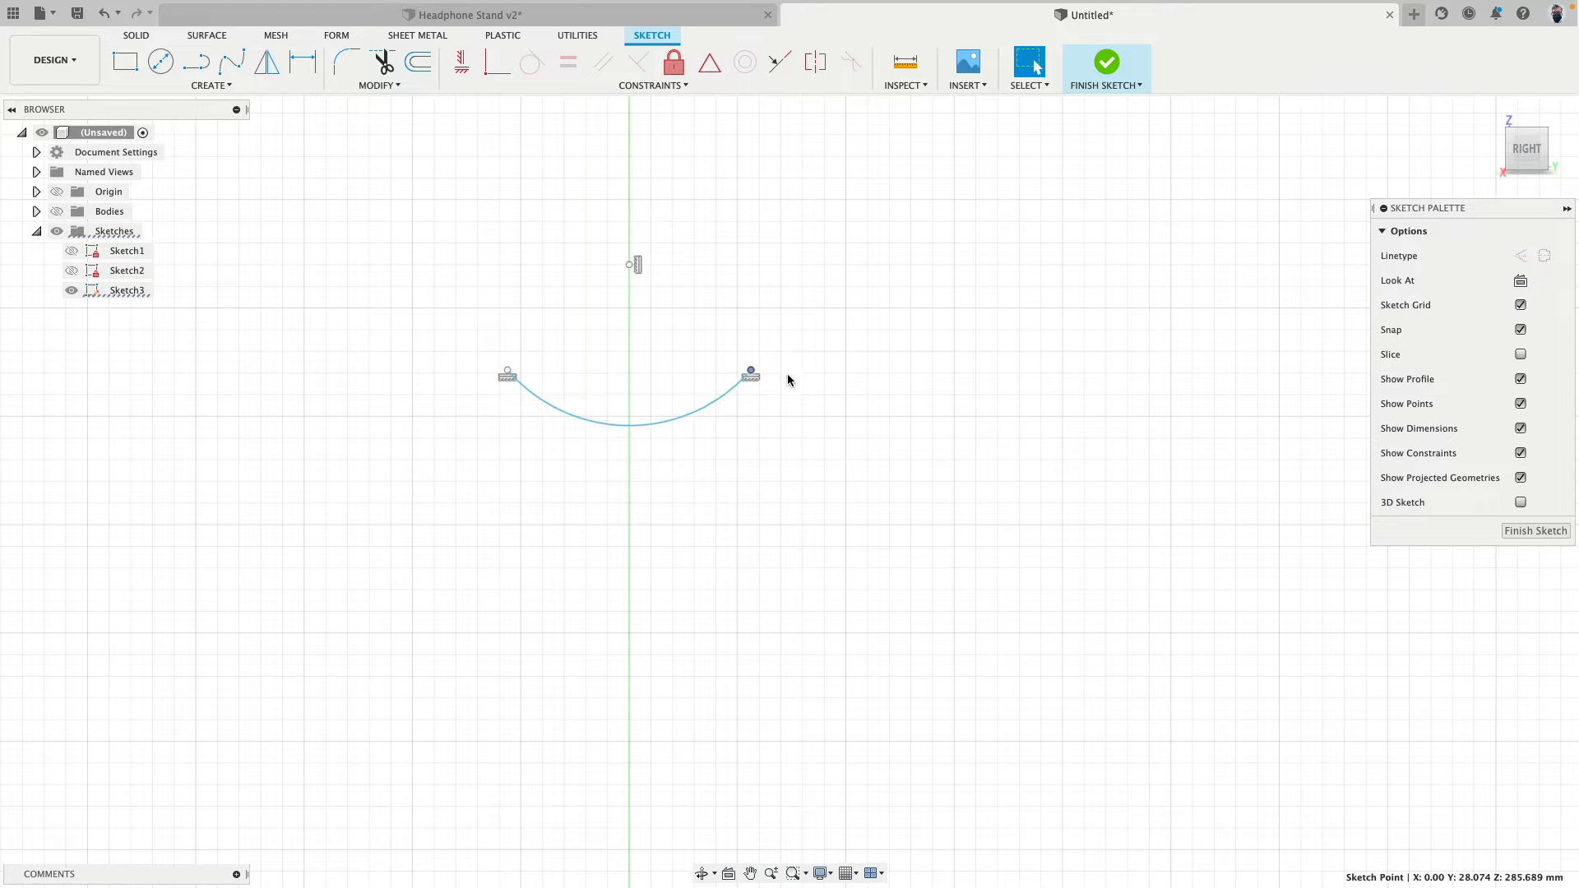
- Dimension the distance between the arc's two endpoints as 70 mm
{"action": "left_click", "coordinate": [303, 61]}
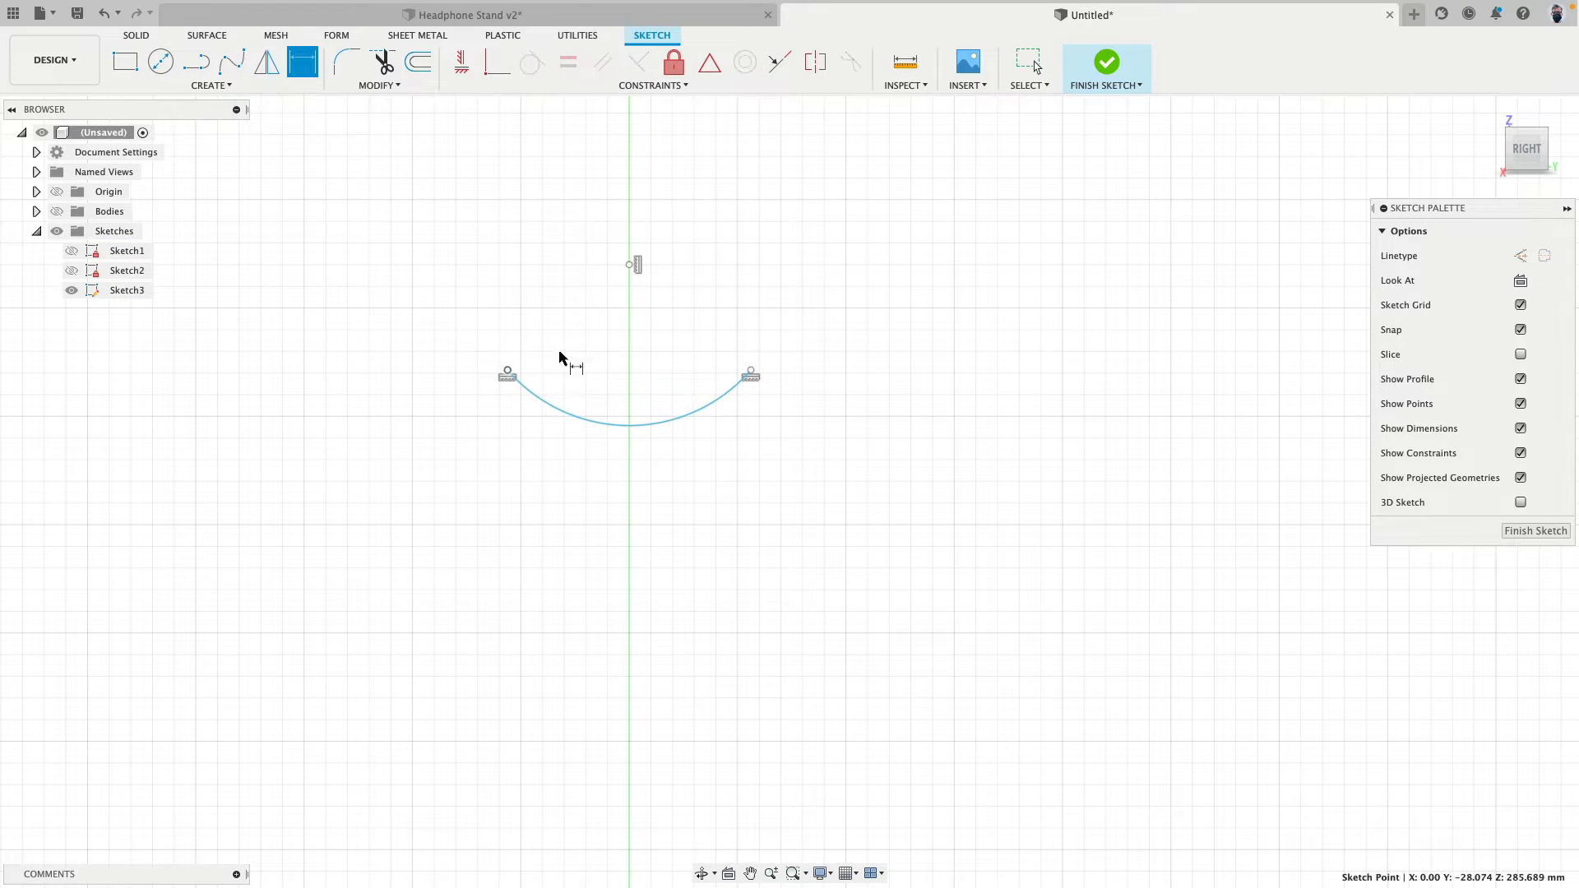
{"action": "left_click", "coordinate": [508, 375]}
{"action": "left_click", "coordinate": [751, 376]}
{"action": "left_click", "coordinate": [688, 337]}
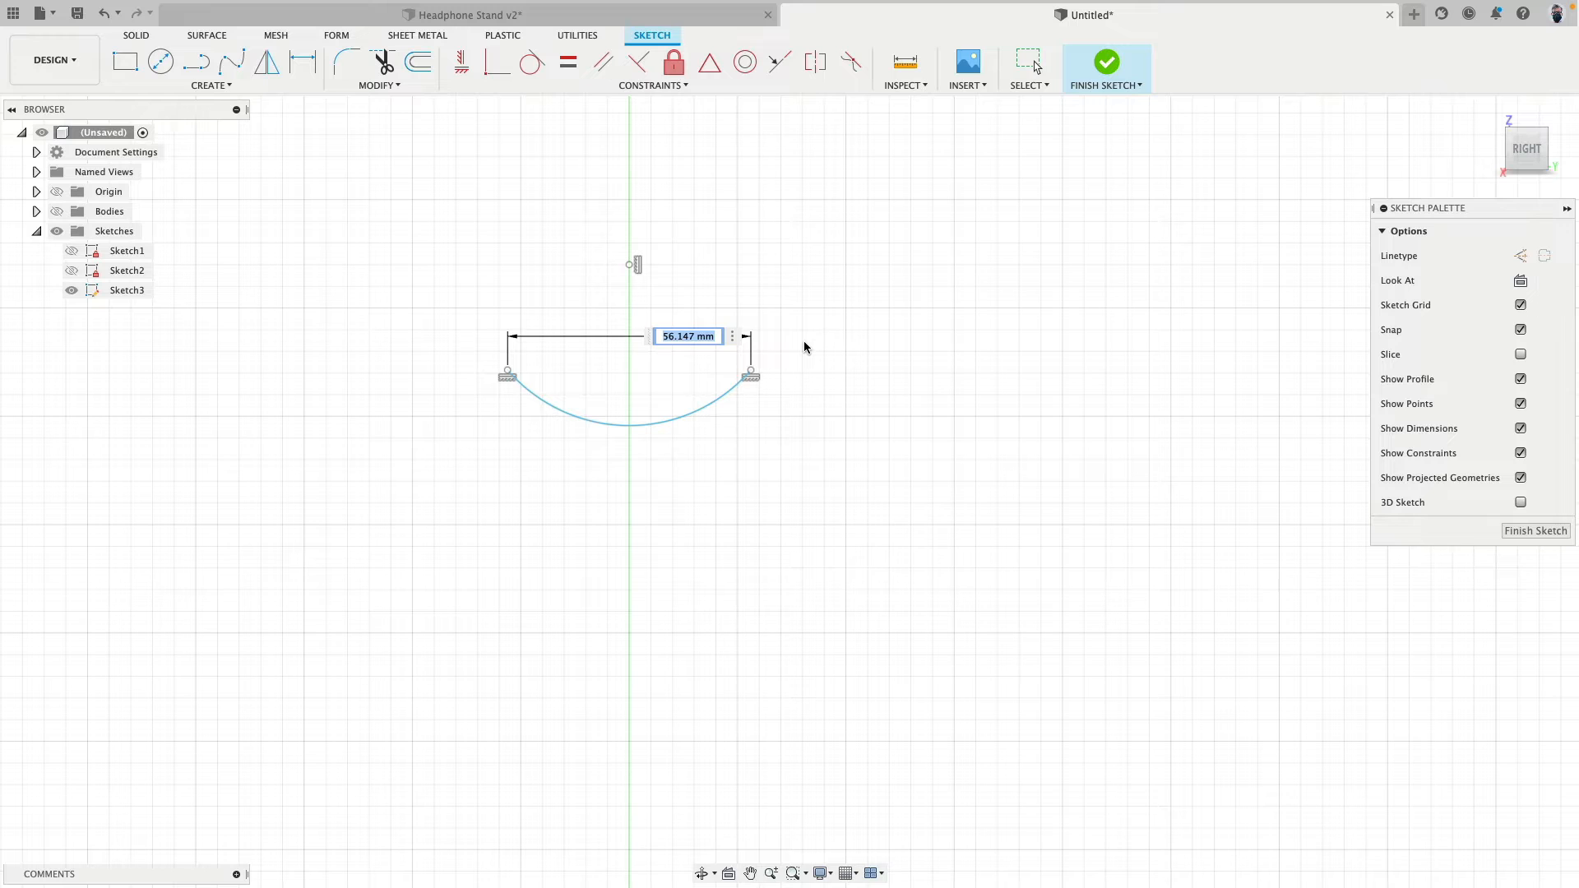
{"action": "type", "text": "70"}
{"action": "key", "text": "Return"}
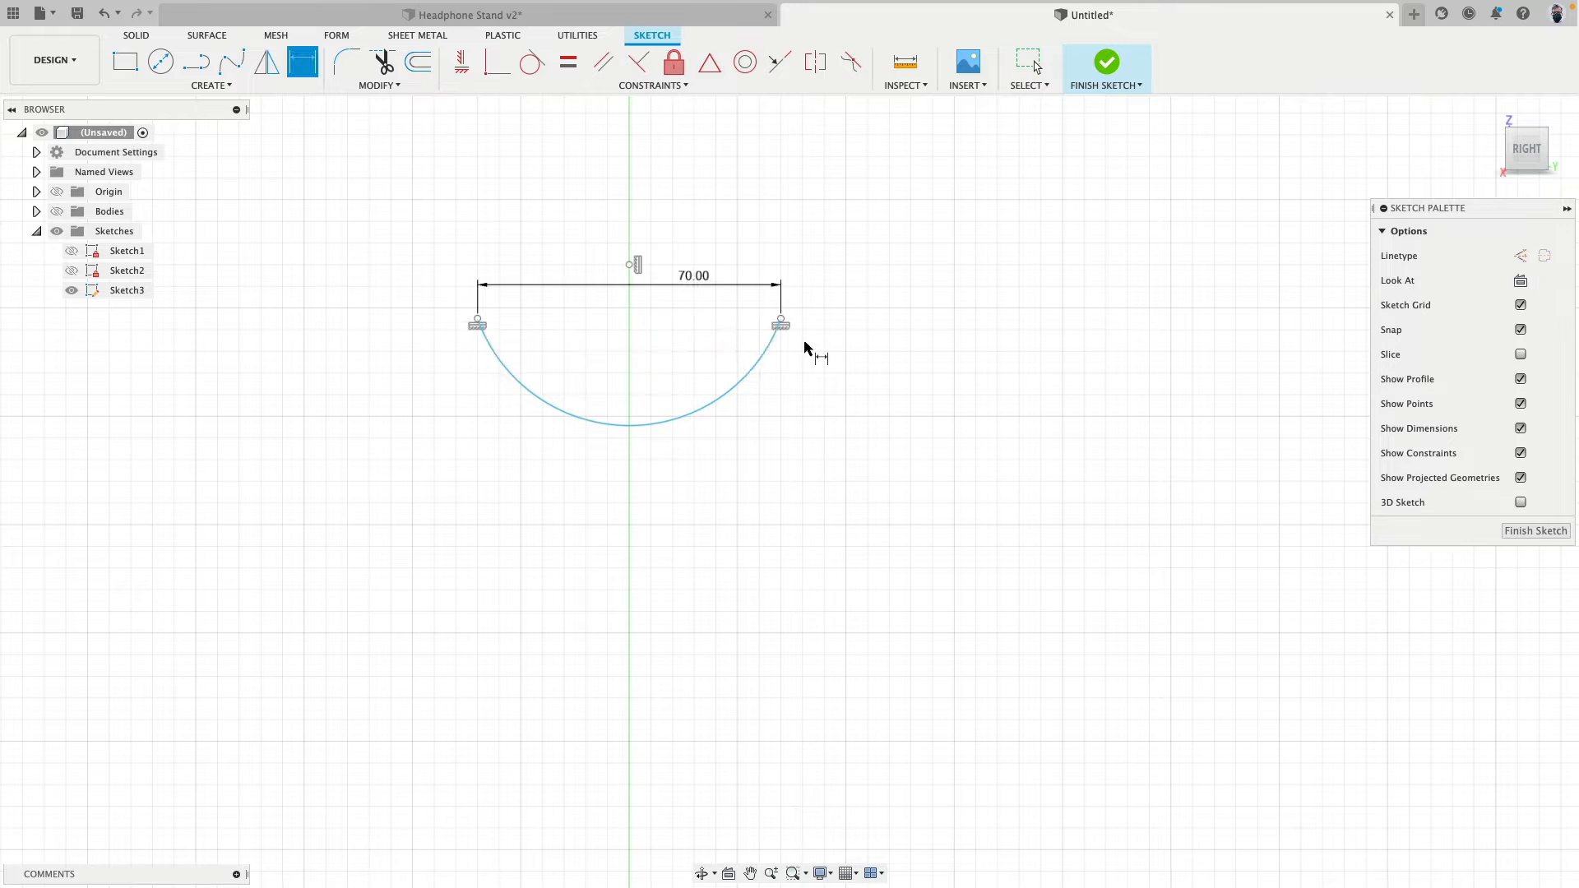
- Dimension the arc's radius as 80 mm
{"action": "left_click", "coordinate": [760, 367]}
{"action": "left_click", "coordinate": [846, 391]}
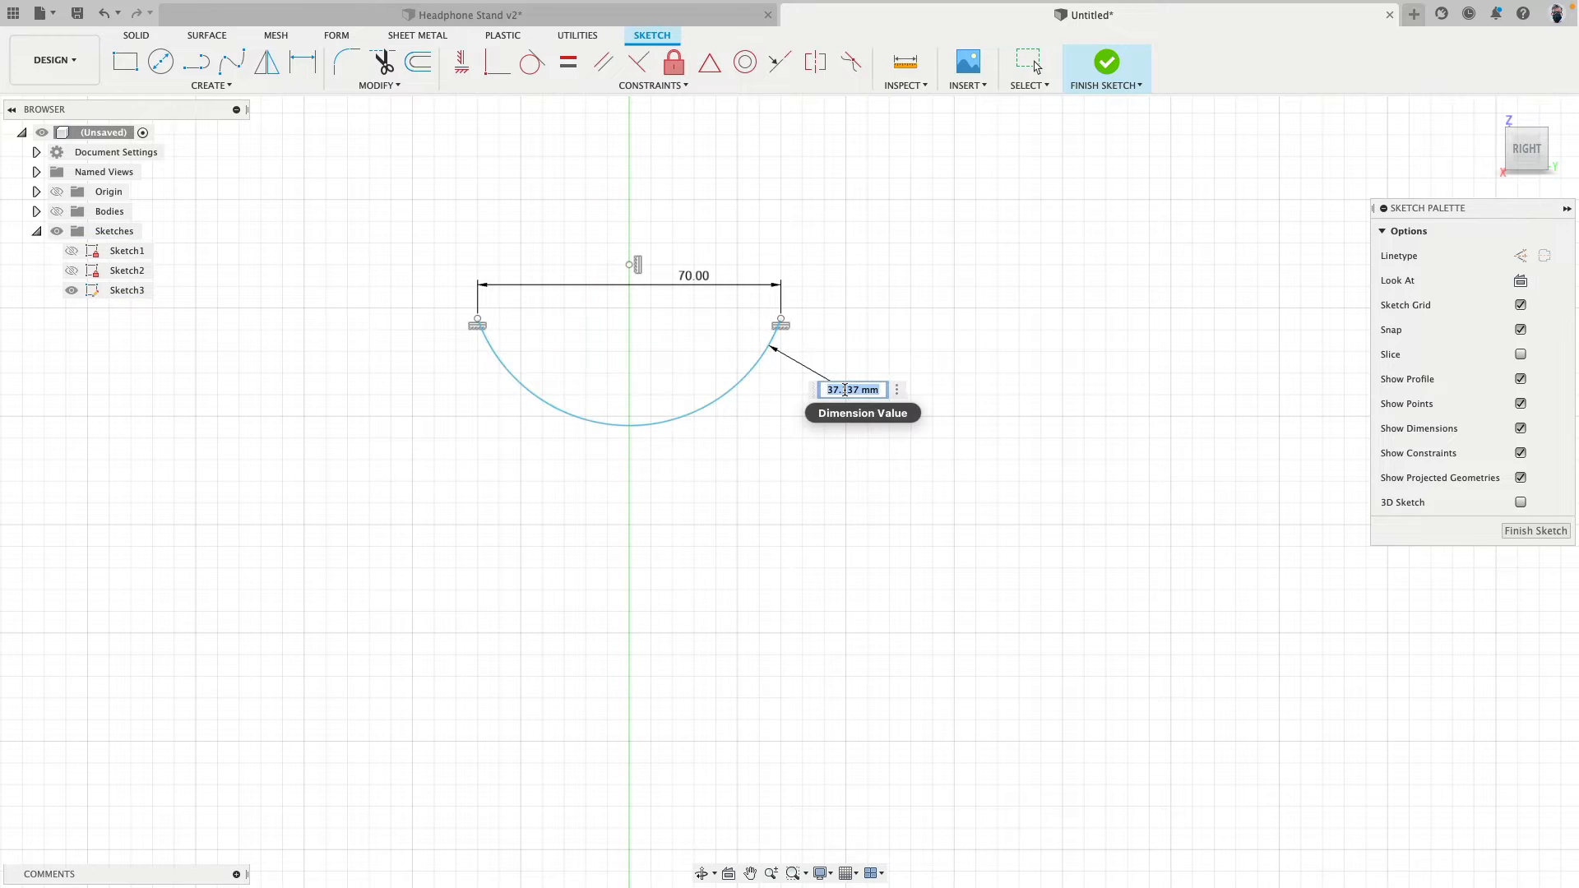
{"action": "type", "text": "80"}
{"action": "key", "text": "Return"}
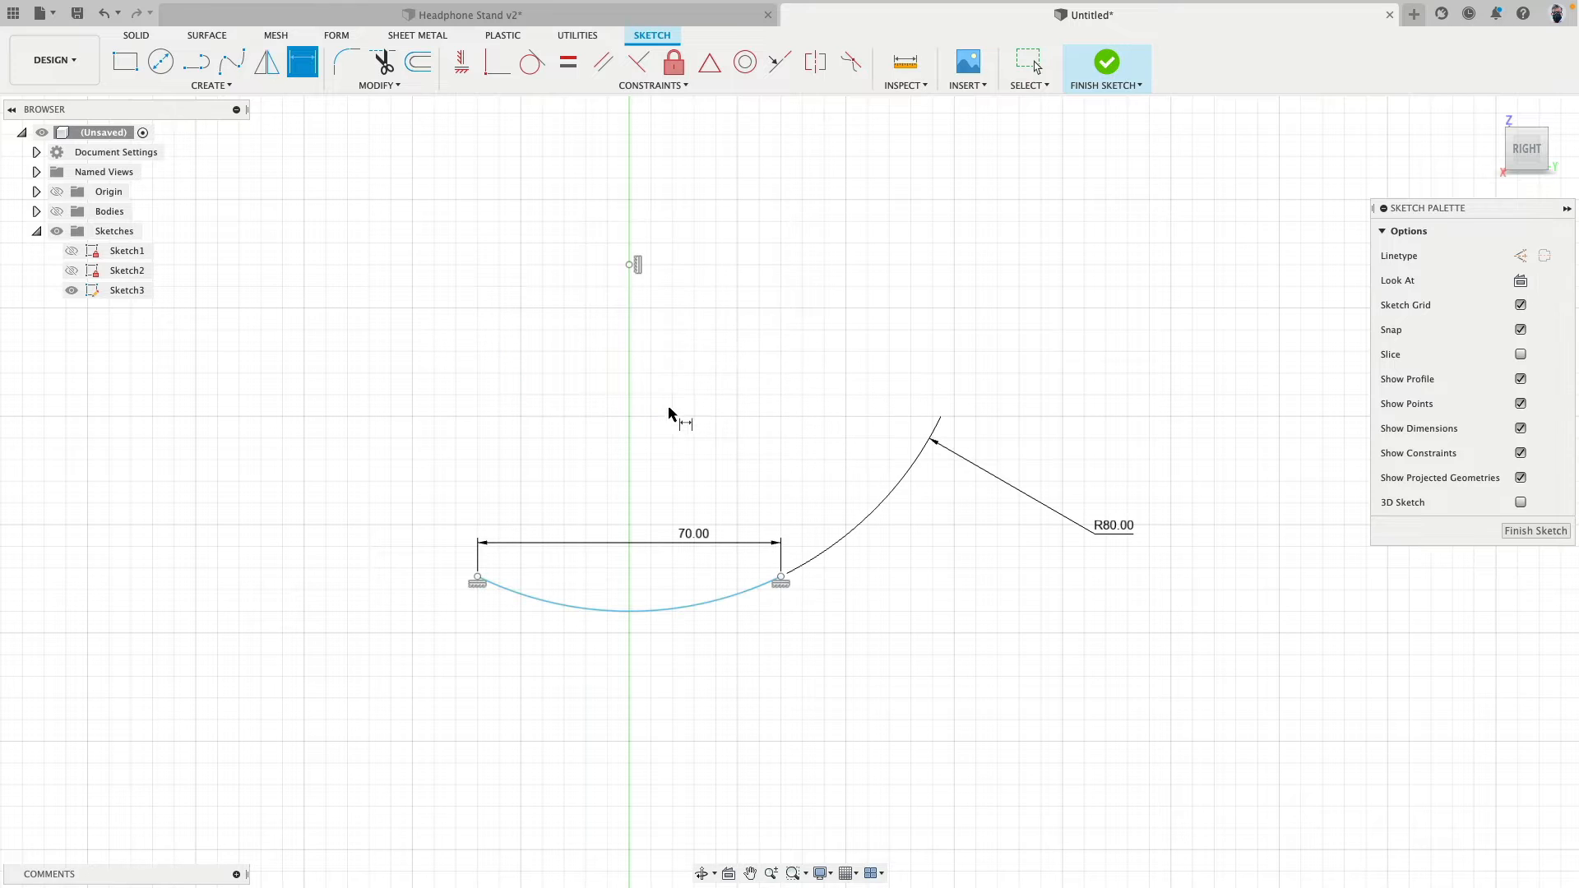
- Show the bodies again and tilt the view to look at the post's top face below the arc
{"action": "left_click", "coordinate": [55, 211]}
{"action": "scroll", "coordinate": [388, 338], "scroll_direction": "down", "scroll_amount": 2}
{"action": "middle_click_drag", "start_coordinate": [277, 270], "coordinate": [319, 296], "text": "shift"}
{"action": "key", "text": "Escape"}
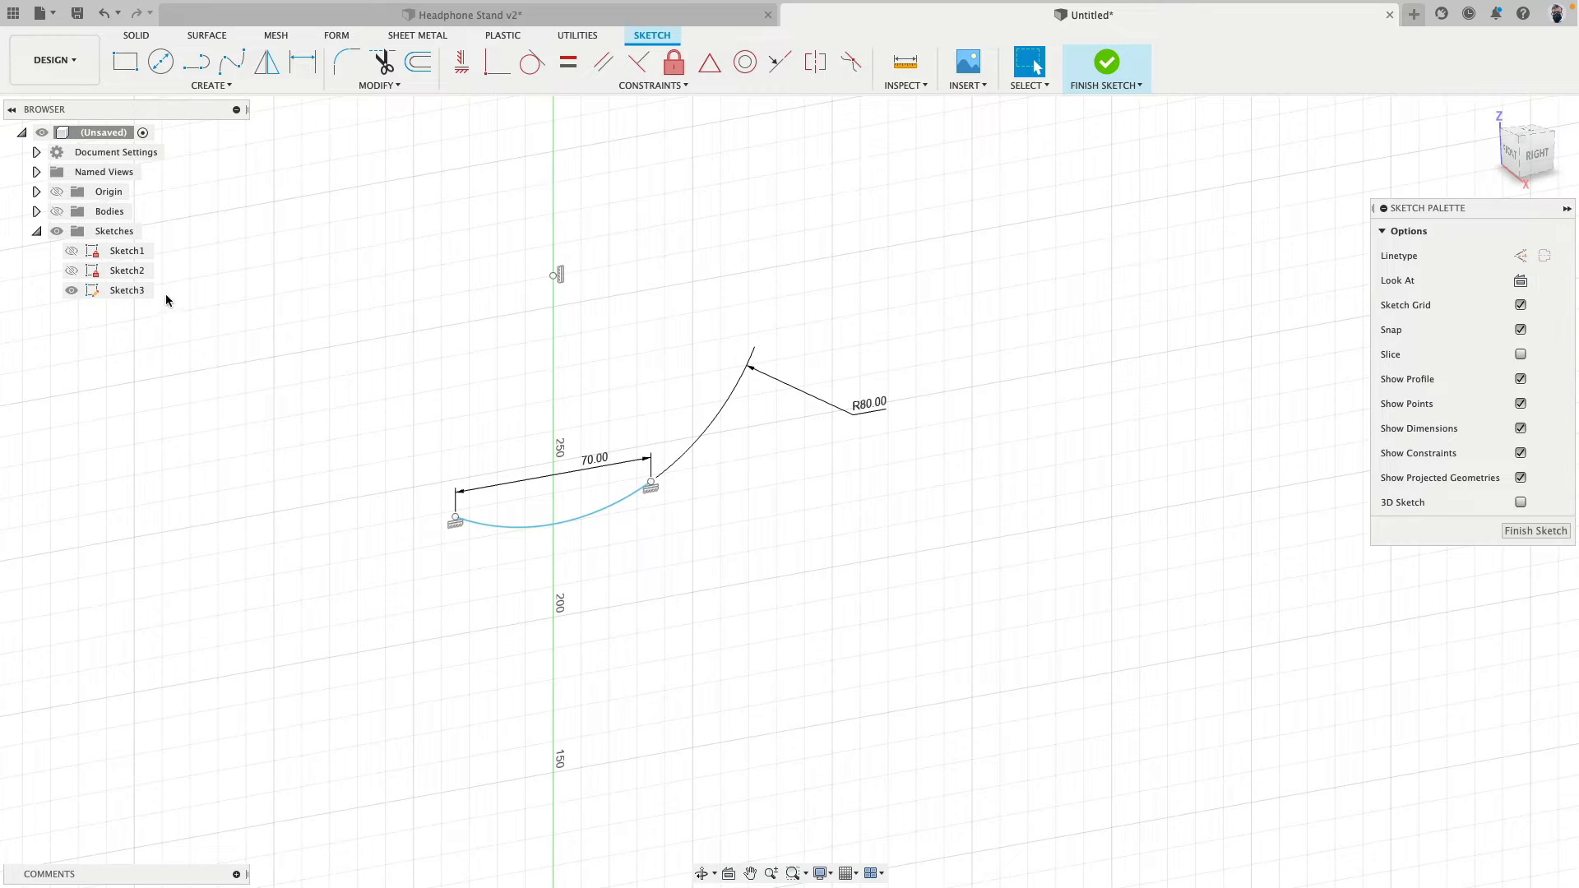
{"action": "left_click", "coordinate": [56, 211]}
{"action": "left_click_drag", "start_coordinate": [506, 531], "coordinate": [494, 385]}
{"action": "left_click", "coordinate": [697, 411]}
{"action": "scroll", "coordinate": [632, 408], "scroll_direction": "up", "scroll_amount": 3}
{"action": "scroll", "coordinate": [630, 411], "scroll_direction": "up", "scroll_amount": 1}
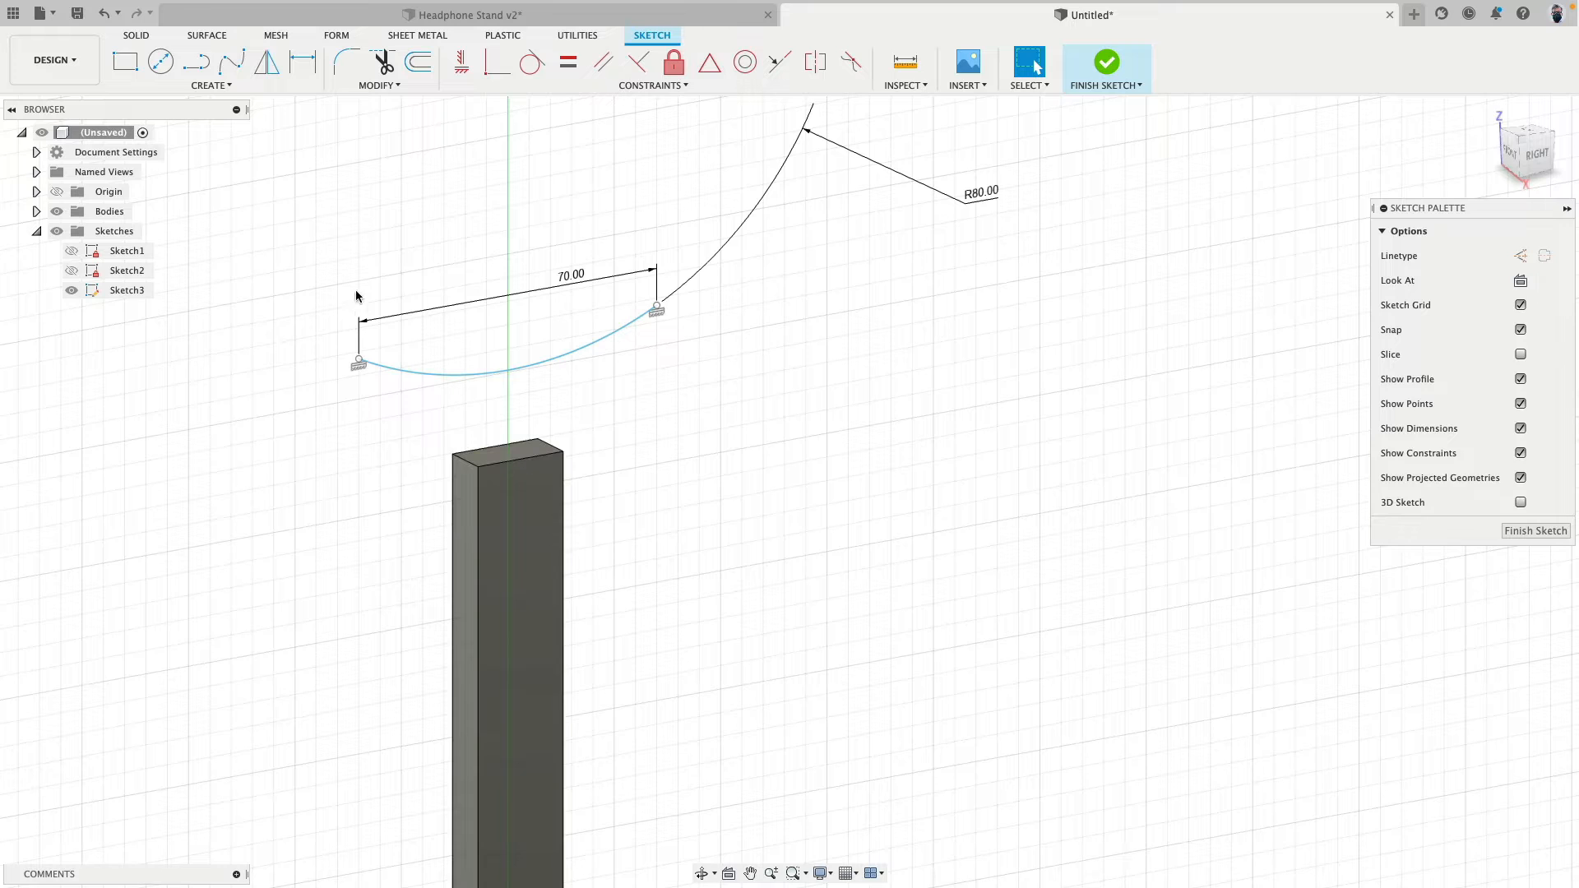
- Use Intersect on the post's top to add the line where it crosses the sketch plane
{"action": "left_click", "coordinate": [221, 86]}
{"action": "mouse_move", "coordinate": [220, 348]}
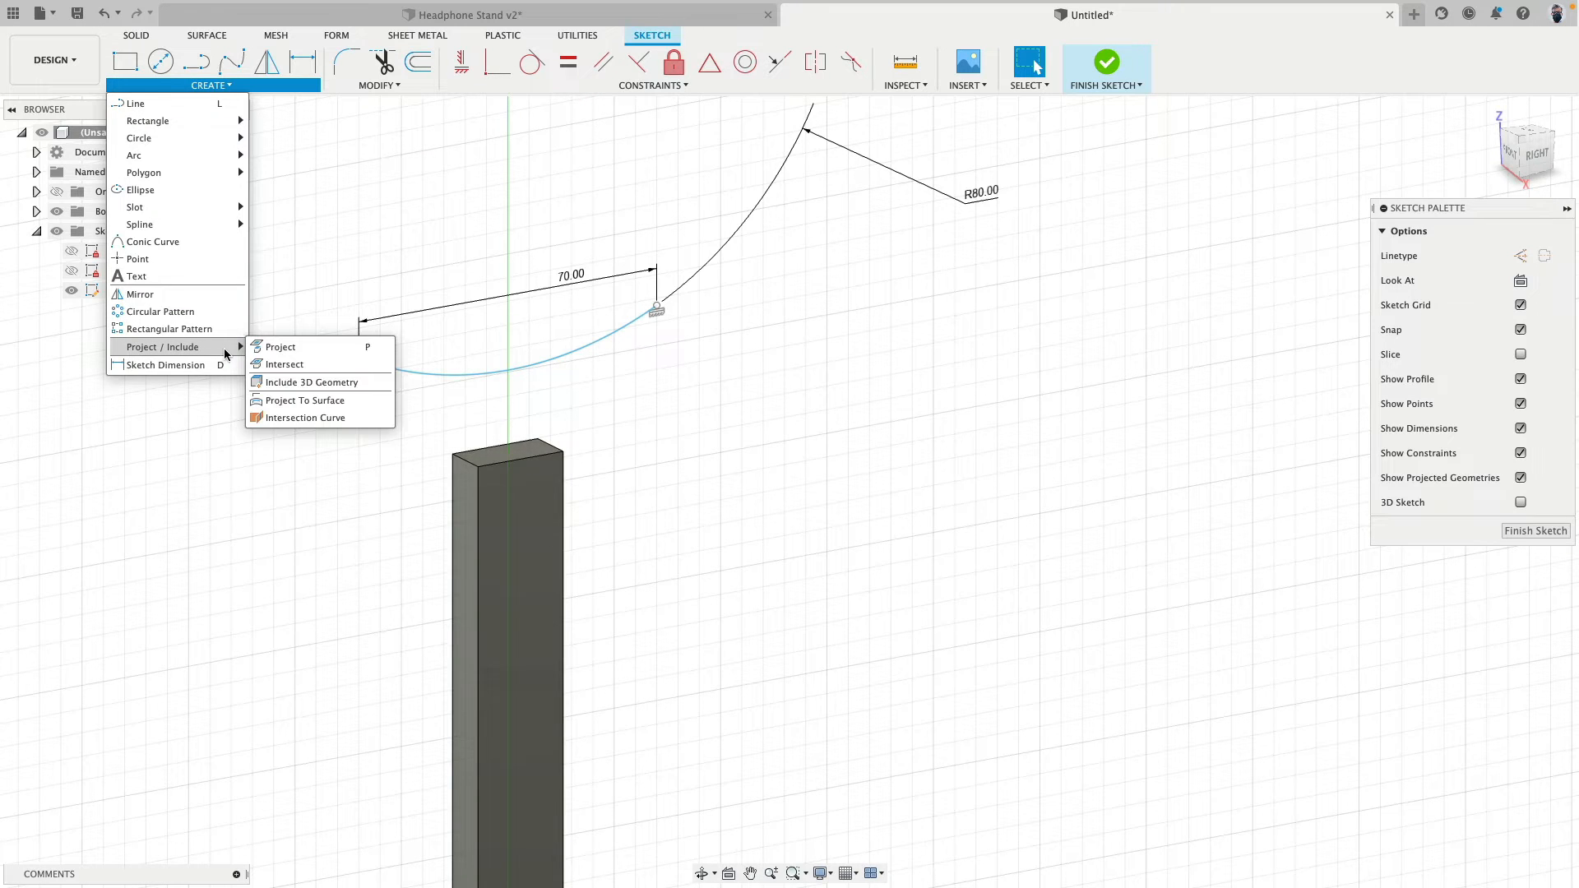
{"action": "left_click", "coordinate": [301, 365]}
{"action": "scroll", "coordinate": [332, 372], "scroll_direction": "up", "scroll_amount": 4}
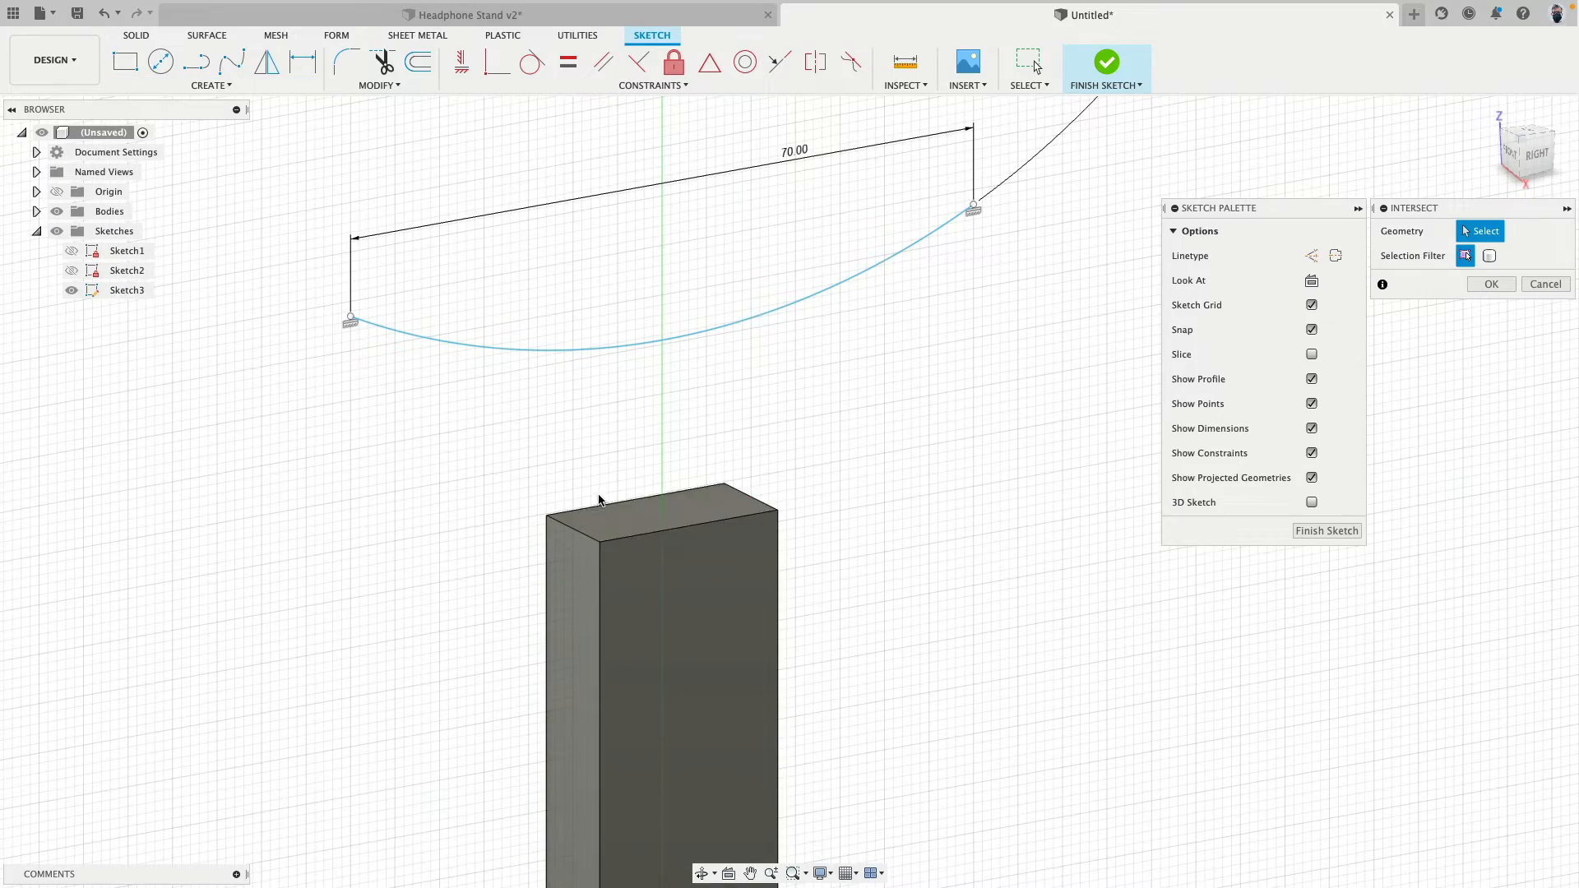
{"action": "mouse_move", "coordinate": [603, 523]}
{"action": "middle_mouse_down", "text": "shift"}
{"action": "mouse_move", "coordinate": [648, 496]}
{"action": "mouse_move", "coordinate": [823, 469]}
{"action": "middle_mouse_up", "text": "shift"}
{"action": "left_click", "coordinate": [645, 497]}
{"action": "left_click", "coordinate": [1486, 285]}
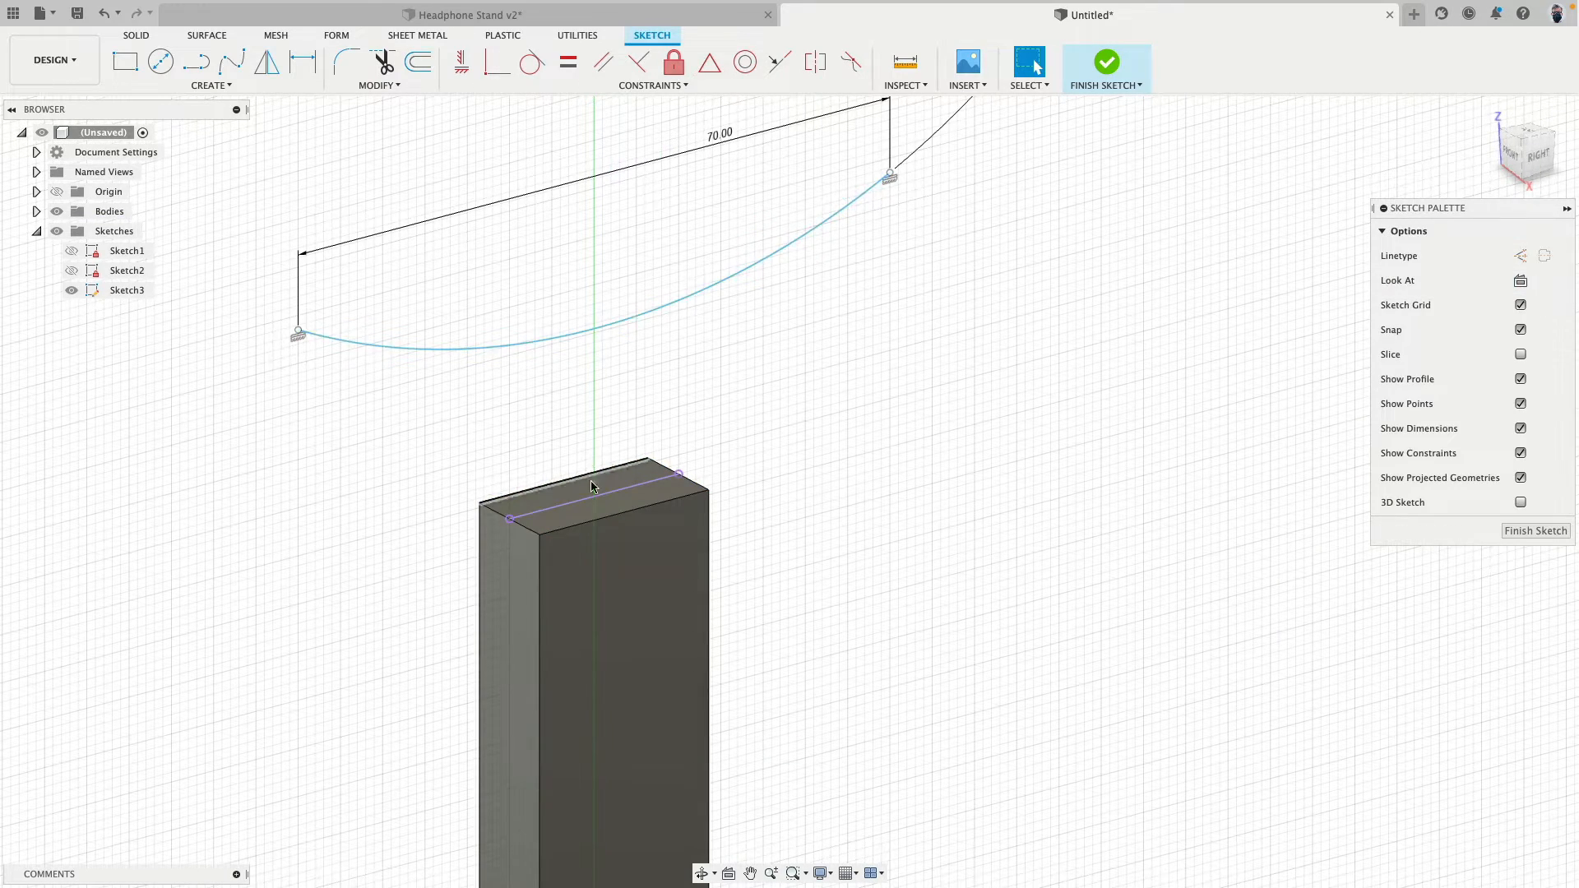
- Apply a midpoint constraint between the arc and the intersected line on the post's top, and finish the sketch
{"action": "left_click", "coordinate": [717, 61]}
{"action": "left_click", "coordinate": [605, 329]}
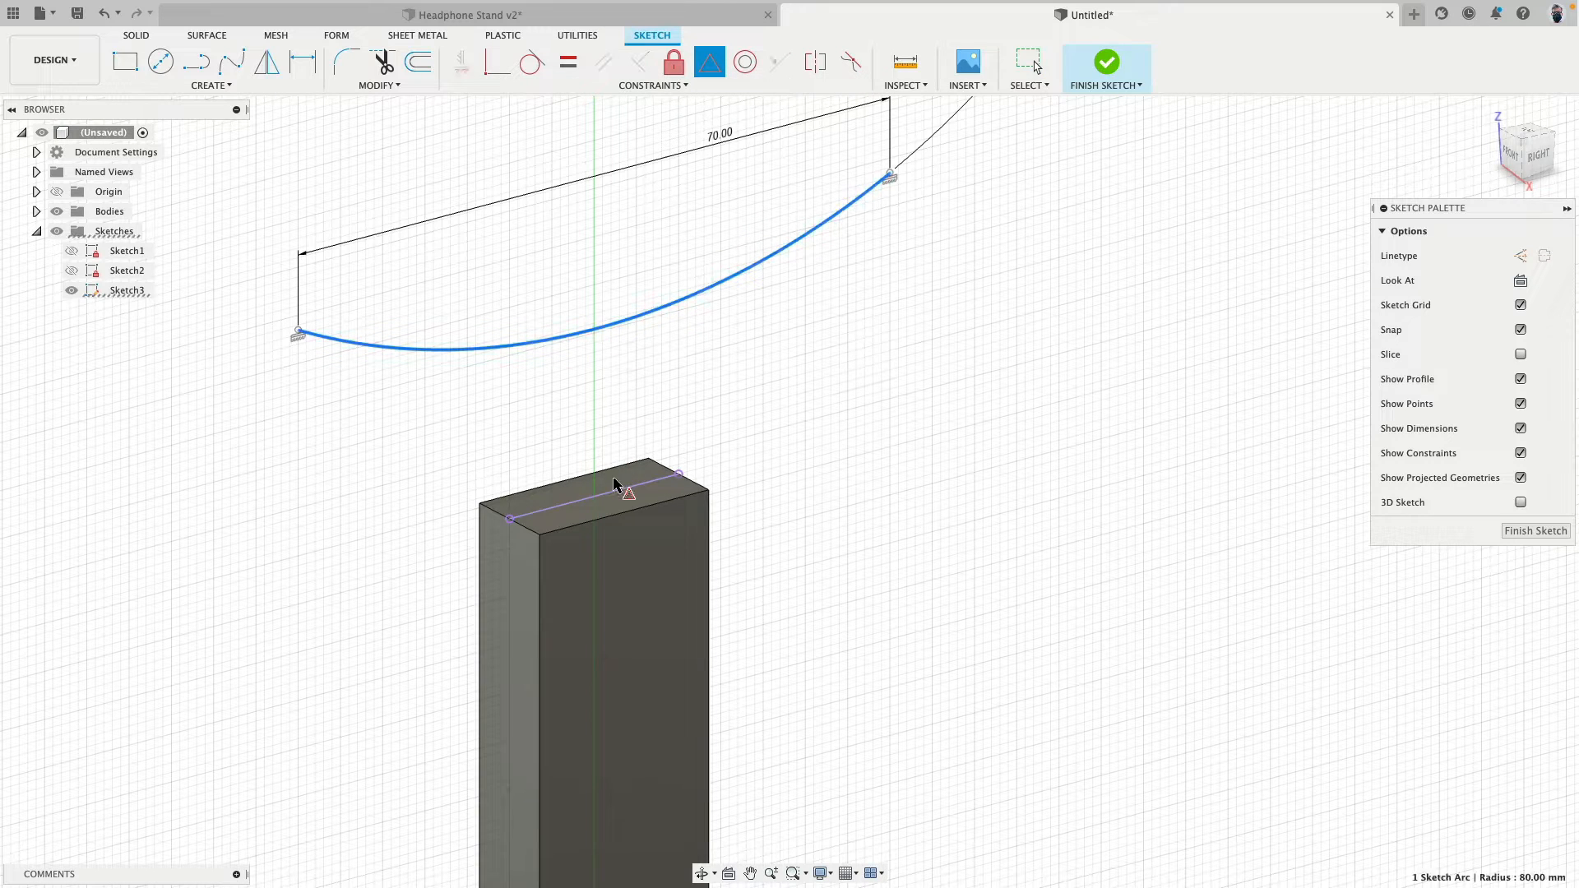
{"action": "left_click", "coordinate": [616, 496]}
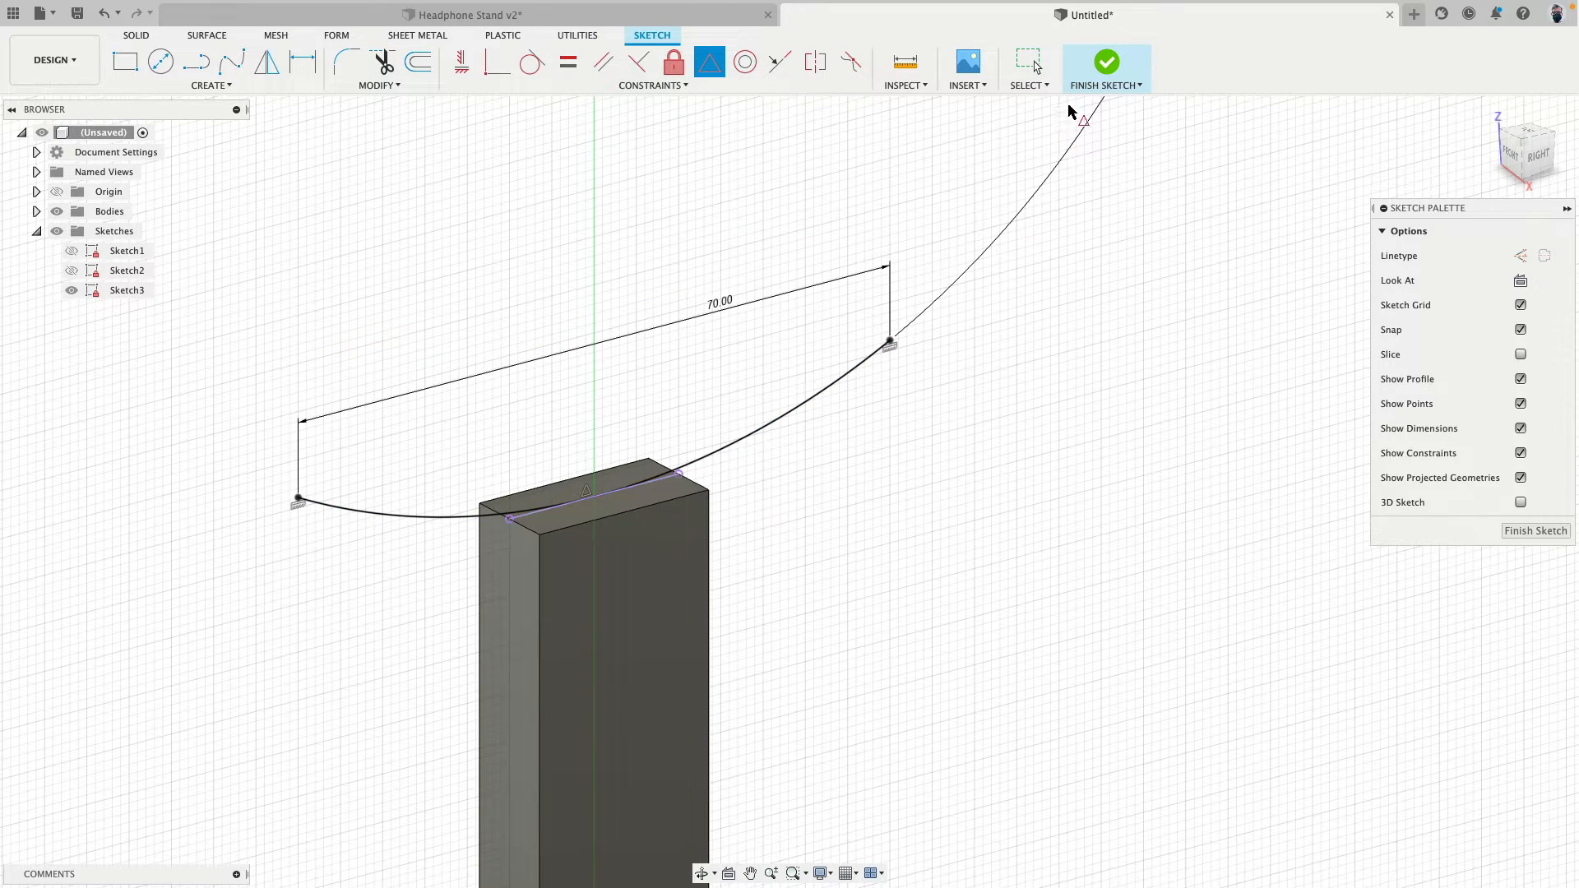
{"action": "left_click", "coordinate": [1105, 65]}
{"action": "scroll", "coordinate": [740, 313], "scroll_direction": "down", "scroll_amount": 3}
{"action": "middle_click_drag", "start_coordinate": [722, 332], "coordinate": [595, 252], "text": "shift"}
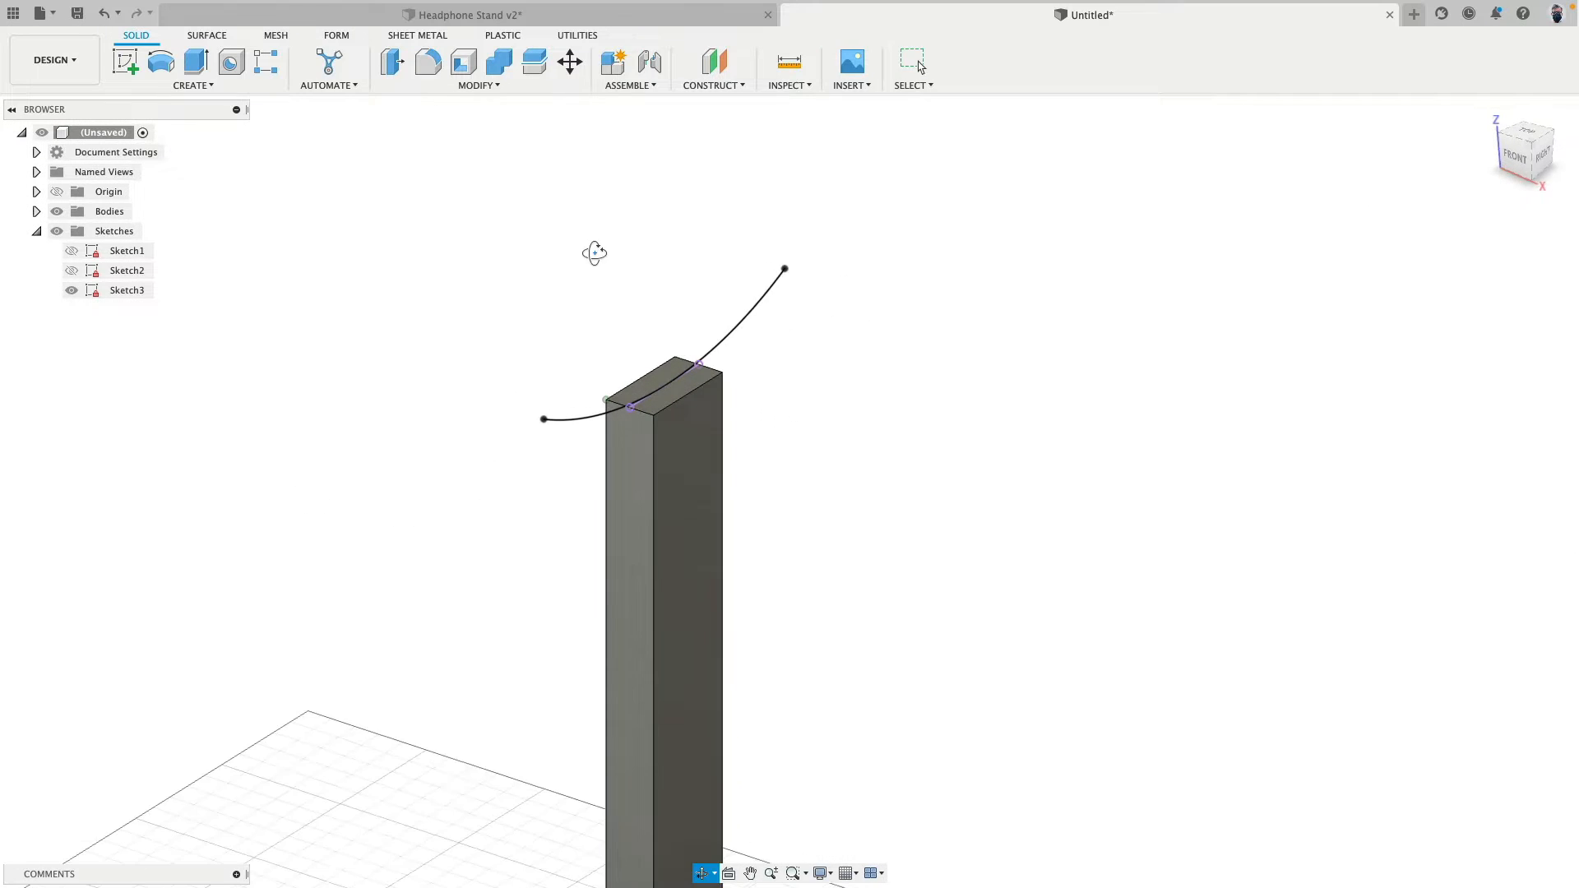
- Create a Plane Along Path on the headrest arc, at proportional distance 0.00 on its front endpoint
{"action": "key", "text": "Escape"}
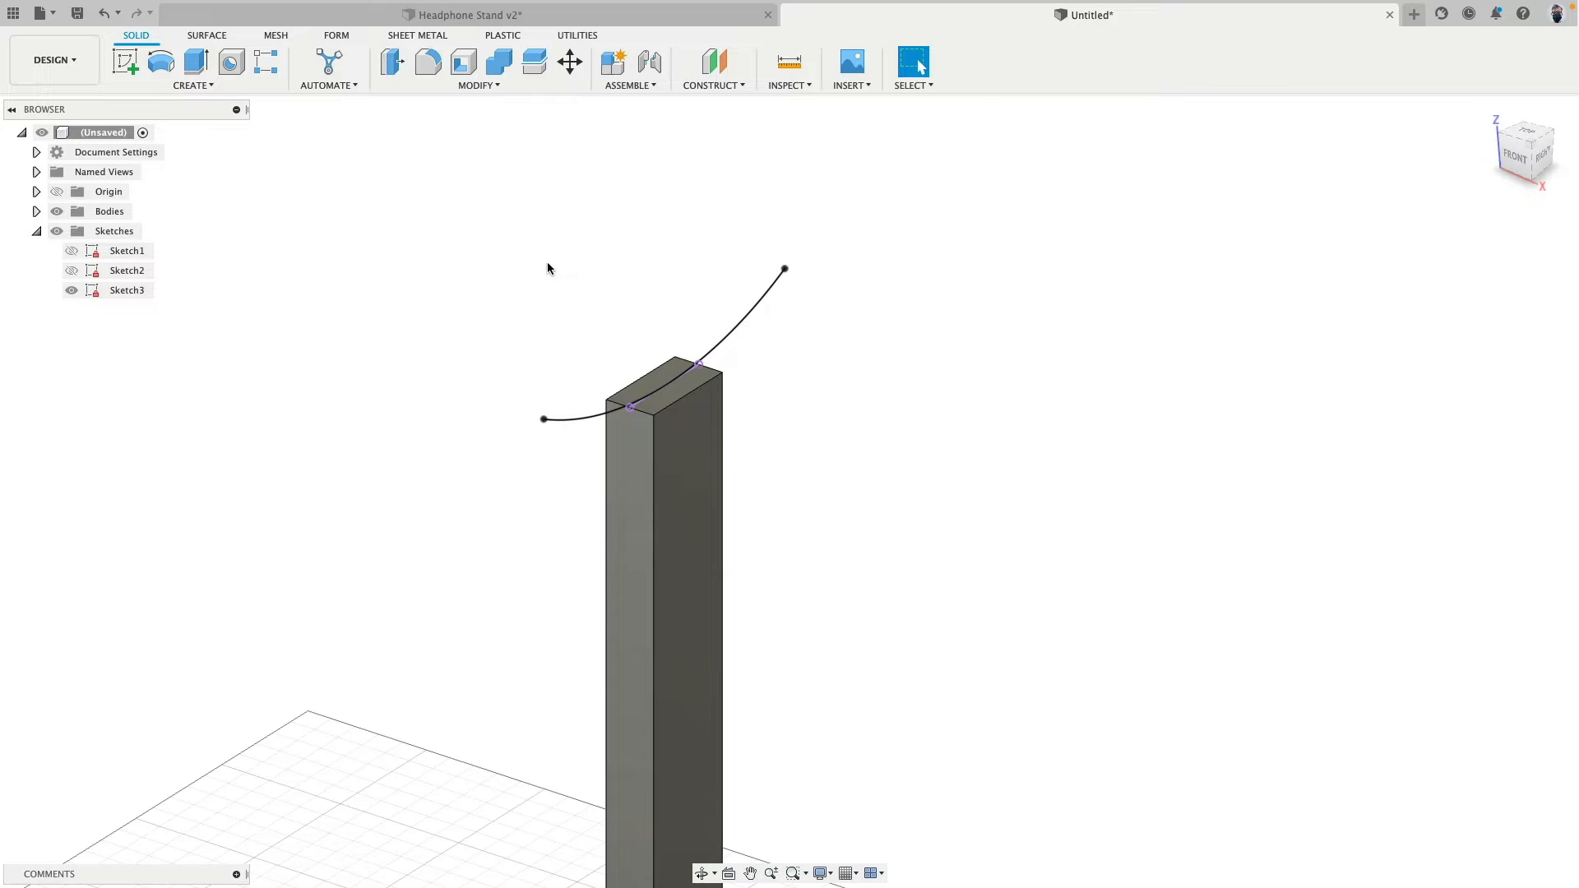
{"action": "left_click", "coordinate": [1515, 158]}
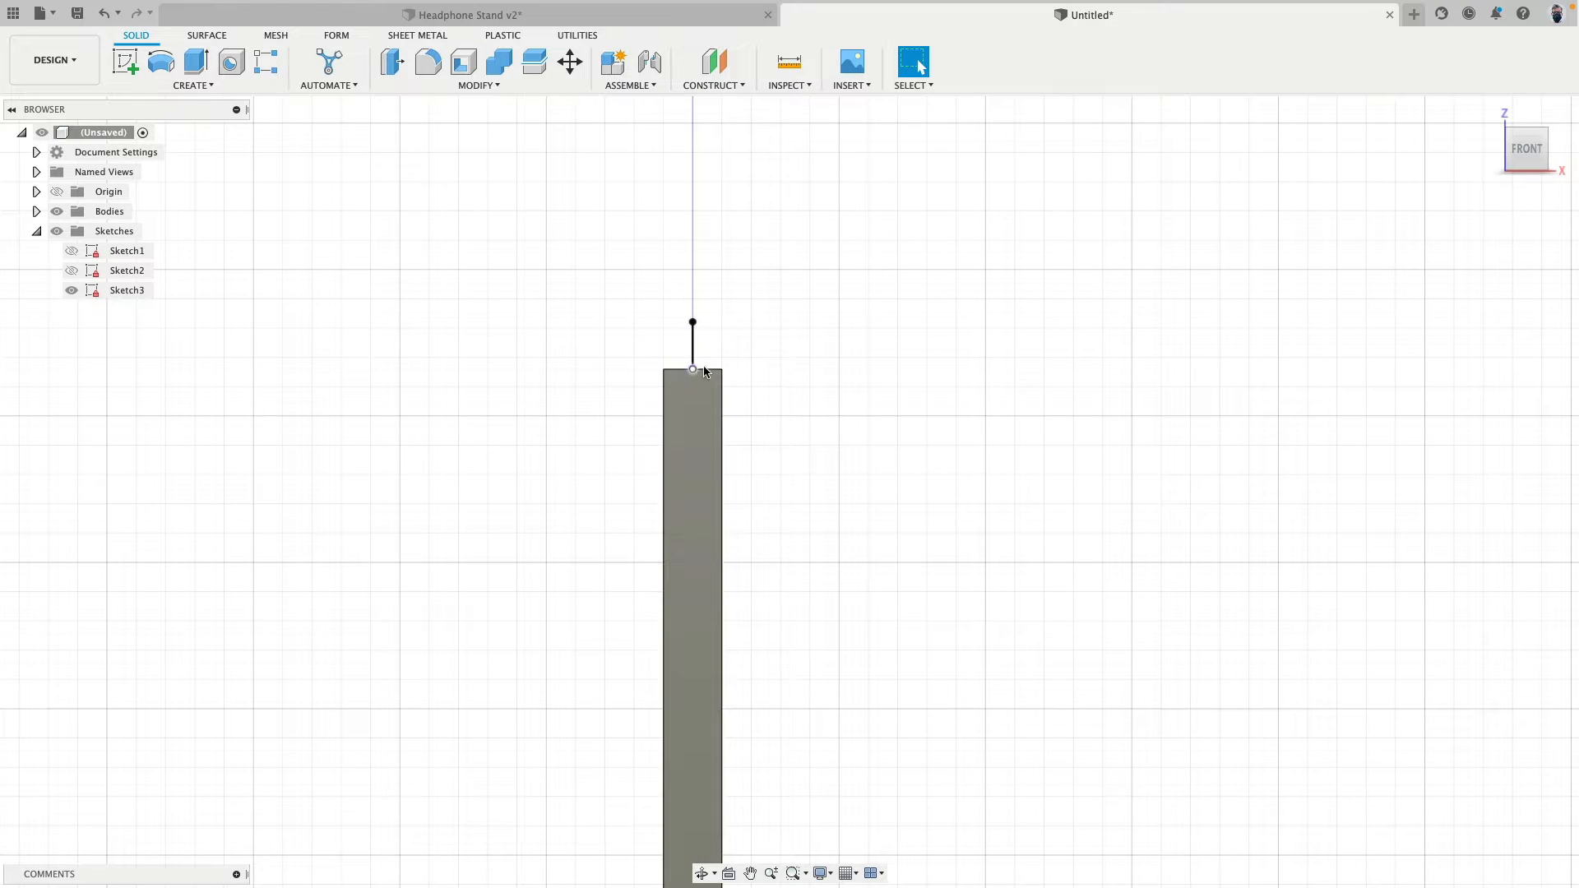
{"action": "middle_click_drag", "start_coordinate": [979, 312], "coordinate": [908, 354], "text": "shift"}
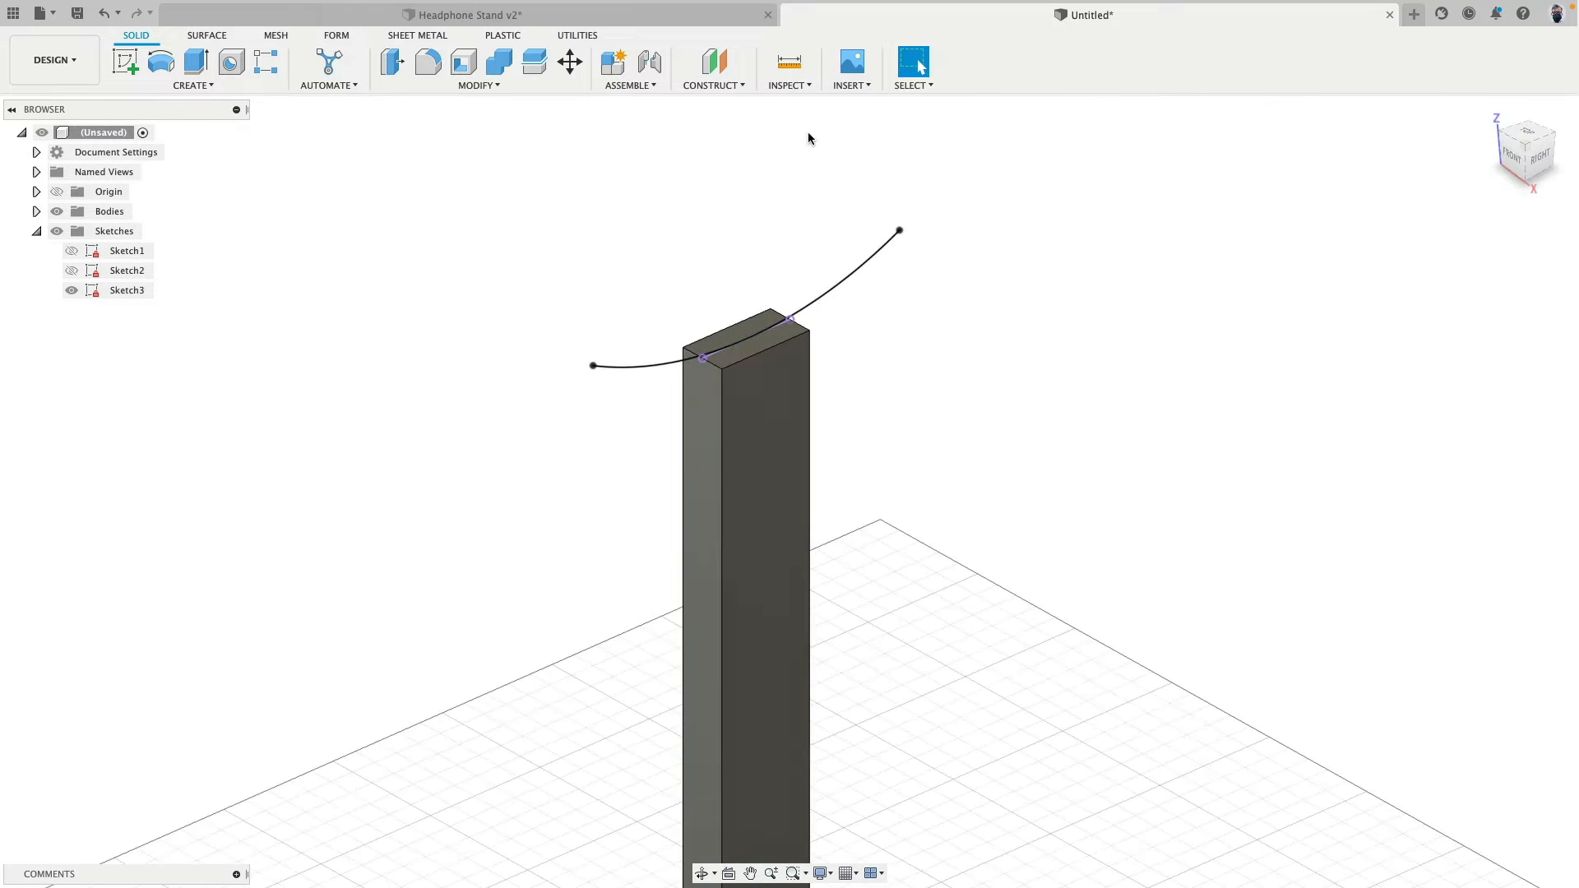
{"action": "left_click", "coordinate": [696, 85]}
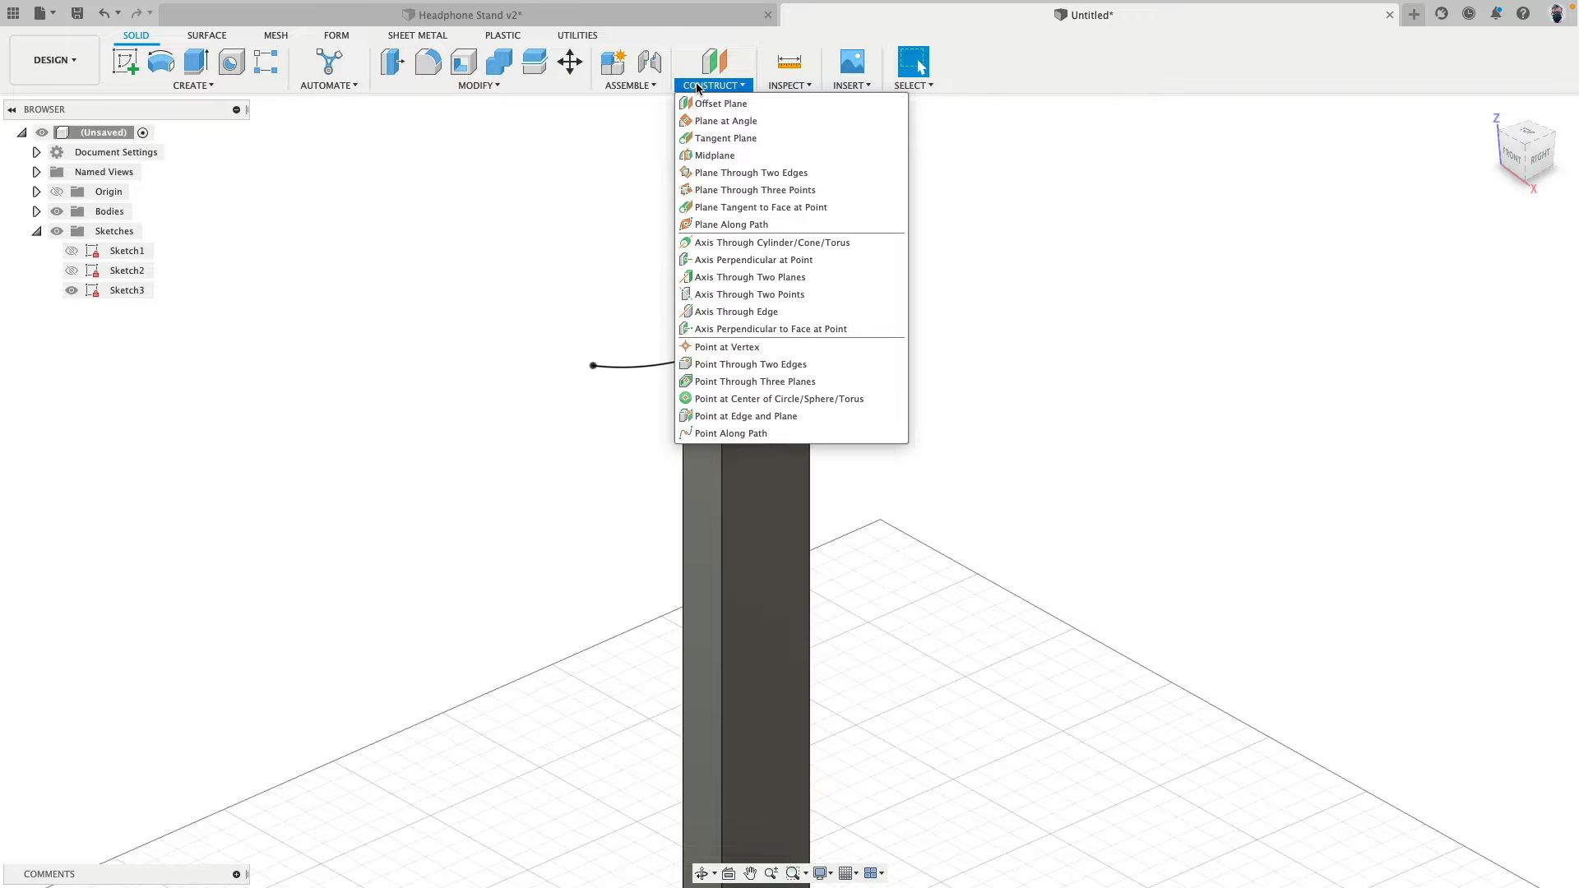
{"action": "left_click", "coordinate": [736, 226]}
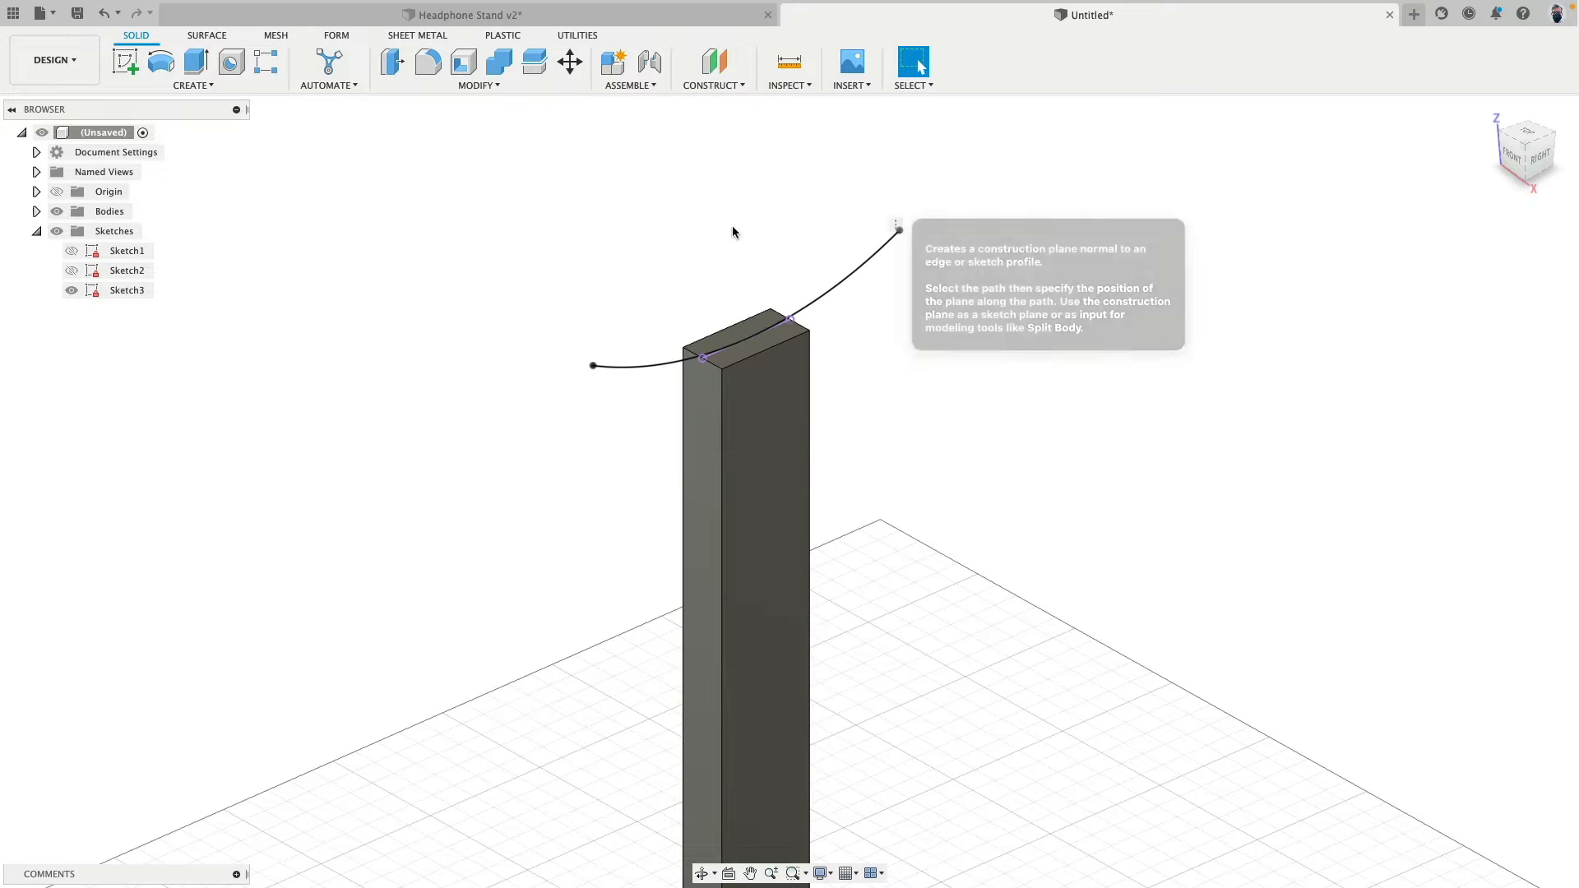
{"action": "left_click", "coordinate": [622, 370]}
{"action": "left_click_drag", "start_coordinate": [631, 366], "coordinate": [447, 425]}
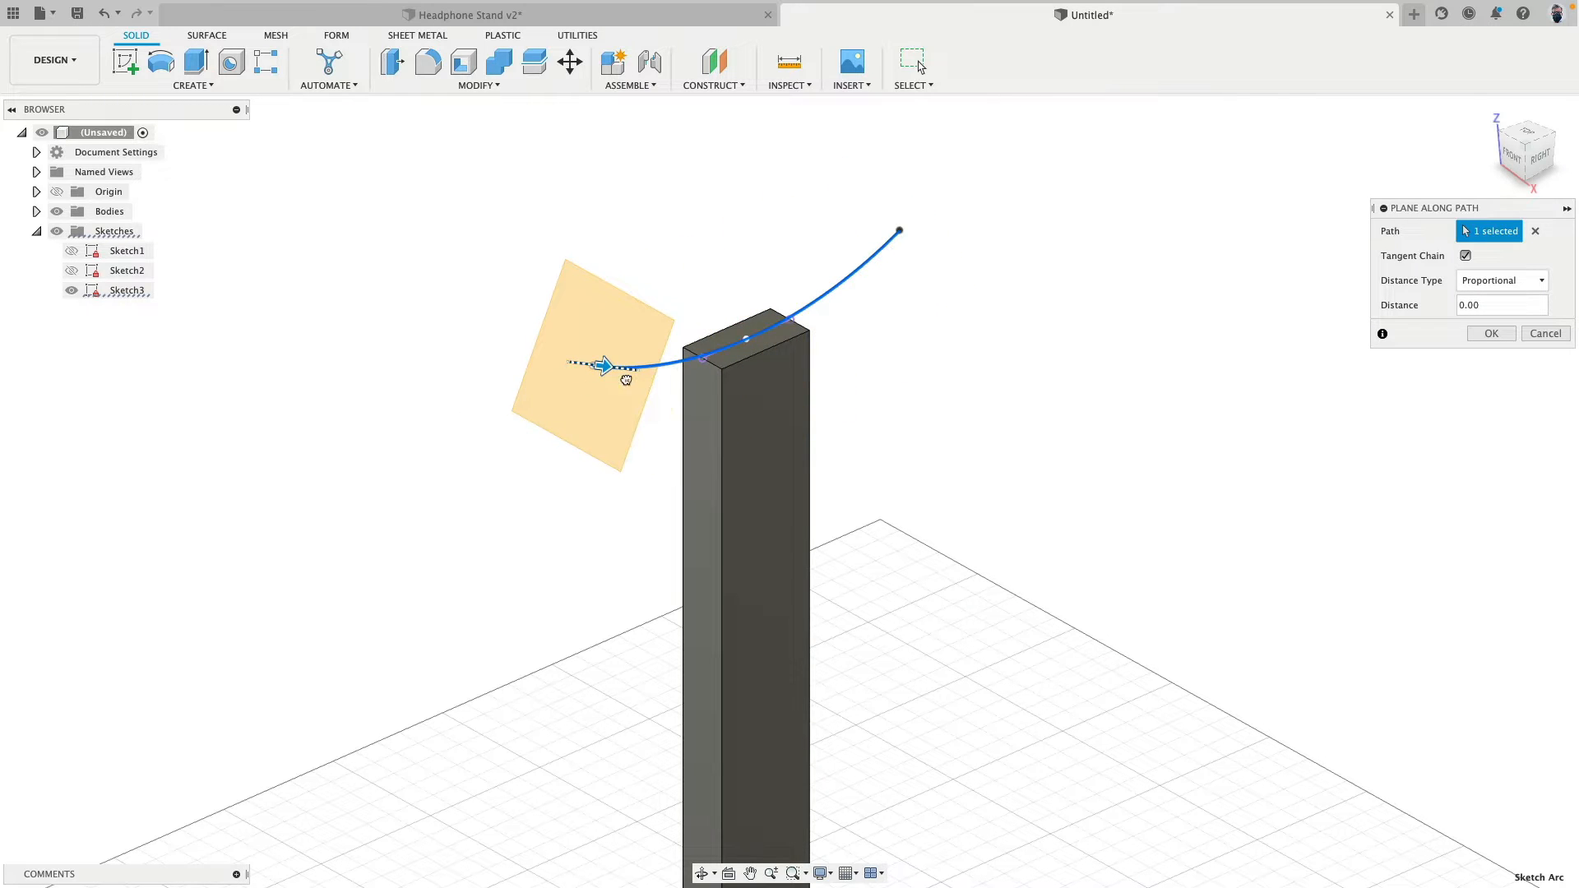
{"action": "left_click_drag", "start_coordinate": [626, 379], "coordinate": [650, 403]}
{"action": "left_click", "coordinate": [1483, 337]}
{"action": "scroll", "coordinate": [585, 255], "scroll_direction": "up", "scroll_amount": 5}
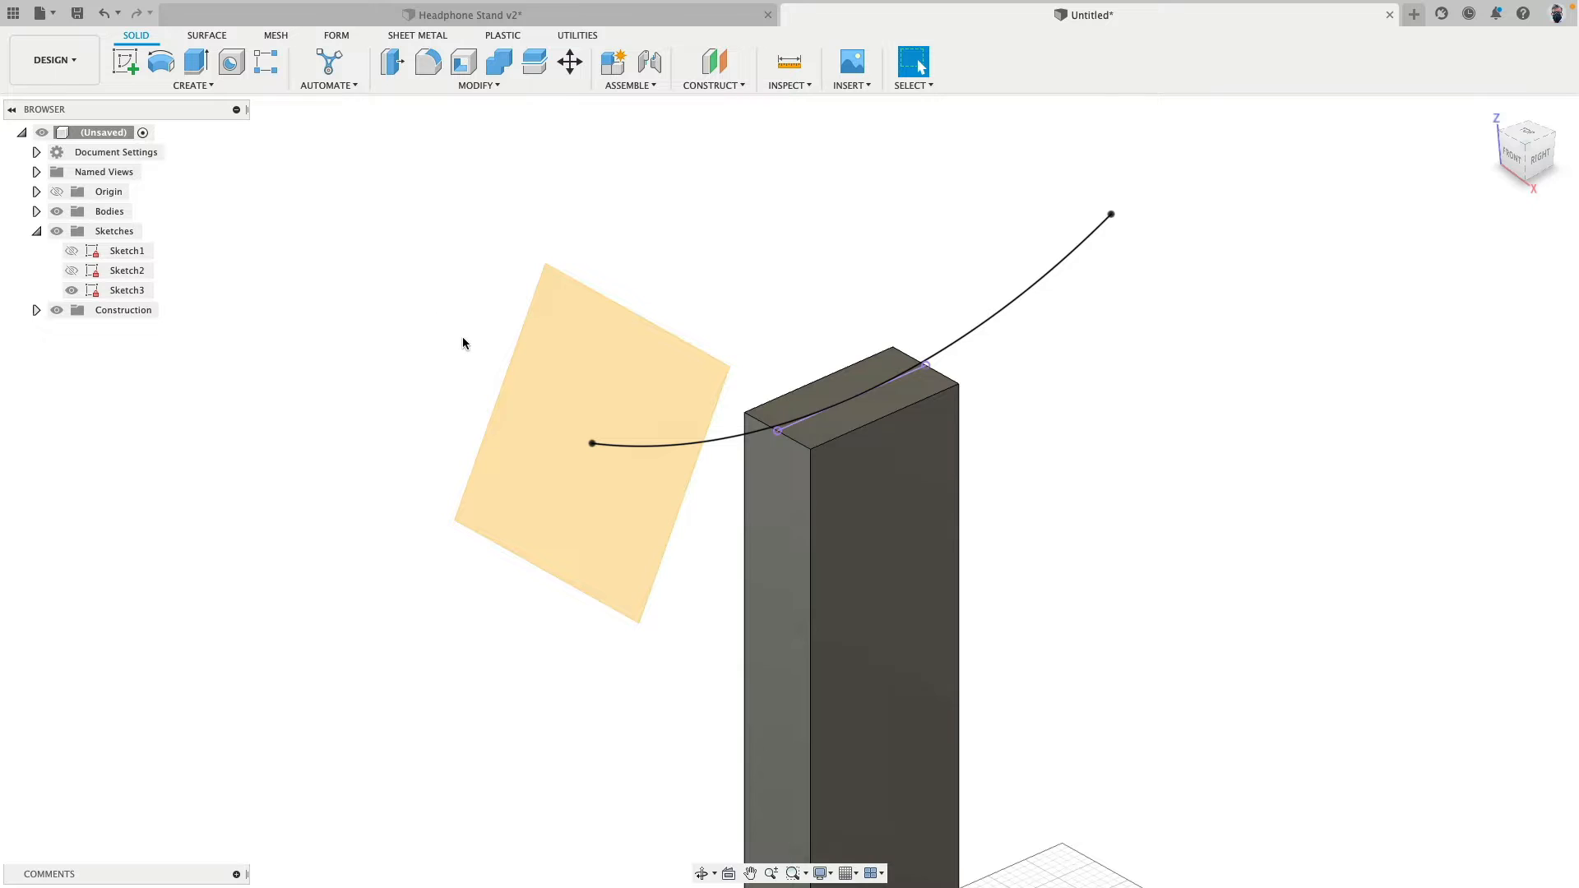
- Start a sketch on the plane at the arc's front end and draw a 25 mm horizontal line from the arc's endpoint
{"action": "mouse_move", "coordinate": [463, 343]}
{"action": "middle_mouse_down", "text": "shift"}
{"action": "mouse_move", "coordinate": [395, 286]}
{"action": "mouse_move", "coordinate": [494, 313]}
{"action": "middle_mouse_up", "text": "shift"}
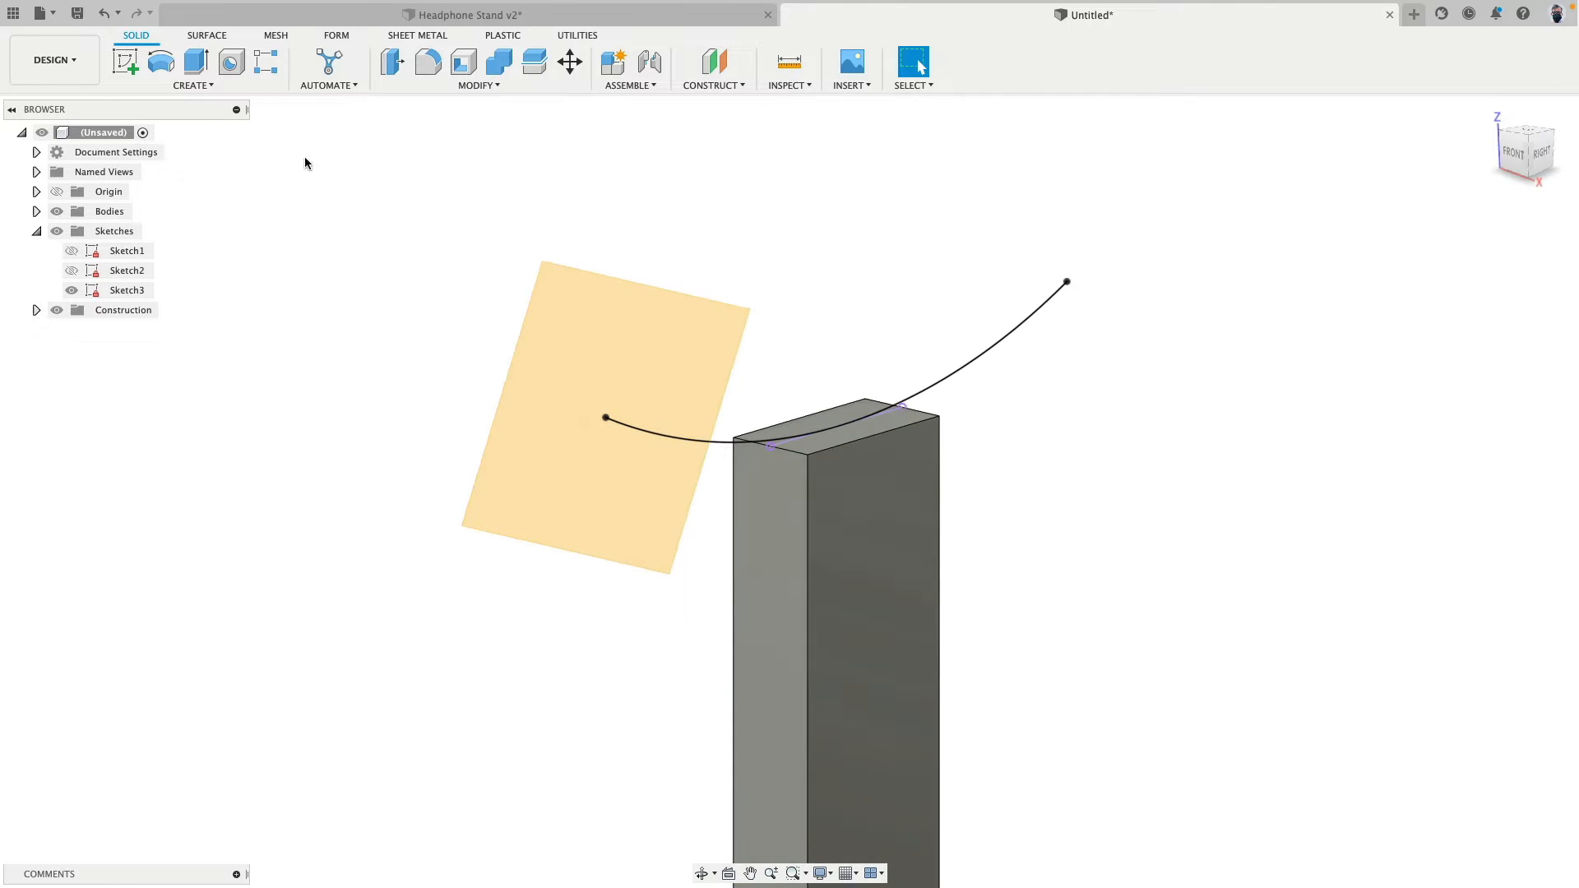
{"action": "left_click", "coordinate": [126, 61]}
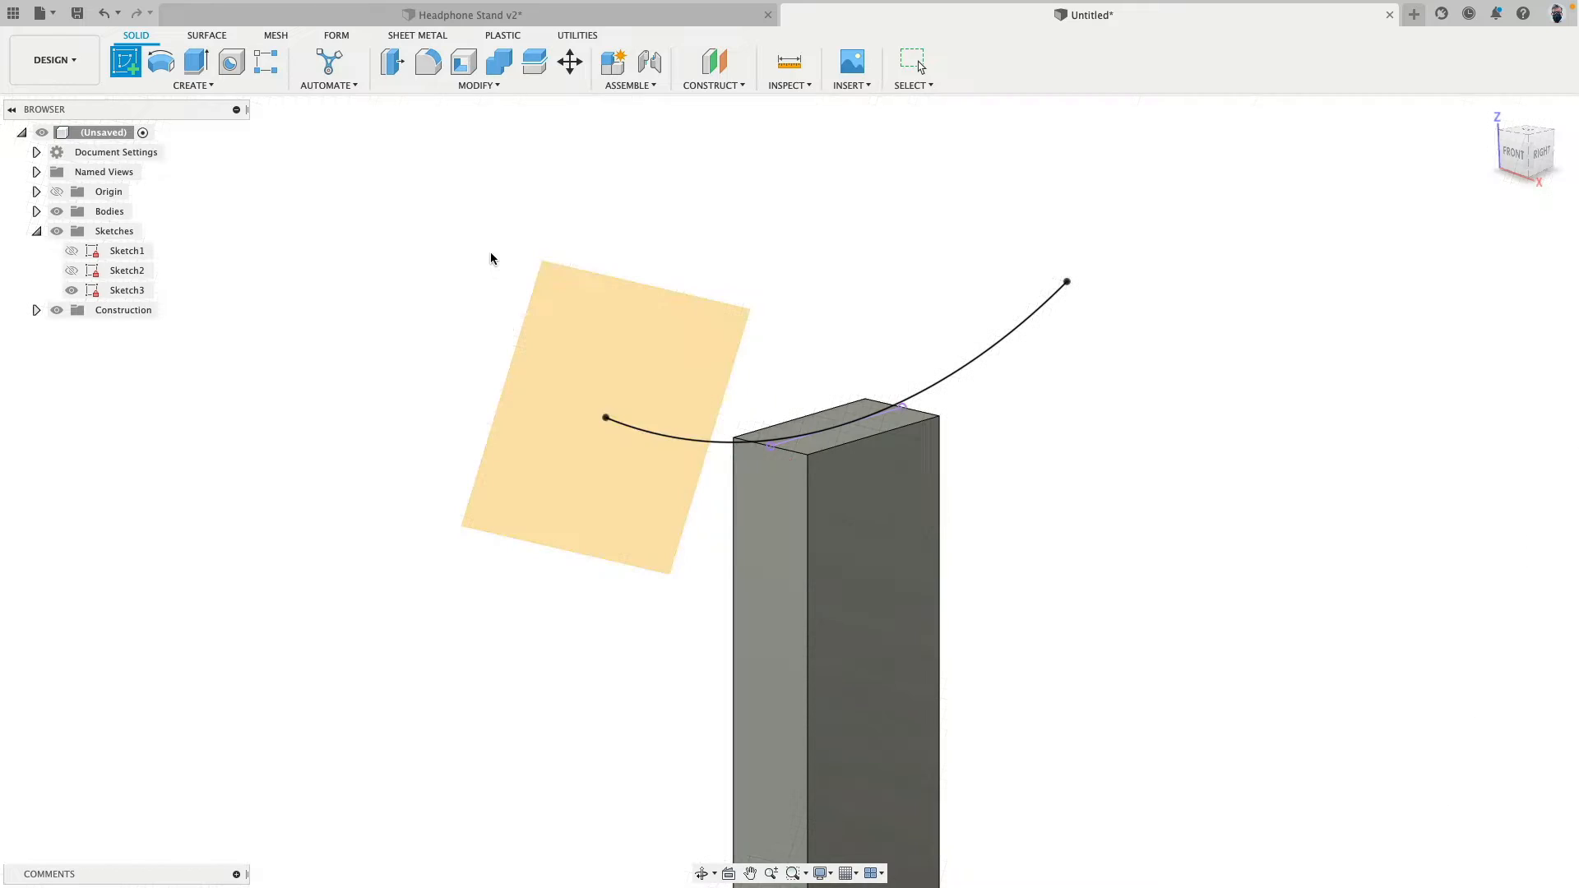
{"action": "left_click", "coordinate": [563, 311]}
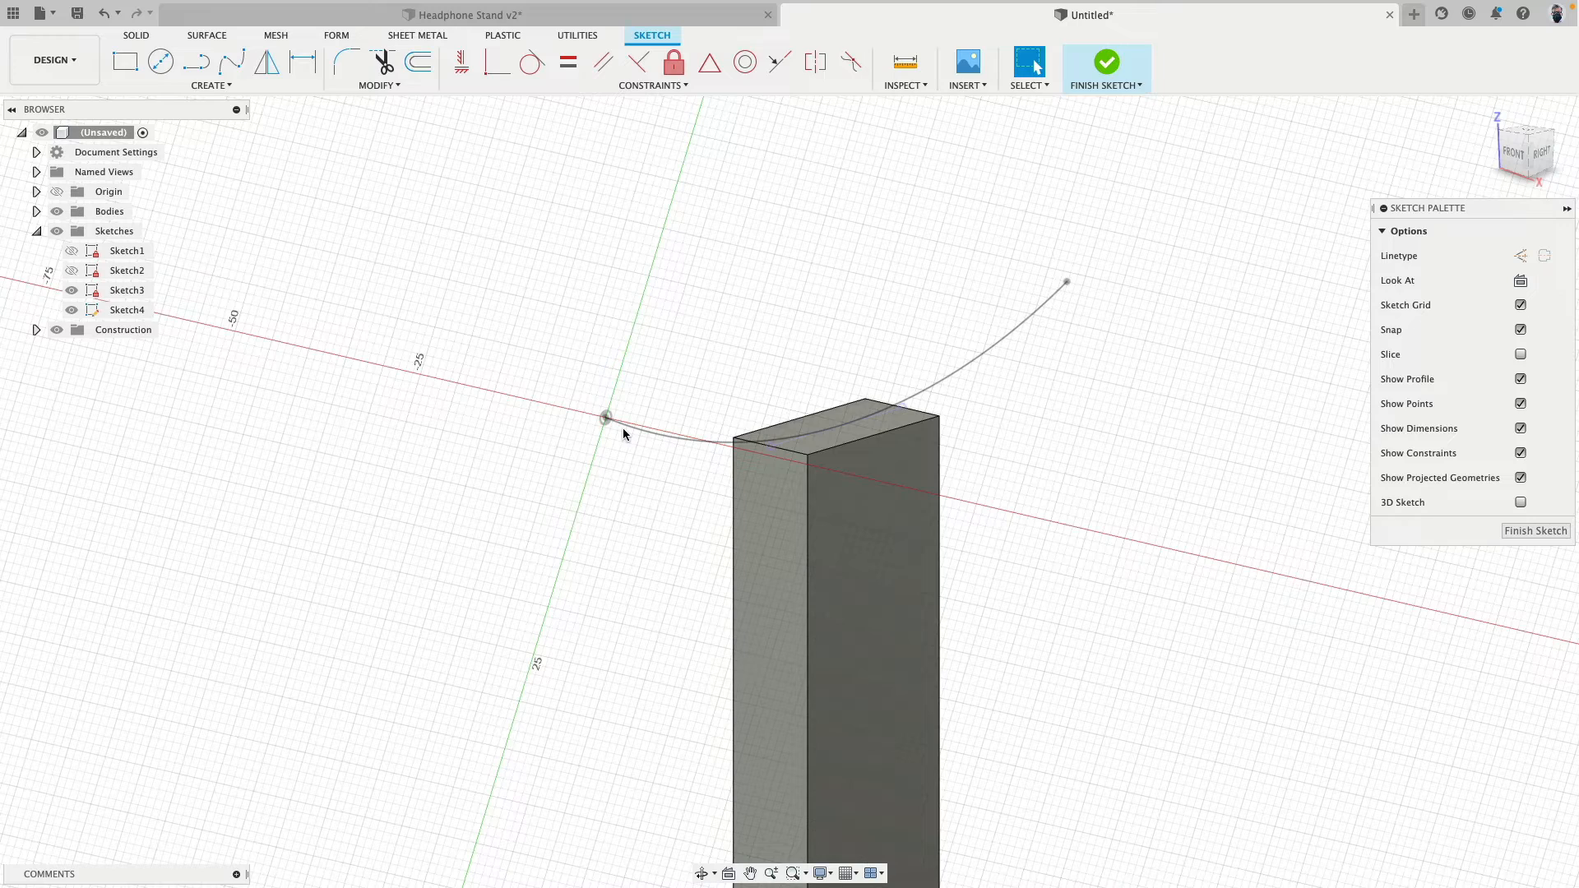
{"action": "left_click", "coordinate": [196, 62]}
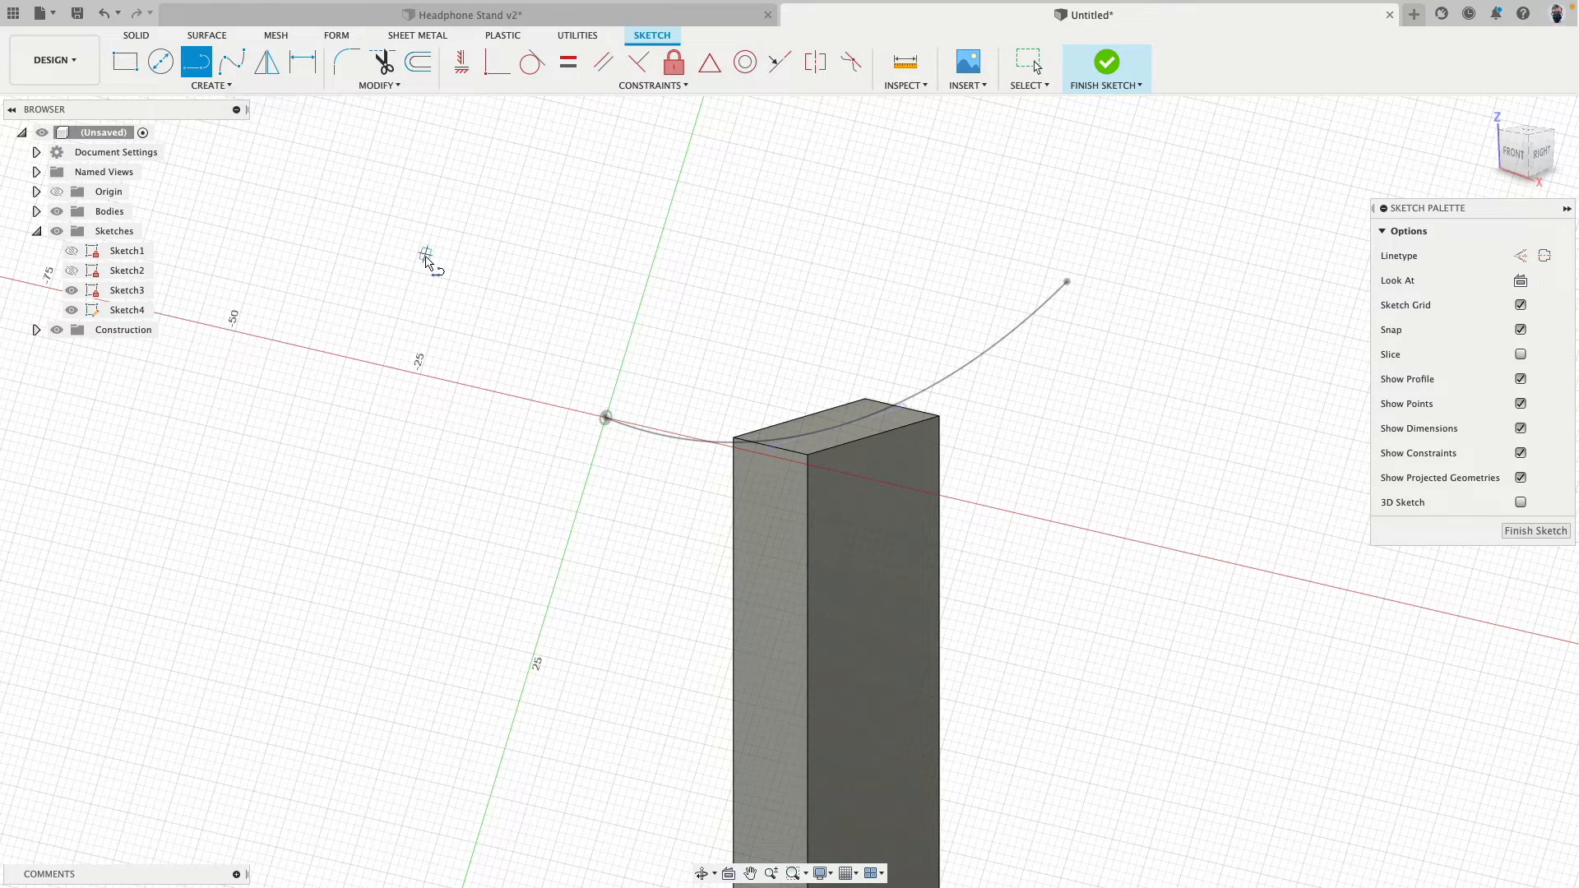
{"action": "mouse_move", "coordinate": [546, 409]}
{"action": "middle_mouse_down", "text": "shift"}
{"action": "mouse_move", "coordinate": [550, 435]}
{"action": "mouse_move", "coordinate": [602, 439]}
{"action": "middle_mouse_up", "text": "shift"}
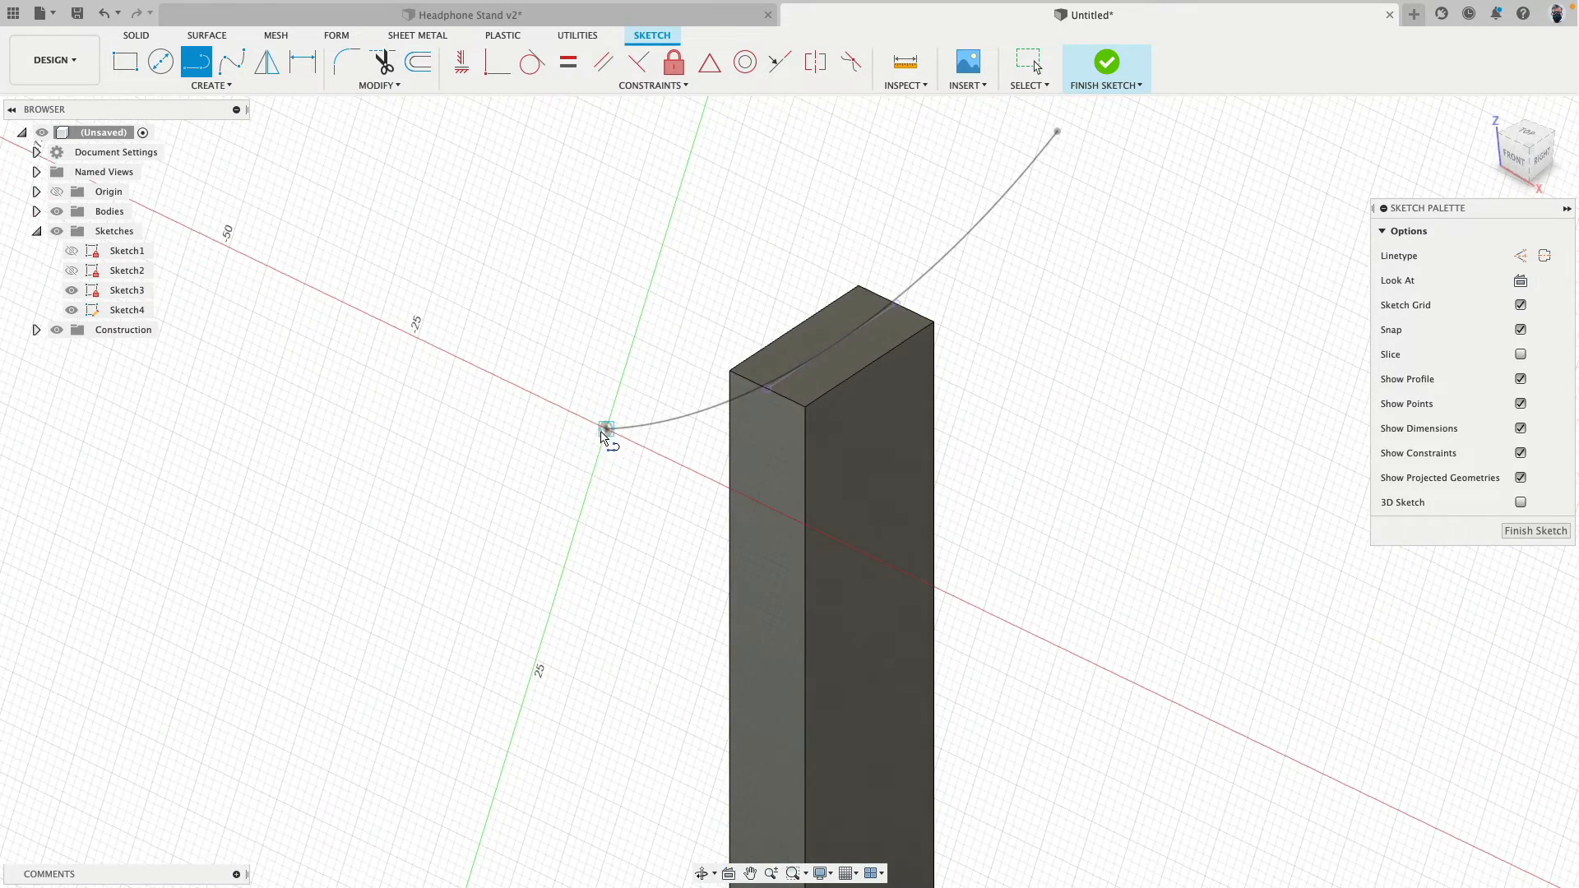
{"action": "left_click", "coordinate": [610, 432]}
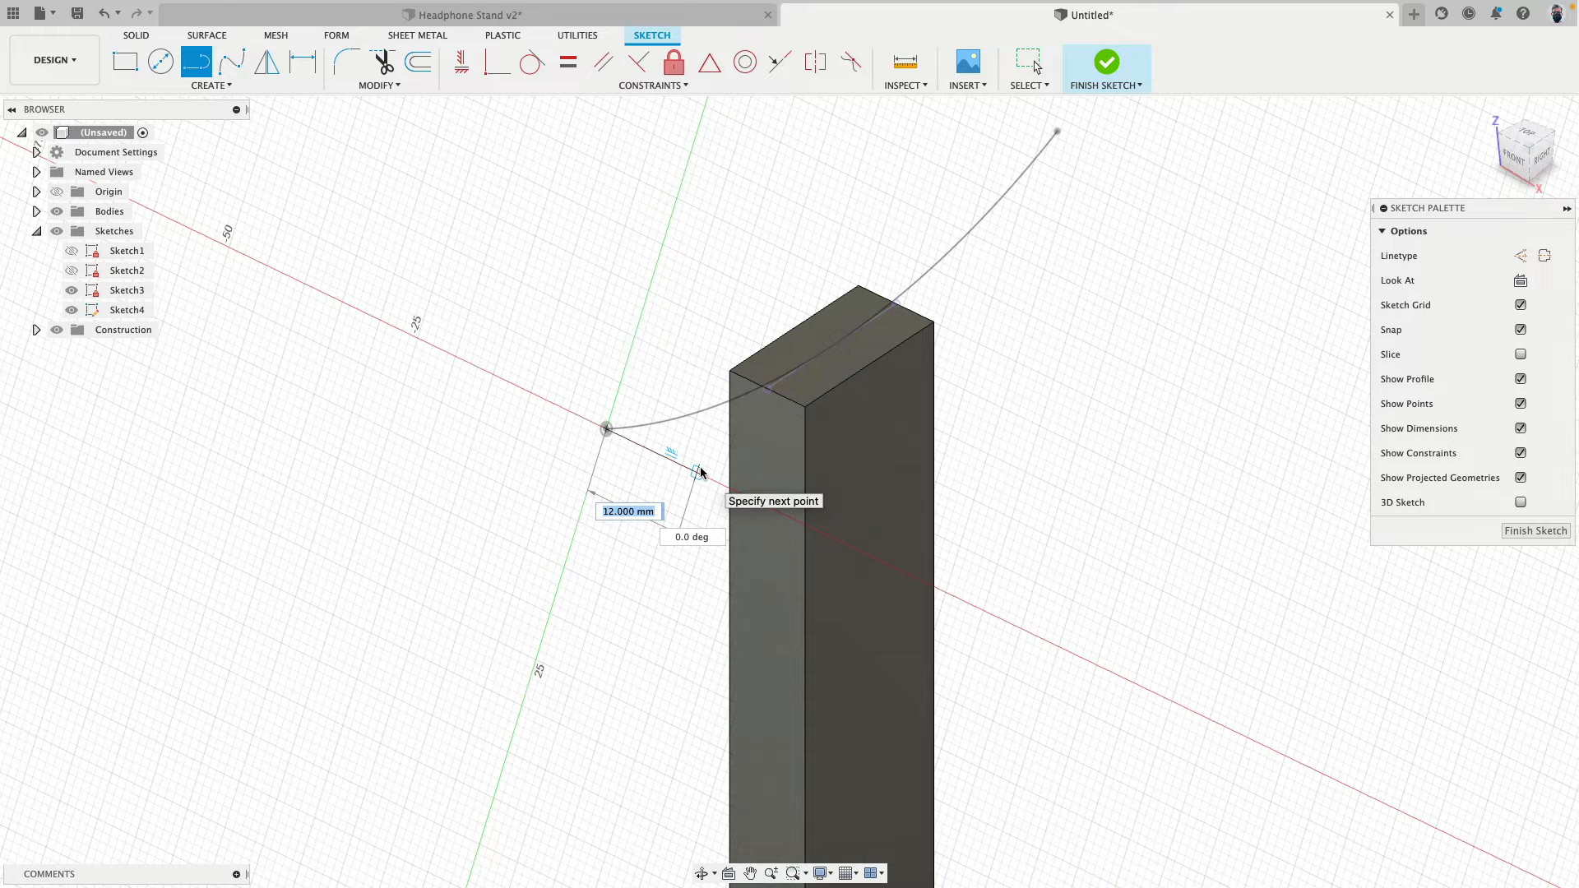
{"action": "type", "text": "25"}
{"action": "key", "text": "Tab"}
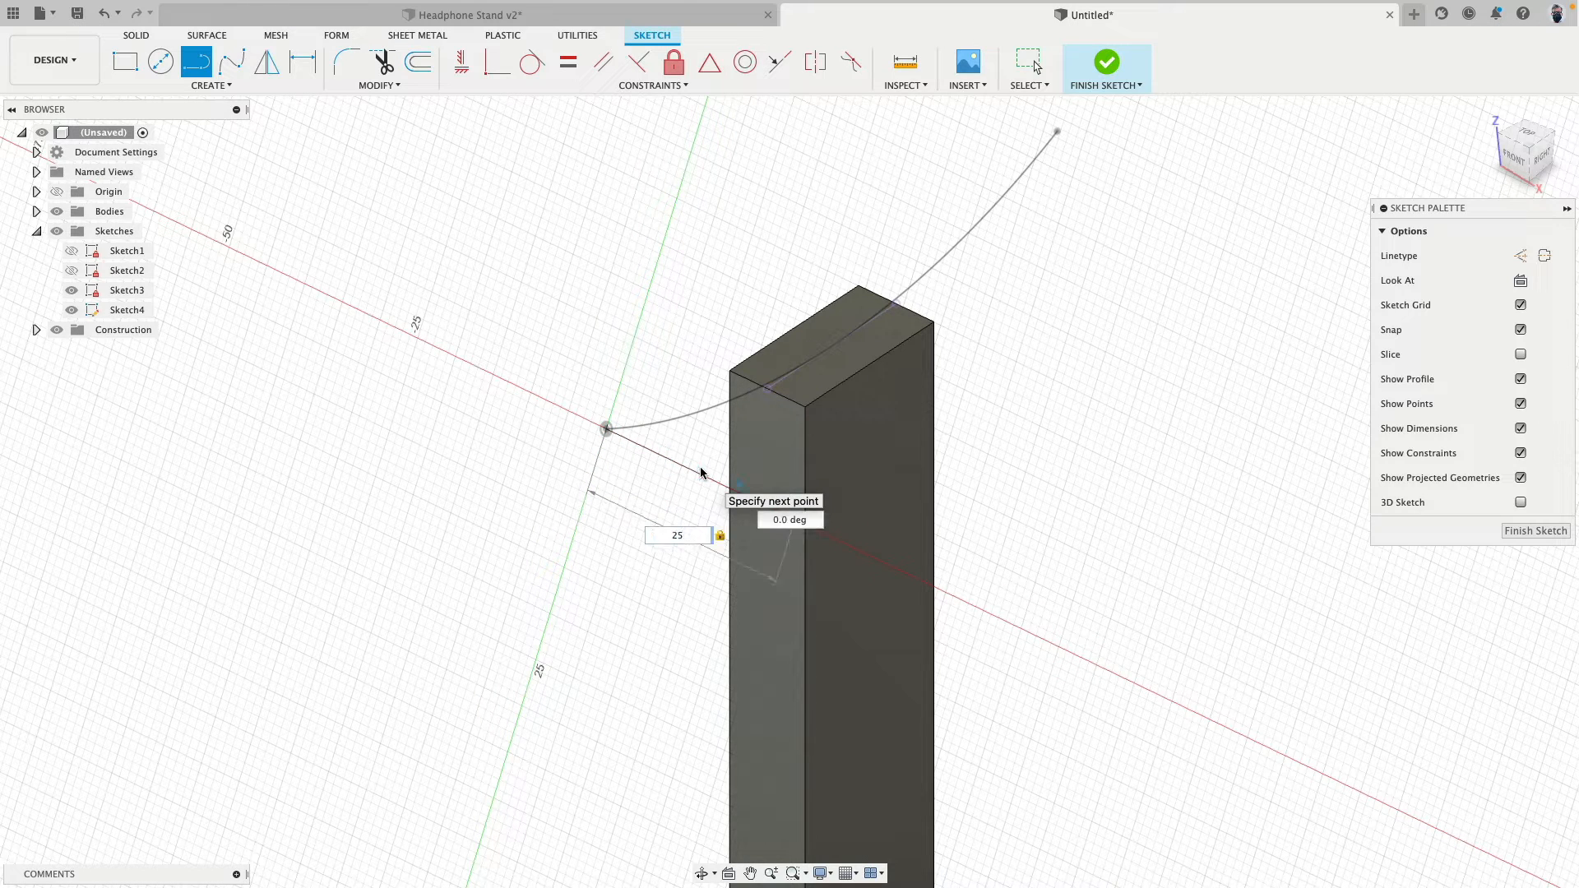
{"action": "key", "text": "Return"}
{"action": "key", "text": "Escape"}
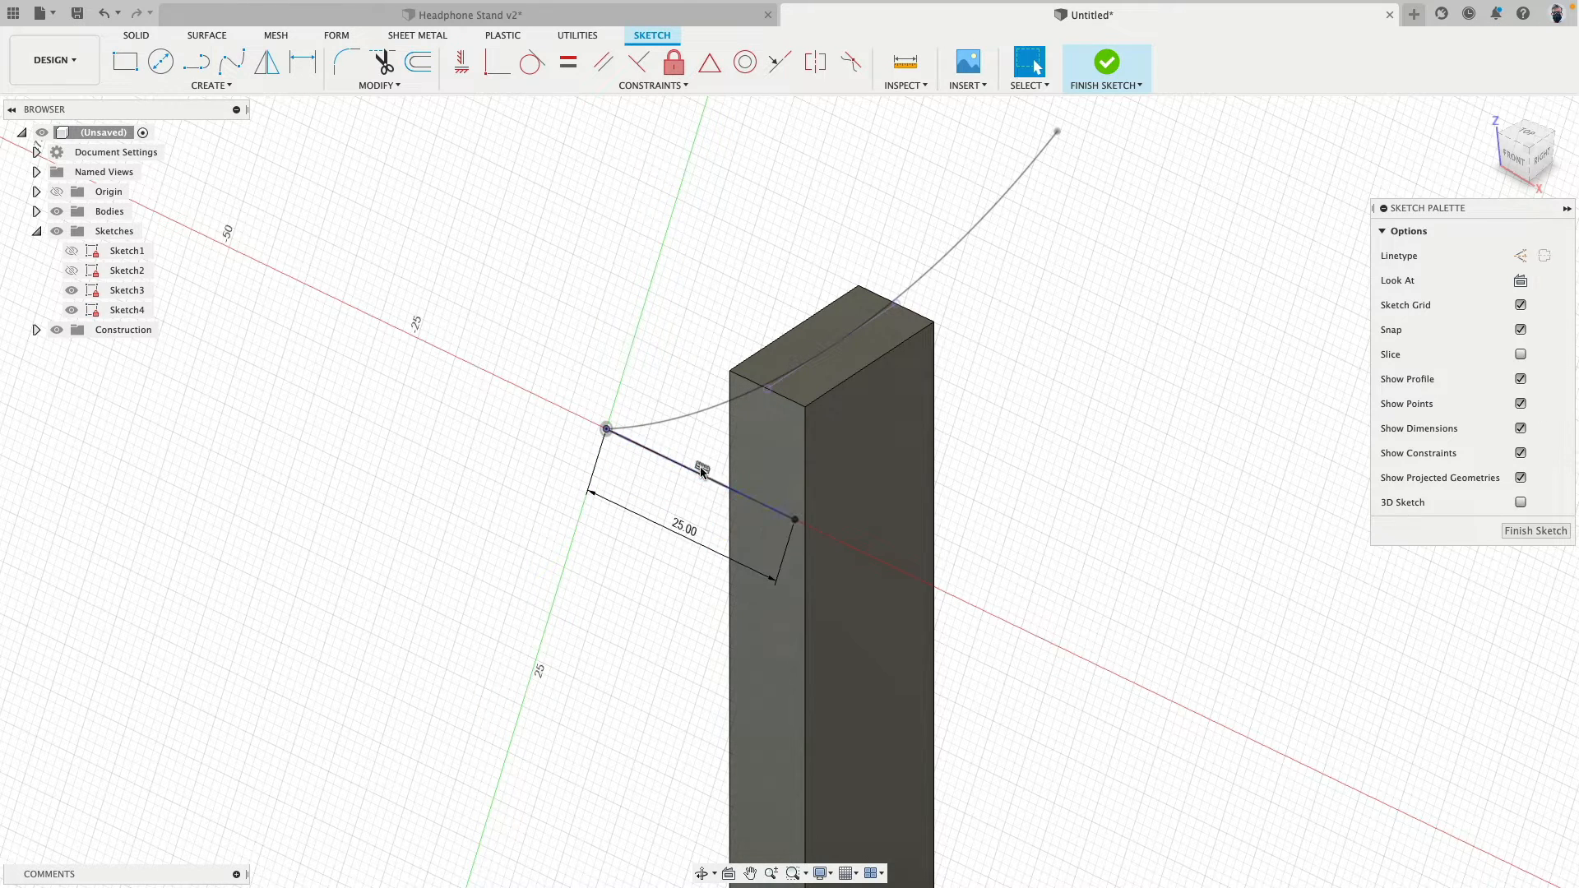
- Draw a 10 mm line downward at 90 degrees from the free end of the 25 mm line, and finish the sketch
{"action": "left_click", "coordinate": [197, 62]}
{"action": "left_click", "coordinate": [796, 523]}
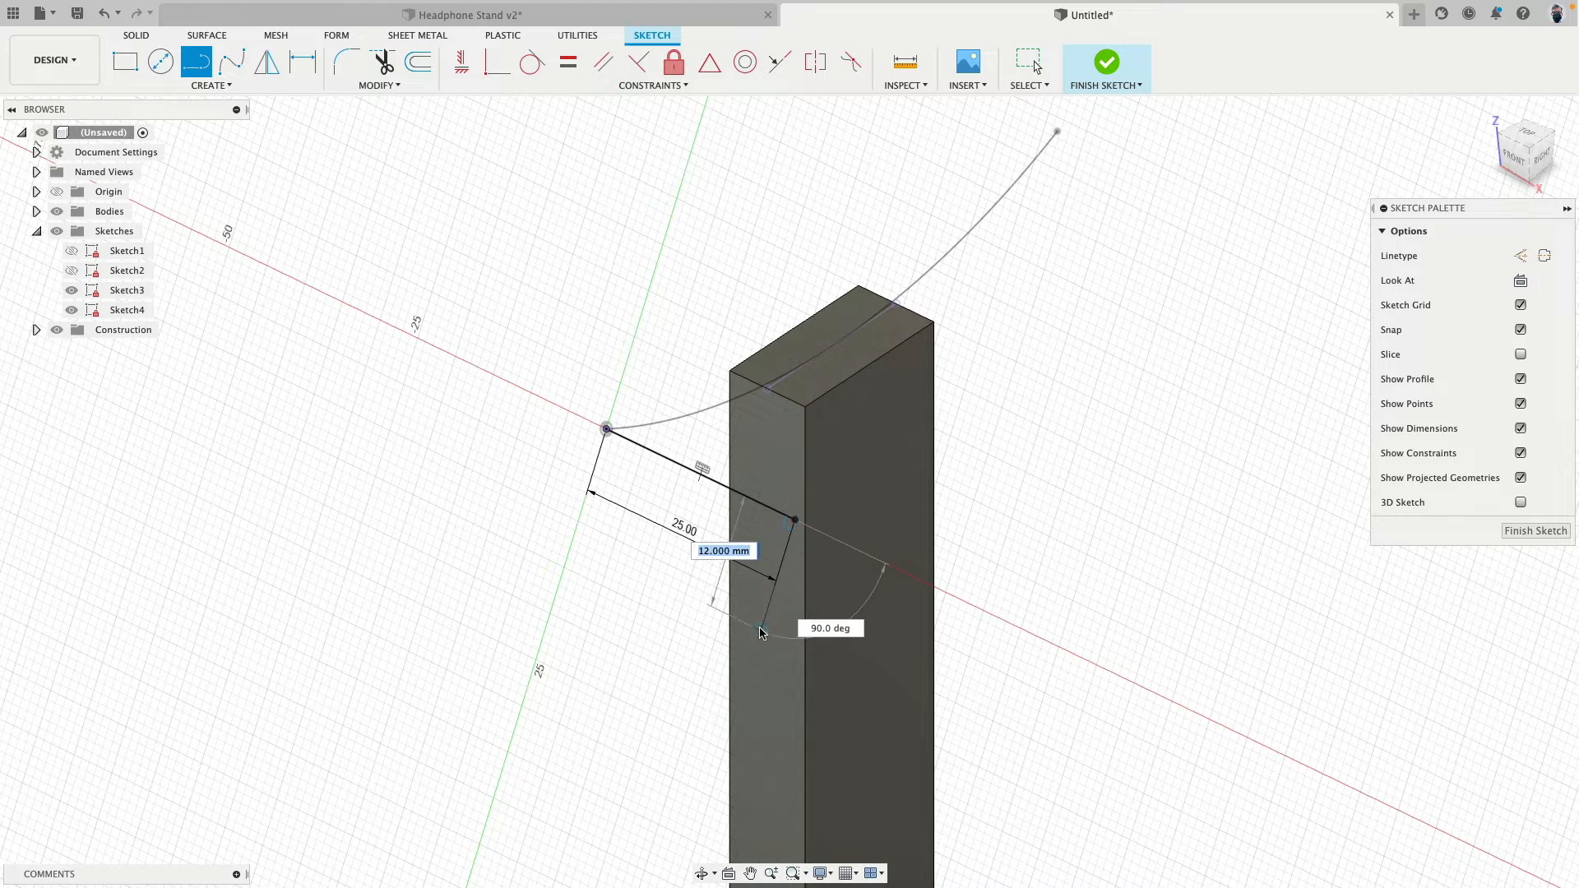
{"action": "type", "text": "10"}
{"action": "key", "text": "Tab"}
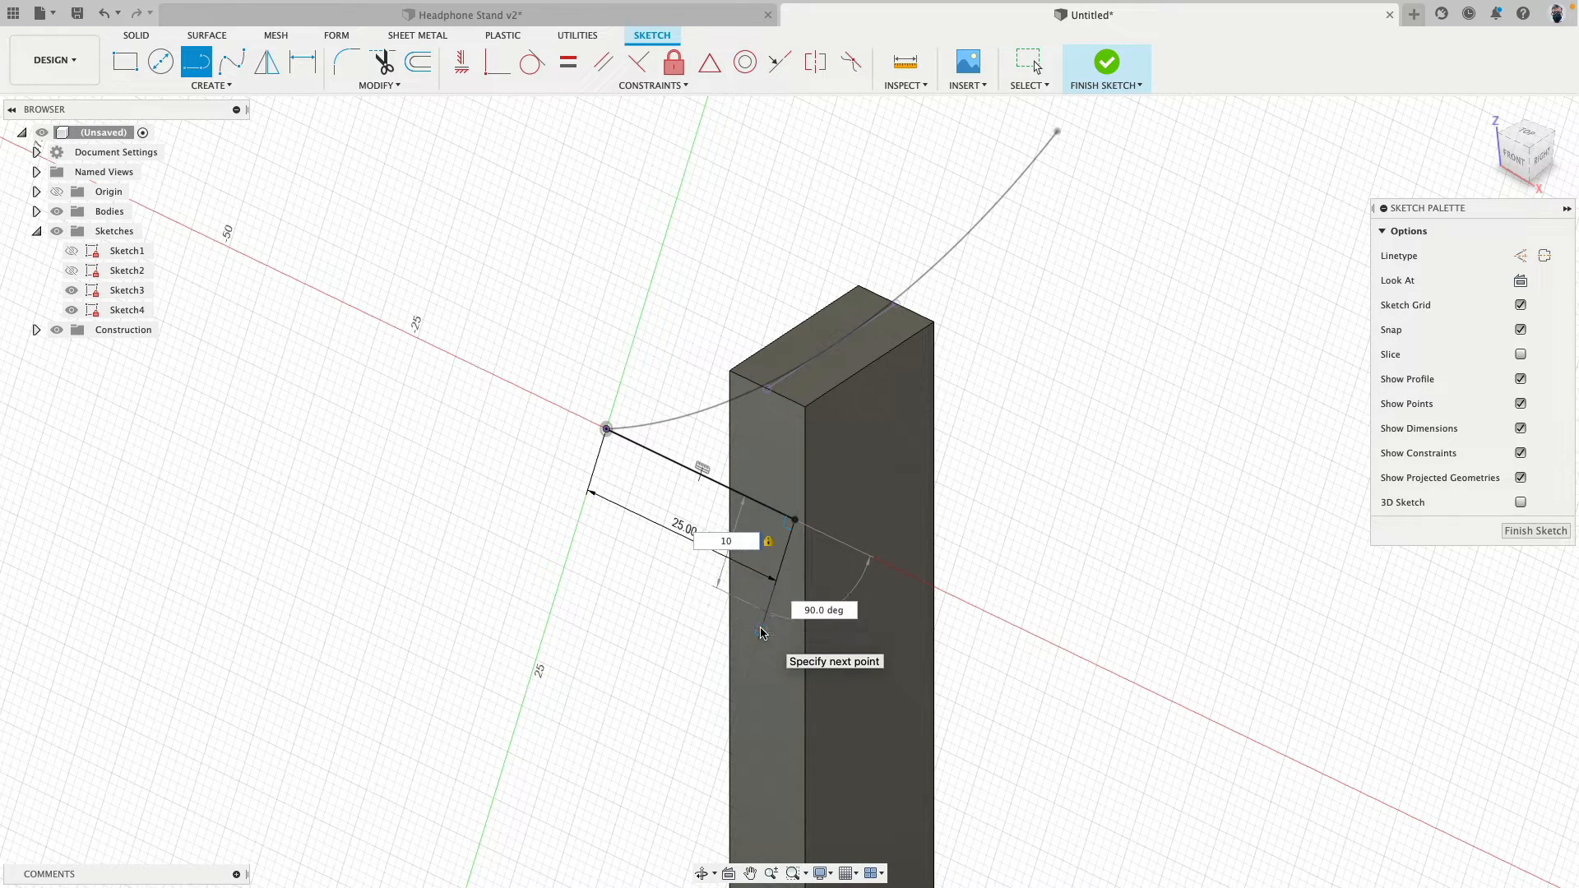
{"action": "key", "text": "Return"}
{"action": "key", "text": "Escape"}
{"action": "scroll", "coordinate": [791, 534], "scroll_direction": "up", "scroll_amount": 3}
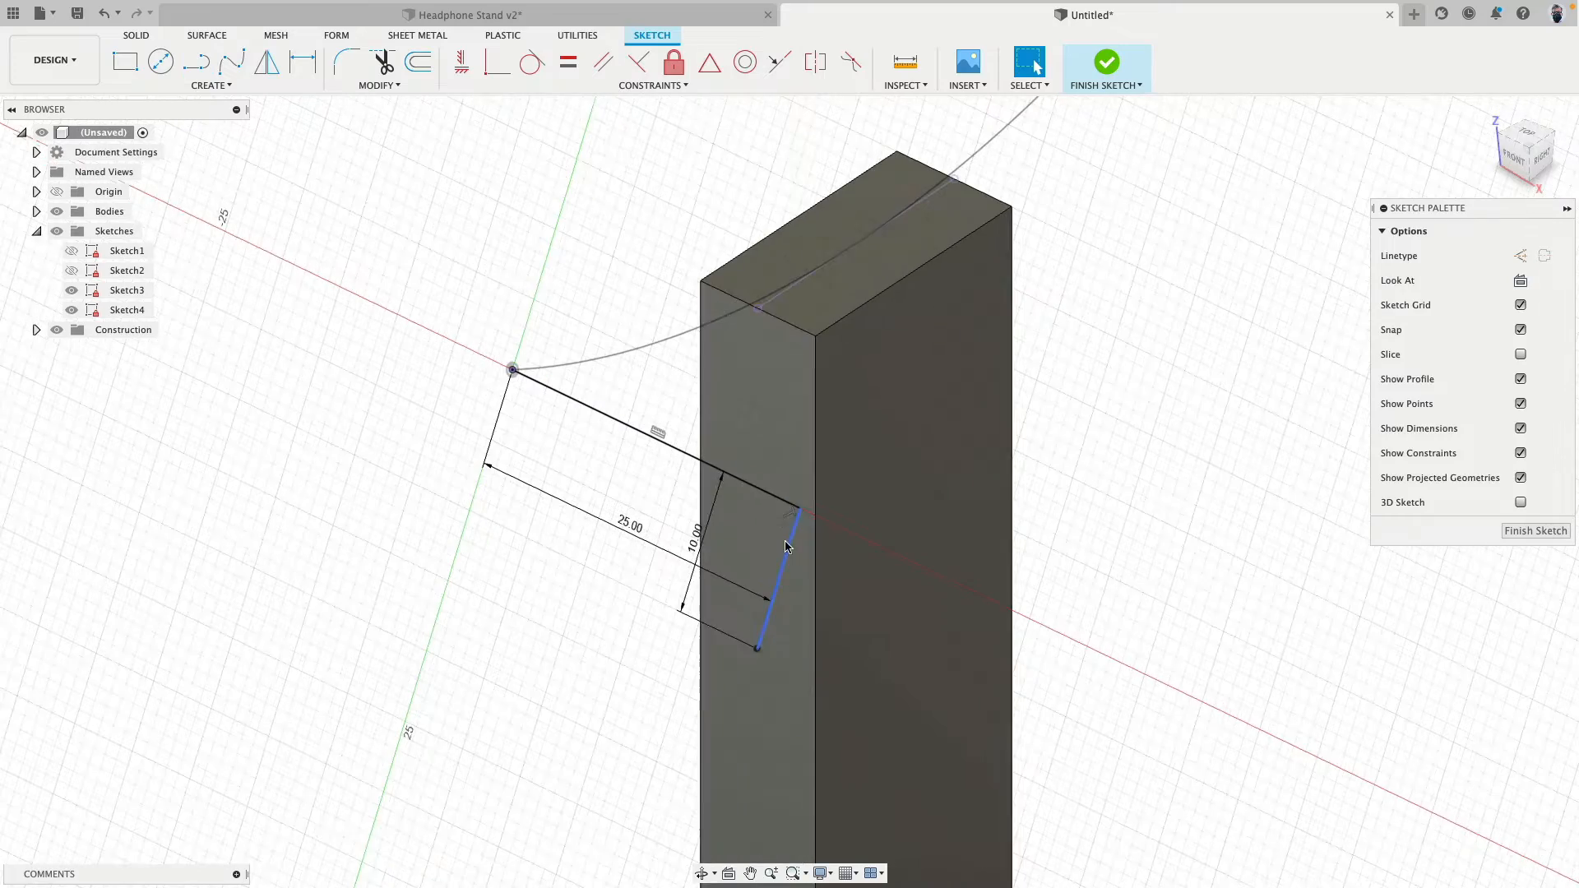
{"action": "scroll", "coordinate": [584, 333], "scroll_direction": "down", "scroll_amount": 2}
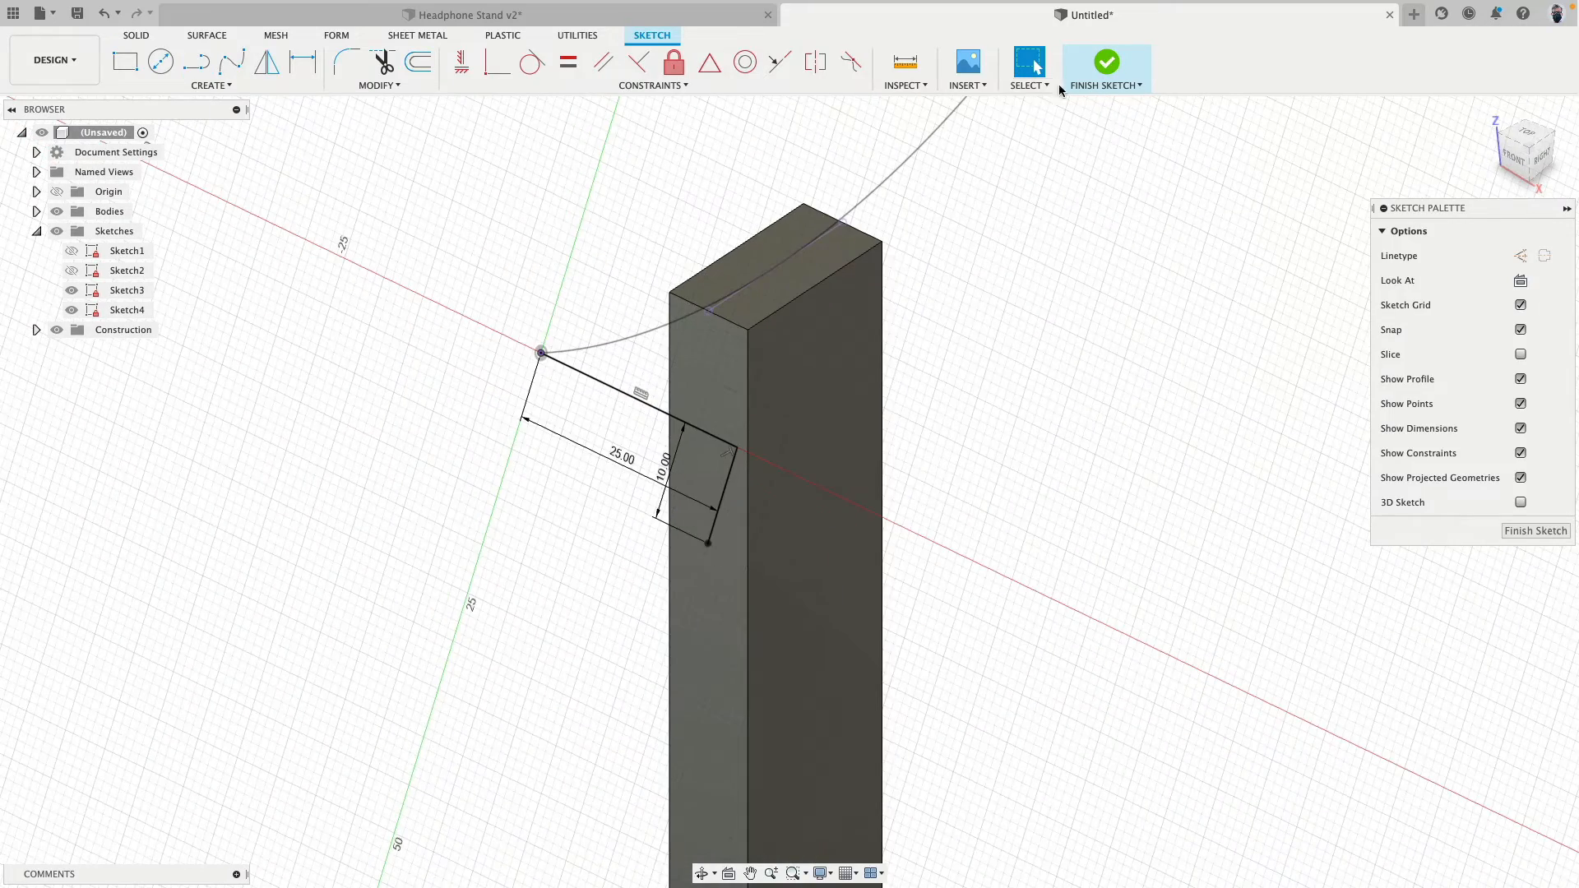
{"action": "left_click", "coordinate": [1125, 59]}
- Surface-sweep both profile lines along the headrest arc as a new body, with chain selection off and perpendicular orientation
{"action": "left_click", "coordinate": [219, 38]}
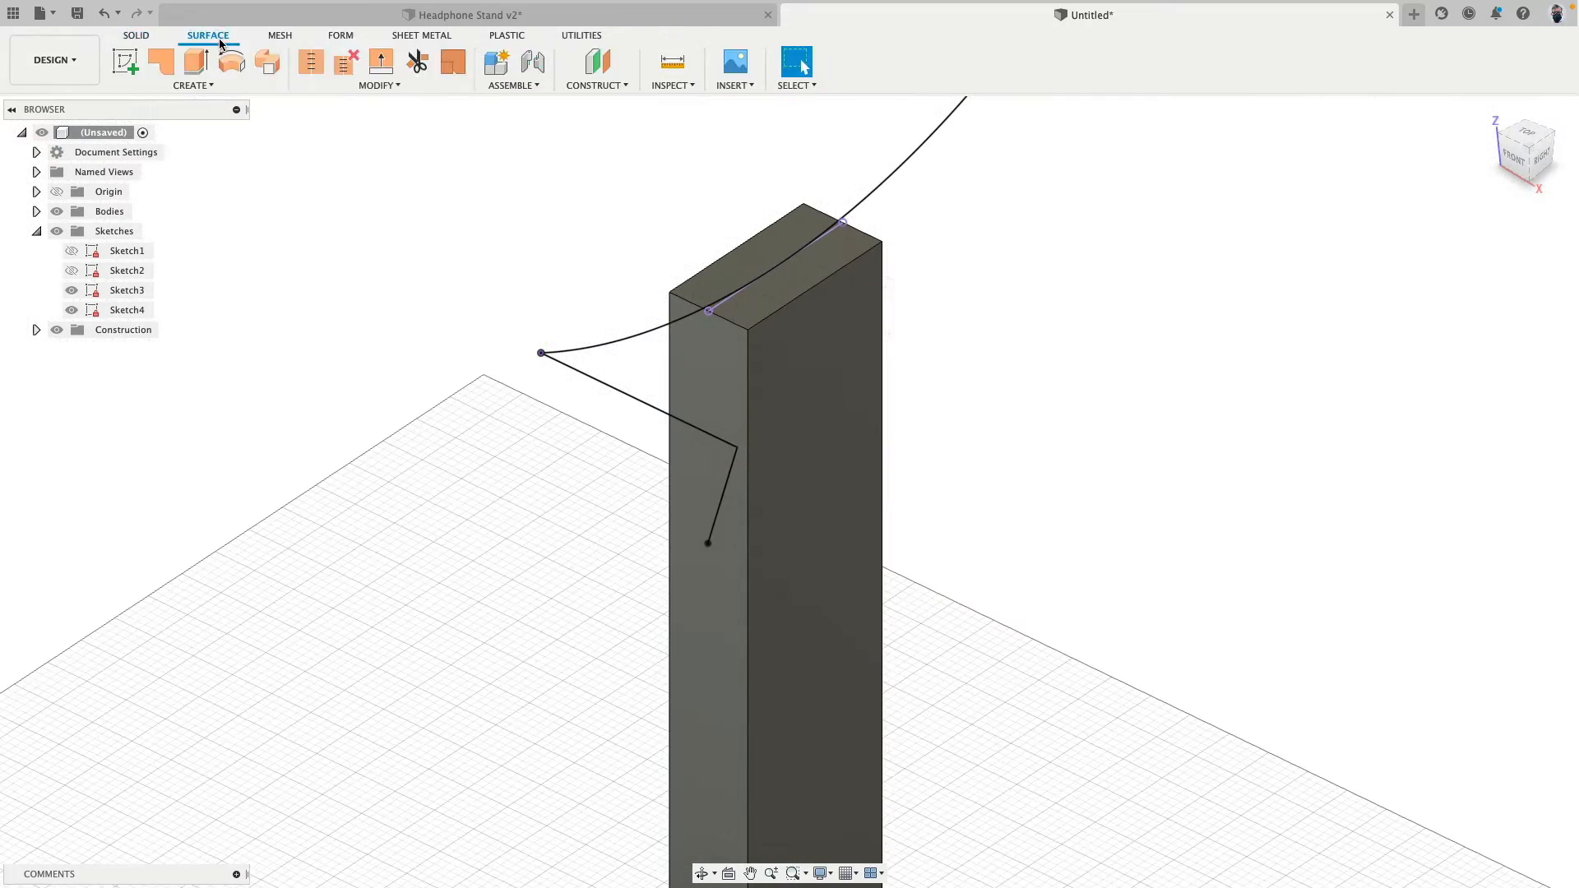
{"action": "middle_click_drag", "start_coordinate": [384, 214], "coordinate": [264, 218]}
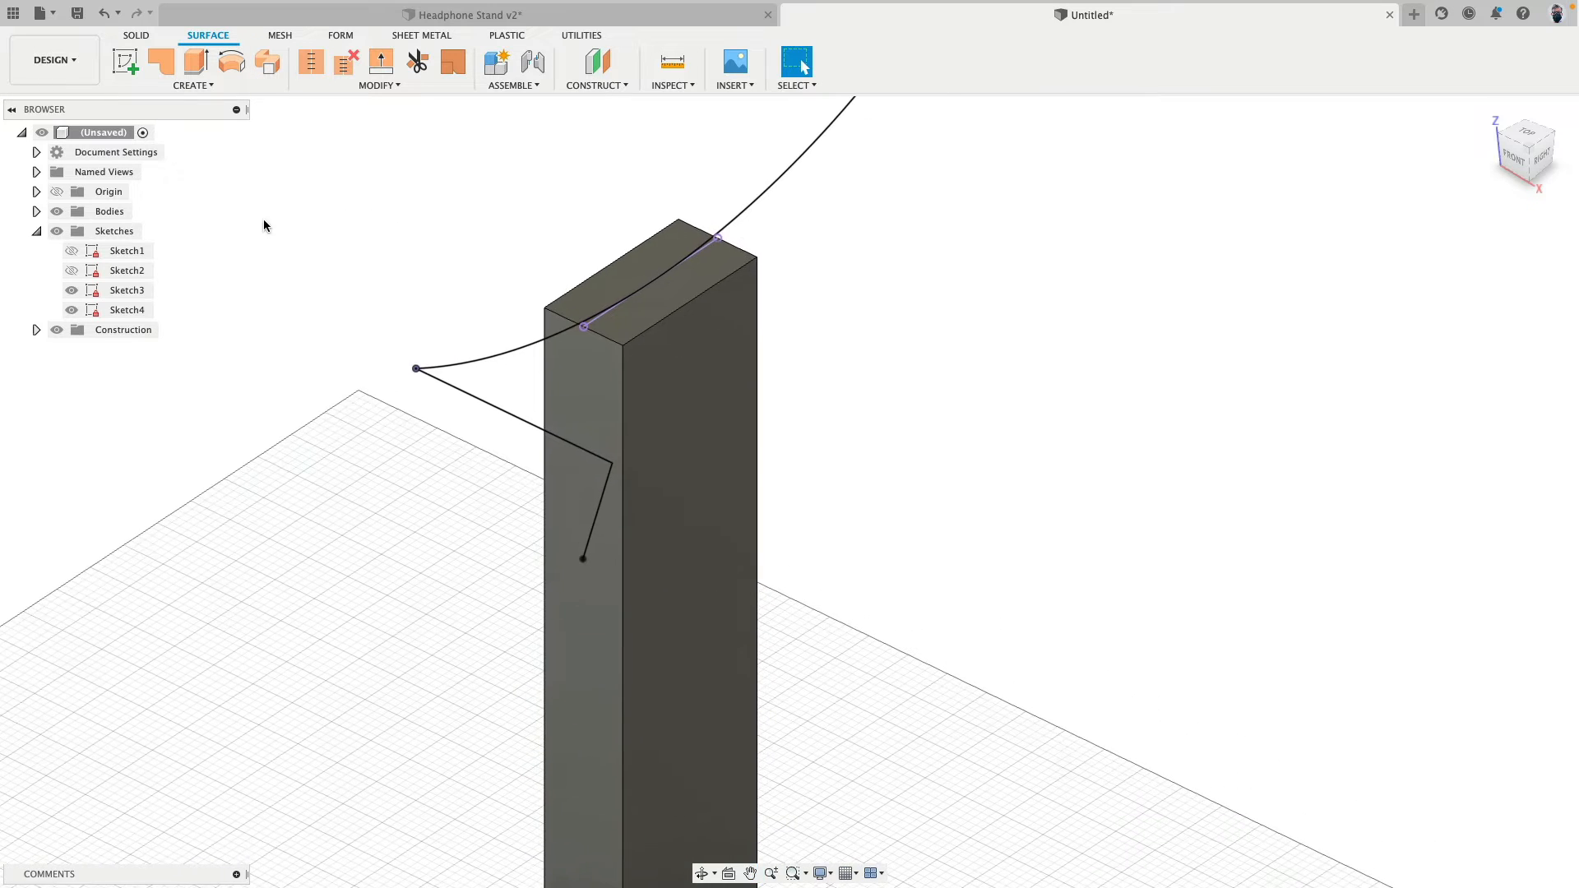
{"action": "left_click", "coordinate": [262, 69]}
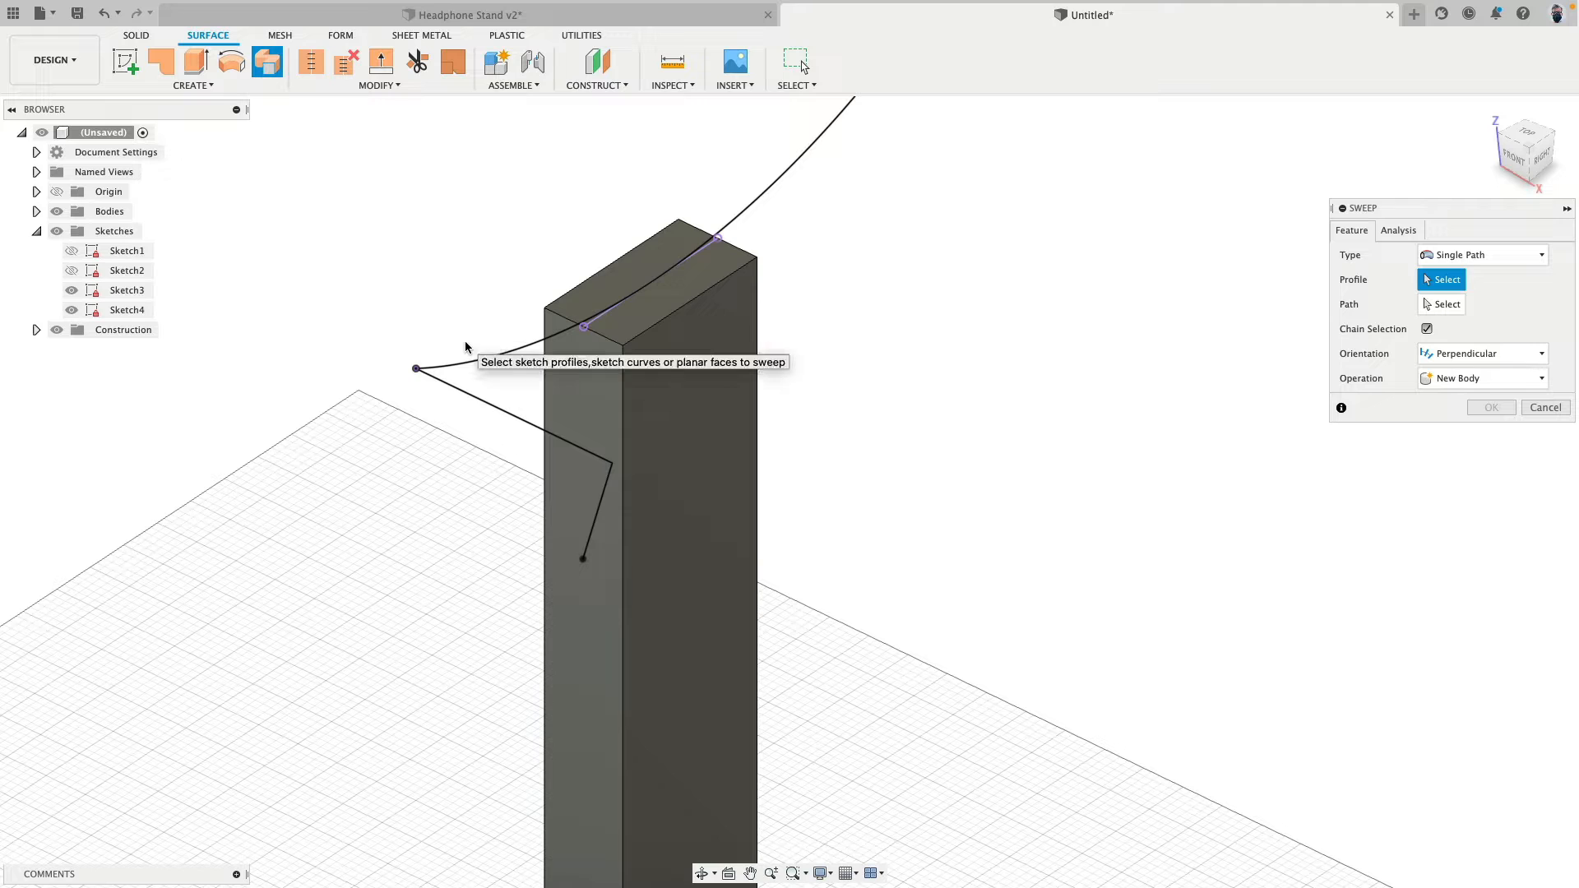
{"action": "left_click", "coordinate": [526, 425]}
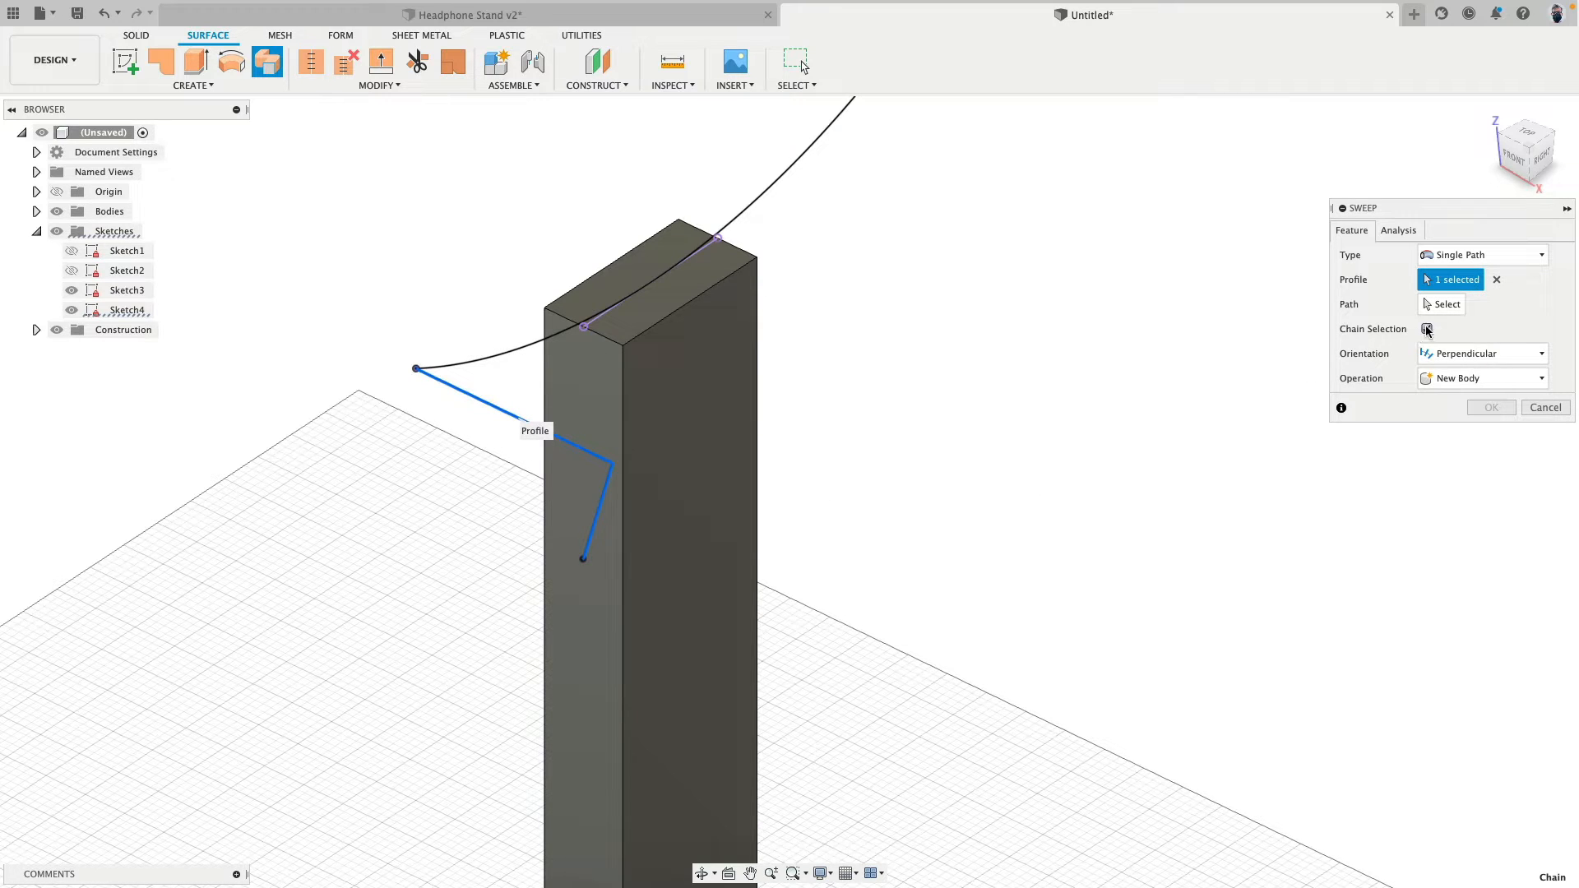
{"action": "left_click", "coordinate": [1497, 279]}
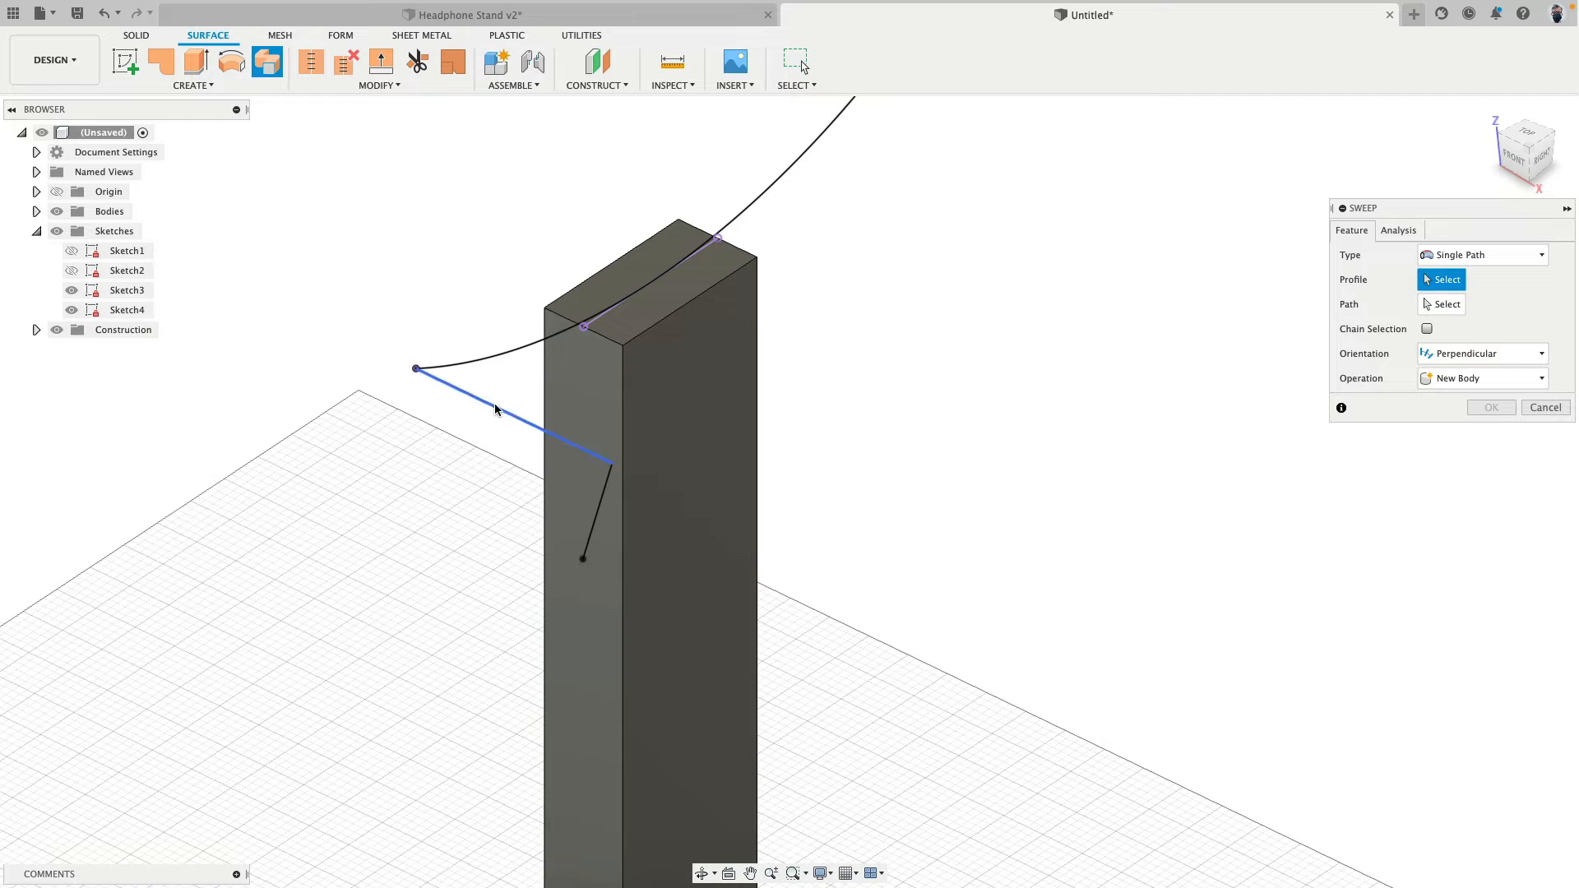
{"action": "left_click", "coordinate": [495, 409]}
{"action": "left_click", "coordinate": [1441, 306]}
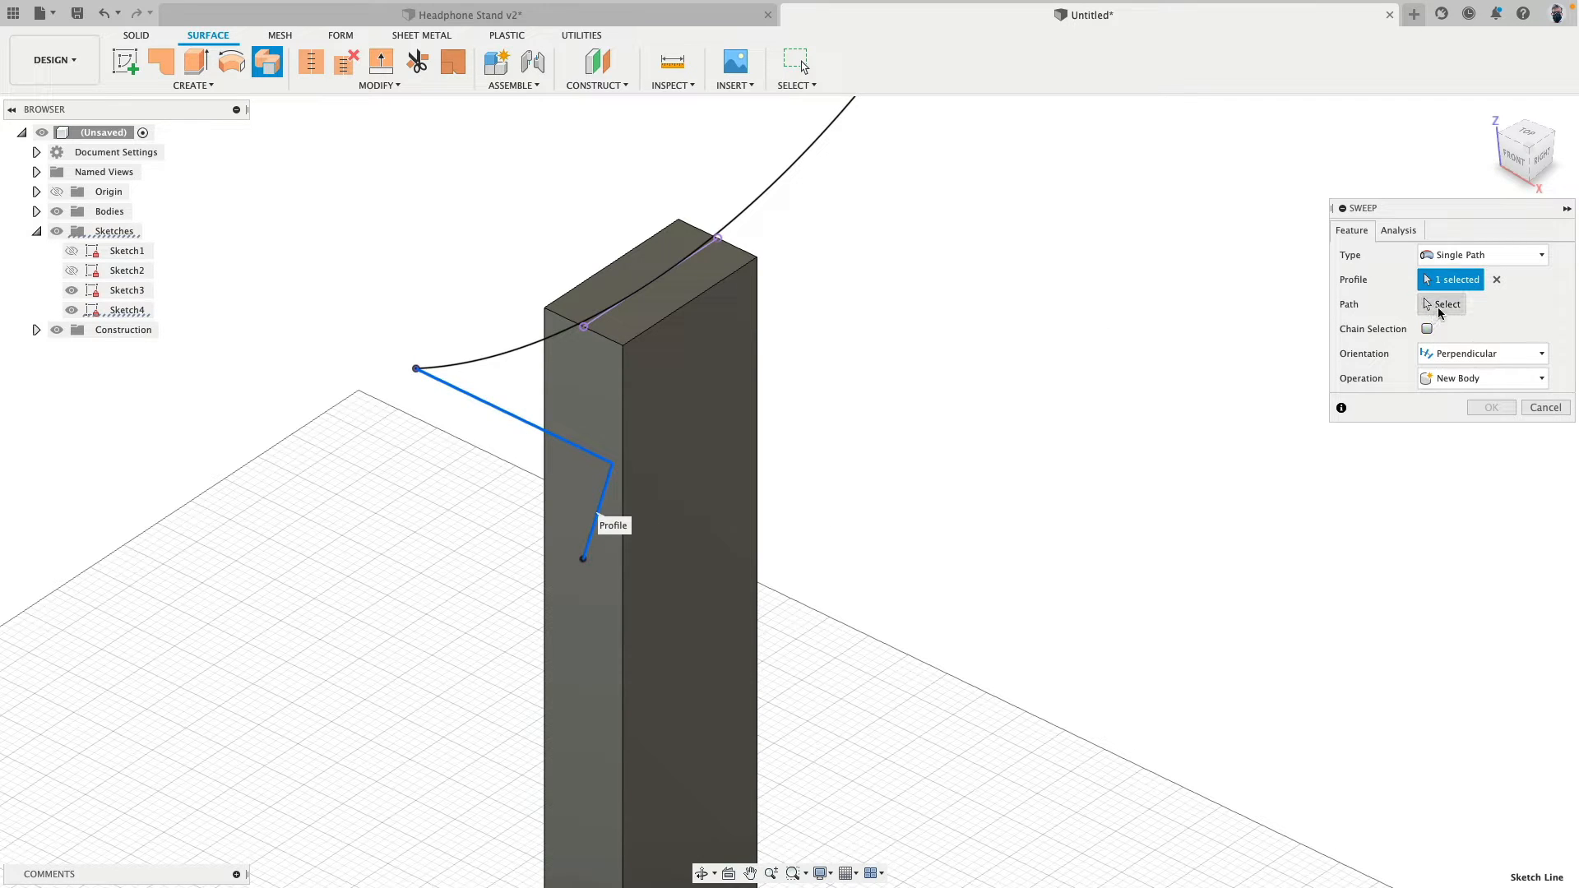
{"action": "left_click", "coordinate": [421, 367]}
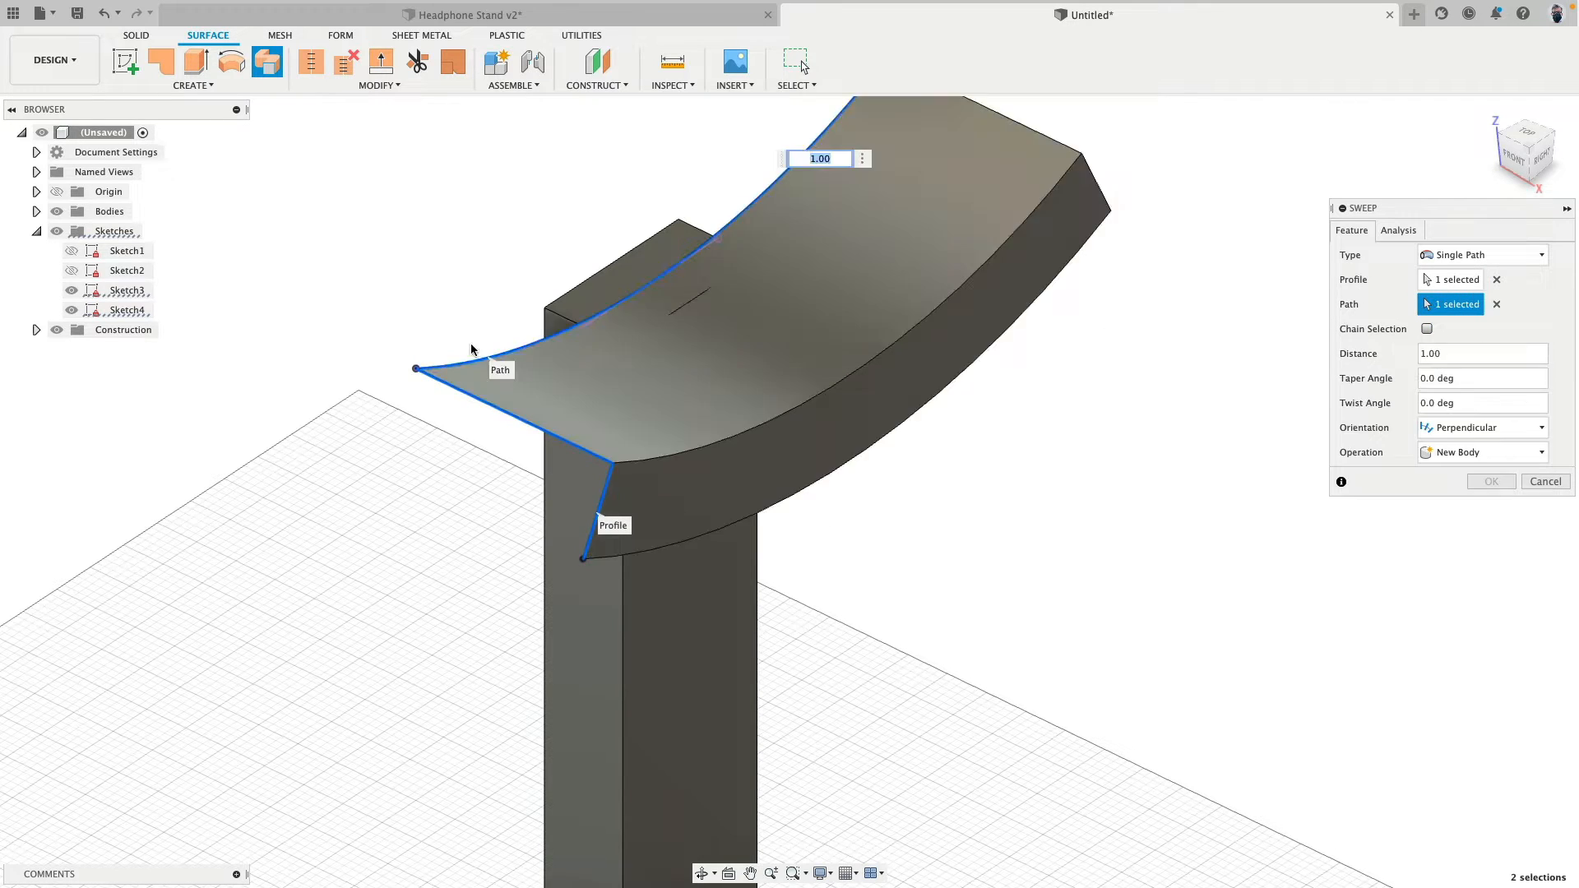
{"action": "scroll", "coordinate": [416, 337], "scroll_direction": "down", "scroll_amount": 3}
{"action": "left_click", "coordinate": [1480, 487]}
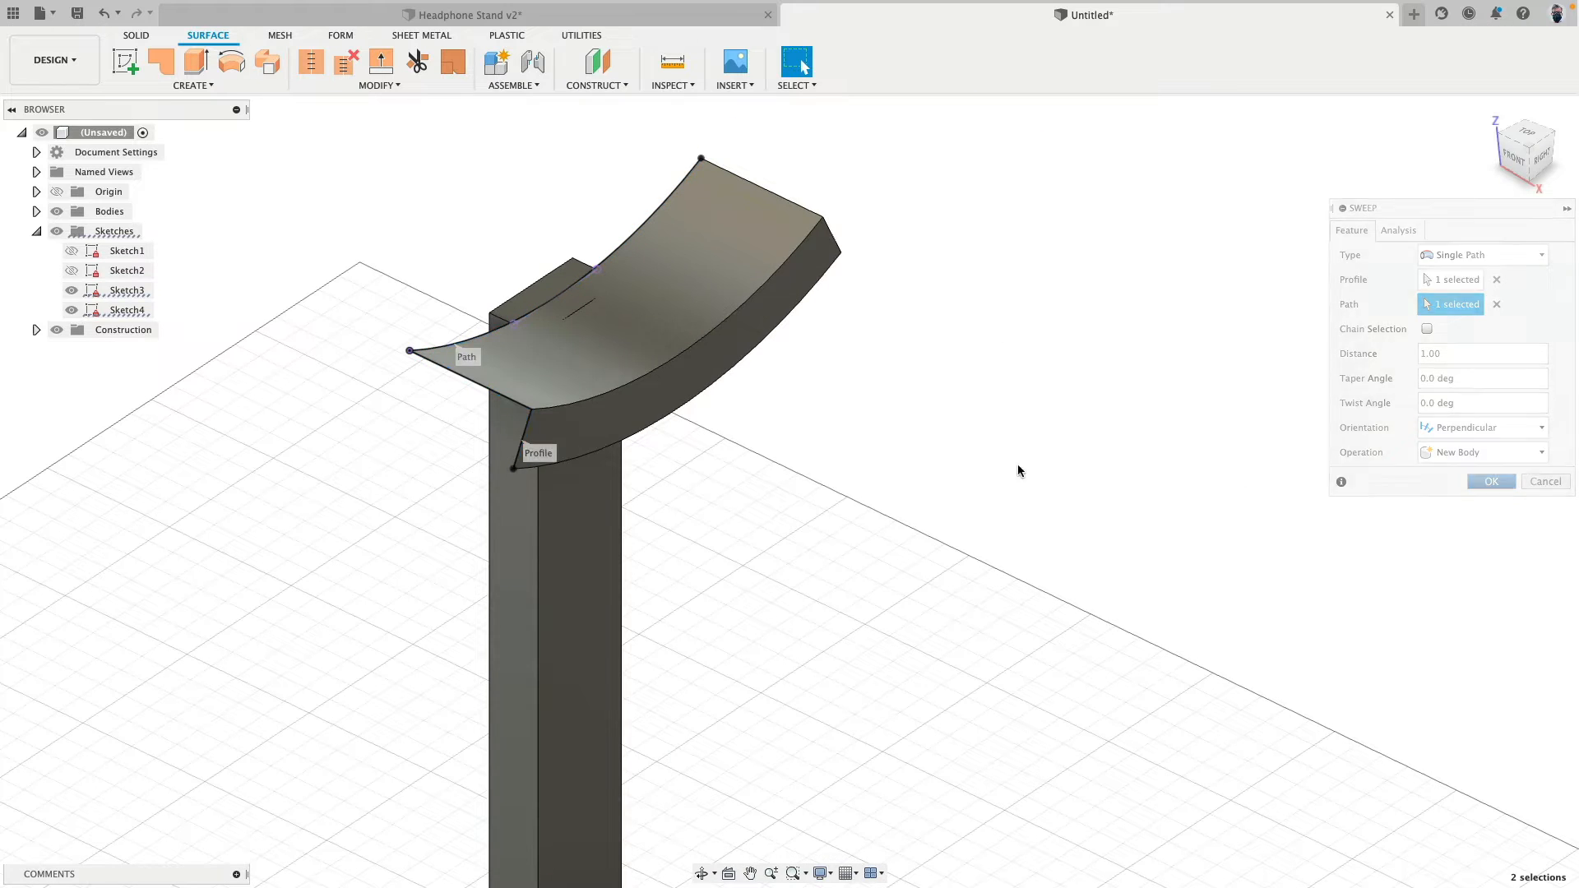
- Mirror the swept headrest surface body across the YZ origin plane, using the Join operation with a 0.10 mm tolerance
{"action": "left_click", "coordinate": [89, 350]}
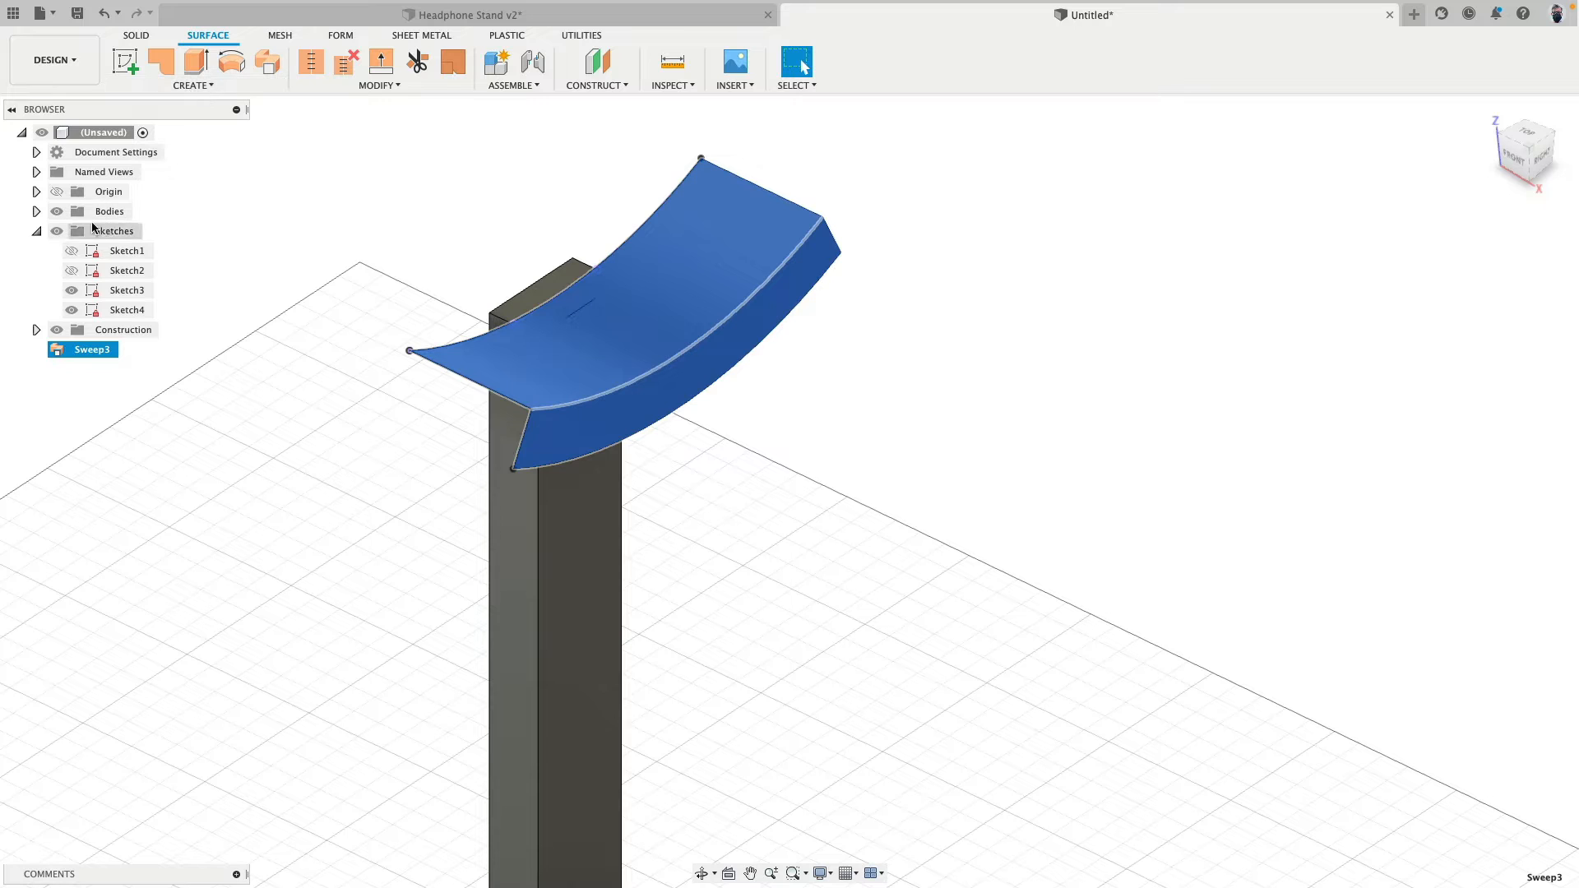
{"action": "left_click", "coordinate": [36, 212]}
{"action": "left_click", "coordinate": [123, 275]}
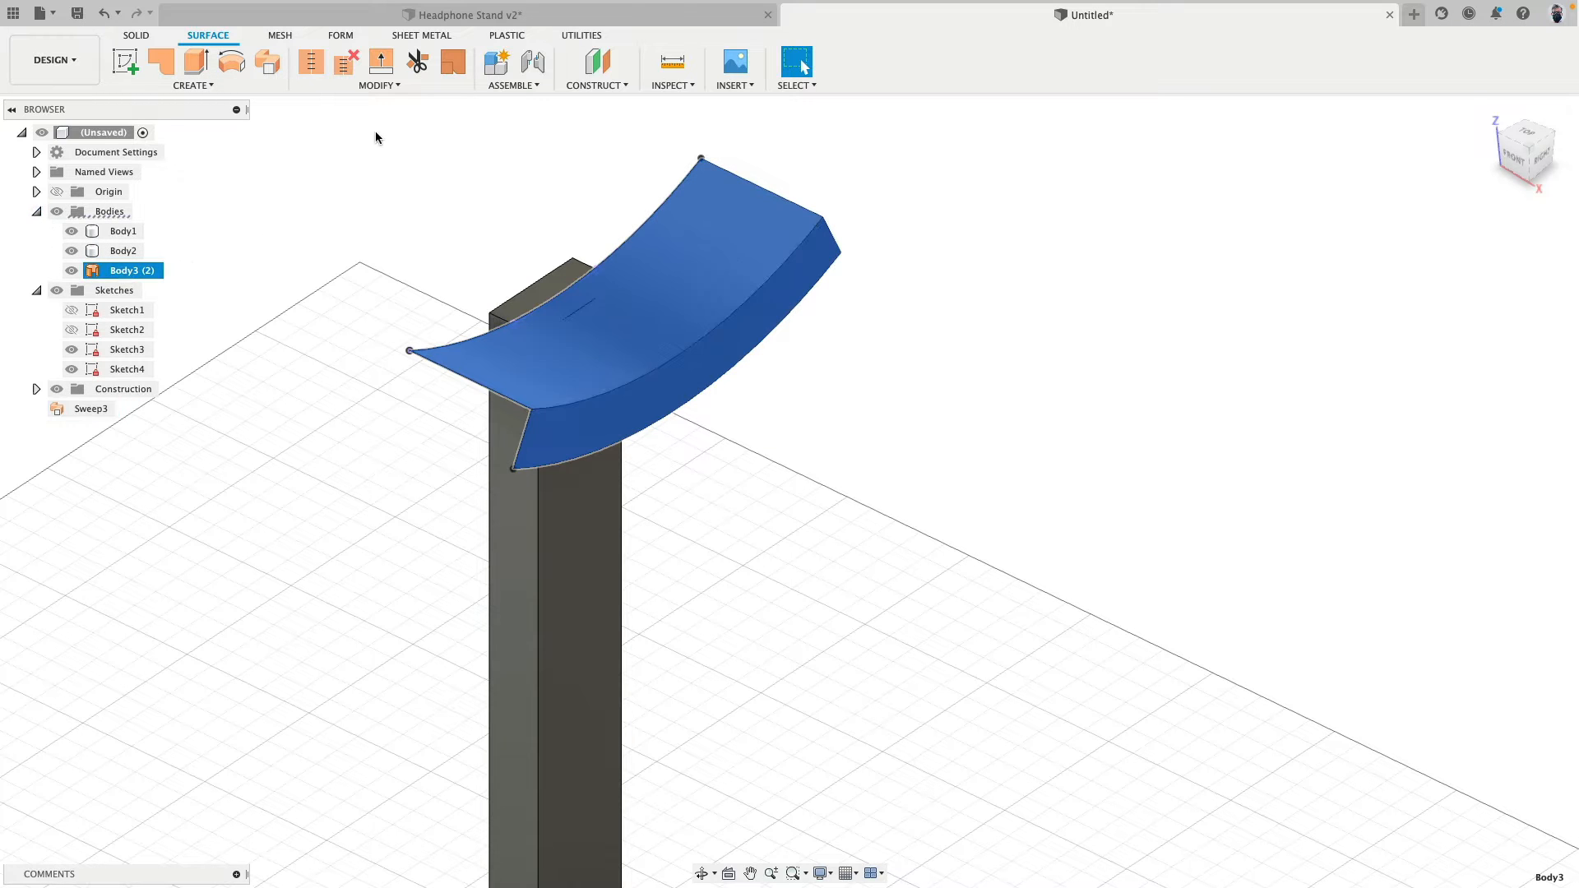
{"action": "left_click", "coordinate": [192, 86]}
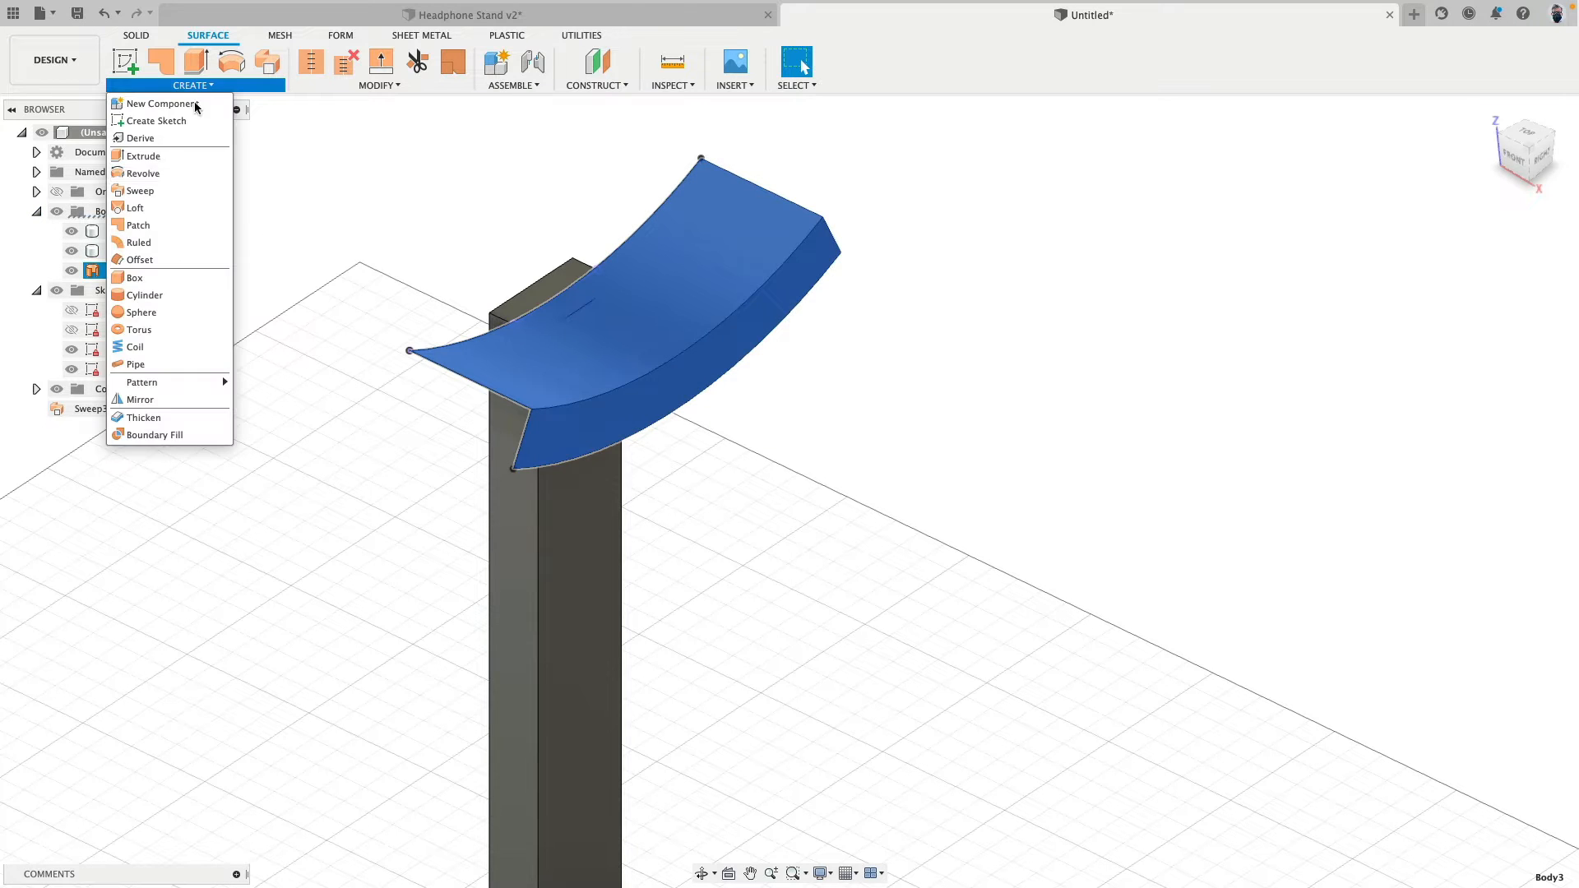
{"action": "left_click", "coordinate": [174, 403]}
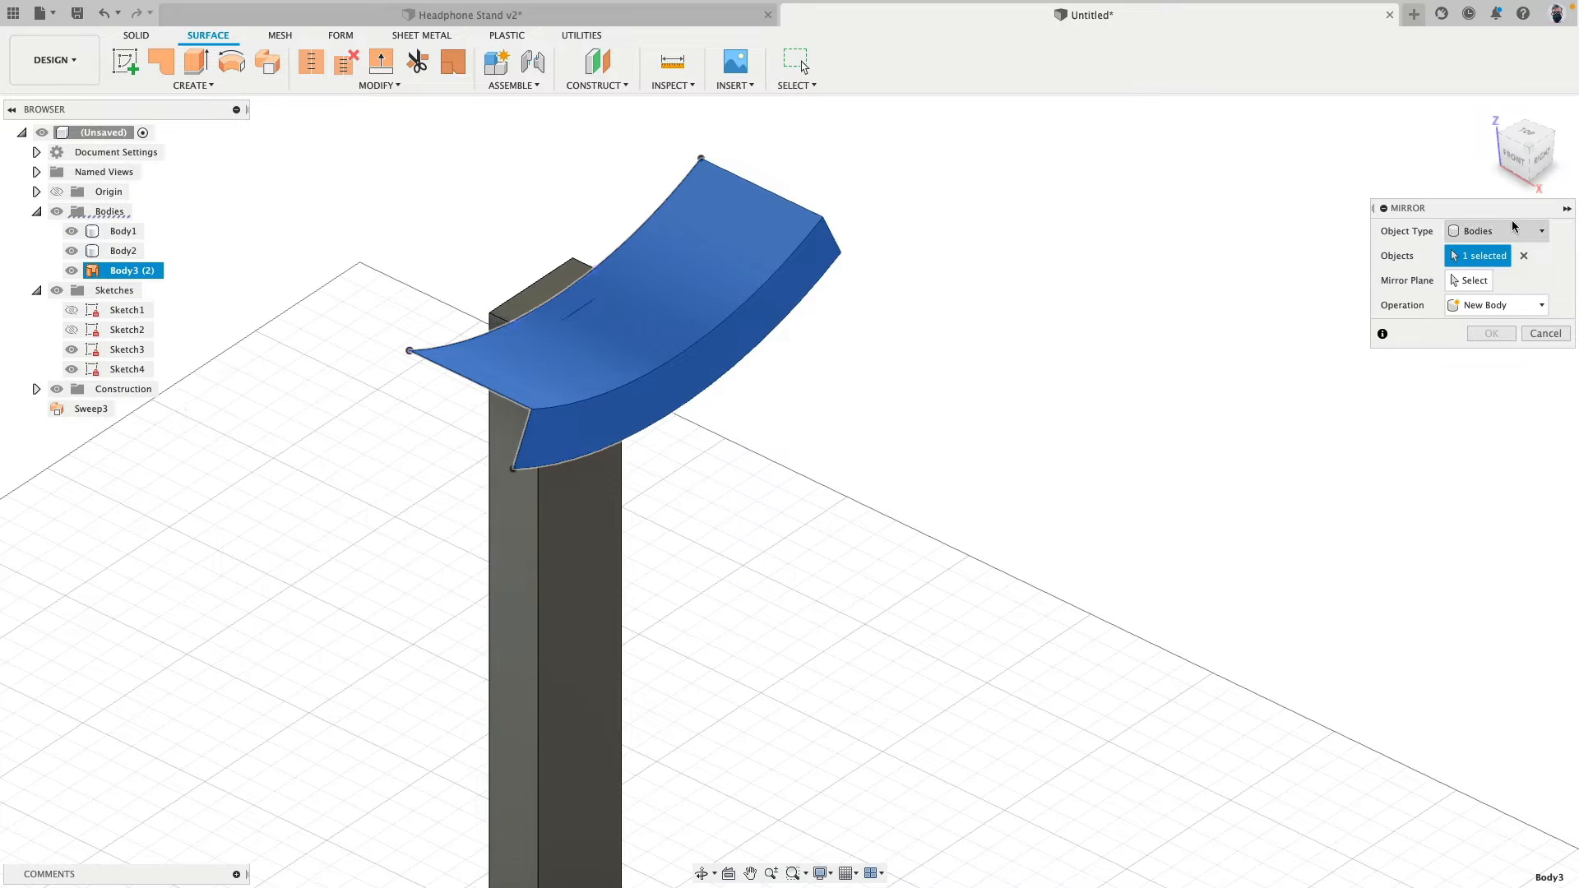
{"action": "left_click", "coordinate": [1473, 280]}
{"action": "scroll", "coordinate": [870, 444], "scroll_direction": "down", "scroll_amount": 3}
{"action": "scroll", "coordinate": [853, 370], "scroll_direction": "up", "scroll_amount": 5}
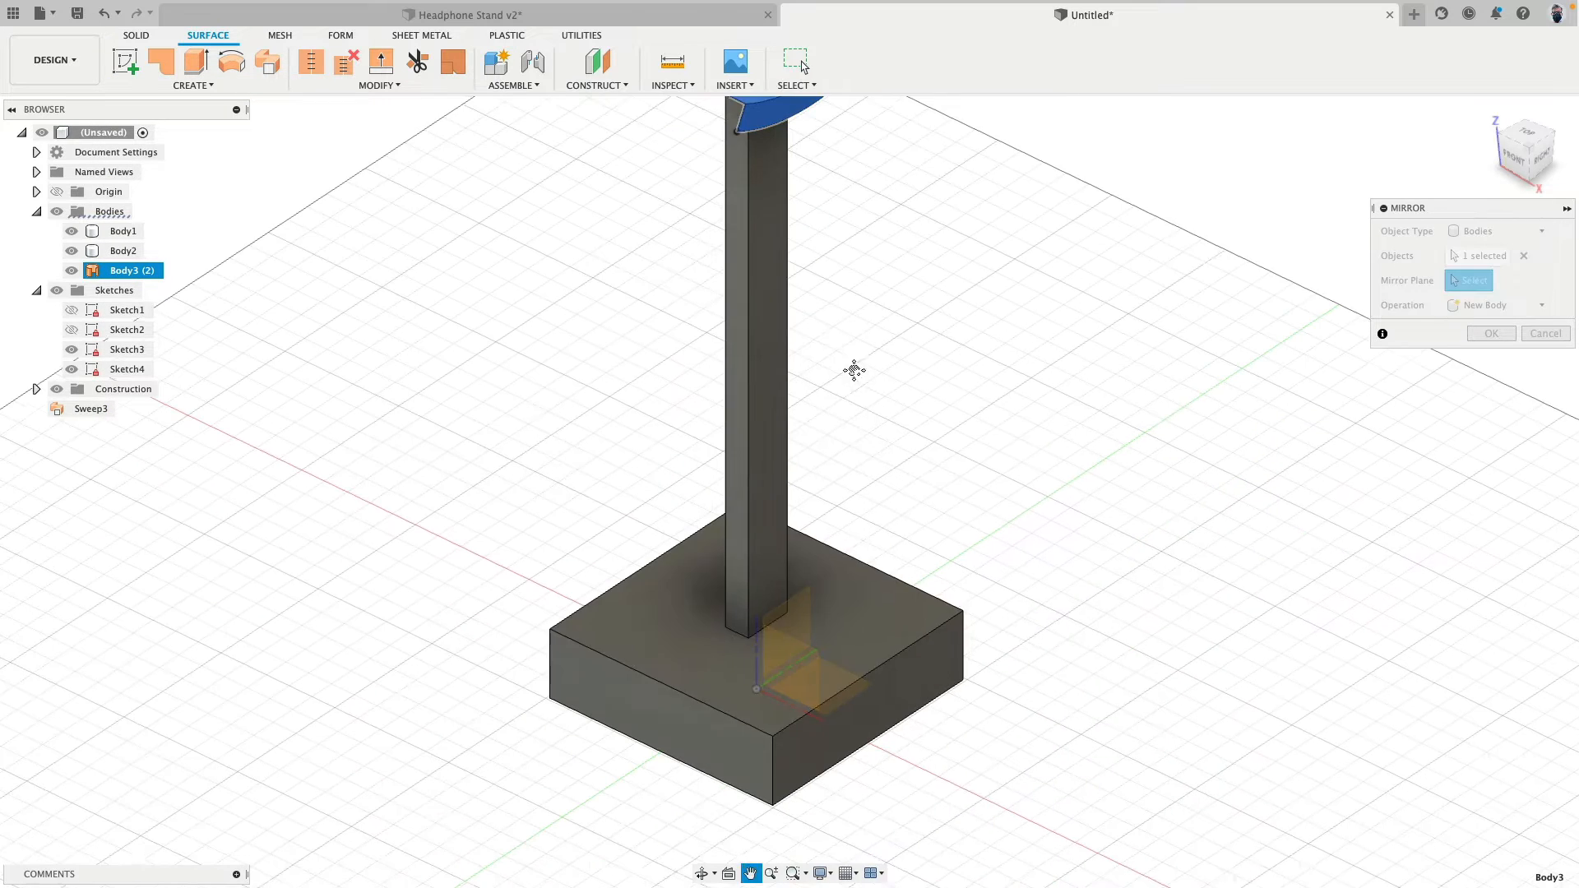
{"action": "left_click", "coordinate": [802, 617]}
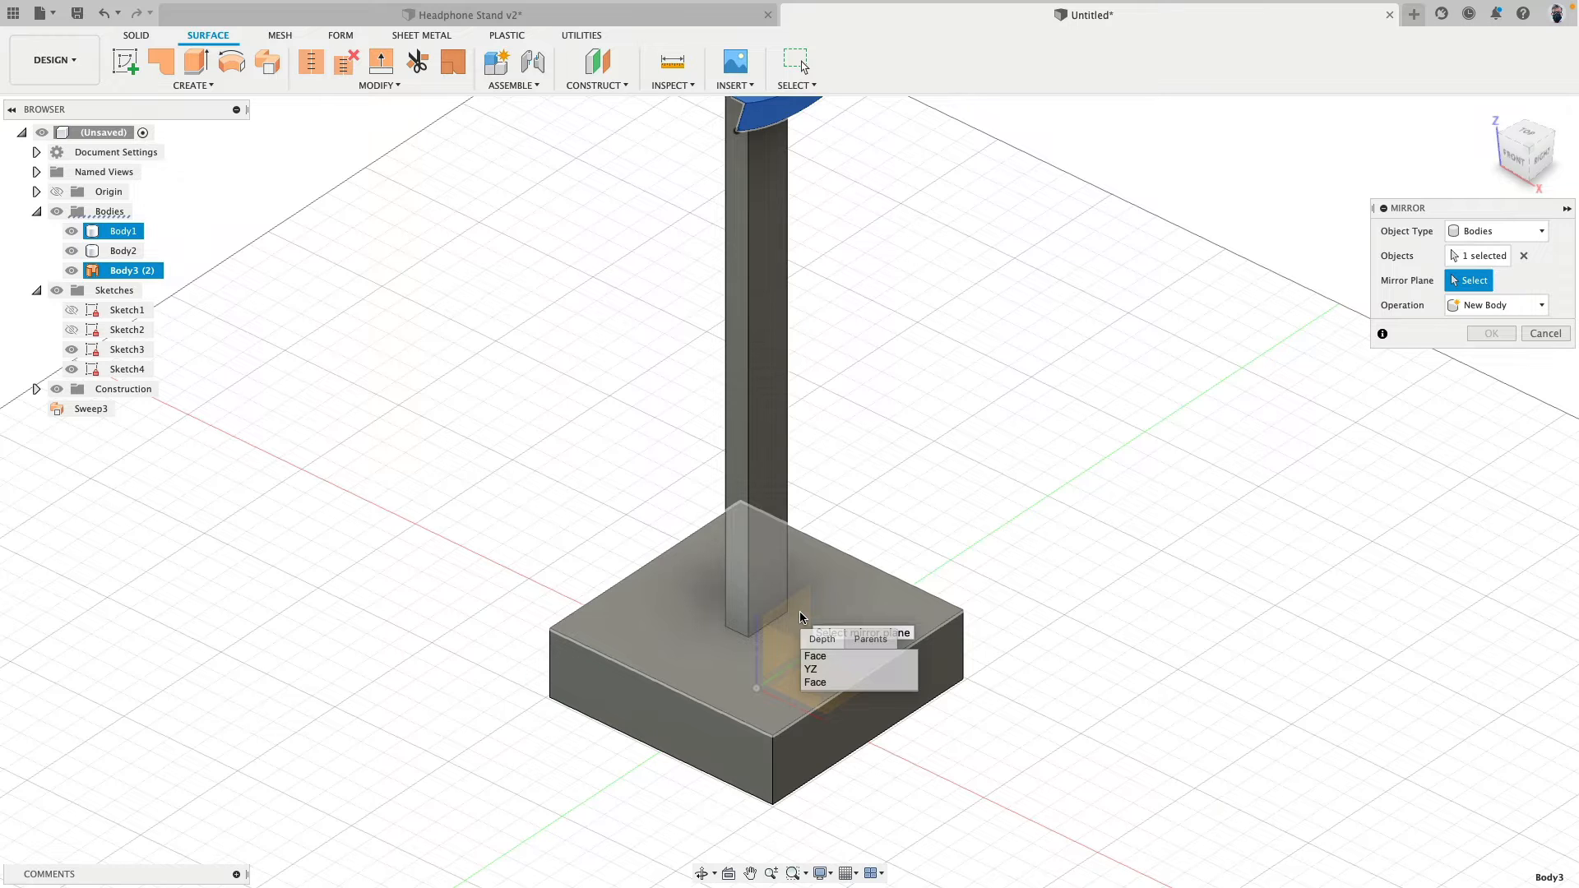
{"action": "left_click", "coordinate": [828, 673]}
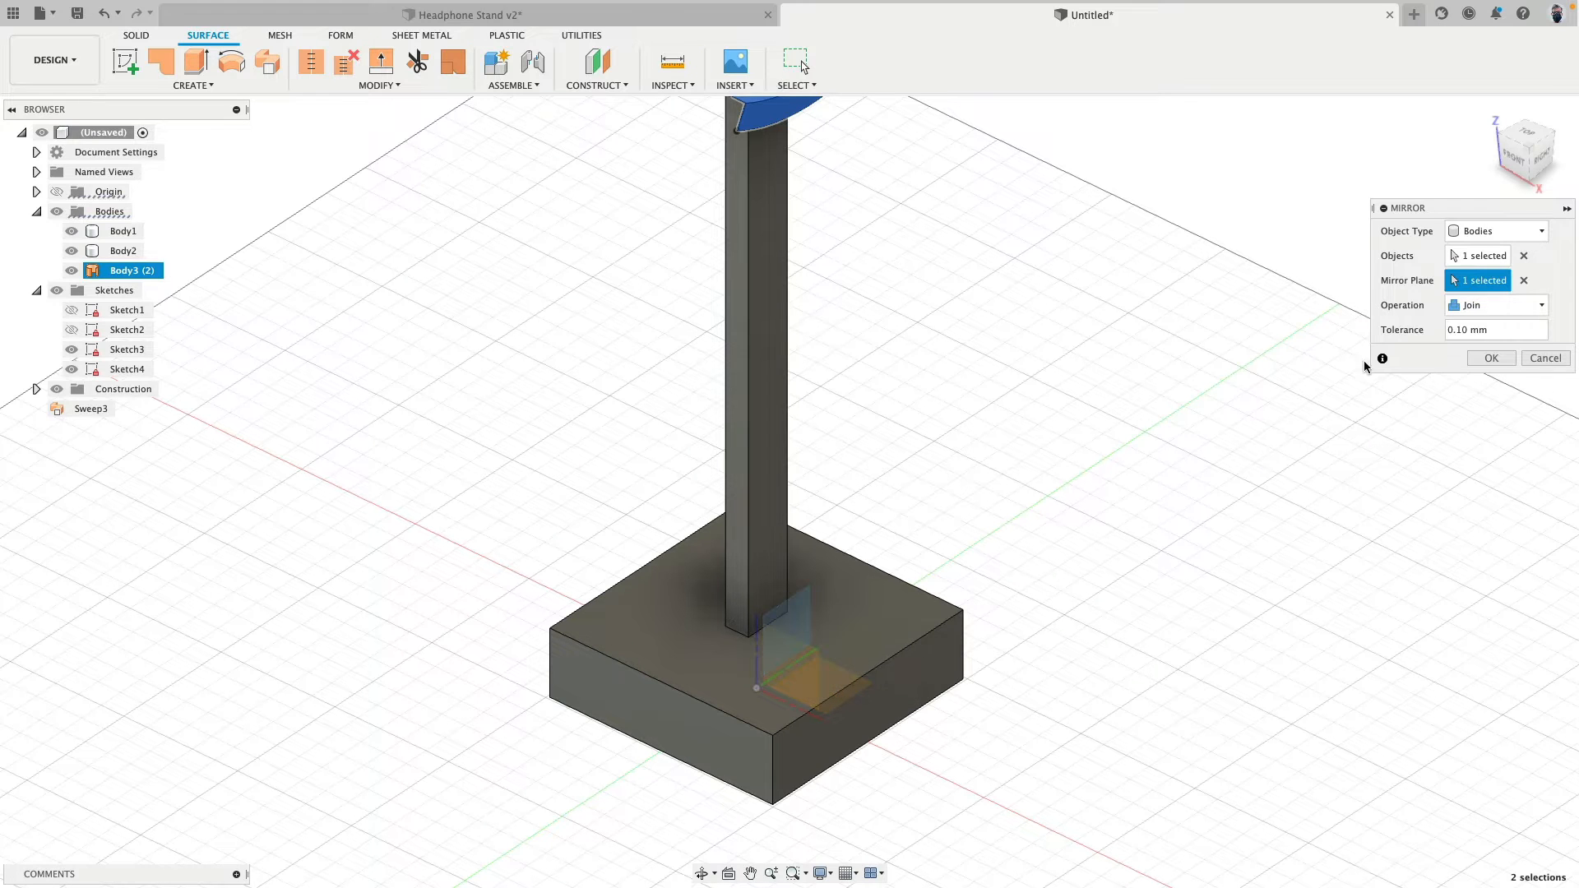
{"action": "left_click", "coordinate": [1491, 360]}
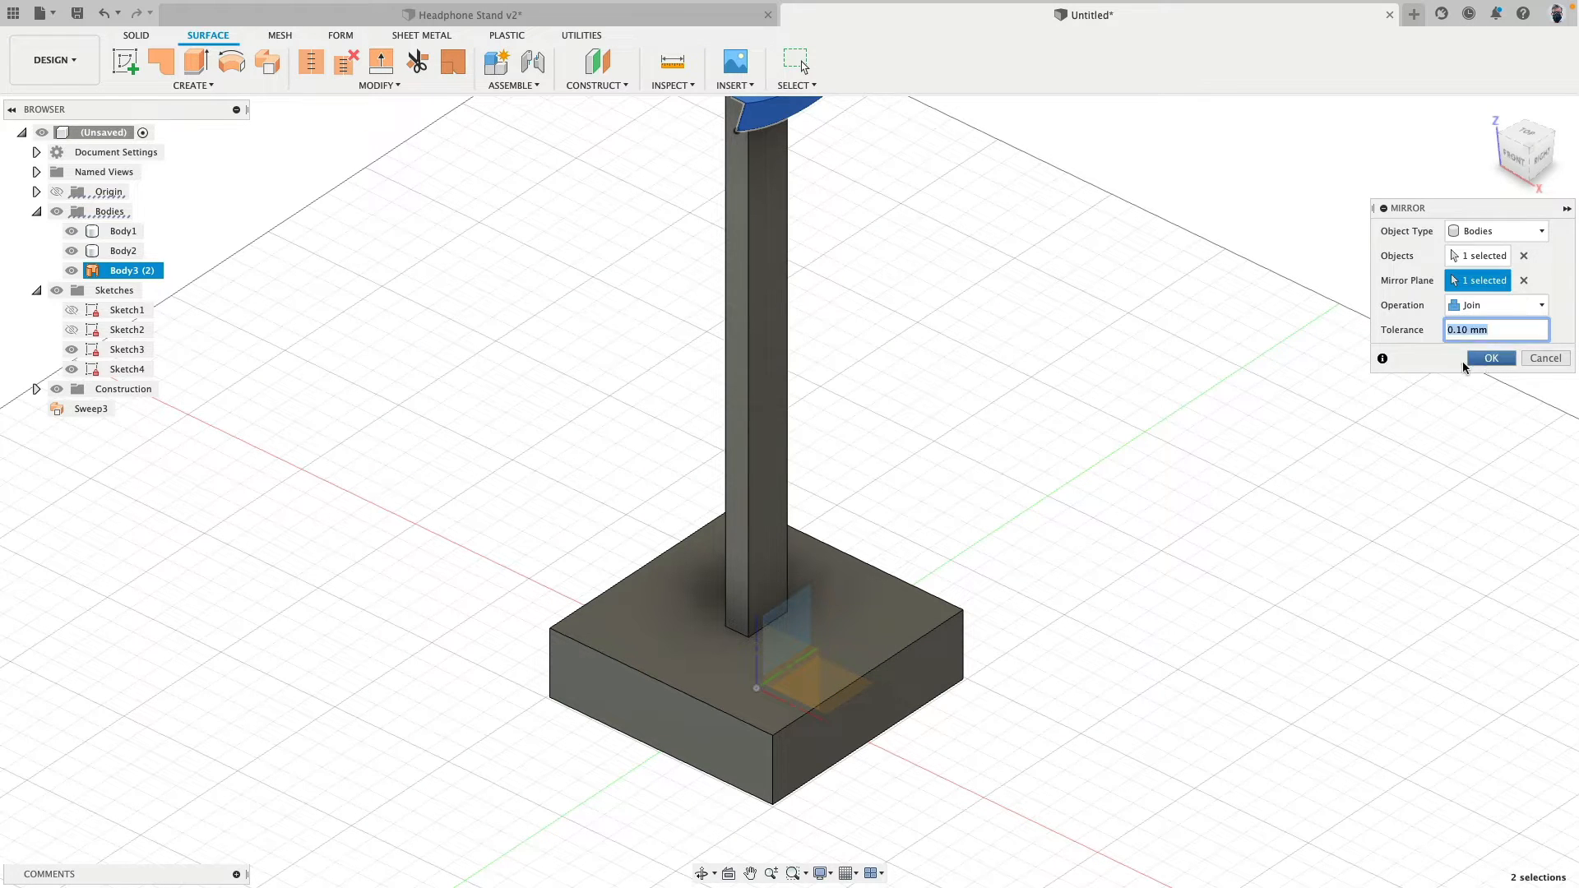
- Dissolve the headrest's mirror feature and both of its sweep features
{"action": "left_click", "coordinate": [135, 274]}
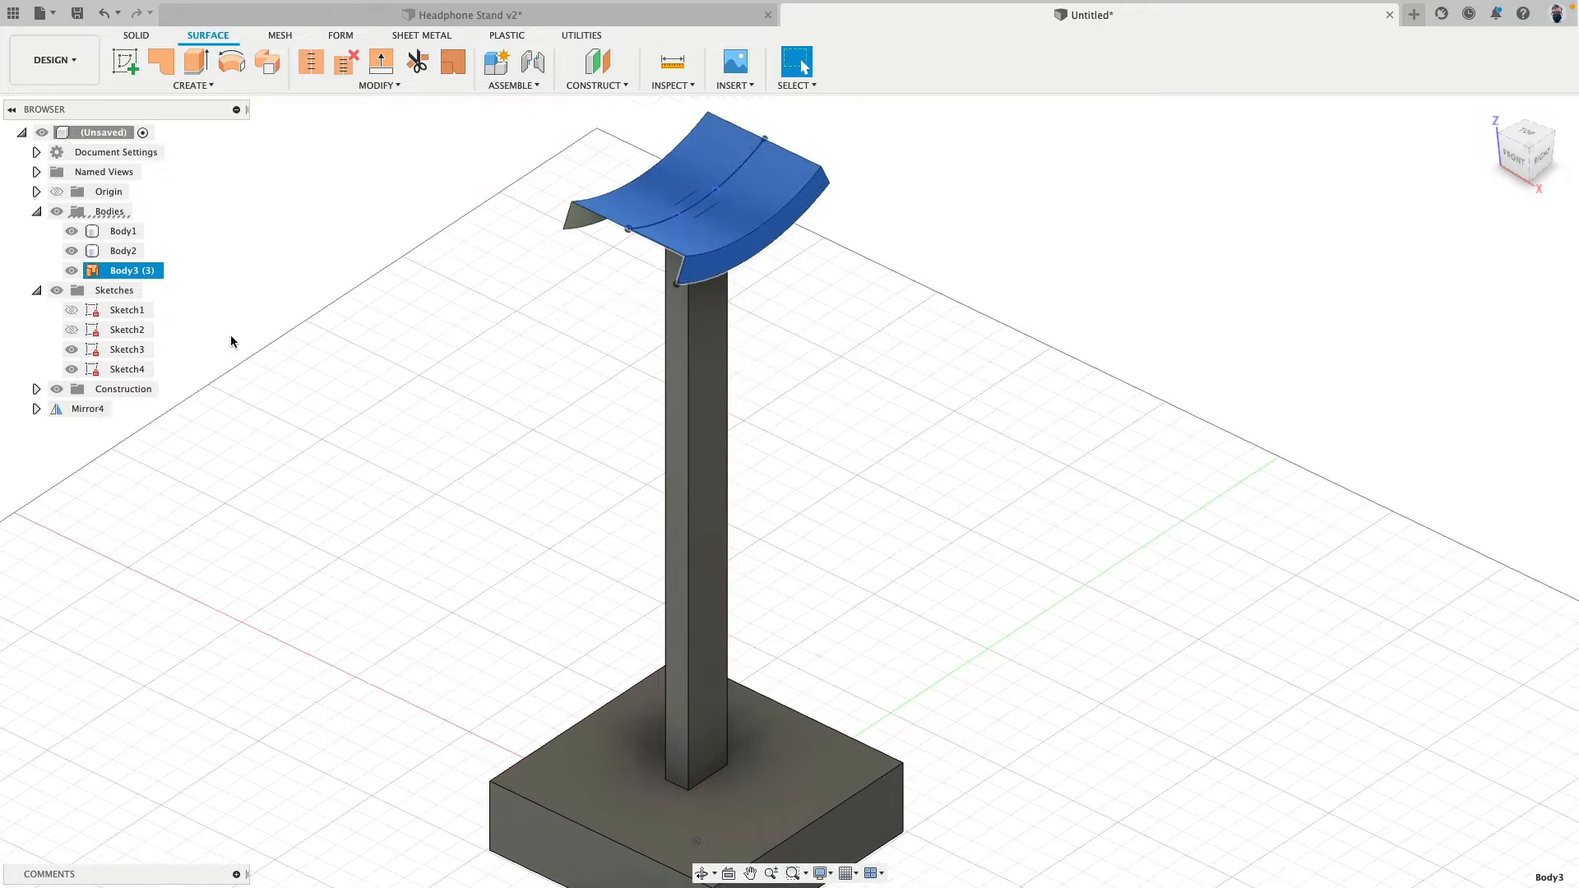
{"action": "right_click", "coordinate": [88, 411]}
{"action": "left_click", "coordinate": [125, 463]}
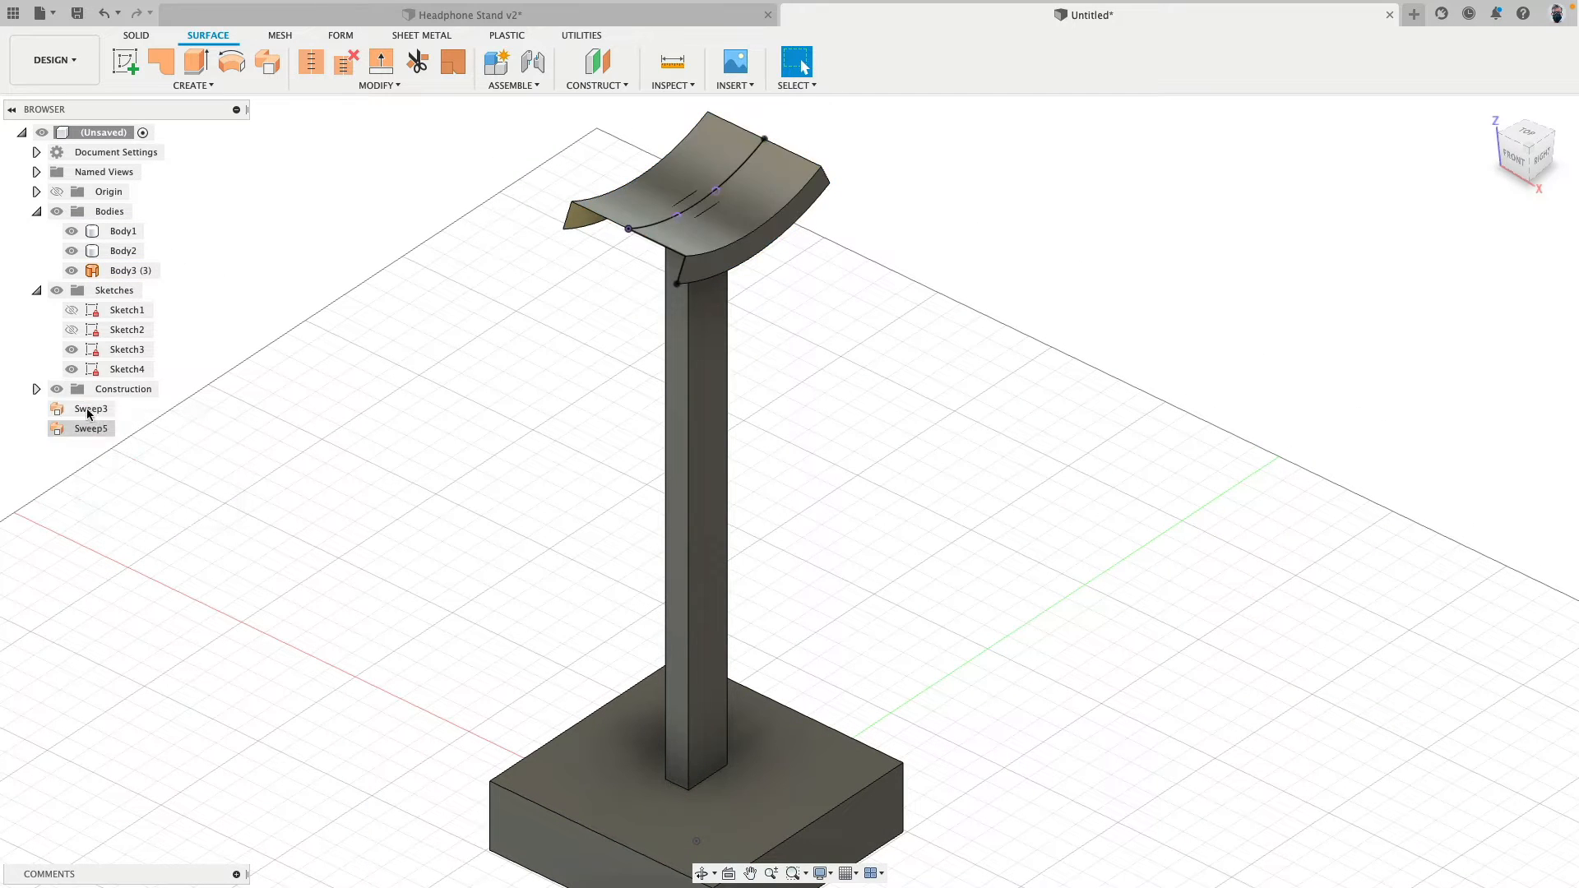
{"action": "left_click", "coordinate": [88, 411]}
{"action": "left_click", "coordinate": [90, 429], "text": "shift"}
{"action": "right_click", "coordinate": [99, 415]}
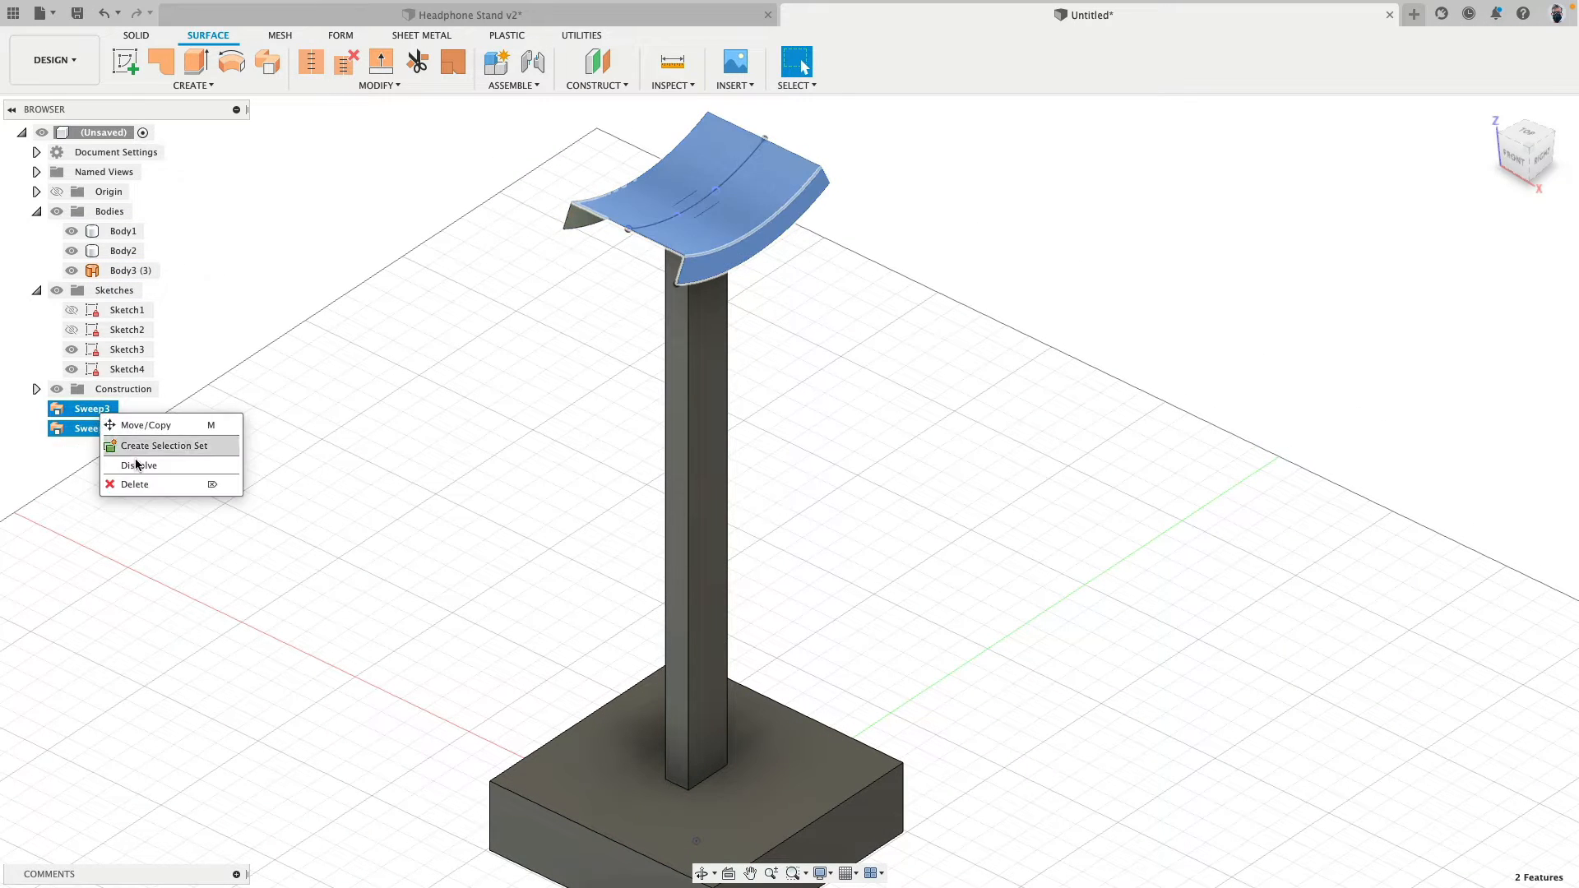
{"action": "left_click", "coordinate": [139, 465]}
- Hide all the sketches and view the whole stand from a lower angle
{"action": "scroll", "coordinate": [387, 373], "scroll_direction": "down", "scroll_amount": 2}
{"action": "middle_click_drag", "start_coordinate": [387, 373], "coordinate": [404, 466], "text": "shift"}
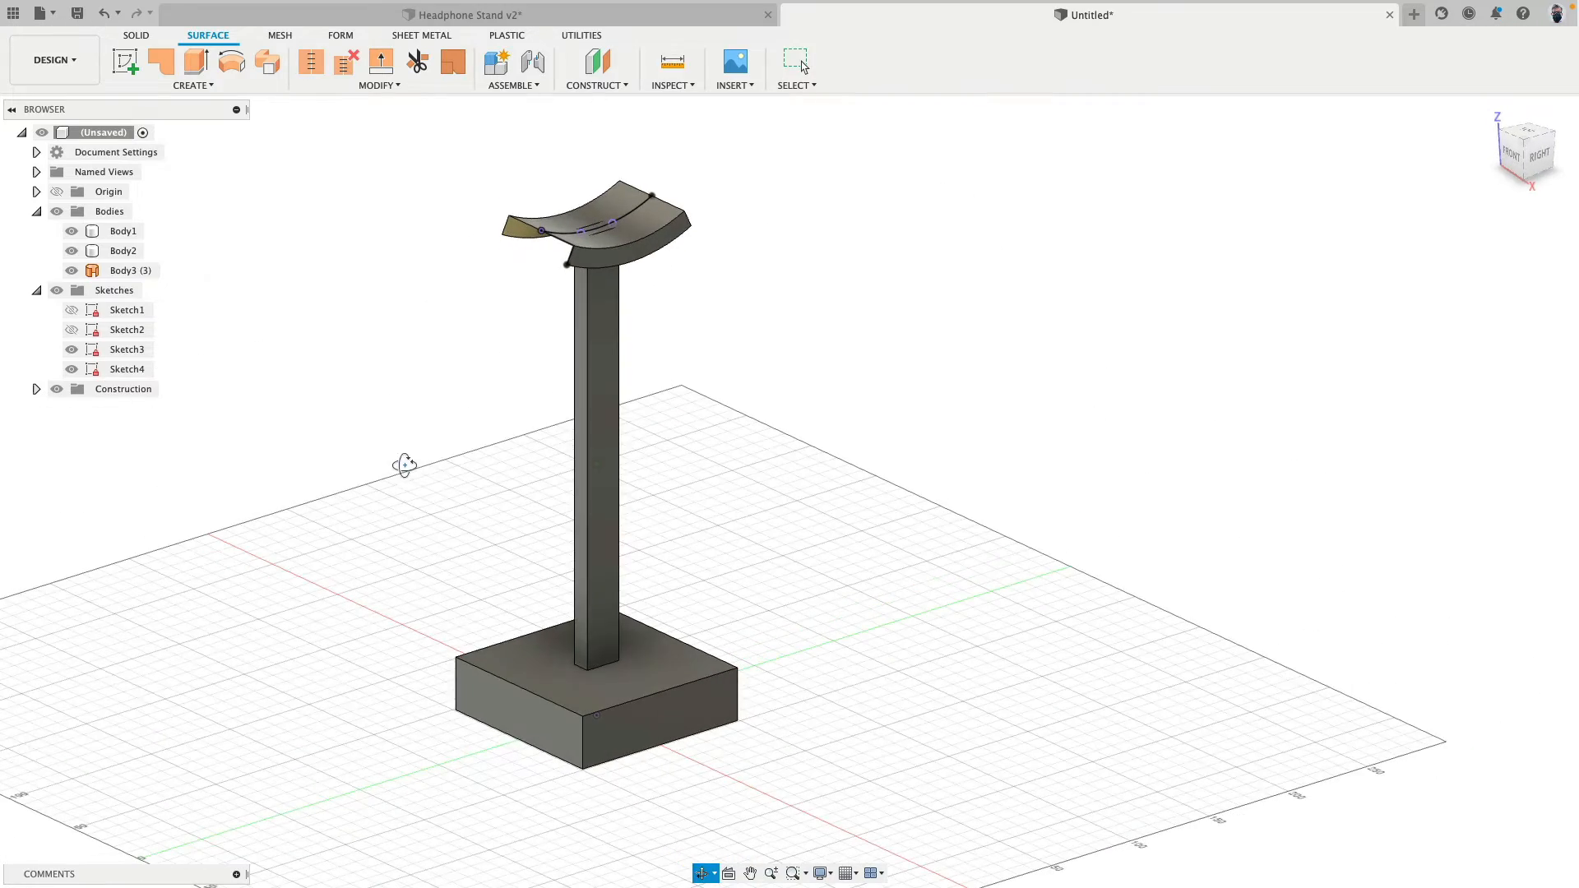
{"action": "mouse_move", "coordinate": [366, 528]}
{"action": "middle_mouse_down", "text": "shift"}
{"action": "mouse_move", "coordinate": [375, 444]}
{"action": "mouse_move", "coordinate": [358, 510]}
{"action": "middle_mouse_up", "text": "shift"}
{"action": "left_click", "coordinate": [56, 290]}
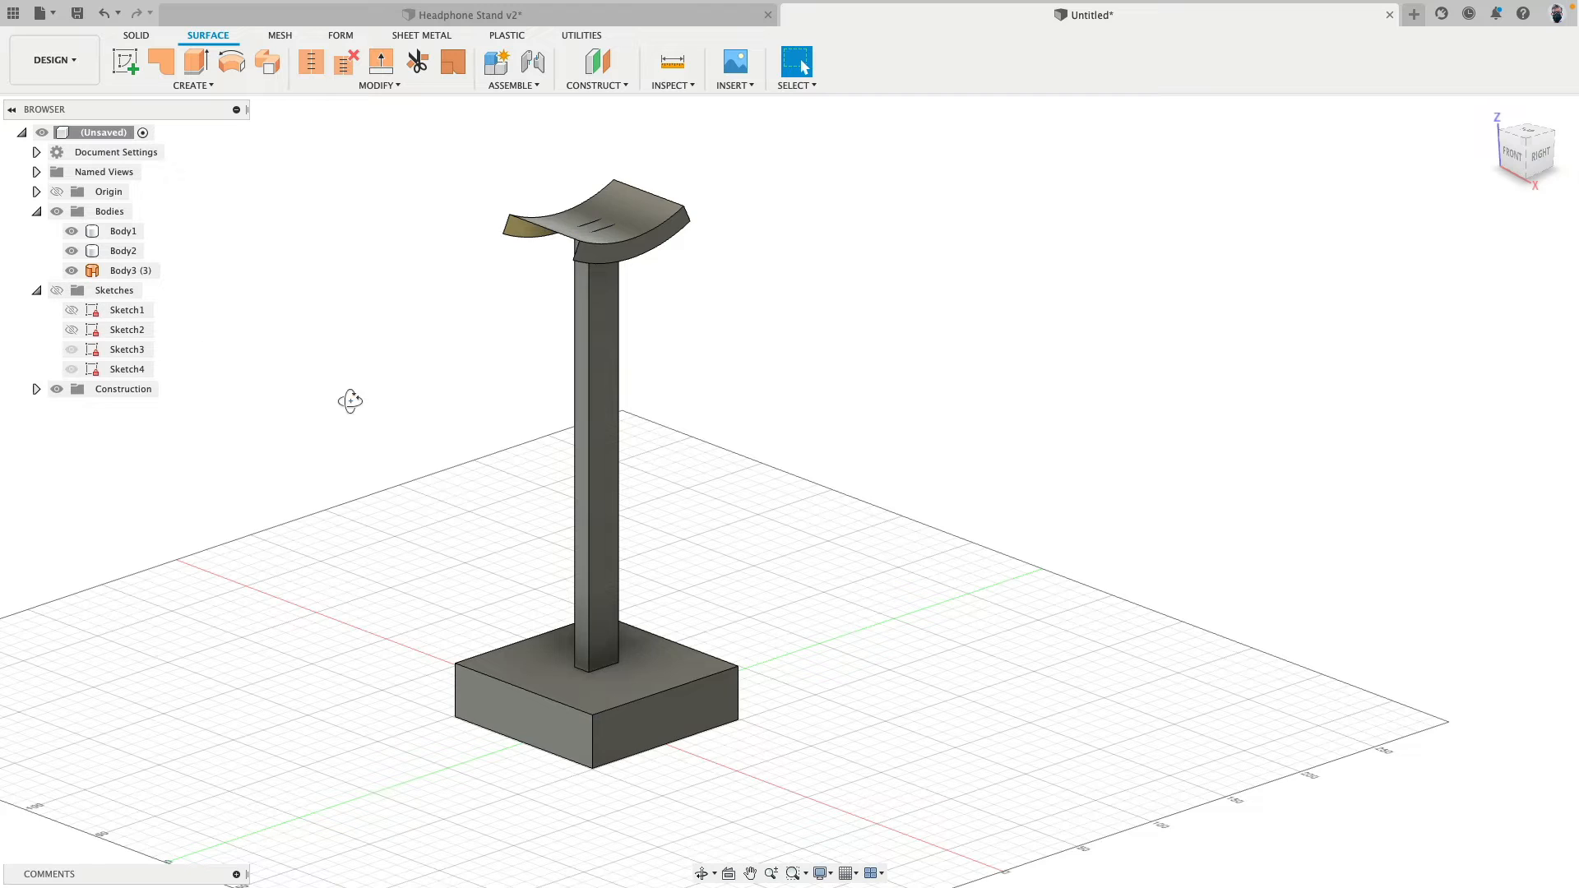
{"action": "middle_click_drag", "start_coordinate": [350, 401], "coordinate": [349, 409], "text": "shift"}
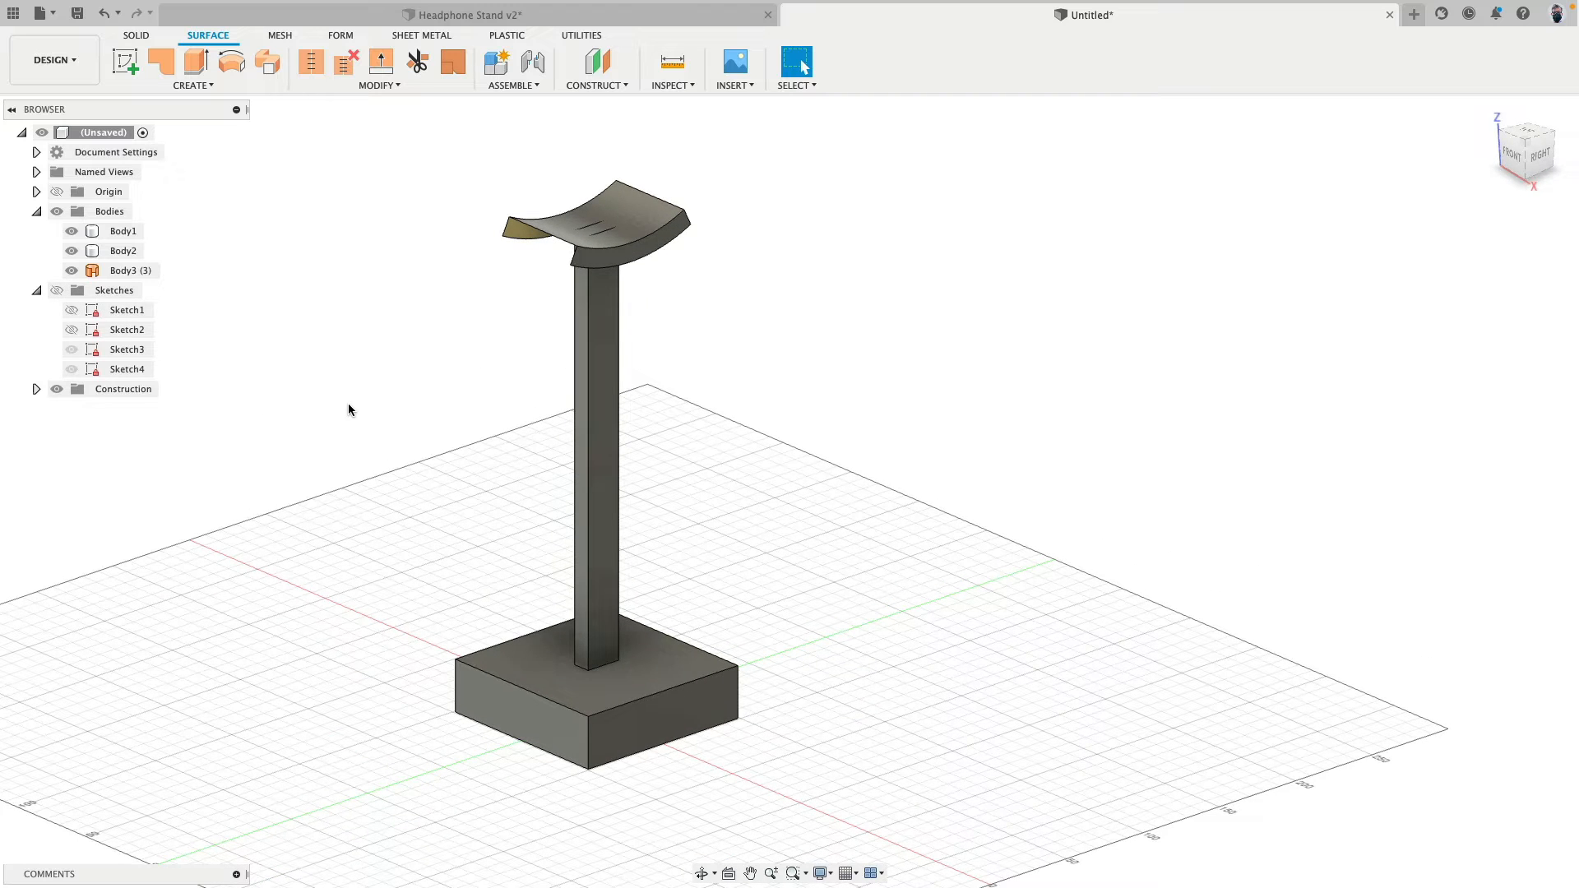
- Offset the base's four side faces outward by 2 mm
{"action": "left_click", "coordinate": [136, 35]}
{"action": "left_click", "coordinate": [392, 62]}
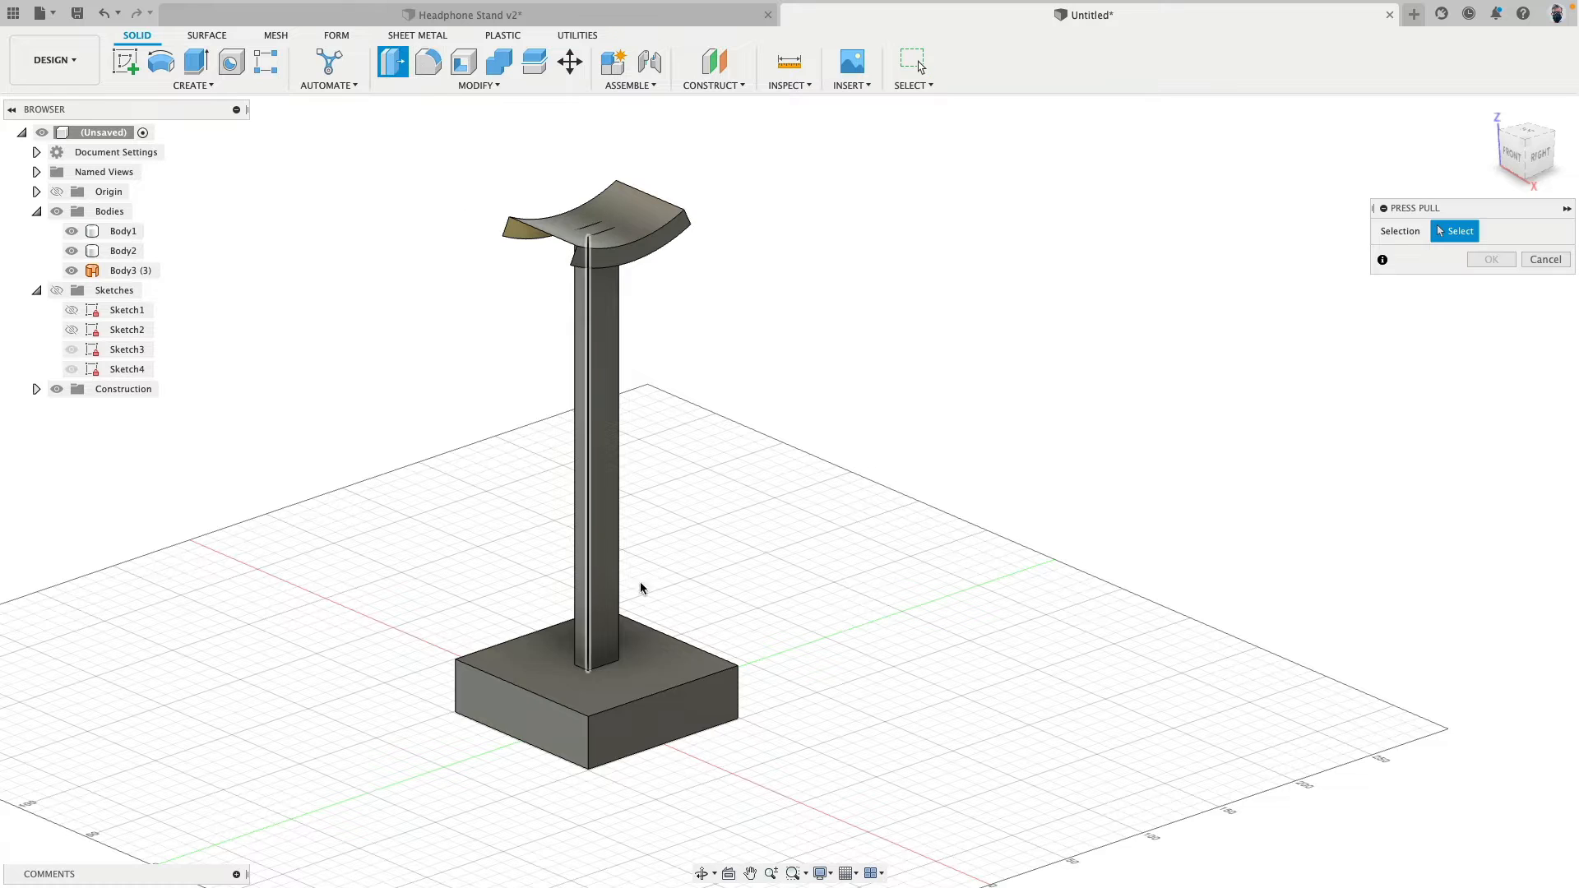
{"action": "left_click", "coordinate": [645, 727]}
{"action": "left_click", "coordinate": [544, 736]}
{"action": "middle_click_drag", "start_coordinate": [419, 602], "coordinate": [633, 600], "text": "shift"}
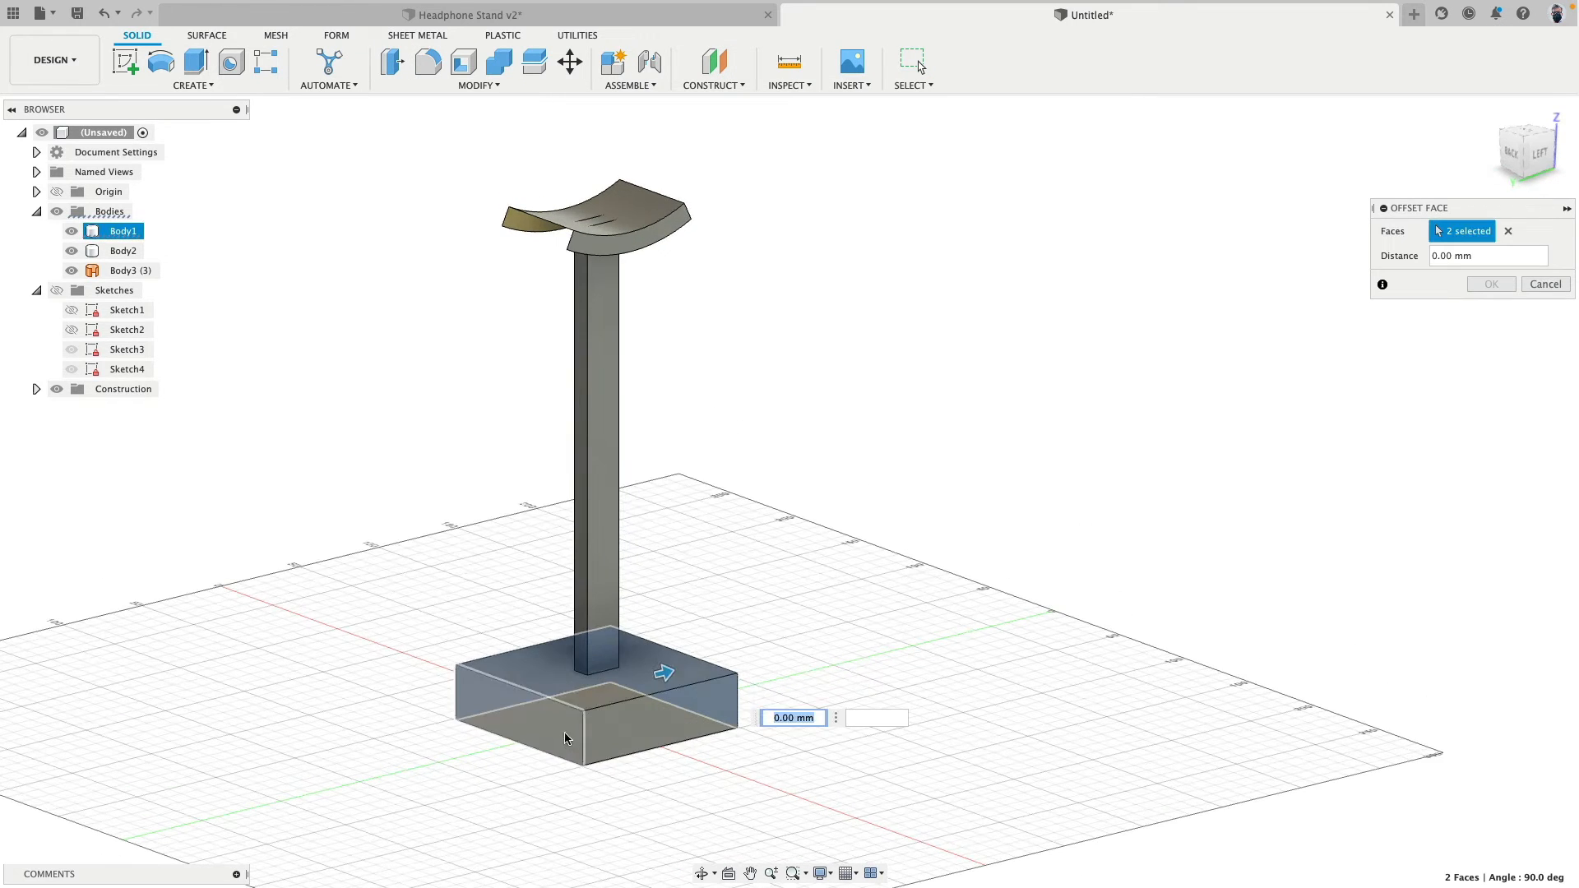
{"action": "left_click", "coordinate": [565, 735]}
{"action": "left_click", "coordinate": [625, 728]}
{"action": "type", "text": "2"}
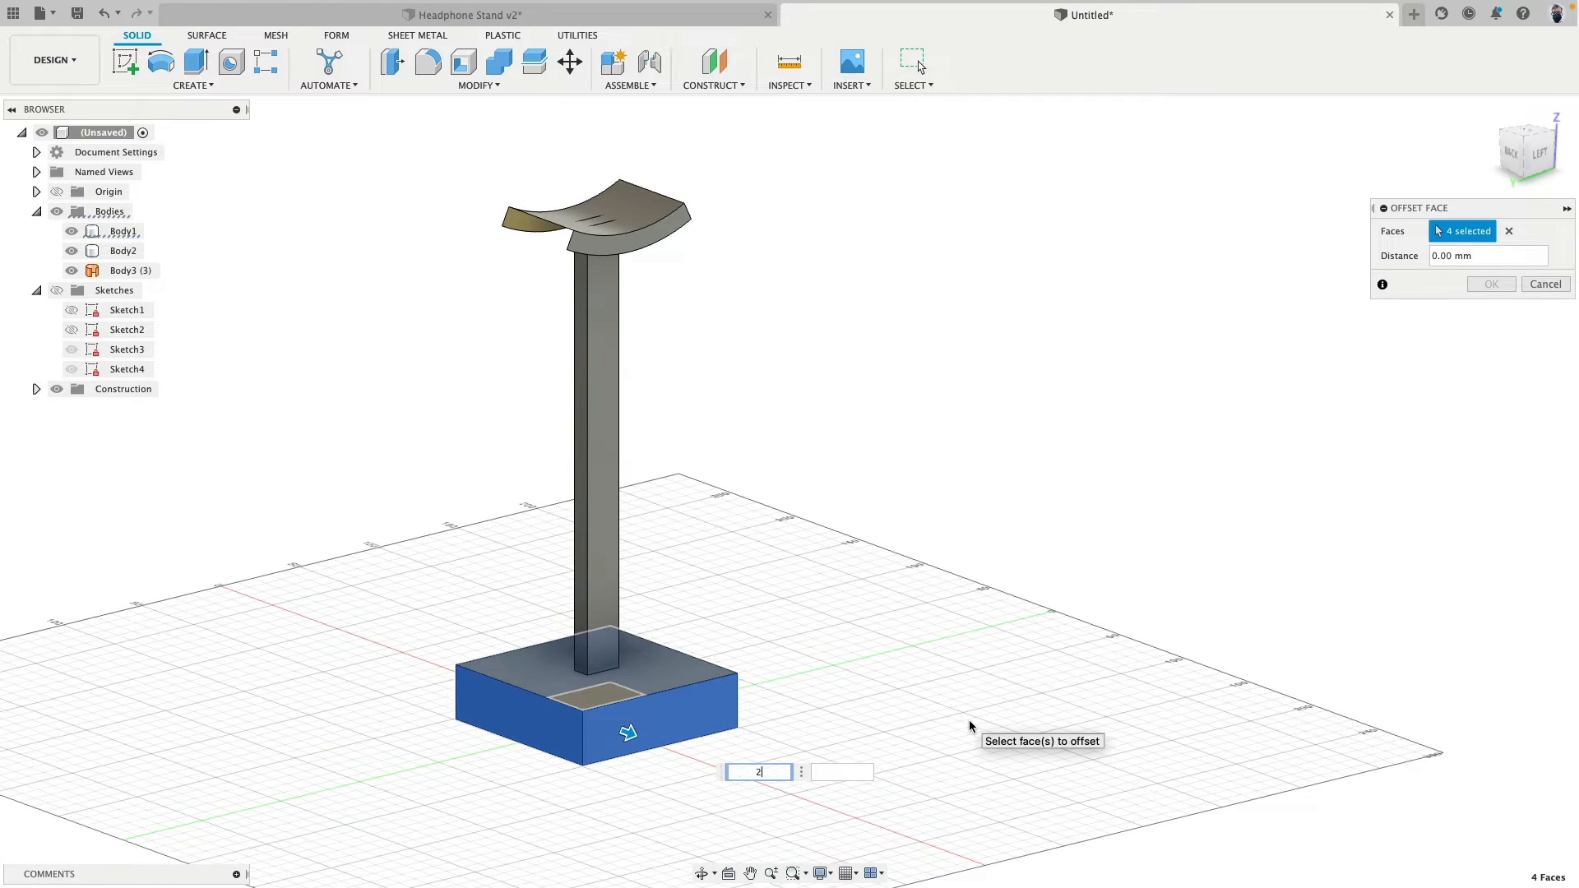
{"action": "key", "text": "Return"}
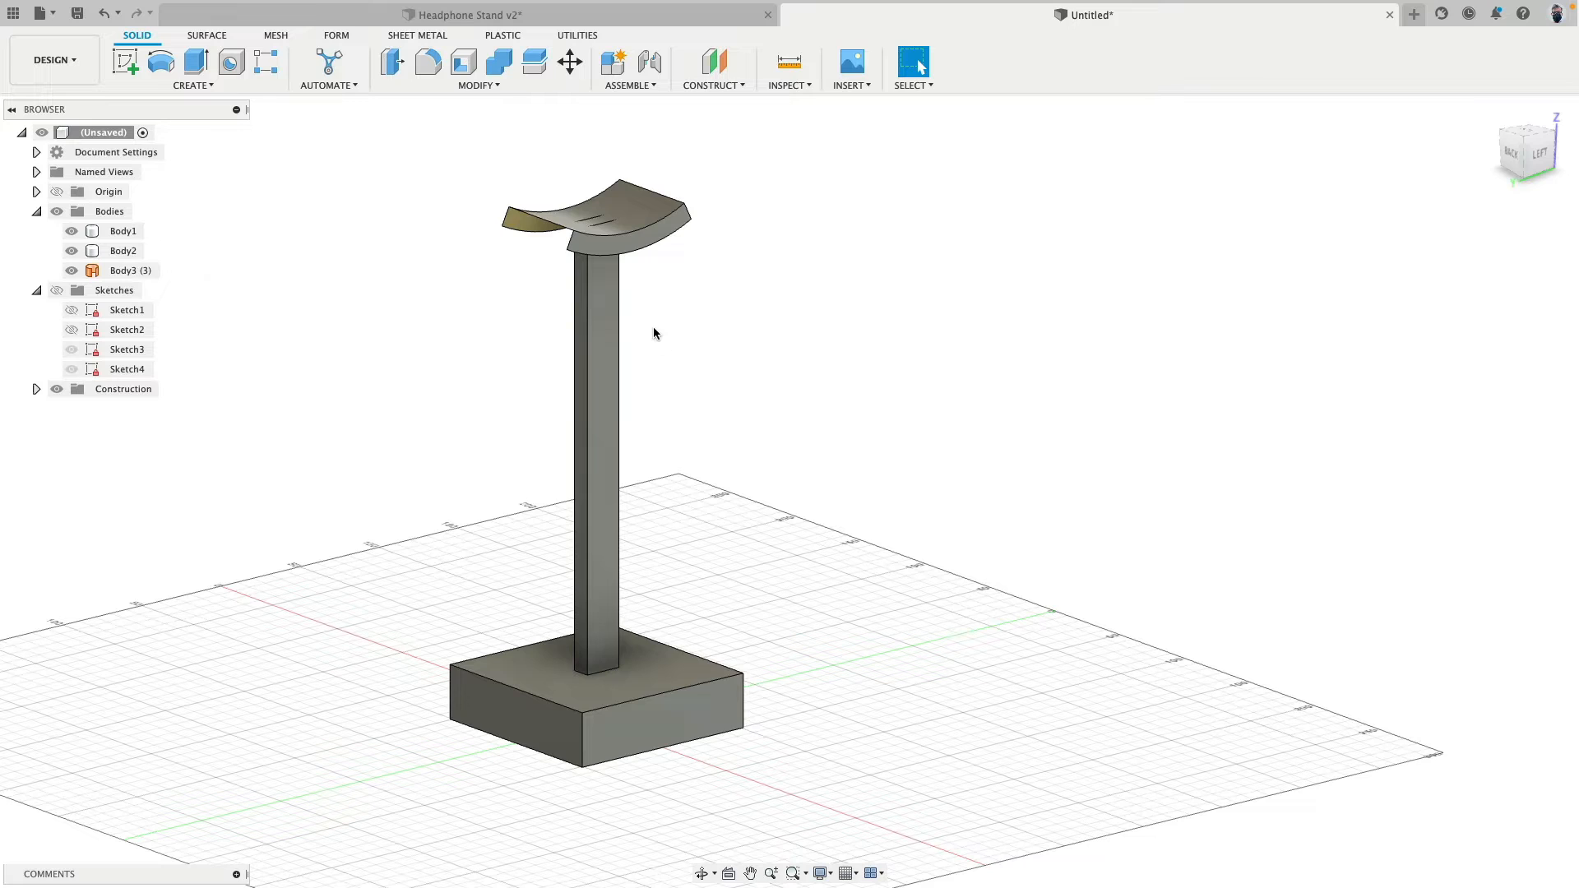
- Move the headrest faces together with the column's top face down by 30 mm, using a Y distance of -30 mm
{"action": "left_click", "coordinate": [570, 63]}
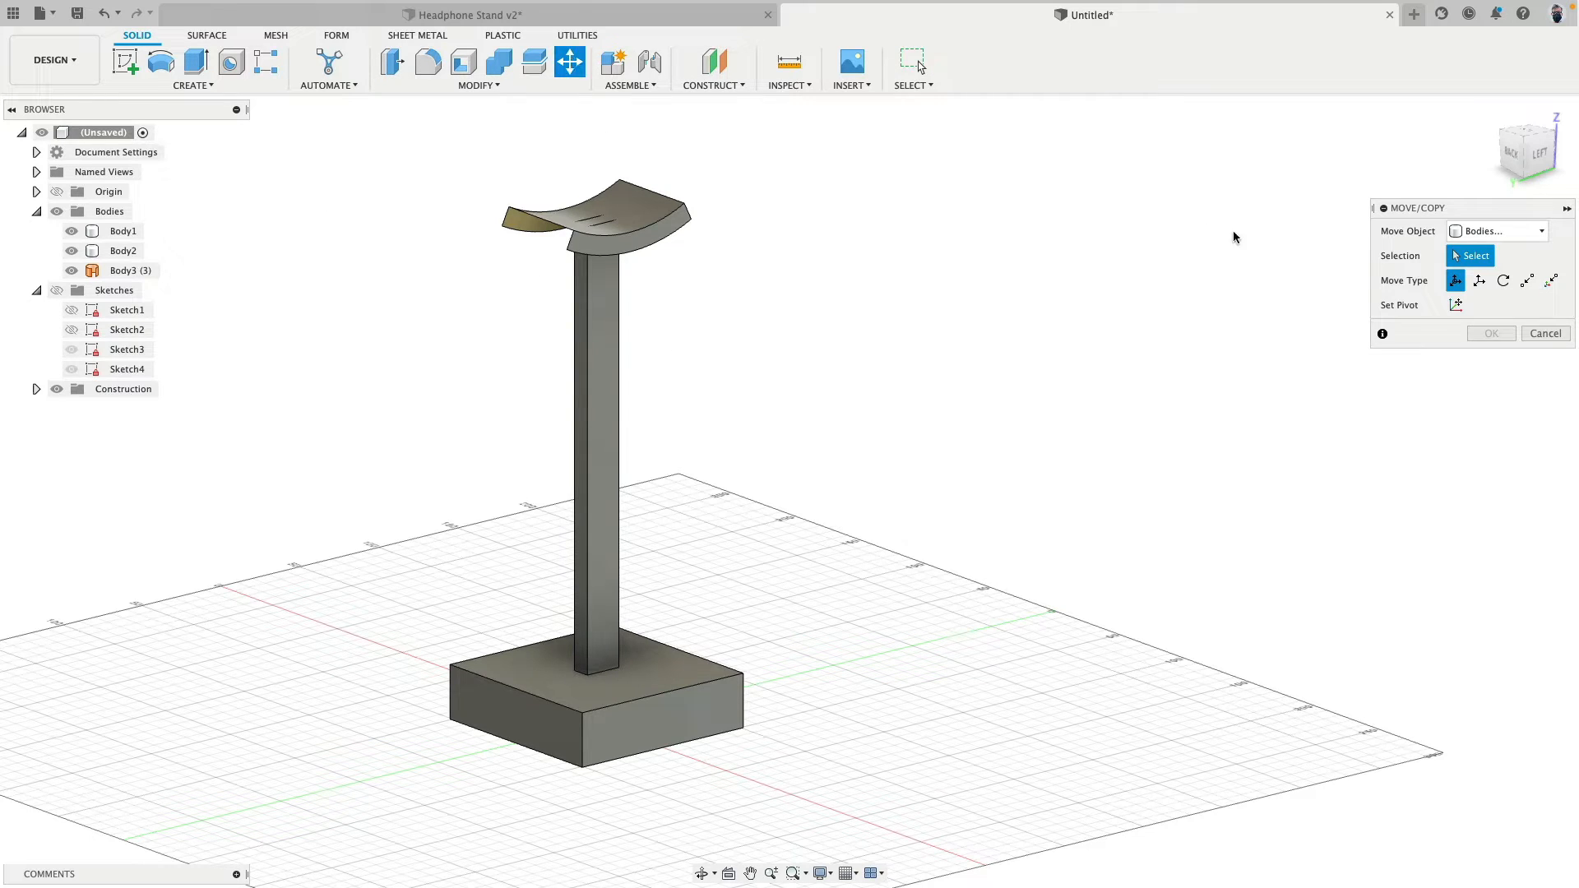
{"action": "left_click", "coordinate": [1497, 231]}
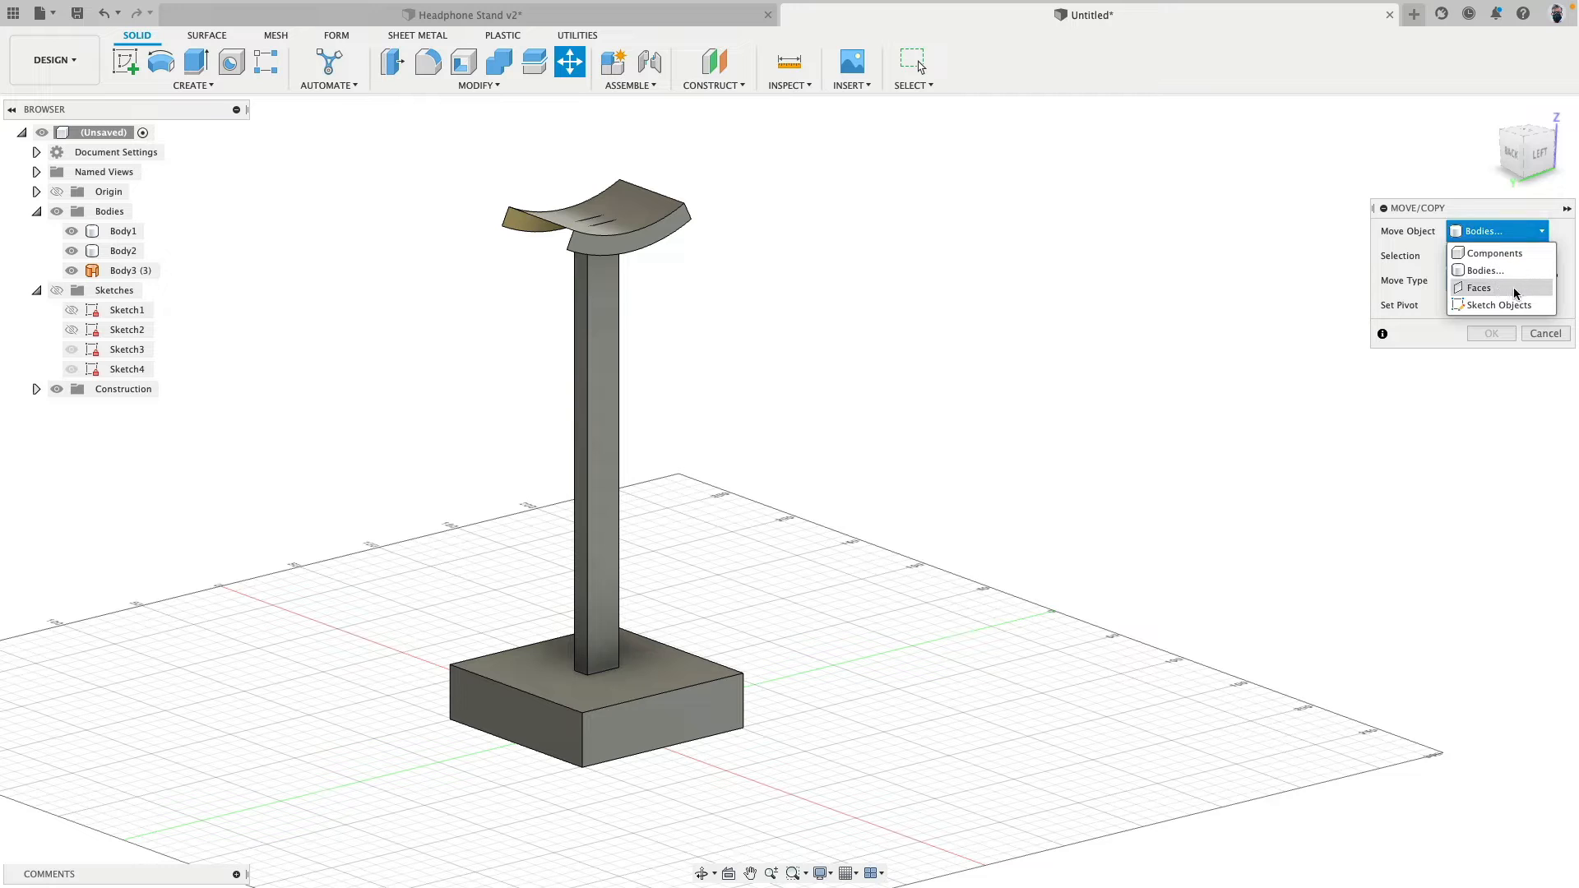
{"action": "left_click", "coordinate": [1499, 289]}
{"action": "left_click_drag", "start_coordinate": [354, 121], "coordinate": [859, 311]}
{"action": "mouse_move", "coordinate": [808, 315]}
{"action": "middle_mouse_down", "text": "shift"}
{"action": "mouse_move", "coordinate": [885, 293]}
{"action": "mouse_move", "coordinate": [829, 301]}
{"action": "middle_mouse_up", "text": "shift"}
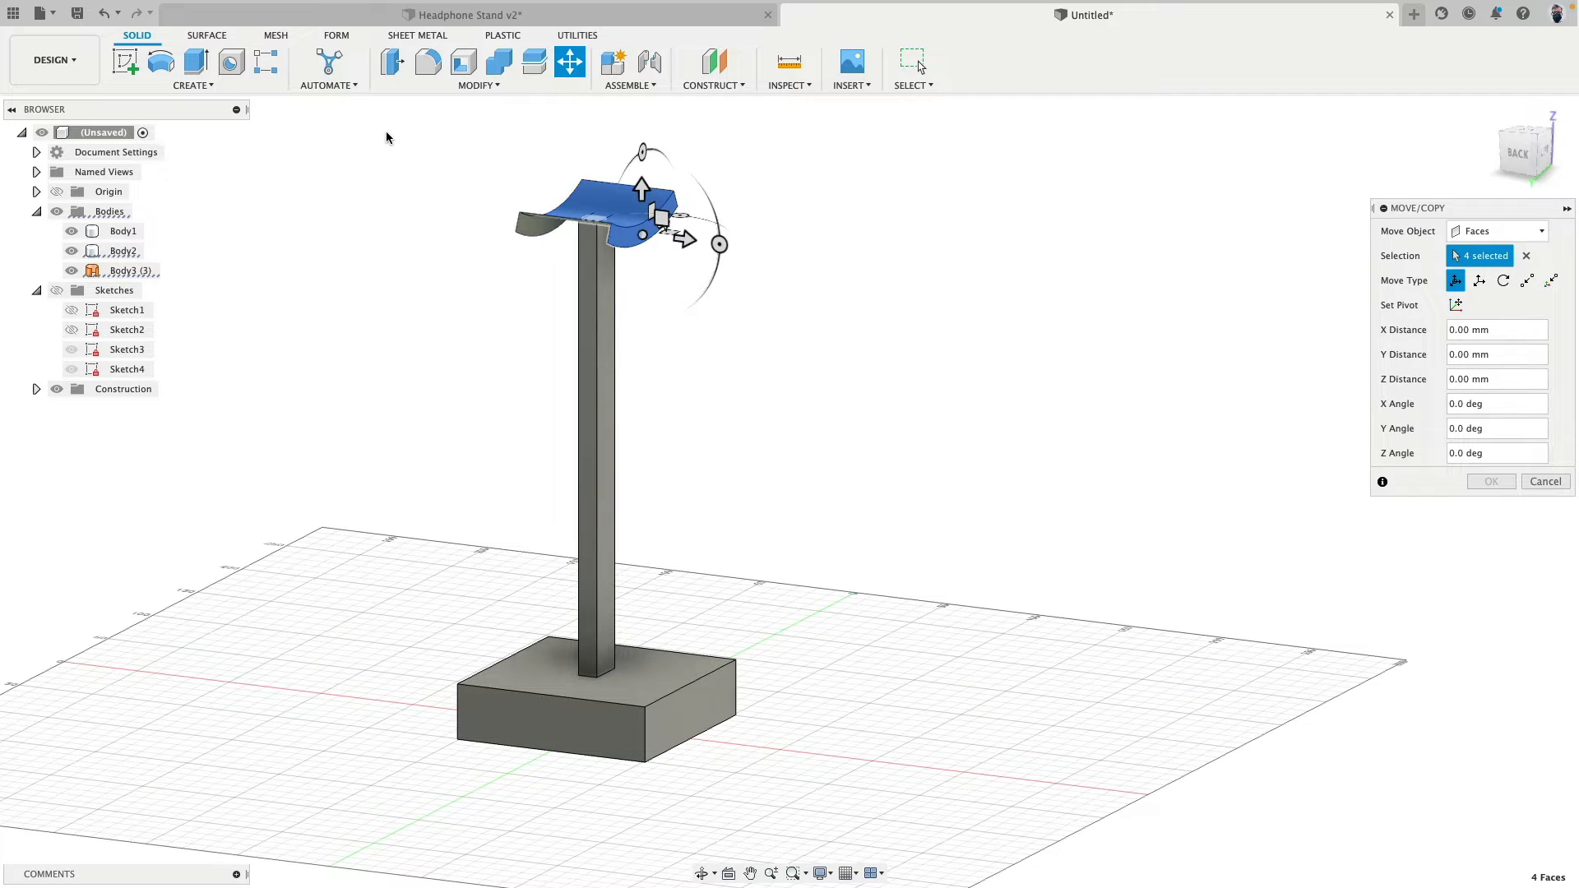
{"action": "left_click_drag", "start_coordinate": [643, 194], "coordinate": [645, 342]}
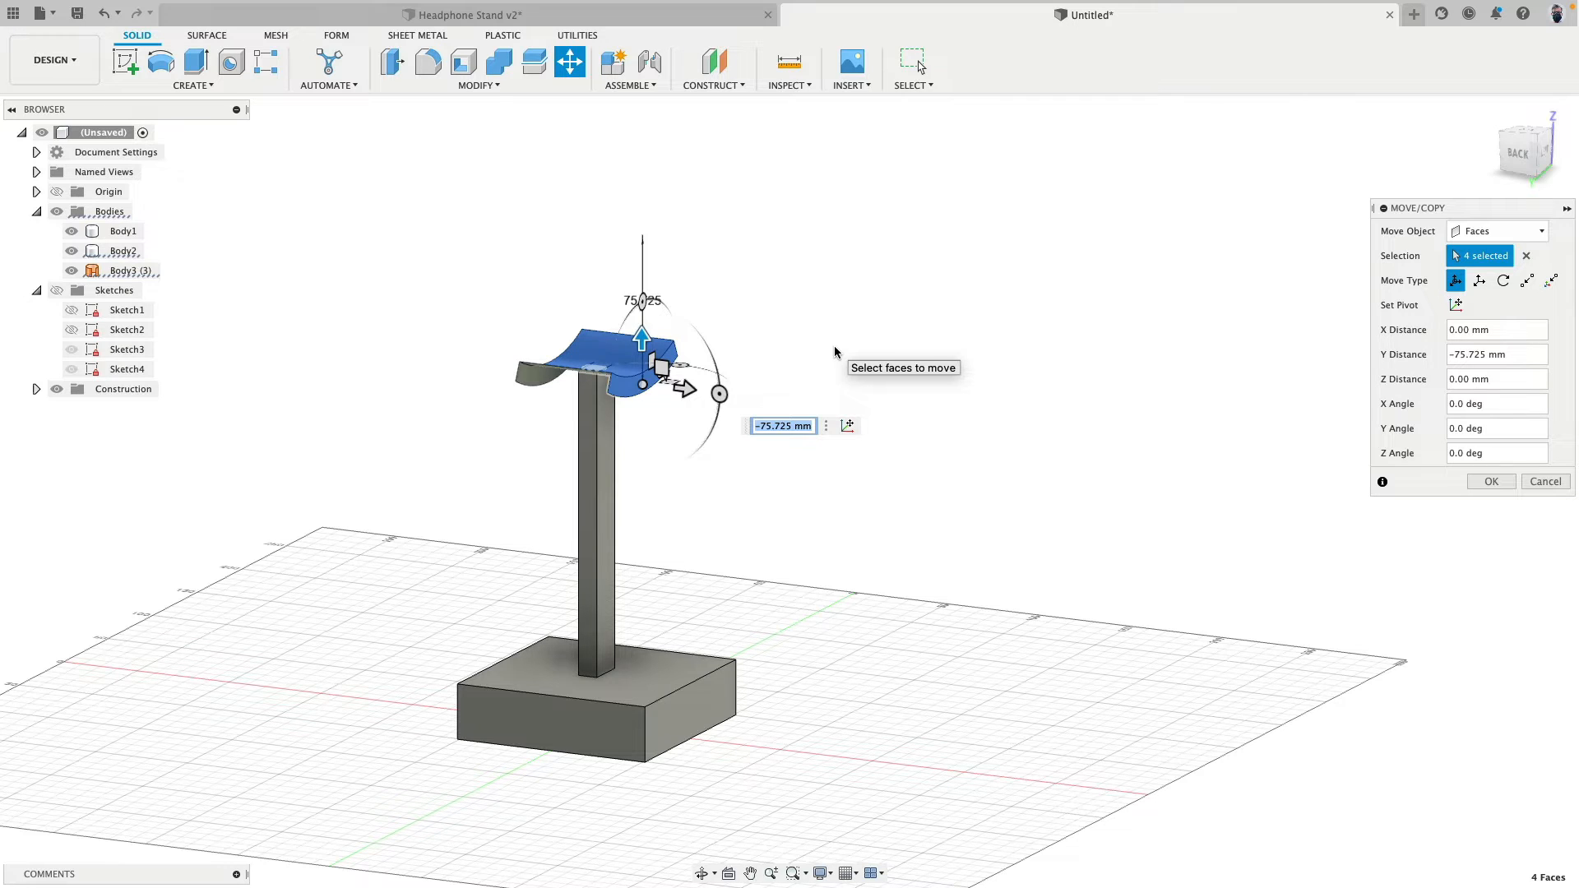
{"action": "type", "text": "-30"}
{"action": "key", "text": "Return"}
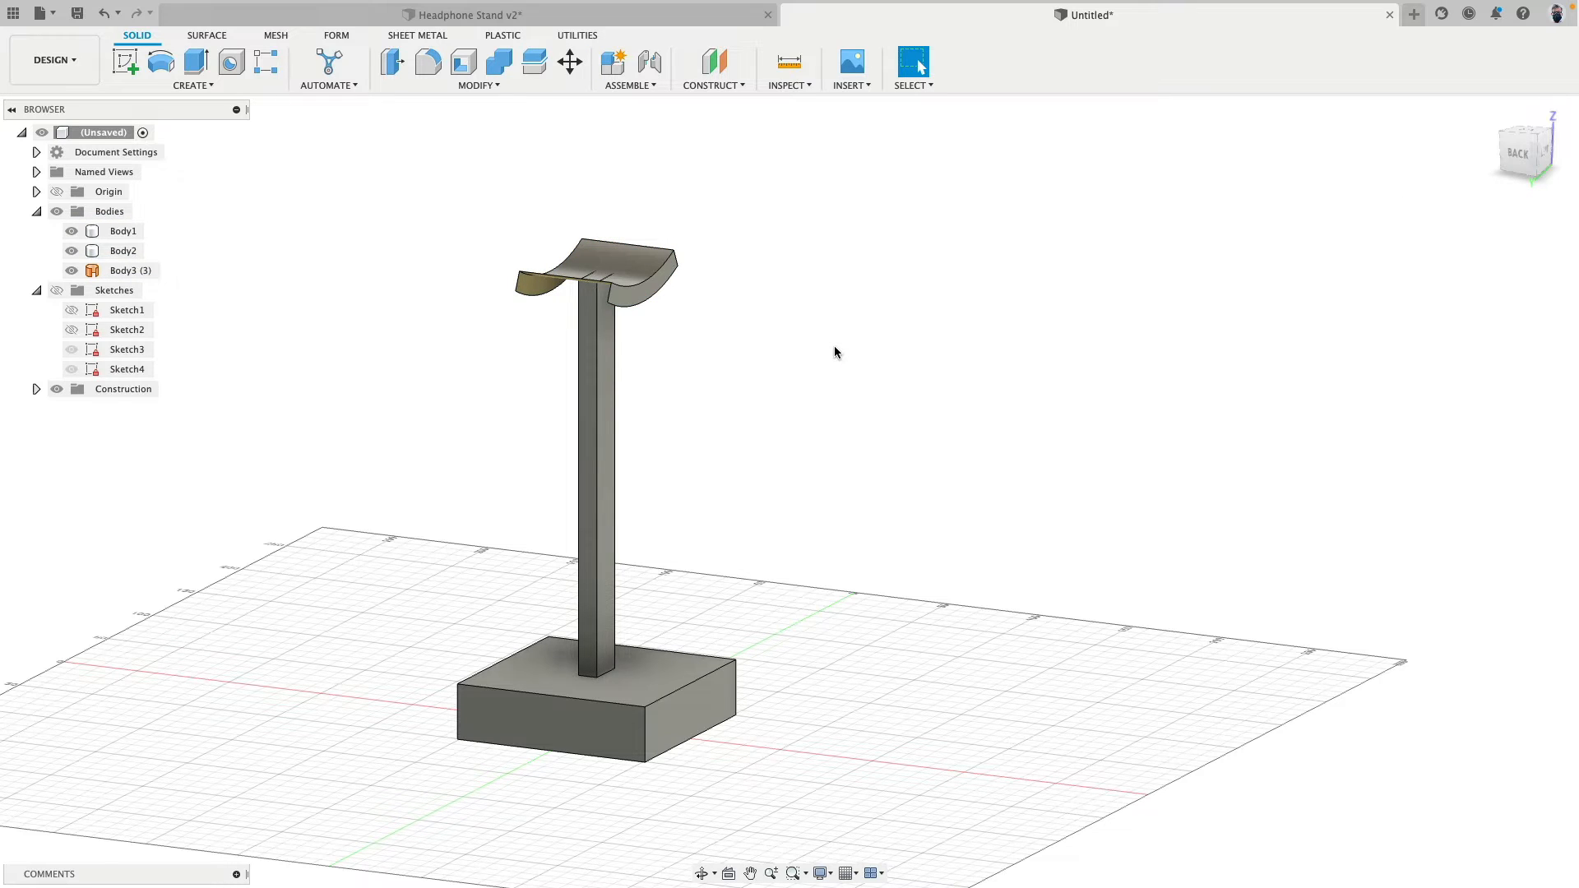
- Undo both the headrest face move and the base's side-face offset
{"action": "left_click", "coordinate": [670, 660]}
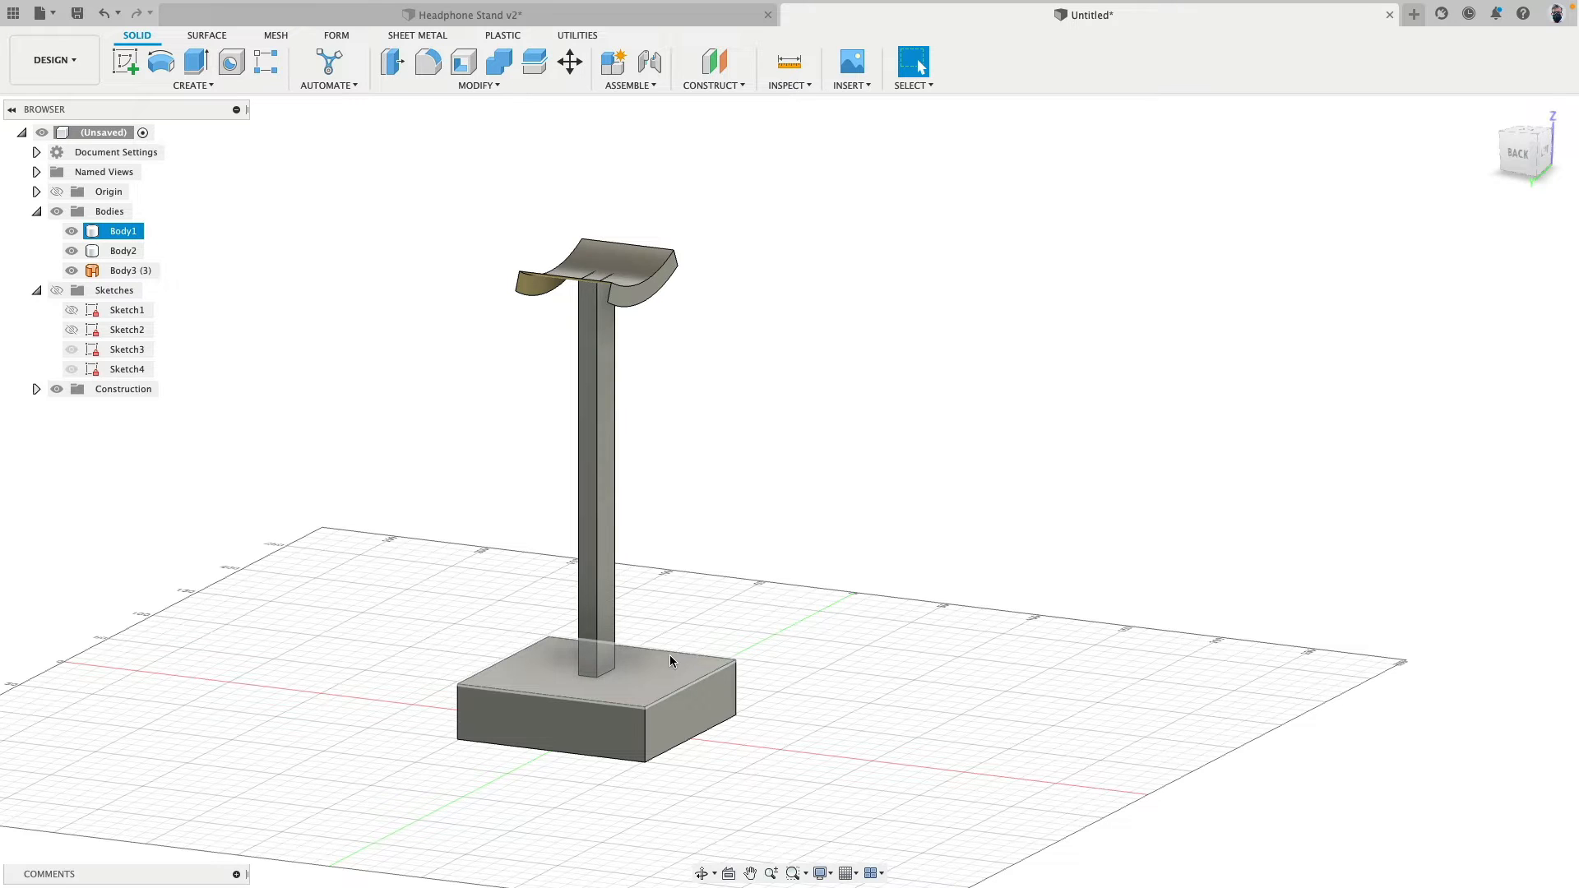
{"action": "key", "text": "super+z"}
{"action": "key", "text": "super+z"}
{"action": "left_click", "coordinate": [286, 394]}
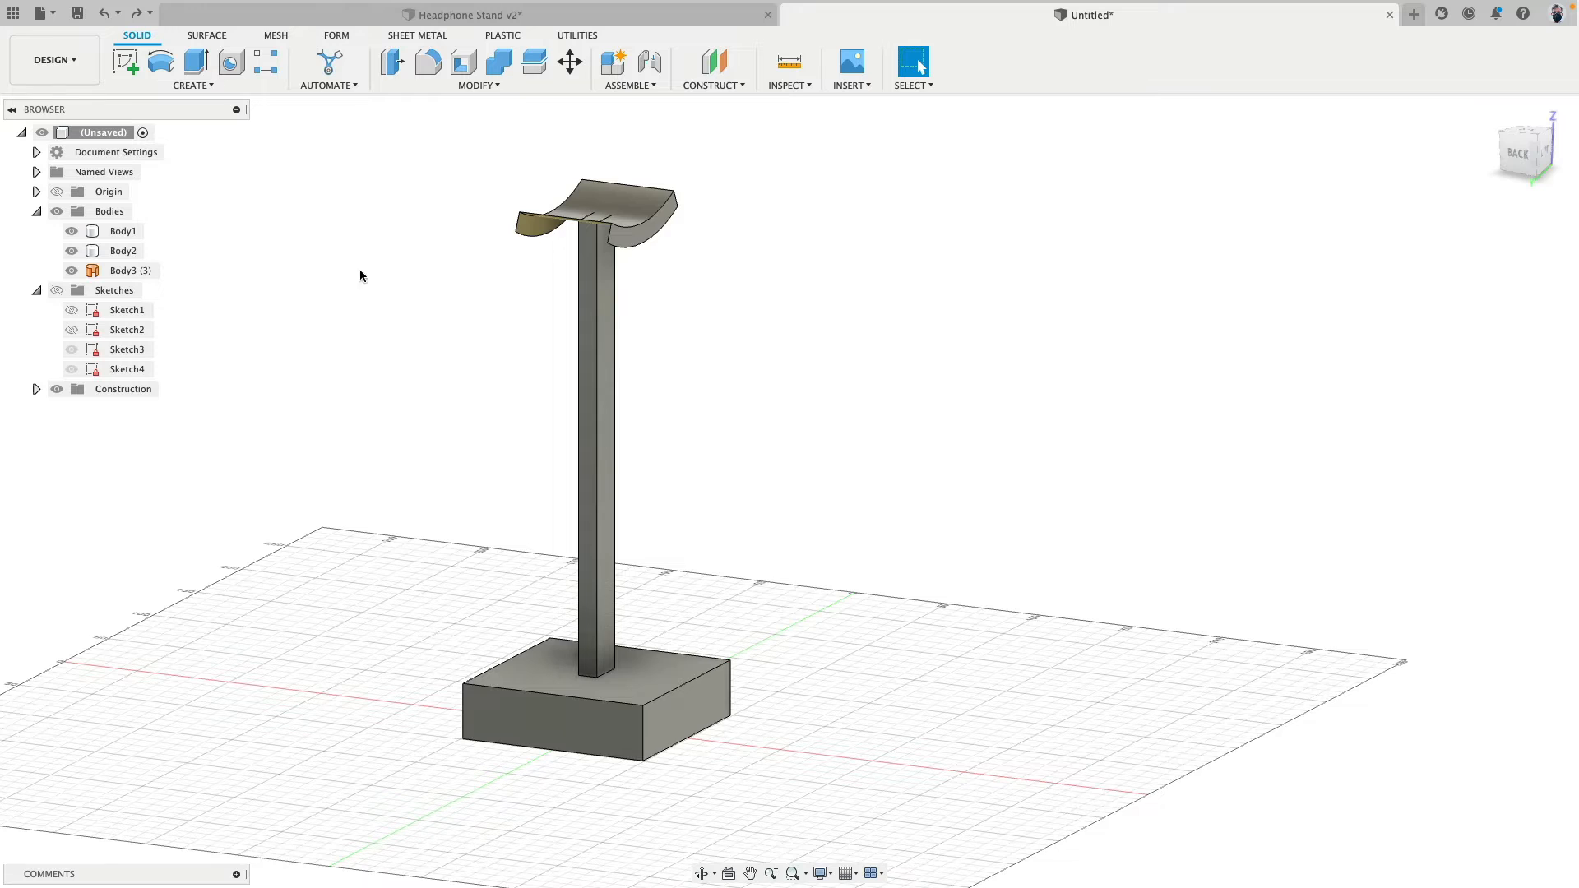
{"action": "middle_click_drag", "start_coordinate": [401, 300], "coordinate": [386, 314], "text": "shift"}
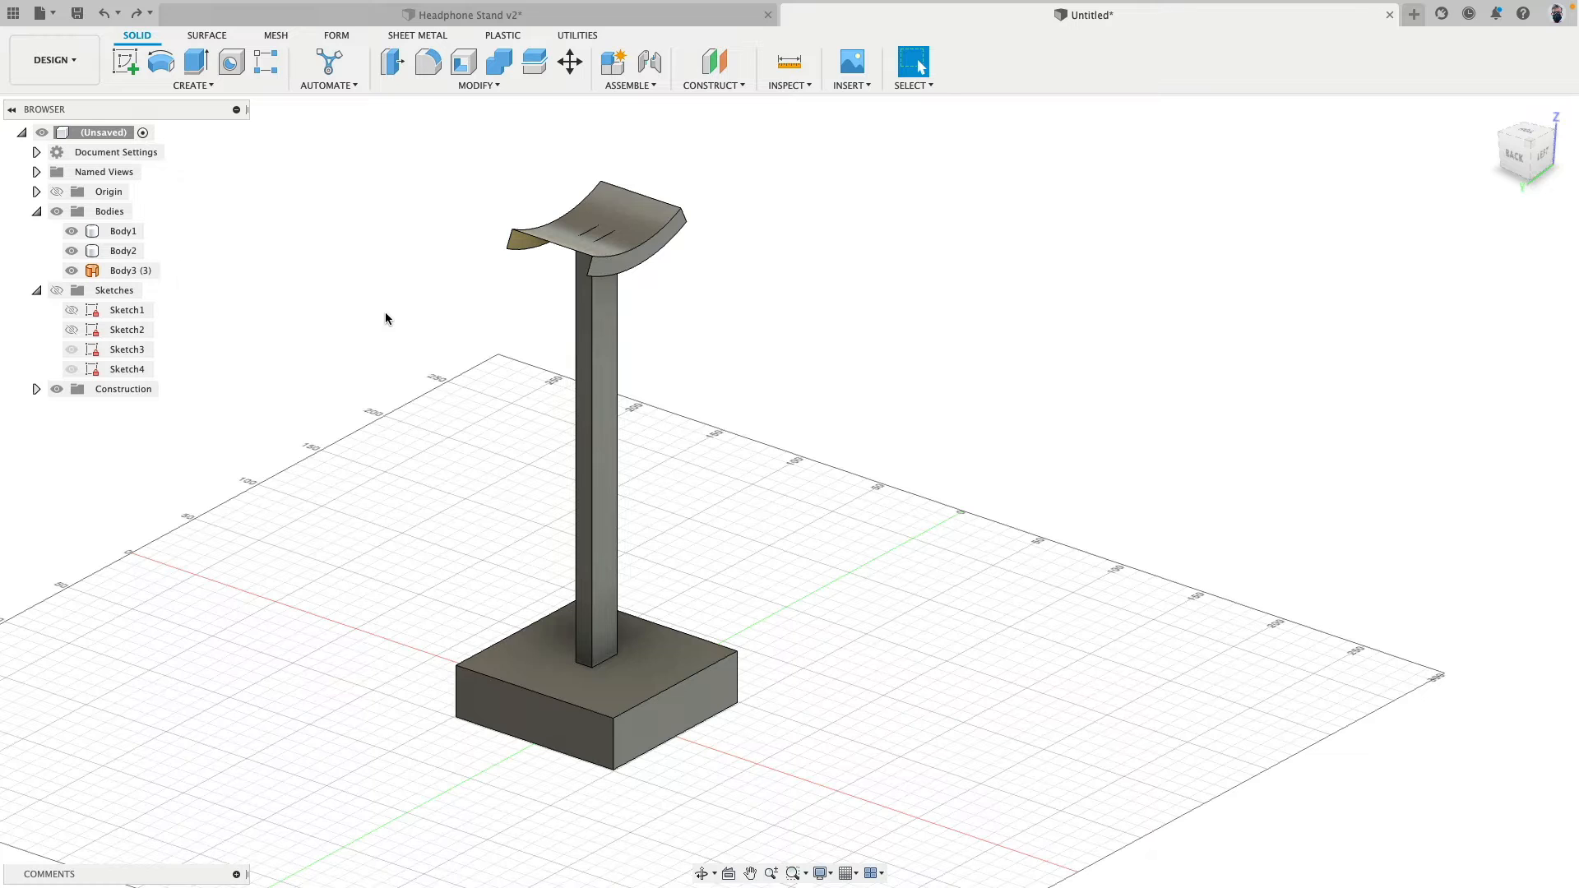
- Create a new group among the bodies and name it BackUp
{"action": "right_click", "coordinate": [116, 217]}
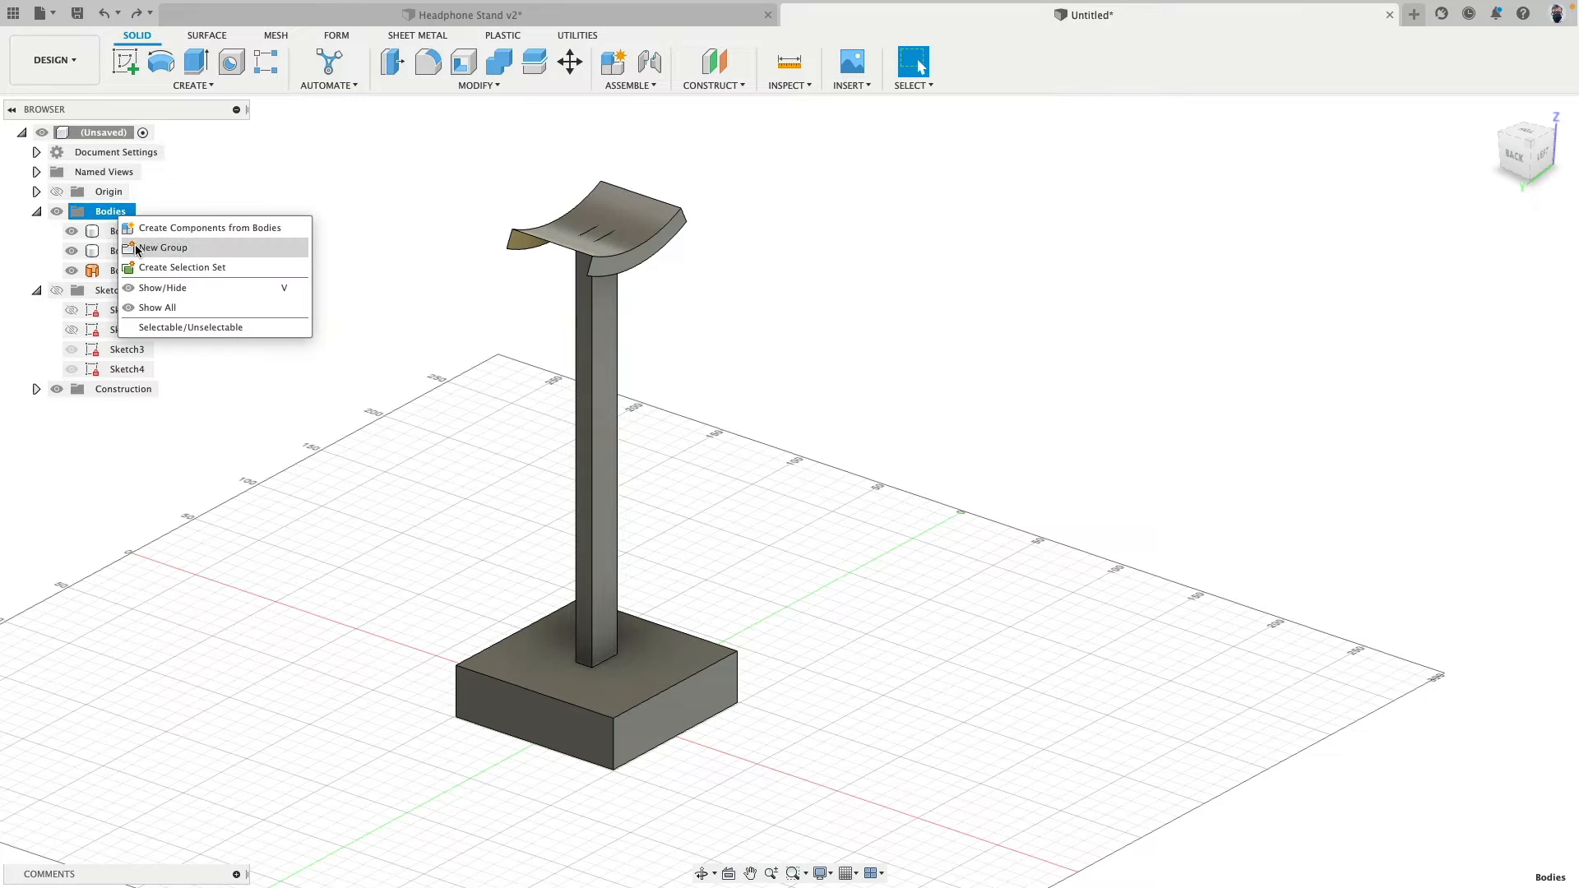
{"action": "left_click", "coordinate": [162, 247]}
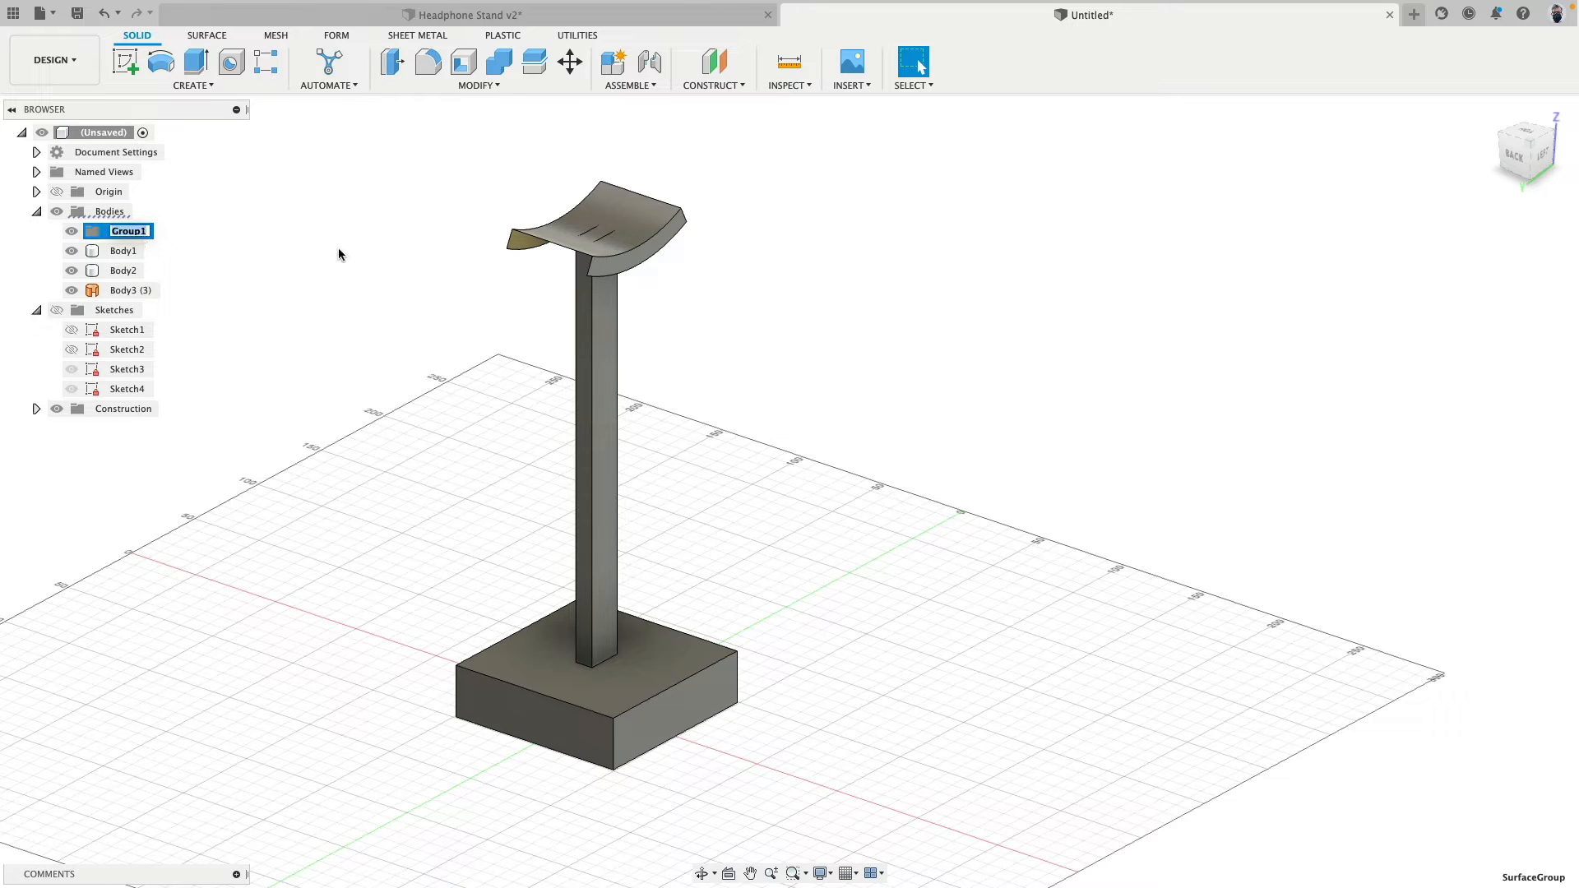
{"action": "type", "text": "BackUp"}
{"action": "key", "text": "Return"}
- Copy the base, column and headrest bodies with Move/Copy and place the copies 300 mm away along X
{"action": "left_click", "coordinate": [123, 250]}
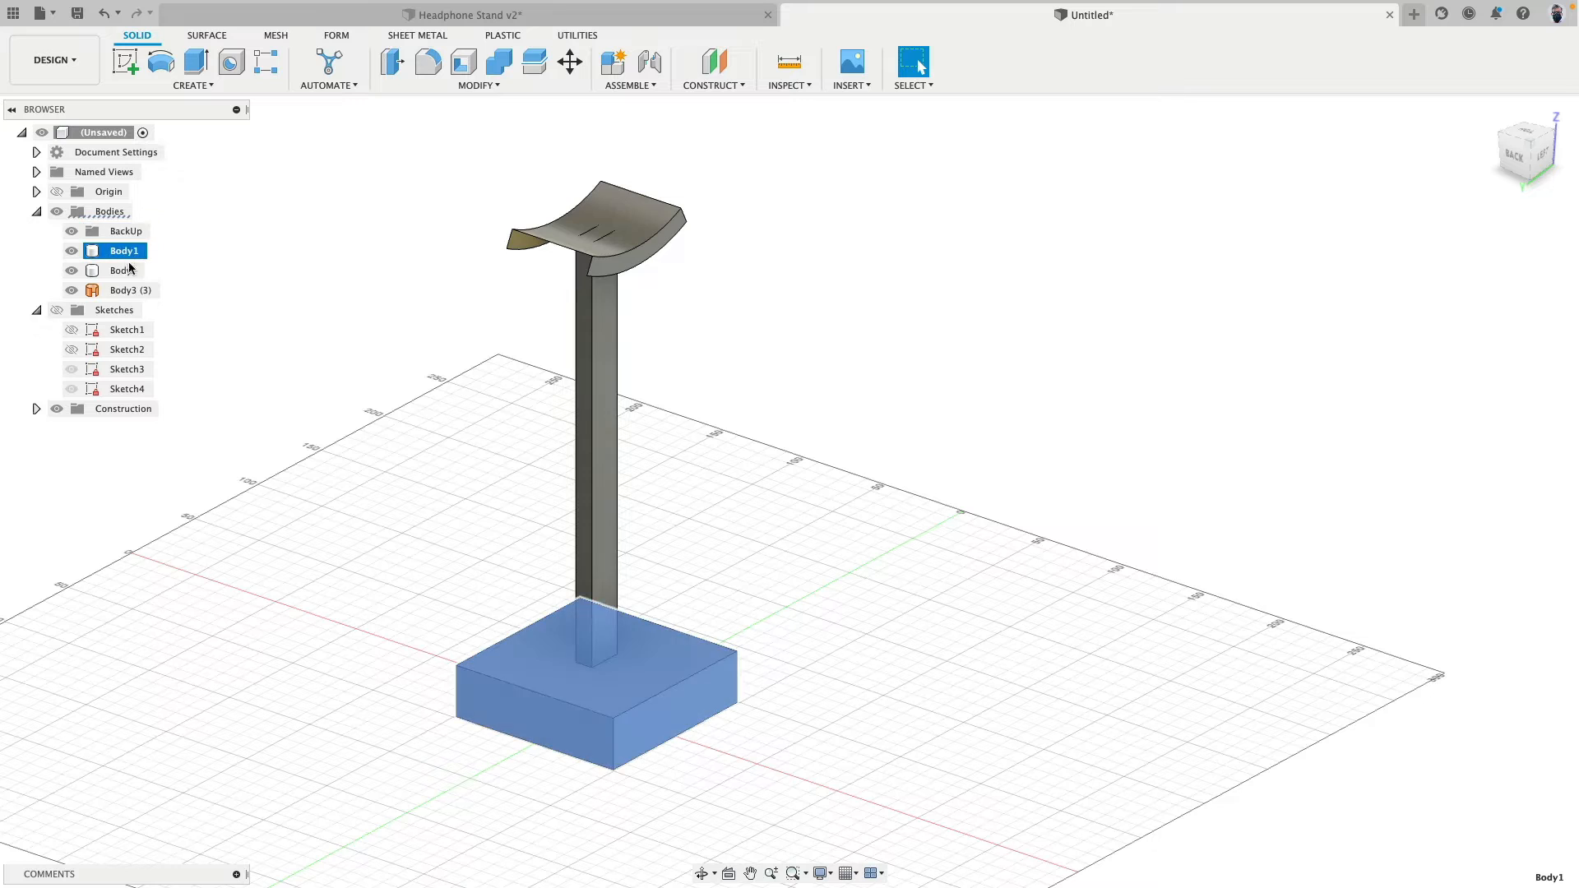
{"action": "left_click", "coordinate": [134, 291], "text": "shift"}
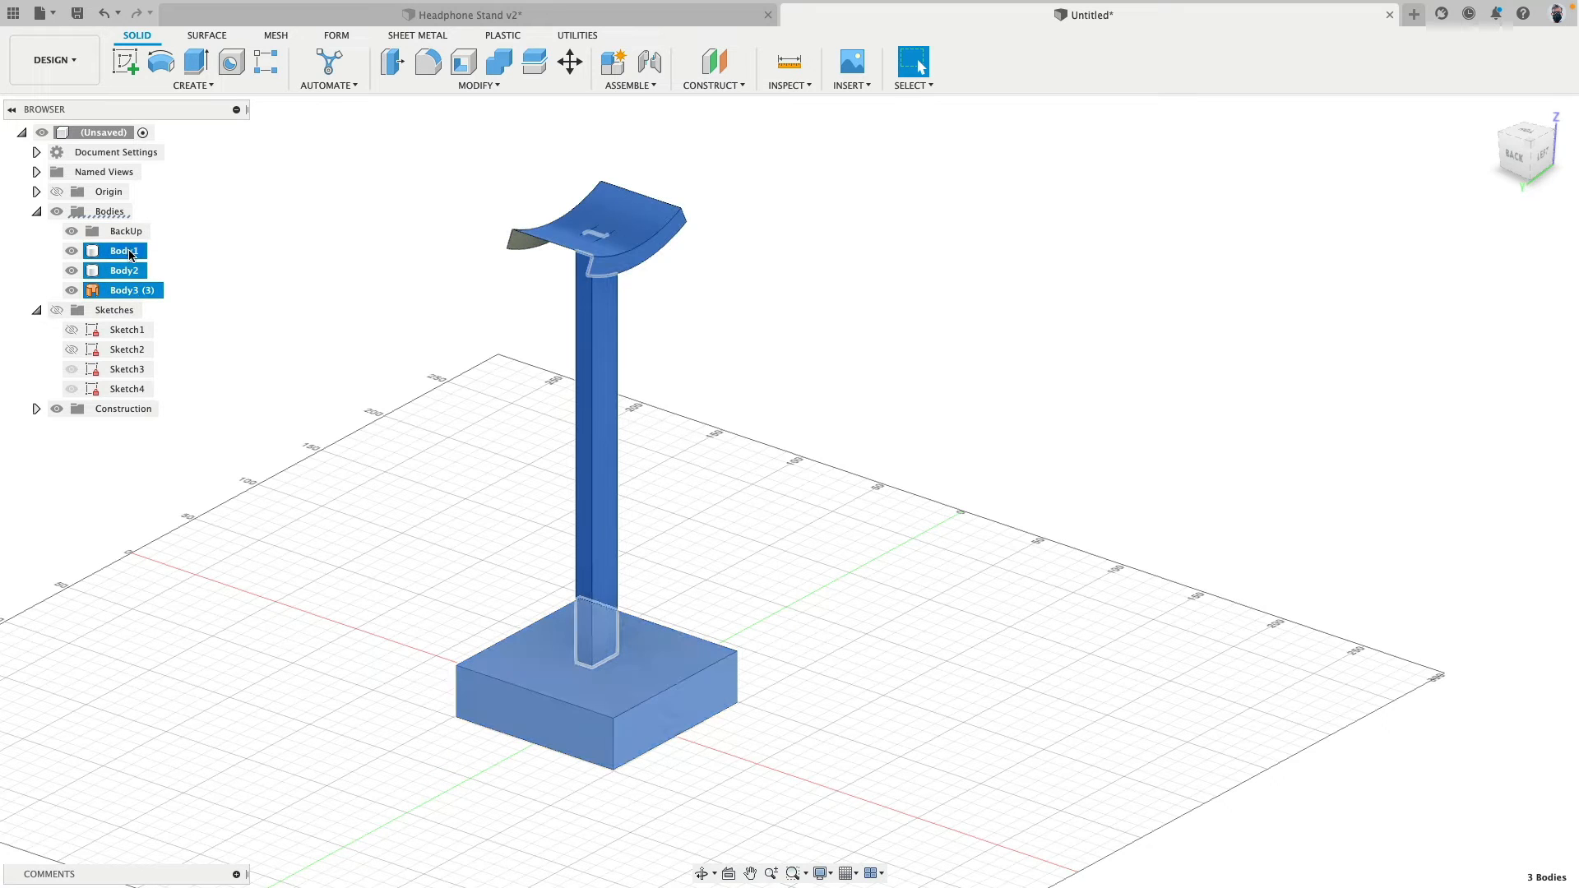
{"action": "right_click", "coordinate": [128, 257]}
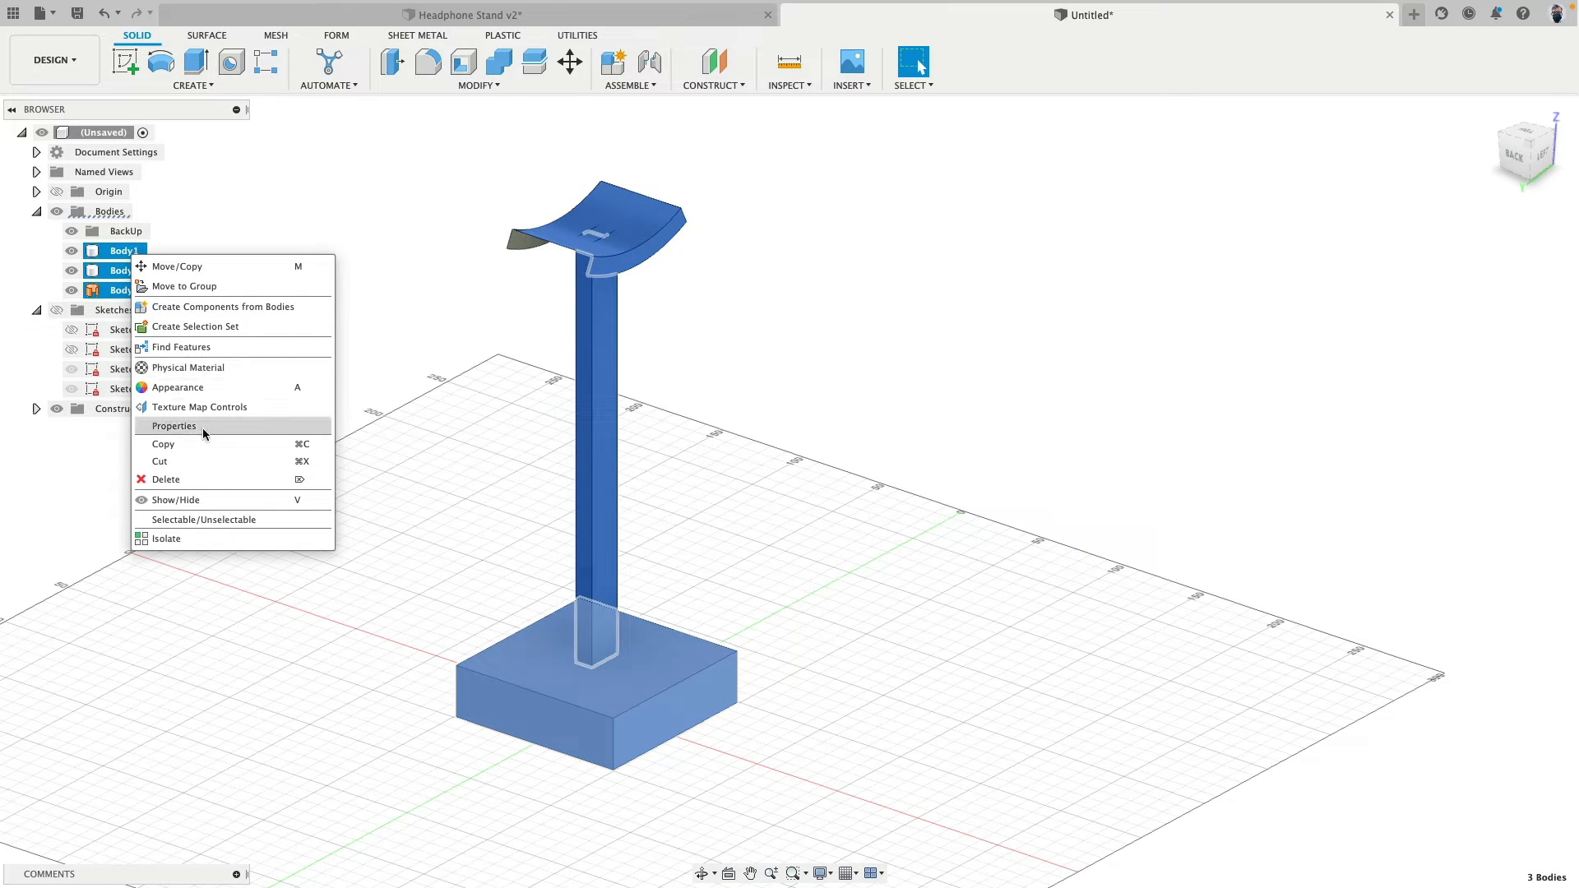
{"action": "left_click", "coordinate": [573, 68]}
{"action": "left_click", "coordinate": [570, 63]}
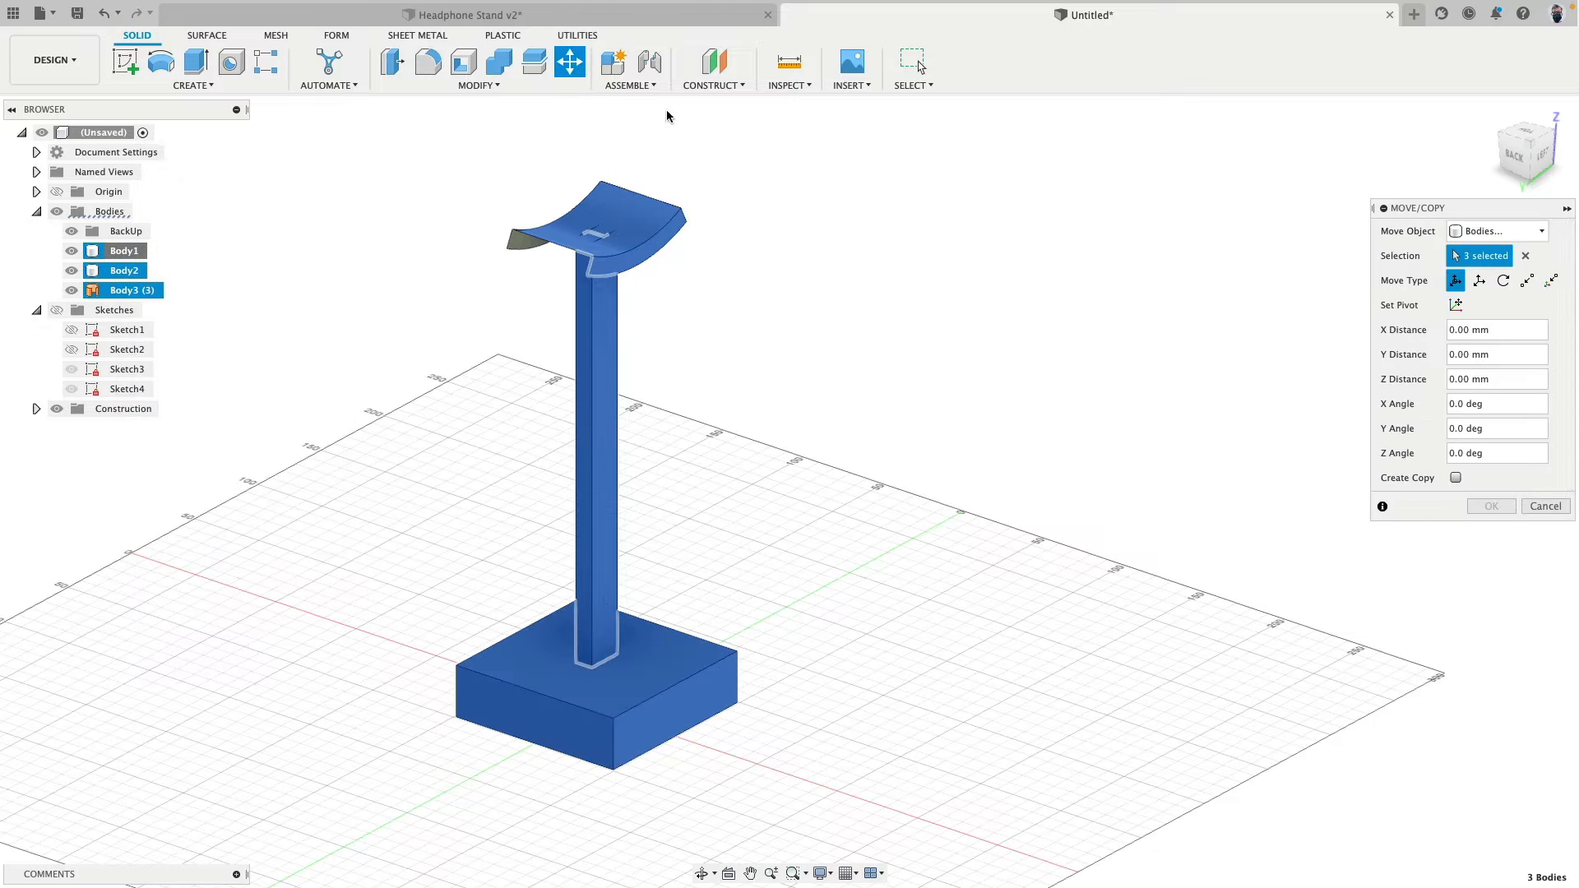
{"action": "left_click", "coordinate": [1456, 478]}
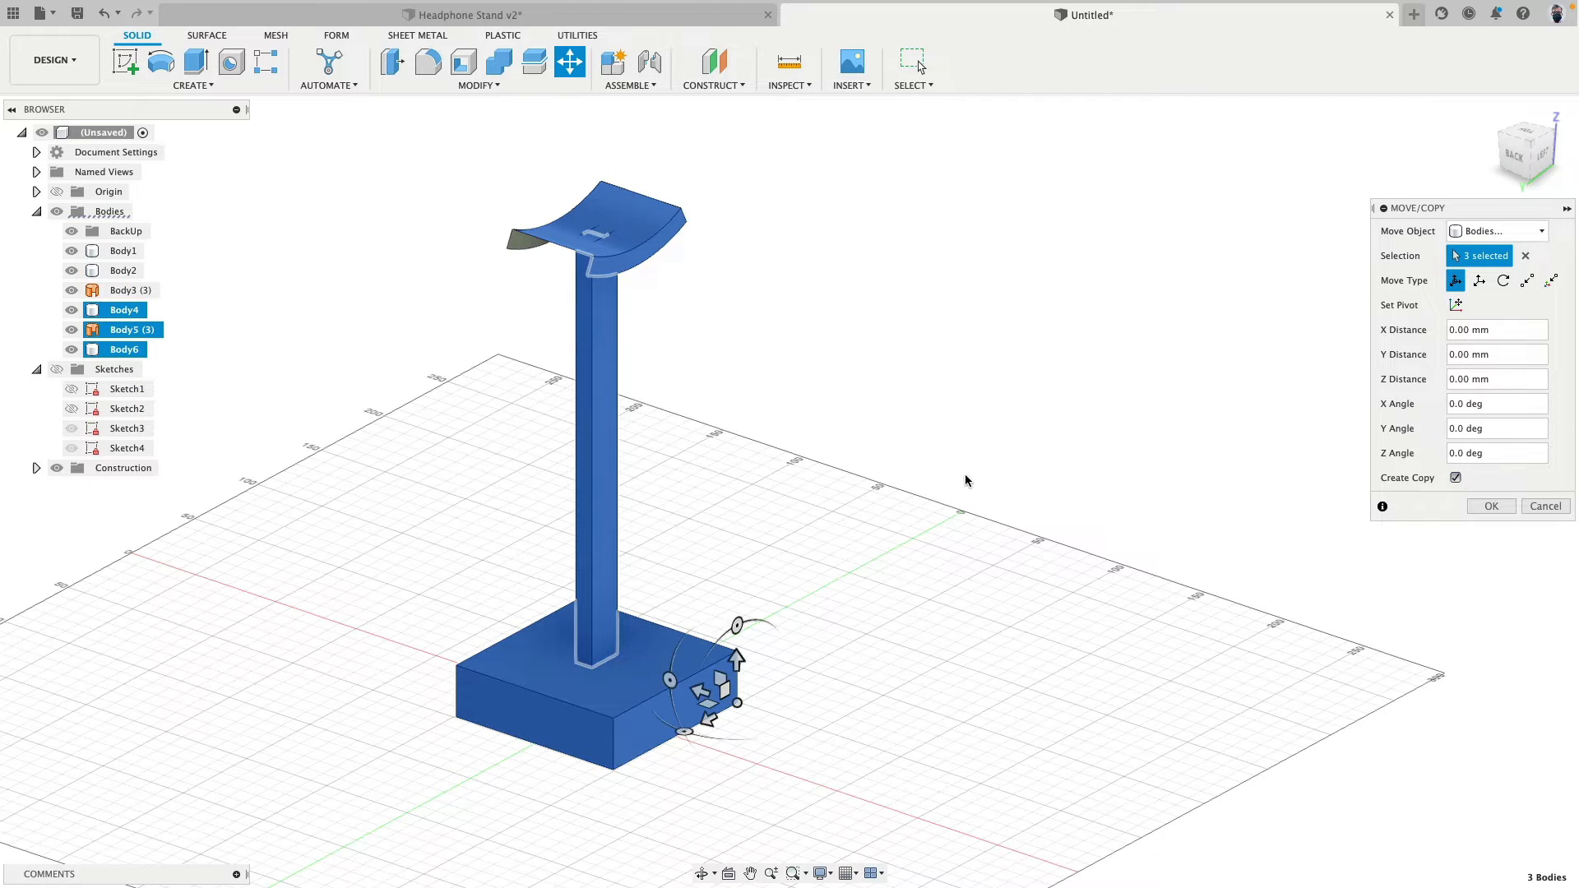
{"action": "left_click", "coordinate": [698, 689]}
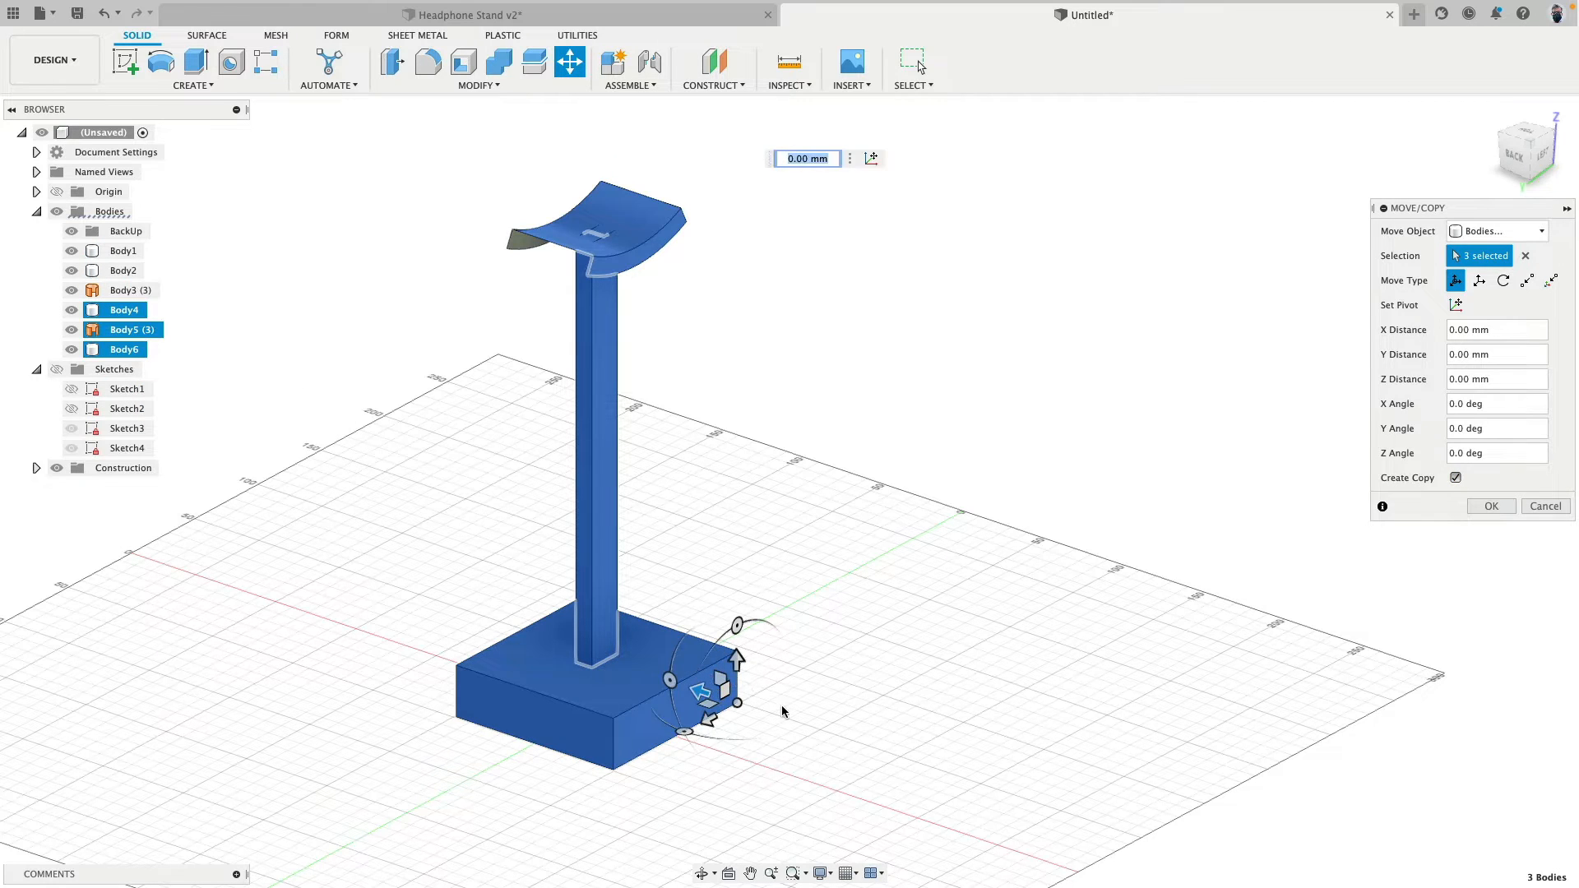
{"action": "type", "text": "300"}
{"action": "key", "text": "Return"}
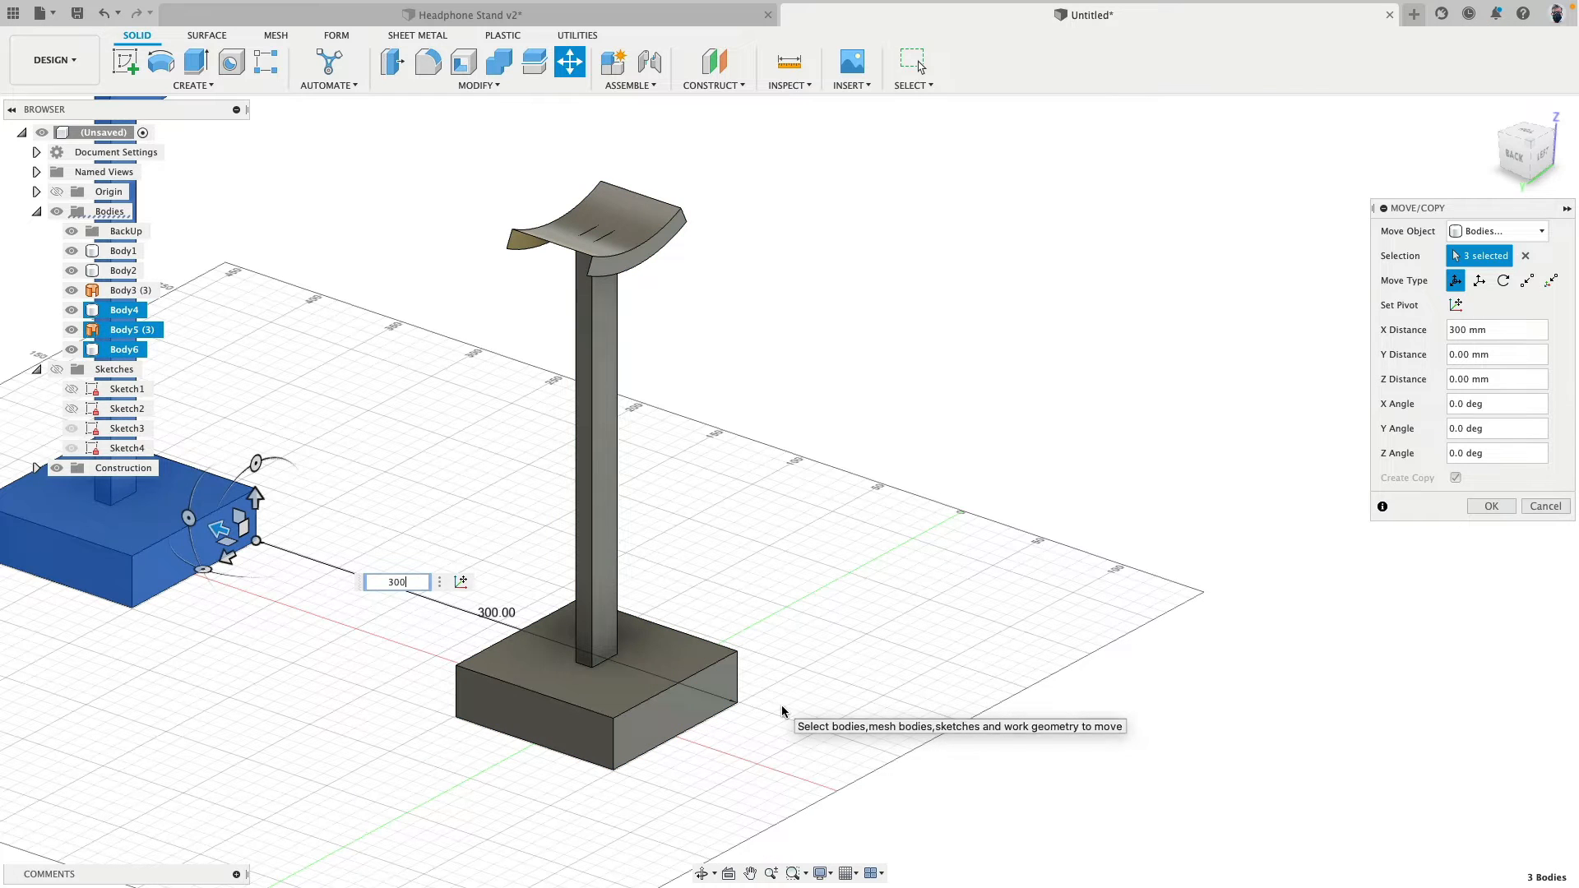
{"action": "key", "text": "Return"}
- Put the three copied bodies into the BackUp group and hide the group
{"action": "scroll", "coordinate": [391, 384], "scroll_direction": "down", "scroll_amount": 3}
{"action": "scroll", "coordinate": [444, 268], "scroll_direction": "left", "scroll_amount": 5}
{"action": "left_click_drag", "start_coordinate": [422, 195], "coordinate": [748, 726]}
{"action": "left_click_drag", "start_coordinate": [140, 315], "coordinate": [131, 231]}
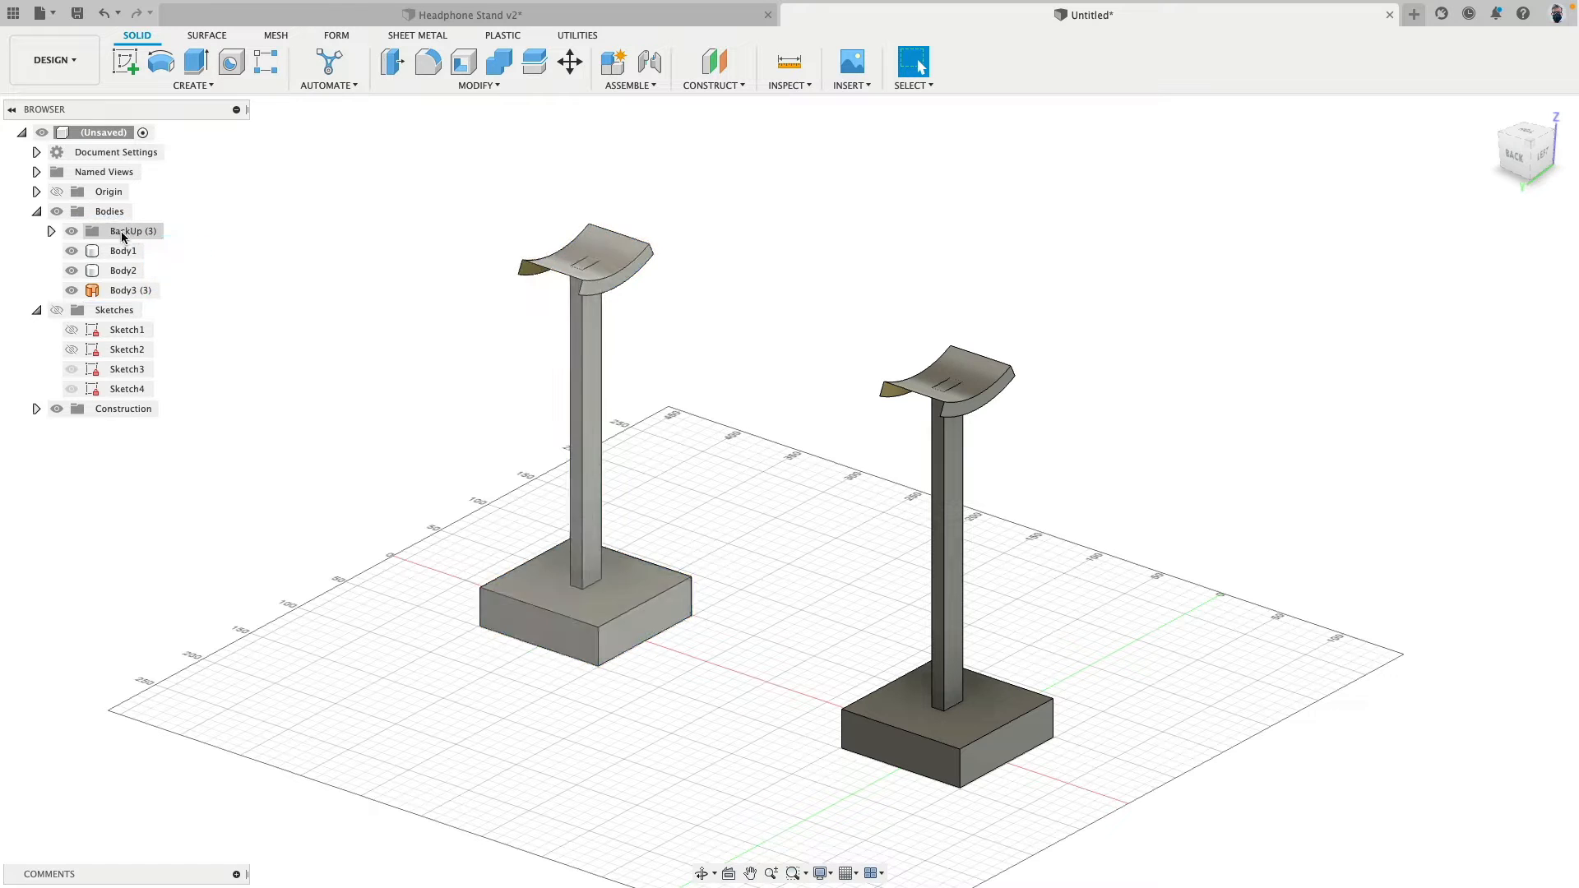
{"action": "left_click", "coordinate": [72, 232]}
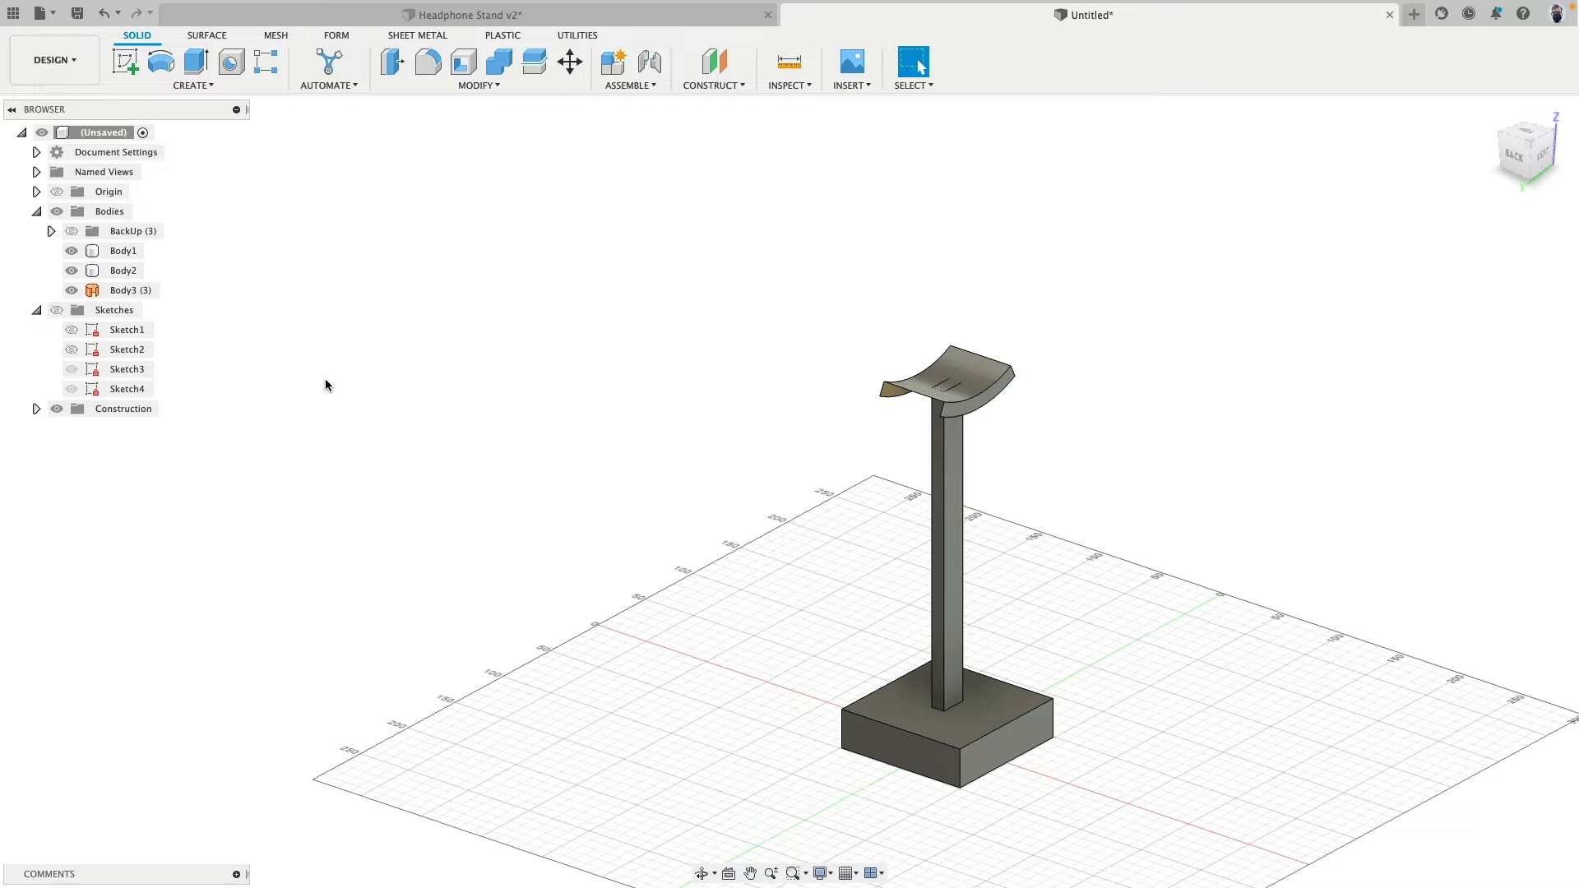
{"action": "left_click", "coordinate": [123, 251]}
{"action": "left_click", "coordinate": [71, 231]}
{"action": "left_click", "coordinate": [71, 231]}
- Start a constant-radius fillet on the column's four vertical edges with a radius of 5 mm
{"action": "middle_click_drag", "start_coordinate": [757, 451], "coordinate": [478, 384]}
{"action": "scroll", "coordinate": [527, 373], "scroll_direction": "down", "scroll_amount": 3}
{"action": "scroll", "coordinate": [528, 372], "scroll_direction": "up", "scroll_amount": 5}
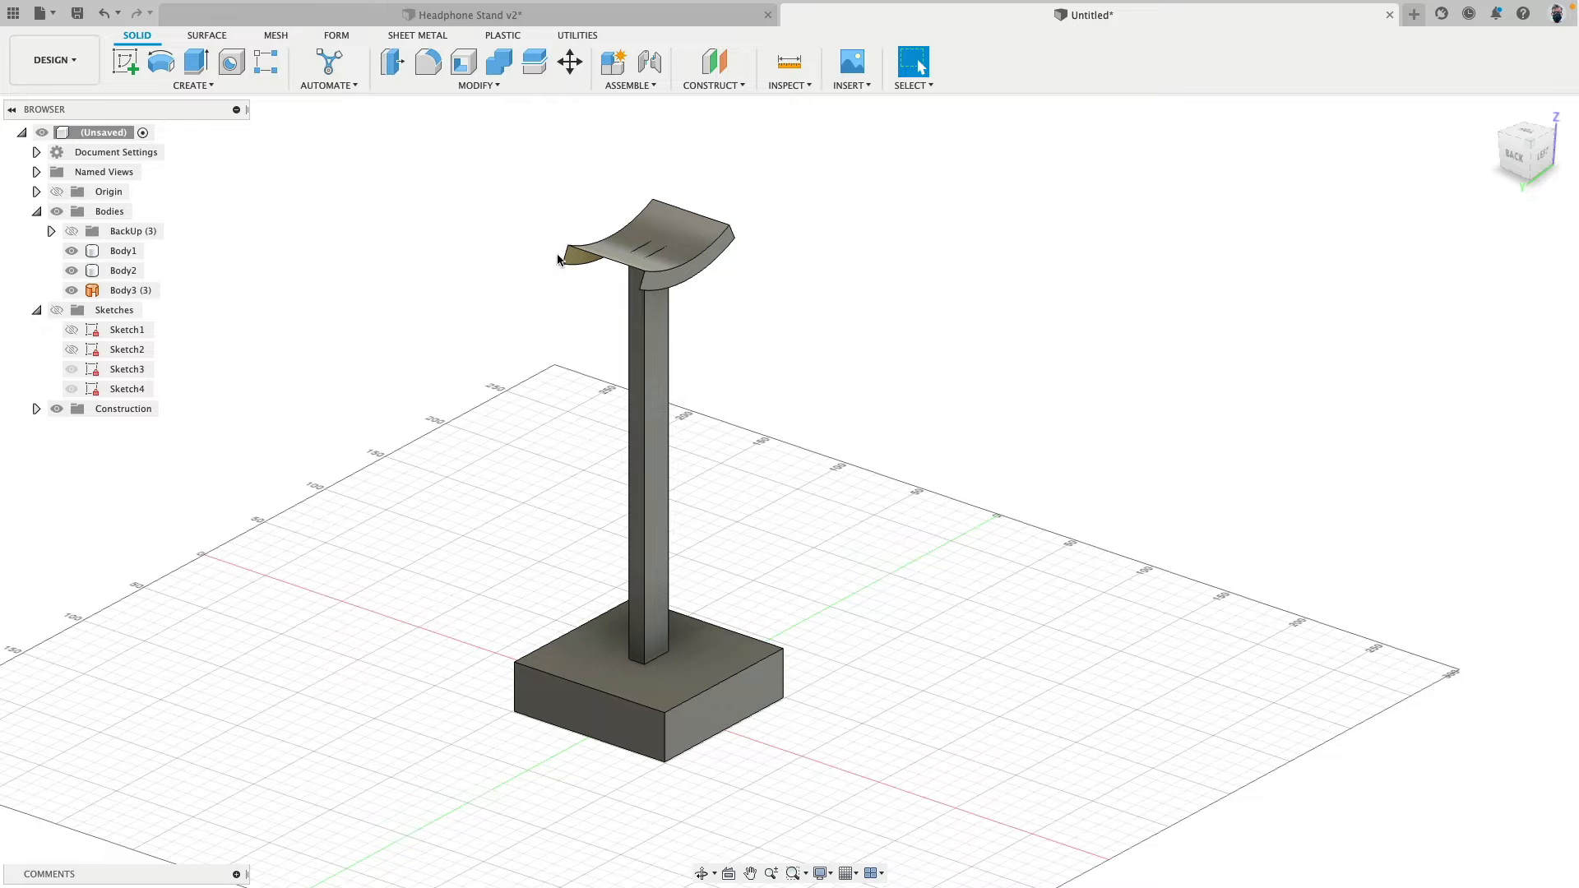
{"action": "left_click", "coordinate": [431, 63]}
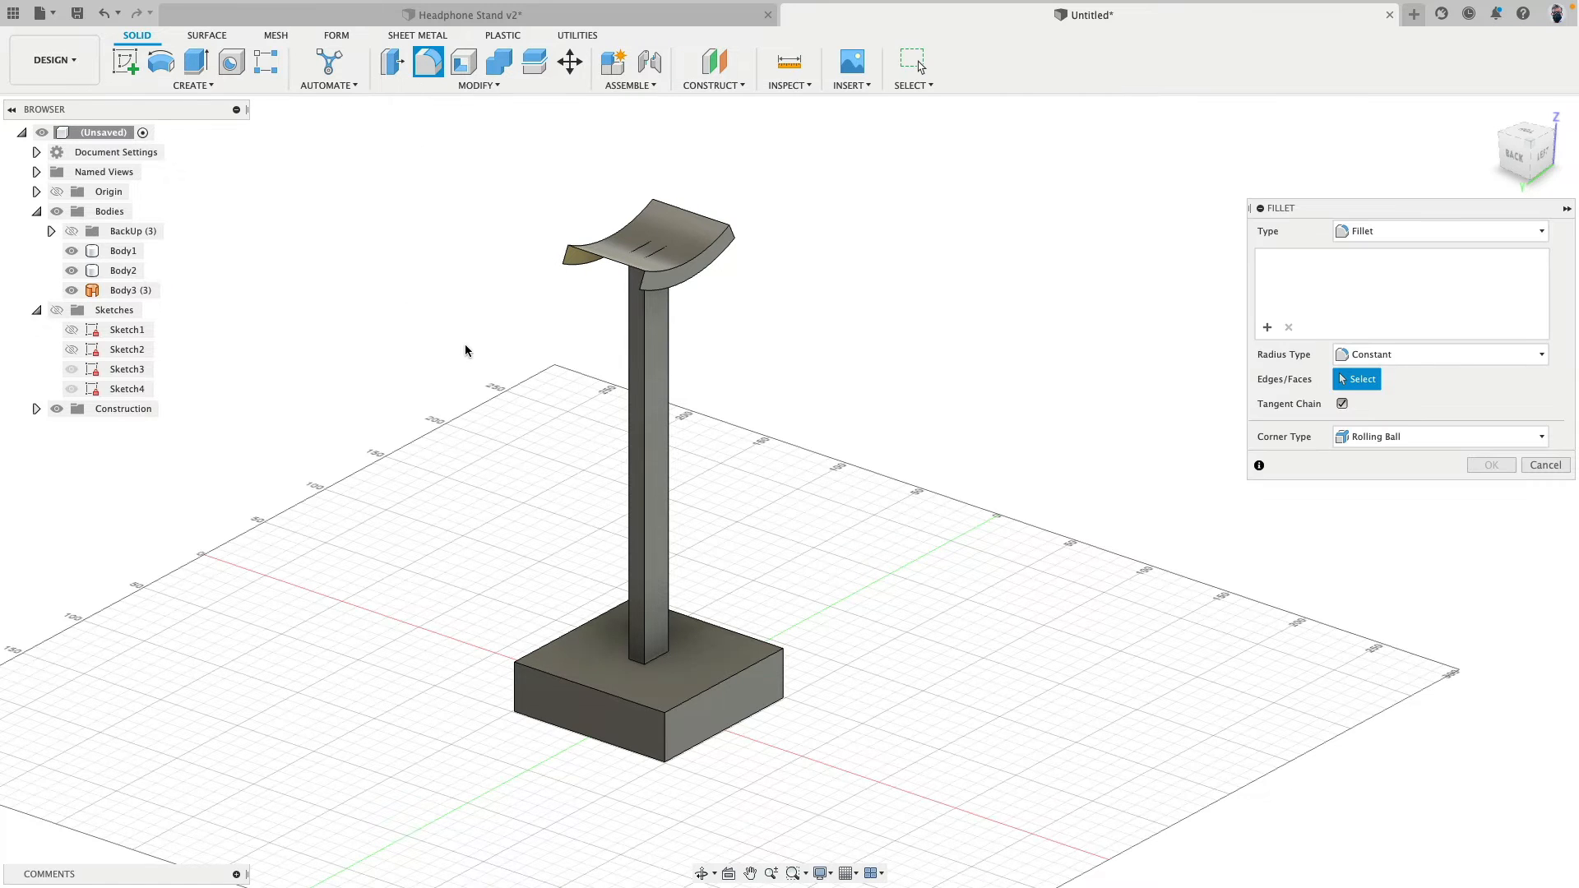
{"action": "scroll", "coordinate": [473, 350], "scroll_direction": "up", "scroll_amount": 5}
{"action": "left_click", "coordinate": [806, 394]}
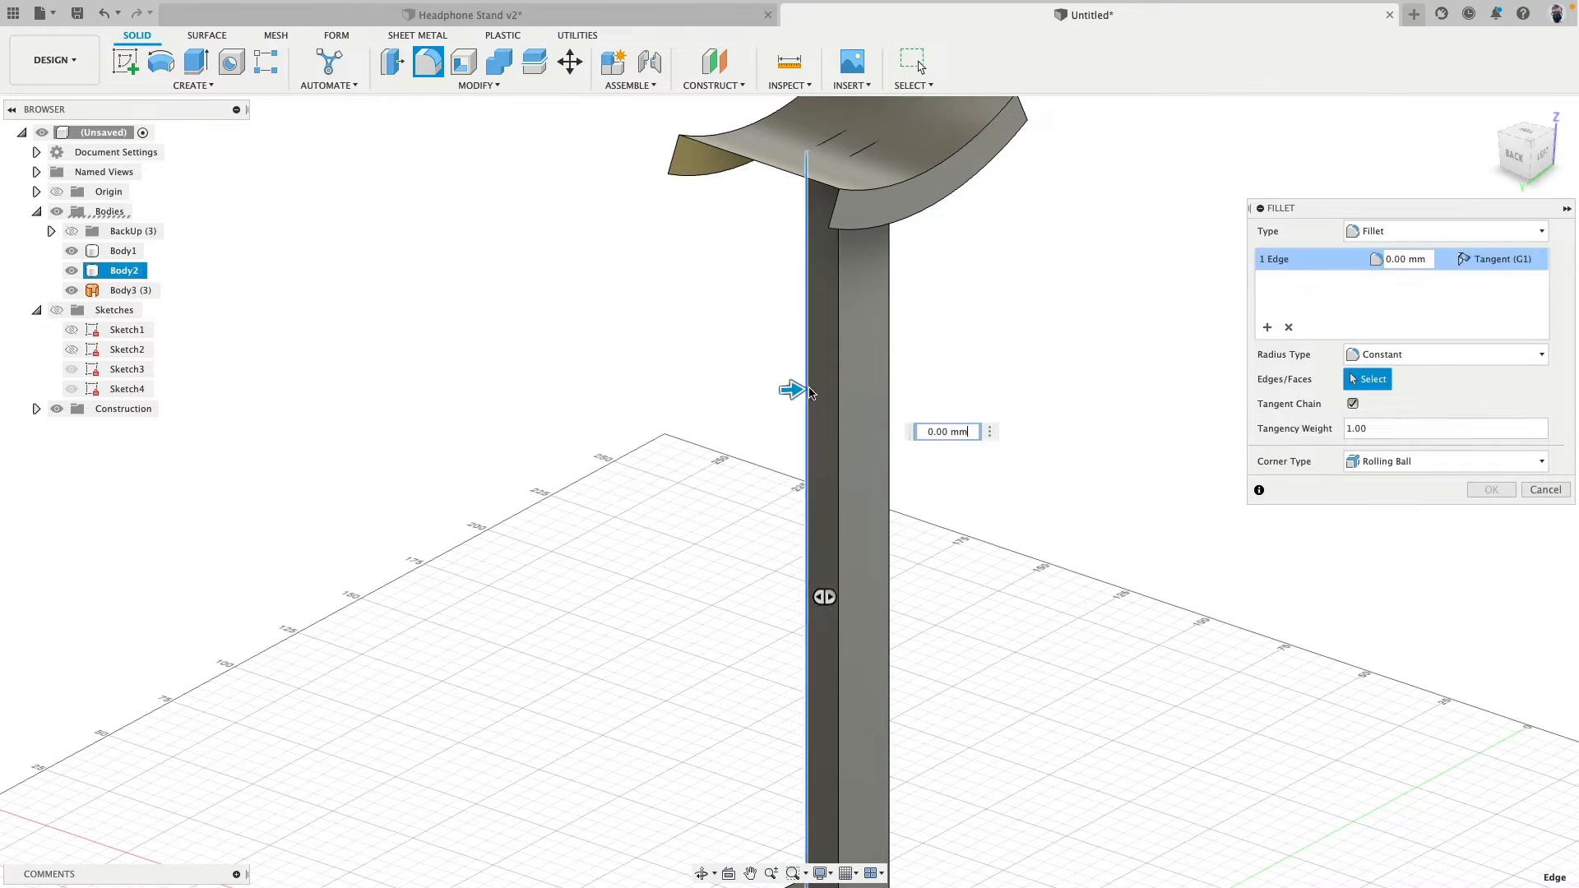
{"action": "middle_click_drag", "start_coordinate": [1029, 356], "coordinate": [1028, 404], "text": "shift"}
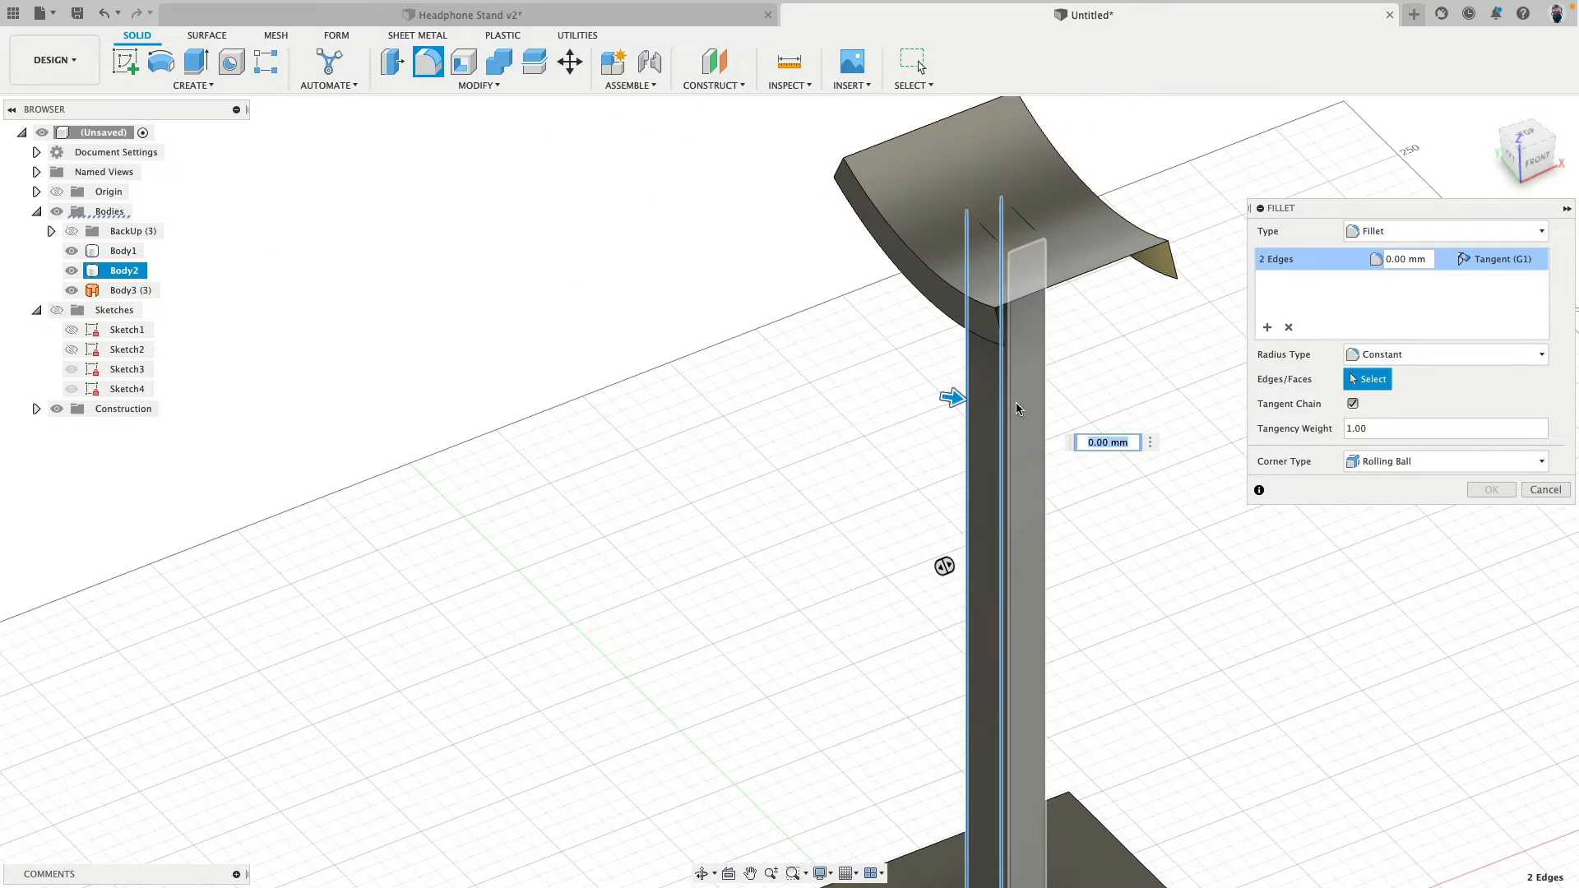
{"action": "left_click", "coordinate": [1042, 401]}
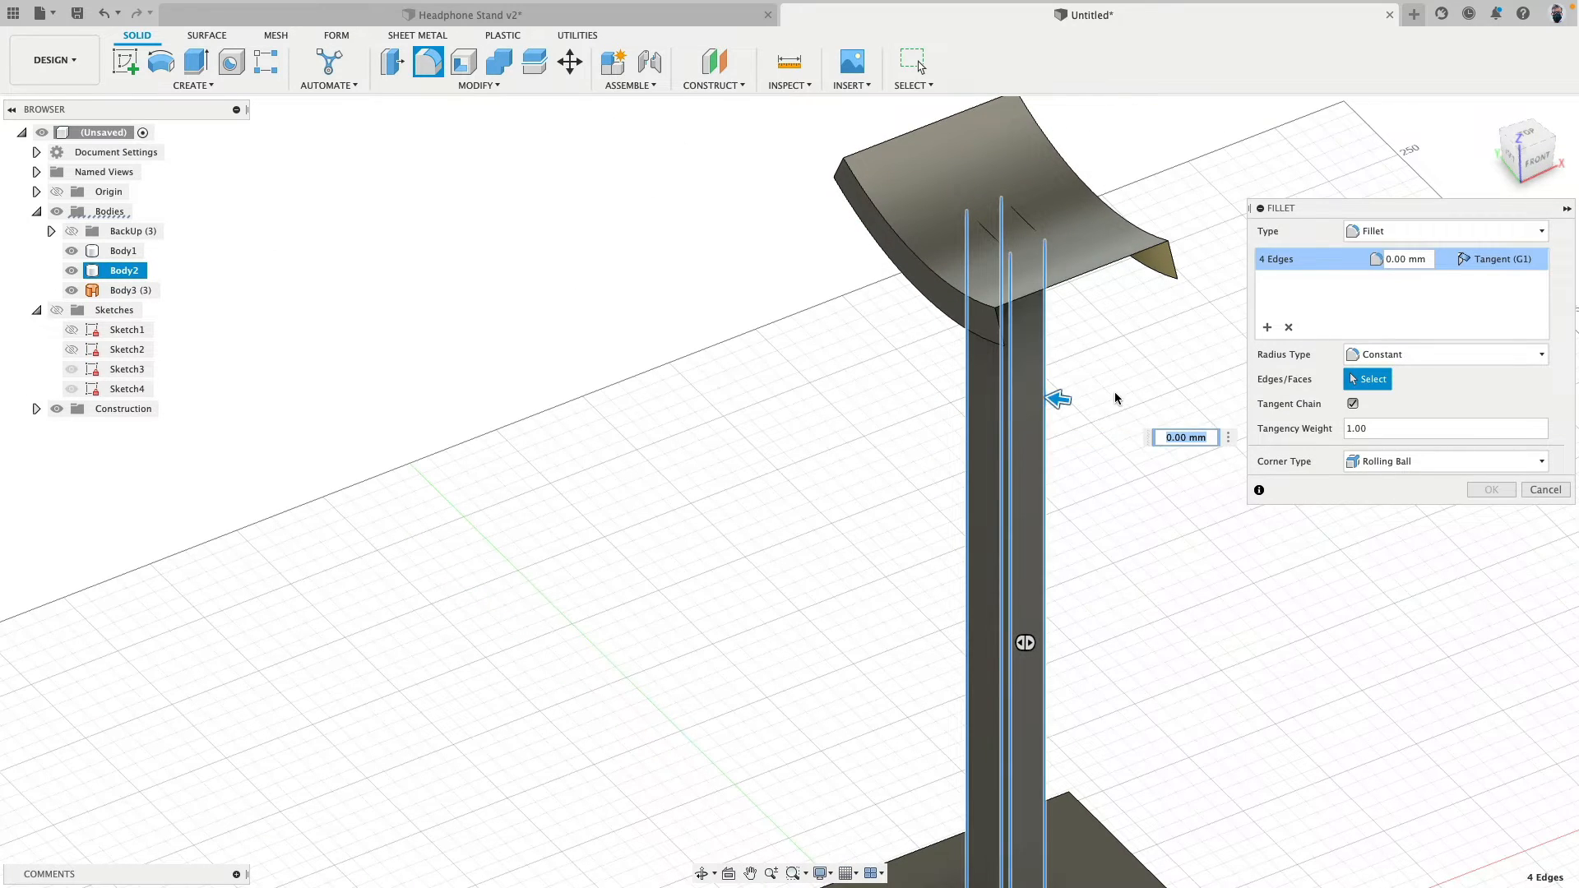
{"action": "left_click", "coordinate": [1023, 466]}
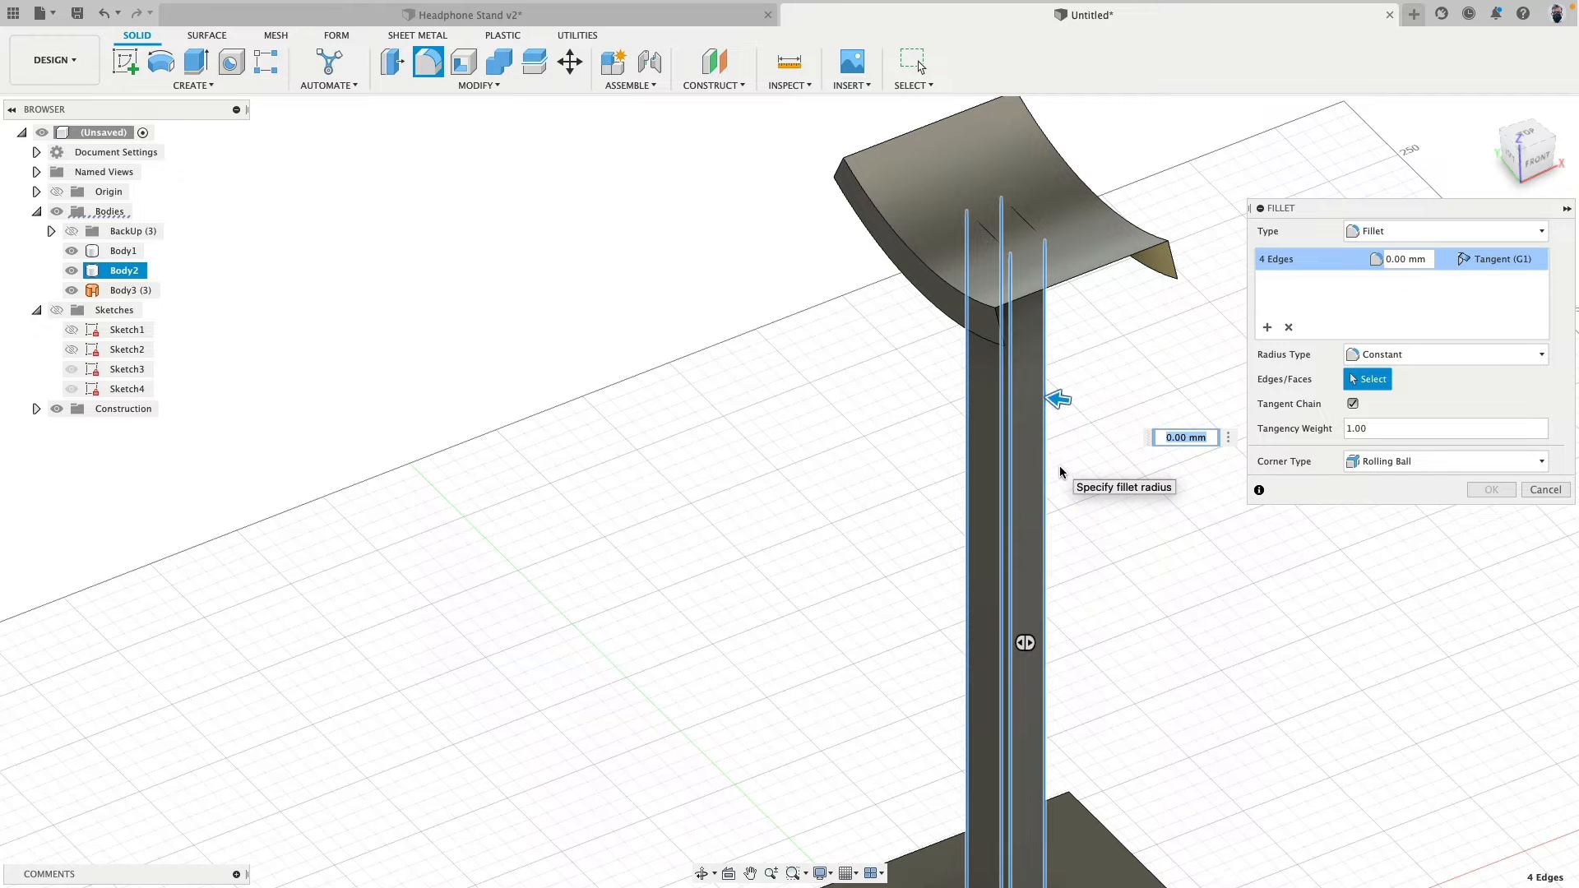
{"action": "type", "text": "5"}
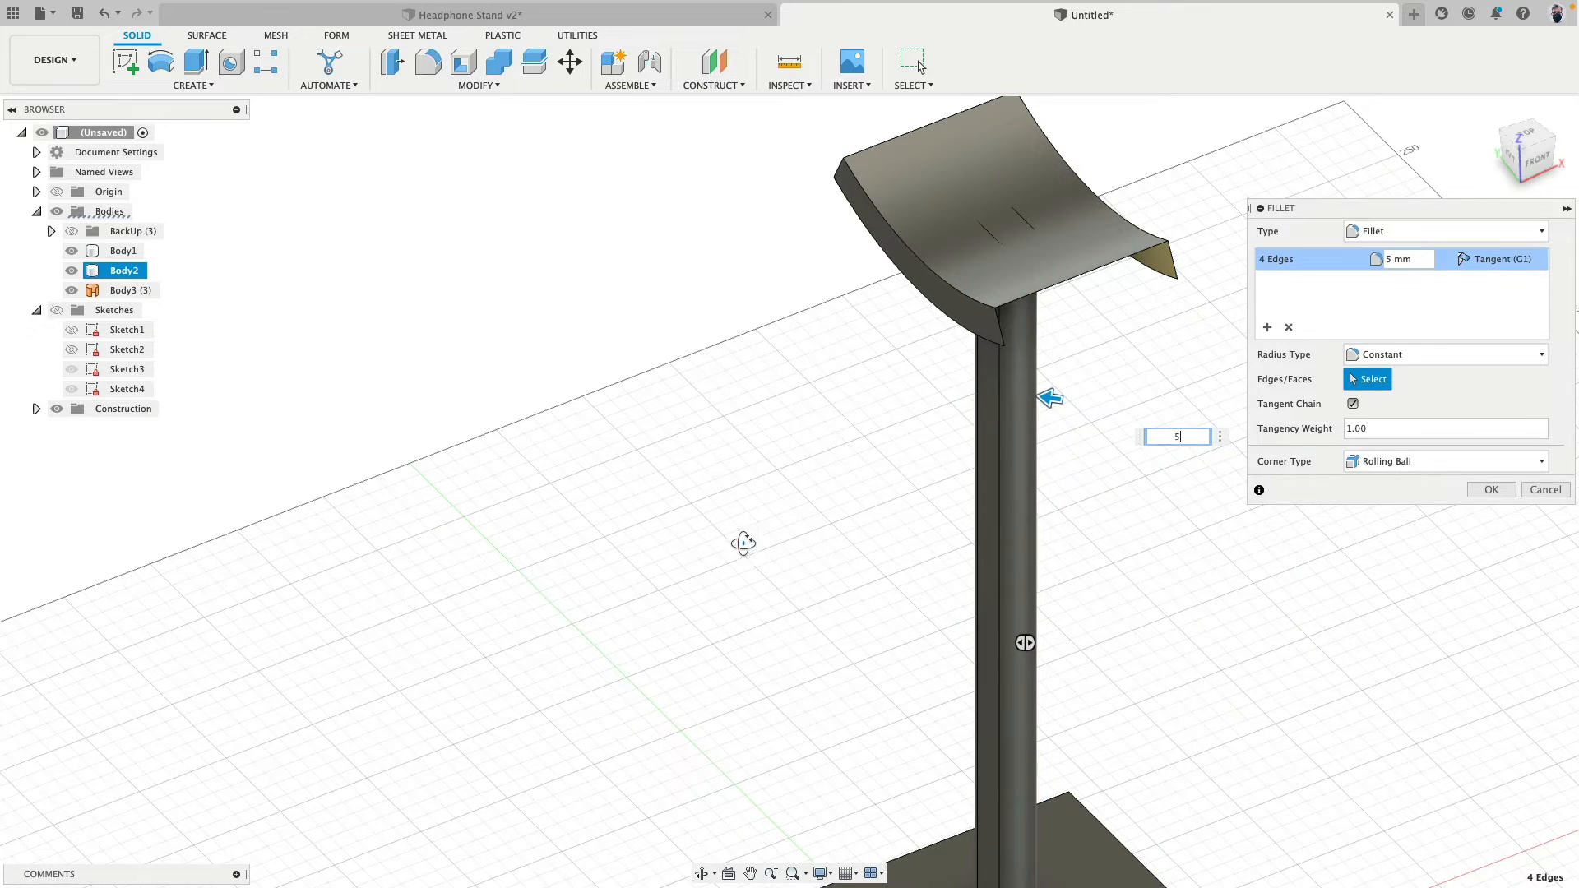
- Try column fillet radii of 4, 4.5 and 4.8 mm, and finish the fillet with 5 mm
{"action": "middle_click_drag", "start_coordinate": [743, 540], "coordinate": [957, 407], "text": "shift"}
{"action": "type", "text": "4"}
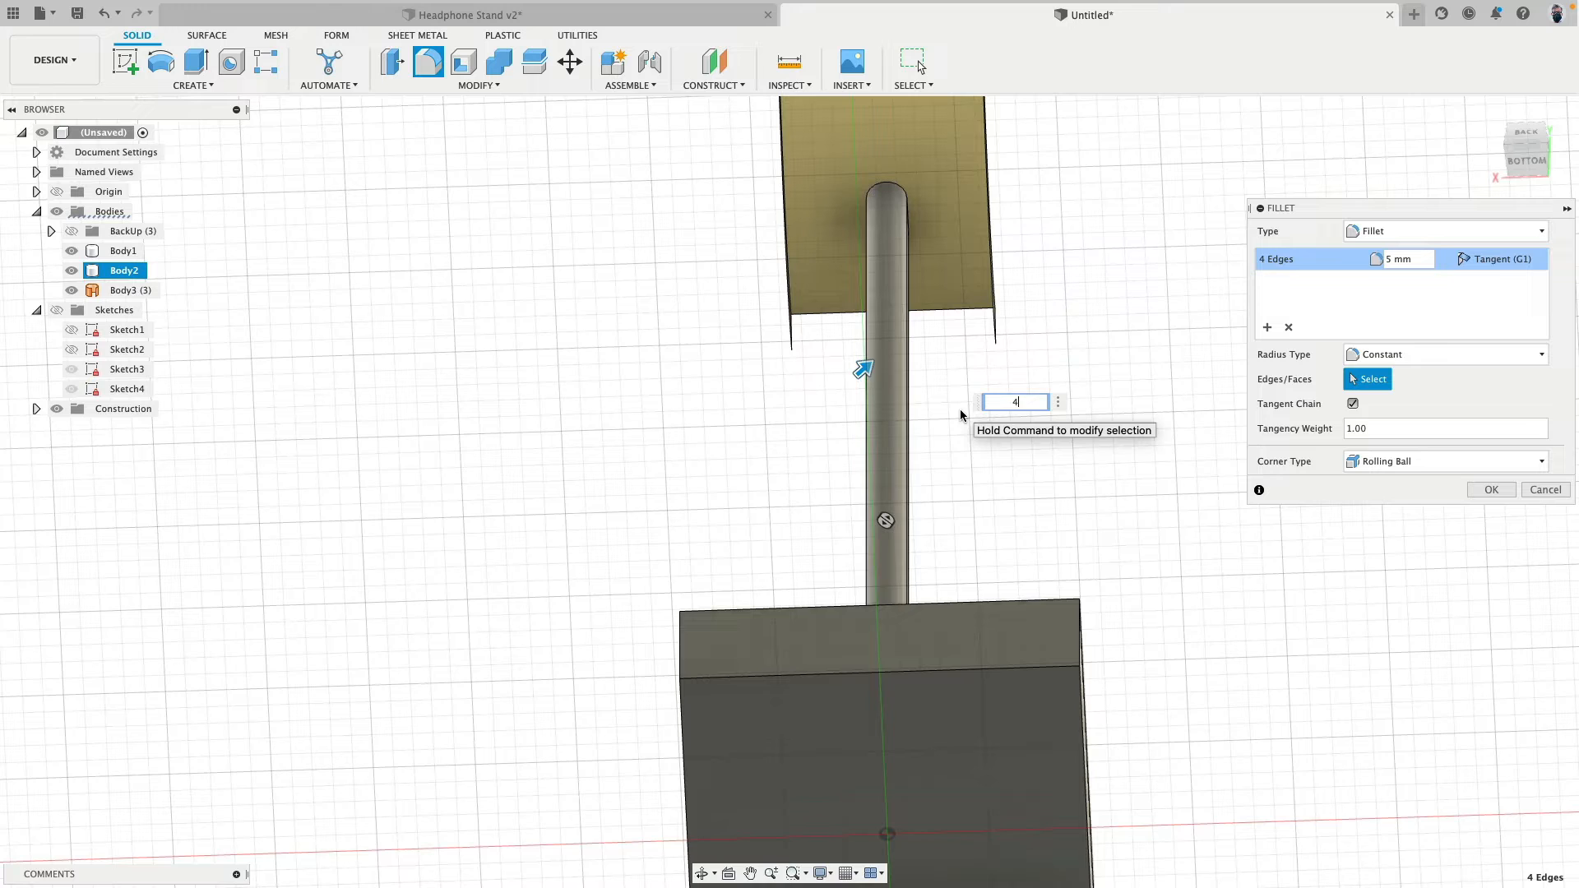
{"action": "key", "text": "Return"}
{"action": "type", "text": "."}
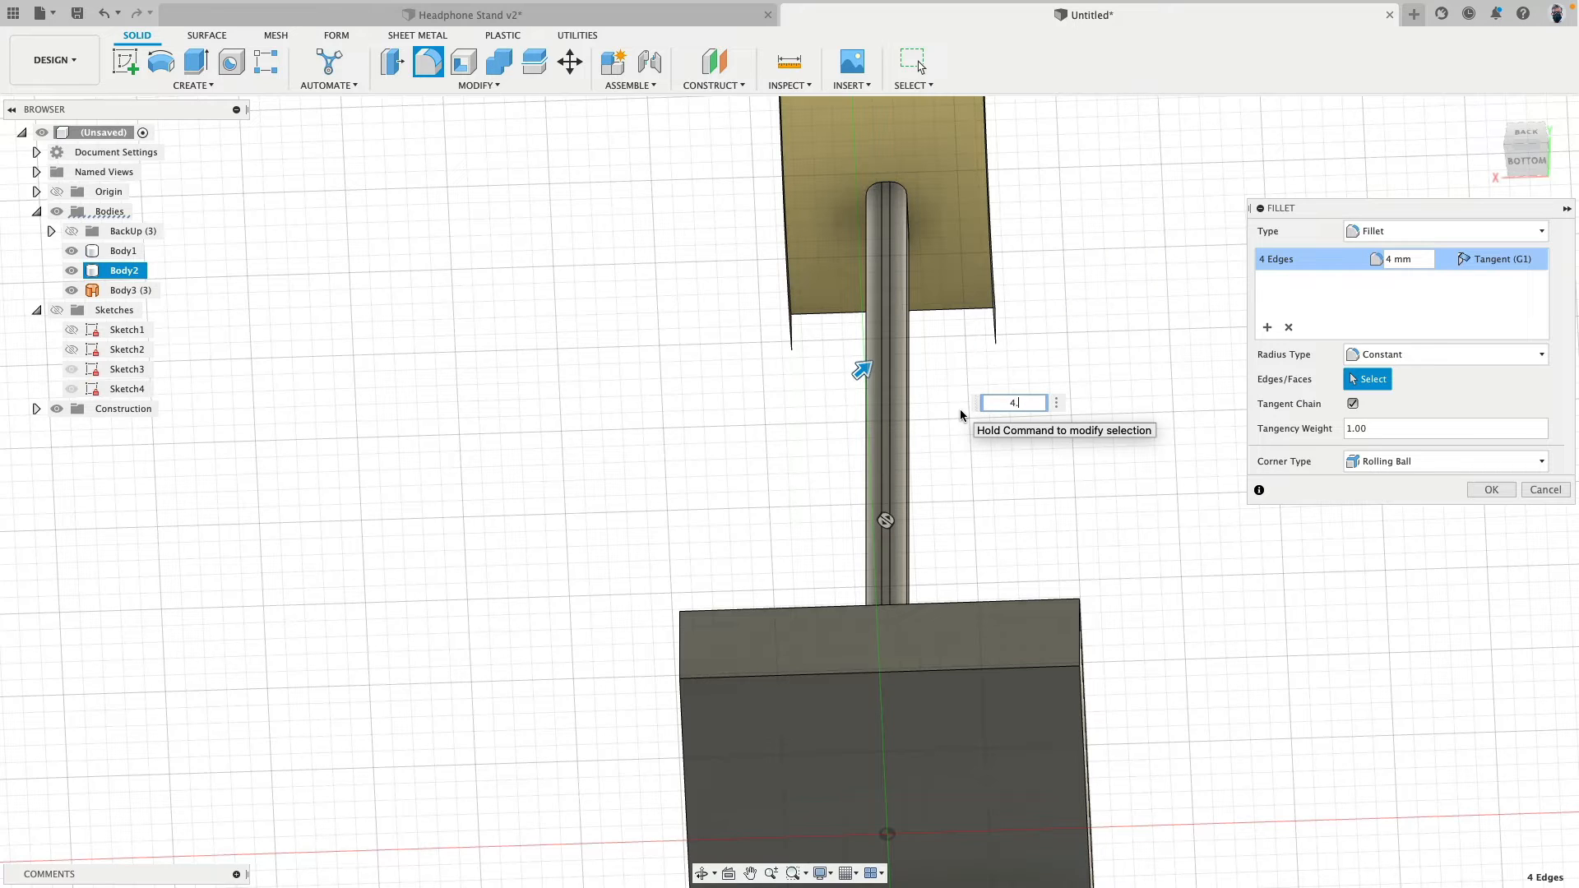
{"action": "type", "text": "5"}
{"action": "key", "text": "shift+Left"}
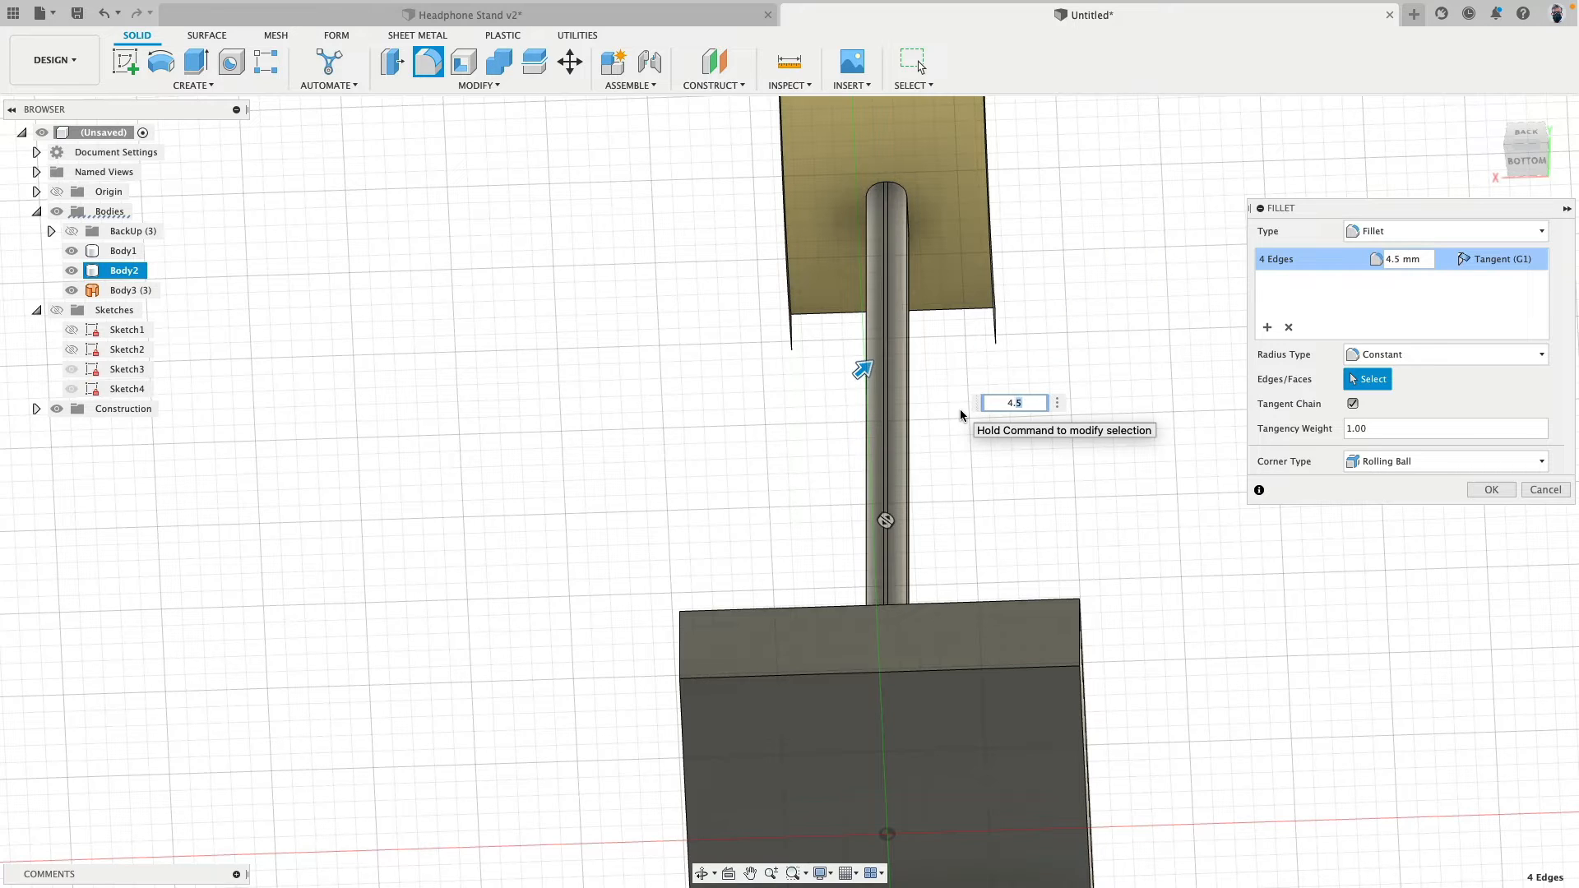
{"action": "type", "text": "8"}
{"action": "key", "text": "shift+Left"}
{"action": "key", "text": "shift+Left"}
{"action": "key", "text": "shift+Left"}
{"action": "type", "text": "5"}
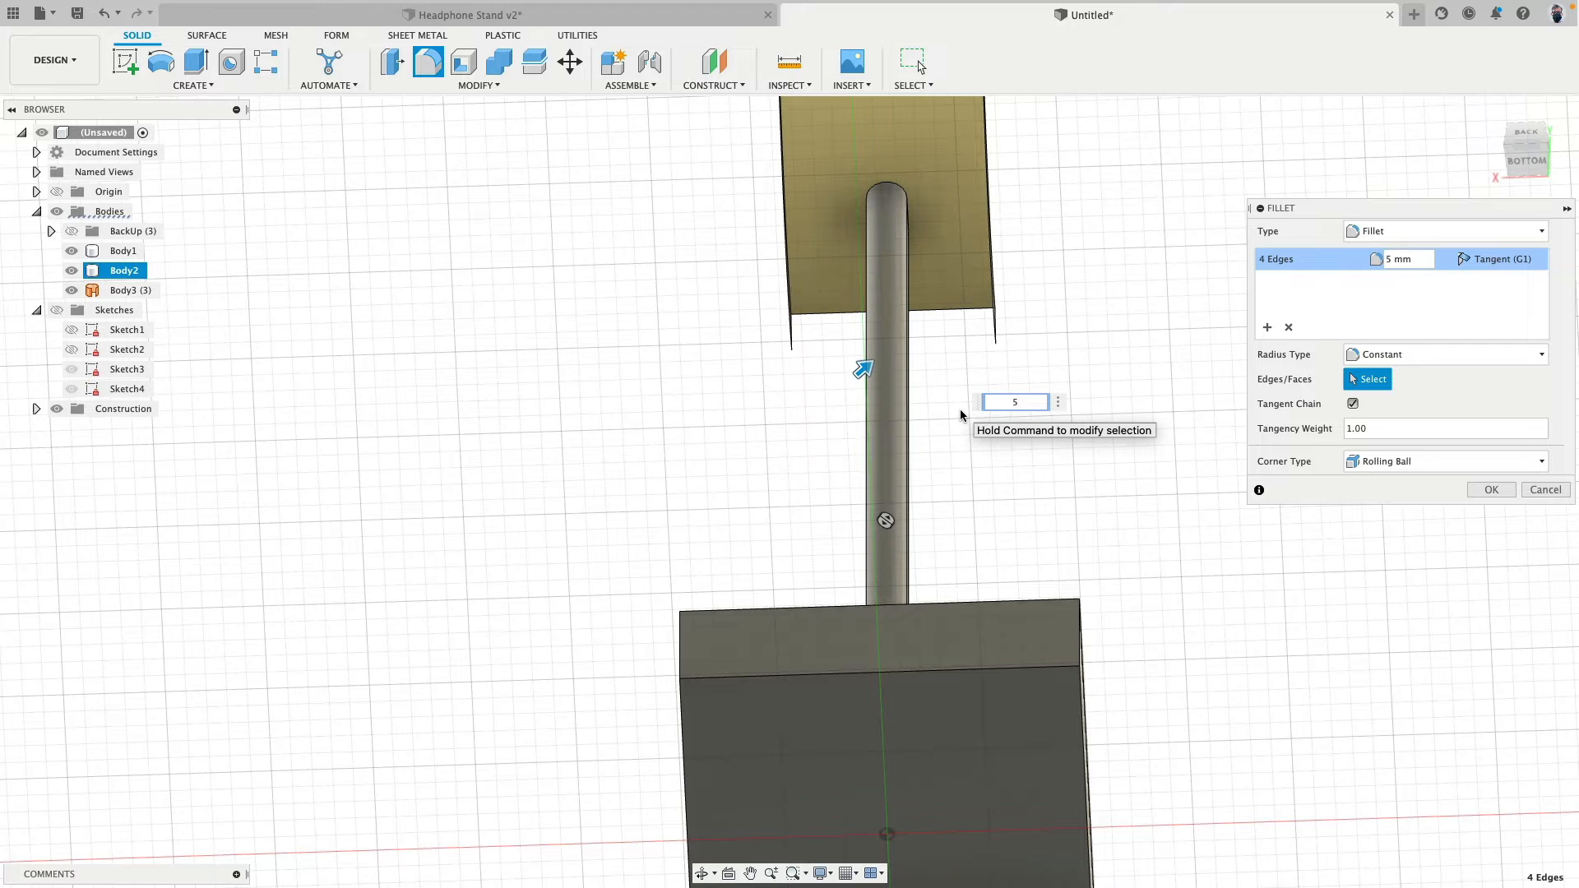
{"action": "key", "text": "Return"}
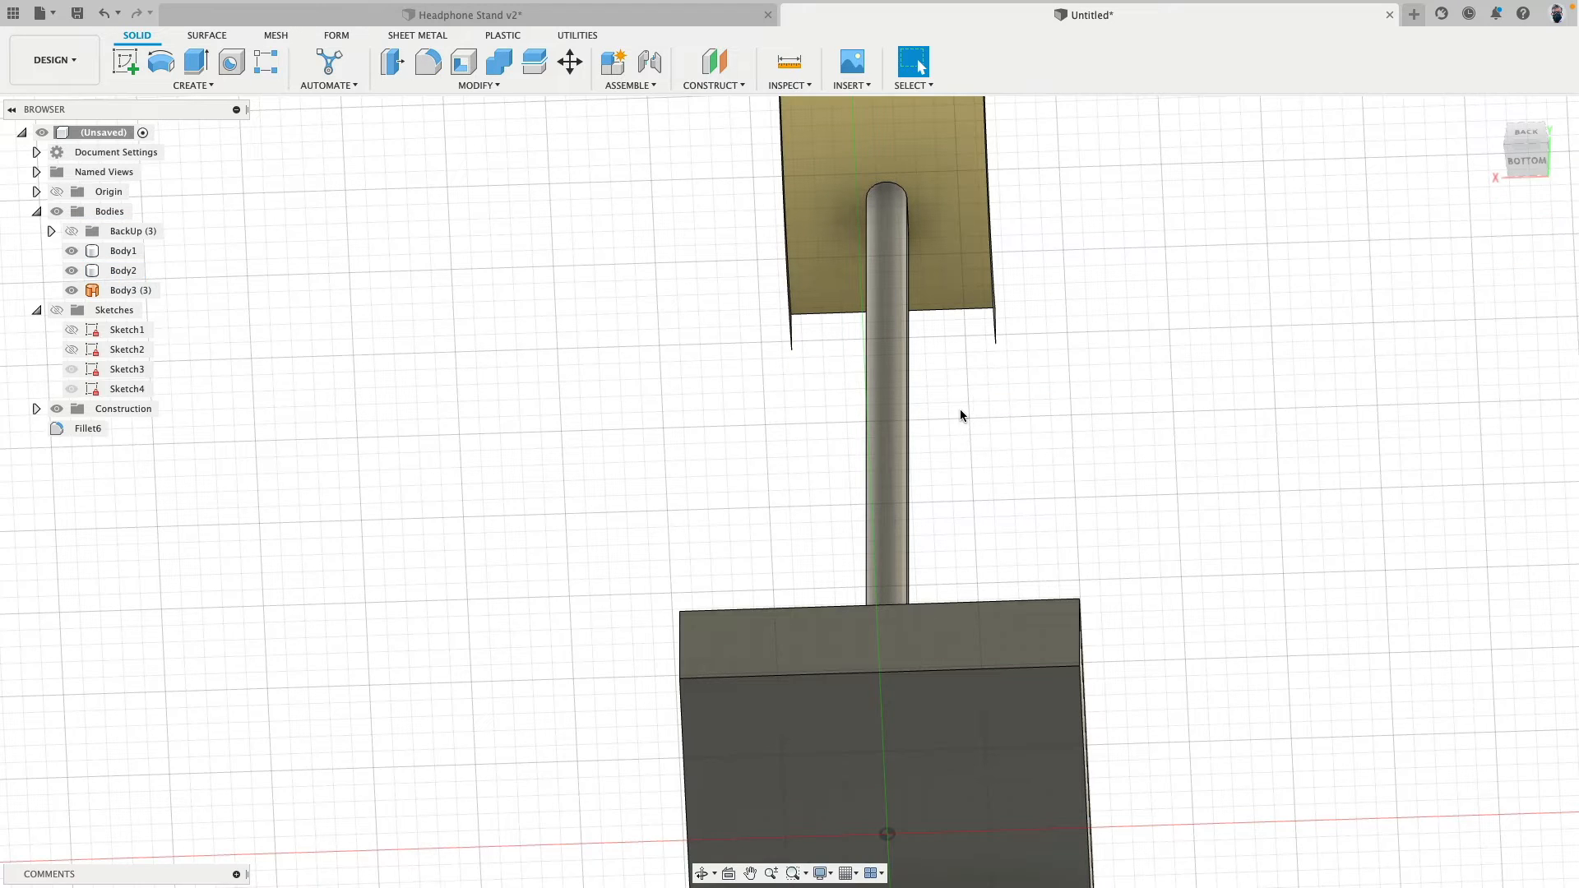
- Start a constant-radius fillet on the base's four vertical corner edges with a radius of 14 mm
{"action": "scroll", "coordinate": [959, 409], "scroll_direction": "down", "scroll_amount": 3}
{"action": "middle_click_drag", "start_coordinate": [960, 411], "coordinate": [1212, 302], "text": "shift"}
{"action": "scroll", "coordinate": [1074, 492], "scroll_direction": "up", "scroll_amount": 5}
{"action": "scroll", "coordinate": [1202, 298], "scroll_direction": "down", "scroll_amount": 3}
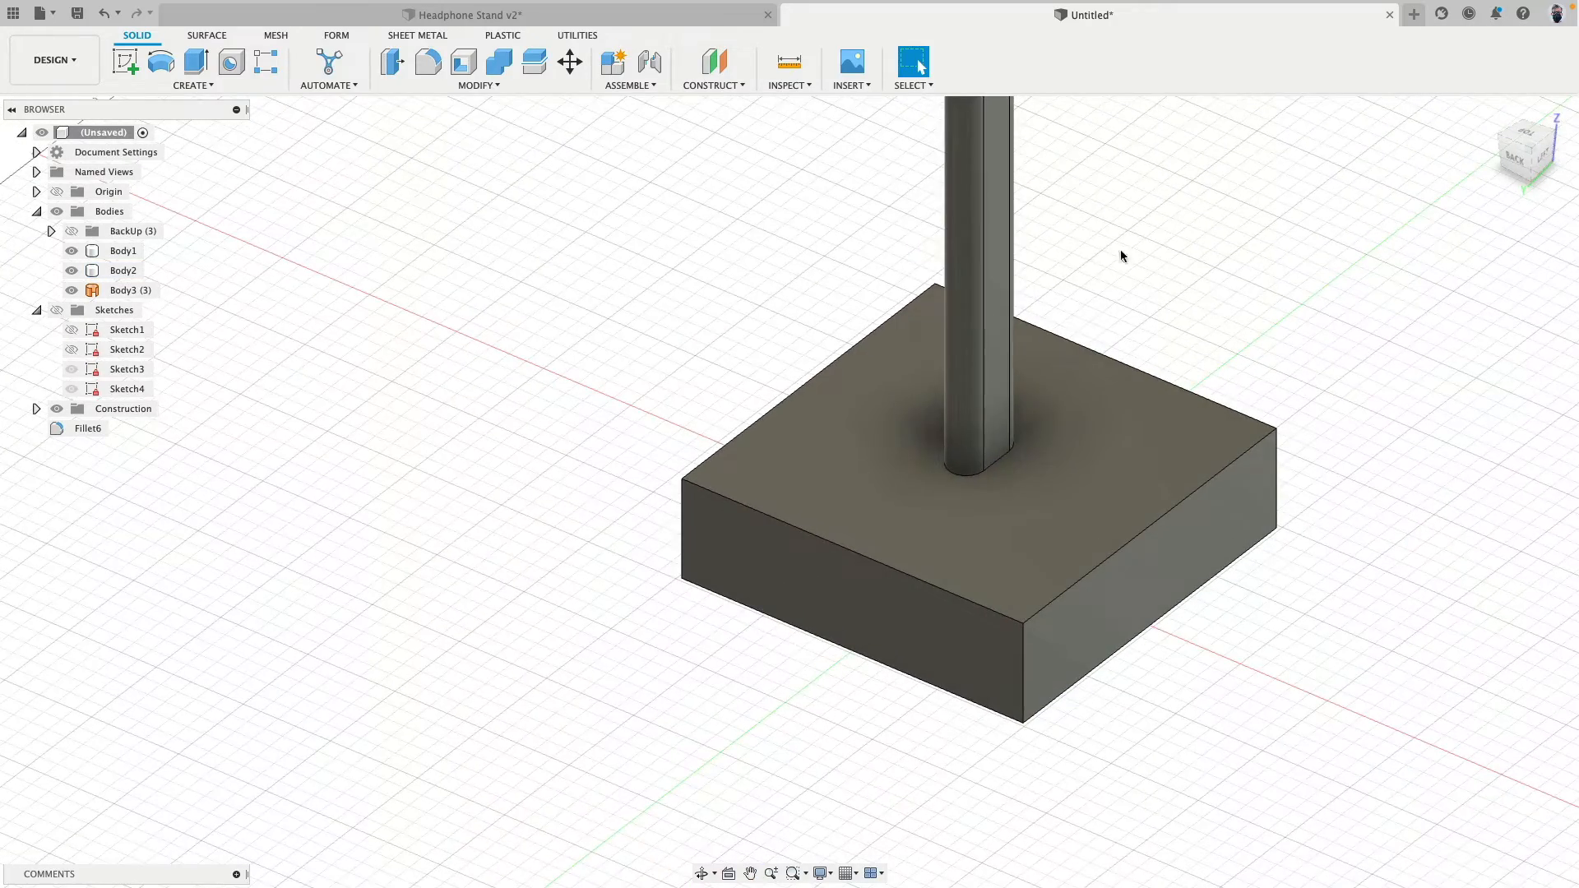
{"action": "left_click", "coordinate": [431, 61]}
{"action": "left_click", "coordinate": [683, 530]}
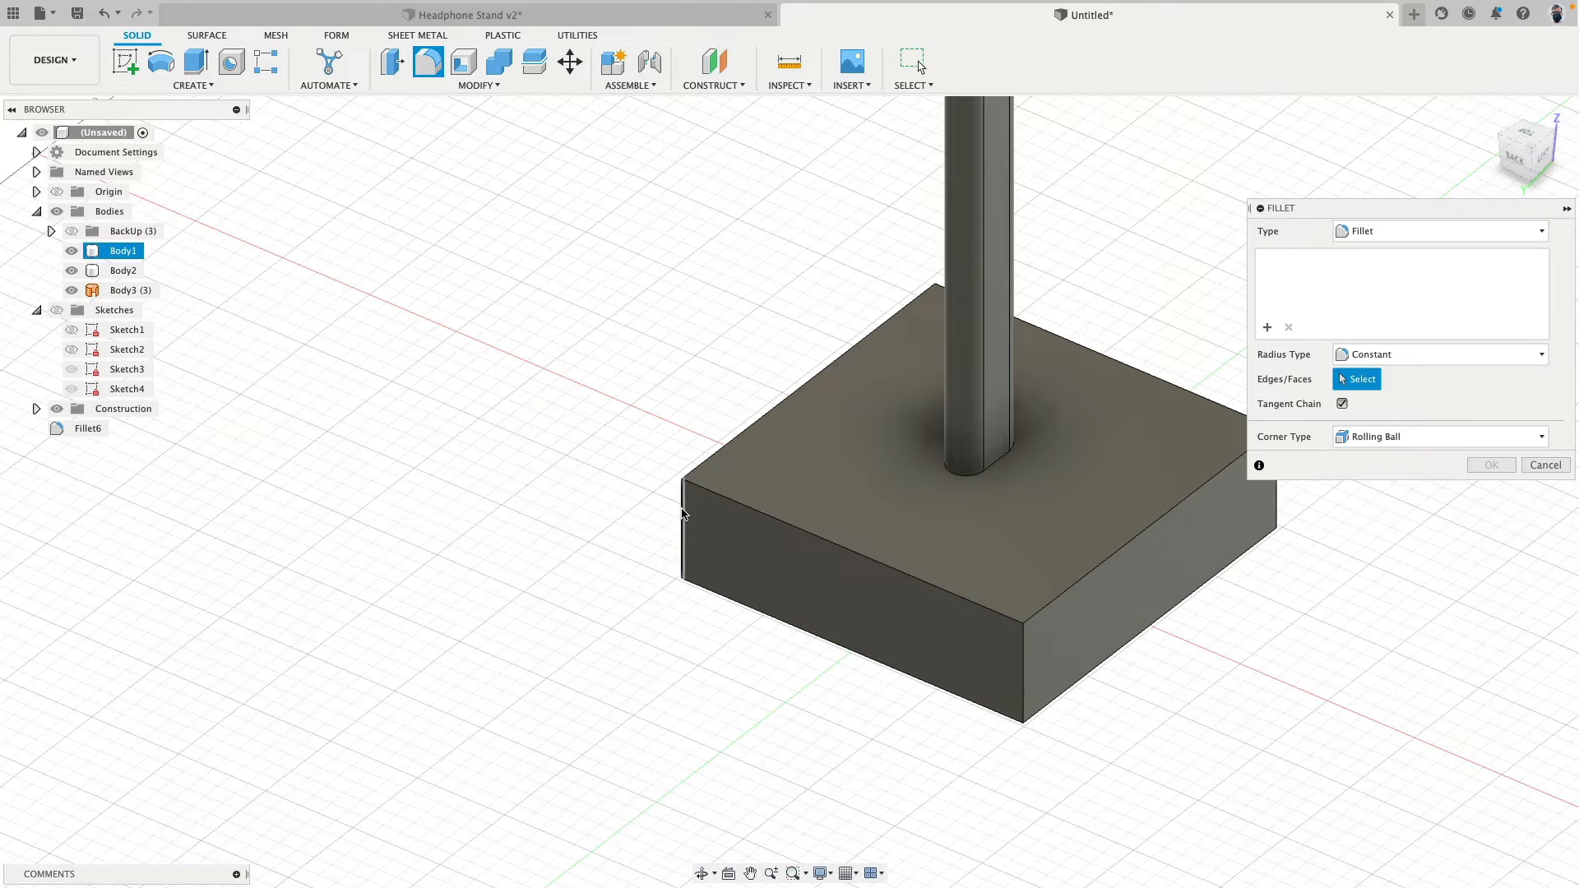
{"action": "middle_click_drag", "start_coordinate": [726, 648], "coordinate": [386, 636]}
{"action": "left_click", "coordinate": [684, 650]}
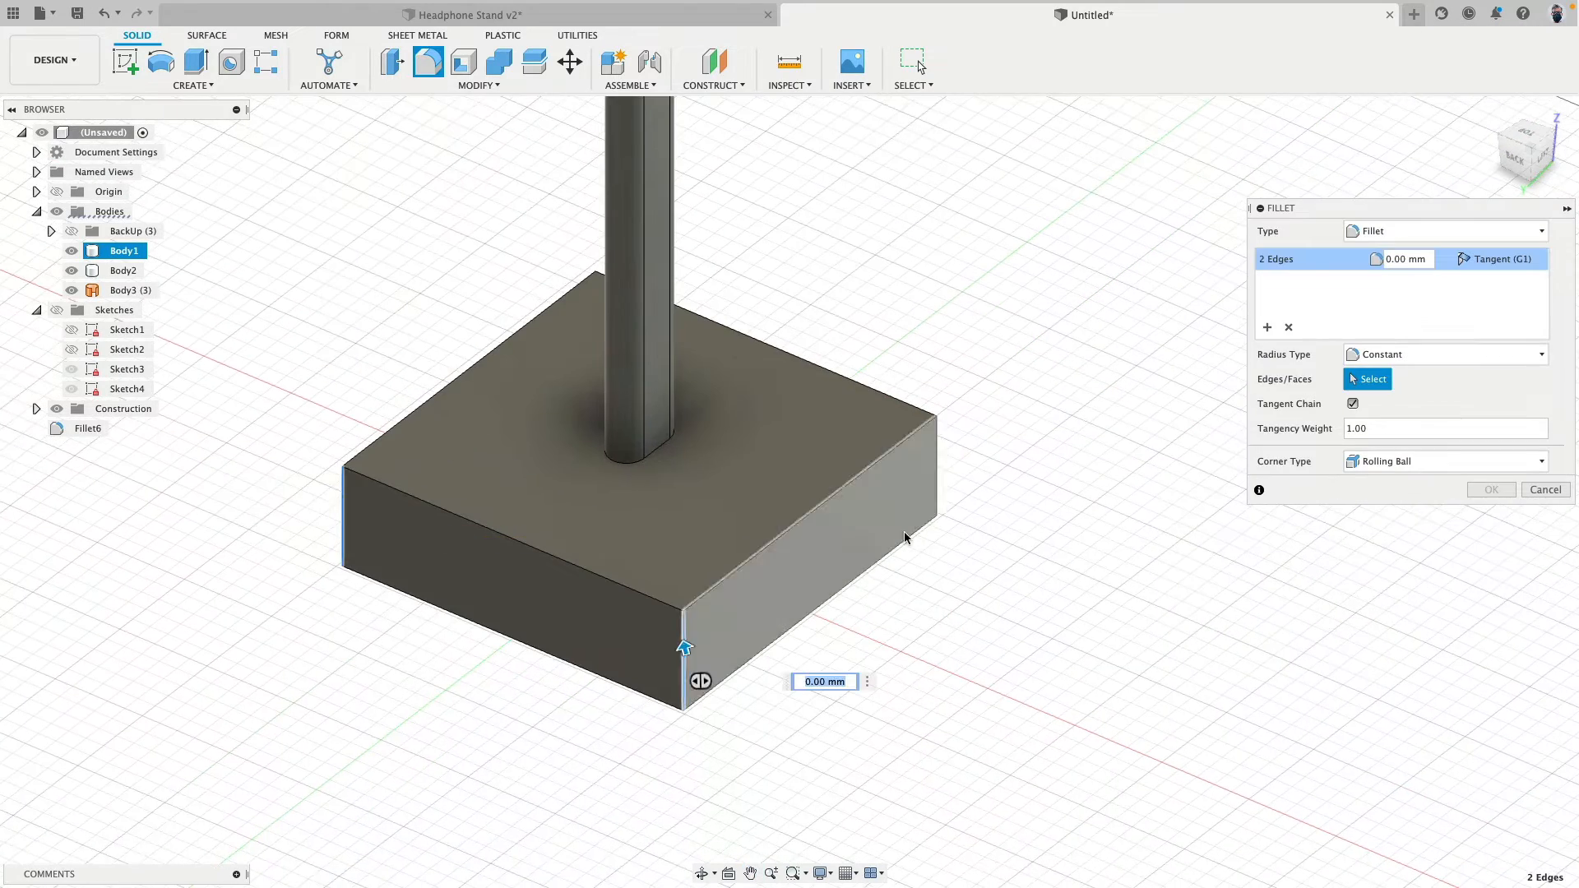
{"action": "left_click", "coordinate": [939, 464]}
{"action": "middle_click_drag", "start_coordinate": [942, 465], "coordinate": [972, 498], "text": "shift"}
{"action": "left_click", "coordinate": [909, 465]}
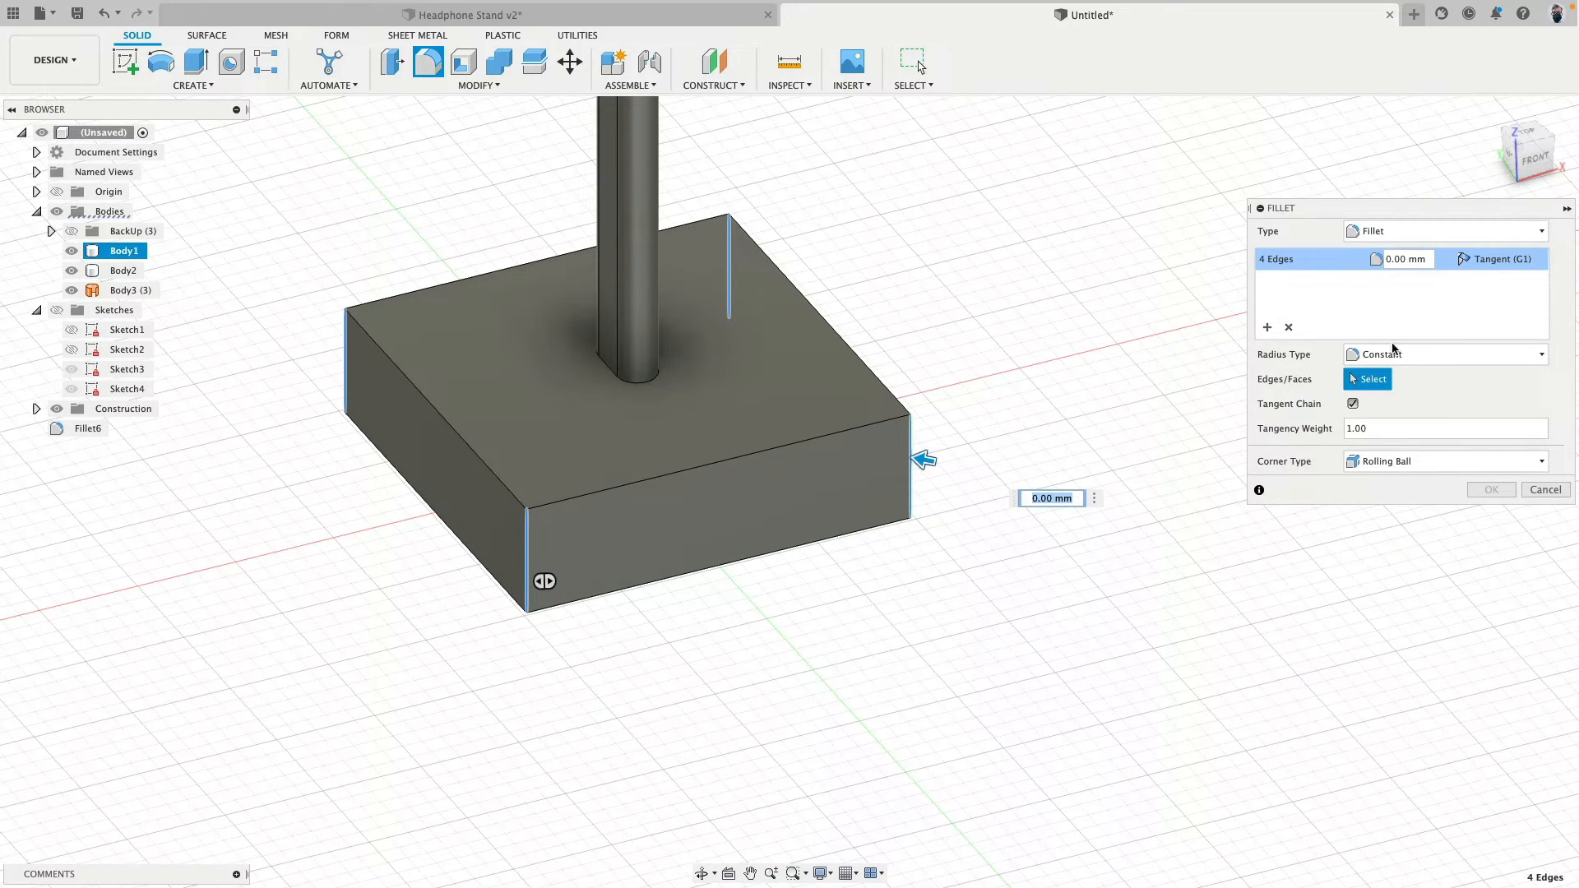
{"action": "type", "text": "14"}
- Try Curvature (G2) continuity on the base's corner fillet, return it to Tangent (G1), and finish the fillet
{"action": "middle_click_drag", "start_coordinate": [961, 316], "coordinate": [975, 295], "text": "shift"}
{"action": "scroll", "coordinate": [596, 639], "scroll_direction": "up", "scroll_amount": 5}
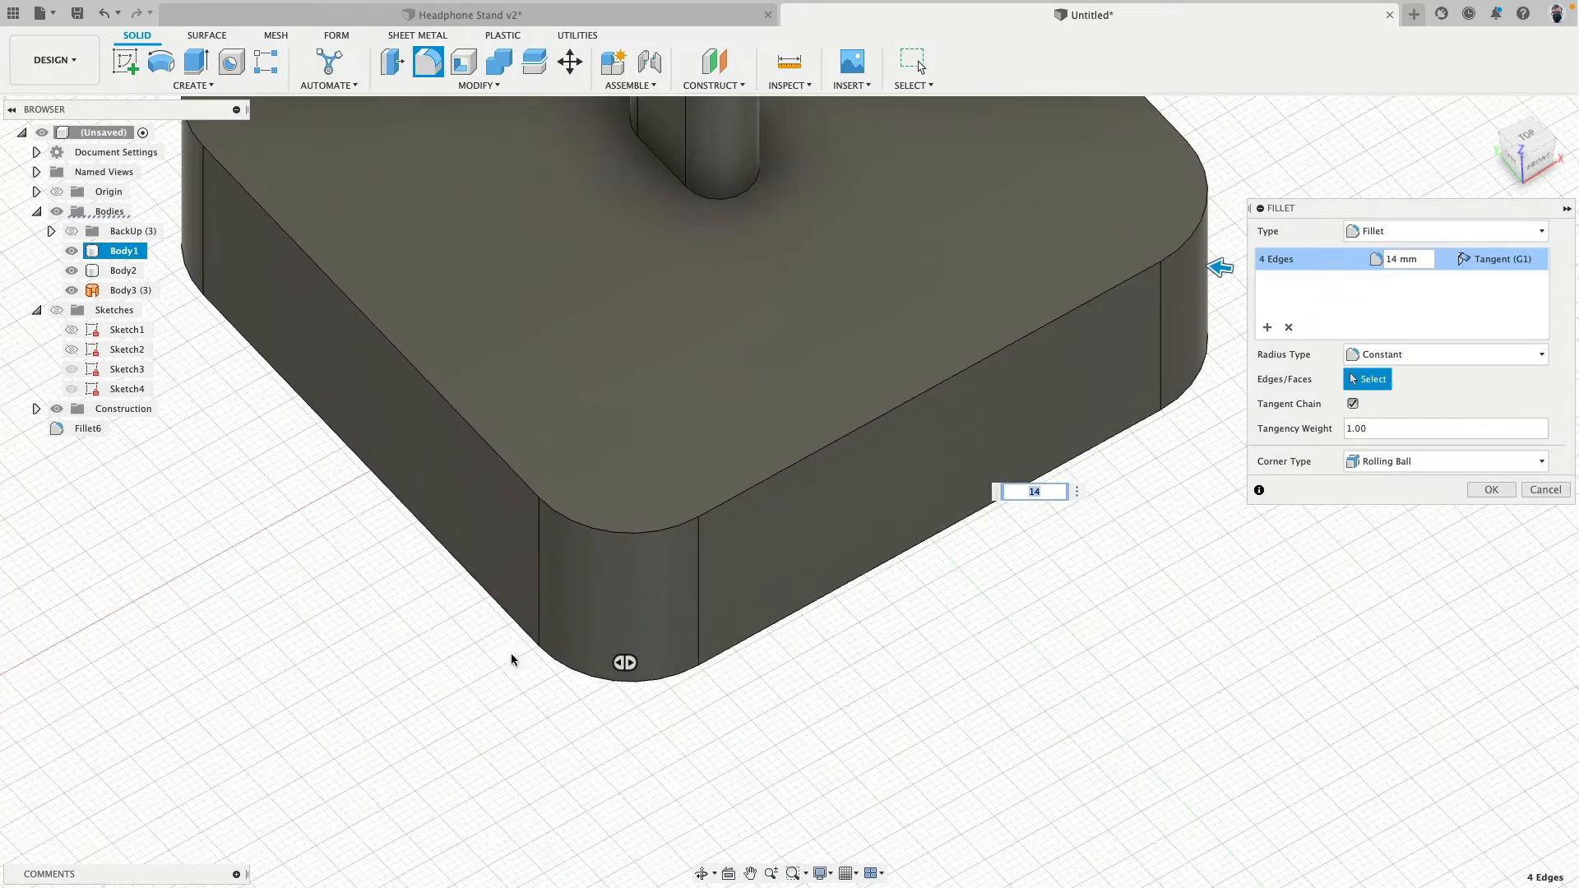
{"action": "middle_click_drag", "start_coordinate": [1139, 689], "coordinate": [851, 702], "text": "shift"}
{"action": "scroll", "coordinate": [851, 701], "scroll_direction": "up", "scroll_amount": 4}
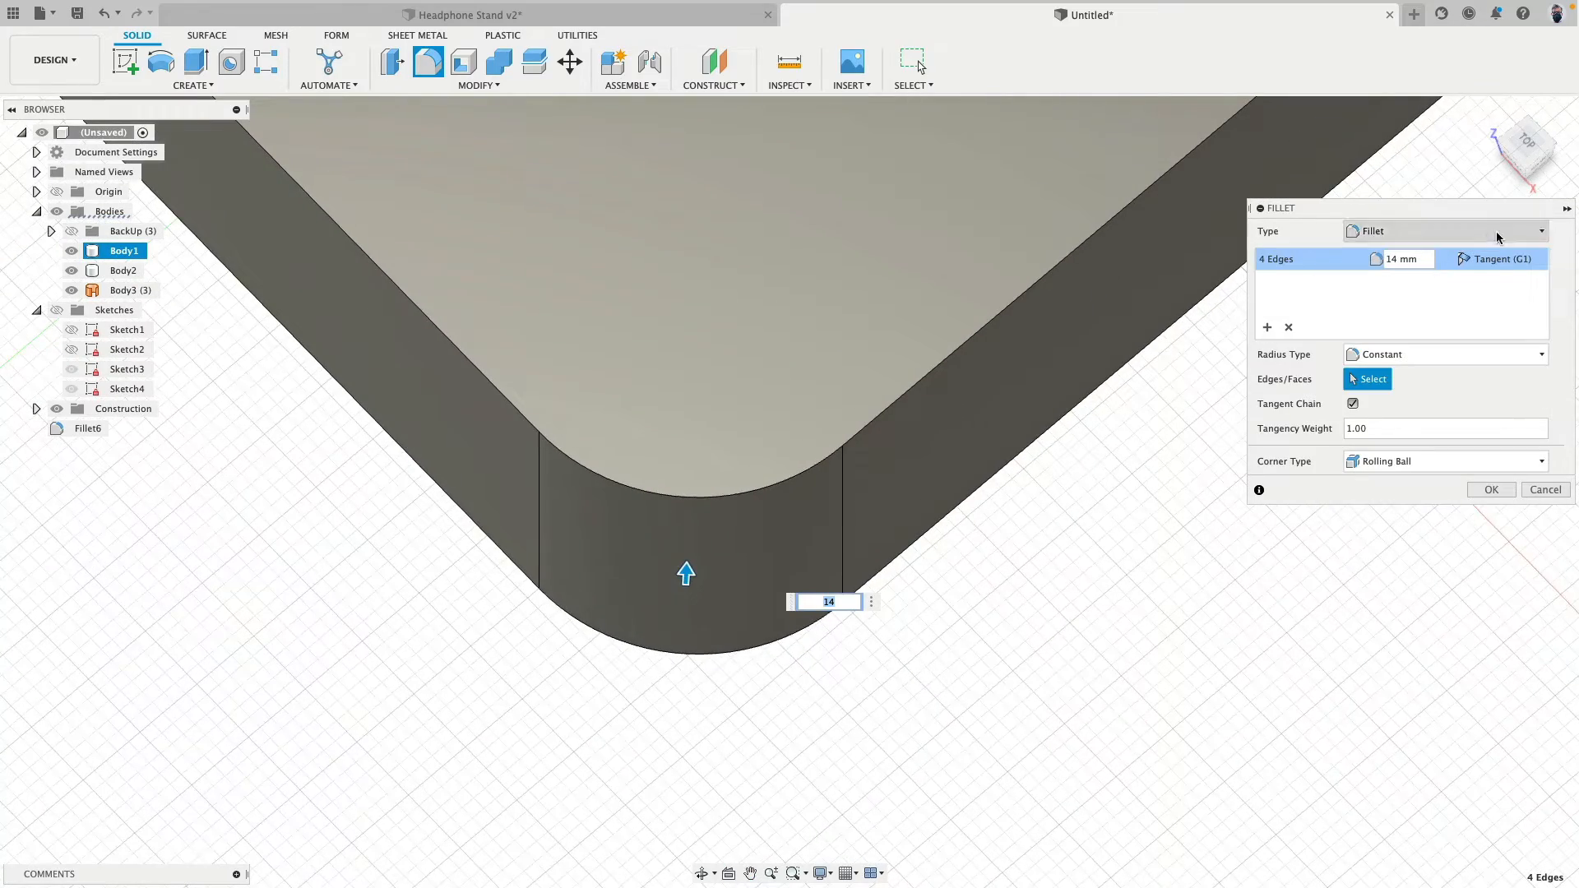
{"action": "left_click", "coordinate": [1498, 261]}
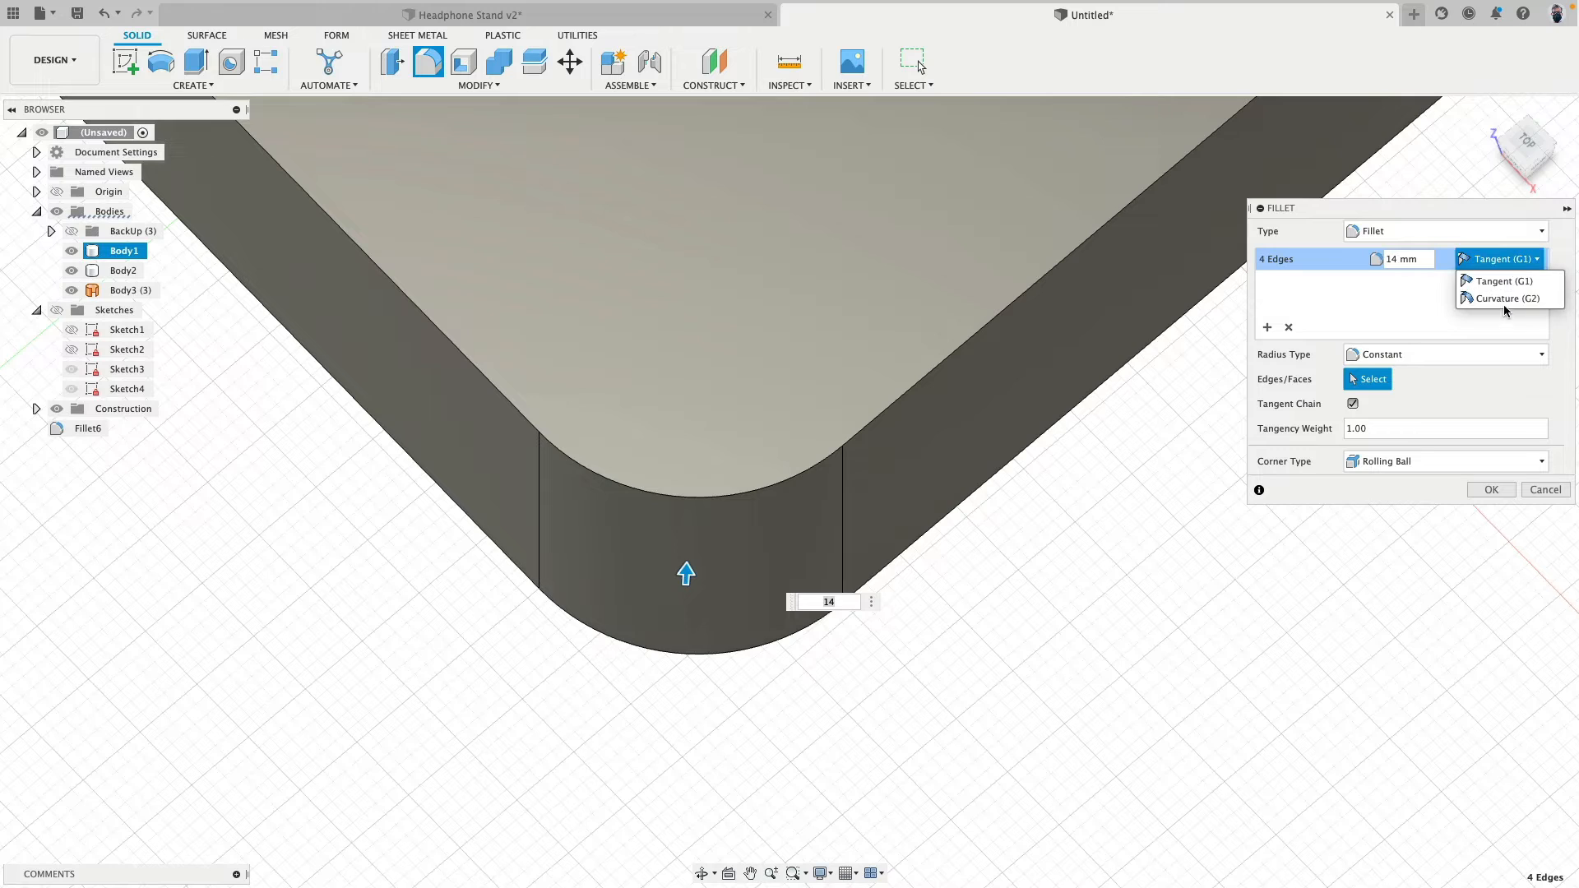
{"action": "left_click", "coordinate": [1508, 300]}
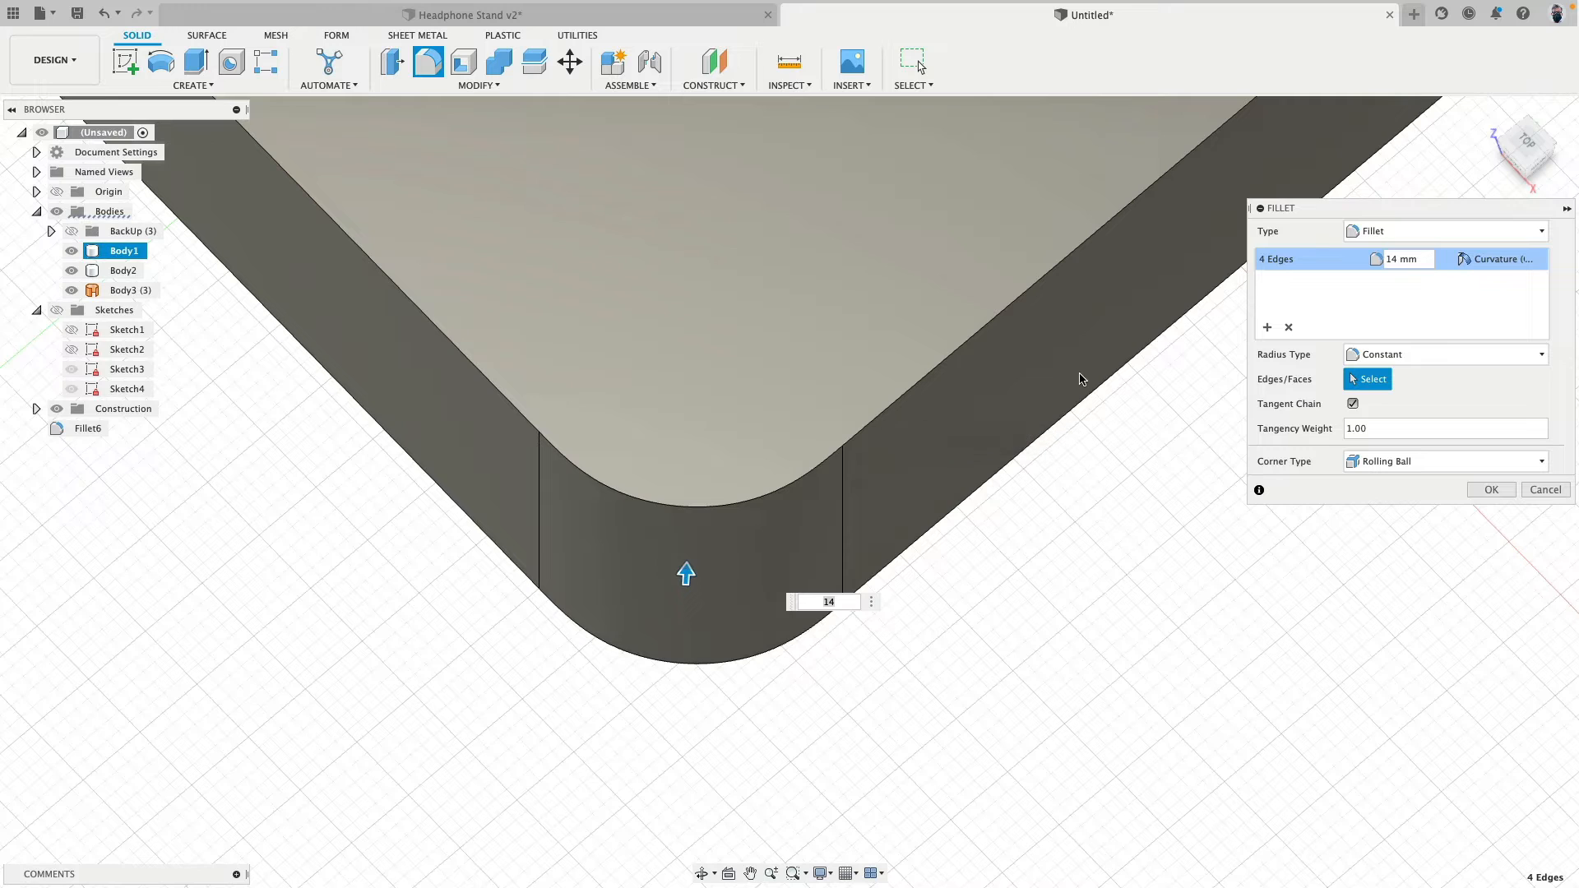
{"action": "left_click", "coordinate": [1483, 260]}
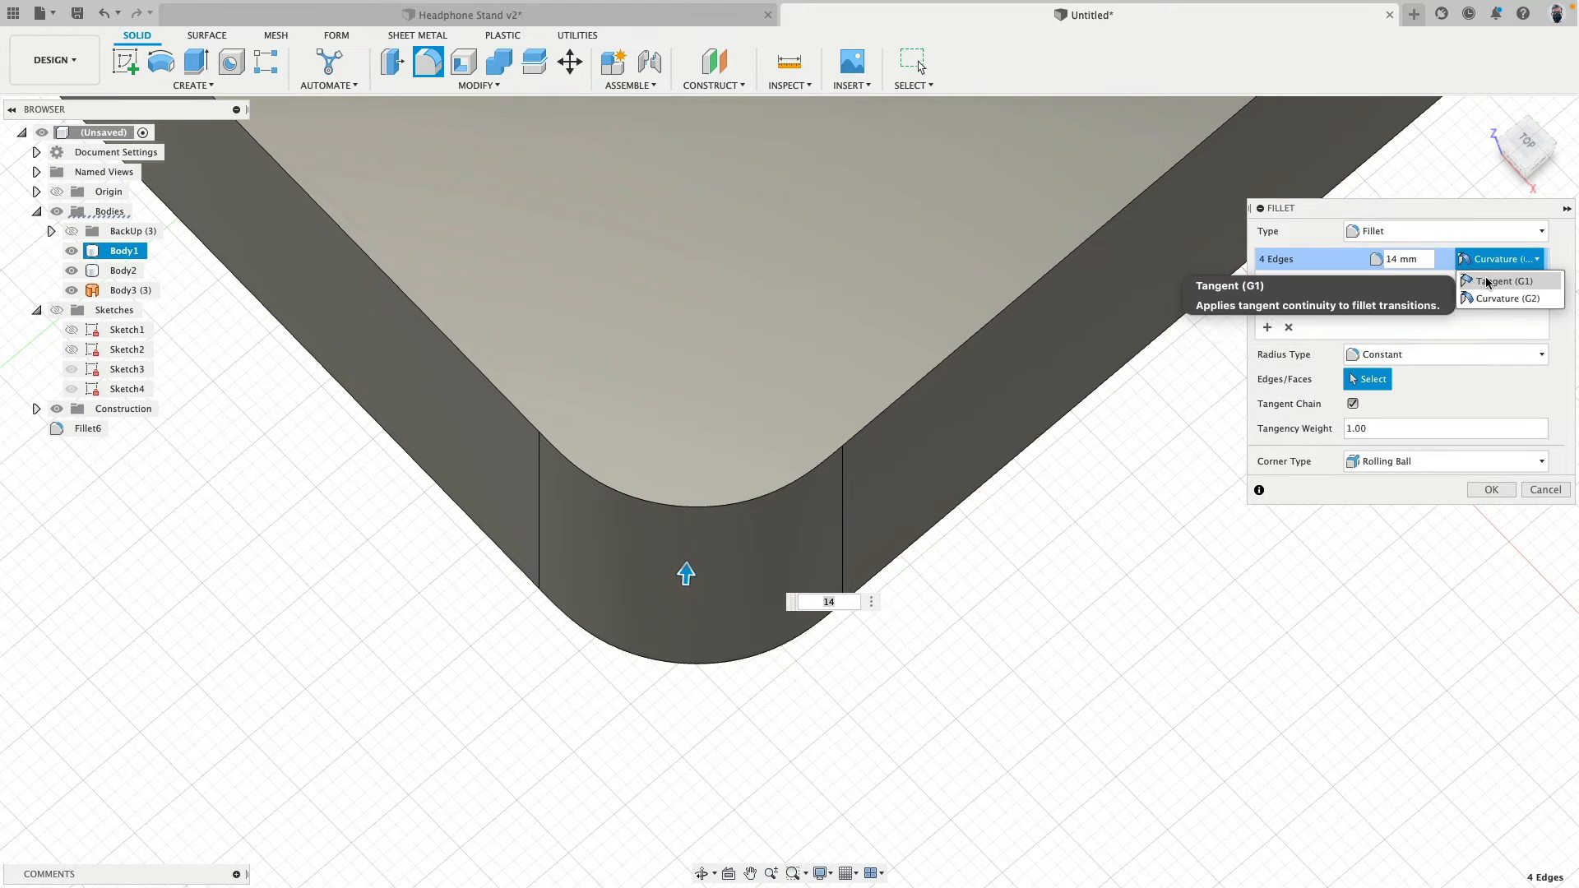
{"action": "left_click", "coordinate": [1489, 281]}
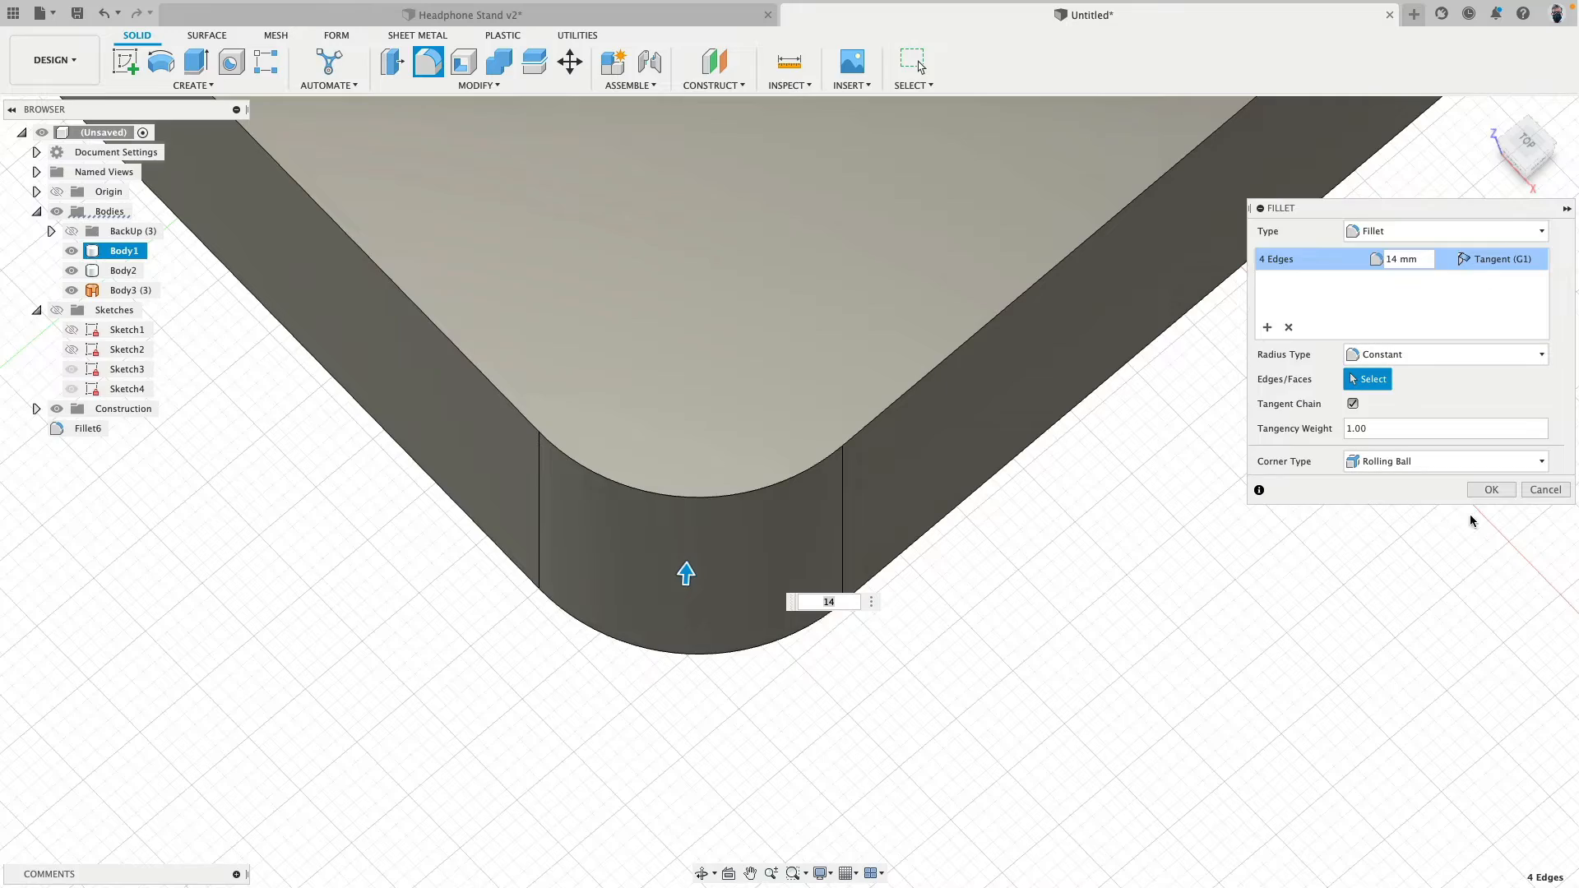
{"action": "left_click", "coordinate": [1483, 492]}
- Fillet the tangent chain around the base's top edge with a radius of 2 mm
{"action": "scroll", "coordinate": [1091, 646], "scroll_direction": "down", "scroll_amount": 4}
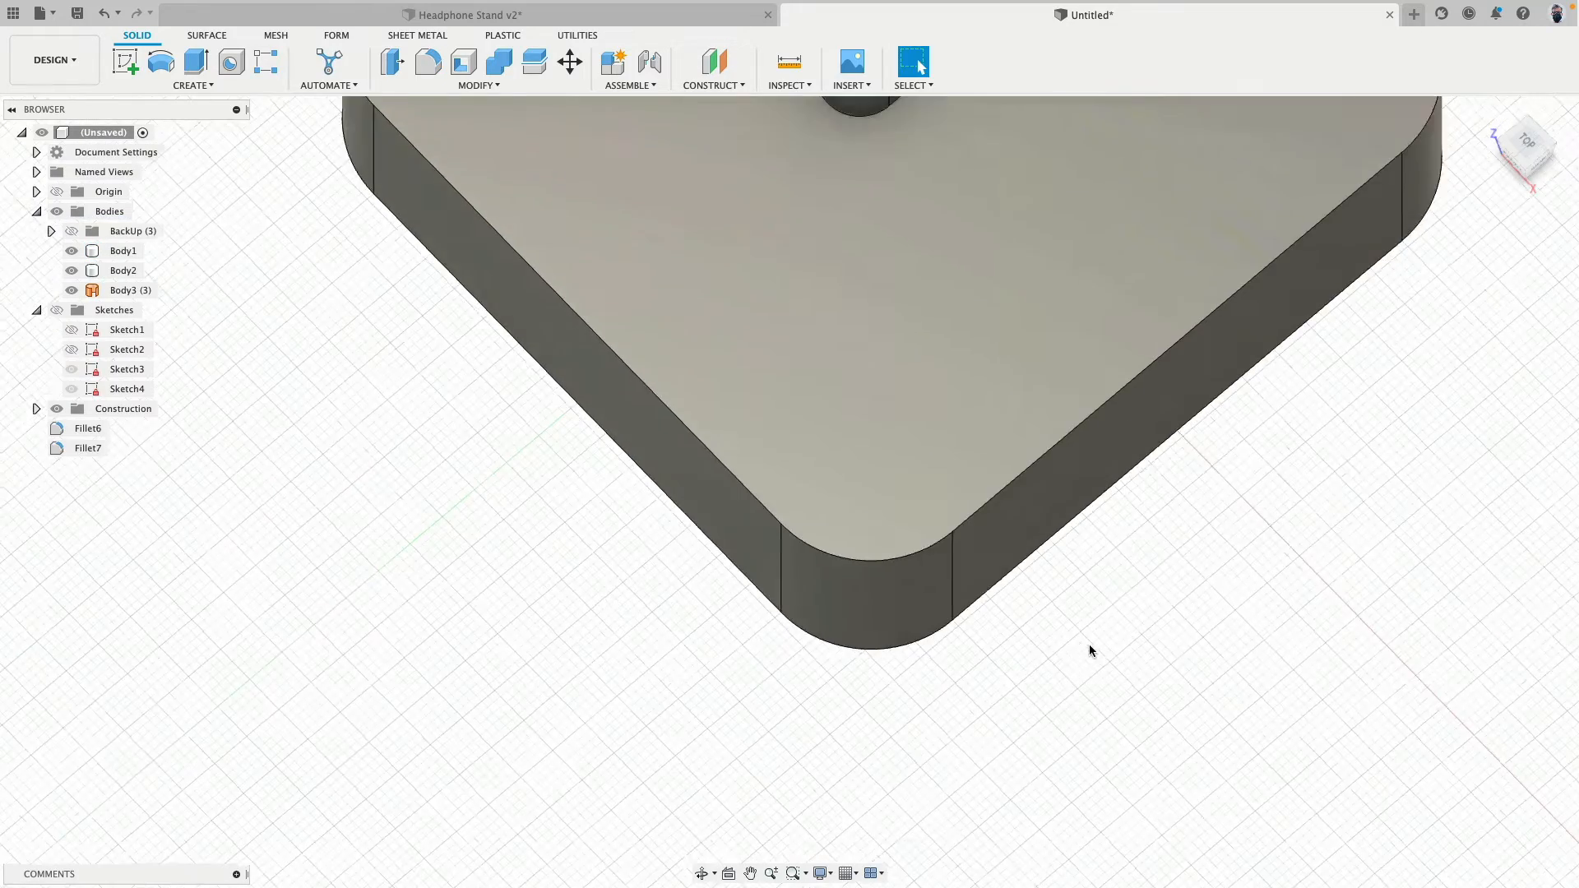
{"action": "middle_click_drag", "start_coordinate": [1089, 646], "coordinate": [1106, 608], "text": "shift"}
{"action": "scroll", "coordinate": [1158, 575], "scroll_direction": "down", "scroll_amount": 3}
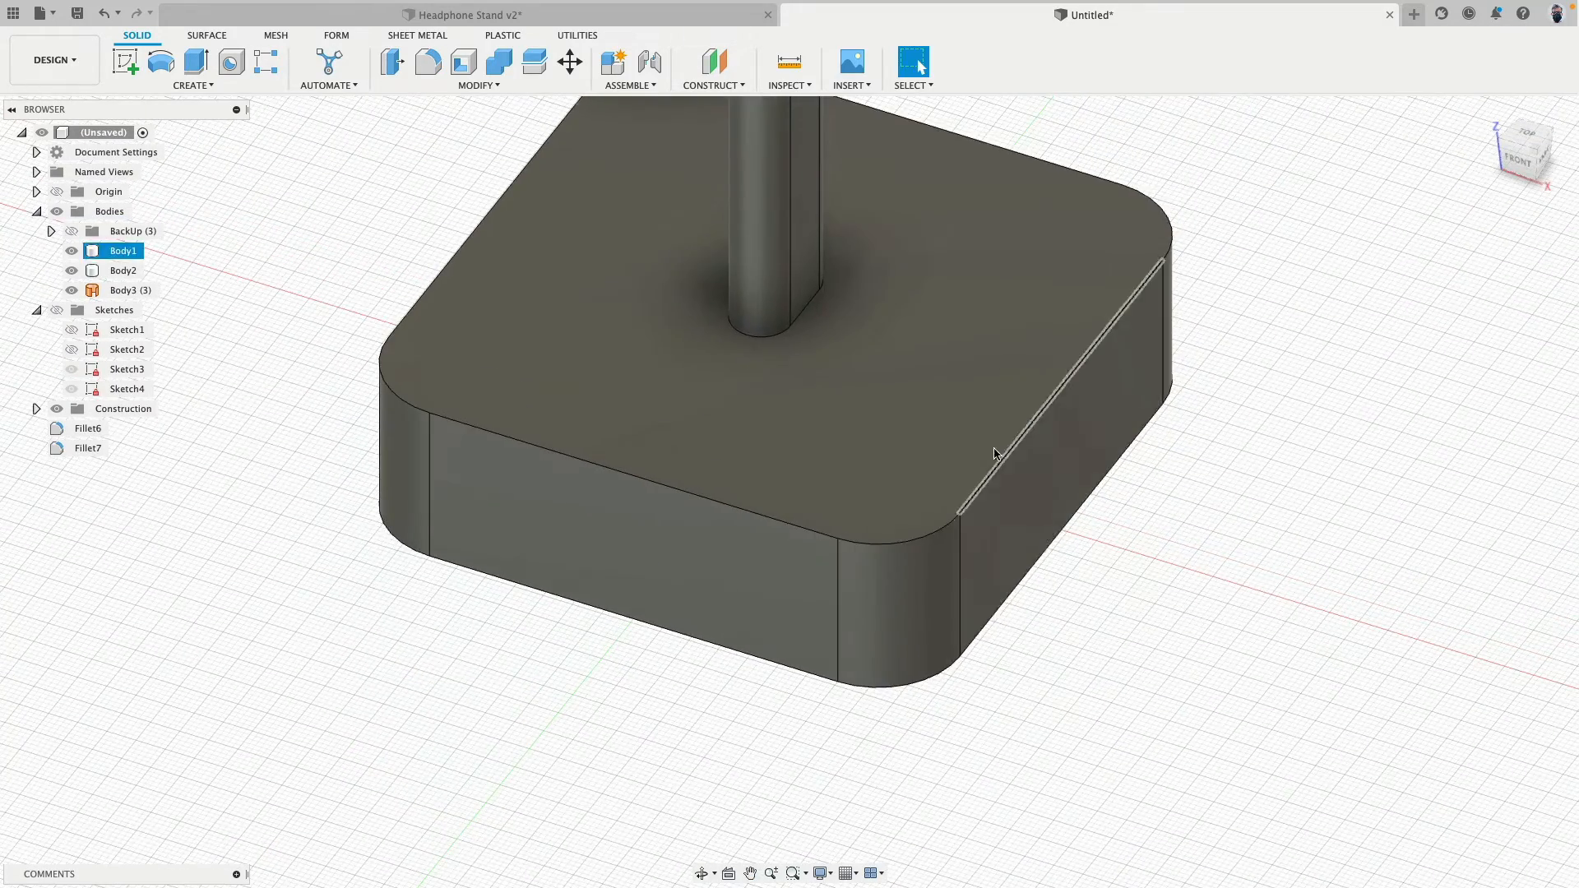
{"action": "key", "text": "f"}
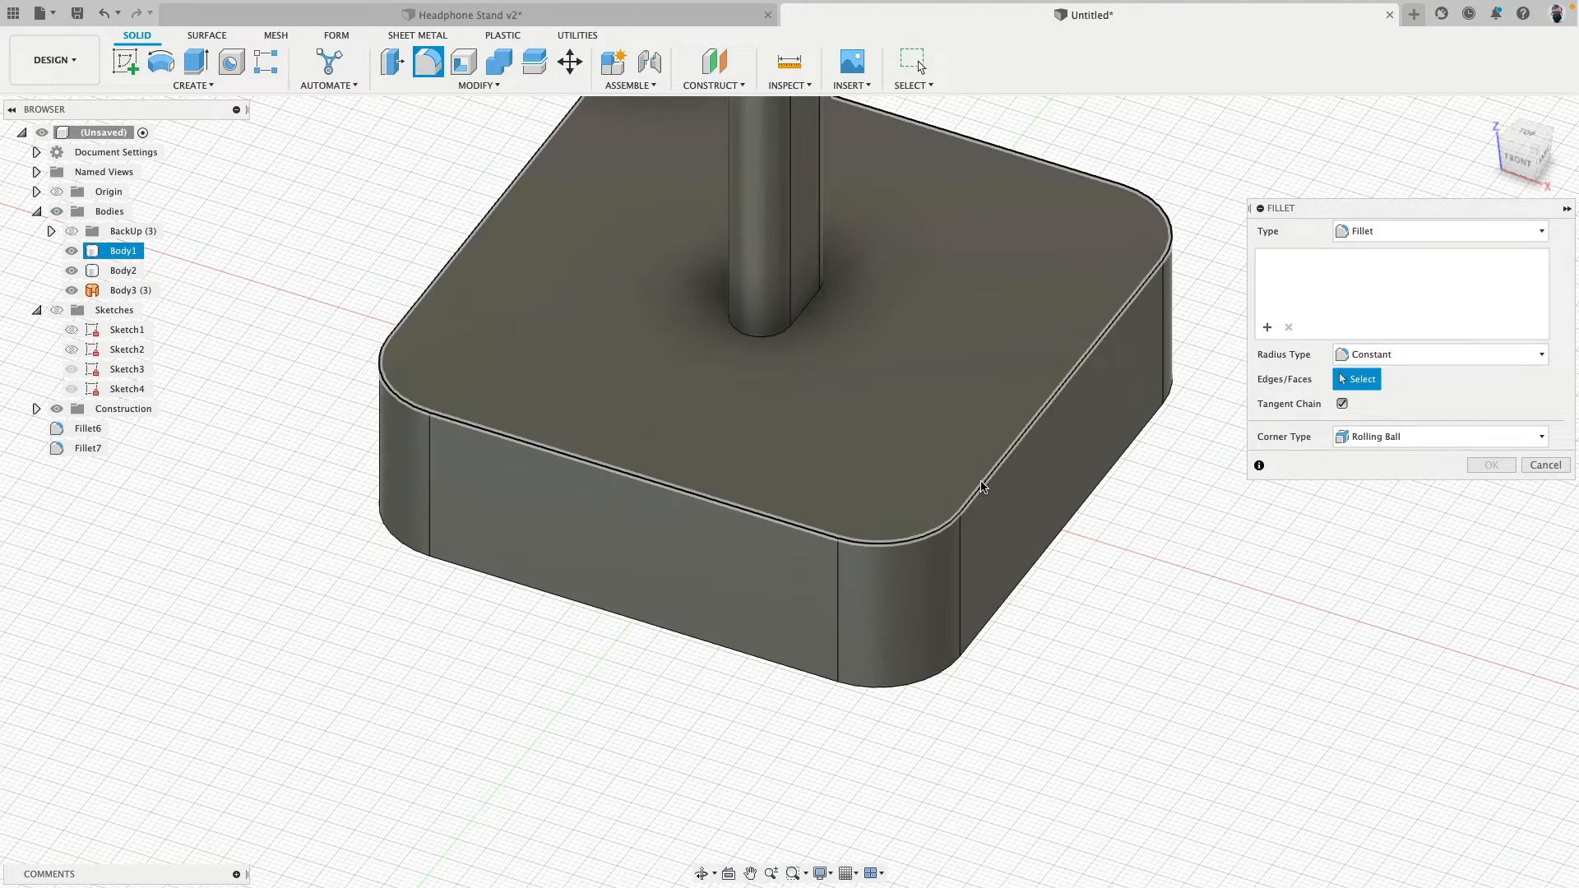
{"action": "left_click", "coordinate": [987, 503]}
{"action": "type", "text": "2"}
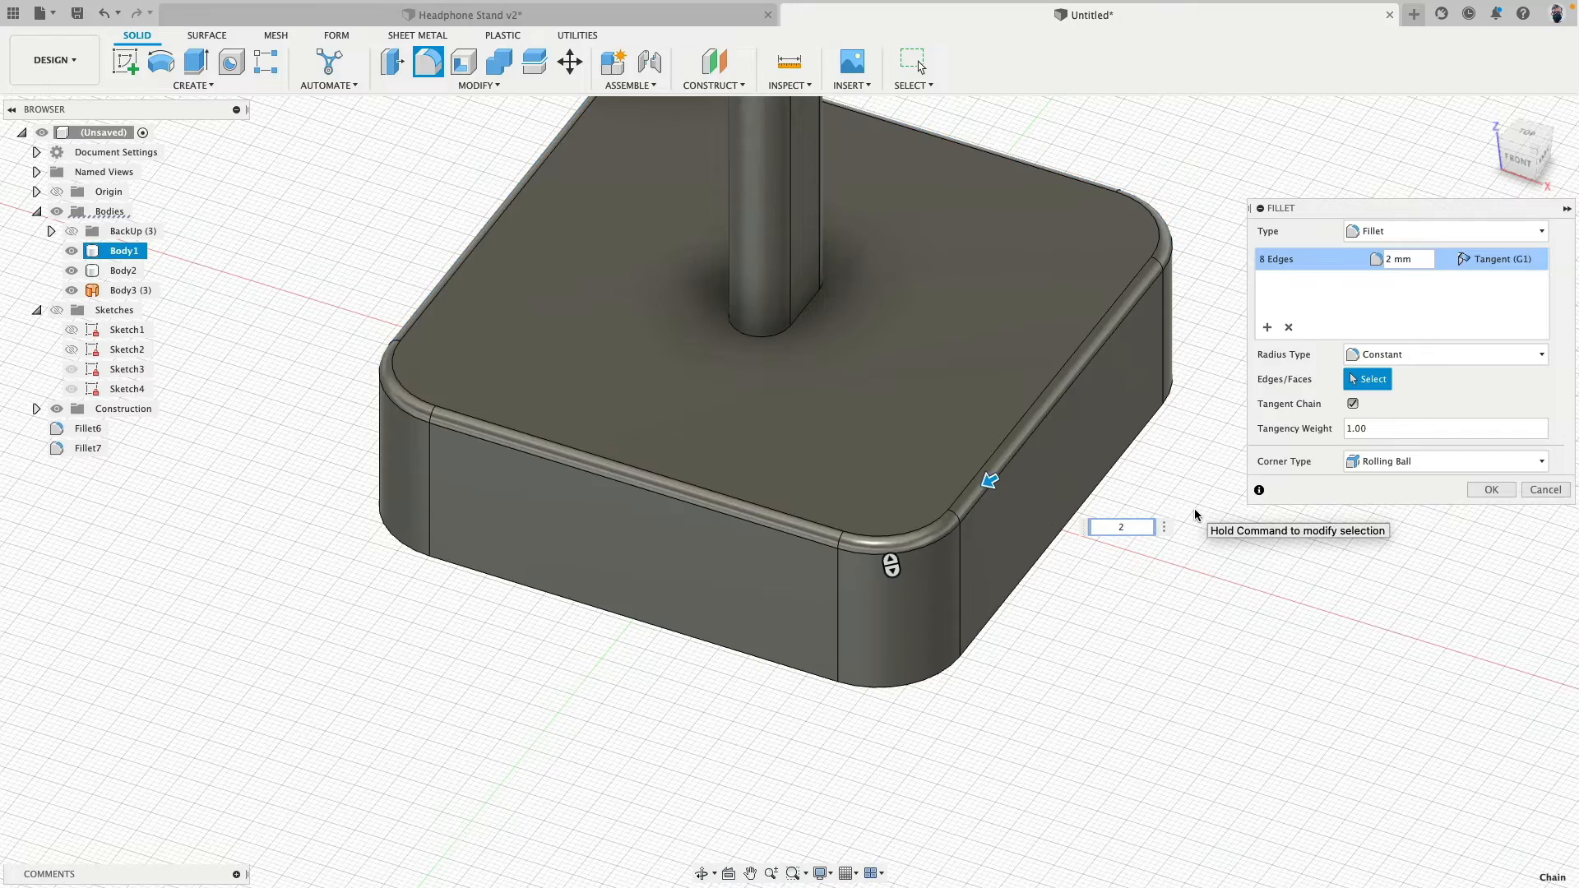
{"action": "left_click", "coordinate": [1491, 489]}
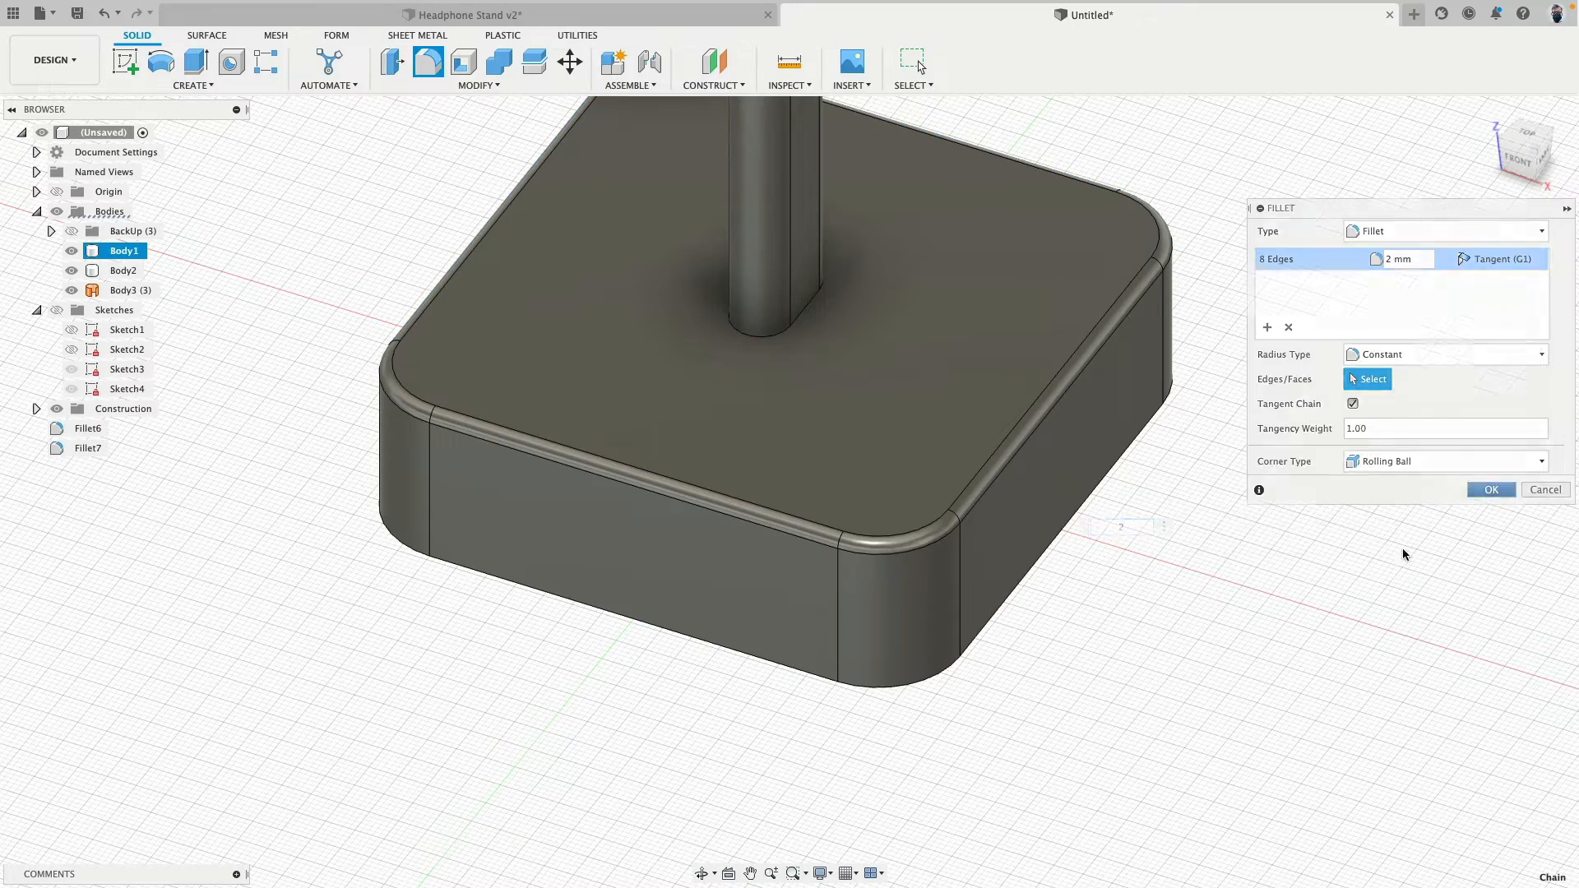
- Use Press Pull on the base's rounded top edge to set its fillet radius to 1 mm
{"action": "middle_click_drag", "start_coordinate": [1403, 547], "coordinate": [1217, 642], "text": "shift"}
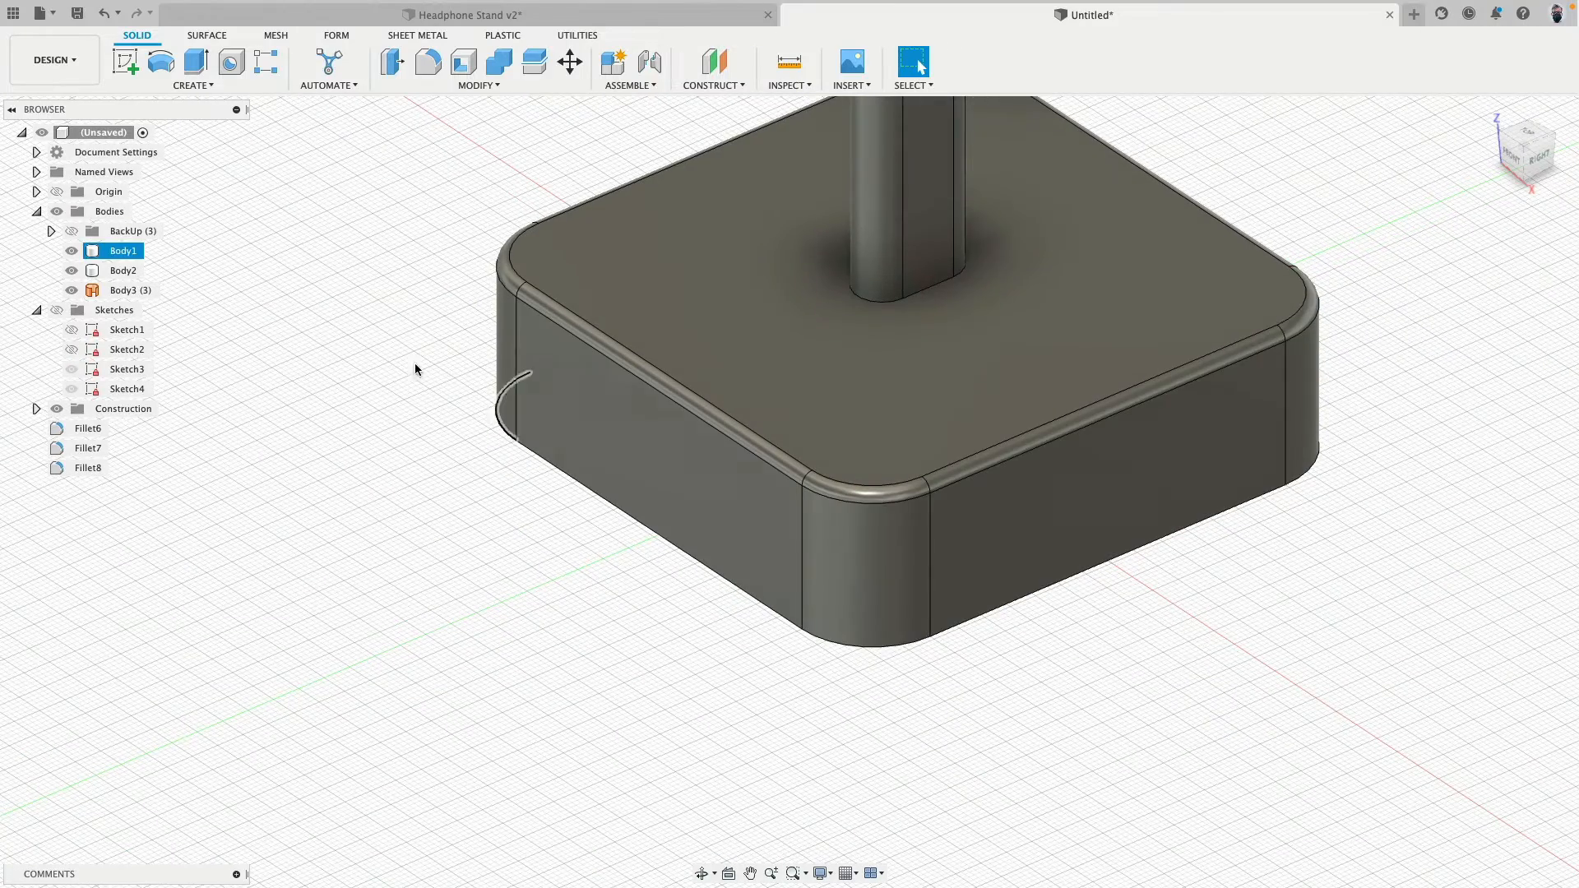
{"action": "left_click", "coordinate": [428, 61]}
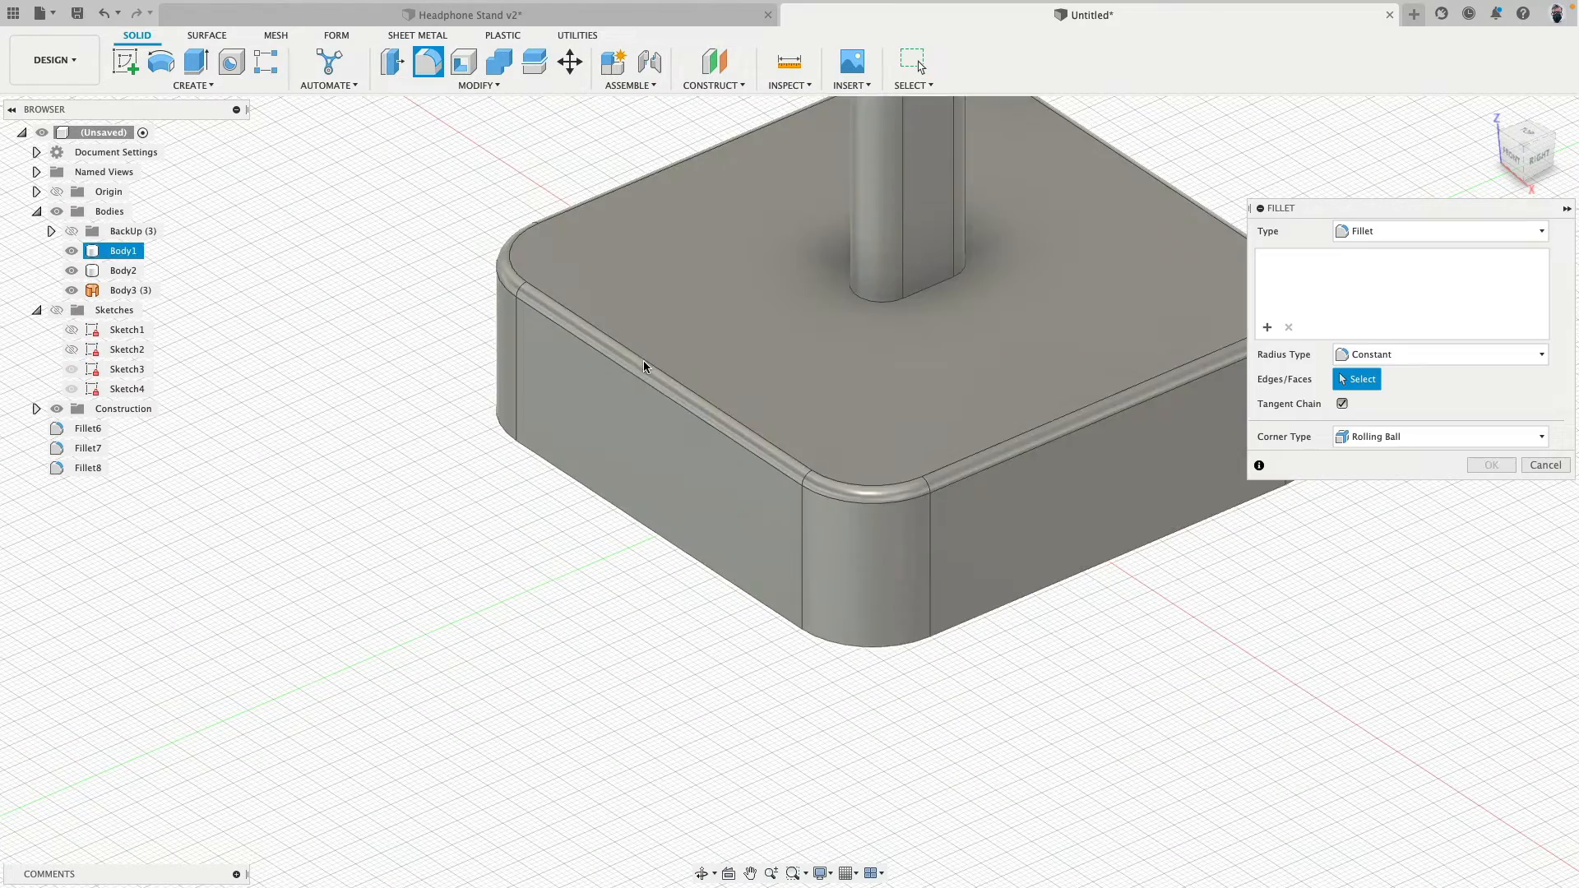
{"action": "left_click", "coordinate": [392, 62]}
{"action": "left_click", "coordinate": [606, 355]}
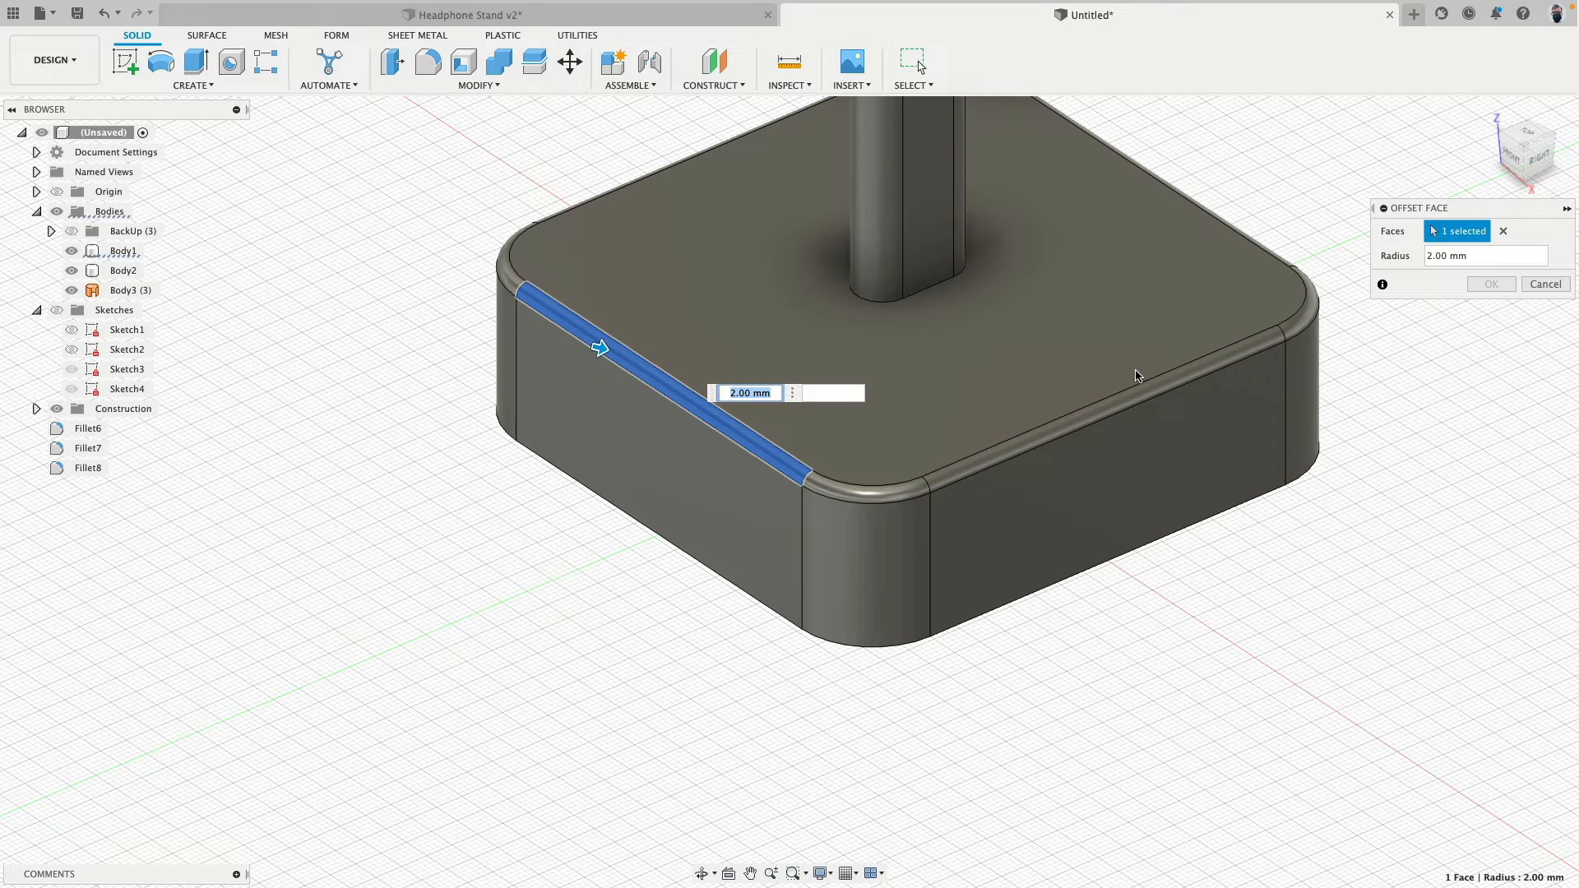
{"action": "key", "text": "Escape"}
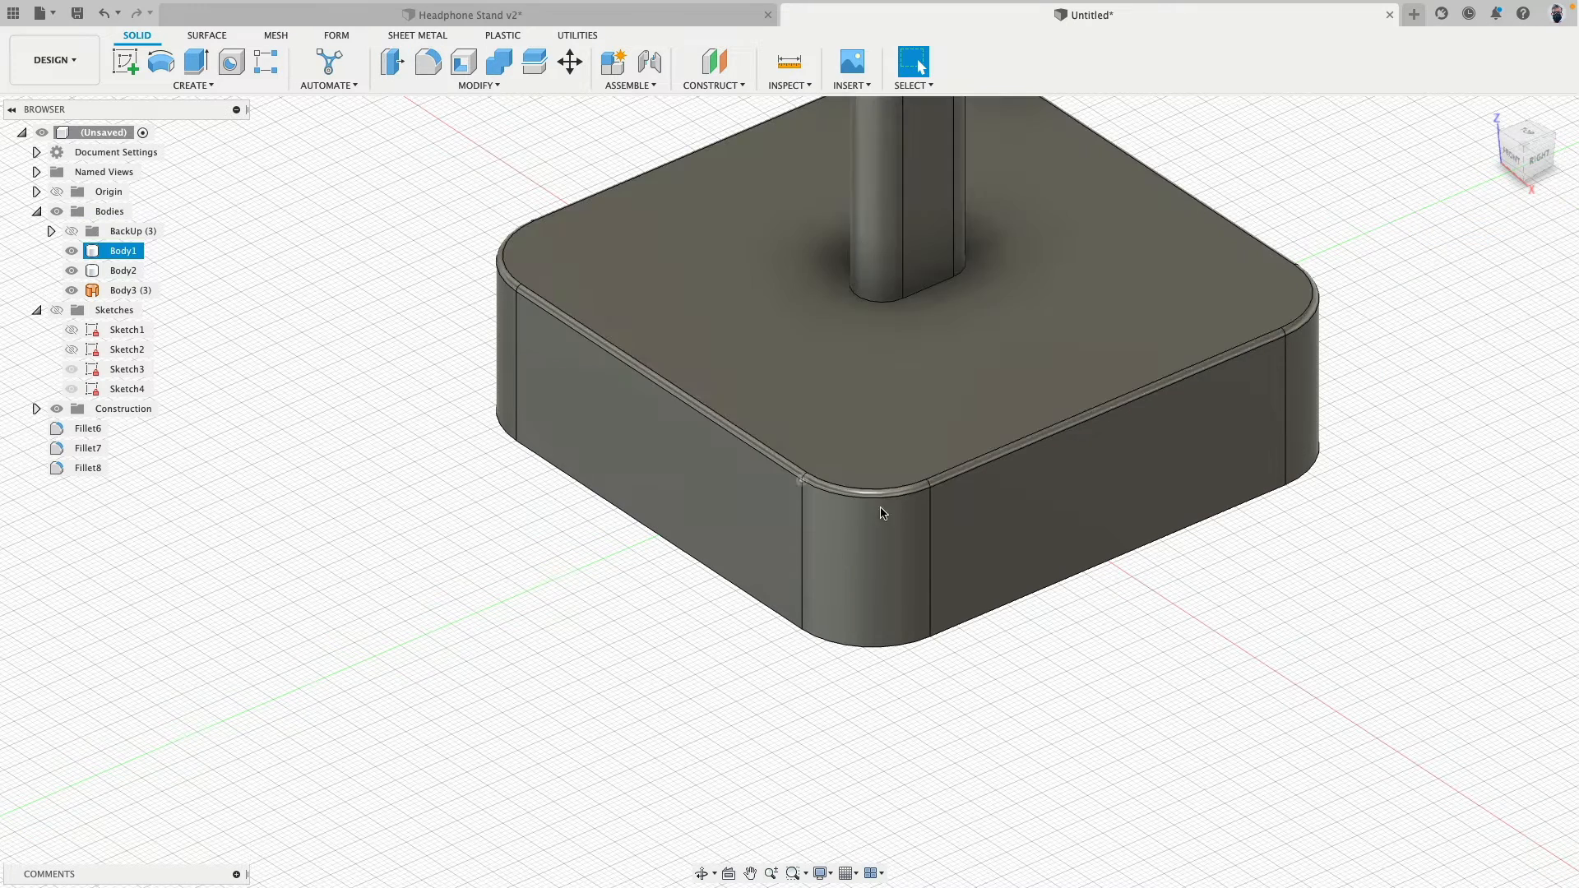
- Try Press Pull on one of the base's rounded vertical corners with a radius of 14 mm
{"action": "left_click", "coordinate": [393, 62]}
{"action": "left_click", "coordinate": [848, 578]}
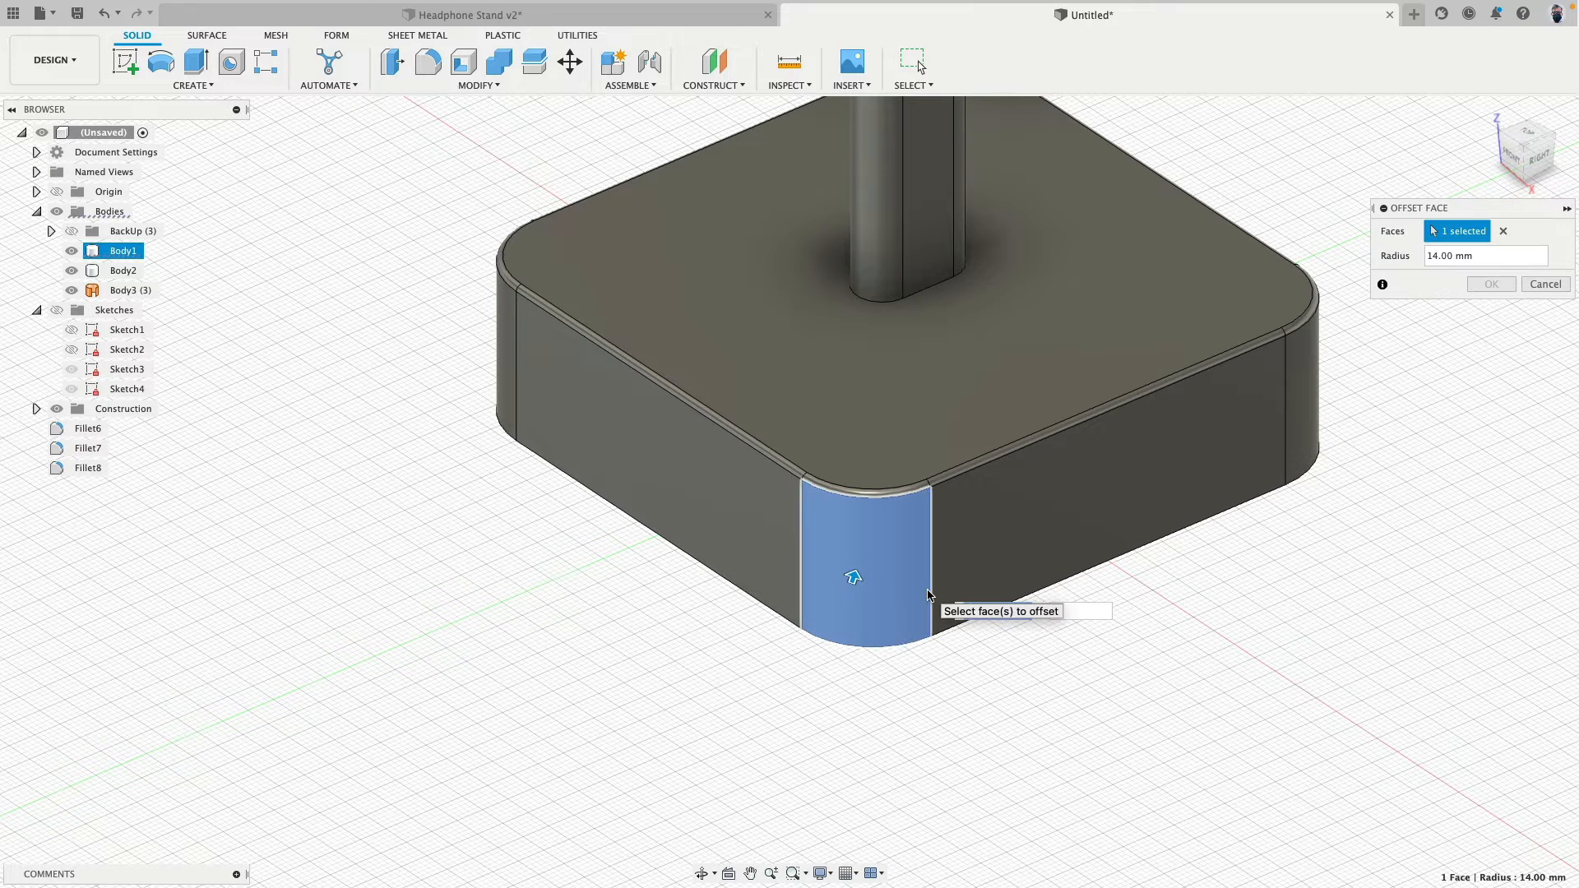
{"action": "type", "text": "14"}
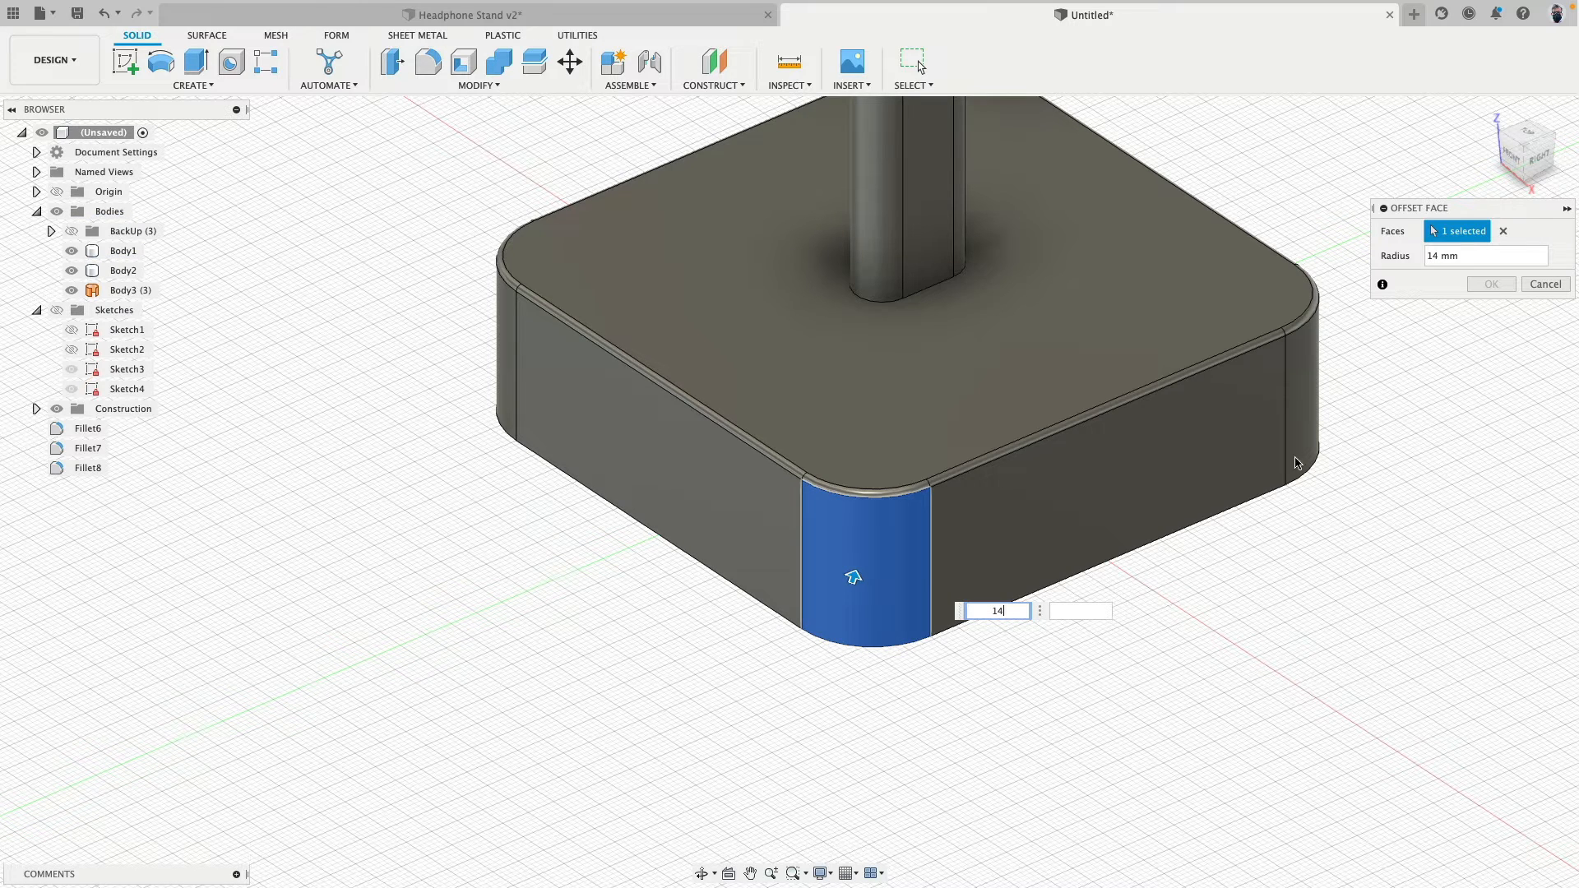
{"action": "left_click", "coordinate": [1499, 285]}
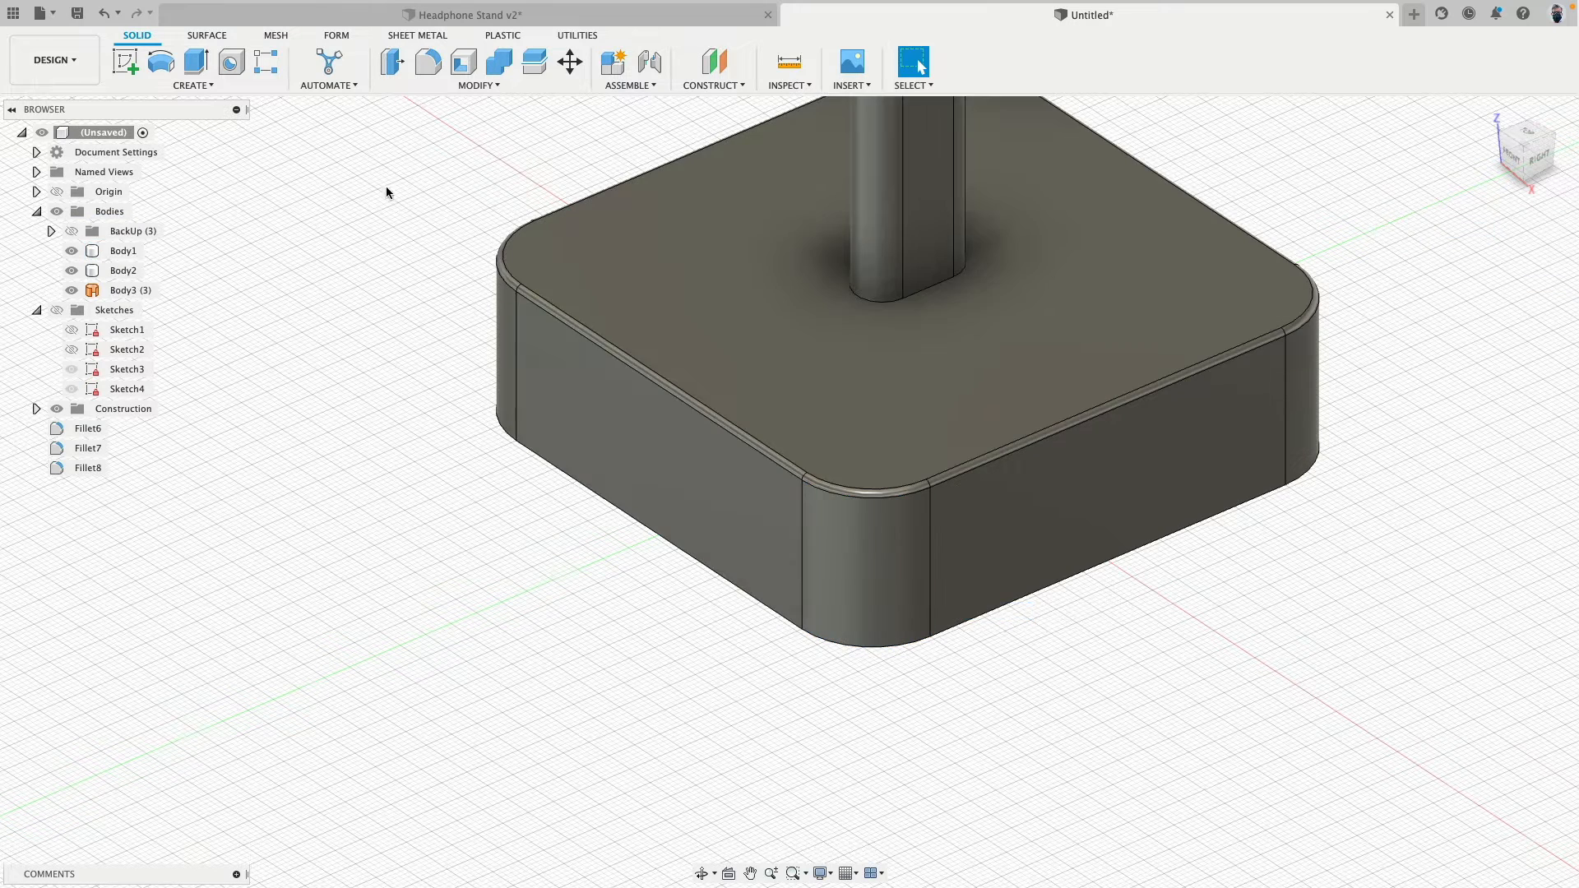
- Set the radius of the base's top edge fillet to 2 mm with Press Pull
{"action": "key", "text": "q"}
{"action": "scroll", "coordinate": [507, 339], "scroll_direction": "up", "scroll_amount": 3}
{"action": "left_click", "coordinate": [645, 346]}
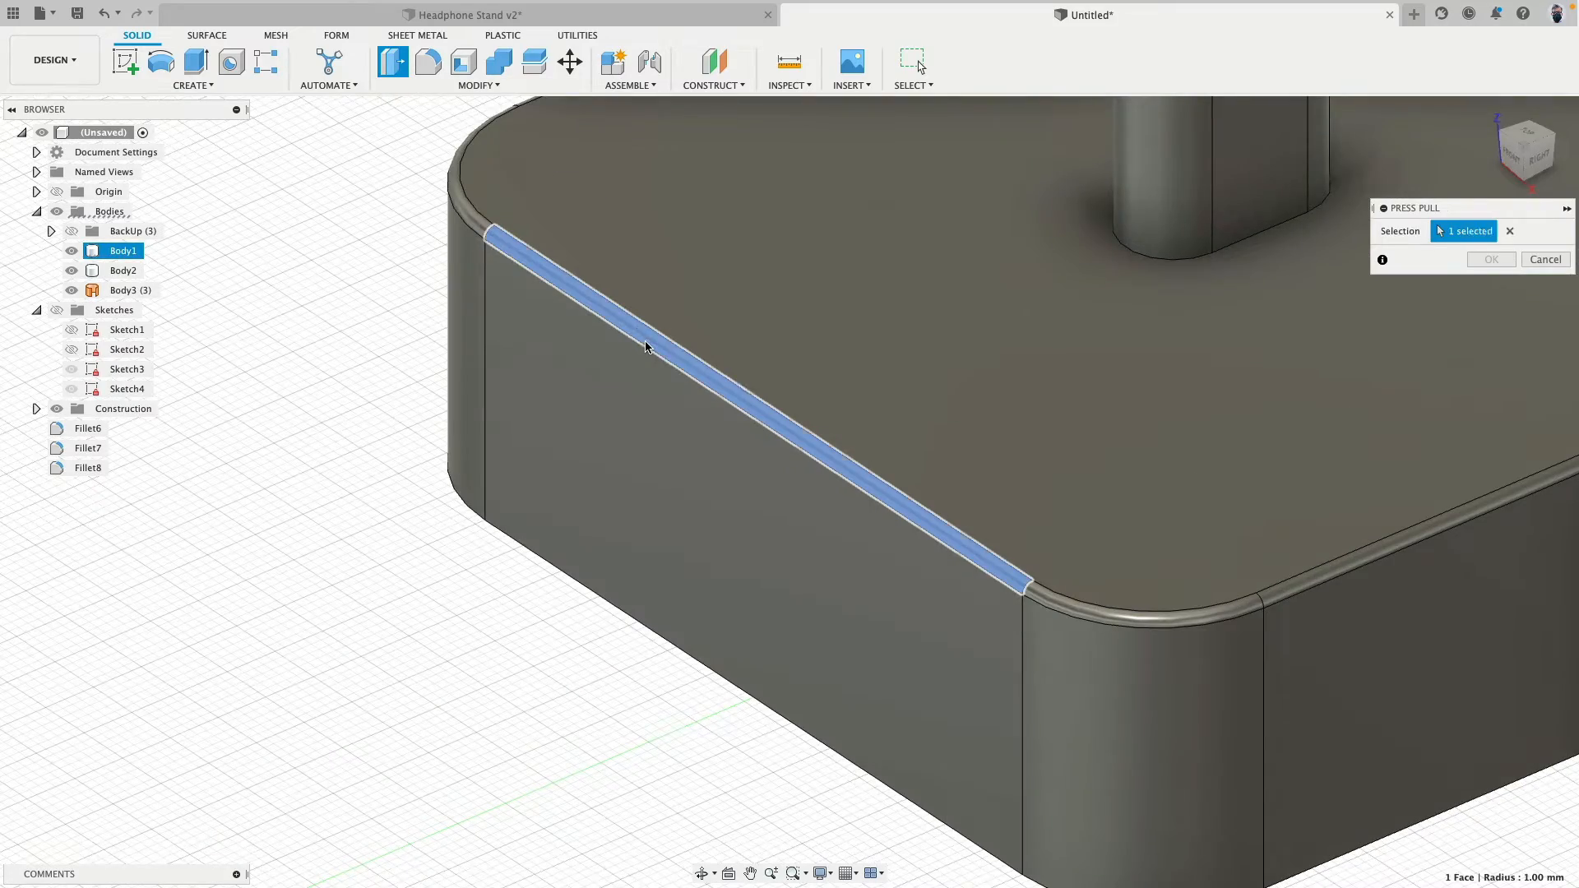
{"action": "type", "text": "2"}
{"action": "key", "text": "Return"}
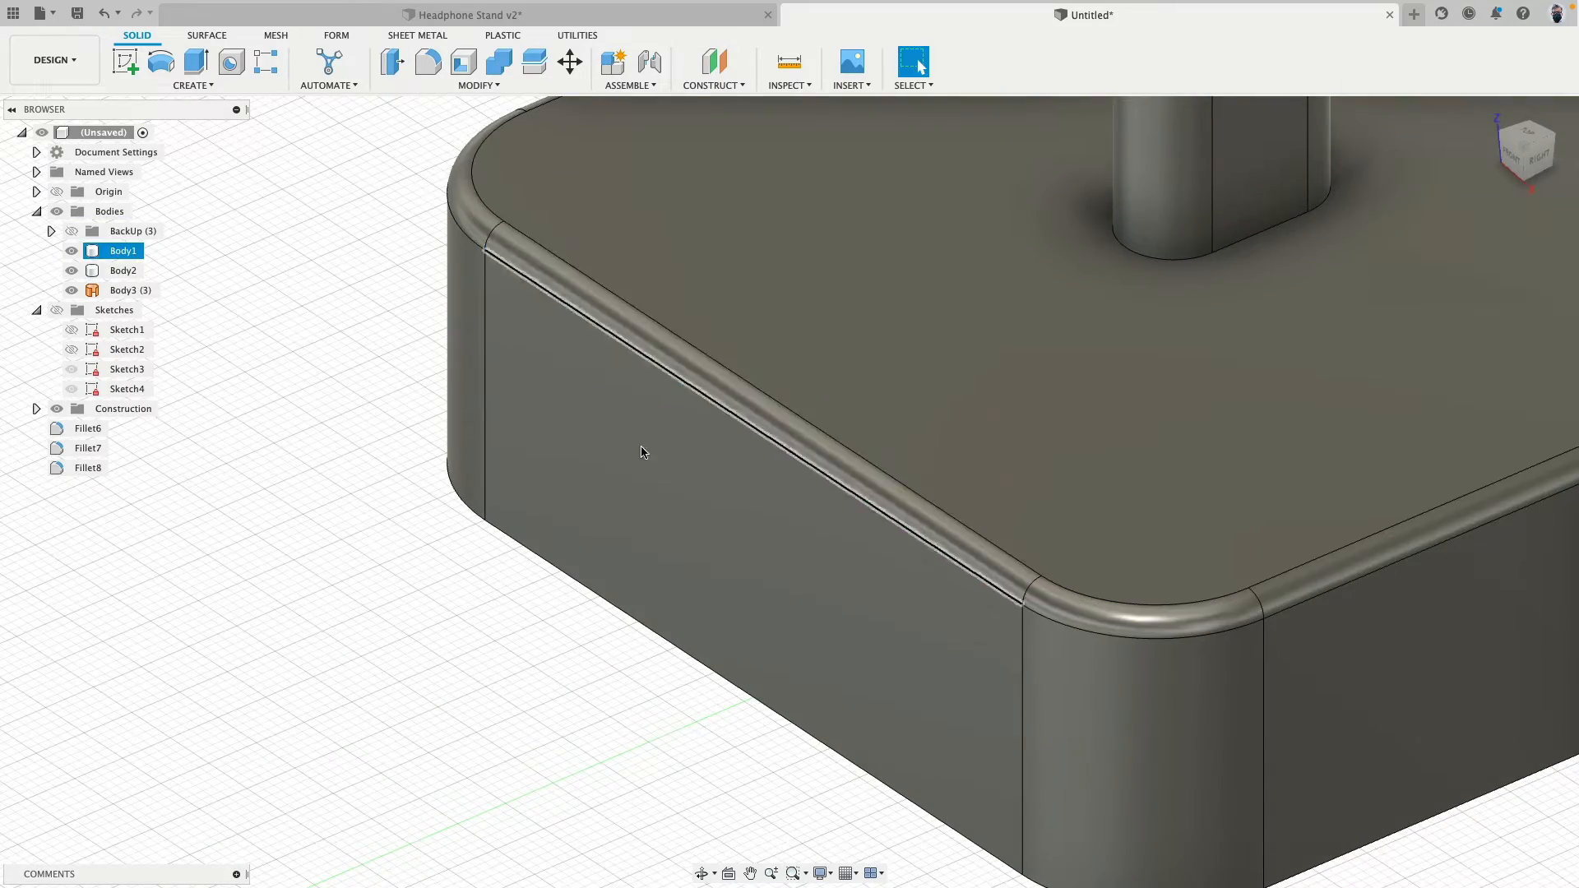
- Combine the column as target body and the base as tool body with the Join operation
{"action": "scroll", "coordinate": [526, 527], "scroll_direction": "down", "scroll_amount": 5}
{"action": "middle_click_drag", "start_coordinate": [451, 550], "coordinate": [536, 532], "text": "shift"}
{"action": "middle_click_drag", "start_coordinate": [689, 593], "coordinate": [543, 829]}
{"action": "scroll", "coordinate": [1029, 518], "scroll_direction": "down", "scroll_amount": 3}
{"action": "middle_click_drag", "start_coordinate": [1029, 518], "coordinate": [966, 512], "text": "shift"}
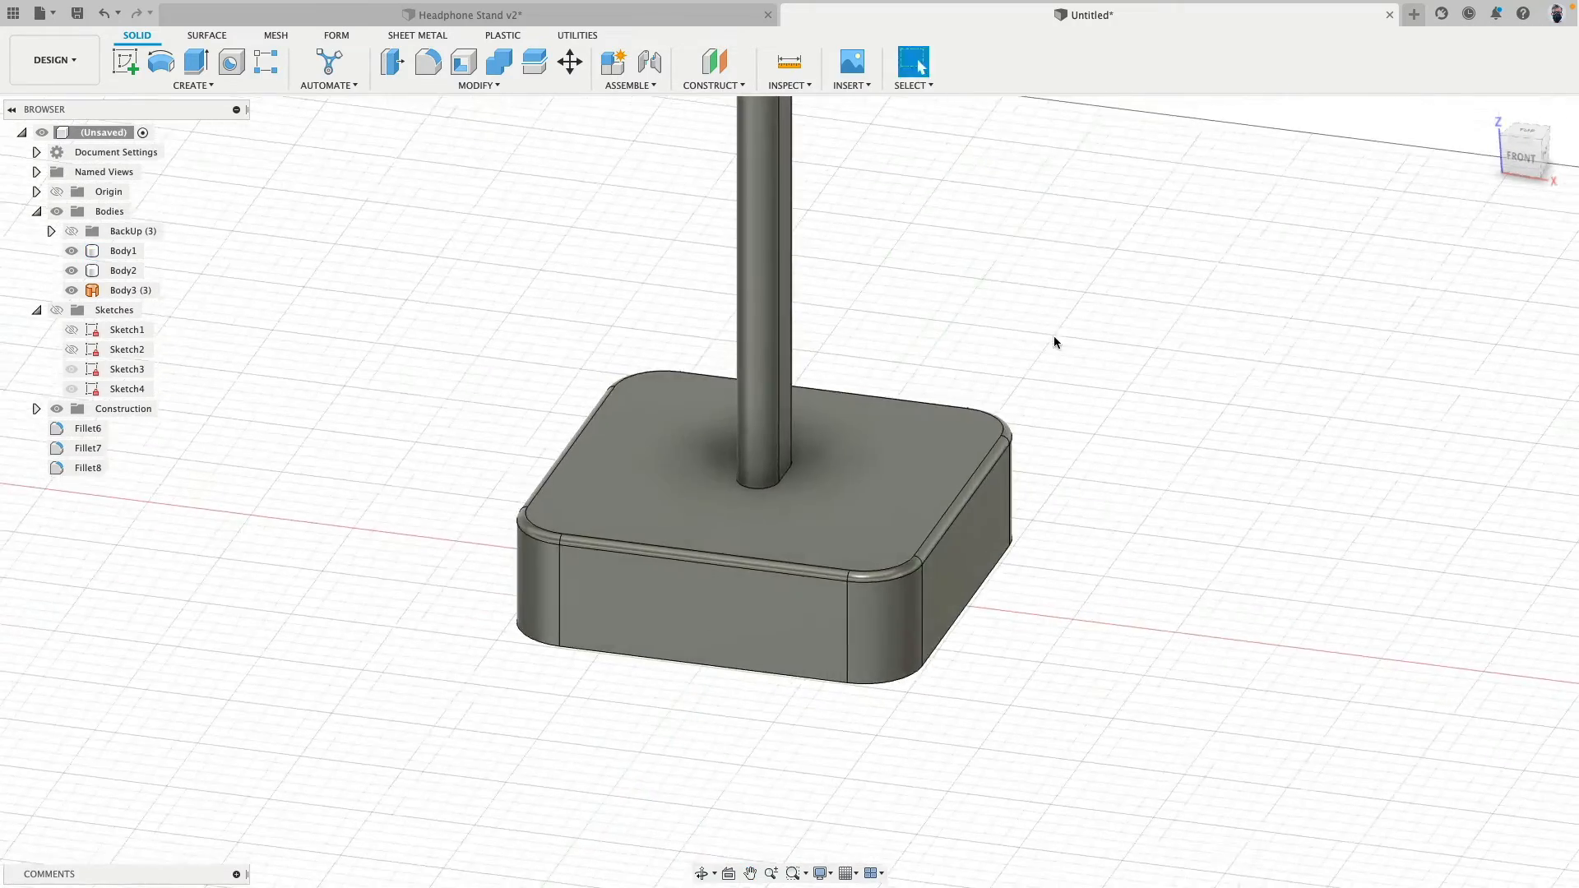
{"action": "middle_click_drag", "start_coordinate": [1053, 342], "coordinate": [1024, 565]}
{"action": "scroll", "coordinate": [1021, 565], "scroll_direction": "down", "scroll_amount": 4}
{"action": "scroll", "coordinate": [1020, 566], "scroll_direction": "up", "scroll_amount": 3}
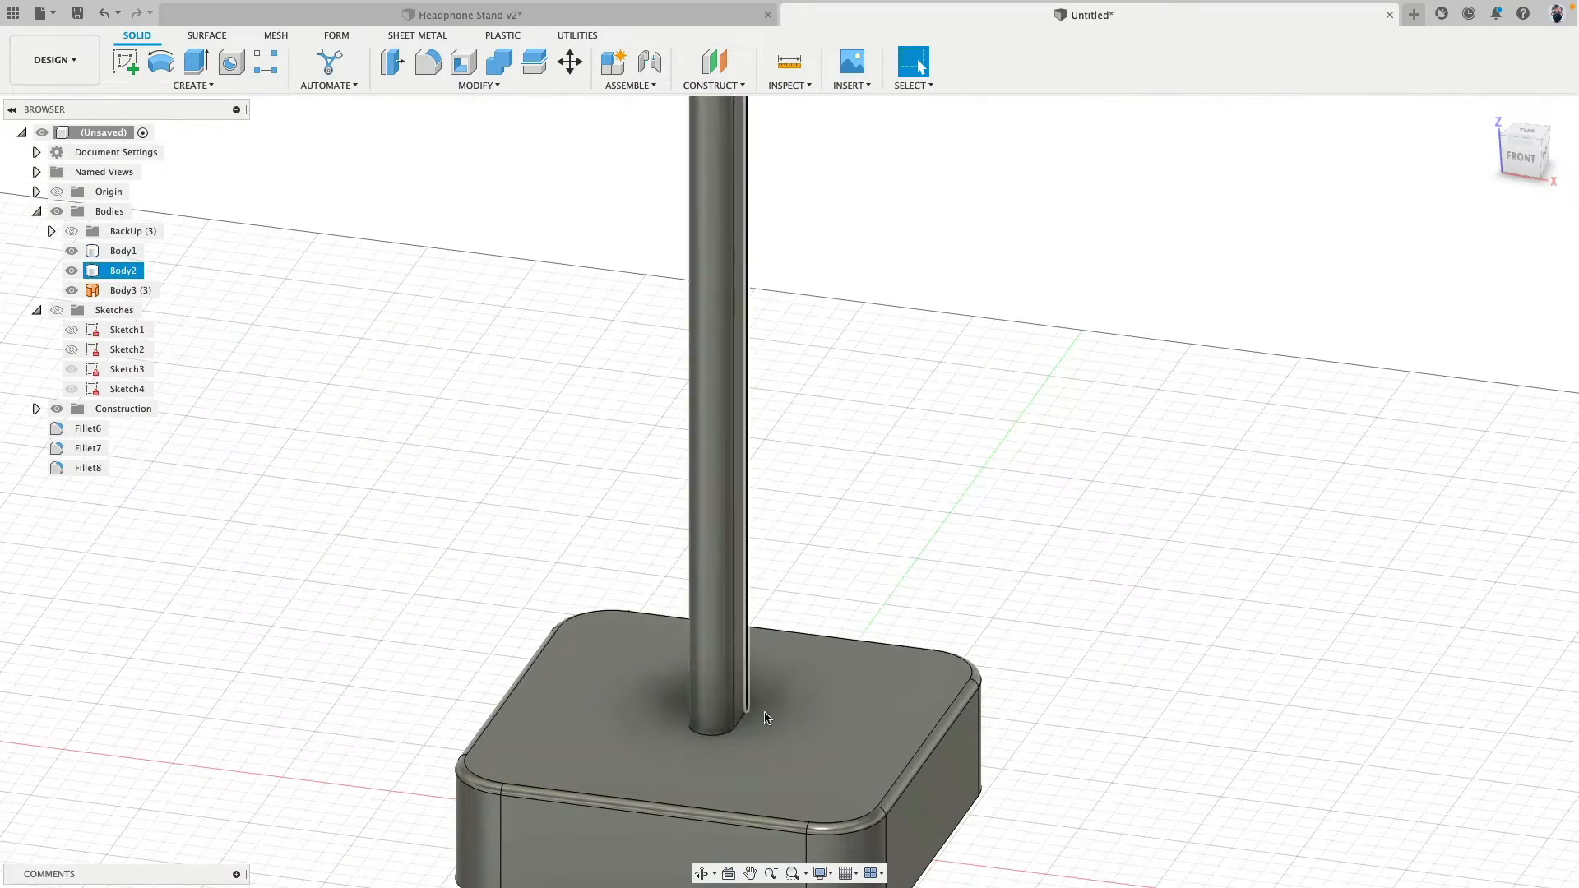
{"action": "middle_click_drag", "start_coordinate": [828, 453], "coordinate": [860, 313]}
{"action": "scroll", "coordinate": [860, 314], "scroll_direction": "up", "scroll_amount": 4}
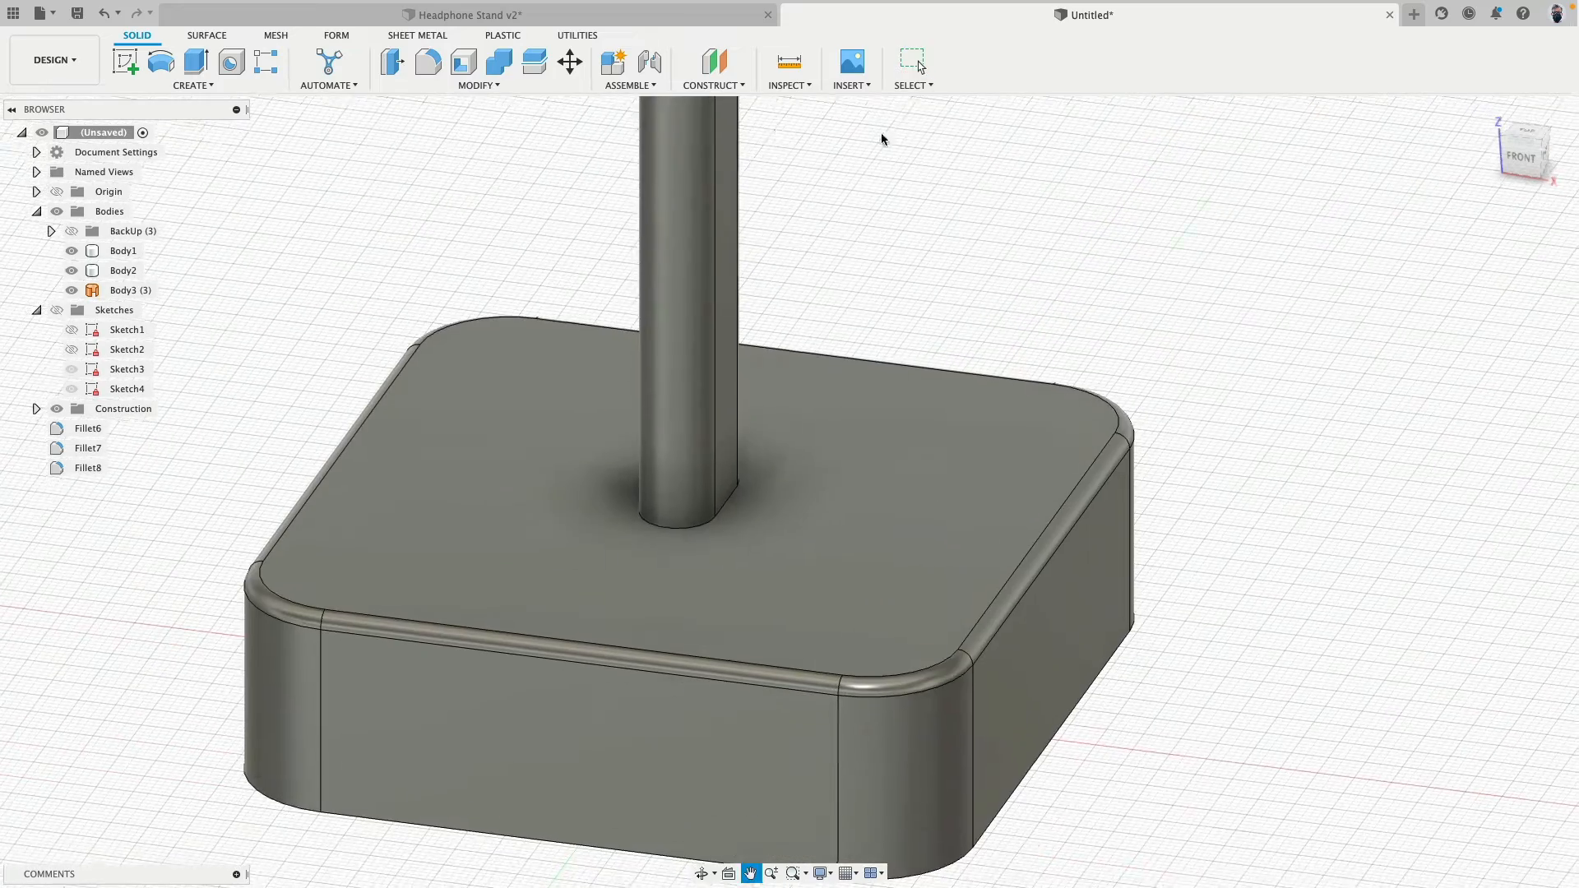
{"action": "left_click", "coordinate": [506, 63]}
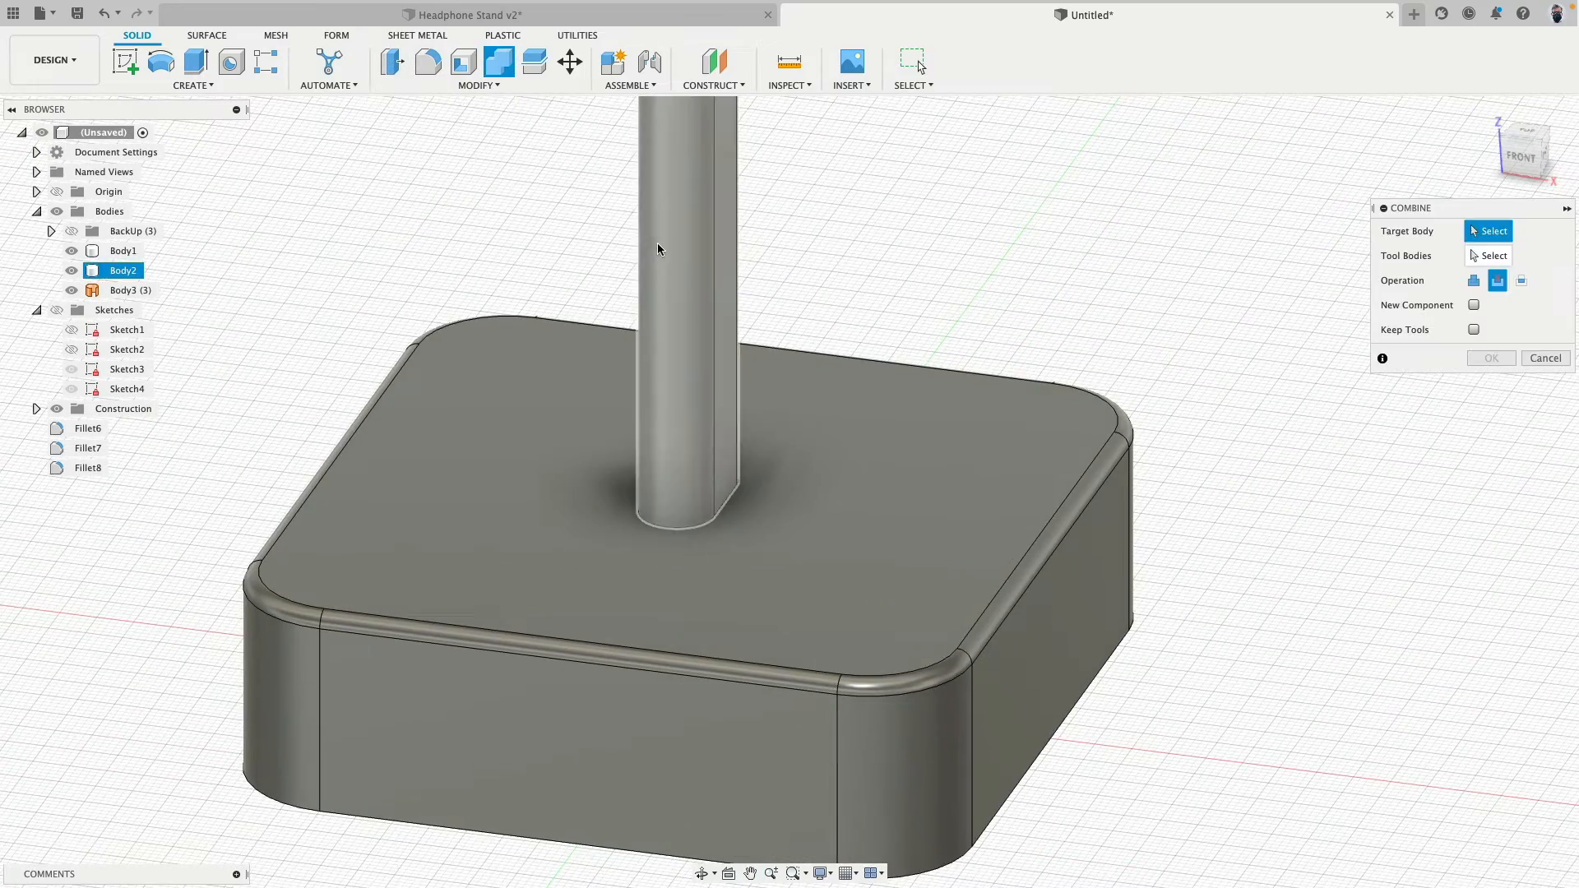
{"action": "left_click", "coordinate": [659, 247]}
{"action": "left_click", "coordinate": [938, 461]}
{"action": "left_click", "coordinate": [1474, 281]}
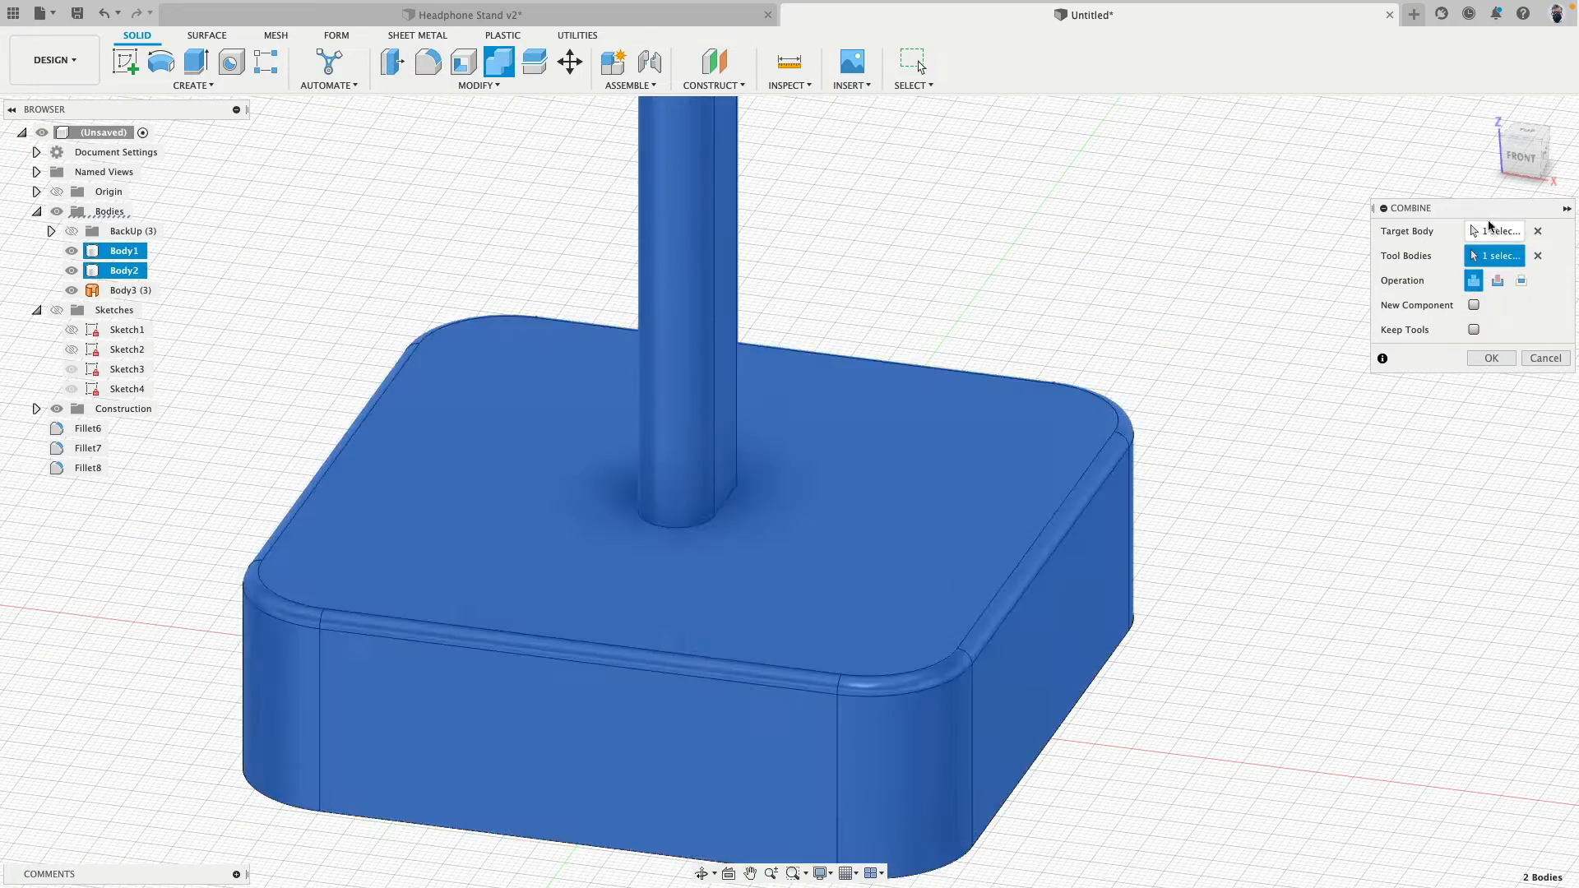
{"action": "left_click", "coordinate": [1491, 358]}
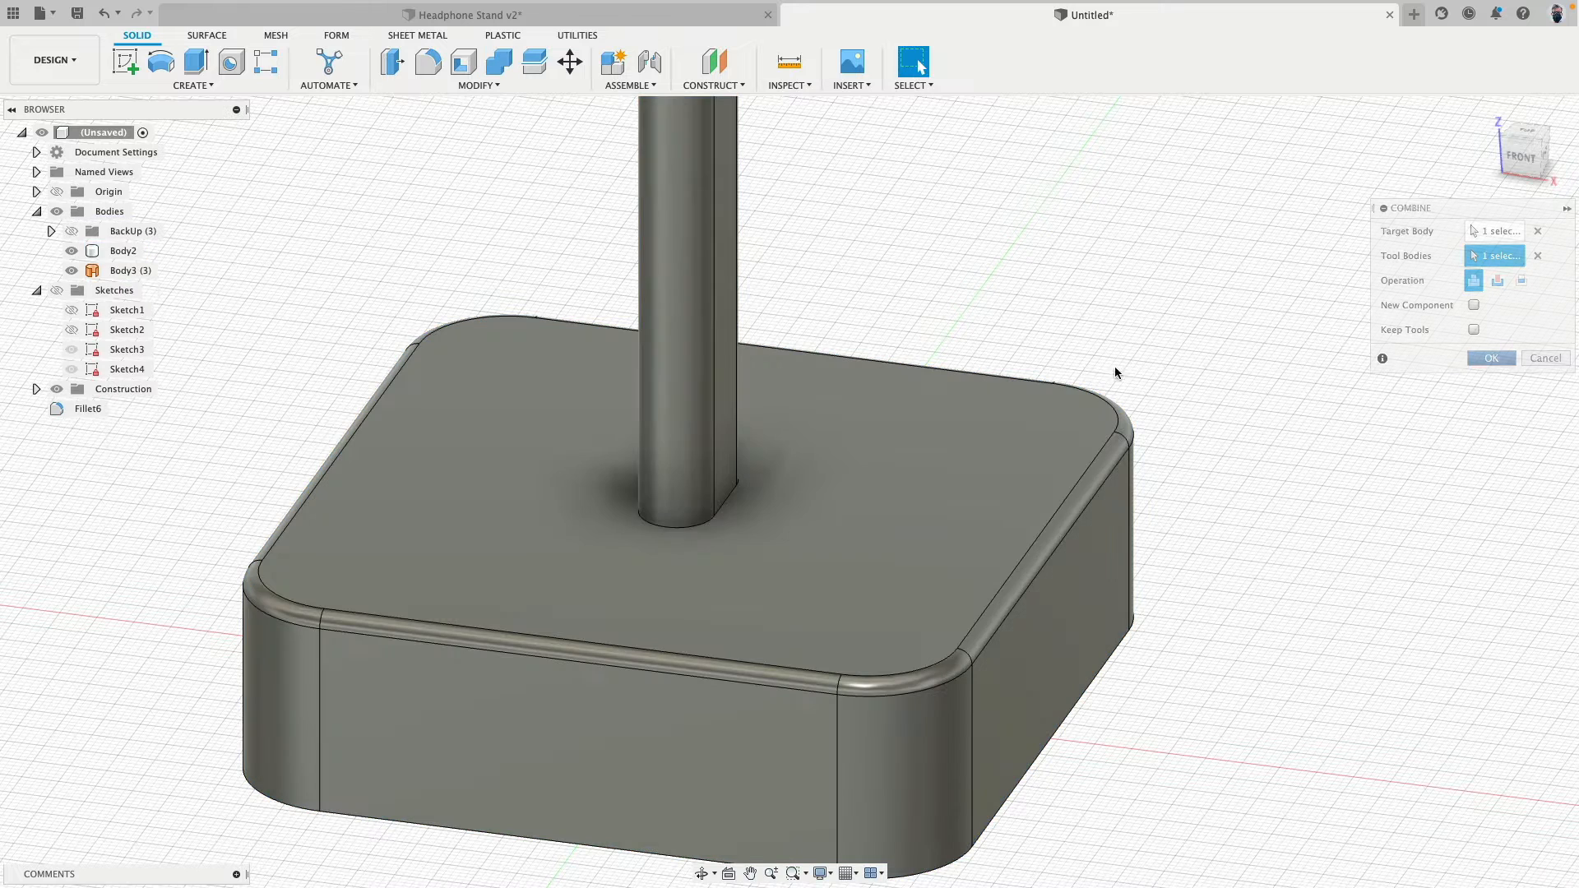
- Start a Fillet around the edge where the column meets the base's top face and set its radius to 5 mm
{"action": "left_click", "coordinate": [428, 63]}
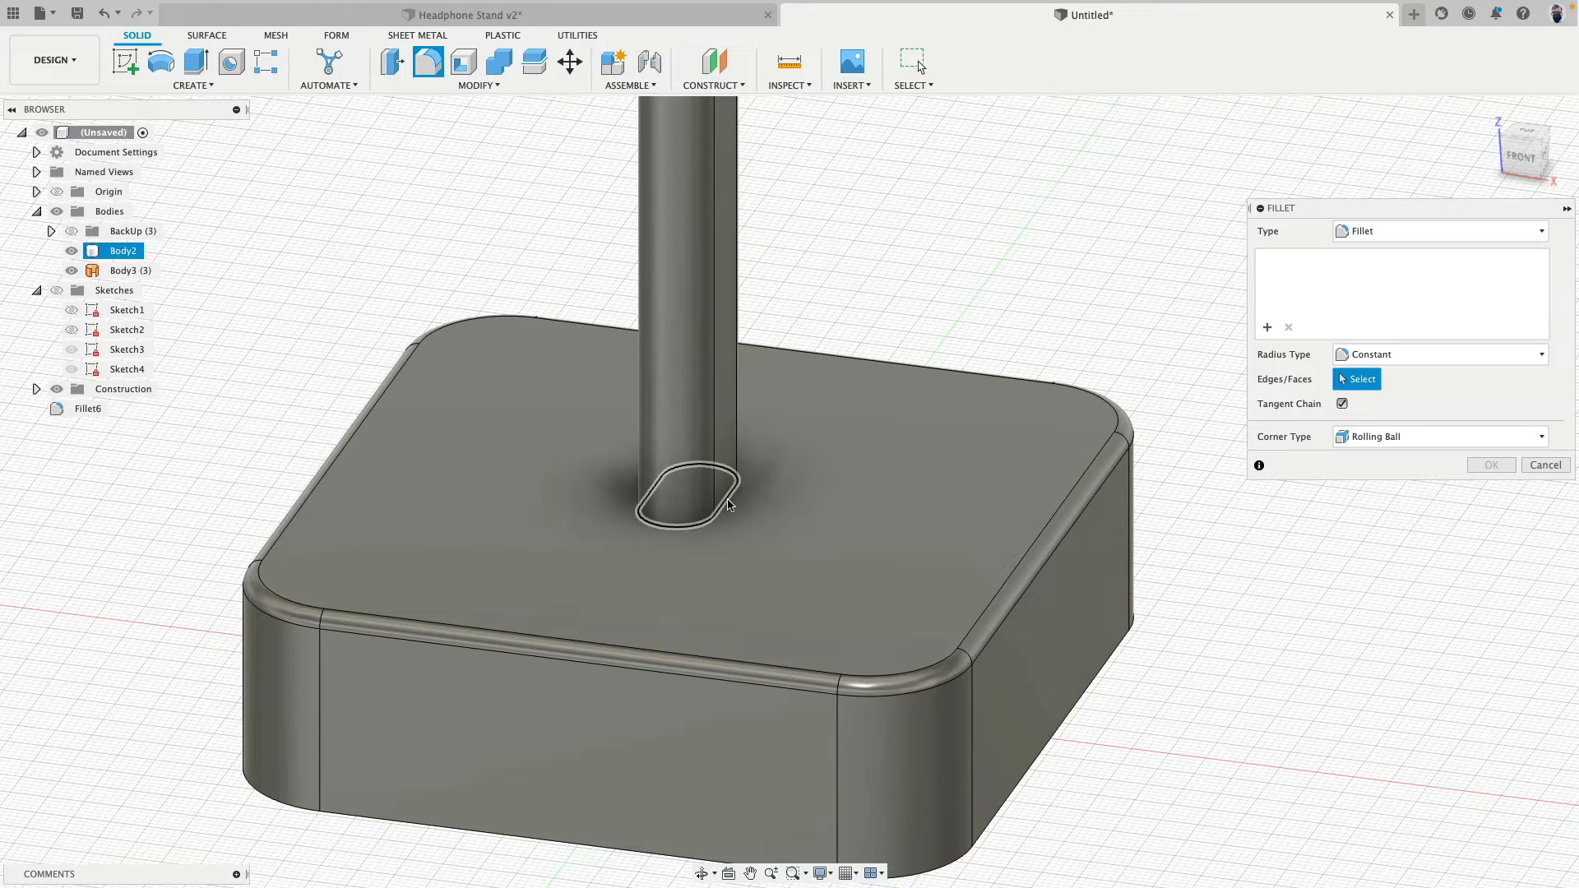
{"action": "type", "text": "5"}
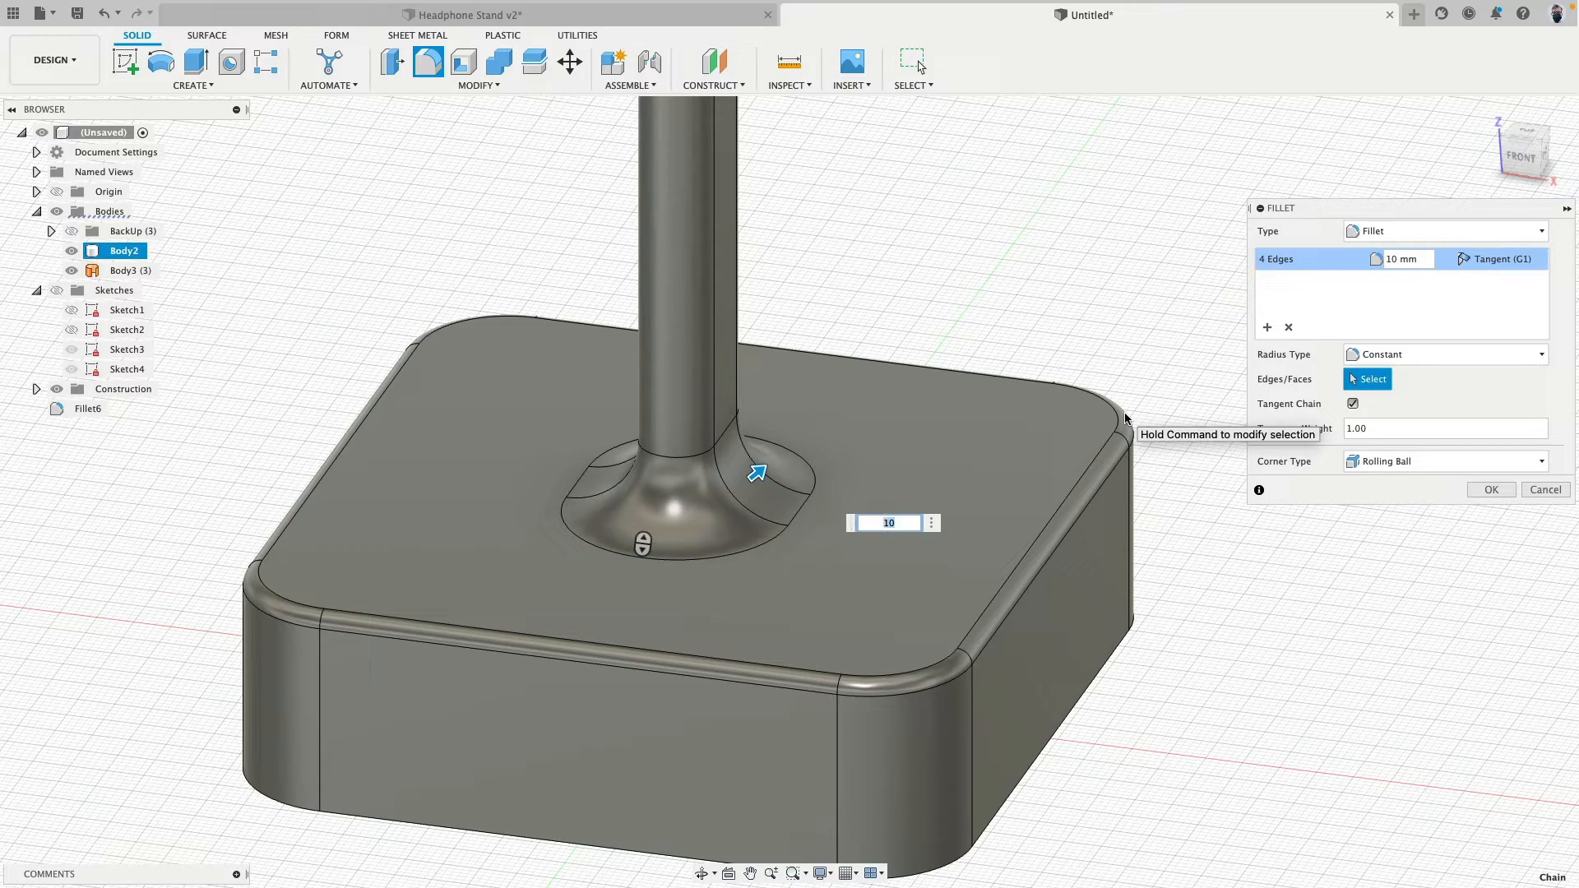
{"action": "mouse_move", "coordinate": [1099, 363]}
{"action": "middle_mouse_down", "text": "shift"}
{"action": "mouse_move", "coordinate": [1022, 370]}
{"action": "mouse_move", "coordinate": [1069, 395]}
{"action": "mouse_move", "coordinate": [1078, 313]}
{"action": "mouse_move", "coordinate": [1072, 361]}
{"action": "mouse_move", "coordinate": [1135, 345]}
{"action": "mouse_move", "coordinate": [1115, 362]}
{"action": "middle_mouse_up", "text": "shift"}
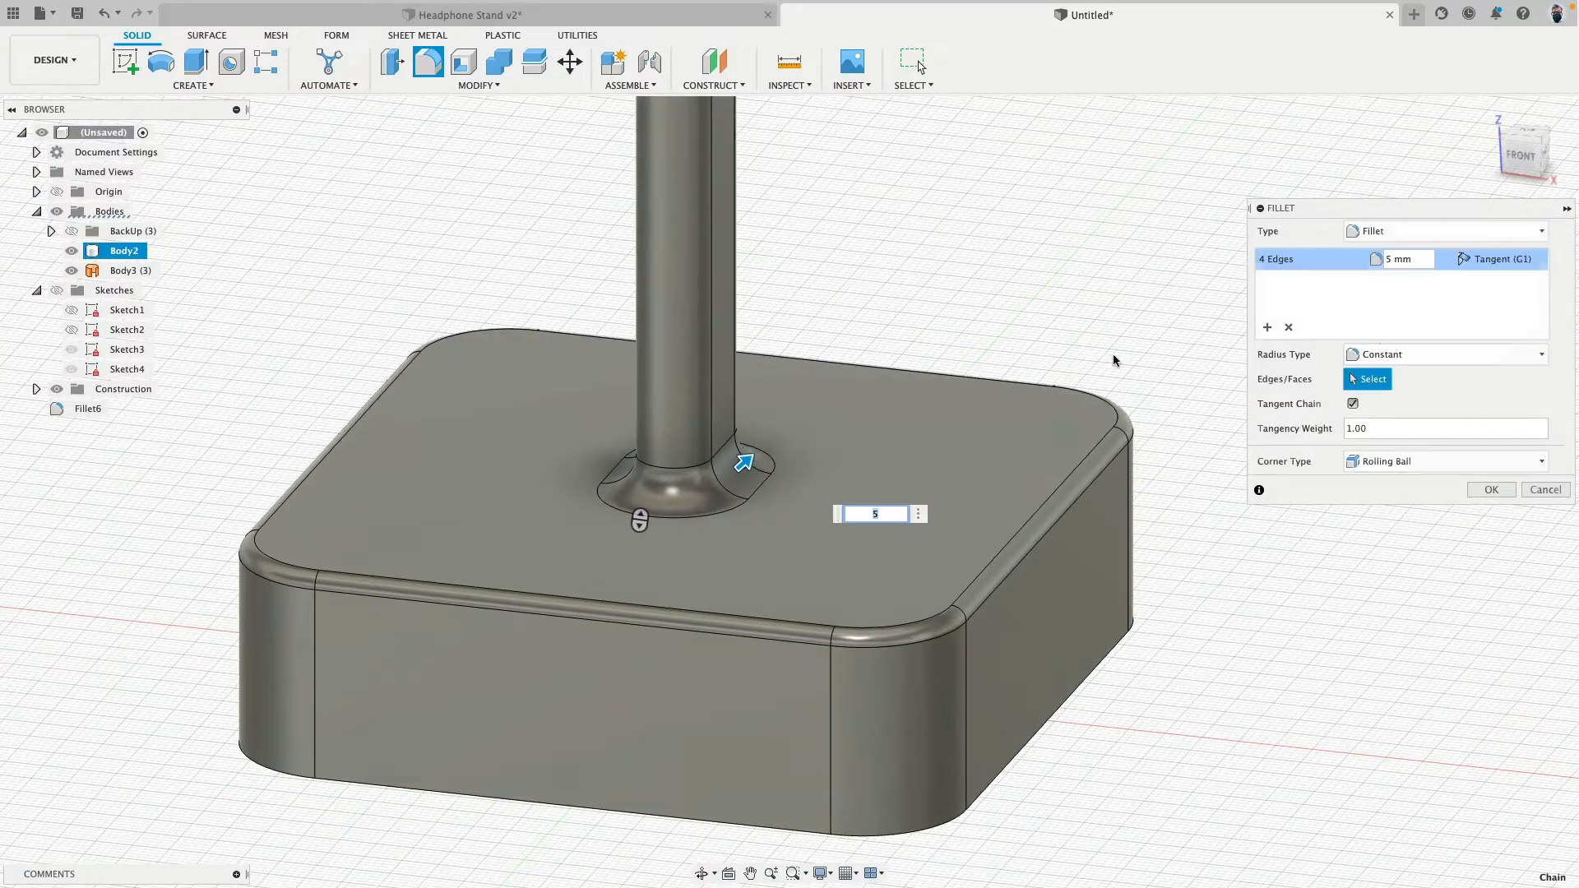
- Try Curvature continuity on the fillet at the column's foot and inspect the blend up close from the front
{"action": "left_click", "coordinate": [1480, 261]}
{"action": "left_click", "coordinate": [1508, 301]}
{"action": "scroll", "coordinate": [869, 358], "scroll_direction": "up", "scroll_amount": 4}
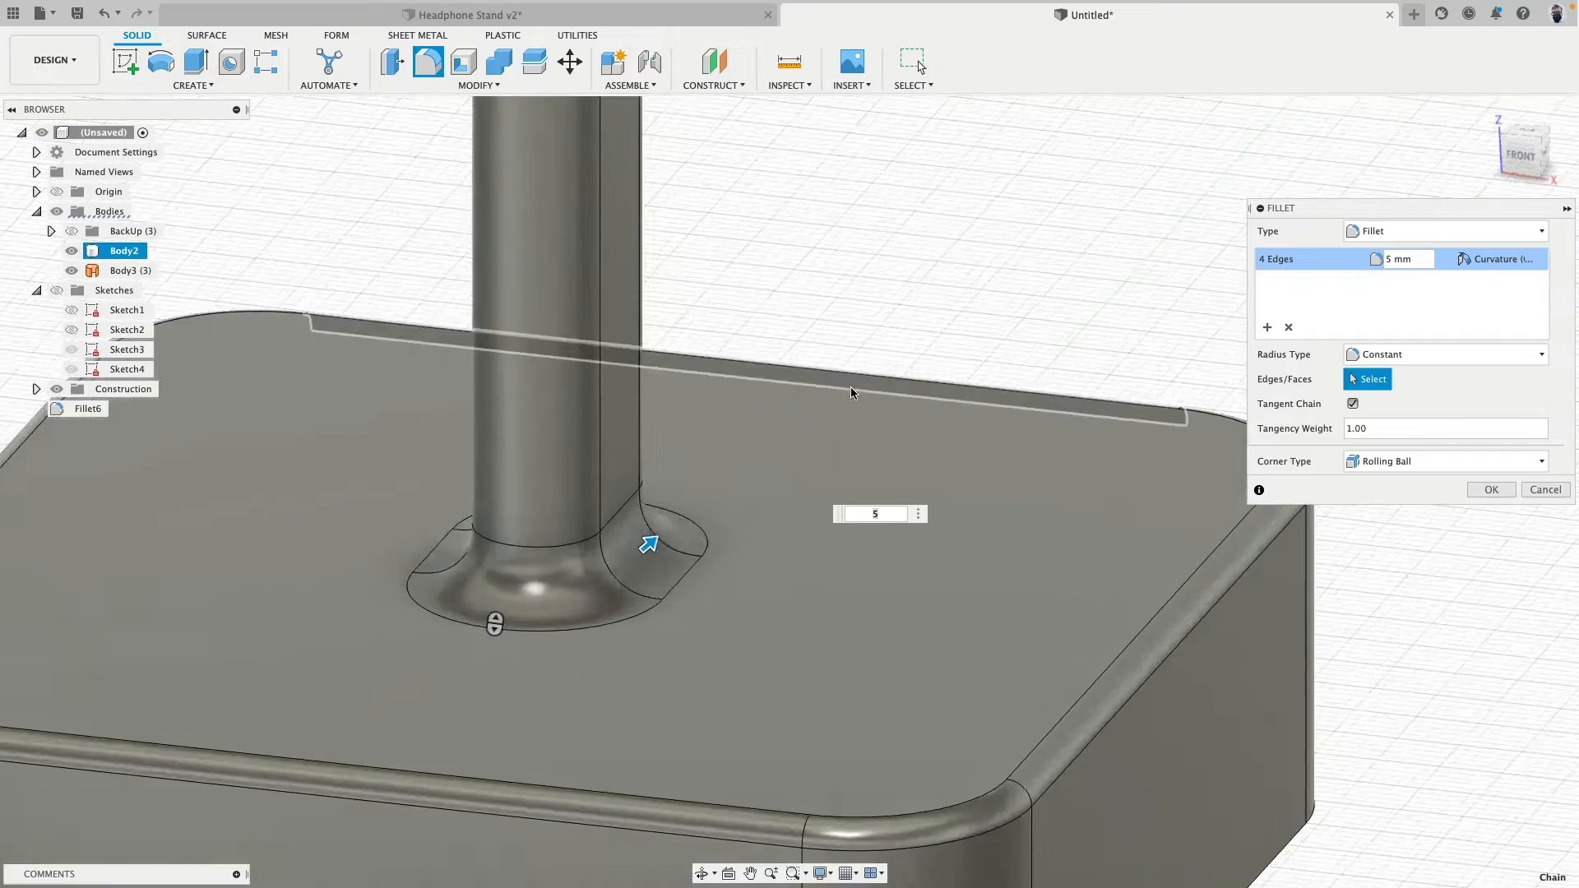
{"action": "middle_click_drag", "start_coordinate": [855, 390], "coordinate": [894, 357], "text": "shift"}
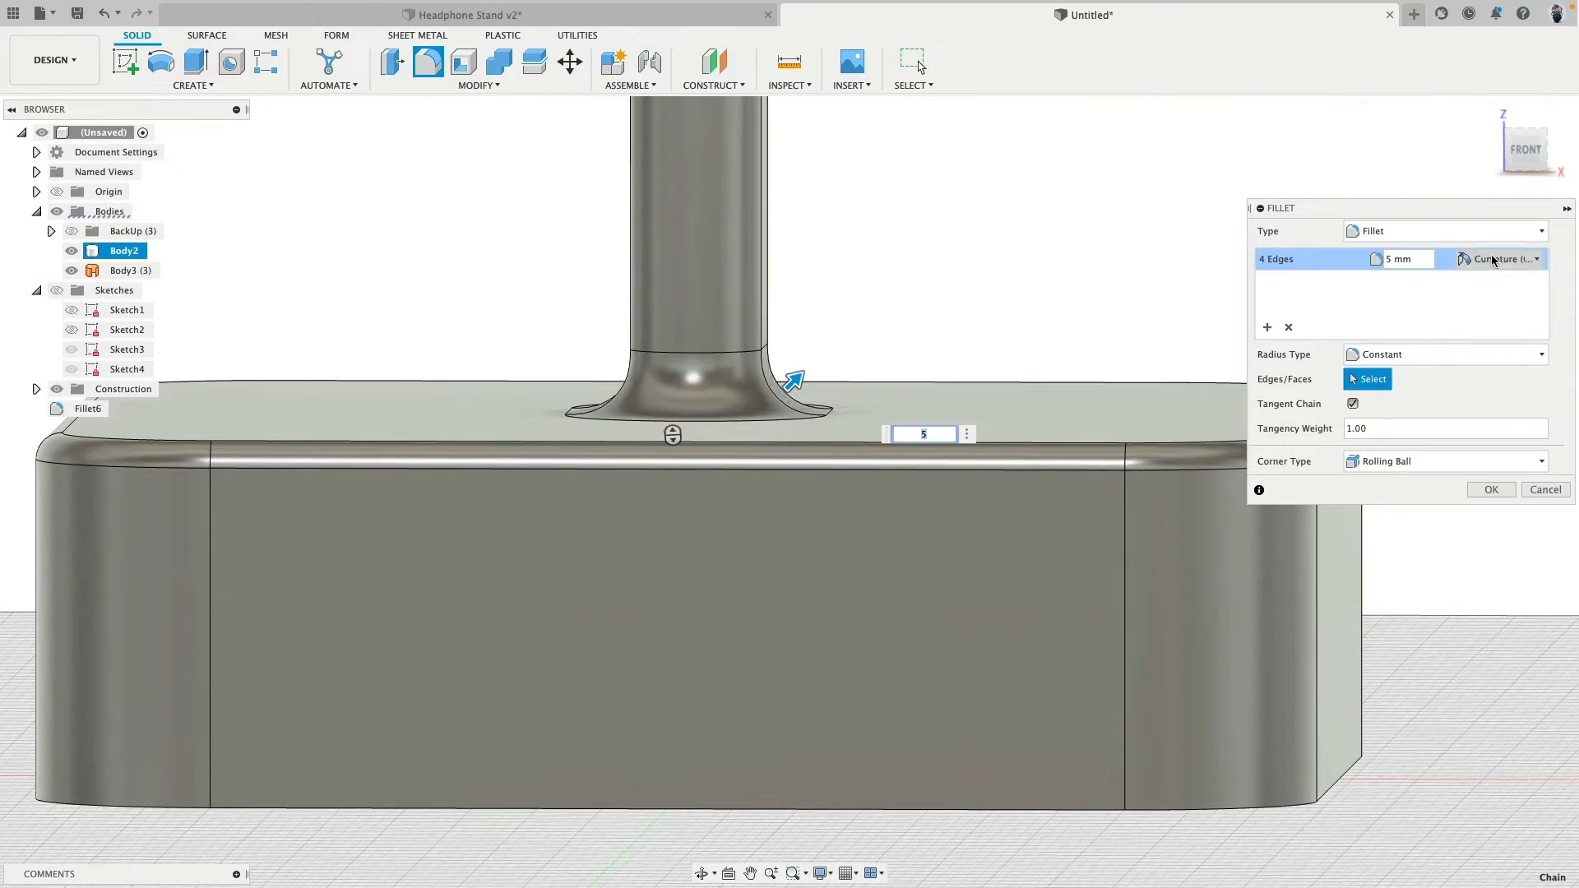
- Set the column fillet's continuity back to Tangent (G1) and apply the fillet
{"action": "left_click", "coordinate": [1494, 259]}
{"action": "left_click", "coordinate": [1502, 285]}
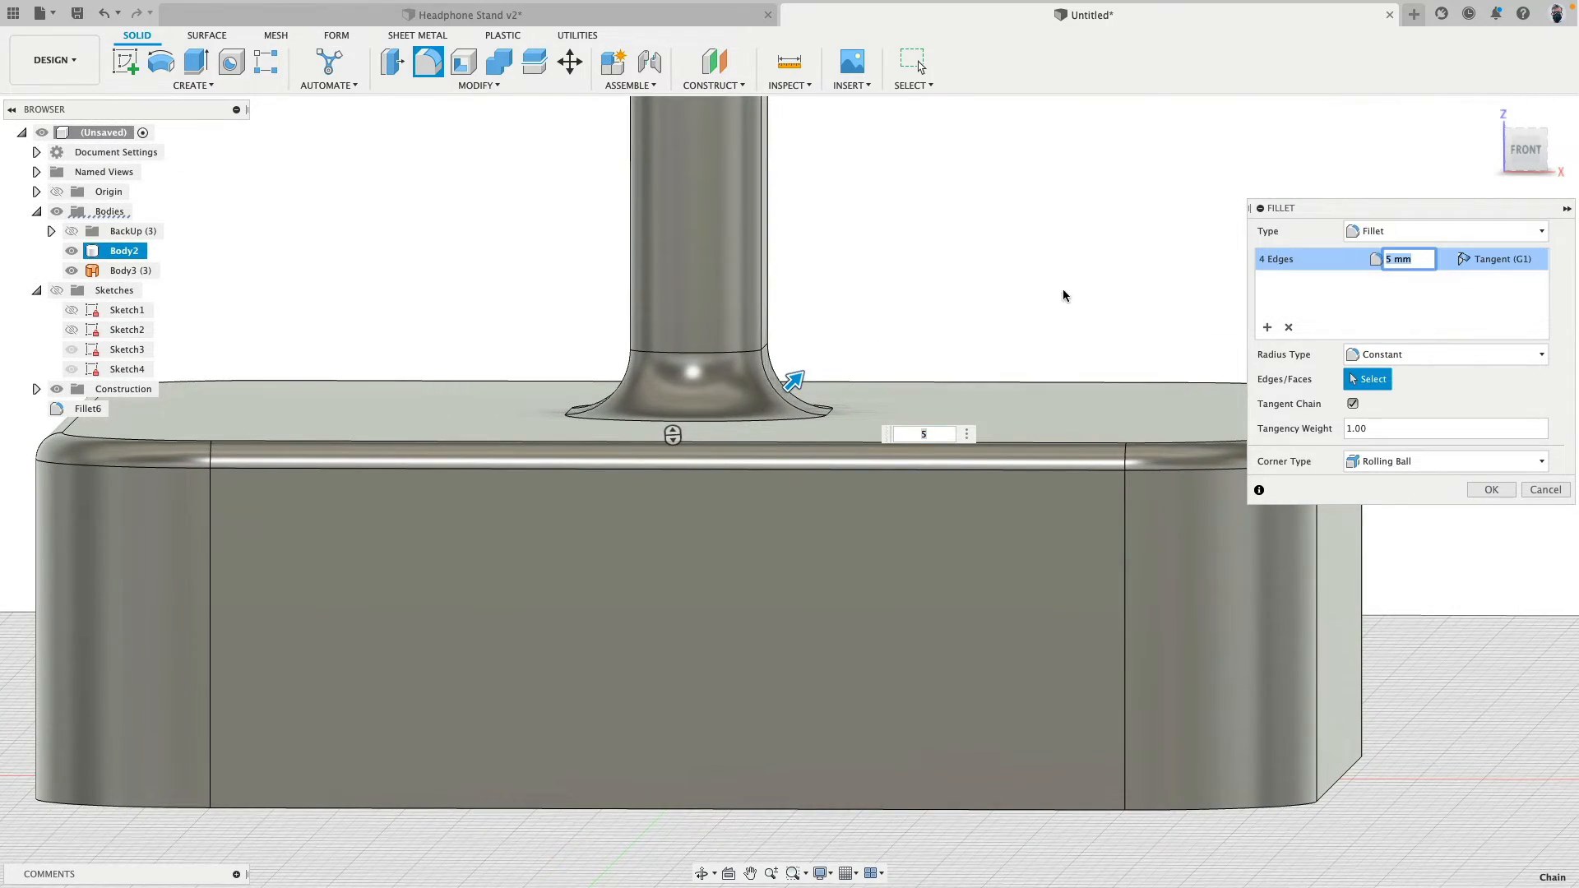
{"action": "scroll", "coordinate": [939, 345], "scroll_direction": "down", "scroll_amount": 4}
{"action": "middle_click_drag", "start_coordinate": [960, 291], "coordinate": [919, 297], "text": "shift"}
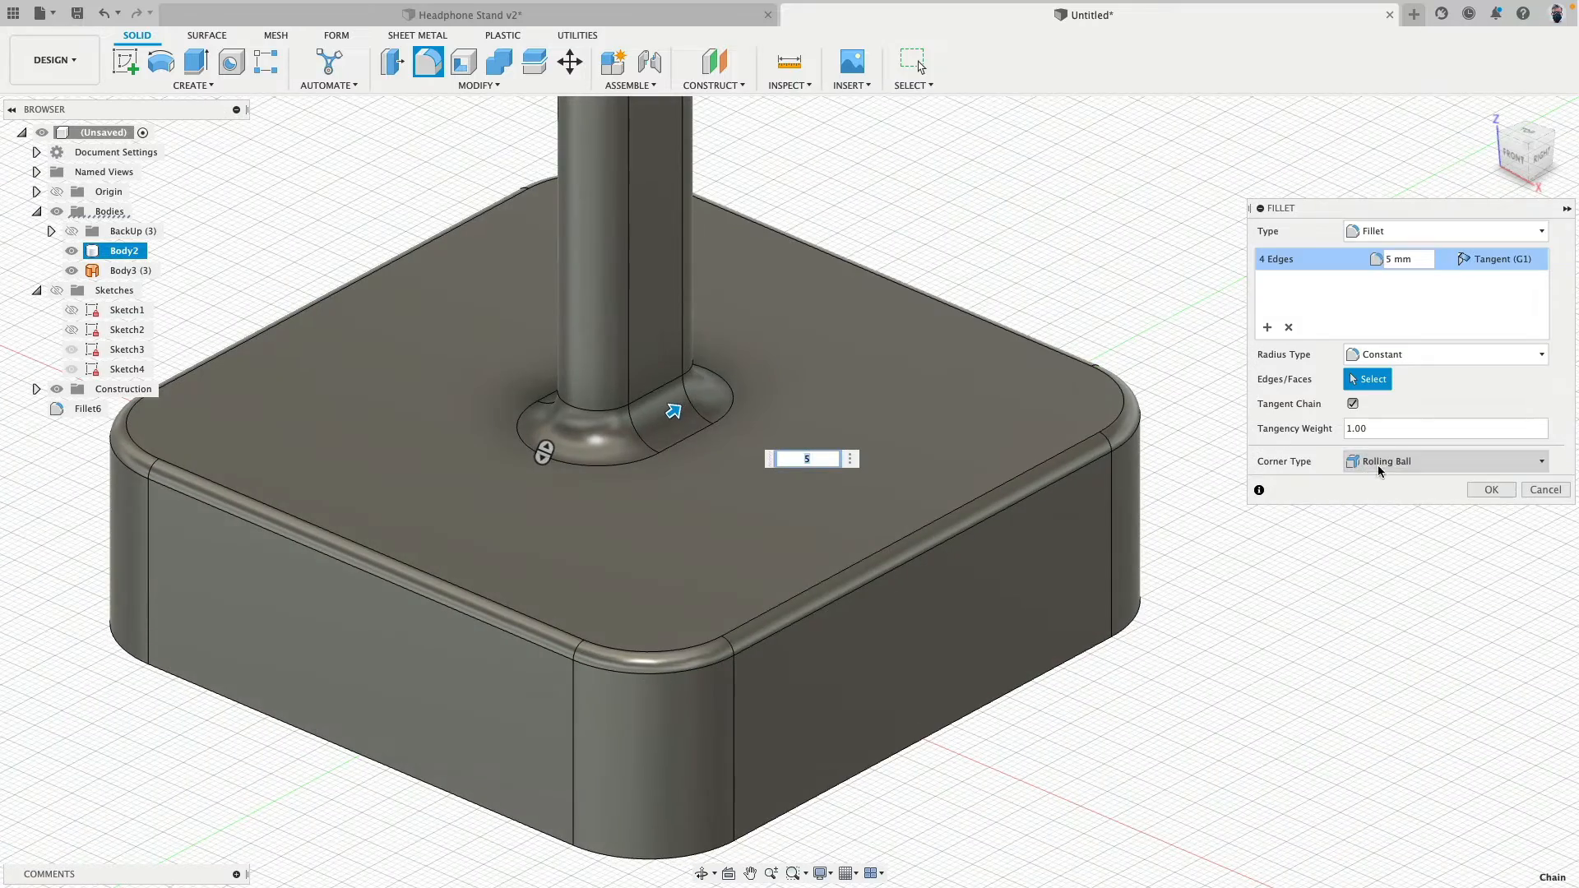
{"action": "left_click", "coordinate": [1491, 489]}
{"action": "middle_click_drag", "start_coordinate": [936, 349], "coordinate": [1054, 290], "text": "shift"}
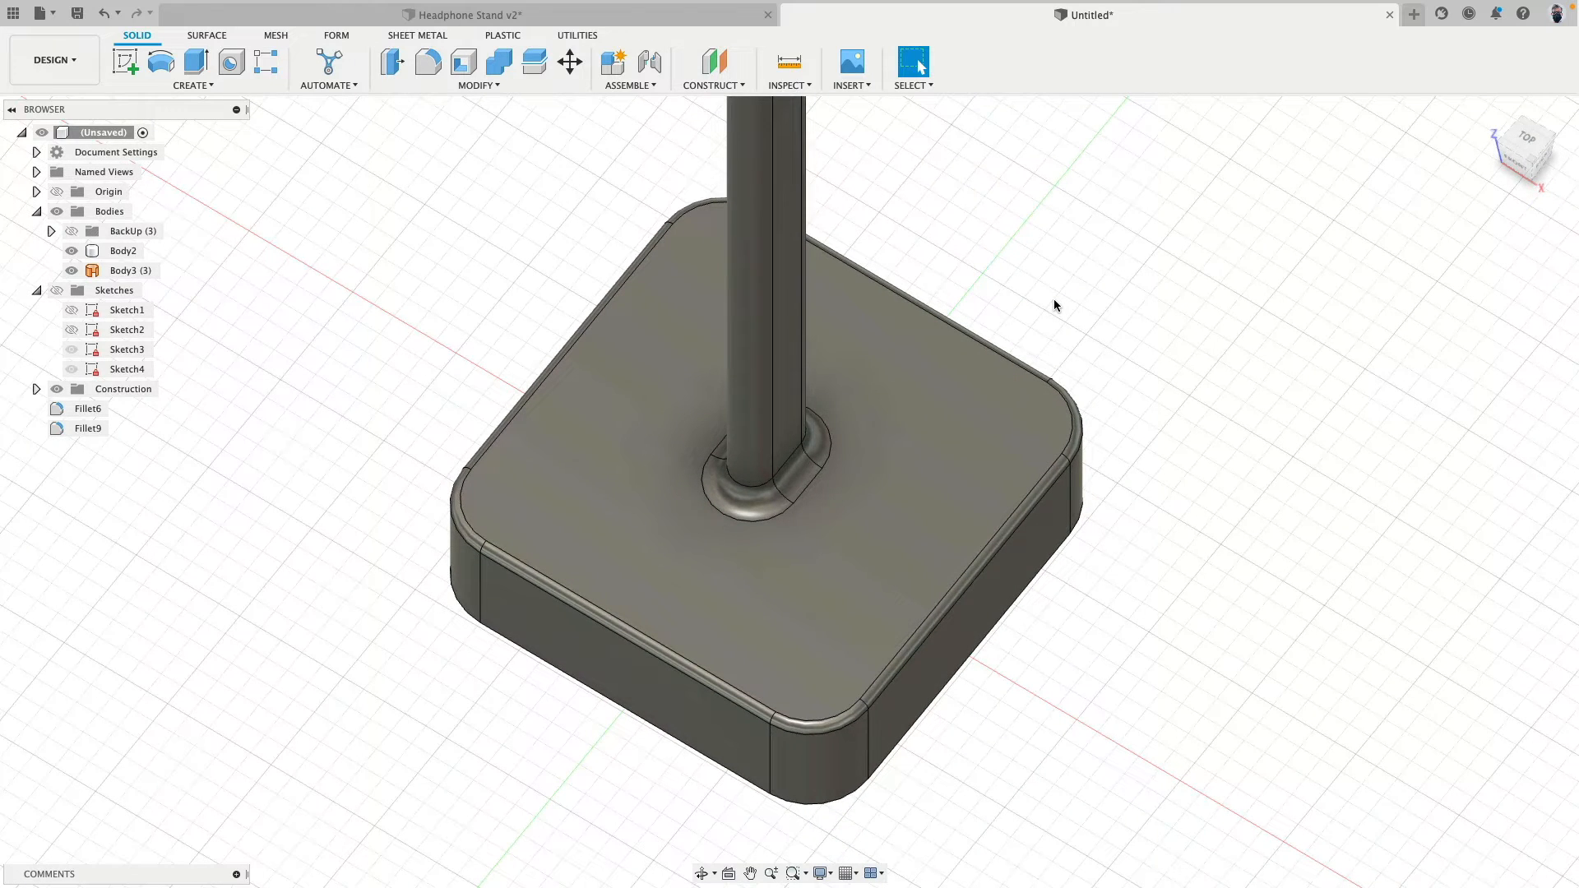
- Switch to the Headphone Stand v2 design, hide its sketches, show its bodies and examine the finished base
{"action": "middle_click_drag", "start_coordinate": [1094, 738], "coordinate": [891, 475], "text": "shift"}
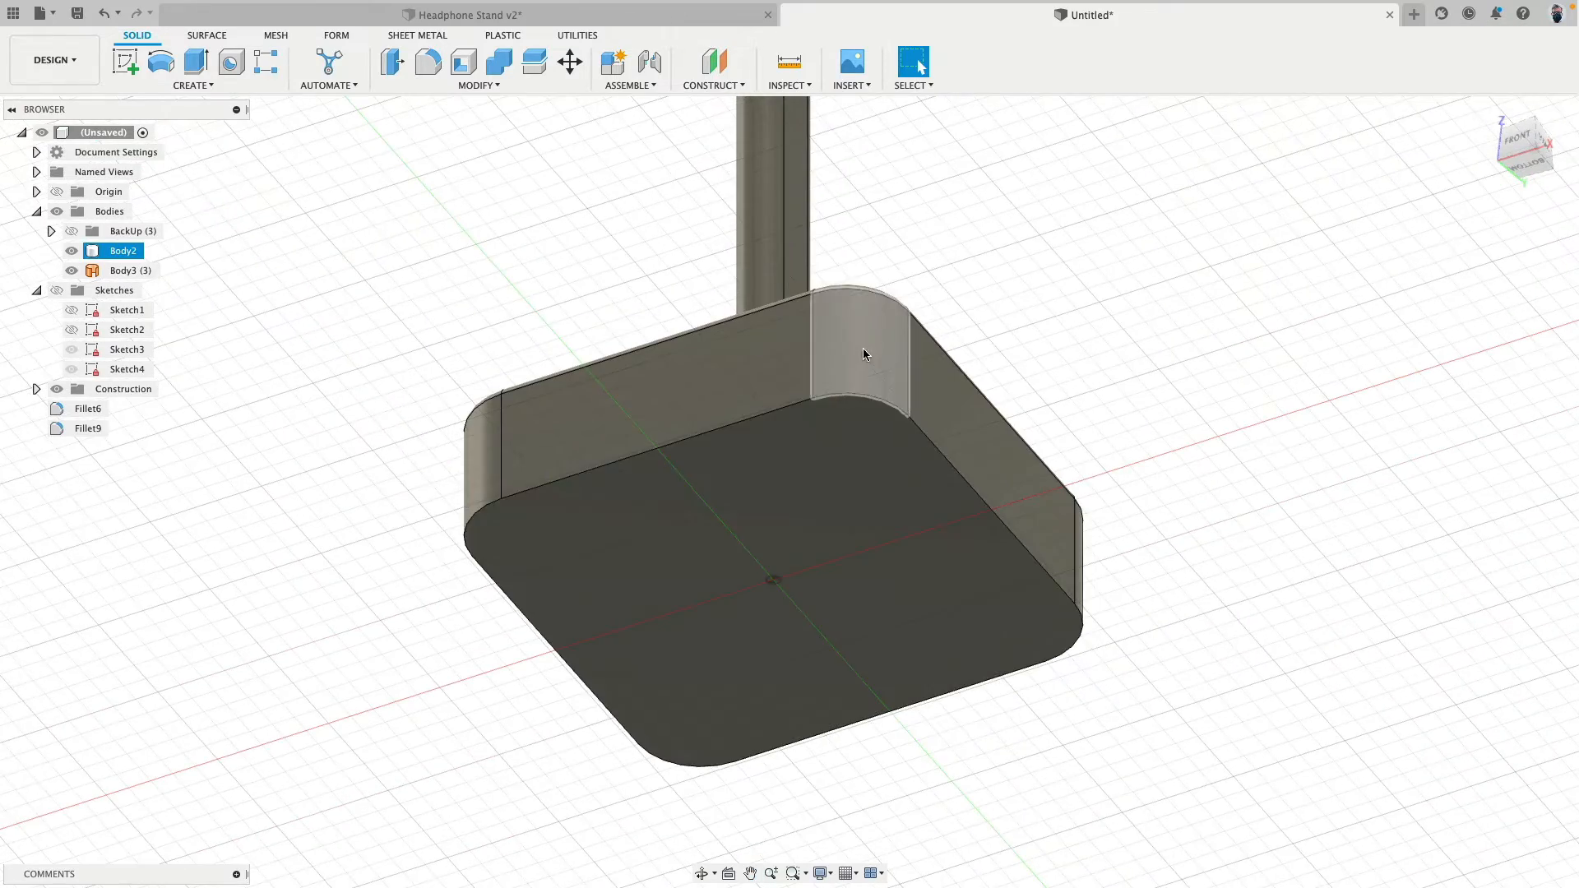
{"action": "left_click", "coordinate": [649, 21]}
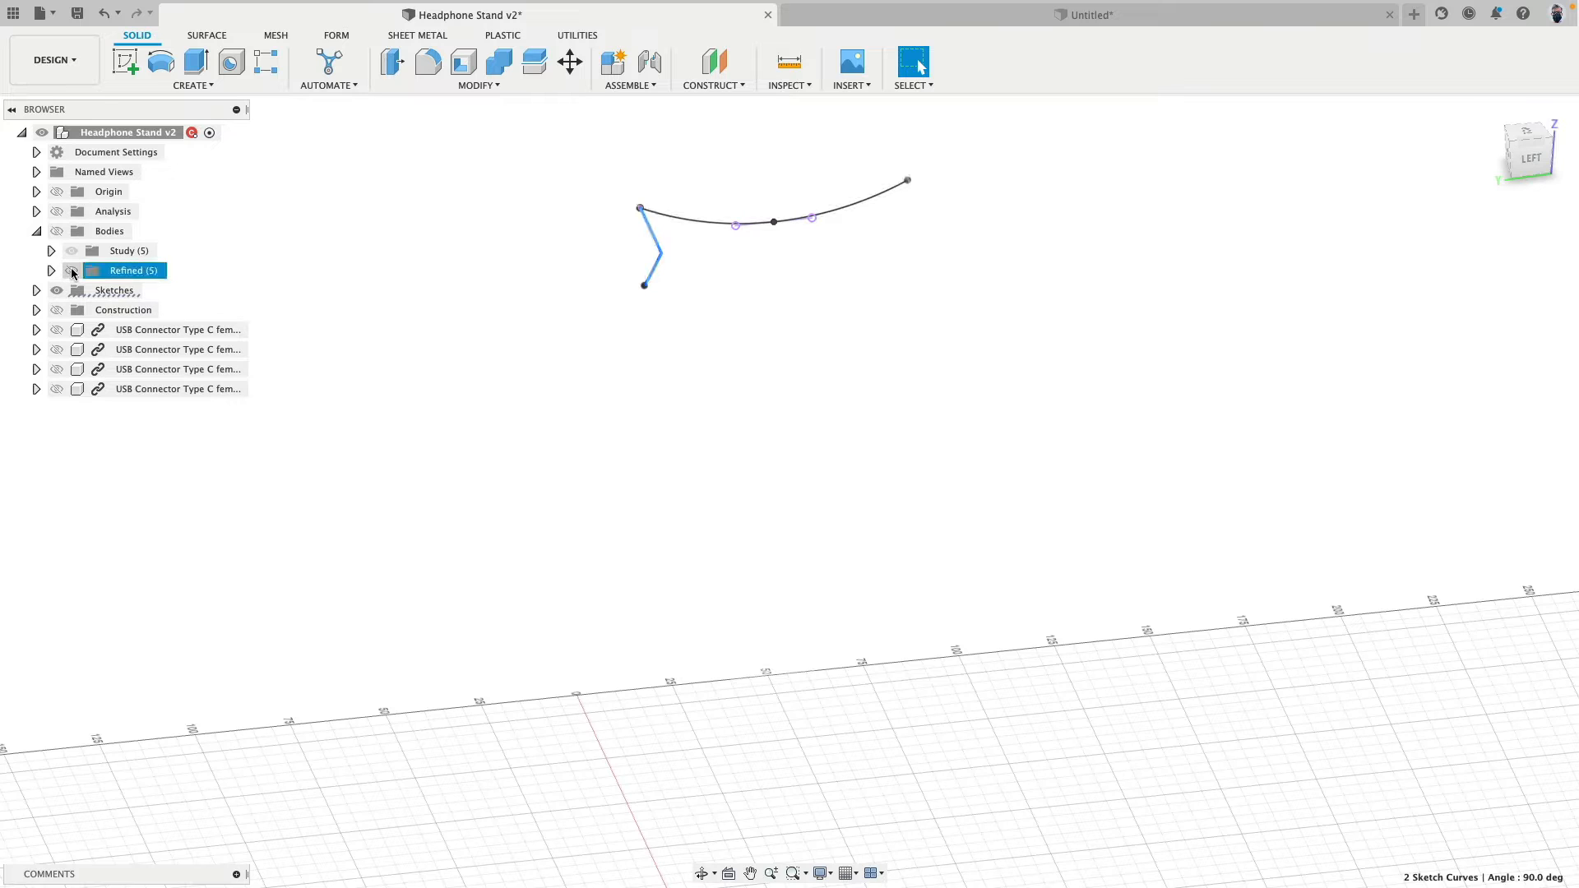
{"action": "left_click", "coordinate": [56, 290]}
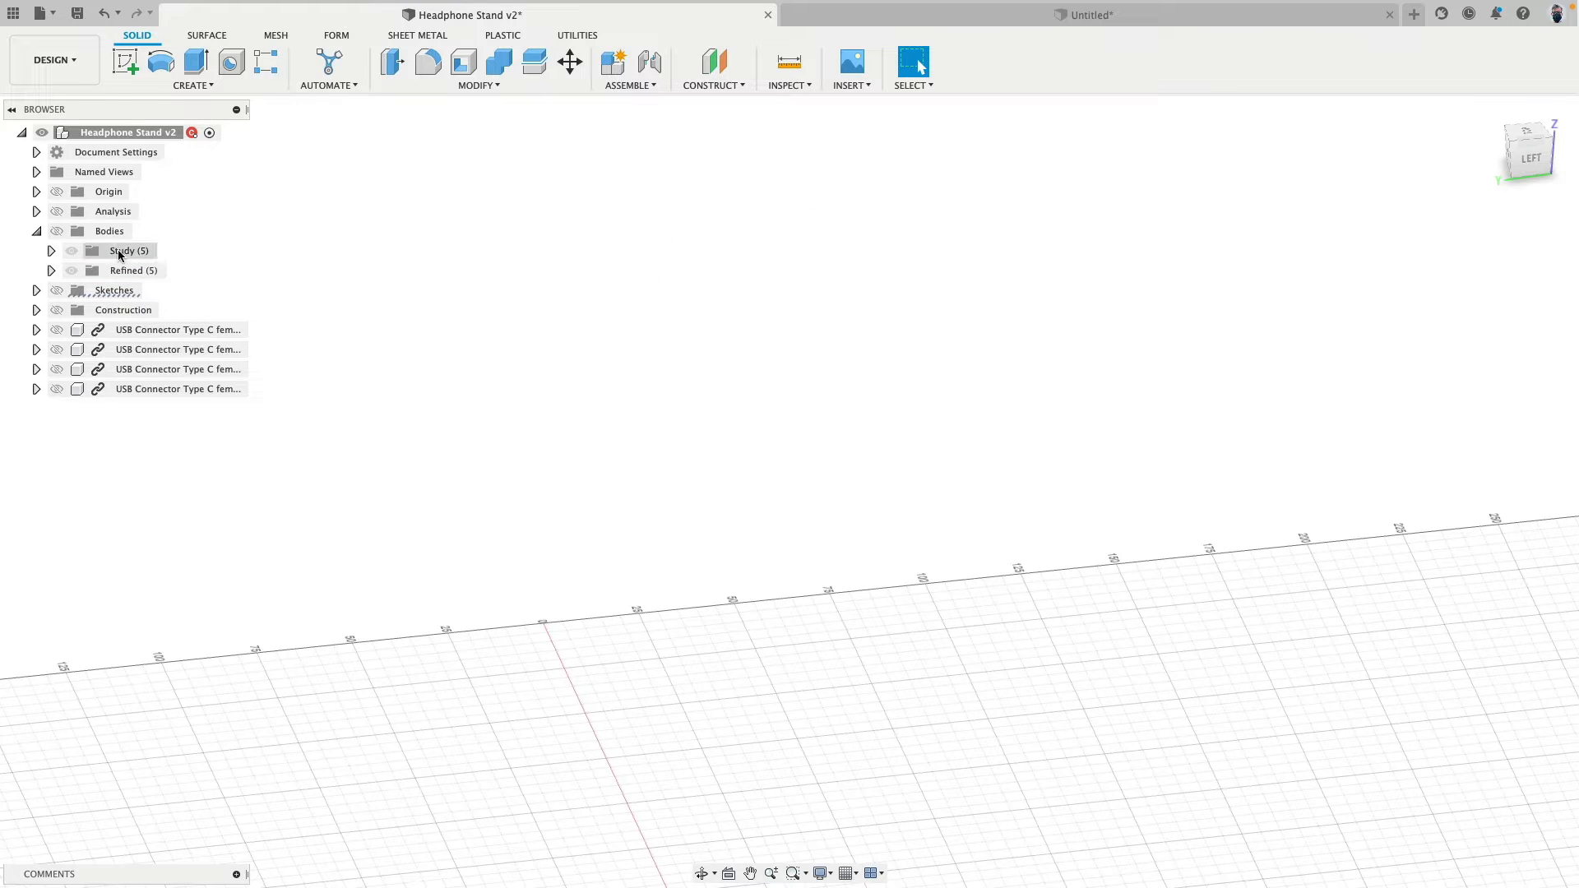
{"action": "left_click", "coordinate": [56, 231]}
{"action": "middle_click_drag", "start_coordinate": [470, 456], "coordinate": [751, 638], "text": "shift"}
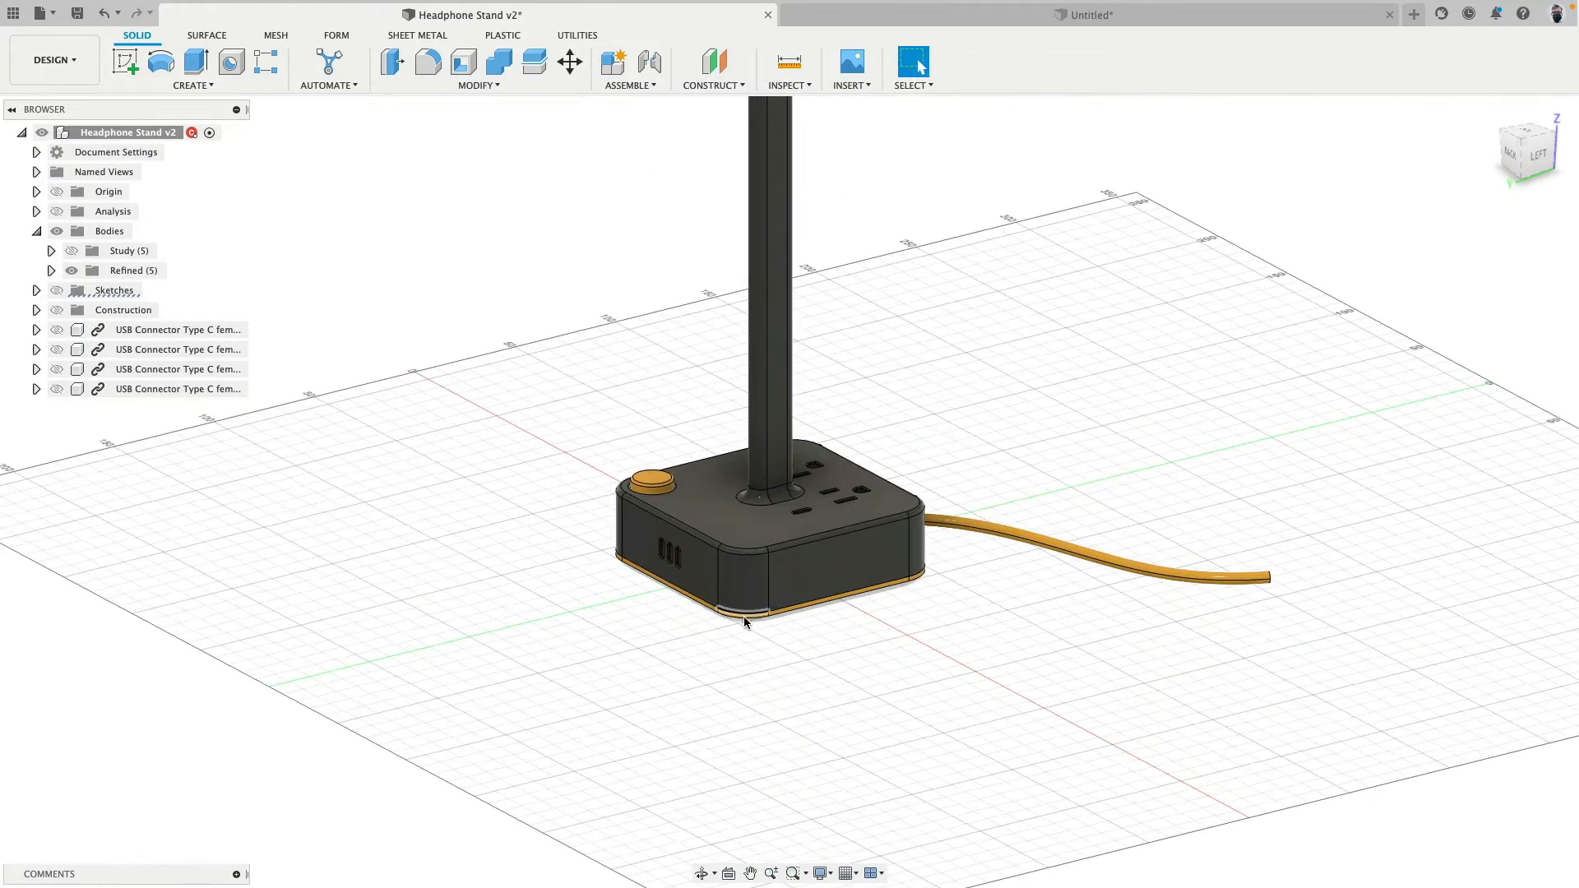
{"action": "key", "text": "super+Tab"}
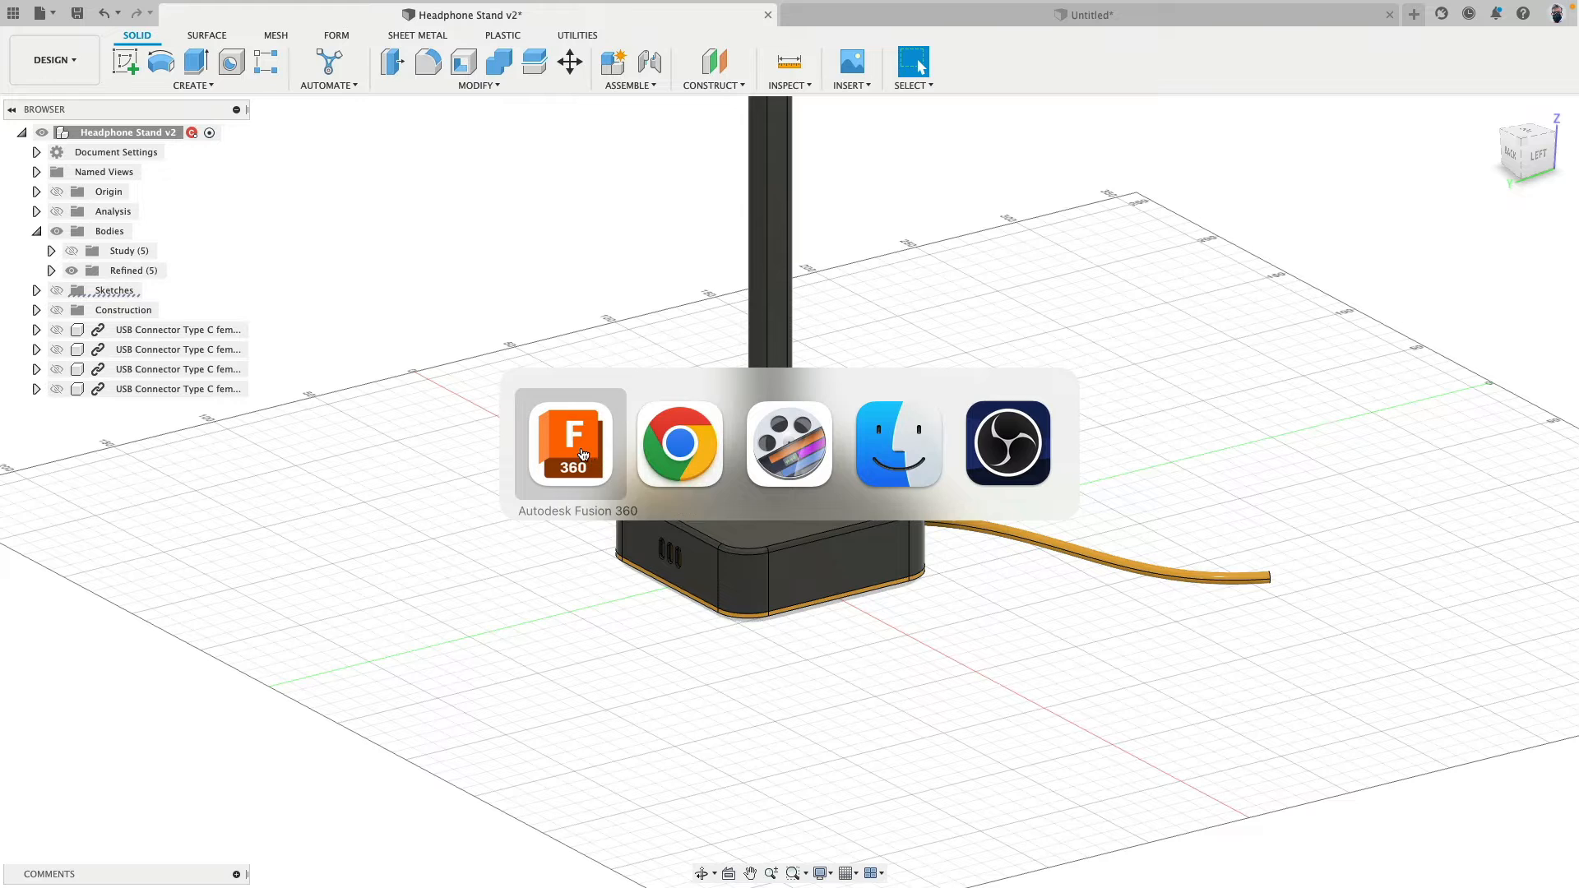
- Return to the untitled design and offset the base's bottom face by -2 mm with Press Pull
{"action": "left_click", "coordinate": [1086, 15]}
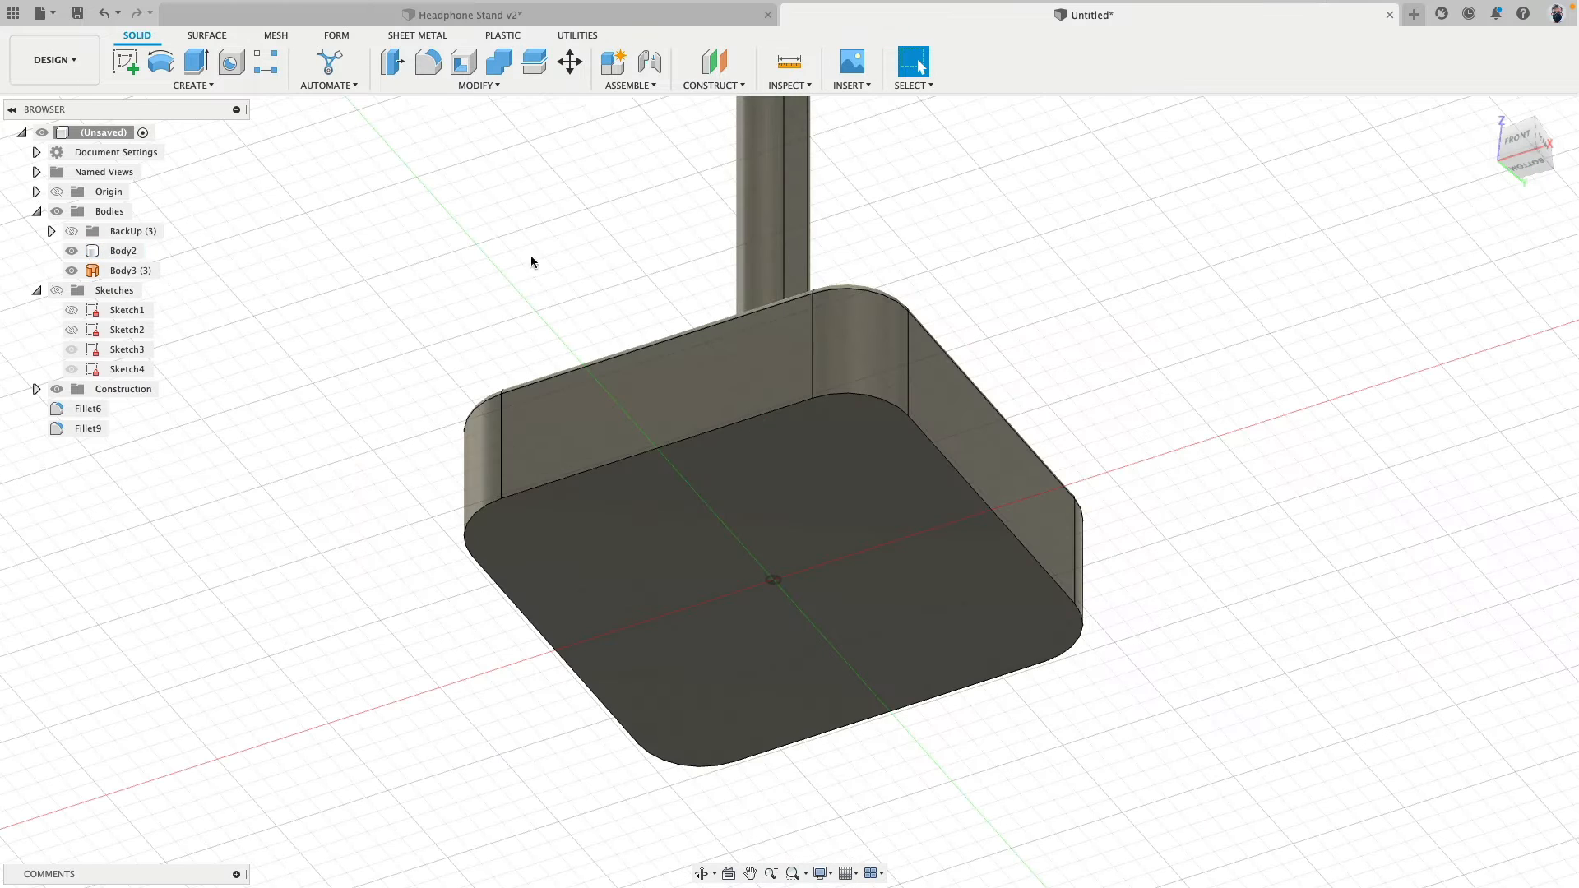
{"action": "left_click", "coordinate": [390, 64]}
{"action": "left_click", "coordinate": [797, 471]}
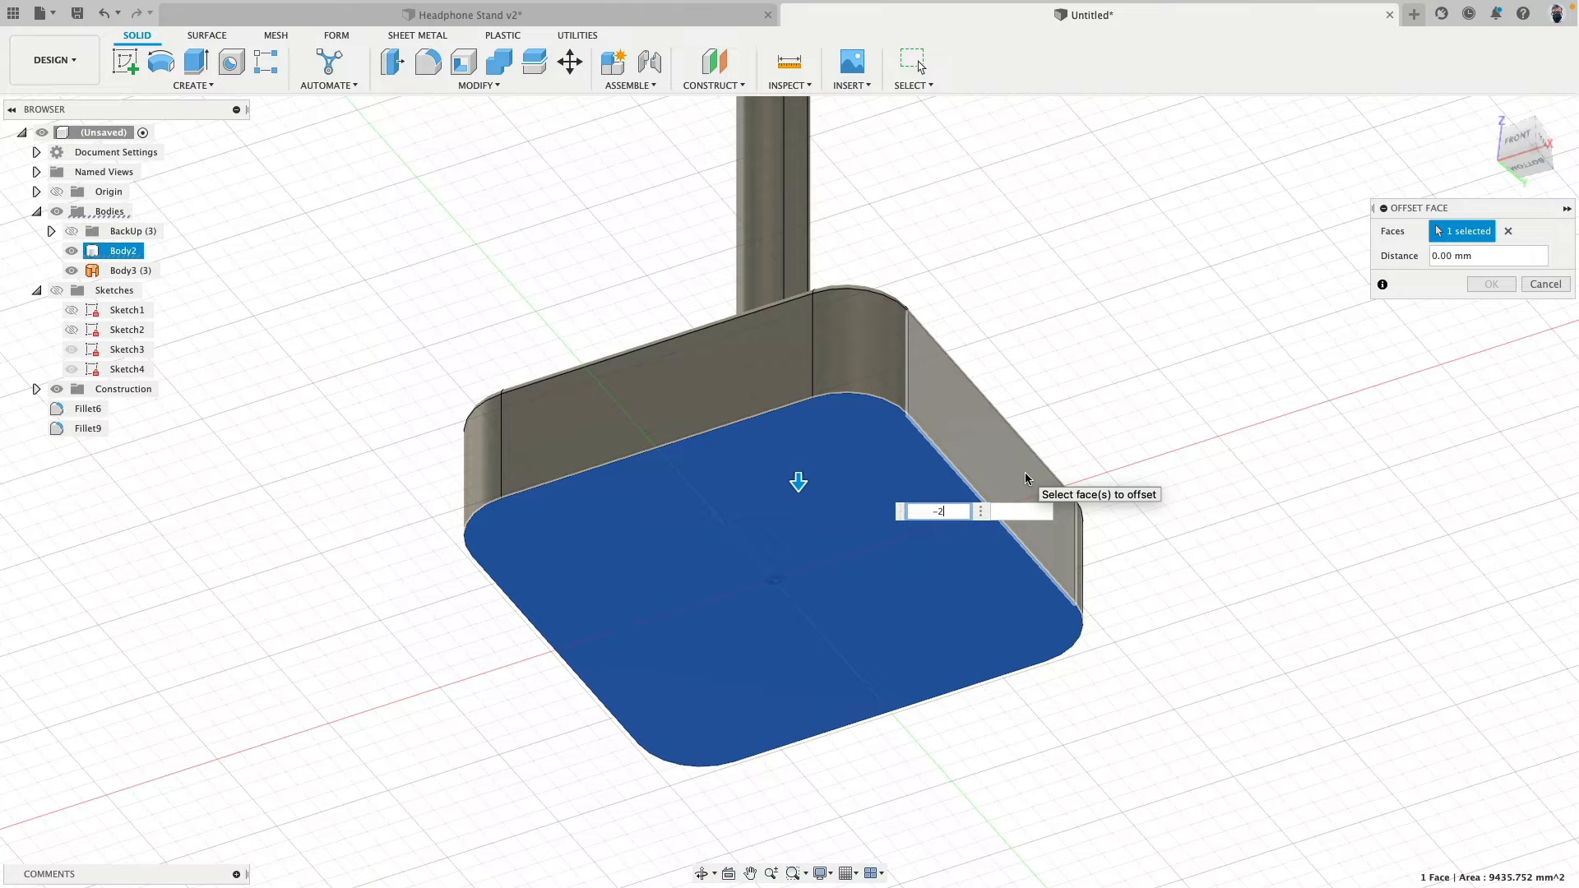
{"action": "key", "text": "Escape"}
{"action": "key", "text": "Escape"}
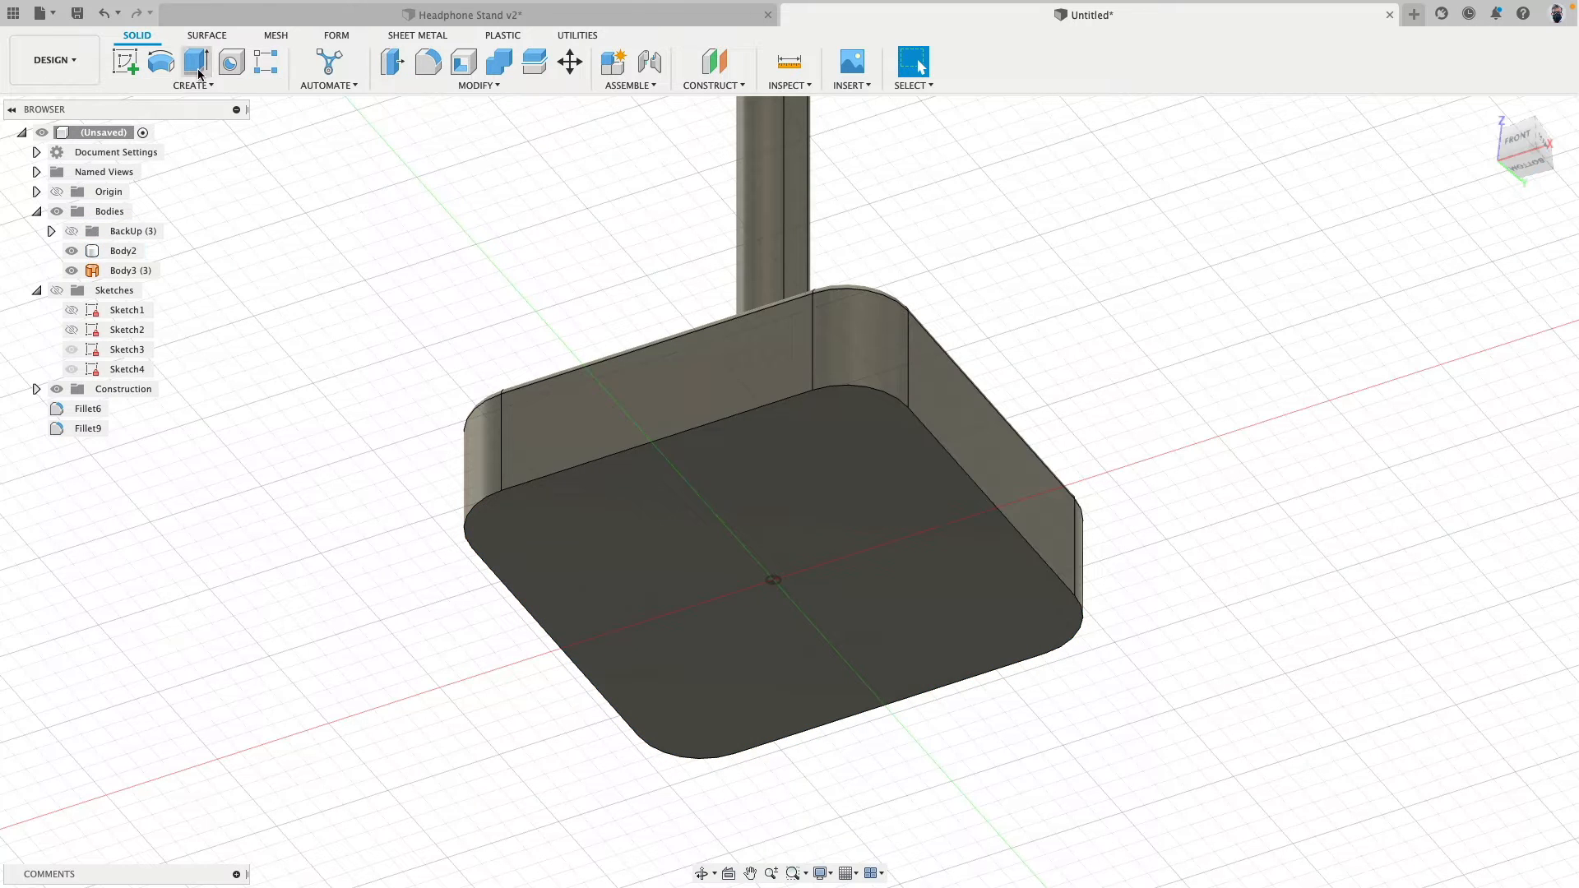
- Extrude the base's bottom face 2 mm as a new body to form a separate bottom plate
{"action": "left_click", "coordinate": [196, 62]}
{"action": "left_click", "coordinate": [766, 460]}
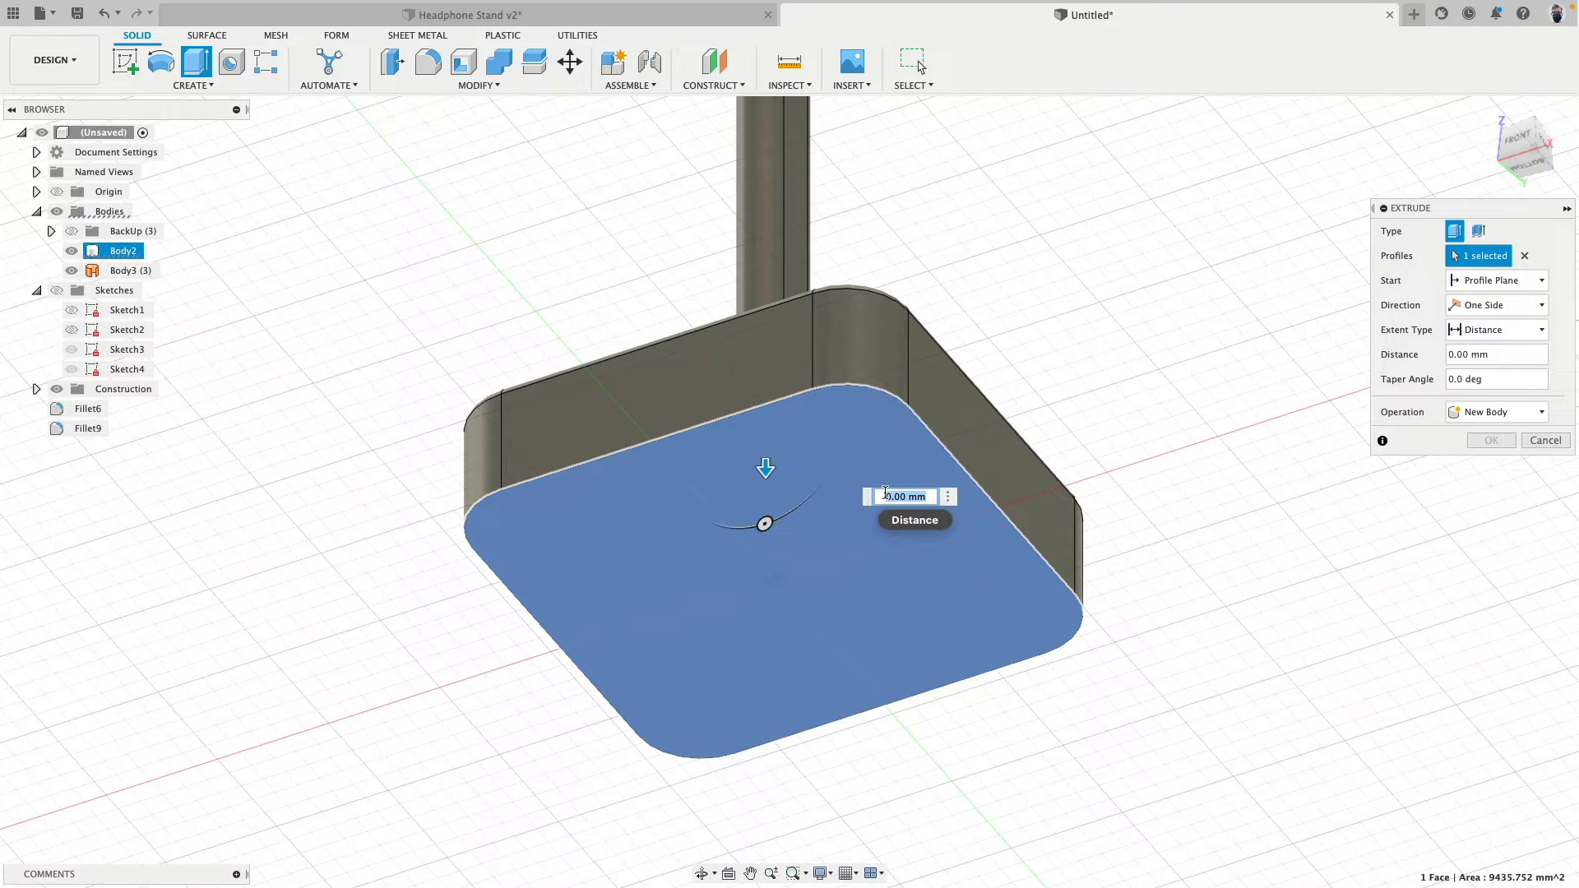
{"action": "type", "text": "2"}
{"action": "left_click", "coordinate": [1497, 412]}
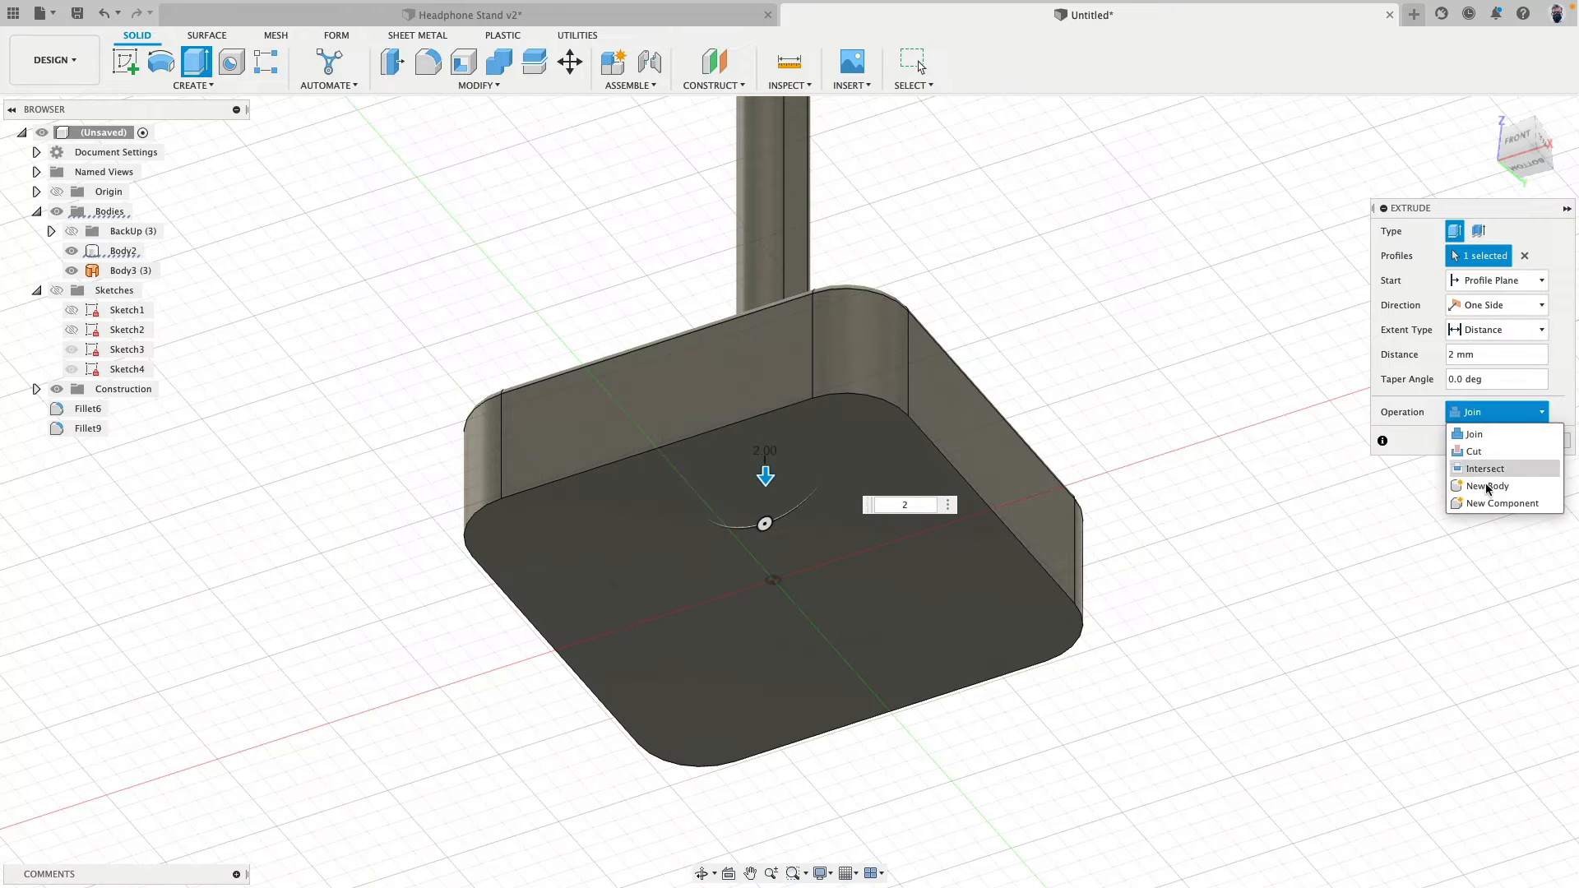
{"action": "left_click", "coordinate": [1487, 486]}
{"action": "left_click", "coordinate": [1491, 441]}
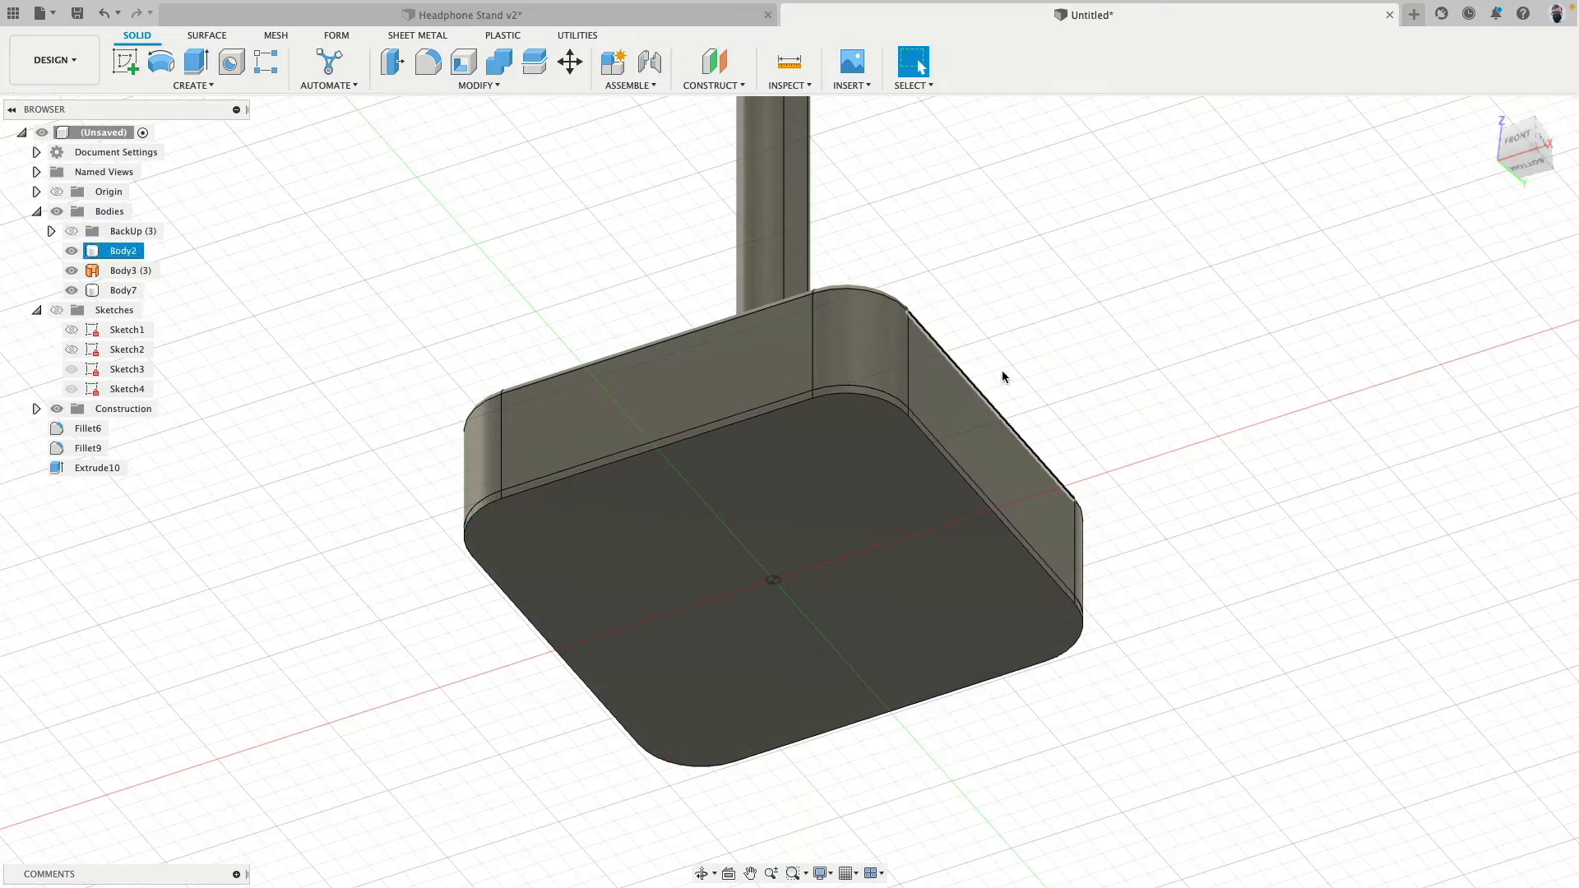
- Toggle the visibility of the bottom plate and the main stand body to check that they are separate
{"action": "middle_click_drag", "start_coordinate": [1008, 275], "coordinate": [1023, 349], "text": "shift"}
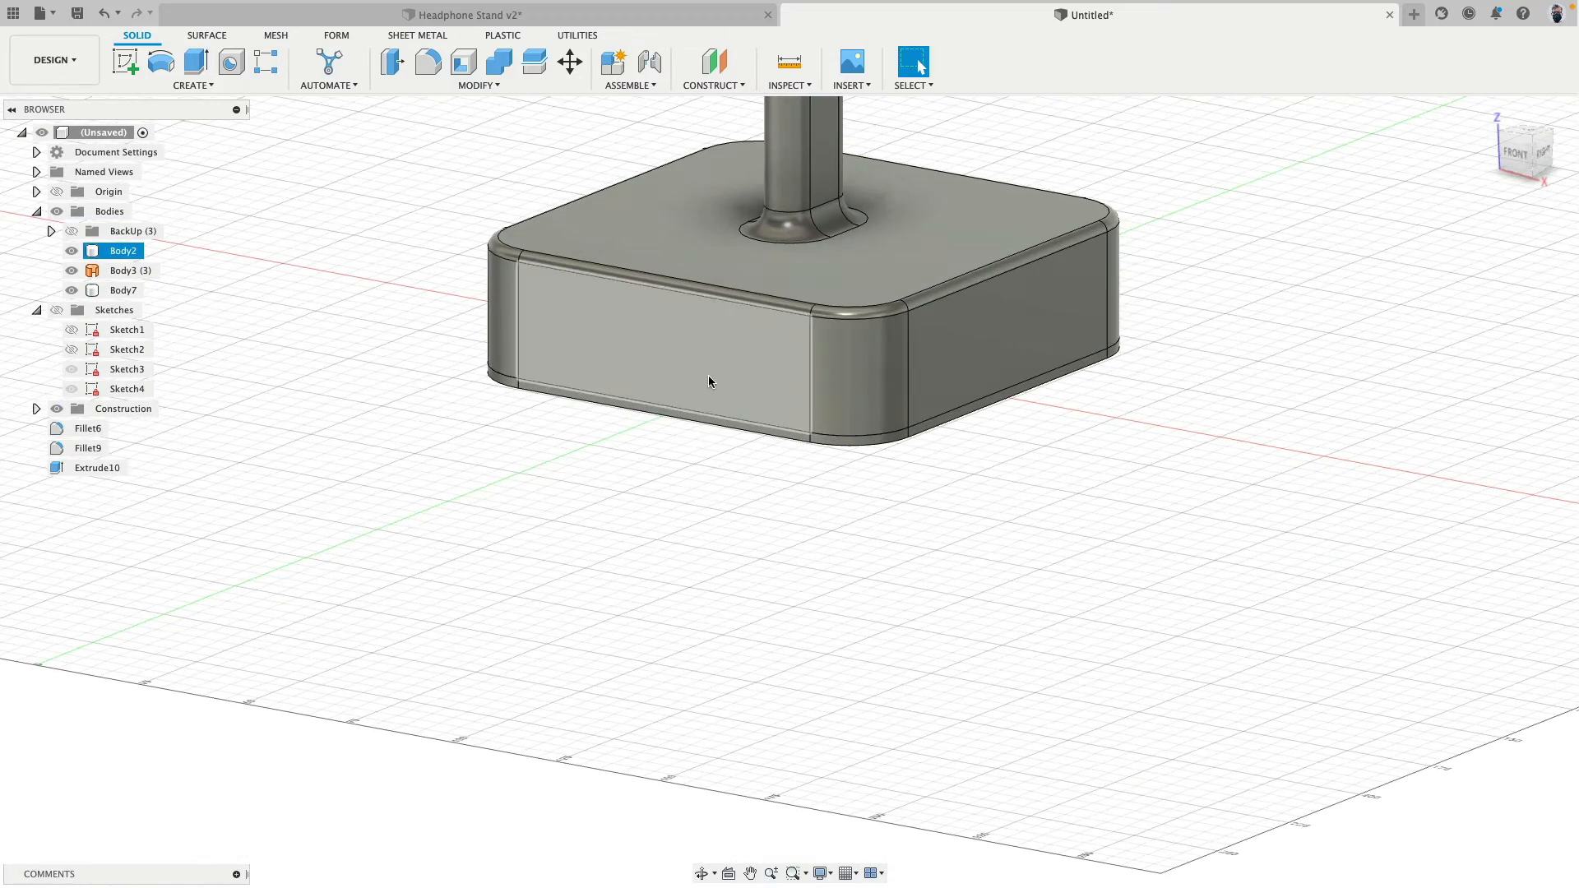
{"action": "scroll", "coordinate": [876, 471], "scroll_direction": "up", "scroll_amount": 5}
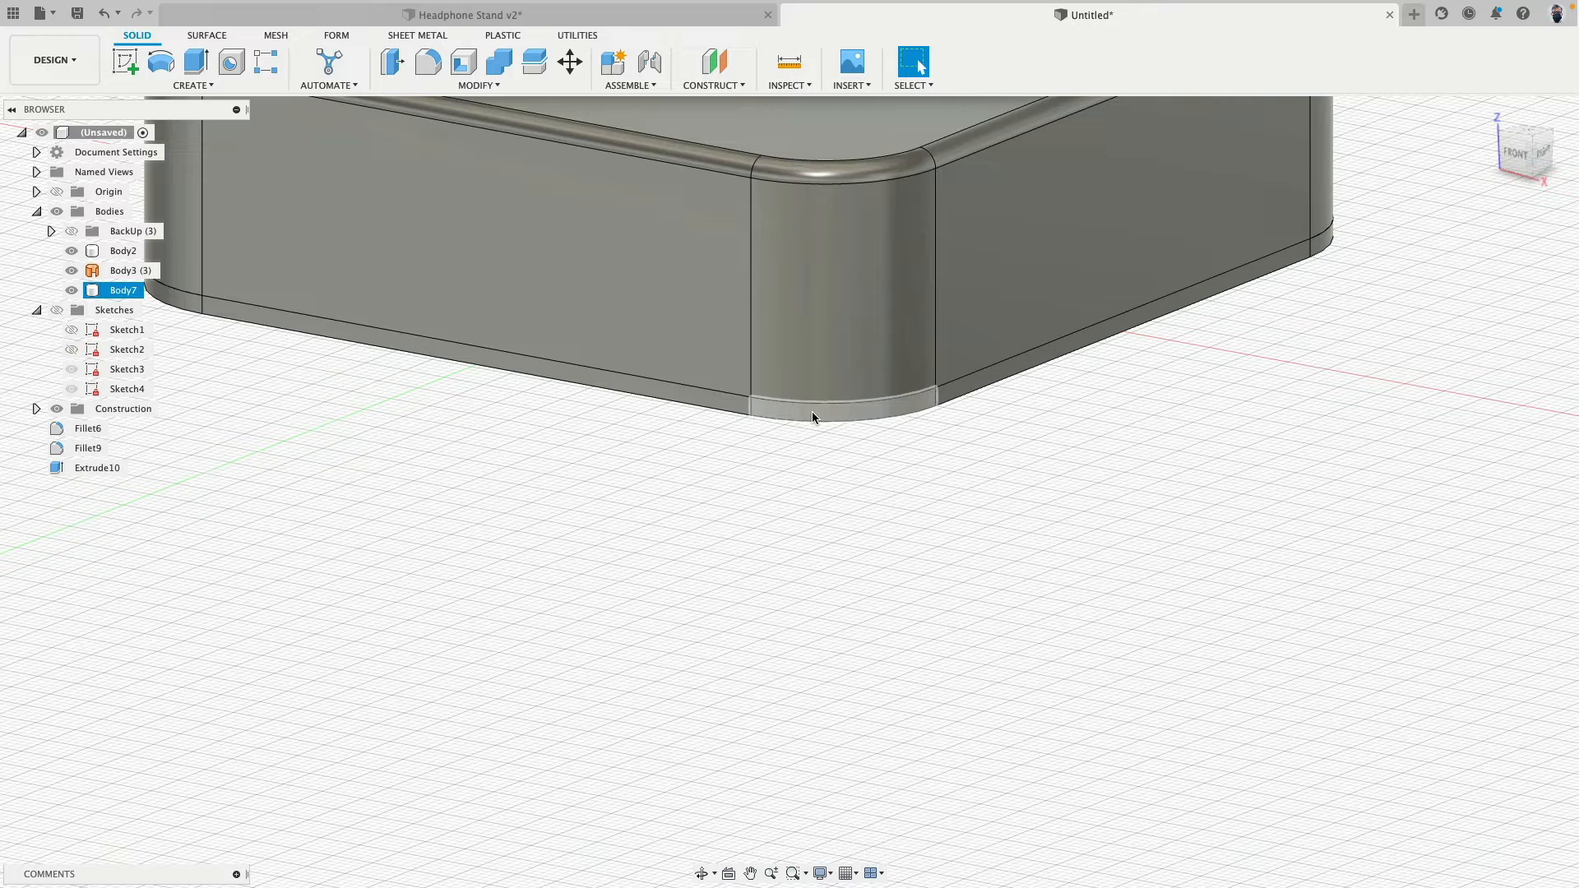
{"action": "left_click", "coordinate": [72, 290]}
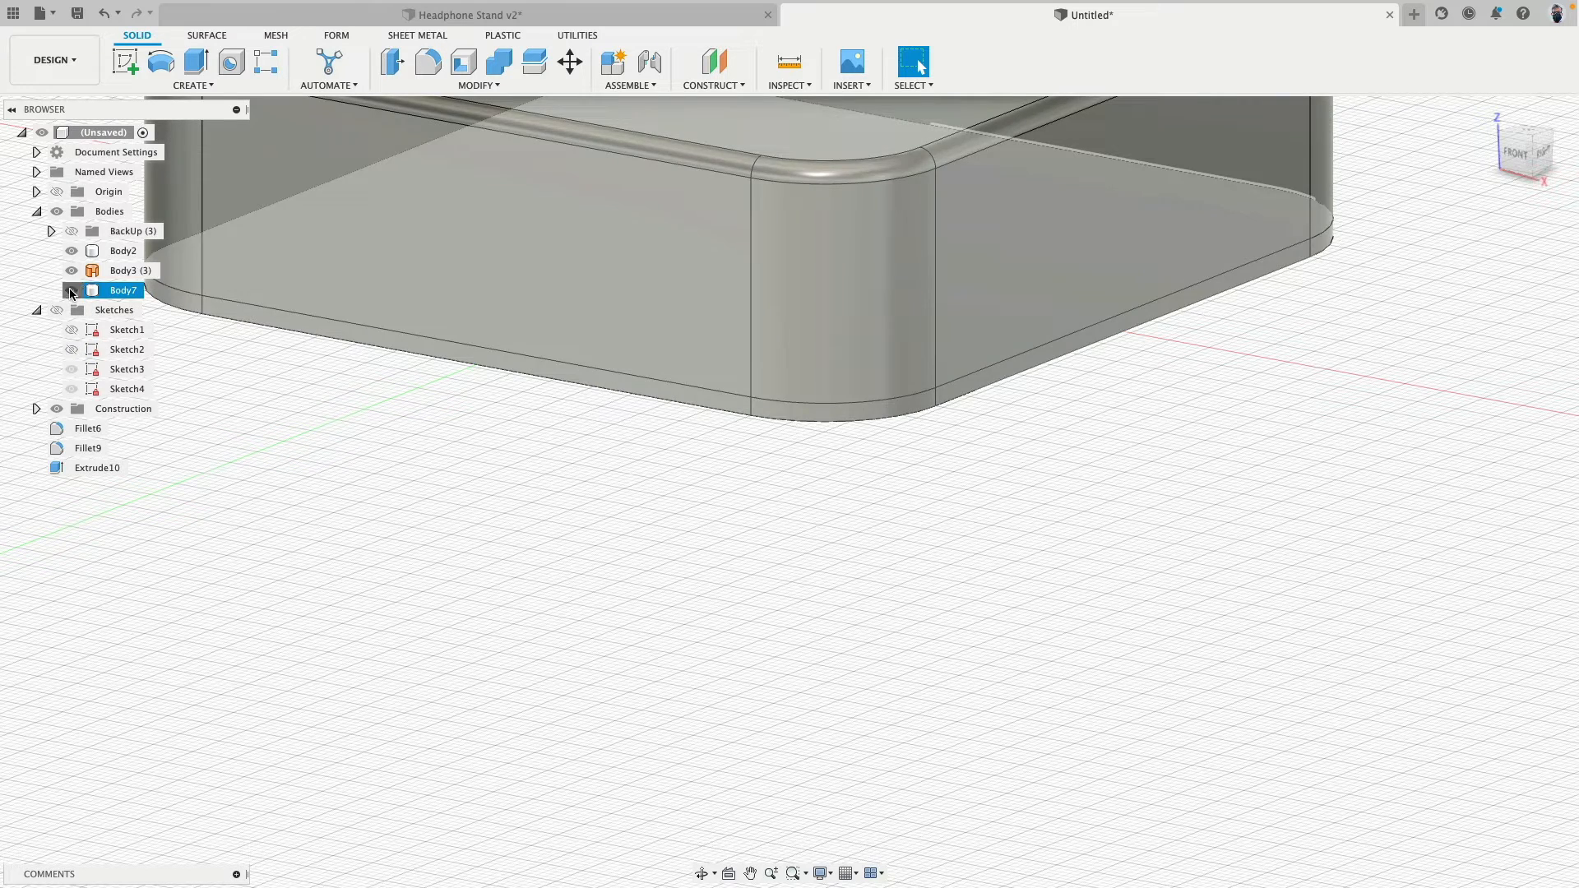
{"action": "left_click", "coordinate": [71, 291]}
{"action": "left_click", "coordinate": [72, 291]}
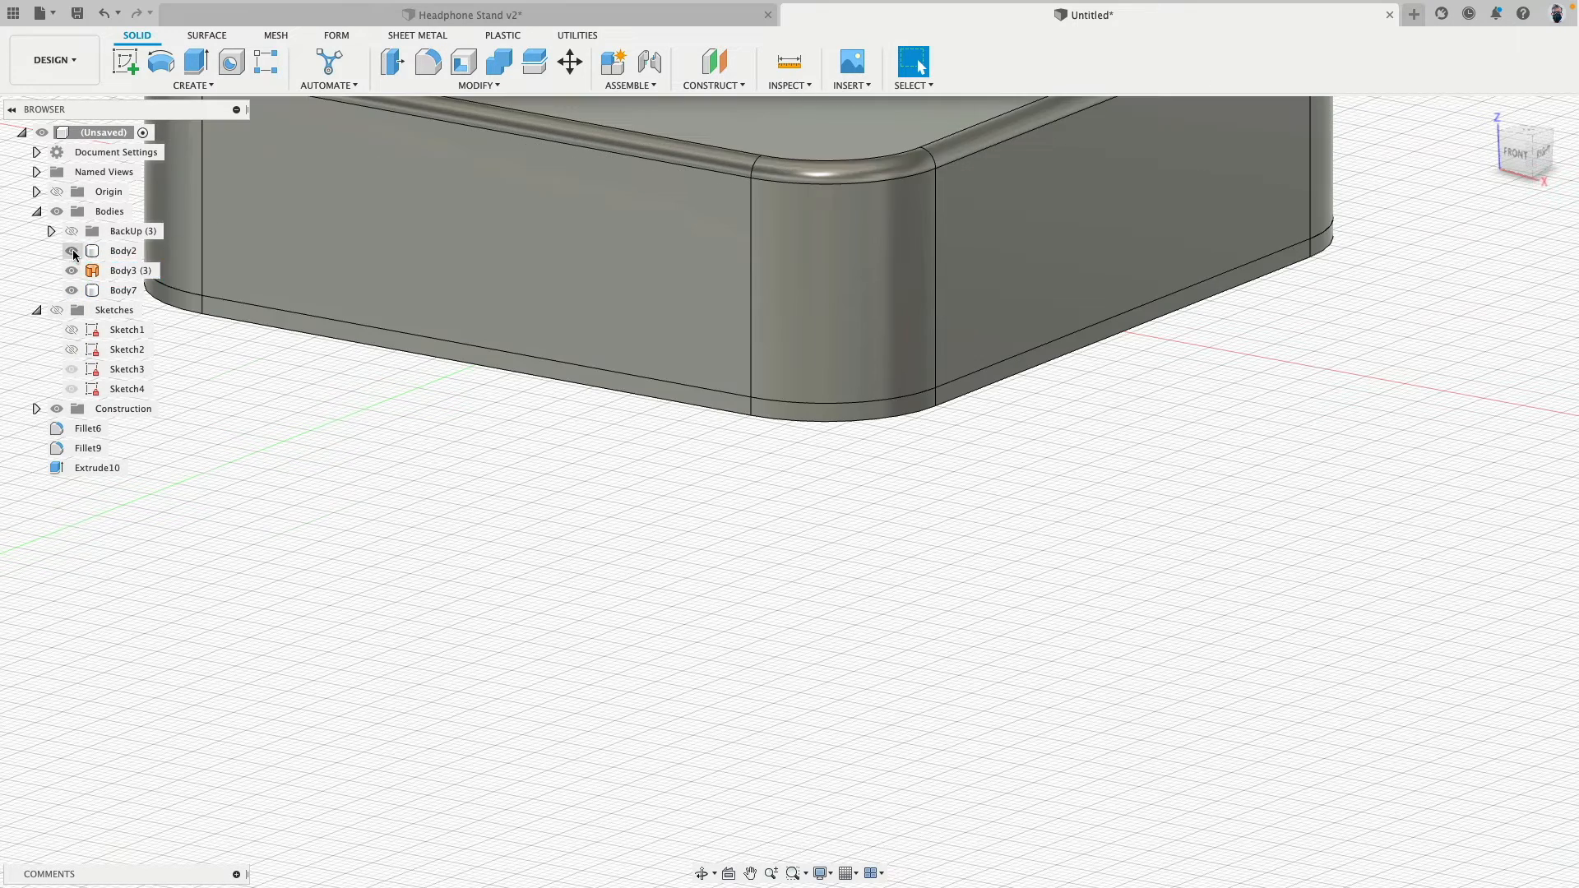
{"action": "left_click", "coordinate": [72, 249]}
{"action": "left_click", "coordinate": [73, 249]}
{"action": "scroll", "coordinate": [714, 464], "scroll_direction": "down", "scroll_amount": 5}
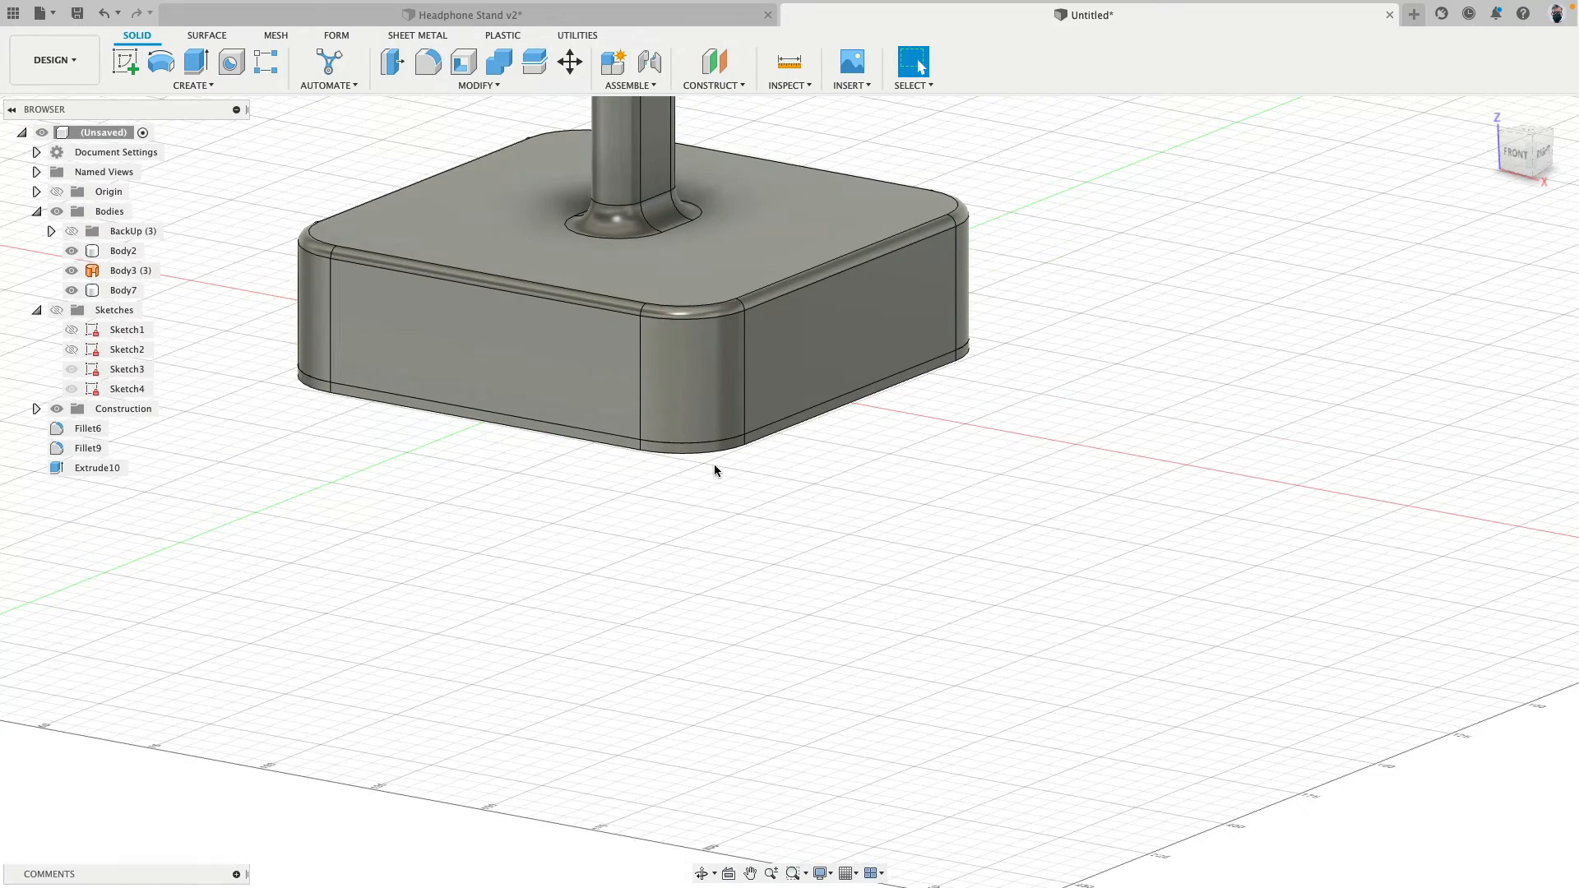
- Fillet the two curved edges of the headrest surface with a 5 mm radius
{"action": "scroll", "coordinate": [264, 472], "scroll_direction": "down", "scroll_amount": 5}
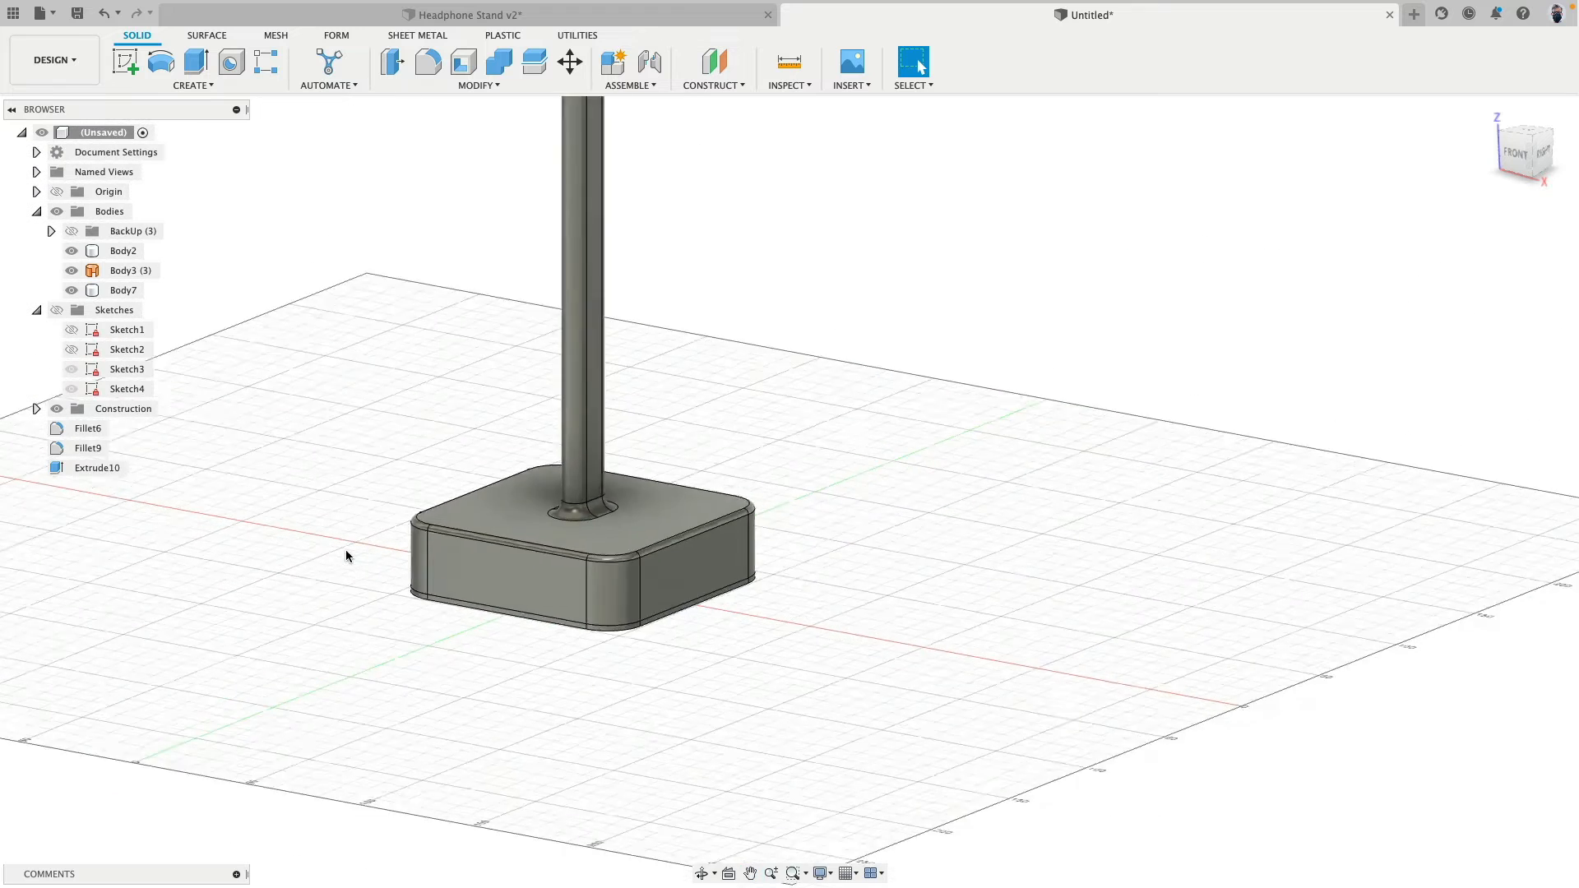
{"action": "scroll", "coordinate": [378, 556], "scroll_direction": "down", "scroll_amount": 5}
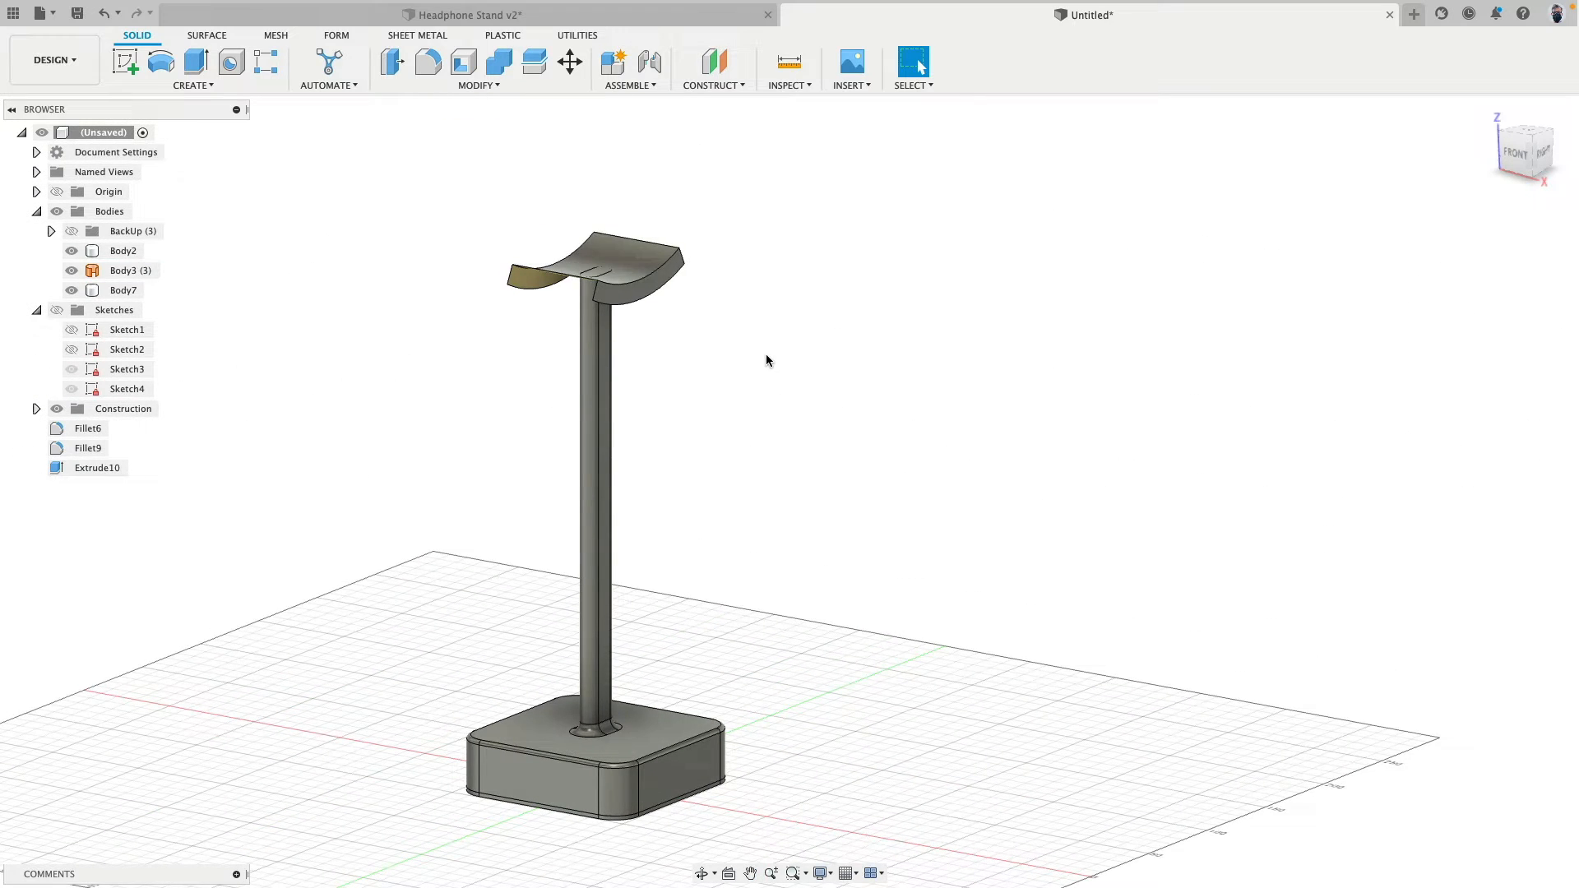
{"action": "scroll", "coordinate": [650, 230], "scroll_direction": "up", "scroll_amount": 6}
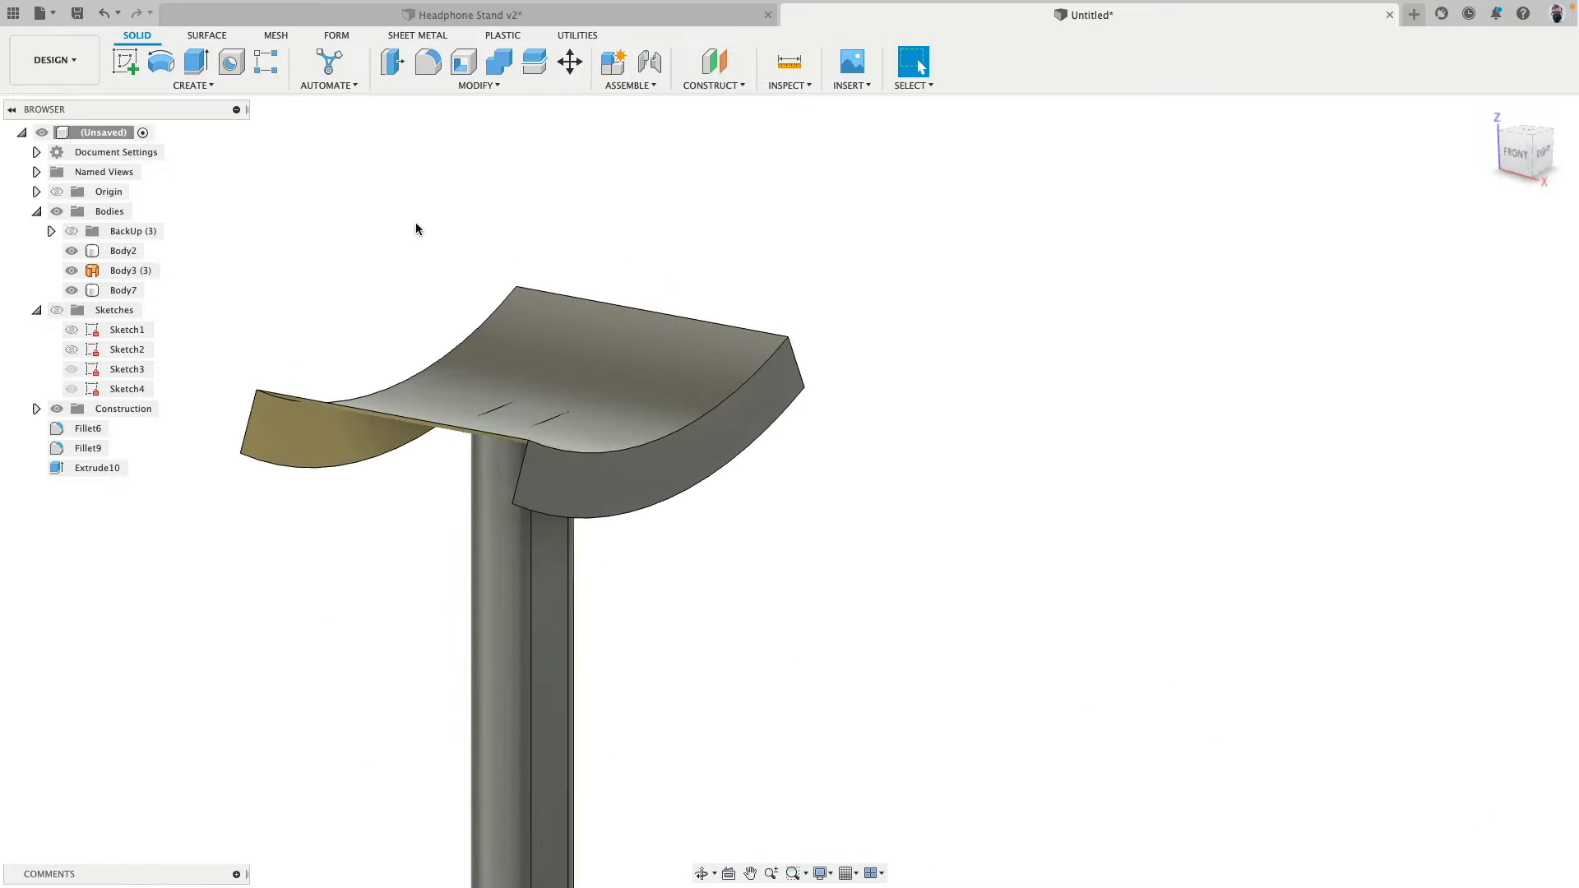
{"action": "scroll", "coordinate": [473, 172], "scroll_direction": "up", "scroll_amount": 2}
{"action": "left_click", "coordinate": [680, 353]}
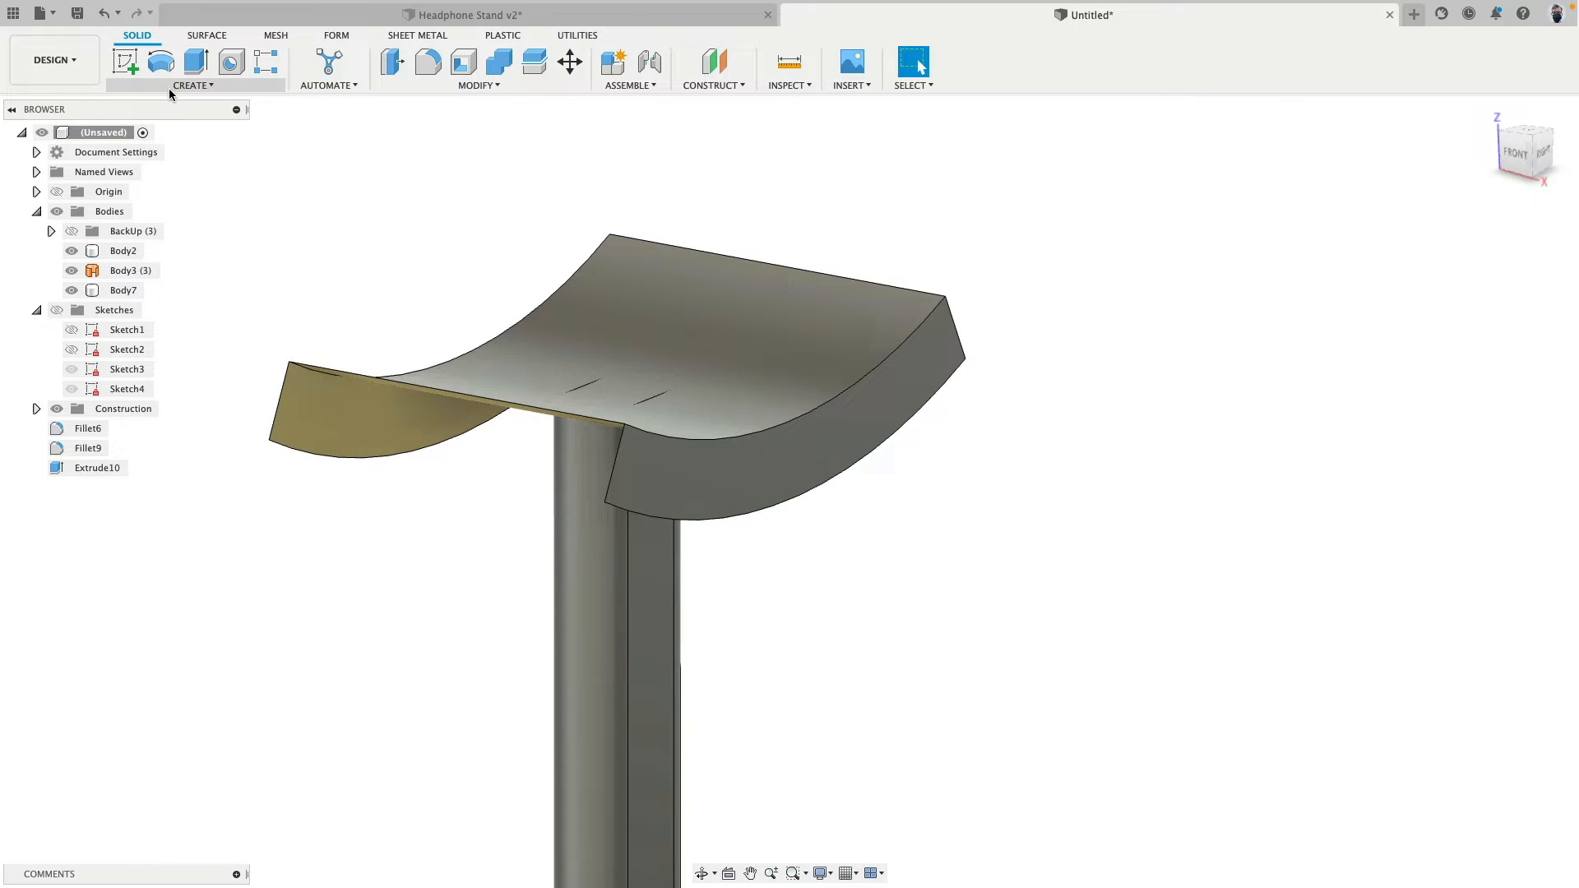
{"action": "left_click", "coordinate": [211, 36]}
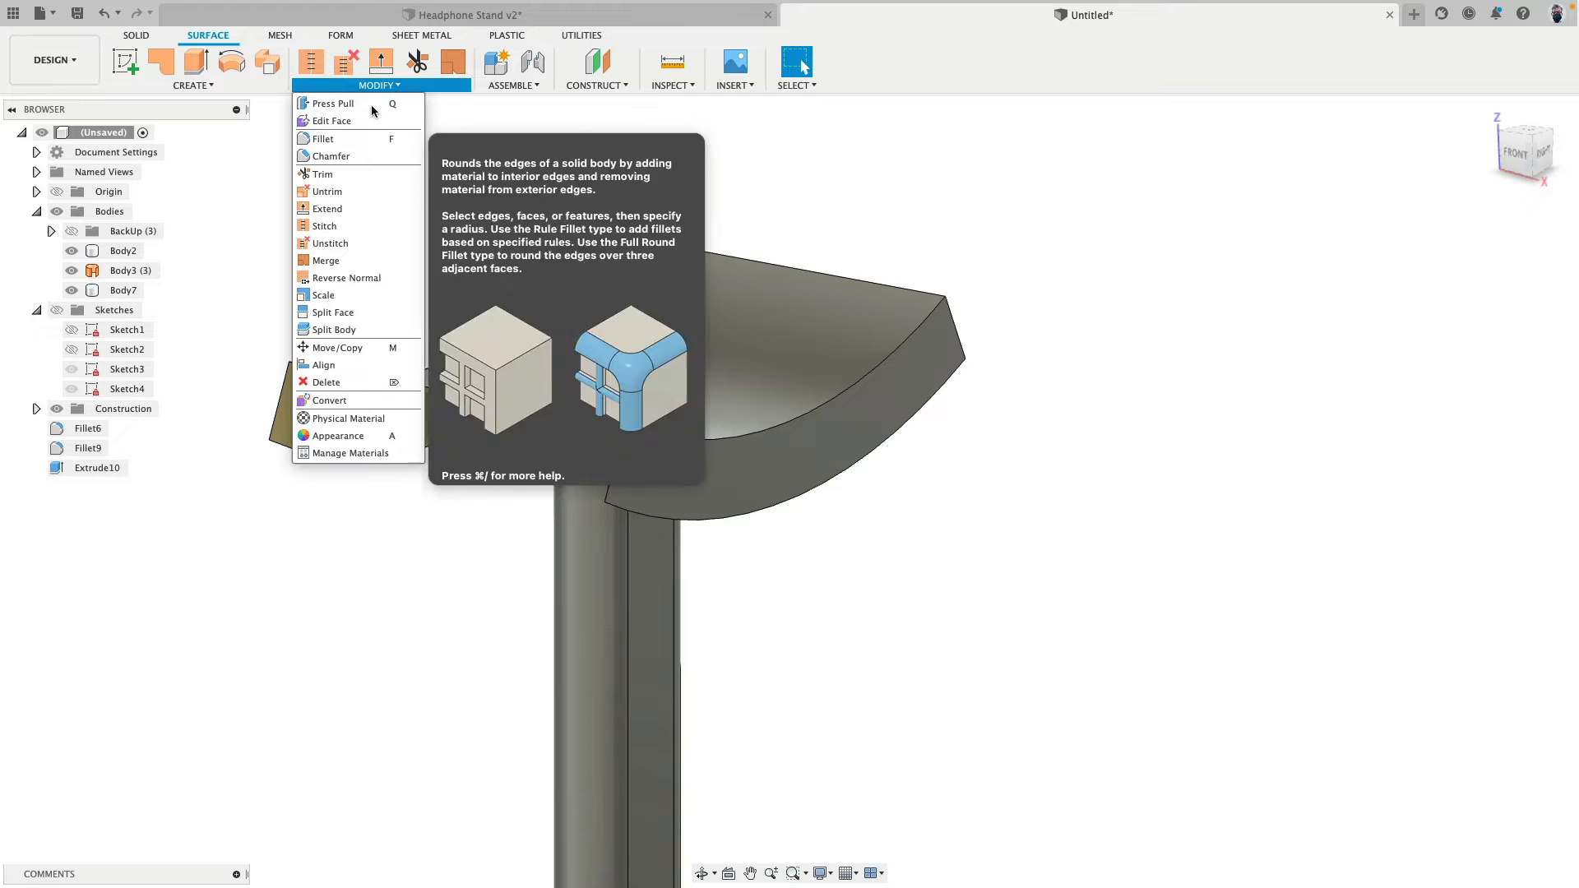
{"action": "left_click", "coordinate": [362, 140]}
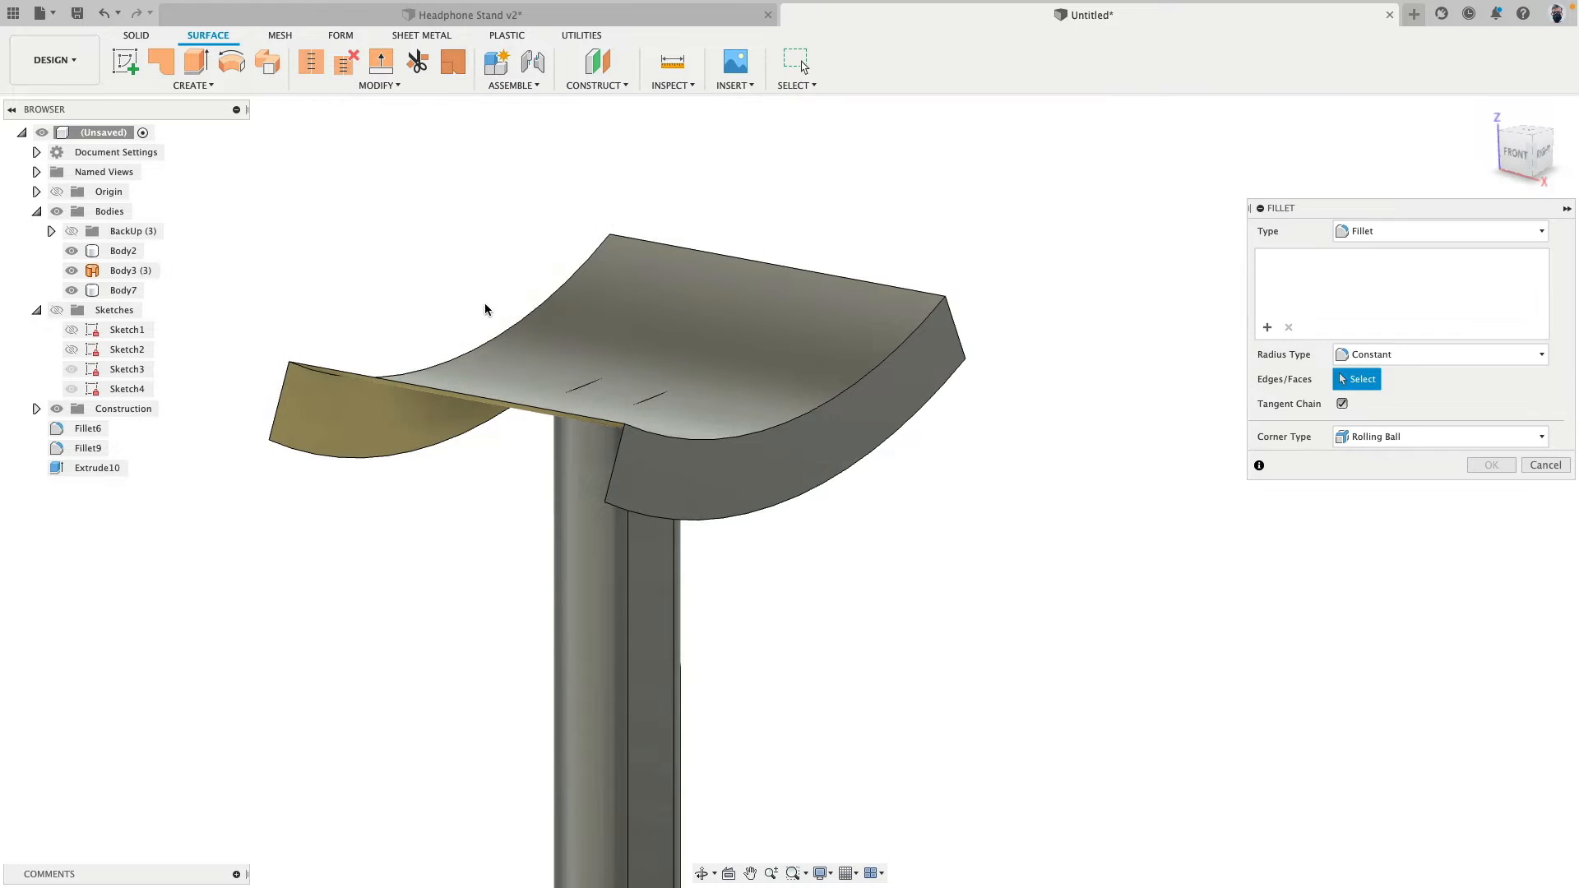
{"action": "left_click", "coordinate": [510, 326]}
{"action": "left_click", "coordinate": [761, 428]}
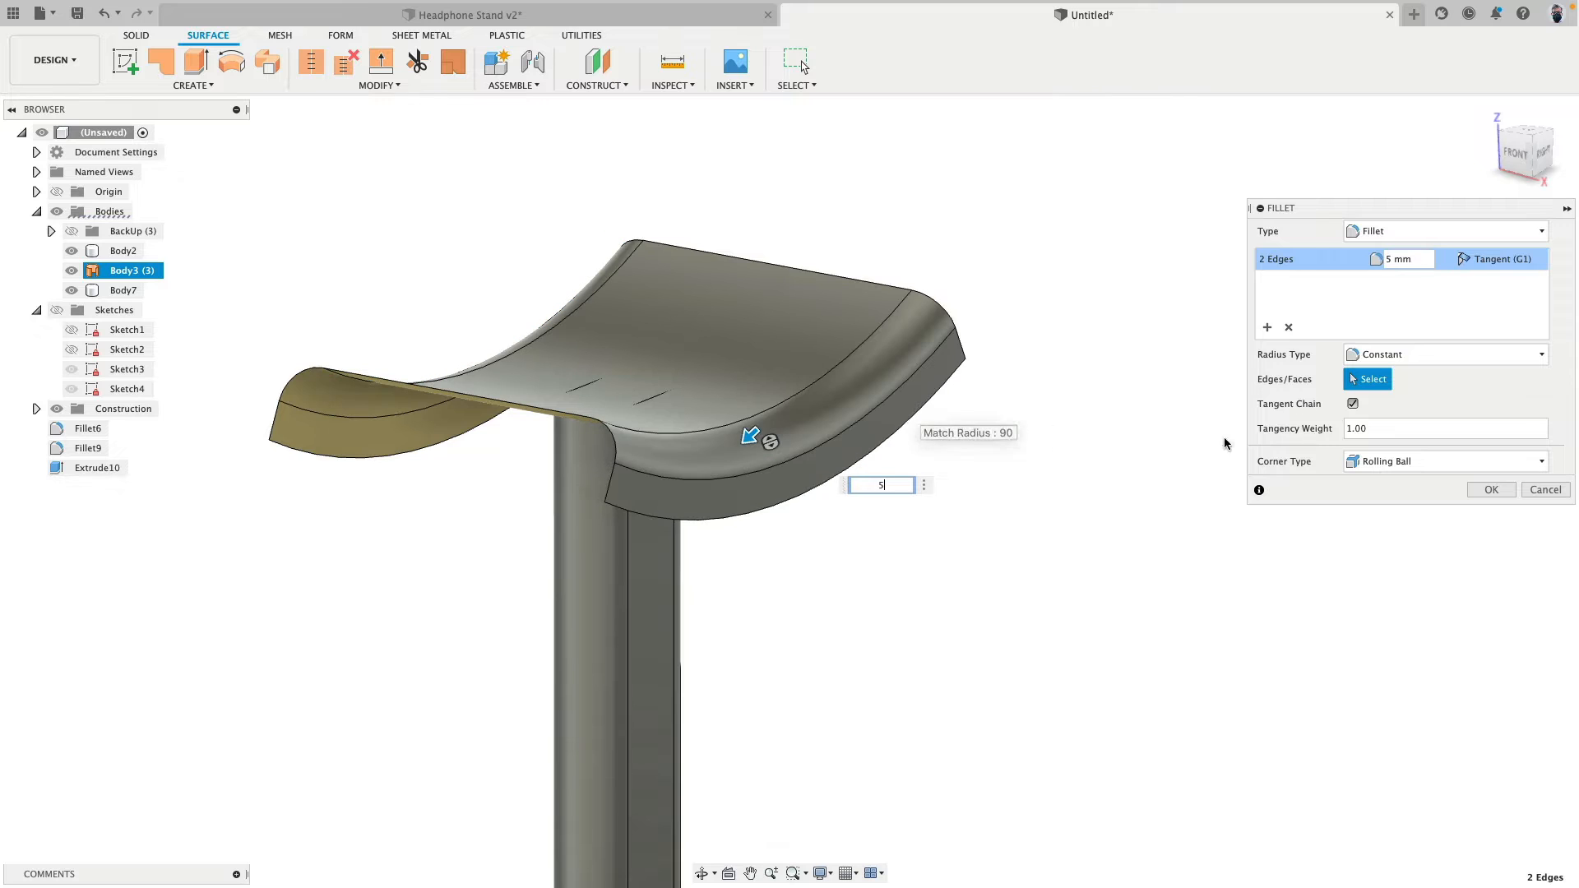
{"action": "left_click", "coordinate": [1486, 491]}
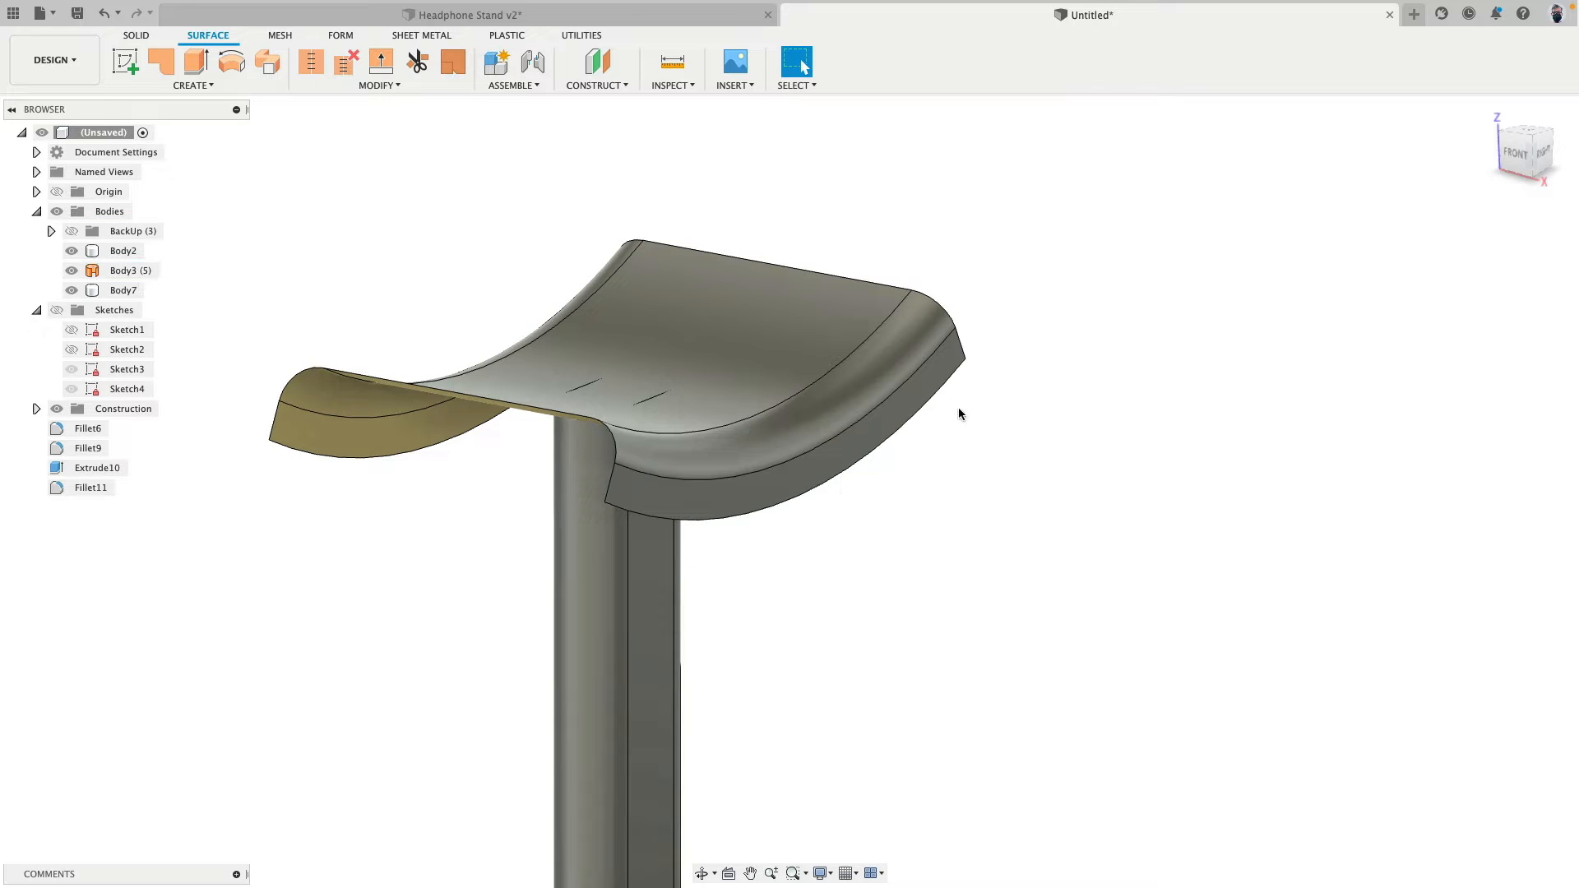
- Thicken the chained headrest faces by 2 mm on one side as a new body and hide the original surface body
{"action": "left_click", "coordinate": [137, 34]}
{"action": "left_click", "coordinate": [192, 86]}
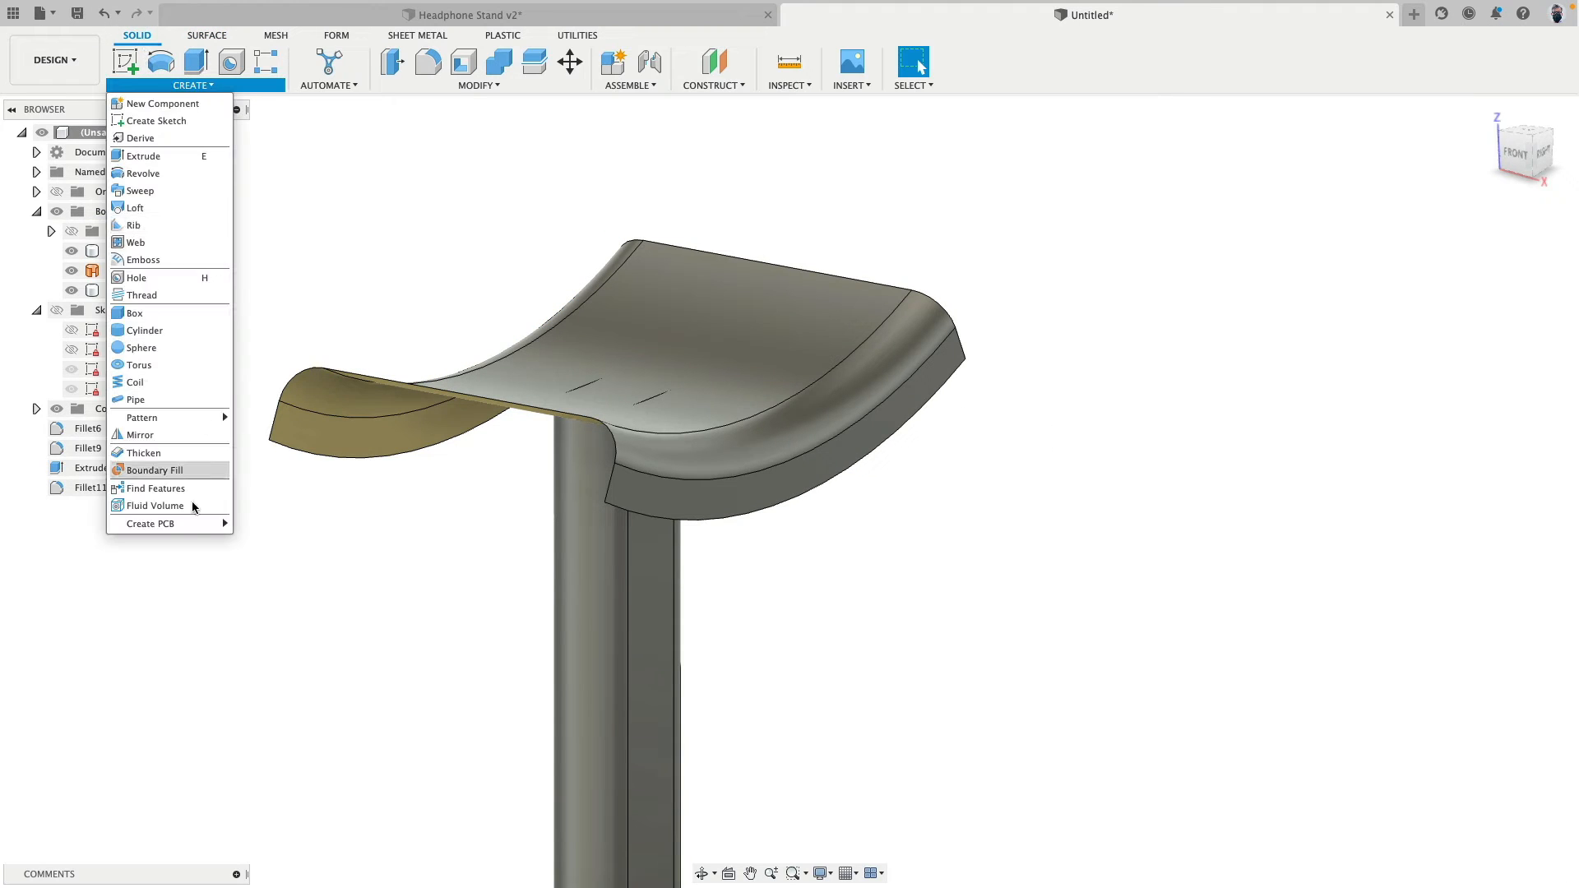
{"action": "left_click", "coordinate": [175, 453]}
{"action": "left_click", "coordinate": [955, 349]}
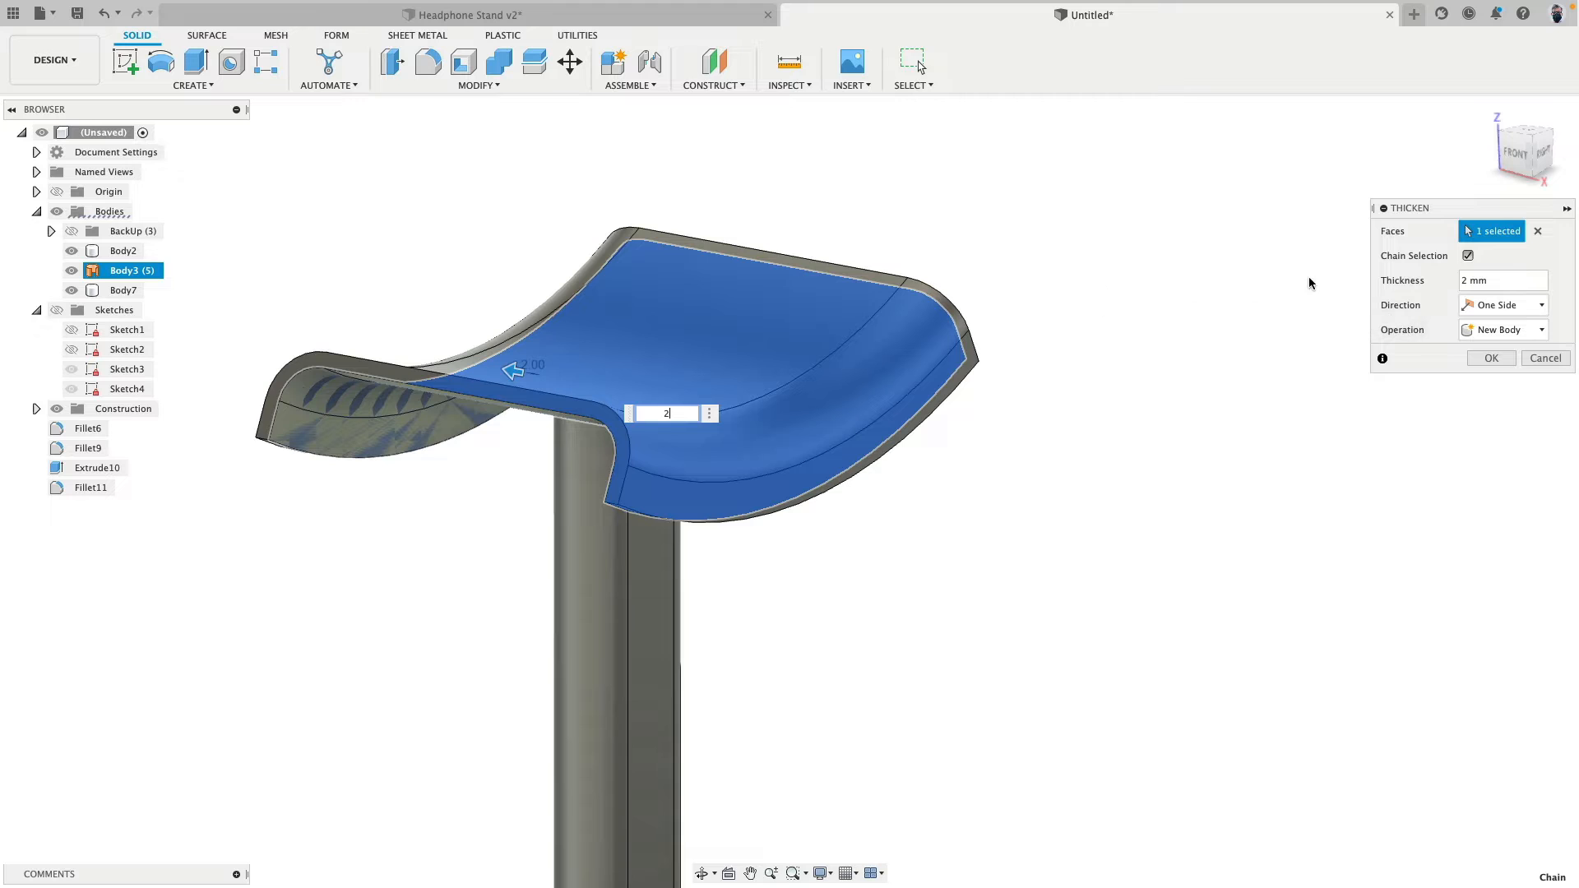
{"action": "left_click", "coordinate": [1491, 359]}
{"action": "left_click", "coordinate": [71, 271]}
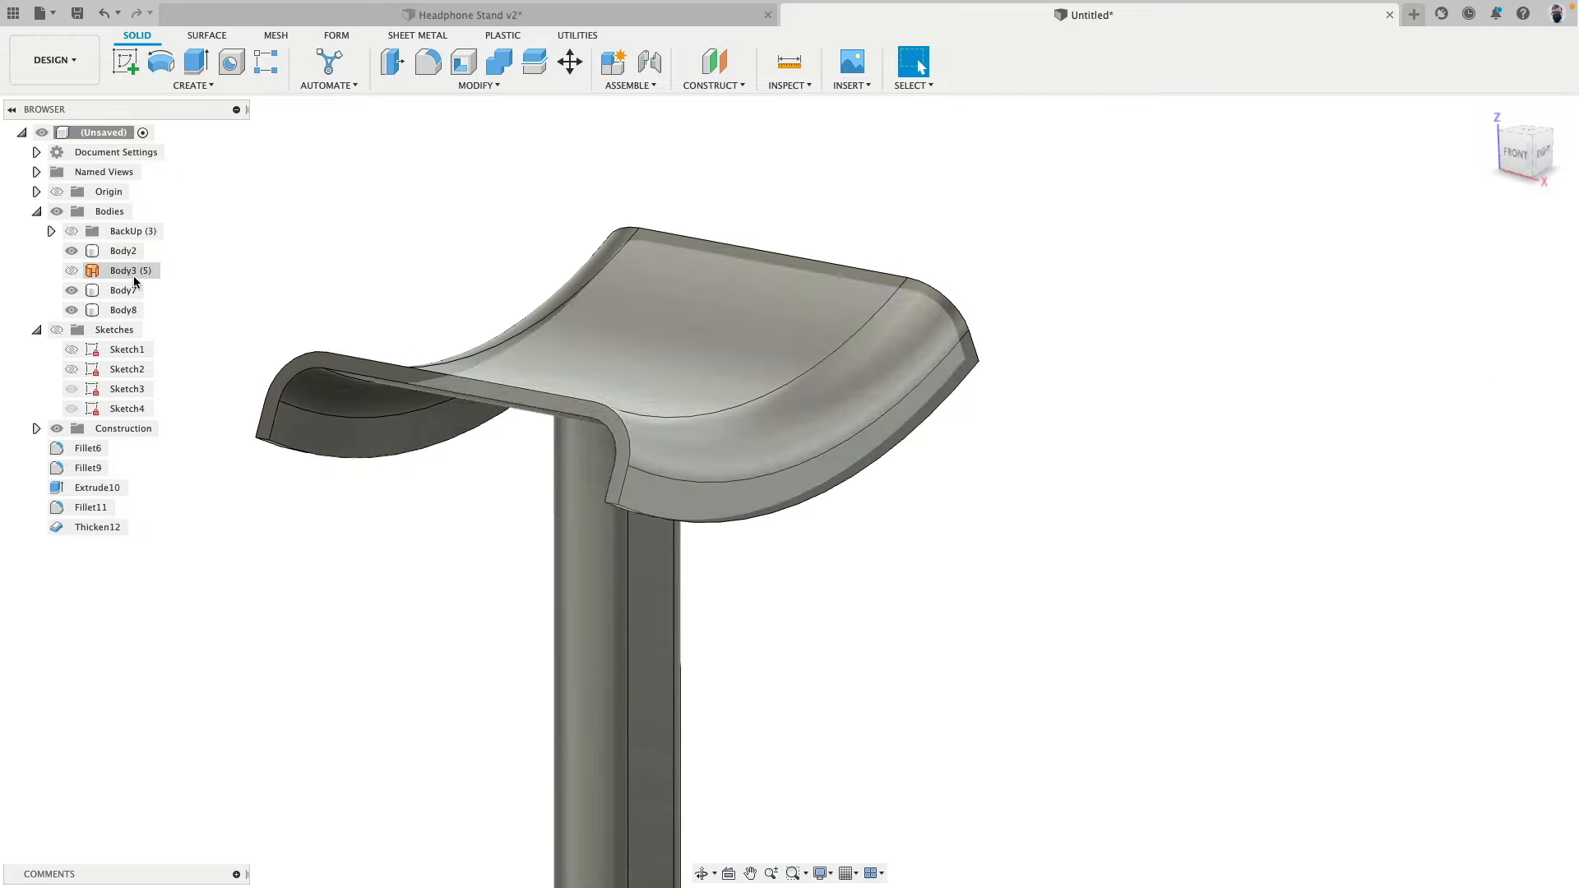
- Delete the hidden original headrest surface body, Body3
{"action": "right_click", "coordinate": [133, 274]}
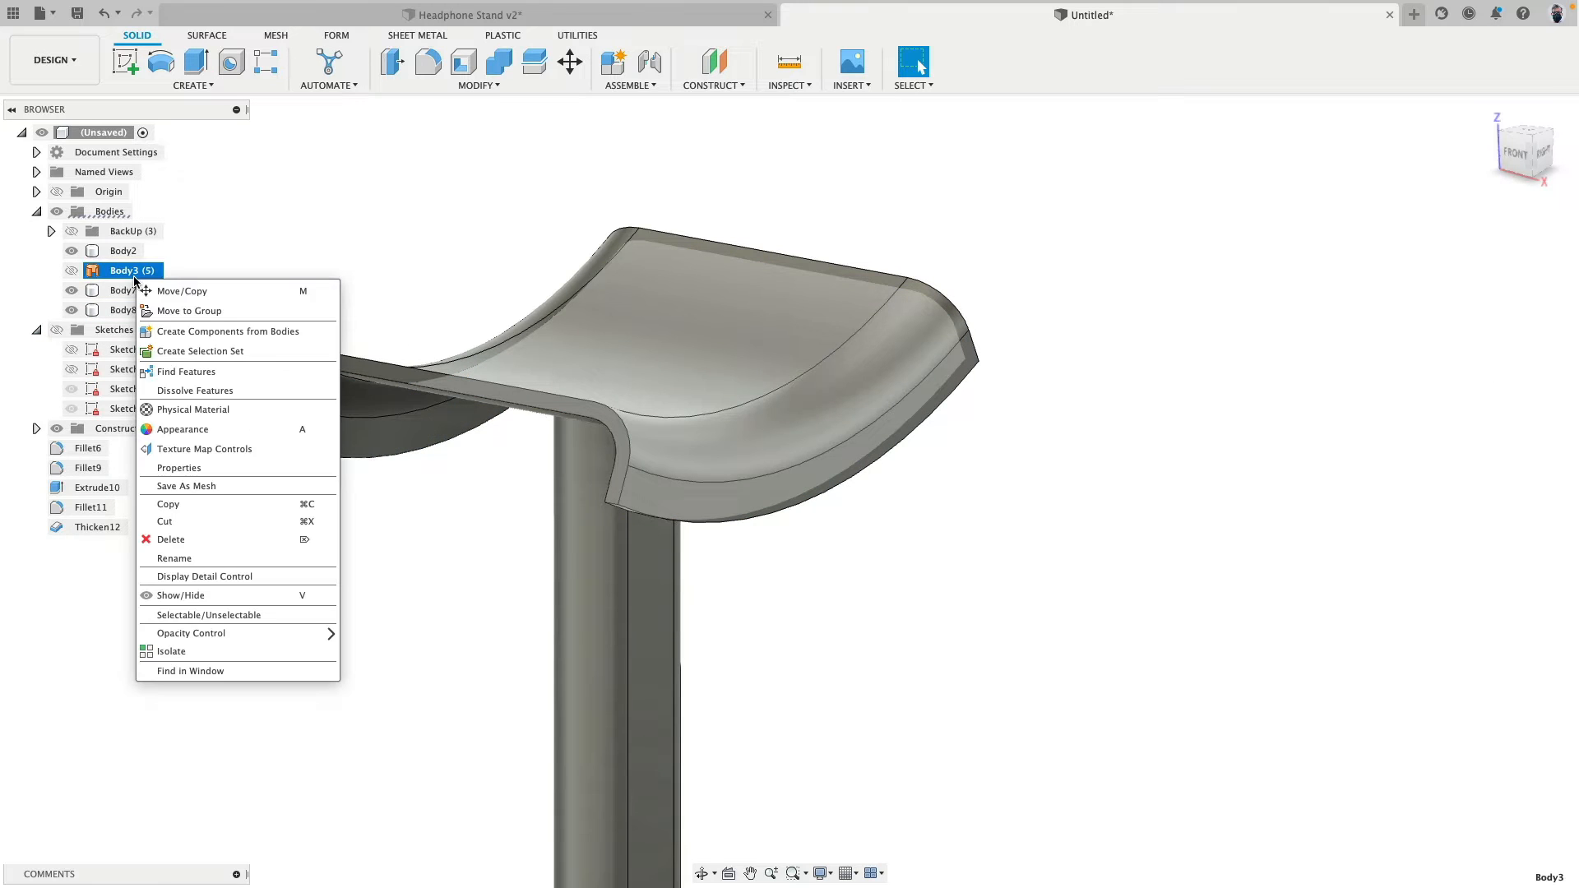
{"action": "left_click", "coordinate": [205, 541]}
- Fillet the four short corner edges at the lower ends of the thickened headrest with a 4 mm radius
{"action": "middle_click_drag", "start_coordinate": [798, 603], "coordinate": [530, 625], "text": "shift"}
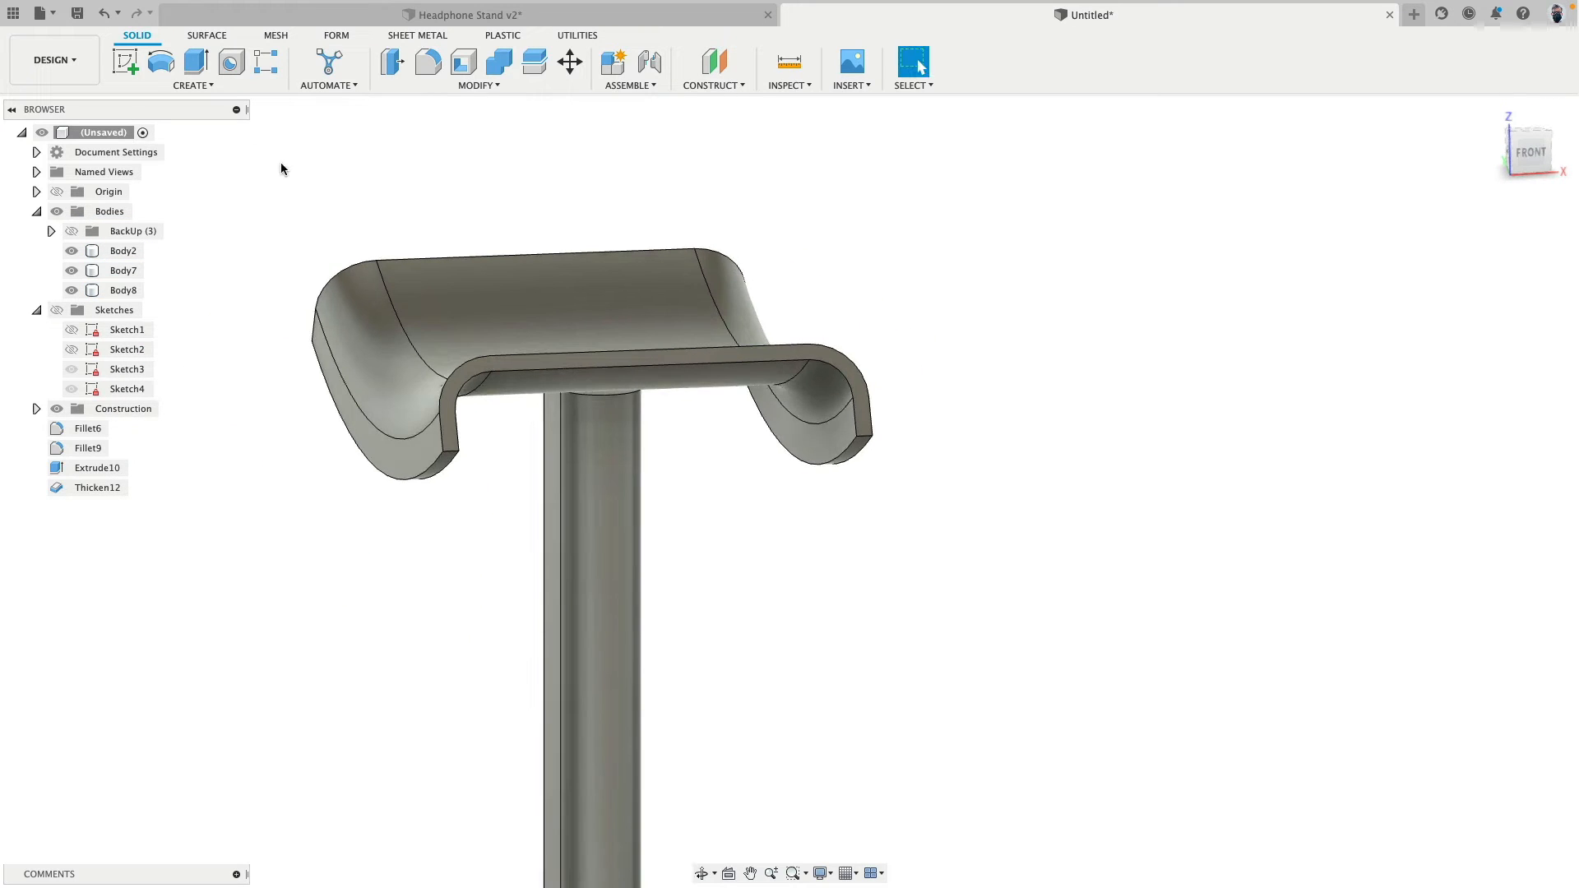
{"action": "left_click", "coordinate": [427, 74]}
{"action": "scroll", "coordinate": [869, 394], "scroll_direction": "up", "scroll_amount": 5}
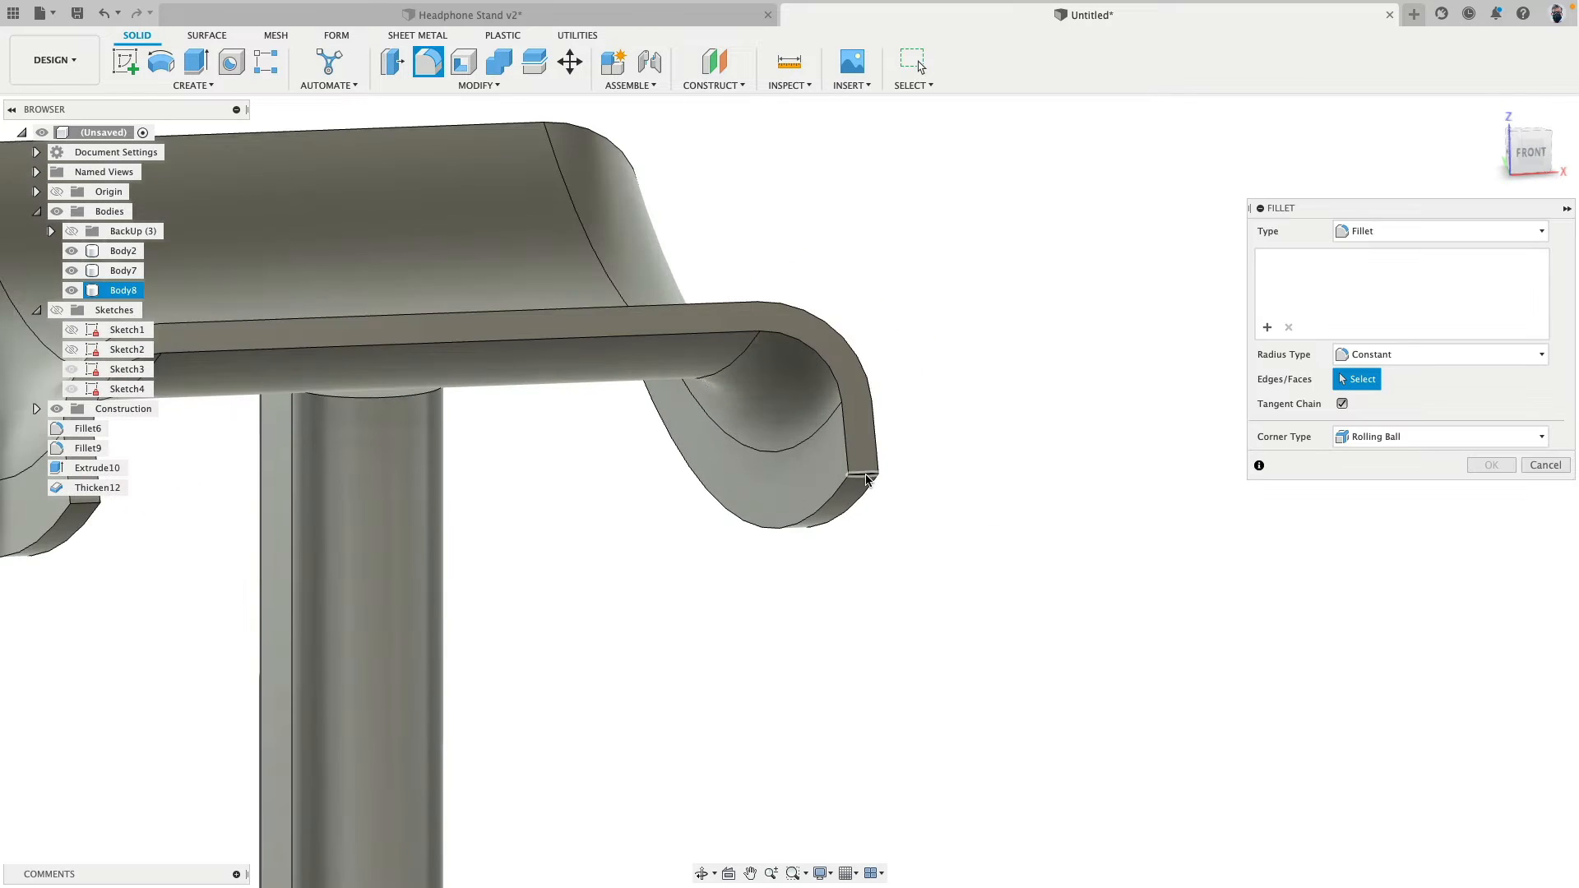
{"action": "left_click", "coordinate": [866, 474]}
{"action": "middle_click_drag", "start_coordinate": [447, 492], "coordinate": [817, 455]}
{"action": "left_click", "coordinate": [436, 471]}
{"action": "scroll", "coordinate": [315, 464], "scroll_direction": "down", "scroll_amount": 3}
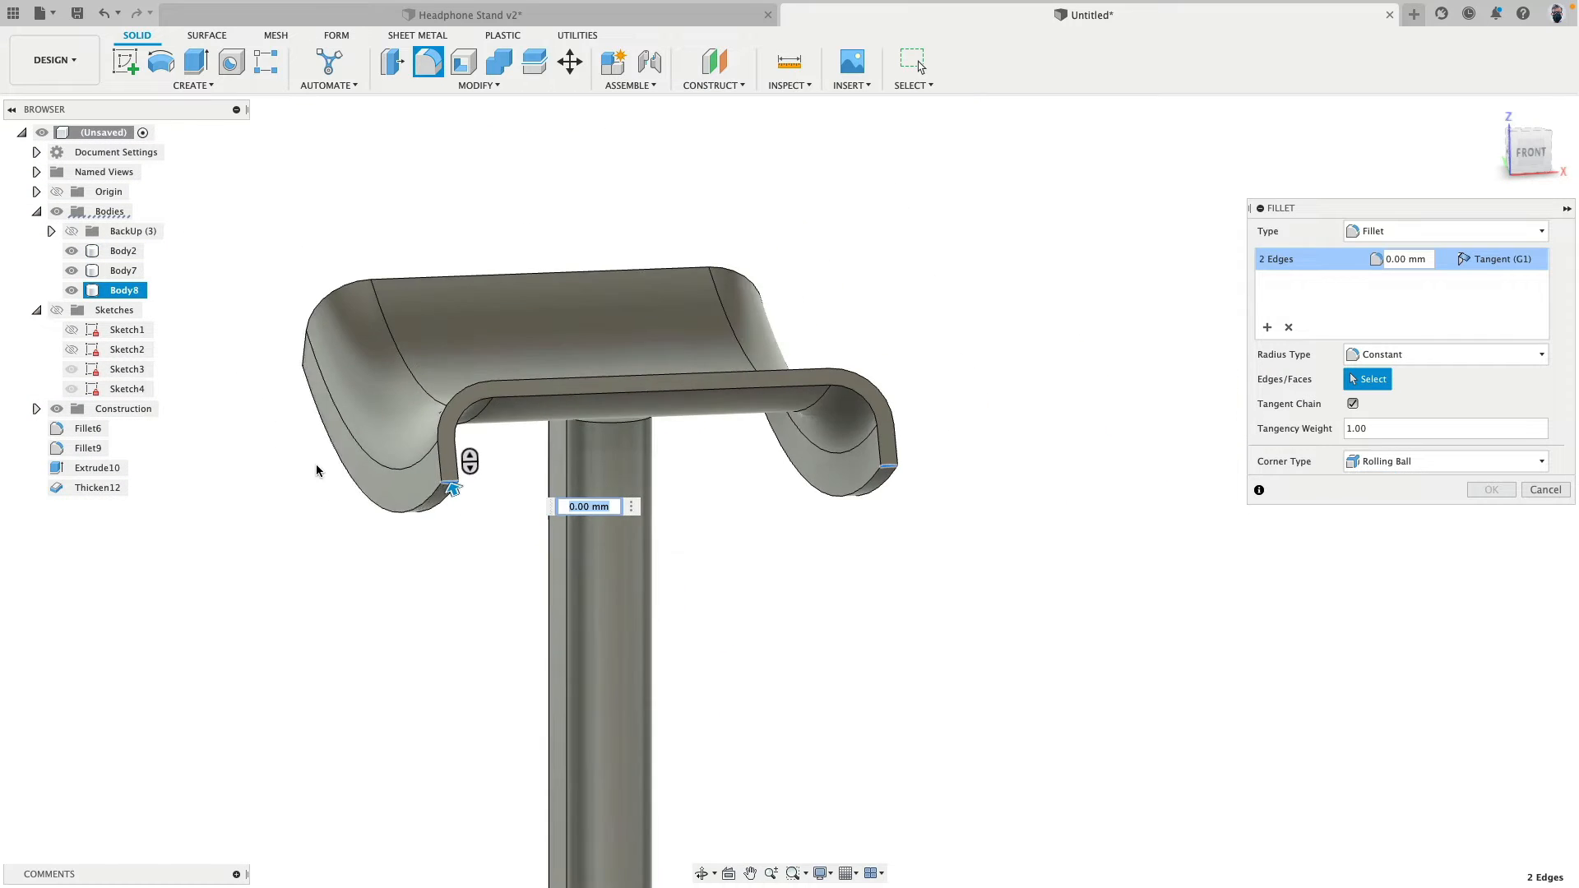
{"action": "middle_click_drag", "start_coordinate": [316, 464], "coordinate": [544, 459], "text": "shift"}
{"action": "middle_click_drag", "start_coordinate": [426, 472], "coordinate": [919, 396]}
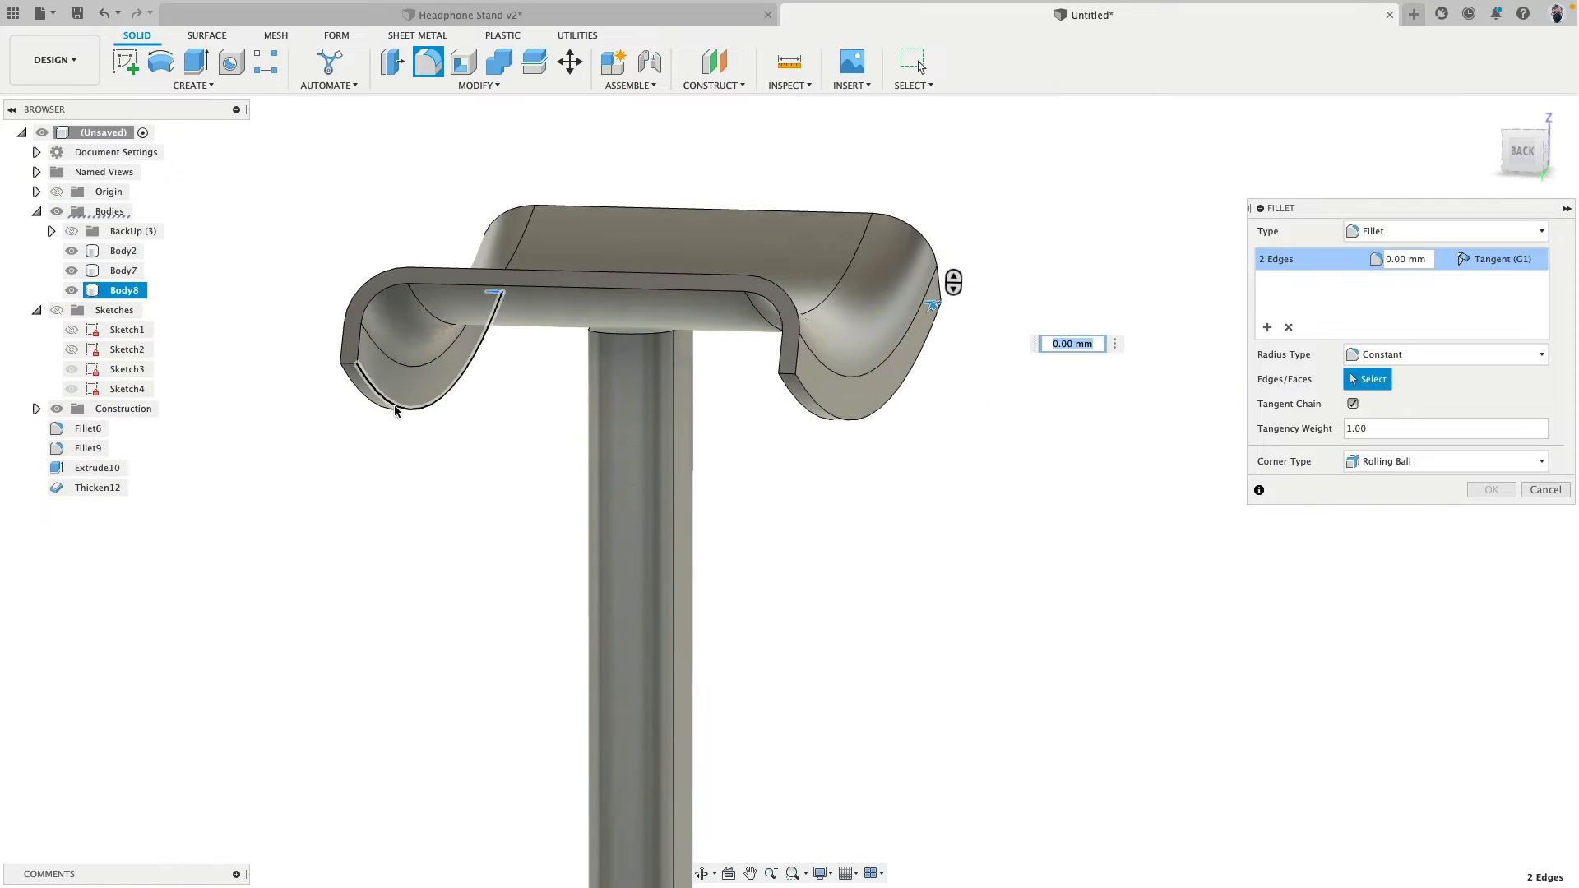
{"action": "left_click", "coordinate": [349, 366]}
{"action": "left_click", "coordinate": [790, 376]}
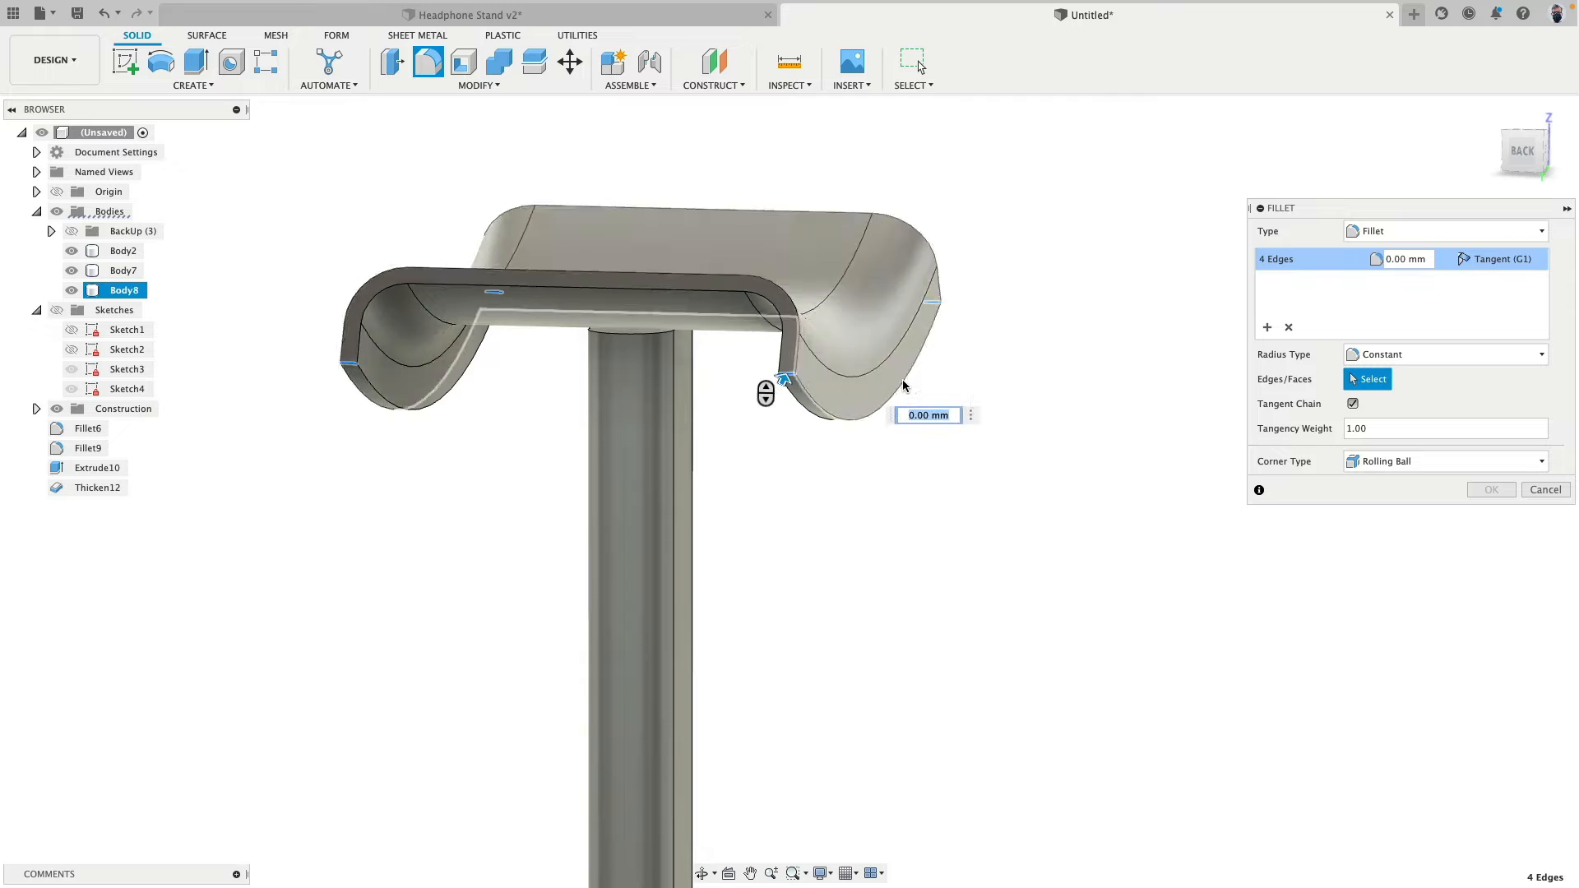
{"action": "middle_click_drag", "start_coordinate": [1003, 408], "coordinate": [799, 534], "text": "shift"}
{"action": "type", "text": "4"}
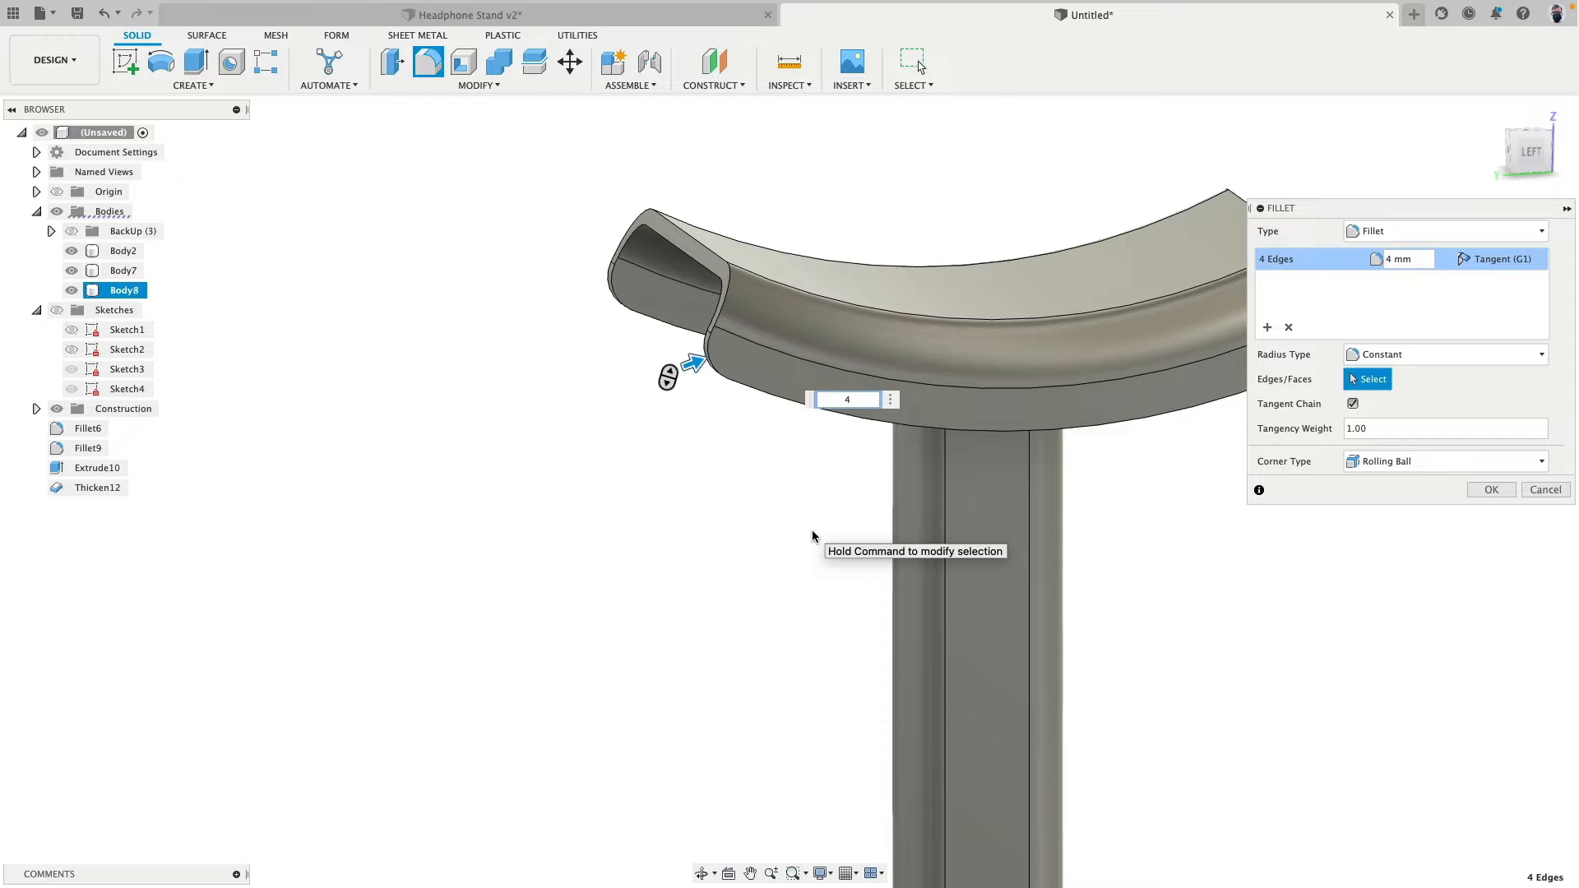
{"action": "left_click", "coordinate": [1491, 490]}
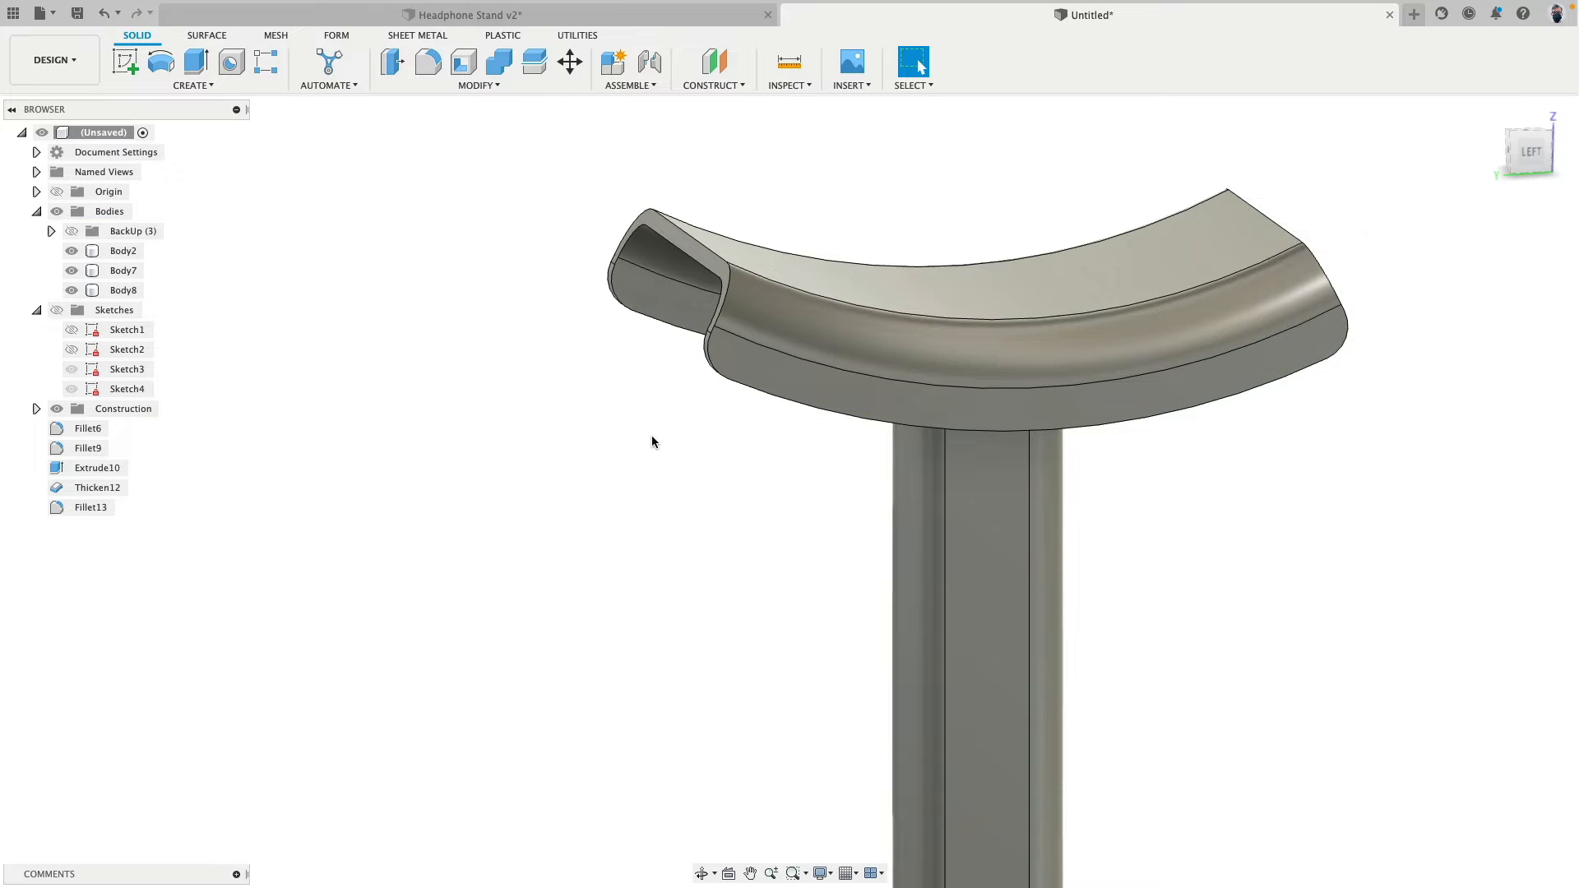
- Fillet the inner and outer edge chains around the headrest's rim with a 0.25 mm radius
{"action": "scroll", "coordinate": [651, 442], "scroll_direction": "up", "scroll_amount": 4}
{"action": "middle_click_drag", "start_coordinate": [596, 347], "coordinate": [564, 494]}
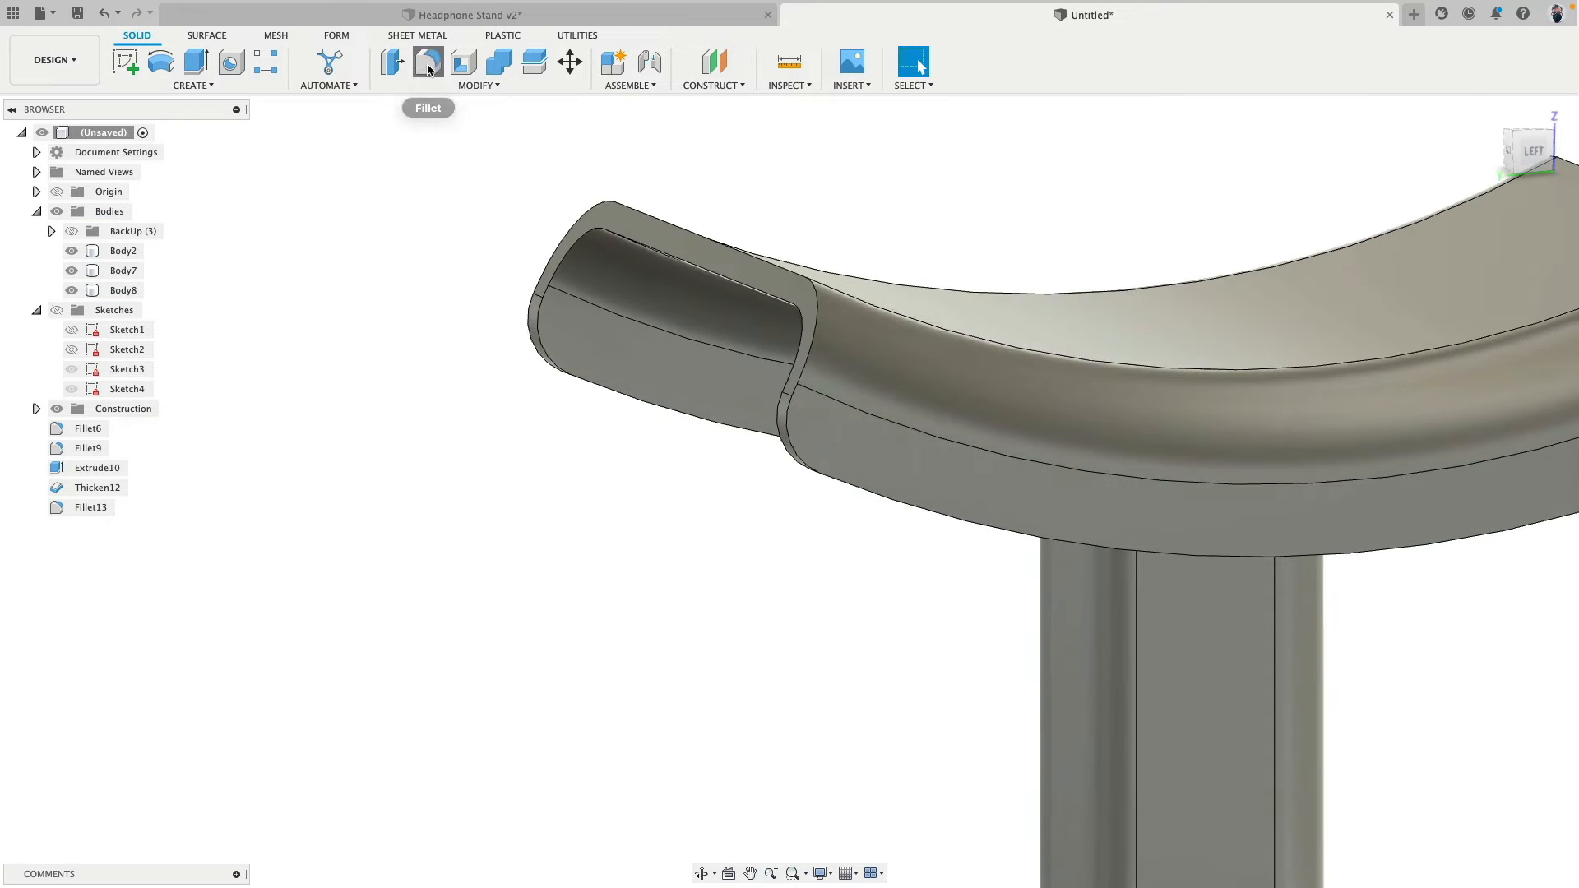
{"action": "left_click", "coordinate": [429, 69]}
{"action": "left_click", "coordinate": [707, 251]}
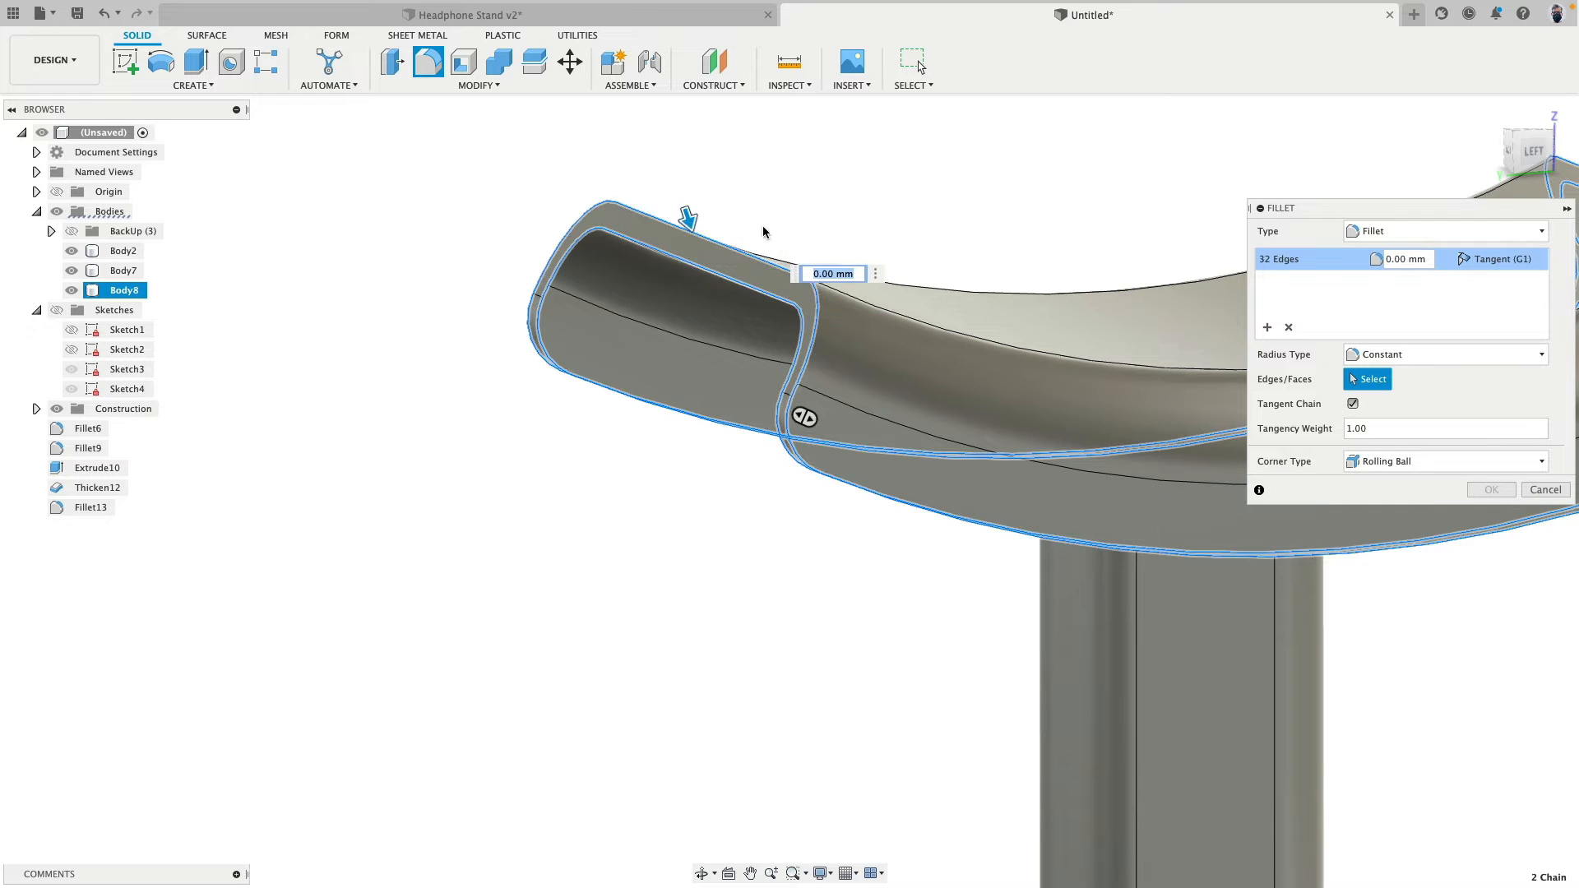
{"action": "type", "text": ".5"}
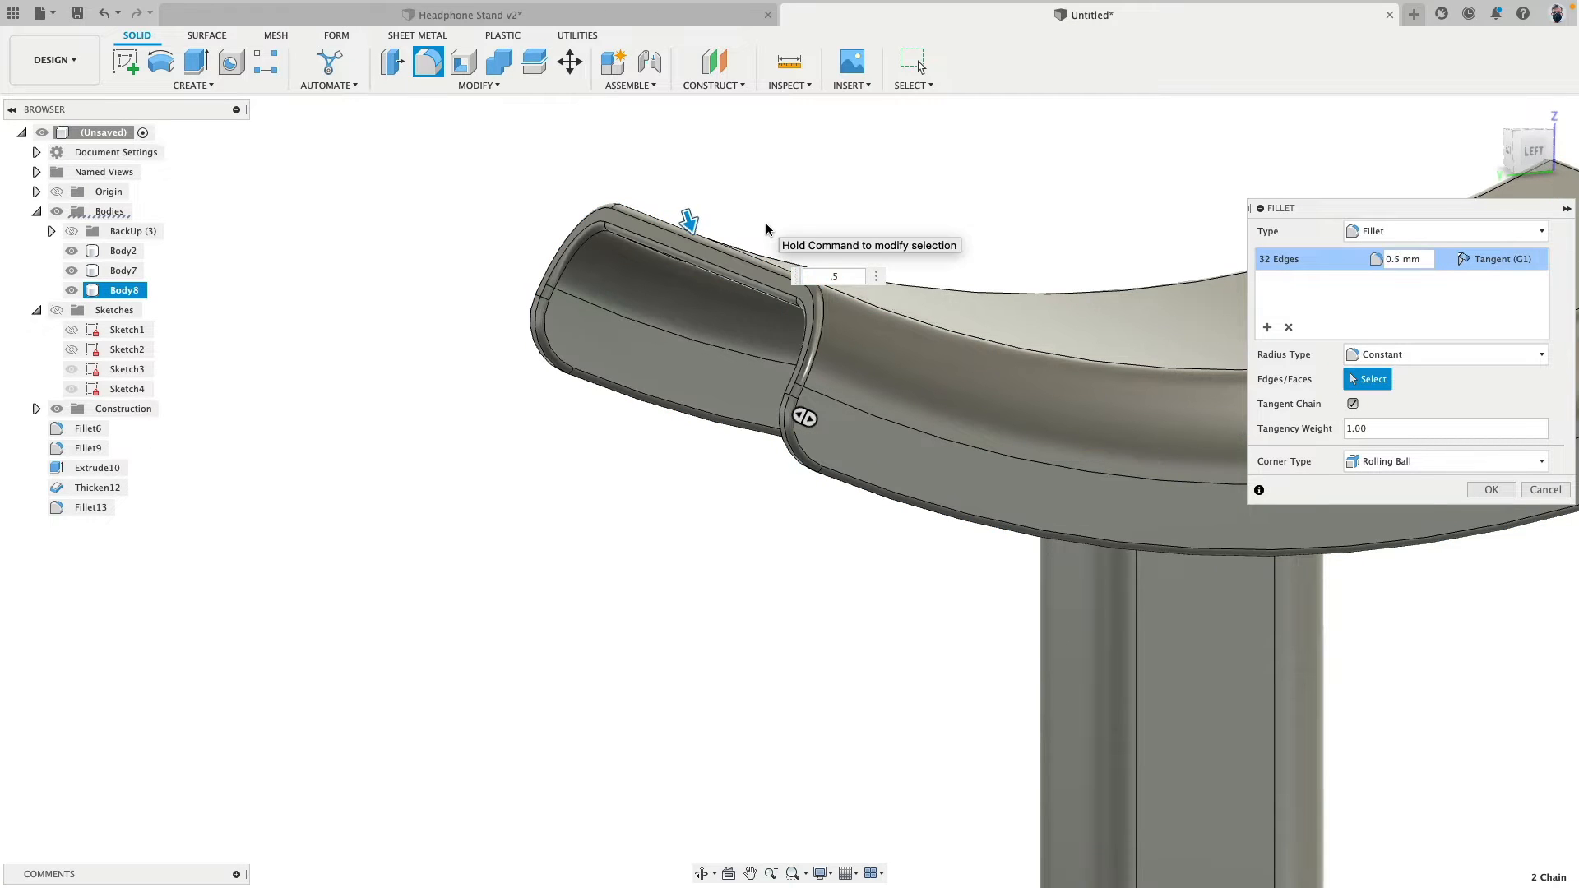
{"action": "key", "text": "BackSpace"}
{"action": "type", "text": "25"}
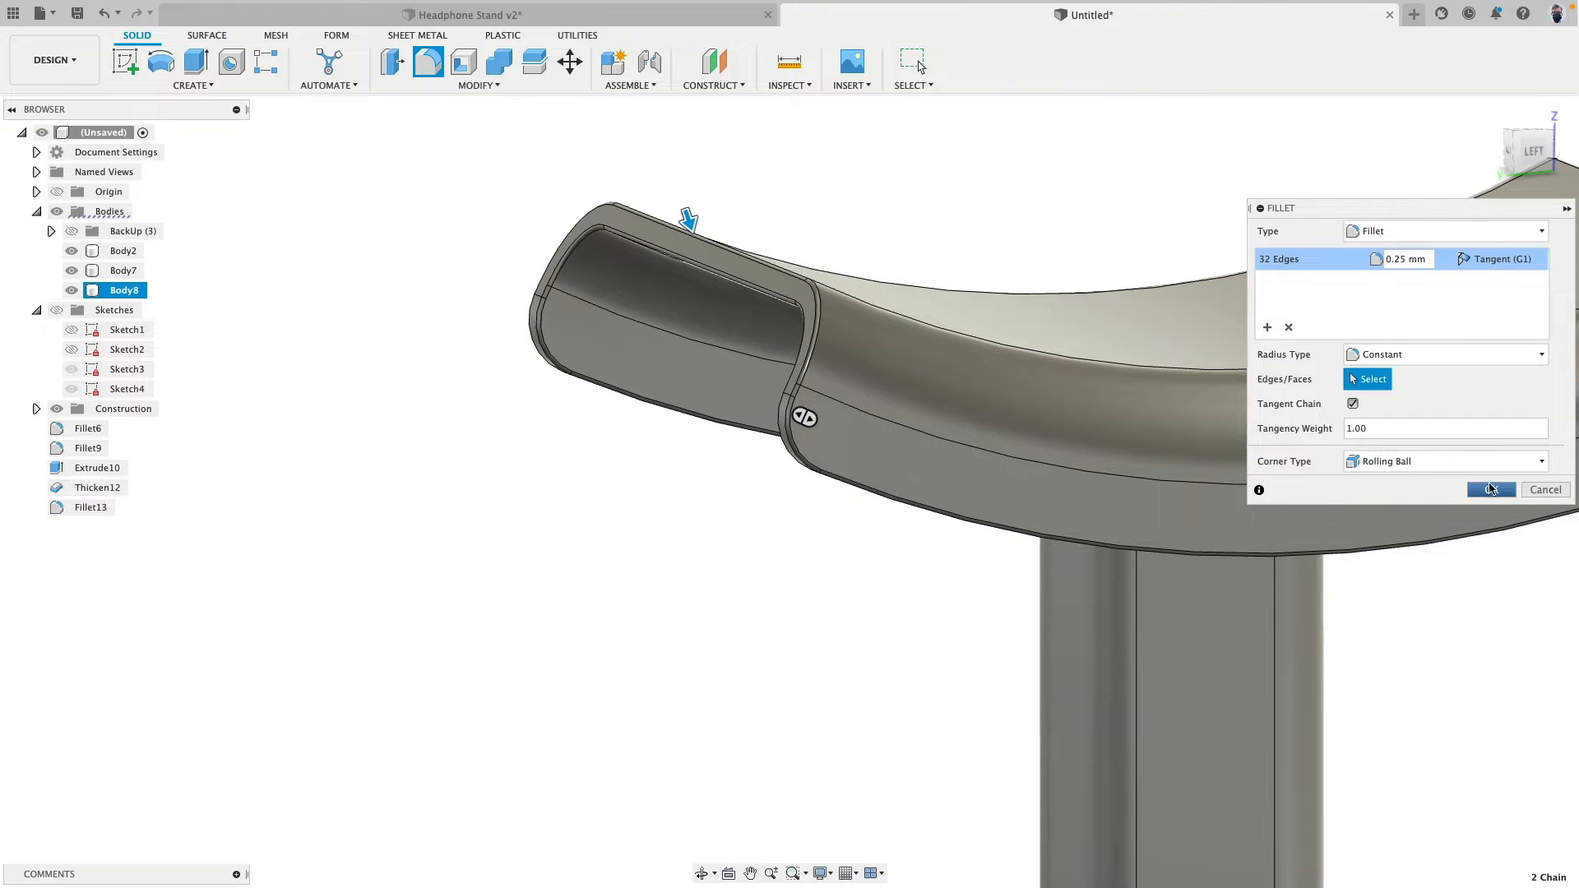
- Create a construction plane offset -10 mm from the post's top face and hide the construction geometry
{"action": "scroll", "coordinate": [645, 475], "scroll_direction": "down", "scroll_amount": 5}
{"action": "middle_click_drag", "start_coordinate": [645, 475], "coordinate": [711, 441], "text": "shift"}
{"action": "scroll", "coordinate": [711, 441], "scroll_direction": "up", "scroll_amount": 10}
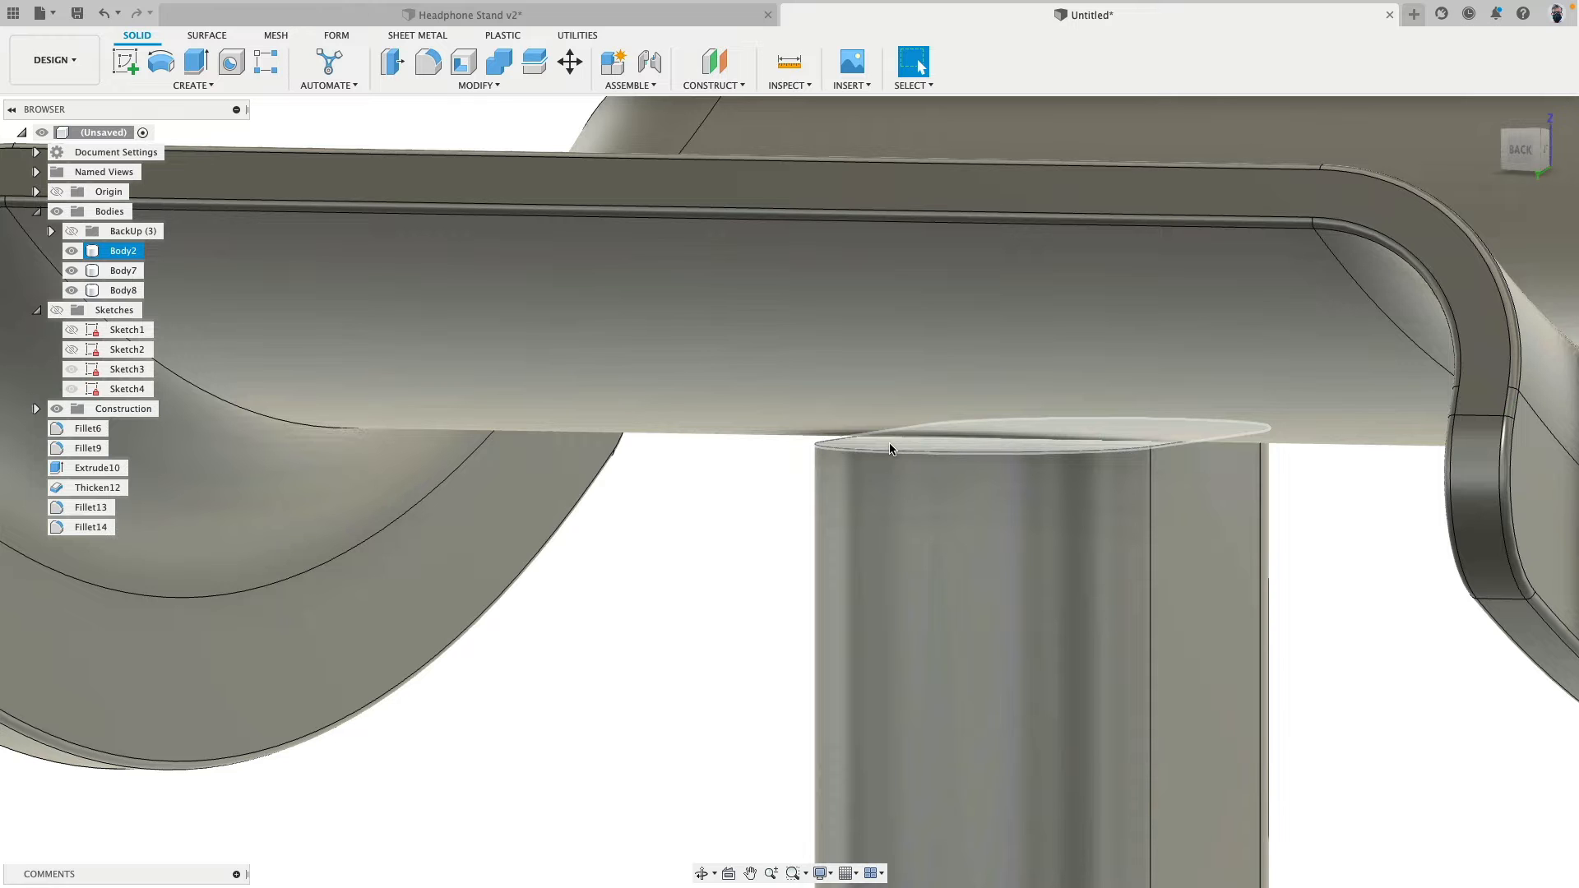
{"action": "scroll", "coordinate": [890, 448], "scroll_direction": "up", "scroll_amount": 3}
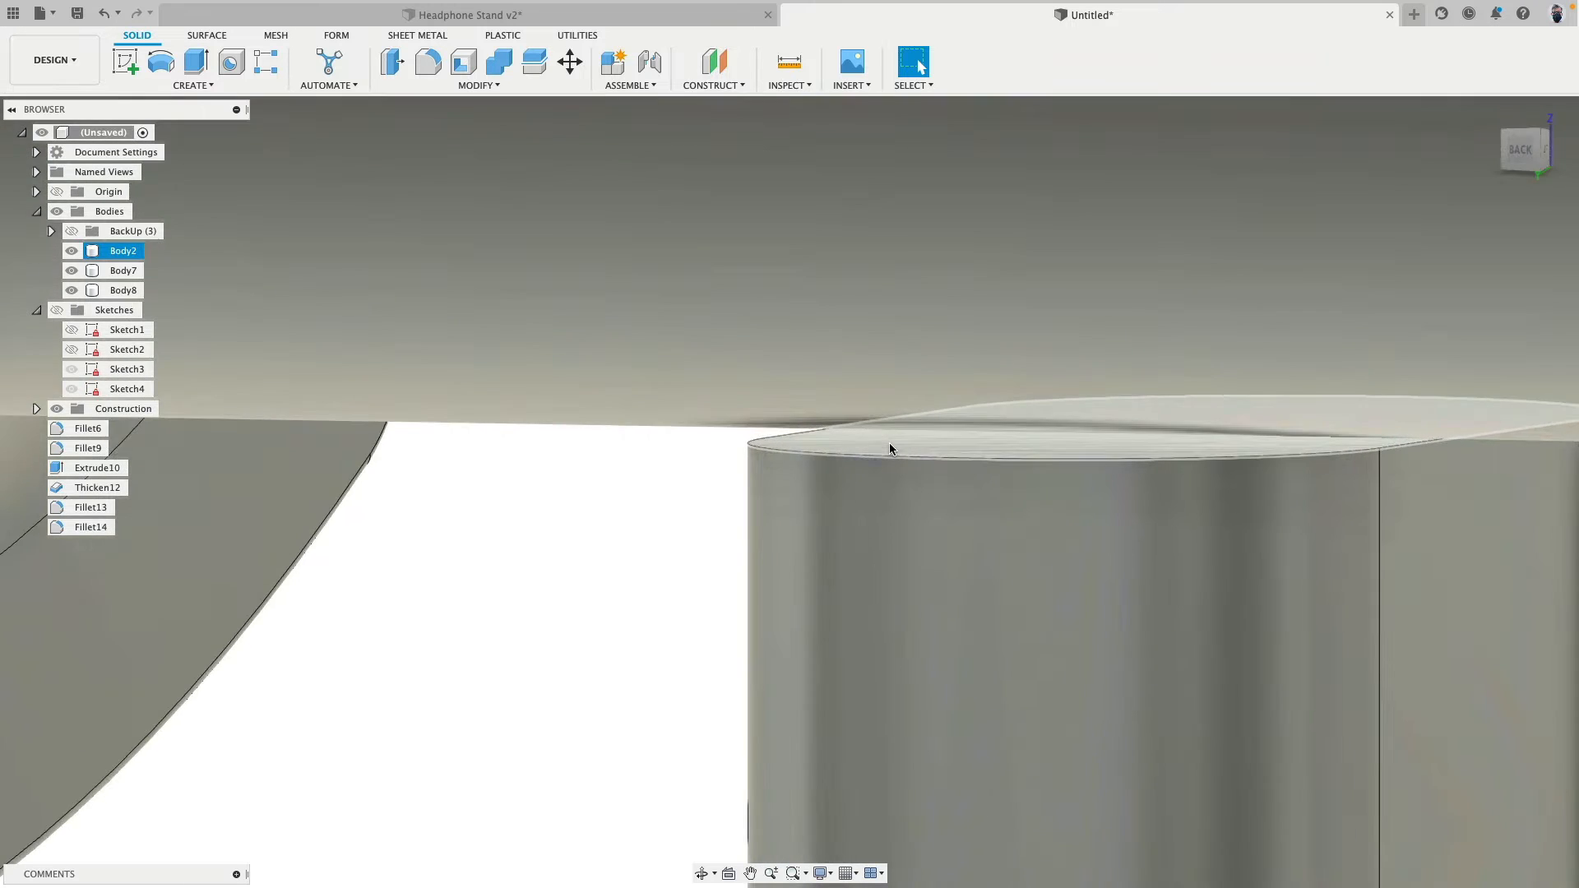
{"action": "scroll", "coordinate": [890, 448], "scroll_direction": "down", "scroll_amount": 5}
{"action": "scroll", "coordinate": [890, 449], "scroll_direction": "down", "scroll_amount": 5}
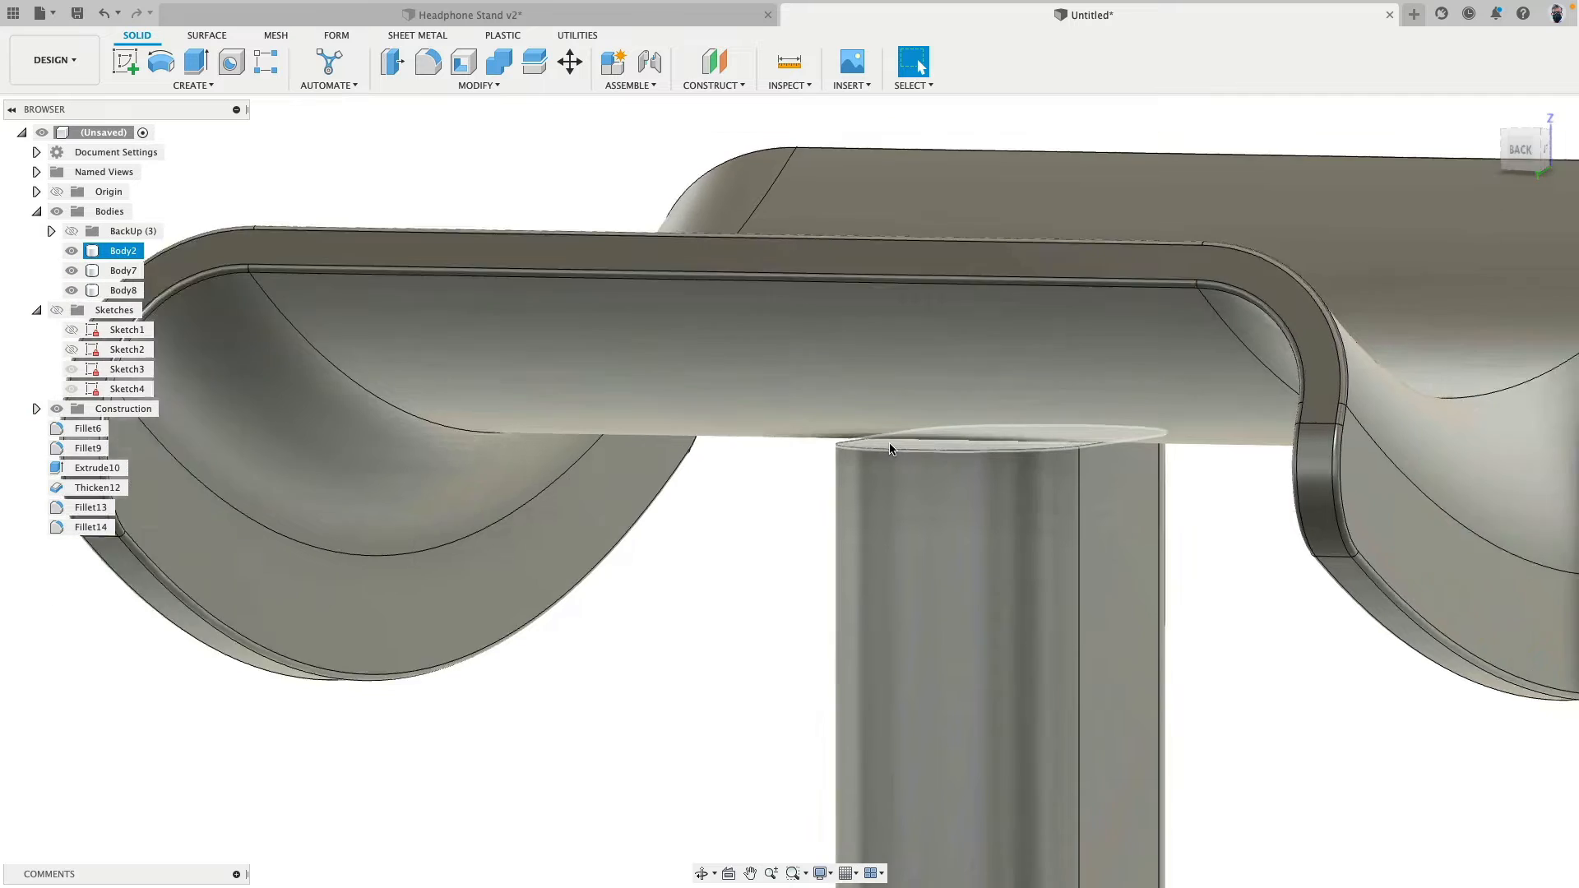
{"action": "scroll", "coordinate": [889, 453], "scroll_direction": "up", "scroll_amount": 3}
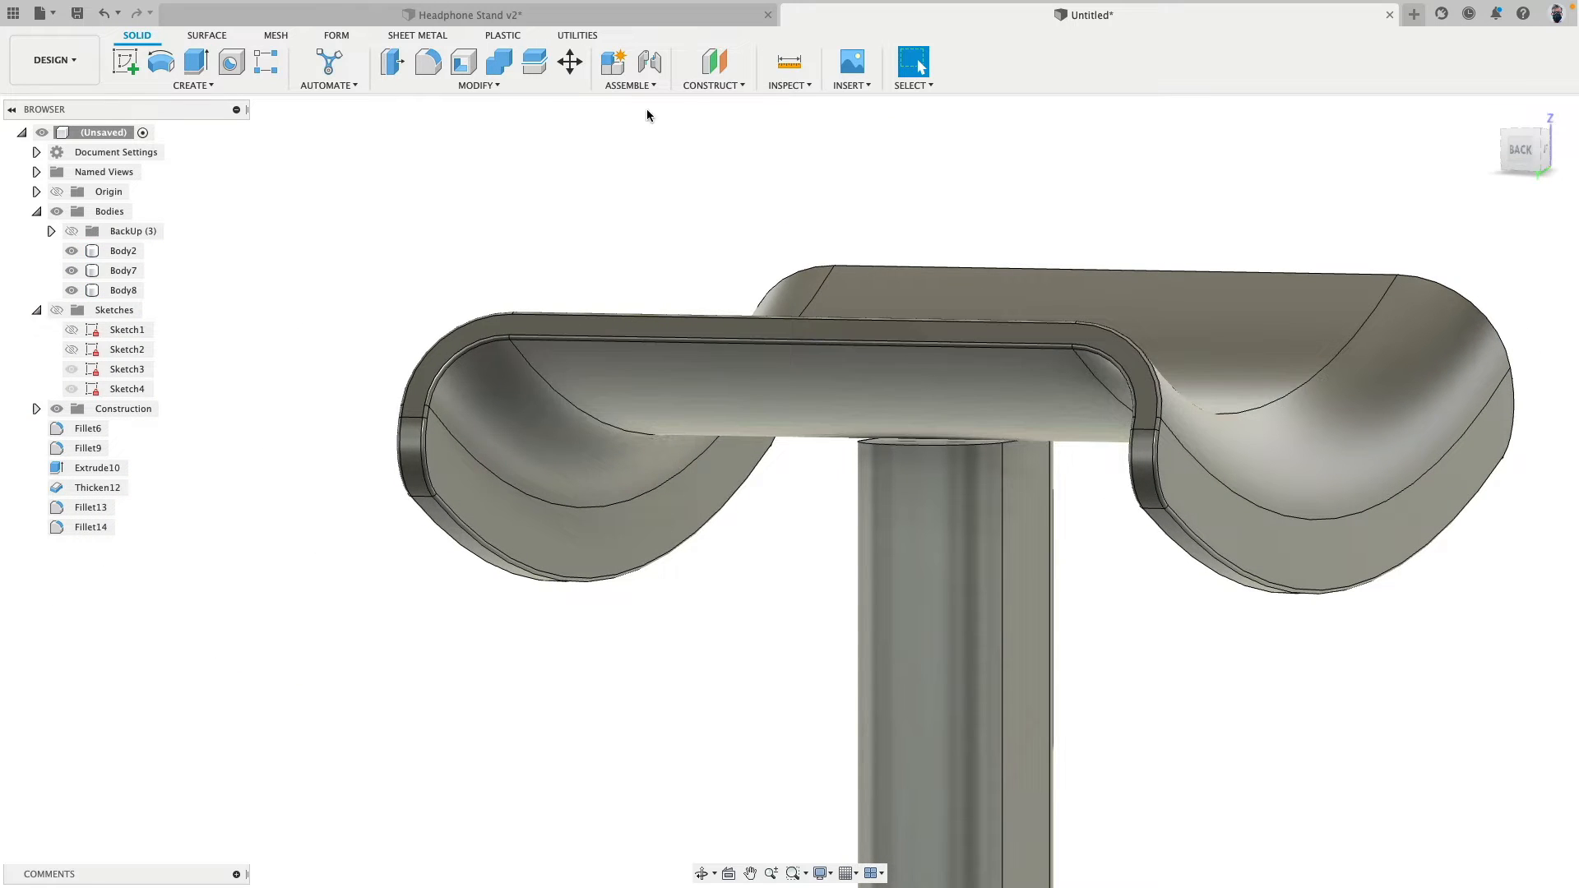
{"action": "left_click", "coordinate": [714, 63]}
{"action": "scroll", "coordinate": [857, 439], "scroll_direction": "up", "scroll_amount": 4}
{"action": "left_click", "coordinate": [857, 437]}
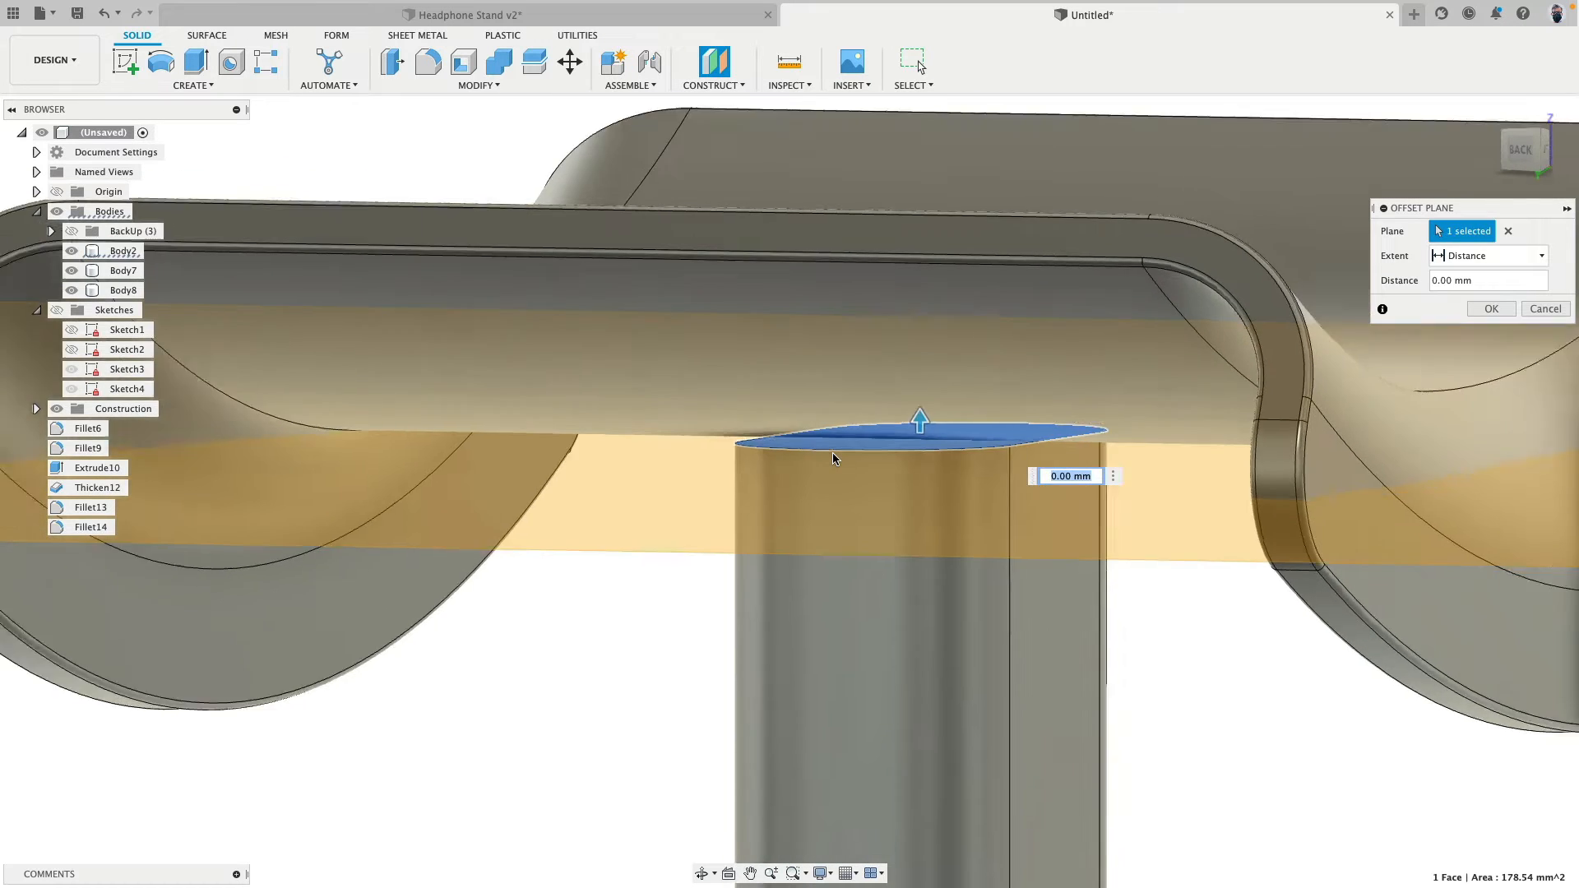
{"action": "scroll", "coordinate": [860, 436], "scroll_direction": "down", "scroll_amount": 5}
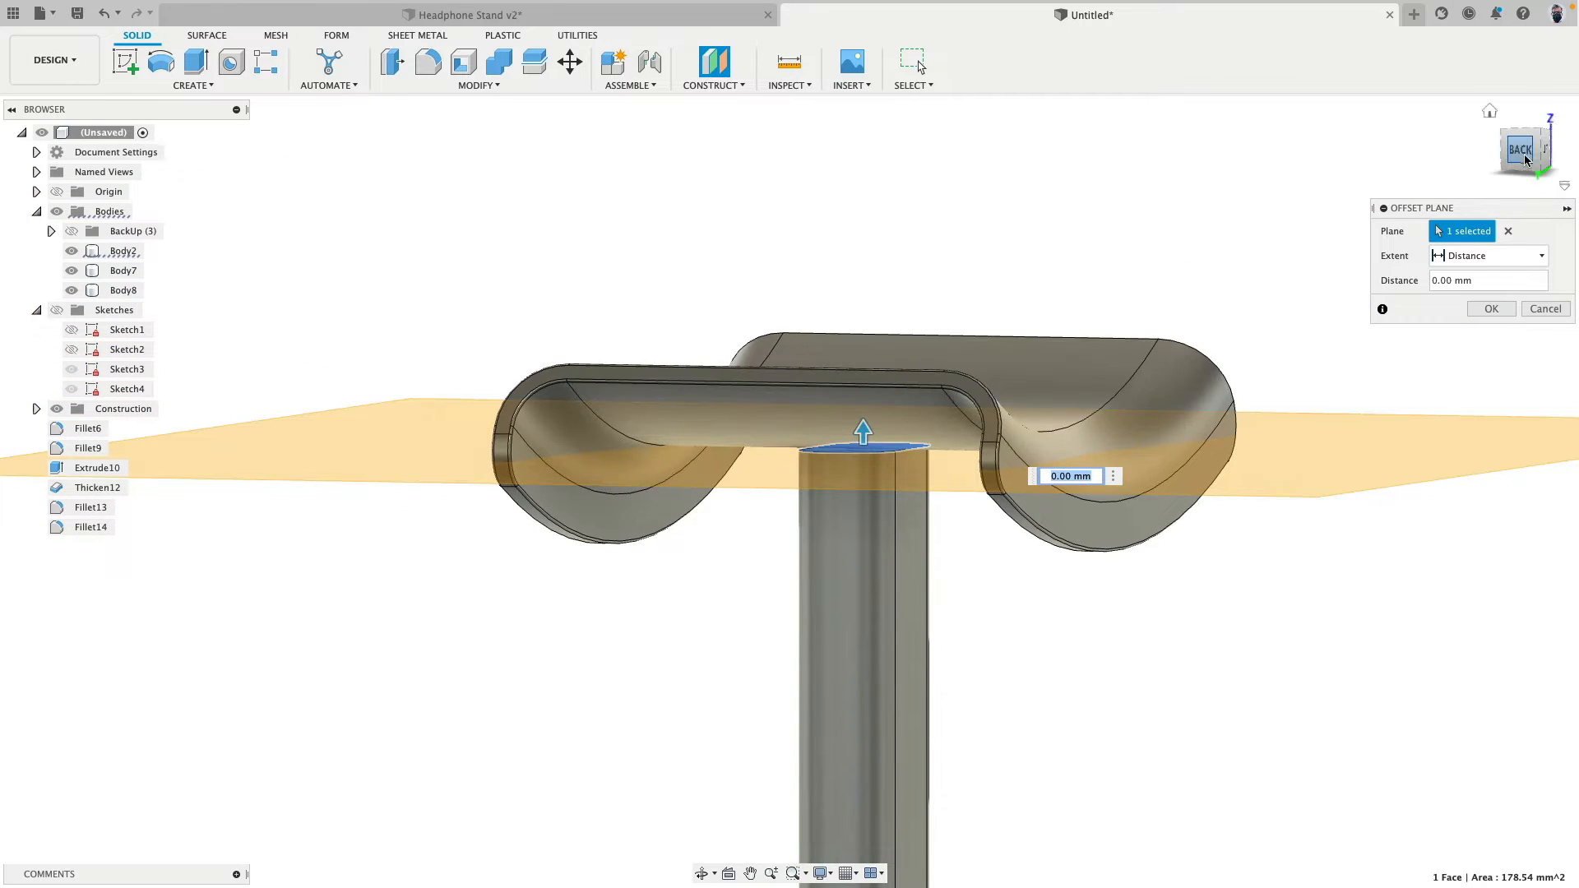
{"action": "left_click", "coordinate": [1525, 159]}
{"action": "left_click_drag", "start_coordinate": [568, 473], "coordinate": [568, 577]}
{"action": "key", "text": "Return"}
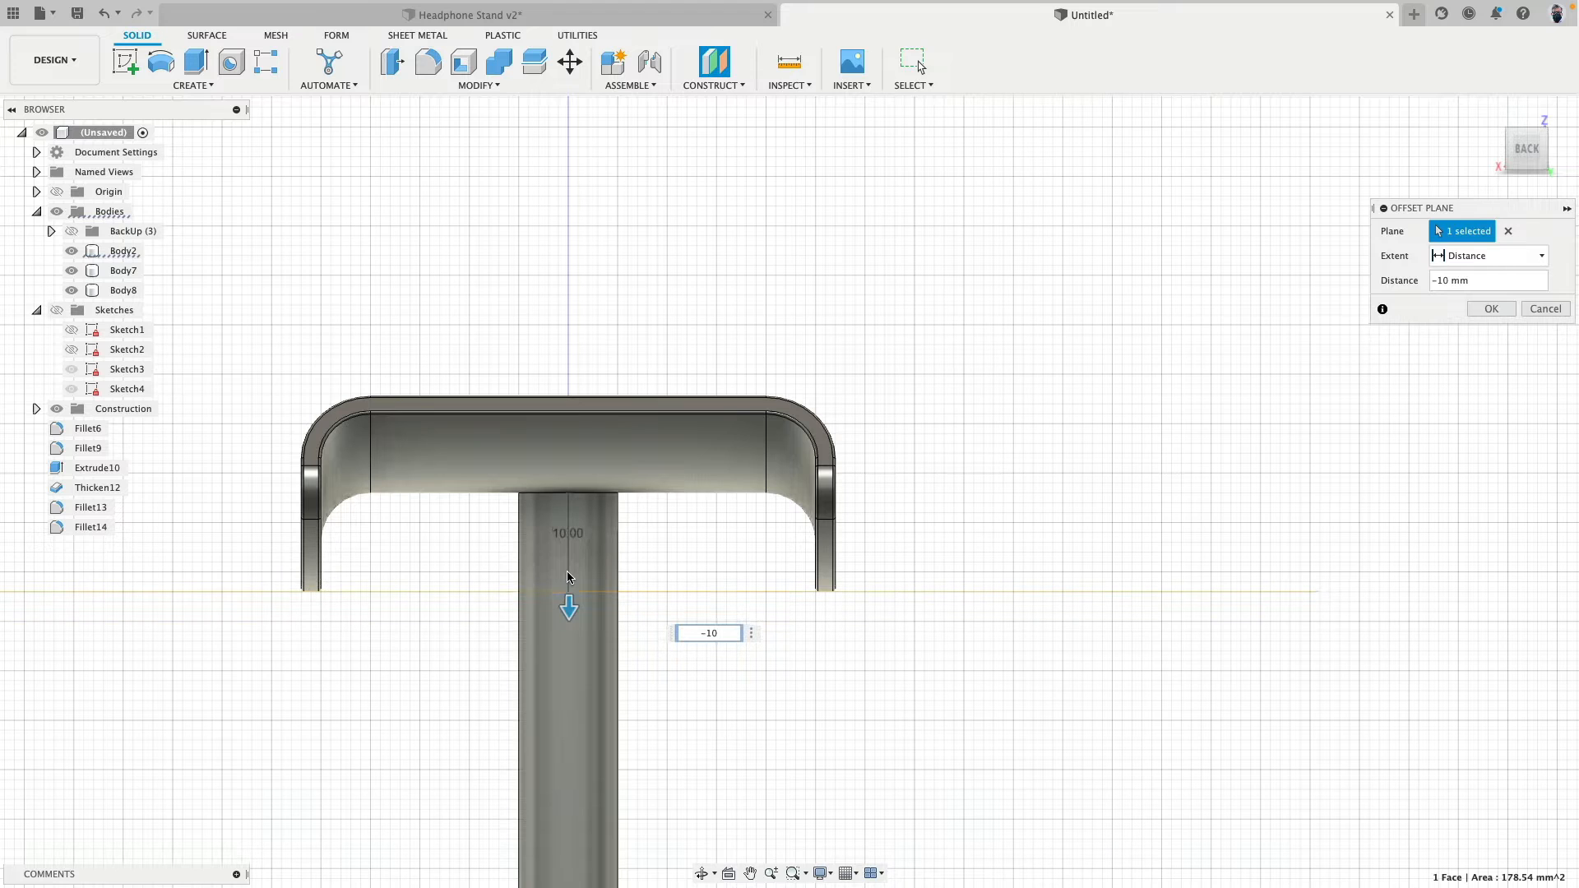
{"action": "left_click", "coordinate": [56, 414]}
- Offset the post's top face upward so the post passes through the headrest
{"action": "middle_click_drag", "start_coordinate": [635, 352], "coordinate": [606, 362], "text": "shift"}
{"action": "scroll", "coordinate": [580, 505], "scroll_direction": "up", "scroll_amount": 5}
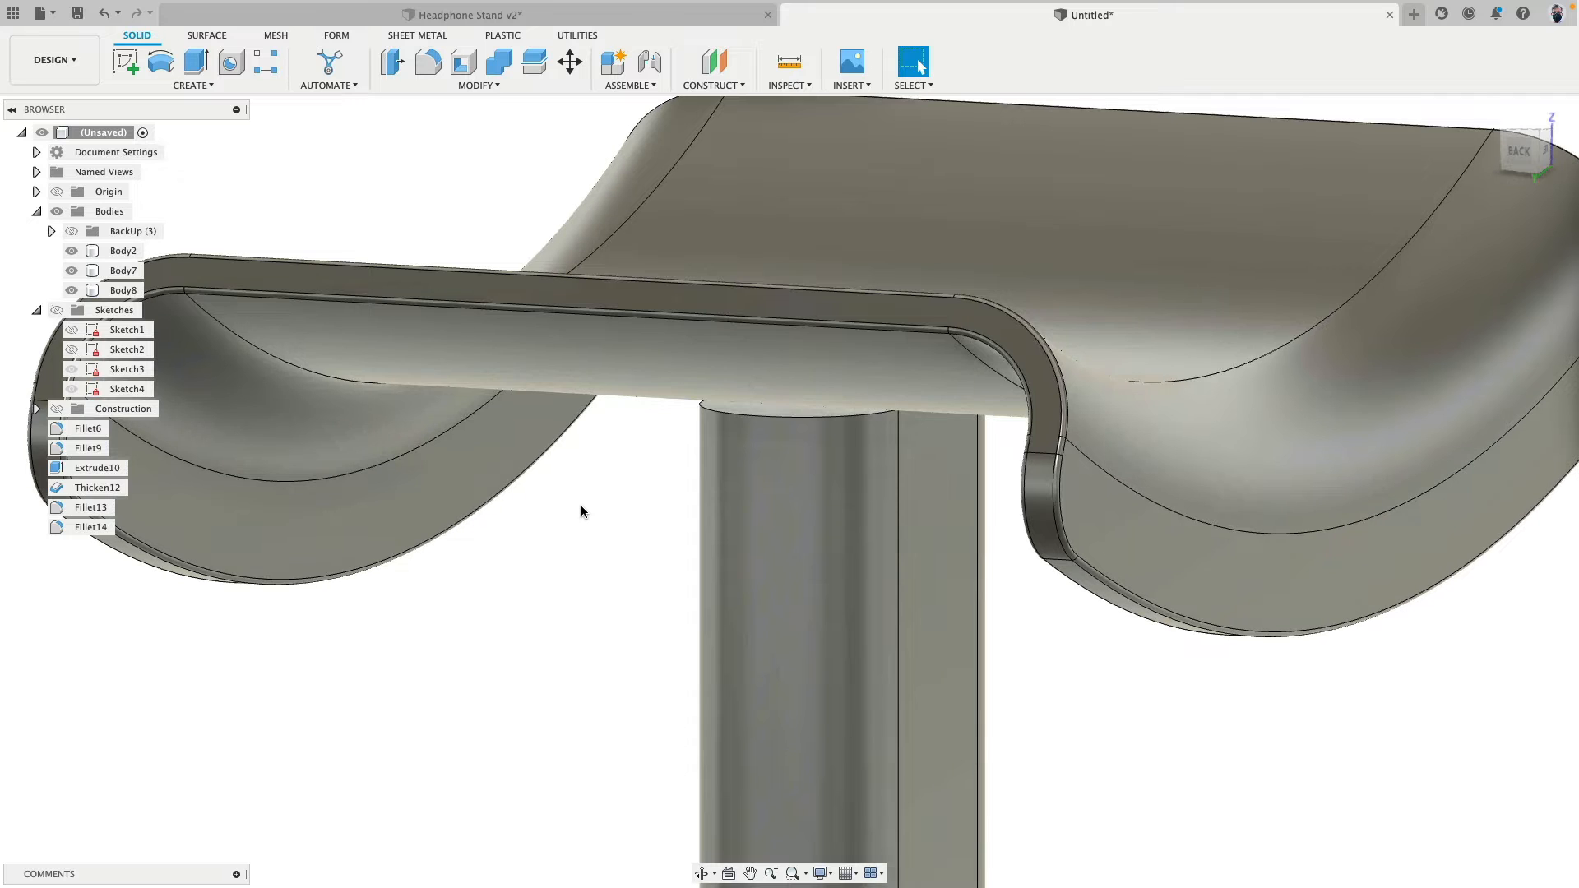
{"action": "left_click", "coordinate": [760, 420]}
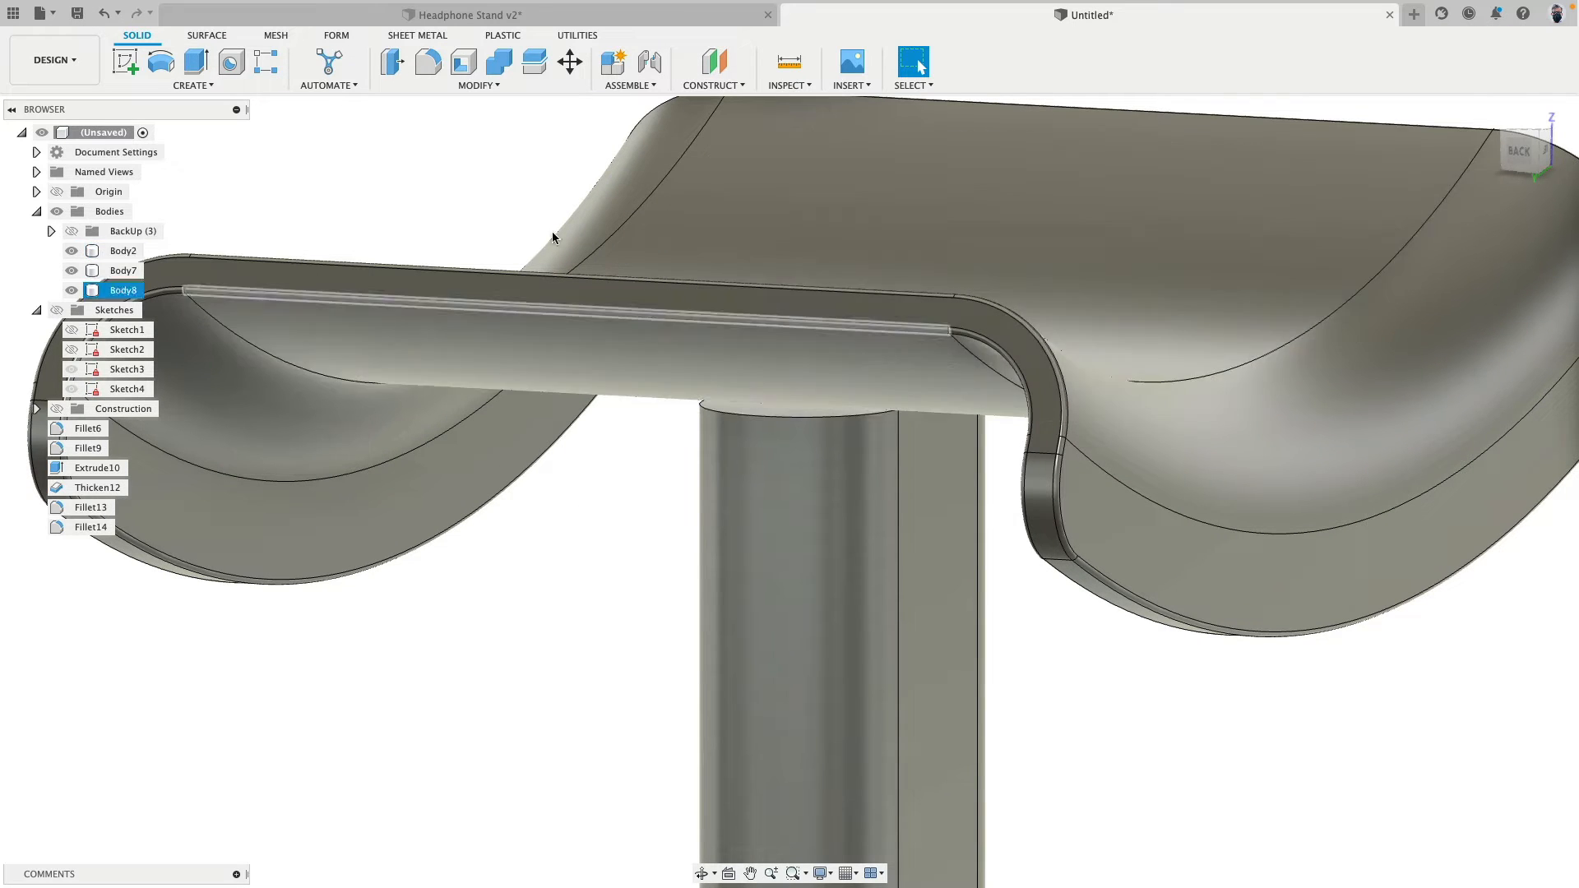
{"action": "left_click", "coordinate": [751, 412]}
{"action": "scroll", "coordinate": [744, 423], "scroll_direction": "down", "scroll_amount": 5}
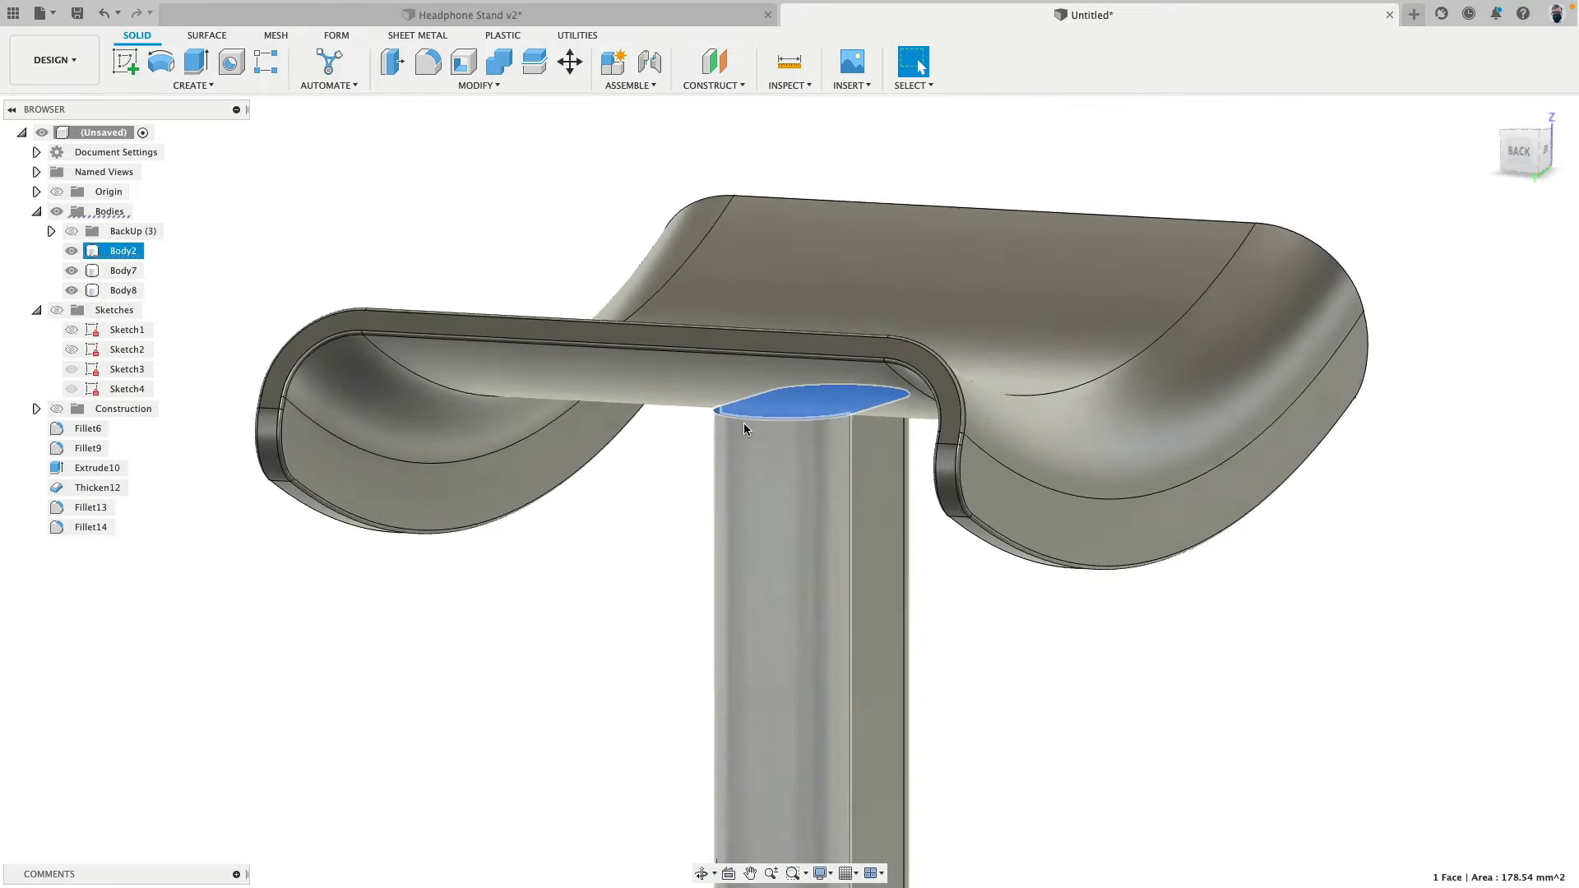
{"action": "middle_click_drag", "start_coordinate": [400, 152], "coordinate": [338, 230]}
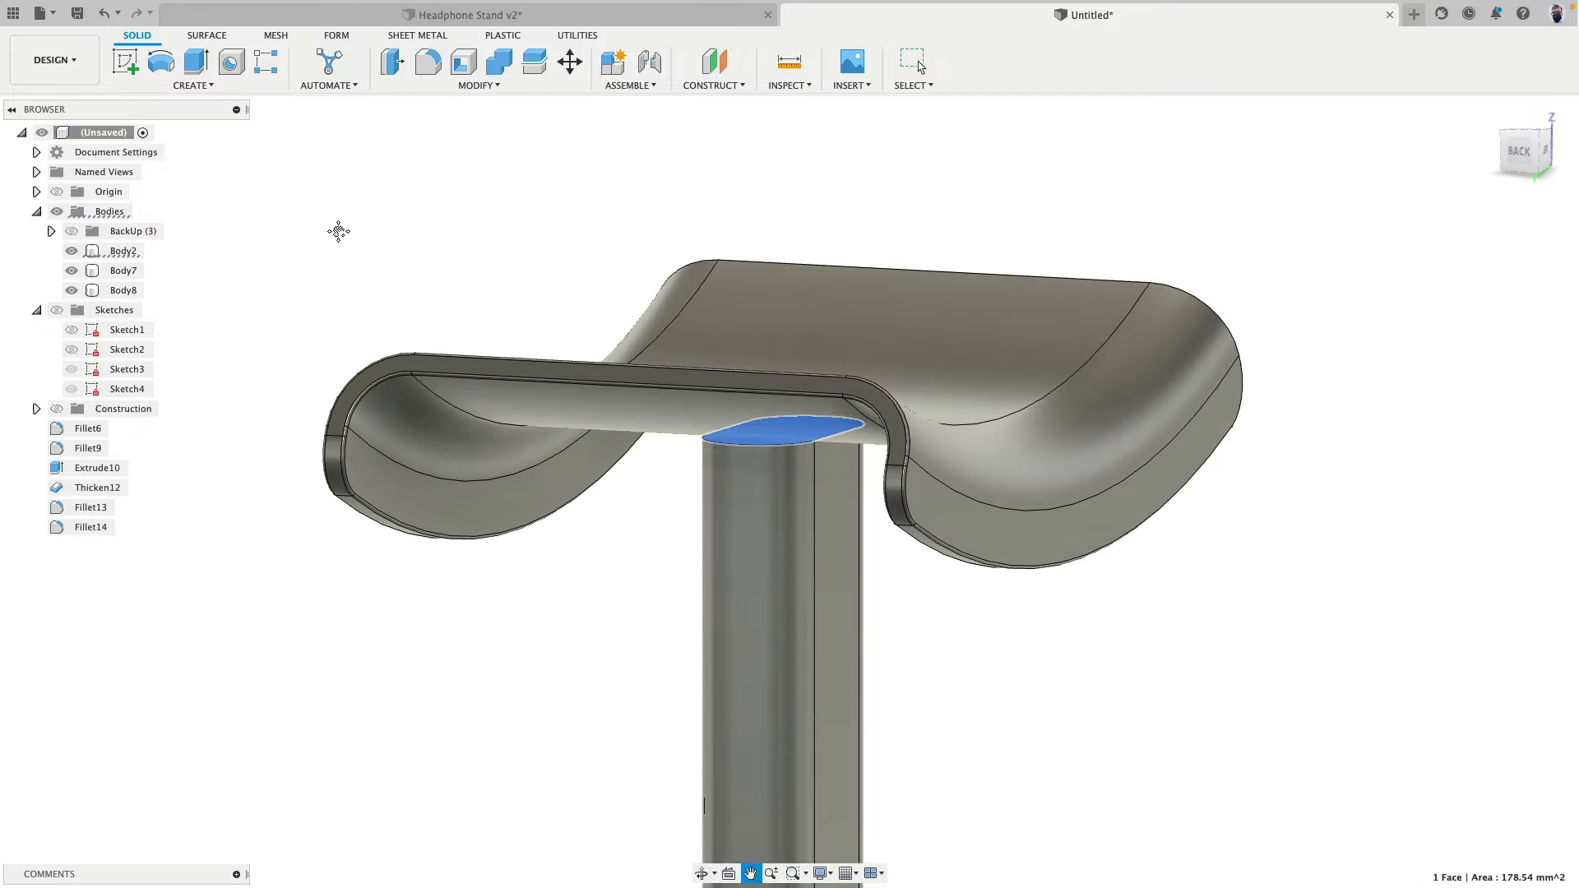
{"action": "left_click", "coordinate": [392, 64]}
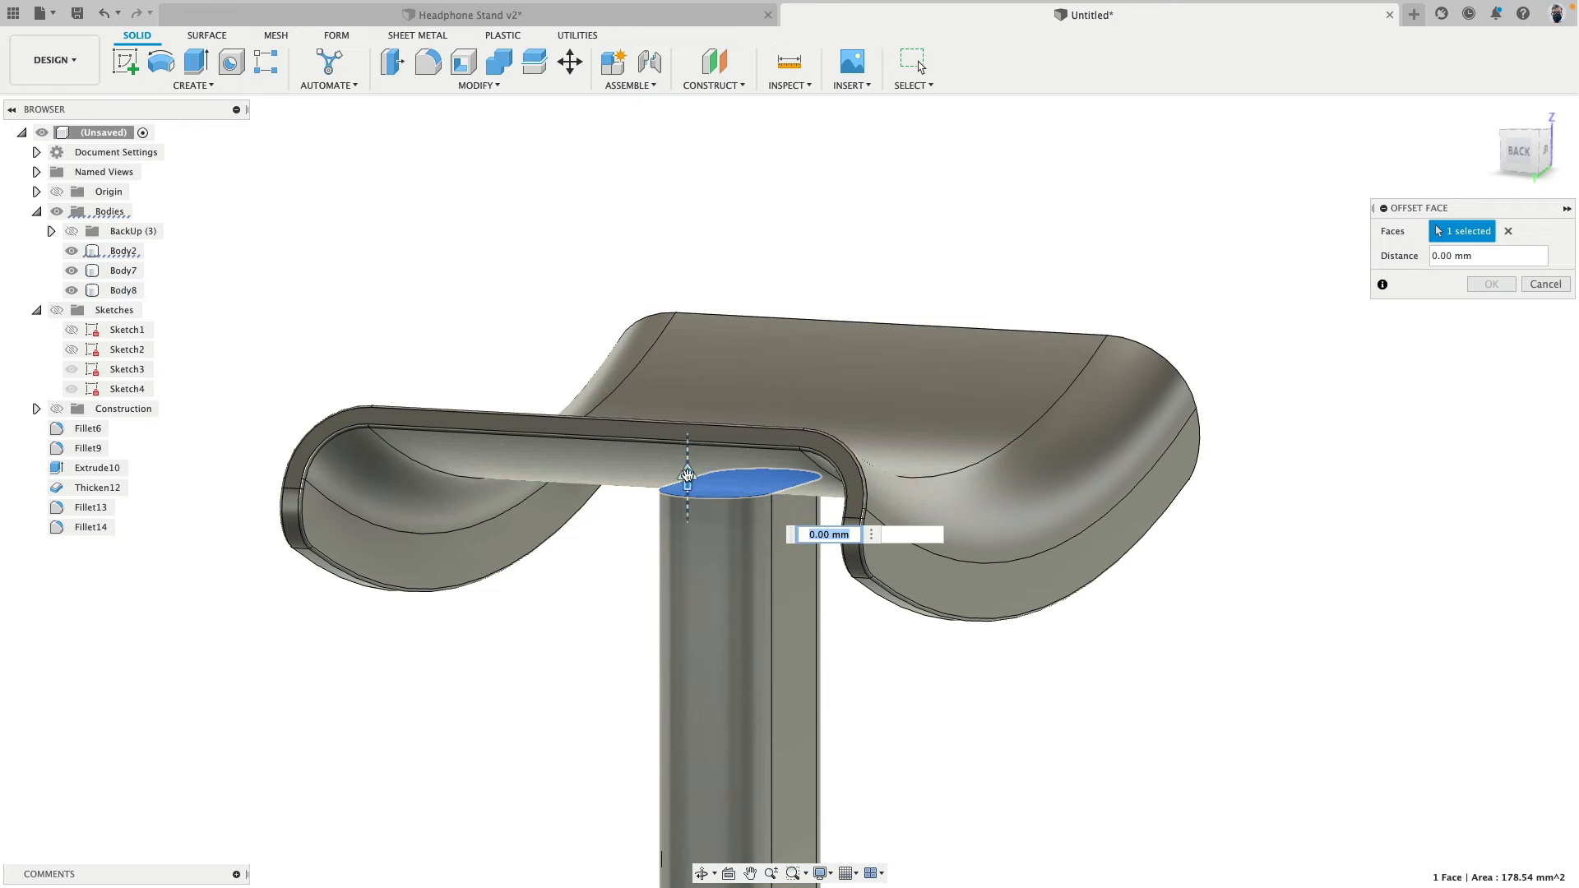
{"action": "left_click_drag", "start_coordinate": [698, 498], "coordinate": [855, 382]}
{"action": "left_click", "coordinate": [1479, 285]}
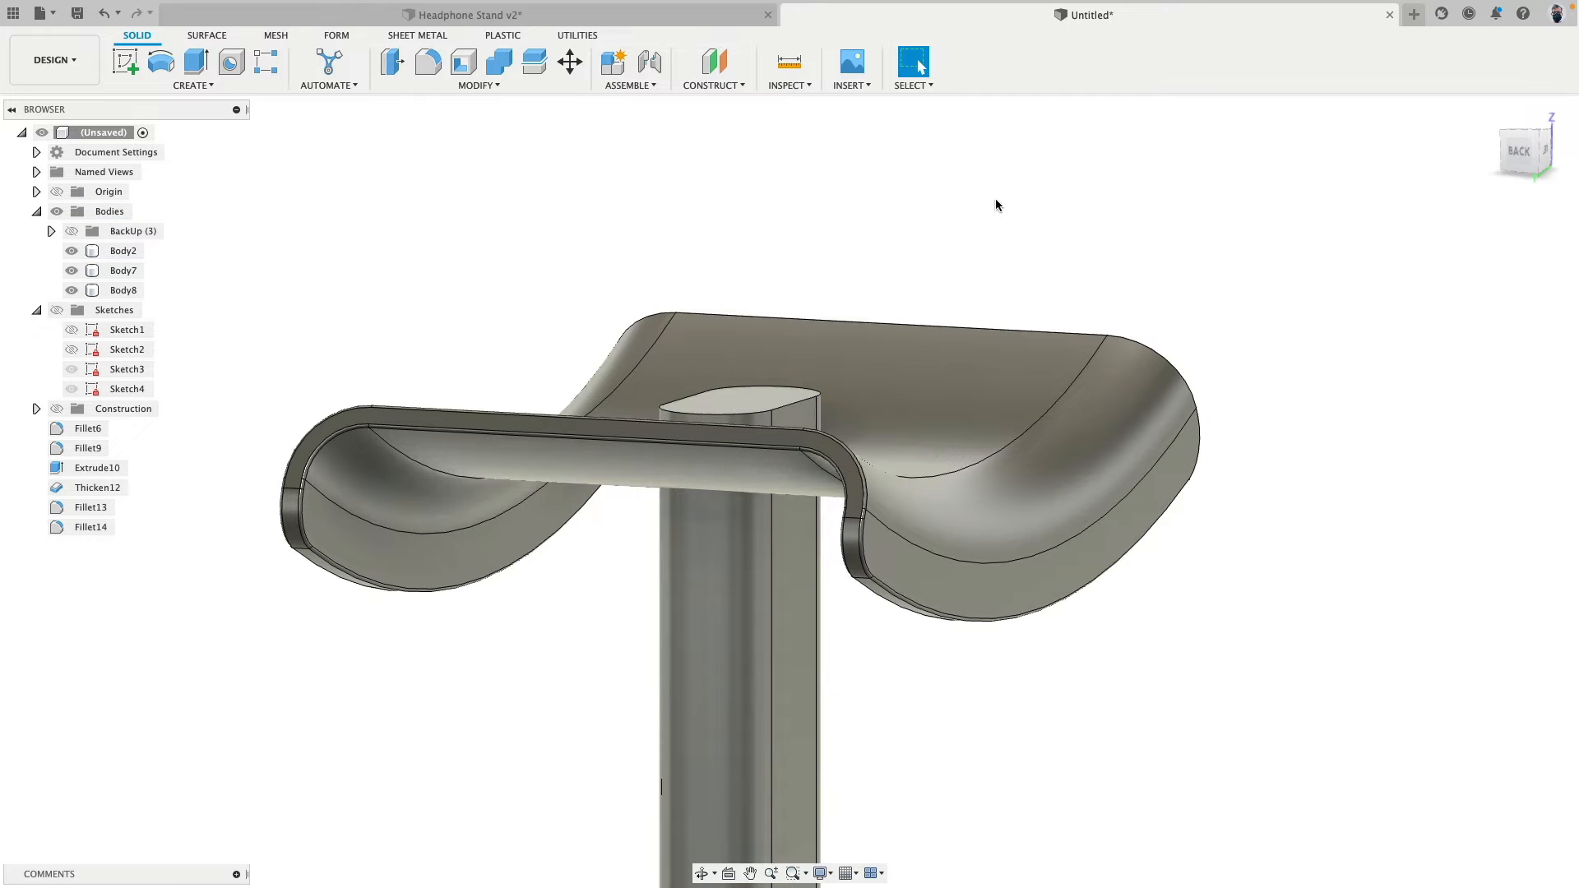
- Combine the headrest body with the post body using the Join operation
{"action": "middle_click_drag", "start_coordinate": [995, 199], "coordinate": [940, 207], "text": "shift"}
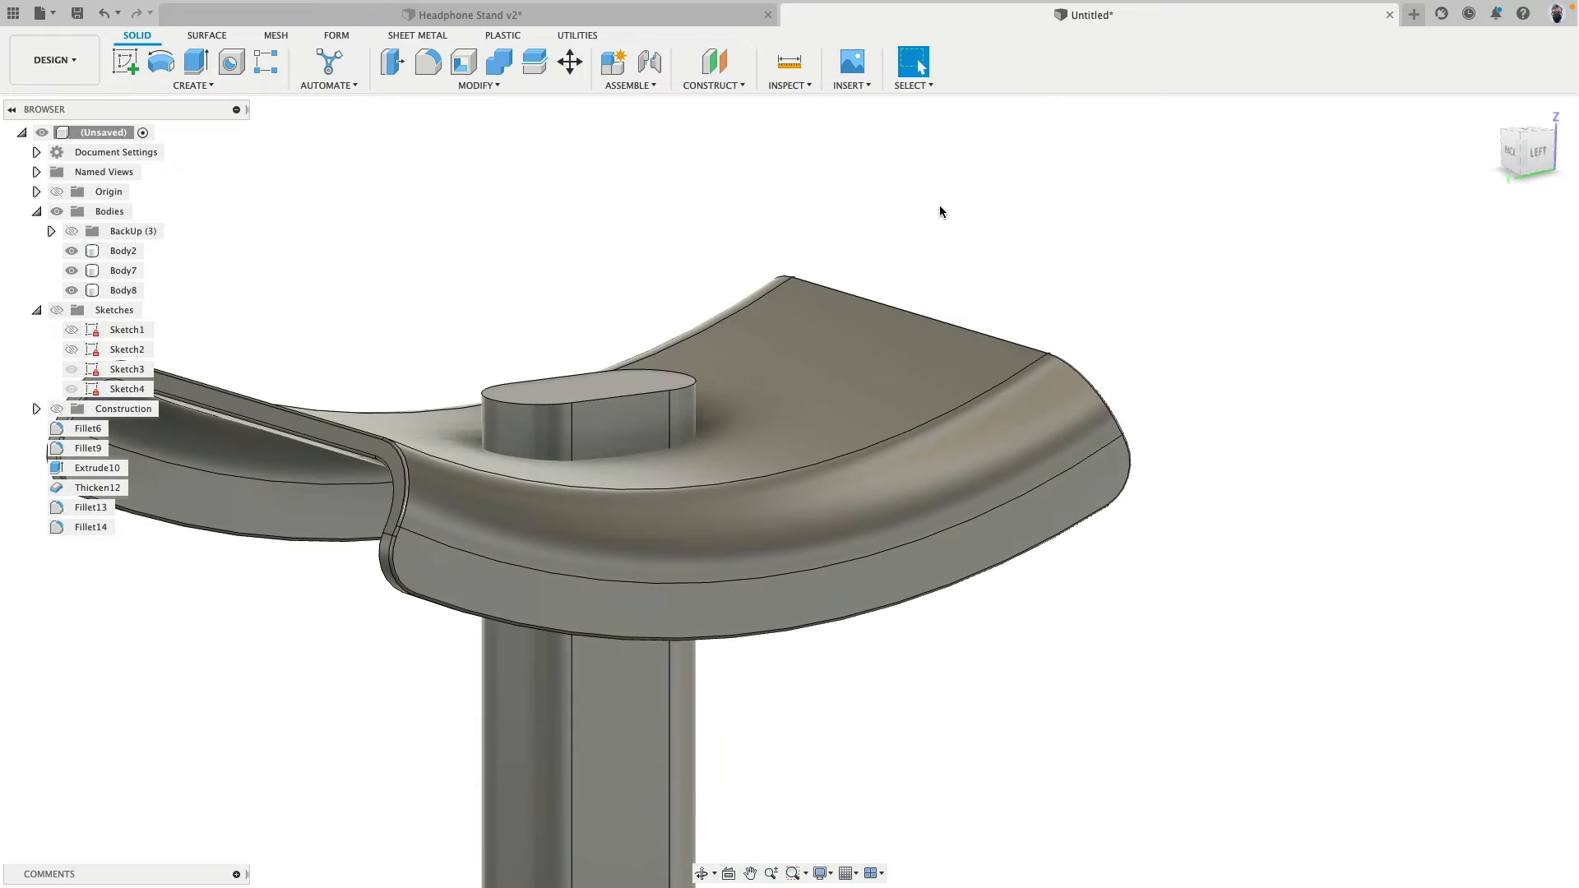
{"action": "left_click", "coordinate": [498, 61]}
{"action": "left_click", "coordinate": [640, 390]}
{"action": "left_click", "coordinate": [742, 370]}
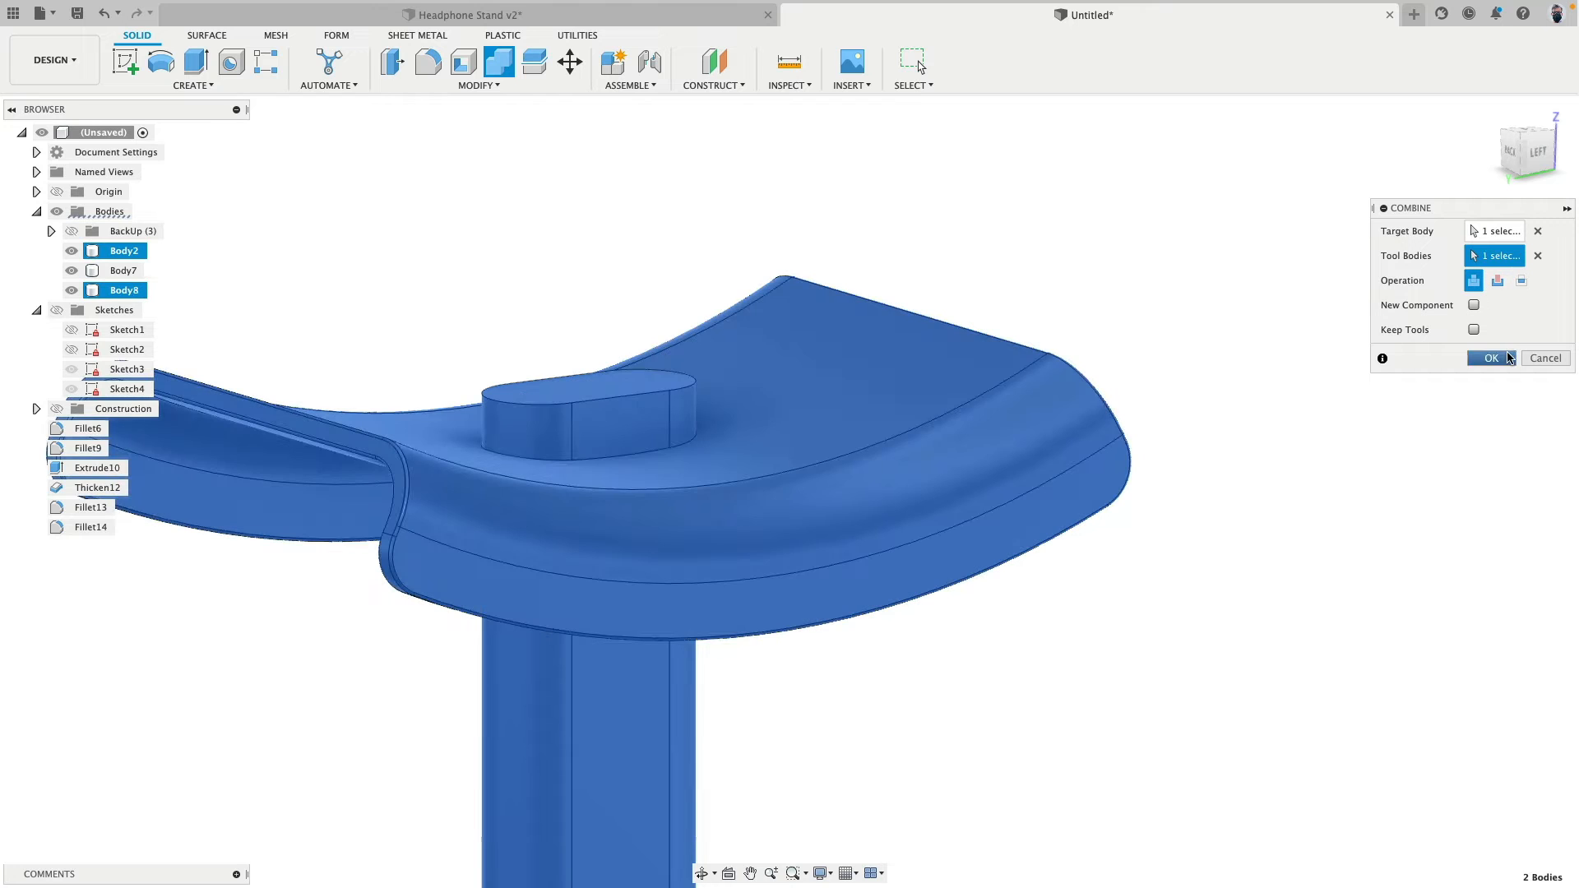
{"action": "left_click", "coordinate": [1479, 358]}
- Delete the top and side faces of the post section protruding above the headrest
{"action": "left_click", "coordinate": [550, 418]}
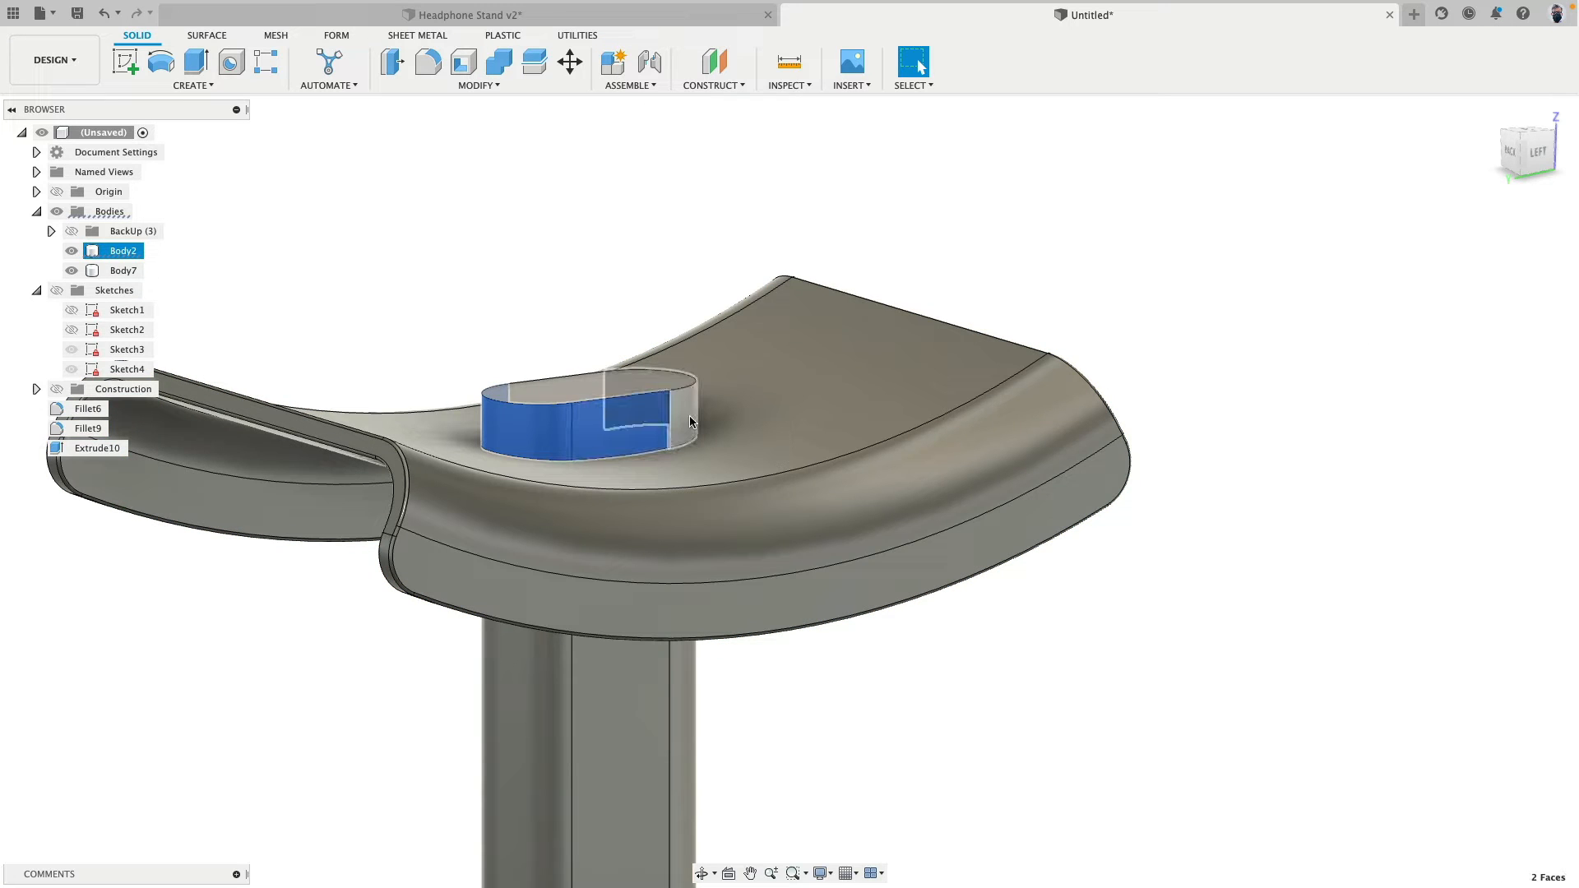
{"action": "left_click", "coordinate": [689, 417], "text": "shift"}
{"action": "left_click", "coordinate": [628, 395], "text": "shift"}
{"action": "left_click", "coordinate": [625, 395], "text": "shift"}
{"action": "left_click", "coordinate": [570, 389], "text": "shift"}
{"action": "middle_click_drag", "start_coordinate": [395, 444], "coordinate": [633, 362], "text": "shift"}
{"action": "middle_click_drag", "start_coordinate": [370, 403], "coordinate": [1125, 310]}
{"action": "left_click", "coordinate": [679, 474], "text": "shift"}
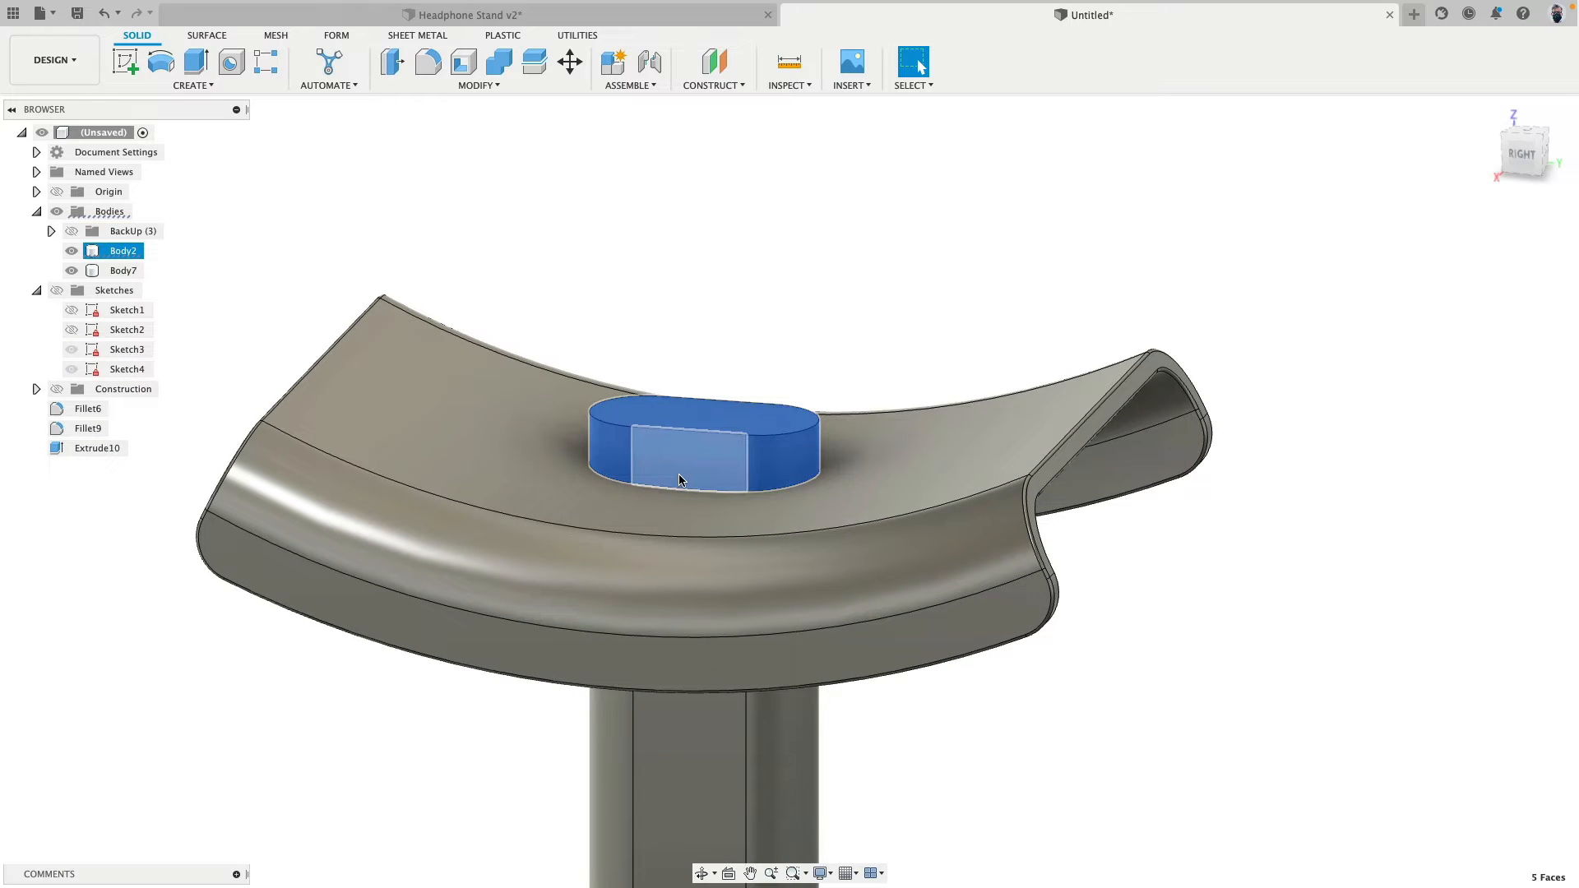
{"action": "key", "text": "Delete"}
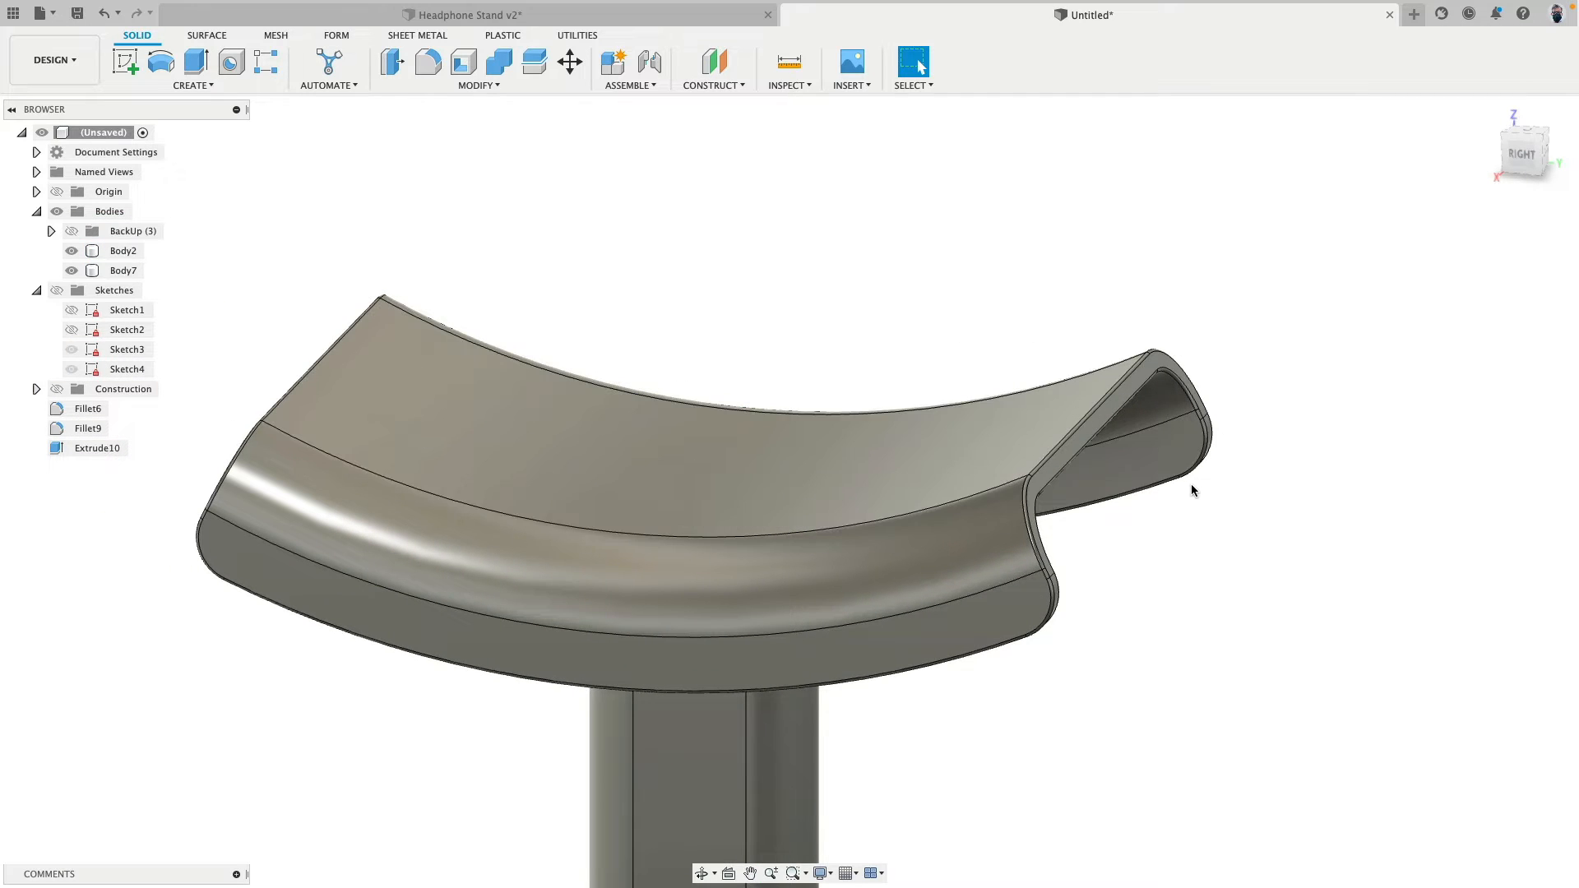
- Undo the face deletion, the body combination and the upward offset of the post's top face
{"action": "middle_click_drag", "start_coordinate": [1191, 483], "coordinate": [737, 396], "text": "shift"}
{"action": "left_click", "coordinate": [737, 397]}
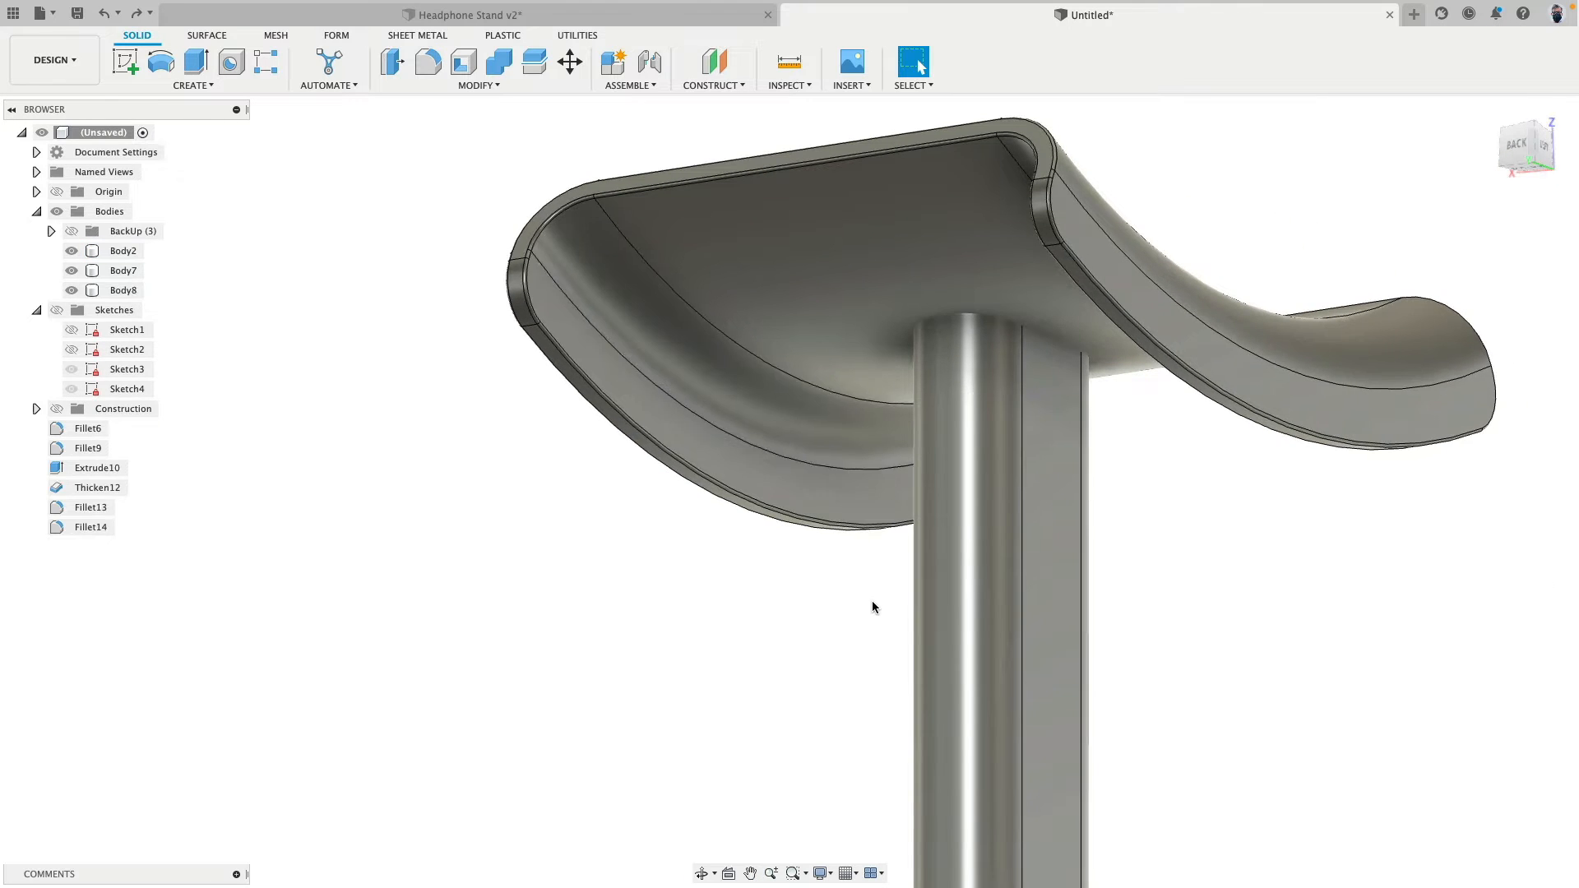
{"action": "left_click", "coordinate": [864, 355]}
{"action": "middle_click_drag", "start_coordinate": [863, 355], "coordinate": [888, 387], "text": "shift"}
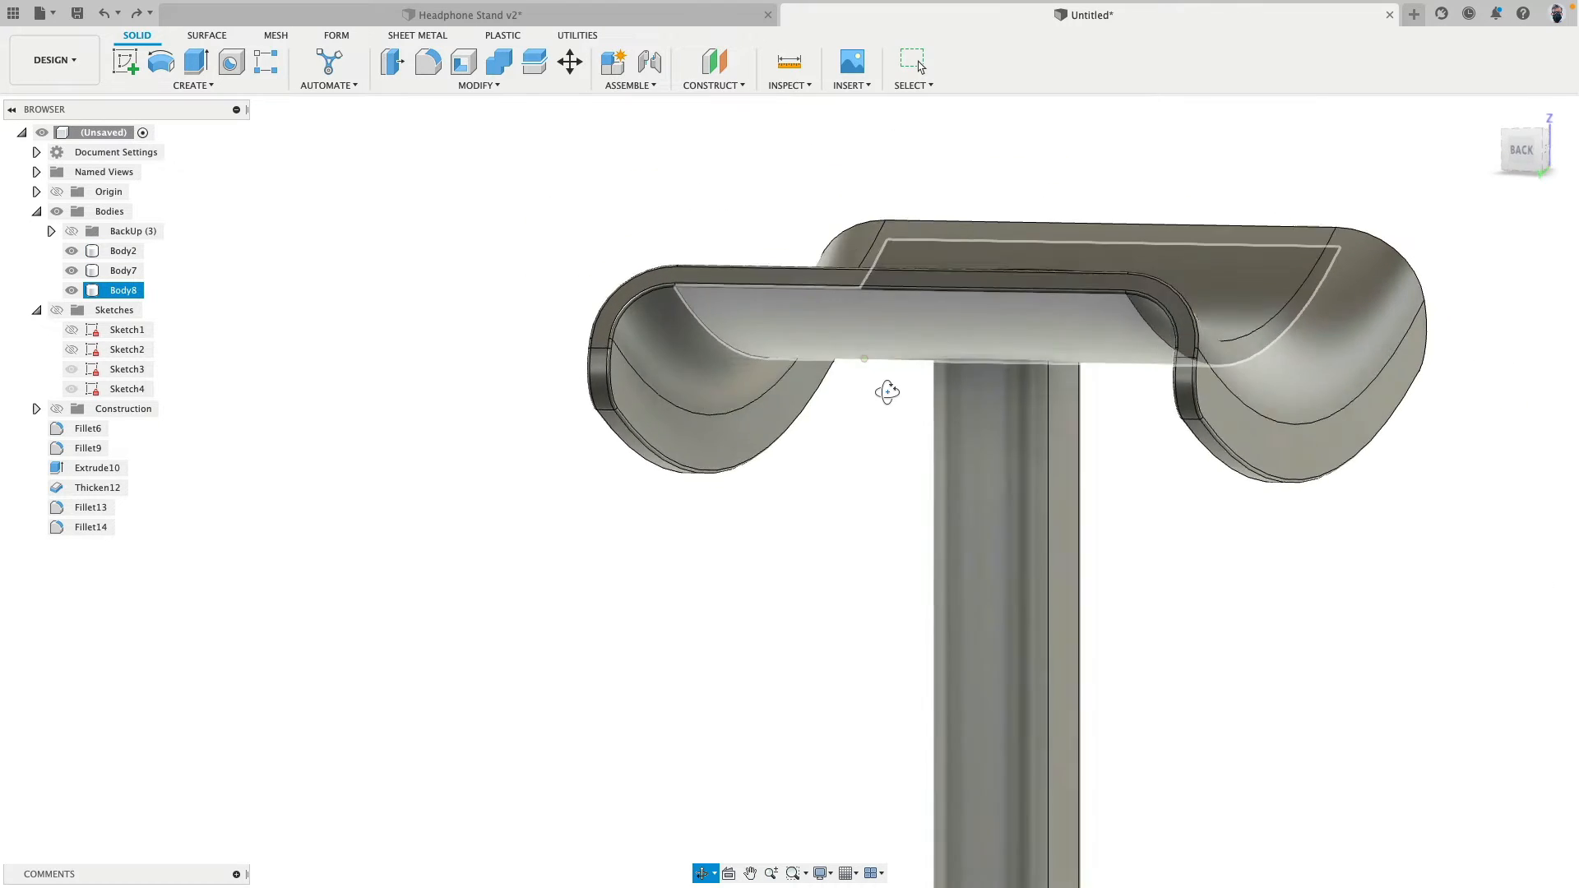
{"action": "left_click", "coordinate": [883, 392]}
- Offset the post's top face downward by about 8.4 mm, leaving a gap below the headrest
{"action": "scroll", "coordinate": [888, 387], "scroll_direction": "up", "scroll_amount": 3}
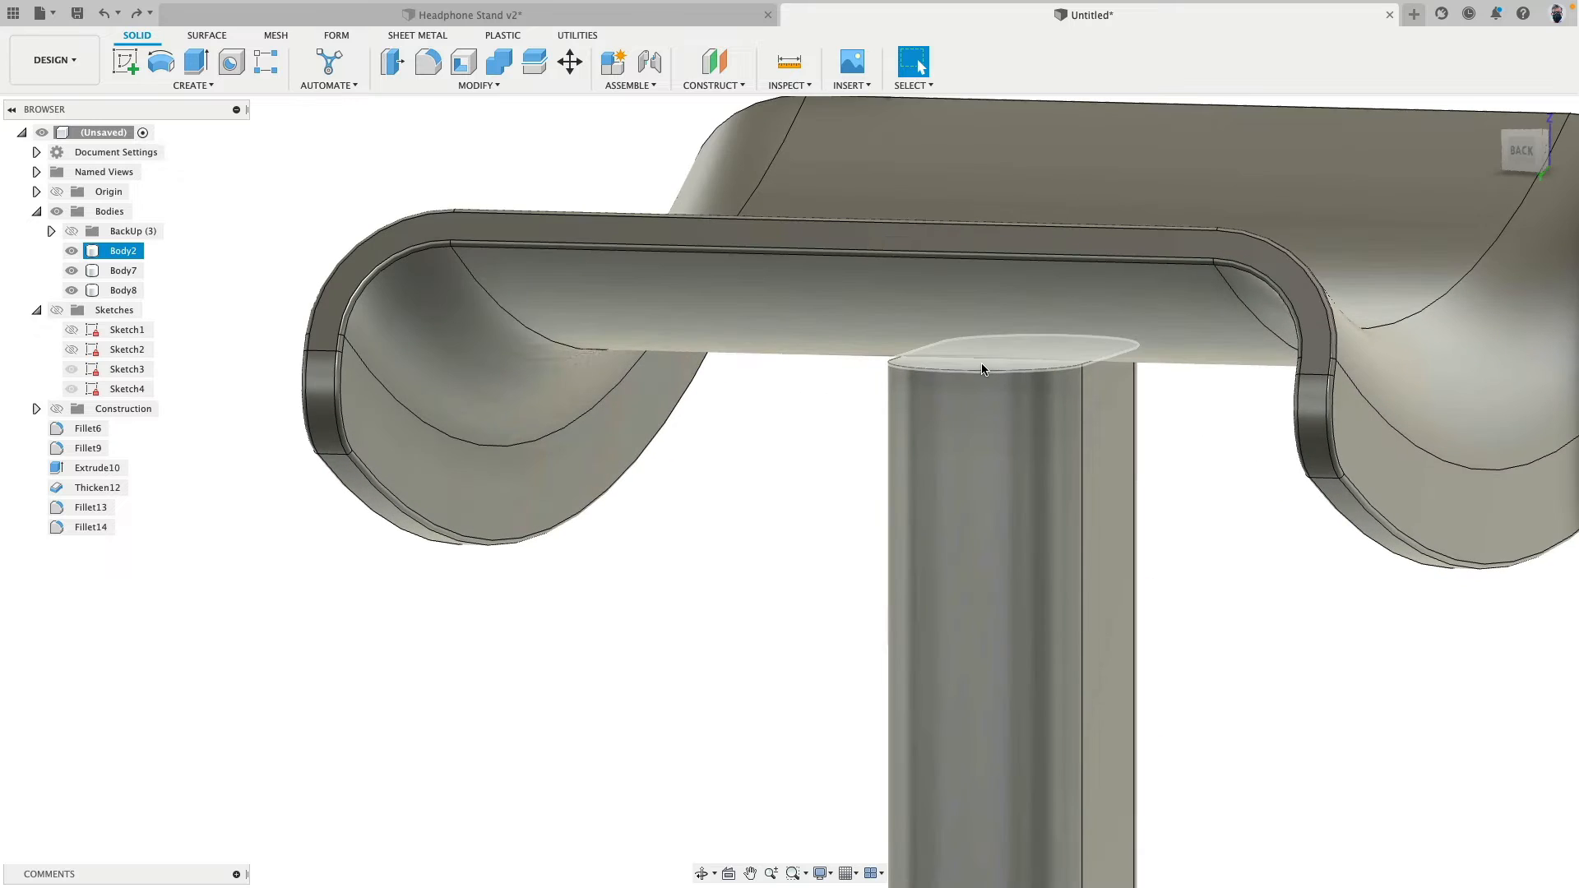
{"action": "left_click", "coordinate": [1011, 354]}
{"action": "left_click", "coordinate": [392, 61]}
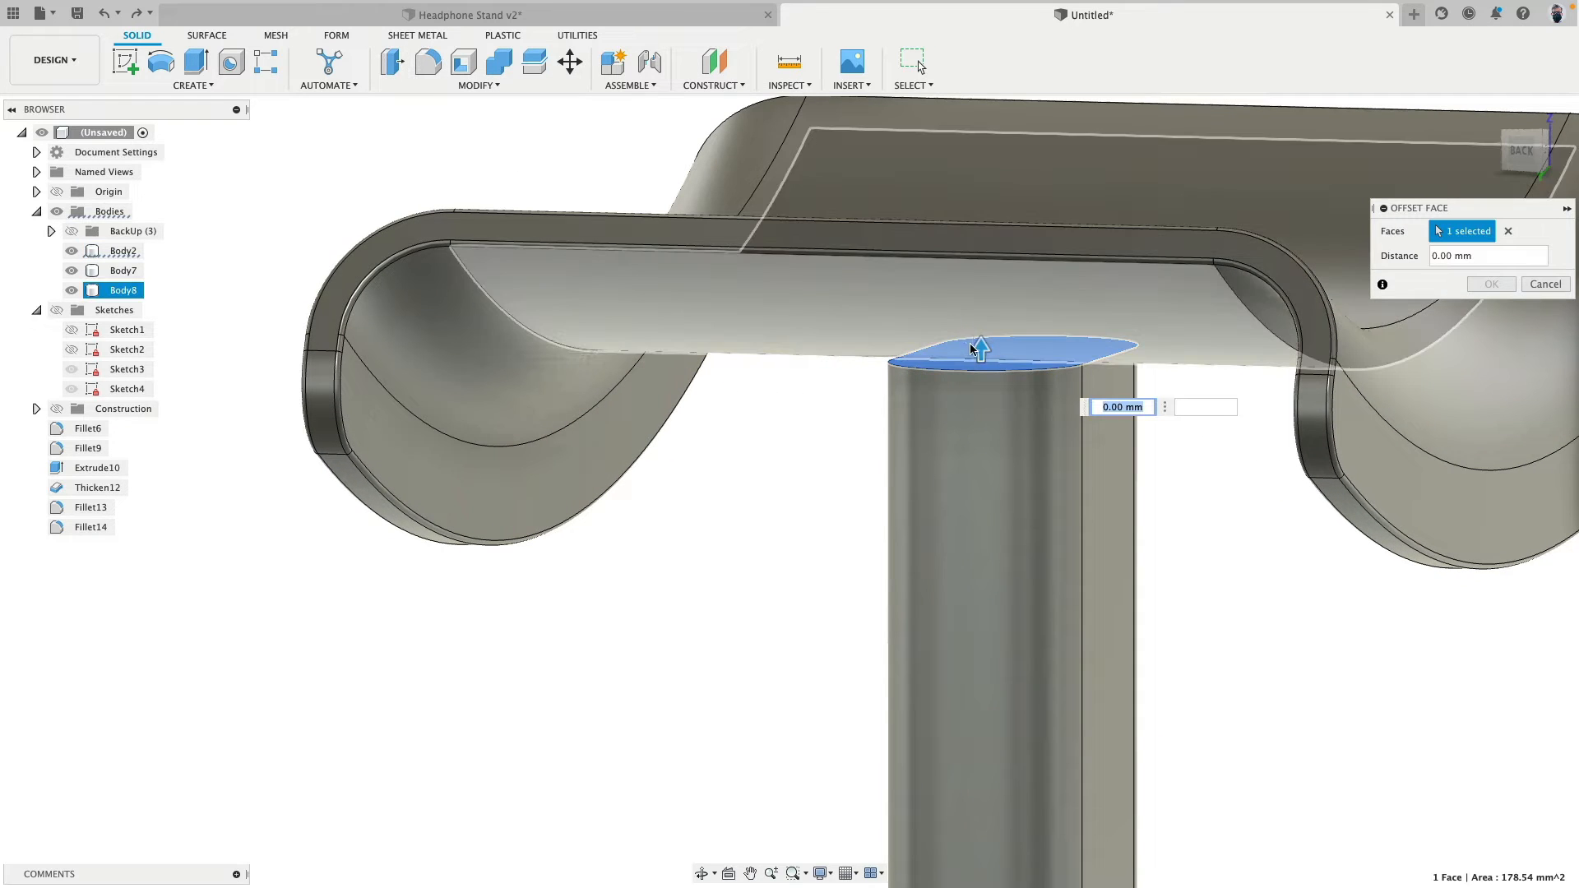
{"action": "left_click_drag", "start_coordinate": [981, 362], "coordinate": [1122, 531]}
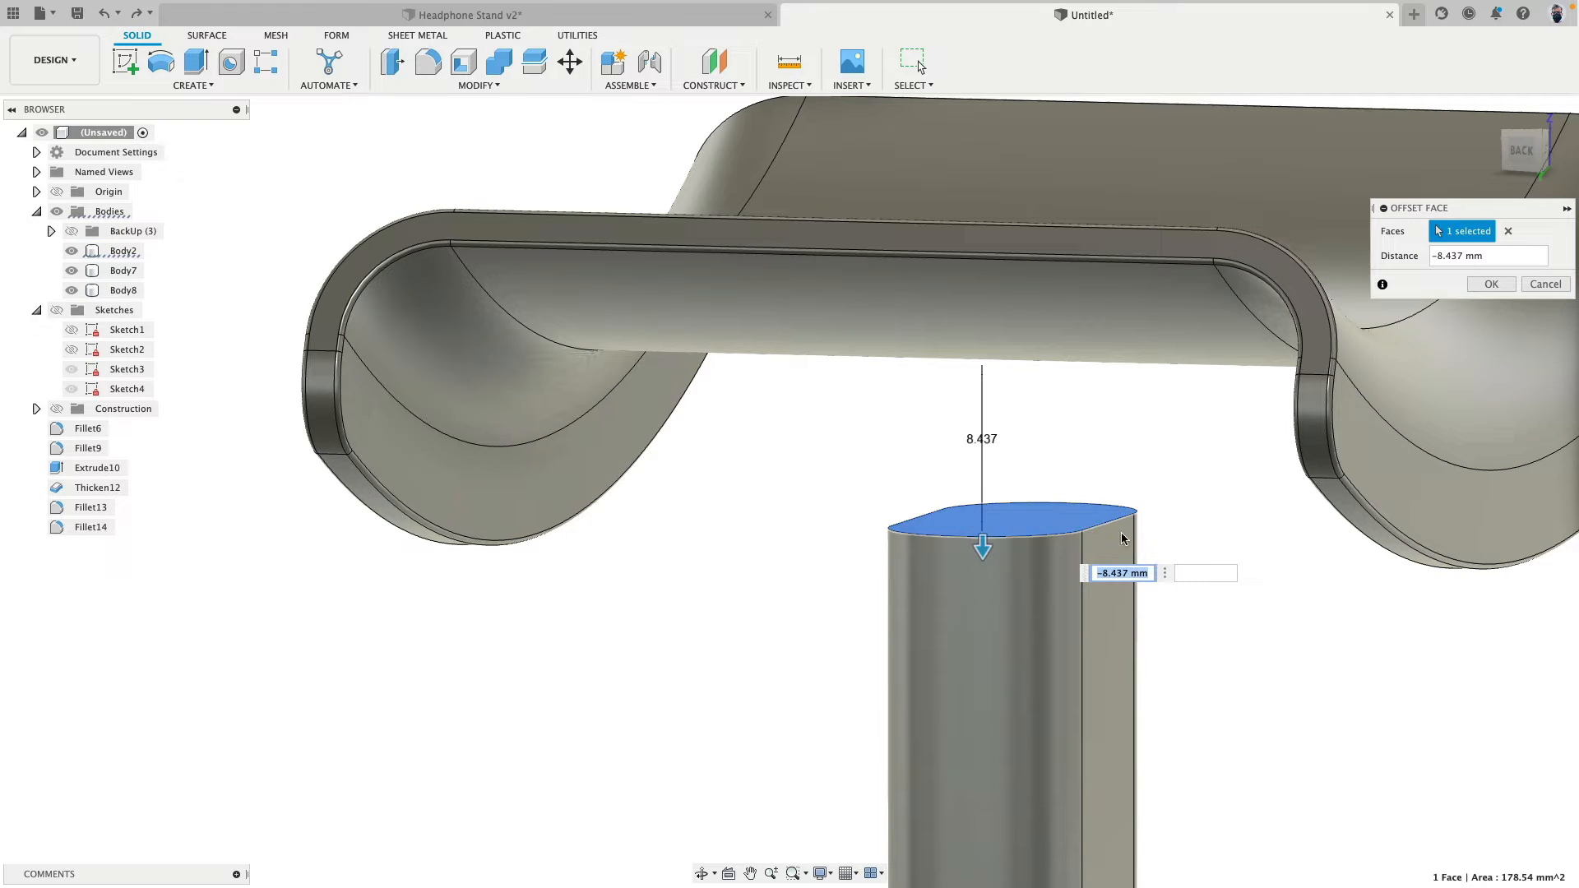
{"action": "left_click", "coordinate": [1491, 283]}
- Replace the post's top face with the curved underside face of the headrest using Replace Face
{"action": "left_click", "coordinate": [1028, 520]}
{"action": "middle_click_drag", "start_coordinate": [728, 602], "coordinate": [724, 596], "text": "shift"}
{"action": "left_click", "coordinate": [855, 298], "text": "shift"}
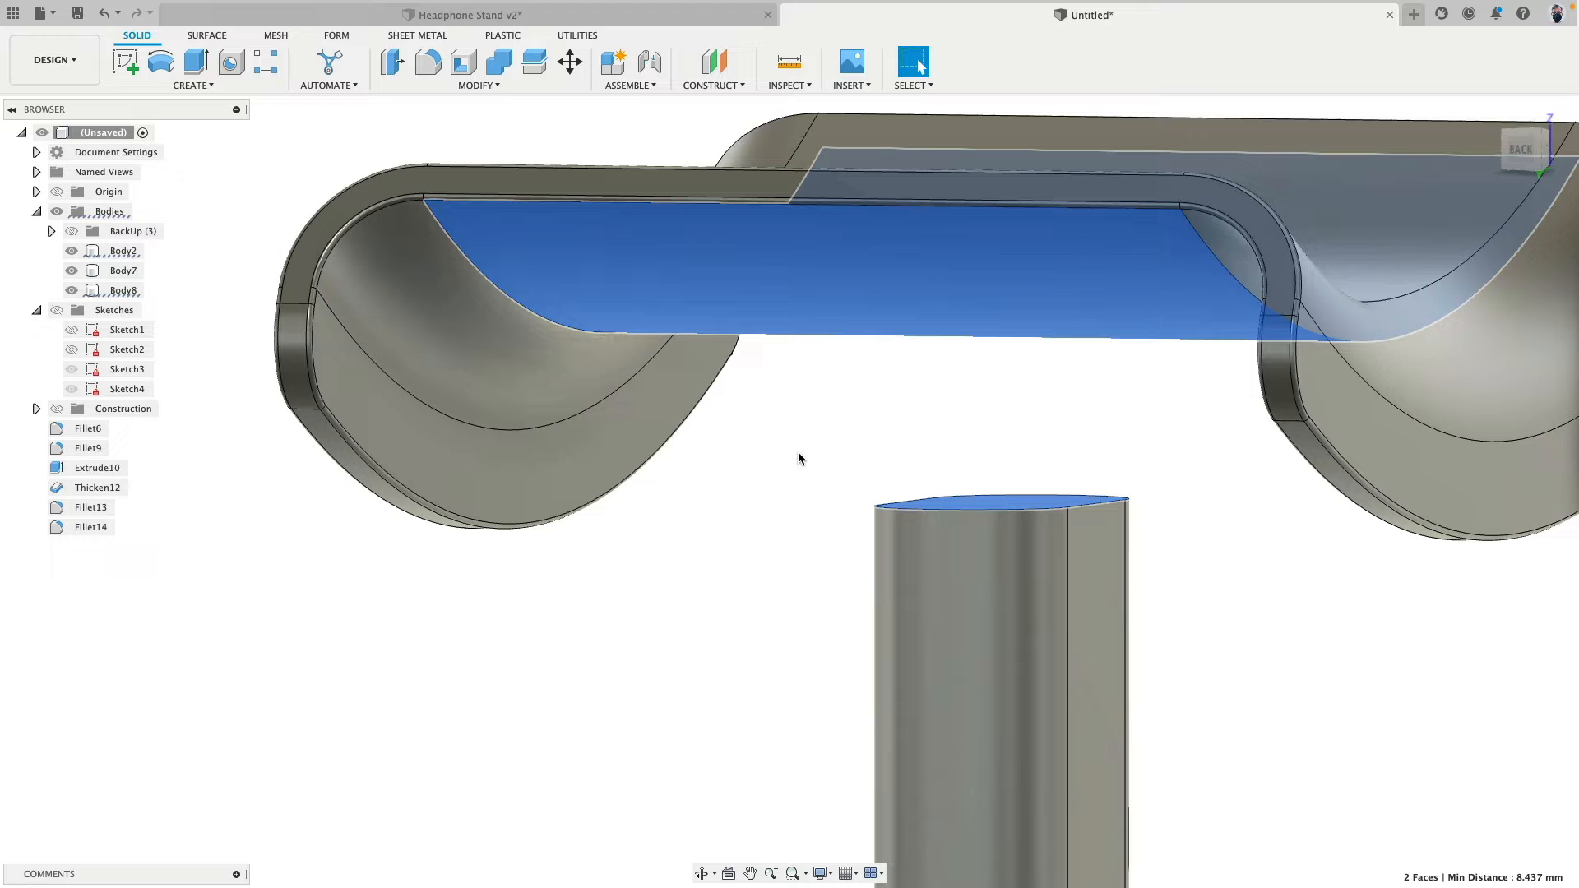
{"action": "left_click", "coordinate": [476, 85]}
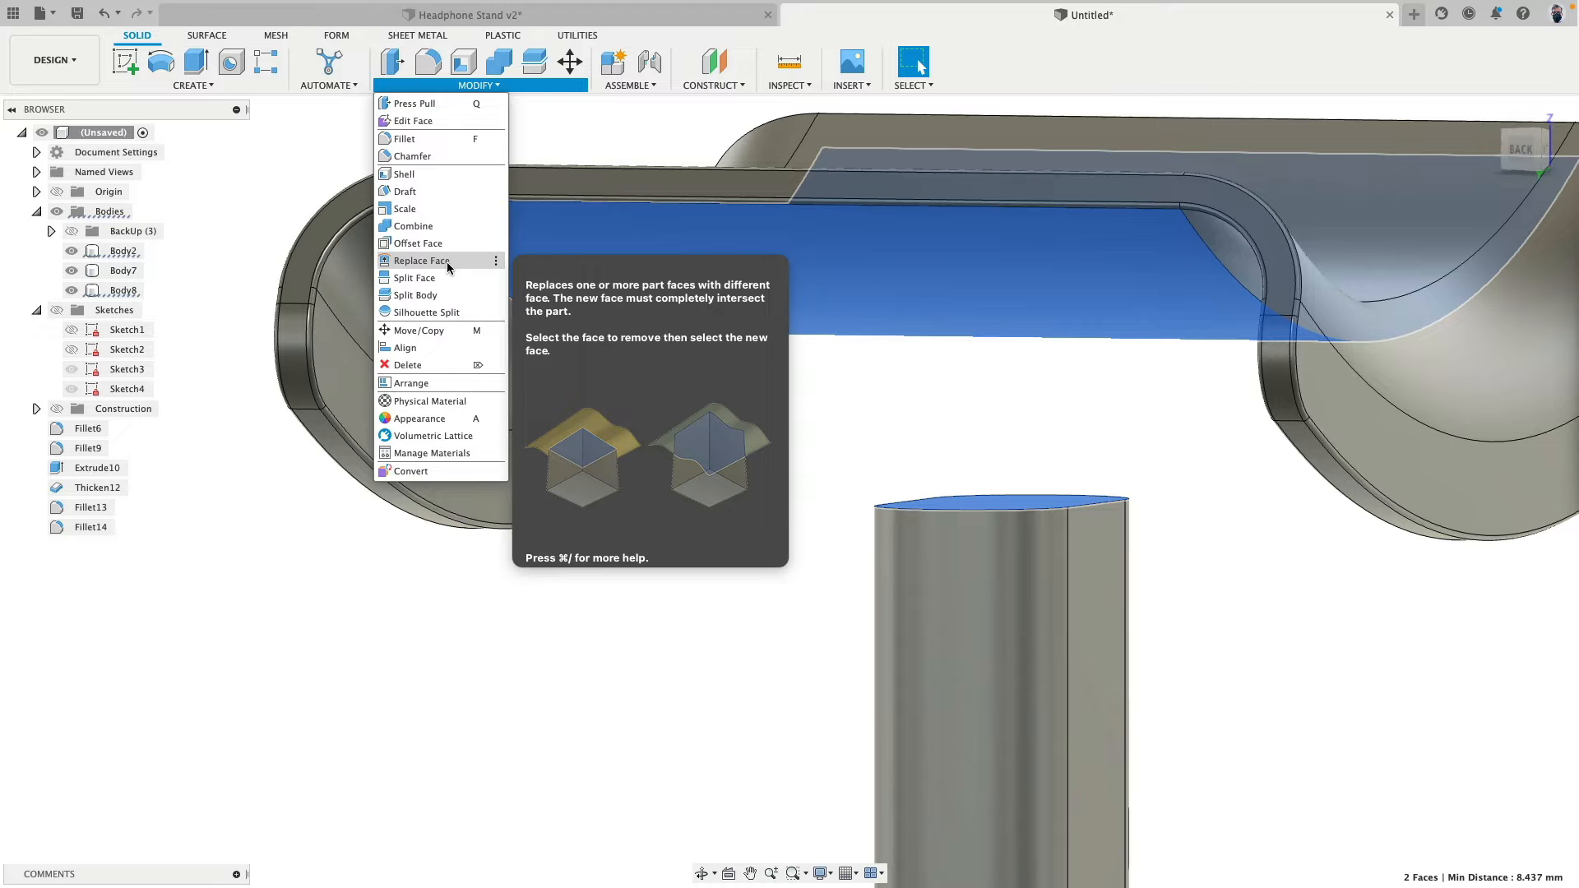
{"action": "left_click", "coordinate": [449, 262]}
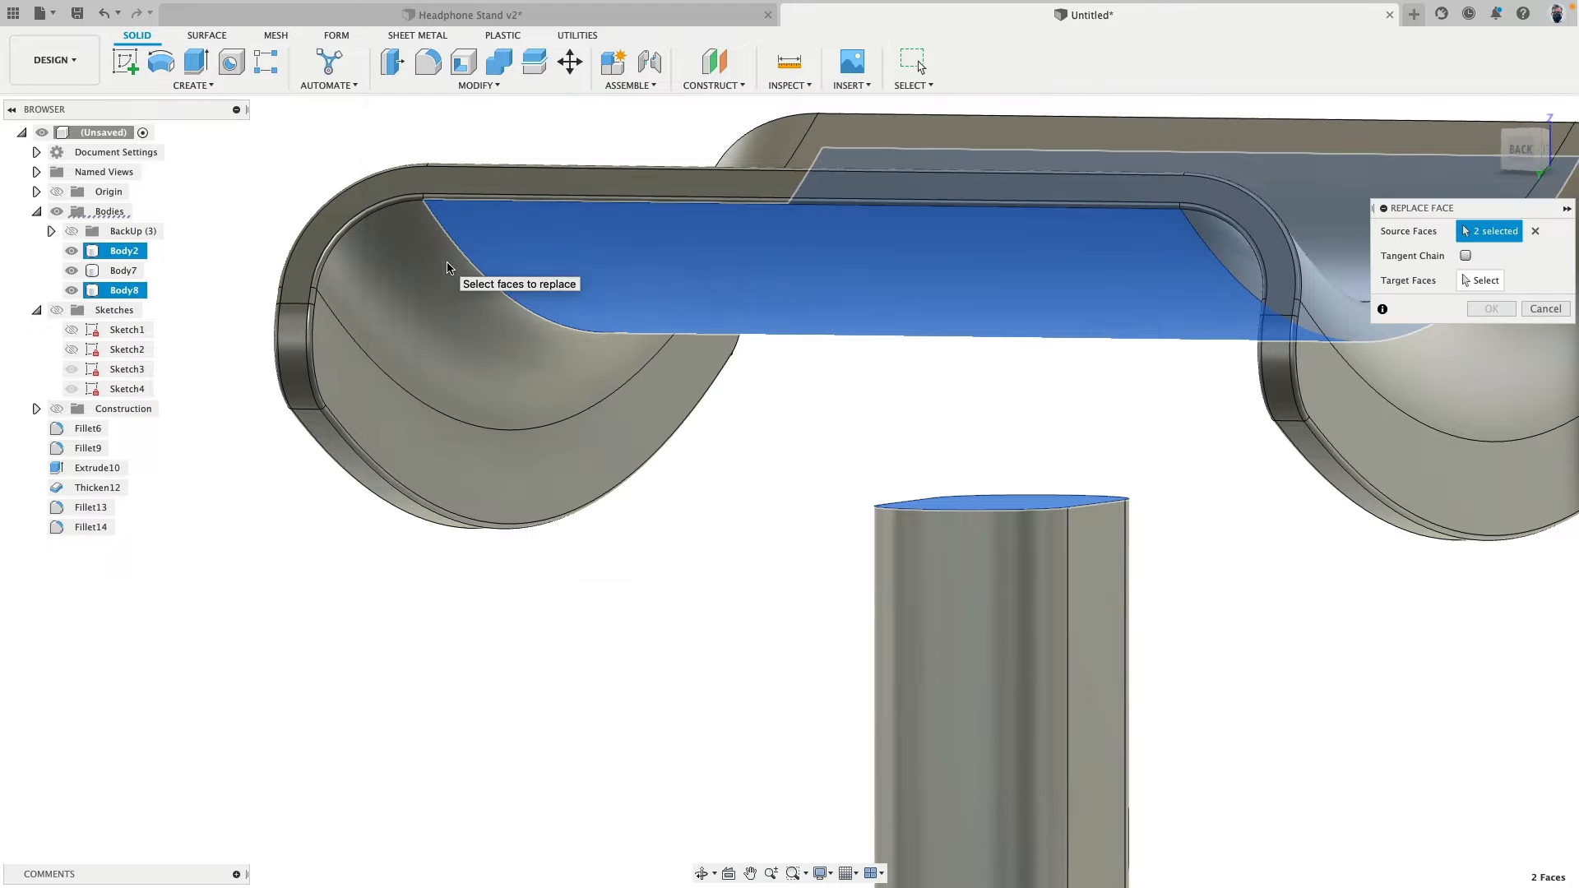
{"action": "left_click", "coordinate": [1533, 232]}
{"action": "left_click", "coordinate": [1010, 499]}
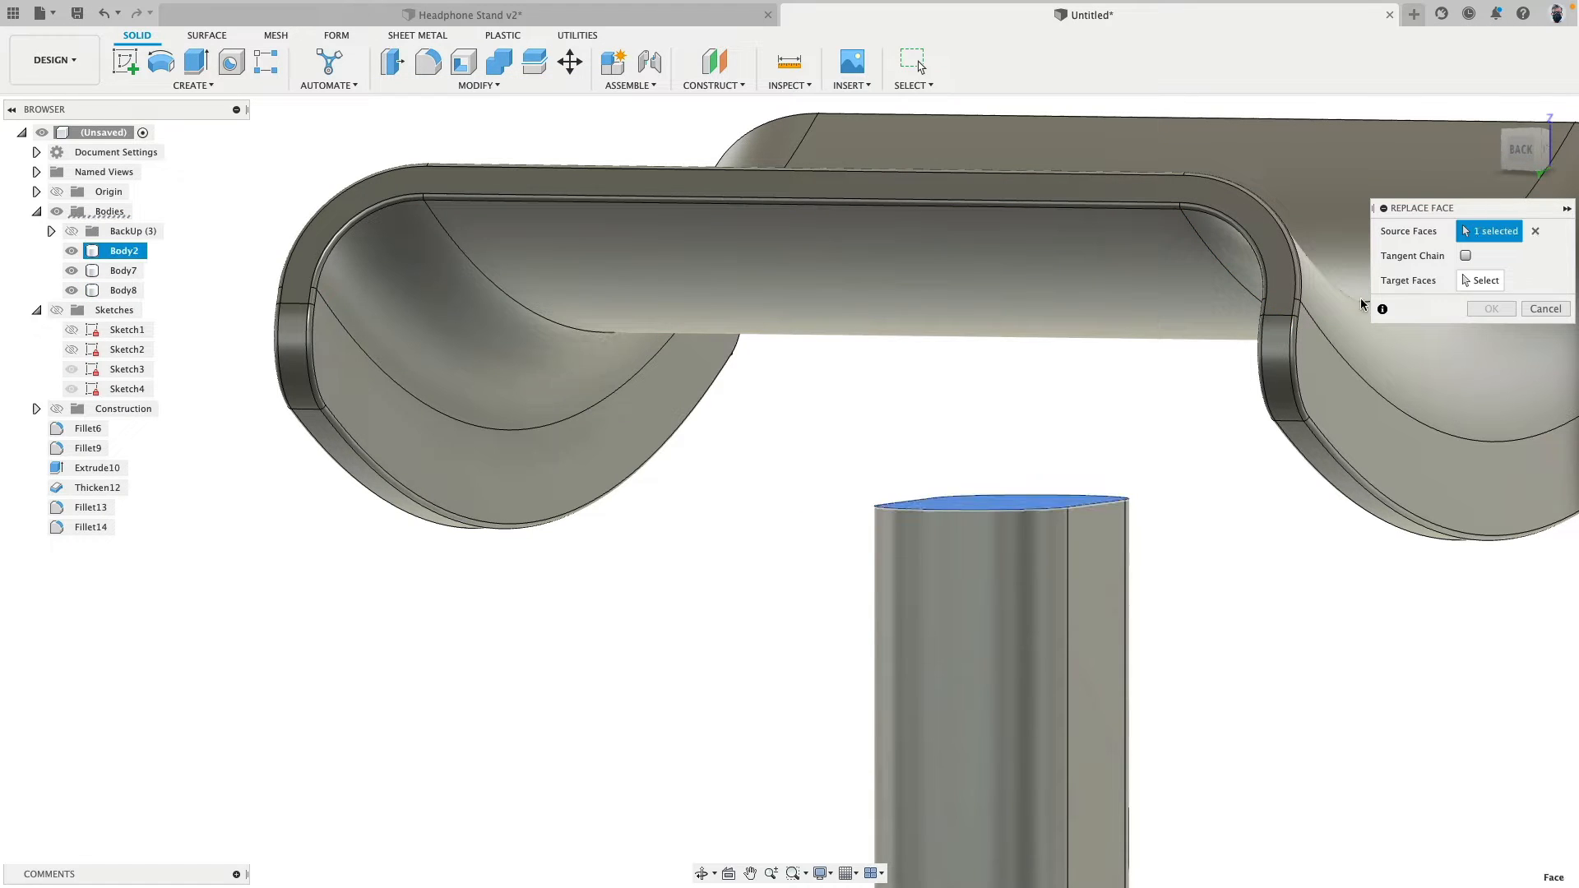
{"action": "left_click", "coordinate": [971, 306]}
{"action": "middle_click_drag", "start_coordinate": [856, 417], "coordinate": [1074, 396], "text": "shift"}
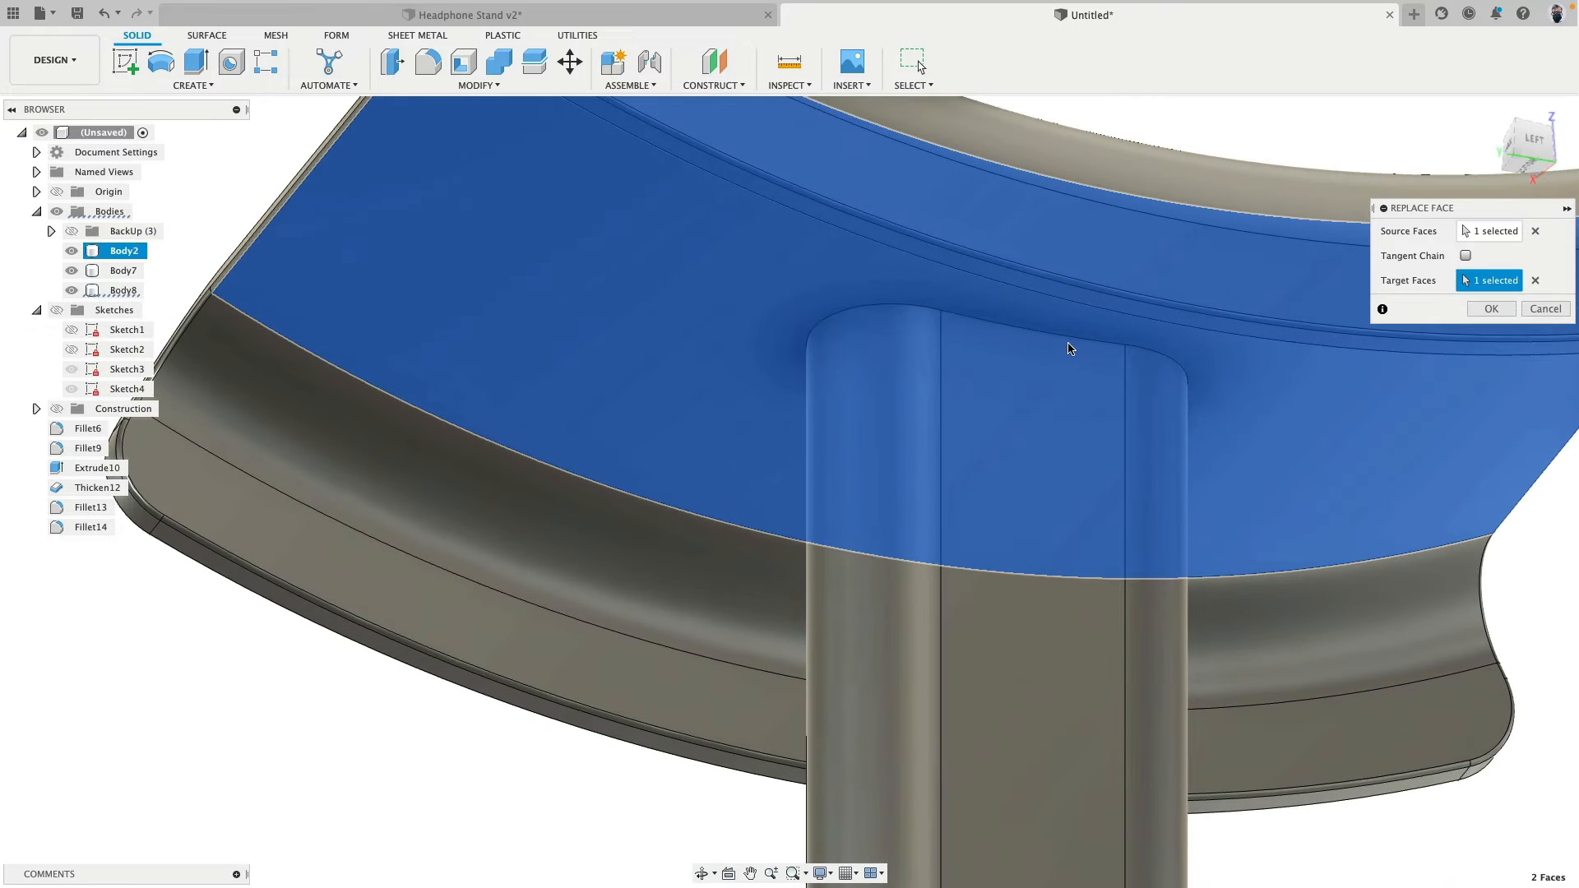
{"action": "left_click", "coordinate": [1491, 309]}
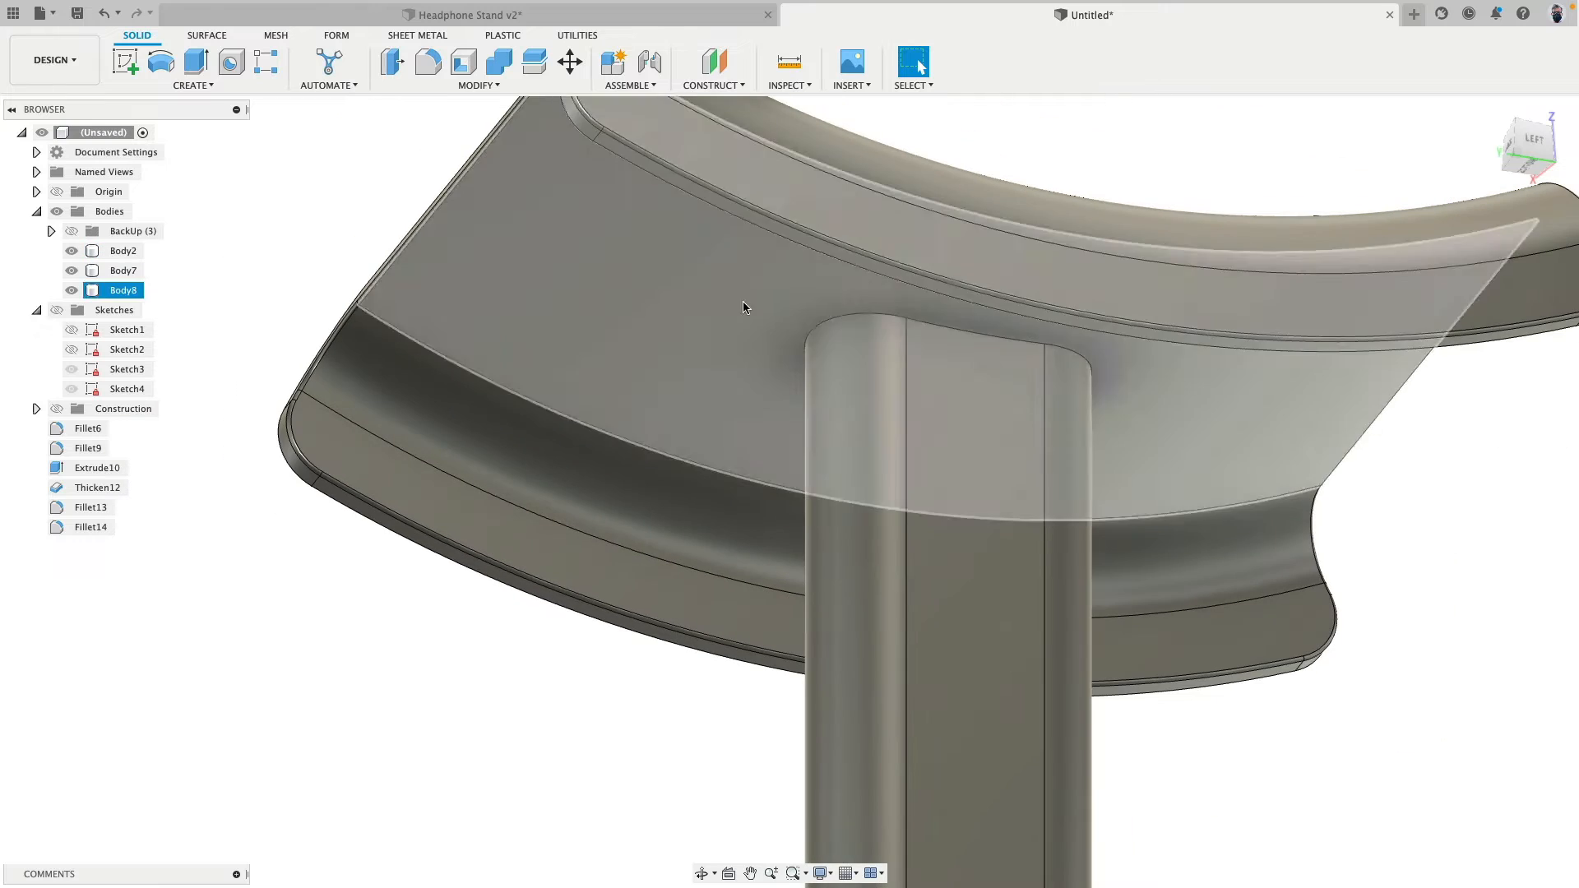
- Combine the post body and the headrest body with the Join operation
{"action": "left_click", "coordinate": [499, 62]}
{"action": "left_click", "coordinate": [941, 371]}
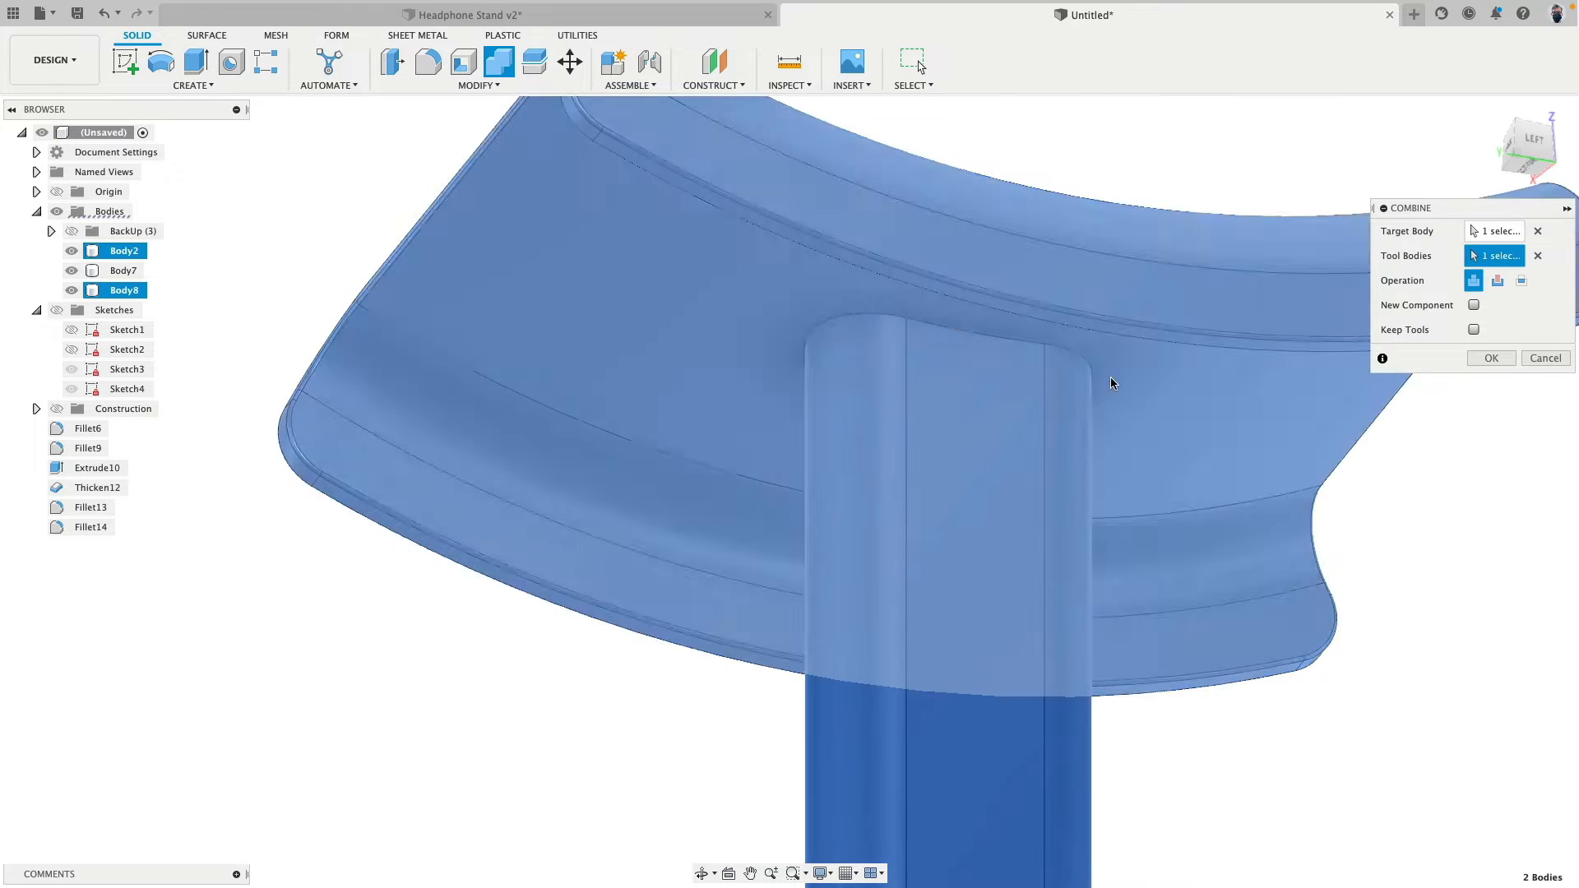
{"action": "left_click", "coordinate": [1111, 376]}
{"action": "left_click", "coordinate": [1505, 359]}
- Fillet the edge chain where the post meets the headrest's underside with a 5 mm radius
{"action": "middle_click_drag", "start_coordinate": [870, 409], "coordinate": [723, 366], "text": "shift"}
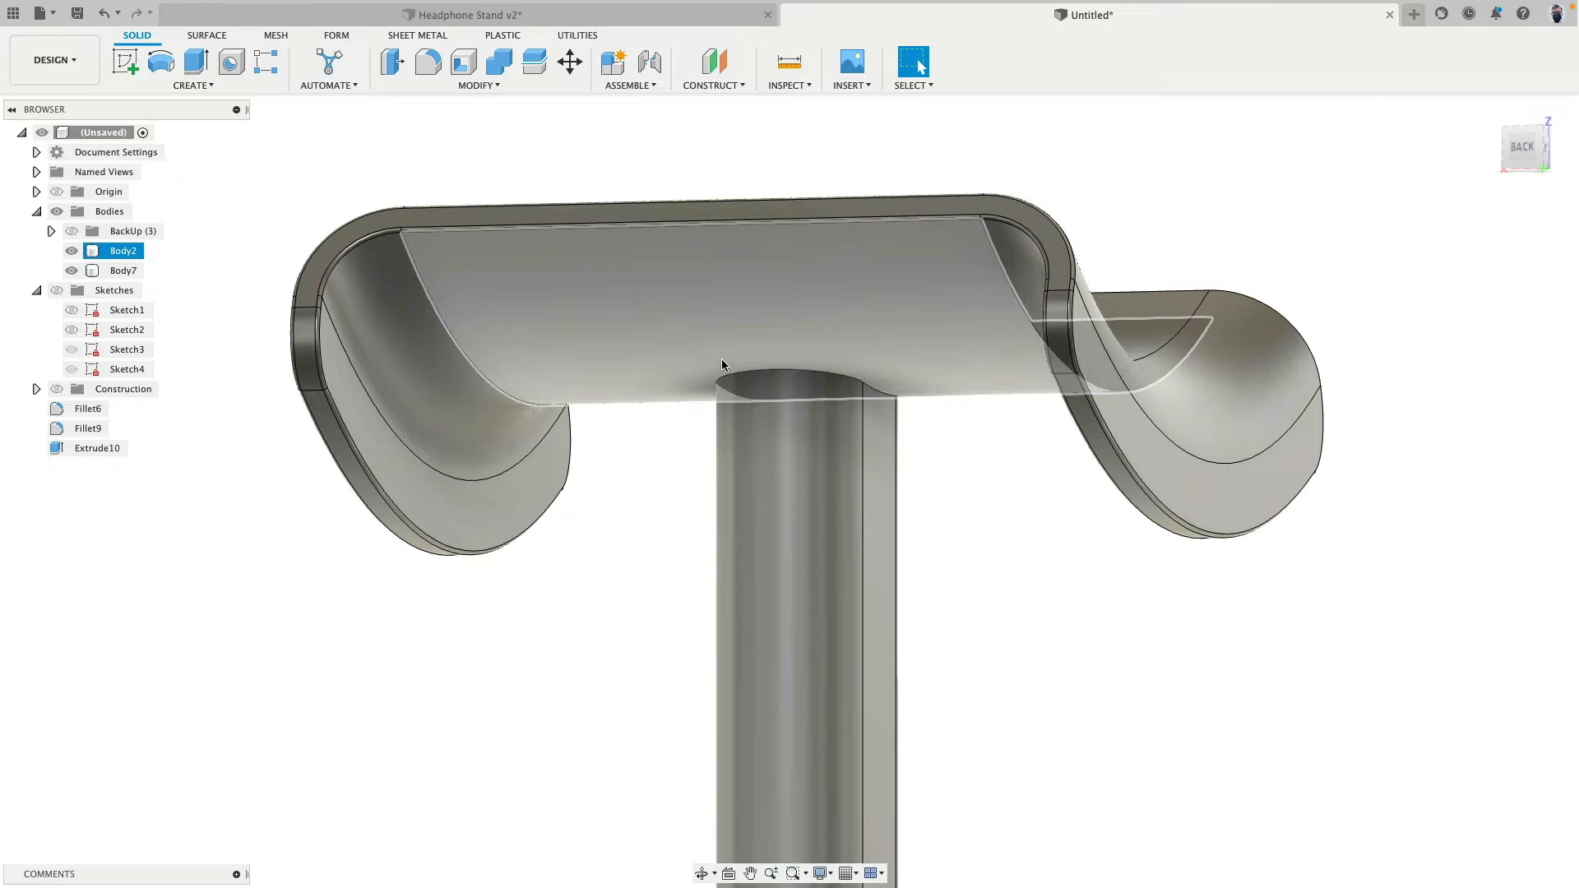
{"action": "scroll", "coordinate": [533, 141], "scroll_direction": "down", "scroll_amount": 3}
{"action": "middle_click_drag", "start_coordinate": [529, 135], "coordinate": [454, 130]}
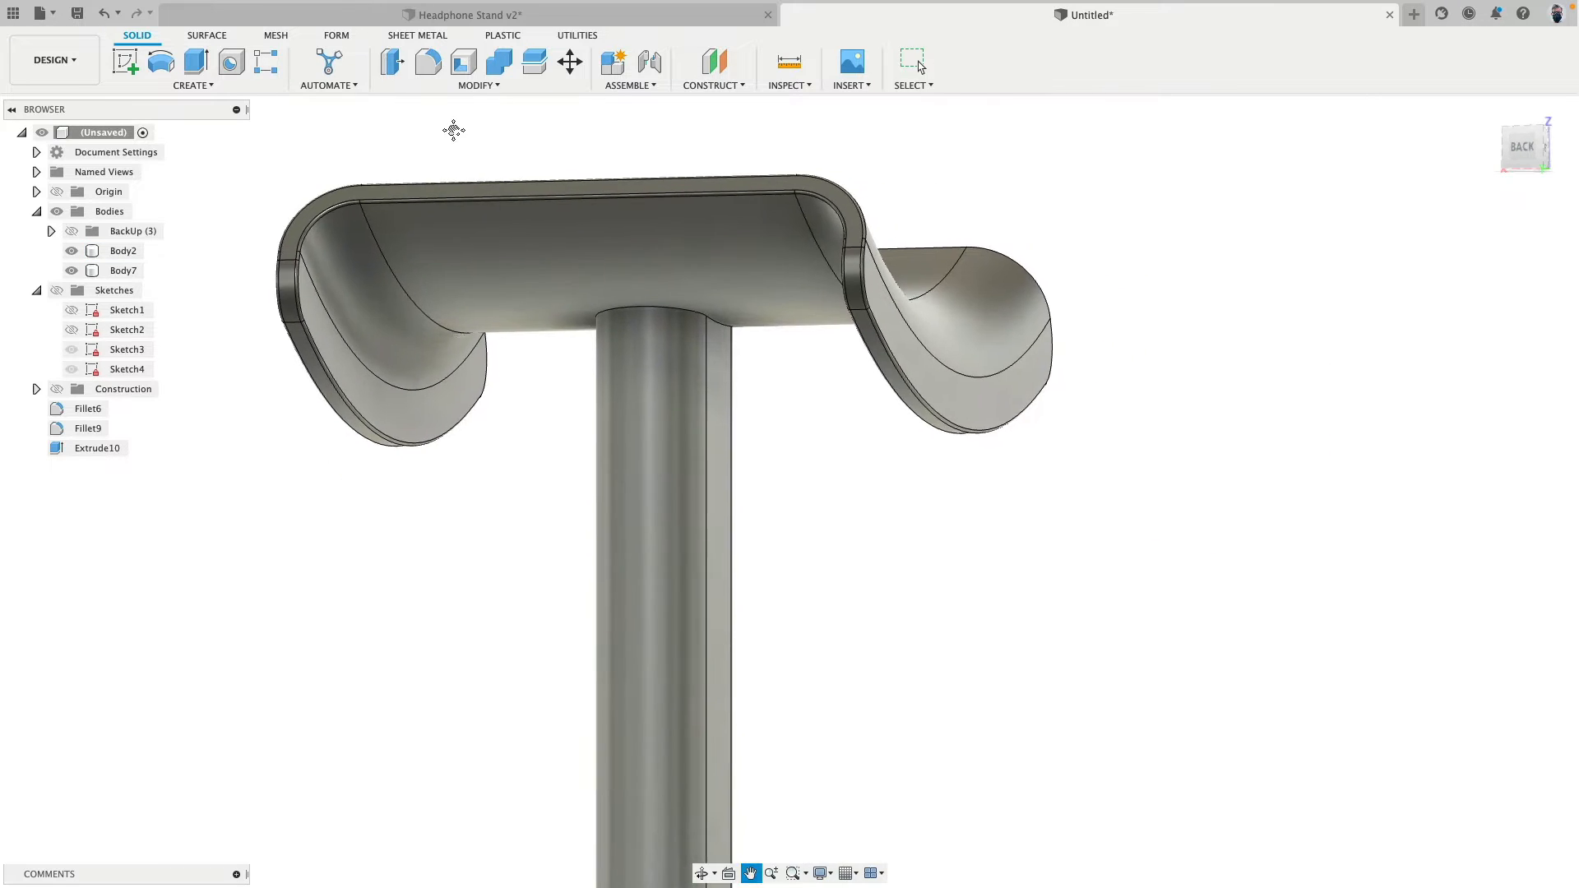
{"action": "key", "text": "f"}
{"action": "left_click", "coordinate": [634, 314]}
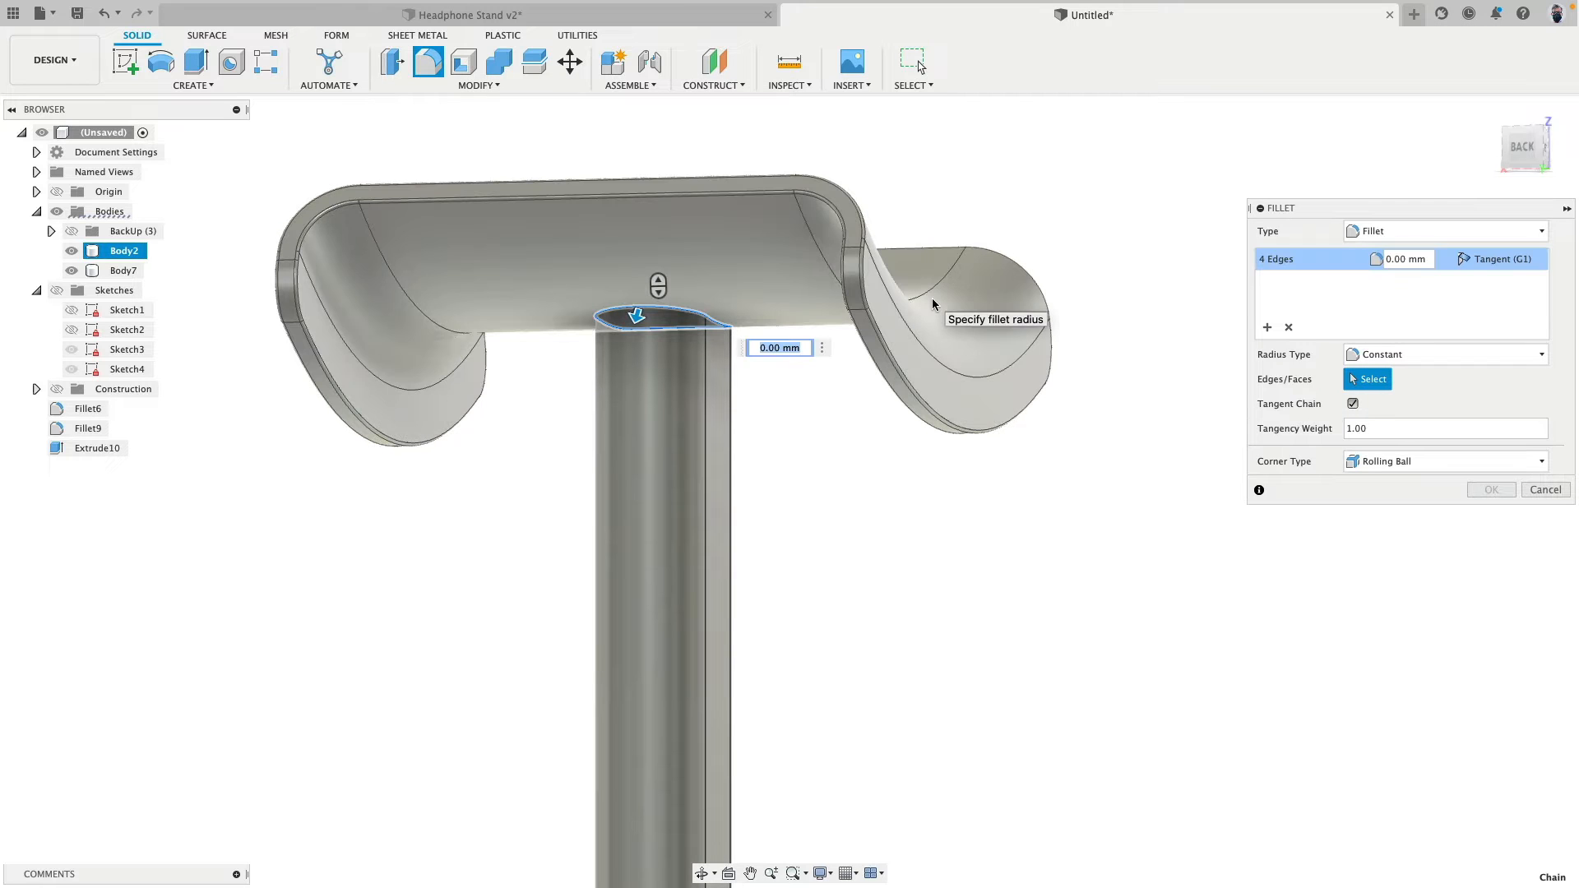
{"action": "type", "text": "5"}
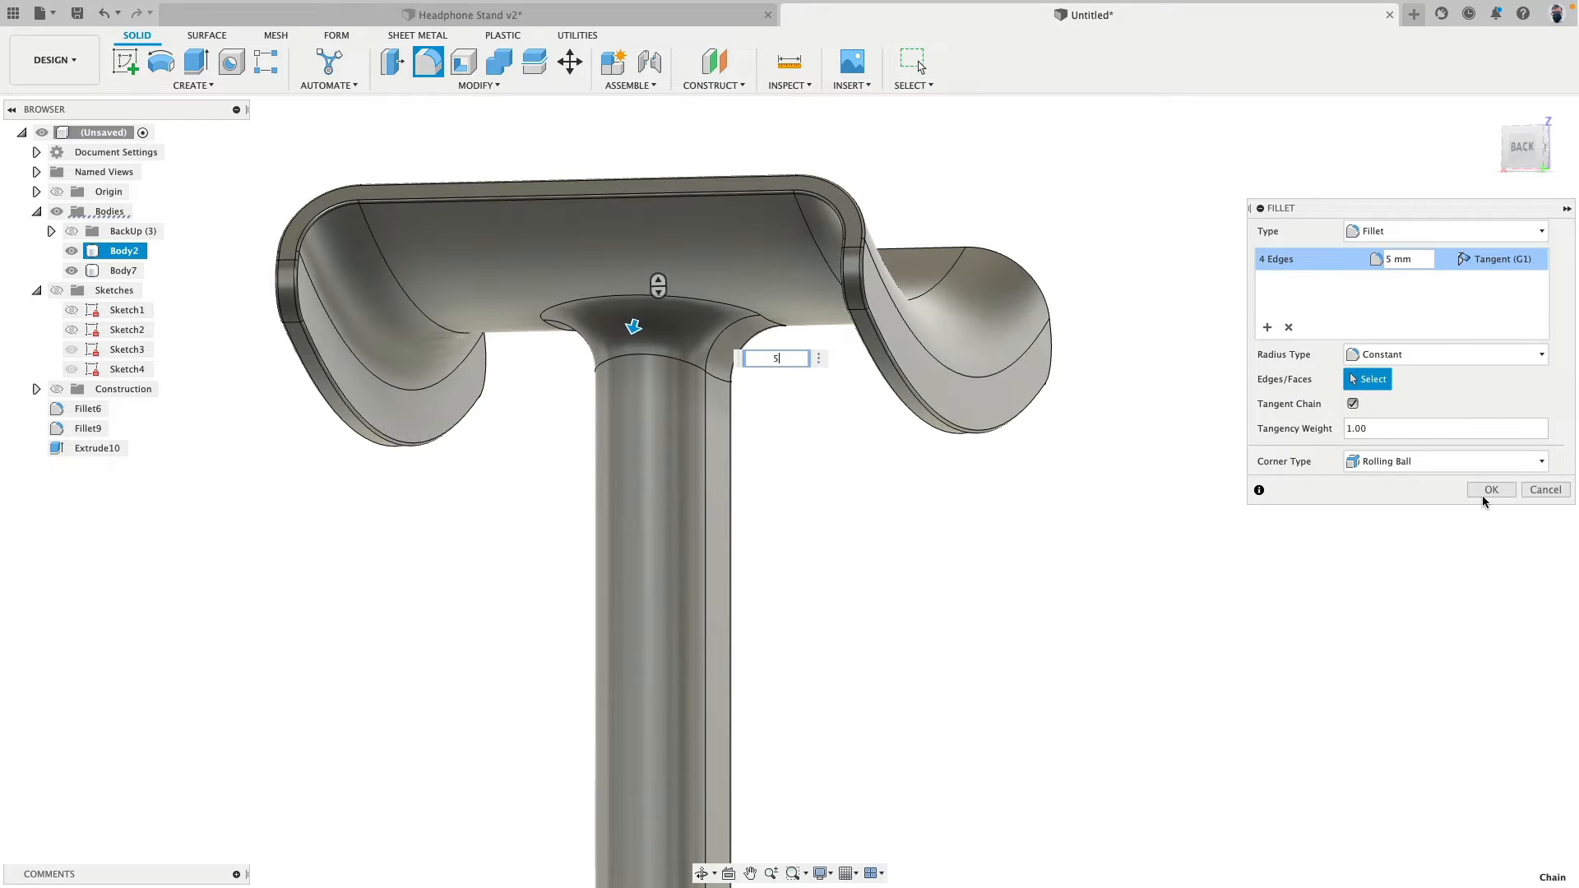
{"action": "left_click", "coordinate": [1489, 491]}
- Expand the BackUp body group and show its bodies beside the finished stand
{"action": "scroll", "coordinate": [902, 461], "scroll_direction": "down", "scroll_amount": 5}
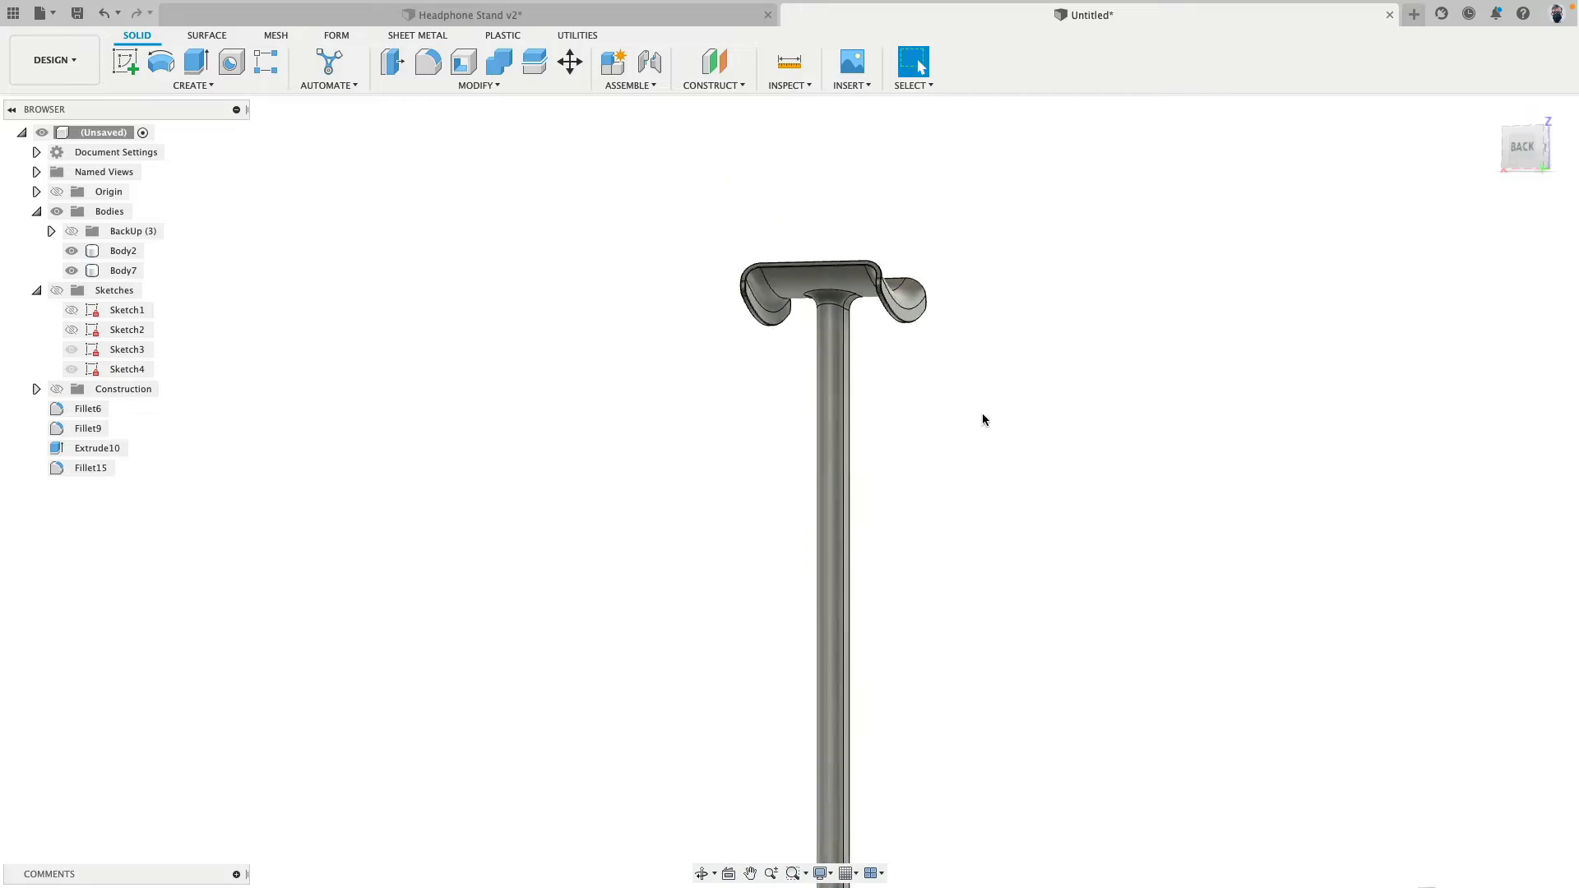
{"action": "middle_click_drag", "start_coordinate": [982, 412], "coordinate": [924, 342], "text": "shift"}
{"action": "scroll", "coordinate": [967, 292], "scroll_direction": "down", "scroll_amount": 2}
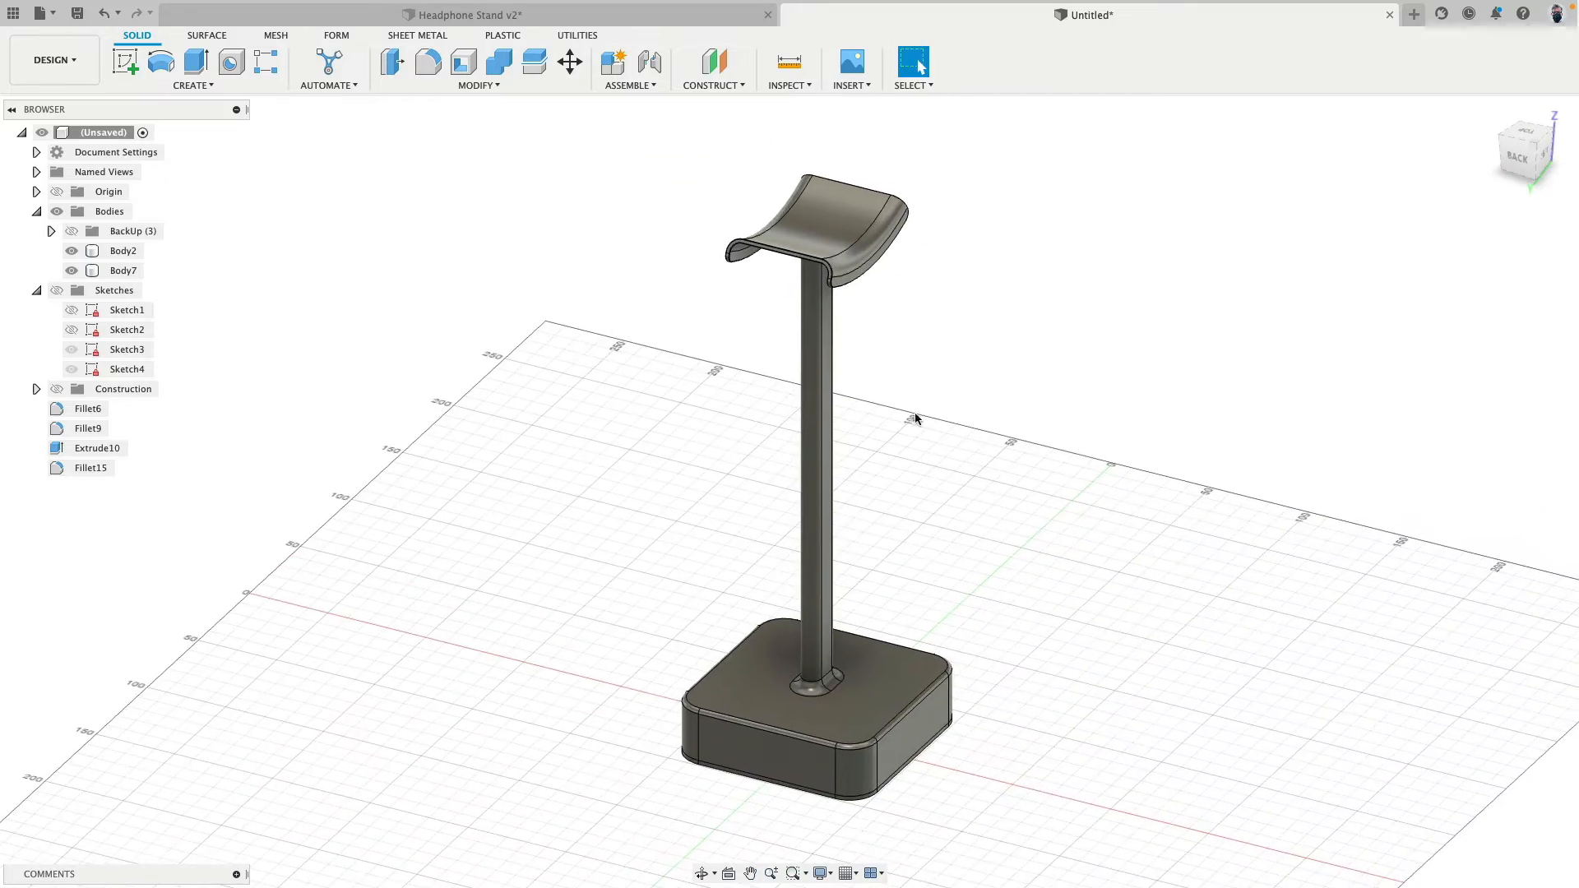
{"action": "mouse_move", "coordinate": [909, 481]}
{"action": "middle_mouse_down", "text": "shift"}
{"action": "mouse_move", "coordinate": [906, 458]}
{"action": "mouse_move", "coordinate": [1037, 431]}
{"action": "mouse_move", "coordinate": [927, 398]}
{"action": "mouse_move", "coordinate": [919, 455]}
{"action": "mouse_move", "coordinate": [892, 356]}
{"action": "mouse_move", "coordinate": [899, 474]}
{"action": "middle_mouse_up", "text": "shift"}
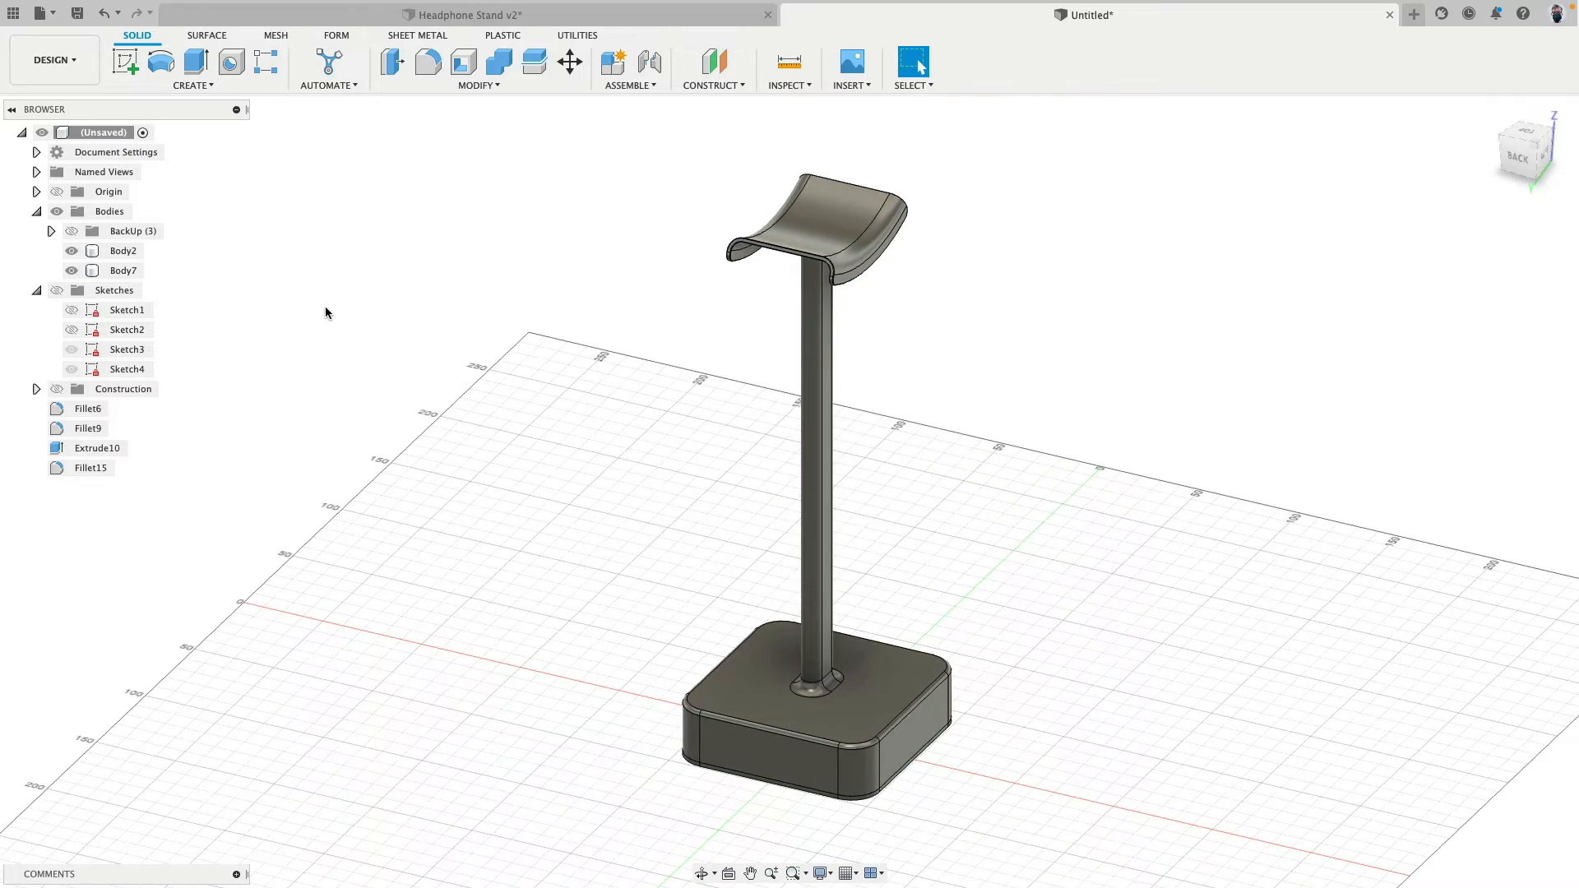
{"action": "left_click", "coordinate": [51, 231]}
{"action": "scroll", "coordinate": [531, 417], "scroll_direction": "down", "scroll_amount": 3}
{"action": "left_click", "coordinate": [71, 231]}
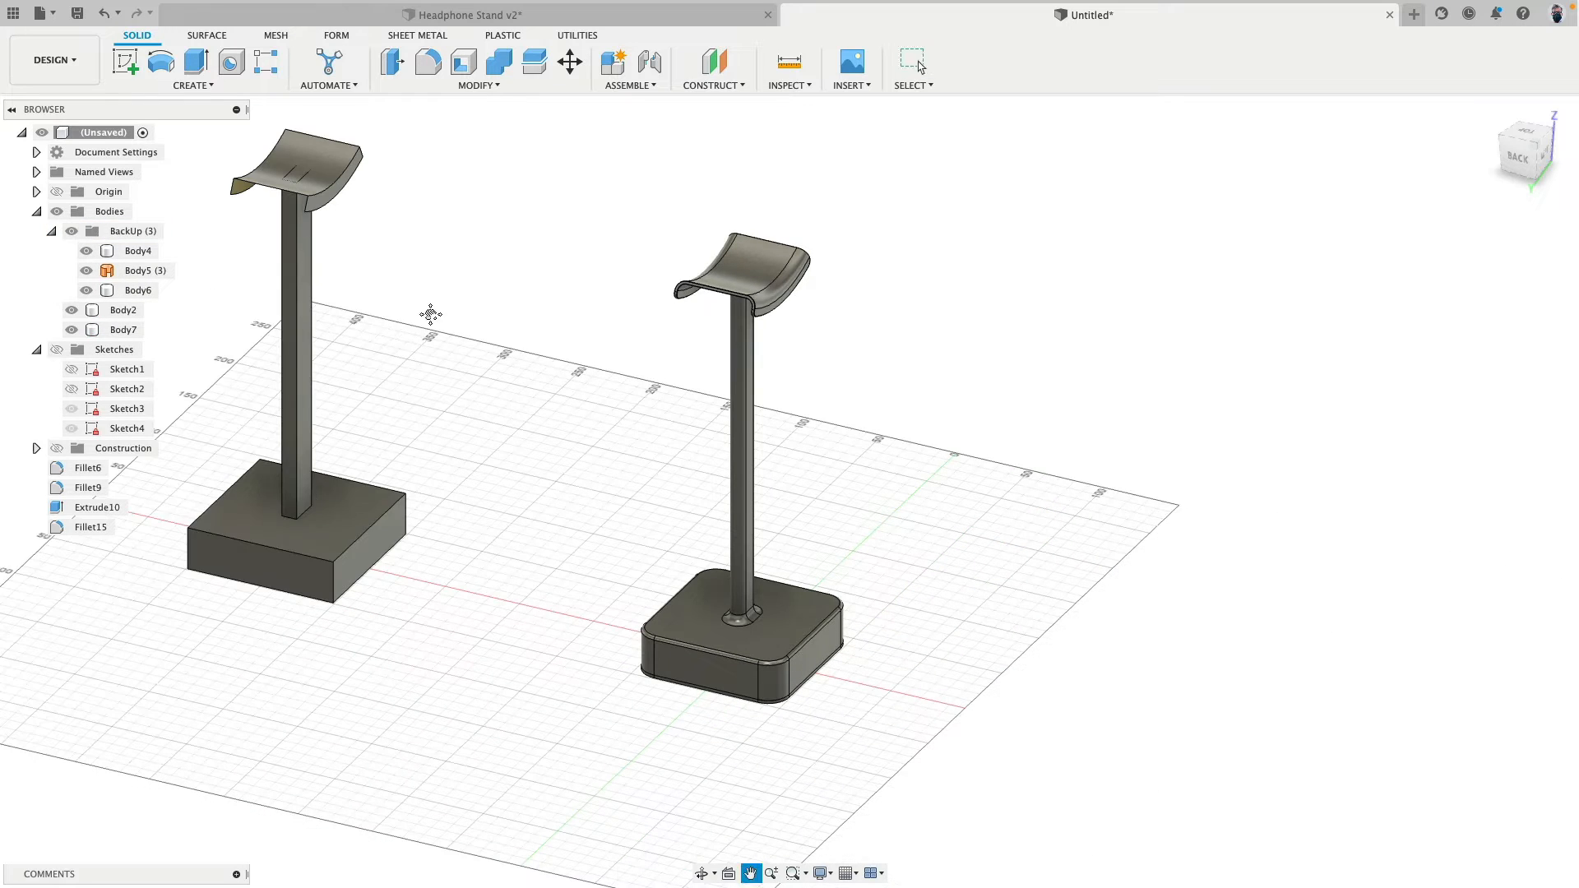
{"action": "middle_click_drag", "start_coordinate": [430, 310], "coordinate": [619, 307]}
- Create a copy of both finished stand bodies and move it in a straight line to sit beside the backup stand
{"action": "left_click_drag", "start_coordinate": [792, 154], "coordinate": [1112, 739]}
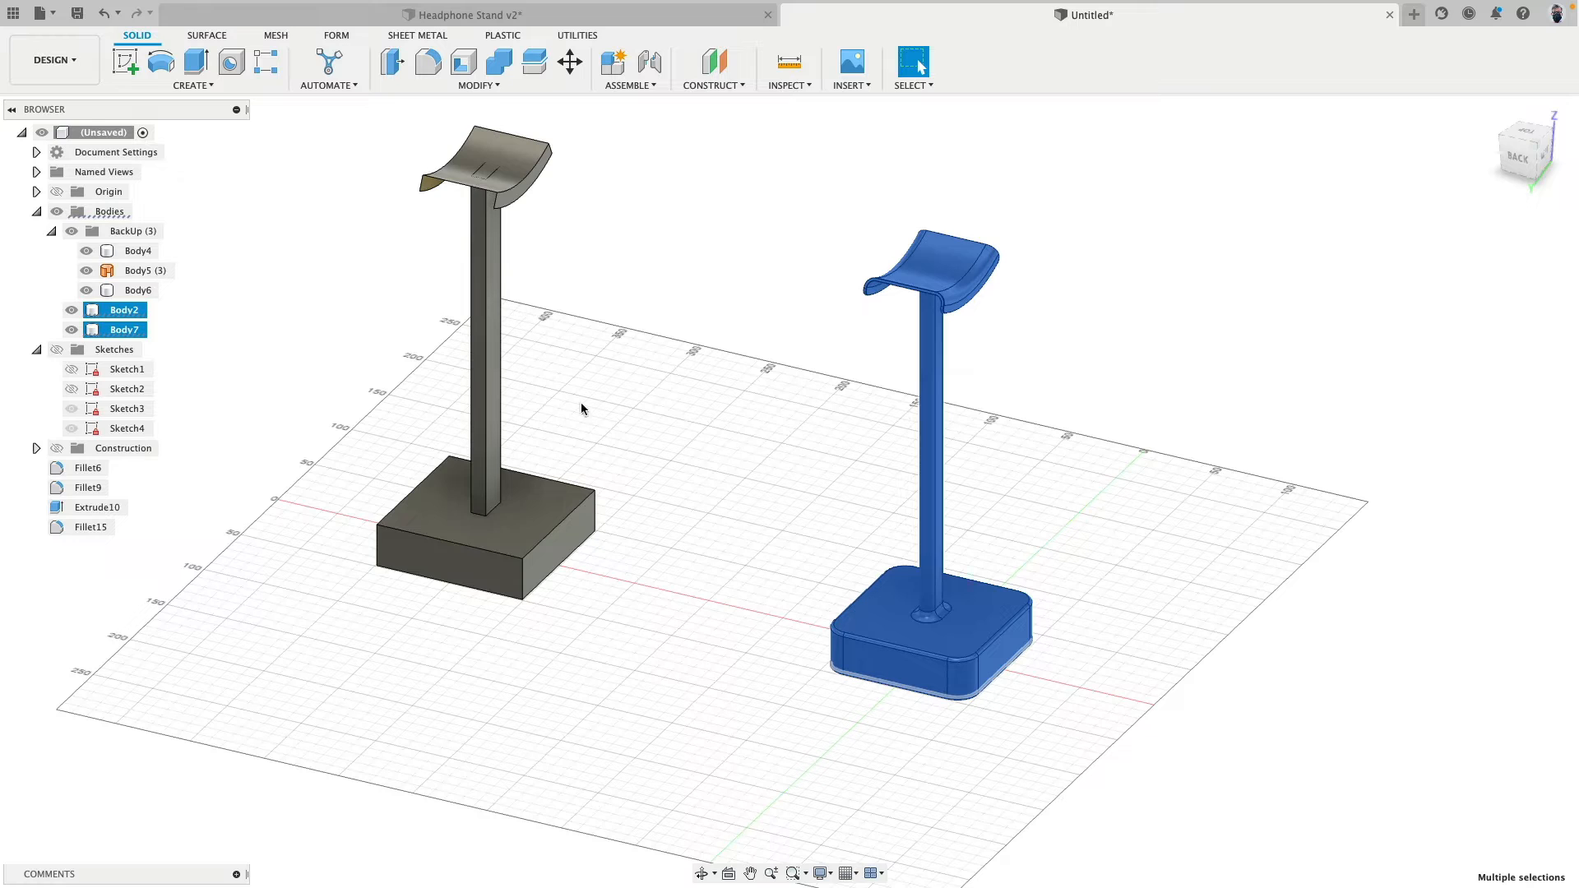
{"action": "left_click", "coordinate": [571, 63]}
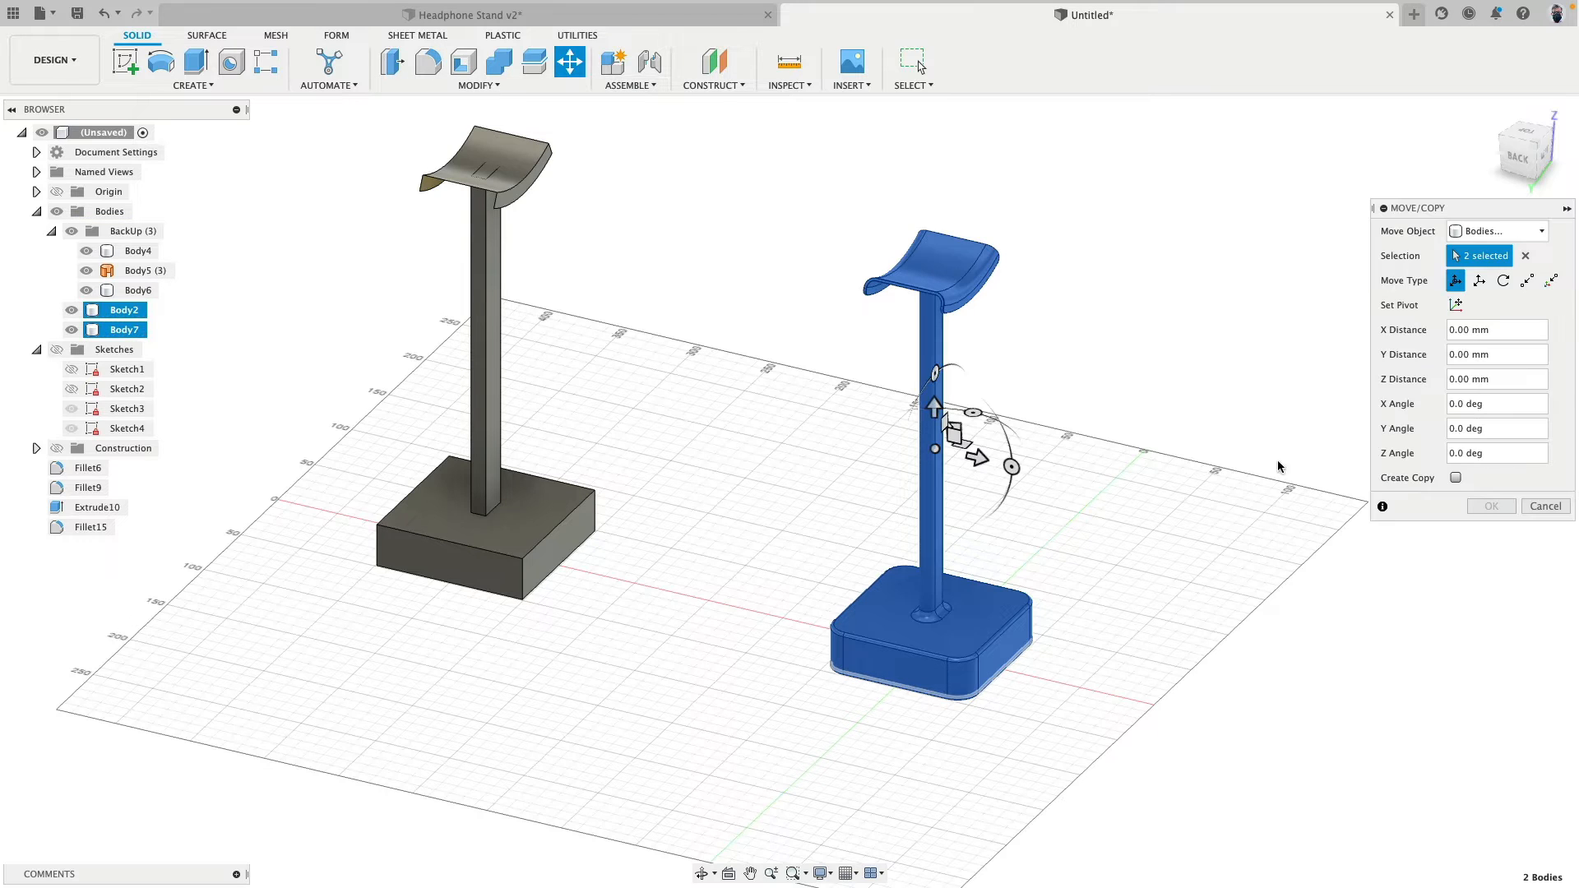
{"action": "left_click", "coordinate": [1401, 481]}
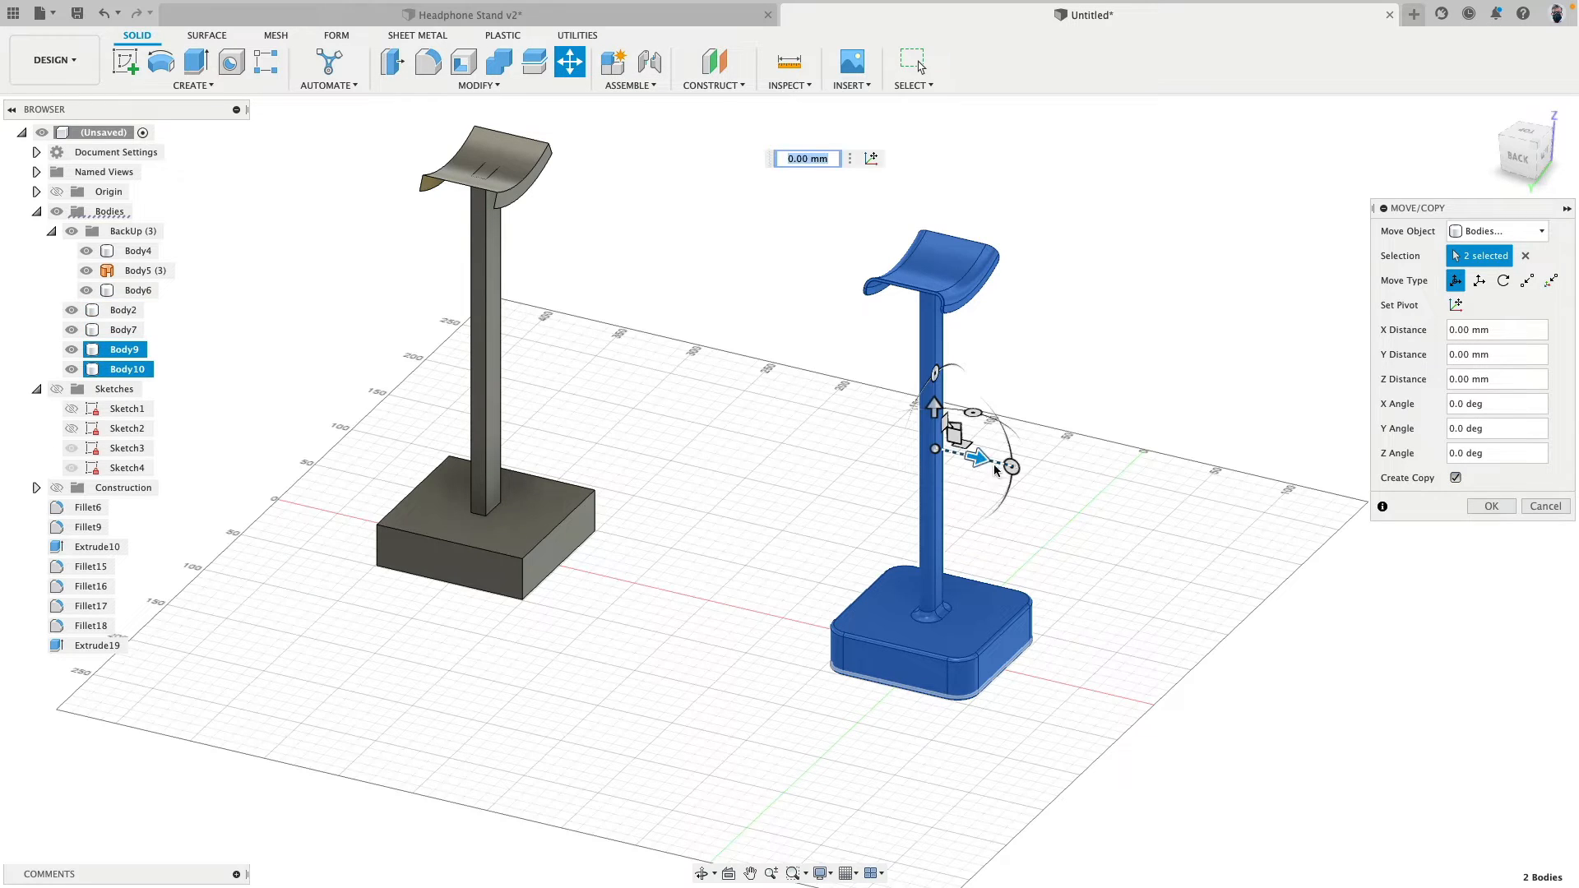
{"action": "key", "text": "Return"}
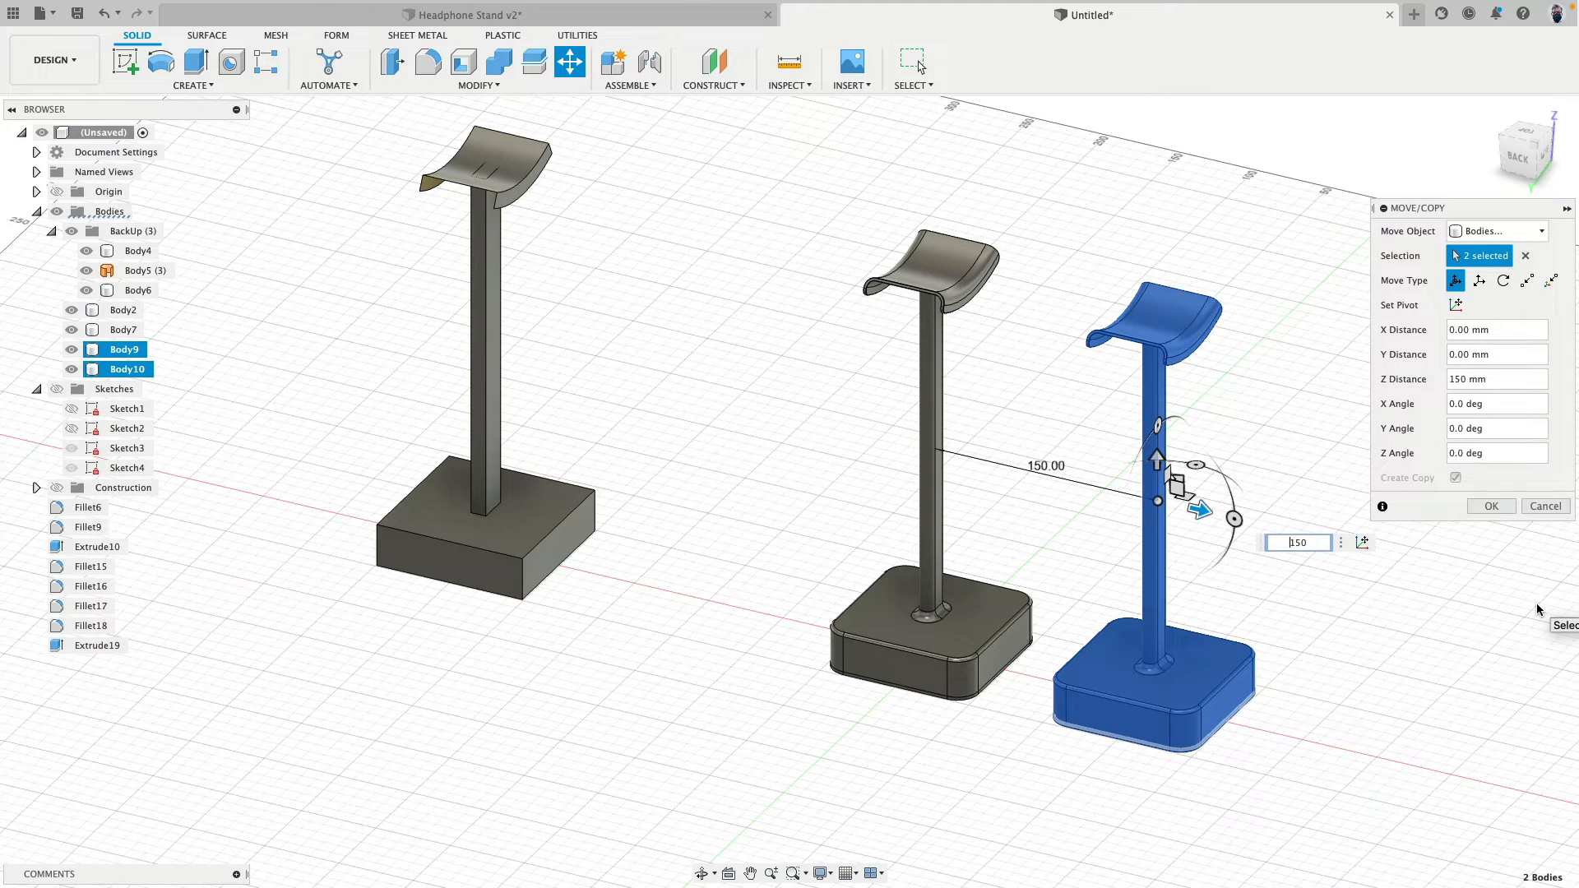
{"action": "key", "text": "Return"}
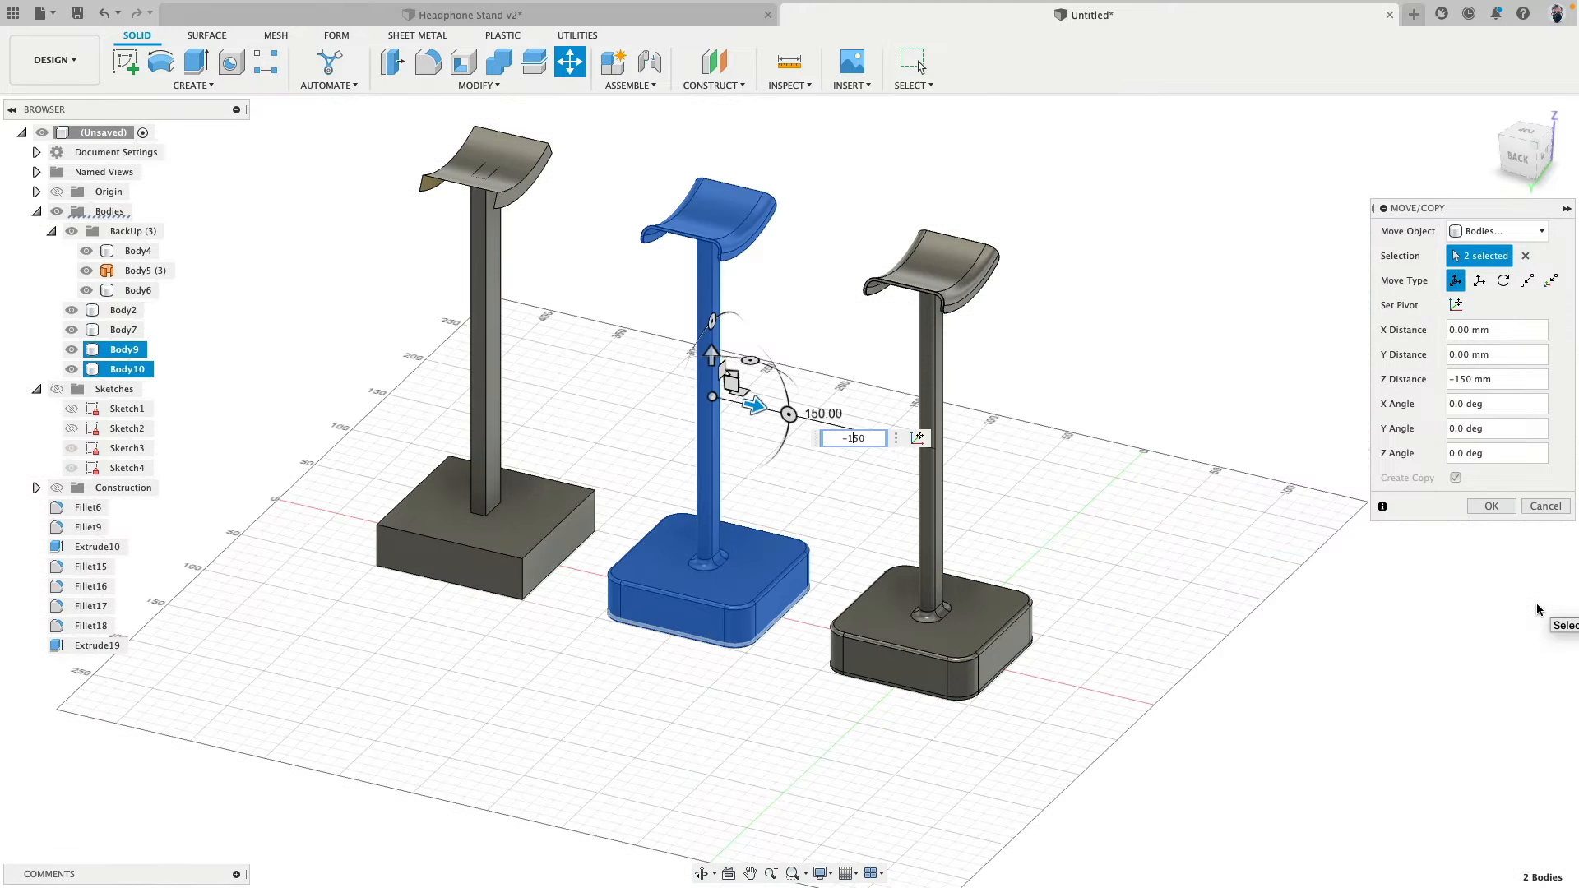
{"action": "key", "text": "Right"}
{"action": "key", "text": "shift+Left"}
{"action": "key", "text": "shift+Left"}
{"action": "key", "text": "Return"}
{"action": "key", "text": "Return"}
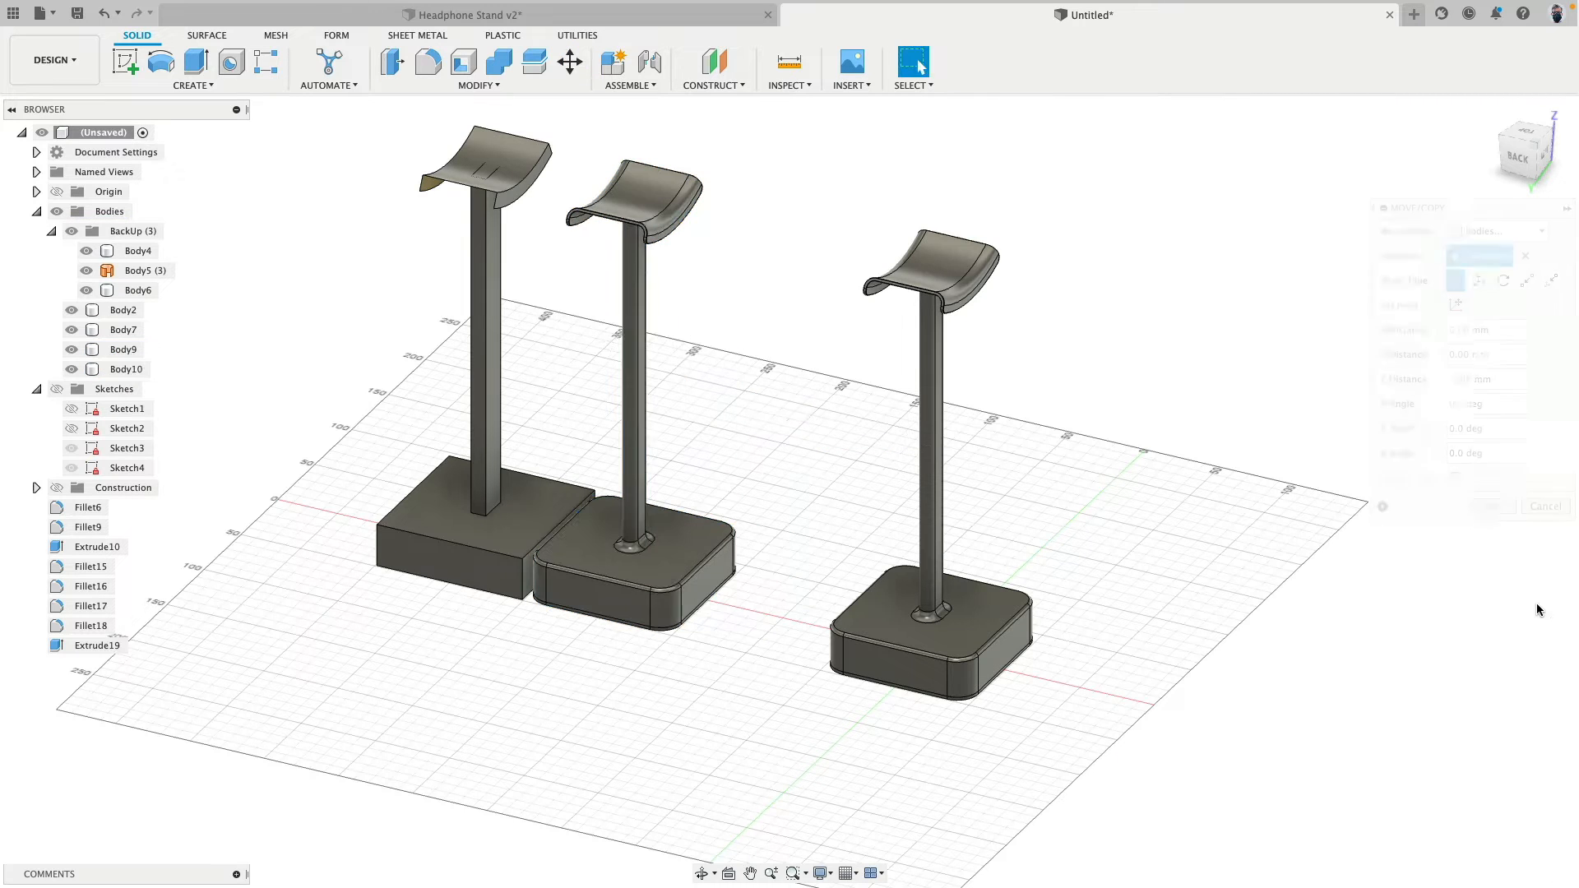
- Move the two copied stand bodies, Body9 and Body10, into the BackUp group and hide the group
{"action": "mouse_move", "coordinate": [728, 588]}
{"action": "middle_mouse_down", "text": "shift"}
{"action": "mouse_move", "coordinate": [758, 582]}
{"action": "mouse_move", "coordinate": [732, 579]}
{"action": "middle_mouse_up", "text": "shift"}
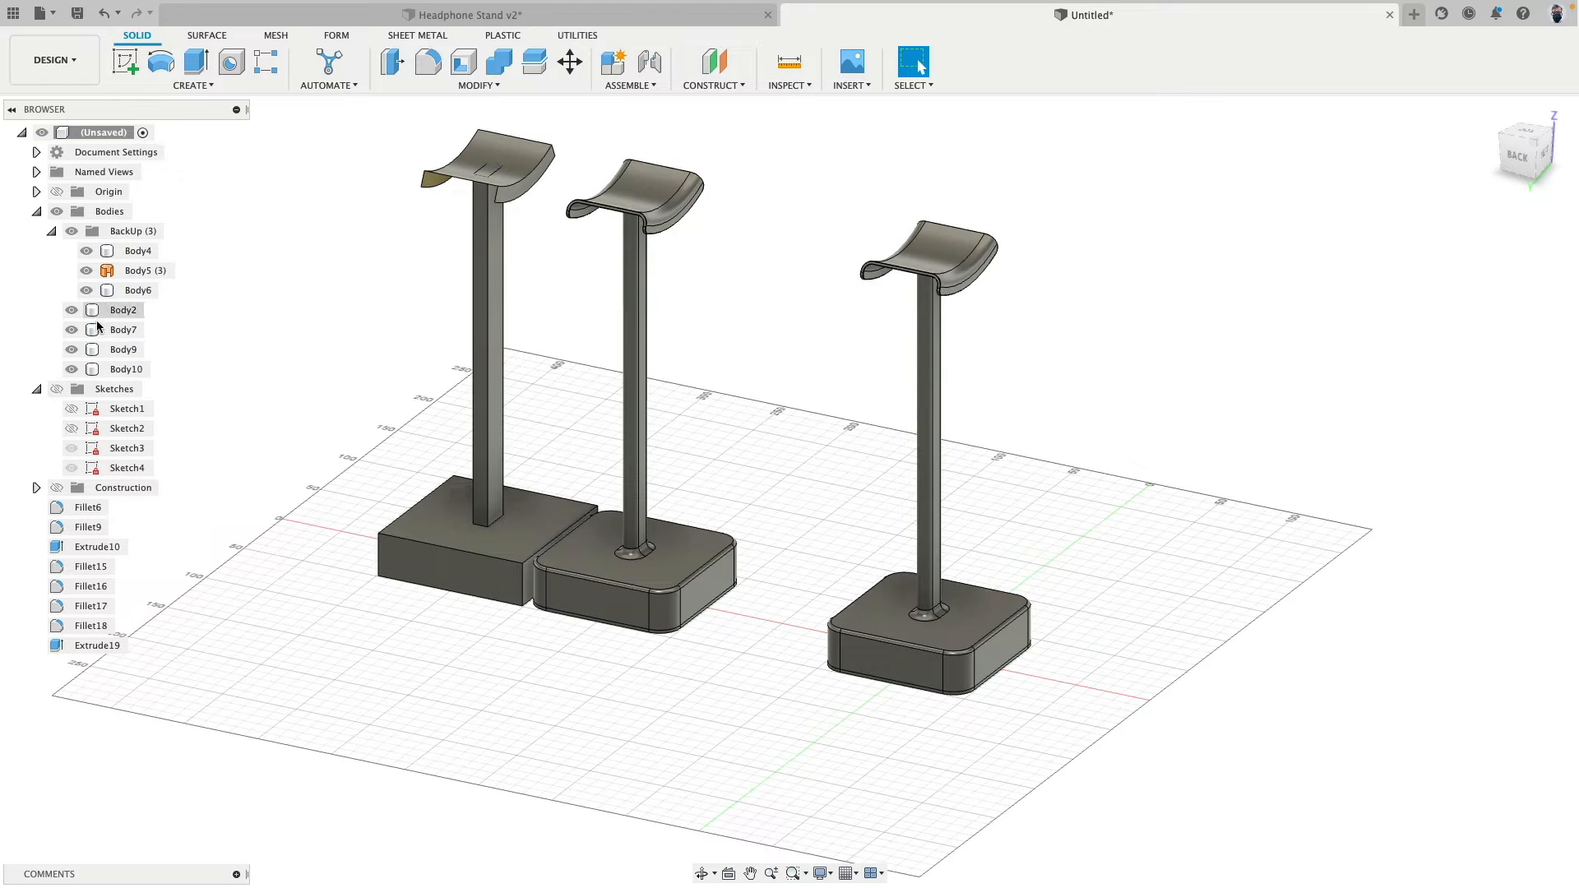
{"action": "left_click", "coordinate": [588, 567]}
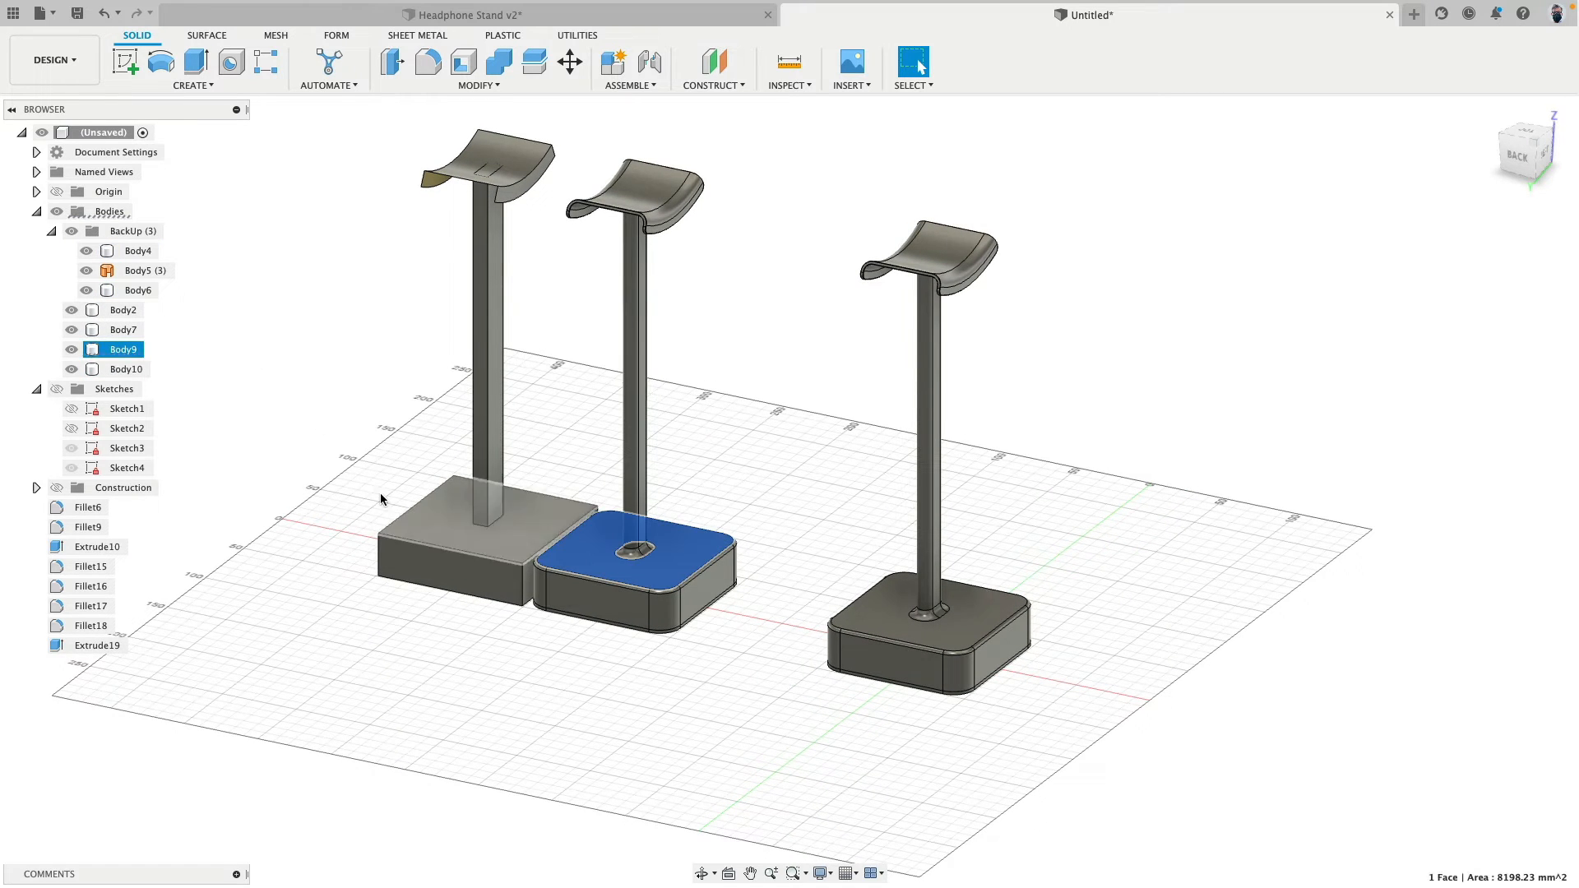
{"action": "left_click", "coordinate": [117, 350]}
{"action": "left_click", "coordinate": [121, 370], "text": "shift"}
{"action": "left_click_drag", "start_coordinate": [122, 370], "coordinate": [136, 236]}
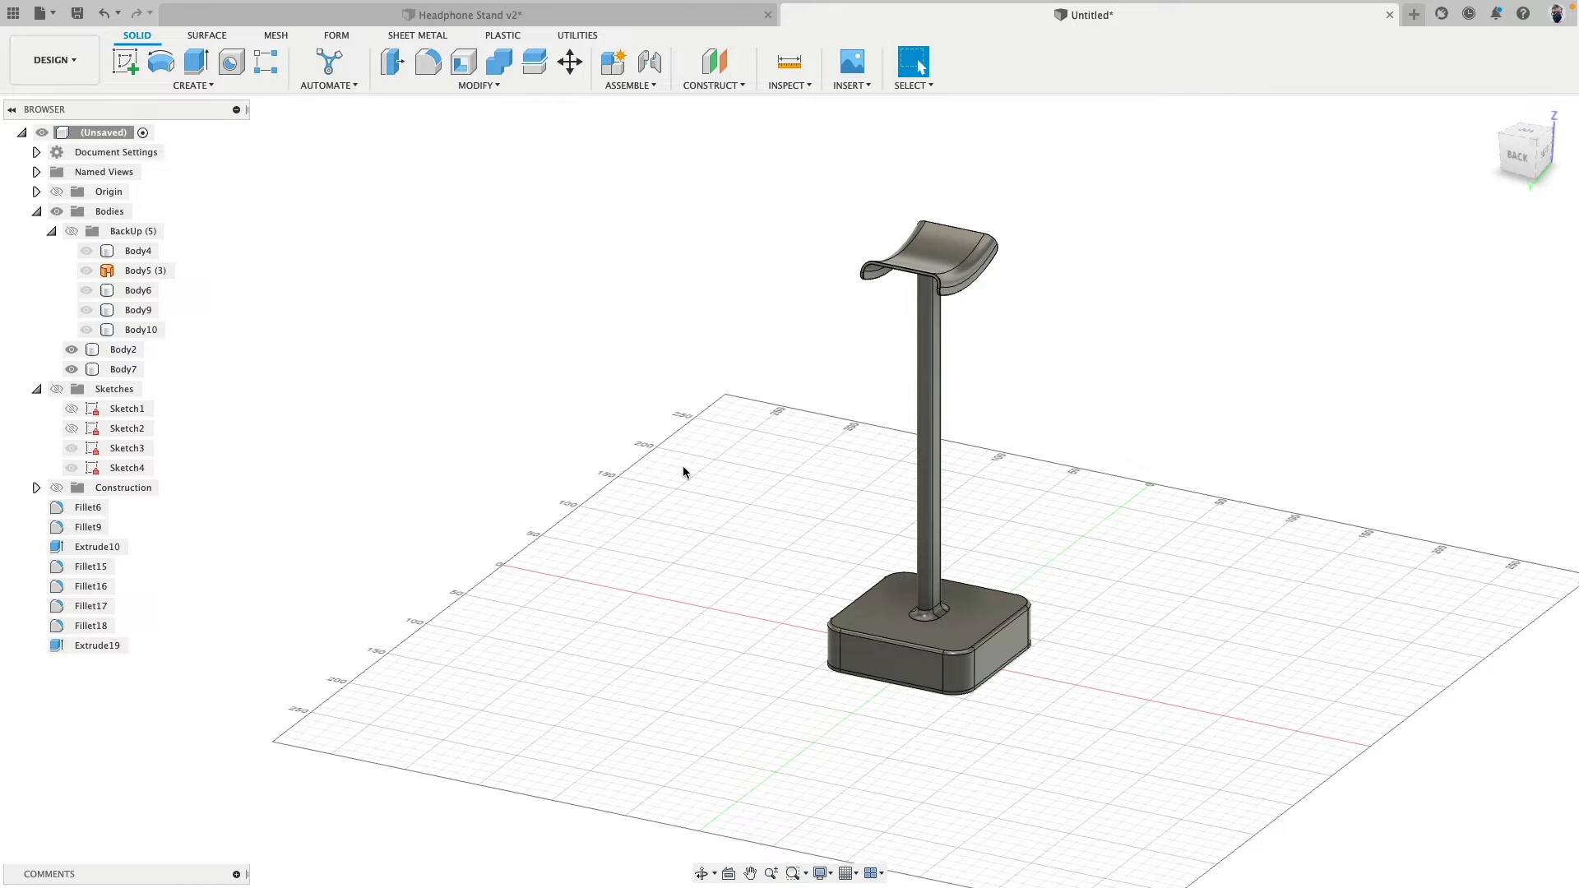
{"action": "middle_click_drag", "start_coordinate": [685, 472], "coordinate": [402, 460]}
{"action": "scroll", "coordinate": [510, 426], "scroll_direction": "up", "scroll_amount": 5}
{"action": "scroll", "coordinate": [378, 500], "scroll_direction": "down", "scroll_amount": 2}
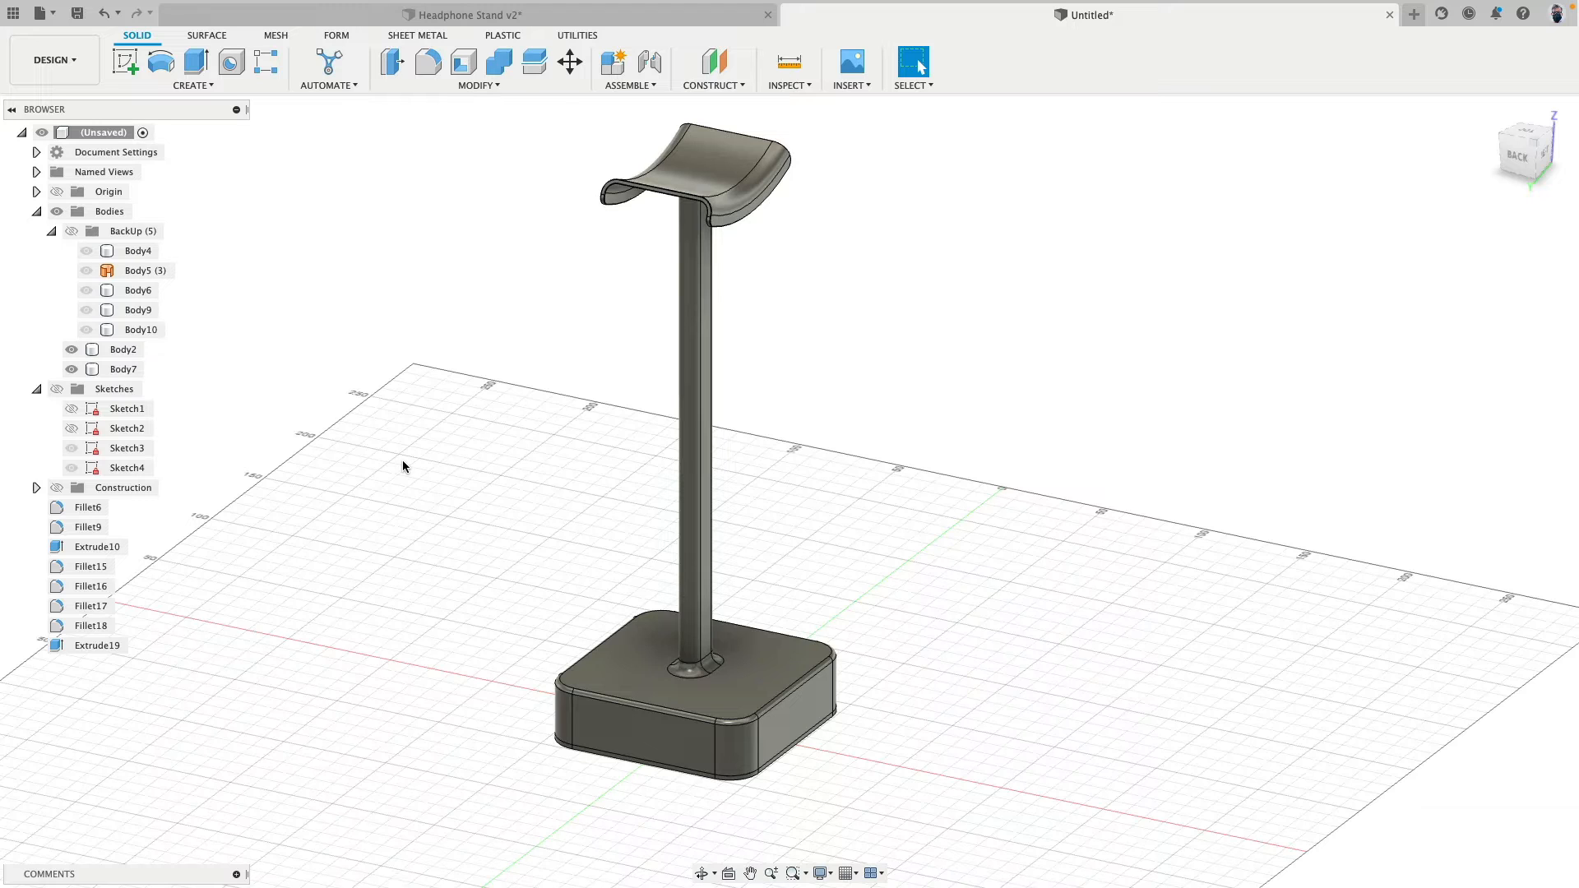
- Show the construction planes and split the post-and-headrest body with the horizontal plane below the headrest
{"action": "middle_click_drag", "start_coordinate": [403, 466], "coordinate": [448, 477], "text": "shift"}
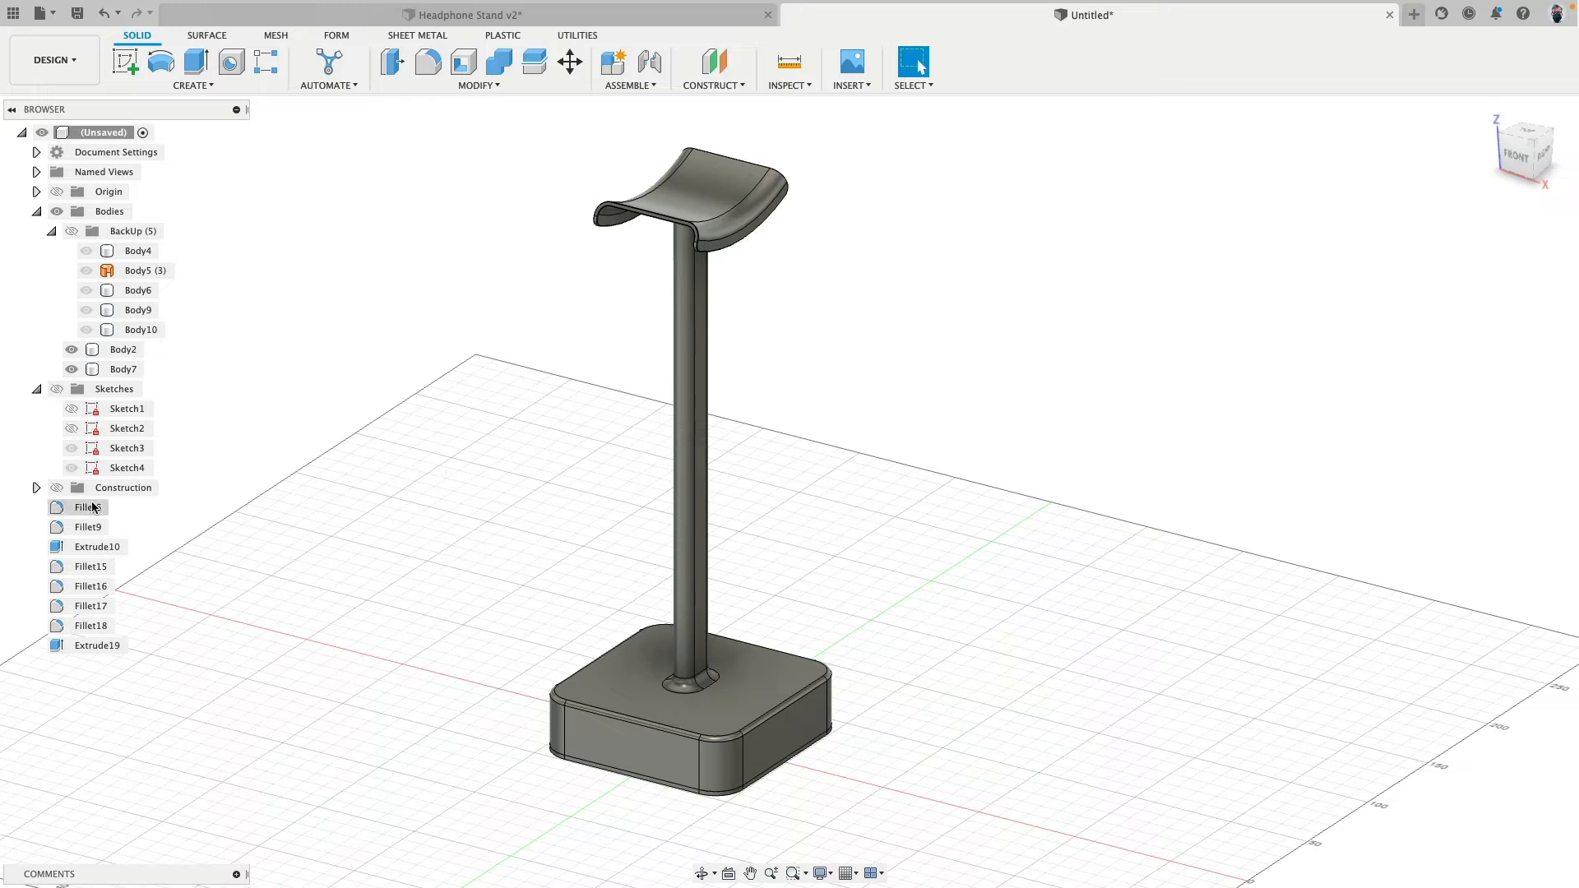
{"action": "left_click", "coordinate": [60, 489]}
{"action": "left_click", "coordinate": [59, 488]}
{"action": "middle_click_drag", "start_coordinate": [373, 479], "coordinate": [373, 301], "text": "shift"}
{"action": "scroll", "coordinate": [372, 301], "scroll_direction": "up", "scroll_amount": 5}
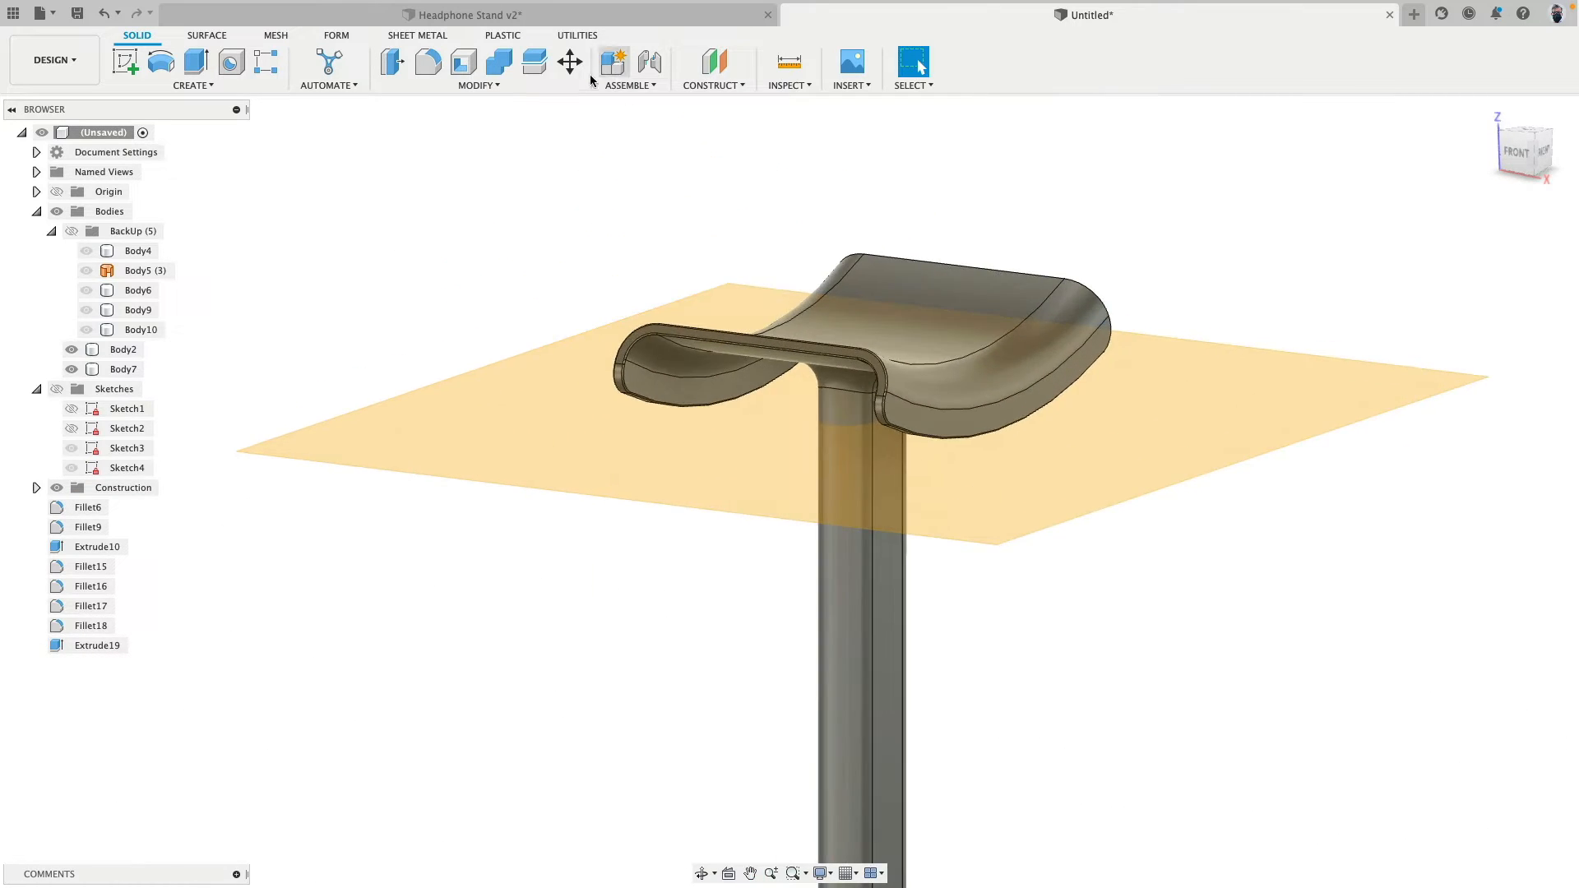
{"action": "left_click", "coordinate": [536, 65]}
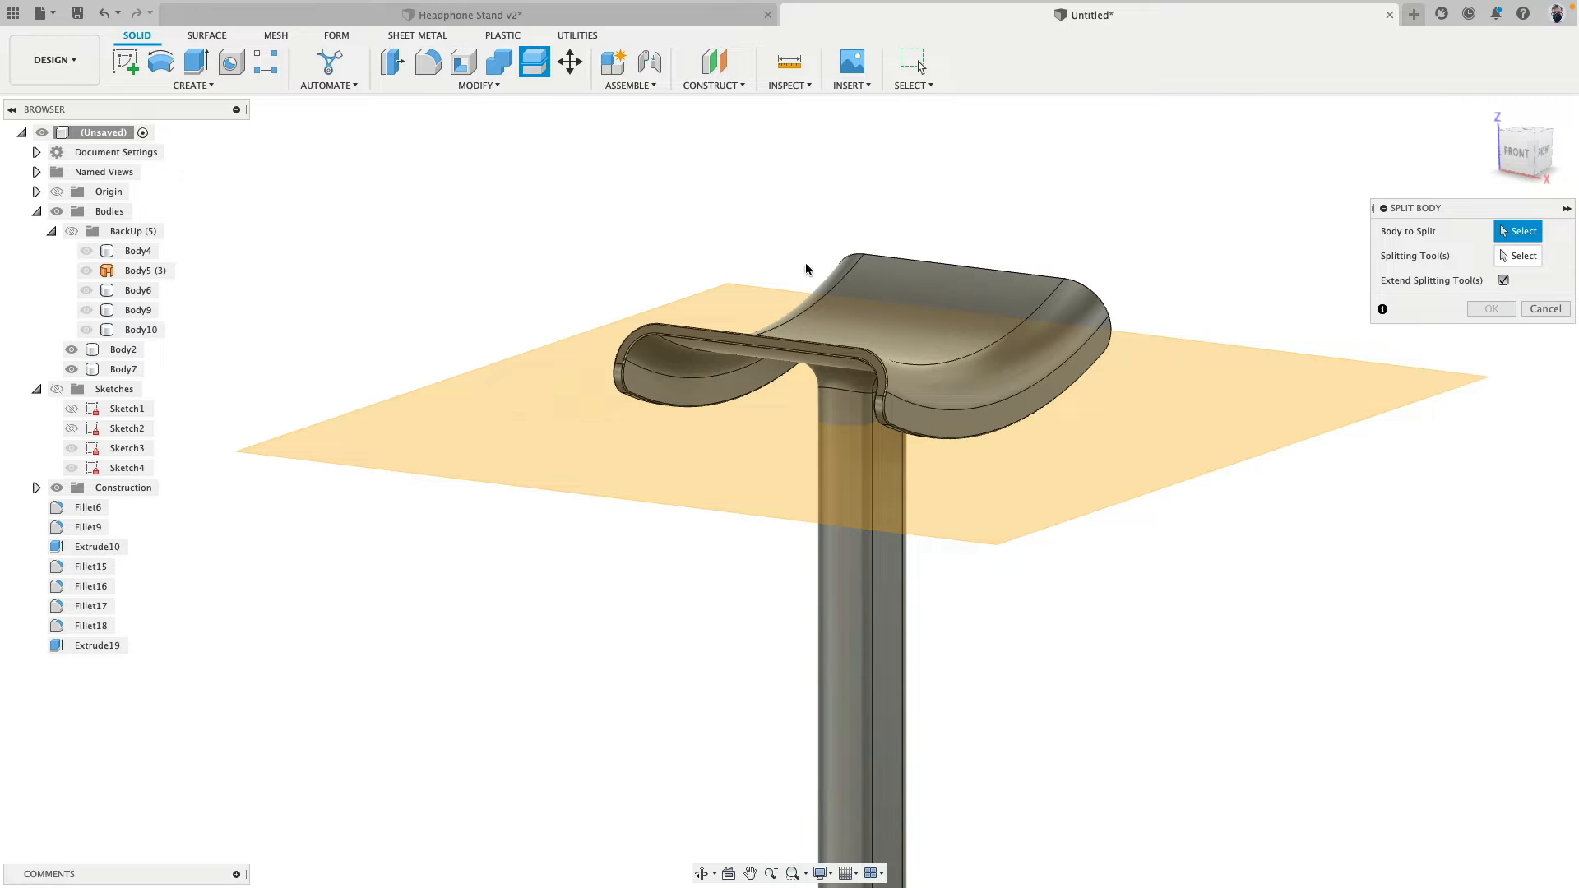
{"action": "left_click", "coordinate": [853, 357]}
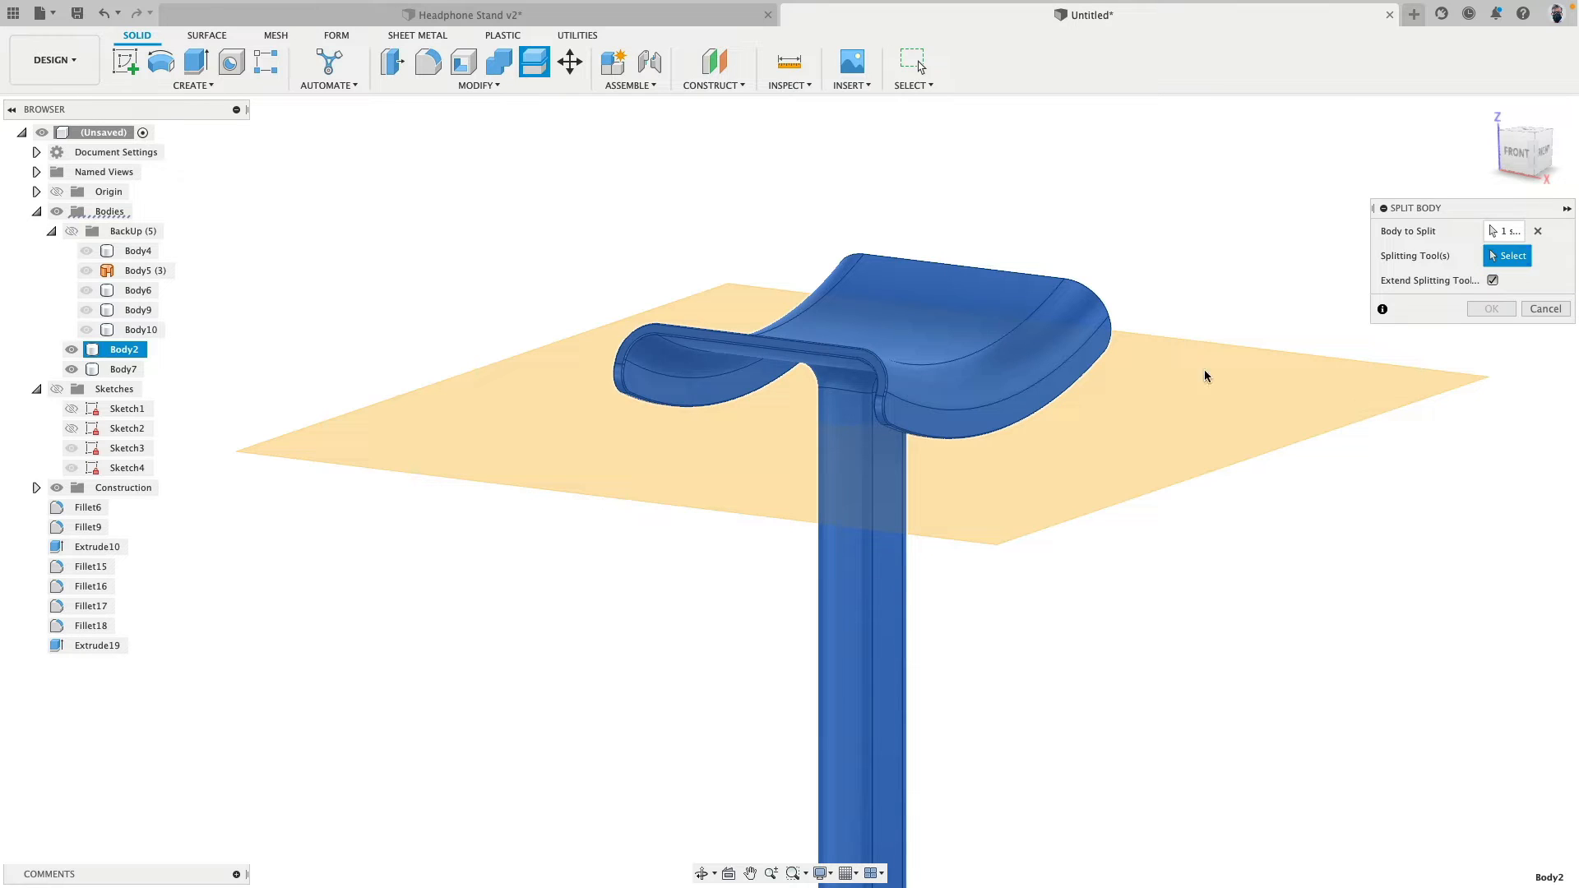
{"action": "left_click", "coordinate": [1108, 407]}
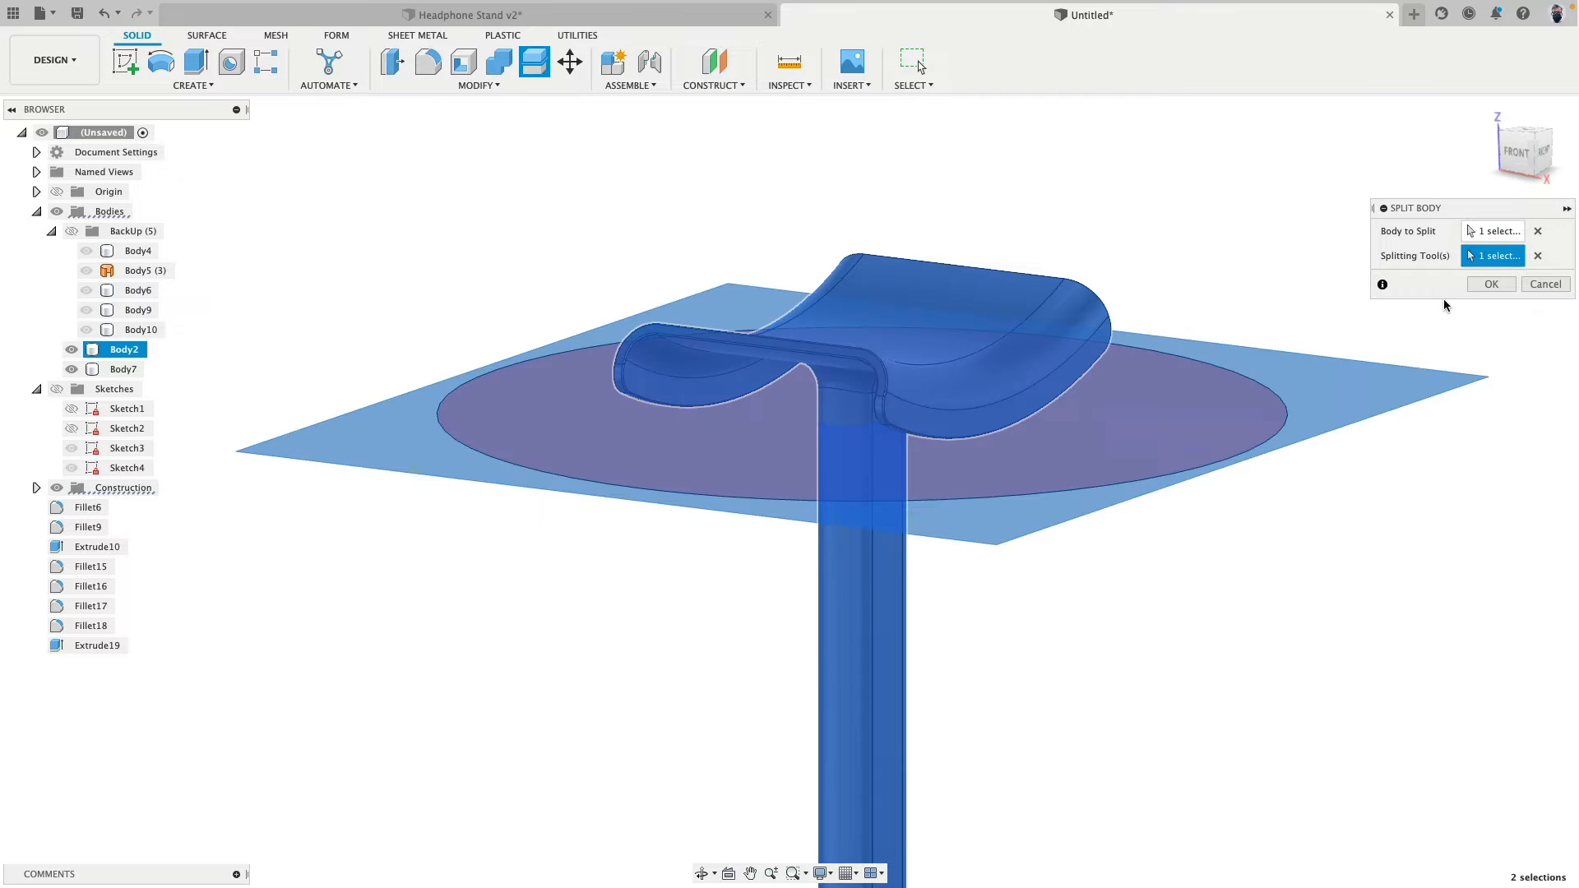
{"action": "left_click", "coordinate": [1490, 284]}
- Examine the split line on the post below the headrest and hide the construction planes
{"action": "scroll", "coordinate": [1195, 303], "scroll_direction": "down", "scroll_amount": 3}
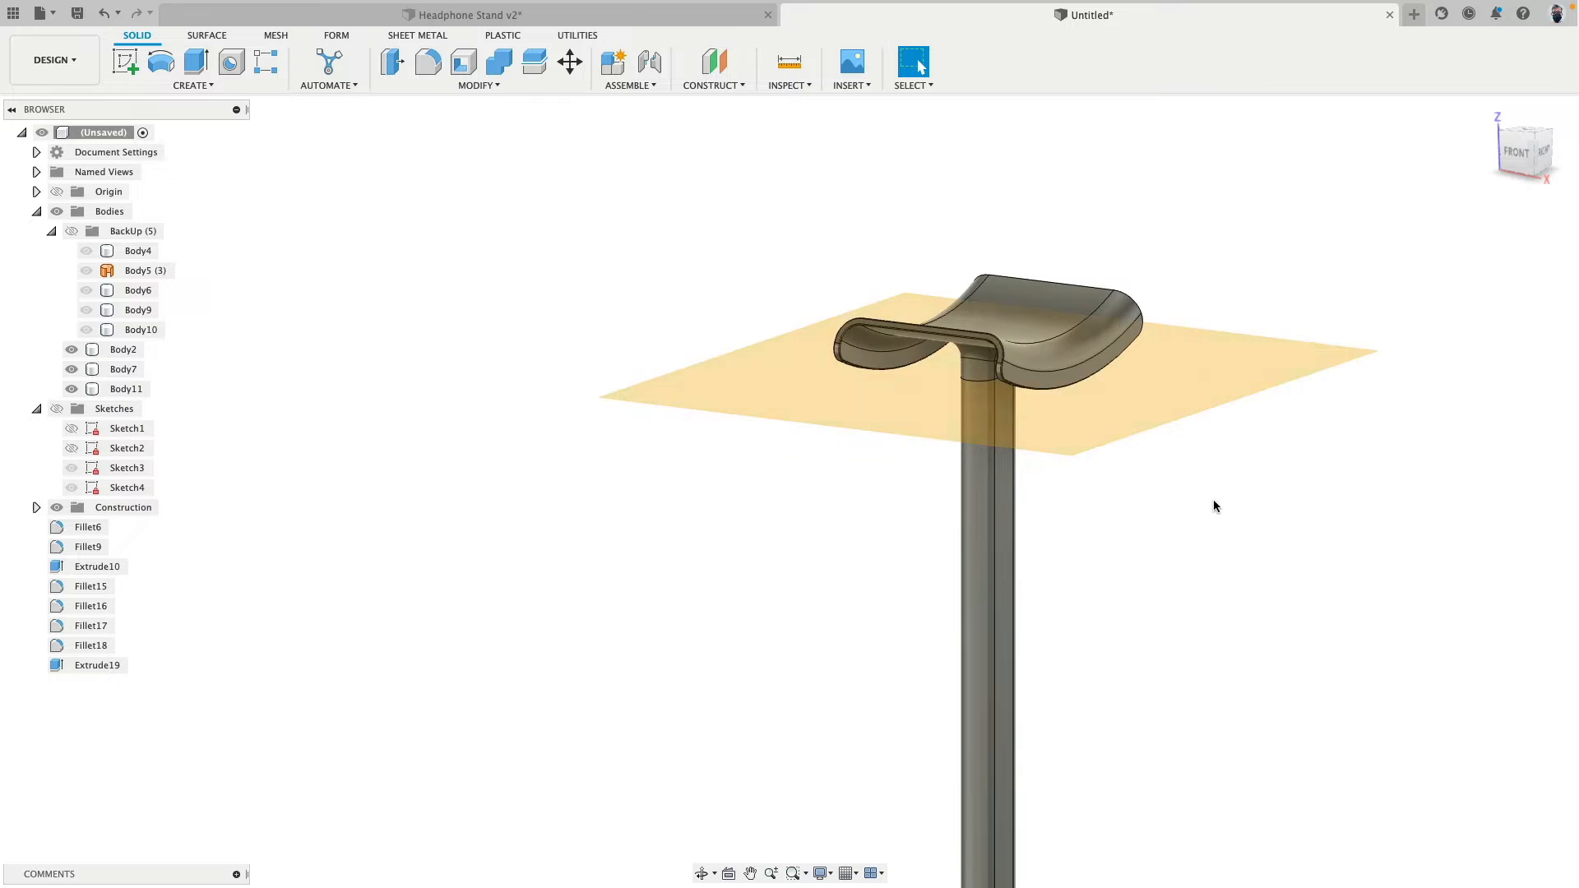
{"action": "middle_click_drag", "start_coordinate": [1216, 504], "coordinate": [1202, 242], "text": "shift"}
{"action": "scroll", "coordinate": [961, 227], "scroll_direction": "up", "scroll_amount": 1}
{"action": "scroll", "coordinate": [961, 227], "scroll_direction": "up", "scroll_amount": 2}
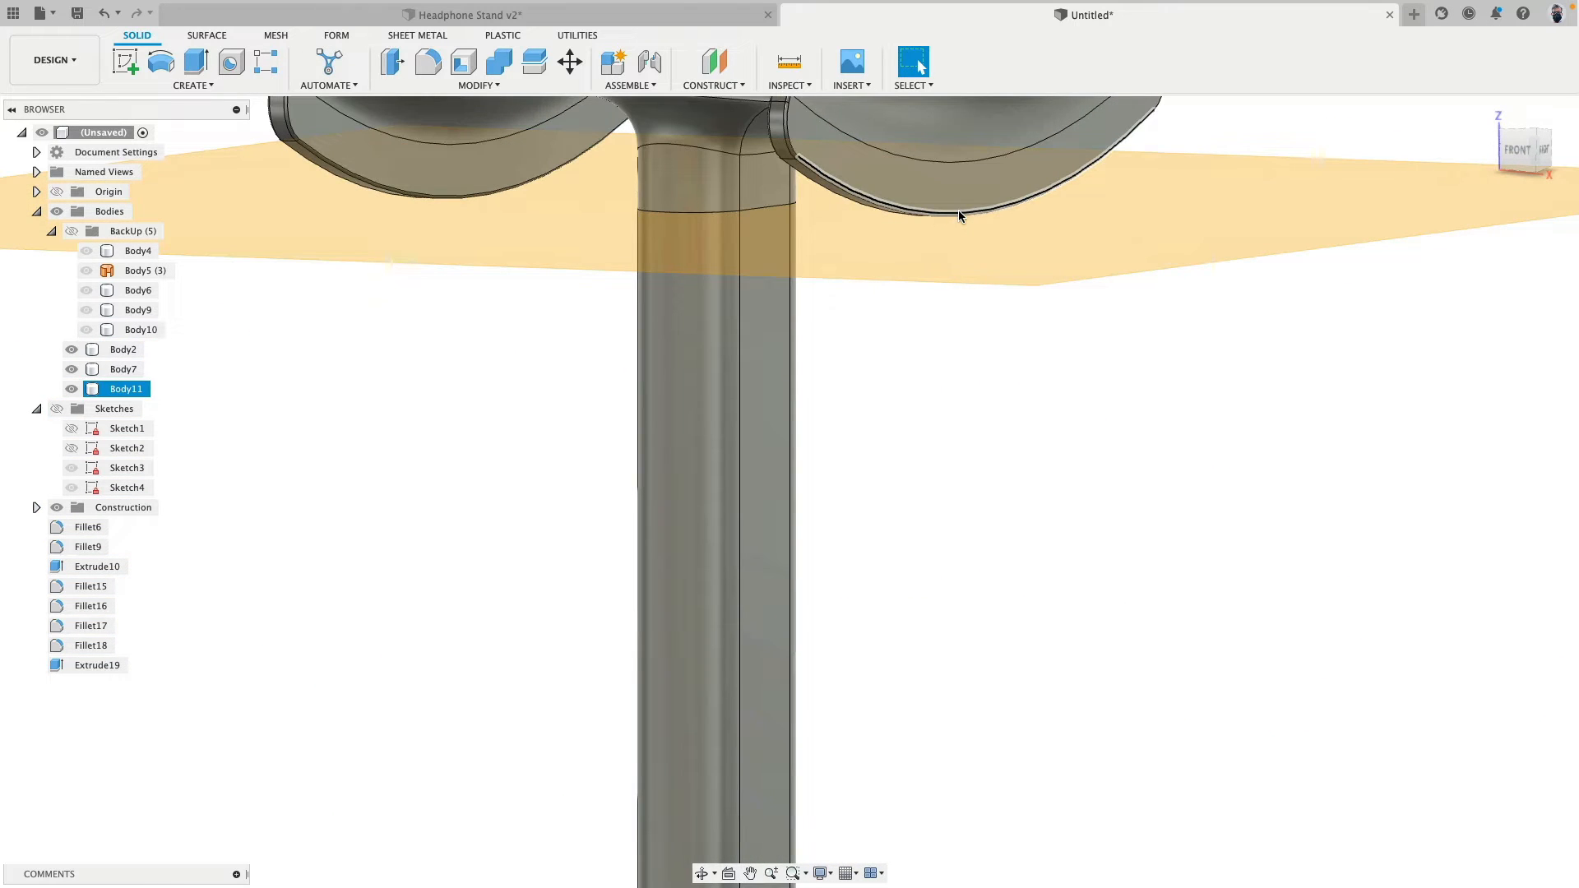
{"action": "scroll", "coordinate": [1125, 332], "scroll_direction": "down", "scroll_amount": 3}
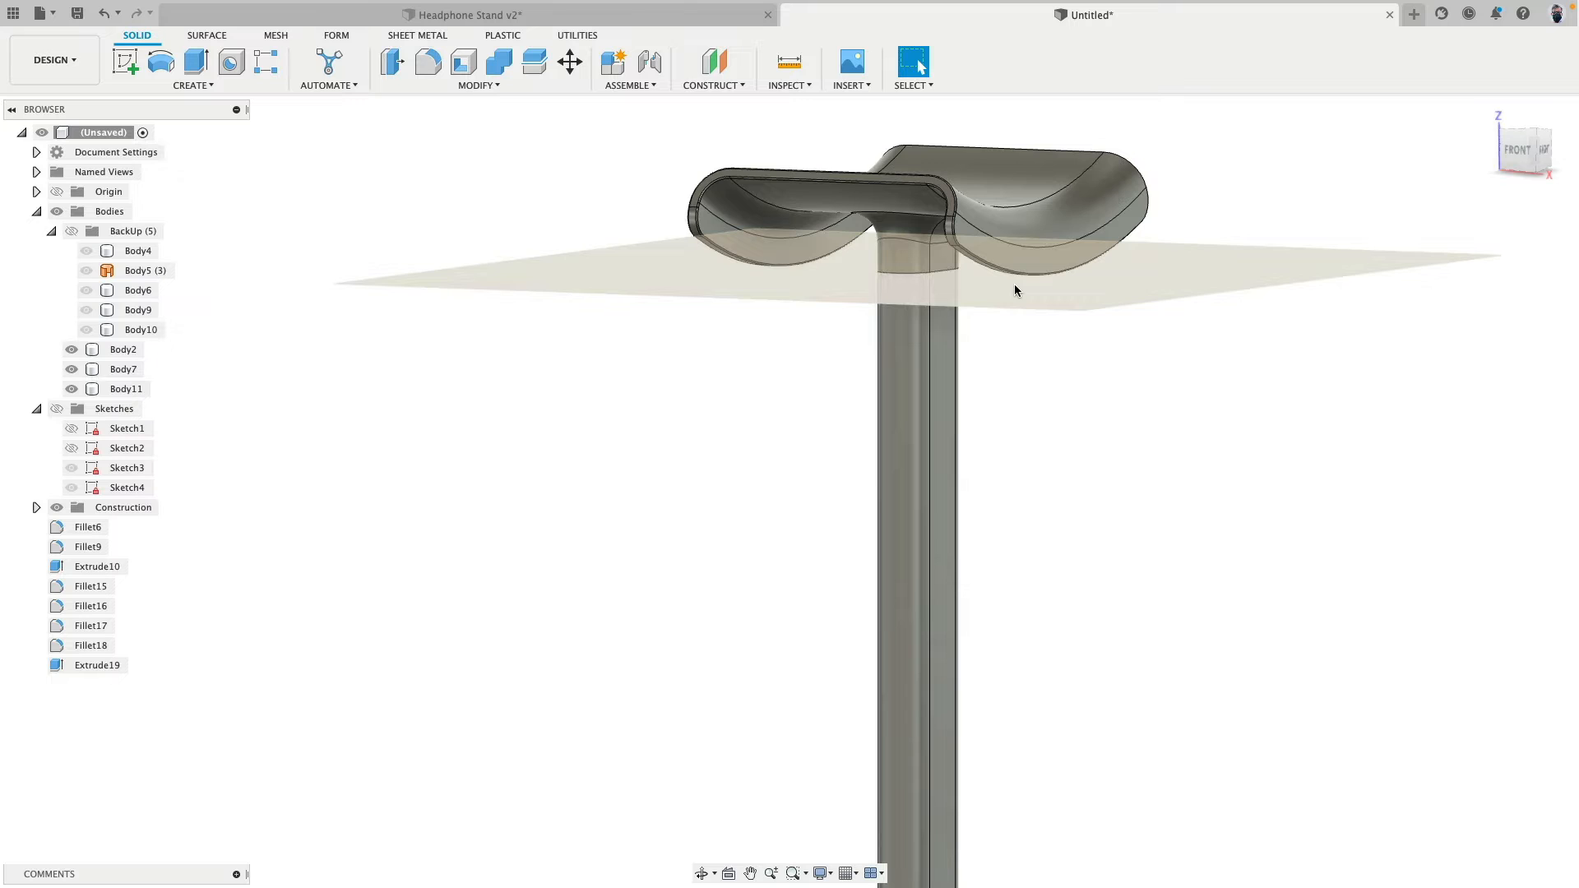
{"action": "scroll", "coordinate": [526, 494], "scroll_direction": "down", "scroll_amount": 3}
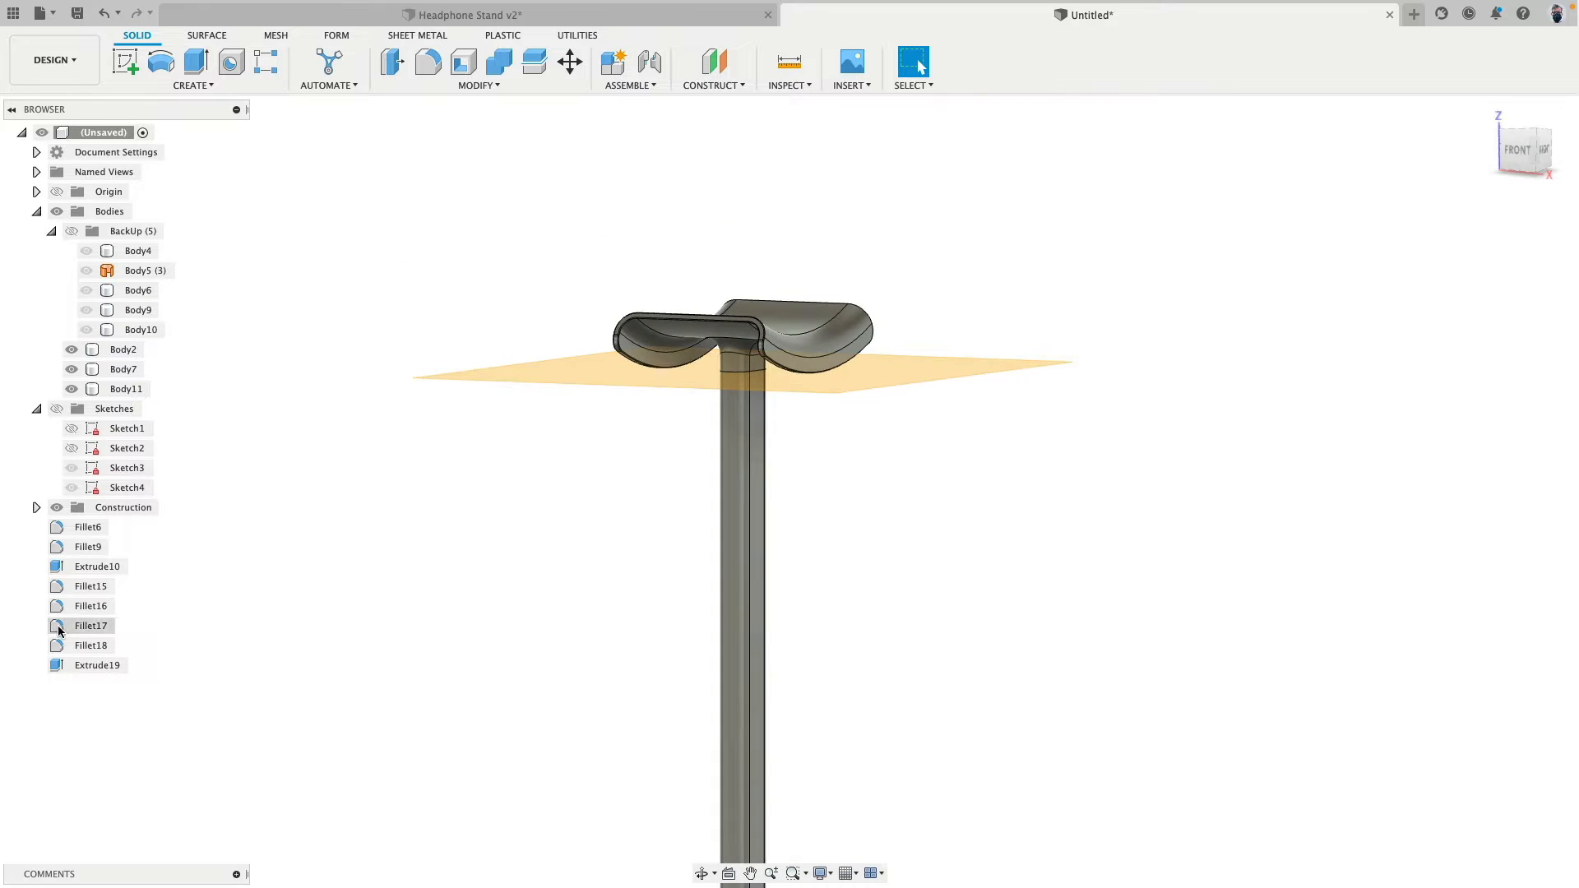
{"action": "left_click", "coordinate": [57, 508]}
{"action": "middle_click_drag", "start_coordinate": [457, 485], "coordinate": [463, 490], "text": "shift"}
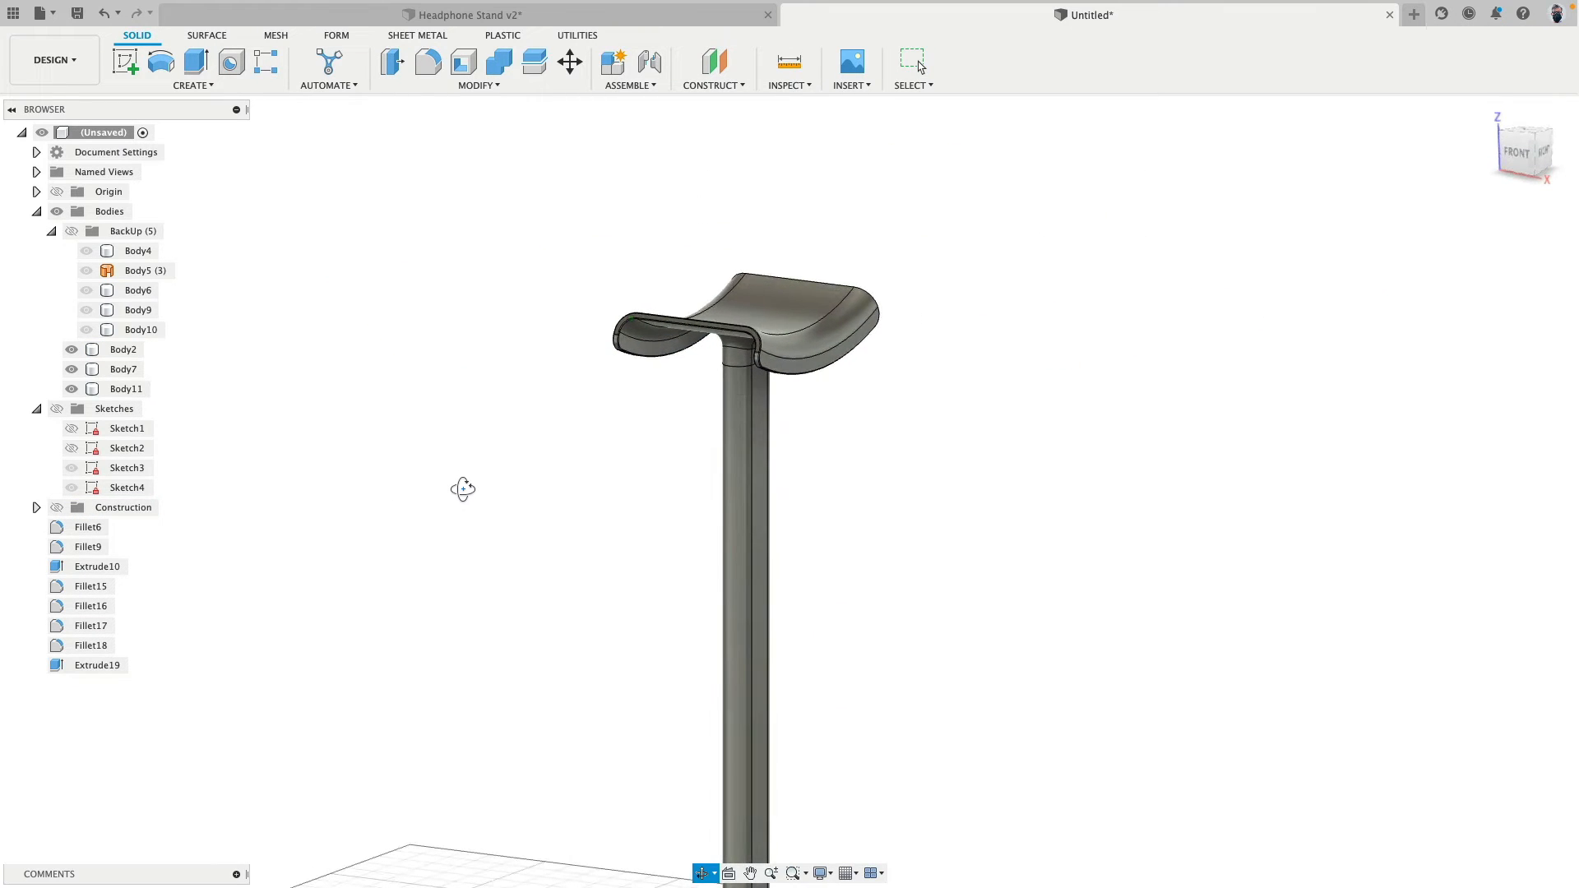
- Identify the separated bodies, isolate the headrest body Body11, and view its underside
{"action": "left_click", "coordinate": [132, 390]}
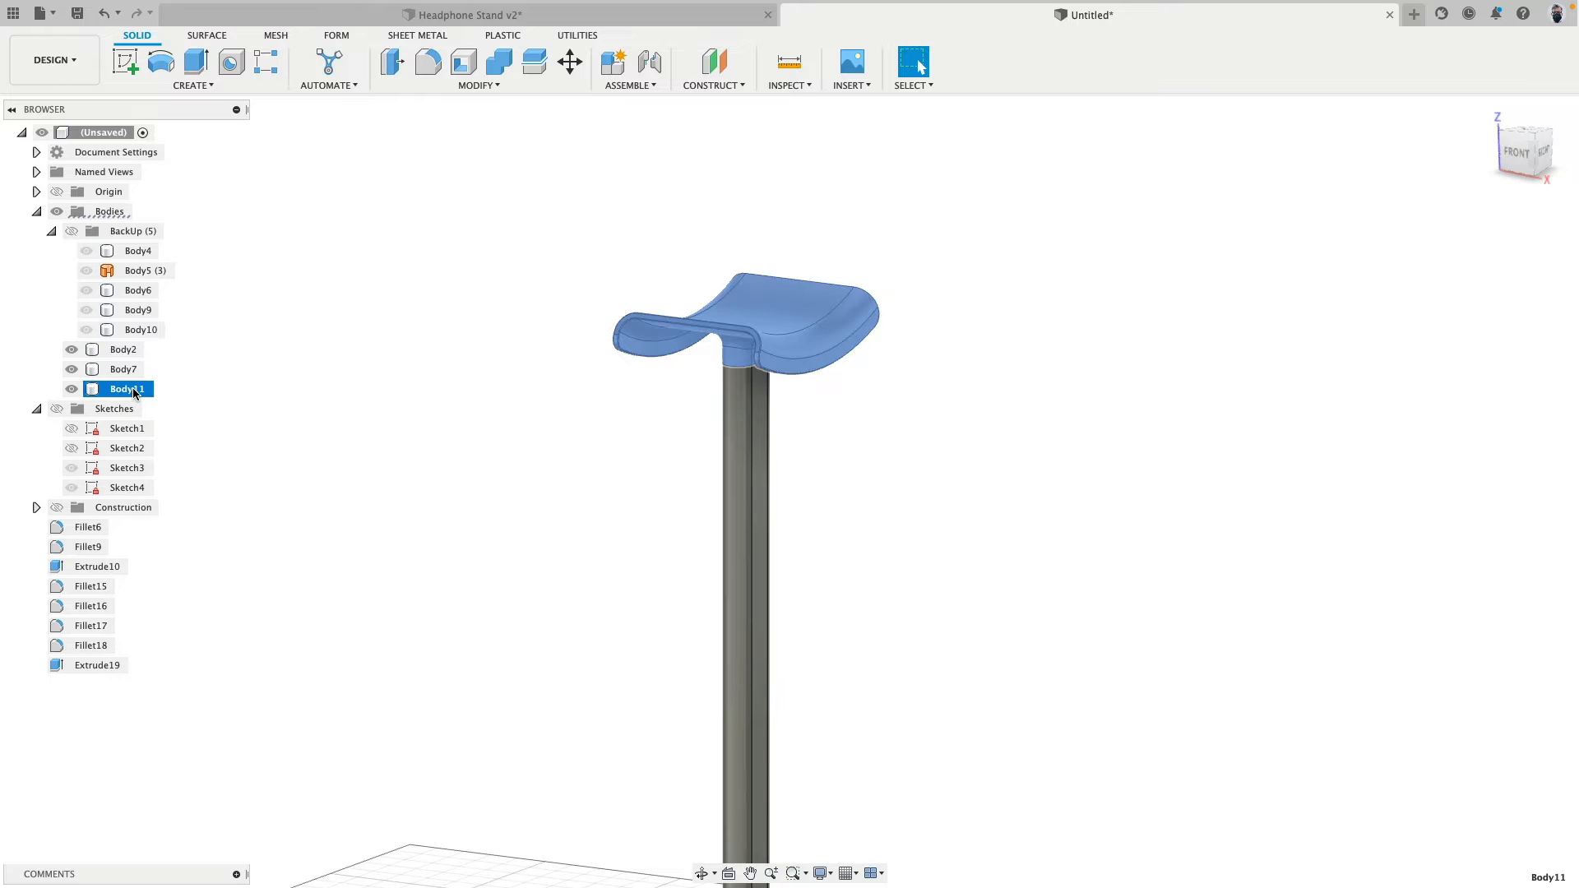
{"action": "left_click", "coordinate": [324, 391]}
{"action": "left_click", "coordinate": [123, 370]}
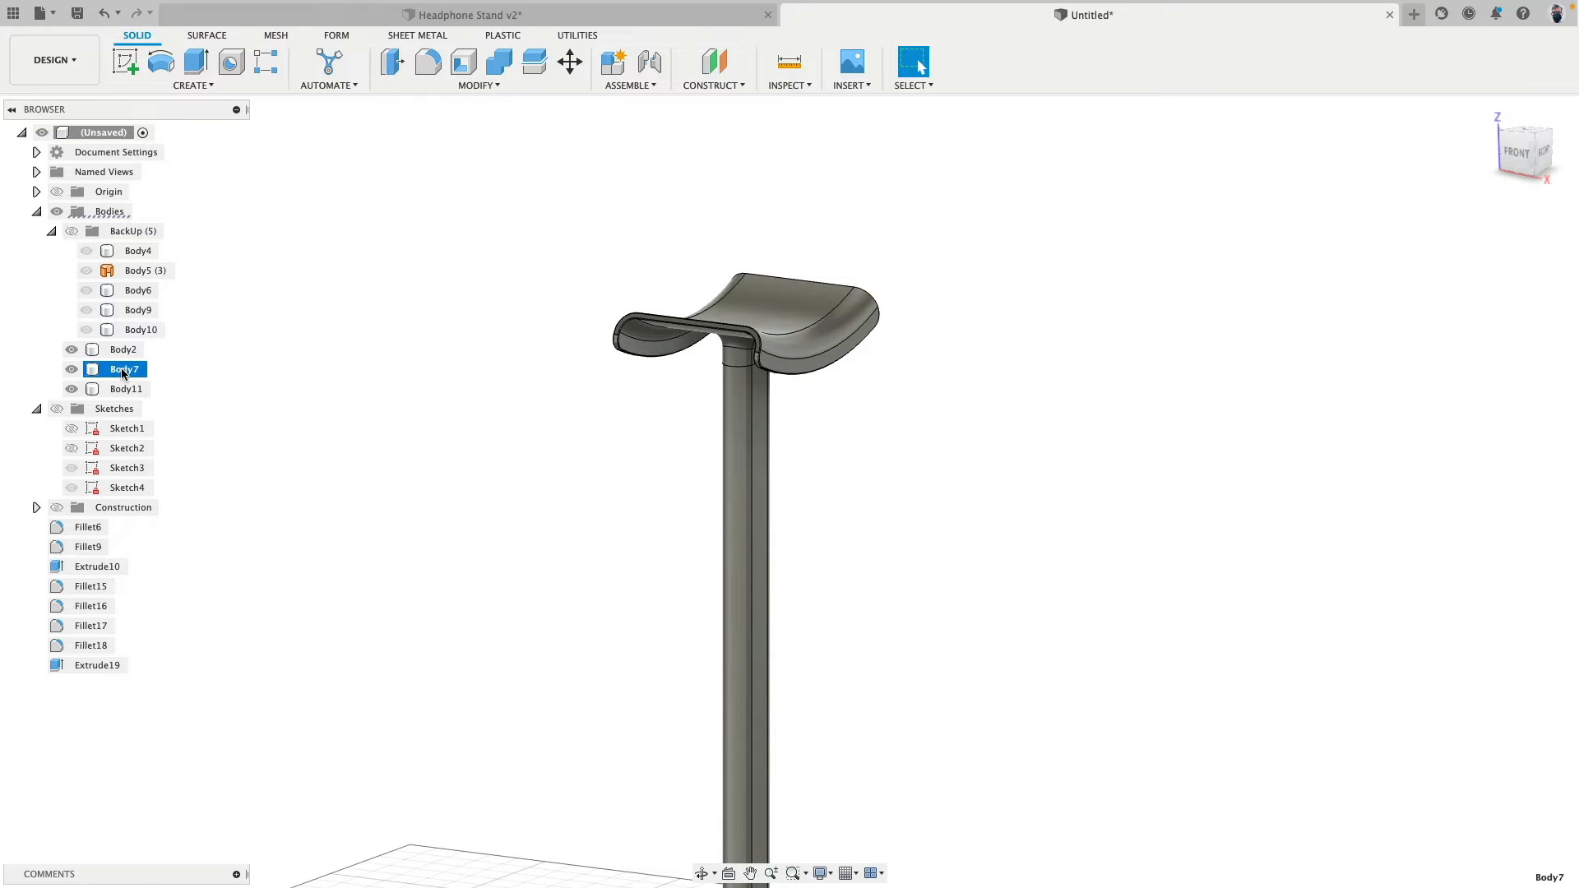
{"action": "left_click", "coordinate": [121, 350]}
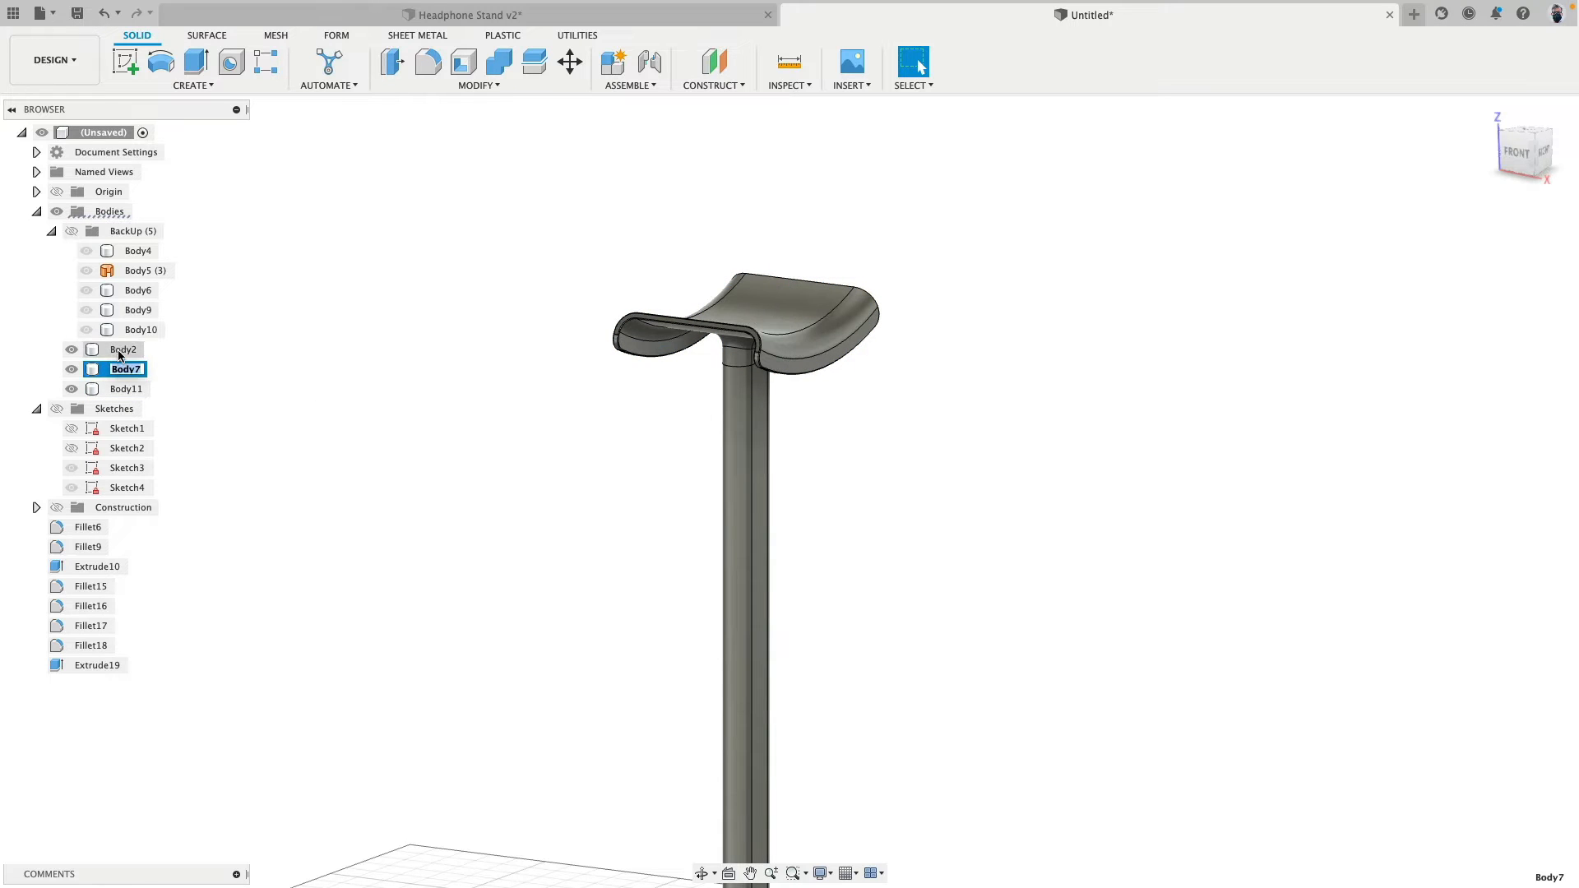
{"action": "right_click", "coordinate": [127, 390]}
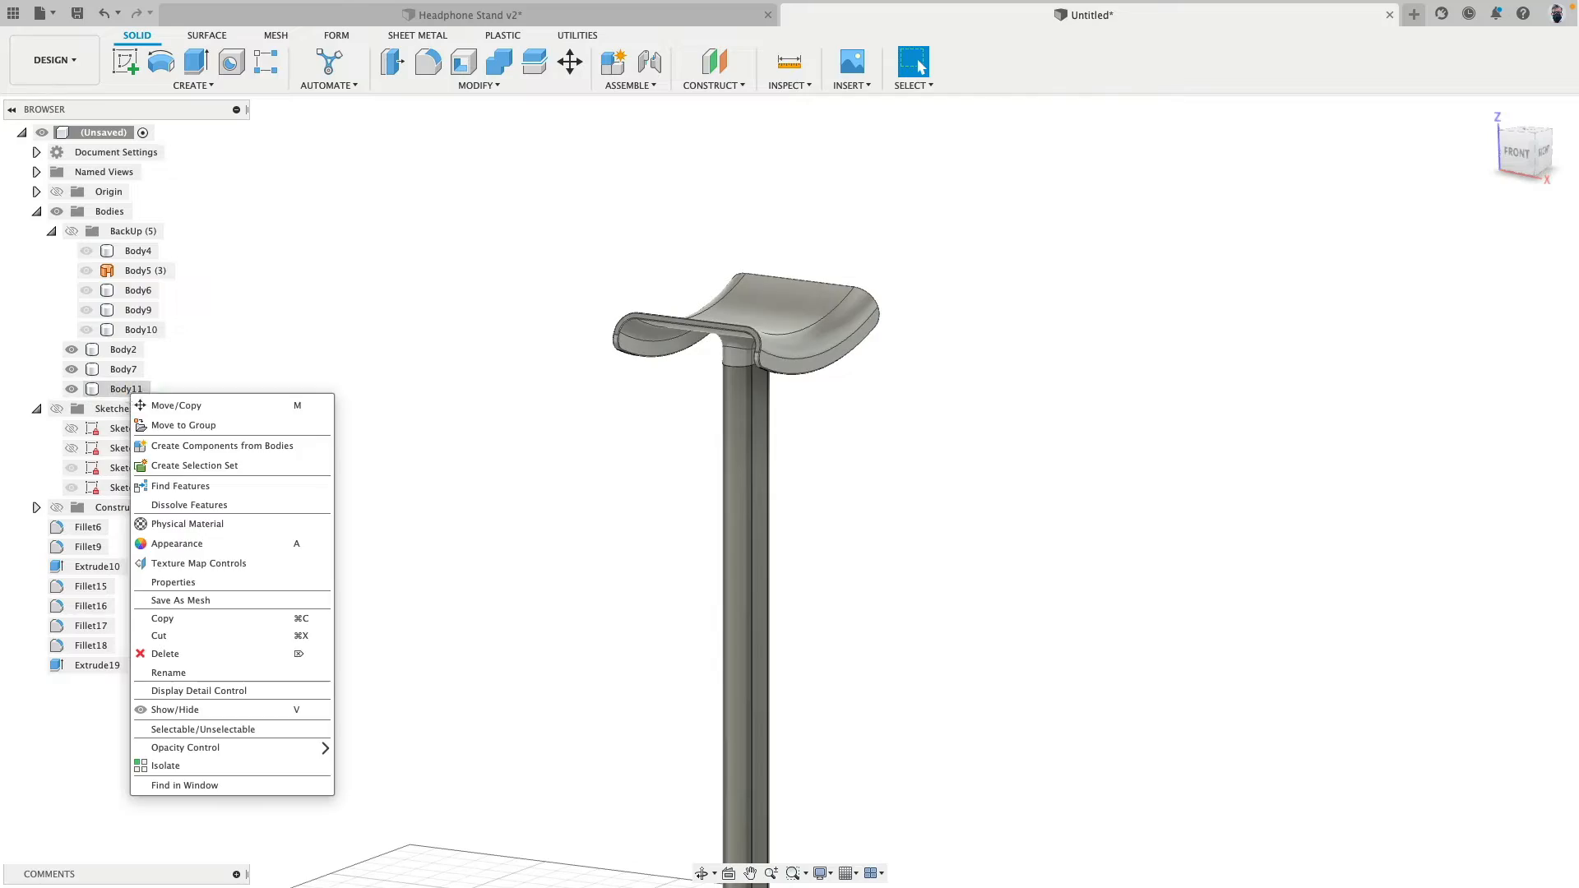
{"action": "left_click", "coordinate": [236, 769]}
{"action": "middle_click_drag", "start_coordinate": [750, 589], "coordinate": [781, 387], "text": "shift"}
{"action": "scroll", "coordinate": [768, 349], "scroll_direction": "up", "scroll_amount": 8}
{"action": "middle_click_drag", "start_coordinate": [1051, 210], "coordinate": [1198, 451]}
{"action": "scroll", "coordinate": [1135, 397], "scroll_direction": "up", "scroll_amount": 4}
{"action": "scroll", "coordinate": [1251, 472], "scroll_direction": "down", "scroll_amount": 4}
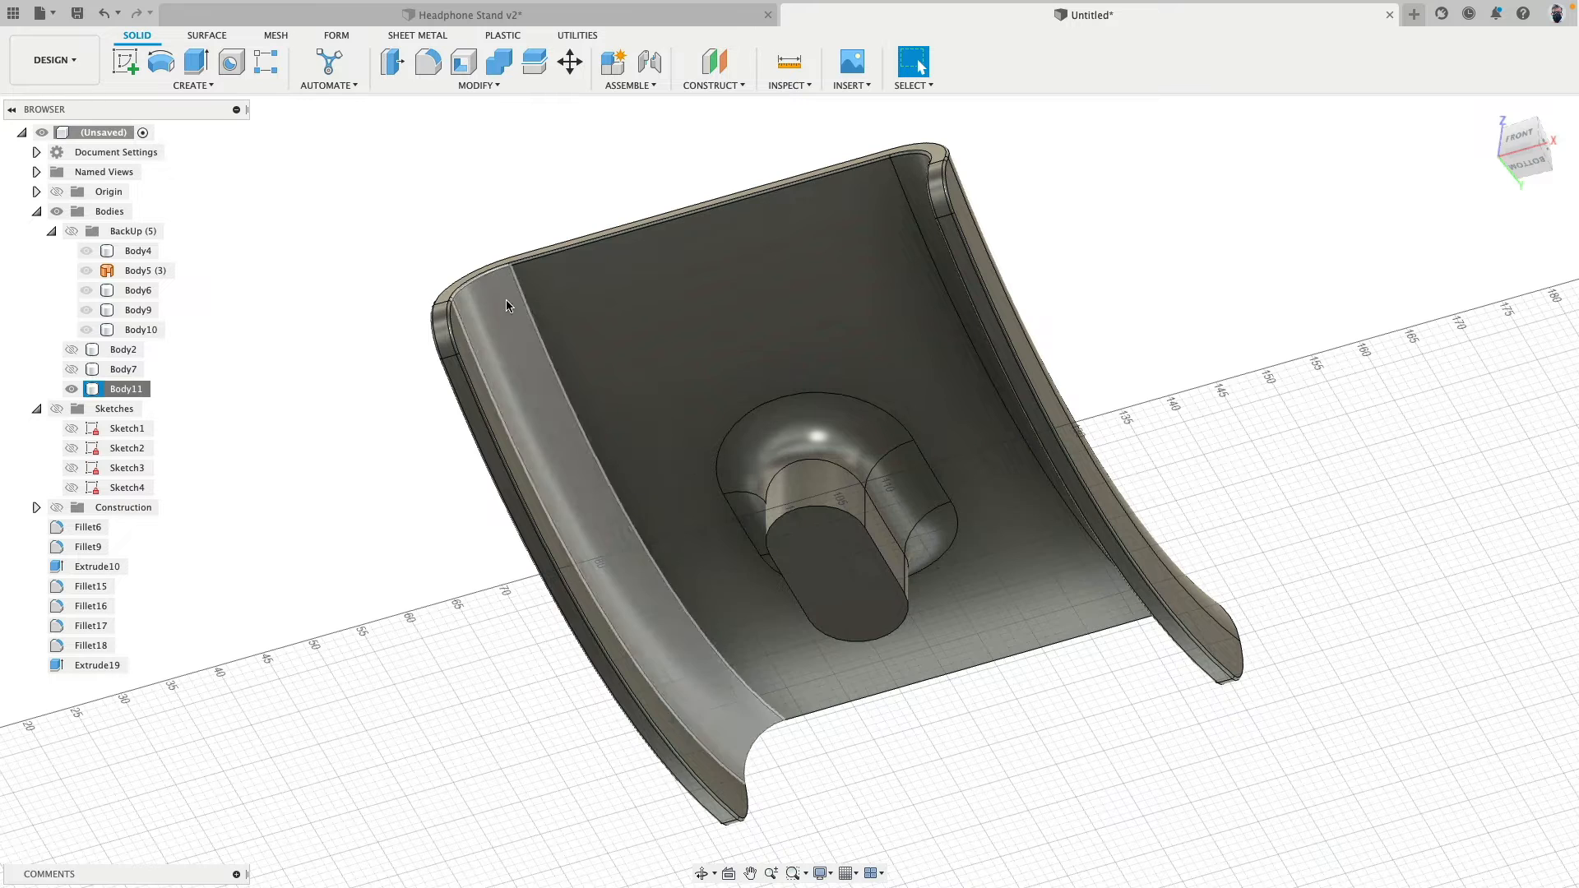
- Extrude the cut face of the headrest's post stub 10 mm as a new body
{"action": "left_click", "coordinate": [695, 343]}
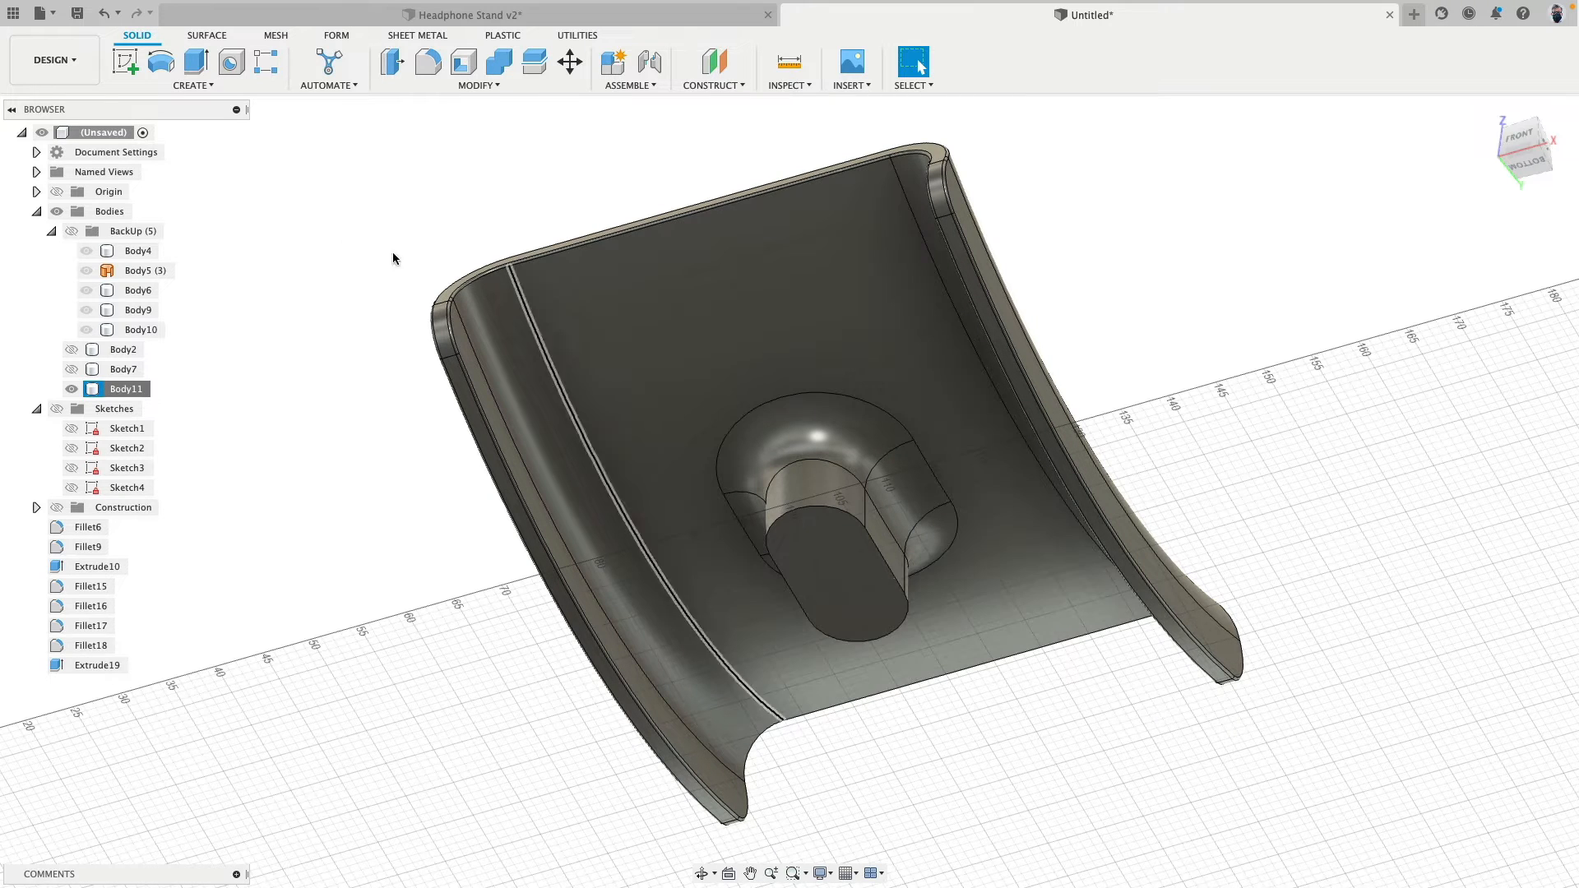
{"action": "left_click", "coordinate": [196, 62]}
{"action": "left_click", "coordinate": [810, 531]}
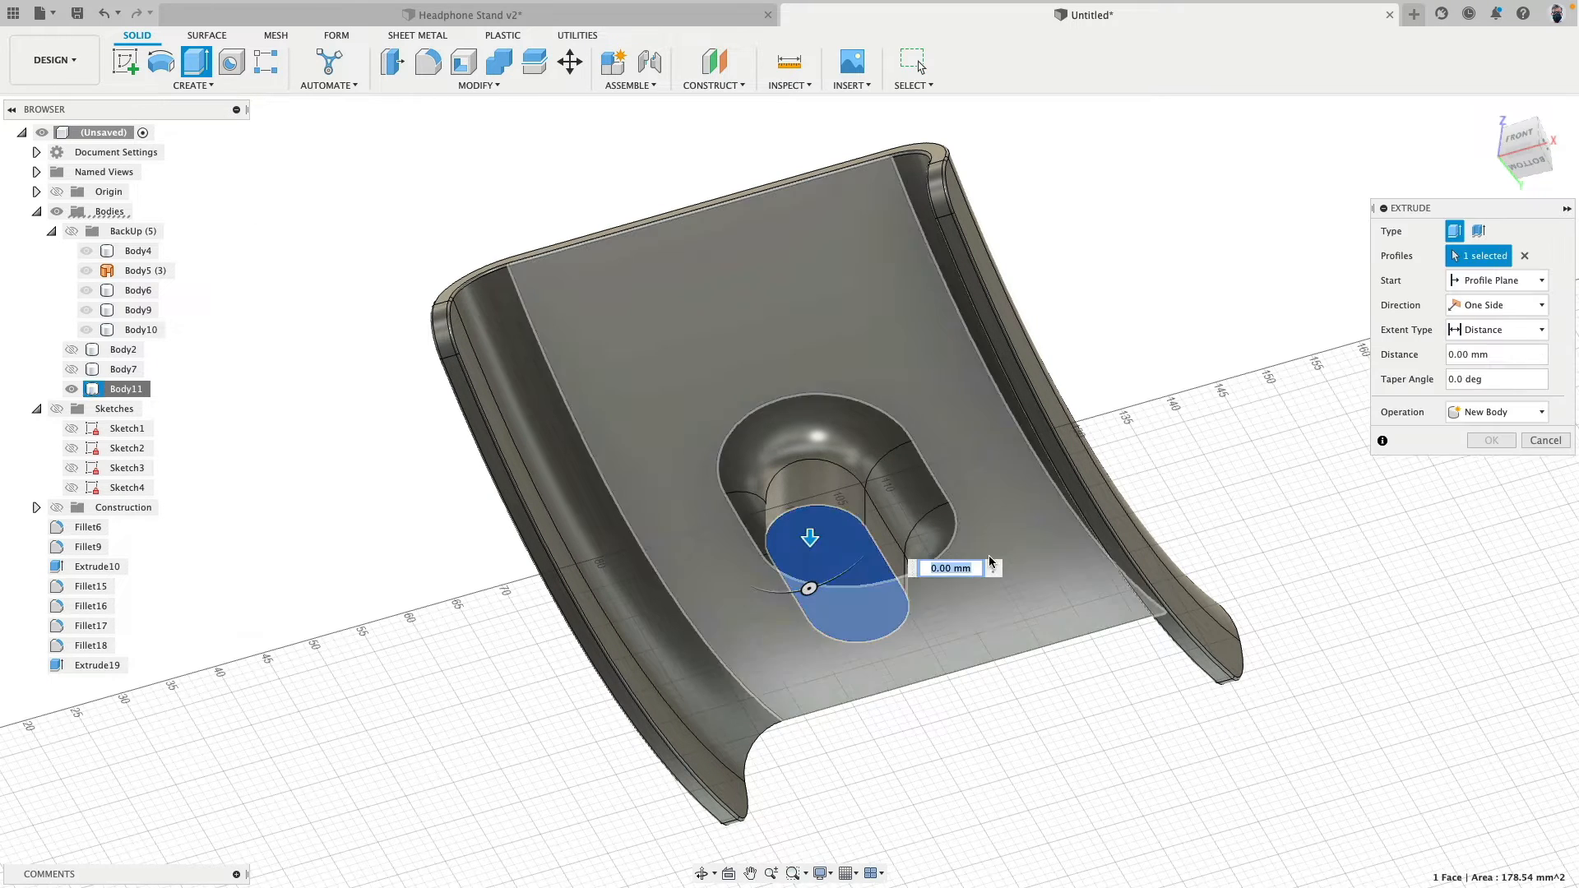
{"action": "type", "text": "10"}
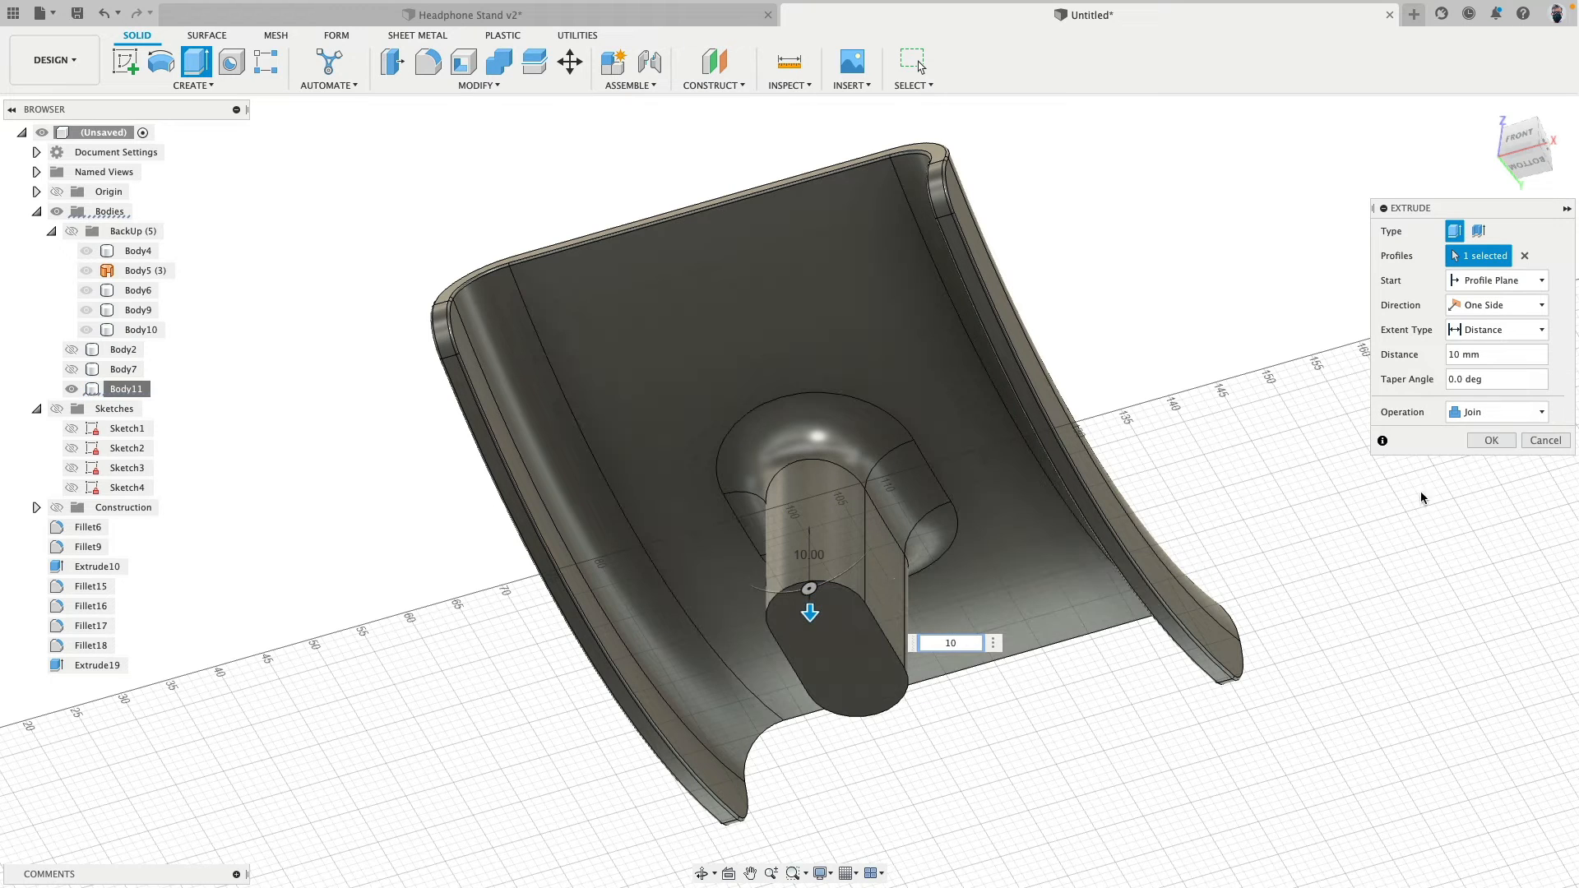
{"action": "left_click", "coordinate": [1497, 412]}
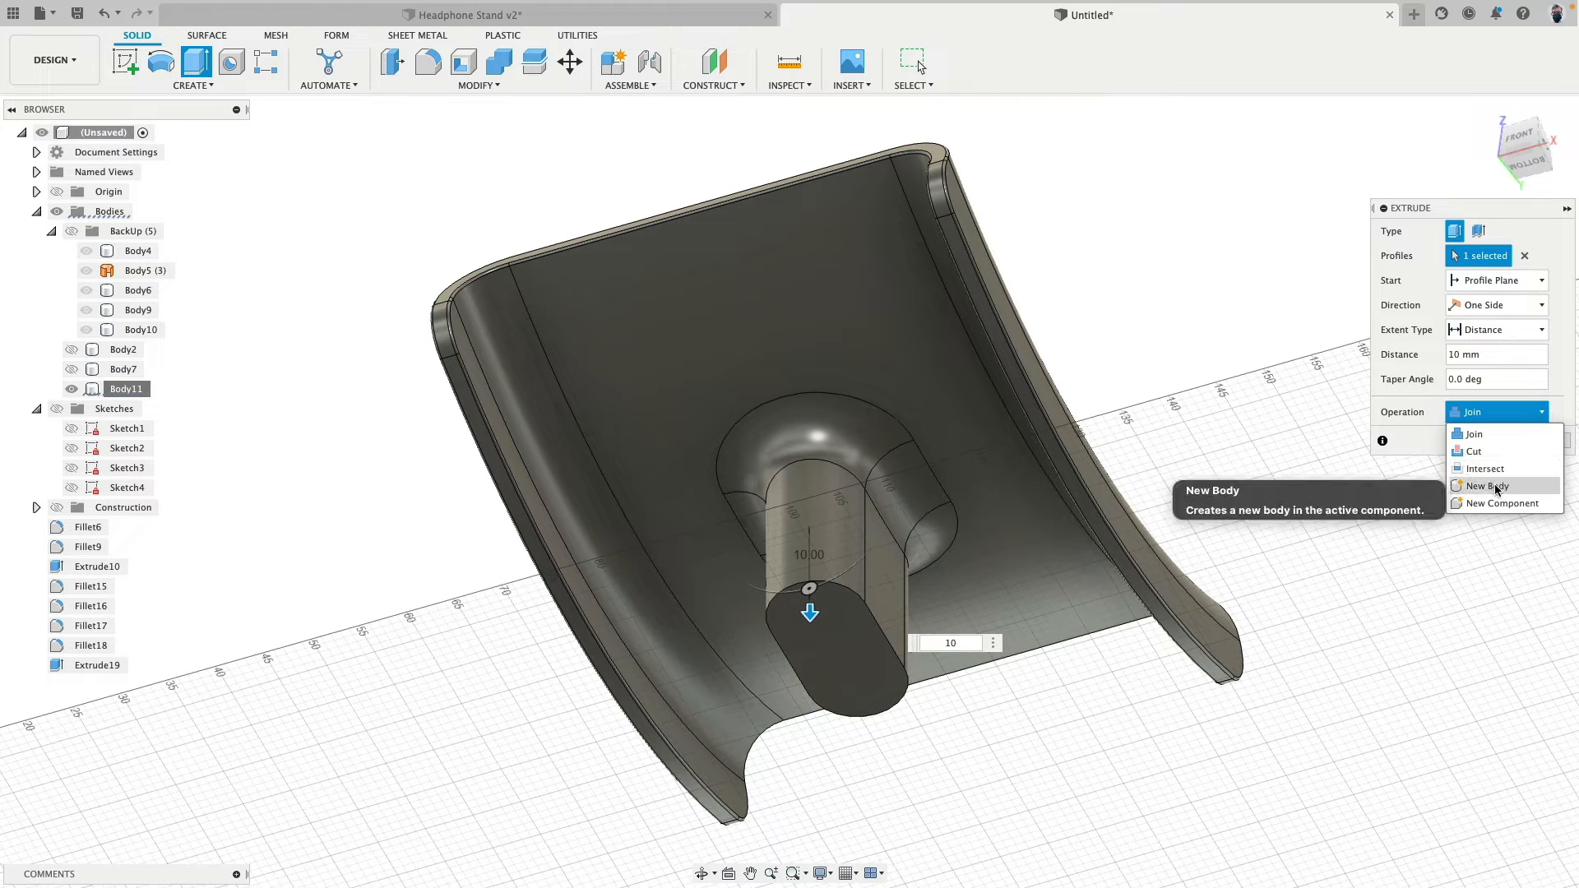
{"action": "left_click", "coordinate": [1495, 486]}
{"action": "left_click", "coordinate": [1490, 440]}
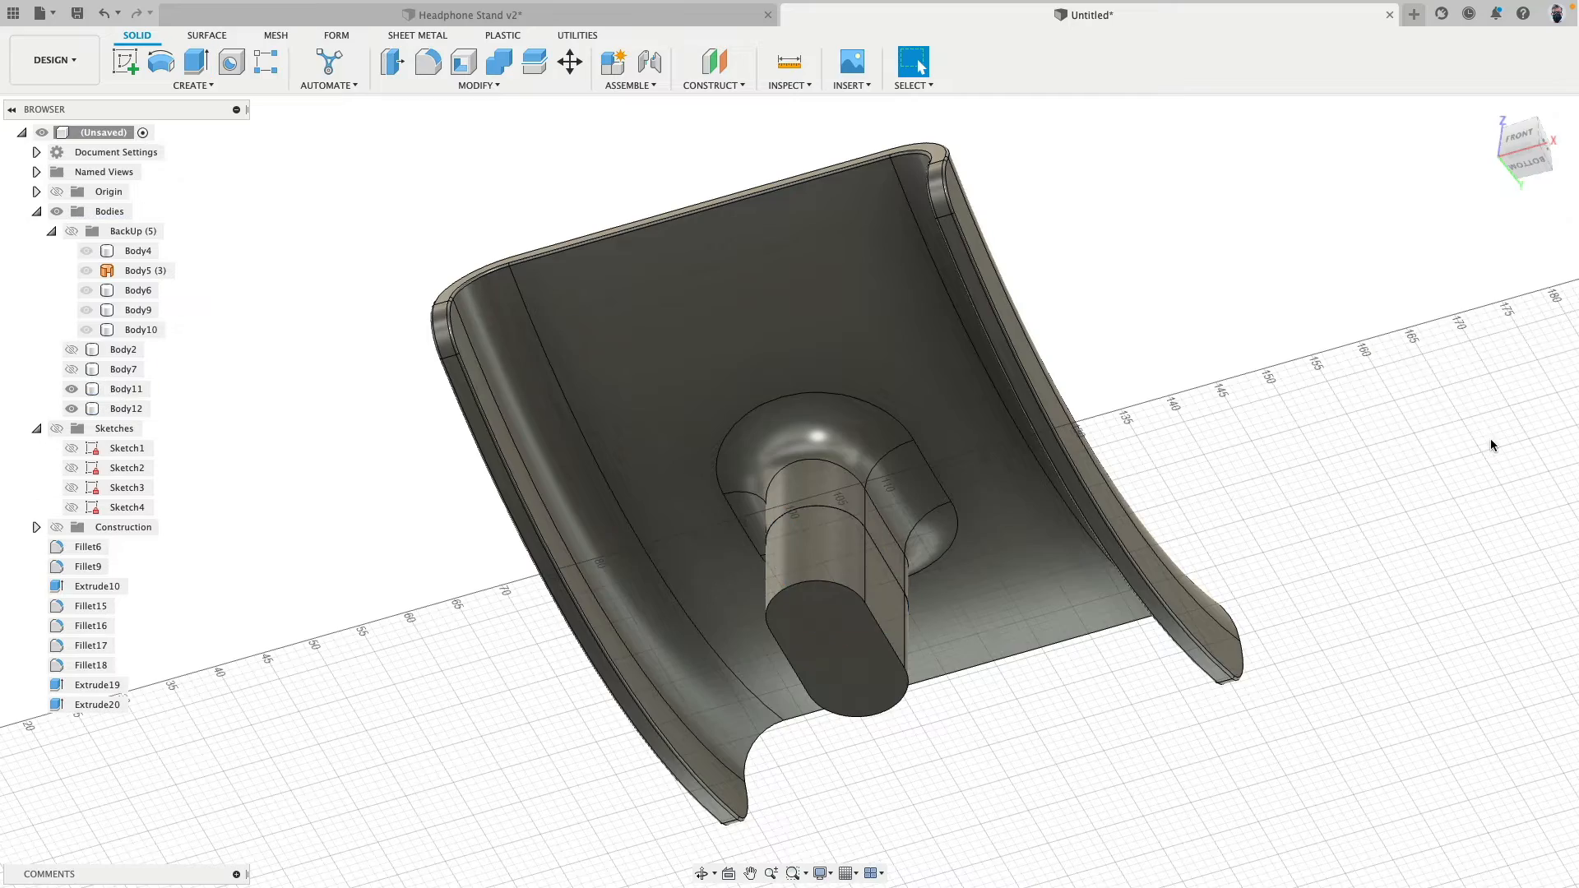
- Offset the four side faces of the extruded plug inward by 1 mm
{"action": "left_click", "coordinate": [392, 61]}
{"action": "left_click", "coordinate": [818, 539]}
{"action": "left_click", "coordinate": [880, 583]}
{"action": "middle_click_drag", "start_coordinate": [880, 584], "coordinate": [576, 580], "text": "shift"}
{"action": "left_click", "coordinate": [804, 573]}
{"action": "left_click", "coordinate": [851, 581]}
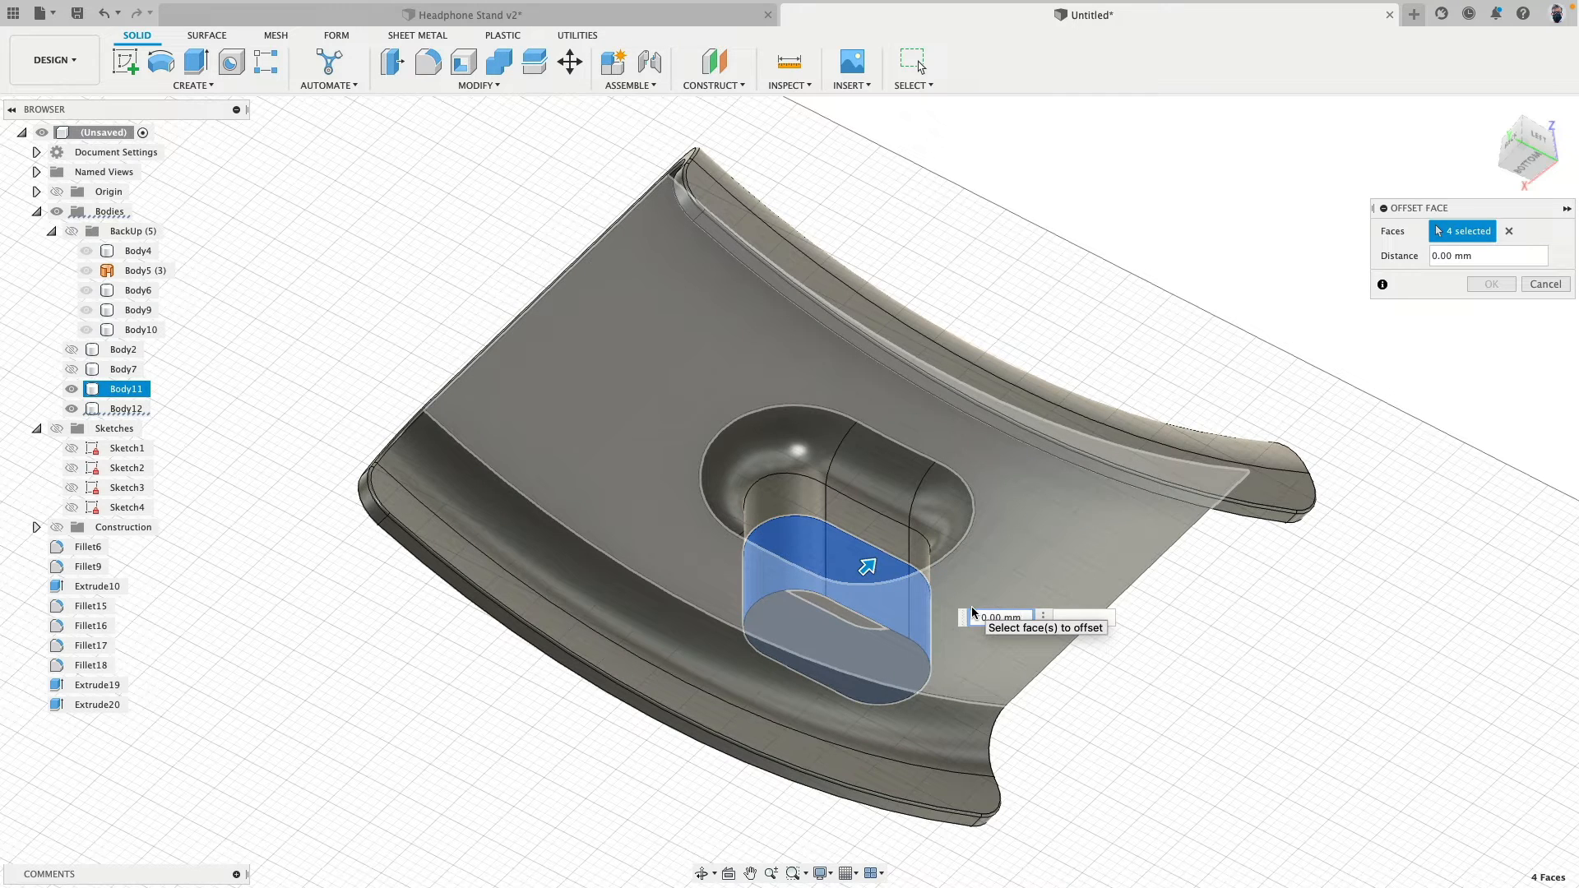
{"action": "type", "text": "- 1 mm"}
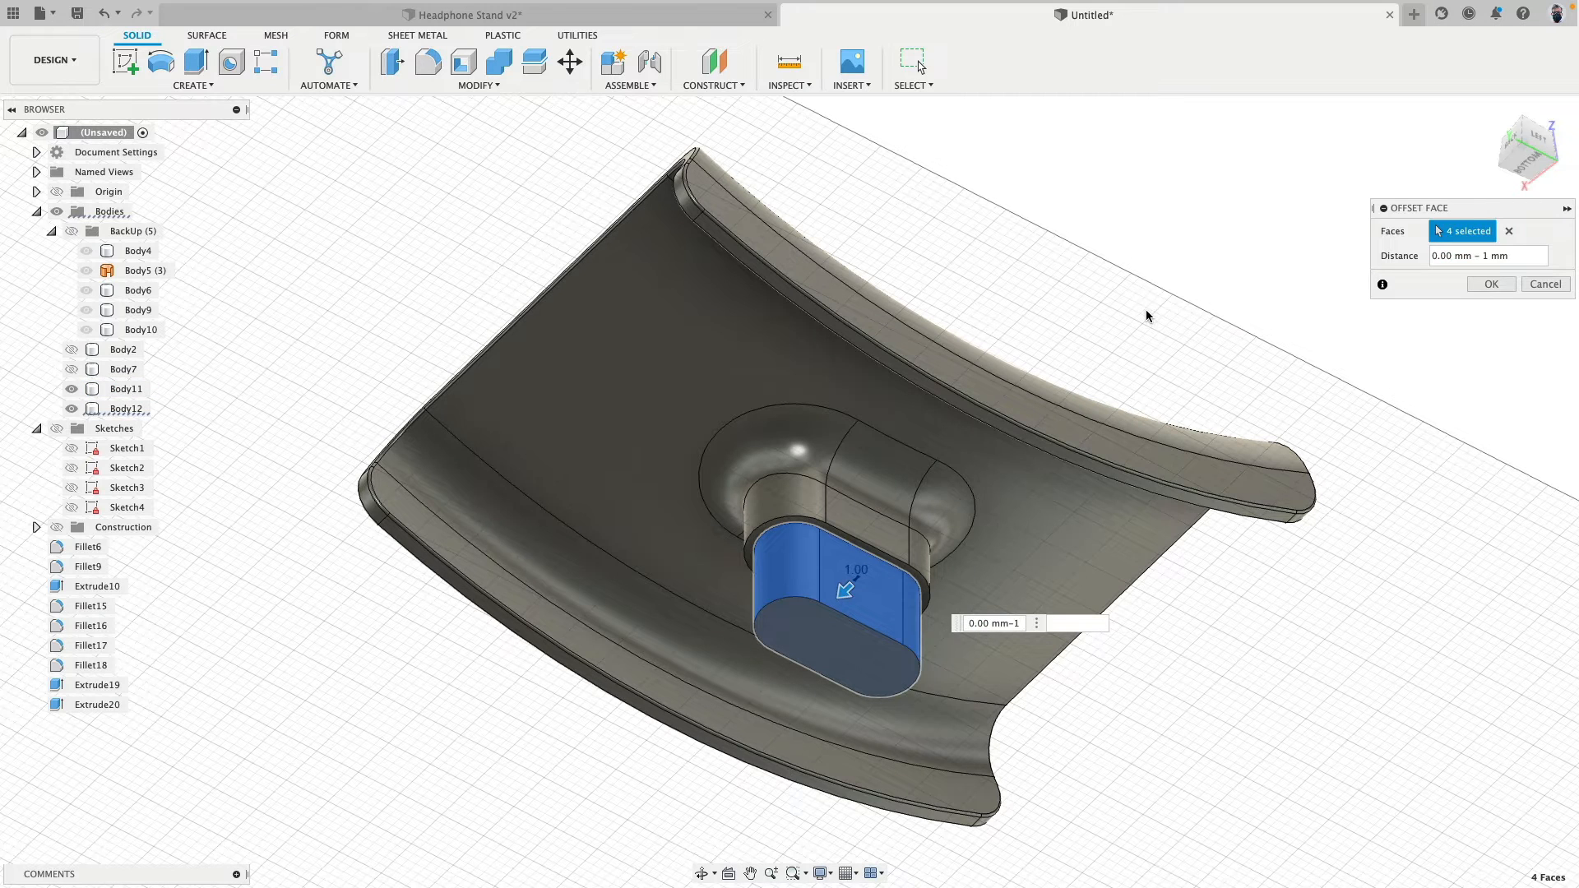
{"action": "left_click", "coordinate": [1492, 285]}
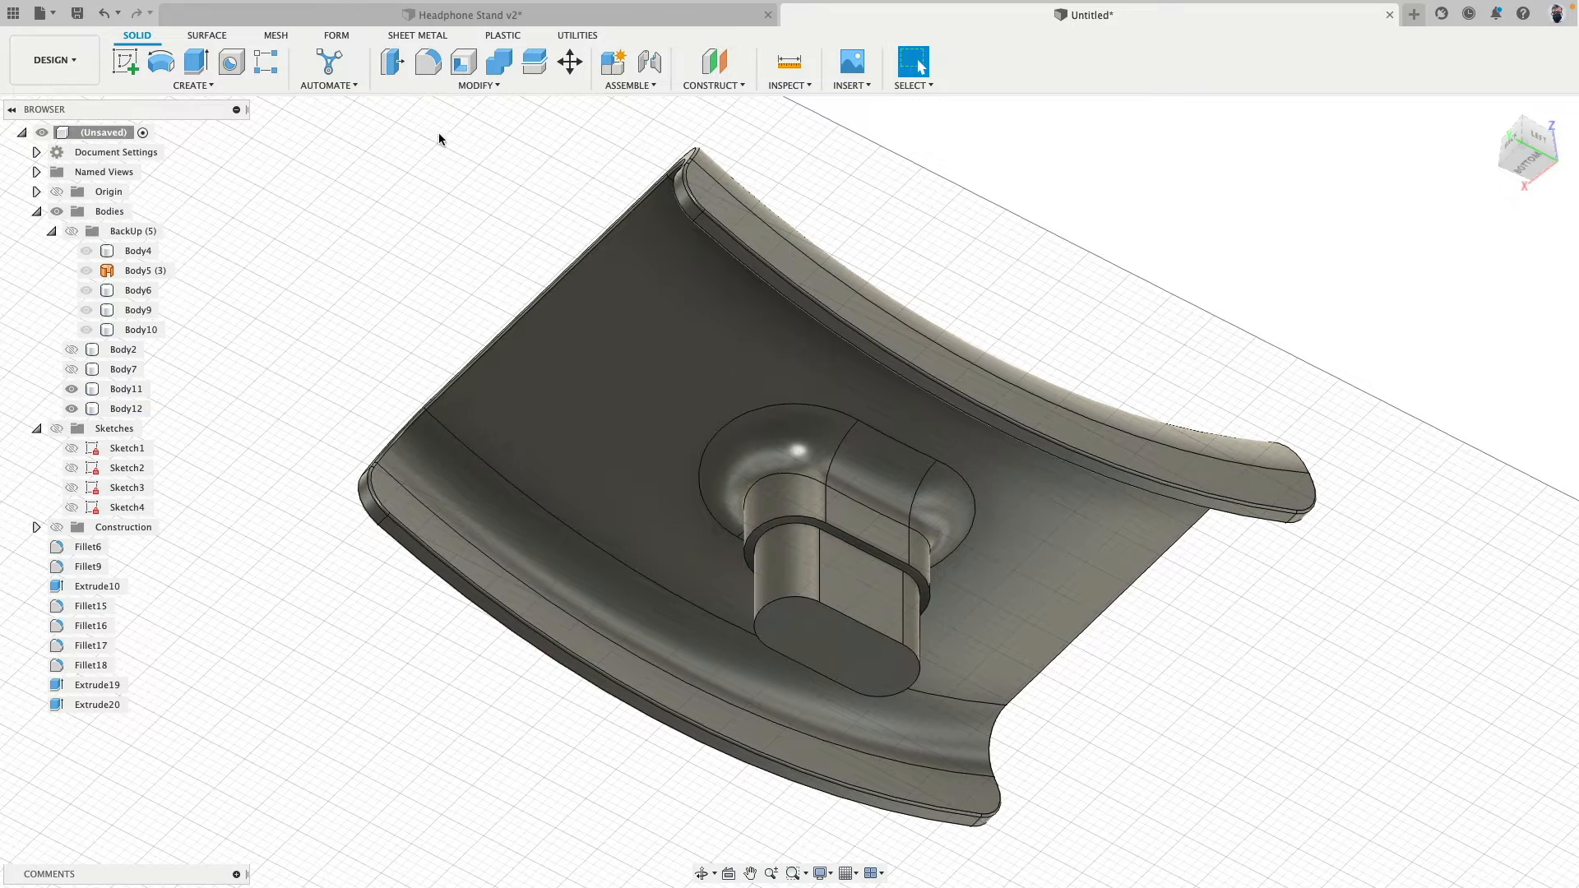
- Join the plug and the headrest into one body with Combine
{"action": "left_click", "coordinate": [500, 62]}
{"action": "left_click", "coordinate": [795, 630]}
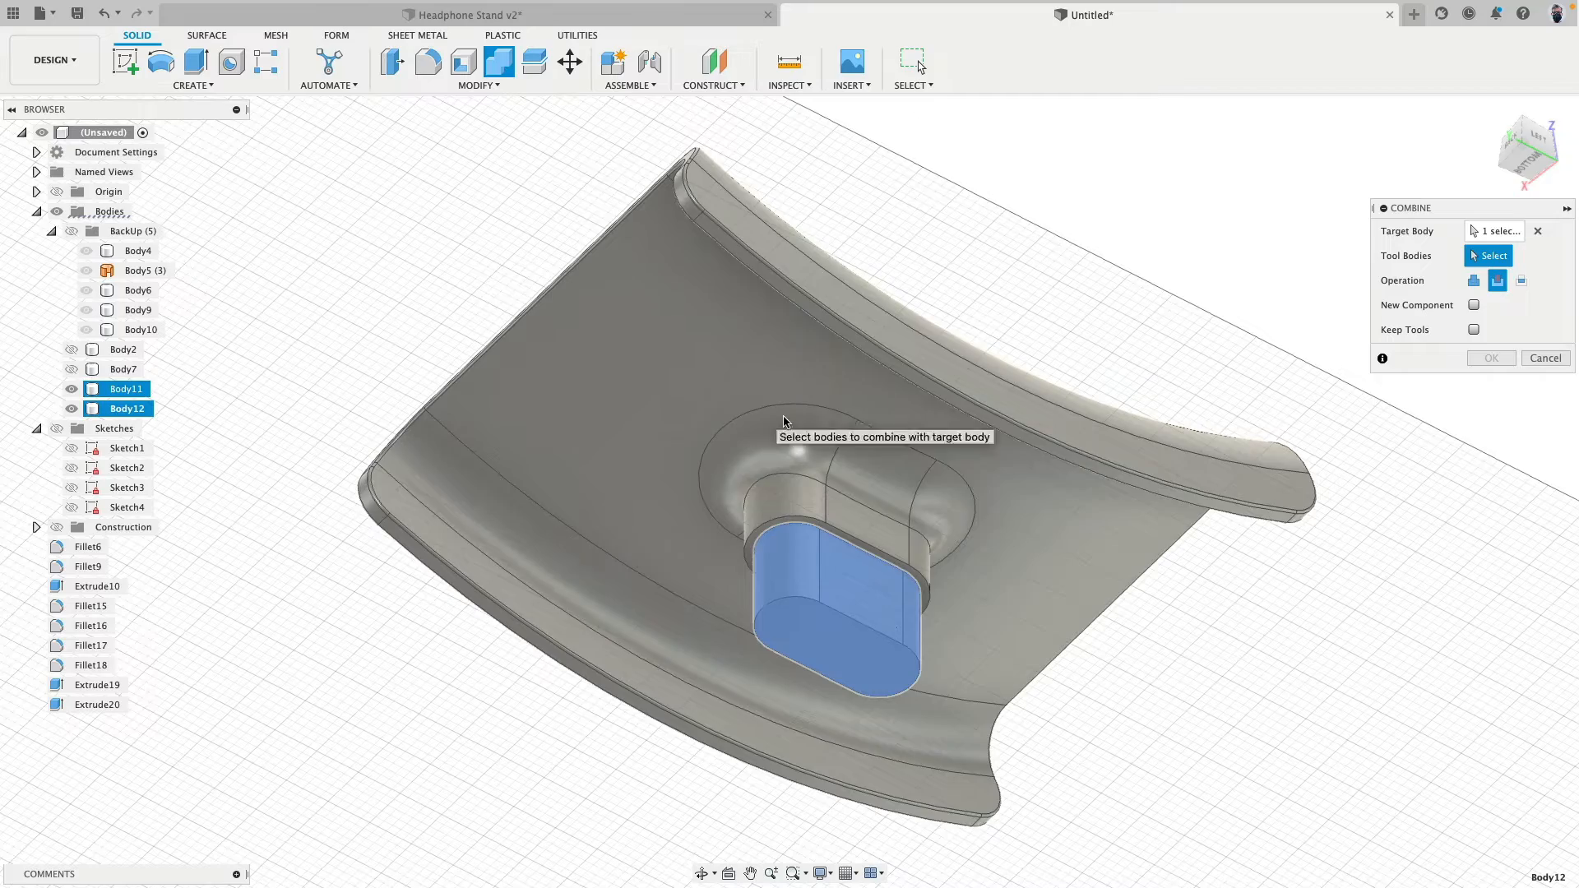
{"action": "left_click", "coordinate": [767, 444]}
{"action": "left_click", "coordinate": [1473, 281]}
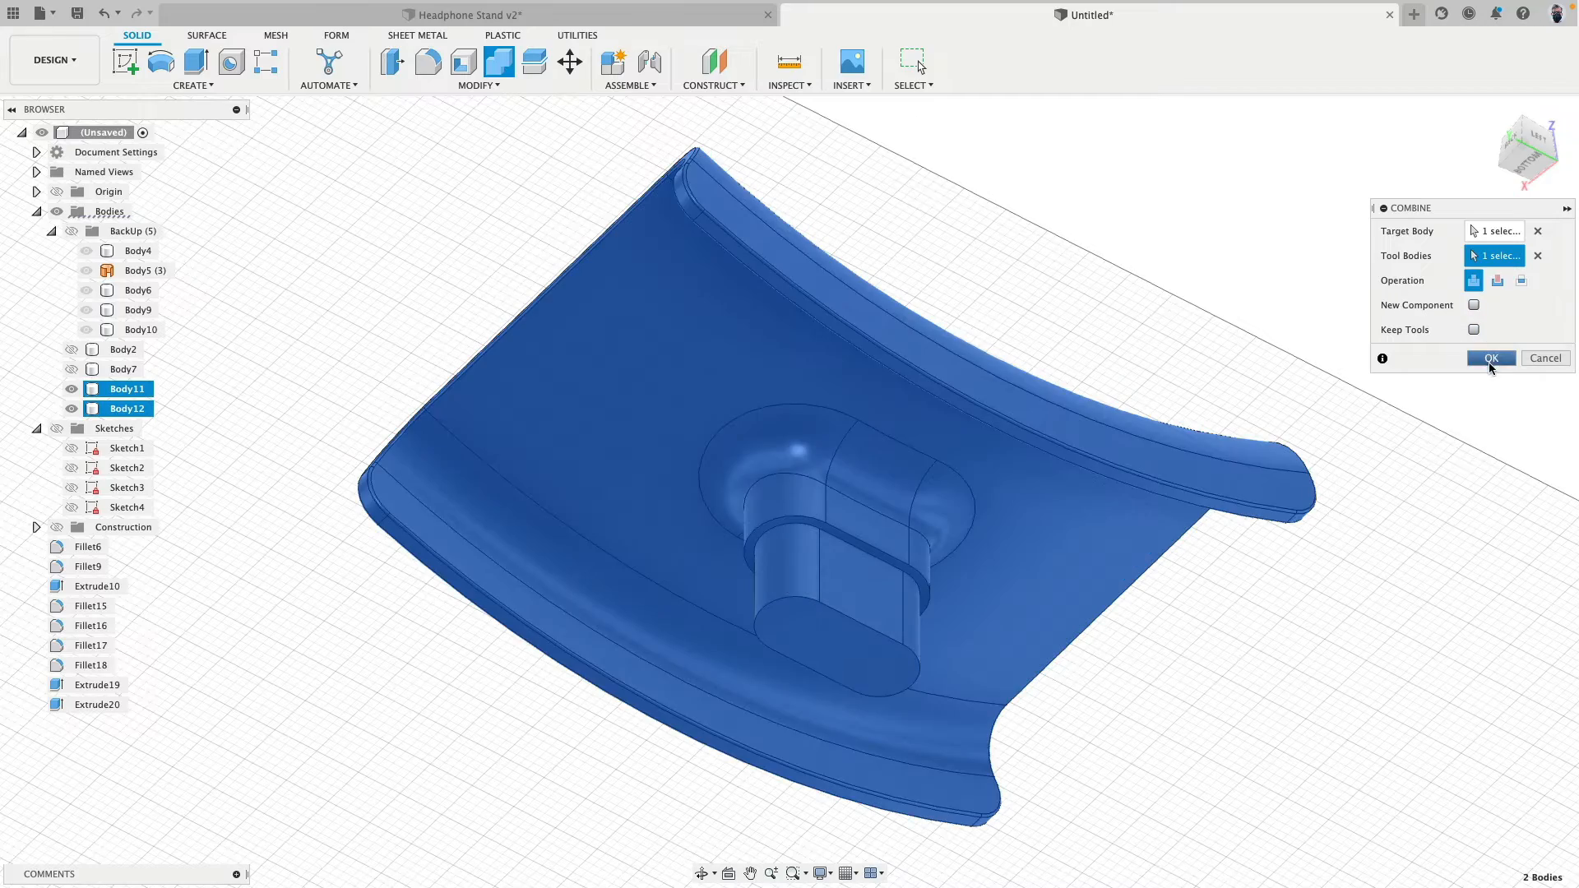
{"action": "left_click", "coordinate": [1491, 358]}
{"action": "middle_click_drag", "start_coordinate": [1155, 415], "coordinate": [1201, 449], "text": "shift"}
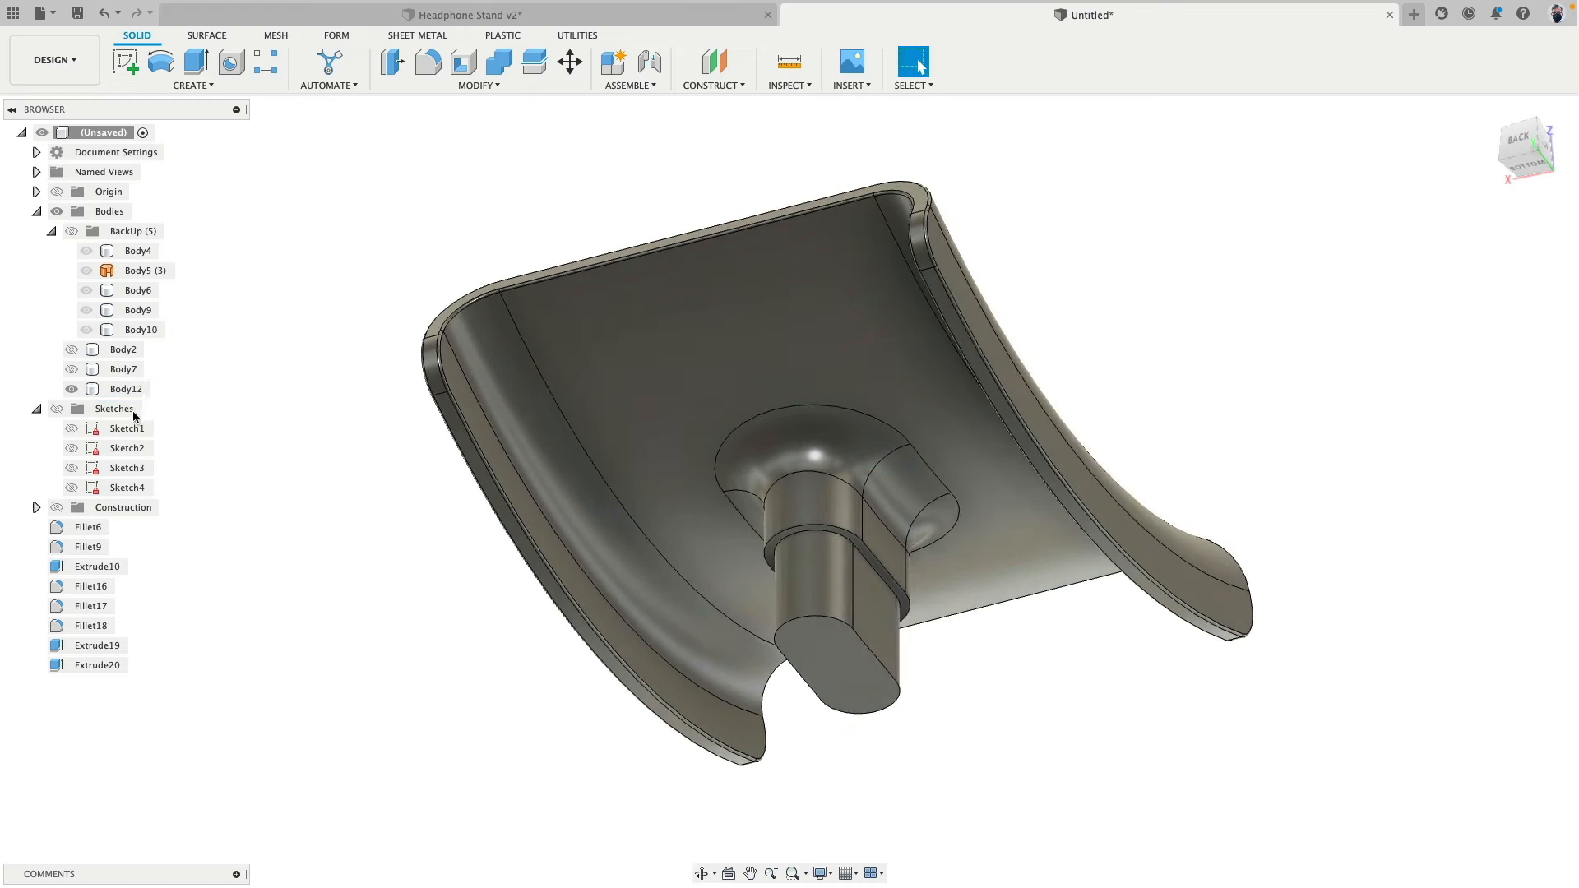
- Show the post and base bodies and cut the headrest's plug shape out of the post, keeping the tool body
{"action": "left_click", "coordinate": [71, 369]}
{"action": "left_click", "coordinate": [72, 350]}
{"action": "left_click", "coordinate": [499, 61]}
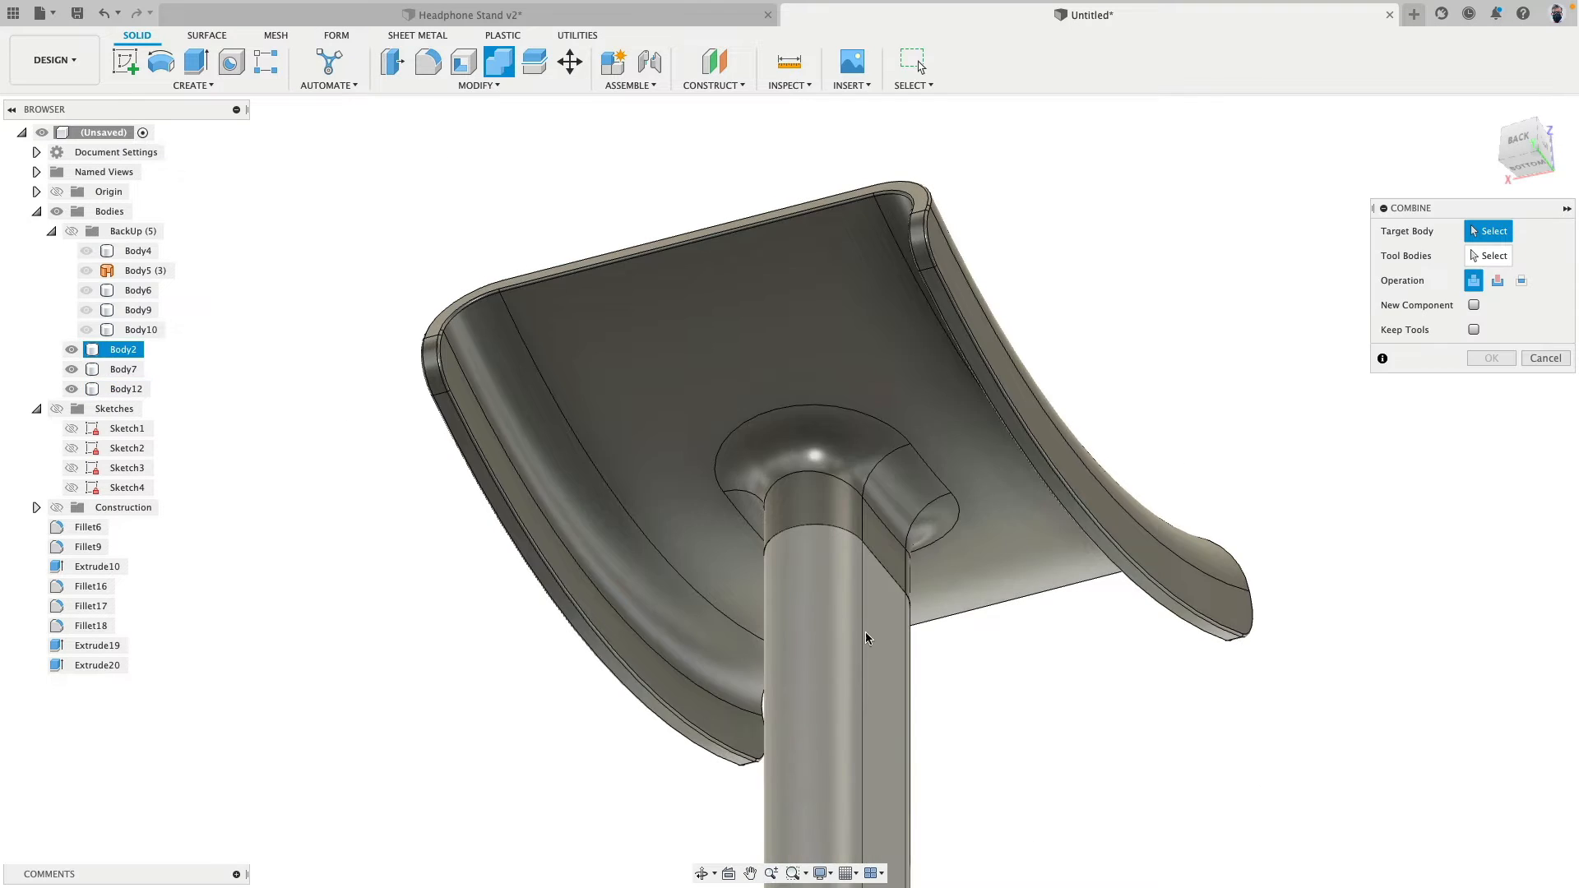
{"action": "left_click", "coordinate": [856, 776]}
{"action": "left_click", "coordinate": [951, 521]}
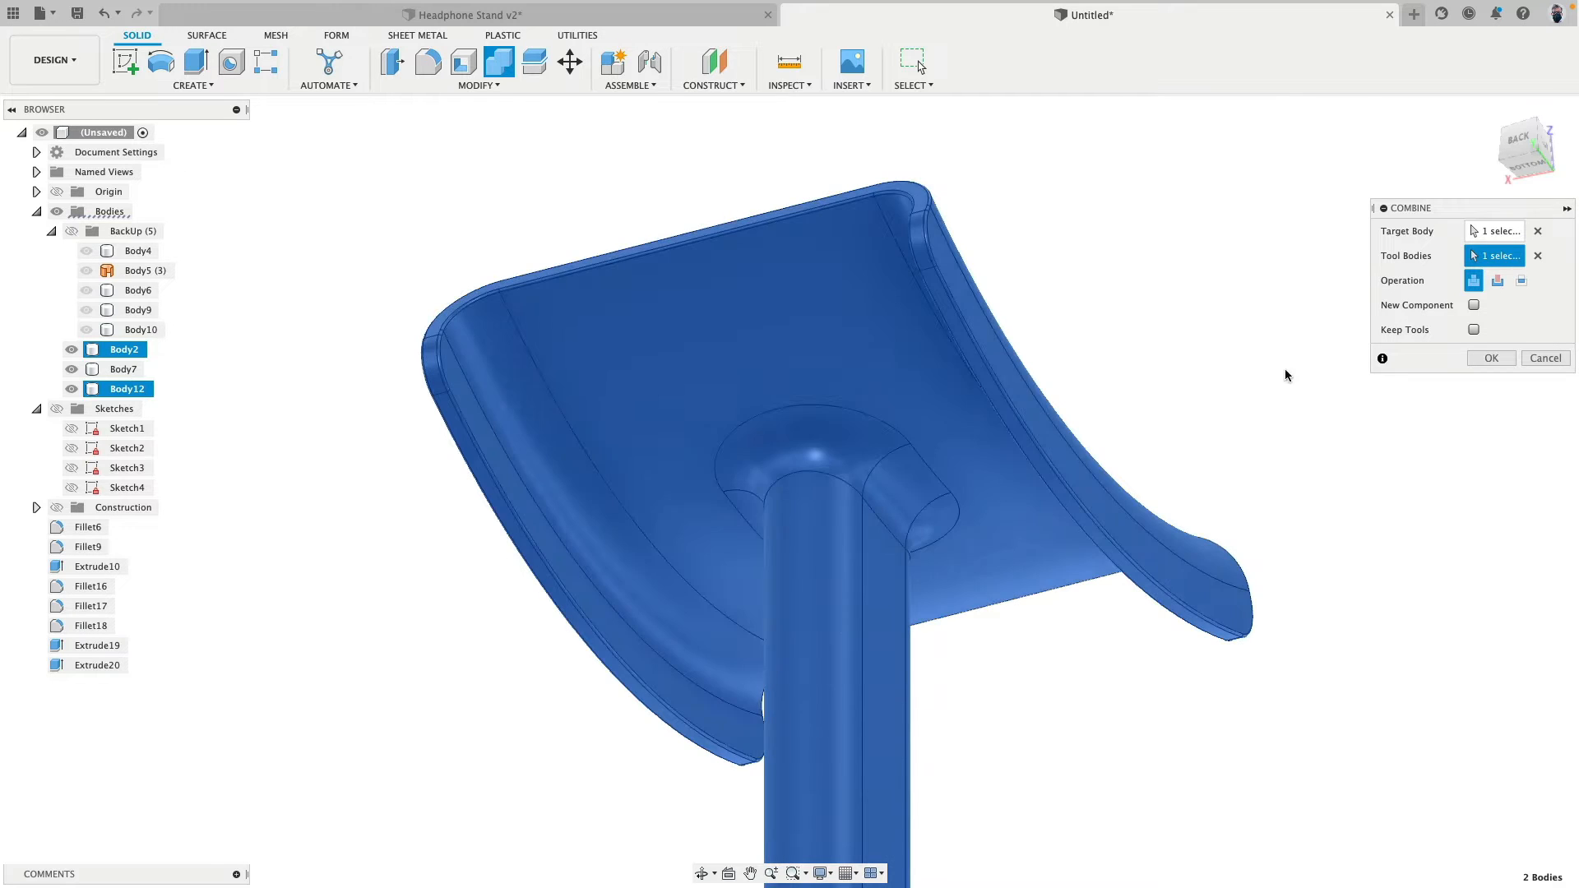
{"action": "left_click", "coordinate": [1497, 281]}
{"action": "left_click", "coordinate": [1474, 329]}
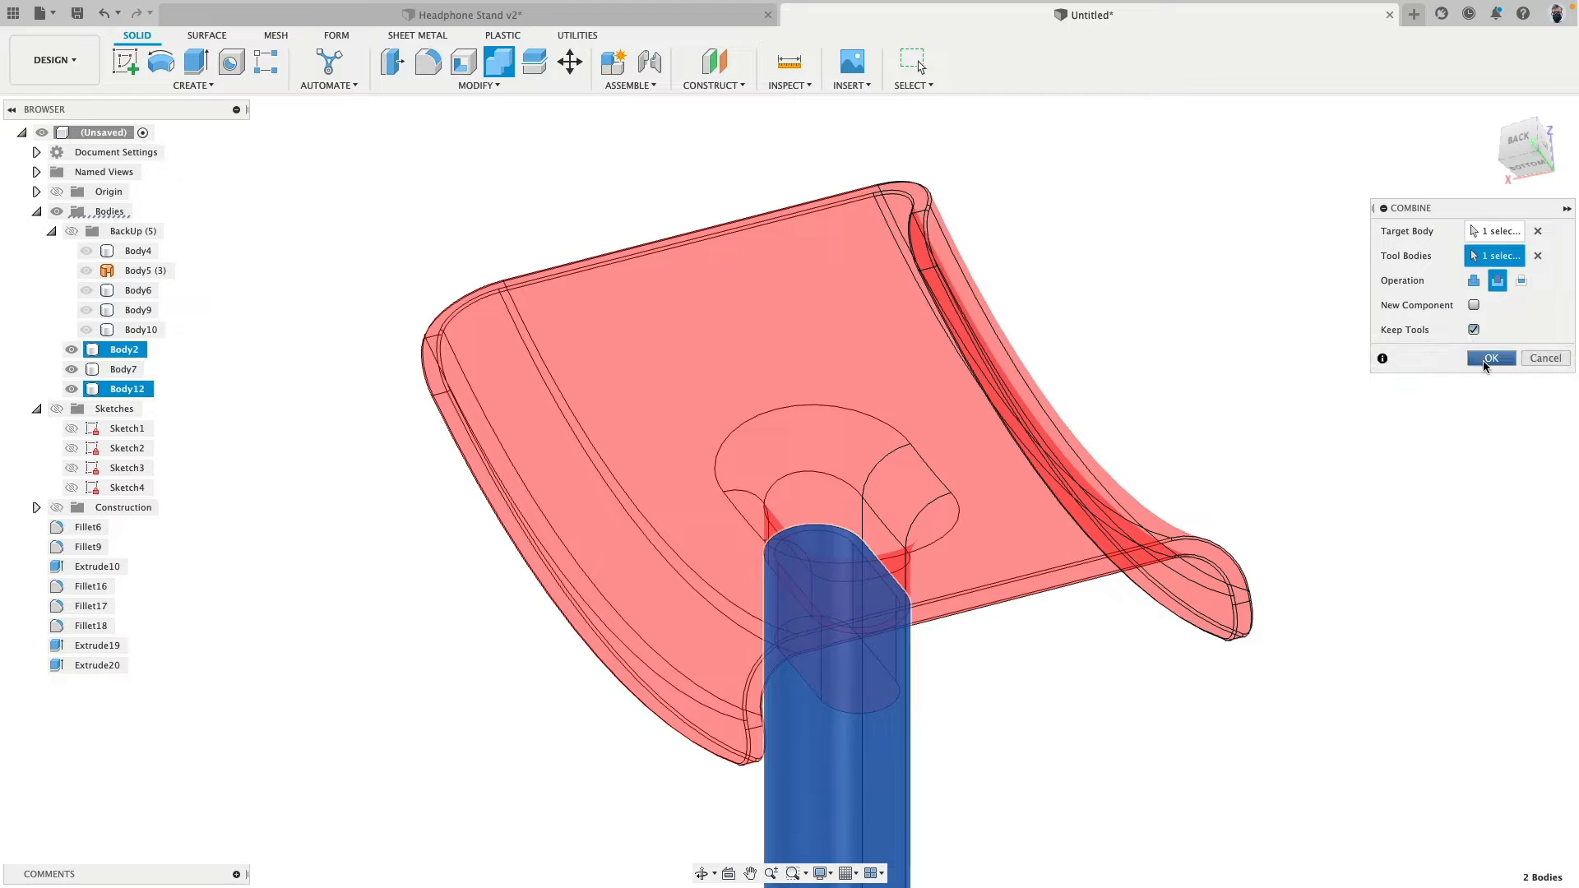
{"action": "left_click", "coordinate": [1493, 358]}
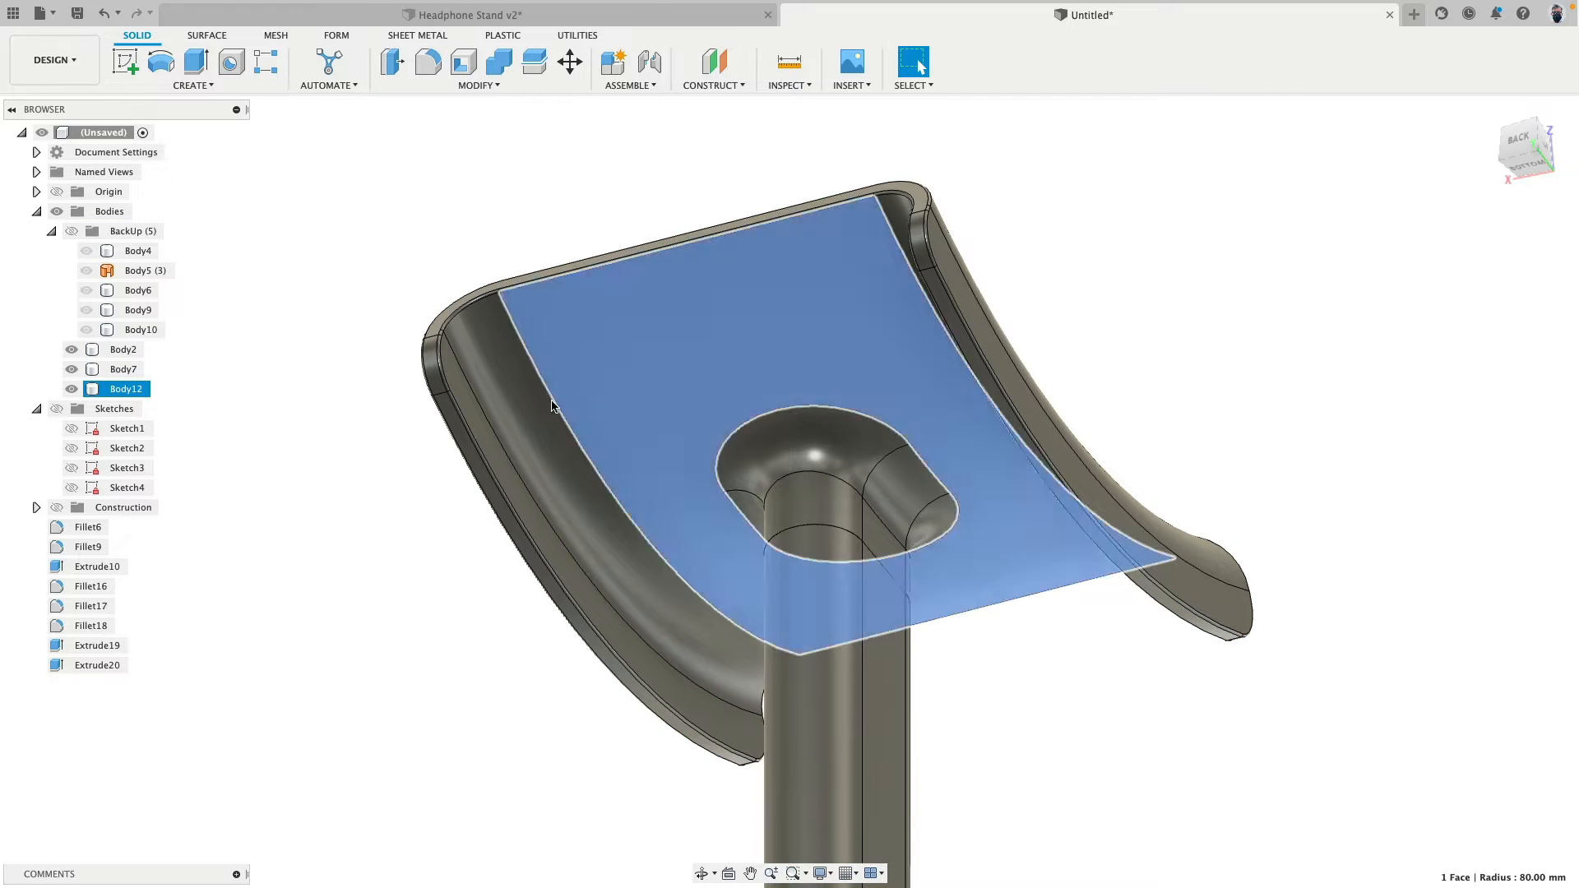
- Temporarily hide the headrest body to examine the top of the post, and view the reassembled joint
{"action": "left_click", "coordinate": [73, 389]}
{"action": "middle_click_drag", "start_coordinate": [748, 293], "coordinate": [729, 433], "text": "shift"}
{"action": "left_click", "coordinate": [72, 389]}
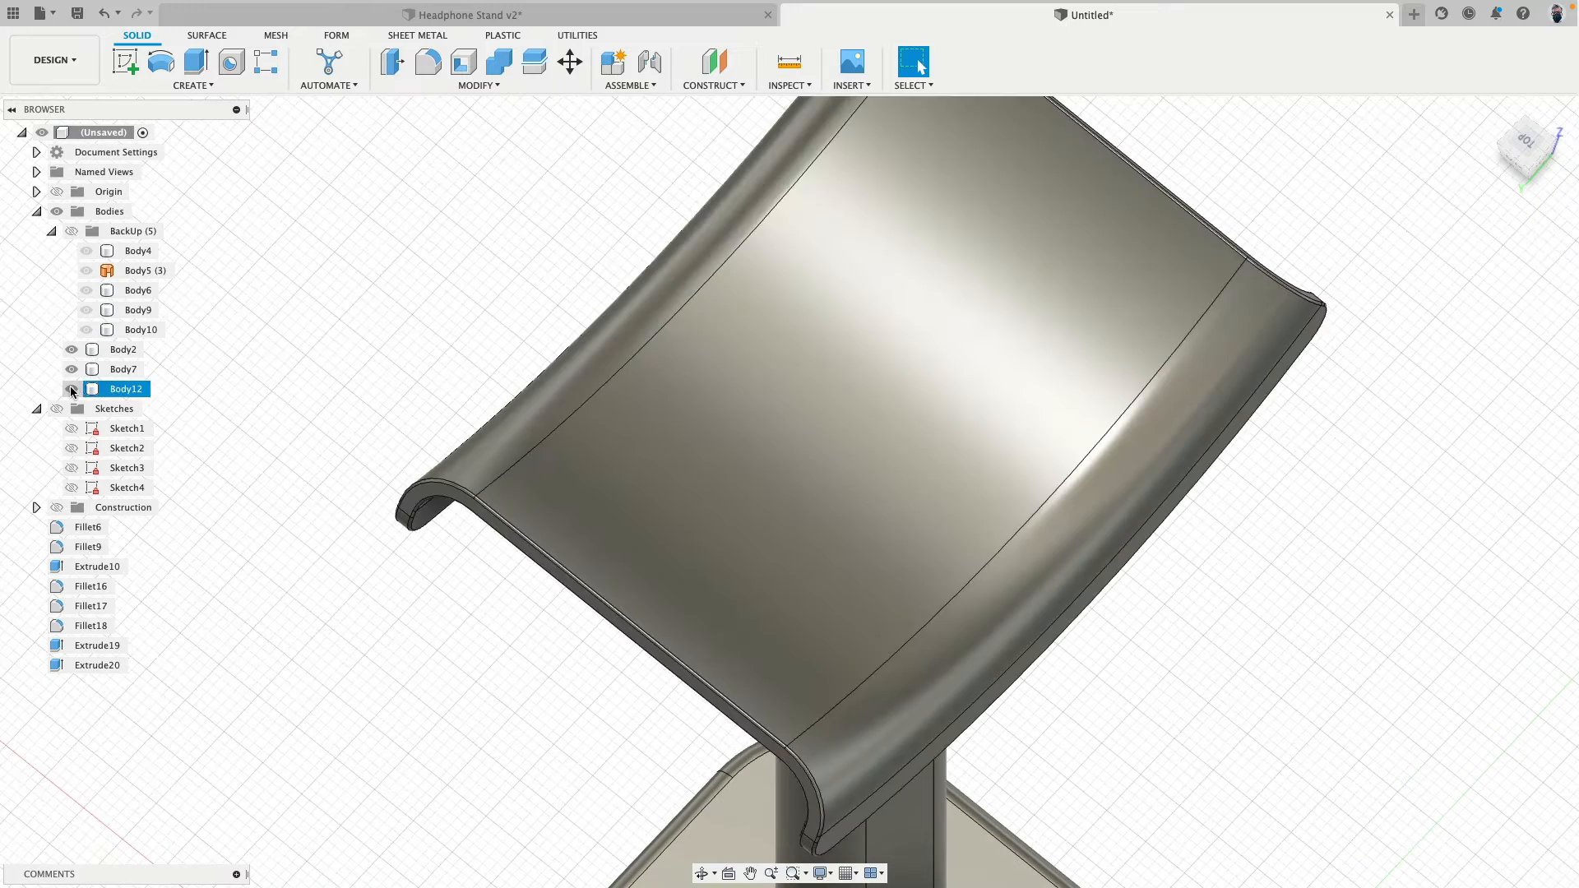
{"action": "middle_click_drag", "start_coordinate": [222, 479], "coordinate": [319, 501], "text": "shift"}
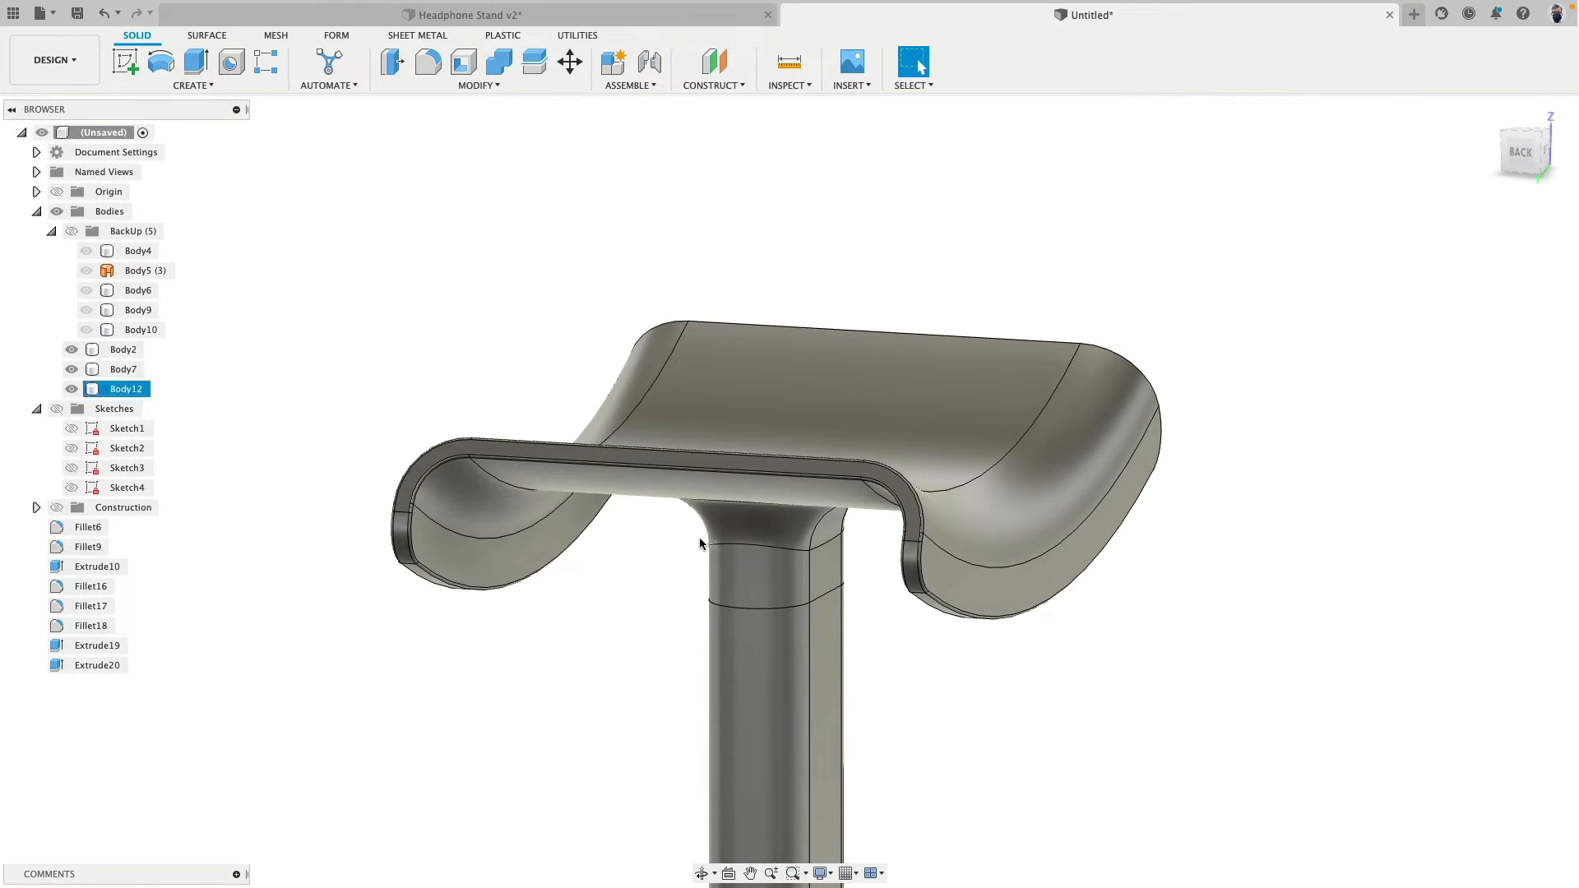
{"action": "left_click", "coordinate": [126, 388]}
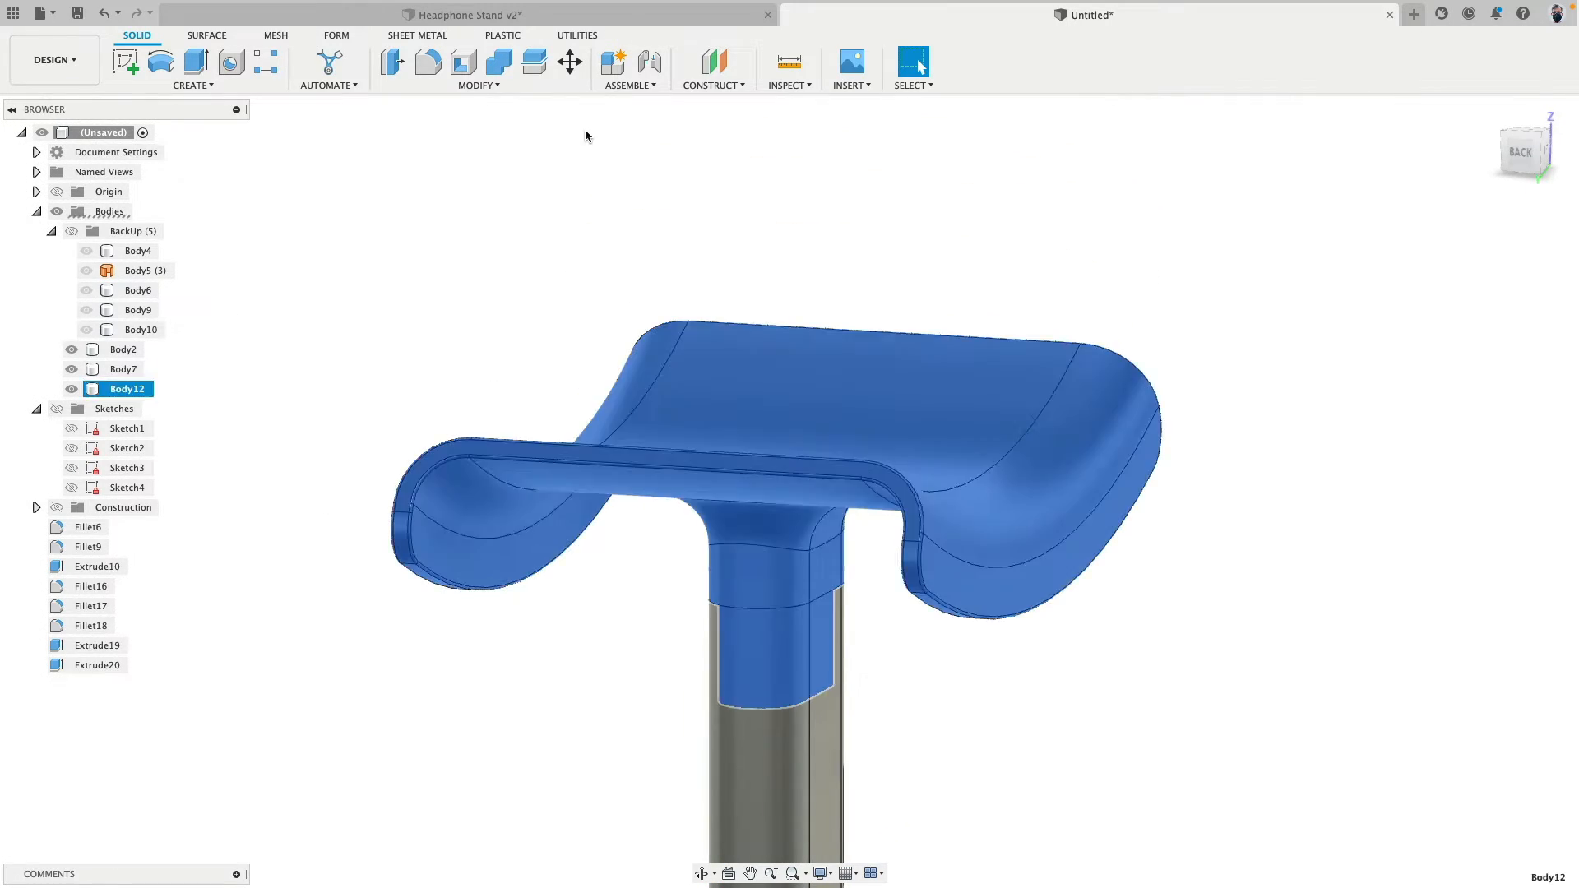
{"action": "left_click", "coordinate": [570, 62]}
{"action": "scroll", "coordinate": [778, 372], "scroll_direction": "down", "scroll_amount": 3}
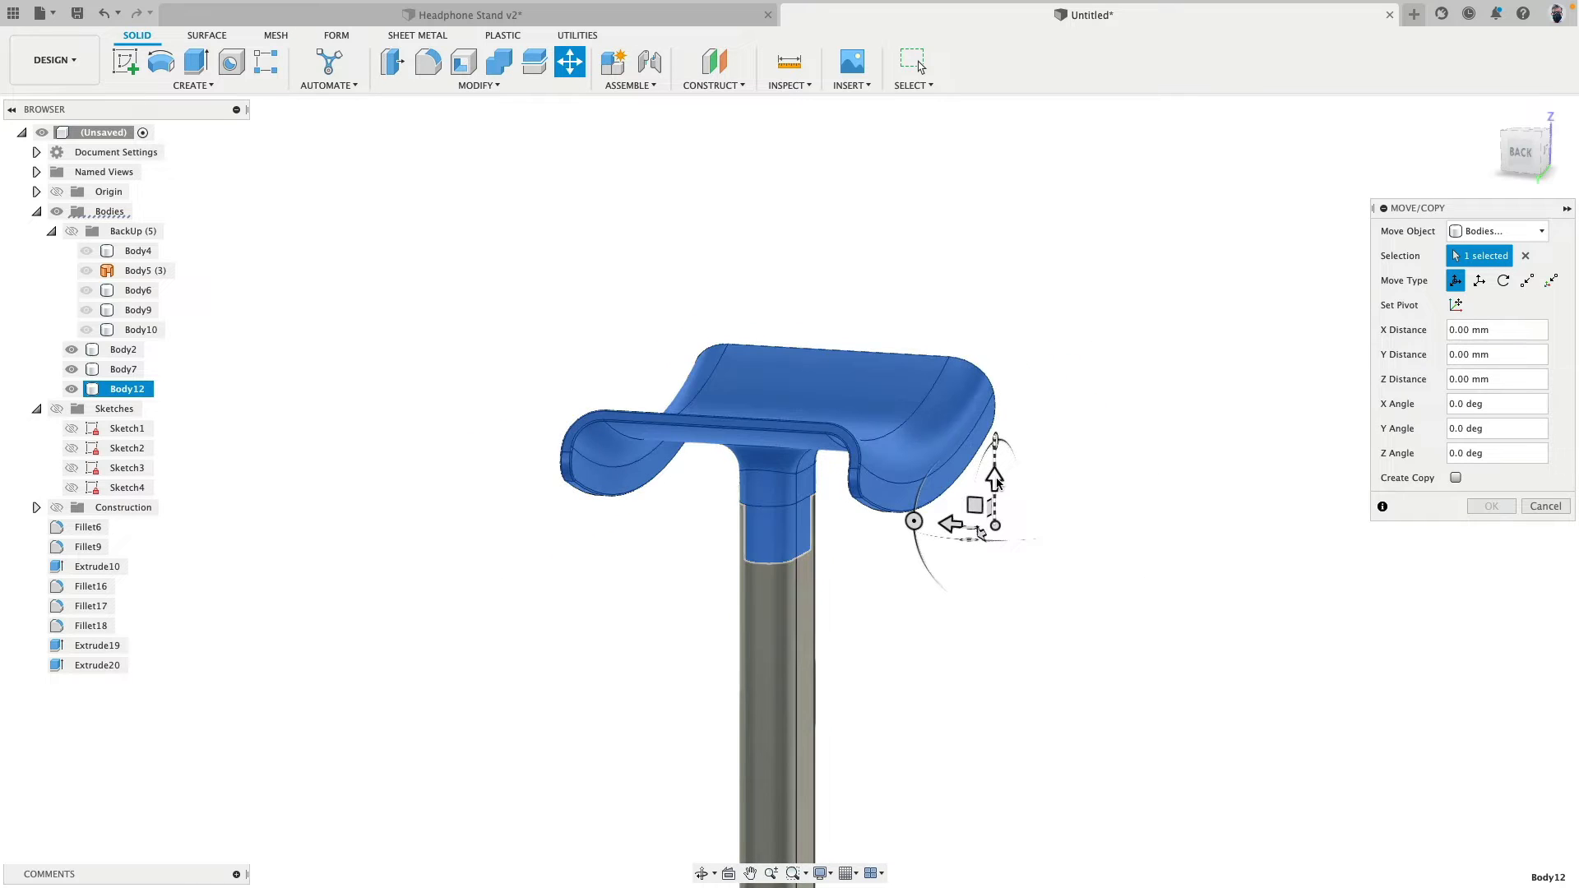
{"action": "mouse_move", "coordinate": [992, 455]}
{"action": "left_mouse_down"}
{"action": "mouse_move", "coordinate": [991, 303]}
{"action": "mouse_move", "coordinate": [993, 439]}
{"action": "left_mouse_up"}
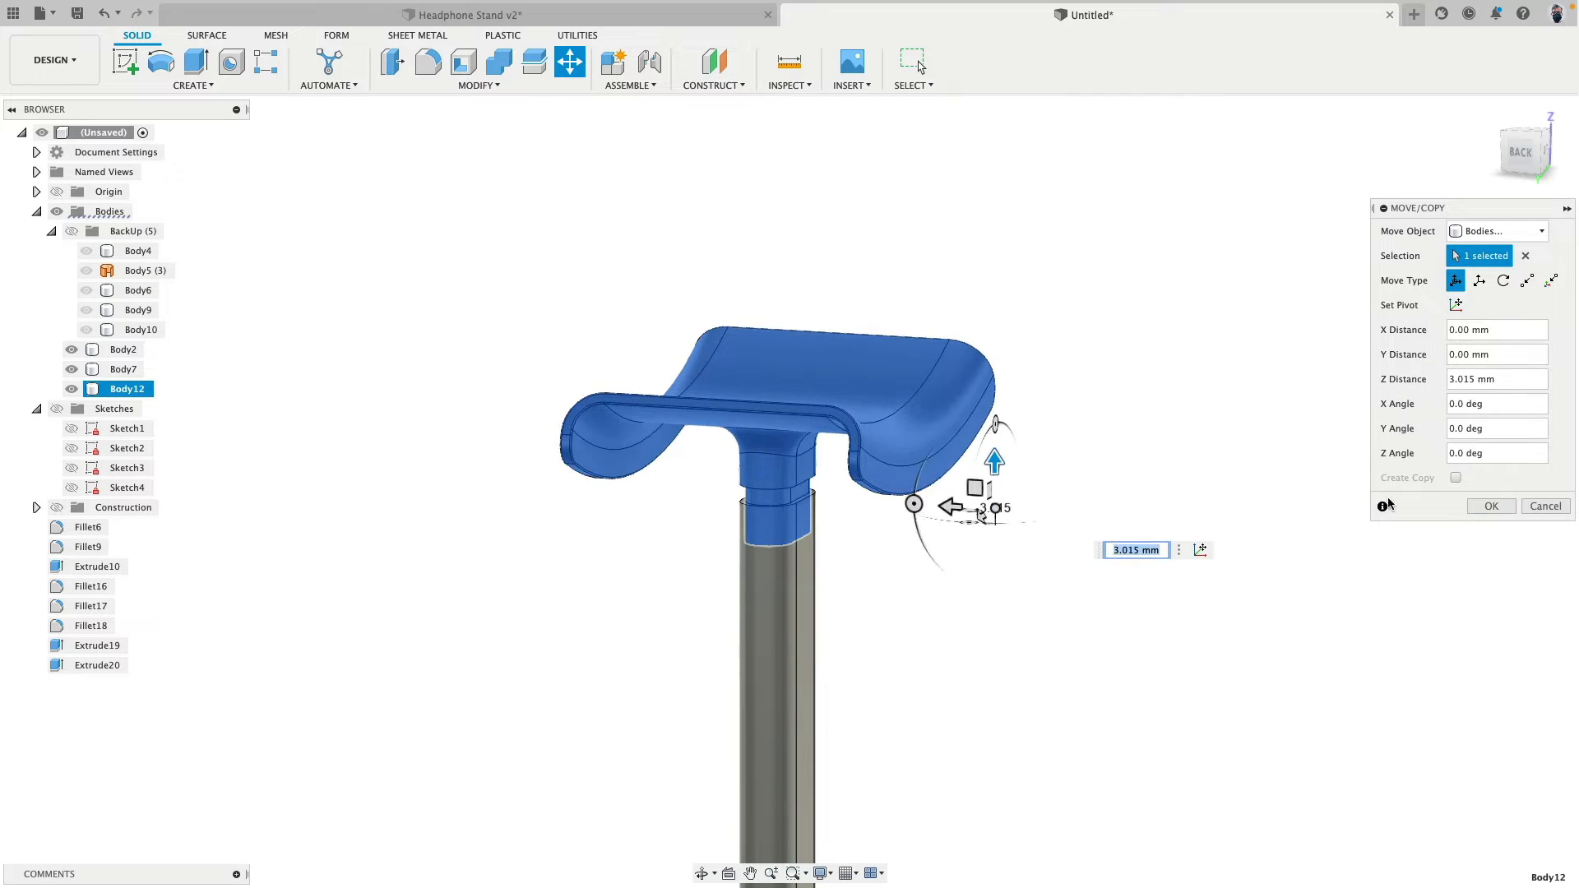
{"action": "left_click", "coordinate": [1550, 509]}
{"action": "scroll", "coordinate": [765, 244], "scroll_direction": "down", "scroll_amount": 3}
{"action": "scroll", "coordinate": [762, 244], "scroll_direction": "up", "scroll_amount": 5}
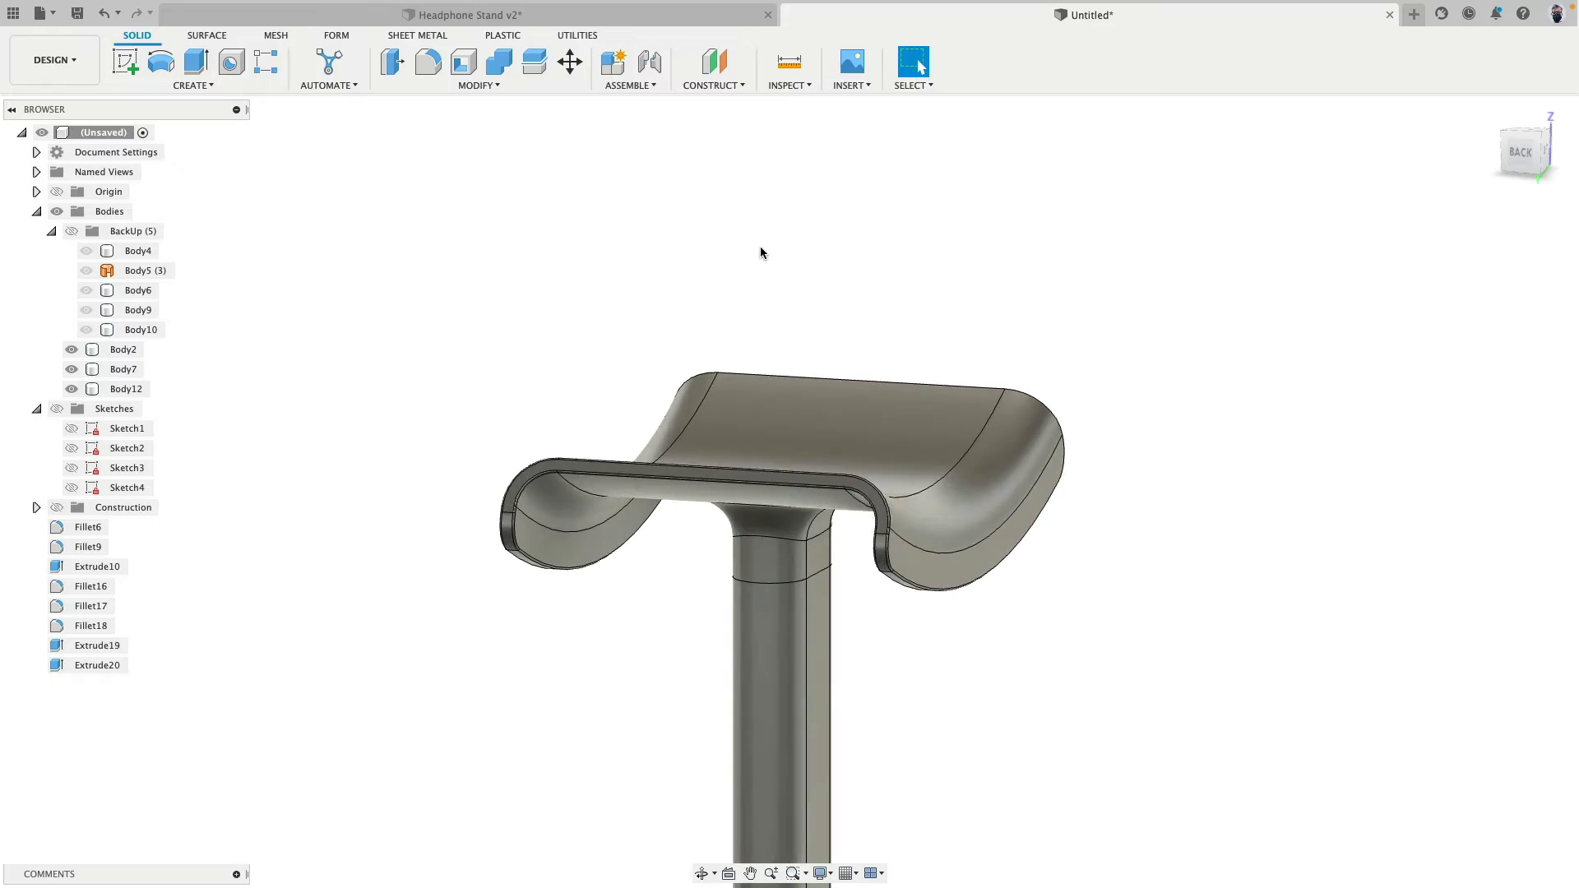
- Shell the headrest body through its top face with Tangent Chain off and an inside thickness of 2 mm
{"action": "middle_click_drag", "start_coordinate": [760, 245], "coordinate": [498, 173], "text": "shift"}
{"action": "left_click", "coordinate": [465, 66]}
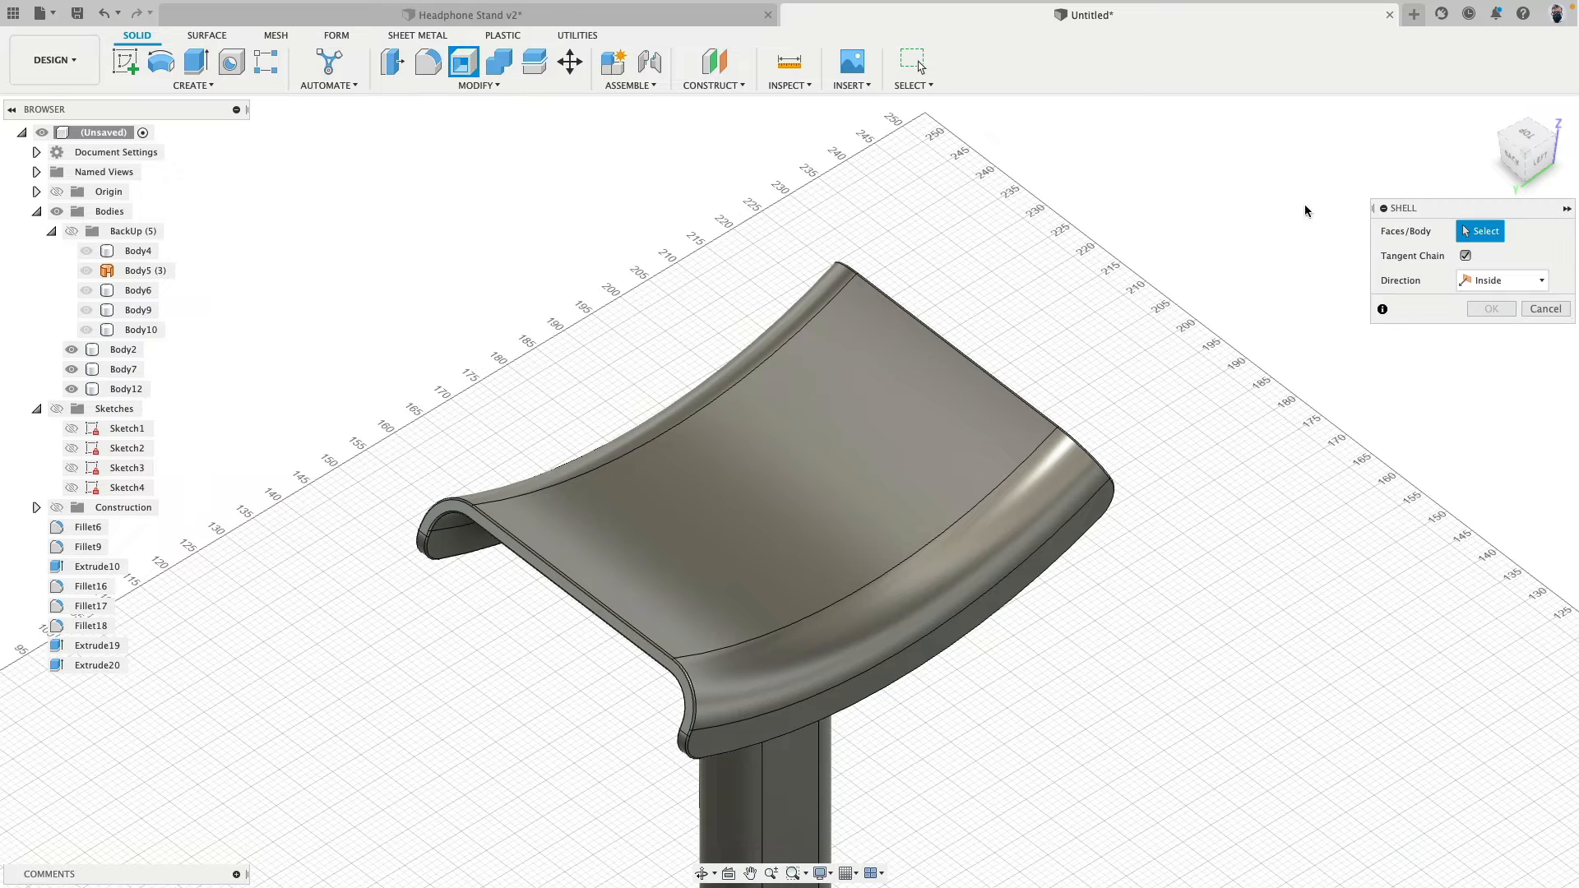
{"action": "left_click", "coordinate": [1466, 256]}
{"action": "left_click", "coordinate": [799, 454]}
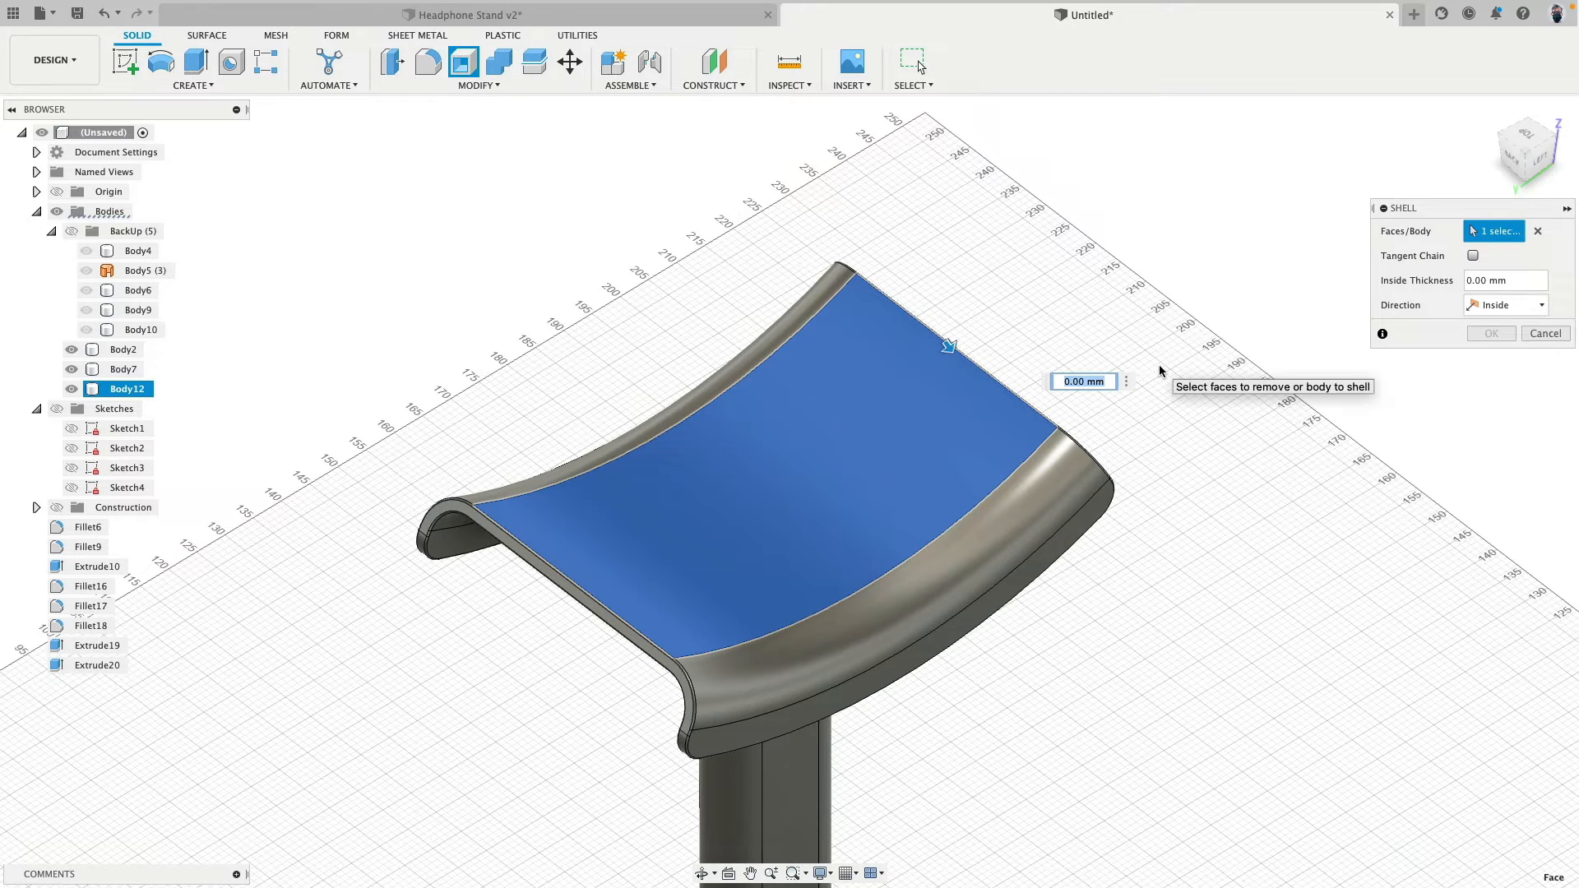
{"action": "type", "text": "2"}
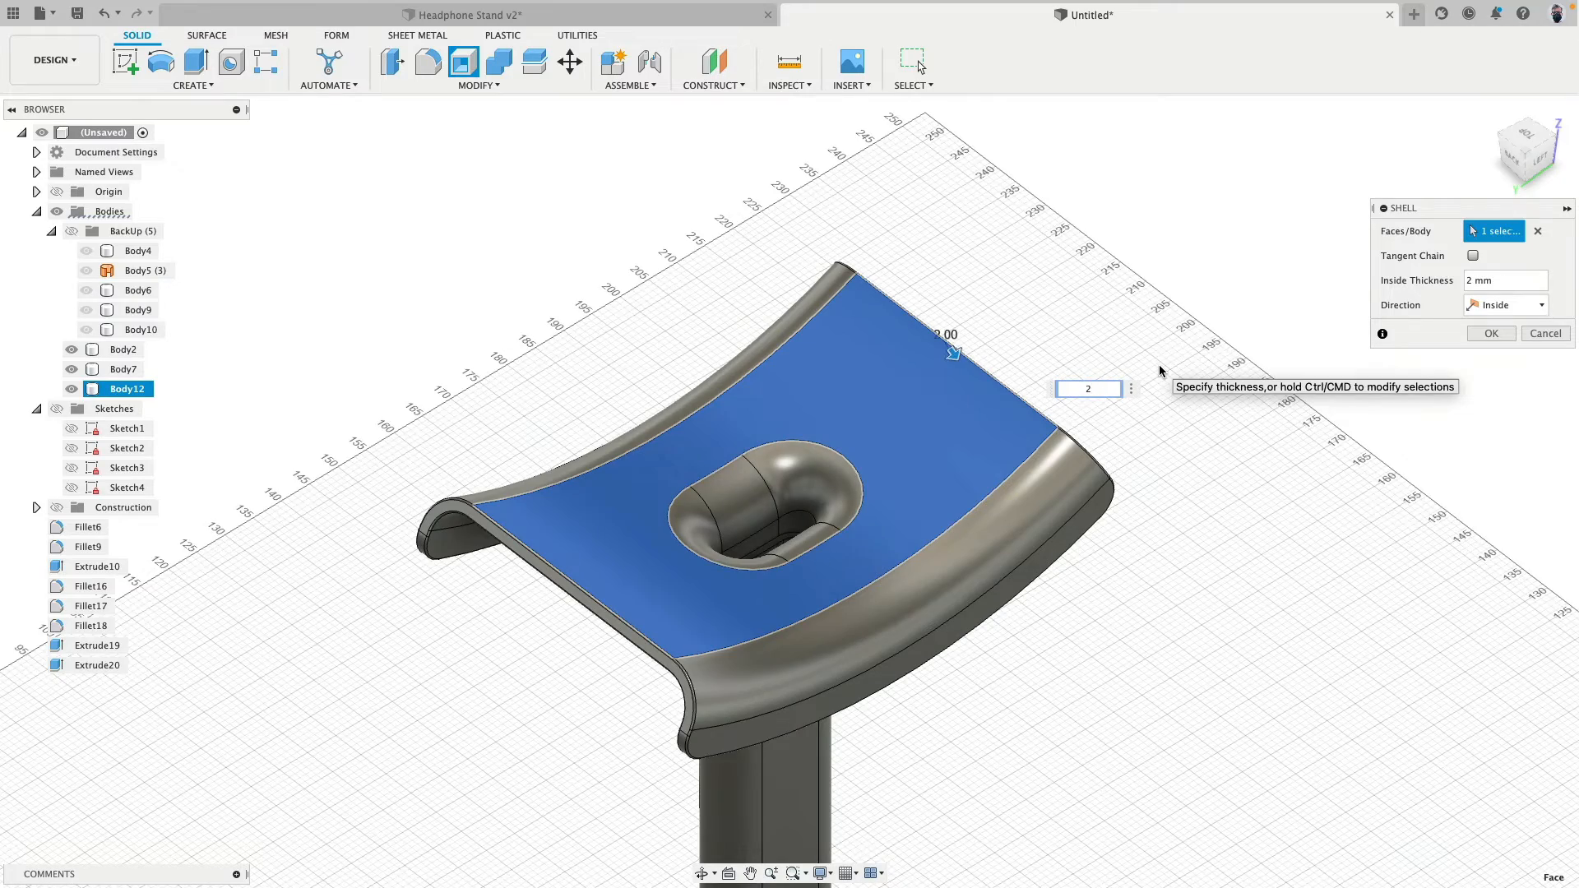
{"action": "middle_click_drag", "start_coordinate": [1022, 320], "coordinate": [1176, 350], "text": "shift"}
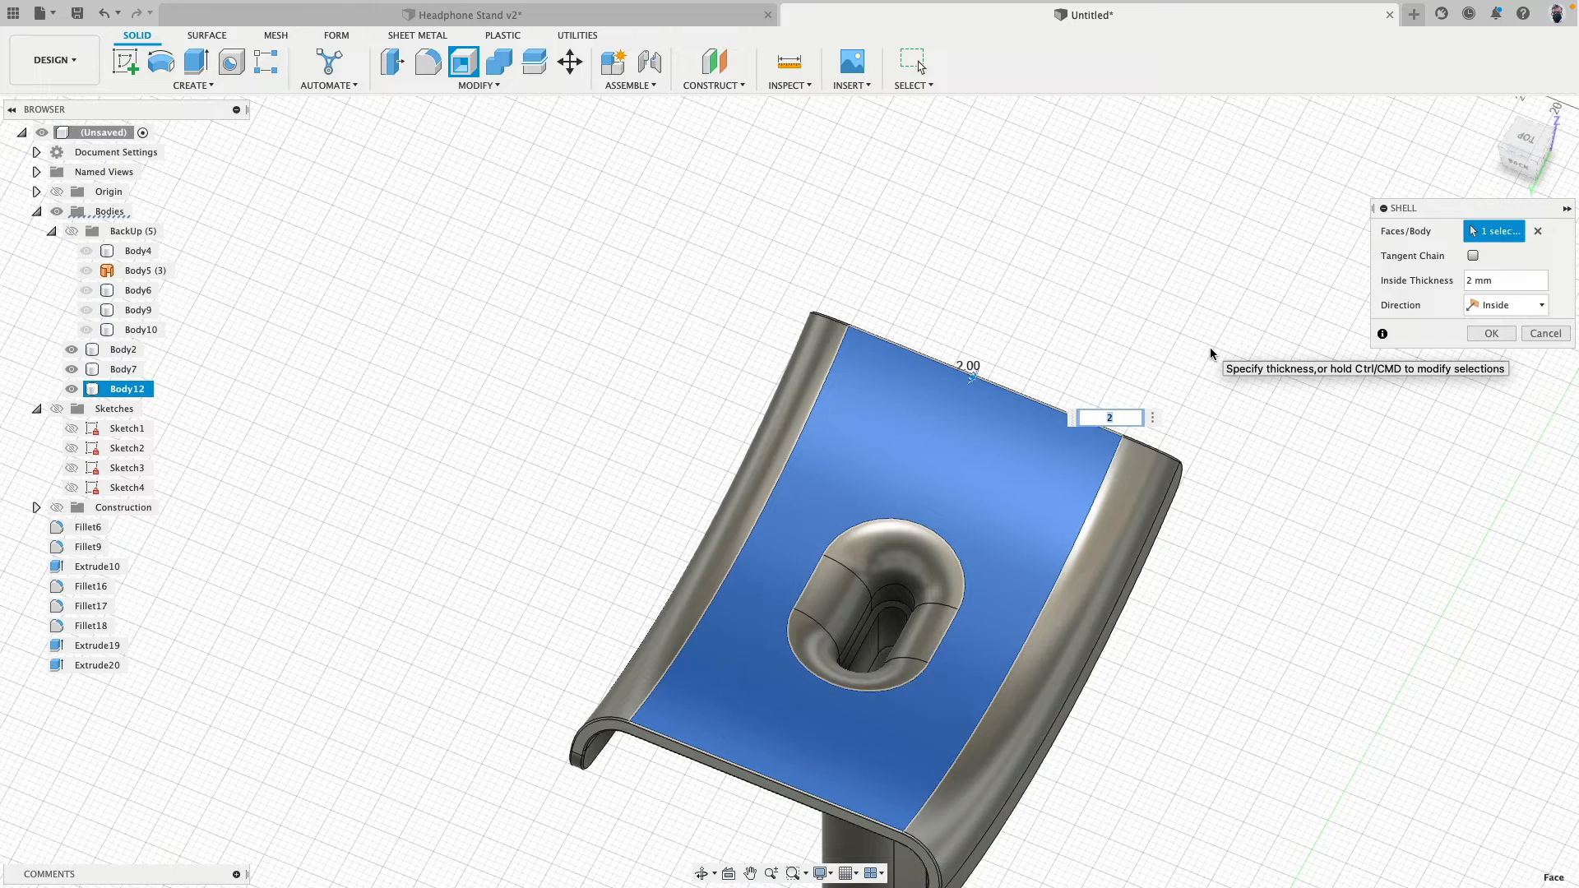
{"action": "type", "text": "1"}
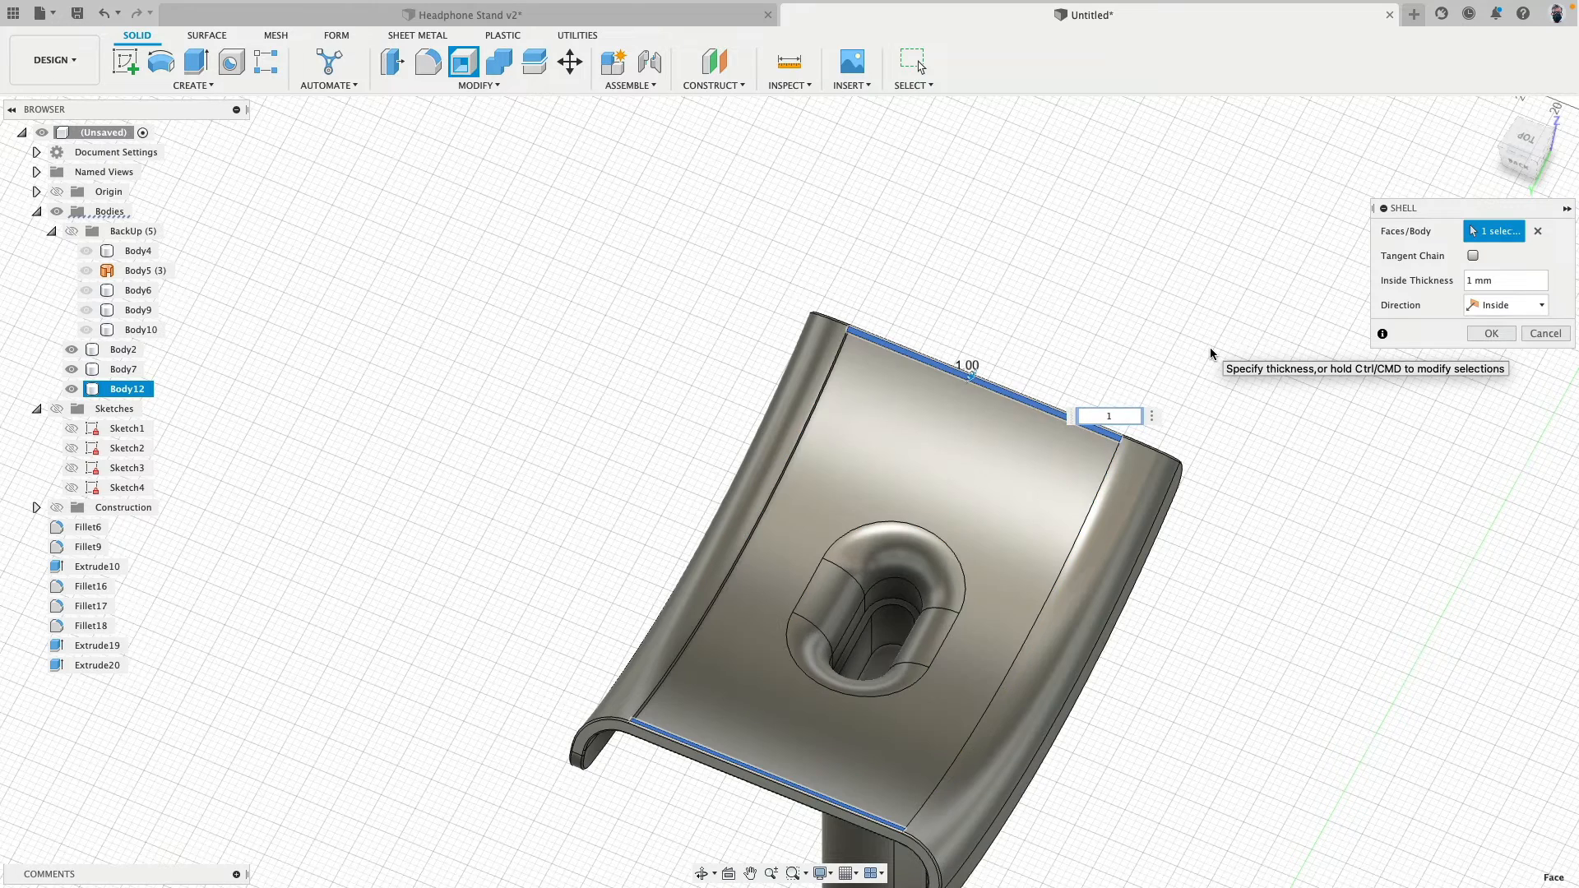
{"action": "middle_click_drag", "start_coordinate": [1177, 247], "coordinate": [1089, 230], "text": "shift"}
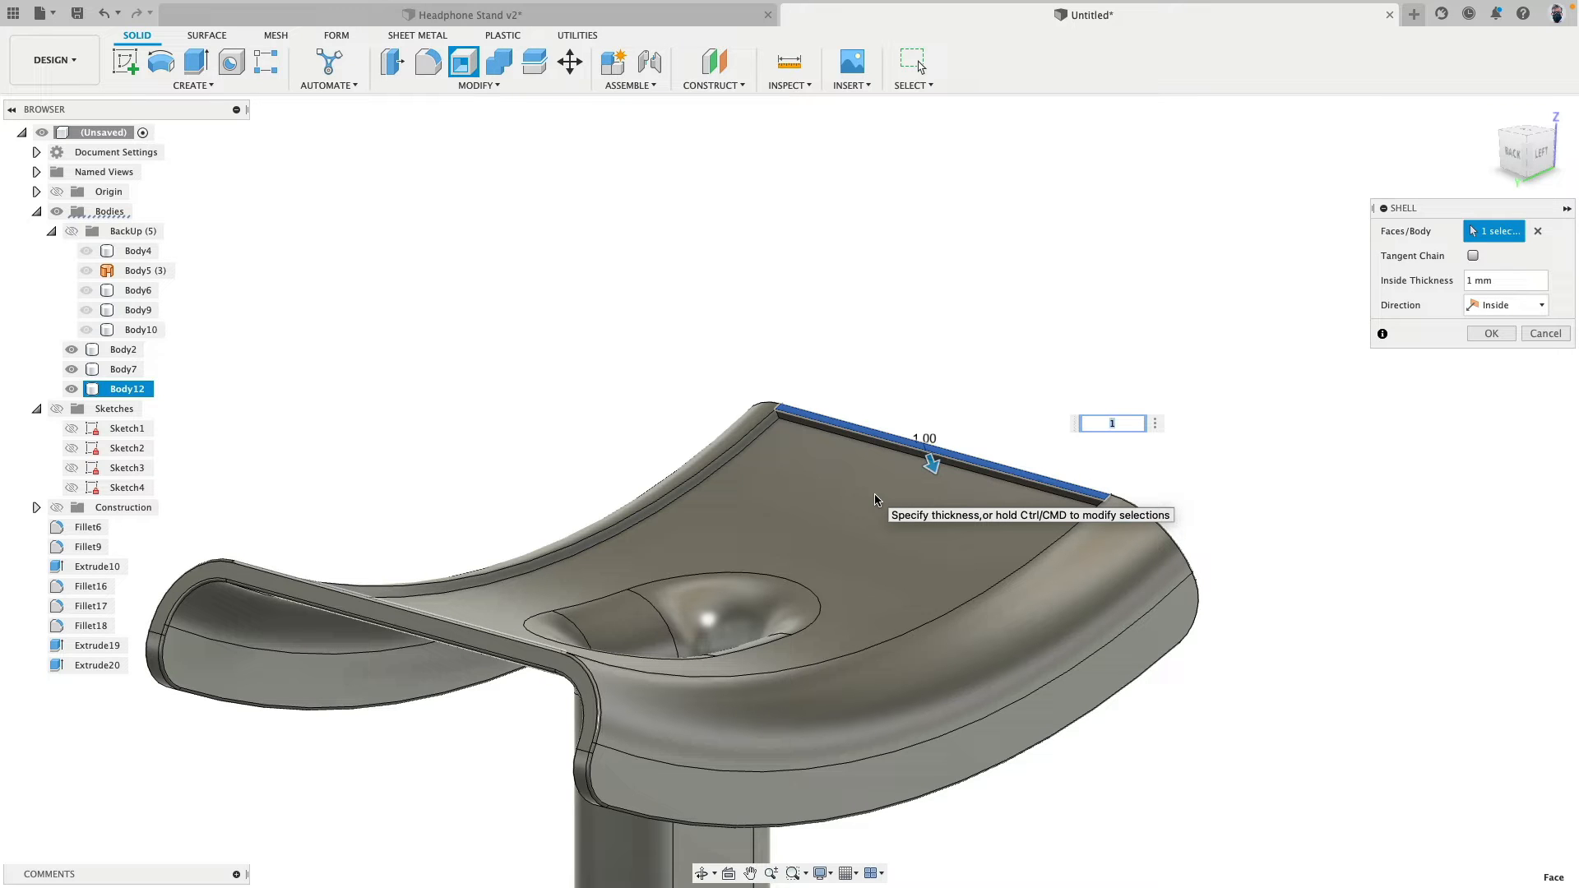
{"action": "key", "text": "Return"}
{"action": "middle_click_drag", "start_coordinate": [888, 328], "coordinate": [1143, 261], "text": "shift"}
{"action": "left_click", "coordinate": [1491, 333]}
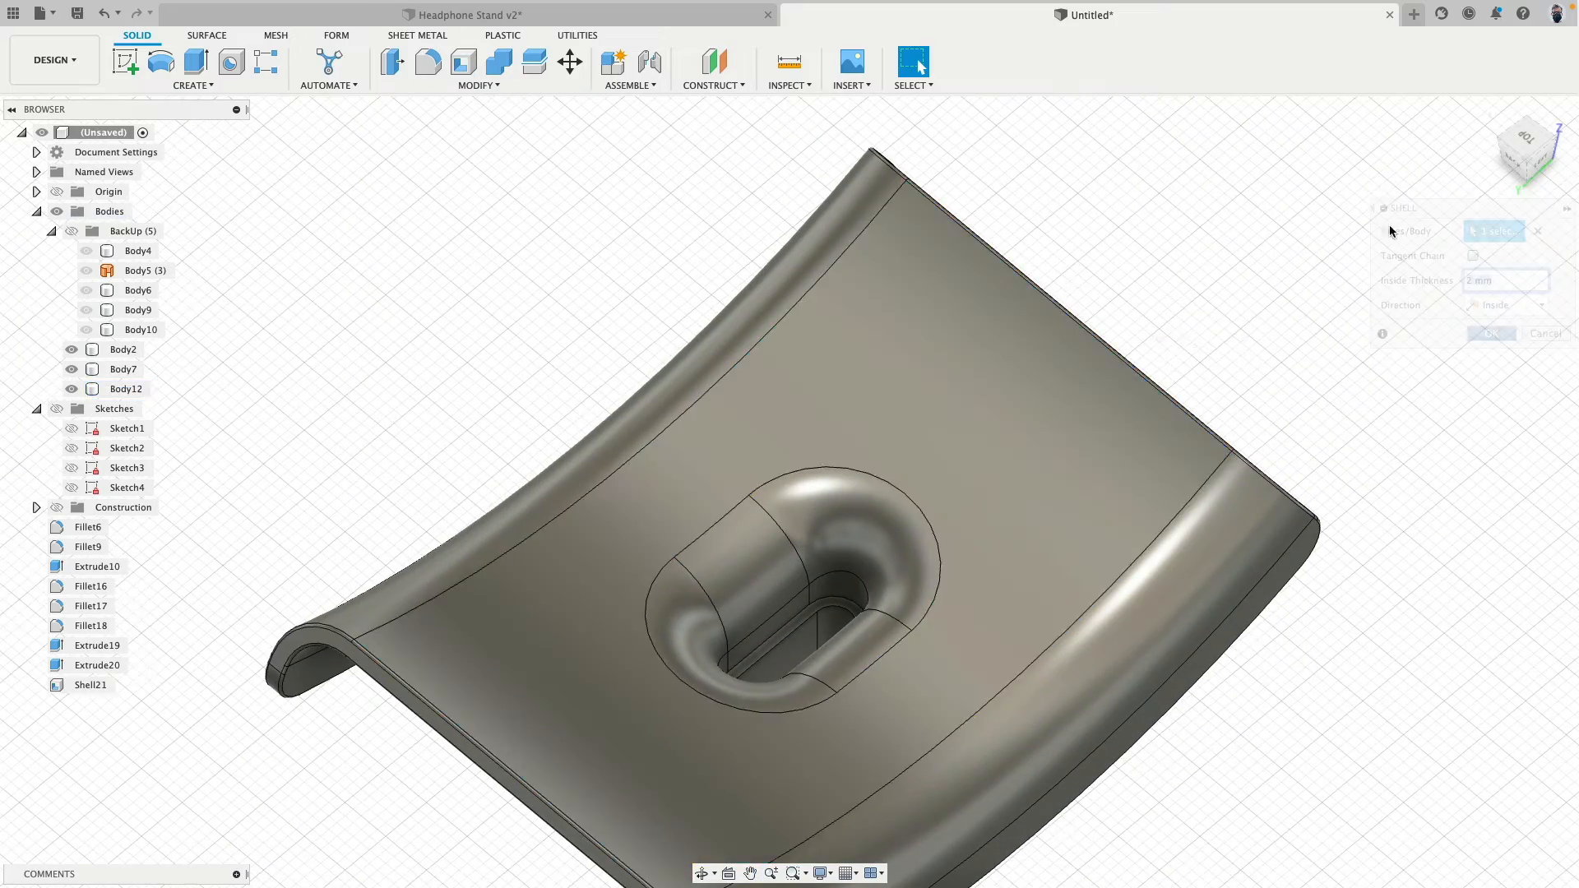
- Examine the shelled headrest and its plug joint with a temporary Section Analysis through the XZ plane
{"action": "scroll", "coordinate": [1150, 432], "scroll_direction": "down", "scroll_amount": 4}
{"action": "middle_click_drag", "start_coordinate": [1149, 432], "coordinate": [1330, 300], "text": "shift"}
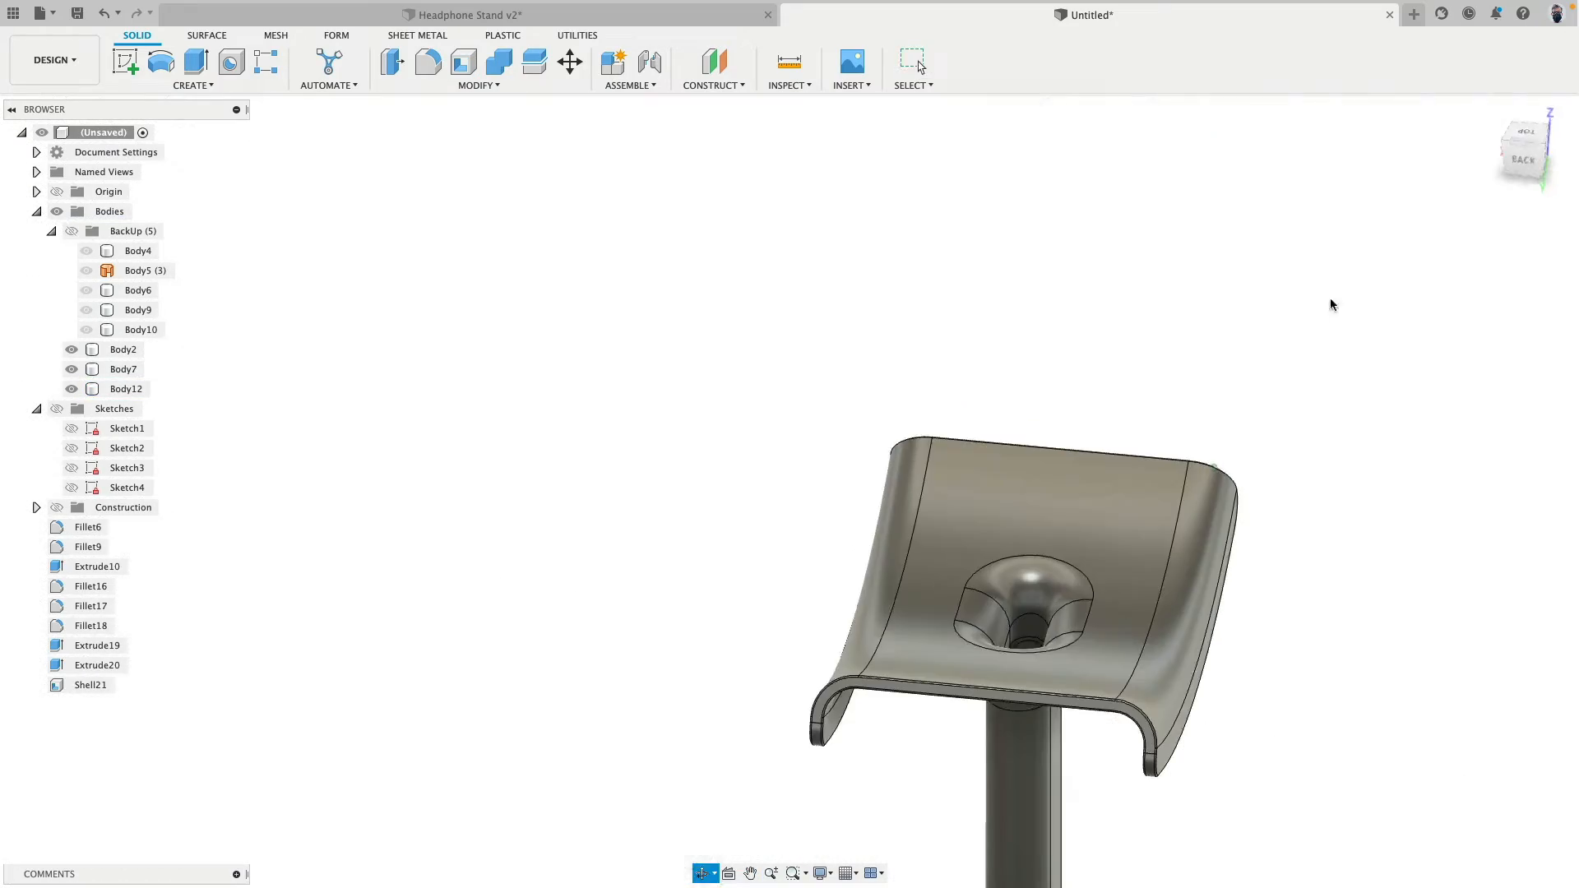
{"action": "left_click", "coordinate": [1521, 161]}
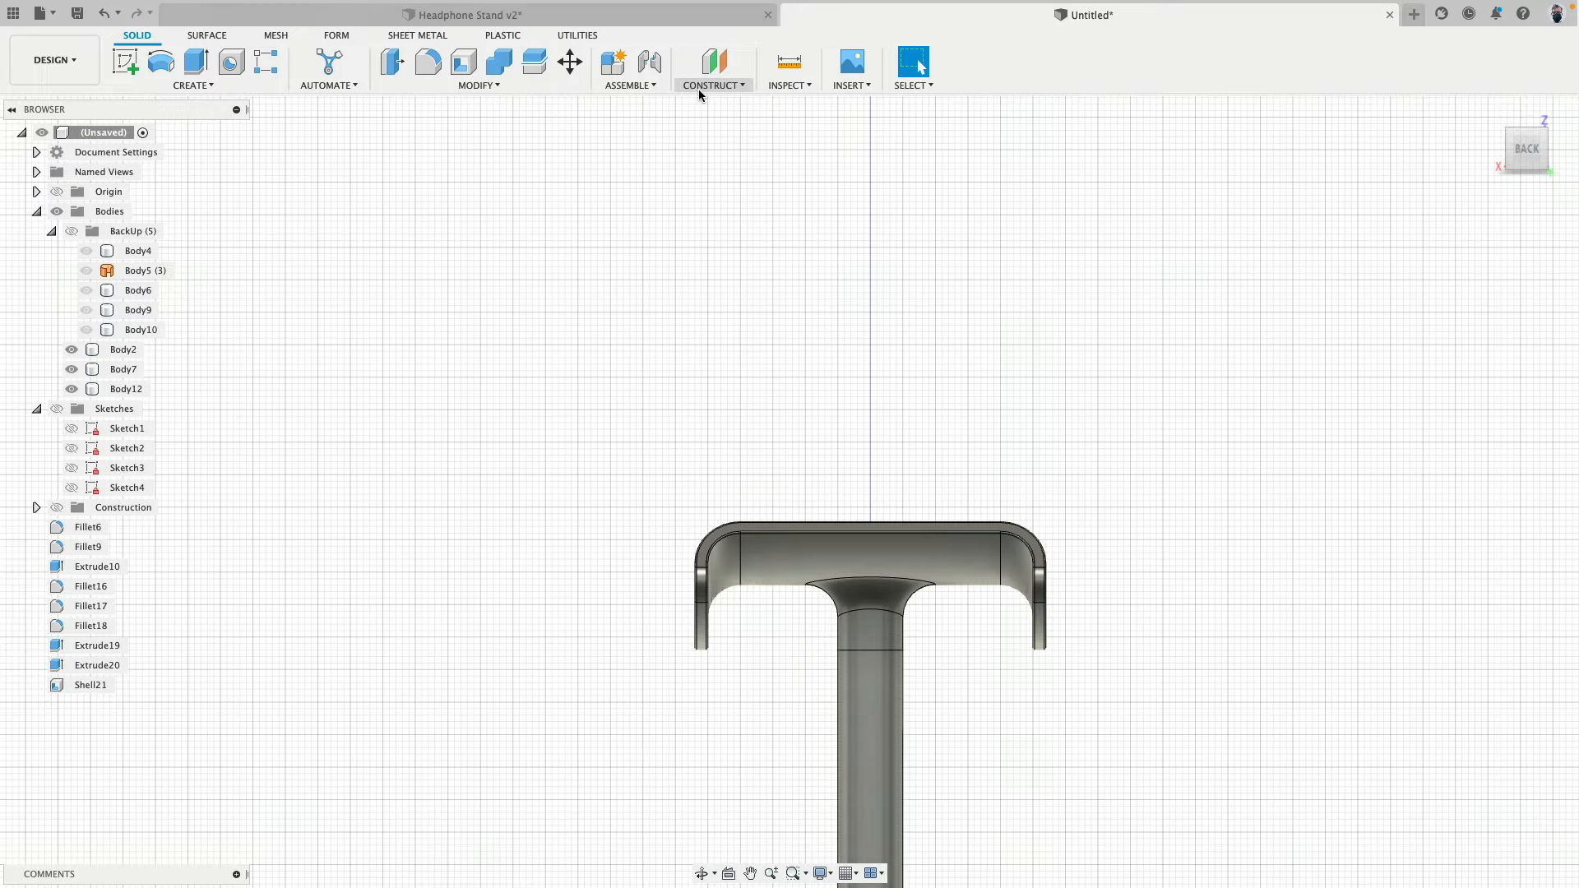
{"action": "left_click", "coordinate": [790, 85]}
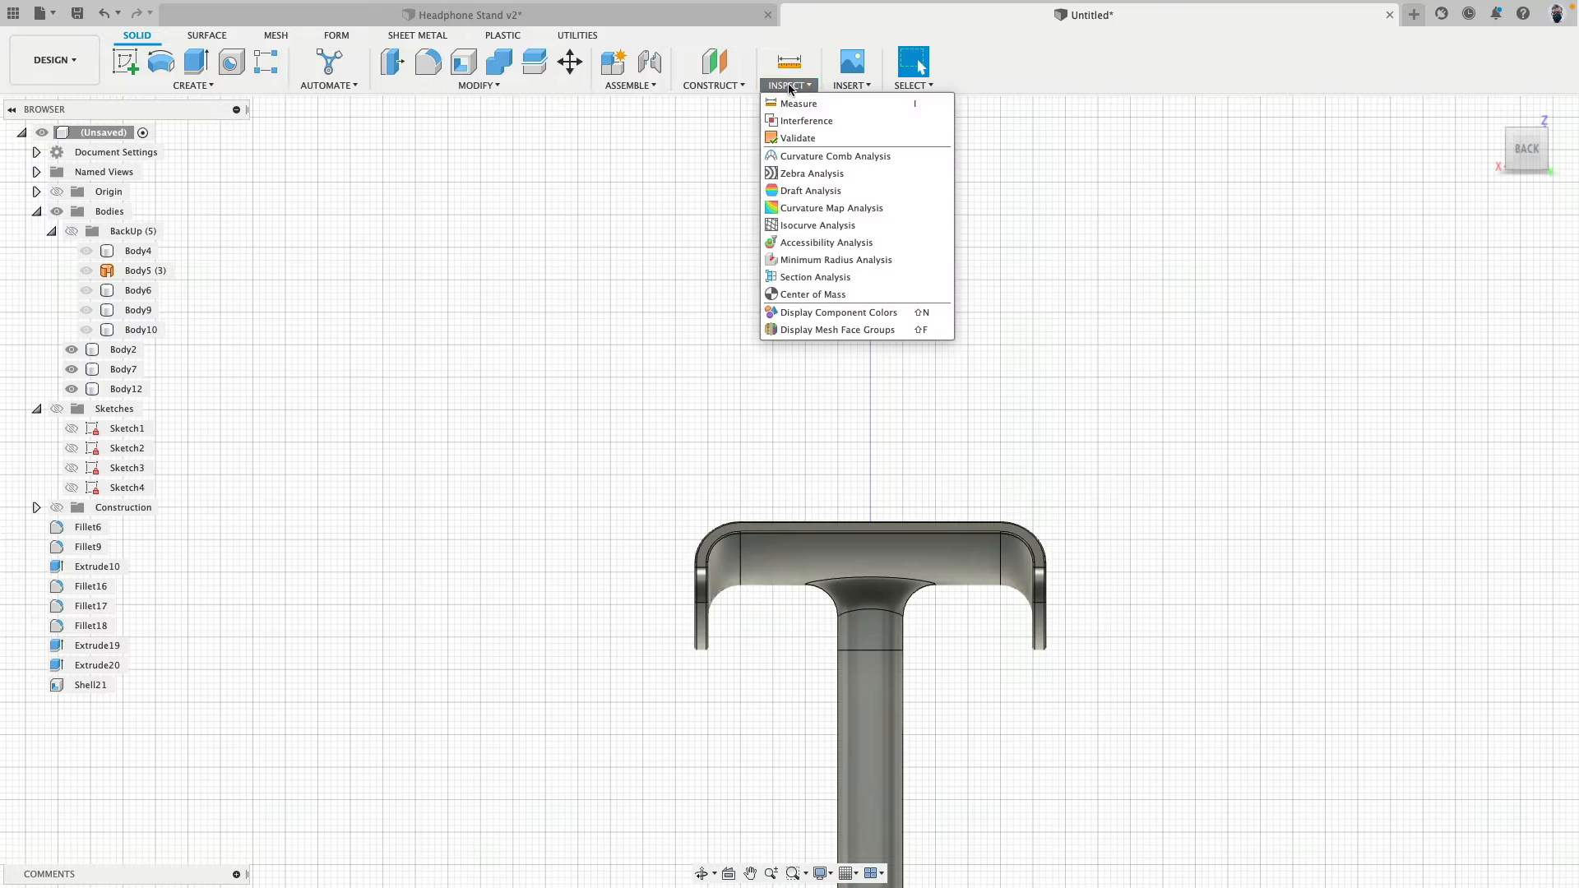
{"action": "left_click", "coordinate": [826, 286]}
{"action": "scroll", "coordinate": [831, 292], "scroll_direction": "down", "scroll_amount": 6}
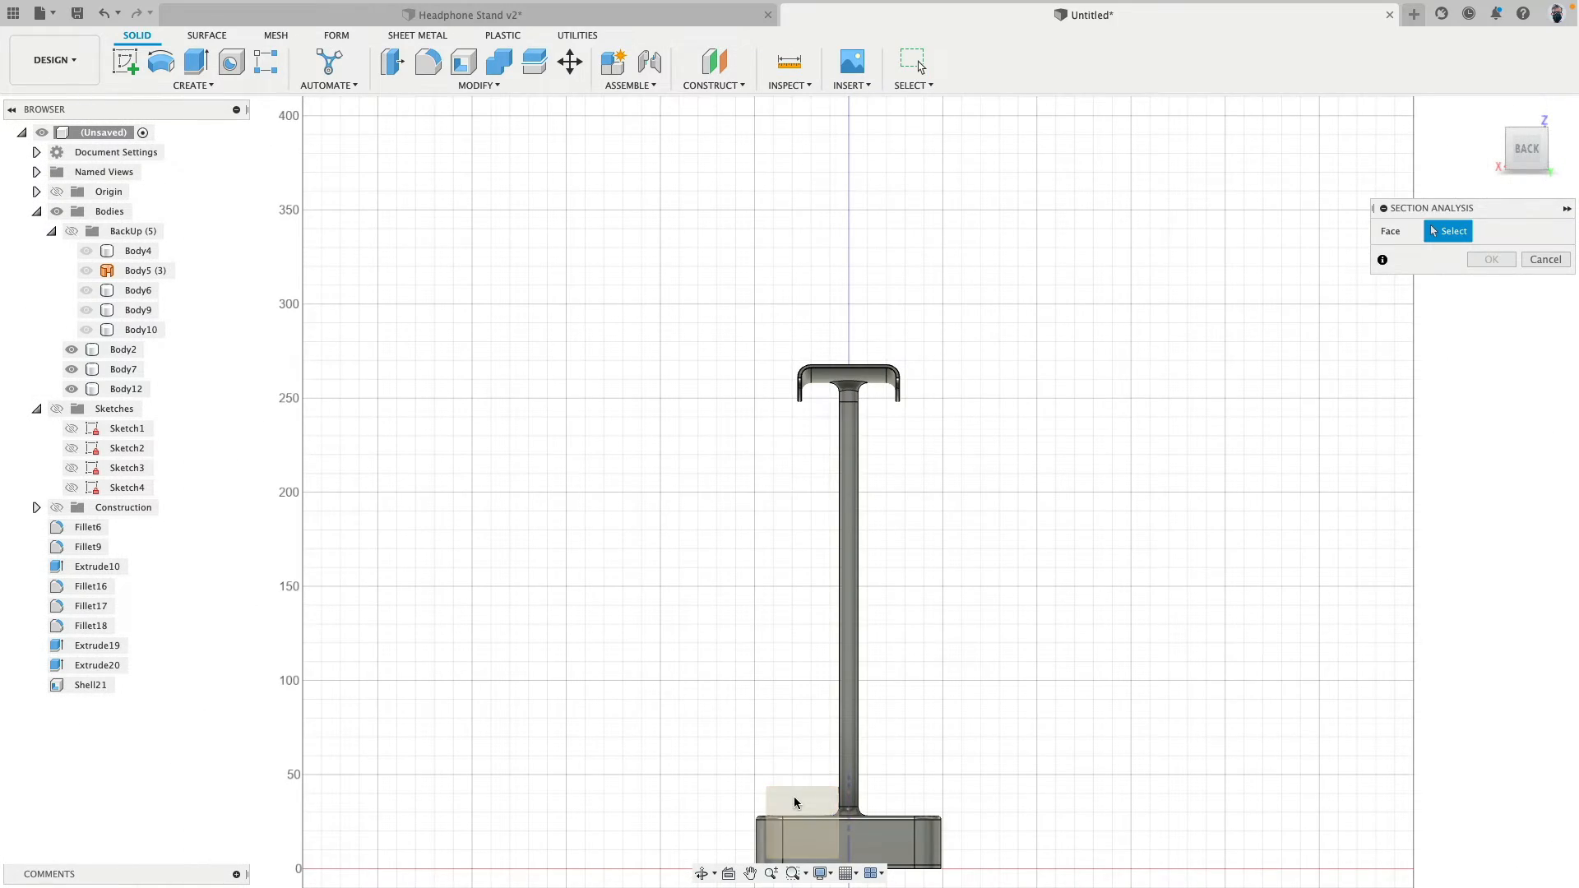
{"action": "left_click", "coordinate": [794, 800]}
{"action": "scroll", "coordinate": [856, 365], "scroll_direction": "up", "scroll_amount": 2}
{"action": "scroll", "coordinate": [856, 370], "scroll_direction": "up", "scroll_amount": 5}
{"action": "scroll", "coordinate": [514, 549], "scroll_direction": "up", "scroll_amount": 2}
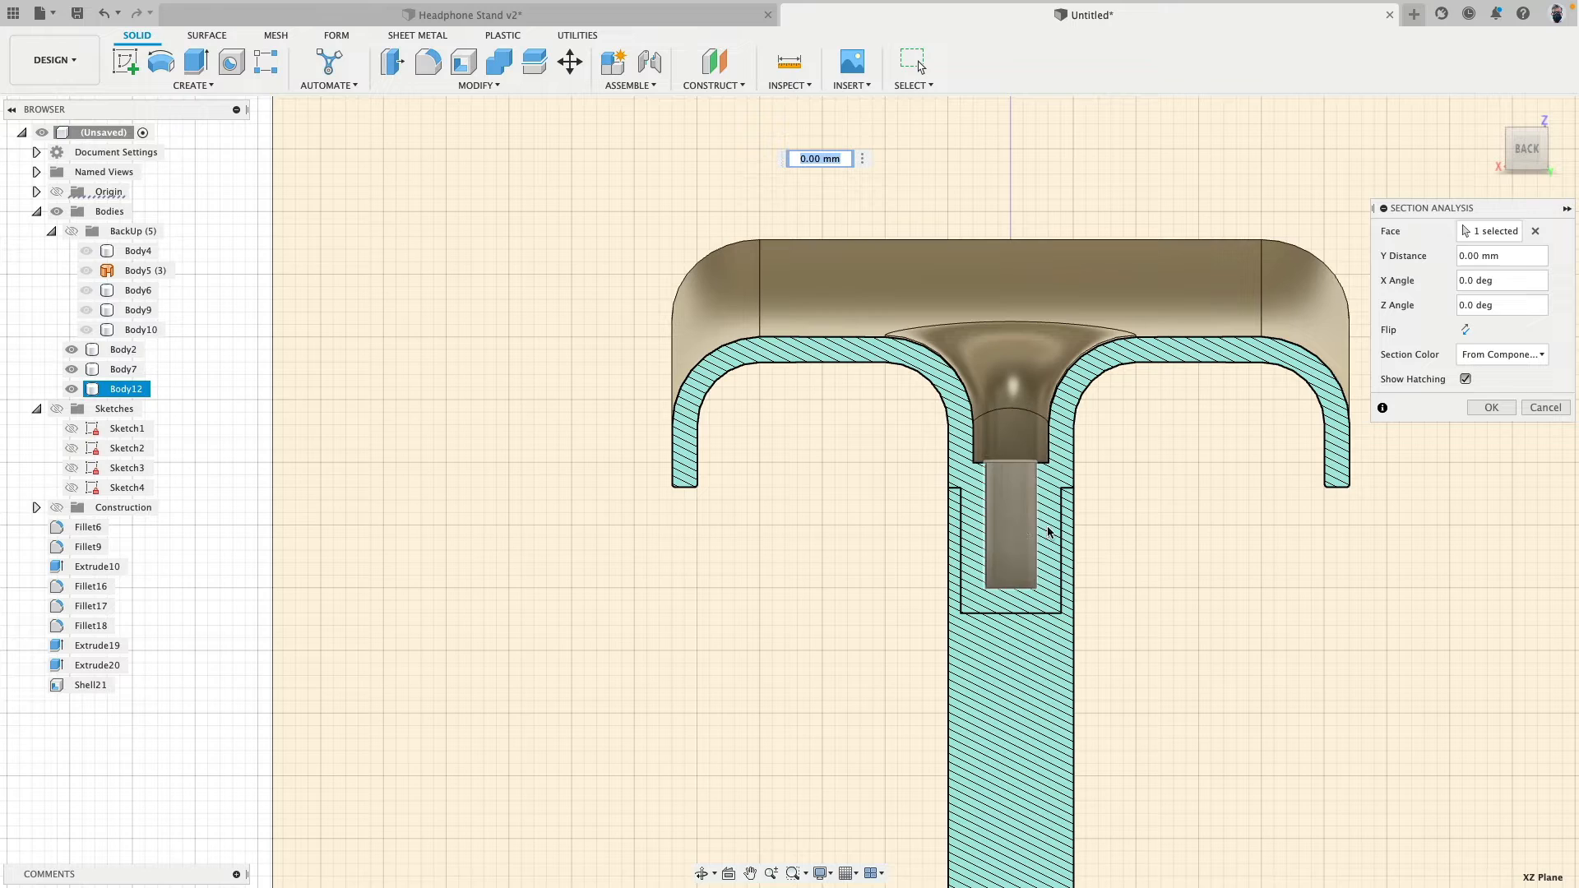
{"action": "left_click", "coordinate": [1546, 407]}
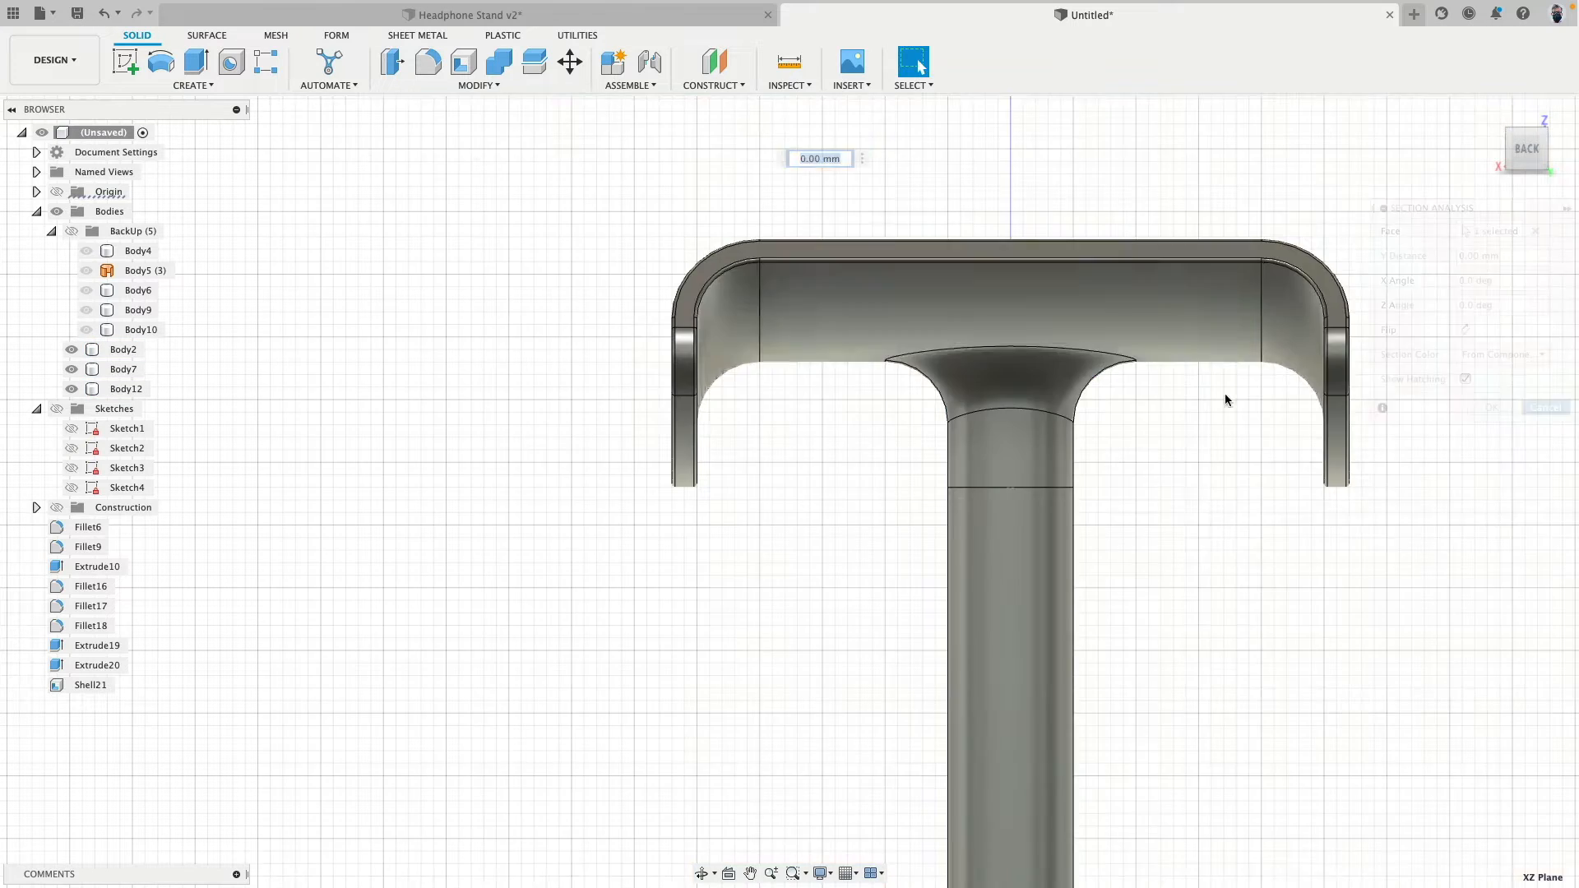
{"action": "scroll", "coordinate": [911, 293], "scroll_direction": "down", "scroll_amount": 3}
{"action": "mouse_move", "coordinate": [910, 293]}
{"action": "middle_mouse_down", "text": "shift"}
{"action": "mouse_move", "coordinate": [996, 272]}
{"action": "mouse_move", "coordinate": [811, 263]}
{"action": "middle_mouse_up", "text": "shift"}
{"action": "scroll", "coordinate": [991, 276], "scroll_direction": "down", "scroll_amount": 5}
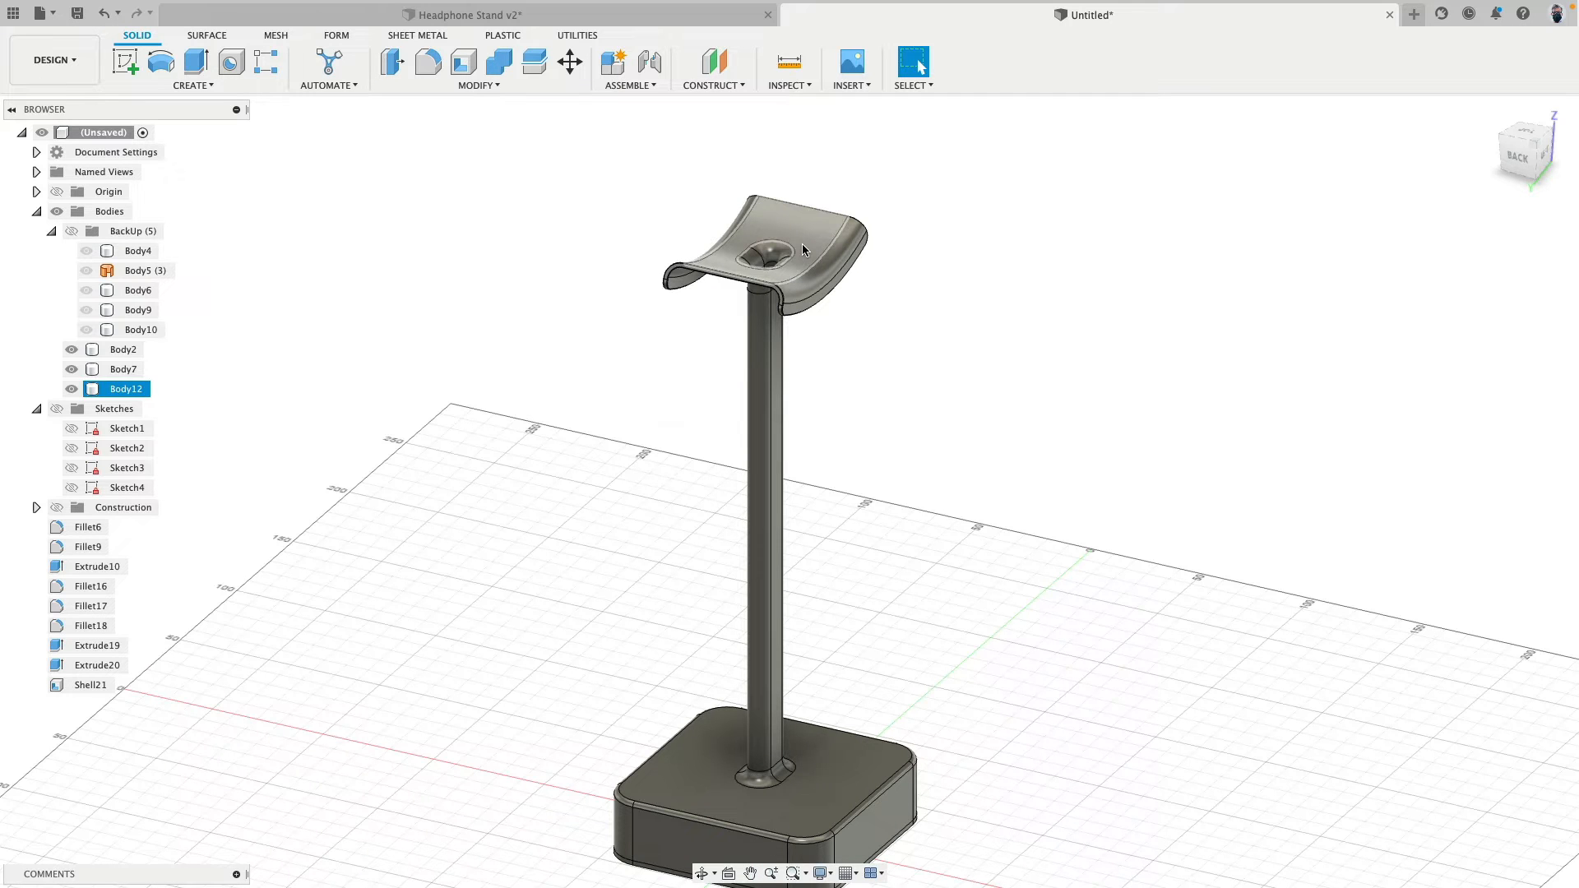
{"action": "middle_click_drag", "start_coordinate": [353, 309], "coordinate": [390, 300]}
{"action": "scroll", "coordinate": [442, 295], "scroll_direction": "down", "scroll_amount": 3}
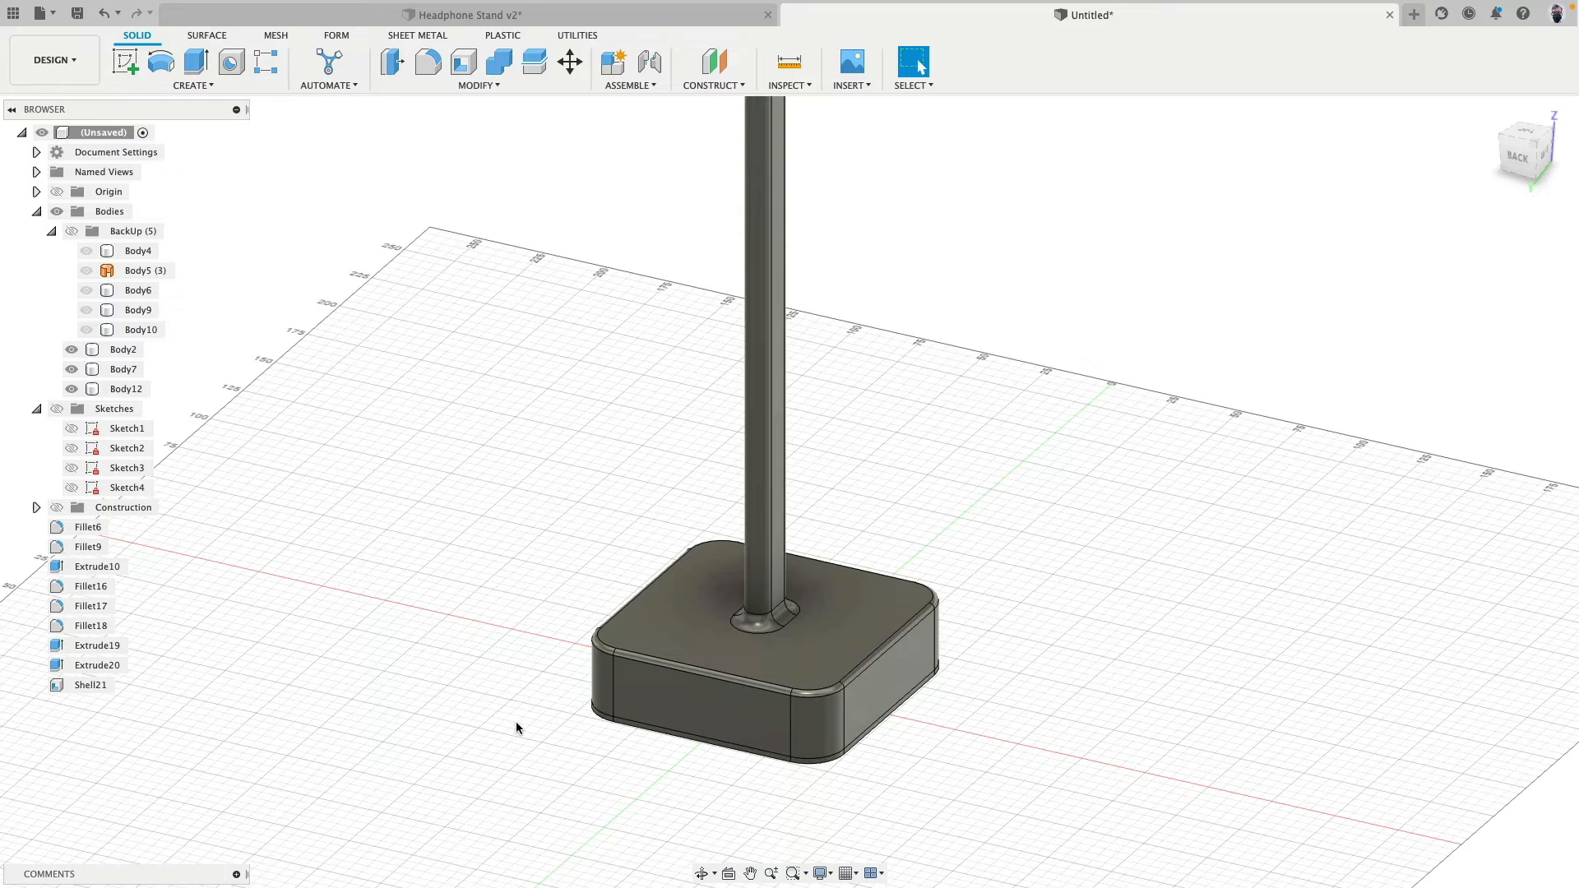
{"action": "scroll", "coordinate": [516, 728], "scroll_direction": "up", "scroll_amount": 5}
{"action": "left_click", "coordinate": [742, 523]}
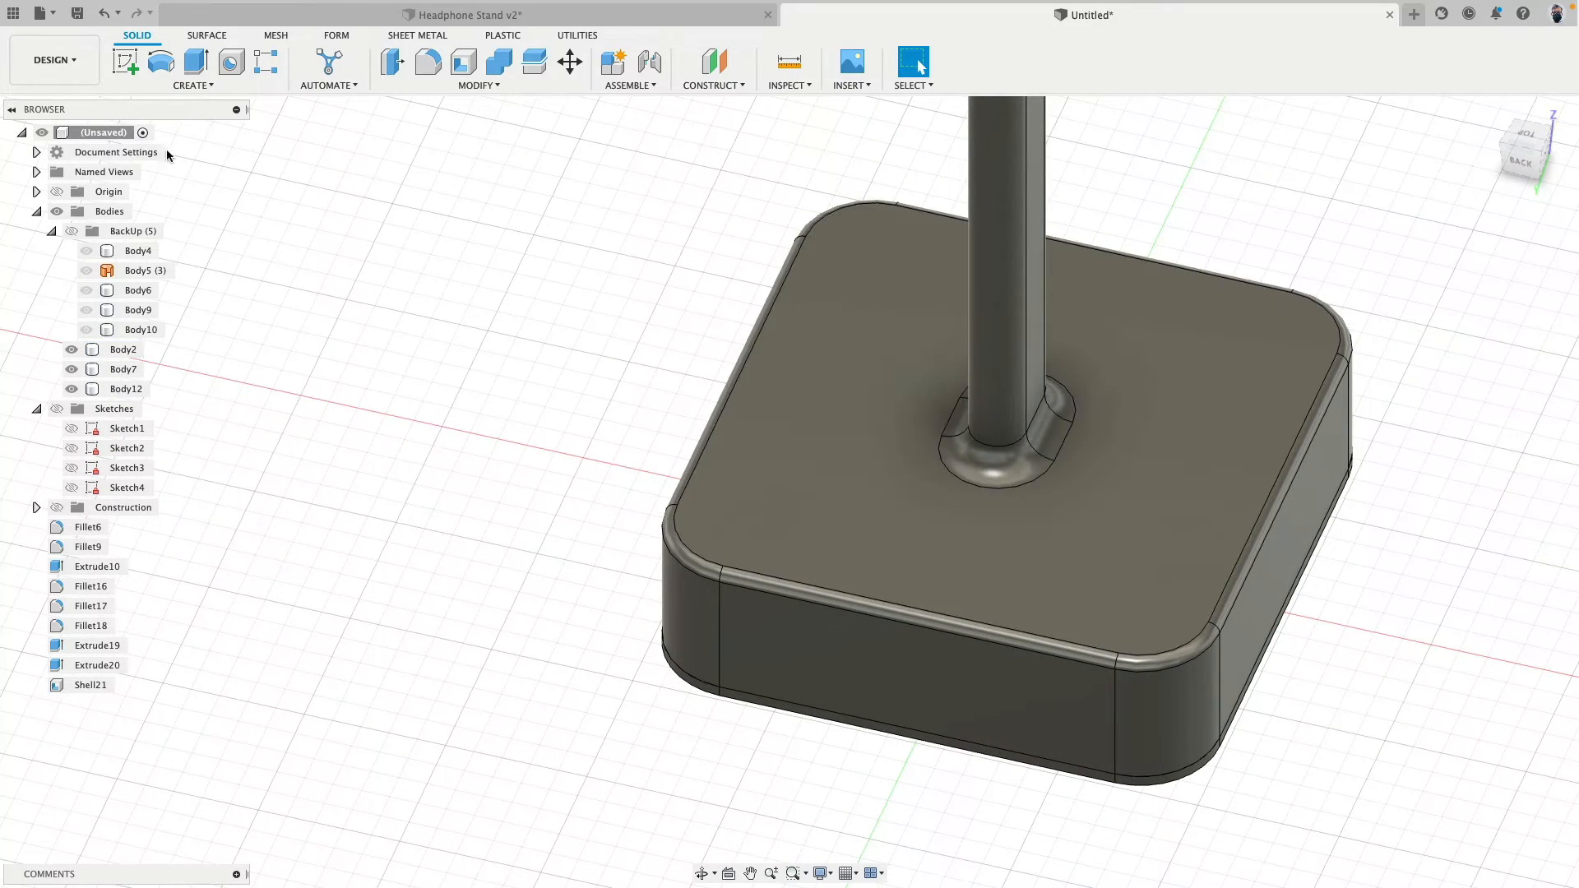
{"action": "left_click", "coordinate": [127, 64]}
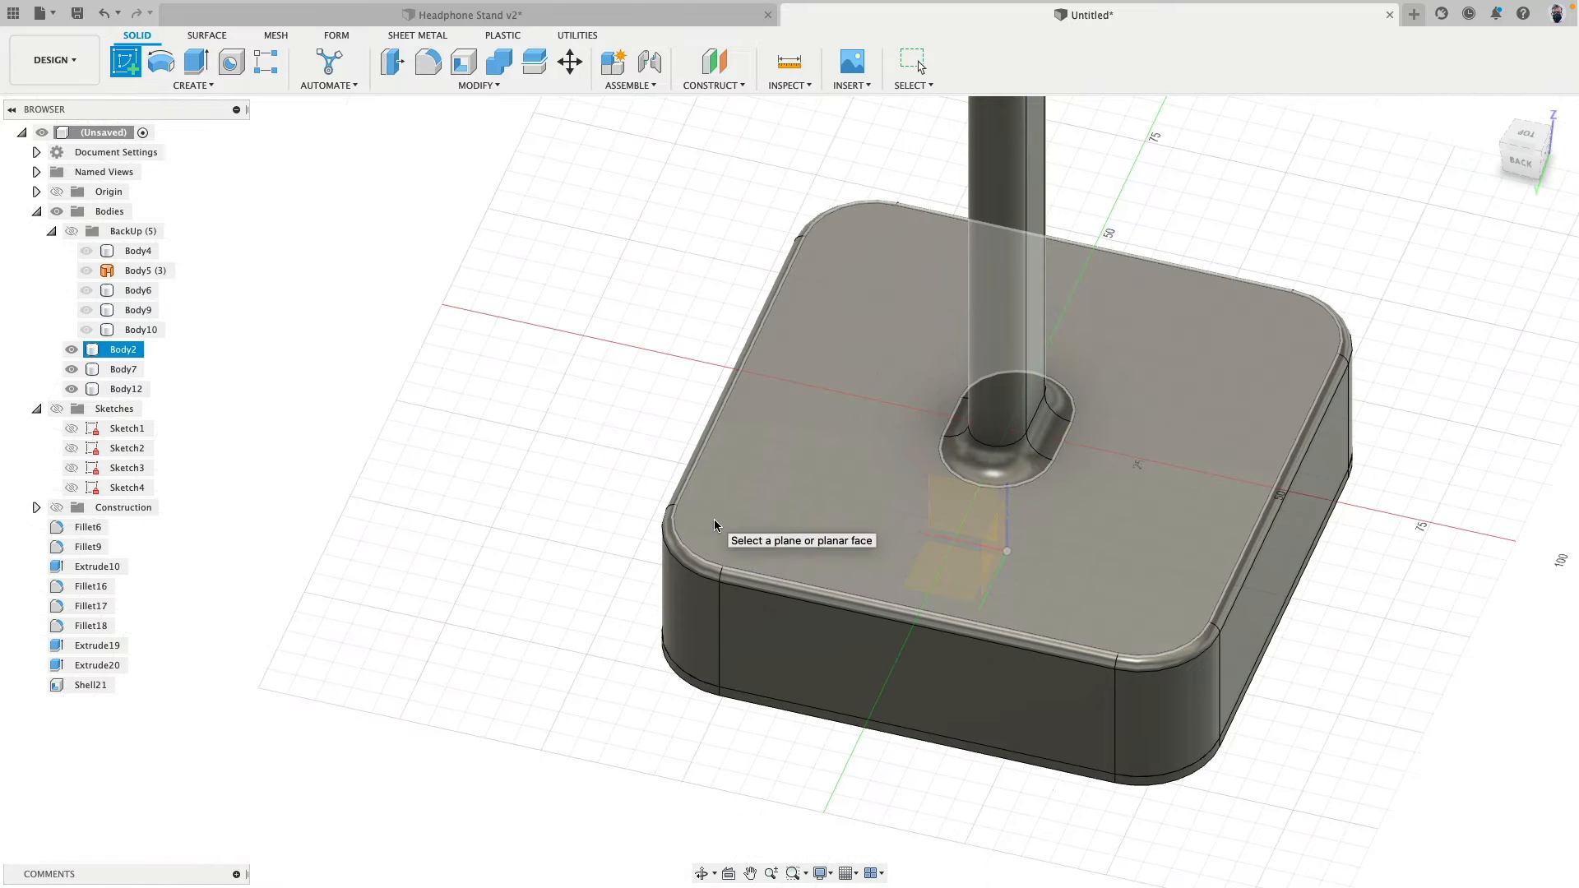
{"action": "key", "text": "Escape"}
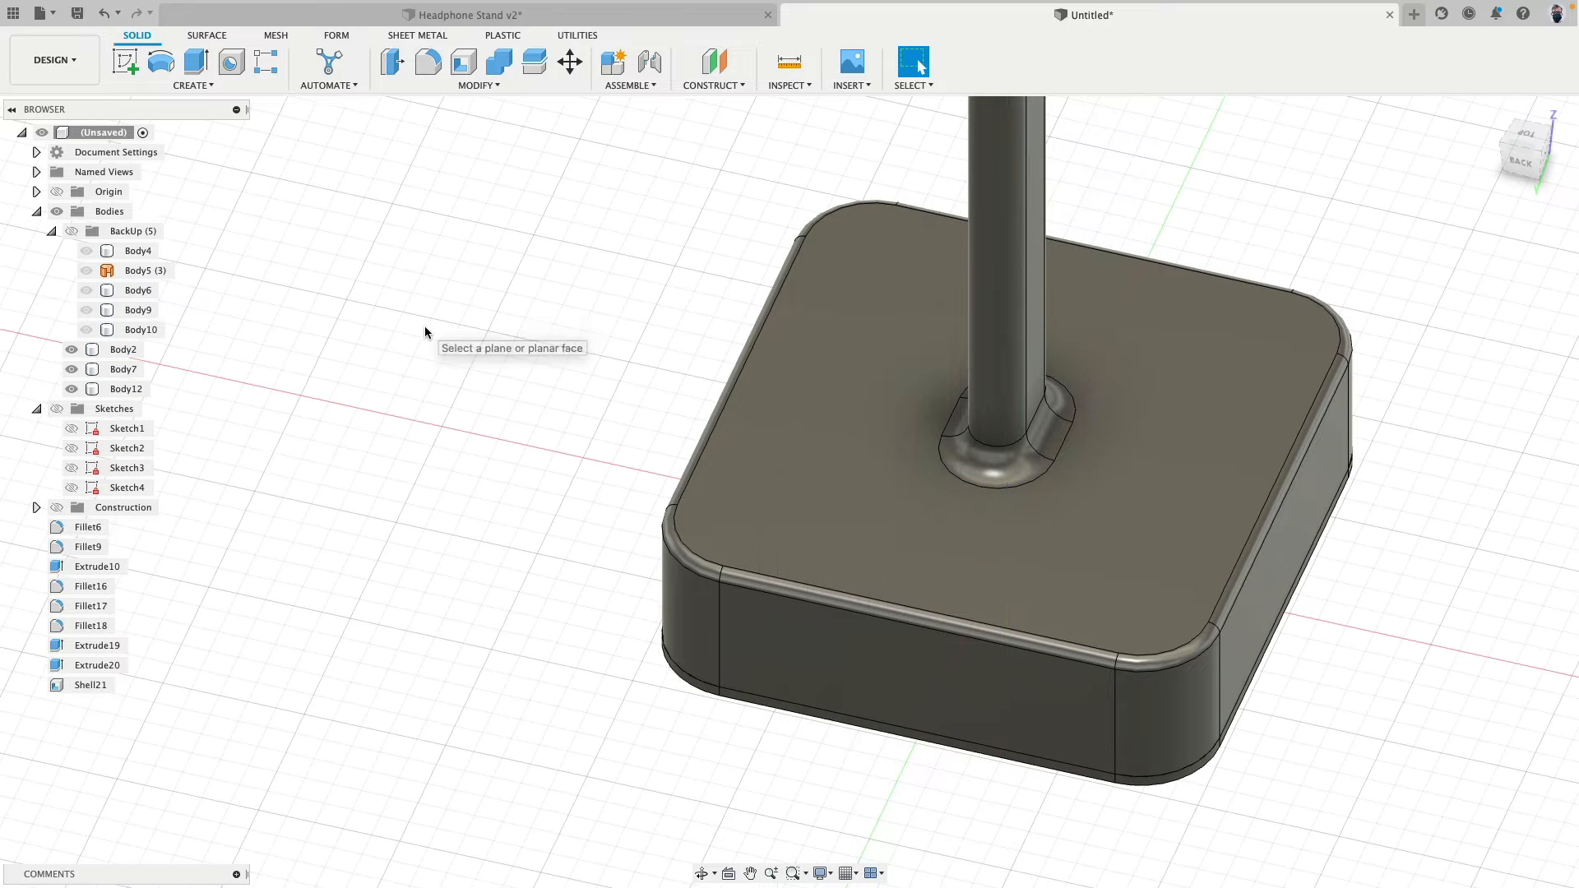
- Rename Sketch1 as Base and Sketch2 as Base Top
{"action": "left_click", "coordinate": [130, 428]}
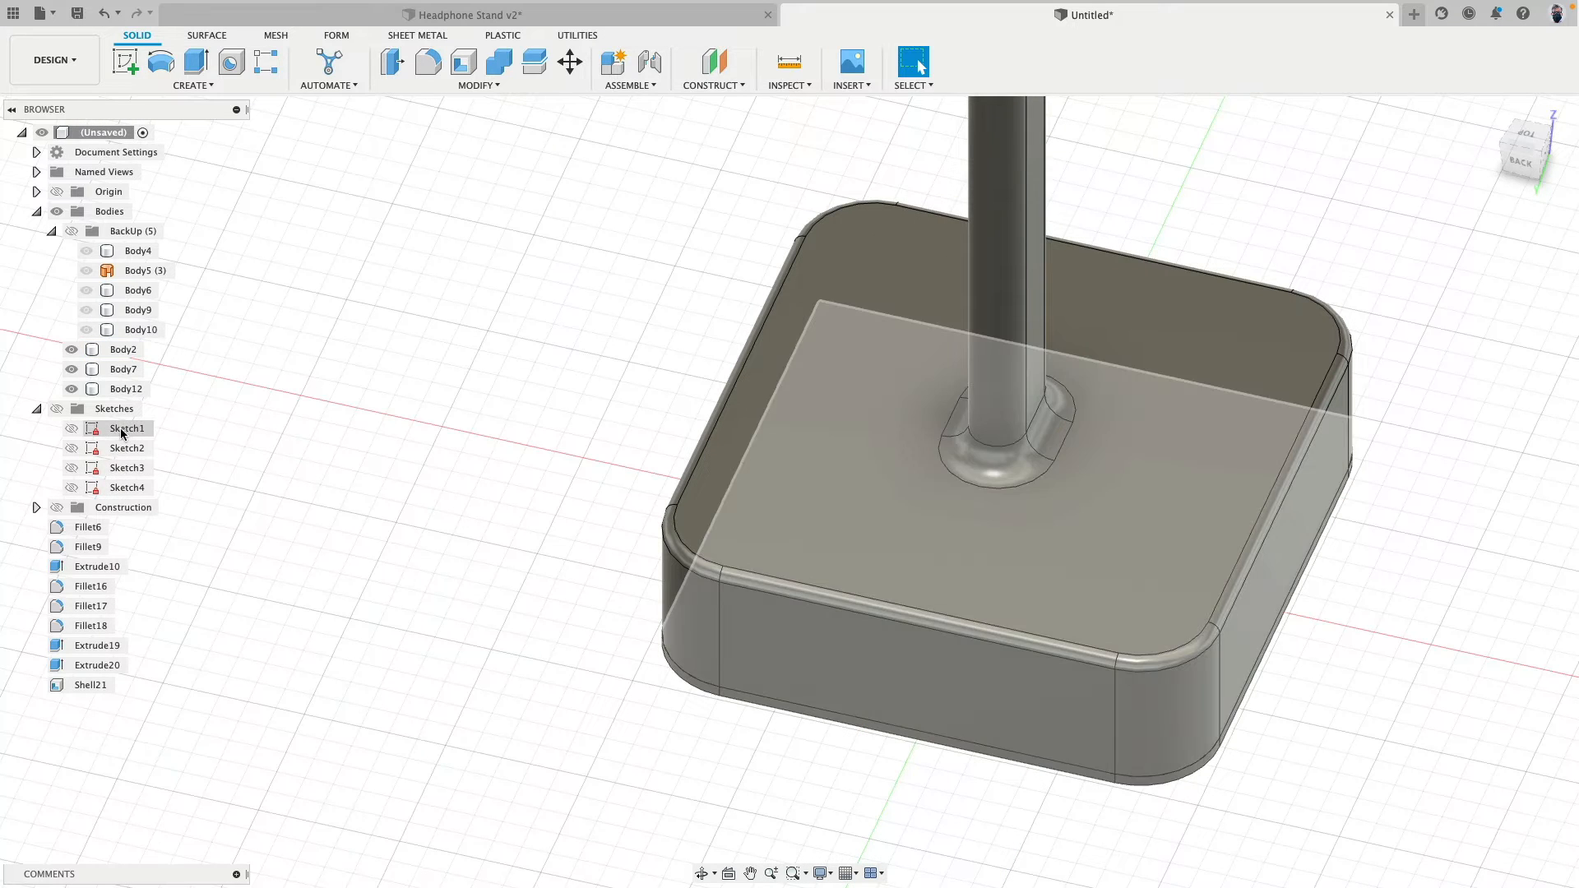
{"action": "left_click", "coordinate": [129, 429]}
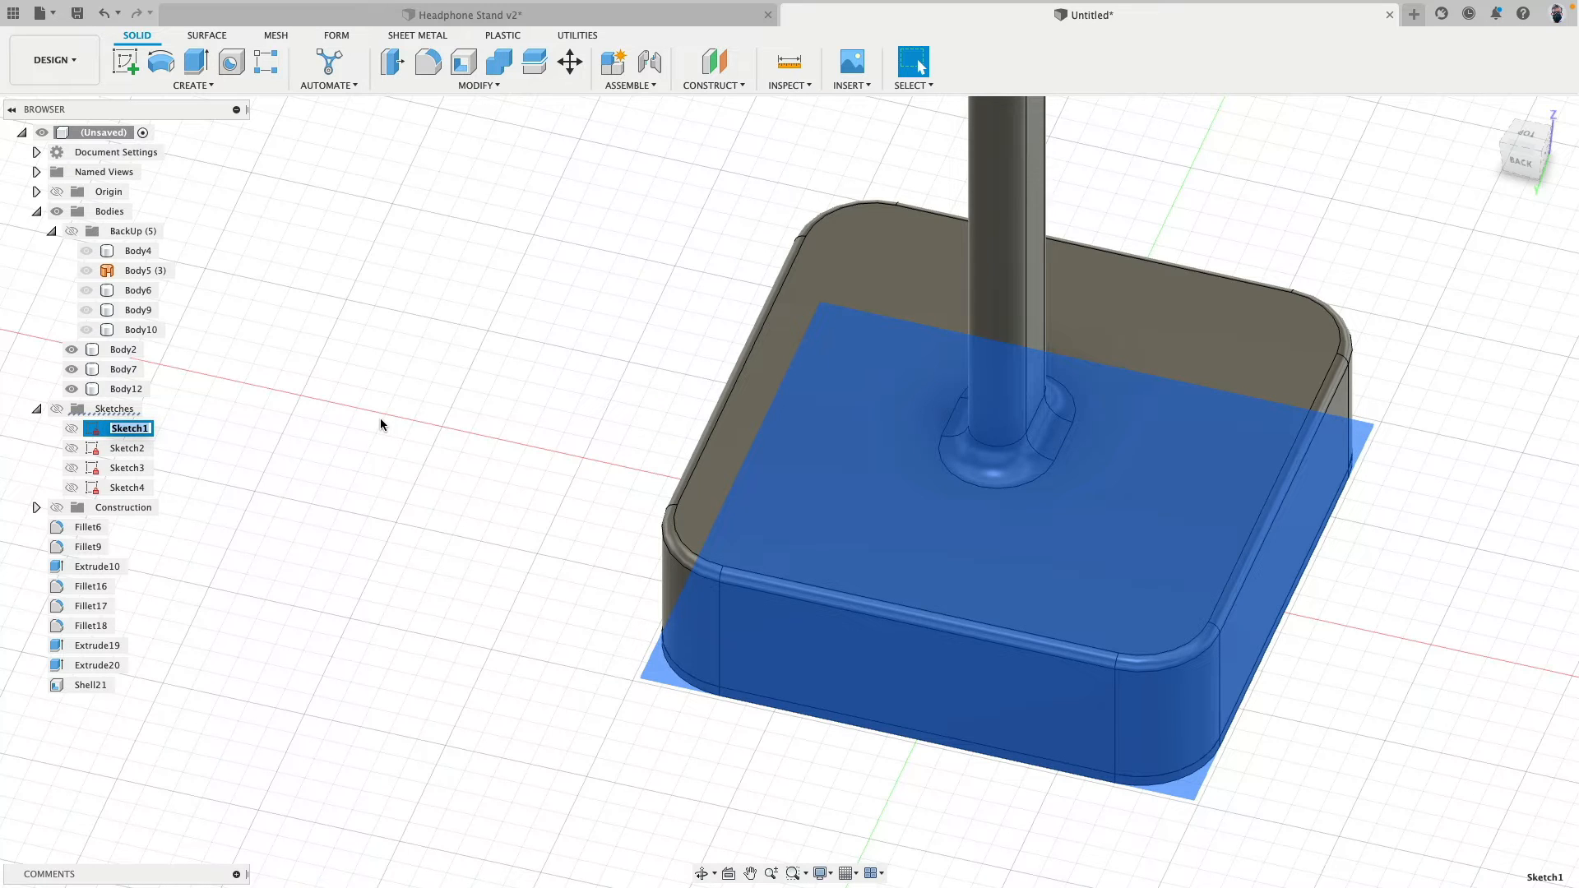
{"action": "type", "text": "Base"}
{"action": "key", "text": "Escape"}
{"action": "left_click", "coordinate": [127, 449]}
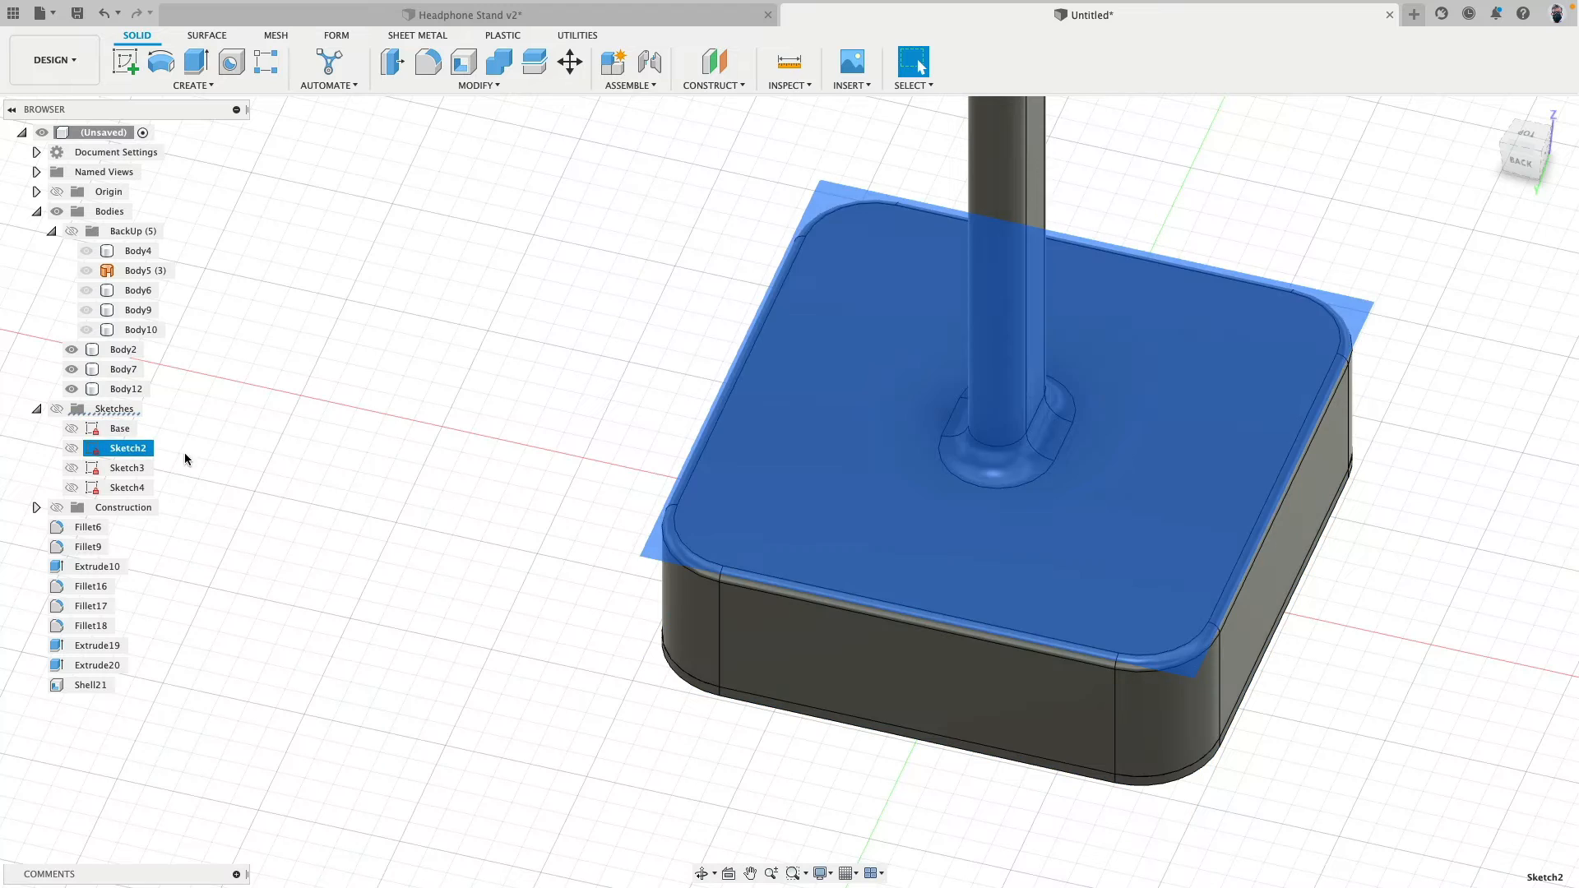
{"action": "left_click", "coordinate": [134, 452]}
{"action": "type", "text": "Base Top"}
{"action": "key", "text": "Return"}
- Rename Sketch3 as Arc and Sketch4 as Arc Line
{"action": "left_click", "coordinate": [127, 468]}
{"action": "left_click", "coordinate": [129, 468]}
{"action": "type", "text": "Arc"}
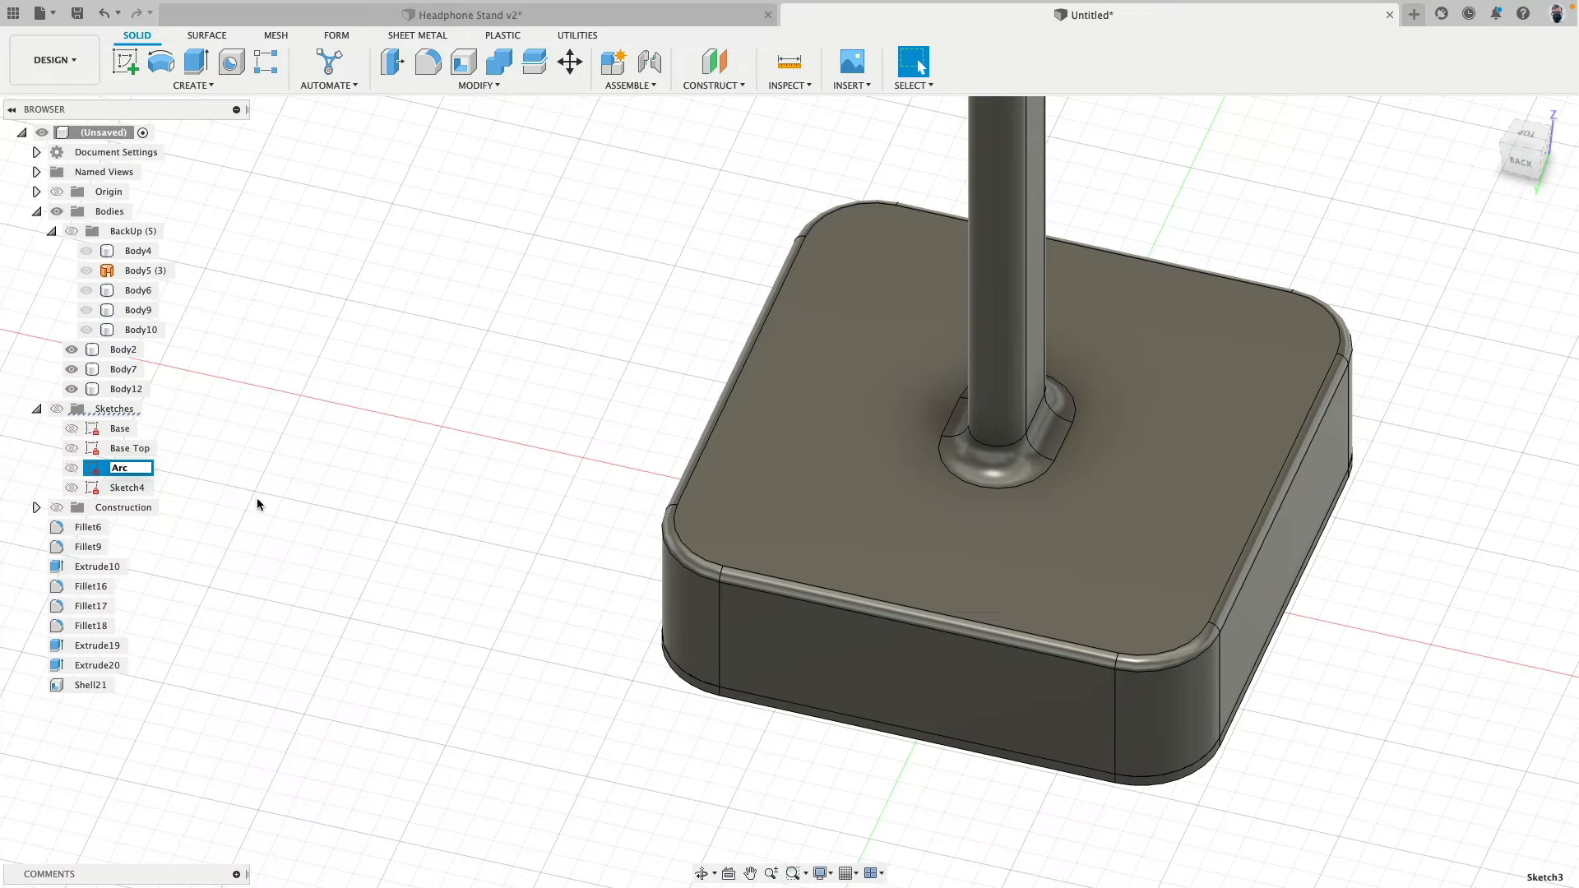
{"action": "left_click", "coordinate": [256, 502]}
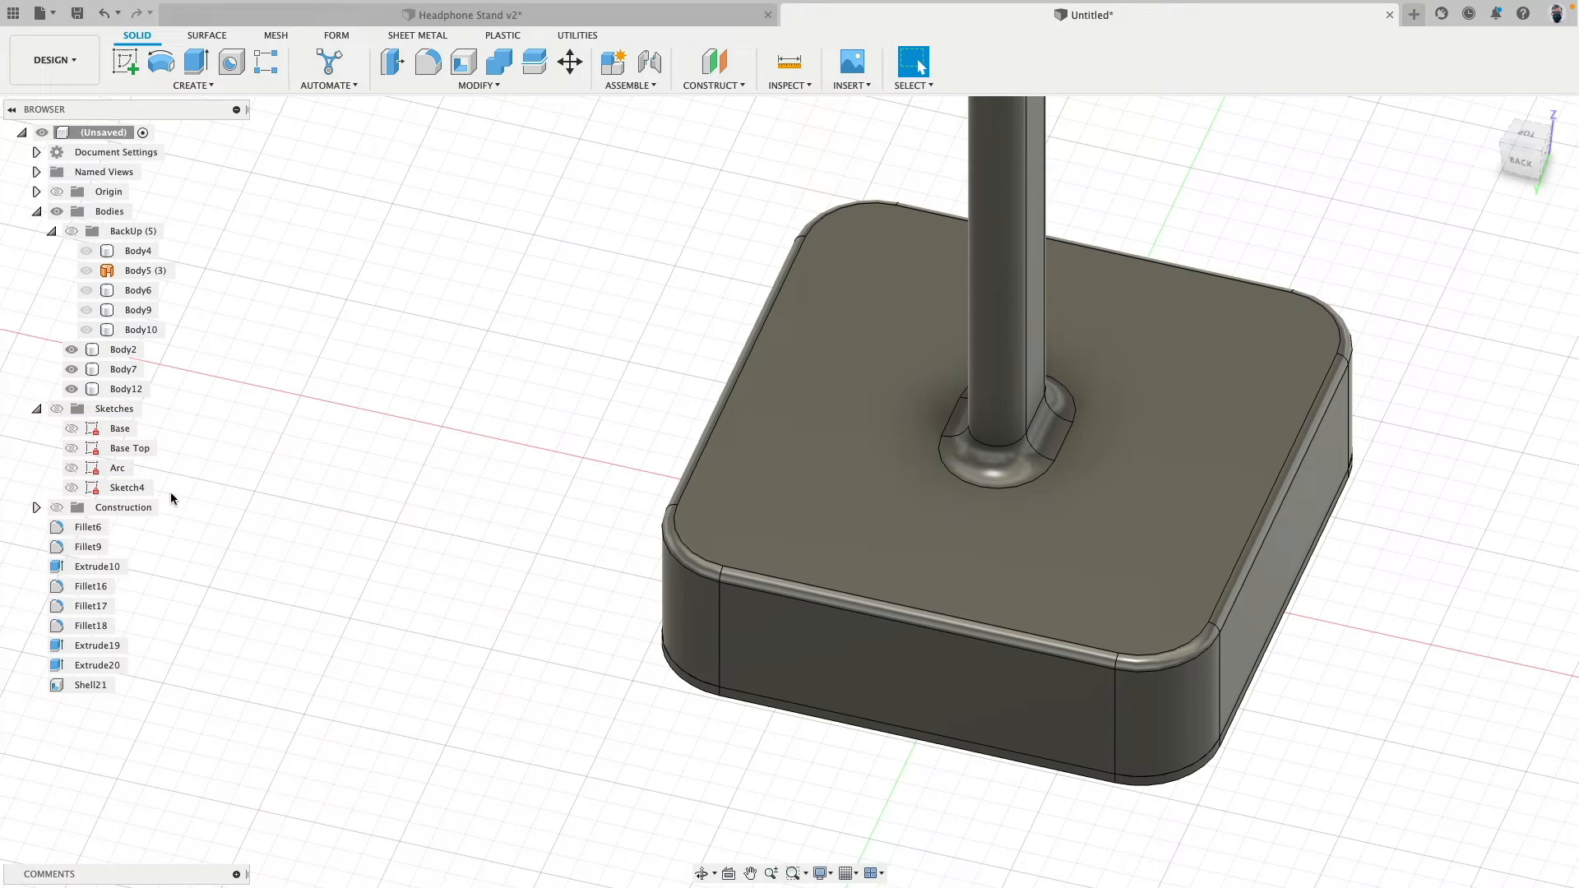
{"action": "left_click", "coordinate": [129, 488]}
{"action": "left_click", "coordinate": [126, 490]}
{"action": "type", "text": "Arc L"}
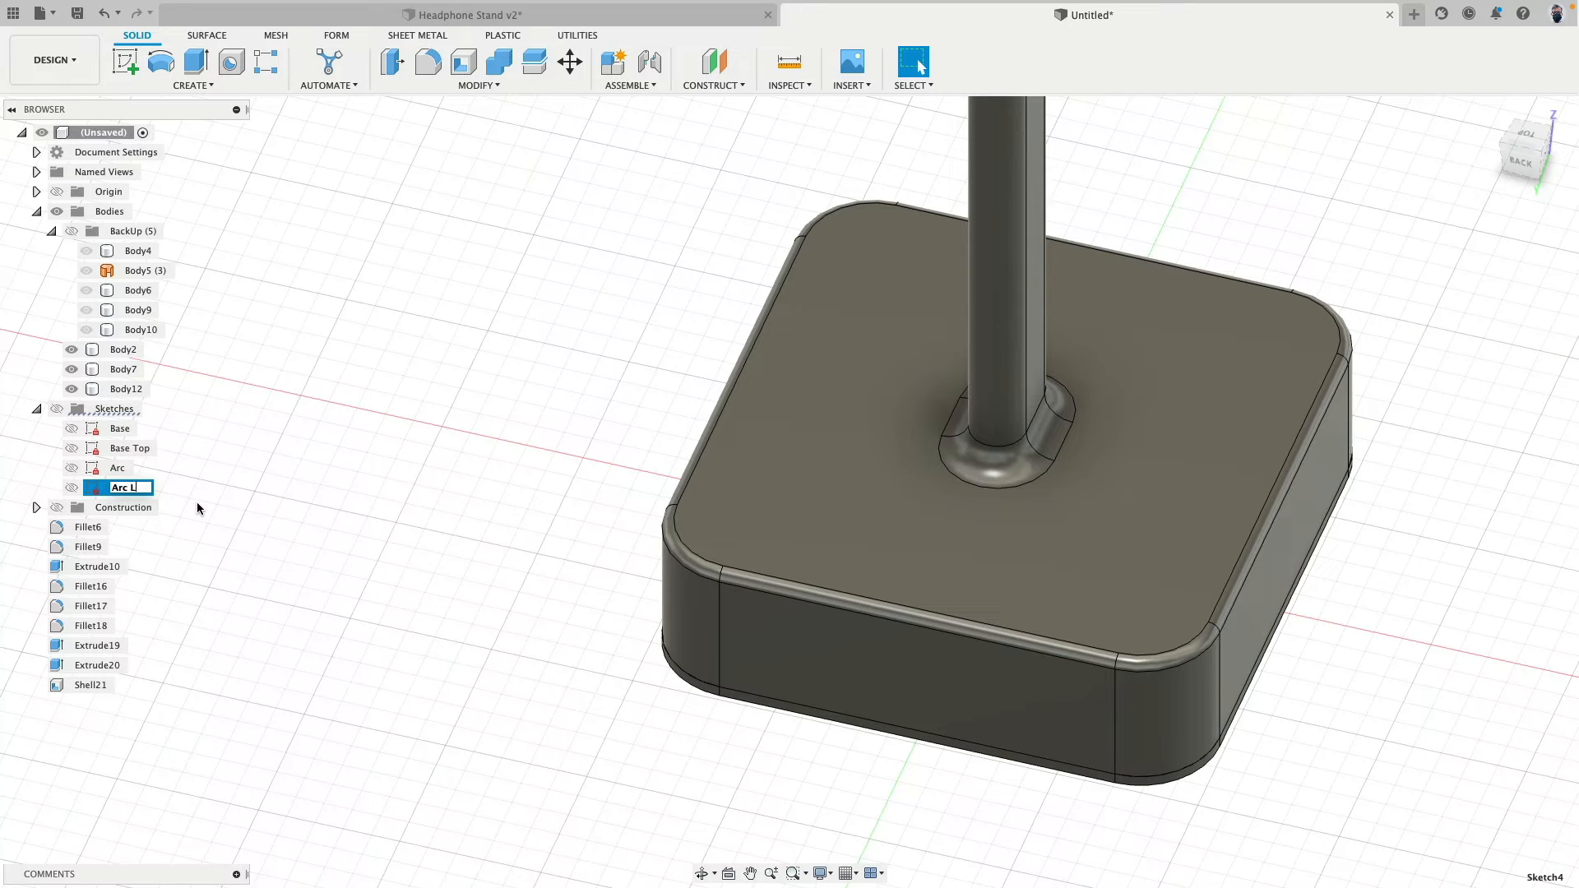
{"action": "type", "text": "ine"}
{"action": "key", "text": "Return"}
- Show the Base Top sketch and open it for editing
{"action": "left_click", "coordinate": [70, 449]}
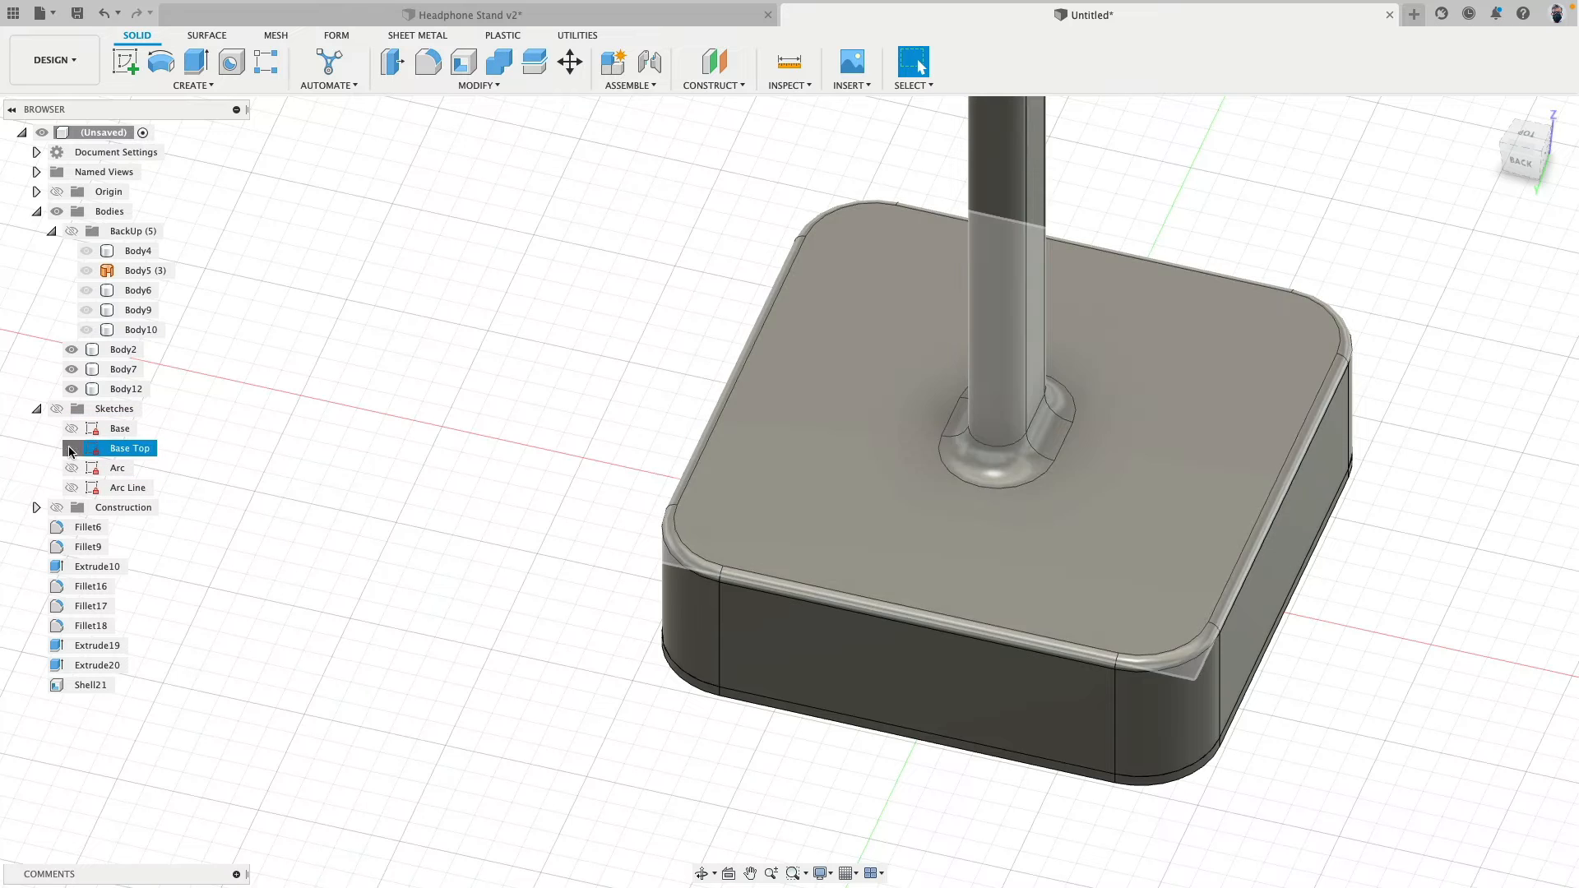
{"action": "left_click", "coordinate": [72, 448]}
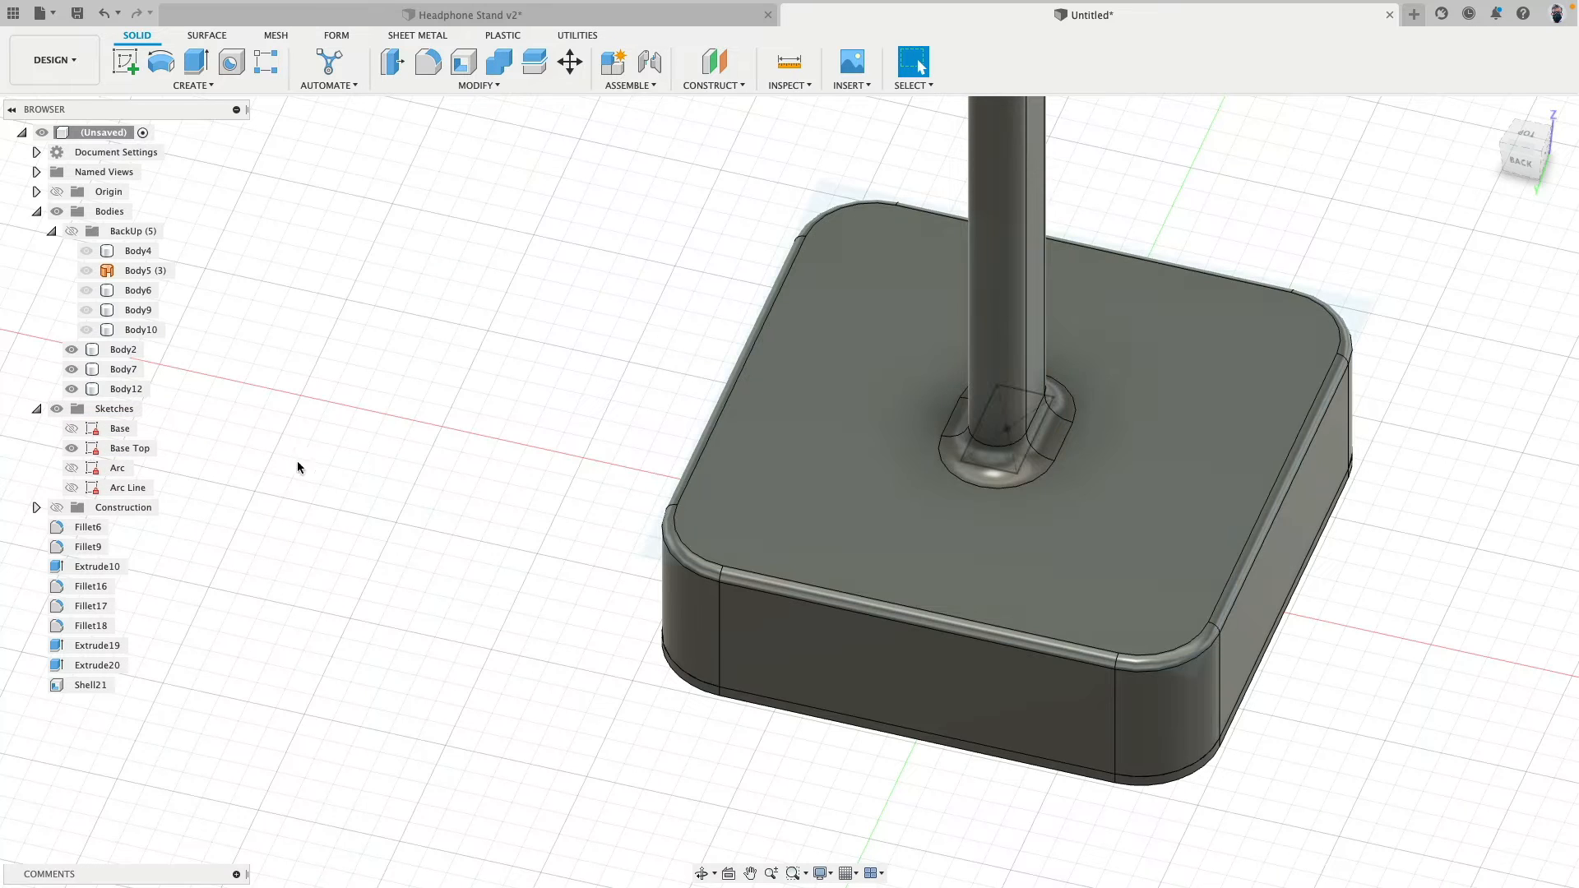
{"action": "left_click", "coordinate": [127, 448]}
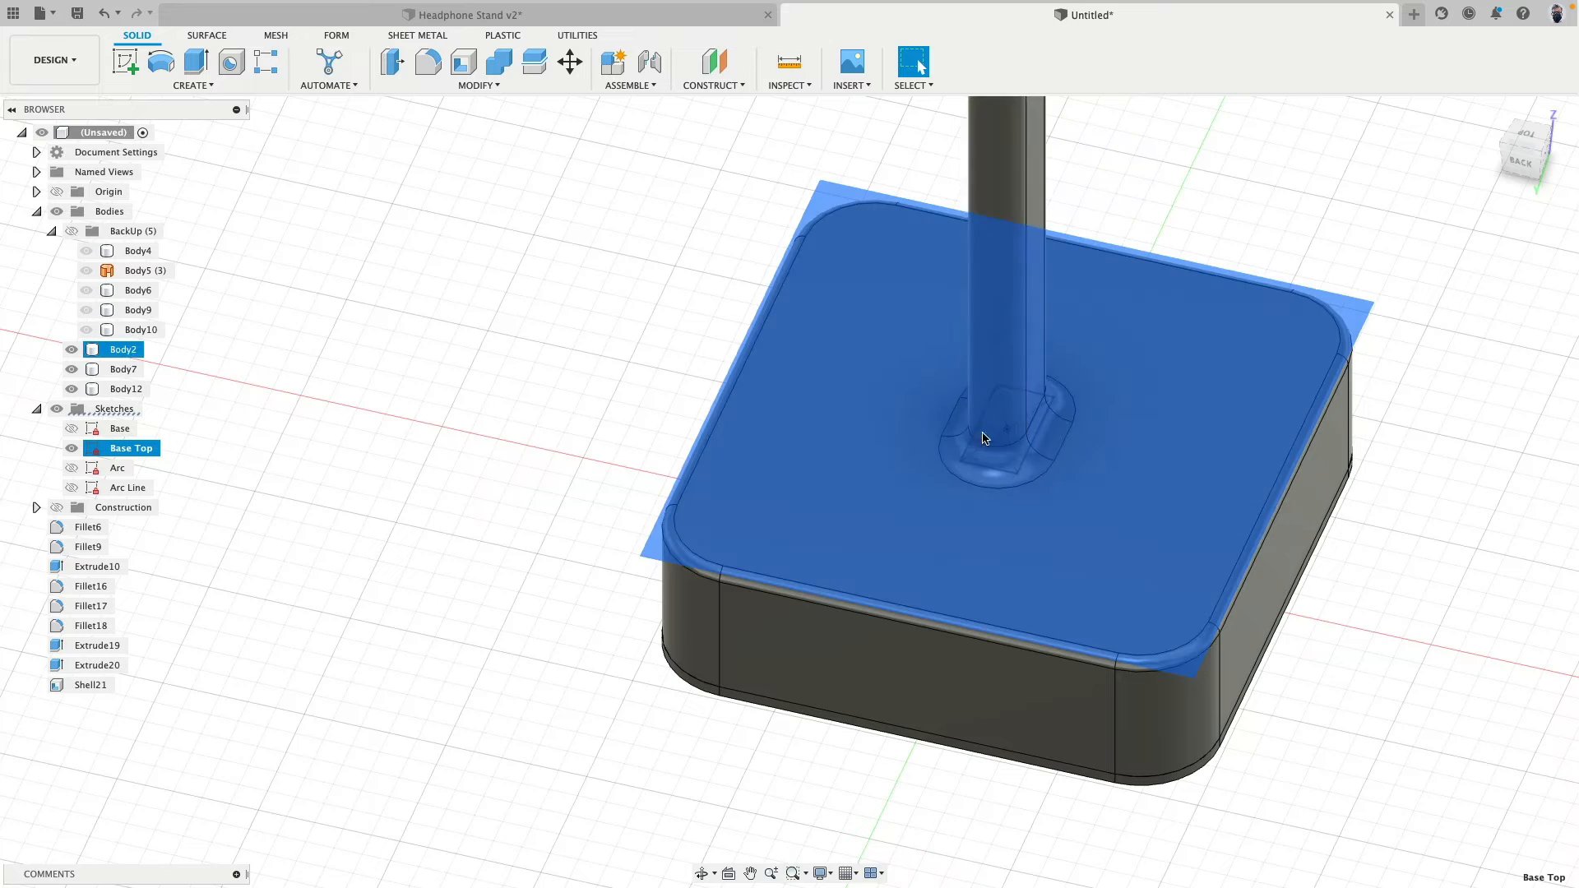
{"action": "left_click", "coordinate": [483, 386]}
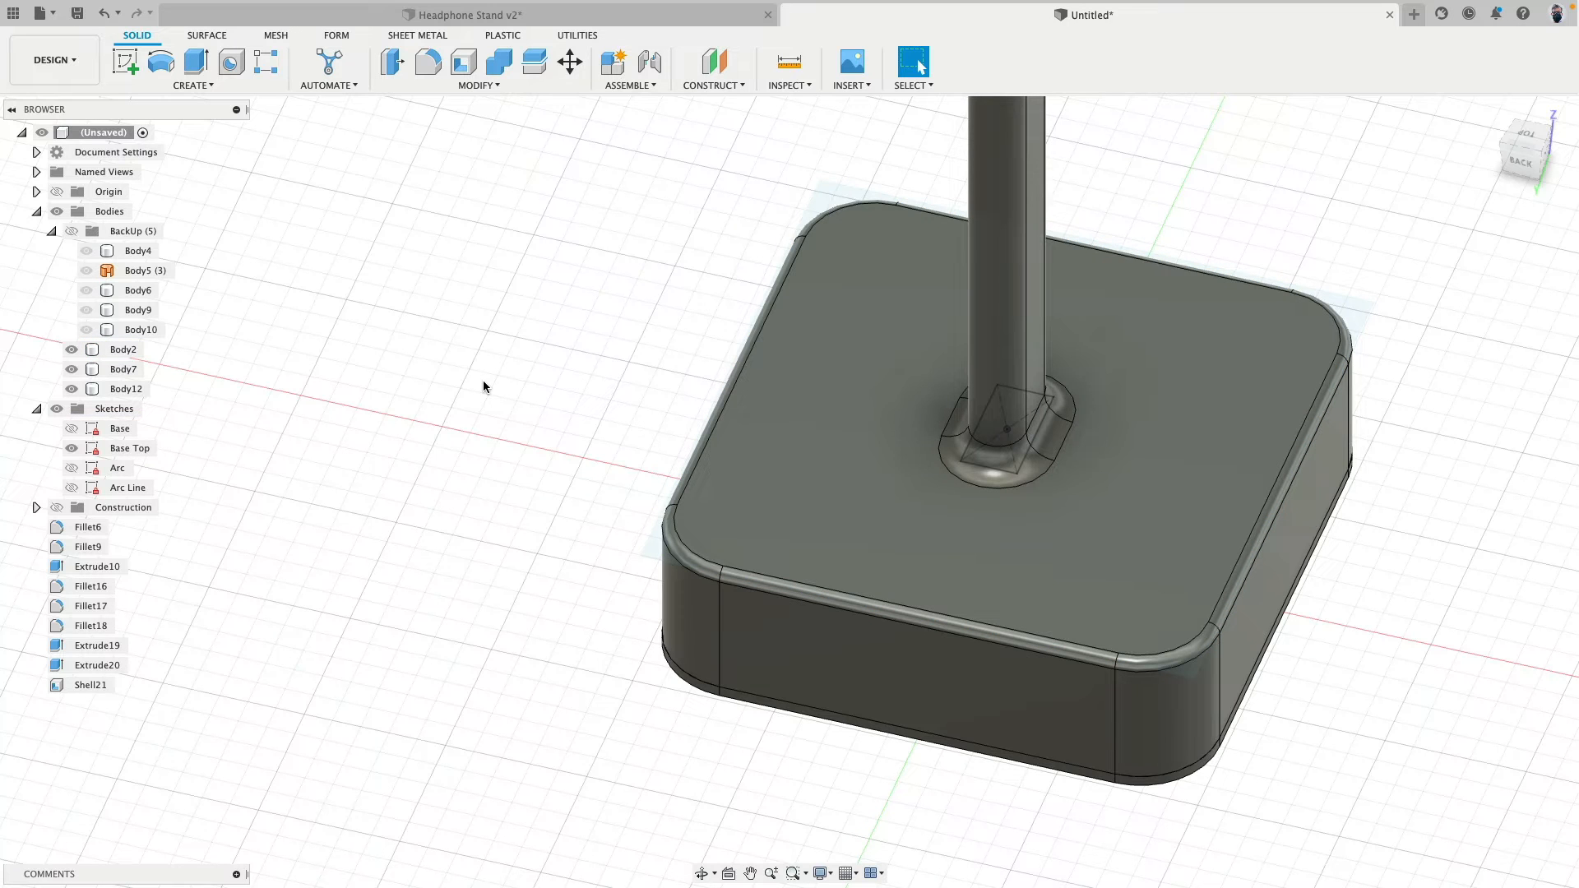
{"action": "right_click", "coordinate": [123, 450]}
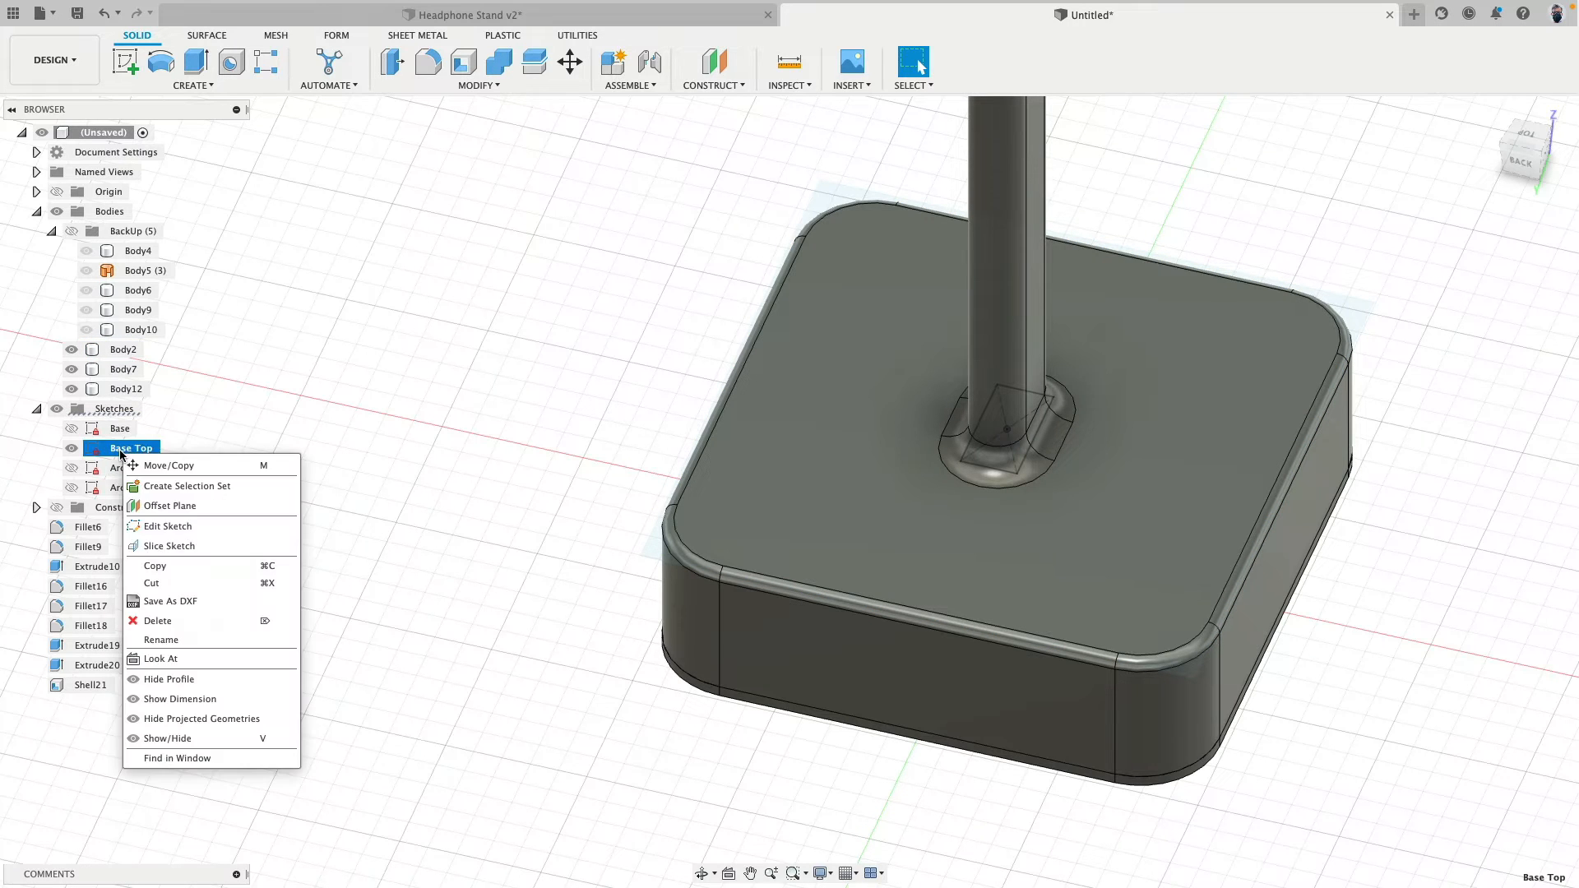
{"action": "left_click", "coordinate": [187, 530]}
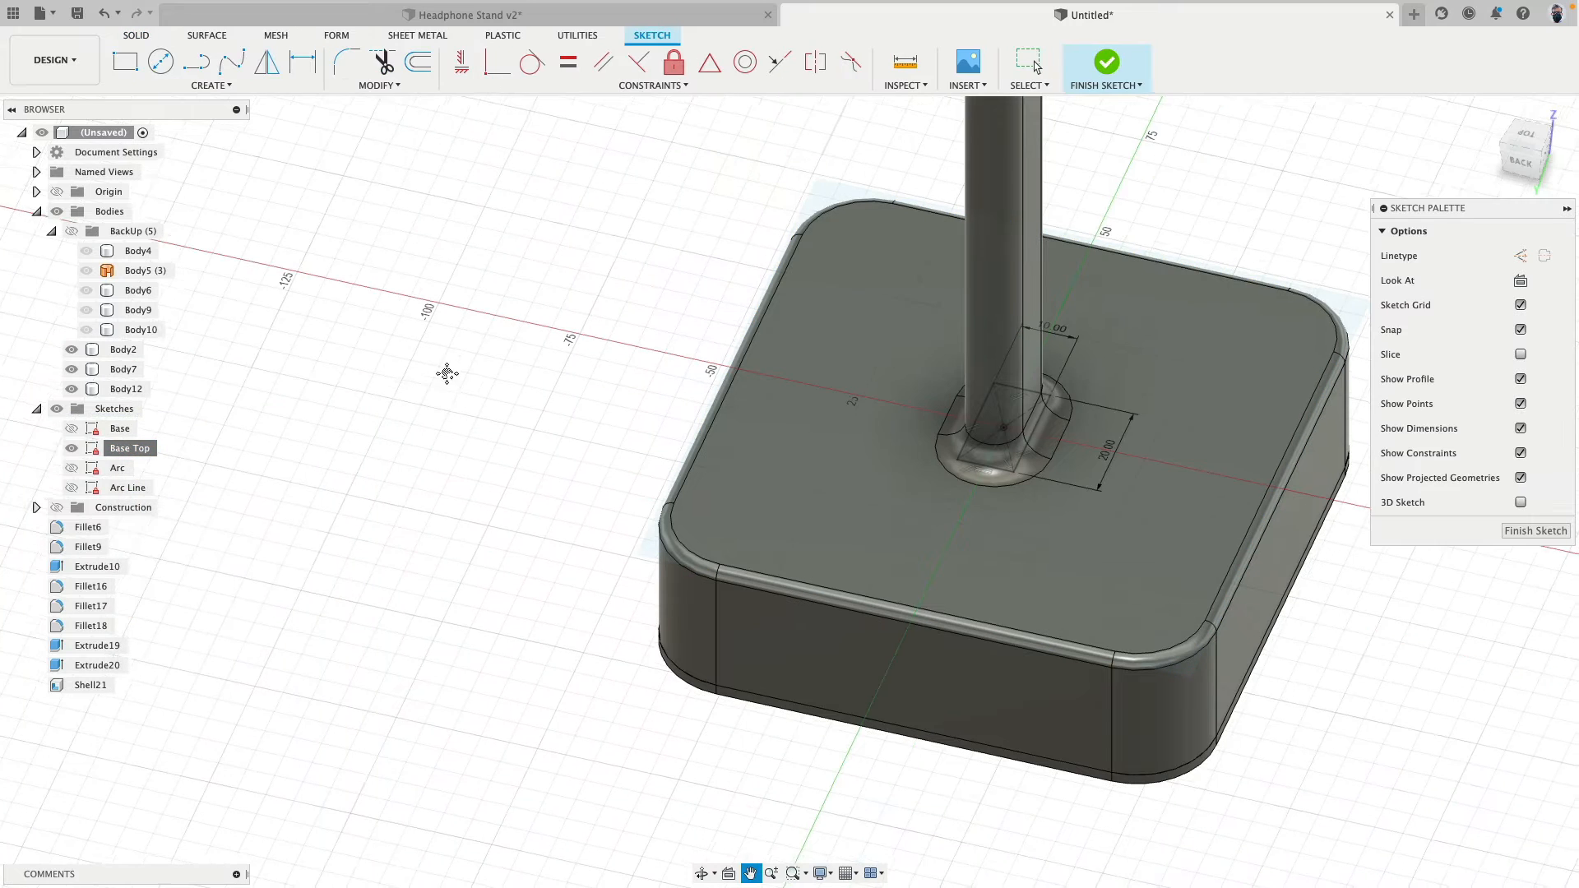
{"action": "middle_click_drag", "start_coordinate": [444, 370], "coordinate": [379, 309]}
- Project the 12 mm radius corner edge of the base's top face into the Base Top sketch
{"action": "left_click", "coordinate": [210, 86]}
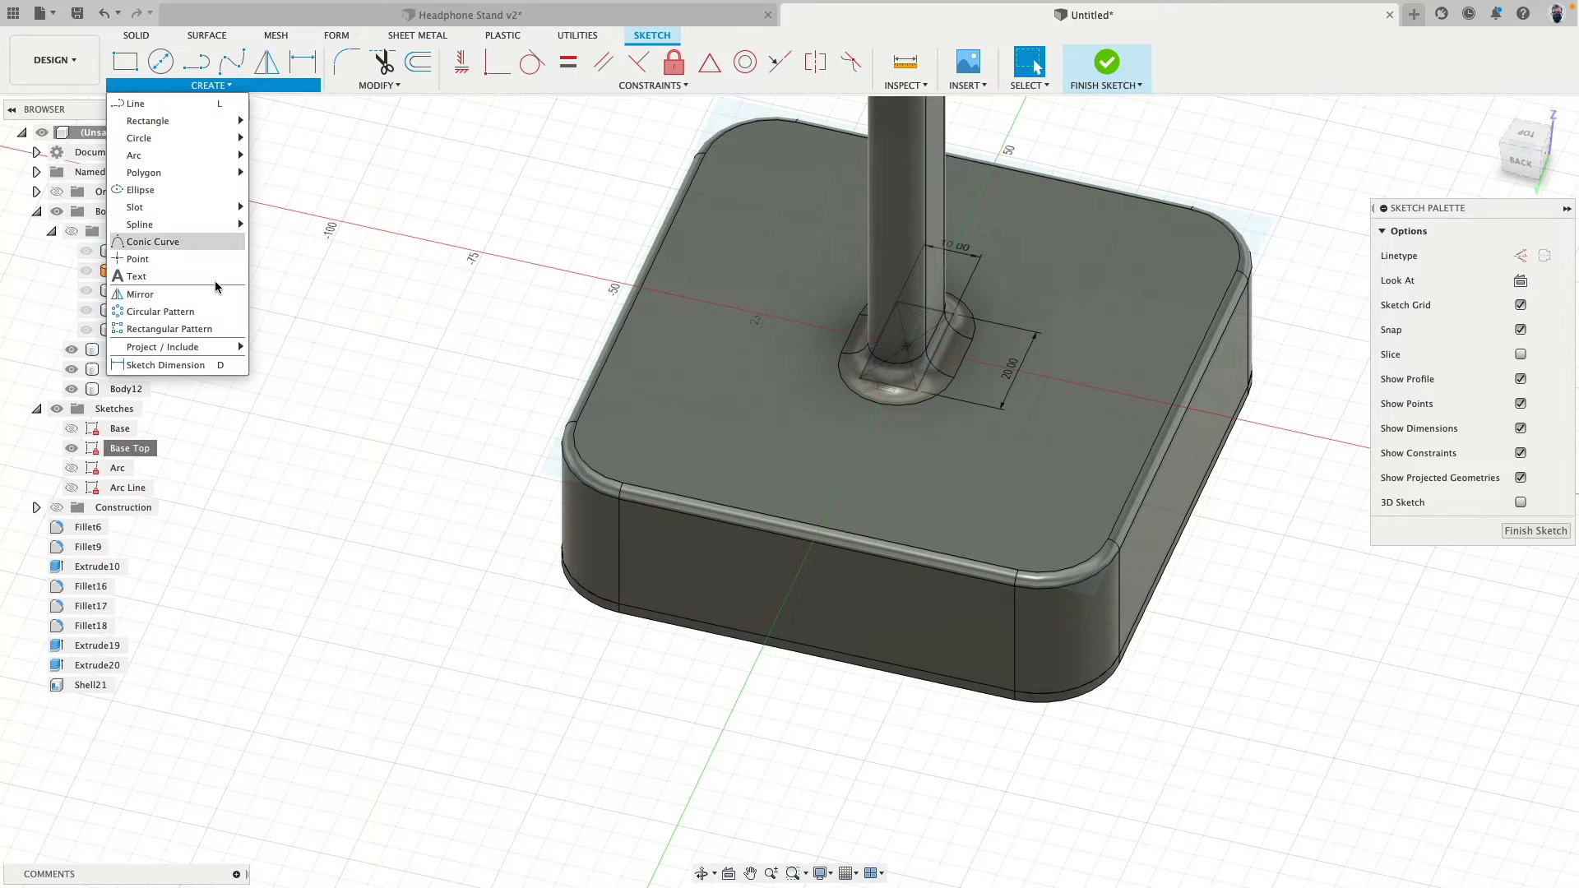
{"action": "mouse_move", "coordinate": [216, 347]}
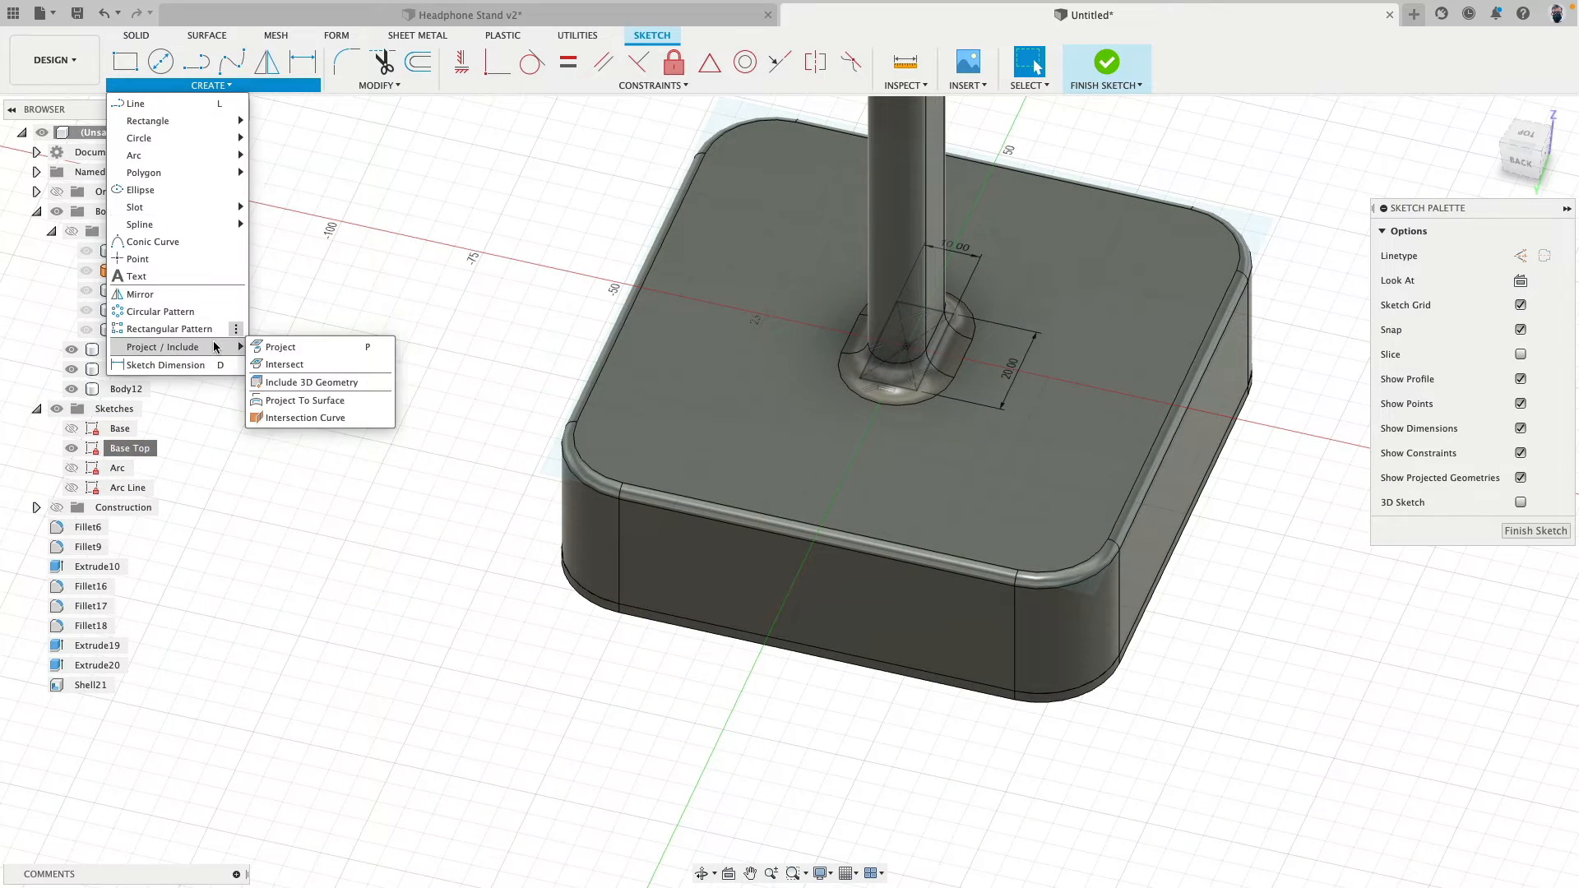
{"action": "left_click", "coordinate": [287, 354]}
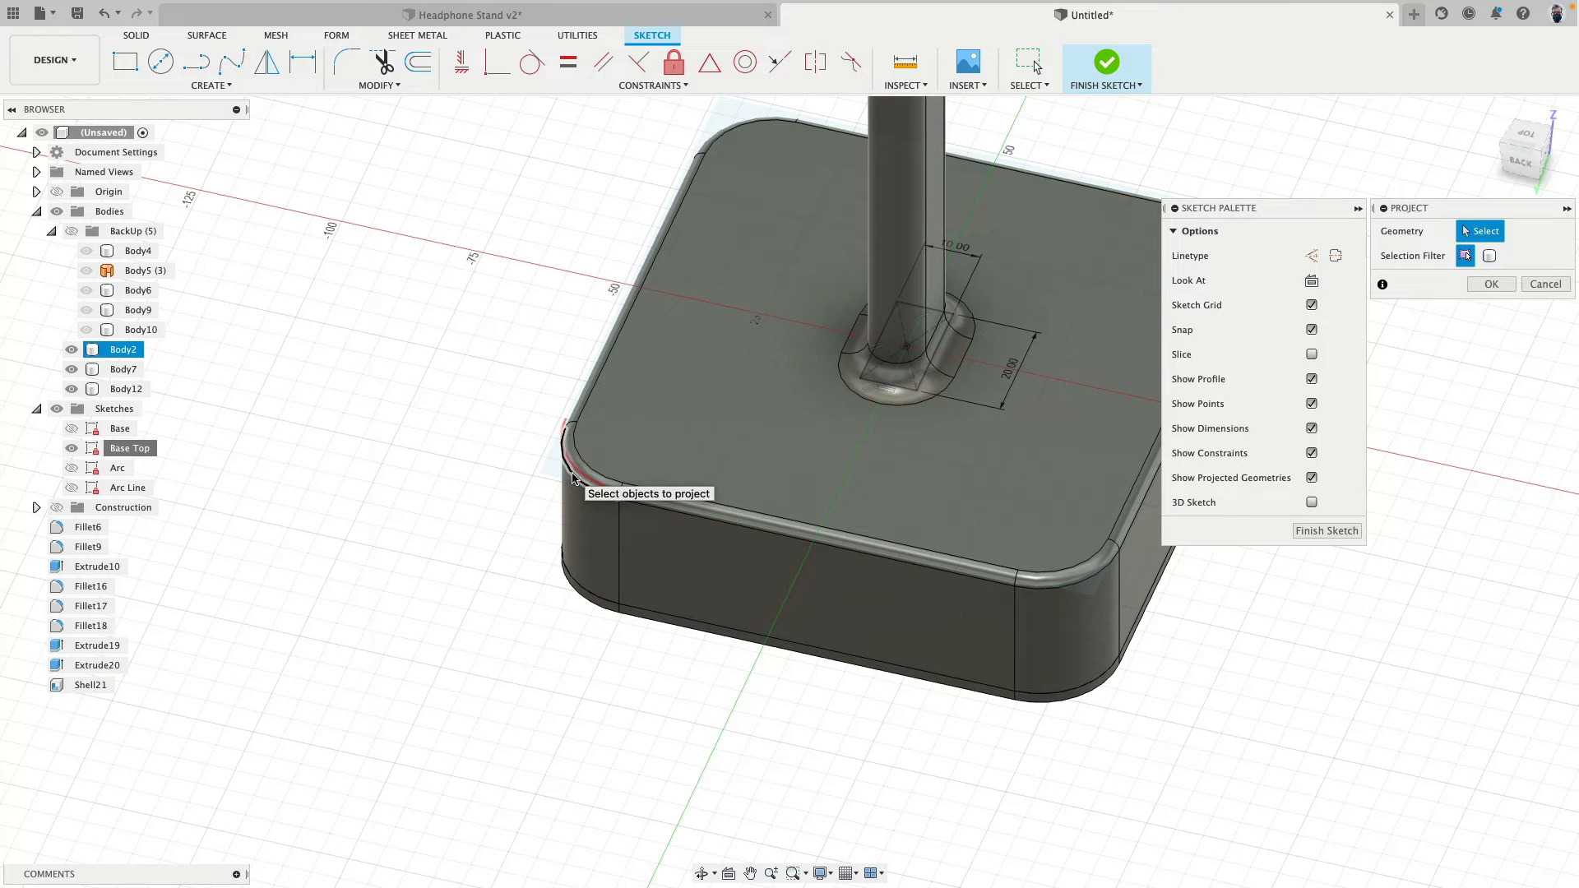
{"action": "left_click", "coordinate": [573, 478]}
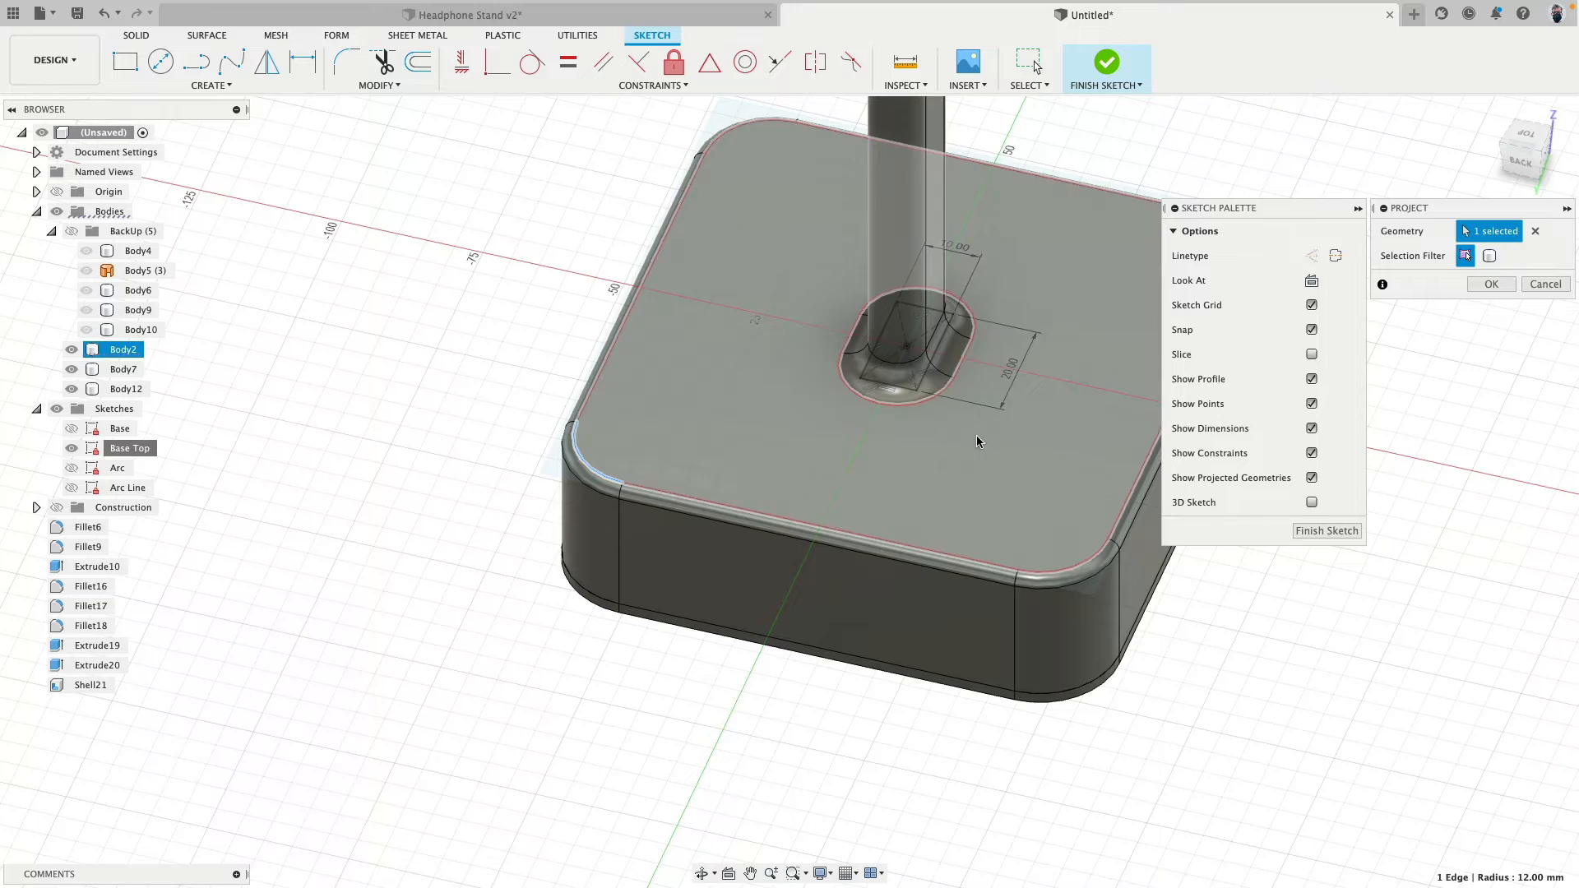
{"action": "left_click", "coordinate": [1491, 284]}
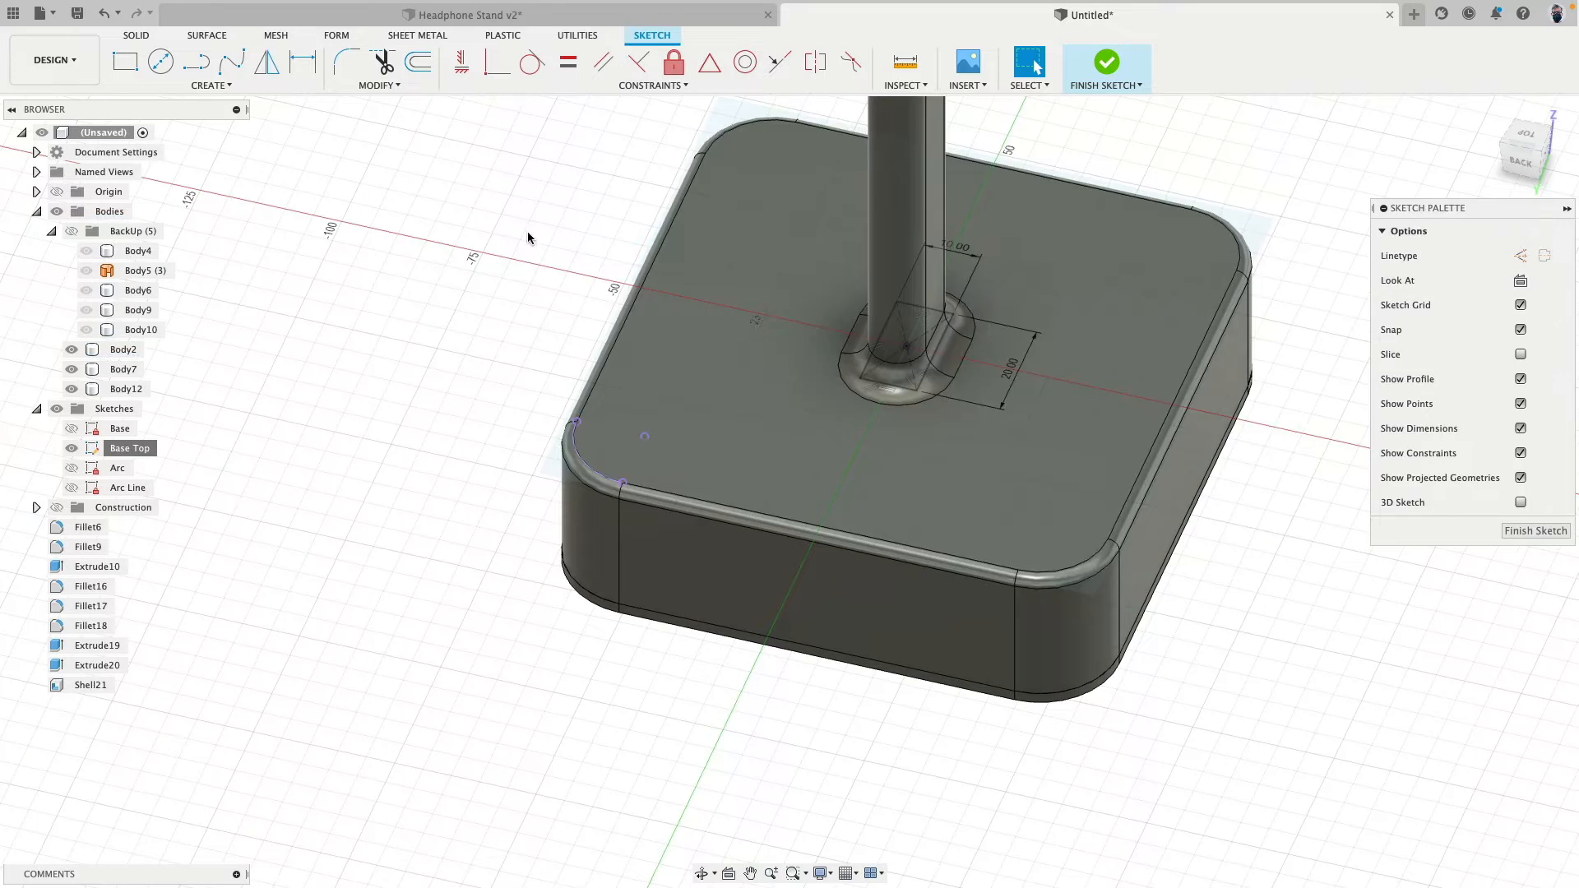
- Draw a circle 20 mm in diameter centred on the projected corner arc's centre point
{"action": "scroll", "coordinate": [526, 231], "scroll_direction": "up", "scroll_amount": 3}
{"action": "middle_click_drag", "start_coordinate": [486, 379], "coordinate": [434, 188]}
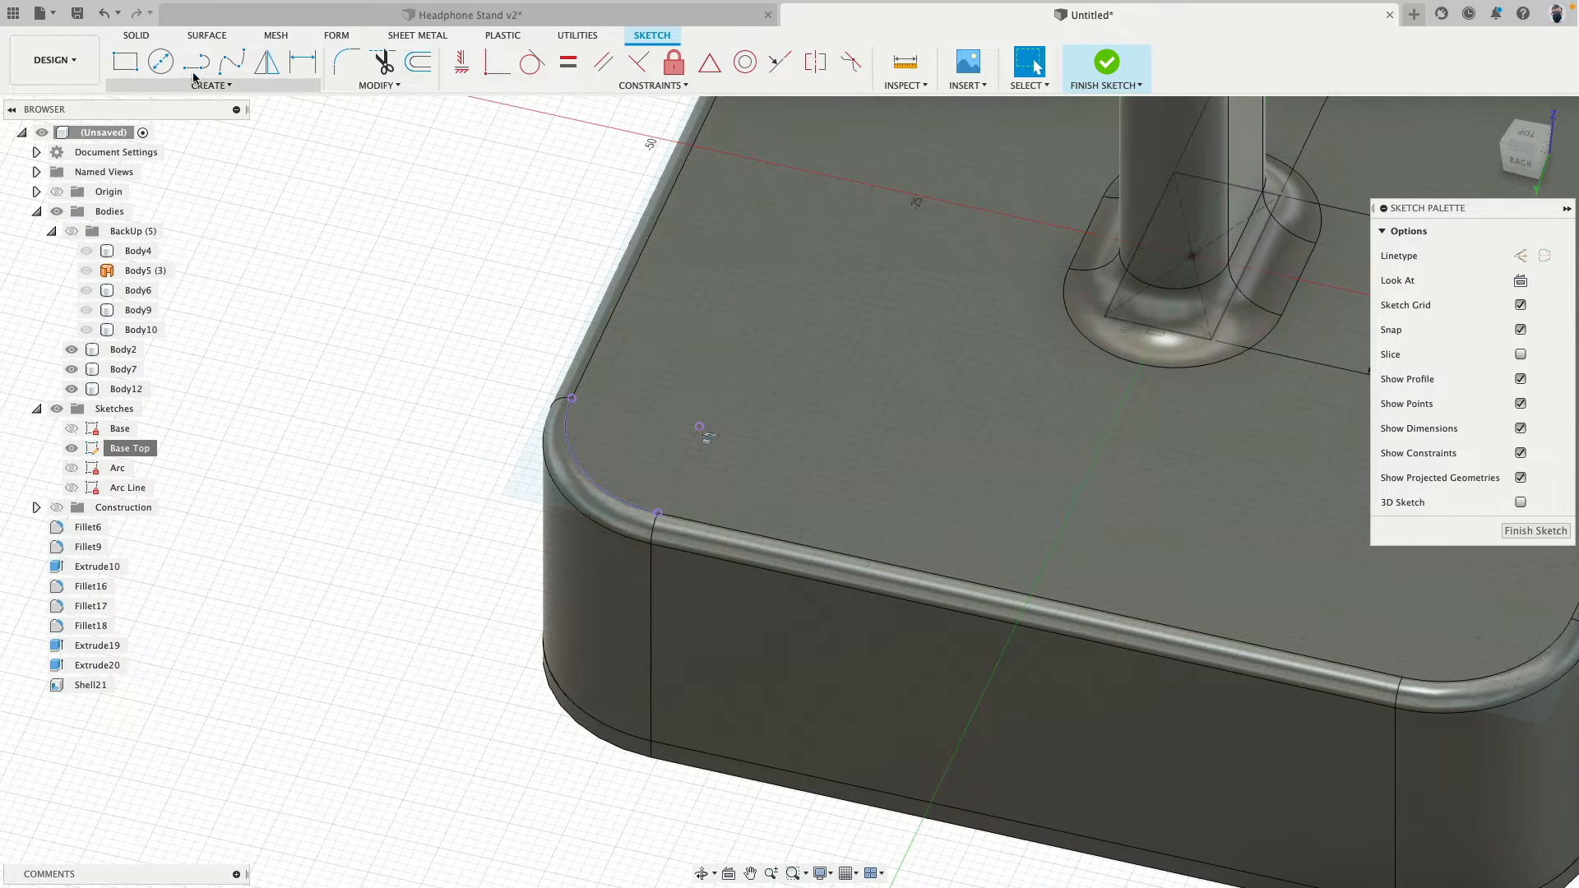
{"action": "key", "text": "c"}
{"action": "left_click", "coordinate": [700, 426]}
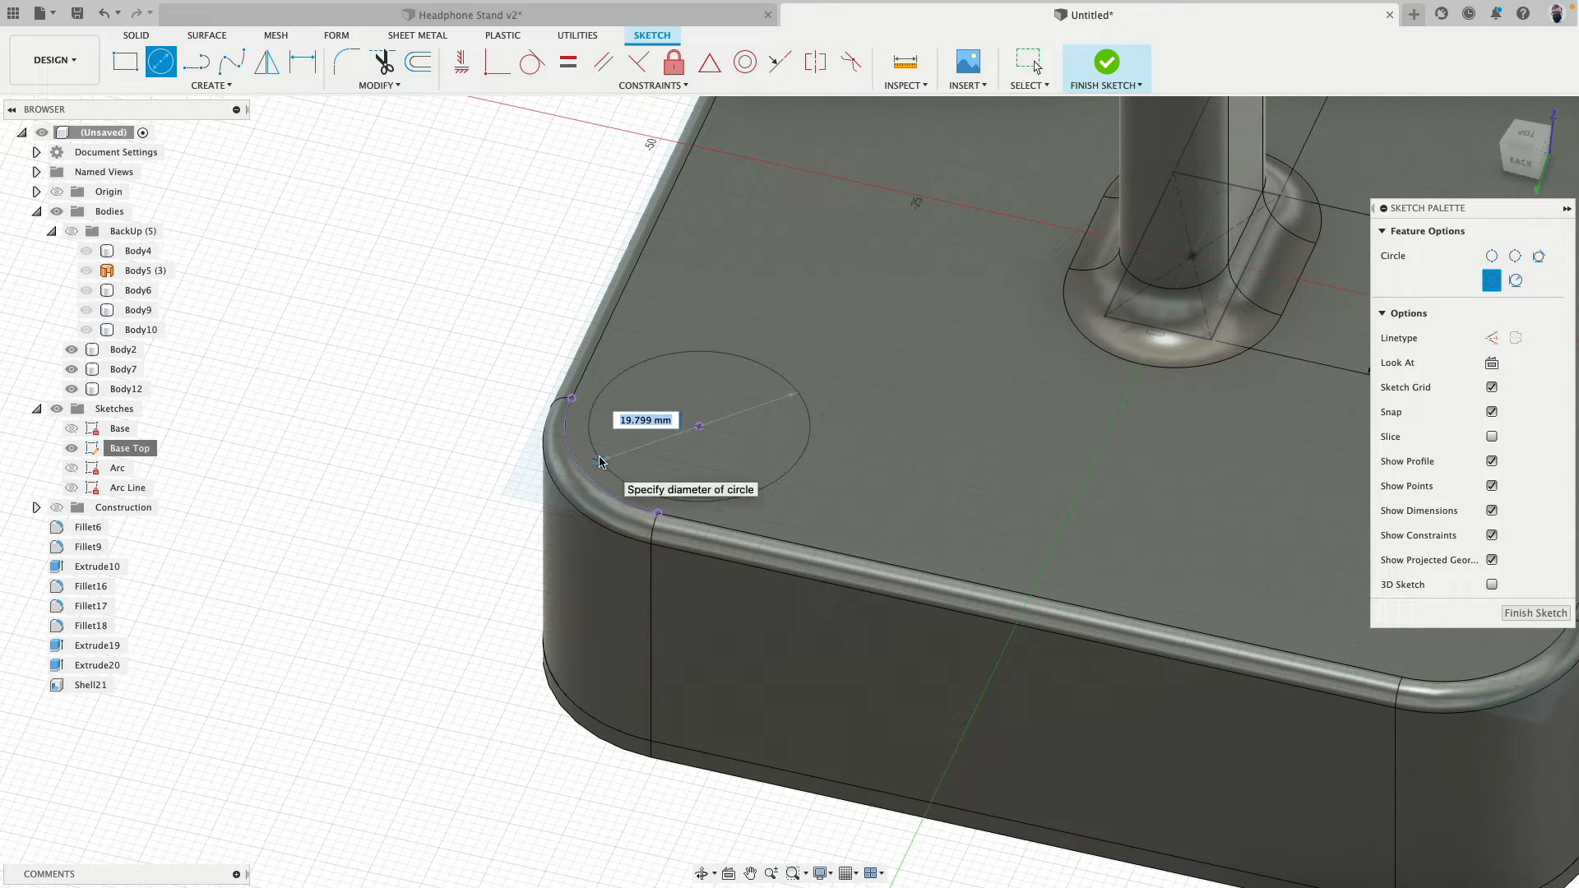
{"action": "type", "text": "20"}
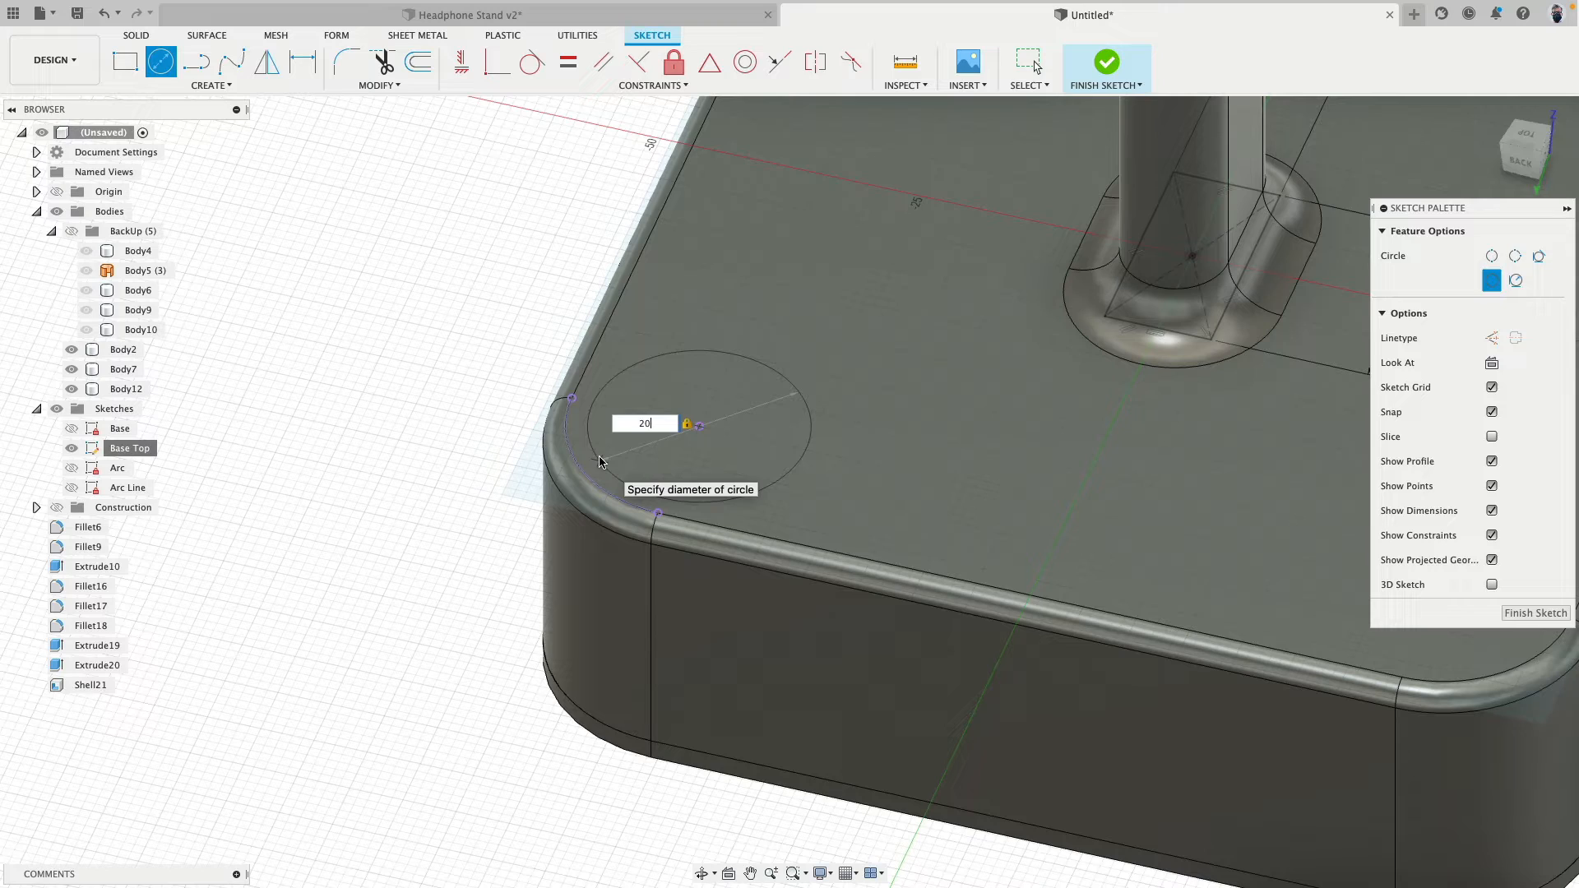
{"action": "key", "text": "Return"}
{"action": "key", "text": "Escape"}
{"action": "scroll", "coordinate": [374, 293], "scroll_direction": "down", "scroll_amount": 4}
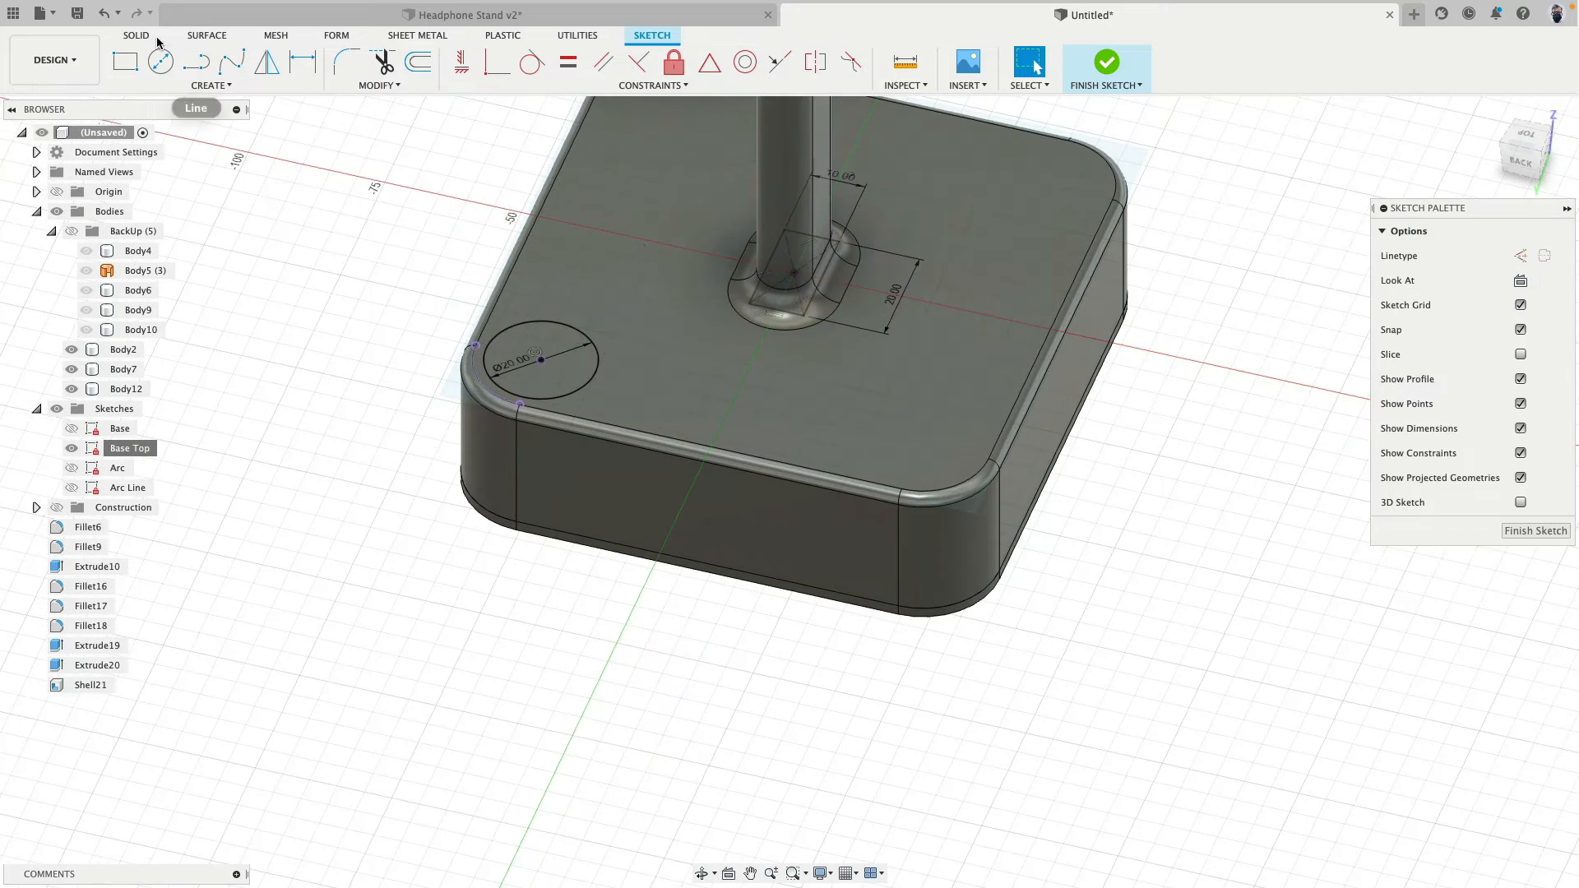
- Extrude the corner circle 4 mm upward as a new body and hide the sketches
{"action": "left_click", "coordinate": [136, 35]}
{"action": "left_click", "coordinate": [195, 61]}
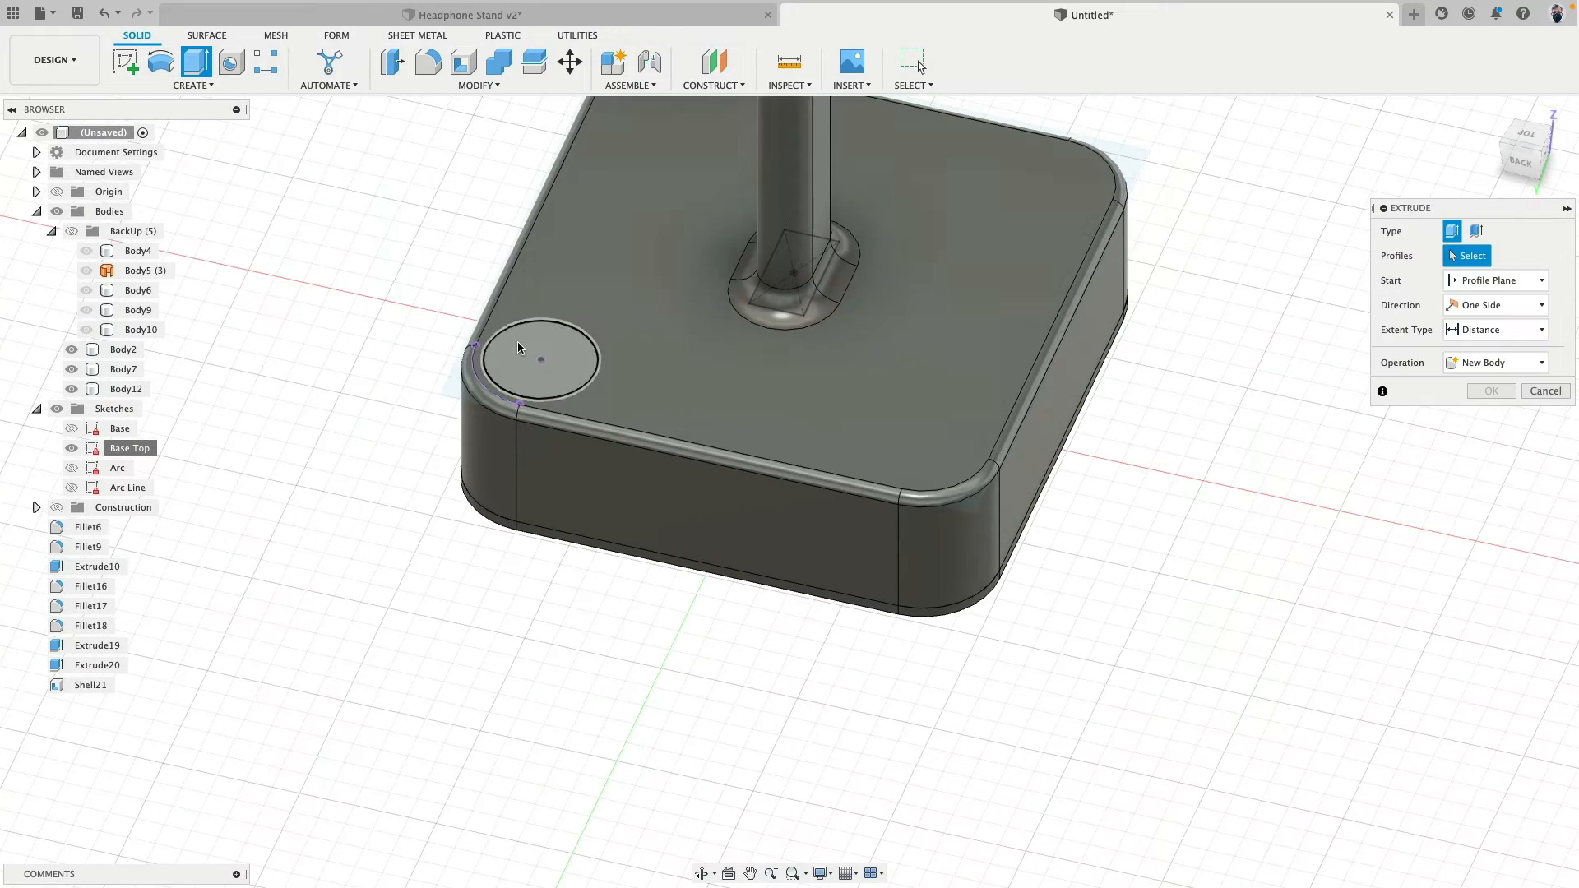
{"action": "left_click", "coordinate": [516, 343]}
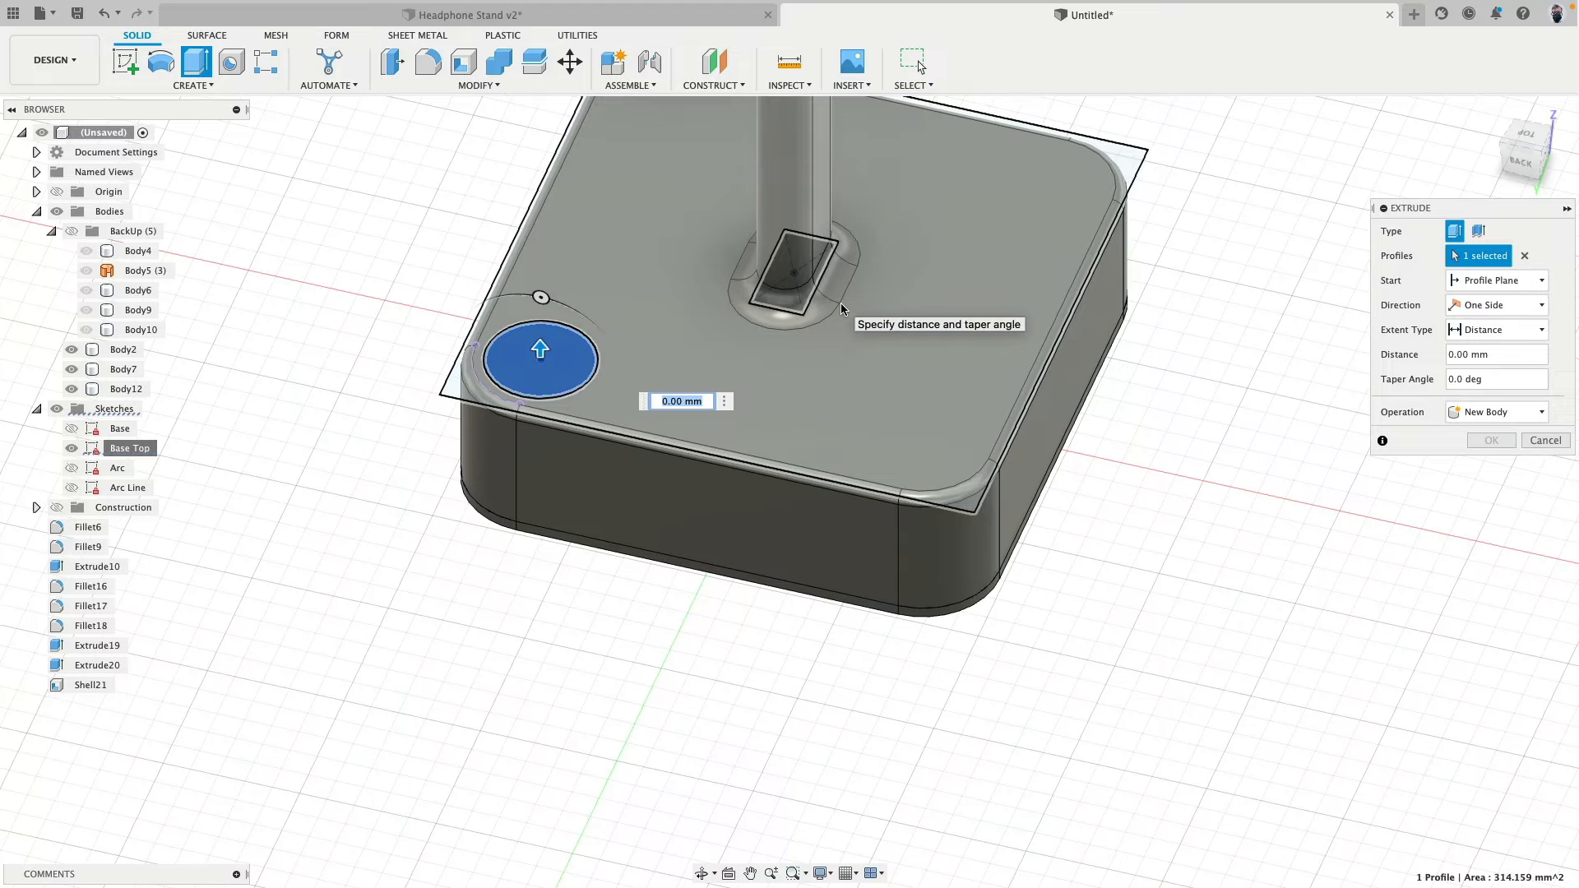
{"action": "type", "text": "4"}
{"action": "left_click", "coordinate": [1462, 412]}
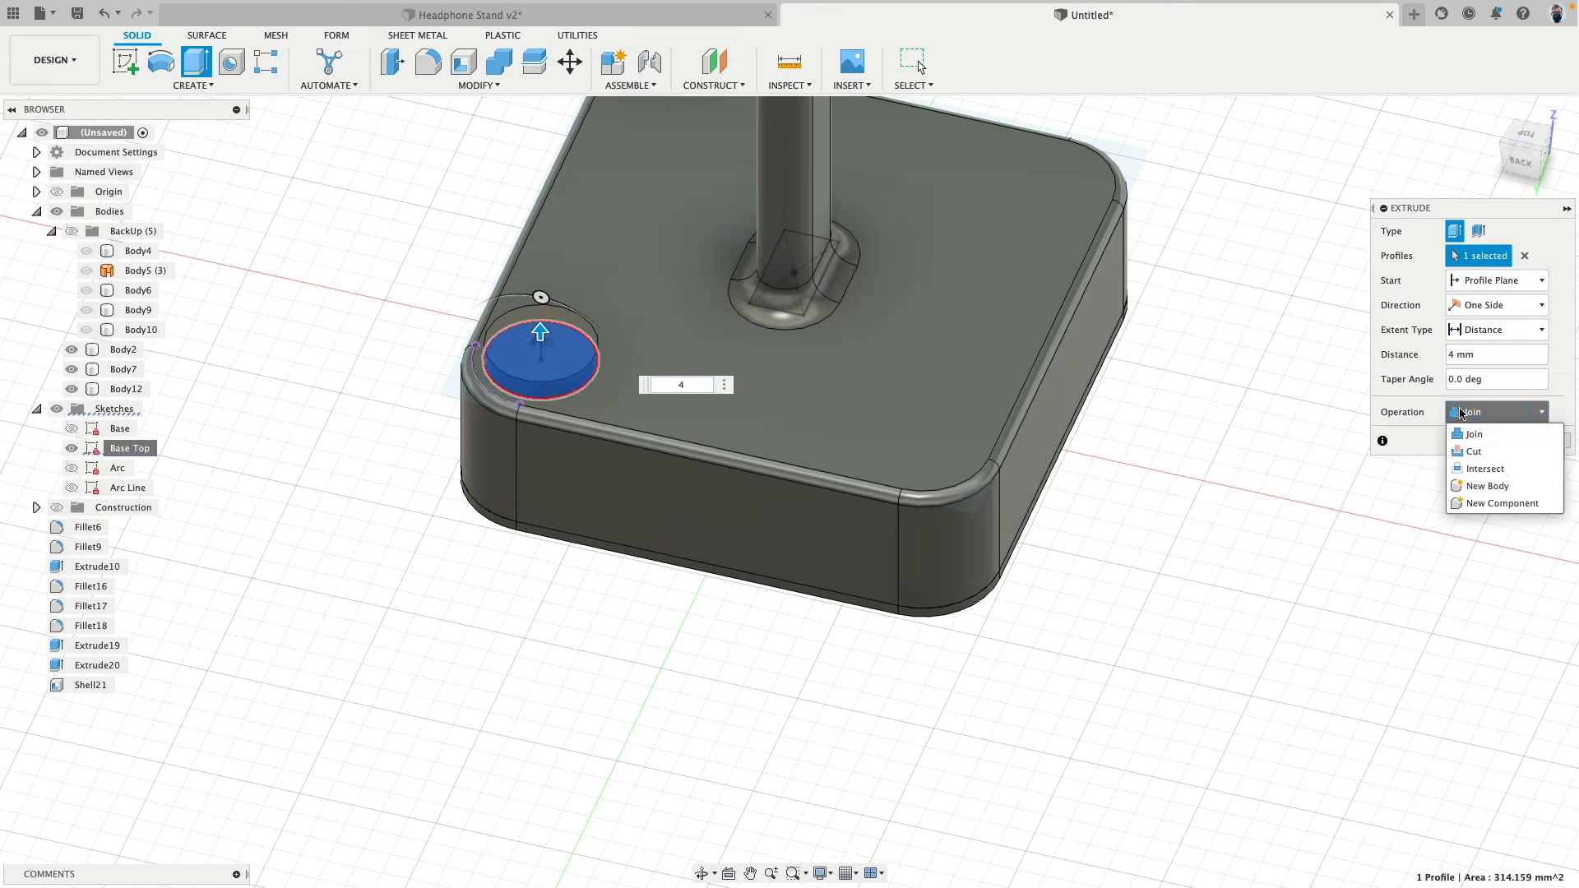
{"action": "left_click", "coordinate": [1493, 486]}
{"action": "left_click", "coordinate": [1504, 441]}
{"action": "mouse_move", "coordinate": [492, 648]}
{"action": "middle_mouse_down", "text": "shift"}
{"action": "mouse_move", "coordinate": [564, 694]}
{"action": "mouse_move", "coordinate": [486, 669]}
{"action": "mouse_move", "coordinate": [628, 729]}
{"action": "mouse_move", "coordinate": [625, 757]}
{"action": "mouse_move", "coordinate": [592, 712]}
{"action": "mouse_move", "coordinate": [549, 707]}
{"action": "middle_mouse_up", "text": "shift"}
{"action": "scroll", "coordinate": [407, 277], "scroll_direction": "up", "scroll_amount": 5}
{"action": "left_click", "coordinate": [53, 430]}
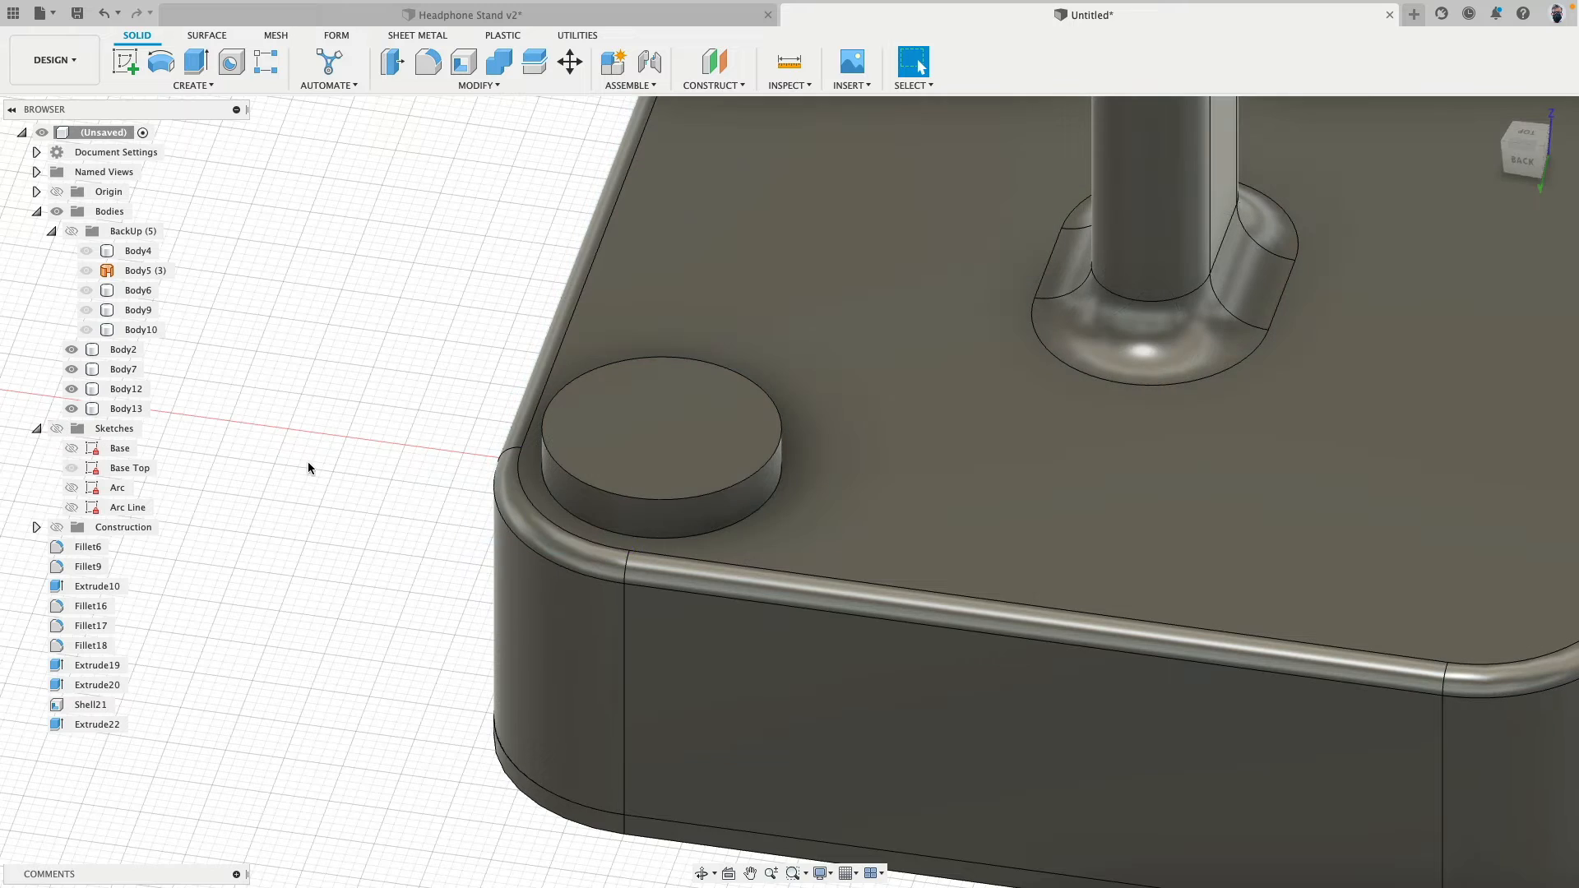
- Set the corner disc's side face to a 9 mm radius with Press Pull and compare it with the previous size
{"action": "left_click", "coordinate": [393, 67]}
{"action": "left_click", "coordinate": [724, 508]}
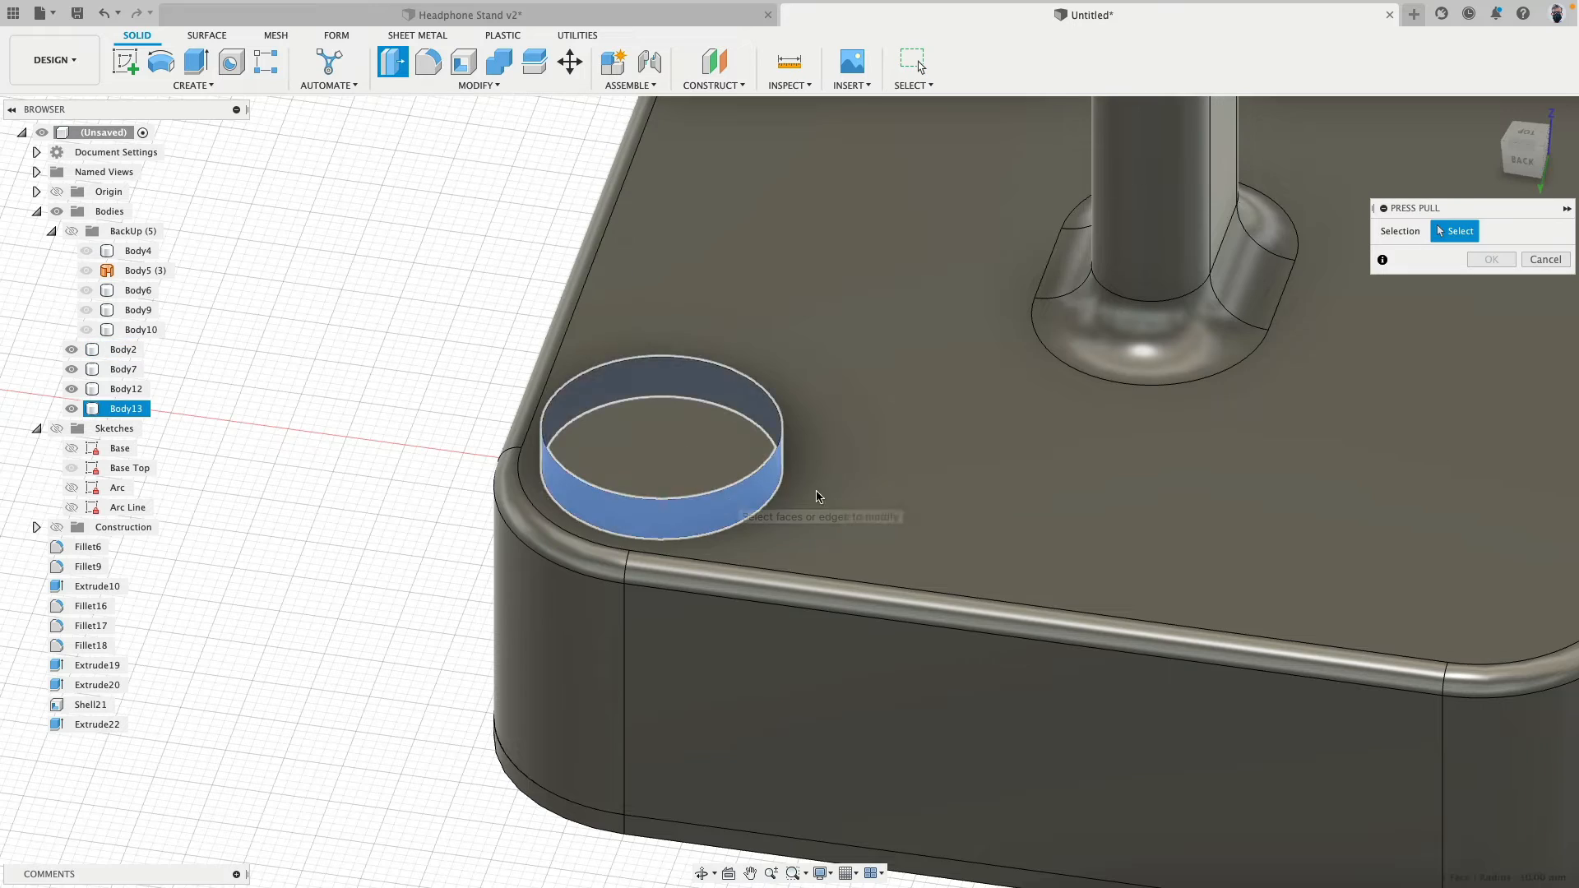
{"action": "type", "text": "9"}
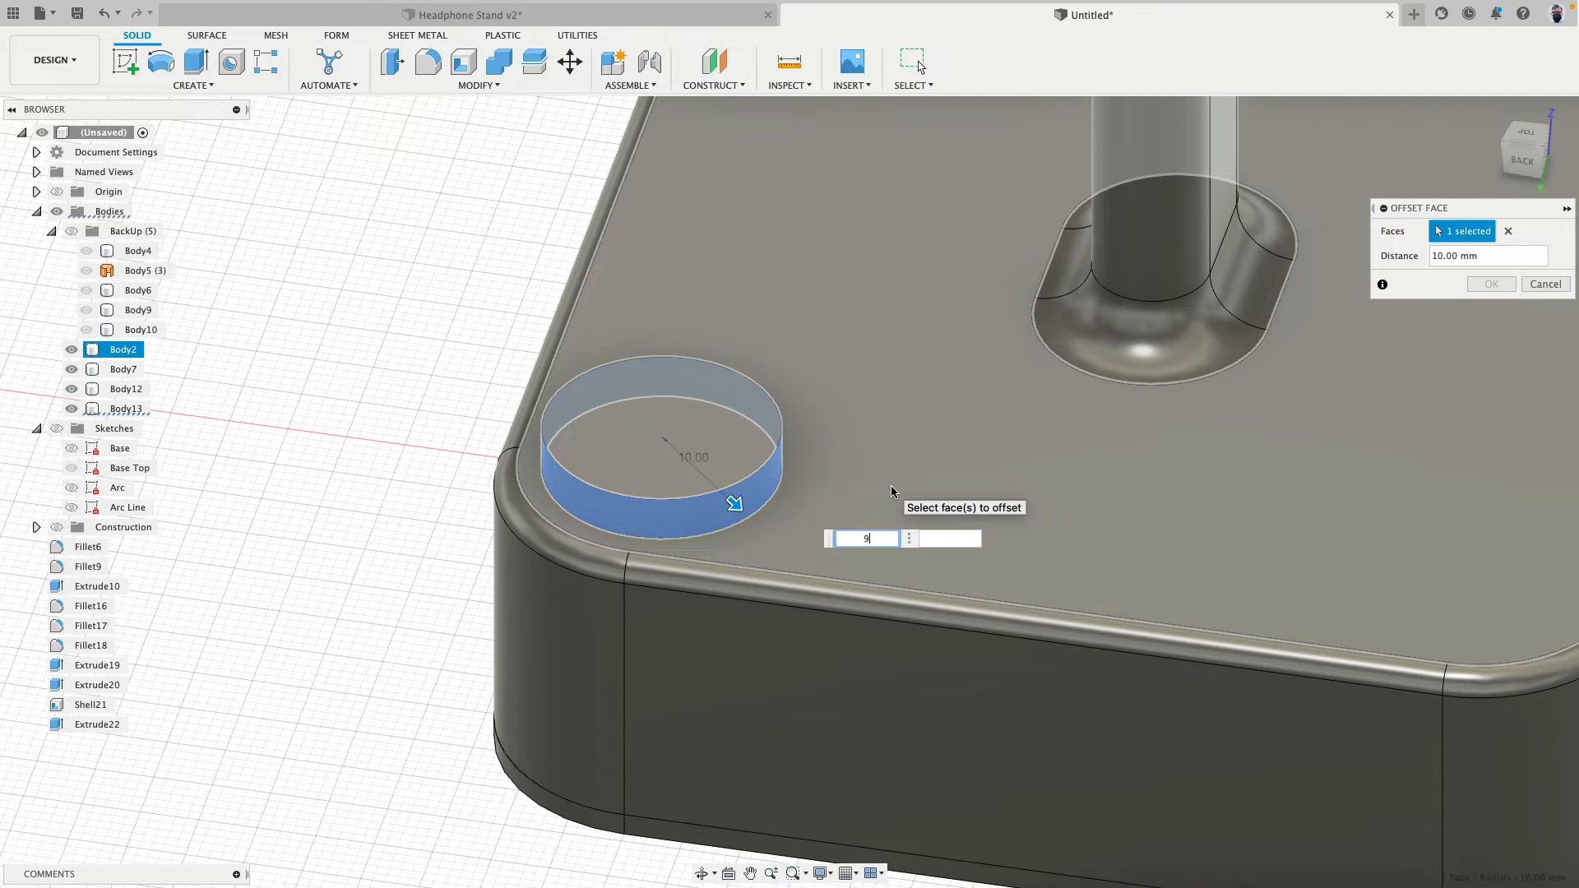
{"action": "key", "text": "Return"}
{"action": "middle_click_drag", "start_coordinate": [472, 385], "coordinate": [416, 418], "text": "shift"}
{"action": "scroll", "coordinate": [436, 391], "scroll_direction": "down", "scroll_amount": 5}
{"action": "key", "text": "super+y"}
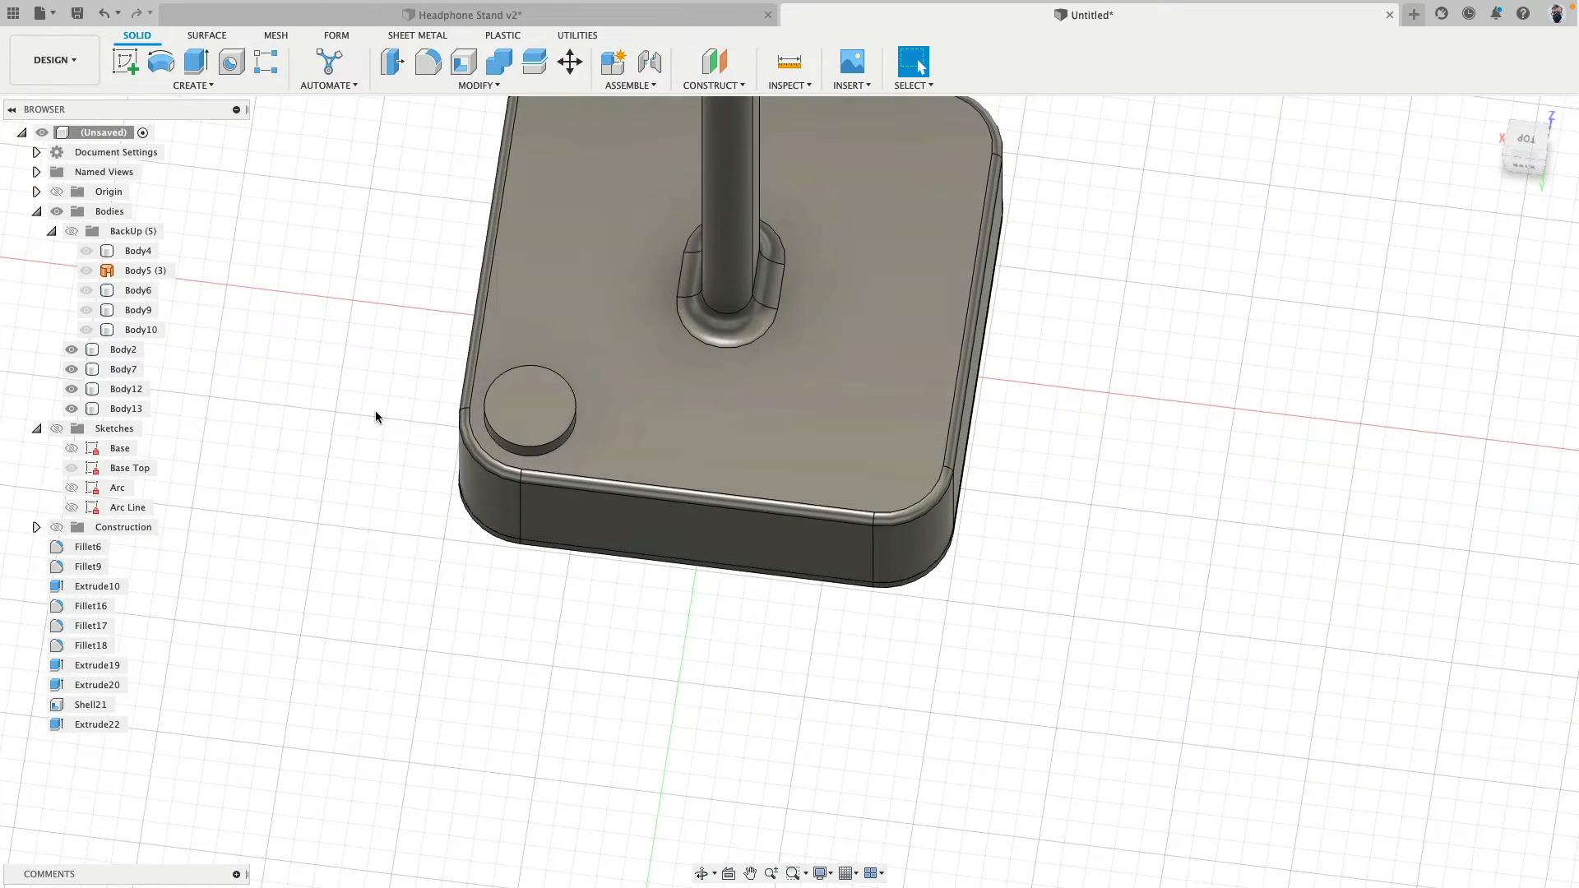
{"action": "key", "text": "super+z"}
{"action": "key", "text": "super+y"}
- Try an 8 mm radius on the corner disc's side face with Press Pull and undo it
{"action": "middle_click_drag", "start_coordinate": [377, 413], "coordinate": [387, 387], "text": "shift"}
{"action": "left_click", "coordinate": [392, 62]}
{"action": "left_click", "coordinate": [507, 433]}
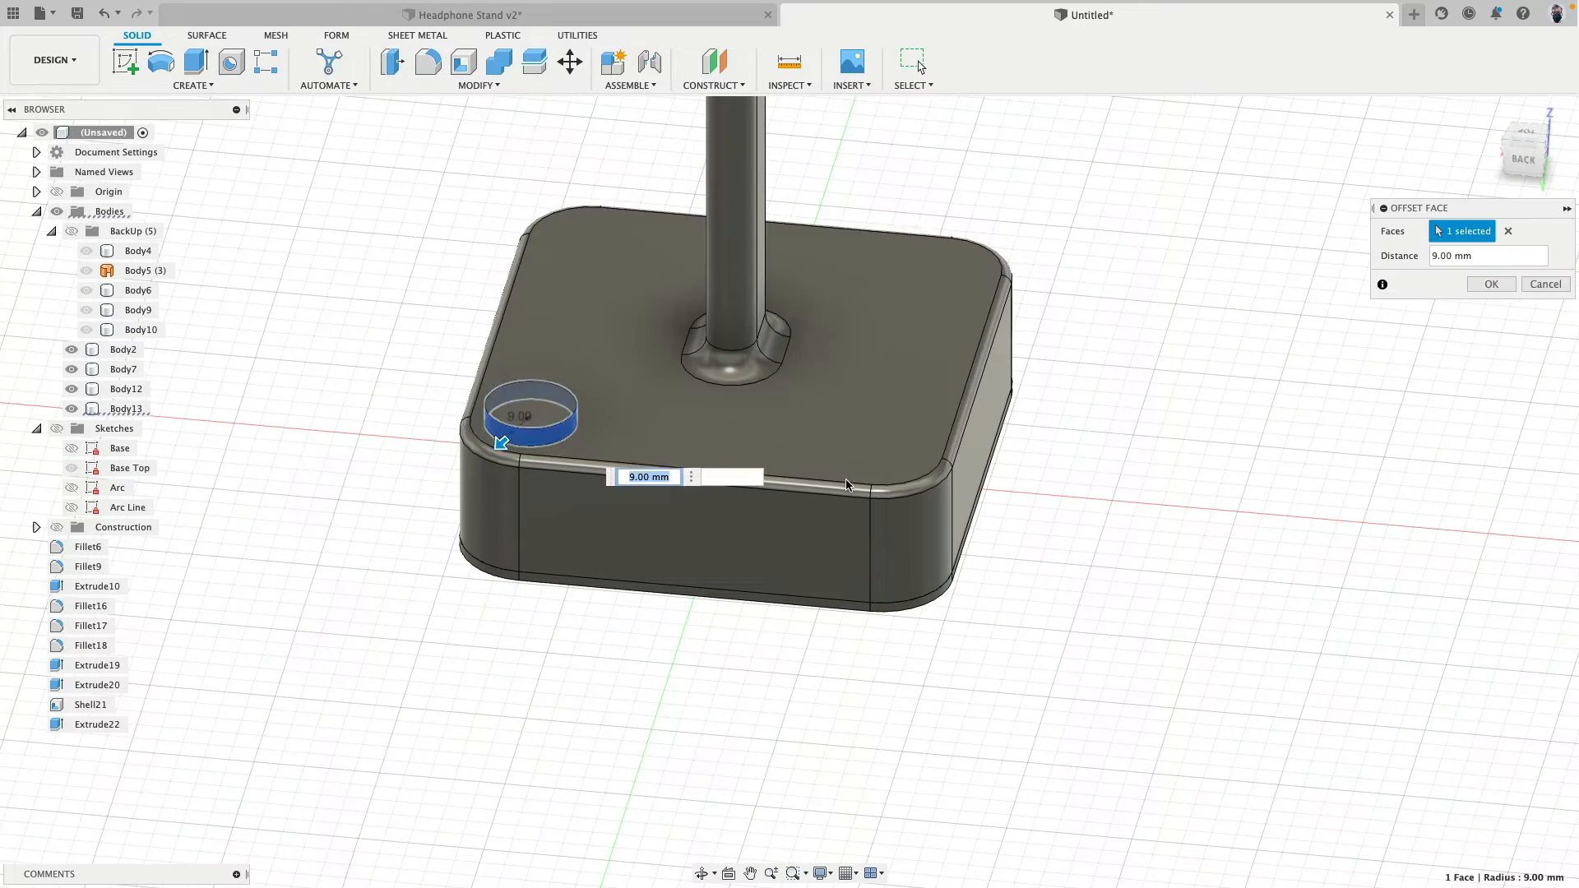
{"action": "type", "text": "8"}
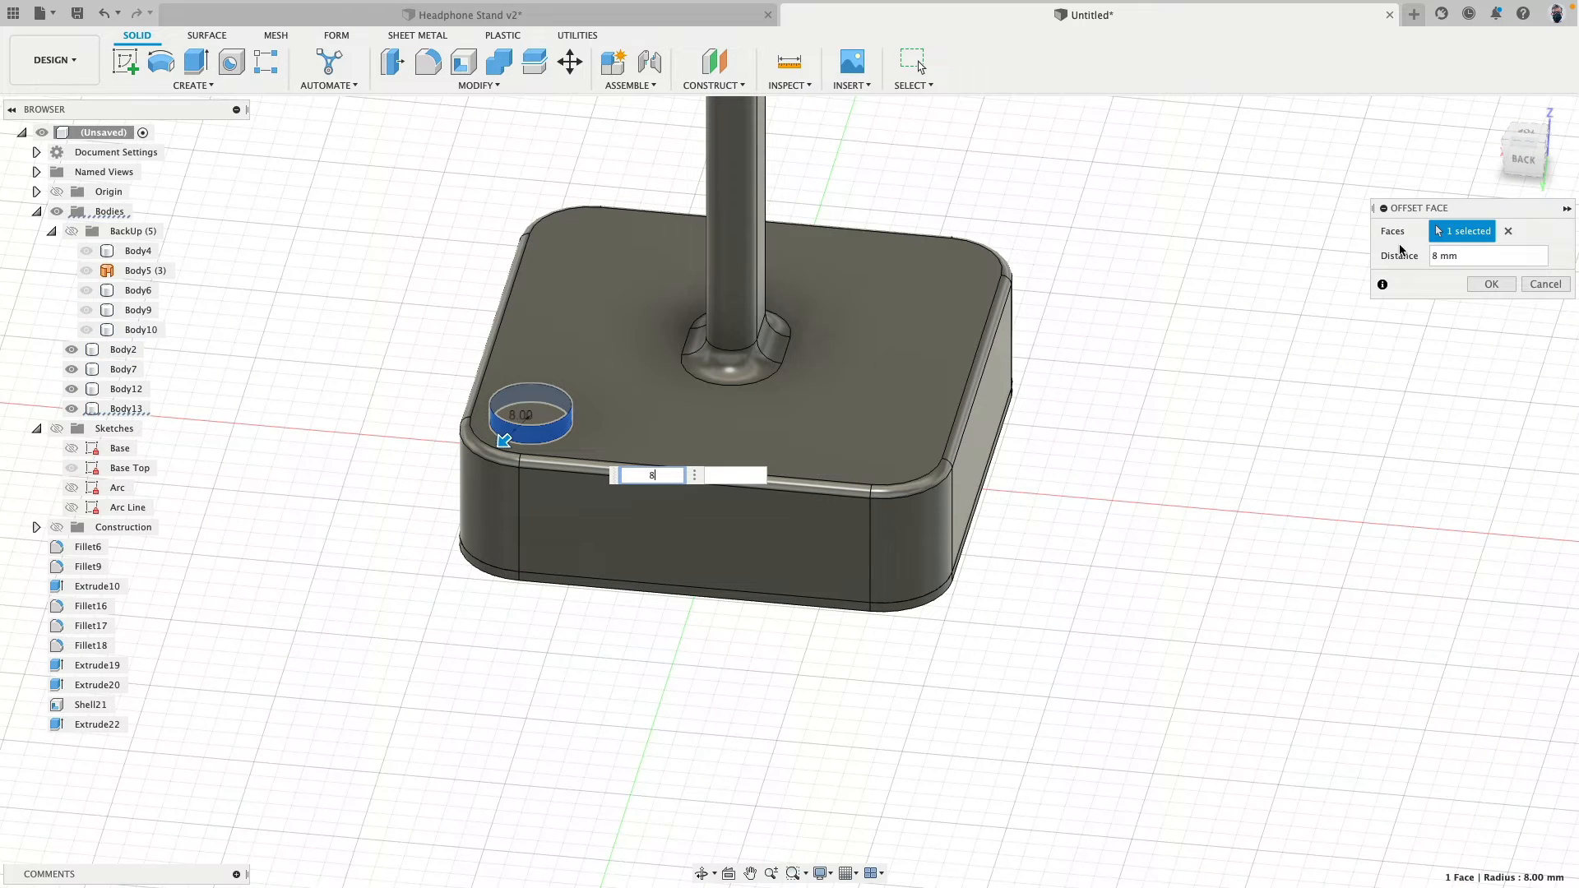
{"action": "left_click", "coordinate": [1491, 284]}
{"action": "middle_click_drag", "start_coordinate": [518, 268], "coordinate": [484, 308], "text": "shift"}
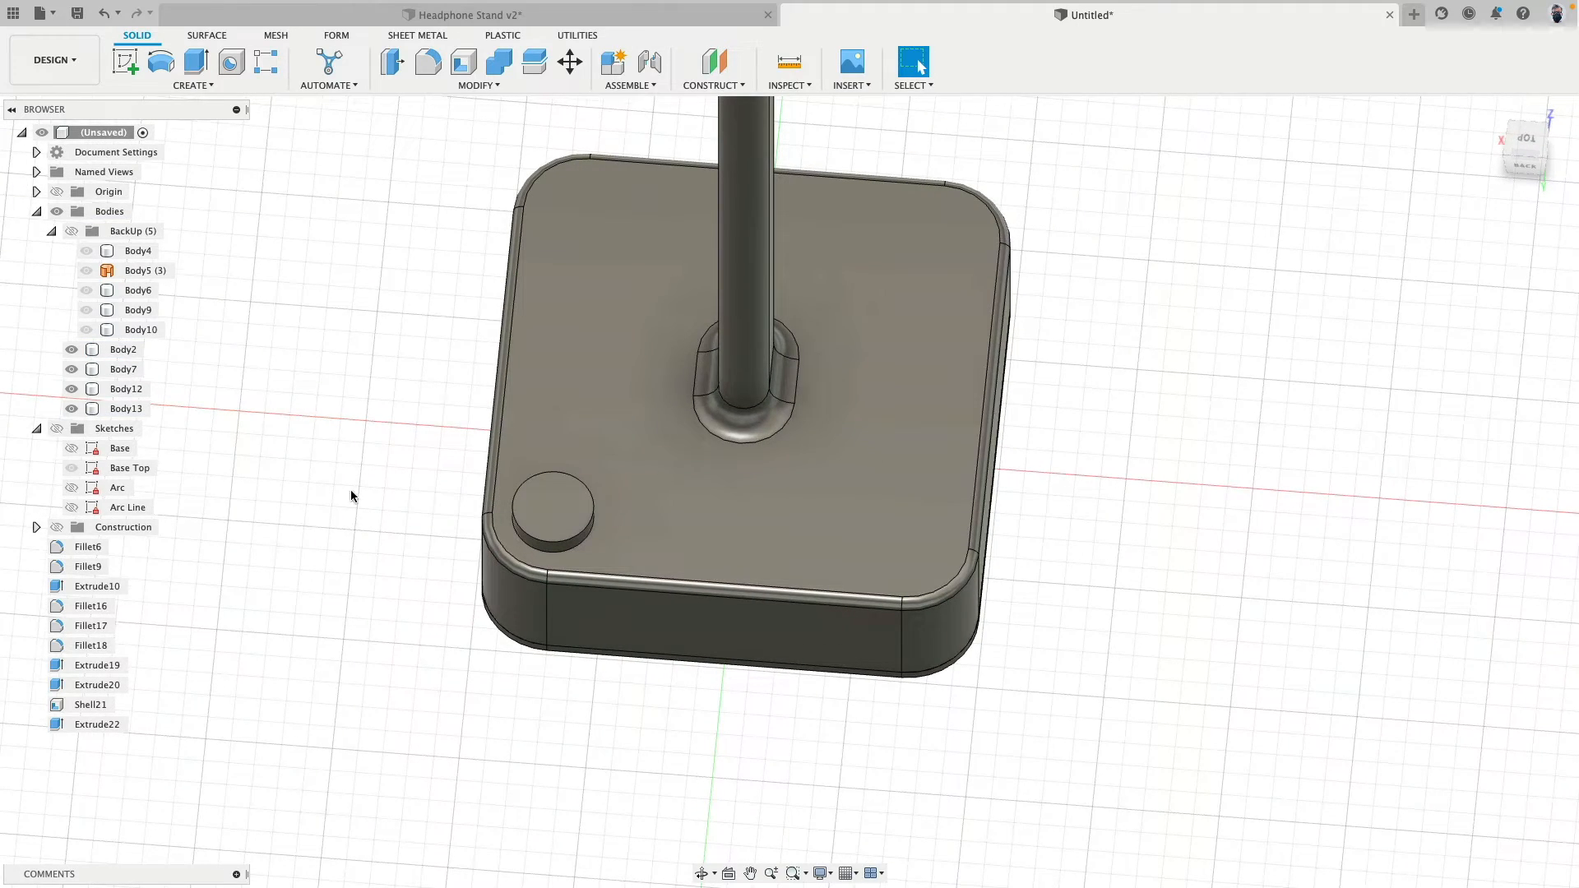
{"action": "scroll", "coordinate": [216, 454], "scroll_direction": "down", "scroll_amount": 1}
{"action": "middle_click_drag", "start_coordinate": [214, 454], "coordinate": [174, 443]}
{"action": "scroll", "coordinate": [210, 408], "scroll_direction": "up", "scroll_amount": 5}
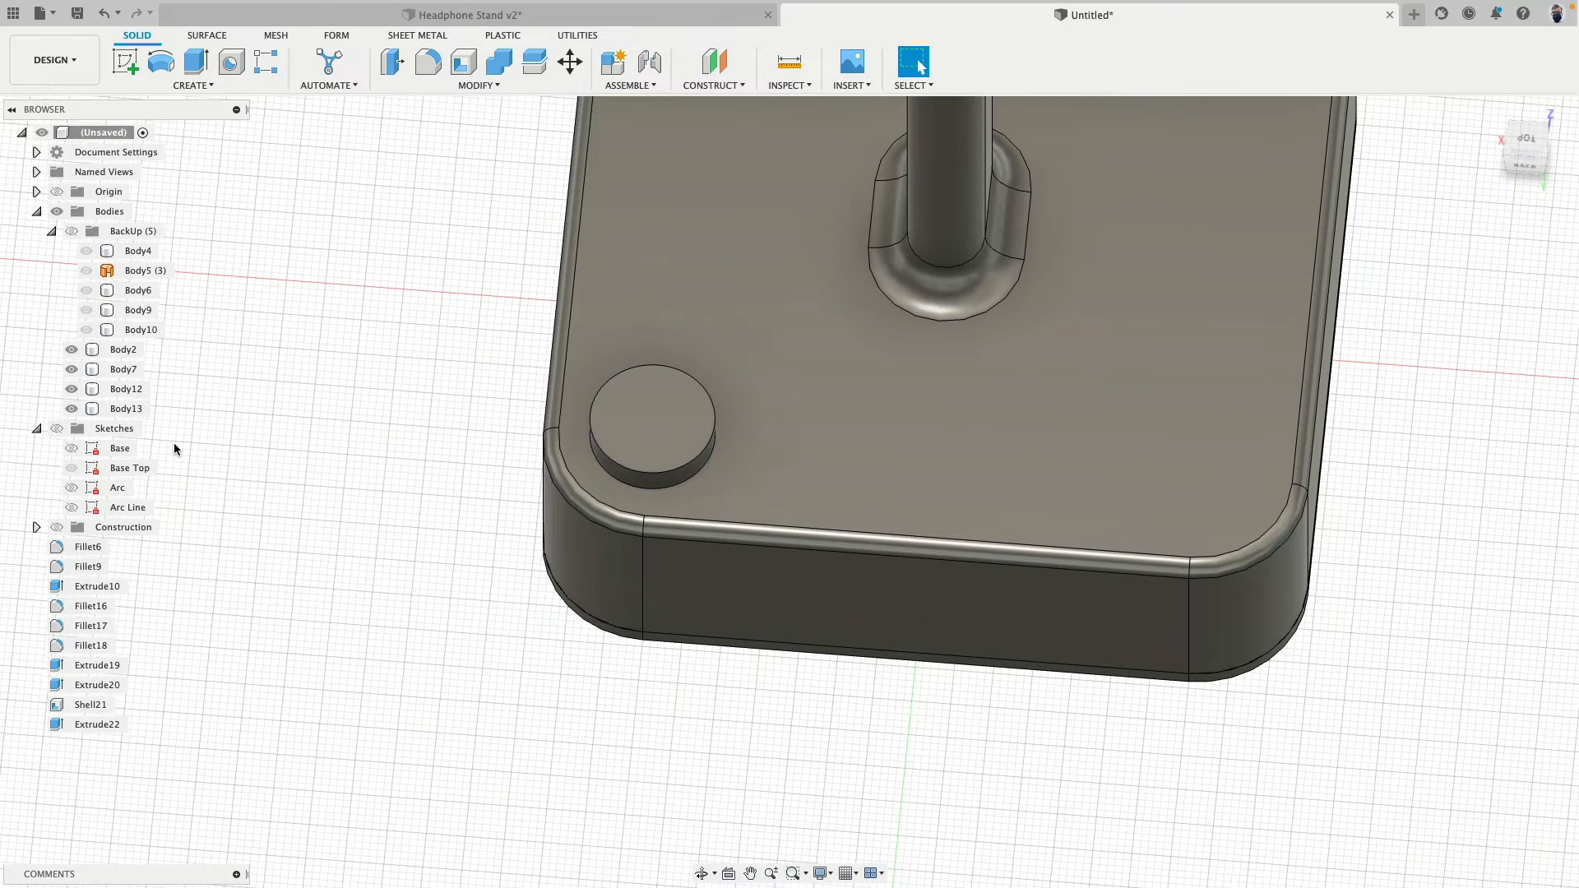
{"action": "key", "text": "super+z"}
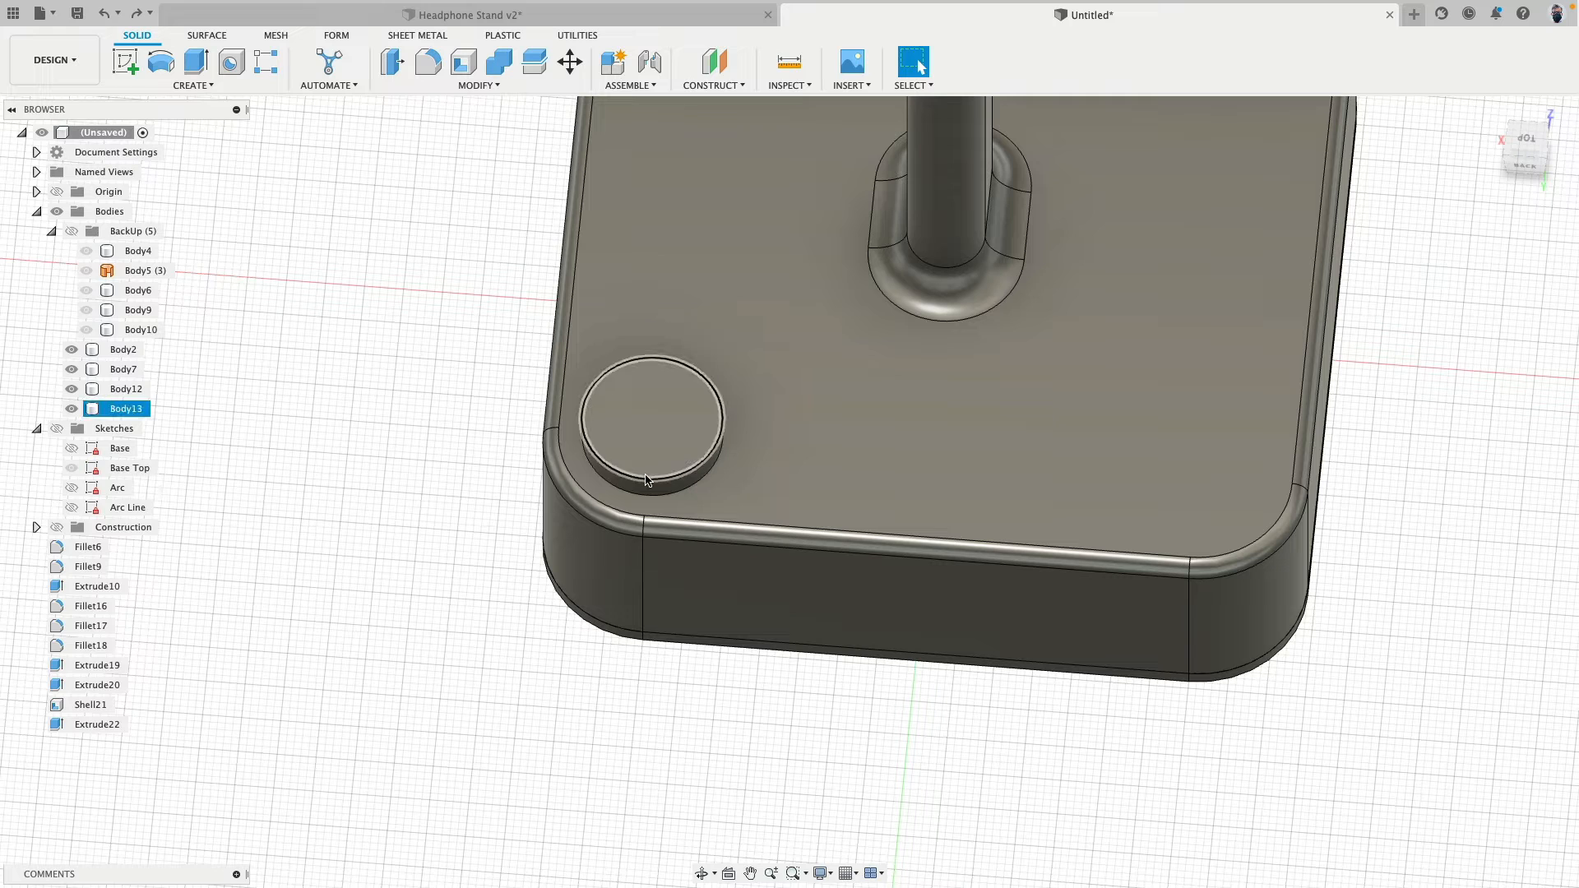
- Show the sketches again and display the dimensions of the Base Top sketch
{"action": "left_click", "coordinate": [646, 479]}
{"action": "left_click", "coordinate": [322, 475]}
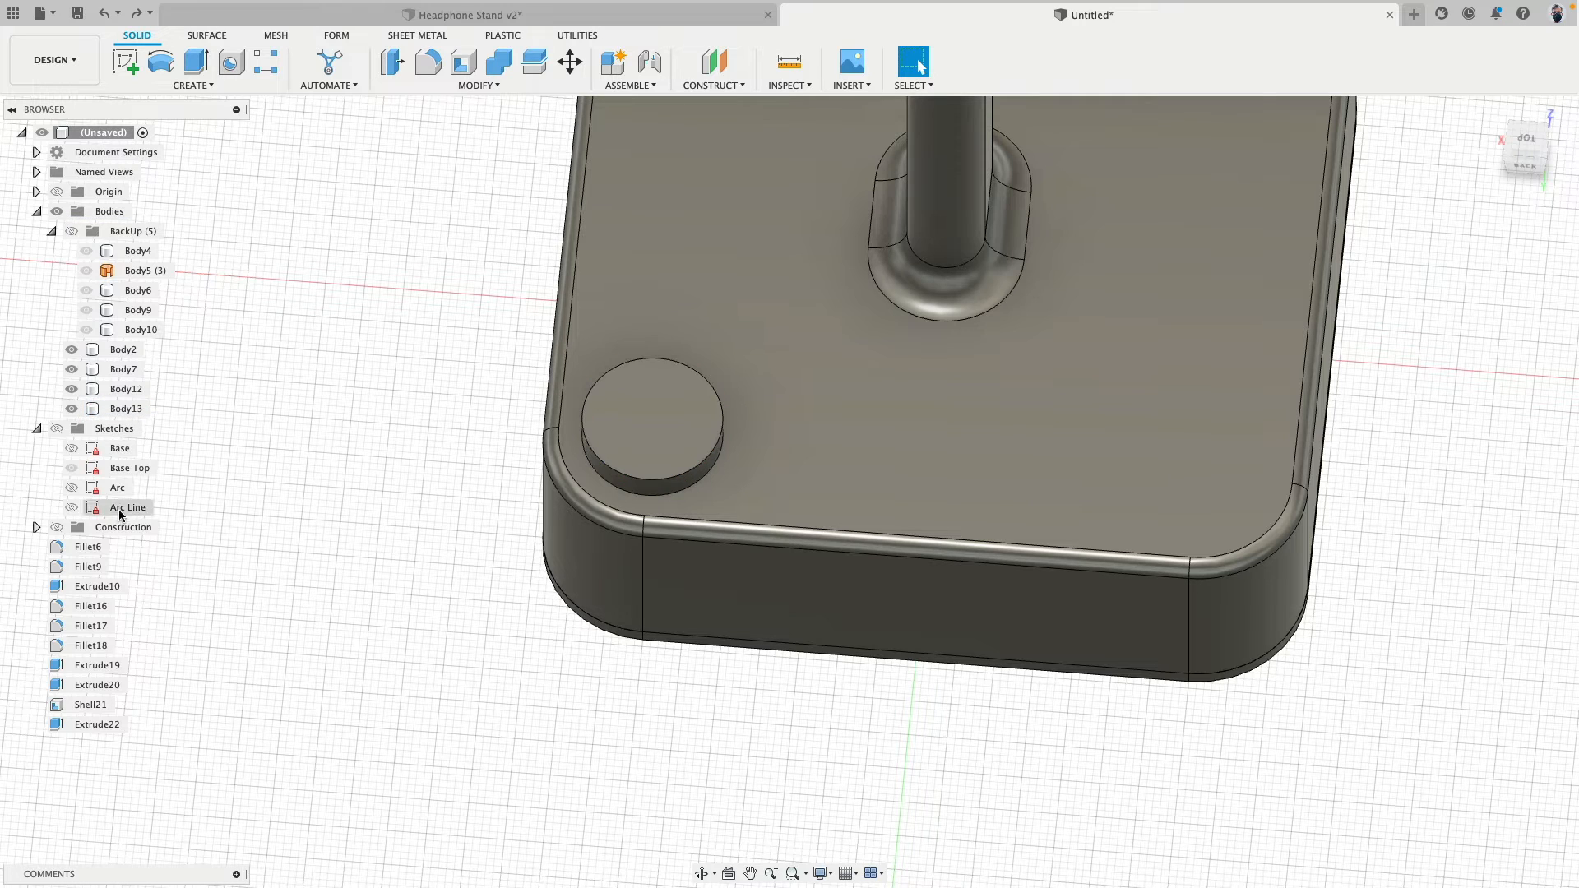
{"action": "left_click", "coordinate": [57, 428]}
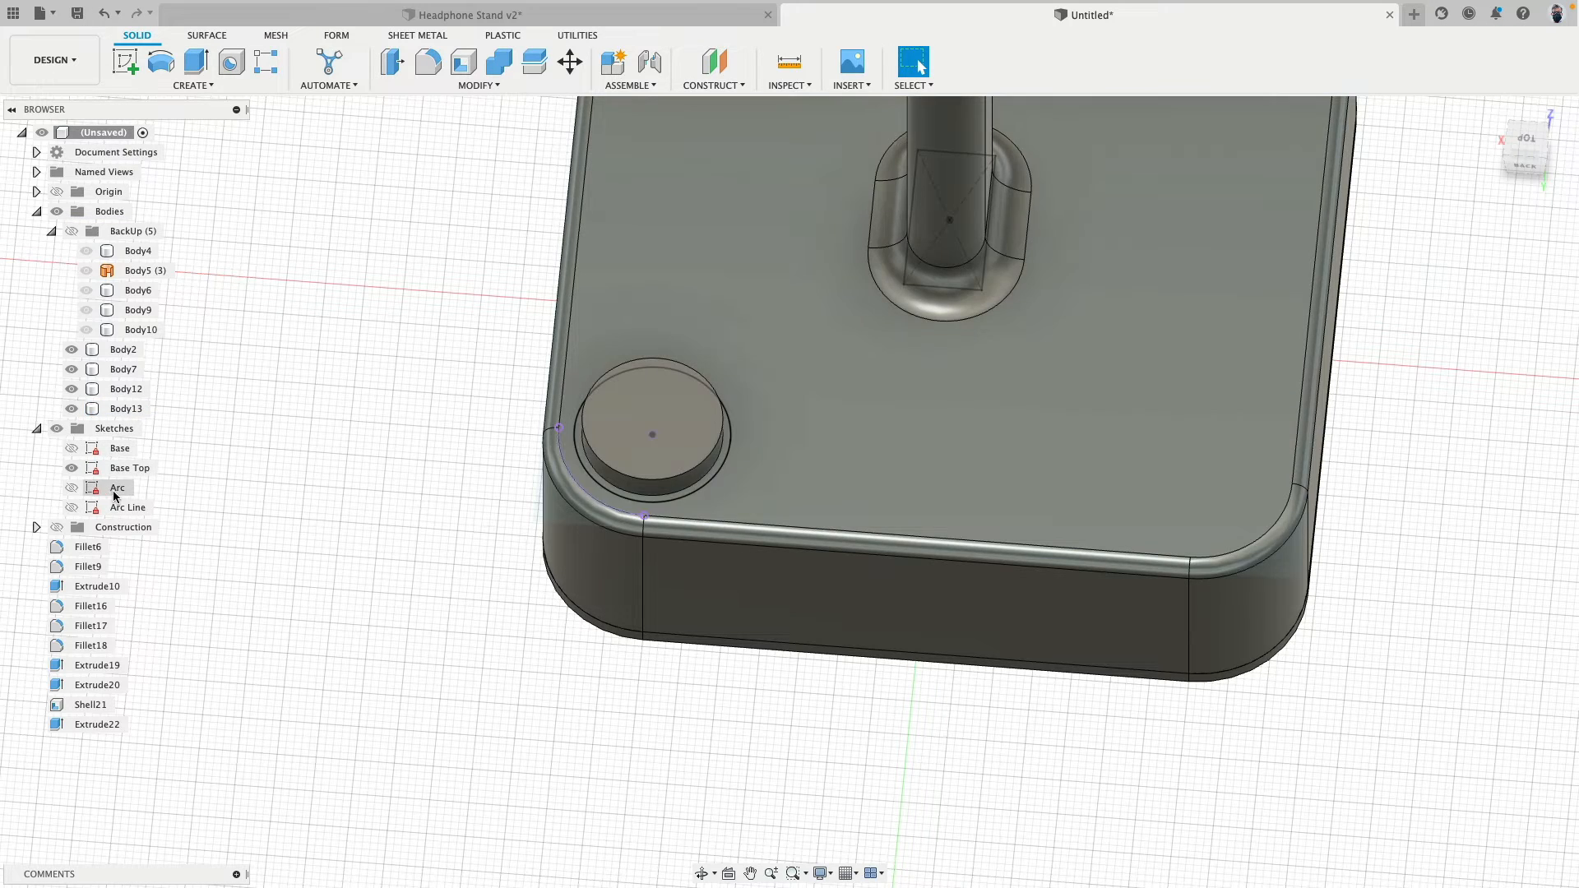
{"action": "right_click", "coordinate": [123, 470]}
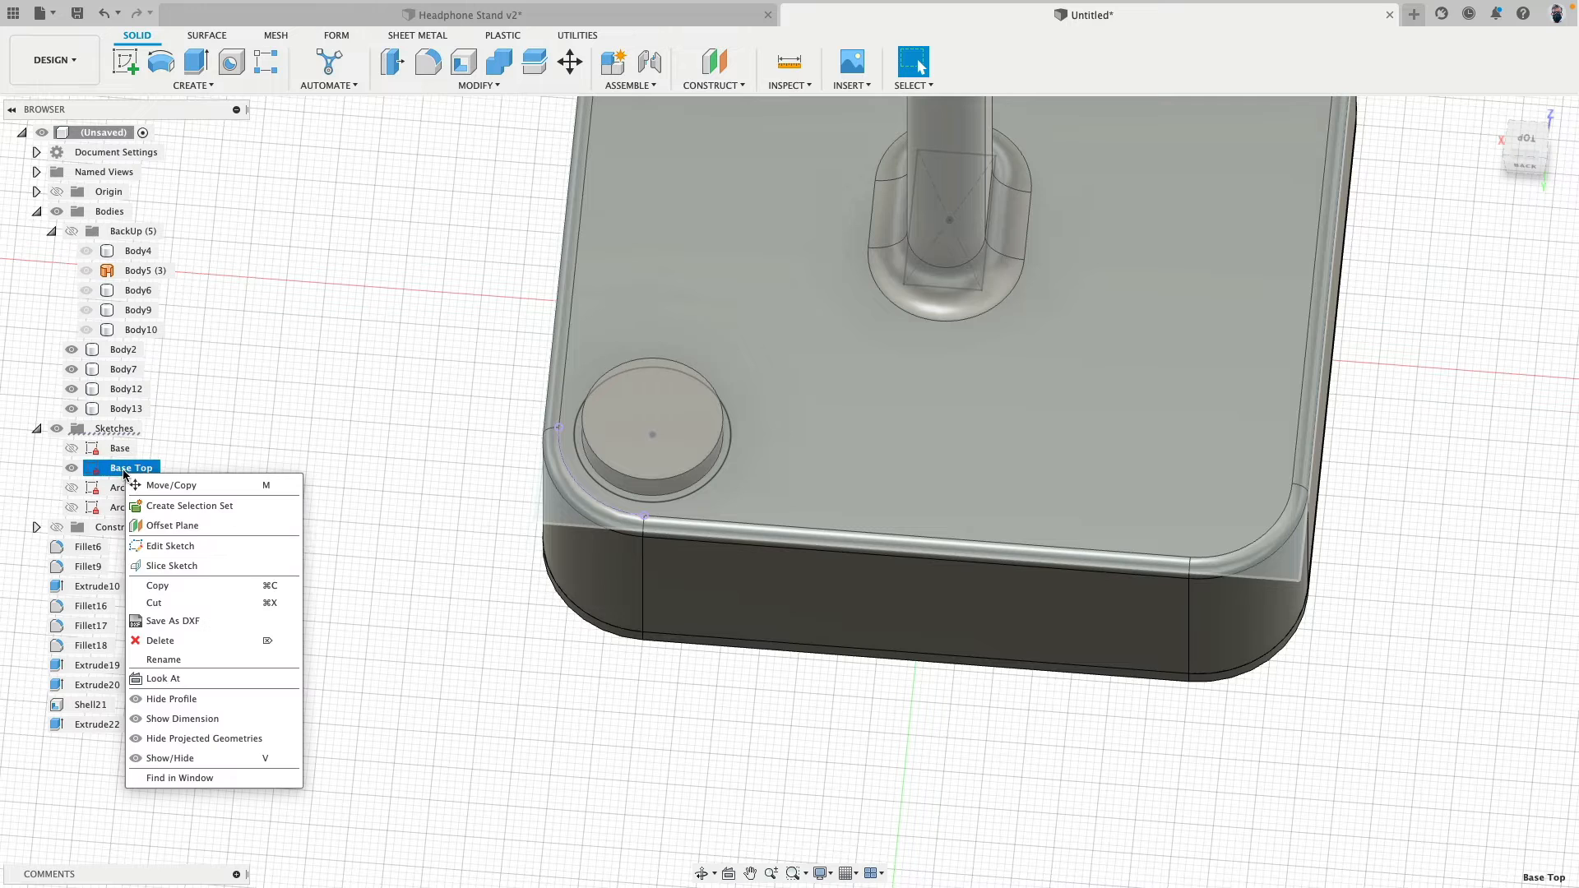
{"action": "left_click", "coordinate": [219, 718]}
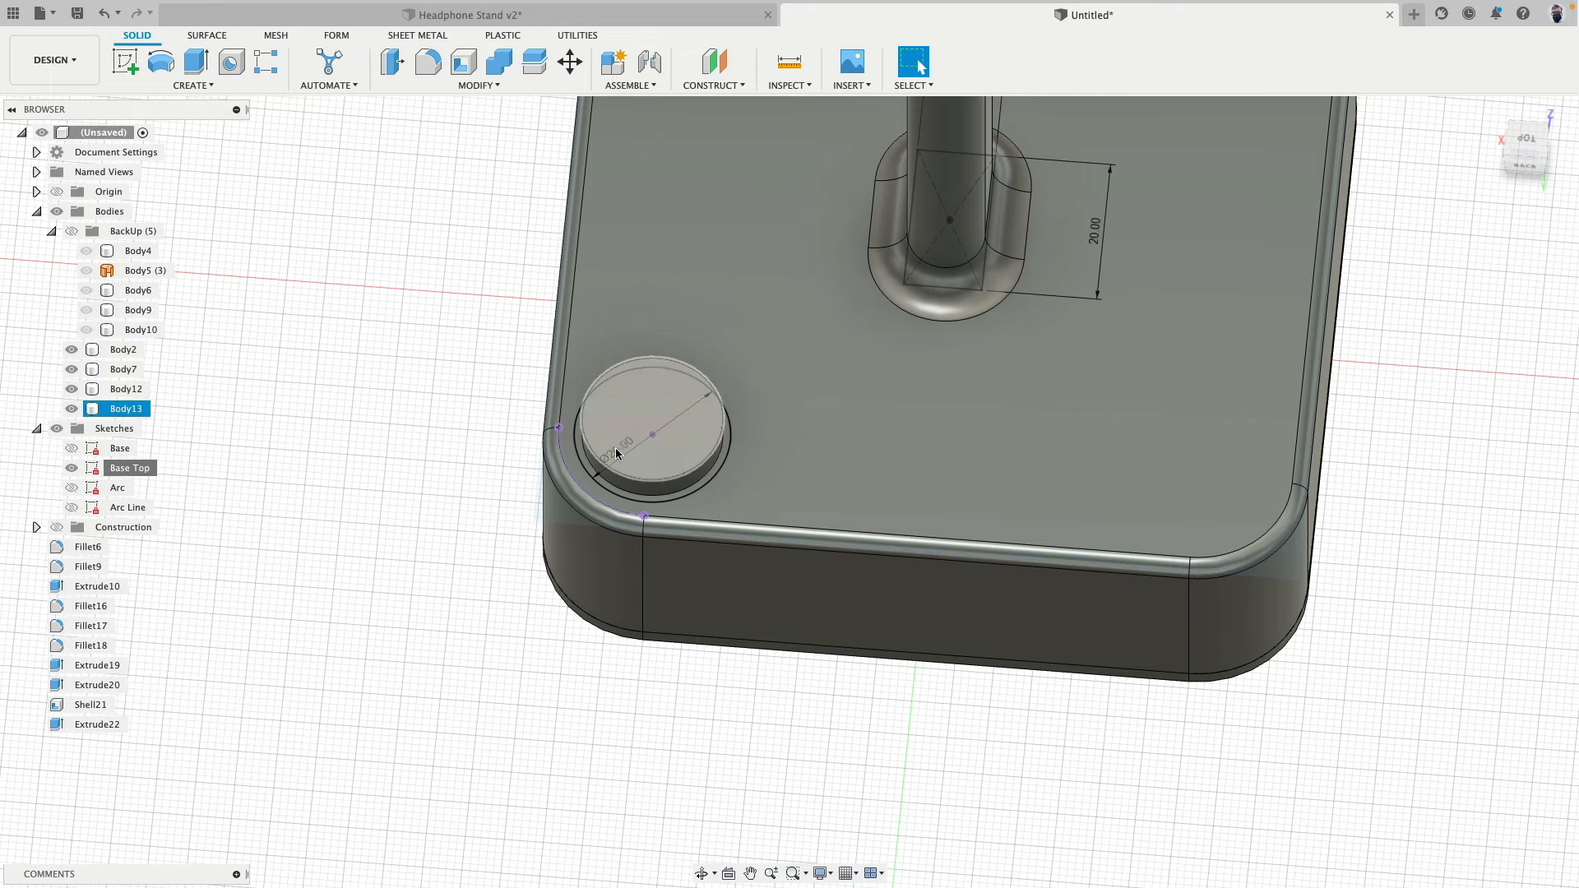
- Change the diameter of the corner circle in the Base Top sketch to 19 mm
{"action": "double_click", "coordinate": [616, 457]}
{"action": "type", "text": "19"}
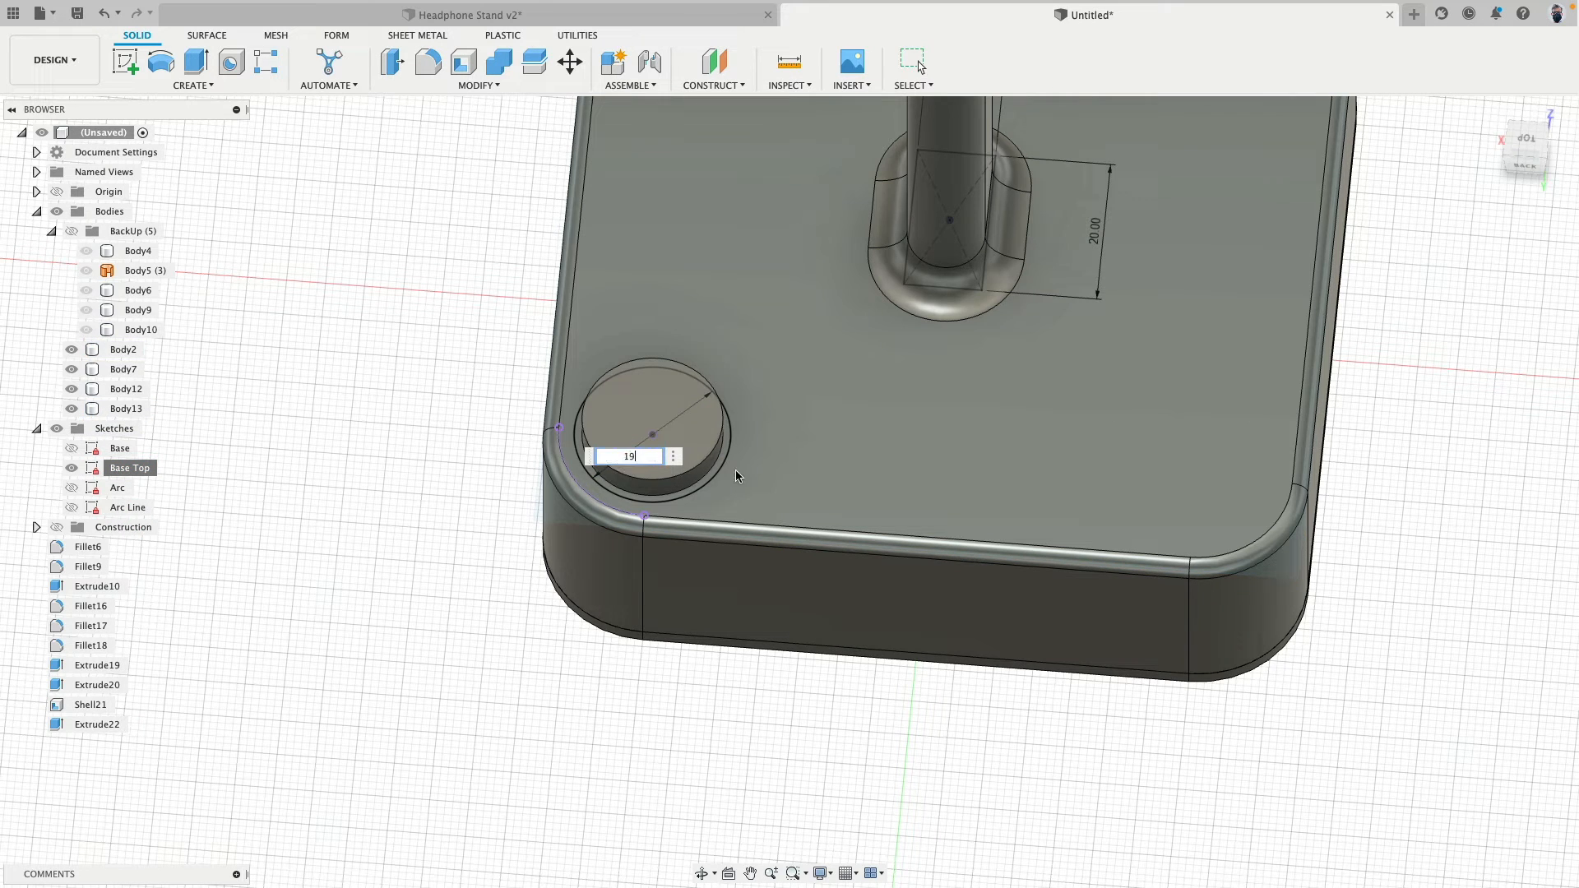
{"action": "key", "text": "Return"}
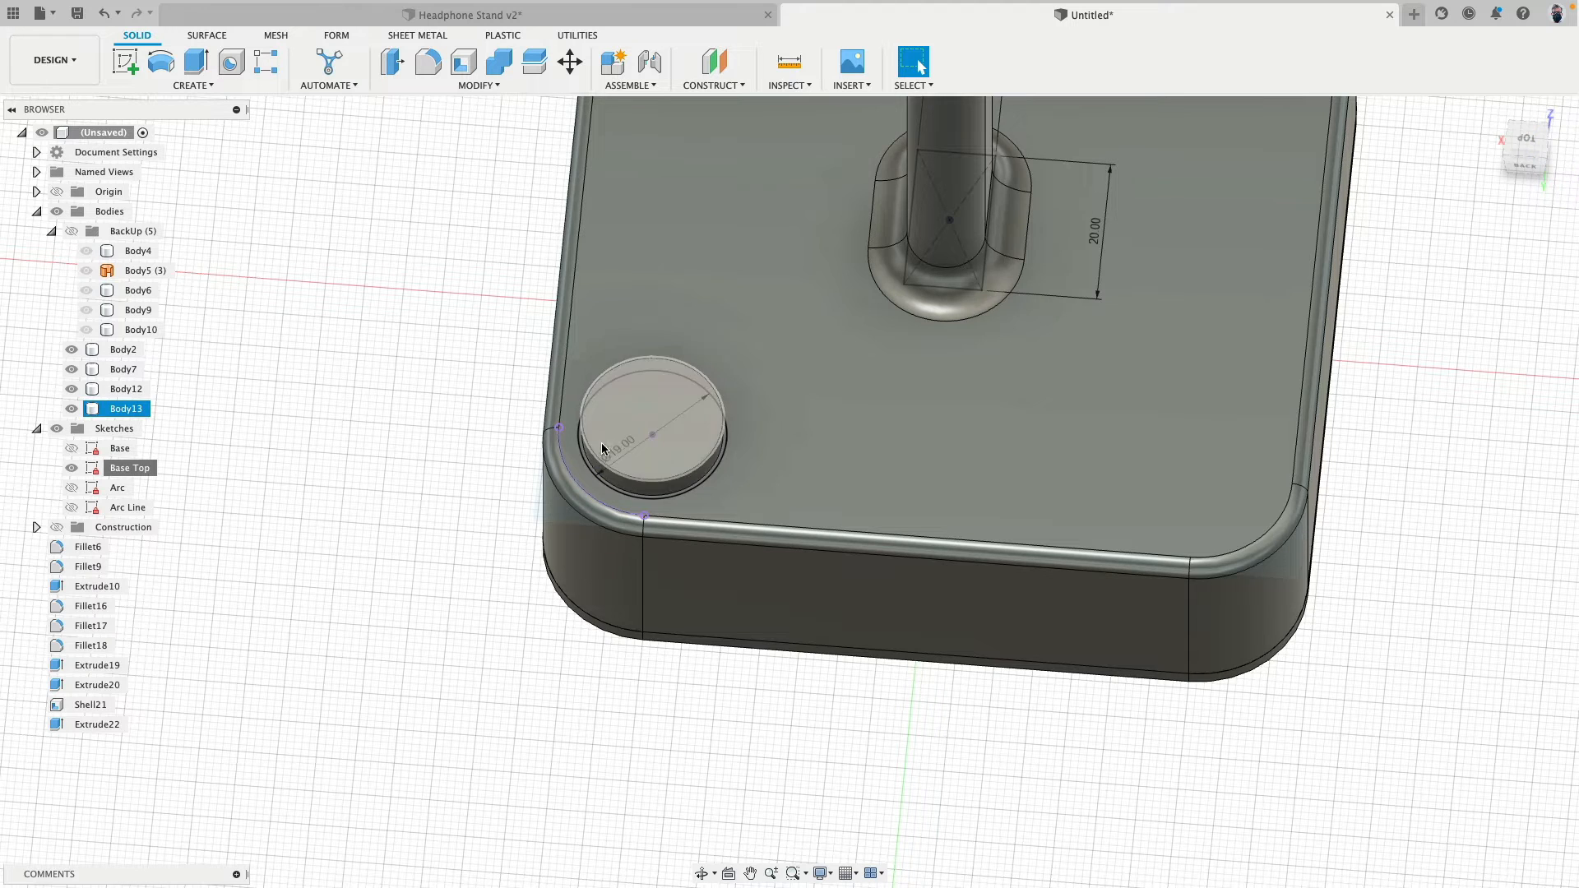
- Set the Base Top sketch's corner circle diameter to 18 mm to match the disc
{"action": "scroll", "coordinate": [622, 452], "scroll_direction": "up", "scroll_amount": 3}
{"action": "double_click", "coordinate": [621, 455]}
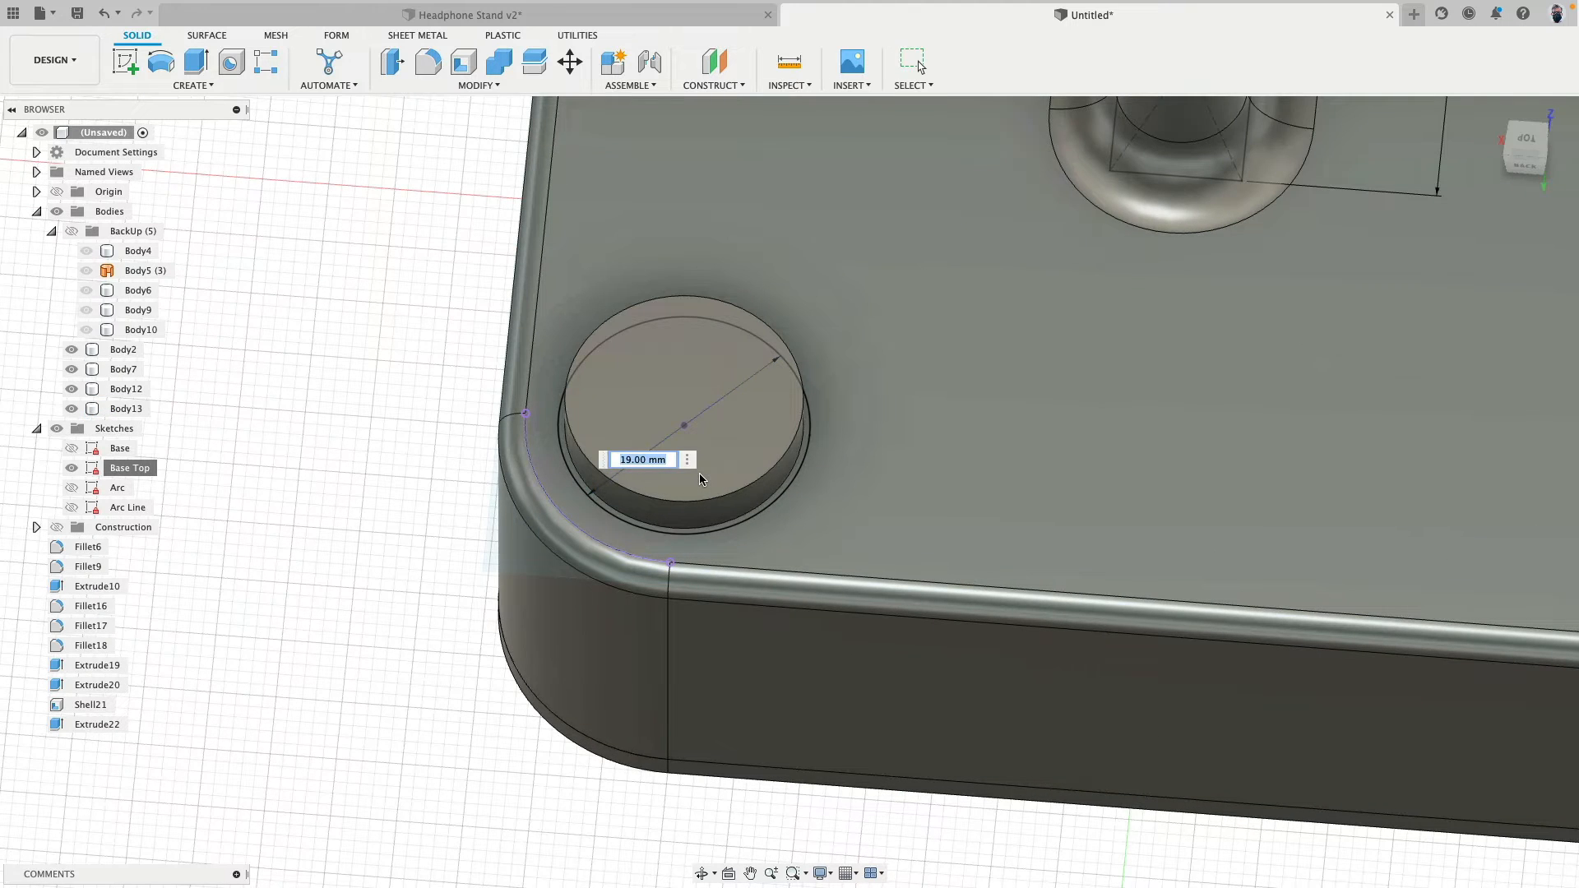
{"action": "type", "text": "18"}
{"action": "key", "text": "Return"}
{"action": "scroll", "coordinate": [333, 320], "scroll_direction": "down", "scroll_amount": 2}
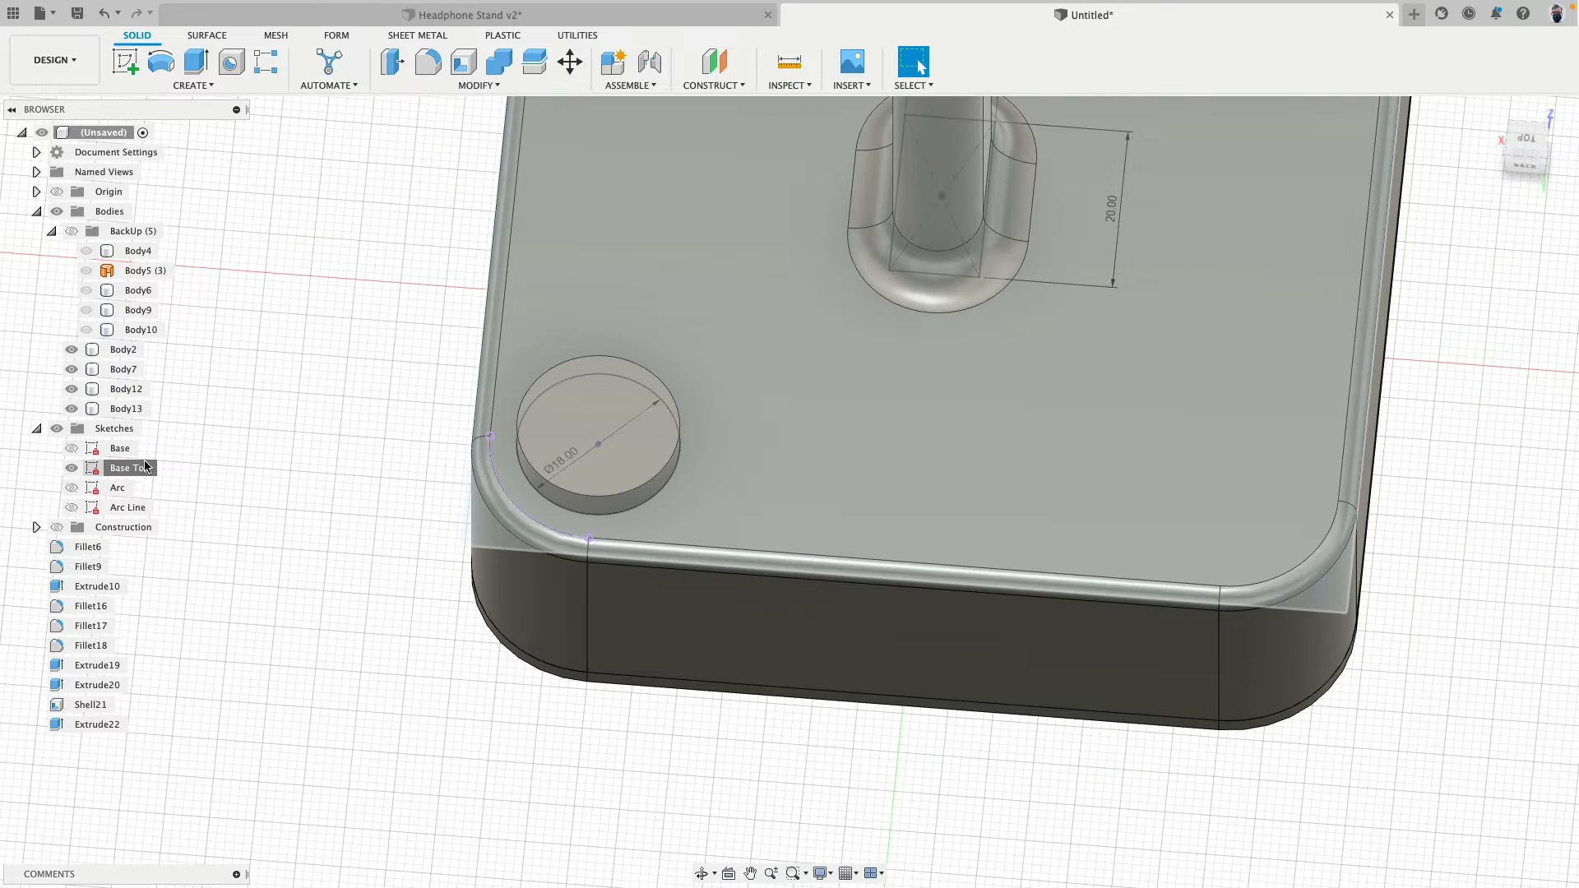
- Hide the Base Top sketch's dimensions and the sketch itself, and review the disc on the base
{"action": "right_click", "coordinate": [141, 468]}
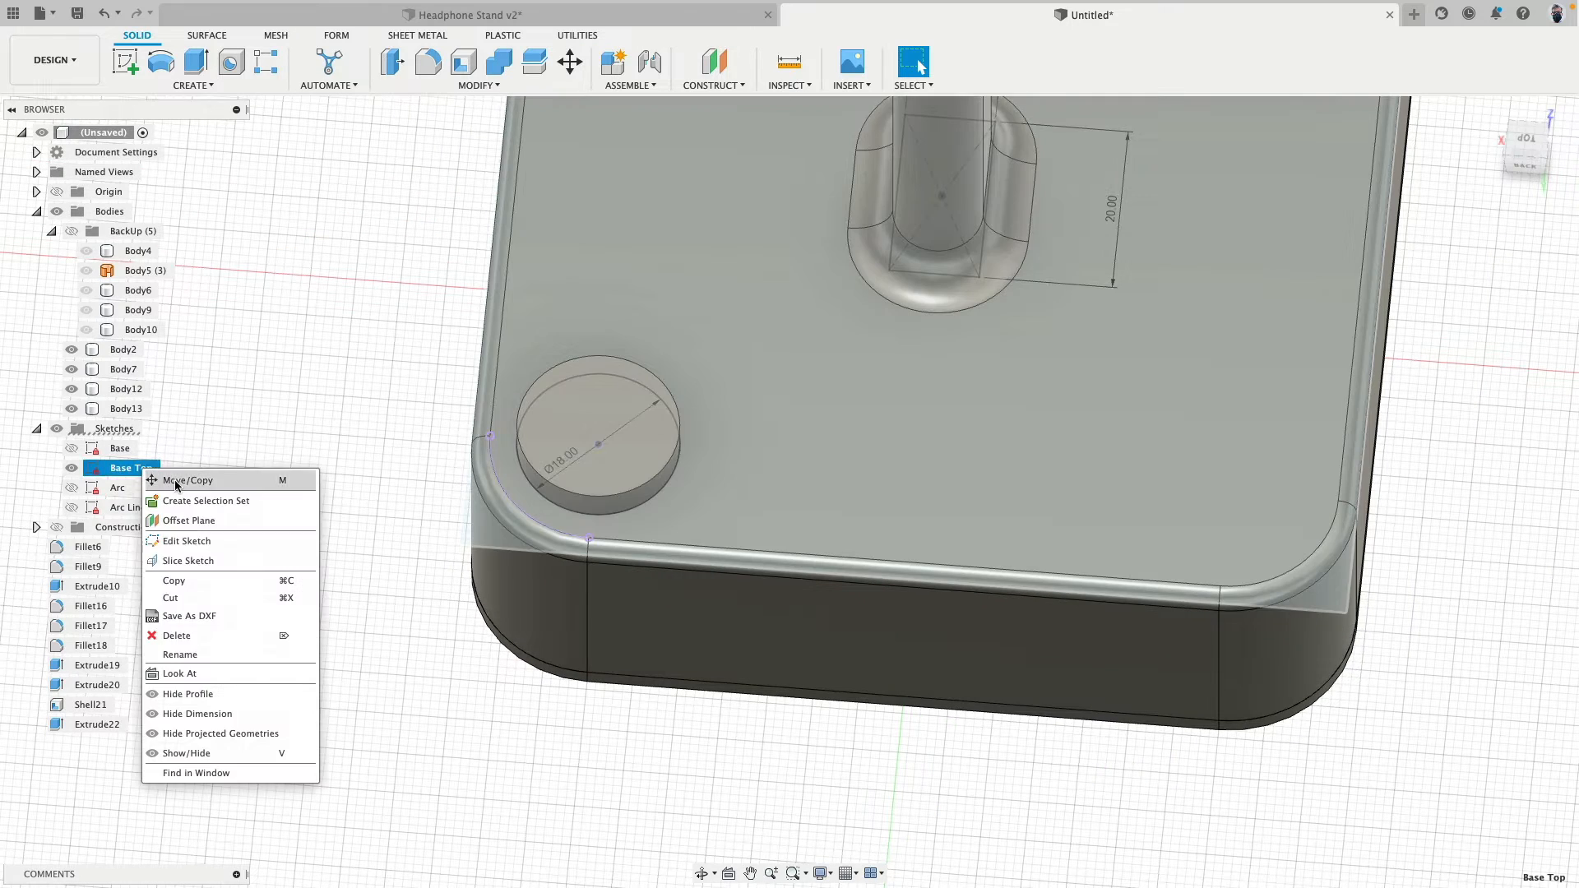
{"action": "left_click", "coordinate": [206, 714]}
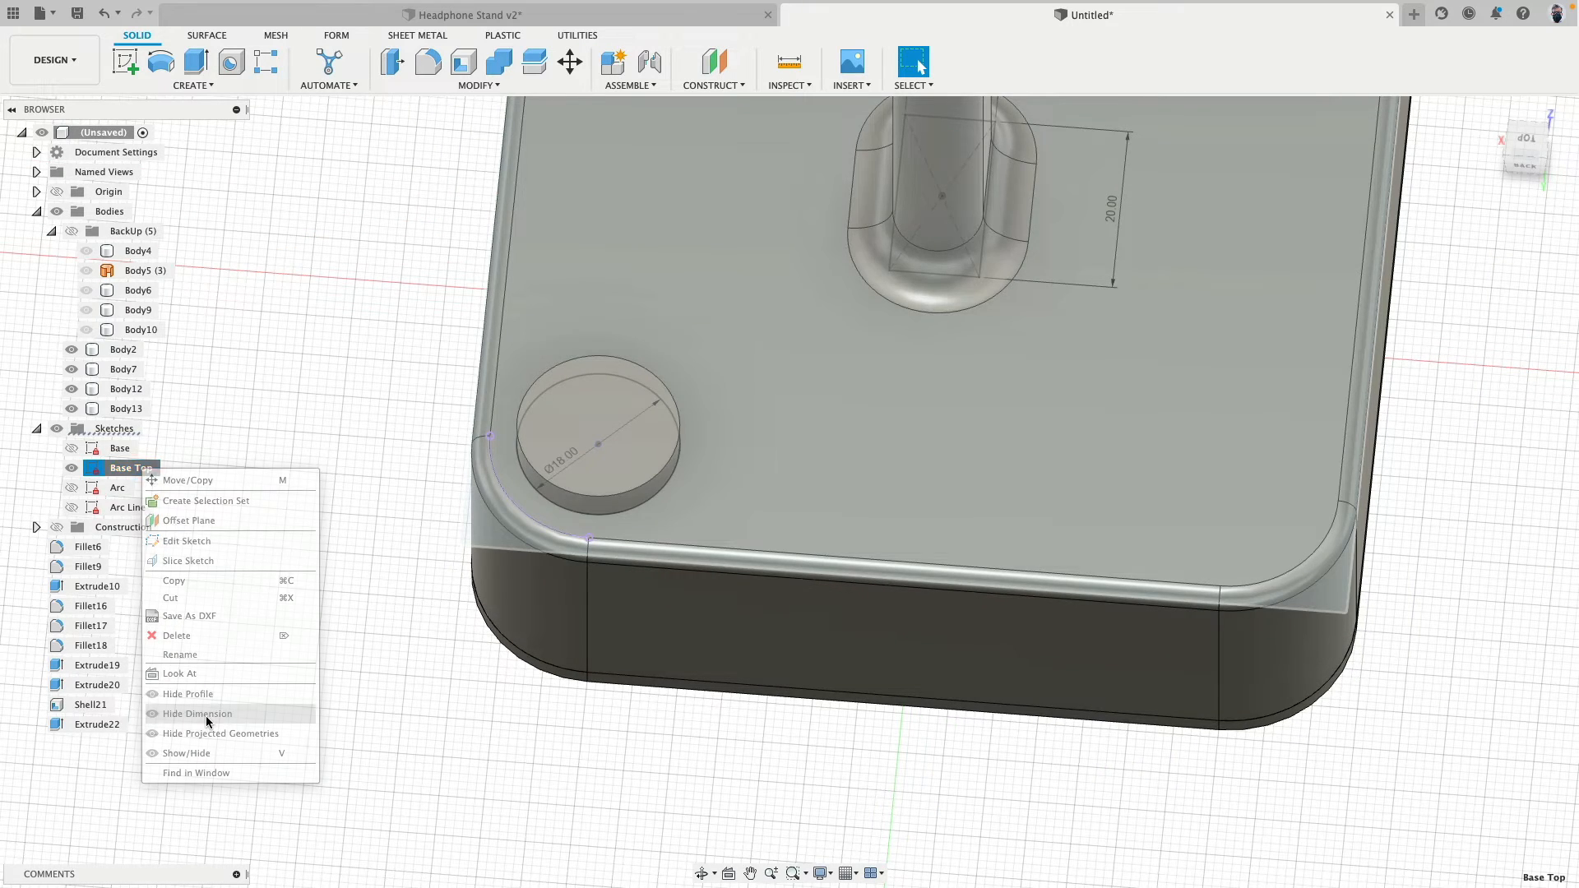
{"action": "scroll", "coordinate": [340, 502], "scroll_direction": "down", "scroll_amount": 2}
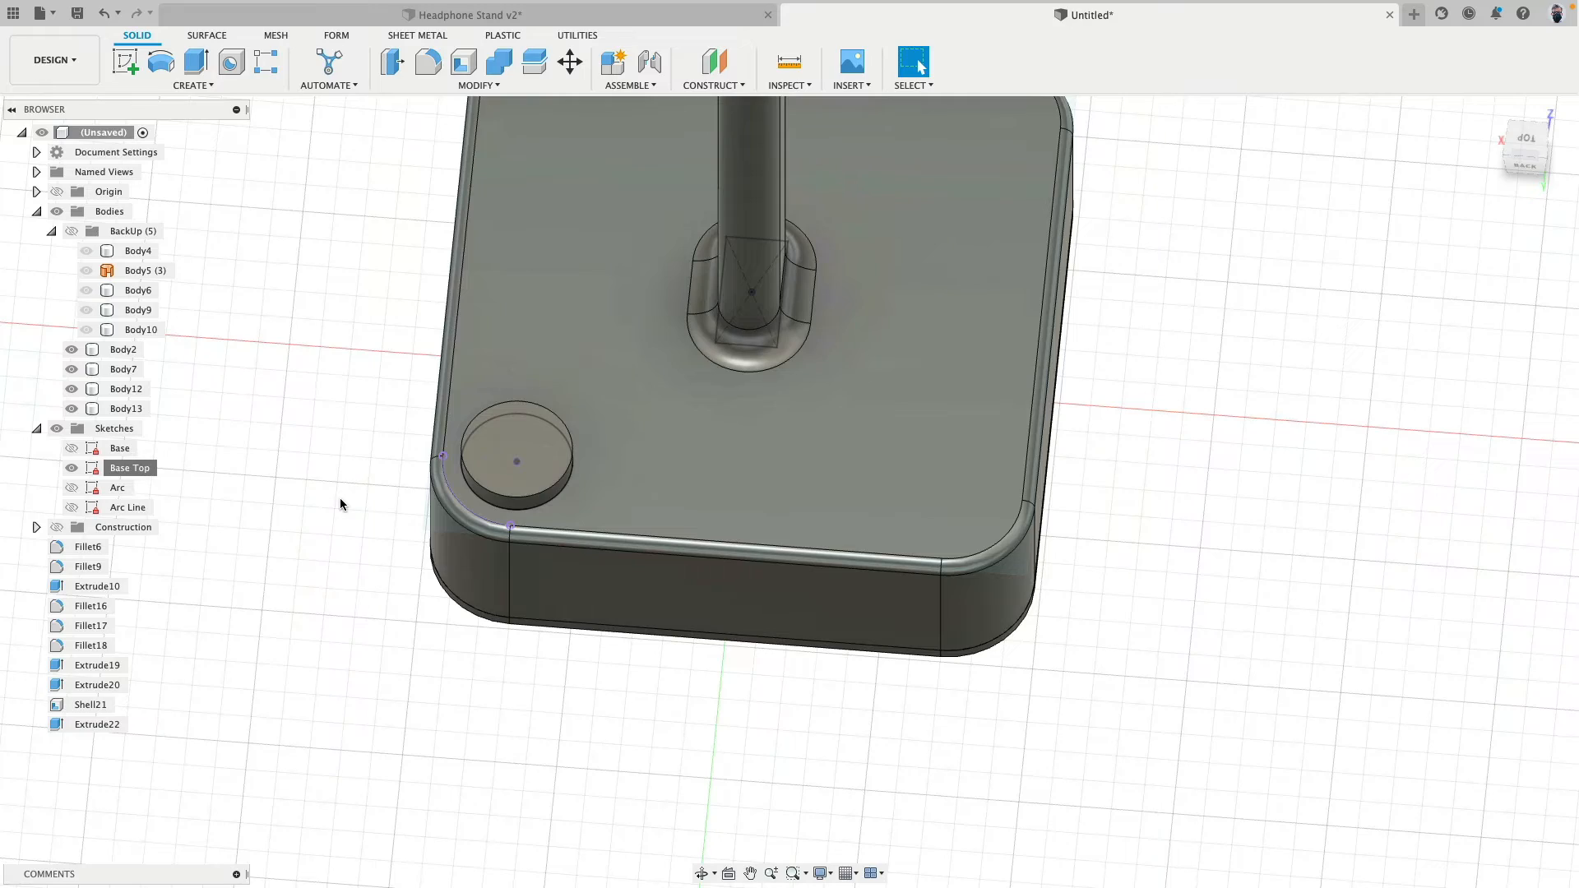
{"action": "left_click", "coordinate": [72, 468]}
{"action": "middle_click_drag", "start_coordinate": [392, 657], "coordinate": [391, 610], "text": "shift"}
{"action": "scroll", "coordinate": [390, 611], "scroll_direction": "down", "scroll_amount": 3}
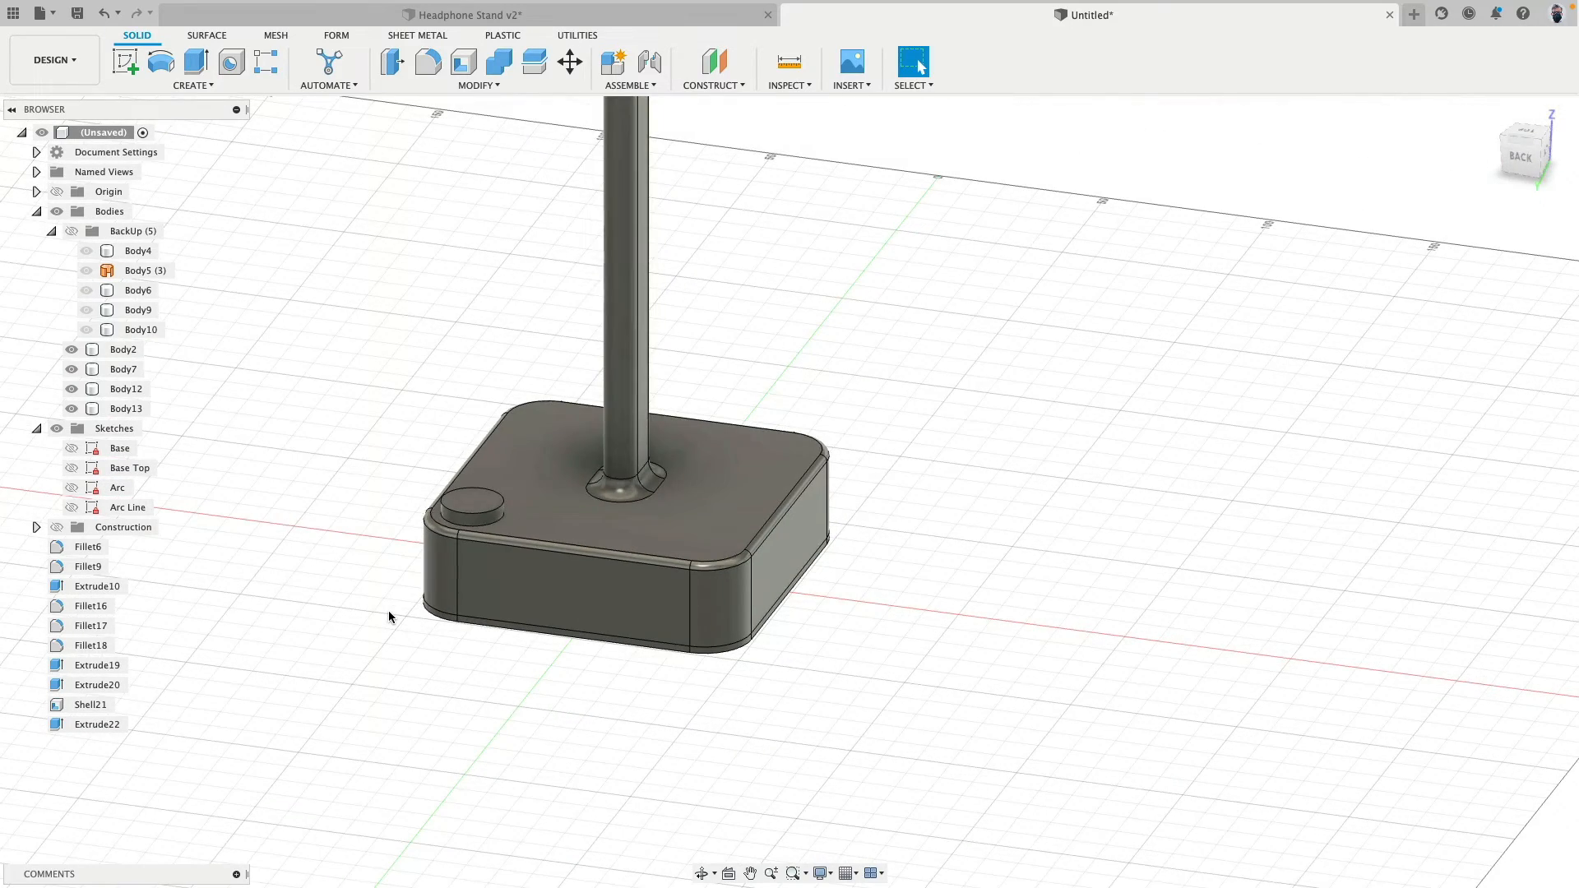
{"action": "scroll", "coordinate": [388, 617], "scroll_direction": "down", "scroll_amount": 3}
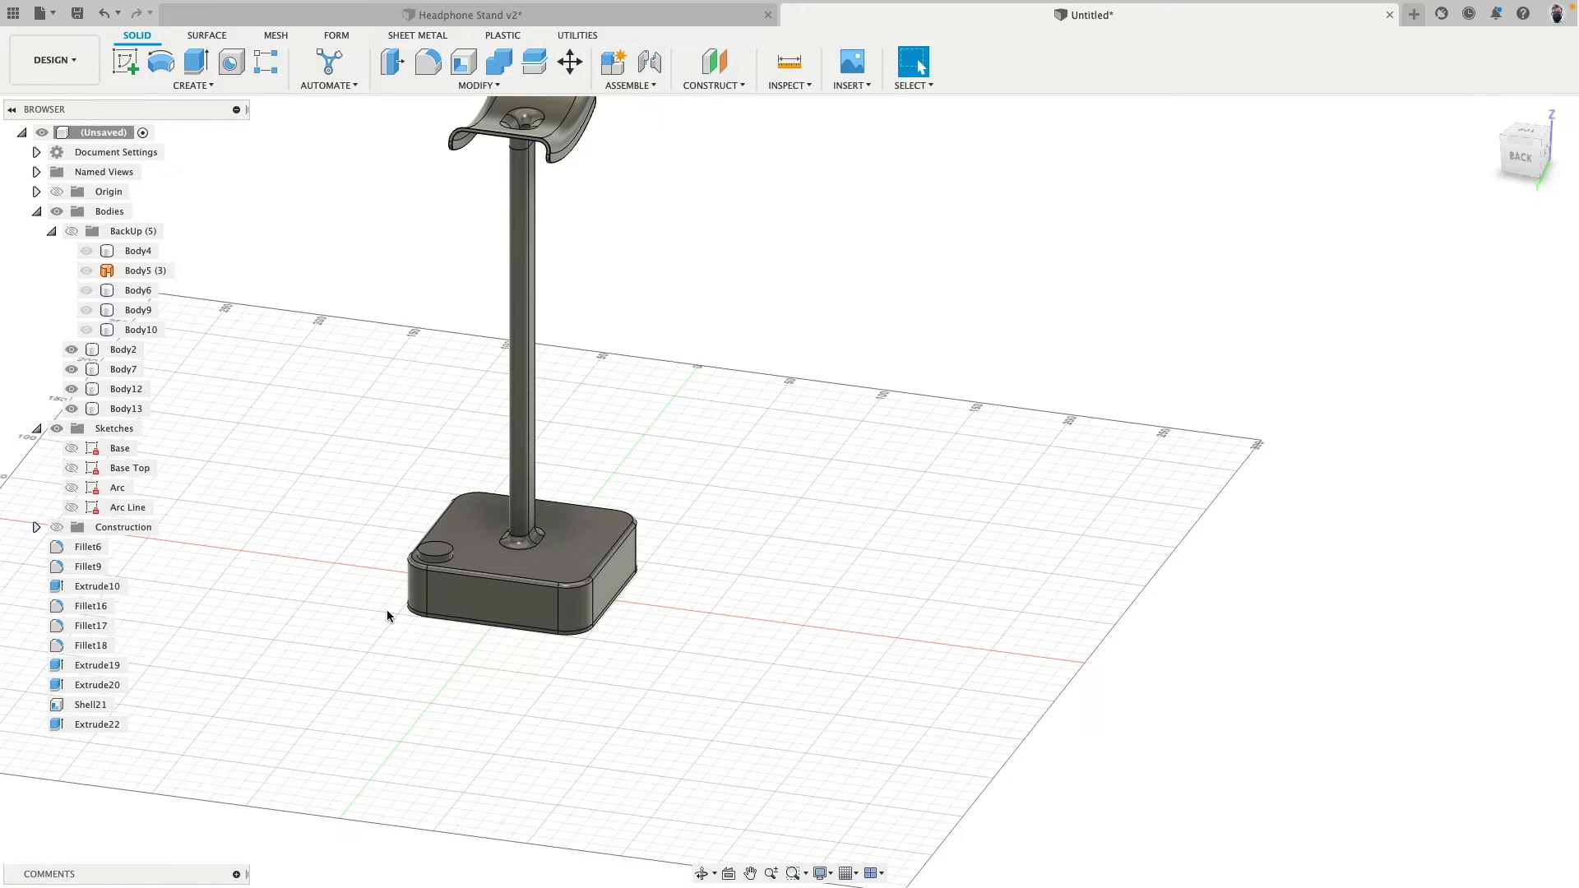
{"action": "scroll", "coordinate": [389, 615], "scroll_direction": "up", "scroll_amount": 3}
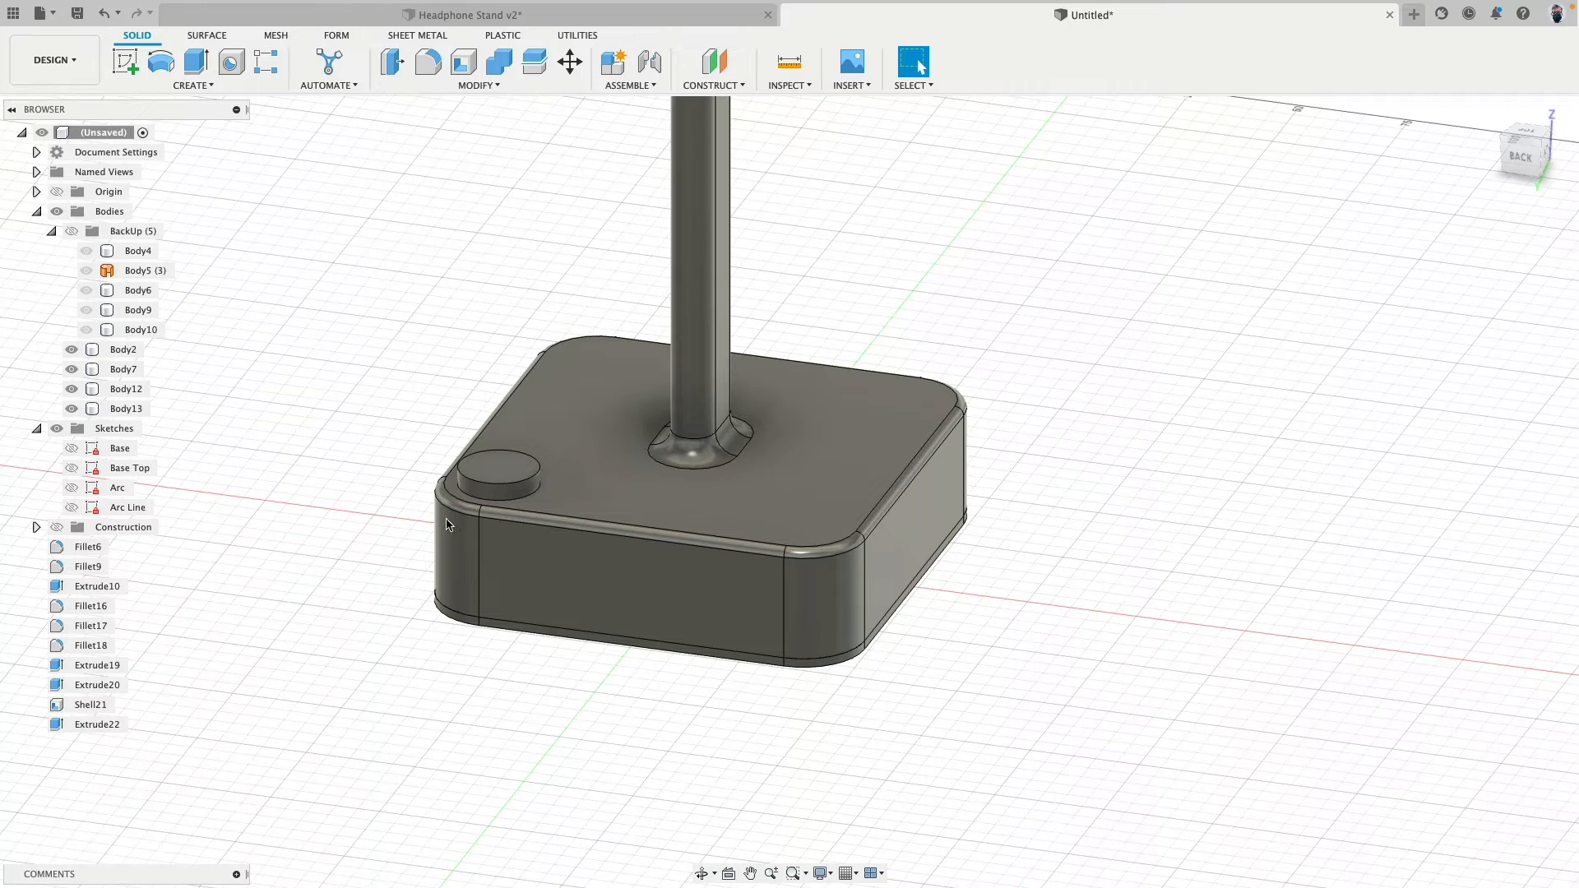
- Rename the round disc body on the base's corner as Button
{"action": "left_click", "coordinate": [136, 409]}
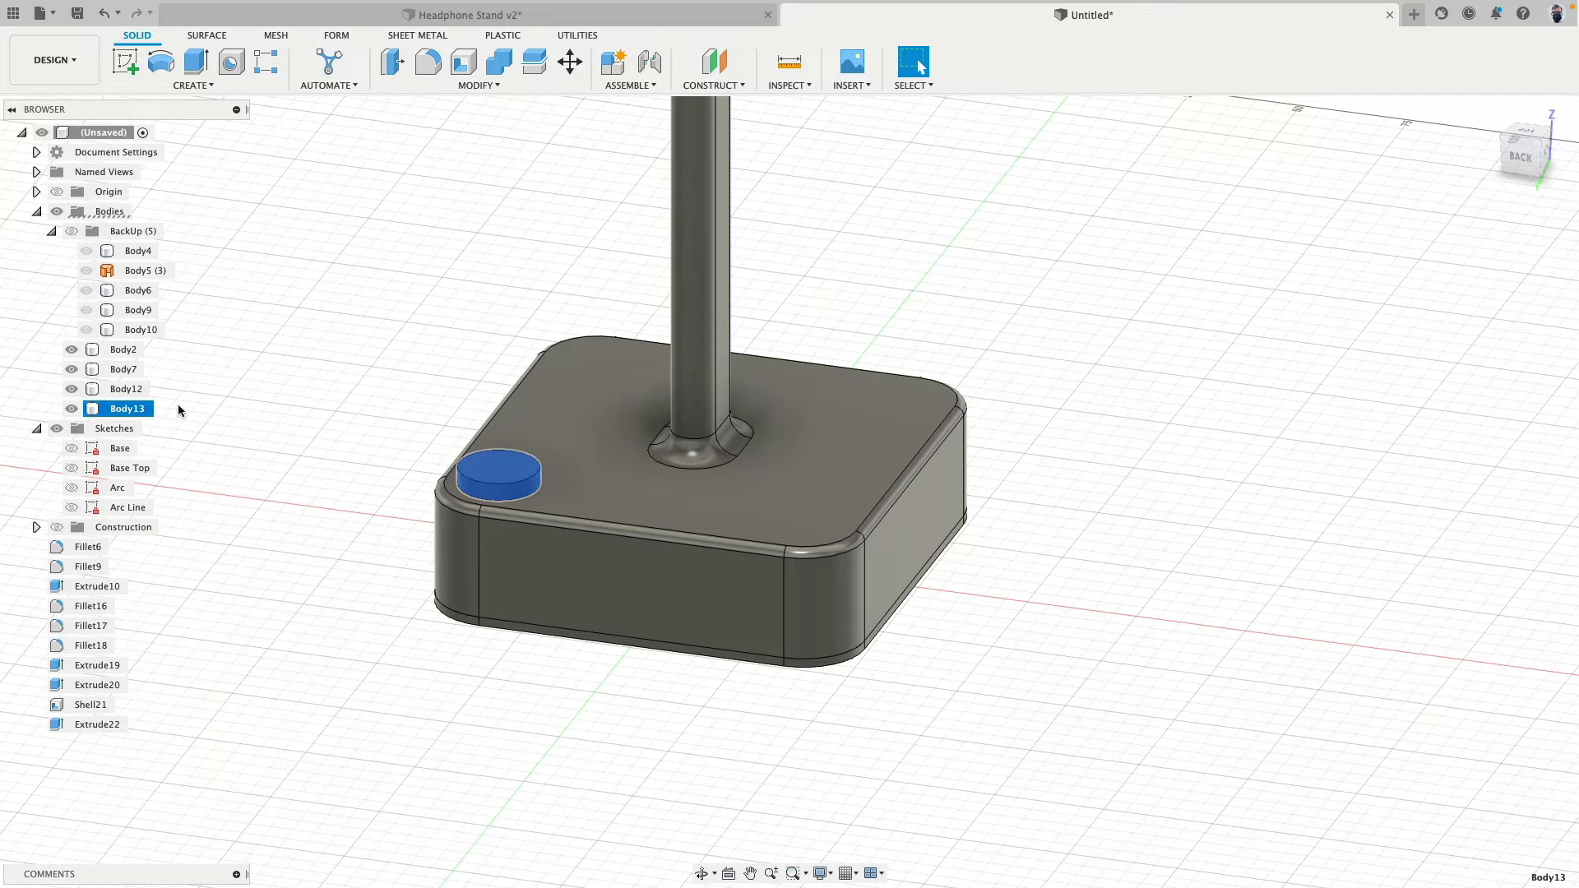
{"action": "double_click", "coordinate": [130, 409]}
{"action": "type", "text": "Button"}
{"action": "key", "text": "Return"}
{"action": "key", "text": "Escape"}
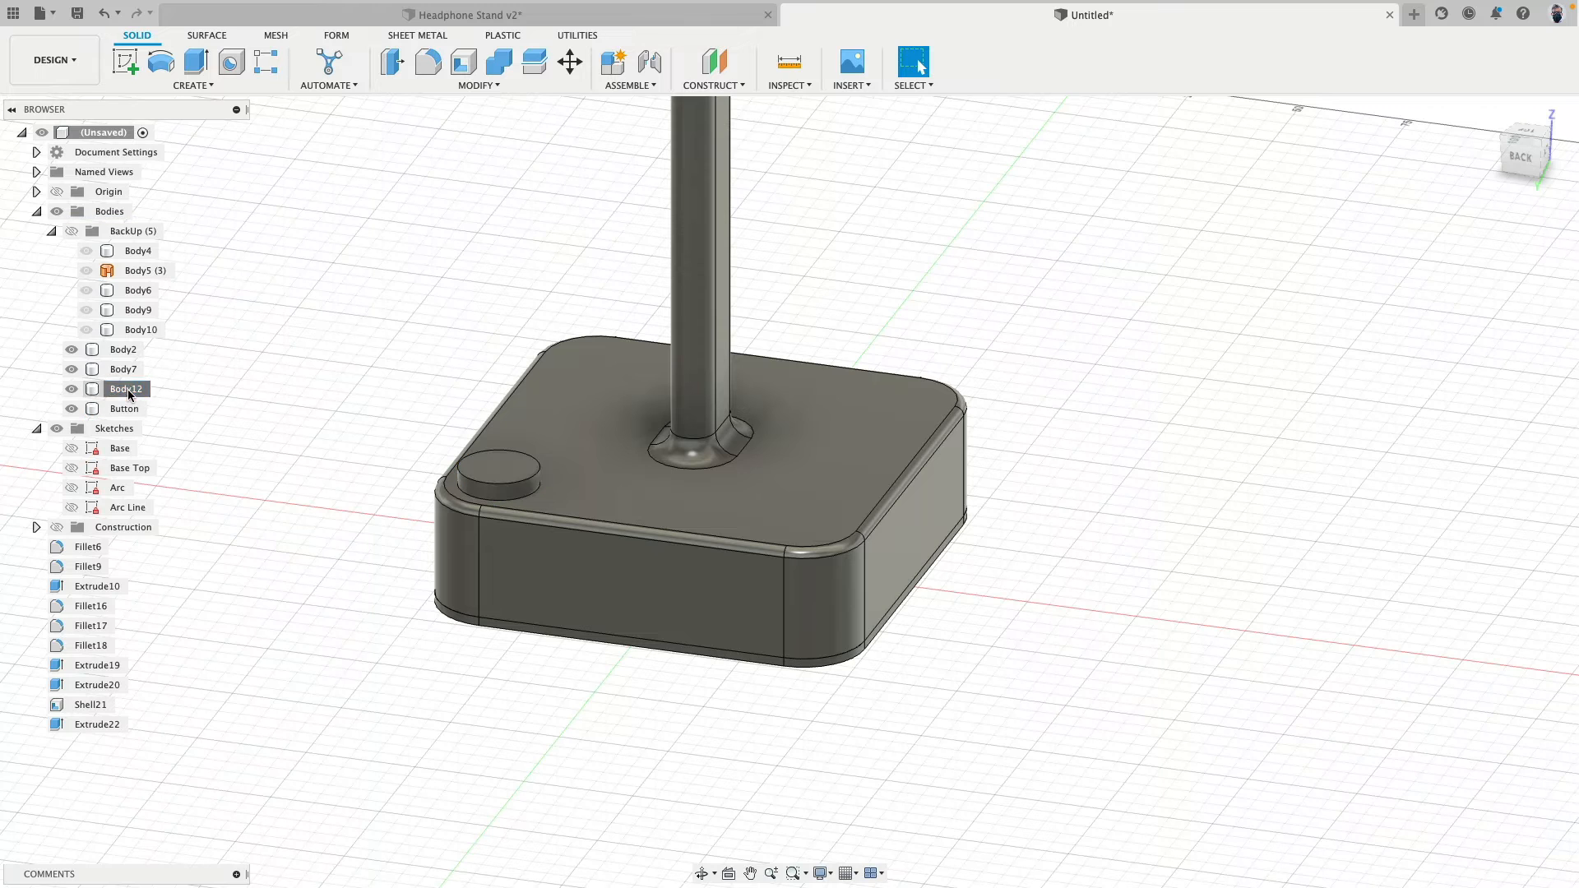
- Isolate Body2, the base with its post, and expose its underside
{"action": "left_click", "coordinate": [125, 369]}
{"action": "key", "text": "Escape"}
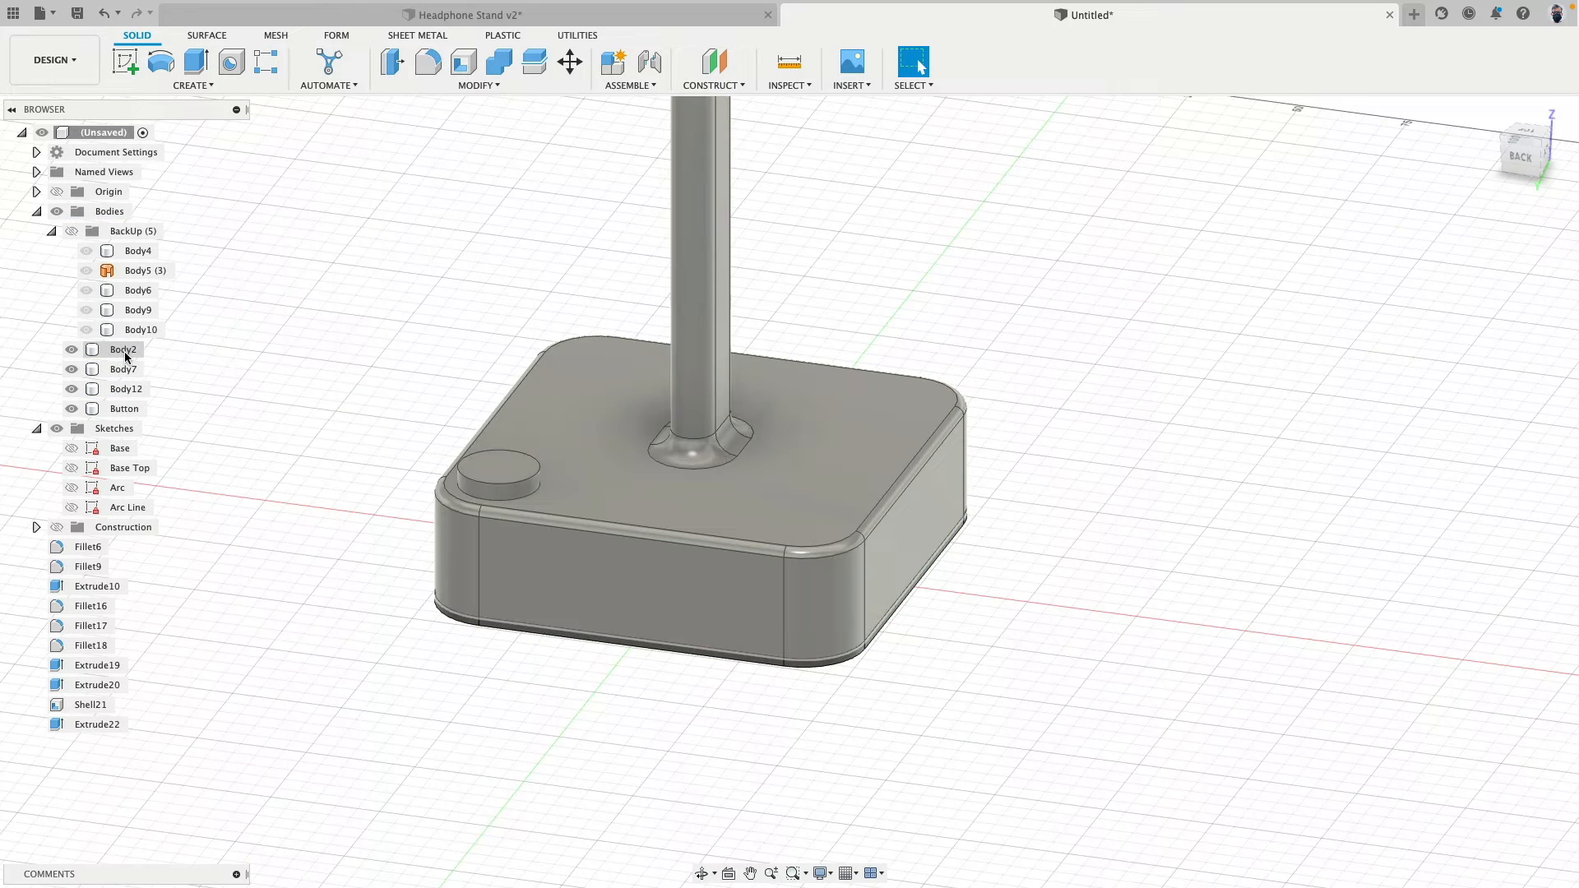
{"action": "left_click", "coordinate": [125, 352]}
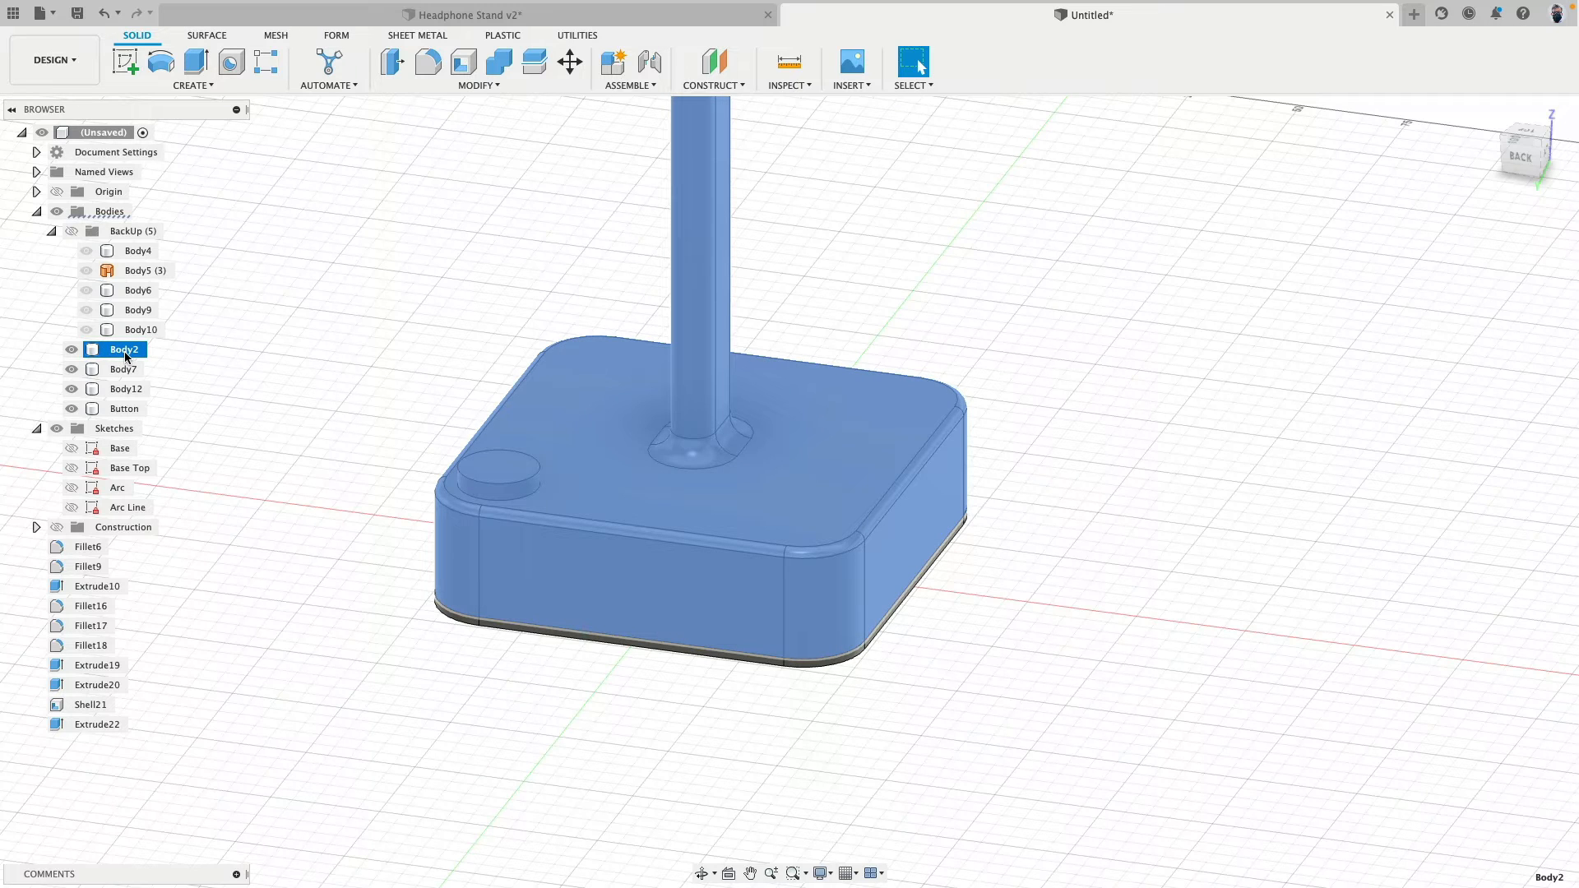
{"action": "right_click", "coordinate": [127, 355]}
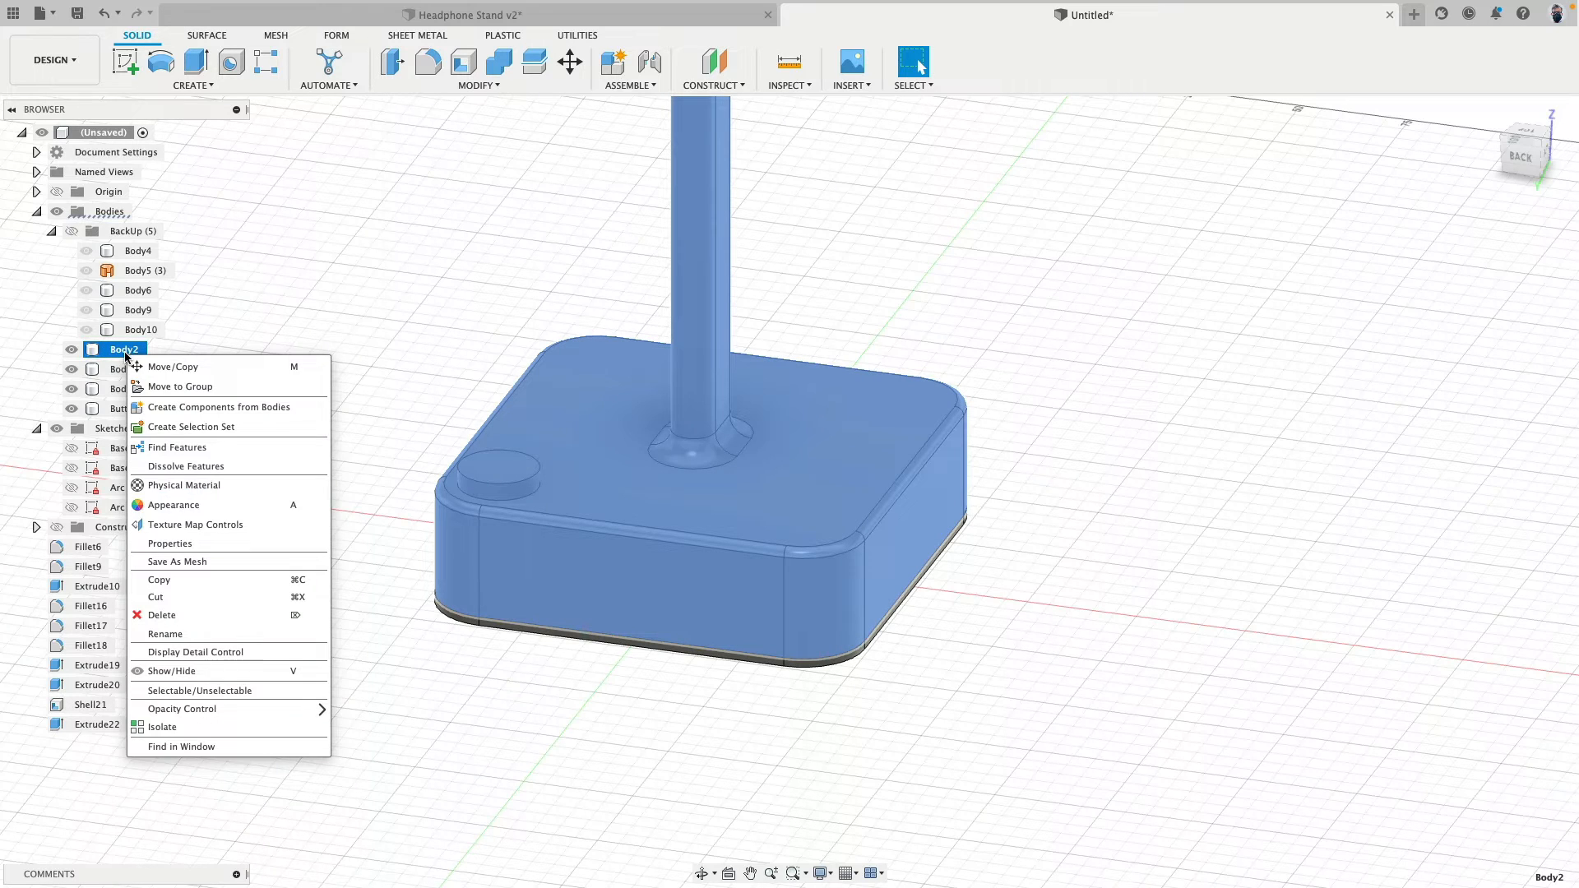
{"action": "left_click", "coordinate": [224, 726]}
{"action": "middle_click_drag", "start_coordinate": [447, 807], "coordinate": [302, 235], "text": "shift"}
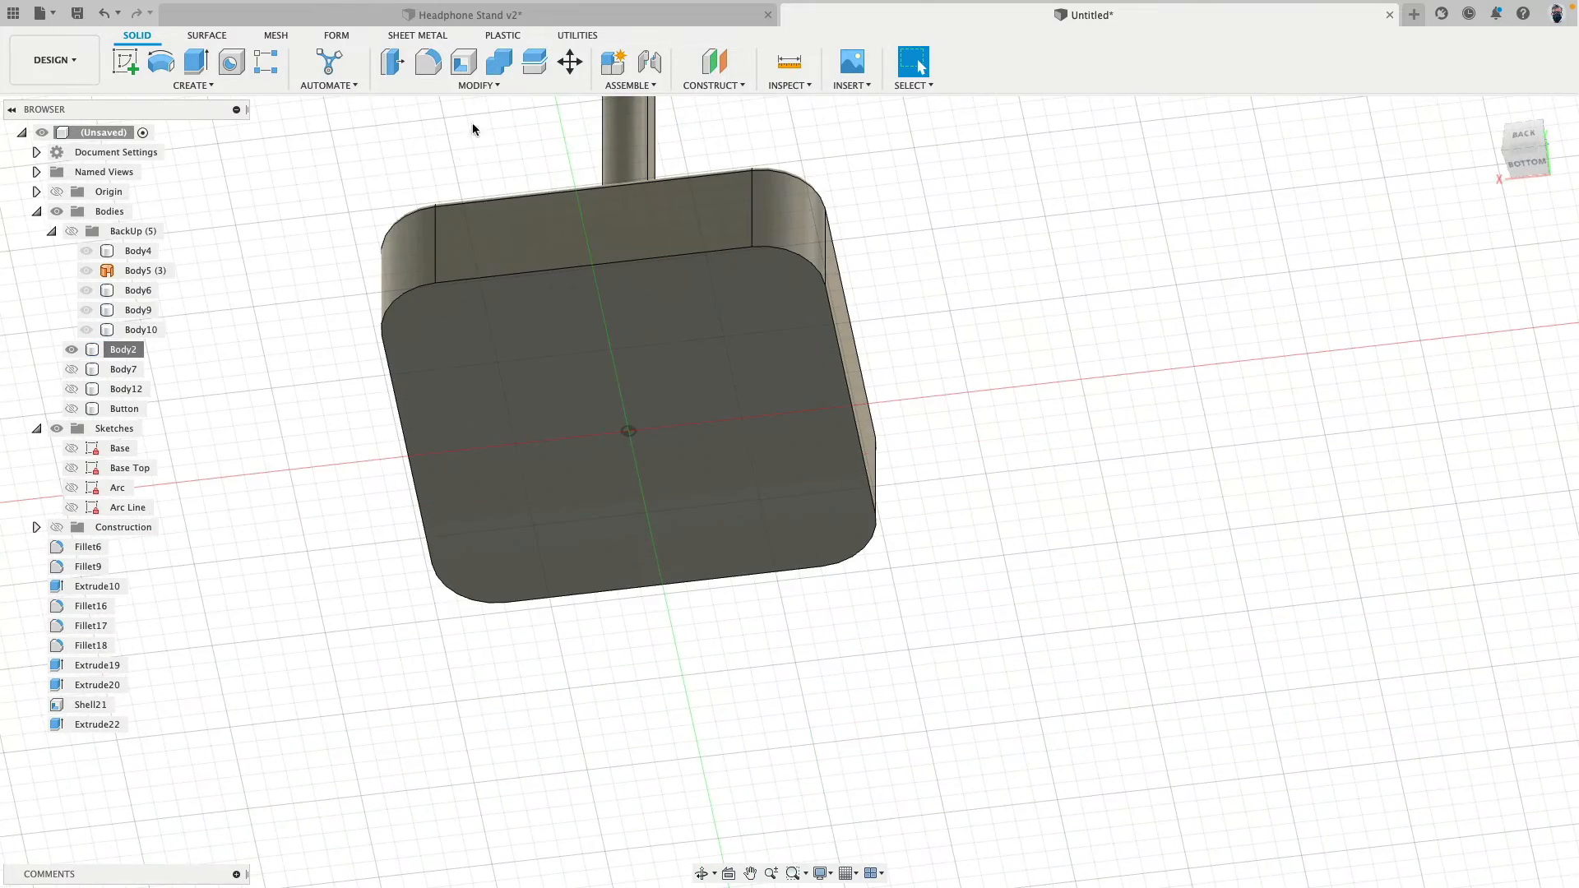
- Shell Body2 from its bottom face with an inside thickness of 1 mm
{"action": "left_click", "coordinate": [465, 73]}
{"action": "left_click", "coordinate": [508, 370]}
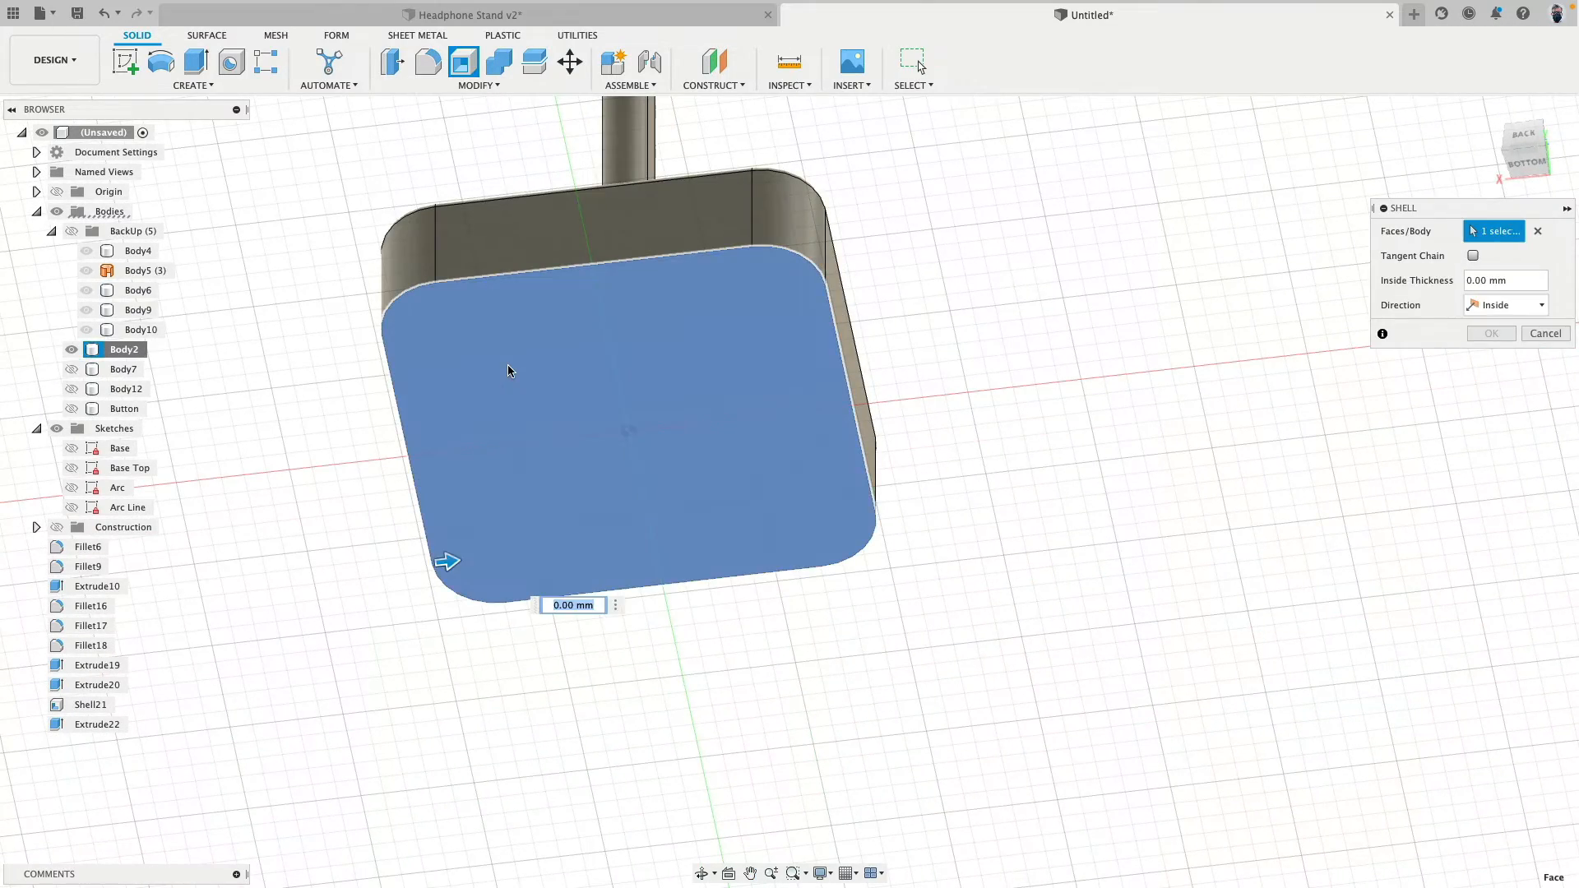
{"action": "type", "text": "1"}
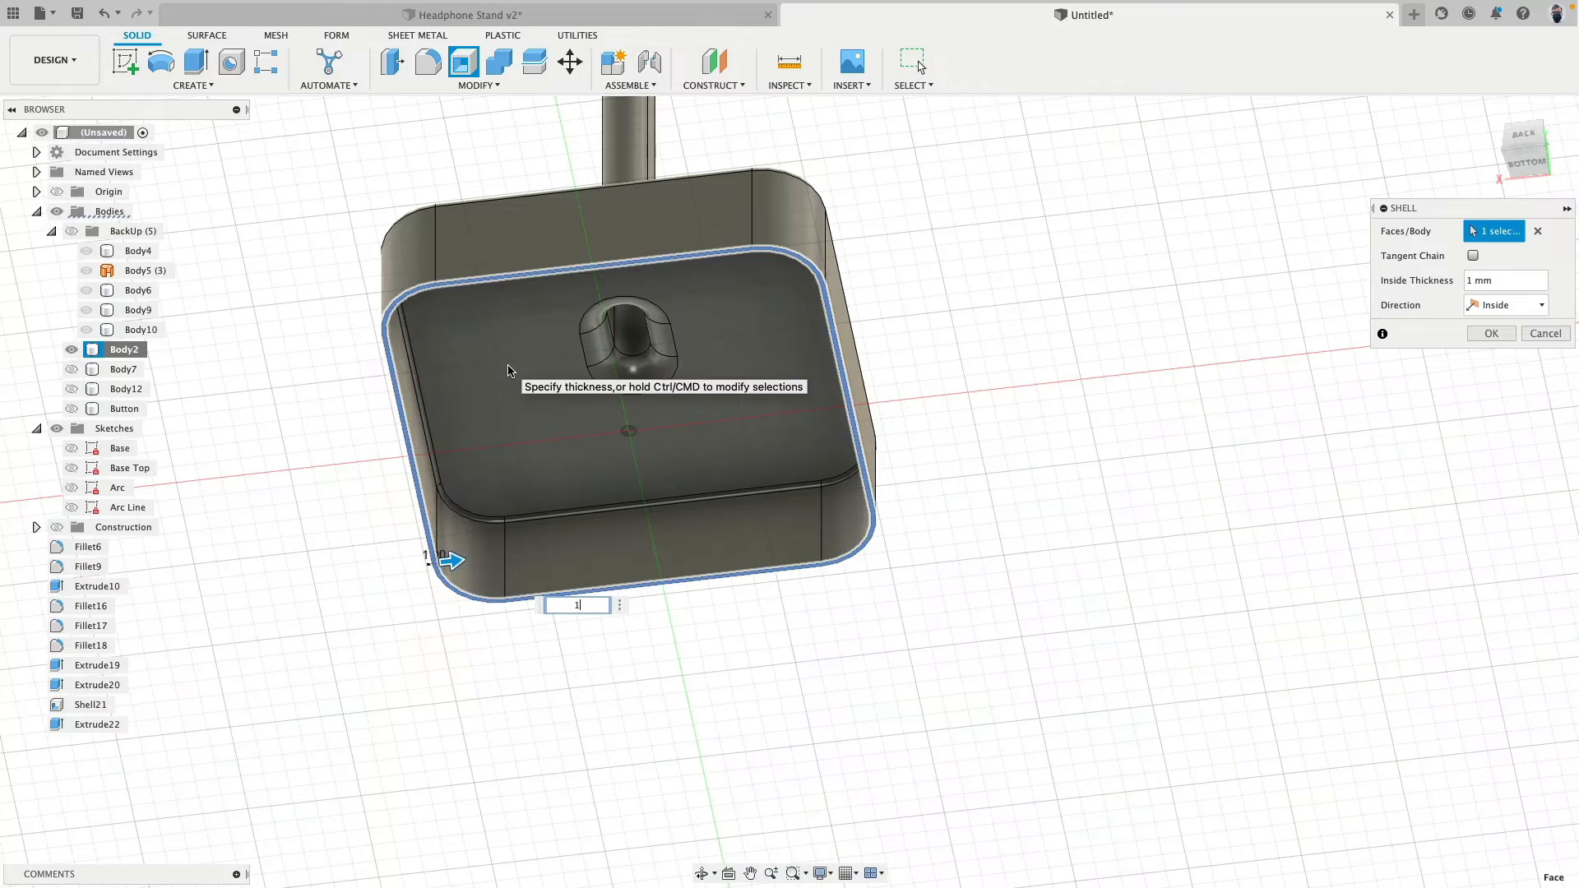
{"action": "key", "text": "Return"}
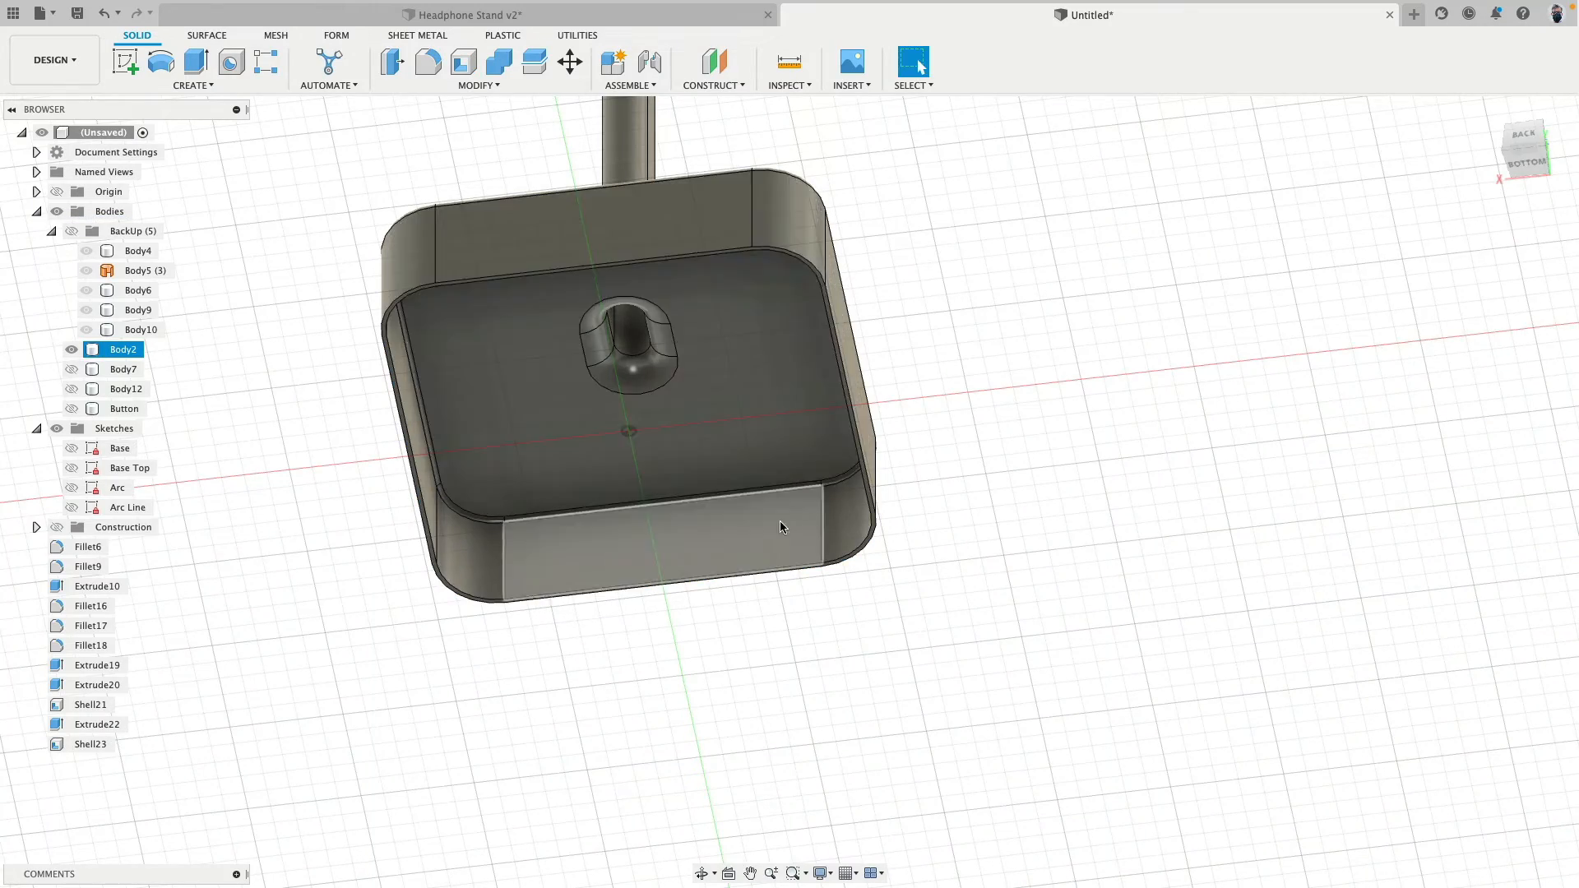
- Examine the shelled base and post from above and below, including the passage from the base into the post
{"action": "middle_click_drag", "start_coordinate": [780, 521], "coordinate": [845, 568], "text": "shift"}
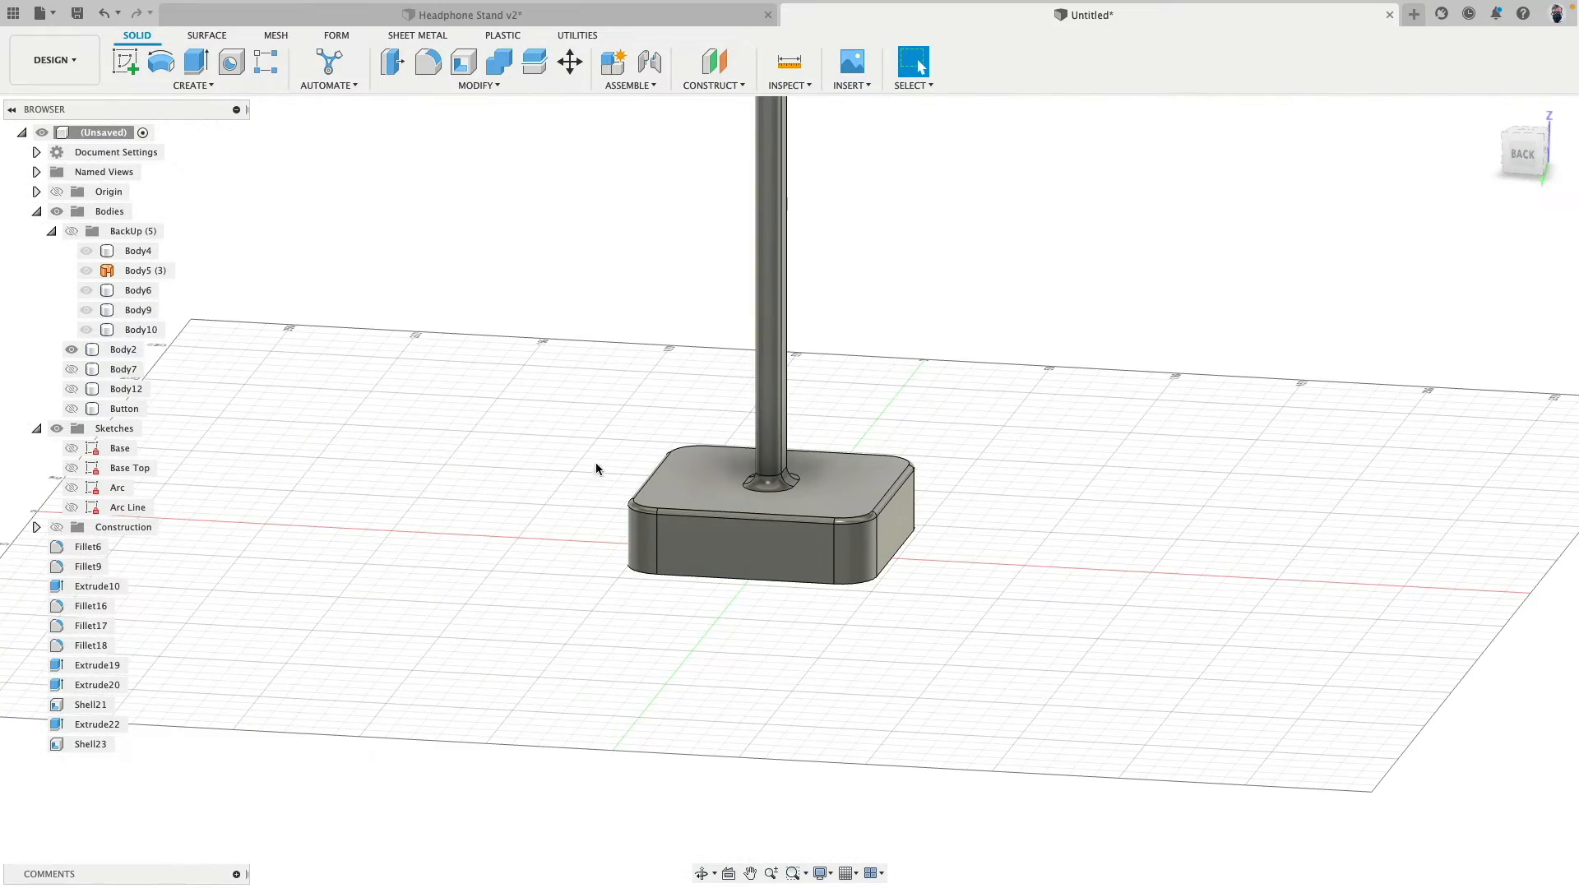
{"action": "middle_click_drag", "start_coordinate": [979, 311], "coordinate": [589, 353], "text": "shift"}
{"action": "scroll", "coordinate": [525, 400], "scroll_direction": "up", "scroll_amount": 8}
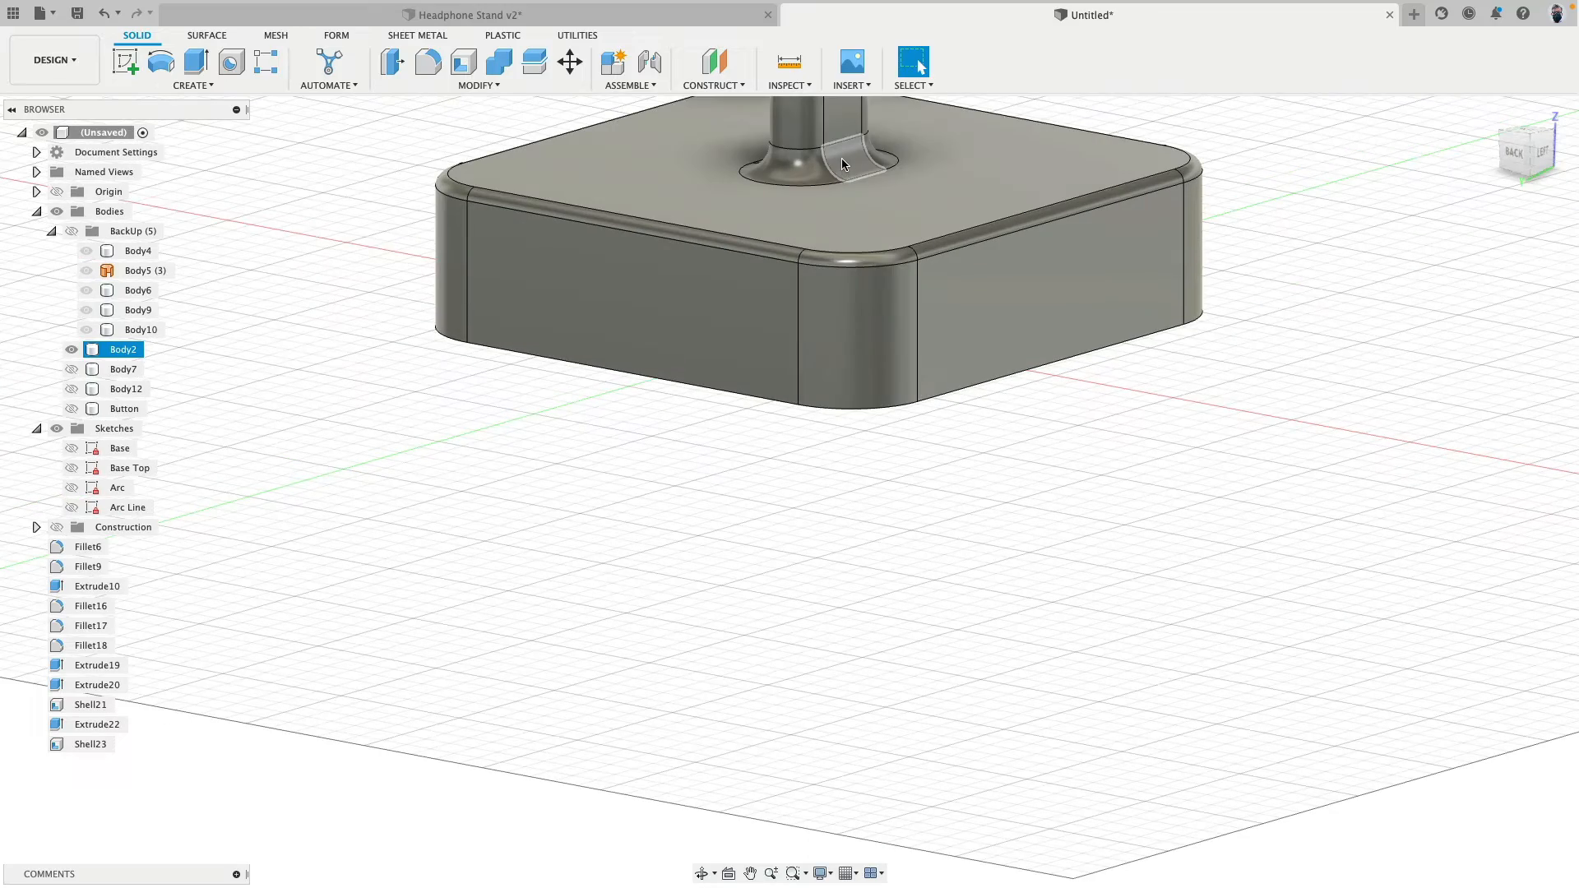
{"action": "mouse_move", "coordinate": [818, 164]}
{"action": "middle_mouse_down", "text": "shift"}
{"action": "mouse_move", "coordinate": [787, 607]}
{"action": "mouse_move", "coordinate": [833, 530]}
{"action": "middle_mouse_up", "text": "shift"}
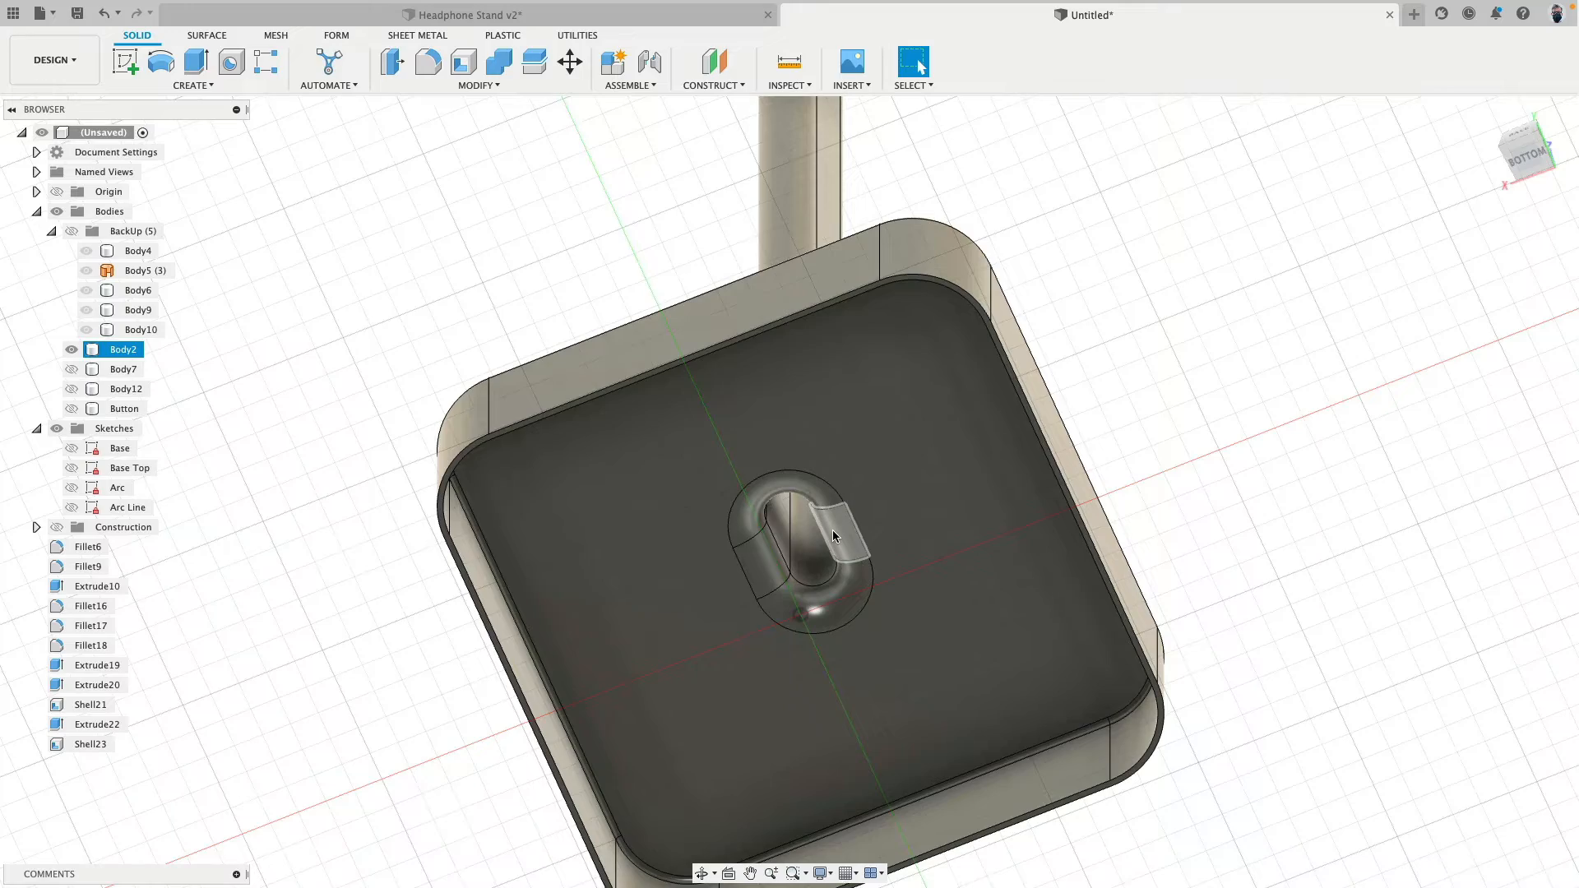
{"action": "left_click", "coordinate": [426, 632]}
{"action": "scroll", "coordinate": [425, 632], "scroll_direction": "down", "scroll_amount": 3}
{"action": "middle_click_drag", "start_coordinate": [426, 632], "coordinate": [421, 523]}
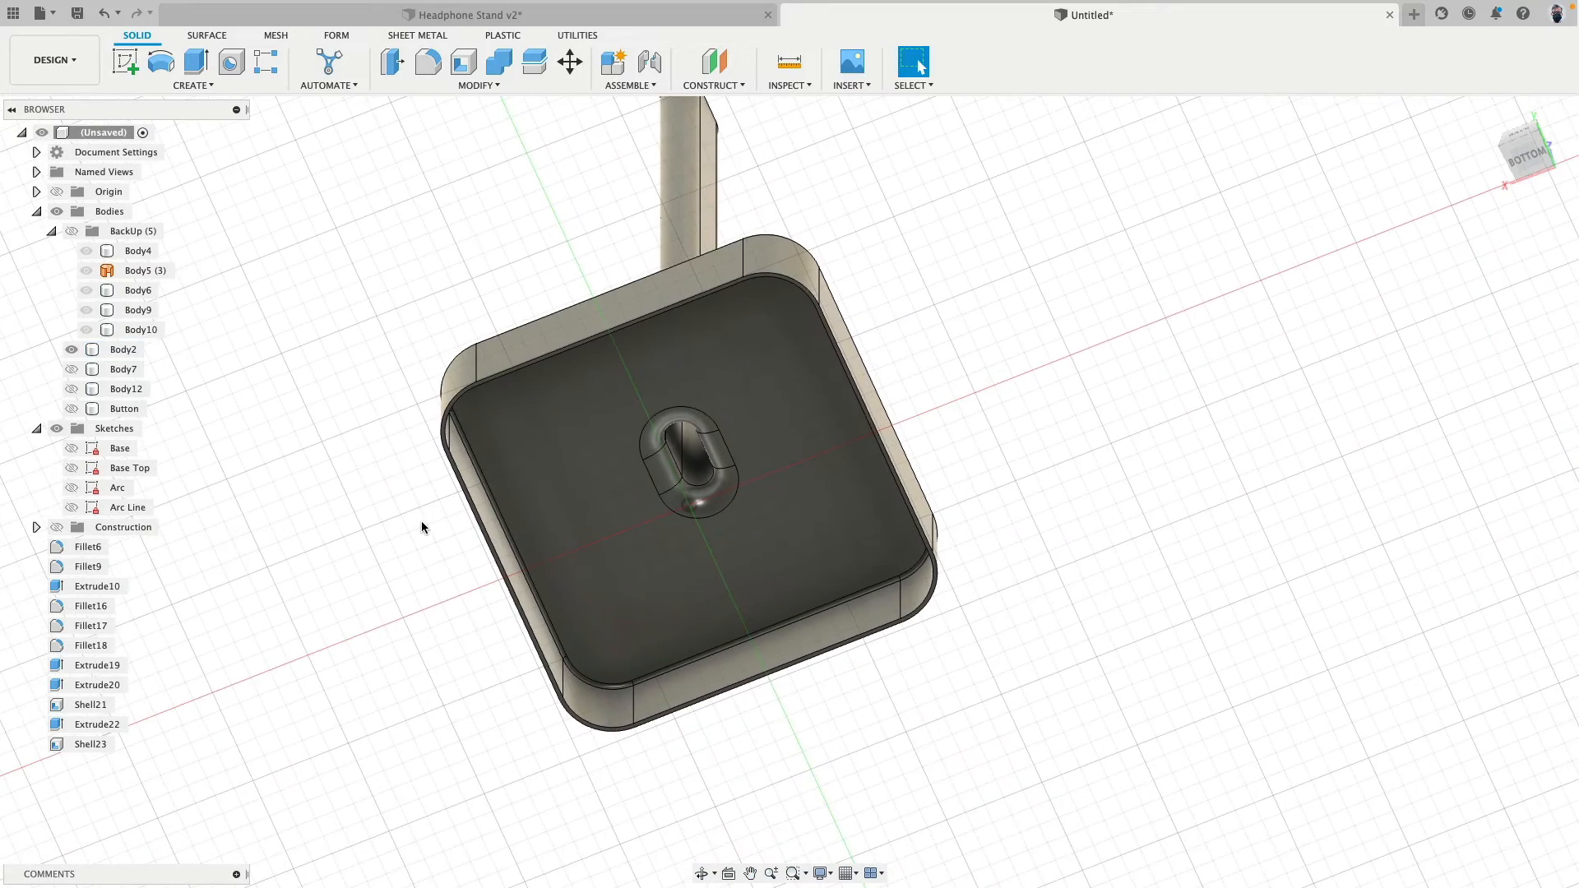
{"action": "middle_click_drag", "start_coordinate": [360, 455], "coordinate": [341, 560], "text": "shift"}
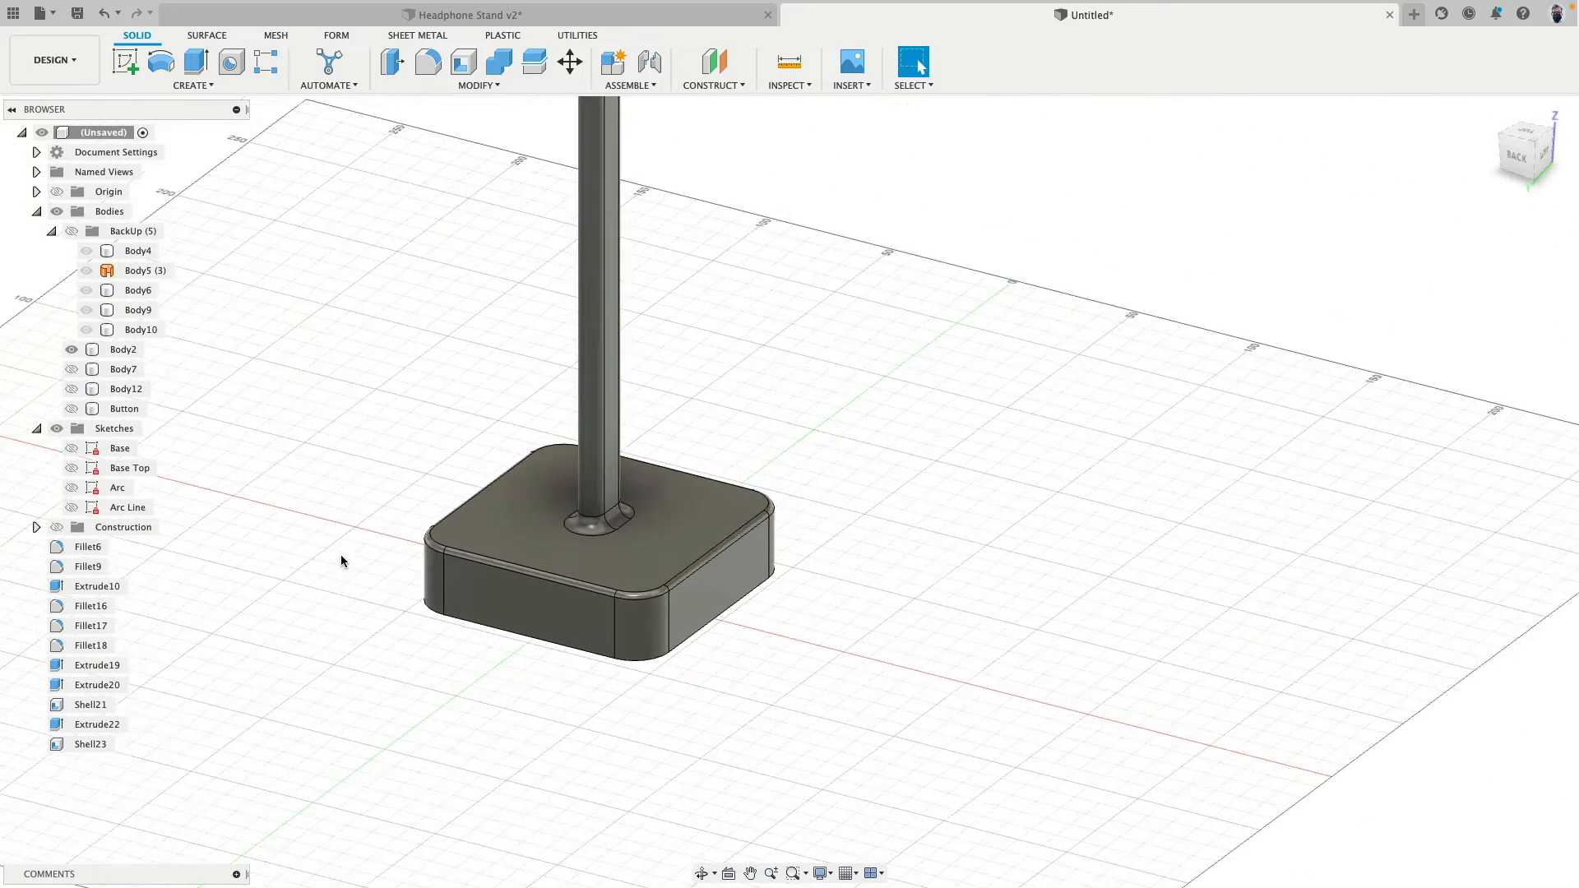
{"action": "scroll", "coordinate": [363, 638], "scroll_direction": "down", "scroll_amount": 3}
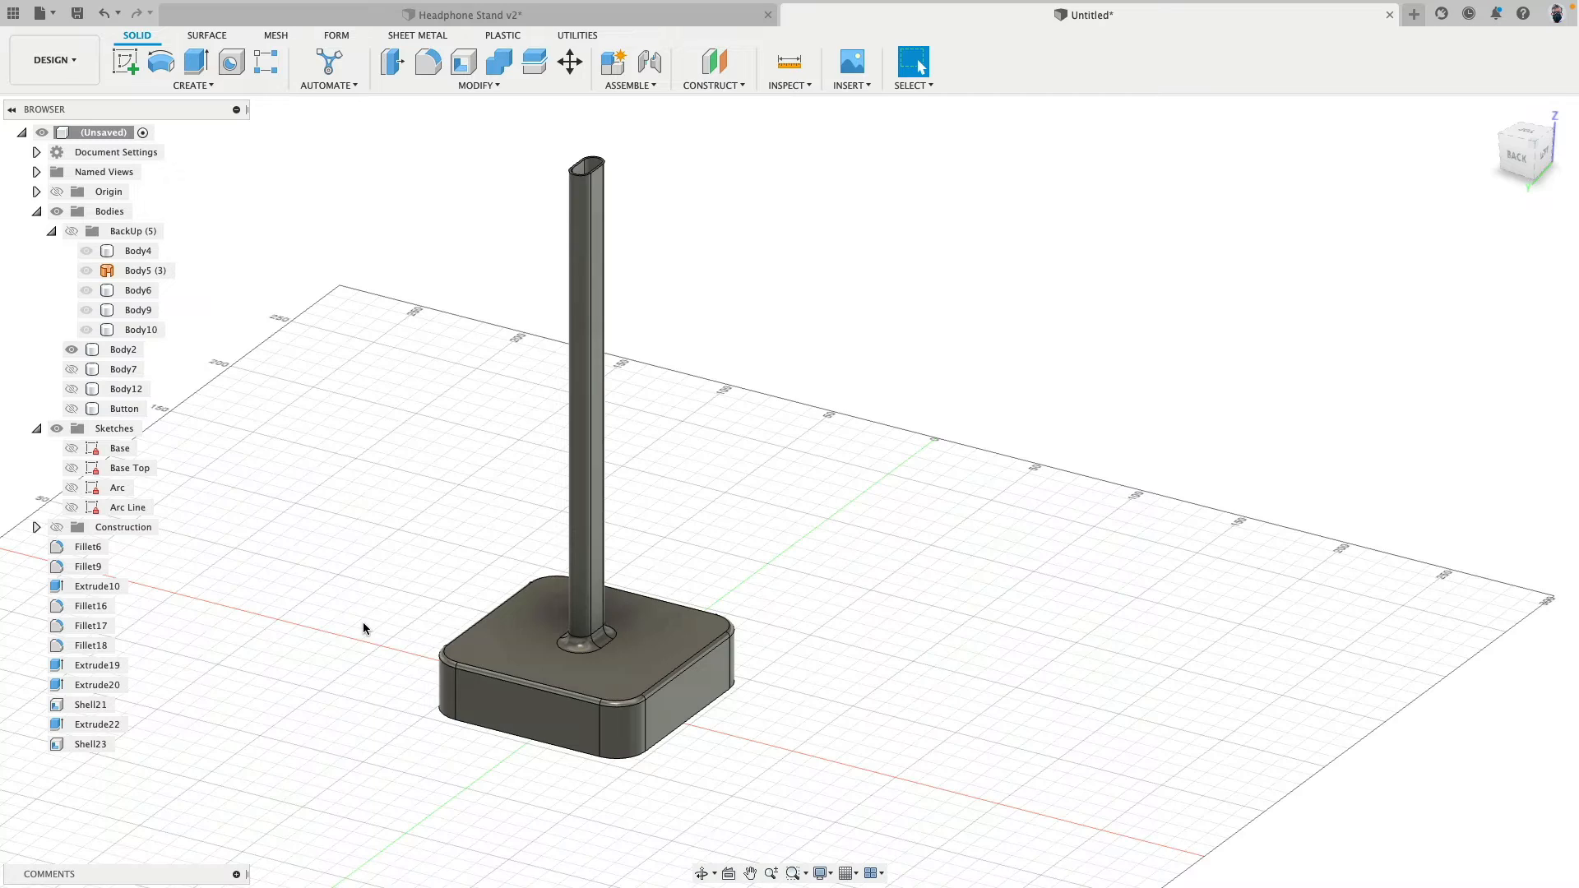
{"action": "scroll", "coordinate": [363, 621], "scroll_direction": "up", "scroll_amount": 5}
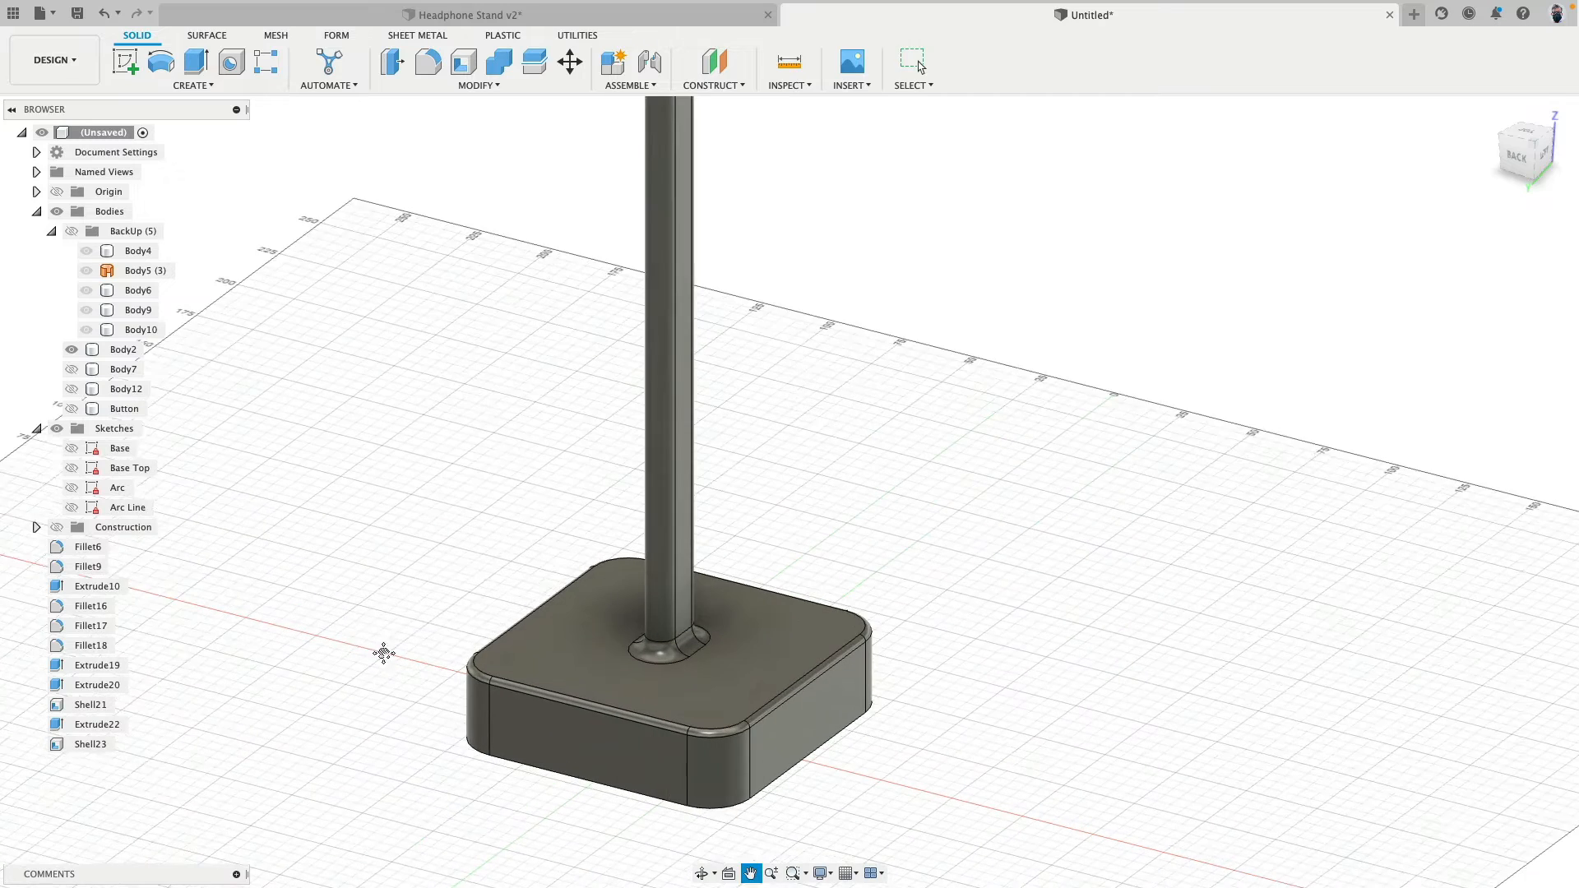
{"action": "middle_click_drag", "start_coordinate": [347, 581], "coordinate": [444, 579], "text": "shift"}
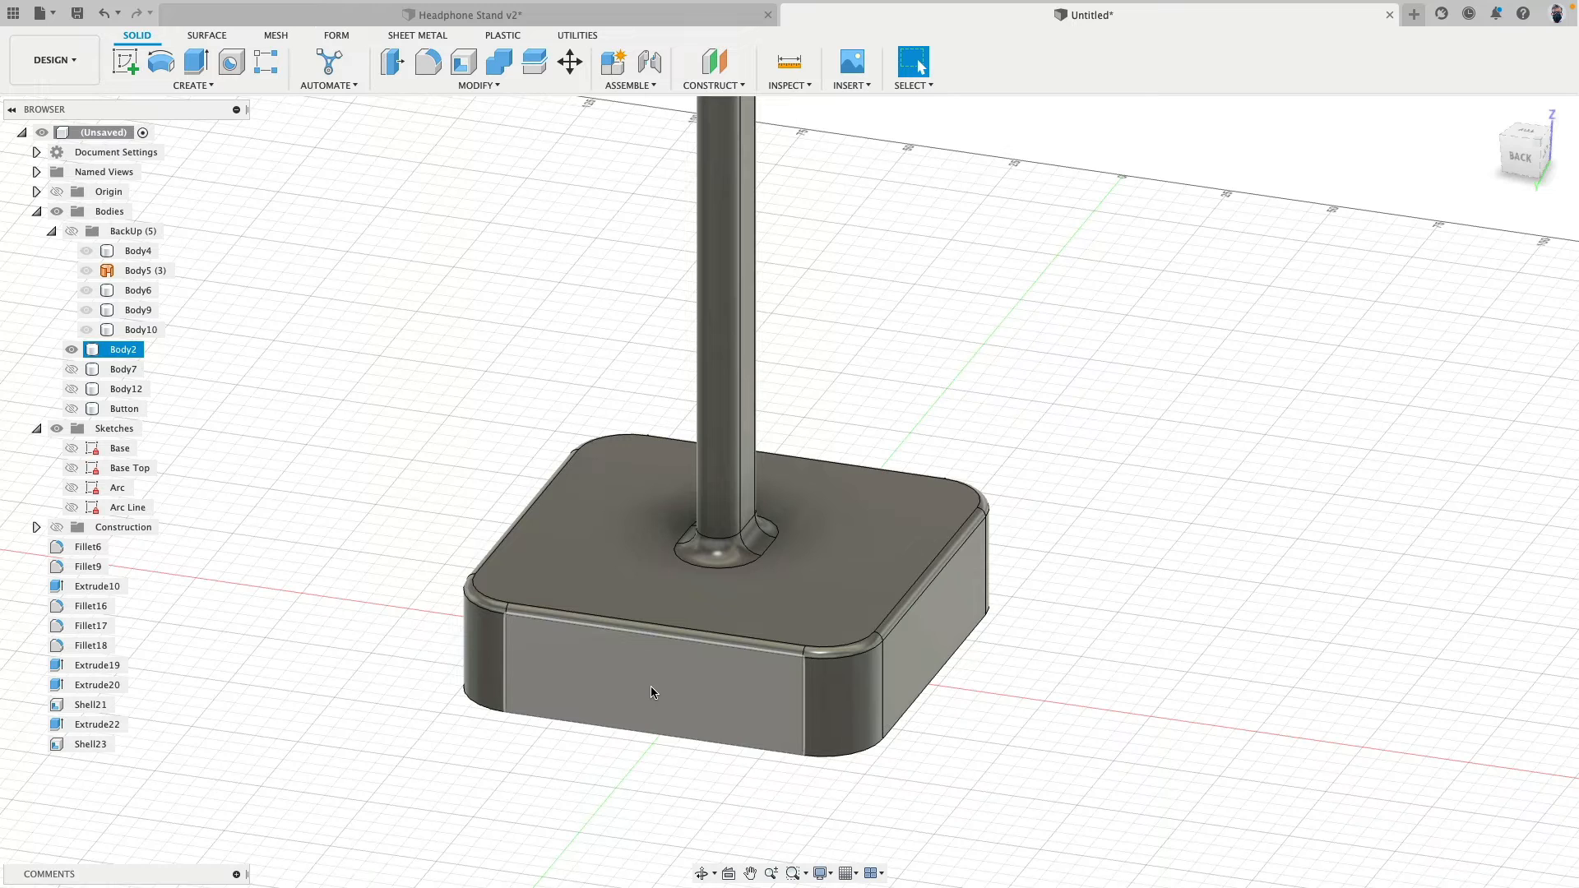
- Show Body7, Body12 and Button again and hide Body2 to expose the button
{"action": "left_click", "coordinate": [72, 368]}
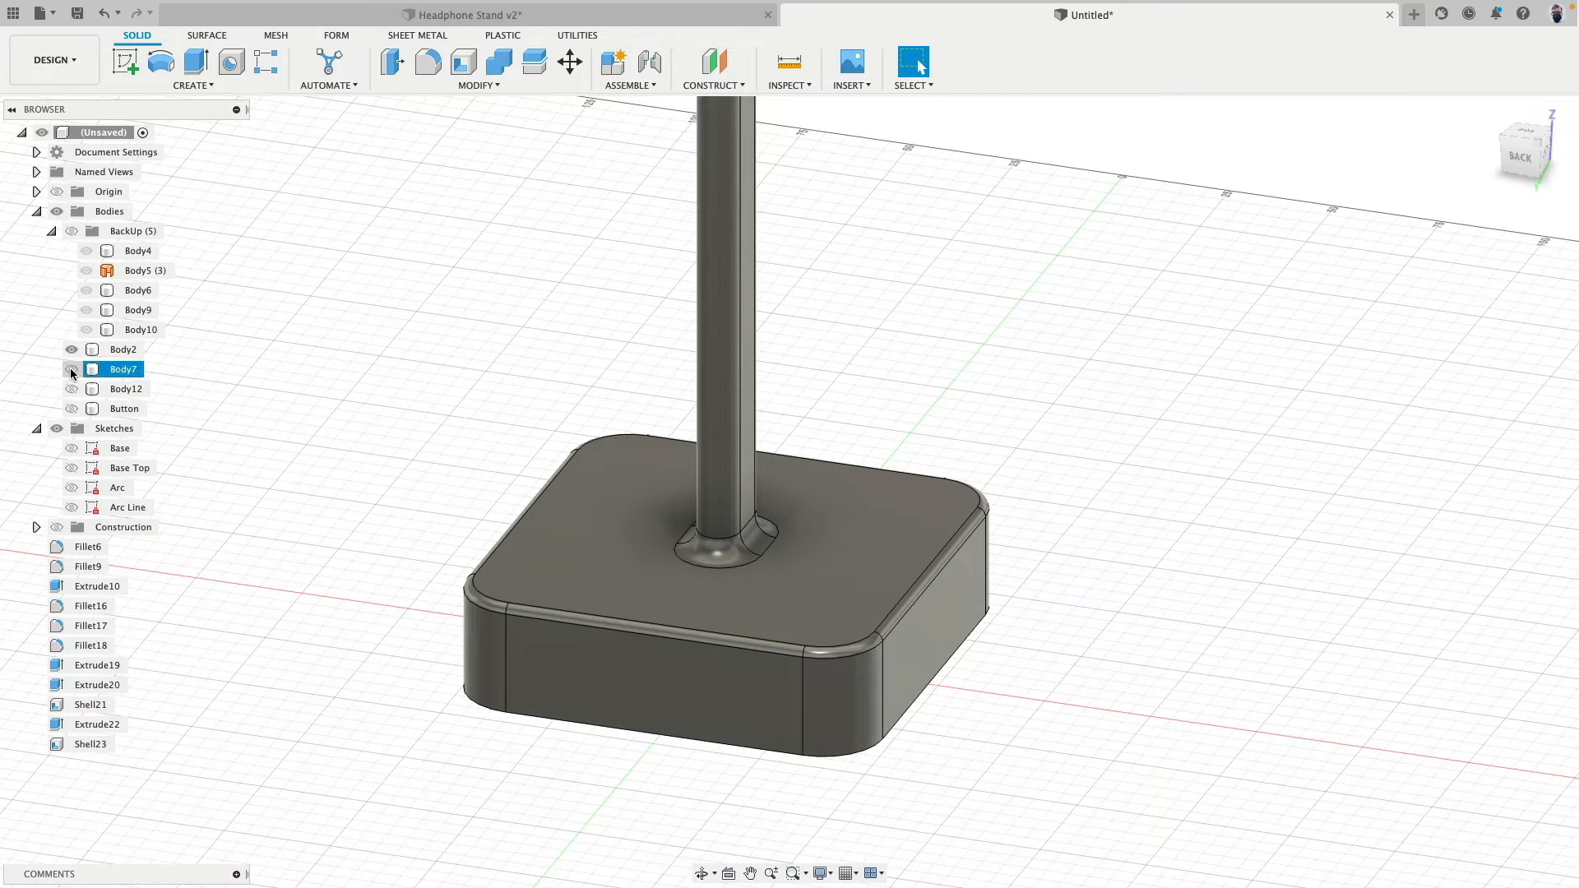
{"action": "left_click", "coordinate": [72, 391]}
{"action": "left_click", "coordinate": [72, 409]}
{"action": "scroll", "coordinate": [441, 539], "scroll_direction": "up", "scroll_amount": 10}
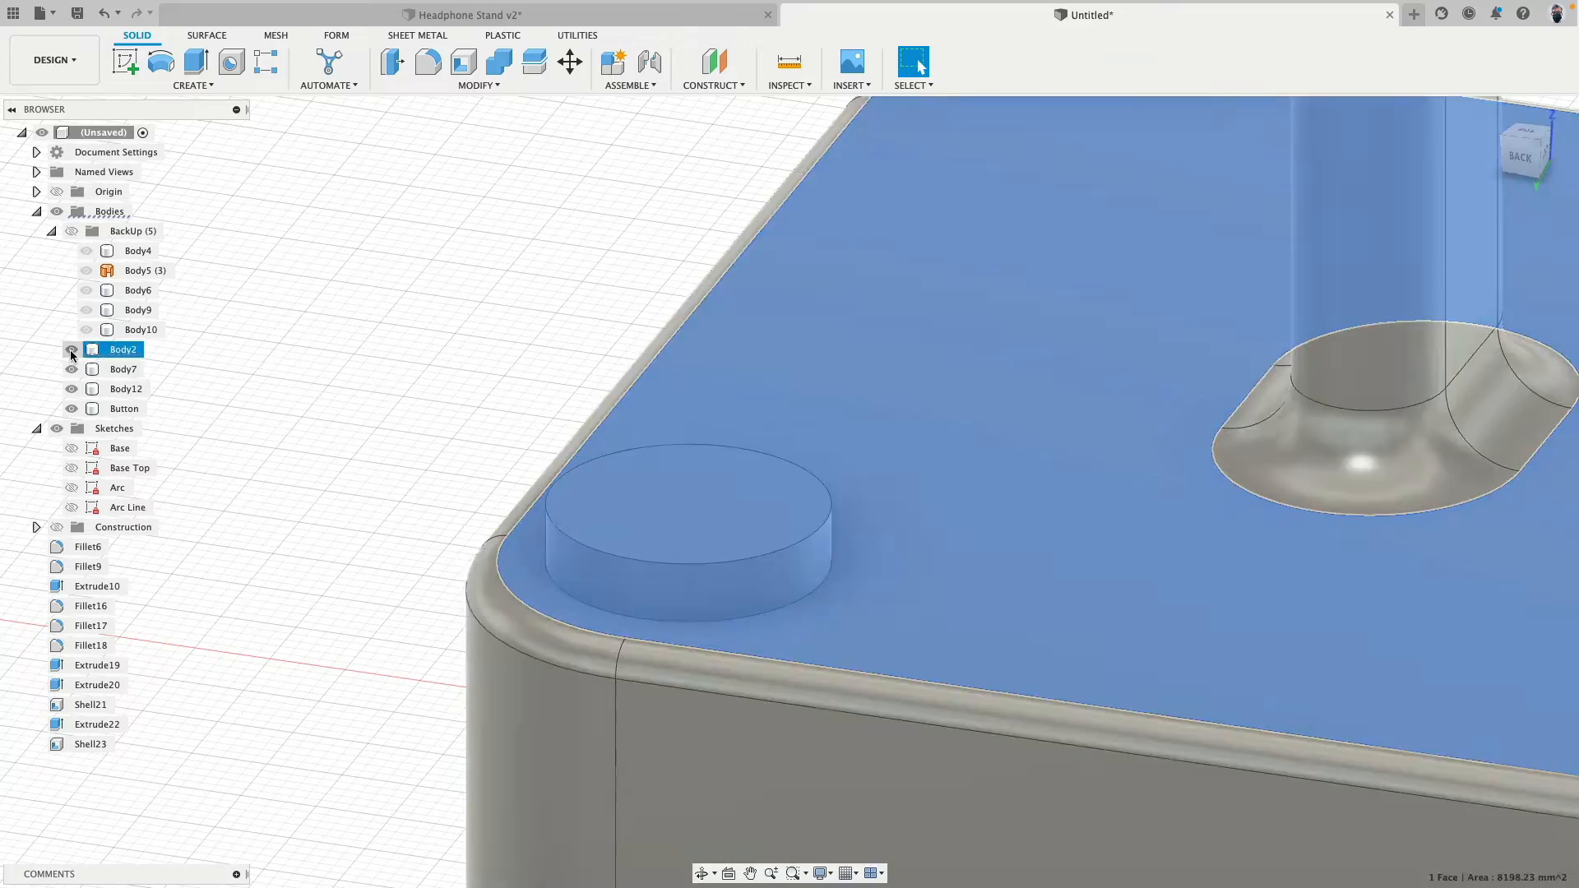
{"action": "left_click", "coordinate": [72, 349]}
- Offset the button's bottom face downward to make the button thicker
{"action": "middle_click_drag", "start_coordinate": [437, 609], "coordinate": [436, 544], "text": "shift"}
{"action": "left_click", "coordinate": [673, 647]}
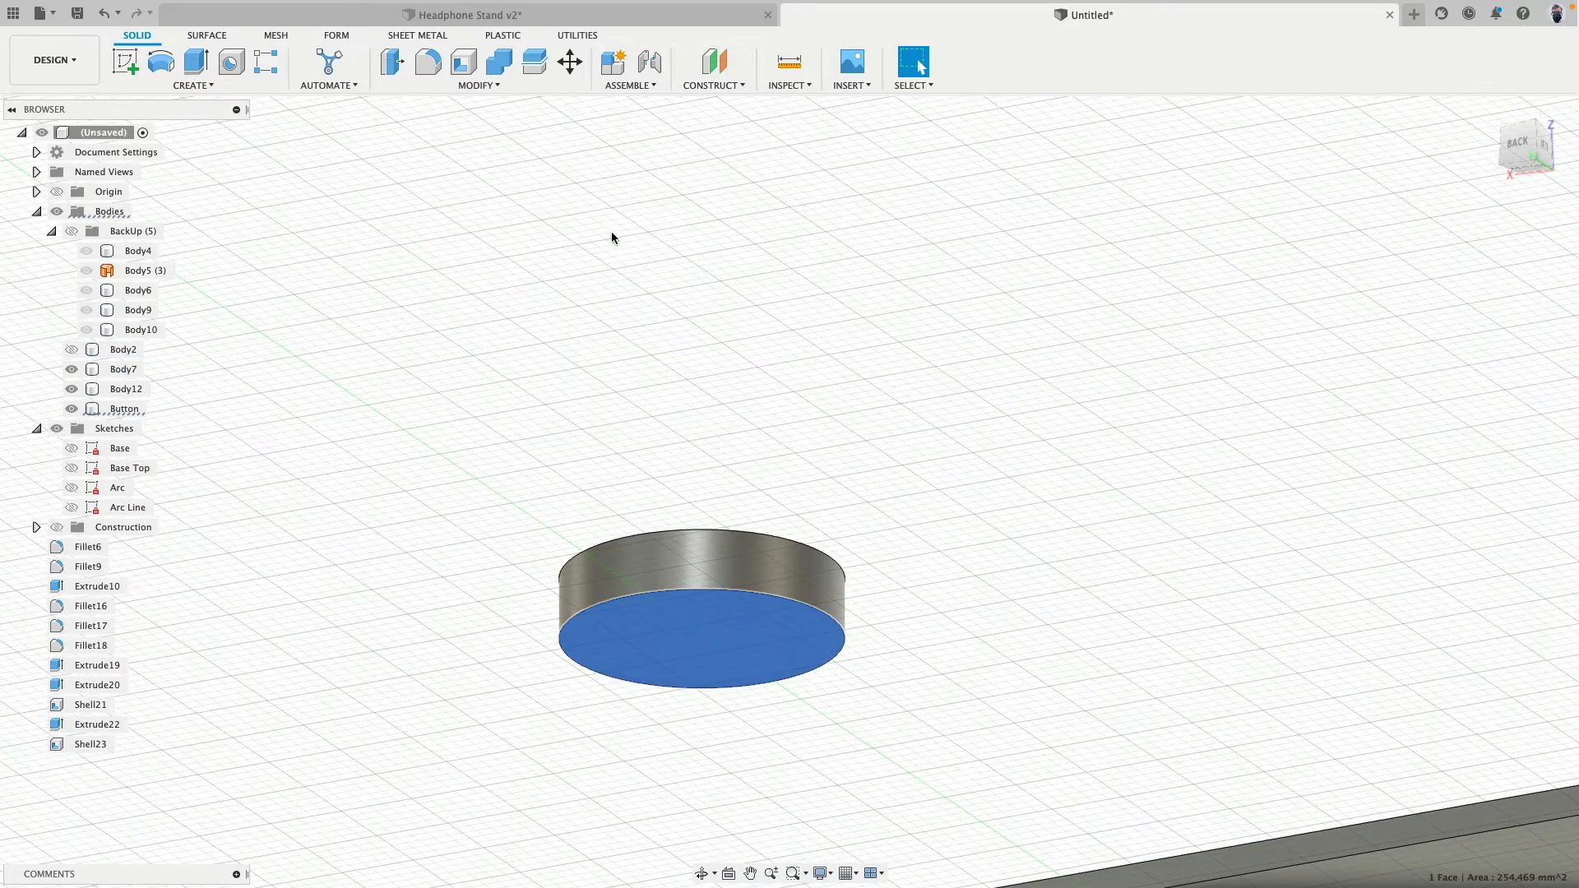
{"action": "left_click", "coordinate": [393, 64]}
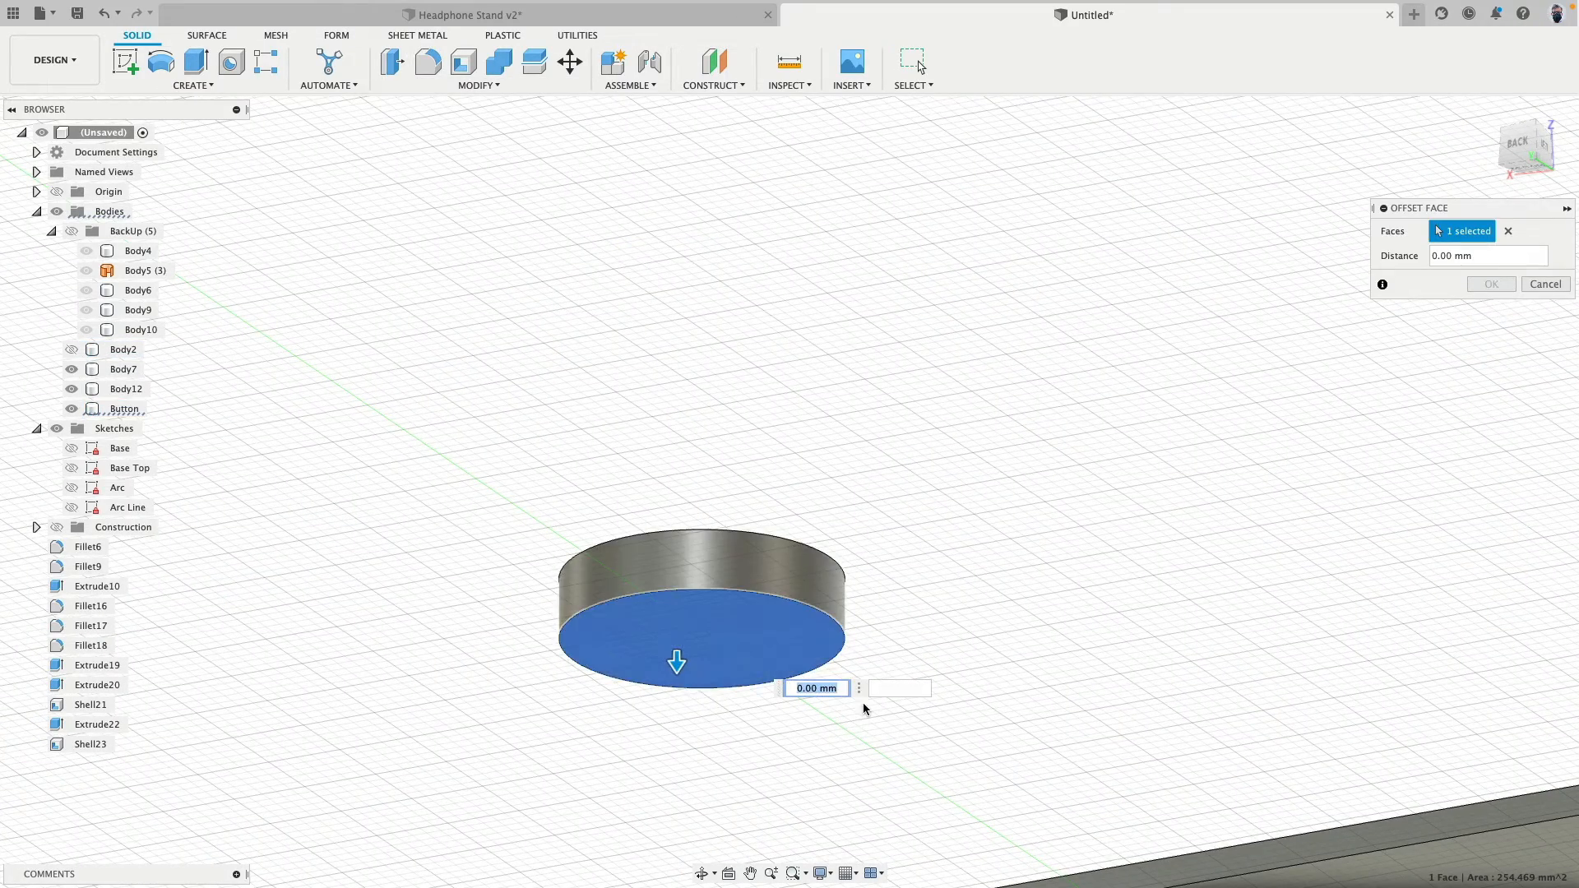
{"action": "key", "text": "Return"}
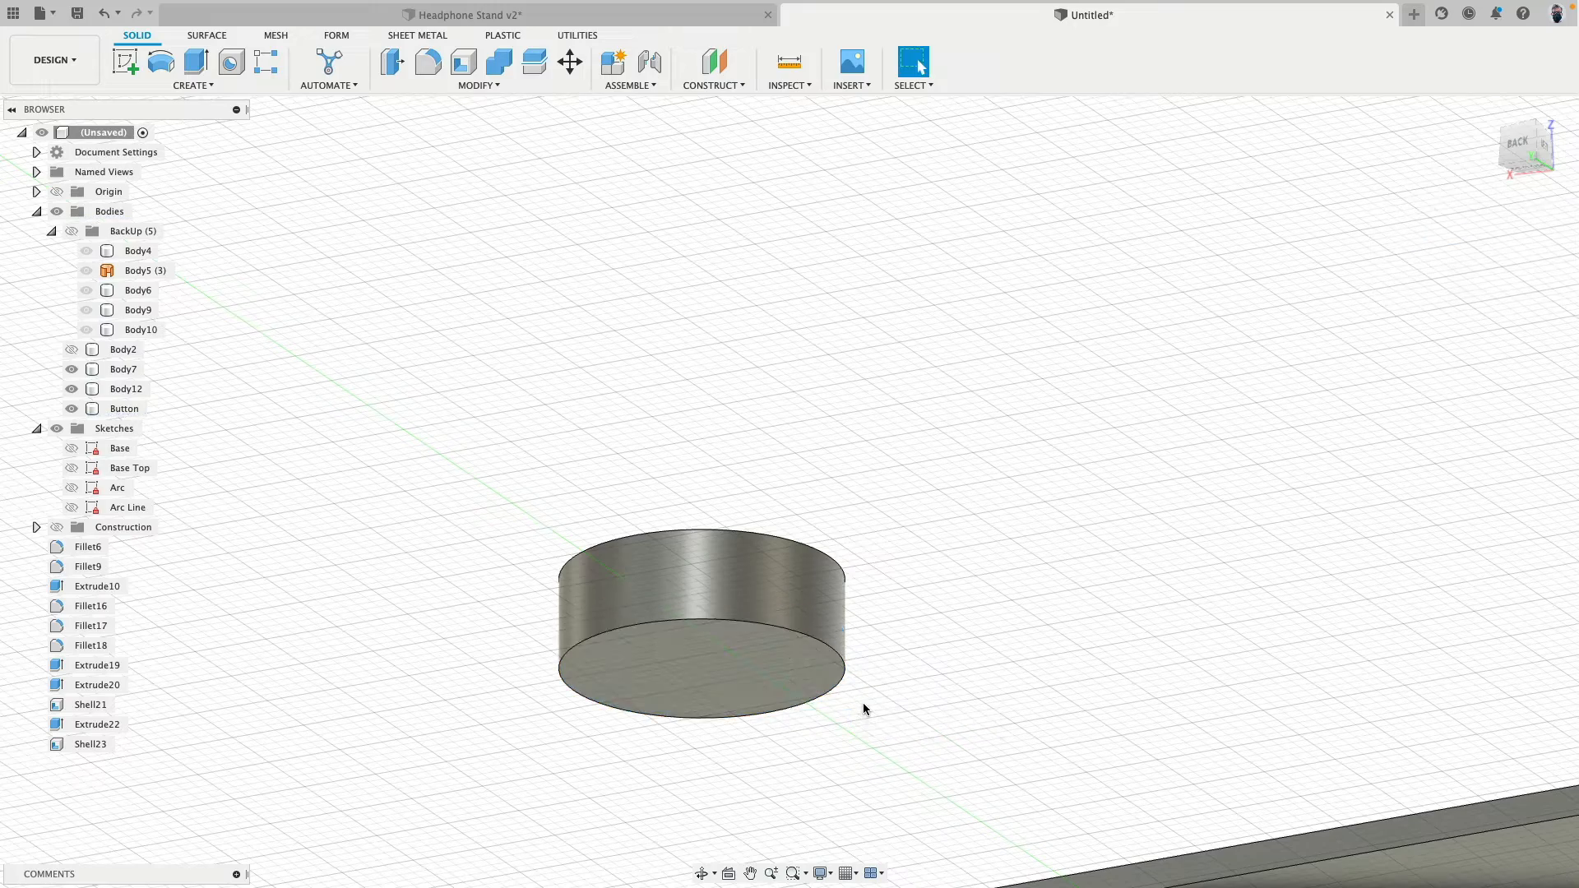
- Fillet the button's top circular edge with a 1 mm radius
{"action": "middle_click_drag", "start_coordinate": [752, 426], "coordinate": [674, 512], "text": "shift"}
{"action": "left_click", "coordinate": [566, 433]}
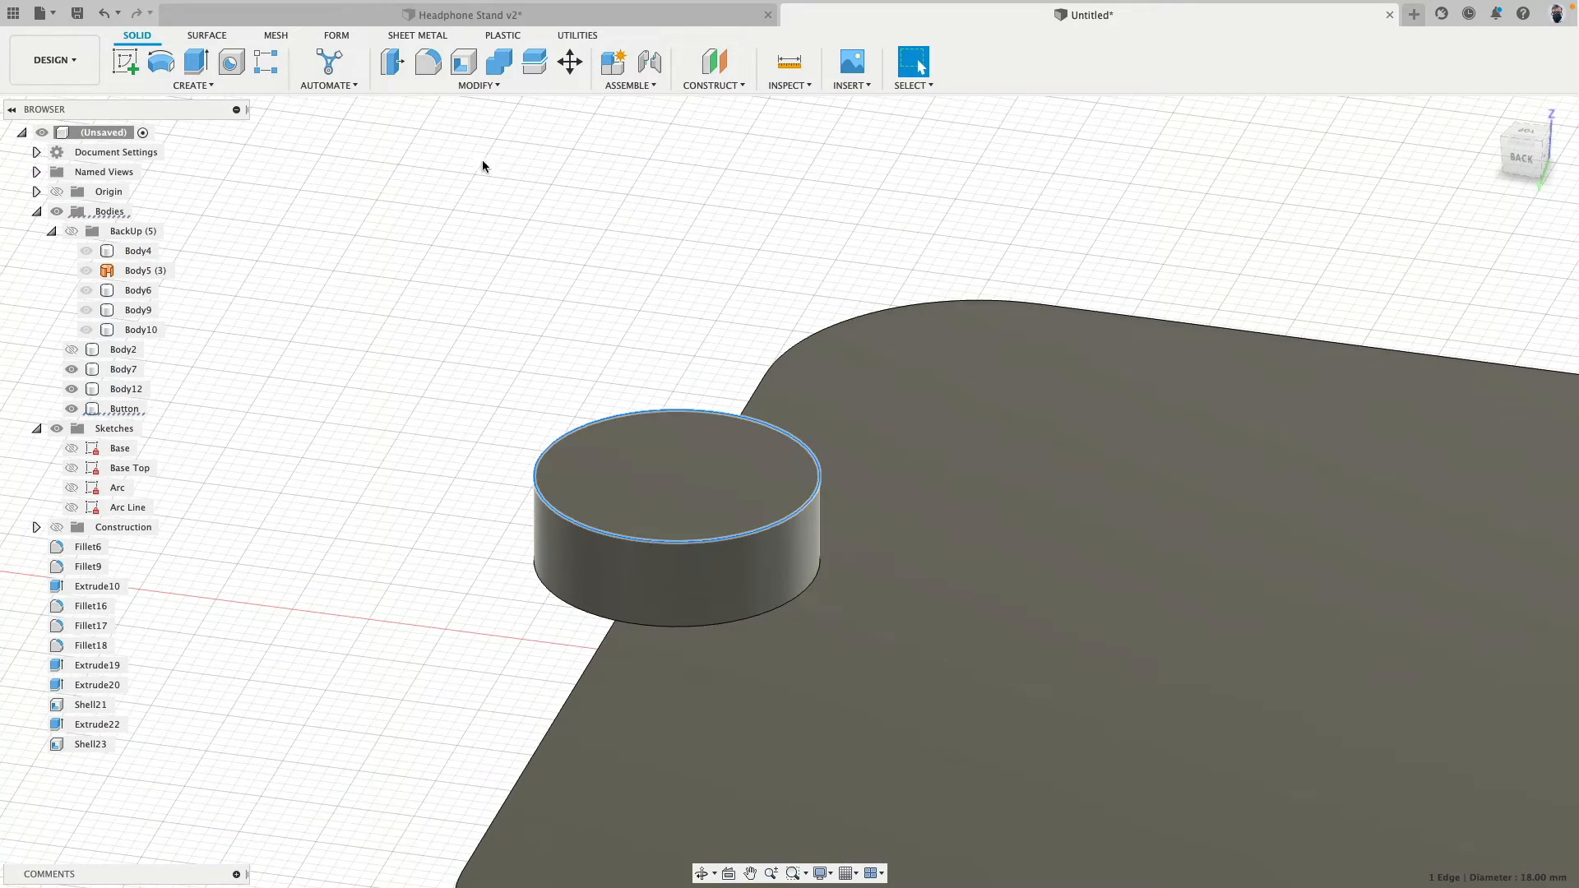
{"action": "left_click", "coordinate": [425, 64]}
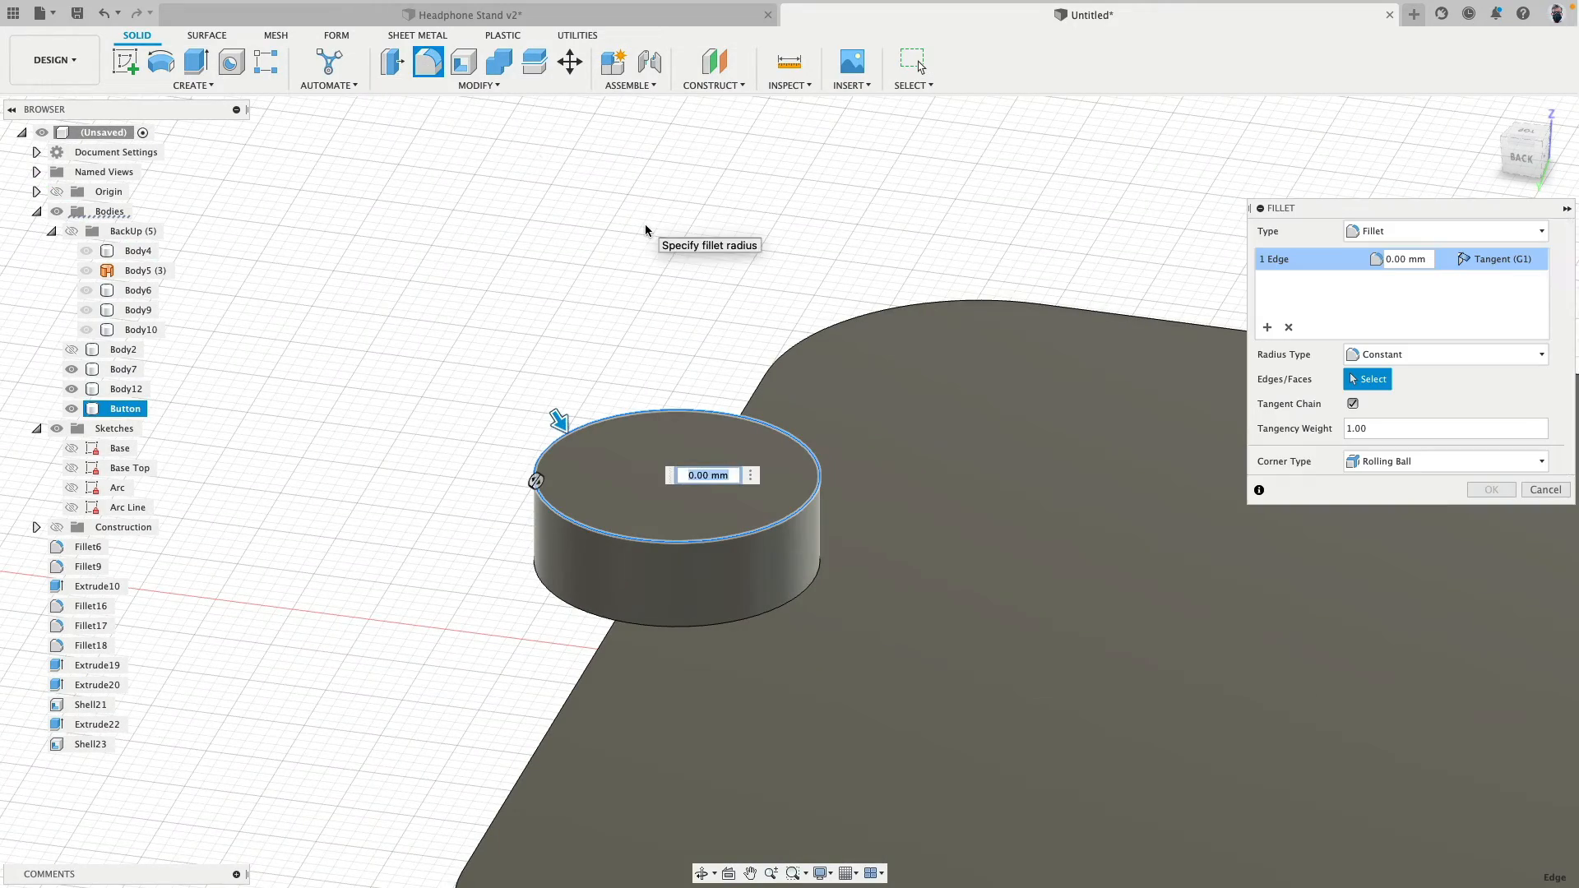
{"action": "type", "text": "1"}
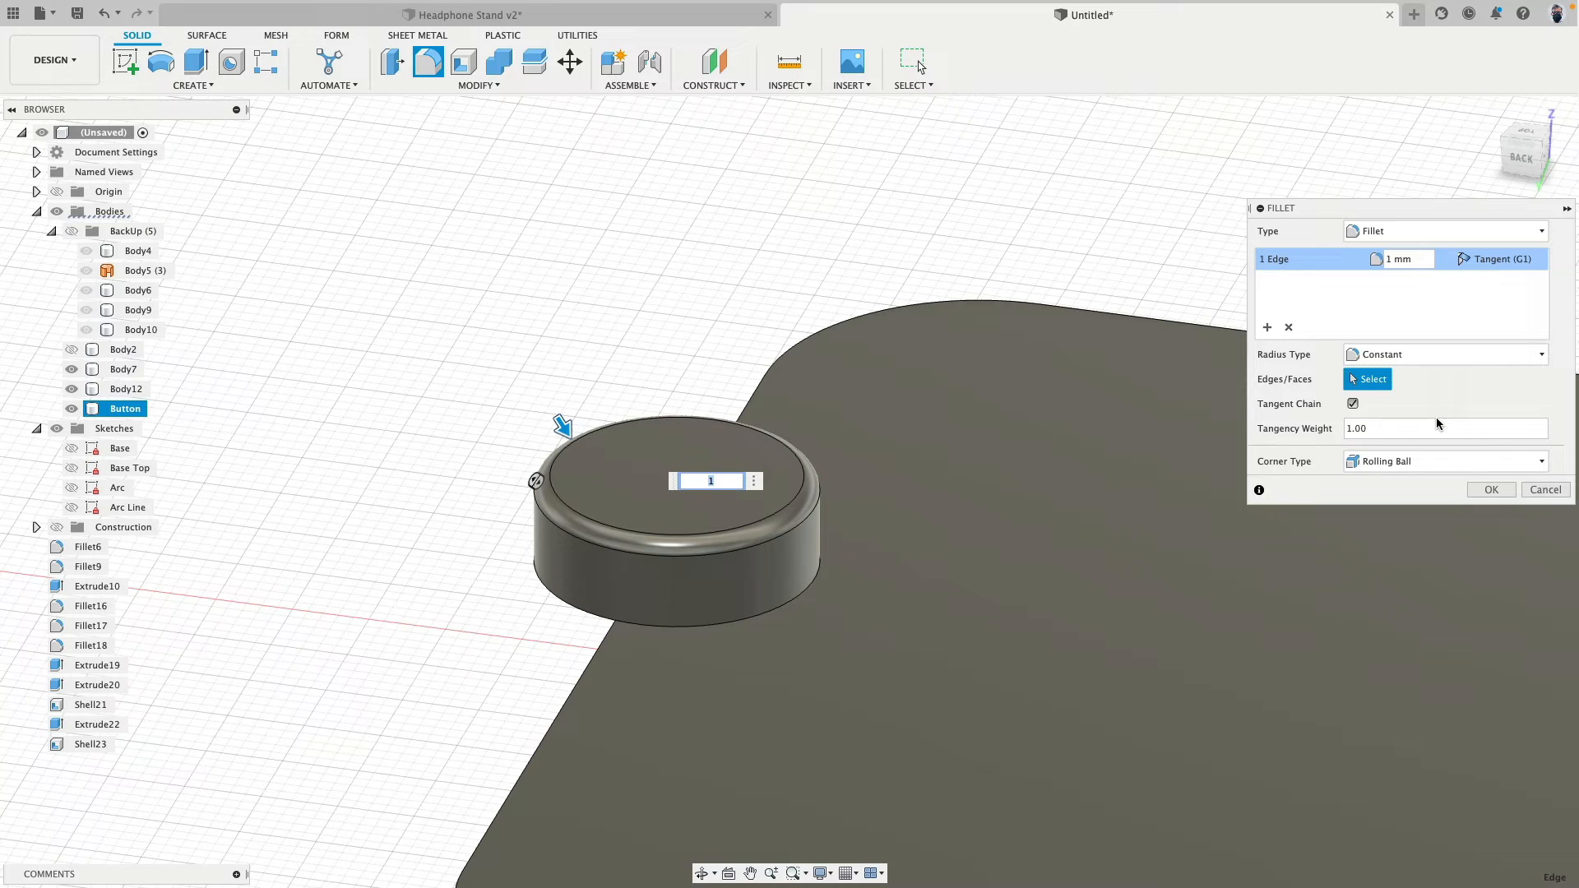
{"action": "left_click", "coordinate": [1491, 490]}
- Show Body2 again and cut the button's shape out of it with Combine, keeping the tool body
{"action": "left_click", "coordinate": [72, 351]}
{"action": "scroll", "coordinate": [484, 329], "scroll_direction": "down", "scroll_amount": 3}
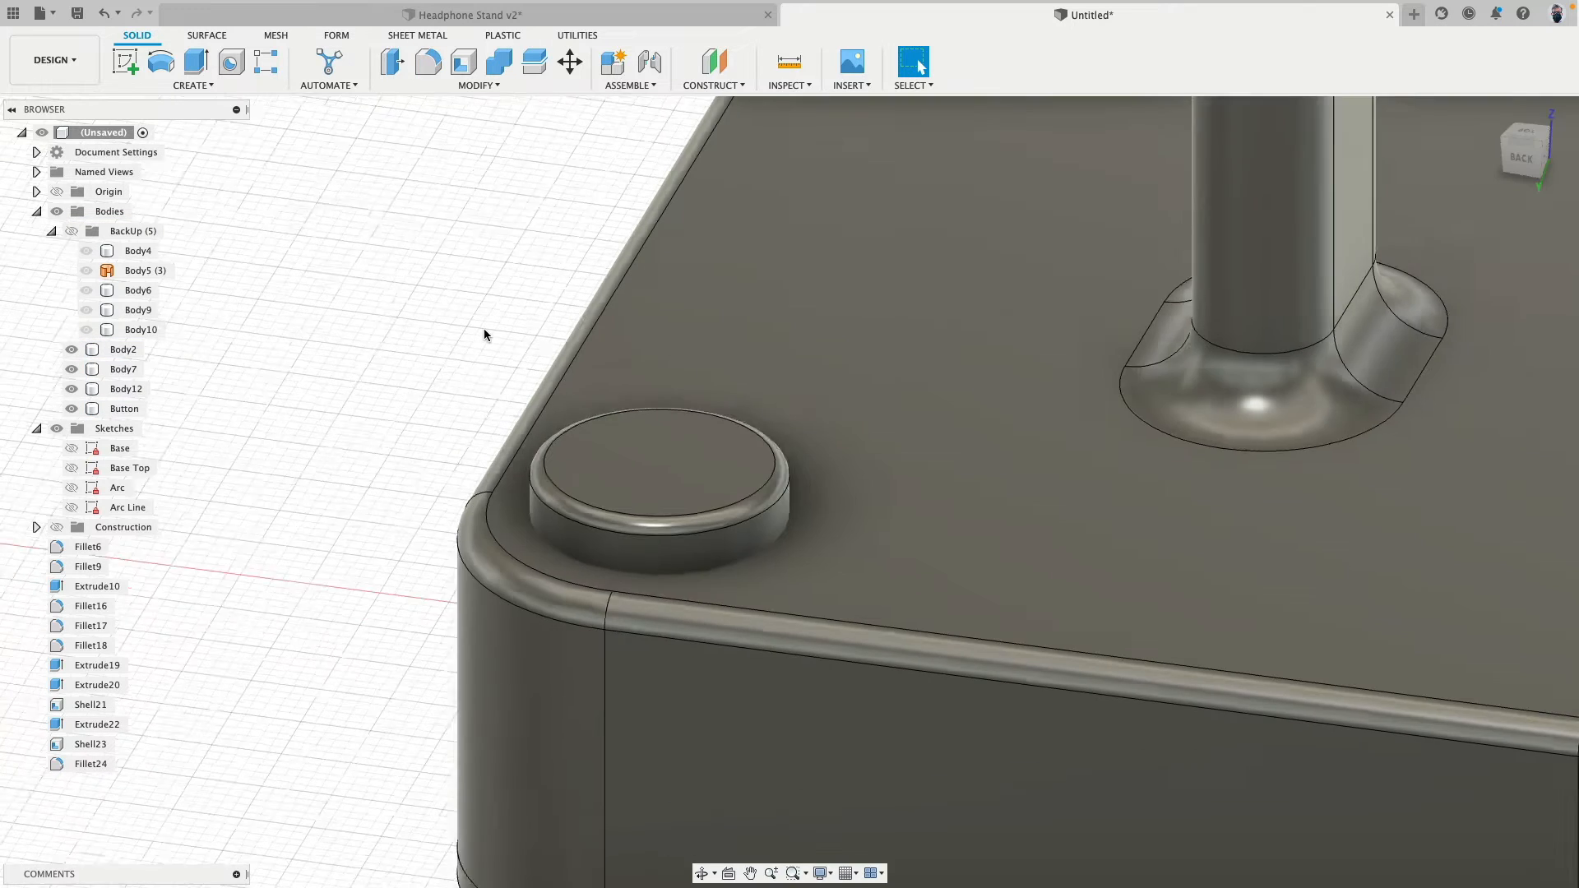
{"action": "left_click", "coordinate": [499, 61]}
{"action": "left_click", "coordinate": [867, 499]}
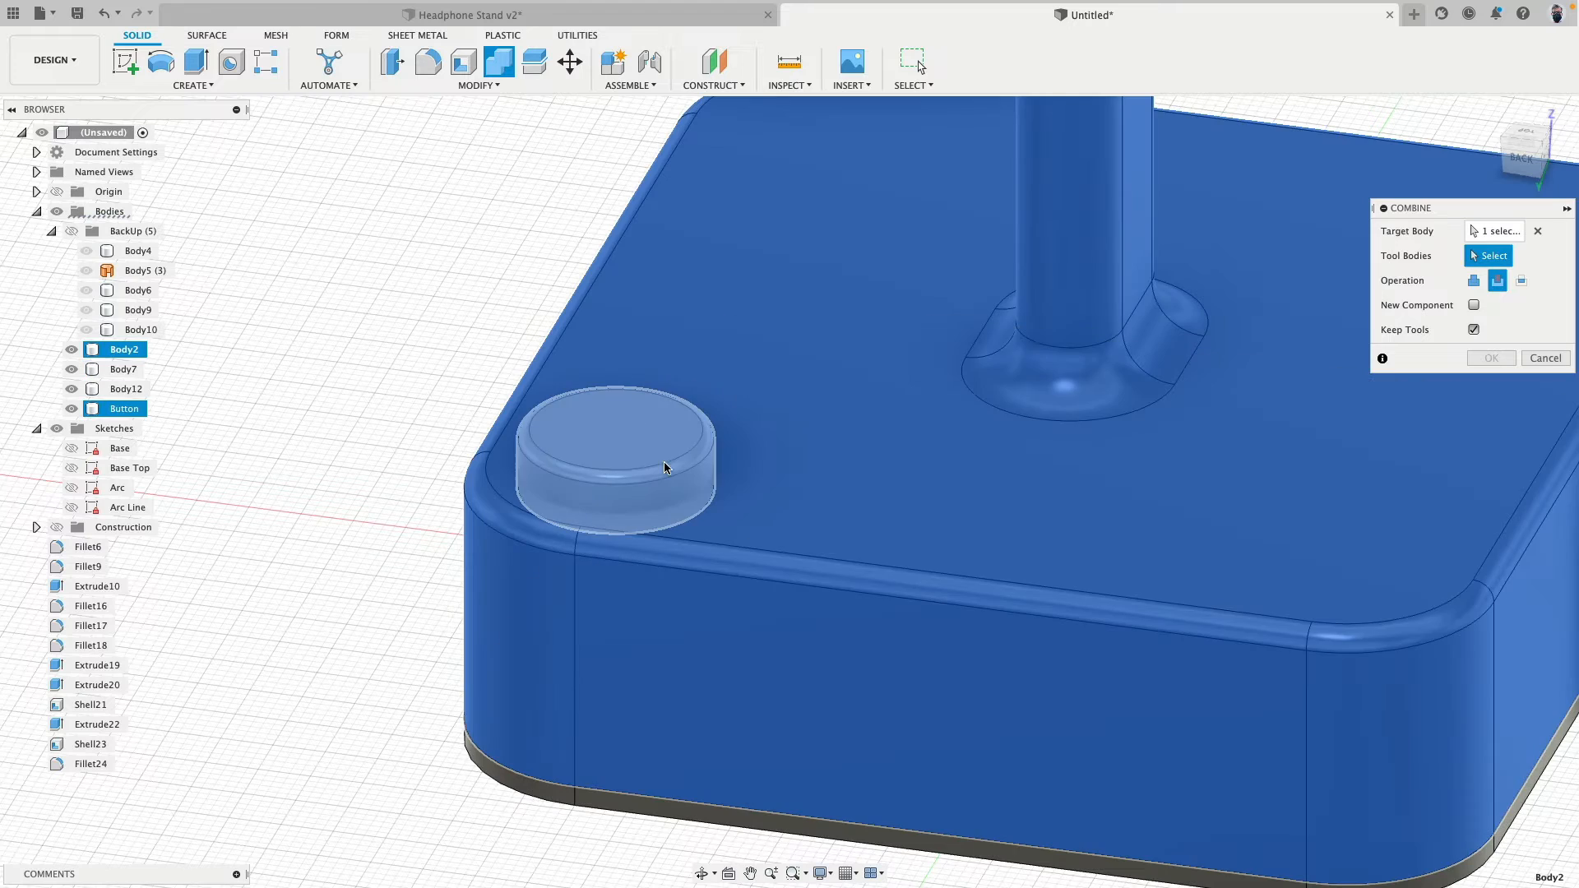
{"action": "left_click", "coordinate": [664, 461]}
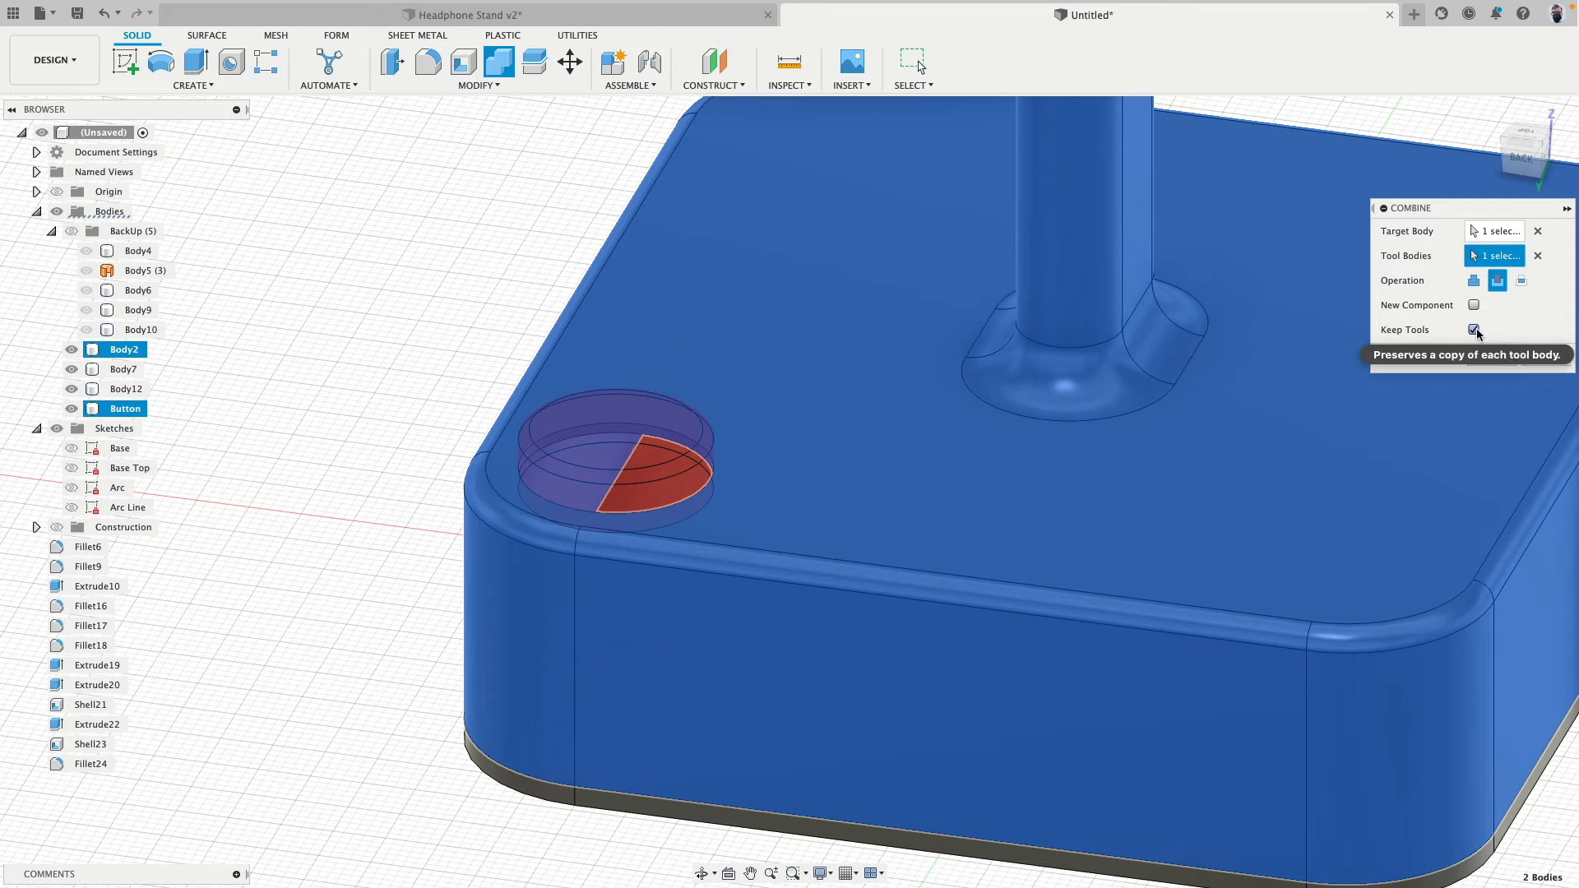
{"action": "left_click", "coordinate": [1491, 358]}
- Hide the button to inspect the hole cut in the base, restore it, and review the base's back side
{"action": "scroll", "coordinate": [454, 377], "scroll_direction": "up", "scroll_amount": 3}
{"action": "scroll", "coordinate": [390, 328], "scroll_direction": "up", "scroll_amount": 2}
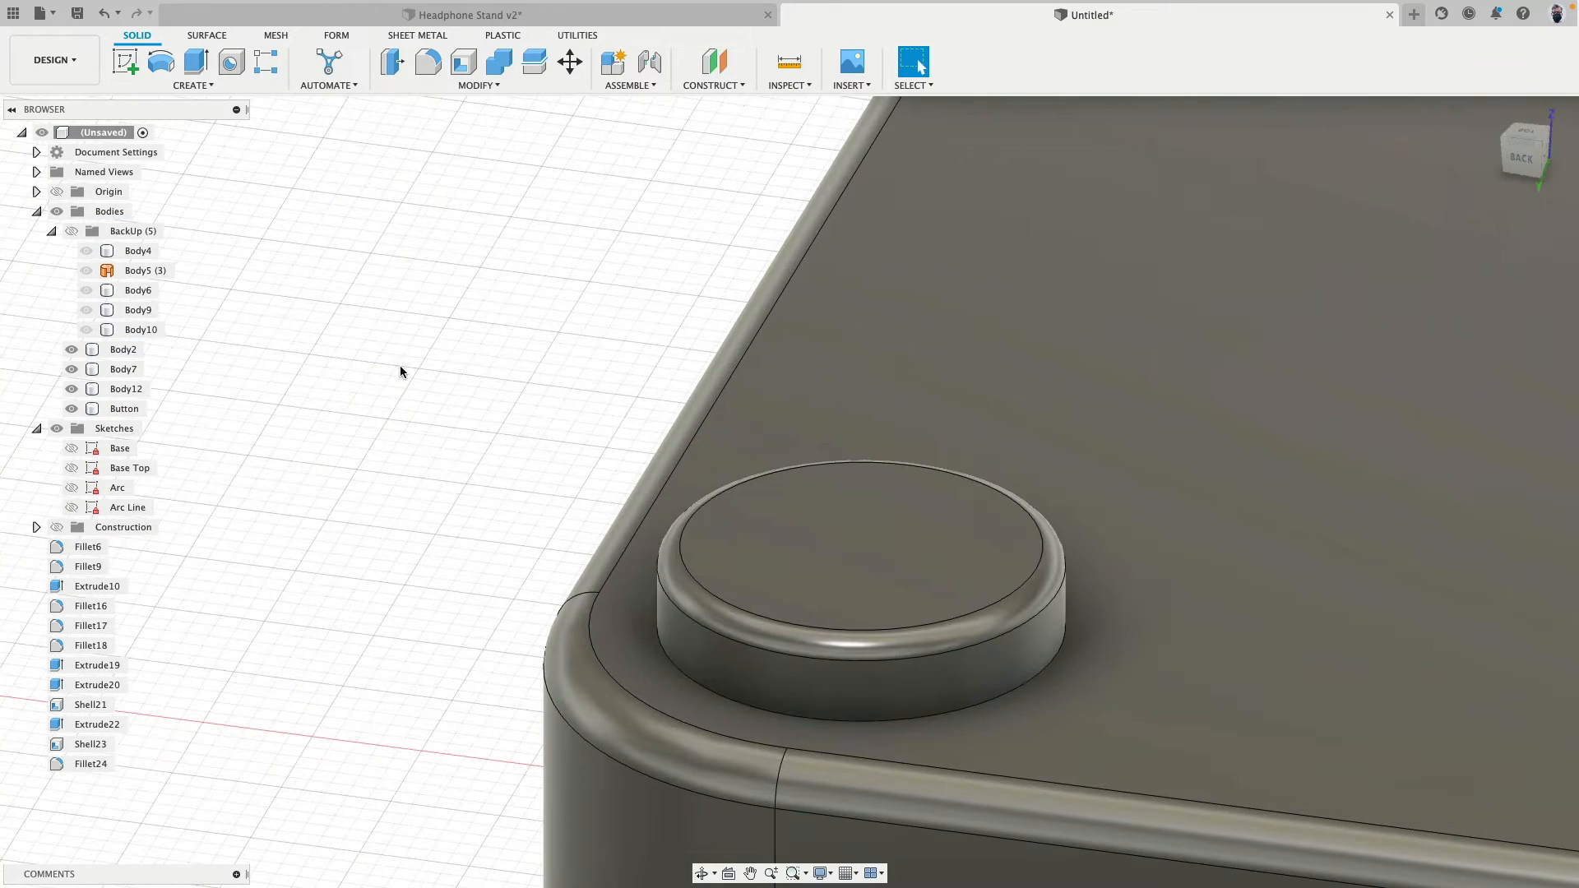
{"action": "left_click", "coordinate": [782, 522]}
{"action": "left_click", "coordinate": [72, 408]}
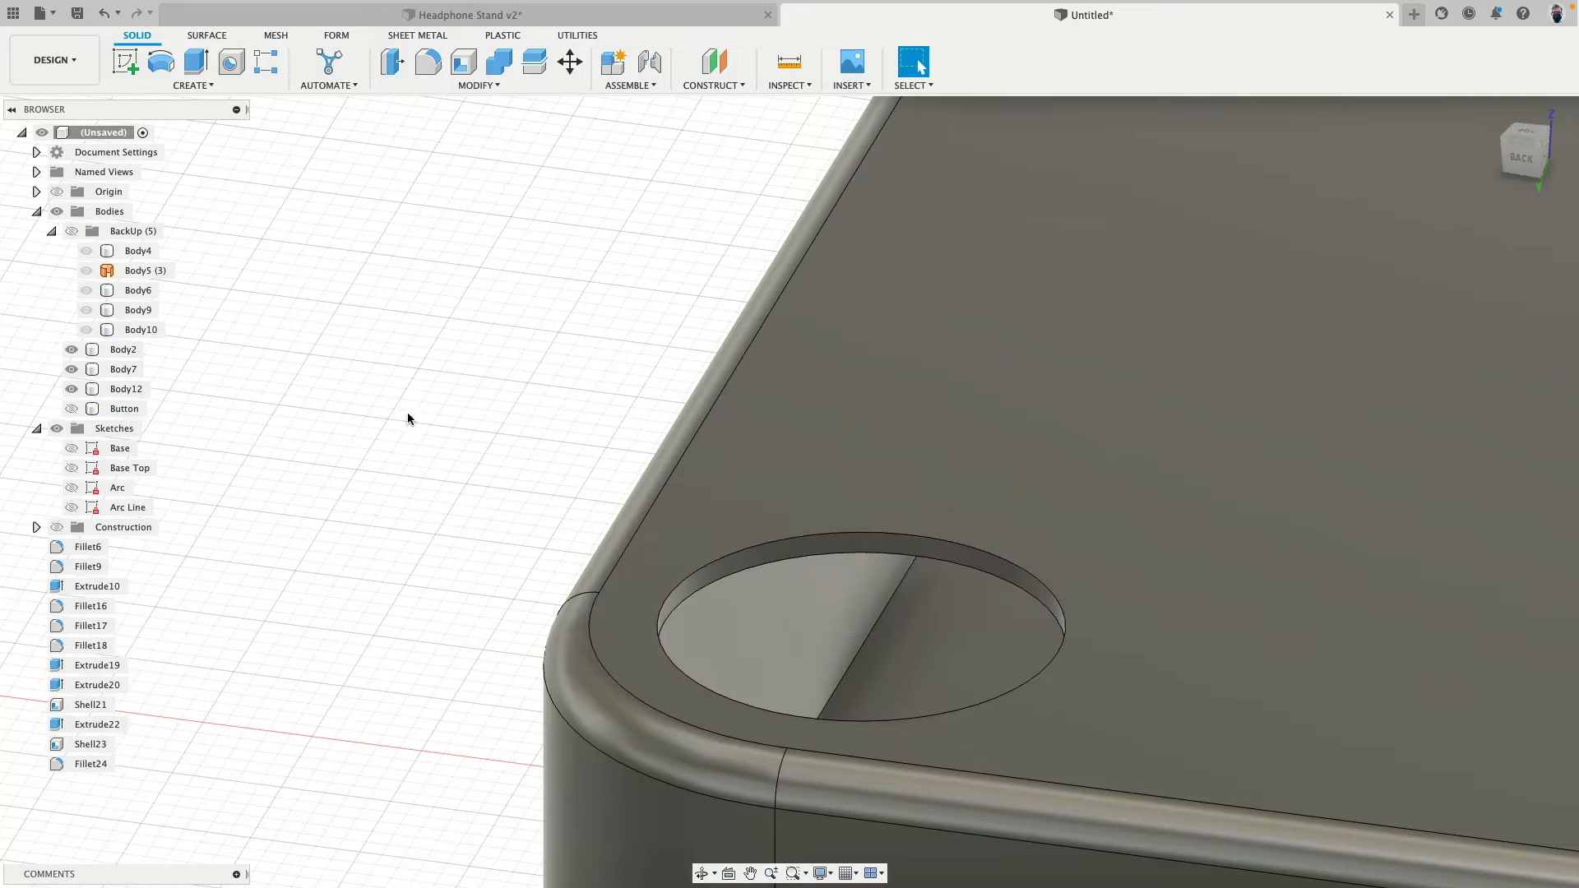
{"action": "middle_click_drag", "start_coordinate": [407, 412], "coordinate": [409, 316], "text": "shift"}
{"action": "left_click", "coordinate": [77, 409]}
{"action": "scroll", "coordinate": [415, 427], "scroll_direction": "down", "scroll_amount": 3}
{"action": "middle_click_drag", "start_coordinate": [455, 488], "coordinate": [324, 290]}
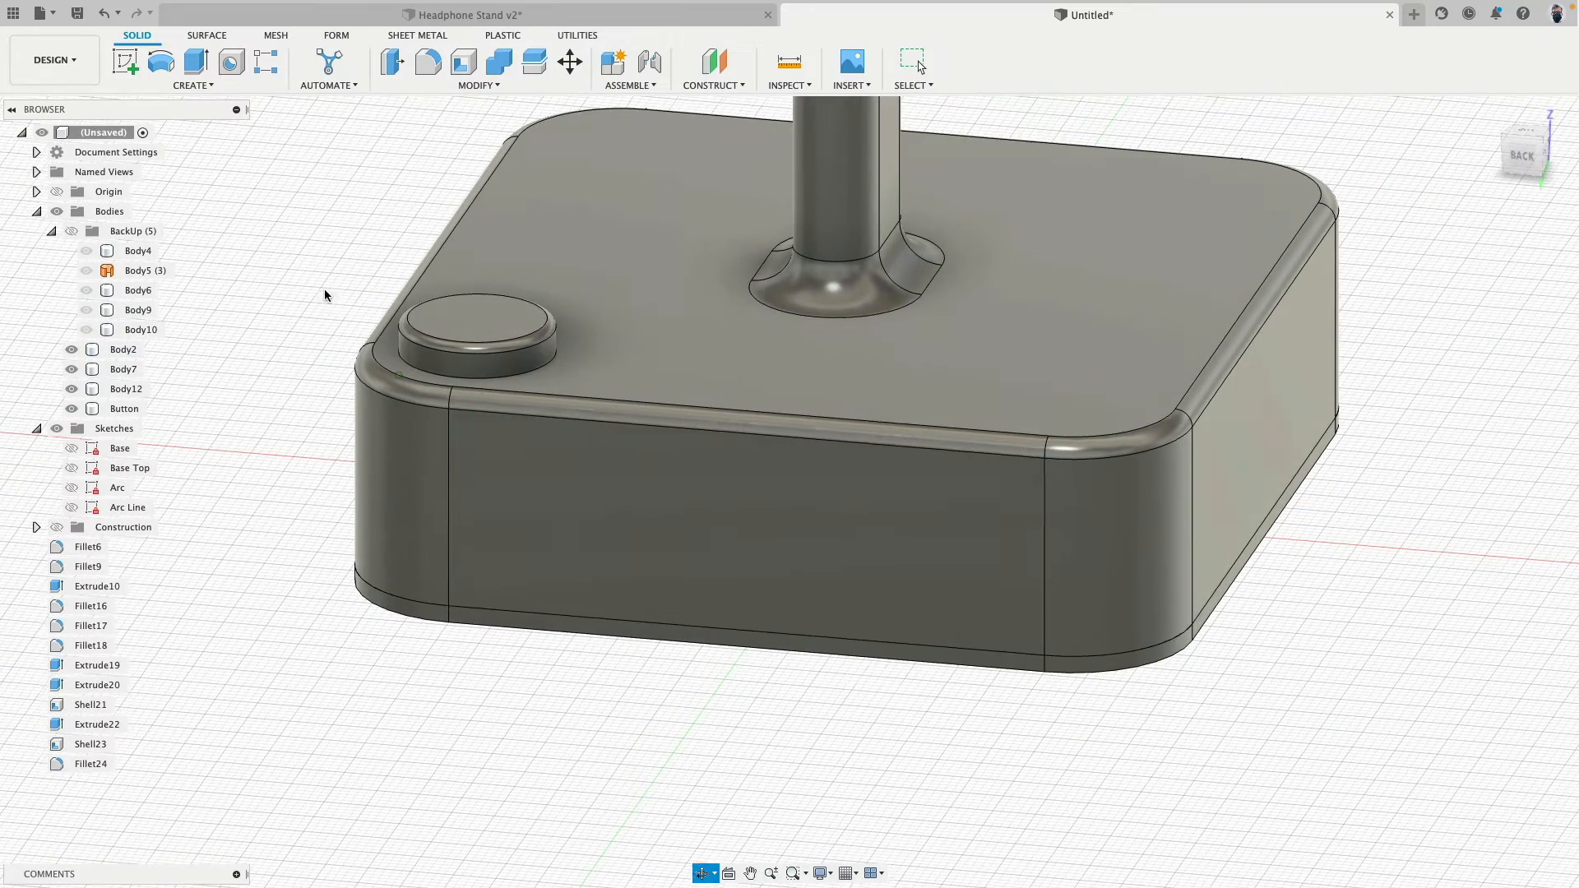
- Start a sketch on the base's flat back face and project its top and bottom straight edges into it
{"action": "left_click", "coordinate": [125, 61]}
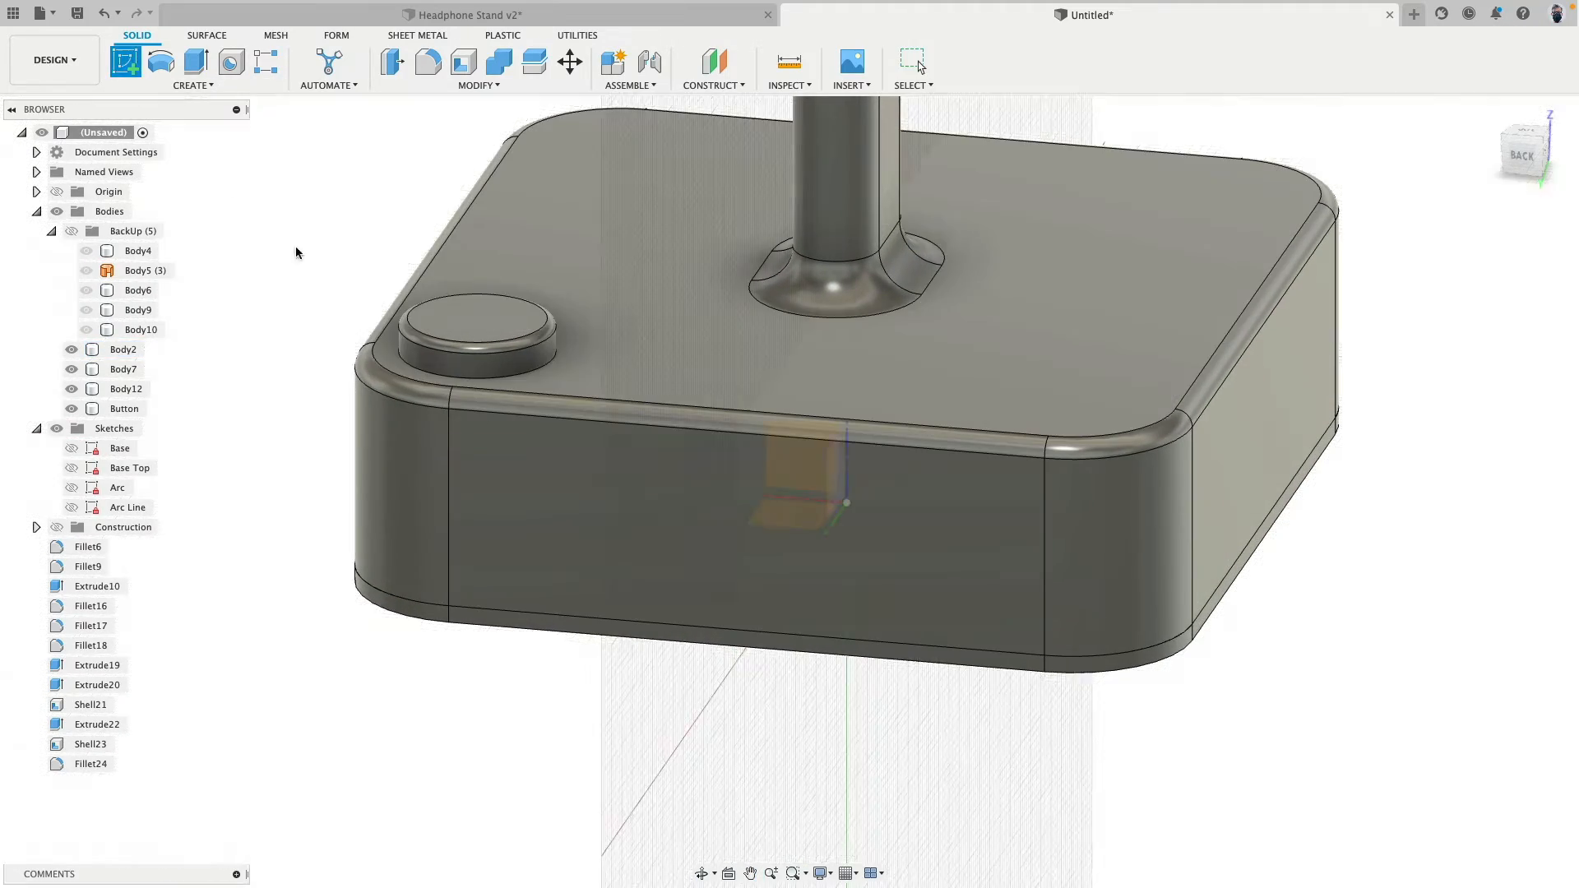
{"action": "left_click", "coordinate": [656, 503]}
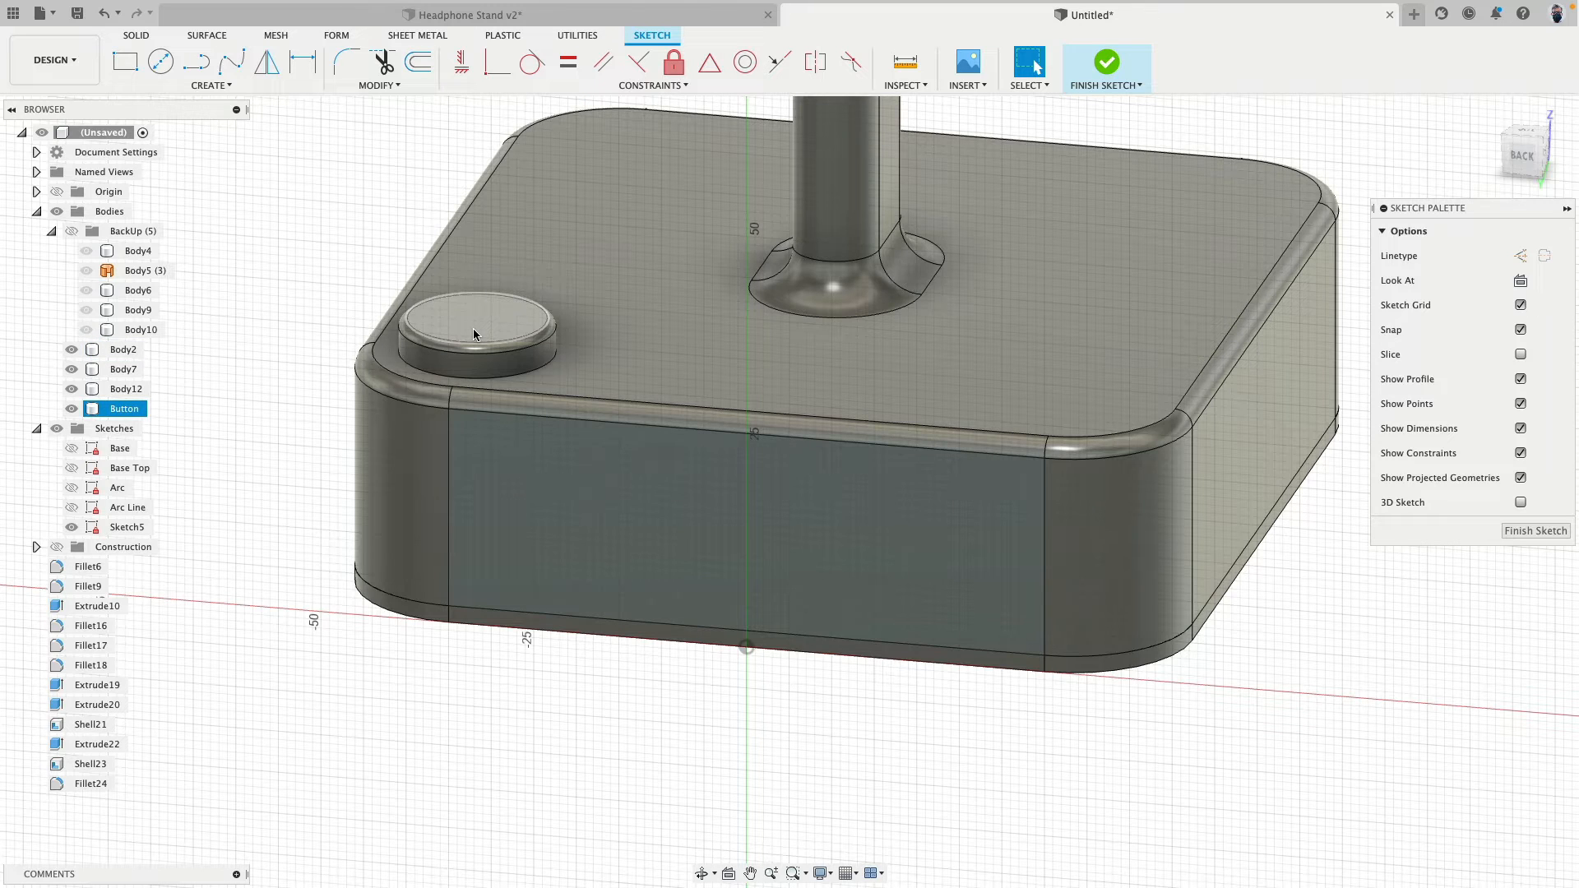
{"action": "key", "text": "p"}
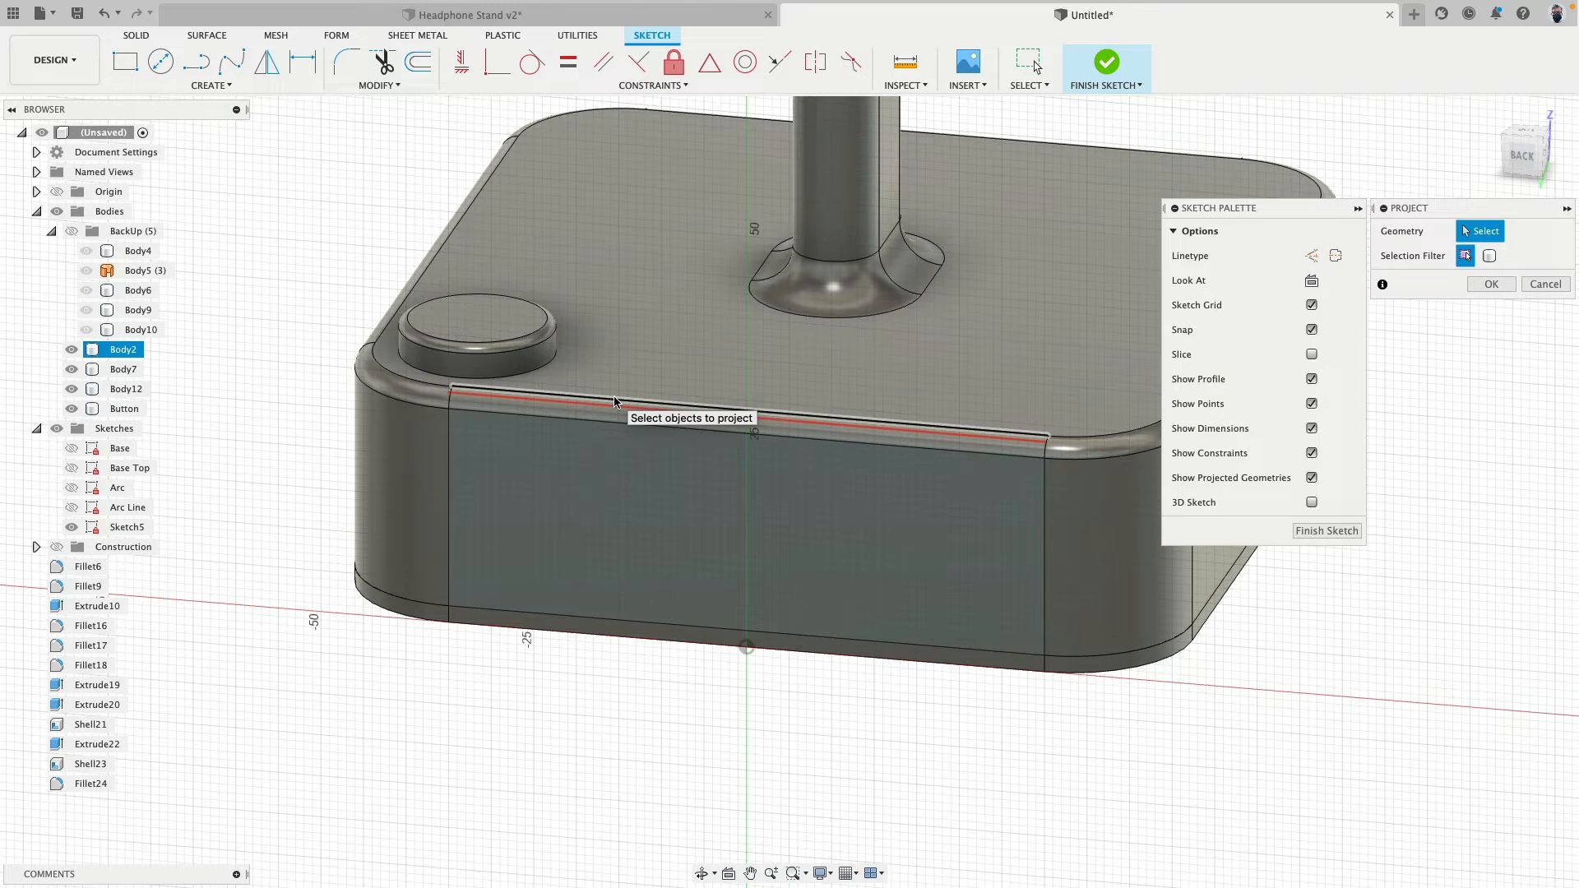
{"action": "left_click", "coordinate": [614, 402]}
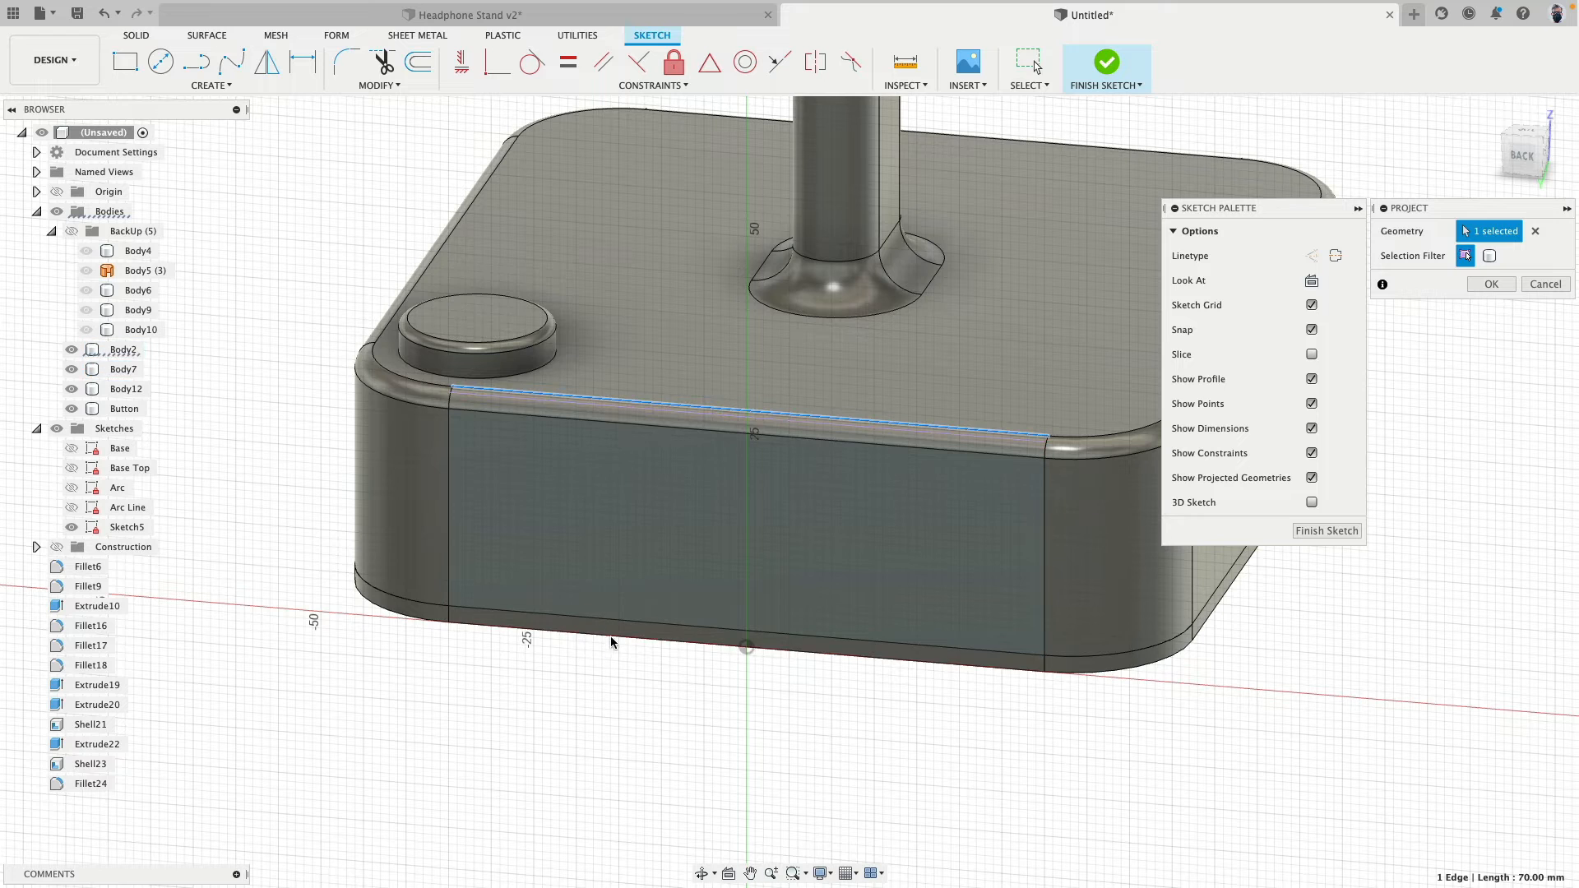
{"action": "left_click", "coordinate": [613, 639]}
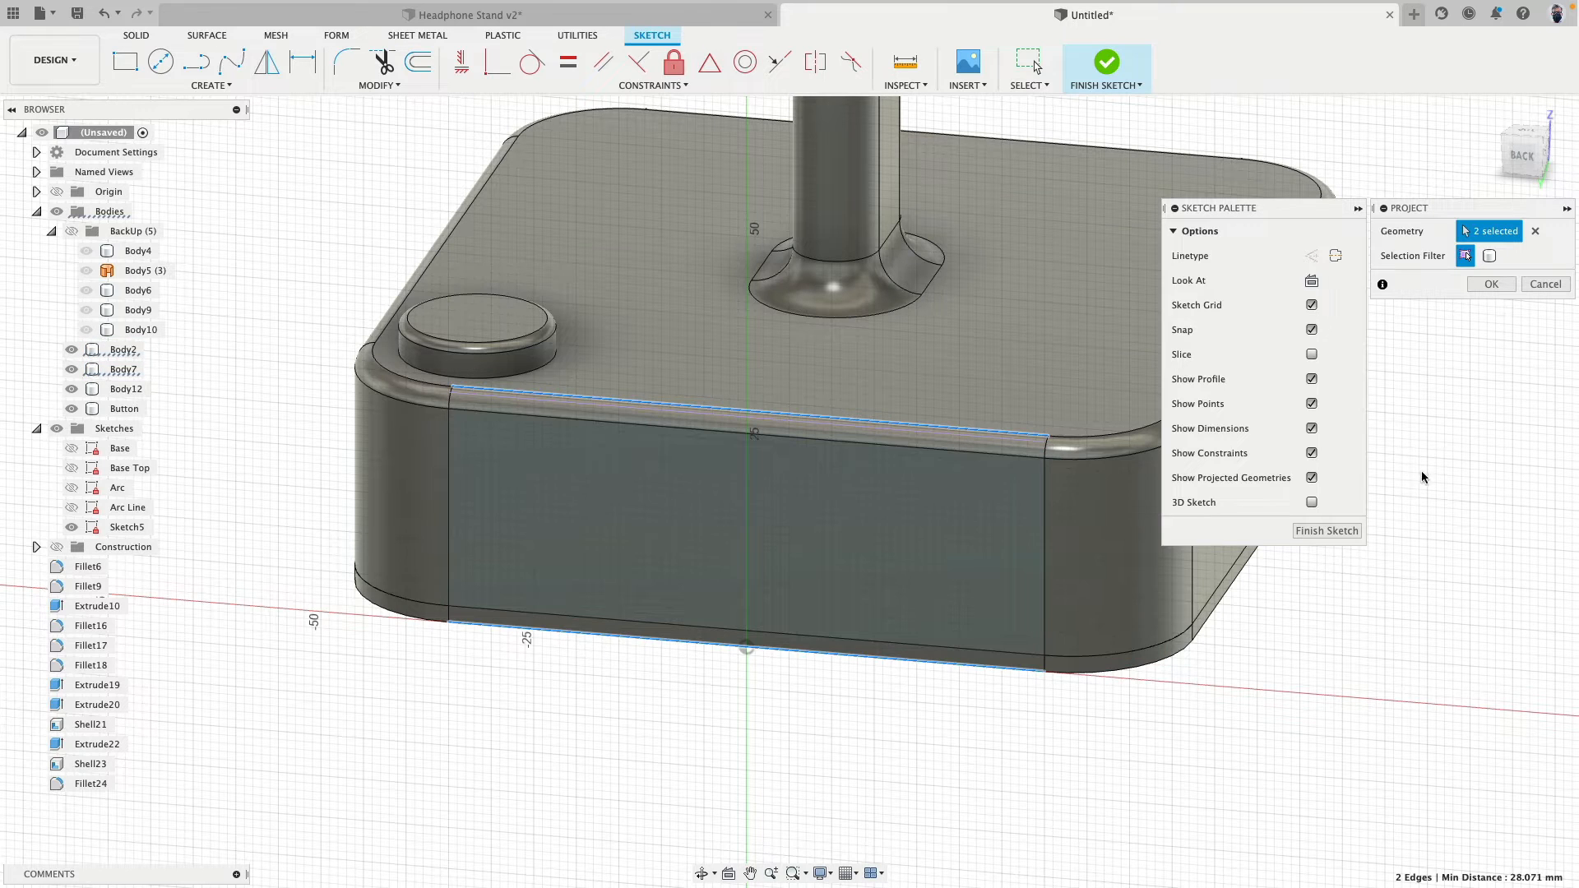
{"action": "left_click", "coordinate": [1493, 284]}
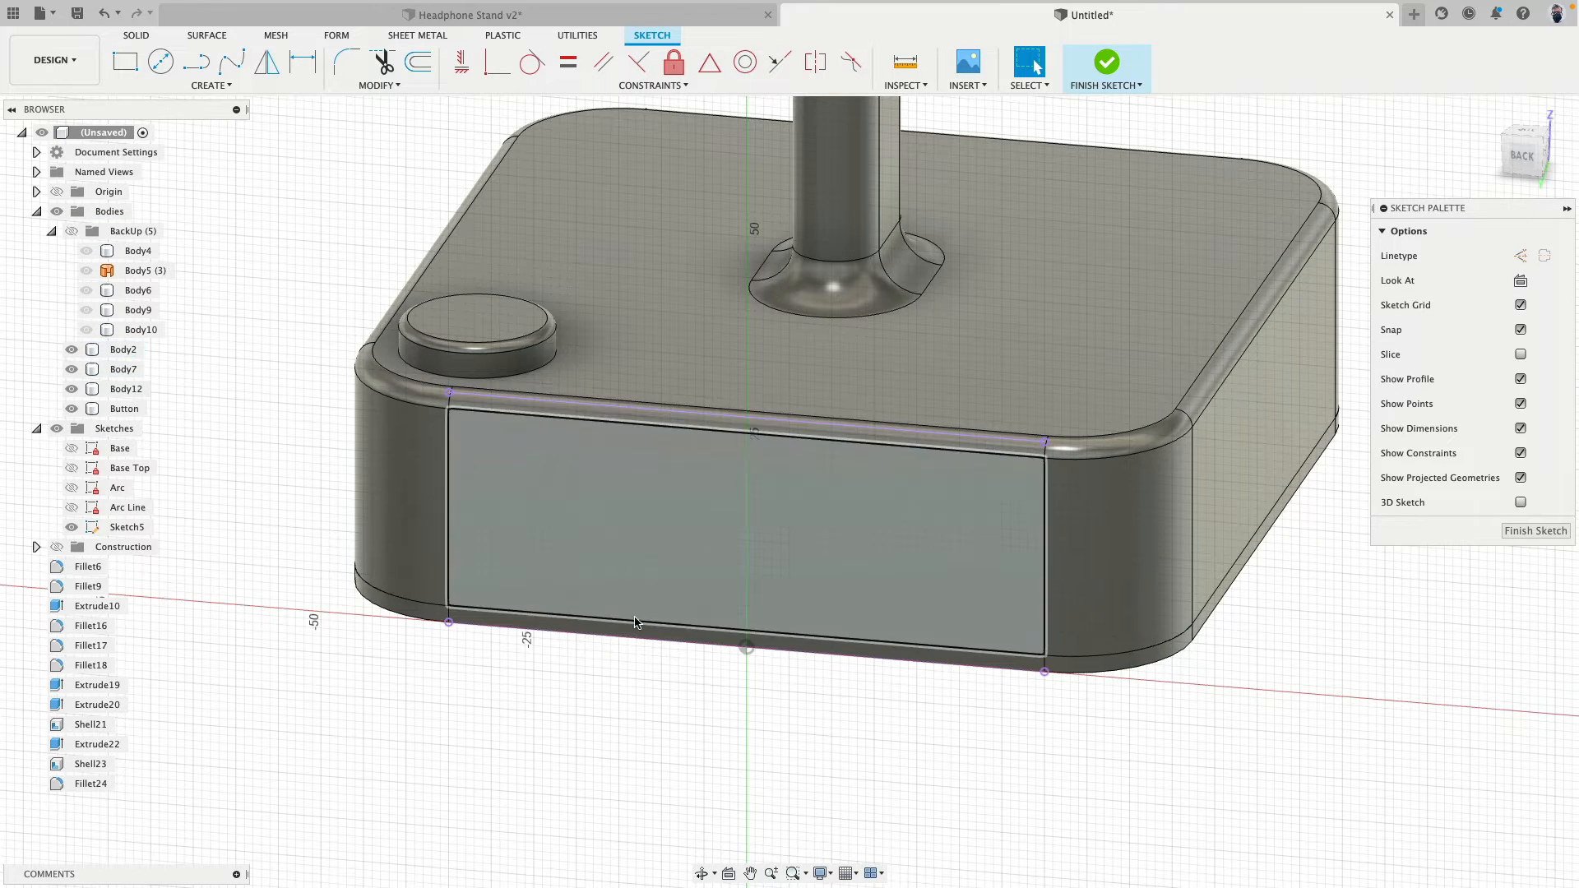
- Hide all the bodies and view the sketch squarely from the back
{"action": "left_click", "coordinate": [56, 211]}
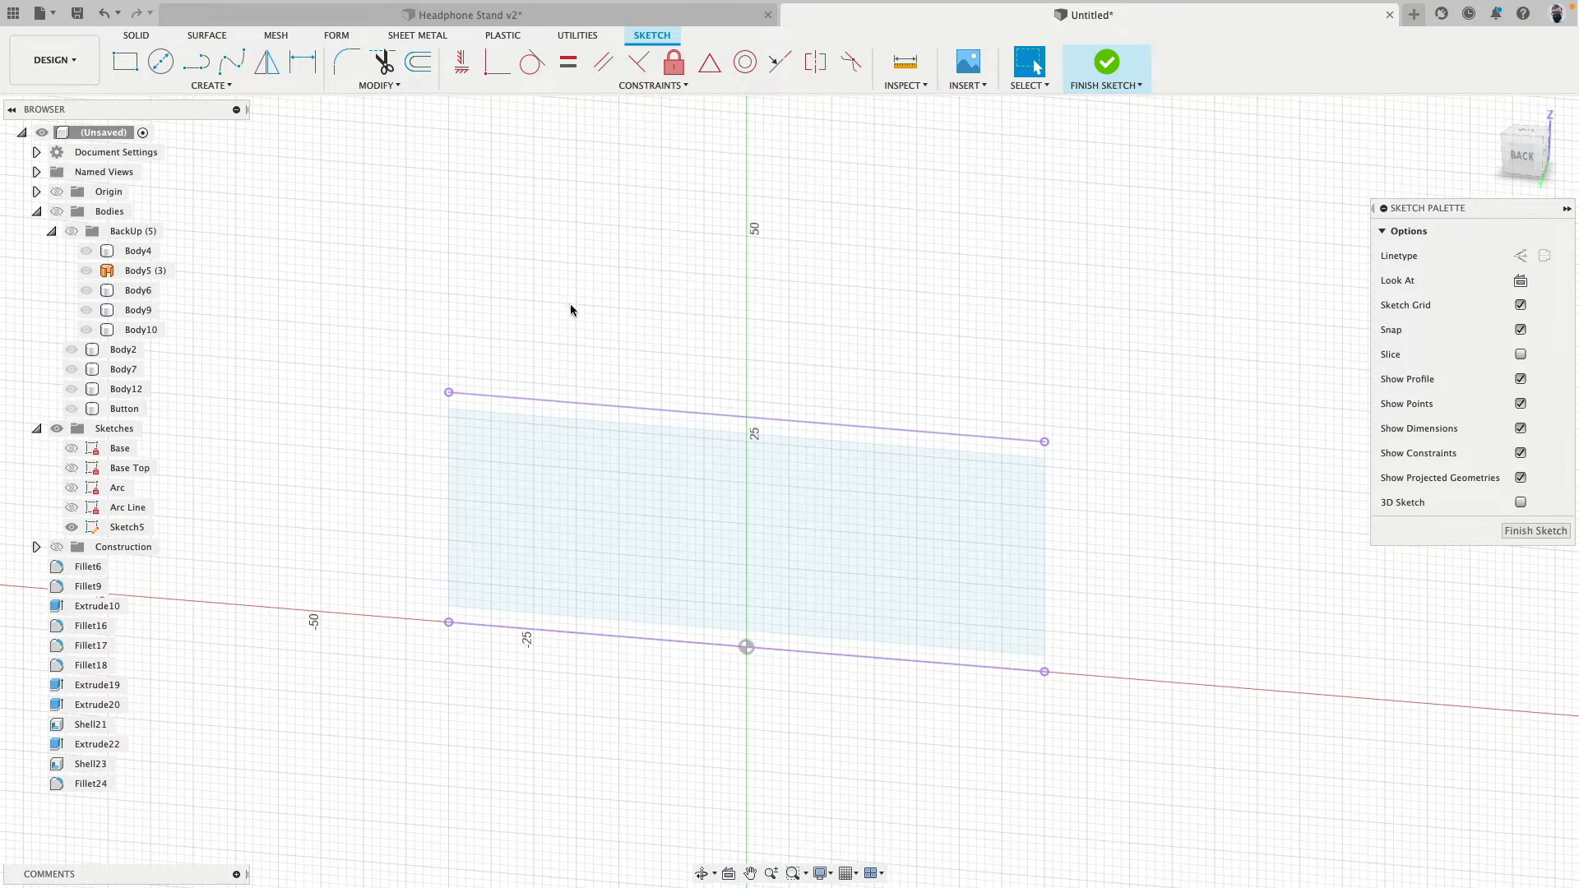
{"action": "left_click", "coordinate": [1522, 155]}
{"action": "middle_click_drag", "start_coordinate": [1044, 292], "coordinate": [1098, 120]}
{"action": "scroll", "coordinate": [729, 359], "scroll_direction": "down", "scroll_amount": 4}
{"action": "scroll", "coordinate": [729, 359], "scroll_direction": "up", "scroll_amount": 7}
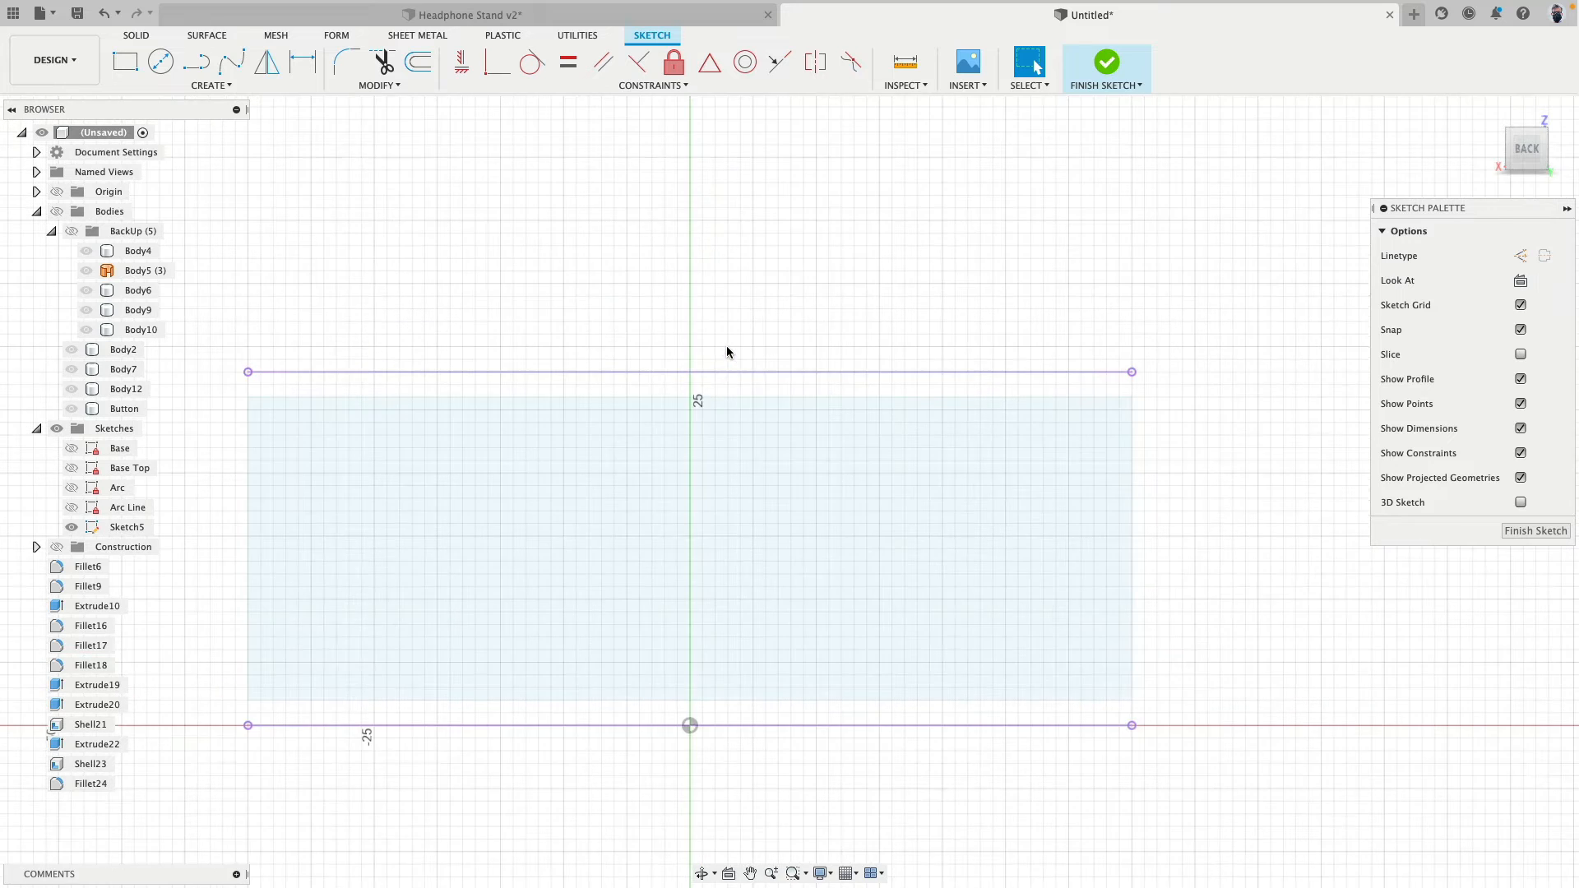
{"action": "mouse_move", "coordinate": [727, 346]}
{"action": "middle_mouse_down"}
{"action": "mouse_move", "coordinate": [800, 201]}
{"action": "mouse_move", "coordinate": [857, 194]}
{"action": "middle_mouse_up"}
{"action": "scroll", "coordinate": [755, 260], "scroll_direction": "up", "scroll_amount": 4}
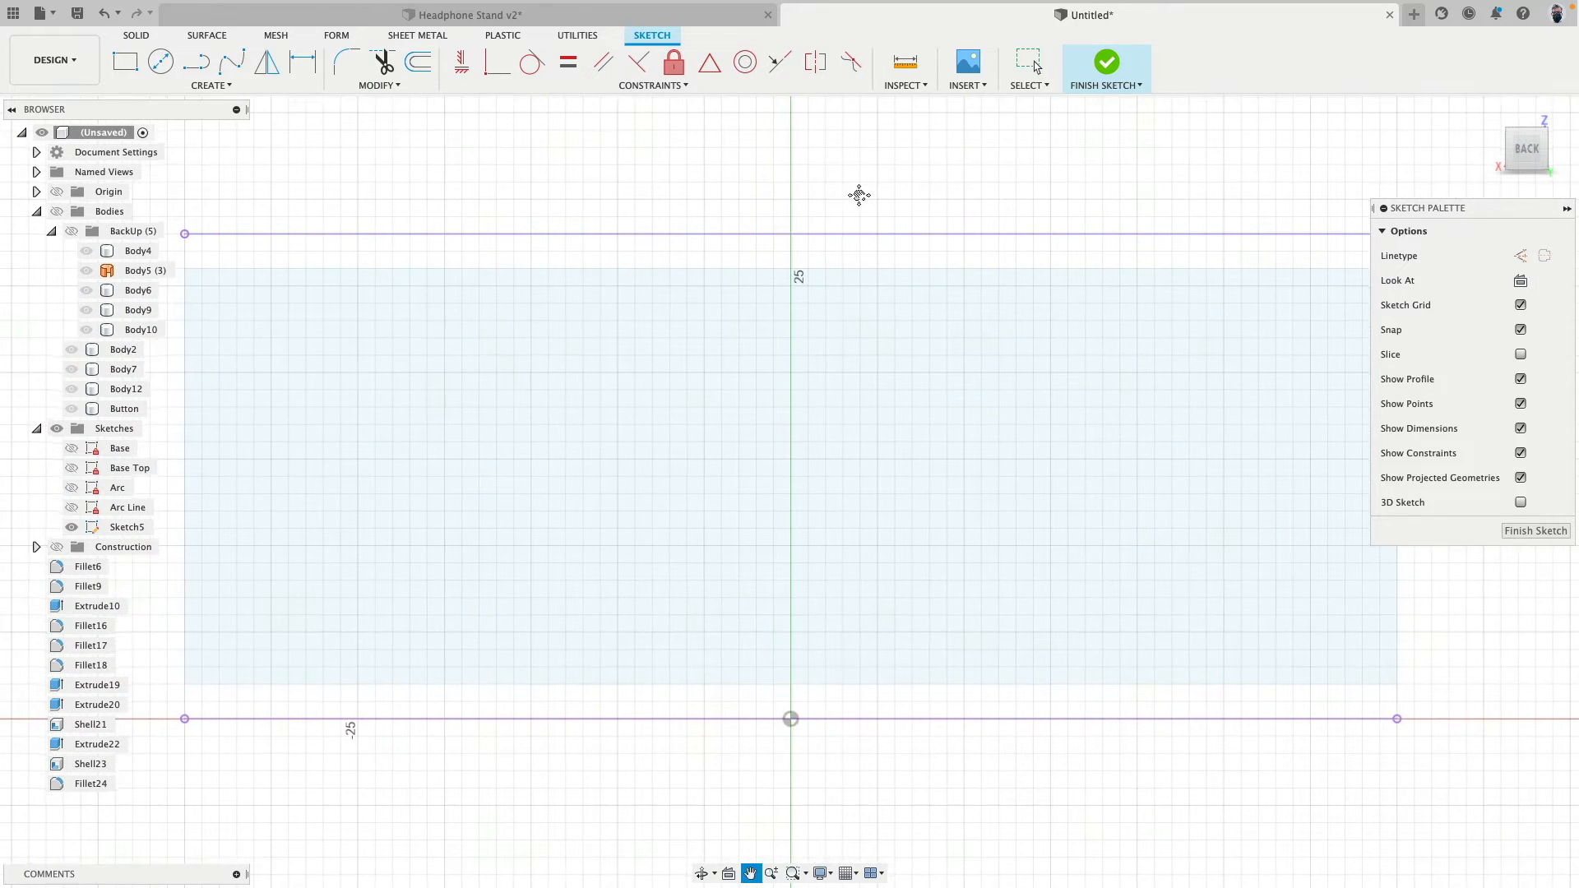
- With the Line tool, sketch a closed vertical slot right of the vertical axis, with 9 mm straight sides and tangent arc ends
{"action": "left_click", "coordinate": [196, 60]}
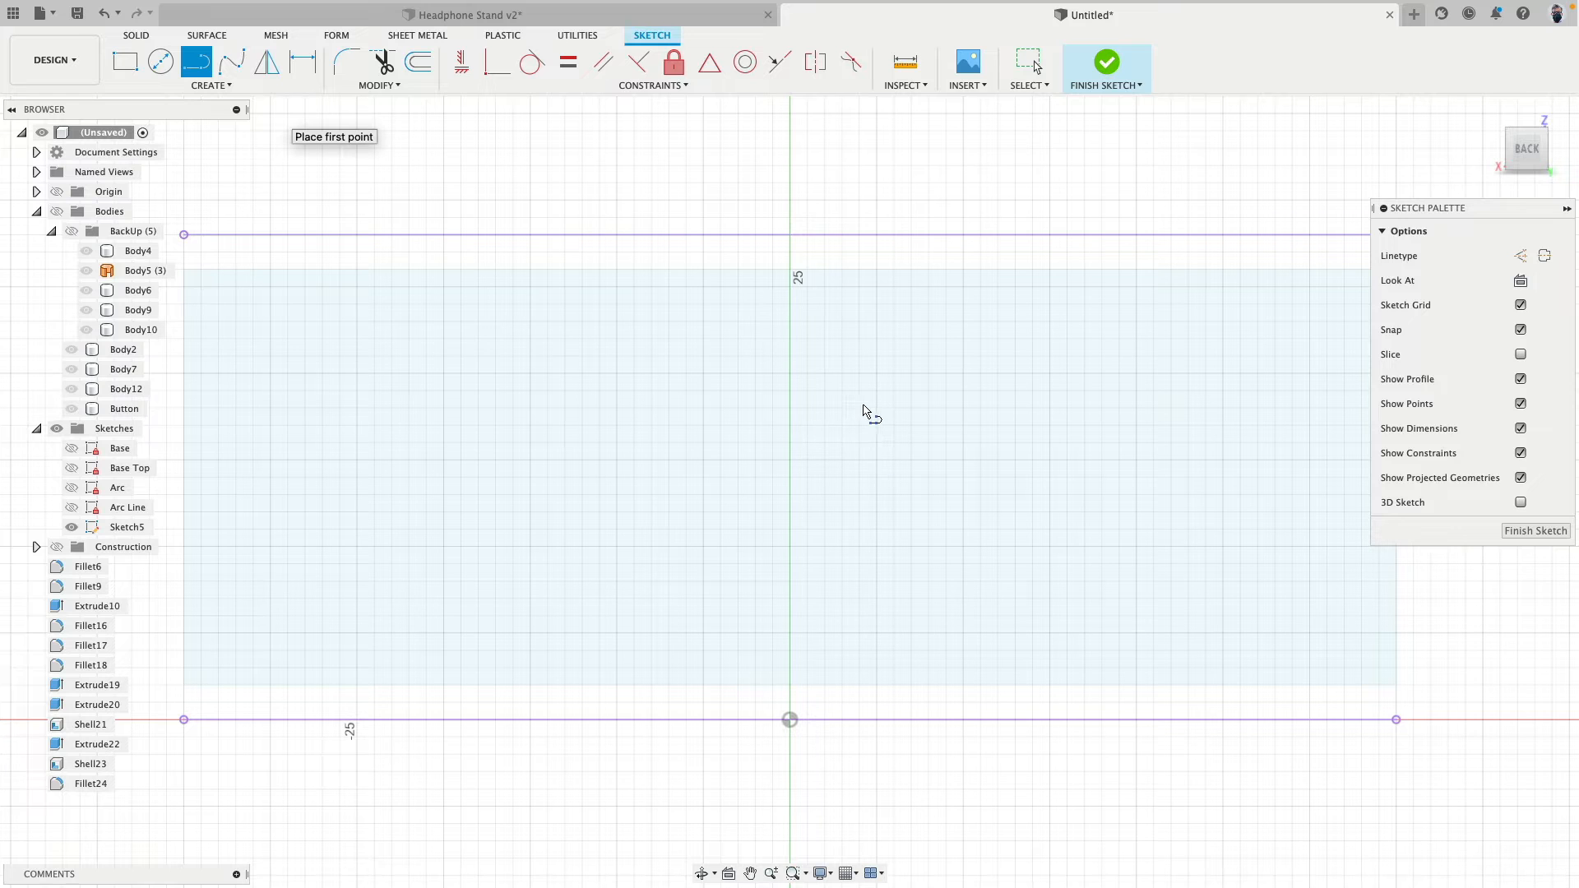
{"action": "left_click", "coordinate": [878, 407]}
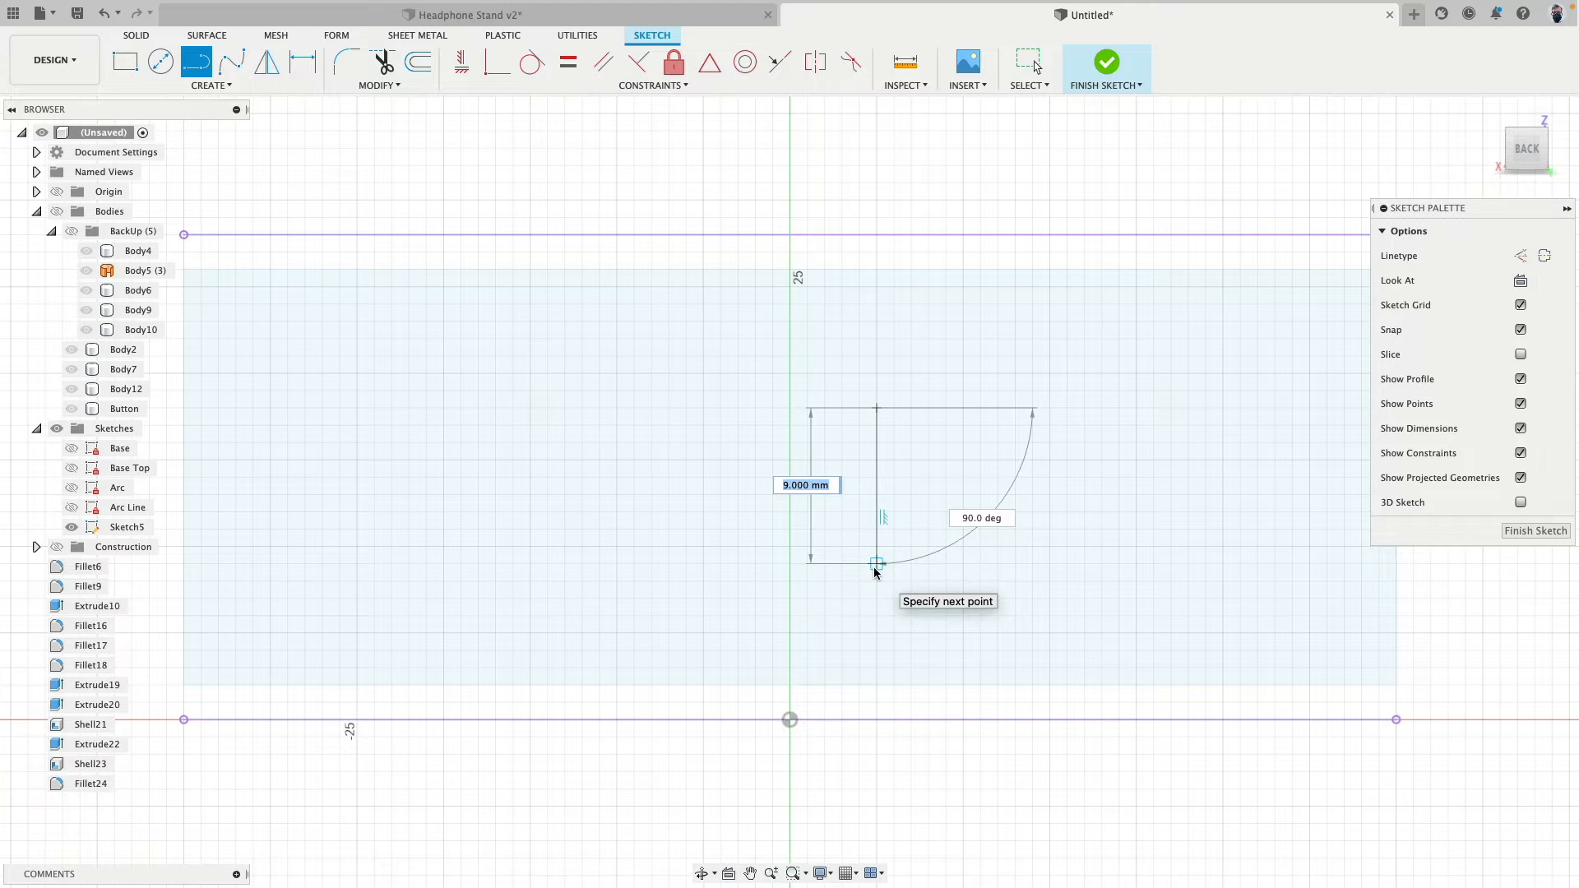
{"action": "left_click", "coordinate": [877, 564]}
{"action": "left_click_drag", "start_coordinate": [877, 564], "coordinate": [1000, 567]}
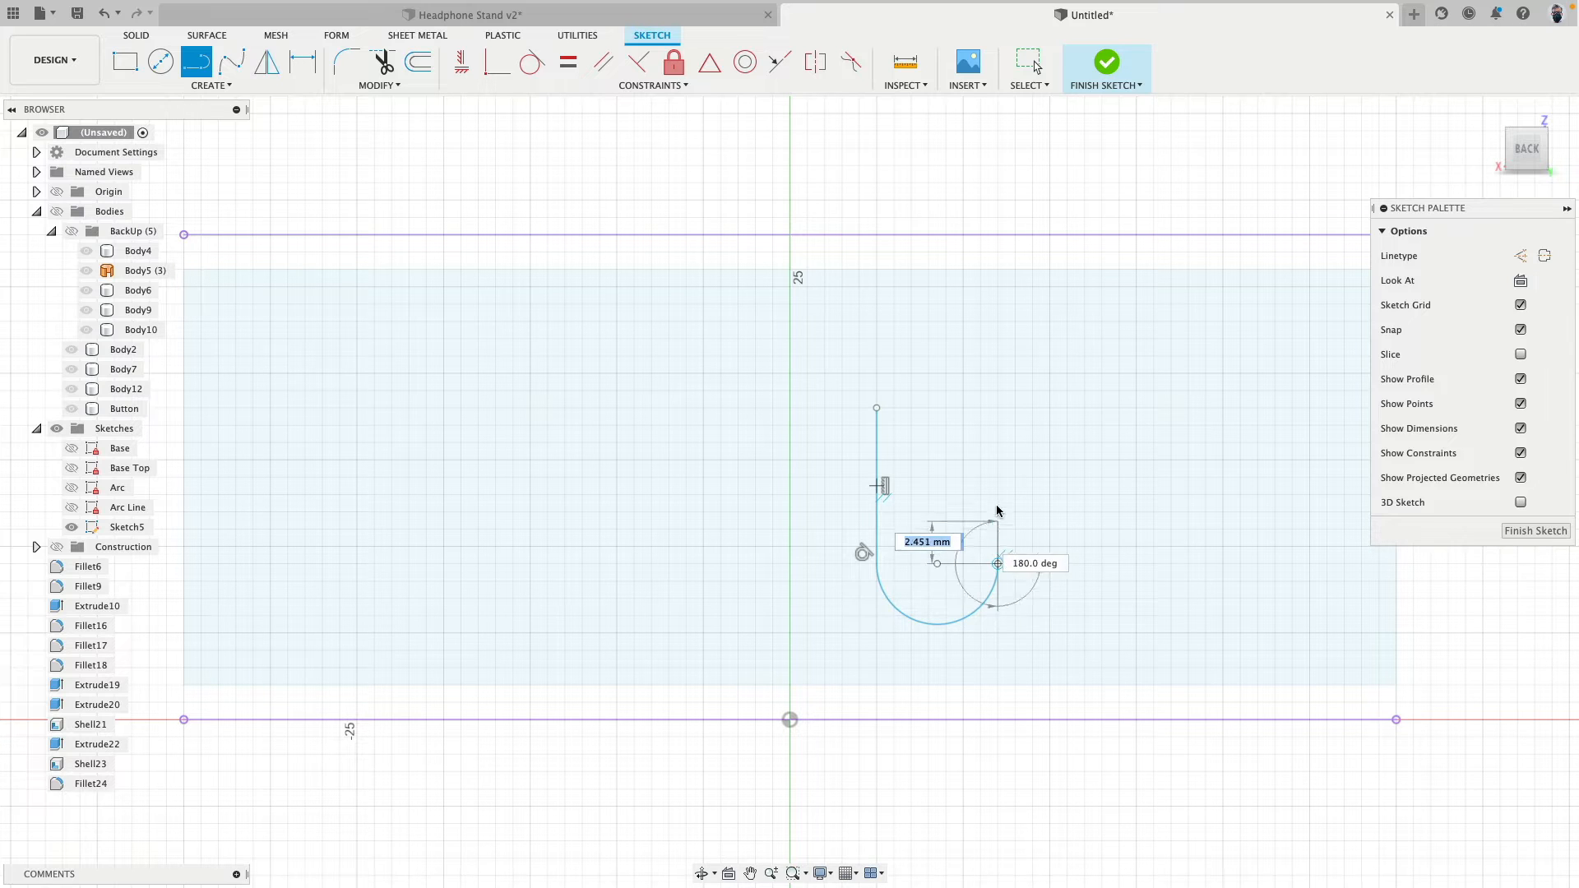
{"action": "left_click", "coordinate": [997, 409]}
{"action": "left_click_drag", "start_coordinate": [997, 409], "coordinate": [878, 408]}
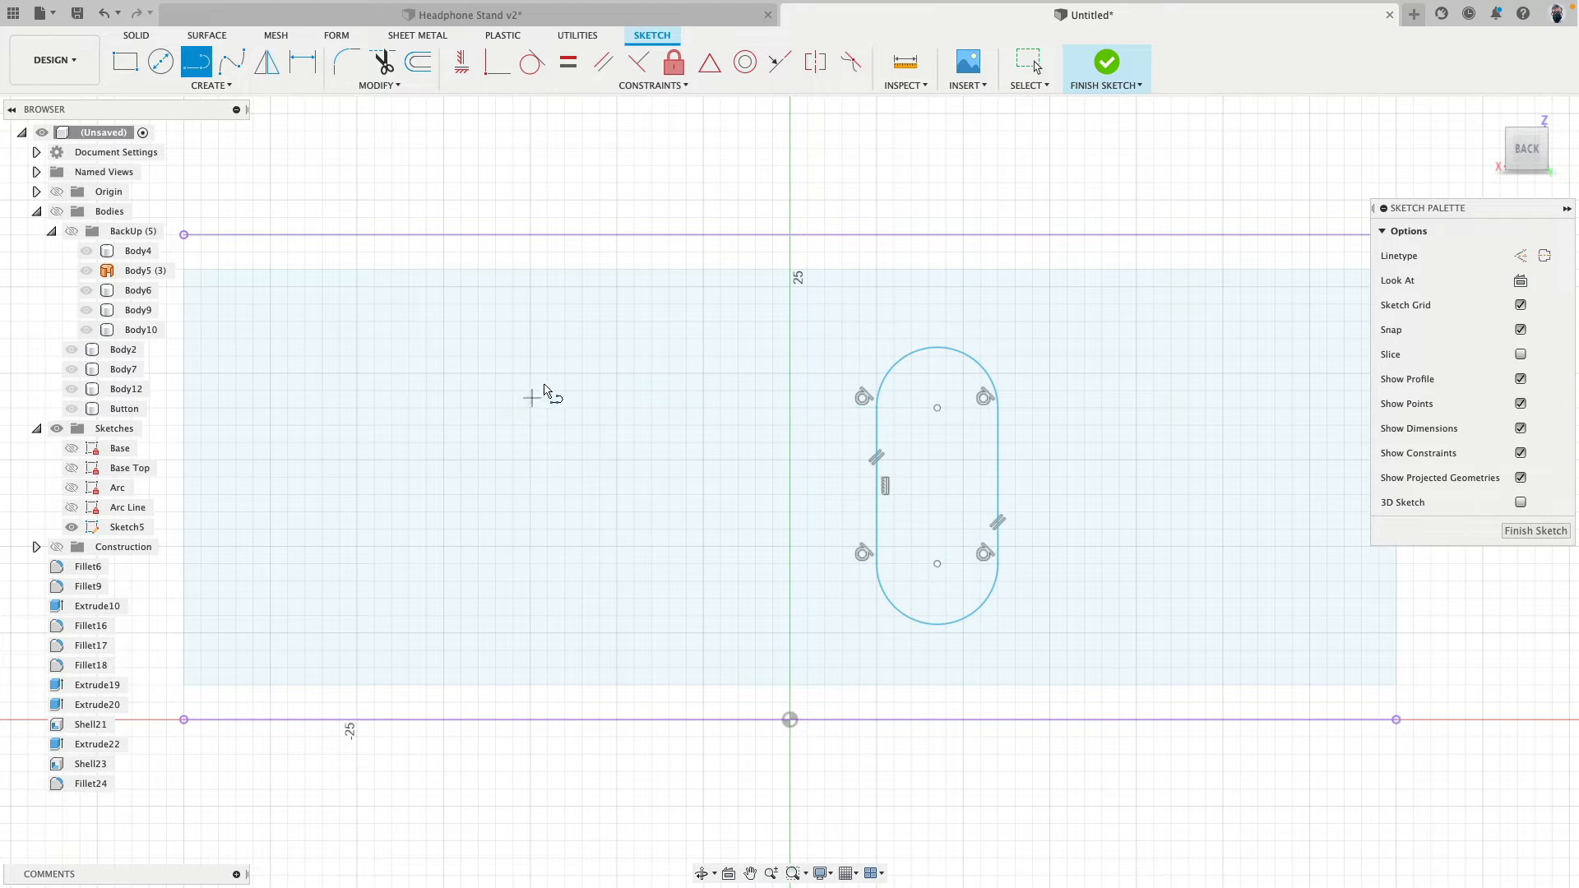
- Sketch two separate, slightly slanted lines about 10.8 mm and 10 mm long, left of the vertical axis
{"action": "left_click_drag", "start_coordinate": [547, 382], "coordinate": [510, 543]}
{"action": "left_click", "coordinate": [510, 564]}
{"action": "left_click", "coordinate": [476, 557]}
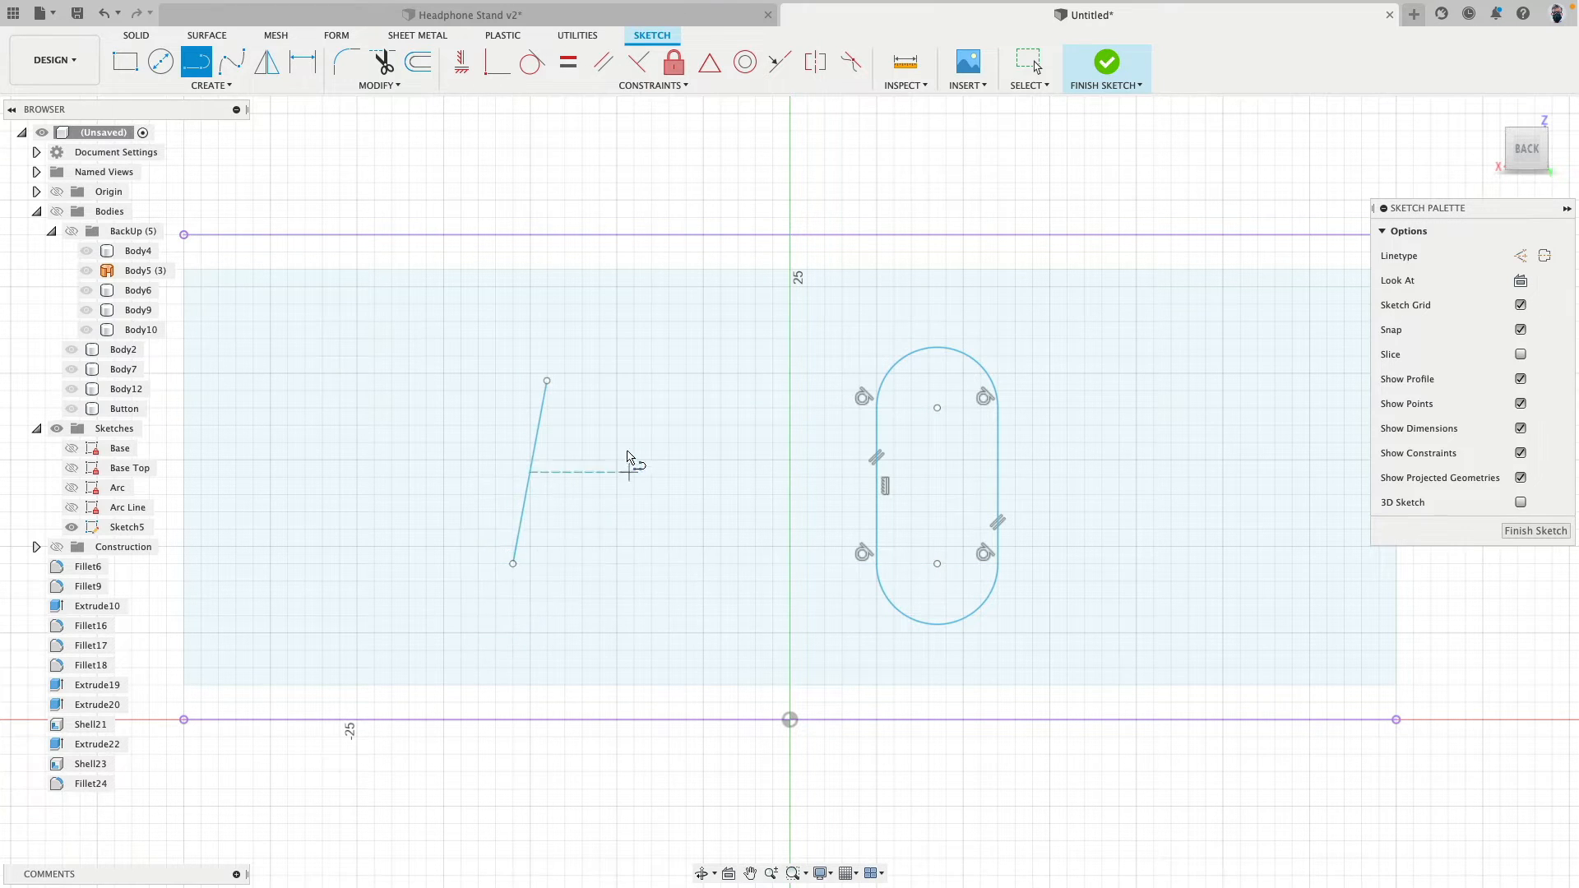
{"action": "left_click", "coordinate": [633, 391]}
{"action": "left_click", "coordinate": [645, 573]}
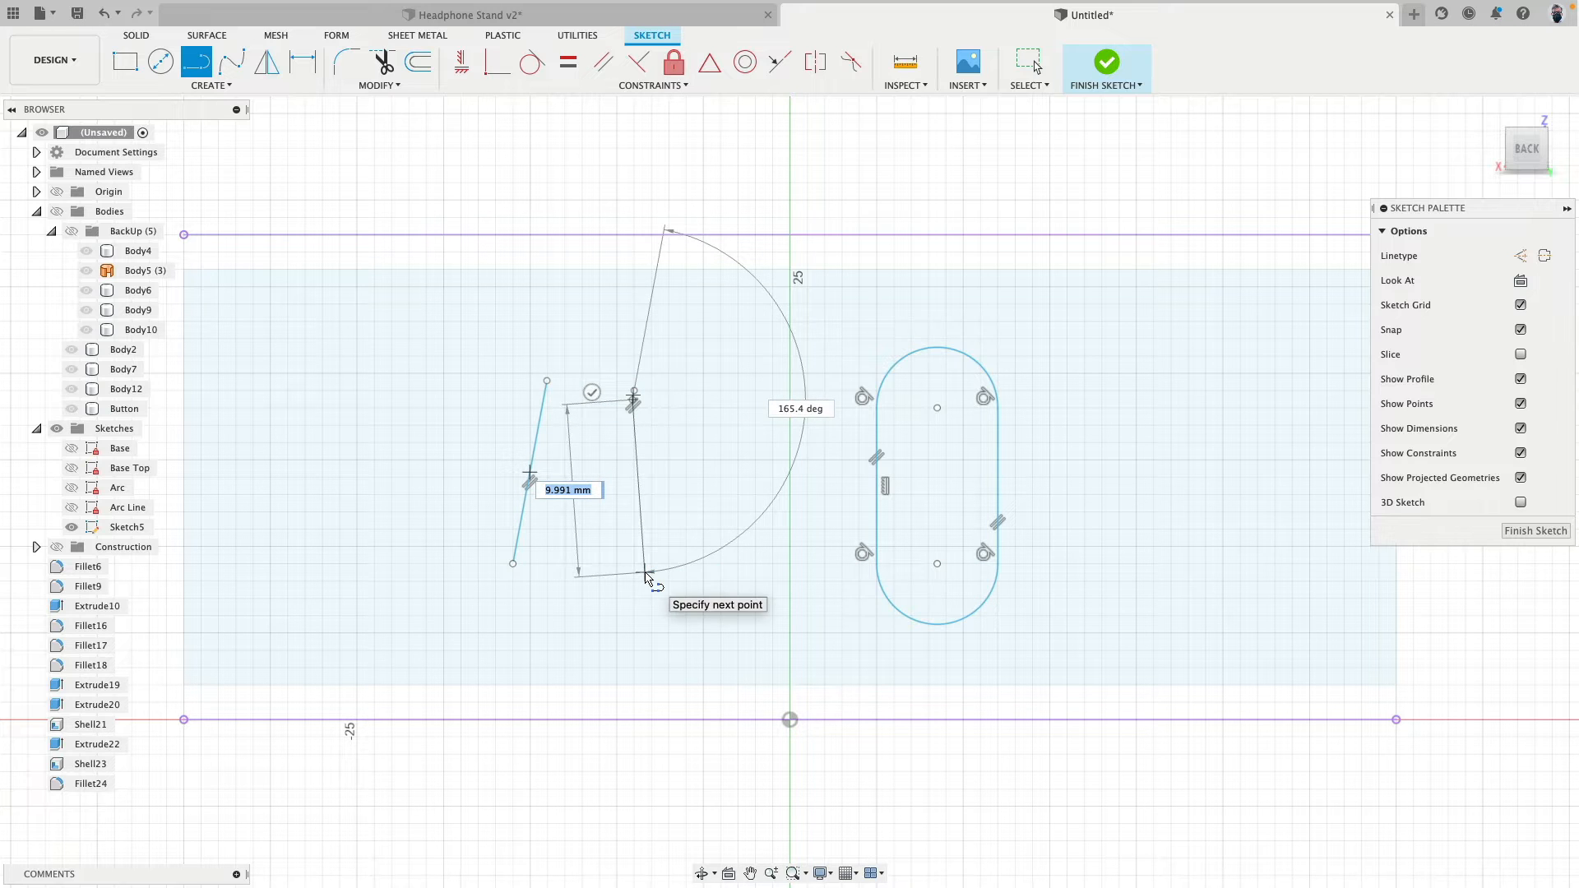
{"action": "right_click", "coordinate": [645, 574]}
{"action": "left_click", "coordinate": [683, 570]}
{"action": "scroll", "coordinate": [670, 392], "scroll_direction": "up", "scroll_amount": 4}
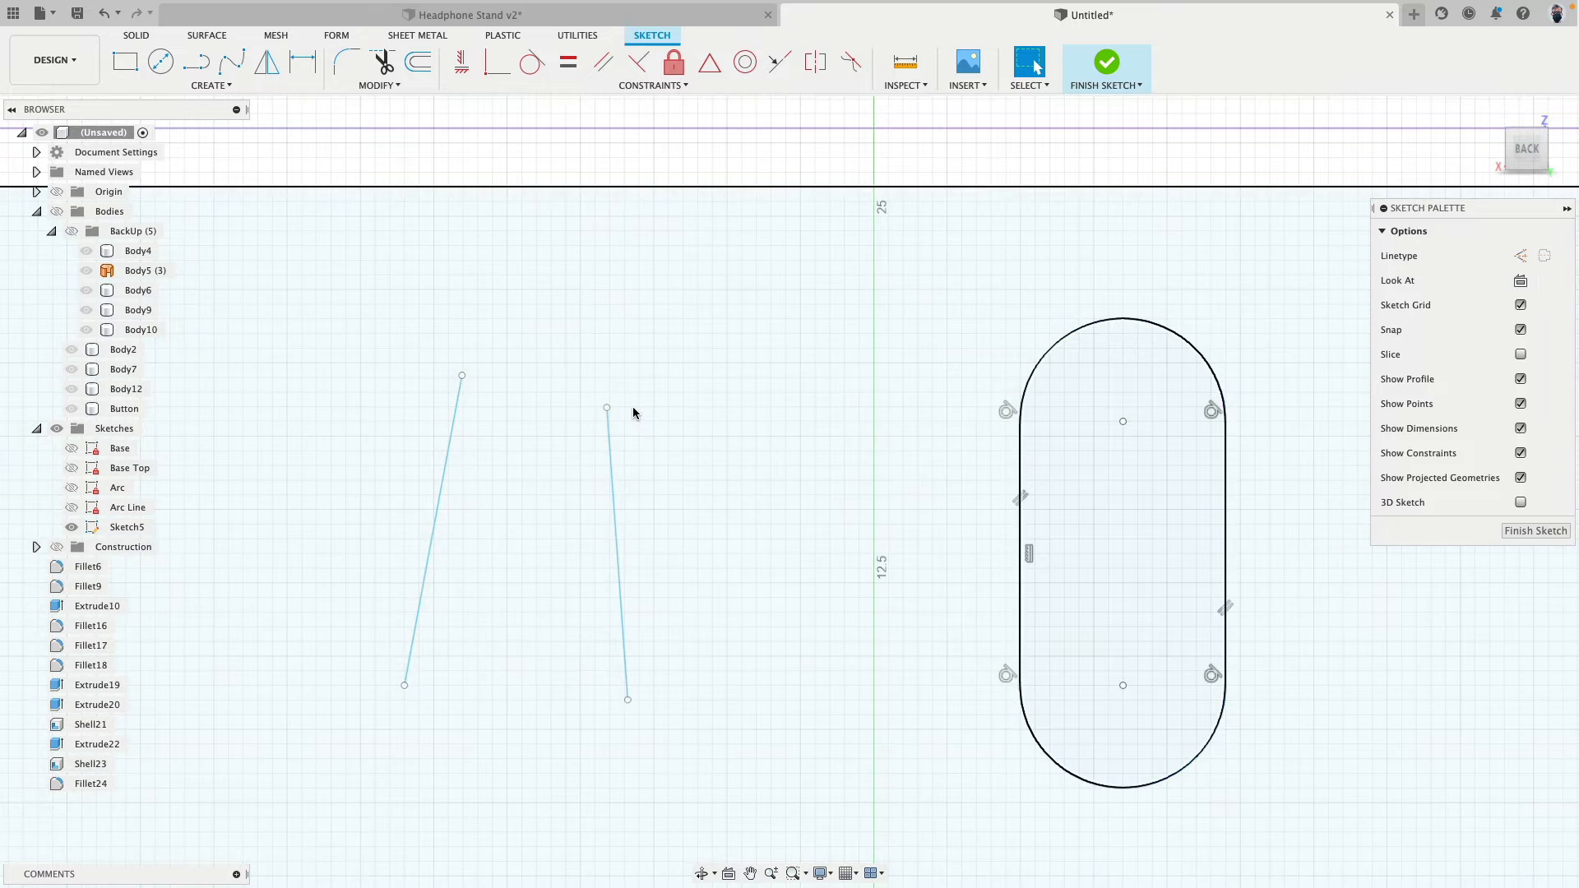
{"action": "scroll", "coordinate": [631, 410], "scroll_direction": "down", "scroll_amount": 4}
- Join the upper ends and the lower ends of the two slanted lines with three-point arcs
{"action": "left_click", "coordinate": [205, 87]}
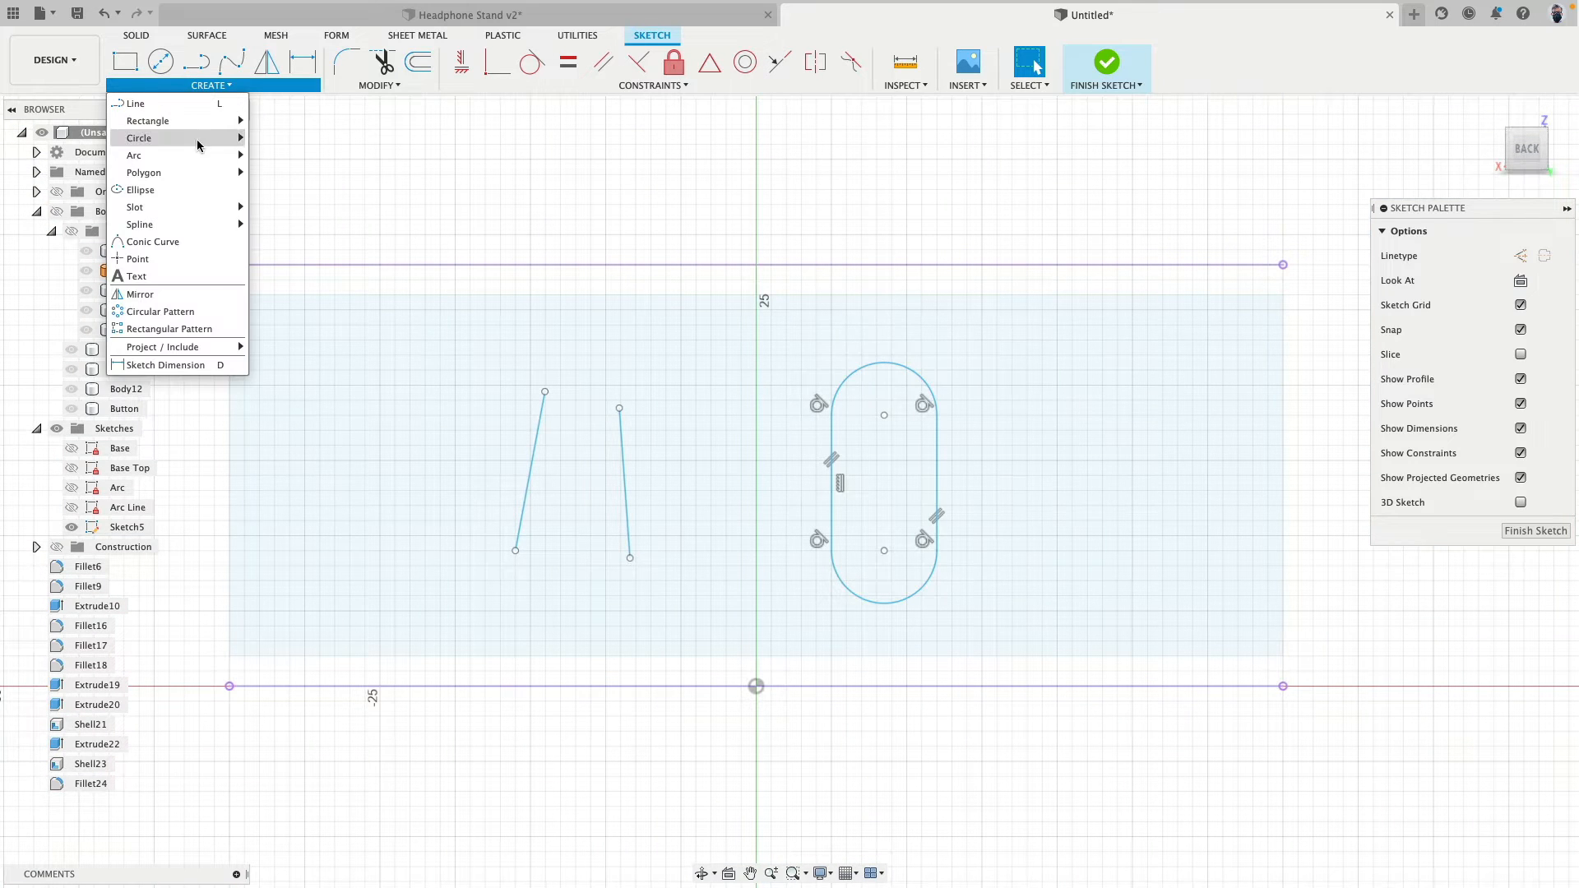
{"action": "mouse_move", "coordinate": [197, 152]}
{"action": "left_click", "coordinate": [279, 155]}
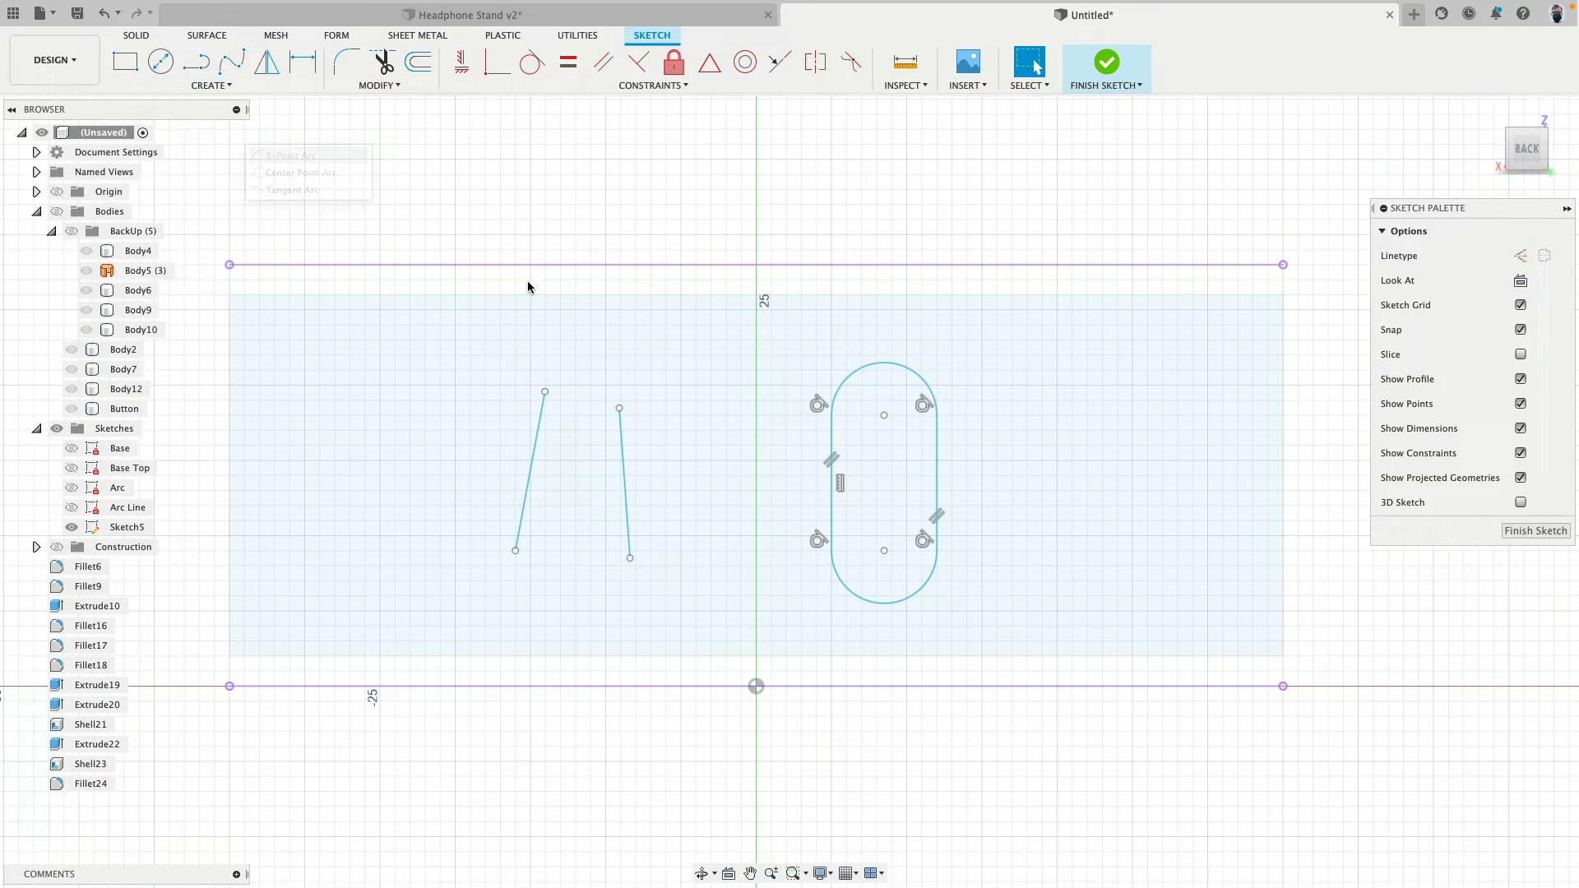
{"action": "left_click", "coordinate": [545, 392]}
{"action": "left_click", "coordinate": [620, 408]}
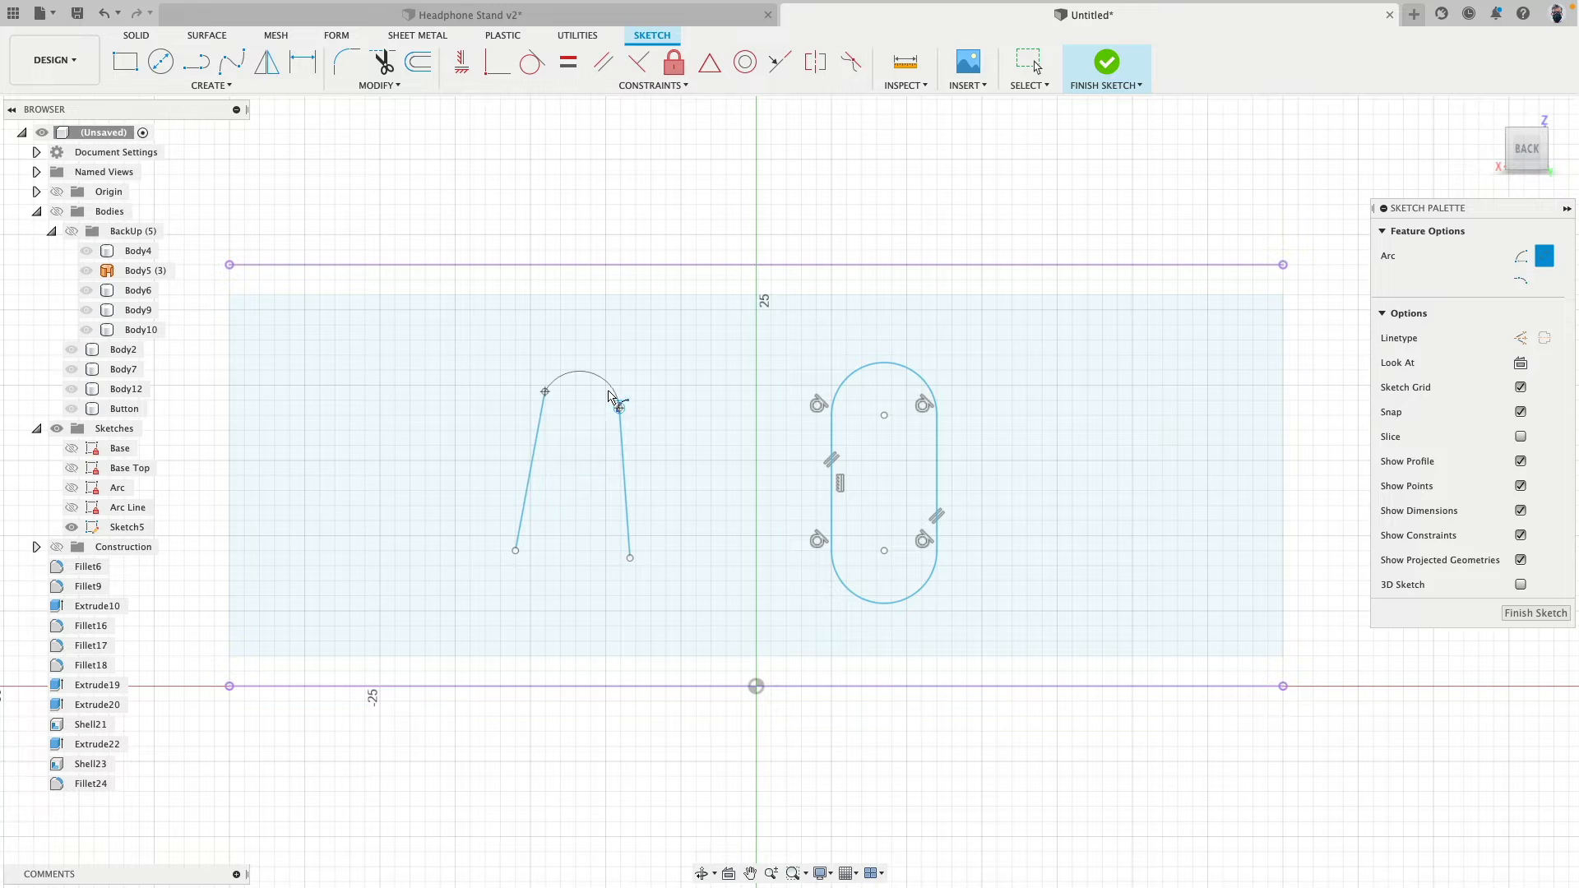
{"action": "left_click", "coordinate": [515, 551]}
{"action": "left_click", "coordinate": [630, 557]}
{"action": "left_click", "coordinate": [615, 582]}
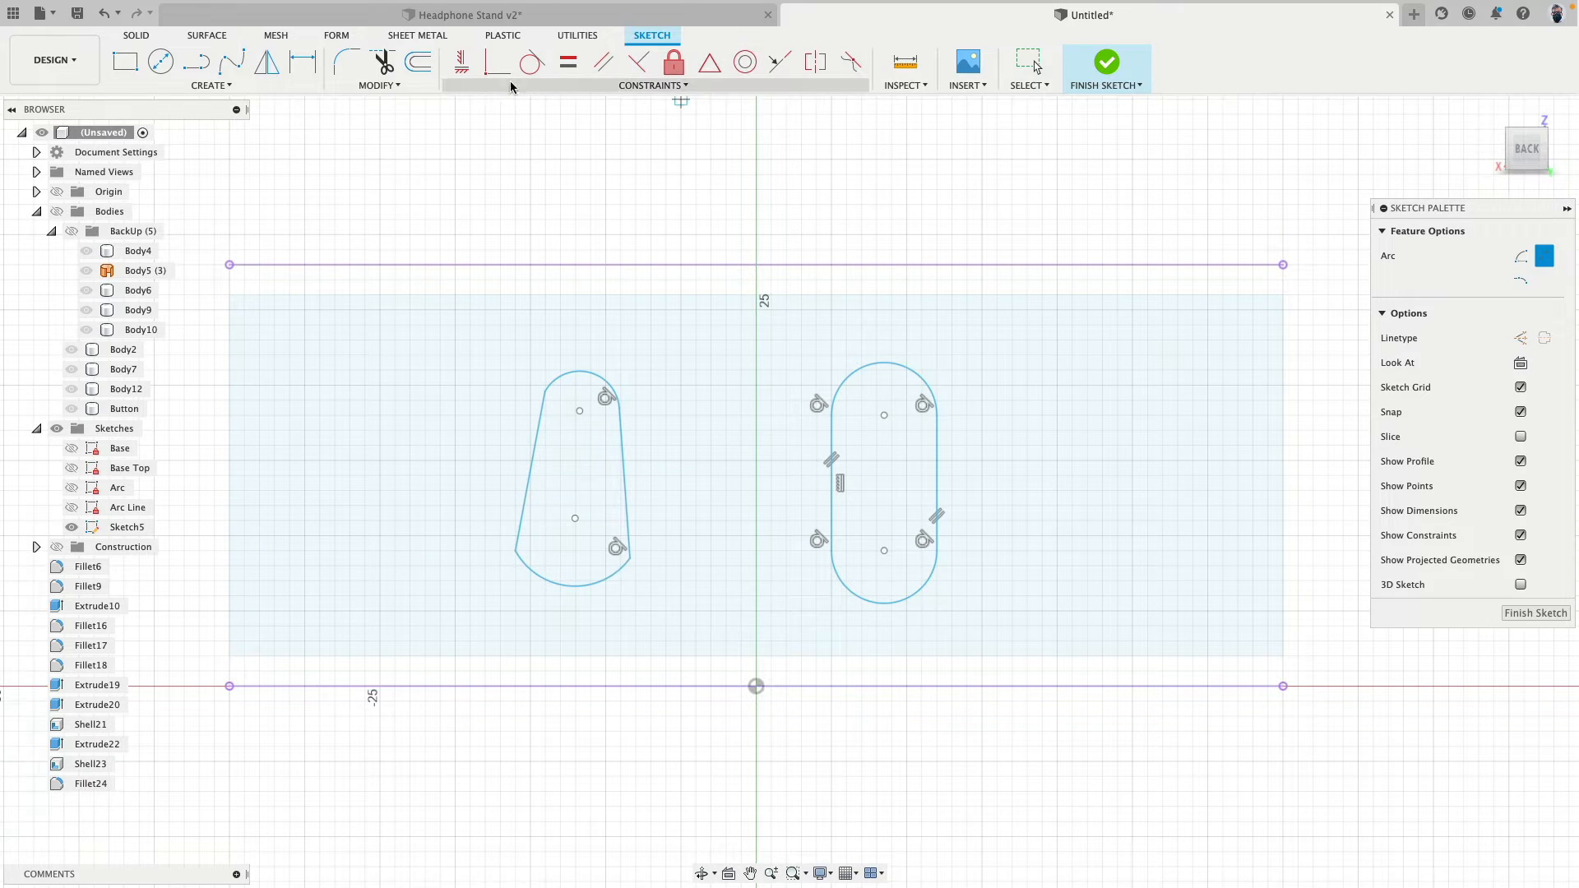
- Make the two arcs tangent to the adjoining slanted lines at every remaining corner
{"action": "left_click", "coordinate": [531, 61]}
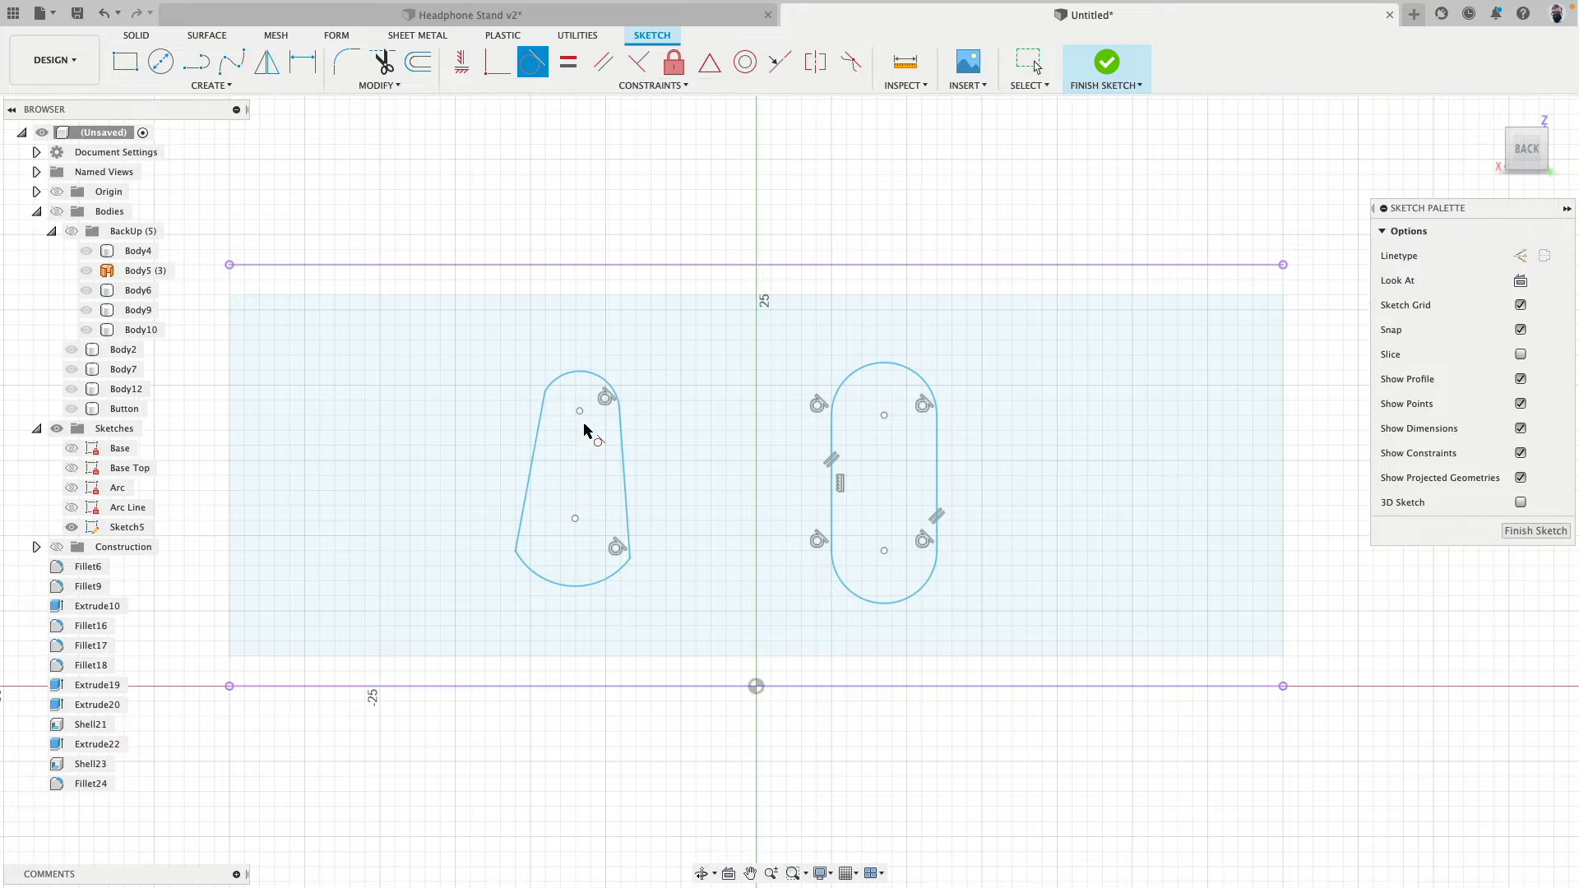
{"action": "left_click", "coordinate": [522, 562]}
{"action": "left_click", "coordinate": [556, 381]}
{"action": "left_click", "coordinate": [539, 409]}
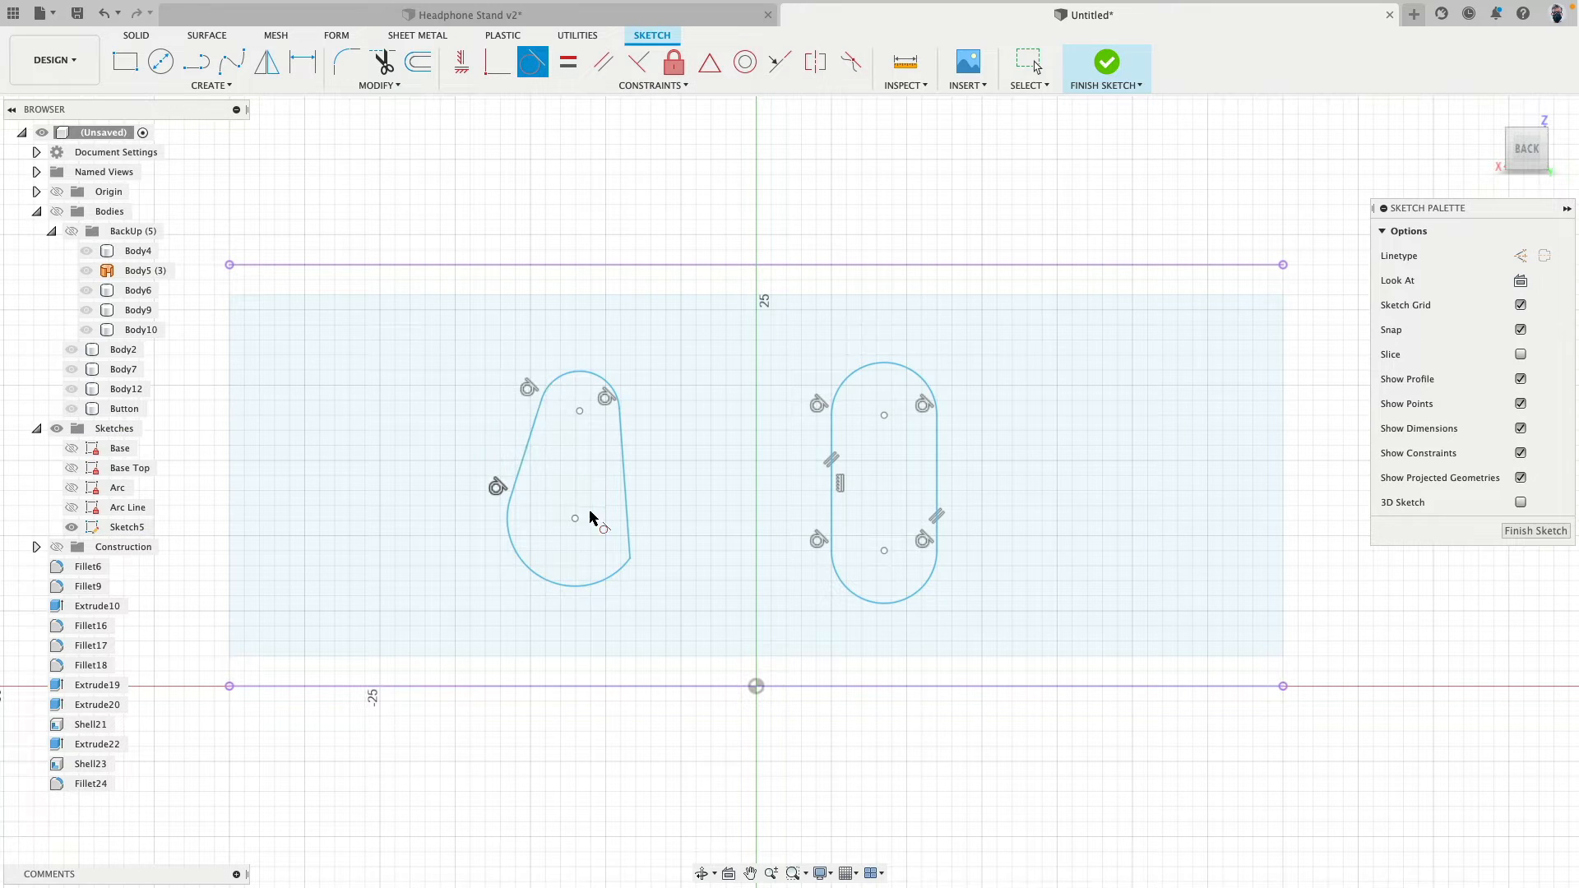
{"action": "left_click", "coordinate": [629, 553]}
{"action": "left_click", "coordinate": [621, 572]}
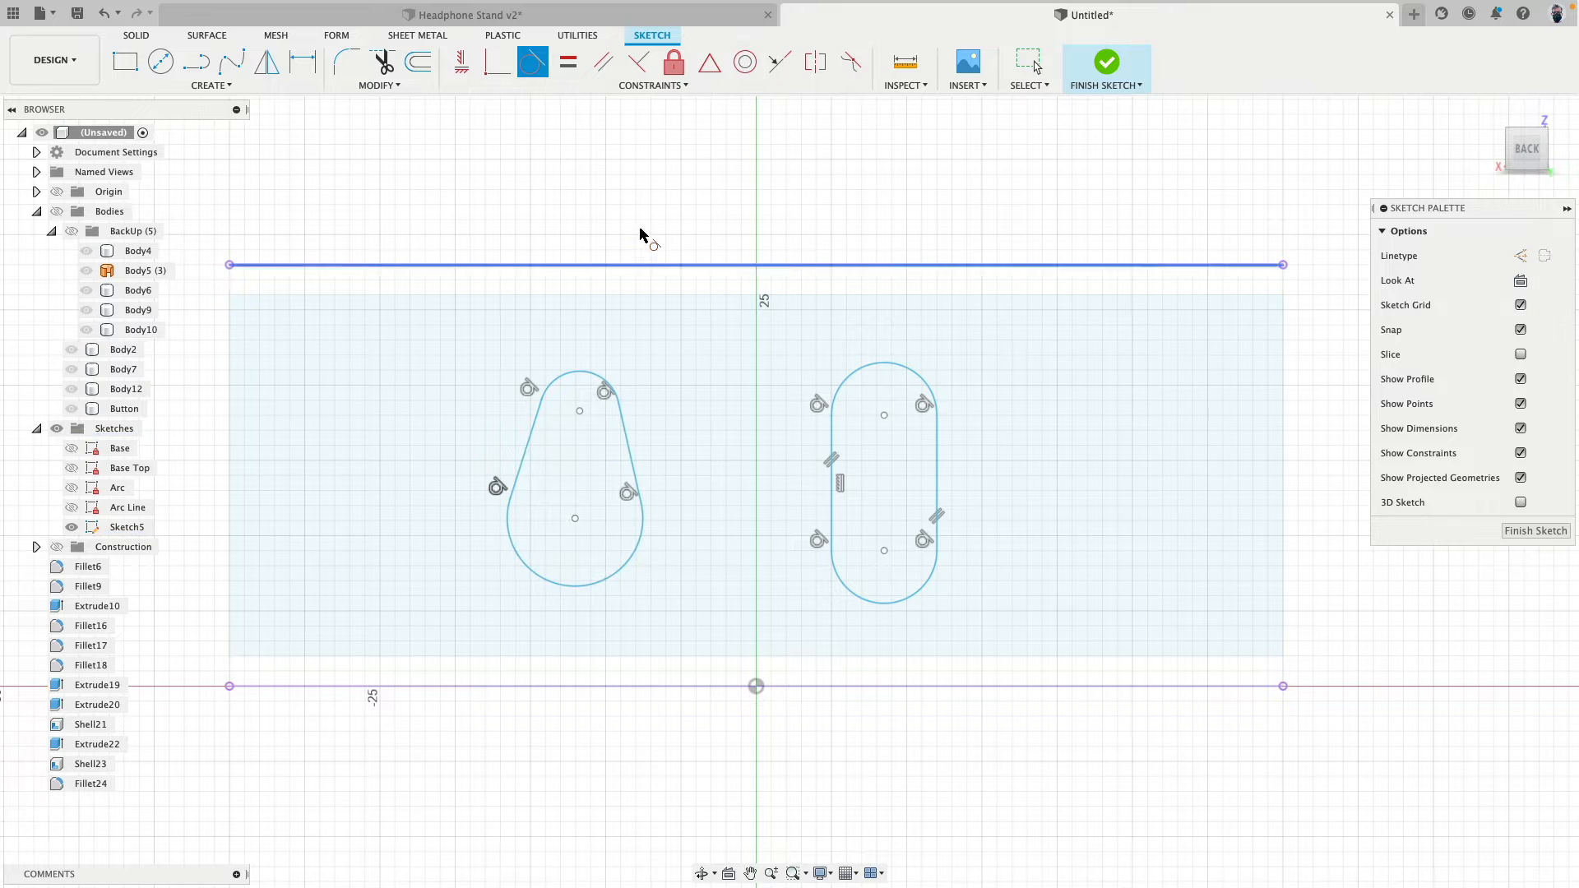
- Constrain both slanted side lines to vertical, giving the shape parallel sides
{"action": "left_click", "coordinate": [460, 72]}
{"action": "left_click", "coordinate": [522, 458]}
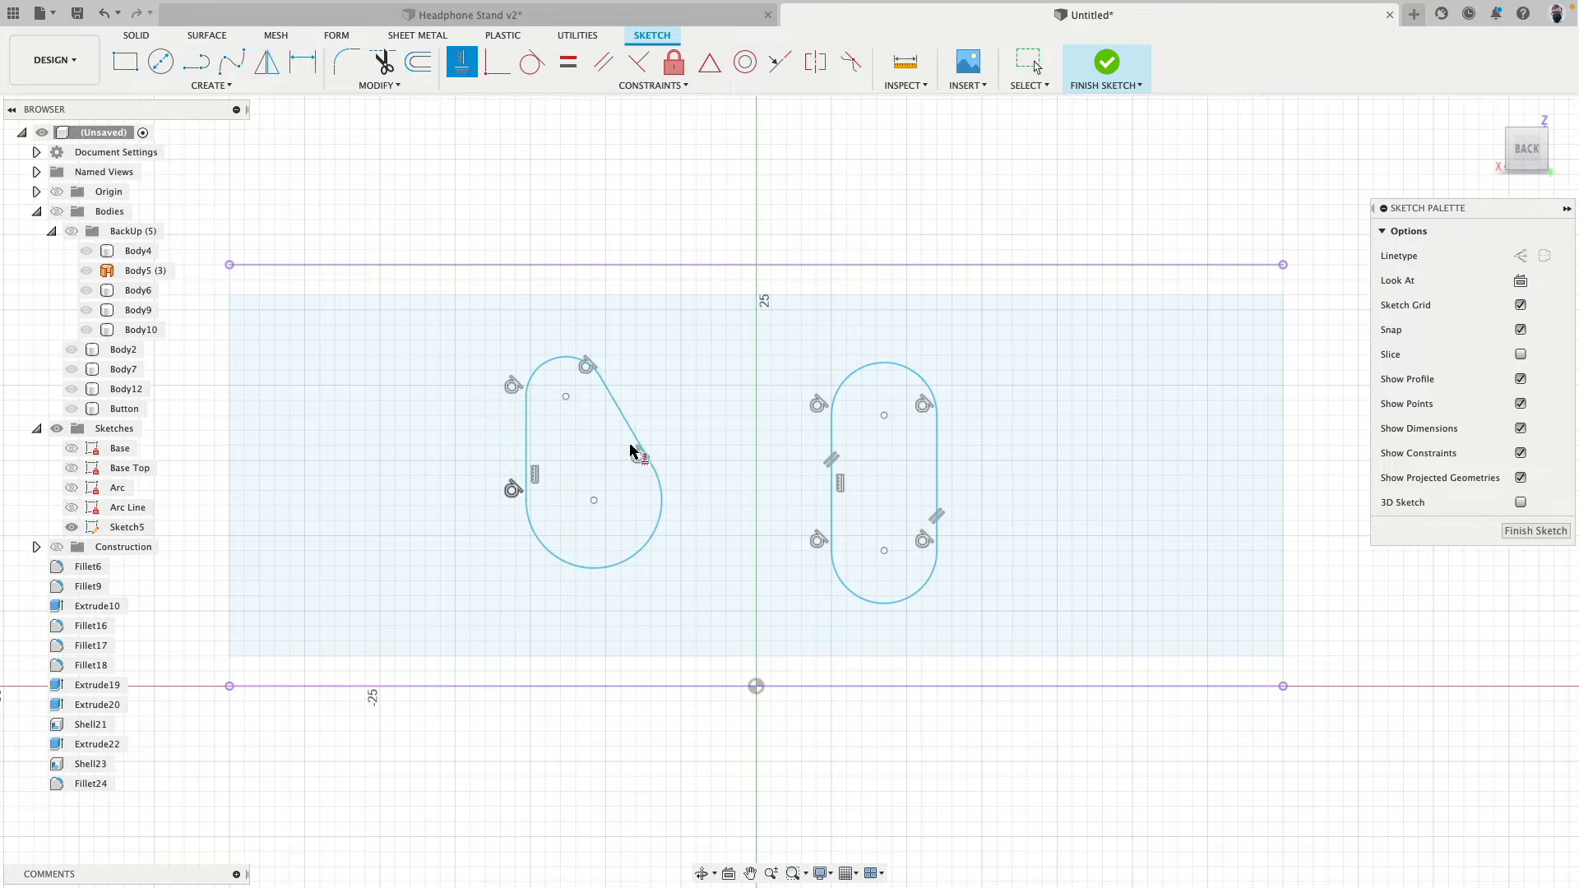
{"action": "left_click", "coordinate": [631, 457]}
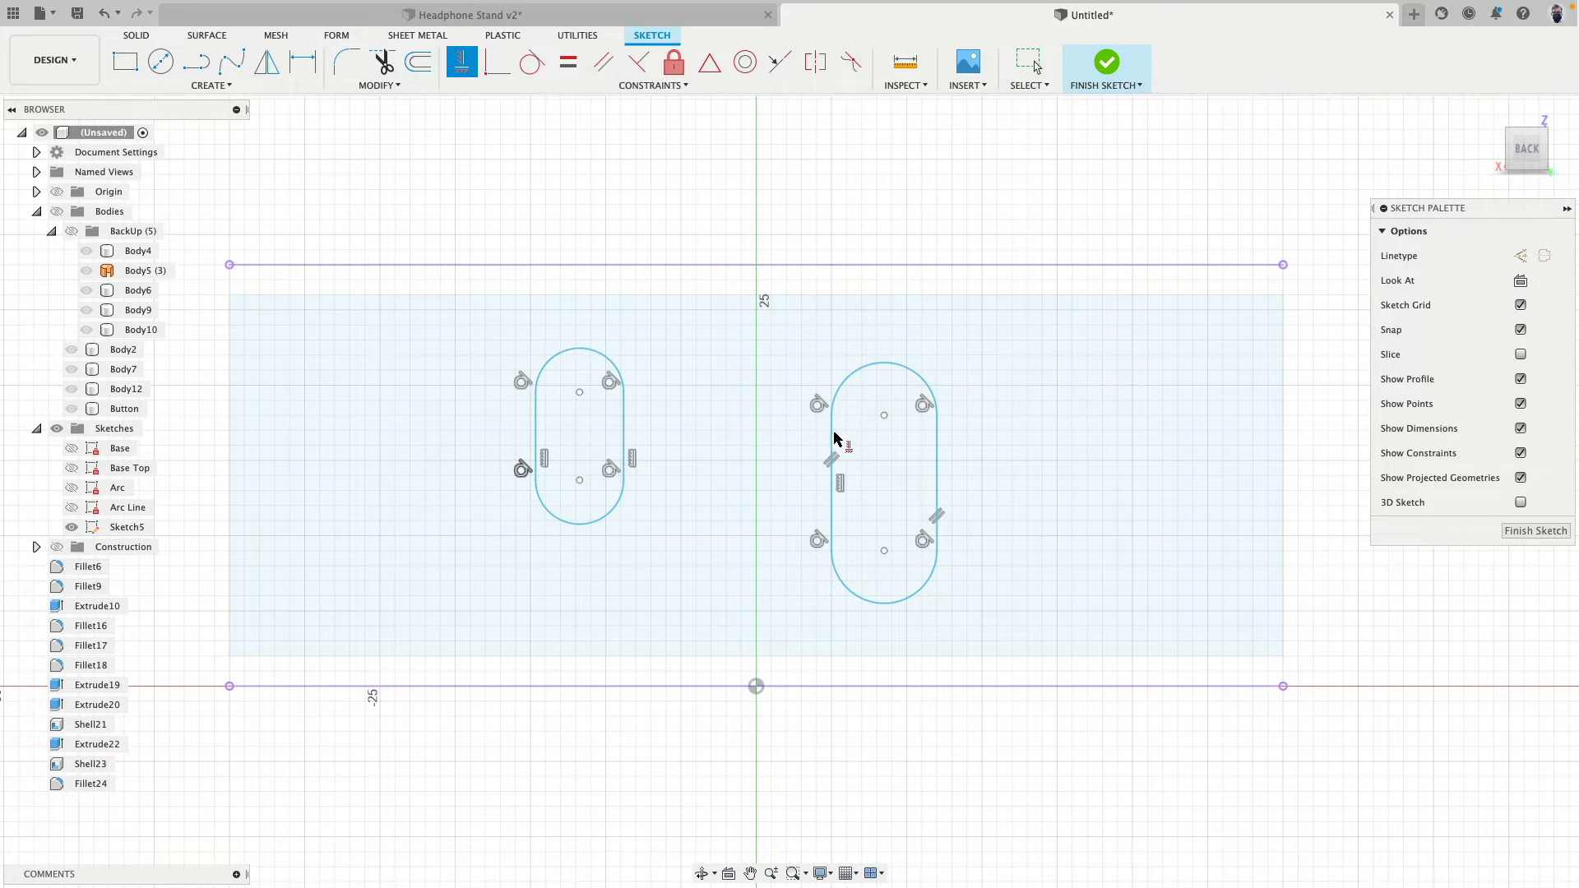
{"action": "key", "text": "Escape"}
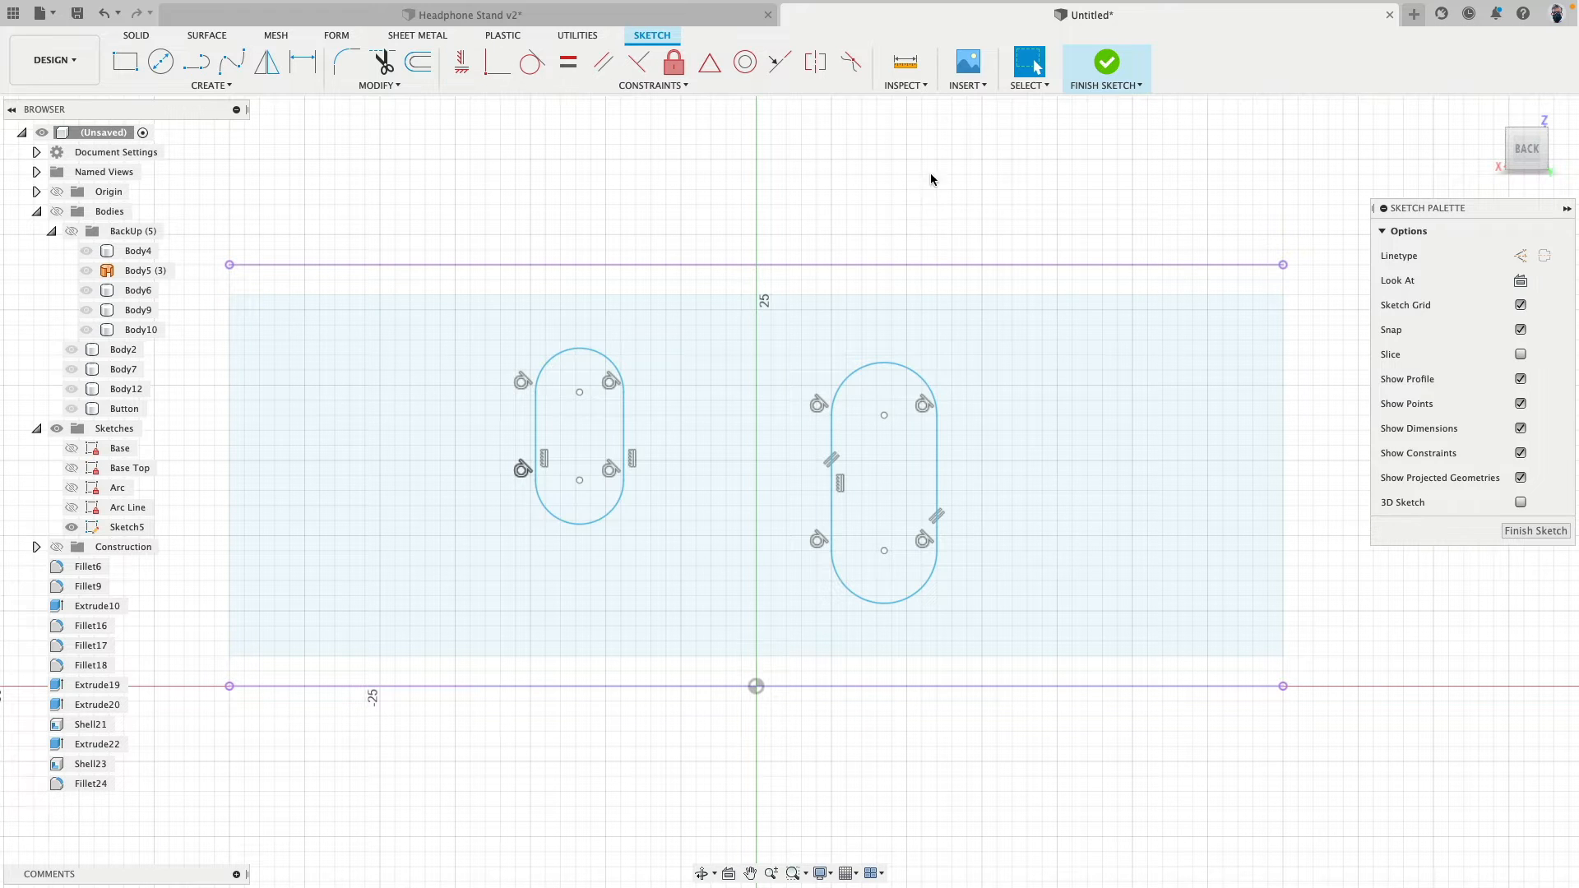
- Delete the slot right of the axis and move the remaining one so its upper arc centre is 3 mm left of the axis
{"action": "double_click", "coordinate": [939, 442]}
{"action": "key", "text": "Delete"}
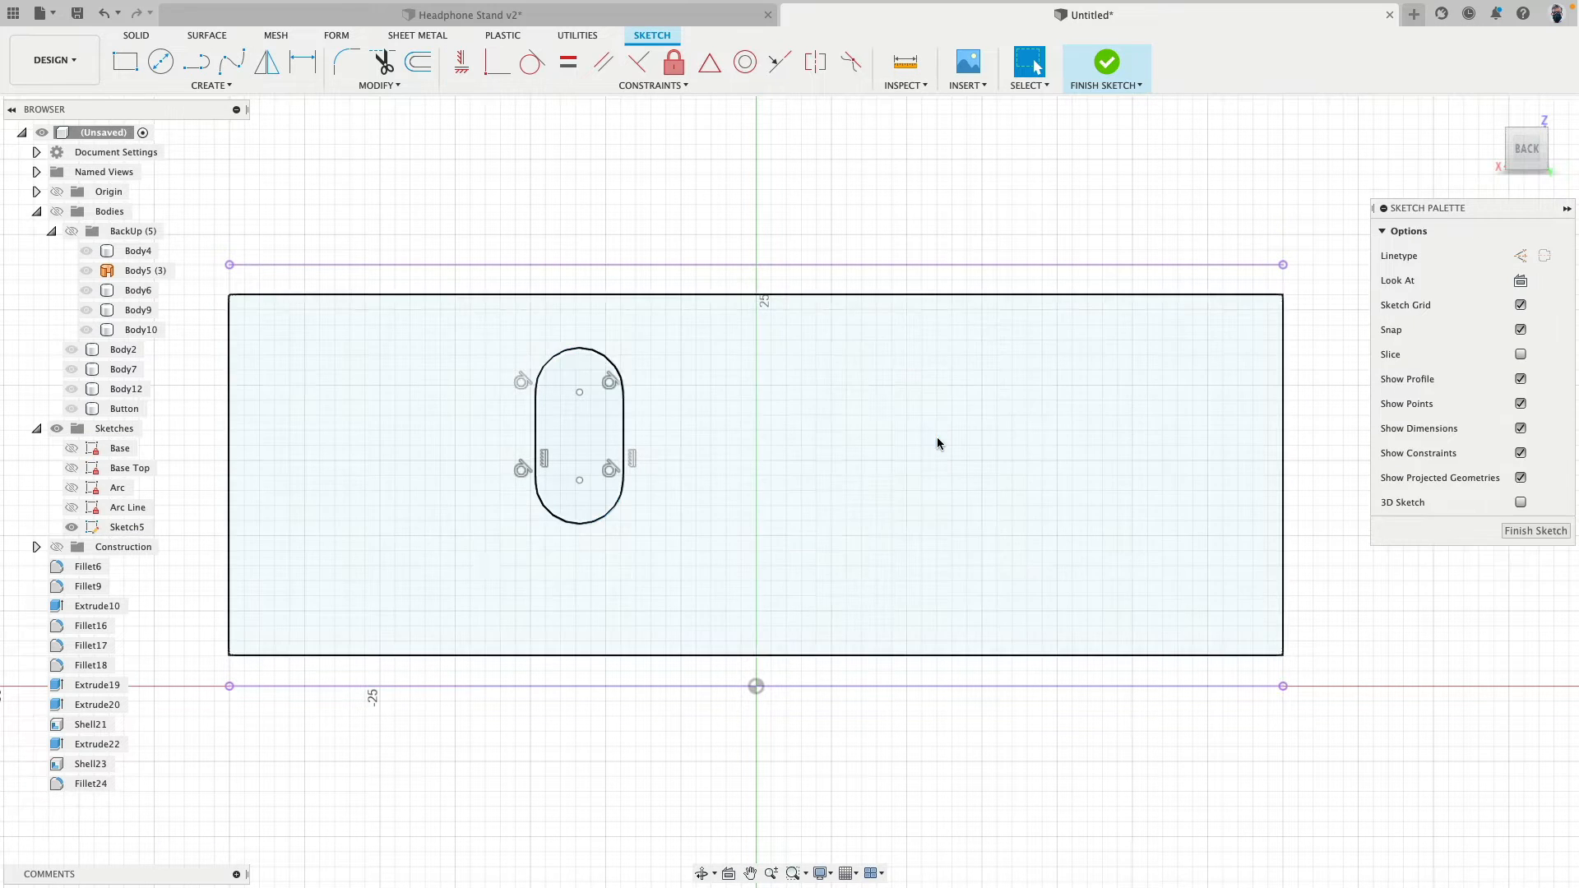
{"action": "left_click_drag", "start_coordinate": [584, 403], "coordinate": [757, 435]}
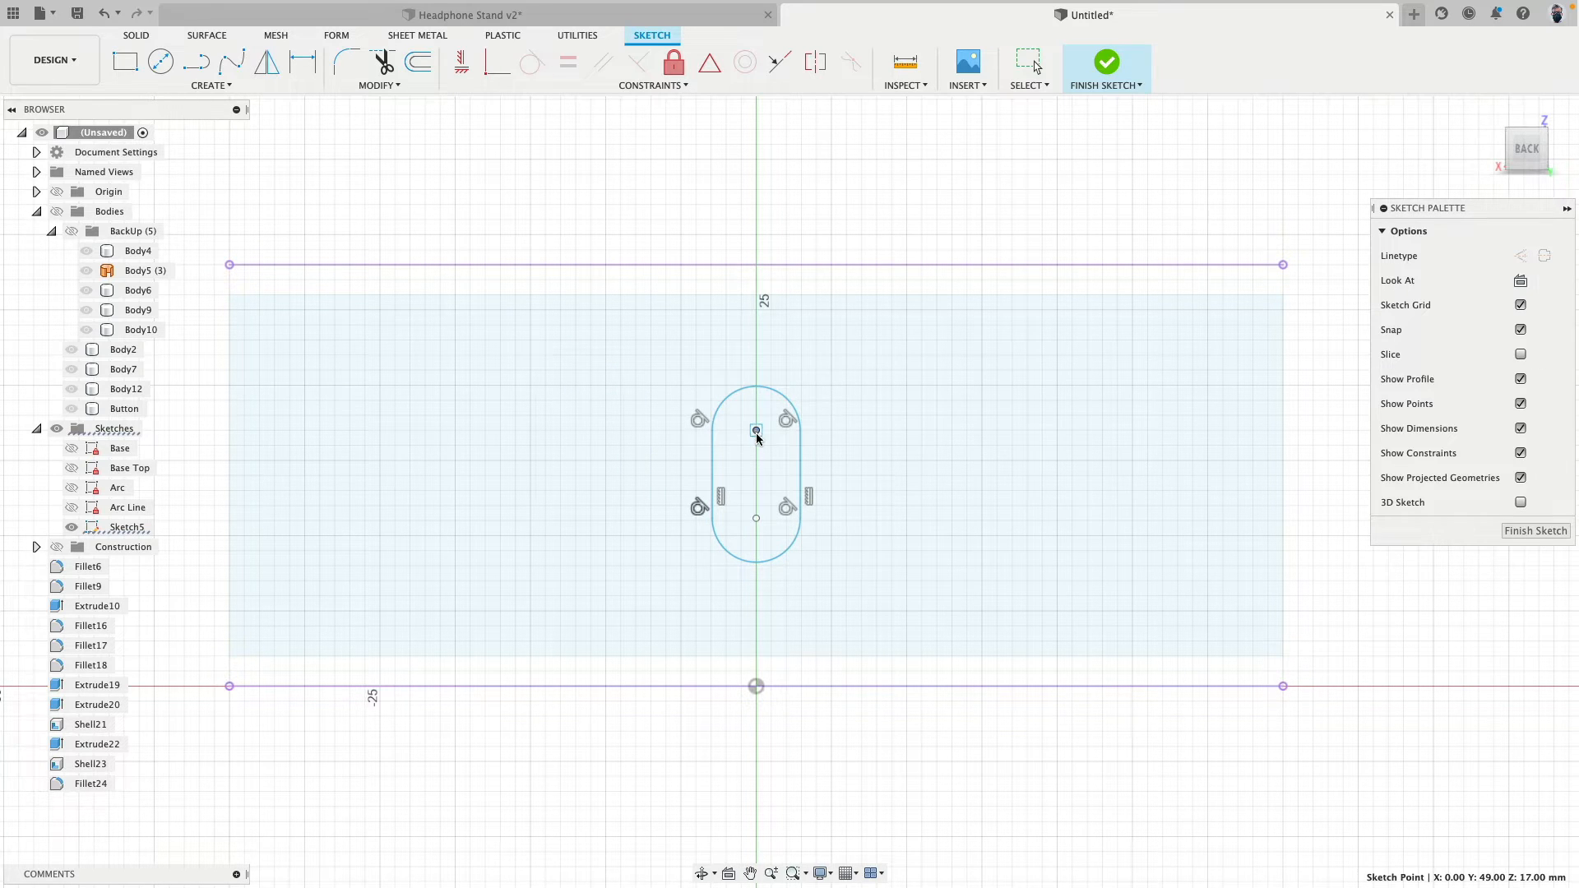
{"action": "left_click_drag", "start_coordinate": [757, 434], "coordinate": [757, 434]}
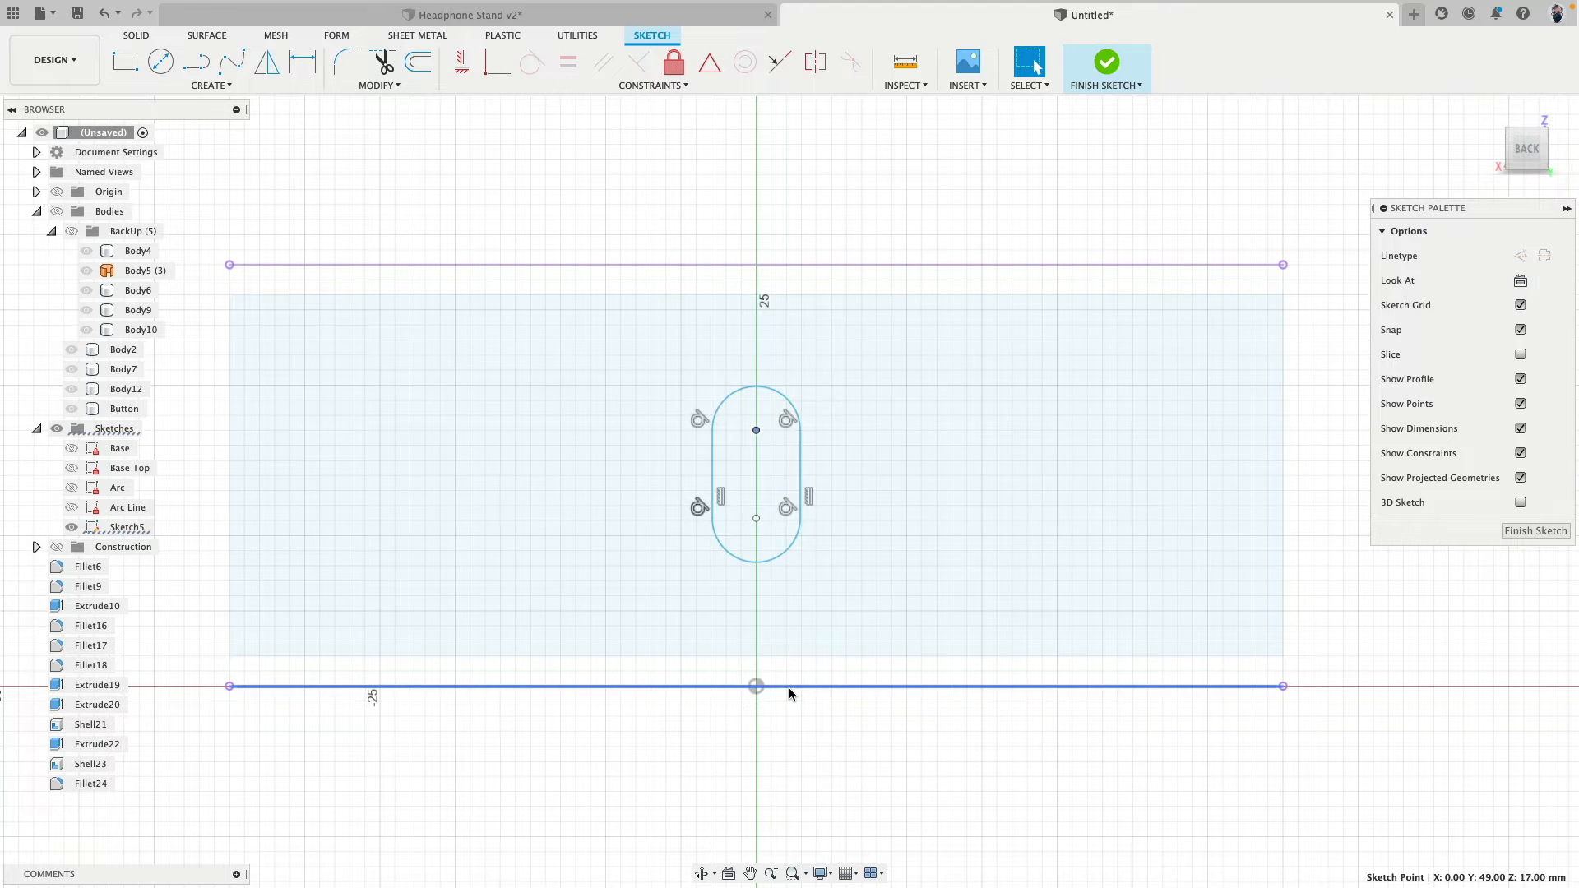
{"action": "left_click_drag", "start_coordinate": [757, 436], "coordinate": [710, 446]}
{"action": "scroll", "coordinate": [691, 254], "scroll_direction": "down", "scroll_amount": 2}
{"action": "scroll", "coordinate": [691, 253], "scroll_direction": "up", "scroll_amount": 2}
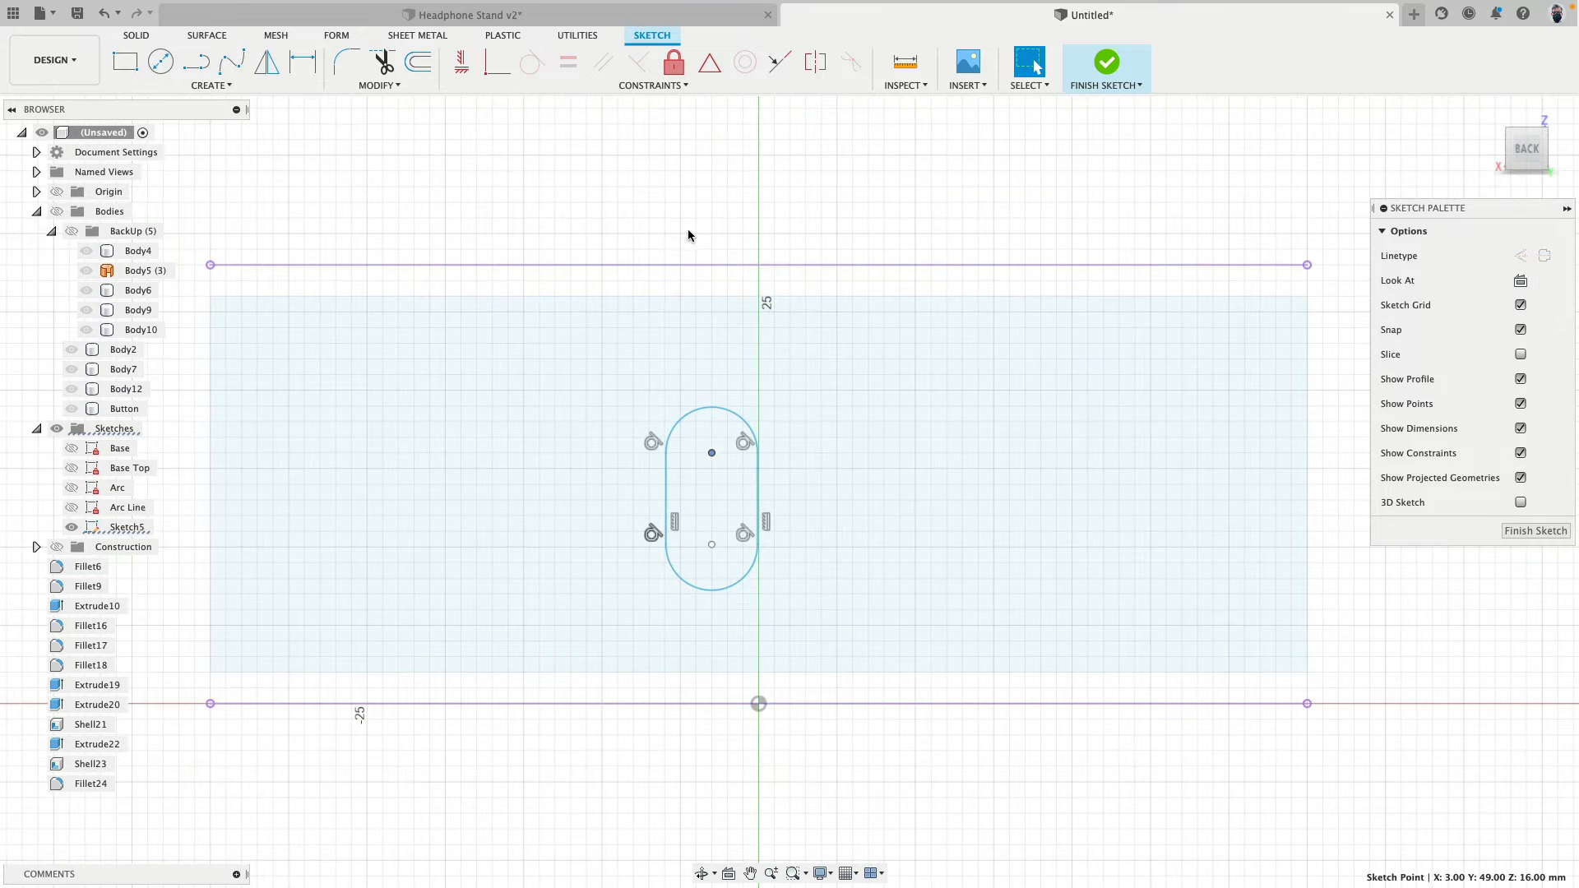
{"action": "left_click", "coordinate": [683, 223]}
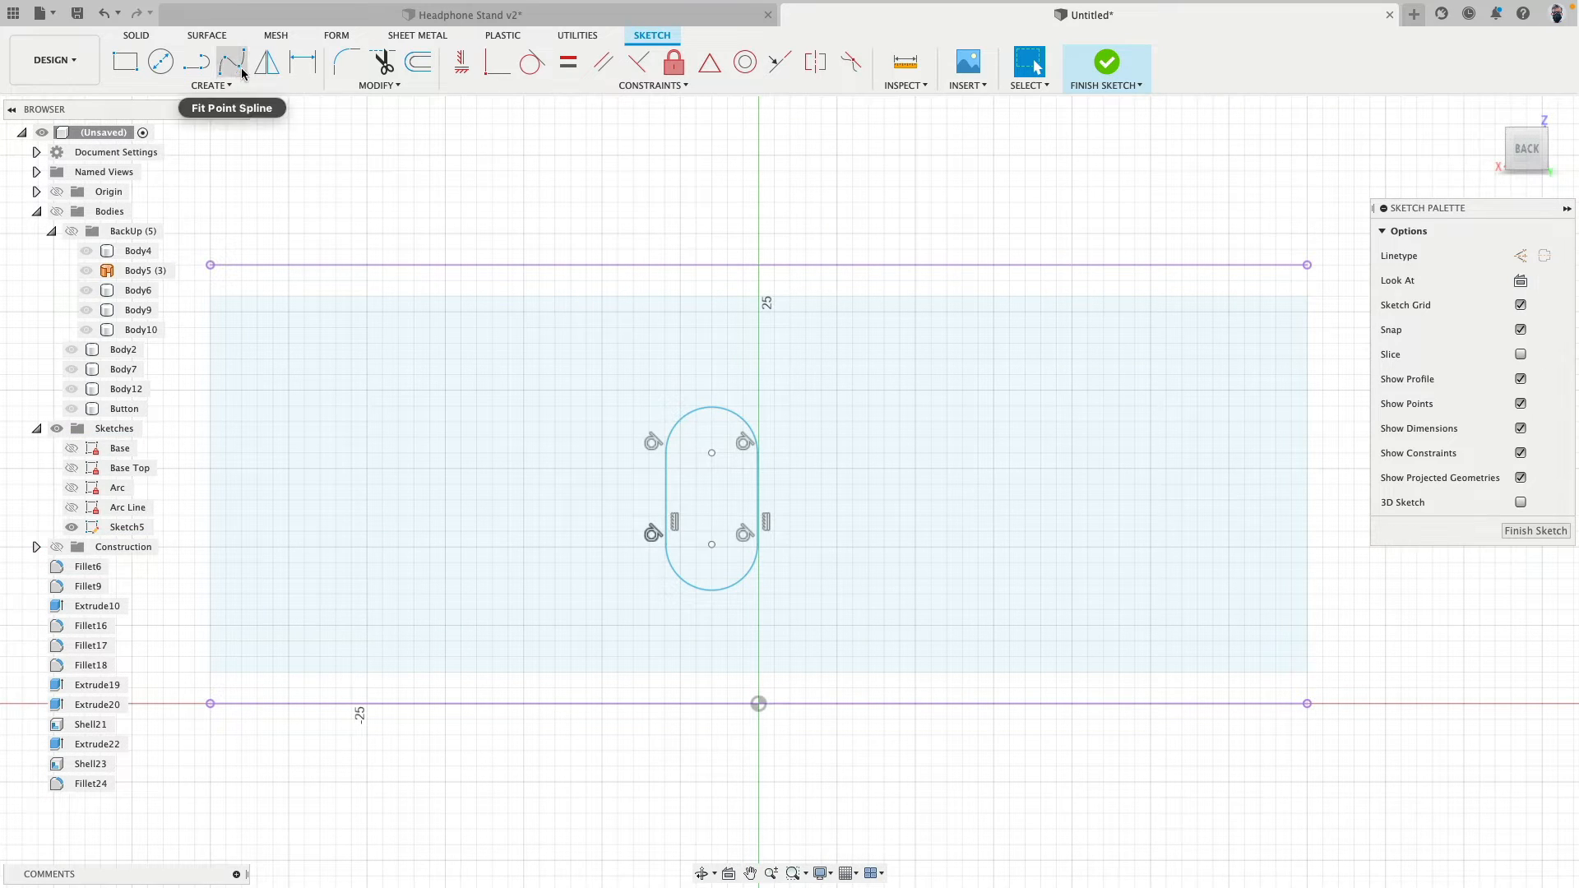
- Draw two vertical lines, one downward from the upper projected edge's midpoint and one 6 mm upward from the origin
{"action": "left_click", "coordinate": [195, 61]}
{"action": "left_click", "coordinate": [758, 265]}
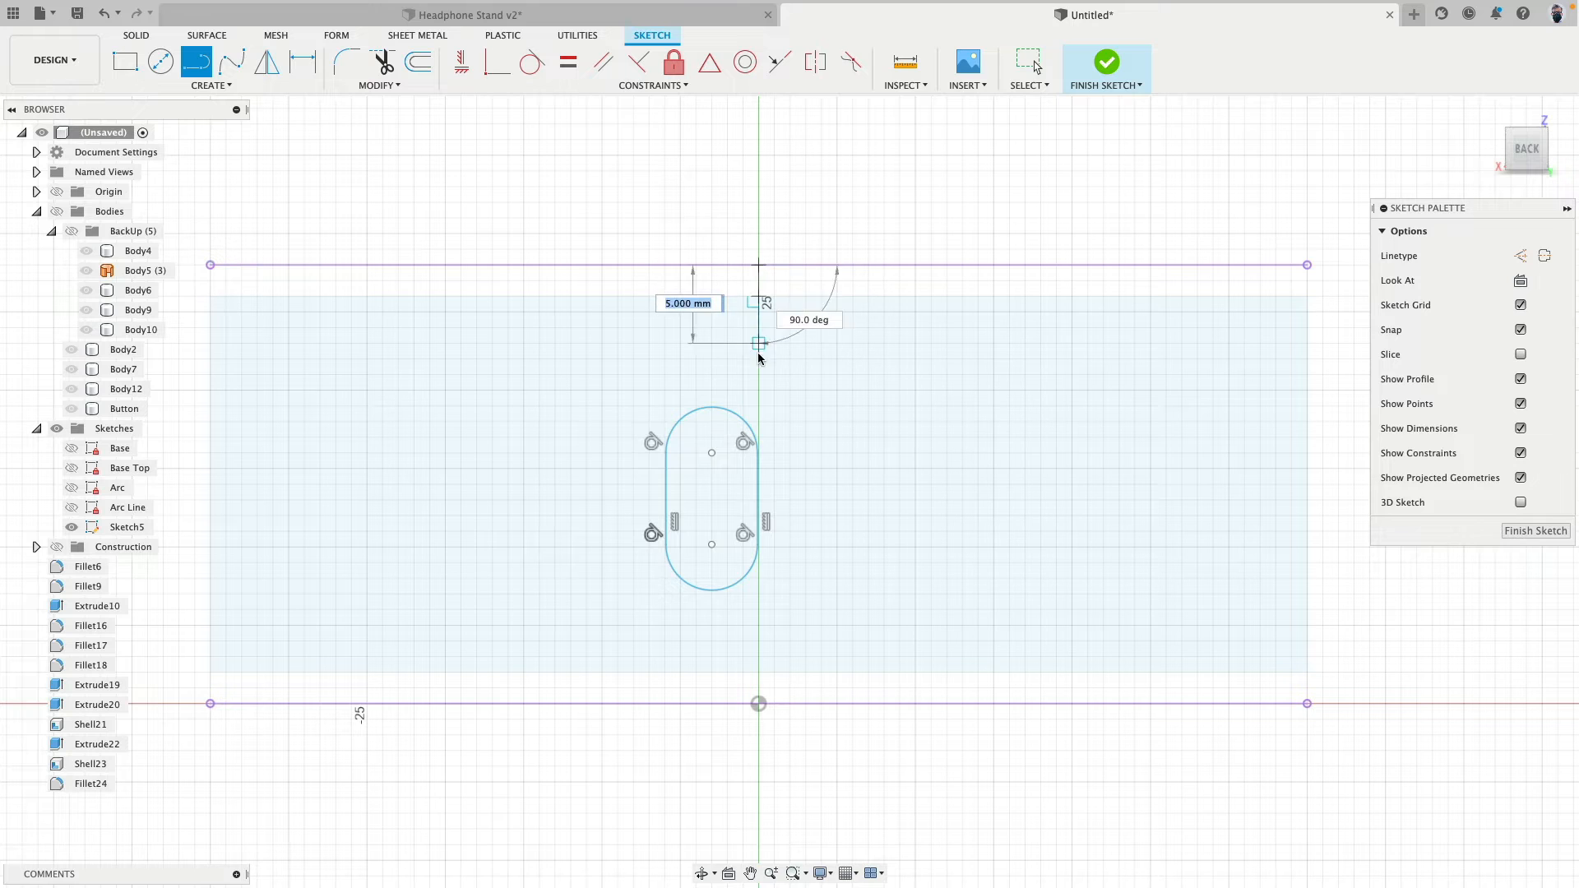
{"action": "left_click", "coordinate": [758, 374]}
{"action": "key", "text": "Escape"}
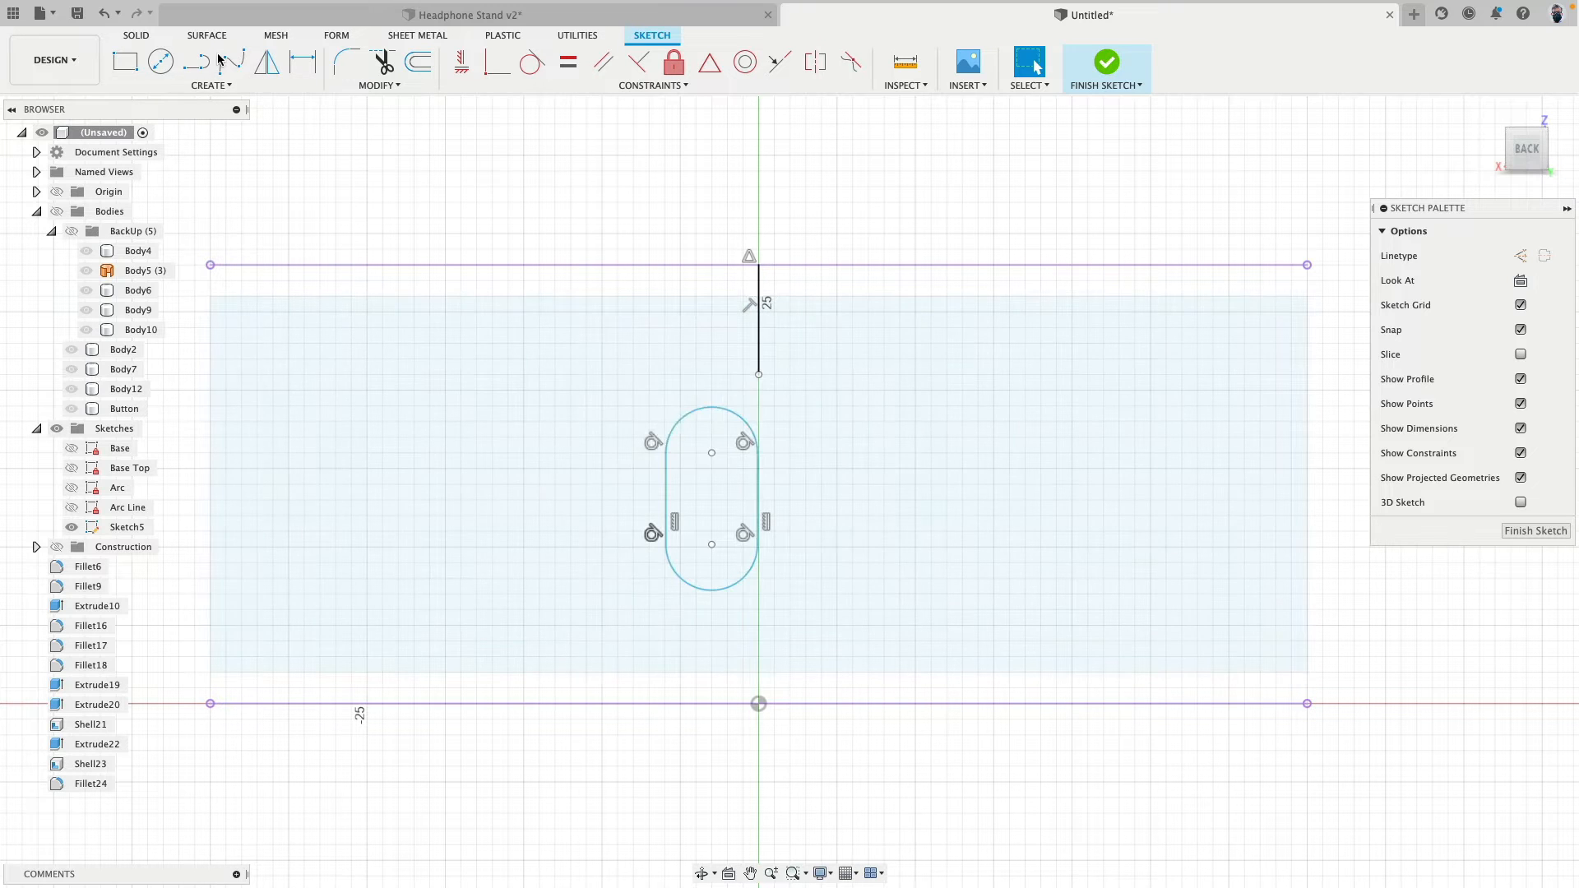
{"action": "key", "text": "l"}
{"action": "left_click", "coordinate": [758, 703]}
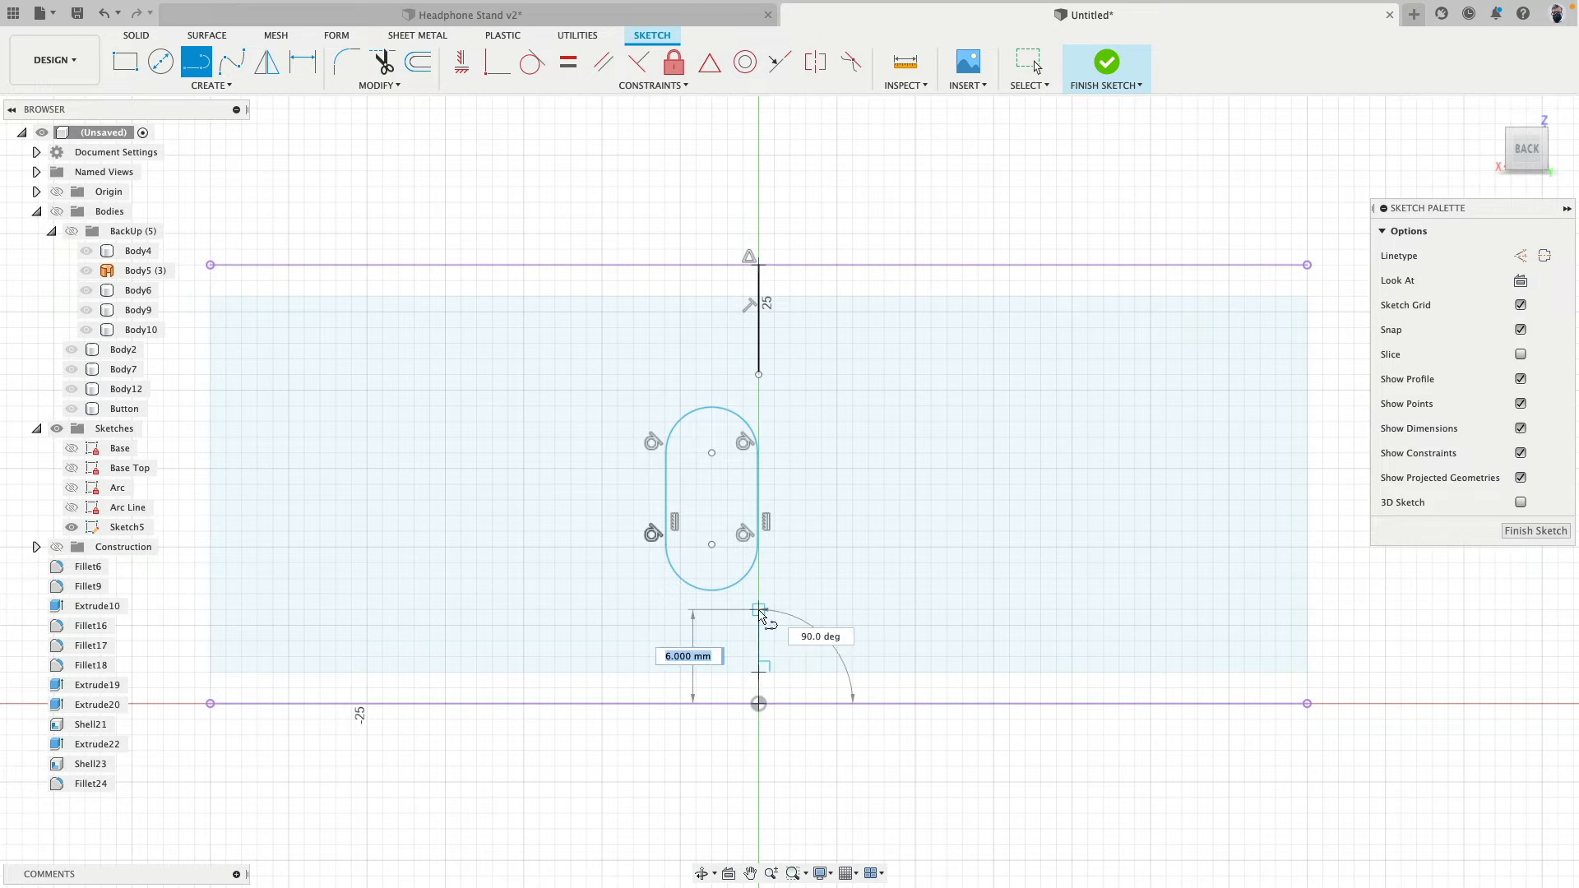
{"action": "left_click", "coordinate": [758, 609]}
{"action": "key", "text": "Escape"}
{"action": "left_click", "coordinate": [758, 646]}
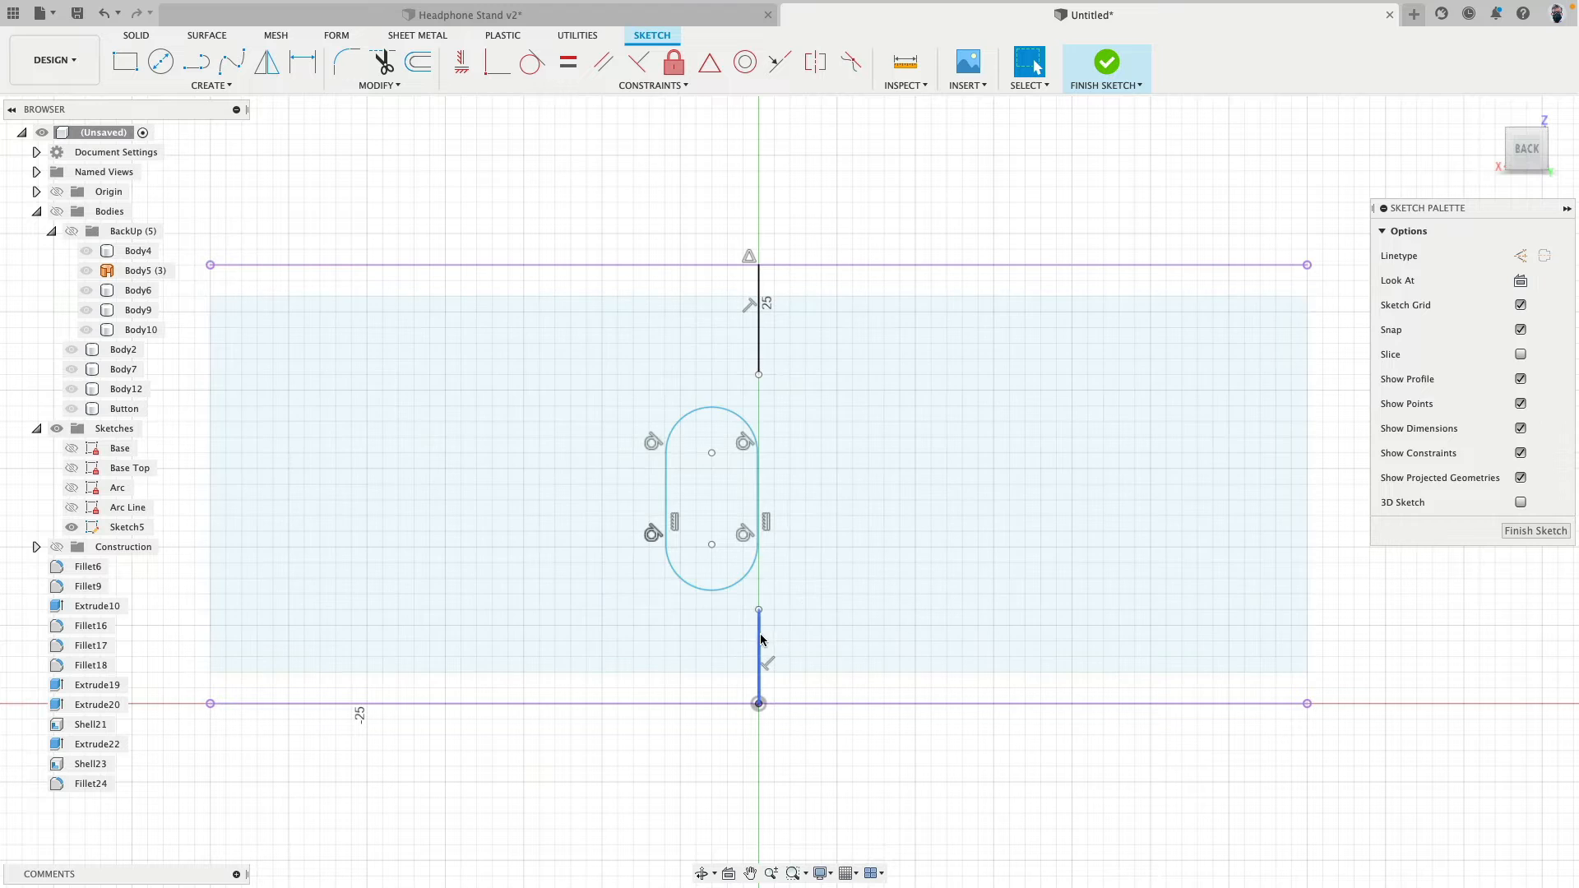
- Convert both vertical lines above and below the slot to construction lines and make them equal in length
{"action": "left_click", "coordinate": [758, 346], "text": "shift"}
{"action": "left_click", "coordinate": [1520, 256]}
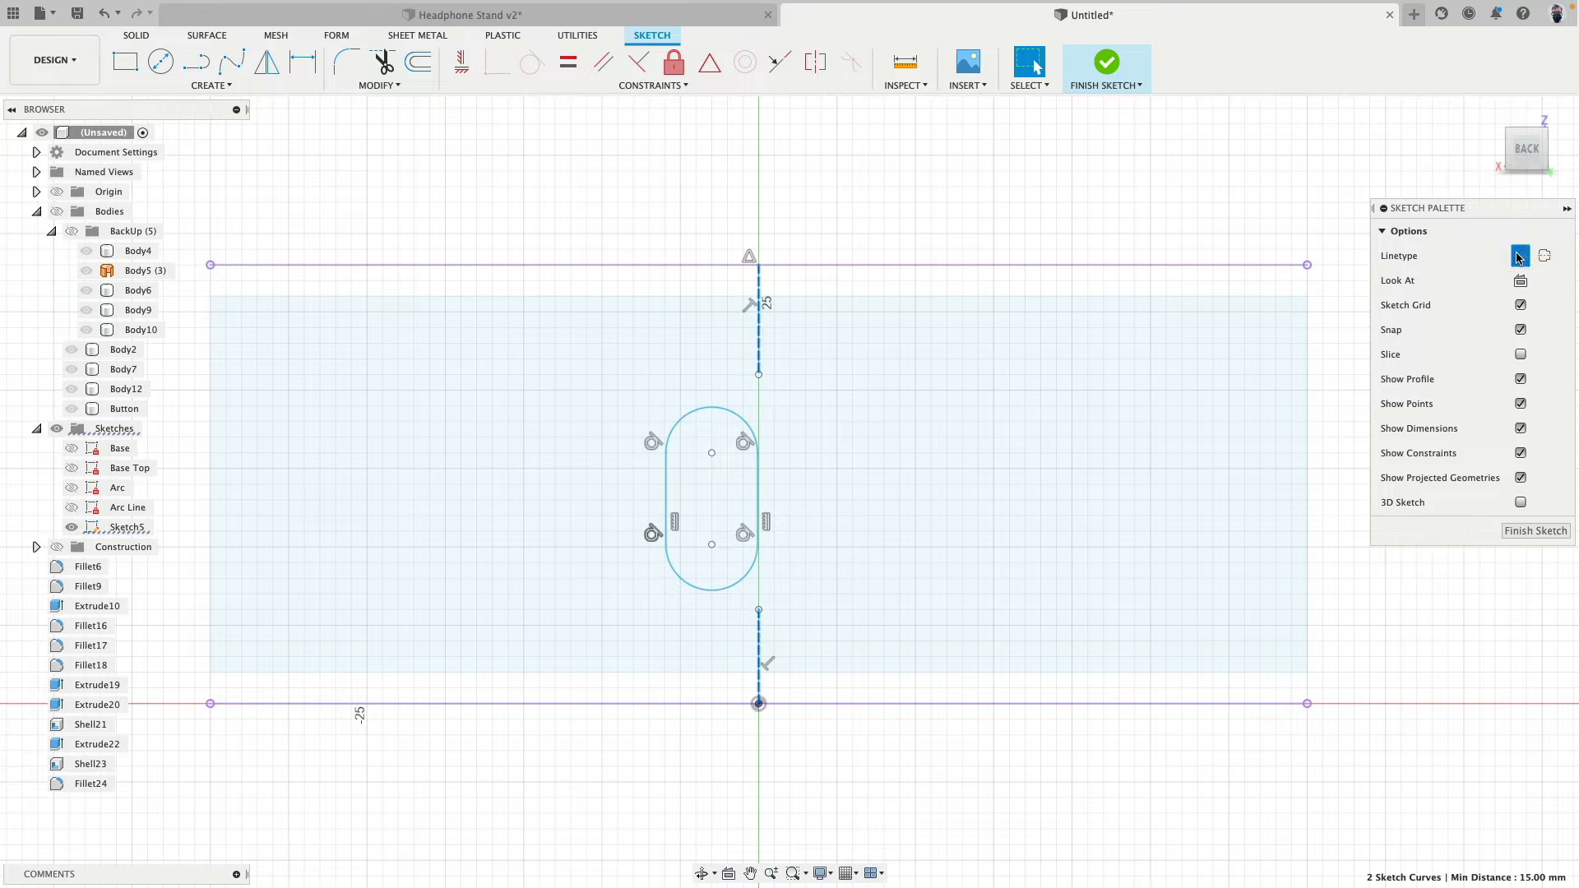
{"action": "left_click", "coordinate": [567, 63]}
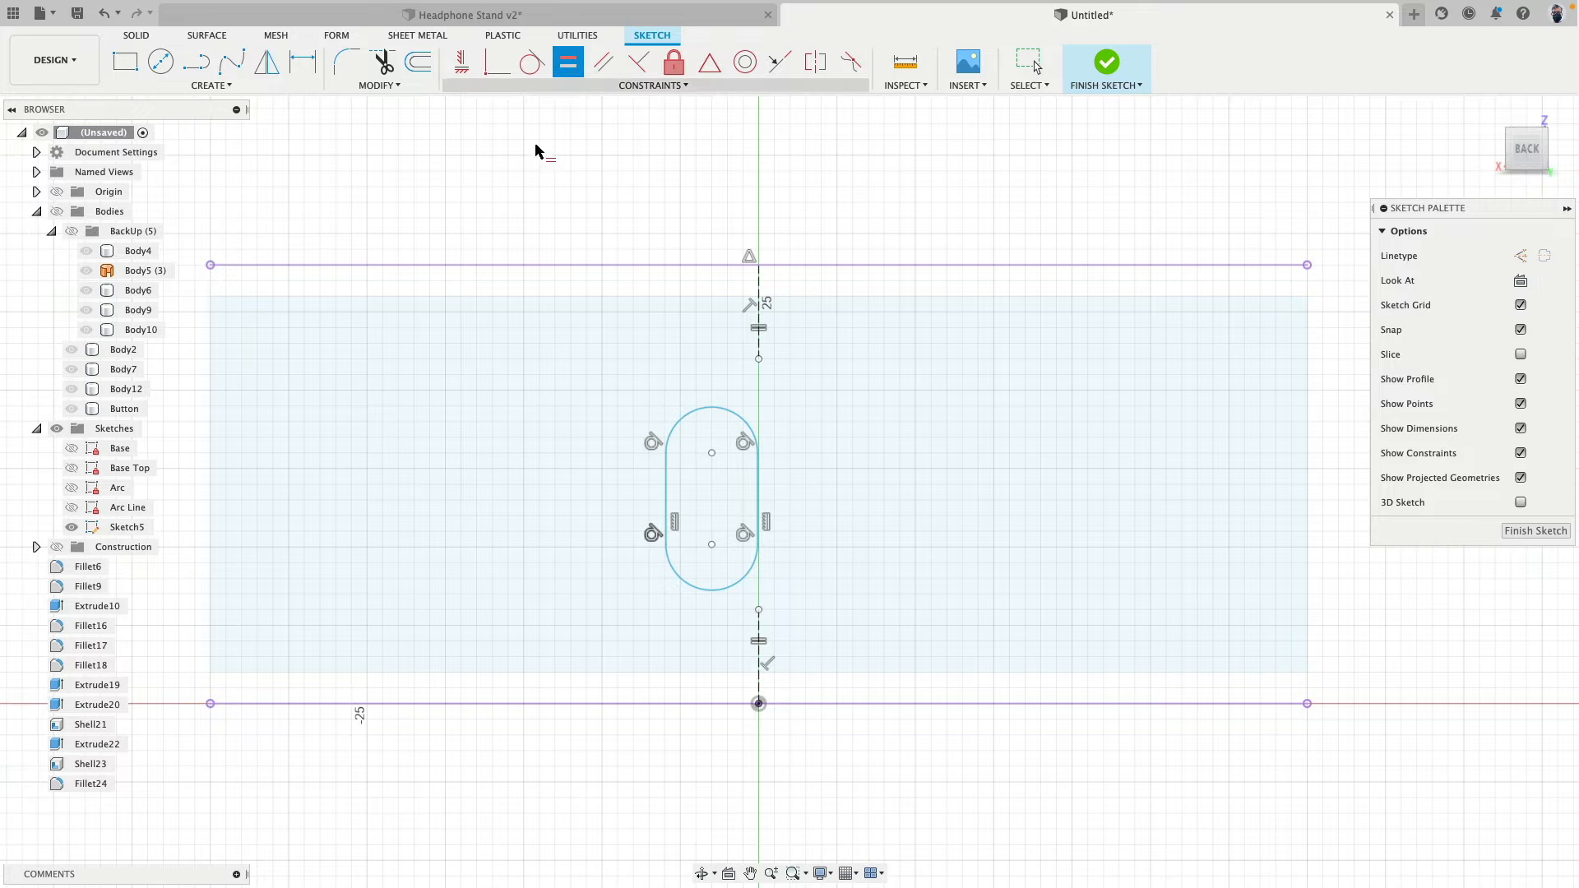
- Constrain the slot's upper and lower arc midpoints to the free ends of the two construction lines
{"action": "left_click", "coordinate": [709, 63]}
{"action": "left_click", "coordinate": [760, 359]}
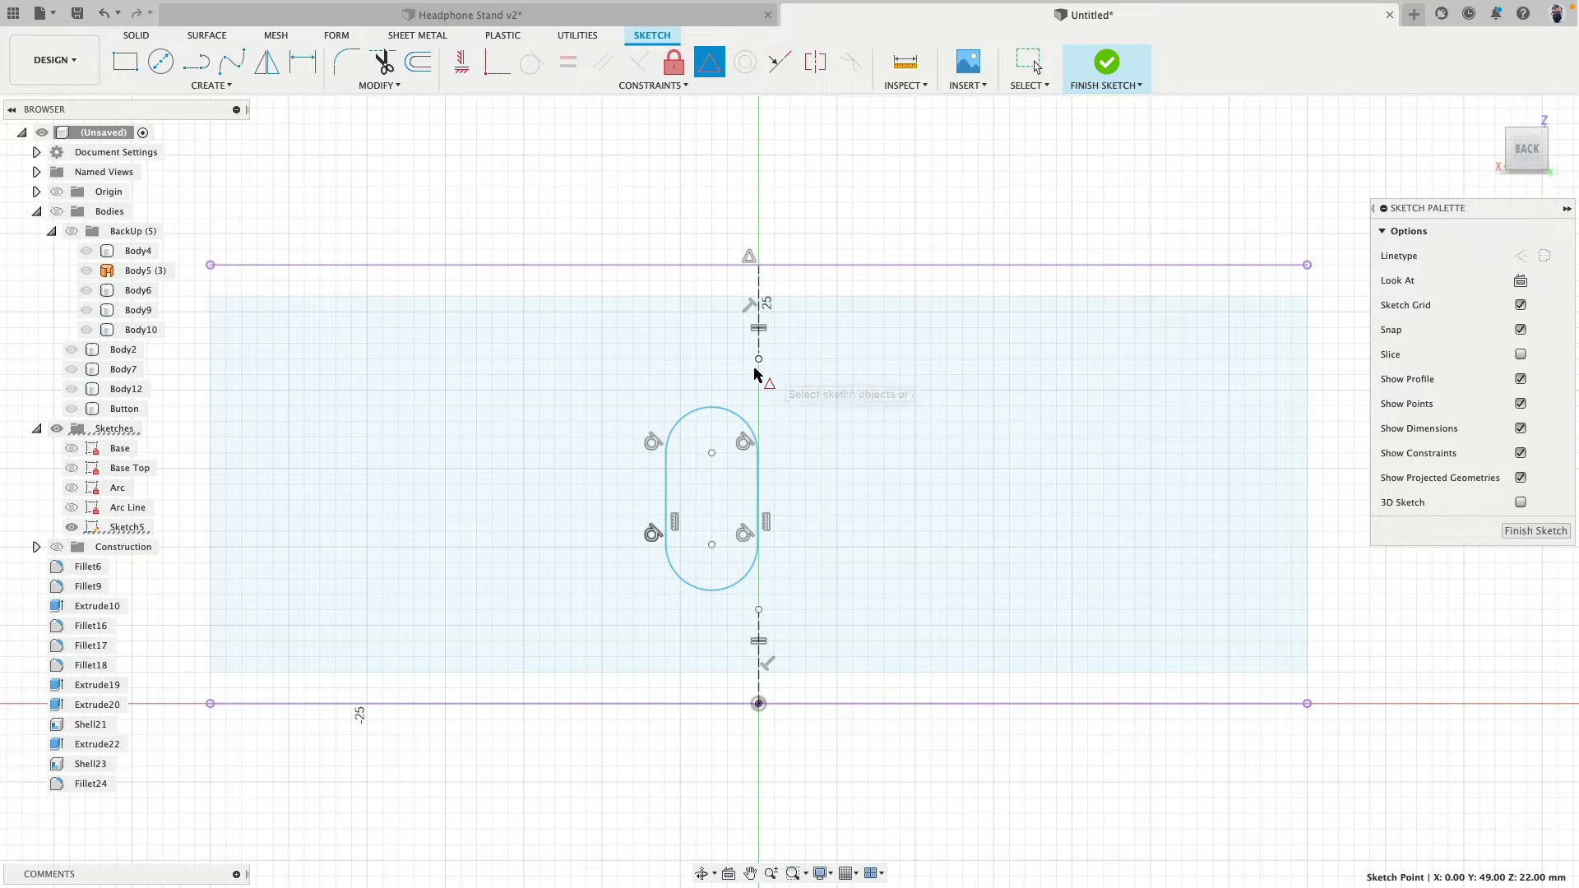
{"action": "left_click", "coordinate": [712, 410]}
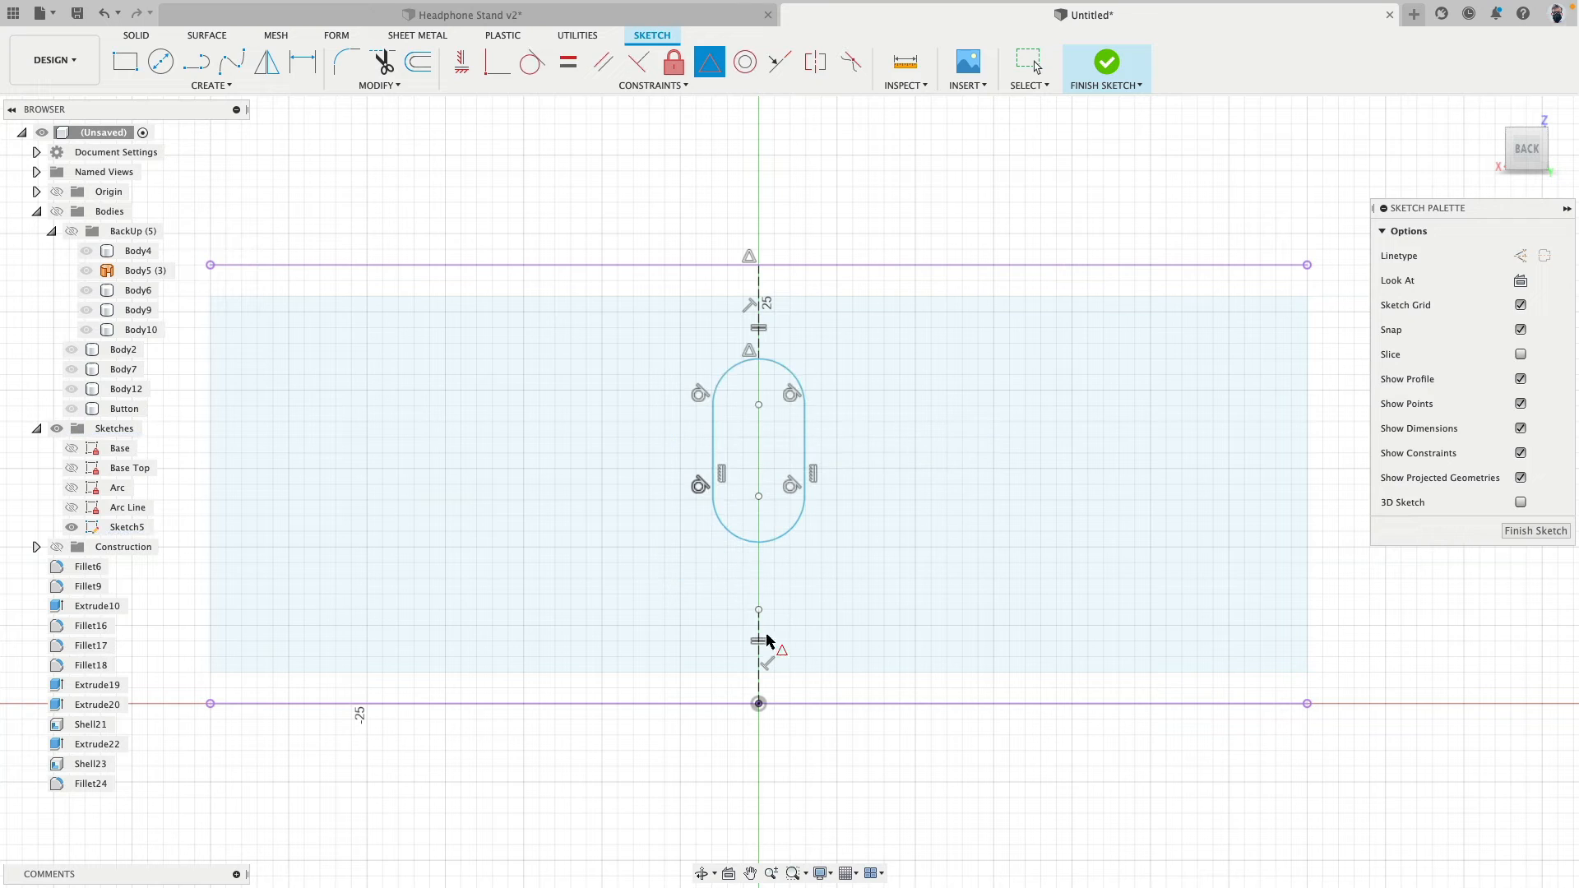
{"action": "left_click", "coordinate": [759, 610]}
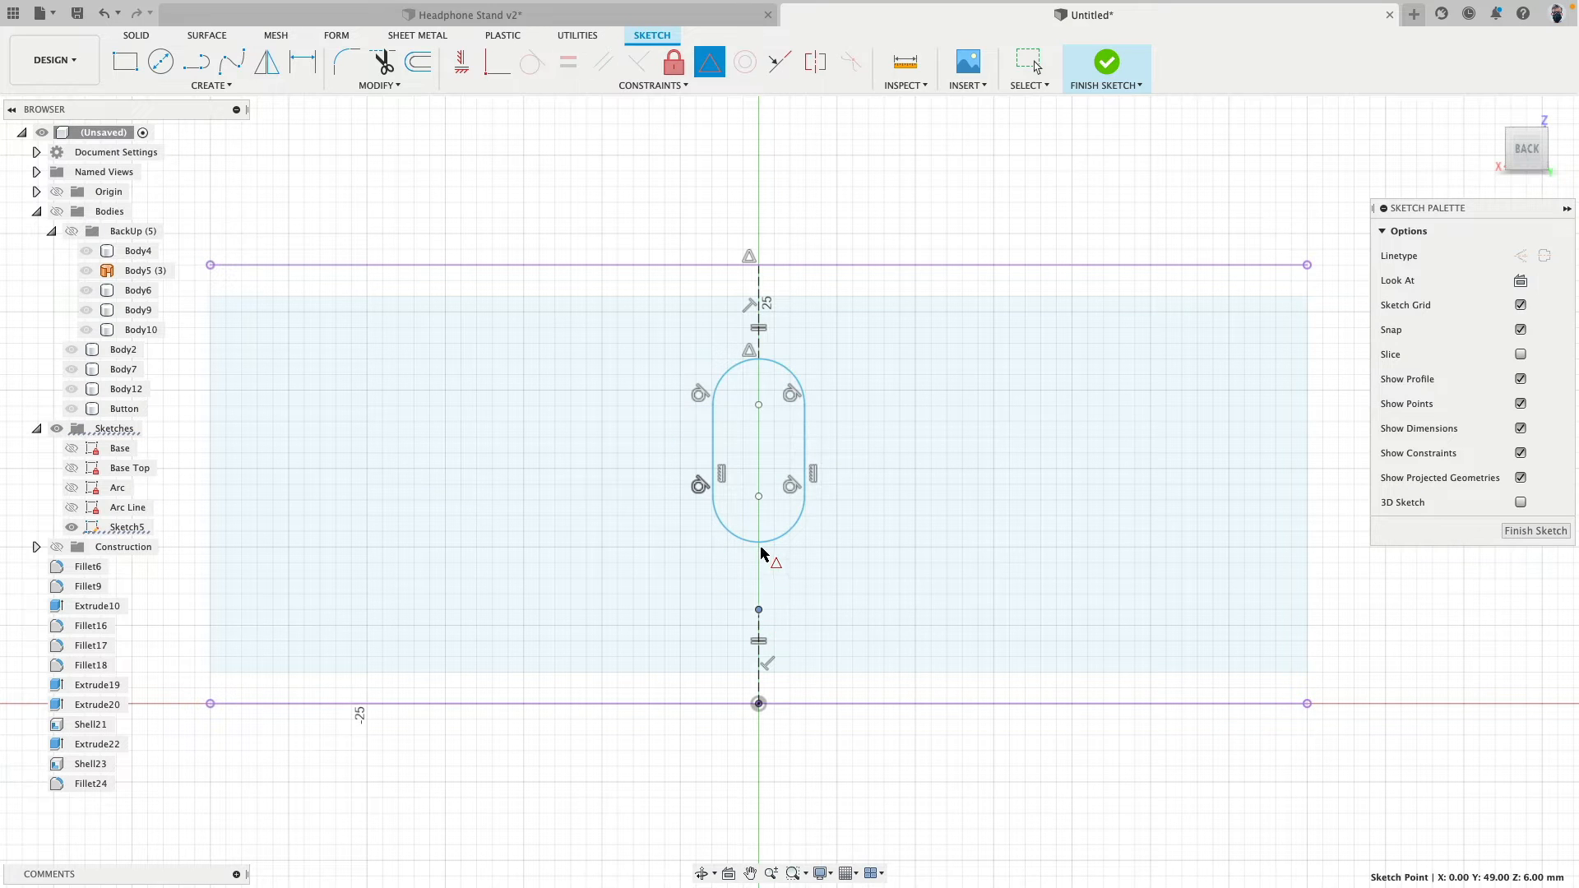
{"action": "left_click", "coordinate": [763, 545]}
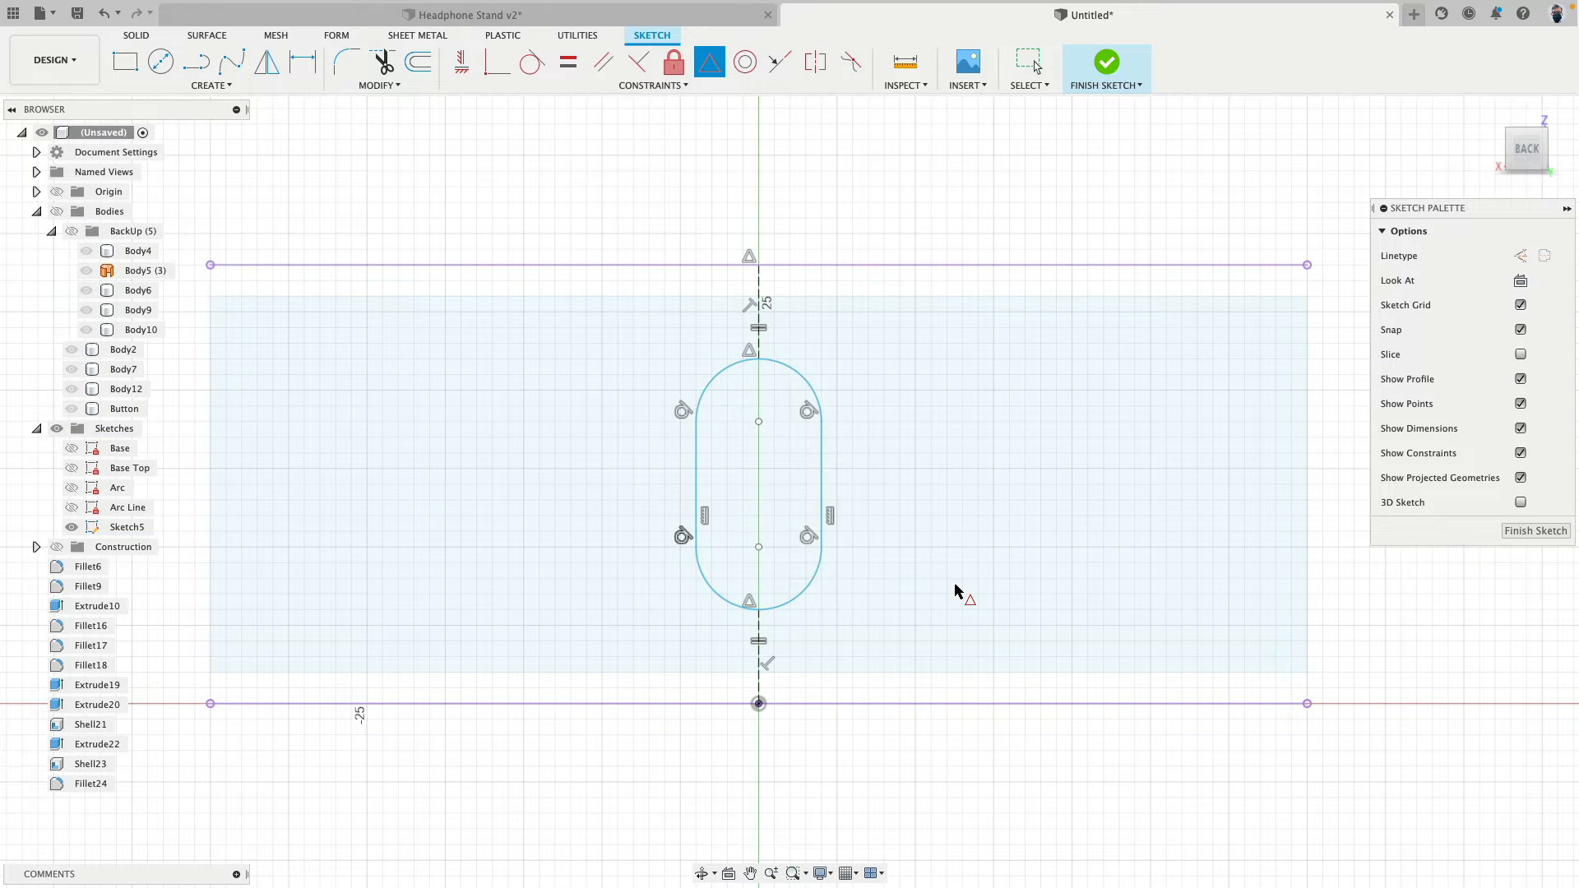
{"action": "key", "text": "Escape"}
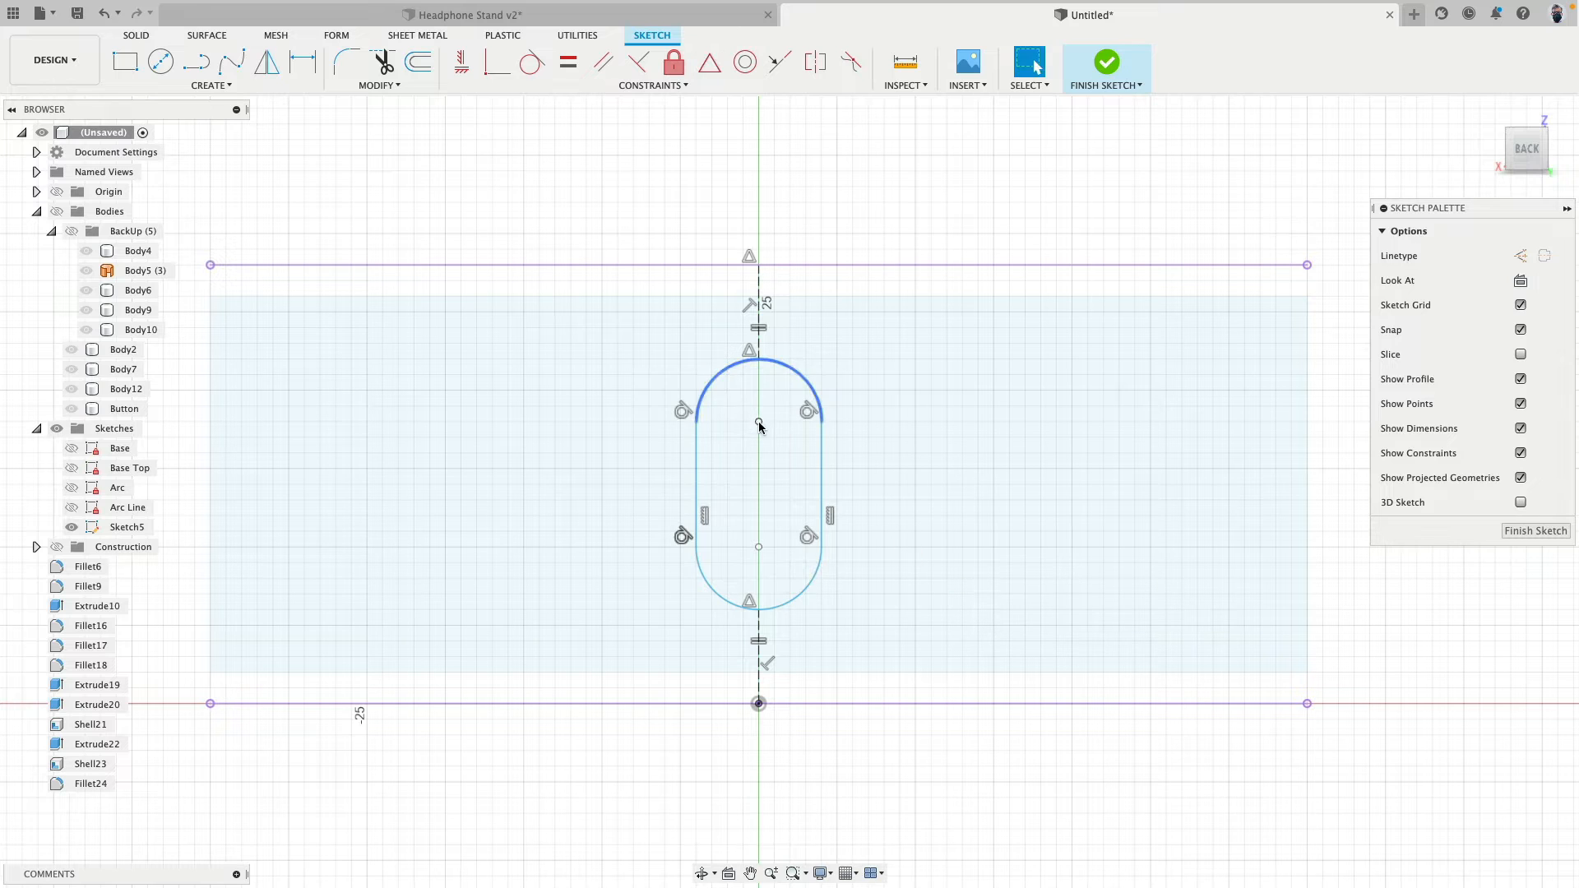
- Shrink the slot to about 12 mm tall, then dimension its height between the arc midpoints as 8.4 mm
{"action": "left_click_drag", "start_coordinate": [758, 422], "coordinate": [760, 440]}
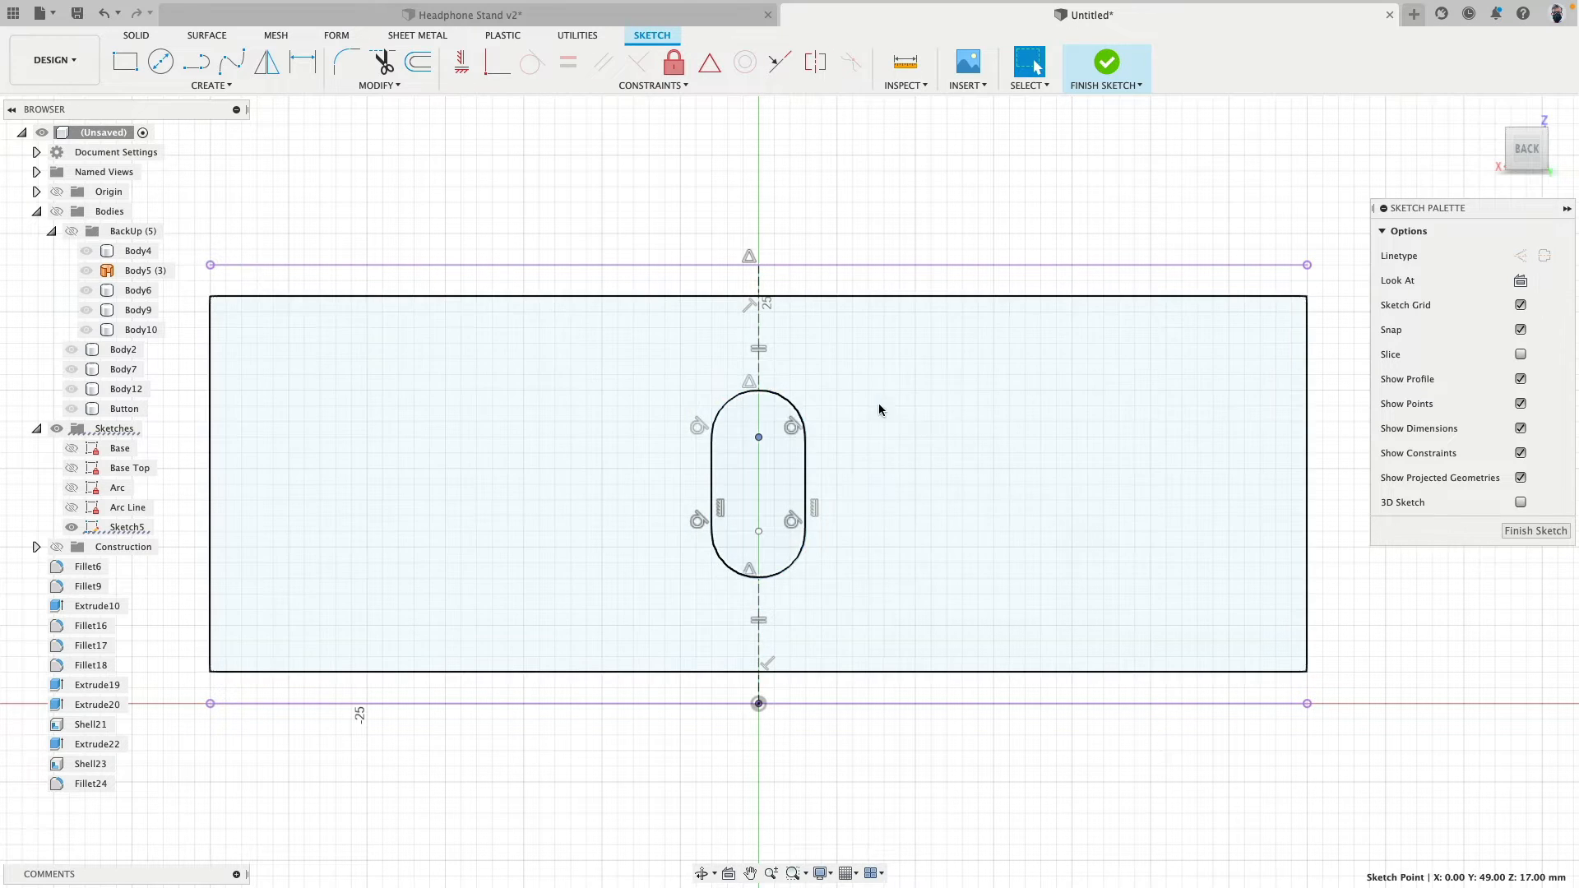
{"action": "left_click", "coordinate": [896, 203]}
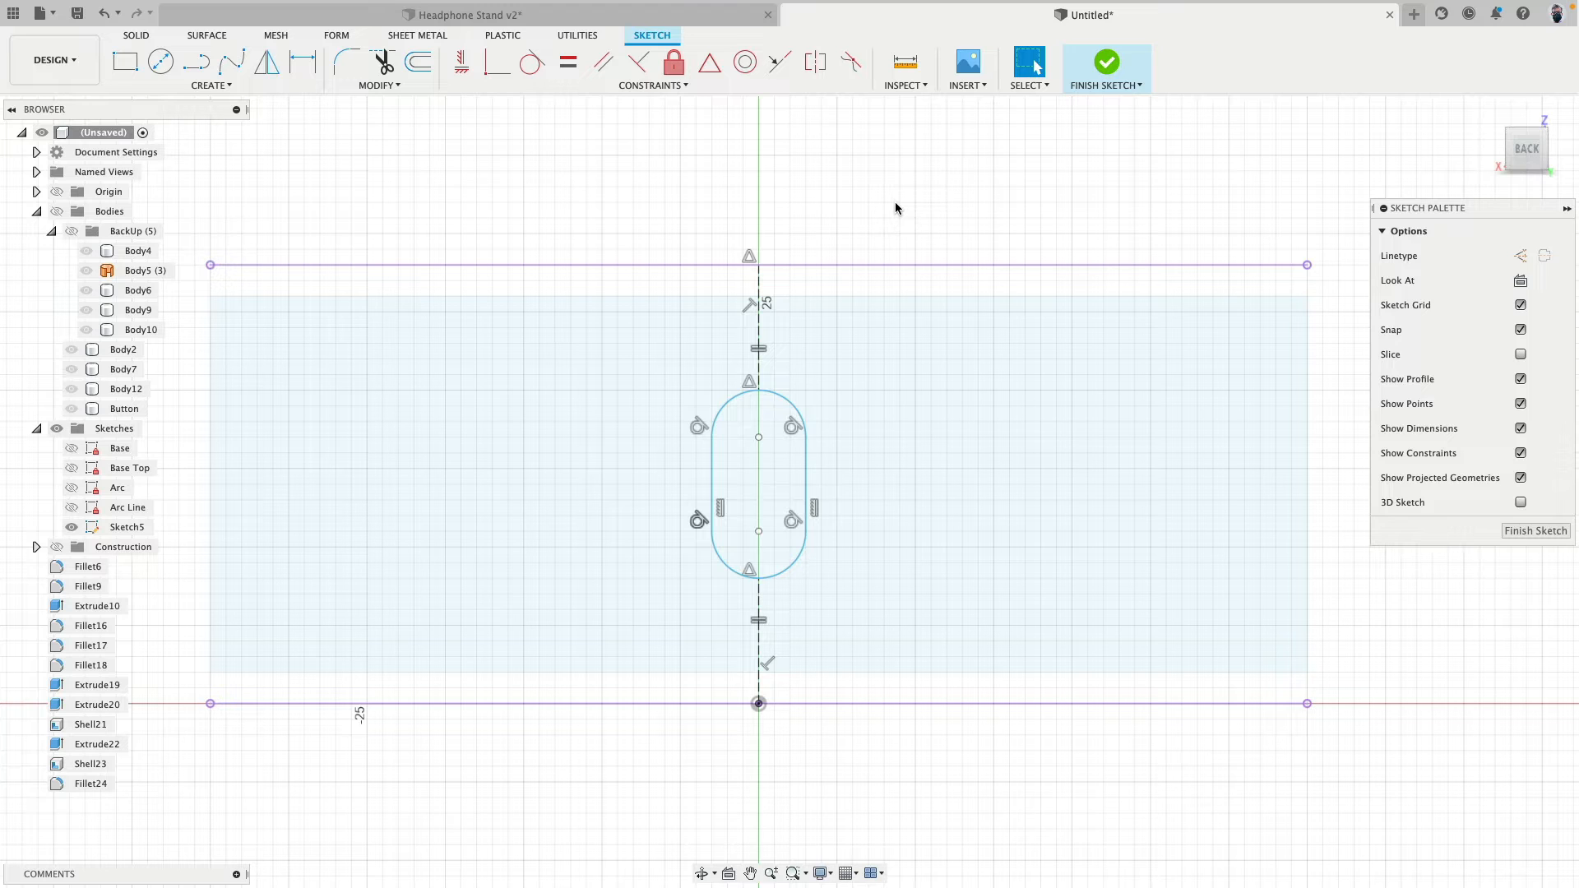
{"action": "left_click", "coordinate": [758, 391]}
{"action": "left_click", "coordinate": [759, 577]}
{"action": "key", "text": "d"}
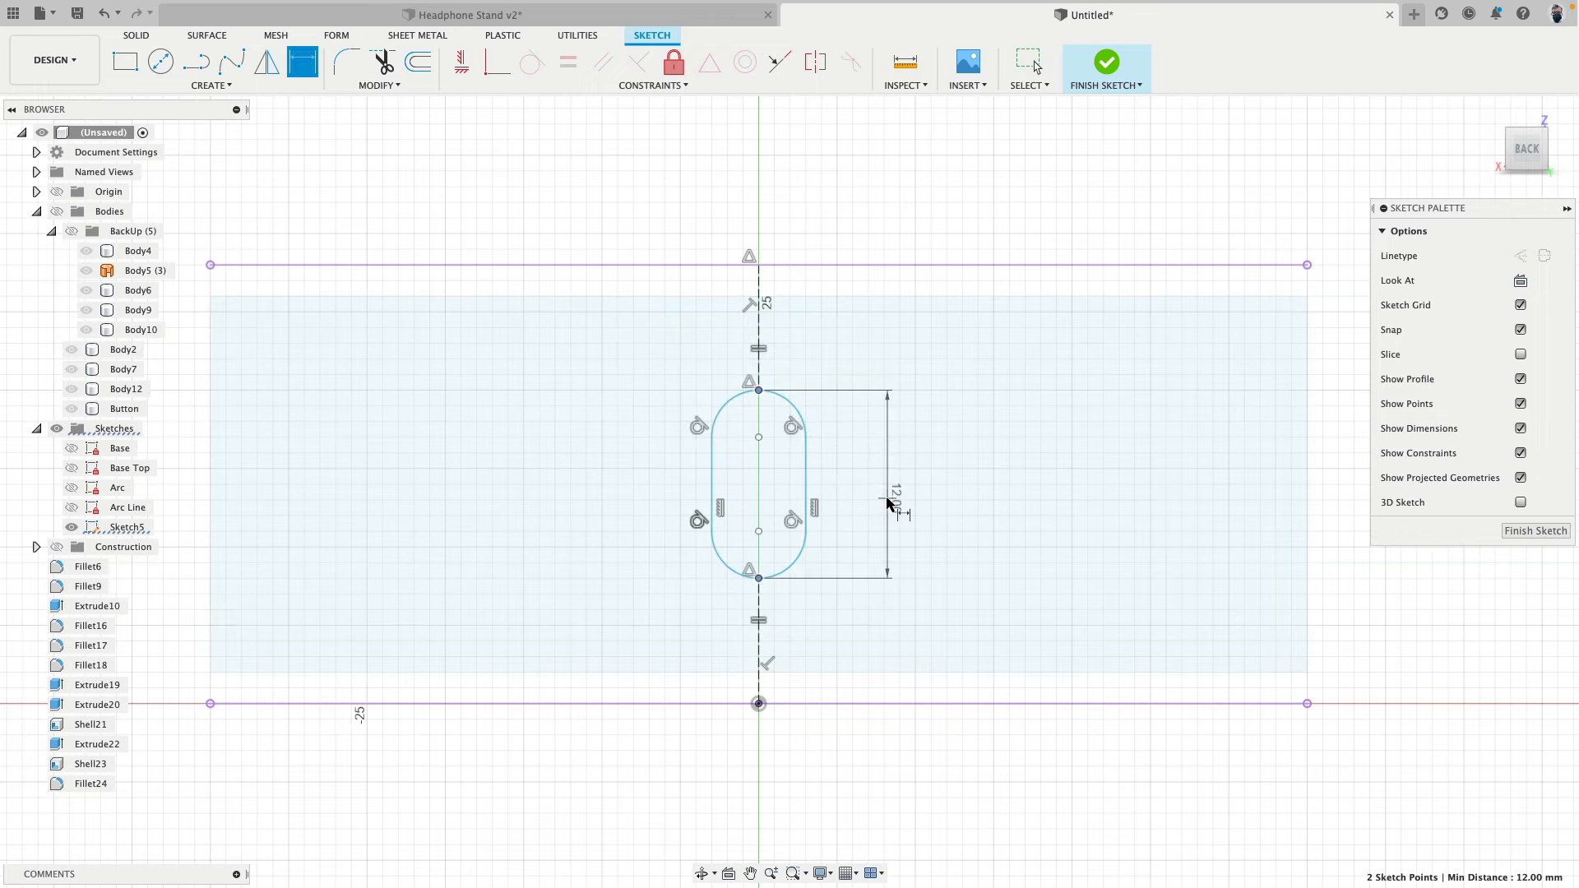
{"action": "left_click", "coordinate": [890, 499]}
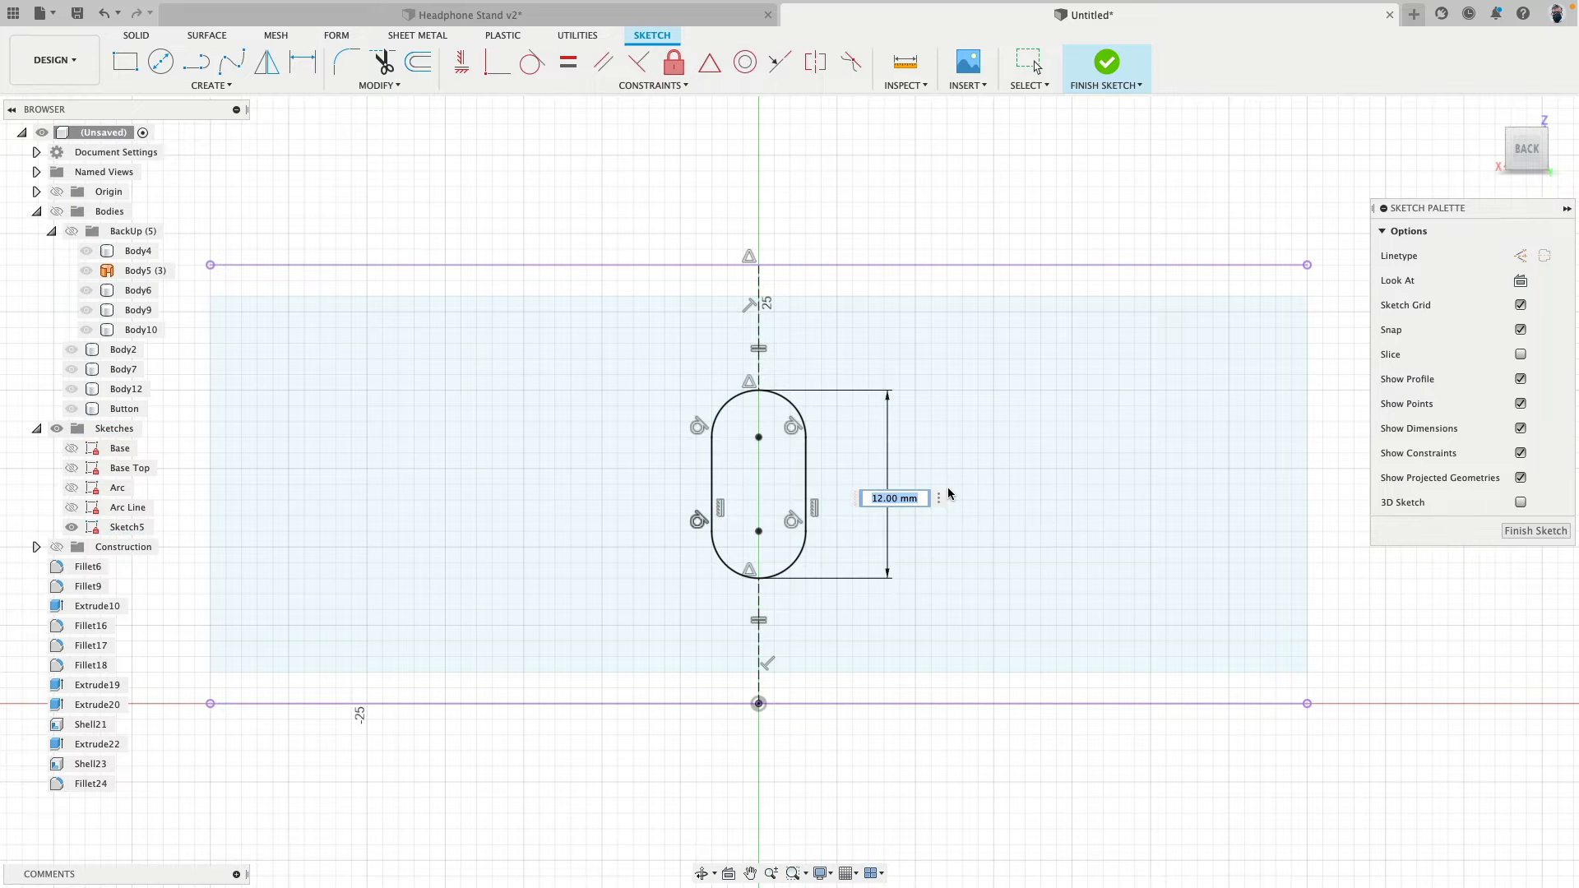
{"action": "type", "text": "8.4"}
{"action": "key", "text": "Return"}
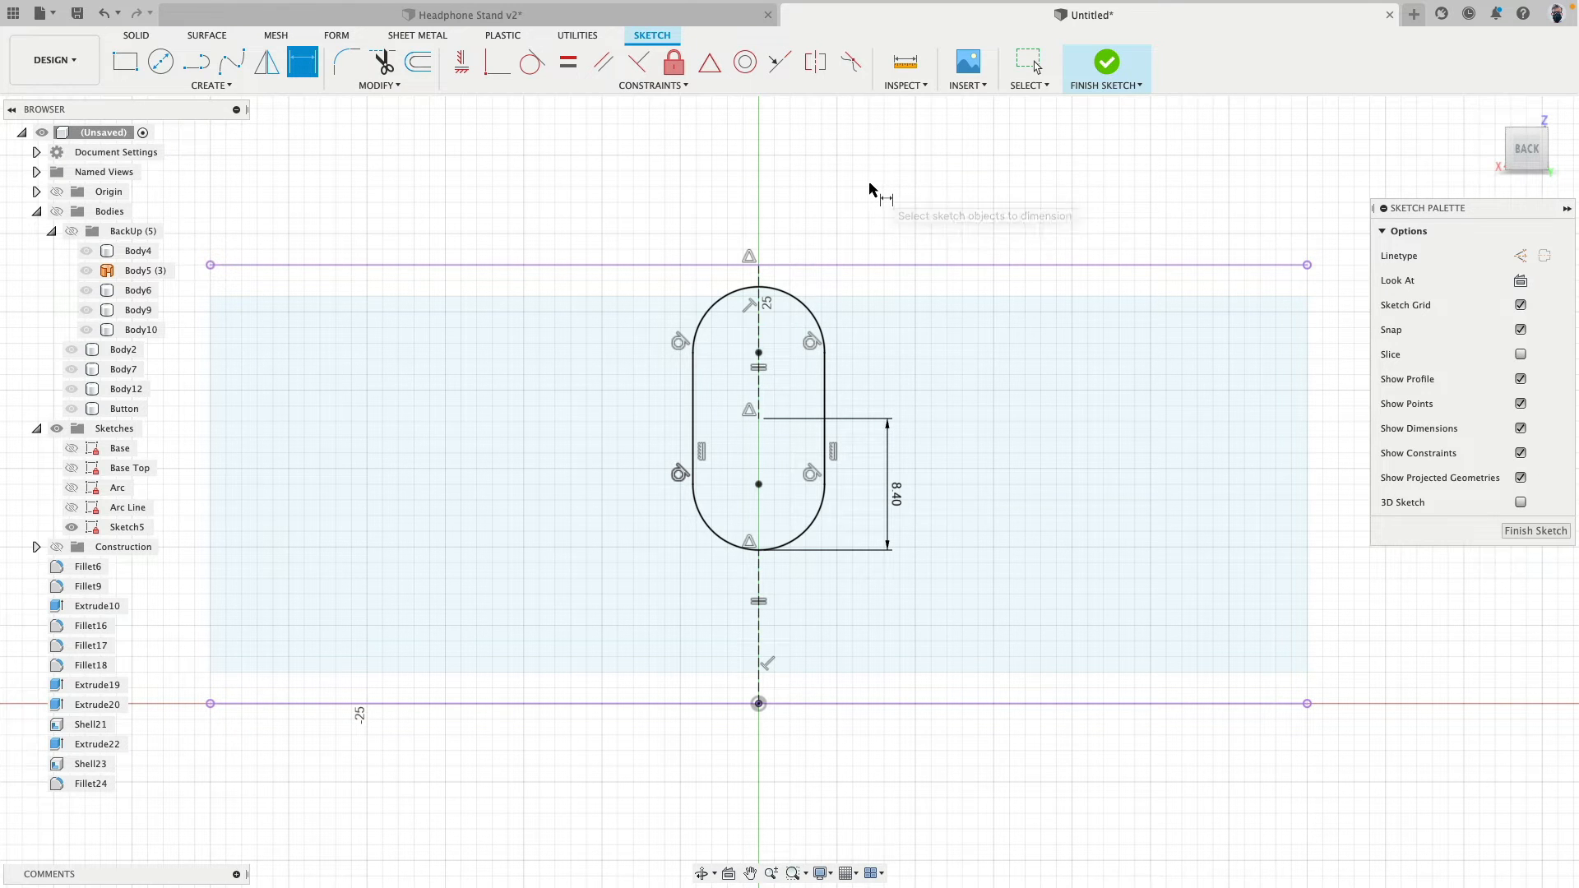
- Undo the 8.4 mm height change and delete the slot's overall height dimension
{"action": "key", "text": "Escape"}
{"action": "key", "text": "ctrl+z"}
{"action": "scroll", "coordinate": [777, 376], "scroll_direction": "up", "scroll_amount": 2}
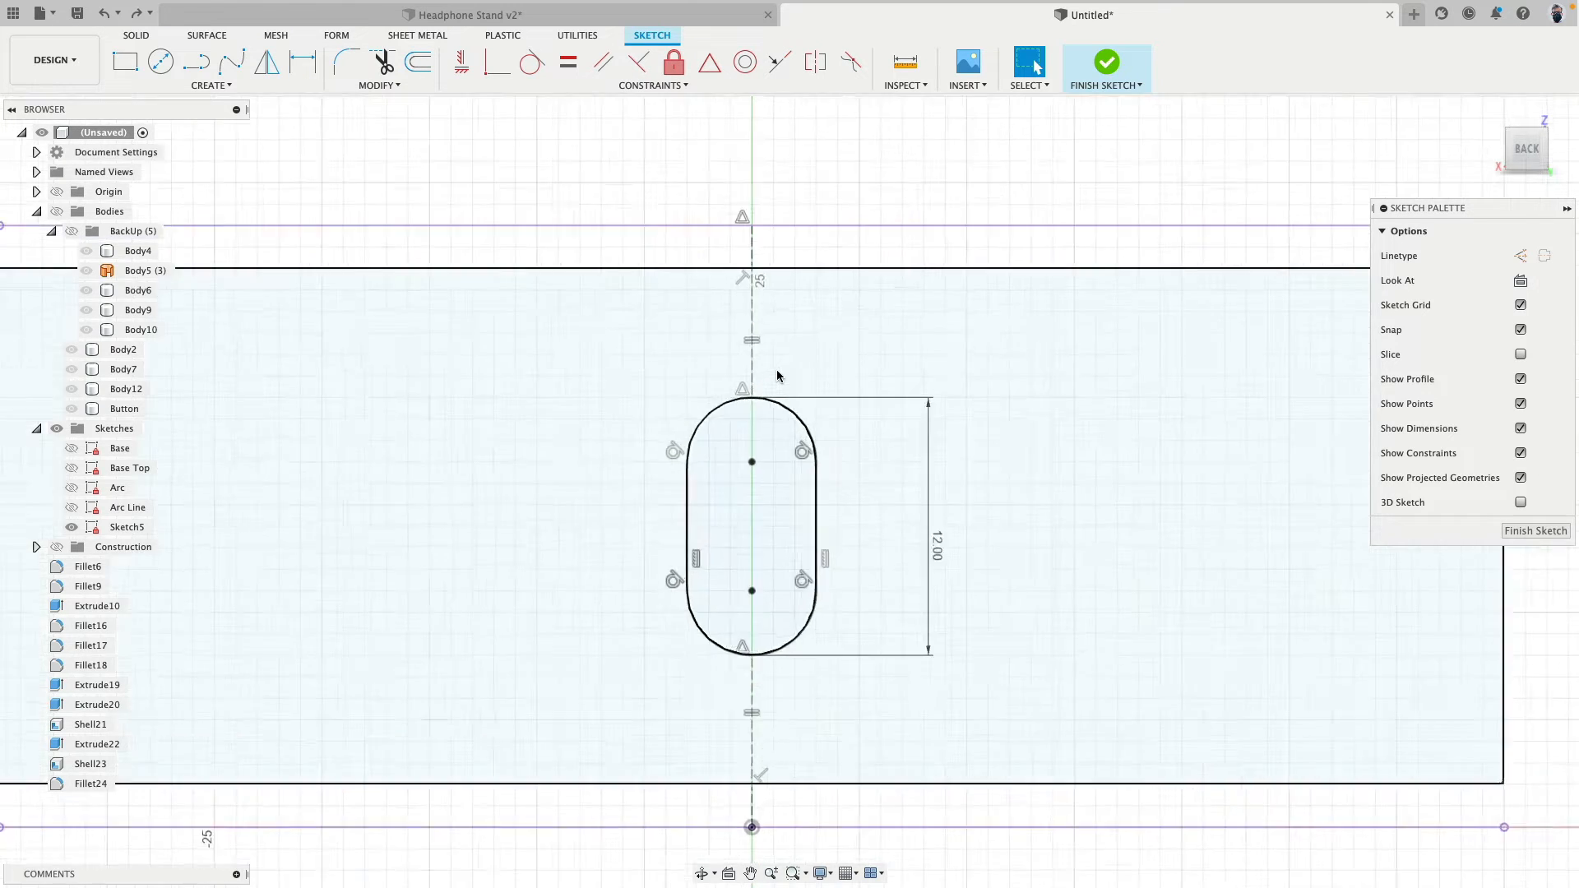
{"action": "scroll", "coordinate": [802, 427], "scroll_direction": "down", "scroll_amount": 1}
{"action": "left_click", "coordinate": [832, 412]}
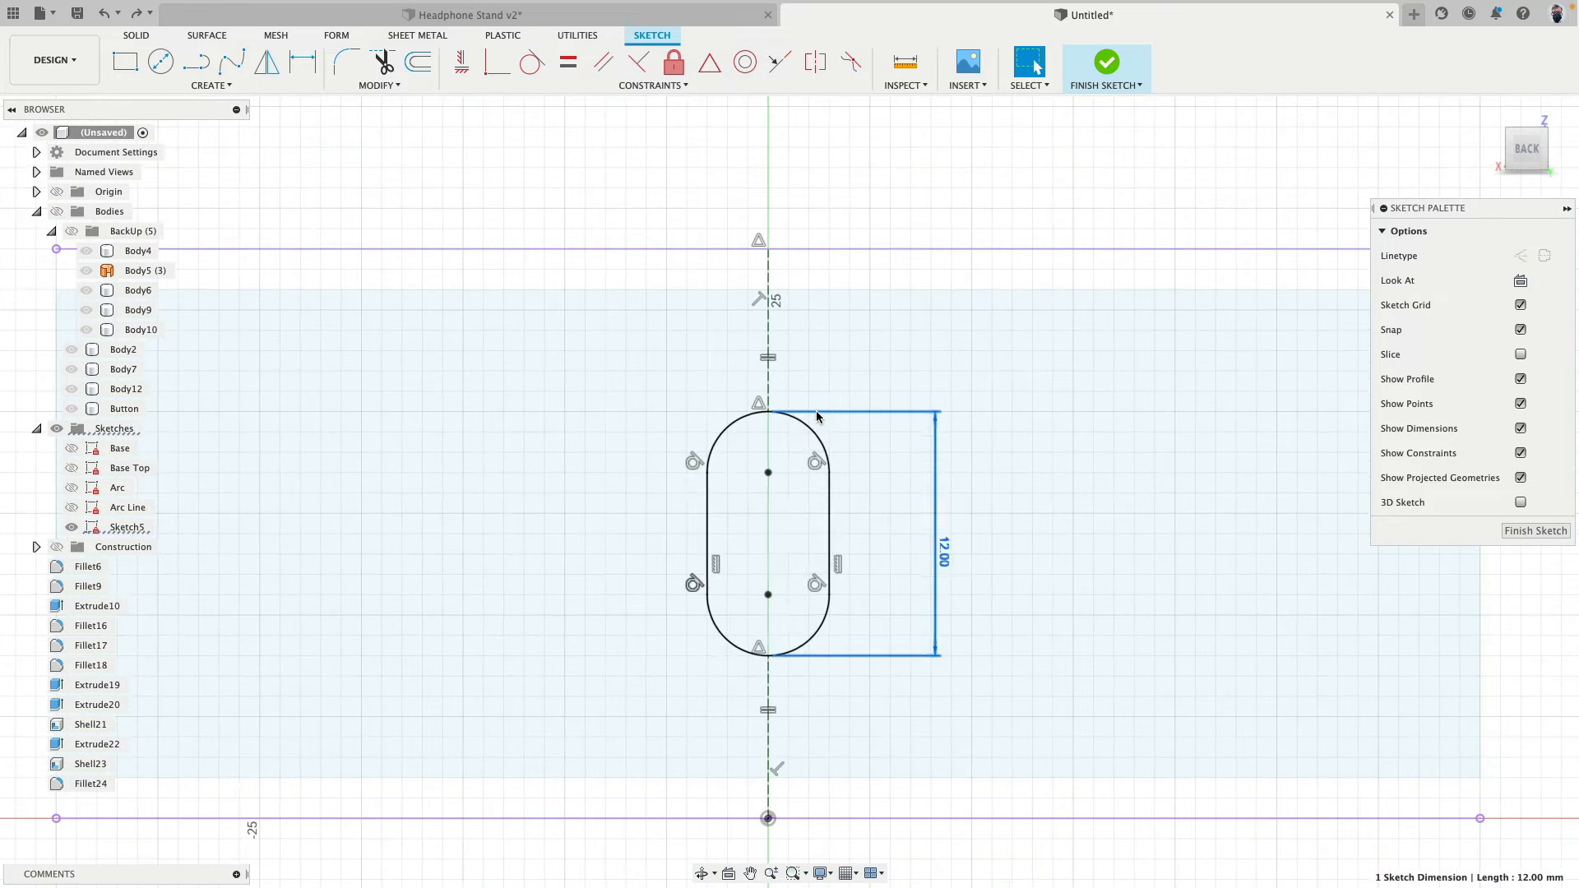
{"action": "key", "text": "Delete"}
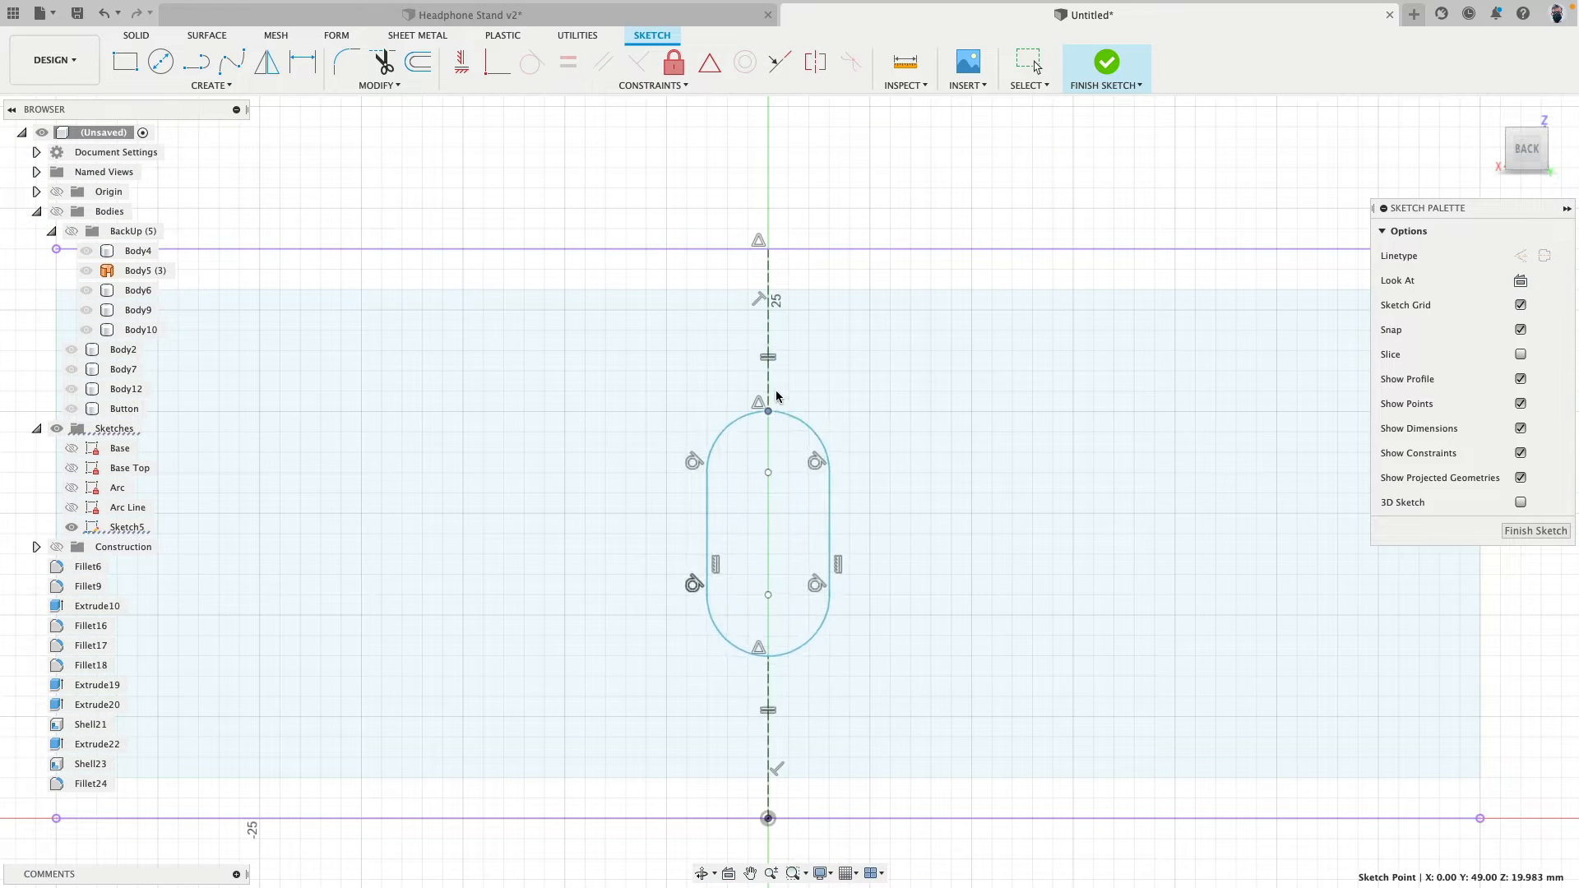
- Enlarge the slot by moving its upper arc midpoint up to a Z height of about 21.2 mm
{"action": "left_click_drag", "start_coordinate": [776, 392], "coordinate": [780, 361]}
{"action": "left_click_drag", "start_coordinate": [780, 386], "coordinate": [778, 394]}
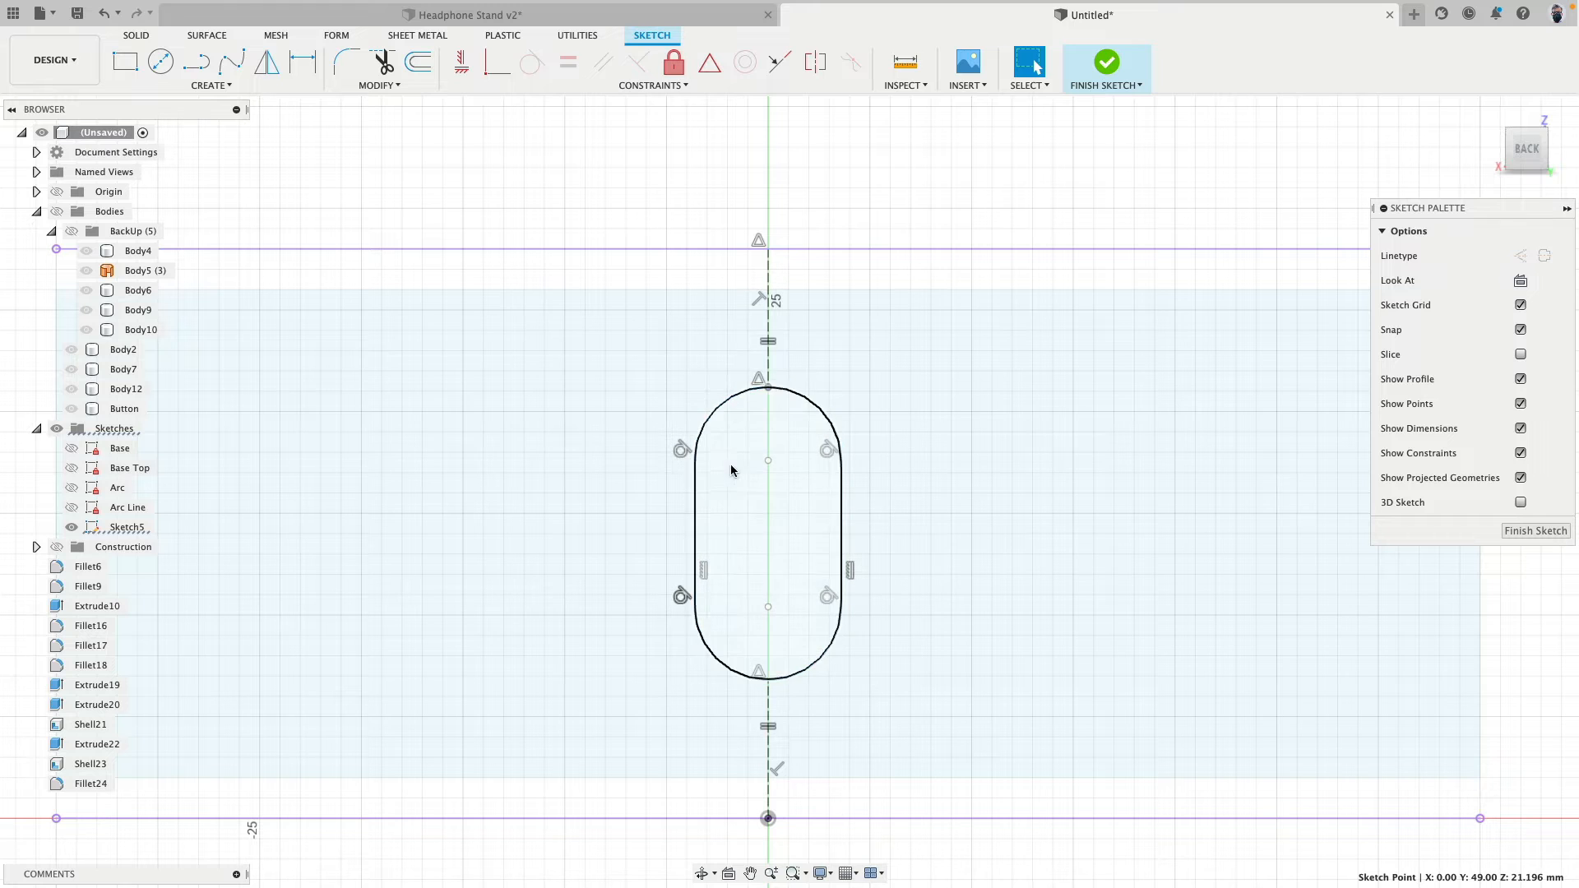
{"action": "left_click", "coordinate": [871, 211]}
{"action": "scroll", "coordinate": [871, 211], "scroll_direction": "down", "scroll_amount": 4}
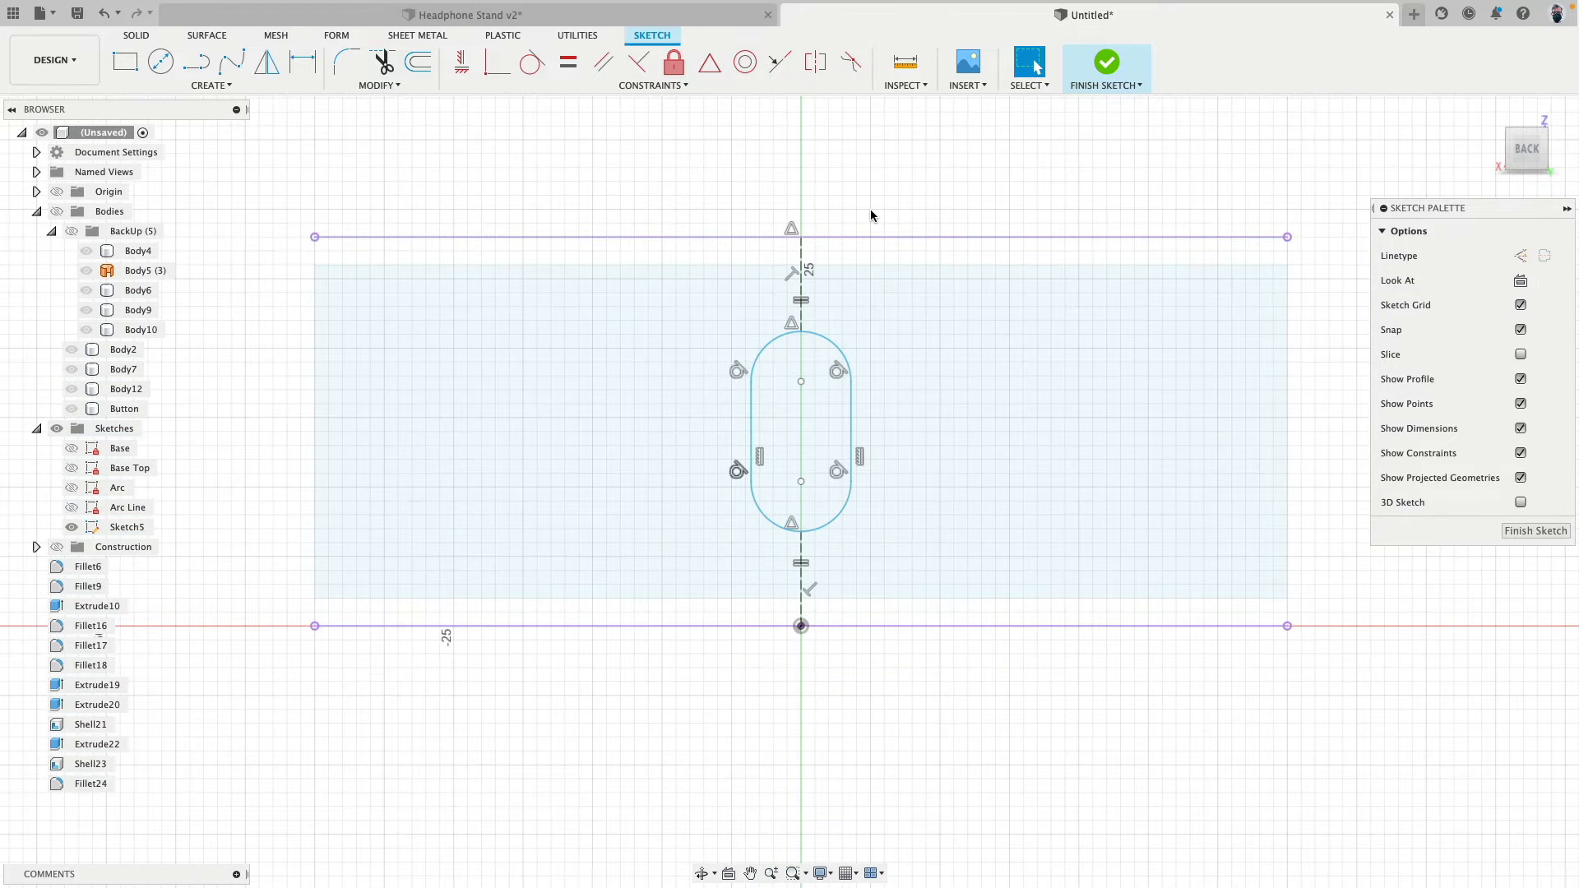
{"action": "scroll", "coordinate": [871, 215], "scroll_direction": "up", "scroll_amount": 1}
- Dimension the slot's width between its two vertical sides and set it to 2.6 mm
{"action": "key", "text": "d"}
{"action": "left_click", "coordinate": [740, 436]}
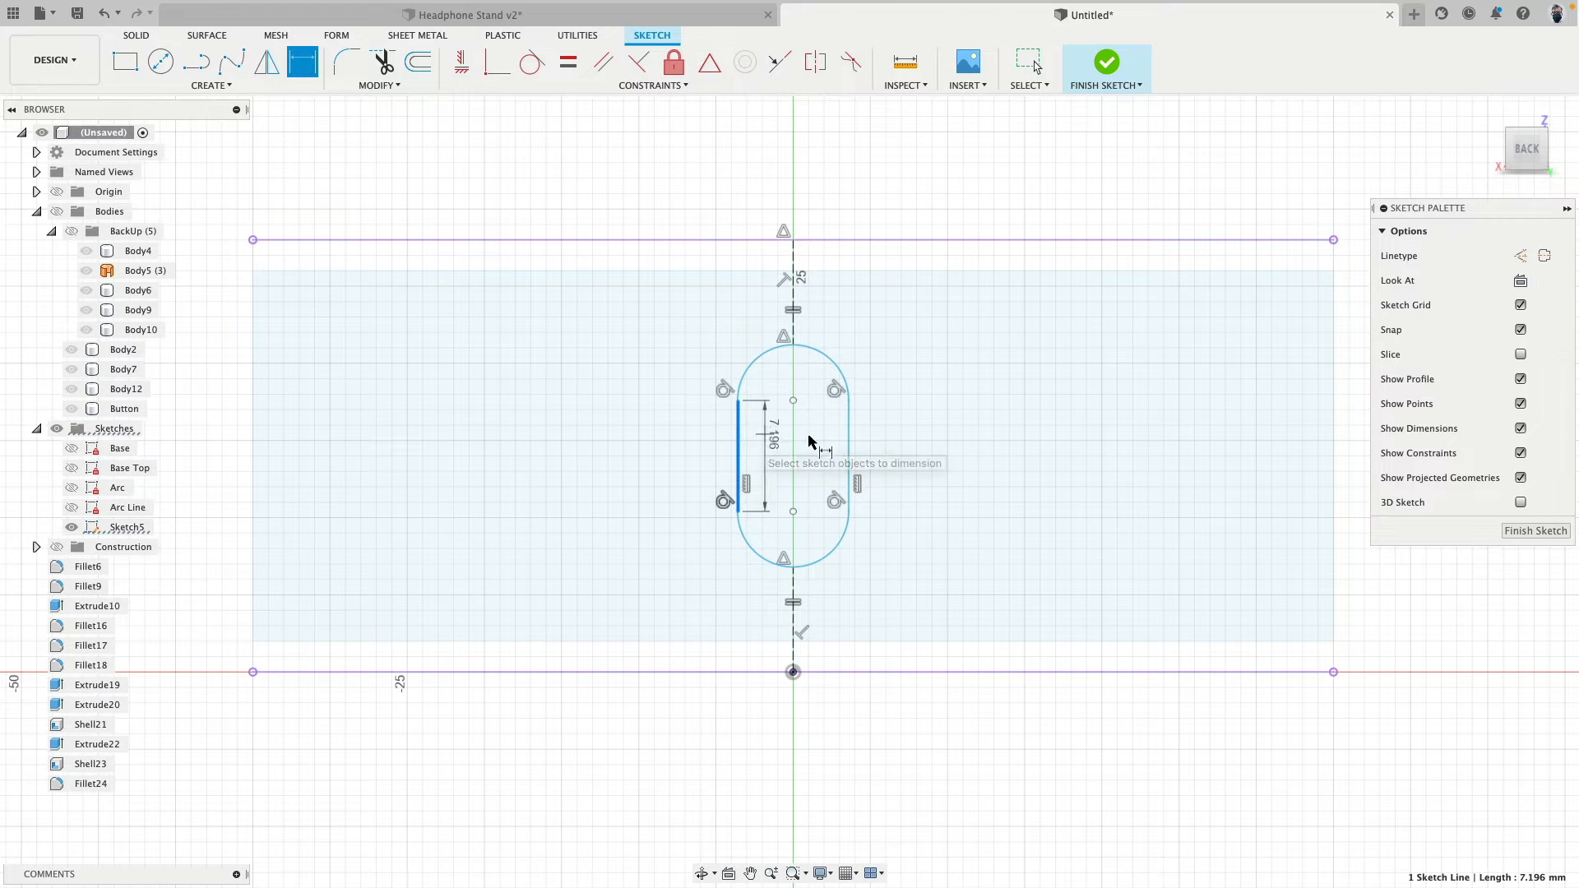
{"action": "left_click", "coordinate": [848, 438]}
{"action": "left_click", "coordinate": [937, 434]}
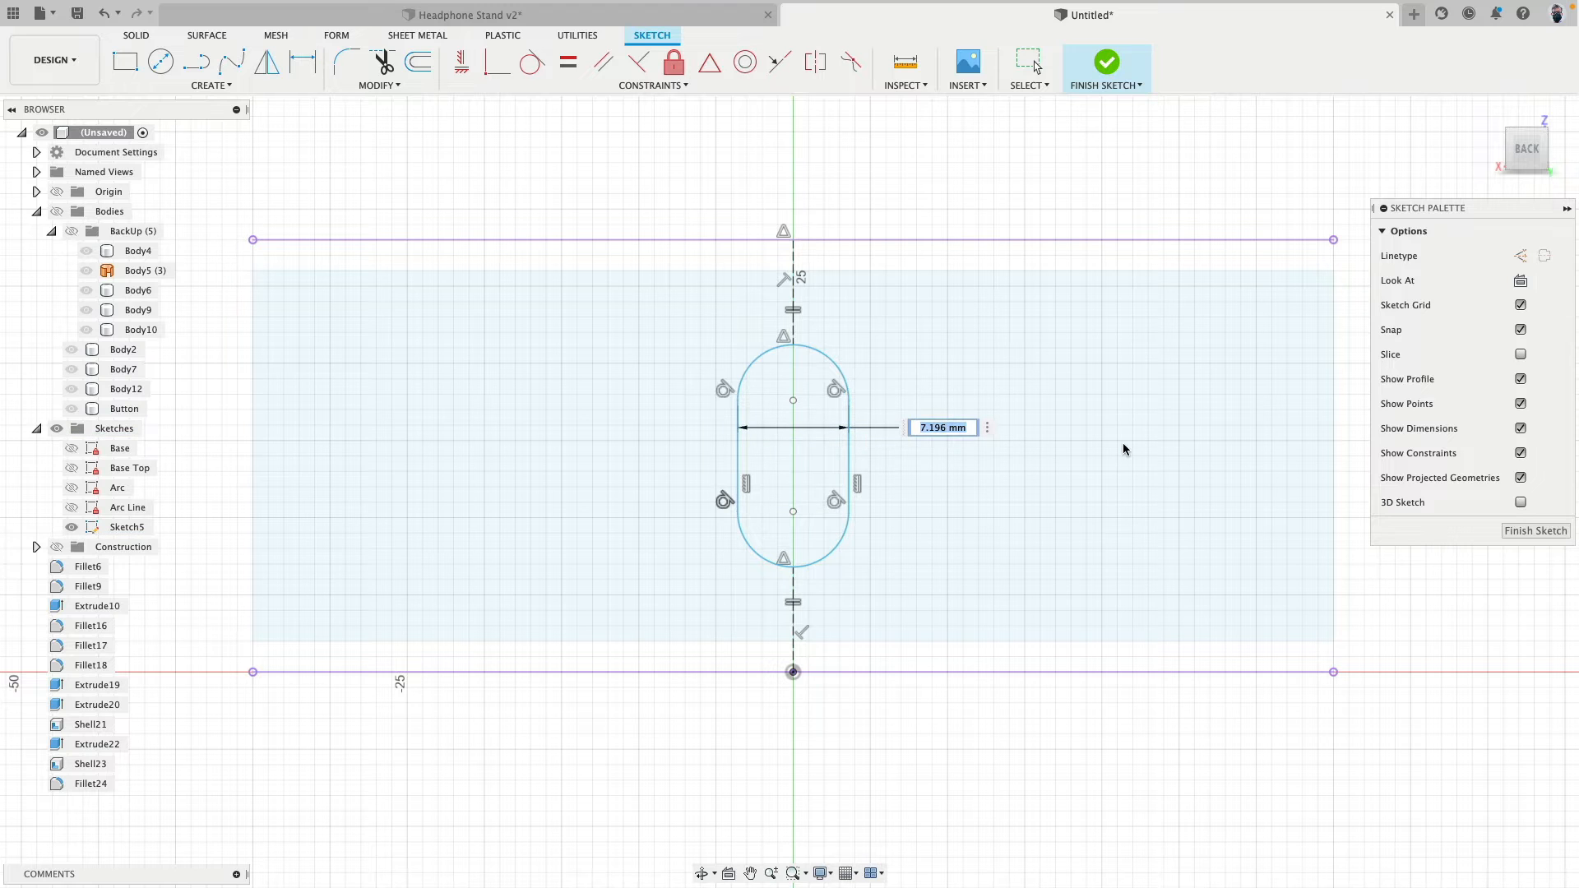
{"action": "key", "text": "Return"}
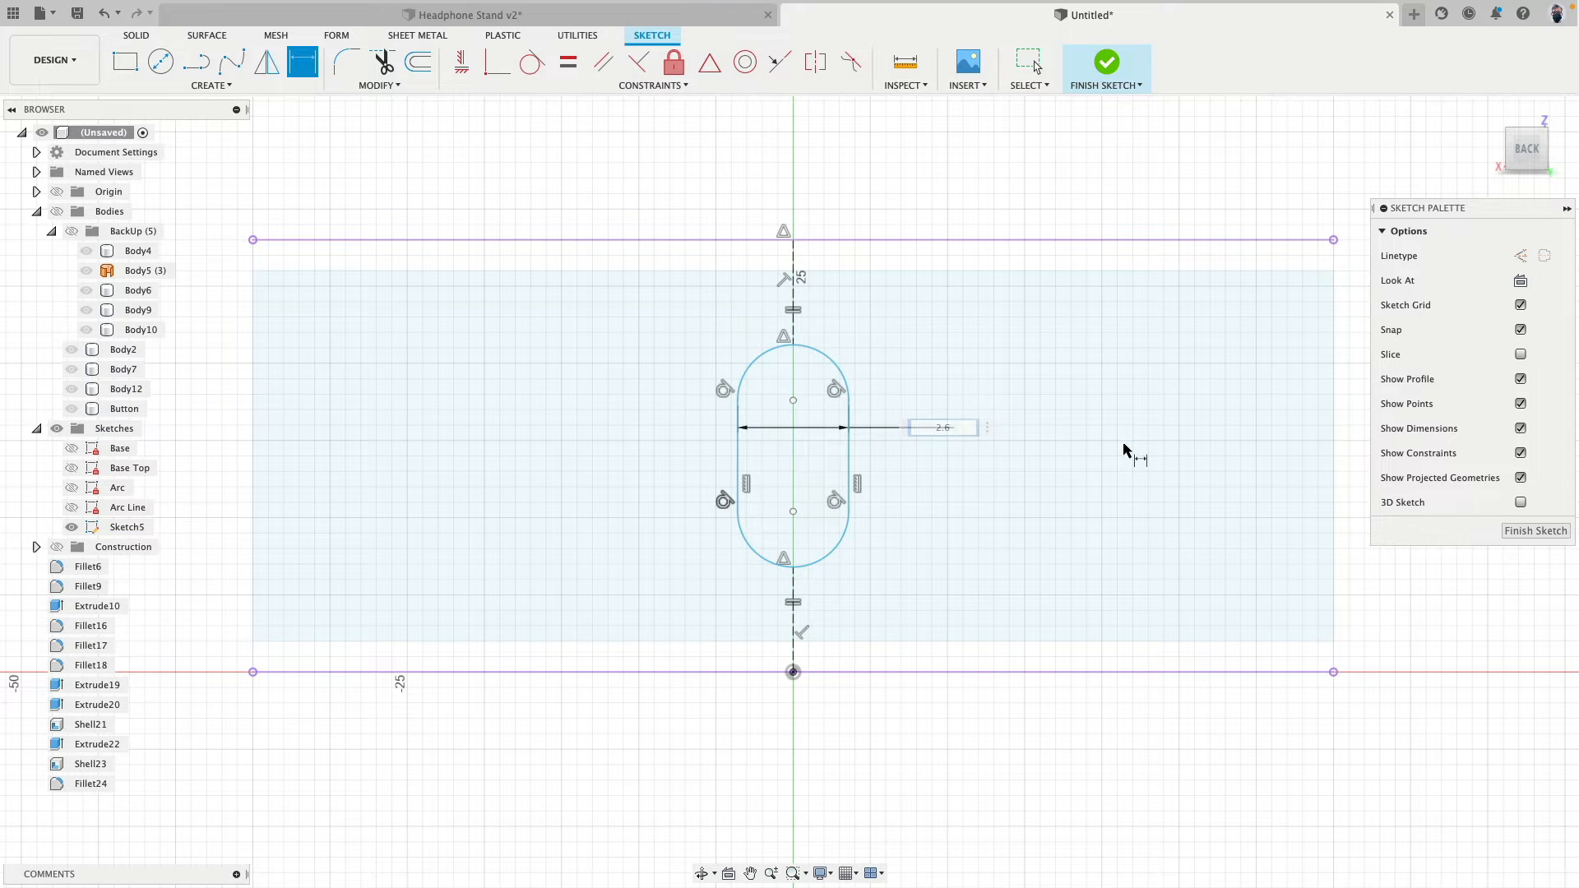
- Try to dimension the slot's overall height between its upper and lower arc midpoints
{"action": "scroll", "coordinate": [913, 436], "scroll_direction": "up", "scroll_amount": 3}
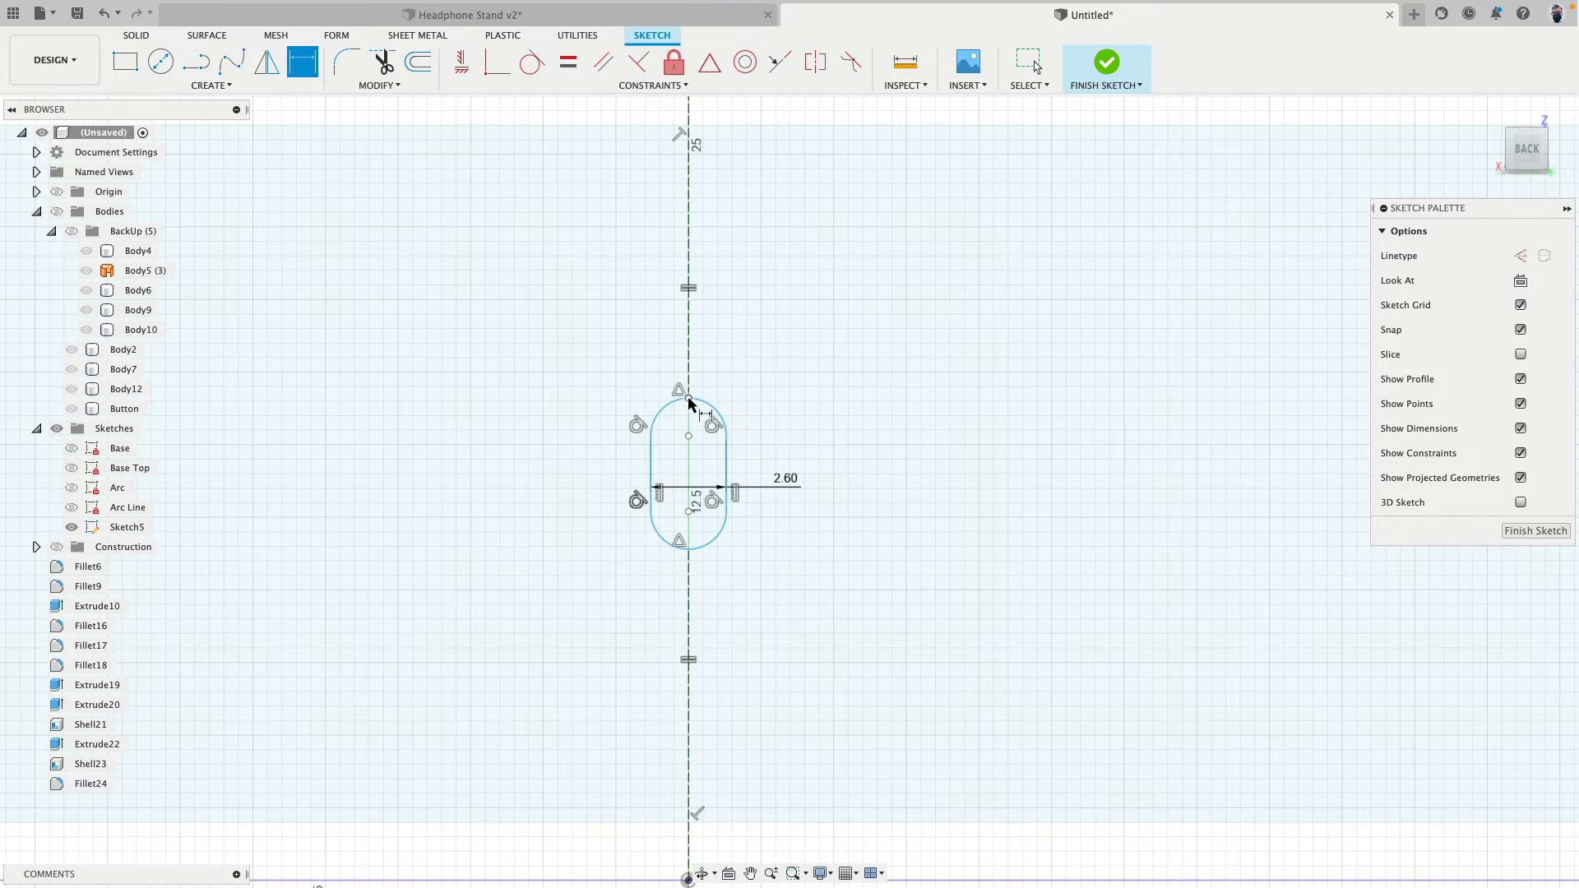
{"action": "left_click", "coordinate": [688, 399]}
{"action": "left_click", "coordinate": [689, 549]}
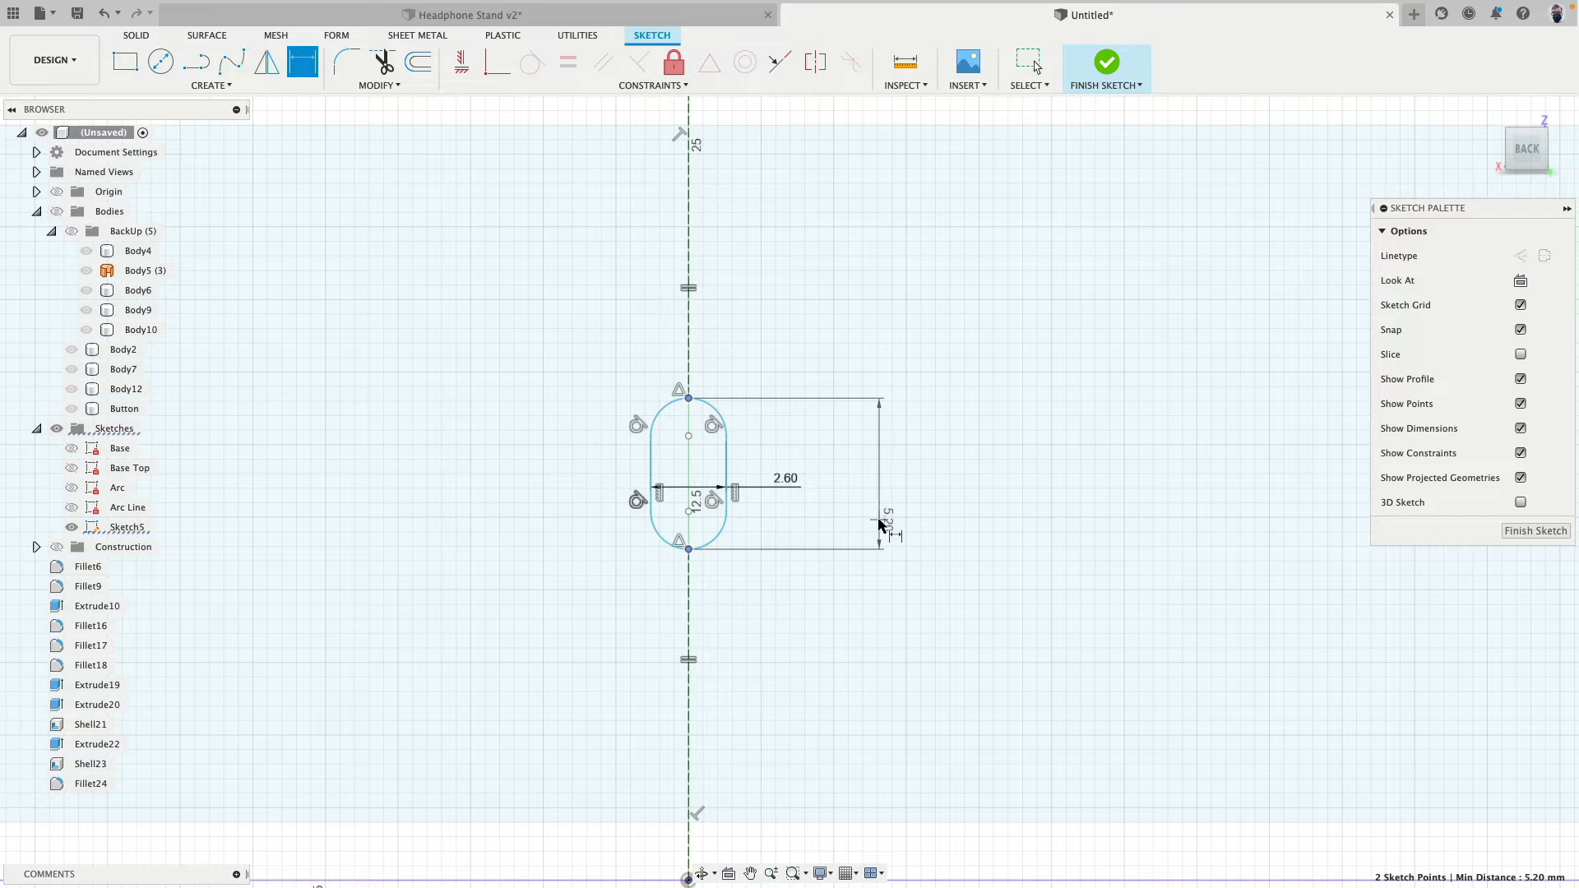
{"action": "left_click", "coordinate": [880, 531]}
{"action": "key", "text": "Escape"}
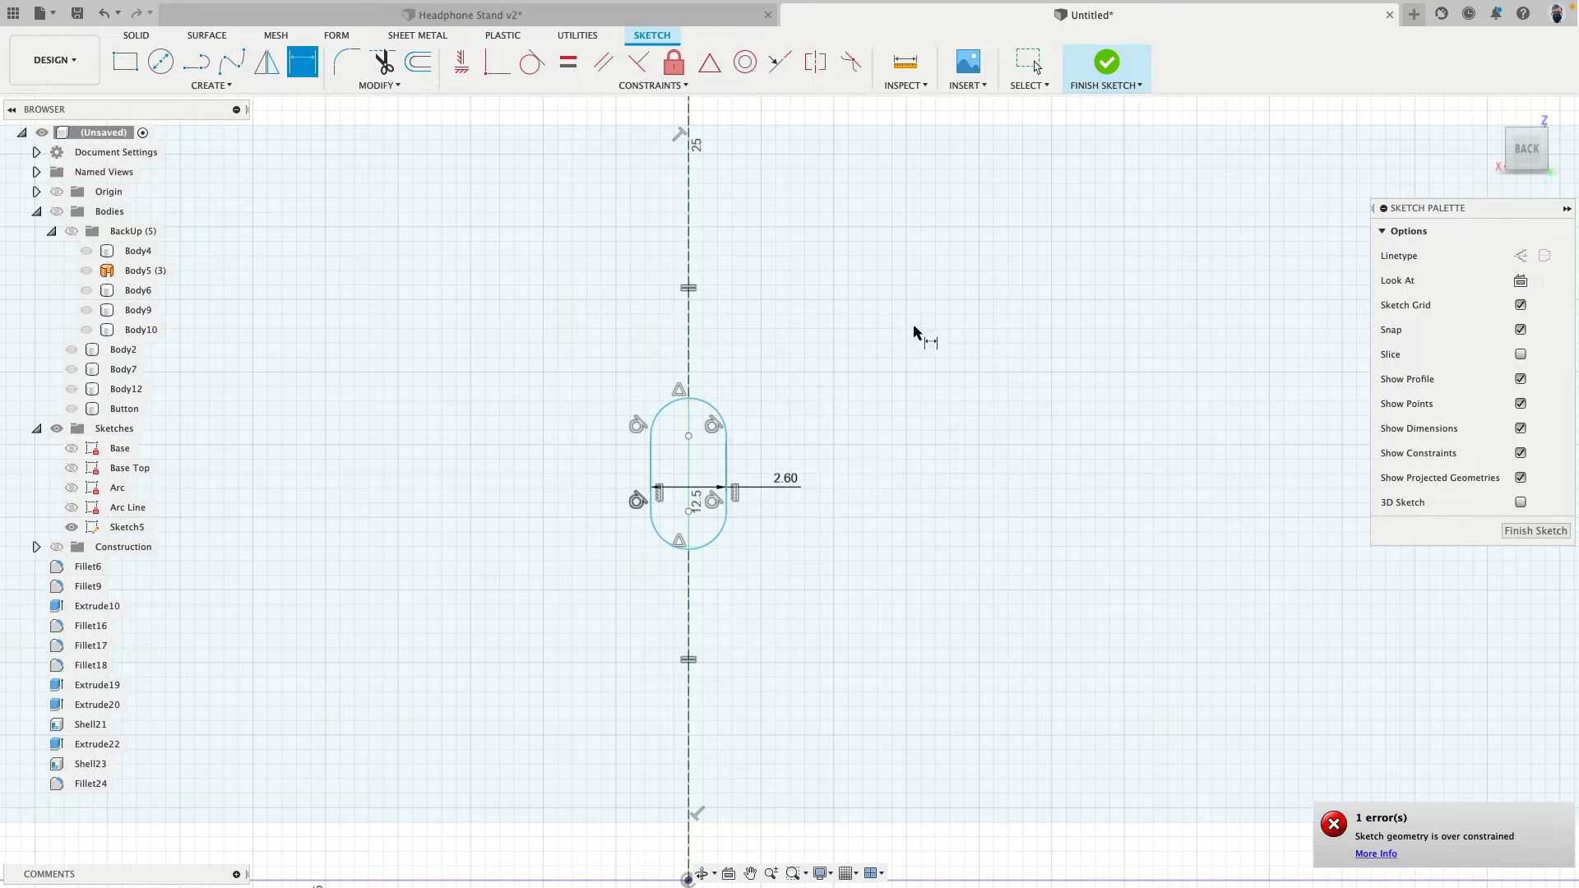
{"action": "scroll", "coordinate": [773, 385], "scroll_direction": "down", "scroll_amount": 2}
{"action": "scroll", "coordinate": [773, 385], "scroll_direction": "up", "scroll_amount": 3}
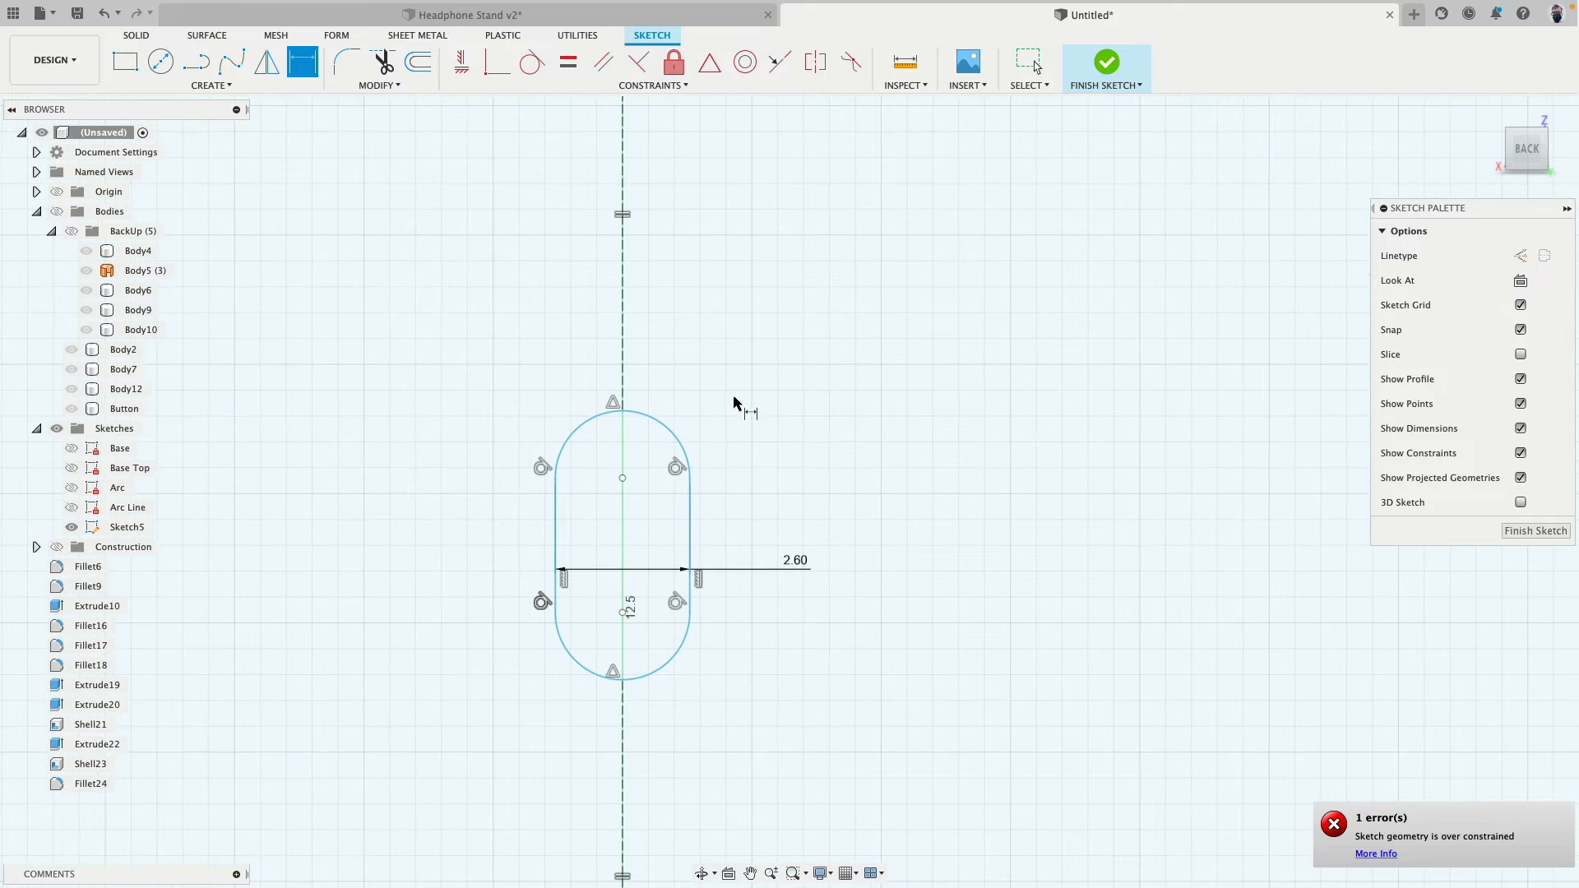
{"action": "scroll", "coordinate": [720, 398], "scroll_direction": "down", "scroll_amount": 1}
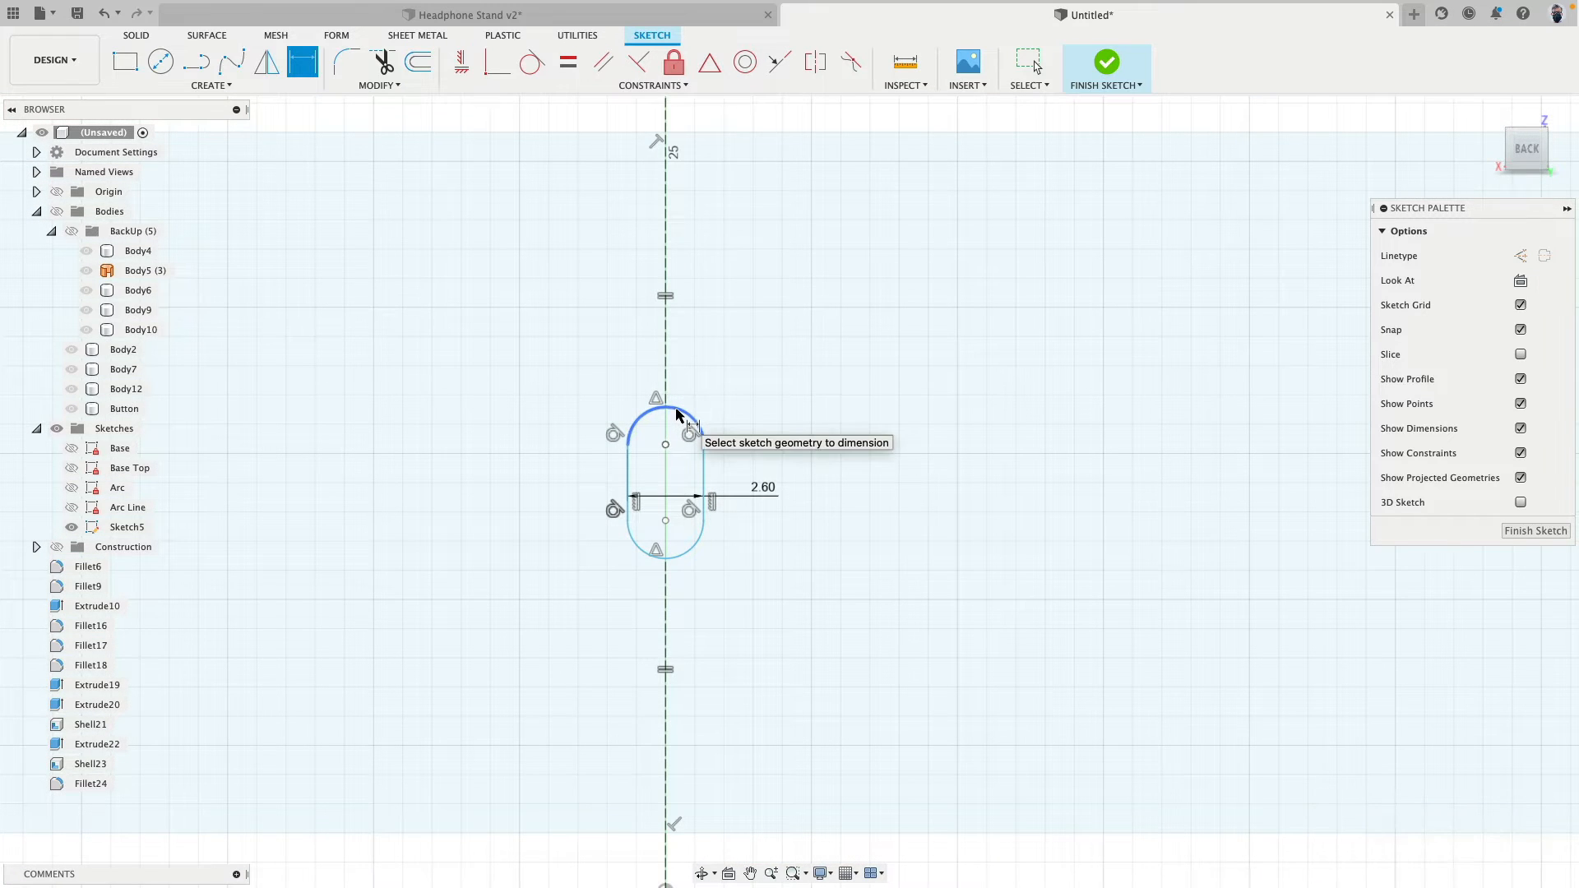
- Try to dimension the slot's overall height from arc to arc with the tangent pick option, declining a driven dimension
{"action": "right_click", "coordinate": [768, 298]}
{"action": "left_click", "coordinate": [780, 409]}
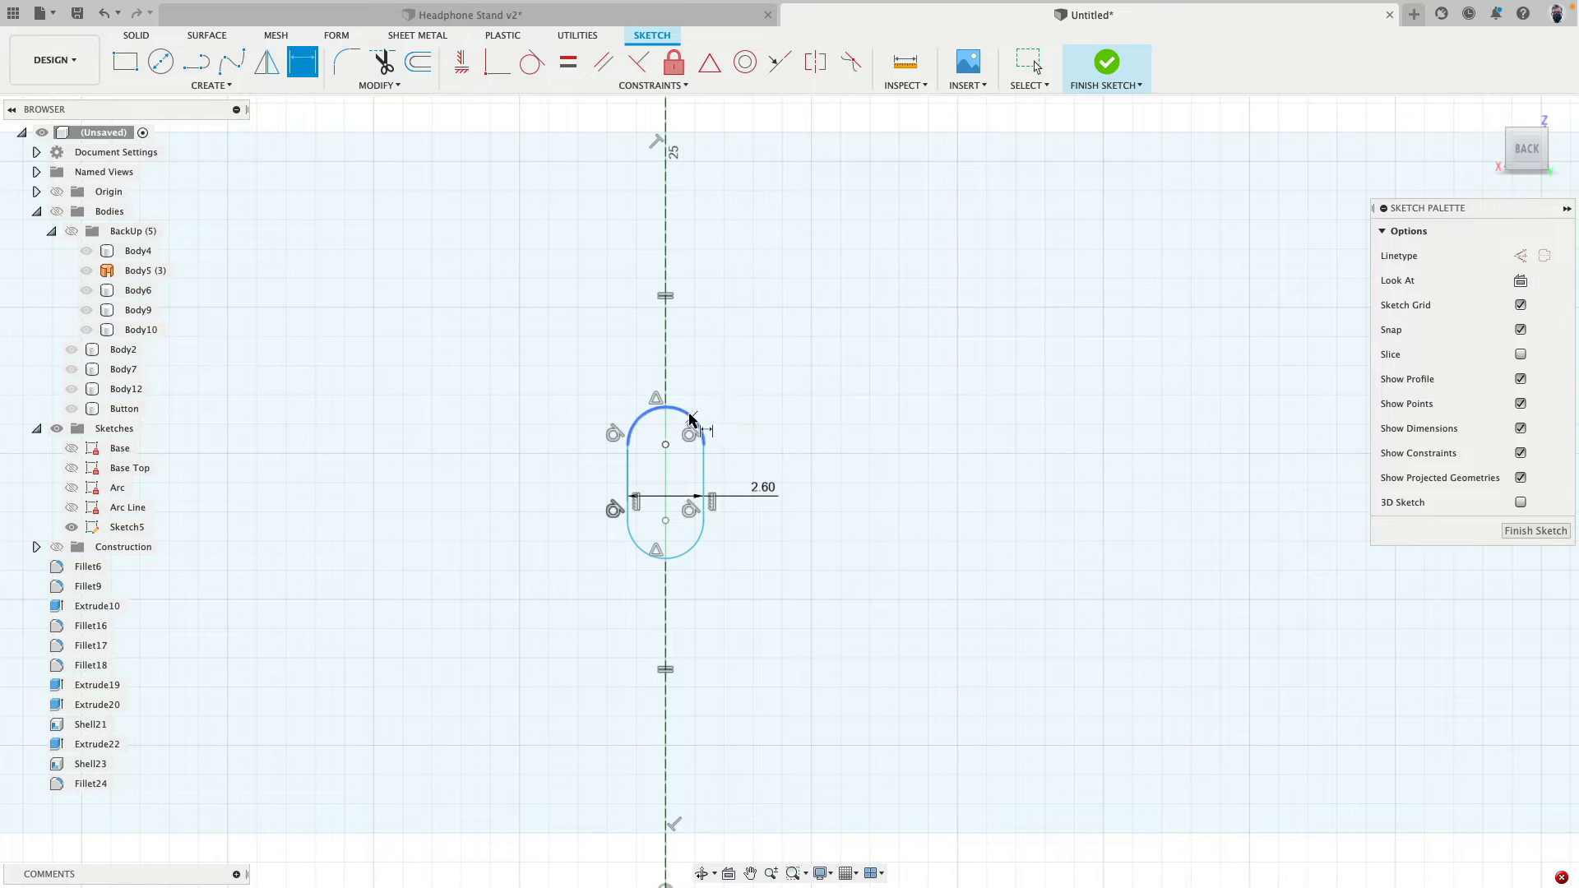
{"action": "left_click", "coordinate": [691, 416]}
{"action": "left_click", "coordinate": [675, 560]}
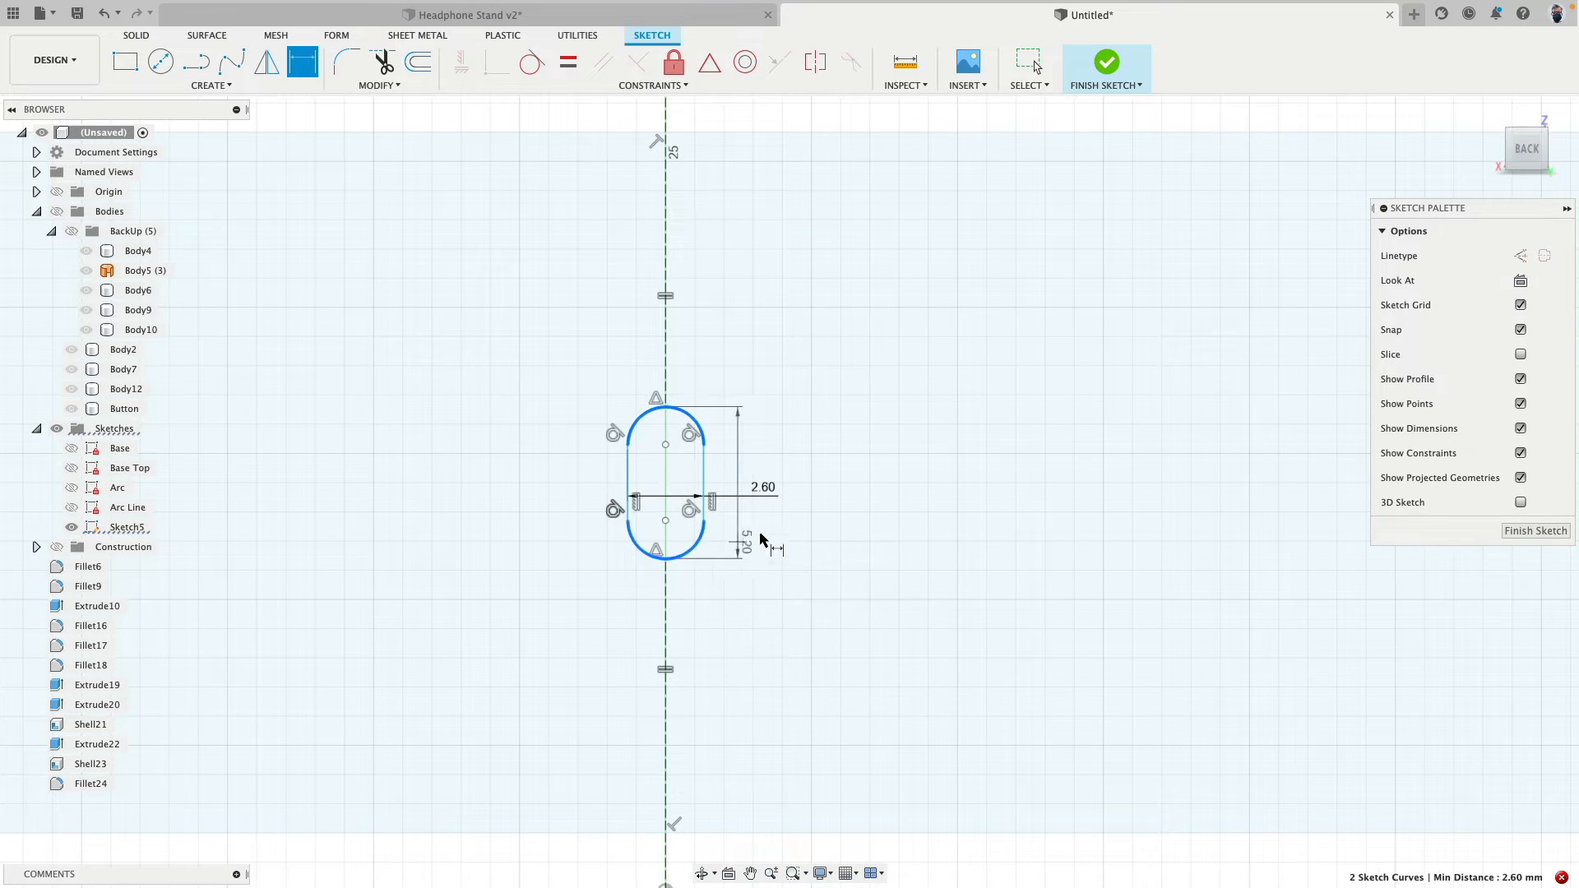
{"action": "left_click", "coordinate": [832, 495]}
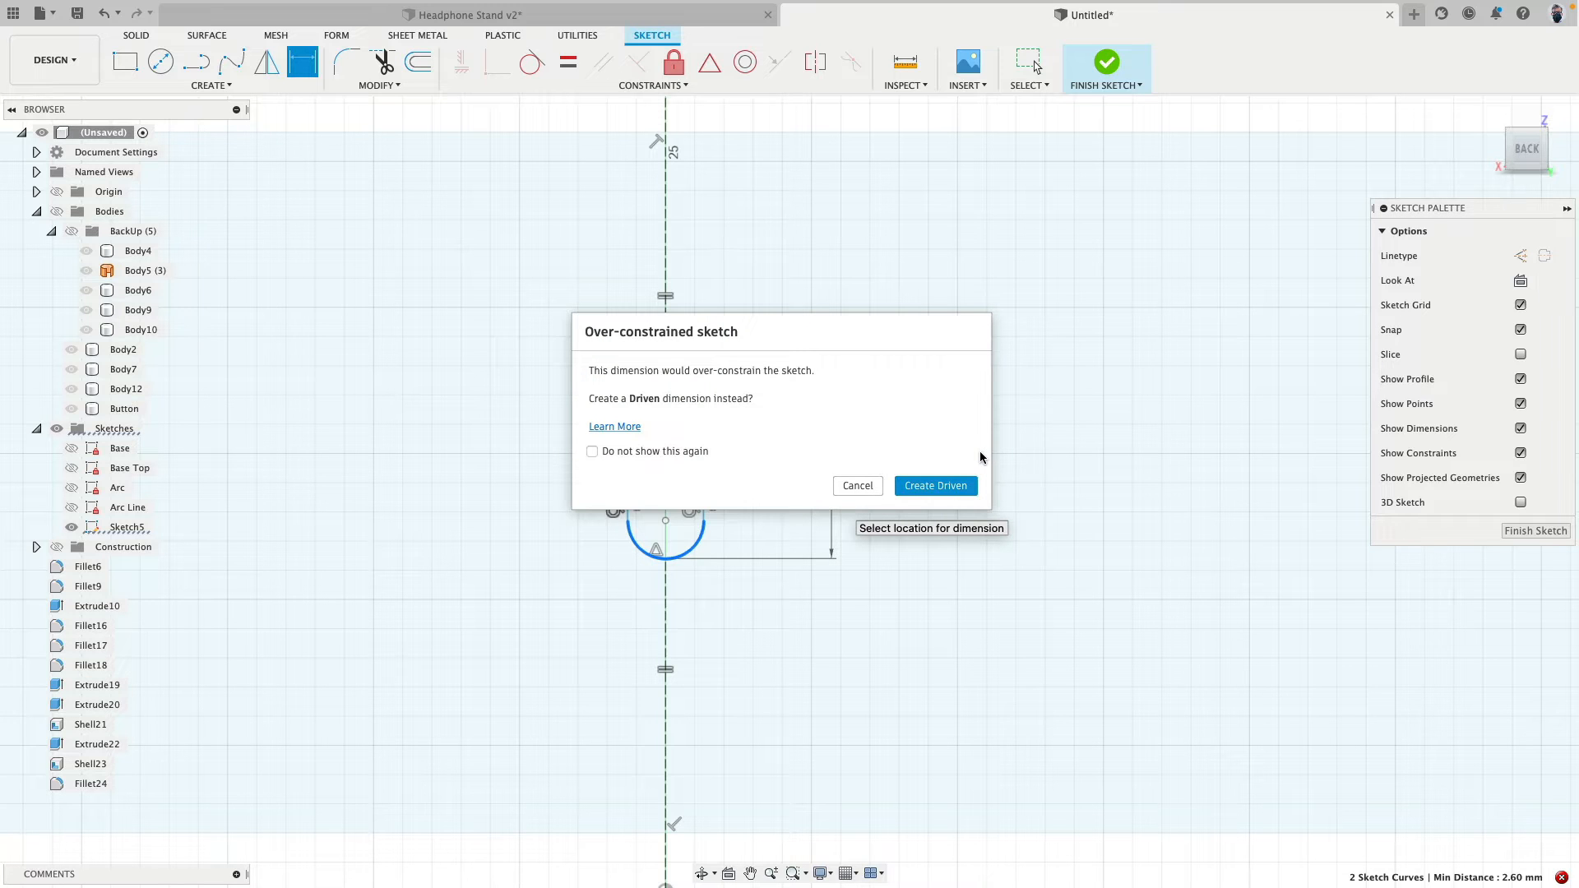
{"action": "left_click", "coordinate": [858, 485]}
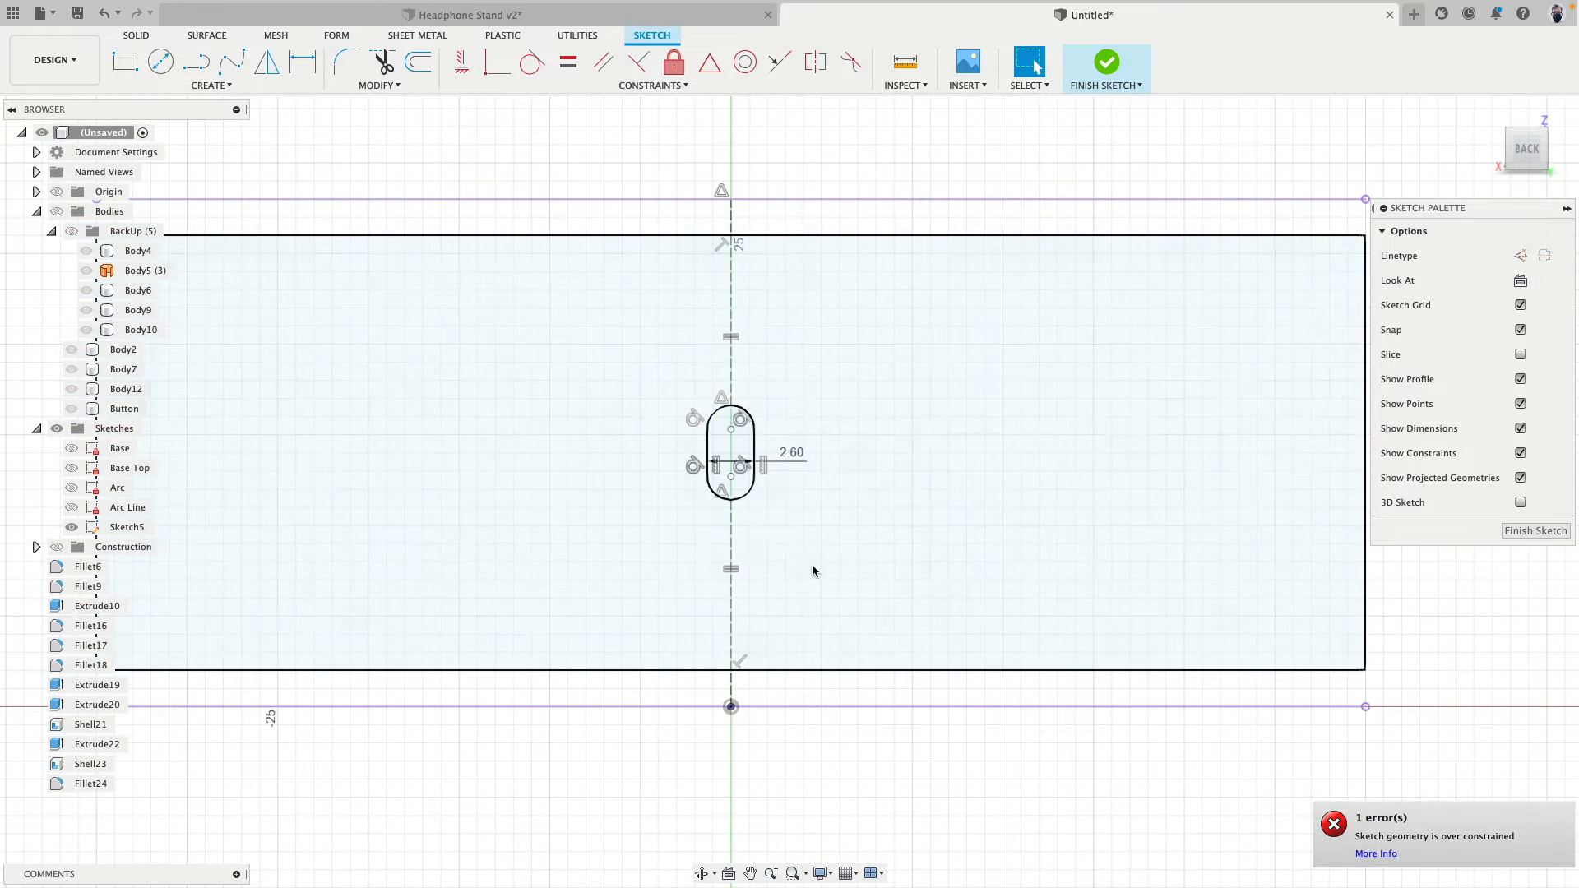
- Delete the two construction lines below and above the slot
{"action": "left_click", "coordinate": [731, 532]}
{"action": "key", "text": "Delete"}
{"action": "left_click", "coordinate": [730, 347]}
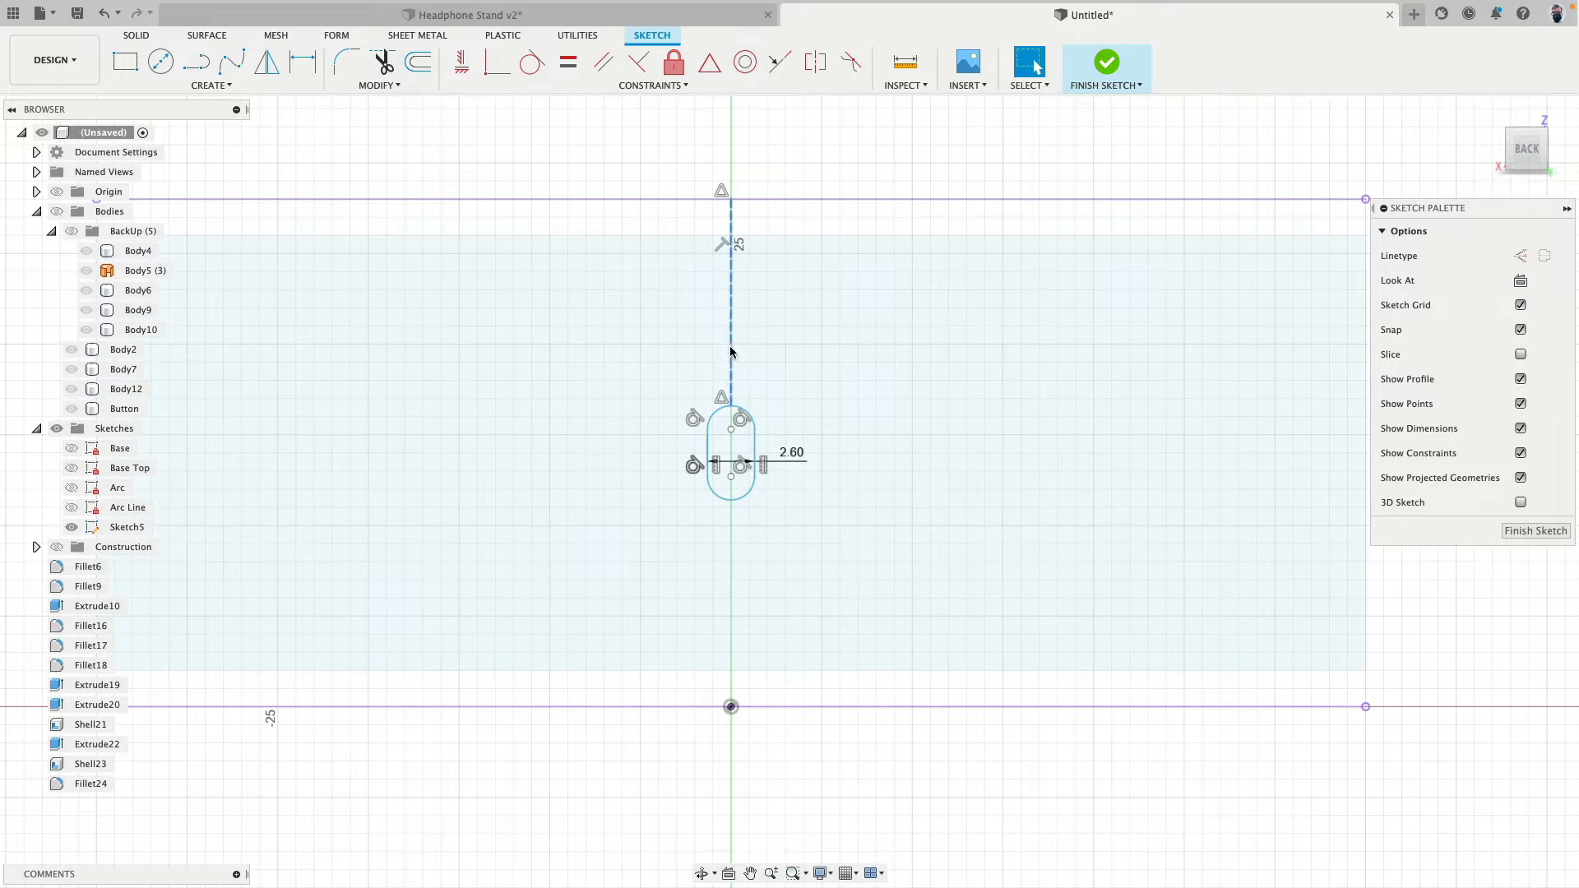
{"action": "key", "text": "Delete"}
- Retry the tangent height dimension between the slot's two arcs without the construction lines, declining a driven dimension
{"action": "scroll", "coordinate": [701, 248], "scroll_direction": "up", "scroll_amount": 3}
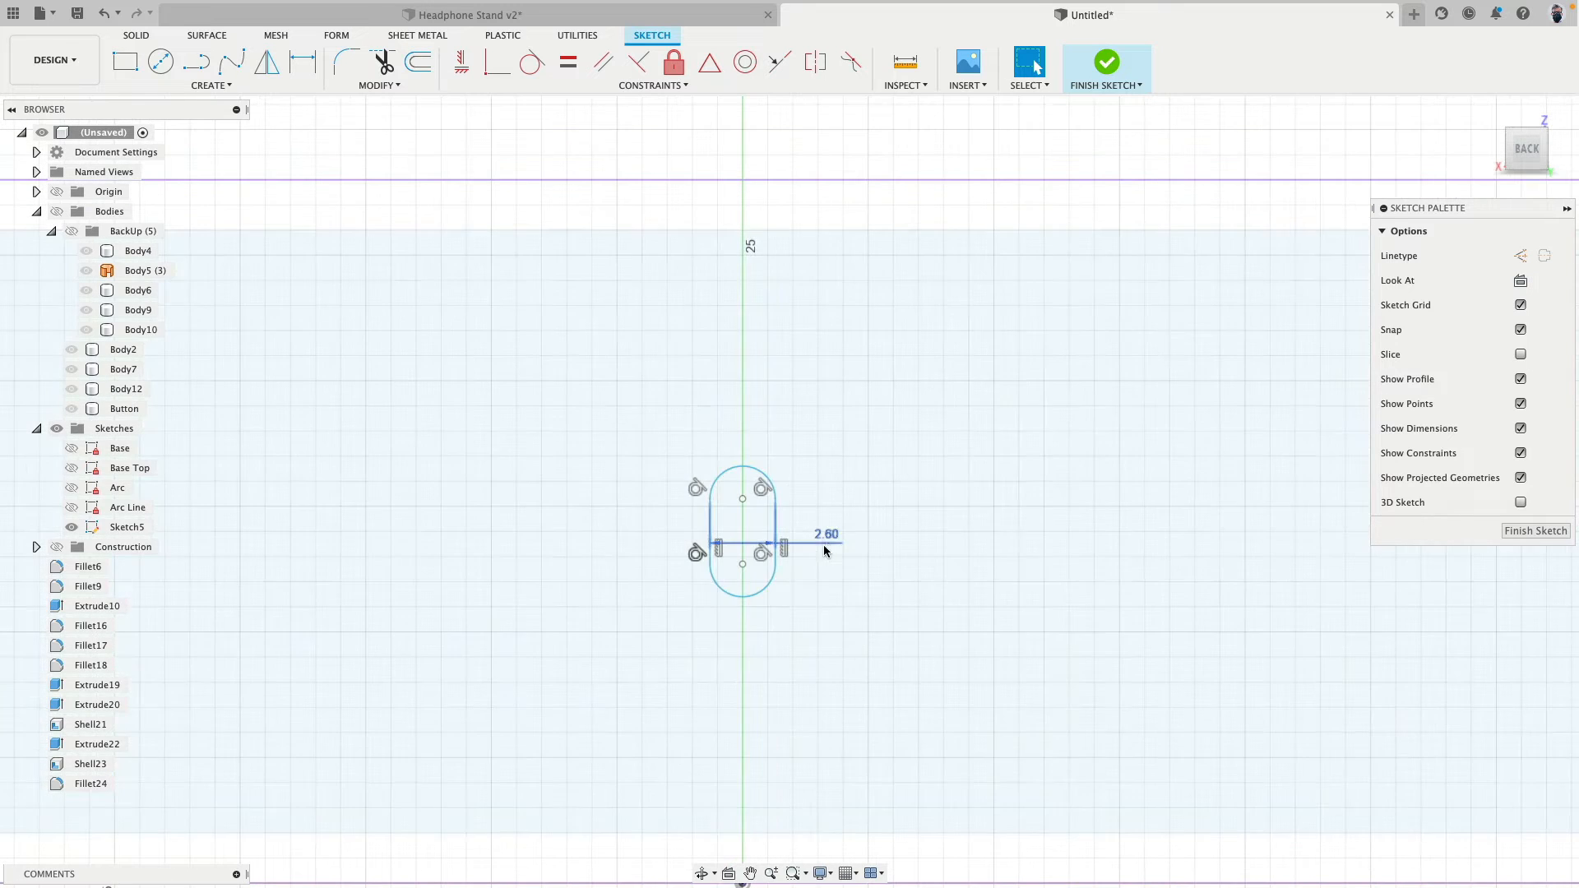
{"action": "key", "text": "d"}
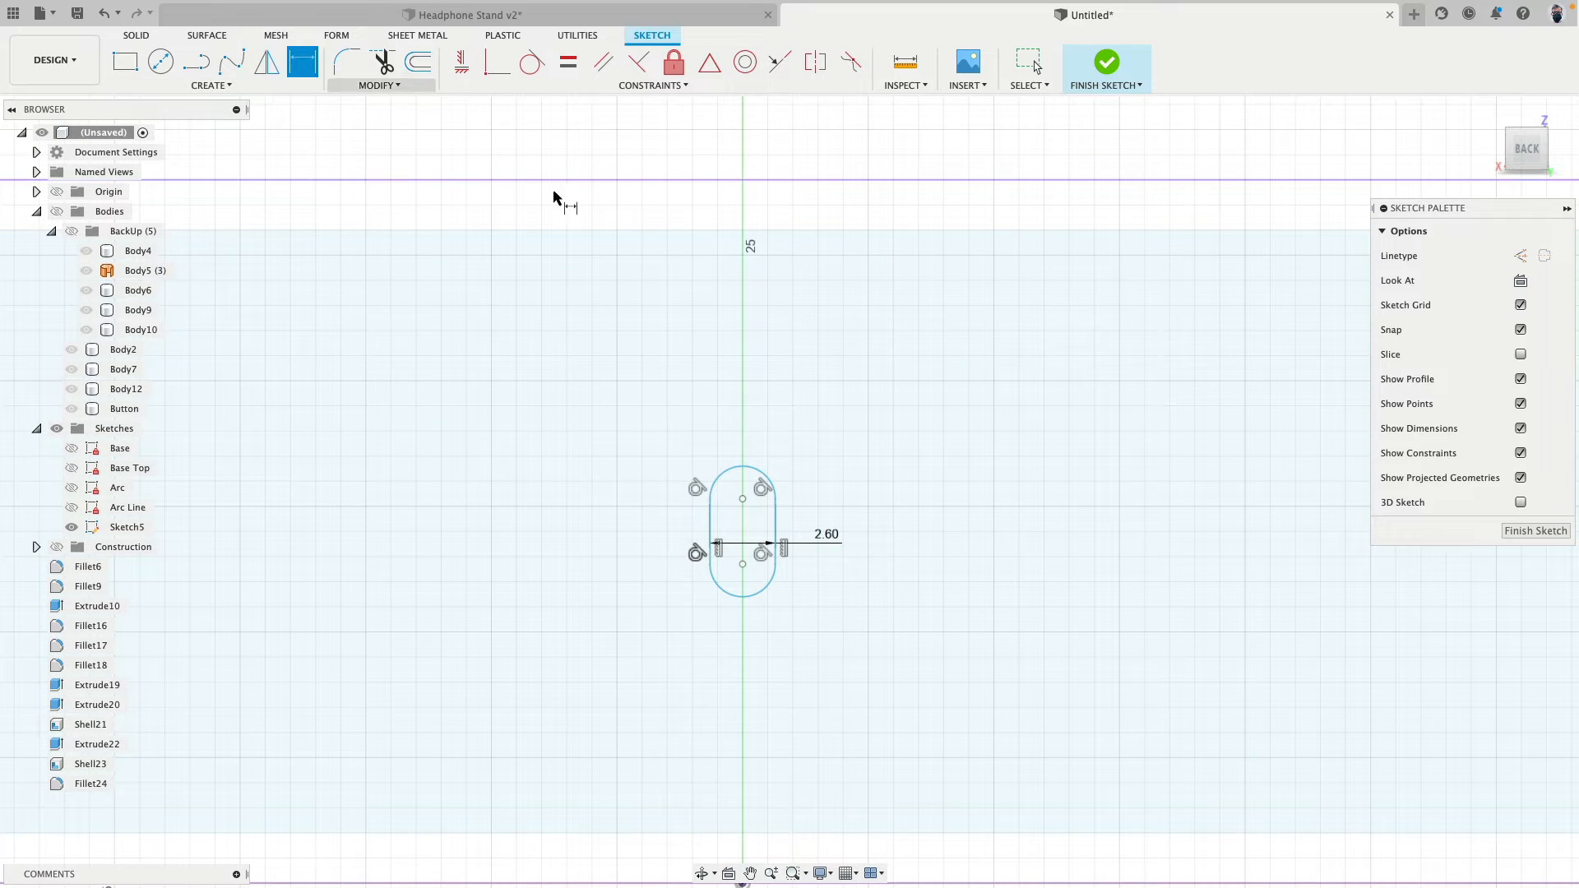
{"action": "right_click", "coordinate": [740, 450]}
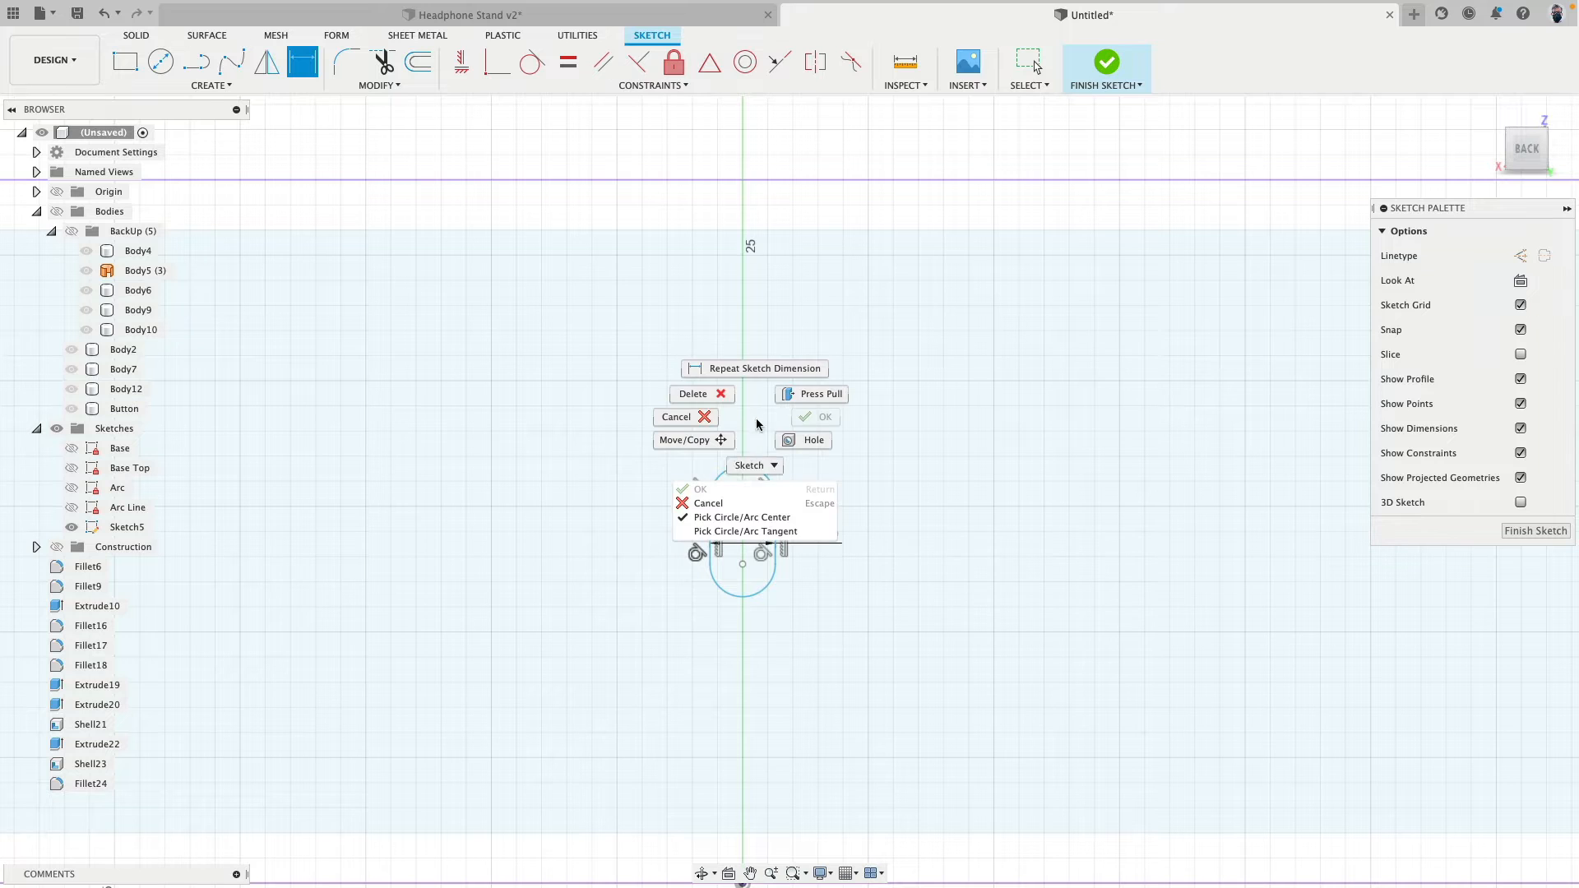
{"action": "left_click", "coordinate": [773, 535]}
{"action": "left_click", "coordinate": [743, 476]}
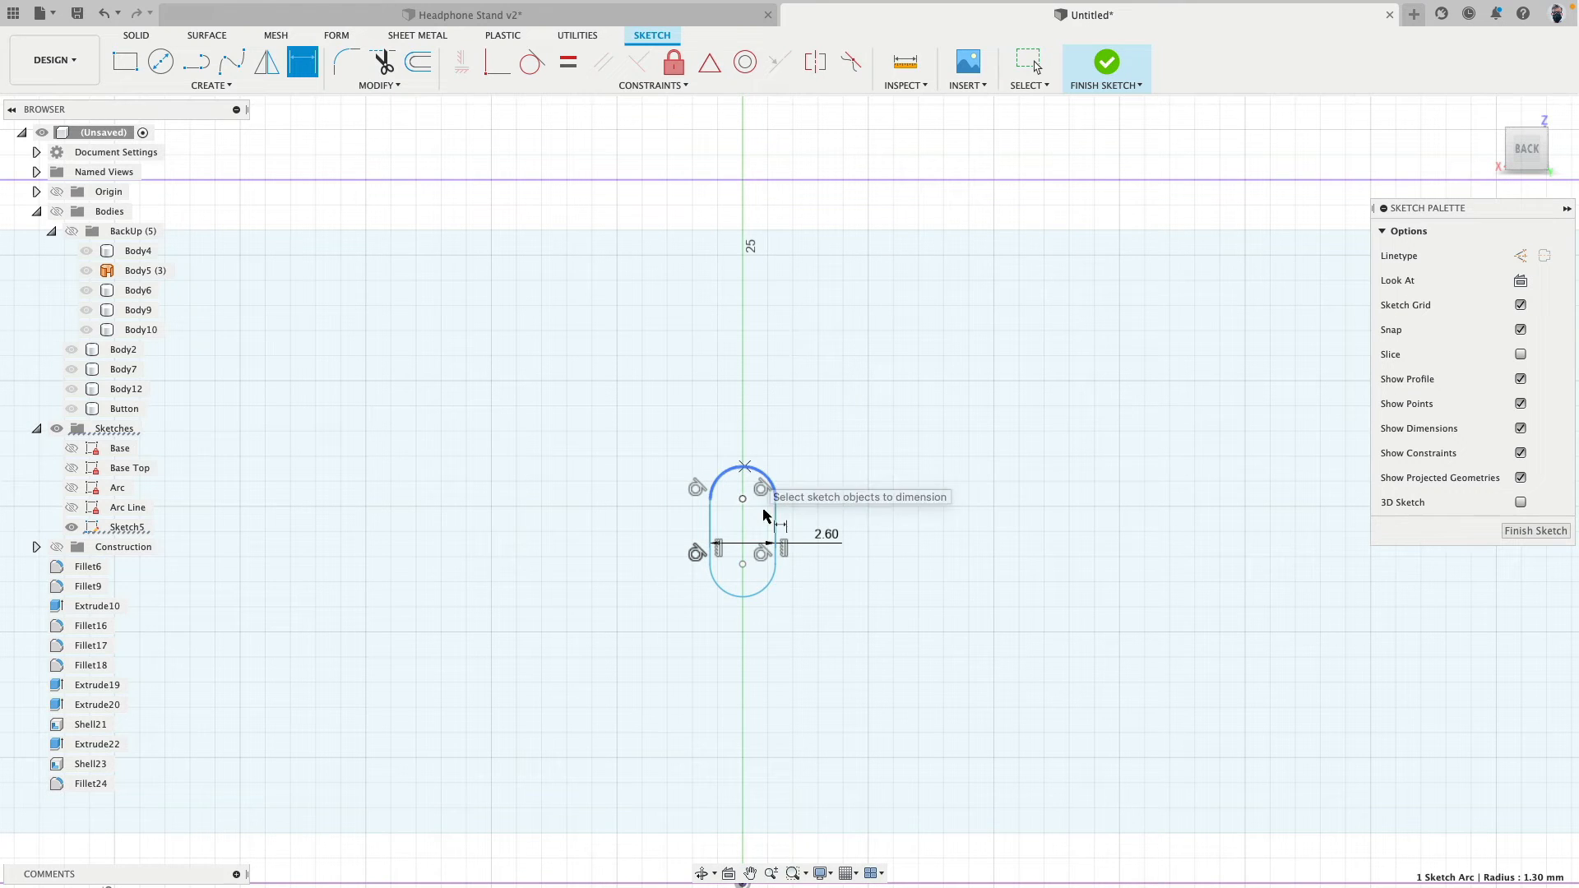
{"action": "left_click", "coordinate": [745, 596]}
{"action": "left_click", "coordinate": [877, 589]}
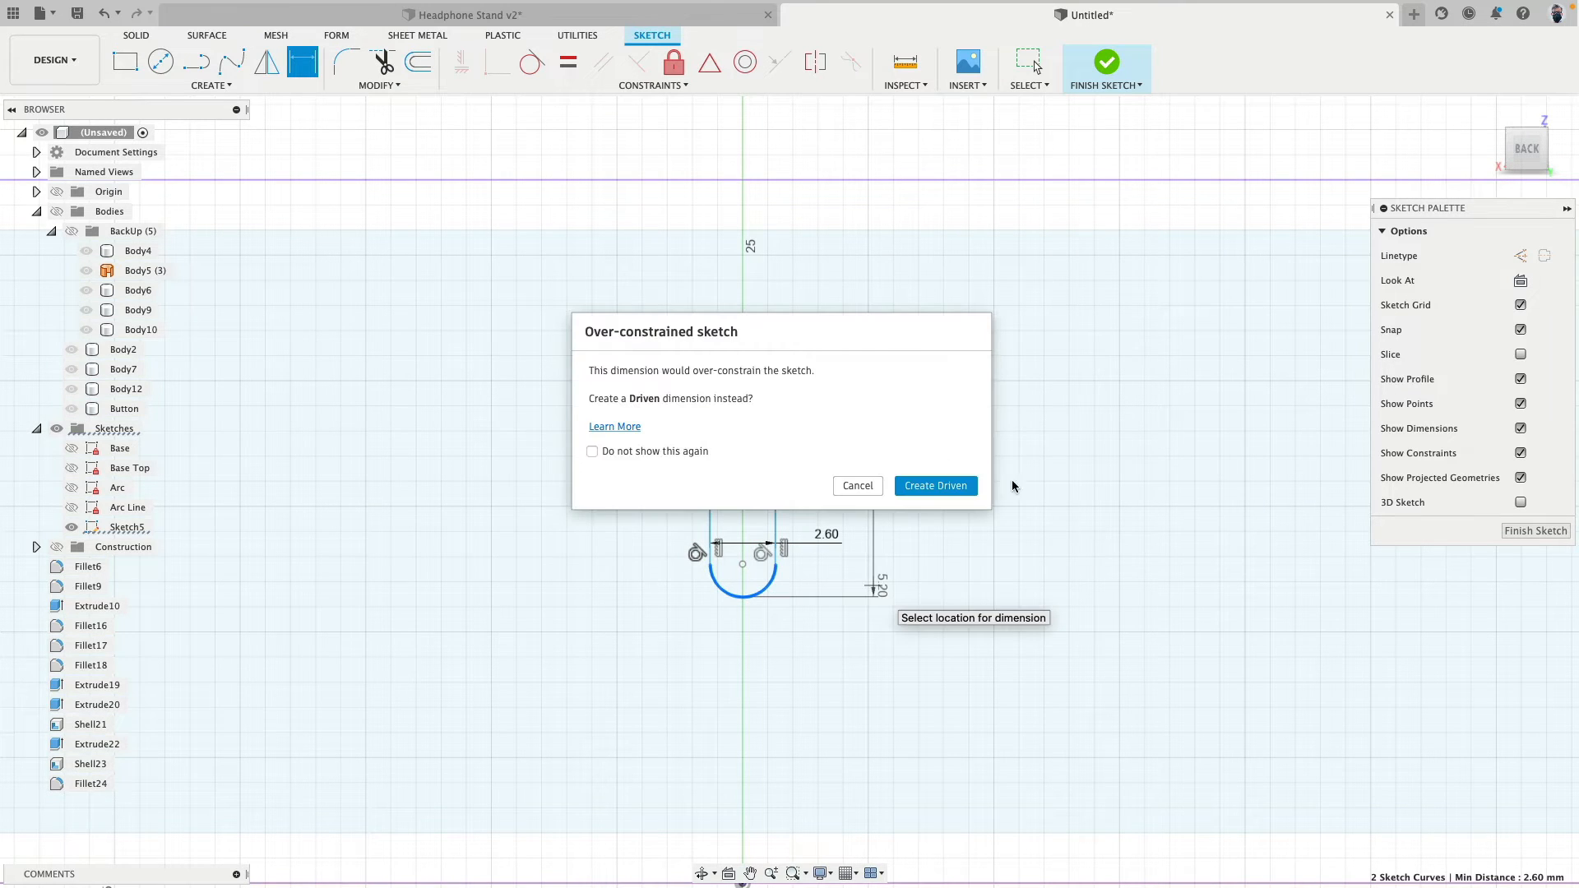
{"action": "left_click", "coordinate": [857, 486]}
{"action": "scroll", "coordinate": [864, 554], "scroll_direction": "up", "scroll_amount": 5}
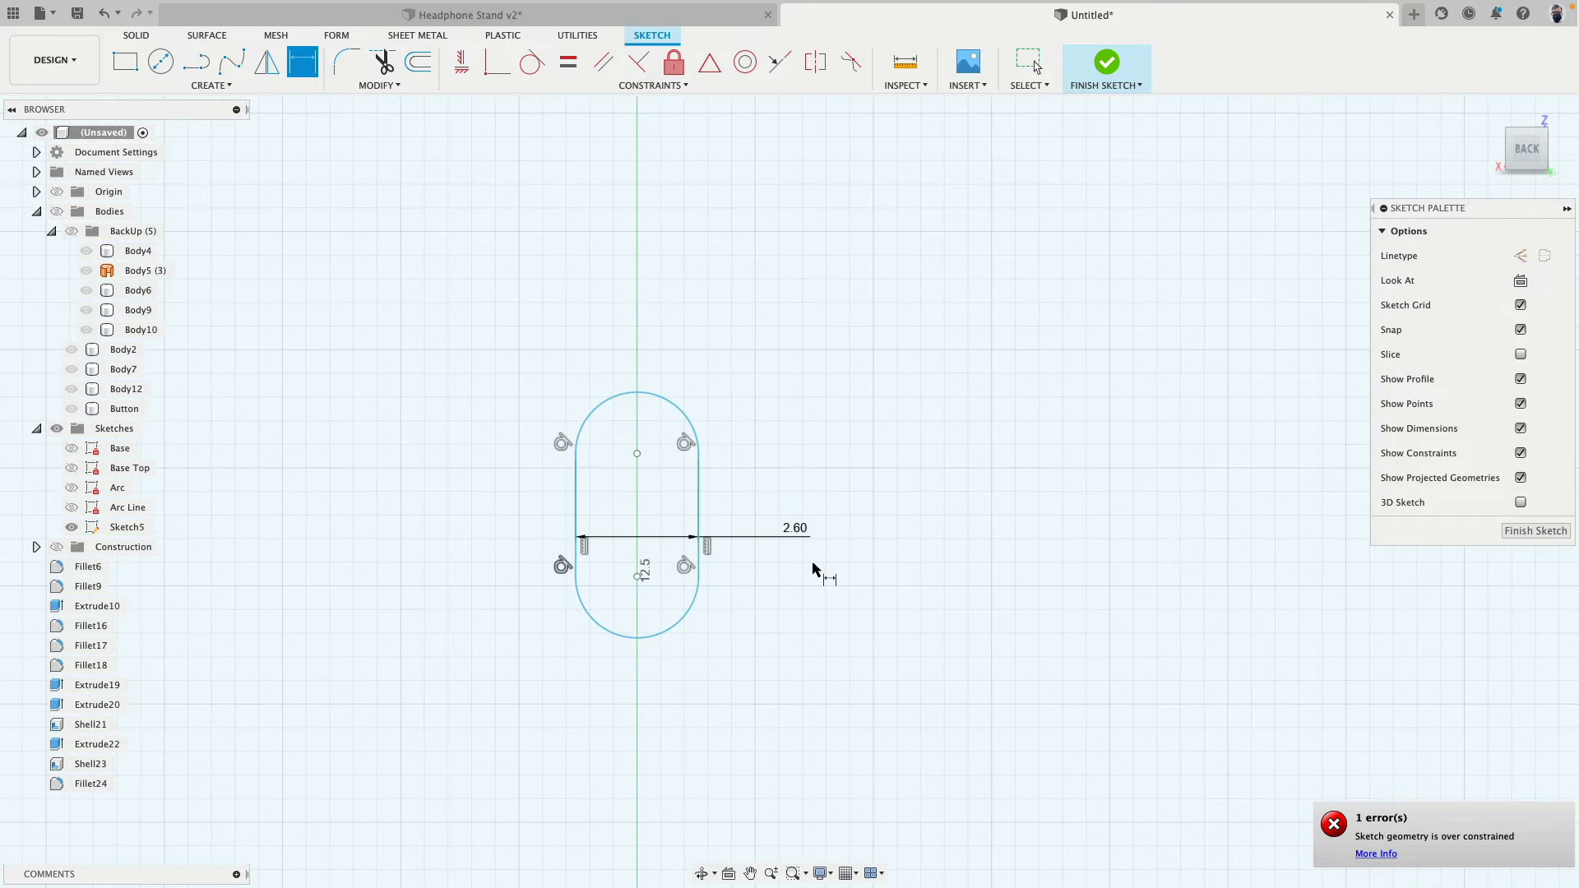
- Move the slot off the vertical centre axis and delete its width dimension
{"action": "key", "text": "Escape"}
{"action": "left_click_drag", "start_coordinate": [633, 379], "coordinate": [637, 372]}
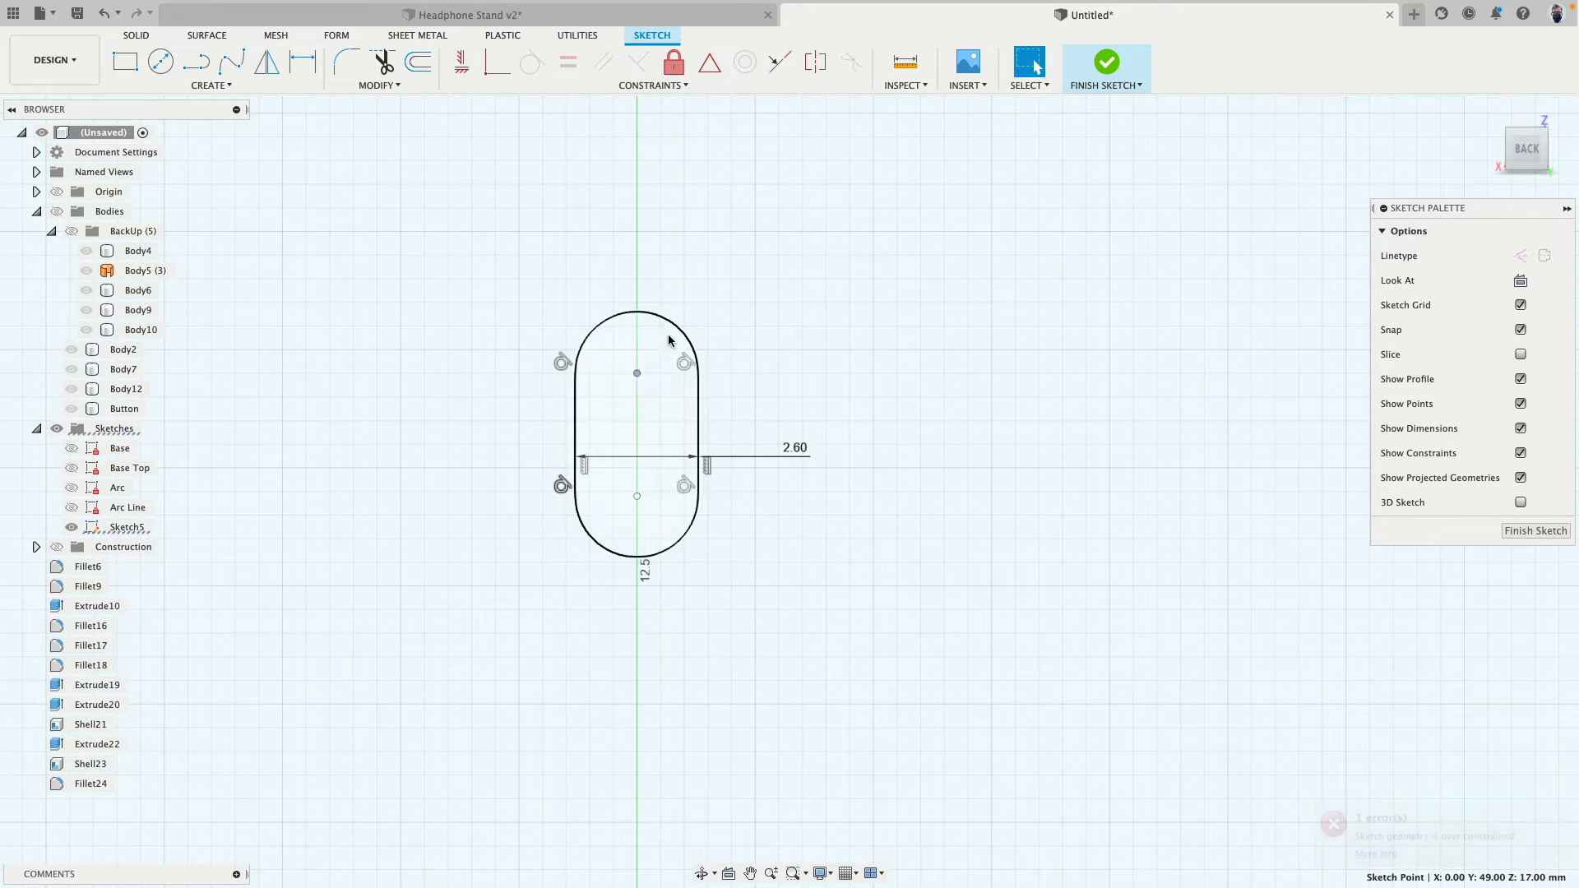
{"action": "left_click_drag", "start_coordinate": [699, 497], "coordinate": [897, 515]}
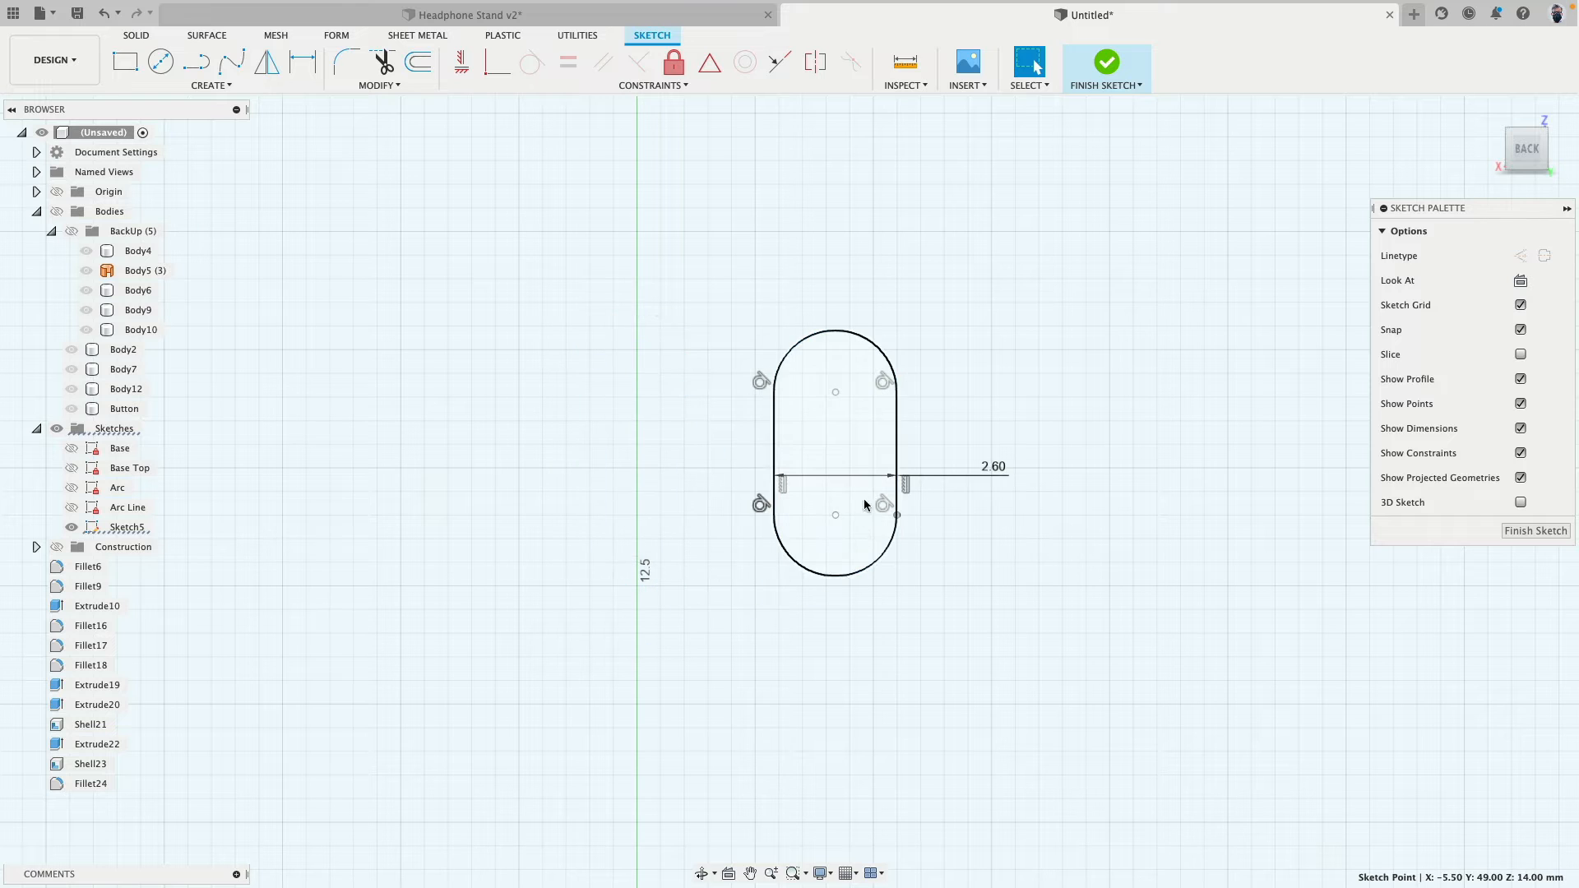
{"action": "left_click", "coordinate": [956, 473]}
{"action": "scroll", "coordinate": [956, 471], "scroll_direction": "down", "scroll_amount": 2}
- Dimension the slot's overall height as 8.4 mm between its end arcs using the tangent pick option
{"action": "key", "text": "d"}
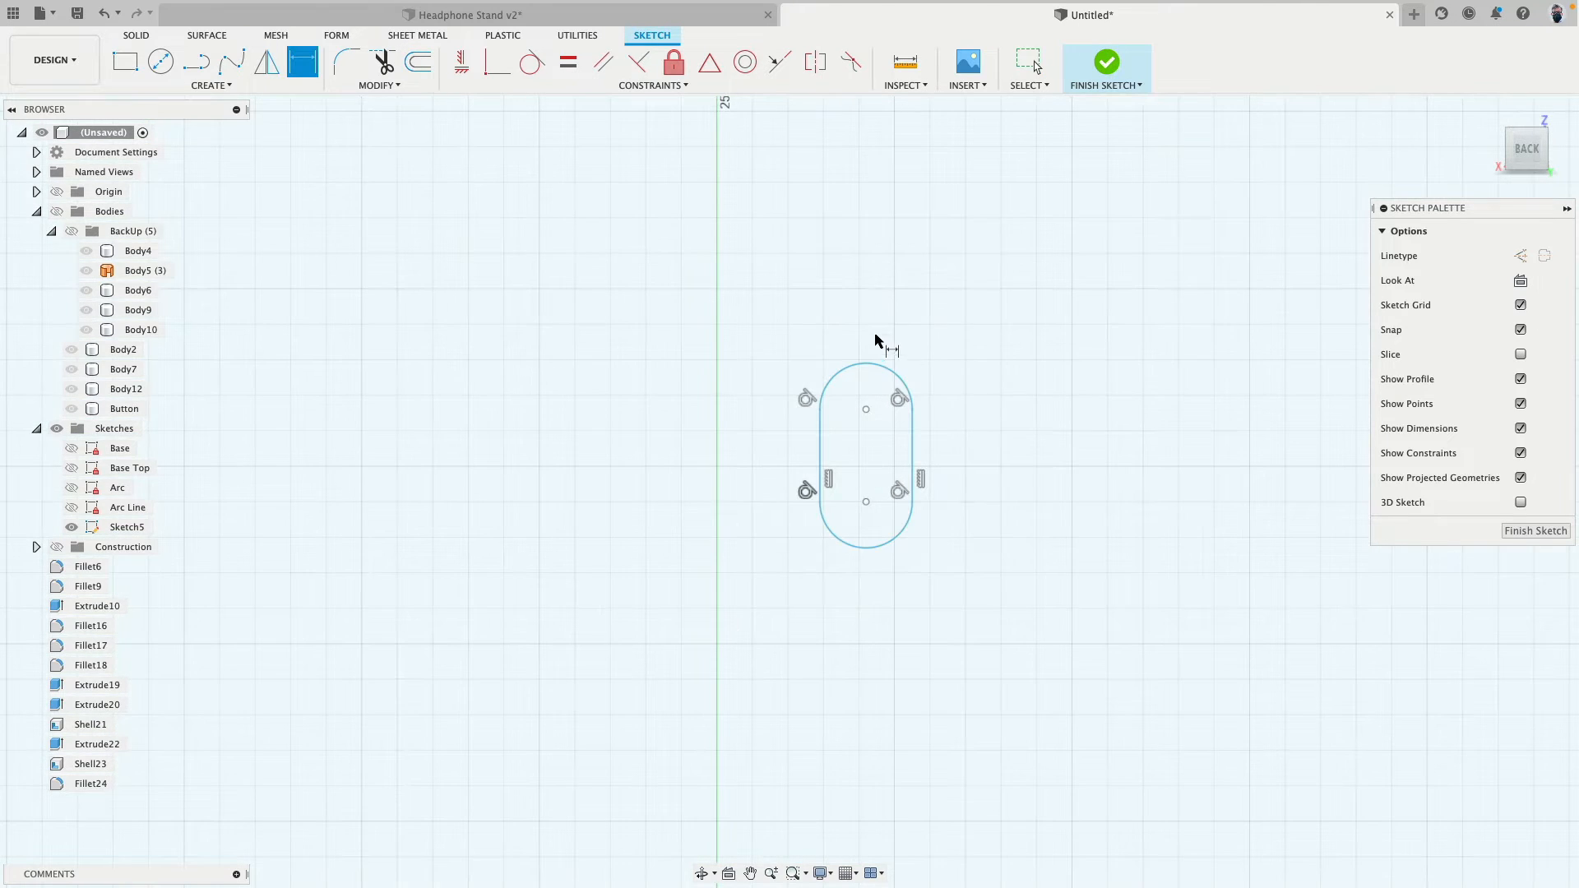
{"action": "right_click", "coordinate": [866, 363]}
{"action": "left_click", "coordinate": [891, 477]}
{"action": "left_click", "coordinate": [862, 363]}
{"action": "left_click", "coordinate": [865, 547]}
{"action": "left_click", "coordinate": [985, 543]}
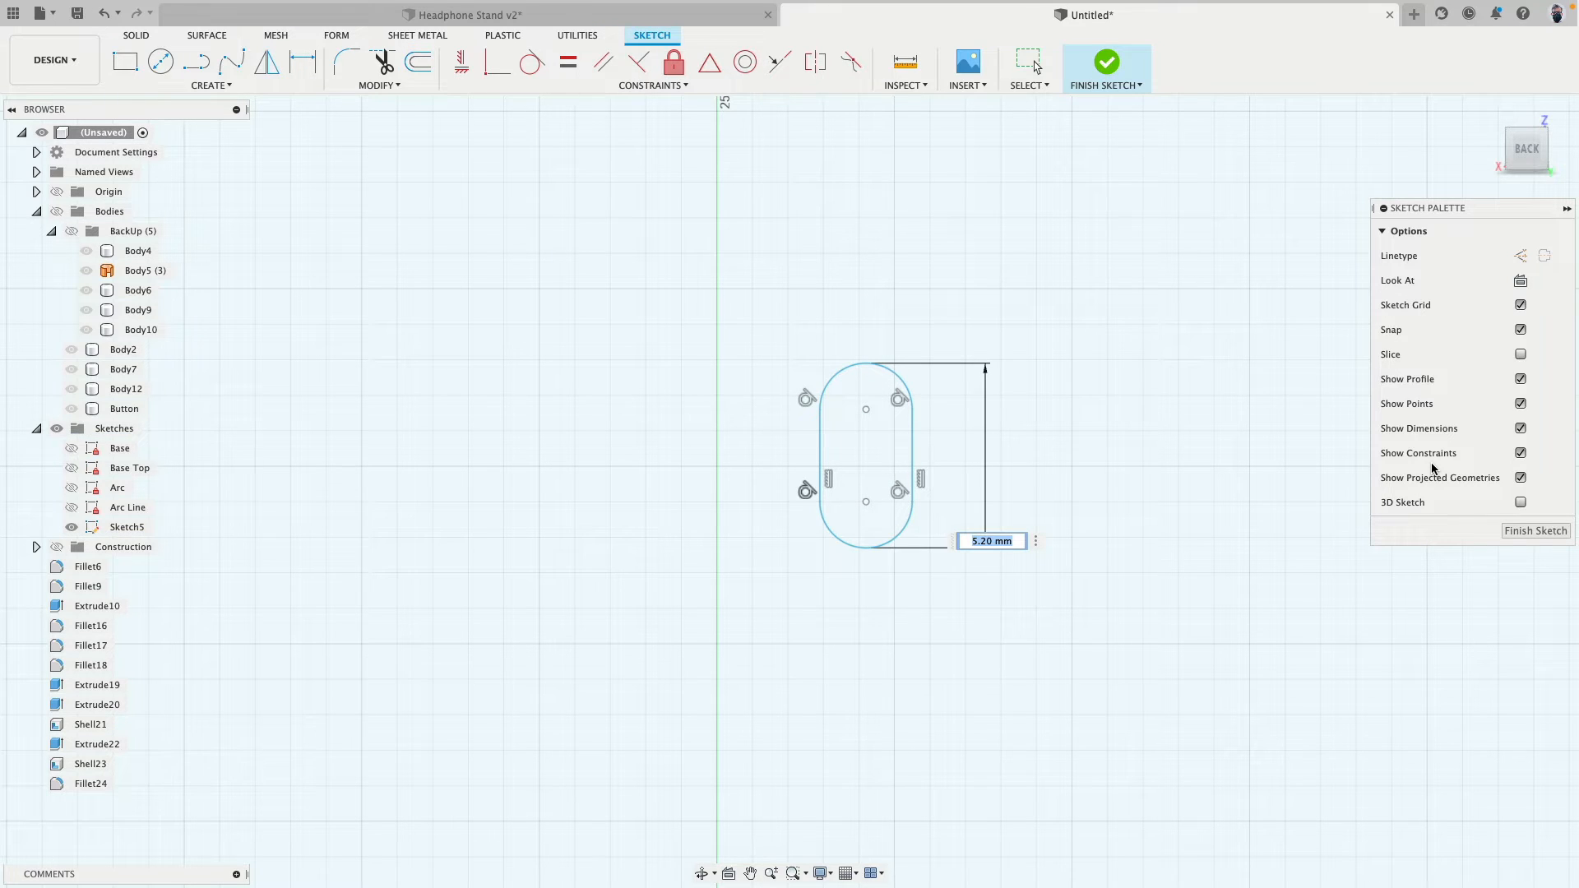
{"action": "key", "text": "Return"}
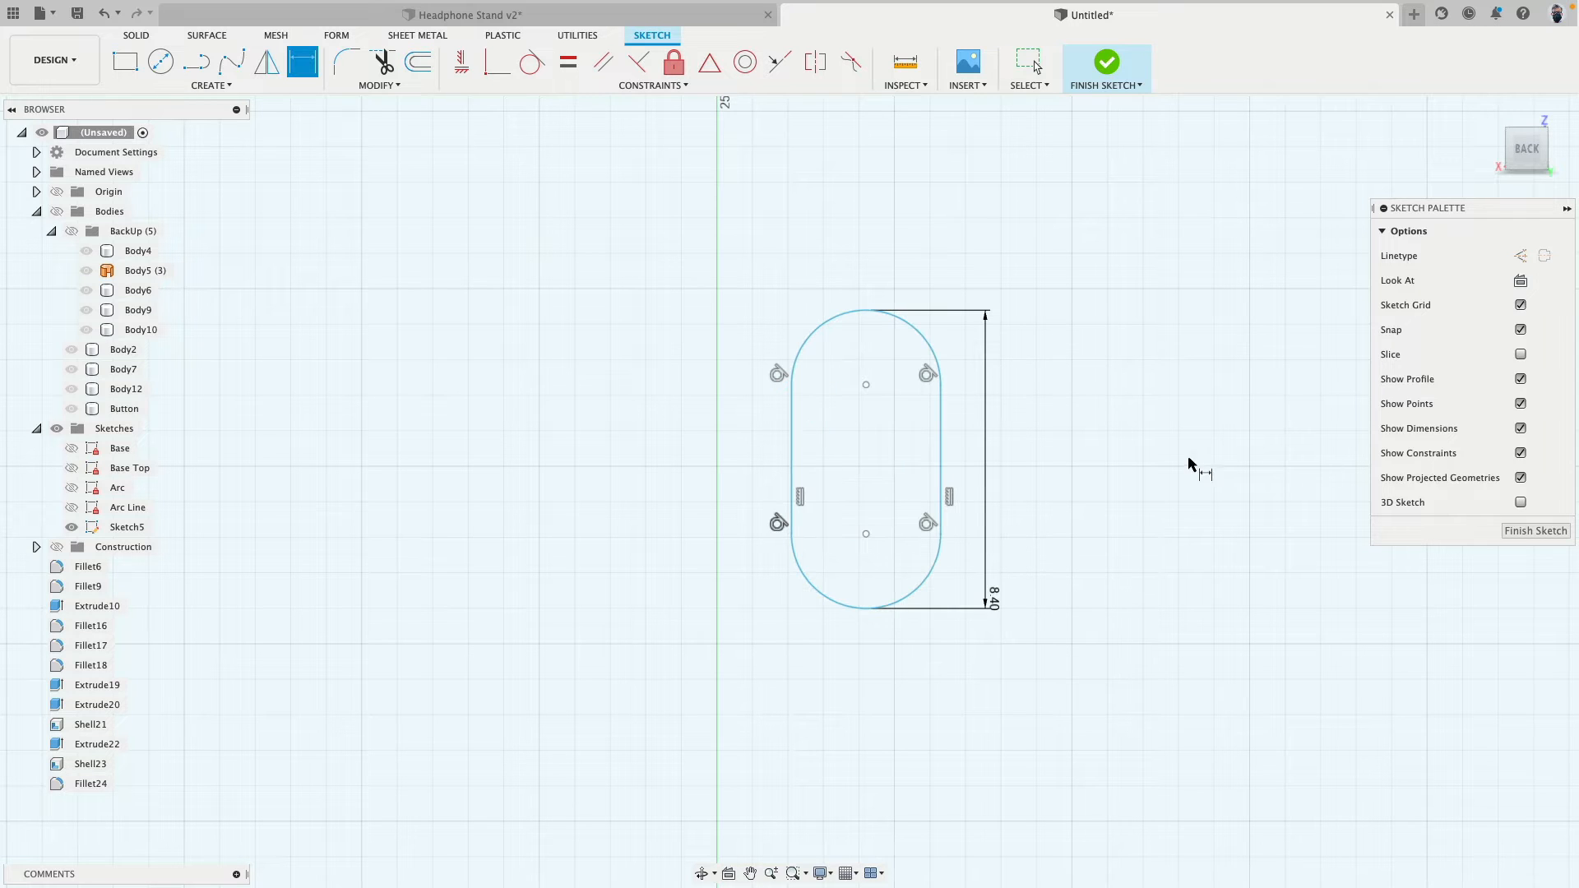
- Try to dimension the slot's width between its two straight sides, declining a driven dimension
{"action": "left_click", "coordinate": [790, 451]}
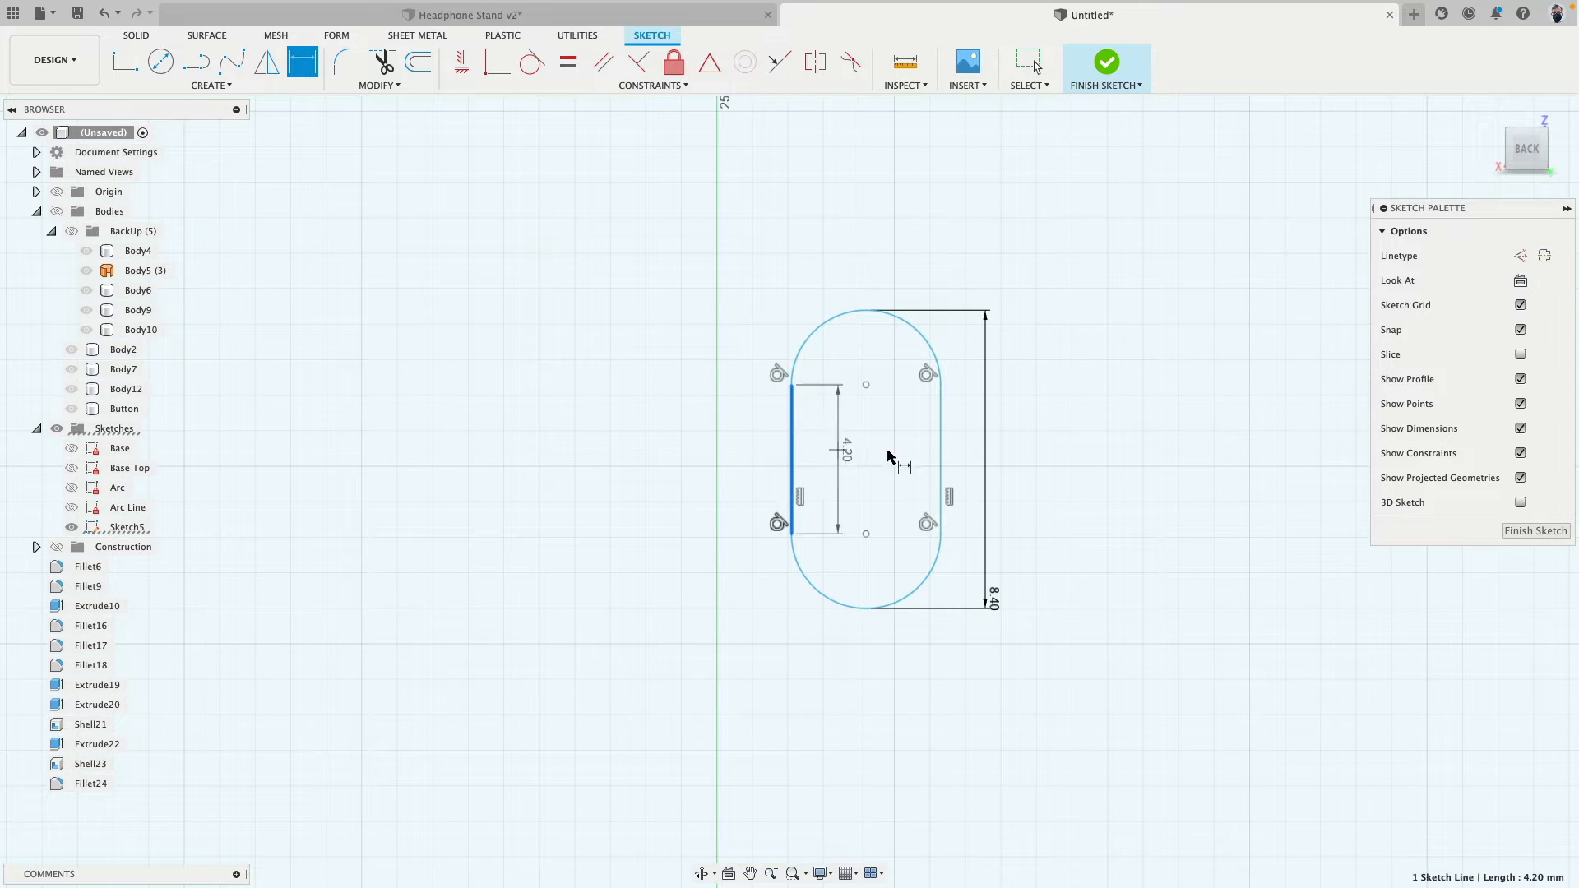
{"action": "left_click", "coordinate": [939, 448]}
{"action": "left_click", "coordinate": [867, 454]}
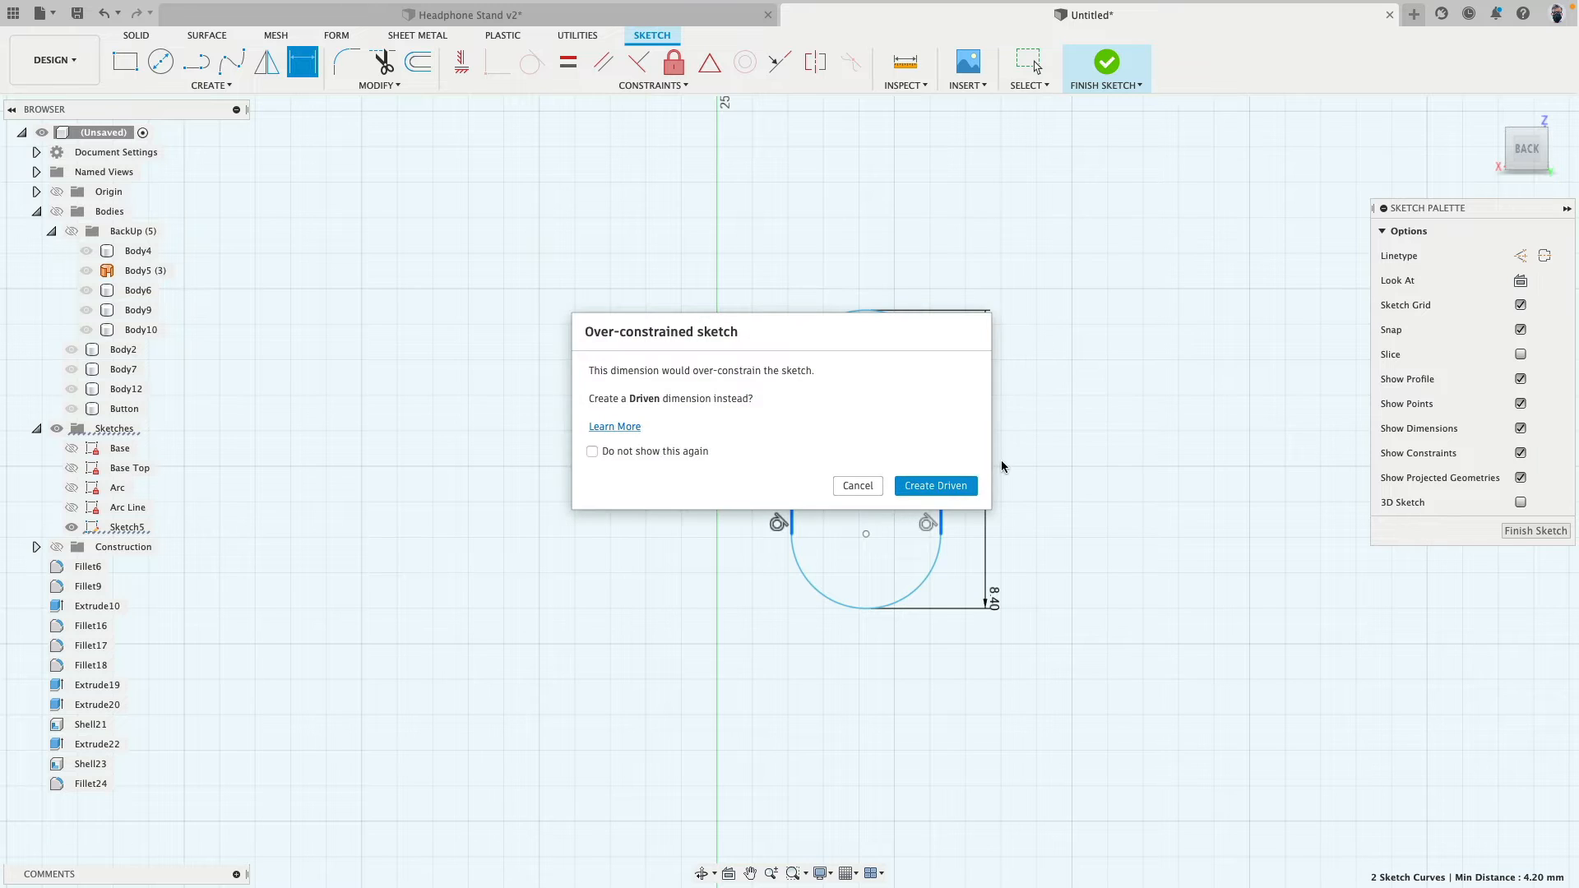
{"action": "left_click", "coordinate": [861, 492]}
- Delete the entire slot and its dimension from the sketch
{"action": "scroll", "coordinate": [880, 512], "scroll_direction": "down", "scroll_amount": 5}
{"action": "key", "text": "Escape"}
{"action": "left_click_drag", "start_coordinate": [813, 366], "coordinate": [971, 633]}
{"action": "key", "text": "Delete"}
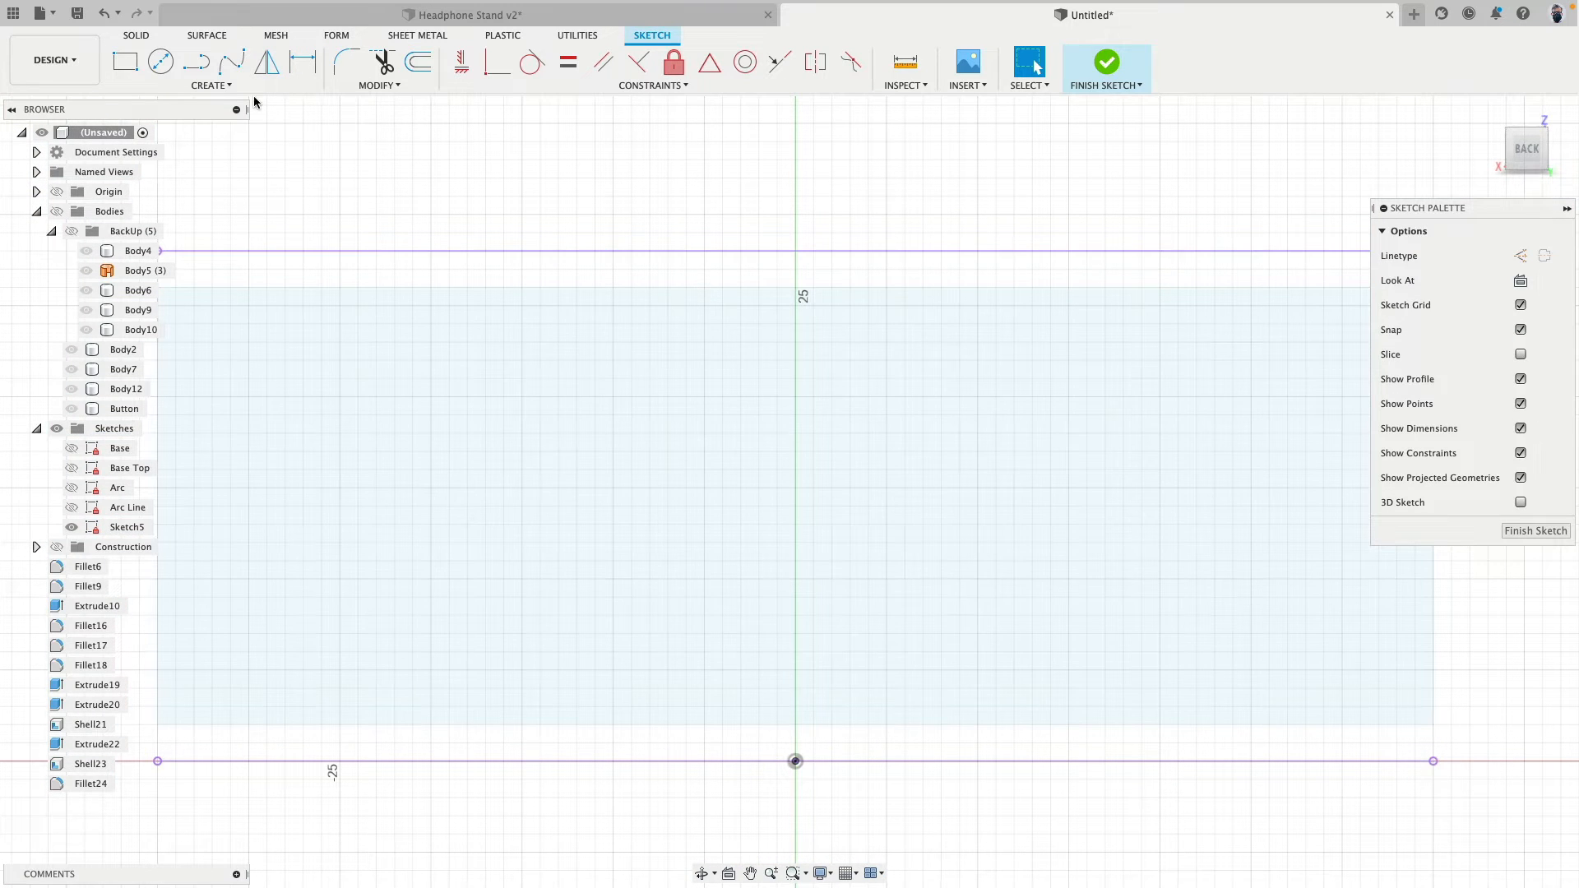
- Draw a closed vertical slot beside the centre axis with straight sides about 8 mm long and tangent arc ends
{"action": "left_click", "coordinate": [191, 69]}
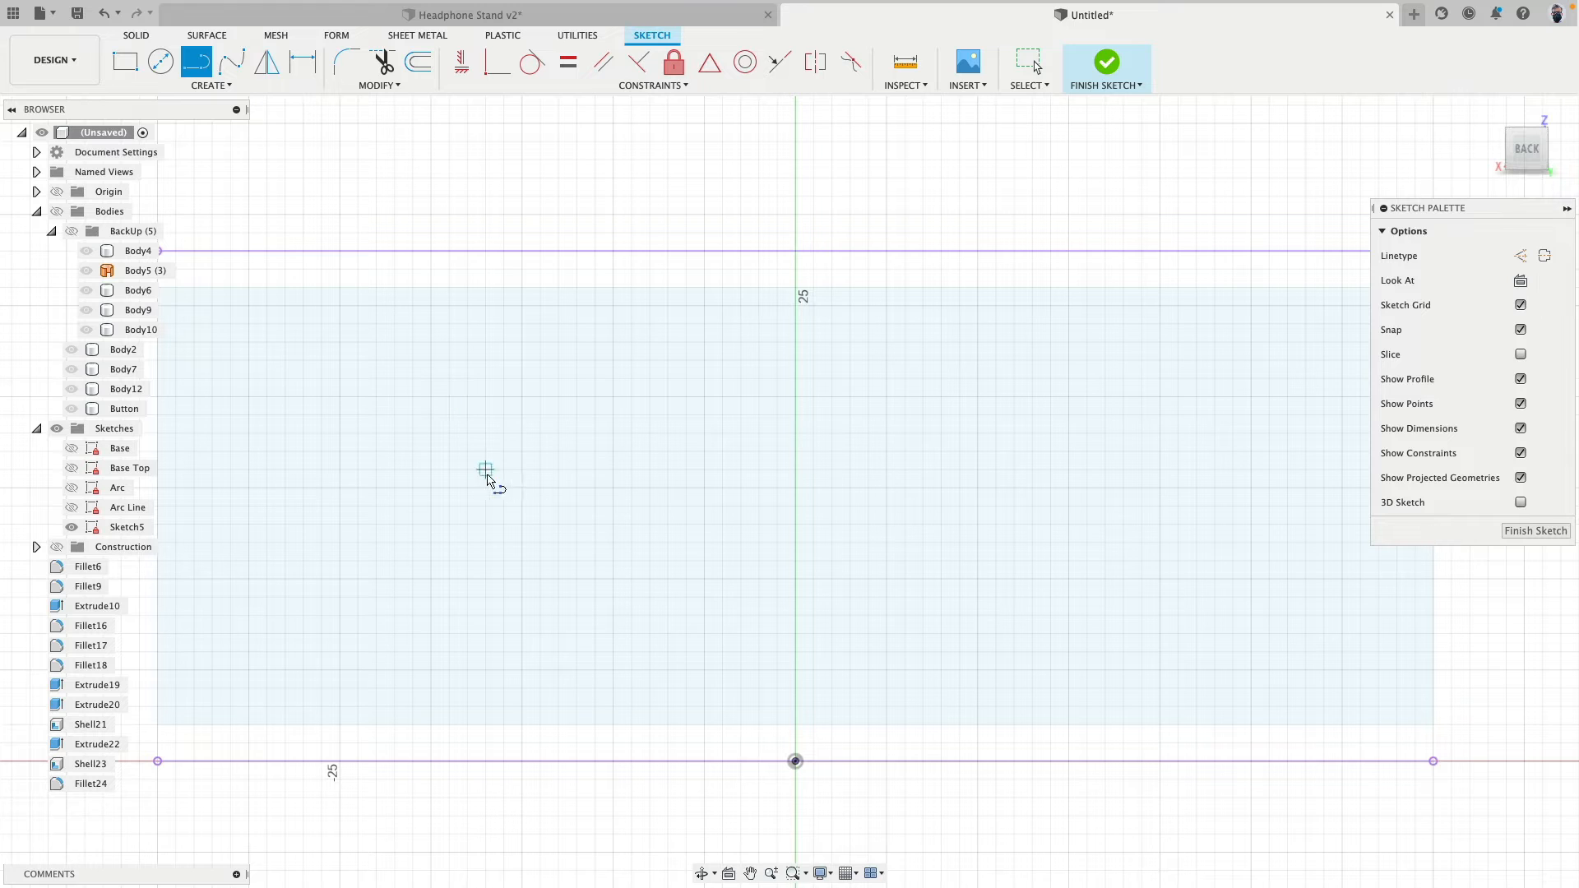
{"action": "left_click", "coordinate": [522, 434]}
{"action": "mouse_move", "coordinate": [522, 580]}
{"action": "left_mouse_down"}
{"action": "mouse_move", "coordinate": [592, 626]}
{"action": "mouse_move", "coordinate": [613, 580]}
{"action": "left_mouse_up"}
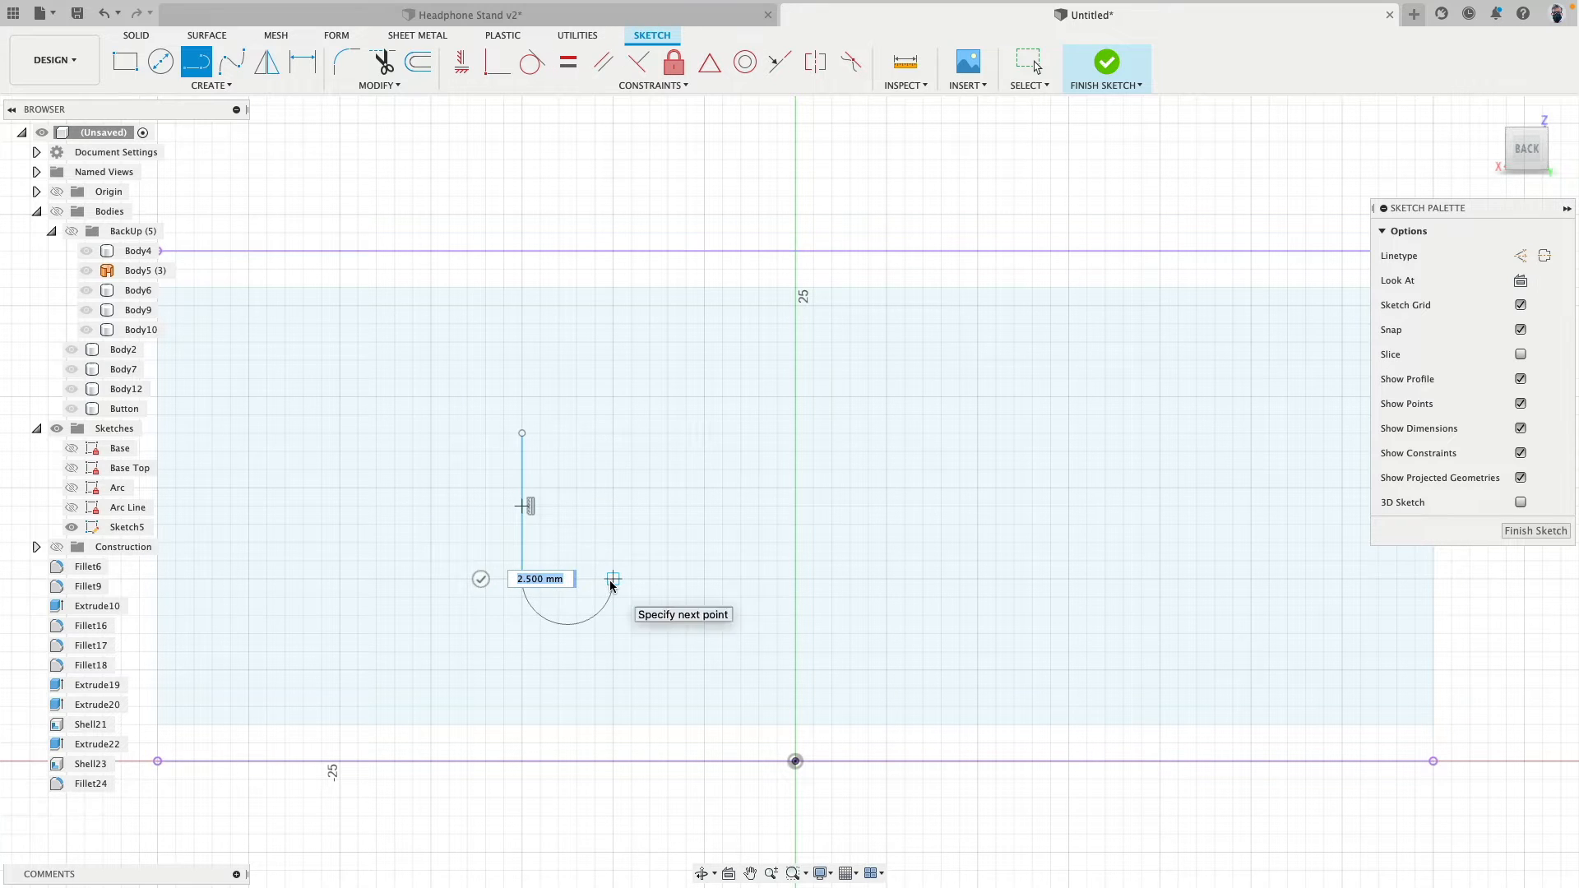
{"action": "left_click", "coordinate": [613, 434]}
{"action": "mouse_move", "coordinate": [613, 434]}
{"action": "left_mouse_down"}
{"action": "mouse_move", "coordinate": [523, 432]}
{"action": "mouse_move", "coordinate": [490, 374]}
{"action": "mouse_move", "coordinate": [524, 439]}
{"action": "left_mouse_up"}
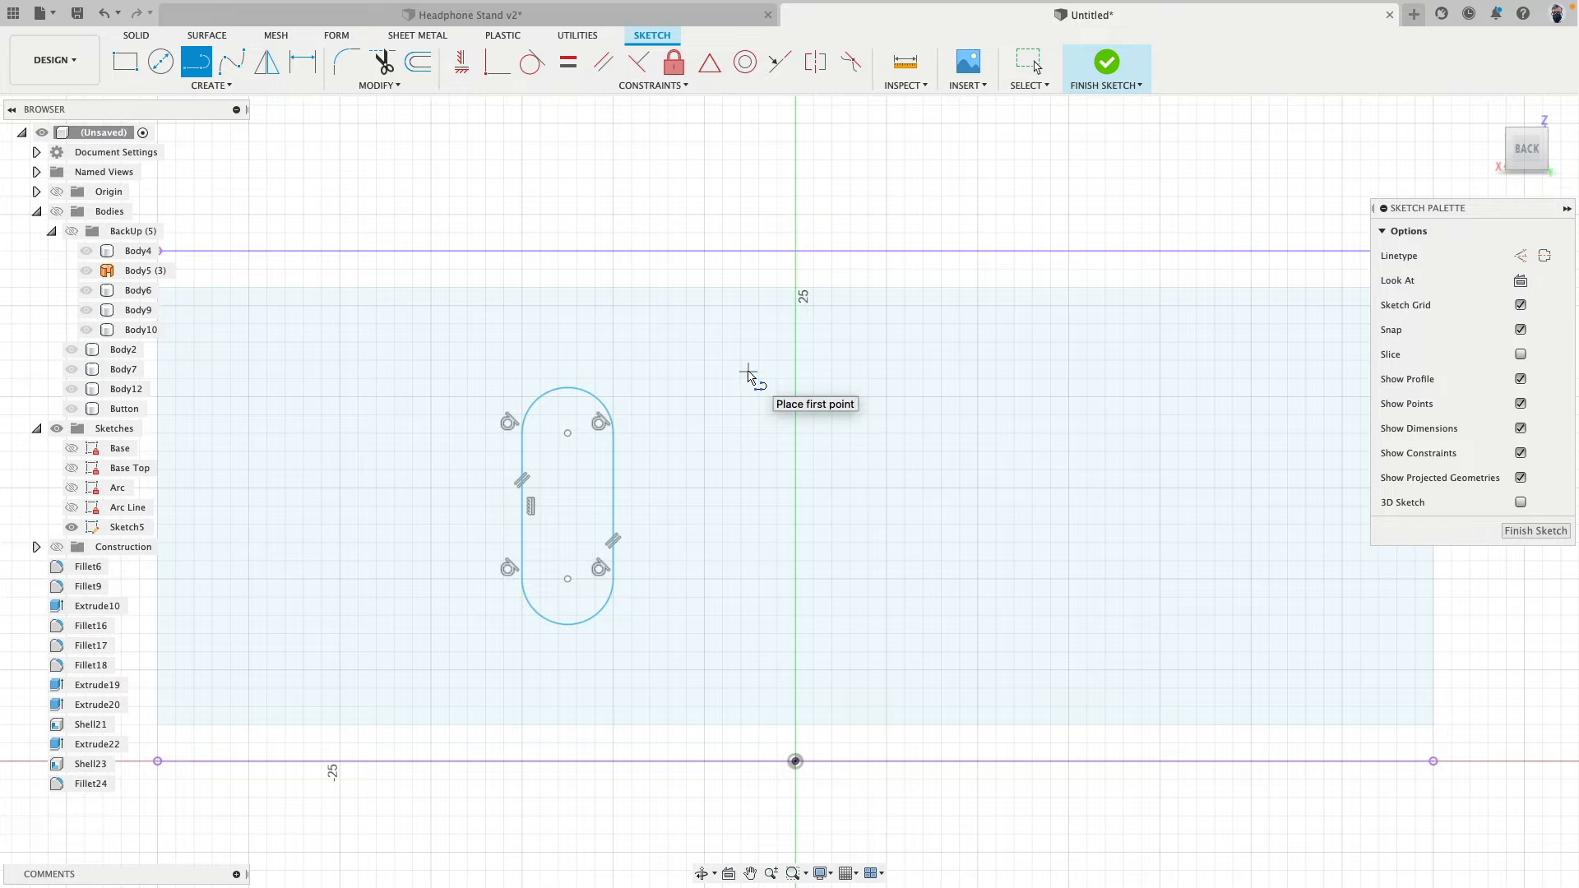
- Dimension the distance between the slot's two straight sides as 2.6 mm
{"action": "key", "text": "d"}
{"action": "scroll", "coordinate": [660, 468], "scroll_direction": "up", "scroll_amount": 2}
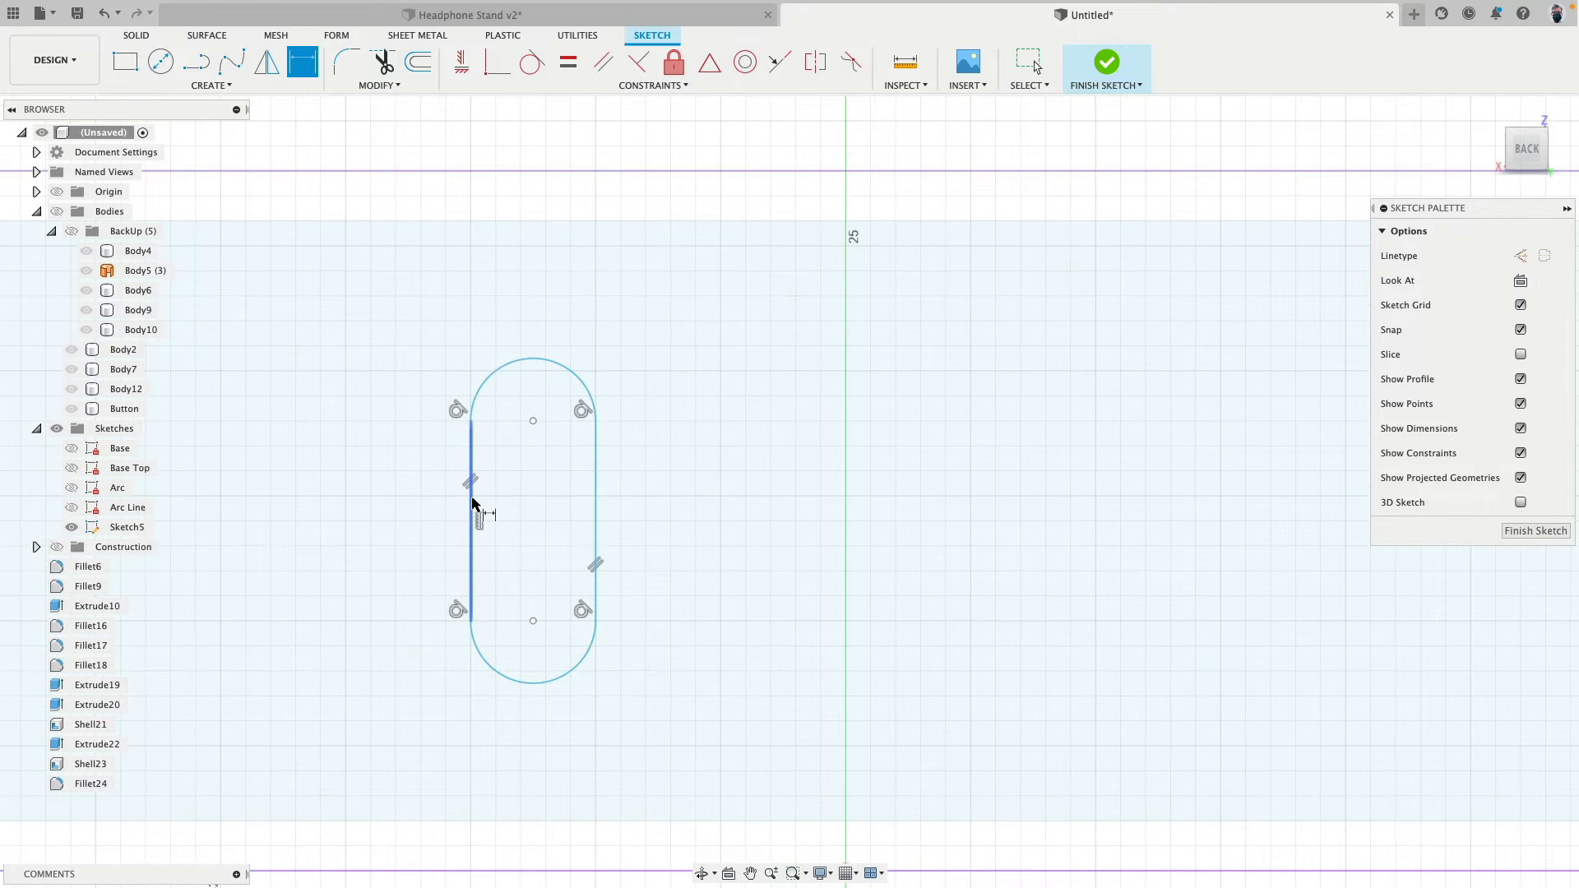
{"action": "left_click", "coordinate": [472, 502]}
{"action": "left_click", "coordinate": [595, 505]}
{"action": "left_click", "coordinate": [647, 502]}
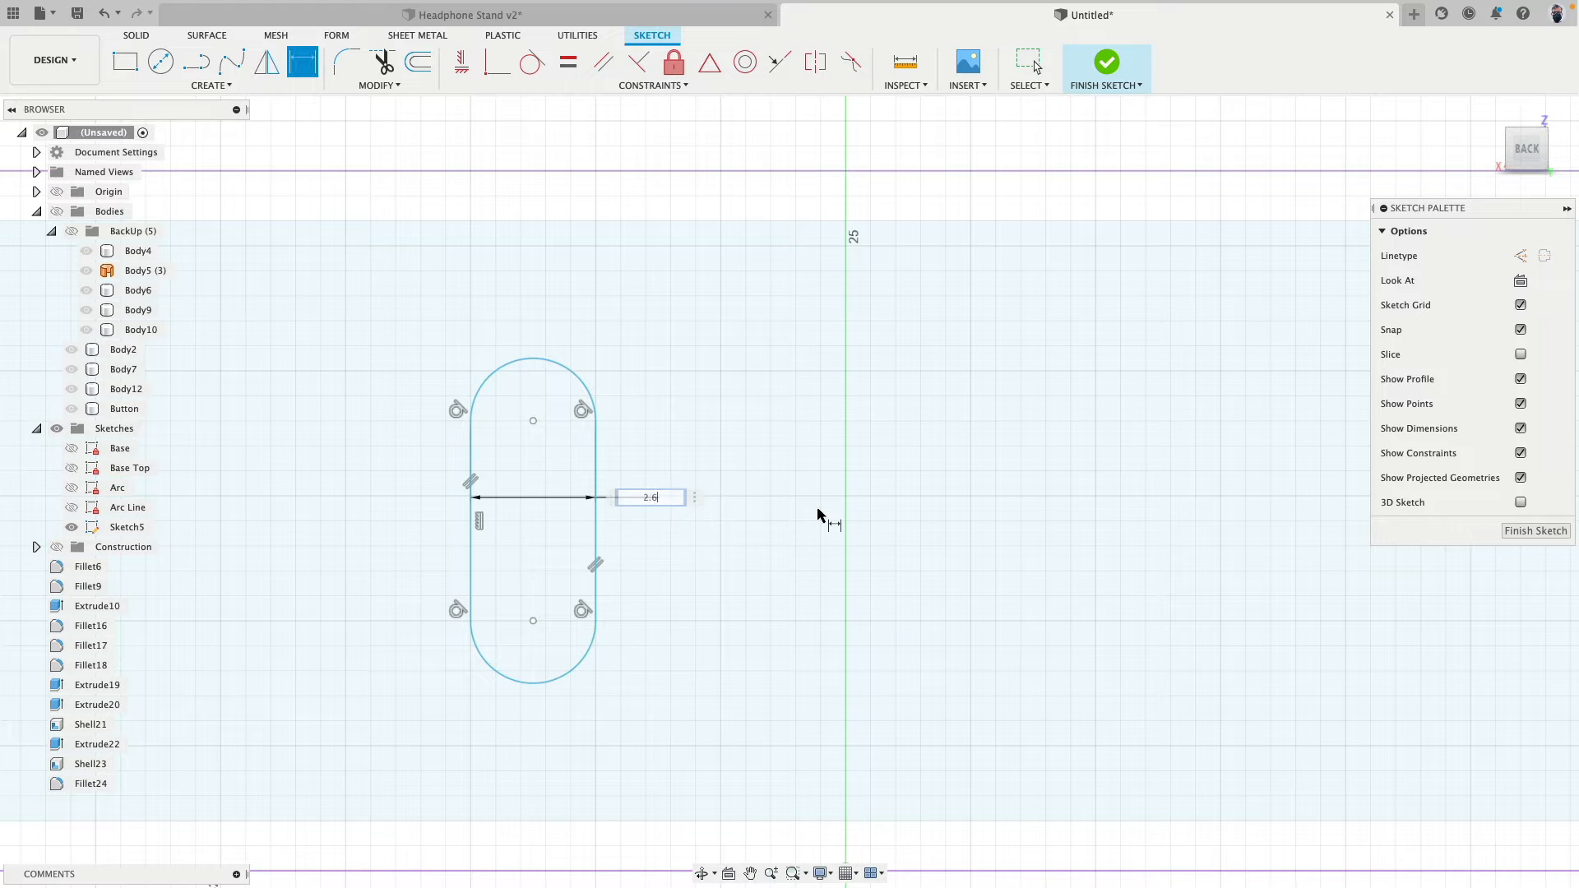
{"action": "key", "text": "Return"}
- Dimension the slot's overall height as 8.4 mm between its end arcs using the tangent pick option
{"action": "right_click", "coordinate": [575, 360]}
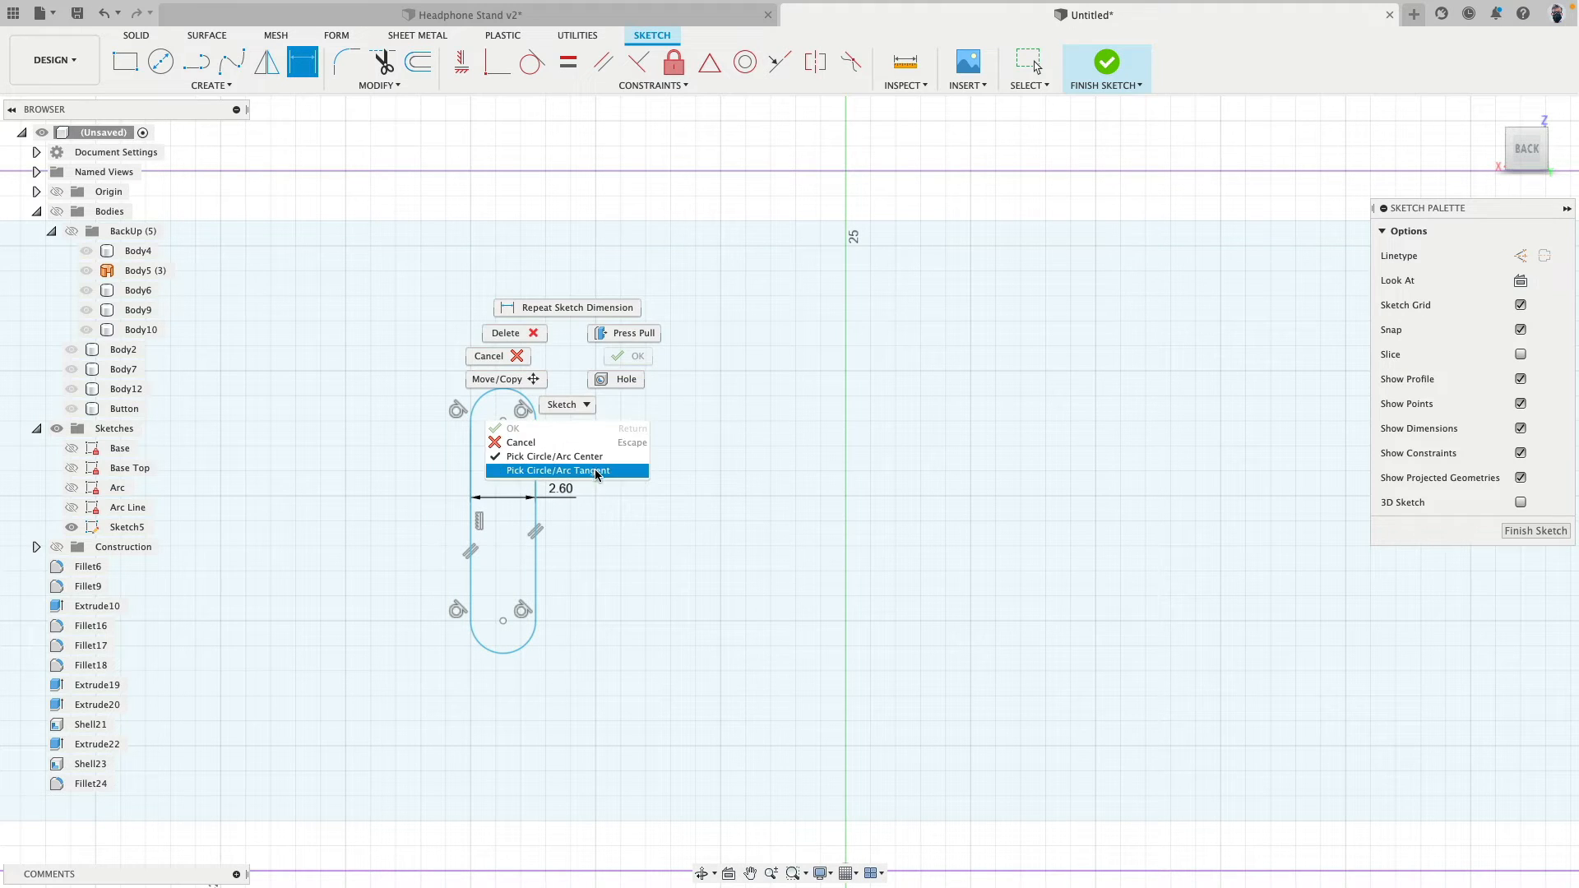
{"action": "left_click", "coordinate": [595, 470]}
{"action": "left_click", "coordinate": [517, 392]}
{"action": "left_click", "coordinate": [510, 649]}
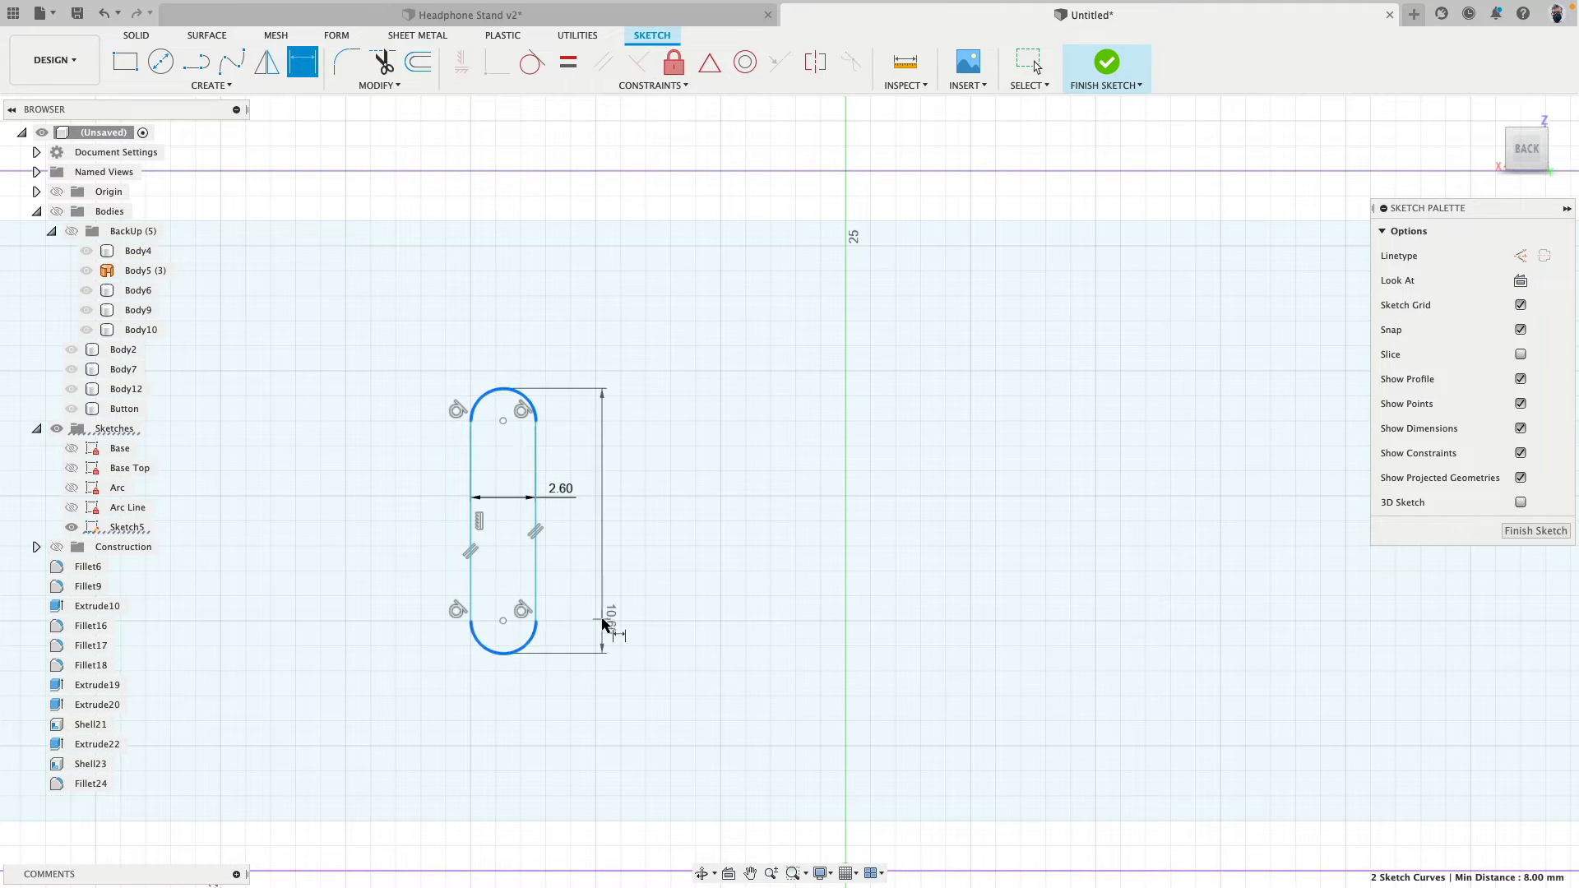
{"action": "left_click", "coordinate": [603, 624]}
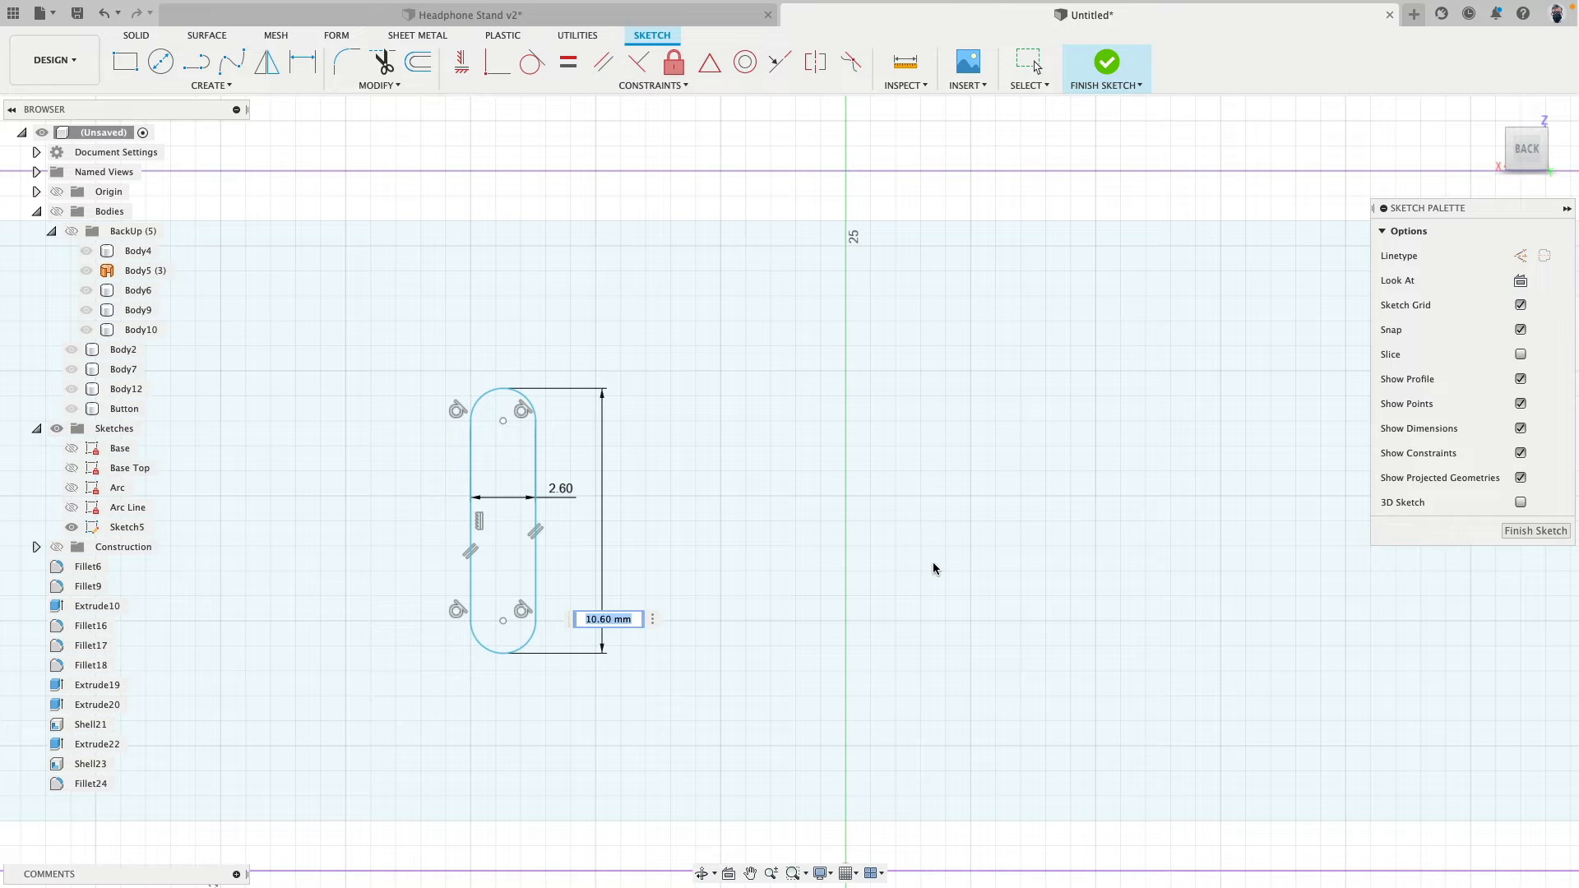
{"action": "type", "text": "8.4"}
{"action": "key", "text": "Return"}
{"action": "scroll", "coordinate": [654, 456], "scroll_direction": "down", "scroll_amount": 3}
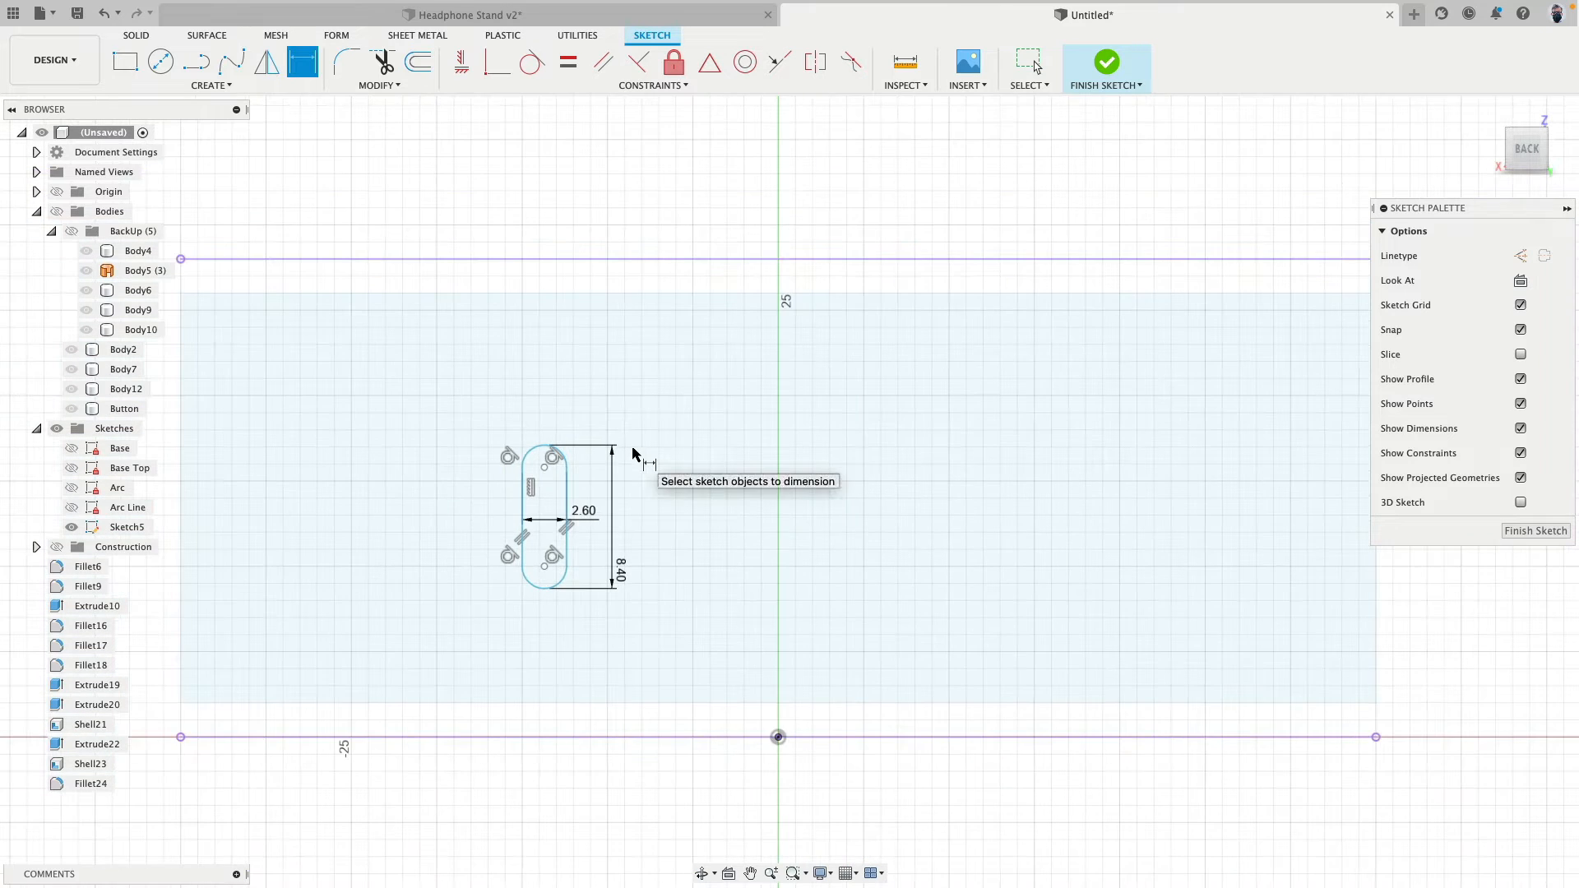
- Move the dimensioned slot onto the vertical centre axis
{"action": "scroll", "coordinate": [574, 469], "scroll_direction": "up", "scroll_amount": 3}
{"action": "key", "text": "Escape"}
{"action": "left_click_drag", "start_coordinate": [526, 469], "coordinate": [921, 456]}
{"action": "scroll", "coordinate": [834, 422], "scroll_direction": "down", "scroll_amount": 3}
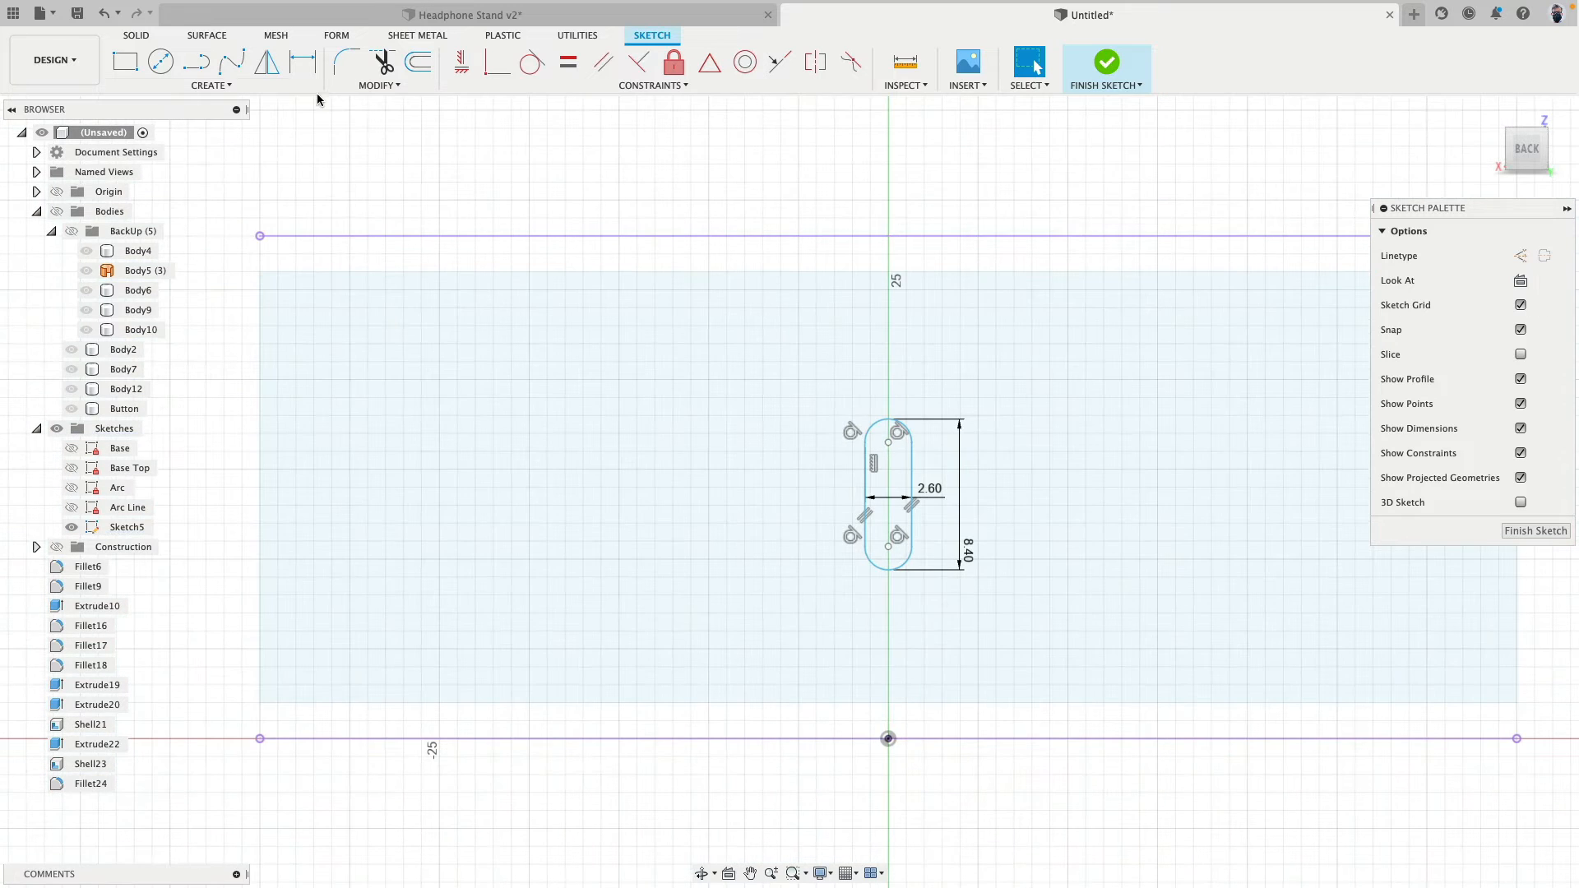
- Draw vertical lines from the upper edge's midpoint to the slot's upper arc and from its lower arc to the origin
{"action": "left_click", "coordinate": [198, 62]}
{"action": "scroll", "coordinate": [913, 335], "scroll_direction": "up", "scroll_amount": 2}
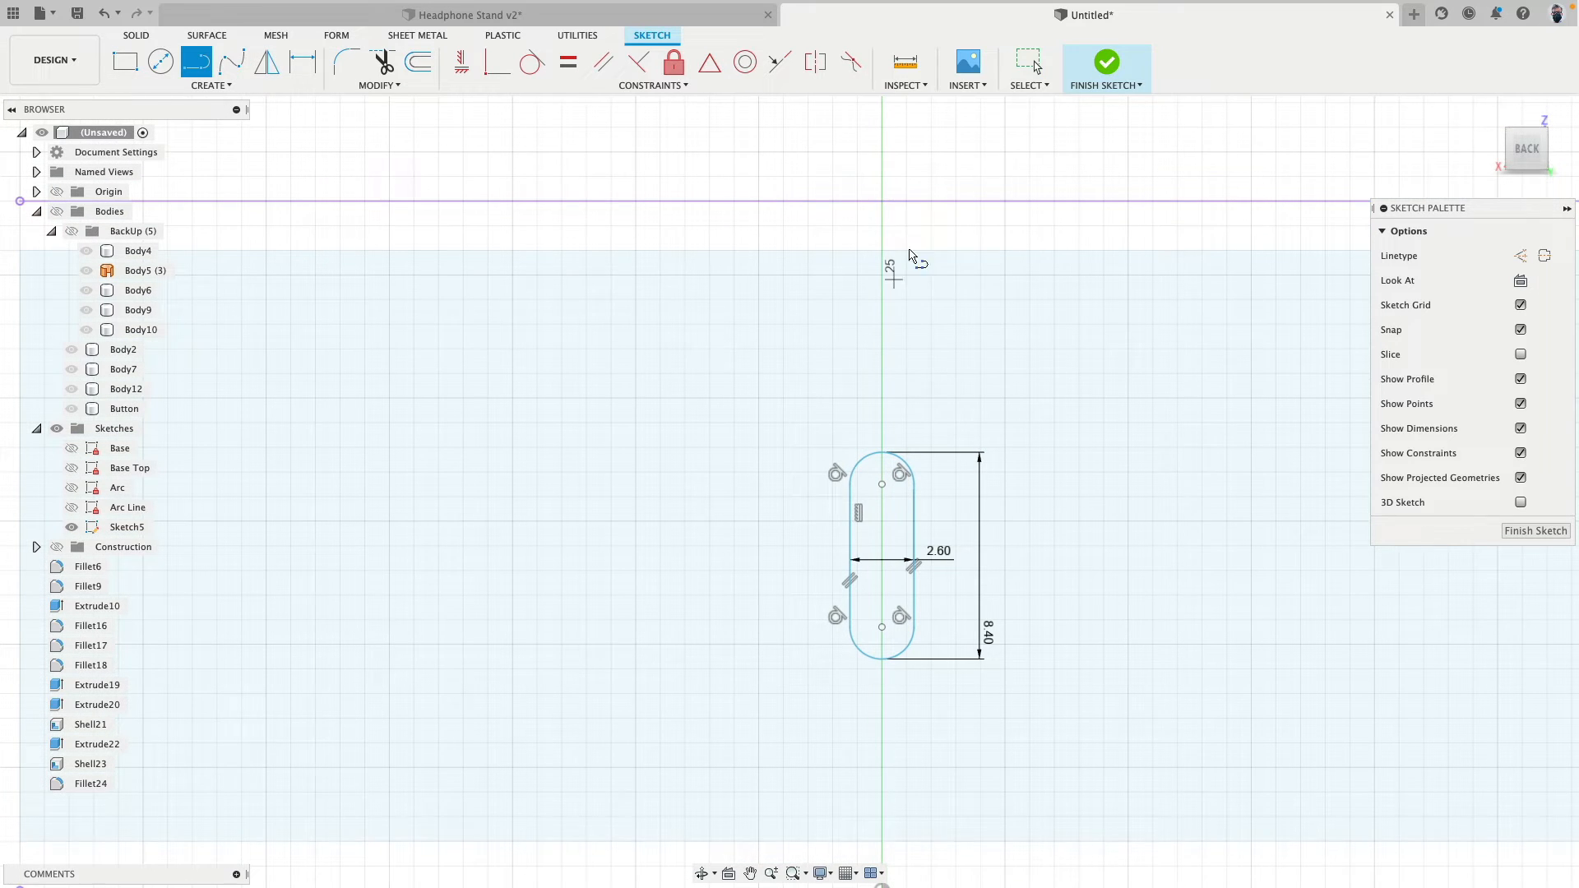
{"action": "left_click", "coordinate": [880, 203]}
{"action": "left_click", "coordinate": [881, 452]}
{"action": "middle_click_drag", "start_coordinate": [1012, 537], "coordinate": [980, 270]}
{"action": "left_click", "coordinate": [852, 397]}
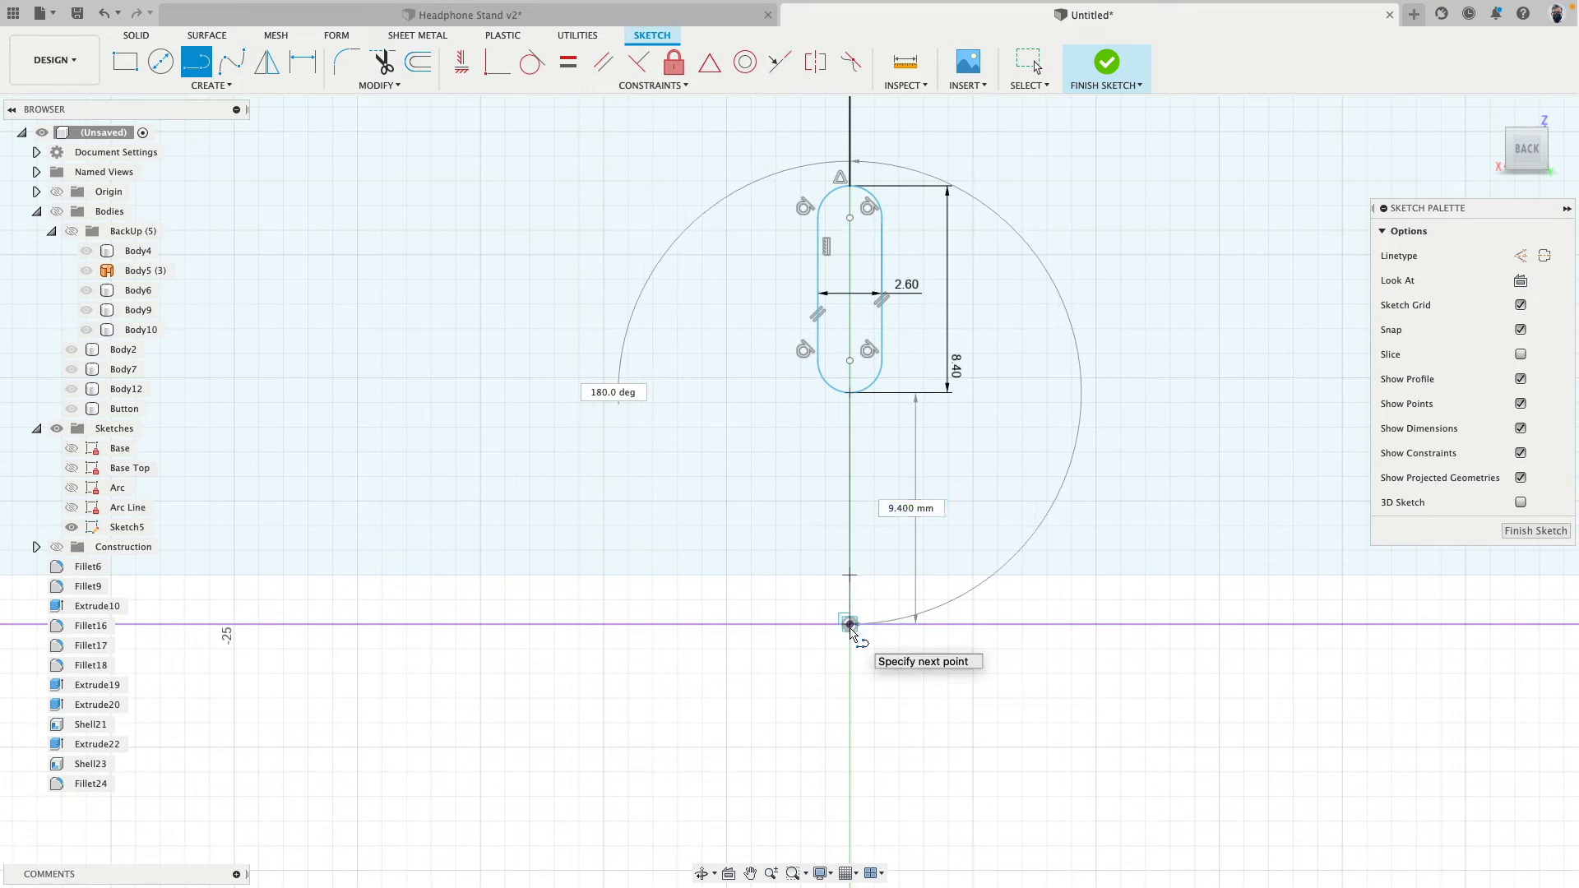
{"action": "left_click", "coordinate": [850, 624]}
{"action": "key", "text": "Escape"}
- Convert the lines above and below the slot to construction and constrain them to equal length
{"action": "scroll", "coordinate": [924, 482], "scroll_direction": "down", "scroll_amount": 3}
{"action": "middle_click_drag", "start_coordinate": [924, 482], "coordinate": [879, 571]}
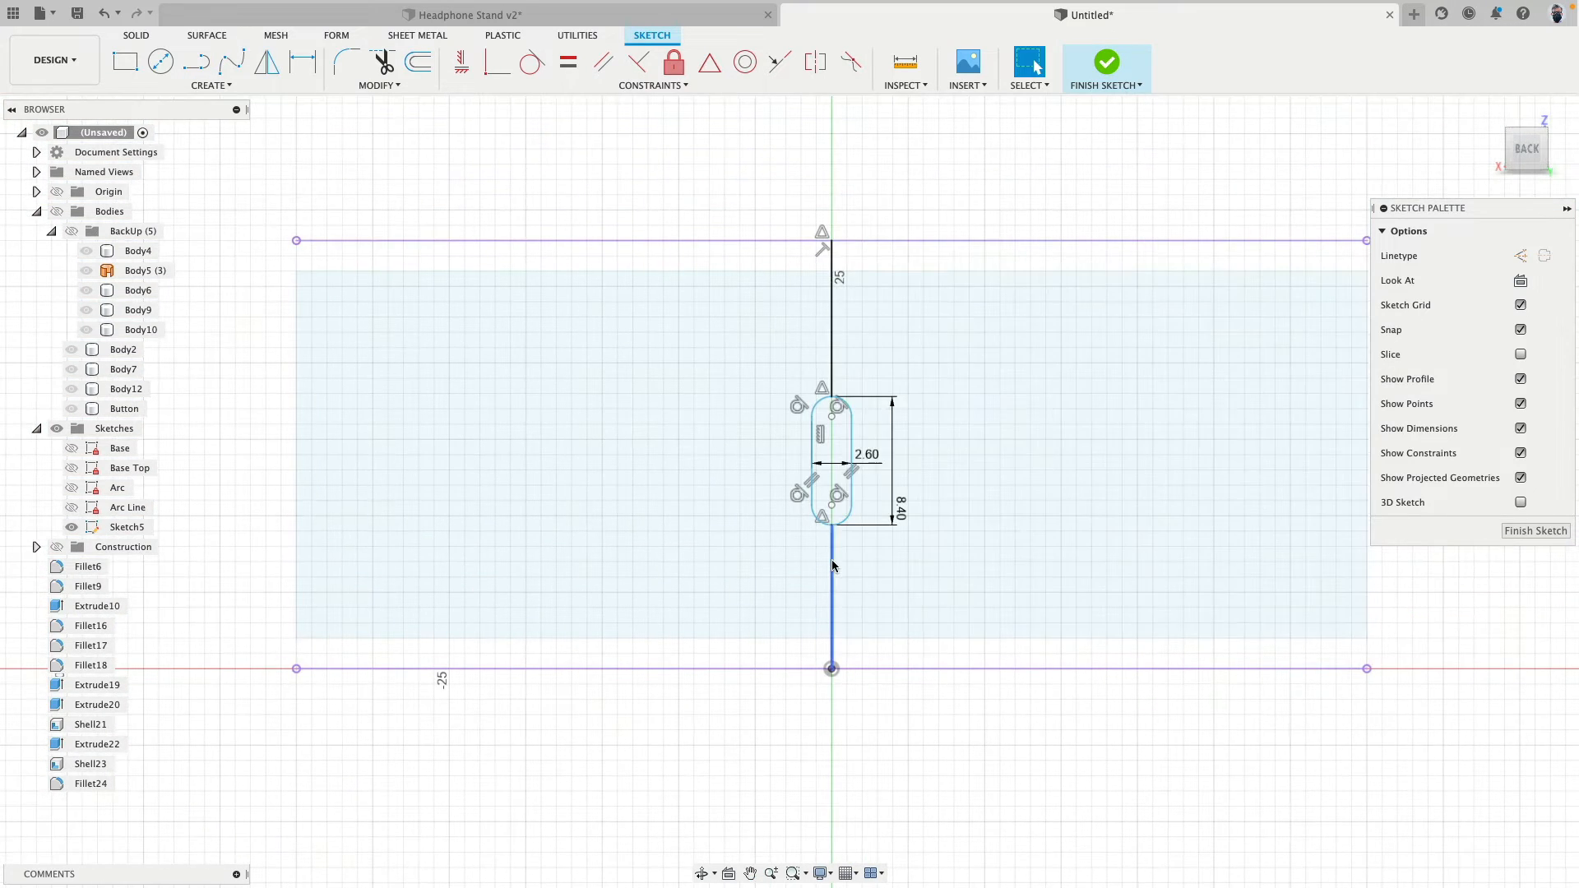
{"action": "left_click", "coordinate": [832, 568]}
{"action": "left_click", "coordinate": [831, 331], "text": "shift"}
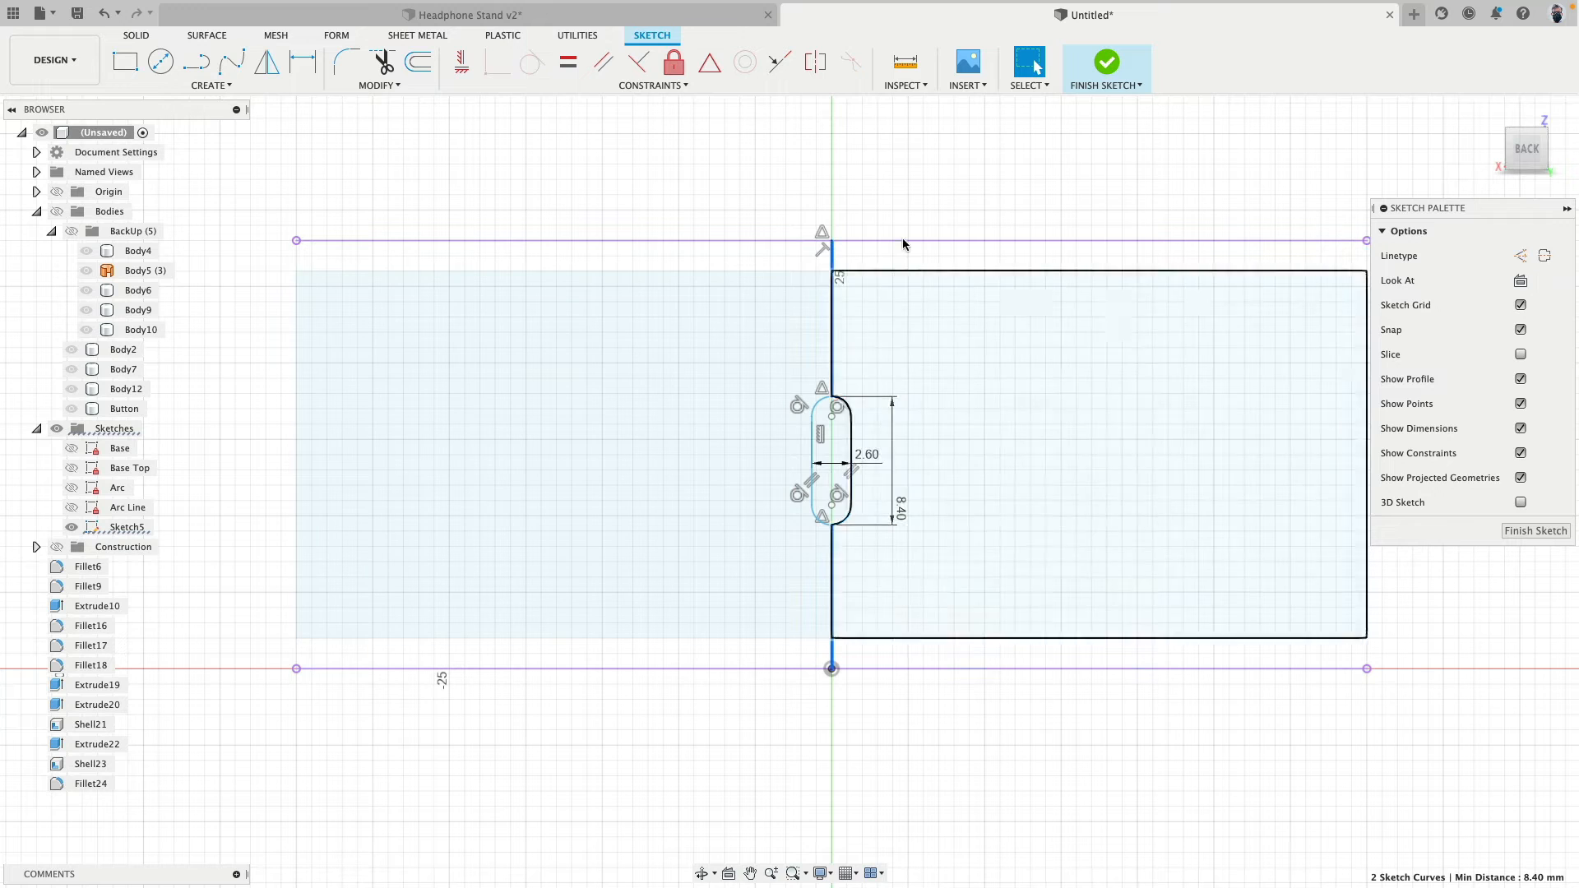
{"action": "left_click", "coordinate": [1521, 256]}
{"action": "left_click", "coordinate": [567, 62]}
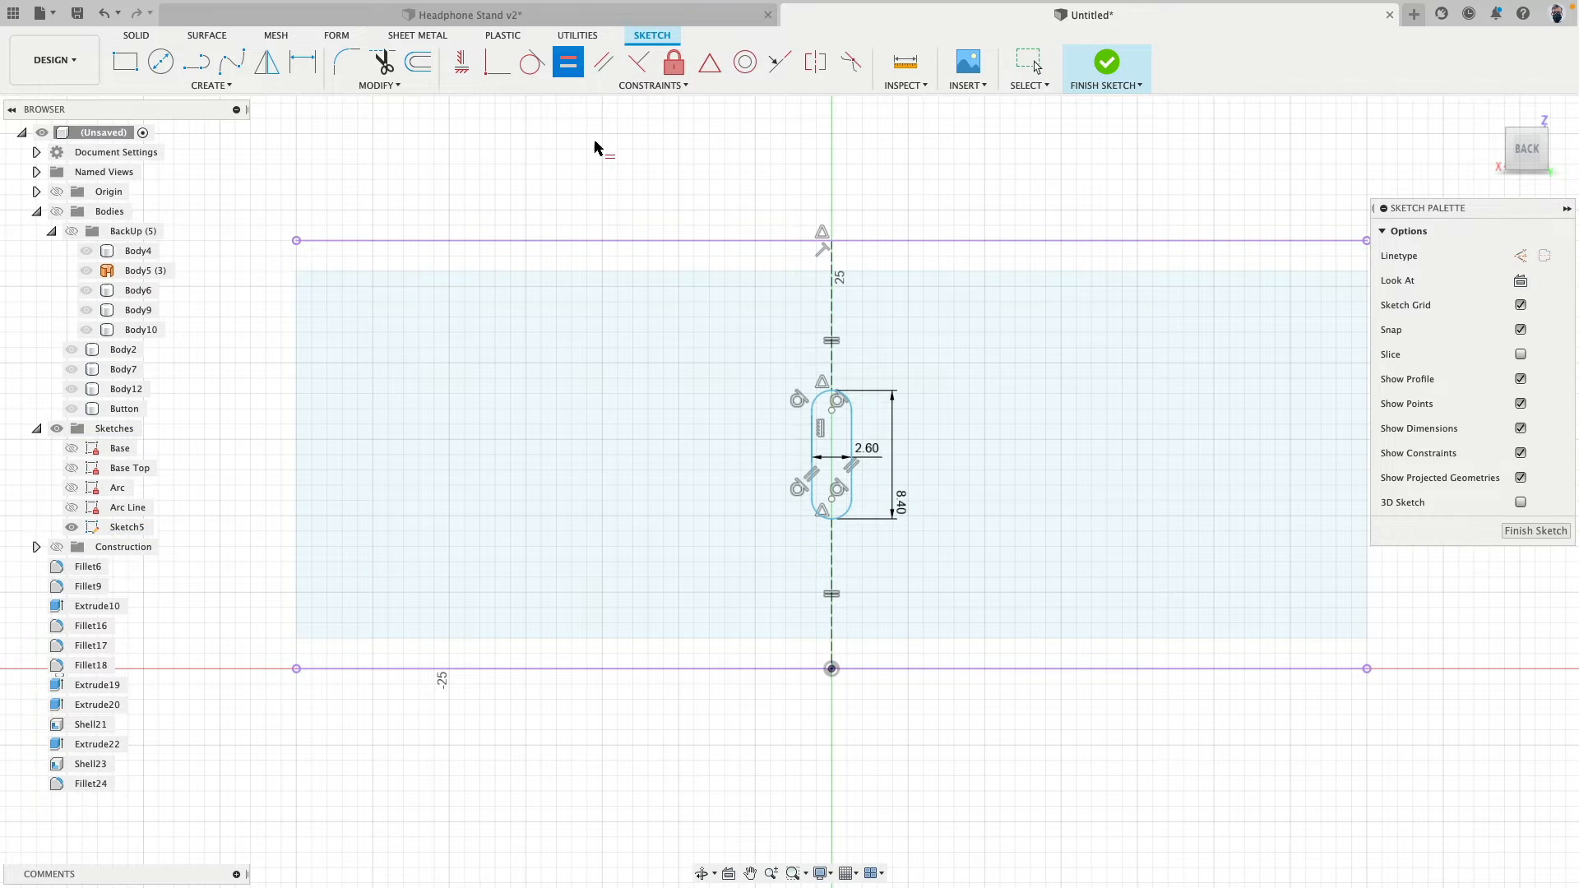
- Test the slot's centring by setting its overall height to 10 mm, and restore it to 8.4 mm
{"action": "scroll", "coordinate": [1040, 298], "scroll_direction": "up", "scroll_amount": 2}
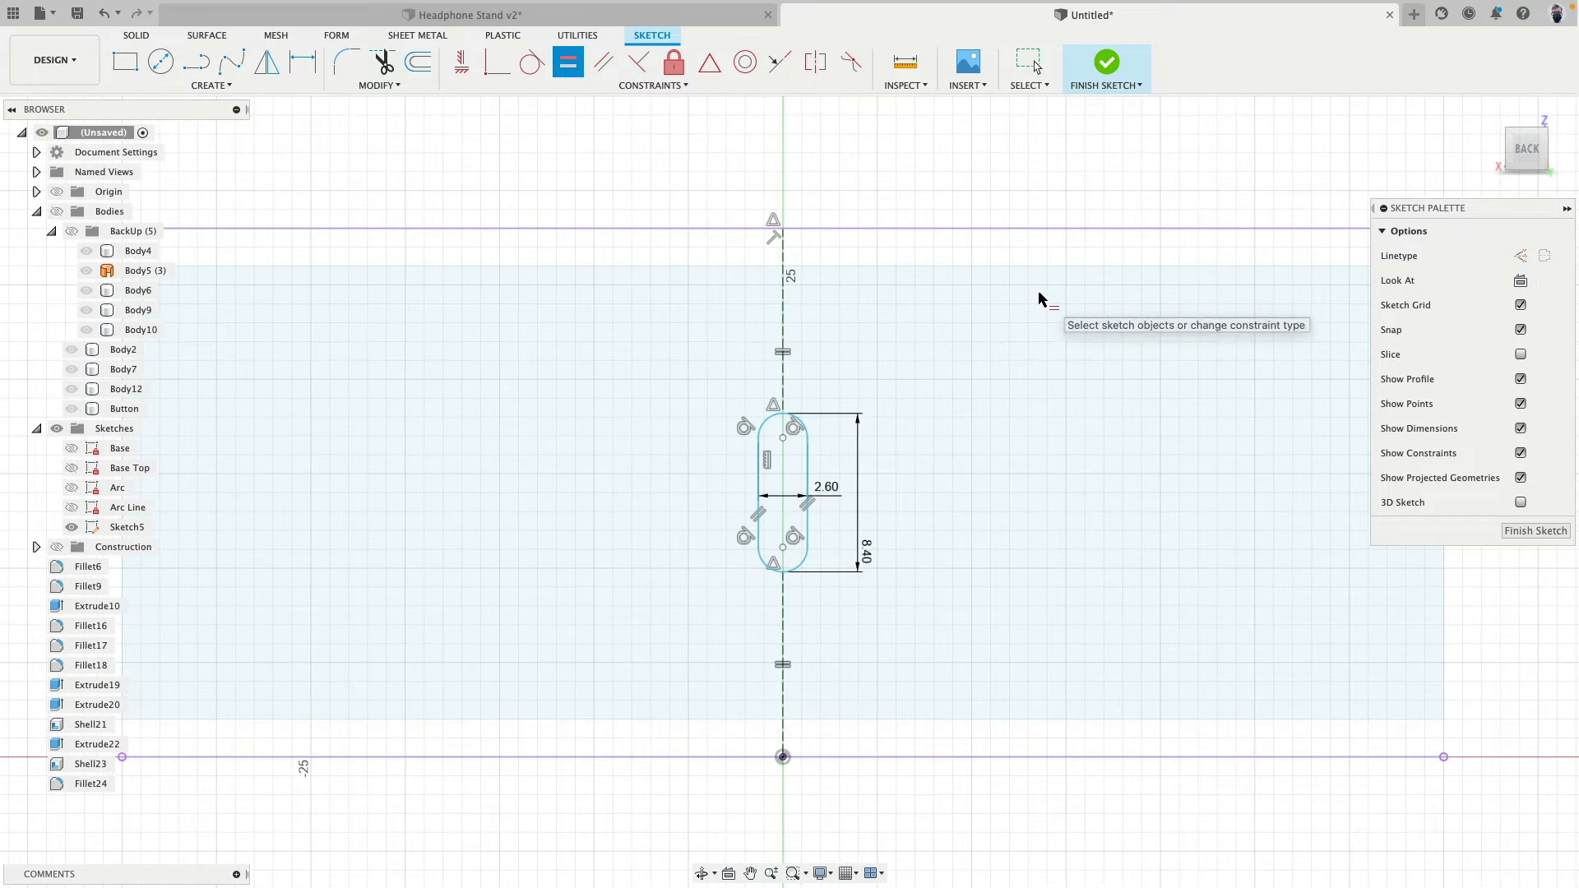
{"action": "double_click", "coordinate": [870, 560]}
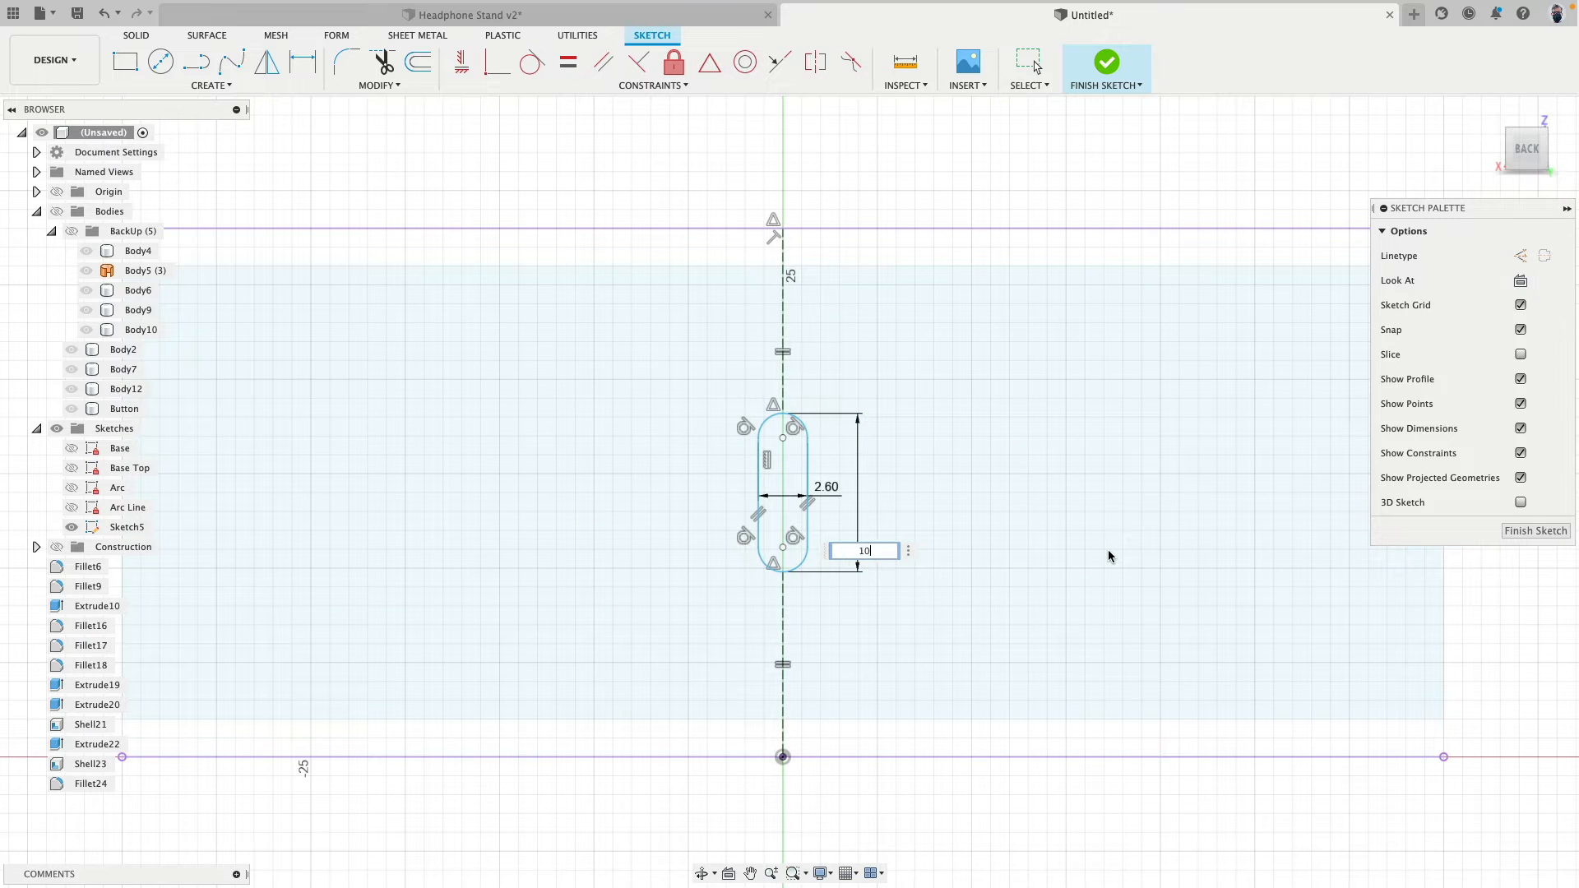
{"action": "key", "text": "Return"}
{"action": "double_click", "coordinate": [867, 567]}
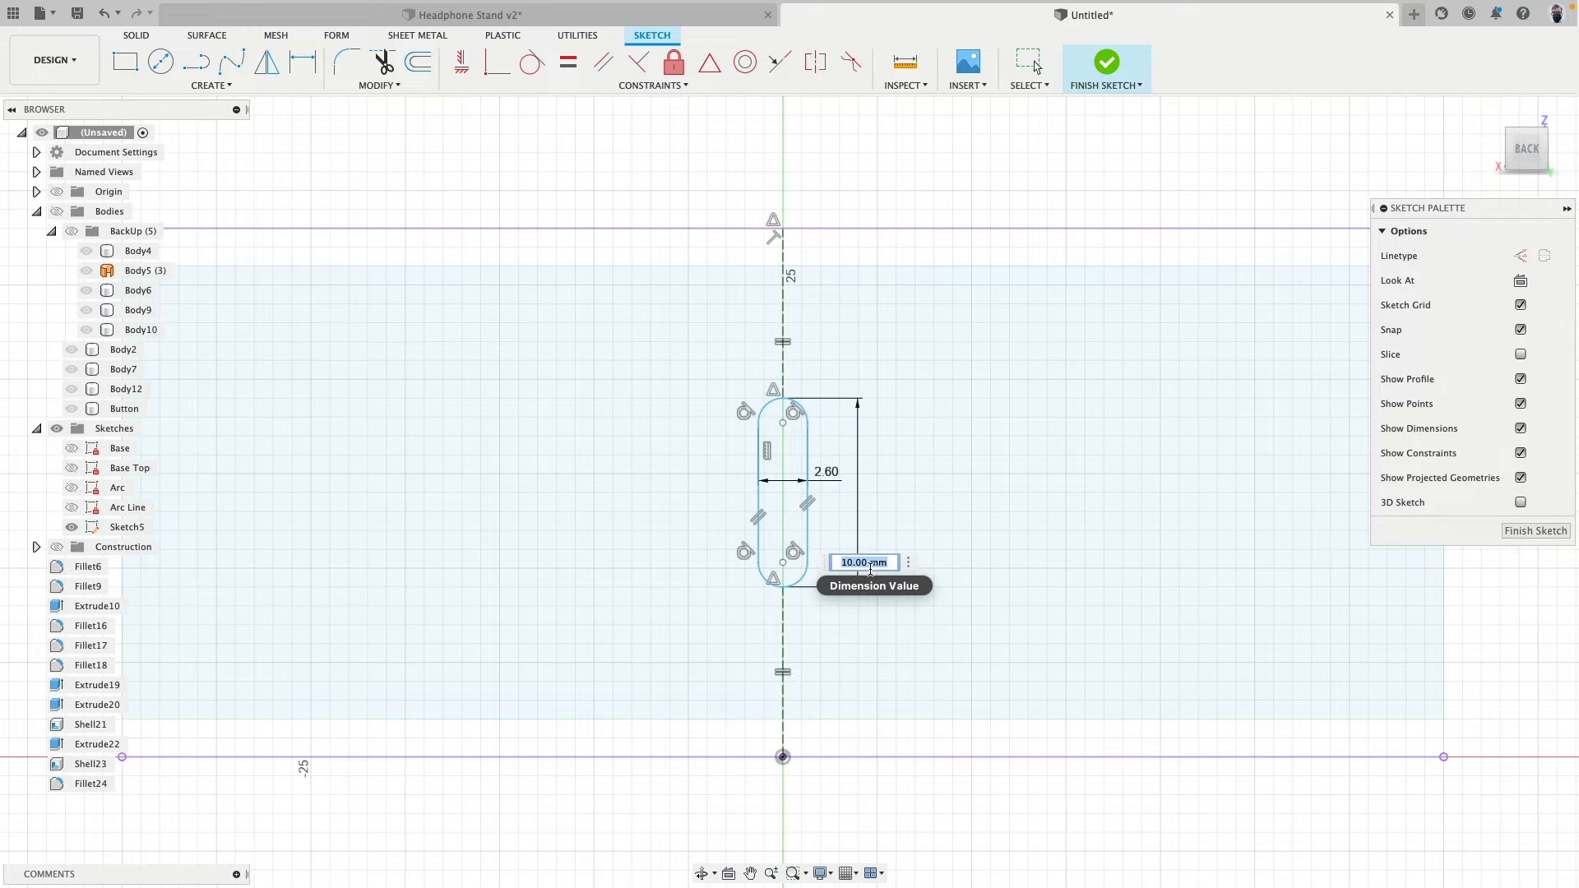
{"action": "type", "text": "8.4"}
{"action": "key", "text": "Return"}
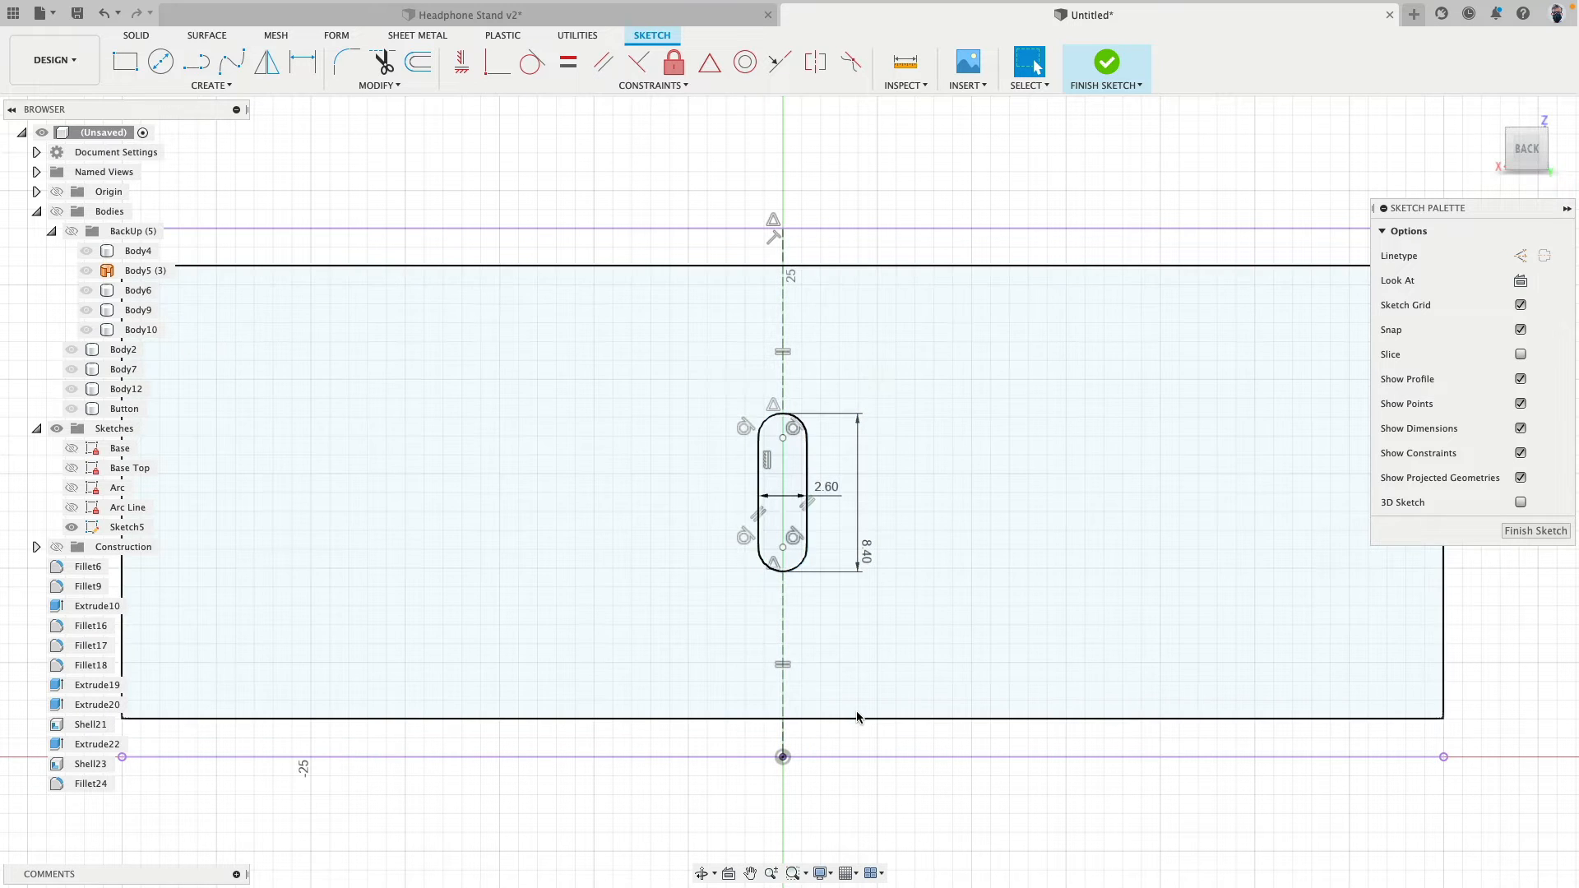
- Finish the slot sketch and show the model's bodies again
{"action": "scroll", "coordinate": [848, 246], "scroll_direction": "down", "scroll_amount": 1}
{"action": "scroll", "coordinate": [847, 246], "scroll_direction": "down", "scroll_amount": 3}
{"action": "middle_click_drag", "start_coordinate": [984, 202], "coordinate": [959, 235], "text": "shift"}
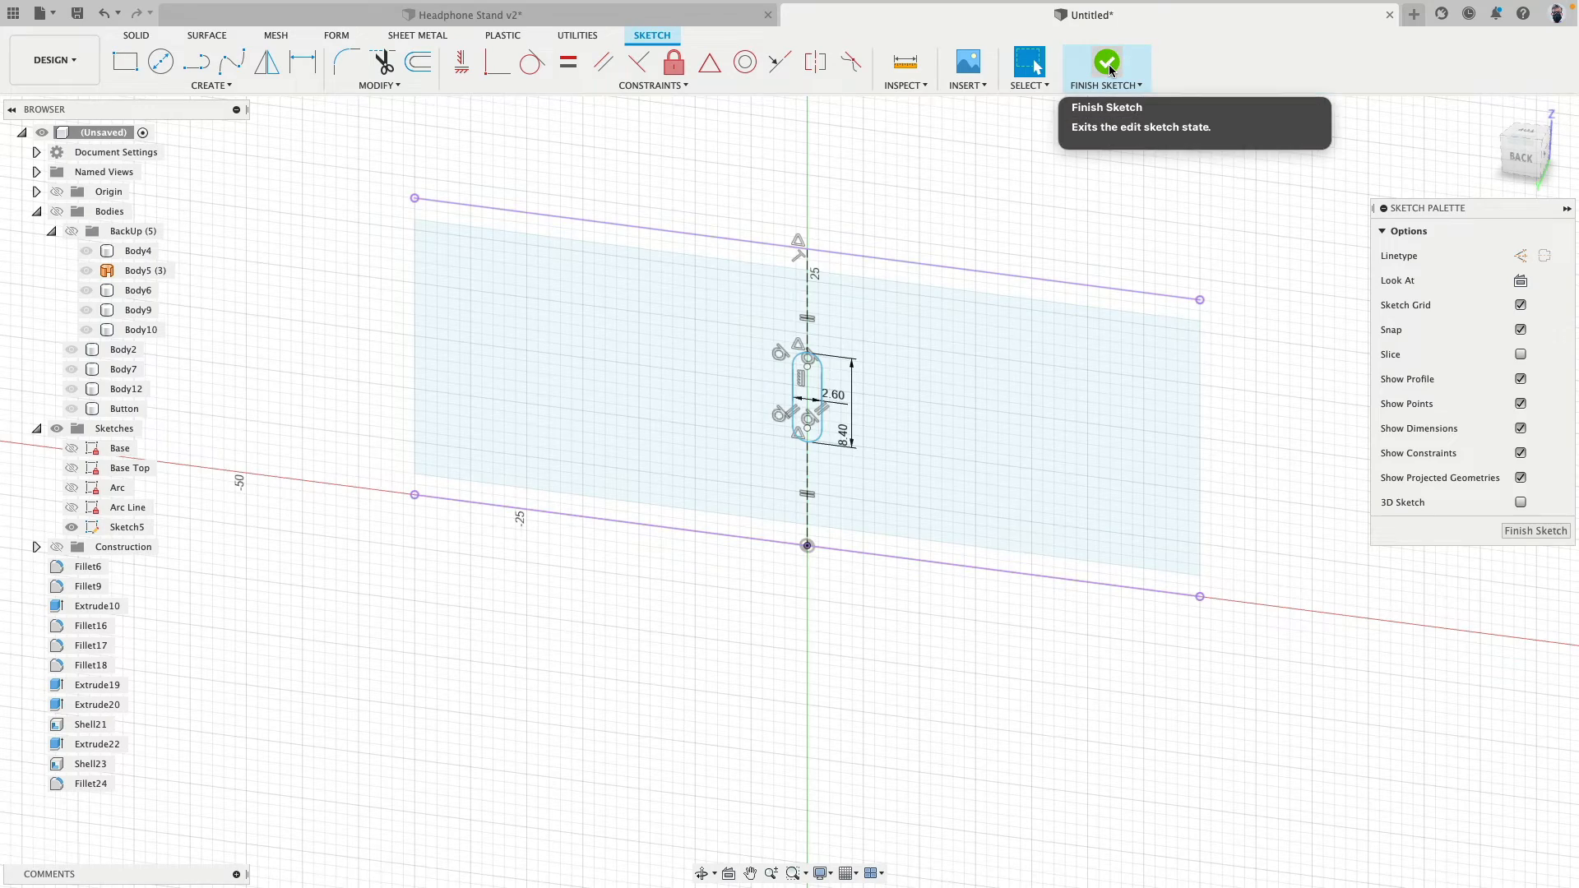
{"action": "left_click", "coordinate": [1108, 64]}
{"action": "scroll", "coordinate": [801, 223], "scroll_direction": "up", "scroll_amount": 4}
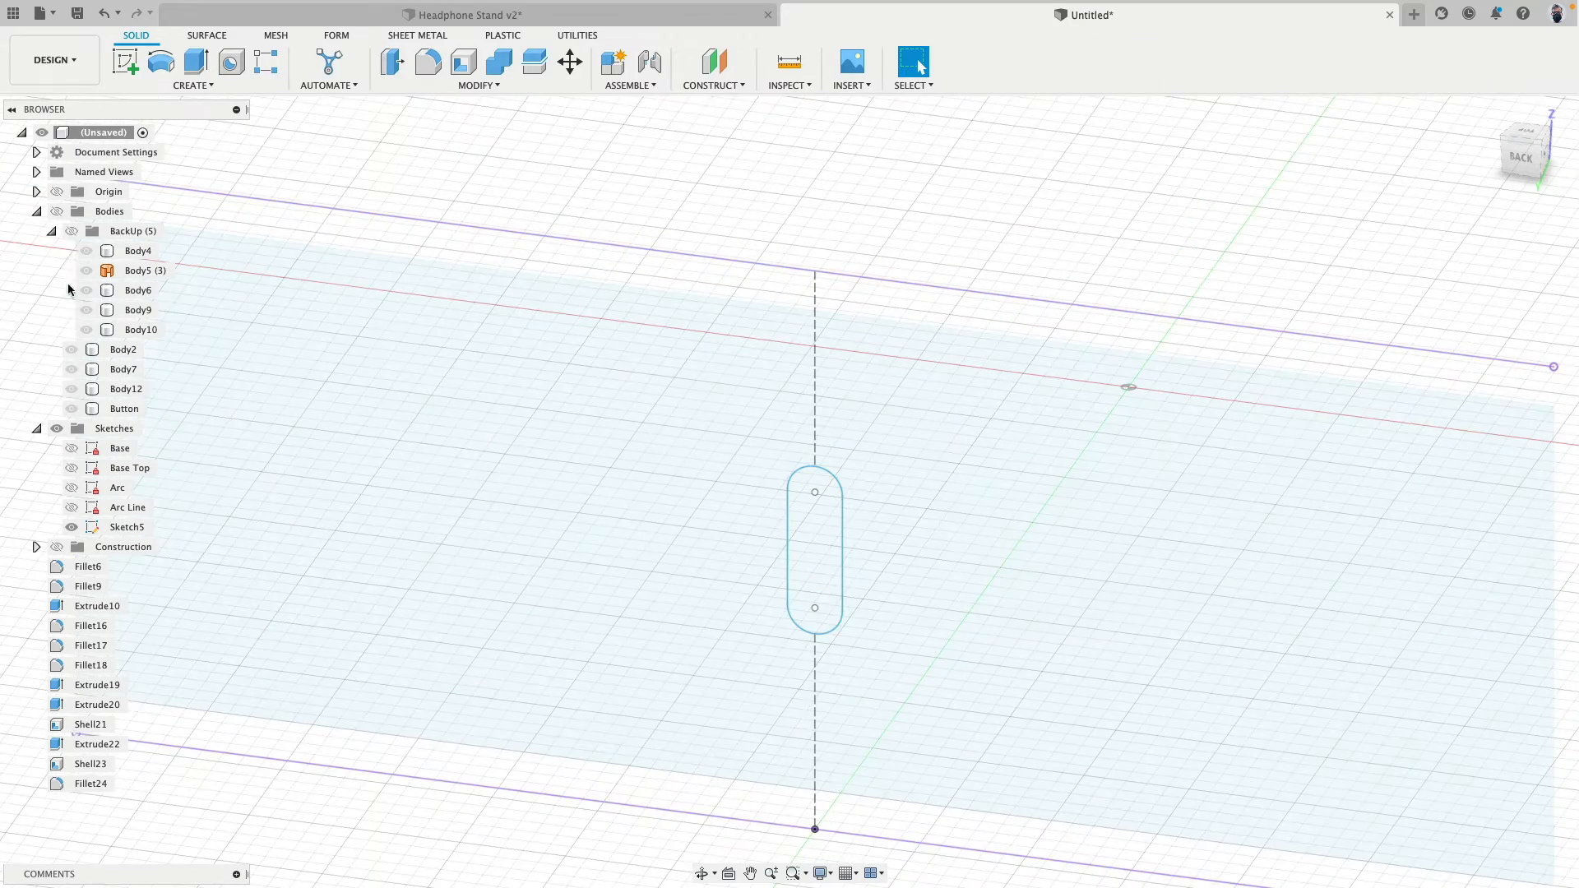
{"action": "left_click", "coordinate": [57, 211]}
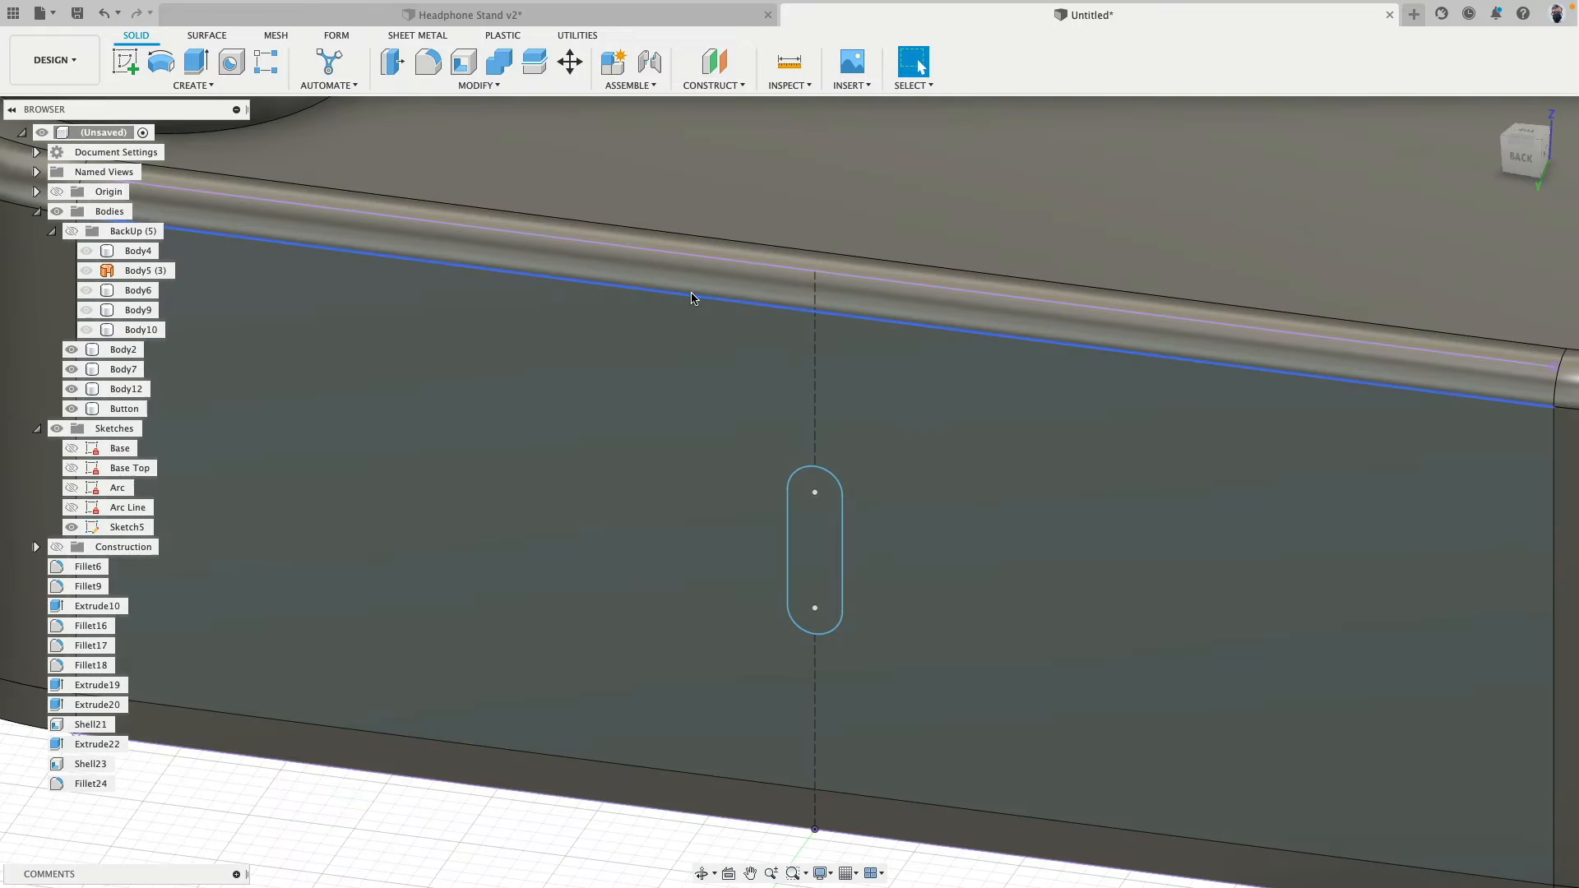
- Extrude the slot profile about 5.3 mm into the base's back face as a cut
{"action": "left_click", "coordinate": [195, 61]}
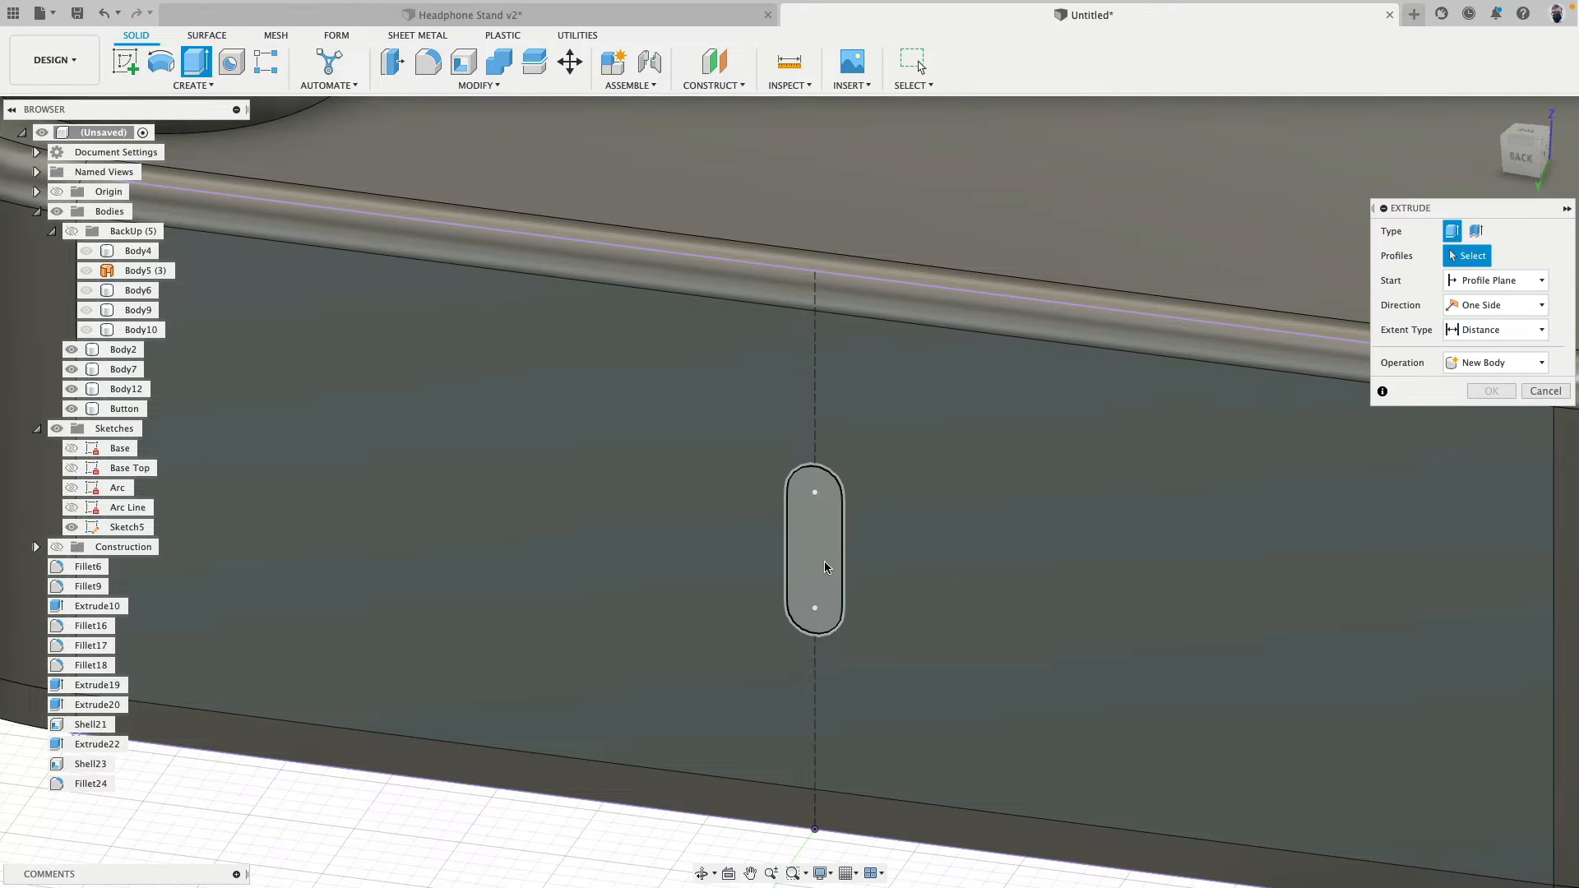
{"action": "left_click", "coordinate": [824, 561]}
{"action": "left_click_drag", "start_coordinate": [812, 556], "coordinate": [850, 501]}
{"action": "left_click", "coordinate": [1490, 466]}
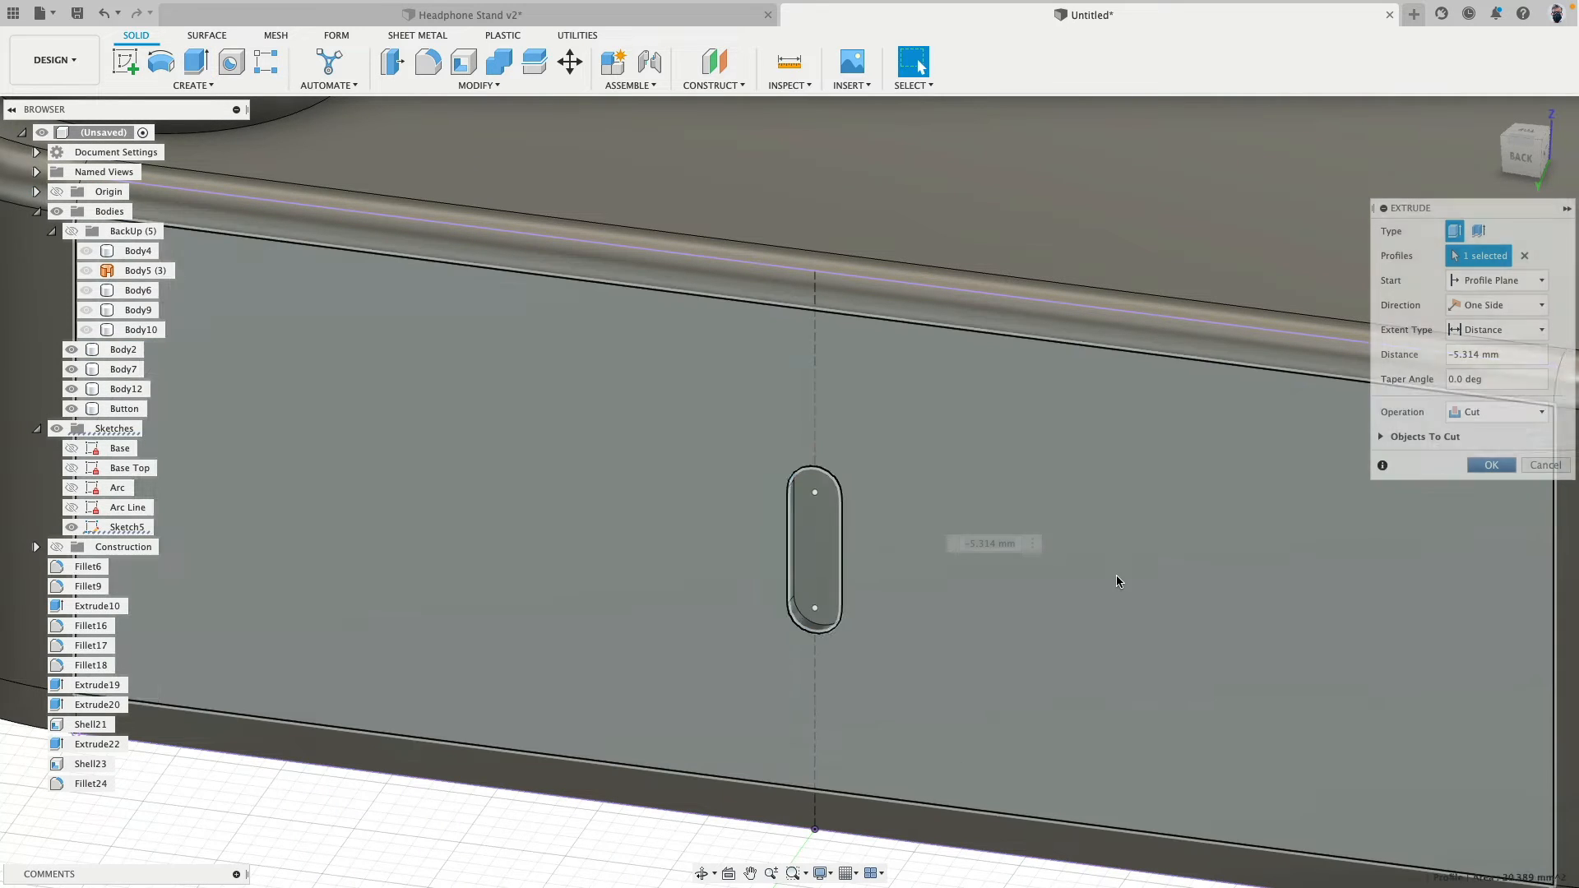
- Extrude the slot profile about 6.4 mm into the base's back face as a new body
{"action": "middle_click_drag", "start_coordinate": [1117, 575], "coordinate": [1052, 636], "text": "shift"}
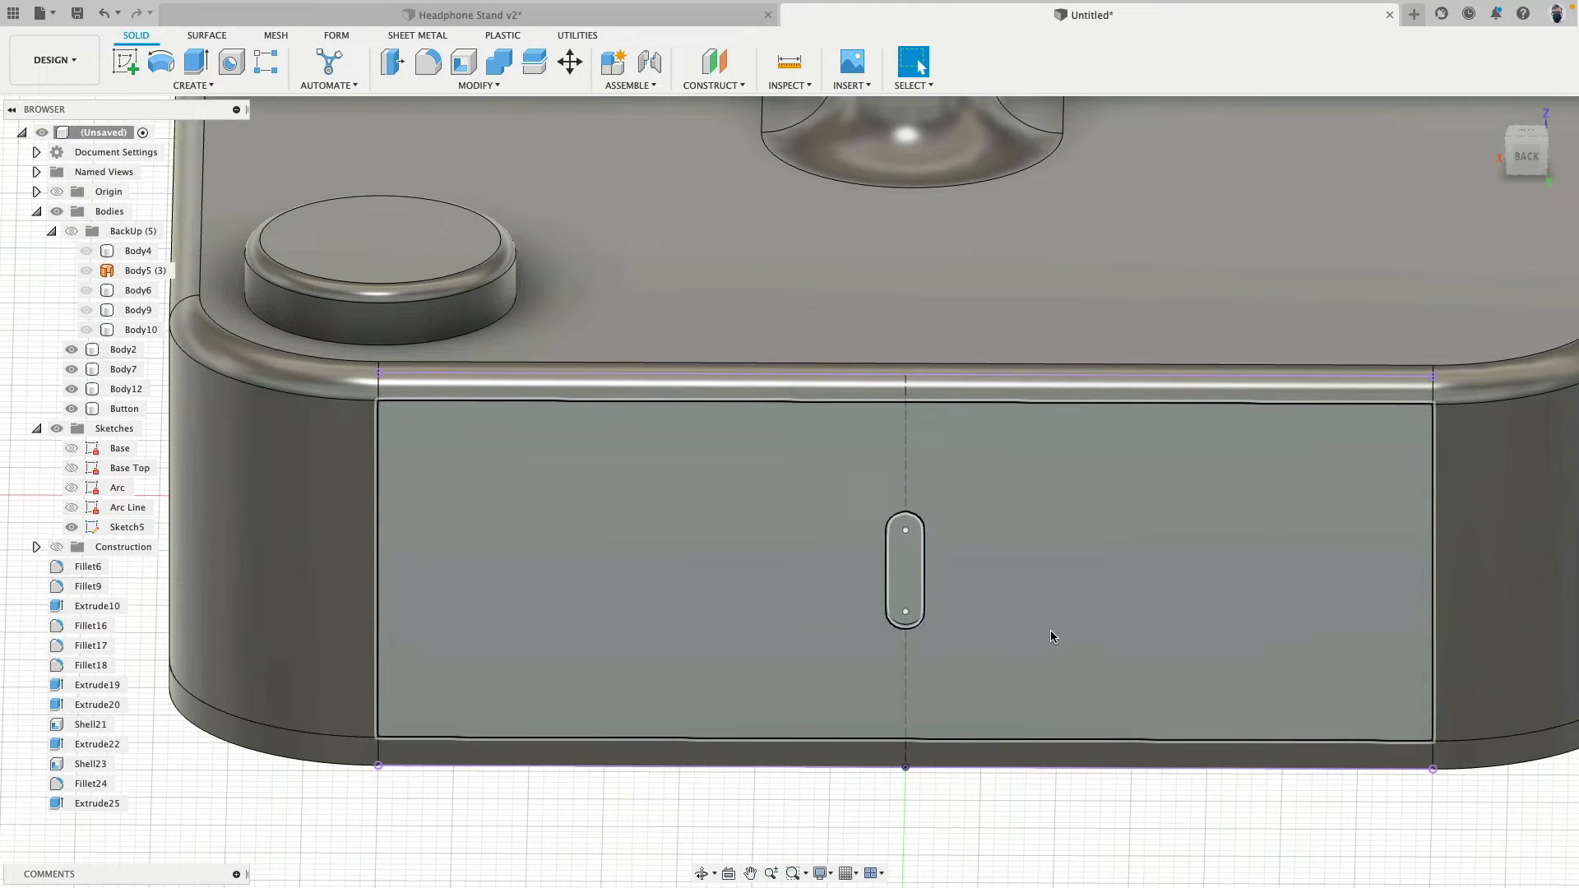
{"action": "key", "text": "e"}
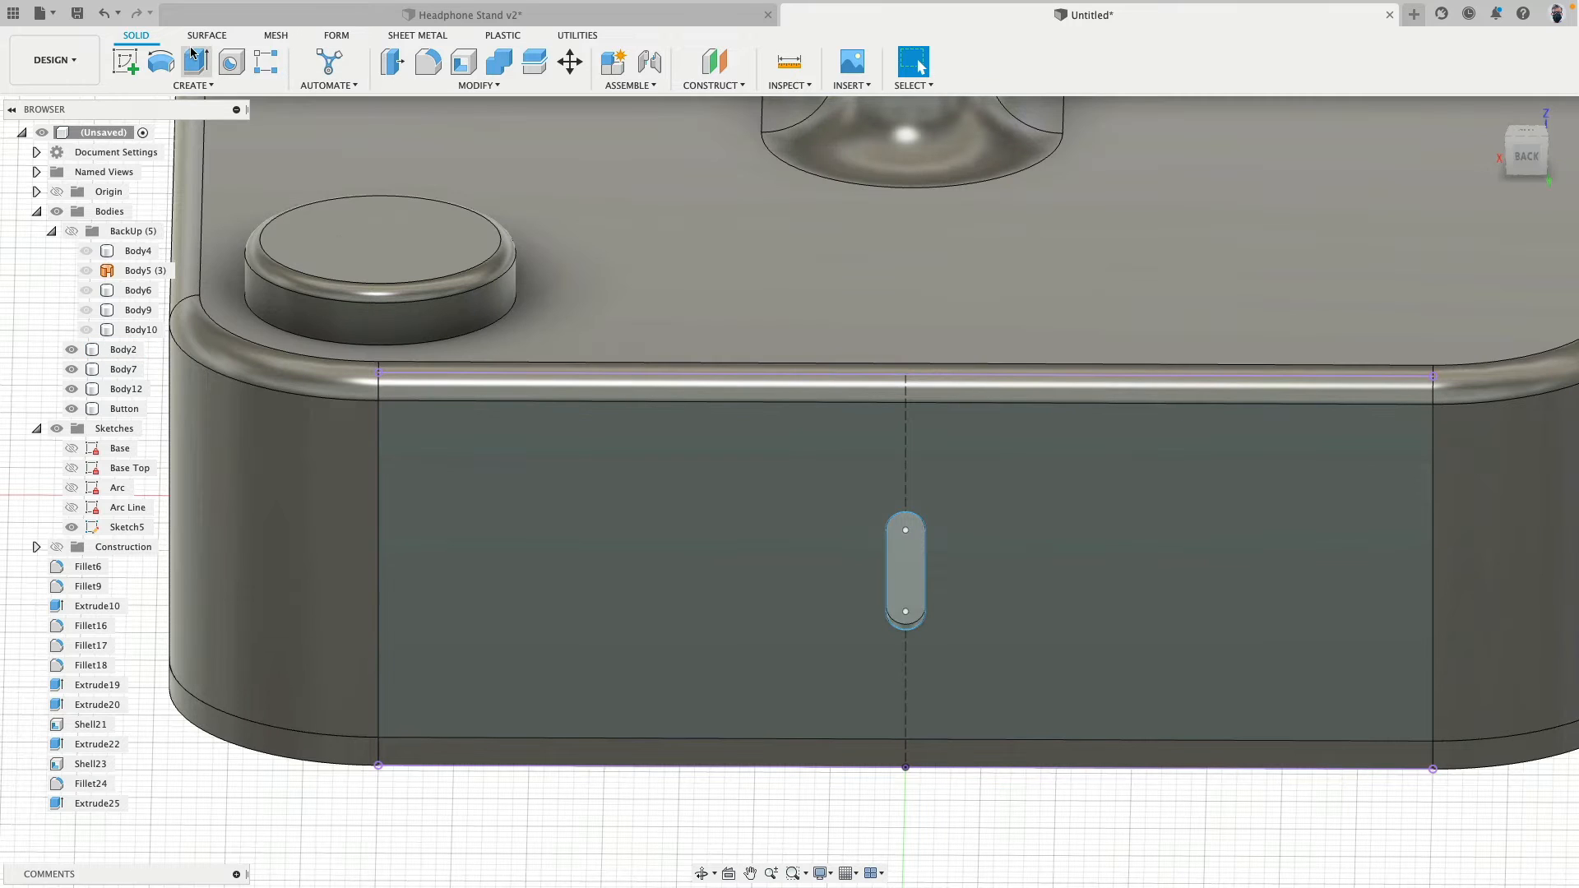
{"action": "middle_click_drag", "start_coordinate": [1052, 636], "coordinate": [922, 591], "text": "shift"}
{"action": "left_click", "coordinate": [917, 586]}
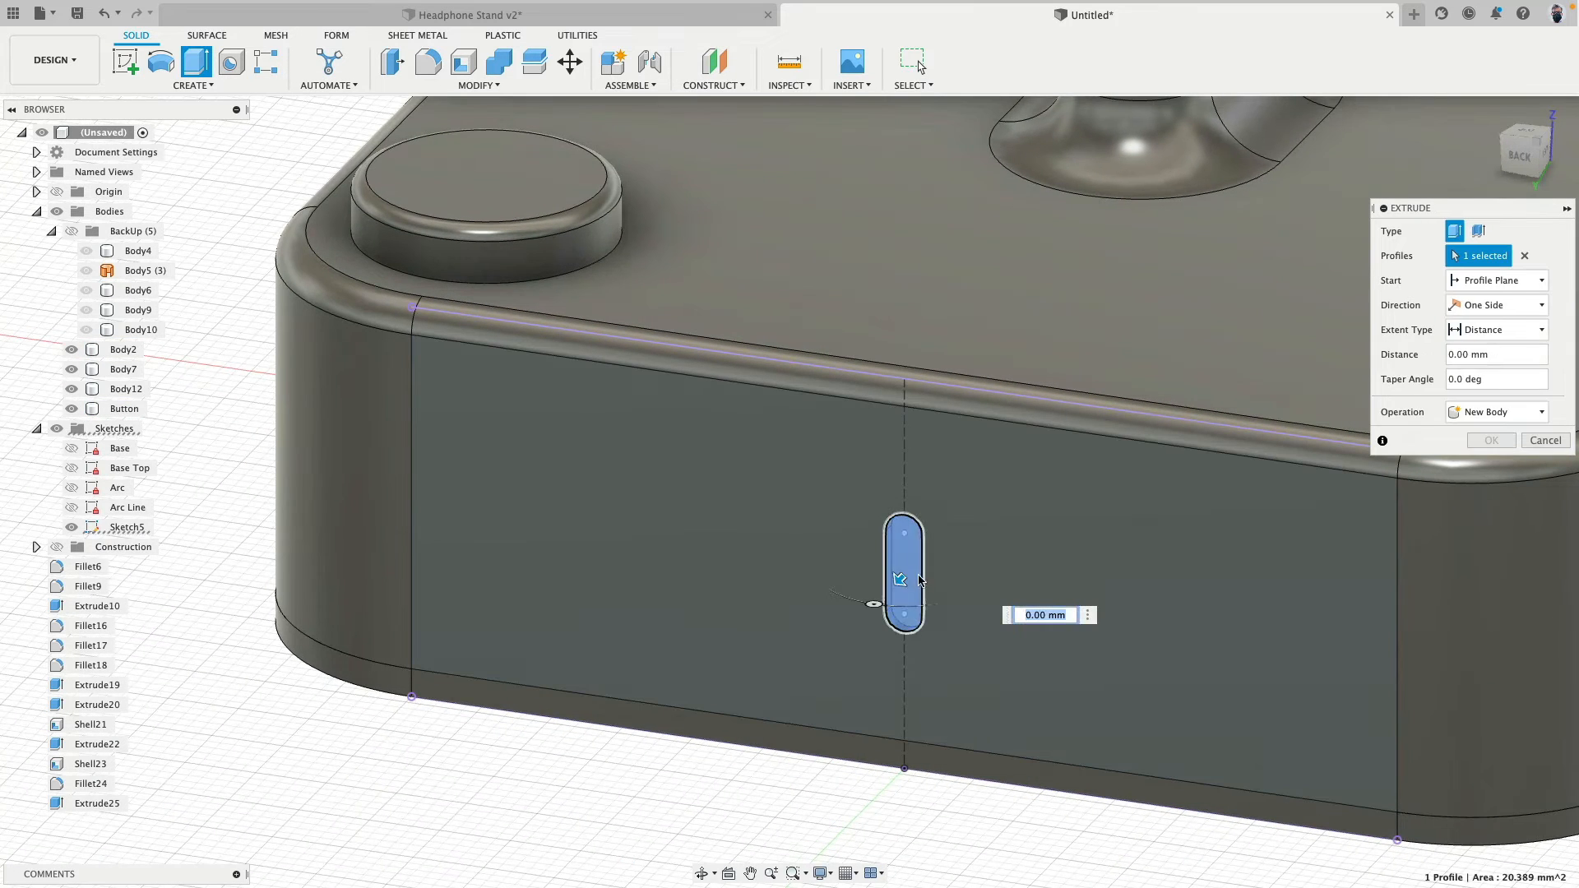
{"action": "left_click_drag", "start_coordinate": [932, 561], "coordinate": [945, 548]}
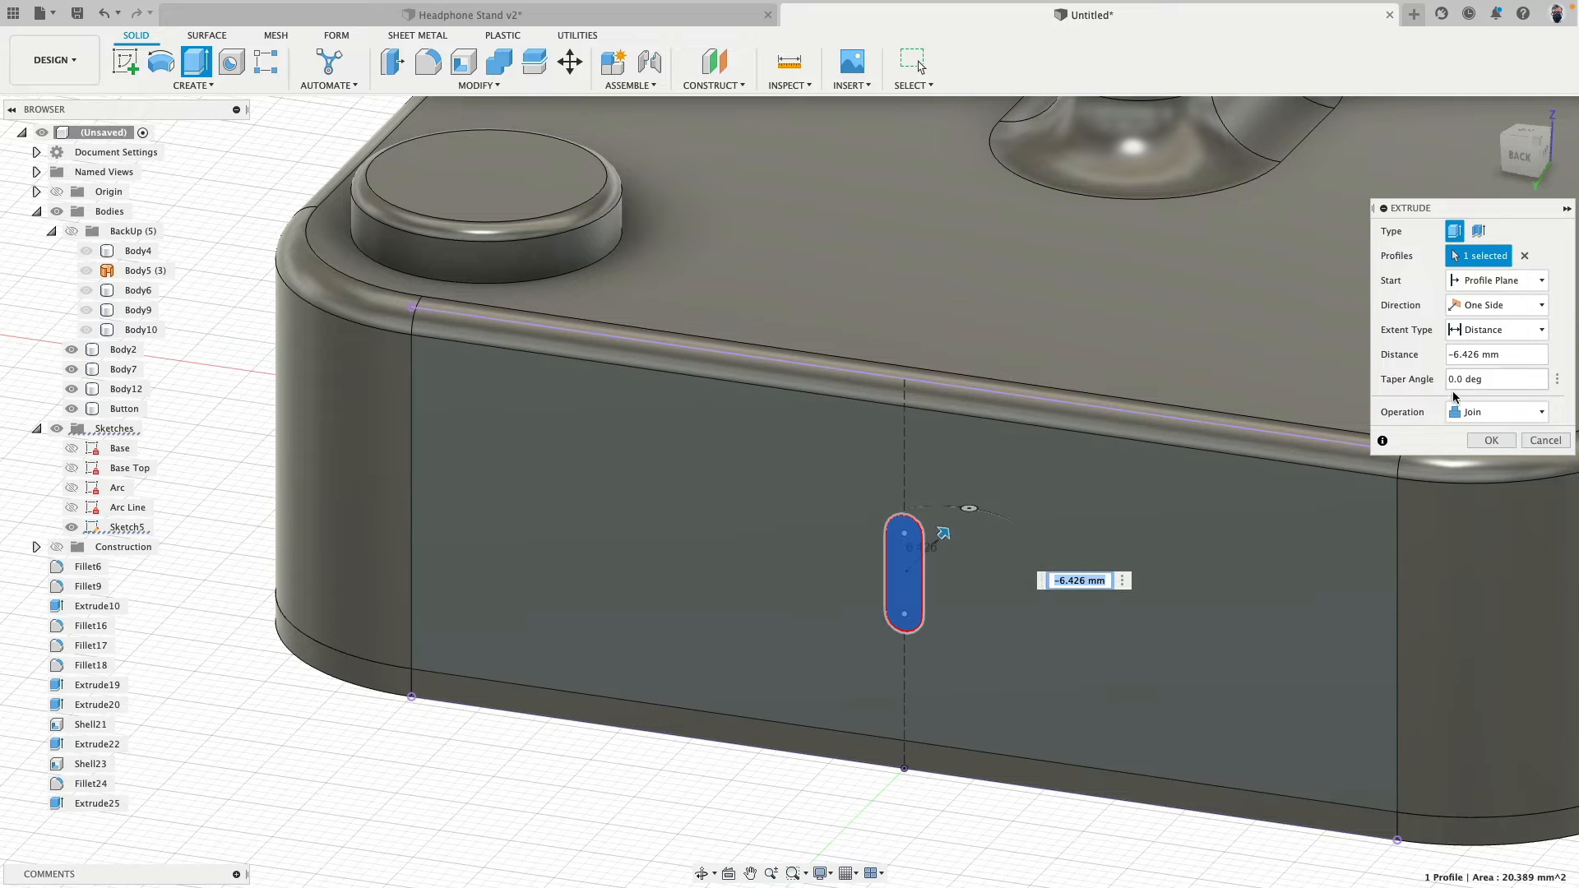
{"action": "left_click", "coordinate": [1461, 413]}
{"action": "left_click", "coordinate": [1487, 486]}
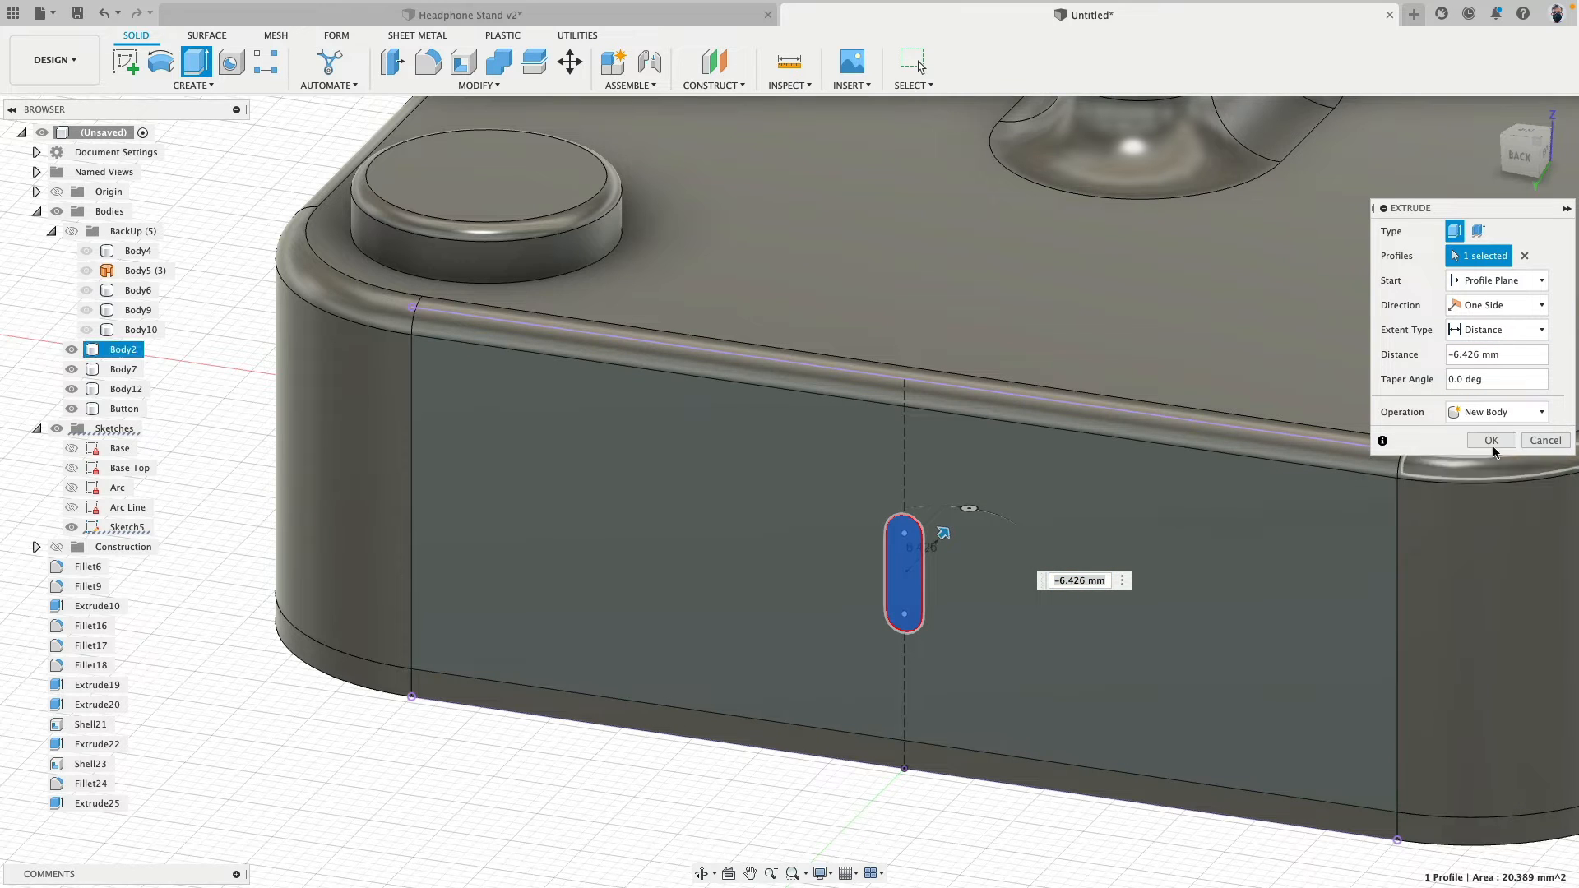
{"action": "left_click", "coordinate": [1492, 442]}
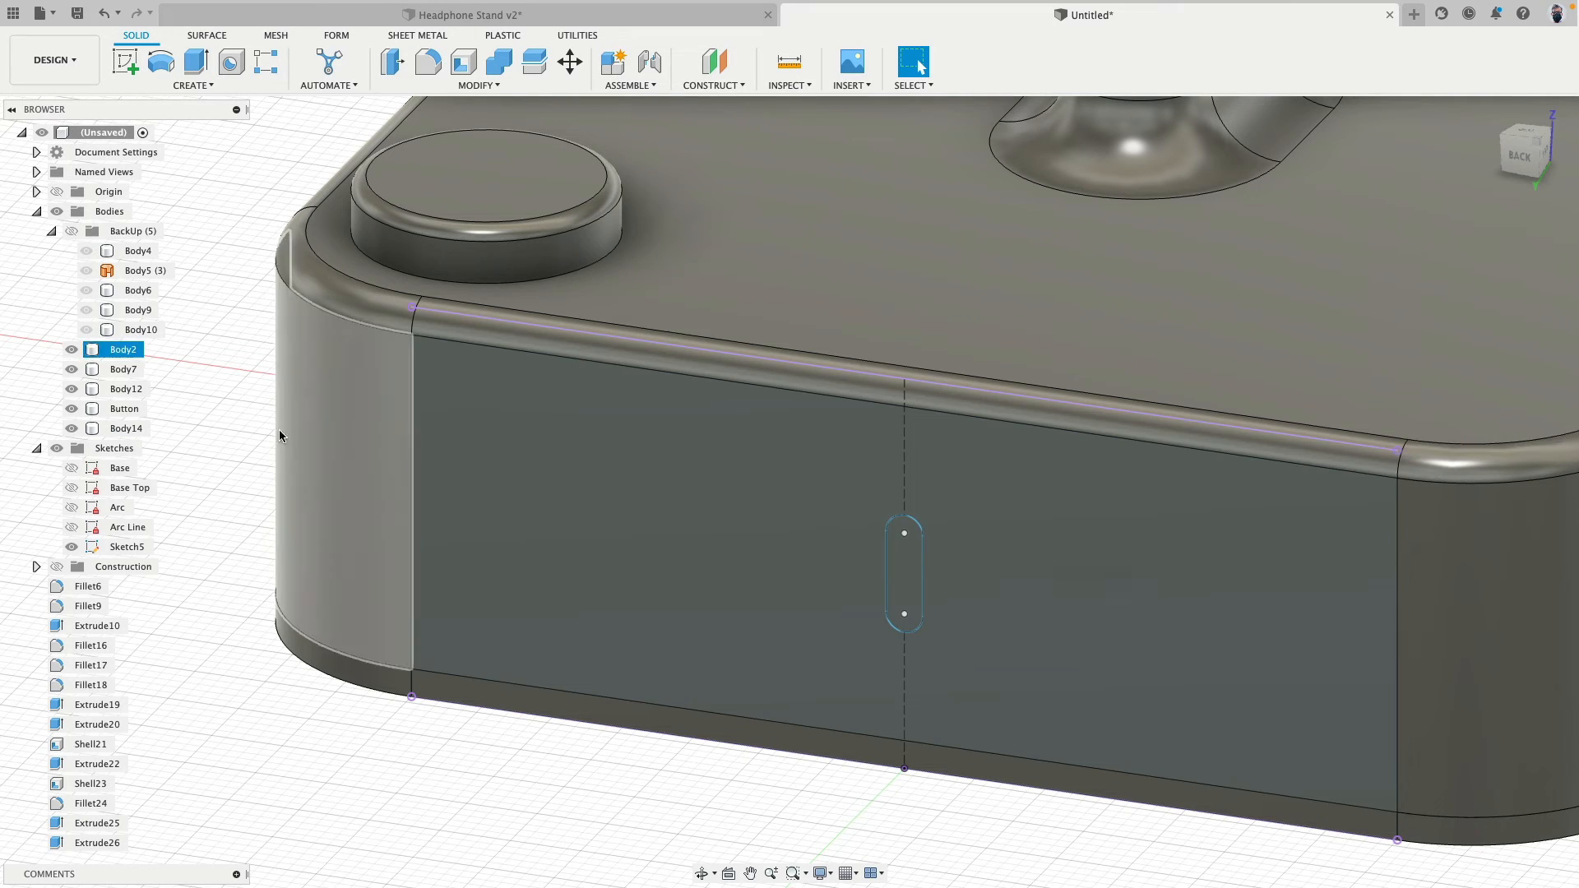
- Move the new slot body about -5.5 mm along X, to the side of the slot away from the button
{"action": "left_click", "coordinate": [125, 431]}
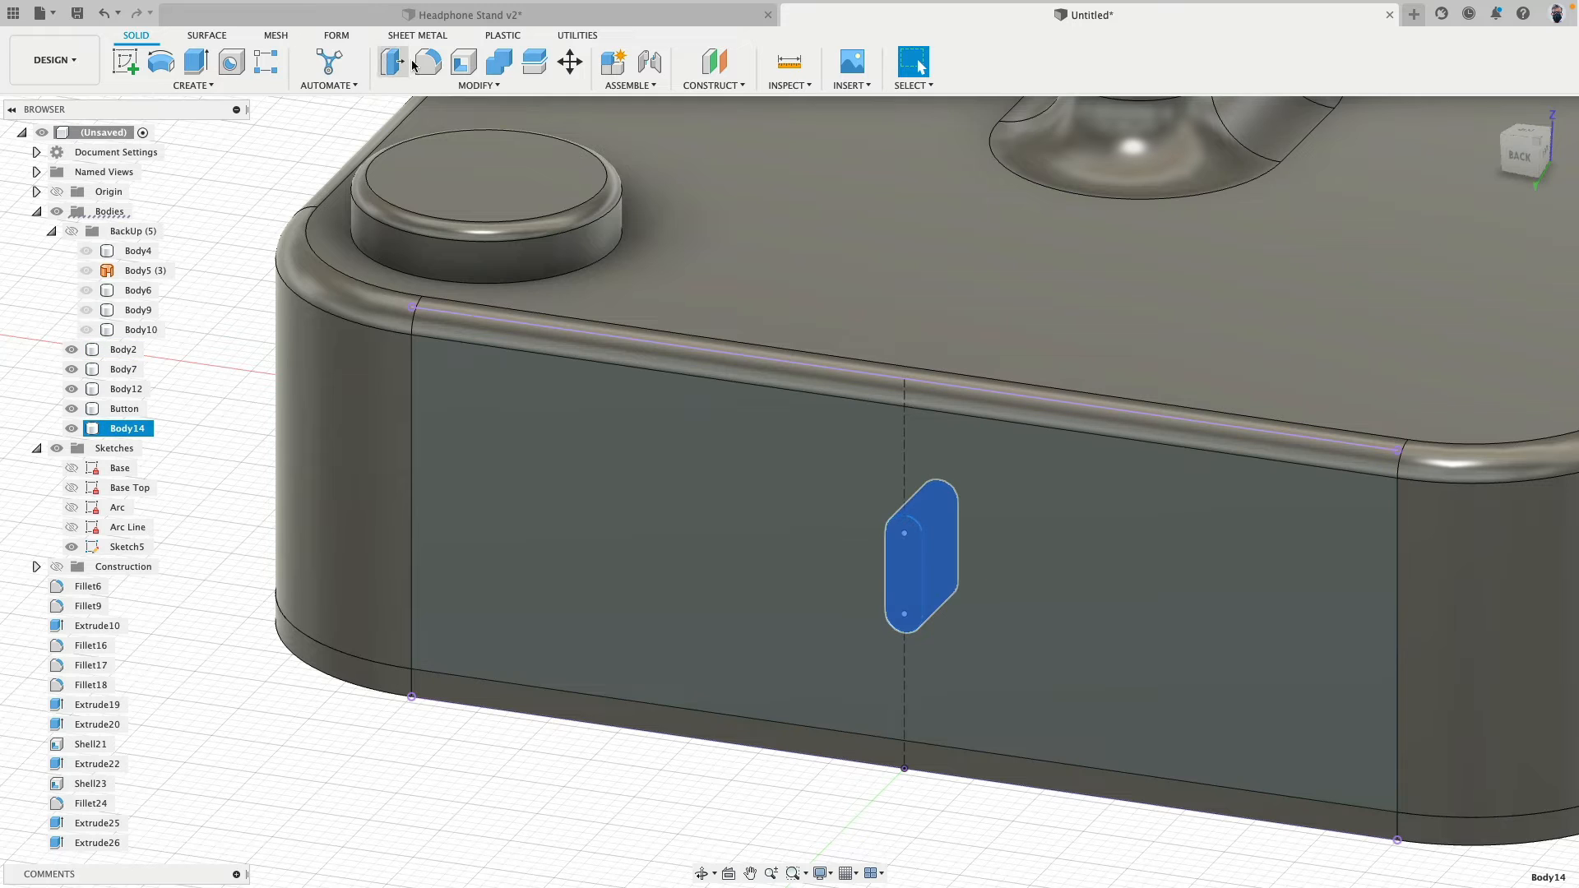
{"action": "left_click", "coordinate": [570, 62]}
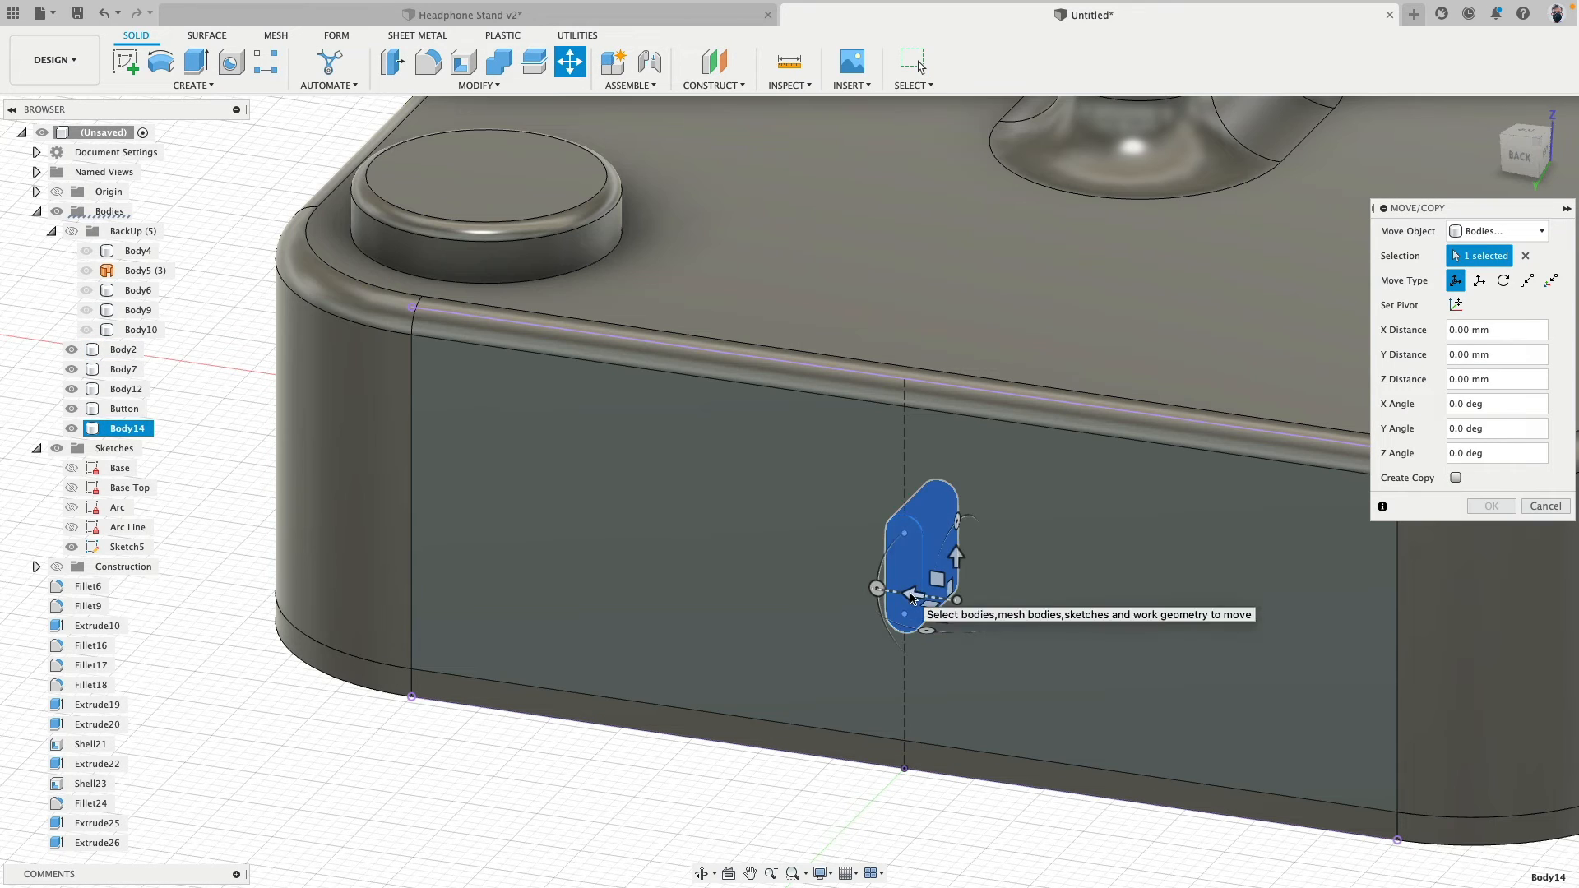
{"action": "left_click_drag", "start_coordinate": [911, 594], "coordinate": [996, 609]}
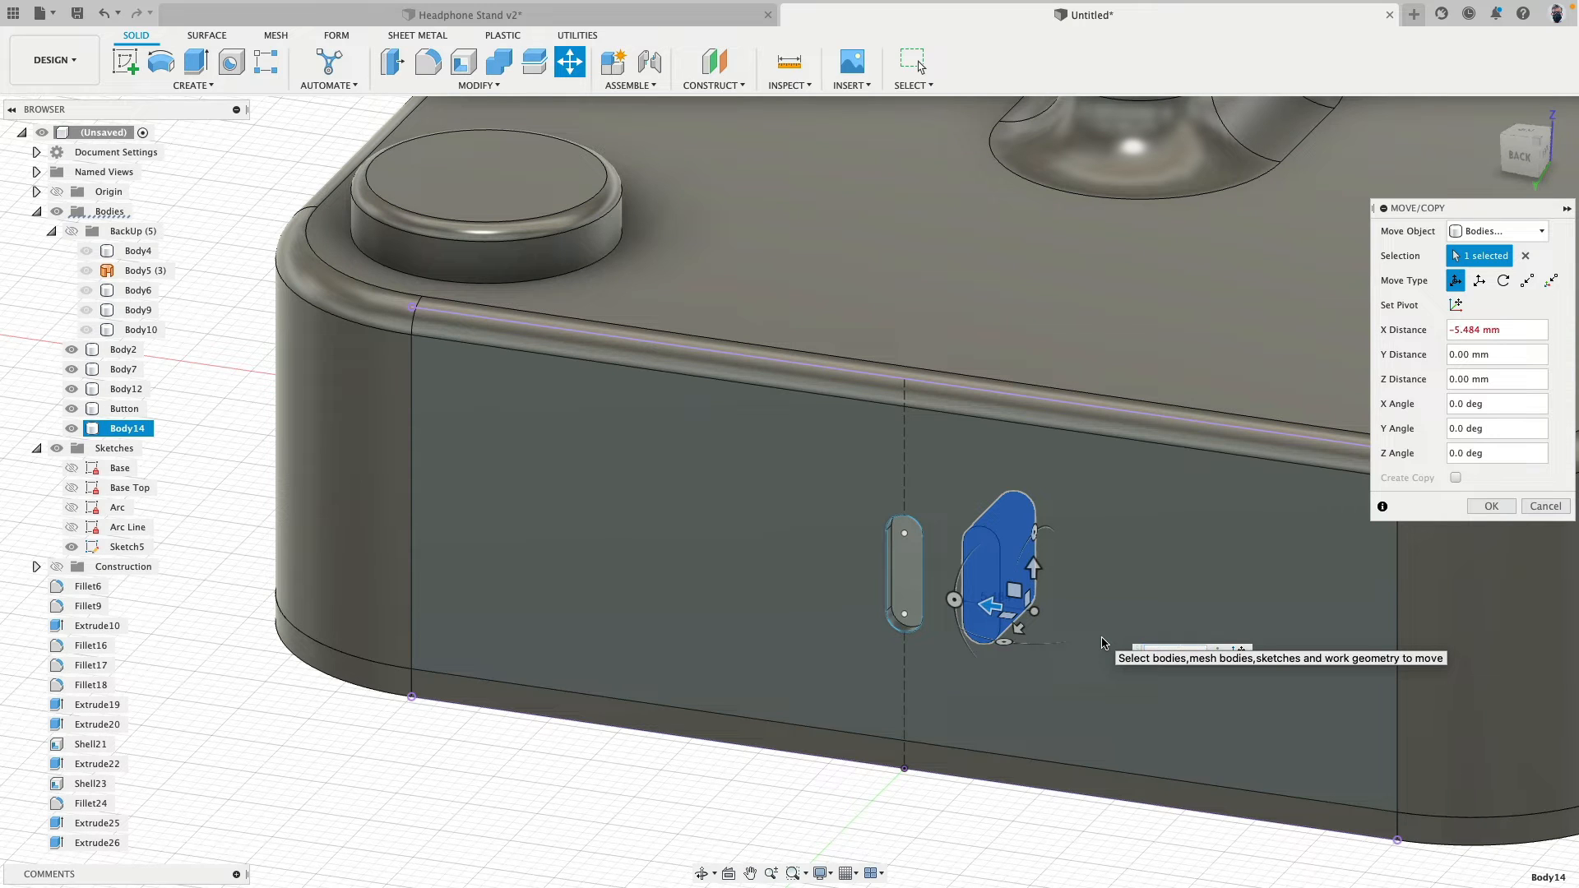
{"action": "key", "text": "Return"}
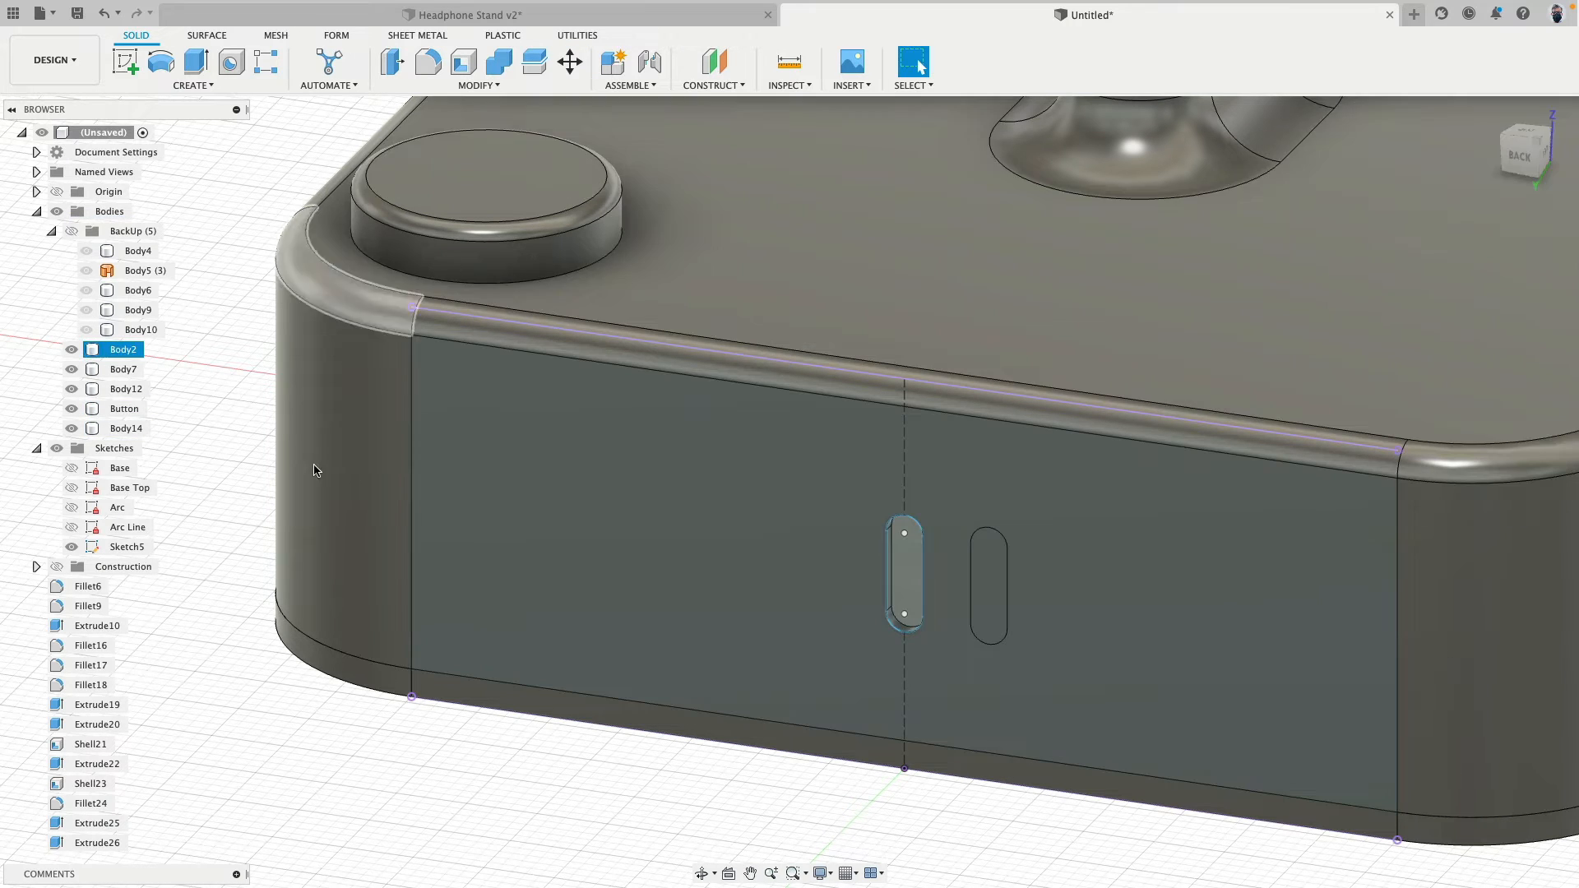
- Cut the moved slot body out of the base with Combine, keeping the tool body, and delete that slot body
{"action": "left_click", "coordinate": [498, 62]}
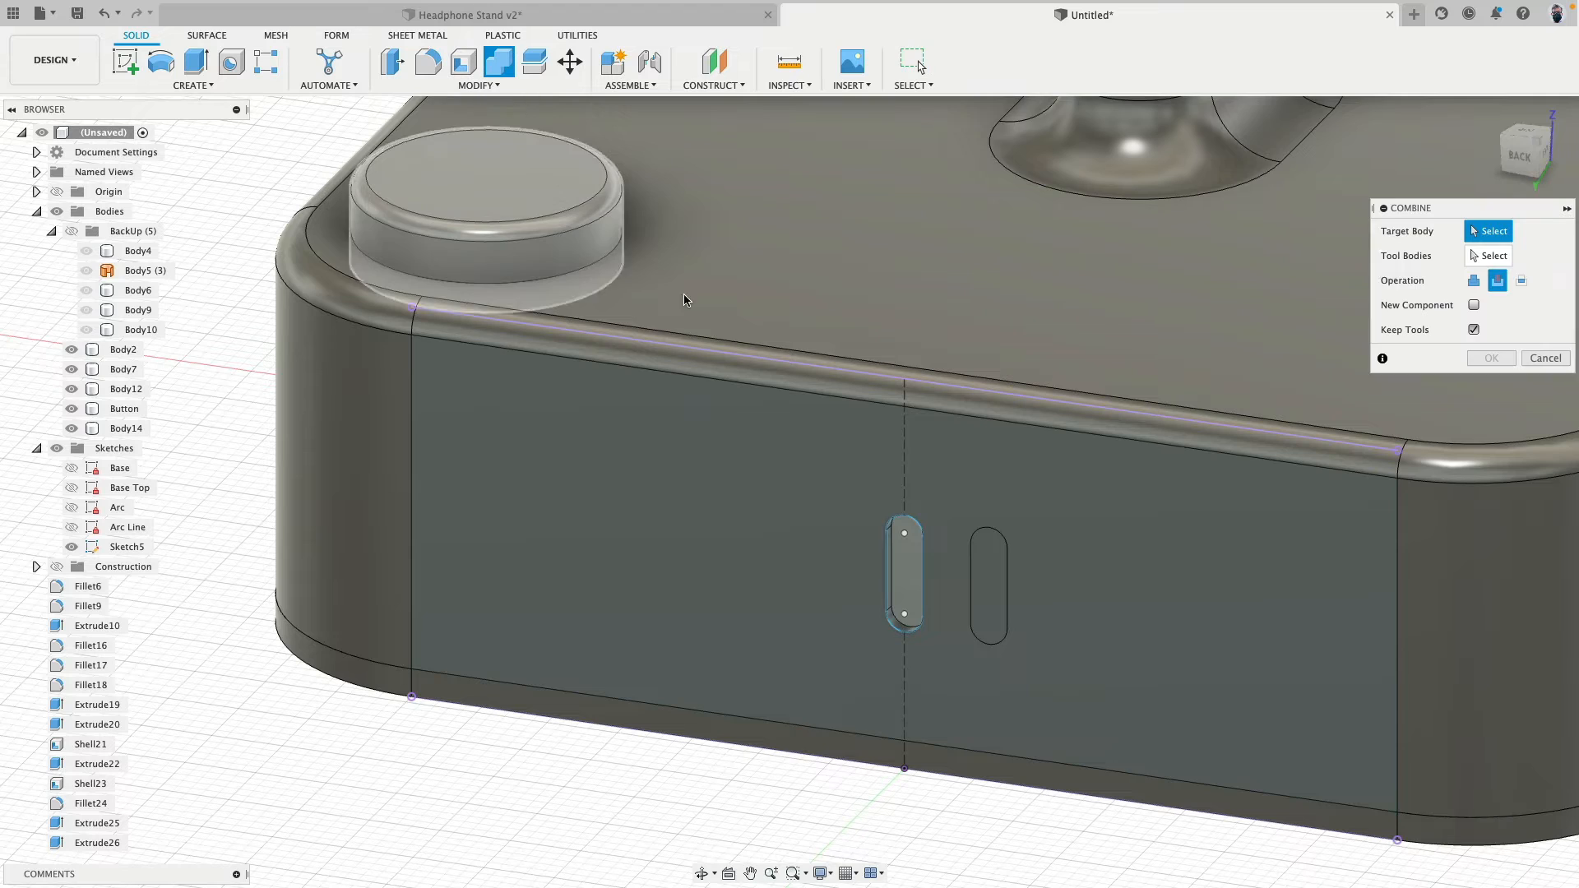
{"action": "left_click", "coordinate": [976, 441]}
{"action": "left_click", "coordinate": [992, 568]}
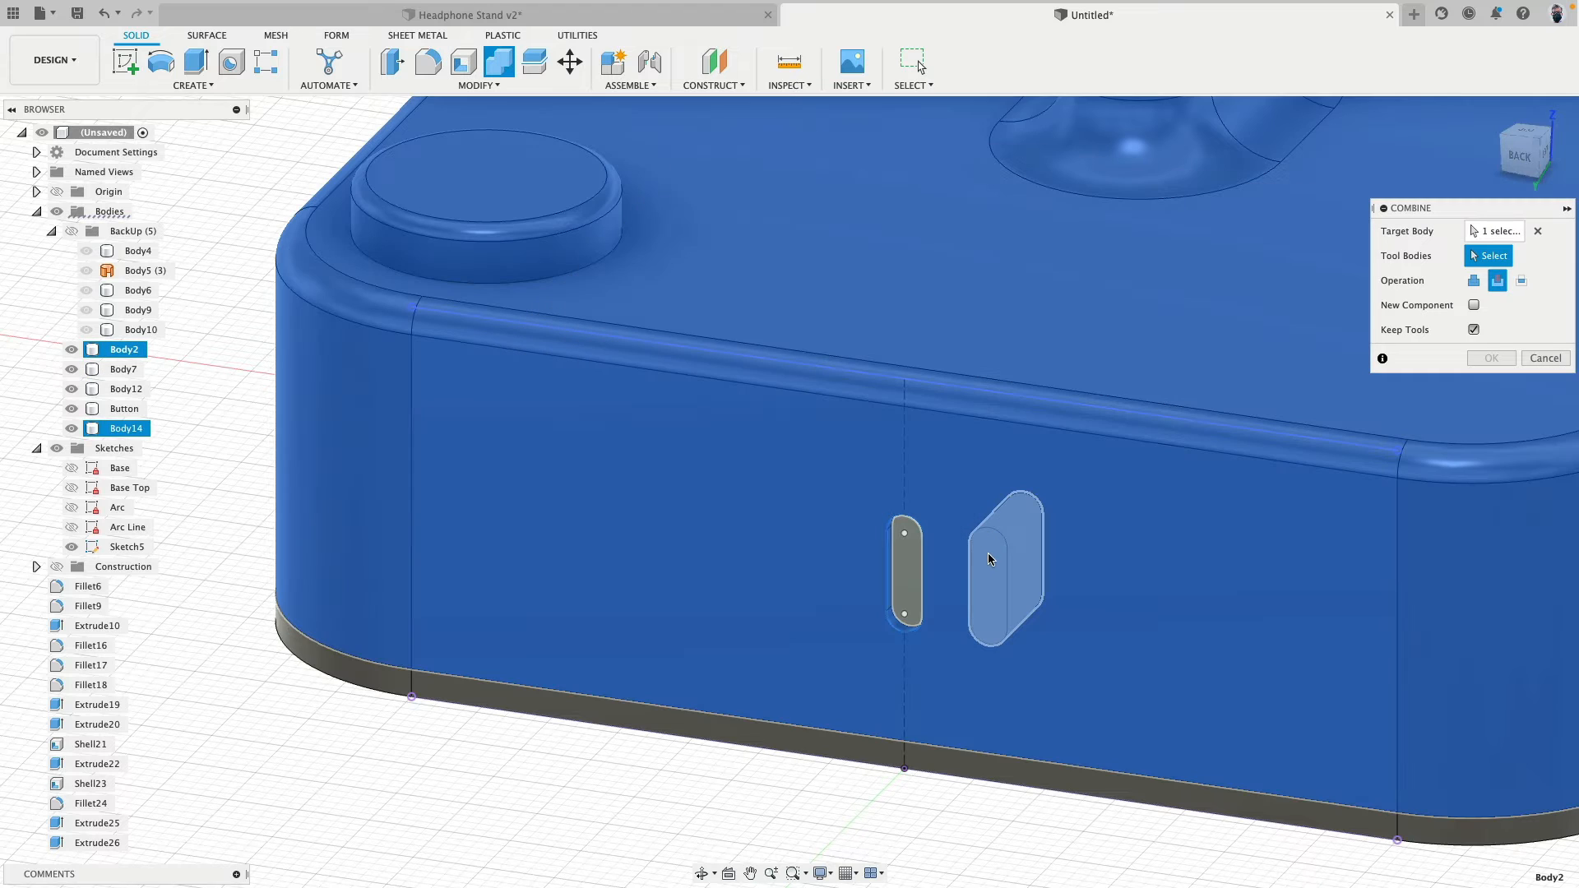
{"action": "key", "text": "Return"}
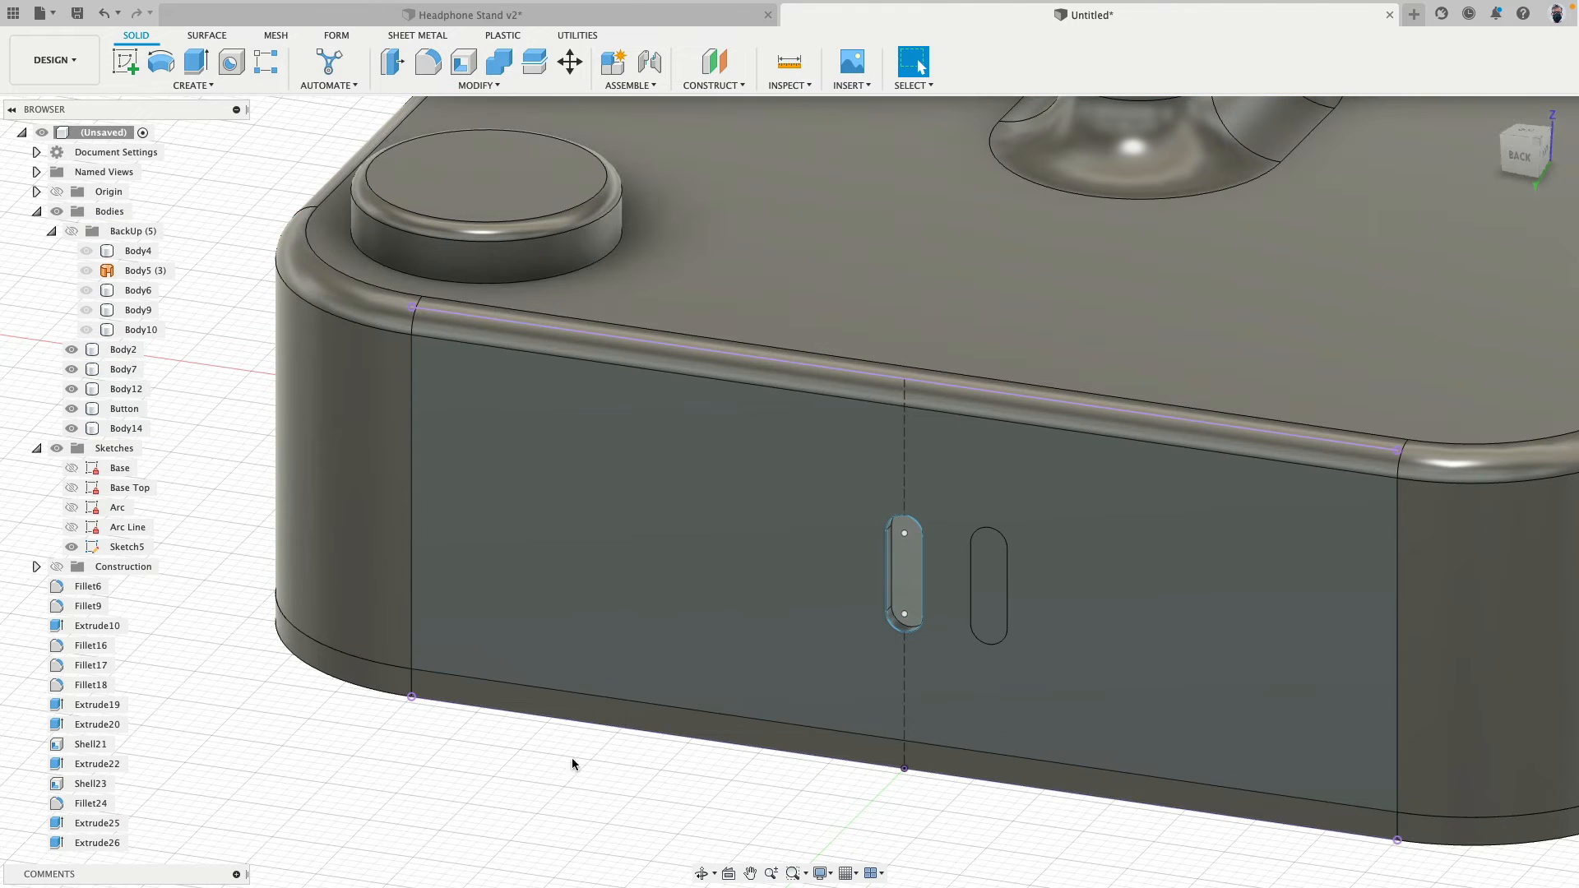
{"action": "mouse_move", "coordinate": [508, 732]}
{"action": "middle_mouse_down", "text": "shift"}
{"action": "mouse_move", "coordinate": [522, 663]}
{"action": "mouse_move", "coordinate": [575, 677]}
{"action": "mouse_move", "coordinate": [512, 738]}
{"action": "middle_mouse_up", "text": "shift"}
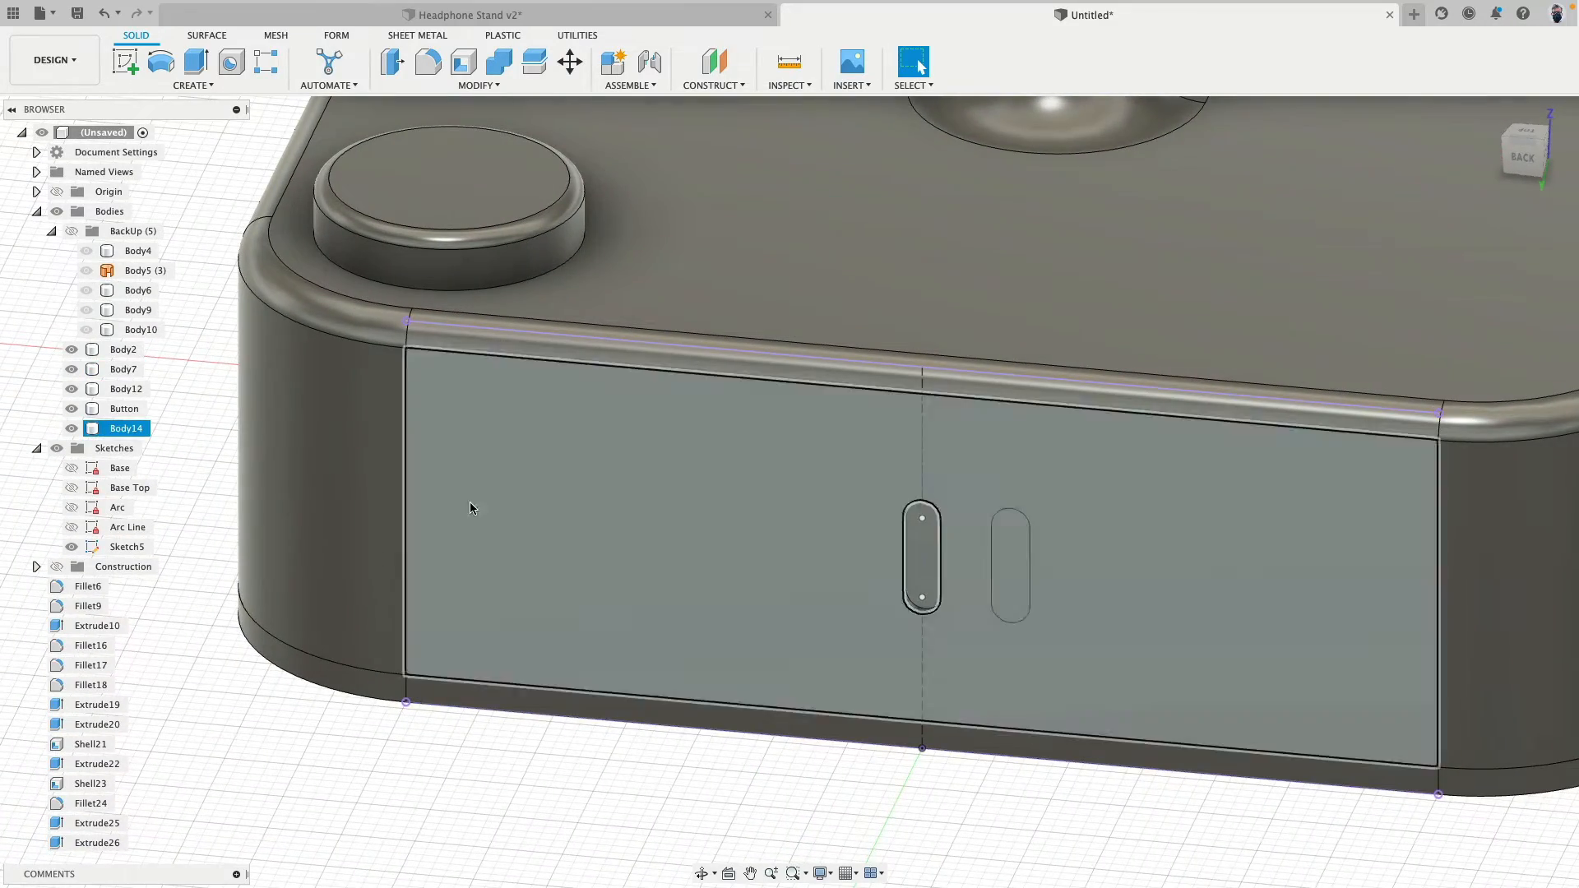
{"action": "left_click", "coordinate": [138, 430]}
{"action": "key", "text": "Delete"}
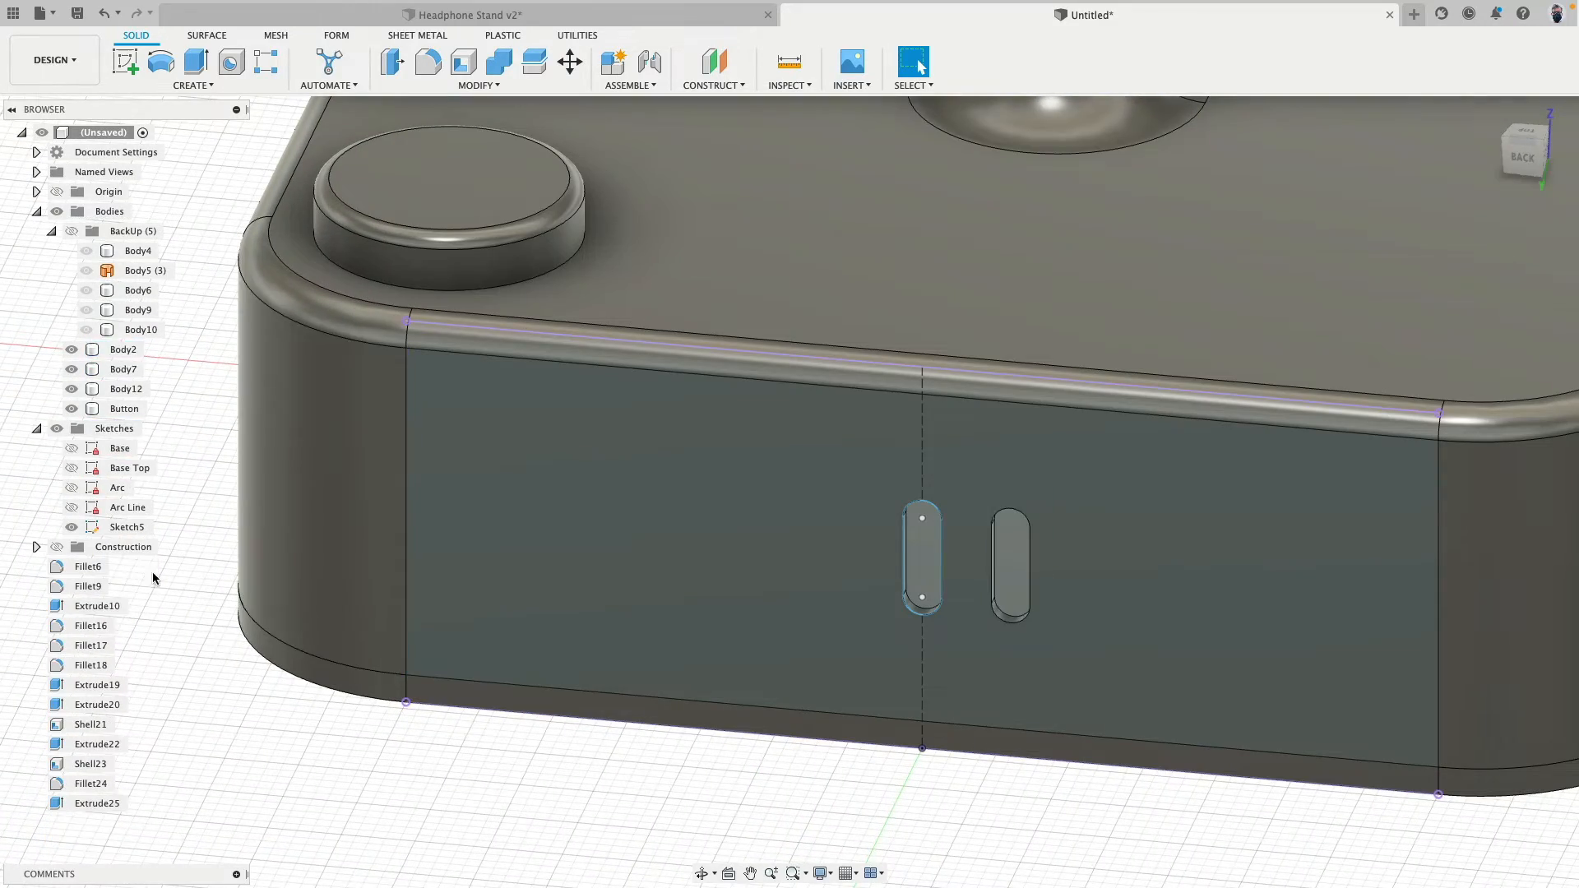
{"action": "left_click", "coordinate": [63, 431]}
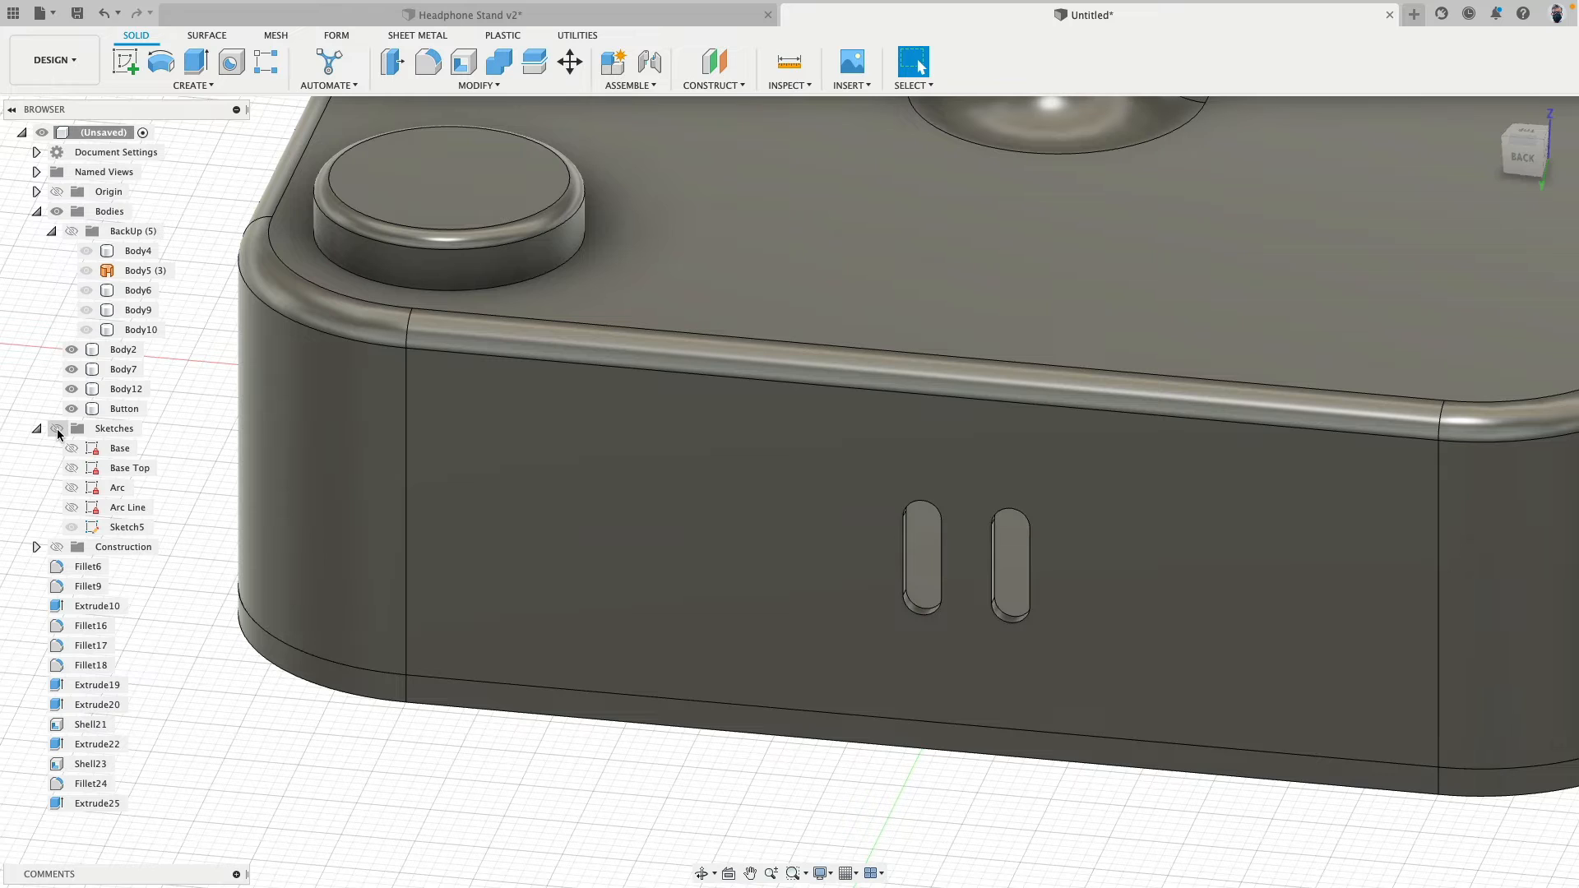
{"action": "left_click", "coordinate": [58, 430]}
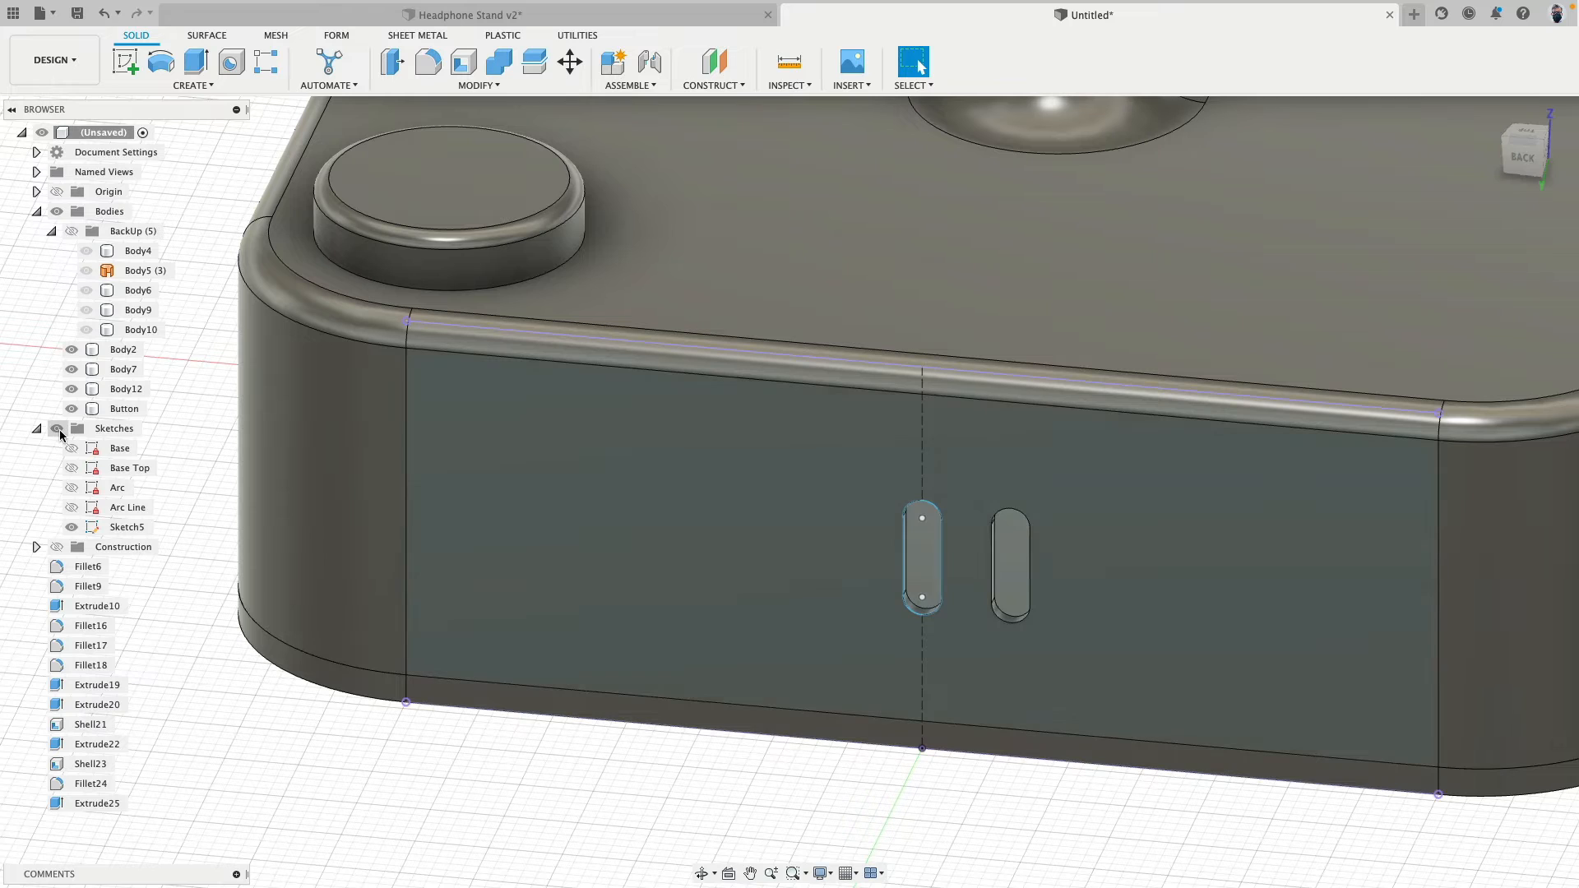
{"action": "left_click", "coordinate": [197, 87]}
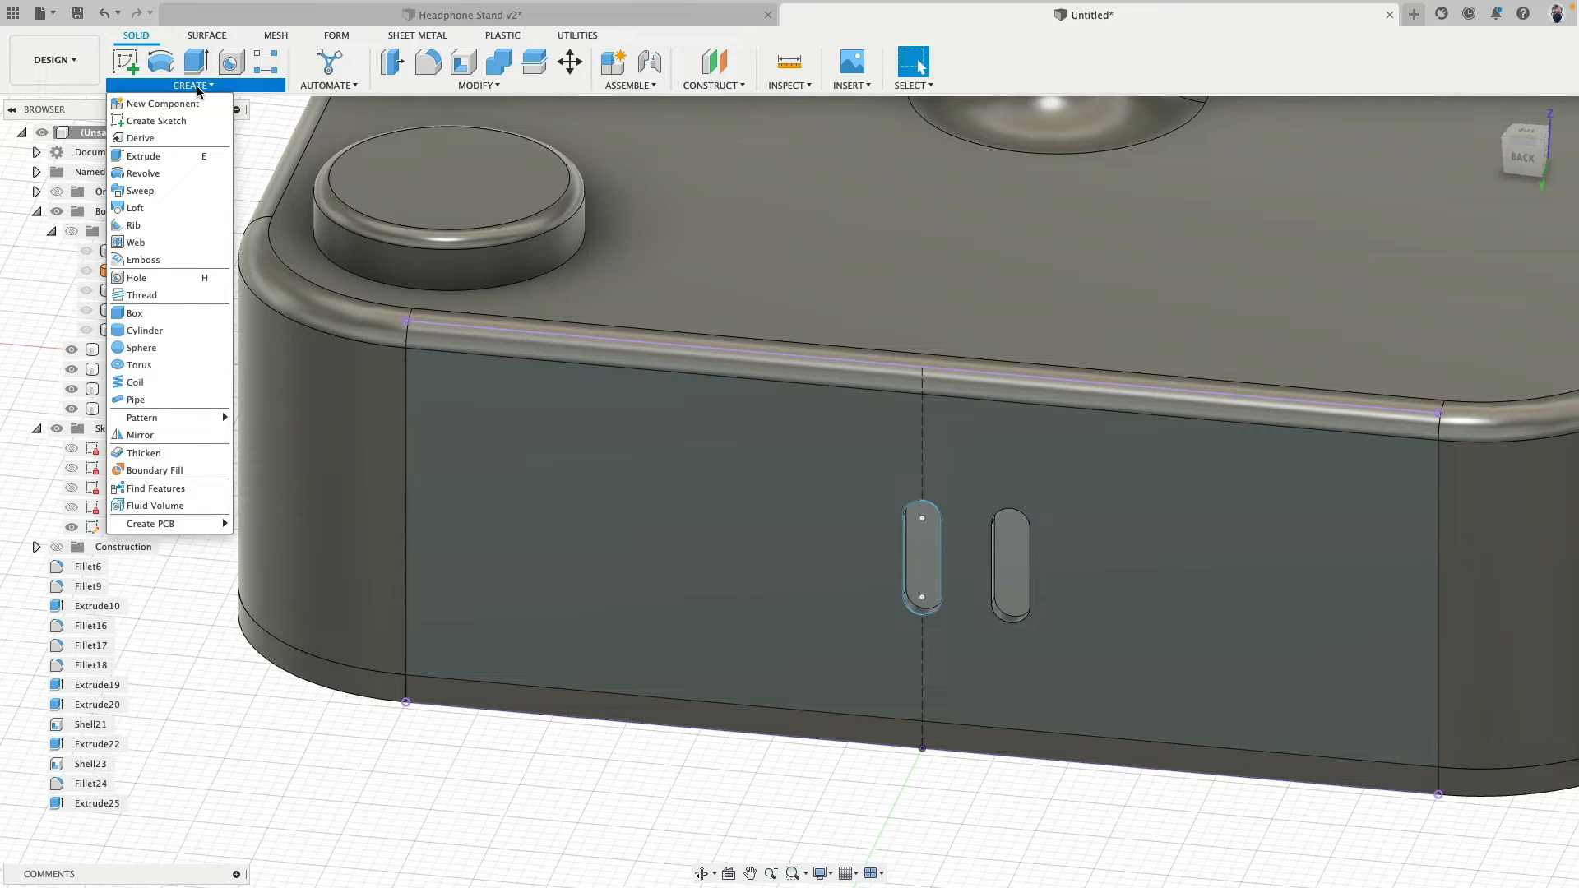
{"action": "mouse_move", "coordinate": [215, 418]}
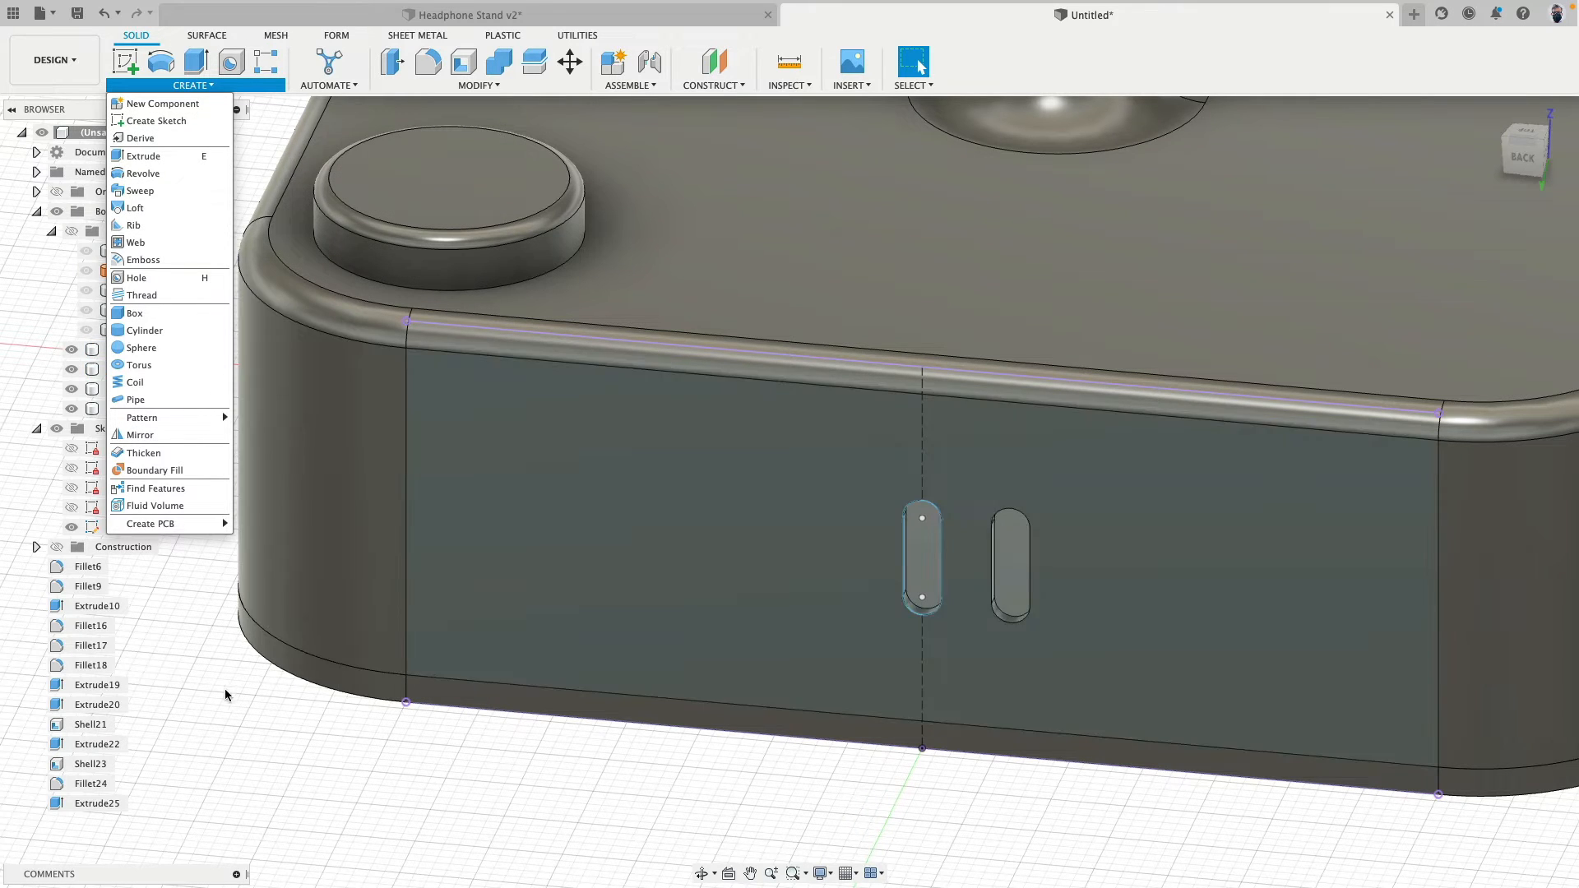
{"action": "left_click", "coordinate": [248, 738]}
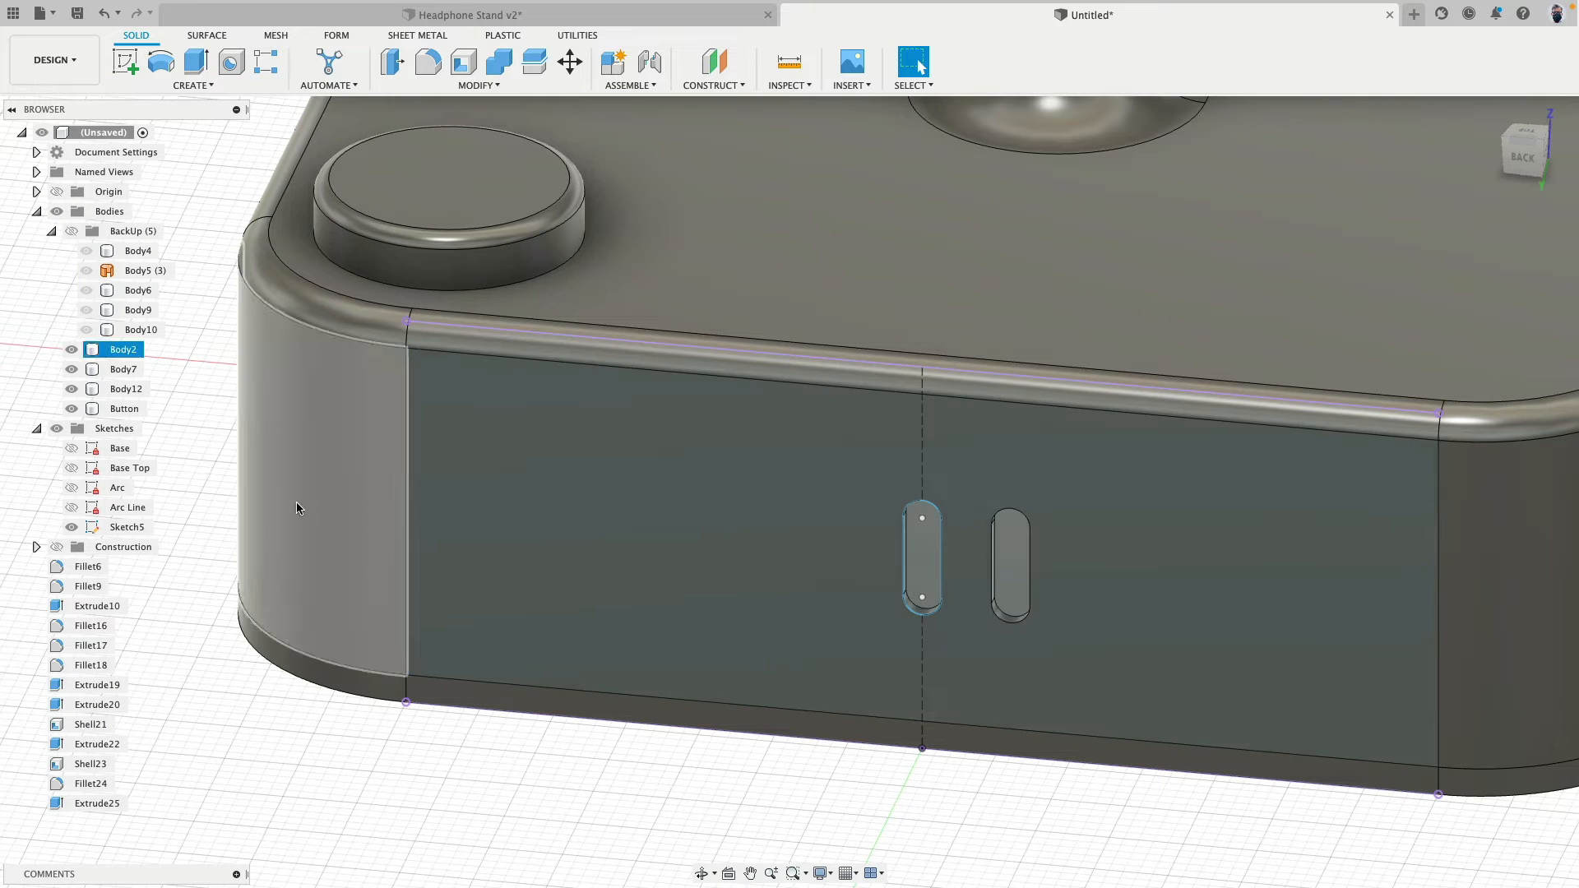
{"action": "double_click", "coordinate": [94, 528]}
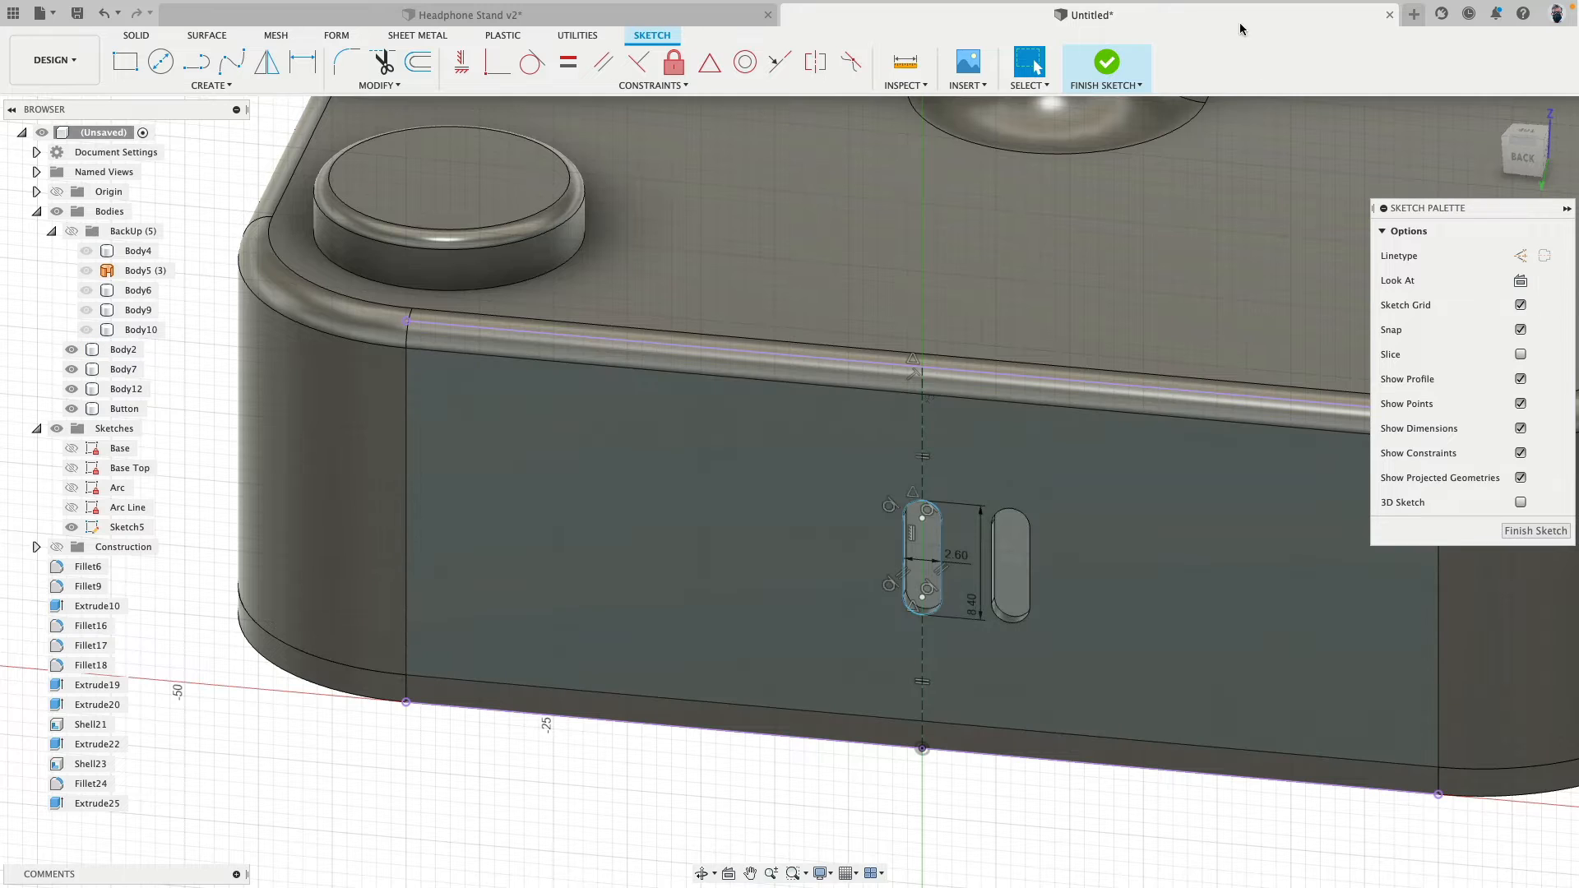
{"action": "left_click", "coordinate": [1107, 66]}
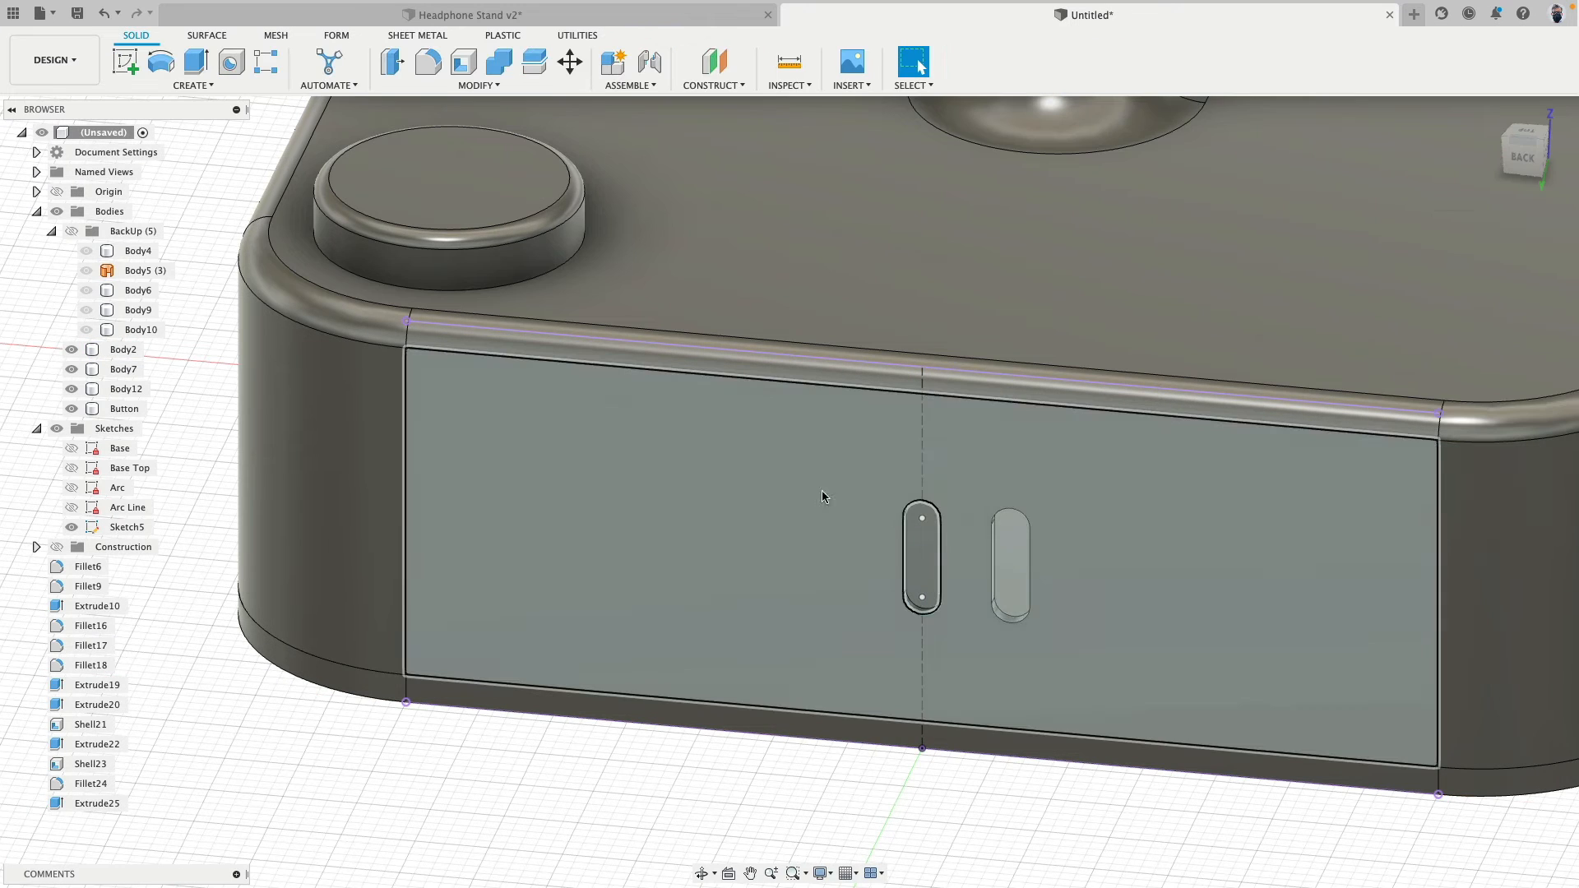
{"action": "left_click", "coordinate": [771, 507]}
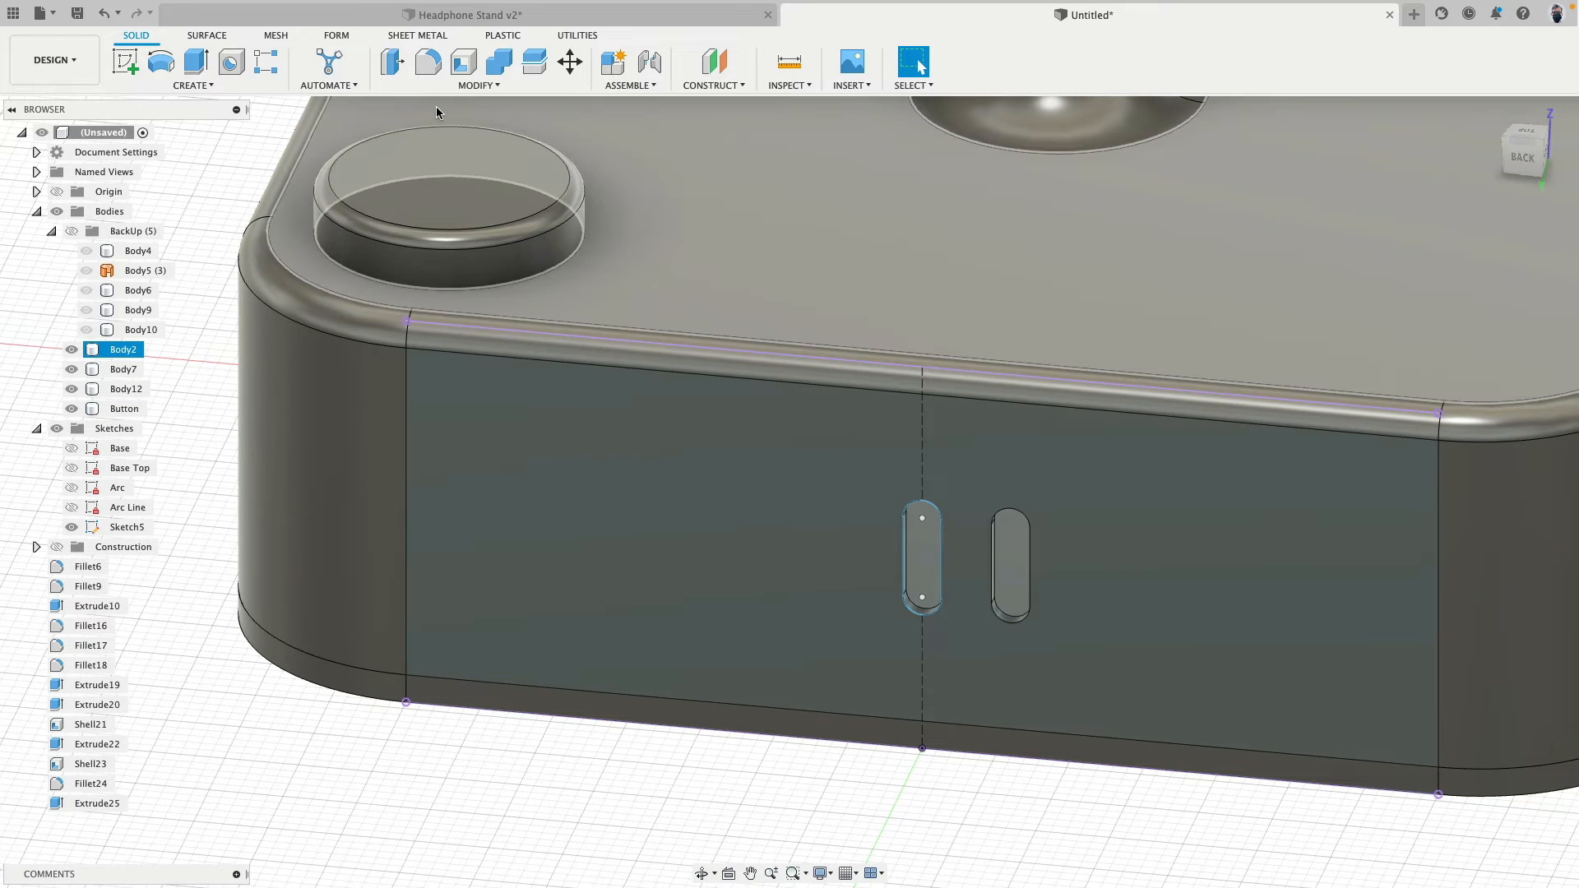
{"action": "key", "text": "Escape"}
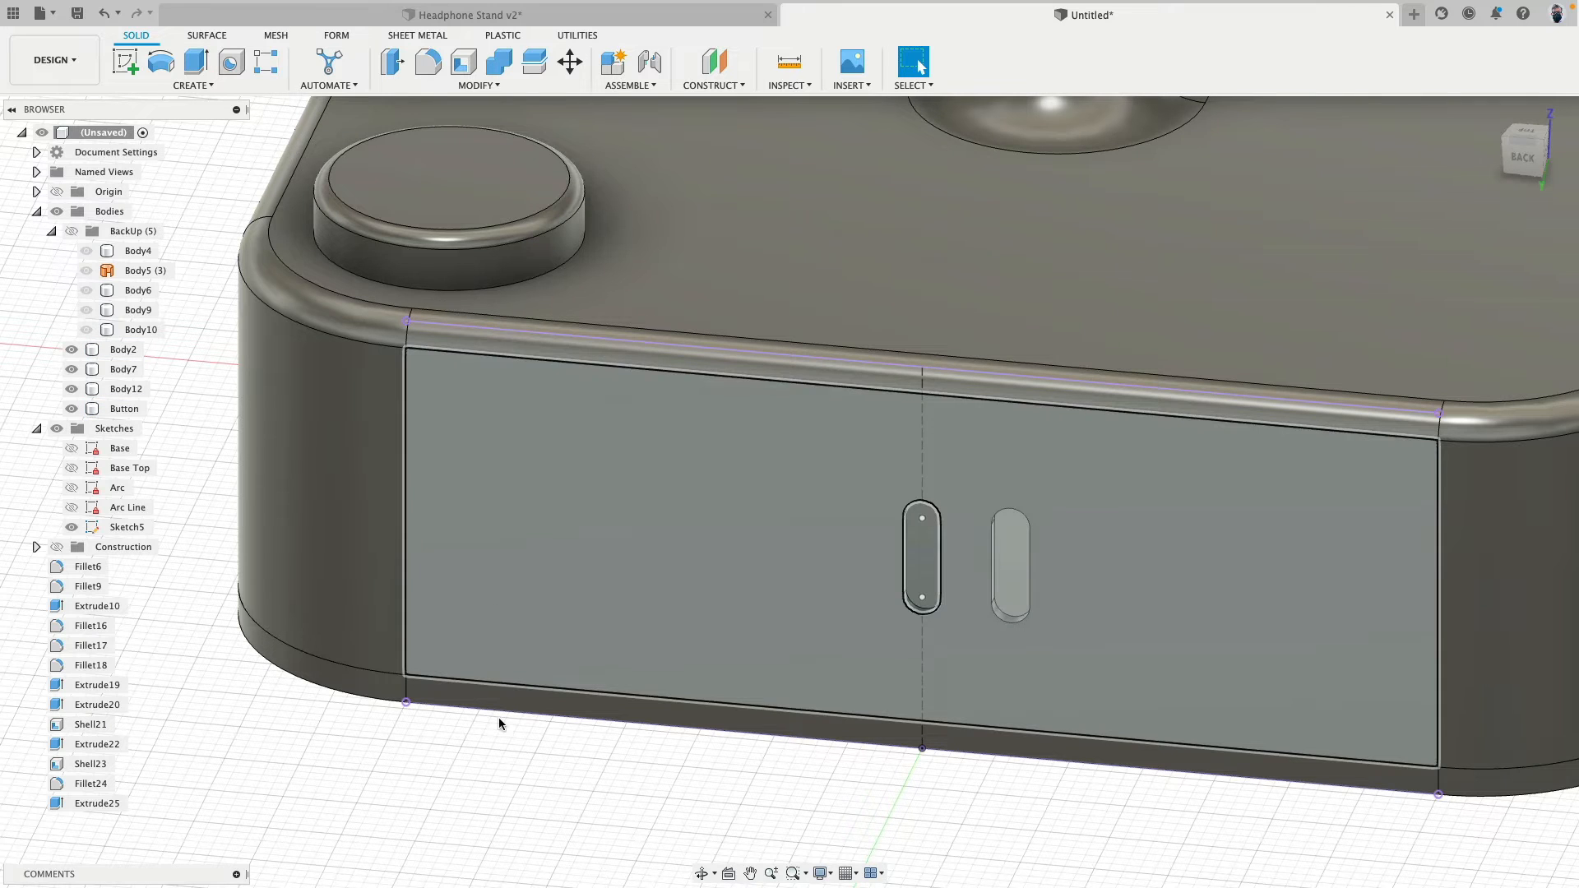
- Extrude the centre slot profile about 4.3 mm into the base's back as a new body
{"action": "left_click", "coordinate": [195, 61]}
{"action": "left_click", "coordinate": [923, 559]}
{"action": "middle_click_drag", "start_coordinate": [923, 559], "coordinate": [925, 573], "text": "shift"}
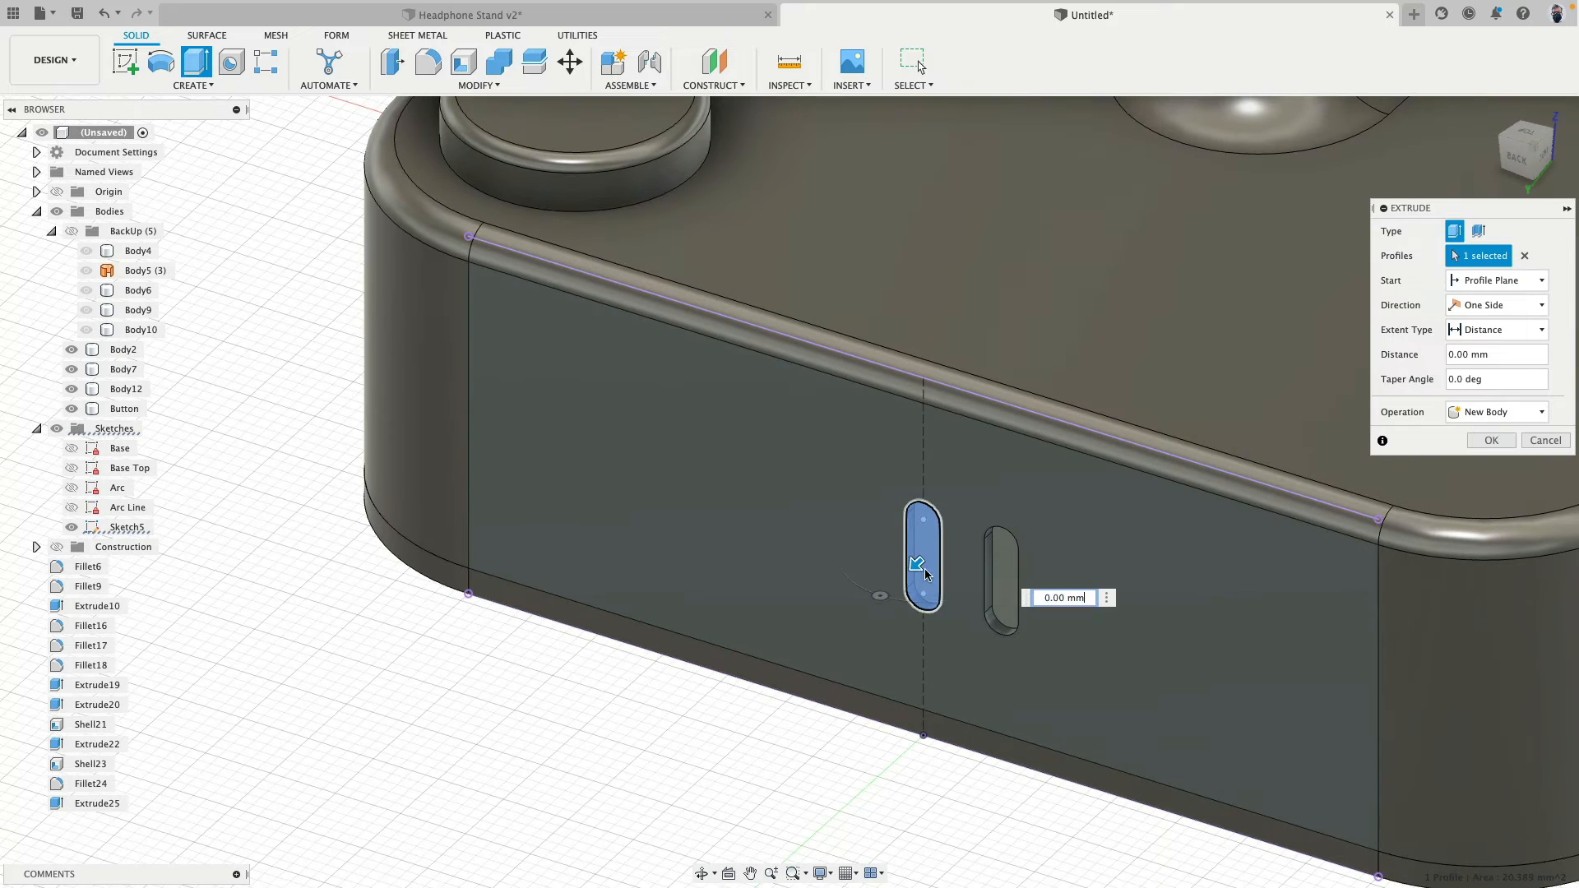
{"action": "left_click_drag", "start_coordinate": [925, 573], "coordinate": [963, 520]}
{"action": "left_click", "coordinate": [1493, 413]}
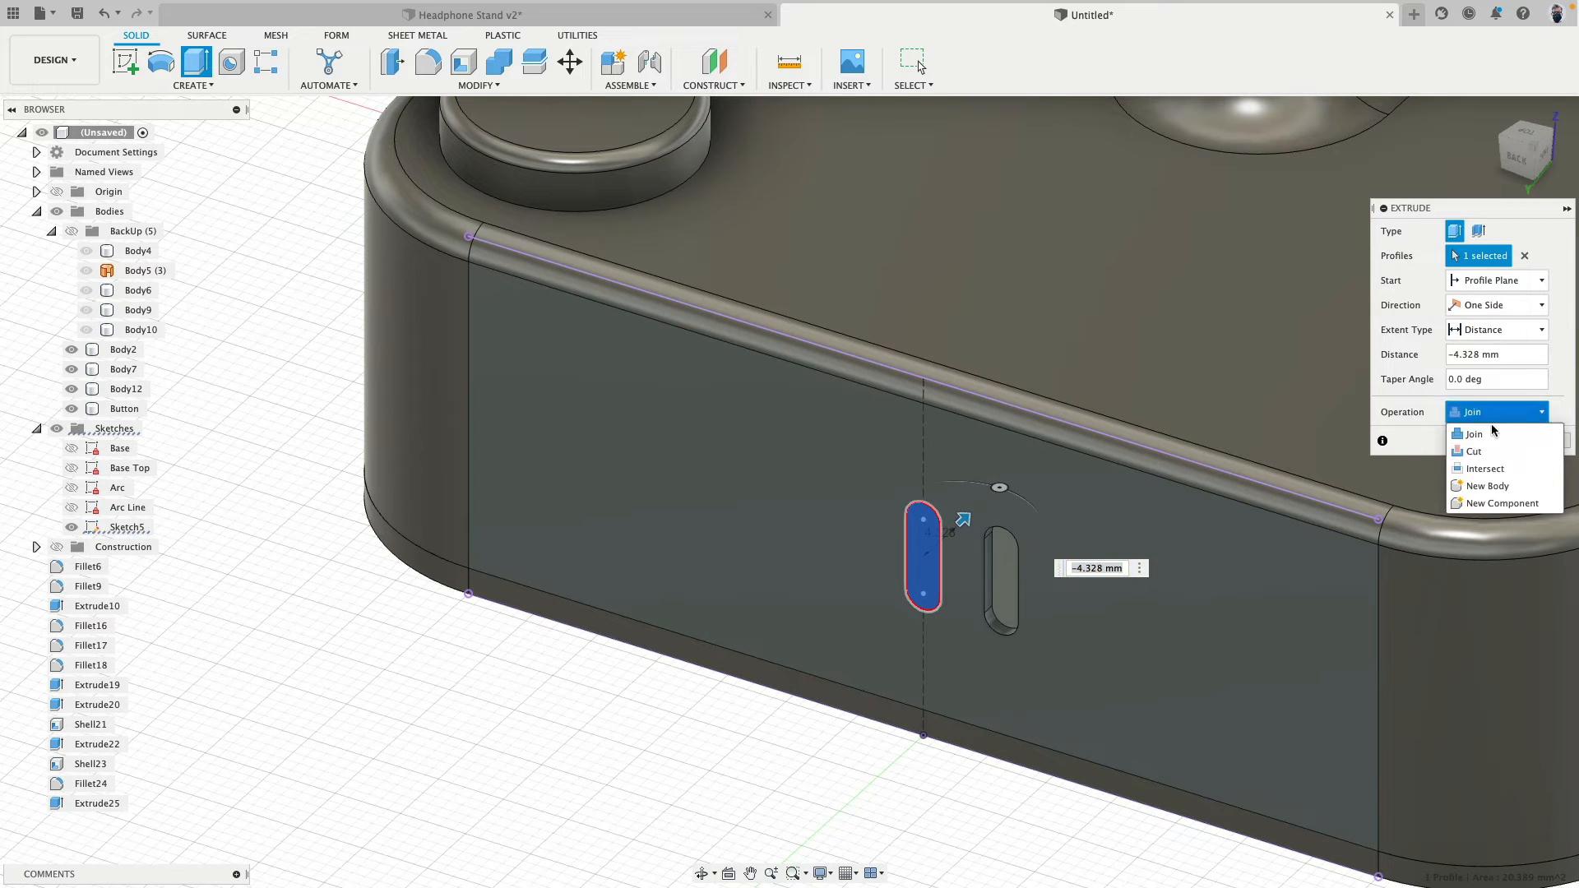
{"action": "left_click", "coordinate": [1487, 486]}
{"action": "left_click", "coordinate": [1518, 440]}
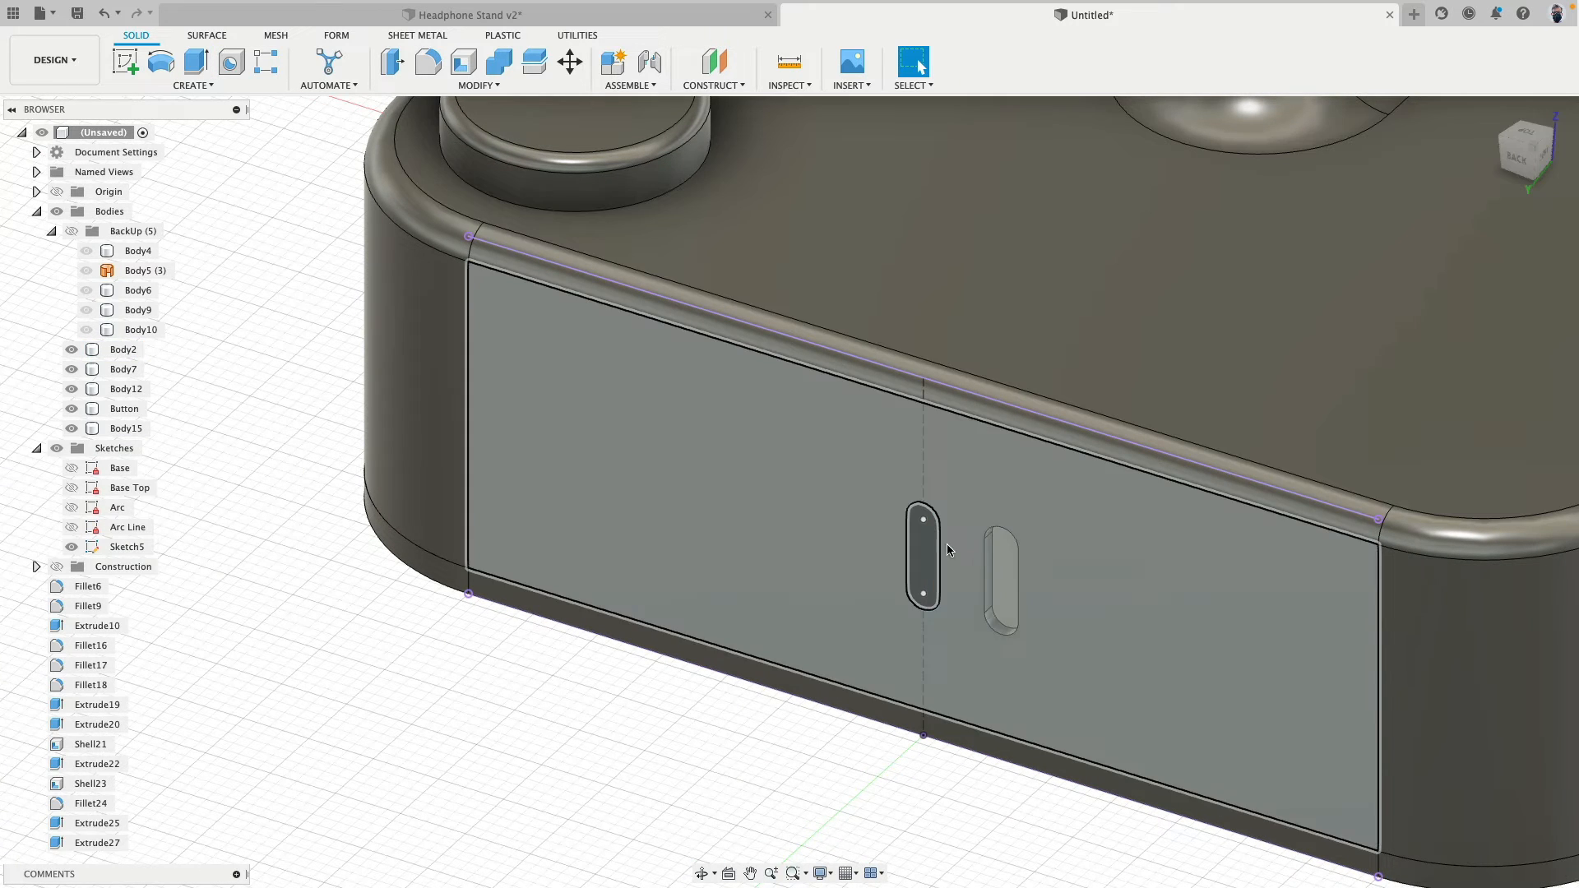
- Move the second slot body 6 mm along X, to the button side of the centre slot
{"action": "left_click", "coordinate": [928, 560]}
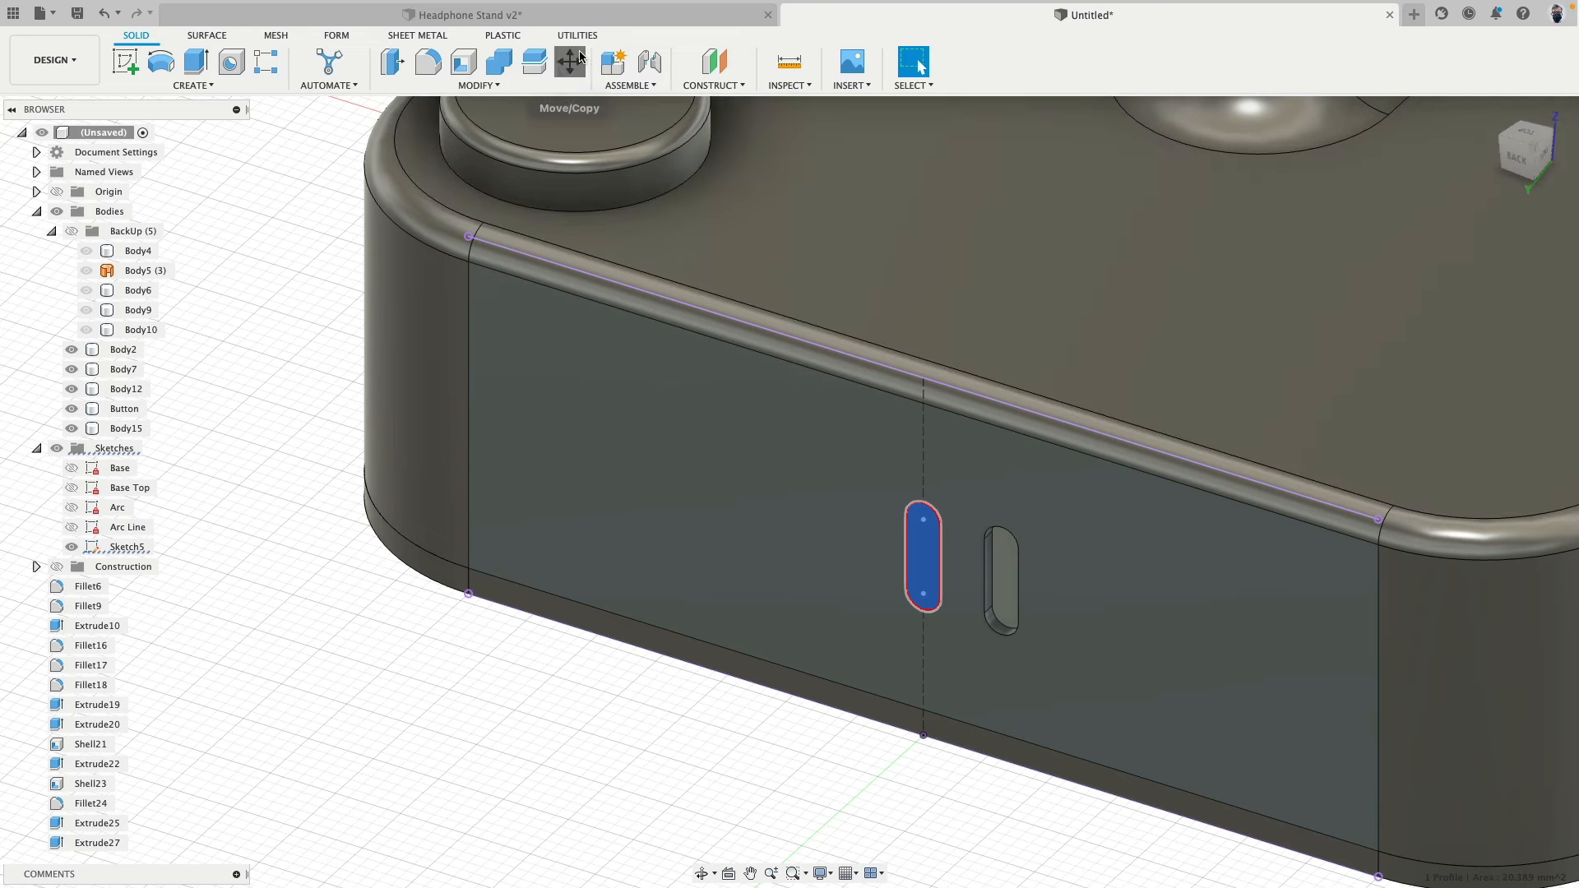
{"action": "left_click", "coordinate": [570, 61]}
{"action": "left_click", "coordinate": [1528, 256]}
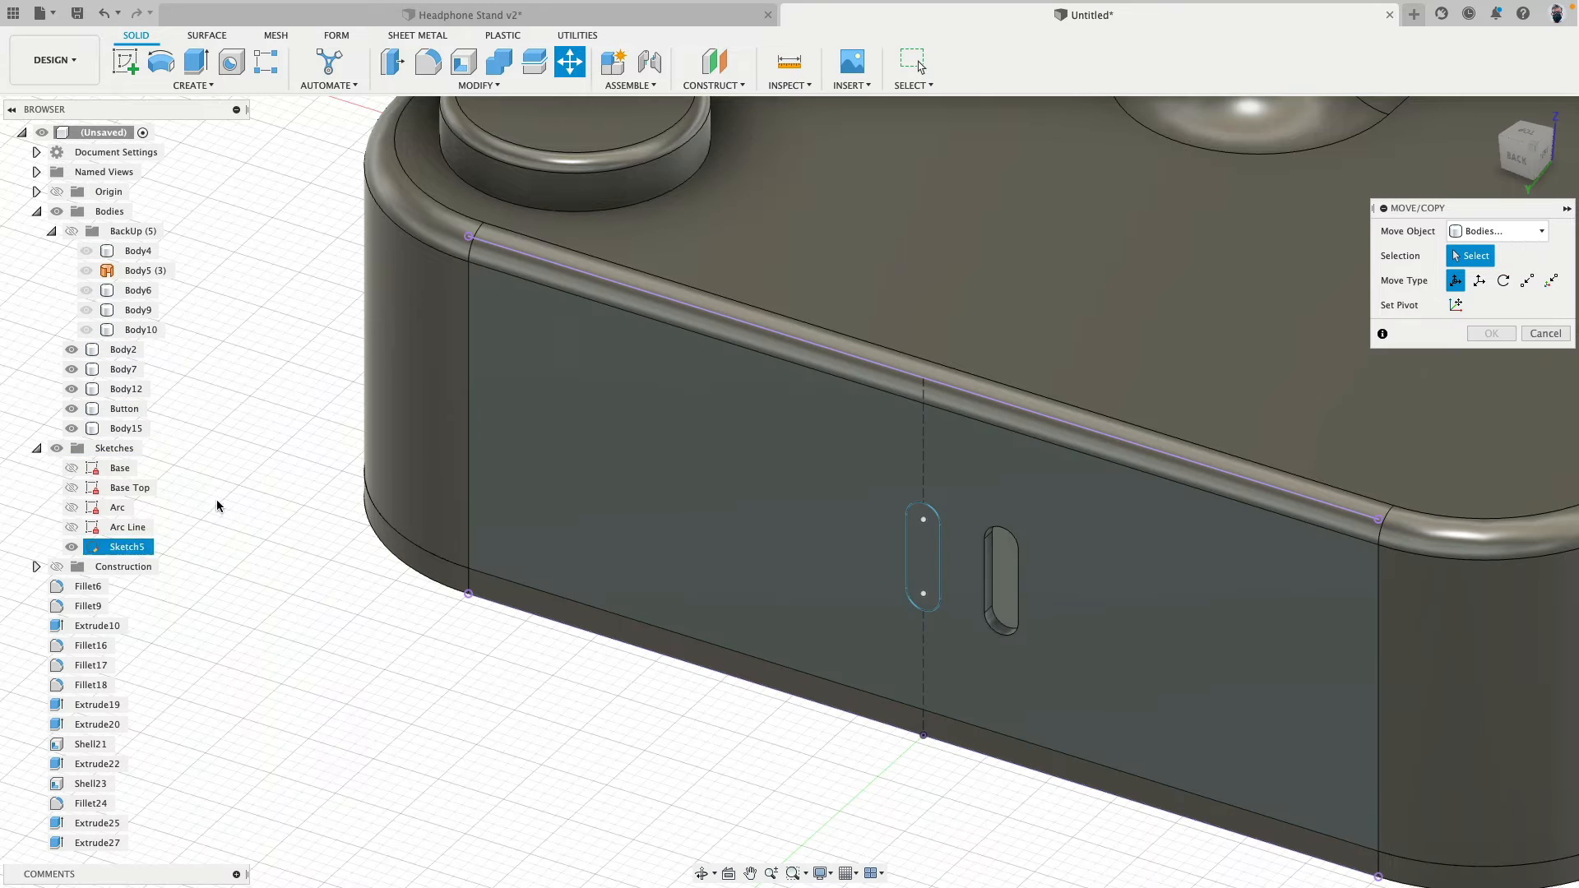
{"action": "left_click", "coordinate": [922, 590]}
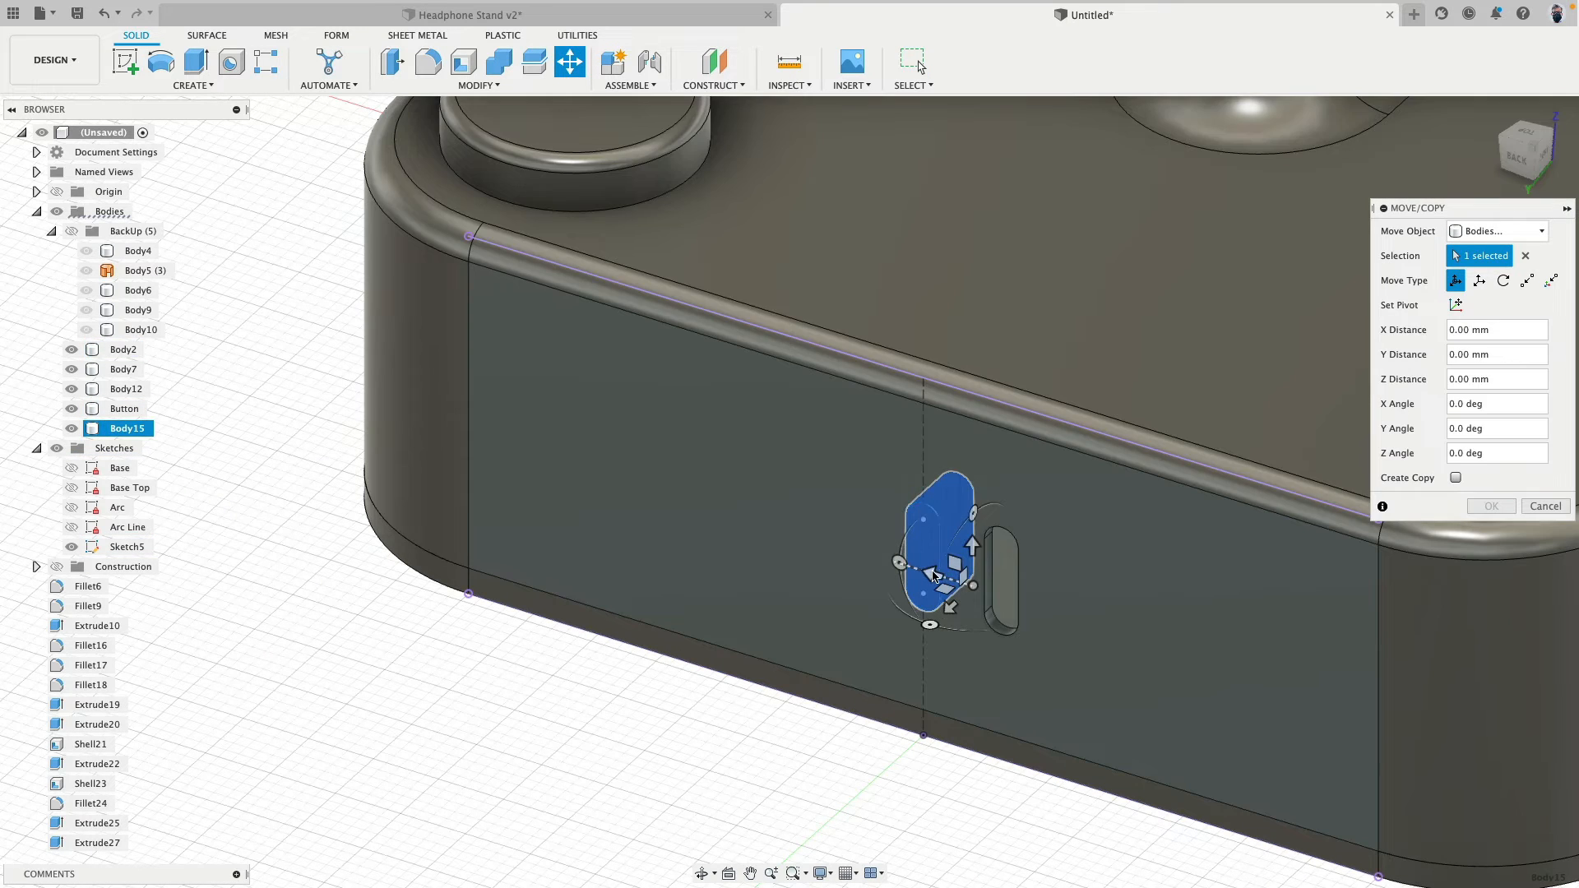
{"action": "left_click", "coordinate": [933, 576]}
{"action": "type", "text": "6"}
{"action": "key", "text": "Return"}
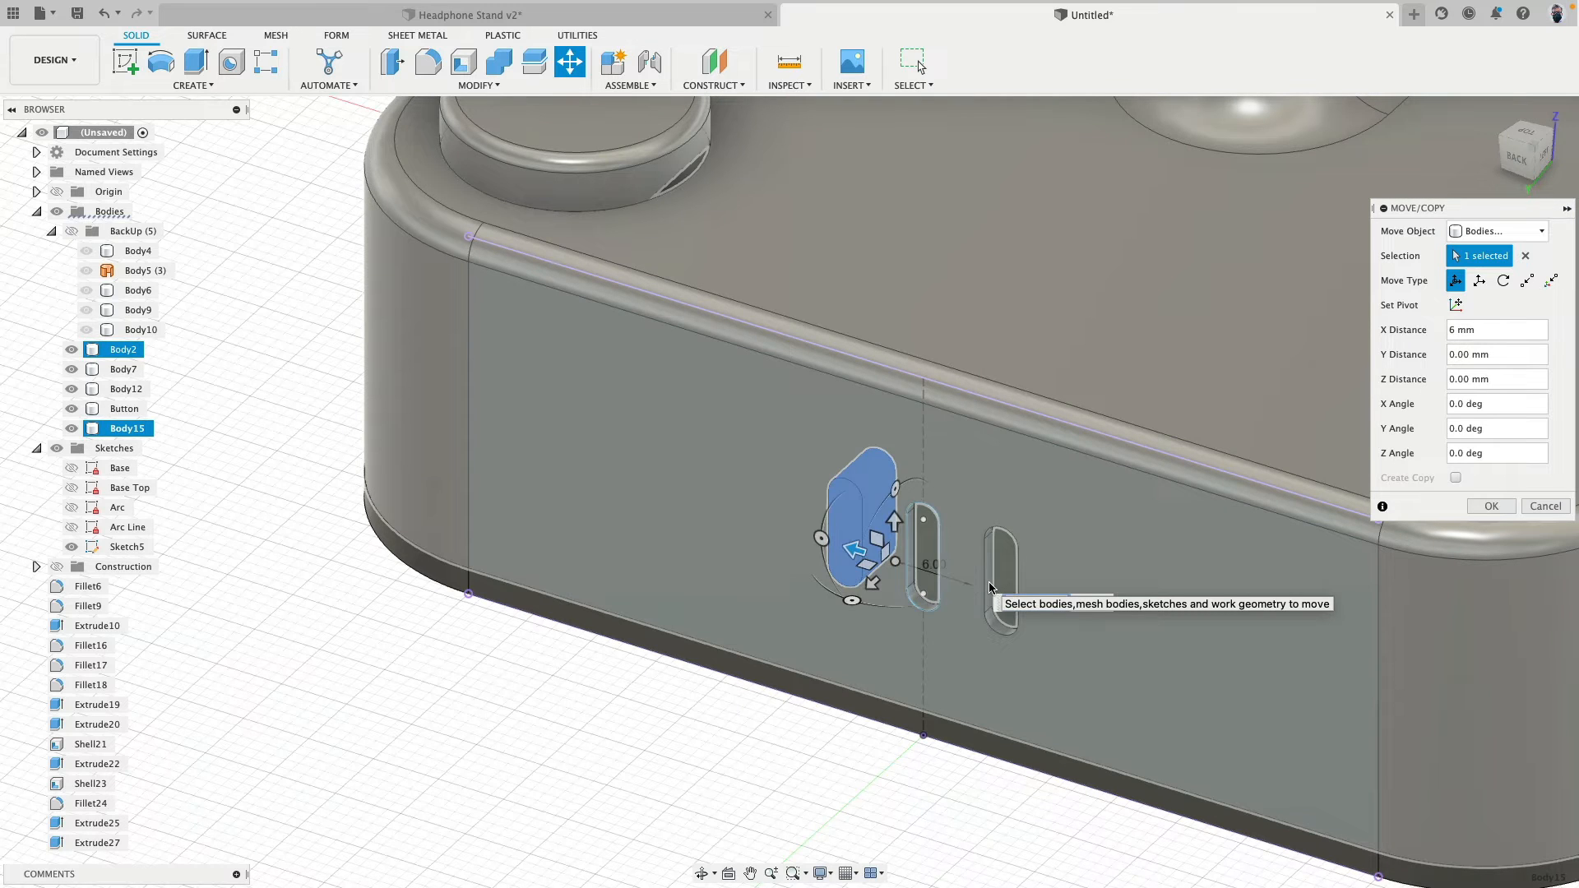
{"action": "key", "text": "Return"}
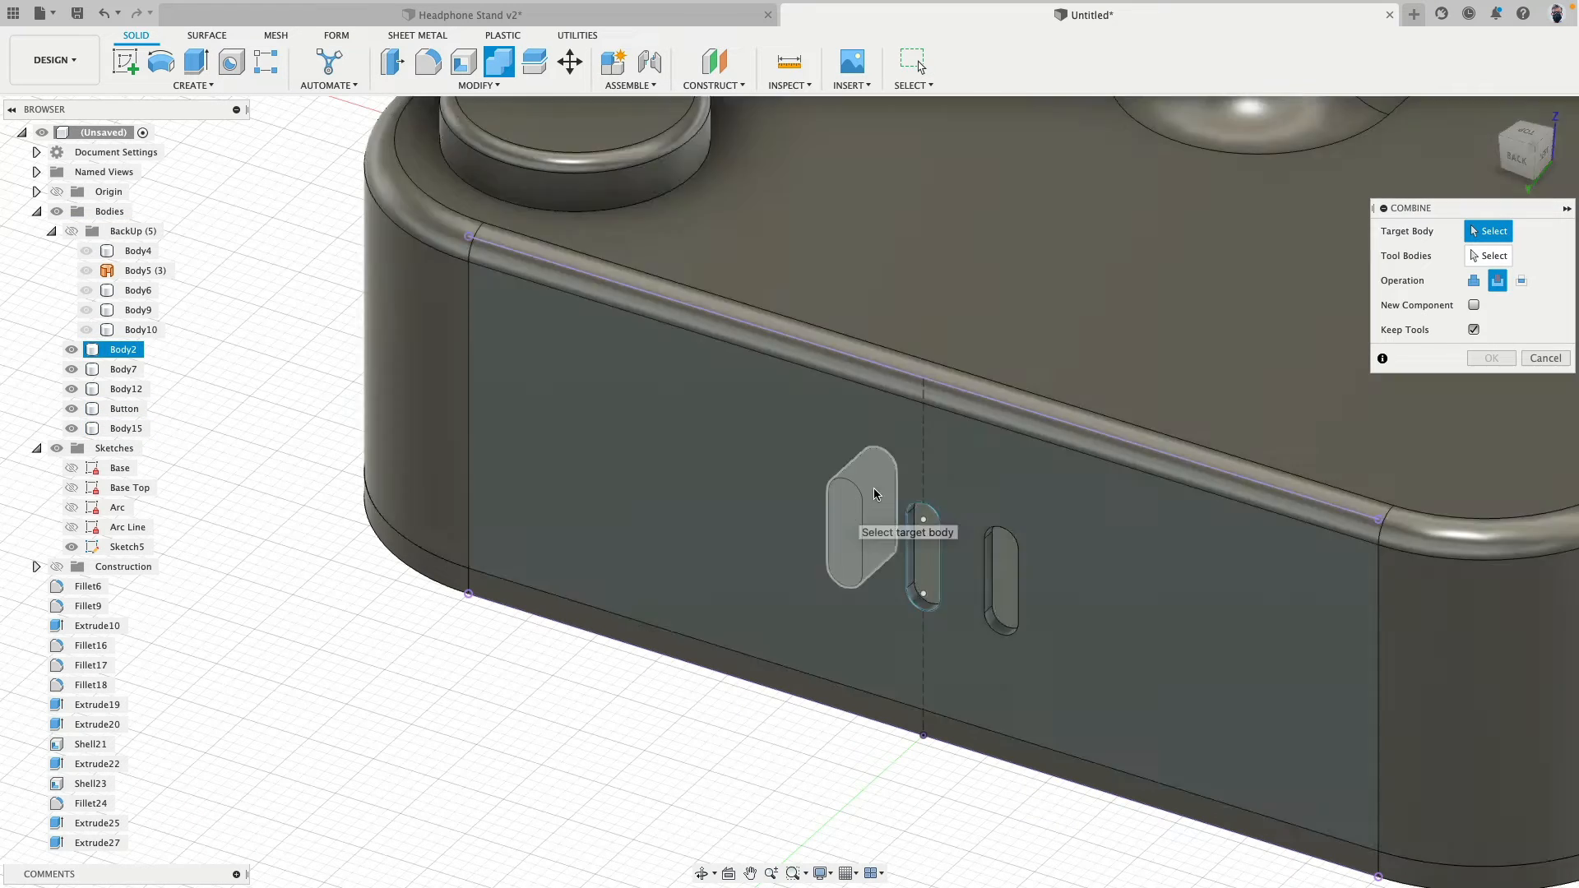
- Cut the second slot body out of the base's back with Combine, keeping the tool body
{"action": "left_click", "coordinate": [888, 469]}
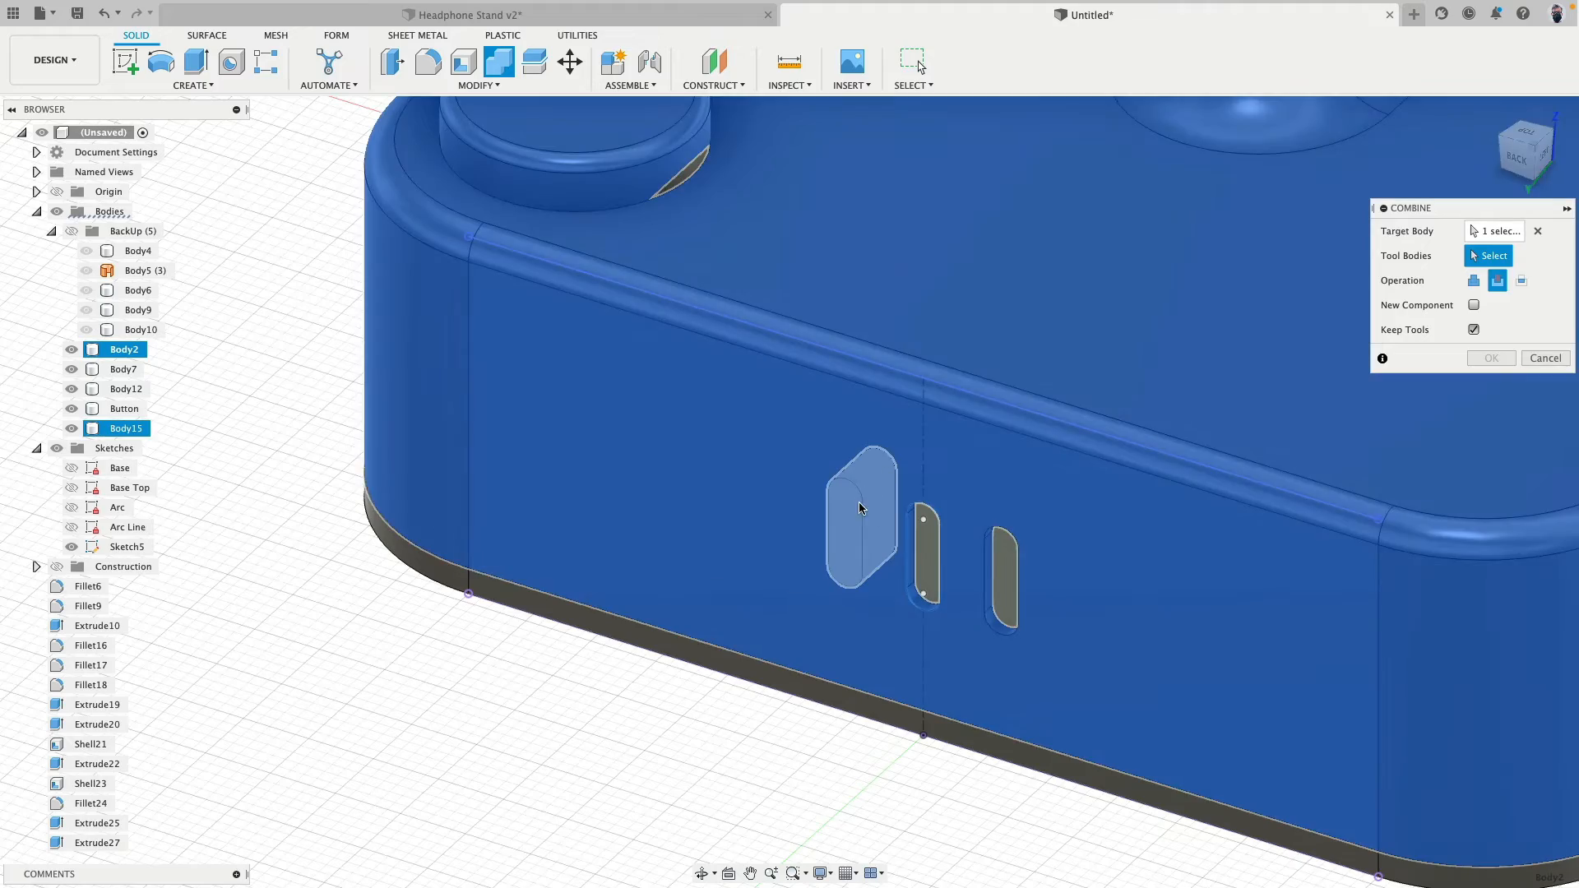
{"action": "left_click", "coordinate": [861, 507]}
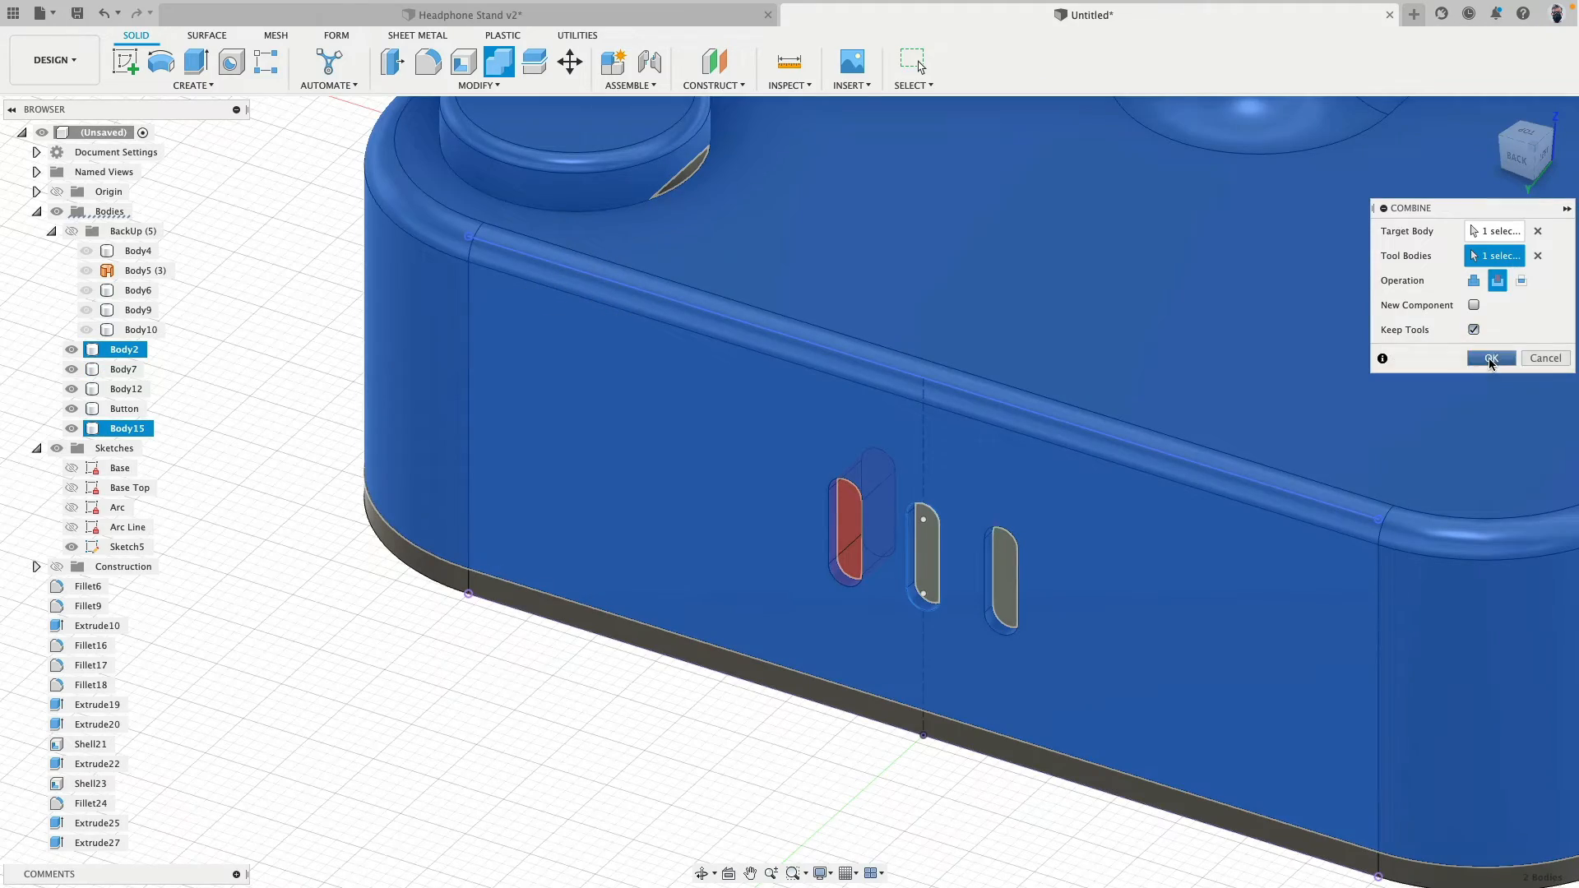
{"action": "left_click", "coordinate": [1492, 362]}
{"action": "scroll", "coordinate": [782, 510], "scroll_direction": "down", "scroll_amount": 5}
{"action": "middle_click_drag", "start_coordinate": [781, 510], "coordinate": [686, 484], "text": "shift"}
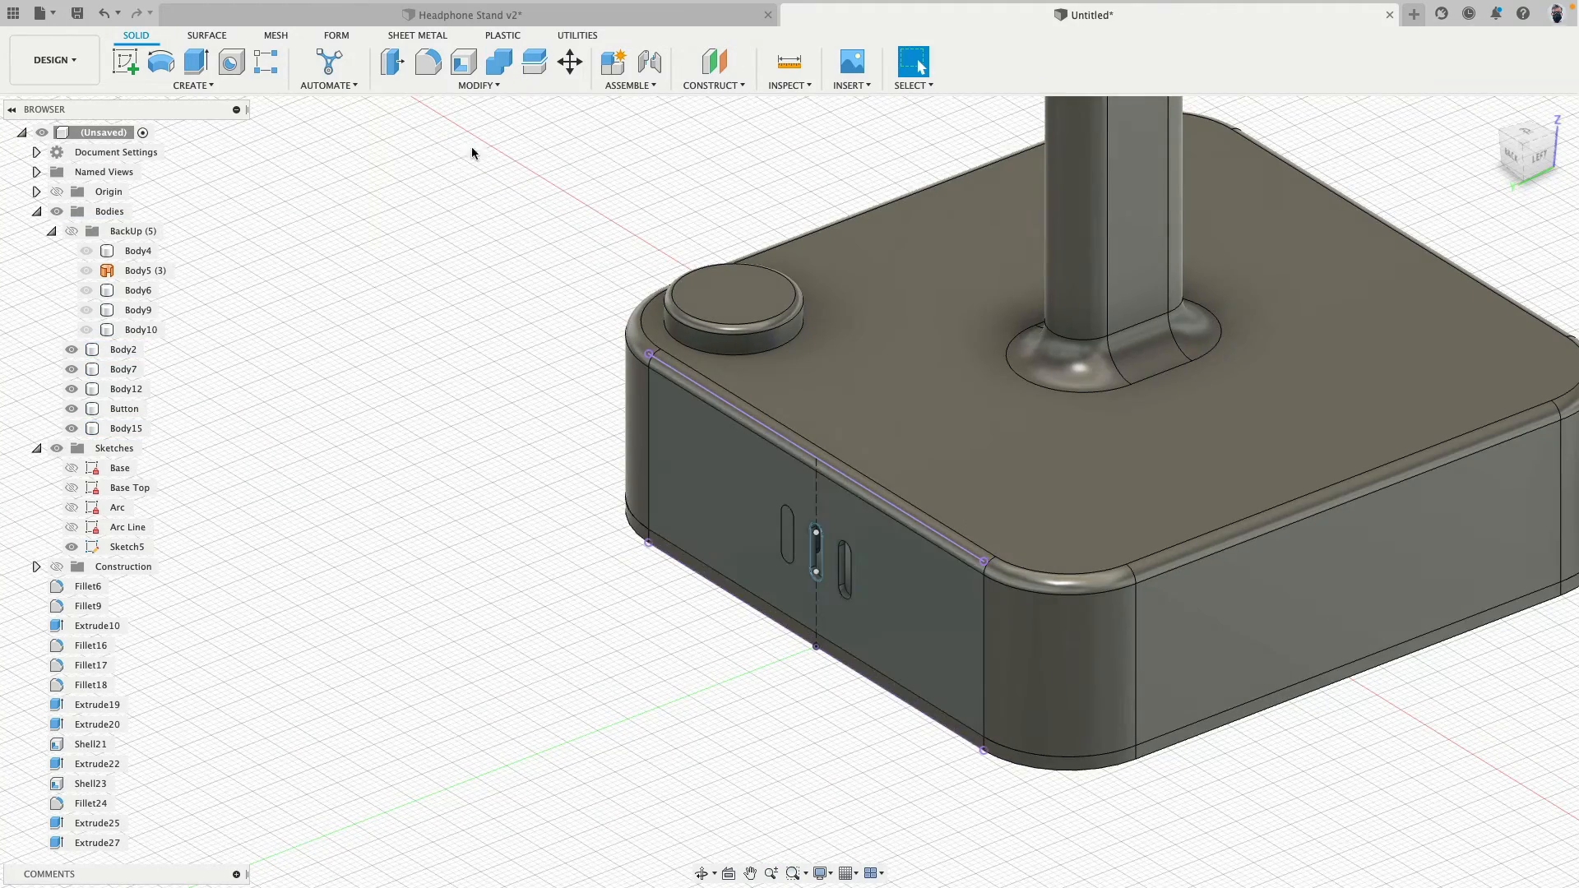
{"action": "left_click", "coordinate": [569, 62]}
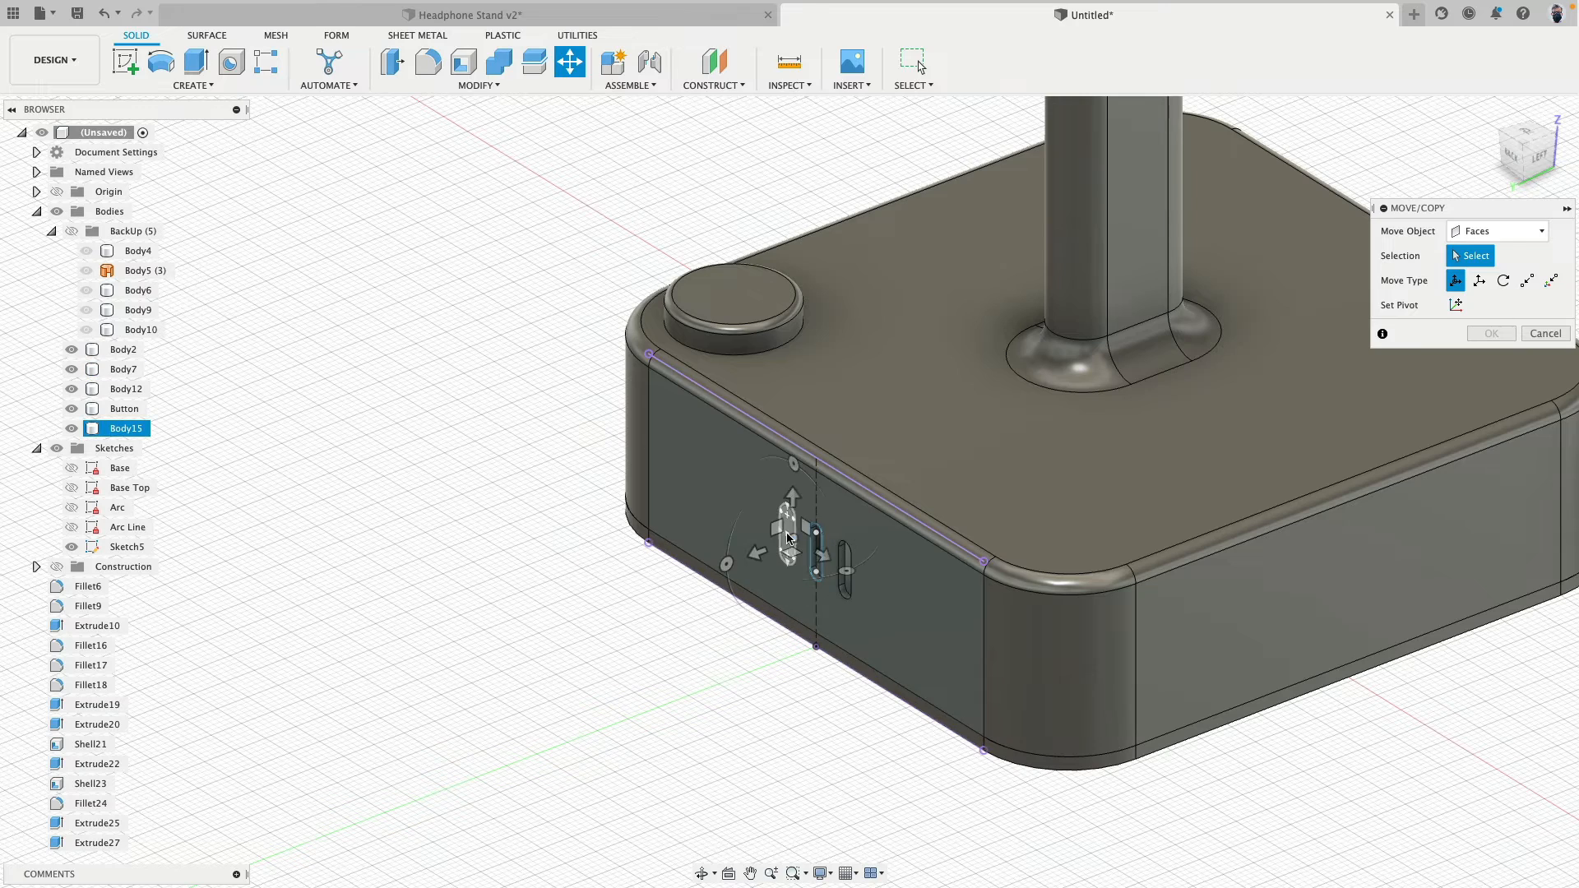
{"action": "left_click", "coordinate": [794, 540]}
{"action": "left_click_drag", "start_coordinate": [785, 563], "coordinate": [538, 614]}
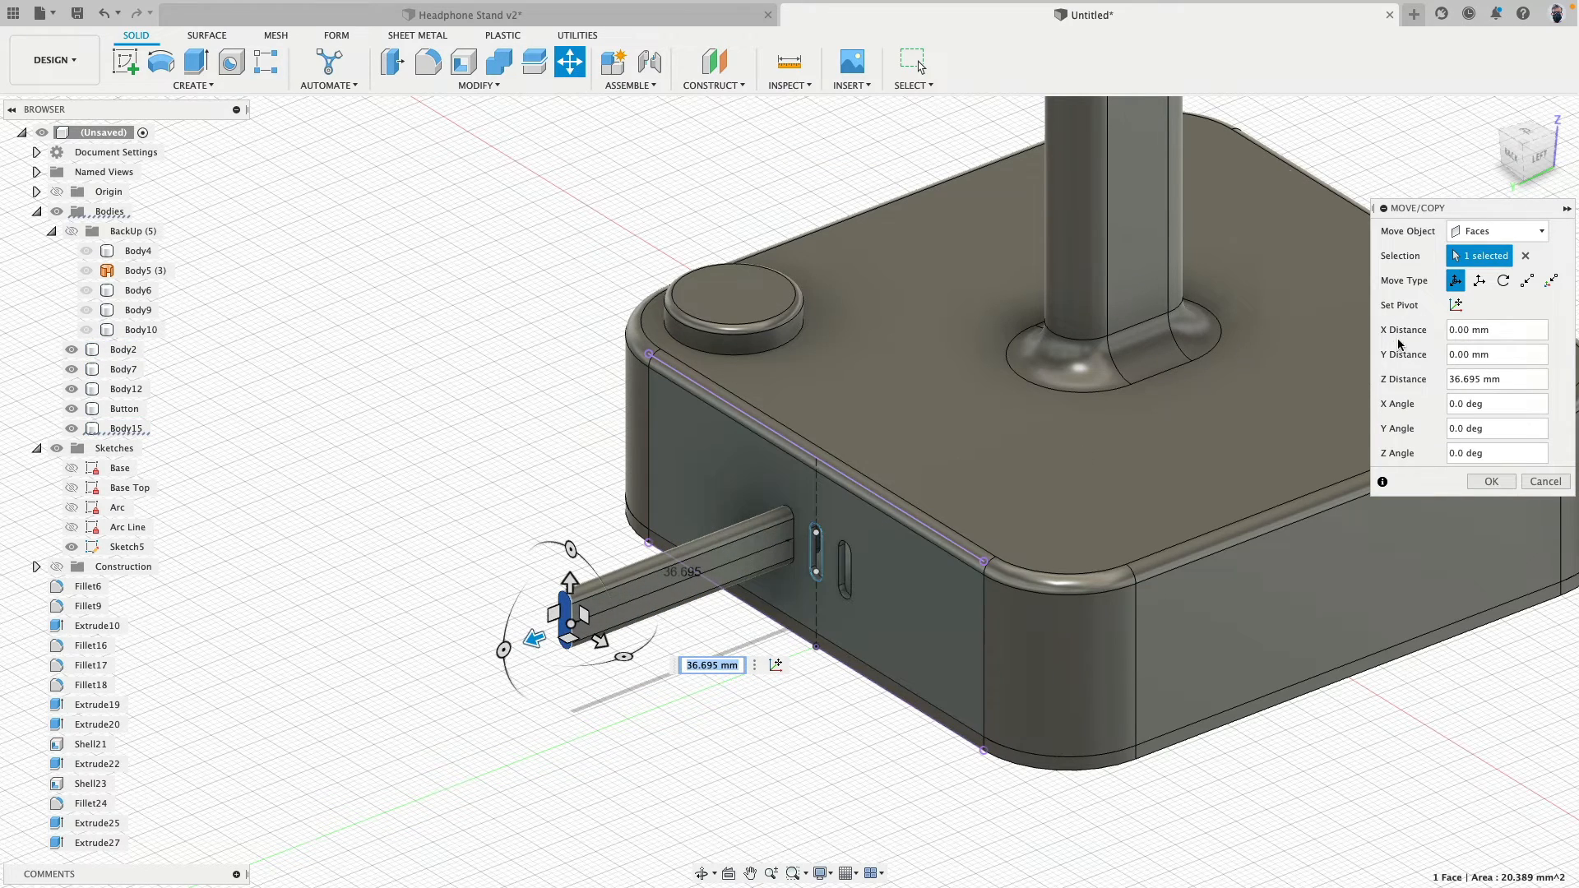
- Move the second slot body out of the base's back as a whole body and rotate it 90 degrees about X
{"action": "left_click", "coordinate": [1497, 231]}
{"action": "left_click", "coordinate": [1480, 232]}
{"action": "scroll", "coordinate": [826, 535], "scroll_direction": "up", "scroll_amount": 5}
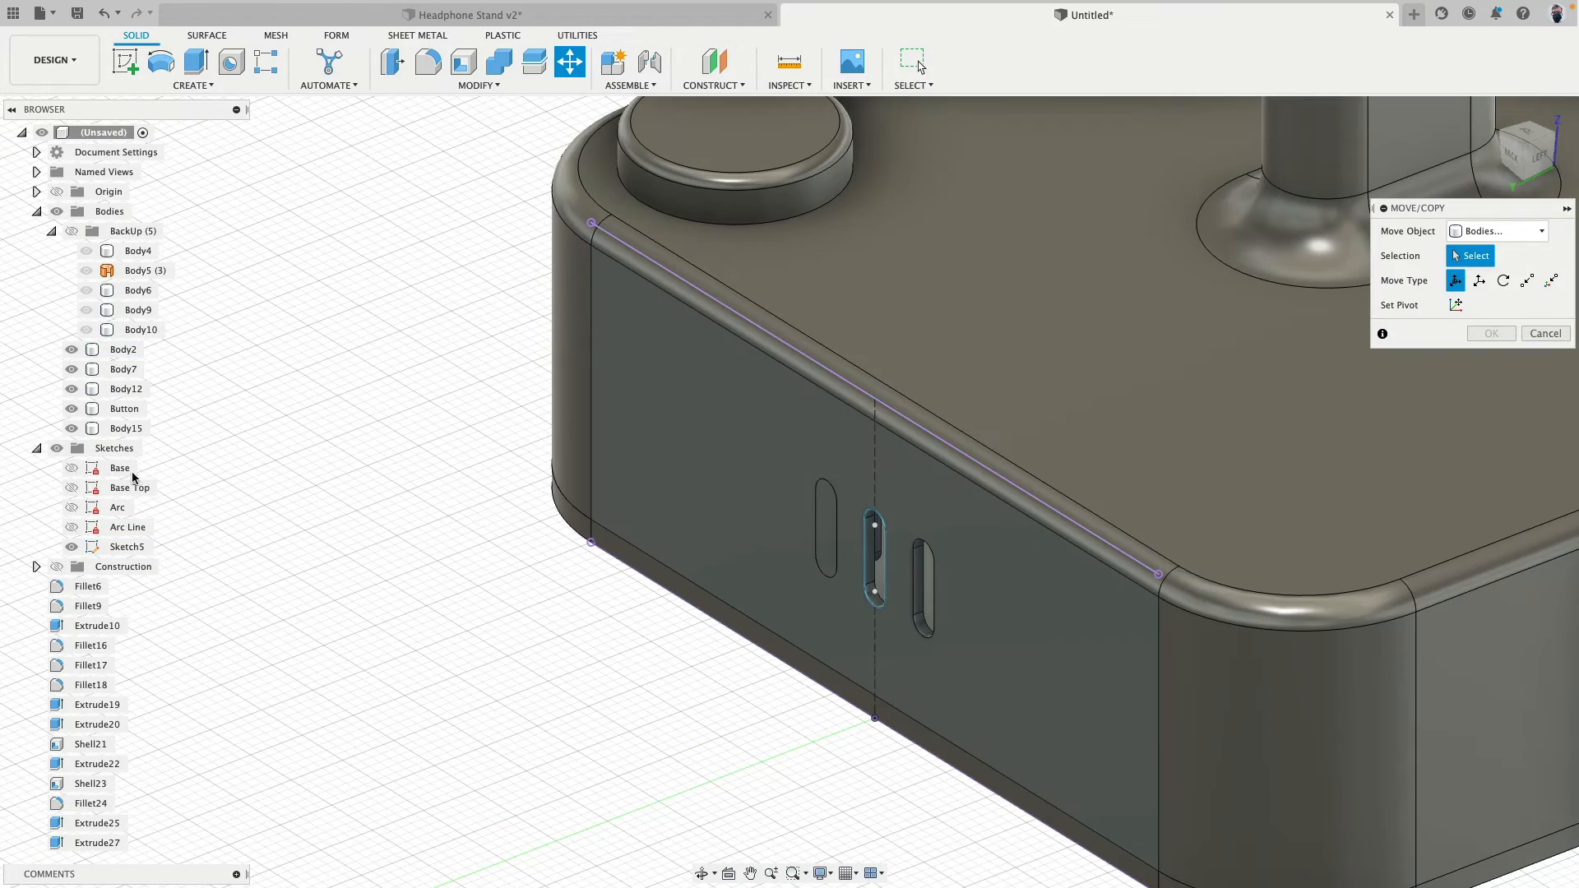
{"action": "left_click", "coordinate": [858, 576]}
{"action": "left_click_drag", "start_coordinate": [858, 579], "coordinate": [662, 656]}
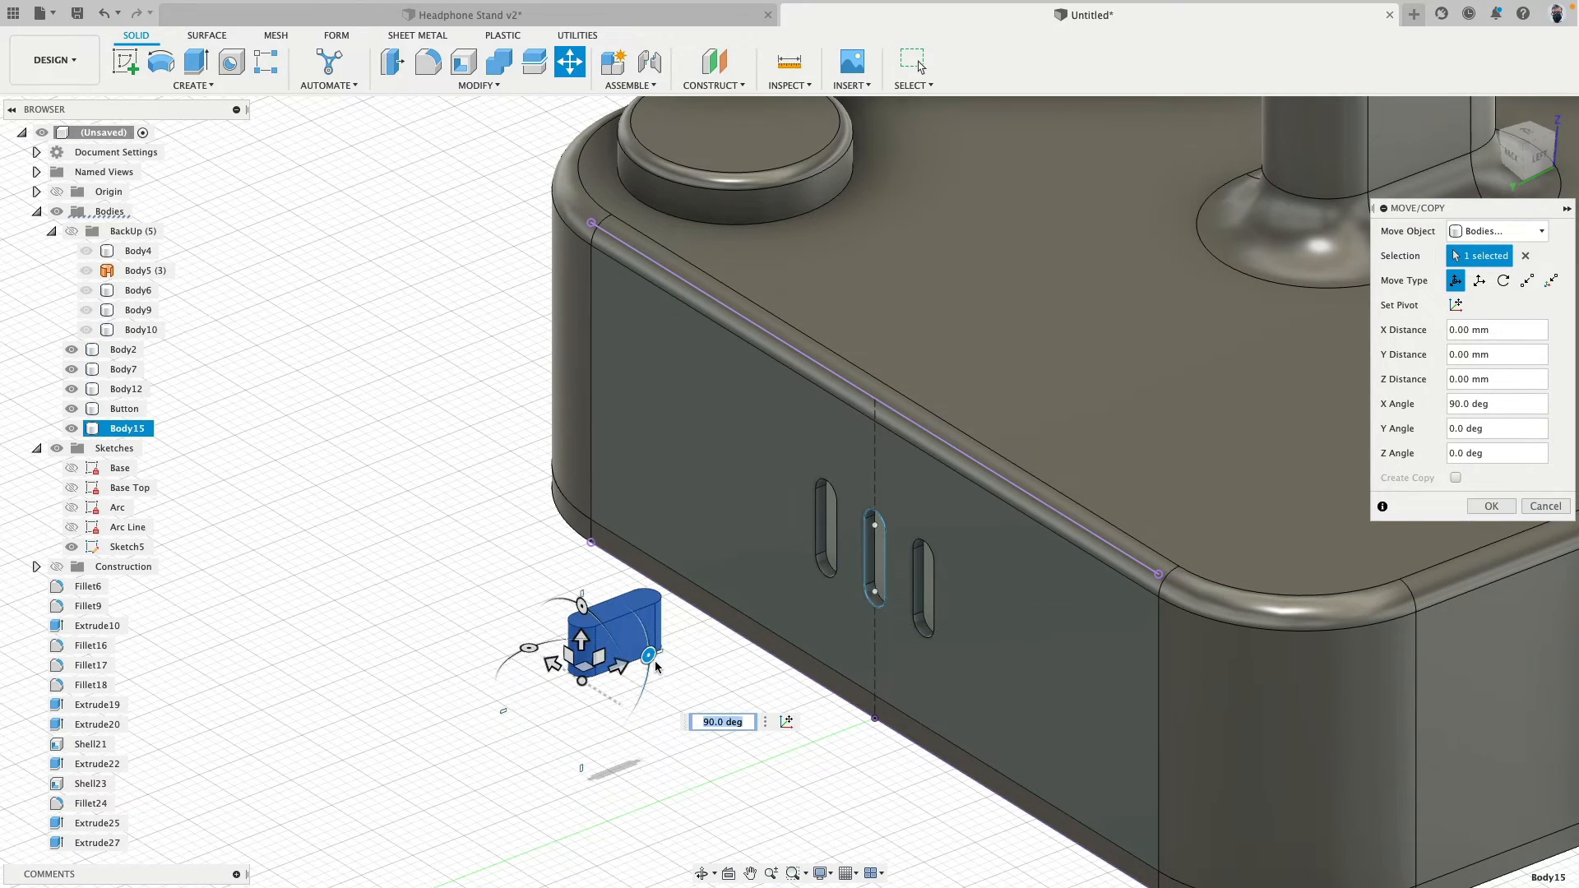
- Raise the slot body above the base's top and move it about 46.4 mm along Z to the foot of the post
{"action": "middle_click_drag", "start_coordinate": [656, 667], "coordinate": [607, 607], "text": "shift"}
{"action": "left_click_drag", "start_coordinate": [602, 616], "coordinate": [619, 275]}
{"action": "middle_click_drag", "start_coordinate": [618, 276], "coordinate": [718, 643], "text": "shift"}
{"action": "left_click_drag", "start_coordinate": [718, 645], "coordinate": [1036, 243]}
{"action": "middle_click_drag", "start_coordinate": [1037, 243], "coordinate": [753, 538], "text": "shift"}
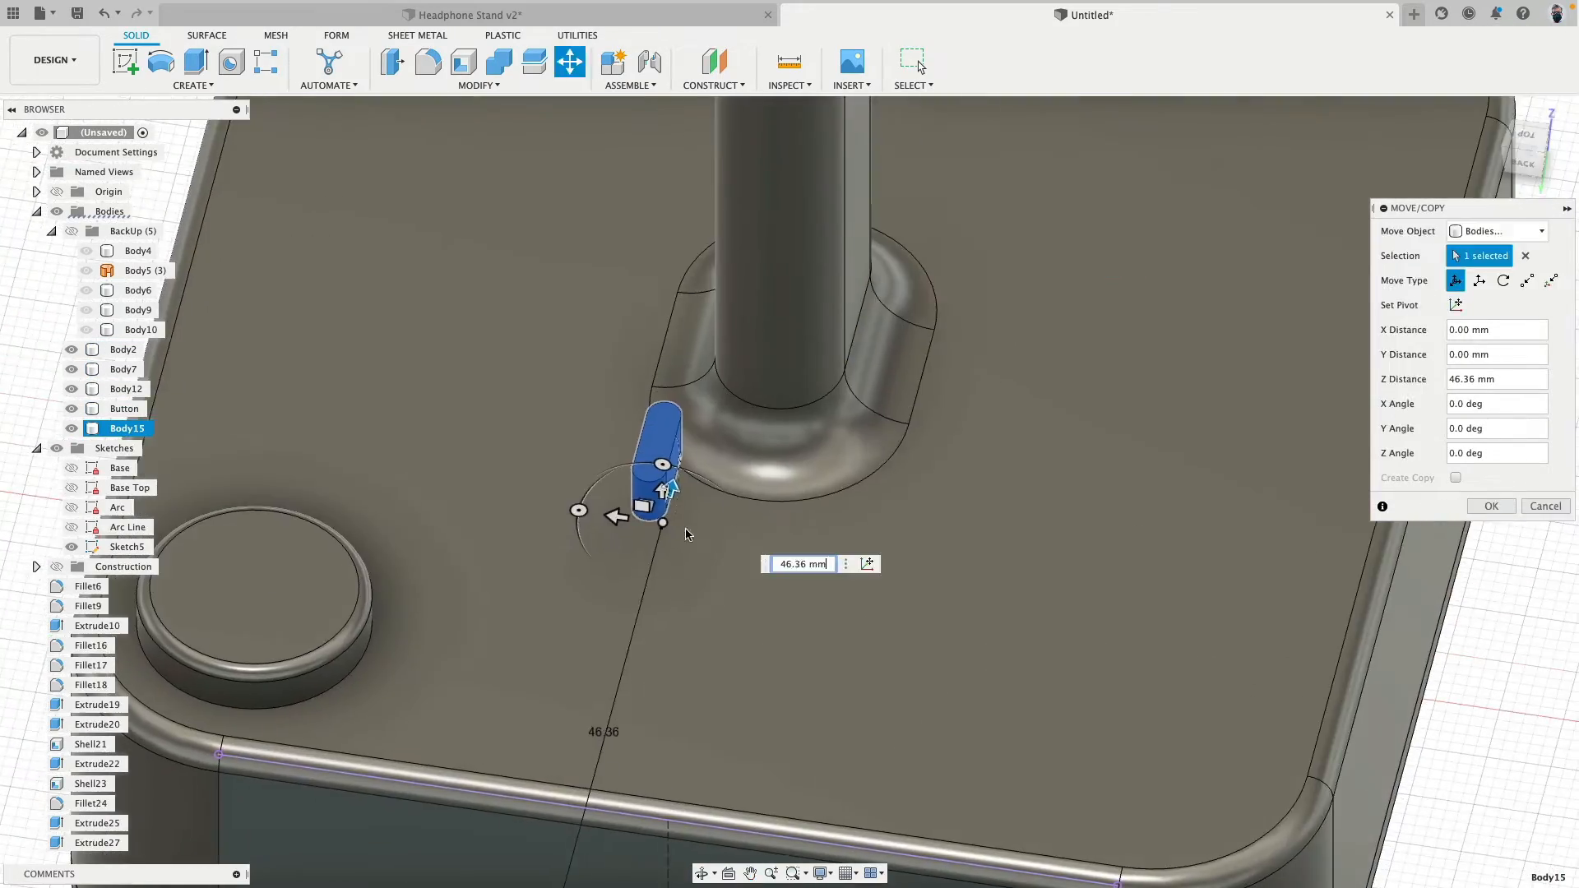
- Shift the slot body to the post's side away from the button, move it about 9.9 mm along Z, and finish the move
{"action": "left_click_drag", "start_coordinate": [618, 517], "coordinate": [977, 593]}
{"action": "middle_click_drag", "start_coordinate": [973, 593], "coordinate": [868, 567], "text": "shift"}
{"action": "left_click_drag", "start_coordinate": [951, 532], "coordinate": [1072, 505]}
{"action": "middle_click_drag", "start_coordinate": [1025, 591], "coordinate": [849, 504]}
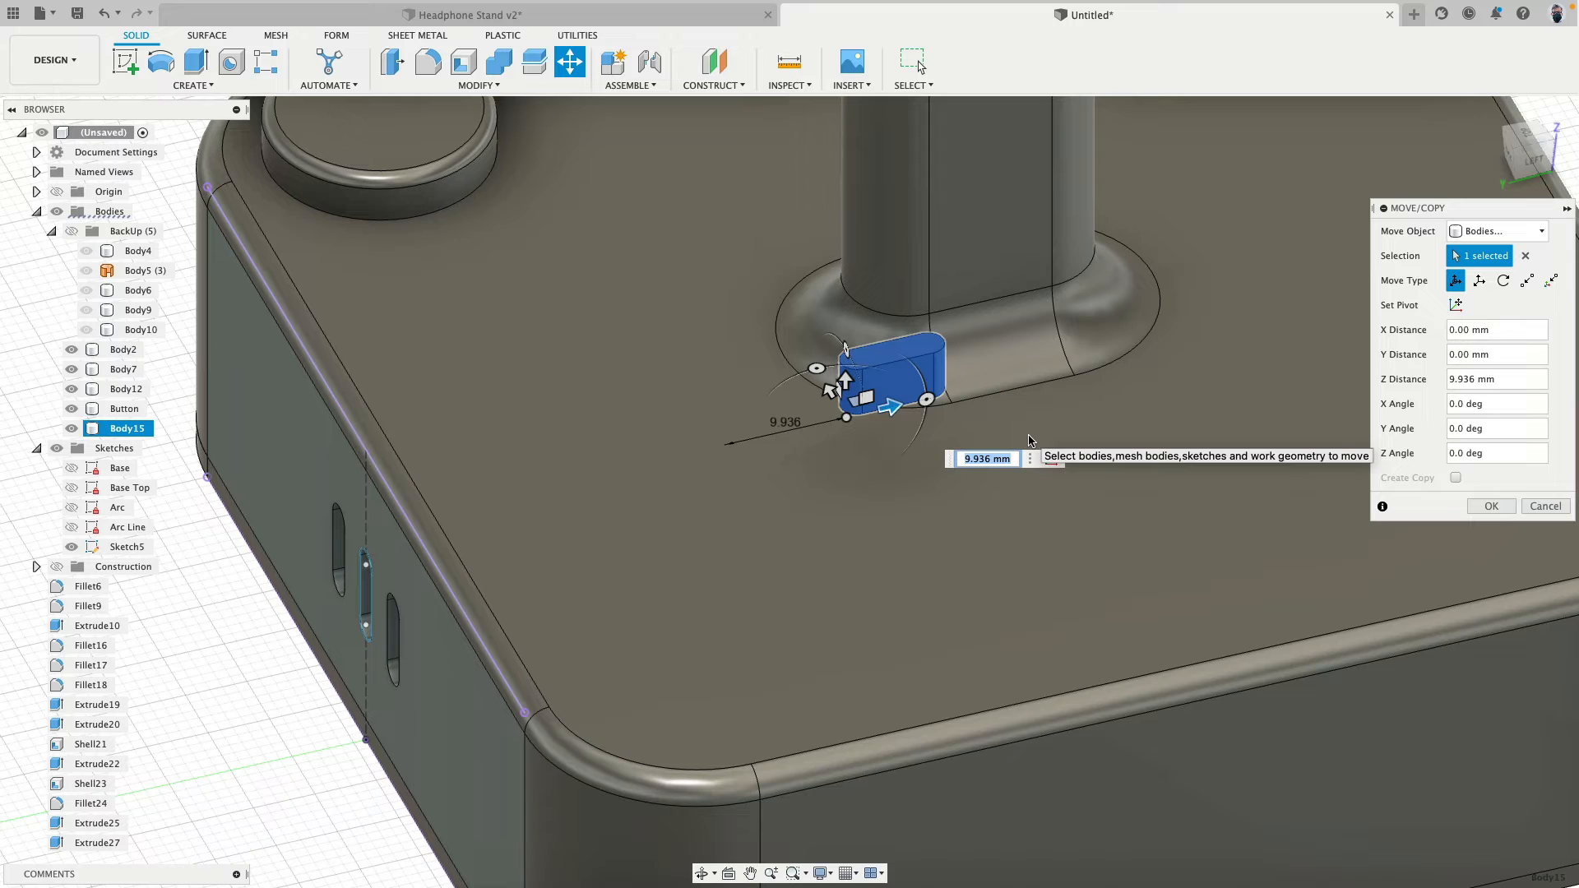
{"action": "left_click", "coordinate": [1494, 505]}
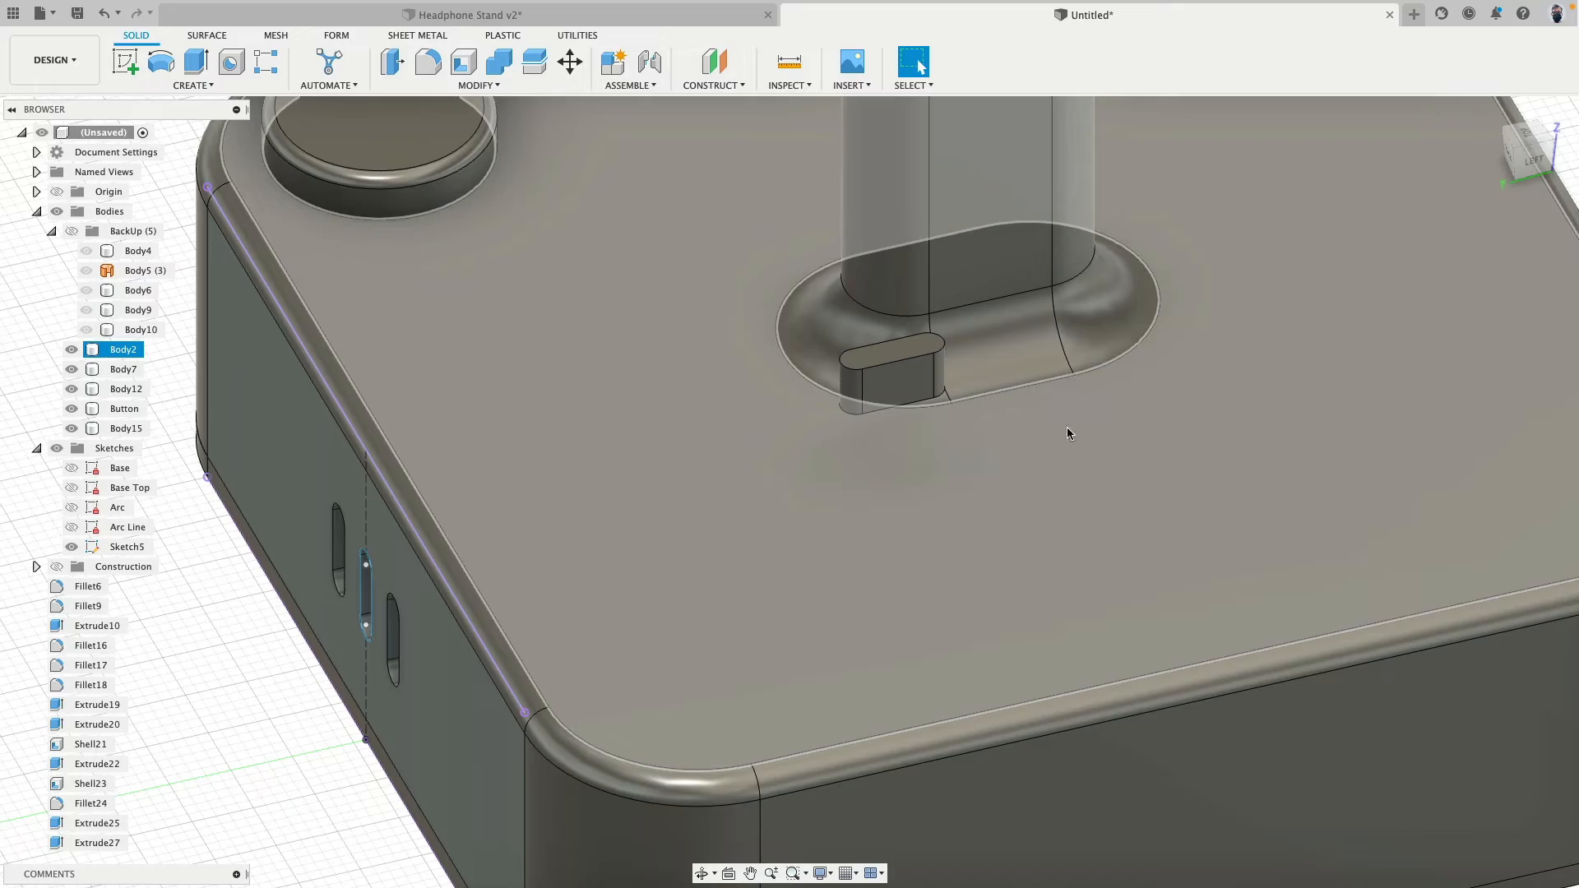
{"action": "middle_click_drag", "start_coordinate": [911, 497], "coordinate": [955, 479], "text": "shift"}
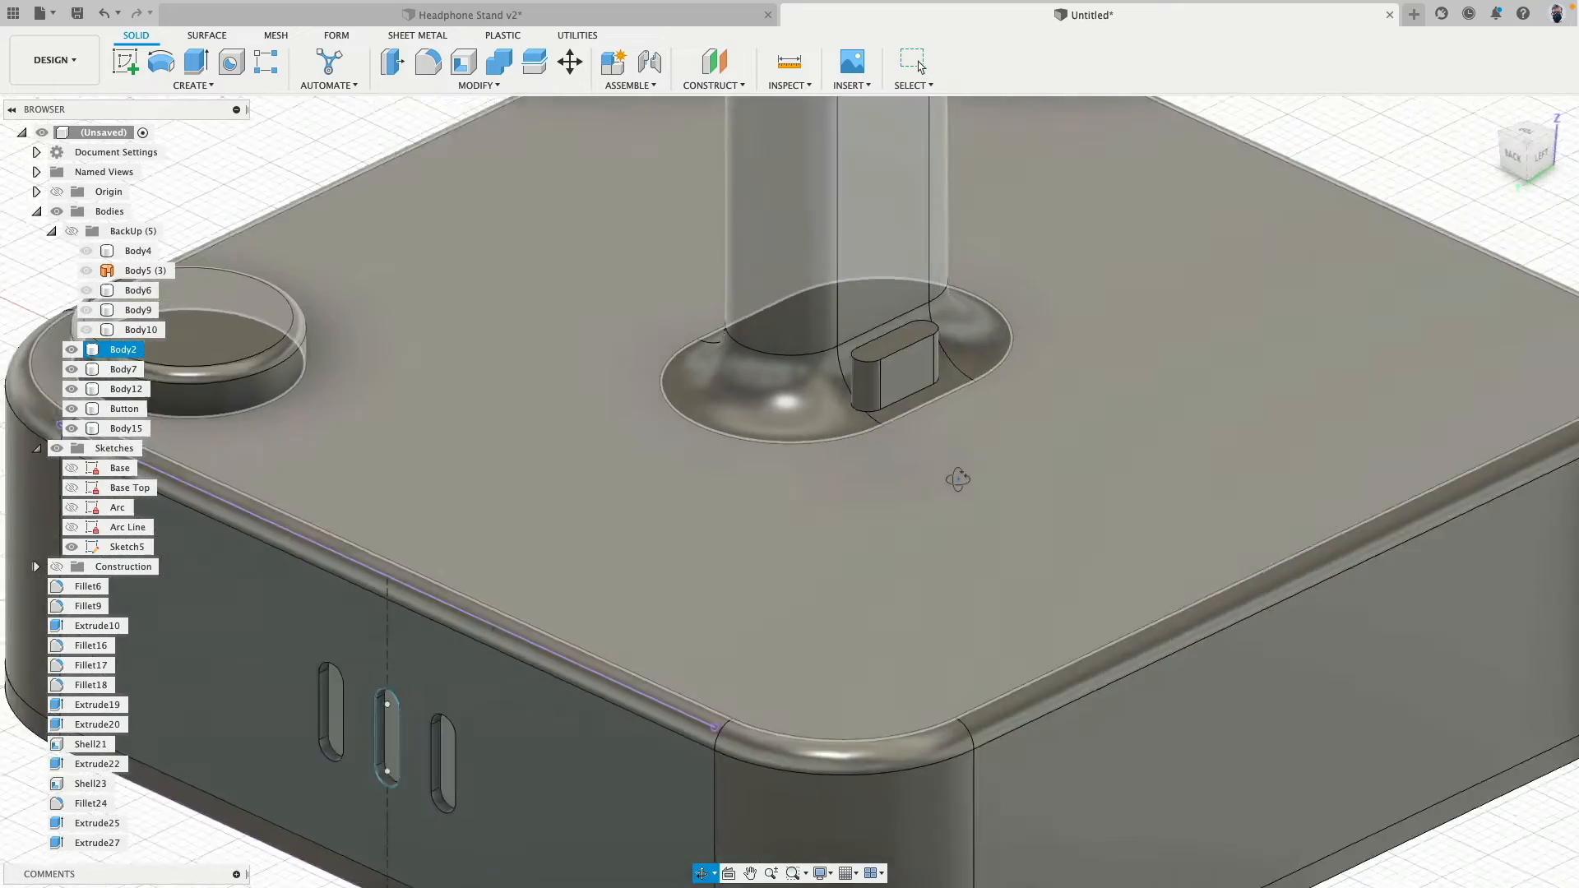
{"action": "scroll", "coordinate": [946, 472], "scroll_direction": "up", "scroll_amount": 5}
{"action": "middle_click_drag", "start_coordinate": [781, 486], "coordinate": [901, 391]}
{"action": "scroll", "coordinate": [901, 391], "scroll_direction": "down", "scroll_amount": 5}
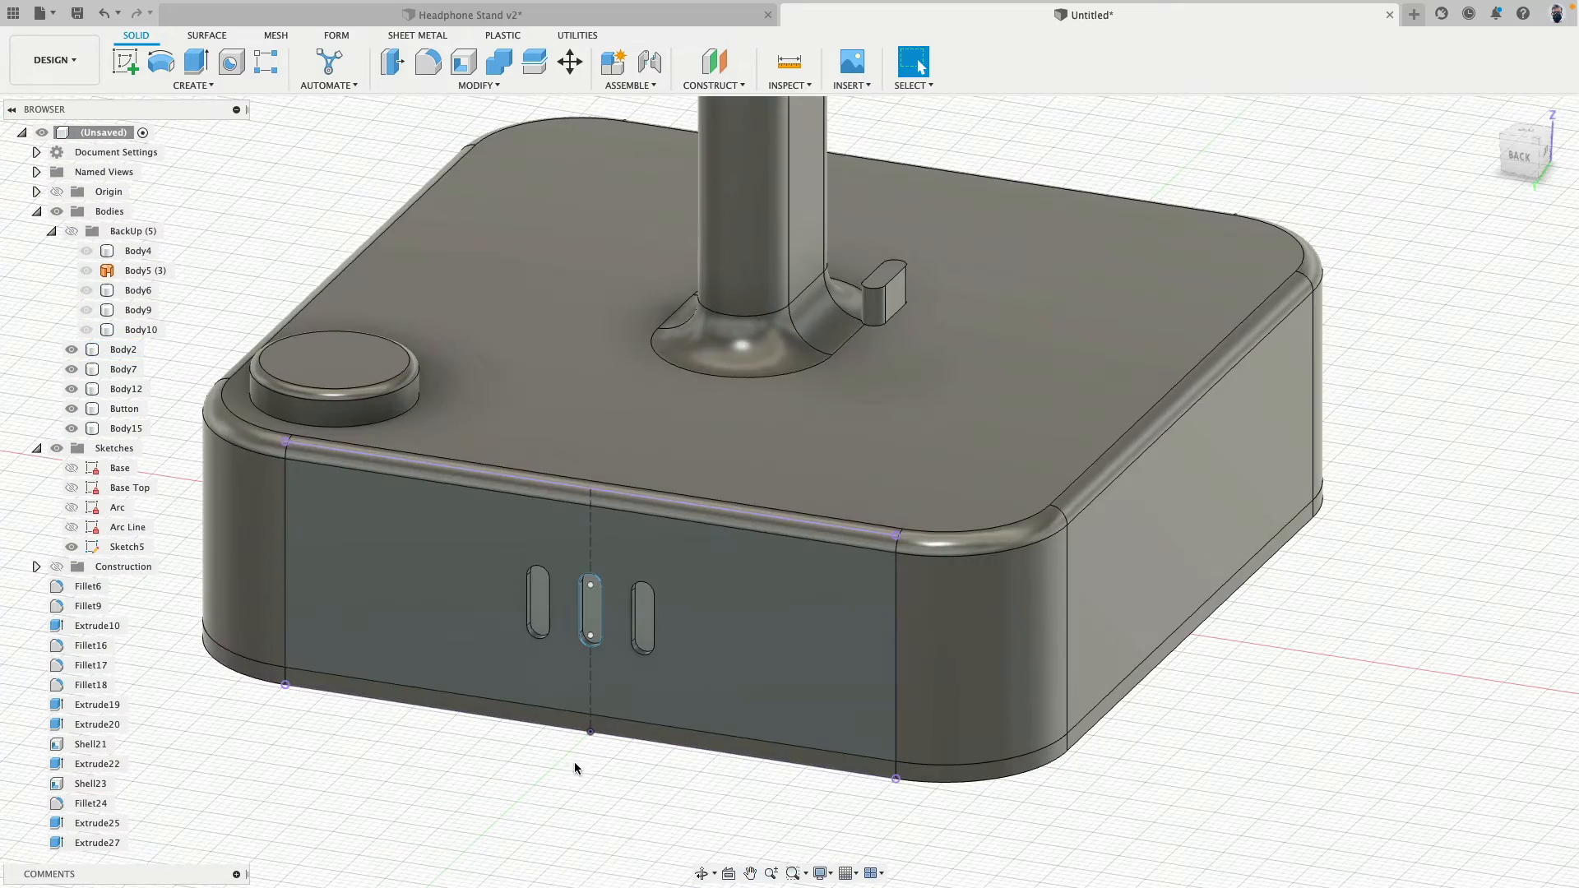
{"action": "middle_click_drag", "start_coordinate": [524, 788], "coordinate": [547, 771]}
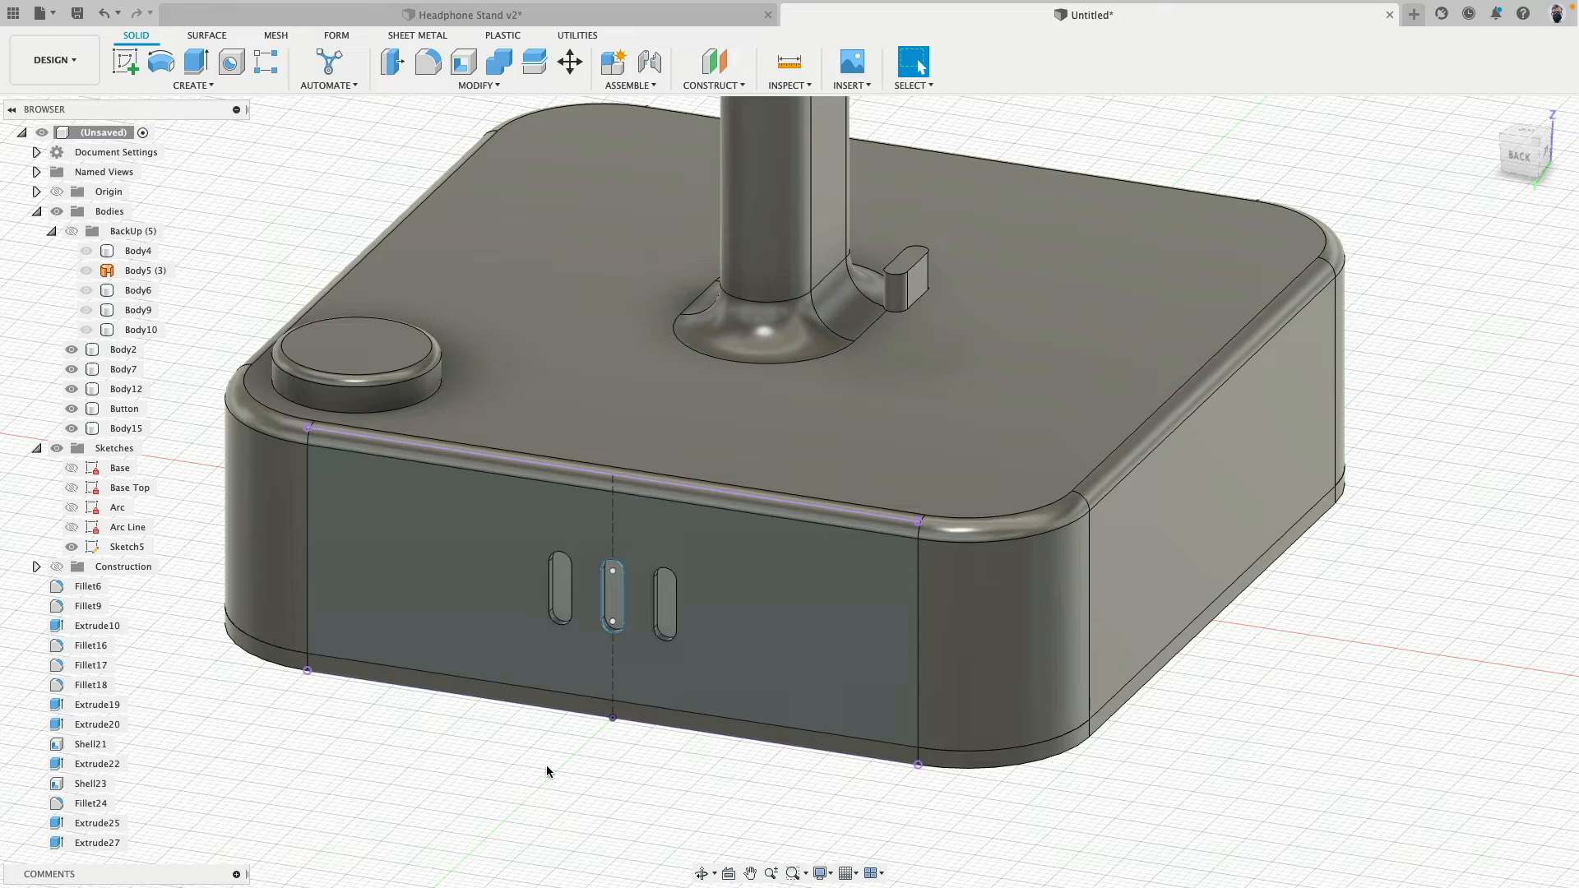
- Examine the slots in the base's back and the slot body beside the post
{"action": "middle_click_drag", "start_coordinate": [544, 770], "coordinate": [595, 785], "text": "shift"}
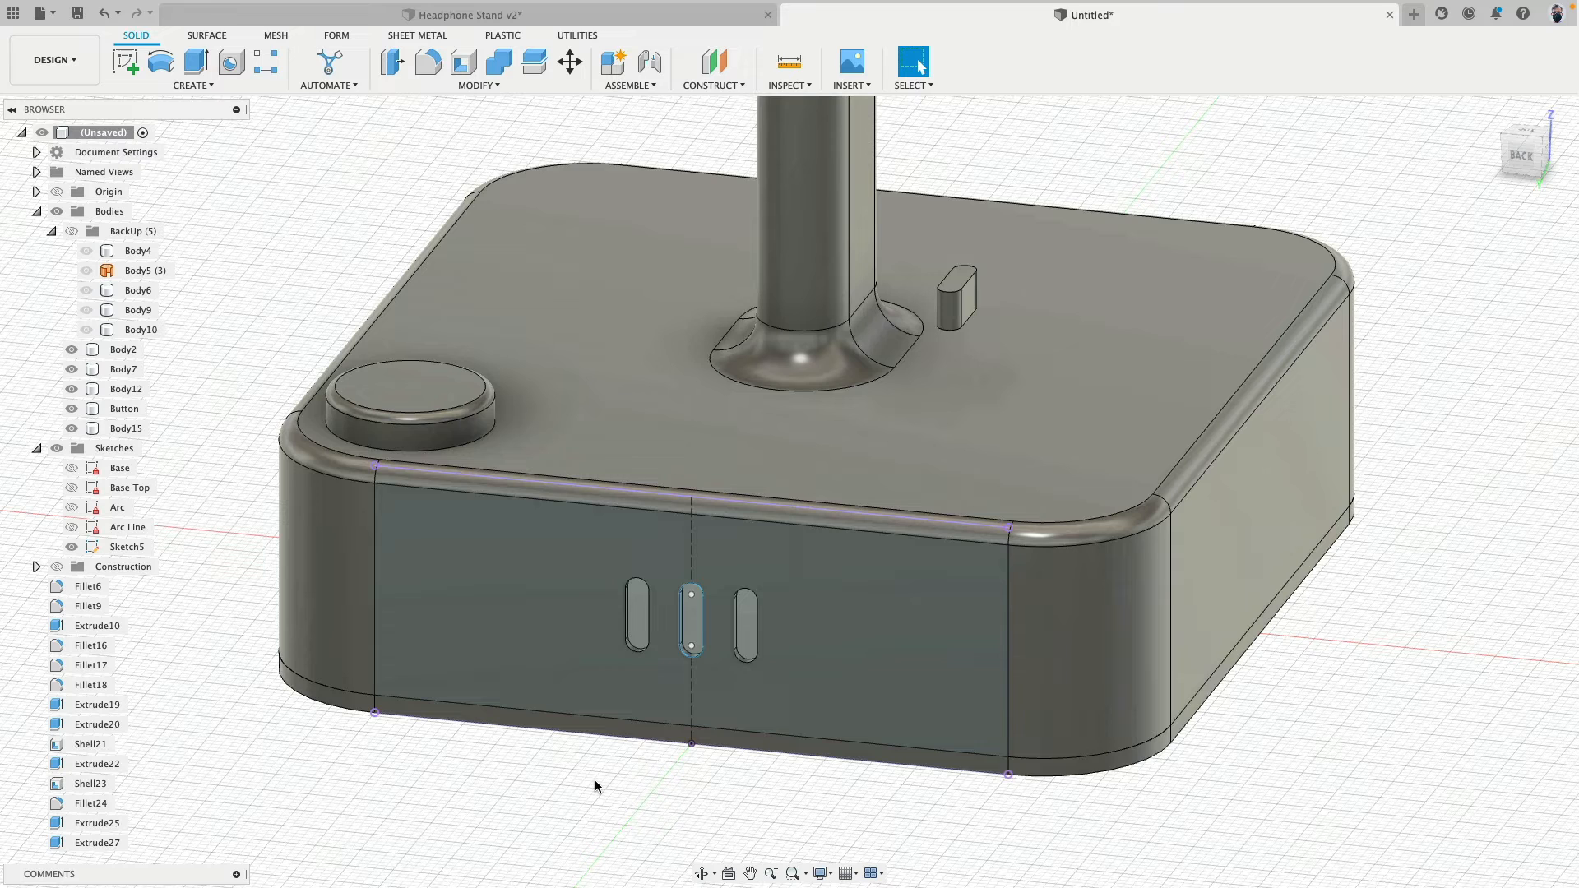
{"action": "left_click", "coordinate": [951, 384]}
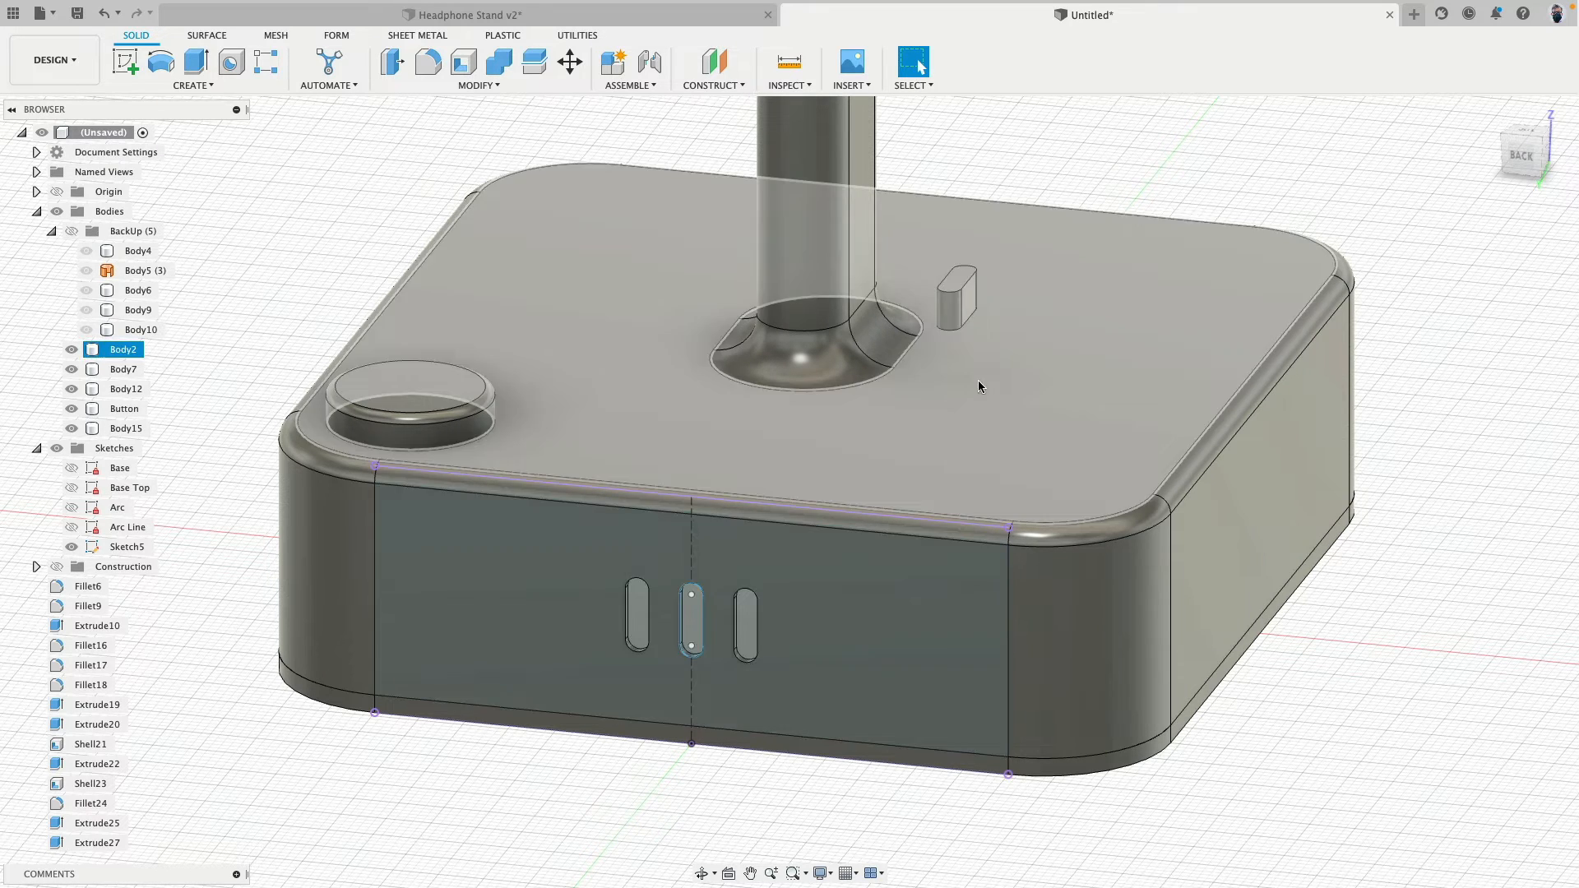
{"action": "left_click", "coordinate": [693, 616]}
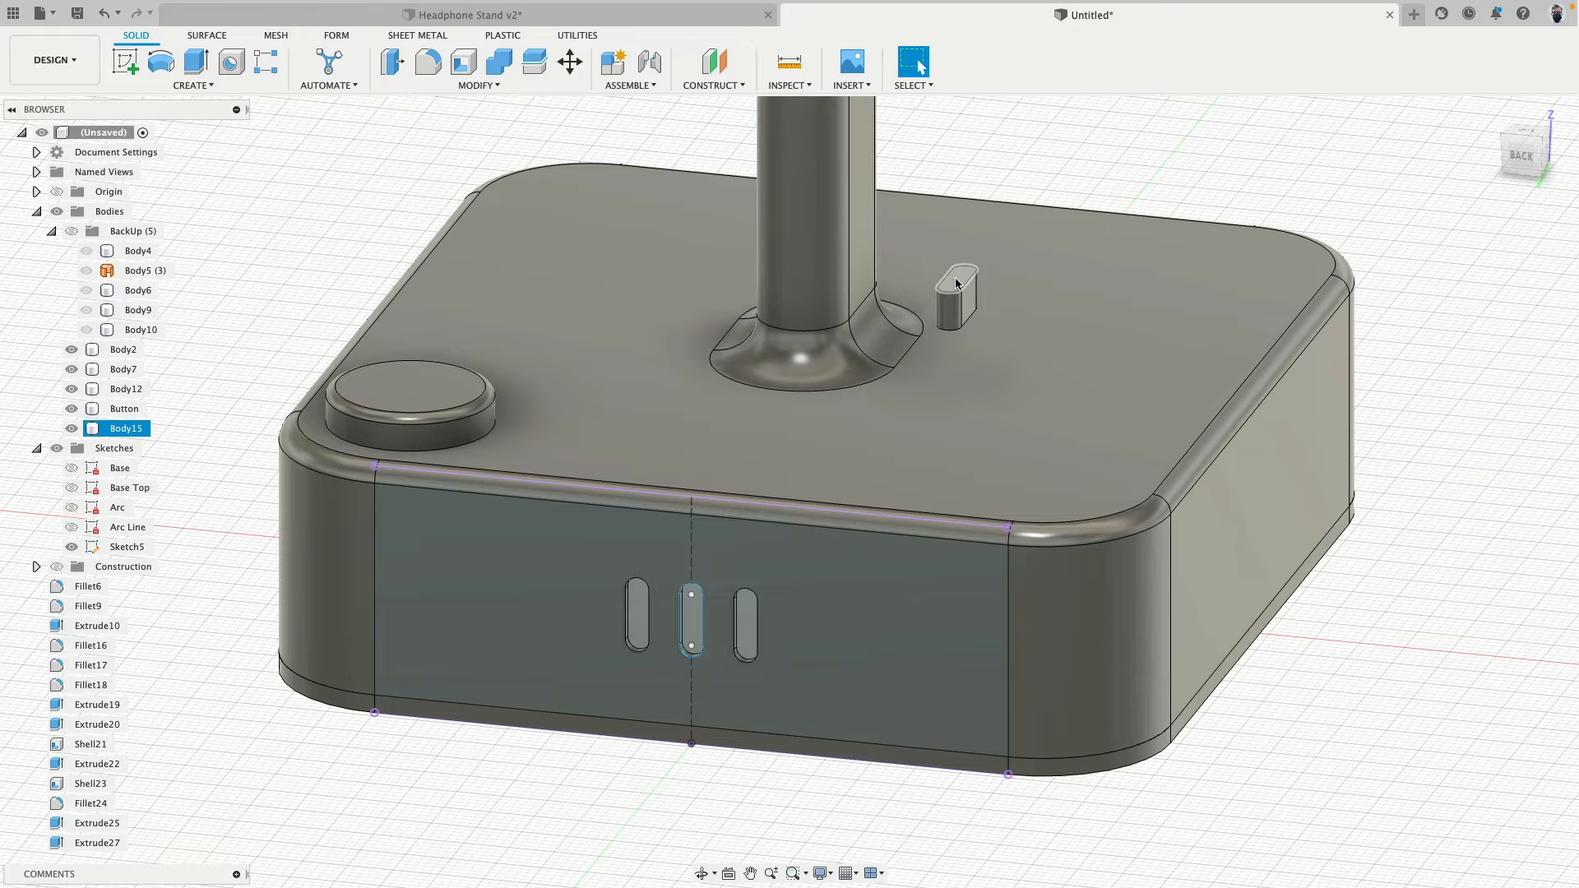
{"action": "scroll", "coordinate": [698, 650], "scroll_direction": "up", "scroll_amount": 5}
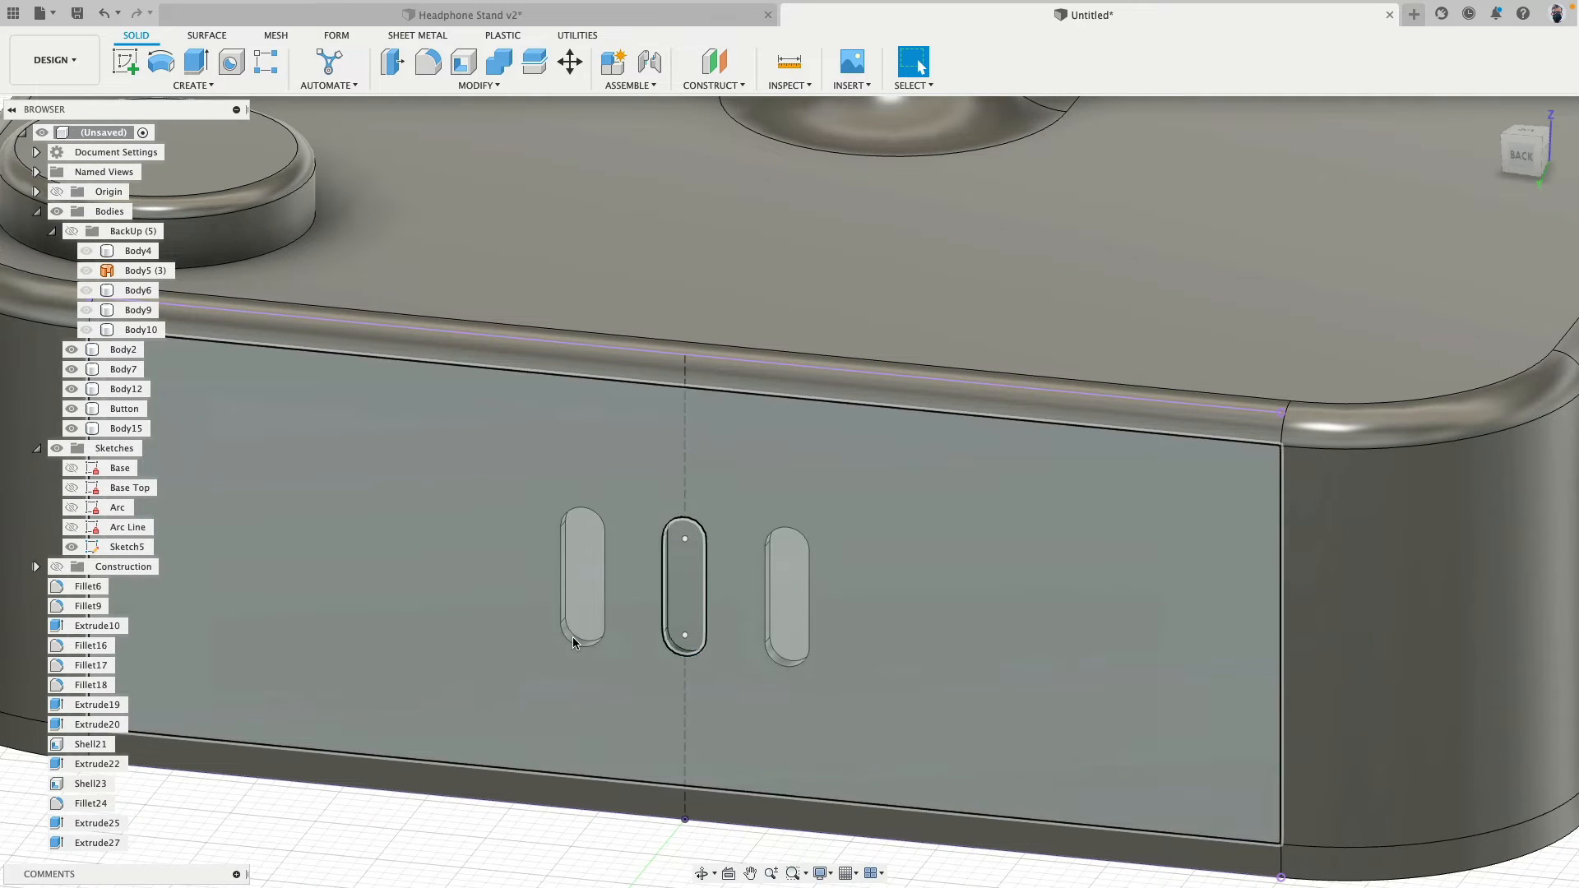
{"action": "scroll", "coordinate": [573, 636], "scroll_direction": "down", "scroll_amount": 4}
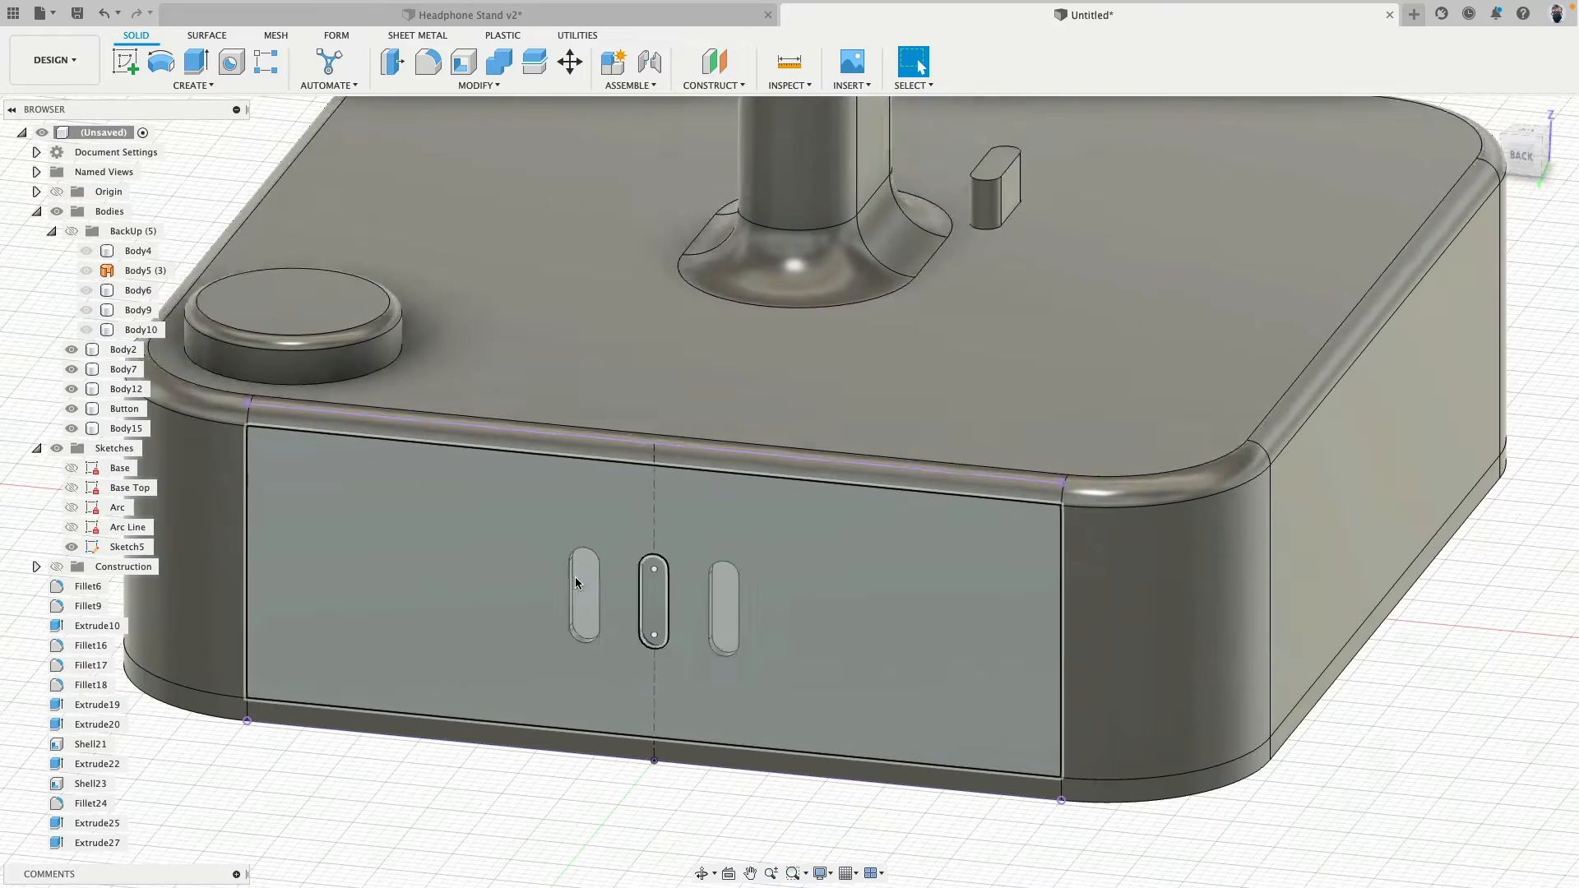
{"action": "scroll", "coordinate": [367, 389], "scroll_direction": "down", "scroll_amount": 4}
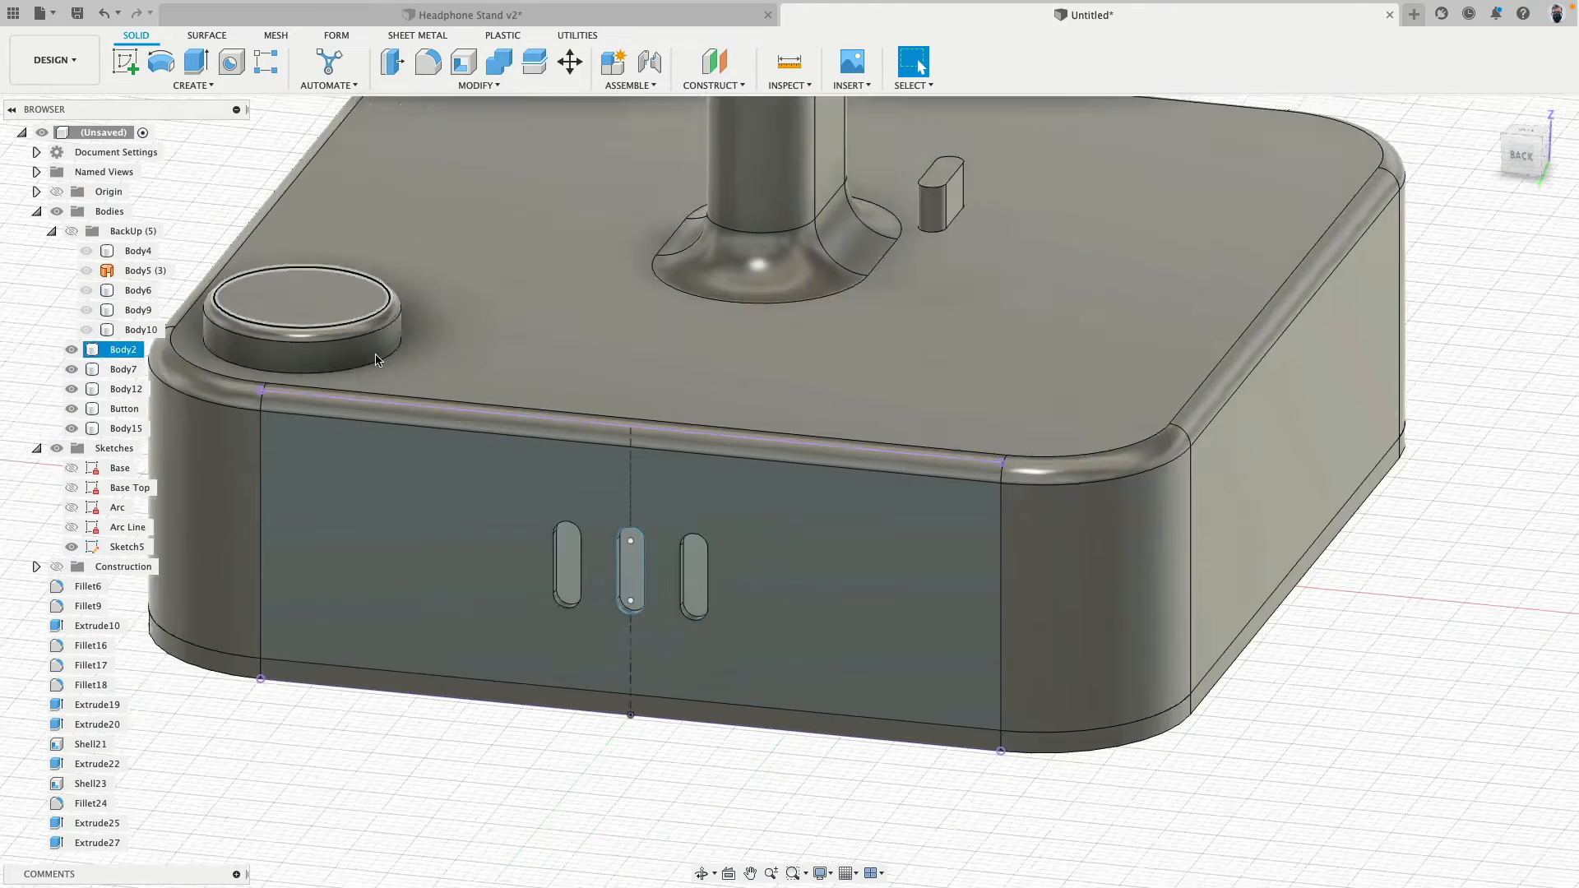
{"action": "middle_click_drag", "start_coordinate": [277, 172], "coordinate": [361, 205]}
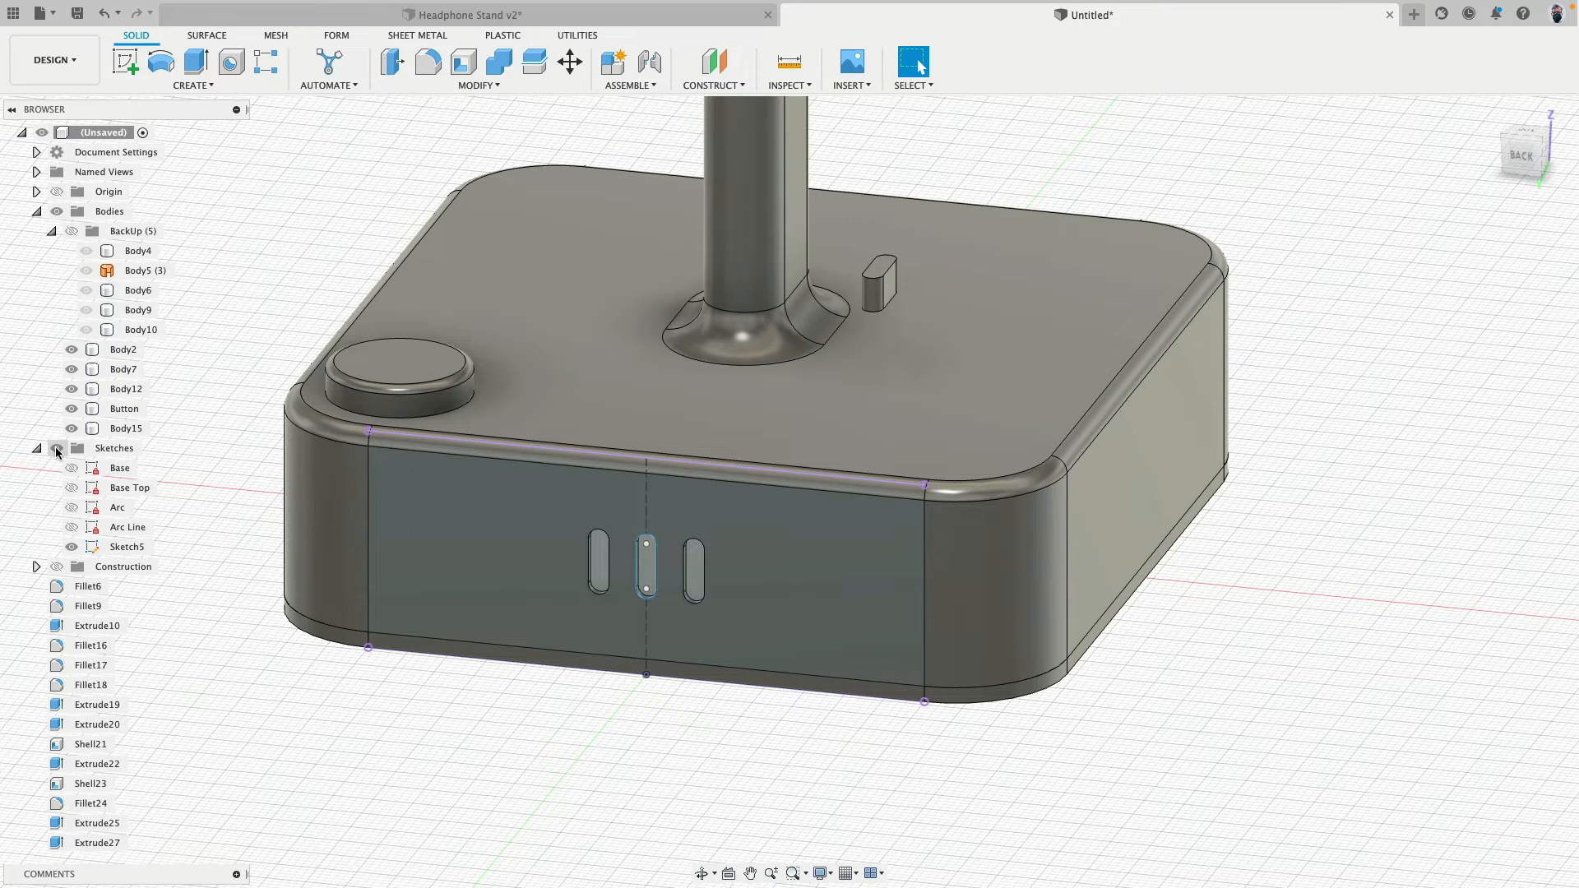
- Show only the Base Top sketch and rename Sketch5 to USB
{"action": "left_click", "coordinate": [56, 450]}
{"action": "scroll", "coordinate": [477, 473], "scroll_direction": "down", "scroll_amount": 4}
{"action": "mouse_move", "coordinate": [533, 435]}
{"action": "middle_mouse_down", "text": "shift"}
{"action": "mouse_move", "coordinate": [539, 392]}
{"action": "mouse_move", "coordinate": [569, 422]}
{"action": "mouse_move", "coordinate": [526, 427]}
{"action": "middle_mouse_up", "text": "shift"}
{"action": "left_click", "coordinate": [1088, 665]}
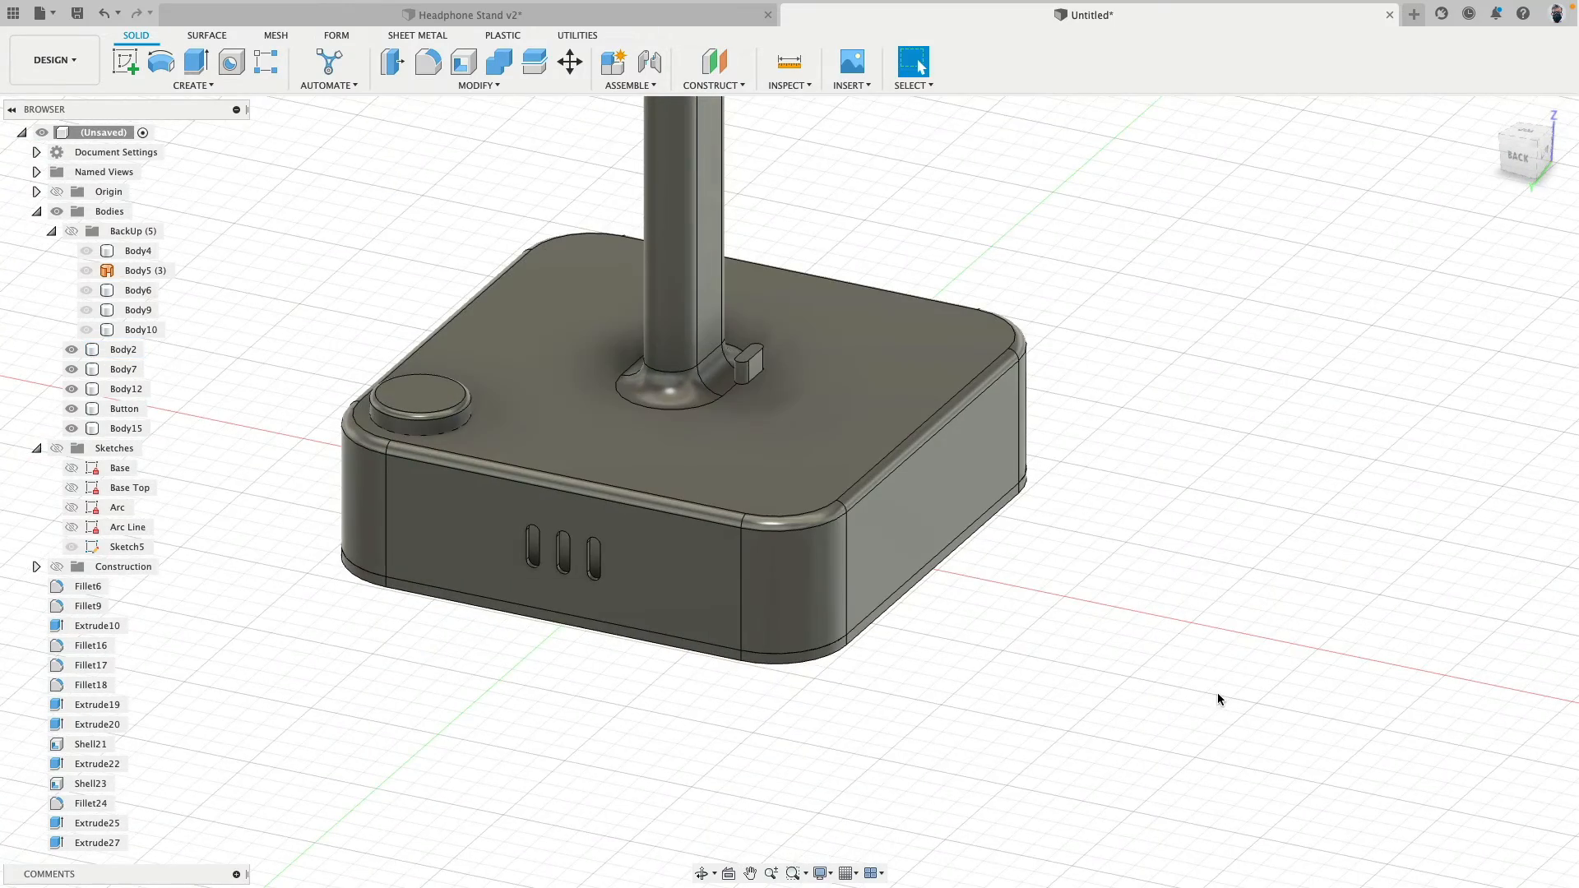
{"action": "middle_click_drag", "start_coordinate": [1286, 452], "coordinate": [1083, 483], "text": "shift"}
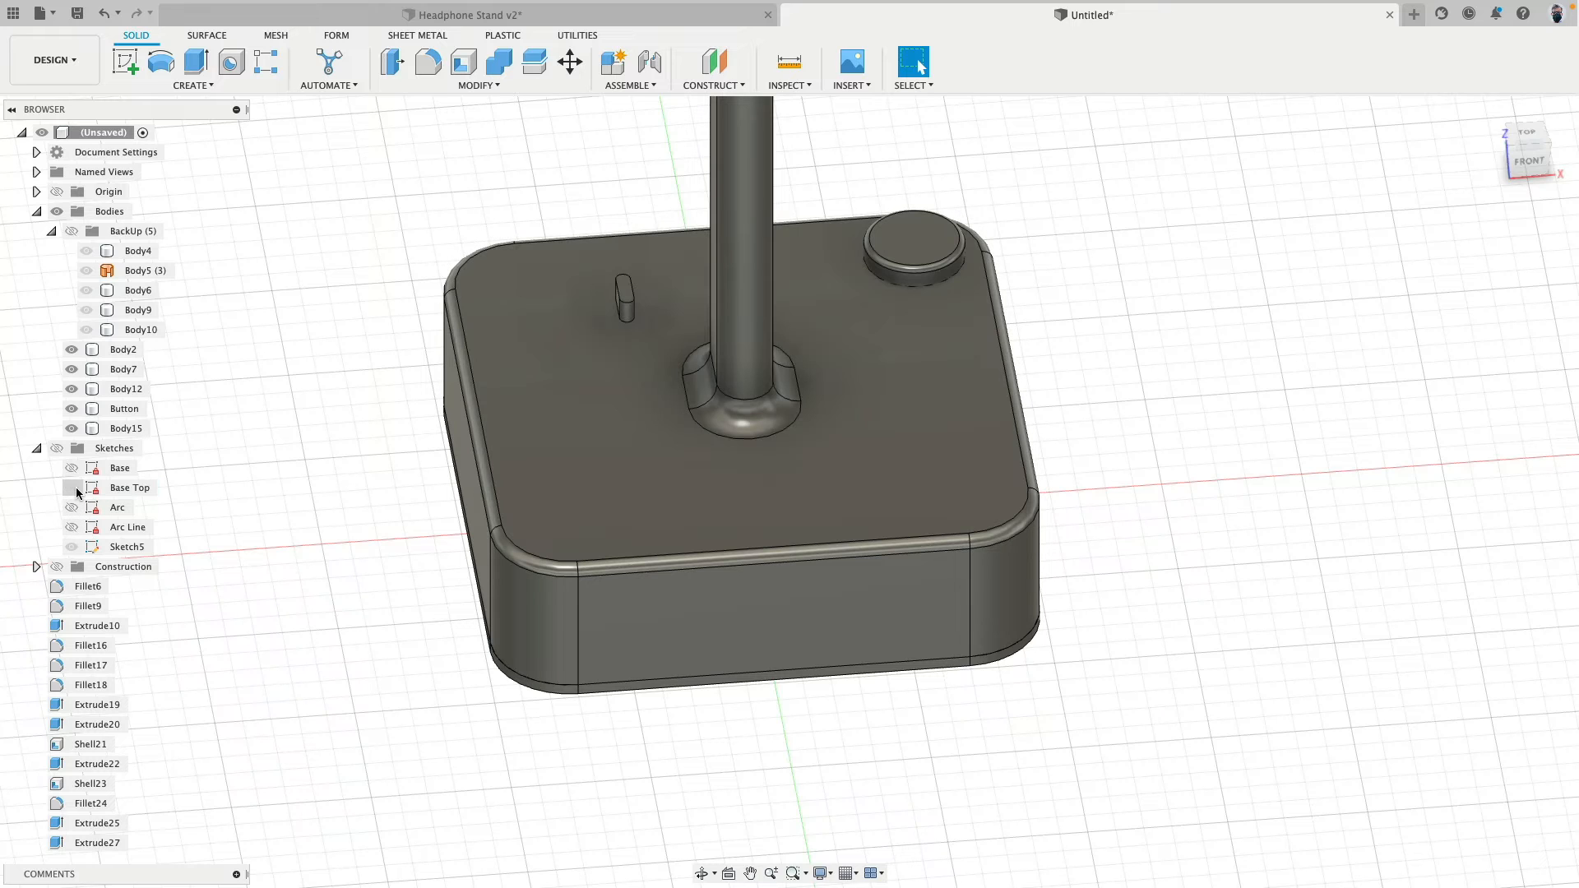
{"action": "left_click", "coordinate": [71, 487]}
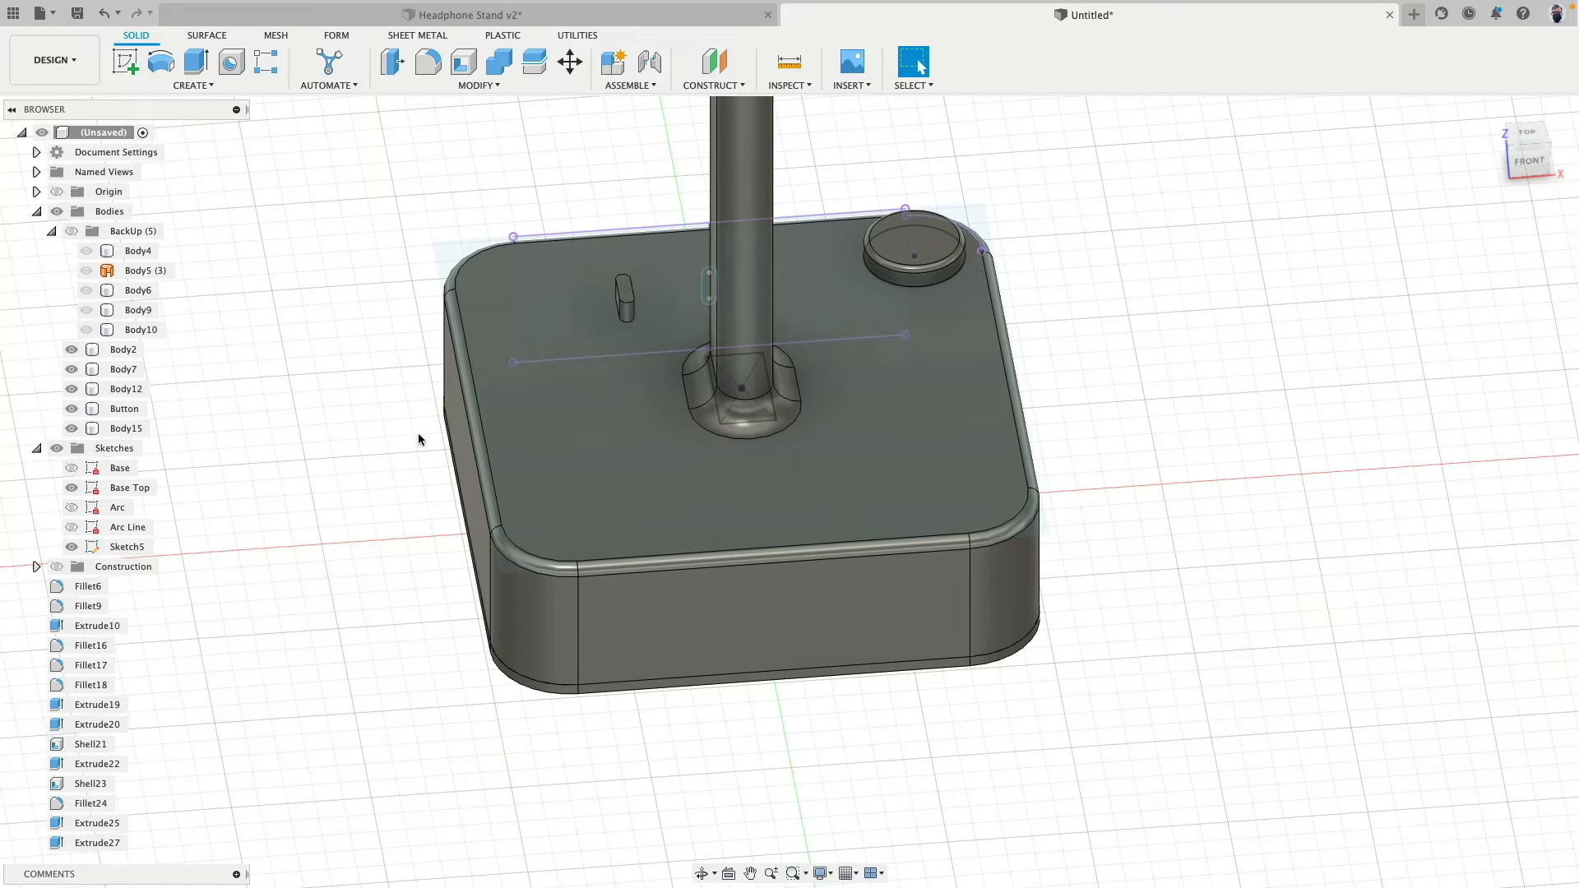
{"action": "left_click", "coordinate": [72, 547]}
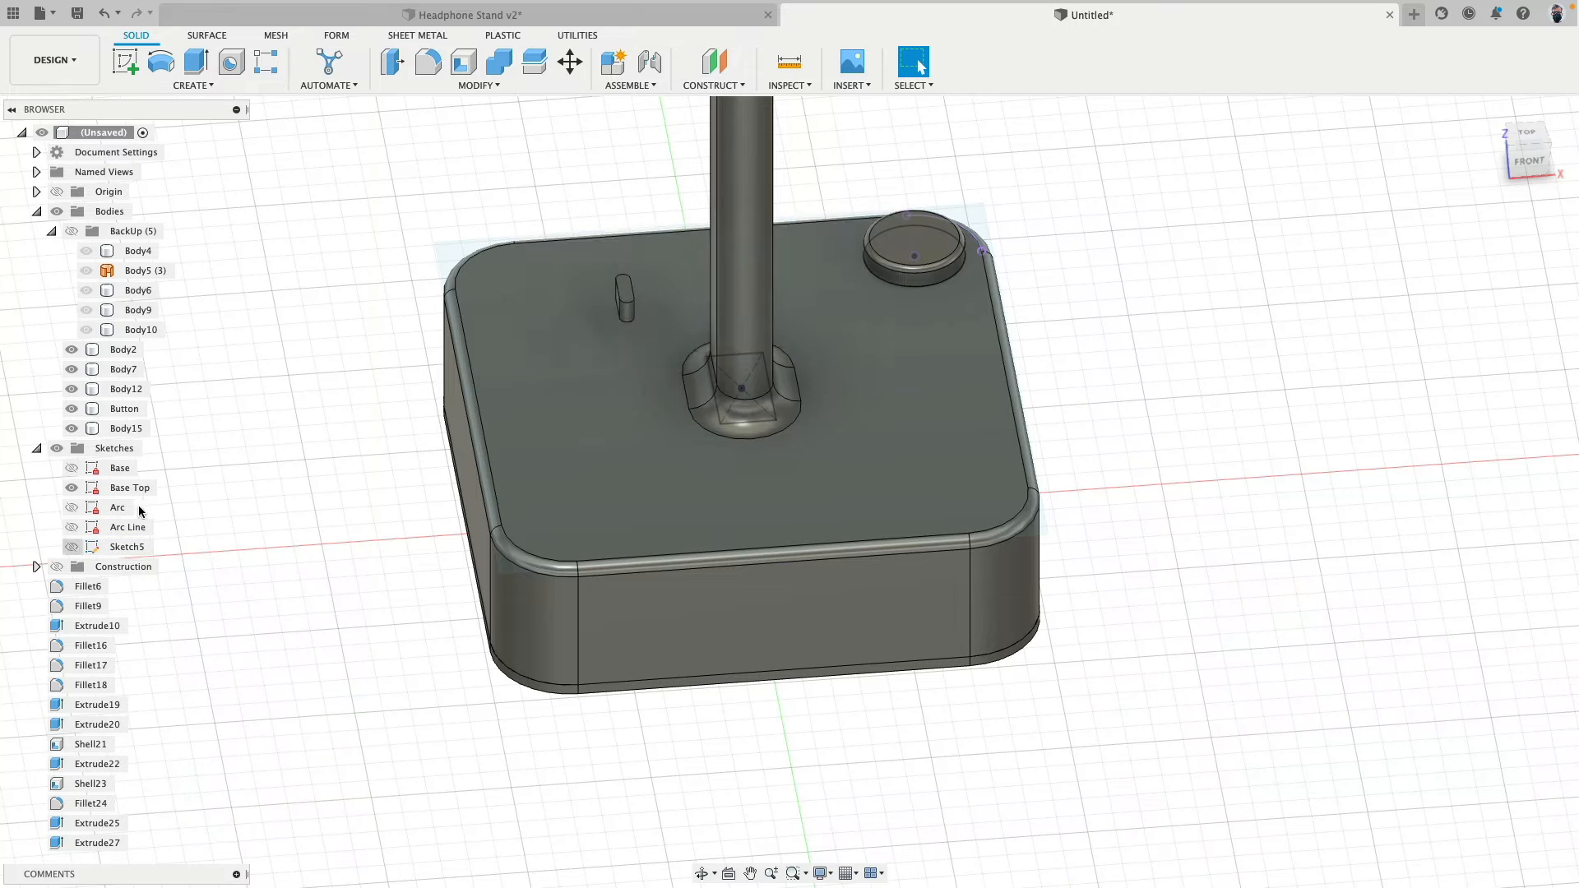
{"action": "left_click", "coordinate": [127, 547]}
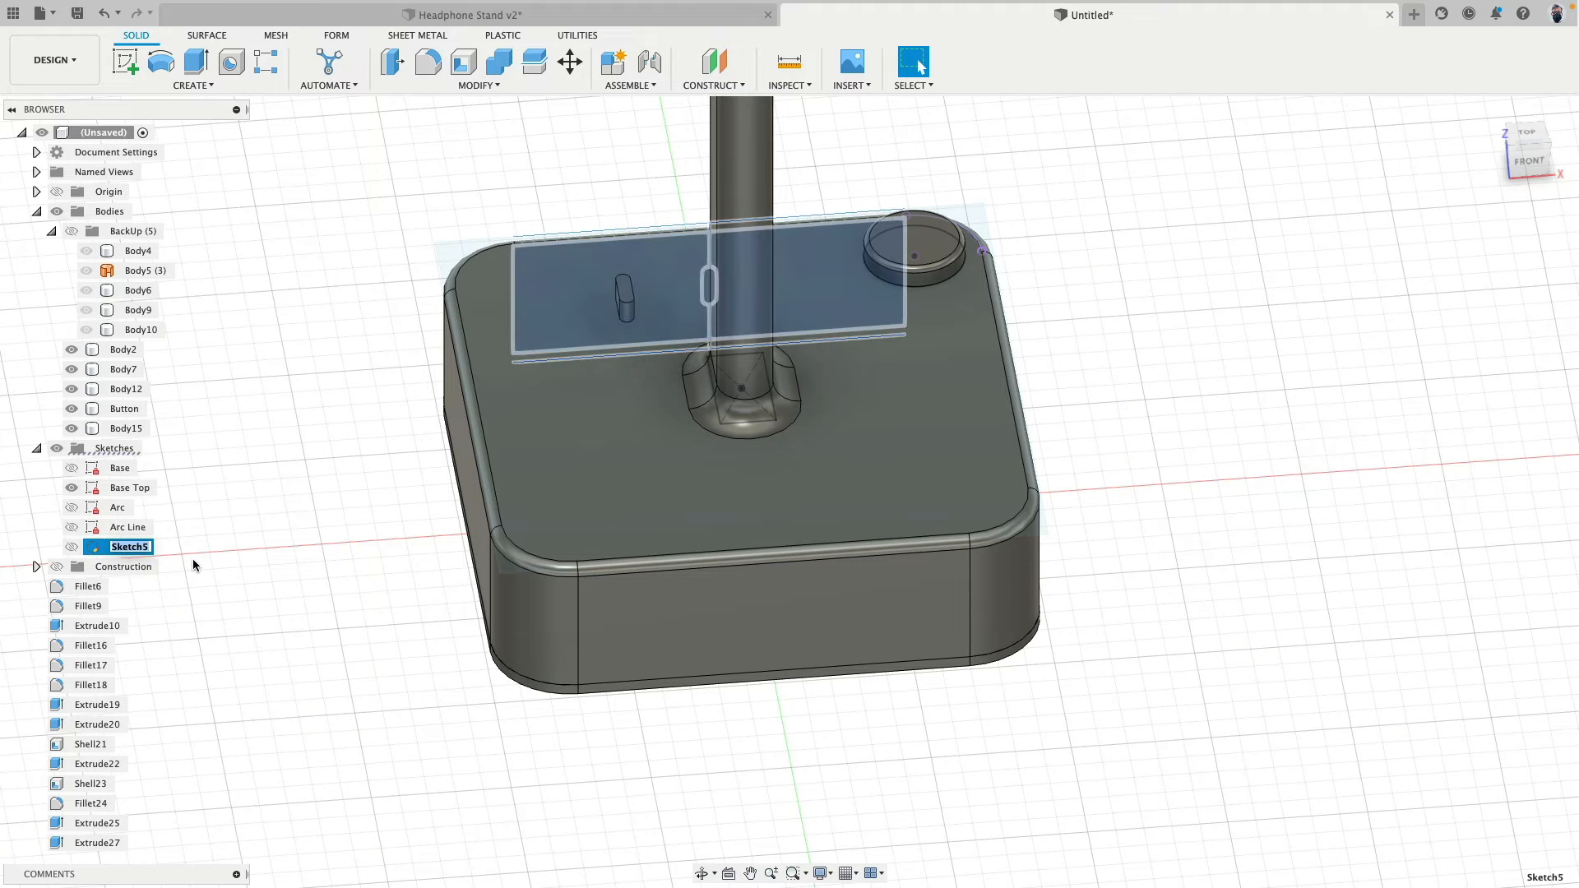
{"action": "left_click", "coordinate": [219, 587]}
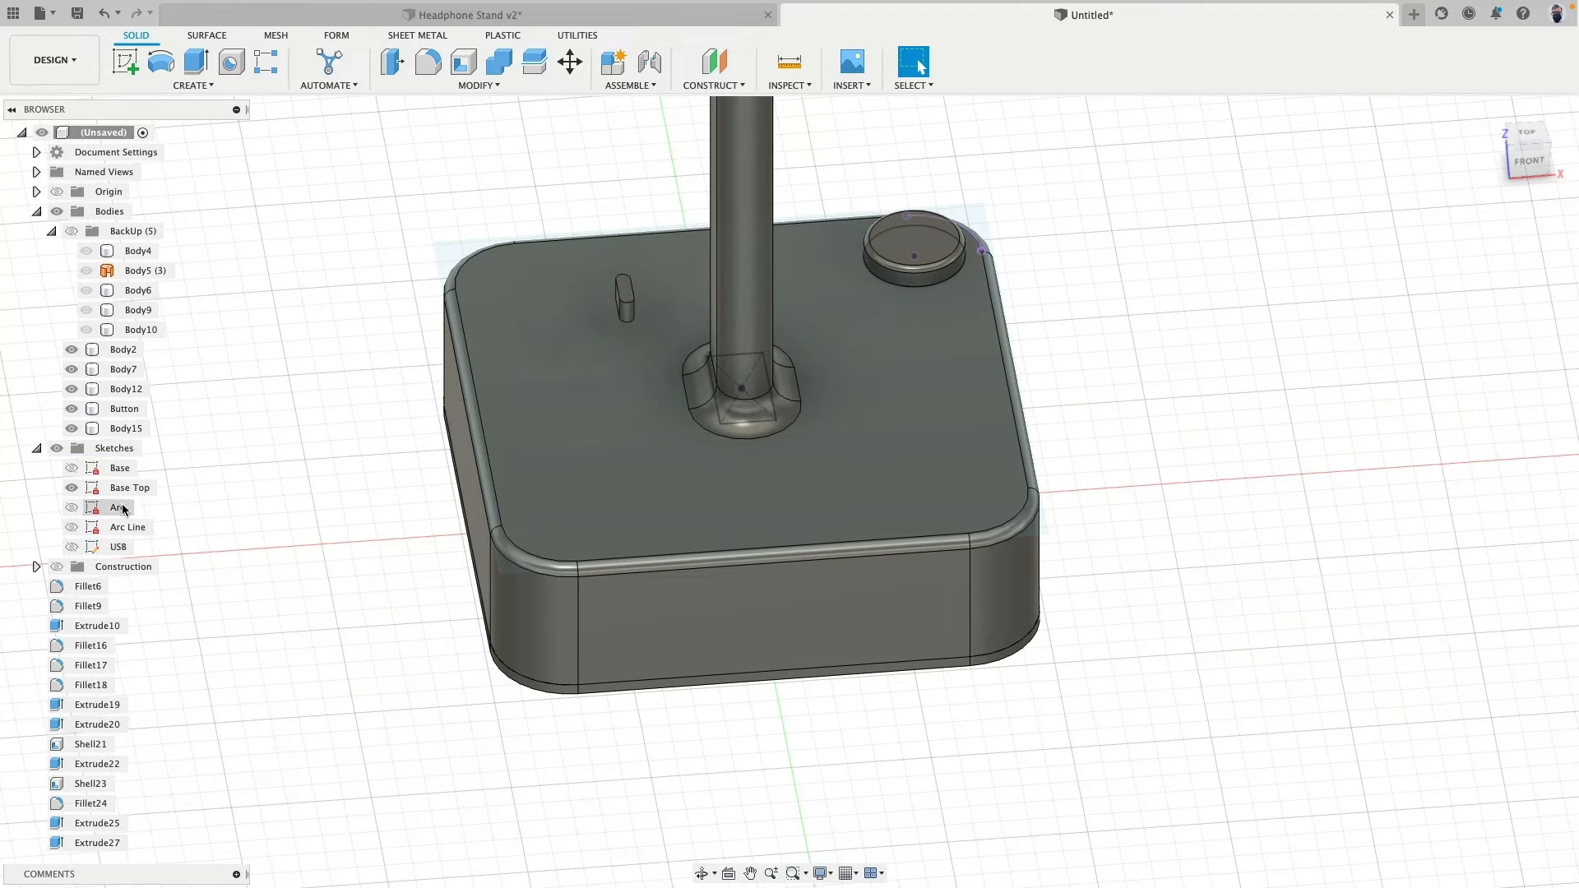
- Open the Base Top sketch for editing in top view and hide the headrest body, Body12
{"action": "left_click", "coordinate": [125, 489]}
{"action": "right_click", "coordinate": [125, 490]}
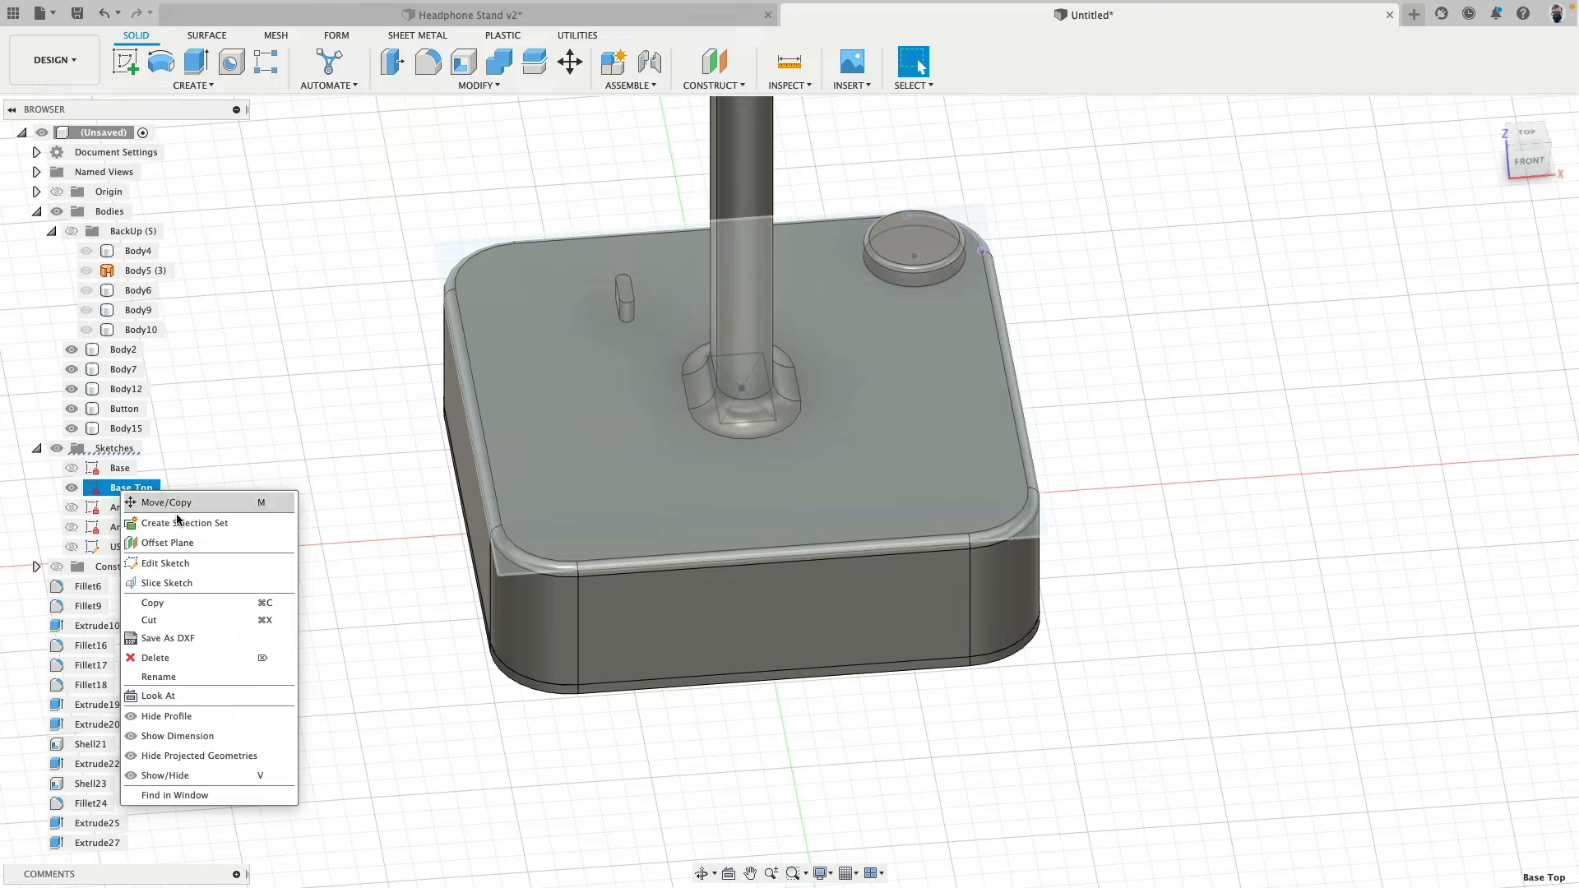
{"action": "left_click", "coordinate": [199, 572]}
{"action": "left_click", "coordinate": [1526, 136]}
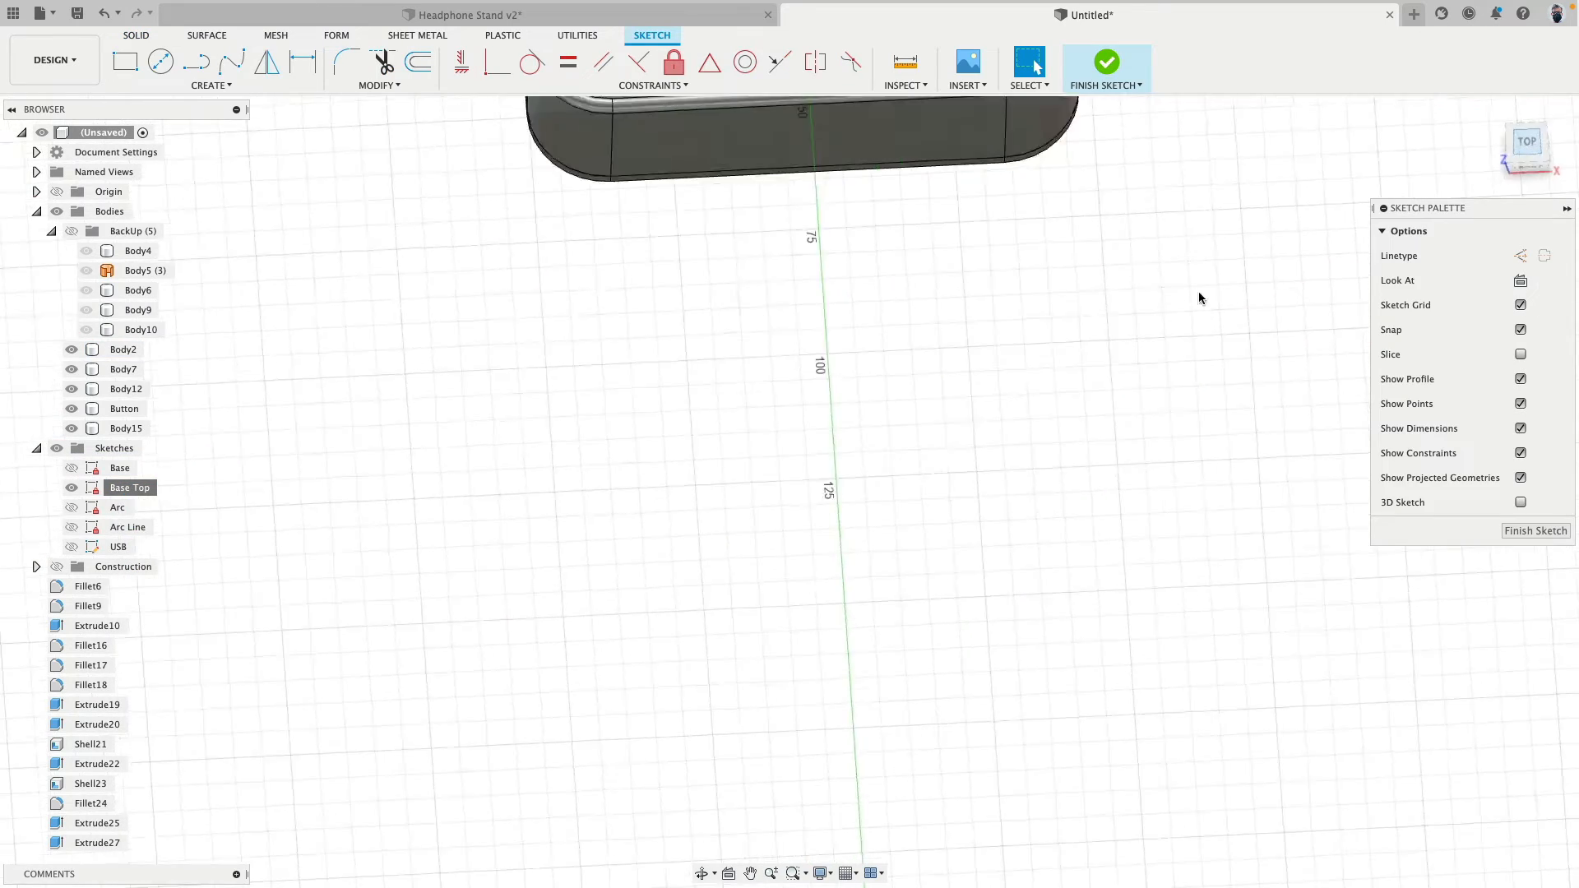
{"action": "scroll", "coordinate": [782, 541], "scroll_direction": "up", "scroll_amount": 3}
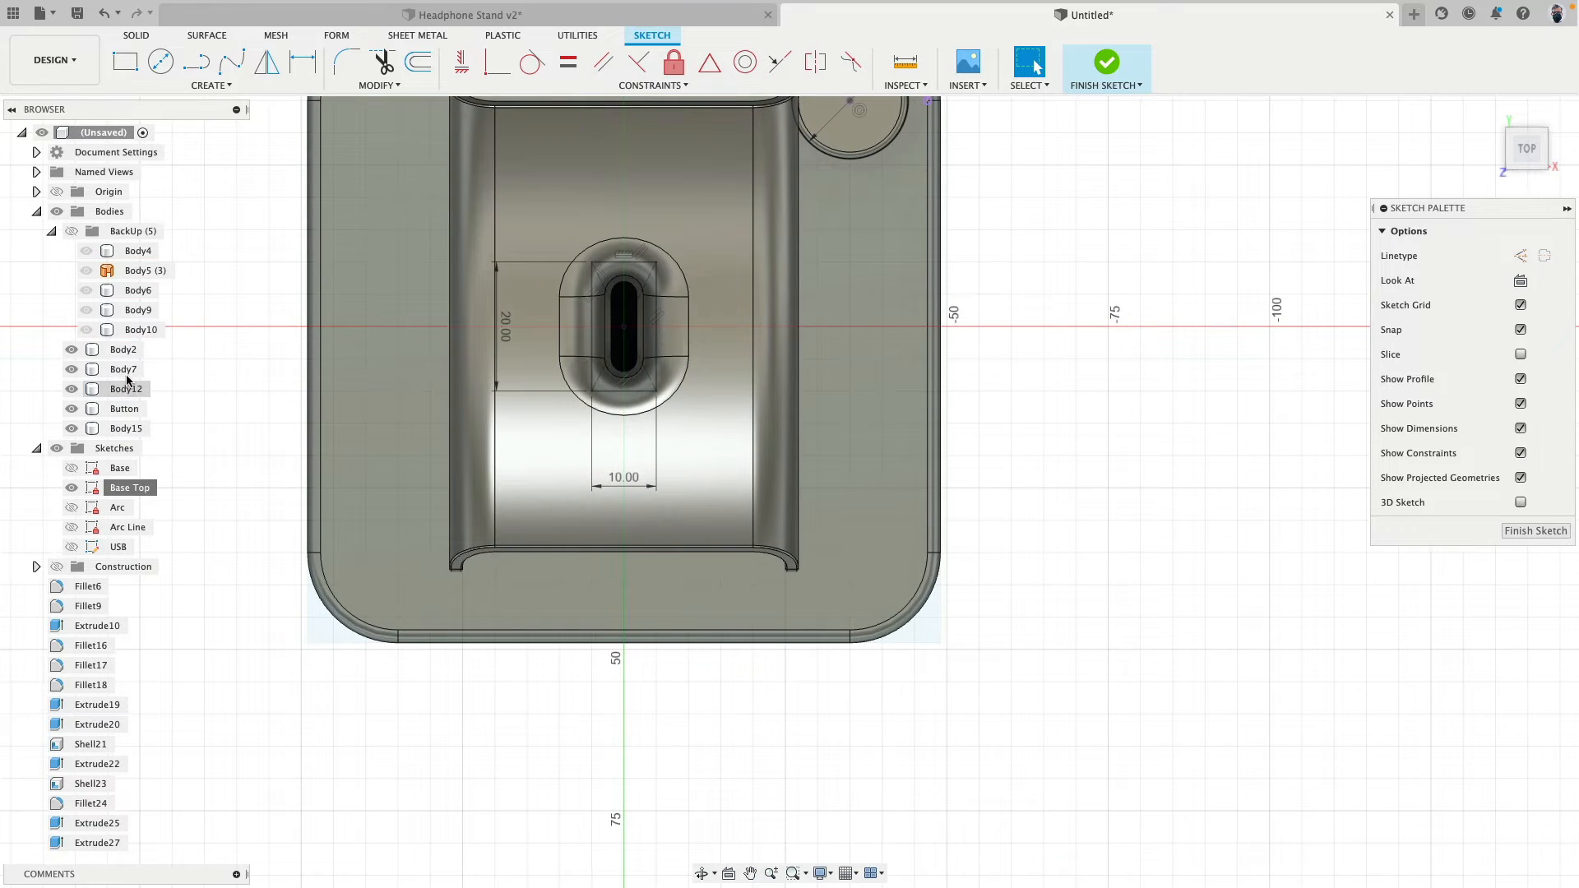
{"action": "left_click", "coordinate": [68, 389]}
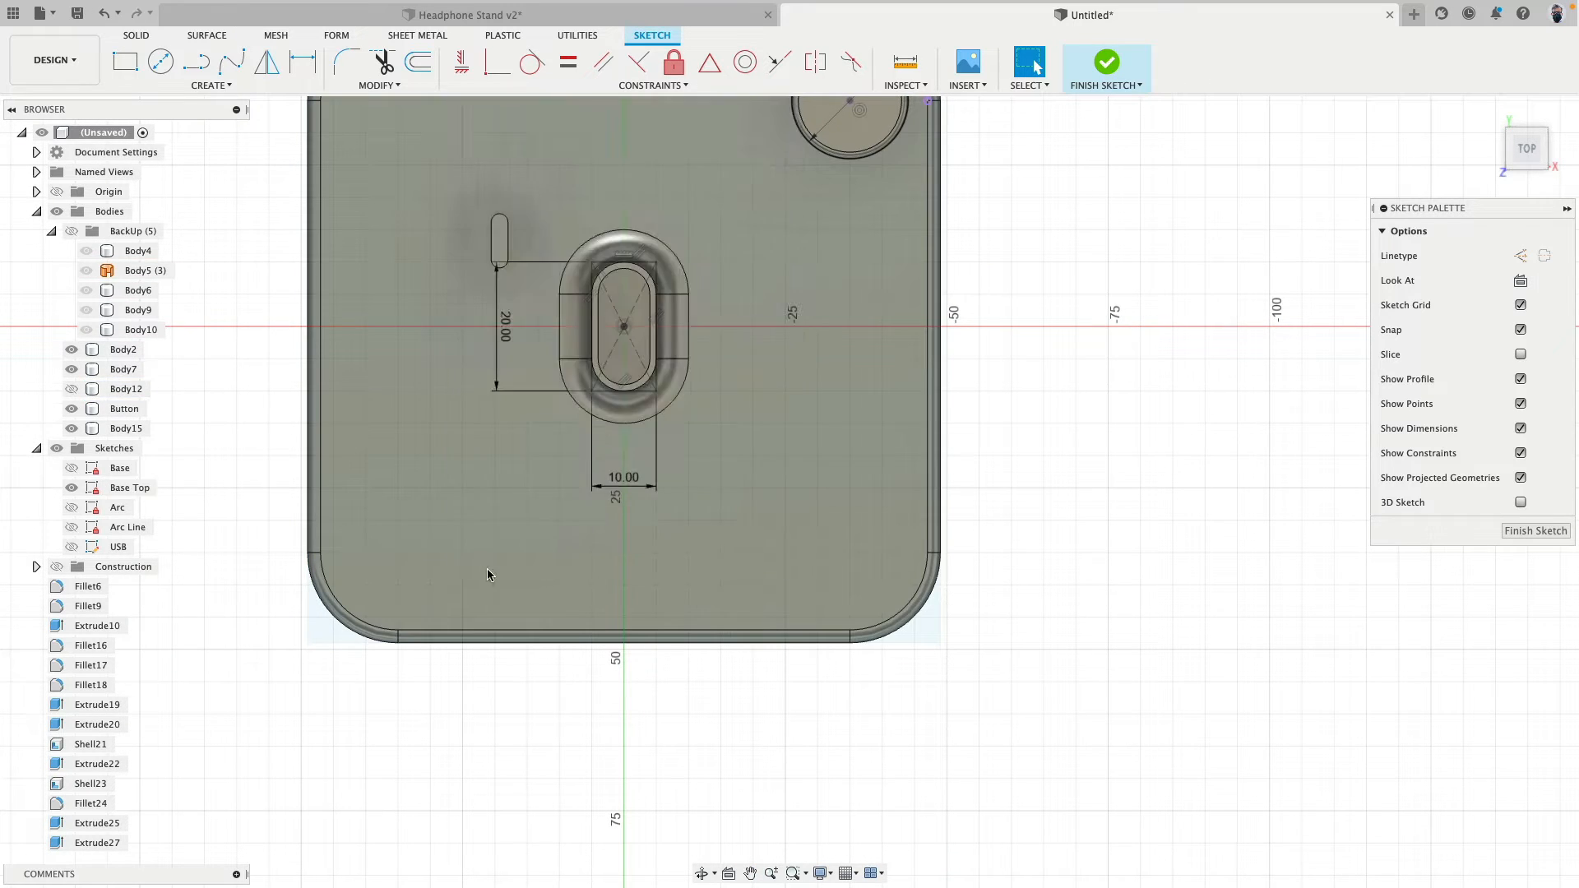
{"action": "scroll", "coordinate": [786, 592], "scroll_direction": "up", "scroll_amount": 3}
{"action": "middle_click_drag", "start_coordinate": [680, 487], "coordinate": [744, 620]}
{"action": "scroll", "coordinate": [741, 607], "scroll_direction": "down", "scroll_amount": 2}
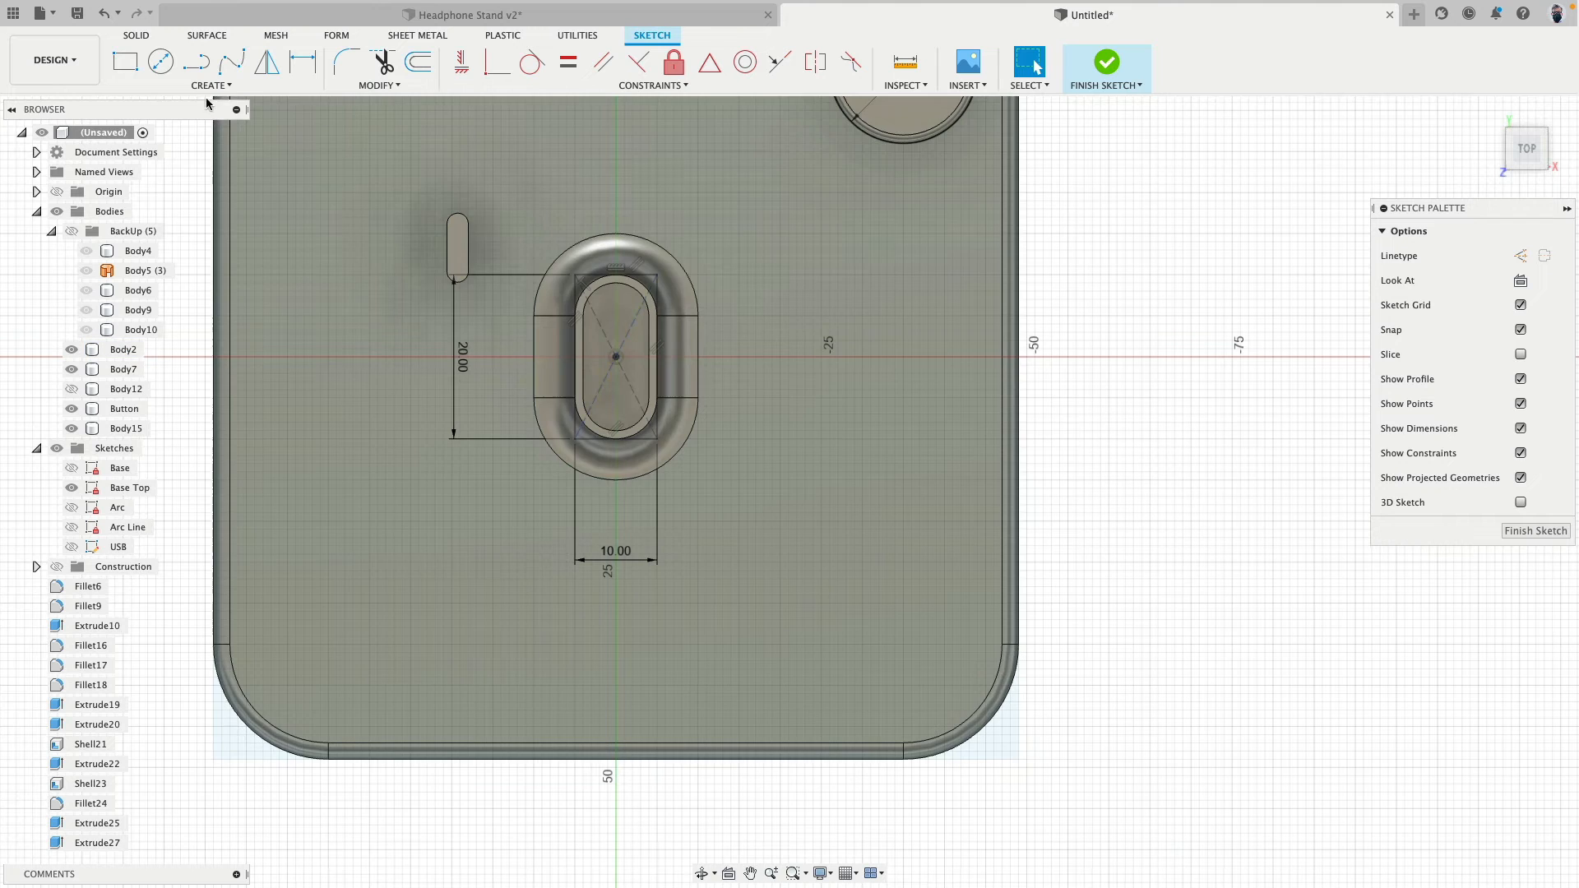
- Draw three separate rectangles on the base top between post and front corner, about 3 × 10 mm, 2 × 7 mm and 3 × 5 mm
{"action": "key", "text": "r"}
{"action": "scroll", "coordinate": [786, 588], "scroll_direction": "up", "scroll_amount": 2}
{"action": "middle_click_drag", "start_coordinate": [785, 591], "coordinate": [729, 556]}
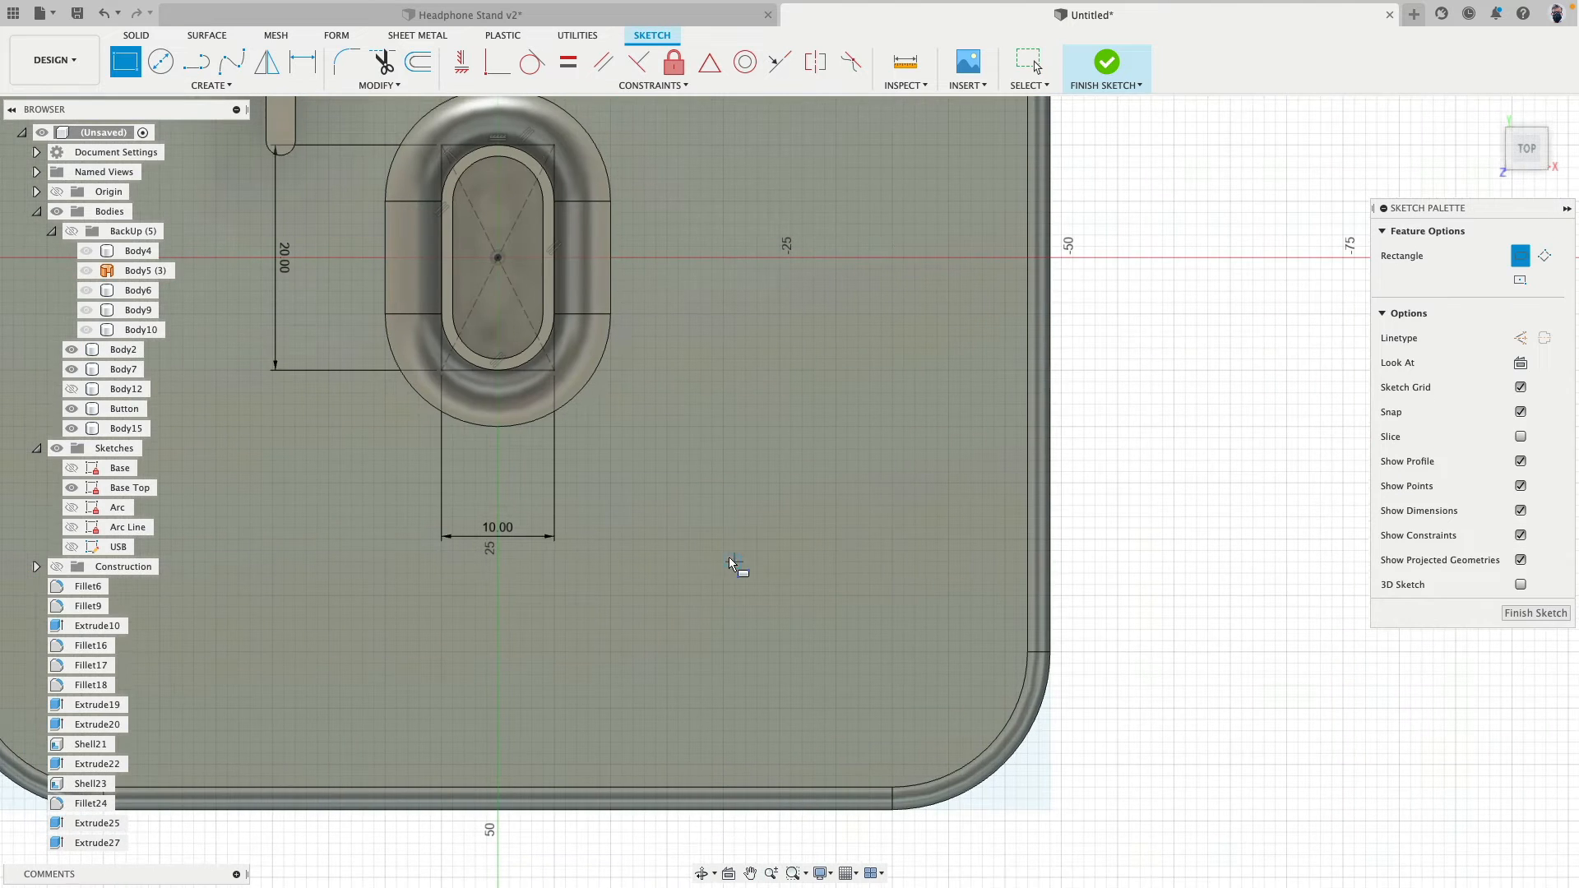
{"action": "left_click", "coordinate": [667, 450]}
{"action": "left_click", "coordinate": [701, 562]}
{"action": "left_click", "coordinate": [813, 459]}
{"action": "left_click", "coordinate": [836, 540]}
{"action": "left_click", "coordinate": [757, 607]}
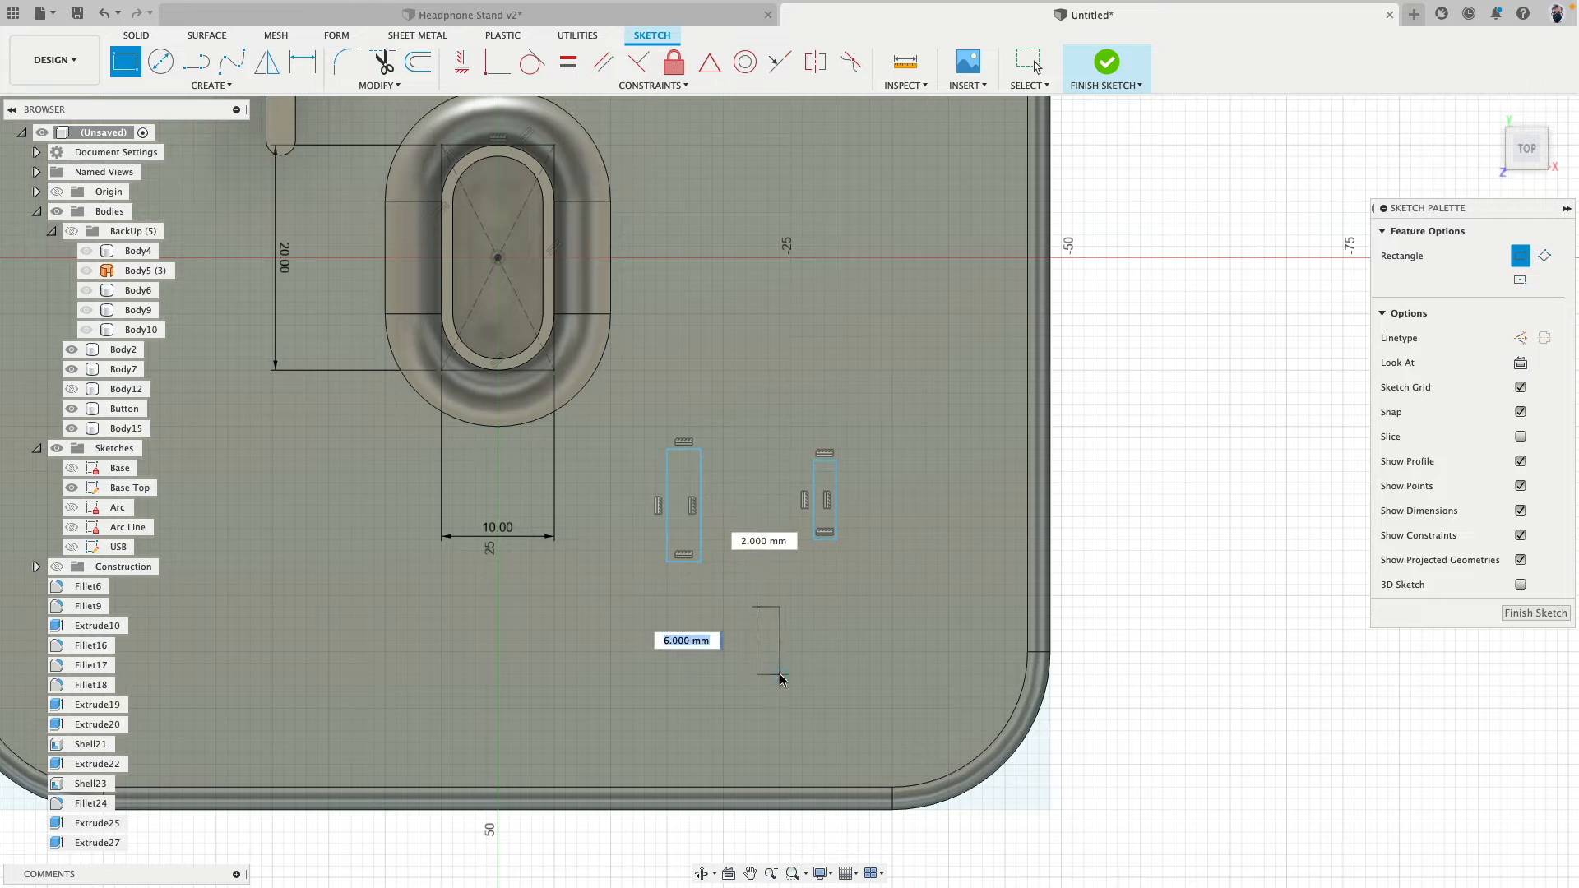
{"action": "left_click", "coordinate": [792, 663]}
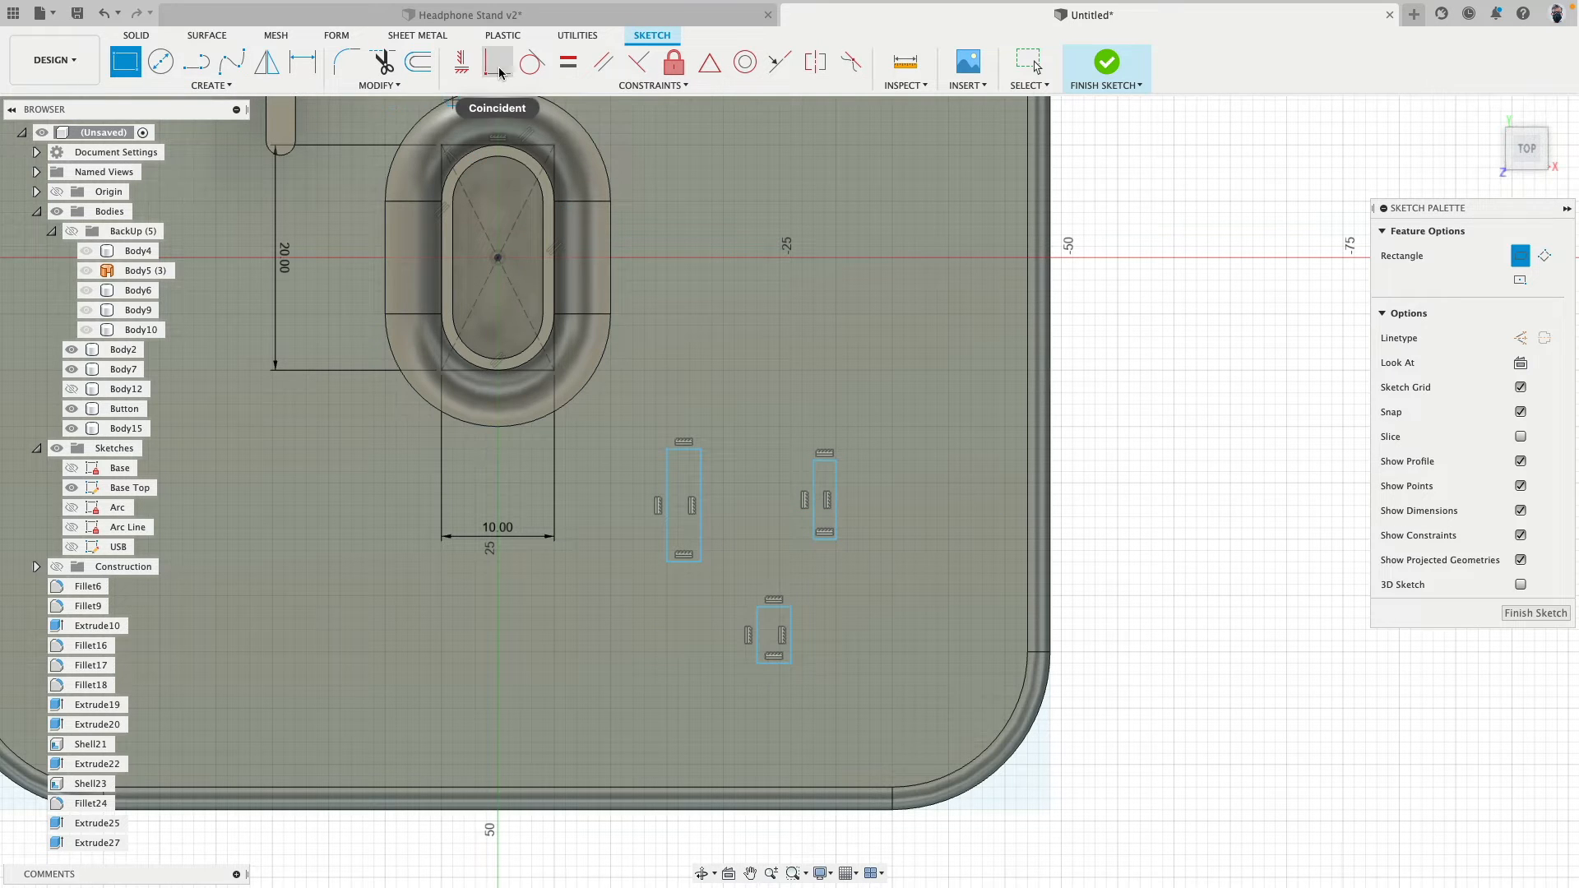
- Dimension the width of the shortest rectangle, nearest the base's front edge, to 5 mm
{"action": "key", "text": "d"}
{"action": "scroll", "coordinate": [773, 670], "scroll_direction": "up", "scroll_amount": 3}
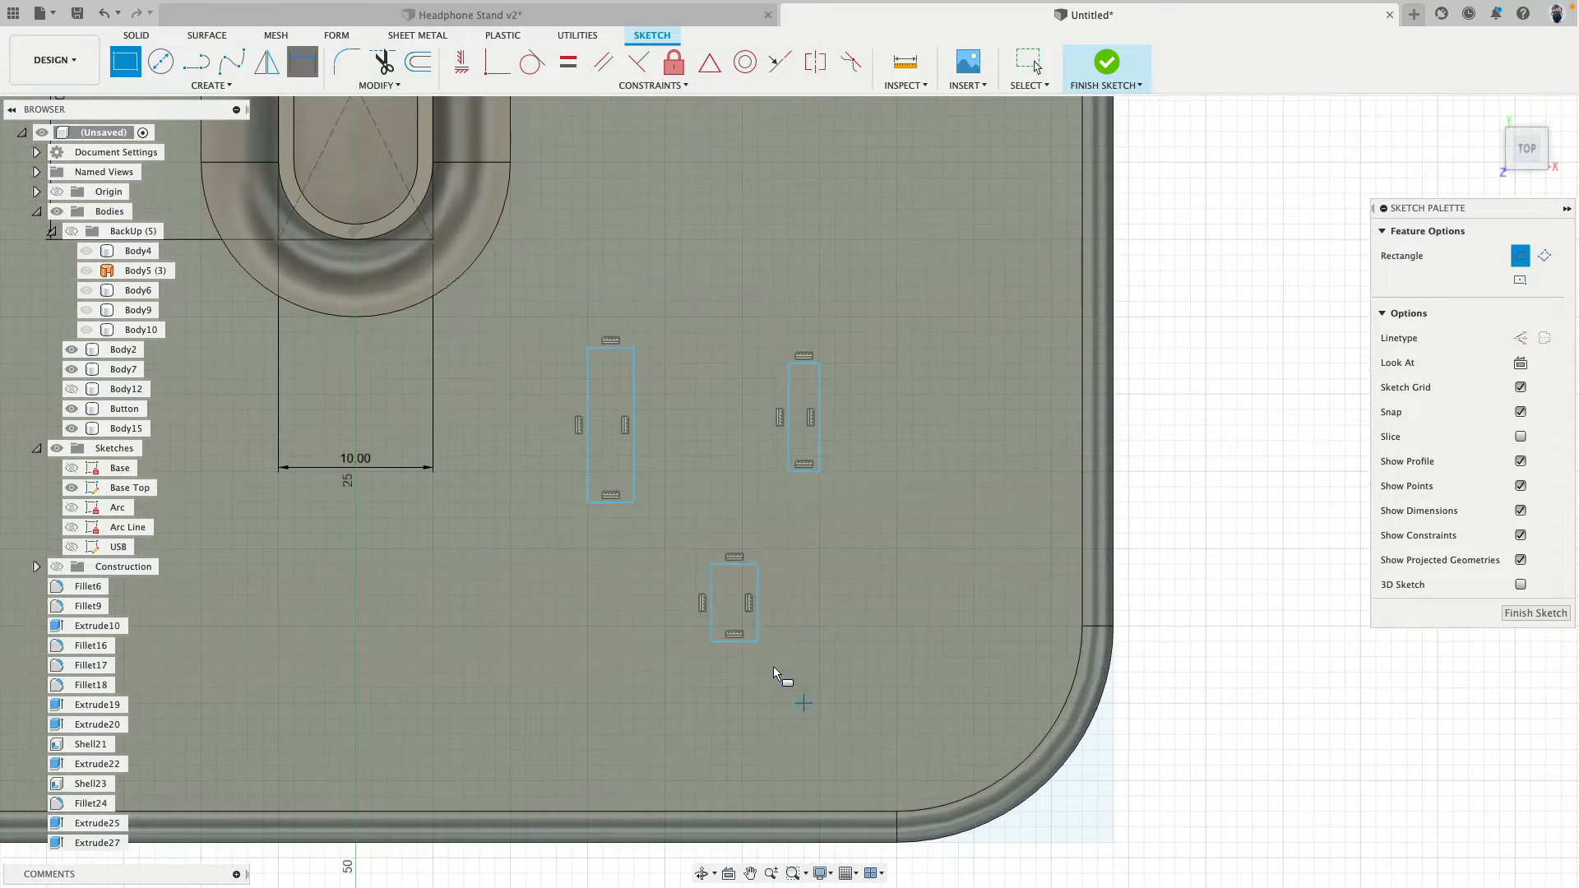
{"action": "key", "text": "Escape"}
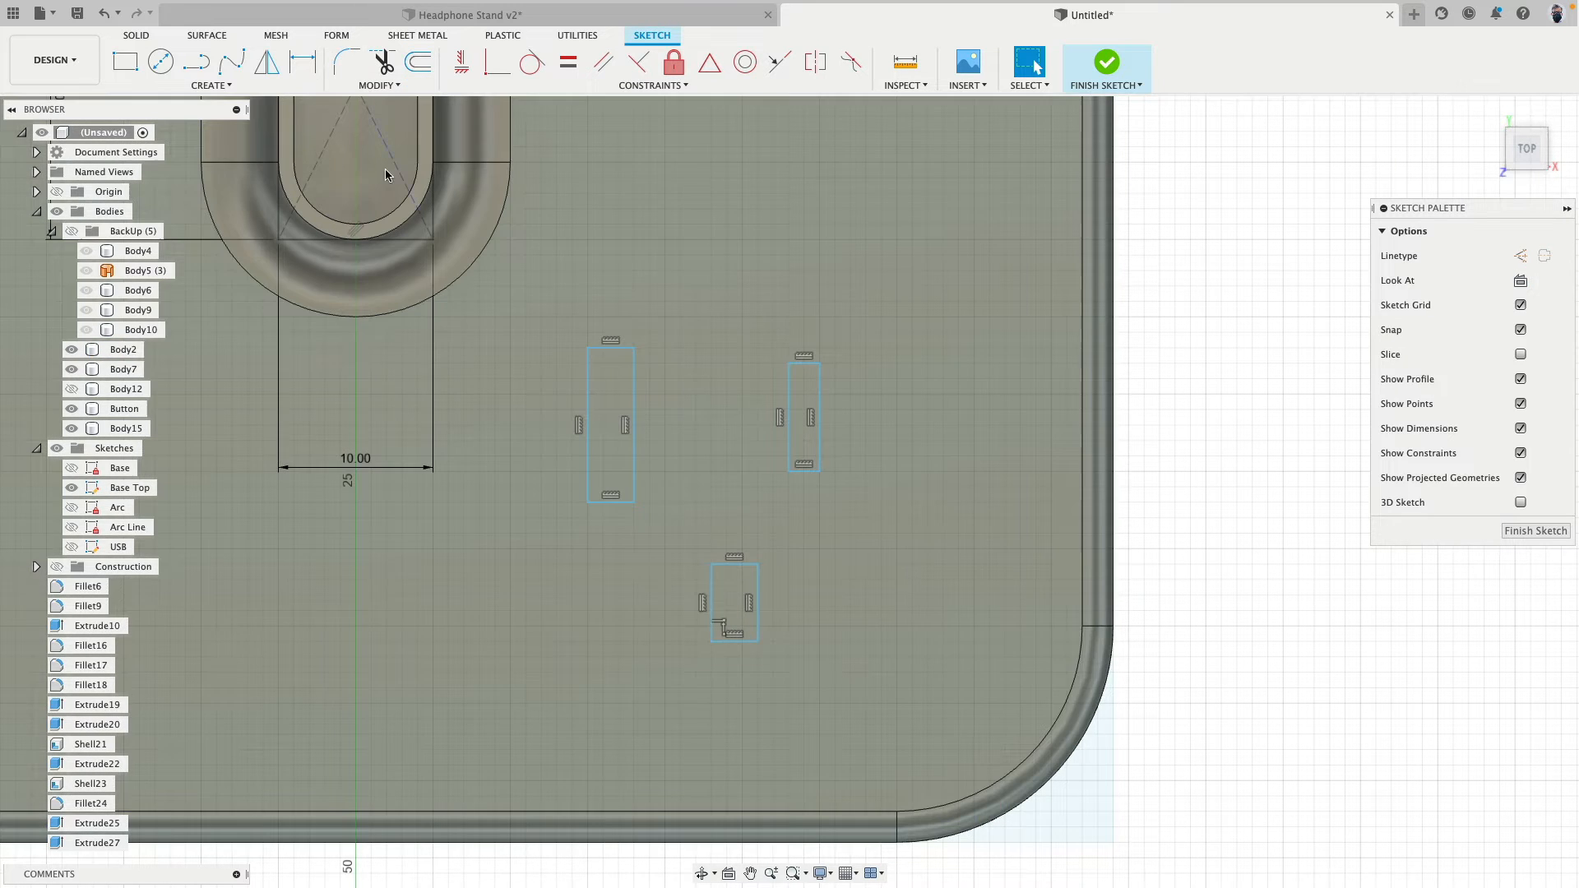
{"action": "left_click", "coordinate": [317, 61]}
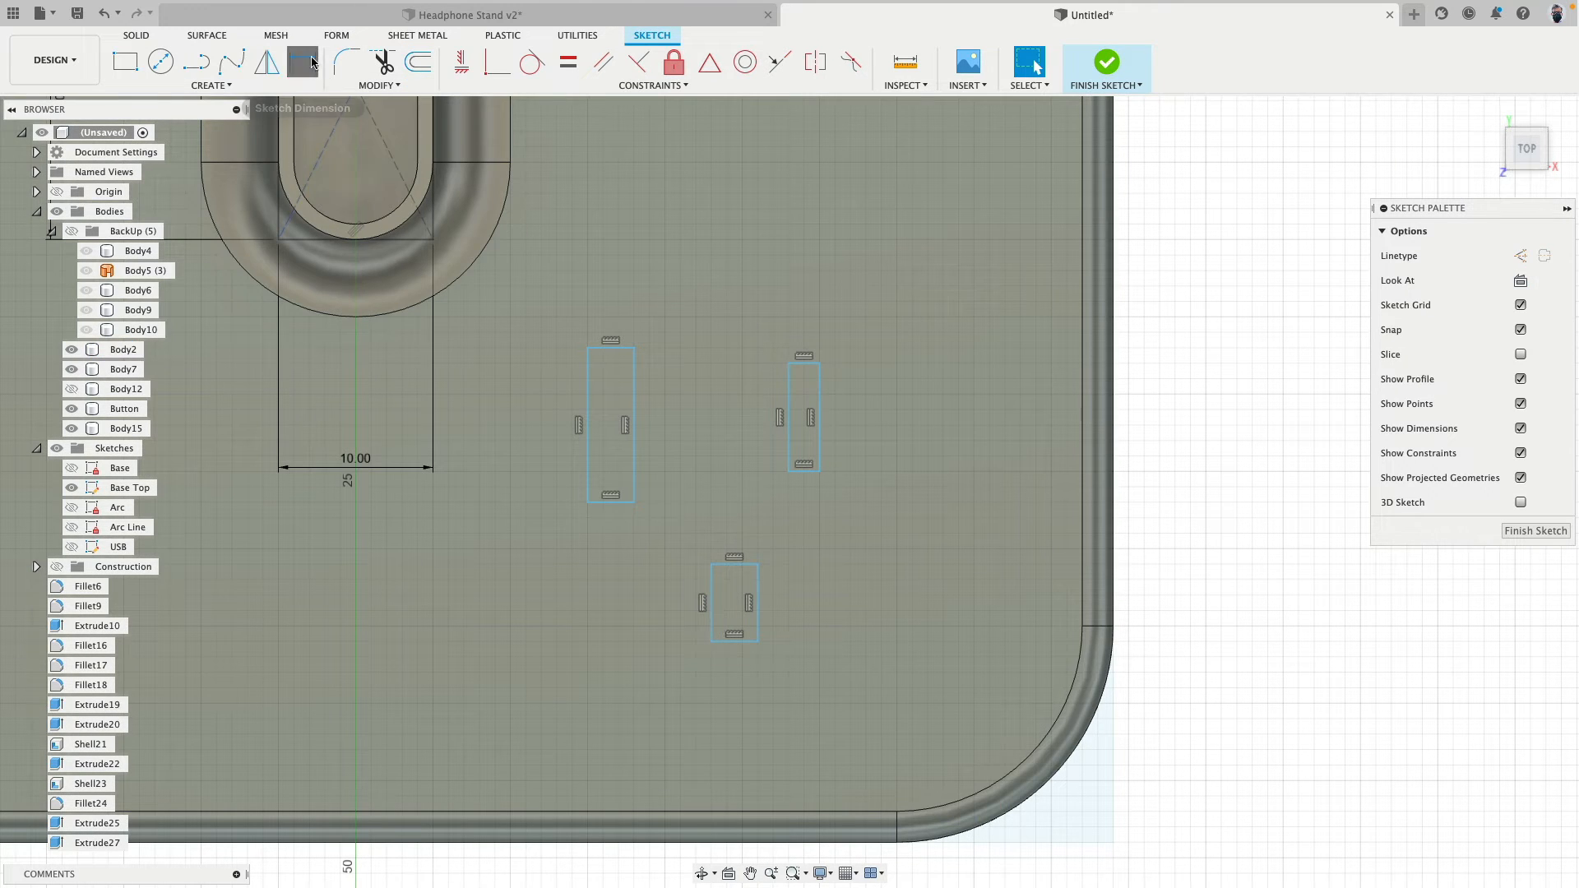
{"action": "left_click", "coordinate": [751, 642]}
{"action": "left_click", "coordinate": [751, 677]}
{"action": "type", "text": "5"}
{"action": "key", "text": "Return"}
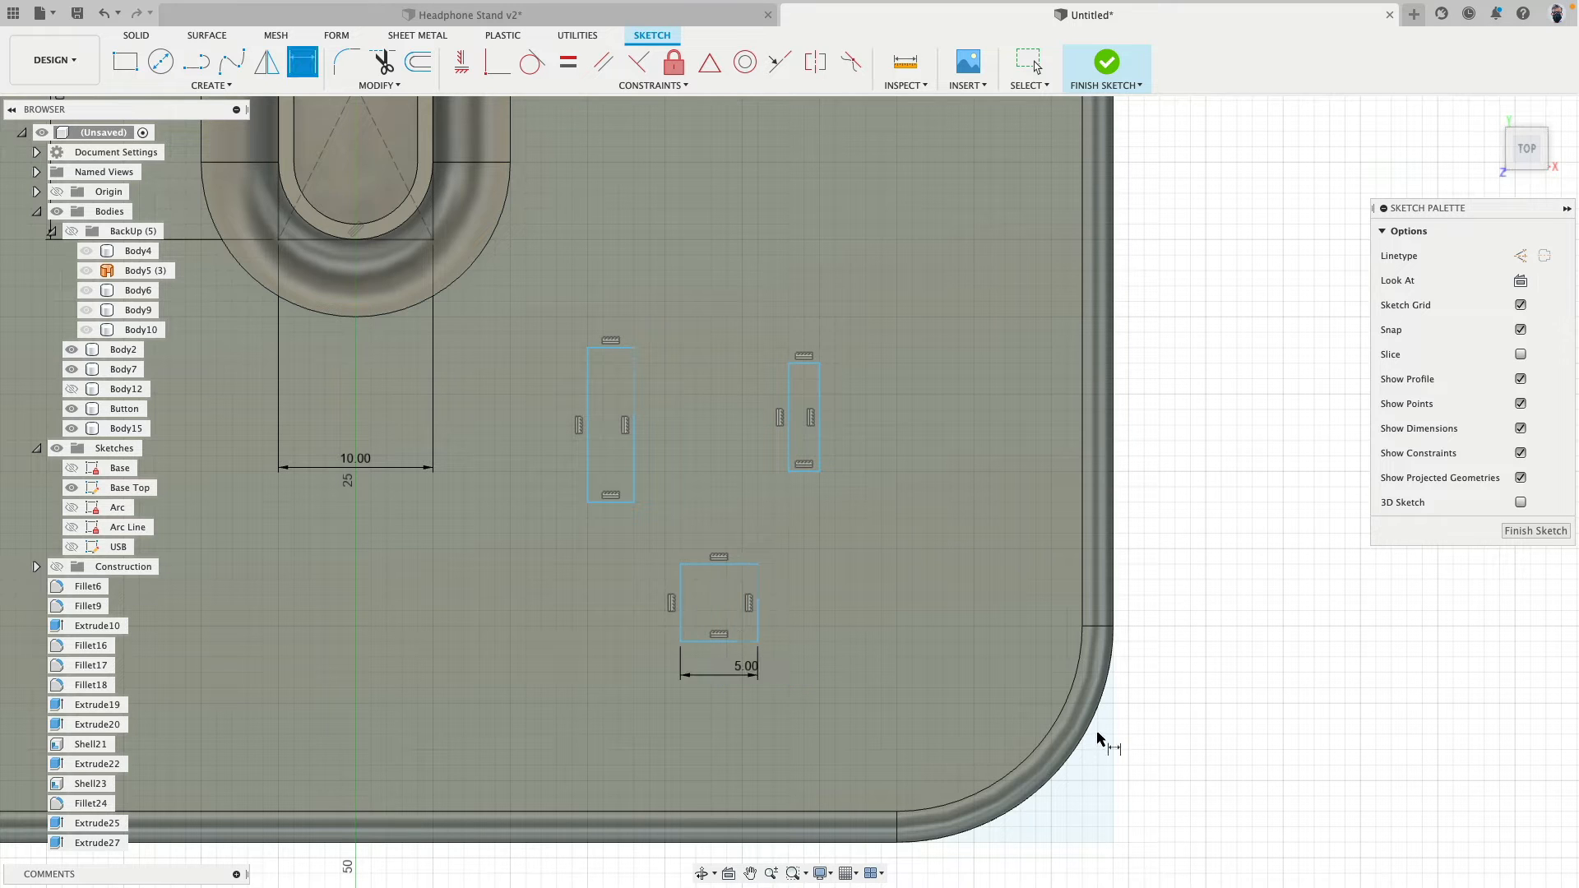
- Apply Equal constraints to two adjacent sides of the 5 mm rectangle and to the short edges of the two narrow rectangles
{"action": "left_click", "coordinate": [569, 61]}
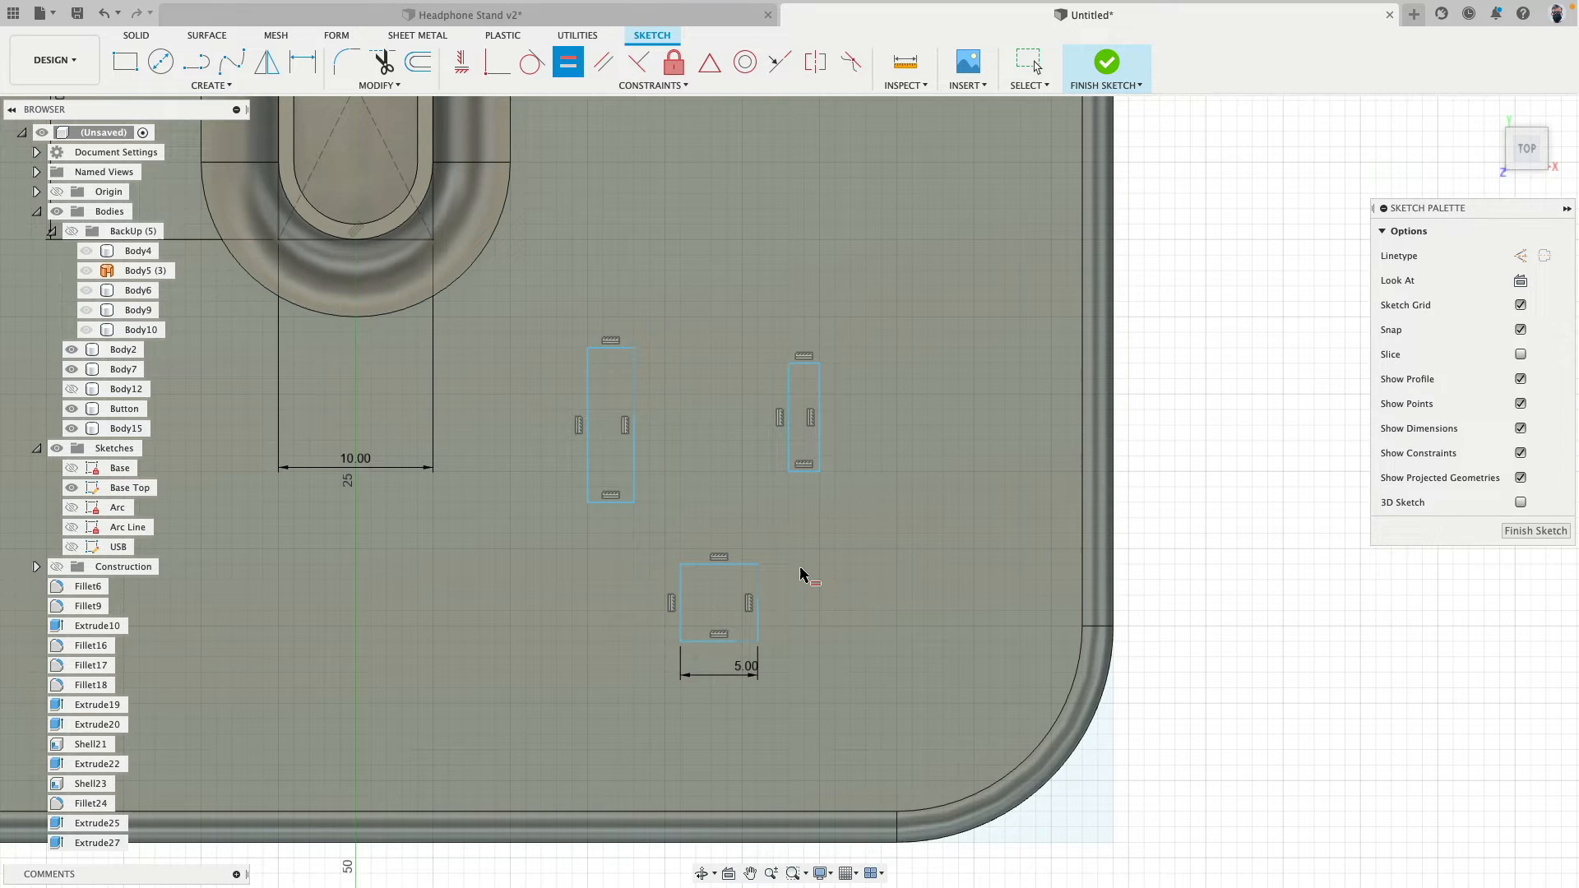
{"action": "left_click", "coordinate": [759, 634]}
{"action": "left_click", "coordinate": [735, 642]}
{"action": "left_click", "coordinate": [614, 351]}
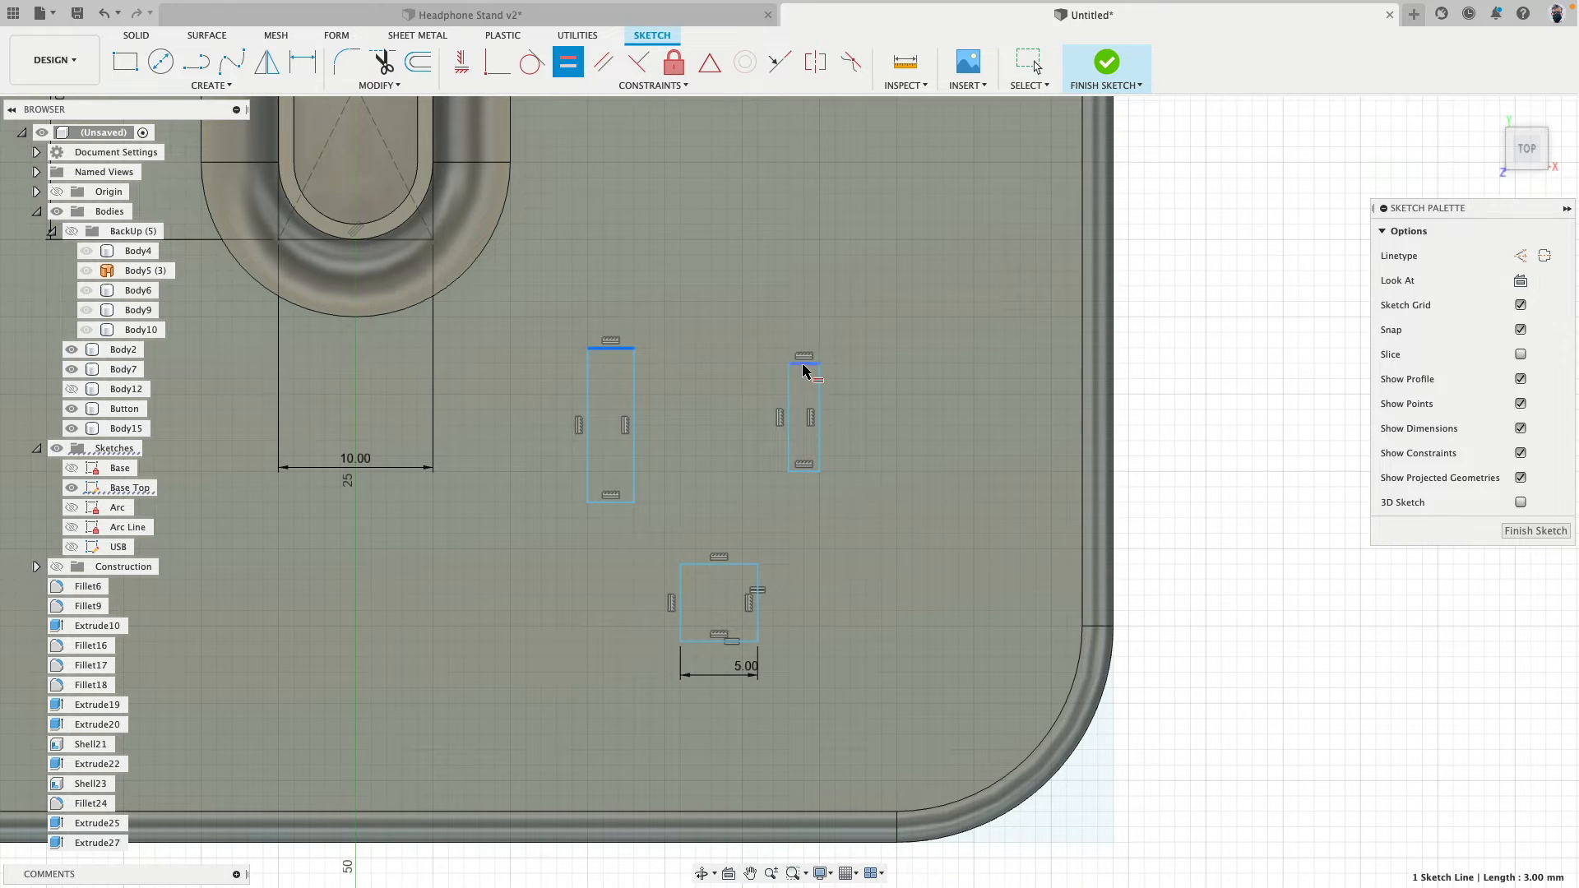
{"action": "left_click", "coordinate": [804, 366]}
- Dimension the narrow rectangle closest to the post to 2 mm wide and 9 mm long
{"action": "key", "text": "d"}
{"action": "left_click", "coordinate": [608, 350]}
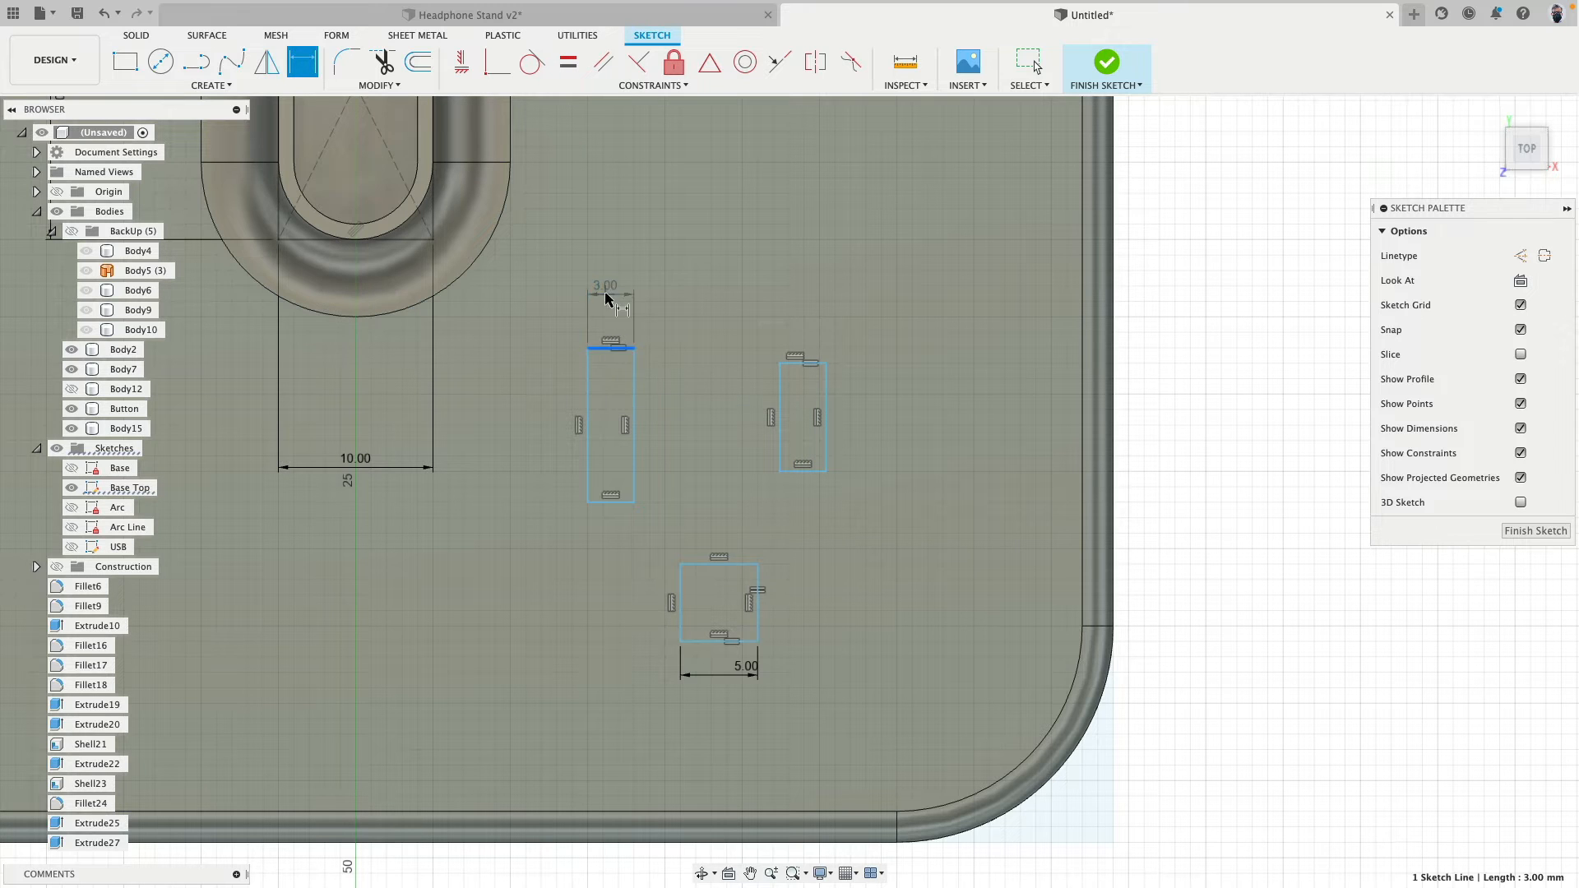
{"action": "left_click", "coordinate": [896, 288]}
{"action": "type", "text": "2"}
{"action": "key", "text": "Return"}
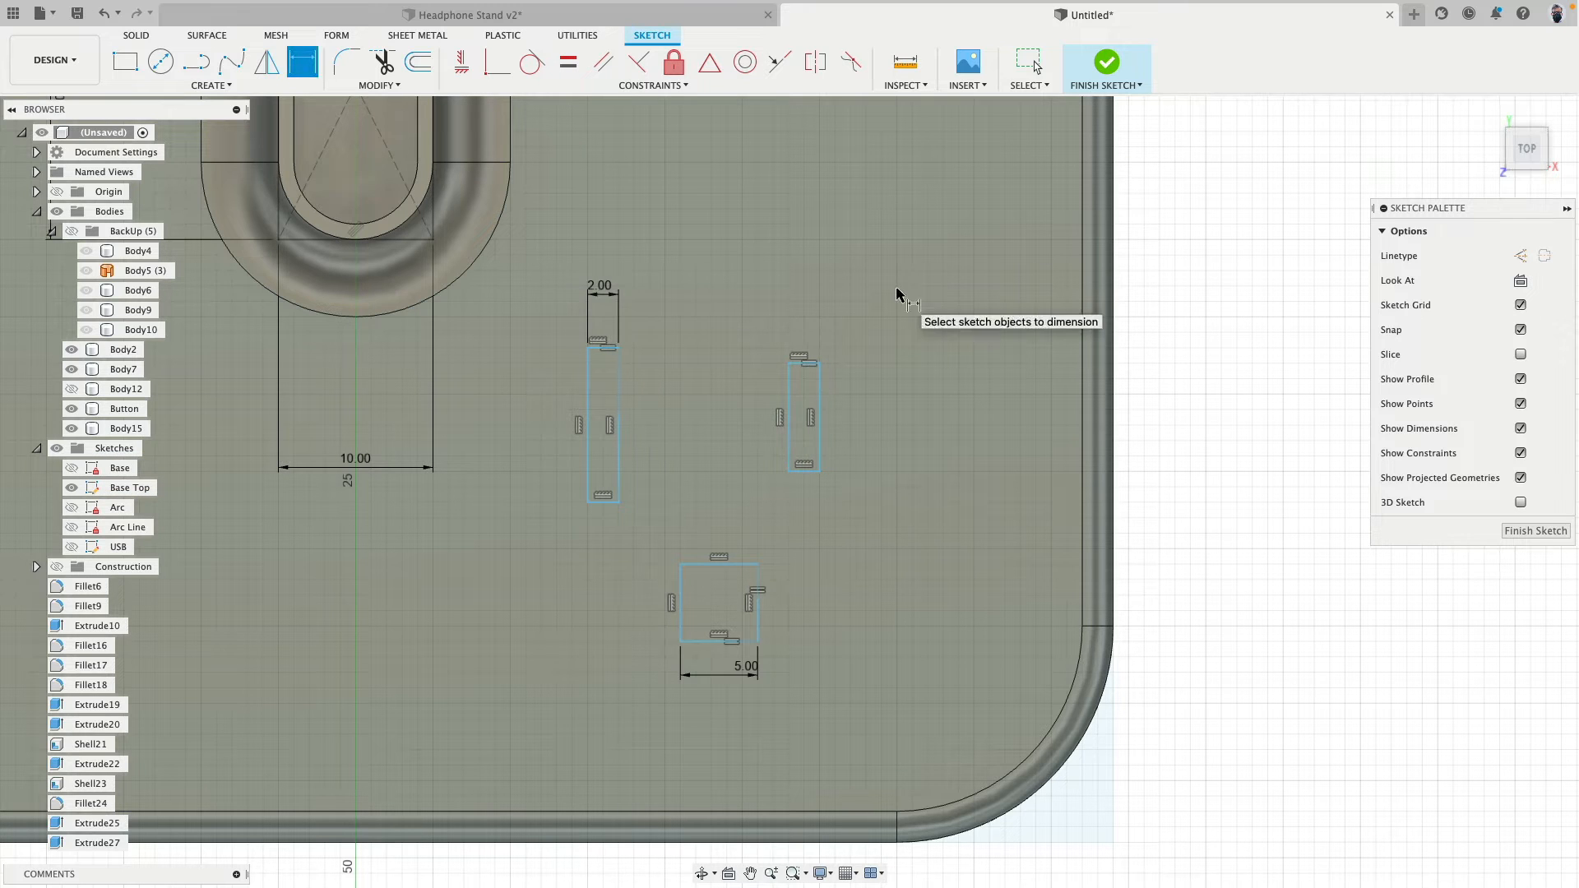
{"action": "left_click", "coordinate": [587, 385]}
{"action": "left_click", "coordinate": [538, 384]}
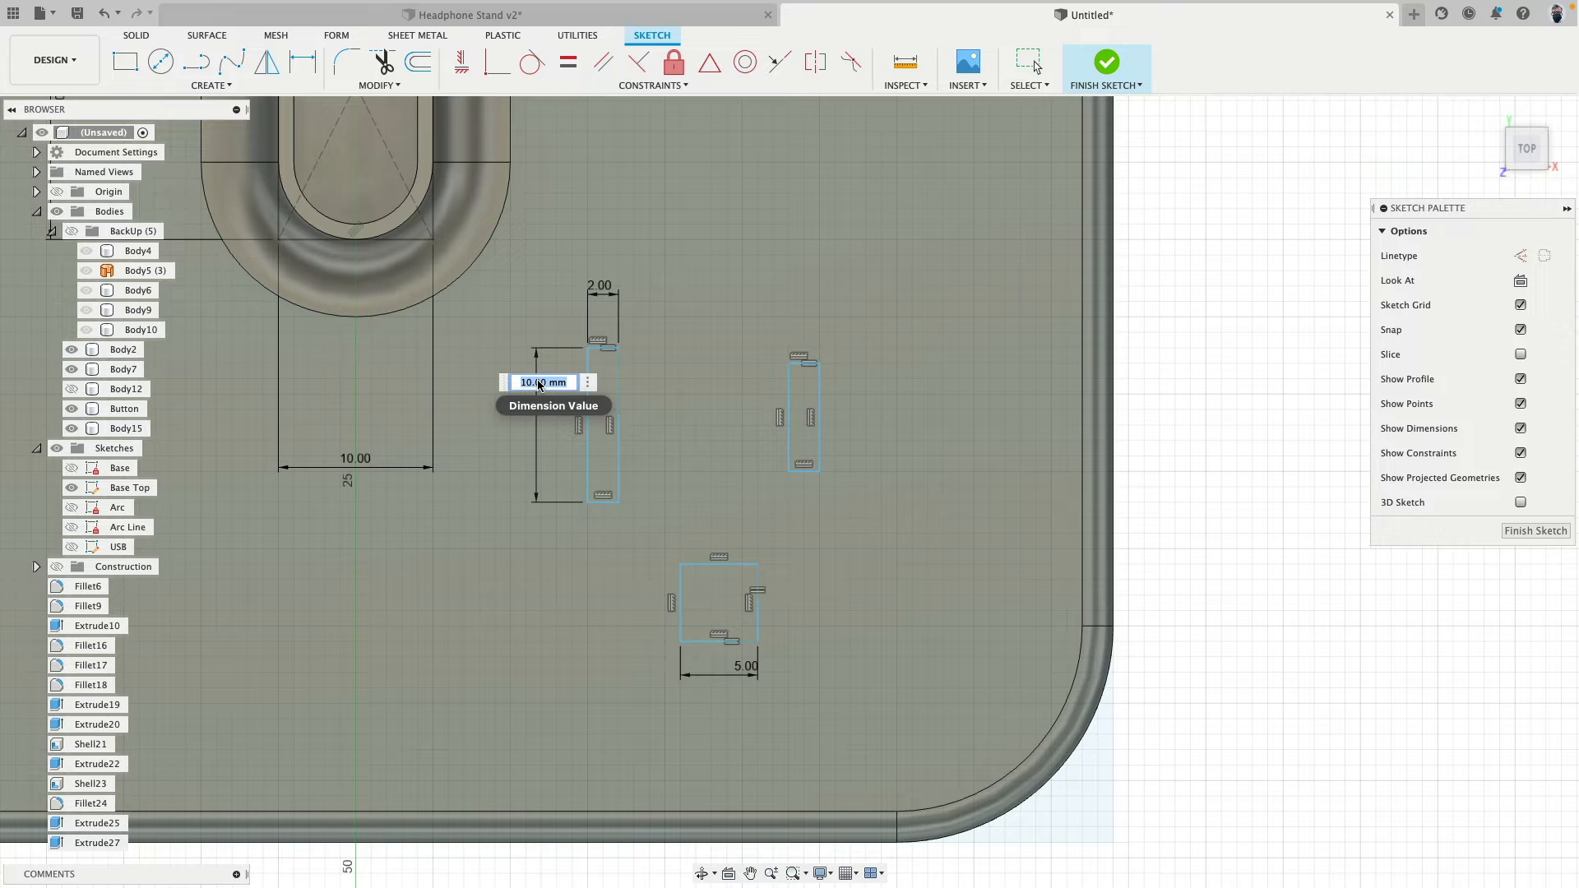
{"action": "type", "text": "9"}
{"action": "key", "text": "Return"}
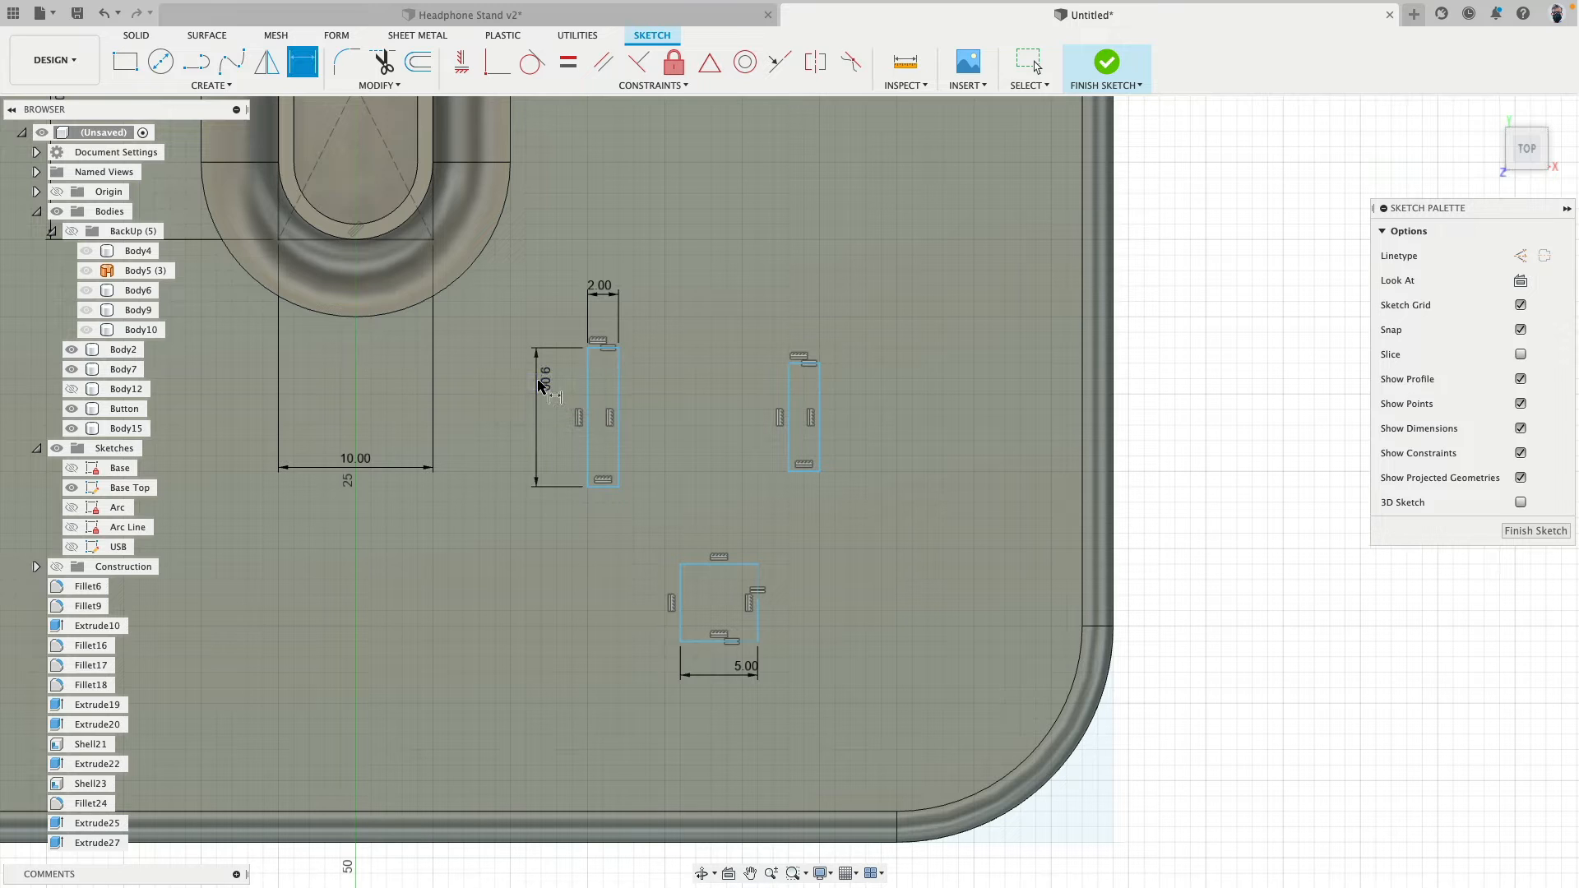
- Dimension the length of the other narrow rectangle, farther from the post, to 7 mm
{"action": "left_click", "coordinate": [820, 403]}
{"action": "left_click", "coordinate": [888, 399]}
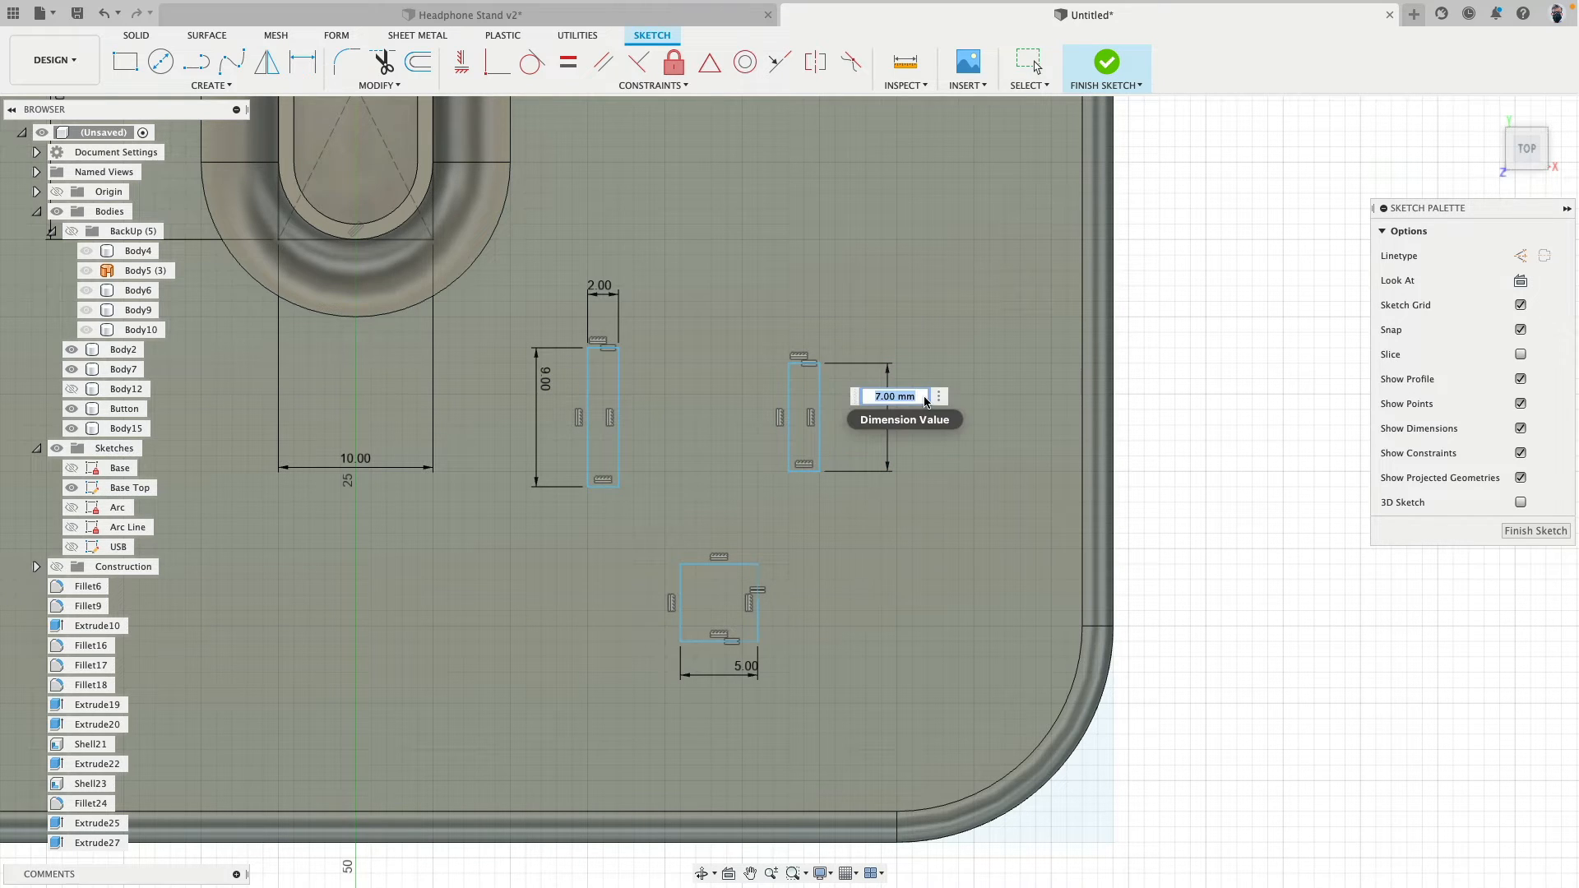
{"action": "type", "text": "7"}
{"action": "key", "text": "Return"}
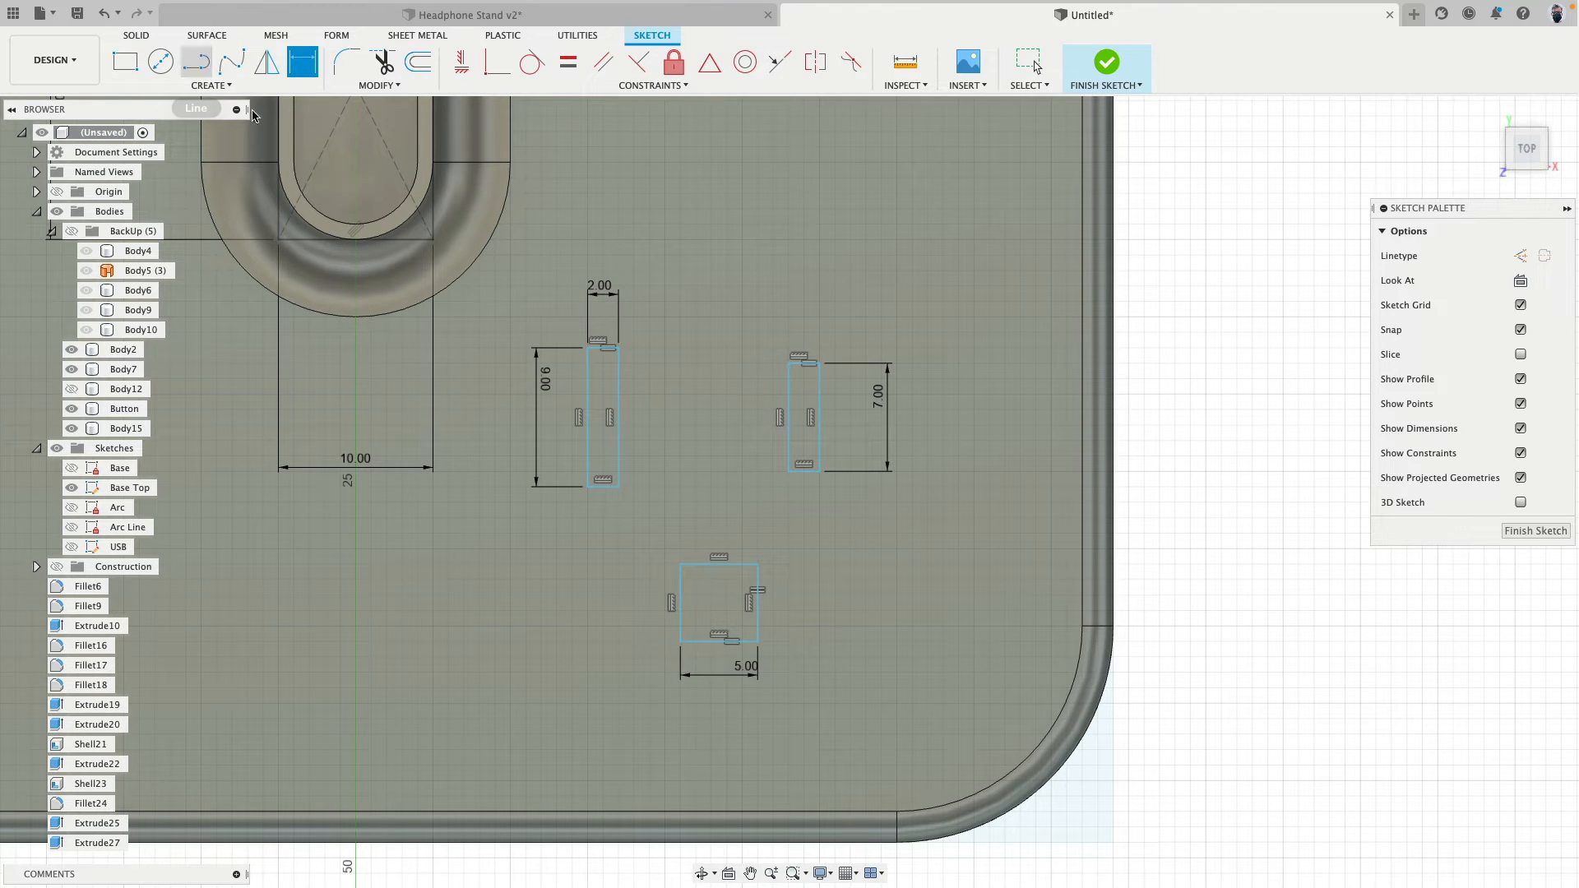
- Draw a line joining the midpoints of the facing long sides of the two narrow rectangles
{"action": "left_click", "coordinate": [196, 62]}
{"action": "left_click", "coordinate": [611, 417]}
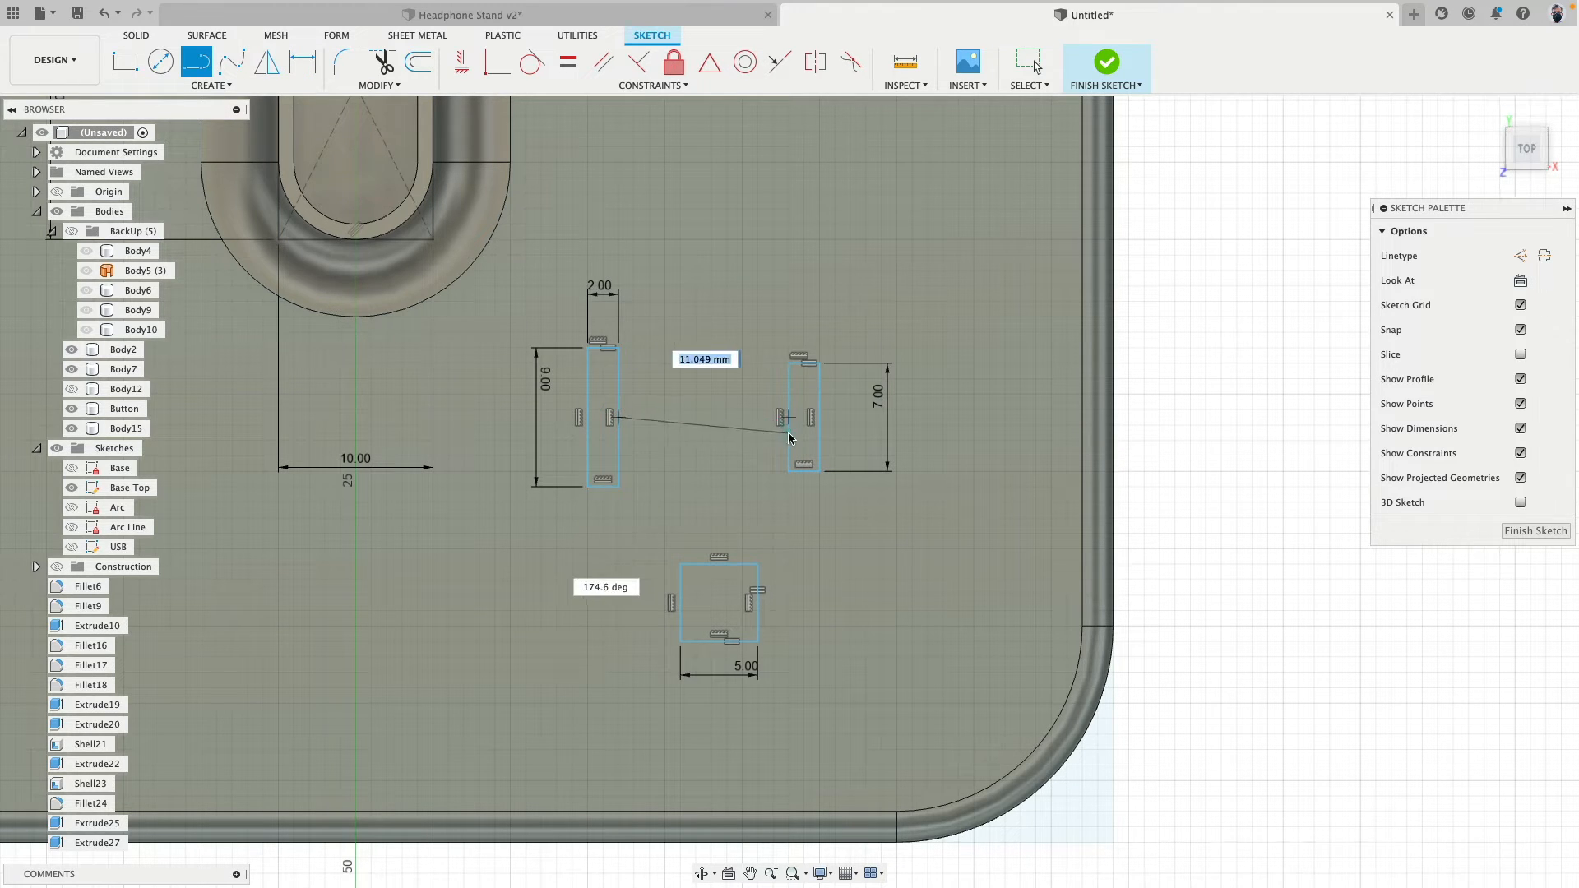
{"action": "left_click", "coordinate": [789, 420]}
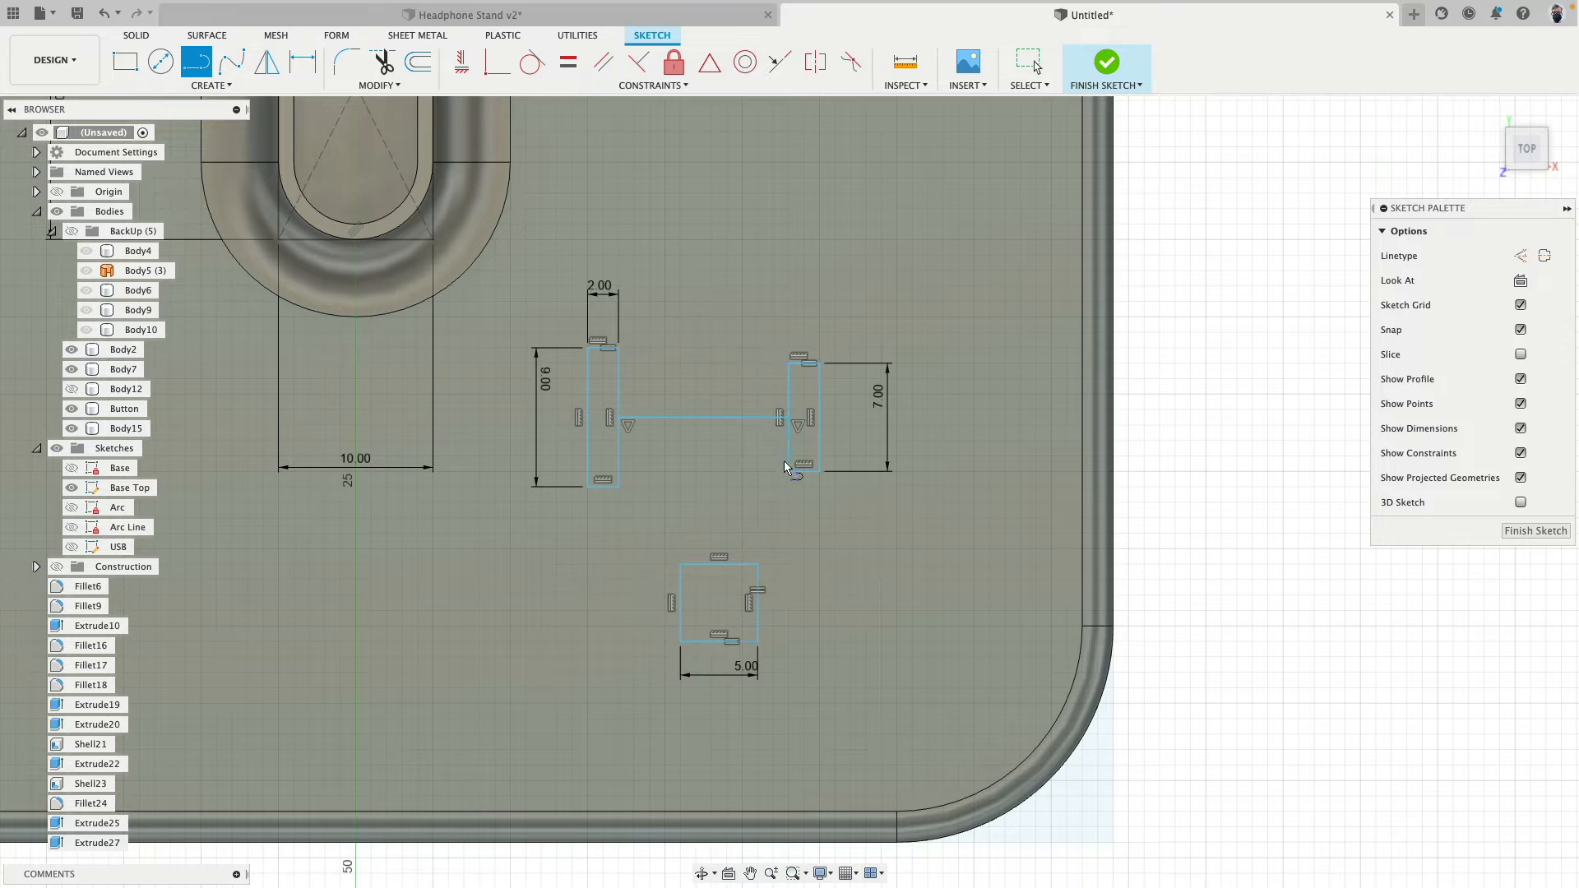
- Draw a line from the connecting line's midpoint to the square's near edge midpoint and apply Horizontal/Vertical constraints to both lines
{"action": "left_click", "coordinate": [705, 418]}
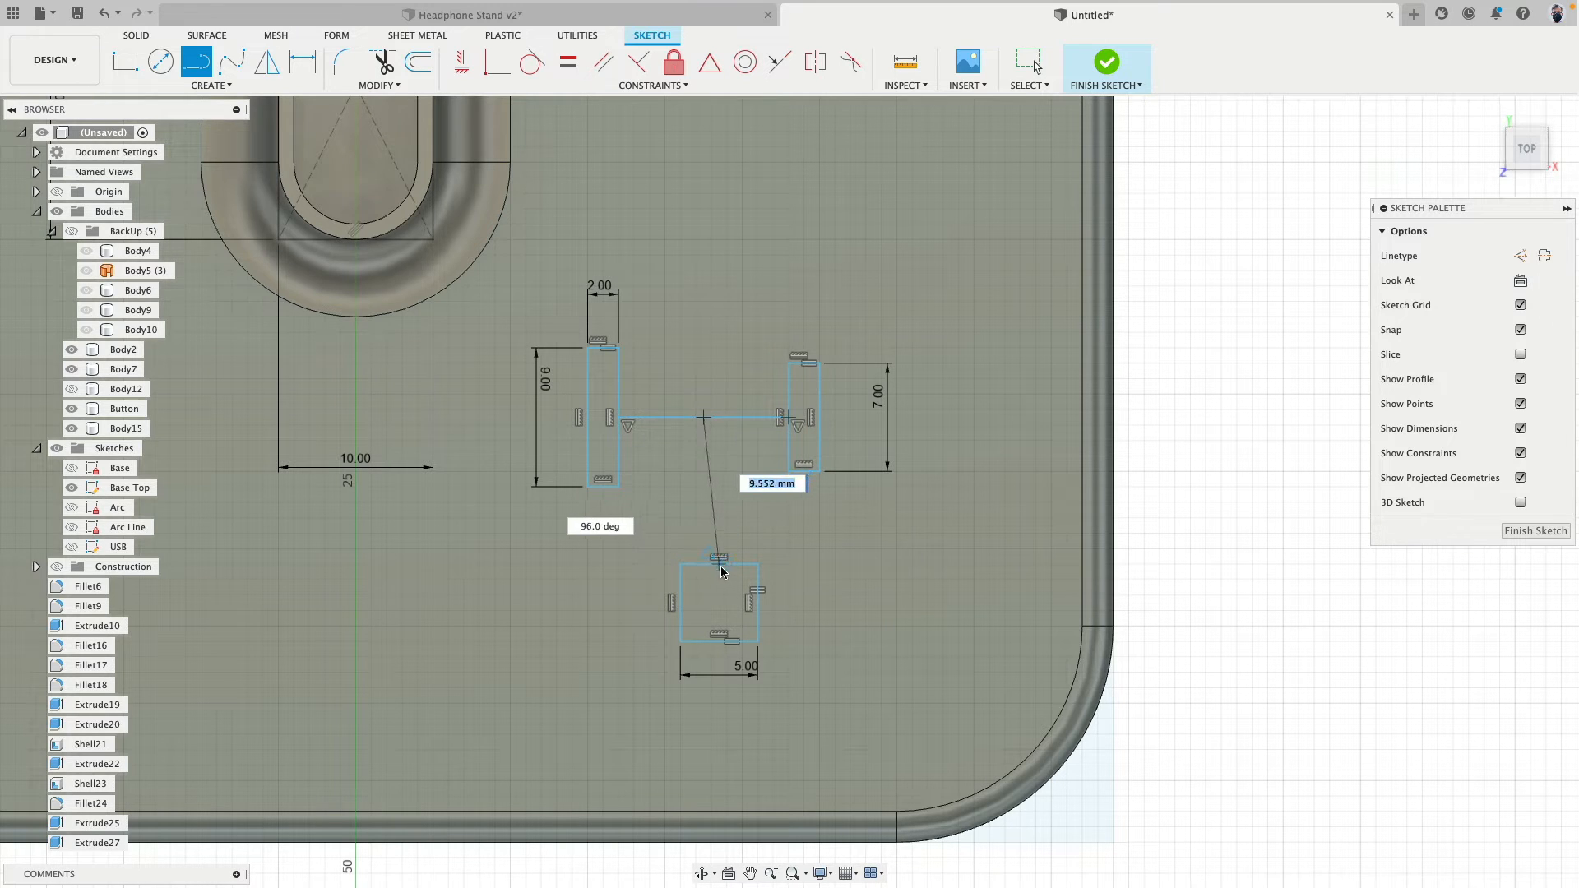
{"action": "double_click", "coordinate": [720, 563]}
{"action": "left_click", "coordinate": [461, 63]}
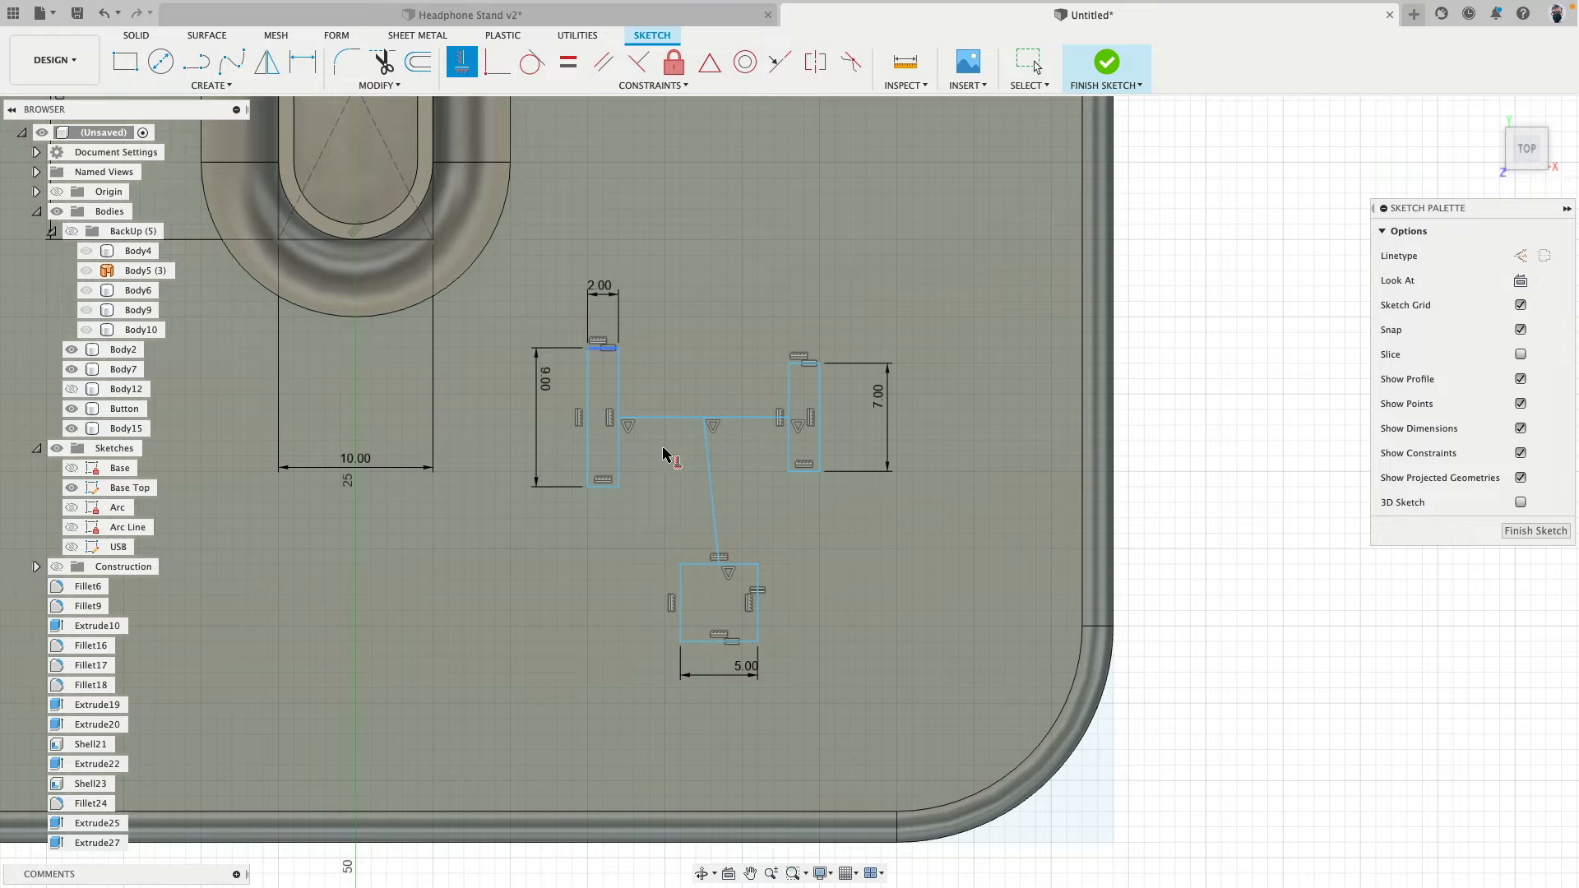
{"action": "left_click", "coordinate": [709, 476]}
{"action": "left_click", "coordinate": [734, 421]}
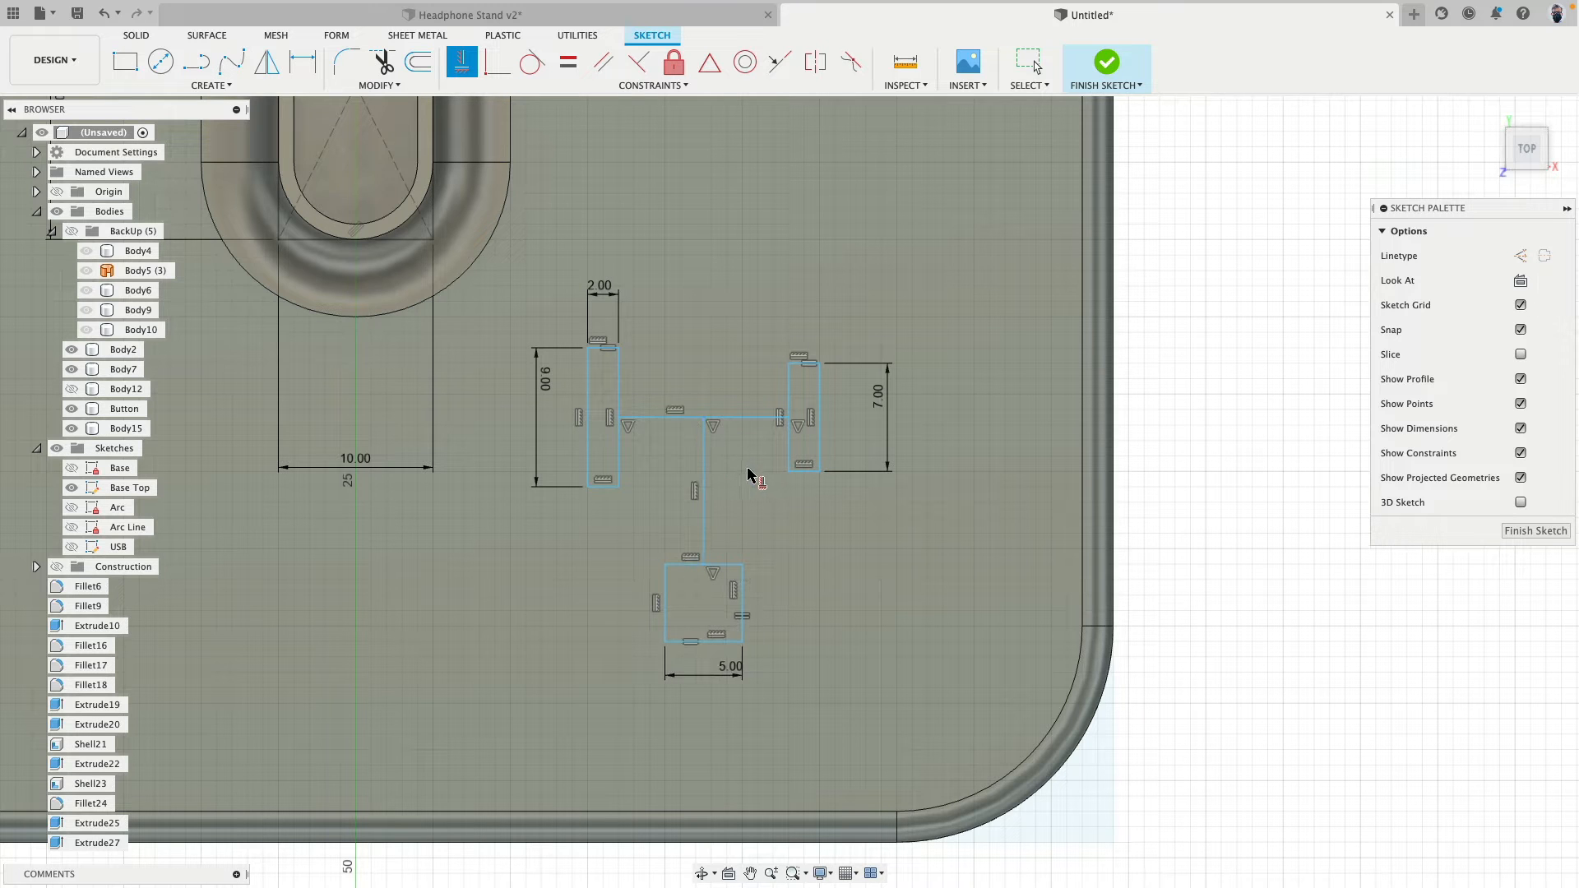
{"action": "key", "text": "Escape"}
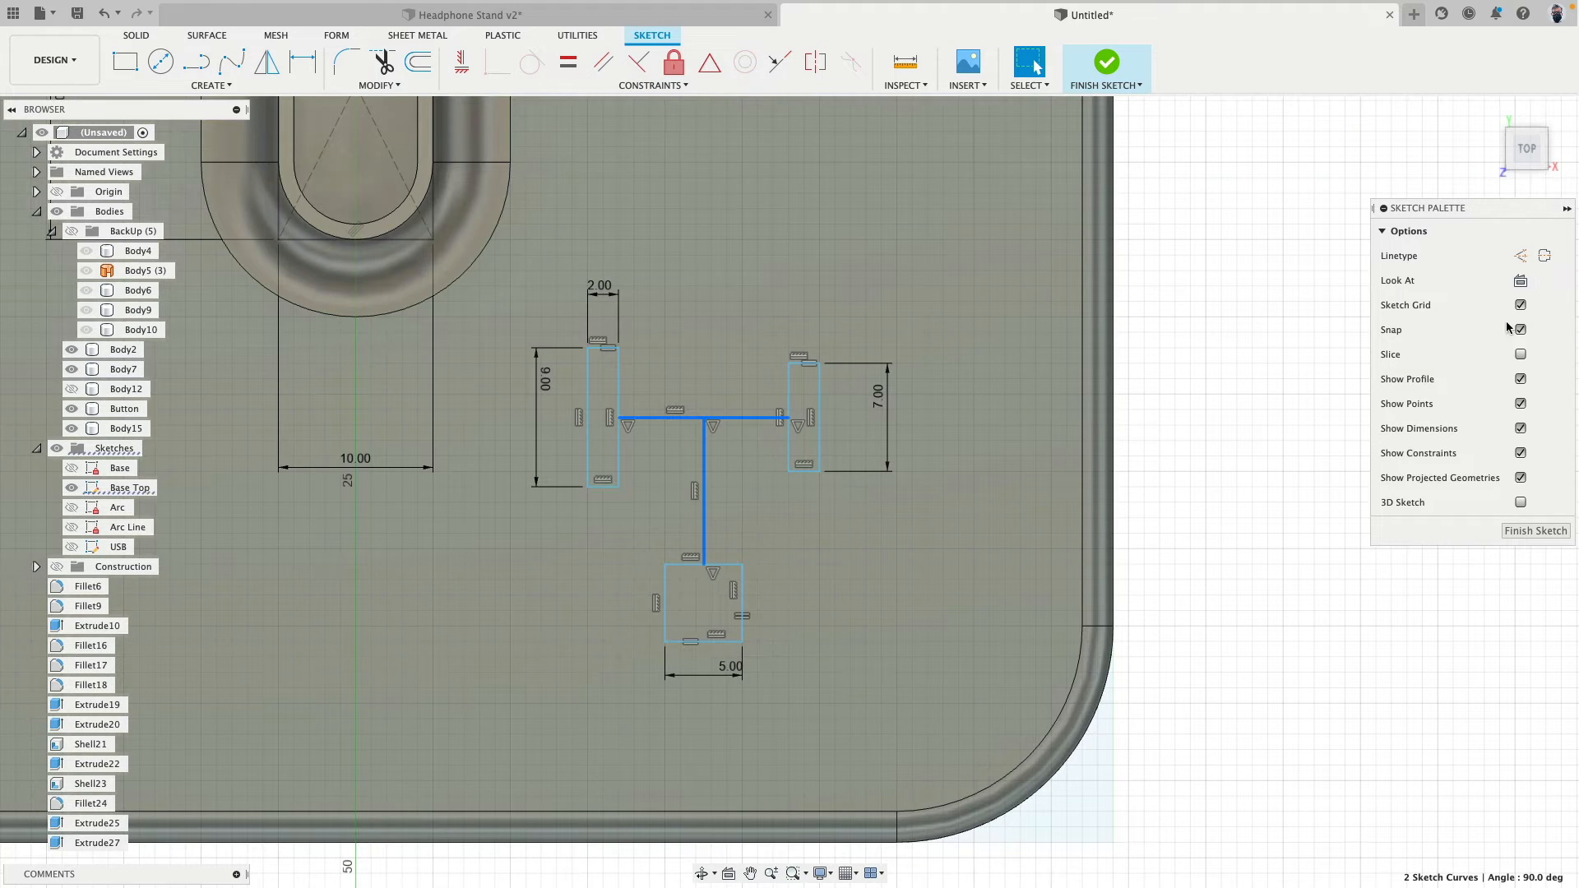
- Convert the two lines linking the three rectangles to construction lines
{"action": "left_click", "coordinate": [1521, 256]}
{"action": "key", "text": "Escape"}
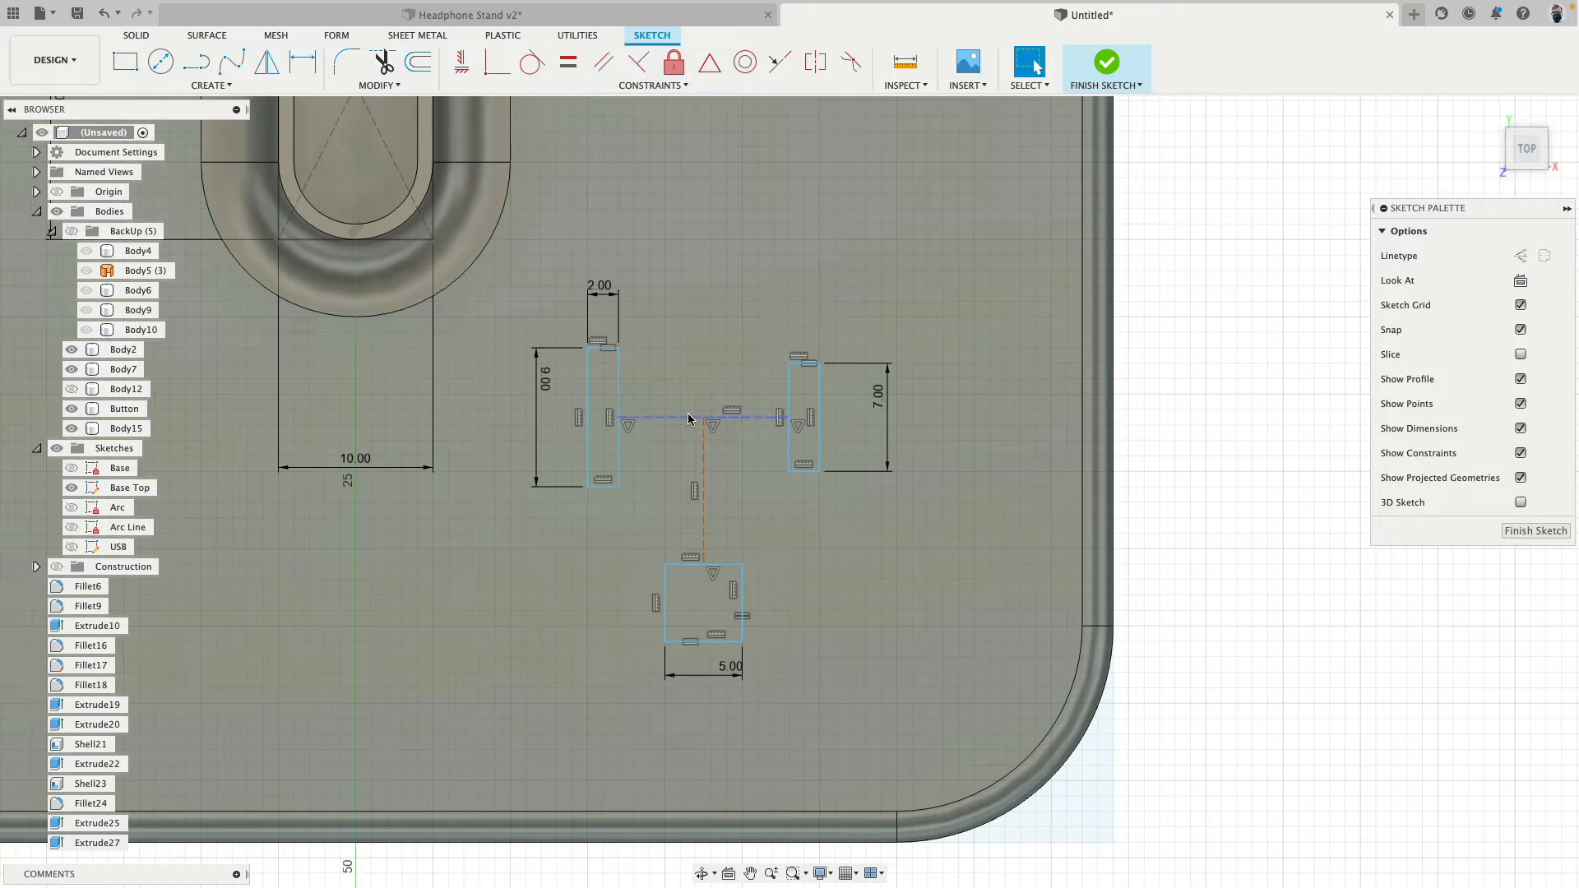
- Dimension the construction line between the two narrow rectangles to 10 mm
{"action": "left_click", "coordinate": [687, 418]}
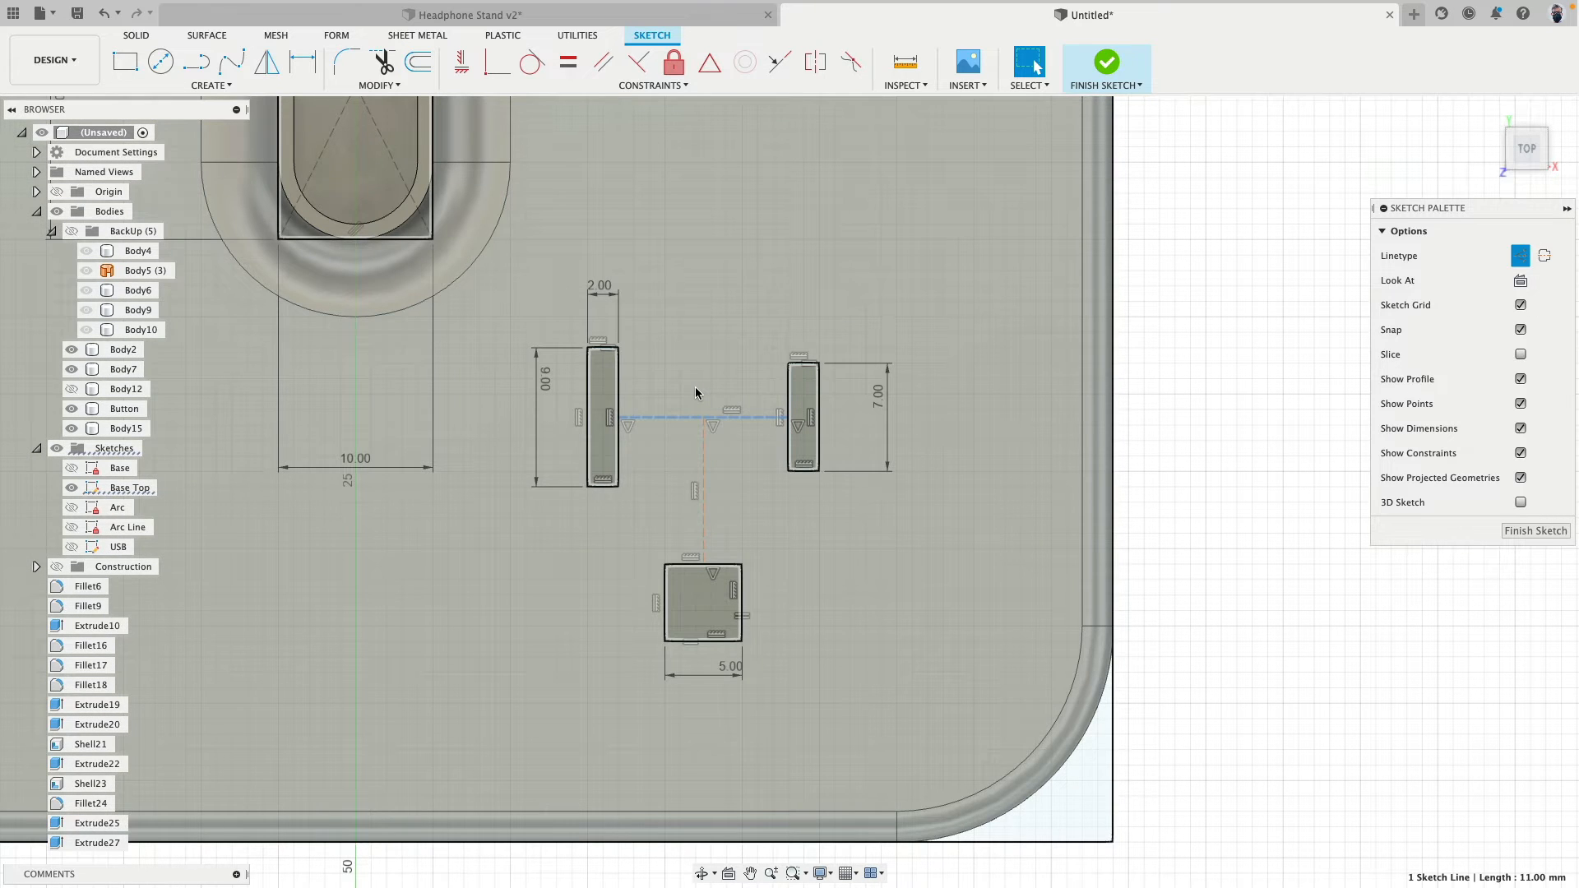
{"action": "key", "text": "d"}
{"action": "left_click", "coordinate": [697, 387]}
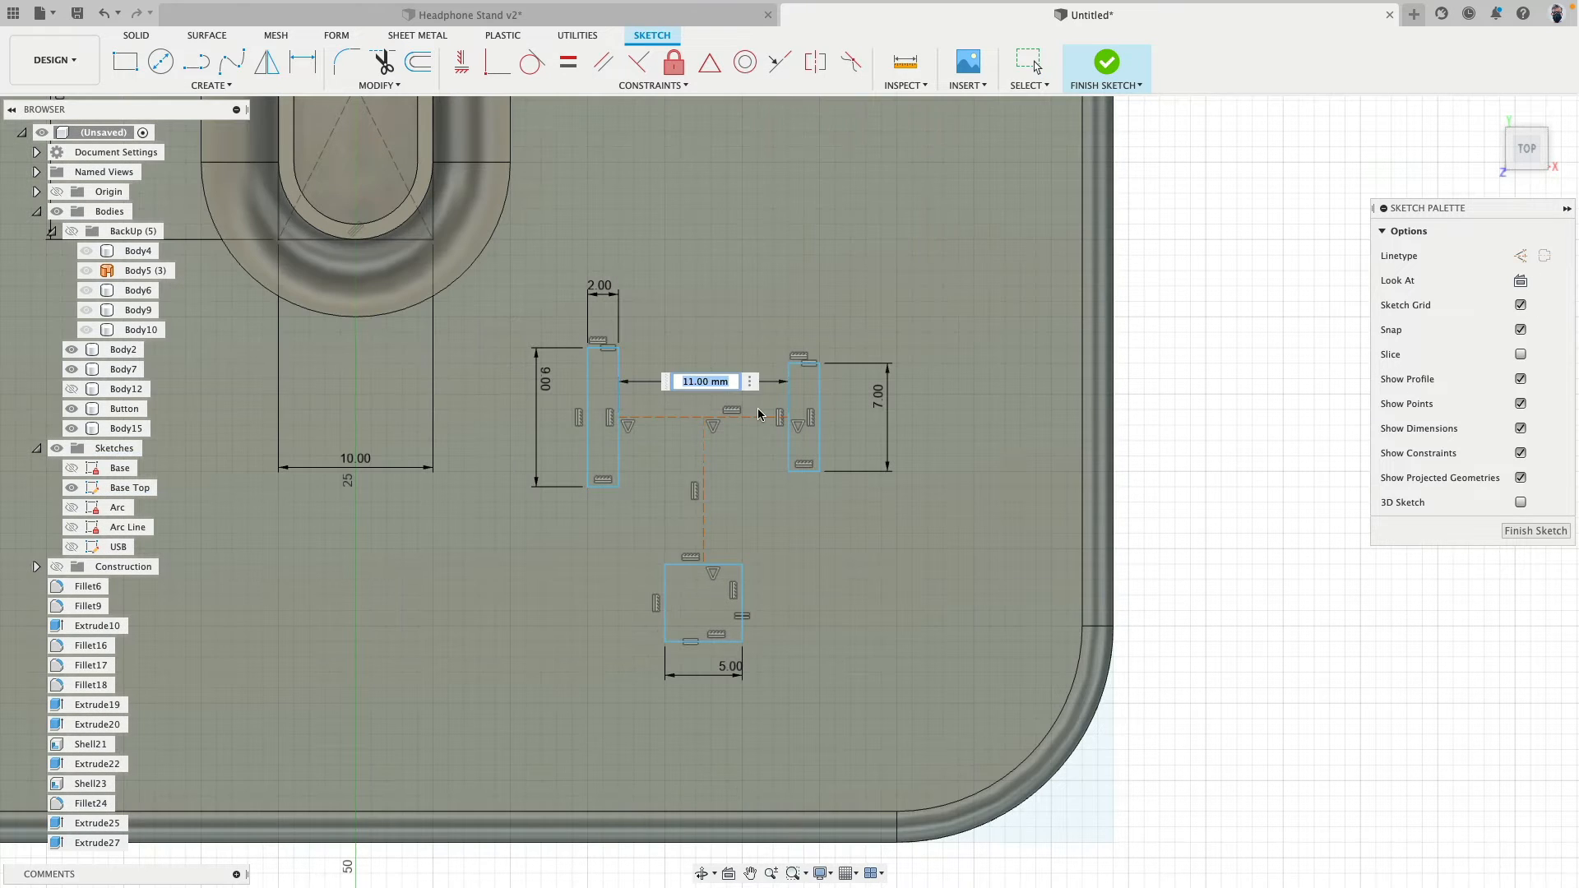
{"action": "type", "text": "10"}
{"action": "key", "text": "Return"}
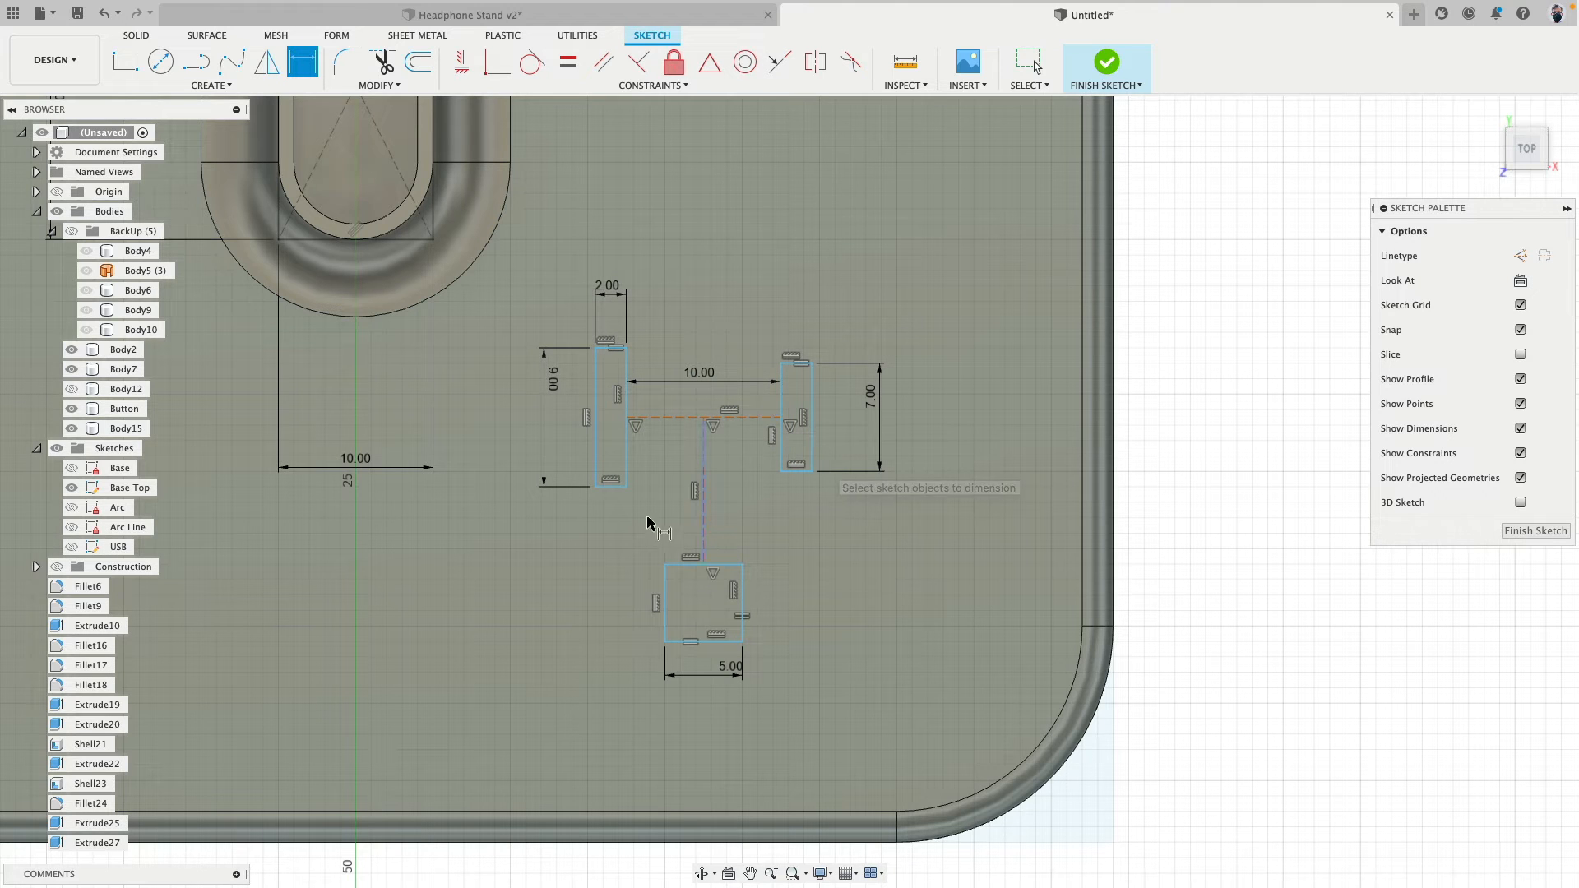
- Dimension the gap along the rectangles' length between the narrow rectangle closest to the post and the square to 4 mm
{"action": "left_click", "coordinate": [665, 566]}
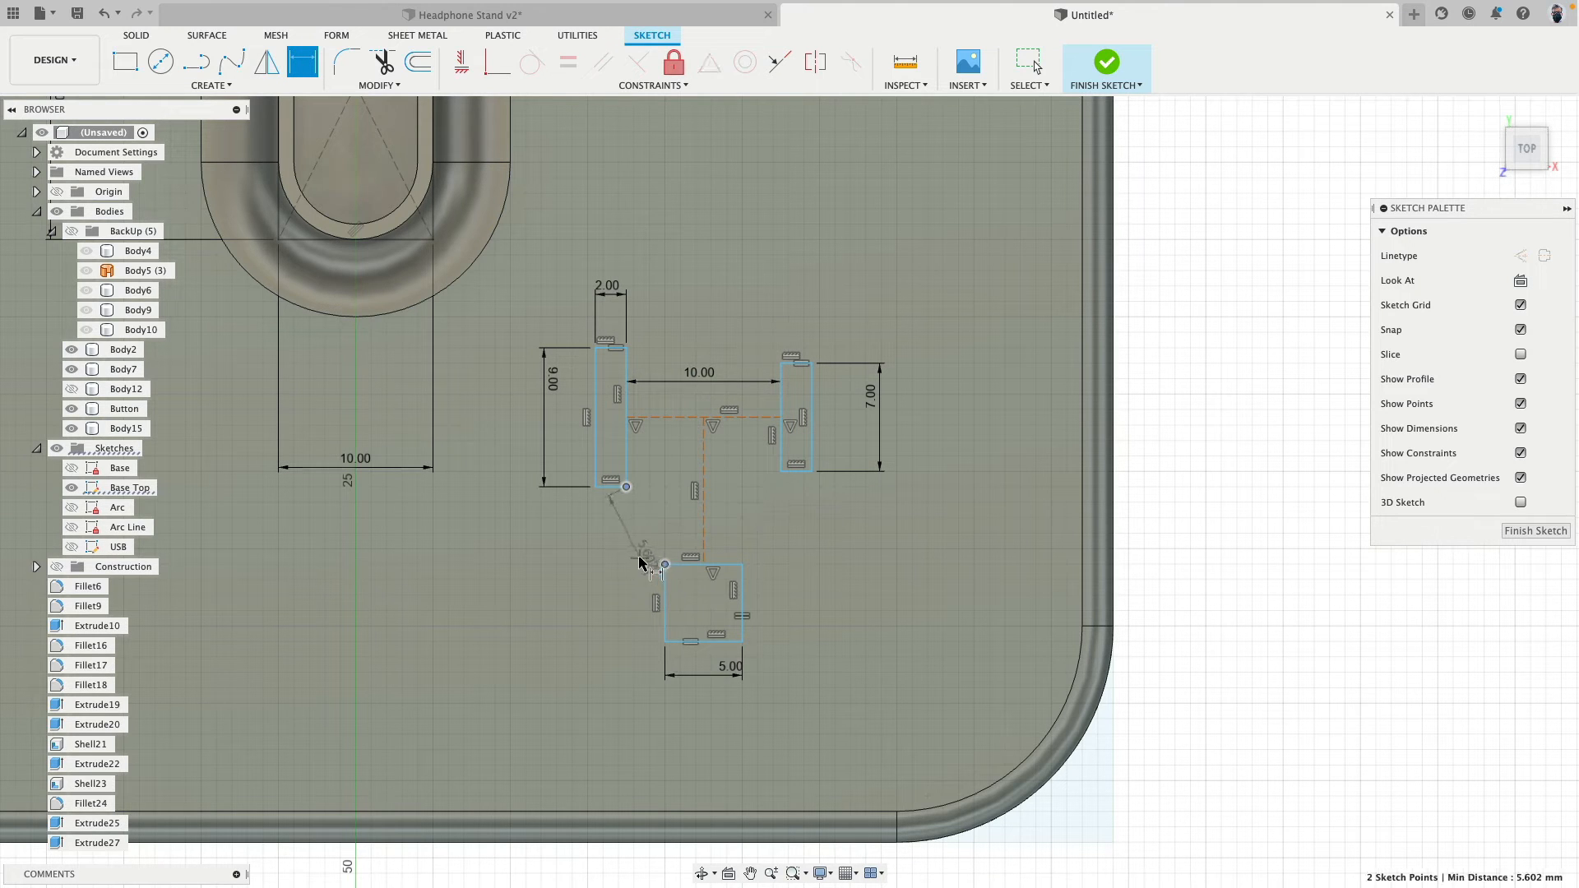
{"action": "left_click", "coordinate": [610, 535]}
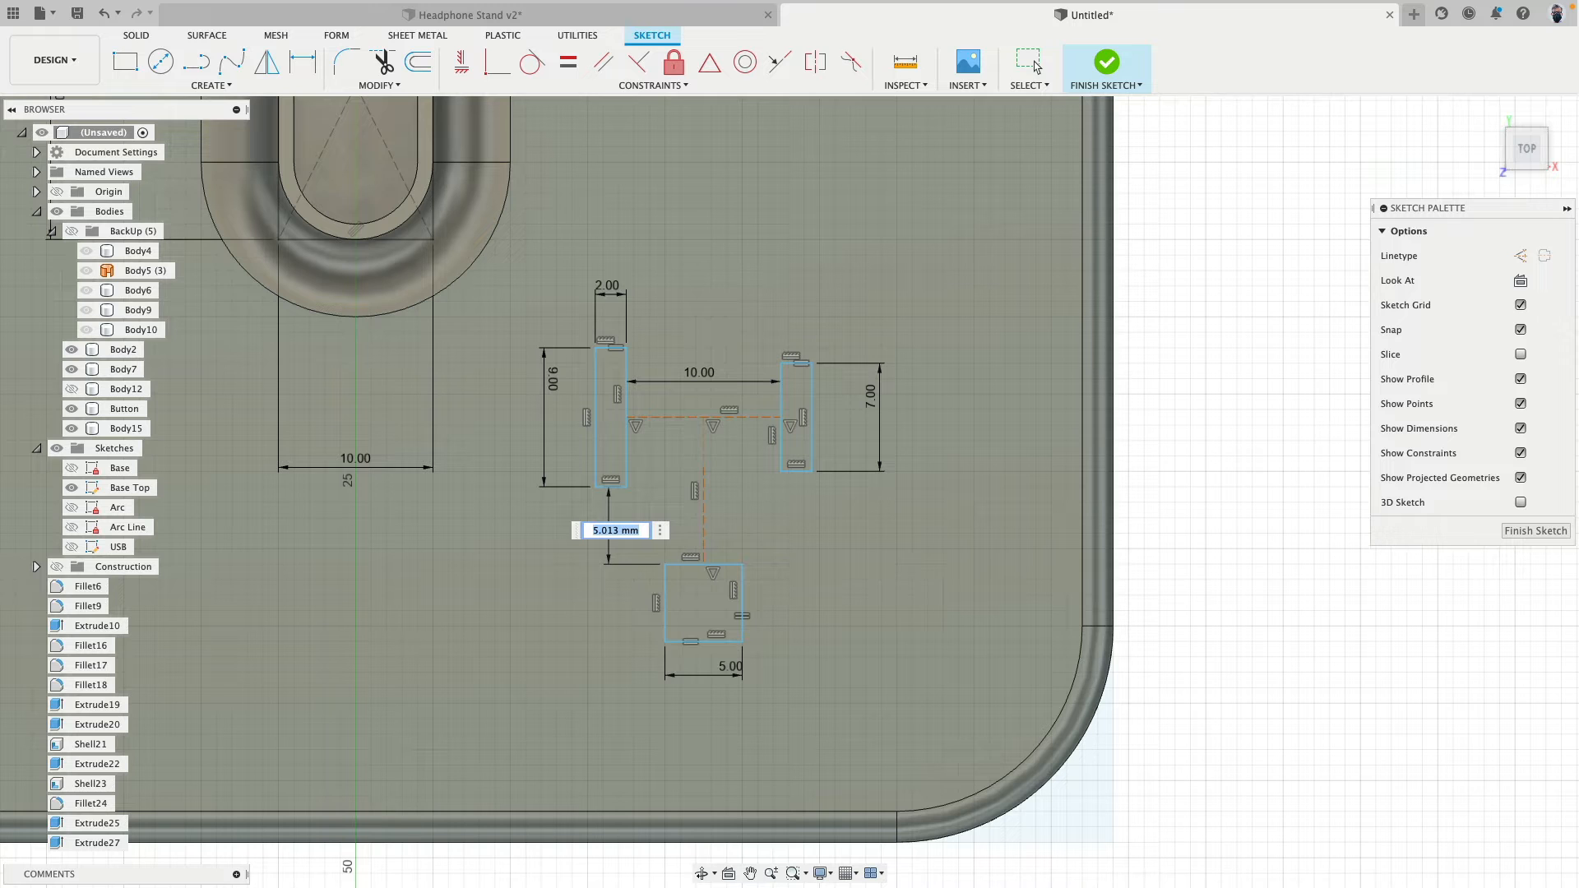
{"action": "type", "text": "4"}
{"action": "key", "text": "Return"}
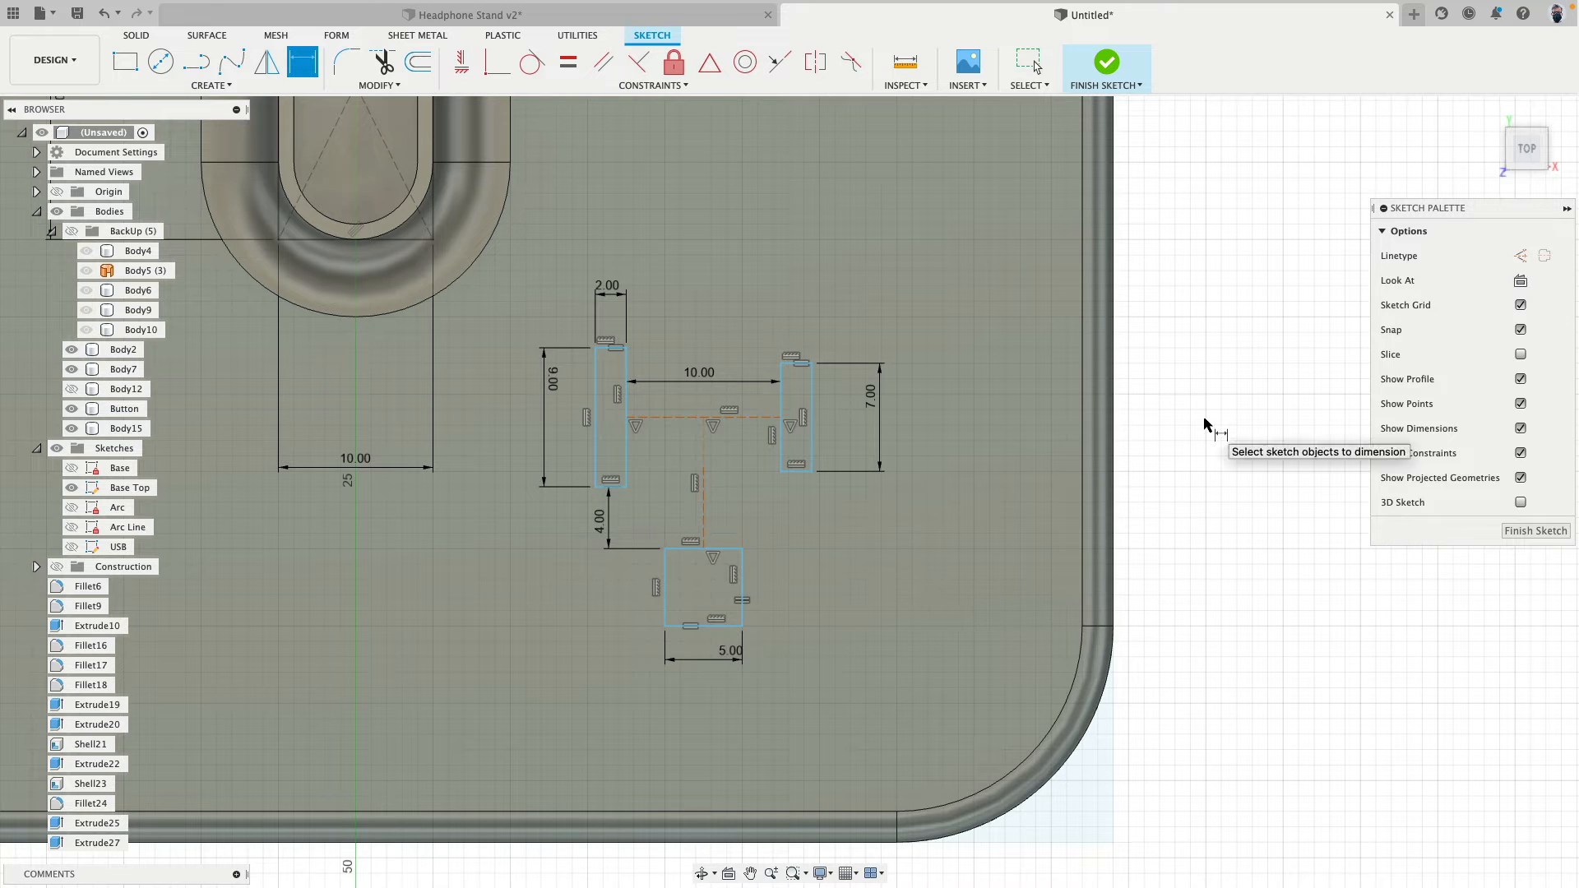
{"action": "key", "text": "Escape"}
- Move the linked rectangles so the square's front corner sits at about X 22, Y -36 mm, and hide all bodies
{"action": "scroll", "coordinate": [1203, 422], "scroll_direction": "down", "scroll_amount": 1}
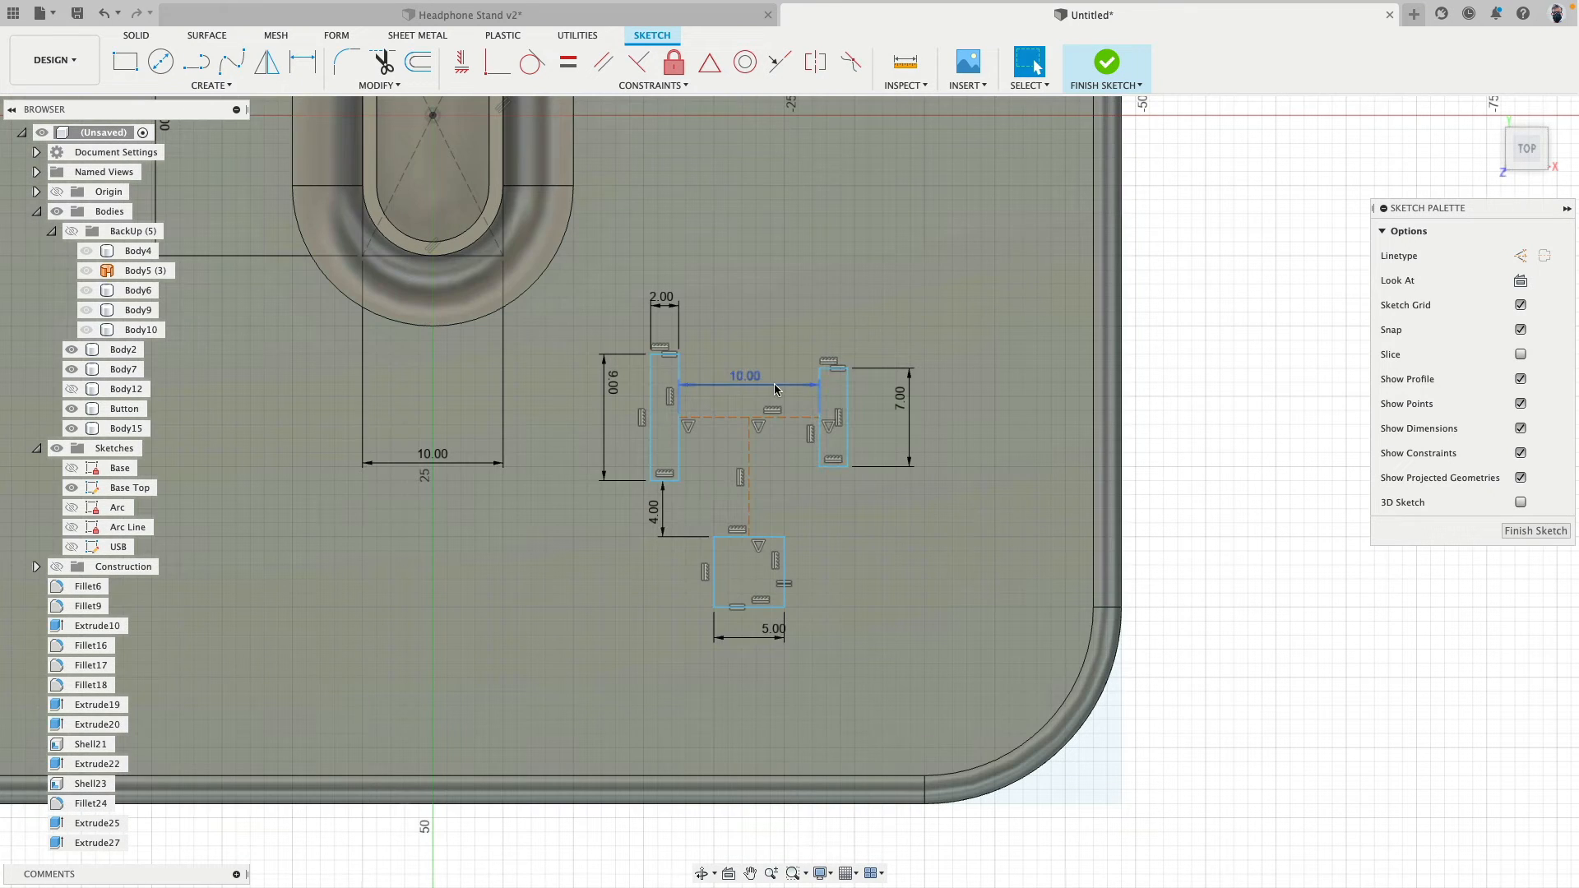
{"action": "left_click_drag", "start_coordinate": [789, 387], "coordinate": [787, 299]}
{"action": "left_click_drag", "start_coordinate": [791, 245], "coordinate": [782, 401]}
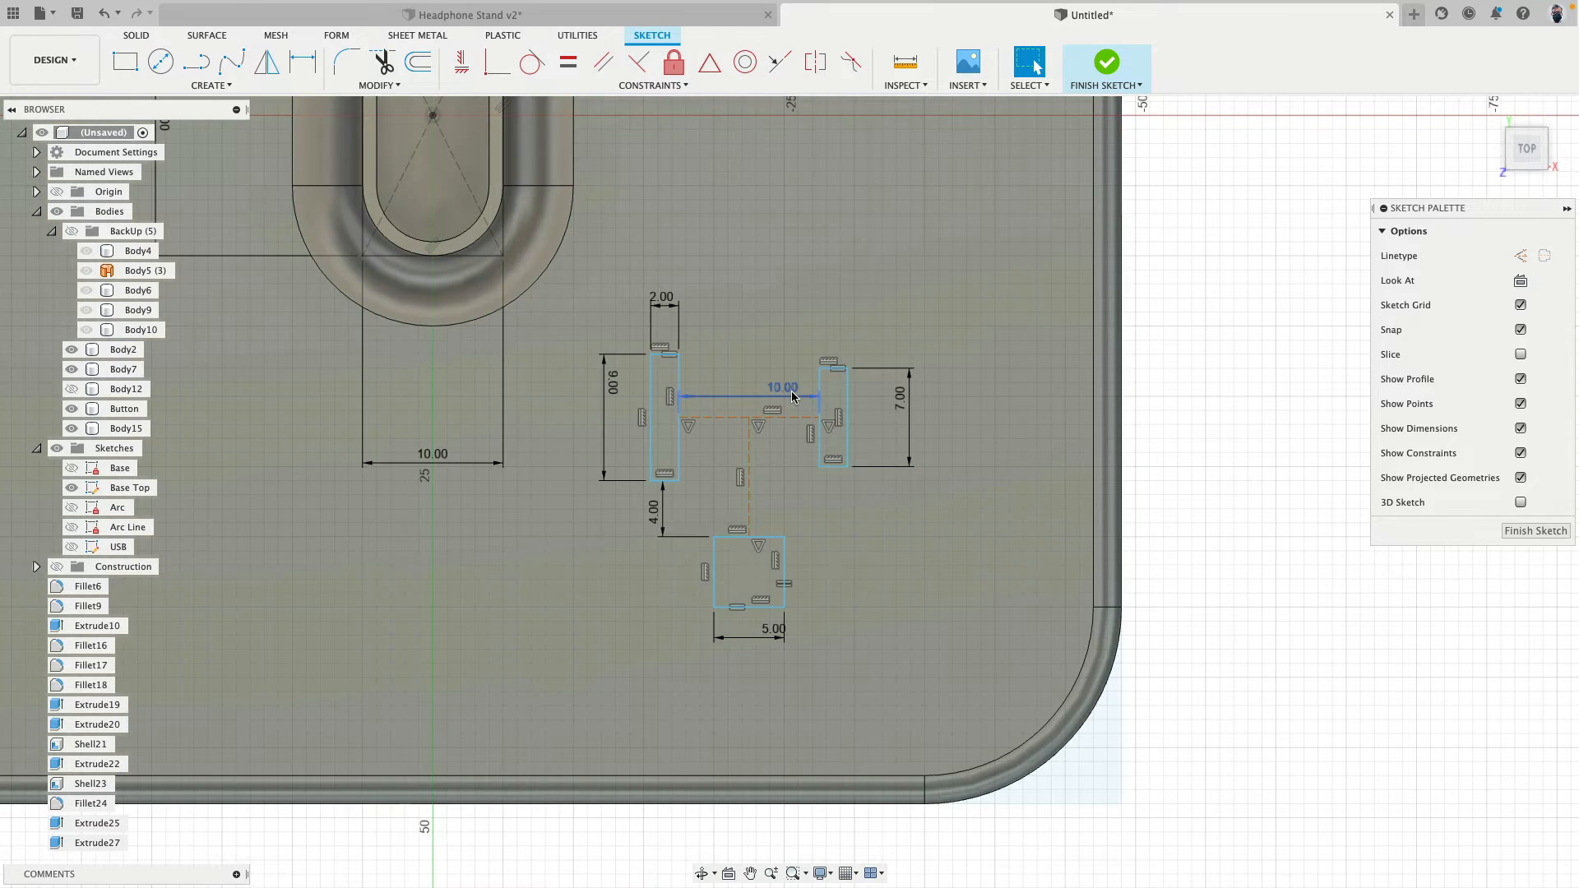
{"action": "scroll", "coordinate": [794, 494], "scroll_direction": "down", "scroll_amount": 3}
{"action": "middle_click_drag", "start_coordinate": [806, 493], "coordinate": [955, 433]}
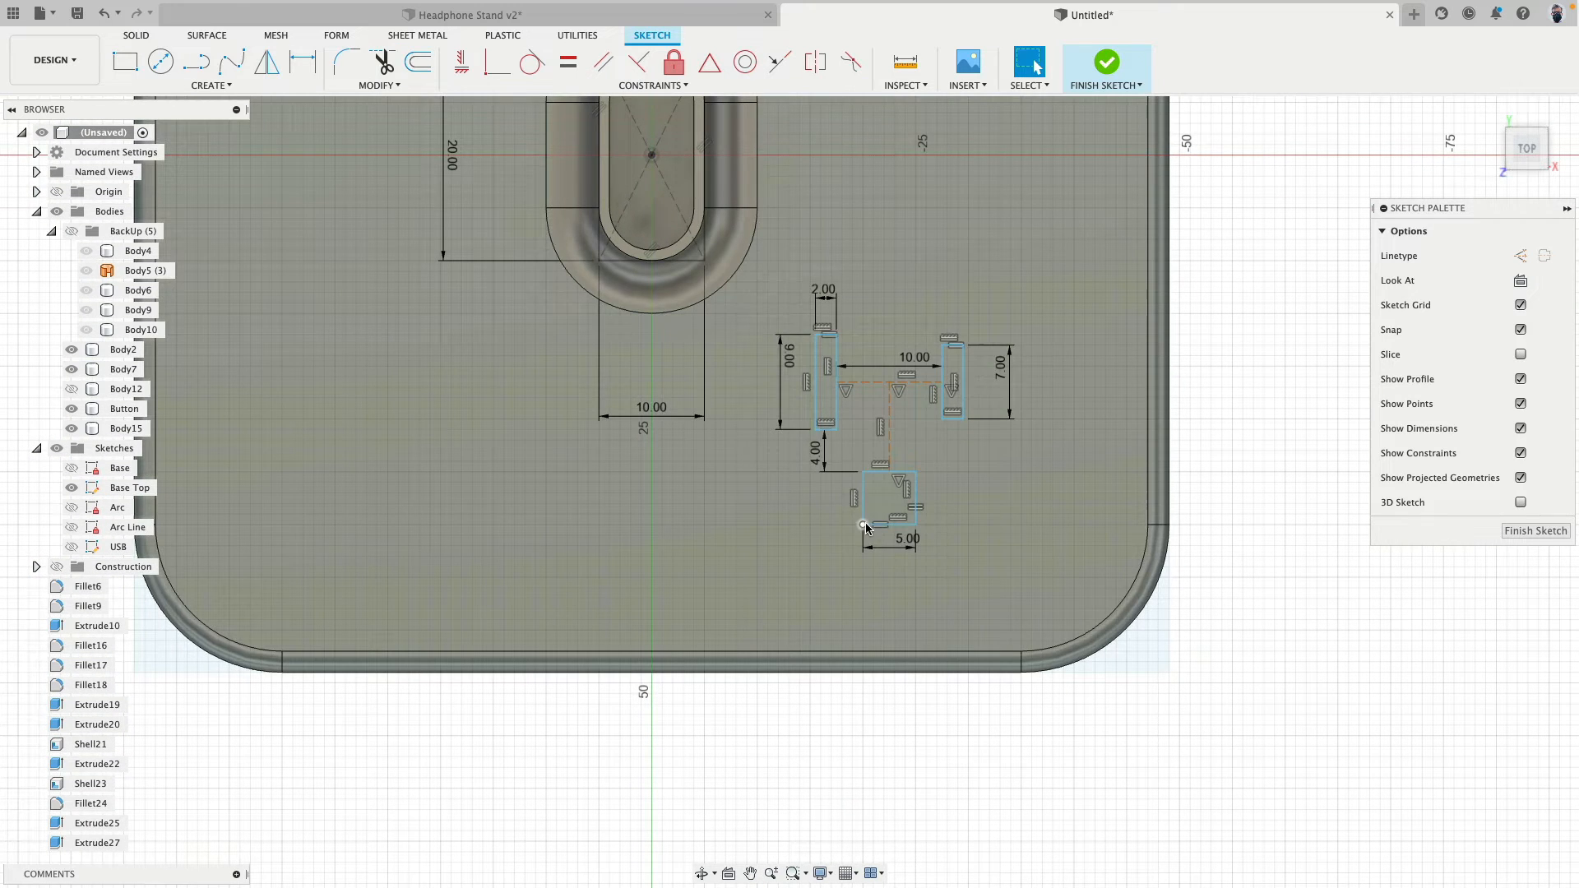
{"action": "mouse_move", "coordinate": [865, 523]}
{"action": "left_mouse_down"}
{"action": "mouse_move", "coordinate": [853, 546]}
{"action": "mouse_move", "coordinate": [836, 513]}
{"action": "mouse_move", "coordinate": [865, 519]}
{"action": "mouse_move", "coordinate": [854, 566]}
{"action": "left_mouse_up"}
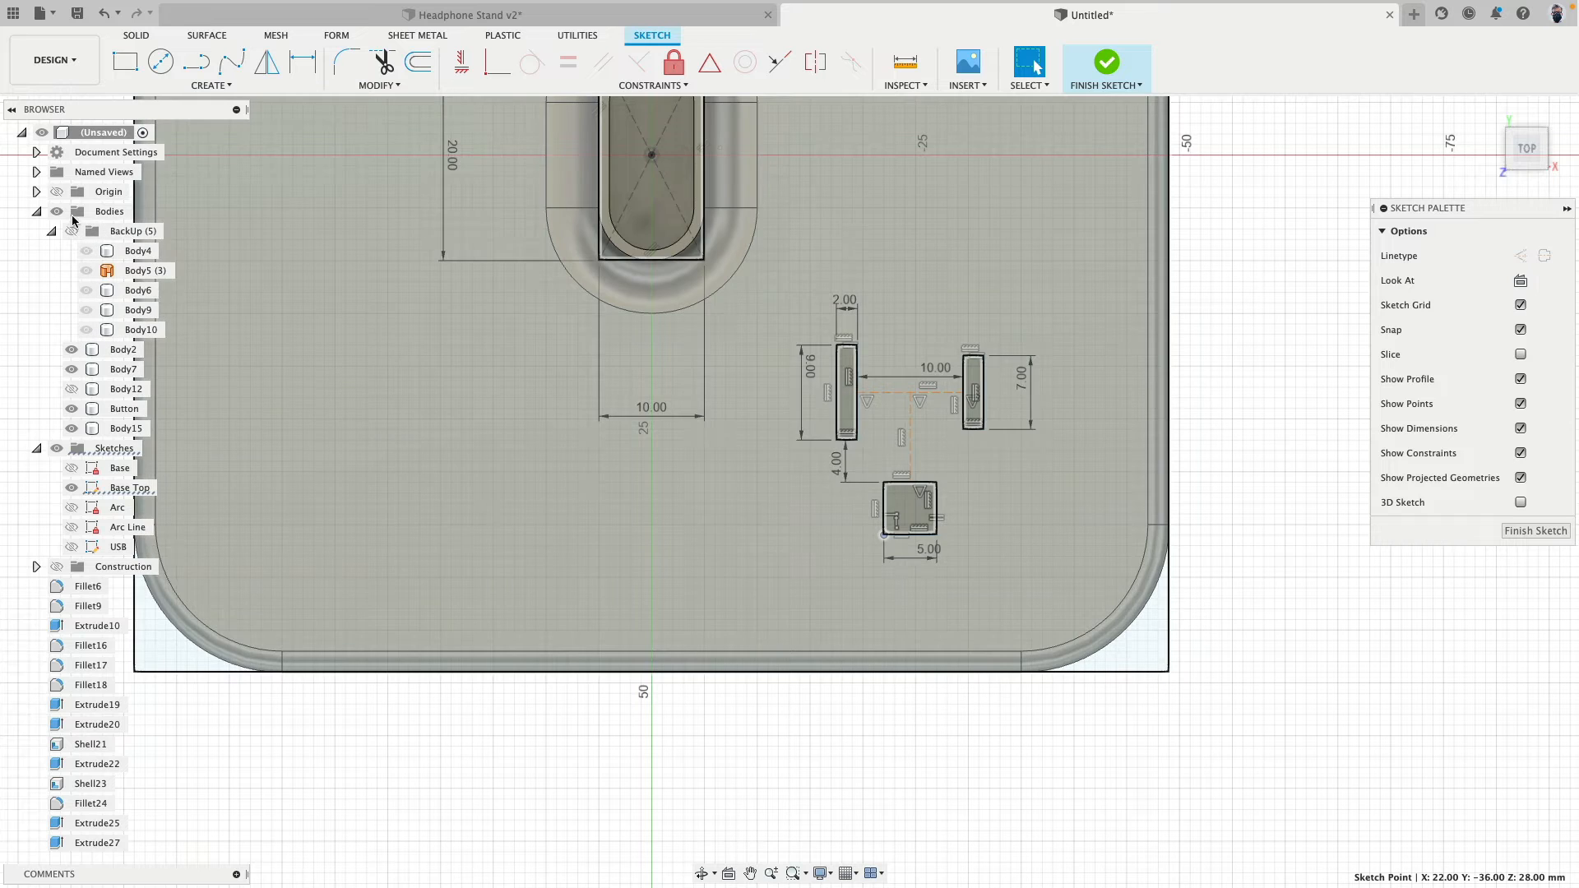
{"action": "left_click", "coordinate": [56, 212]}
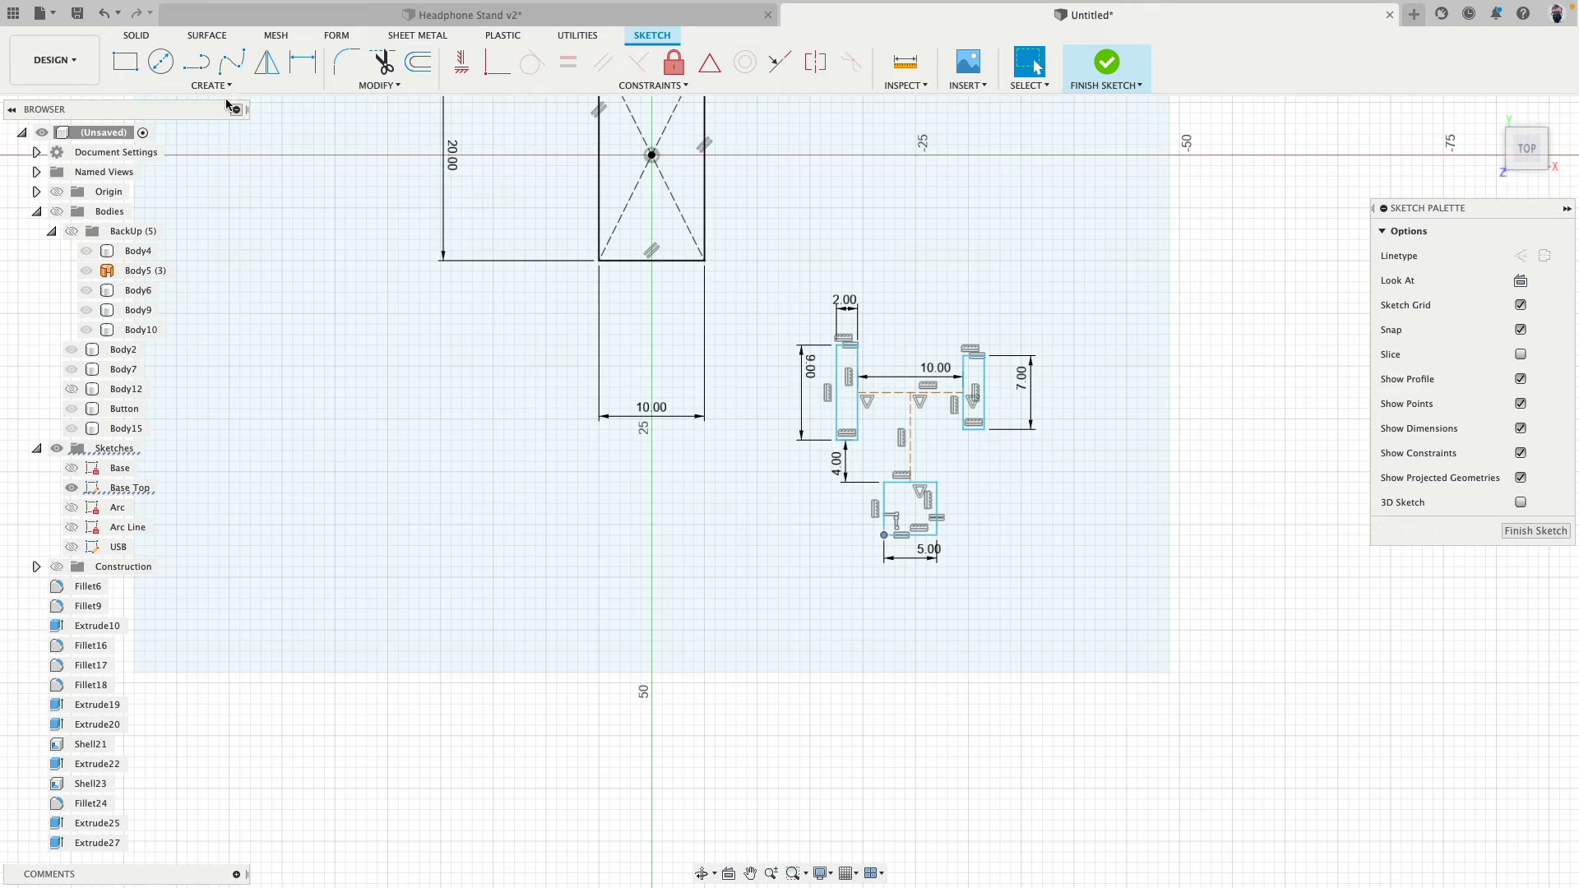
{"action": "left_click", "coordinate": [305, 63]}
{"action": "left_click", "coordinate": [984, 355]}
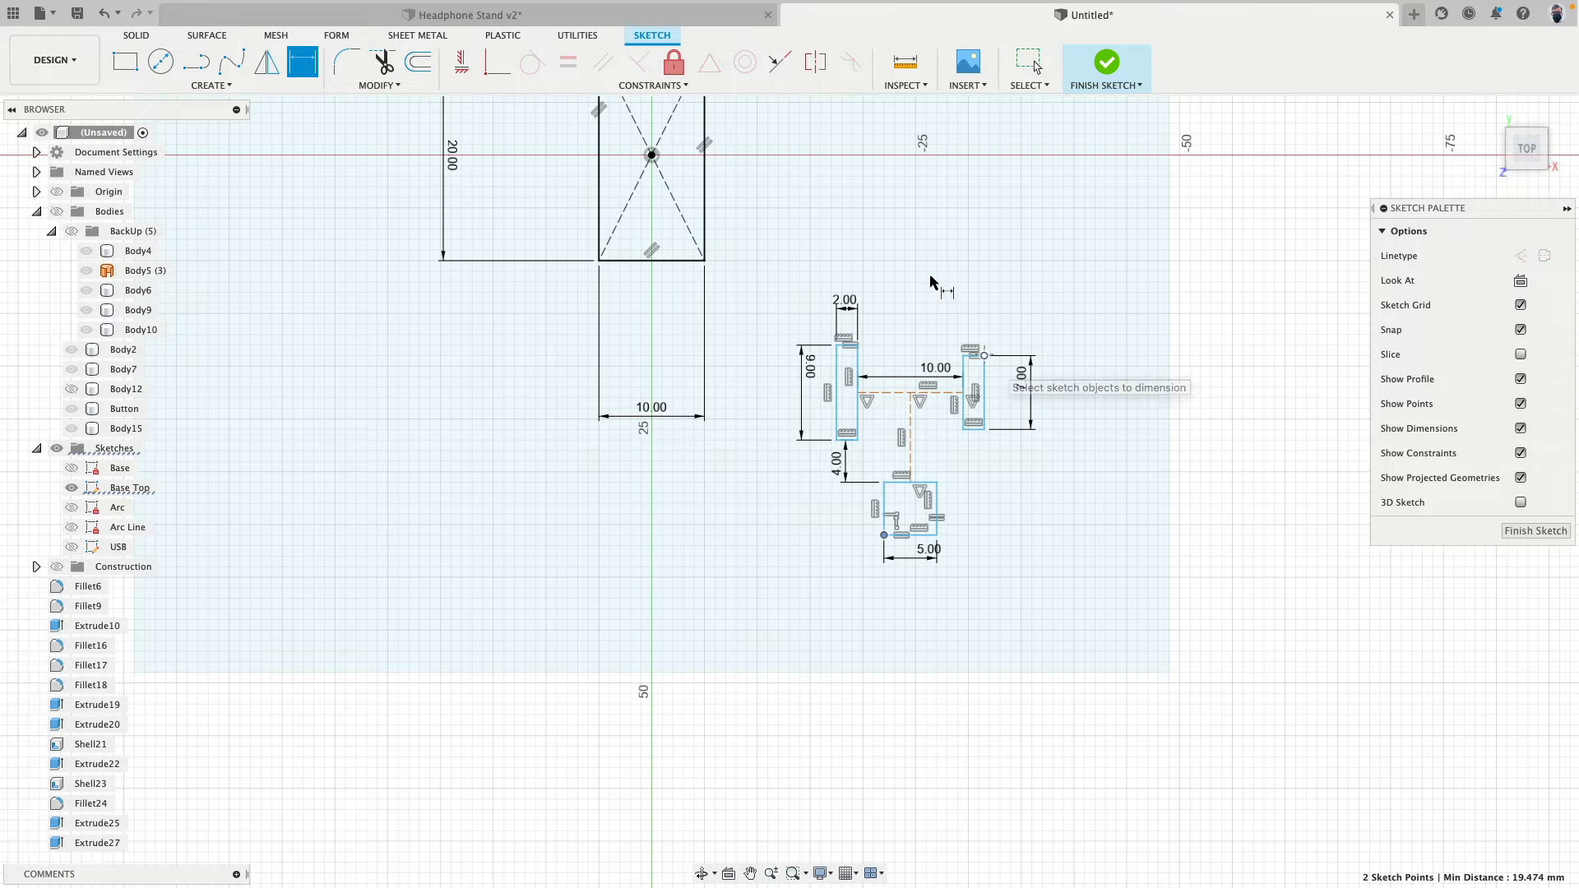
{"action": "left_click", "coordinate": [652, 155]}
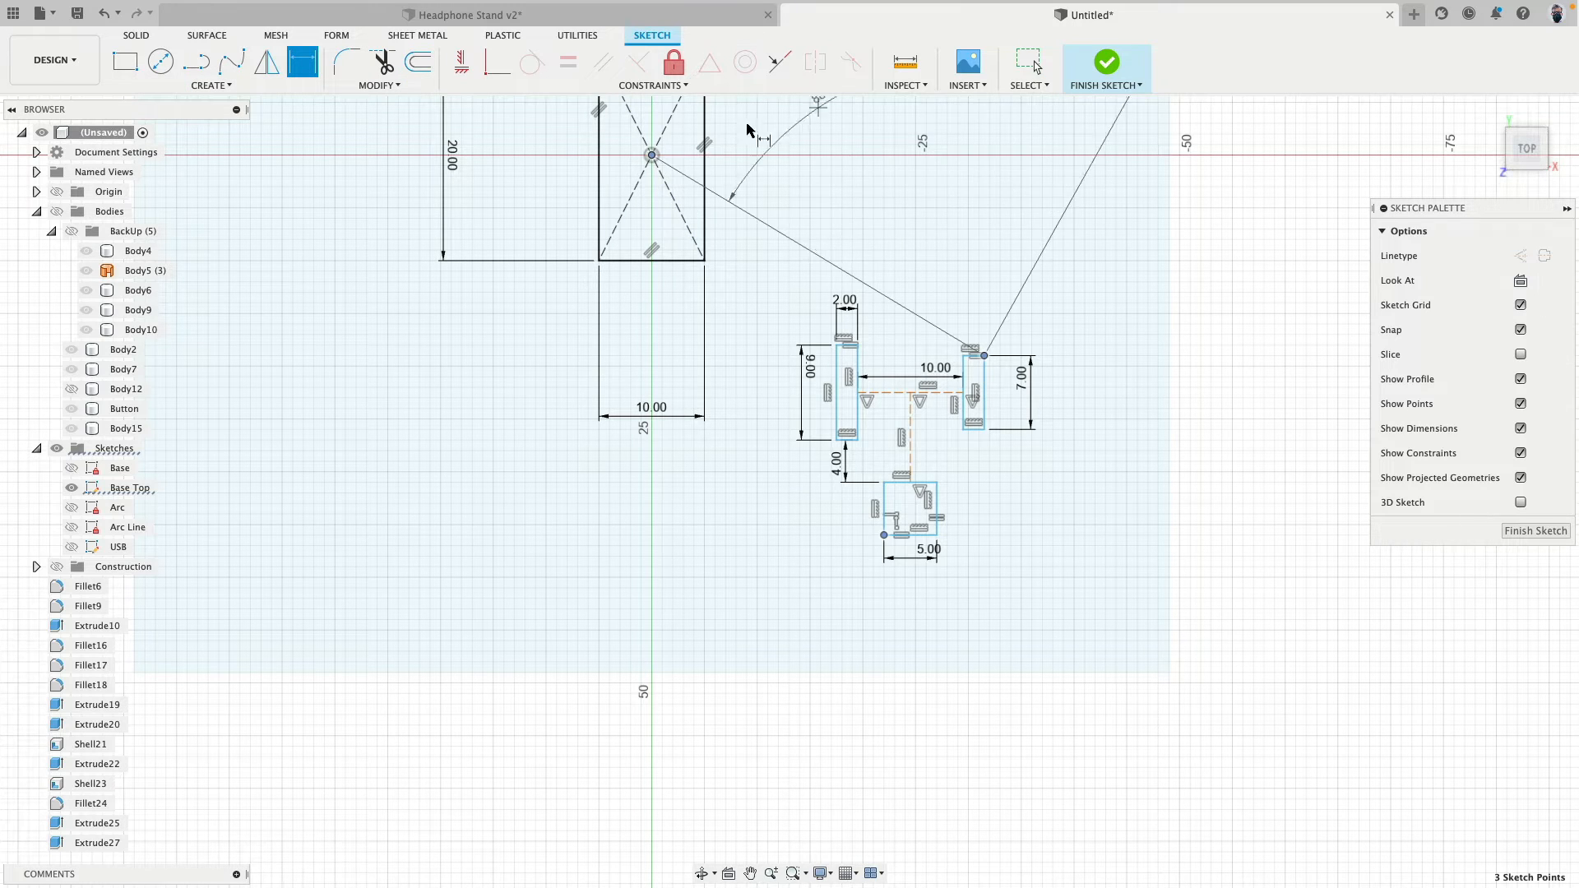
{"action": "key", "text": "Escape"}
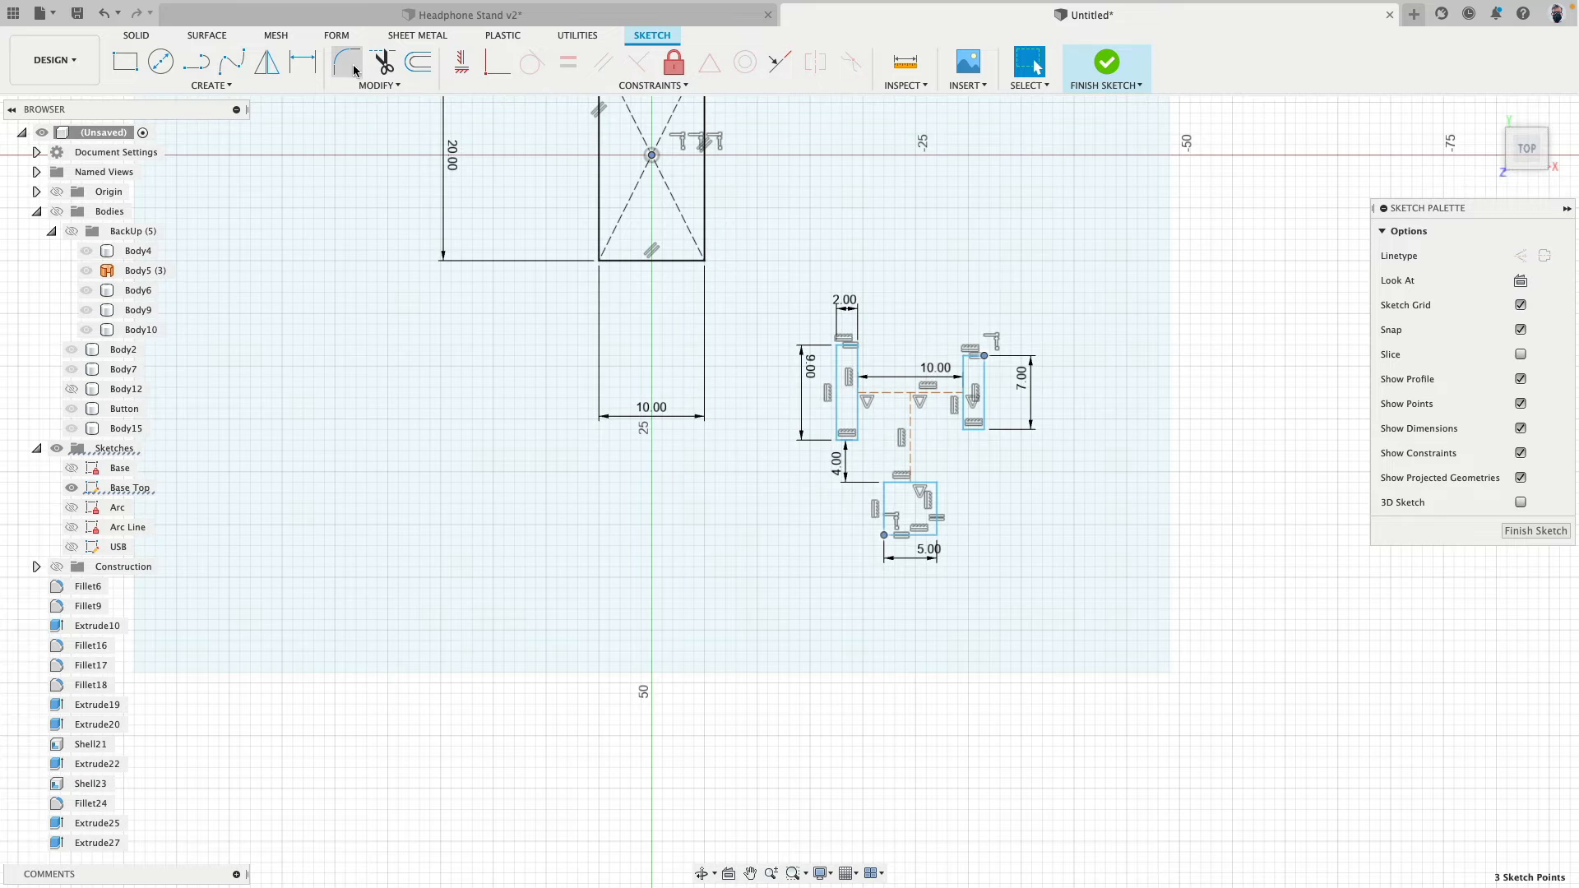
{"action": "left_click", "coordinate": [302, 62]}
{"action": "key", "text": "Escape"}
{"action": "key", "text": "Escape"}
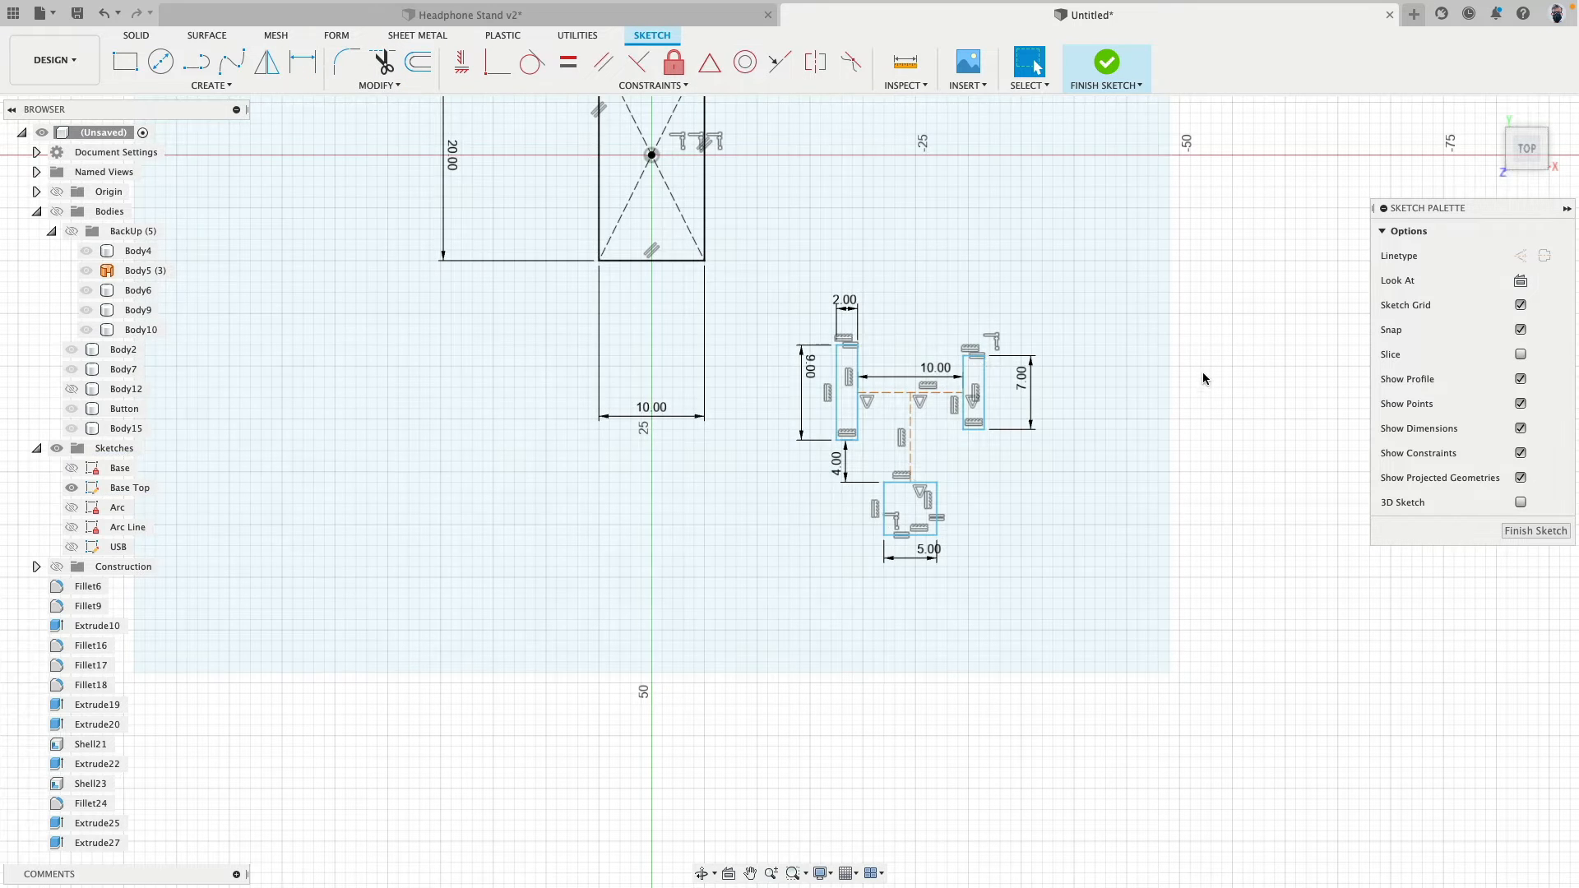
- Dimension the farther narrow rectangle's outer long side 24 mm from the post's center point and show the bodies again
{"action": "left_click", "coordinate": [986, 379]}
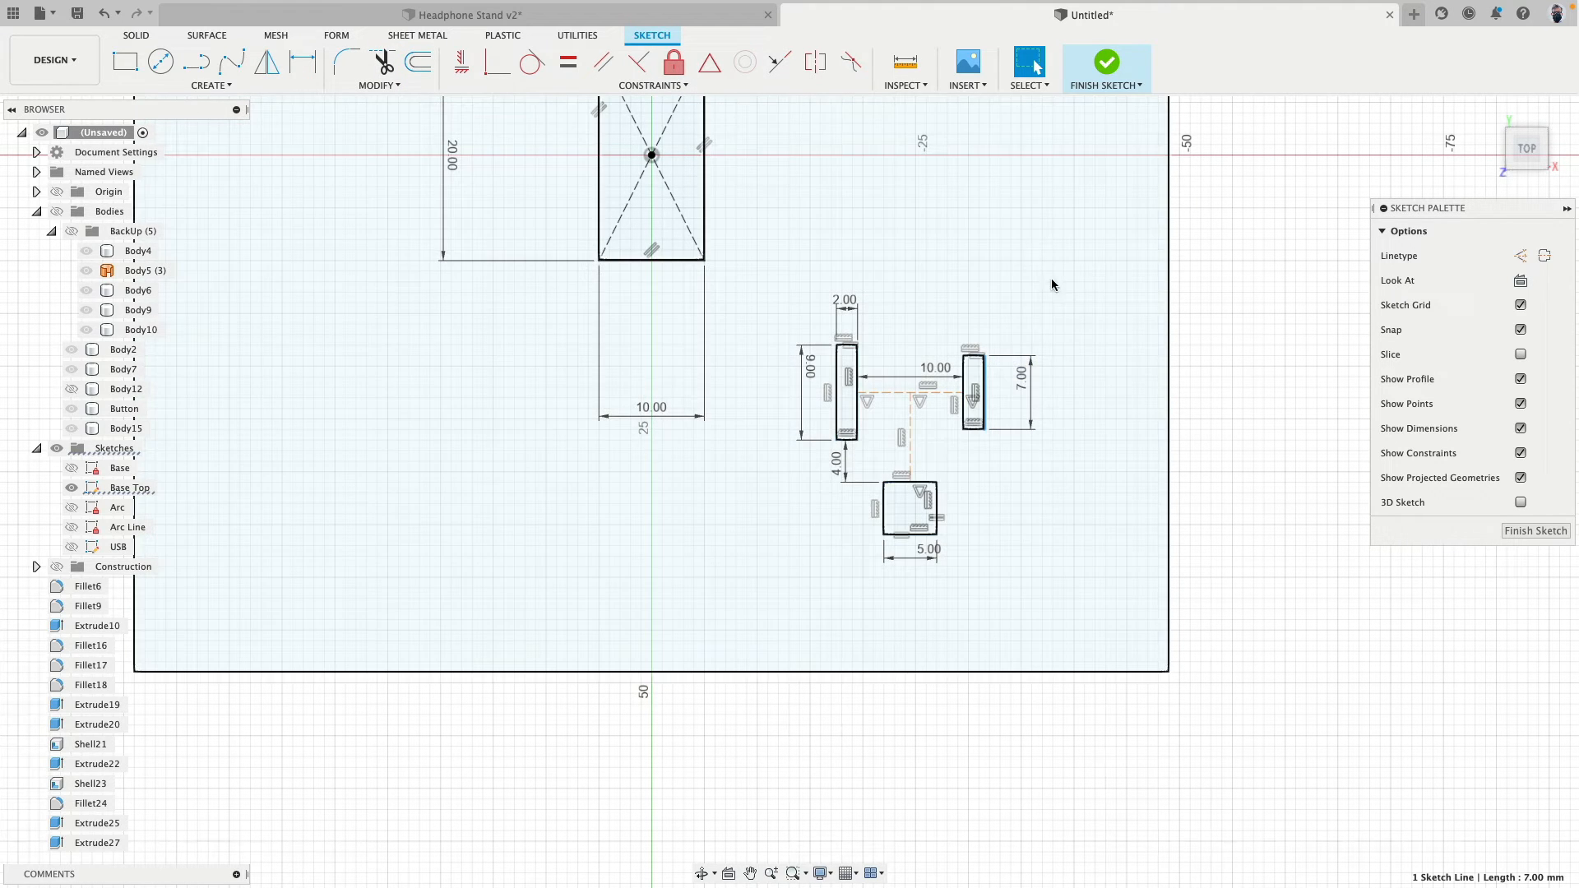
{"action": "left_click", "coordinate": [652, 157]}
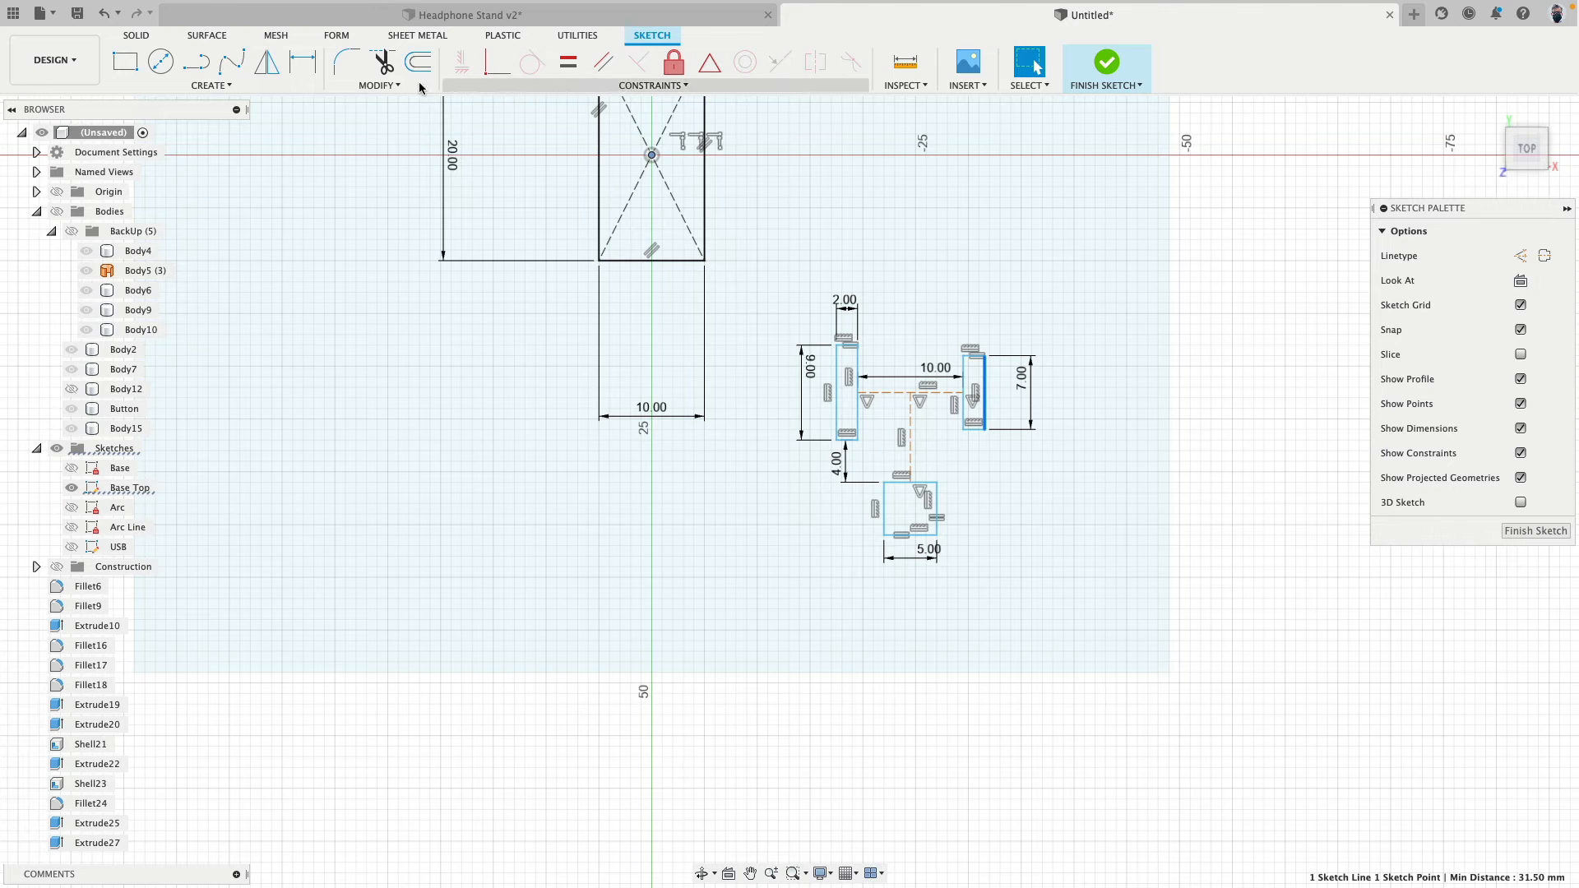
{"action": "left_click", "coordinate": [303, 65]}
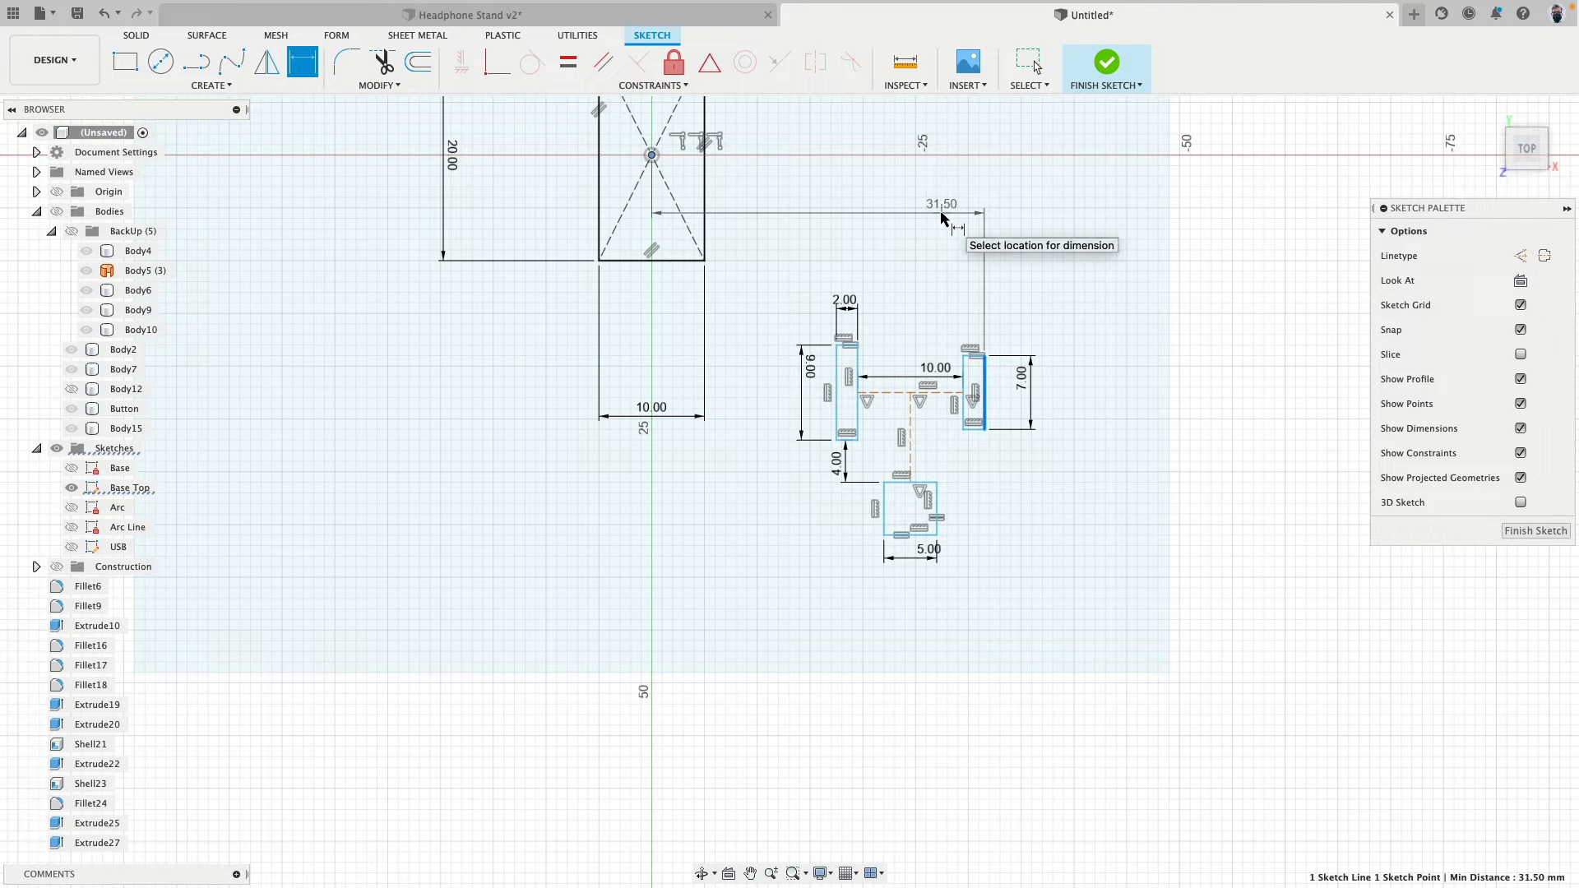
{"action": "left_click", "coordinate": [942, 214]}
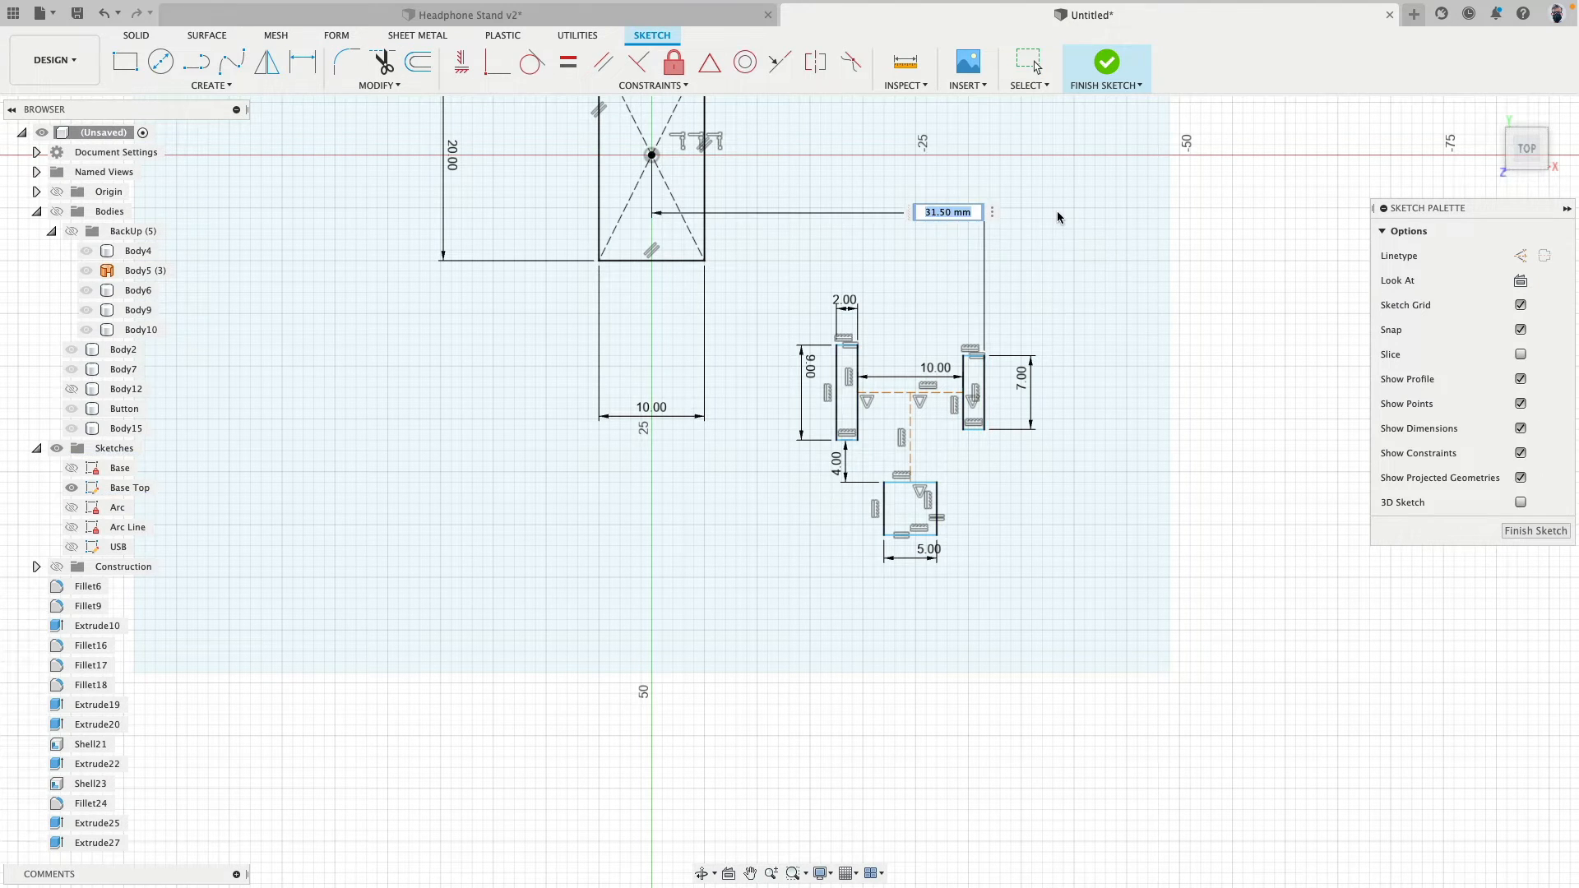
{"action": "type", "text": "24"}
{"action": "key", "text": "Return"}
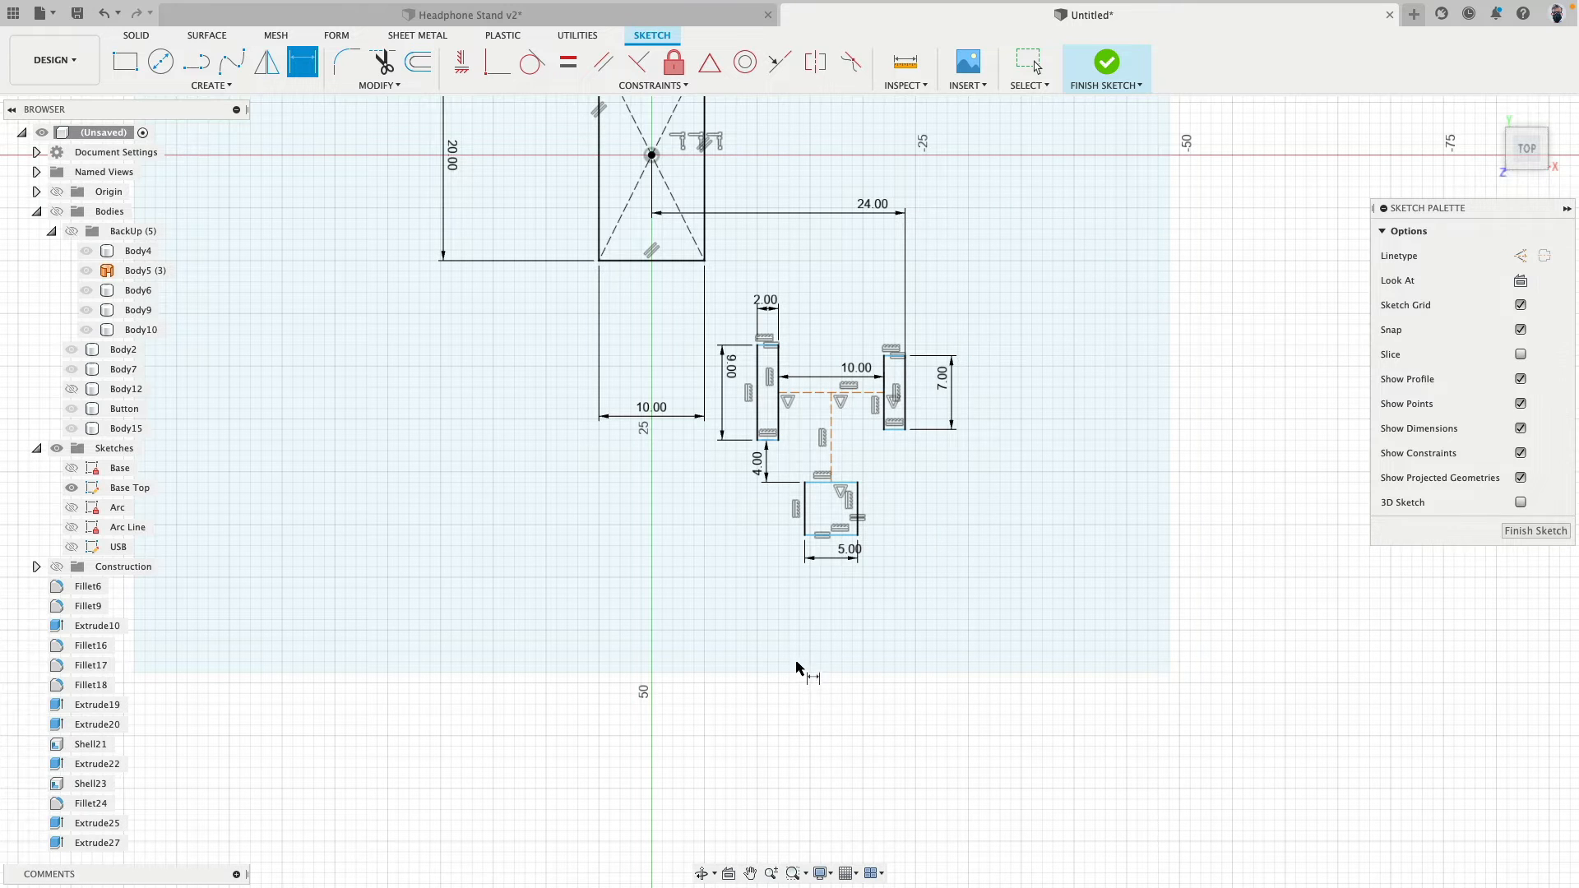
{"action": "left_click", "coordinate": [56, 211]}
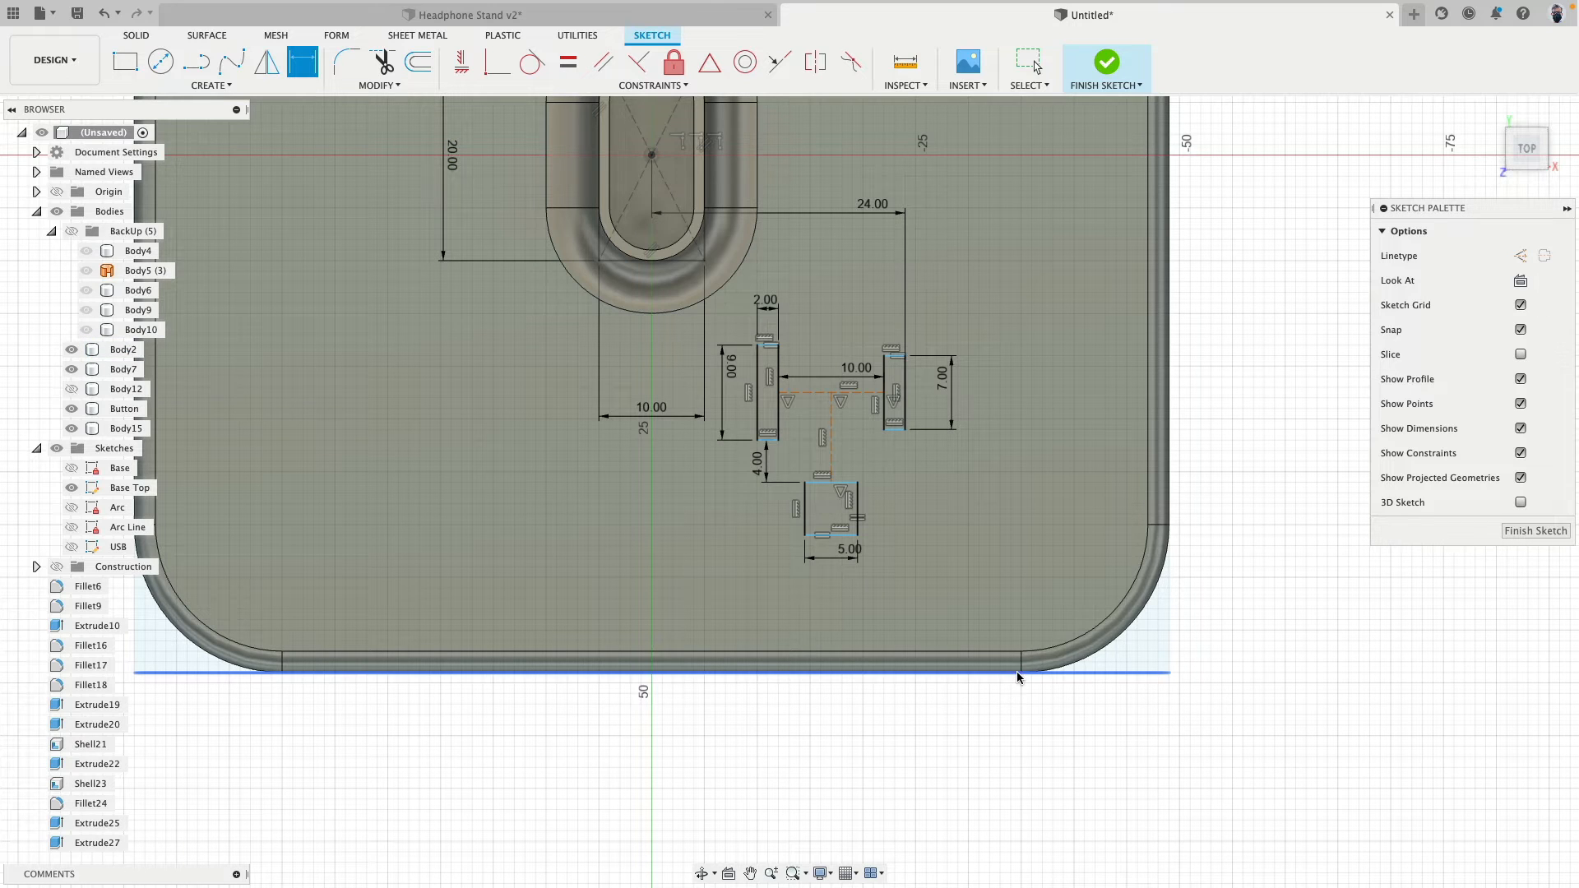
- Dimension the distance between the square's front edge and the base outline's front edge to 14 mm
{"action": "left_click", "coordinate": [835, 535]}
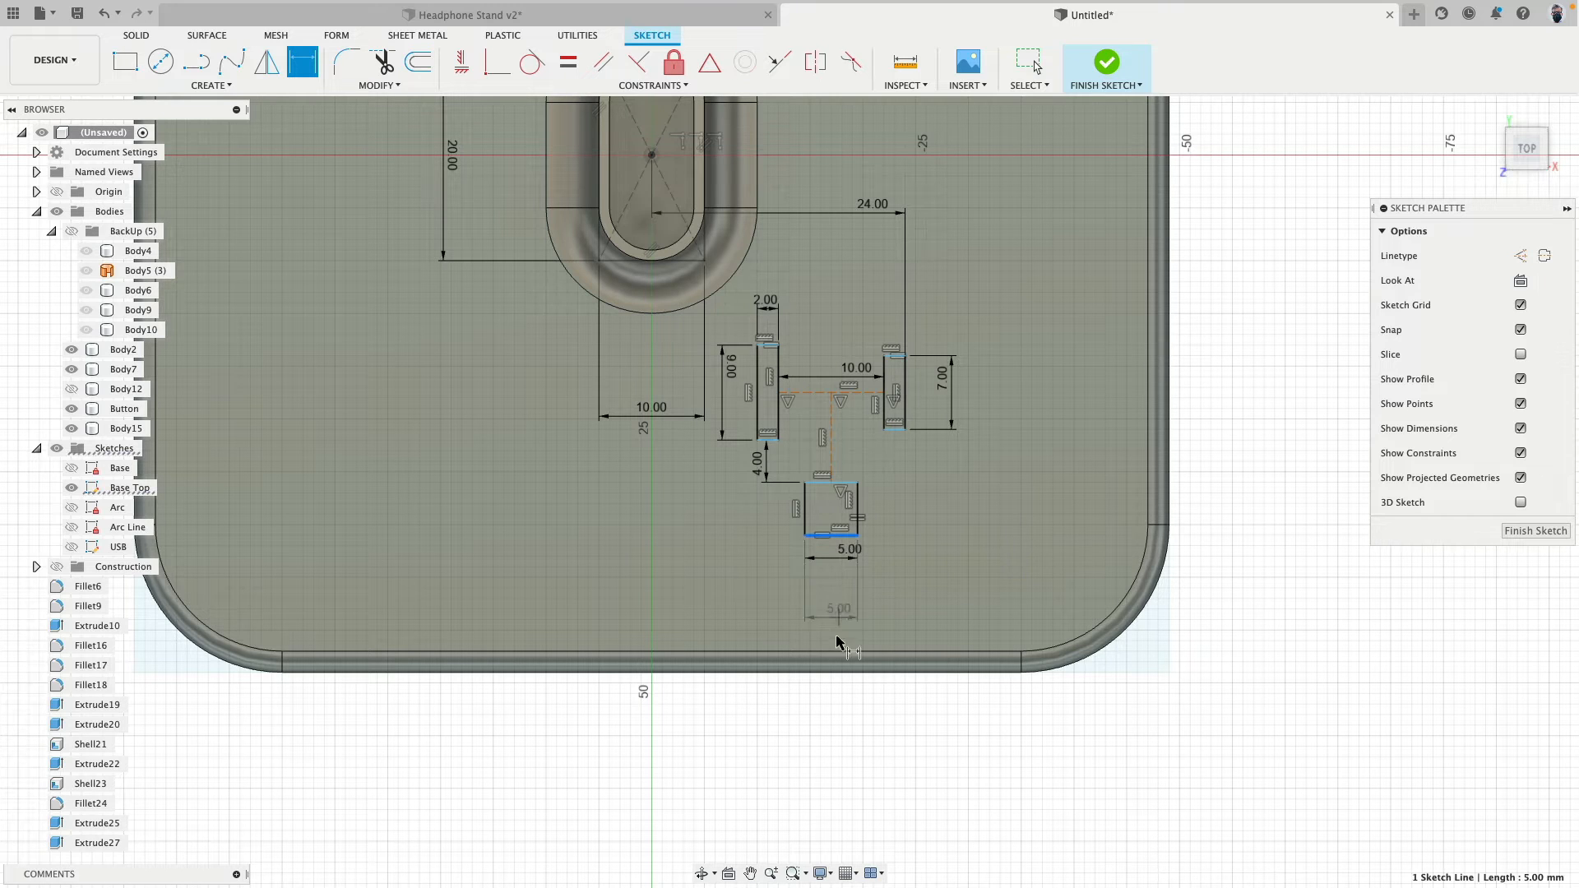
{"action": "left_click", "coordinate": [825, 672]}
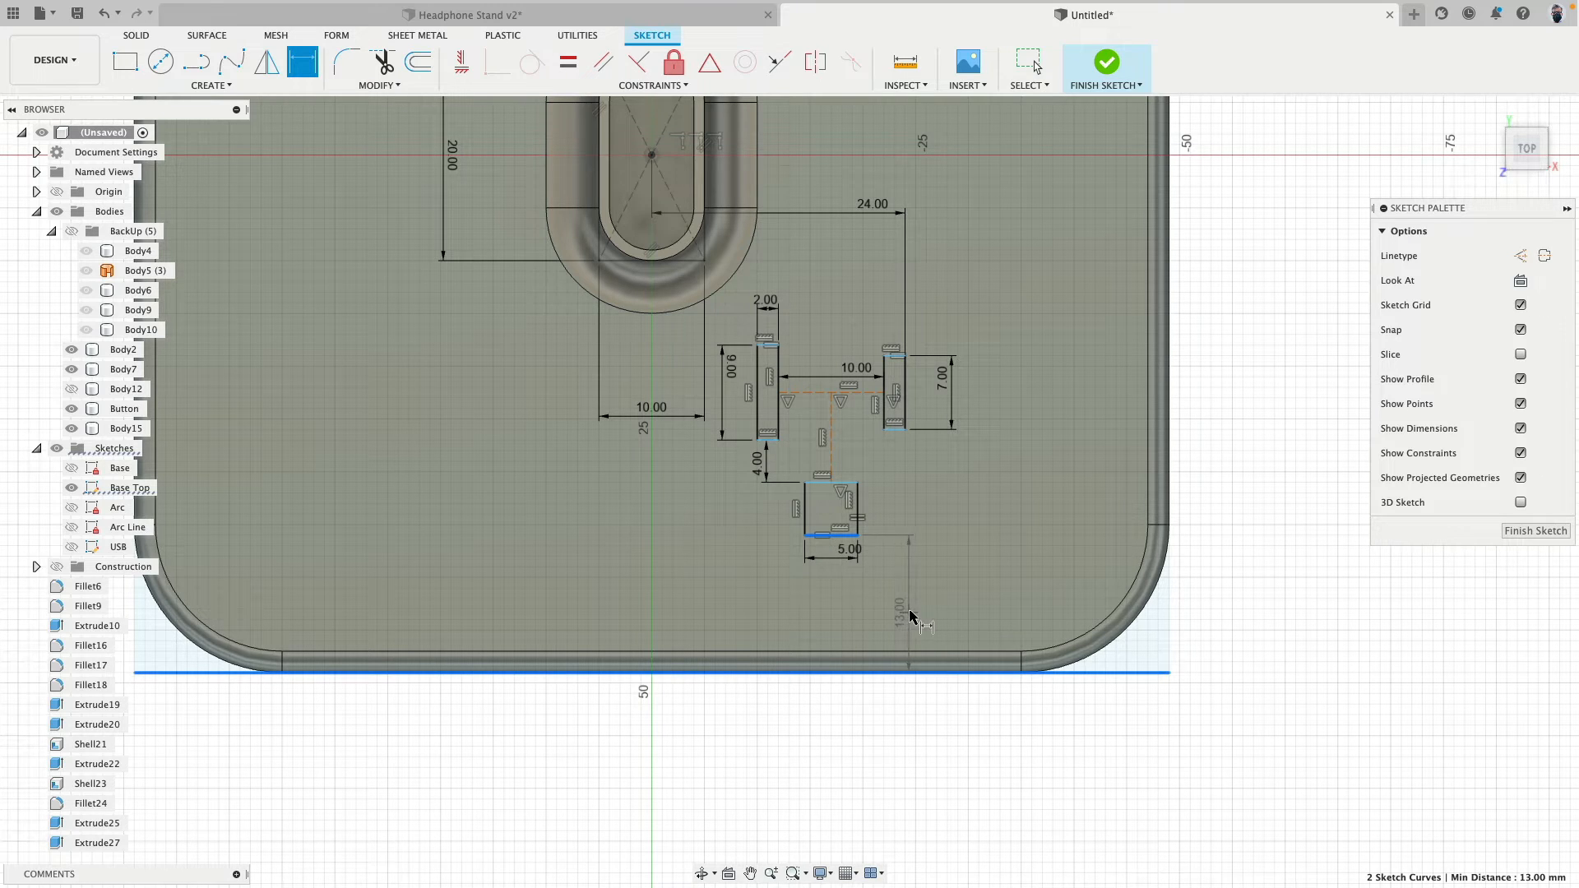
{"action": "left_click", "coordinate": [913, 612]}
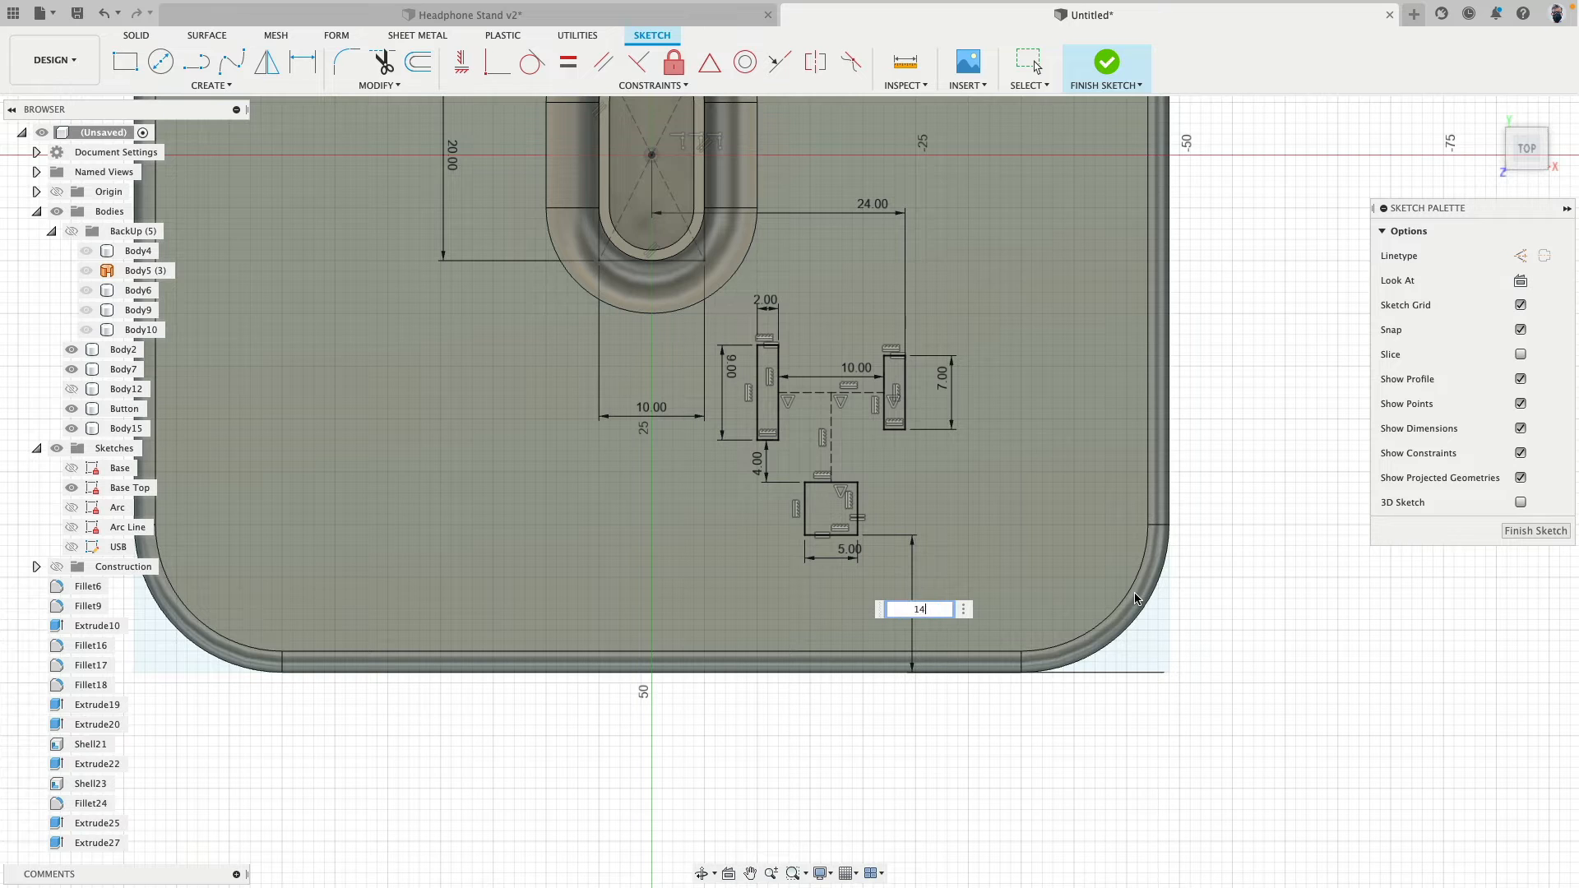
{"action": "key", "text": "Return"}
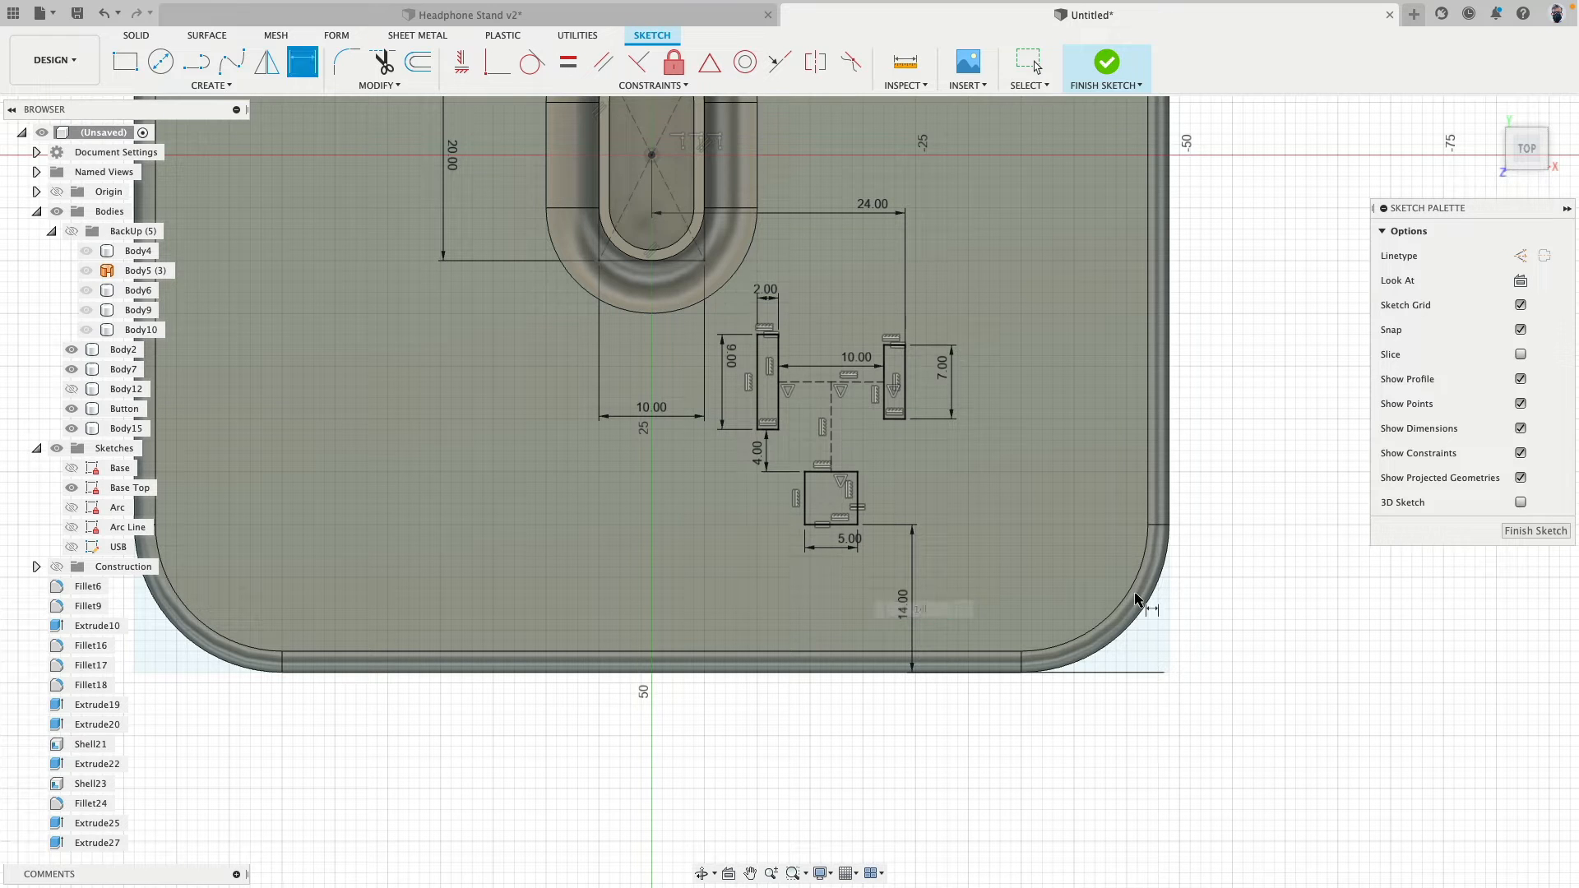
- Set the distance from the square to the base's front edge to 13 mm
{"action": "double_click", "coordinate": [907, 613]}
{"action": "type", "text": "13"}
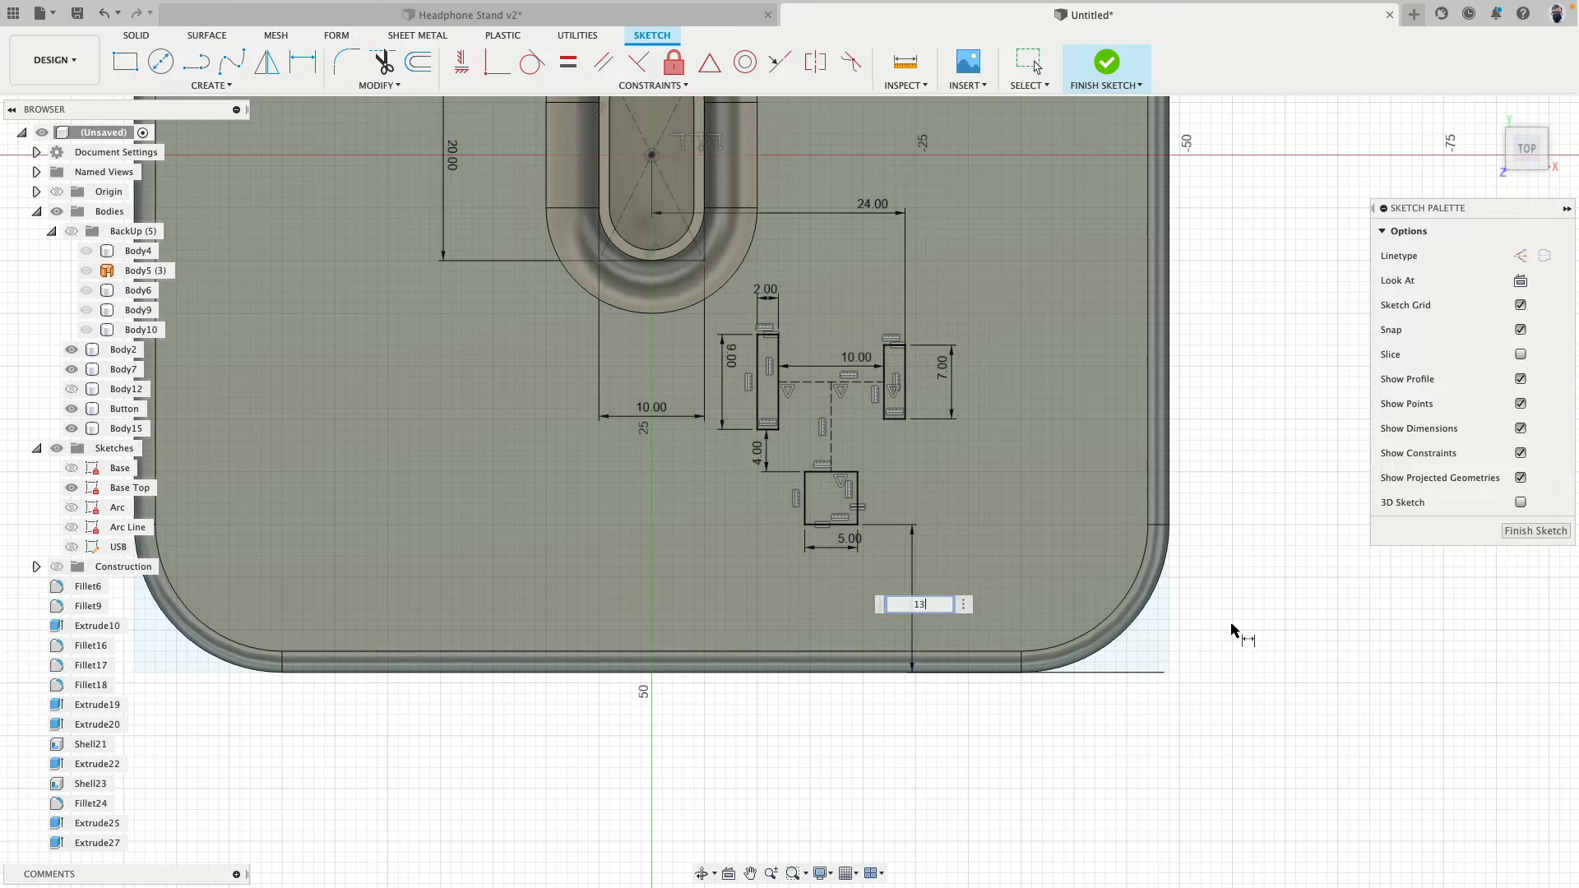
{"action": "key", "text": "Return"}
{"action": "key", "text": "d"}
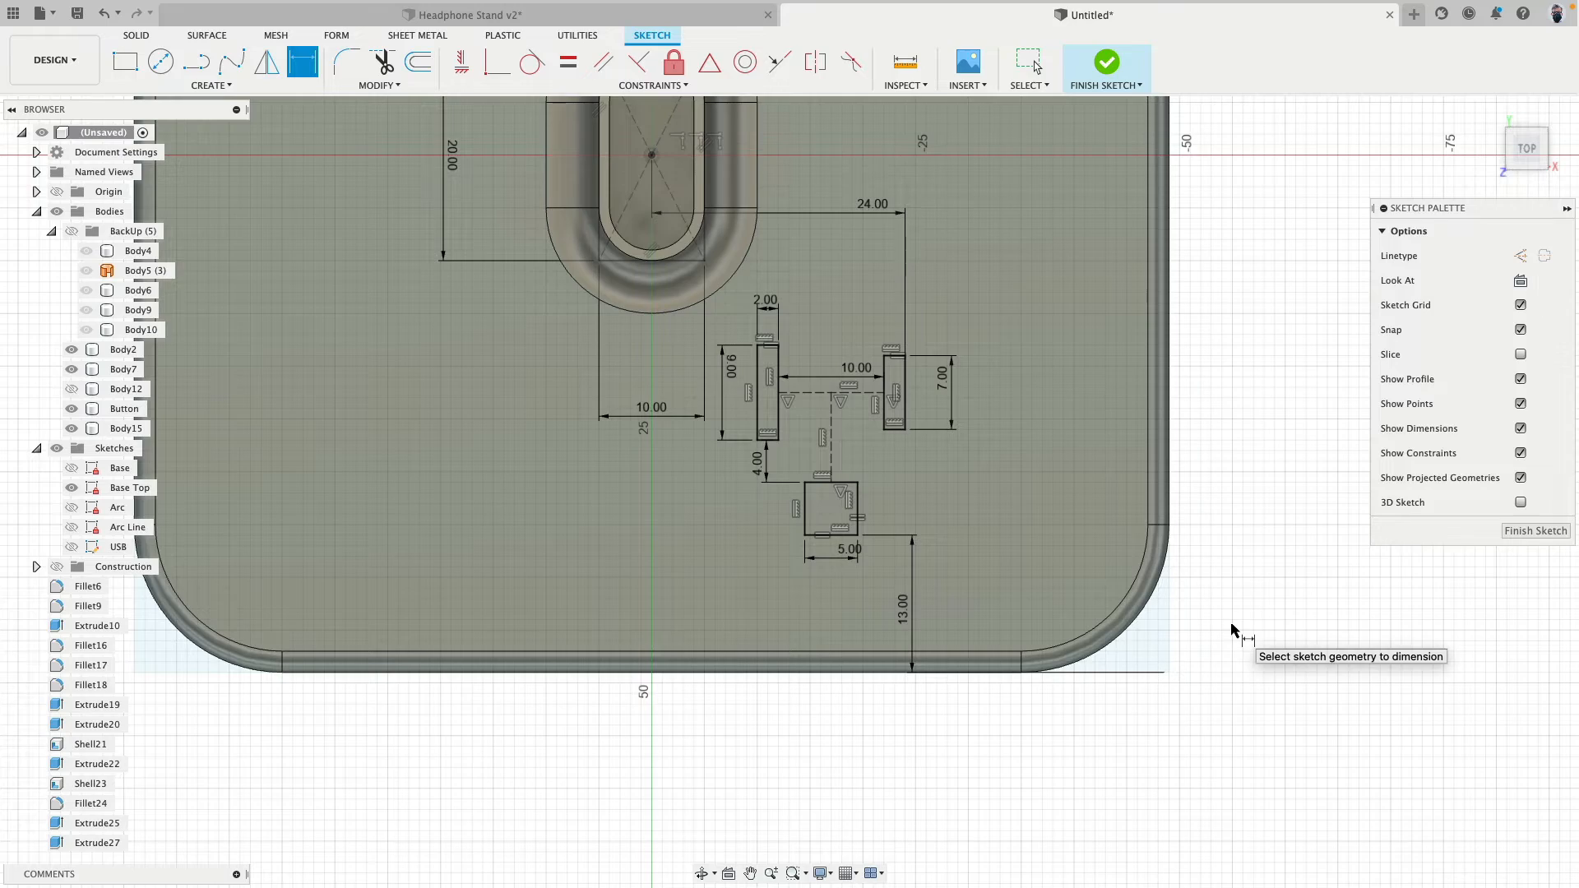
{"action": "left_click", "coordinate": [57, 213]}
{"action": "left_click", "coordinate": [57, 213]}
{"action": "scroll", "coordinate": [620, 452], "scroll_direction": "down", "scroll_amount": 3}
{"action": "middle_click_drag", "start_coordinate": [653, 493], "coordinate": [744, 181], "text": "shift"}
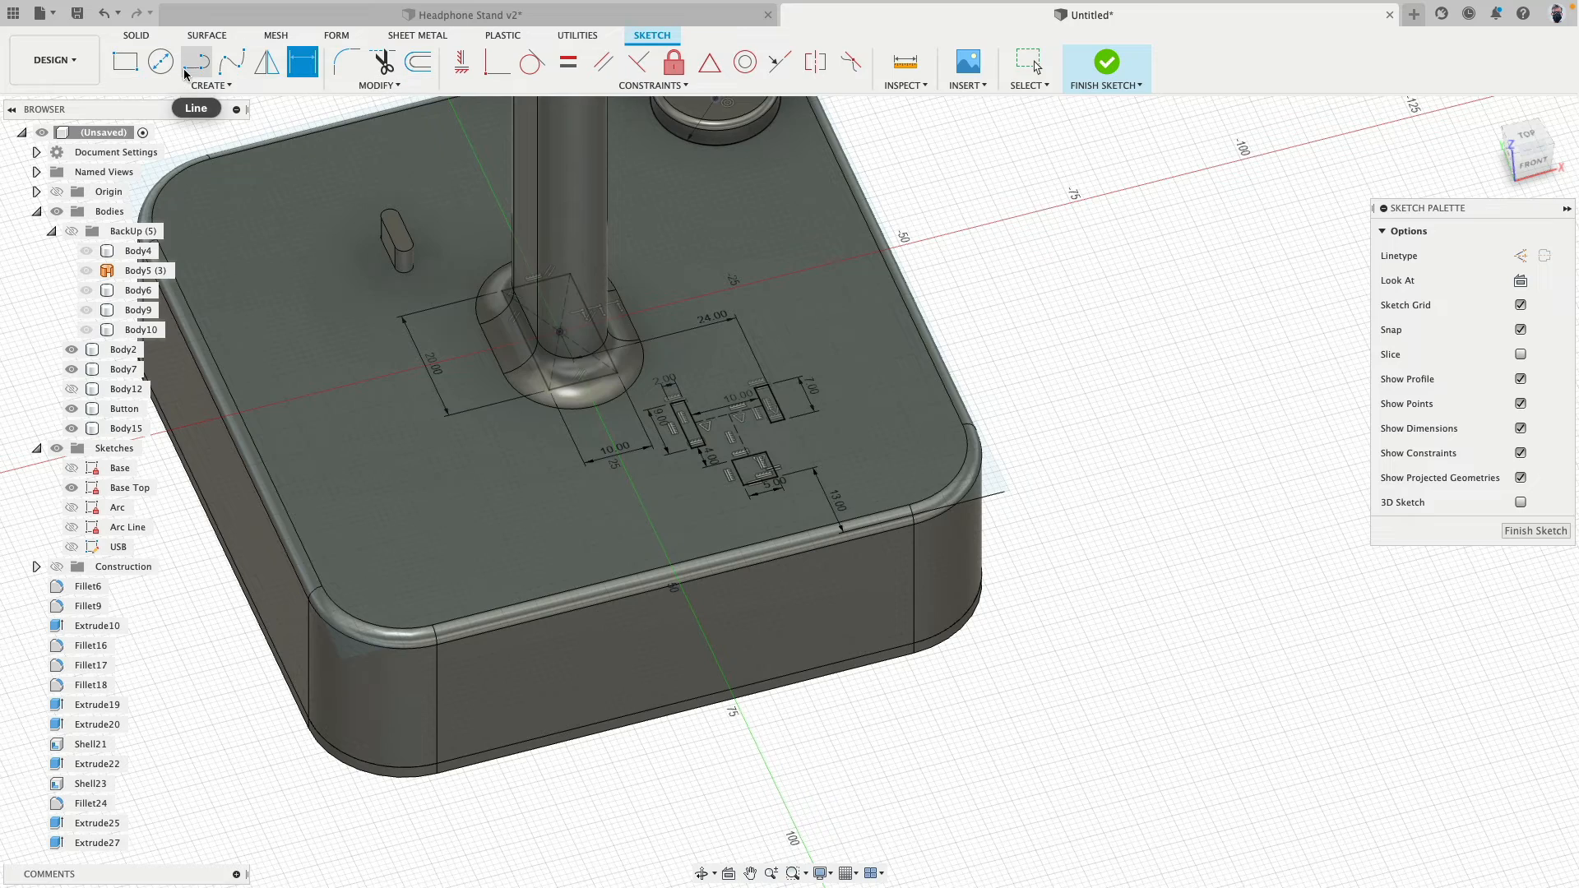
{"action": "left_click", "coordinate": [138, 36]}
{"action": "left_click", "coordinate": [188, 74]}
{"action": "scroll", "coordinate": [724, 436], "scroll_direction": "up", "scroll_amount": 5}
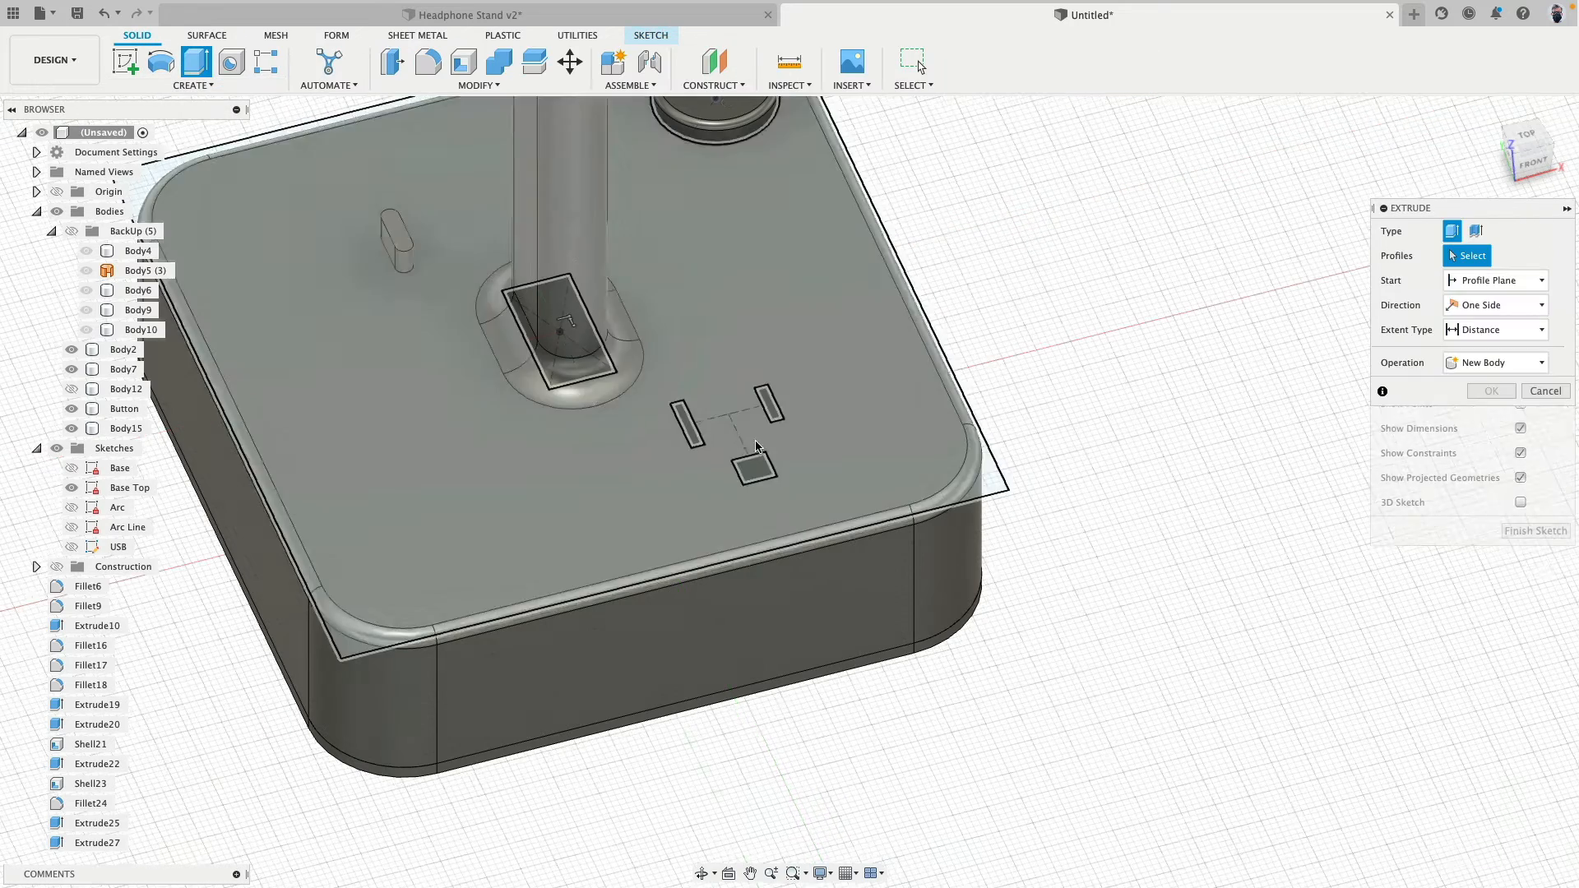
{"action": "left_click", "coordinate": [641, 411]}
{"action": "left_click", "coordinate": [777, 510]}
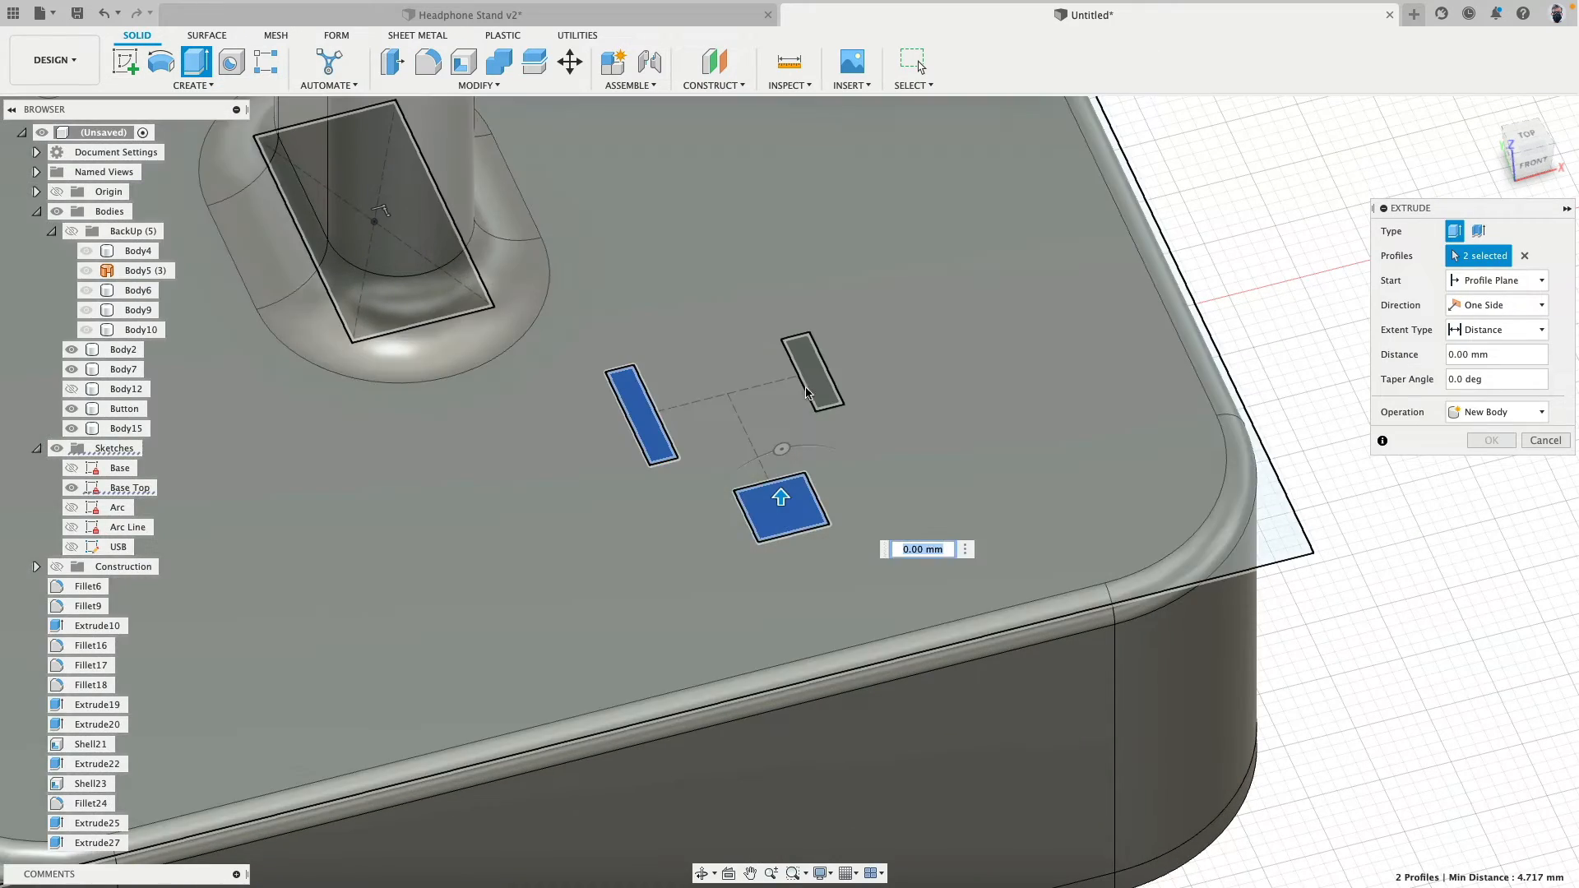
{"action": "left_click", "coordinate": [811, 389]}
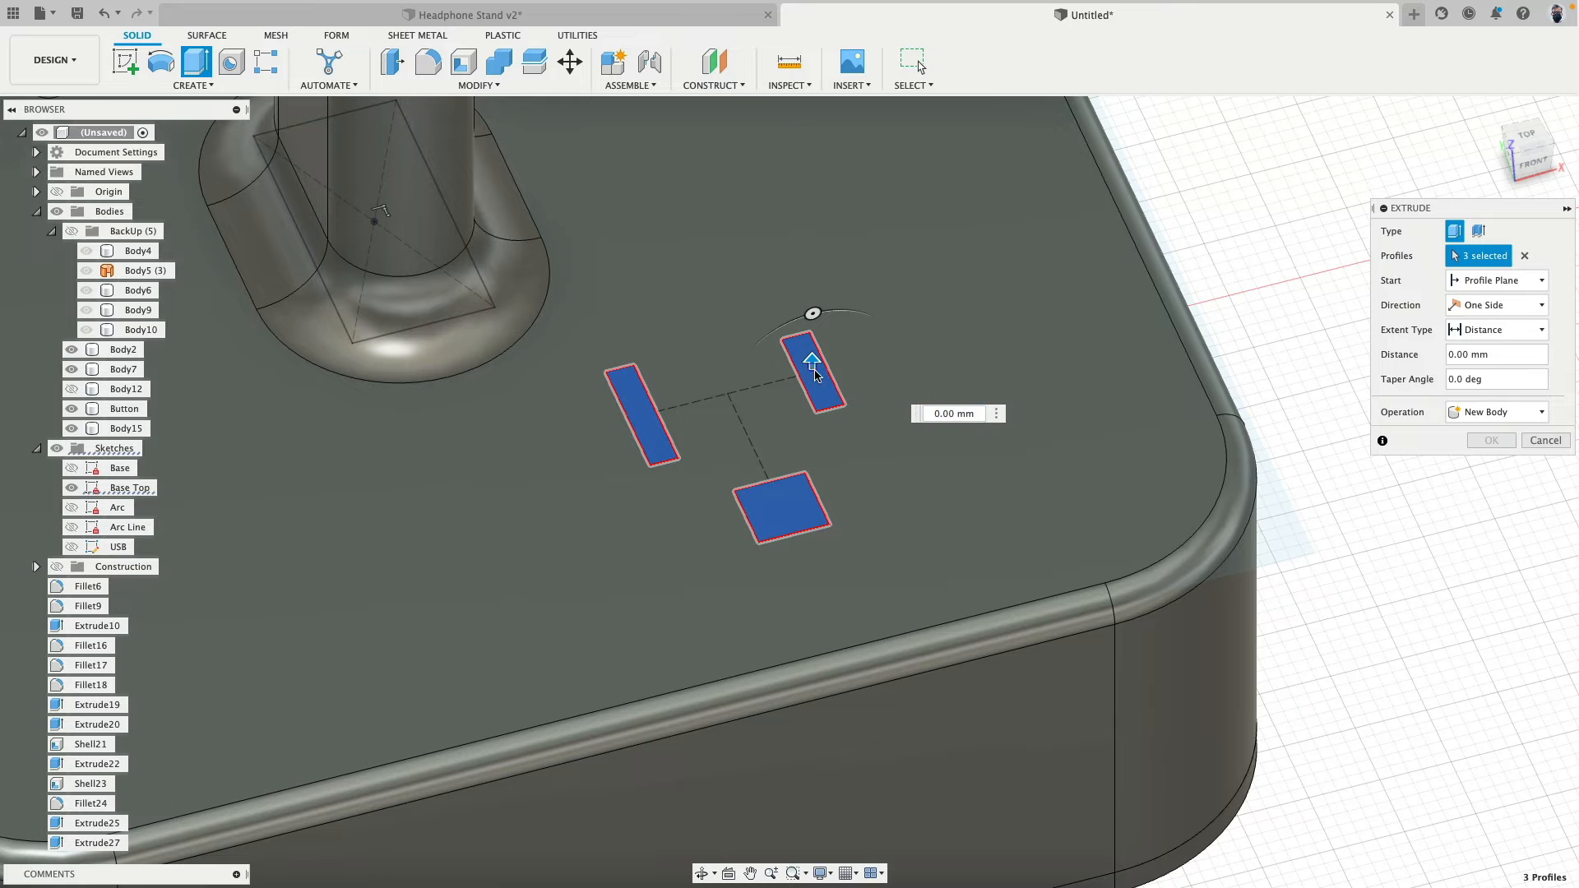
{"action": "key", "text": "Escape"}
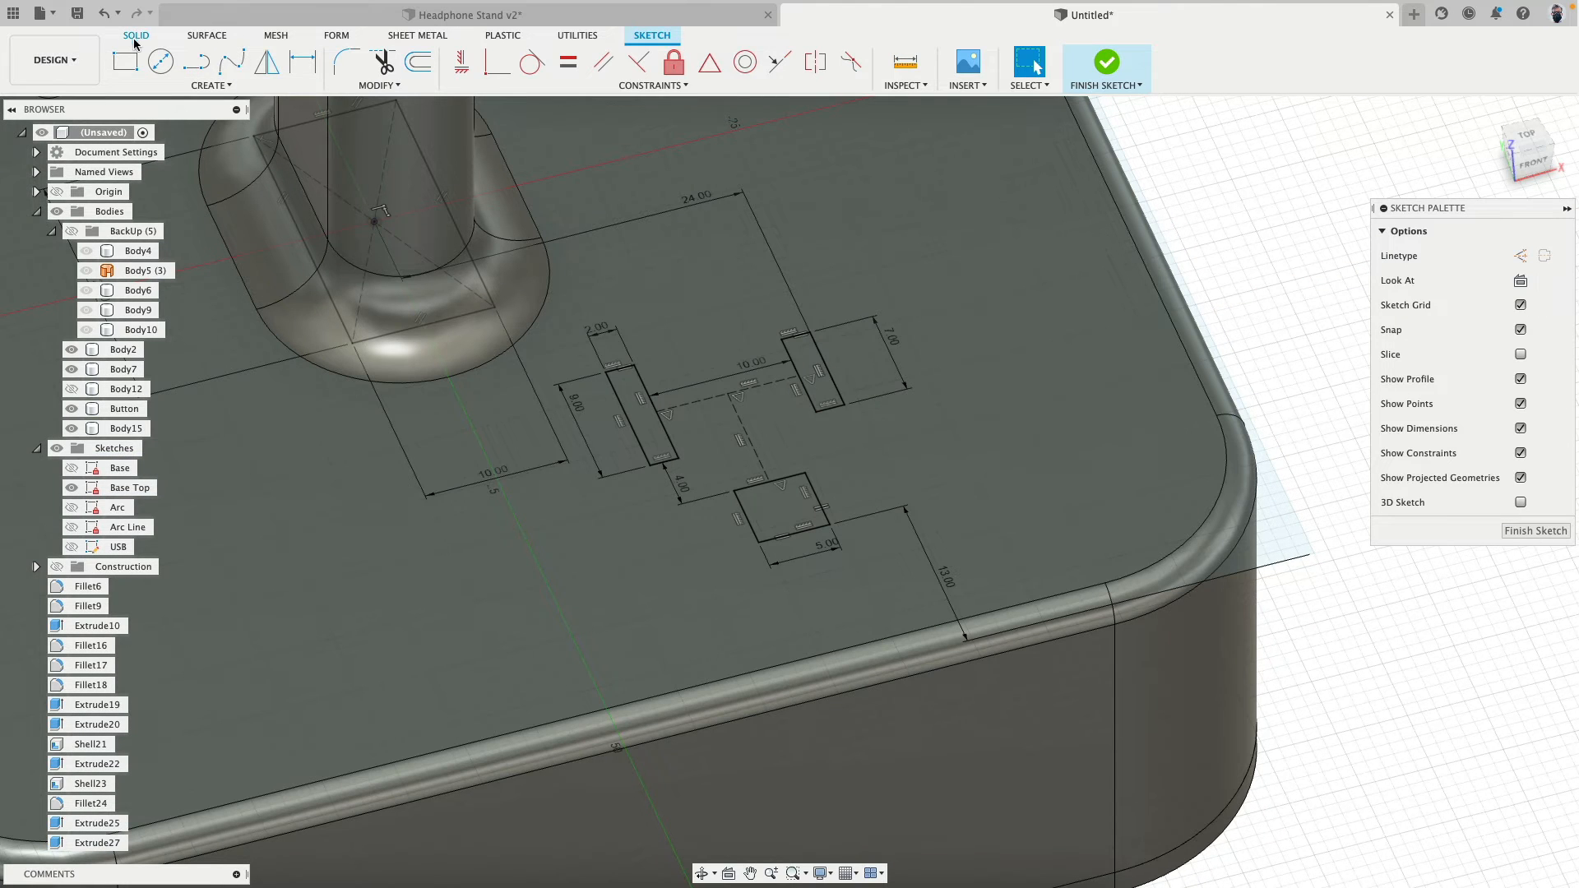
- Extrude the two narrow rectangles and the square about 2.94 mm down into the base top as a cut
{"action": "left_click", "coordinate": [136, 36]}
{"action": "left_click", "coordinate": [196, 61]}
{"action": "left_click", "coordinate": [625, 382]}
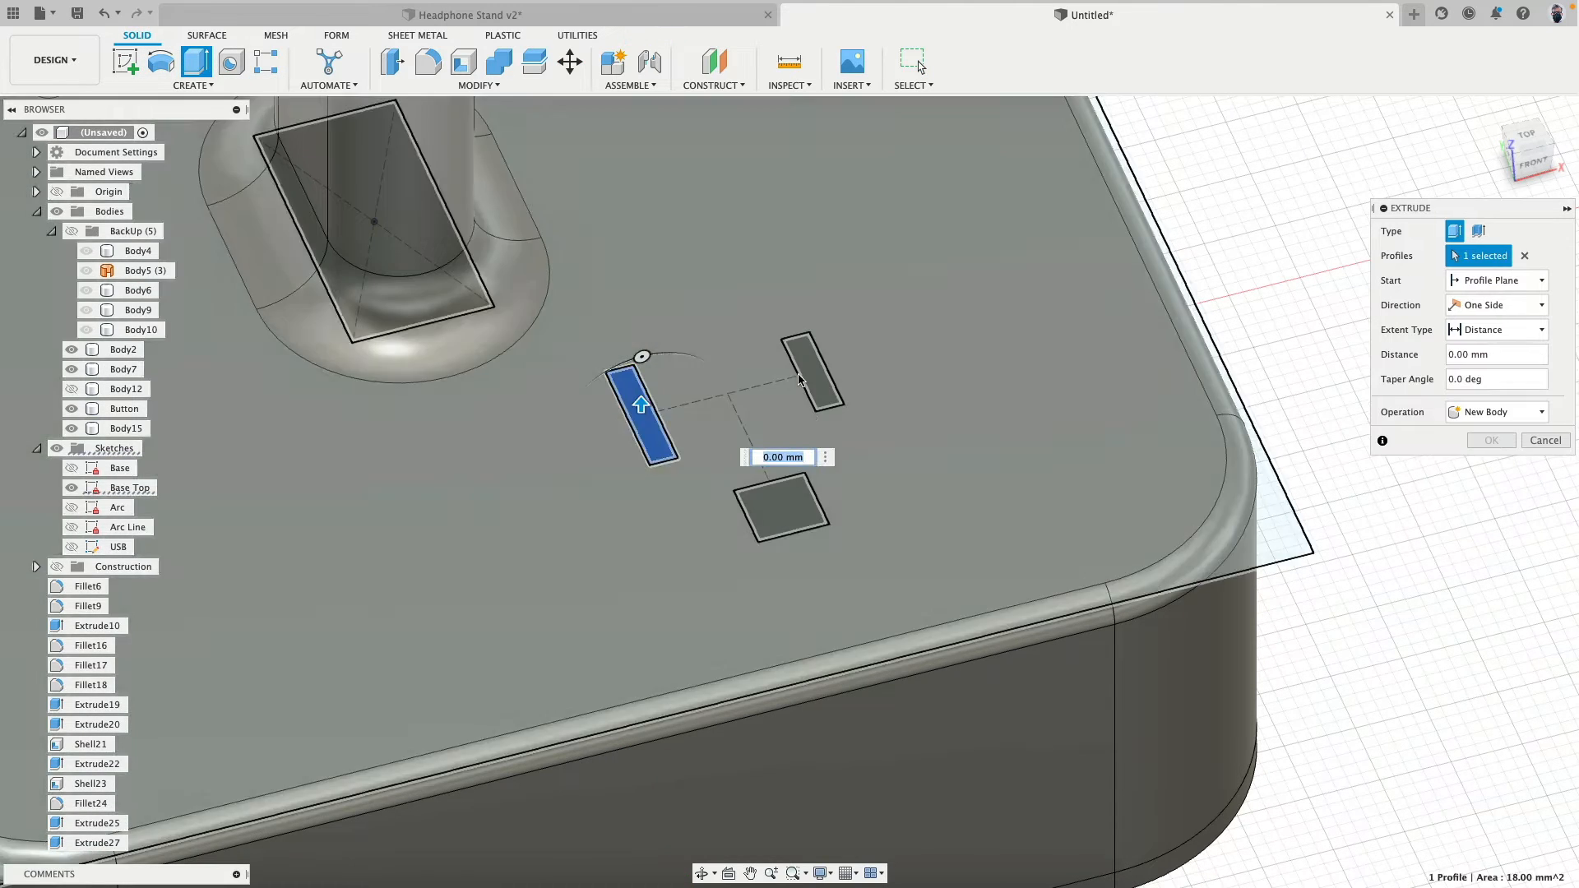
{"action": "left_click", "coordinate": [802, 378]}
{"action": "left_click", "coordinate": [780, 503]}
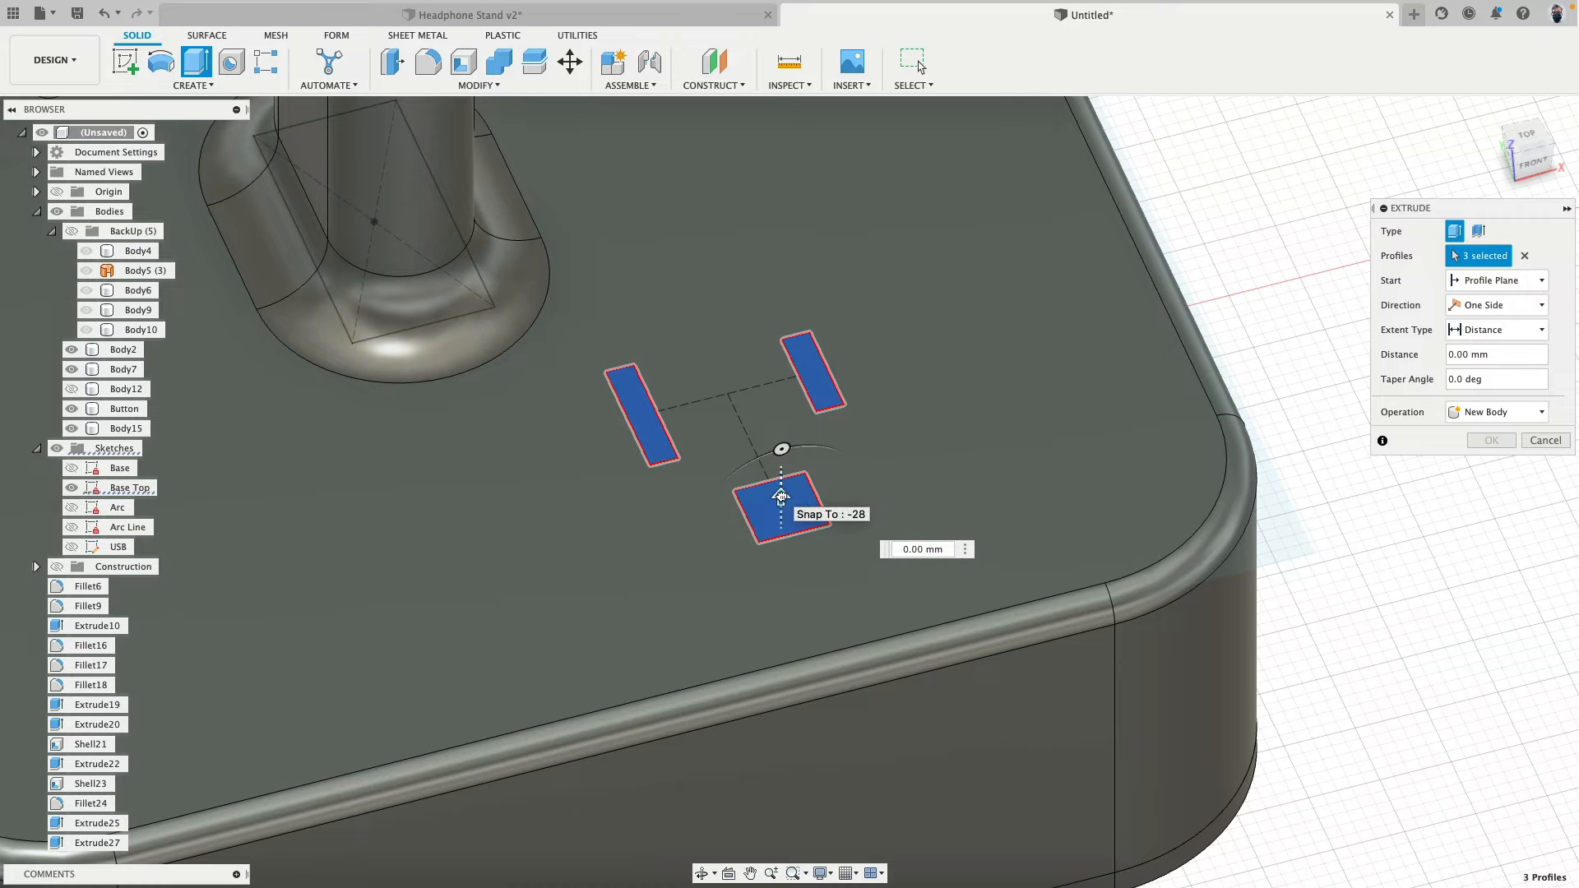
{"action": "left_click_drag", "start_coordinate": [782, 496], "coordinate": [782, 549]}
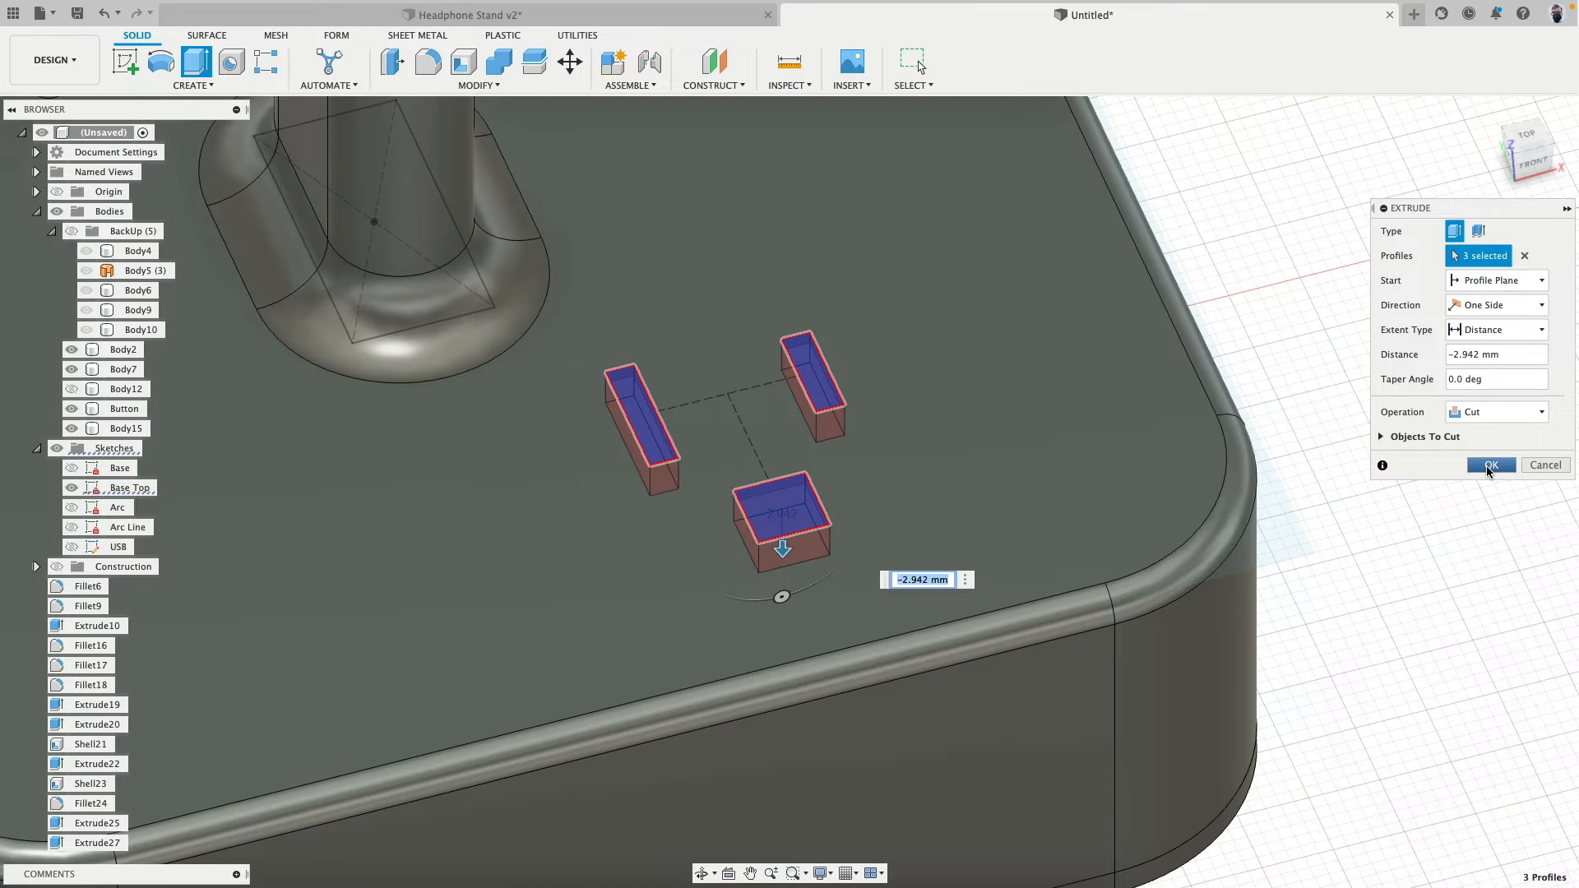
{"action": "left_click", "coordinate": [1487, 469]}
- Hide all sketches
{"action": "middle_click_drag", "start_coordinate": [1306, 342], "coordinate": [1209, 339], "text": "shift"}
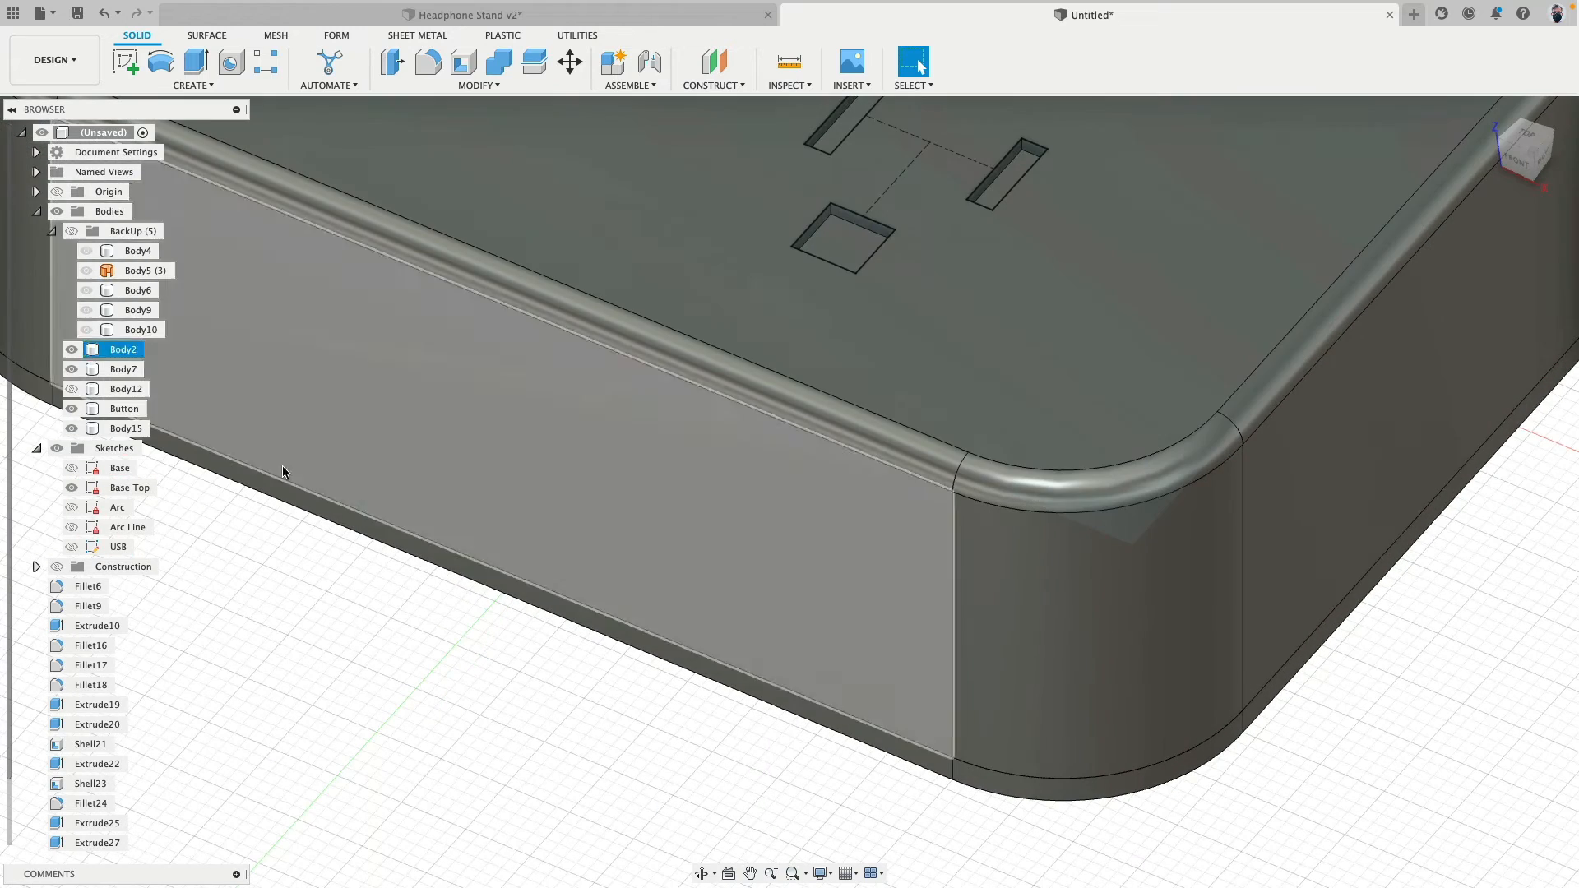
{"action": "left_click", "coordinate": [71, 452]}
{"action": "middle_click_drag", "start_coordinate": [575, 288], "coordinate": [494, 595]}
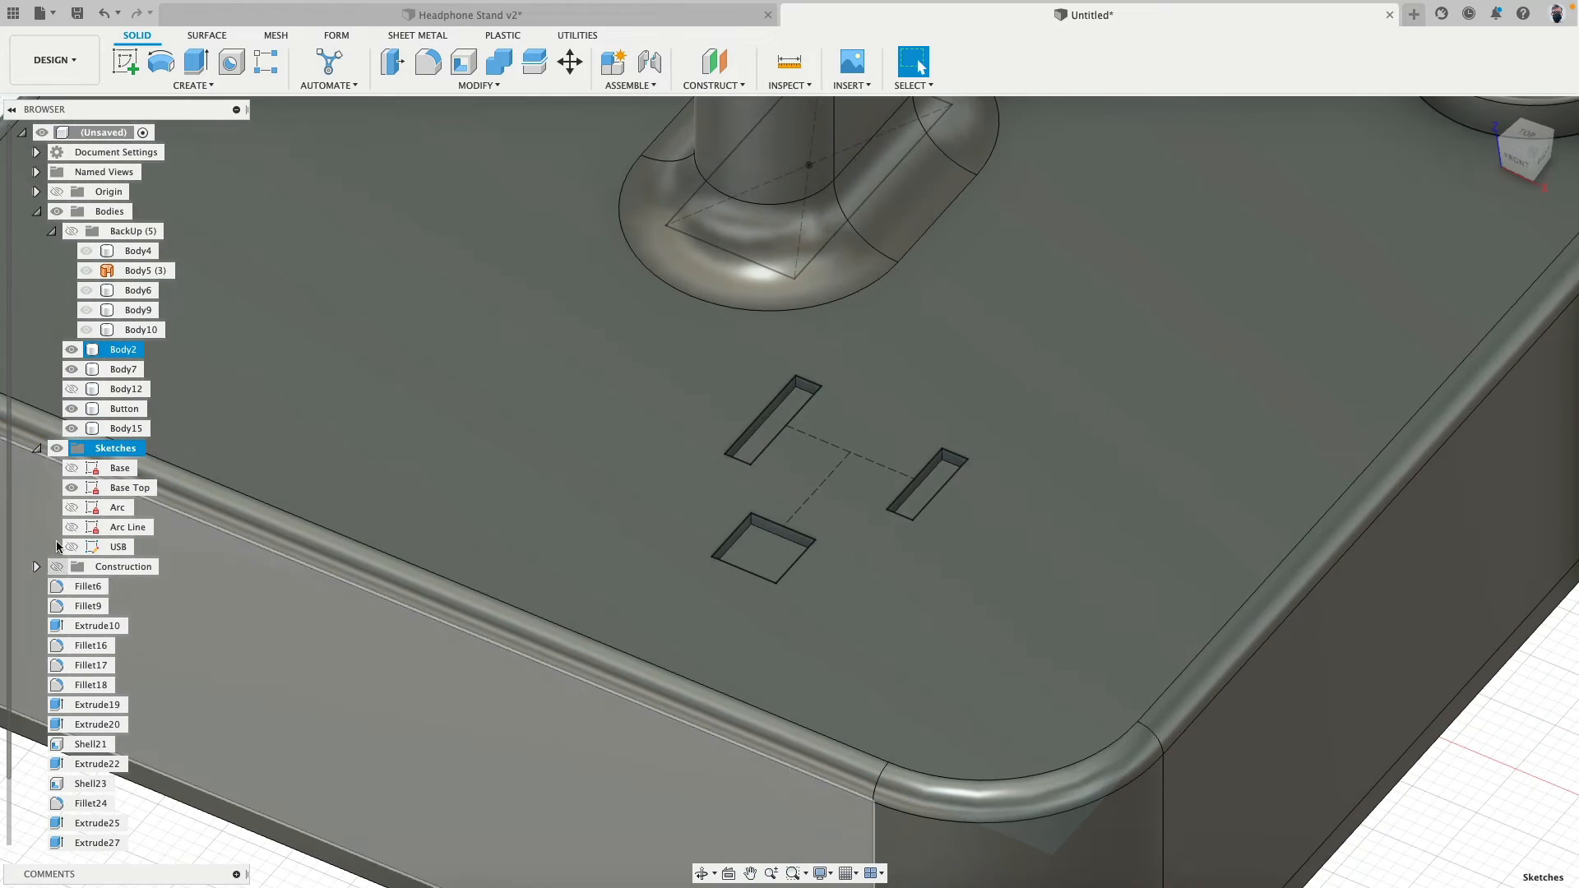
{"action": "left_click", "coordinate": [56, 448]}
- Fillet the square pocket's two vertical edges nearest the narrow slots with a 2.5 mm radius
{"action": "scroll", "coordinate": [872, 485], "scroll_direction": "up", "scroll_amount": 5}
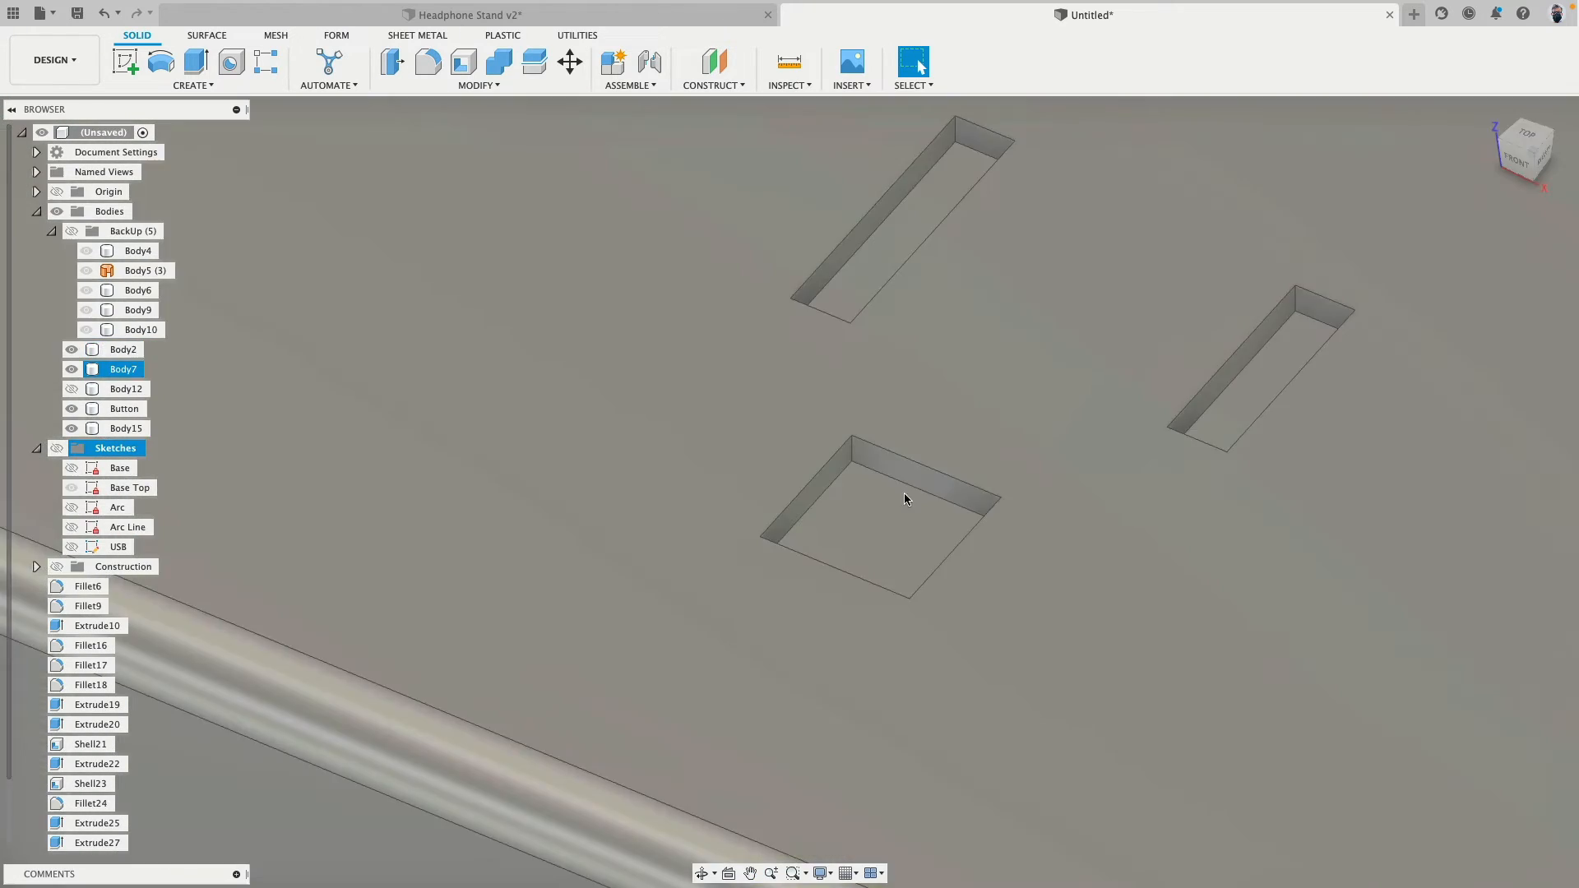
{"action": "left_click", "coordinate": [848, 452]}
{"action": "middle_click_drag", "start_coordinate": [856, 444], "coordinate": [893, 378], "text": "shift"}
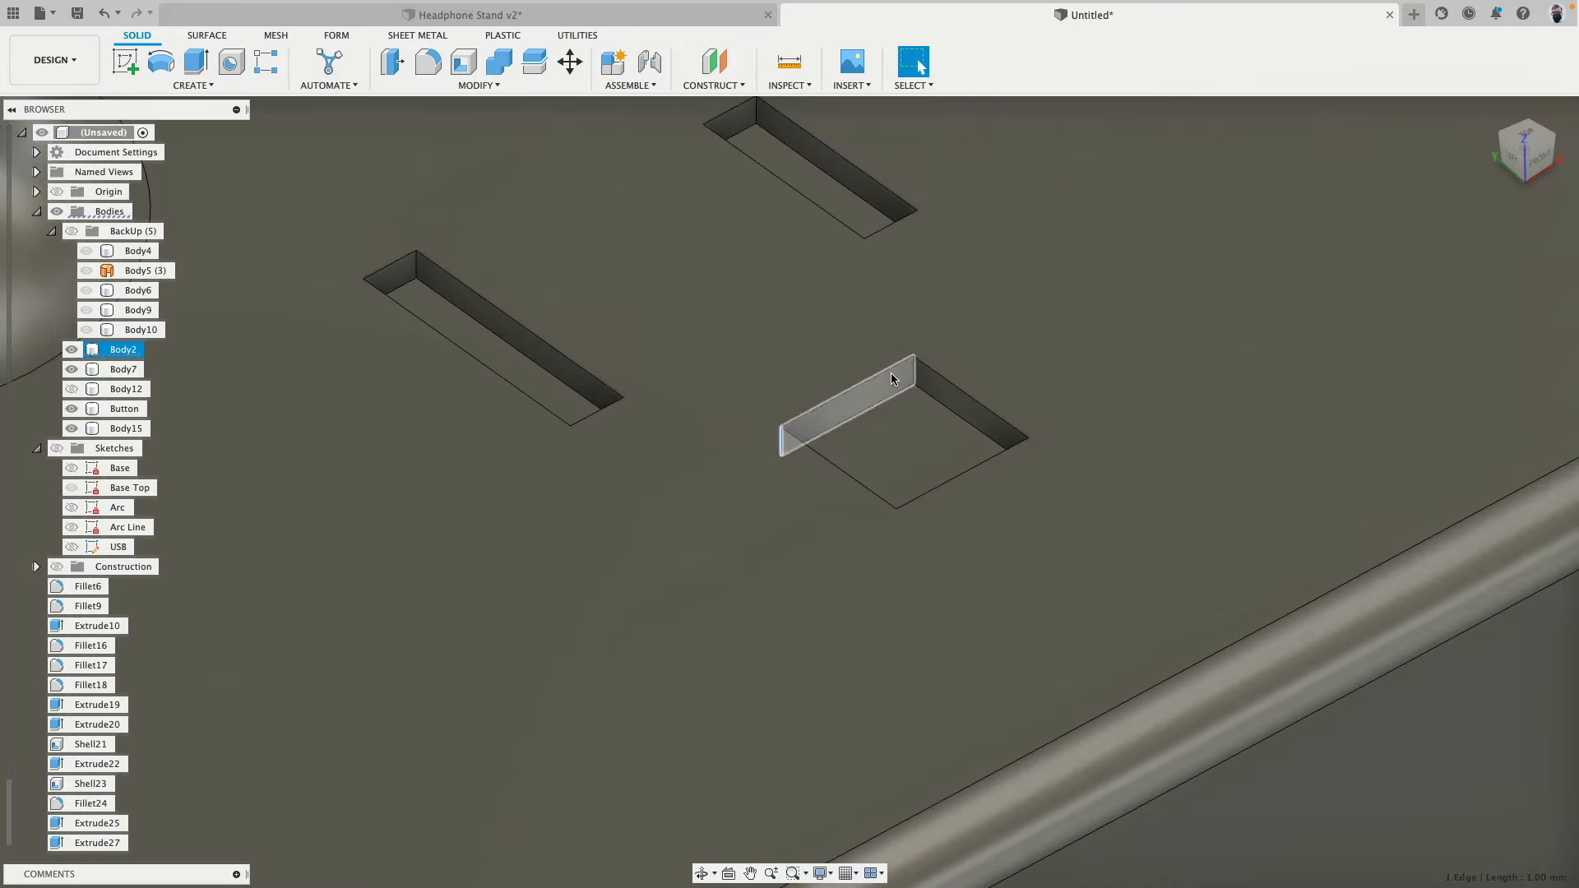
{"action": "left_click", "coordinate": [913, 374], "text": "shift"}
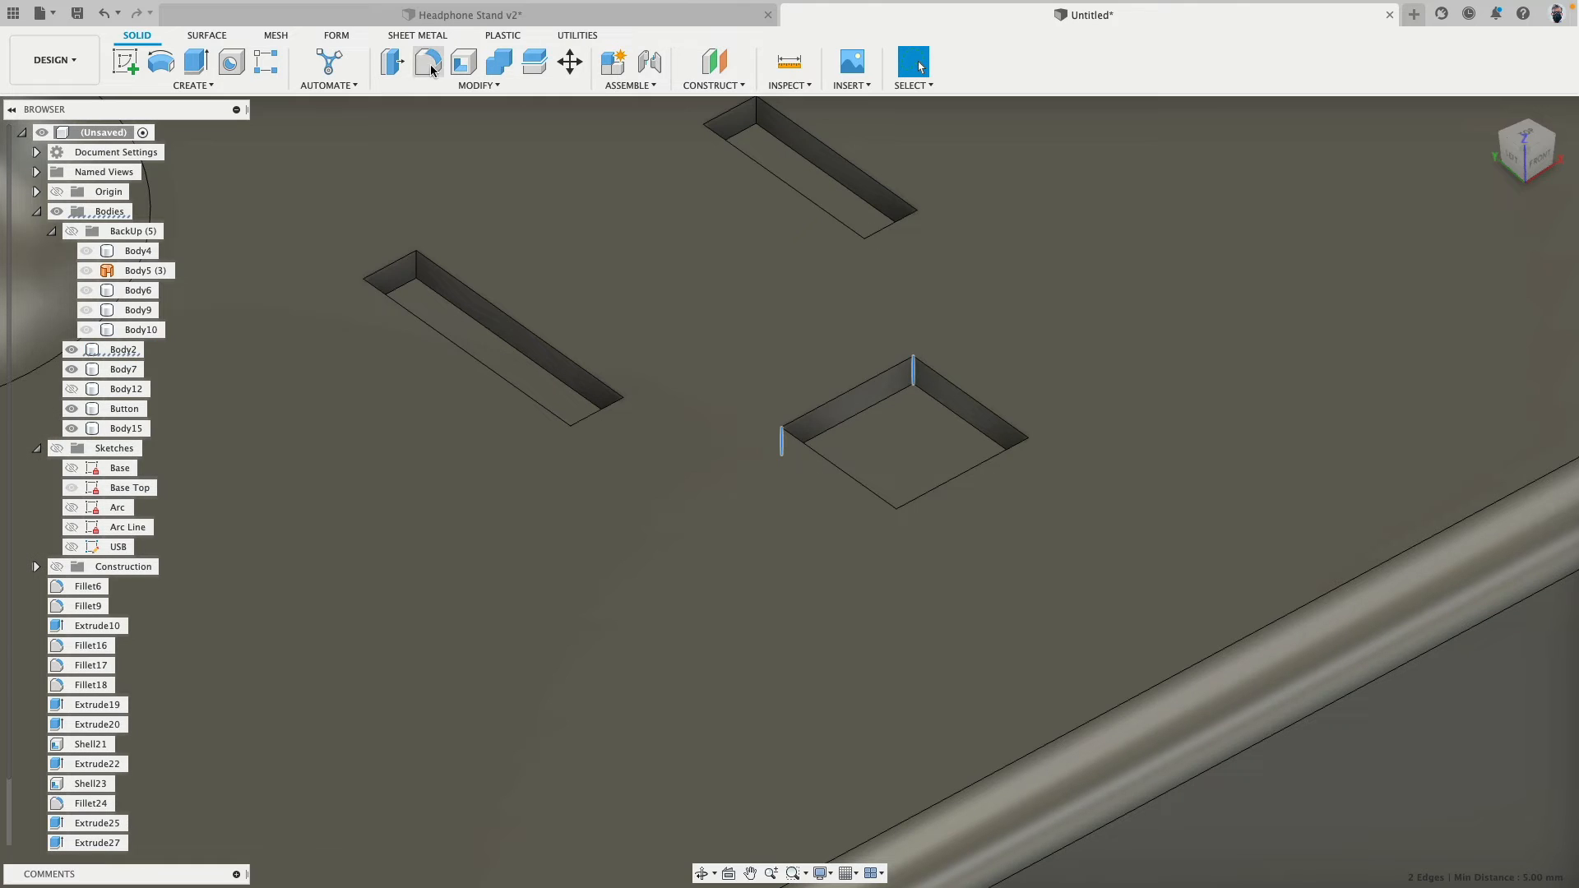
{"action": "left_click", "coordinate": [427, 62]}
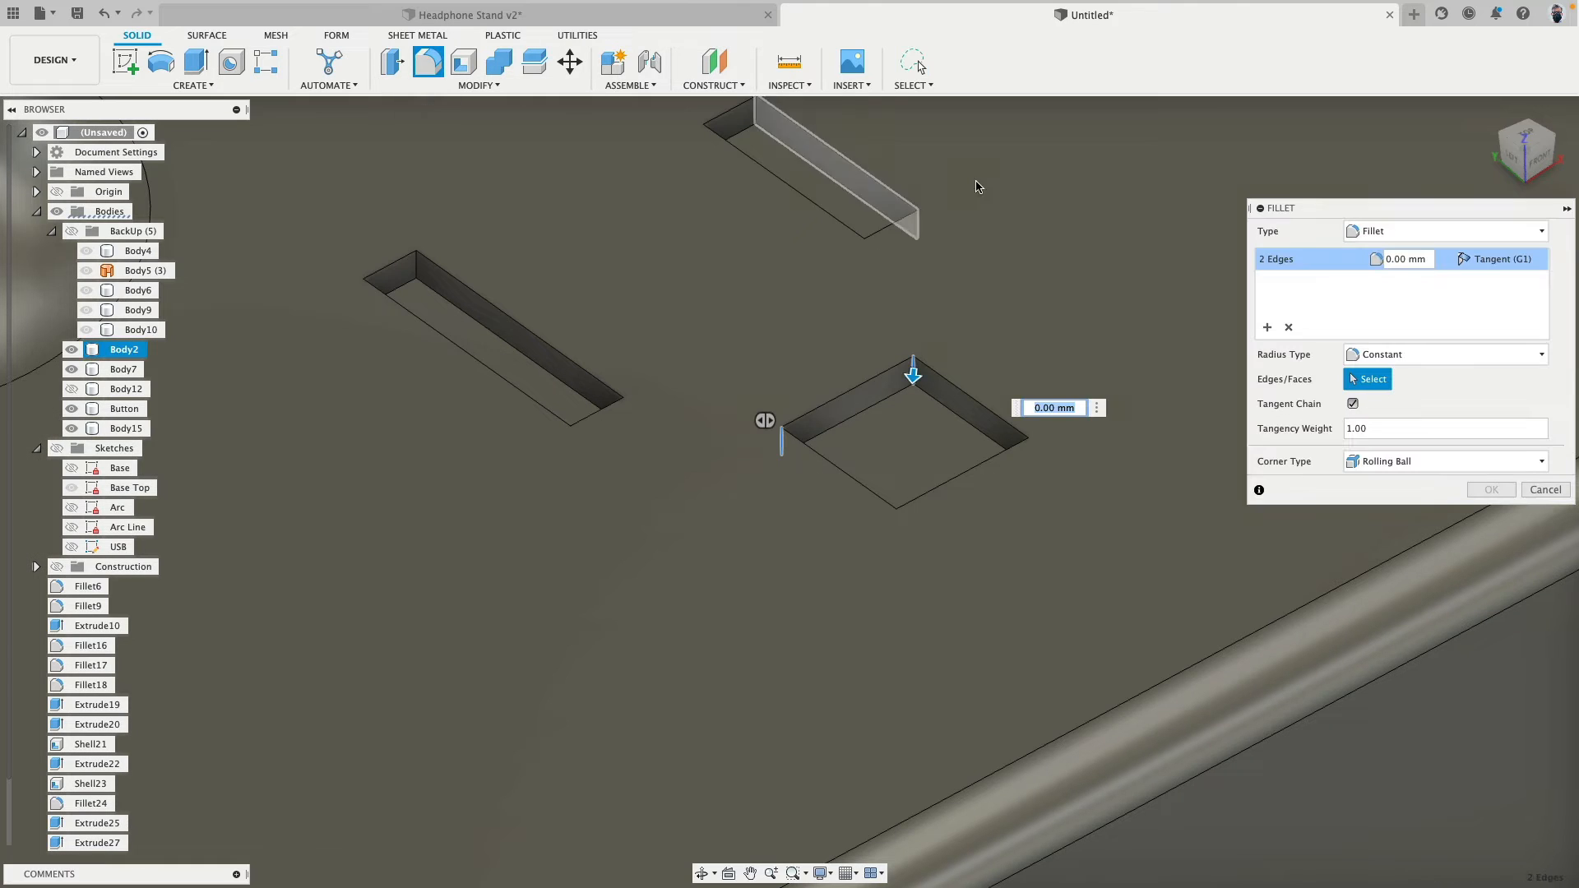
{"action": "type", "text": "2.5"}
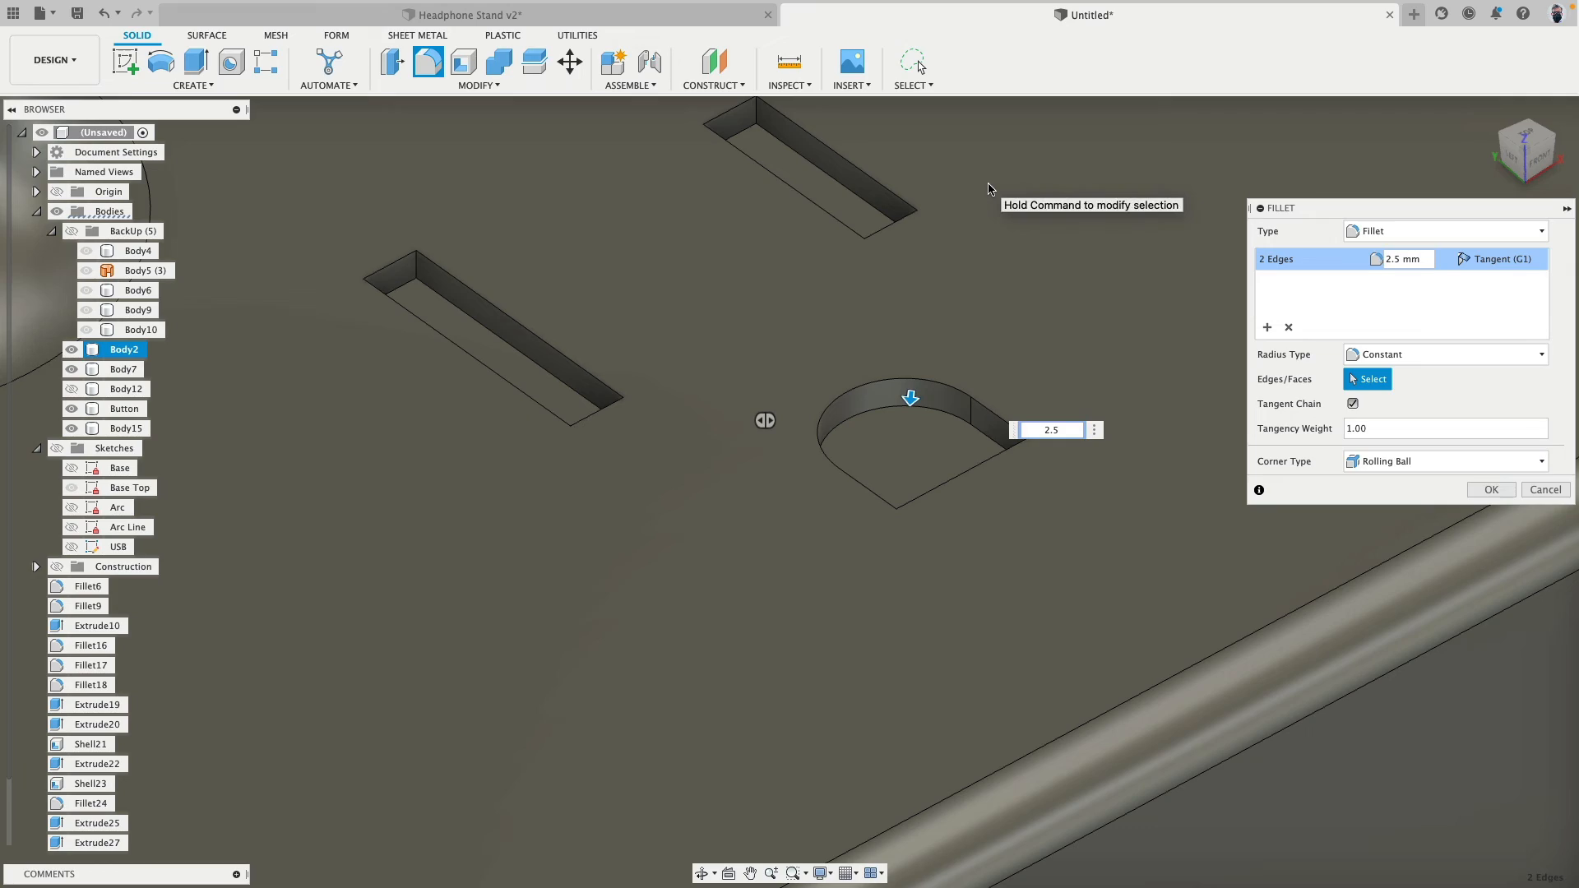
{"action": "key", "text": "Return"}
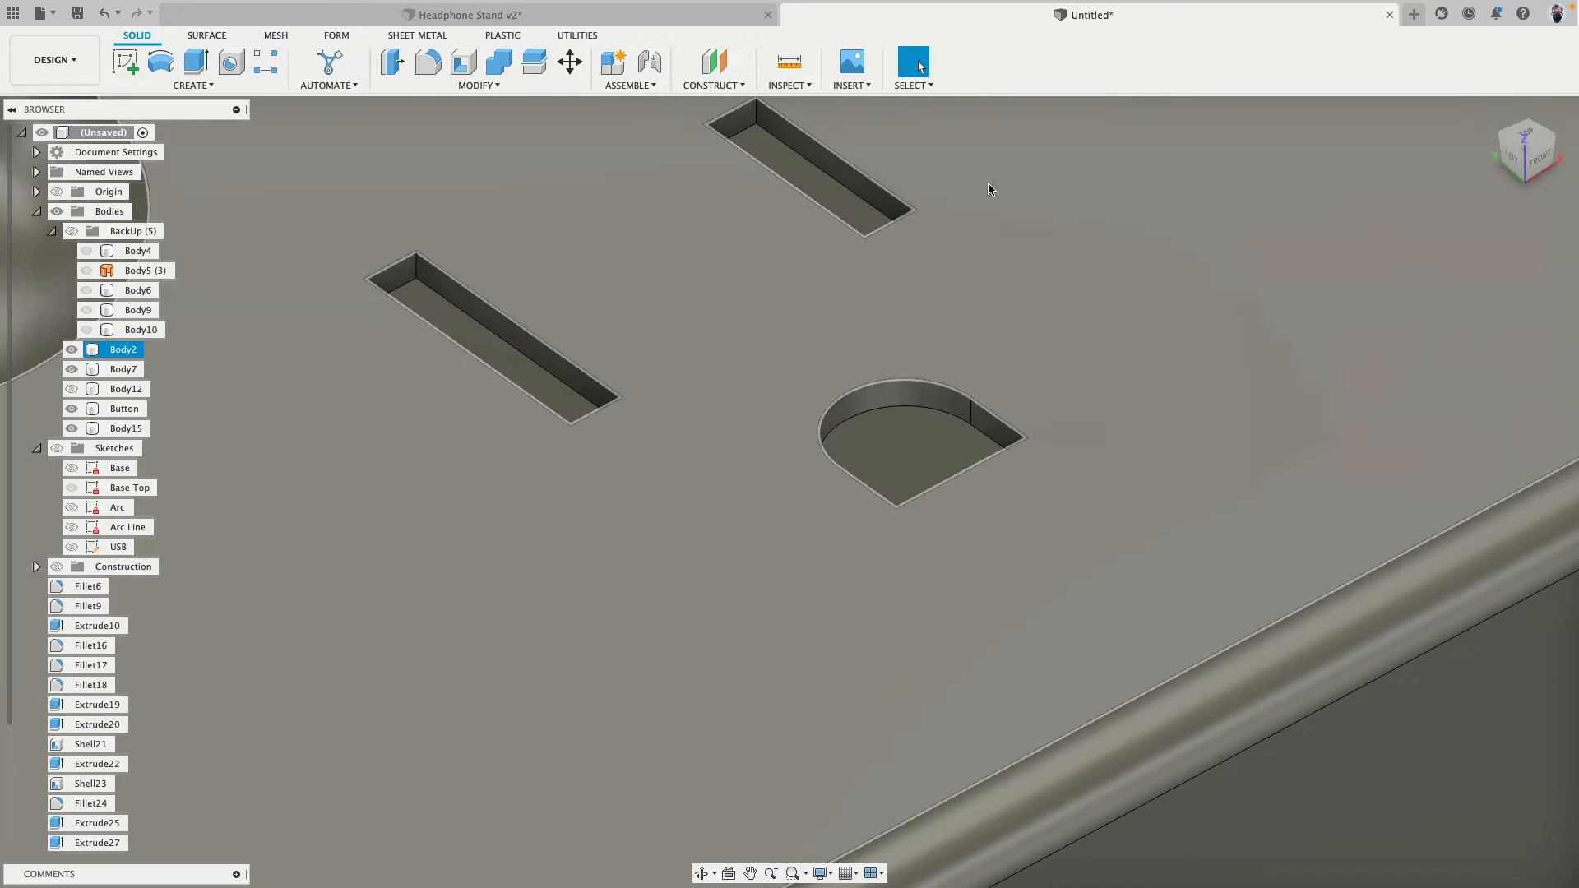
- Show the sketches again and open the Base Top sketch for editing
{"action": "scroll", "coordinate": [921, 427], "scroll_direction": "down", "scroll_amount": 2}
{"action": "middle_click_drag", "start_coordinate": [921, 428], "coordinate": [889, 439], "text": "shift"}
{"action": "scroll", "coordinate": [890, 444], "scroll_direction": "down", "scroll_amount": 5}
{"action": "middle_click_drag", "start_coordinate": [1266, 326], "coordinate": [649, 470], "text": "shift"}
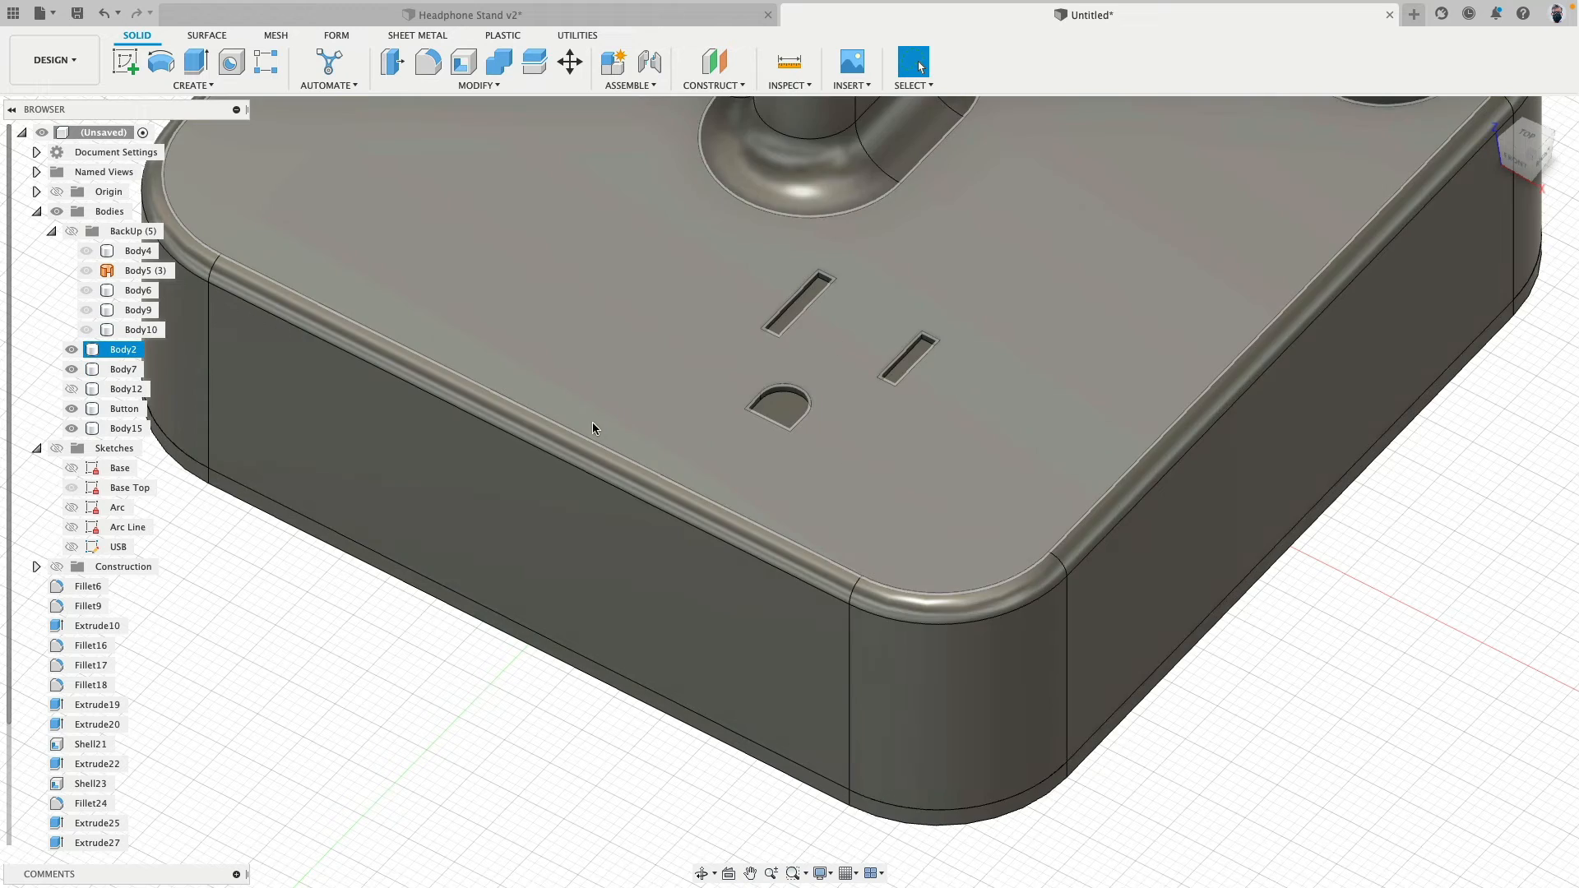
{"action": "middle_click_drag", "start_coordinate": [592, 422], "coordinate": [783, 472], "text": "shift"}
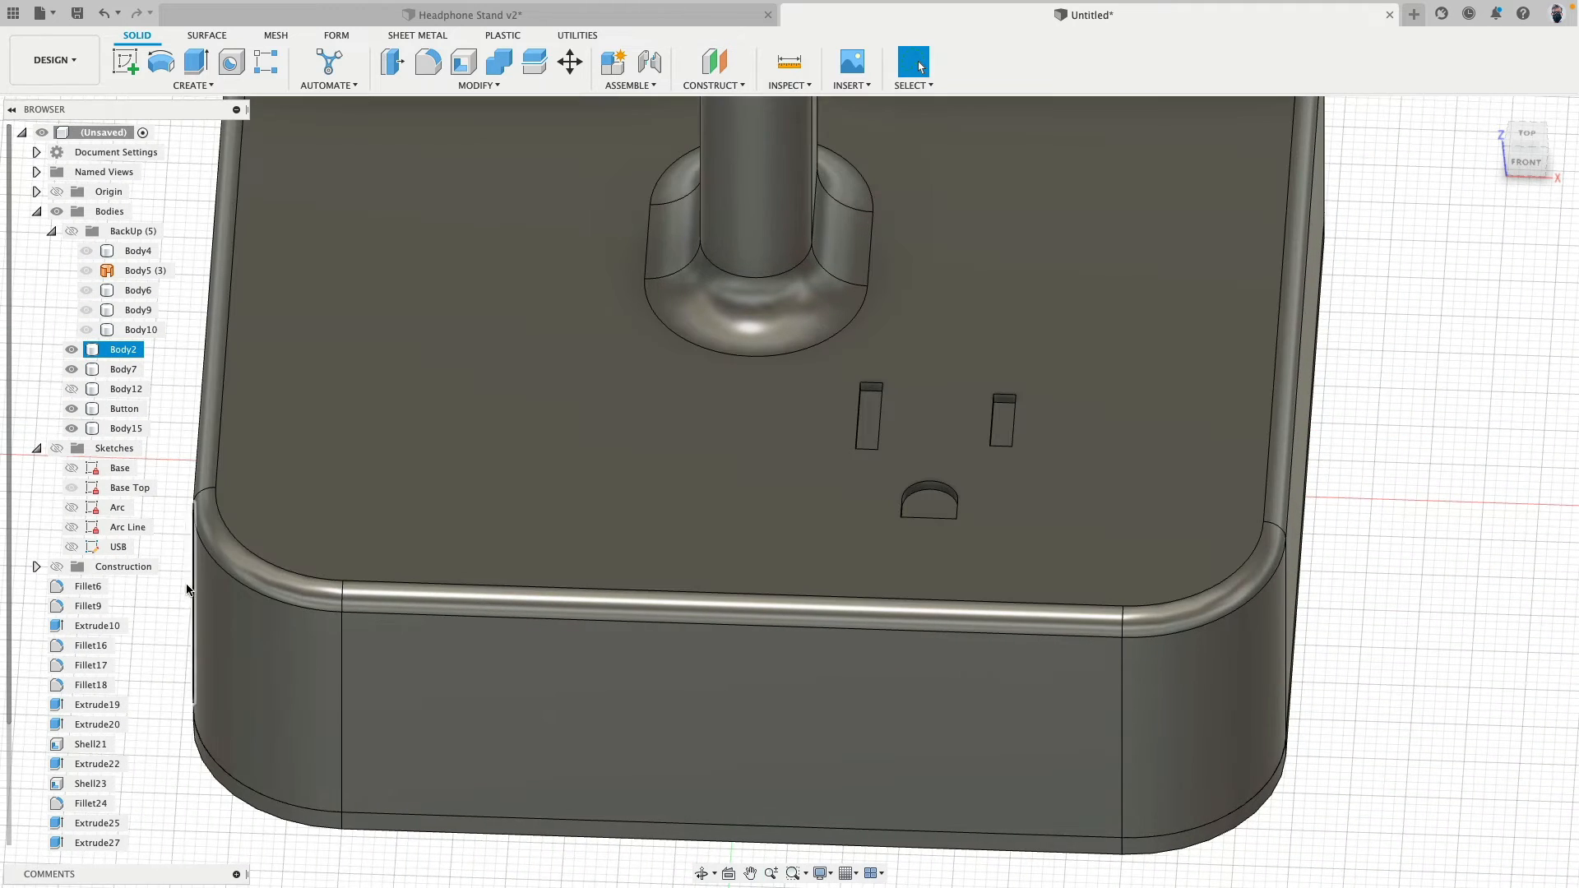
{"action": "left_click", "coordinate": [57, 449]}
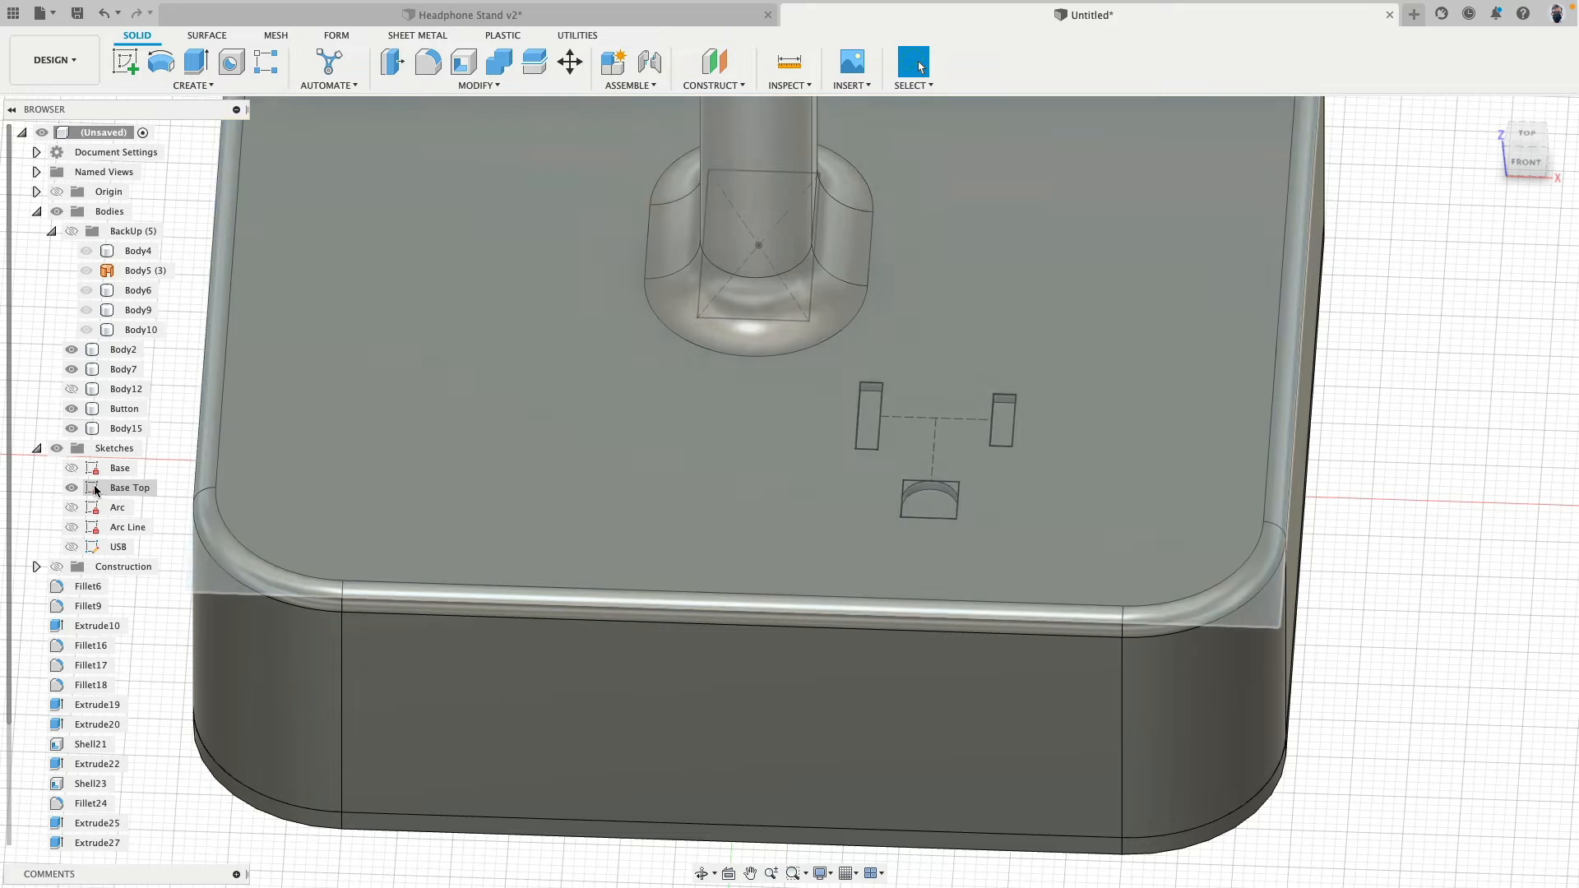
{"action": "double_click", "coordinate": [100, 491]}
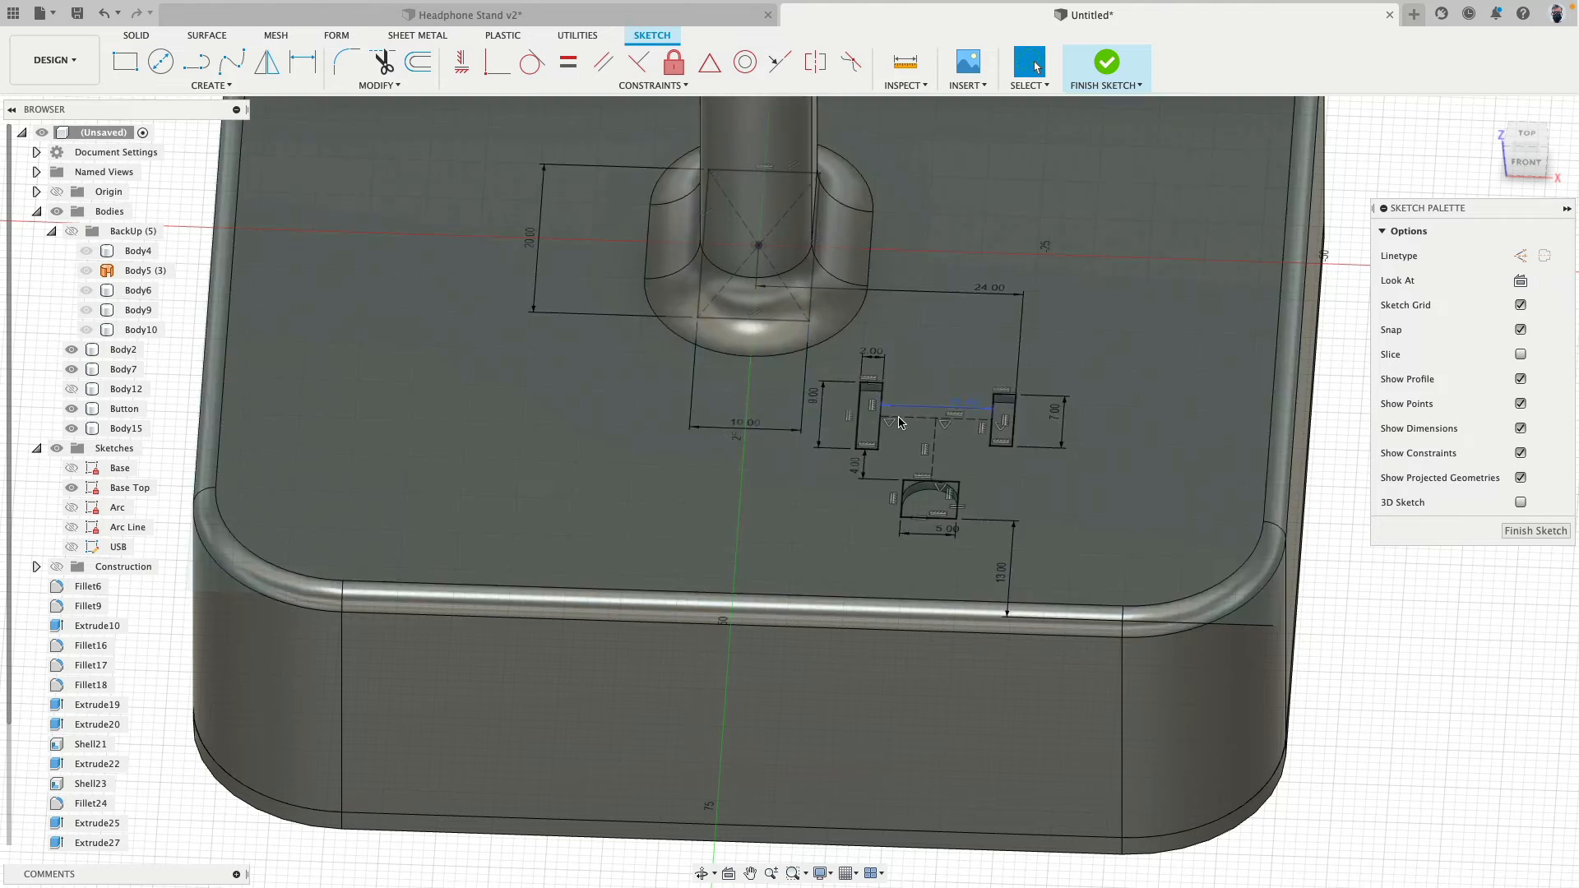
{"action": "middle_click_drag", "start_coordinate": [747, 427], "coordinate": [711, 442], "text": "shift"}
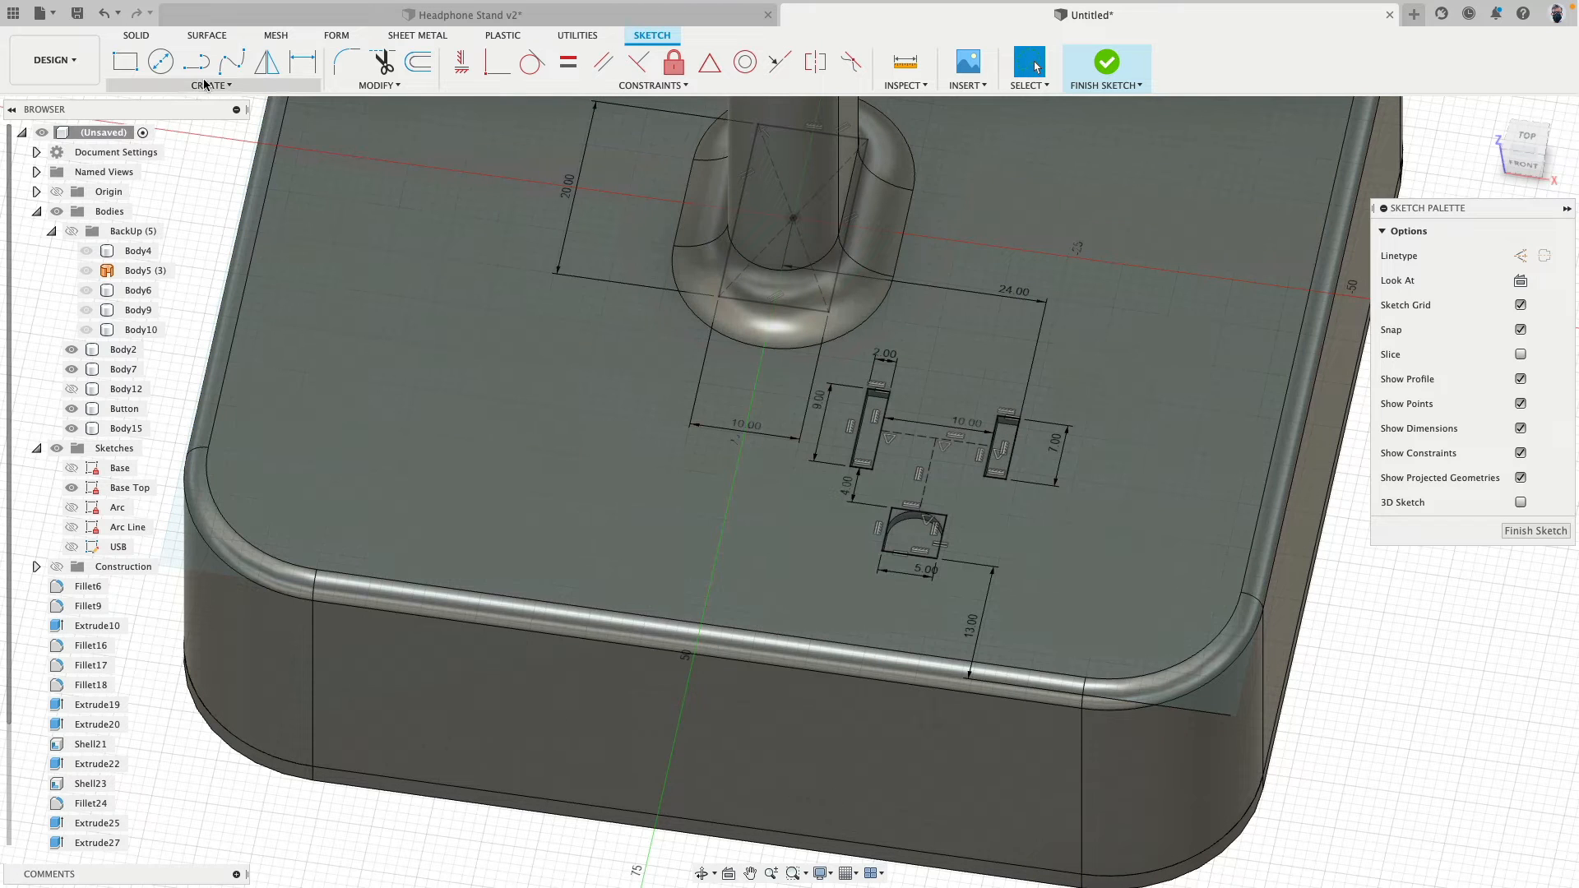
- Draw two connected collinear 10 mm lines from the midpoint of the 9 mm rectangle's outer long side, running away from the other slots
{"action": "left_click", "coordinate": [196, 61]}
{"action": "scroll", "coordinate": [669, 382], "scroll_direction": "up", "scroll_amount": 5}
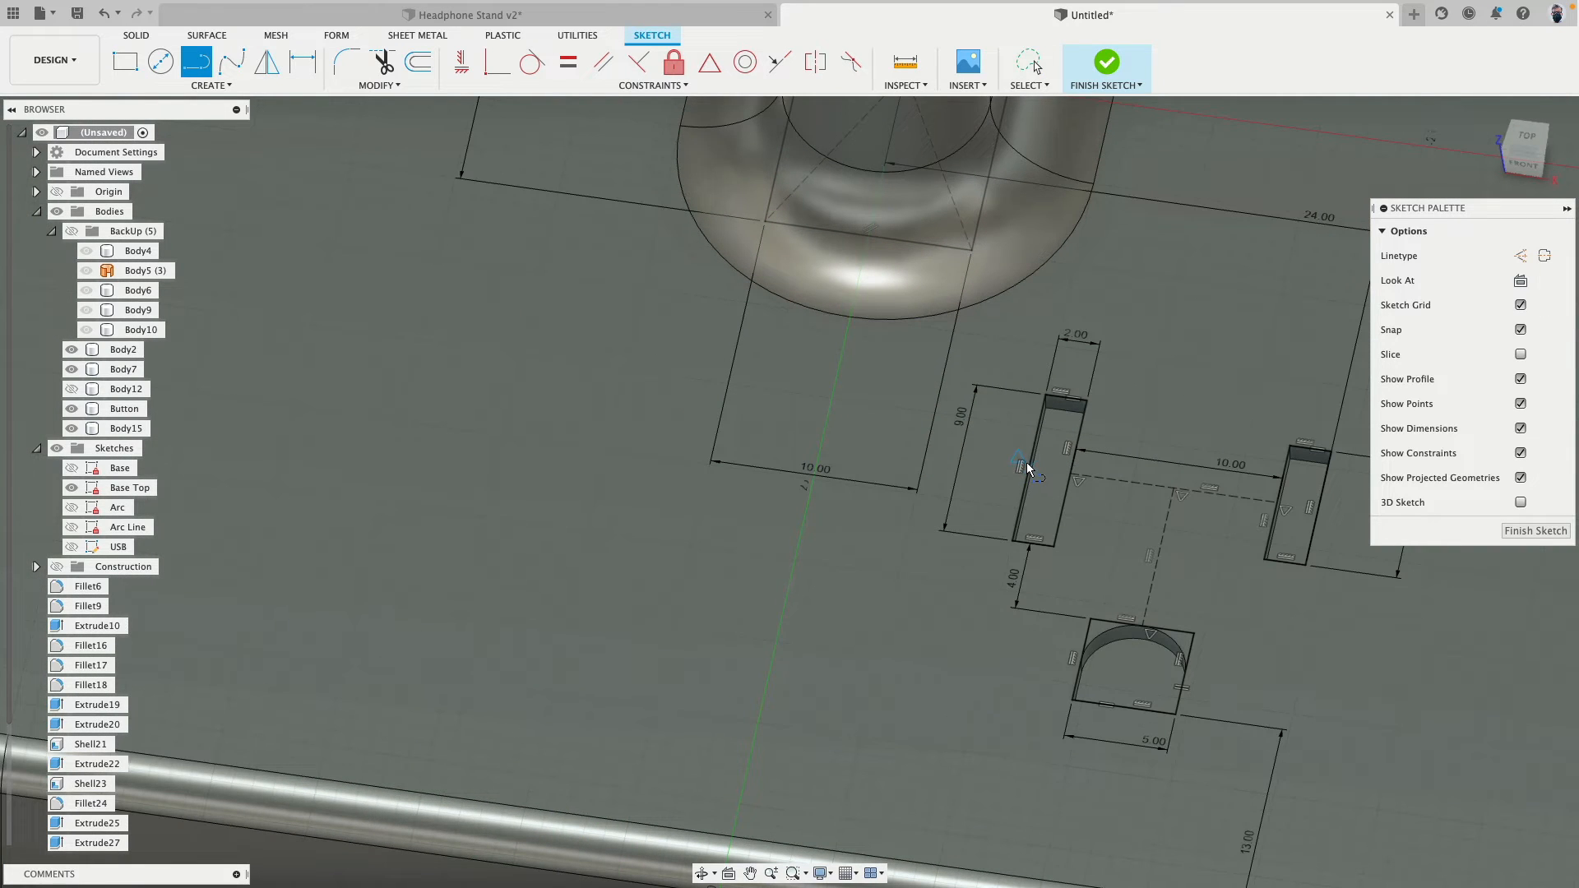
{"action": "left_click", "coordinate": [1025, 466]}
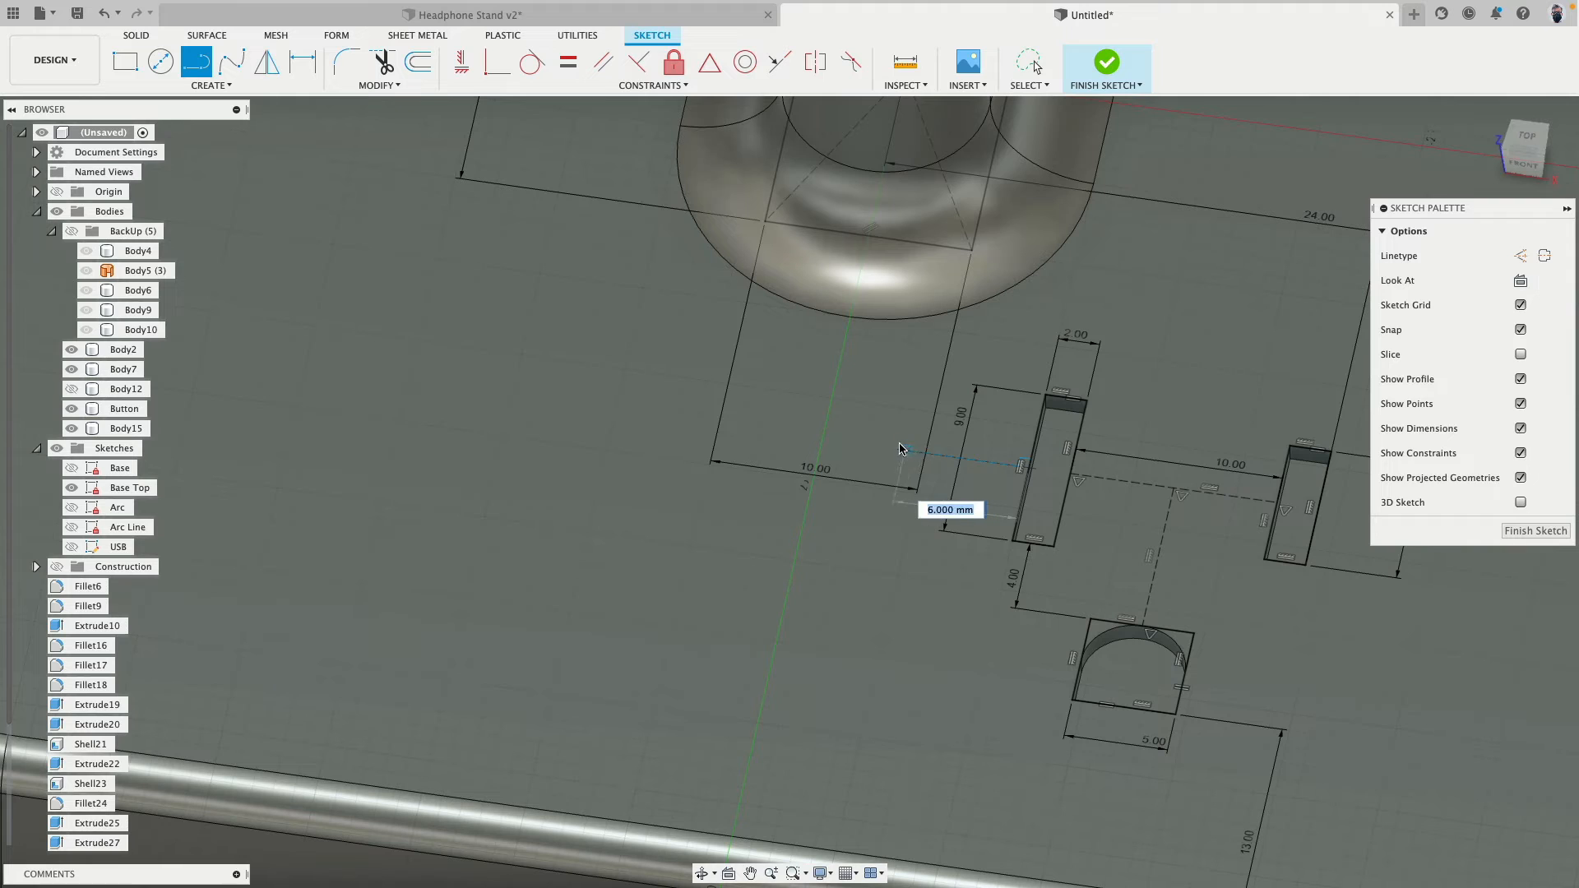
{"action": "left_click", "coordinate": [823, 439]}
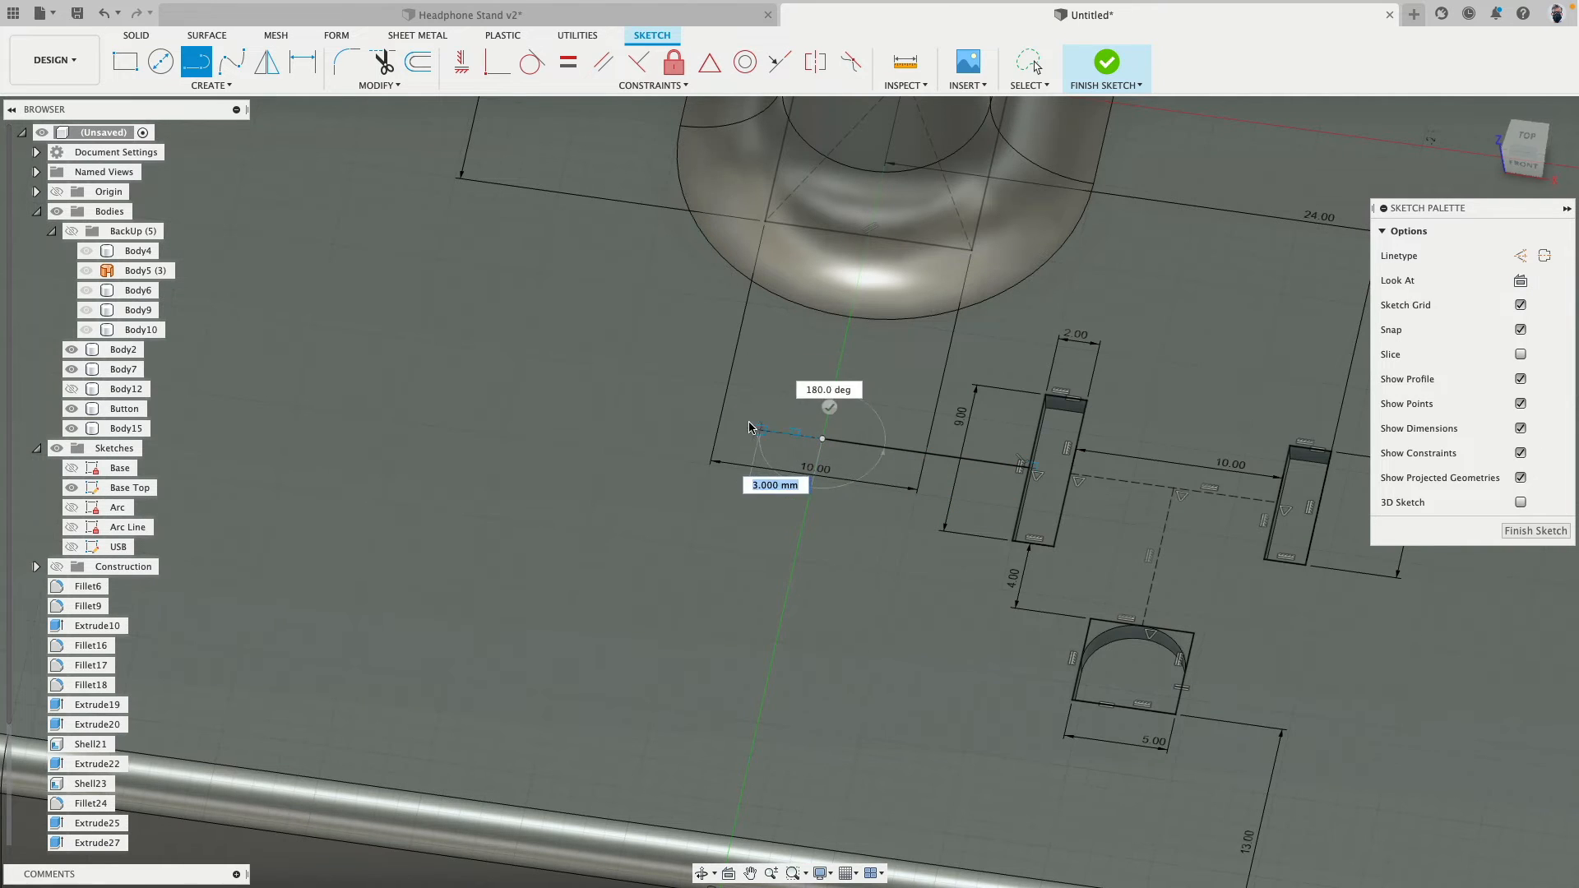
{"action": "left_click", "coordinate": [615, 409]}
{"action": "key", "text": "Escape"}
{"action": "scroll", "coordinate": [663, 457], "scroll_direction": "down", "scroll_amount": 3}
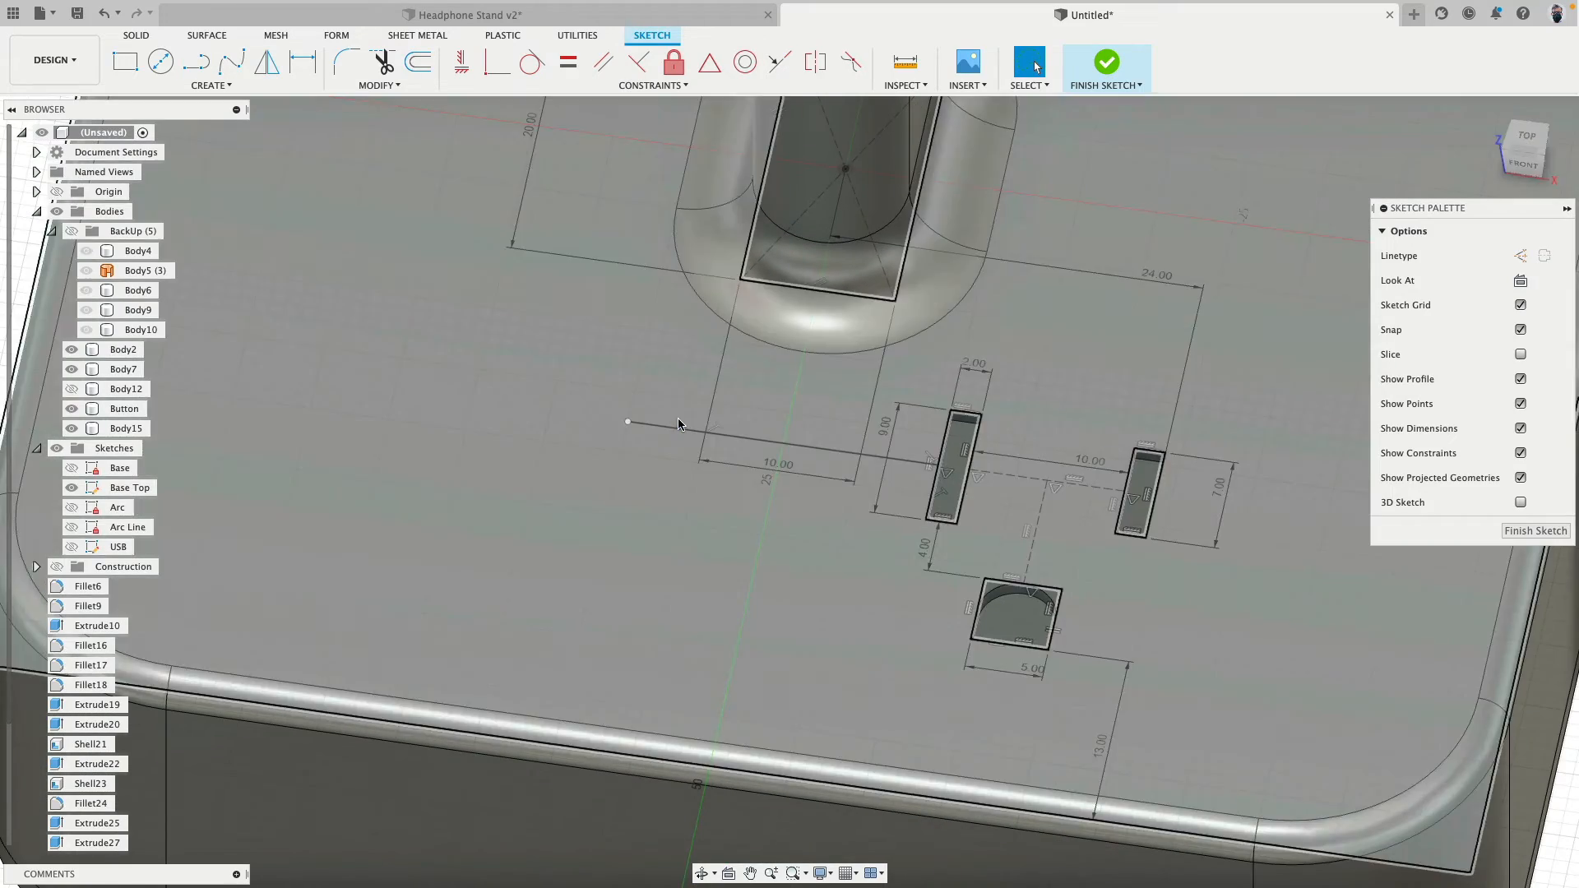
- Convert the two new 10 mm lines to construction lines and finish the sketch
{"action": "left_click", "coordinate": [714, 434]}
{"action": "left_click", "coordinate": [812, 448], "text": "shift"}
{"action": "key", "text": "x"}
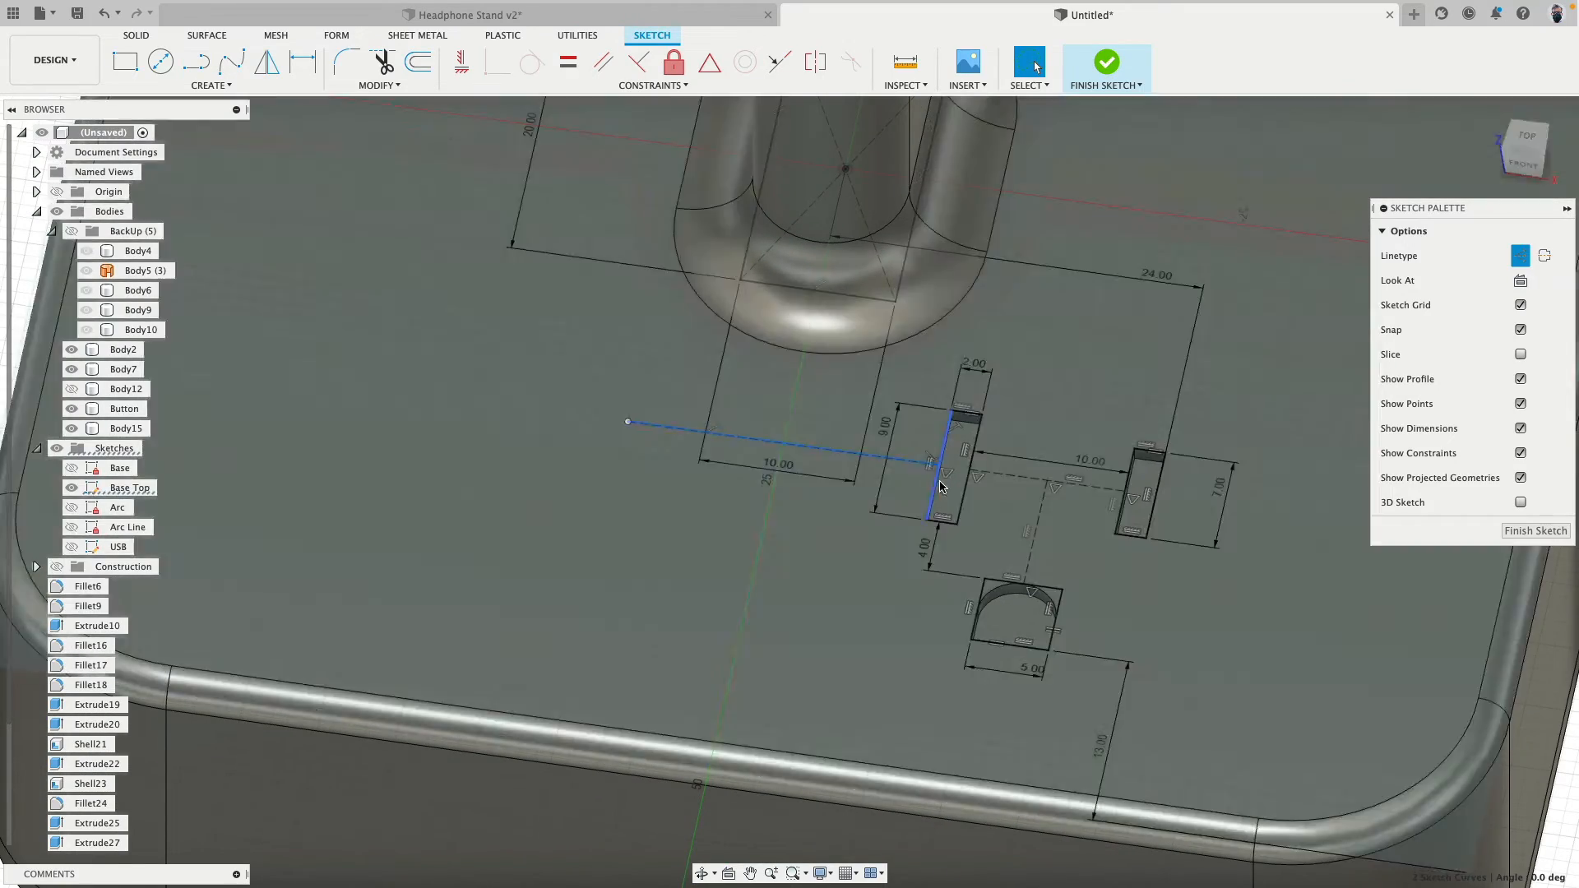
{"action": "scroll", "coordinate": [671, 432], "scroll_direction": "down", "scroll_amount": 5}
{"action": "left_click", "coordinate": [1127, 633]}
{"action": "scroll", "coordinate": [803, 523], "scroll_direction": "up", "scroll_amount": 3}
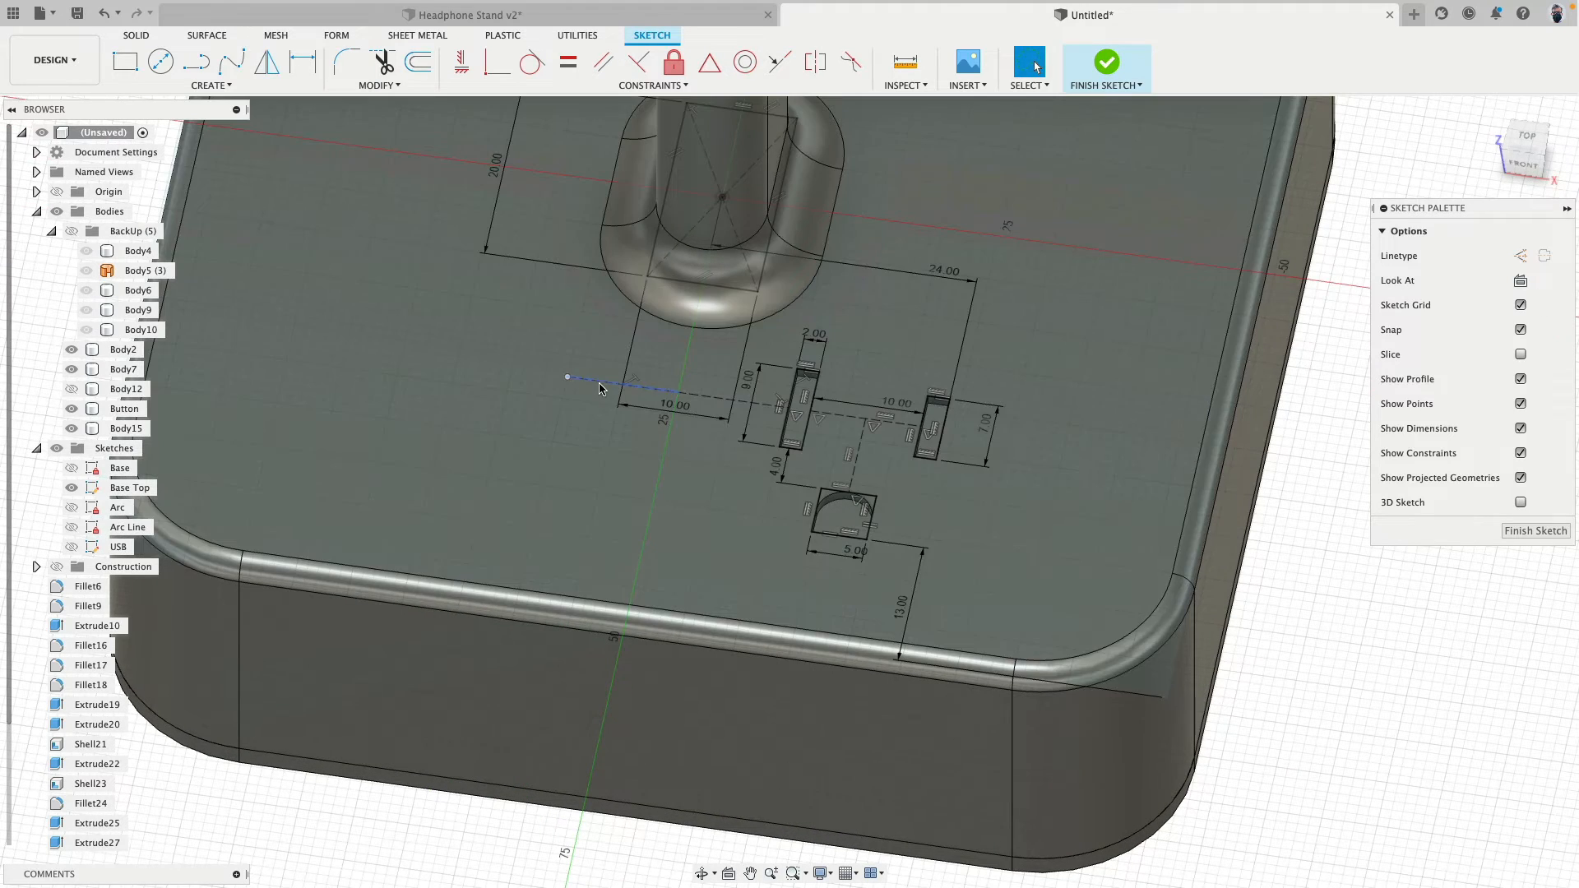
{"action": "left_click", "coordinate": [642, 387]}
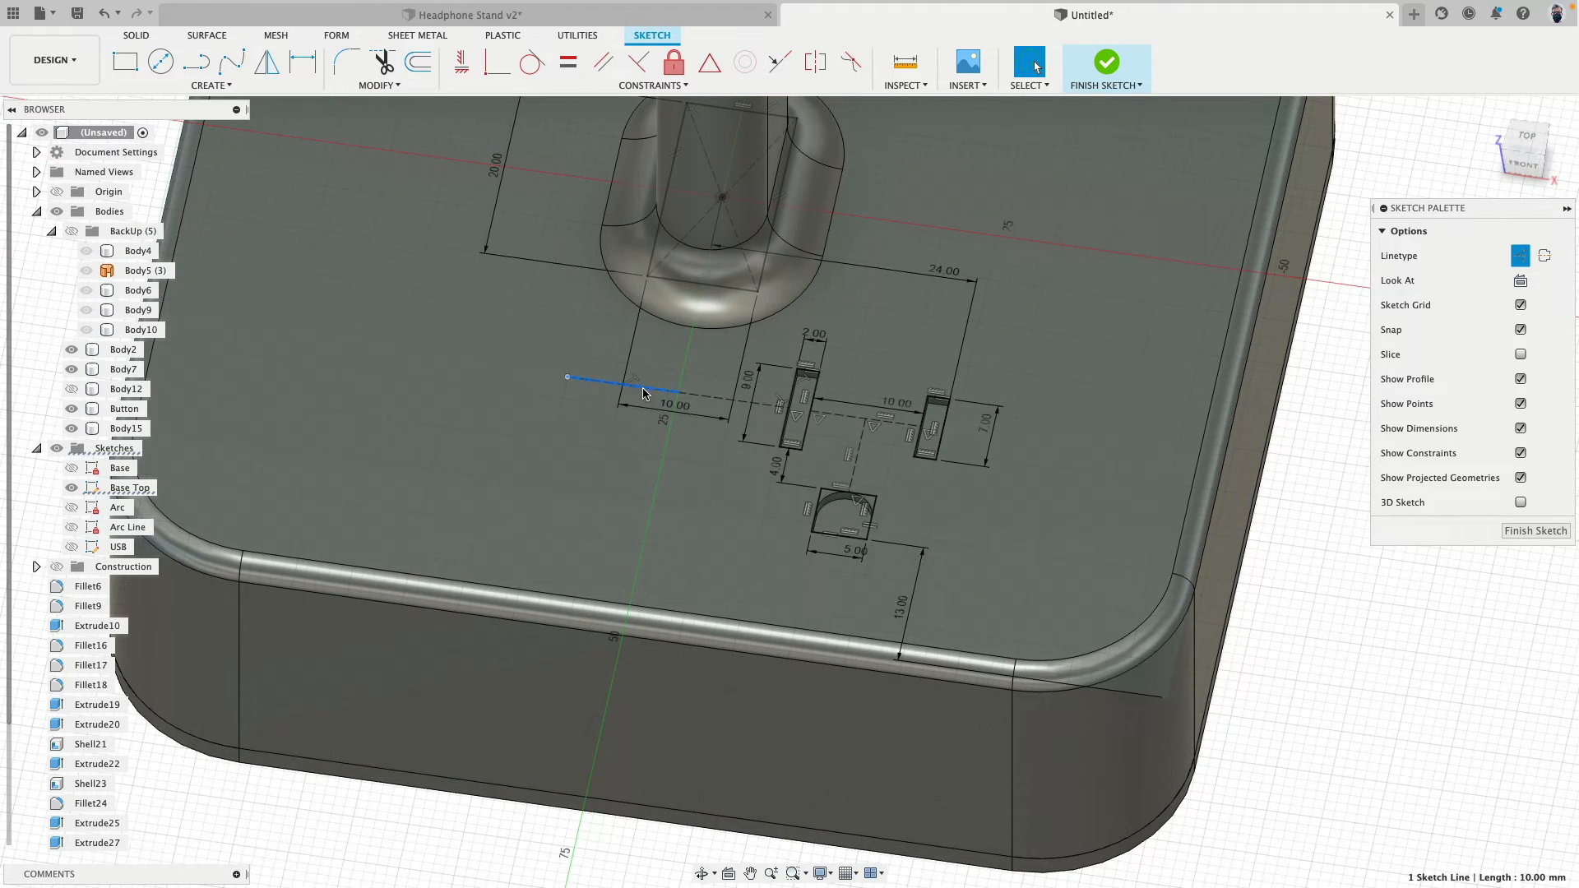
{"action": "left_click", "coordinate": [697, 397], "text": "shift"}
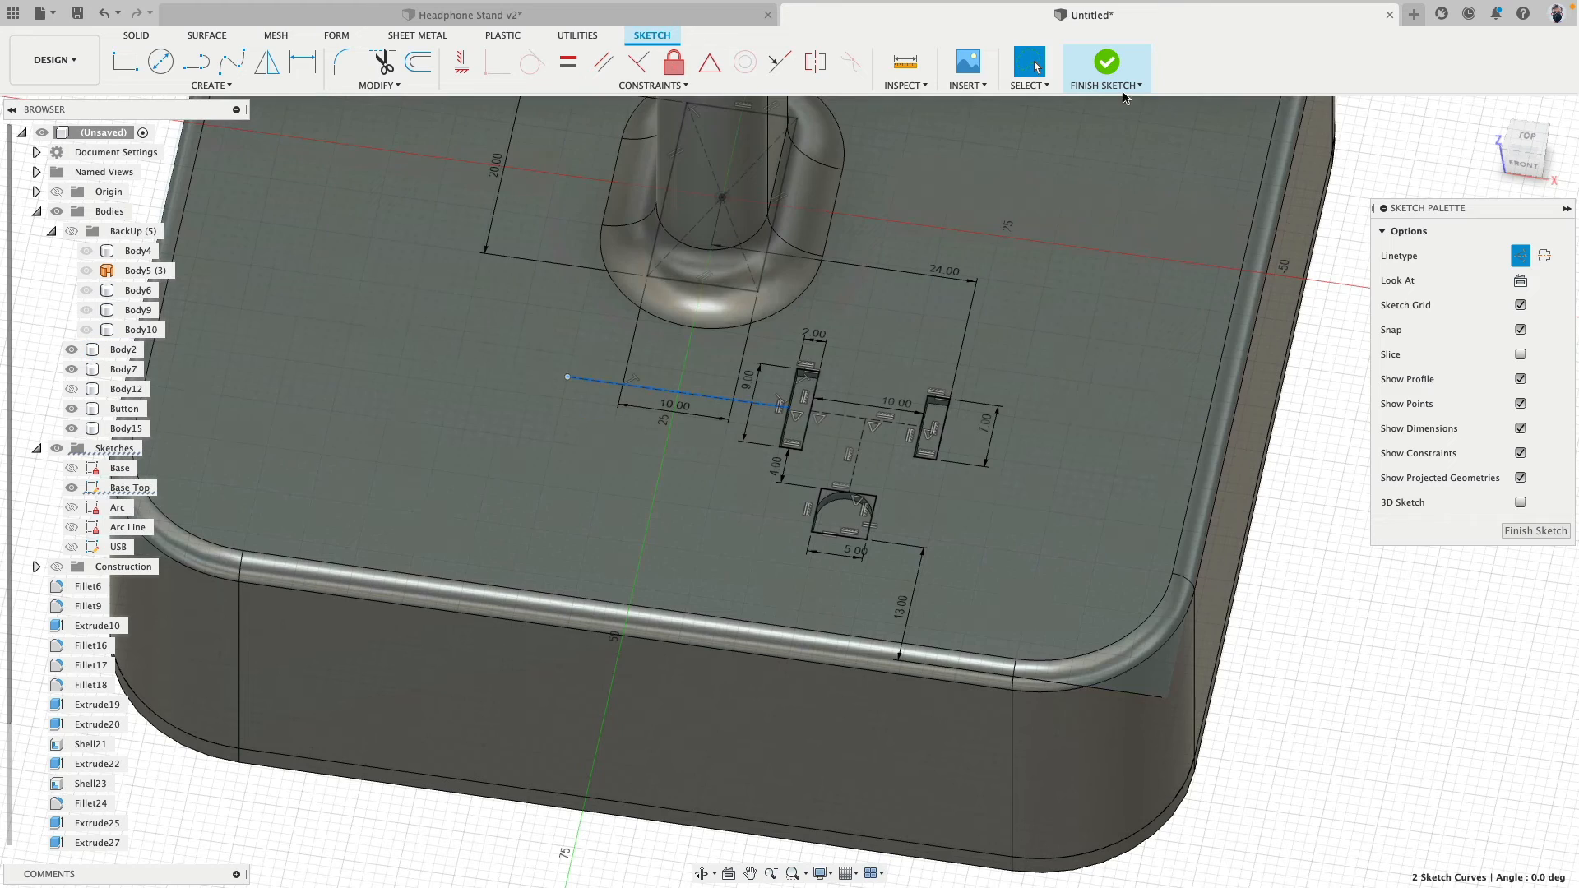
{"action": "left_click", "coordinate": [1112, 66]}
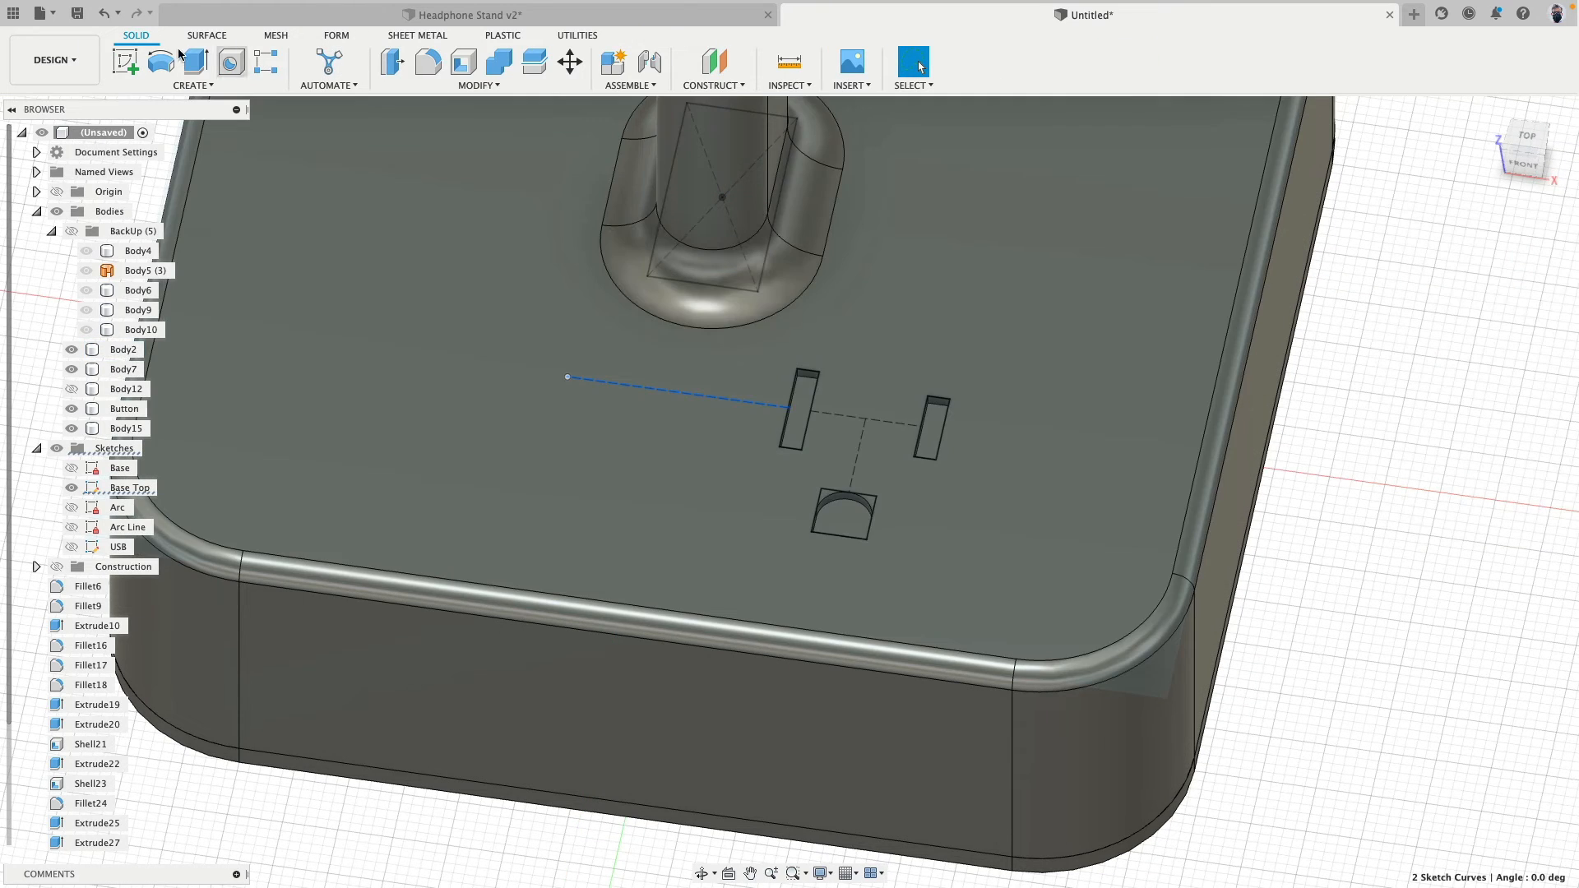
- Extrude the two narrow rectangles and the square 5.63 mm upward as new bodies
{"action": "left_click", "coordinate": [196, 62]}
{"action": "left_click", "coordinate": [791, 413]}
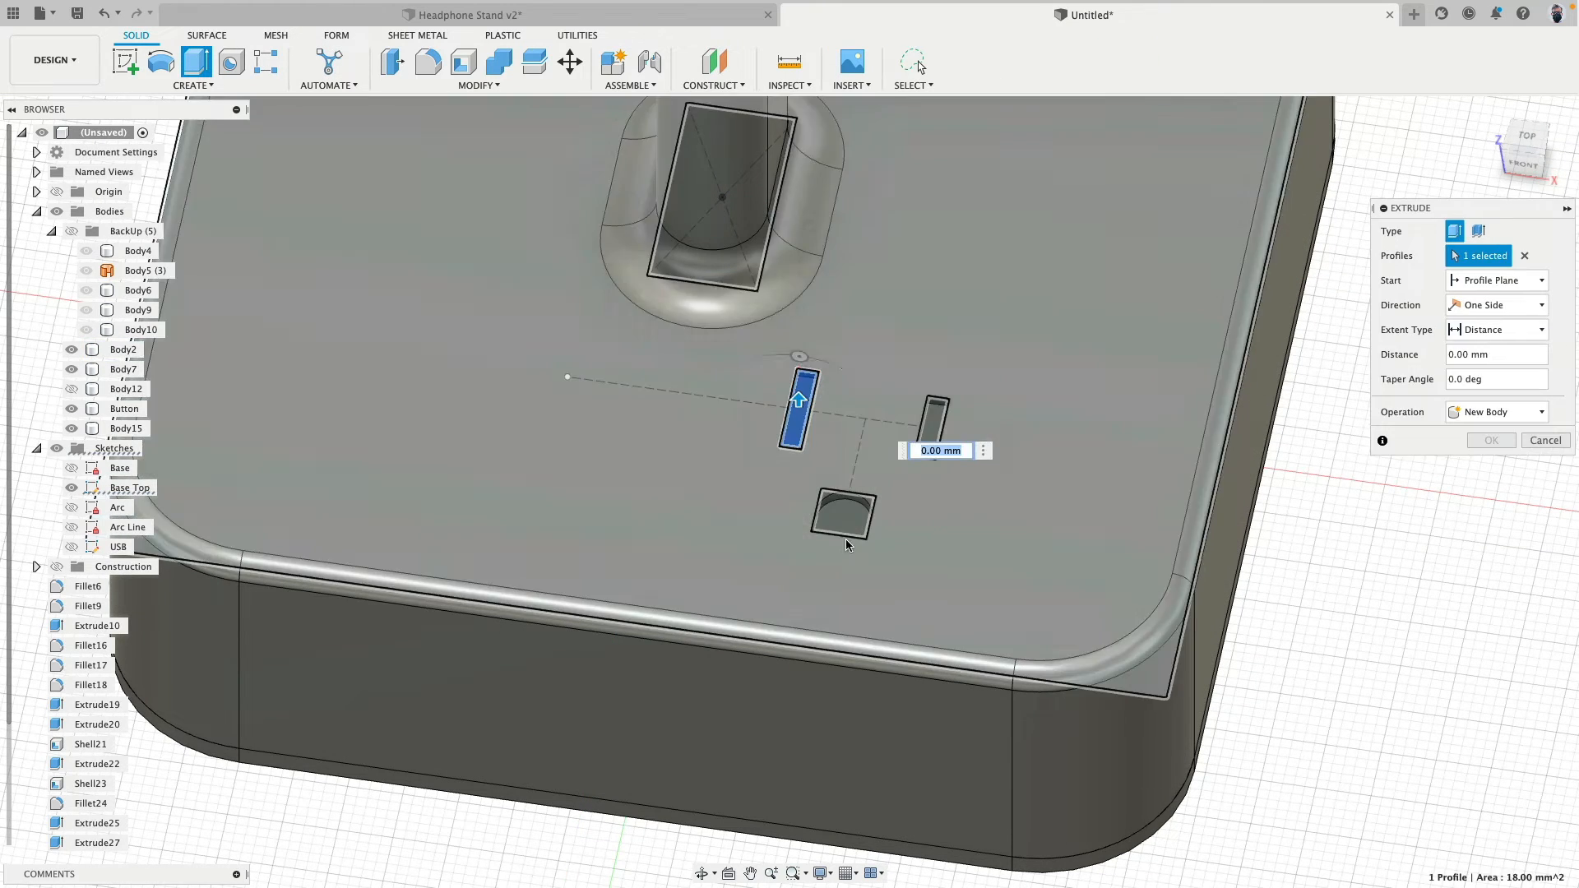
{"action": "left_click", "coordinate": [840, 516]}
{"action": "left_click", "coordinate": [929, 429]}
{"action": "middle_click_drag", "start_coordinate": [929, 429], "coordinate": [855, 435], "text": "shift"}
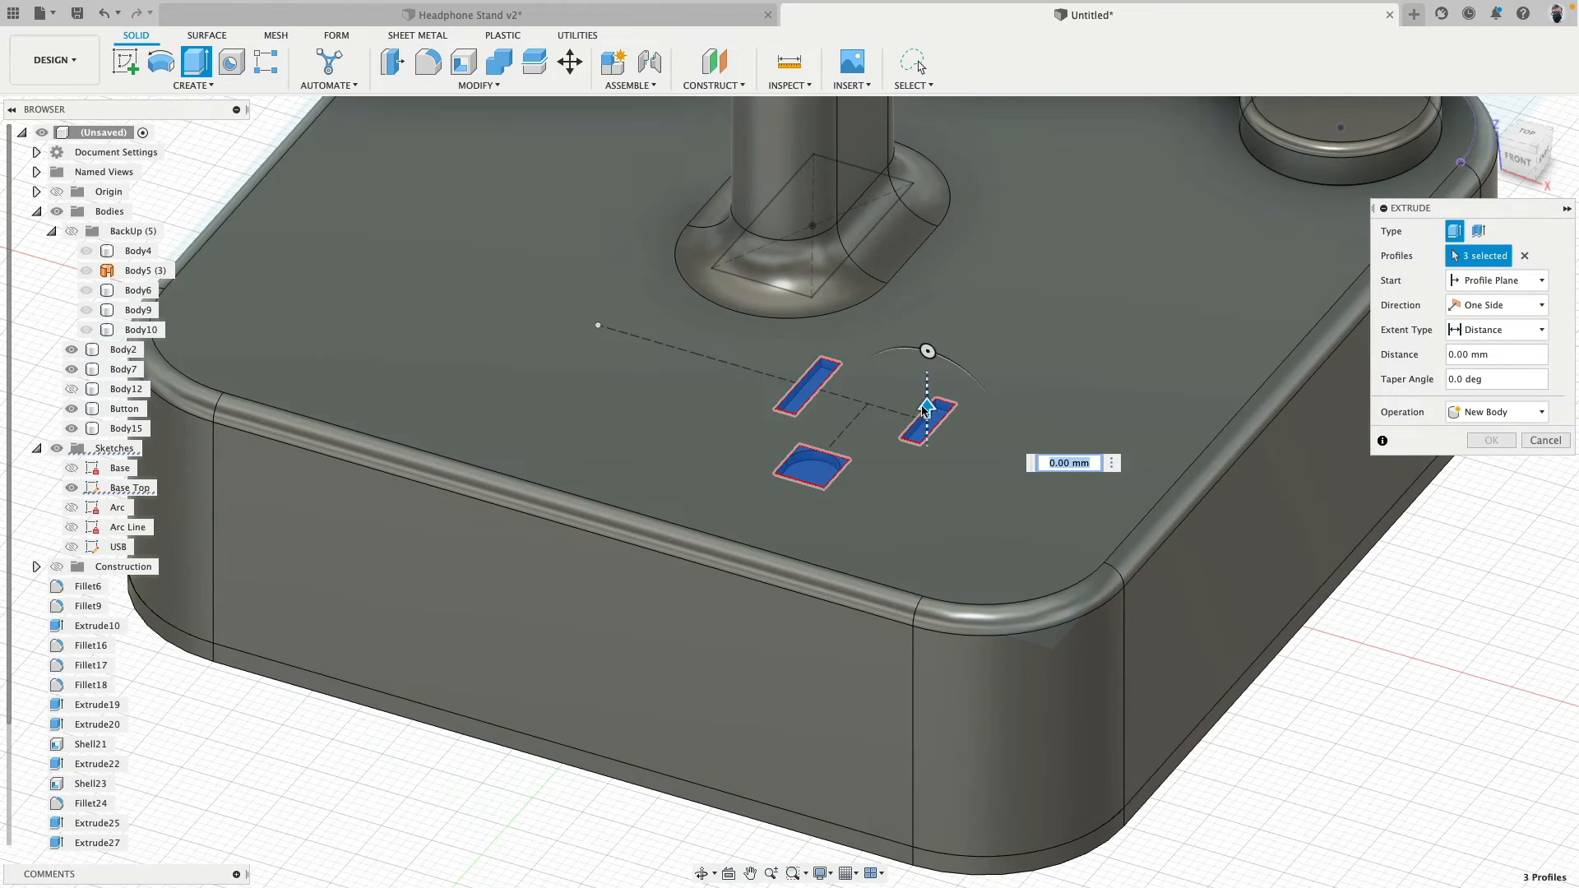
{"action": "left_click_drag", "start_coordinate": [927, 406], "coordinate": [927, 356]}
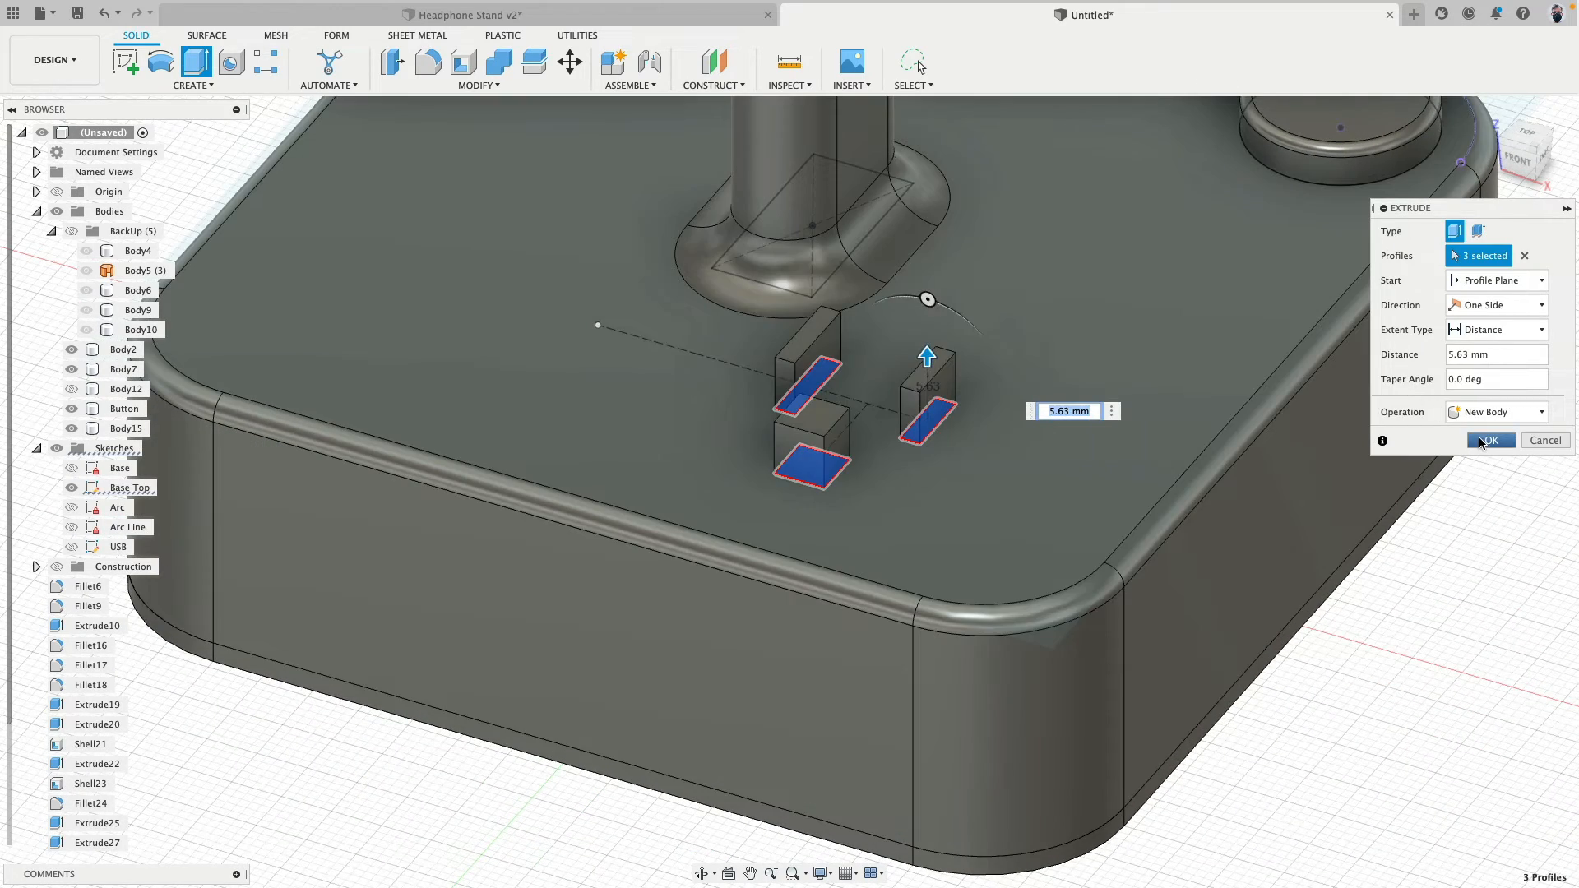
{"action": "left_click", "coordinate": [1487, 441]}
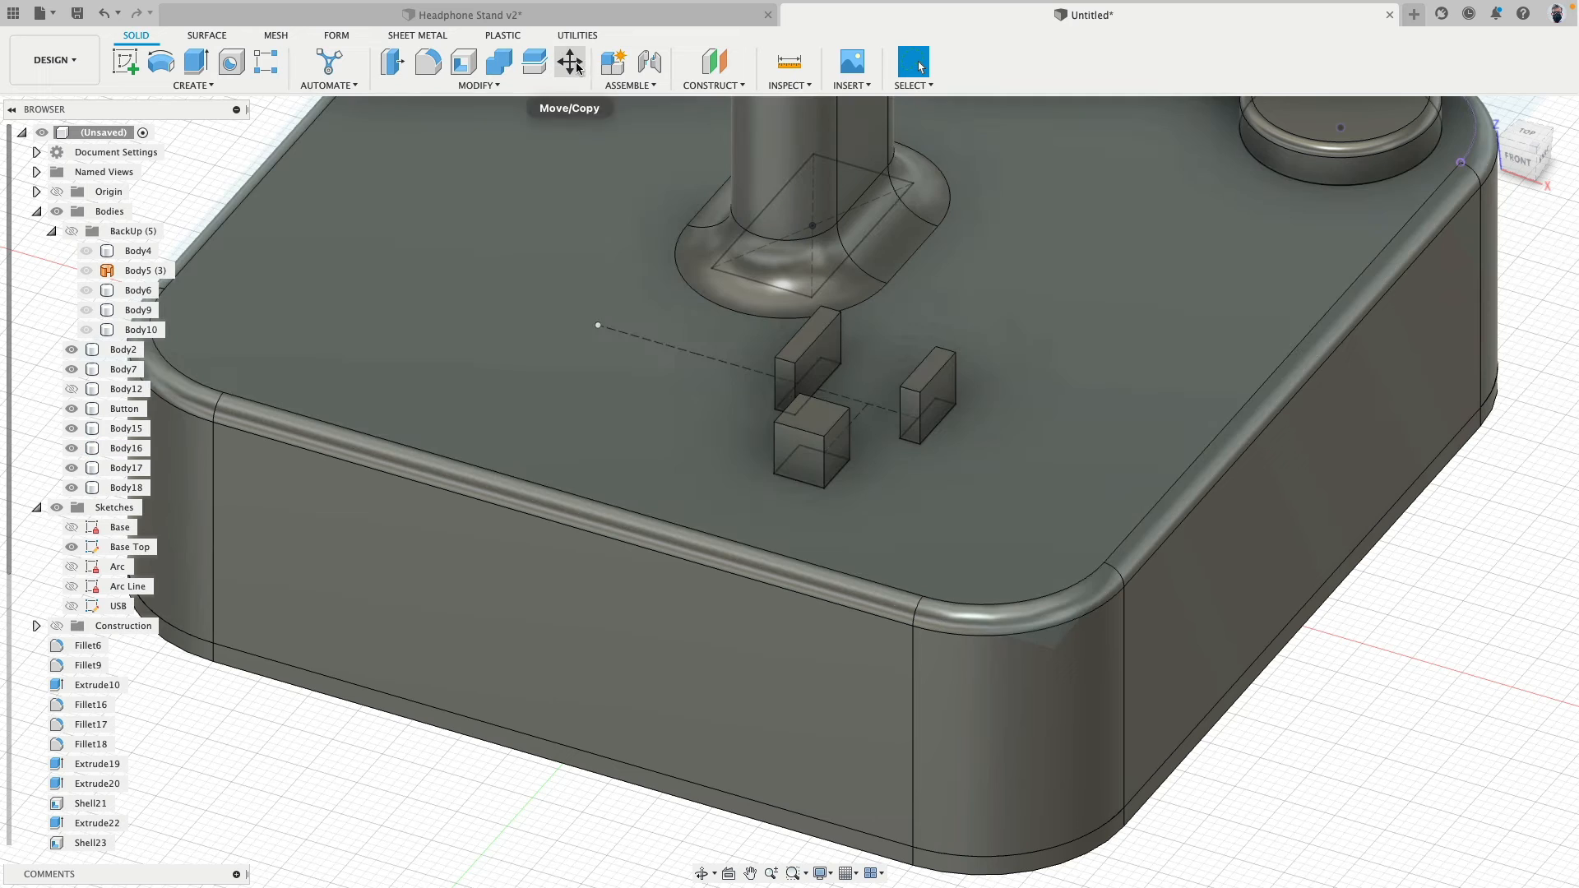
- Move the three outlet bodies point to point, from the outer bottom edge of the shorter rectangular body to the far end of the dashed construction line
{"action": "left_click", "coordinate": [570, 62]}
{"action": "left_click", "coordinate": [796, 348]}
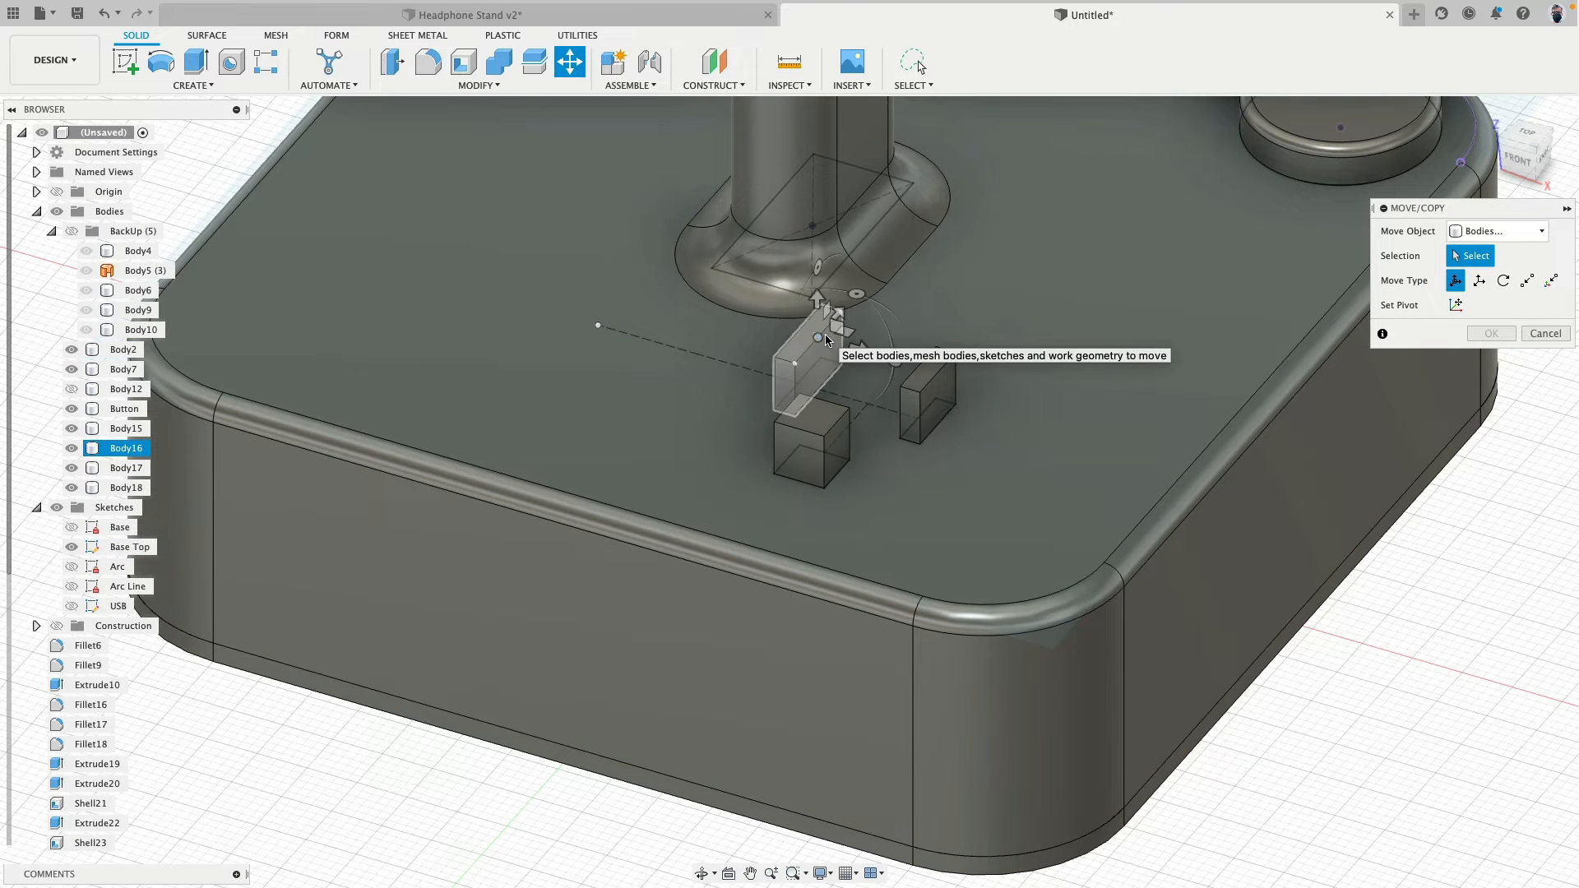
{"action": "left_click", "coordinate": [826, 340]}
{"action": "left_click", "coordinate": [811, 419]}
{"action": "left_click", "coordinate": [944, 383]}
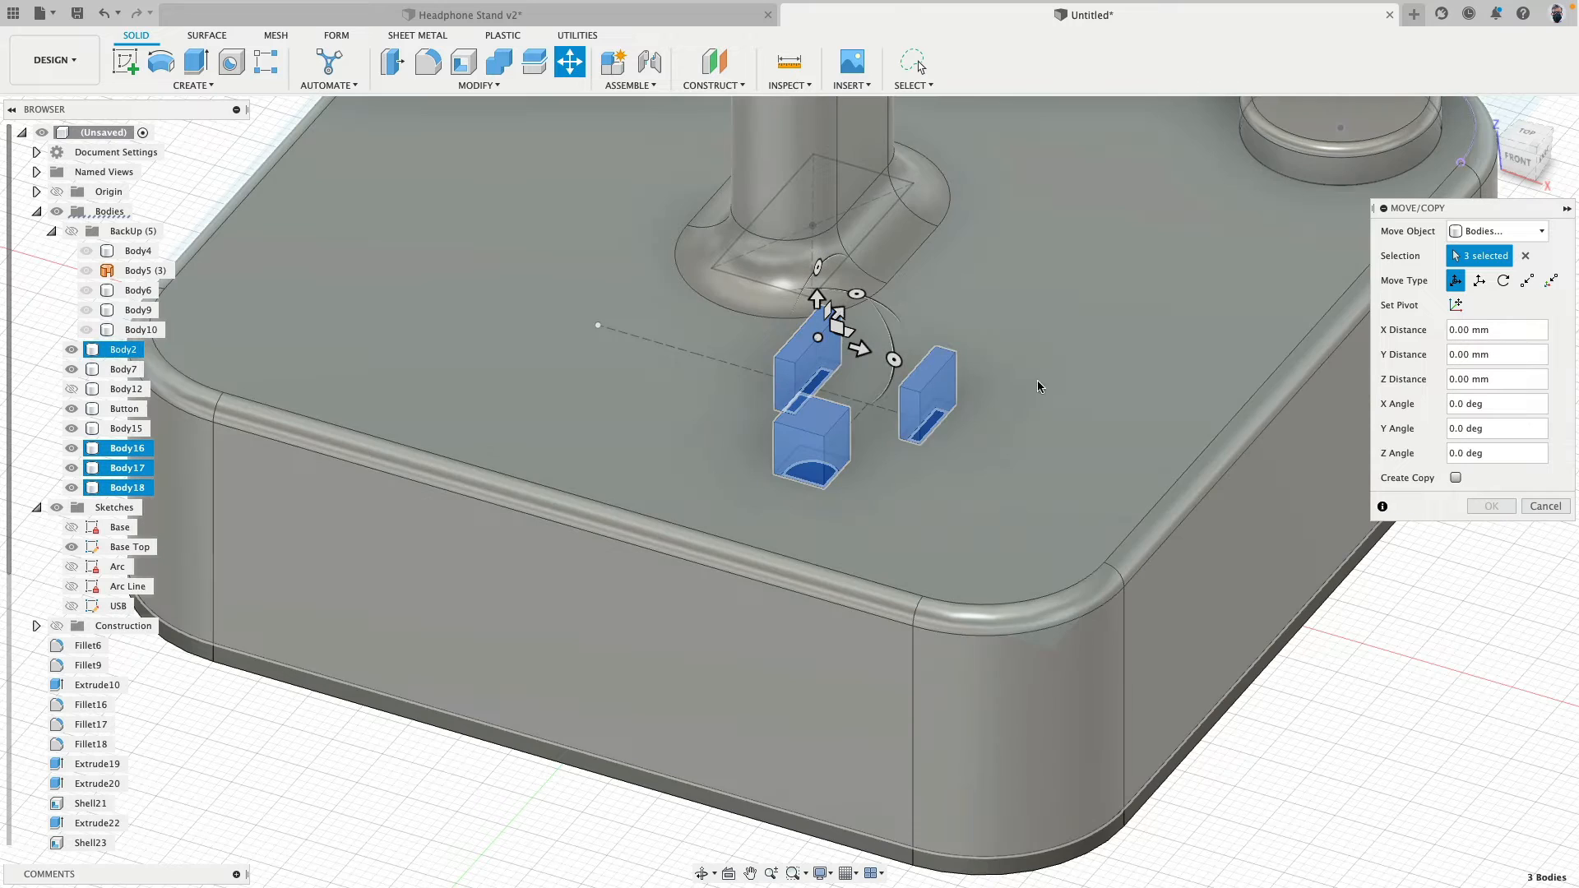
{"action": "left_click", "coordinate": [1525, 282]}
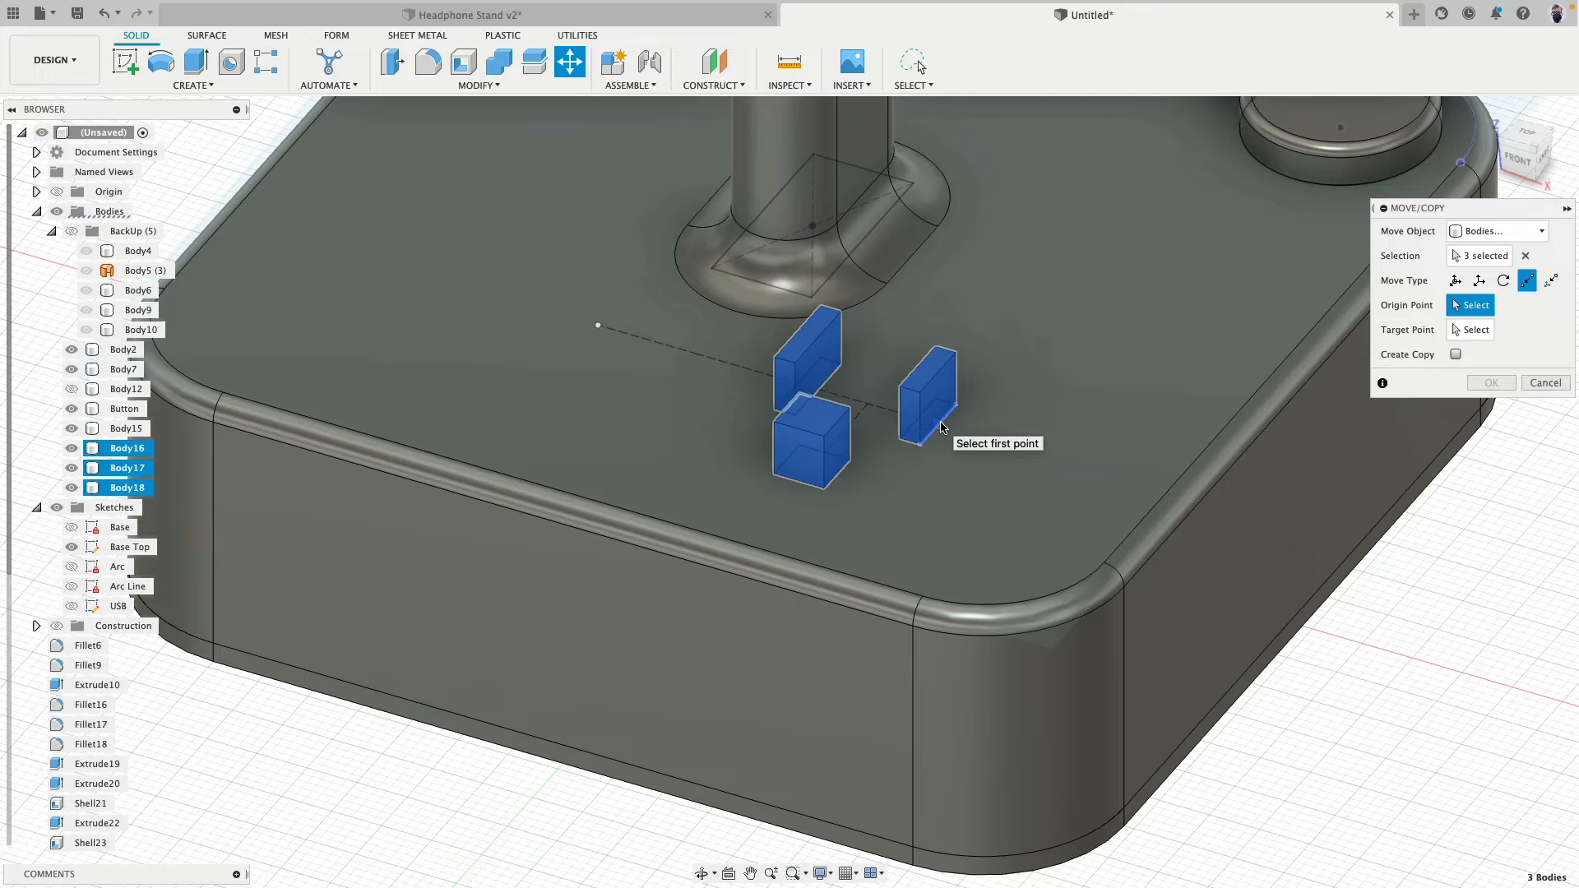
{"action": "mouse_move", "coordinate": [941, 428]}
{"action": "middle_mouse_down", "text": "shift"}
{"action": "mouse_move", "coordinate": [975, 415]}
{"action": "mouse_move", "coordinate": [962, 423]}
{"action": "middle_mouse_up", "text": "shift"}
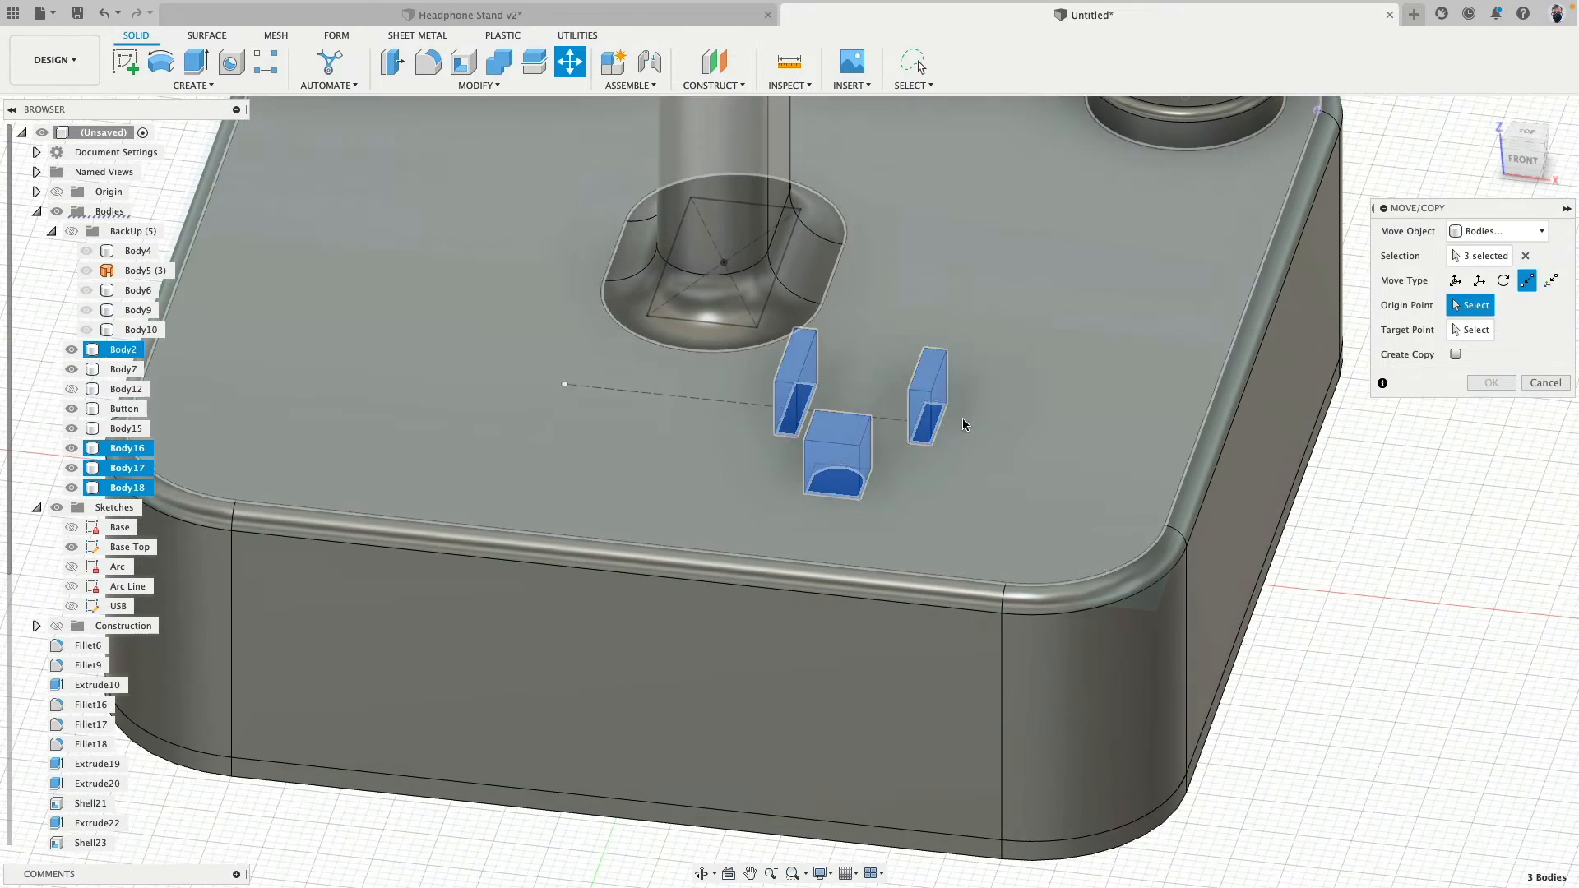
{"action": "left_click", "coordinate": [944, 427]}
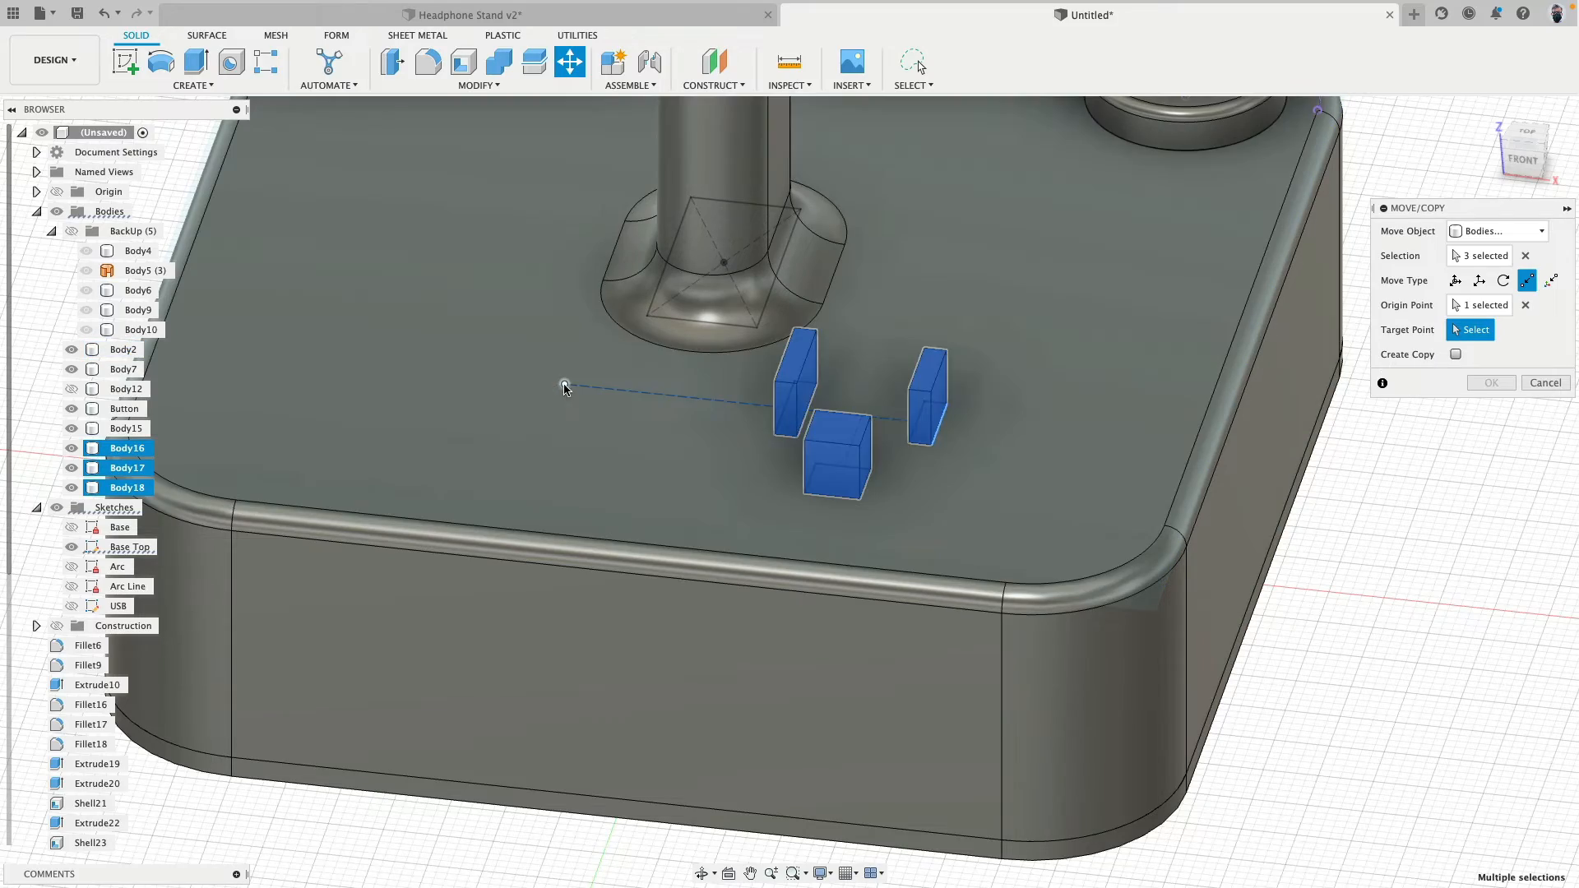
{"action": "left_click", "coordinate": [565, 384]}
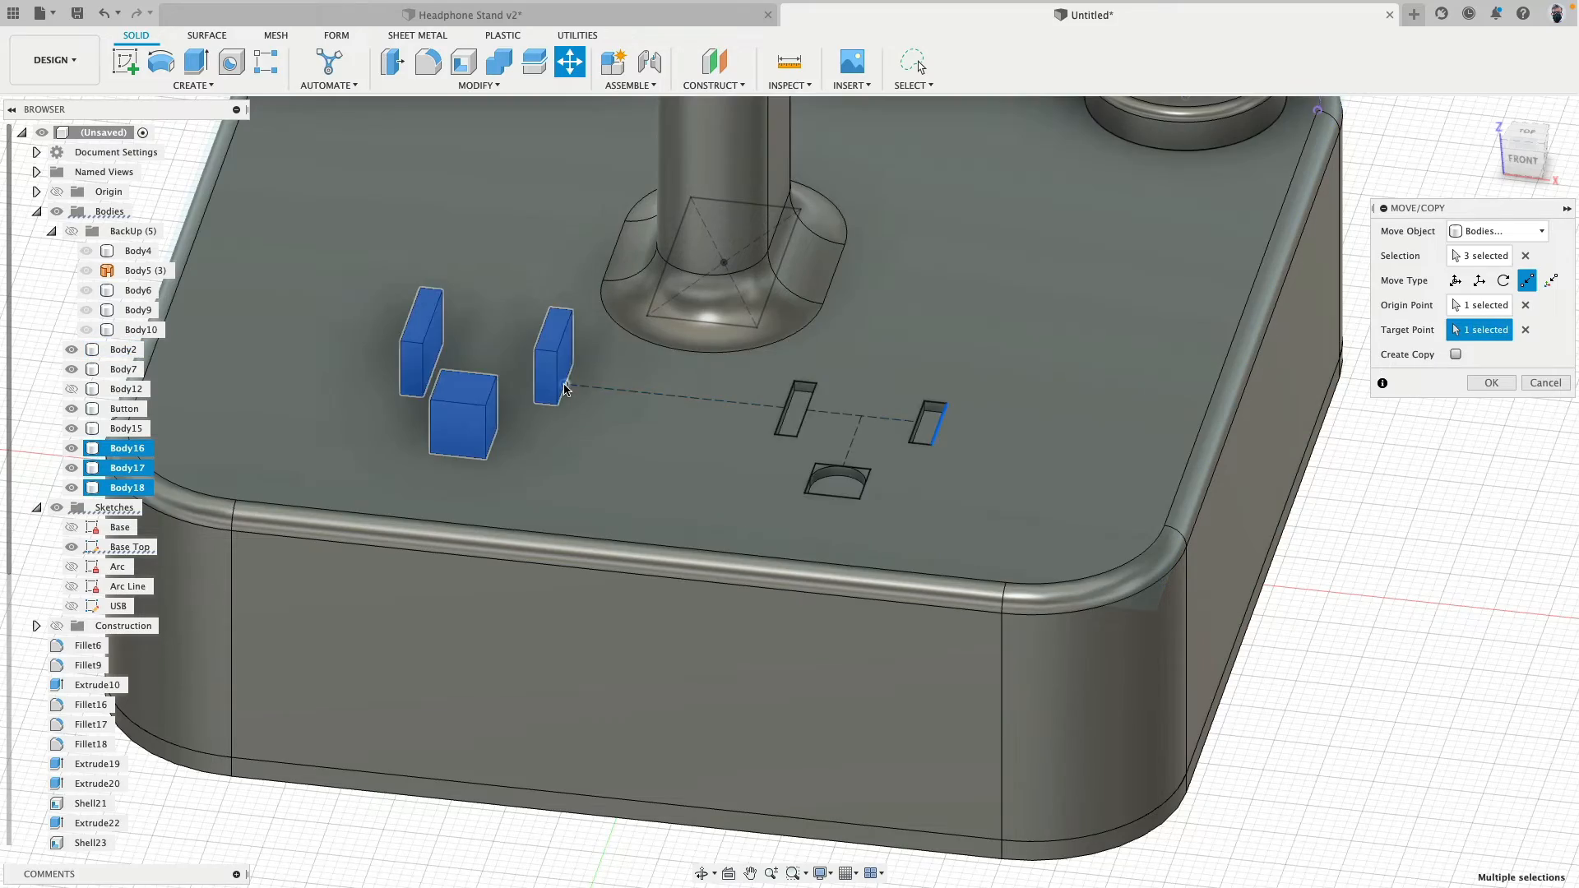
{"action": "middle_click_drag", "start_coordinate": [643, 436], "coordinate": [607, 448], "text": "shift"}
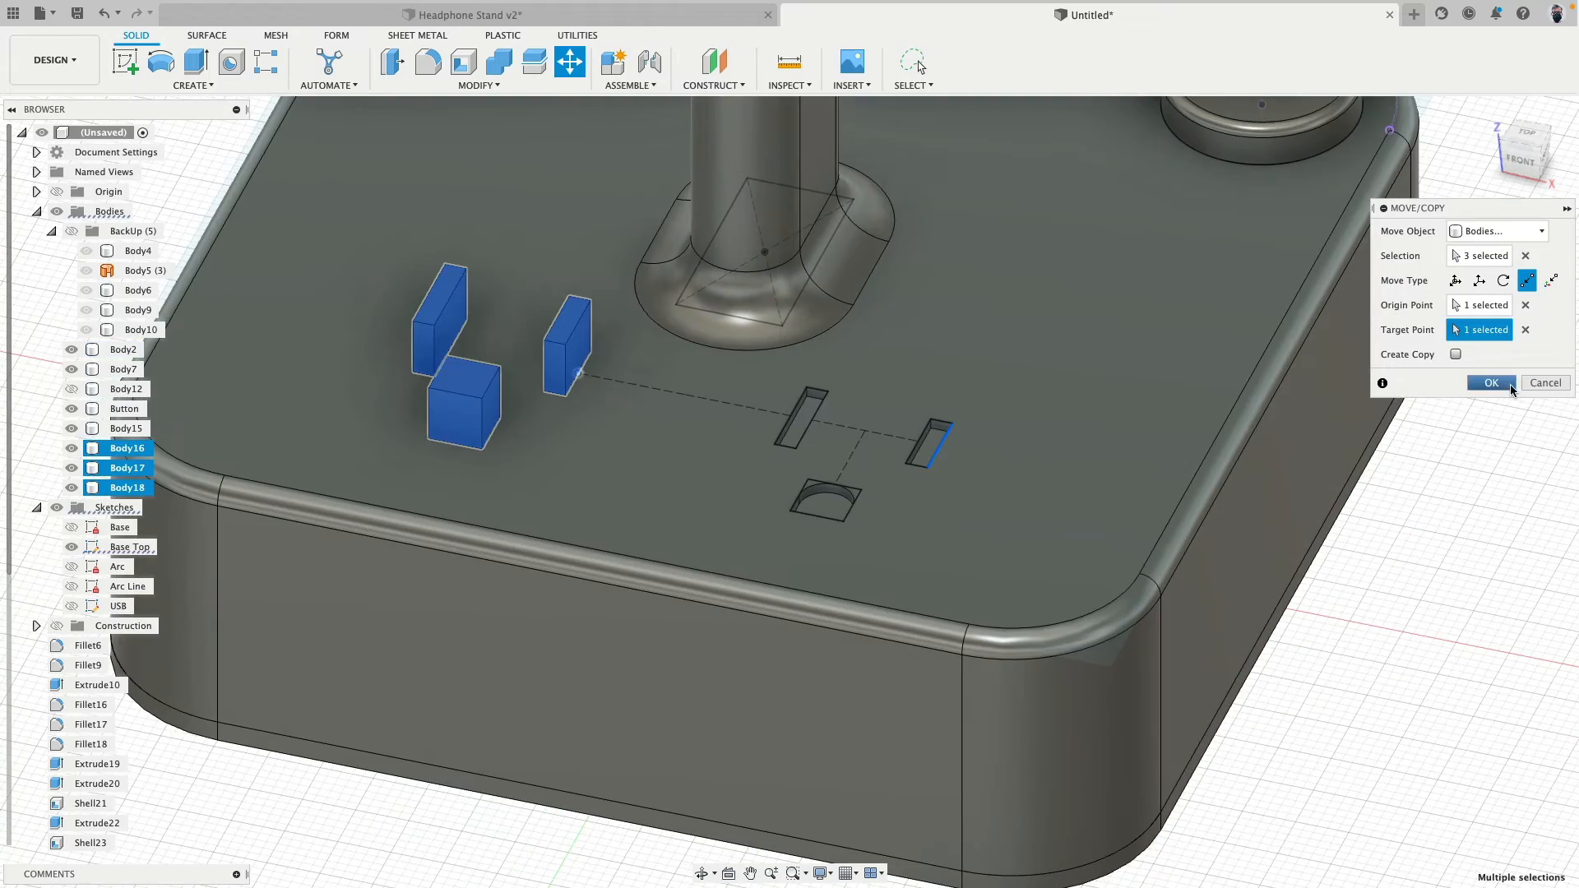
{"action": "left_click", "coordinate": [1491, 383]}
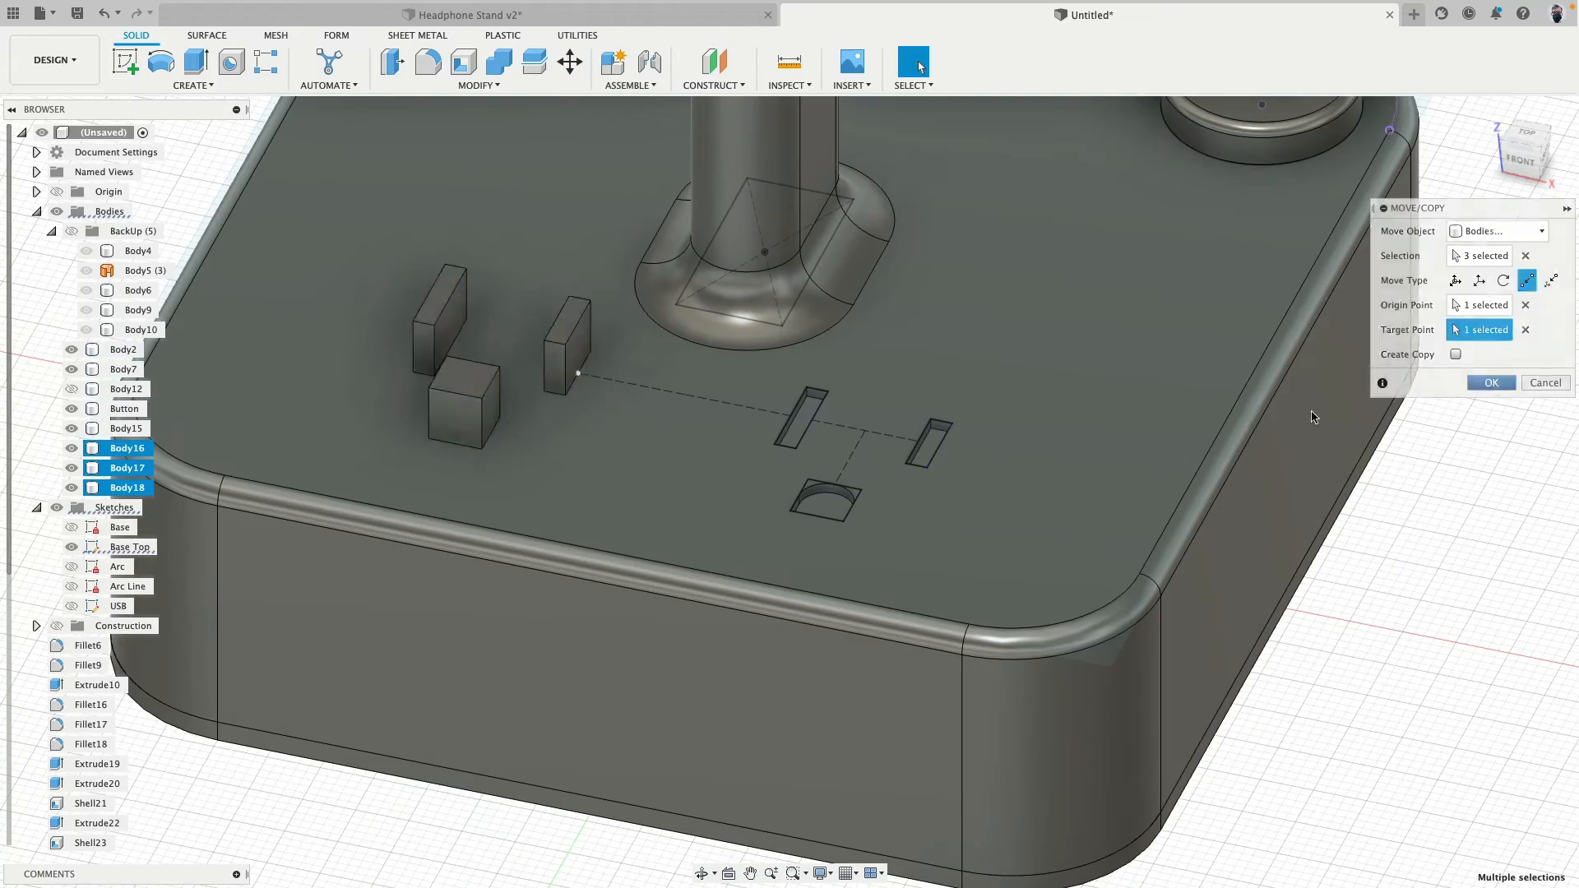
{"action": "middle_click_drag", "start_coordinate": [675, 354], "coordinate": [813, 433]}
{"action": "left_click", "coordinate": [920, 66]}
{"action": "left_click", "coordinate": [579, 64]}
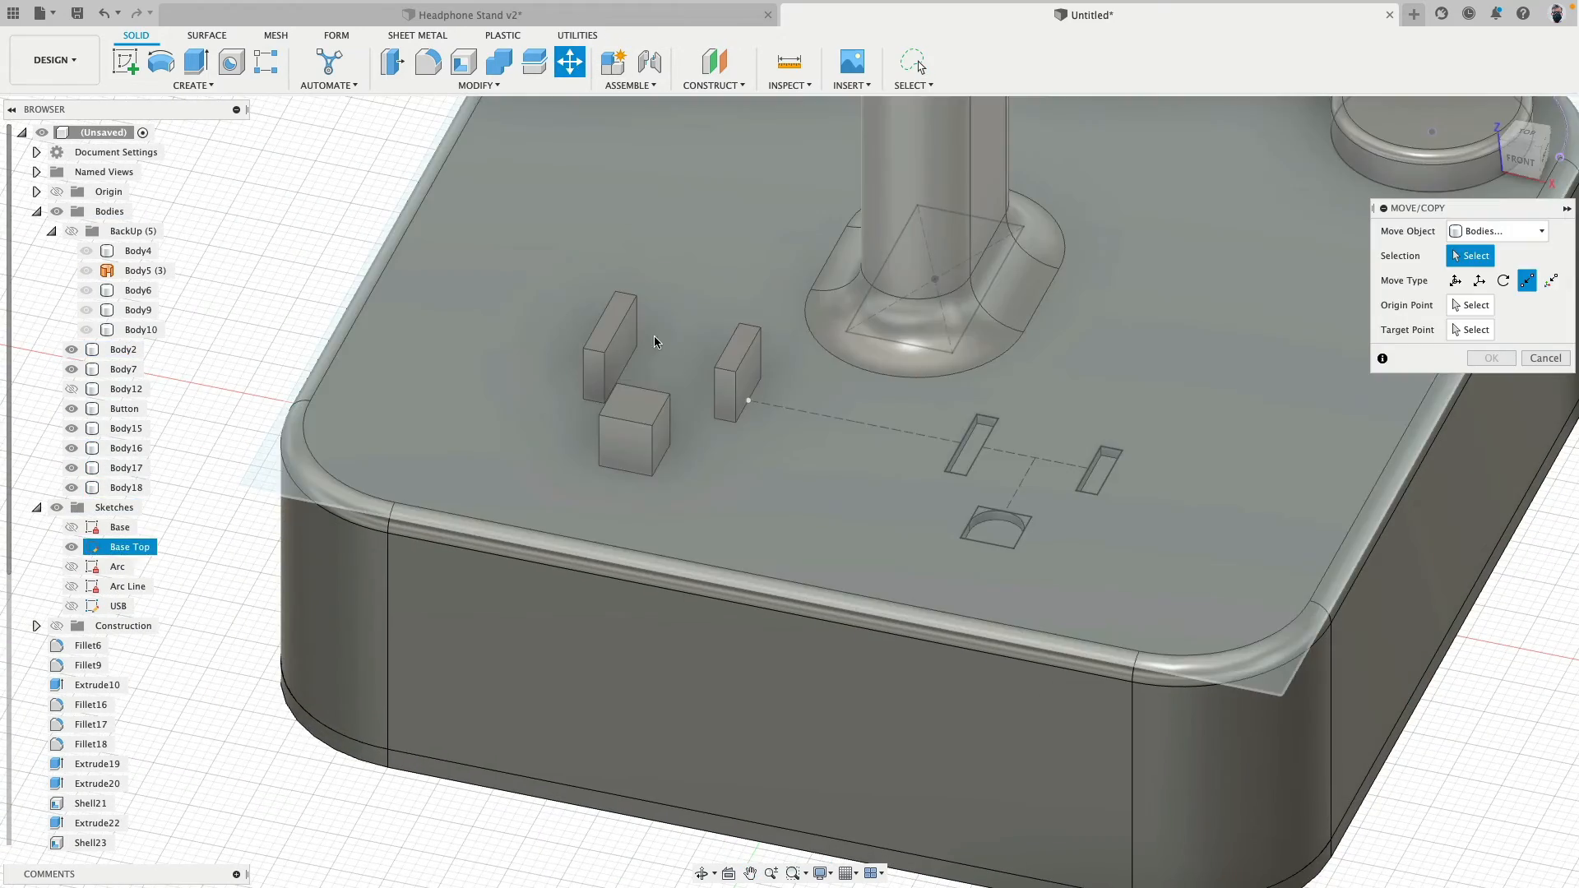
{"action": "middle_click_drag", "start_coordinate": [654, 335], "coordinate": [1150, 553], "text": "shift"}
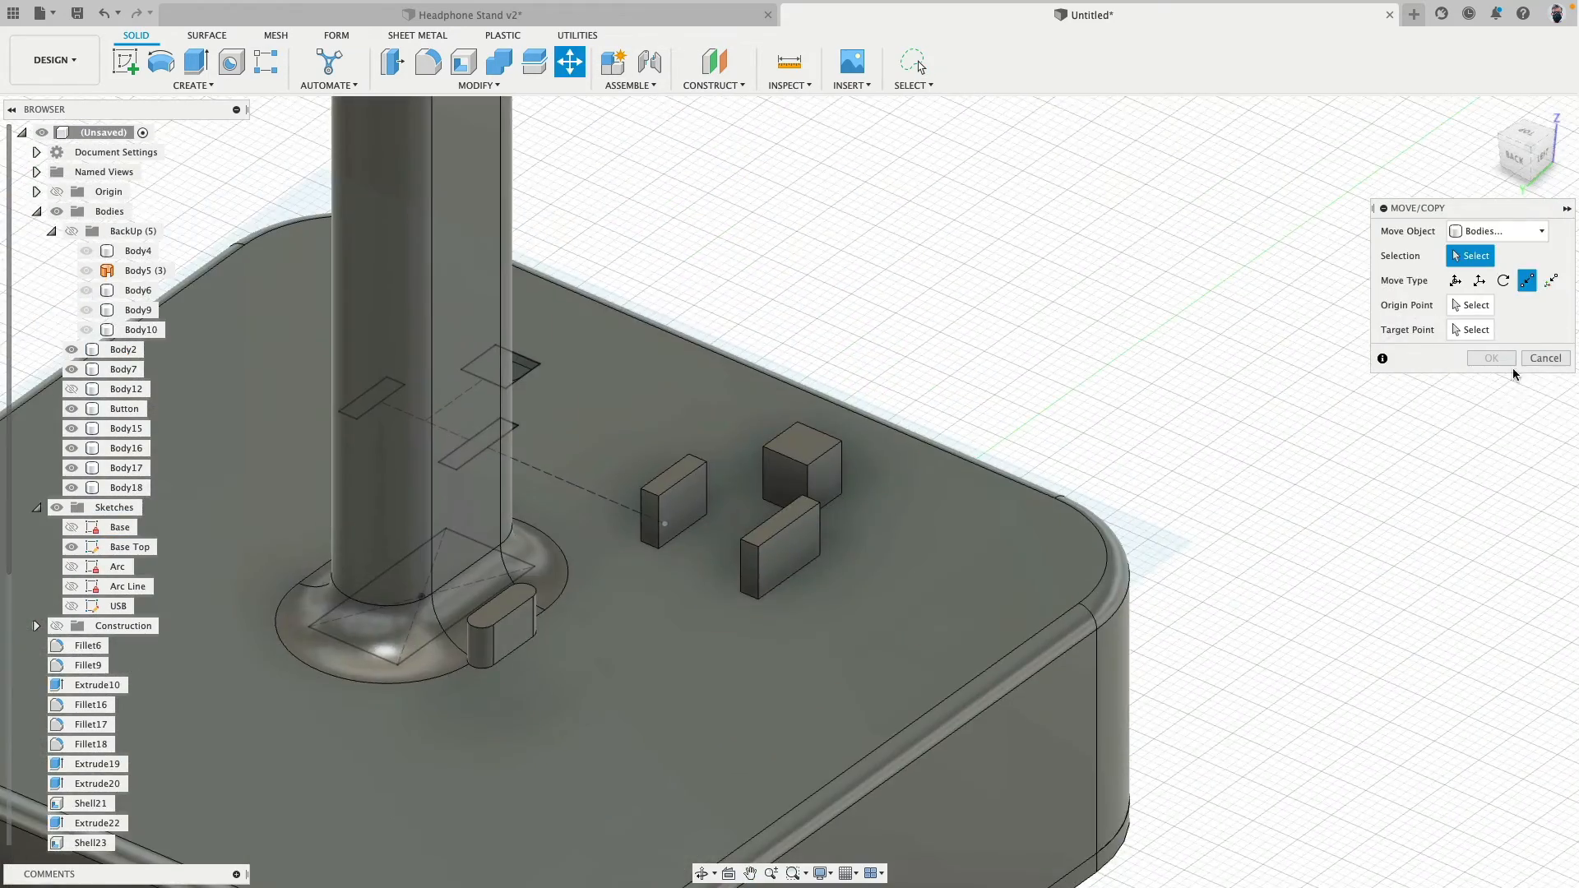
{"action": "left_click", "coordinate": [1545, 360]}
- Fillet two adjacent vertical edges of the square outlet body with a 2.5 mm radius
{"action": "scroll", "coordinate": [695, 220], "scroll_direction": "up", "scroll_amount": 3}
{"action": "left_click", "coordinate": [427, 65]}
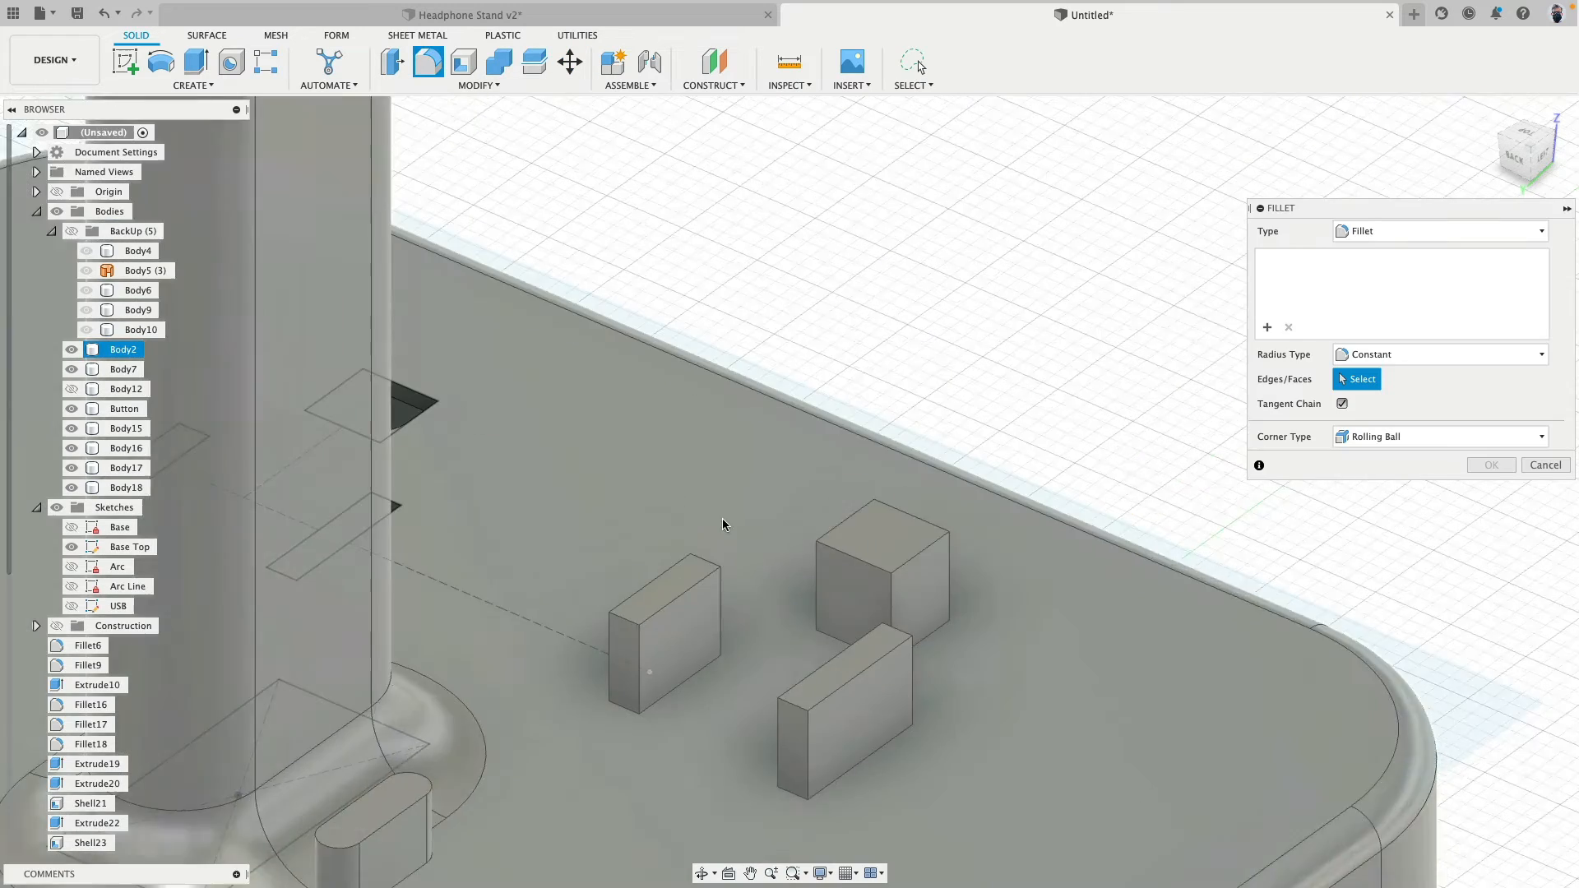
{"action": "scroll", "coordinate": [722, 519], "scroll_direction": "up", "scroll_amount": 2}
{"action": "left_click", "coordinate": [859, 580]}
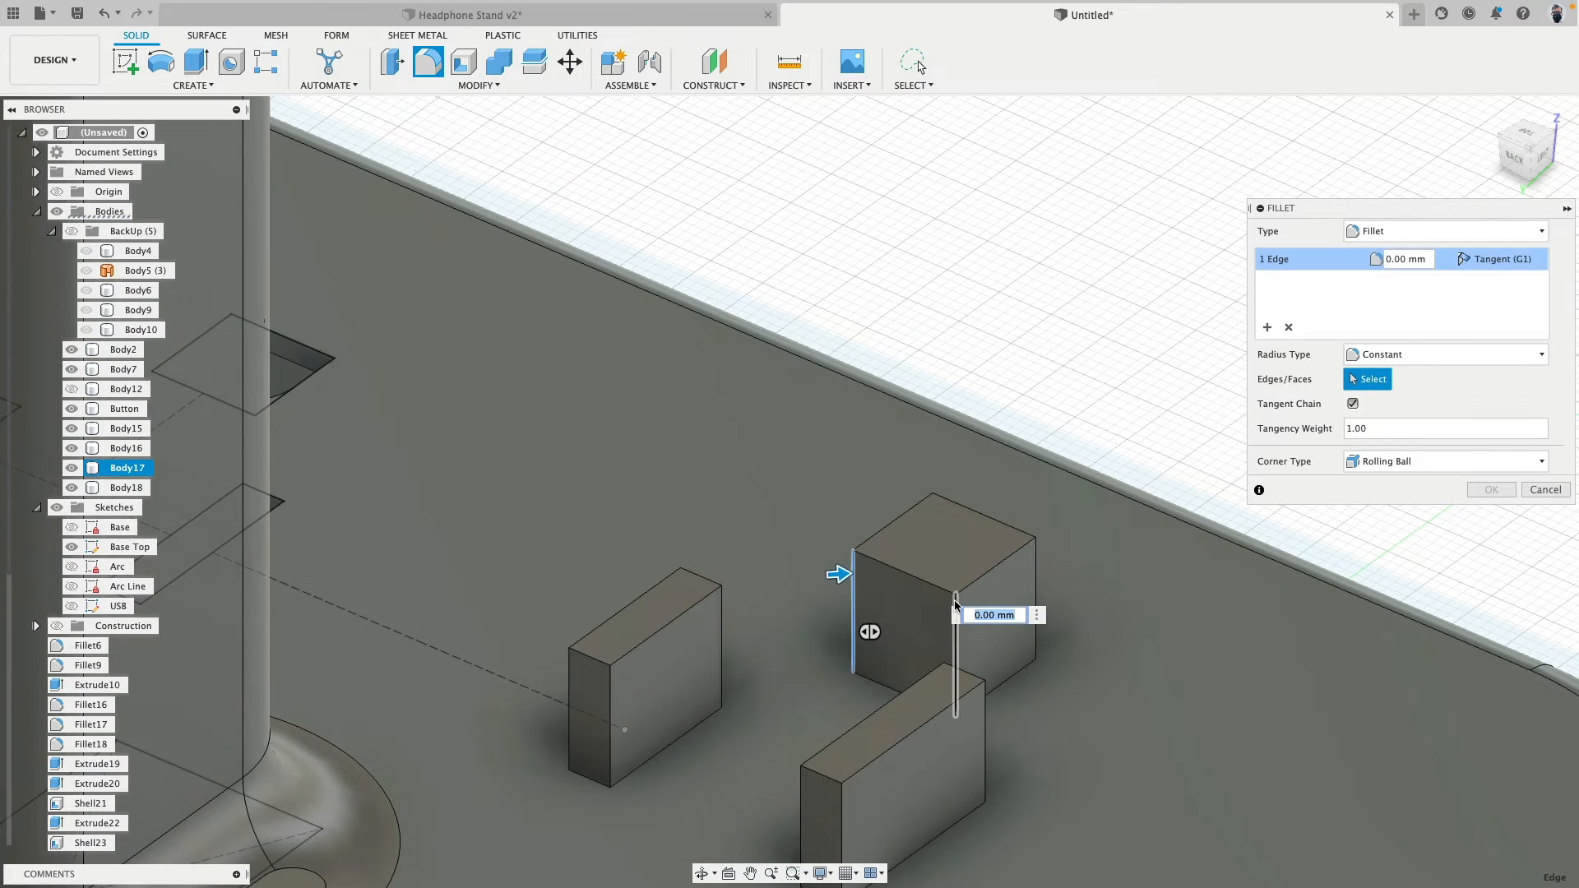
{"action": "left_click", "coordinate": [956, 613]}
{"action": "type", "text": "2.5"}
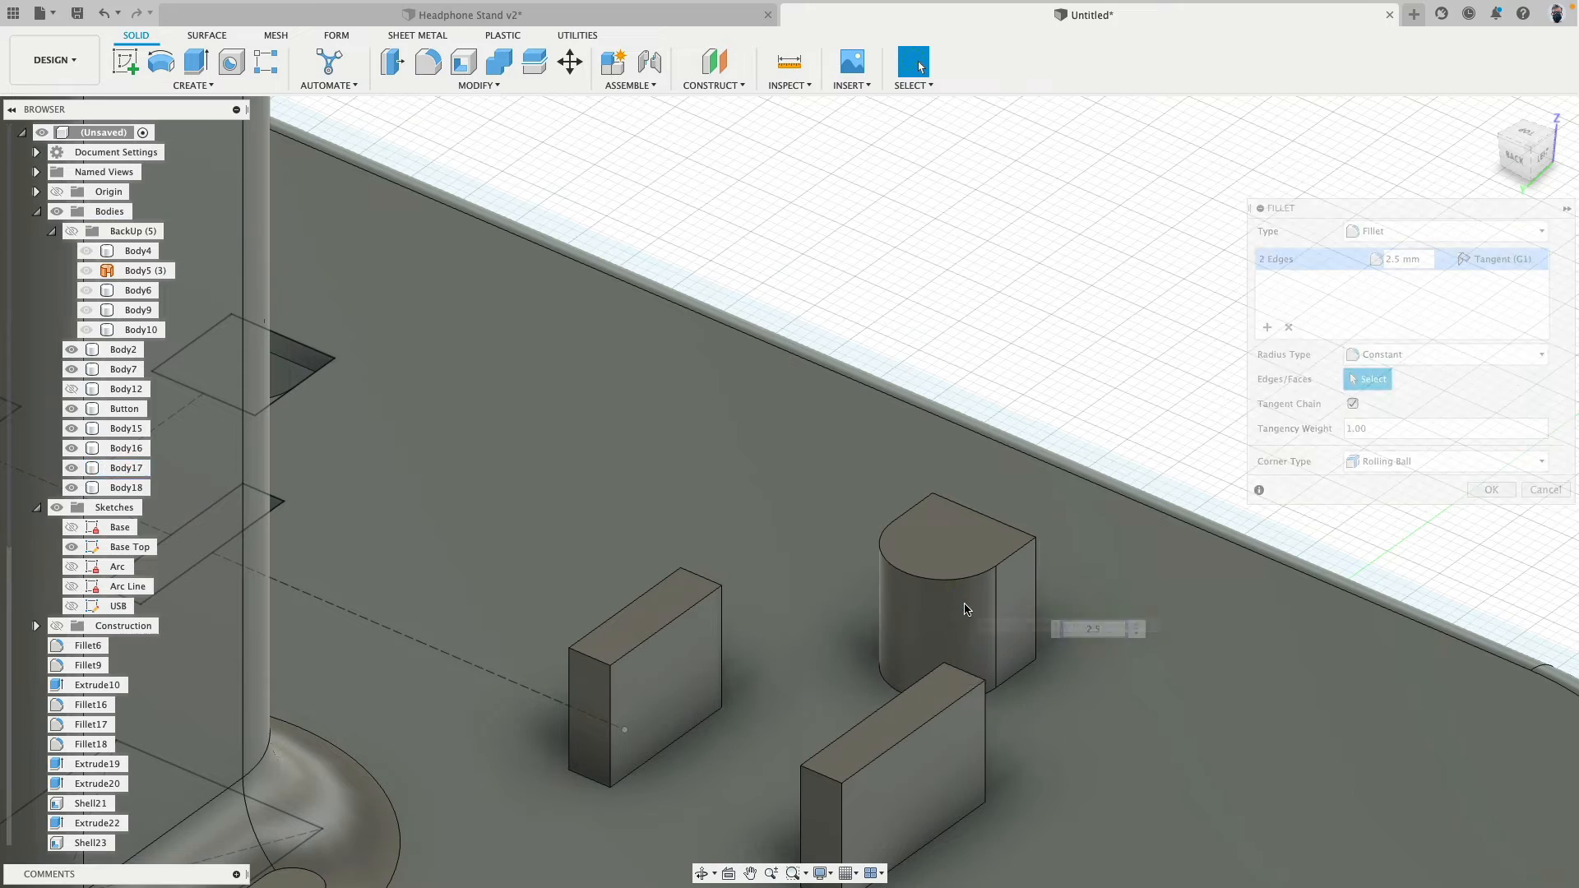
{"action": "key", "text": "Return"}
- Move all three outlet bodies straight down so they sink partway into the base top
{"action": "scroll", "coordinate": [823, 272], "scroll_direction": "down", "scroll_amount": 3}
{"action": "left_click", "coordinate": [567, 68]}
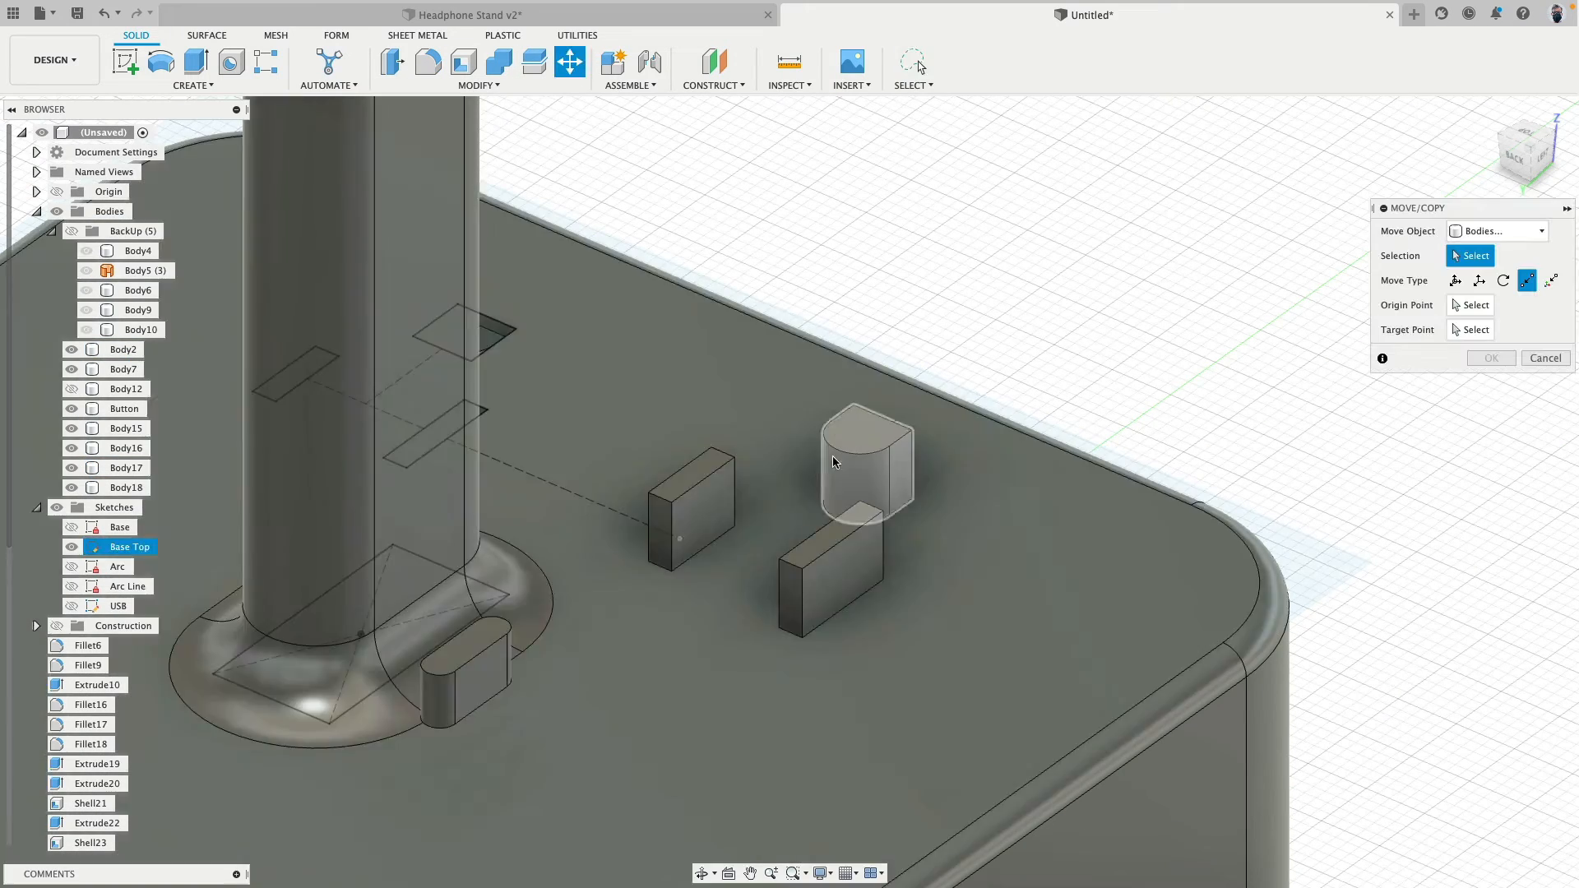
{"action": "left_click", "coordinate": [702, 498]}
{"action": "left_click", "coordinate": [855, 466]}
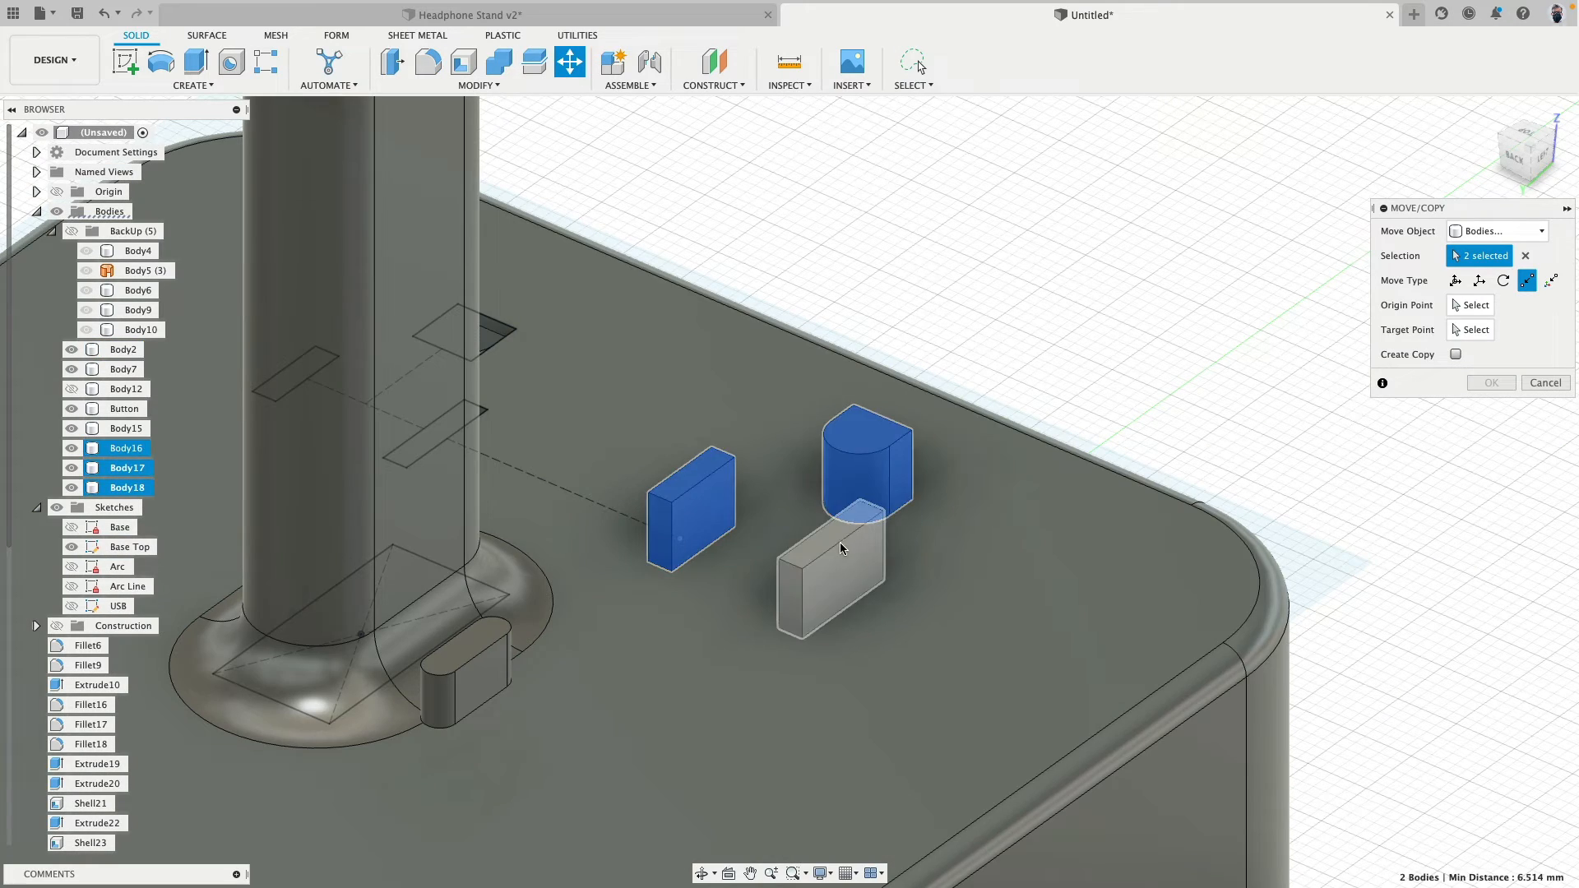
{"action": "left_click", "coordinate": [829, 576]}
{"action": "left_click", "coordinate": [1455, 280]}
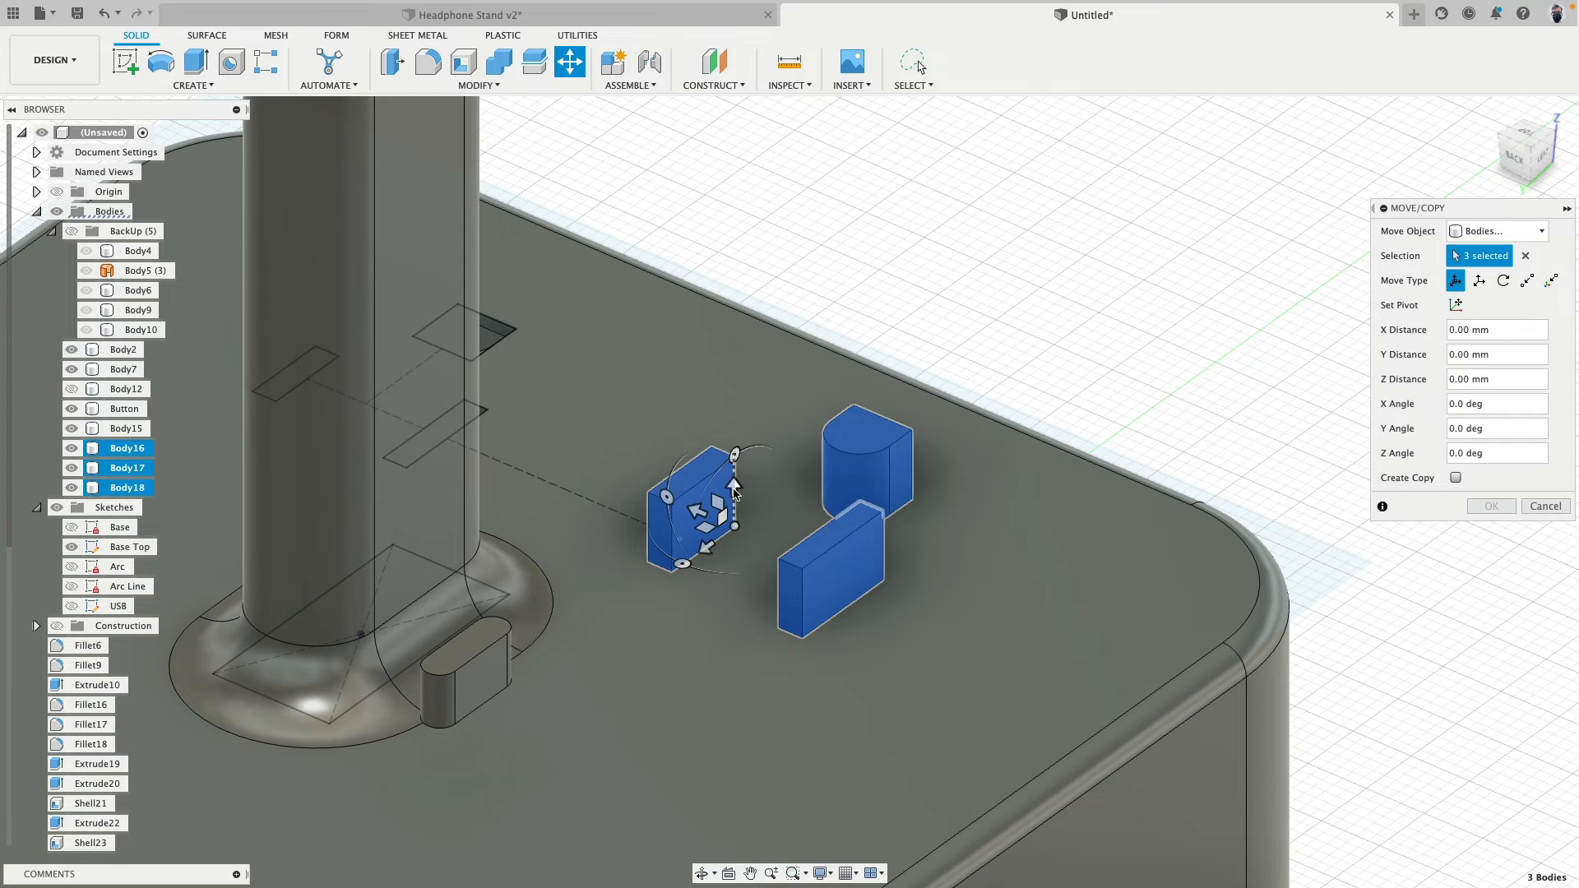
{"action": "left_click_drag", "start_coordinate": [734, 489], "coordinate": [741, 528]}
{"action": "left_click", "coordinate": [1491, 507]}
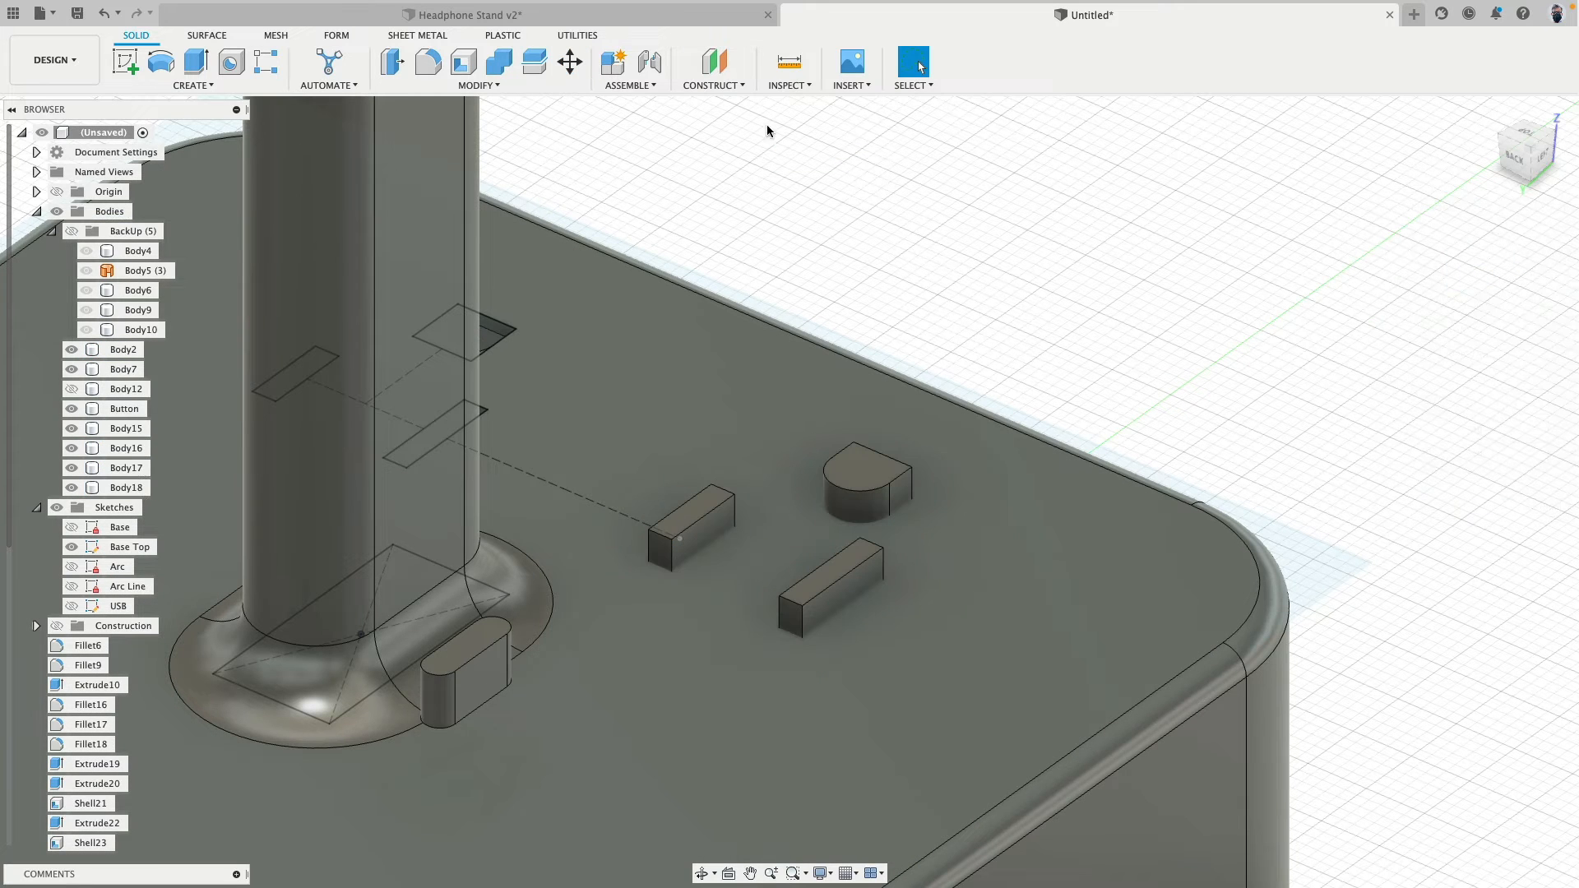
- Cut the three outlet bodies from the base body with Combine, keeping the tool bodies
{"action": "left_click", "coordinate": [495, 67]}
{"action": "left_click", "coordinate": [711, 383]}
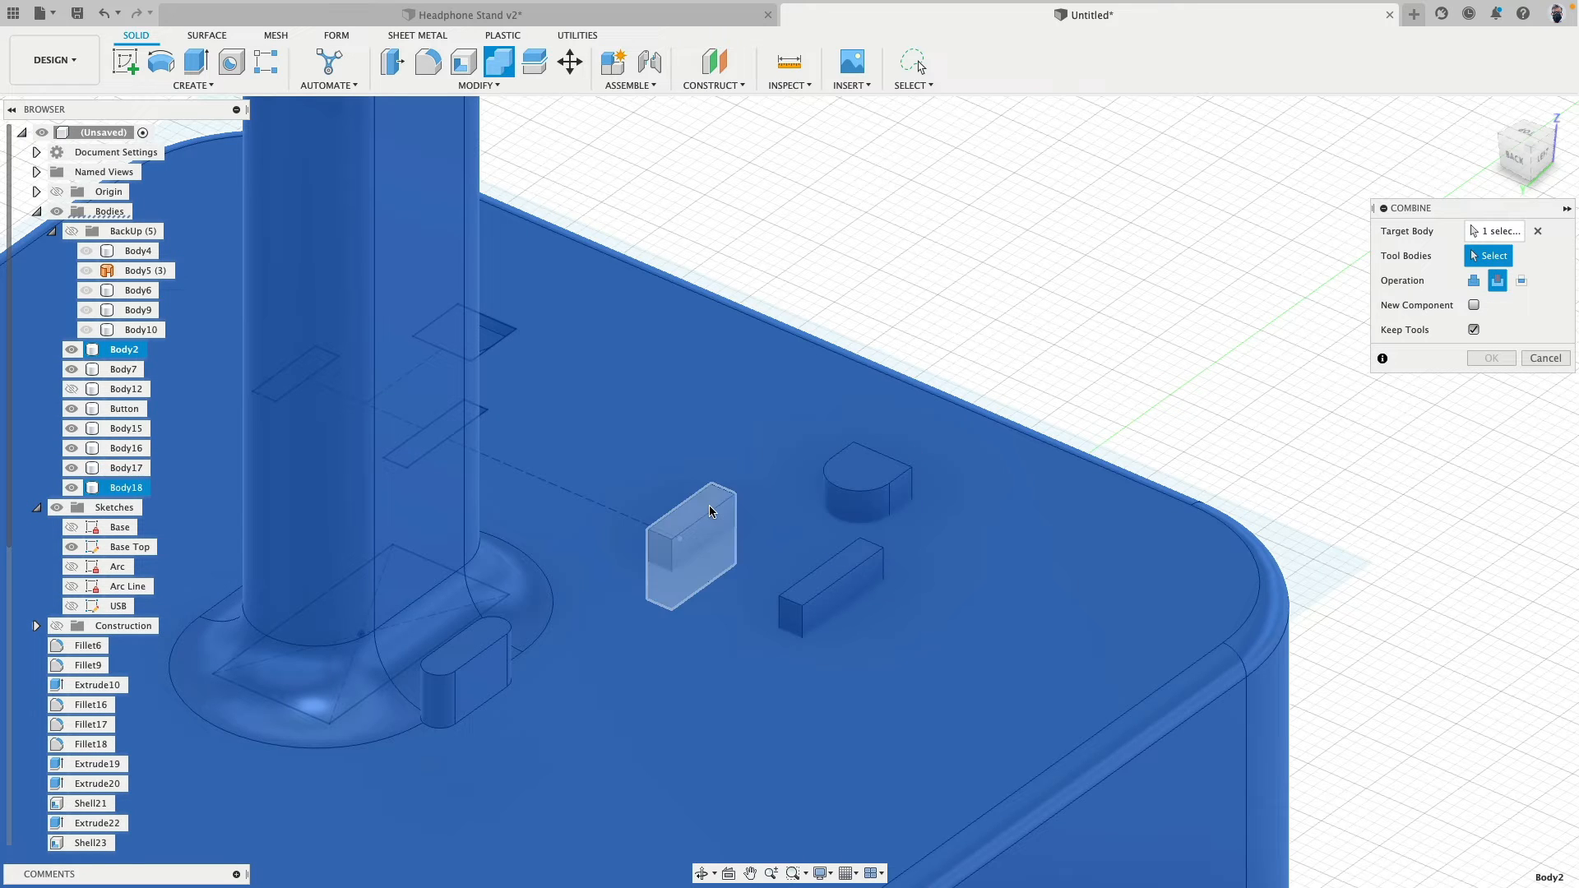
{"action": "left_click", "coordinate": [862, 496]}
{"action": "left_click", "coordinate": [848, 577]}
{"action": "left_click", "coordinate": [710, 529]}
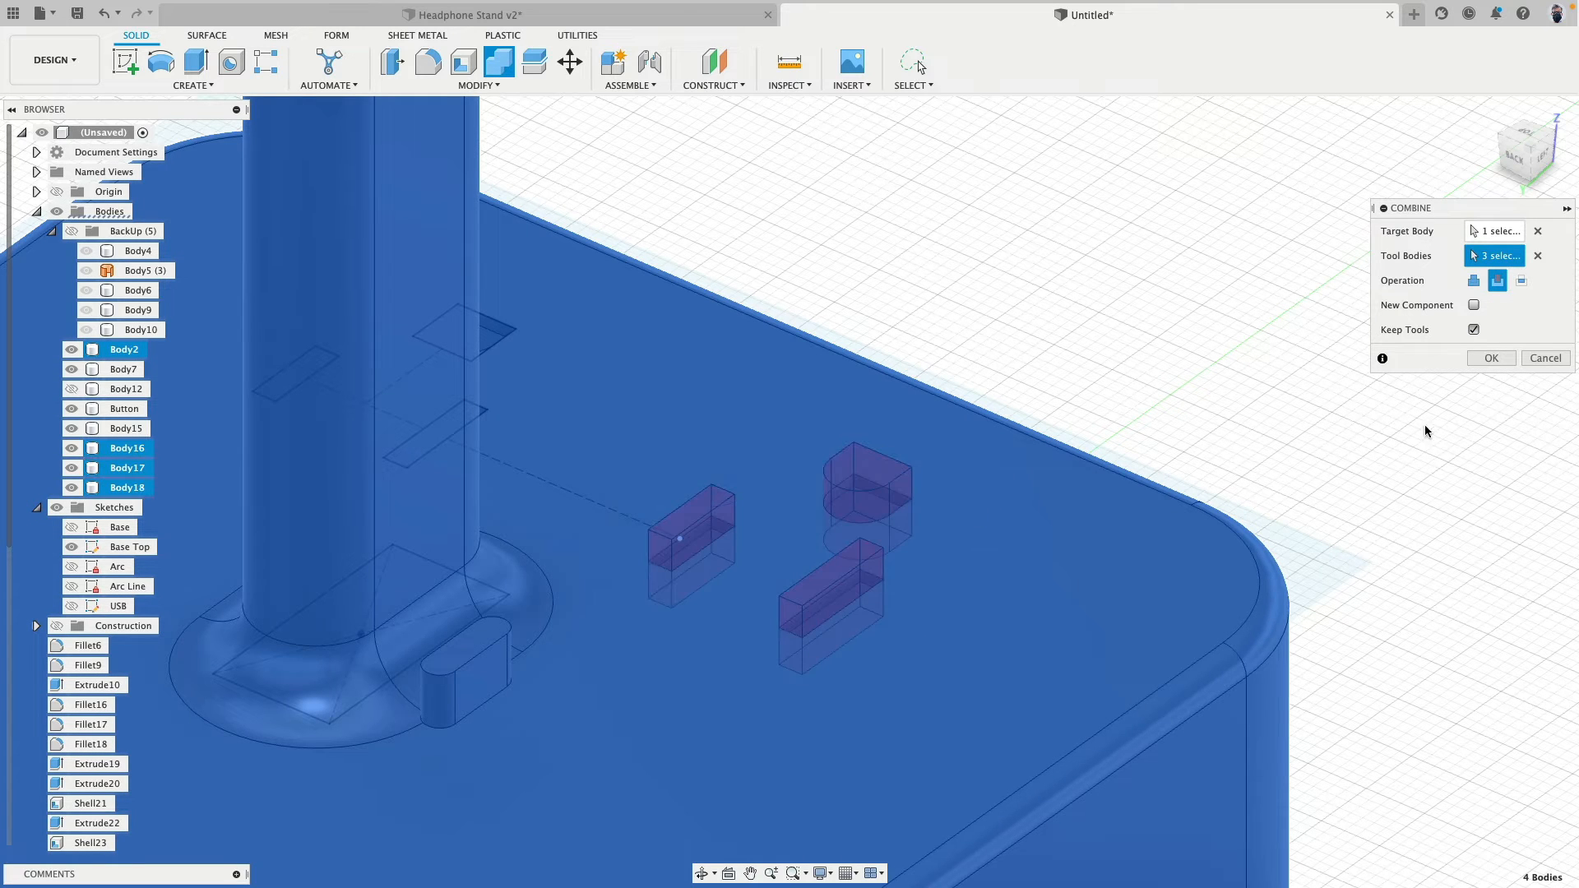
{"action": "left_click", "coordinate": [1494, 360]}
- Delete the three outlet tool bodies, Body16, Body17 and Body18
{"action": "scroll", "coordinate": [1079, 290], "scroll_direction": "down", "scroll_amount": 5}
{"action": "middle_click_drag", "start_coordinate": [1176, 312], "coordinate": [928, 316], "text": "shift"}
{"action": "left_click", "coordinate": [136, 485]}
{"action": "left_click", "coordinate": [127, 468], "text": "shift"}
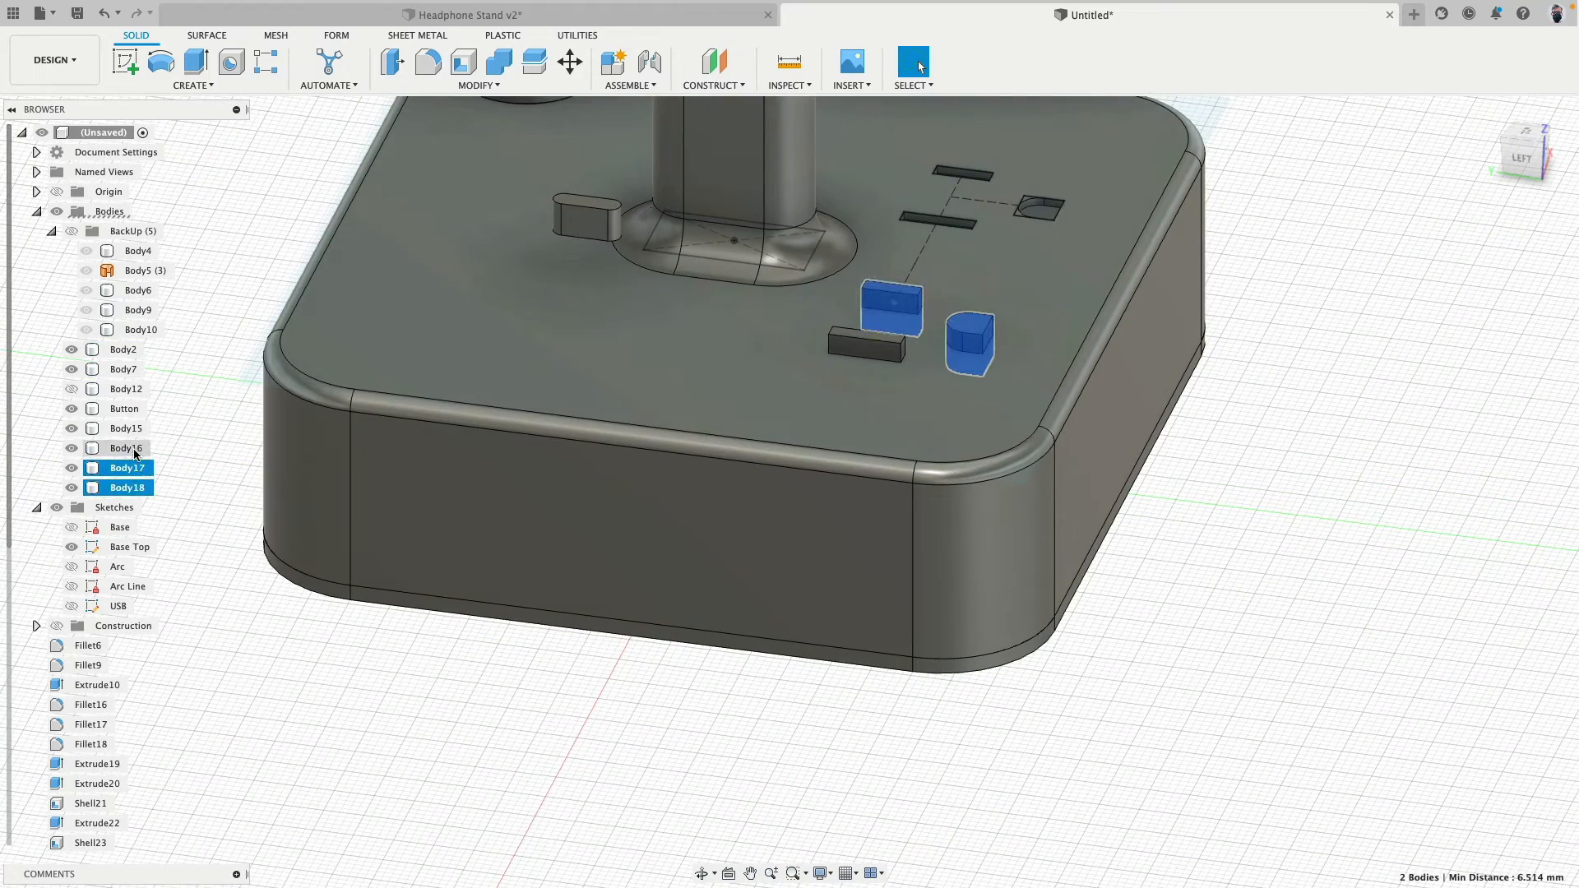
{"action": "left_click", "coordinate": [134, 450], "text": "shift"}
{"action": "key", "text": "Delete"}
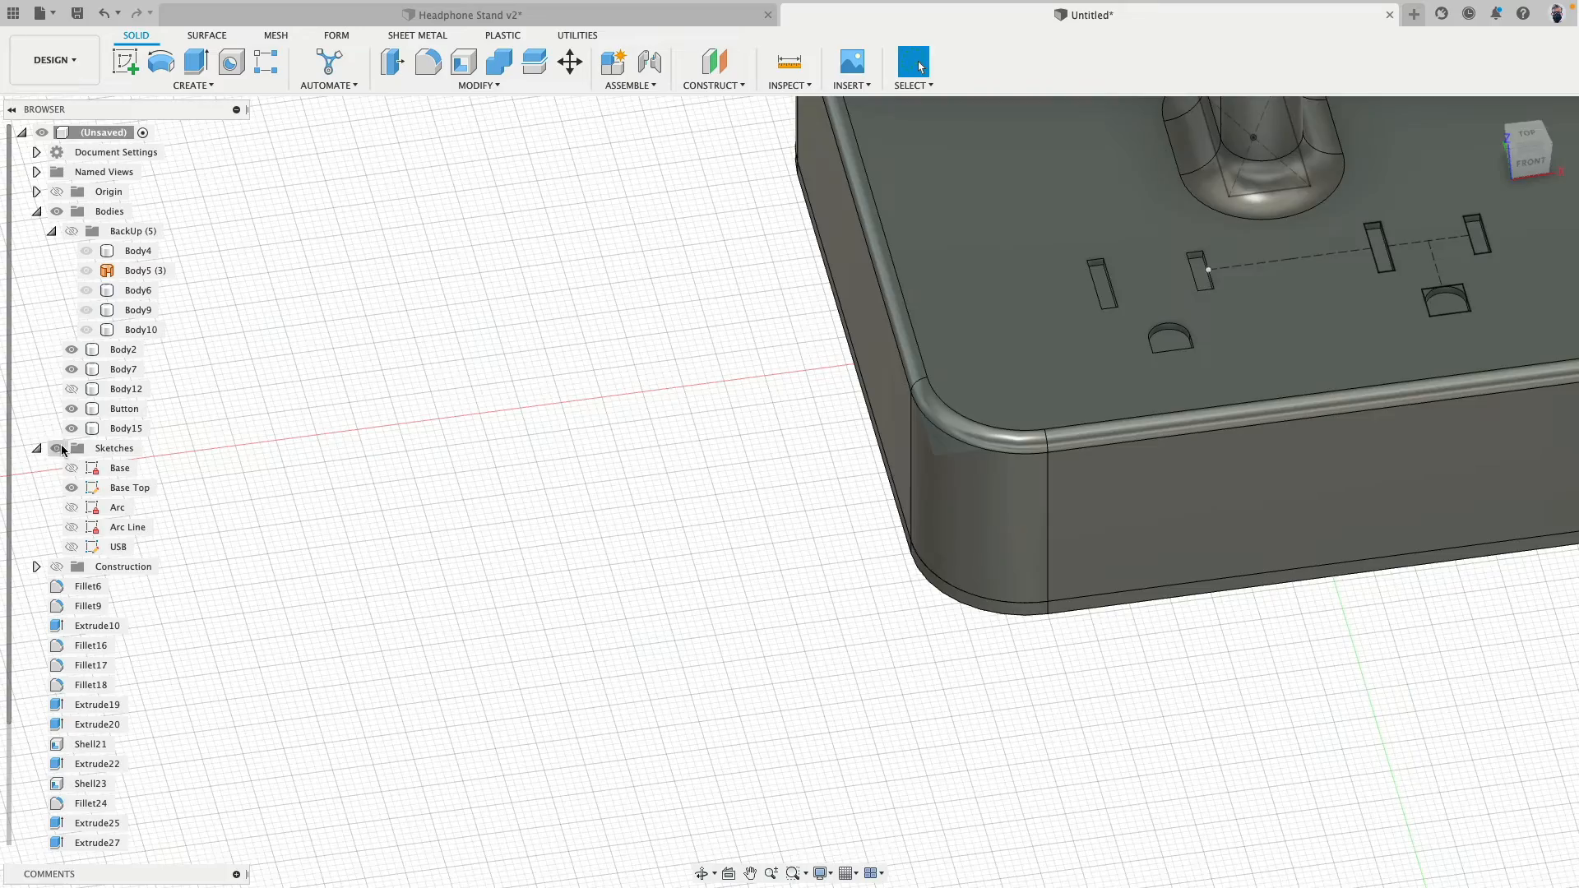
- Hide the sketches and examine the outlet slots cut into the base top
{"action": "left_click", "coordinate": [61, 448]}
{"action": "mouse_move", "coordinate": [581, 434]}
{"action": "middle_mouse_down", "text": "shift"}
{"action": "mouse_move", "coordinate": [627, 575]}
{"action": "mouse_move", "coordinate": [475, 619]}
{"action": "mouse_move", "coordinate": [521, 589]}
{"action": "mouse_move", "coordinate": [626, 588]}
{"action": "mouse_move", "coordinate": [631, 634]}
{"action": "mouse_move", "coordinate": [556, 564]}
{"action": "mouse_move", "coordinate": [593, 498]}
{"action": "mouse_move", "coordinate": [828, 466]}
{"action": "mouse_move", "coordinate": [796, 490]}
{"action": "middle_mouse_up", "text": "shift"}
{"action": "scroll", "coordinate": [765, 432], "scroll_direction": "up", "scroll_amount": 3}
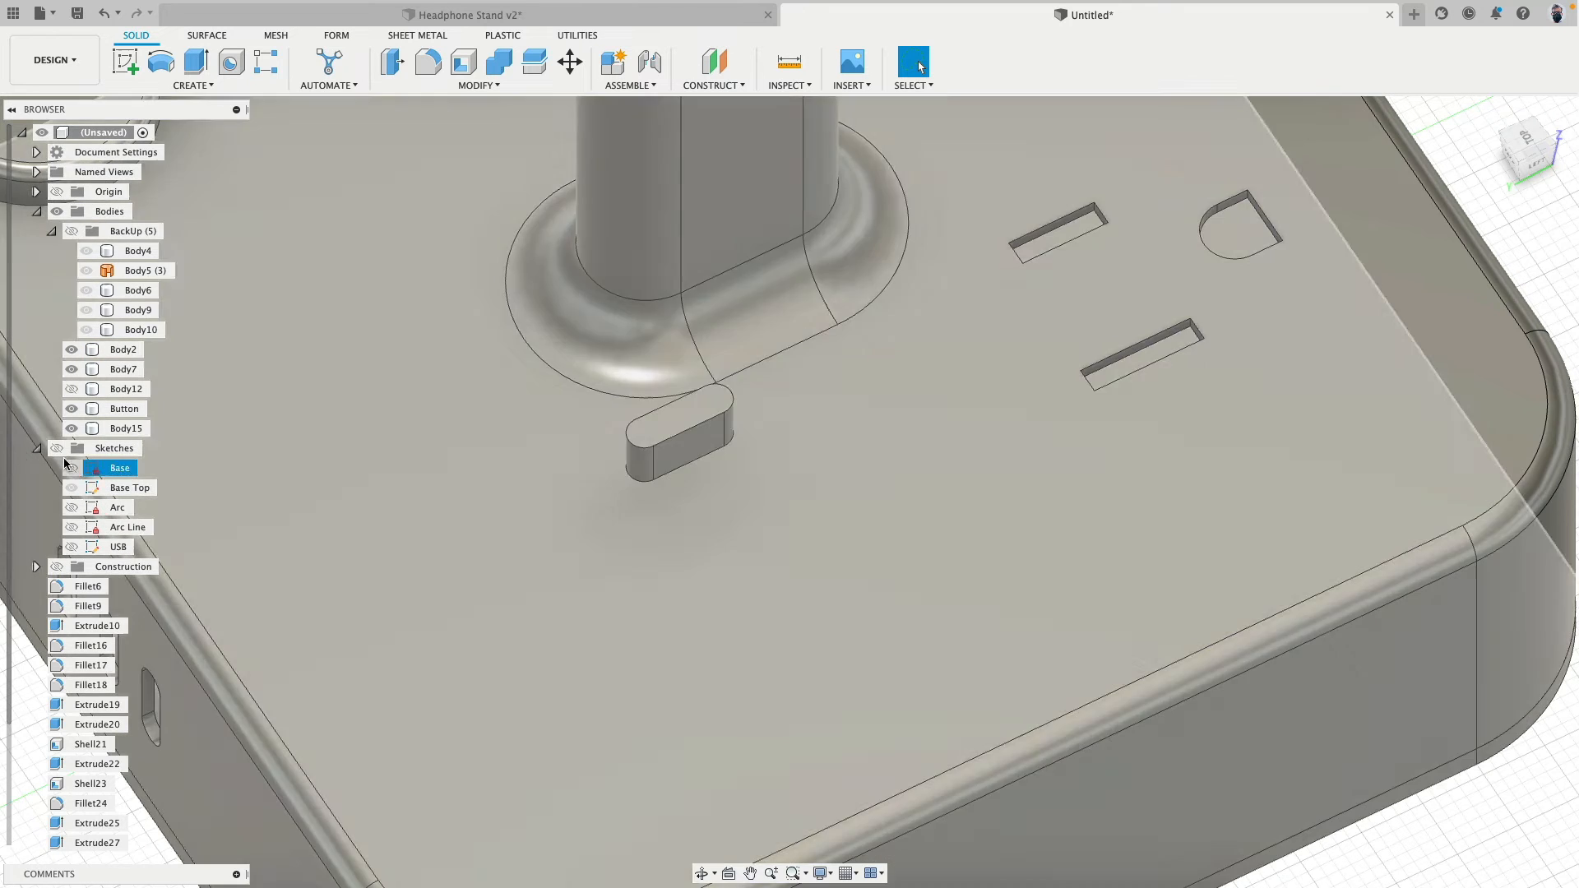
- Show the sketches, reopen the Base Top sketch and draw a line parallel to the longer cut slot, starting just off its short end
{"action": "left_click", "coordinate": [57, 449]}
{"action": "double_click", "coordinate": [93, 488]}
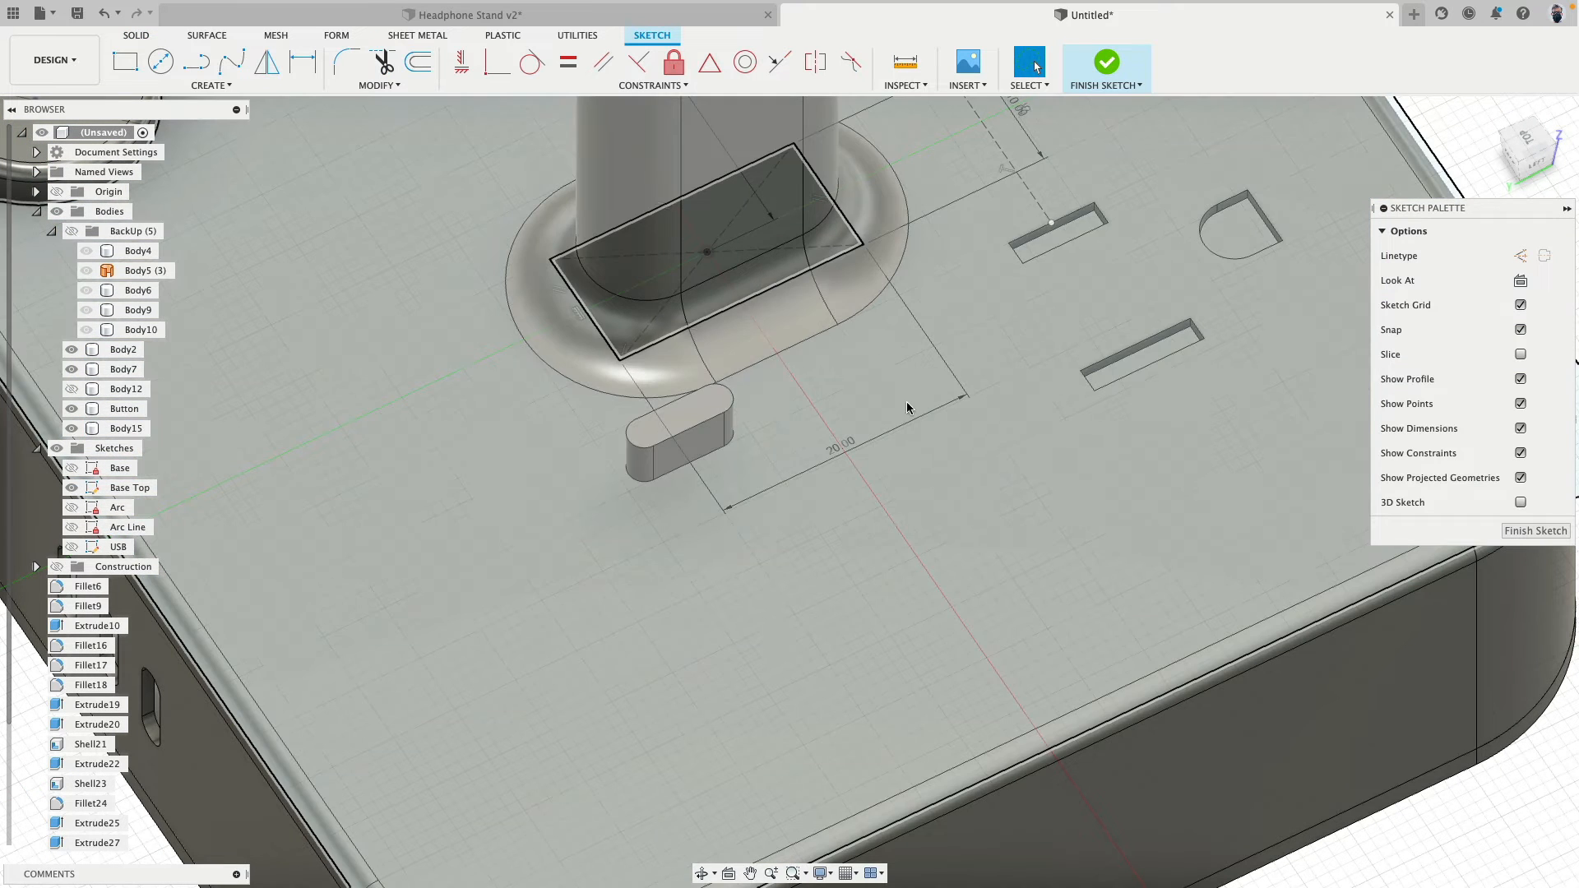
{"action": "scroll", "coordinate": [1111, 300], "scroll_direction": "up", "scroll_amount": 5}
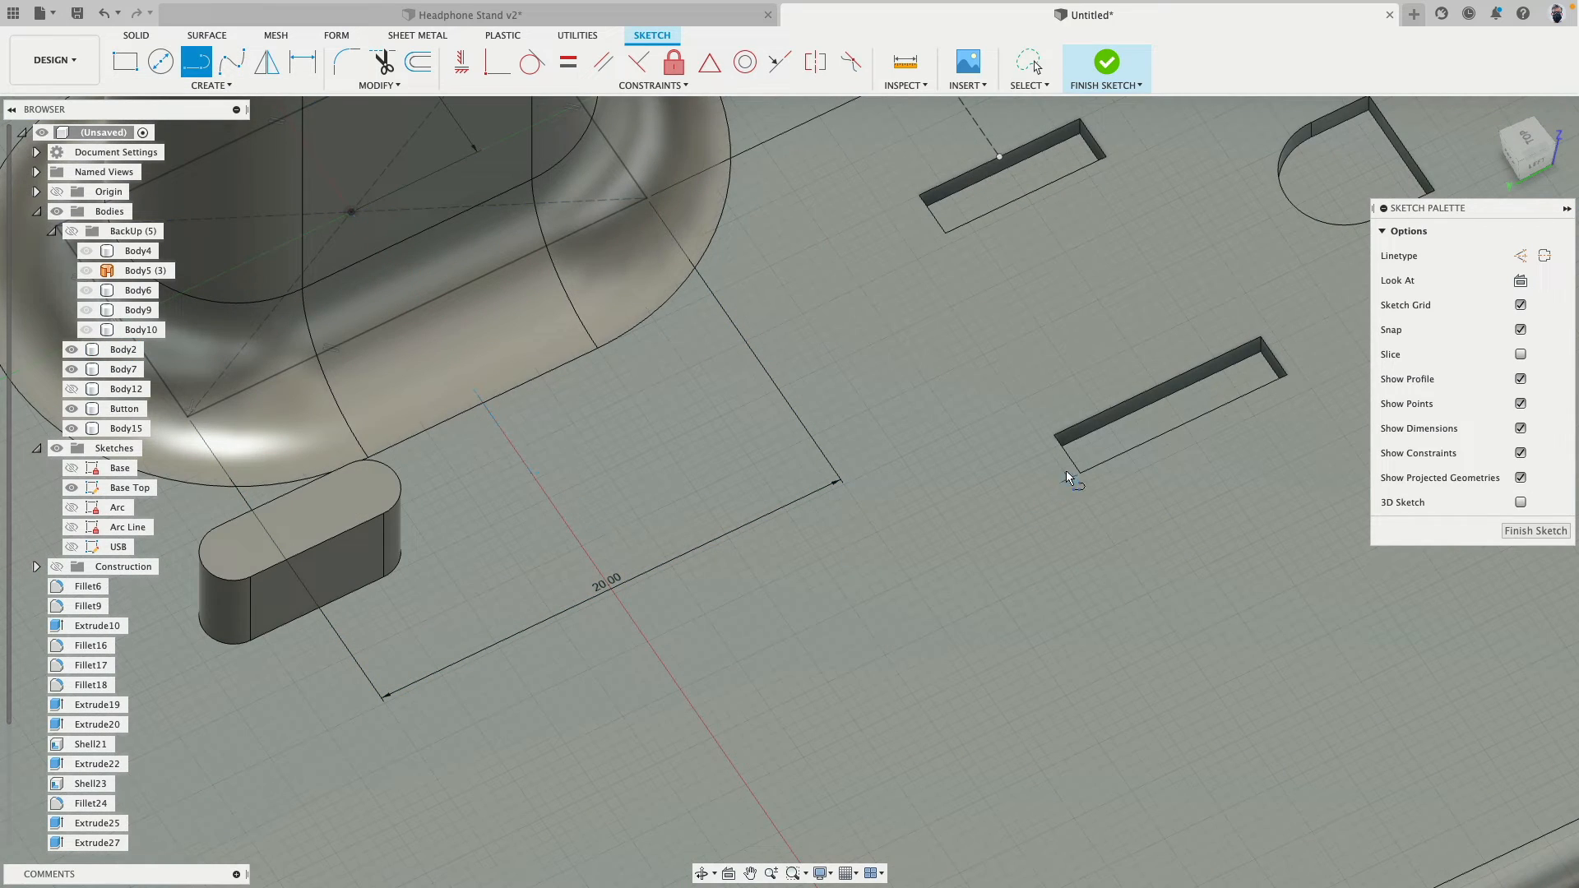
{"action": "mouse_move", "coordinate": [1066, 461]}
{"action": "middle_mouse_down", "text": "shift"}
{"action": "mouse_move", "coordinate": [1098, 469]}
{"action": "mouse_move", "coordinate": [1102, 488]}
{"action": "middle_mouse_up", "text": "shift"}
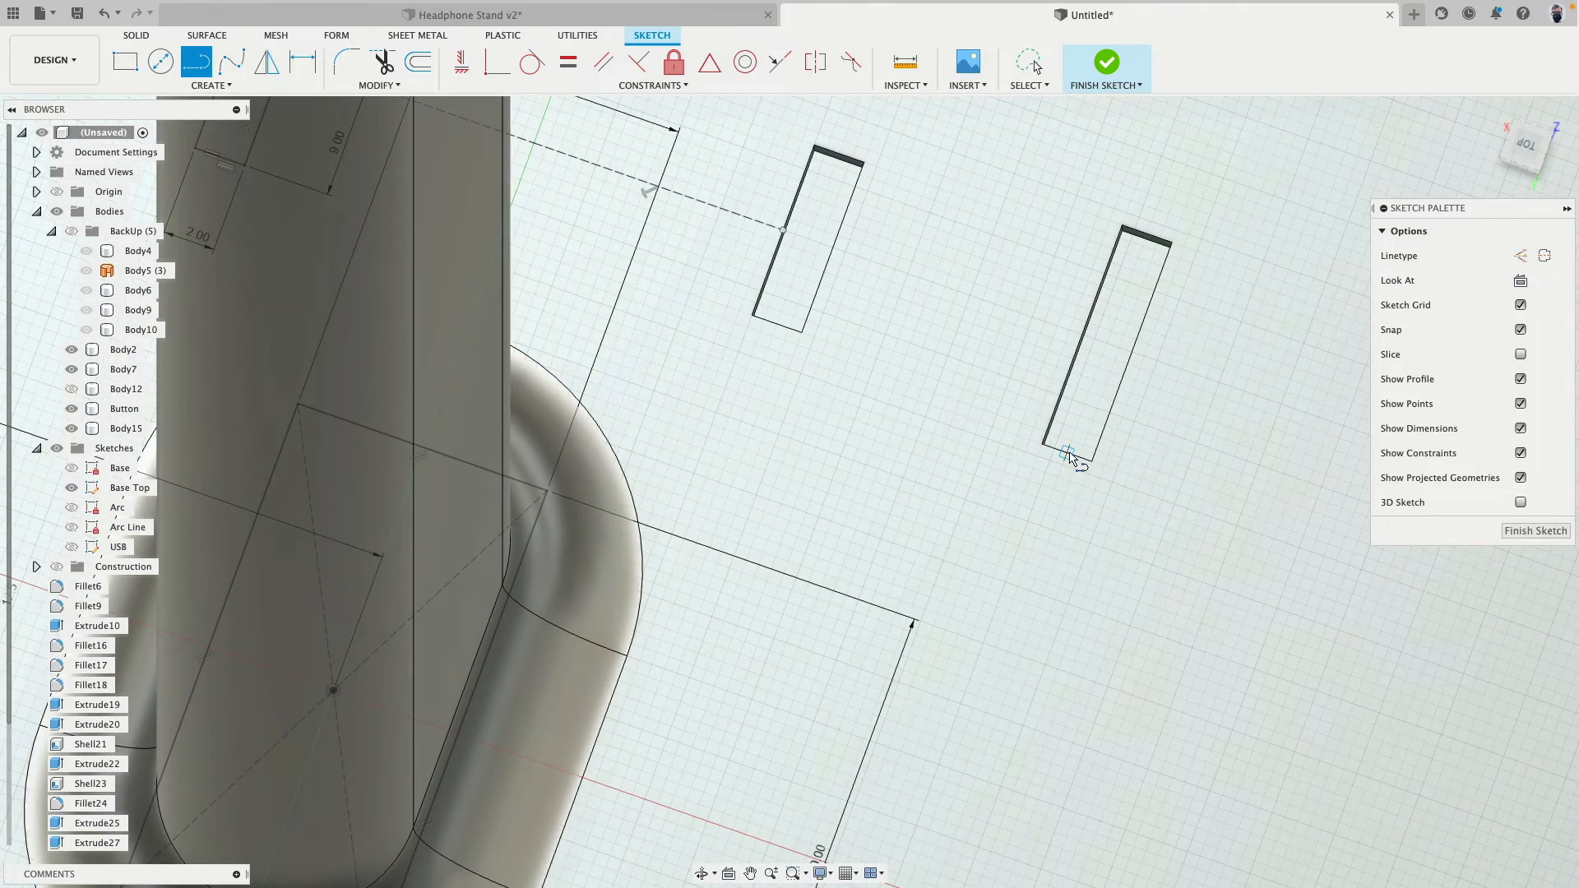
{"action": "scroll", "coordinate": [1069, 458], "scroll_direction": "up", "scroll_amount": 8}
{"action": "scroll", "coordinate": [1061, 459], "scroll_direction": "up", "scroll_amount": 2}
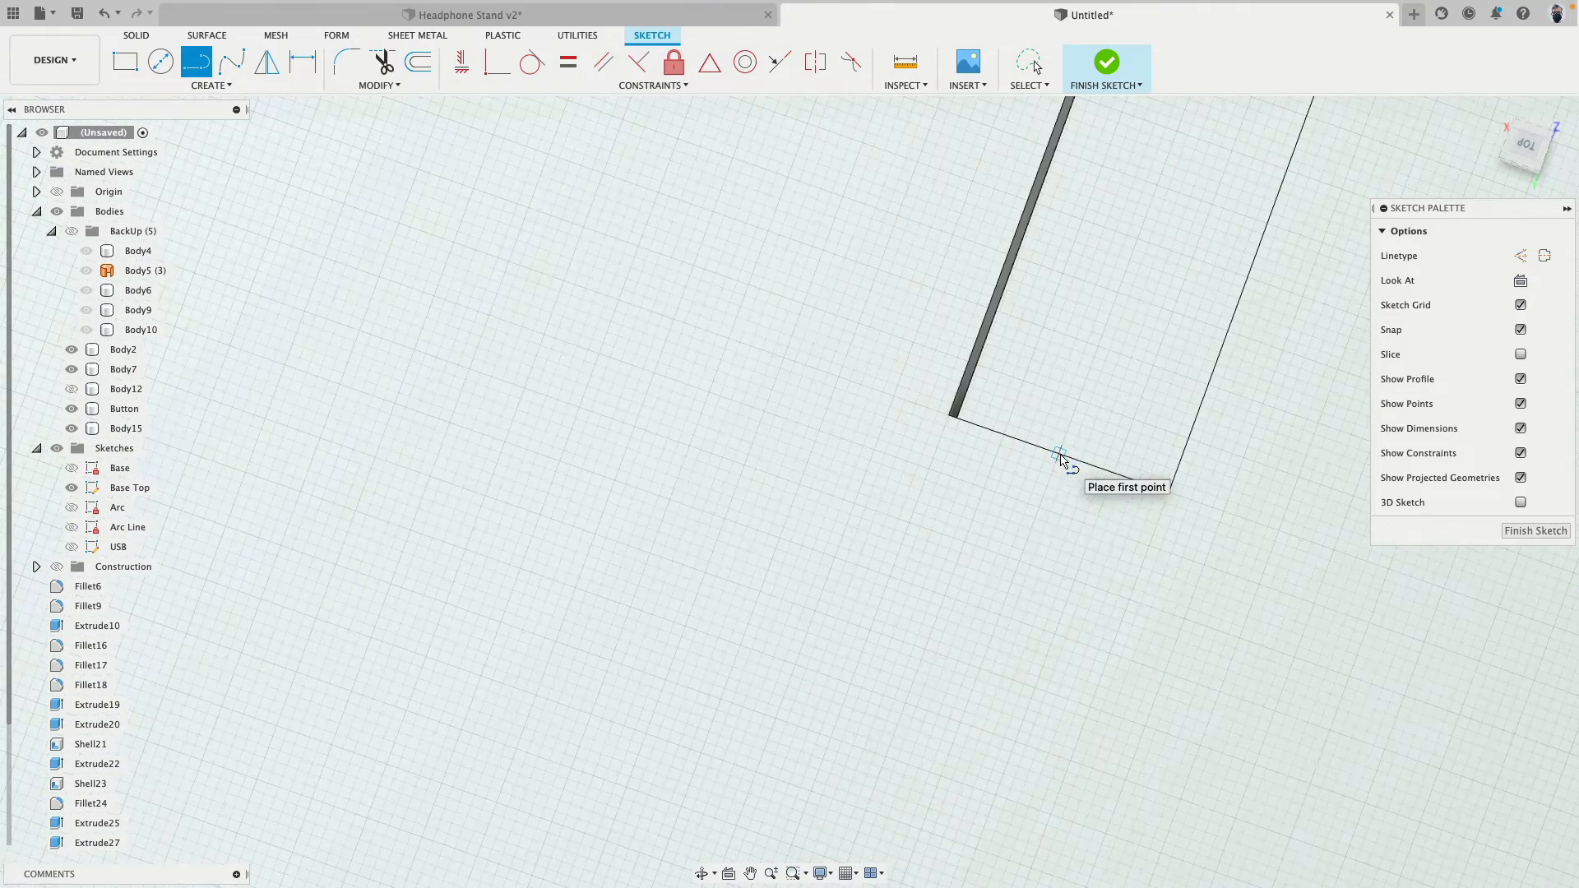
{"action": "scroll", "coordinate": [1068, 470], "scroll_direction": "down", "scroll_amount": 4}
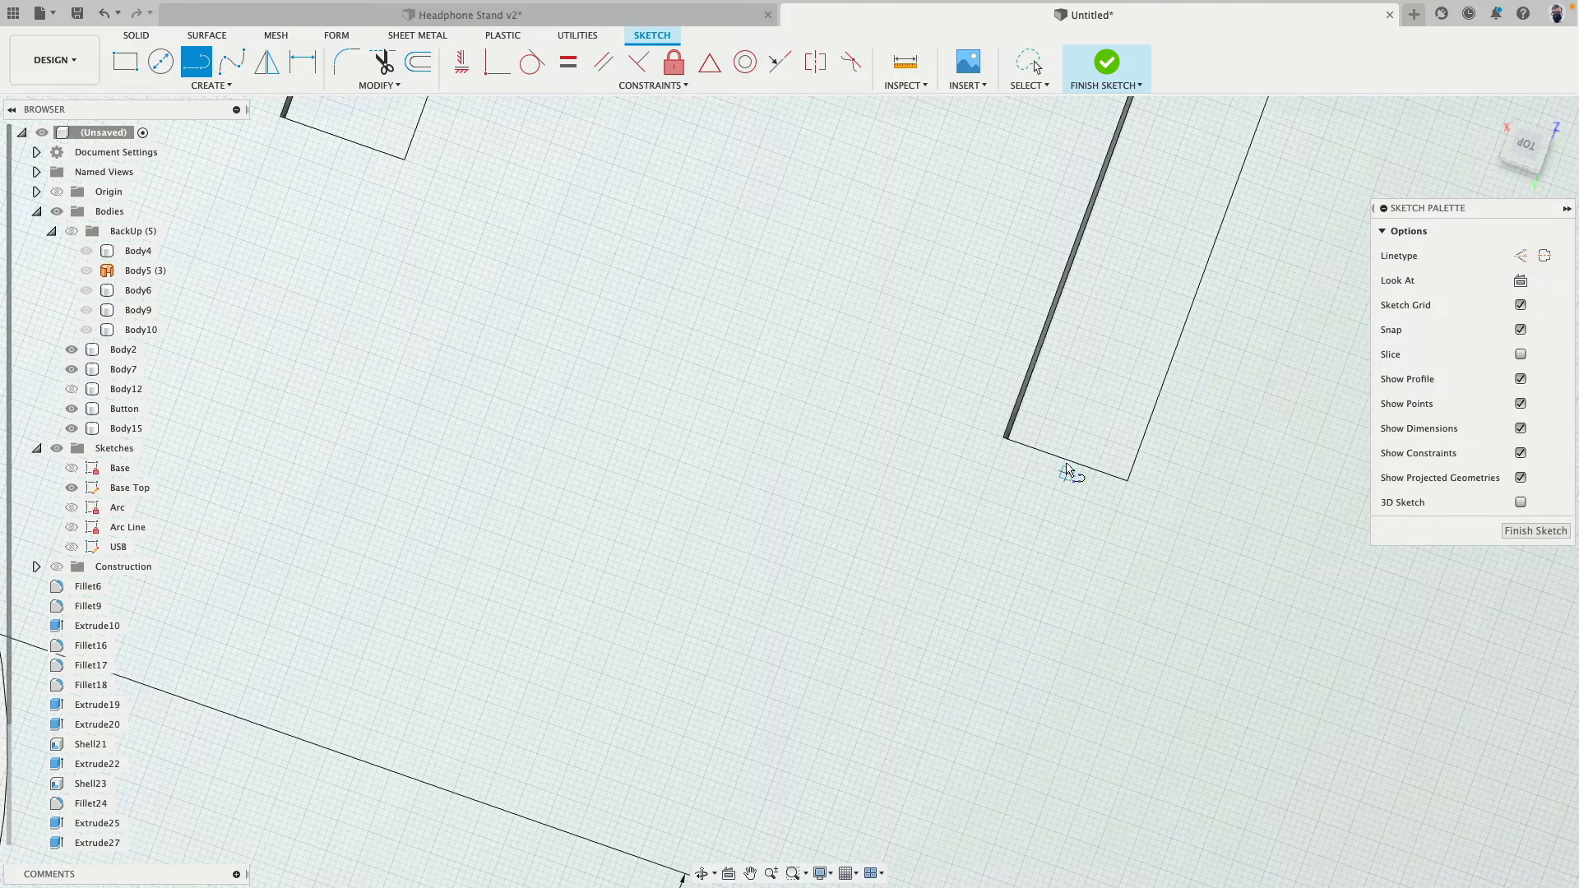
{"action": "scroll", "coordinate": [1067, 465], "scroll_direction": "down", "scroll_amount": 3}
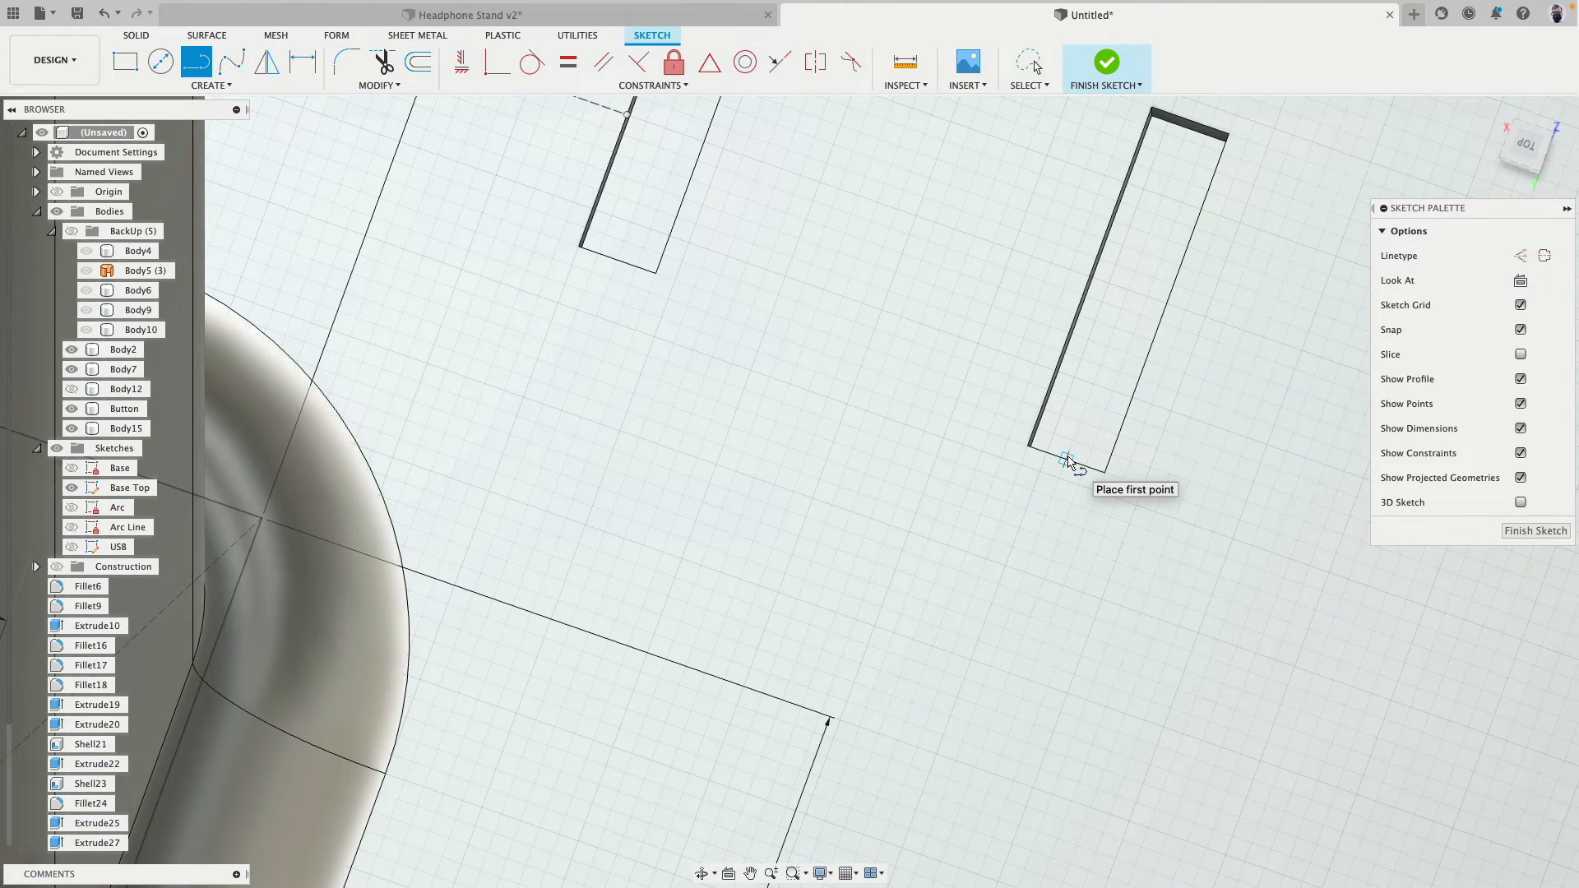
{"action": "left_click", "coordinate": [1055, 497]}
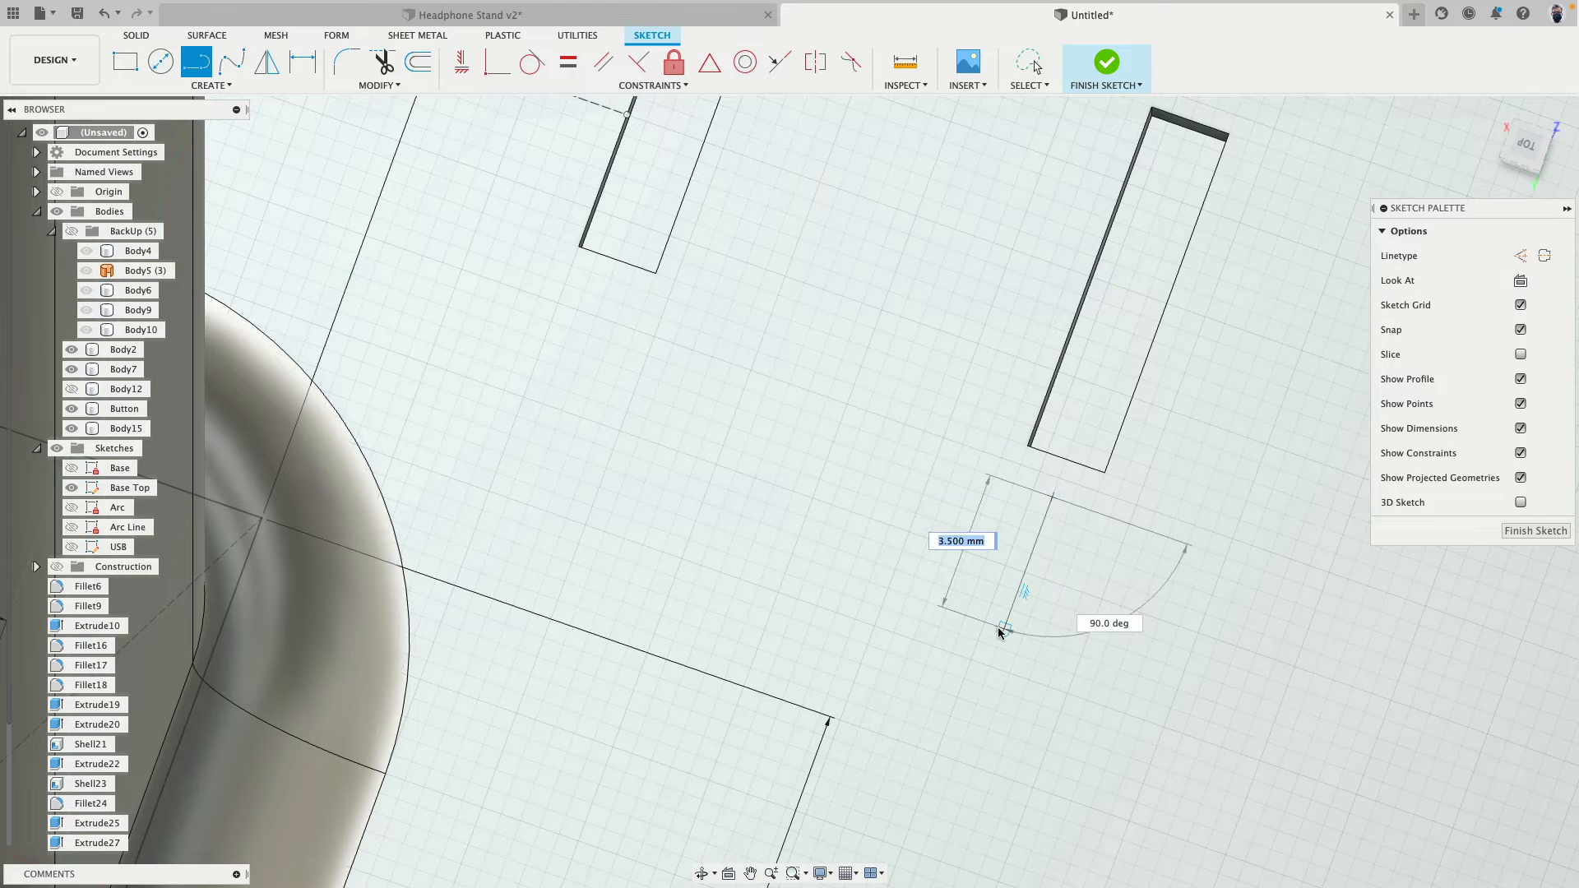
{"action": "left_click", "coordinate": [1005, 627]}
{"action": "key", "text": "Escape"}
- Place the new line's far endpoint on the sketch's red X axis
{"action": "middle_click_drag", "start_coordinate": [998, 740], "coordinate": [1013, 479]}
{"action": "scroll", "coordinate": [1011, 479], "scroll_direction": "up", "scroll_amount": 6}
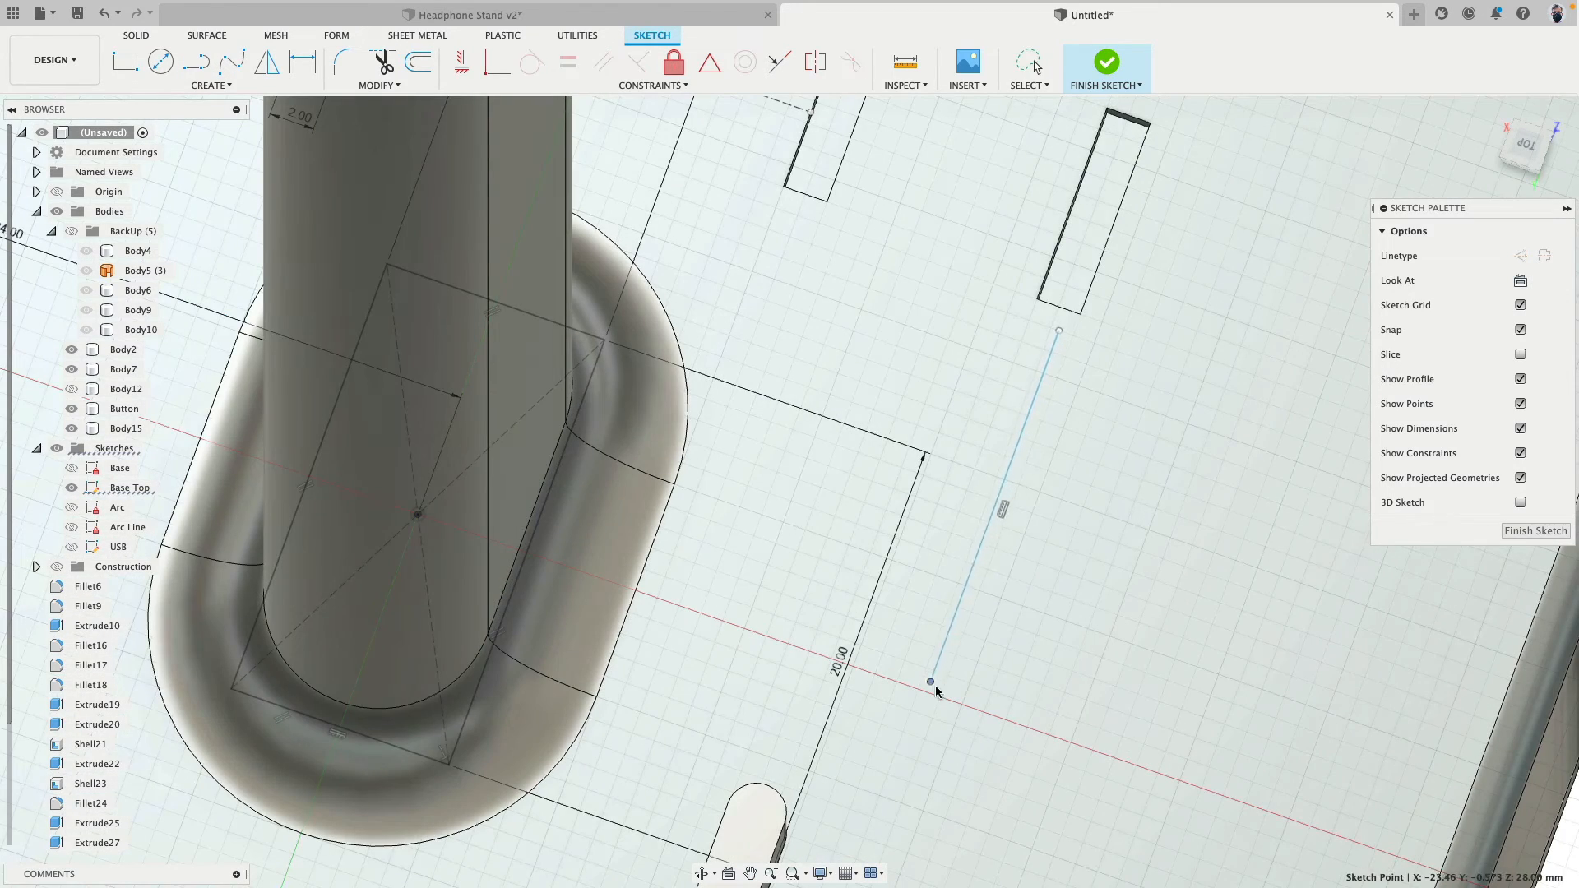
{"action": "left_click_drag", "start_coordinate": [932, 684], "coordinate": [916, 689]}
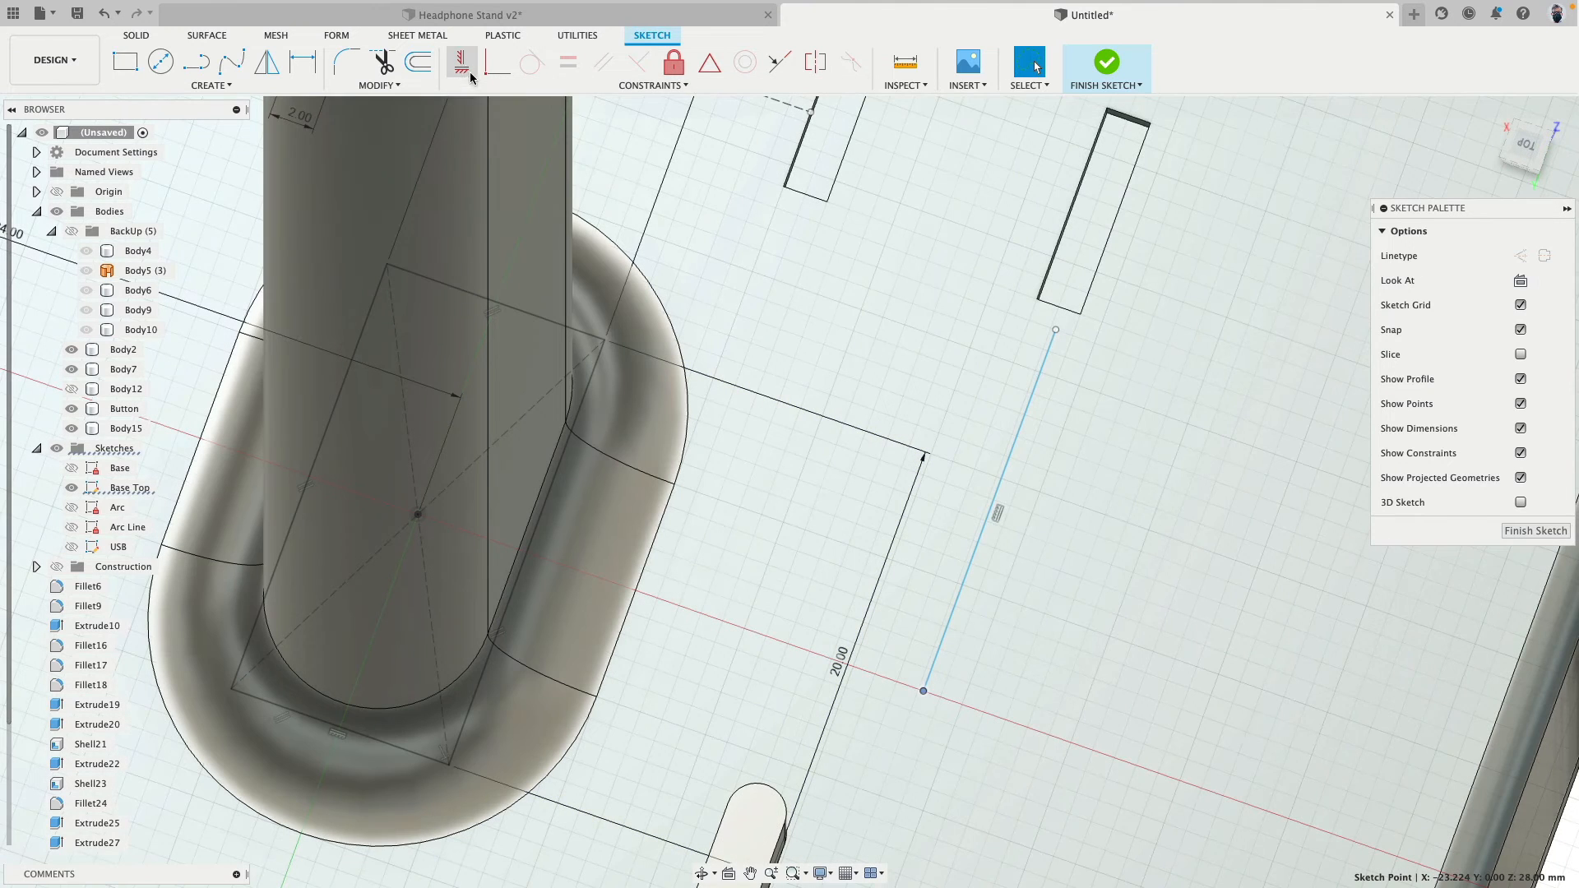
{"action": "left_click", "coordinate": [461, 62]}
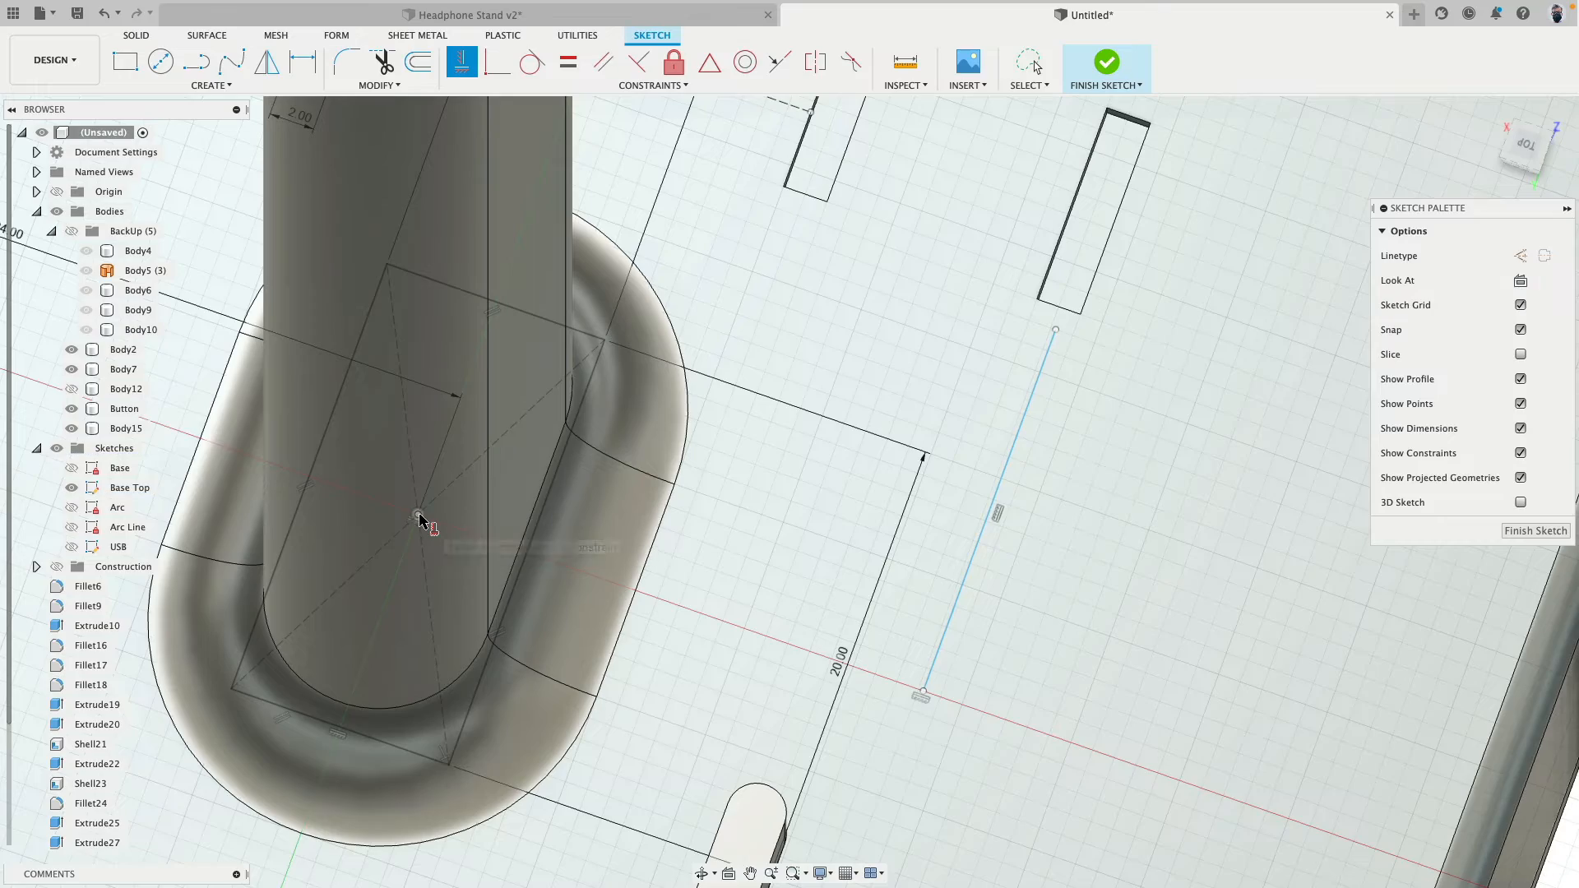
{"action": "scroll", "coordinate": [1061, 423], "scroll_direction": "down", "scroll_amount": 5}
{"action": "scroll", "coordinate": [1058, 329], "scroll_direction": "up", "scroll_amount": 10}
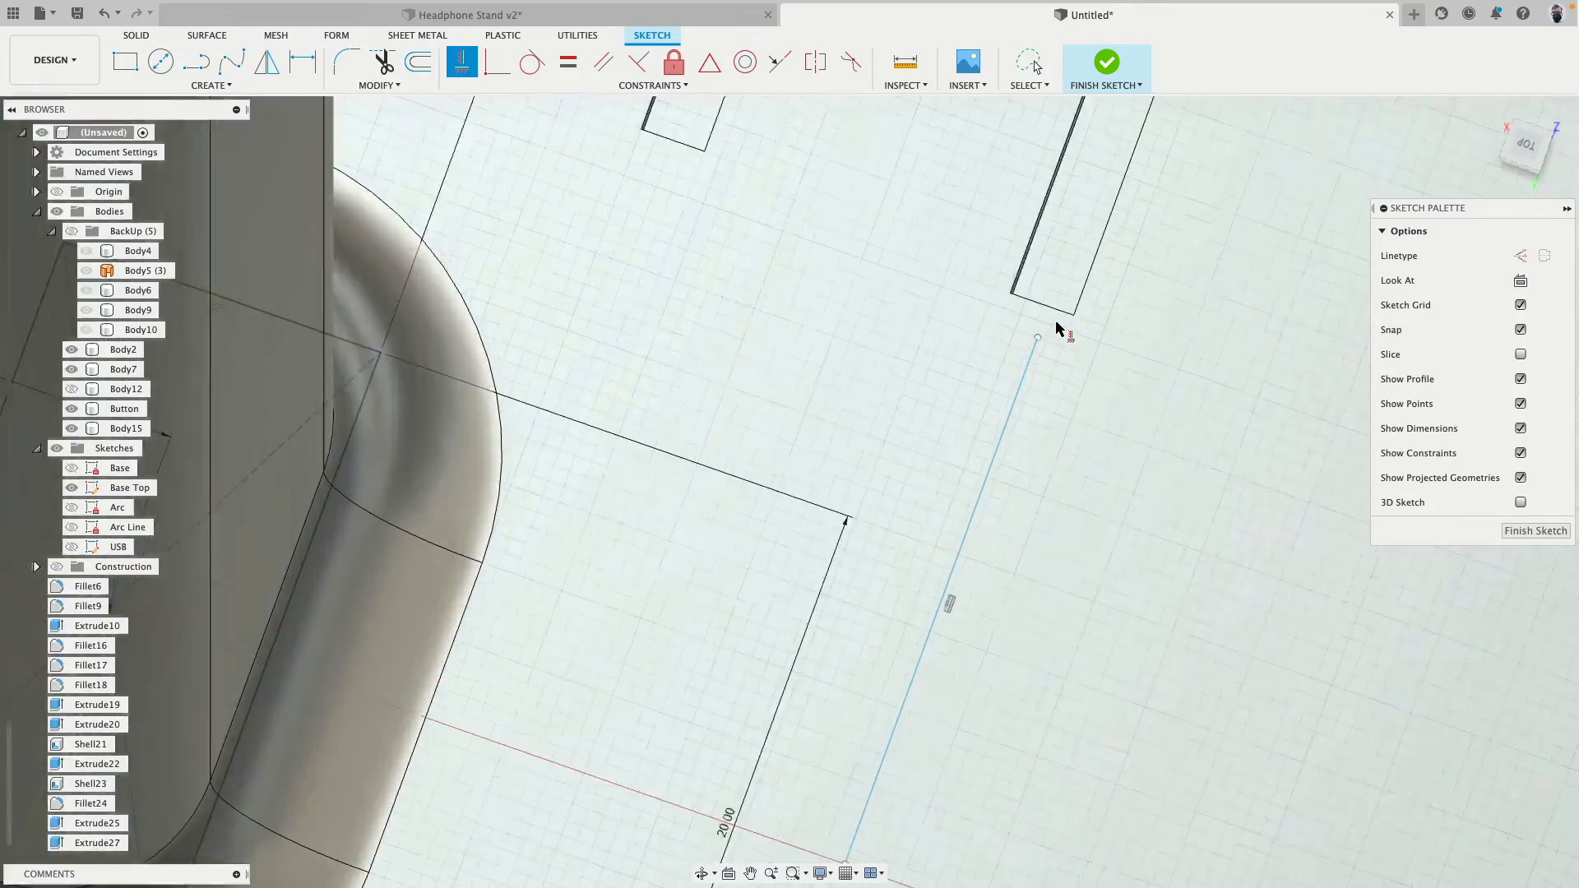
{"action": "key", "text": "Escape"}
- Project the short edge of the longer cut slot nearest the new line into the Base Top sketch
{"action": "mouse_move", "coordinate": [1004, 369]}
{"action": "left_mouse_down"}
{"action": "mouse_move", "coordinate": [987, 344]}
{"action": "mouse_move", "coordinate": [998, 272]}
{"action": "mouse_move", "coordinate": [995, 333]}
{"action": "left_mouse_up"}
{"action": "left_click", "coordinate": [211, 85]}
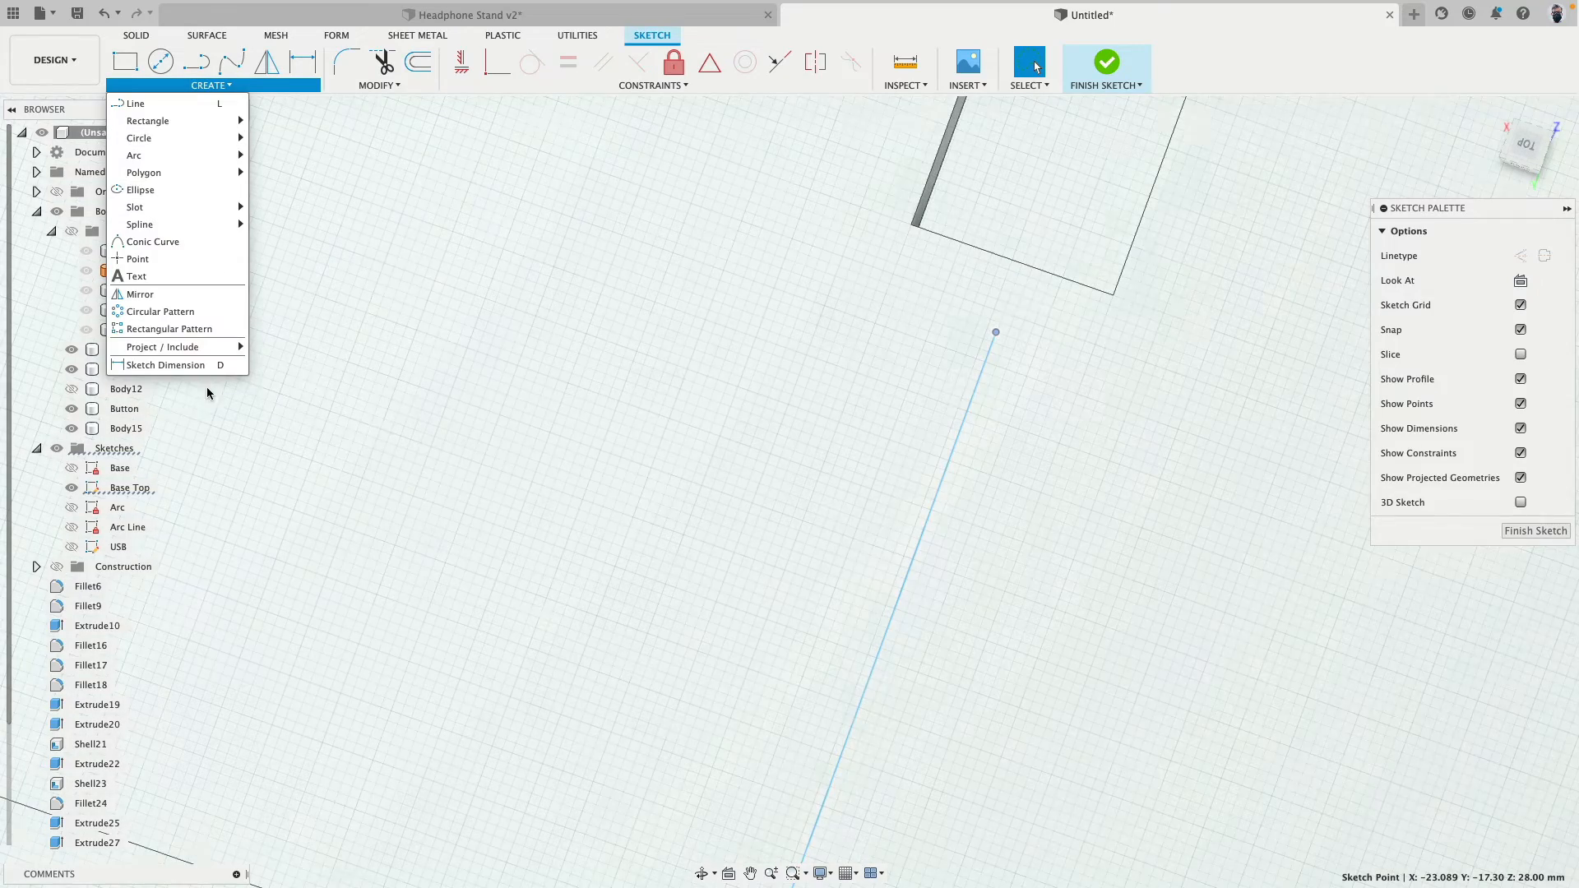
{"action": "mouse_move", "coordinate": [204, 347]}
{"action": "left_click", "coordinate": [270, 347]}
{"action": "left_click", "coordinate": [945, 236]}
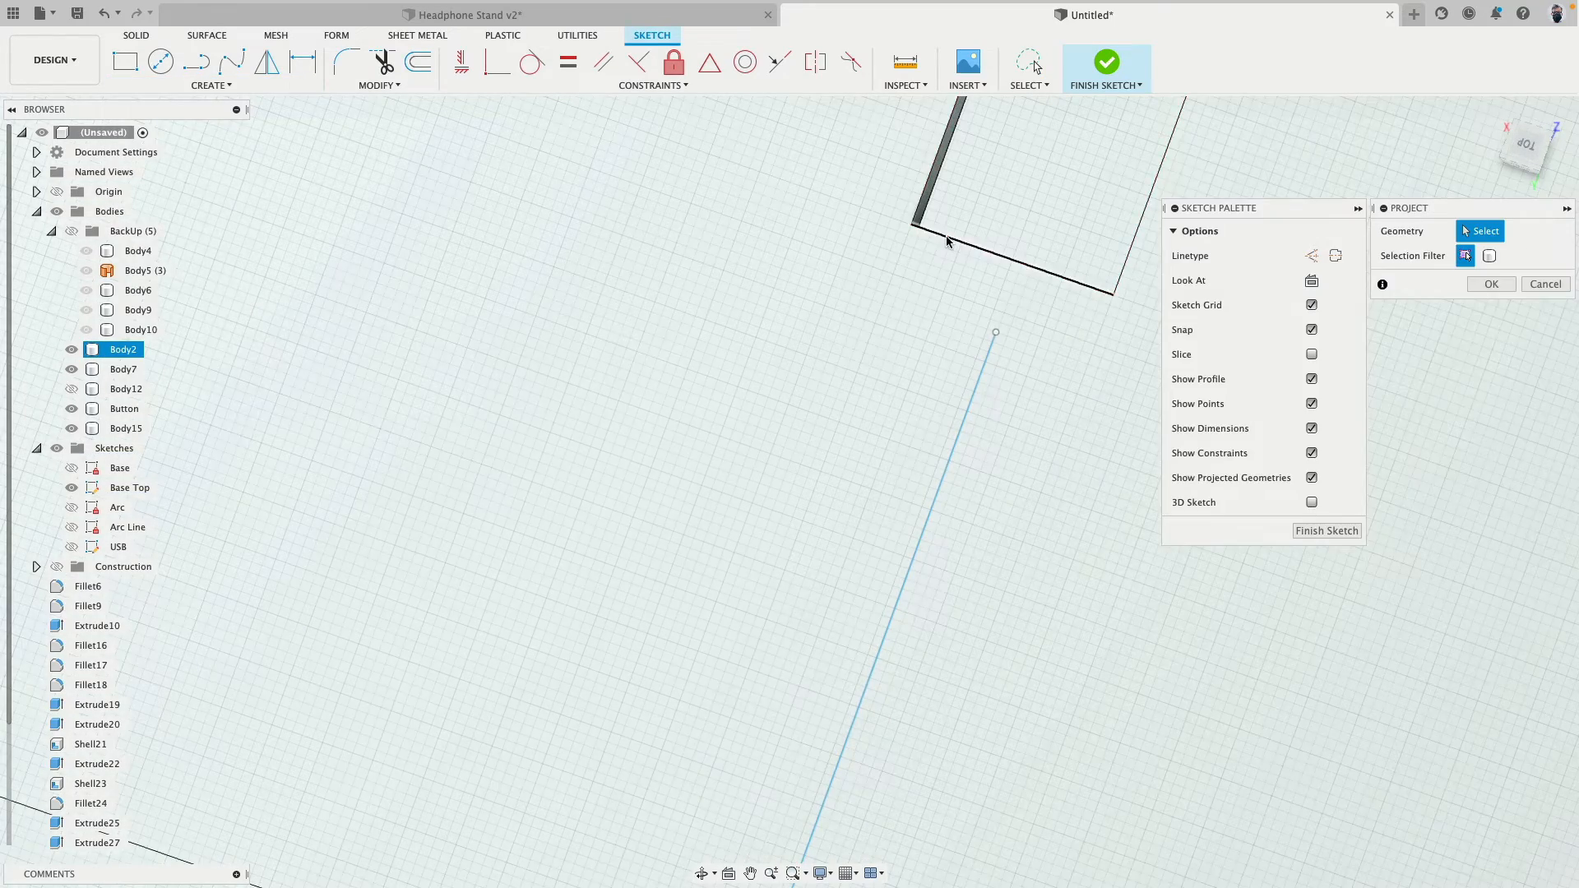
{"action": "left_click", "coordinate": [1491, 285]}
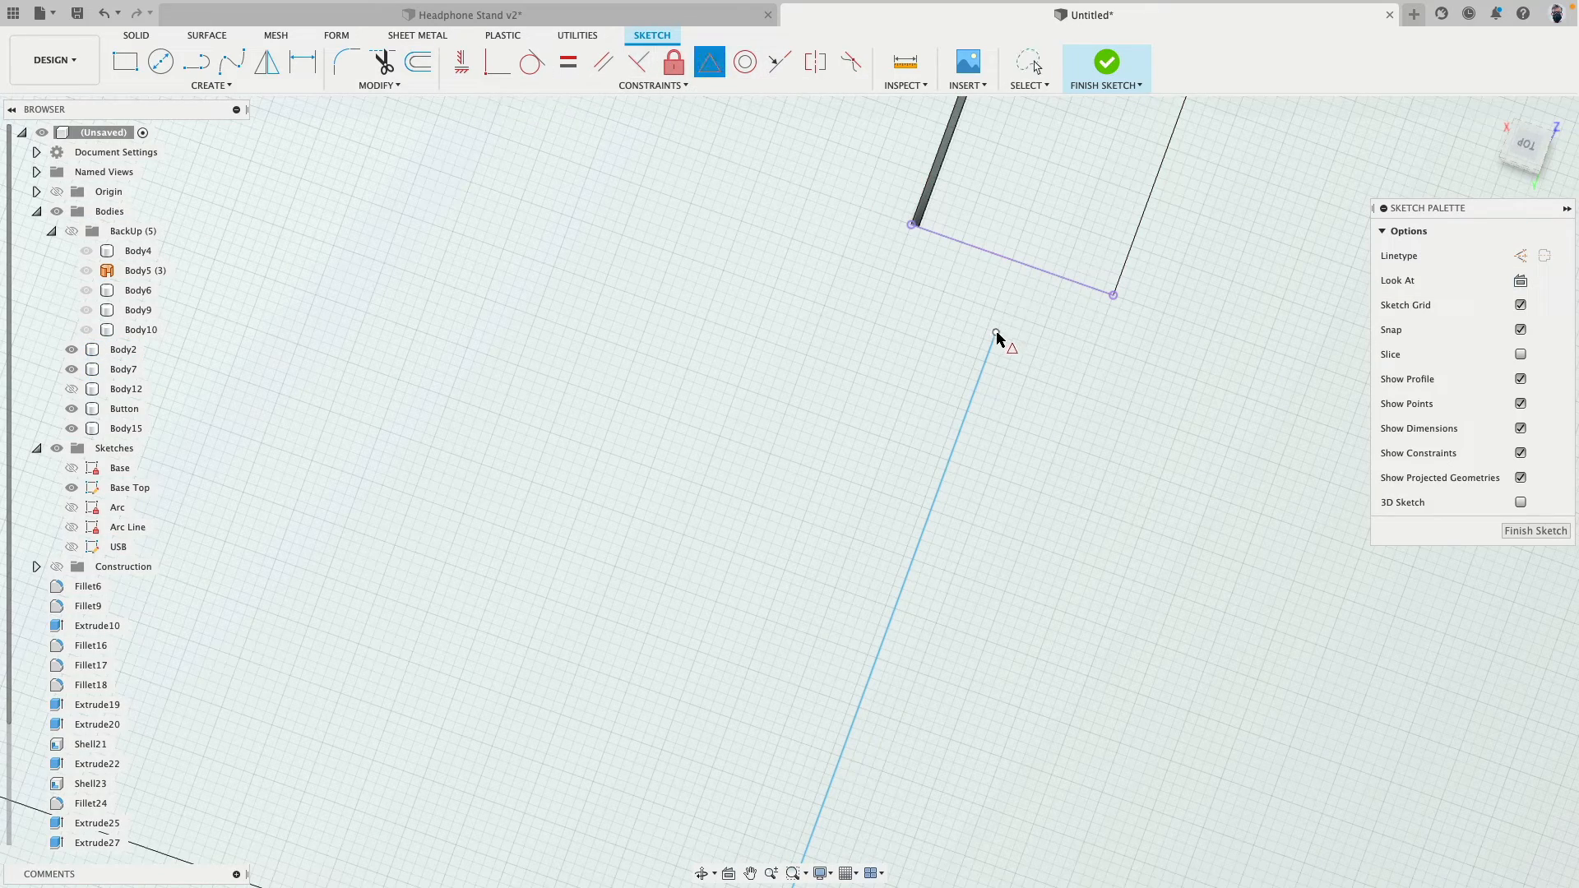
- Constrain the new line's near endpoint to the midpoint of the projected short slot edge
{"action": "left_click", "coordinate": [1005, 262]}
{"action": "scroll", "coordinate": [952, 334], "scroll_direction": "down", "scroll_amount": 8}
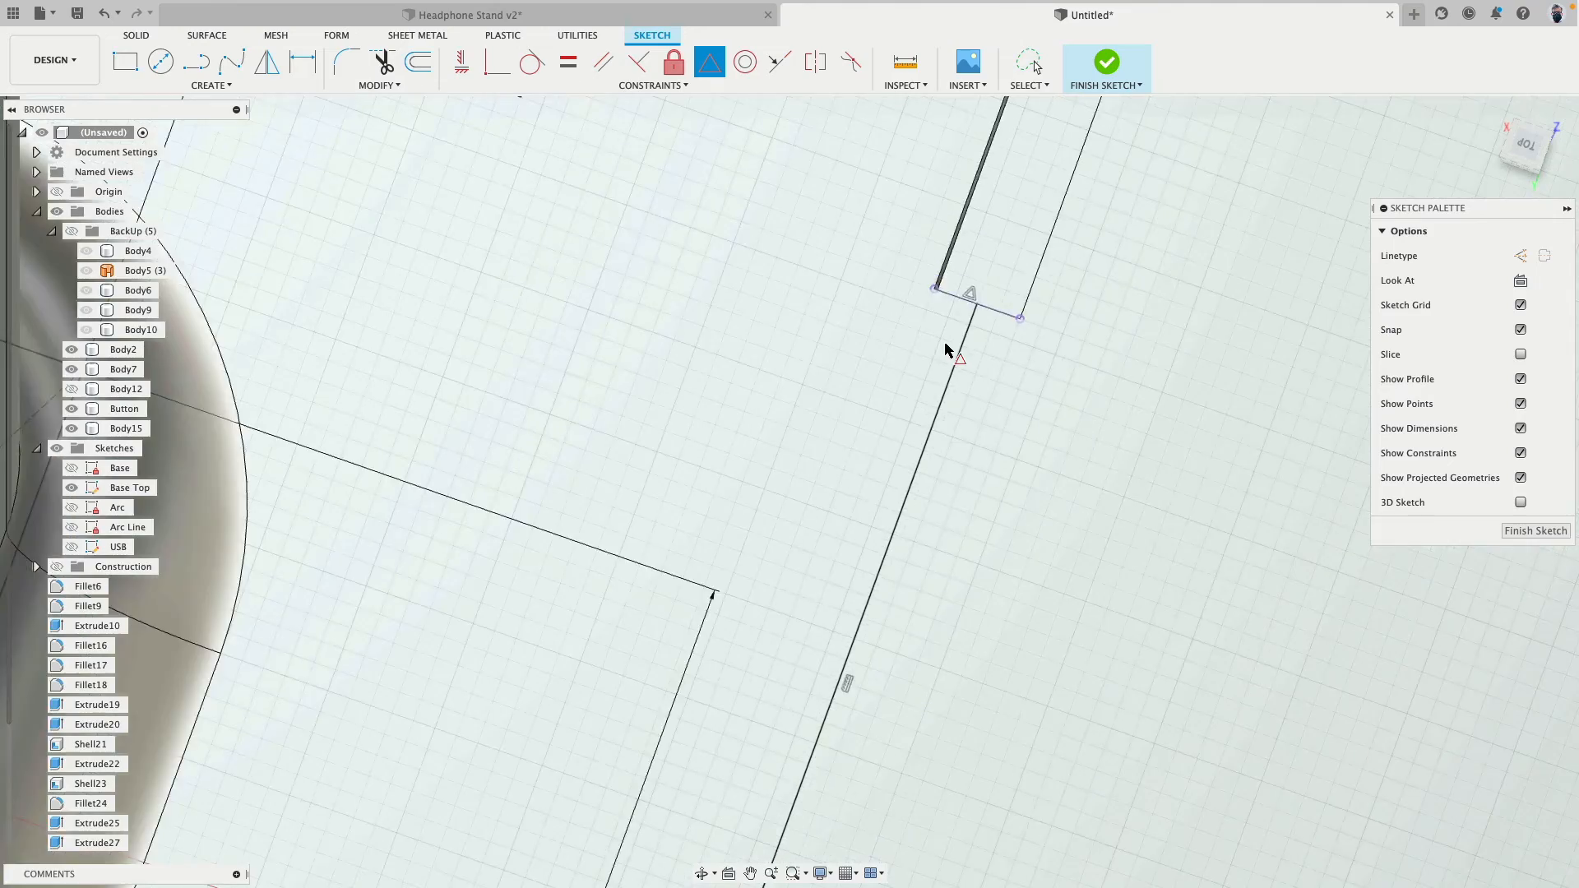
{"action": "middle_click_drag", "start_coordinate": [942, 485], "coordinate": [951, 286]}
{"action": "key", "text": "Escape"}
- Convert the line running from the slot to the X axis into construction geometry and finish the sketch
{"action": "left_click", "coordinate": [853, 436]}
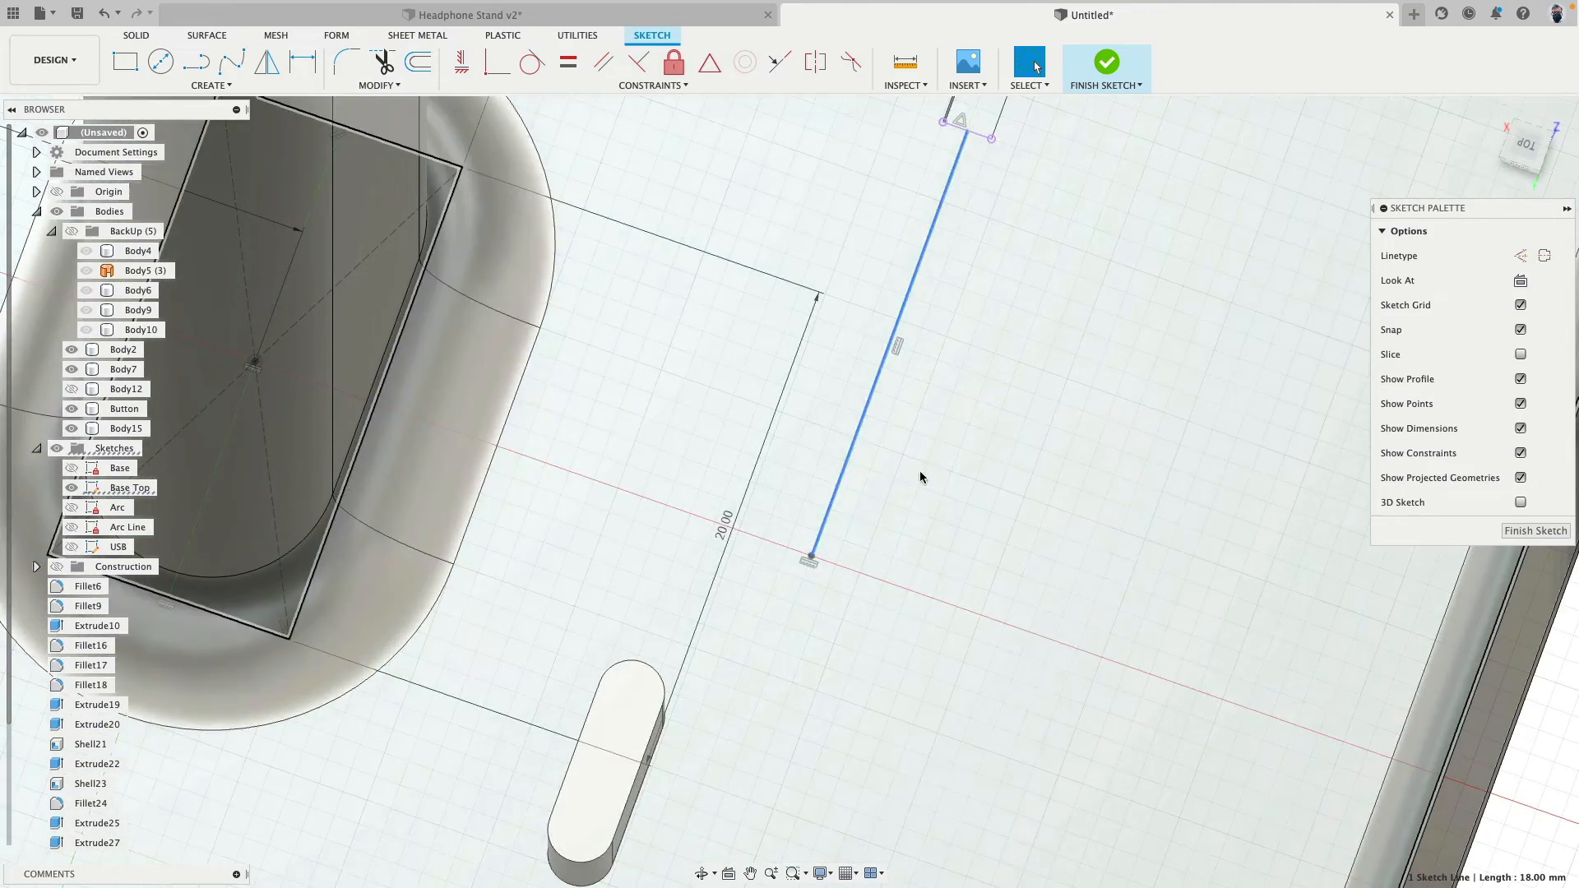
{"action": "key", "text": "x"}
{"action": "scroll", "coordinate": [919, 470], "scroll_direction": "down", "scroll_amount": 3}
{"action": "left_click", "coordinate": [1107, 65]}
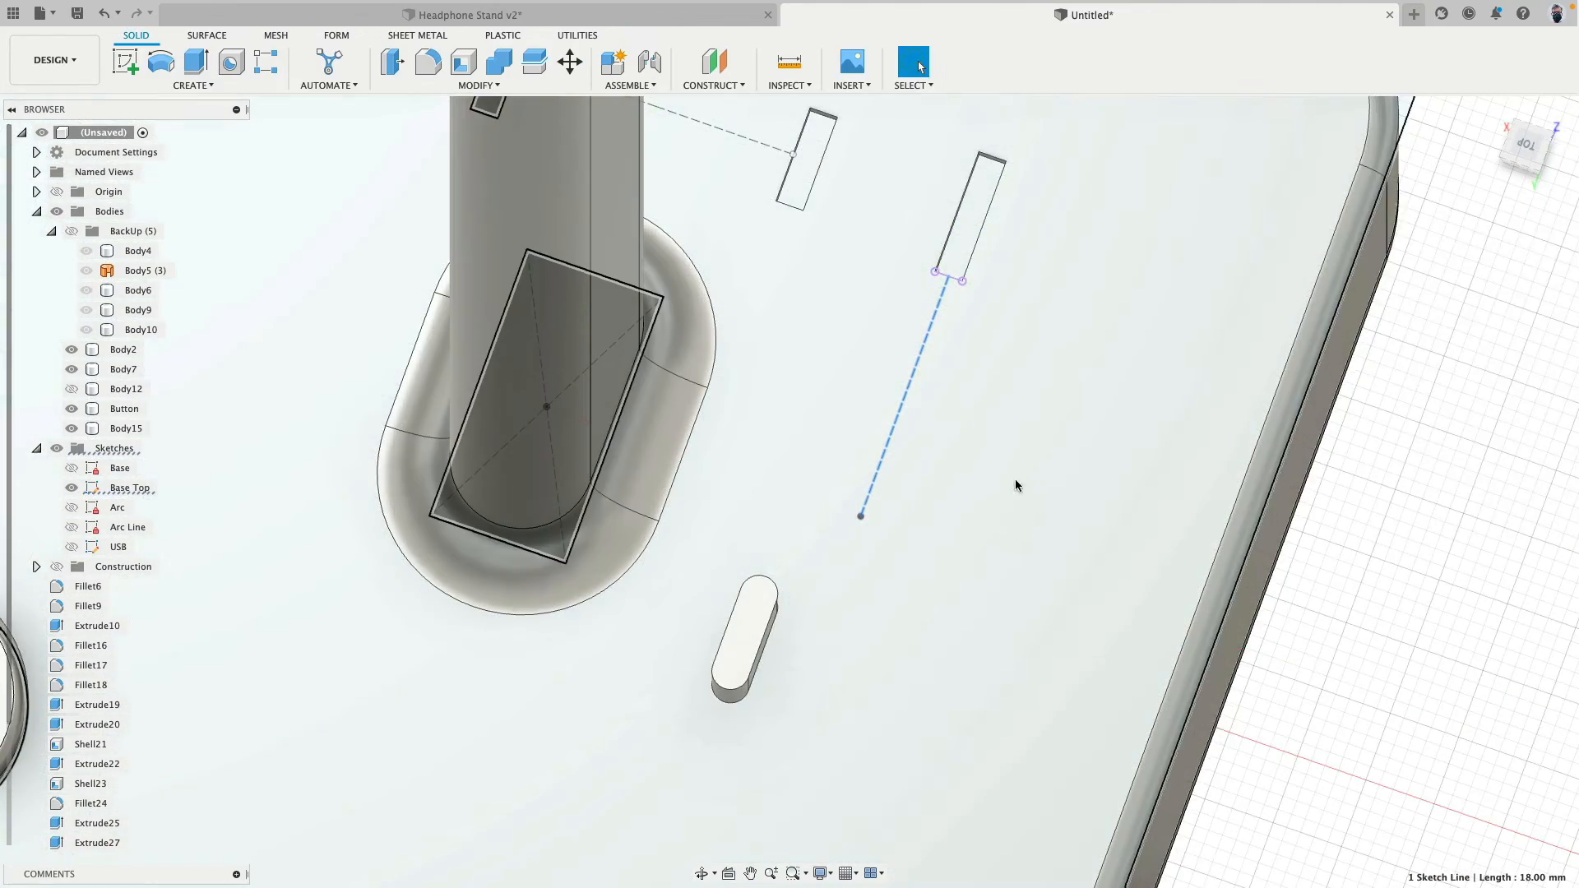
- Move the floating rounded slot body point to point, from its bottom face centre to the construction line's free endpoint on the base top
{"action": "mouse_move", "coordinate": [1015, 484]}
{"action": "middle_mouse_down", "text": "shift"}
{"action": "mouse_move", "coordinate": [990, 423]}
{"action": "mouse_move", "coordinate": [985, 473]}
{"action": "mouse_move", "coordinate": [892, 510]}
{"action": "middle_mouse_up", "text": "shift"}
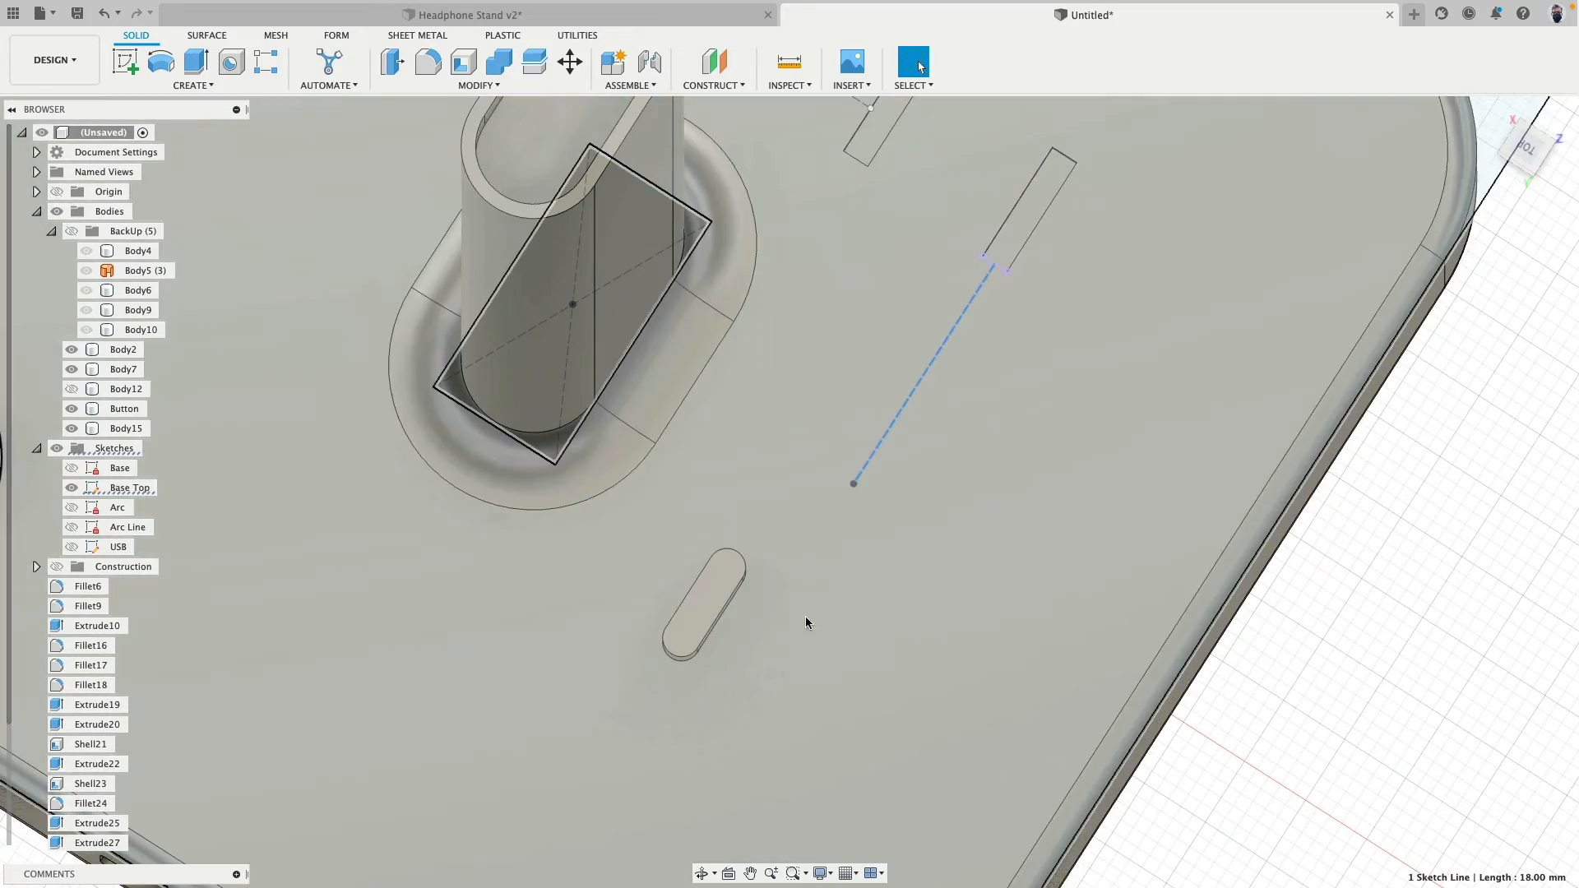
{"action": "middle_click_drag", "start_coordinate": [806, 623], "coordinate": [821, 480], "text": "shift"}
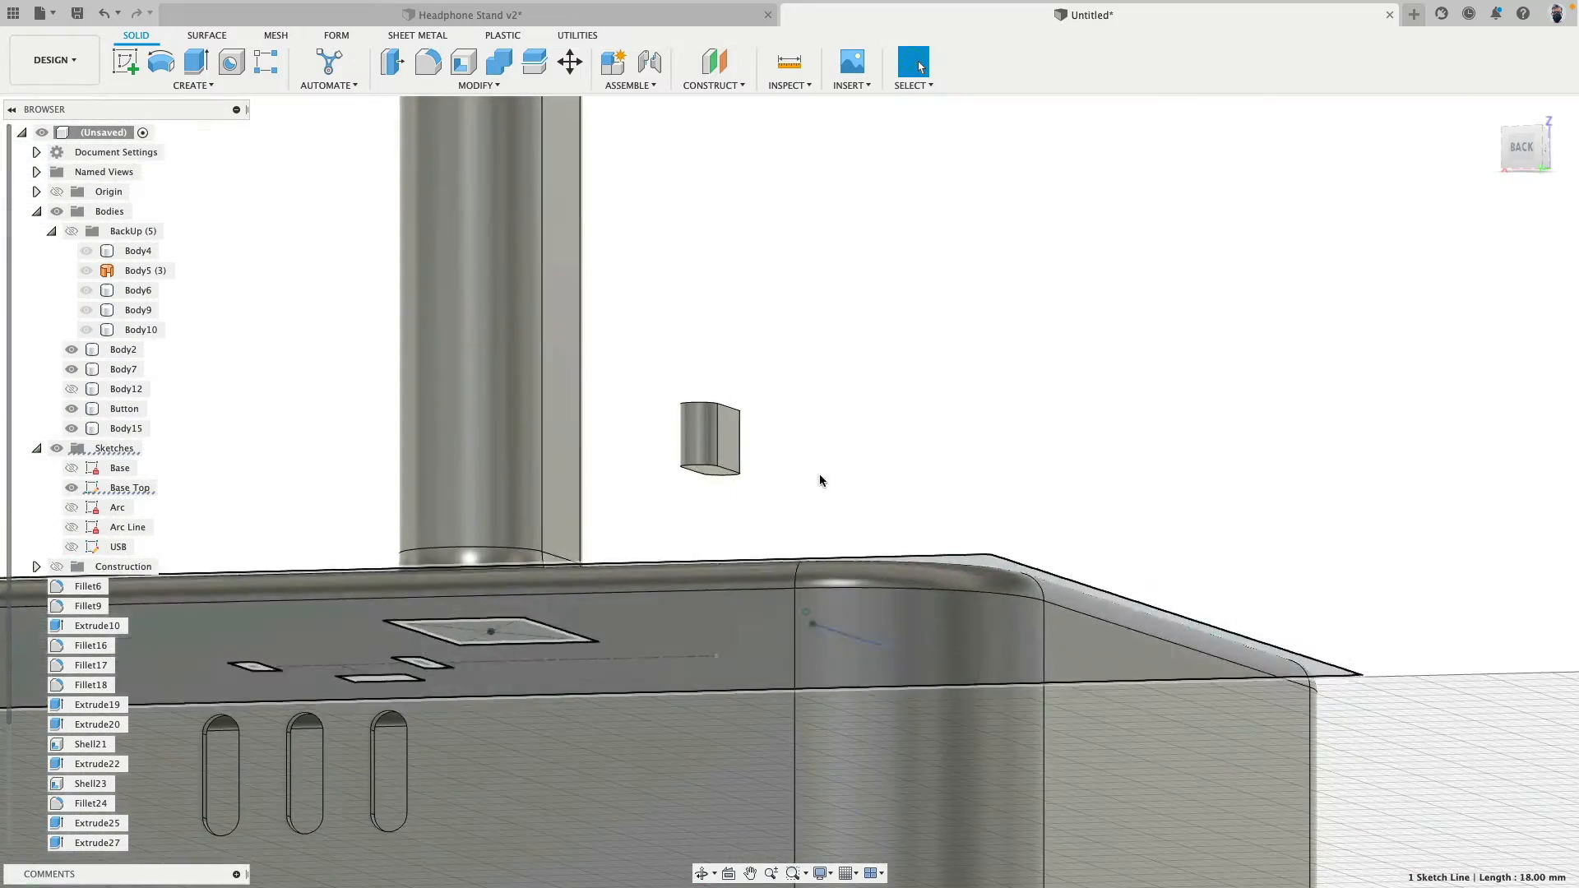
{"action": "scroll", "coordinate": [717, 475], "scroll_direction": "up", "scroll_amount": 10}
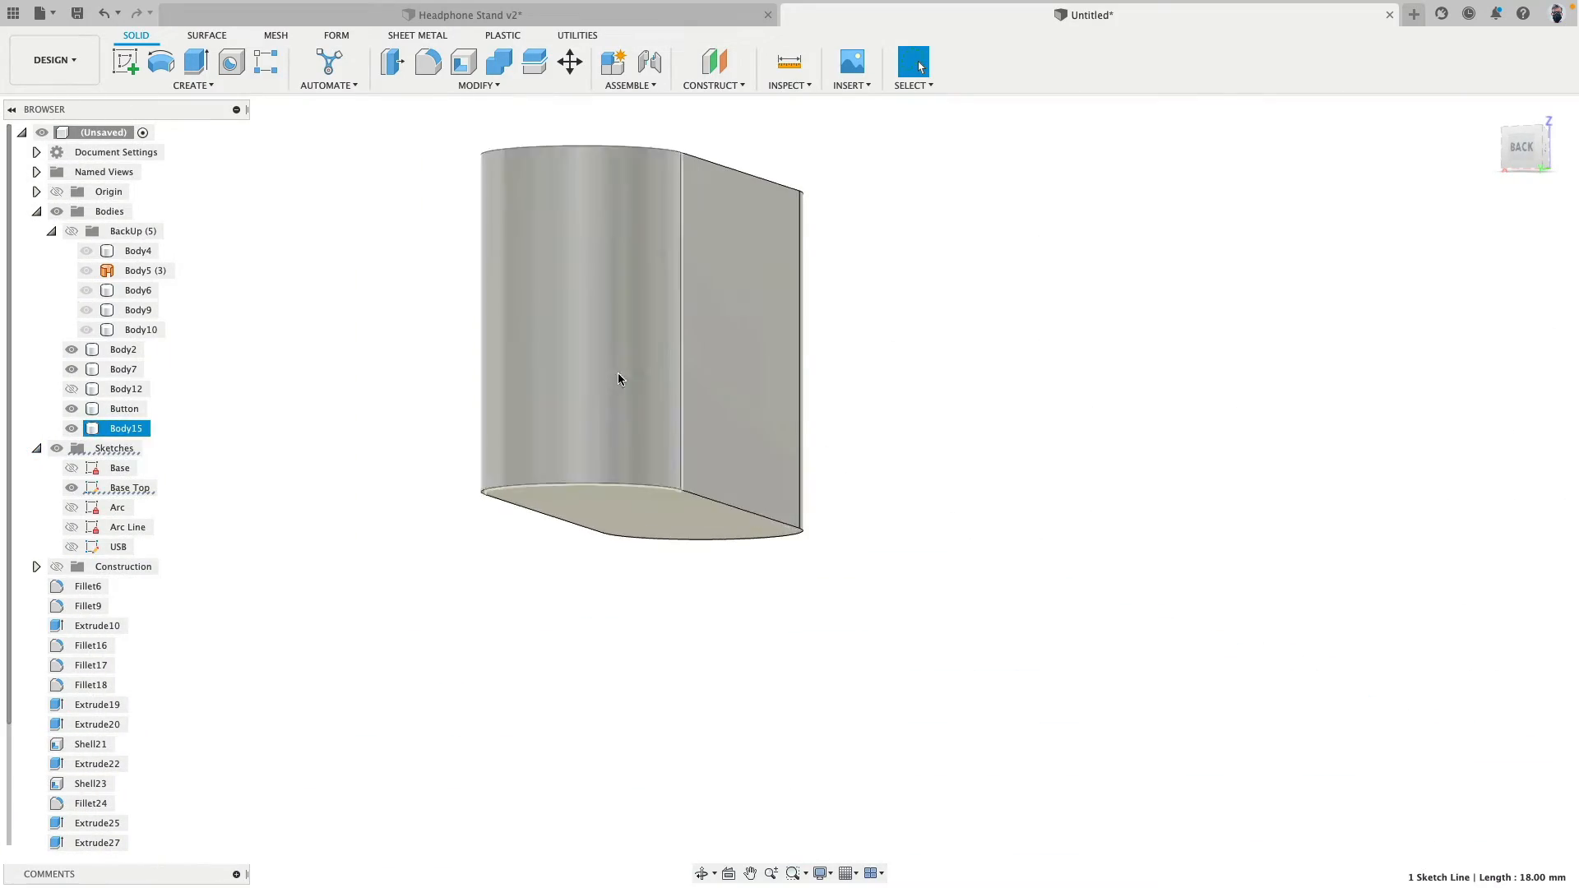
{"action": "left_click", "coordinate": [570, 61]}
{"action": "left_click", "coordinate": [1497, 231]}
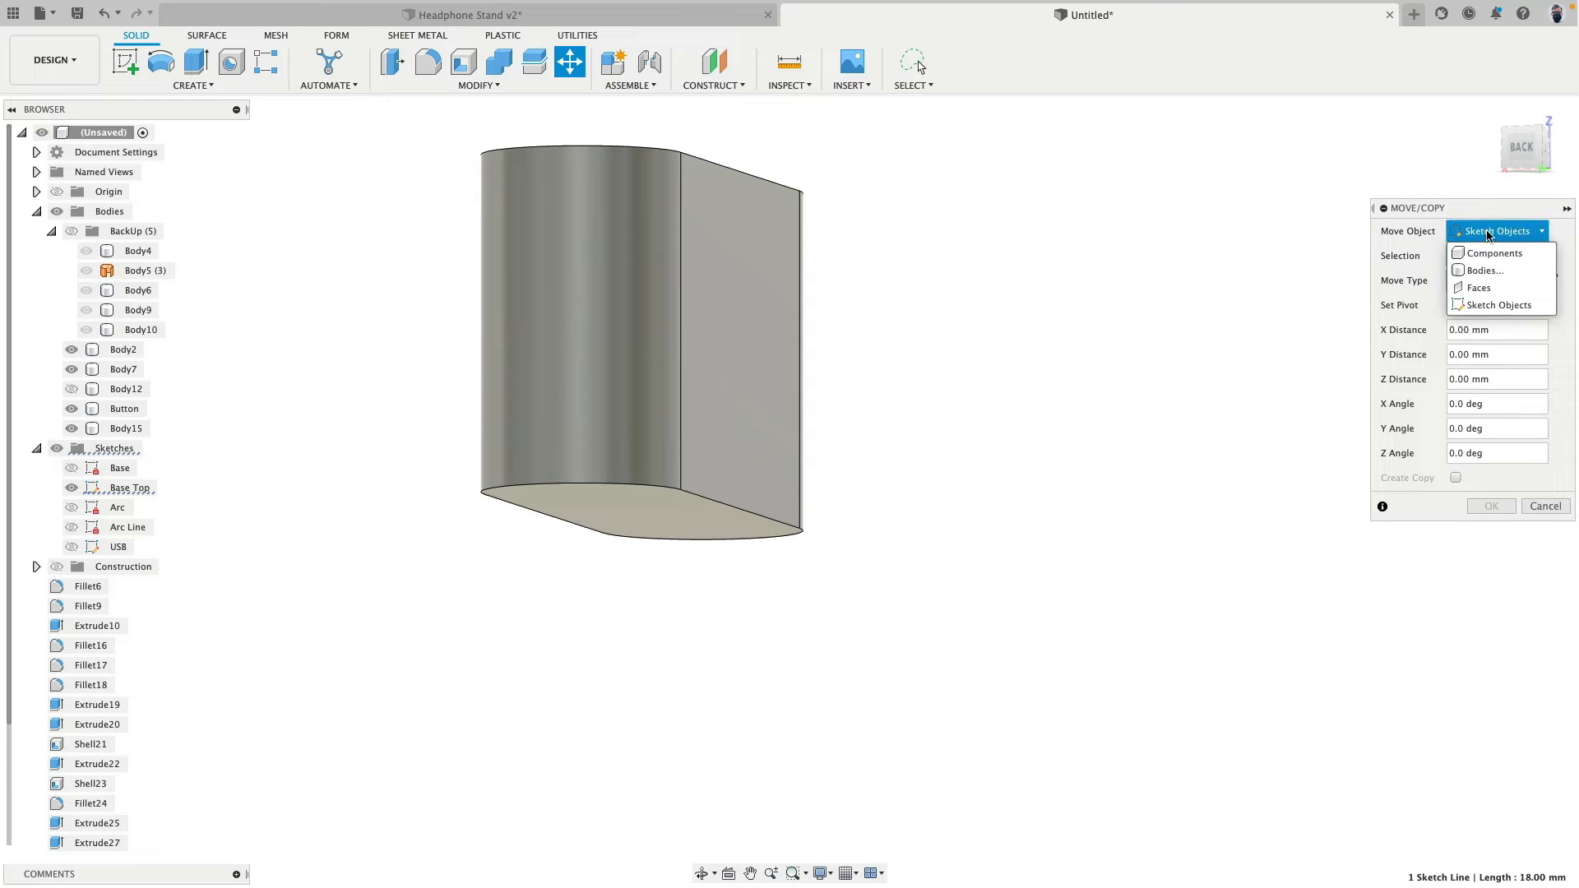
{"action": "left_click", "coordinate": [1479, 287]}
{"action": "left_click", "coordinate": [1491, 233]}
{"action": "left_click", "coordinate": [1482, 271]}
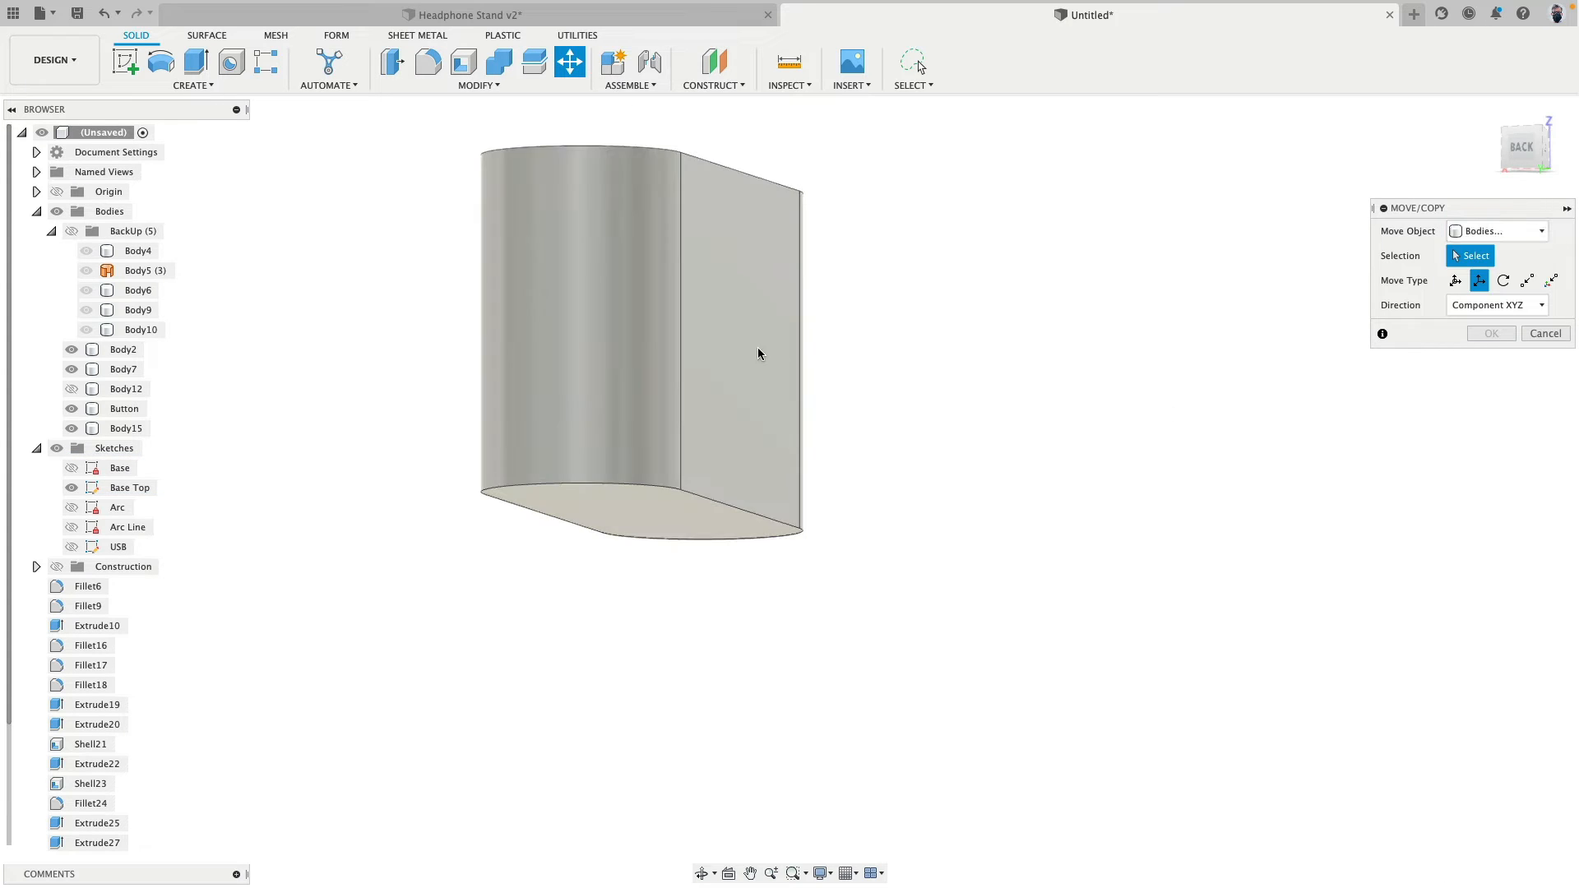
{"action": "left_click", "coordinate": [758, 349]}
{"action": "left_click", "coordinate": [1528, 281]}
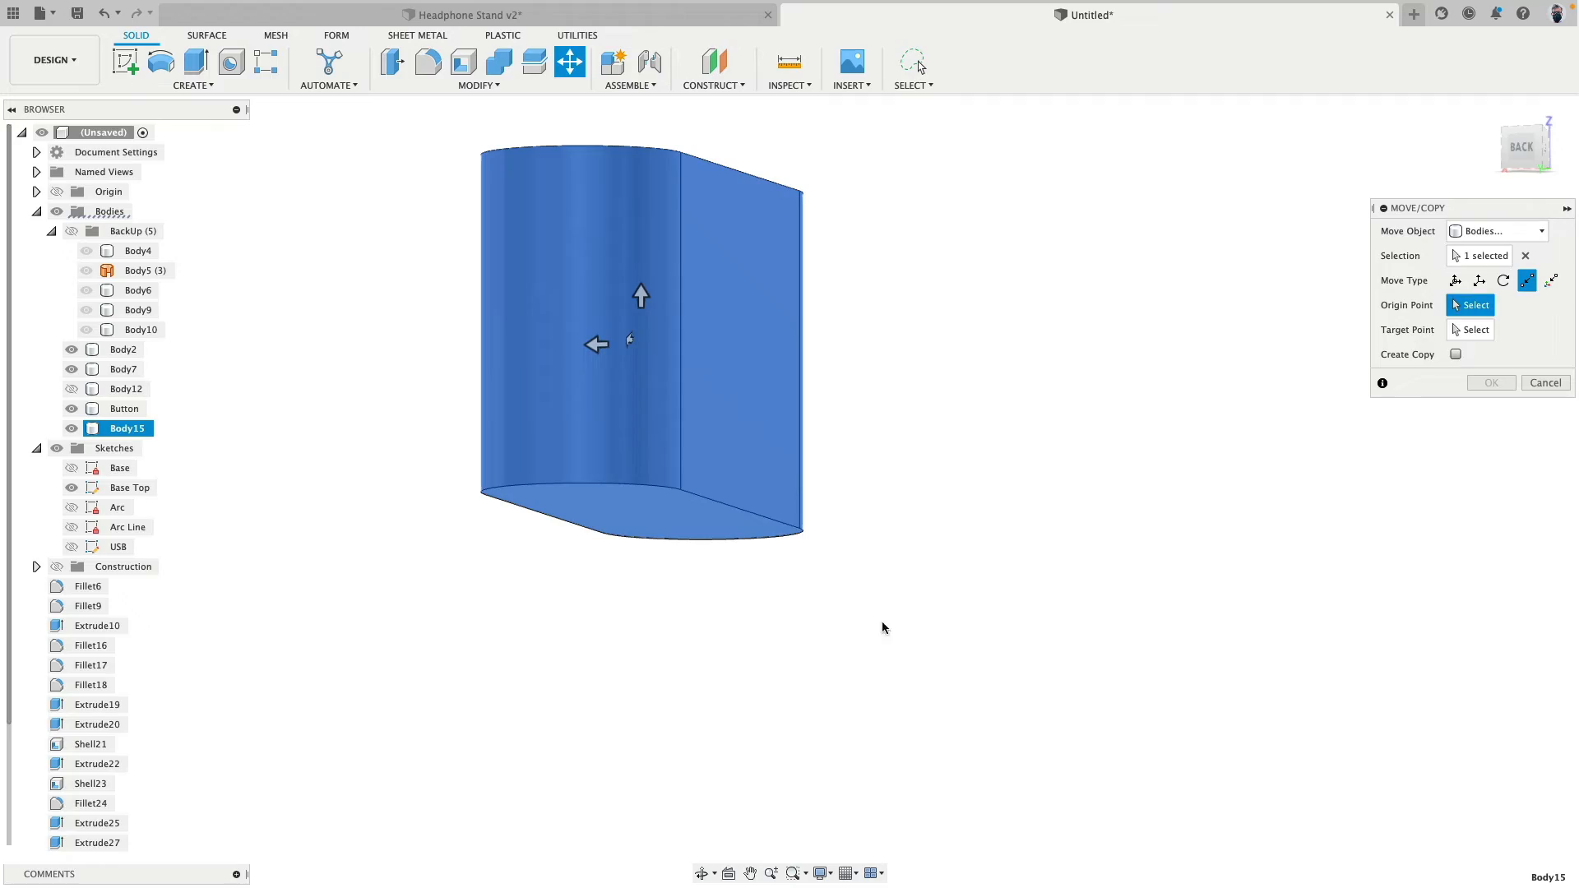
{"action": "middle_click_drag", "start_coordinate": [882, 628], "coordinate": [689, 508], "text": "shift"}
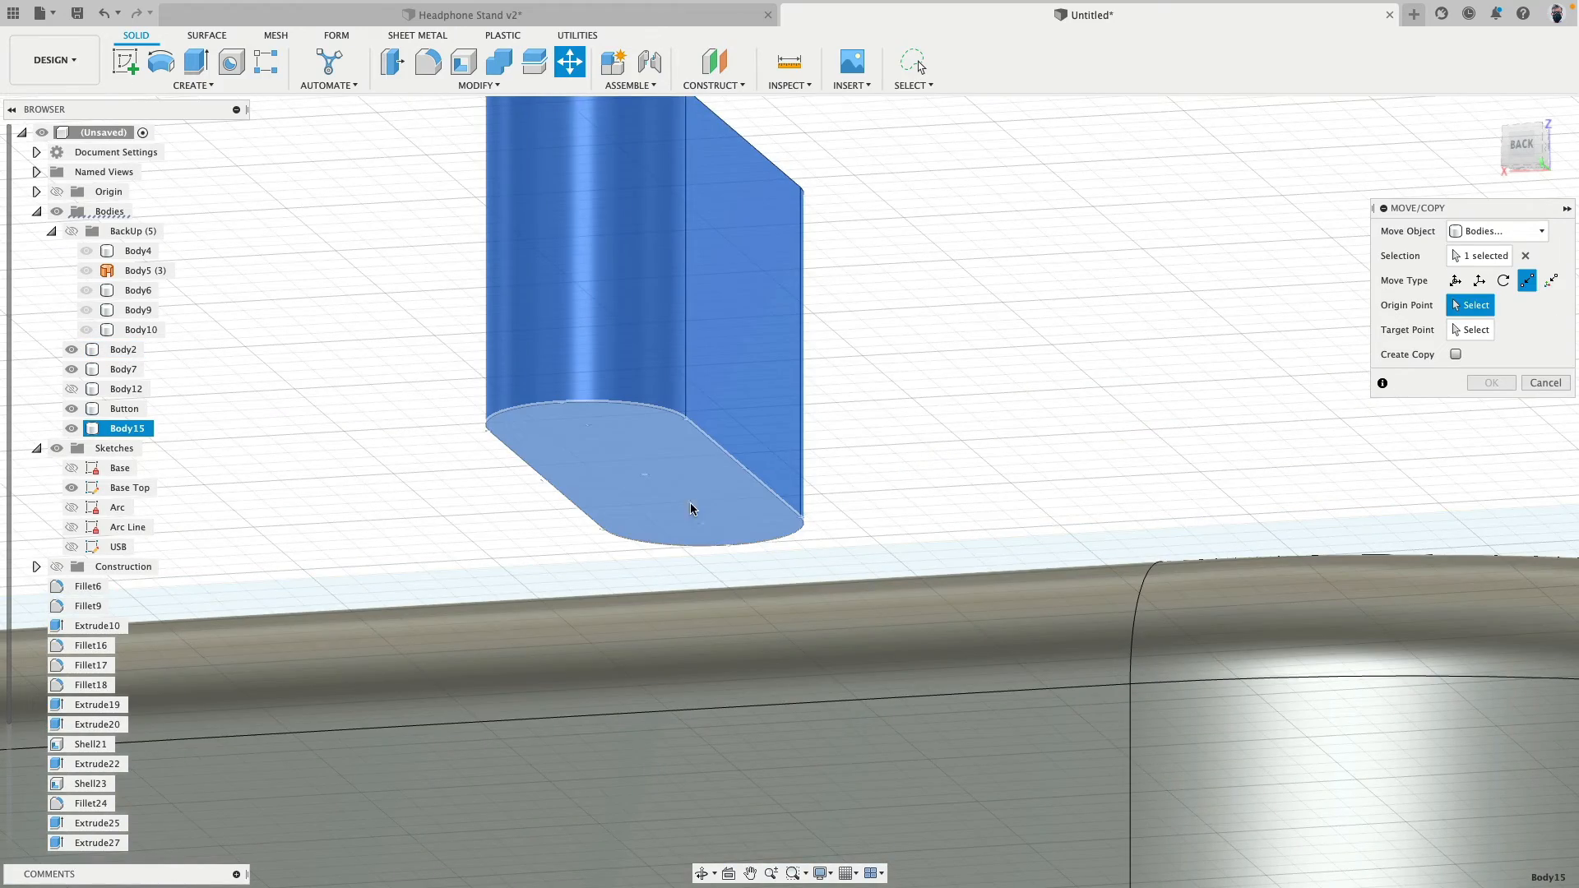
{"action": "left_click", "coordinate": [643, 476]}
{"action": "scroll", "coordinate": [940, 418], "scroll_direction": "up", "scroll_amount": 5}
{"action": "middle_click_drag", "start_coordinate": [976, 343], "coordinate": [978, 425], "text": "shift"}
{"action": "scroll", "coordinate": [974, 432], "scroll_direction": "down", "scroll_amount": 10}
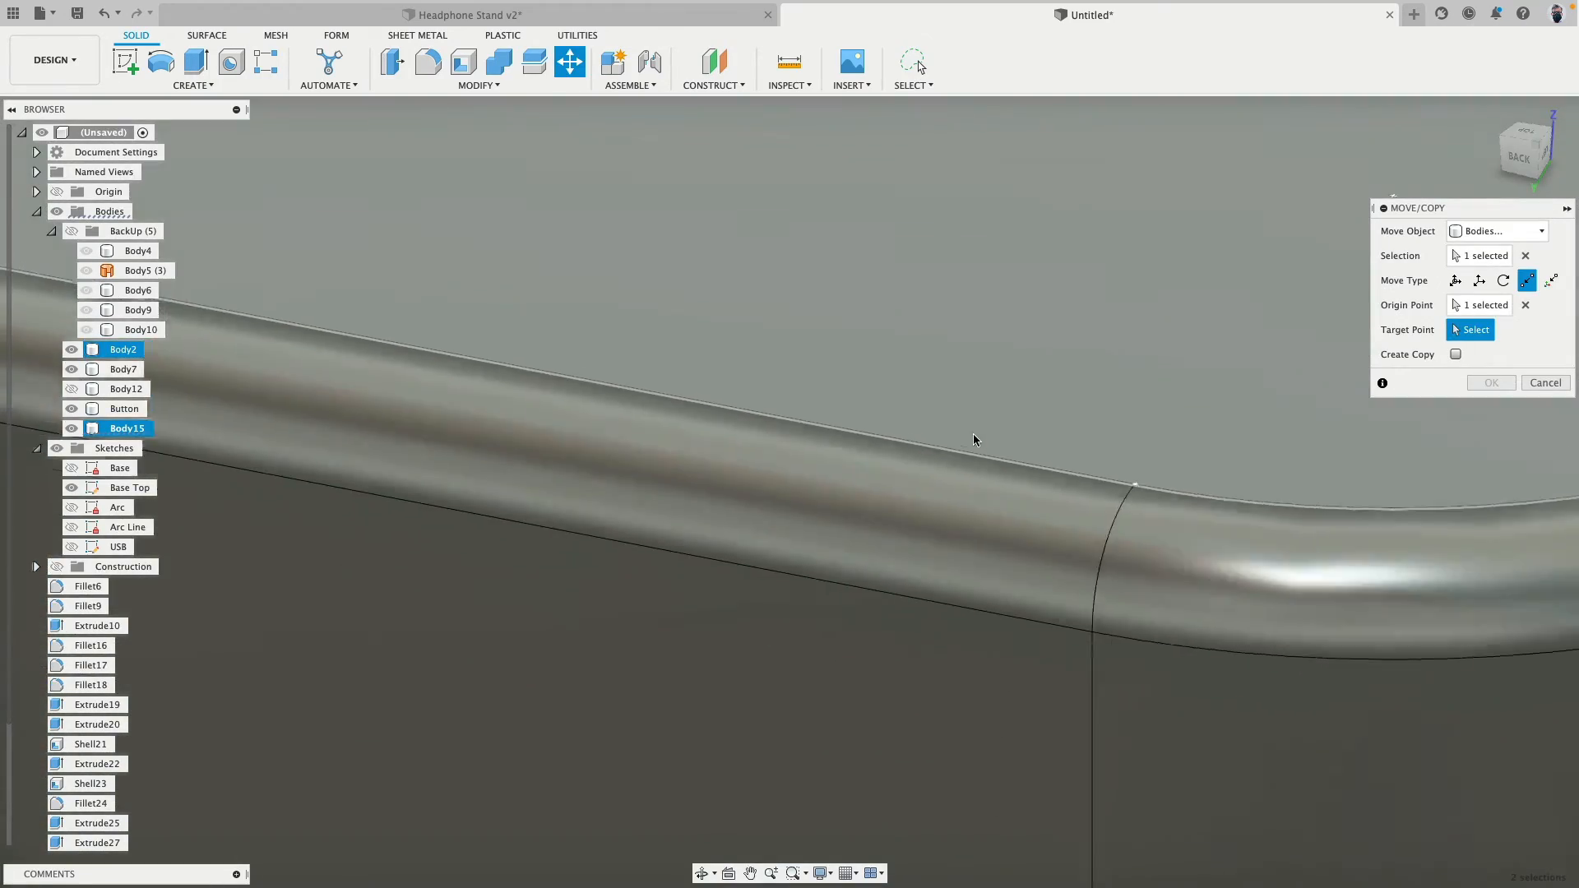
{"action": "scroll", "coordinate": [1049, 298], "scroll_direction": "up", "scroll_amount": 5}
{"action": "left_click", "coordinate": [1043, 279]}
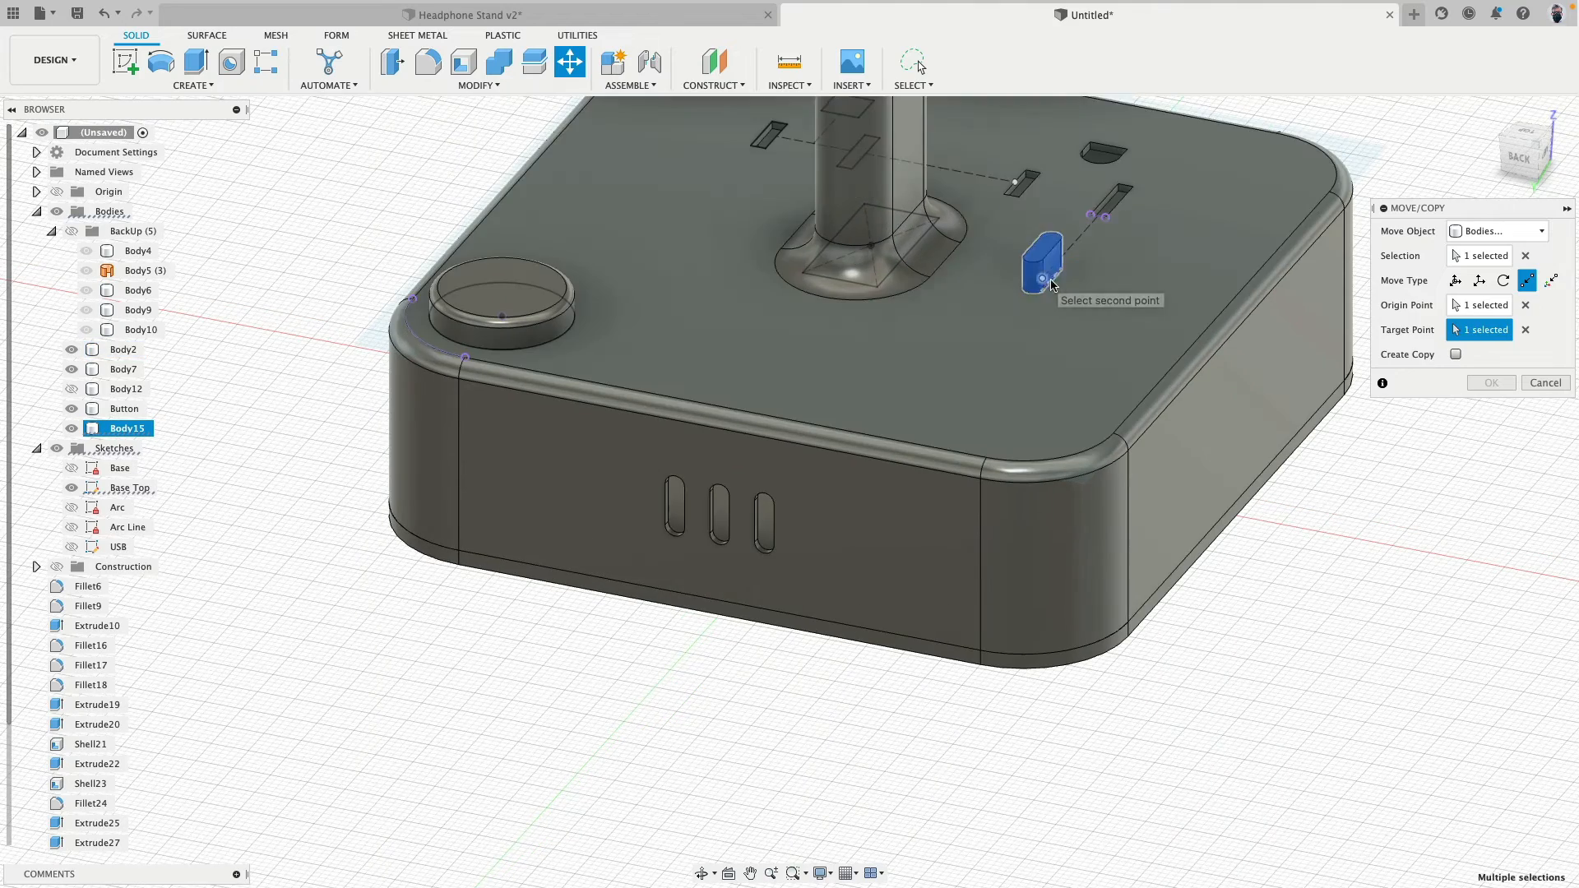
- Lower the rounded slot body 2.53 mm along Z so it passes into the base top
{"action": "left_click", "coordinate": [1454, 283]}
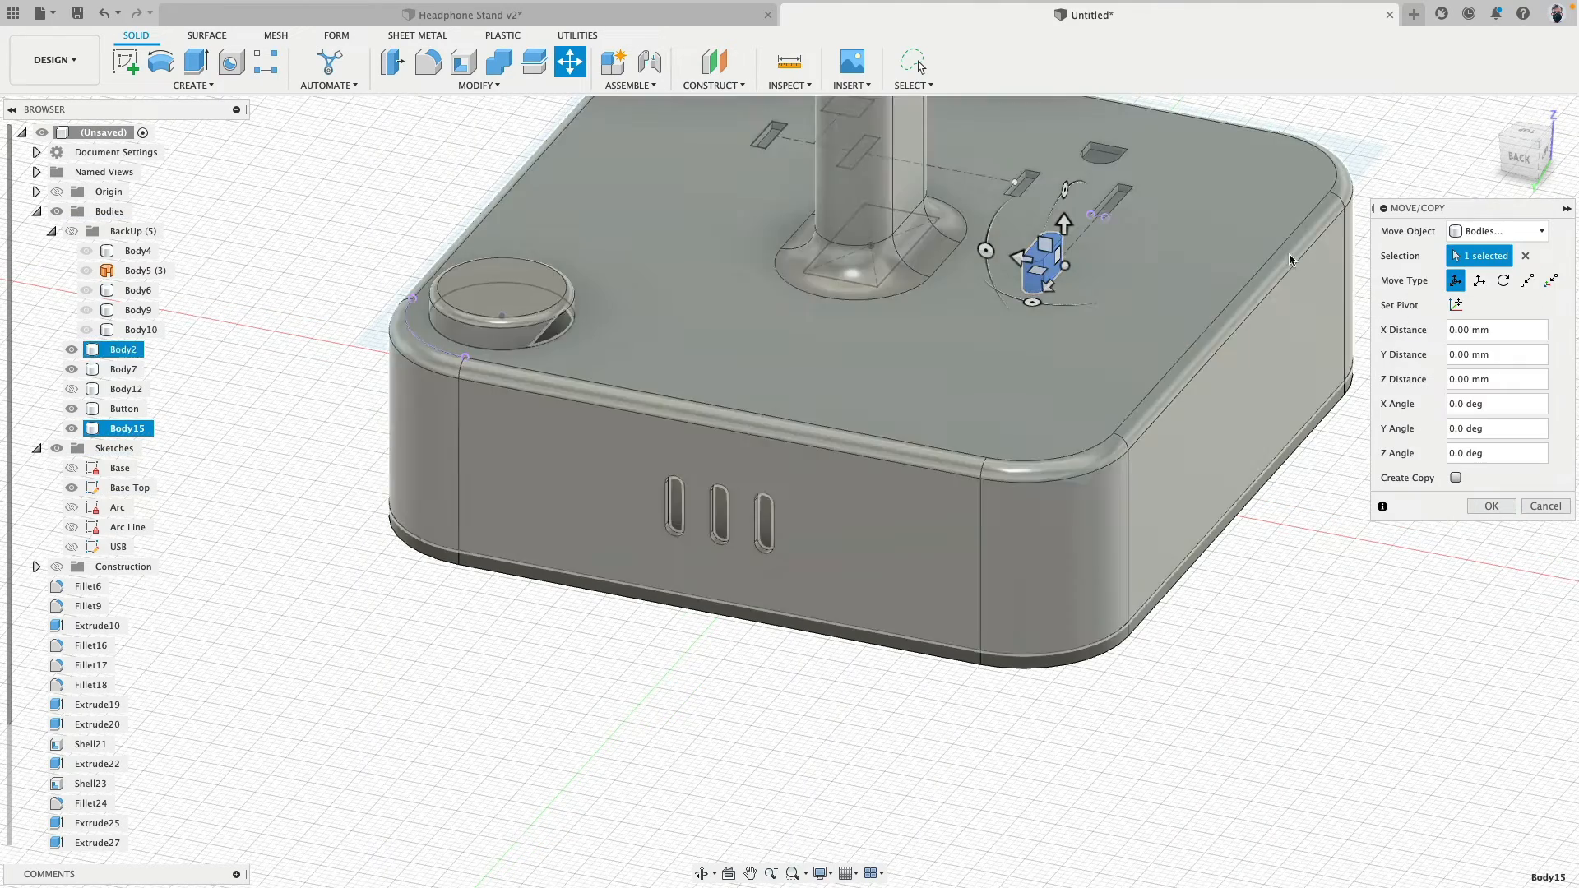
{"action": "left_click_drag", "start_coordinate": [1064, 222], "coordinate": [1064, 241]}
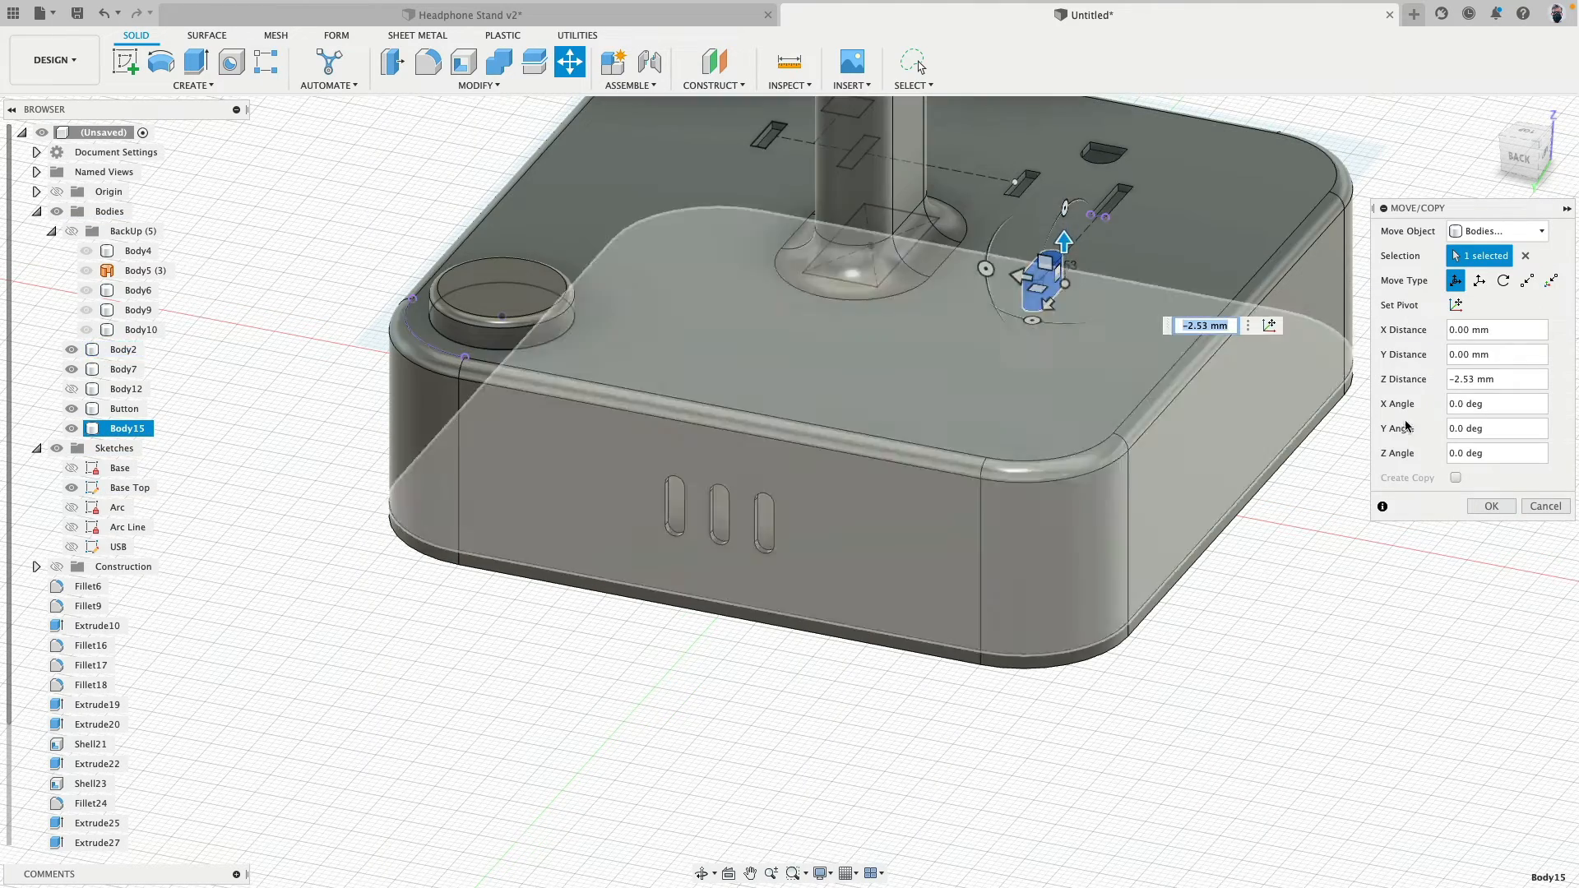
{"action": "left_click", "coordinate": [1487, 506]}
- Cut the rounded slot body out of the base with Combine, without keeping the tool body
{"action": "left_click", "coordinate": [498, 62]}
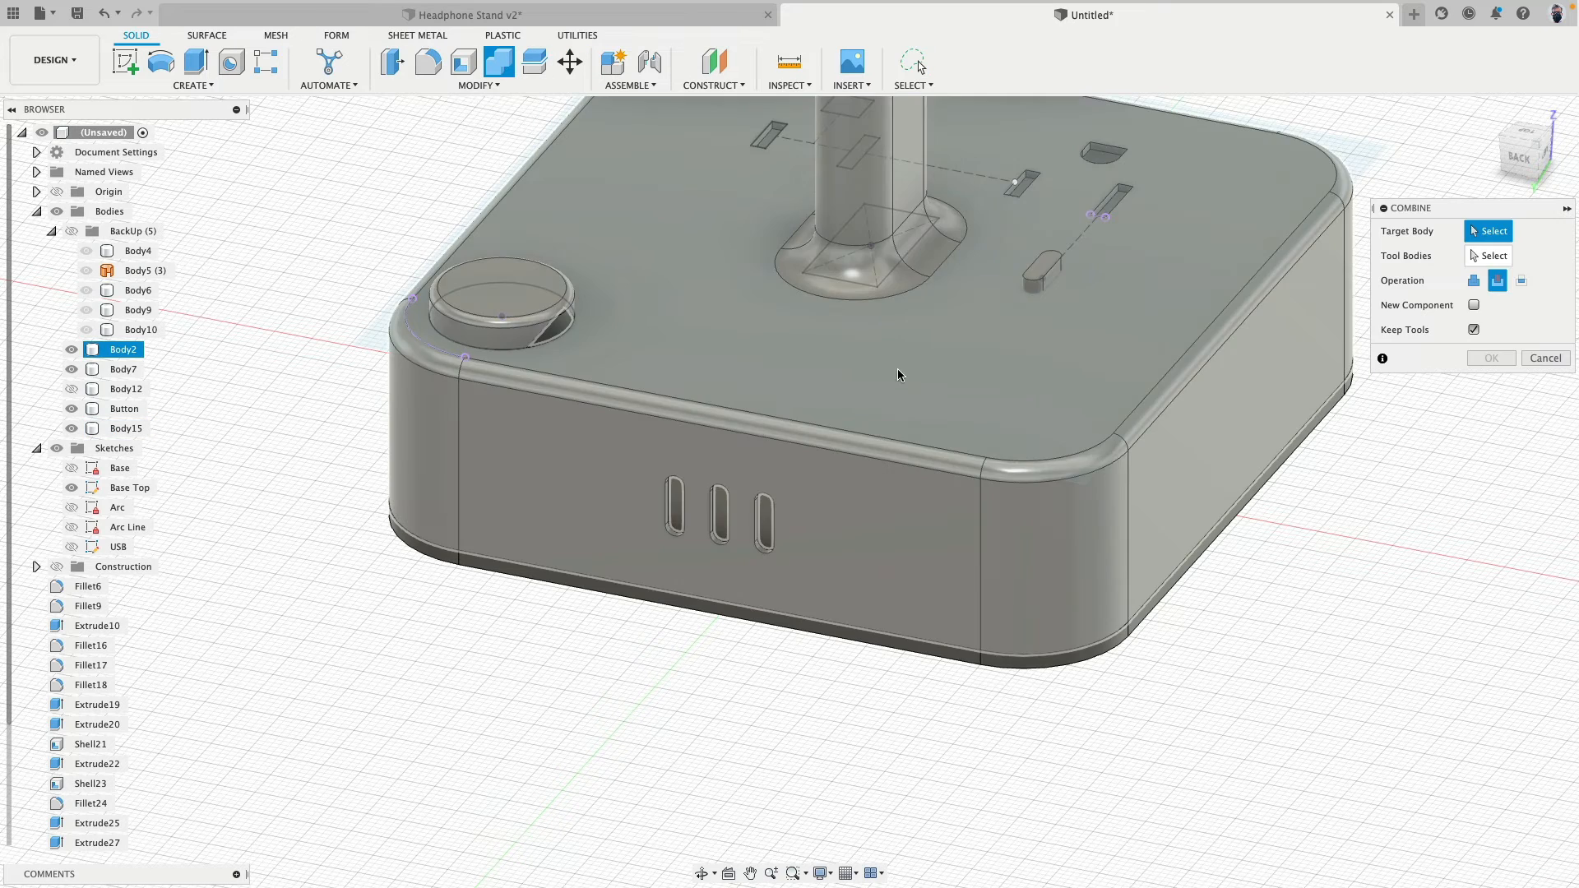
{"action": "left_click", "coordinate": [905, 374]}
{"action": "left_click", "coordinate": [1474, 329]}
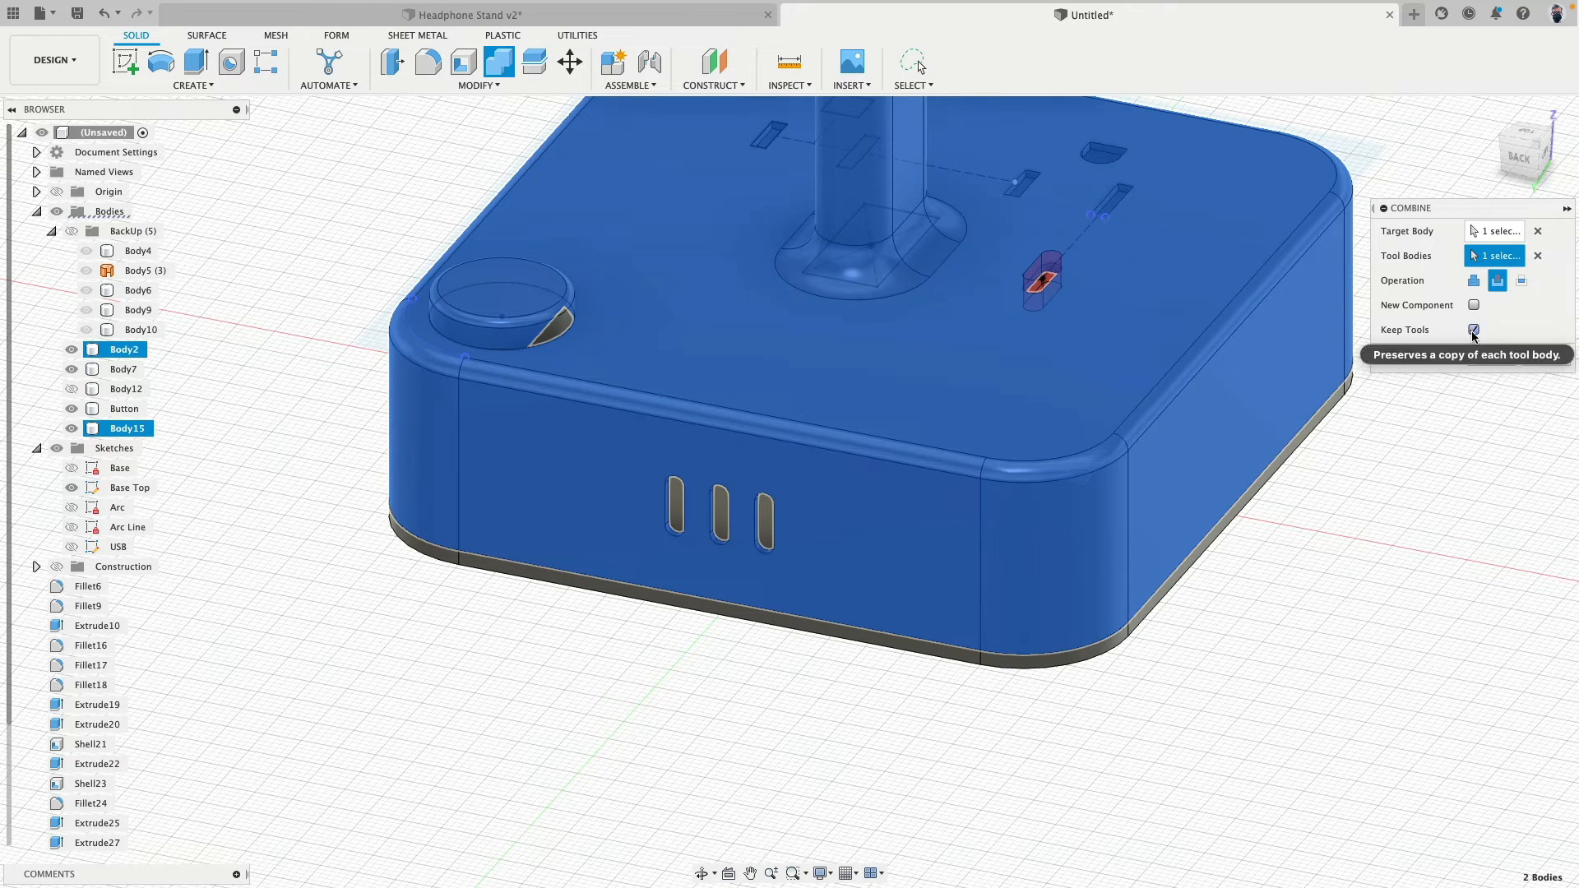
{"action": "left_click", "coordinate": [1491, 358]}
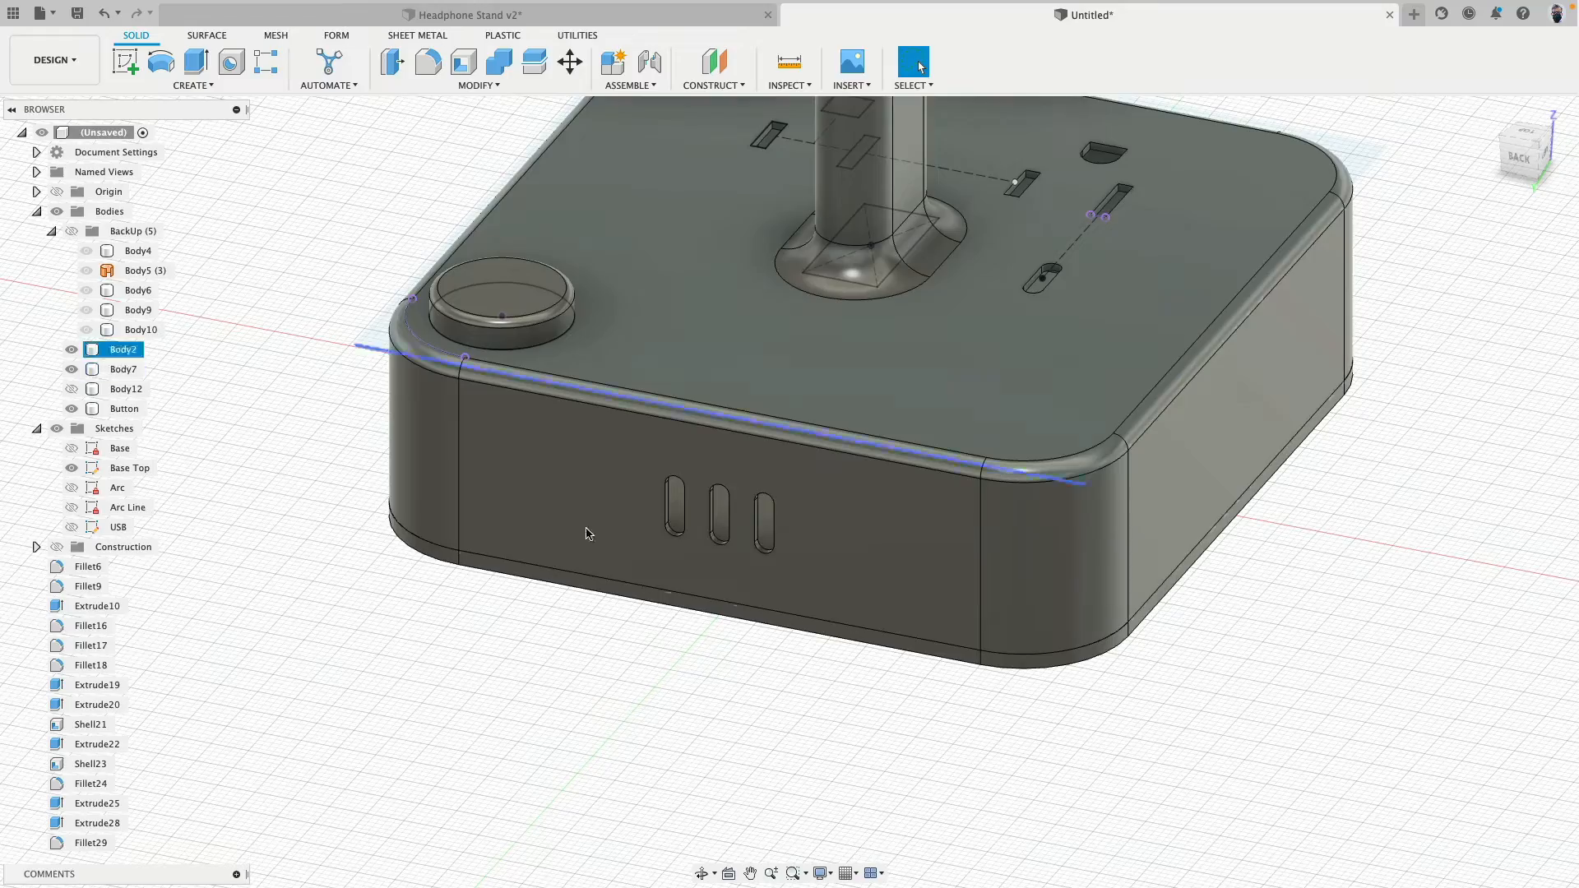
- Hide the sketches, show the headrest body Body12 and collapse the BackUp folder
{"action": "mouse_move", "coordinate": [416, 430]}
{"action": "middle_mouse_down", "text": "shift"}
{"action": "mouse_move", "coordinate": [449, 482]}
{"action": "mouse_move", "coordinate": [528, 502]}
{"action": "mouse_move", "coordinate": [522, 635]}
{"action": "middle_mouse_up", "text": "shift"}
{"action": "scroll", "coordinate": [521, 635], "scroll_direction": "down", "scroll_amount": 4}
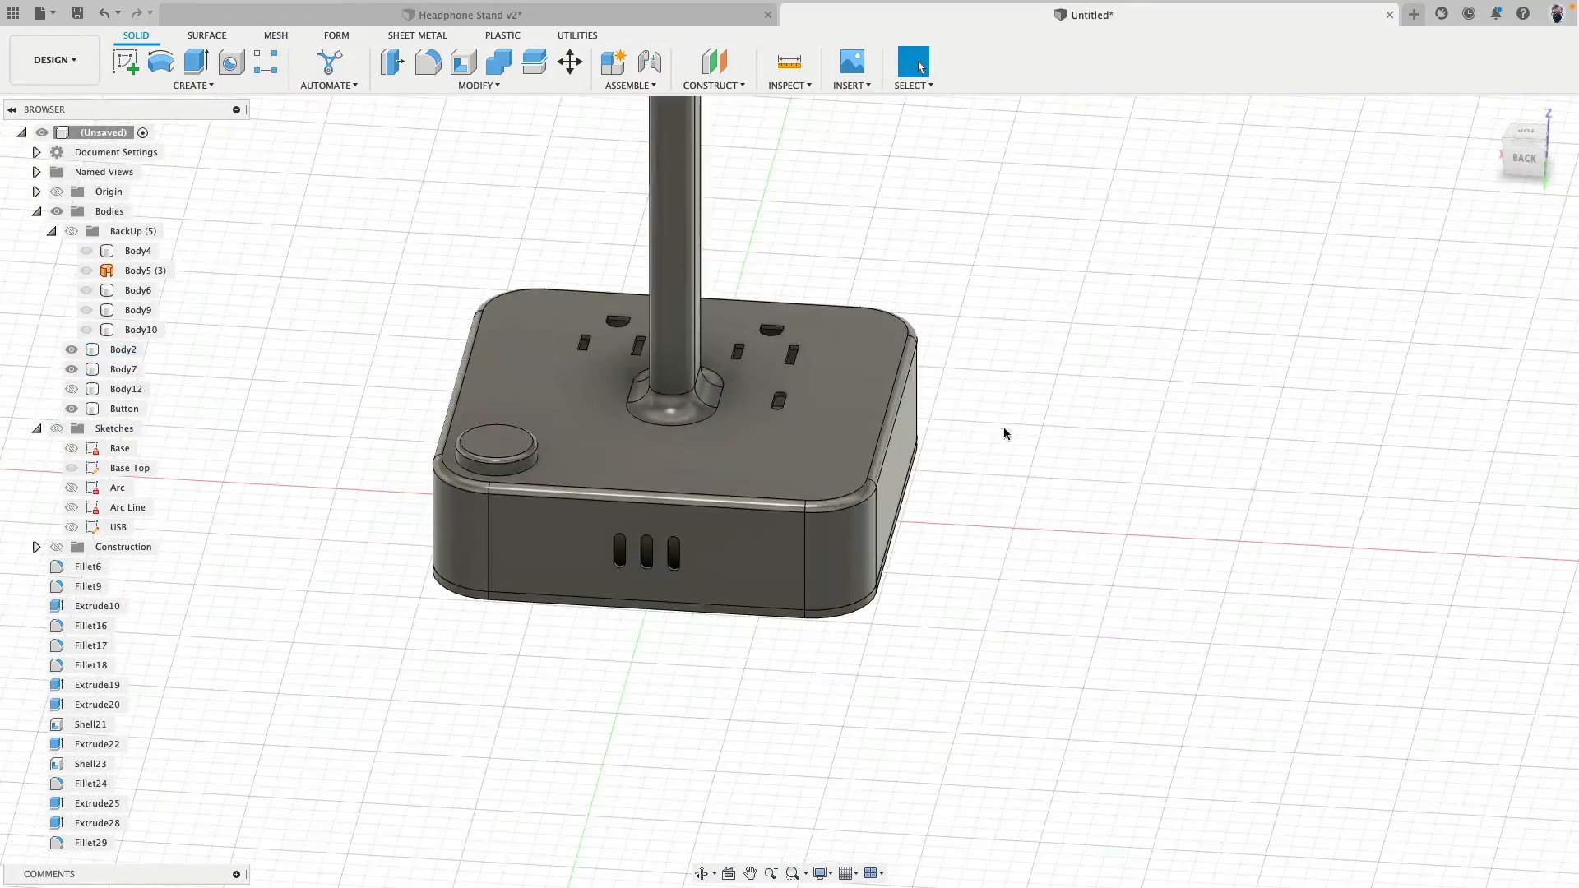
{"action": "middle_click_drag", "start_coordinate": [1004, 433], "coordinate": [1008, 527], "text": "shift"}
{"action": "scroll", "coordinate": [1065, 569], "scroll_direction": "down", "scroll_amount": 4}
{"action": "left_click", "coordinate": [72, 390]}
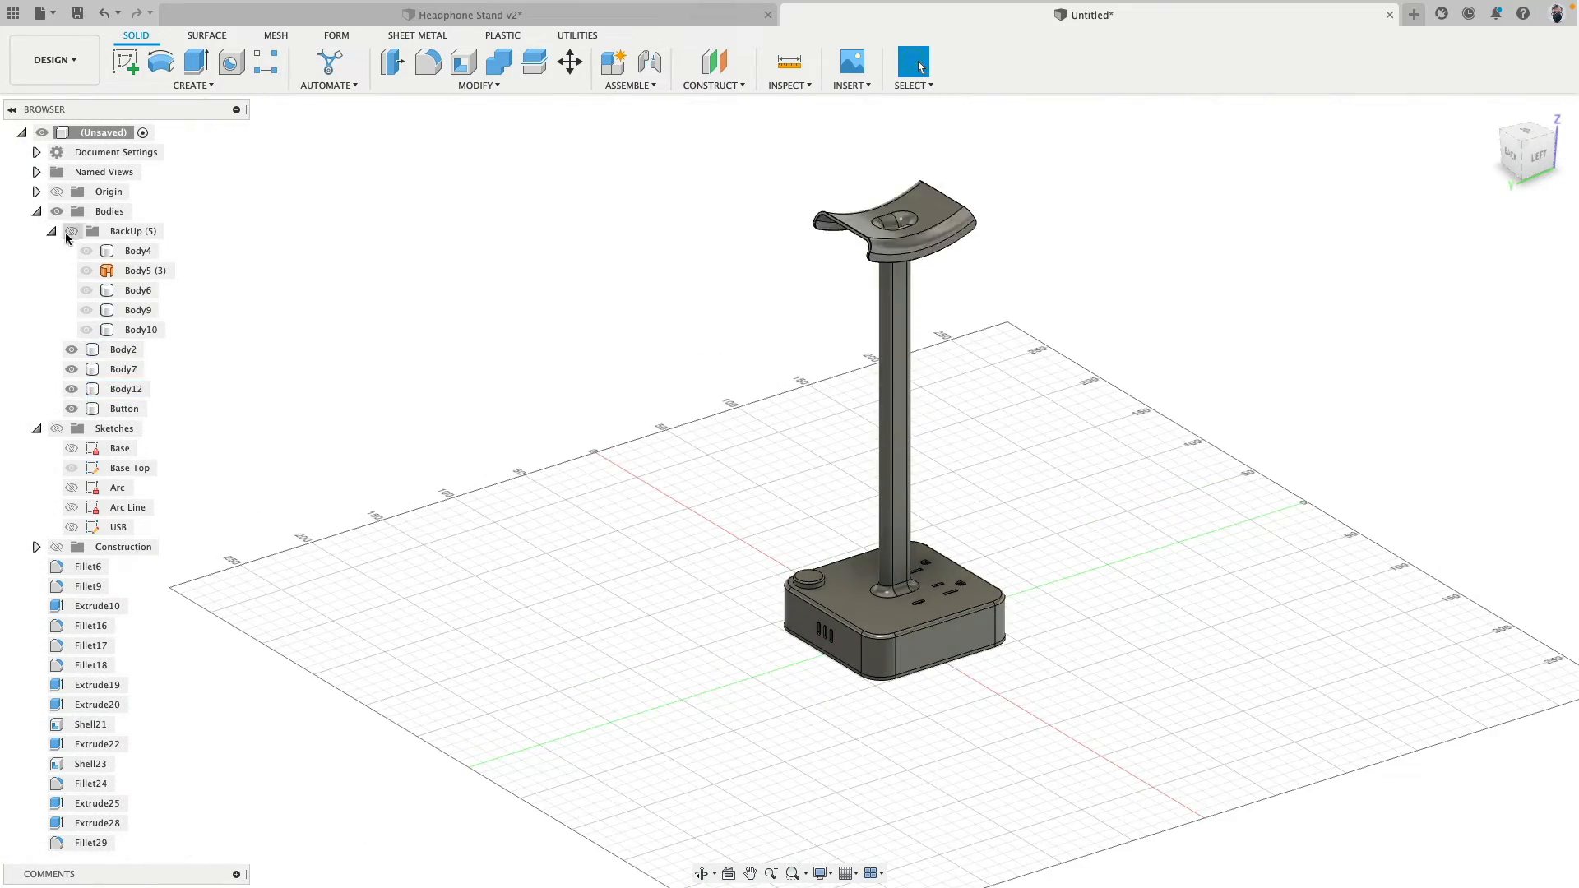
{"action": "left_click", "coordinate": [54, 233]}
{"action": "left_click", "coordinate": [600, 438]}
{"action": "scroll", "coordinate": [600, 438], "scroll_direction": "down", "scroll_amount": 3}
{"action": "scroll", "coordinate": [600, 442], "scroll_direction": "up", "scroll_amount": 5}
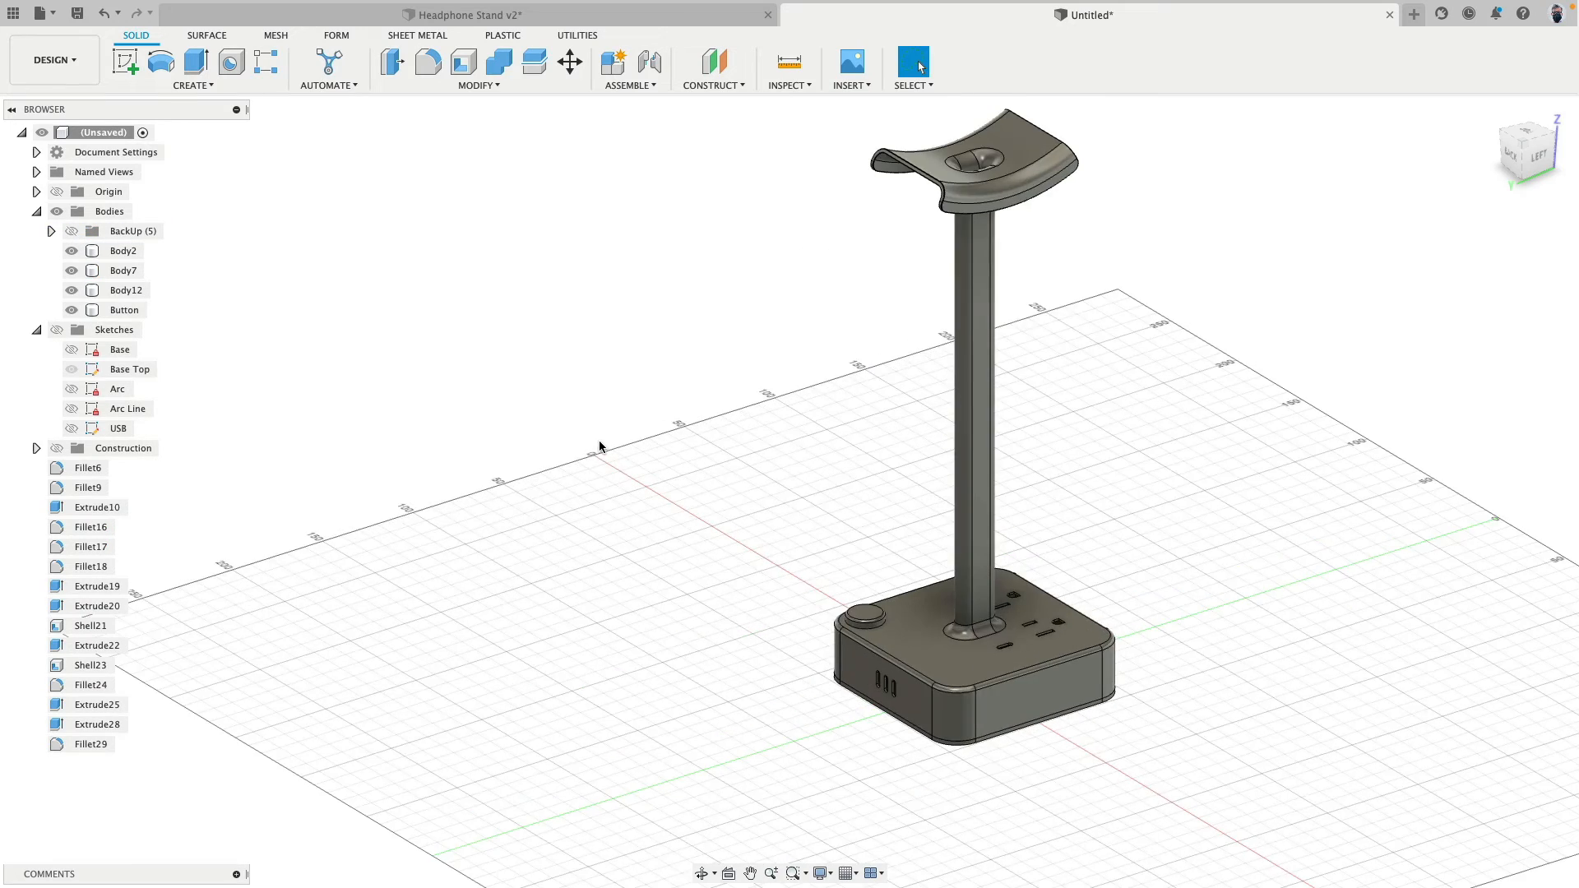
{"action": "middle_click_drag", "start_coordinate": [600, 444], "coordinate": [567, 465], "text": "shift"}
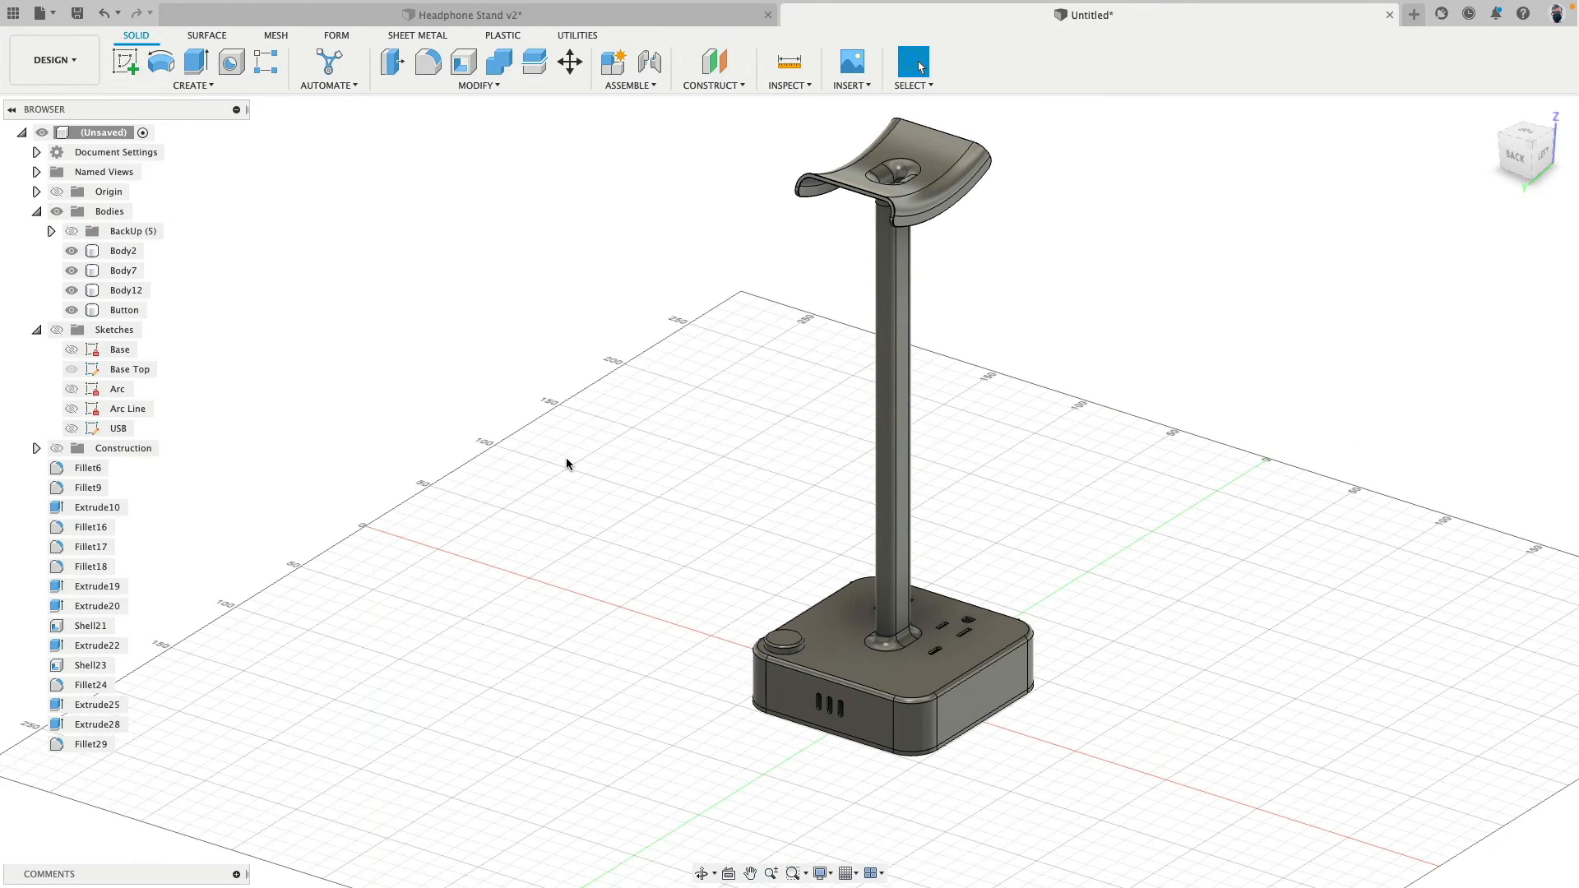
- Show the BackUp bodies and move Body4, Body5 and Body6 100 mm away from the other stands along the X axis
{"action": "left_click", "coordinate": [73, 233]}
{"action": "scroll", "coordinate": [463, 384], "scroll_direction": "down", "scroll_amount": 3}
{"action": "middle_click_drag", "start_coordinate": [463, 384], "coordinate": [761, 540]}
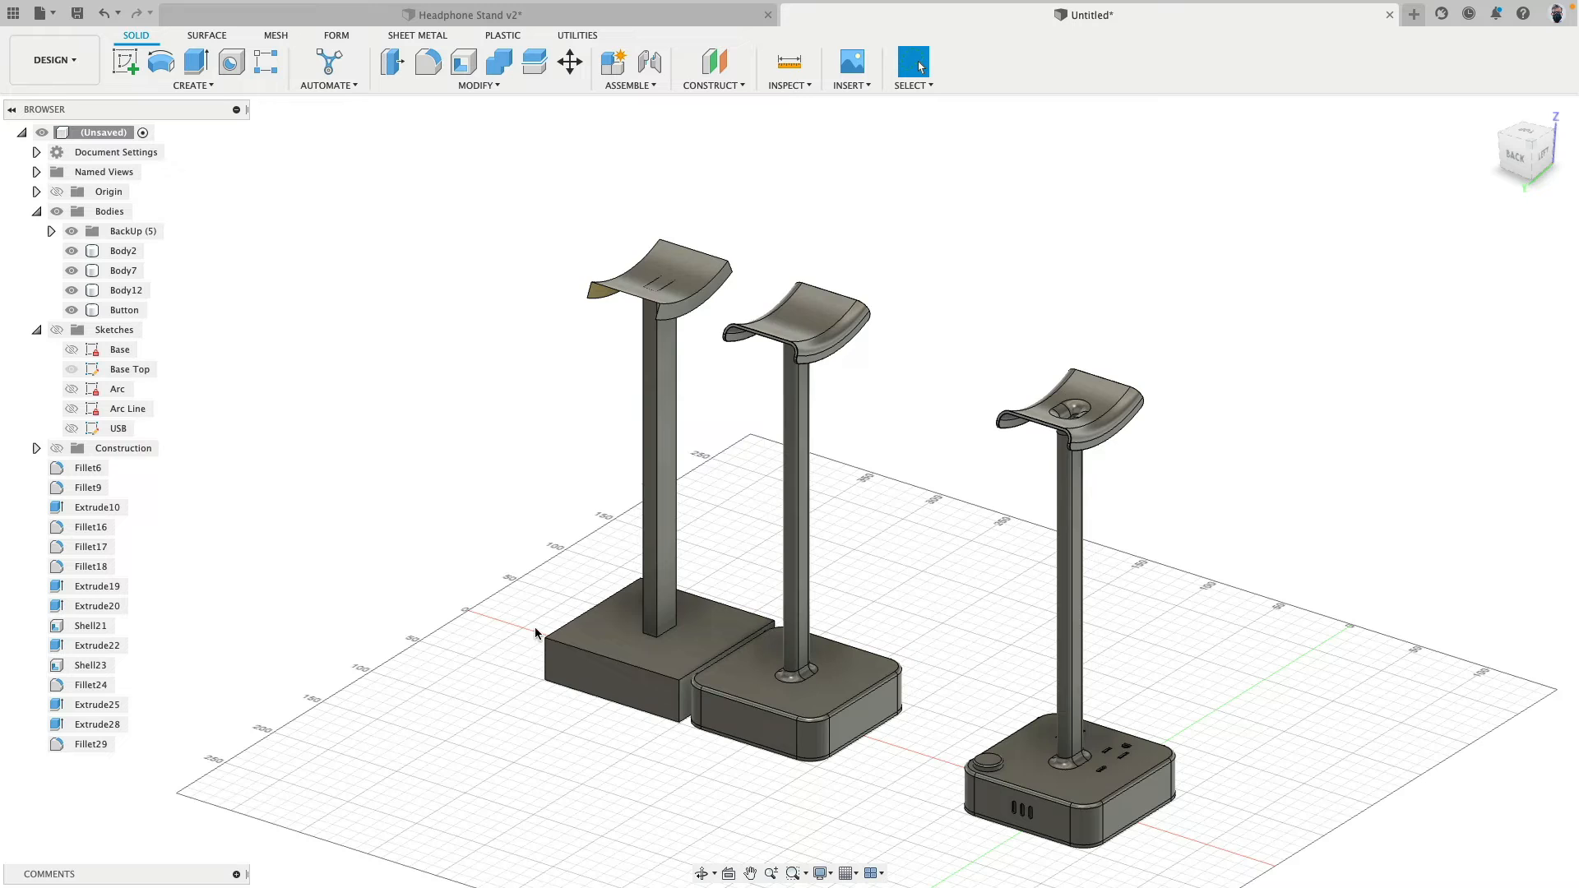
{"action": "left_click", "coordinate": [50, 231]}
{"action": "left_click", "coordinate": [140, 251]}
{"action": "left_click", "coordinate": [141, 270], "text": "shift"}
{"action": "left_click", "coordinate": [151, 292], "text": "shift"}
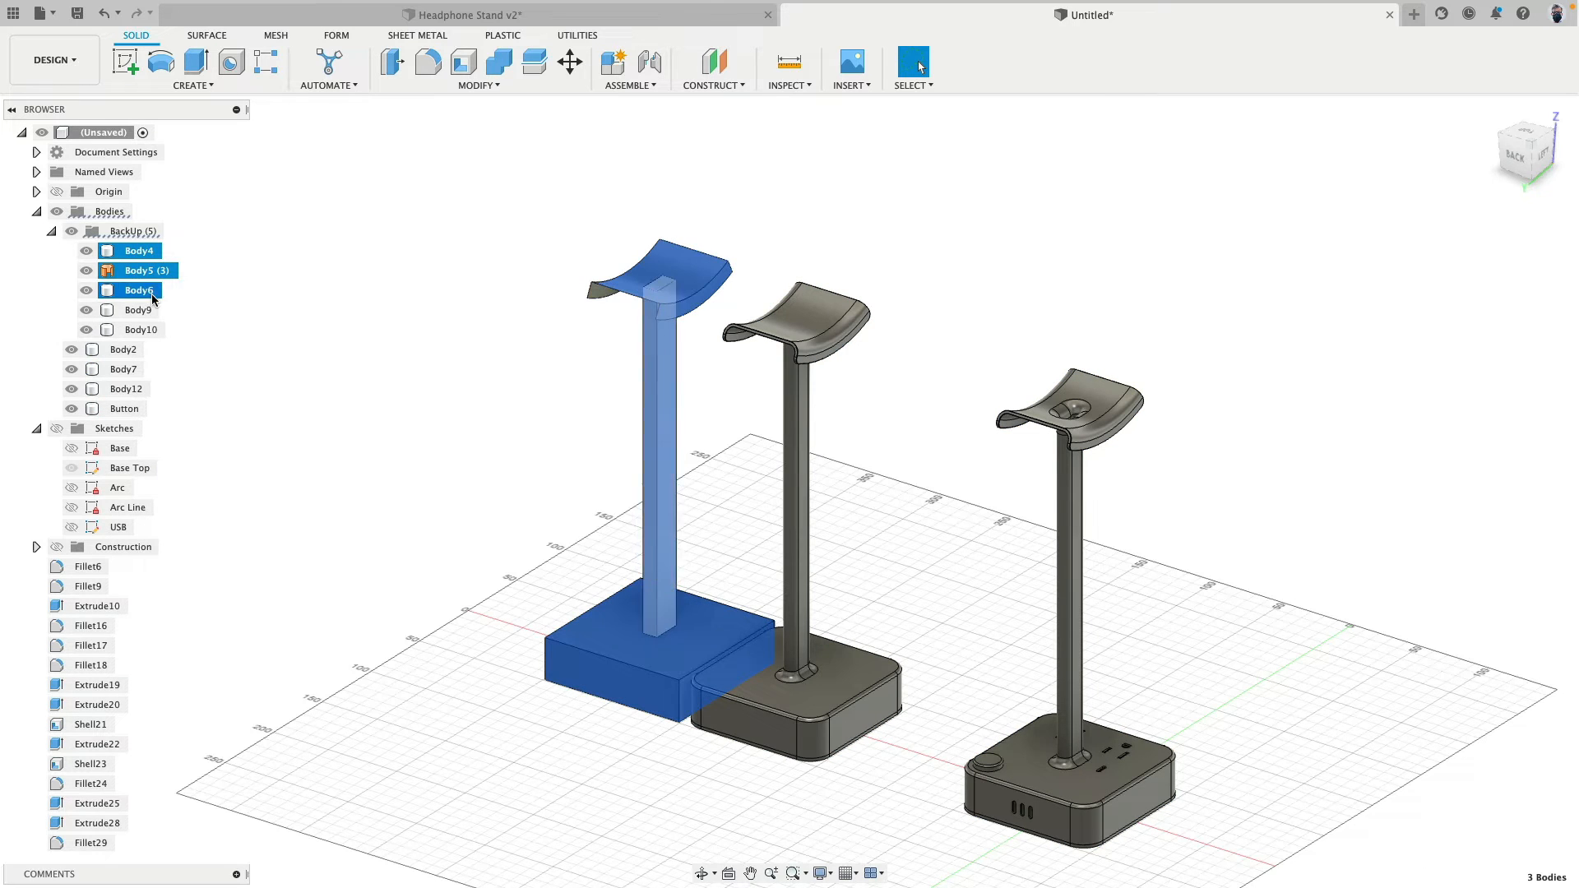
{"action": "left_click", "coordinate": [569, 61]}
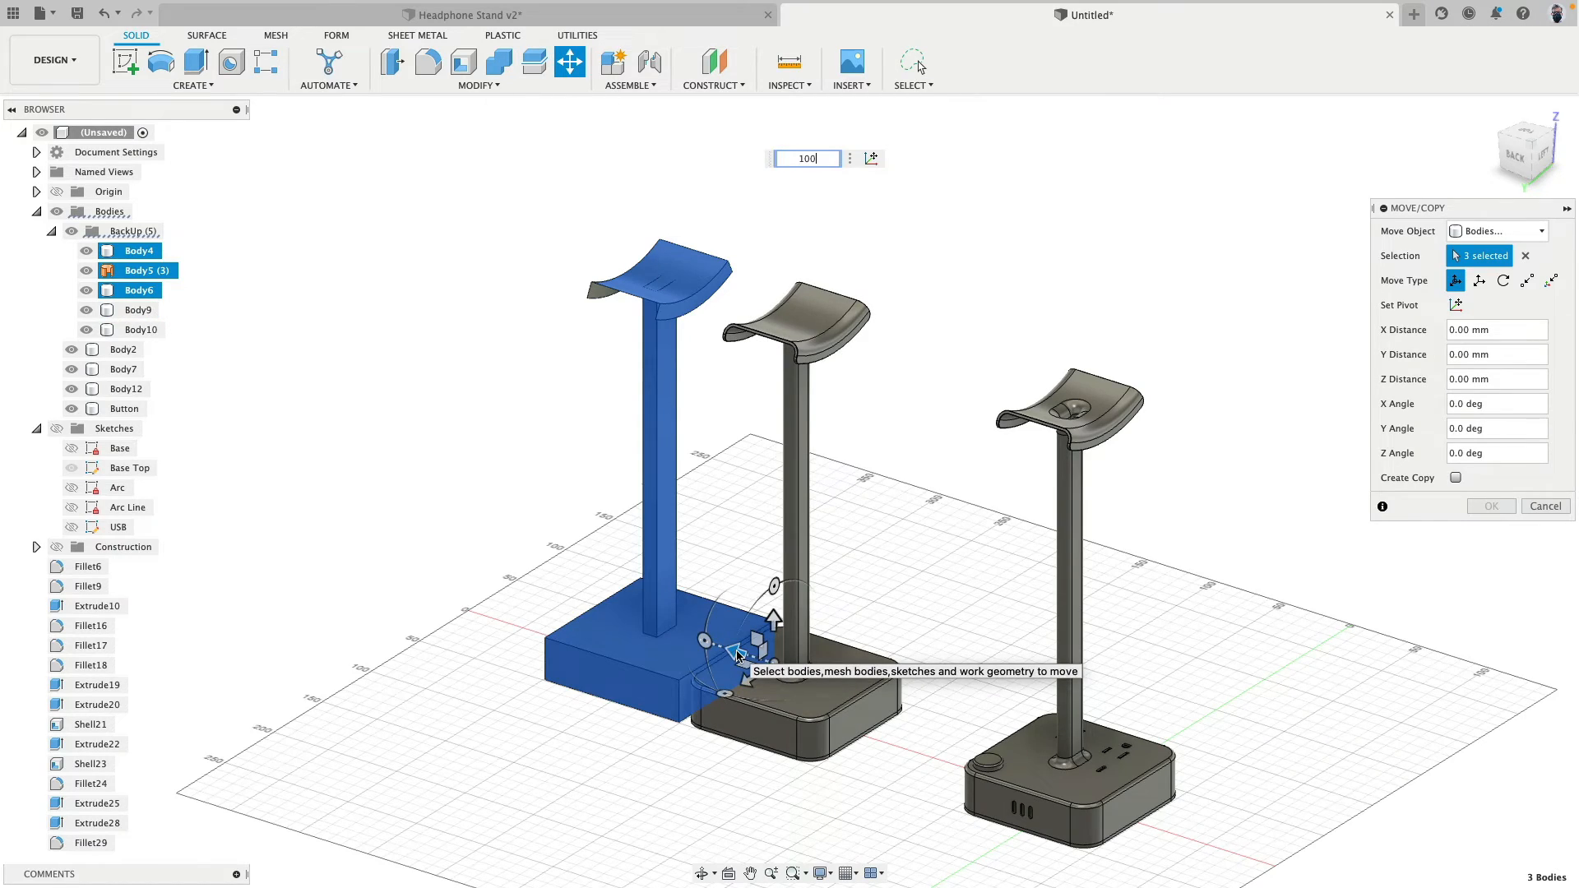
{"action": "key", "text": "Return"}
{"action": "middle_click_drag", "start_coordinate": [735, 657], "coordinate": [792, 665], "text": "shift"}
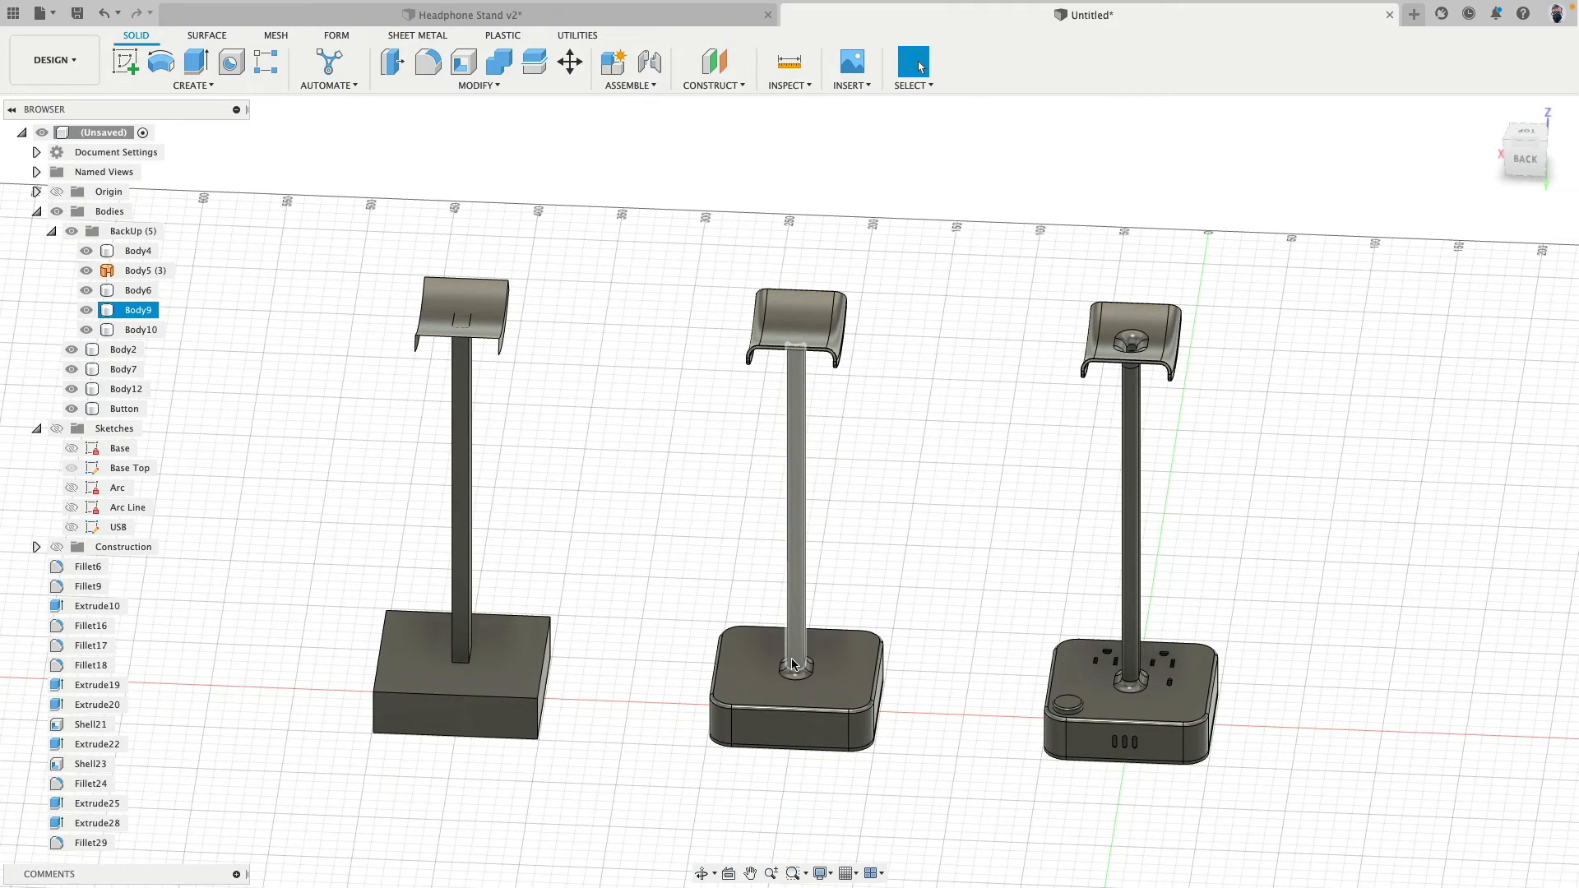
- Hide the BackUp bodies and examine the finished stand's base
{"action": "left_click", "coordinate": [71, 231]}
{"action": "middle_click_drag", "start_coordinate": [553, 419], "coordinate": [1205, 597], "text": "shift"}
{"action": "middle_click_drag", "start_coordinate": [1205, 596], "coordinate": [1021, 445]}
{"action": "scroll", "coordinate": [976, 623], "scroll_direction": "down", "scroll_amount": 5}
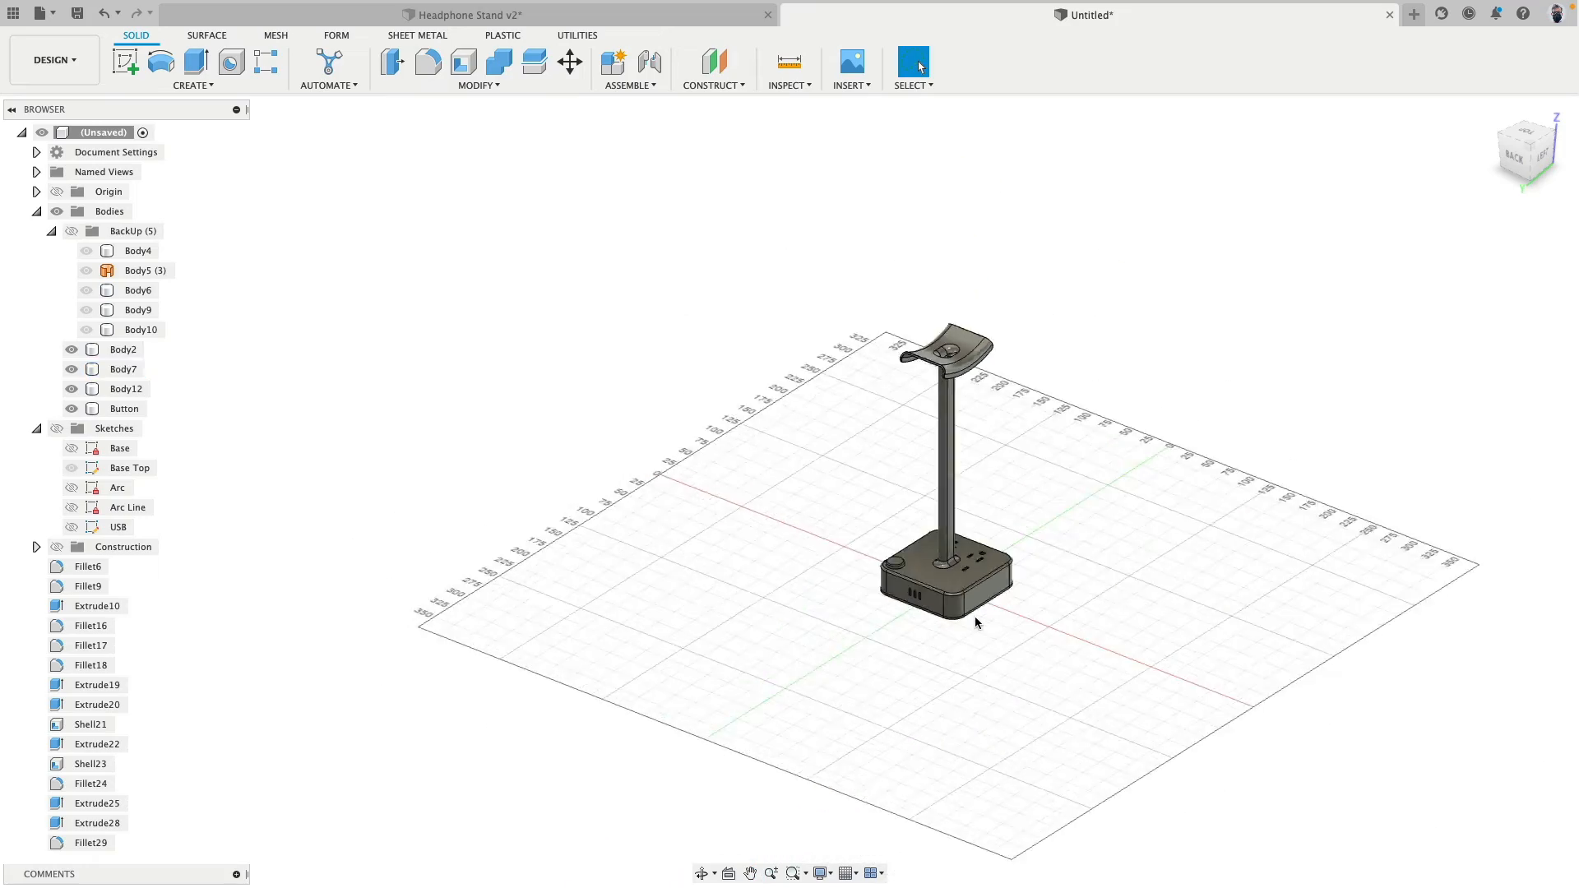
{"action": "scroll", "coordinate": [899, 550], "scroll_direction": "up", "scroll_amount": 10}
{"action": "middle_click_drag", "start_coordinate": [899, 550], "coordinate": [825, 558], "text": "shift"}
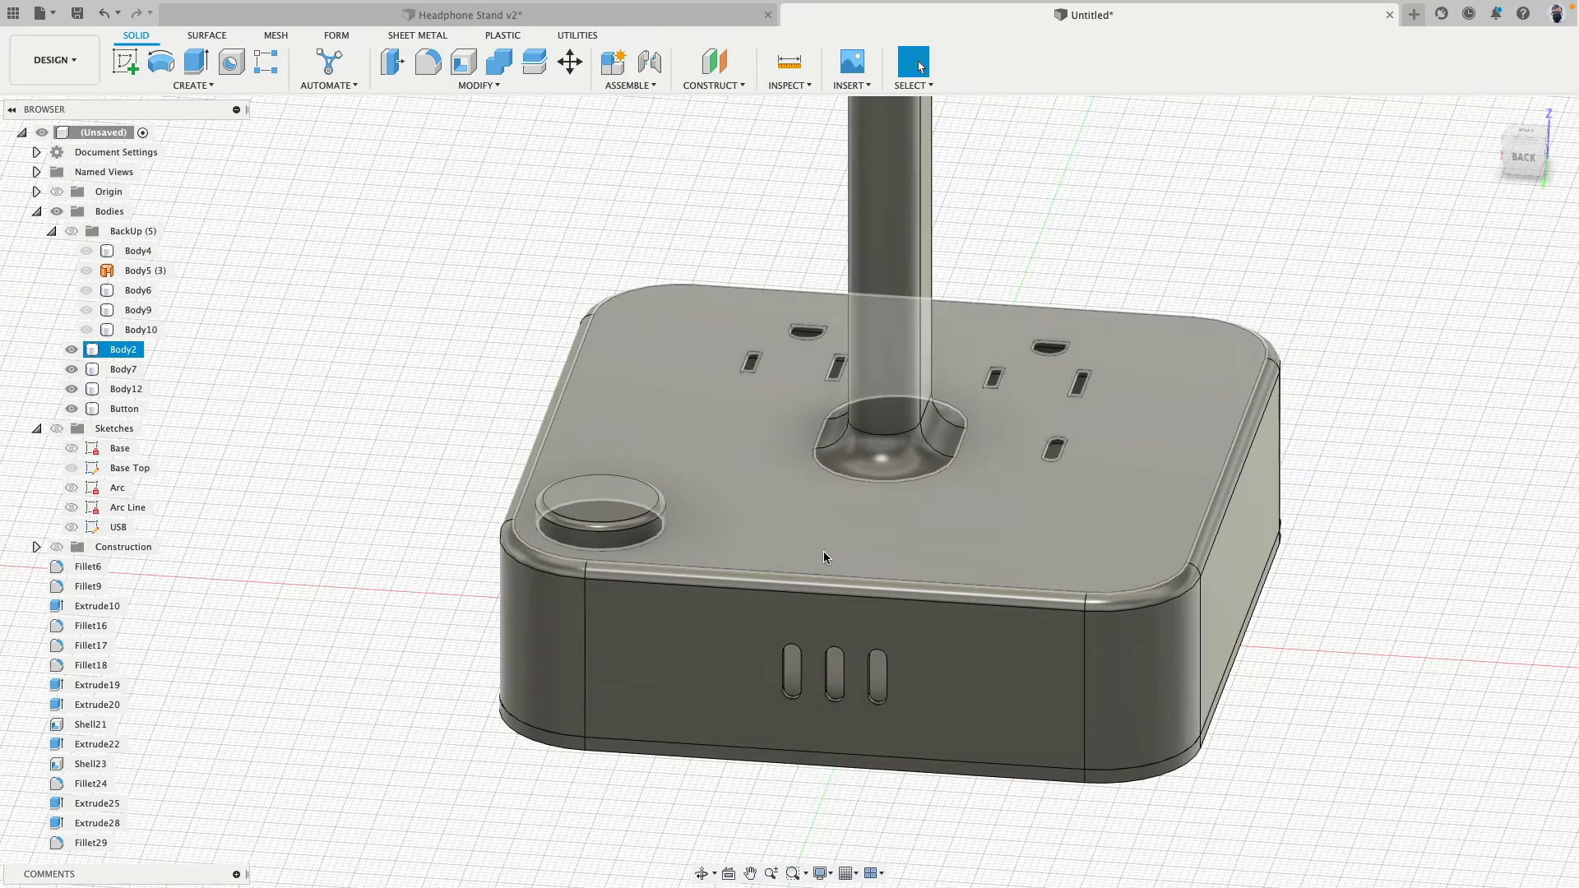
{"action": "left_click", "coordinate": [604, 161]}
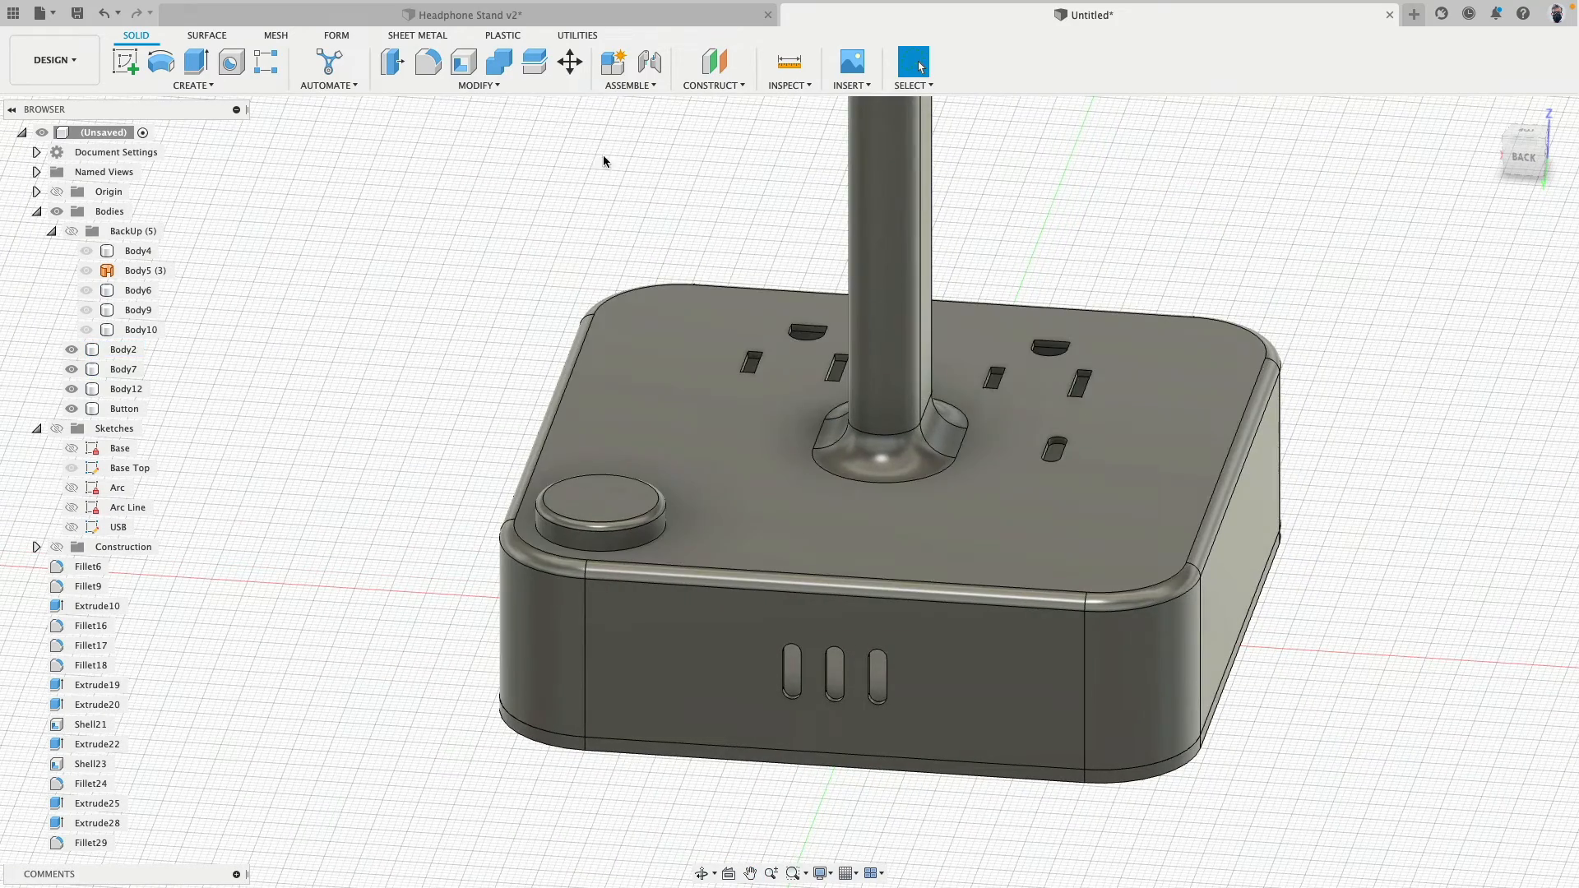
{"action": "left_click", "coordinate": [578, 73]}
{"action": "left_click", "coordinate": [1487, 231]}
{"action": "left_click", "coordinate": [1480, 272]}
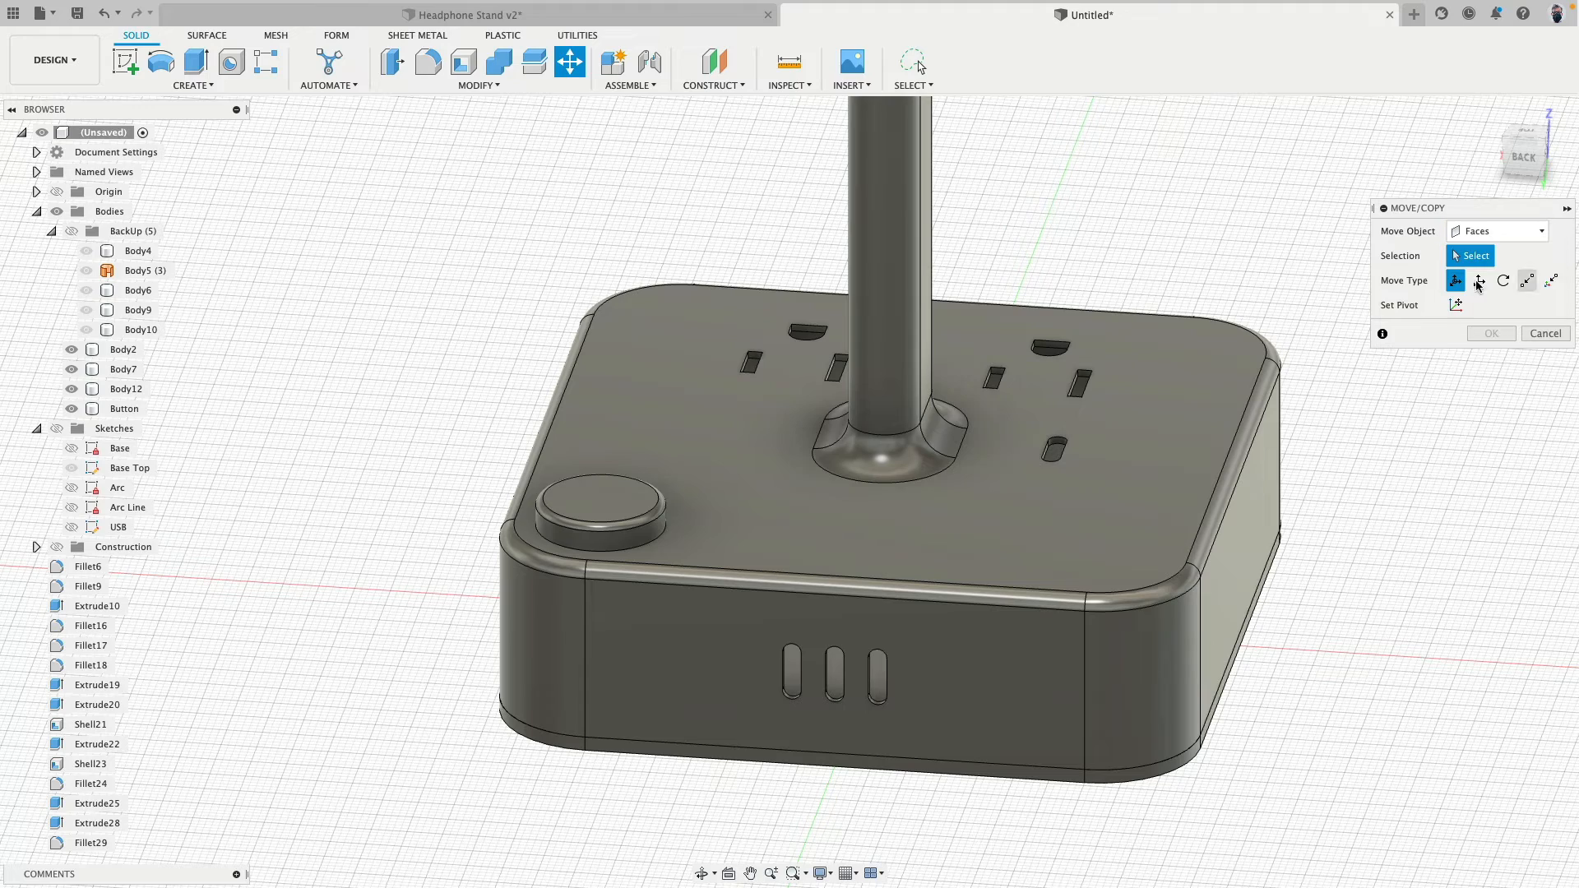
{"action": "scroll", "coordinate": [599, 556], "scroll_direction": "up", "scroll_amount": 3}
{"action": "left_click", "coordinate": [599, 556]}
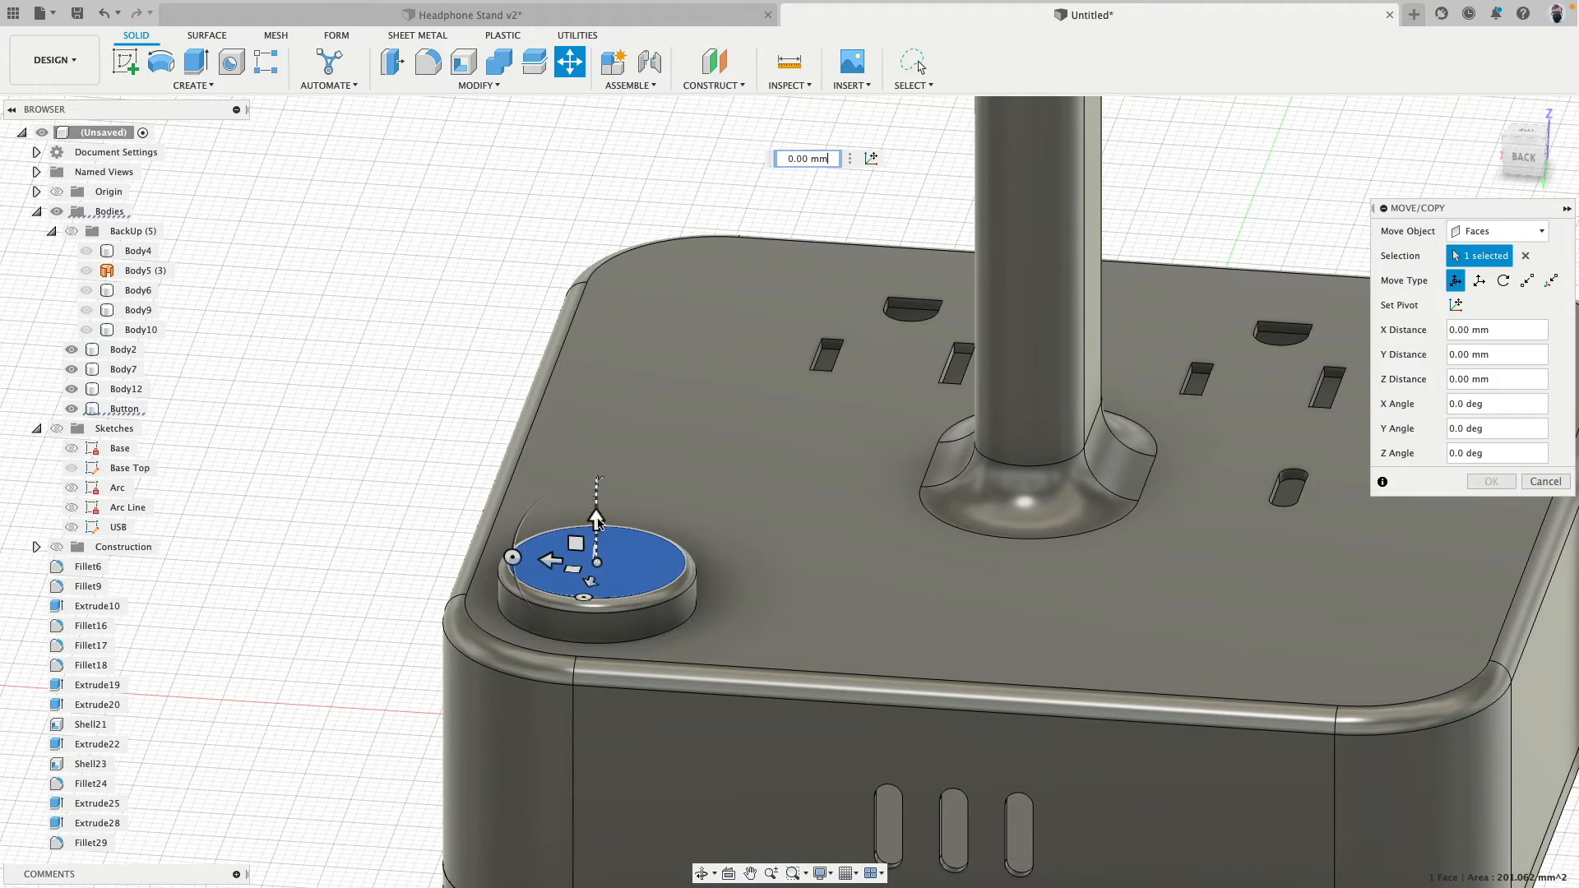
{"action": "left_click_drag", "start_coordinate": [606, 489], "coordinate": [597, 459]}
{"action": "left_click", "coordinate": [1546, 482]}
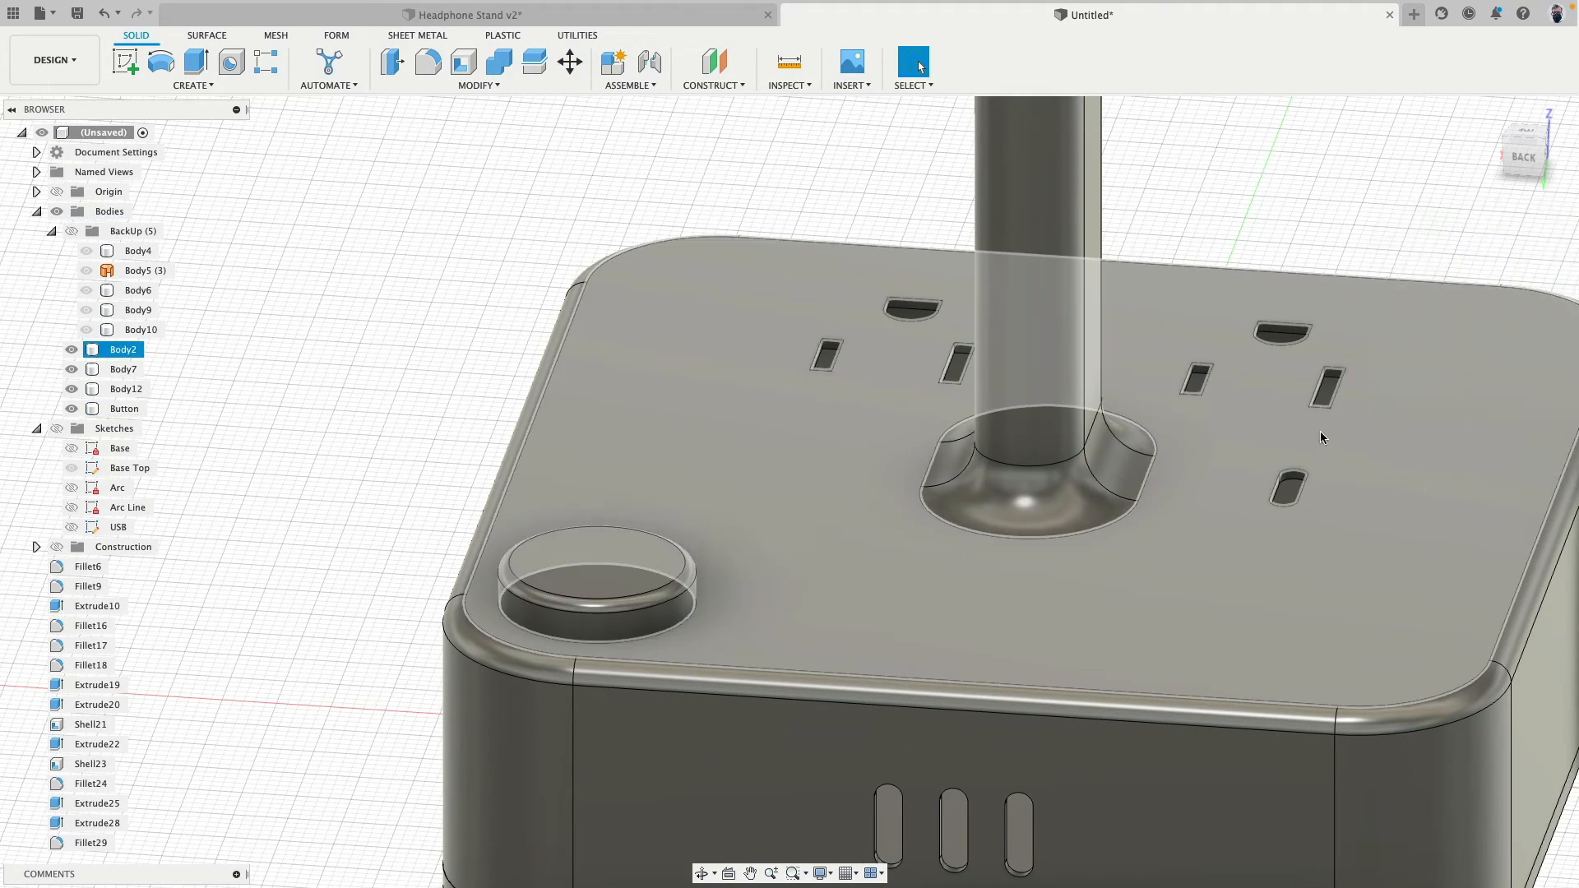
- Try moving the flat end face of an outlet's D-shaped ground slot along Z, by -3.023 mm and by 2.50 mm
{"action": "middle_click_drag", "start_coordinate": [1320, 431], "coordinate": [658, 675], "text": "shift"}
{"action": "scroll", "coordinate": [894, 466], "scroll_direction": "up", "scroll_amount": 3}
{"action": "scroll", "coordinate": [895, 461], "scroll_direction": "up", "scroll_amount": 2}
{"action": "middle_click_drag", "start_coordinate": [764, 448], "coordinate": [829, 436], "text": "shift"}
{"action": "left_click", "coordinate": [813, 400]}
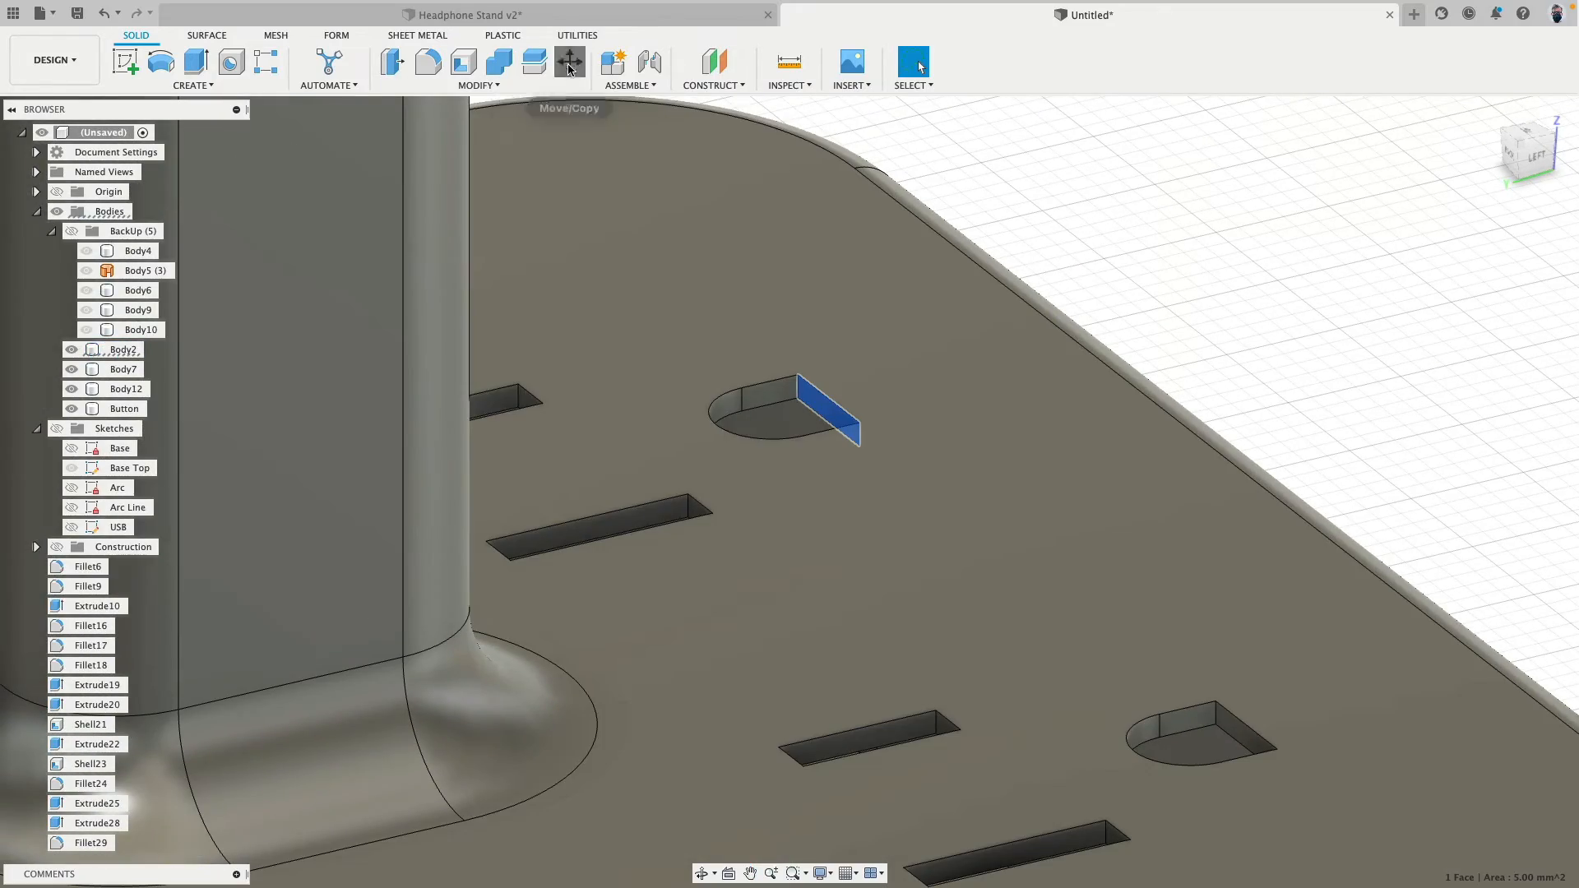
{"action": "left_click", "coordinate": [569, 66]}
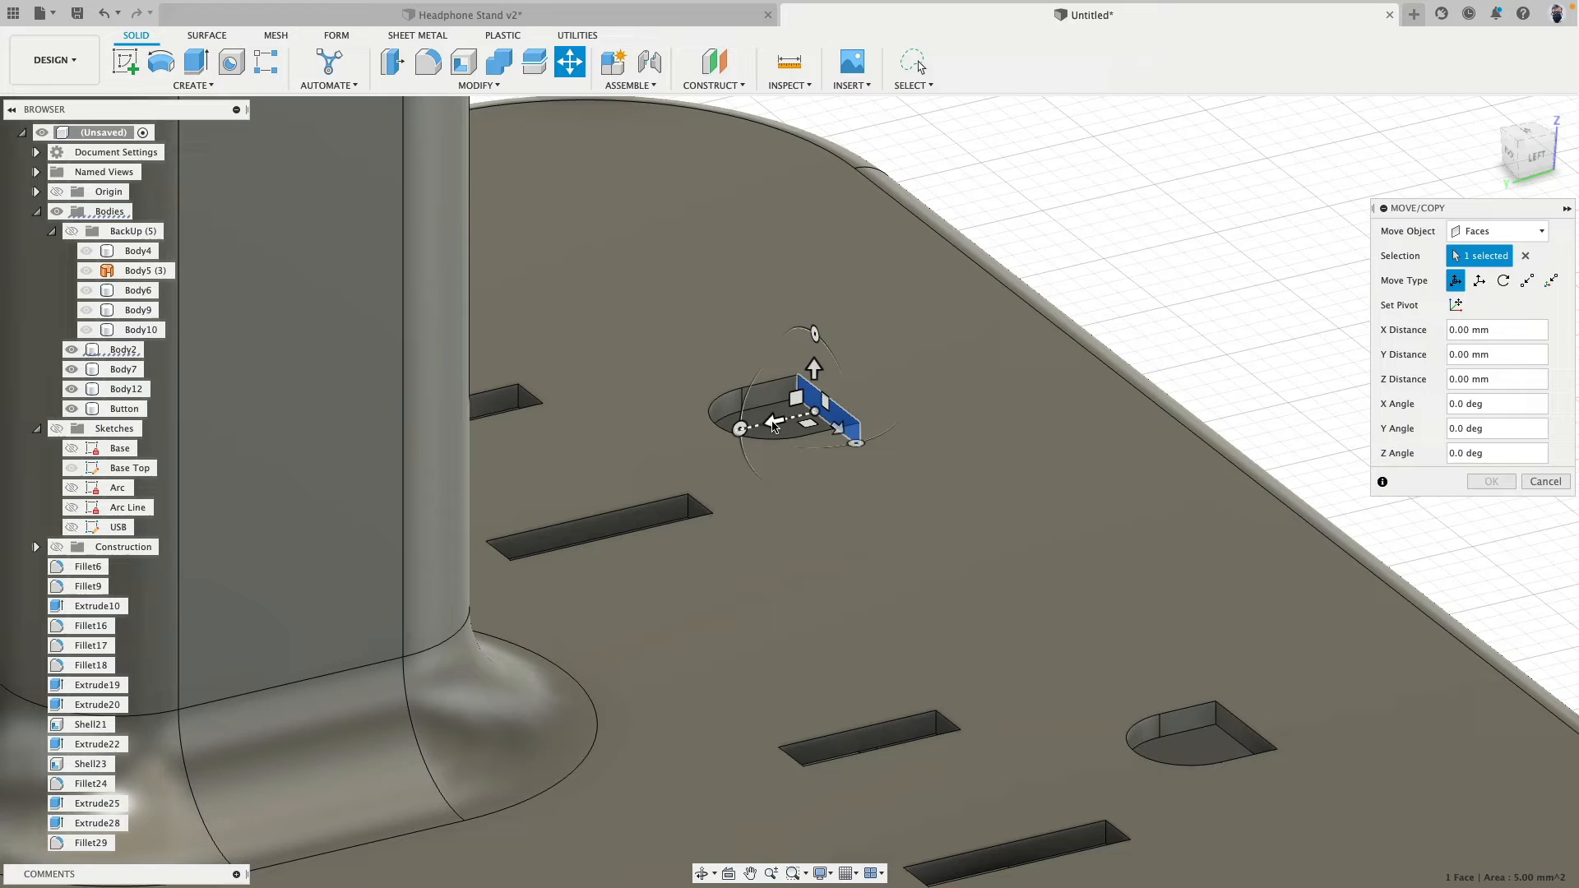
{"action": "left_click_drag", "start_coordinate": [814, 407], "coordinate": [875, 406]}
{"action": "middle_click_drag", "start_coordinate": [905, 411], "coordinate": [700, 399], "text": "shift"}
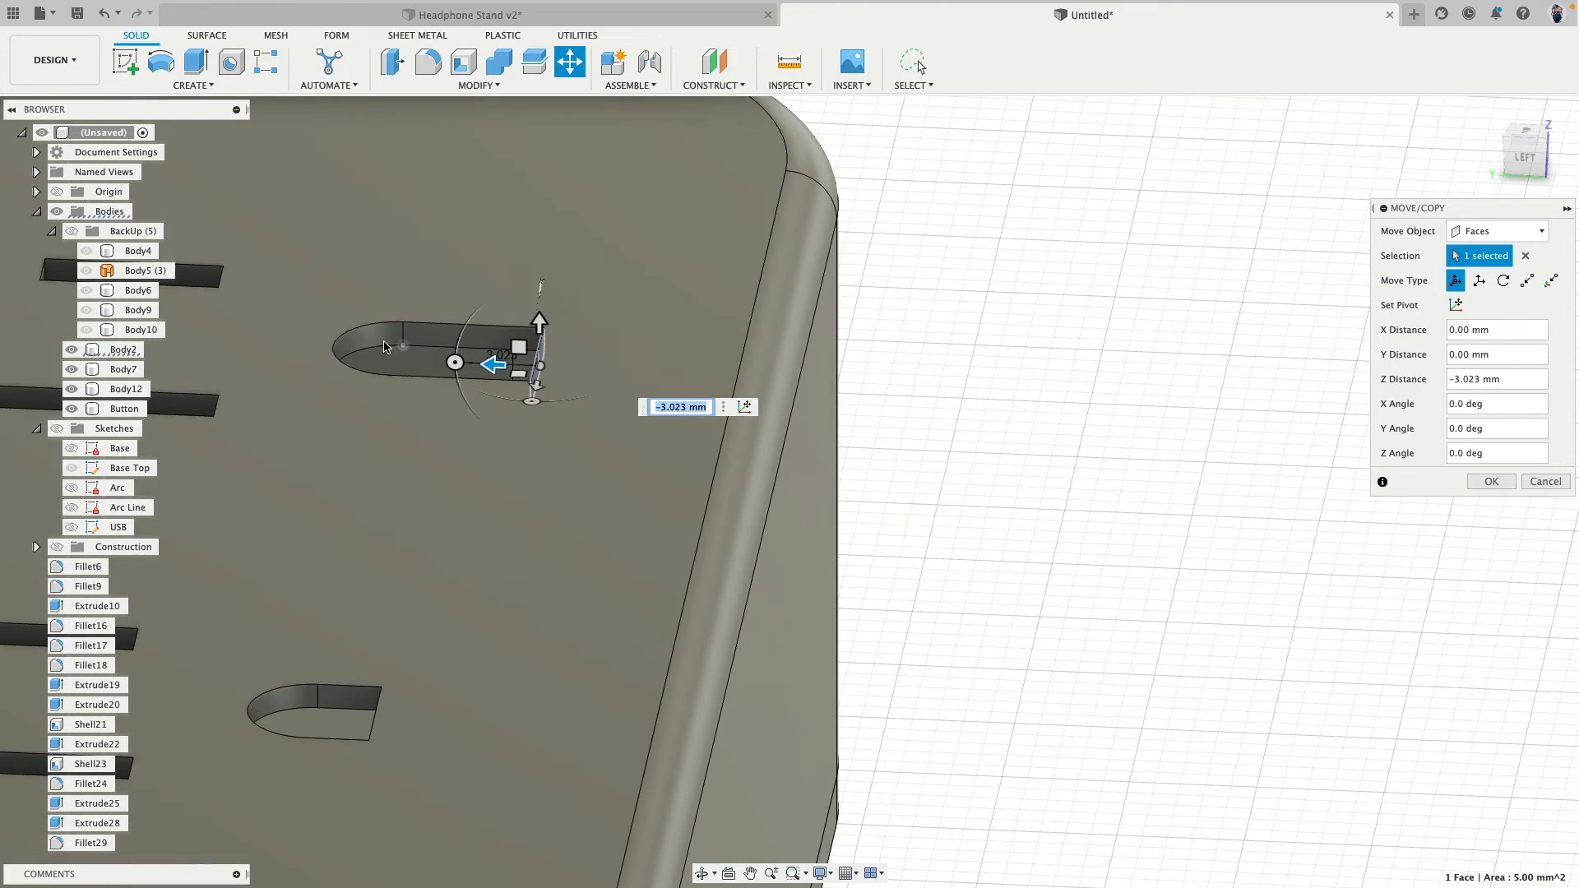
{"action": "left_click", "coordinate": [372, 354]}
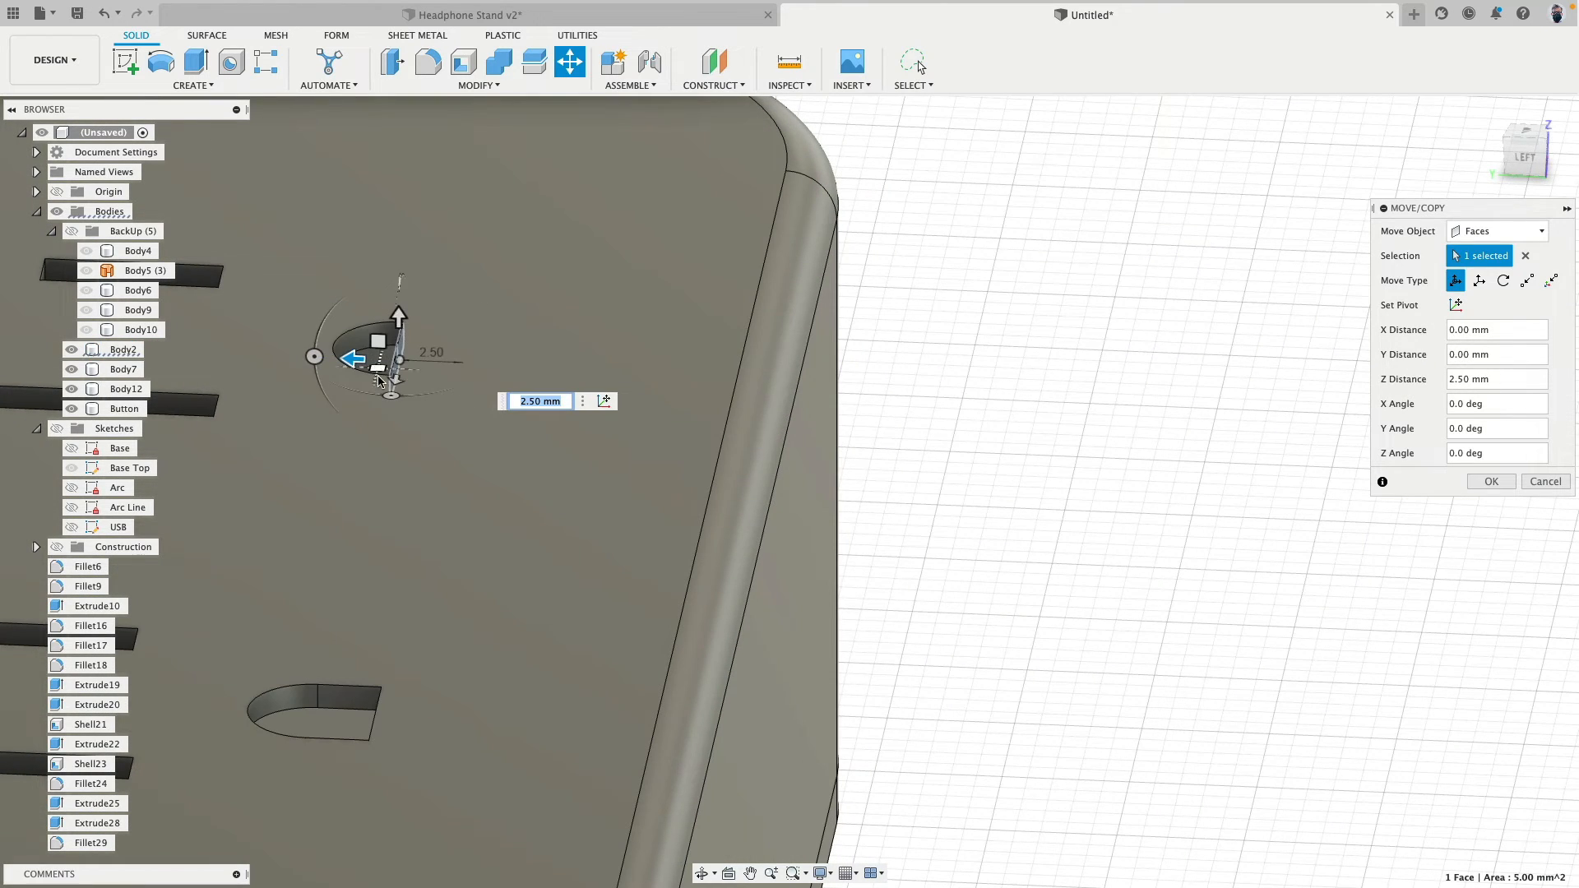
- Try moving the ground slot's flat face 4.823 mm along X, and clear the face selection
{"action": "middle_click_drag", "start_coordinate": [380, 380], "coordinate": [396, 323], "text": "shift"}
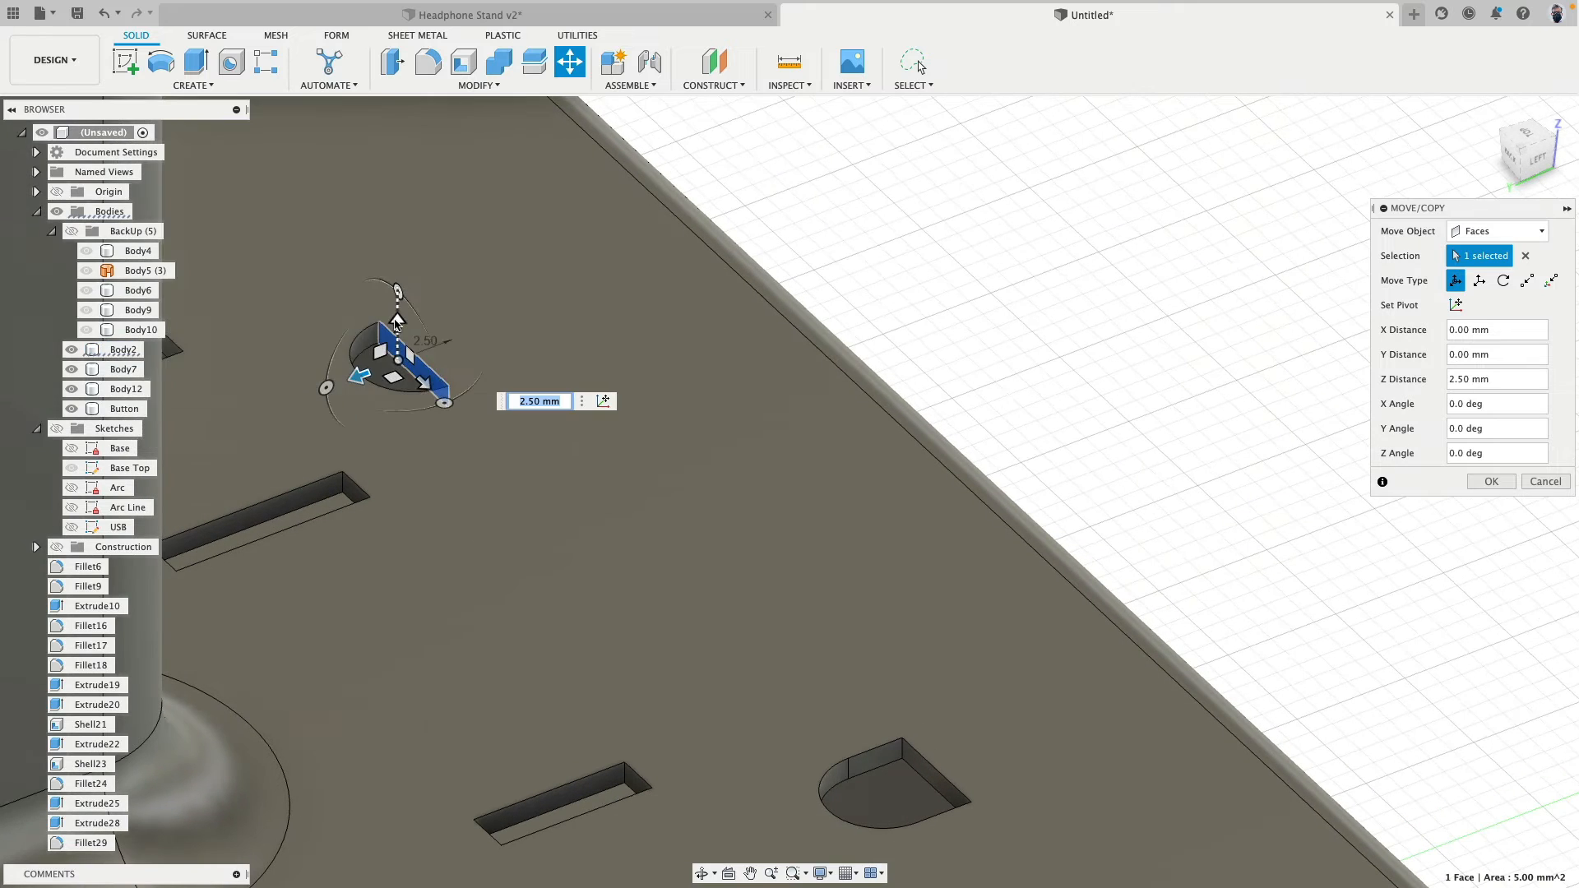
{"action": "left_click_drag", "start_coordinate": [403, 385], "coordinate": [501, 451]}
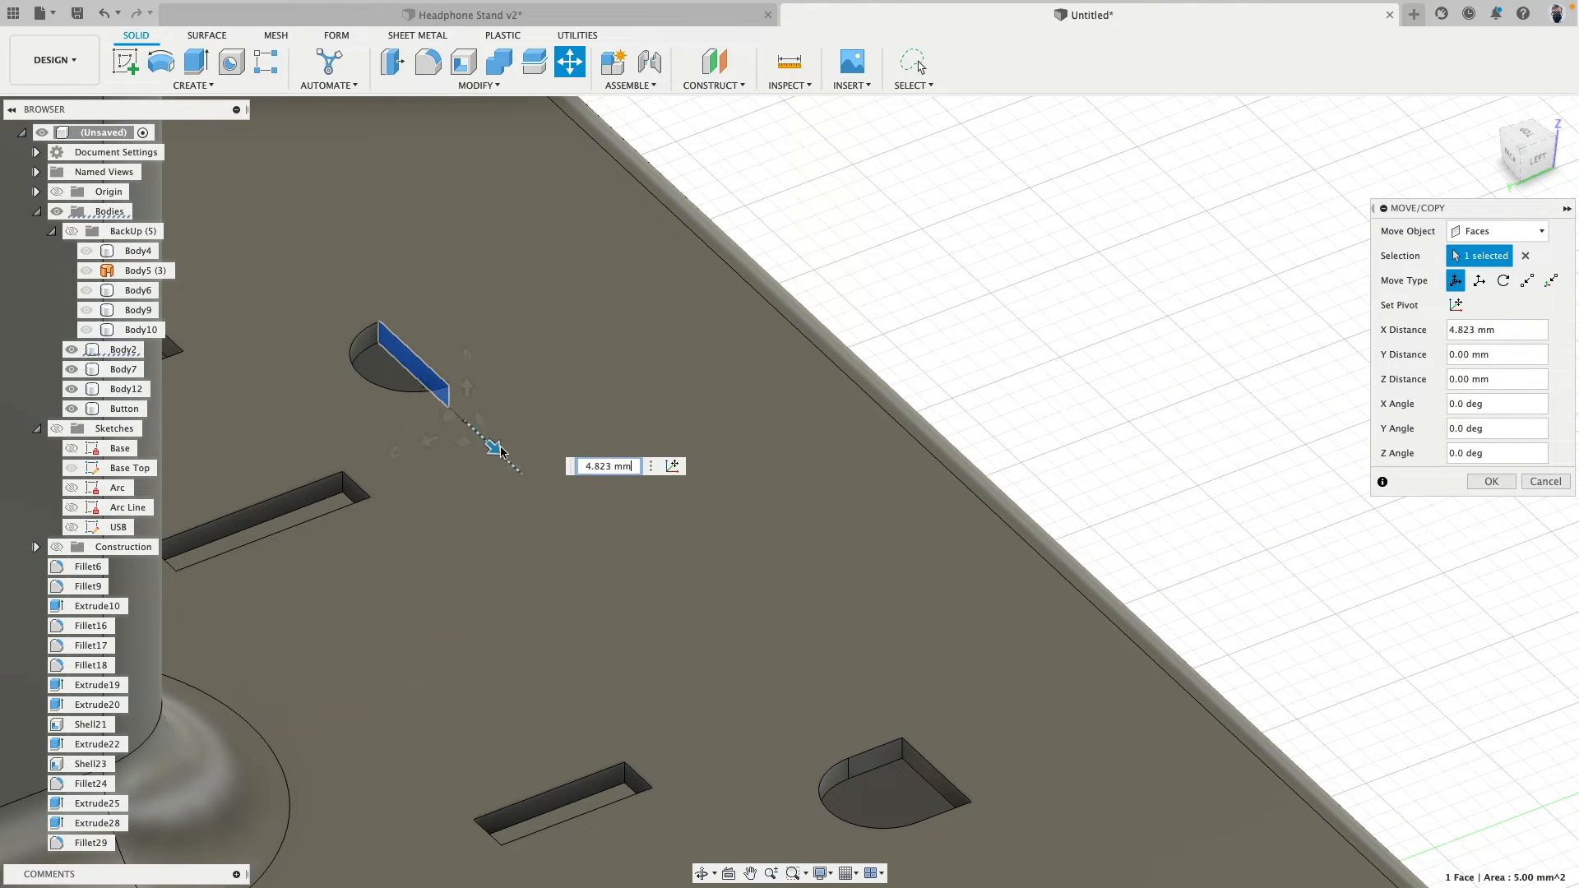
{"action": "left_click", "coordinate": [1526, 256]}
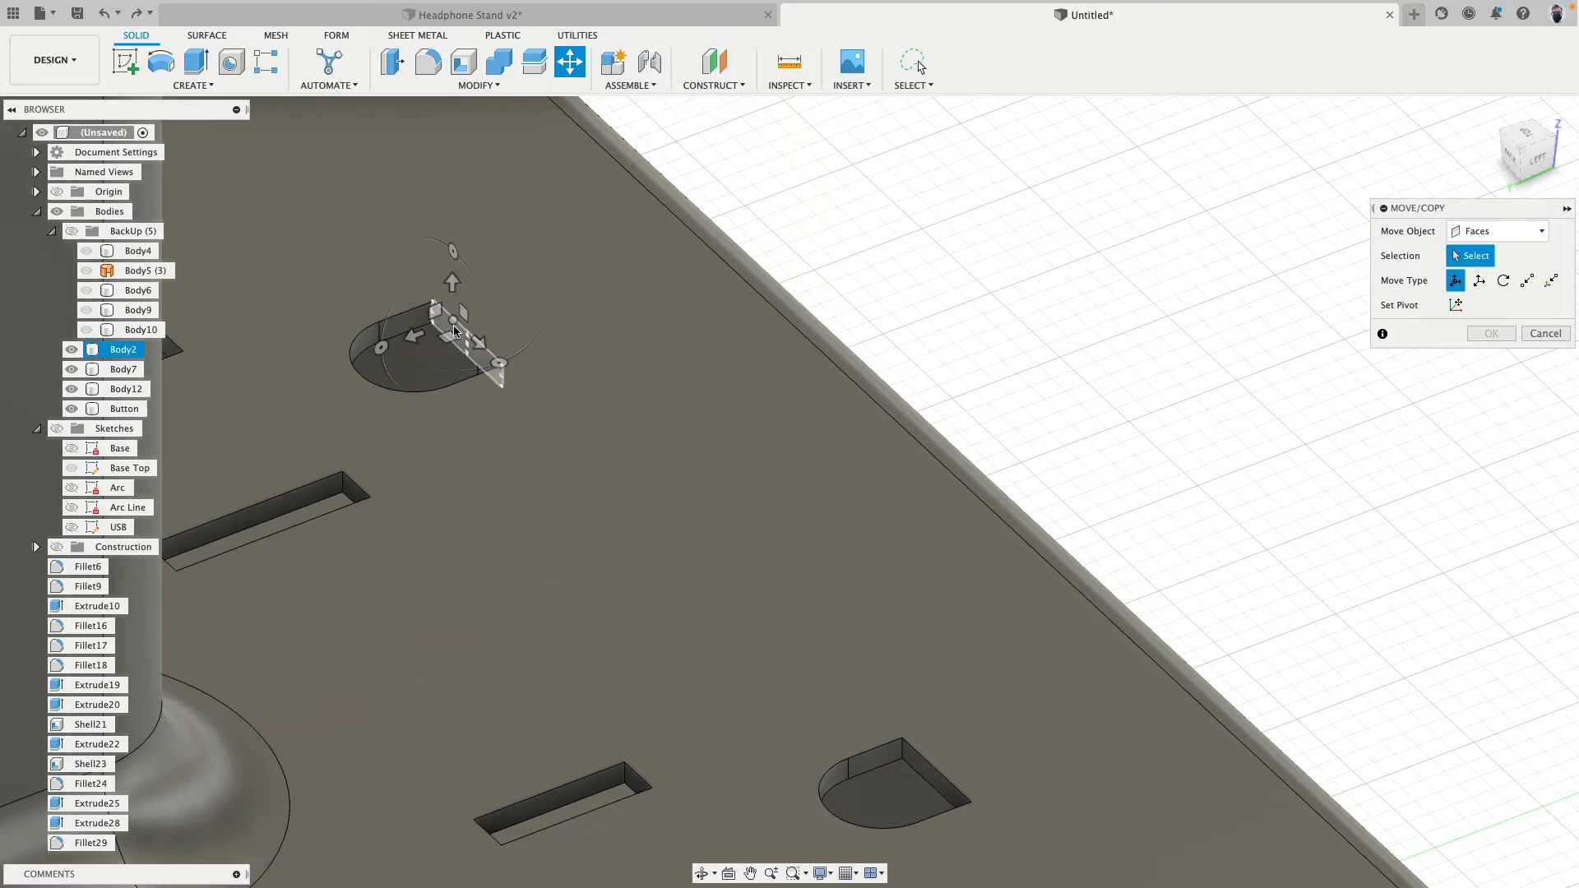
- Try moving the ground slot's flat and curved faces together 10.399 mm along X, and cancel the move
{"action": "left_click", "coordinate": [474, 329]}
{"action": "middle_click_drag", "start_coordinate": [474, 328], "coordinate": [436, 261], "text": "shift"}
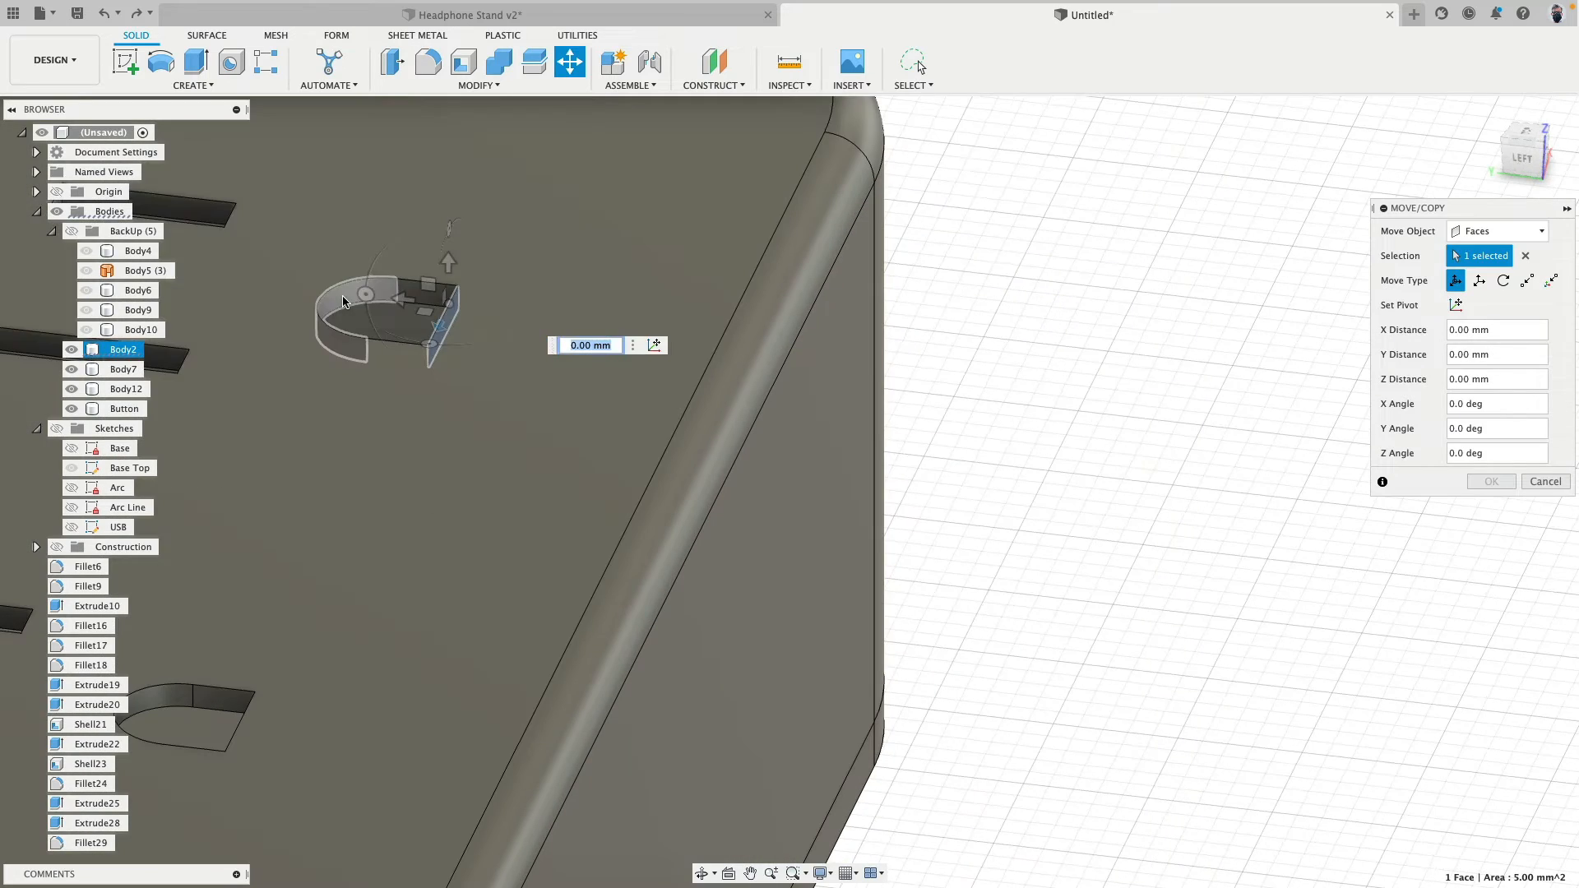
{"action": "left_click", "coordinate": [352, 299]}
{"action": "middle_click_drag", "start_coordinate": [504, 355], "coordinate": [557, 369], "text": "shift"}
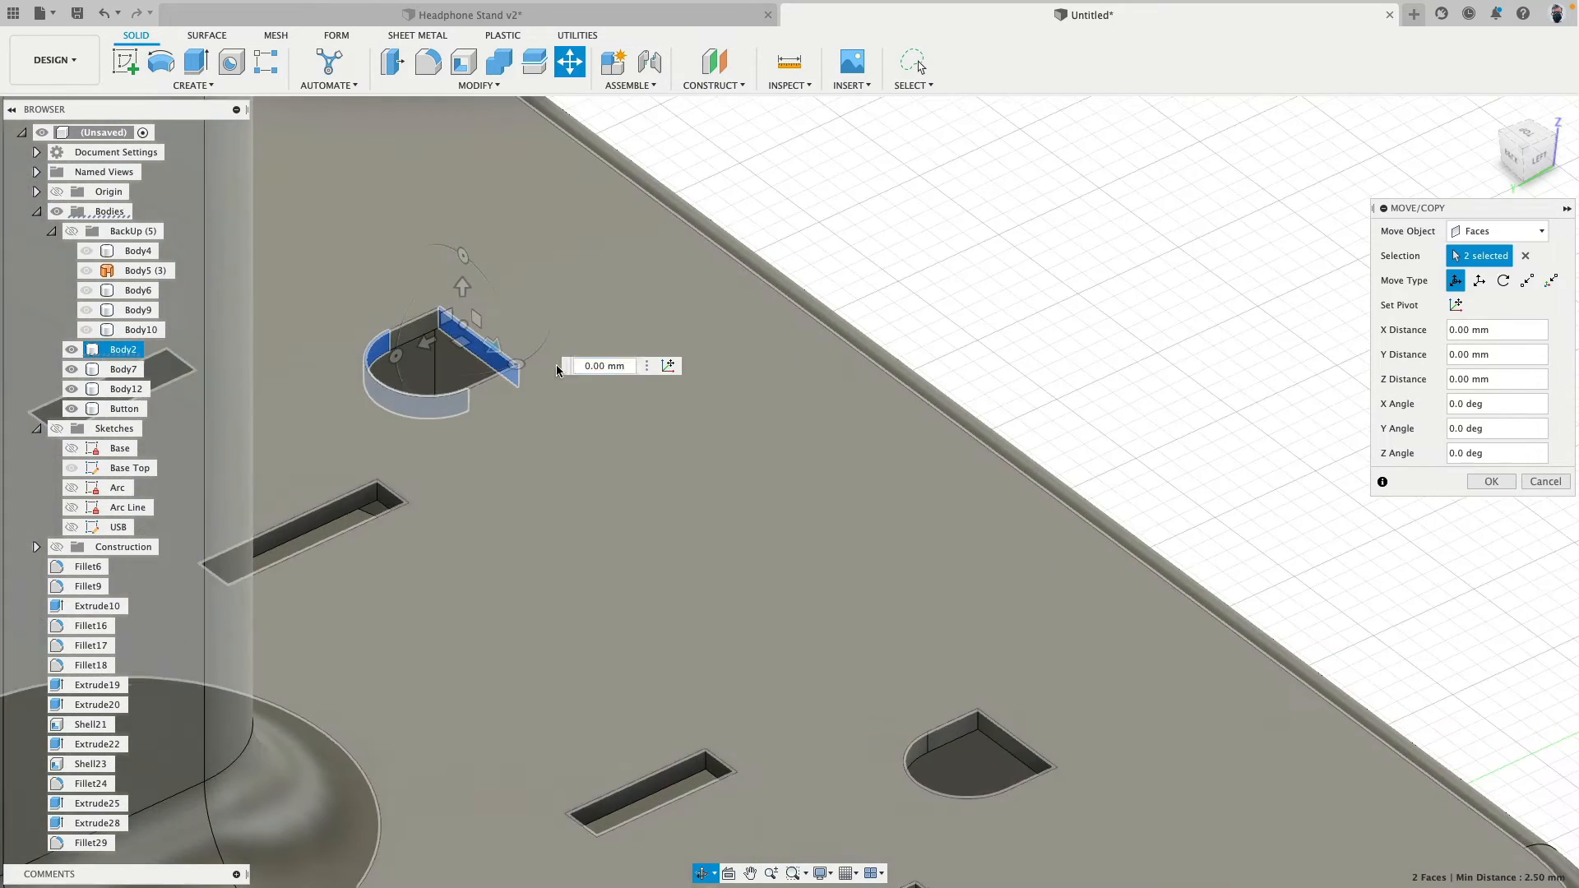
{"action": "left_click_drag", "start_coordinate": [510, 358], "coordinate": [521, 365]}
{"action": "left_click_drag", "start_coordinate": [609, 424], "coordinate": [644, 489]}
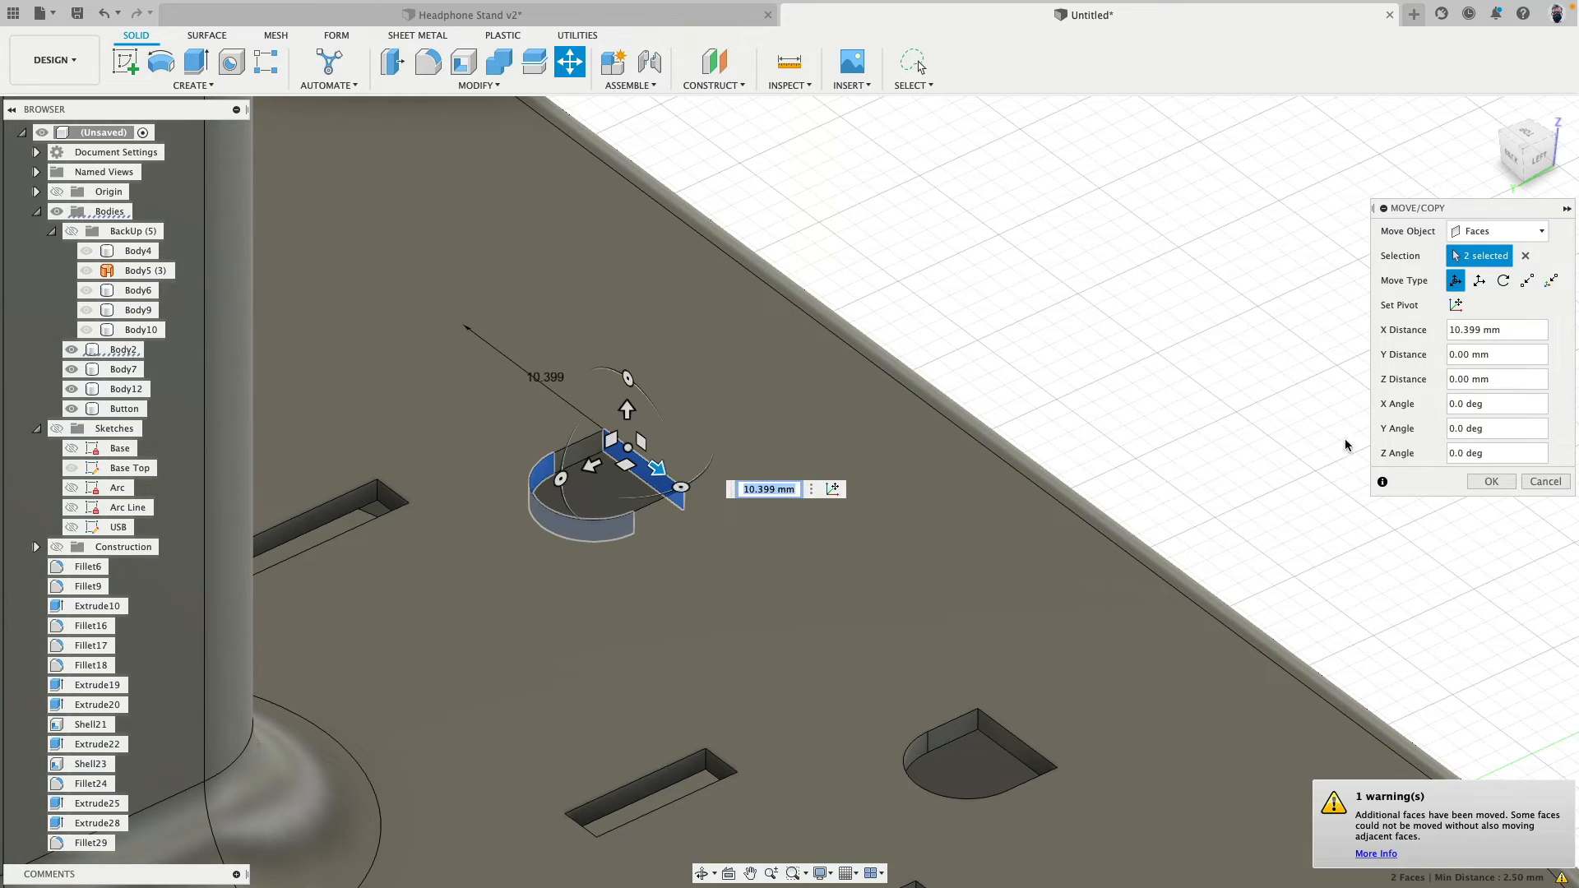
{"action": "left_click", "coordinate": [1545, 482]}
- Dissolve all the features from Fillet6 through Fillet29 in the browser
{"action": "scroll", "coordinate": [1090, 408], "scroll_direction": "down", "scroll_amount": 5}
{"action": "scroll", "coordinate": [1086, 409], "scroll_direction": "down", "scroll_amount": 5}
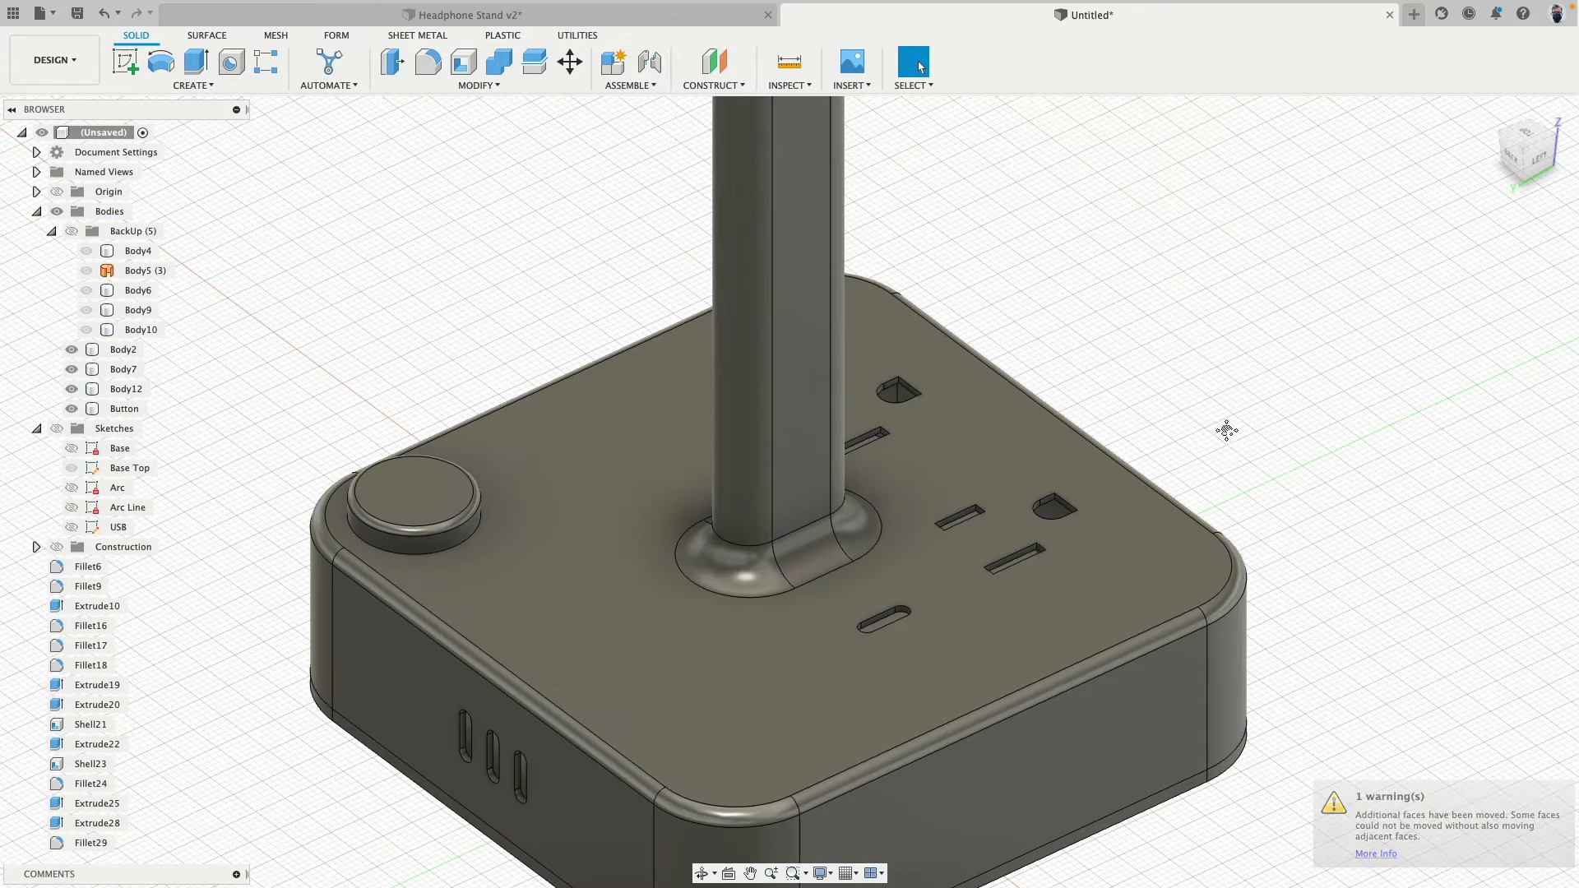
{"action": "middle_click_drag", "start_coordinate": [1223, 430], "coordinate": [1149, 442], "text": "shift"}
{"action": "scroll", "coordinate": [1149, 442], "scroll_direction": "down", "scroll_amount": 10}
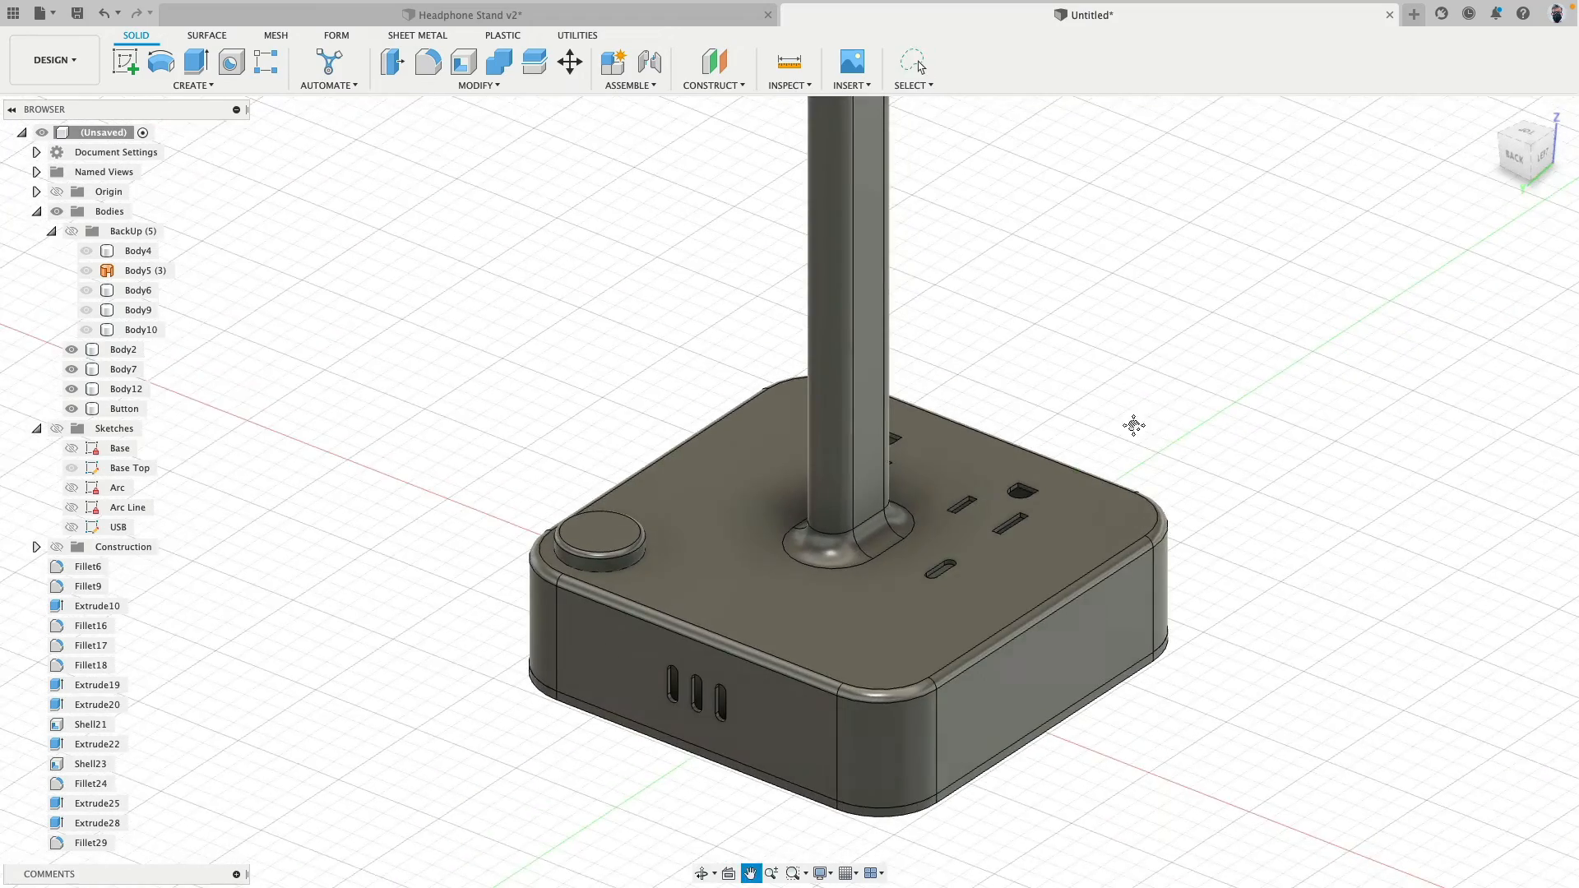
{"action": "scroll", "coordinate": [945, 624], "scroll_direction": "down", "scroll_amount": 2}
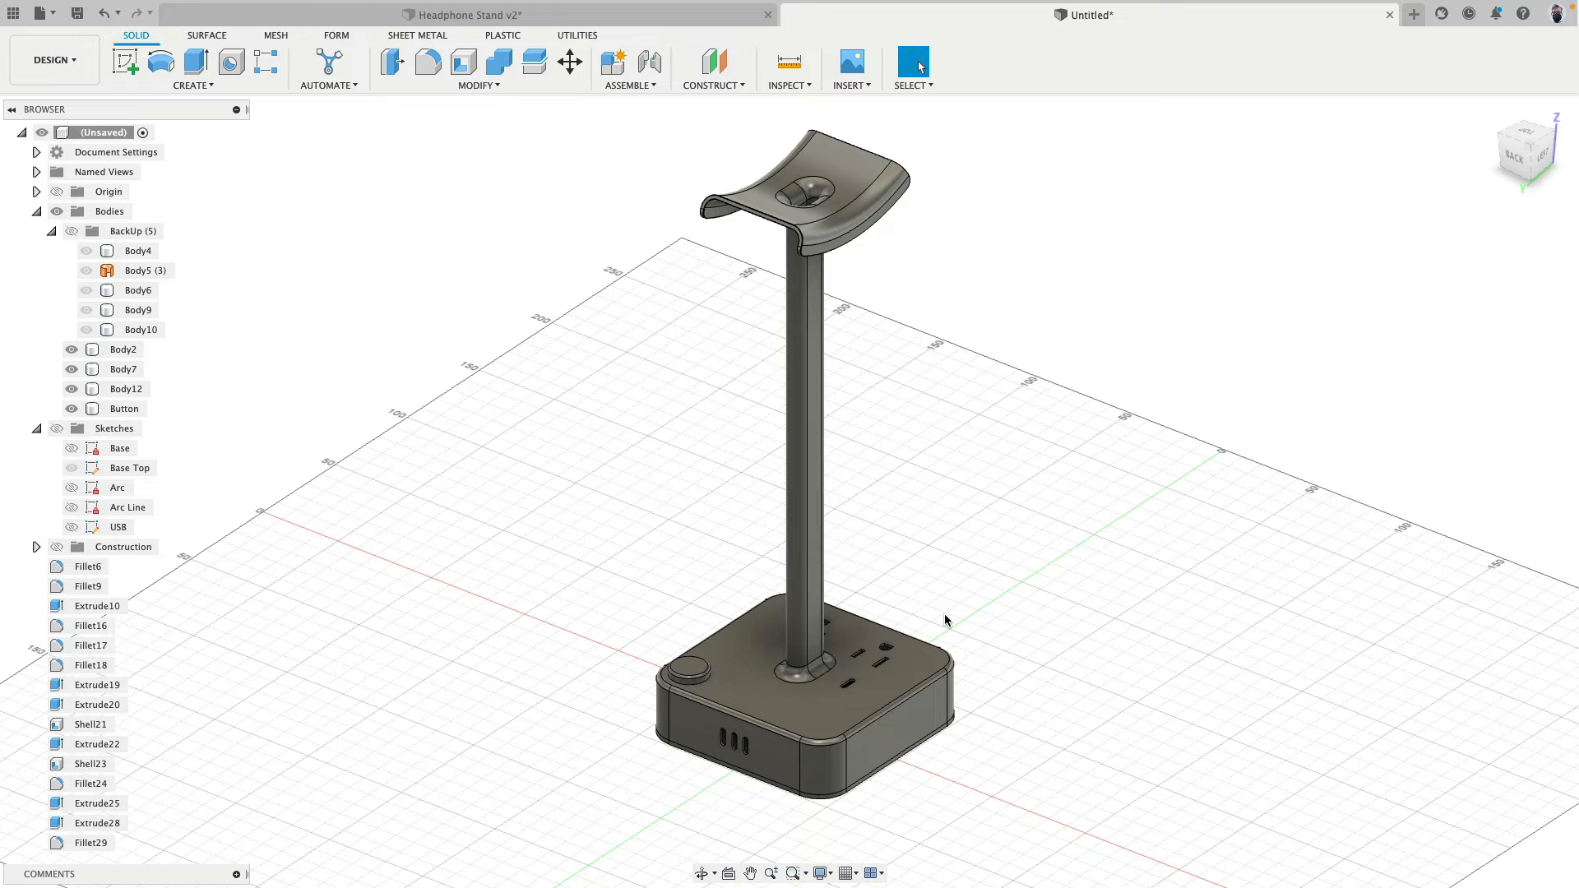
{"action": "left_click", "coordinate": [87, 567]}
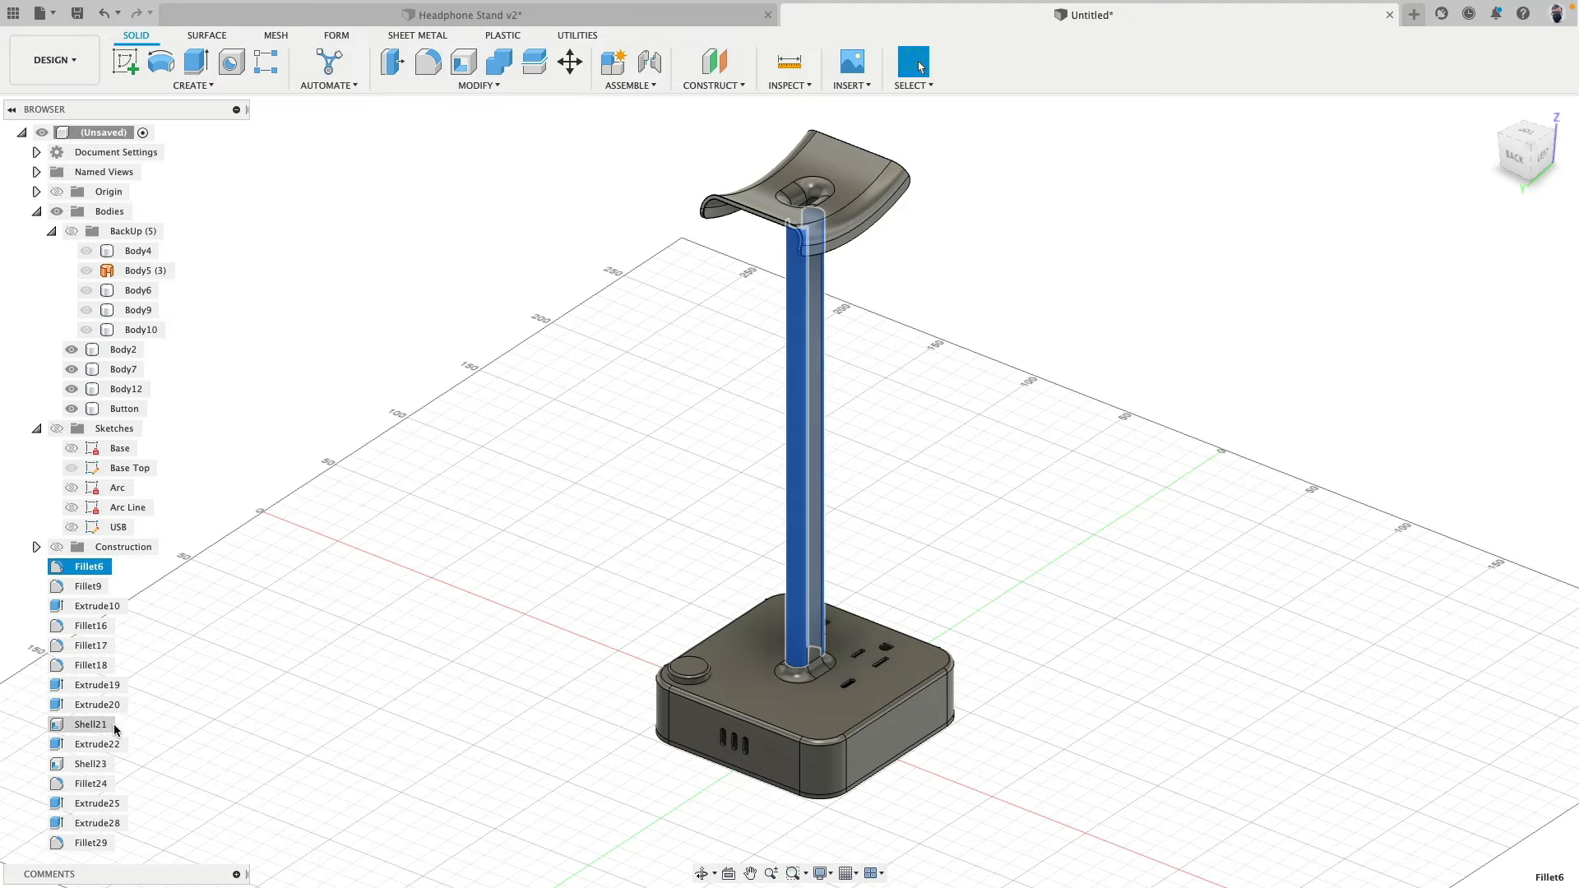
{"action": "left_click", "coordinate": [88, 842], "text": "shift"}
{"action": "right_click", "coordinate": [93, 796]}
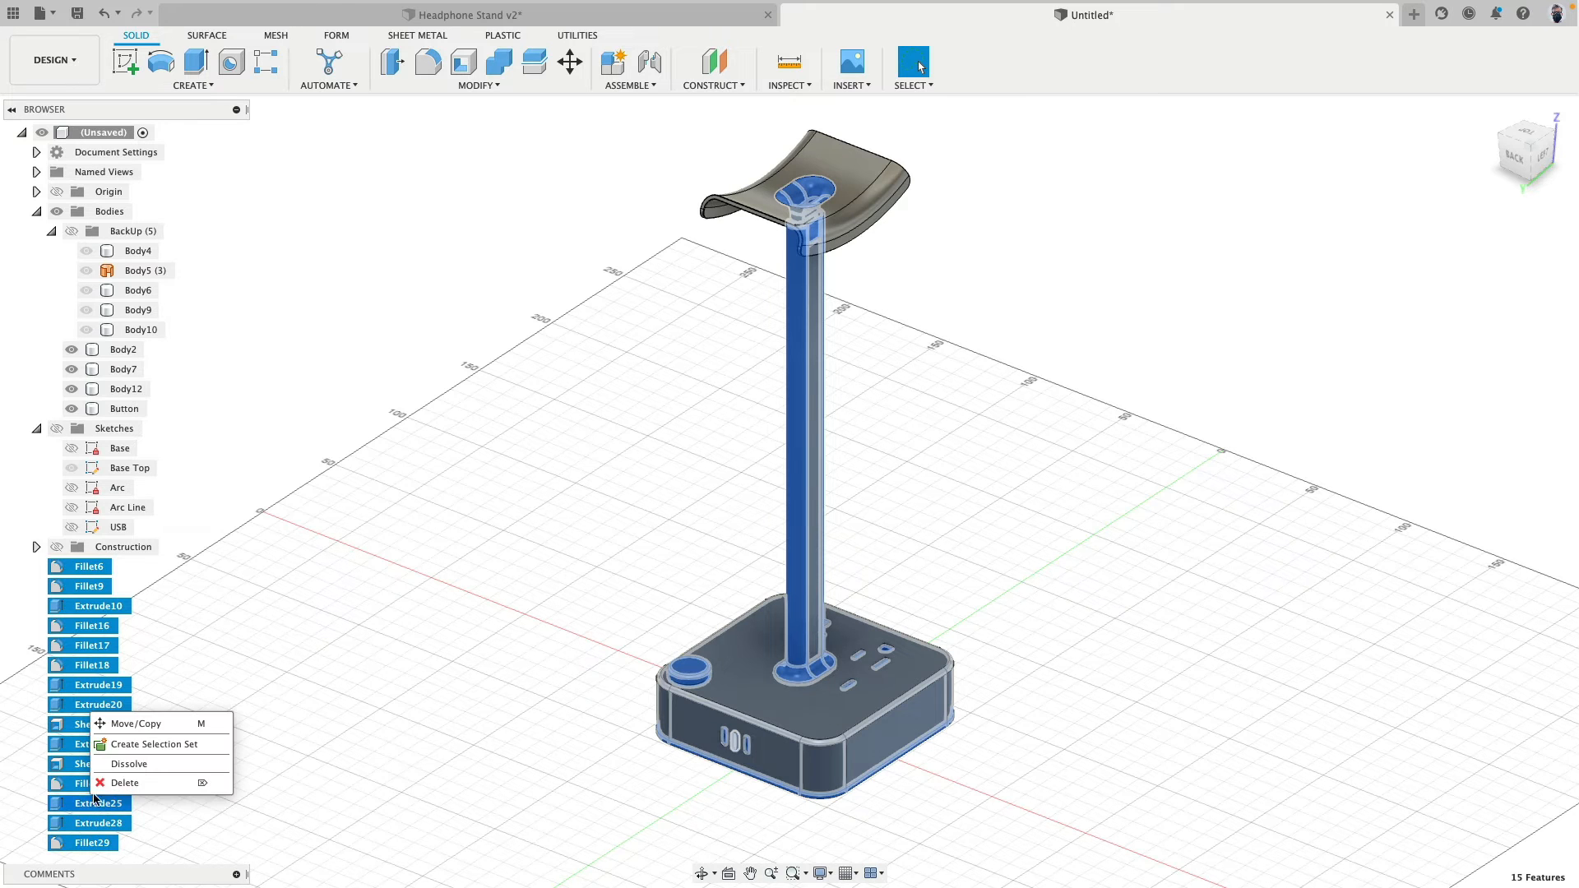
{"action": "left_click", "coordinate": [130, 764]}
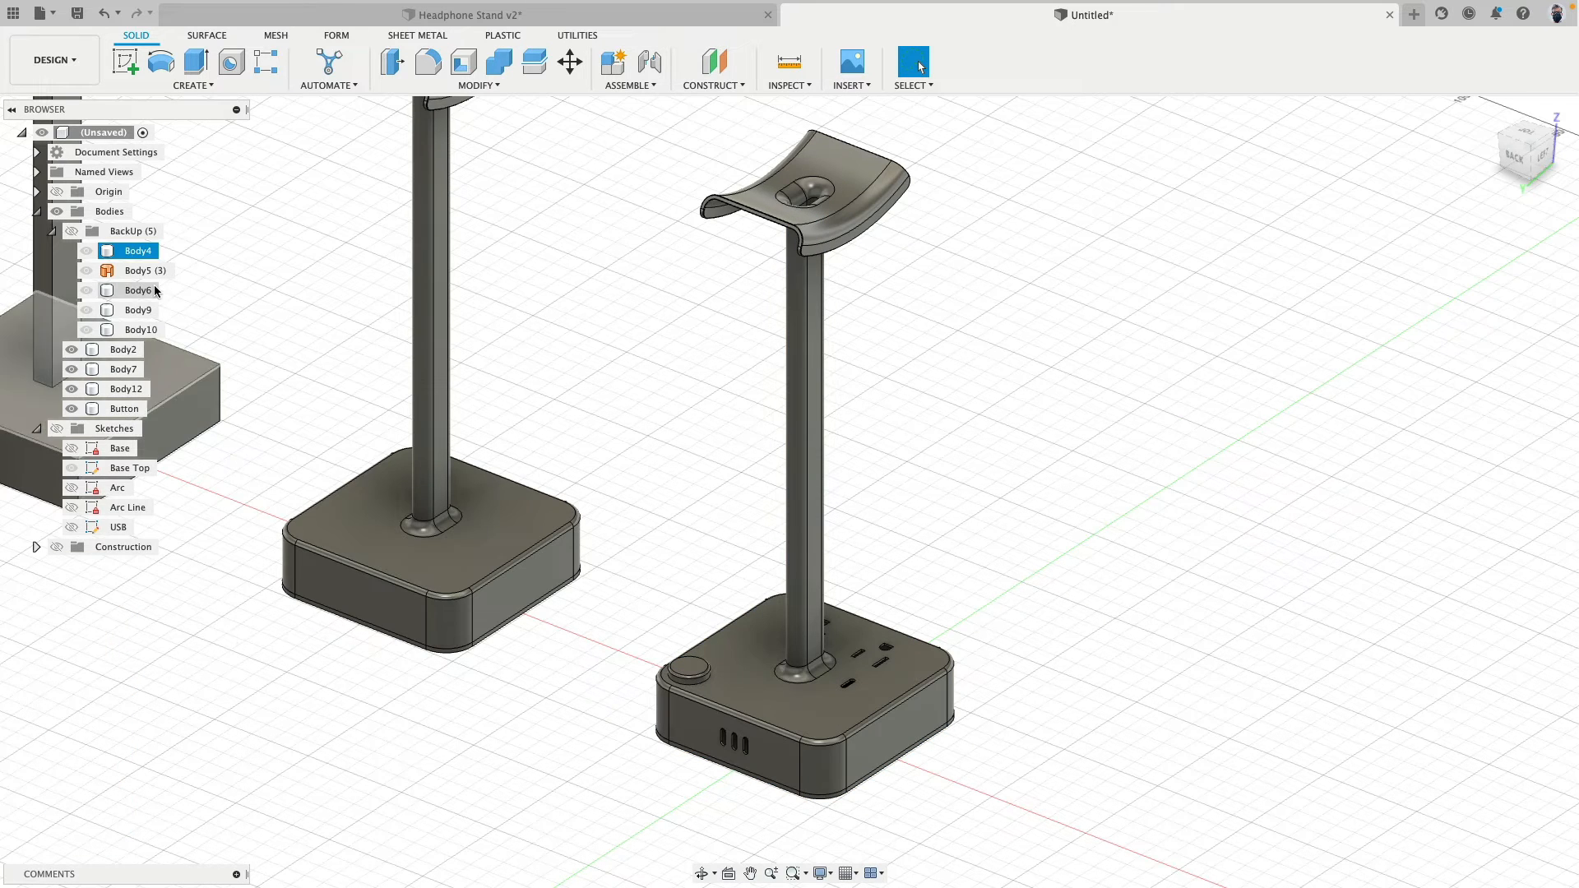
{"action": "middle_click_drag", "start_coordinate": [241, 257], "coordinate": [437, 340]}
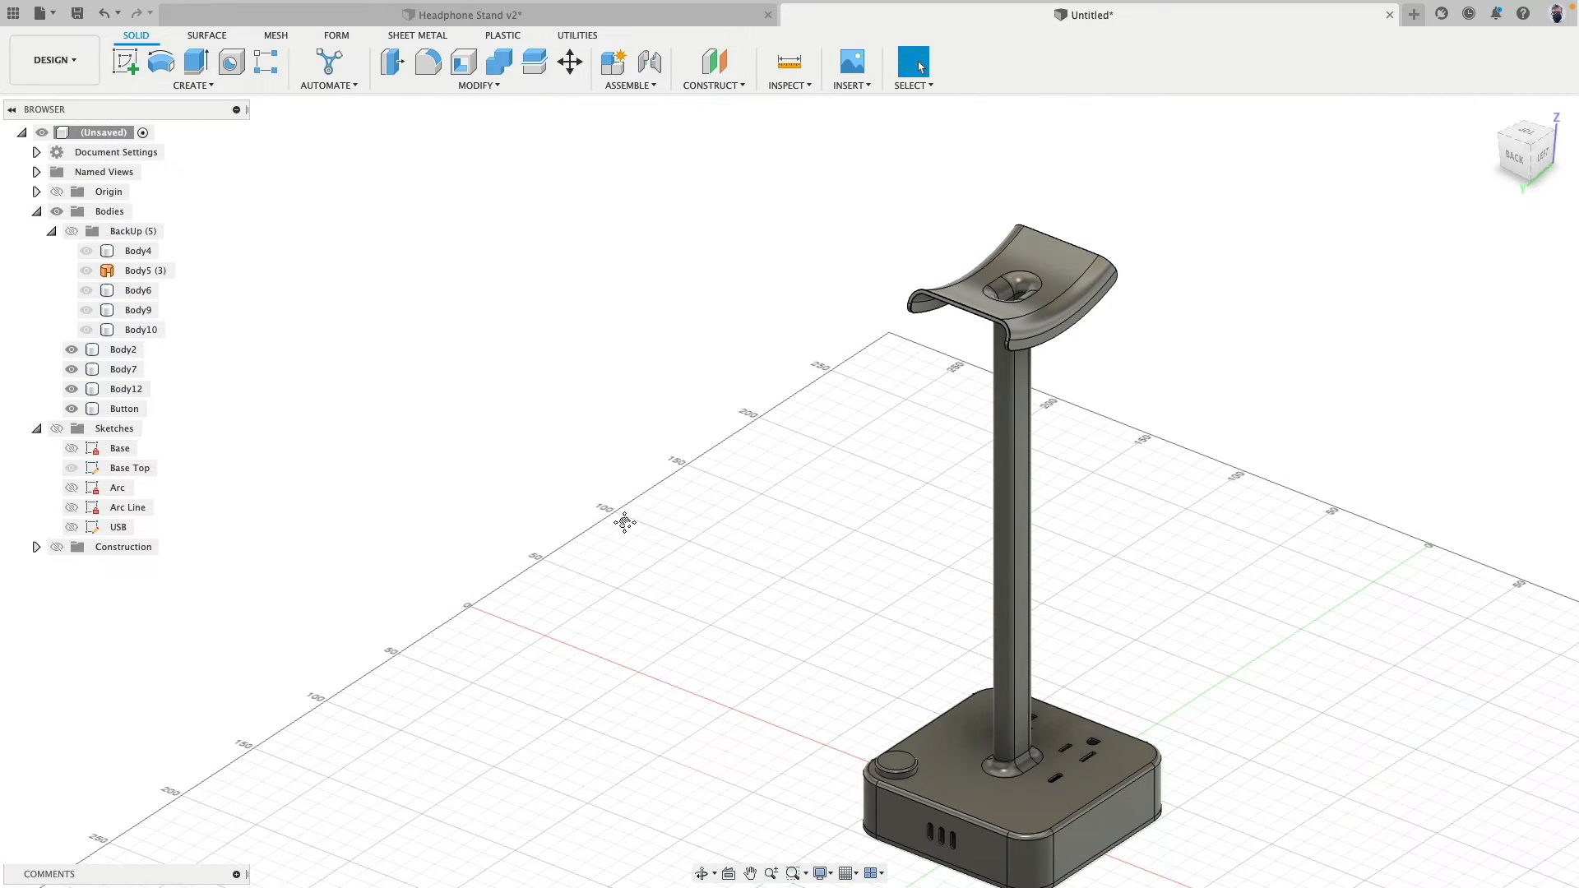
{"action": "middle_click_drag", "start_coordinate": [625, 522], "coordinate": [363, 414]}
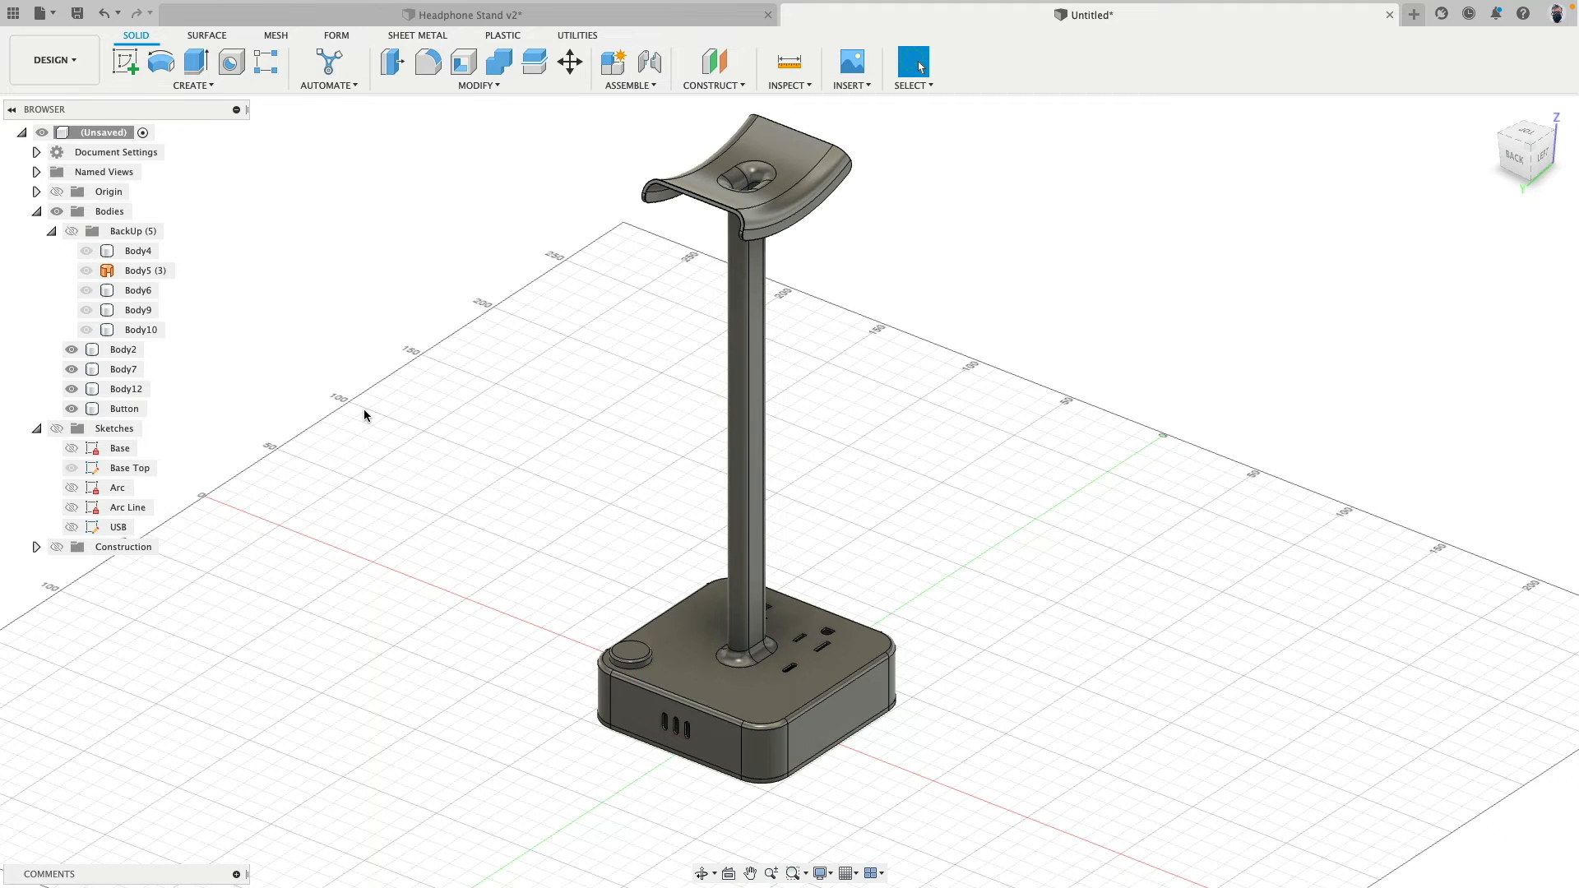
{"action": "middle_click_drag", "start_coordinate": [741, 658], "coordinate": [699, 556], "text": "shift"}
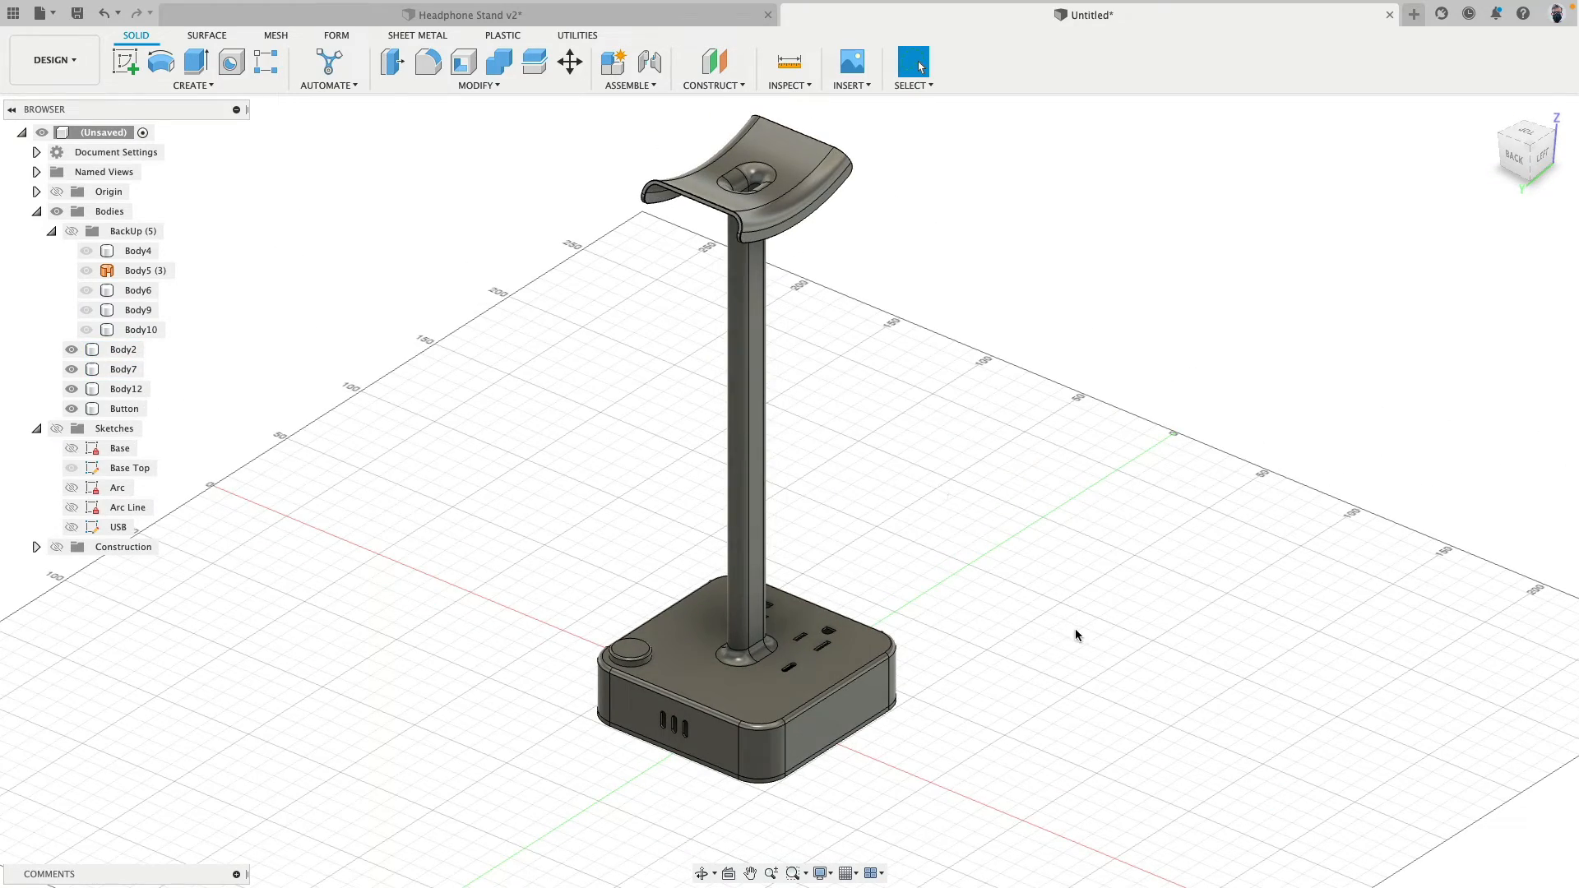
- Start a sketch on the base's front face and draw a three-sided rectangle about 13 mm wide and 4 mm high rising from its bottom edge
{"action": "middle_click_drag", "start_coordinate": [1076, 634], "coordinate": [880, 631], "text": "shift"}
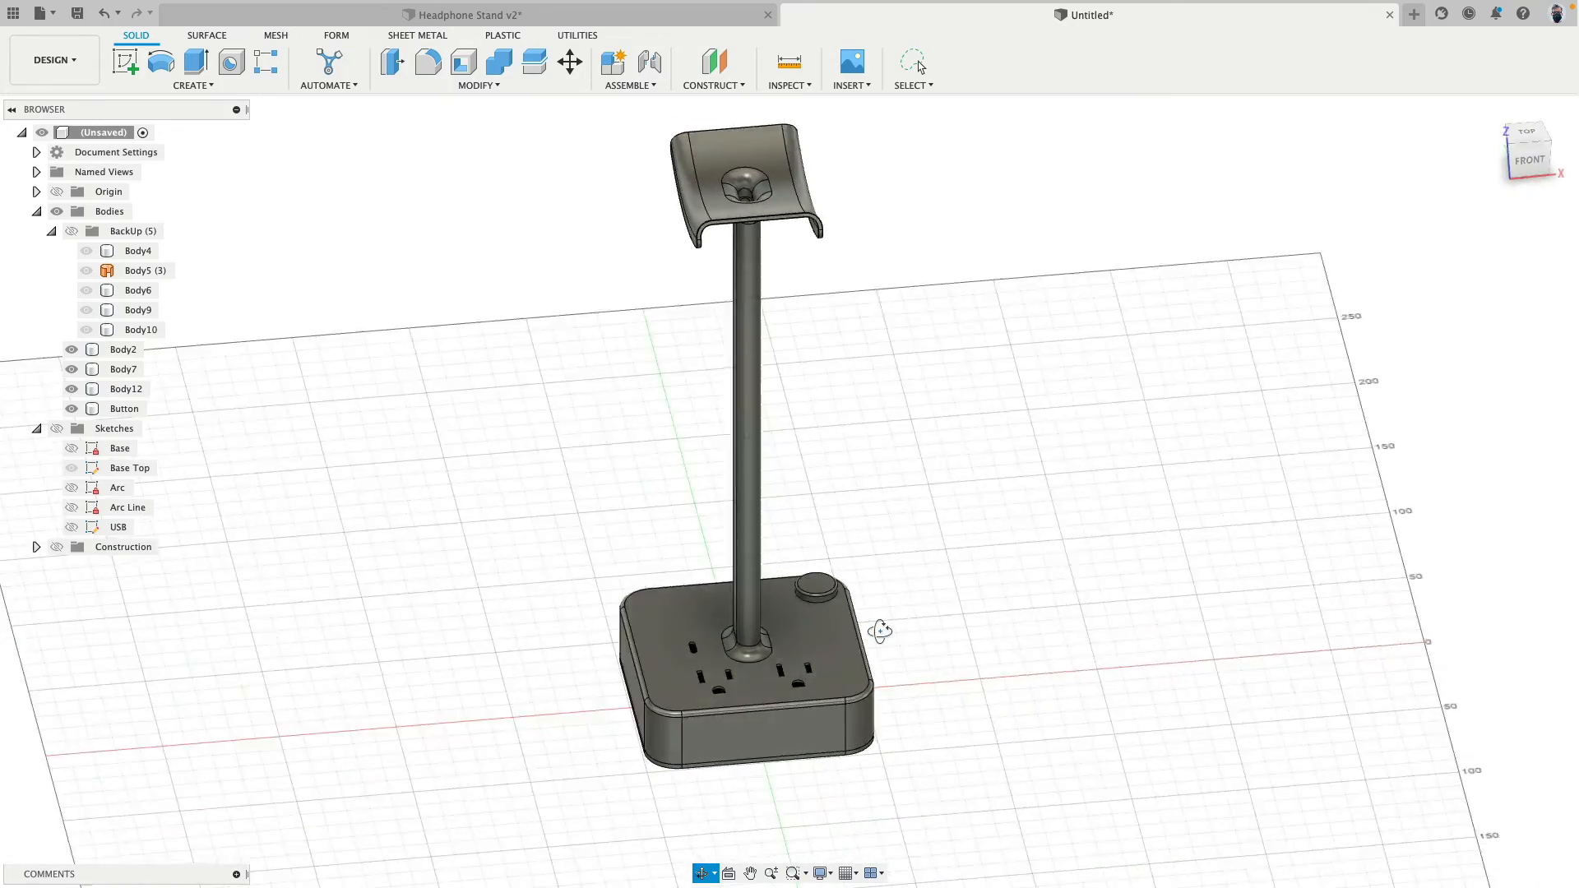
{"action": "scroll", "coordinate": [791, 777], "scroll_direction": "up", "scroll_amount": 10}
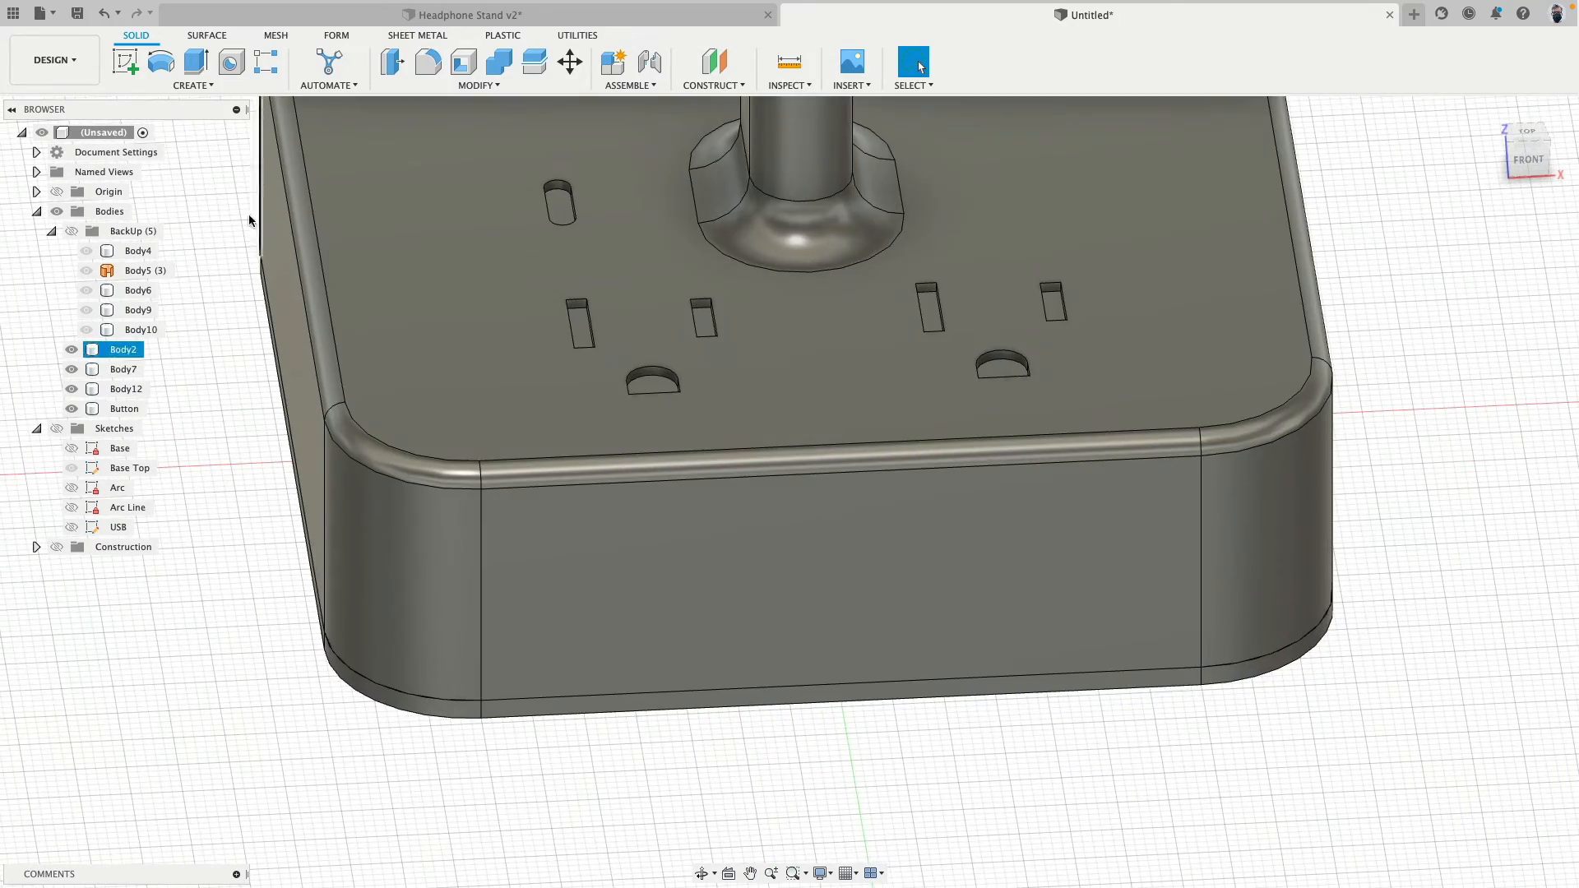
{"action": "left_click", "coordinate": [125, 61]}
{"action": "left_click", "coordinate": [765, 645]}
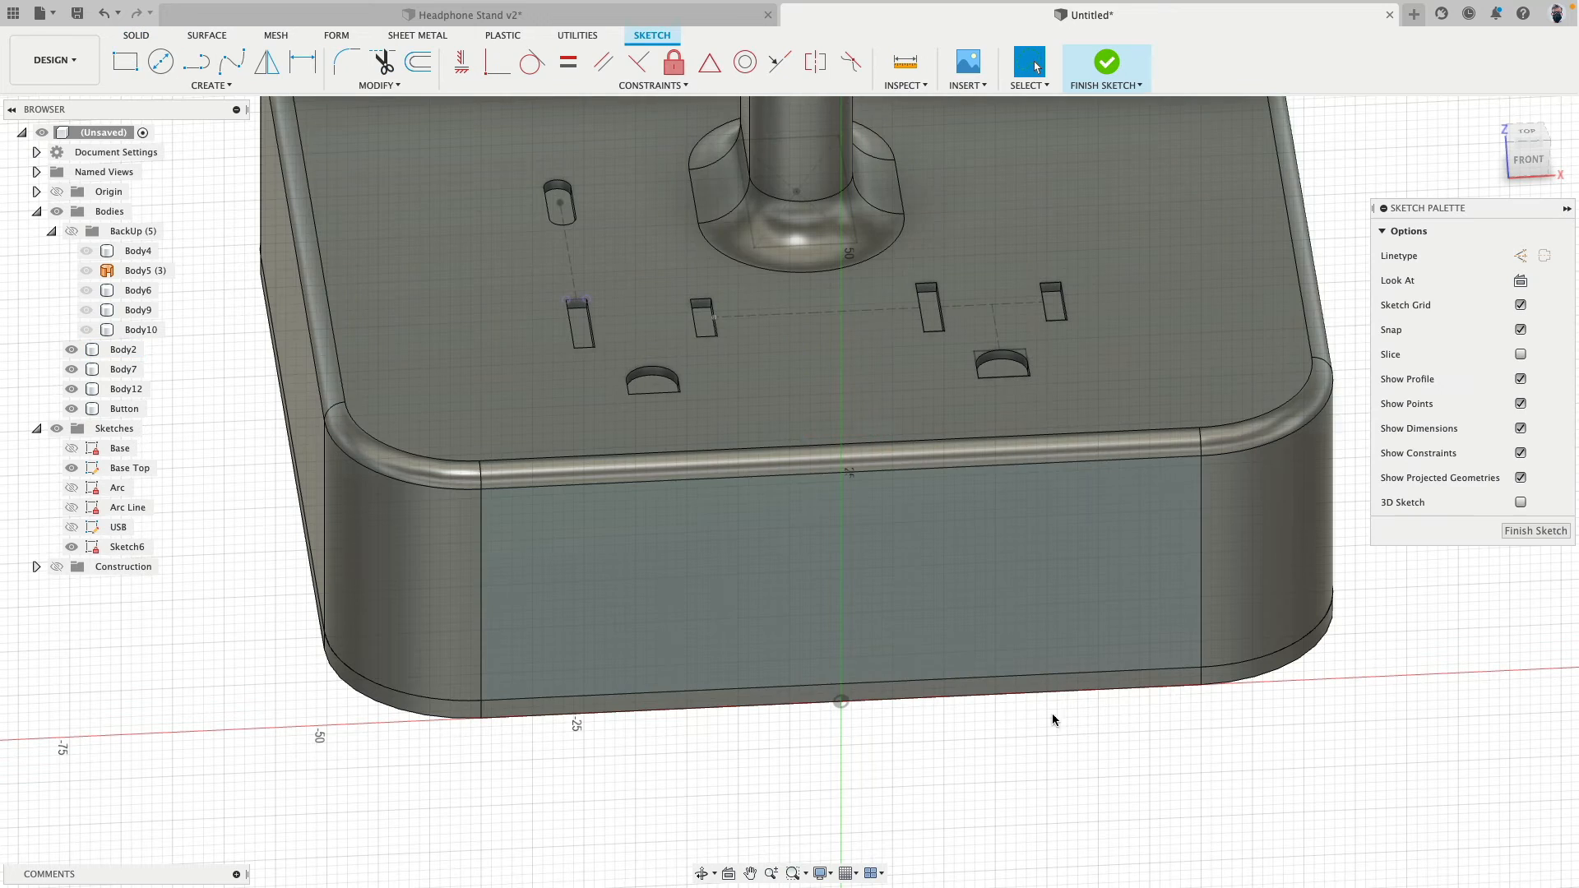
{"action": "left_click", "coordinate": [199, 66]}
{"action": "scroll", "coordinate": [902, 719], "scroll_direction": "up", "scroll_amount": 5}
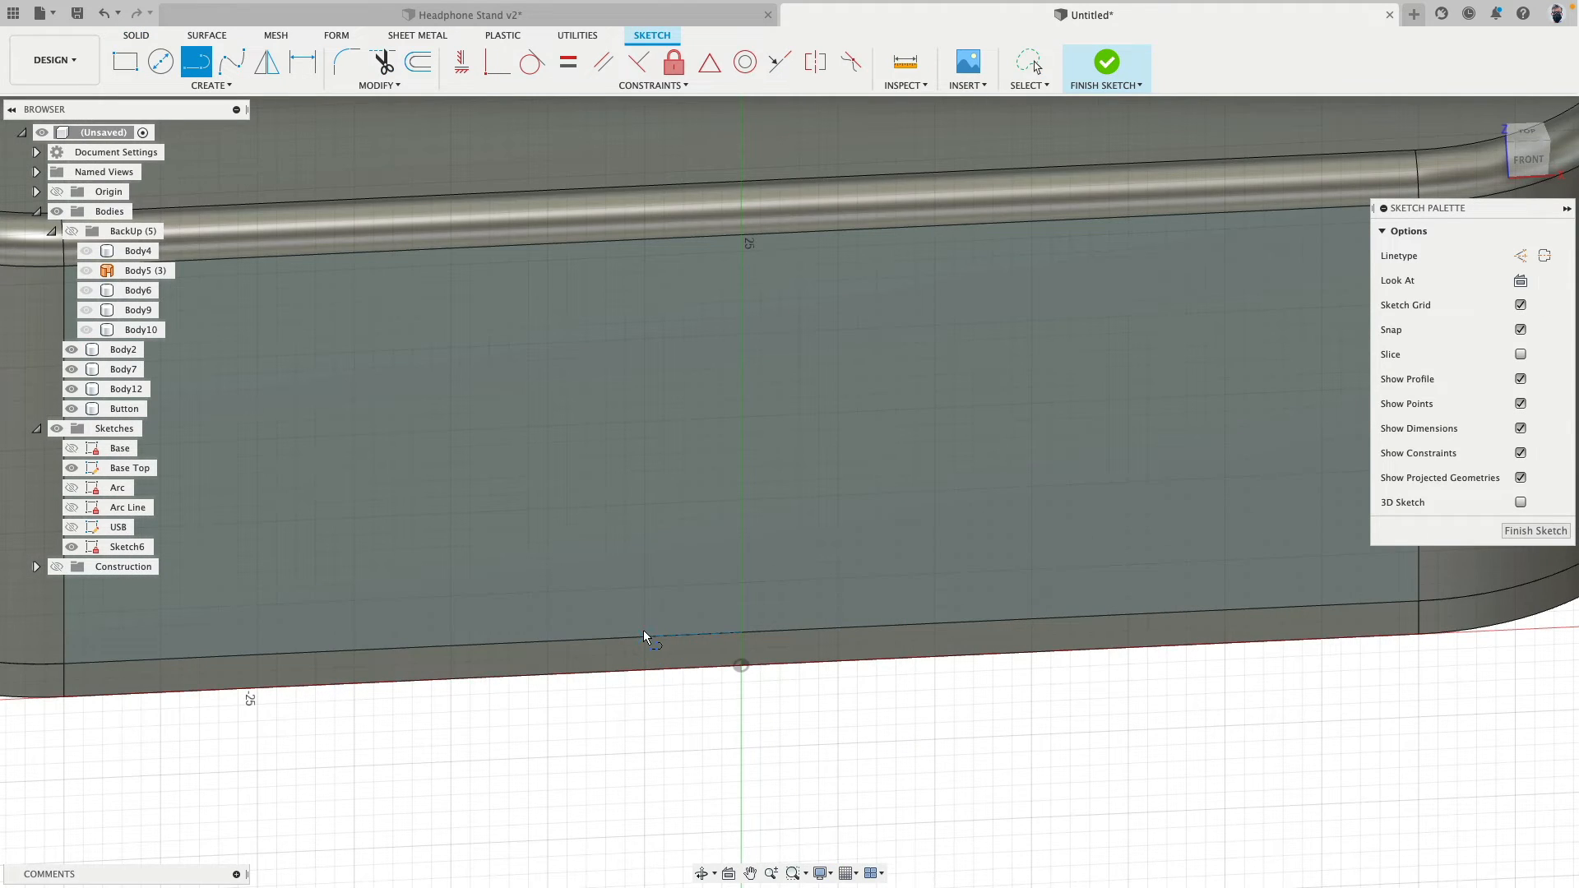
{"action": "left_click", "coordinate": [643, 633]}
{"action": "left_click", "coordinate": [644, 570]}
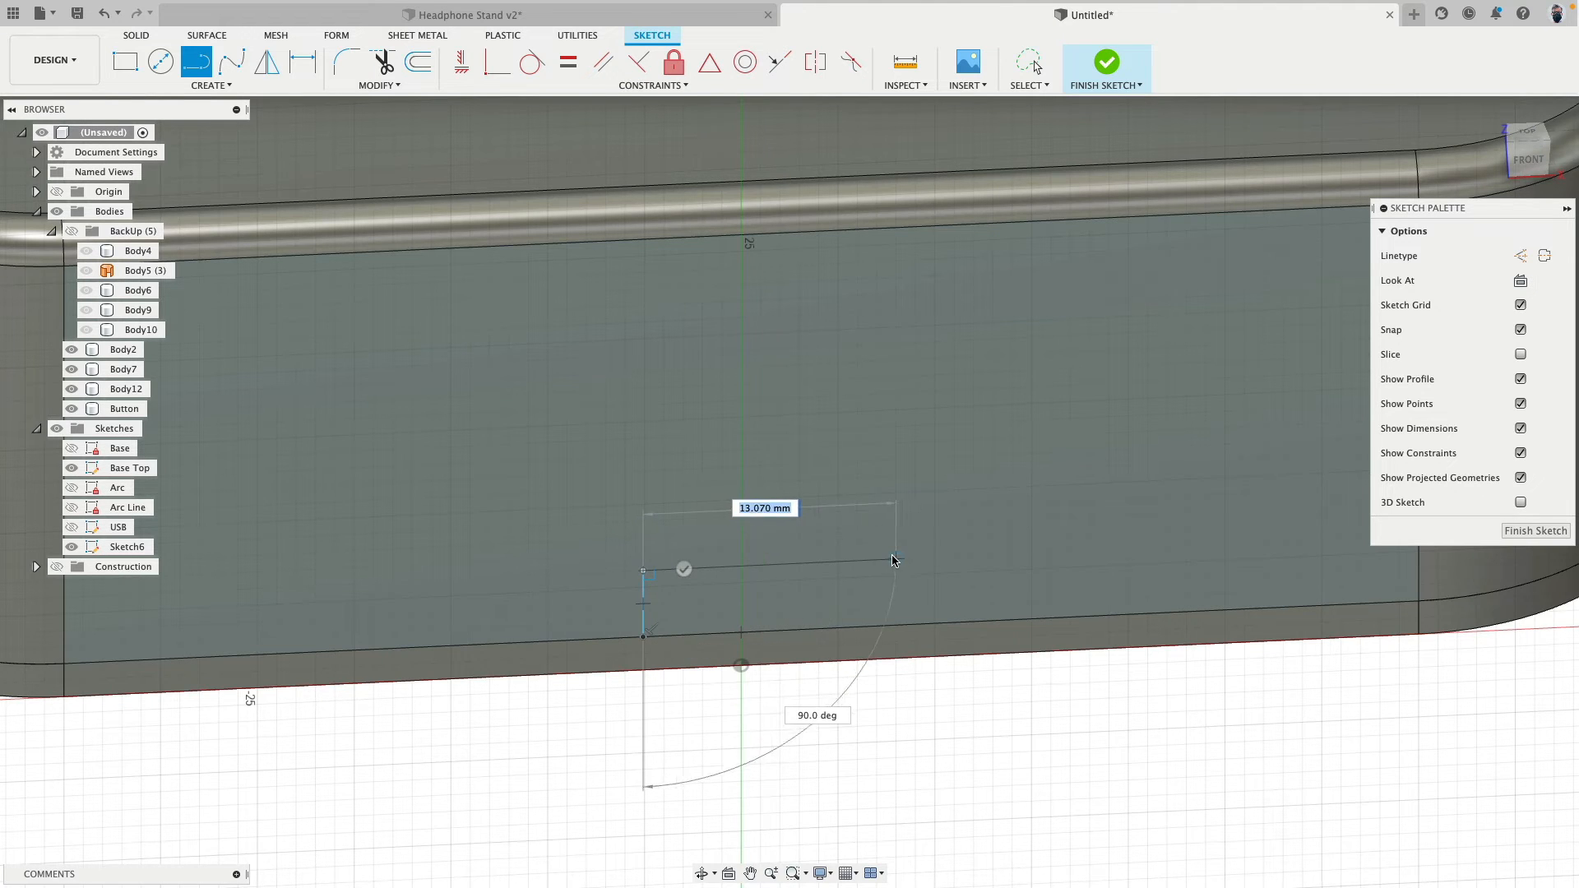
{"action": "left_click", "coordinate": [896, 560]}
{"action": "double_click", "coordinate": [896, 625]}
- Draw a line from the rectangle's top midpoint to the face's bottom edge midpoint and constrain it vertical to centre the profile
{"action": "scroll", "coordinate": [831, 715], "scroll_direction": "up", "scroll_amount": 3}
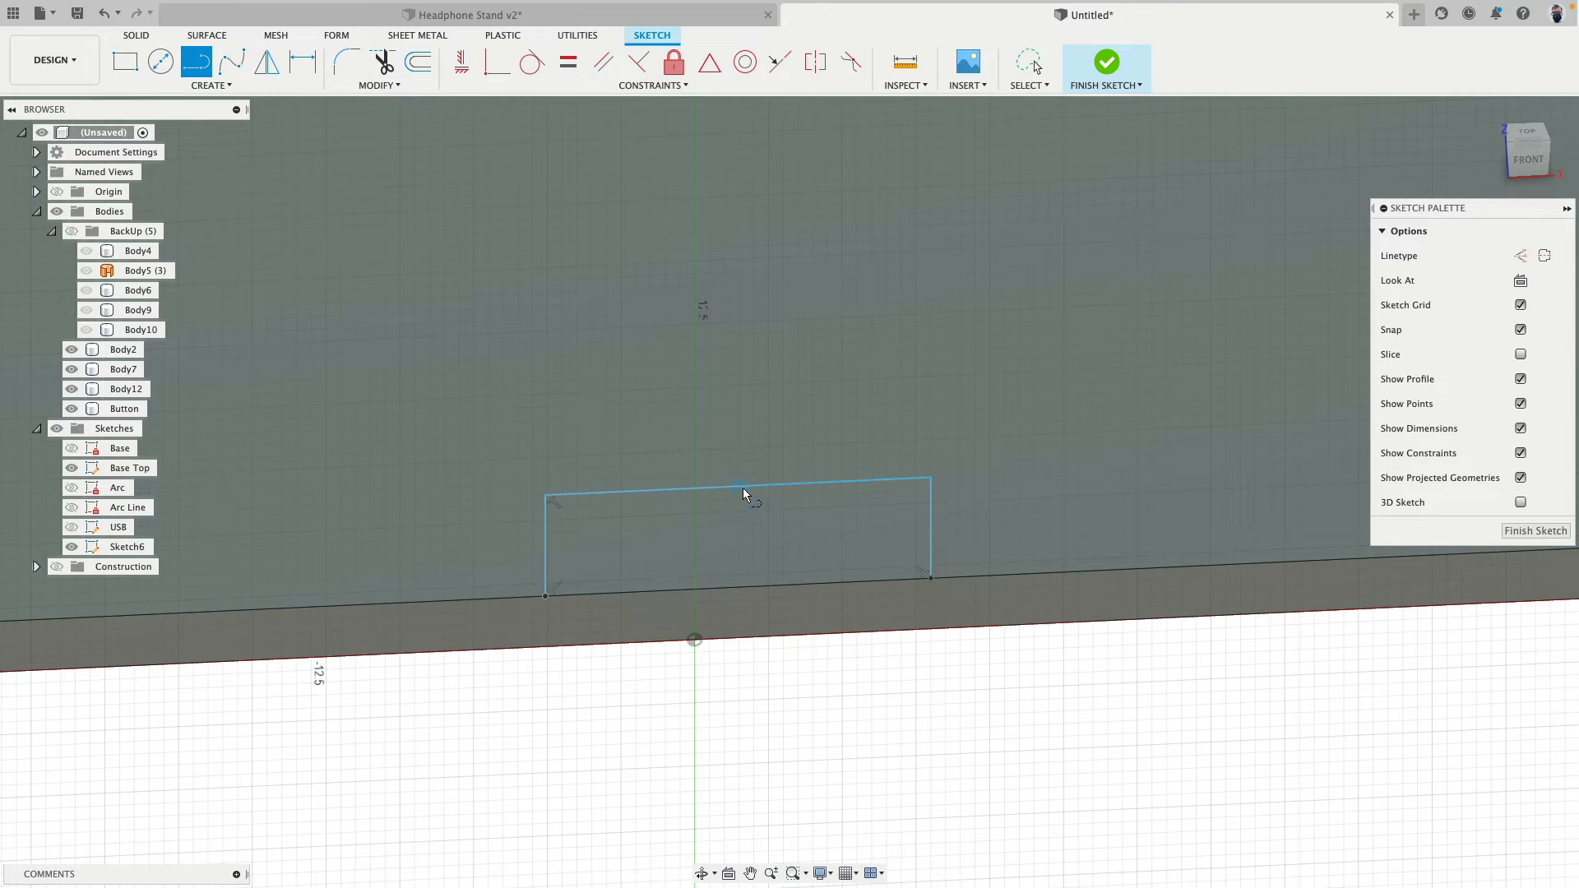
{"action": "left_click", "coordinate": [737, 487]}
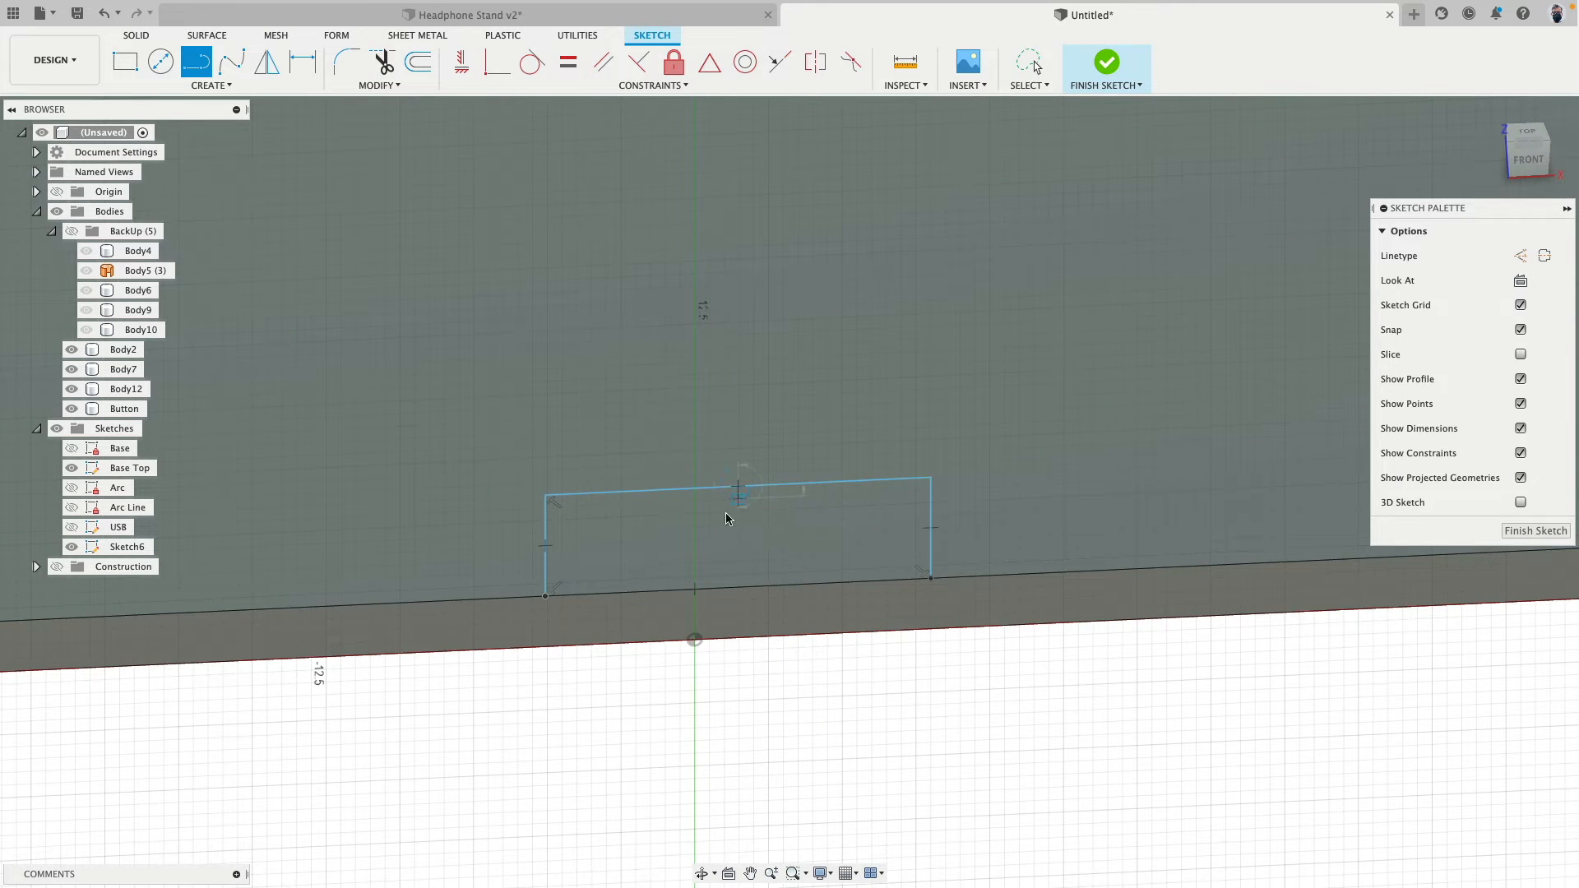
{"action": "double_click", "coordinate": [694, 589]}
{"action": "key", "text": "Escape"}
{"action": "left_click", "coordinate": [724, 528]}
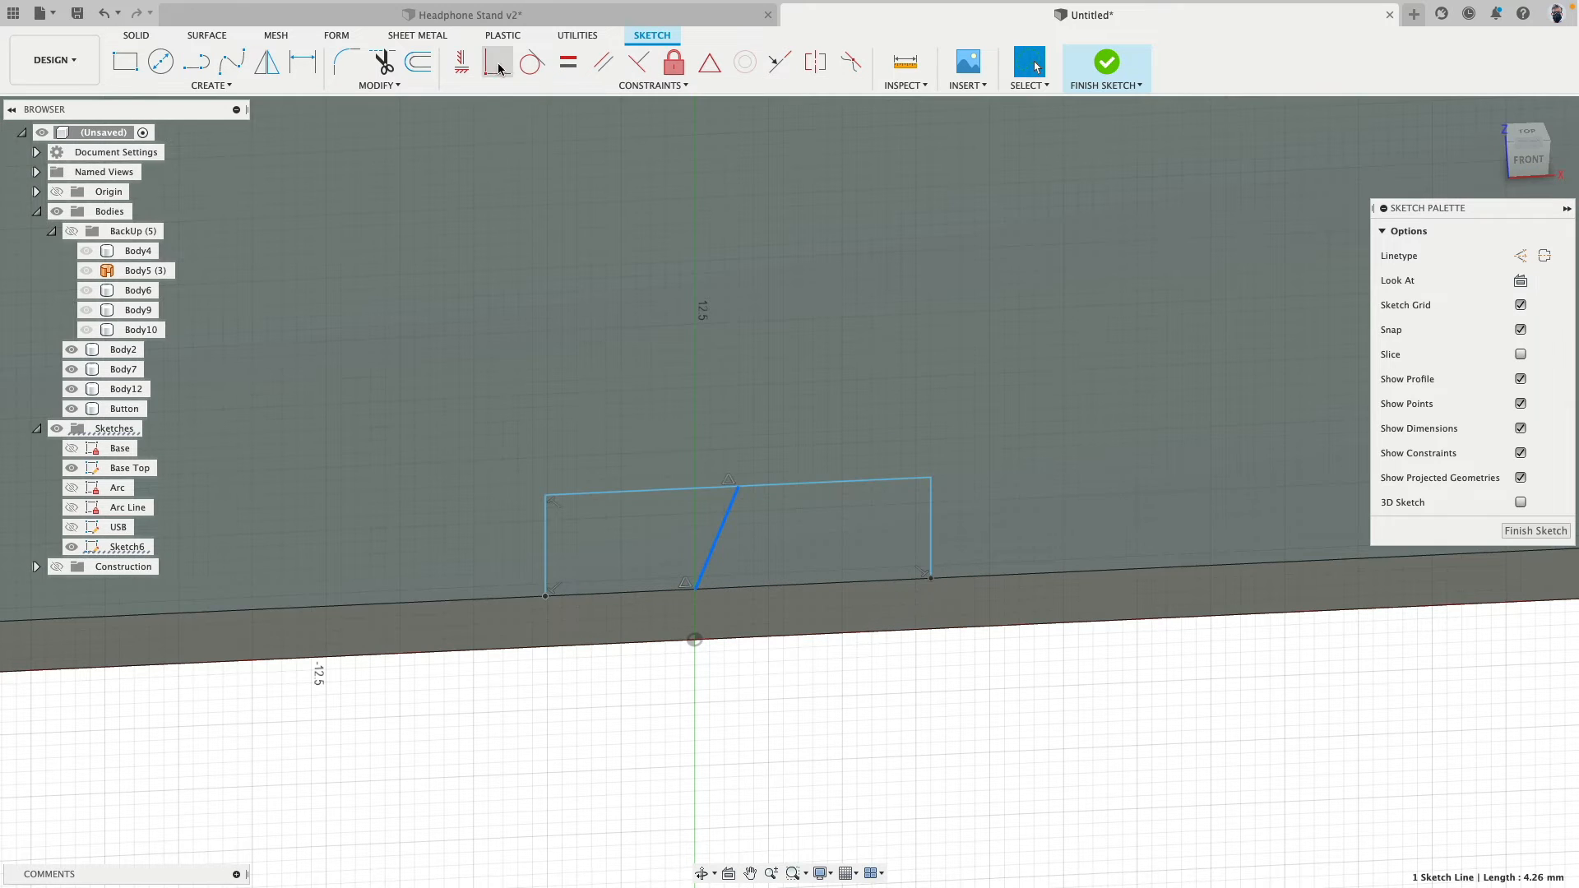
{"action": "left_click", "coordinate": [462, 66]}
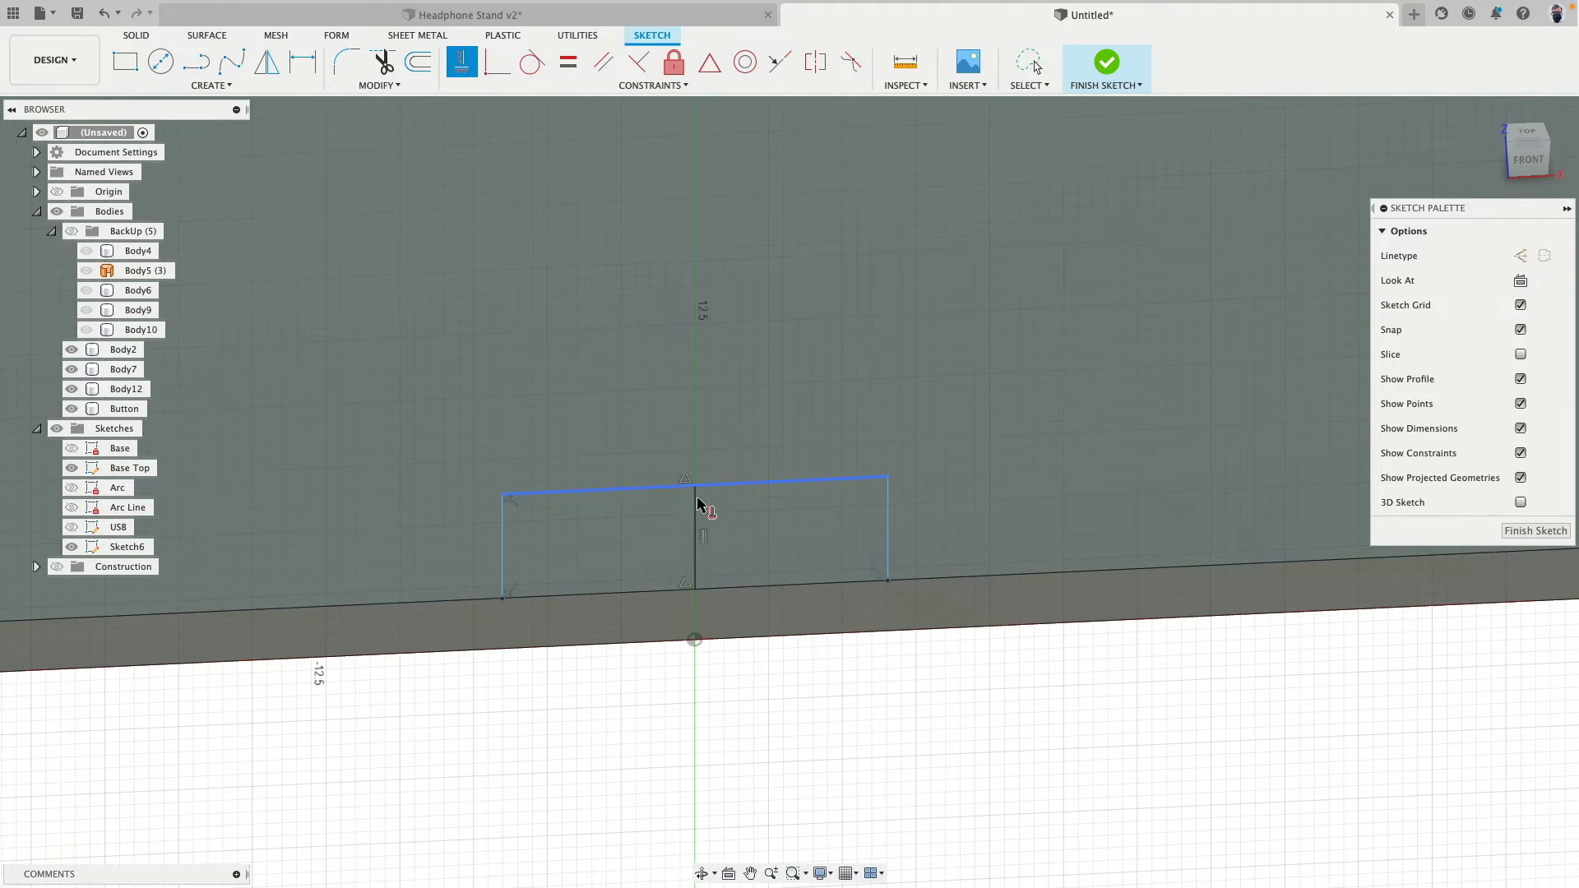
{"action": "key", "text": "Escape"}
- Convert the vertical centre line to a construction line
{"action": "left_click", "coordinate": [701, 521]}
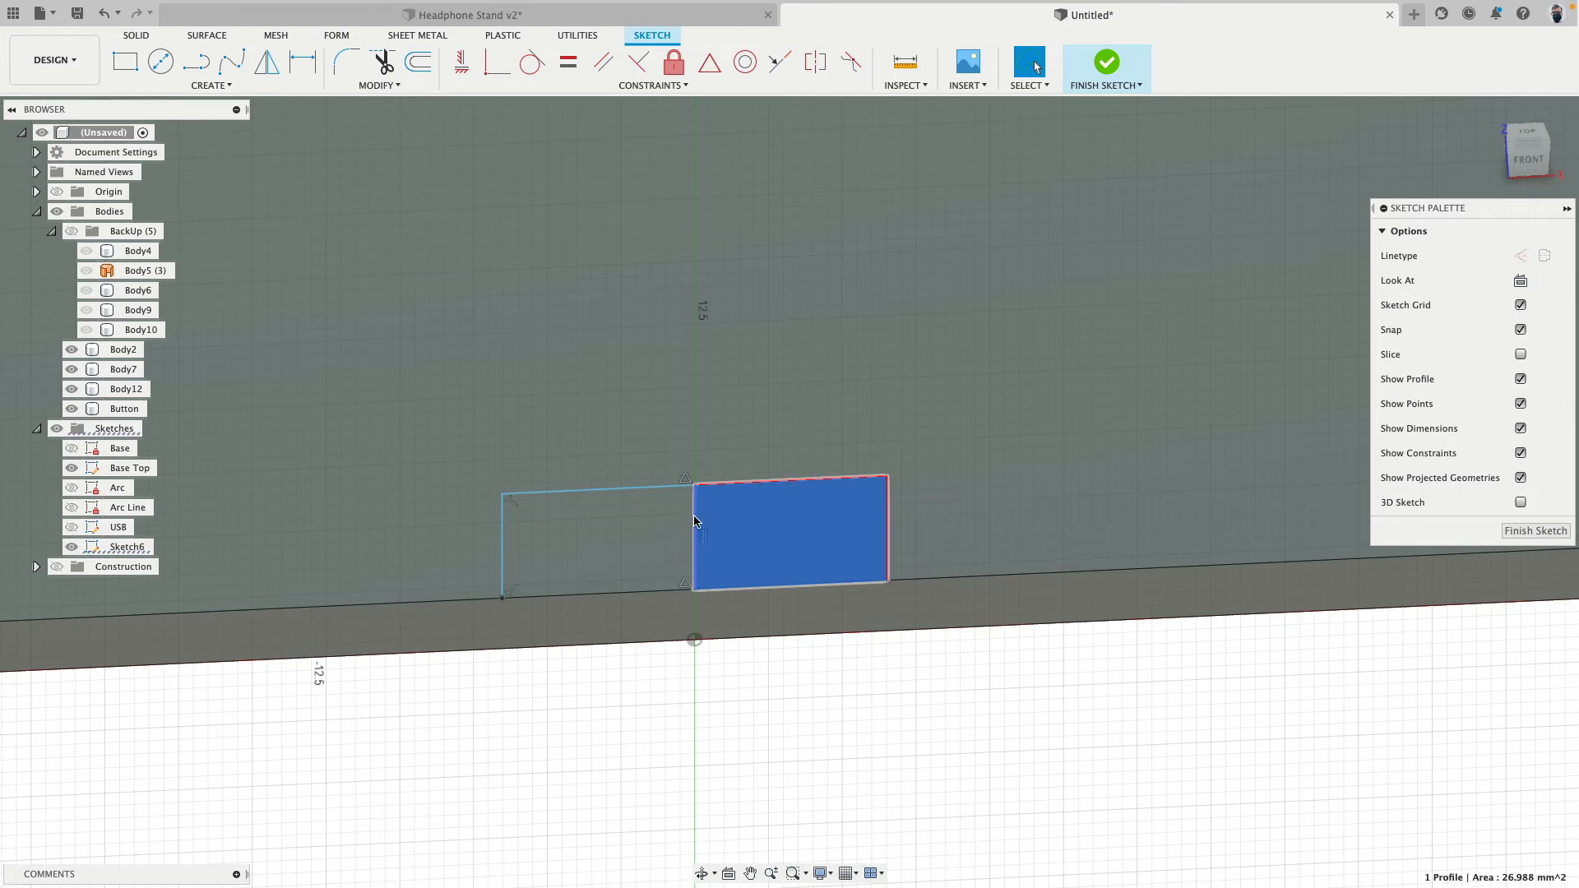
{"action": "left_click", "coordinate": [696, 531]}
{"action": "left_click", "coordinate": [732, 694]}
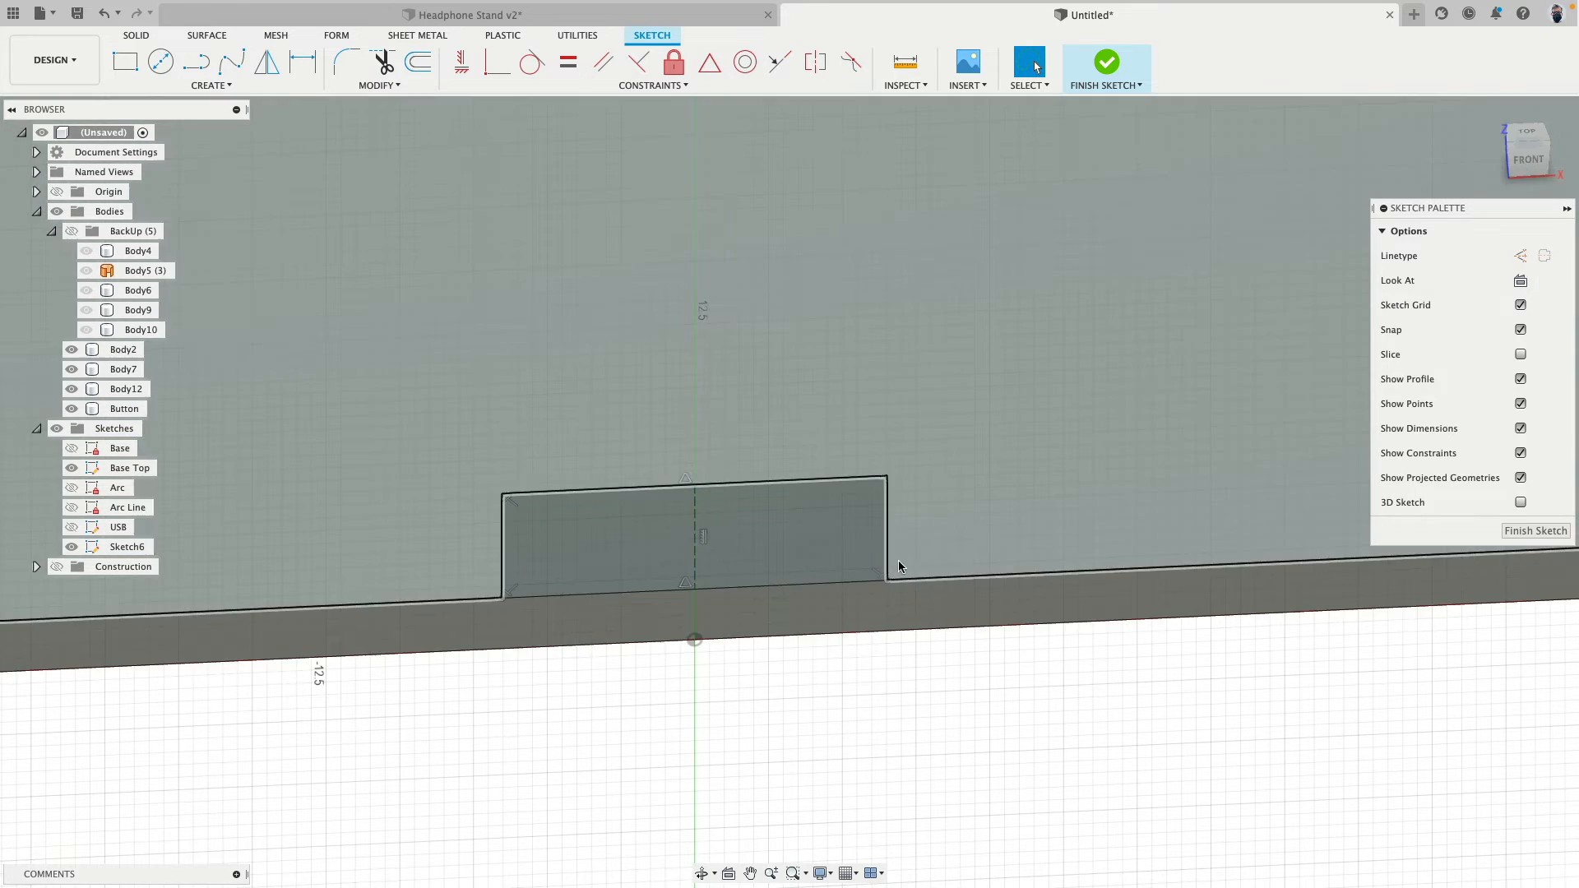
- Dimension the rectangle to 5 mm high and 15 mm wide
{"action": "left_click", "coordinate": [889, 551]}
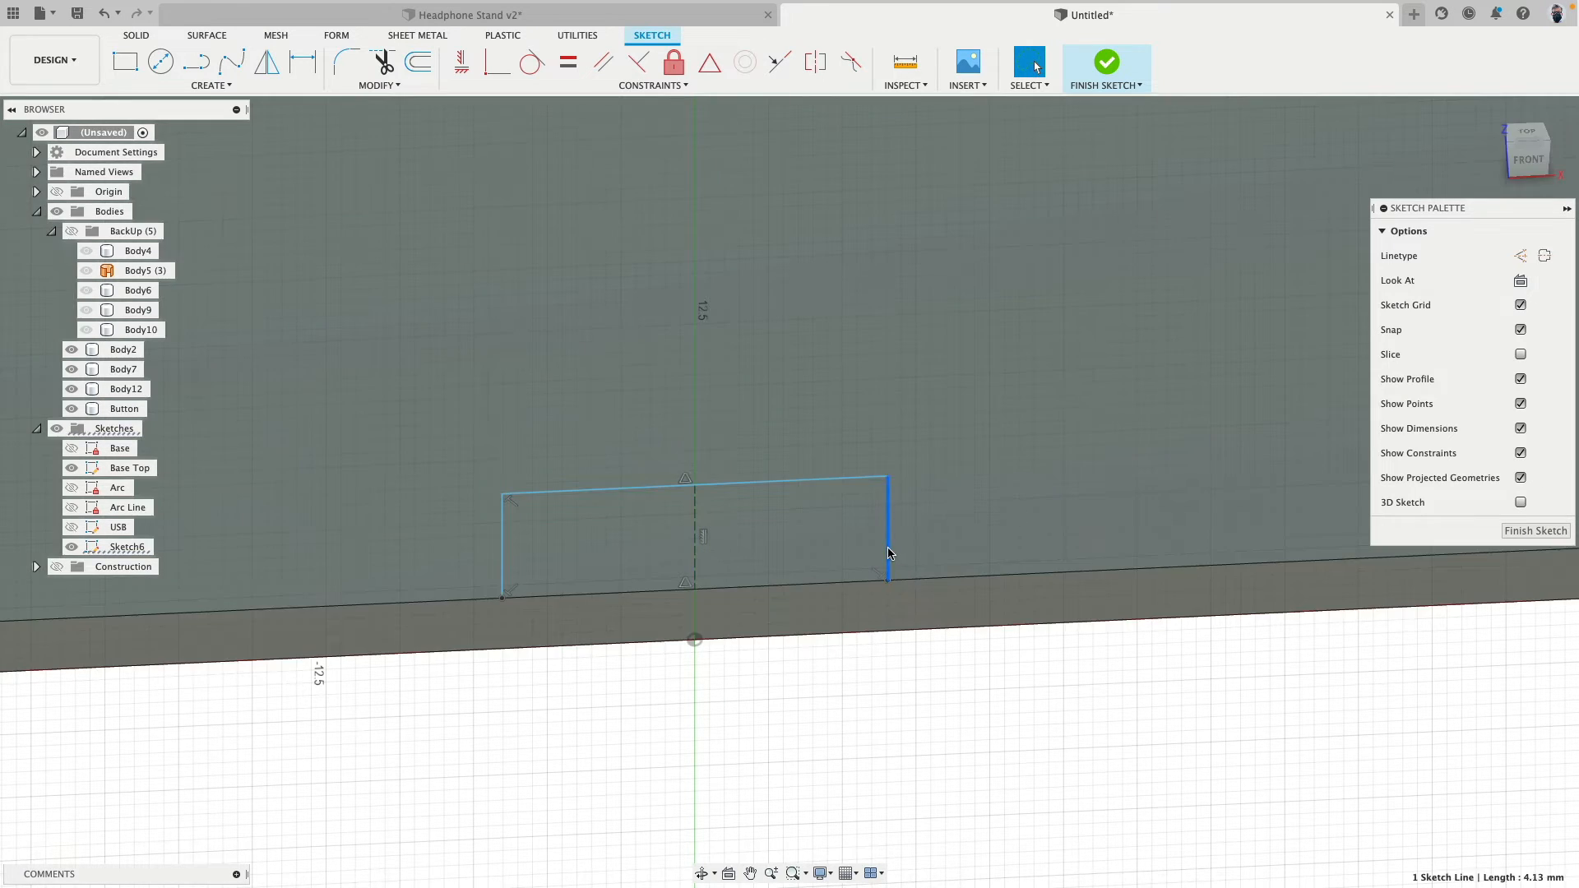
{"action": "key", "text": "d"}
{"action": "left_click", "coordinate": [974, 527]}
{"action": "type", "text": "5"}
{"action": "key", "text": "Return"}
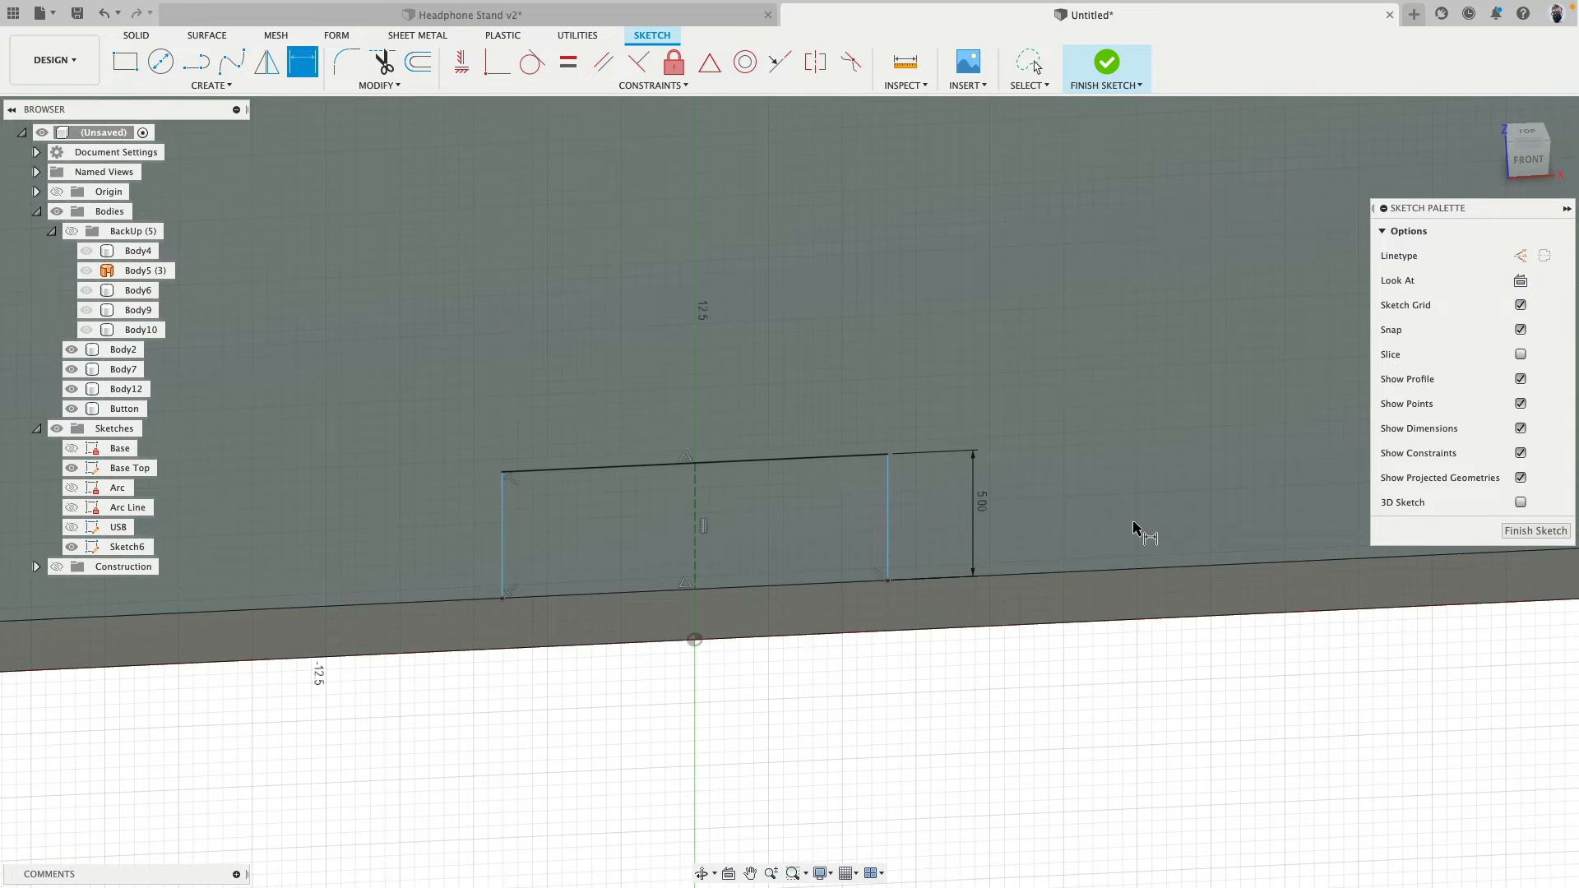
{"action": "left_click", "coordinate": [576, 469]}
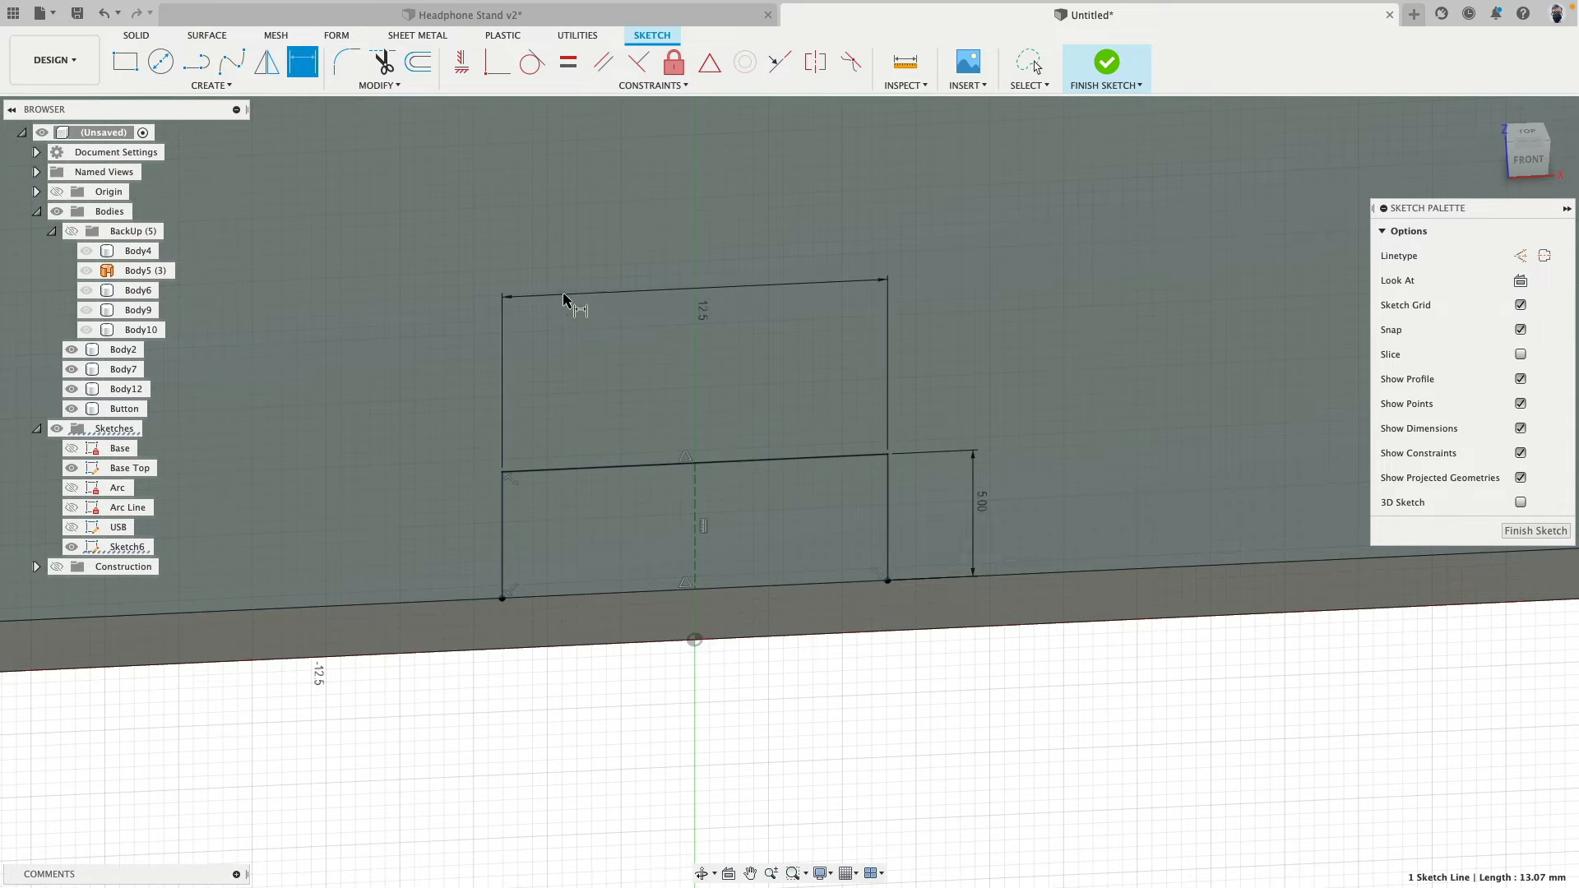
{"action": "left_click", "coordinate": [572, 292]}
{"action": "key", "text": "Return"}
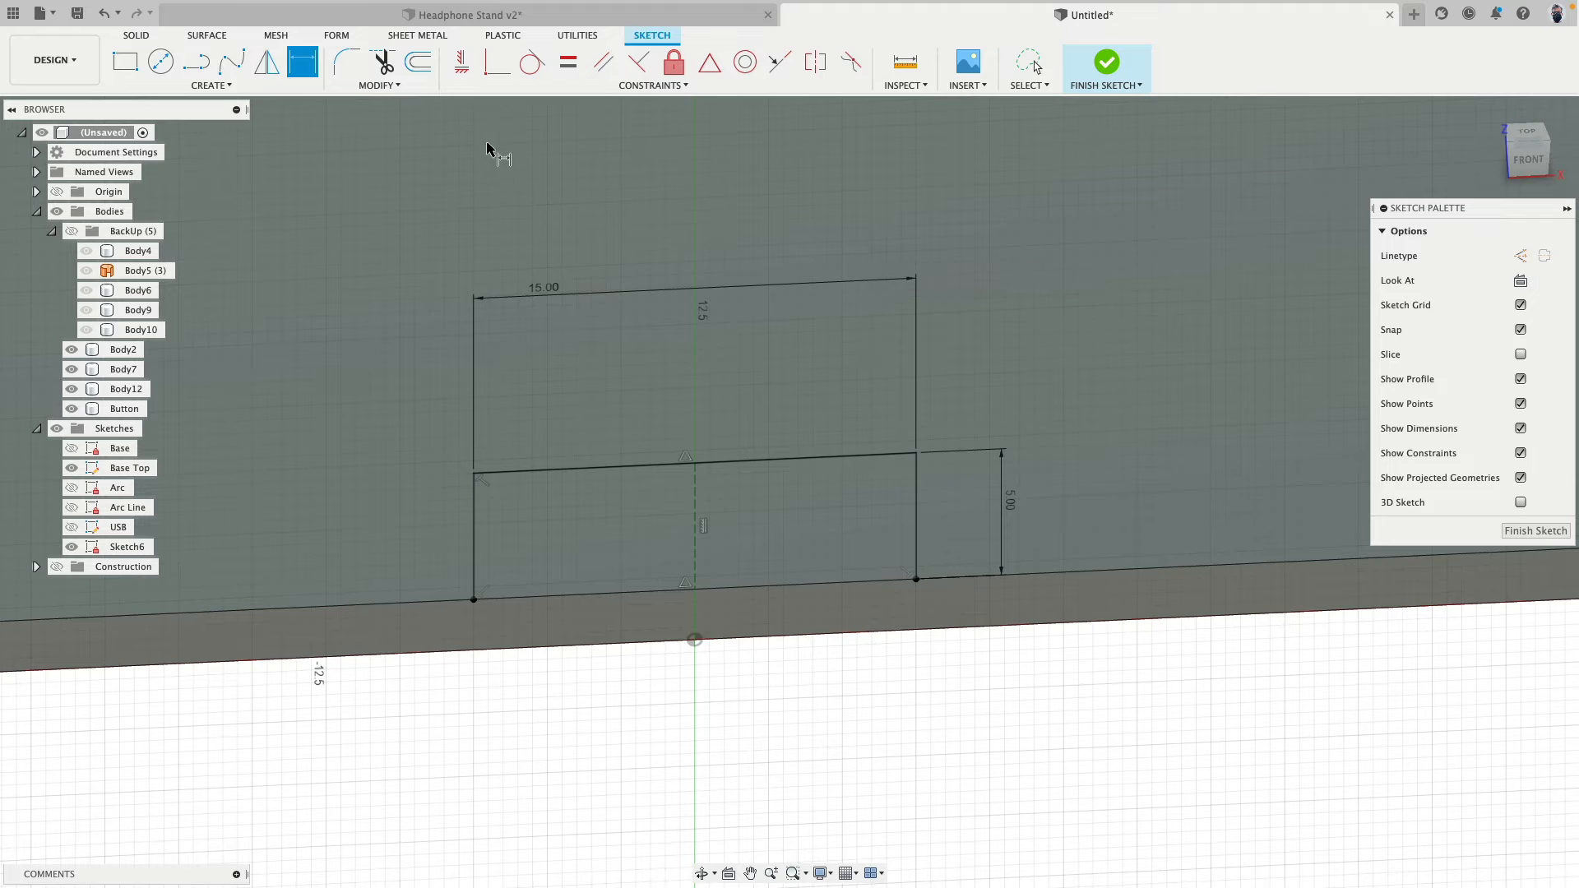
- Draw a circle centred on the midpoint of the rectangle's top line and dimension its diameter to 5 mm
{"action": "left_click", "coordinate": [163, 62]}
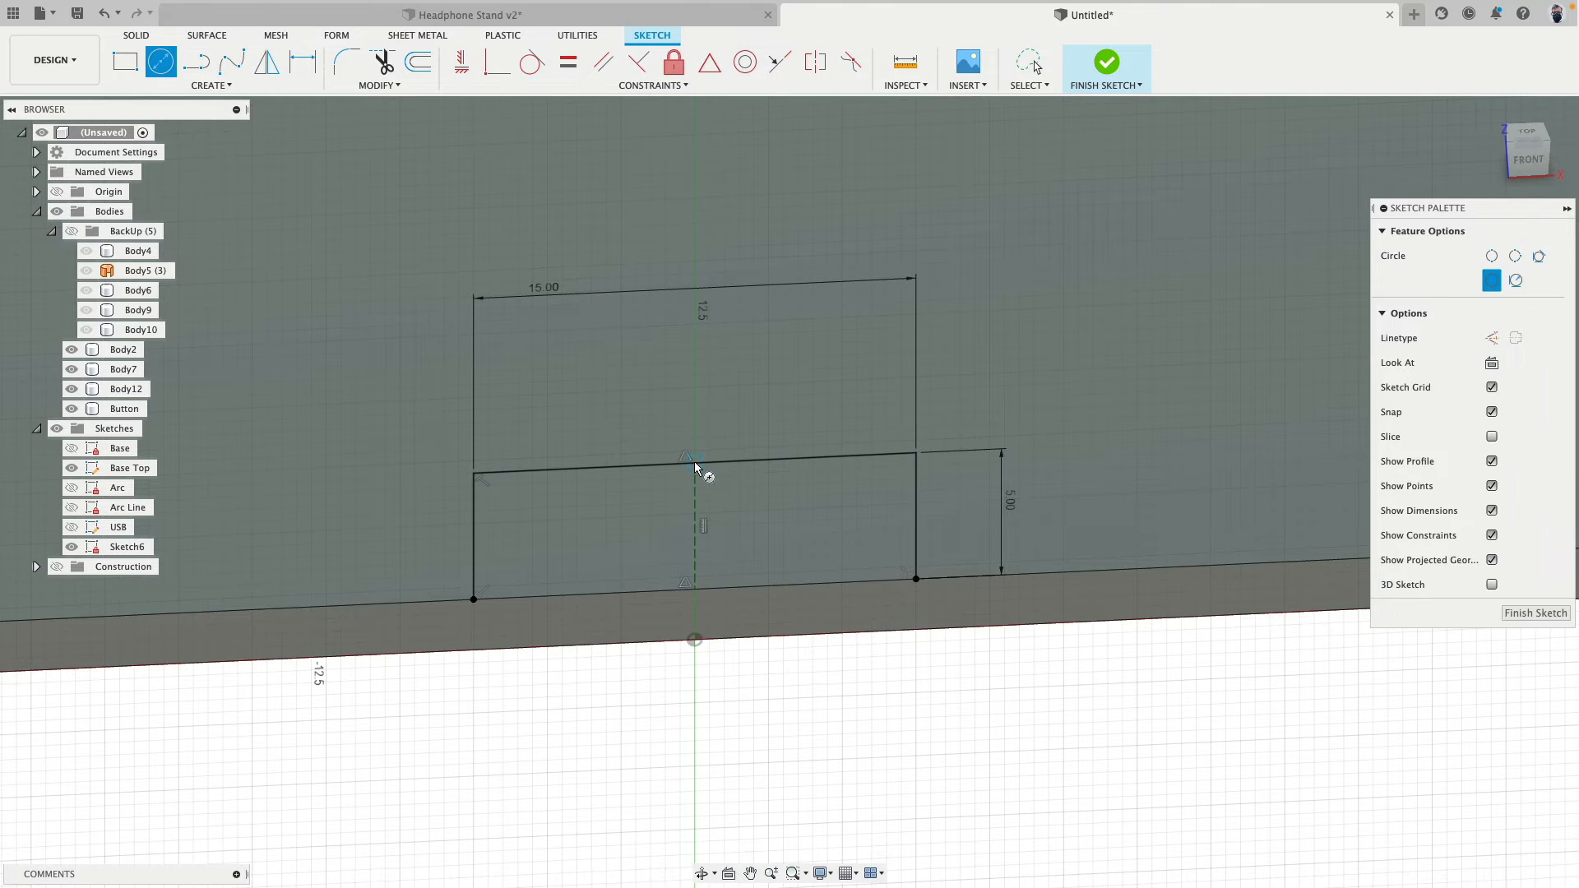
{"action": "left_click", "coordinate": [695, 463]}
{"action": "left_click", "coordinate": [742, 417]}
{"action": "middle_click_drag", "start_coordinate": [990, 411], "coordinate": [802, 393], "text": "shift"}
{"action": "key", "text": "d"}
{"action": "left_click", "coordinate": [753, 401]}
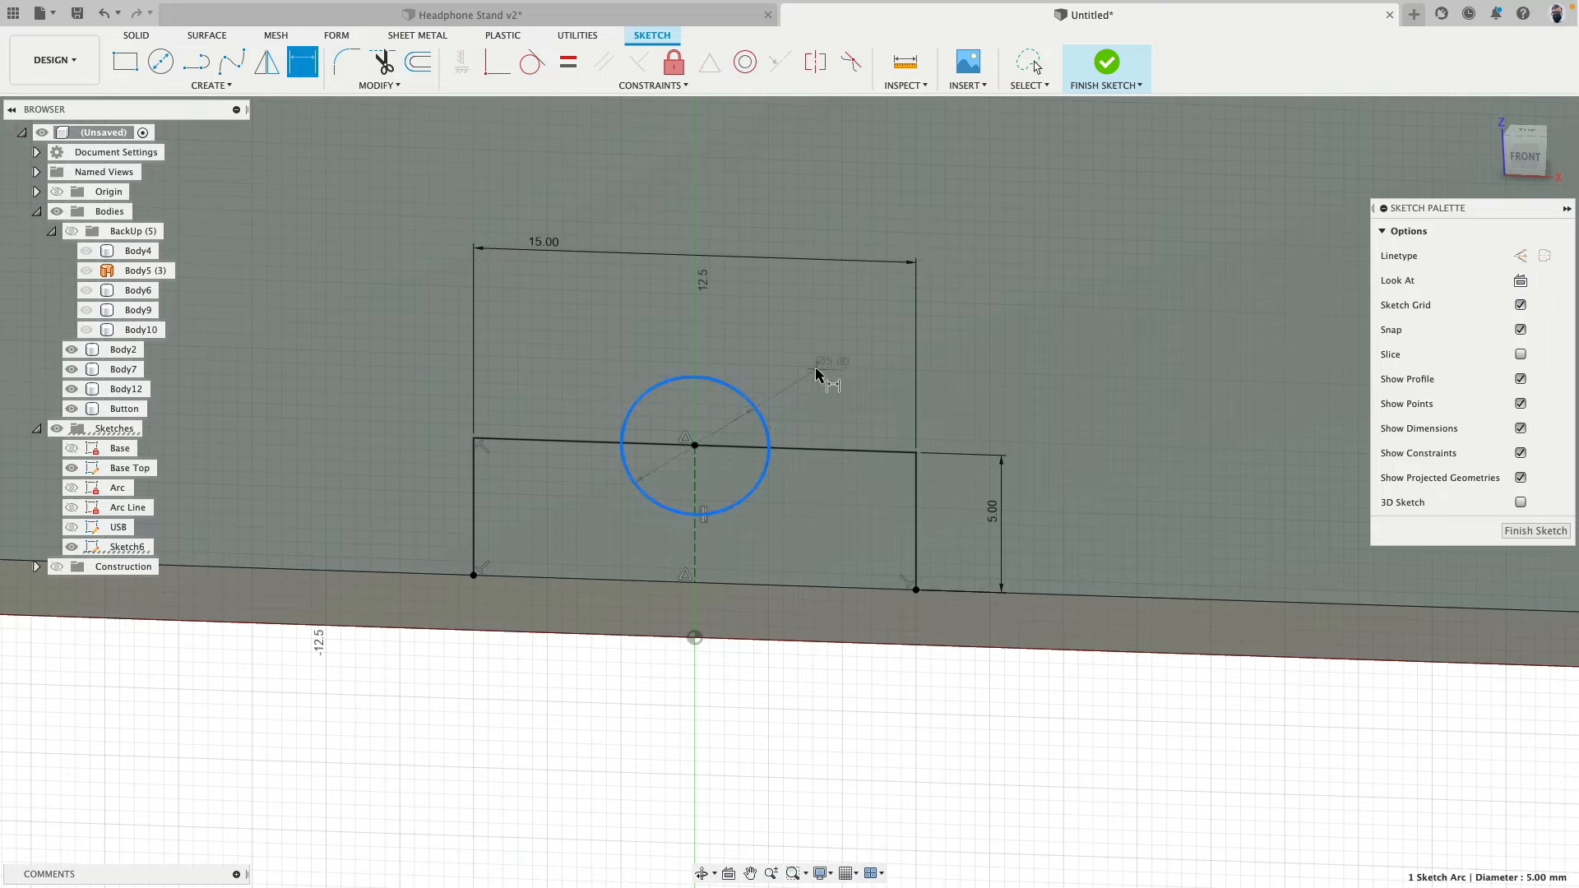
{"action": "left_click", "coordinate": [878, 359]}
{"action": "key", "text": "Return"}
{"action": "scroll", "coordinate": [900, 385], "scroll_direction": "down", "scroll_amount": 3}
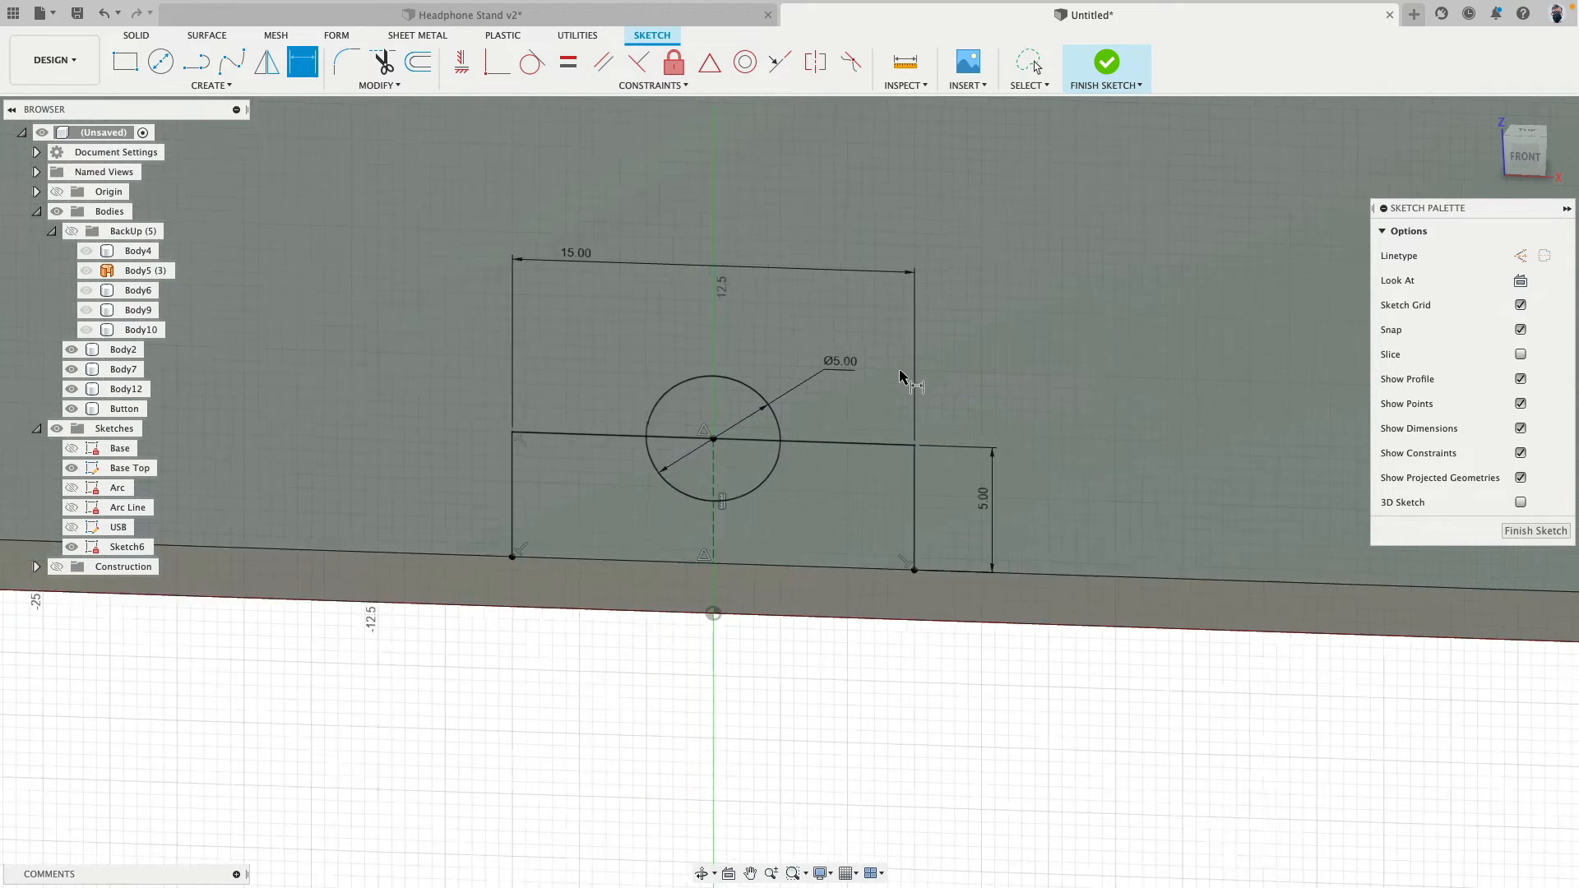
{"action": "scroll", "coordinate": [534, 411], "scroll_direction": "up", "scroll_amount": 3}
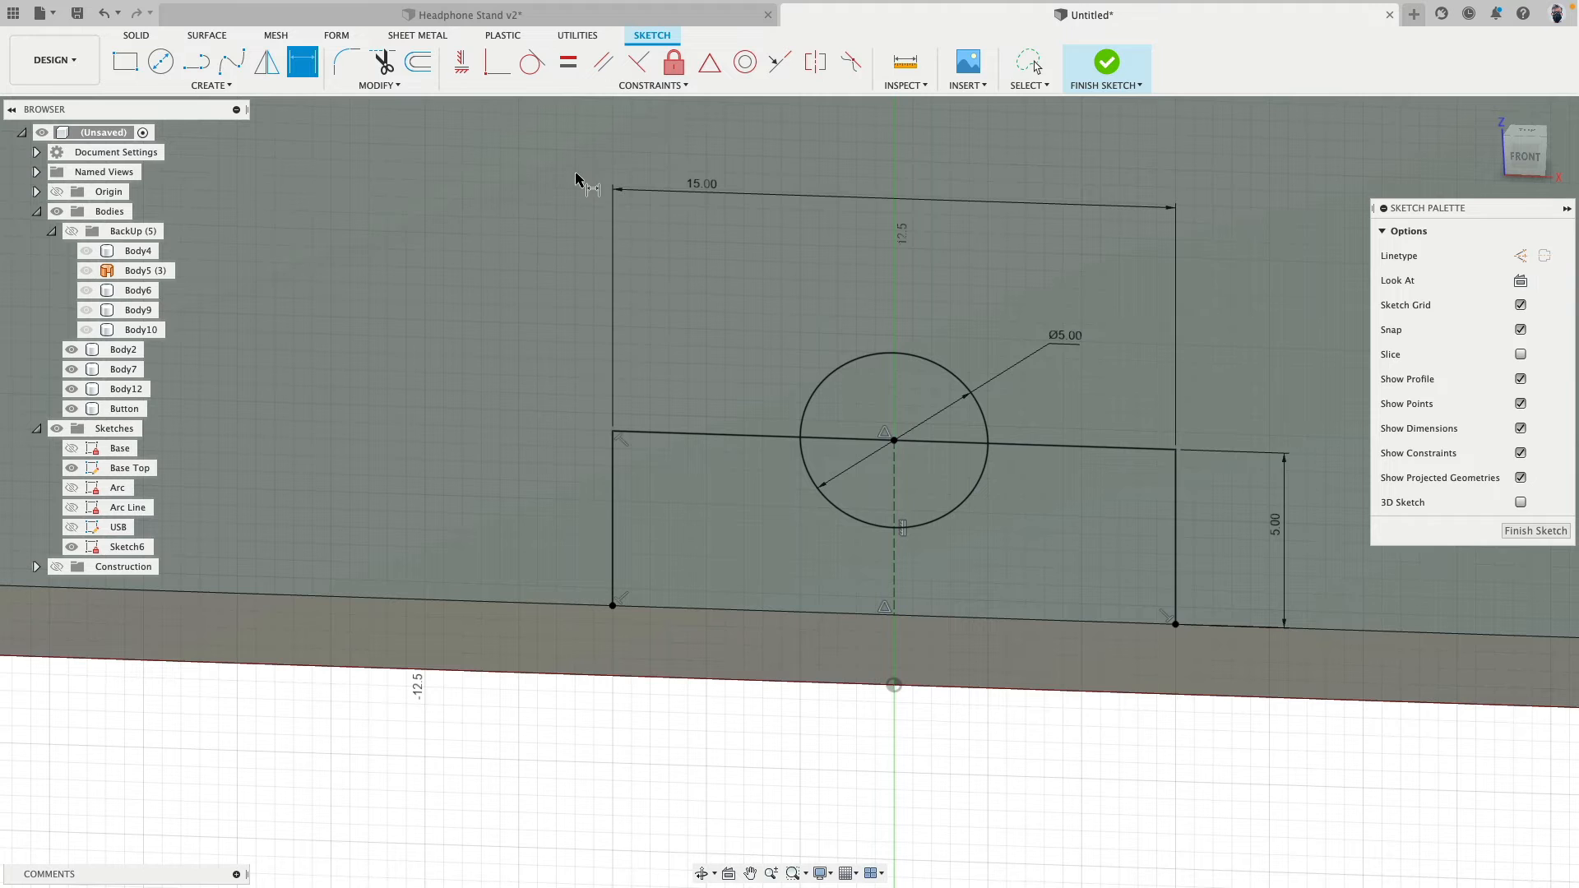
- Fillet both upper corners of the rectangle with a 2 mm radius and finish the sketch
{"action": "left_click", "coordinate": [347, 63]}
{"action": "left_click", "coordinate": [699, 434]}
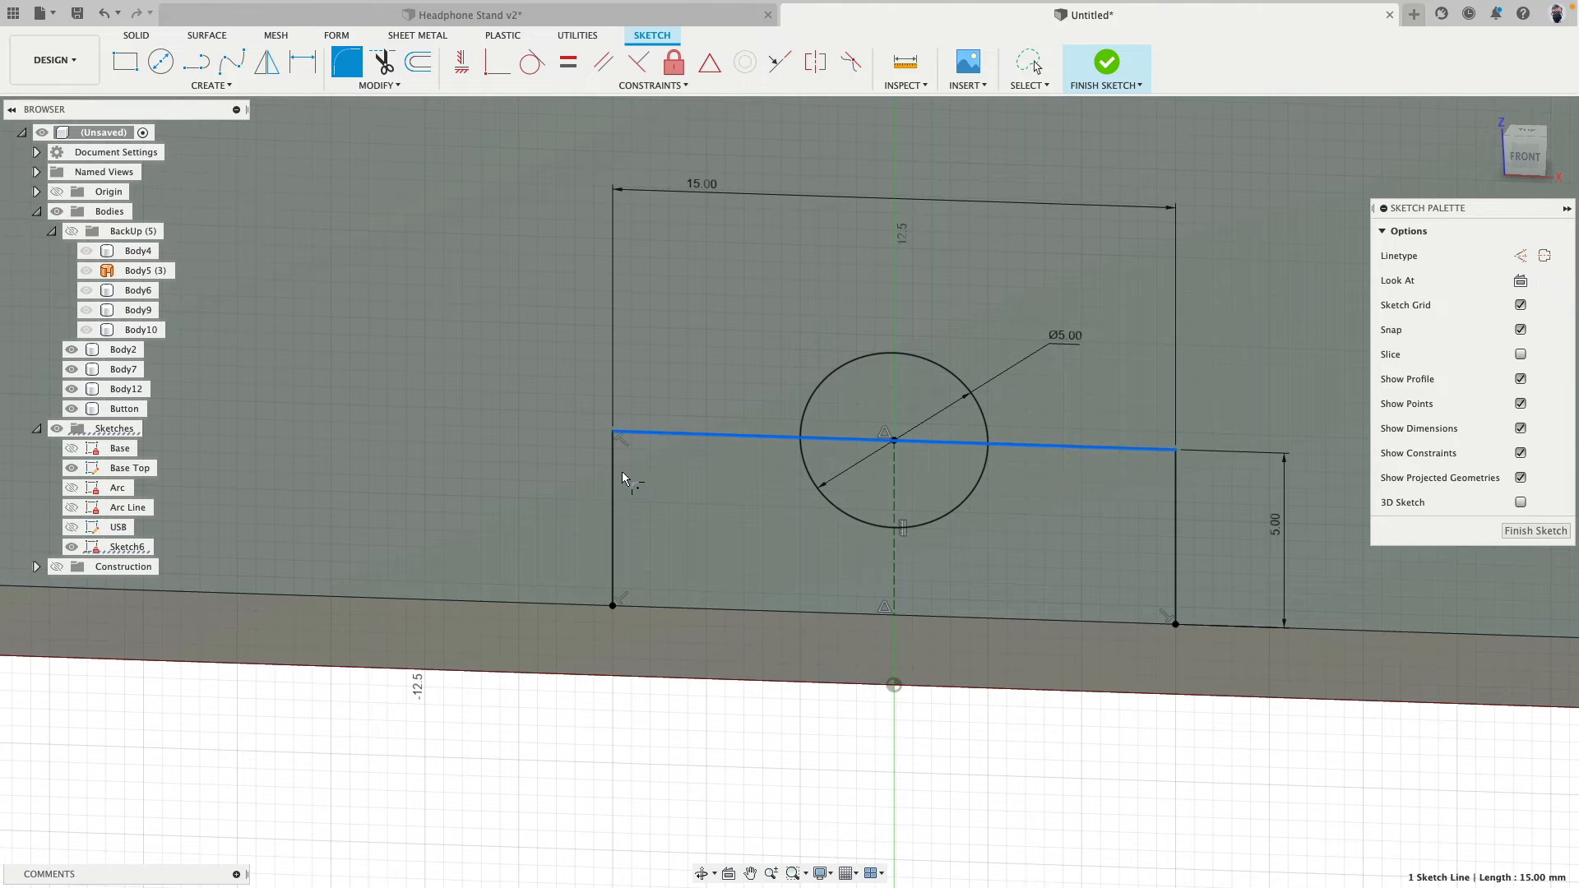
{"action": "left_click", "coordinate": [613, 477]}
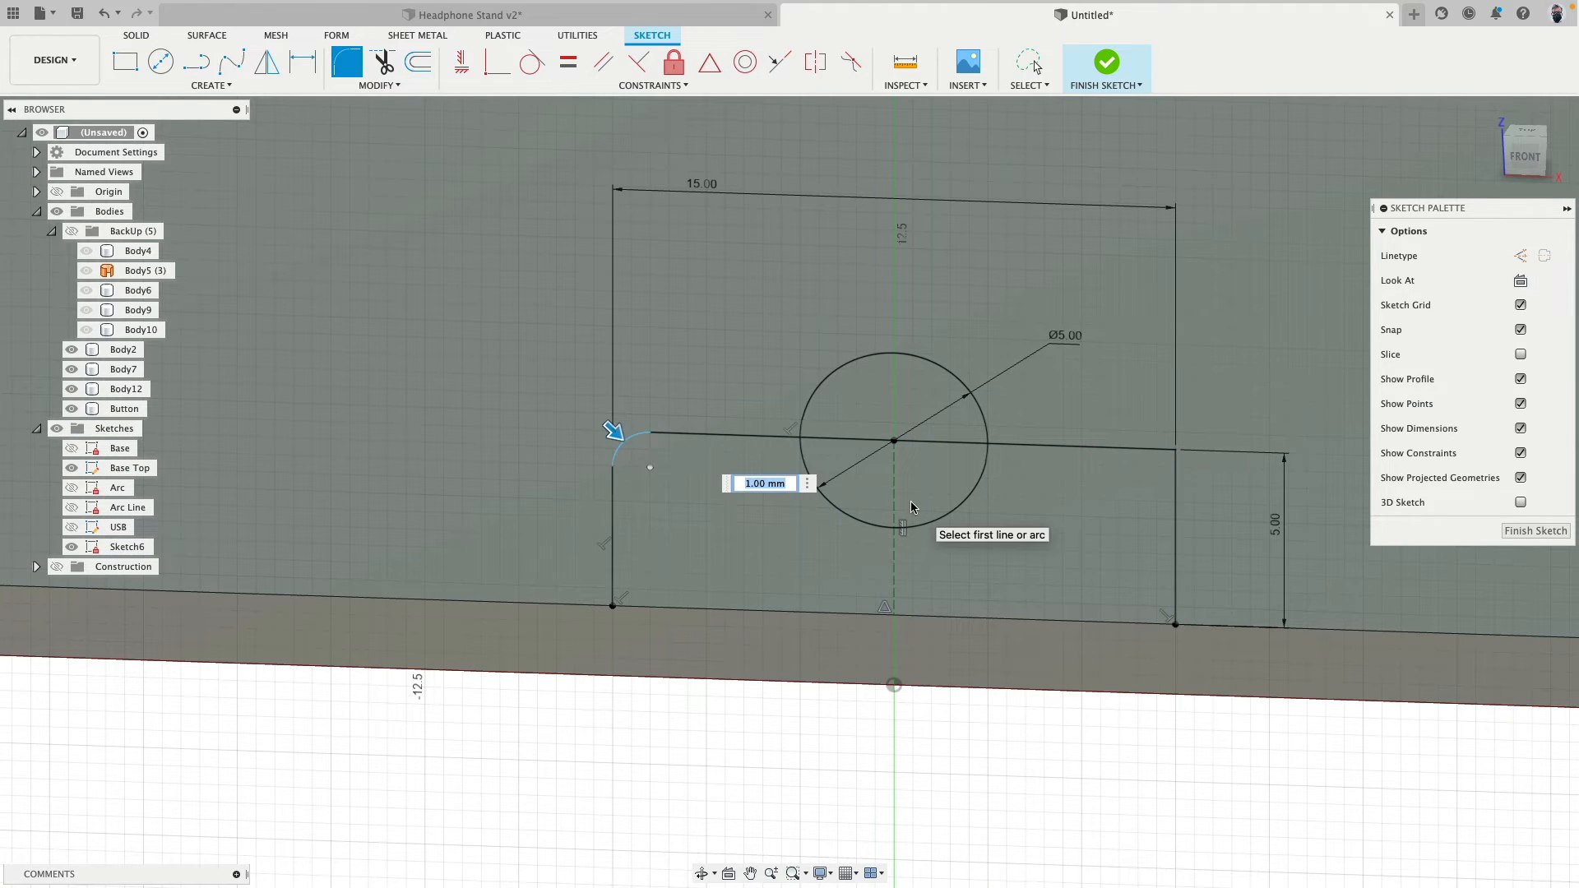
{"action": "type", "text": "2"}
{"action": "key", "text": "Return"}
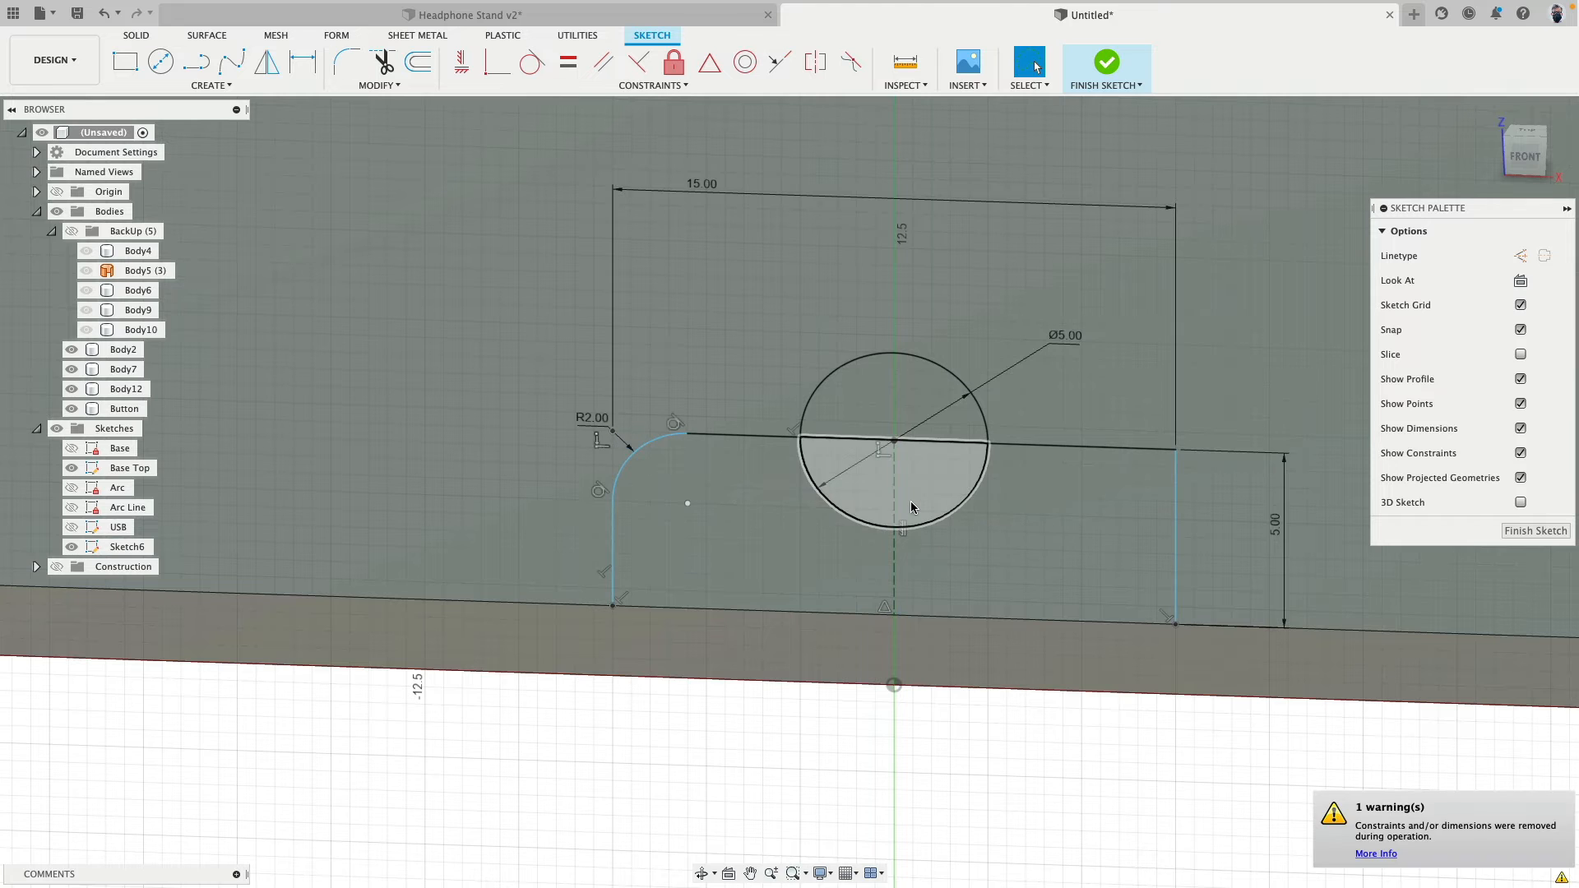
{"action": "key", "text": "Escape"}
{"action": "left_click", "coordinate": [348, 62]}
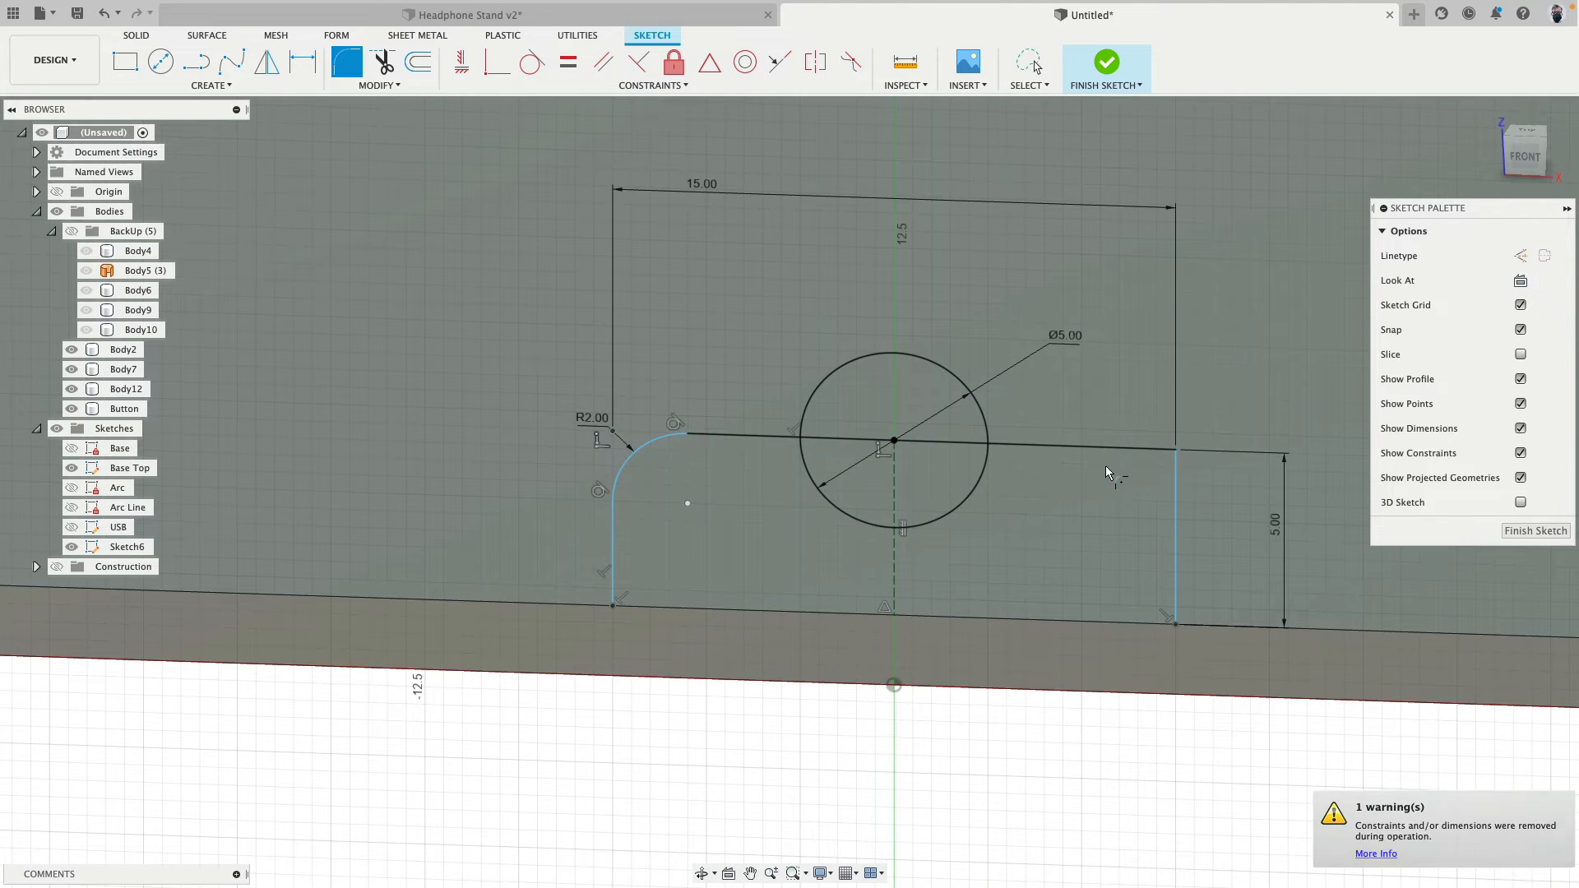
{"action": "left_click", "coordinate": [1109, 447]}
{"action": "left_click", "coordinate": [1176, 518]}
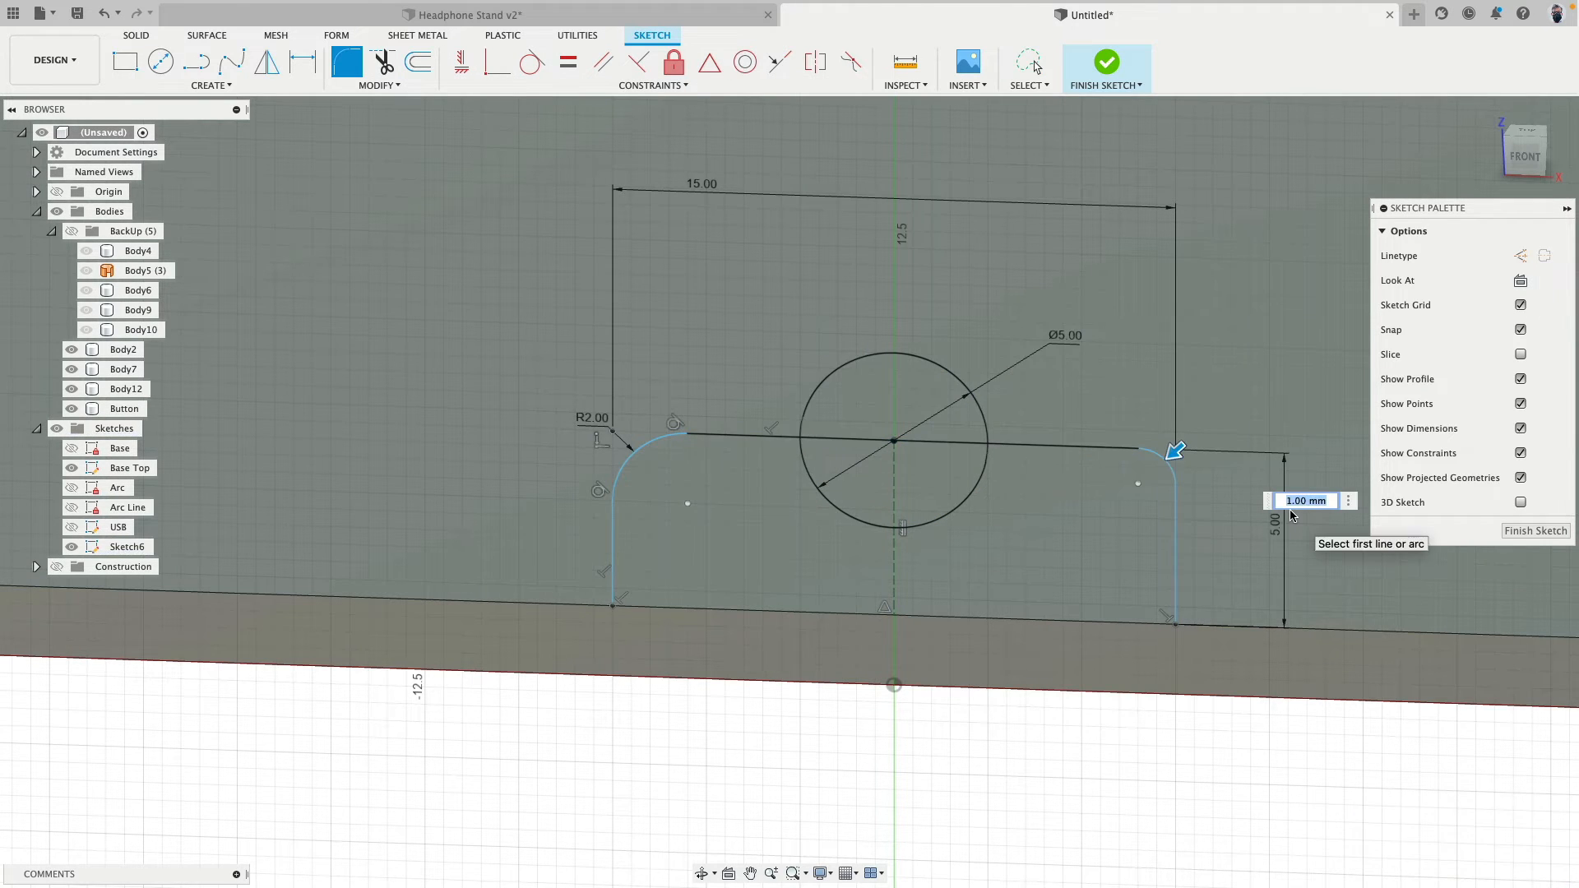
{"action": "key", "text": "Return"}
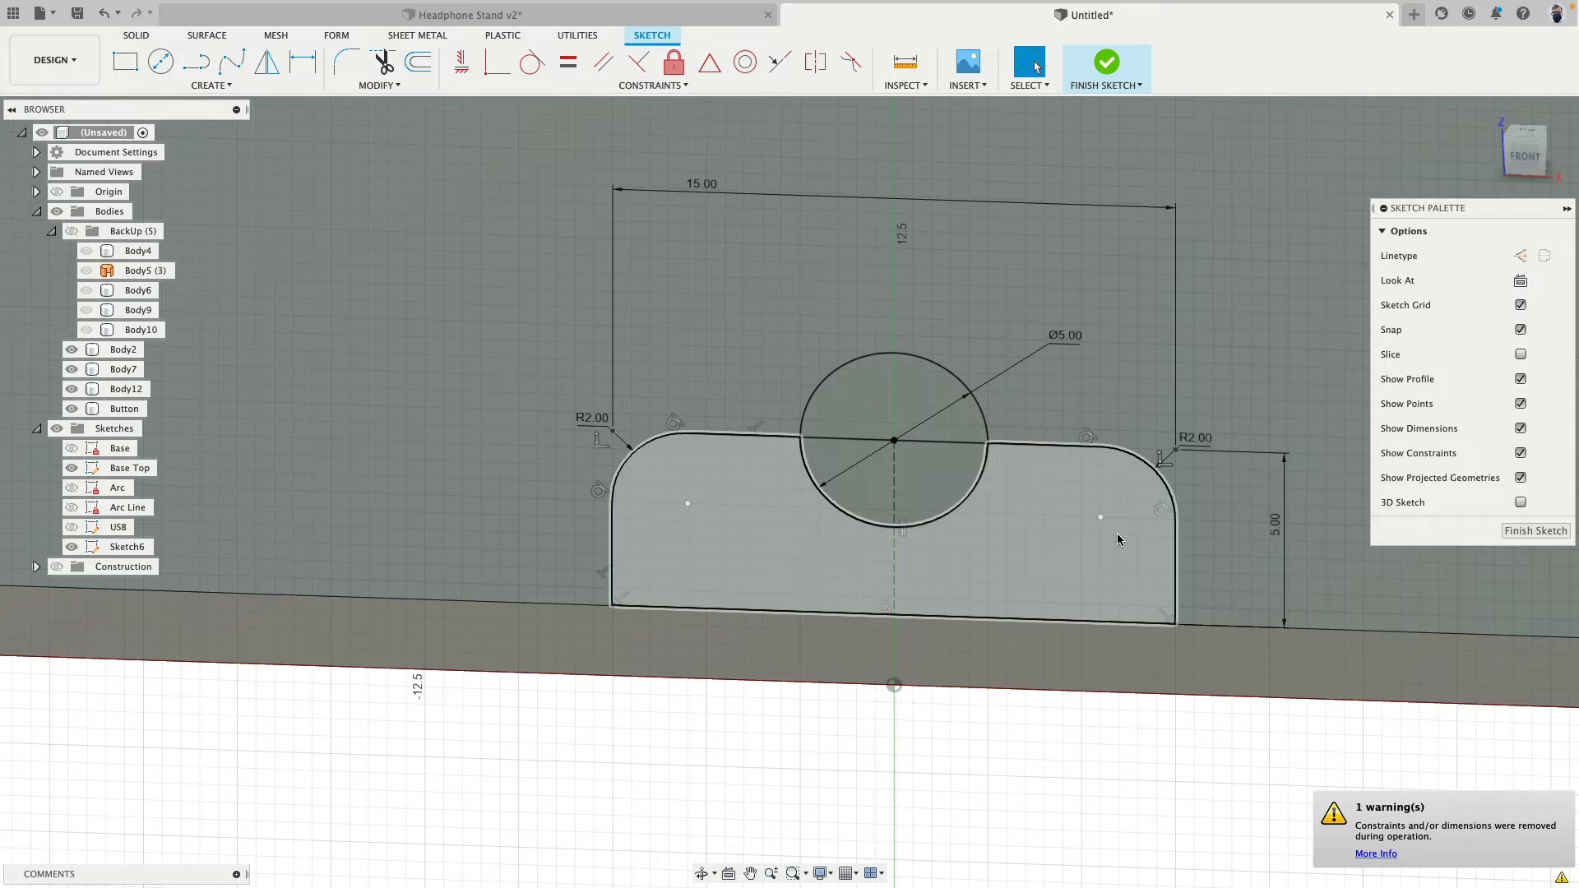
{"action": "scroll", "coordinate": [1074, 477], "scroll_direction": "down", "scroll_amount": 3}
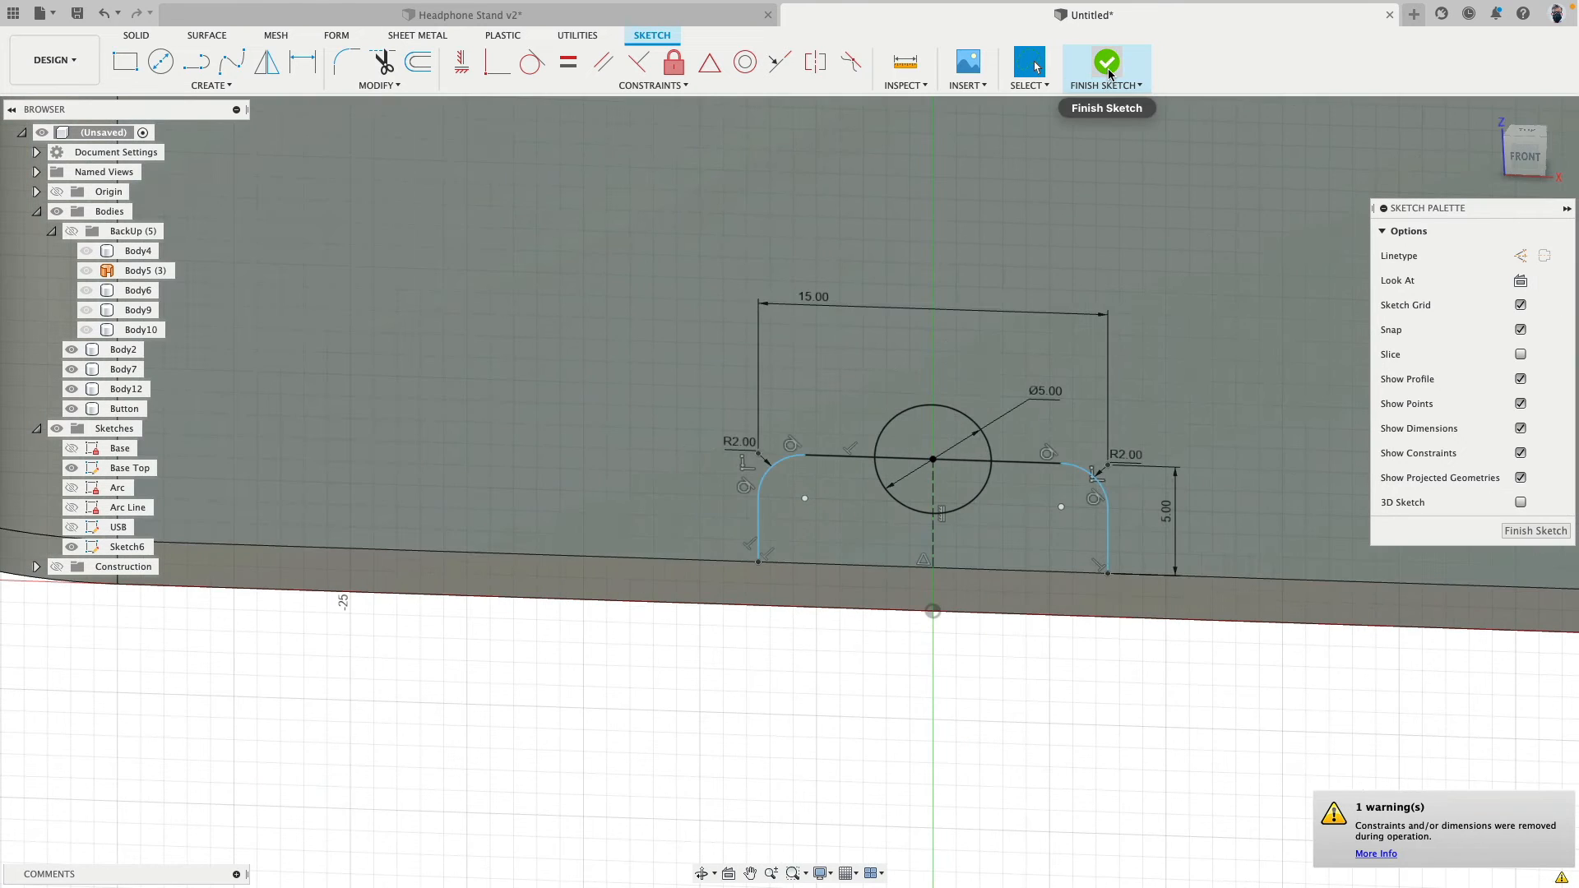
{"action": "left_click", "coordinate": [1109, 63]}
- Show the sketches and extrude the rounded tab and full circle profiles about 7.1 mm into the base as a cut
{"action": "left_click", "coordinate": [955, 465]}
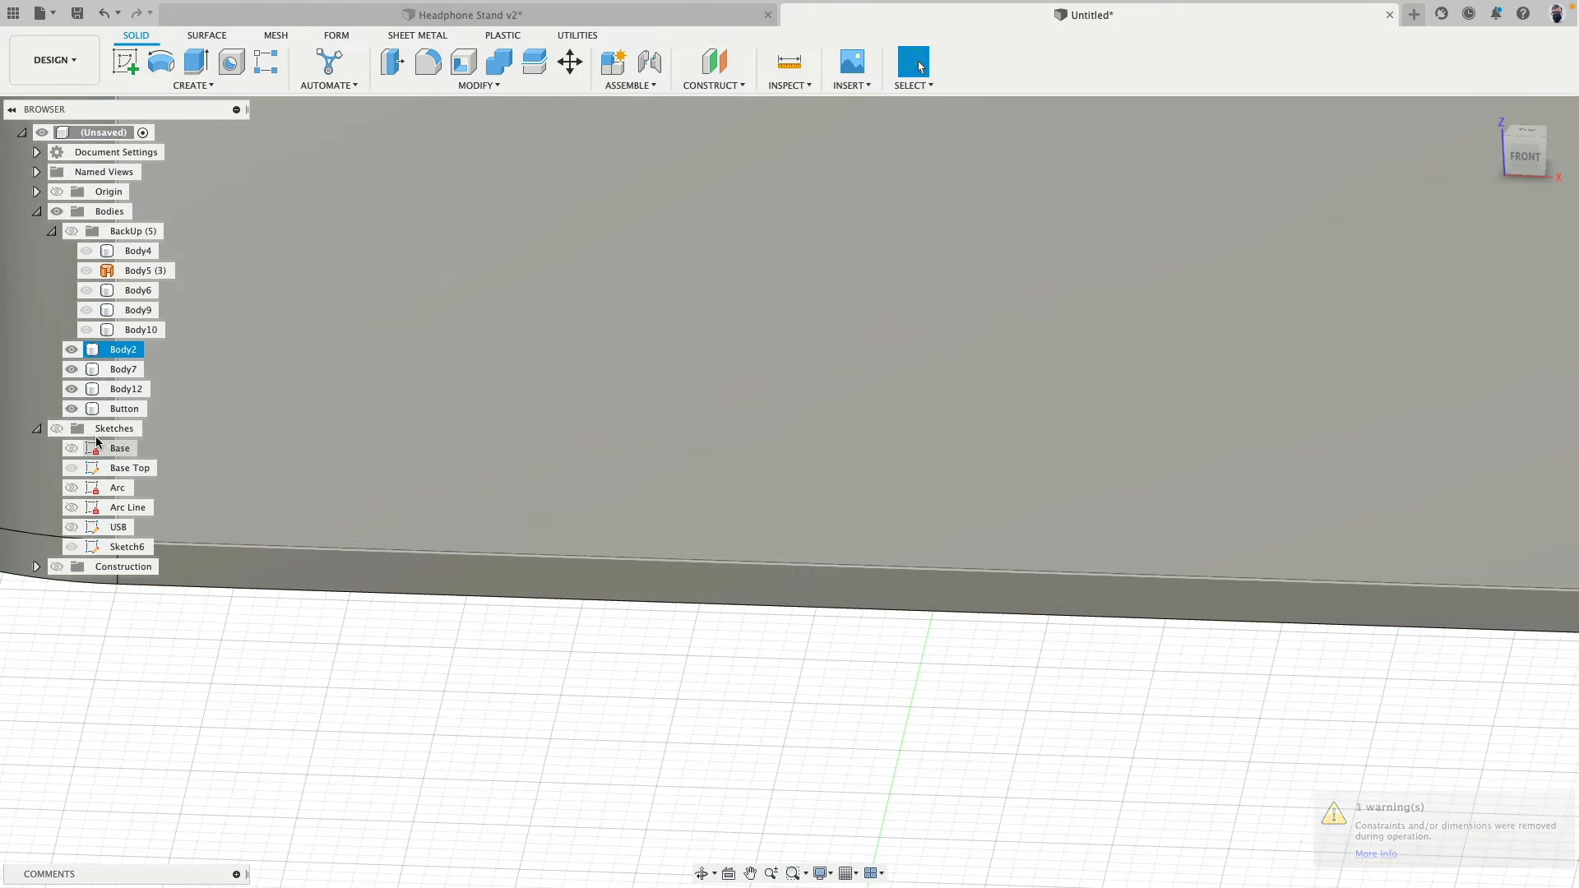
{"action": "left_click", "coordinate": [57, 428]}
{"action": "scroll", "coordinate": [798, 644], "scroll_direction": "down", "scroll_amount": 3}
{"action": "middle_click_drag", "start_coordinate": [798, 644], "coordinate": [809, 684], "text": "shift"}
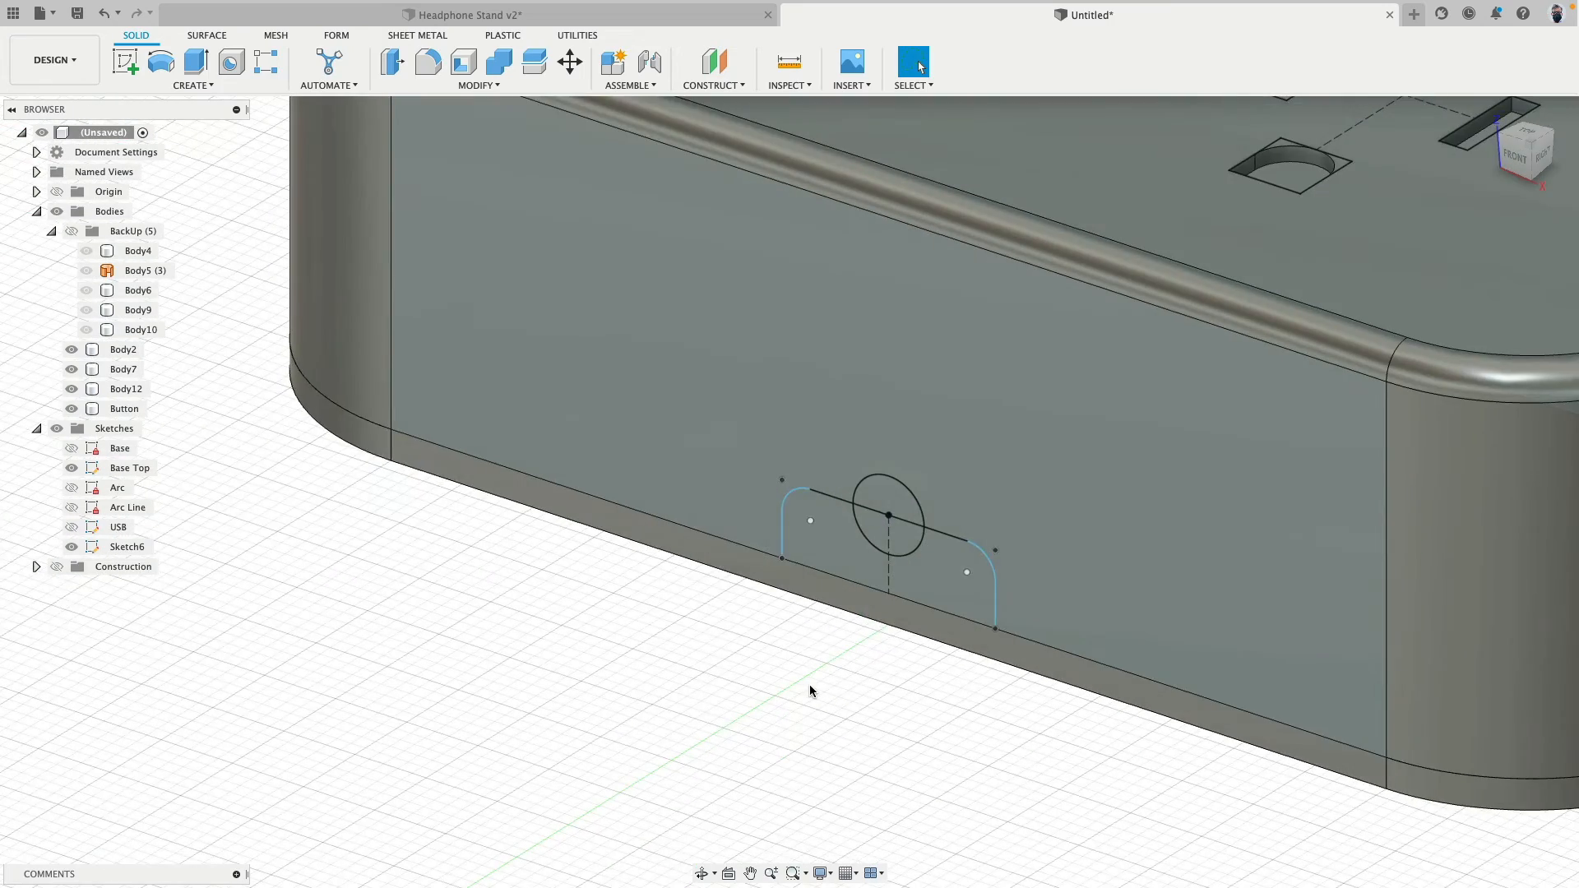
{"action": "scroll", "coordinate": [809, 691], "scroll_direction": "up", "scroll_amount": 3}
{"action": "middle_click_drag", "start_coordinate": [733, 638], "coordinate": [634, 700]}
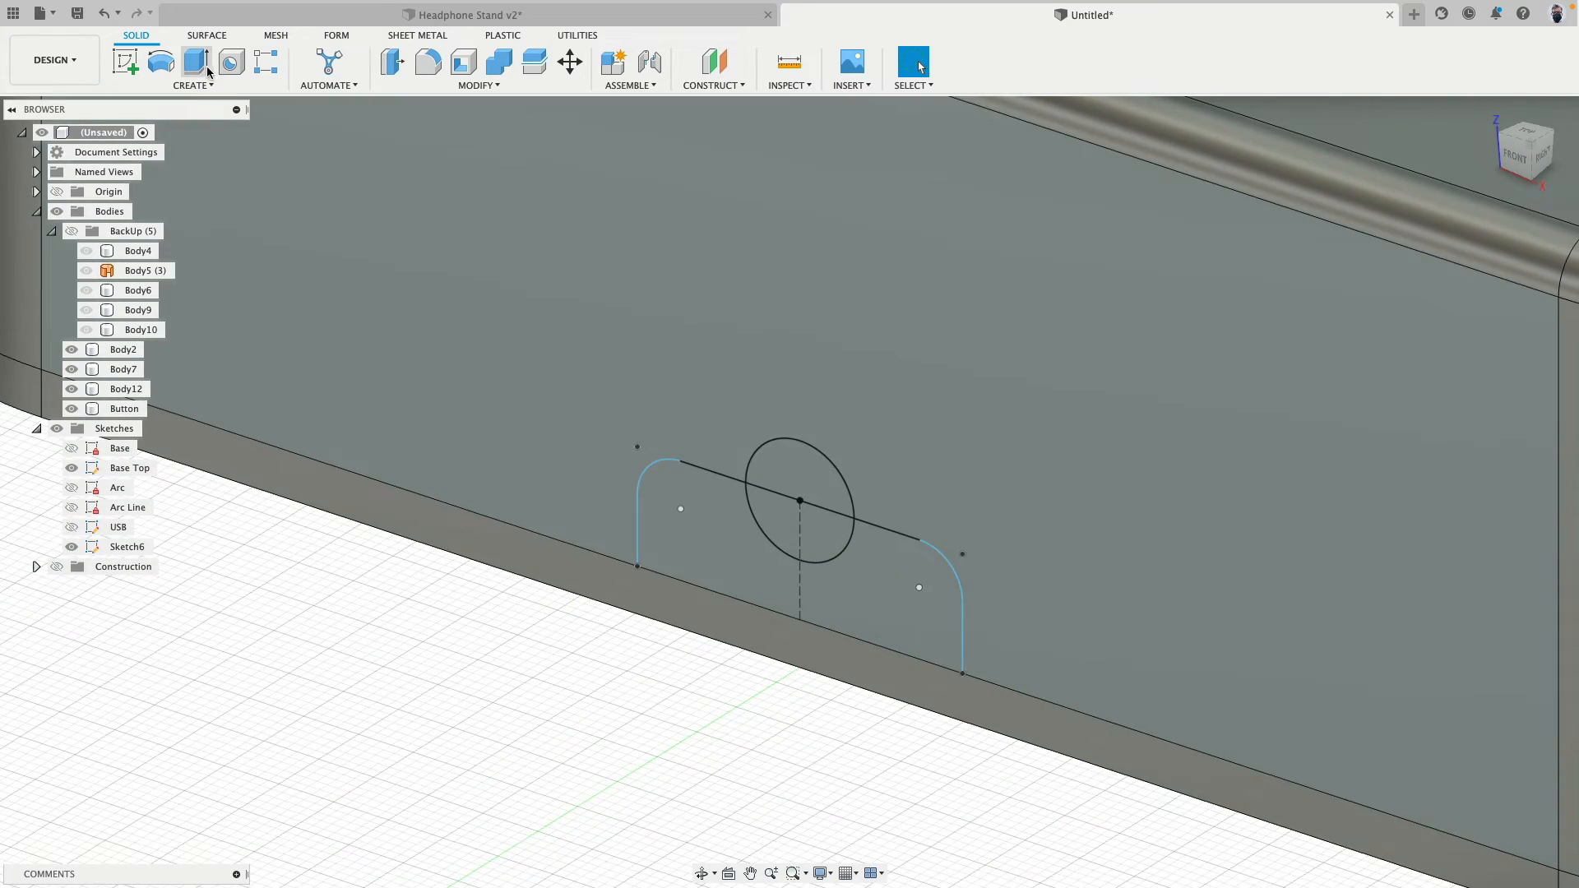
{"action": "left_click", "coordinate": [196, 62]}
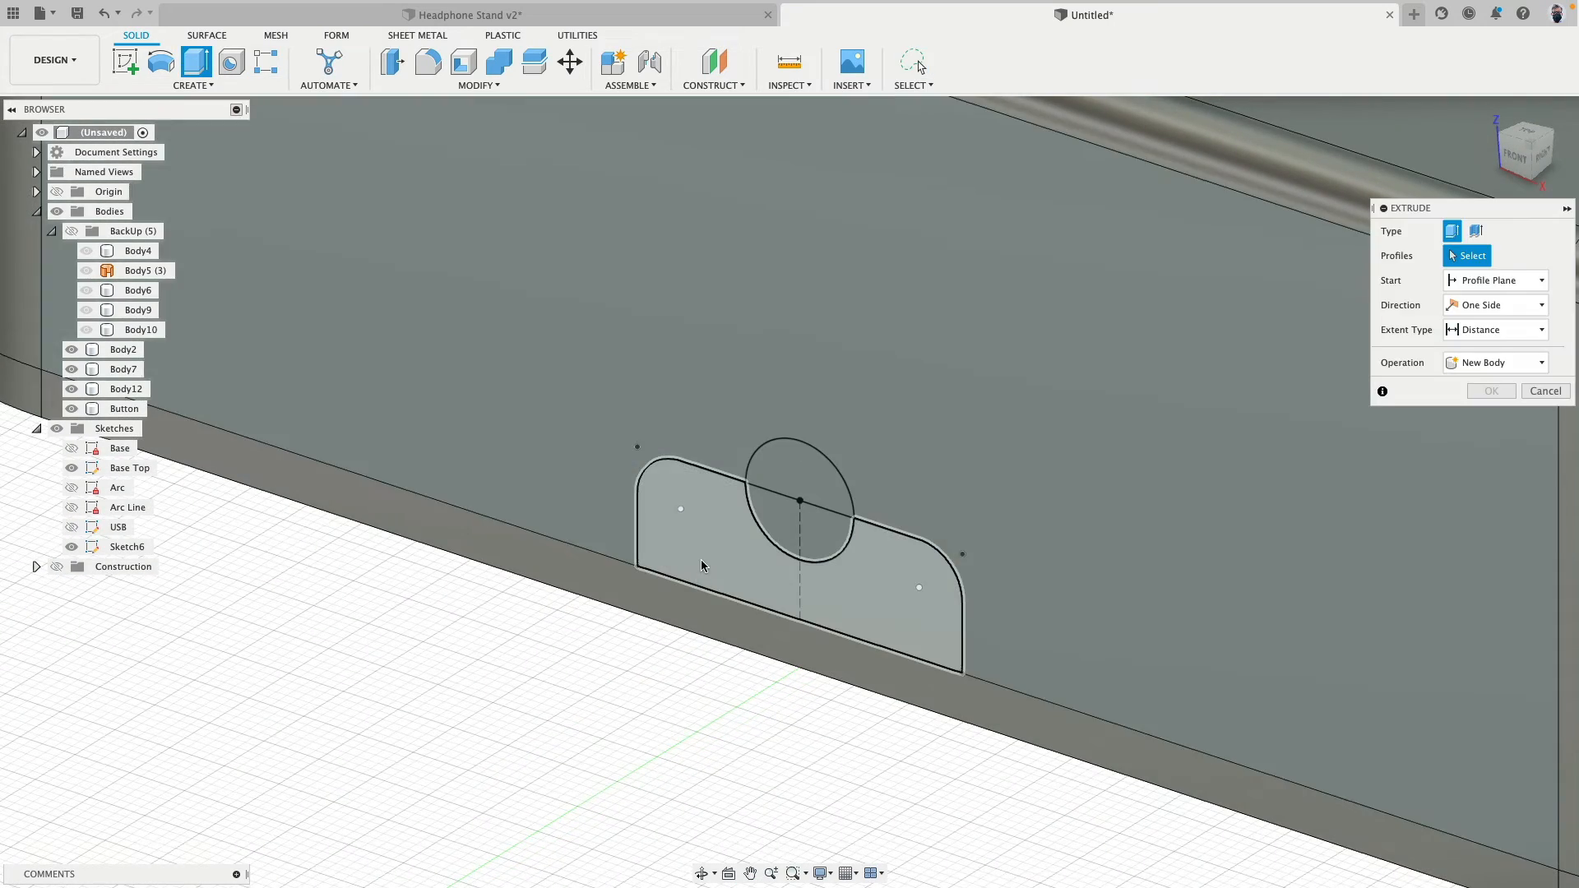
{"action": "left_click", "coordinate": [701, 566]}
{"action": "left_click", "coordinate": [782, 523]}
{"action": "left_click", "coordinate": [794, 475]}
{"action": "mouse_move", "coordinate": [752, 499]}
{"action": "left_mouse_down"}
{"action": "mouse_move", "coordinate": [848, 460]}
{"action": "mouse_move", "coordinate": [922, 394]}
{"action": "left_mouse_up"}
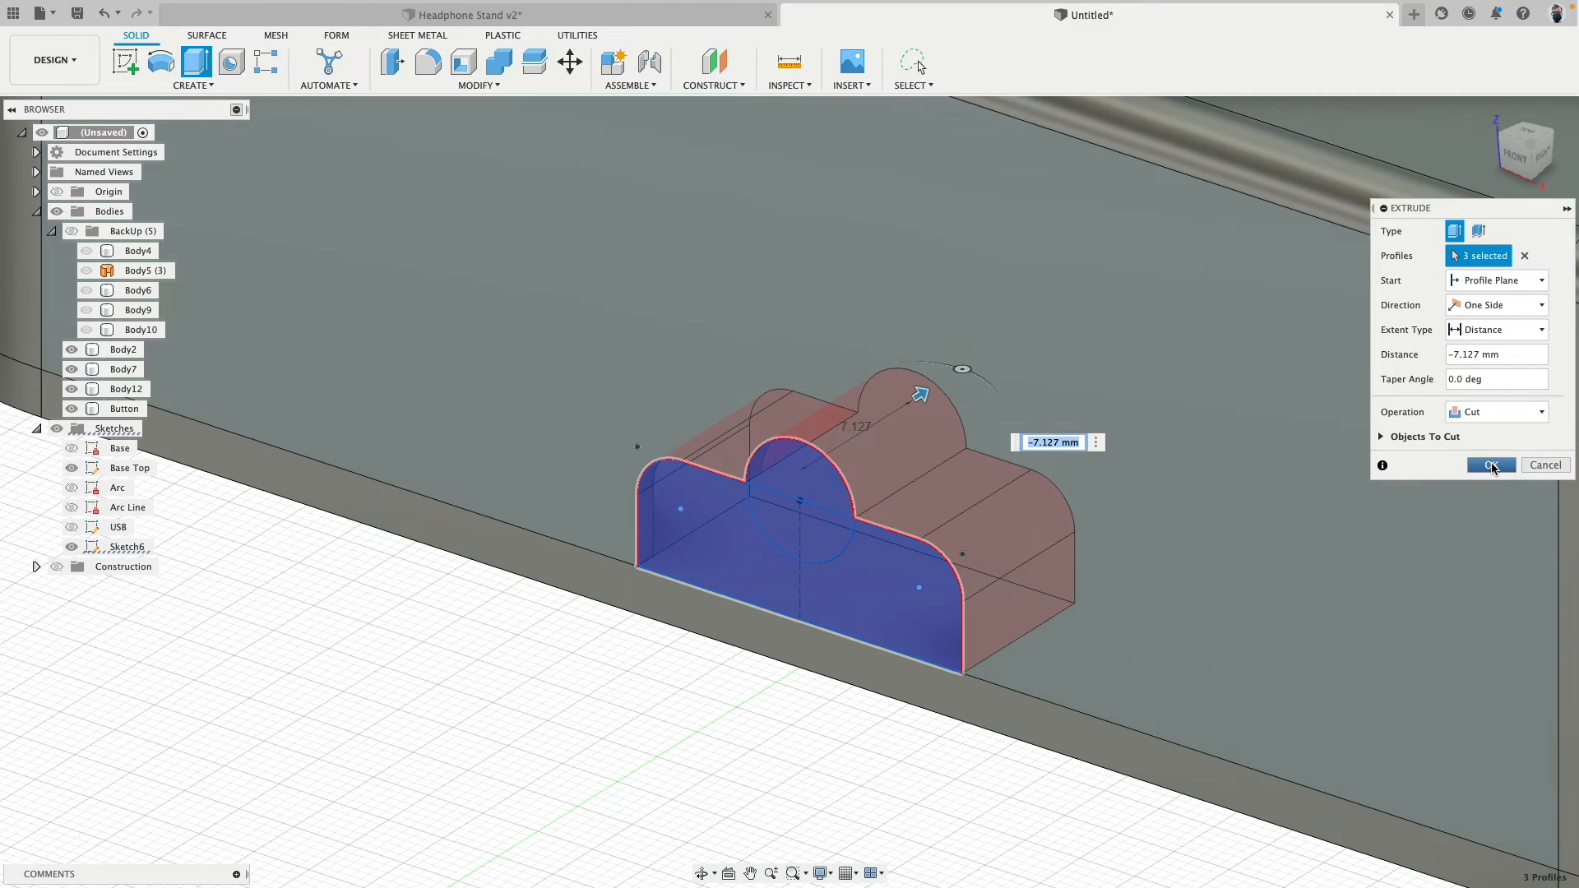
{"action": "left_click", "coordinate": [1493, 467]}
- Extrude the tab profile and the circle's lower half 1 mm inward (-1 mm) as a new body
{"action": "middle_click_drag", "start_coordinate": [870, 674], "coordinate": [413, 282], "text": "shift"}
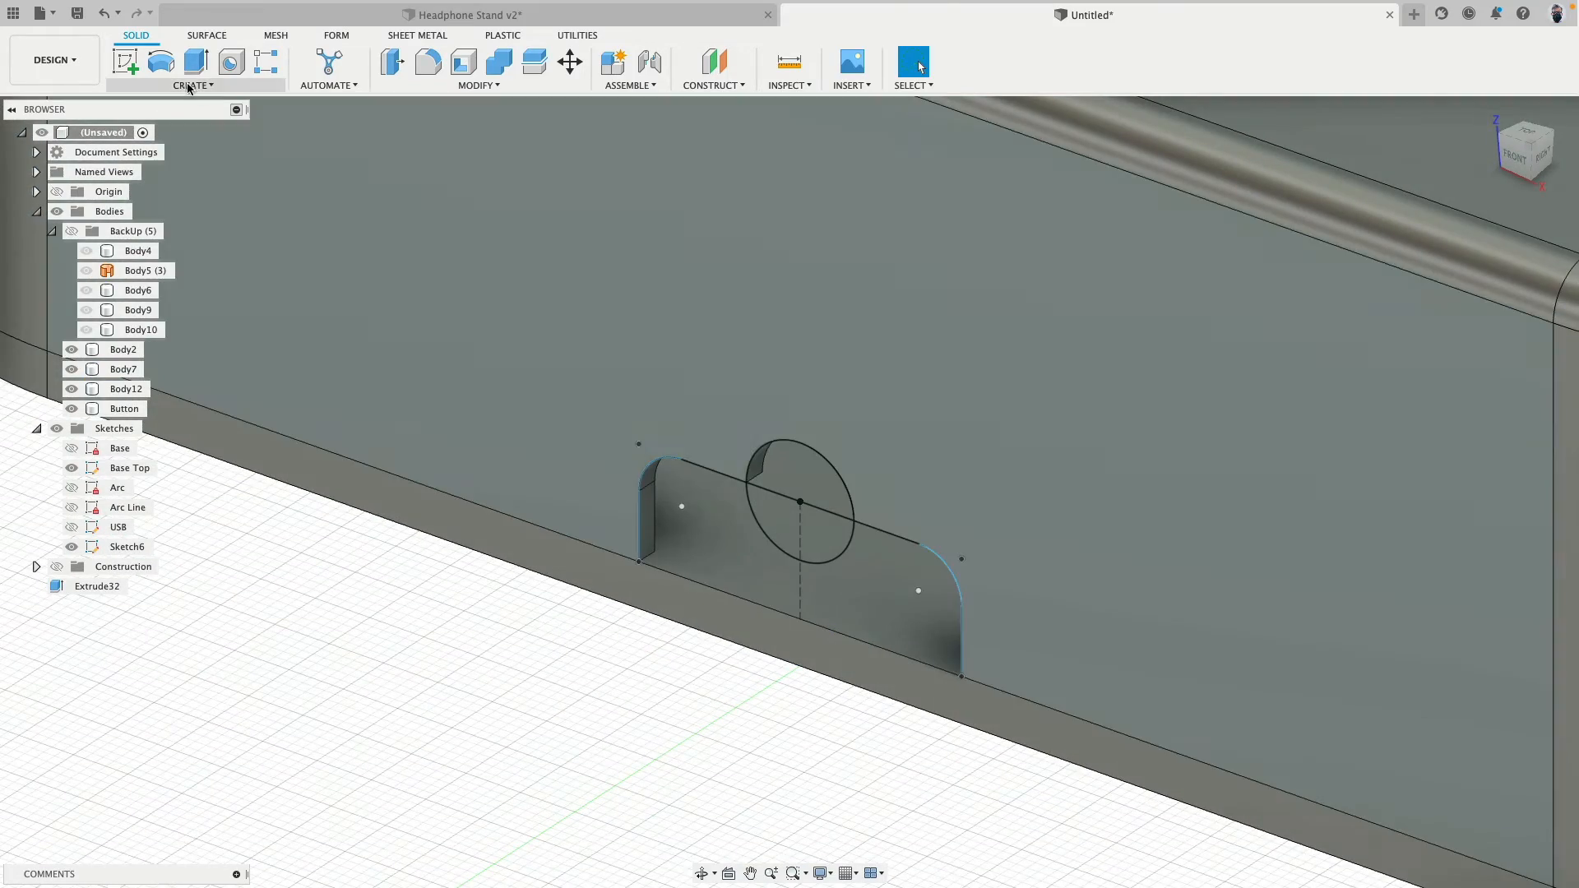
{"action": "left_click", "coordinate": [196, 64]}
{"action": "left_click", "coordinate": [741, 557]}
{"action": "left_click", "coordinate": [789, 529]}
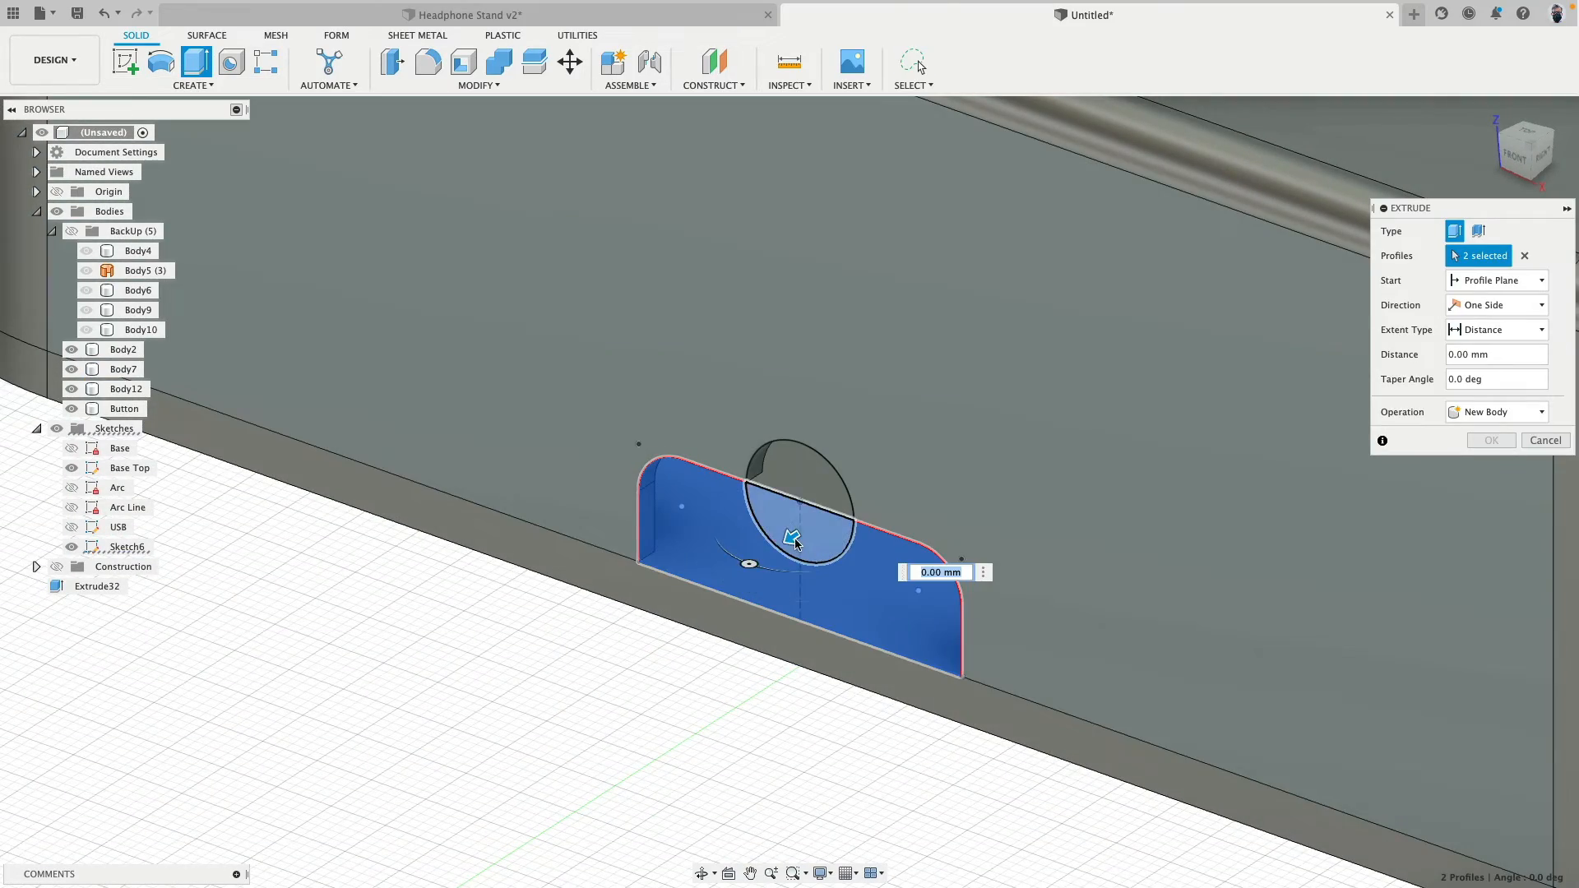
{"action": "left_click_drag", "start_coordinate": [795, 543], "coordinate": [825, 517]}
{"action": "type", "text": "-1"}
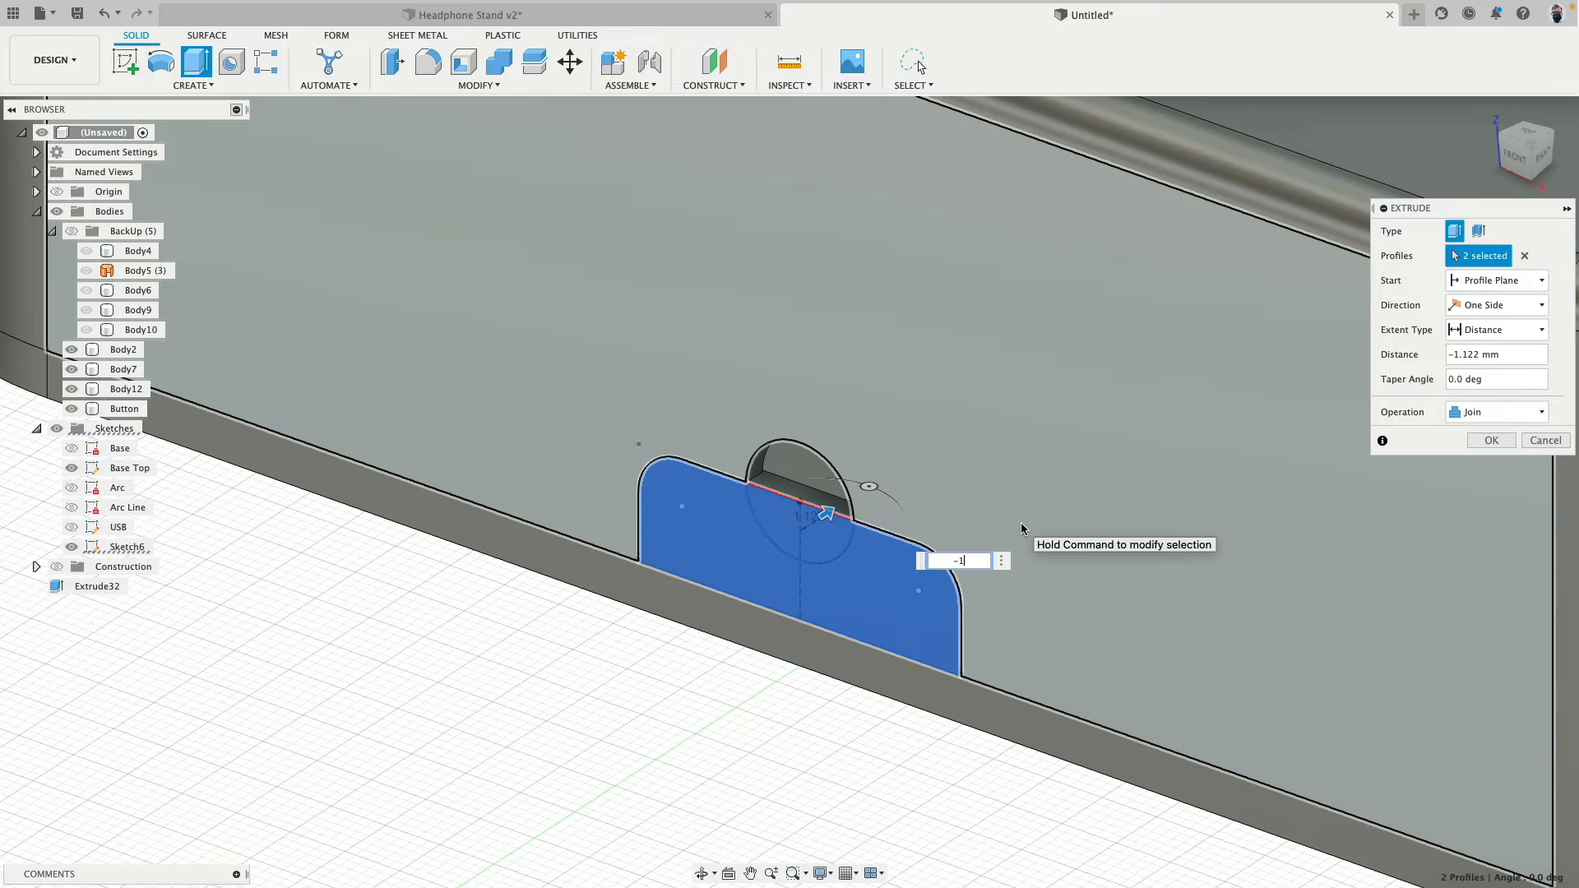
{"action": "key", "text": "Return"}
{"action": "left_click", "coordinate": [1508, 412]}
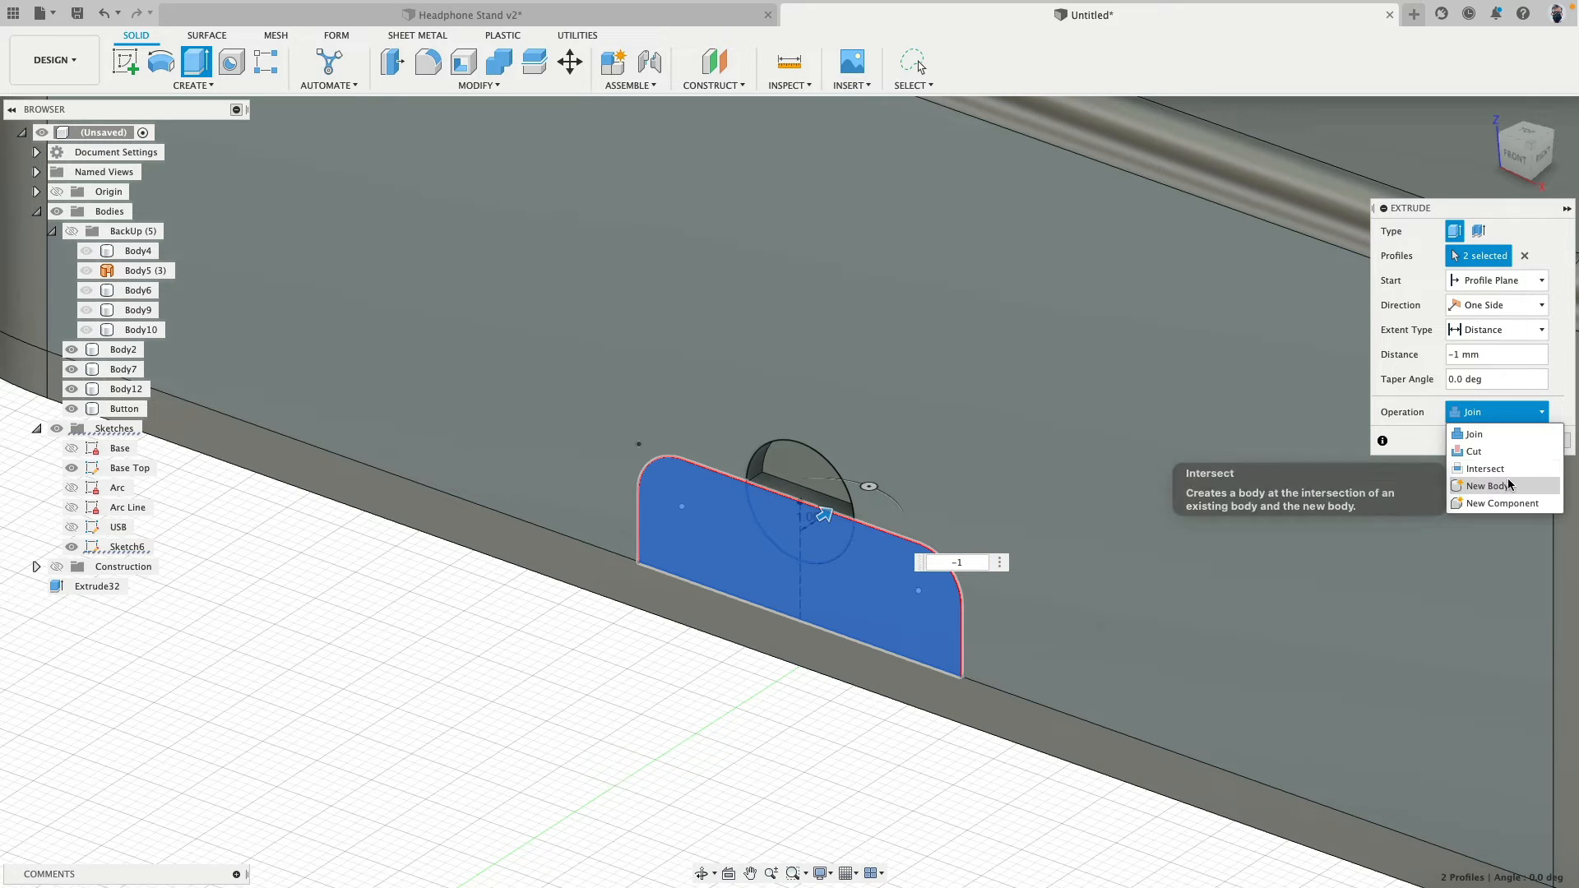
{"action": "left_click", "coordinate": [1507, 486]}
{"action": "left_click", "coordinate": [1493, 441]}
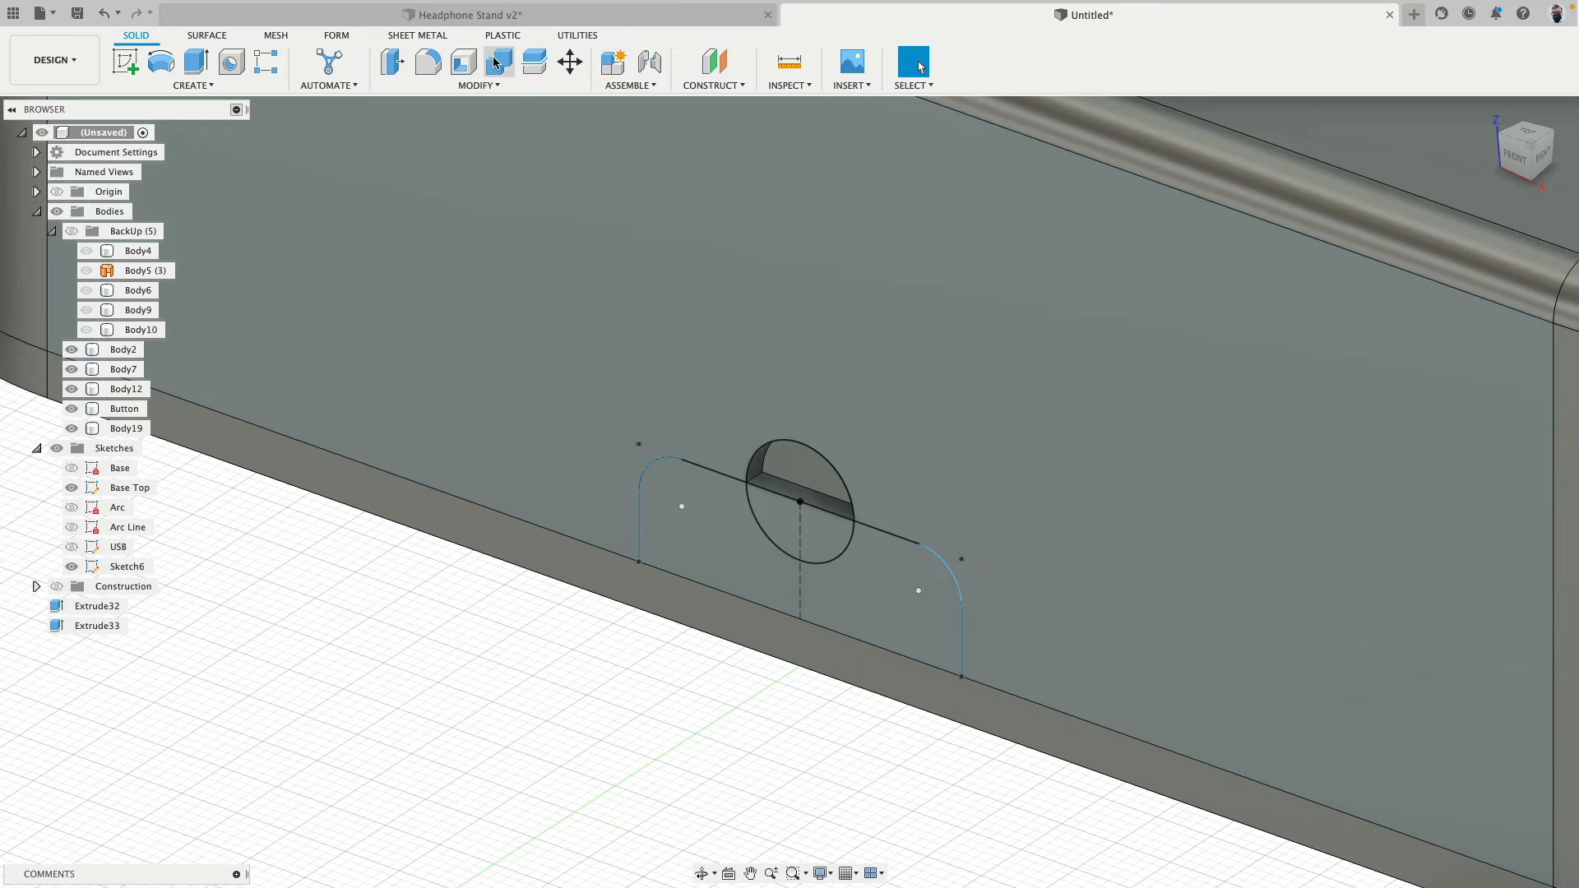
- Join the new tab body to the base's bottom plate with Combine
{"action": "left_click", "coordinate": [499, 62]}
{"action": "left_click", "coordinate": [704, 513]}
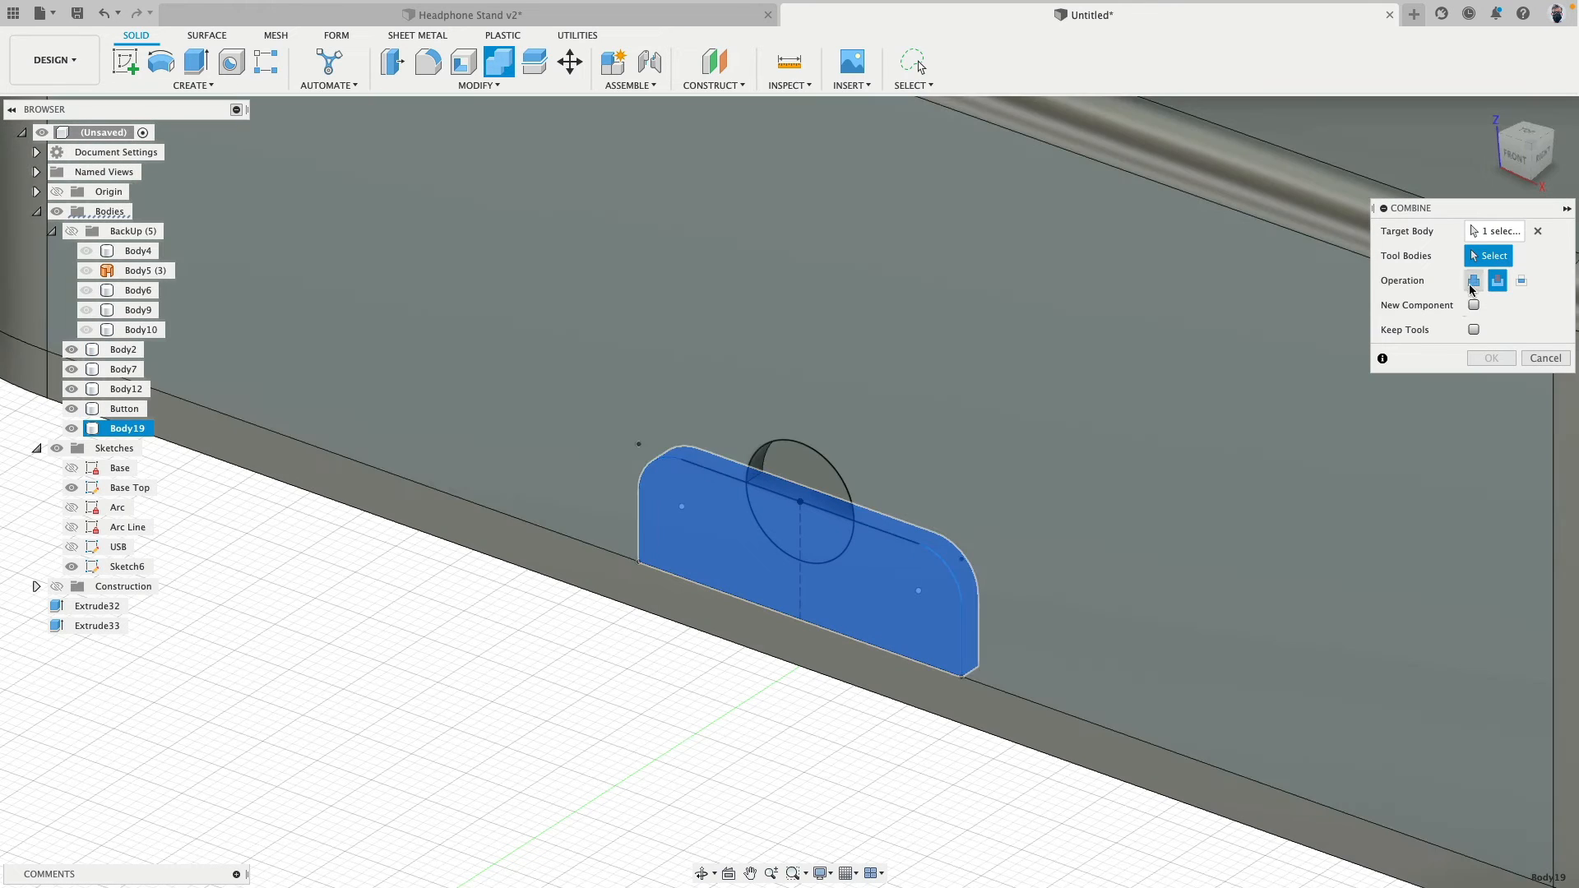
{"action": "left_click", "coordinate": [1474, 280]}
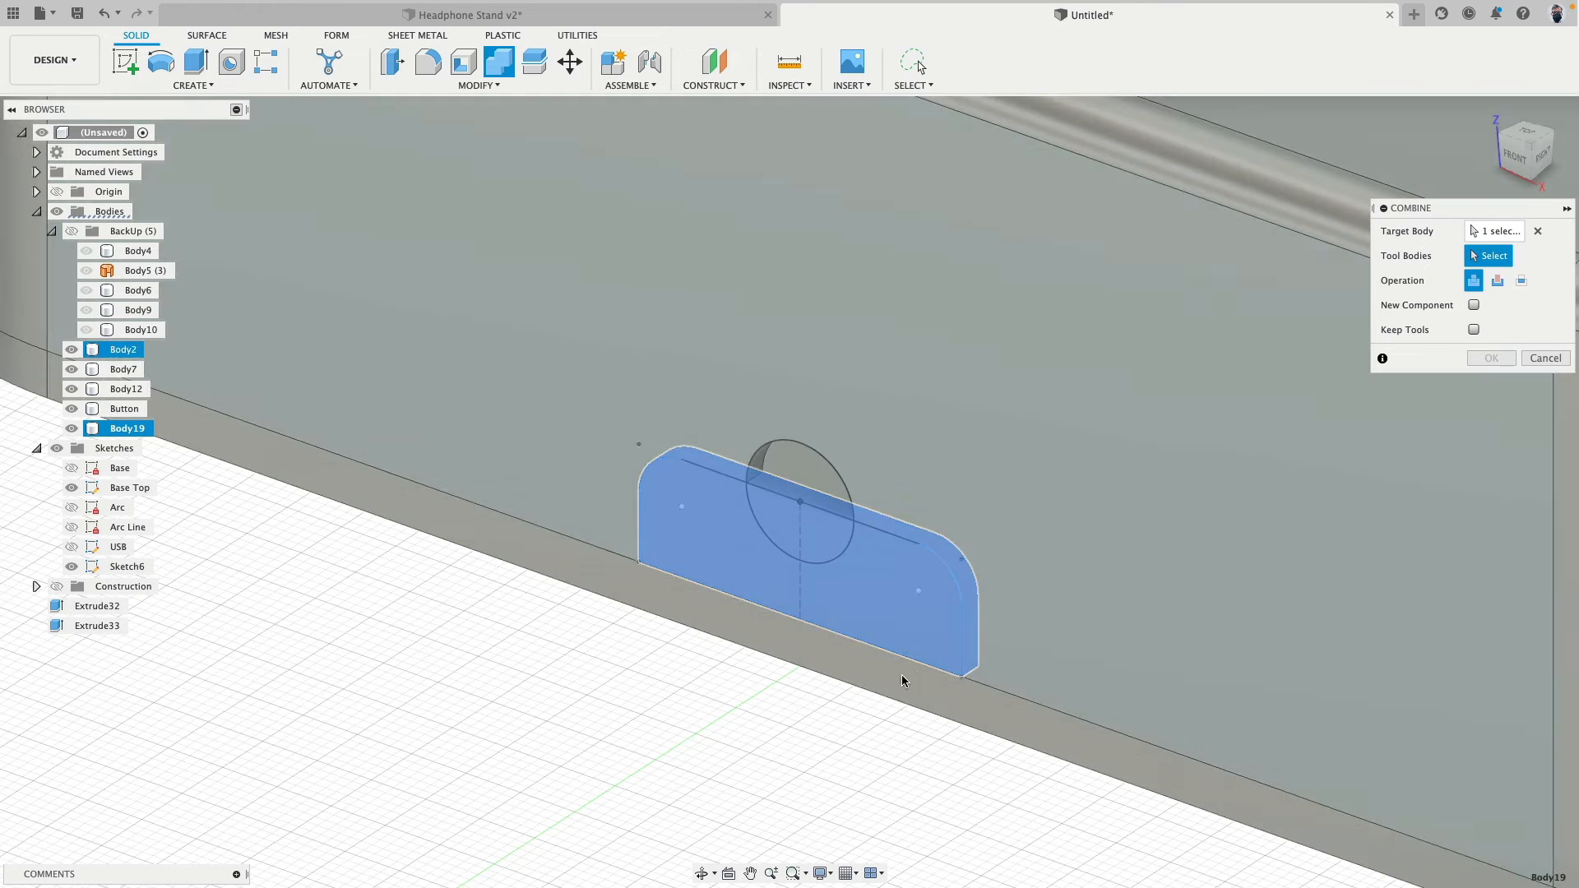
{"action": "left_click", "coordinate": [855, 655]}
{"action": "left_click", "coordinate": [1491, 357]}
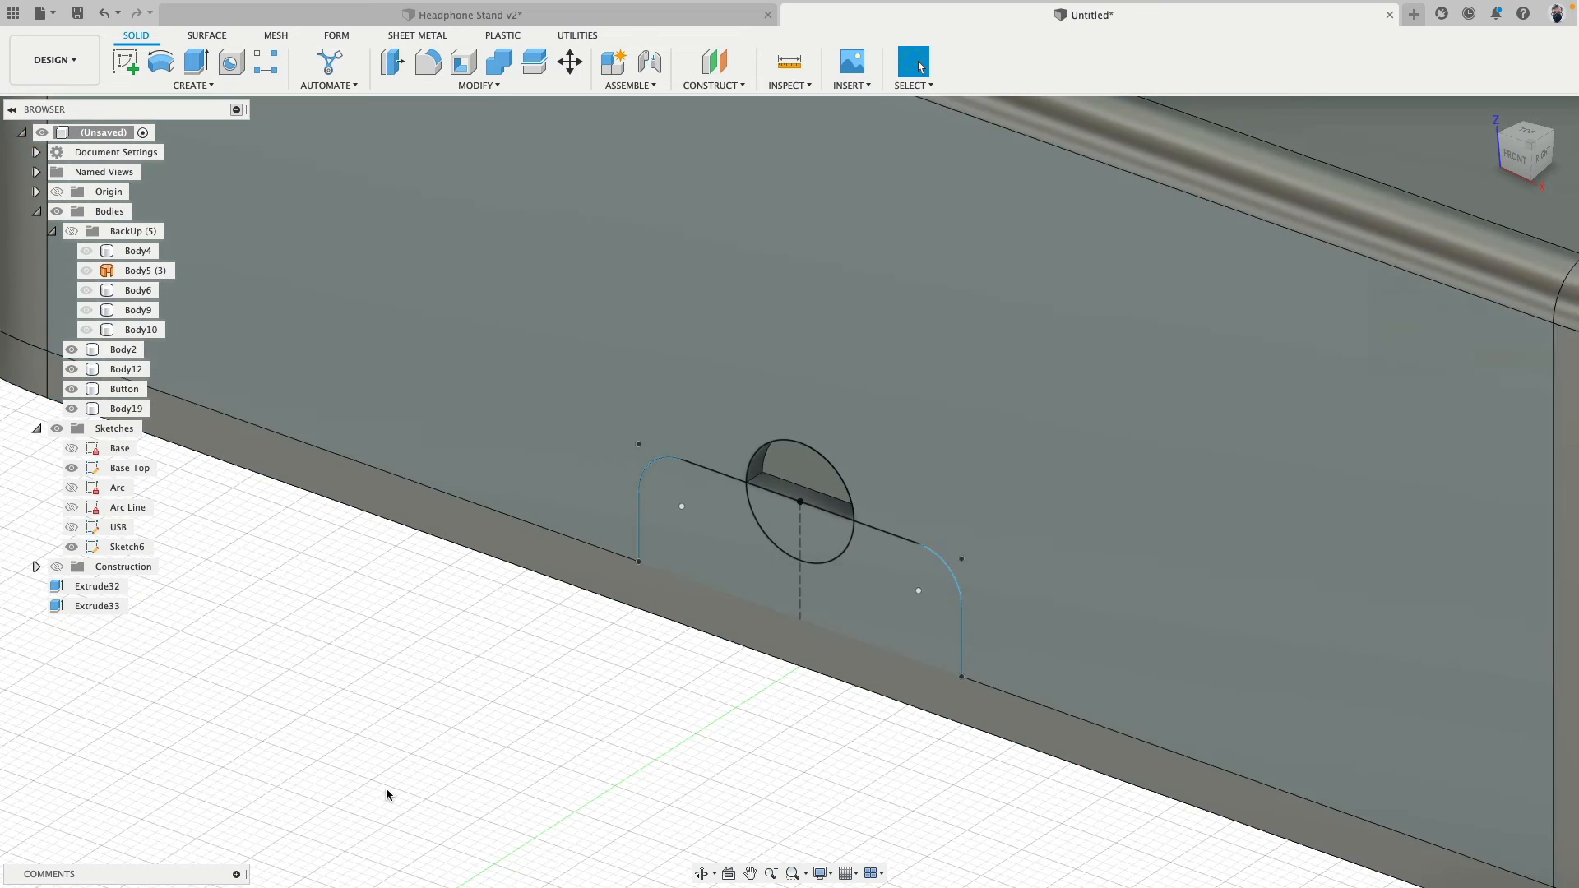
- Hide the sketches and toggle the base shell's visibility to inspect the tab on the bottom plate
{"action": "scroll", "coordinate": [387, 790], "scroll_direction": "down", "scroll_amount": 2}
{"action": "left_click", "coordinate": [57, 429]}
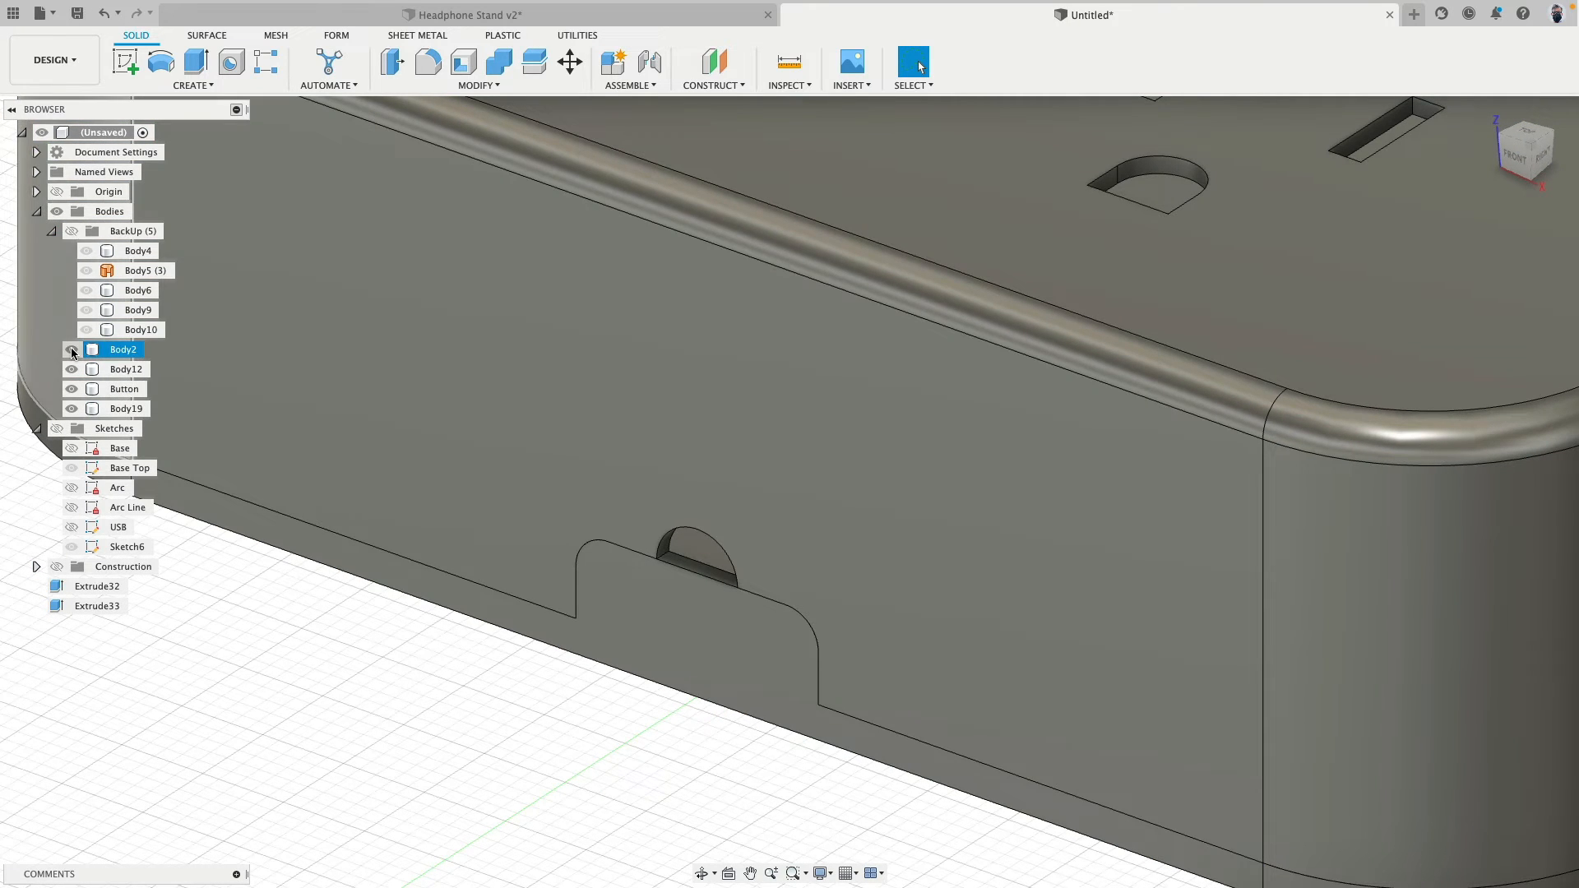
{"action": "left_click", "coordinate": [72, 351]}
{"action": "left_click", "coordinate": [71, 350]}
{"action": "left_click", "coordinate": [71, 351]}
{"action": "left_click", "coordinate": [72, 350]}
- Show the sketches and extrude the circle's lower half about 2.7 mm inward as a cut through the tab
{"action": "left_click", "coordinate": [57, 428]}
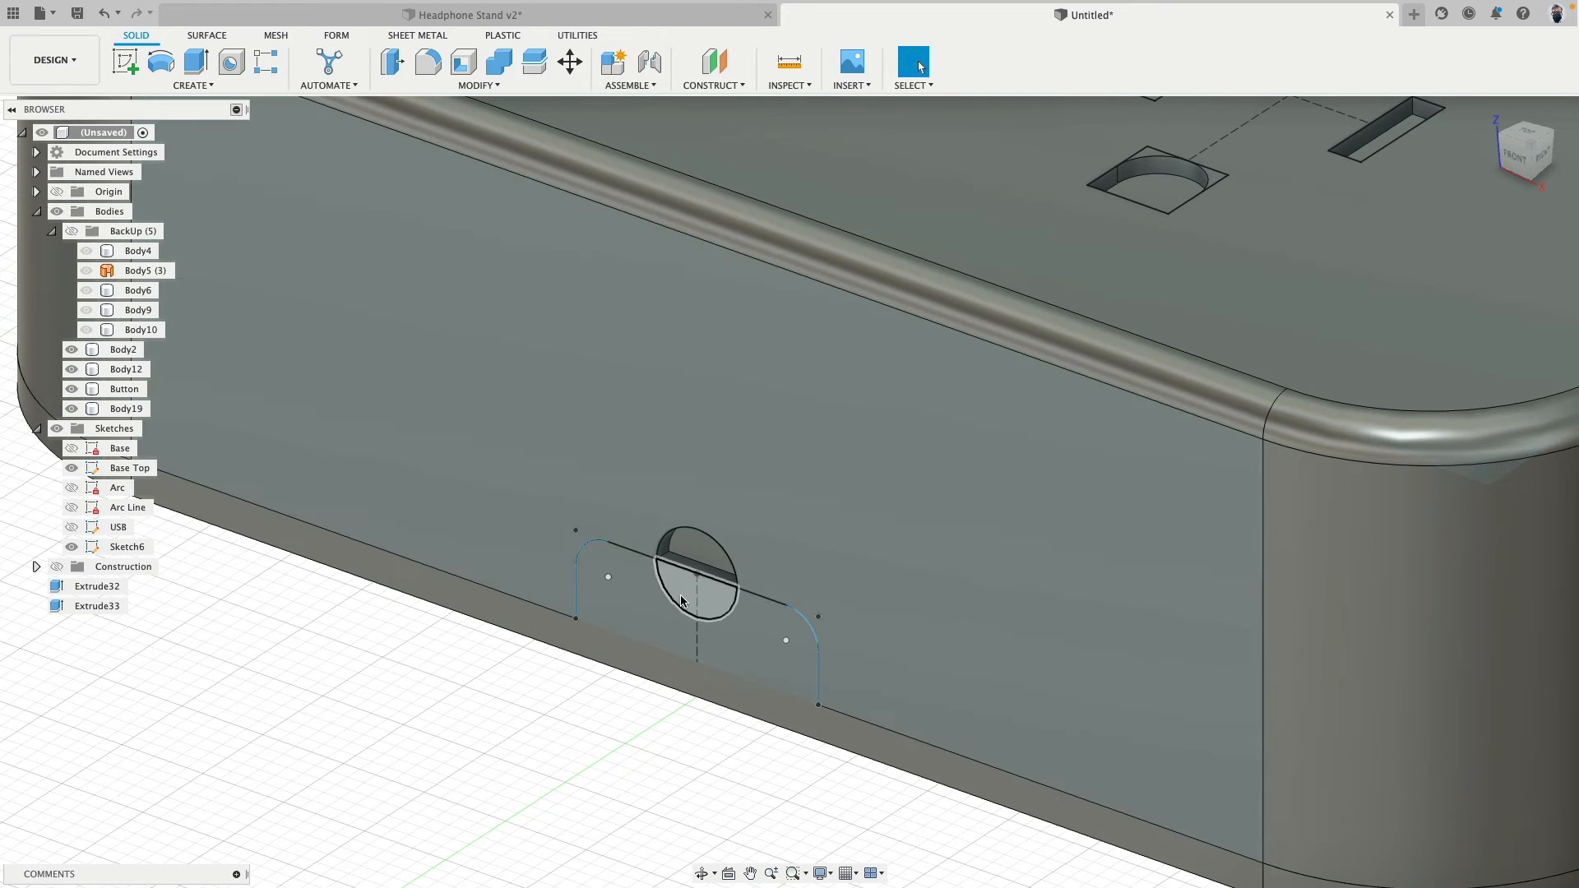
{"action": "left_click", "coordinate": [696, 591]}
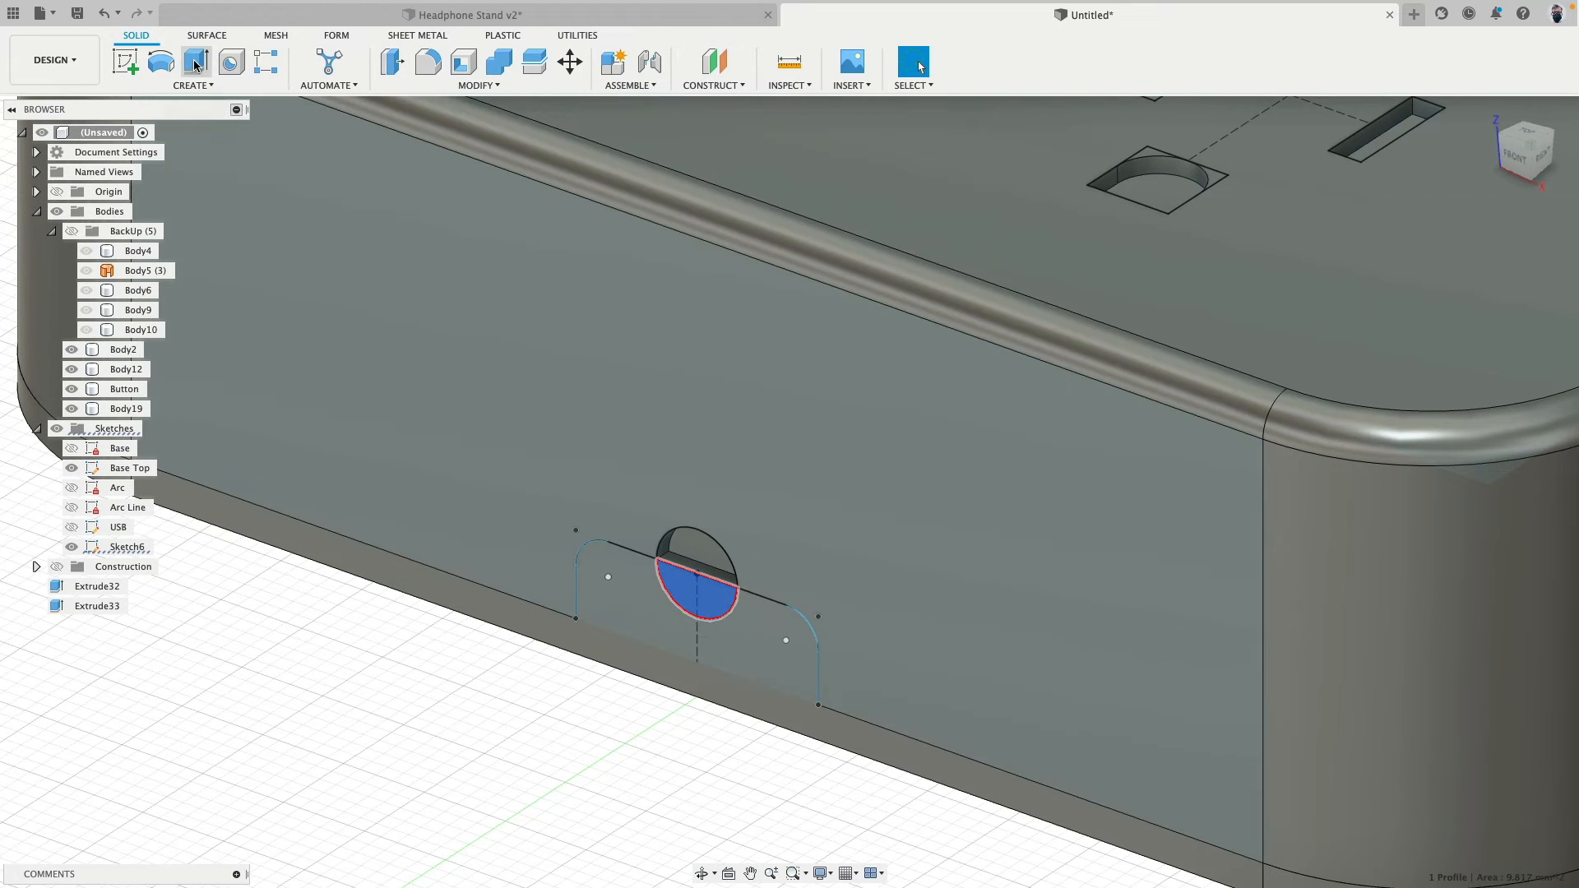
{"action": "left_click", "coordinate": [196, 62]}
{"action": "left_click_drag", "start_coordinate": [695, 596], "coordinate": [724, 576]}
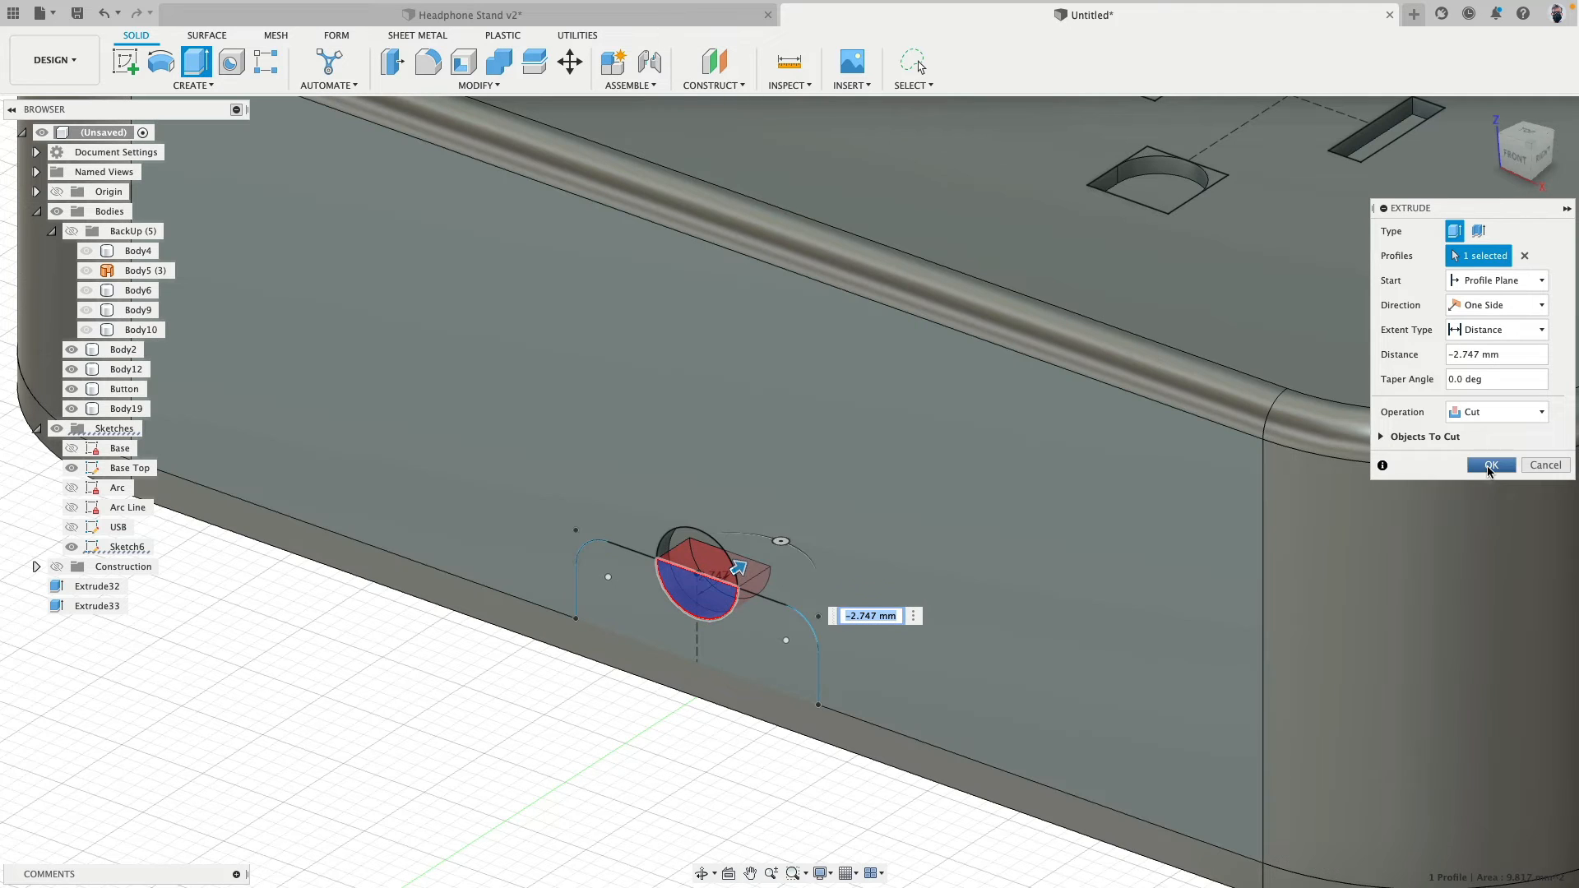
{"action": "left_click", "coordinate": [1491, 469]}
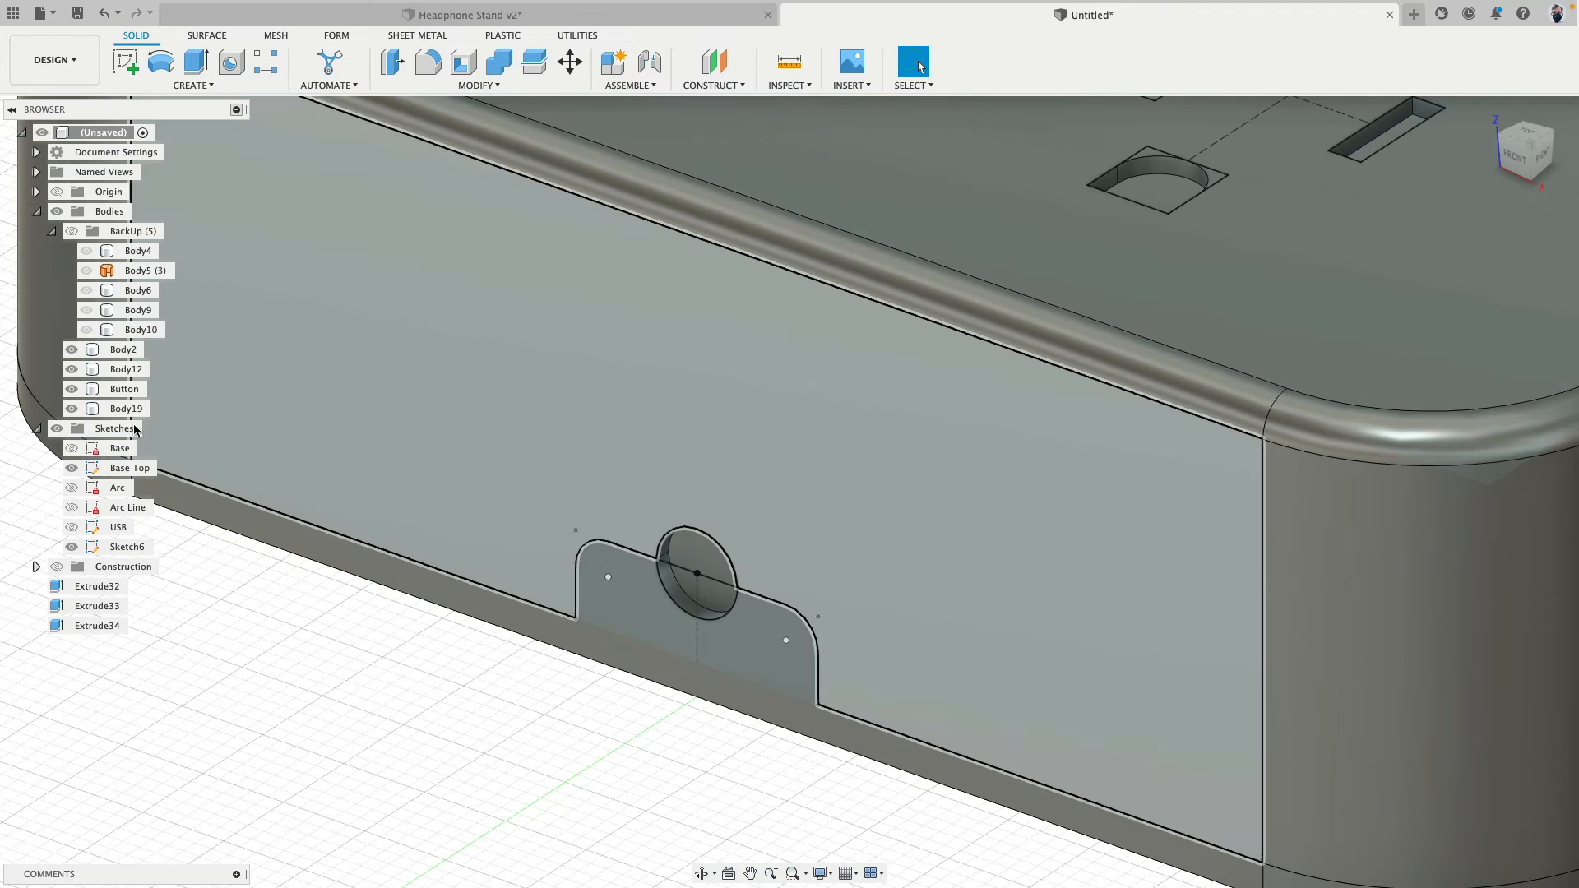
- Hide all sketches and view the whole base with its front cable opening
{"action": "left_click", "coordinate": [57, 429]}
{"action": "middle_click_drag", "start_coordinate": [468, 748], "coordinate": [505, 702], "text": "shift"}
{"action": "scroll", "coordinate": [505, 703], "scroll_direction": "down", "scroll_amount": 5}
{"action": "scroll", "coordinate": [505, 703], "scroll_direction": "down", "scroll_amount": 2}
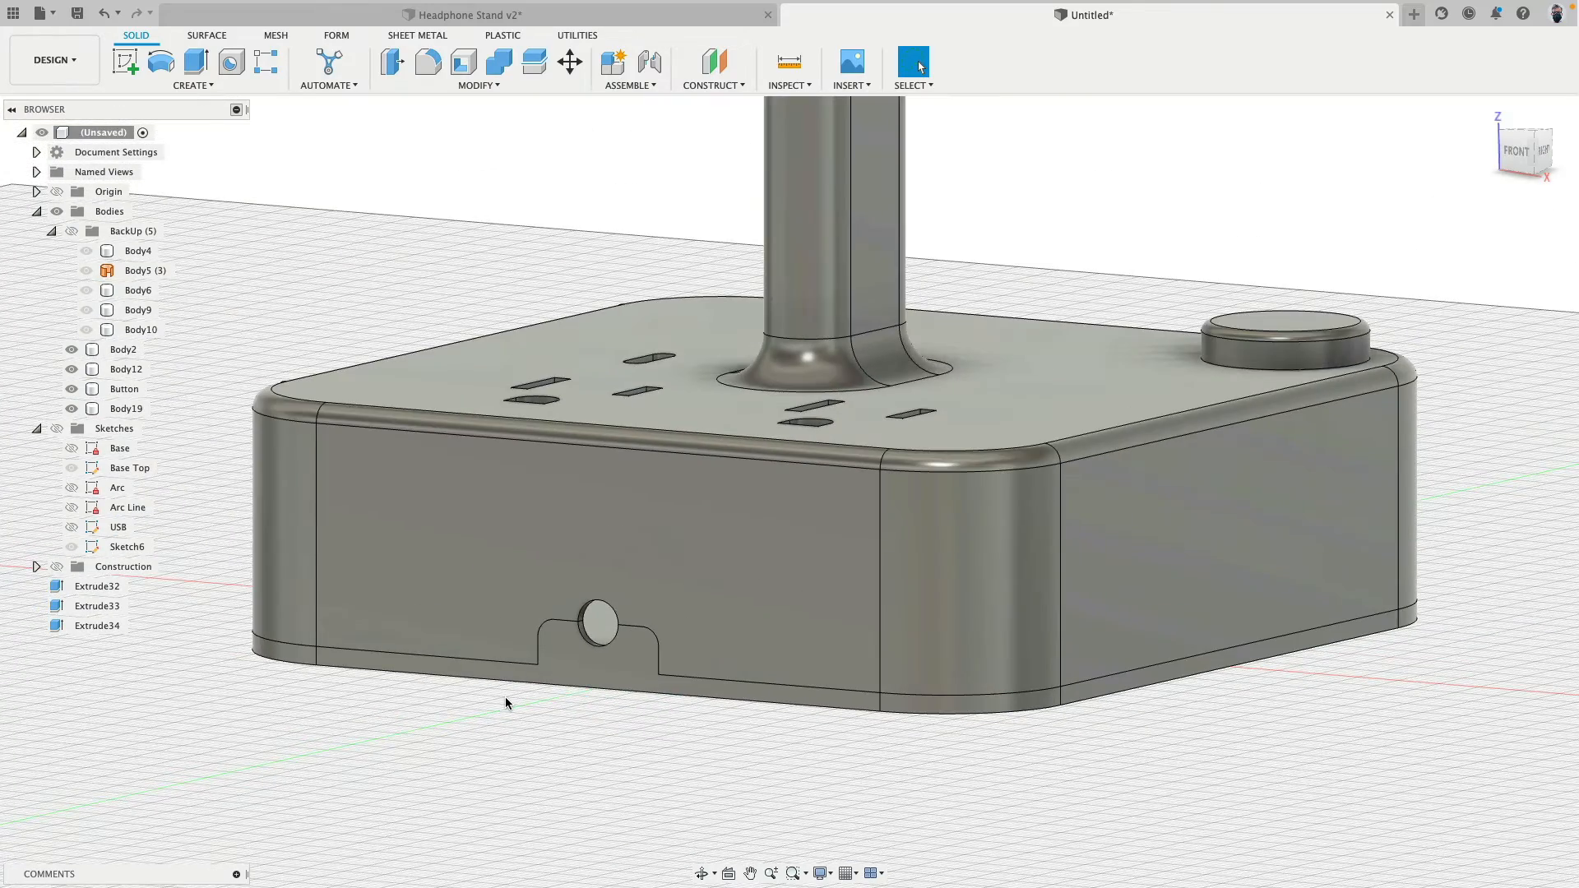
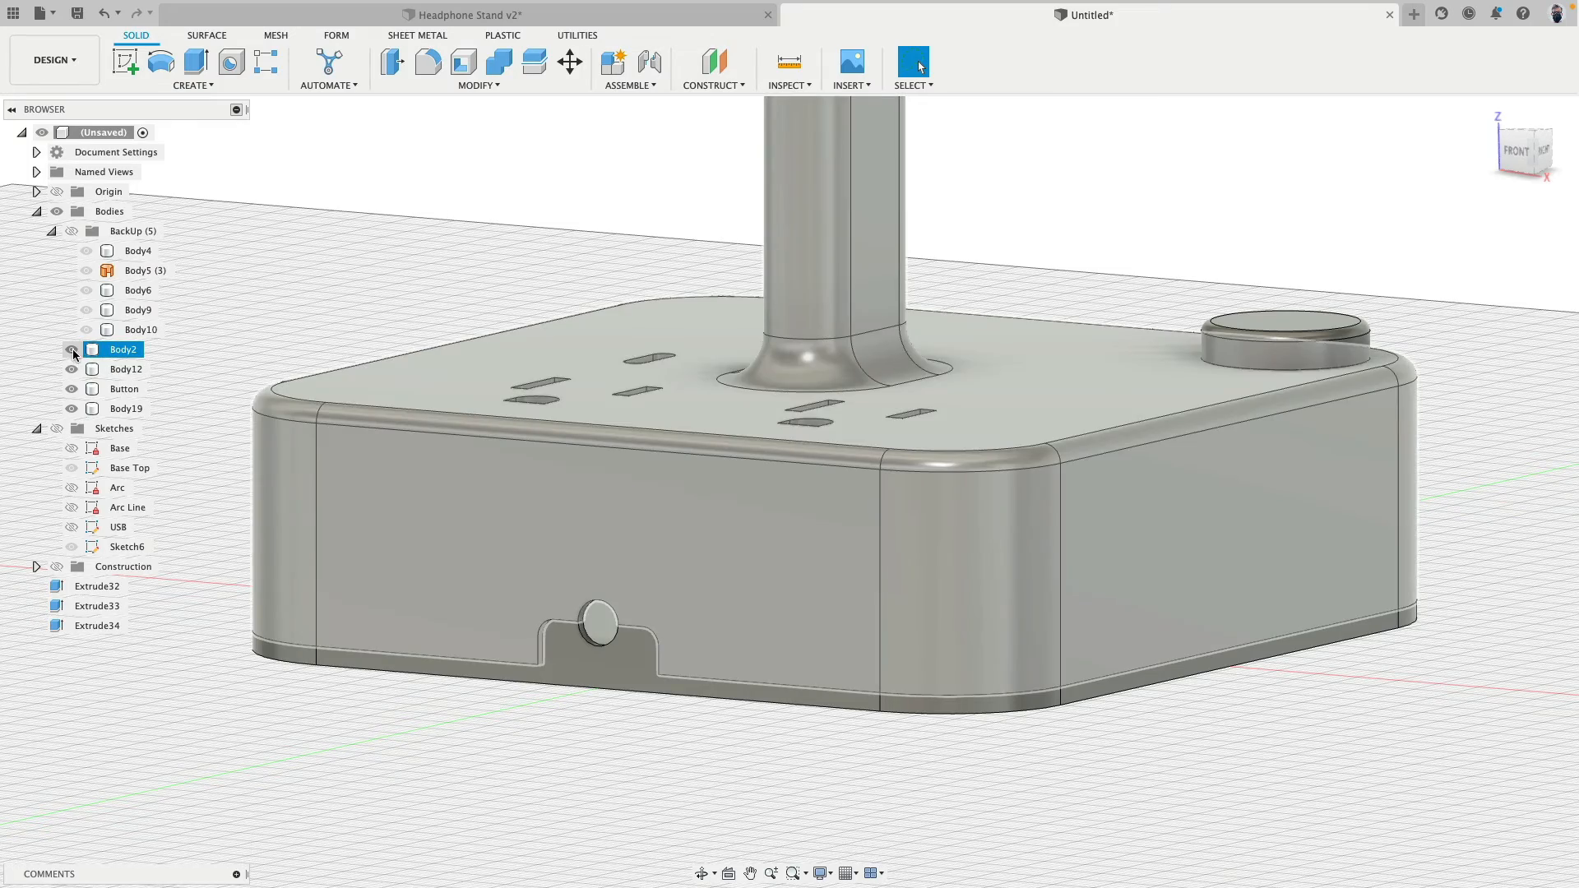
- Hide the main stand body Body2 and start a sketch on the top face of the bottom plate
{"action": "left_click", "coordinate": [72, 349]}
{"action": "middle_click_drag", "start_coordinate": [415, 436], "coordinate": [486, 323], "text": "shift"}
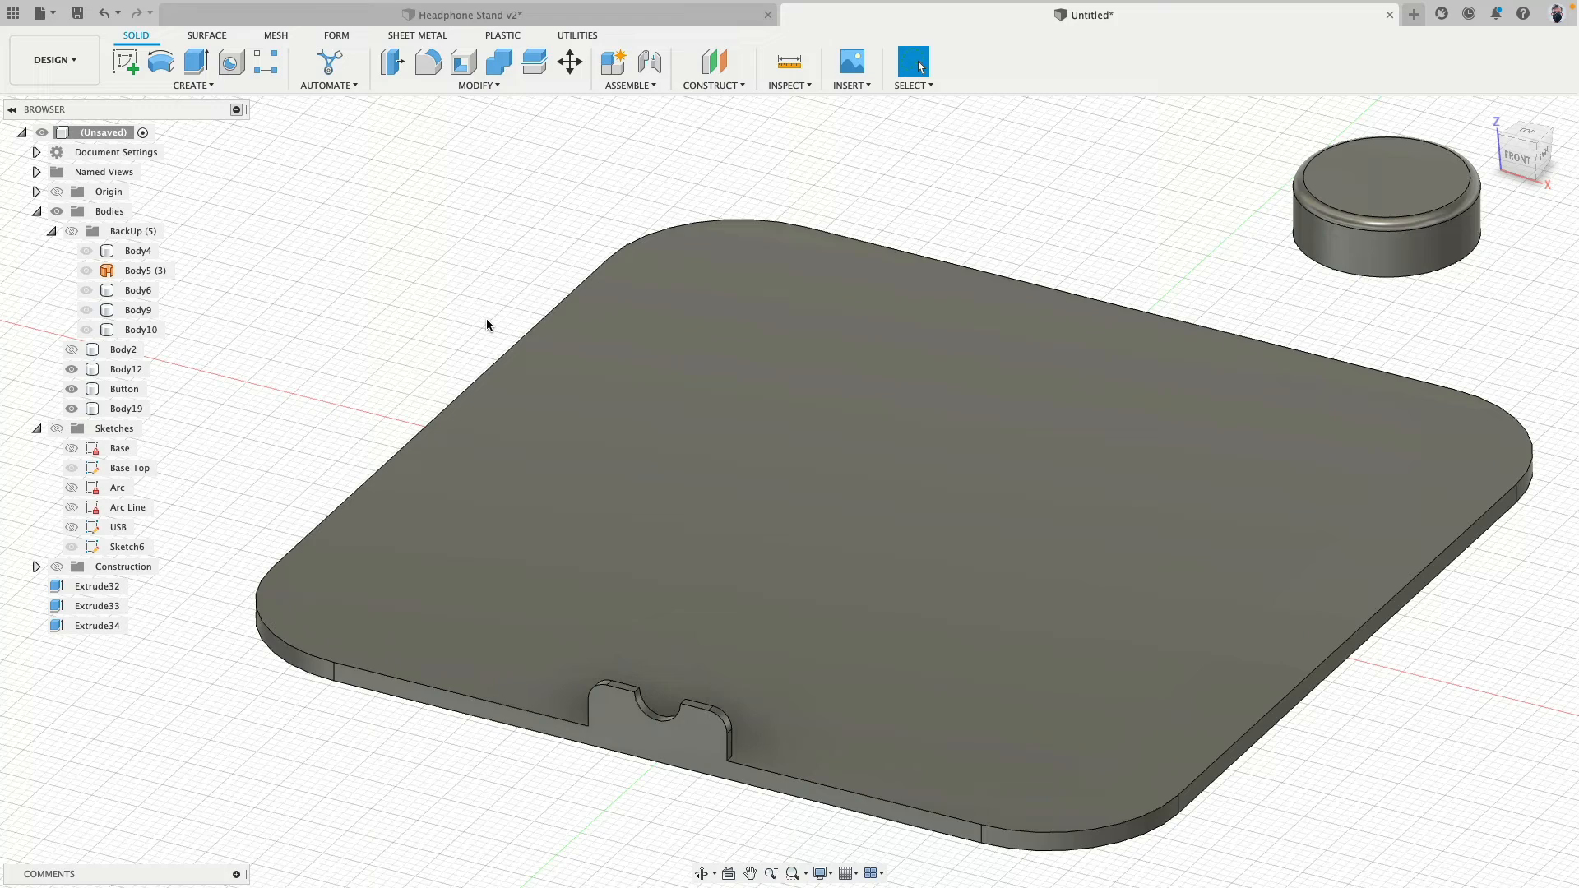
{"action": "scroll", "coordinate": [395, 301], "scroll_direction": "down", "scroll_amount": 2}
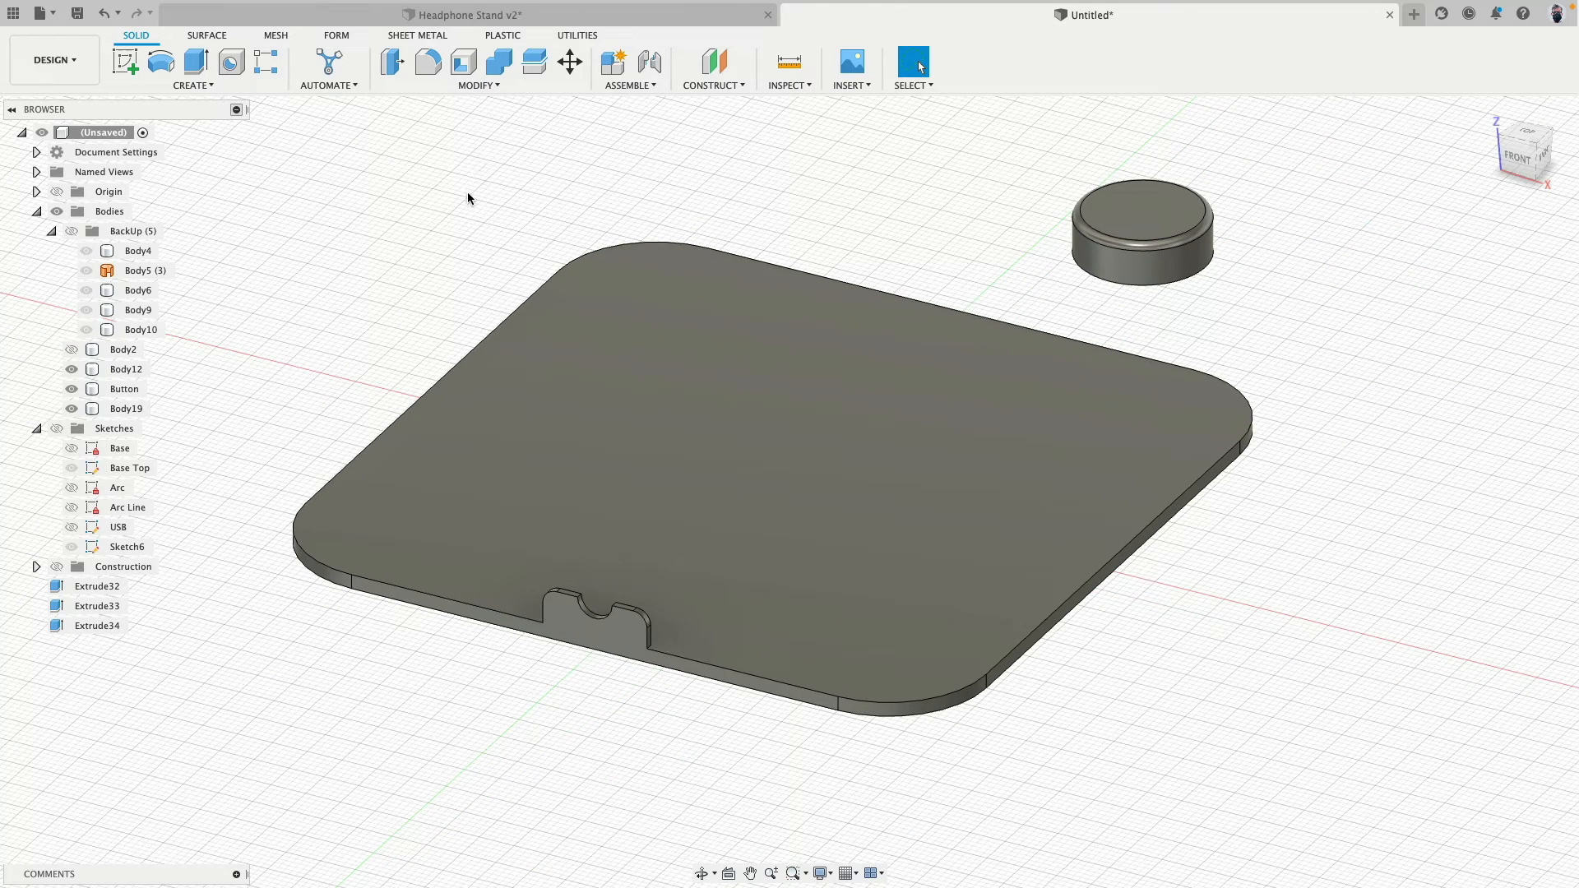
{"action": "left_click", "coordinate": [126, 62]}
{"action": "left_click", "coordinate": [477, 480]}
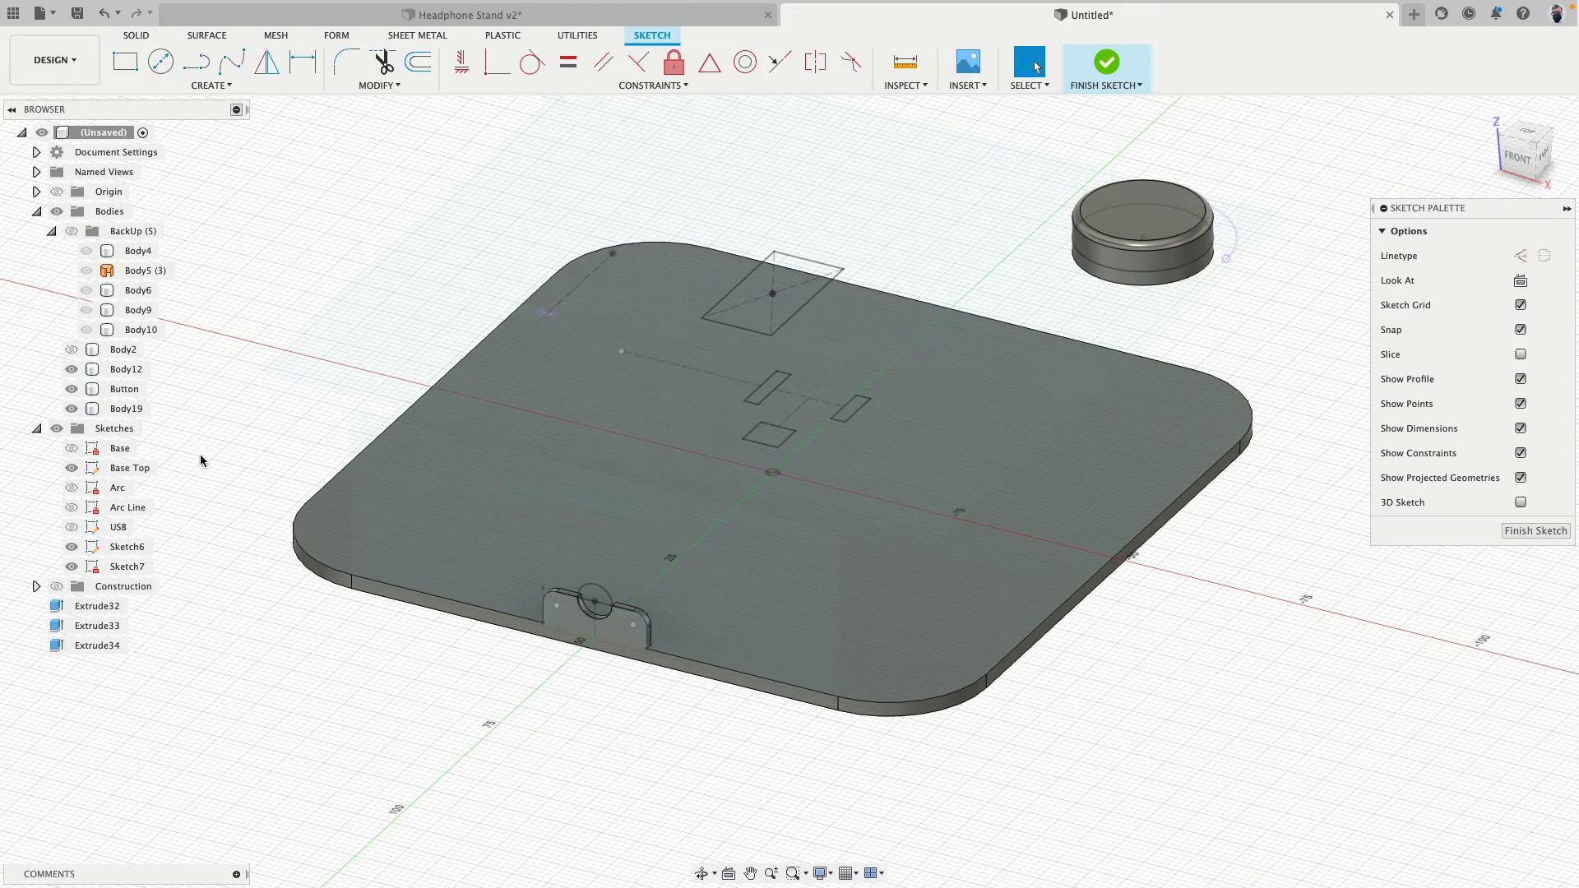
- Offset the plate's chained outer outline 1 mm inward in the sketch
{"action": "left_click", "coordinate": [418, 62]}
{"action": "left_click", "coordinate": [296, 543]}
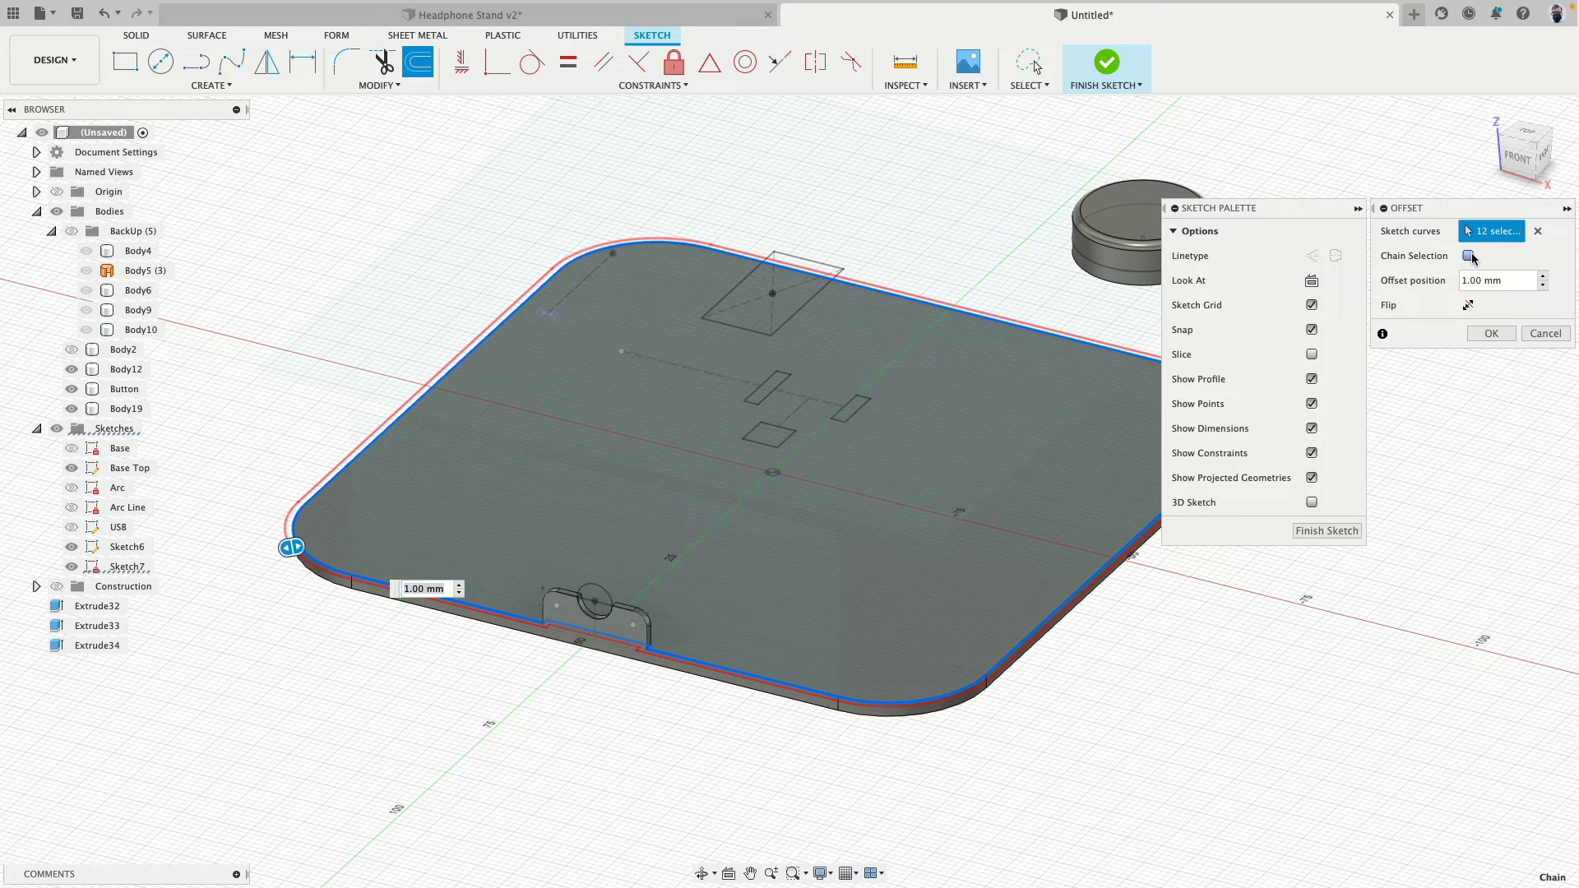
{"action": "left_click", "coordinate": [1469, 256]}
{"action": "left_click", "coordinate": [1469, 305]}
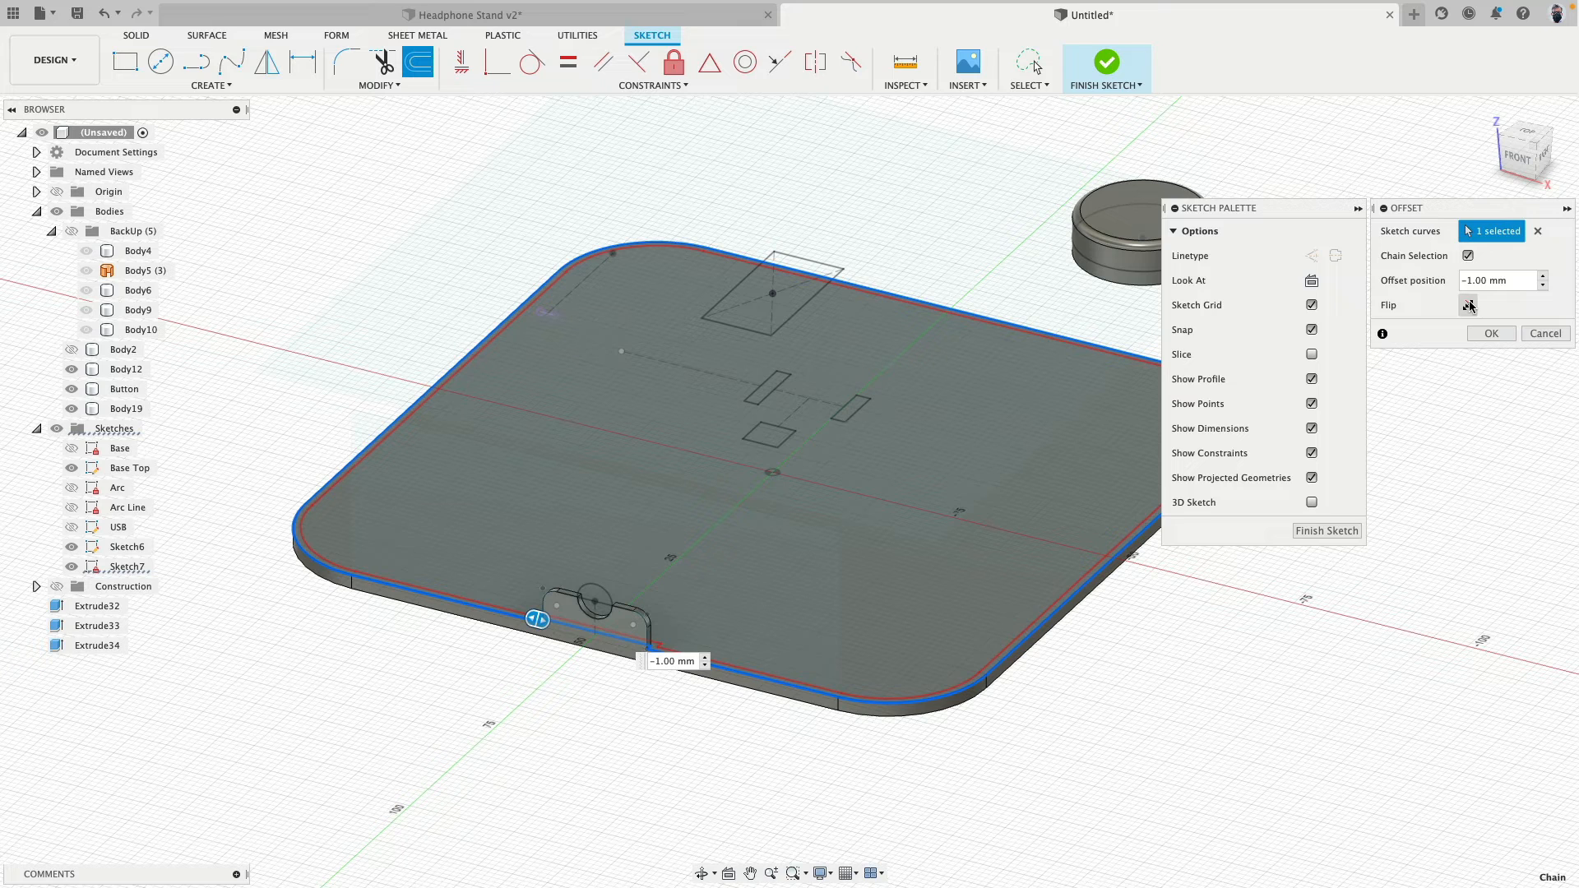
{"action": "left_click", "coordinate": [1491, 333]}
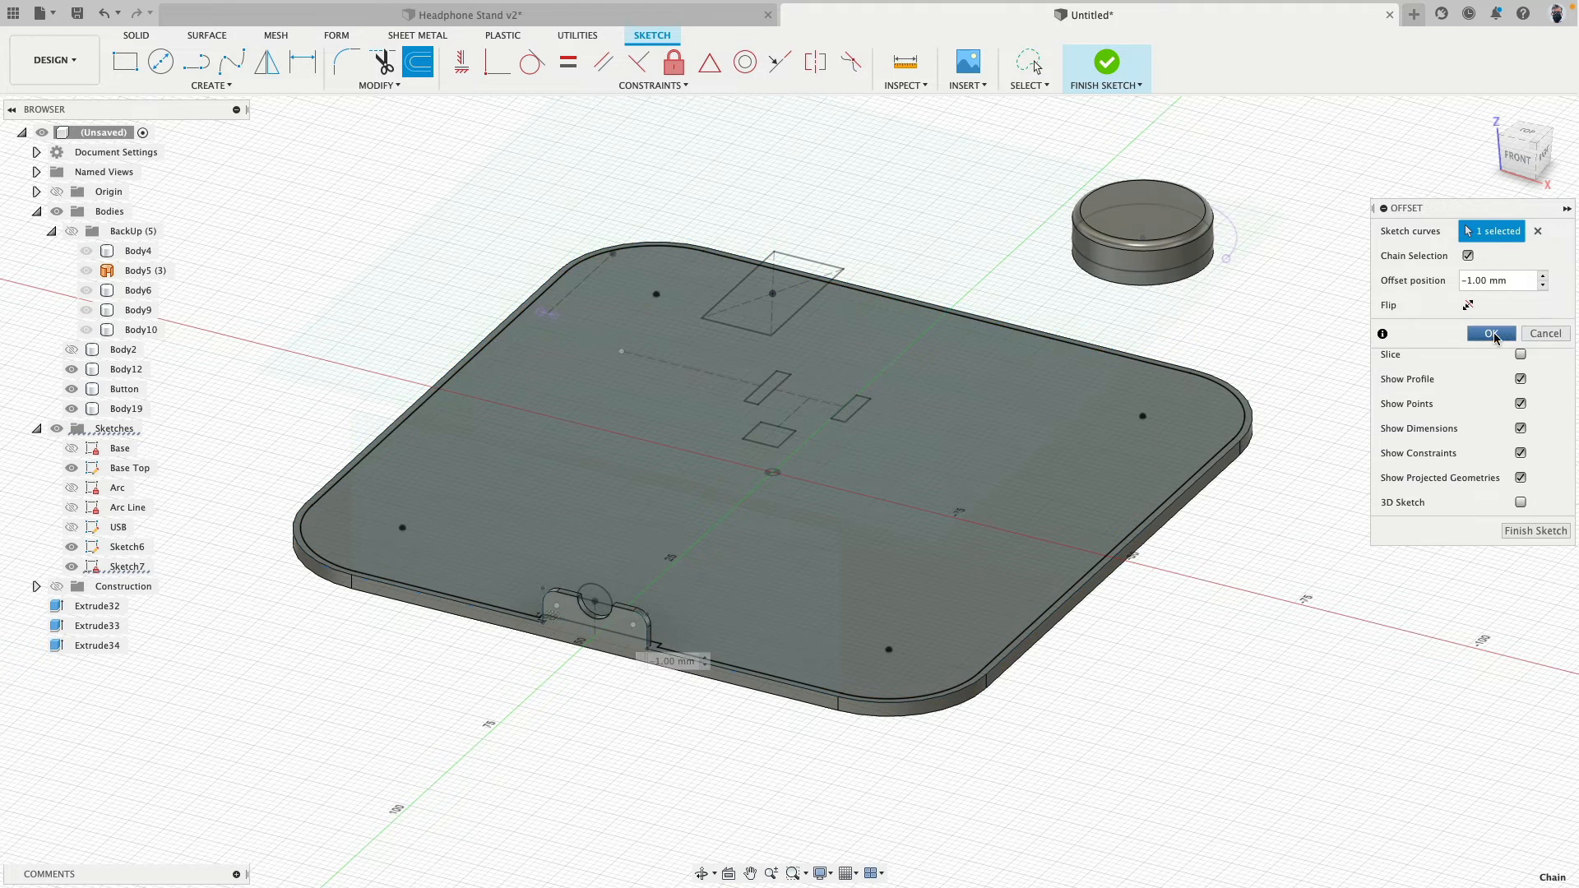
- Add a second inward offset of the plate's outer outline at -2 mm
{"action": "left_click", "coordinate": [415, 66]}
{"action": "left_click", "coordinate": [311, 568]}
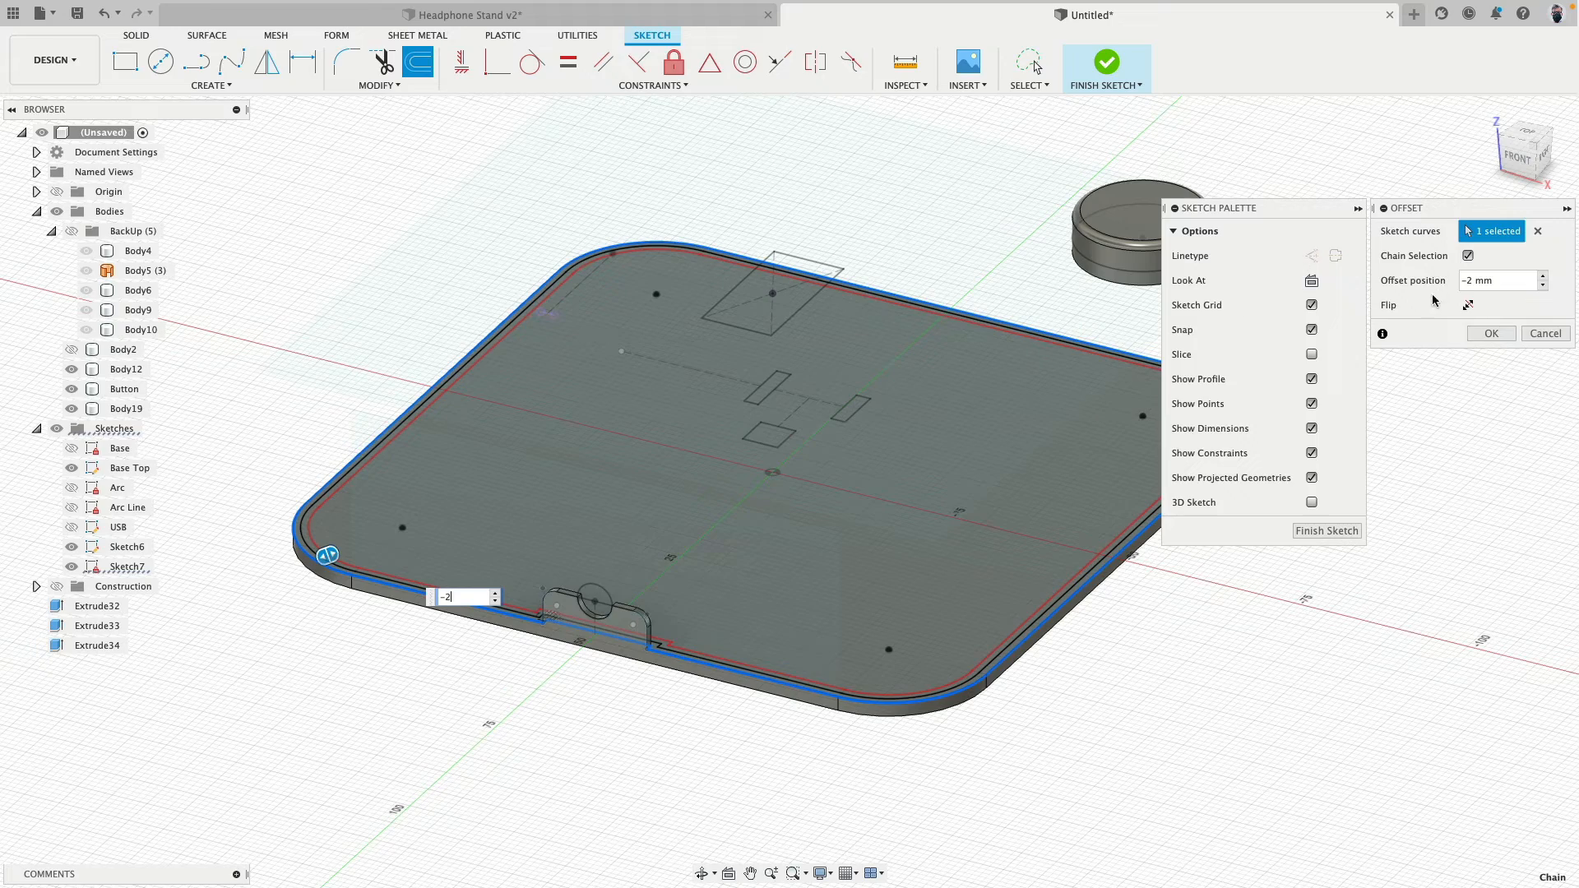
{"action": "left_click", "coordinate": [1488, 335]}
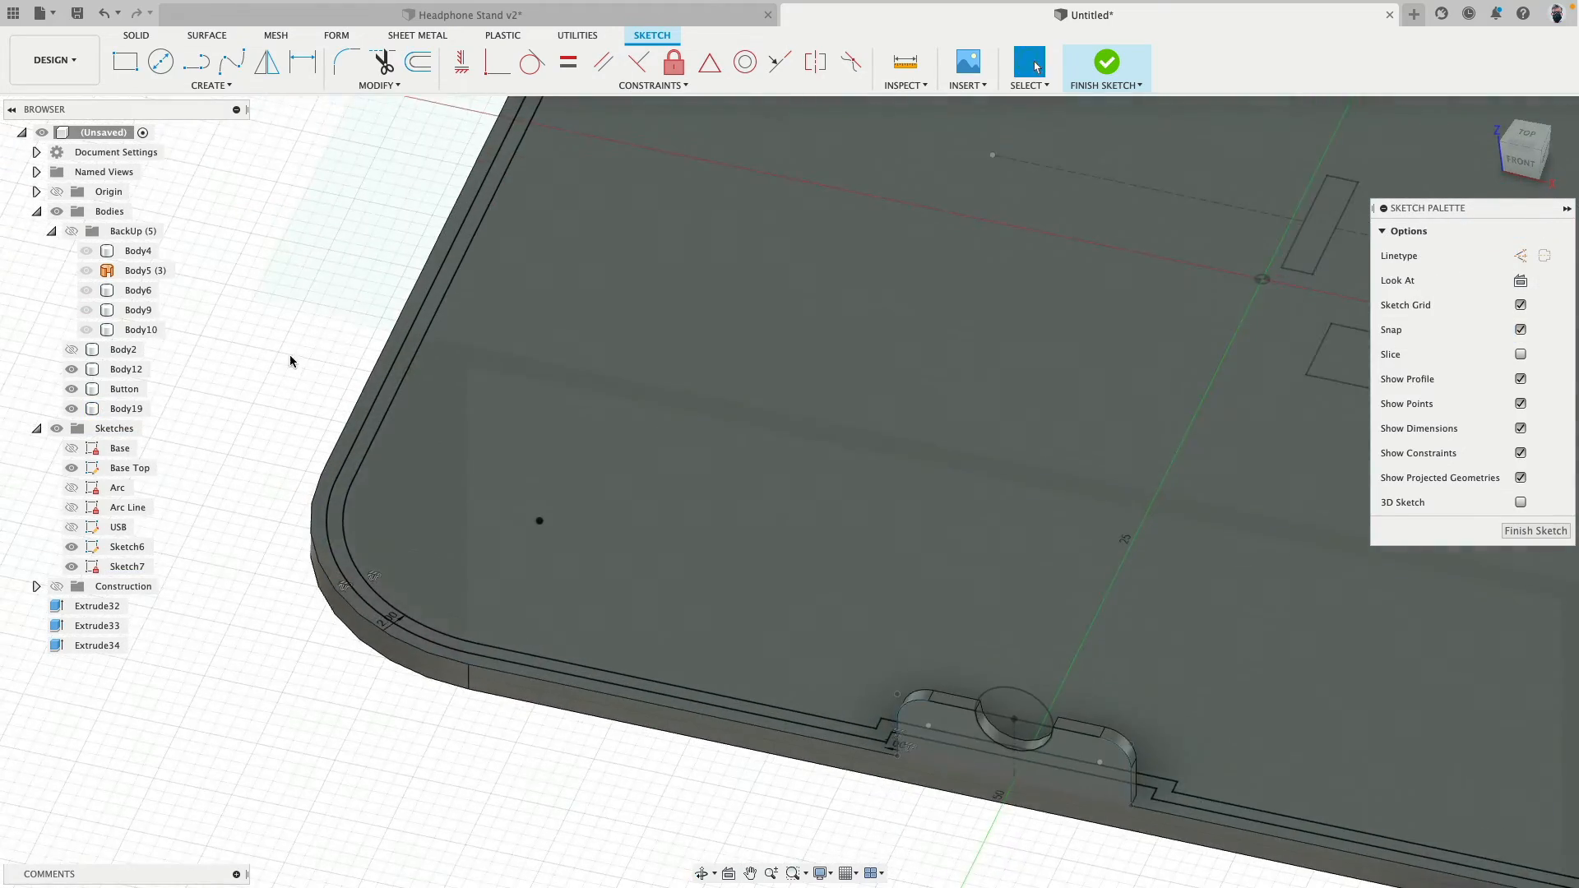
{"action": "middle_click_drag", "start_coordinate": [290, 362], "coordinate": [420, 345]}
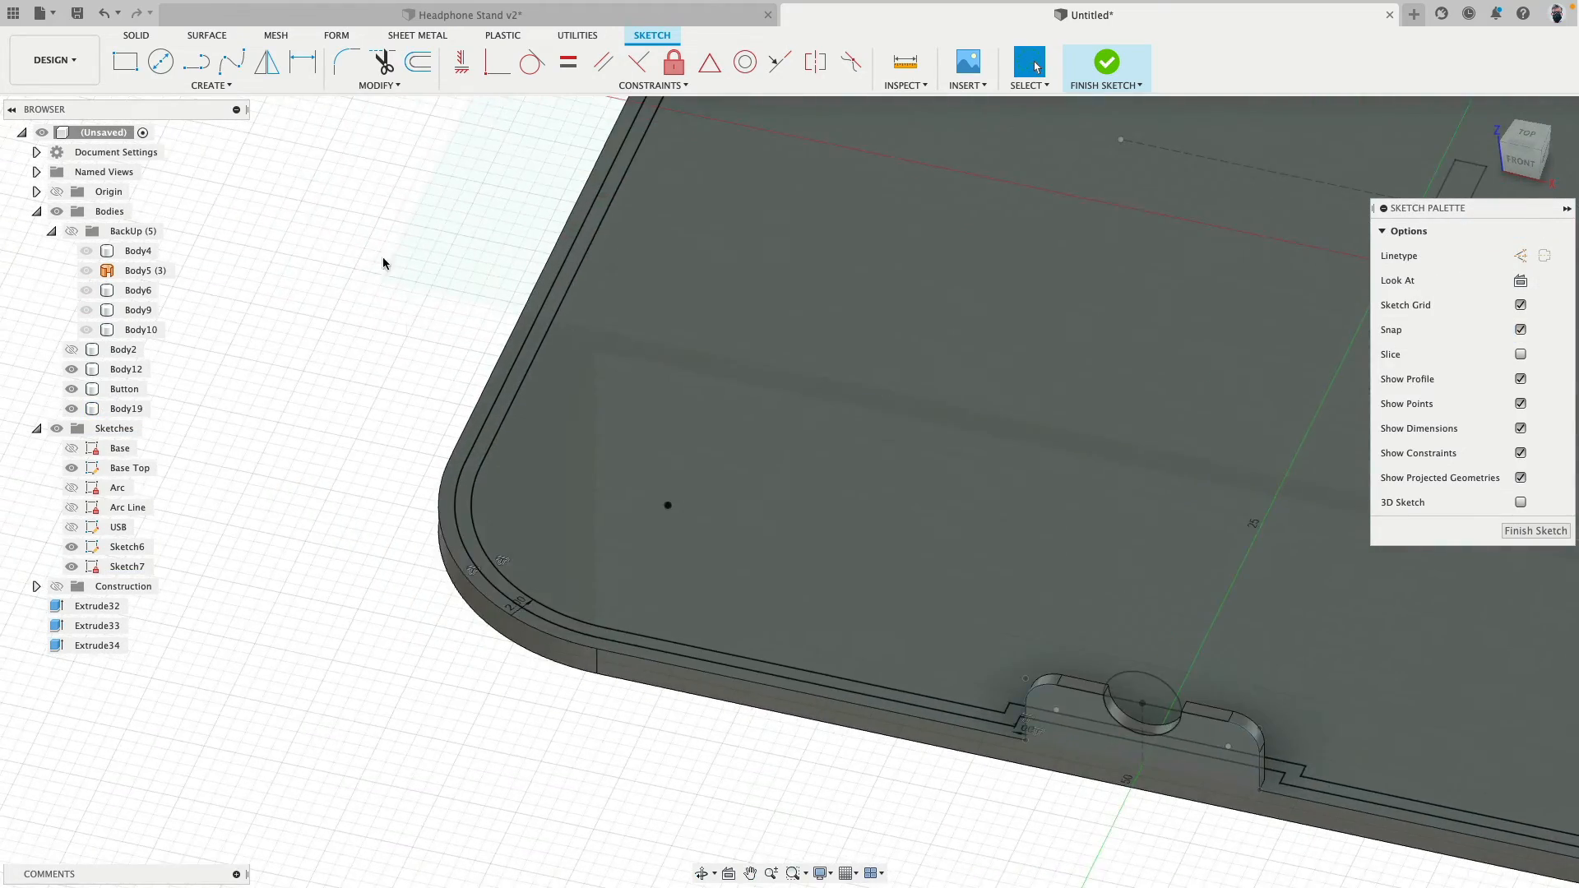
{"action": "scroll", "coordinate": [382, 252], "scroll_direction": "up", "scroll_amount": 4}
{"action": "left_click", "coordinate": [196, 63]}
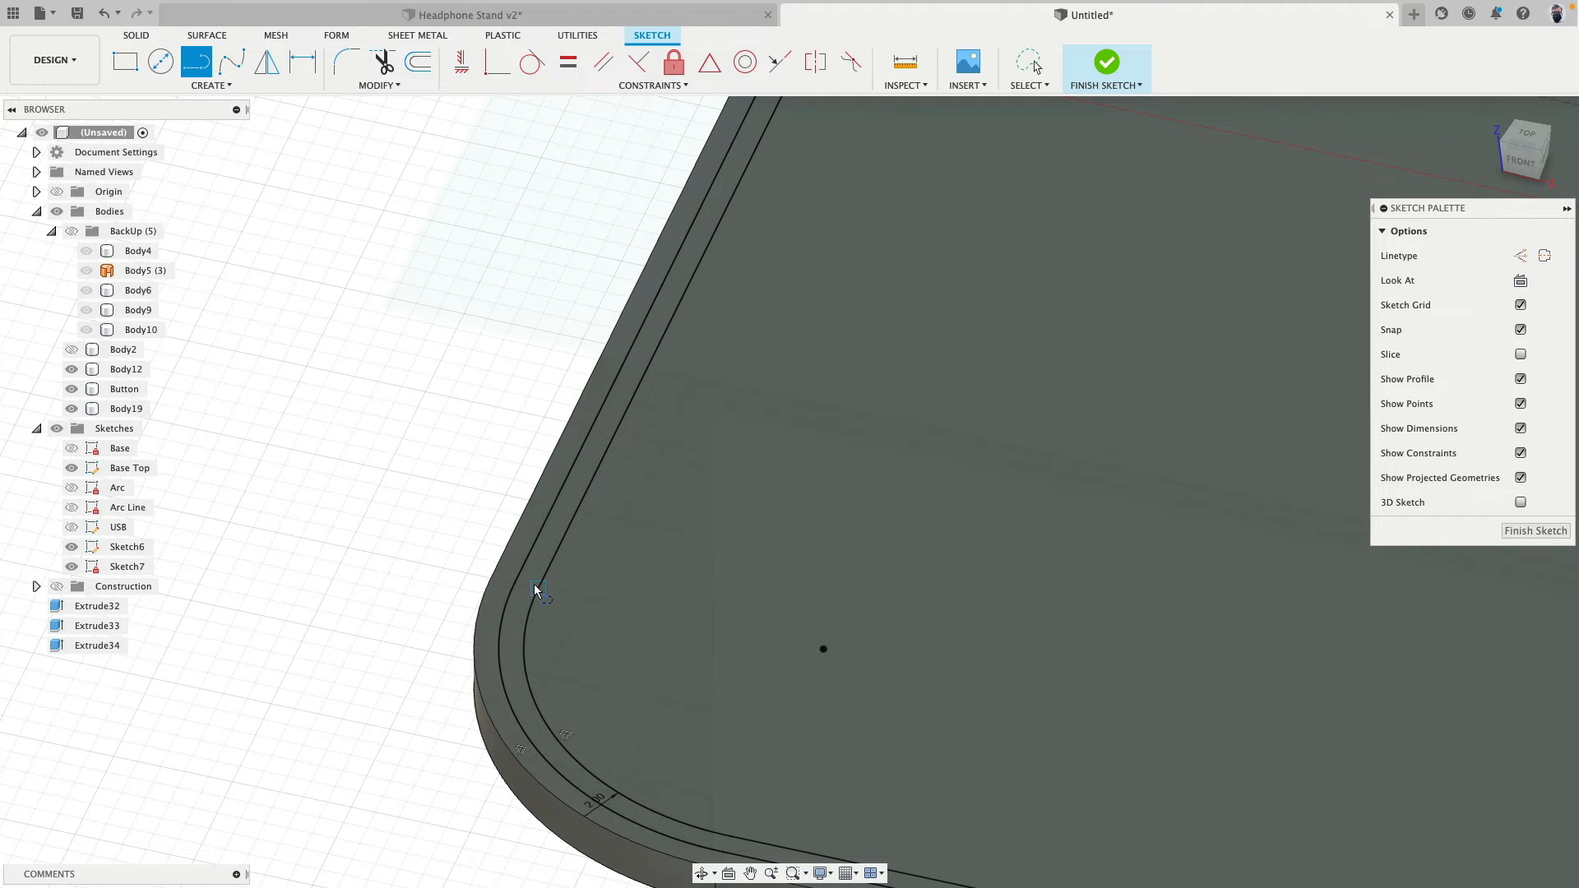
{"action": "left_click", "coordinate": [536, 579]}
{"action": "key", "text": "Escape"}
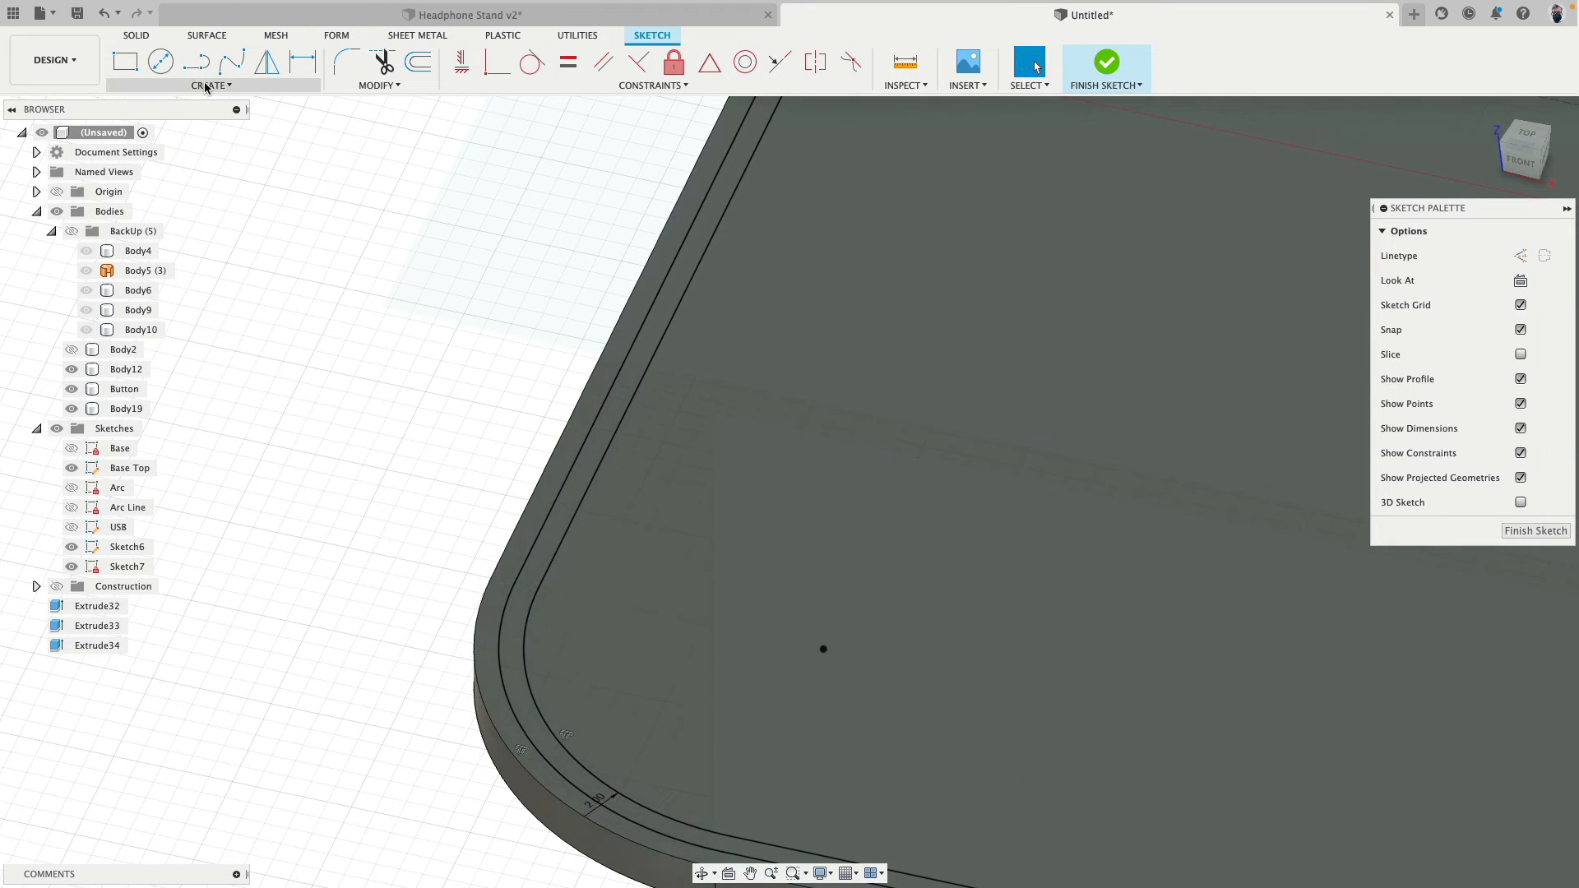
- Draw a 1 mm line bridging the two offset curves at the left-side end of the front-left corner arc
{"action": "left_click", "coordinate": [197, 64]}
{"action": "left_click", "coordinate": [536, 587]}
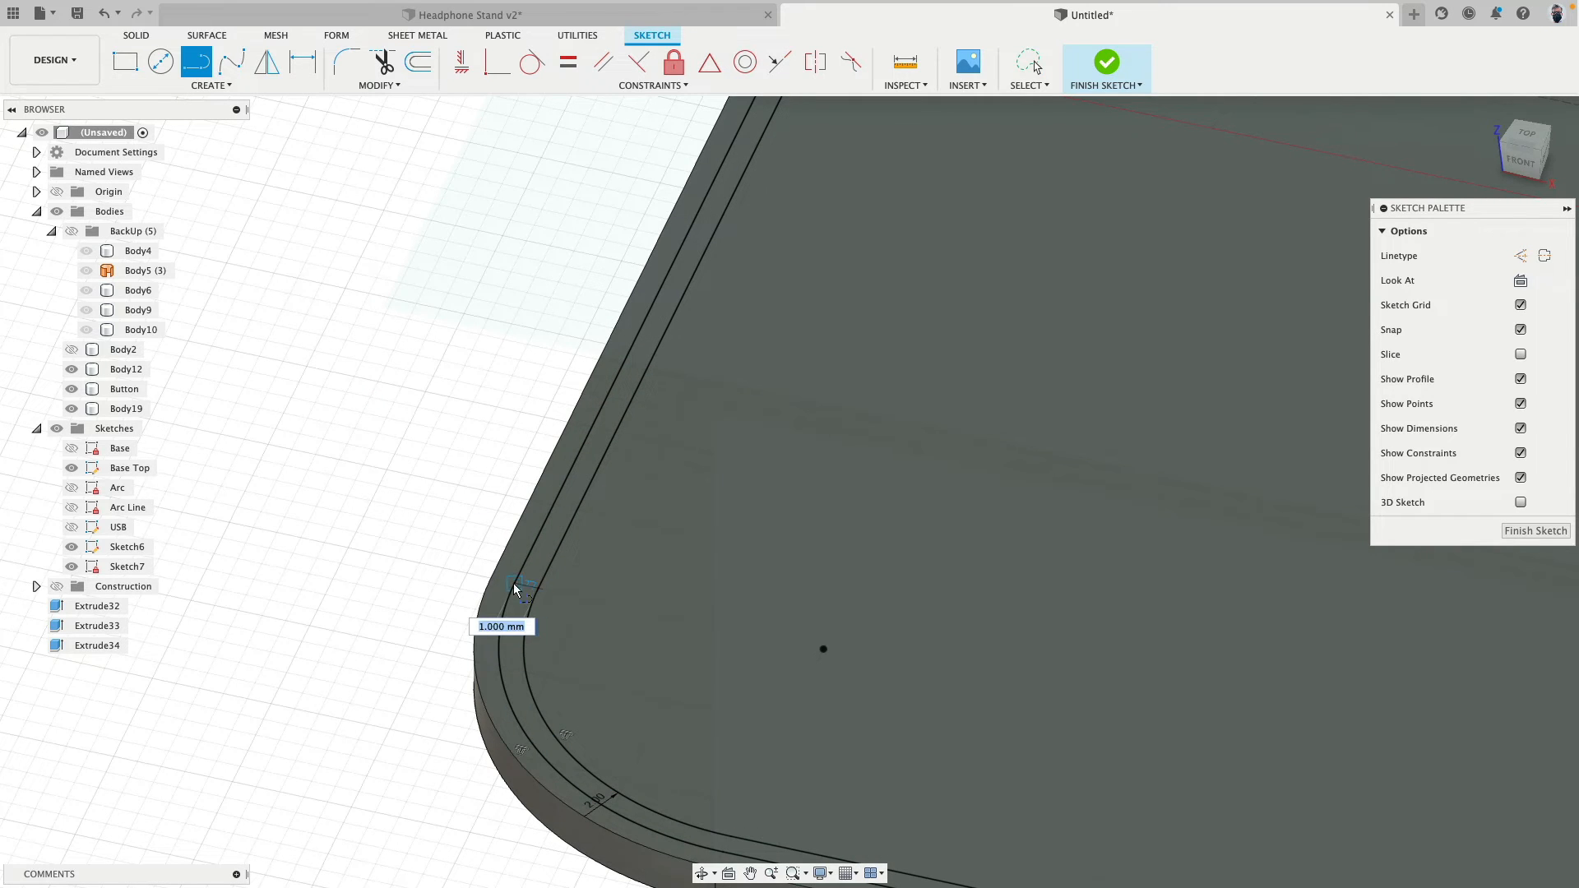
{"action": "left_click", "coordinate": [515, 584]}
{"action": "key", "text": "Escape"}
- Draw a second short line between the offset curves at the front-side end of the same corner arc
{"action": "middle_click_drag", "start_coordinate": [402, 677], "coordinate": [424, 449]}
{"action": "middle_click_drag", "start_coordinate": [621, 619], "coordinate": [713, 645], "text": "shift"}
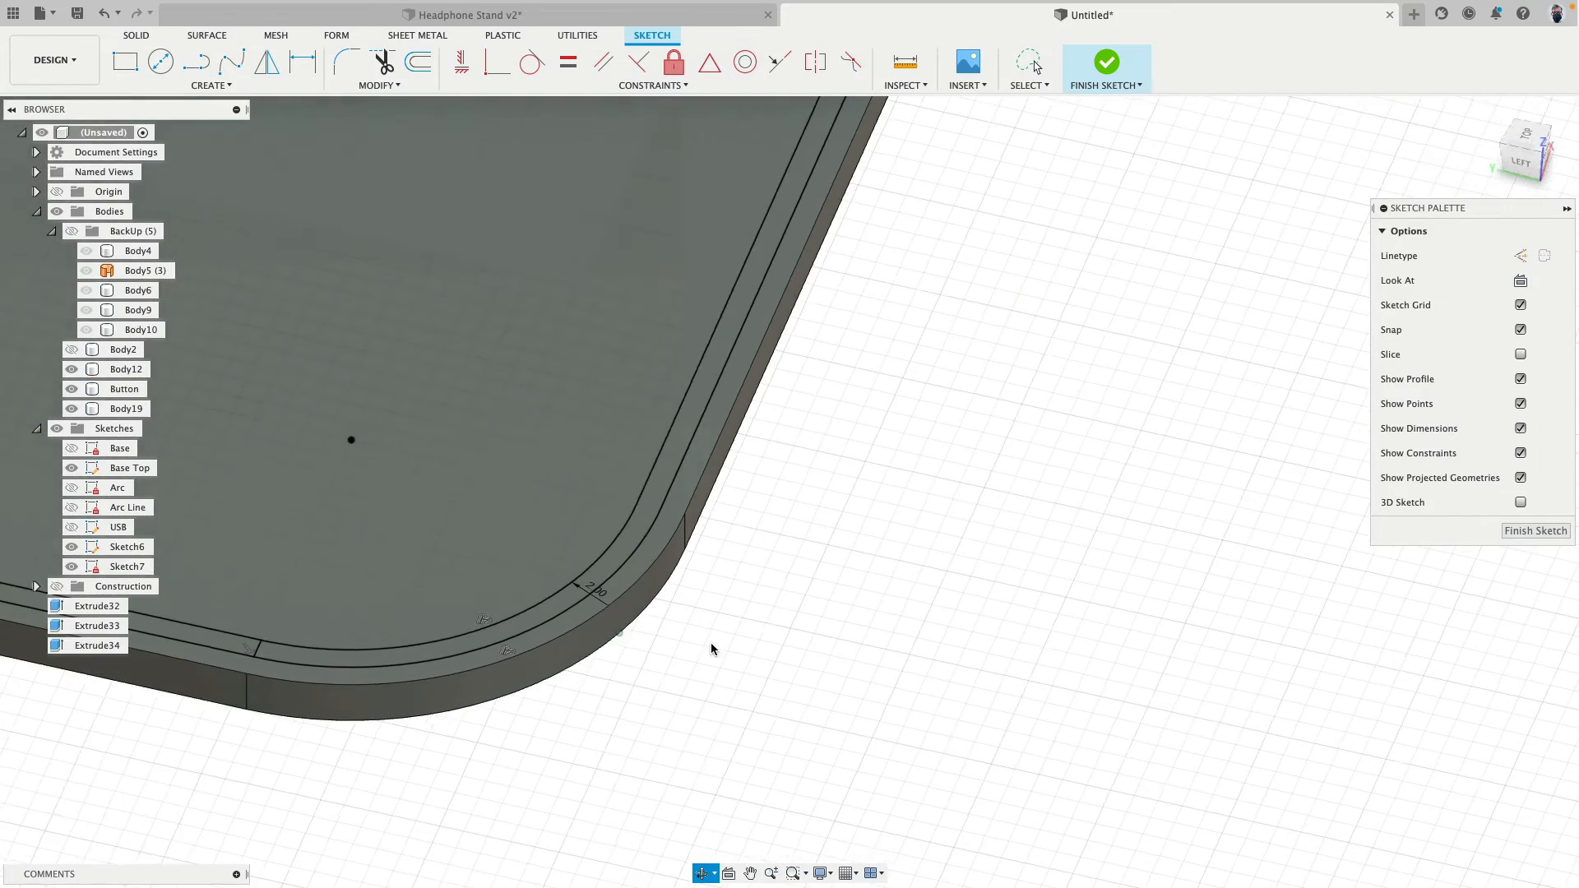
{"action": "left_click", "coordinate": [194, 66]}
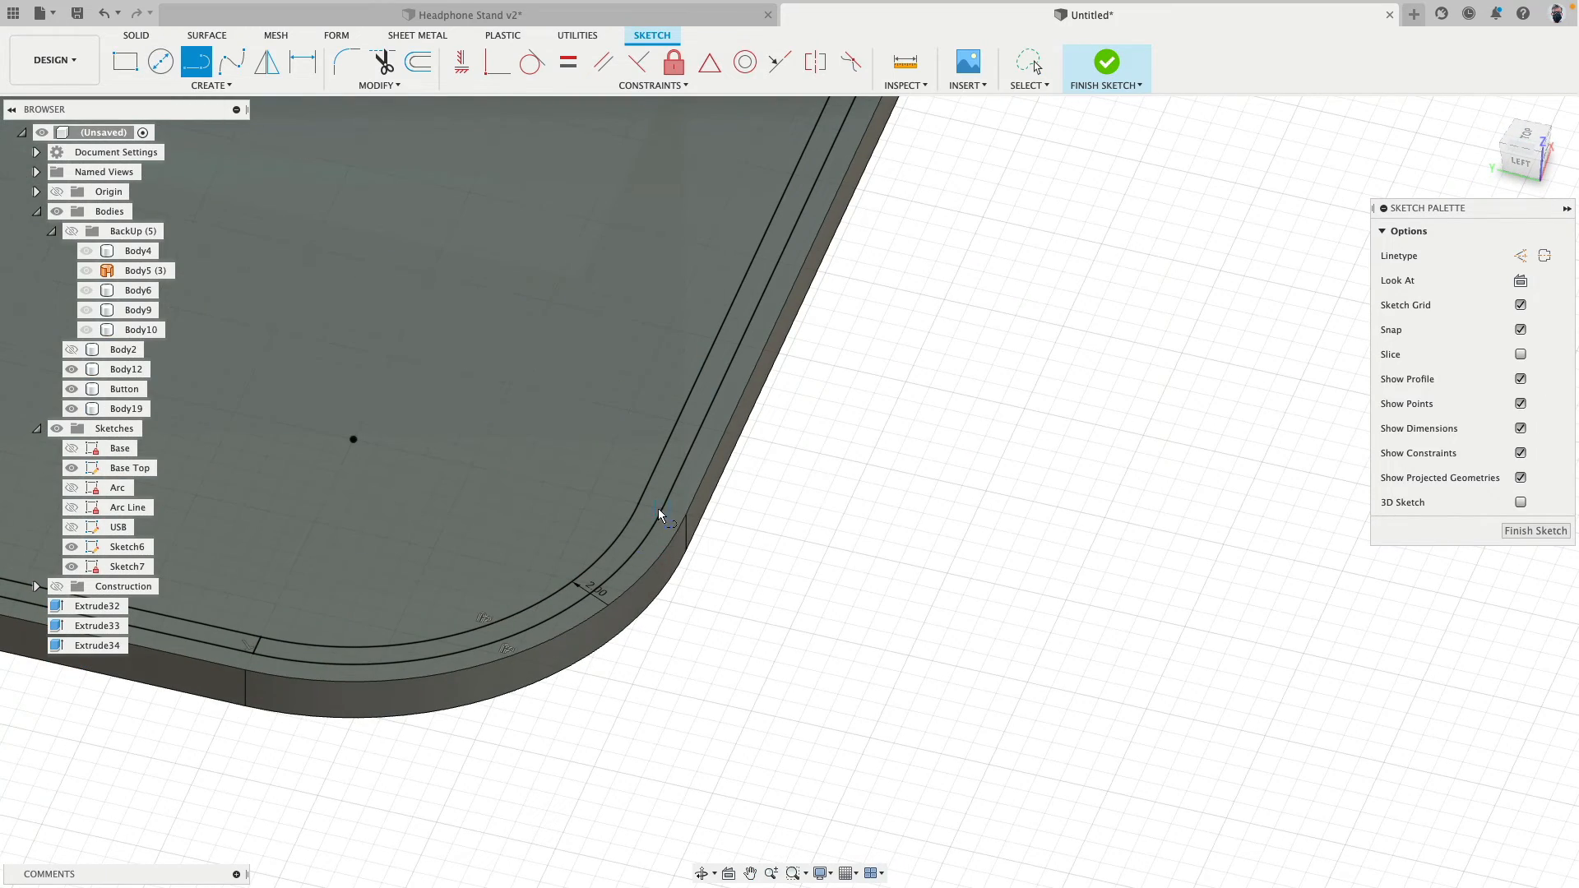
{"action": "scroll", "coordinate": [691, 680], "scroll_direction": "down", "scroll_amount": 3}
{"action": "key", "text": "Escape"}
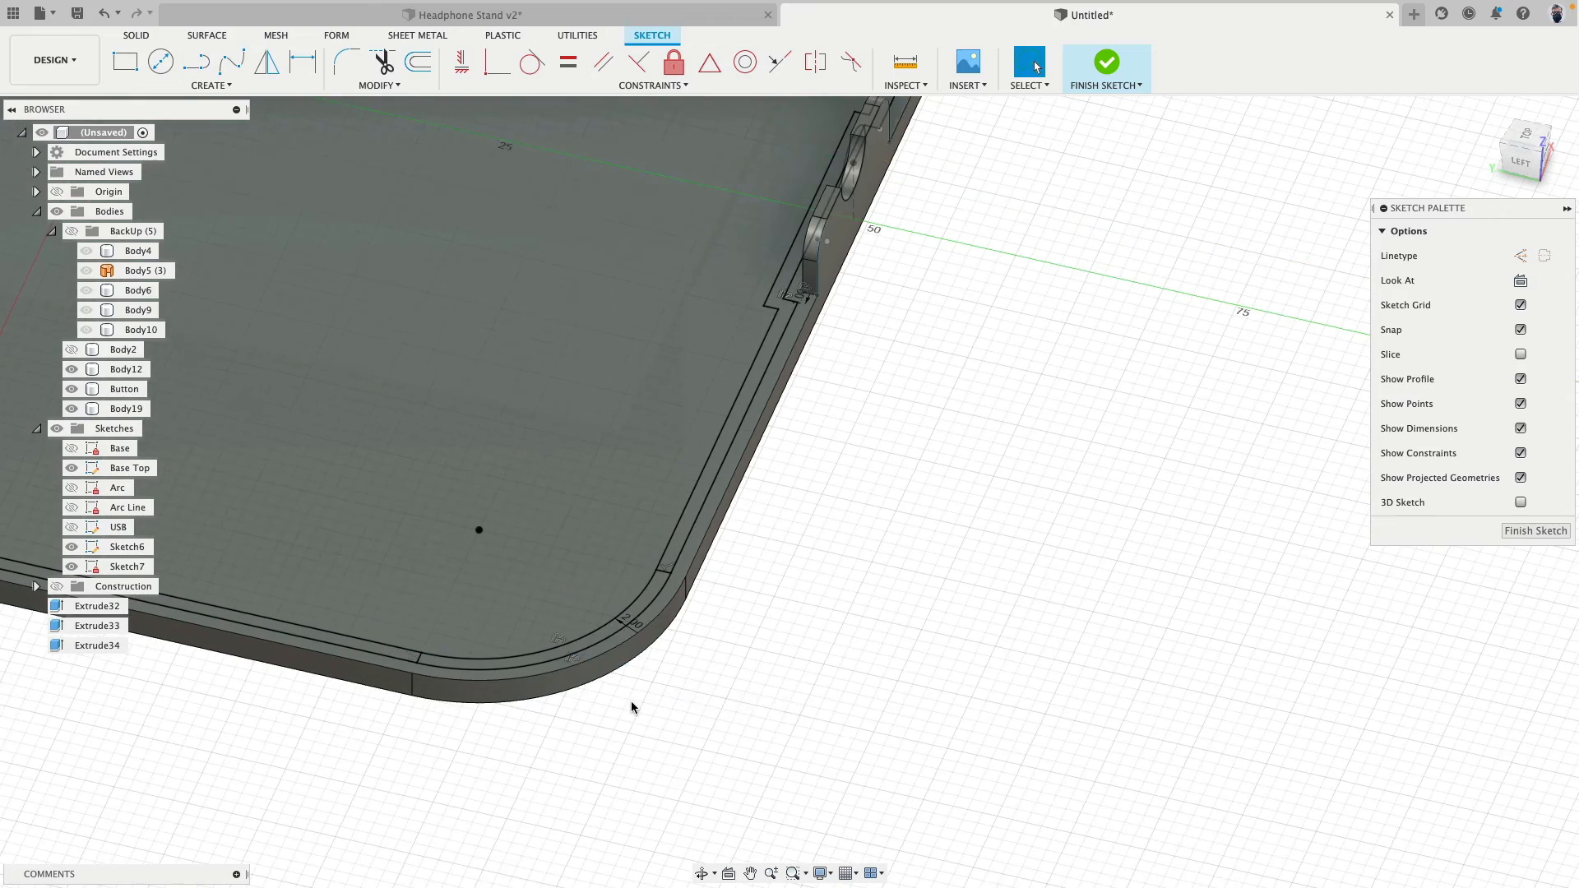
- Extrude the closed corner arc profile 2 mm upward as a new body
{"action": "middle_click_drag", "start_coordinate": [632, 708], "coordinate": [625, 641], "text": "shift"}
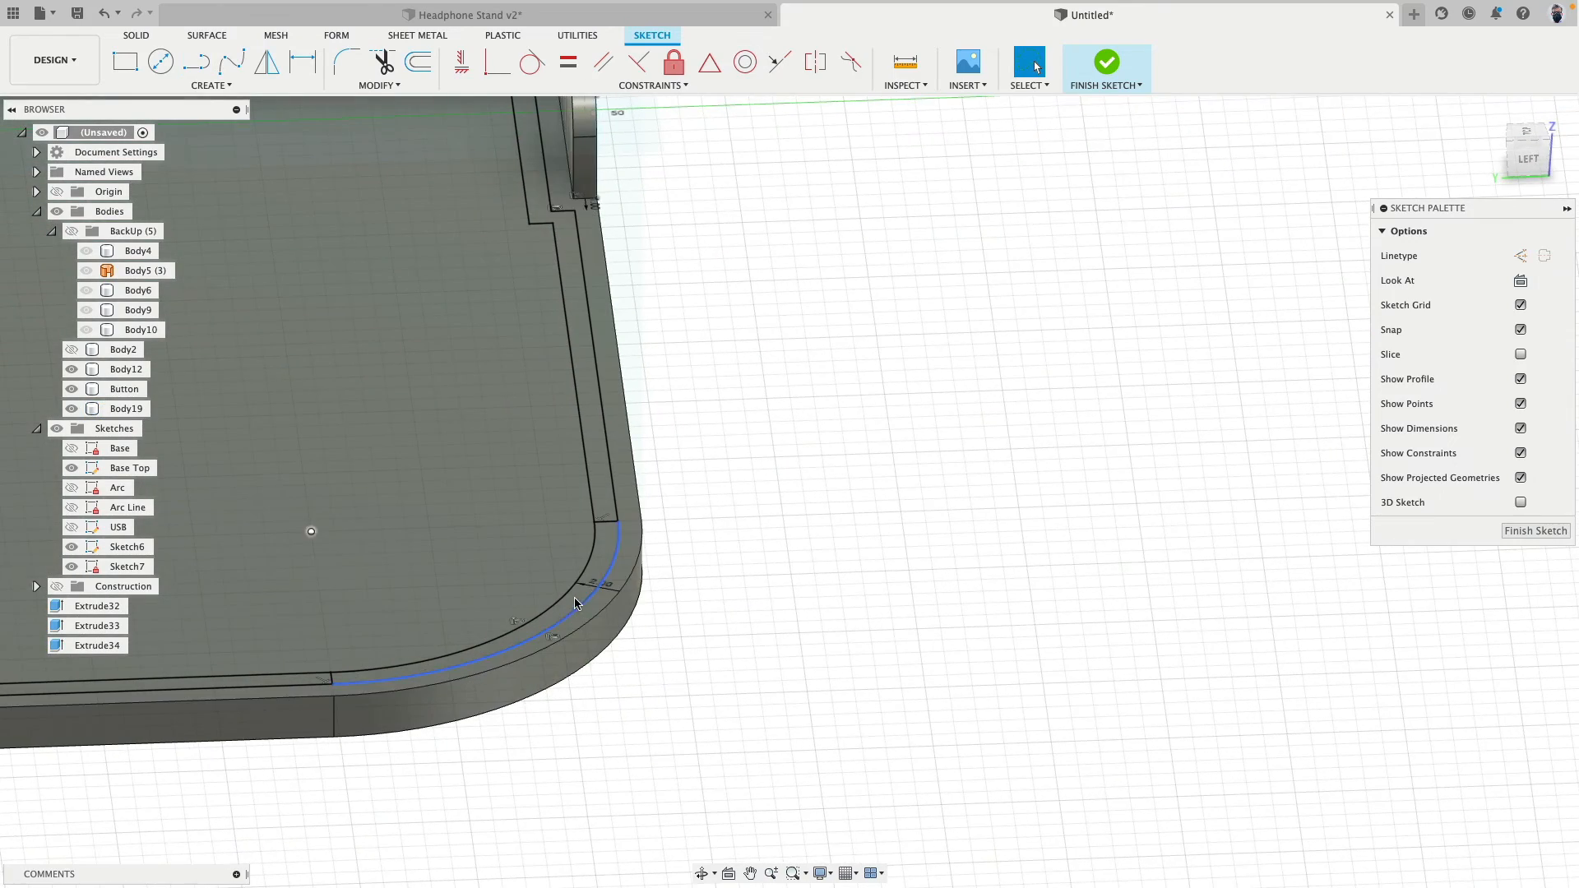
{"action": "left_click", "coordinate": [578, 603]}
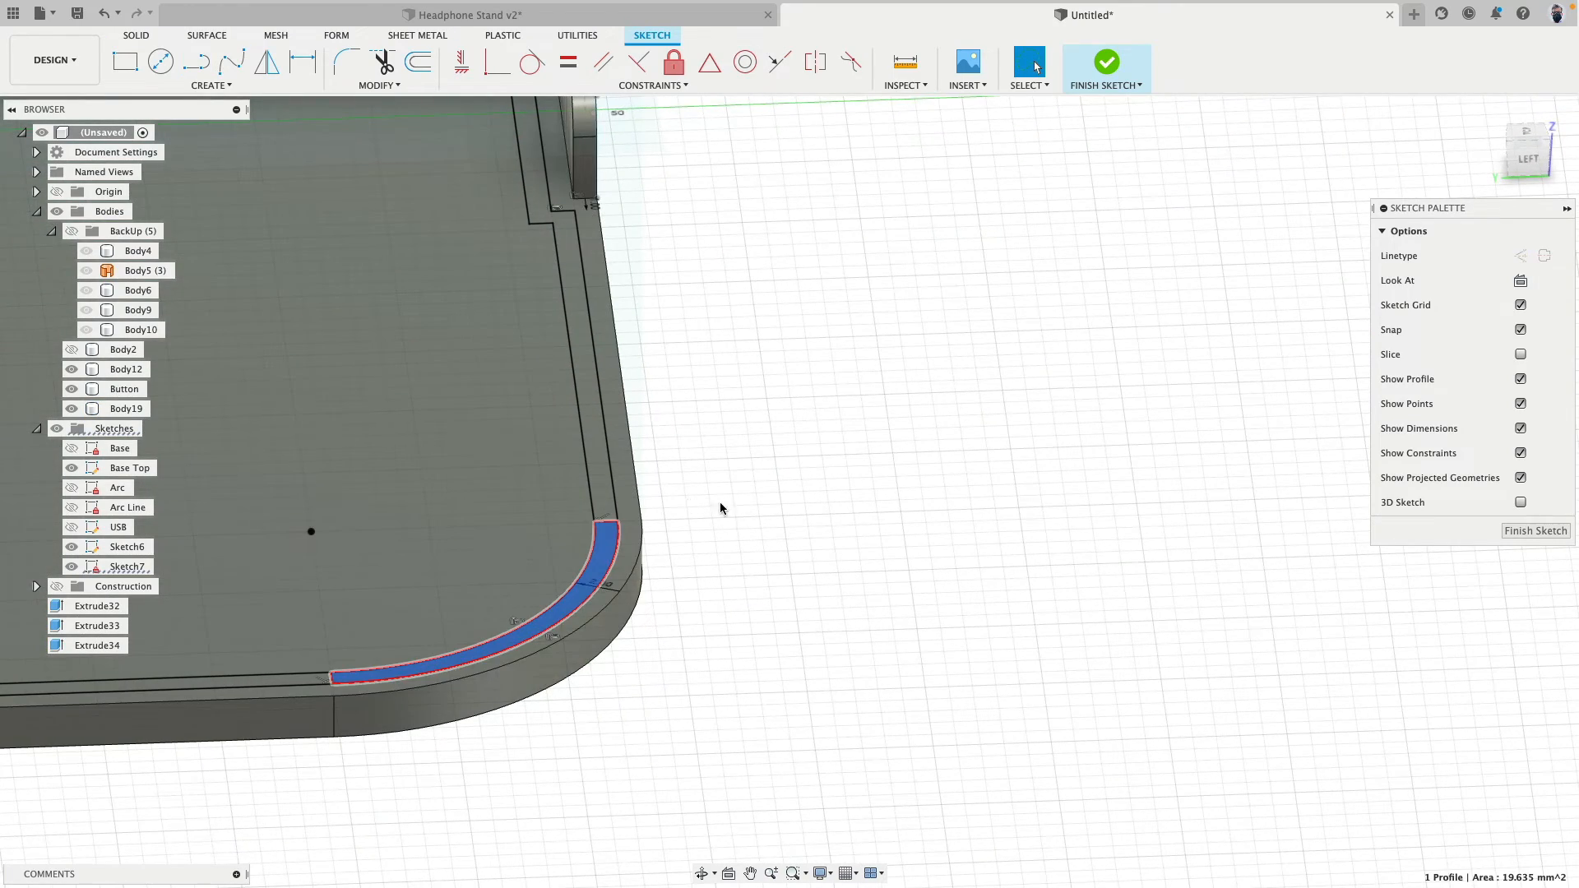
{"action": "middle_click_drag", "start_coordinate": [733, 480], "coordinate": [811, 486]}
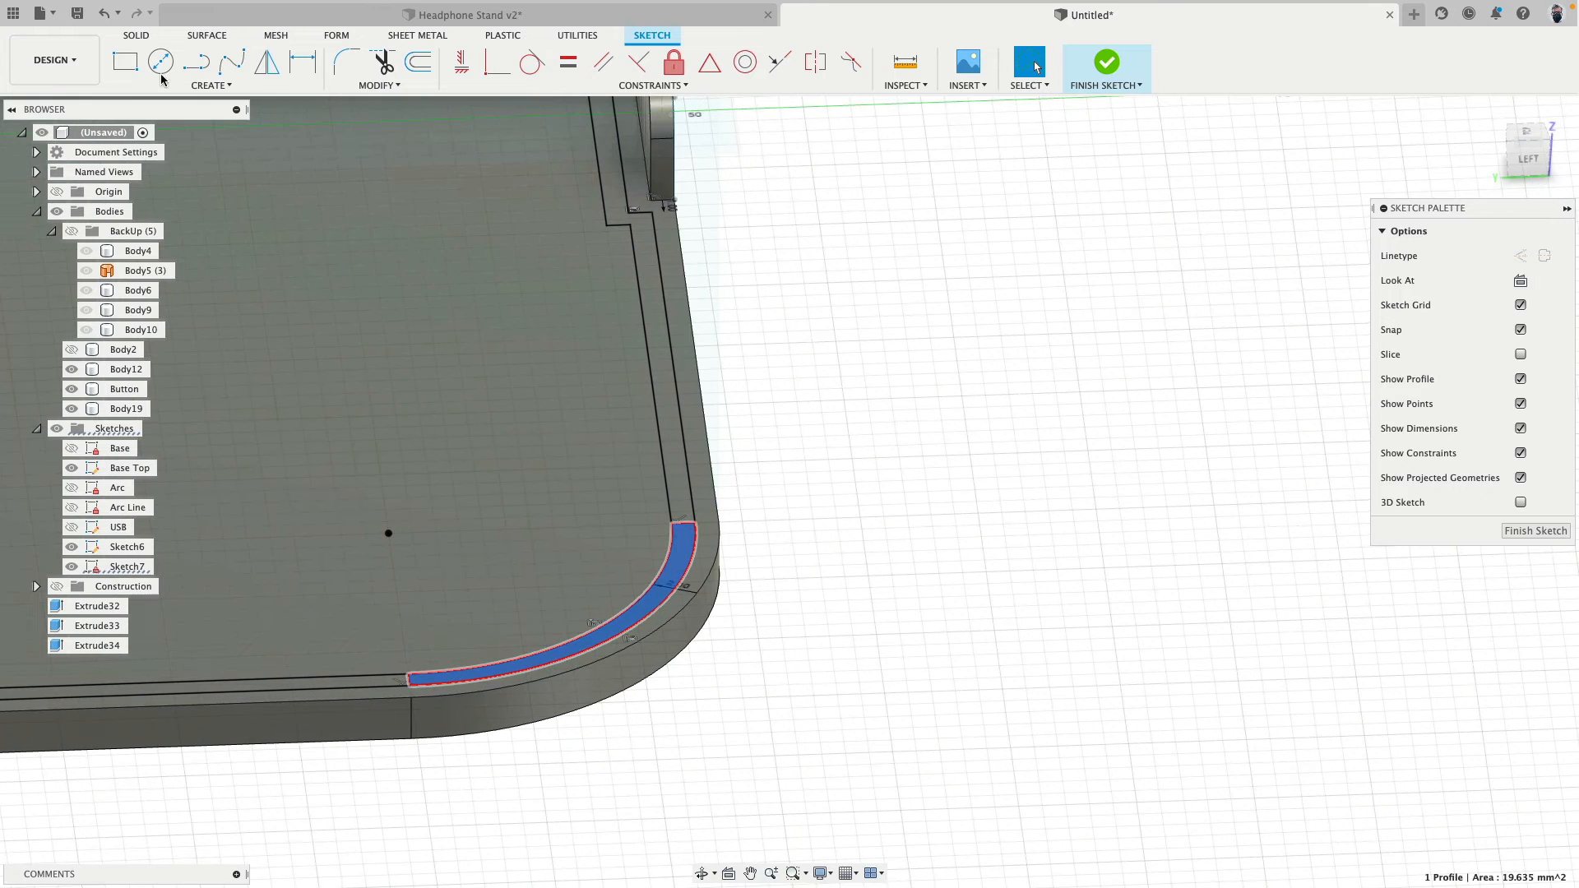
{"action": "left_click", "coordinate": [137, 35]}
{"action": "left_click", "coordinate": [198, 72]}
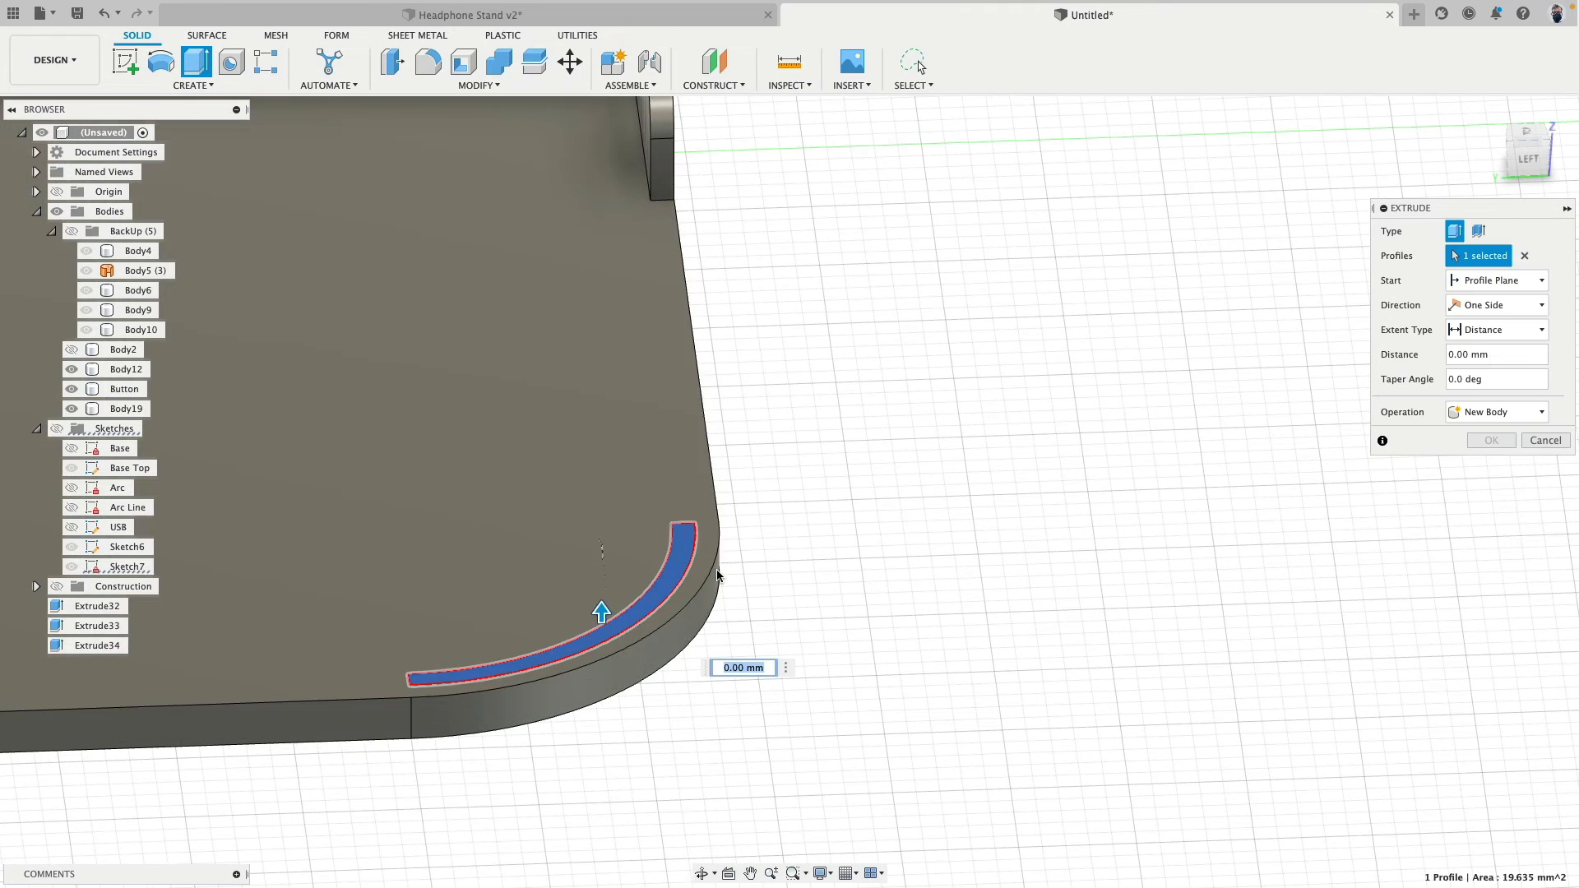
{"action": "left_click_drag", "start_coordinate": [603, 575], "coordinate": [787, 579]}
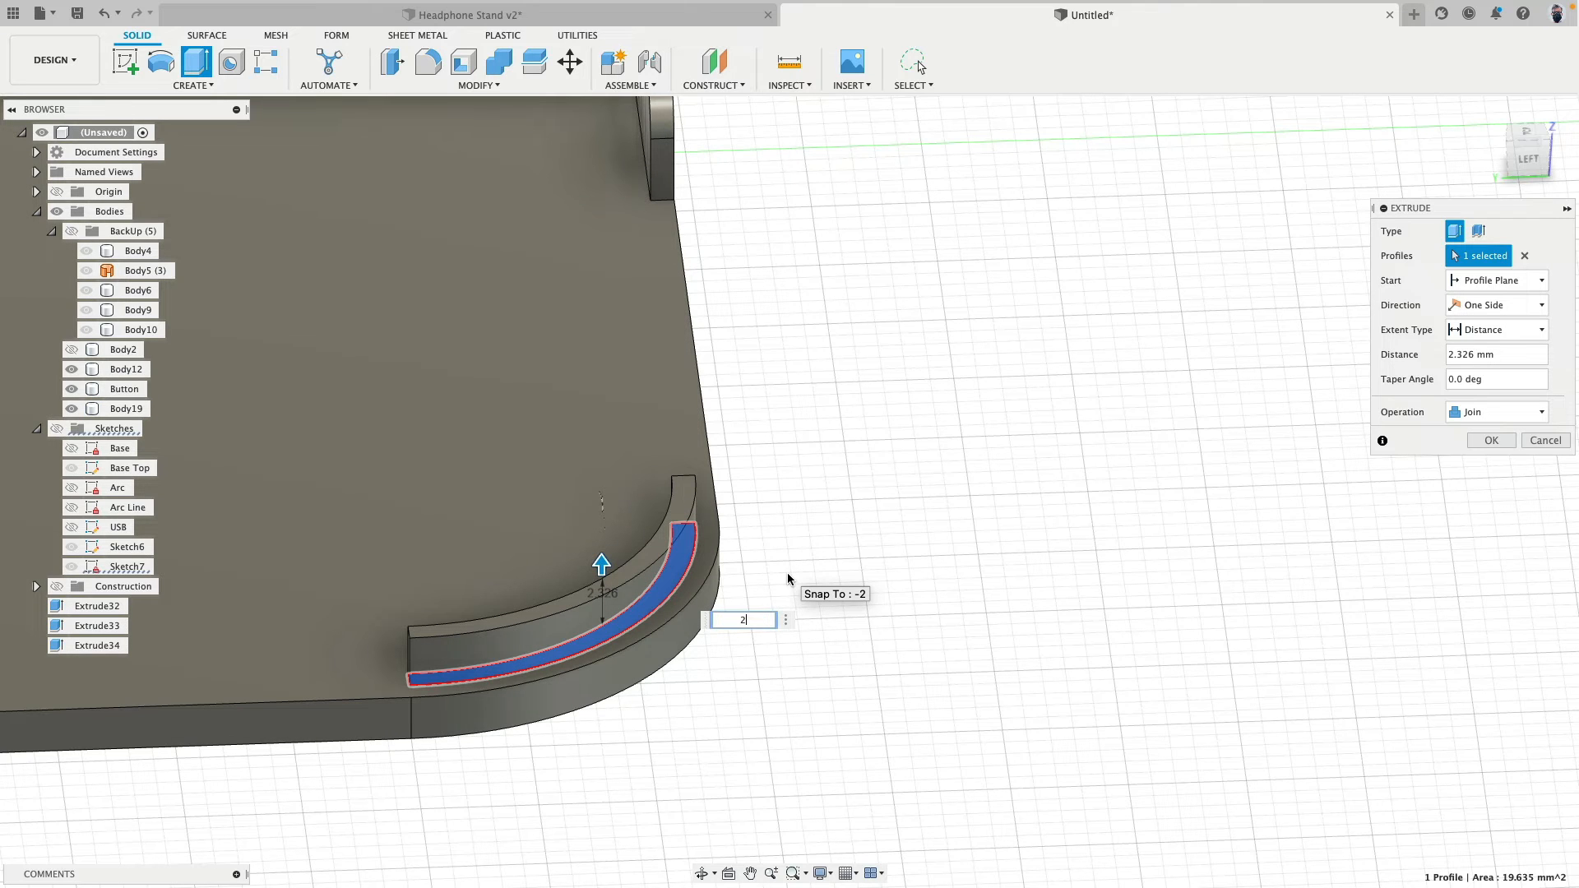
{"action": "key", "text": "Return"}
{"action": "left_click", "coordinate": [1504, 413]}
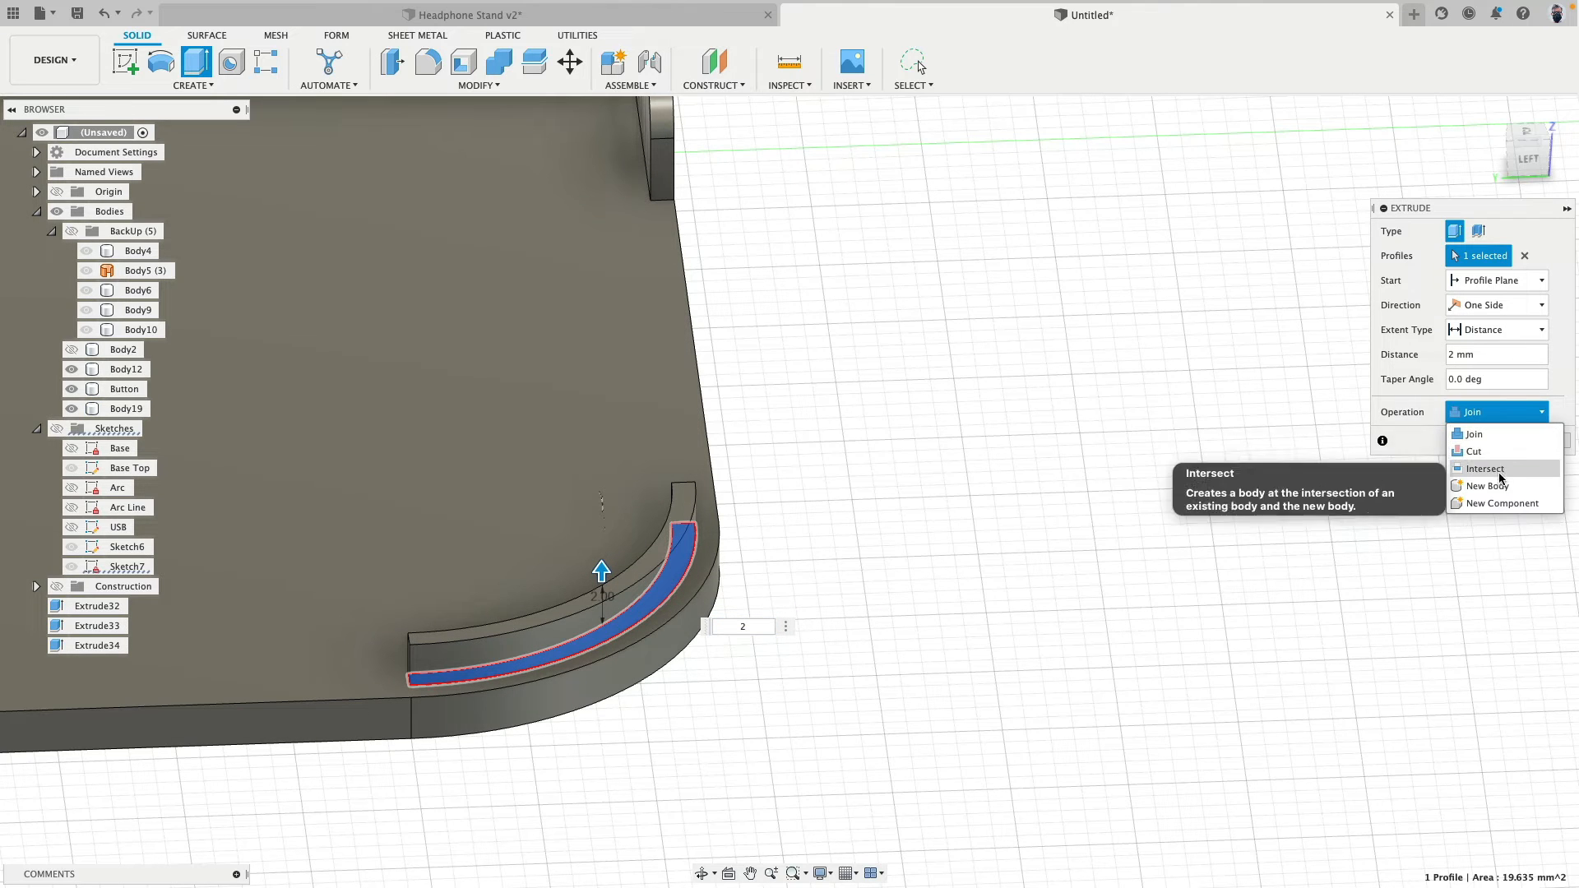
{"action": "left_click", "coordinate": [1472, 478]}
{"action": "left_click", "coordinate": [1491, 441]}
- Circular-pattern the corner lip body around the vertical Z axis with full distribution and a quantity of 4
{"action": "scroll", "coordinate": [951, 424], "scroll_direction": "down", "scroll_amount": 5}
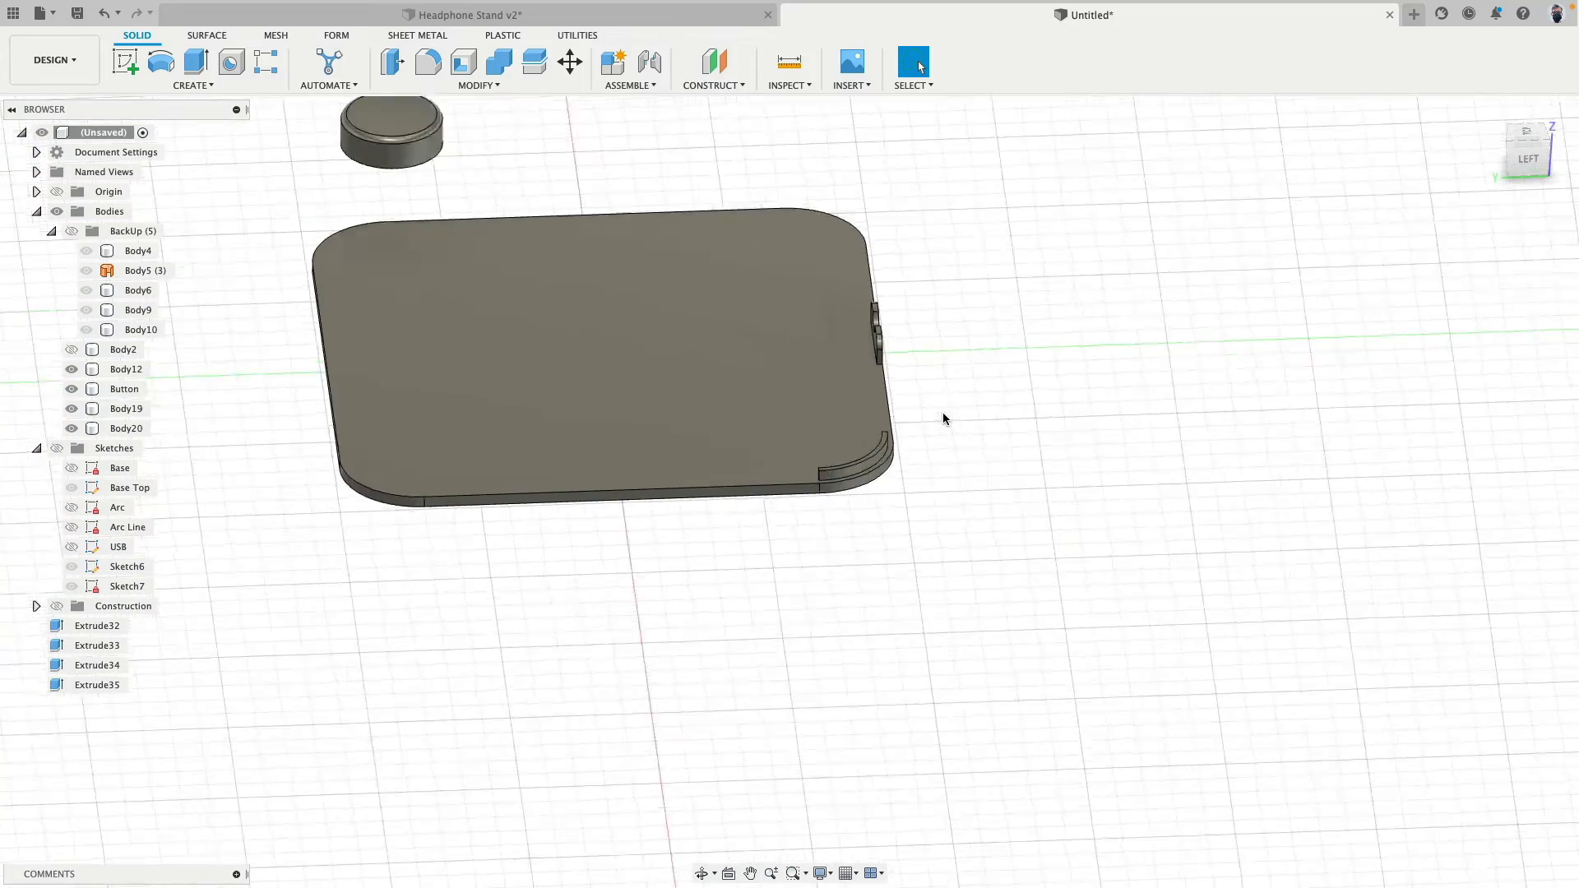
{"action": "middle_click_drag", "start_coordinate": [942, 416], "coordinate": [897, 410], "text": "shift"}
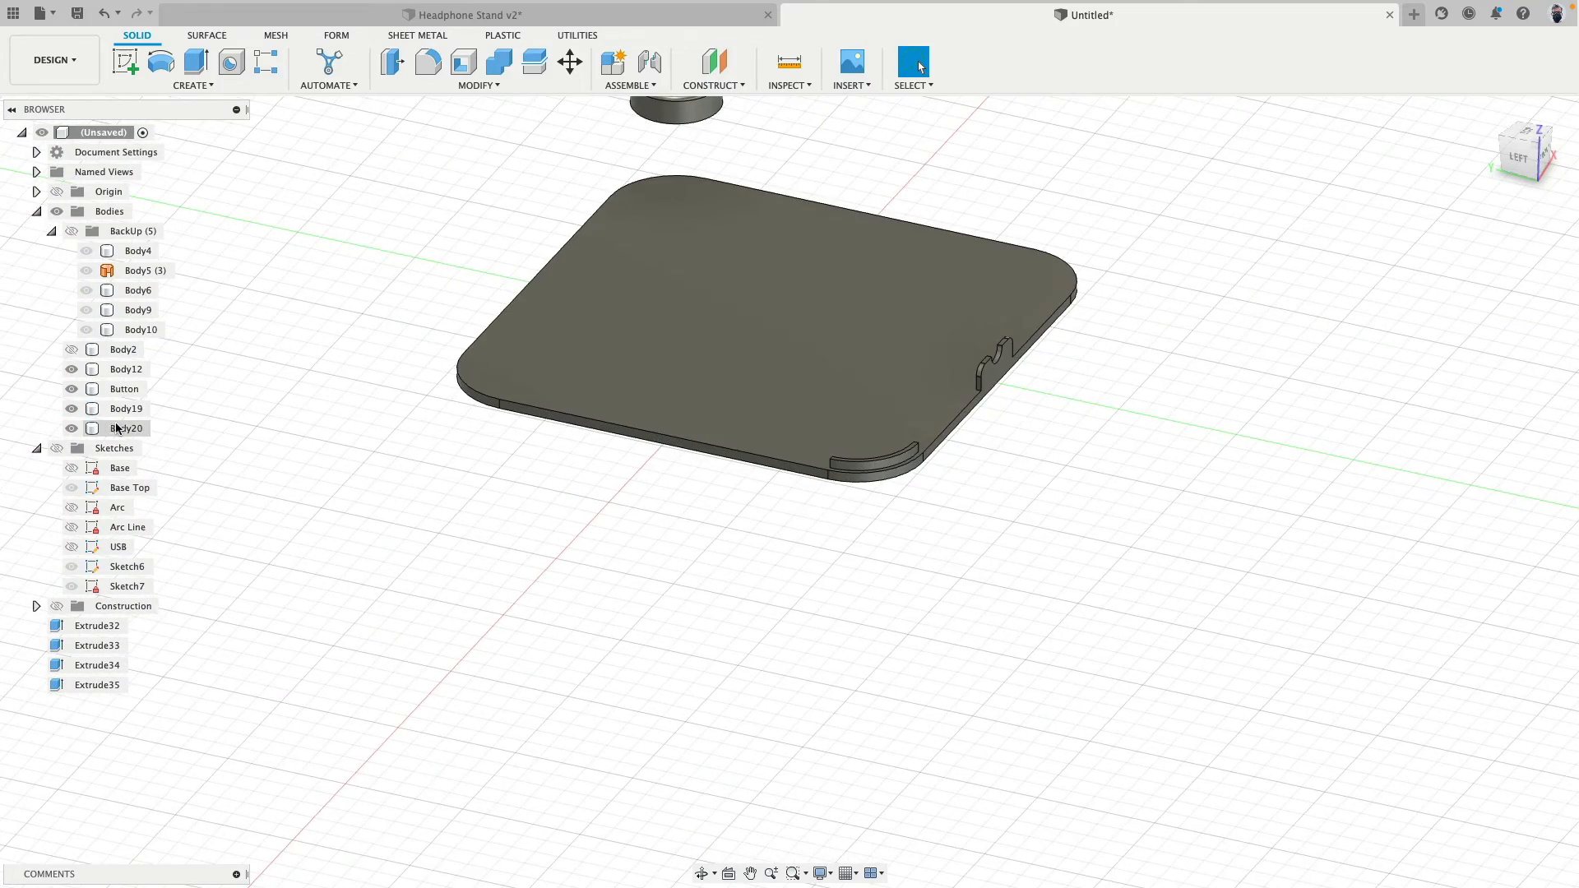
{"action": "left_click", "coordinate": [126, 428]}
{"action": "left_click", "coordinate": [193, 85]}
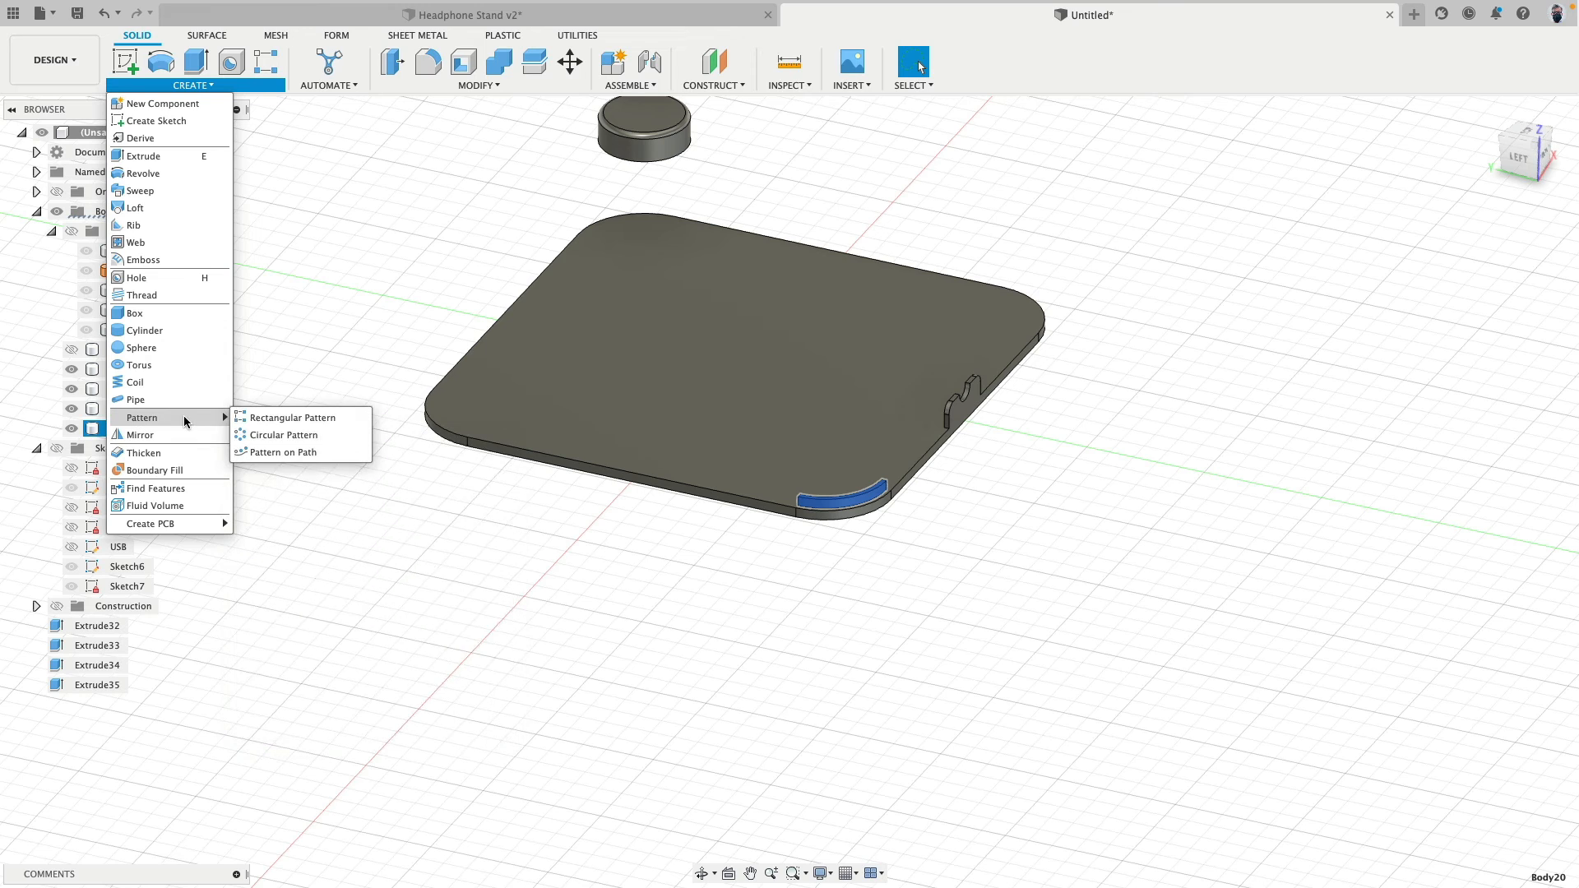
{"action": "left_click", "coordinate": [272, 435]}
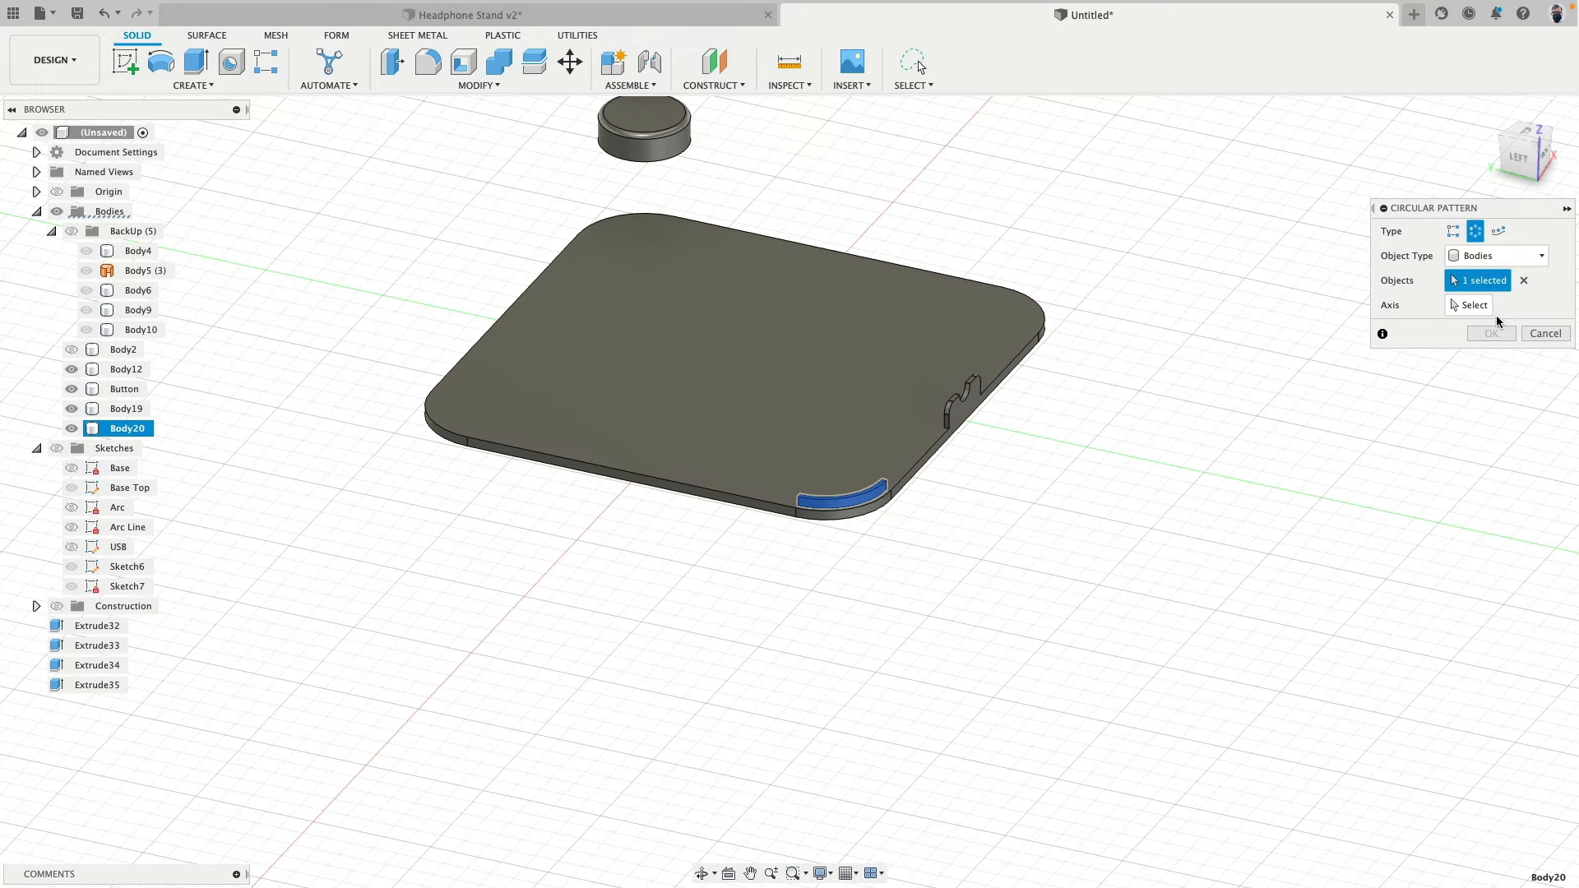
{"action": "left_click", "coordinate": [1470, 308]}
{"action": "left_click", "coordinate": [734, 320]}
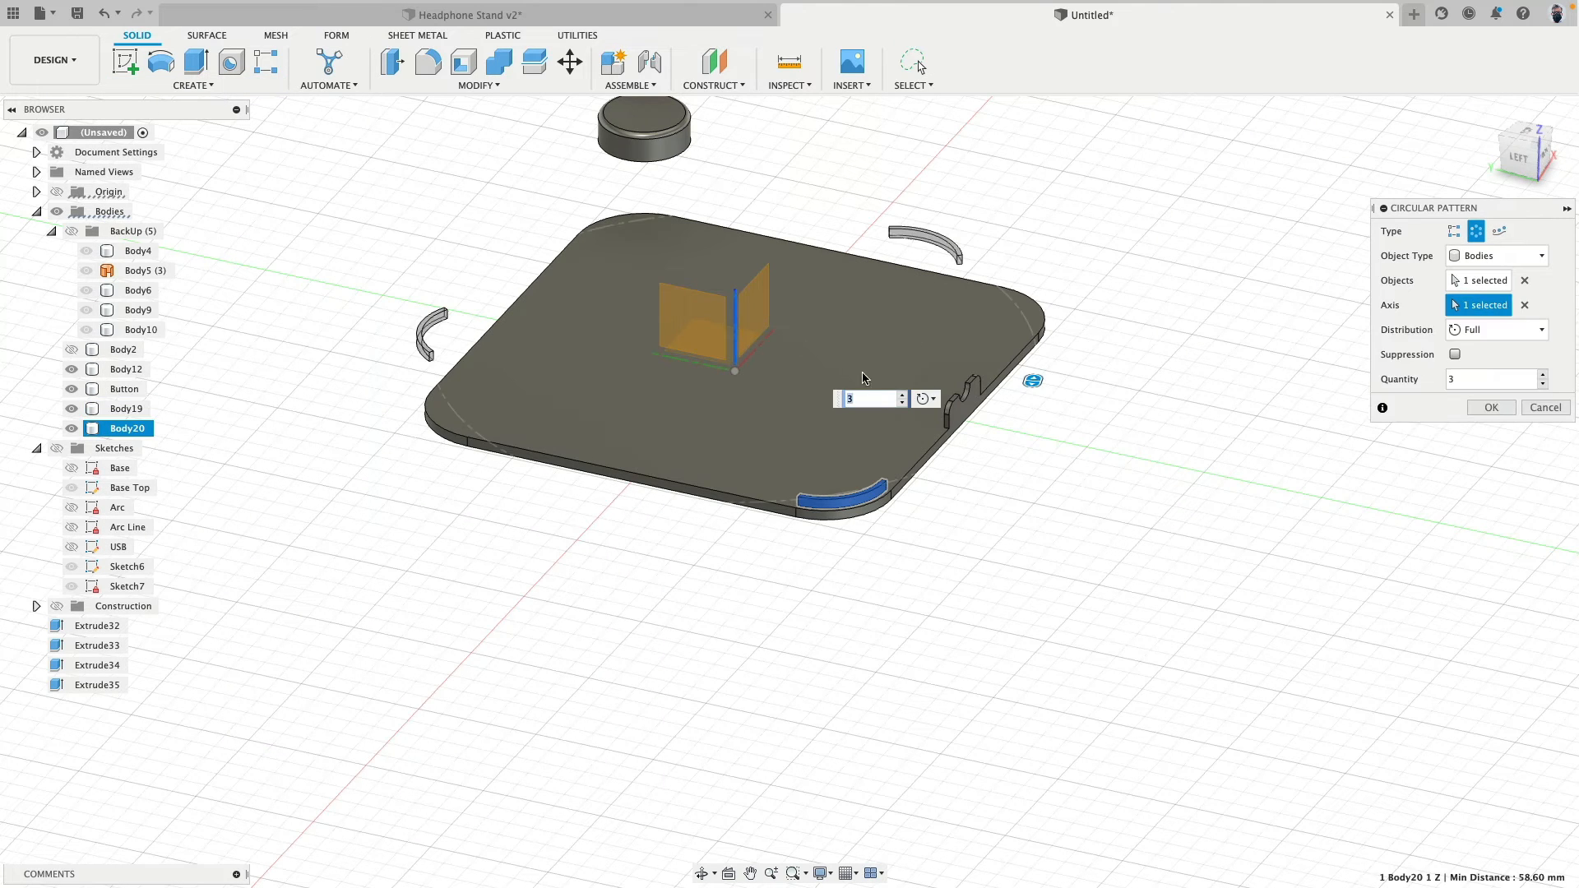
{"action": "left_click", "coordinate": [904, 396]}
{"action": "left_click", "coordinate": [1494, 417]}
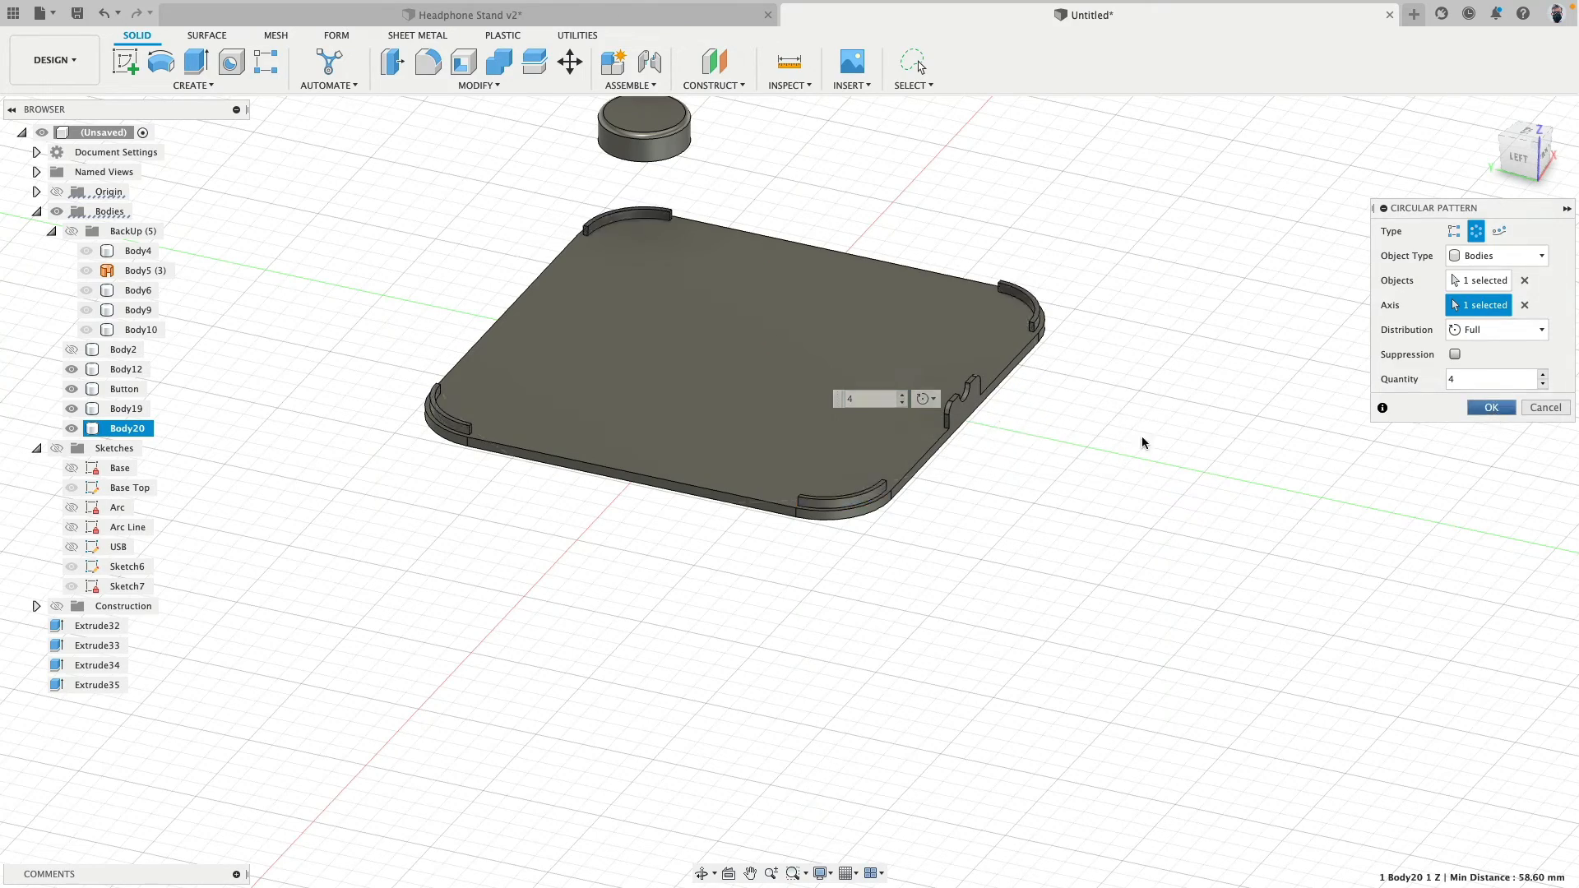
- Combine corner lips Body20, Body21 and Body22 with the bottom plate using the Join operation
{"action": "middle_click_drag", "start_coordinate": [507, 267], "coordinate": [454, 346], "text": "shift"}
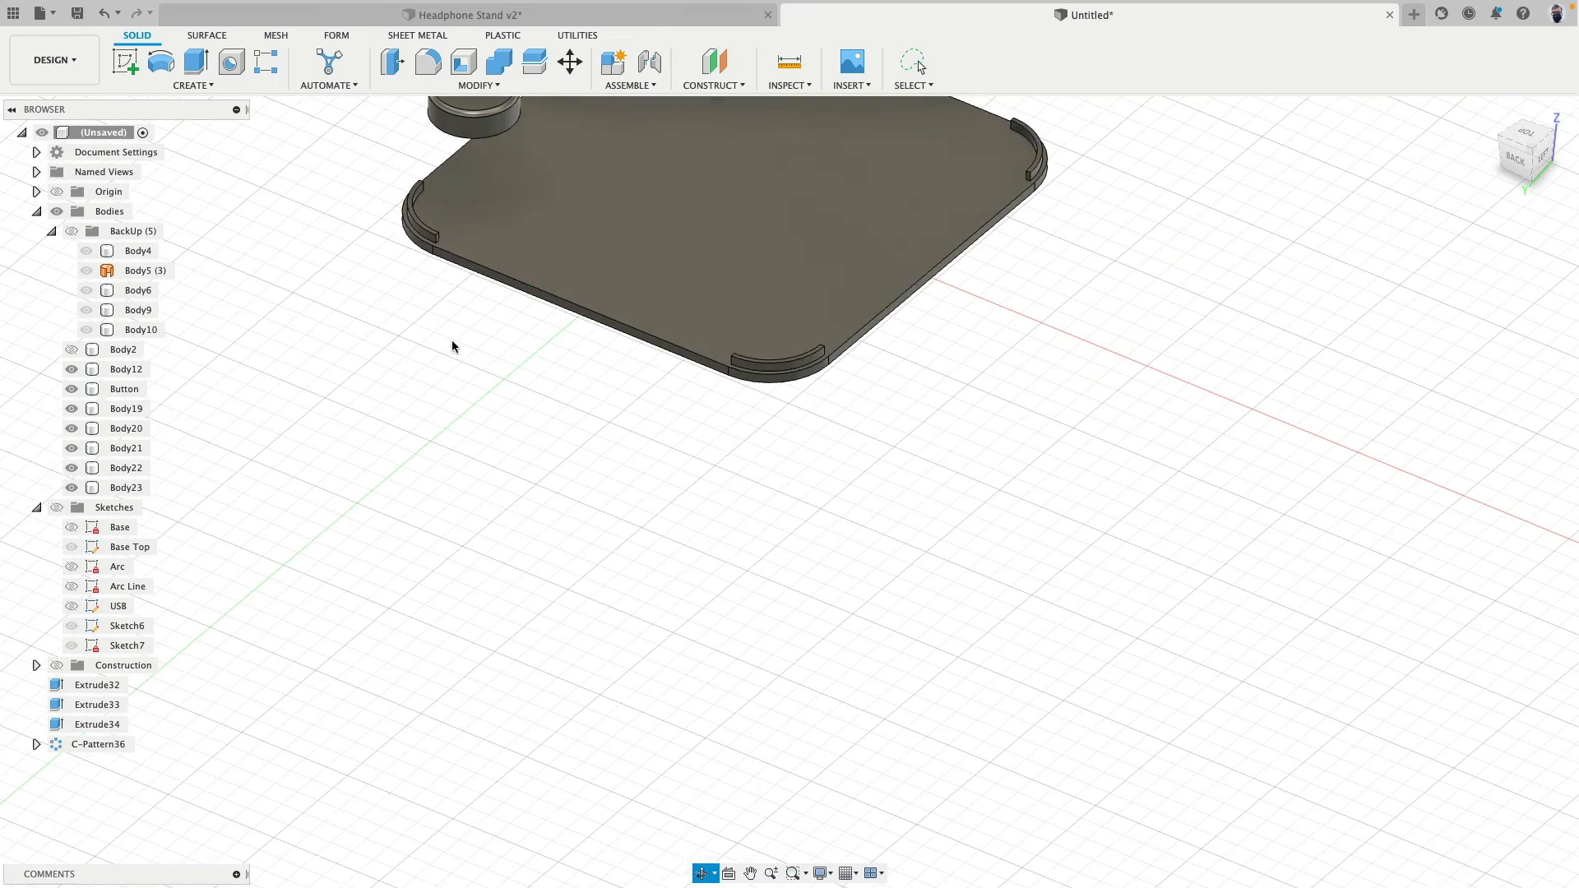
{"action": "left_click", "coordinate": [134, 471], "text": "super"}
{"action": "left_click", "coordinate": [135, 450], "text": "super"}
{"action": "left_click", "coordinate": [140, 430], "text": "super"}
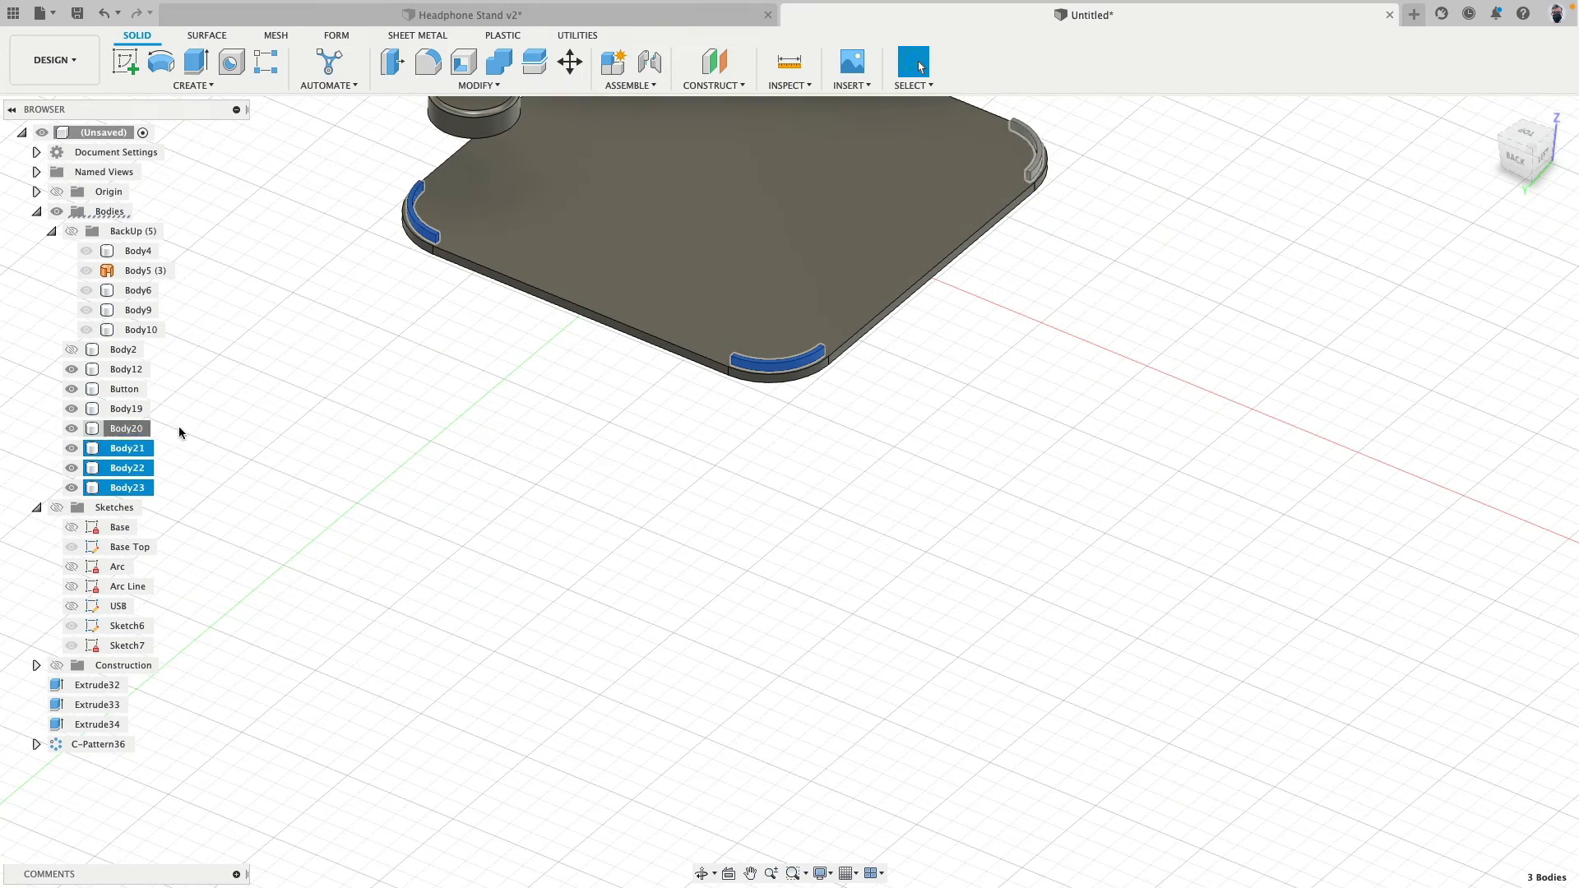
{"action": "middle_click_drag", "start_coordinate": [369, 407], "coordinate": [342, 652]}
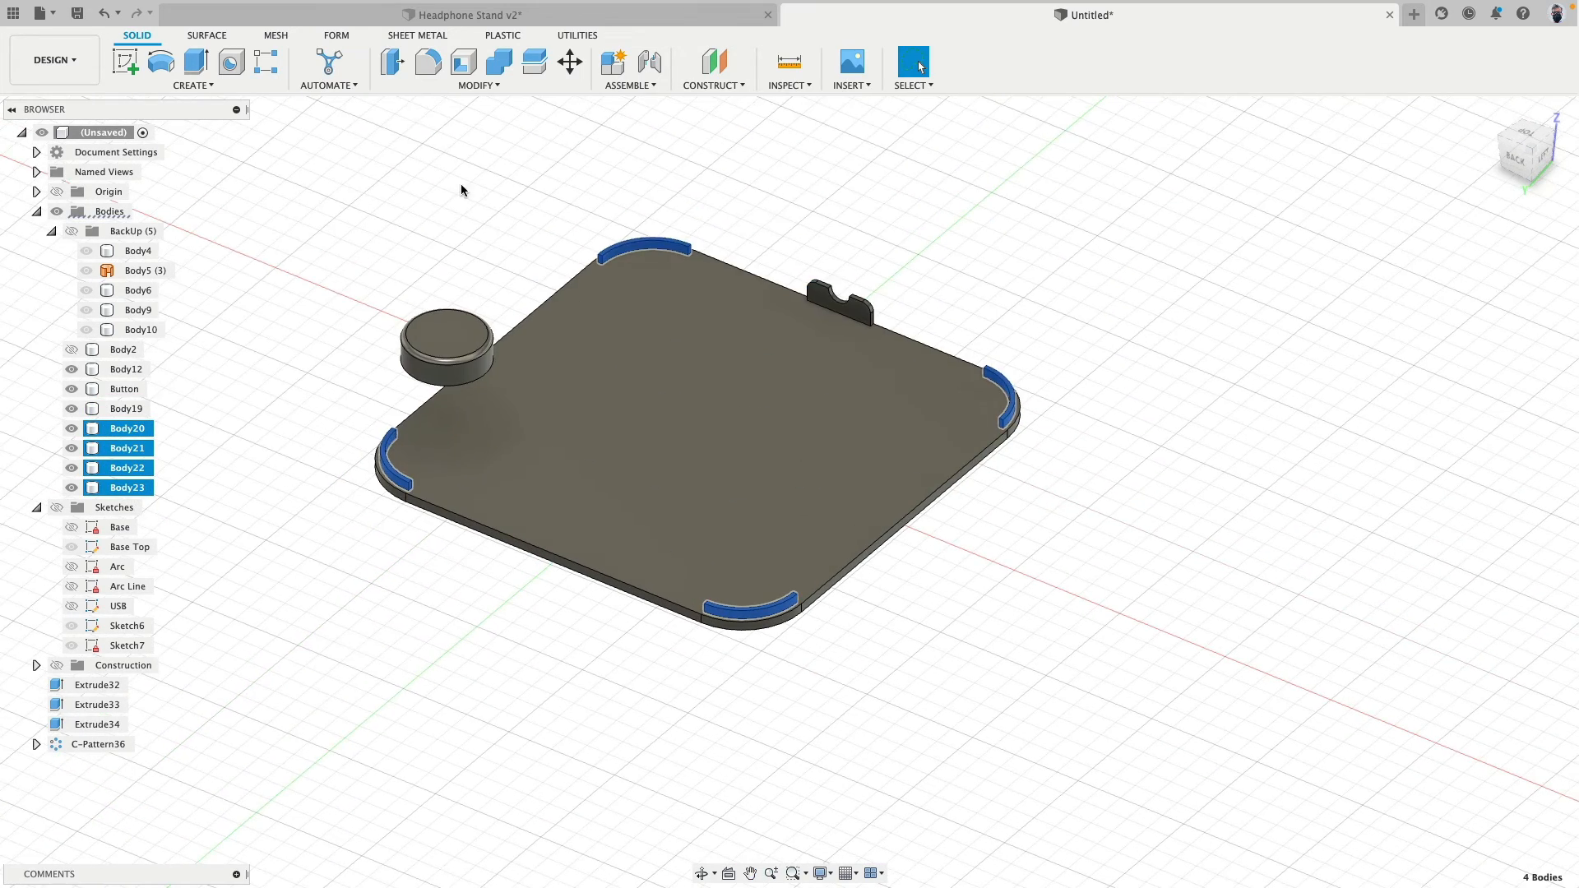
{"action": "left_click", "coordinate": [500, 61]}
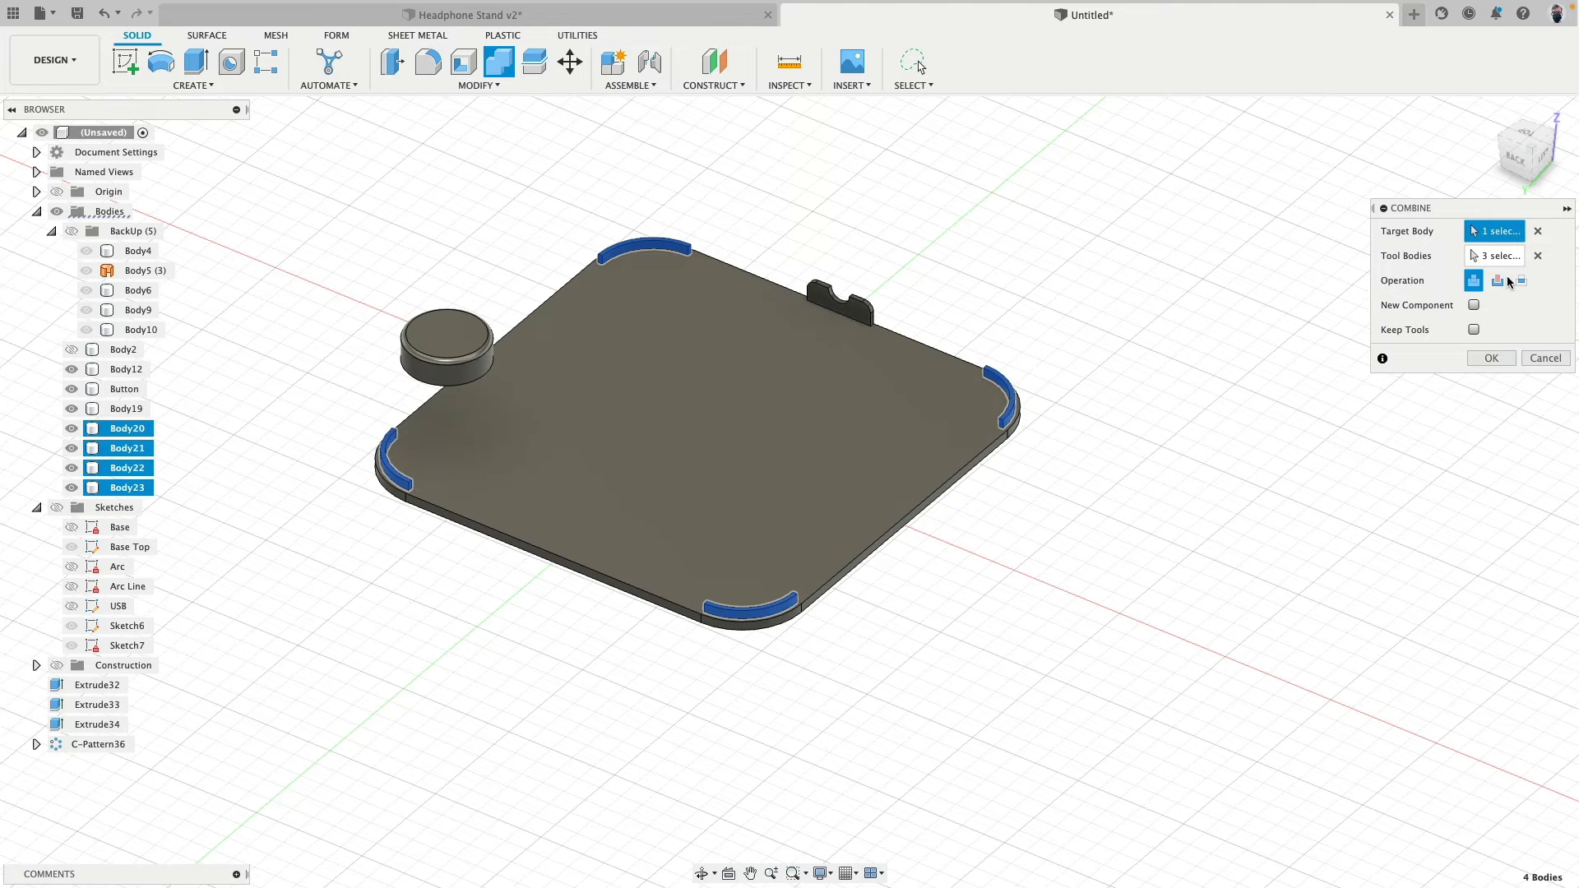
{"action": "left_click", "coordinate": [895, 387]}
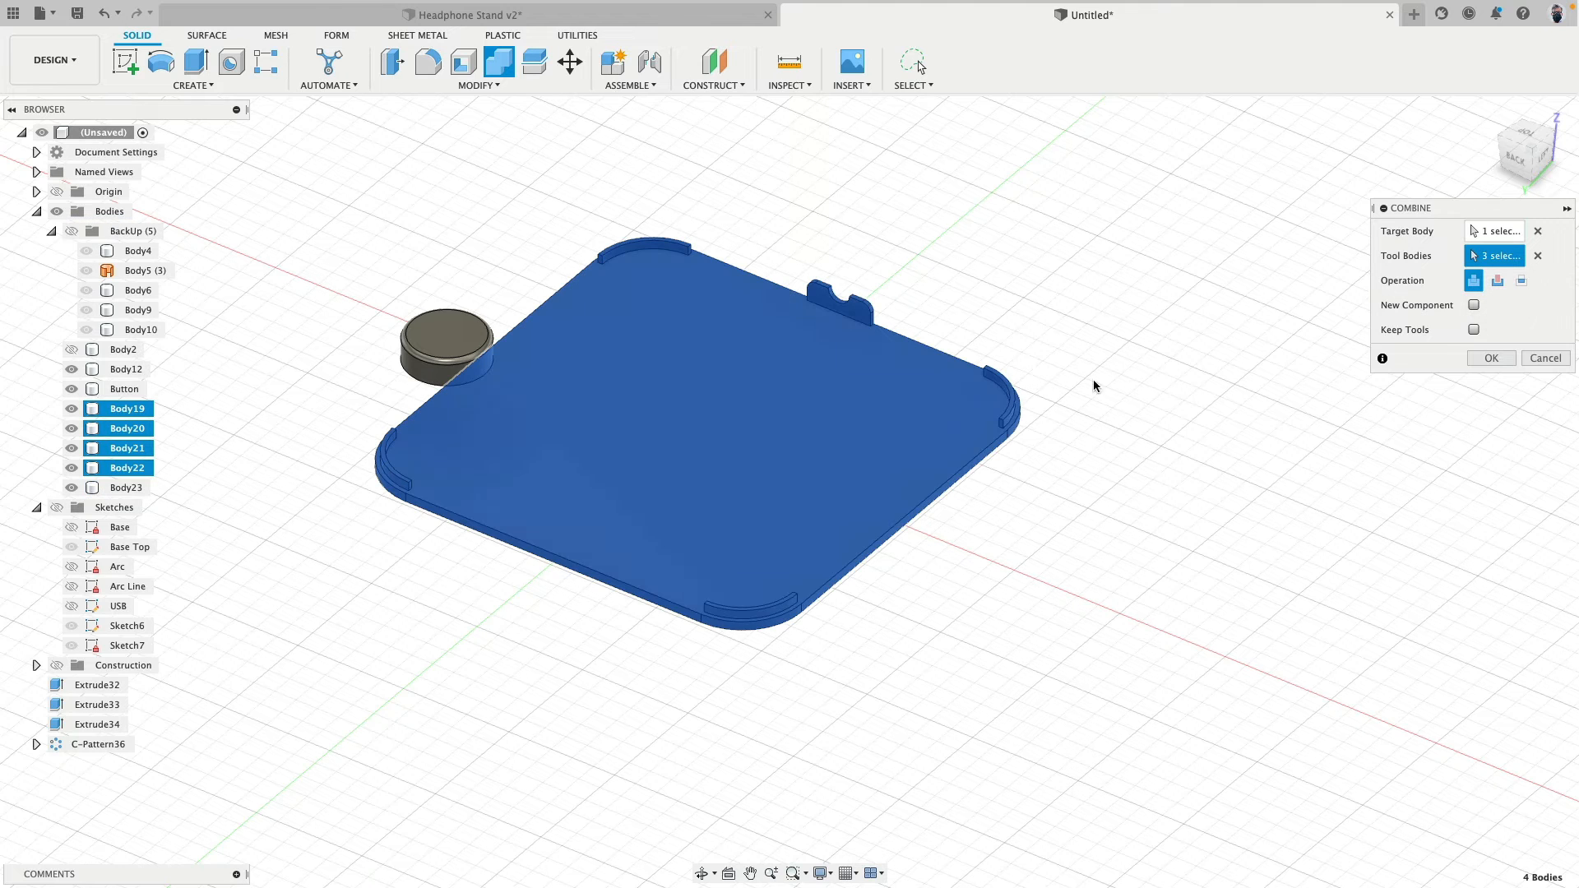
{"action": "left_click", "coordinate": [1490, 359]}
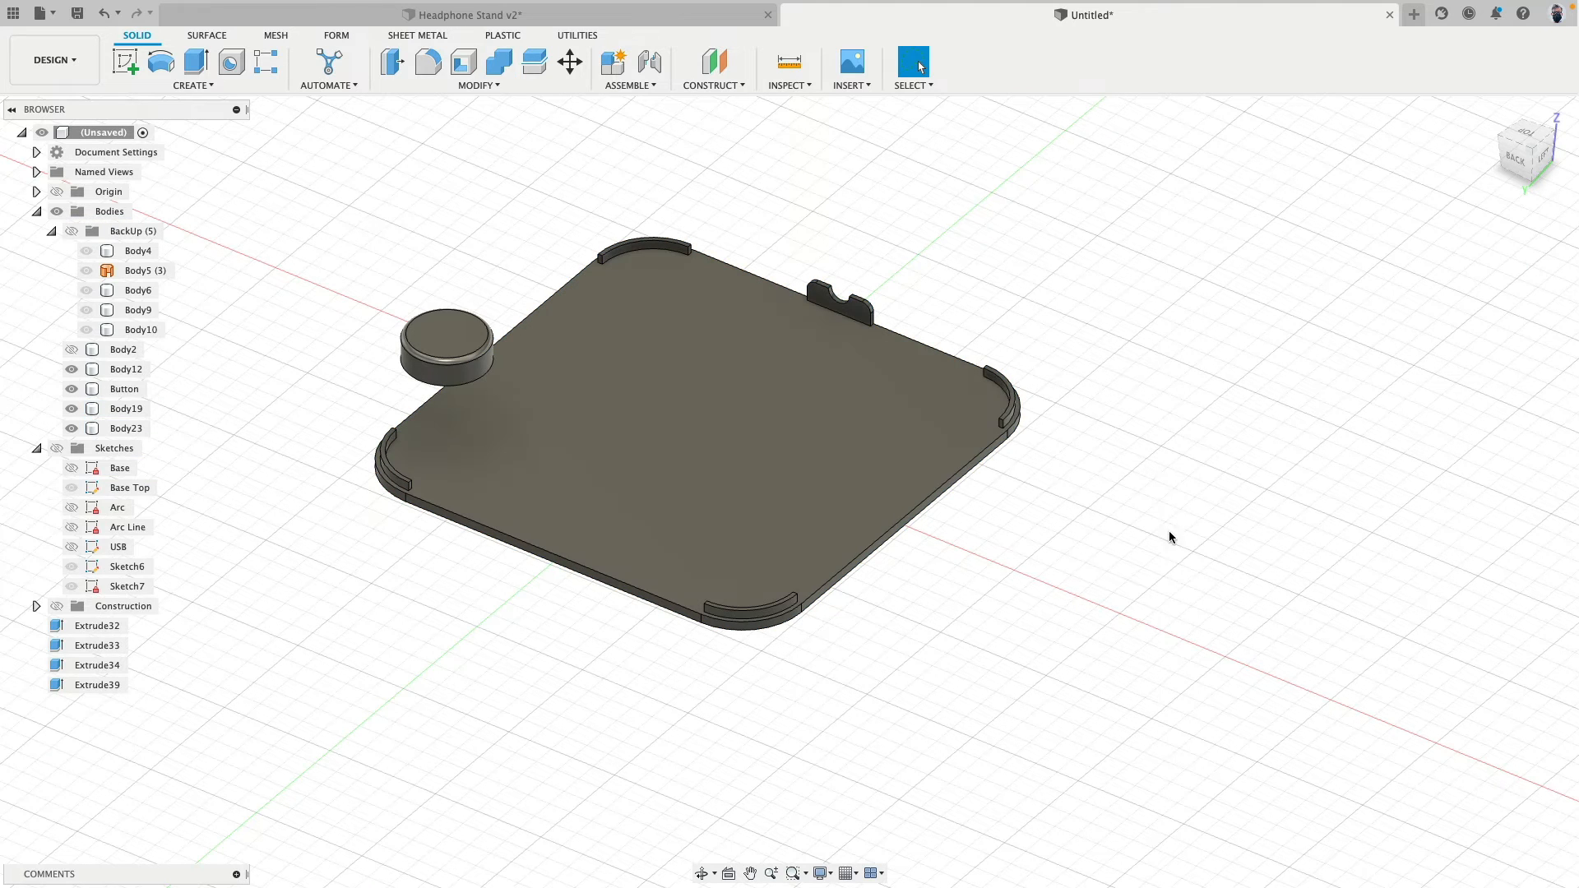
- Toggle the visibility of the main stand body to check how the bottom plate and corner lips fit it
{"action": "left_click", "coordinate": [72, 349]}
{"action": "left_click", "coordinate": [72, 349]}
{"action": "left_click", "coordinate": [73, 349]}
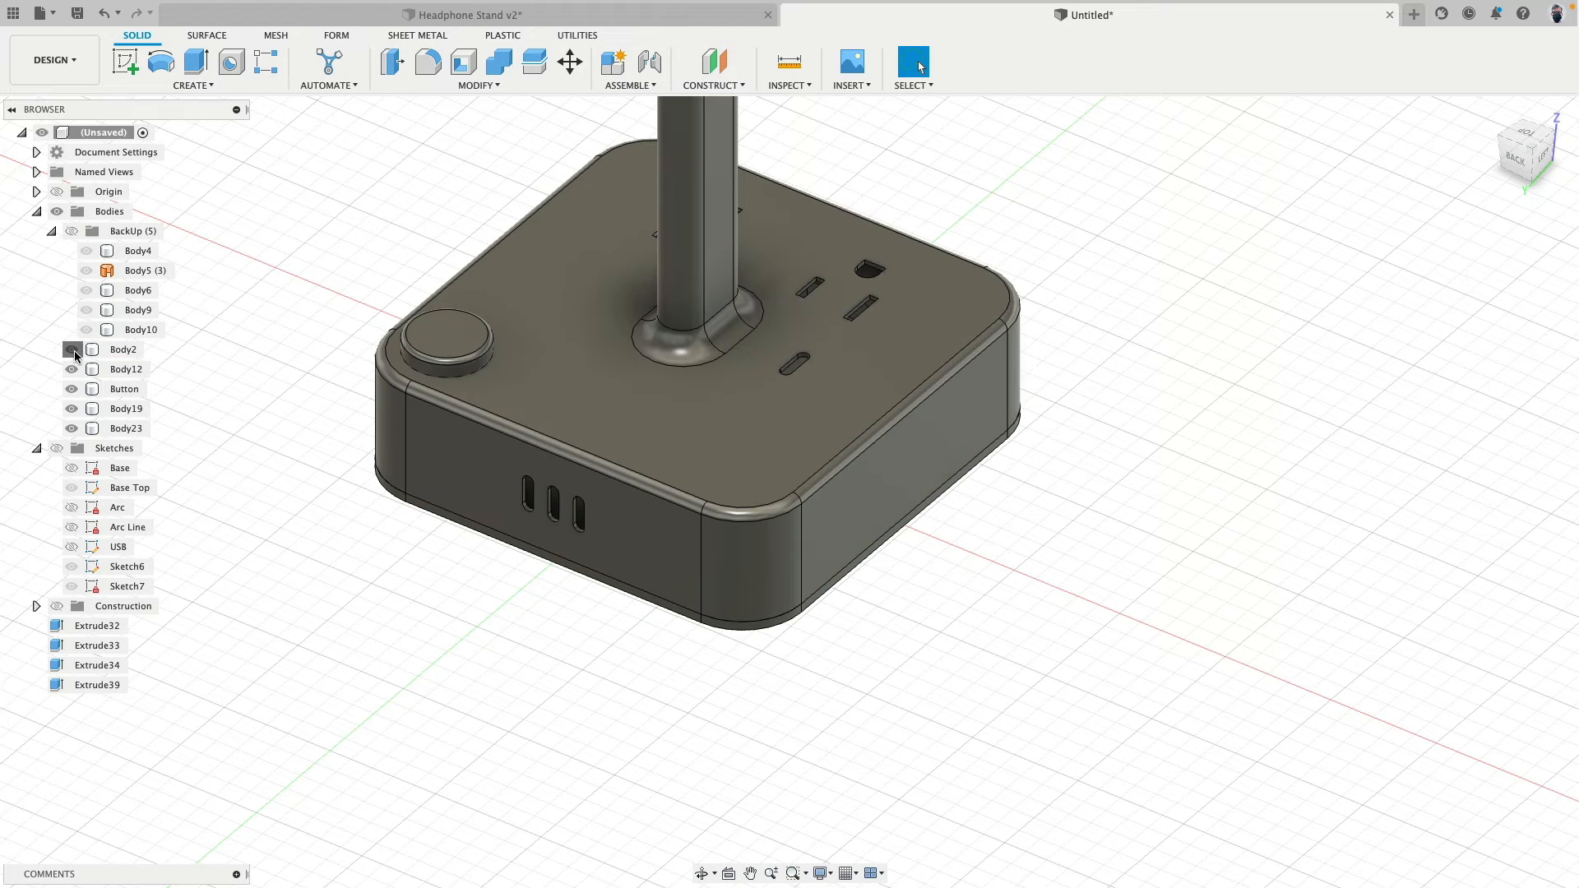
{"action": "left_click", "coordinate": [72, 349]}
{"action": "left_click", "coordinate": [72, 350]}
{"action": "left_click", "coordinate": [72, 350]}
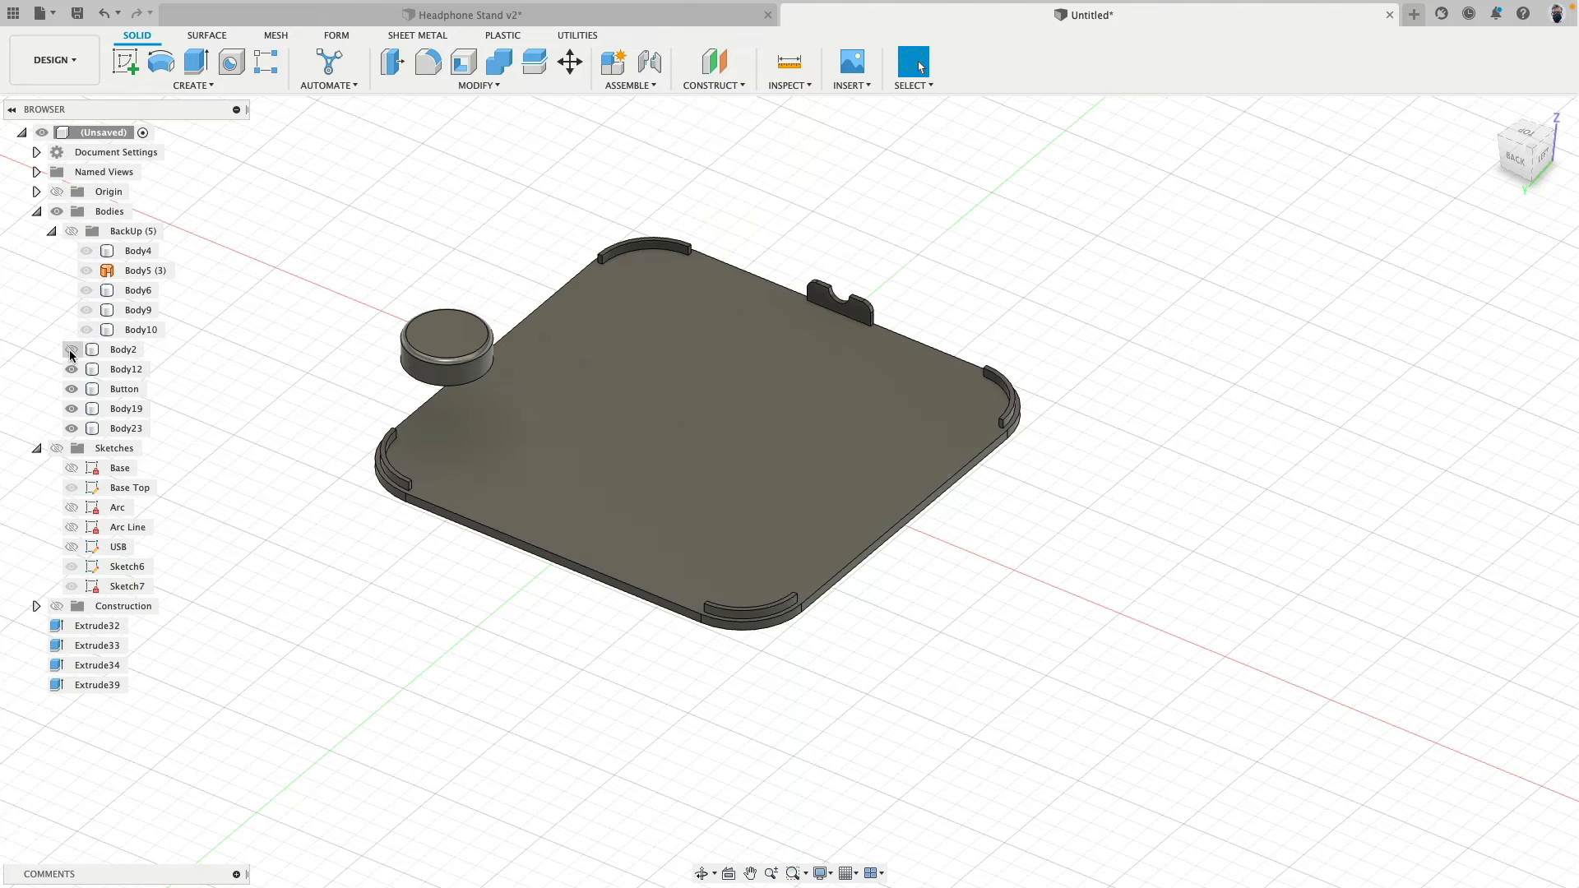
- Show the main stand body, hide the Button body, and fillet the button hole's top edge with a 0.5 mm radius
{"action": "left_click", "coordinate": [70, 352]}
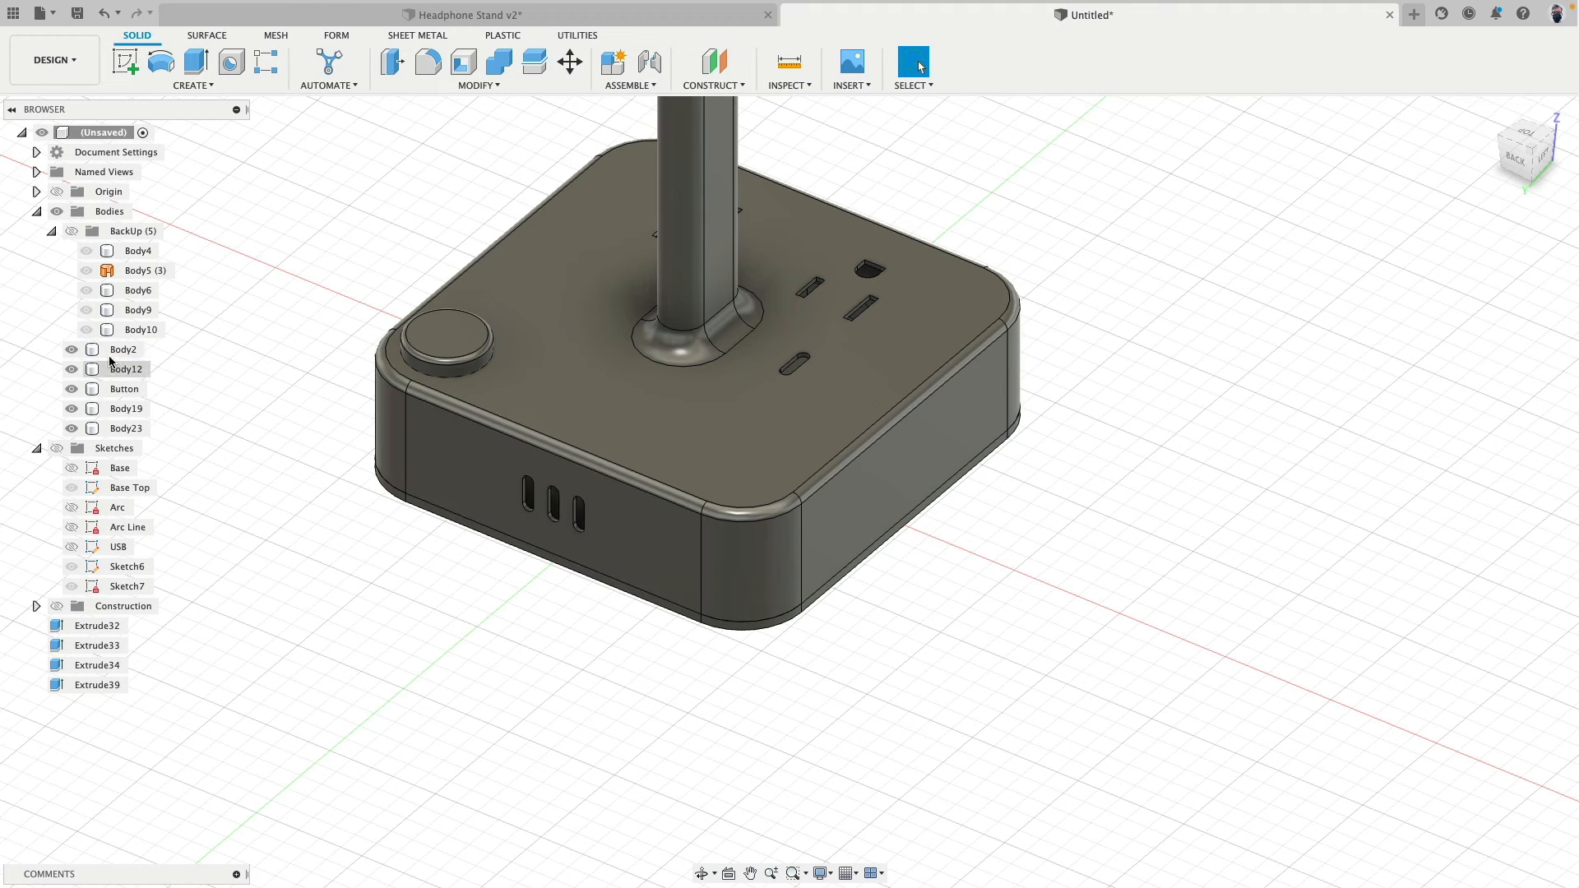
{"action": "left_click", "coordinate": [71, 389]}
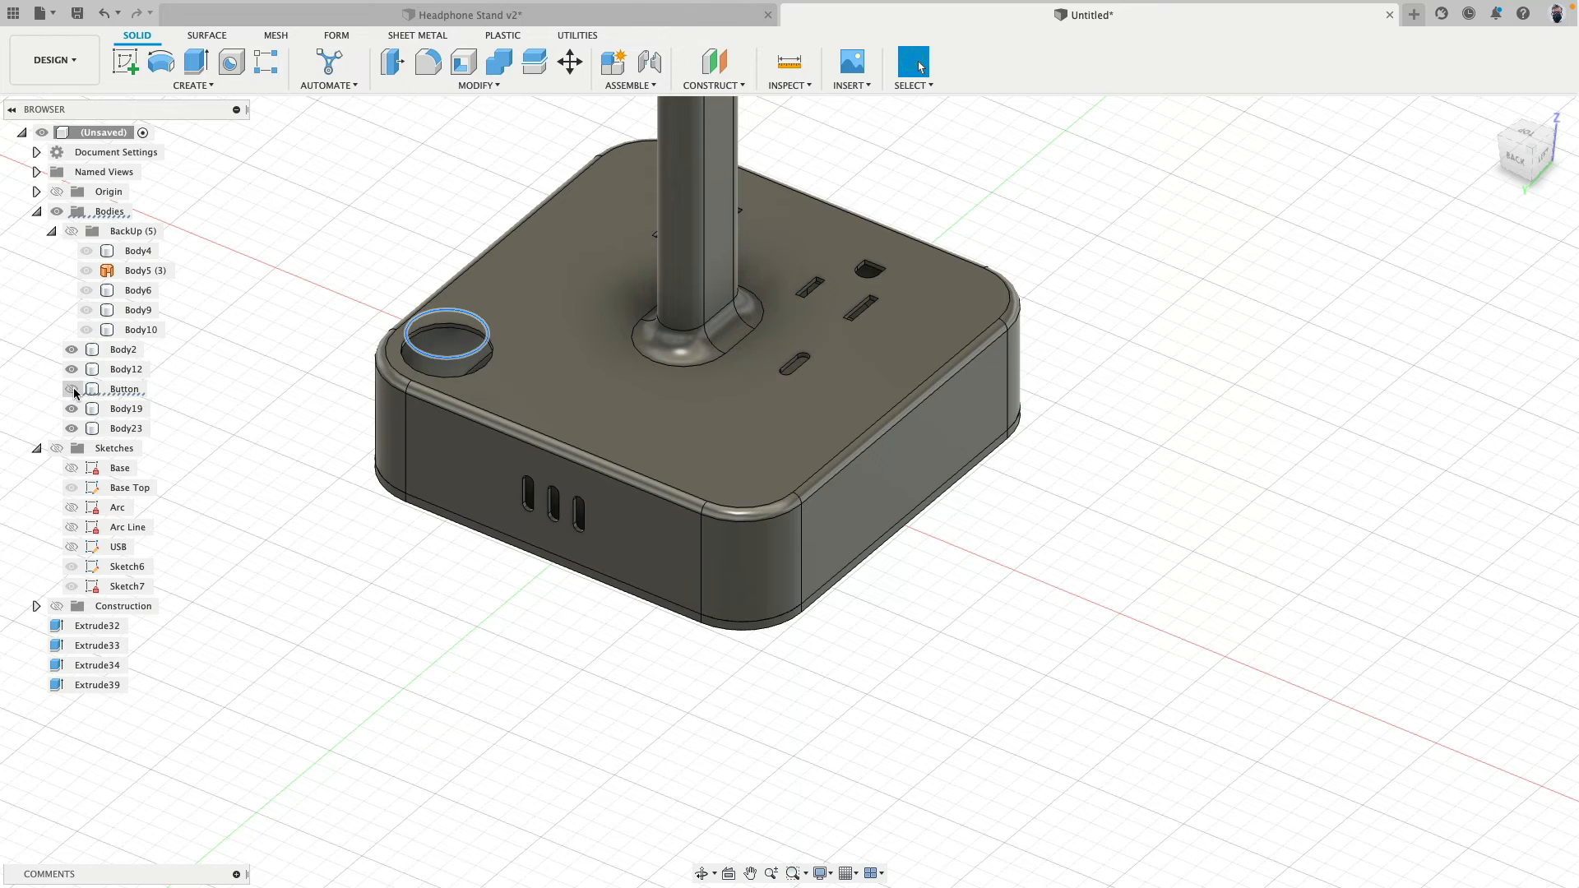
{"action": "scroll", "coordinate": [362, 337], "scroll_direction": "up", "scroll_amount": 3}
{"action": "scroll", "coordinate": [363, 332], "scroll_direction": "up", "scroll_amount": 1}
{"action": "left_click", "coordinate": [363, 332]}
{"action": "left_click", "coordinate": [548, 428]}
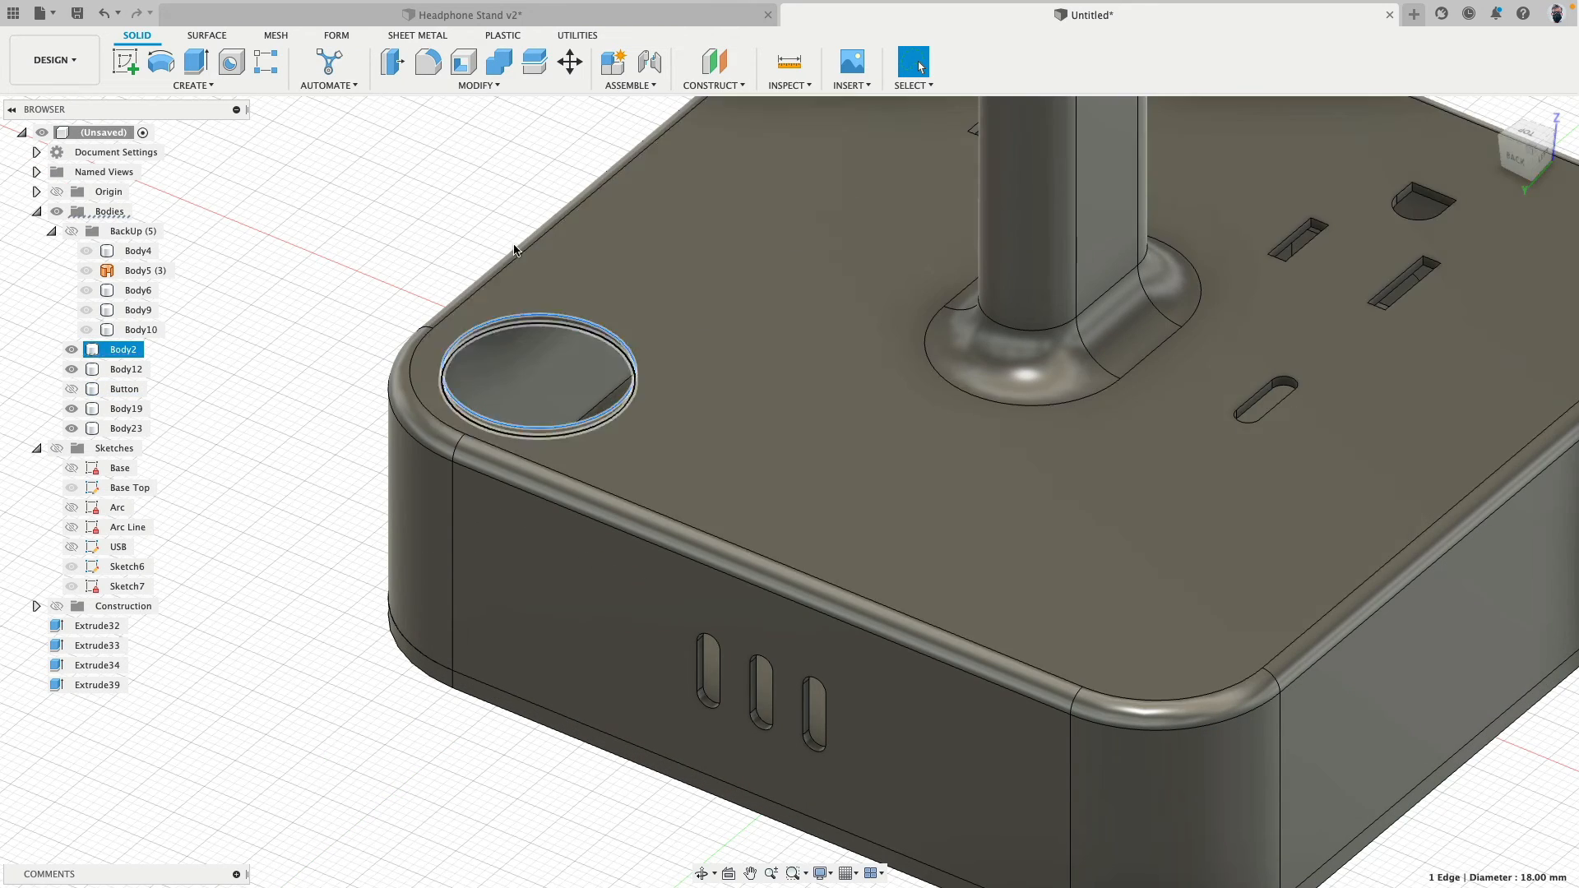
{"action": "left_click", "coordinate": [428, 62]}
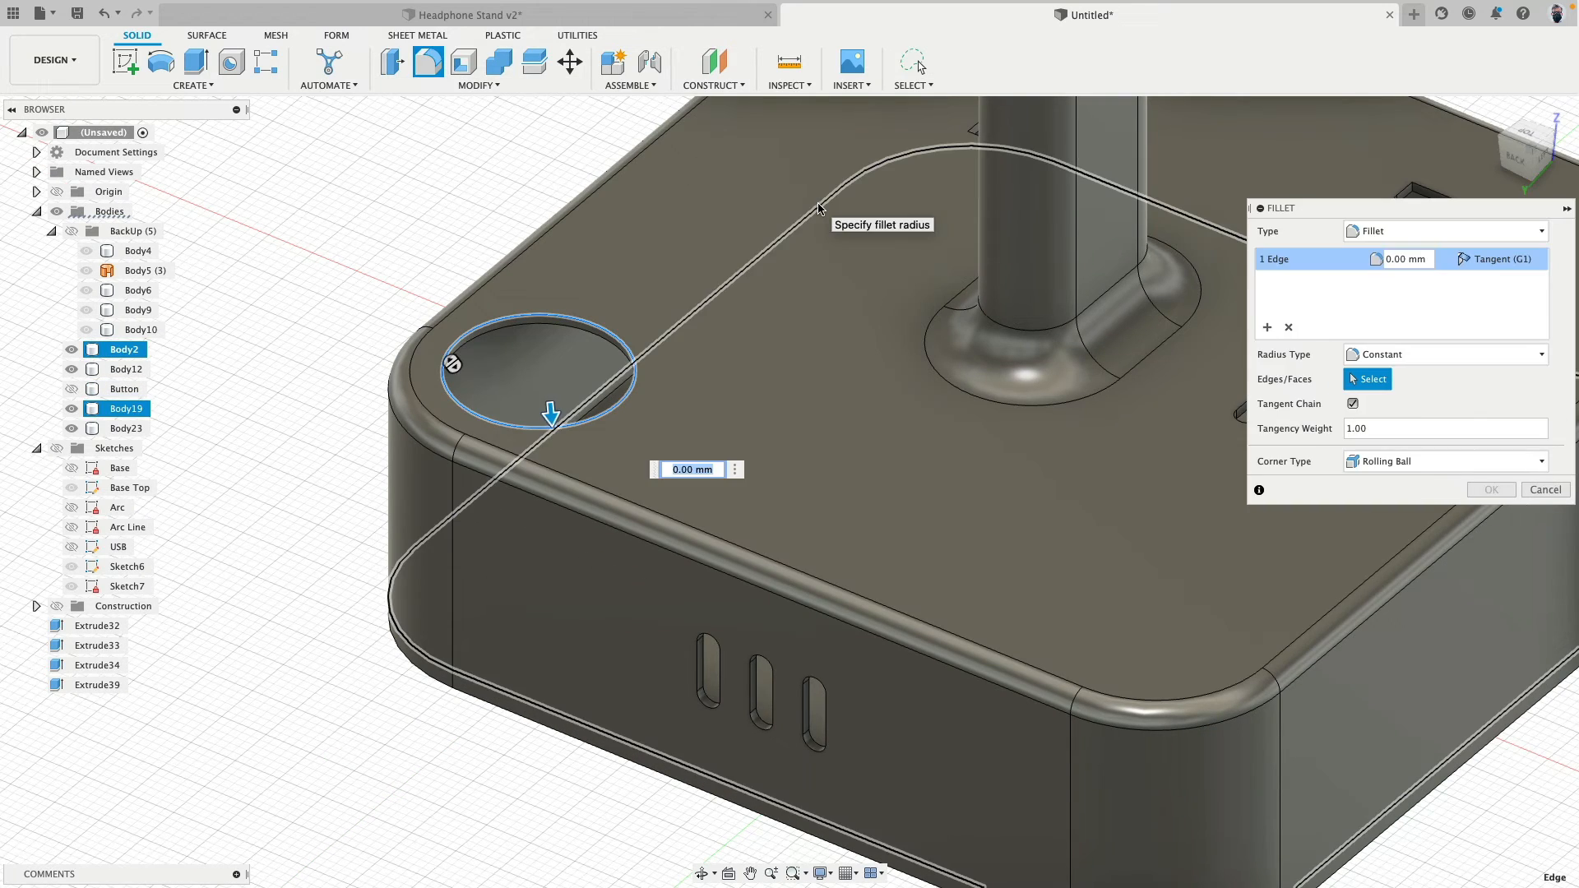
{"action": "type", "text": ".5"}
{"action": "key", "text": "Return"}
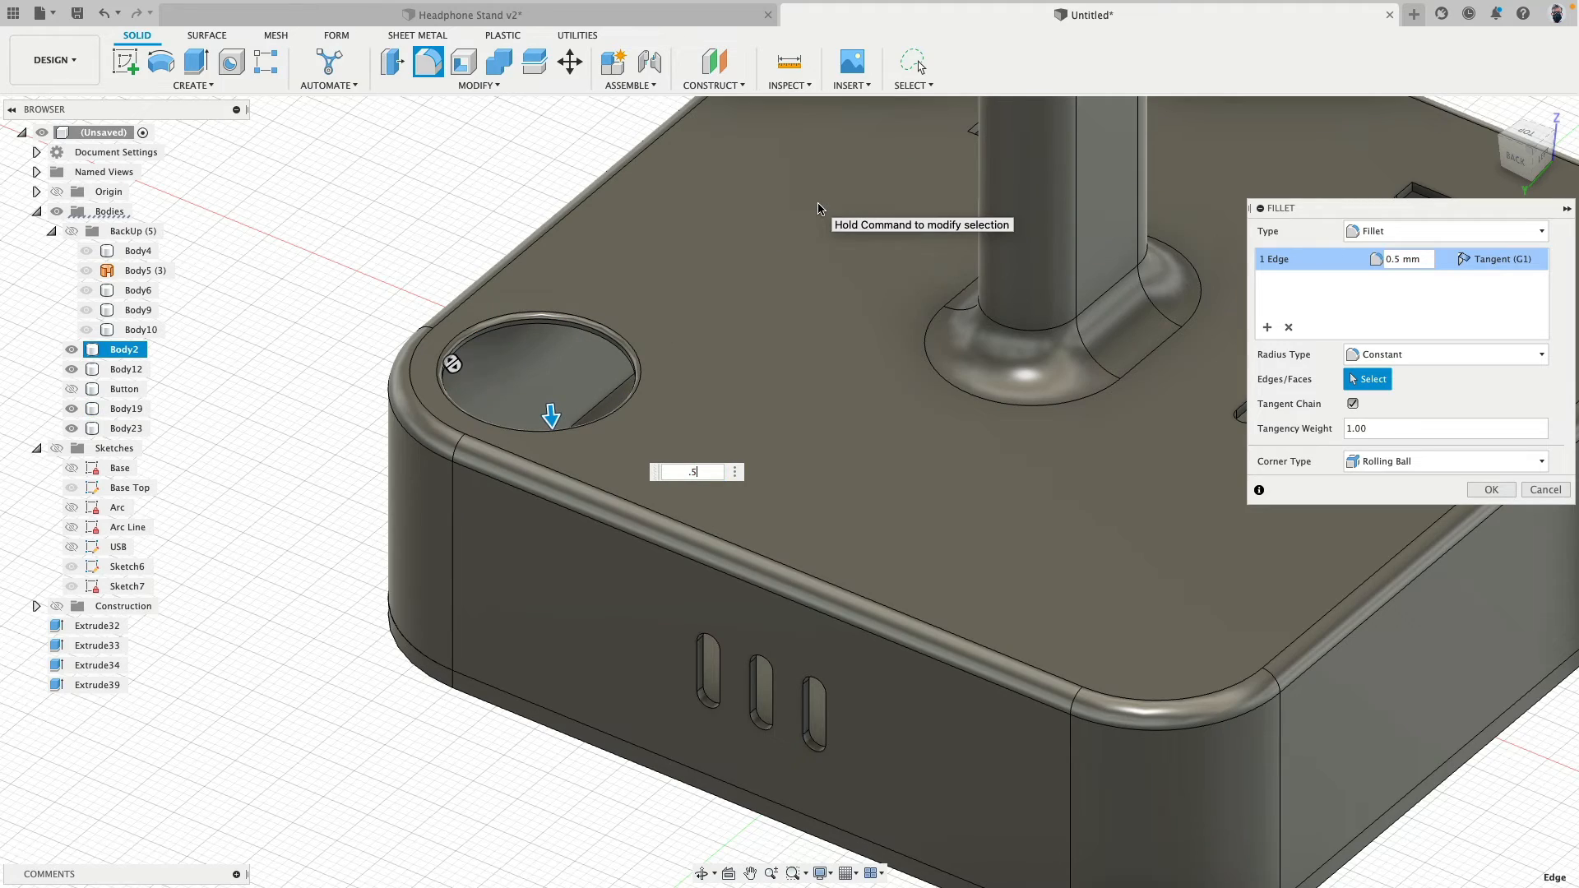
- Add the outer edges of the three vertical slots in the base's side wall to the 0.5 mm fillet
{"action": "middle_click_drag", "start_coordinate": [421, 589], "coordinate": [267, 483]}
{"action": "scroll", "coordinate": [507, 539], "scroll_direction": "up", "scroll_amount": 2}
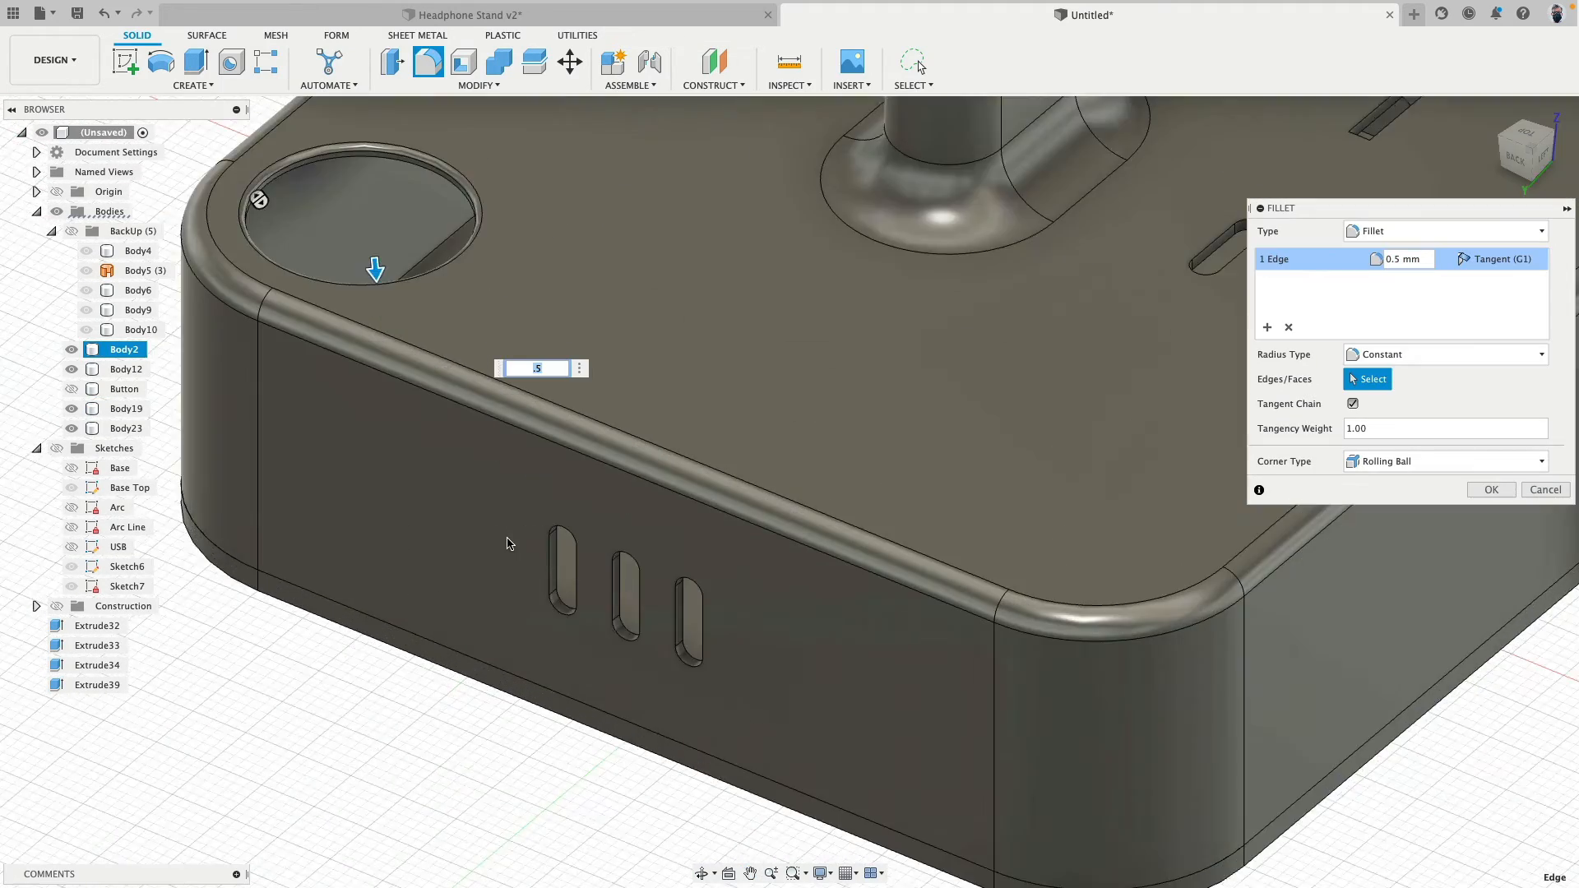
{"action": "scroll", "coordinate": [507, 542], "scroll_direction": "up", "scroll_amount": 2}
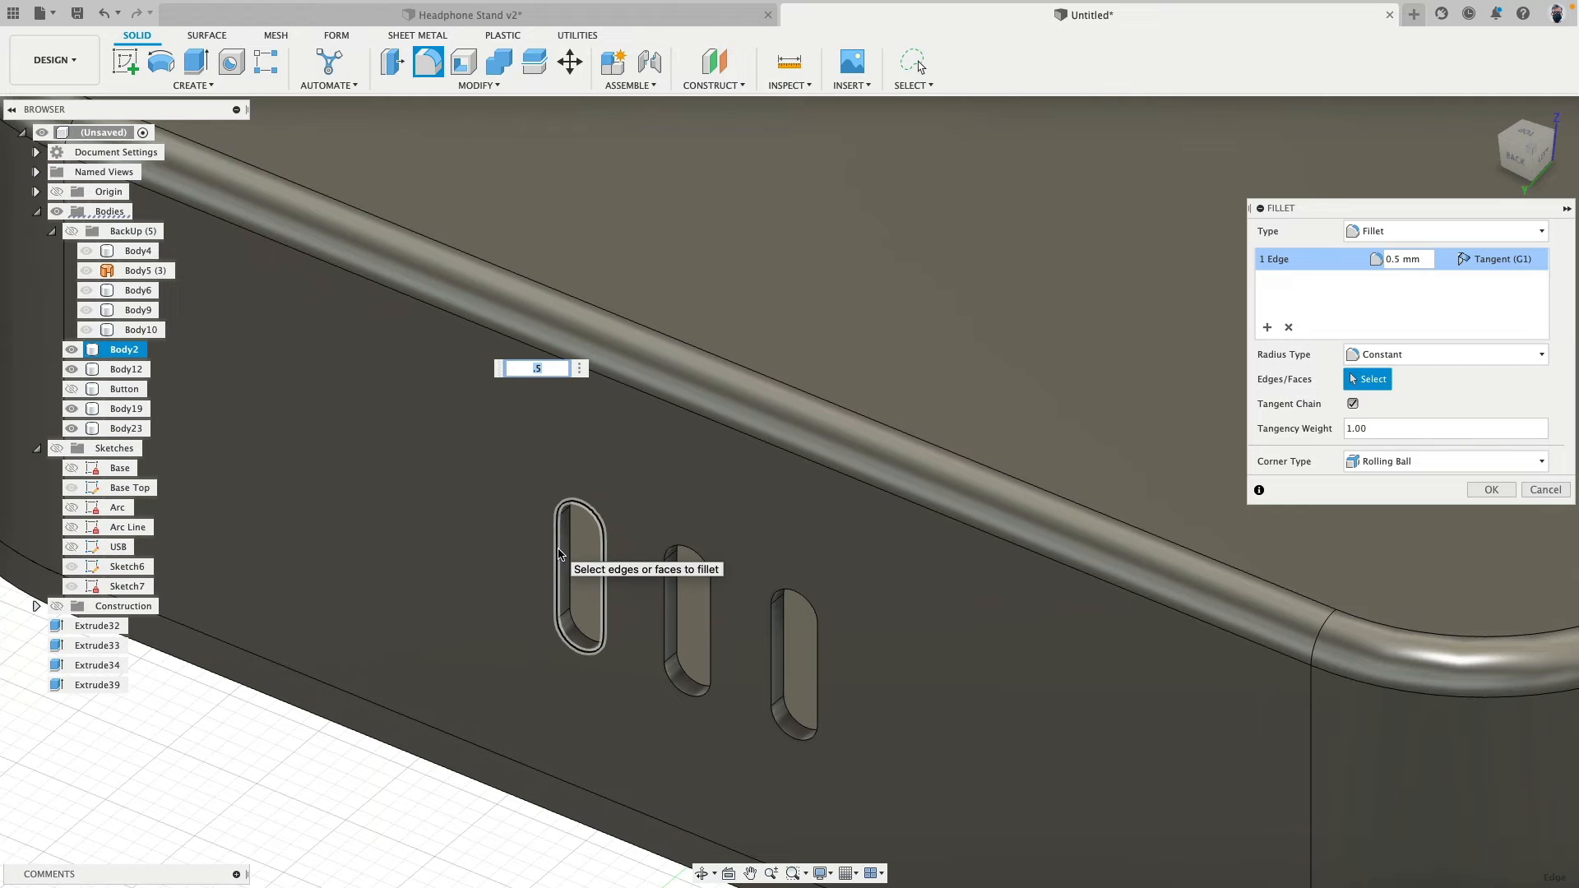
{"action": "left_click", "coordinate": [558, 553]}
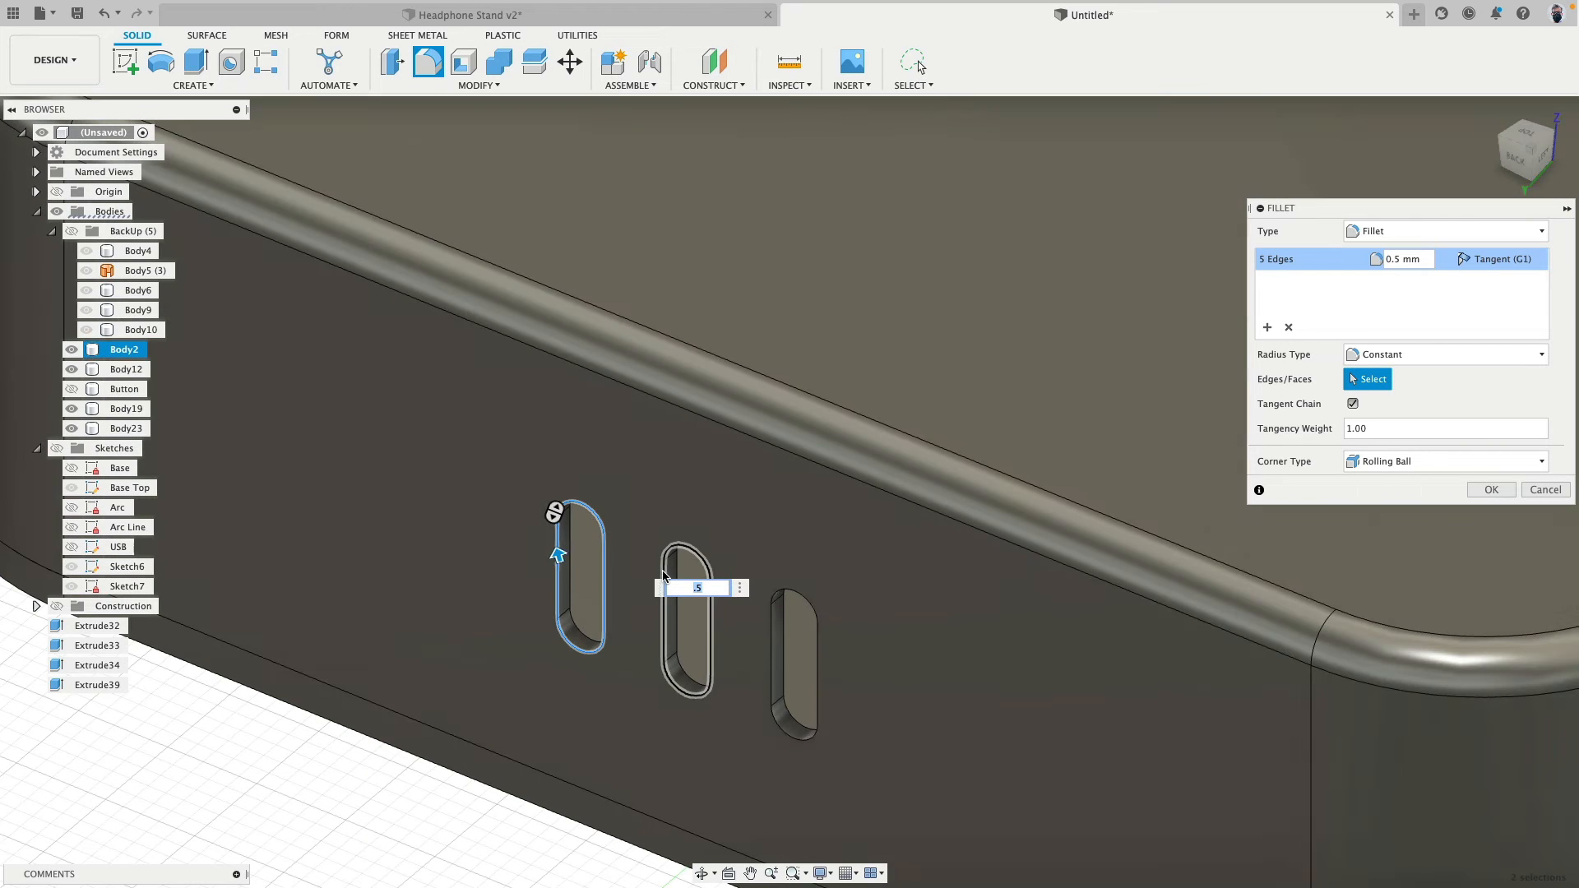
{"action": "left_click", "coordinate": [668, 625]}
{"action": "left_click", "coordinate": [816, 650]}
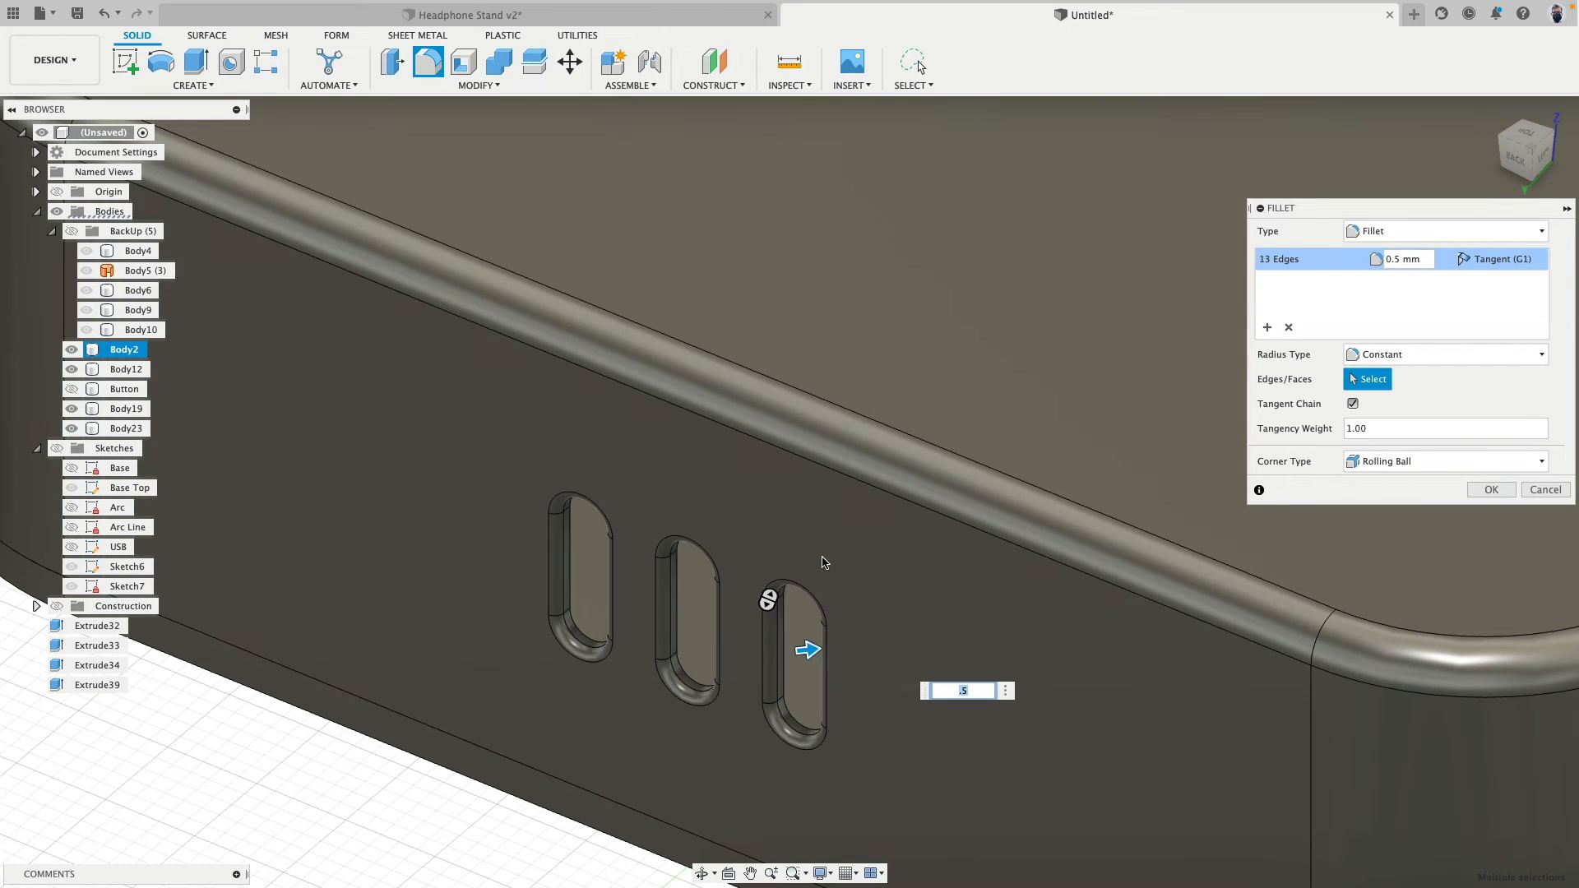
- Add the rim of the rounded slot on the base's top face to the fillet selection
{"action": "scroll", "coordinate": [823, 560], "scroll_direction": "down", "scroll_amount": 3}
{"action": "middle_click_drag", "start_coordinate": [1144, 367], "coordinate": [647, 474]}
{"action": "scroll", "coordinate": [649, 477], "scroll_direction": "up", "scroll_amount": 4}
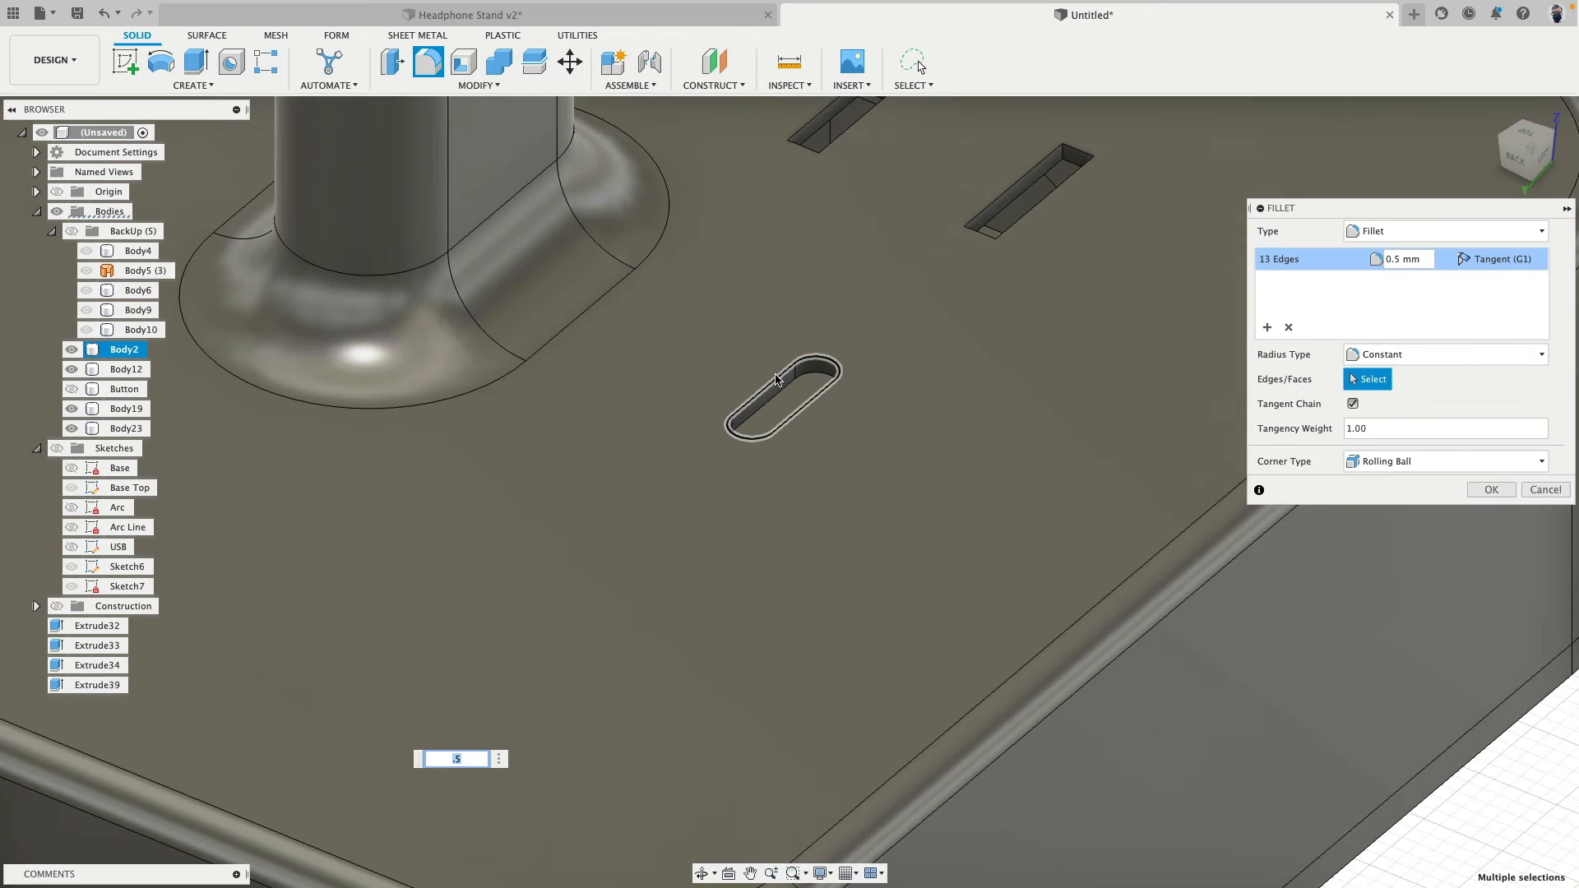
{"action": "left_click", "coordinate": [776, 380]}
- Add the top edges of the nearest outlet's D-shaped ground hole and its two rectangular slots to the fillet selection
{"action": "scroll", "coordinate": [751, 436], "scroll_direction": "down", "scroll_amount": 4}
{"action": "scroll", "coordinate": [835, 399], "scroll_direction": "up", "scroll_amount": 5}
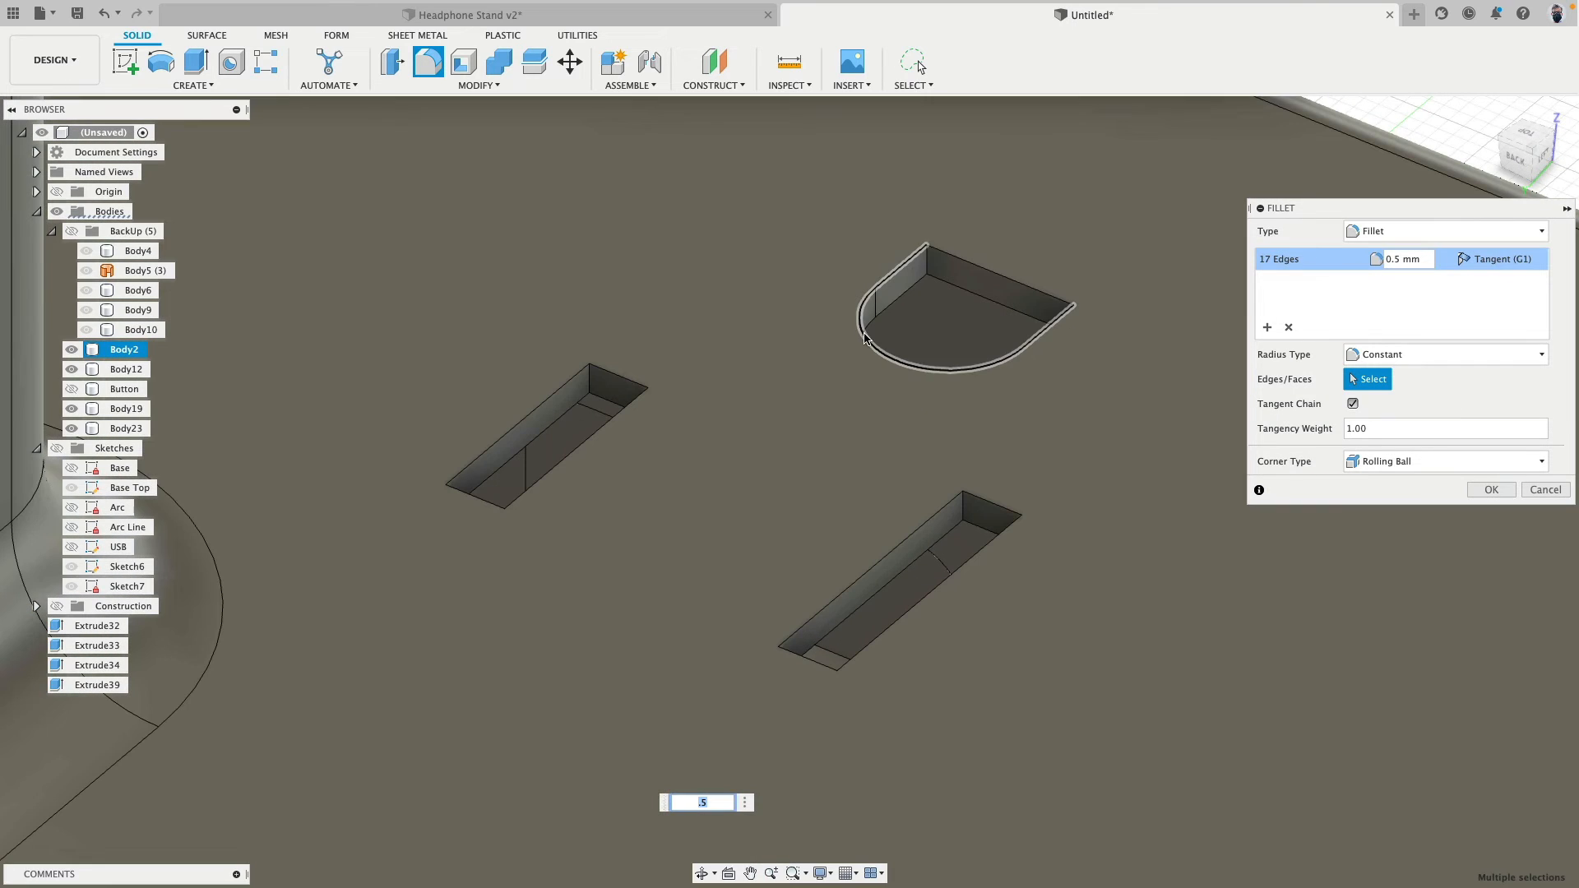
{"action": "left_click", "coordinate": [864, 337]}
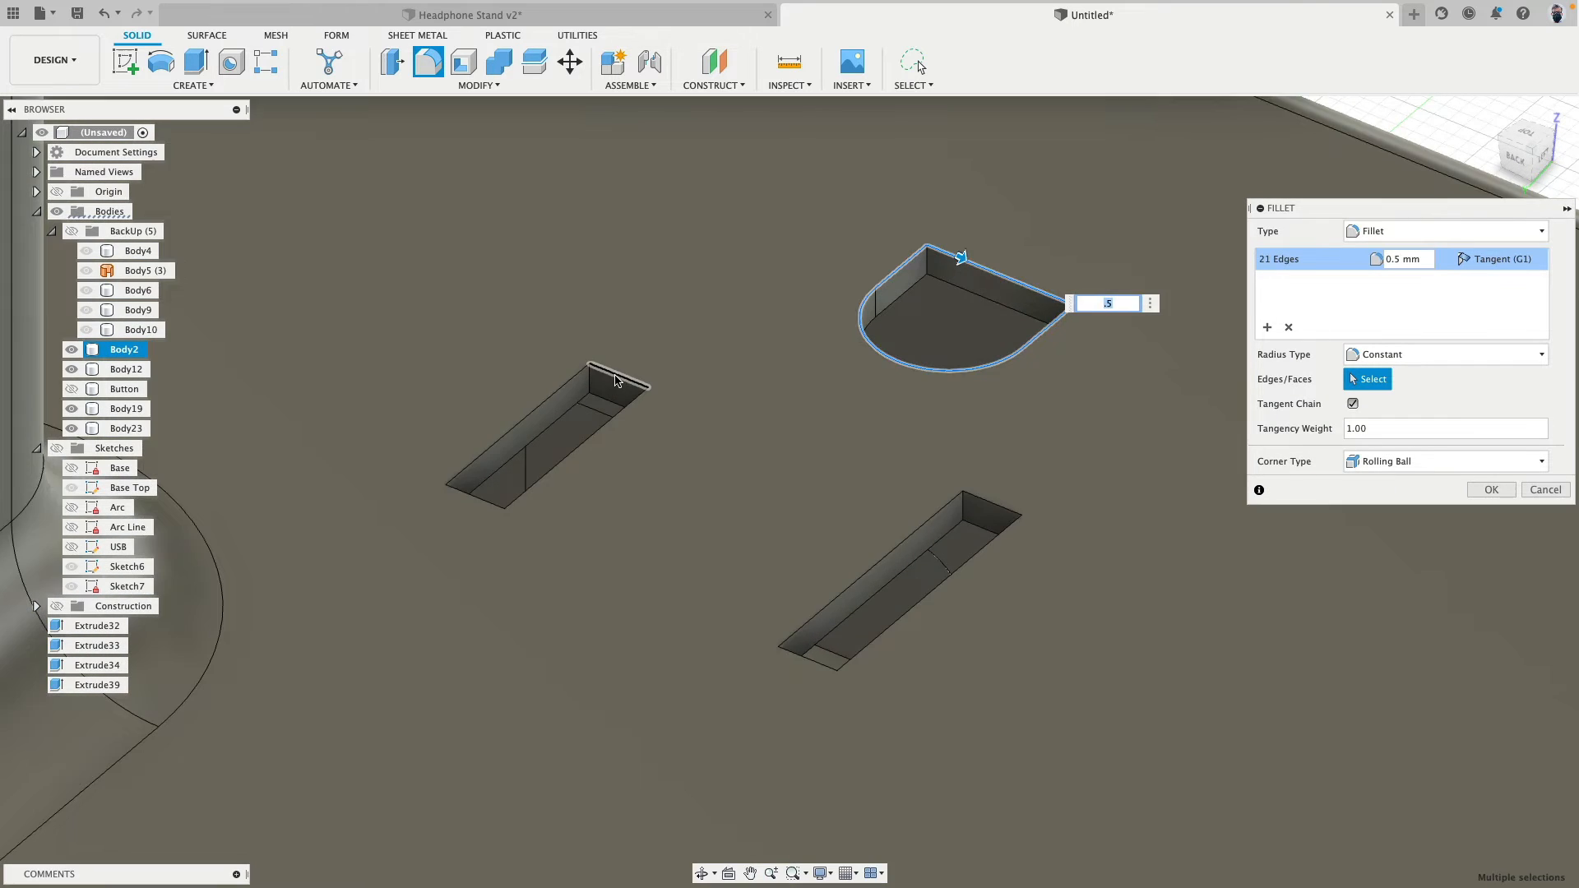
{"action": "left_click", "coordinate": [609, 377]}
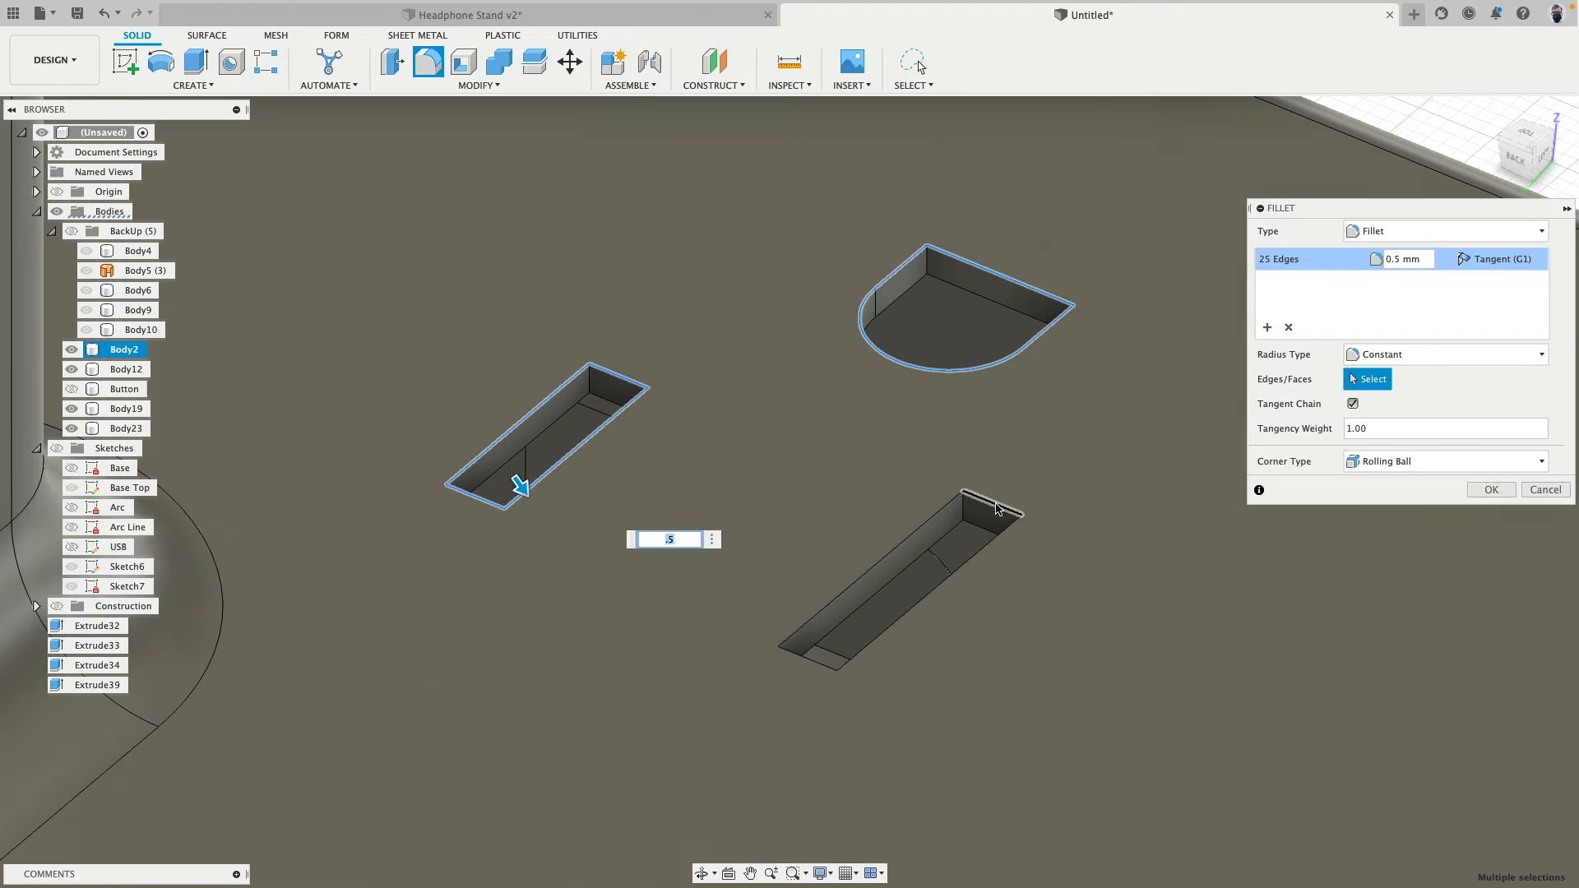
{"action": "left_click", "coordinate": [1003, 512]}
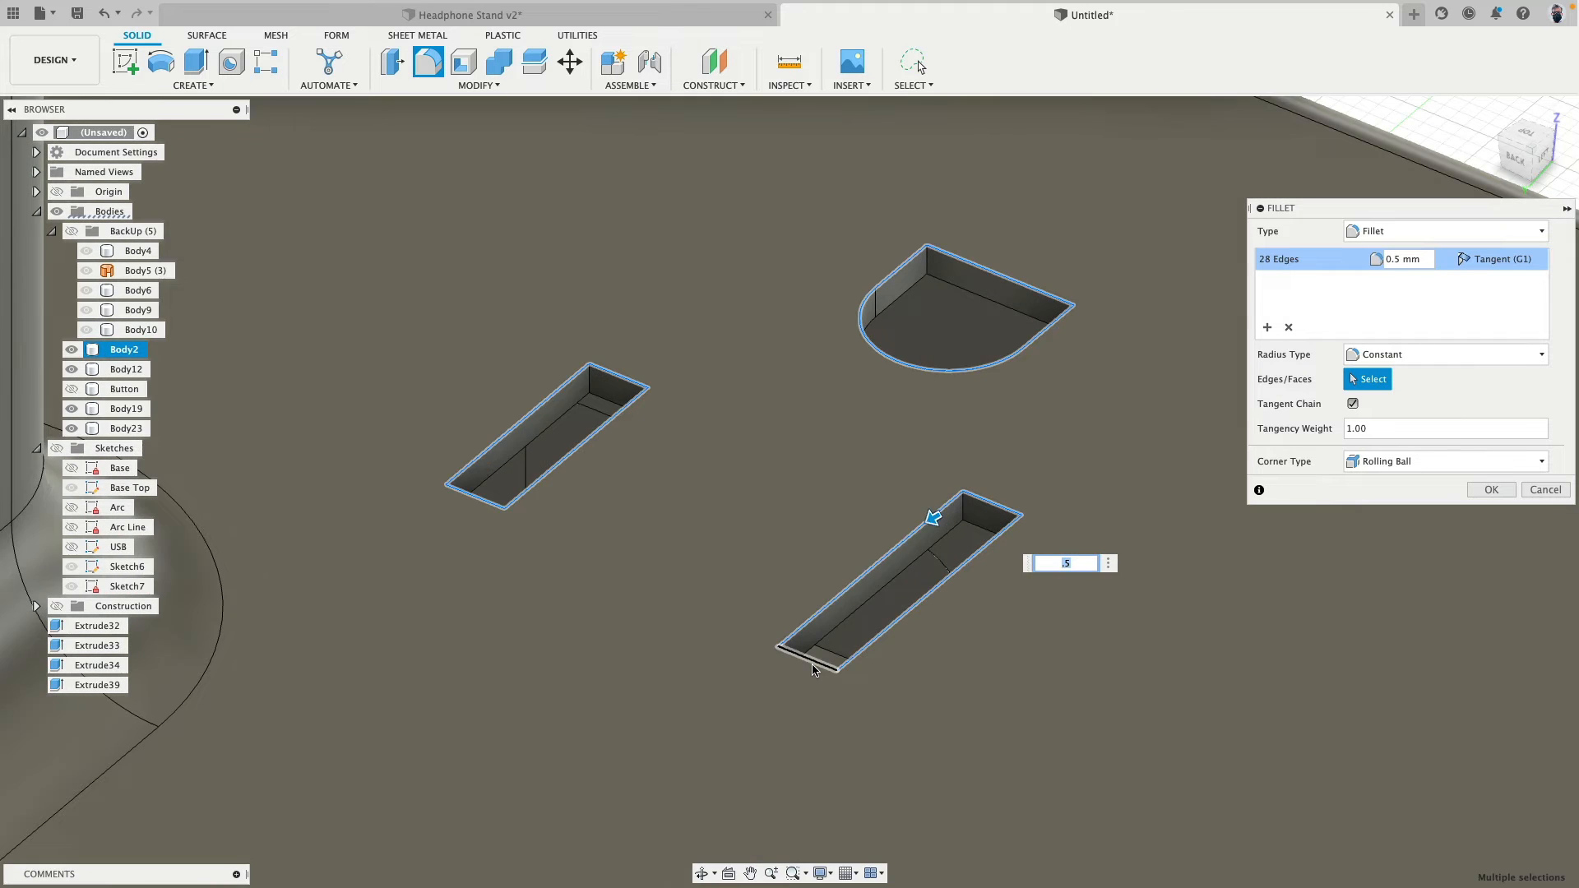
{"action": "left_click", "coordinate": [815, 663]}
{"action": "scroll", "coordinate": [685, 615], "scroll_direction": "down", "scroll_amount": 3}
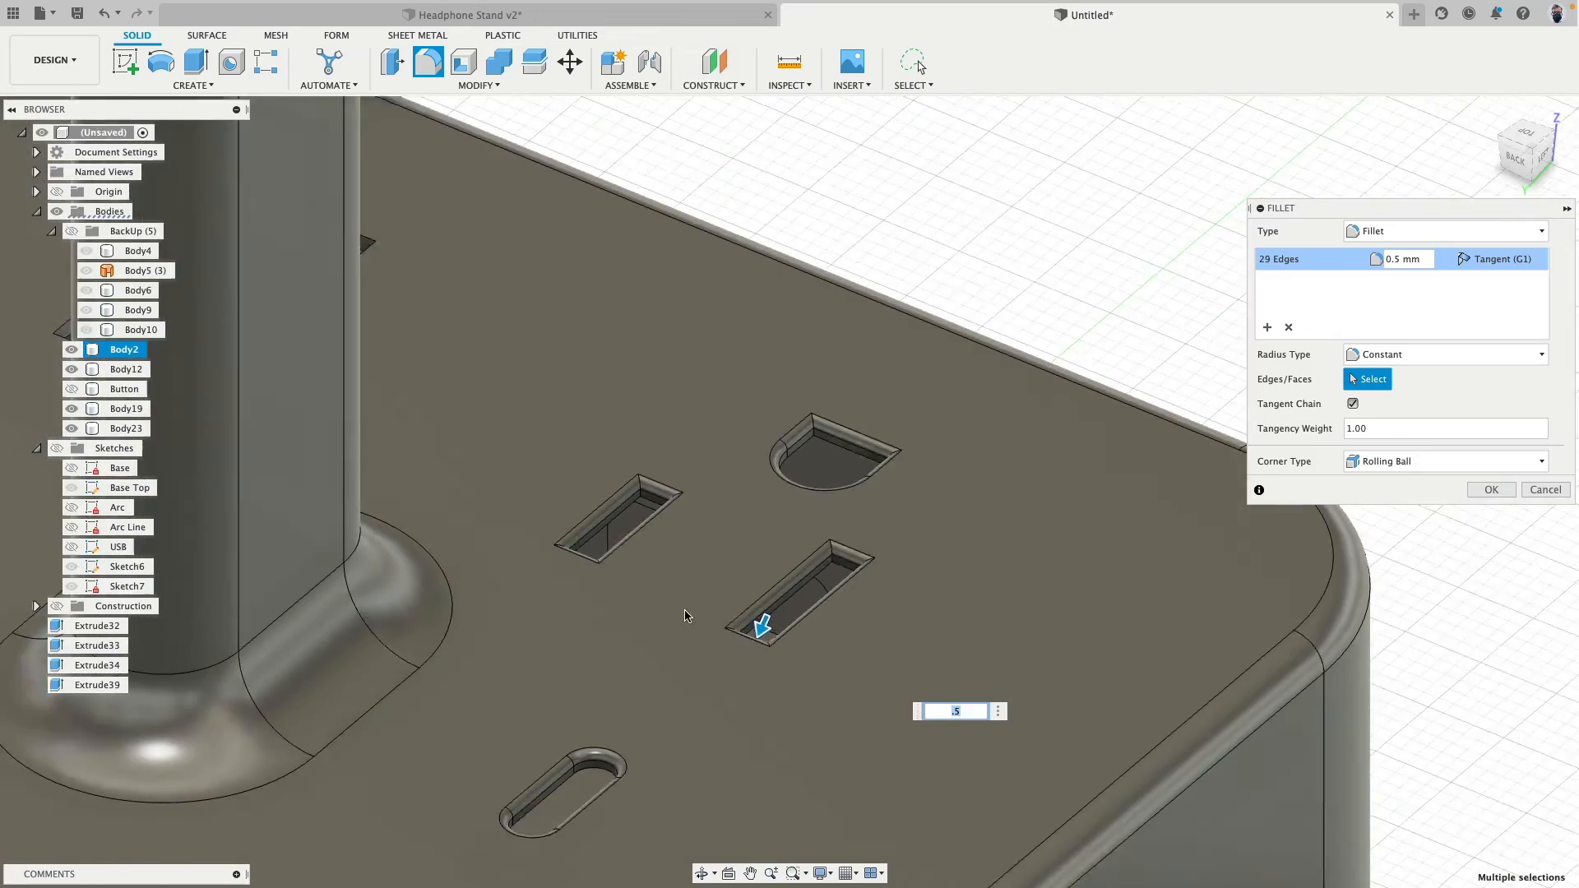
- Add the top edges of the other outlet's D-shaped ground hole and its longer rectangular slot to the fillet selection
{"action": "middle_click_drag", "start_coordinate": [685, 615], "coordinate": [723, 518], "text": "shift"}
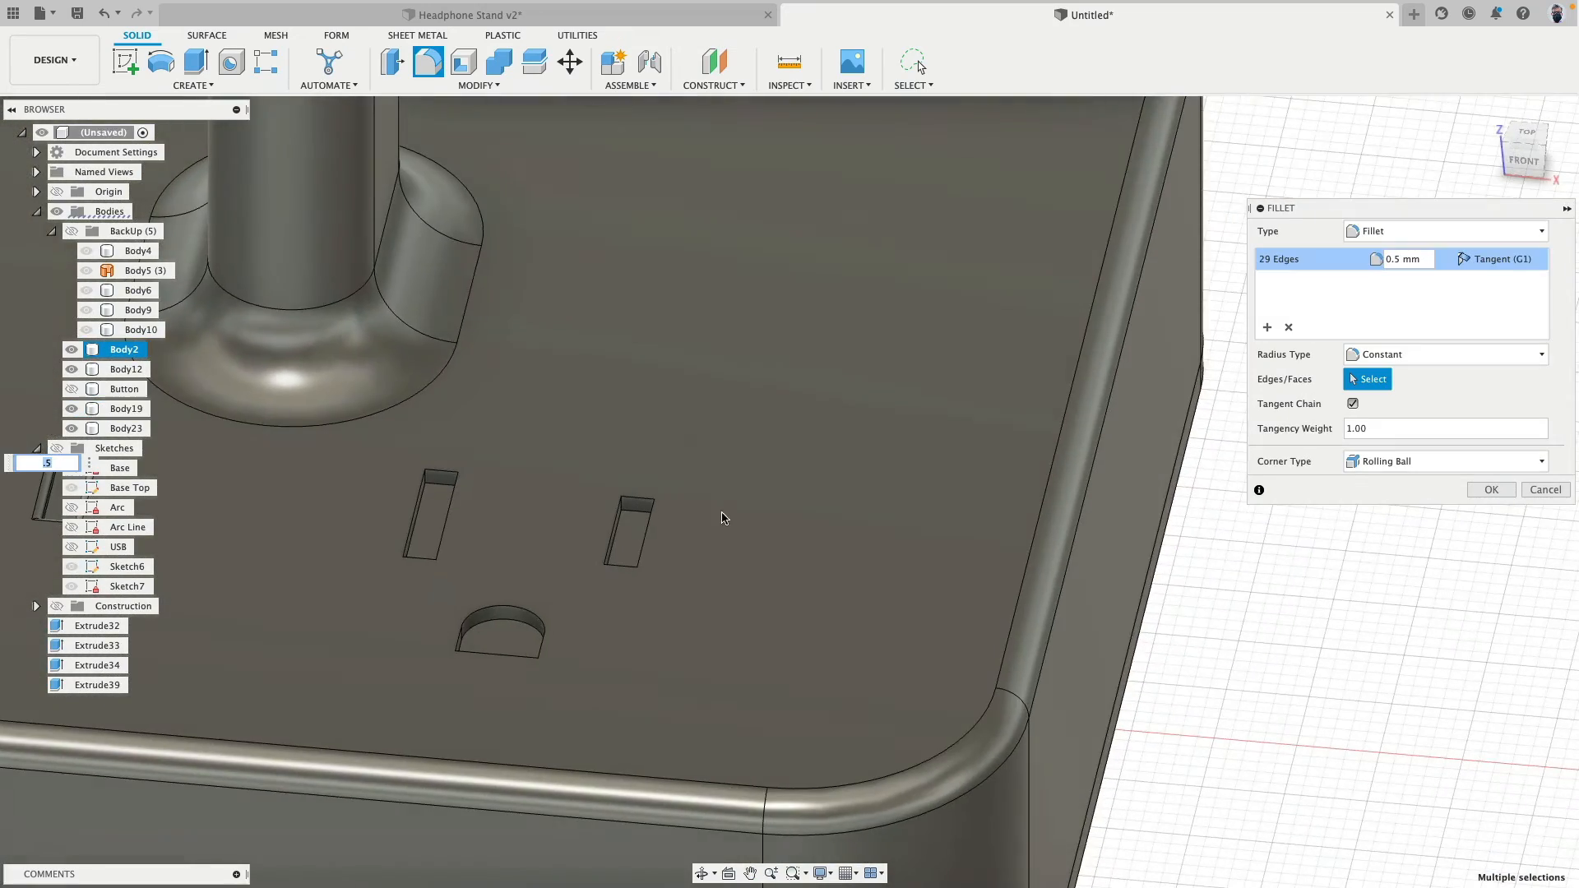
{"action": "scroll", "coordinate": [477, 679], "scroll_direction": "up", "scroll_amount": 3}
{"action": "left_click", "coordinate": [477, 678]}
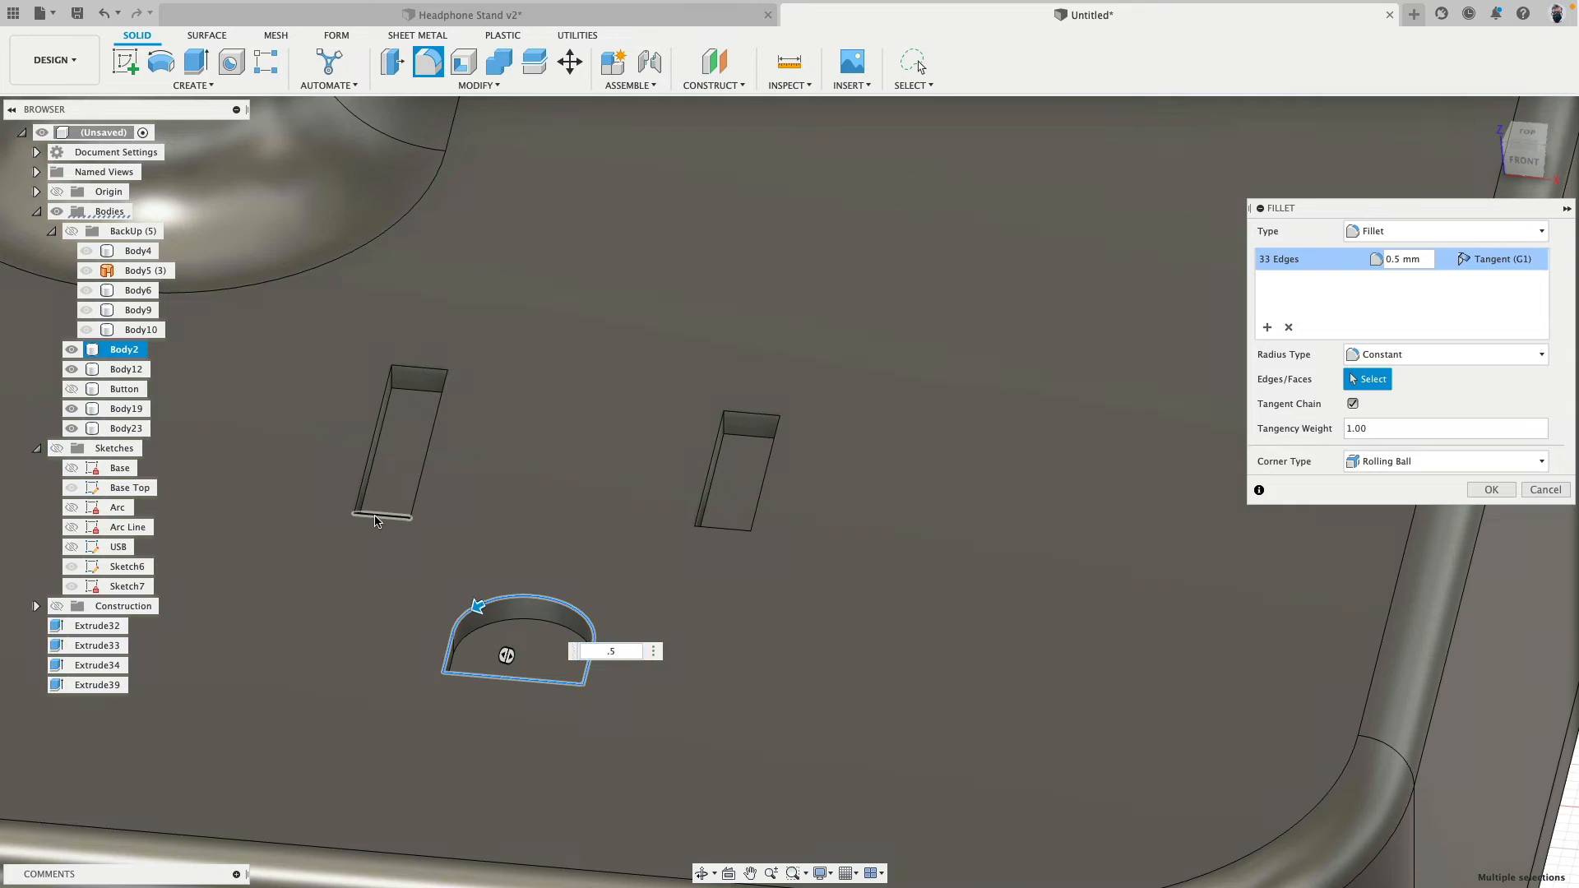
{"action": "left_click", "coordinate": [372, 519]}
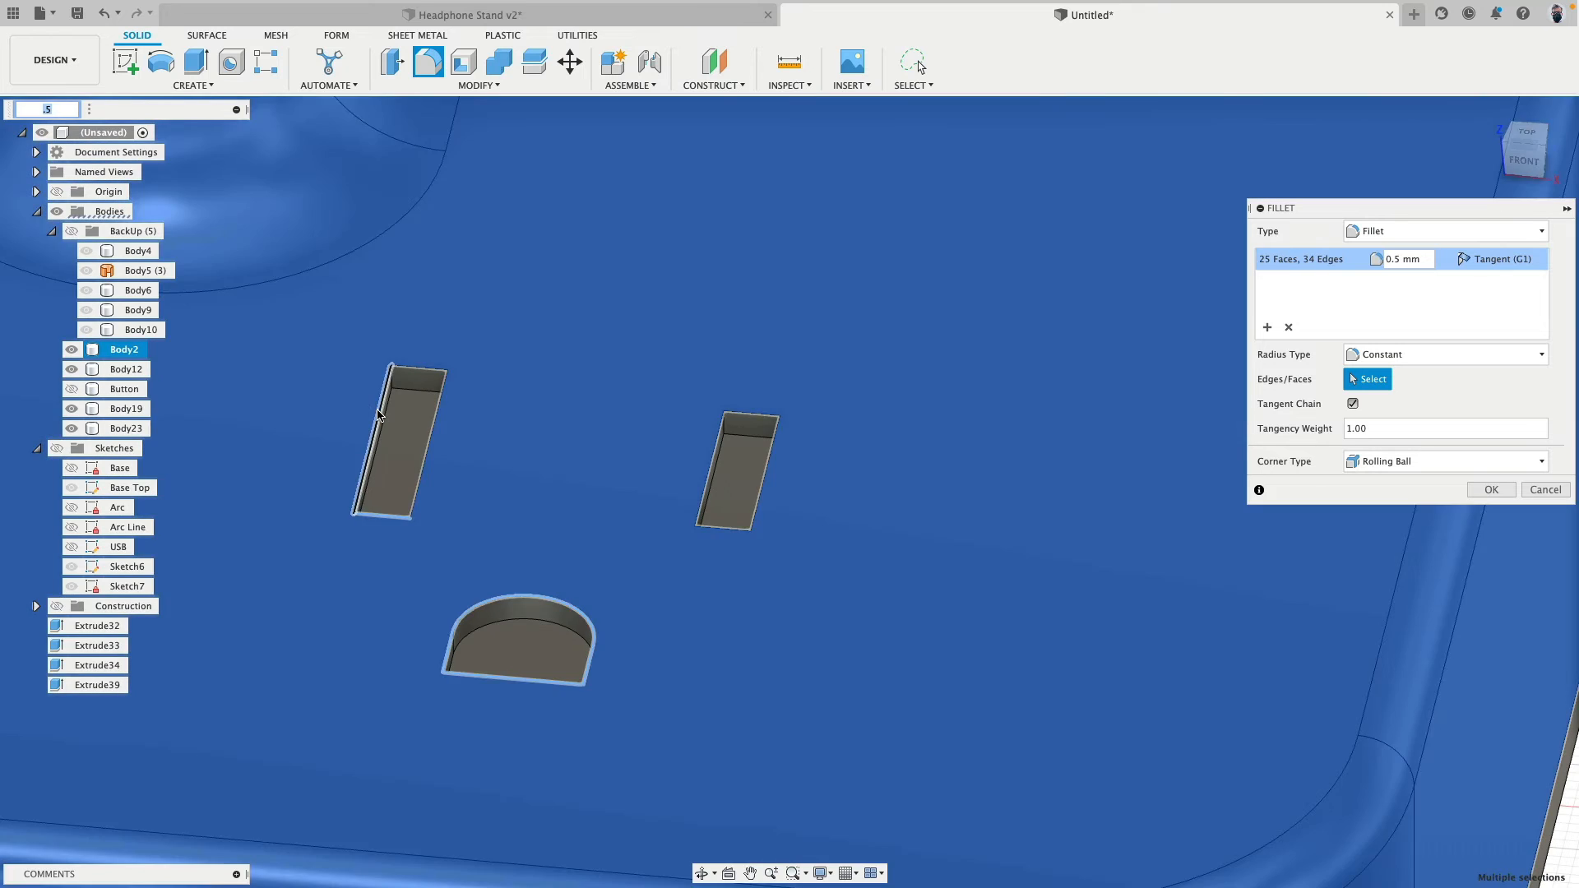
{"action": "left_click", "coordinate": [355, 406]}
{"action": "left_click", "coordinate": [383, 400]}
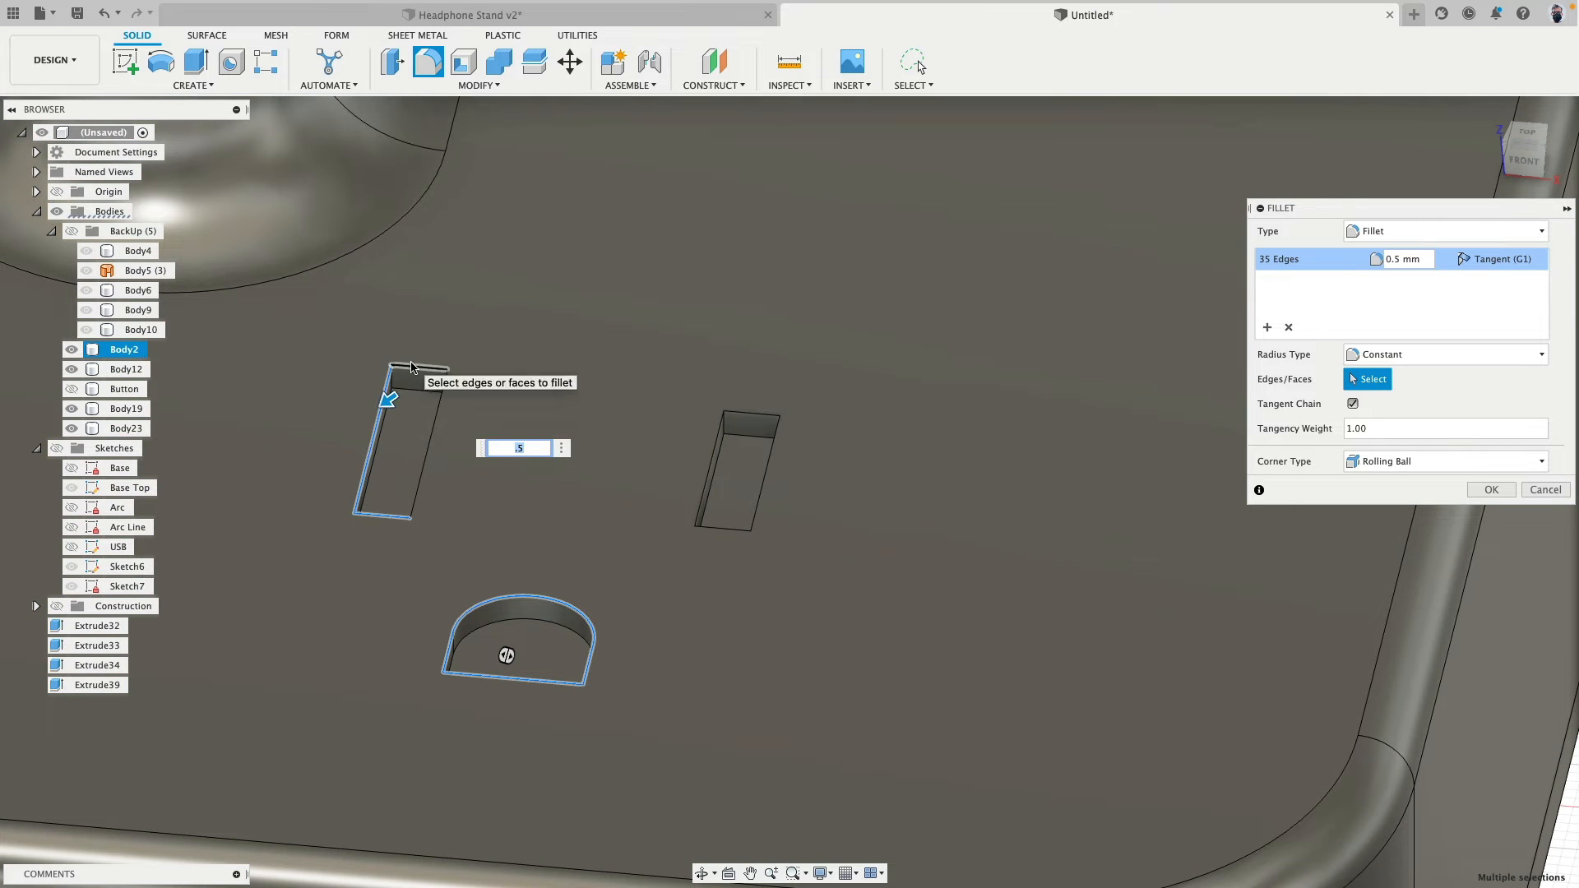
{"action": "left_click", "coordinate": [411, 367]}
{"action": "left_click", "coordinate": [445, 380]}
- Add the top edges of that outlet's shorter rectangular slot and apply the 0.5 mm fillet to all selected openings
{"action": "left_click", "coordinate": [752, 413]}
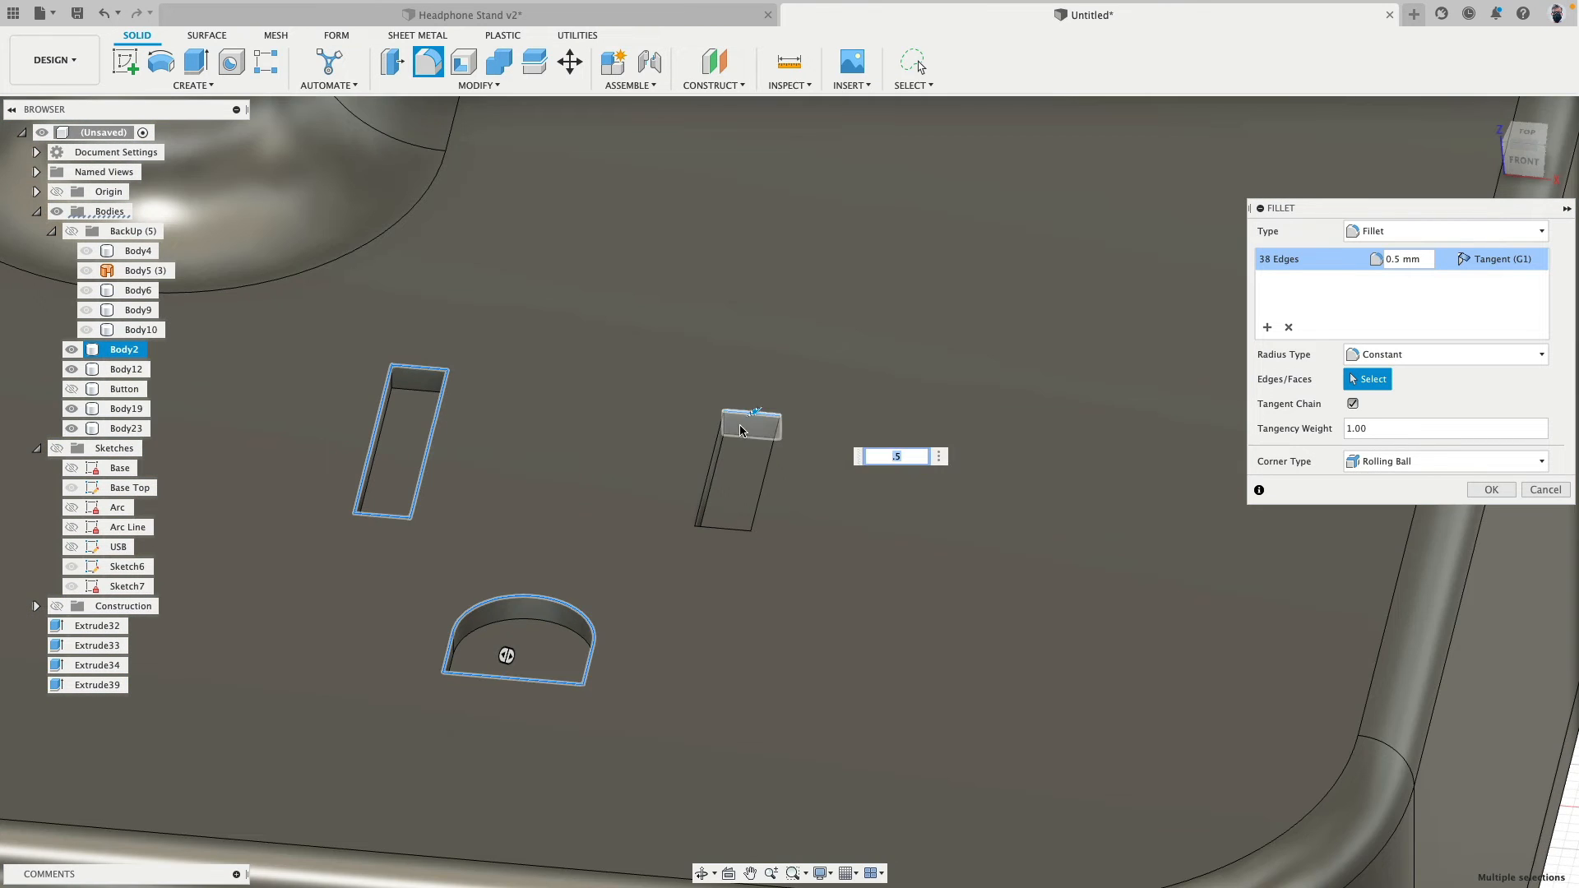
{"action": "left_click", "coordinate": [720, 440]}
{"action": "left_click", "coordinate": [726, 531]}
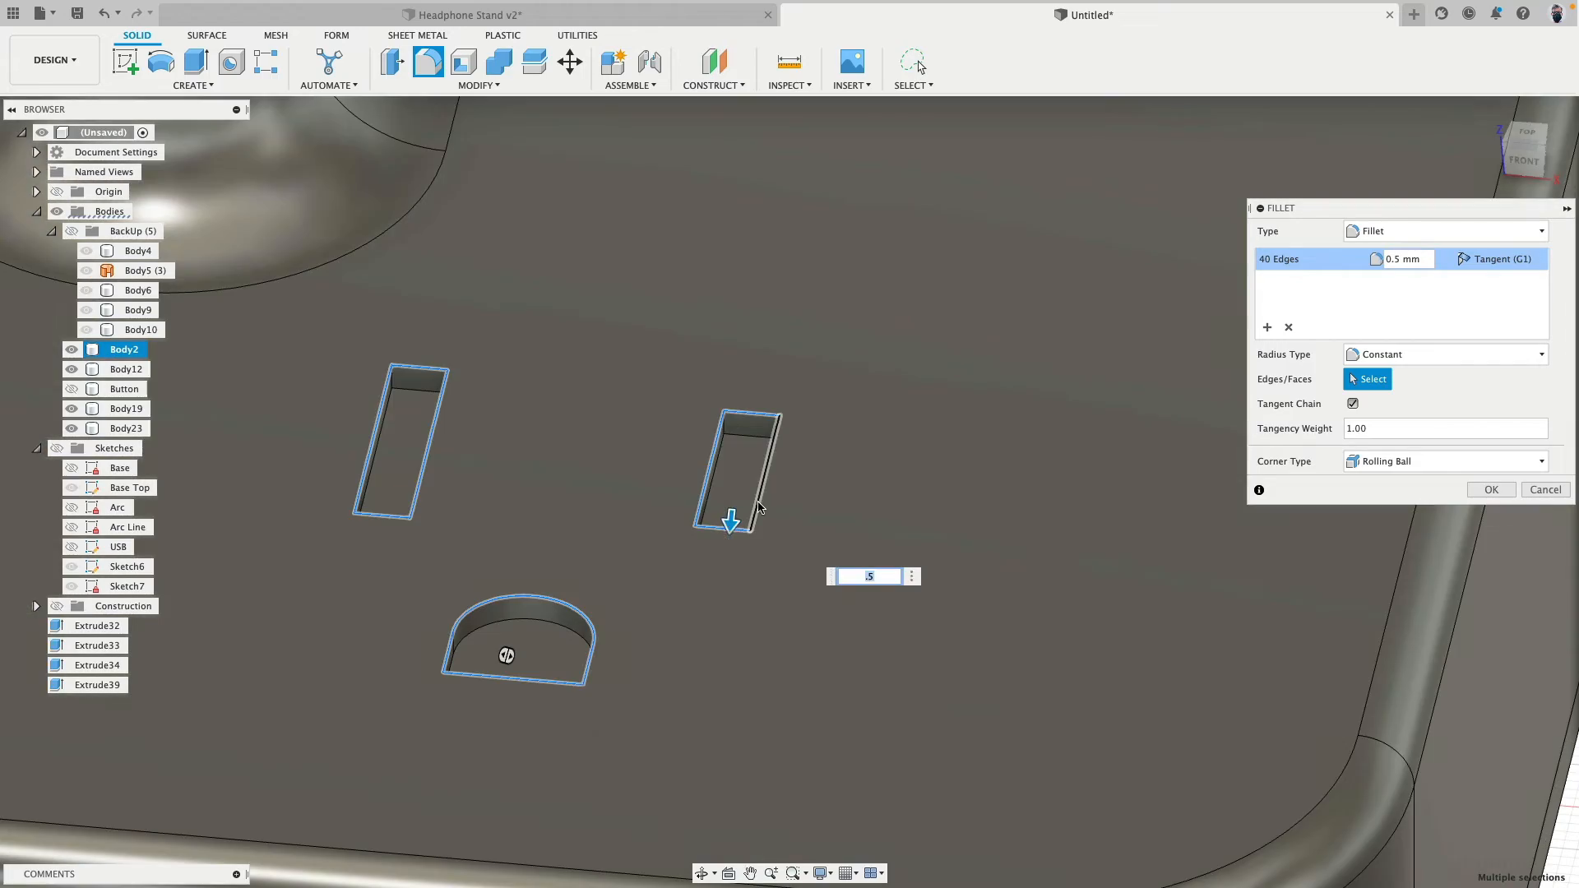
{"action": "left_click", "coordinate": [765, 477]}
{"action": "scroll", "coordinate": [867, 444], "scroll_direction": "down", "scroll_amount": 10}
{"action": "middle_click_drag", "start_coordinate": [588, 360], "coordinate": [681, 412]}
{"action": "middle_click_drag", "start_coordinate": [681, 411], "coordinate": [771, 411], "text": "shift"}
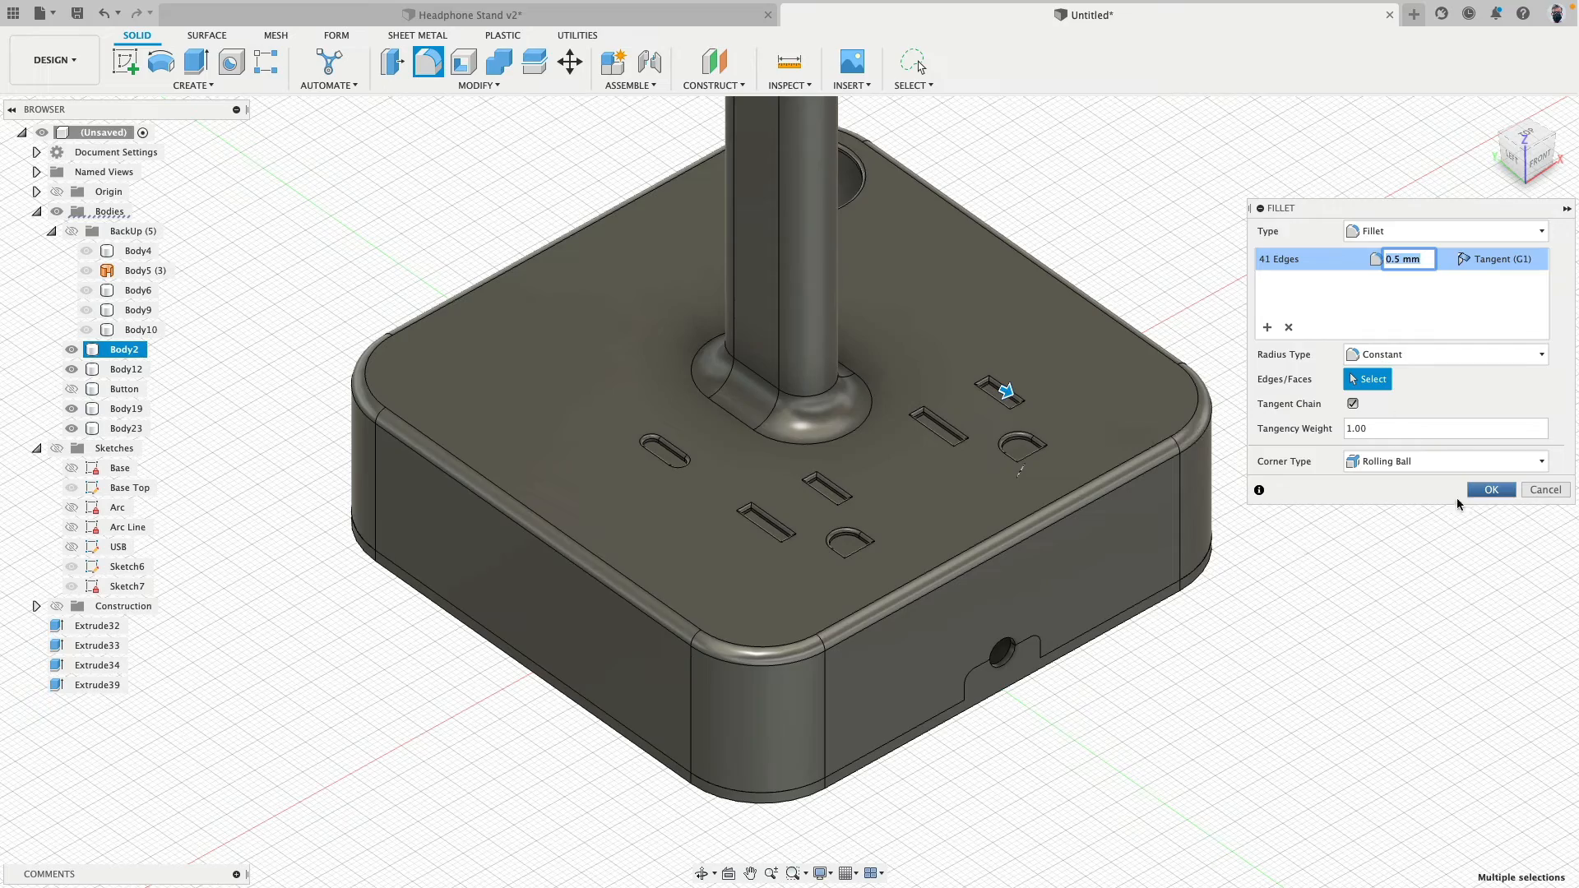
{"action": "left_click", "coordinate": [1497, 494]}
- Show the Button body again and inspect the filleted base from several sides
{"action": "middle_click_drag", "start_coordinate": [1142, 368], "coordinate": [321, 218], "text": "shift"}
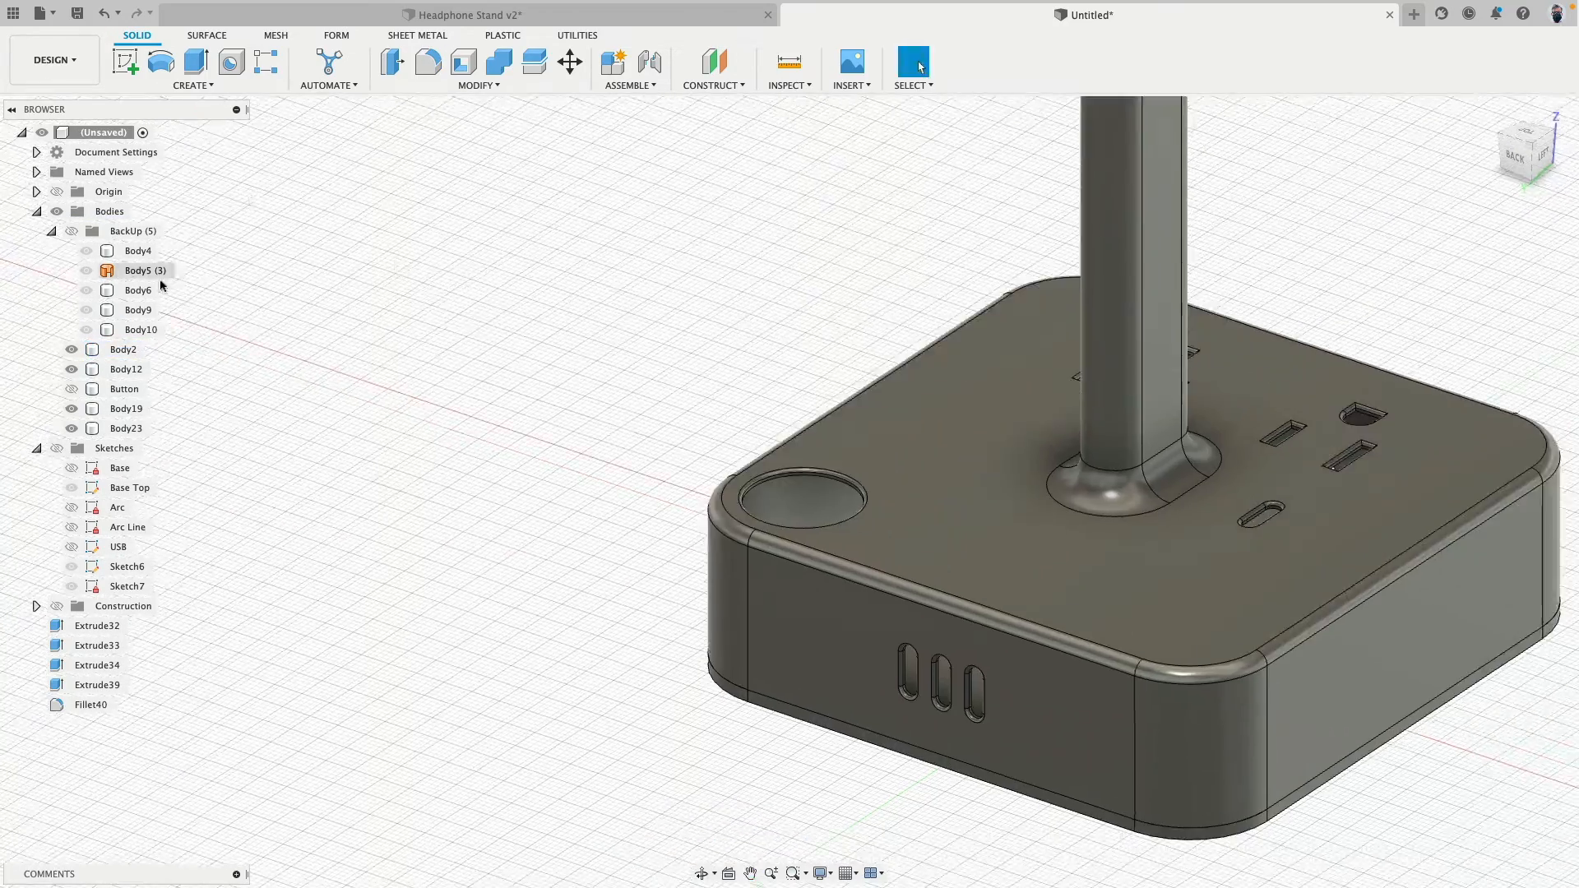
{"action": "left_click", "coordinate": [71, 389]}
{"action": "middle_click_drag", "start_coordinate": [184, 441], "coordinate": [412, 496], "text": "shift"}
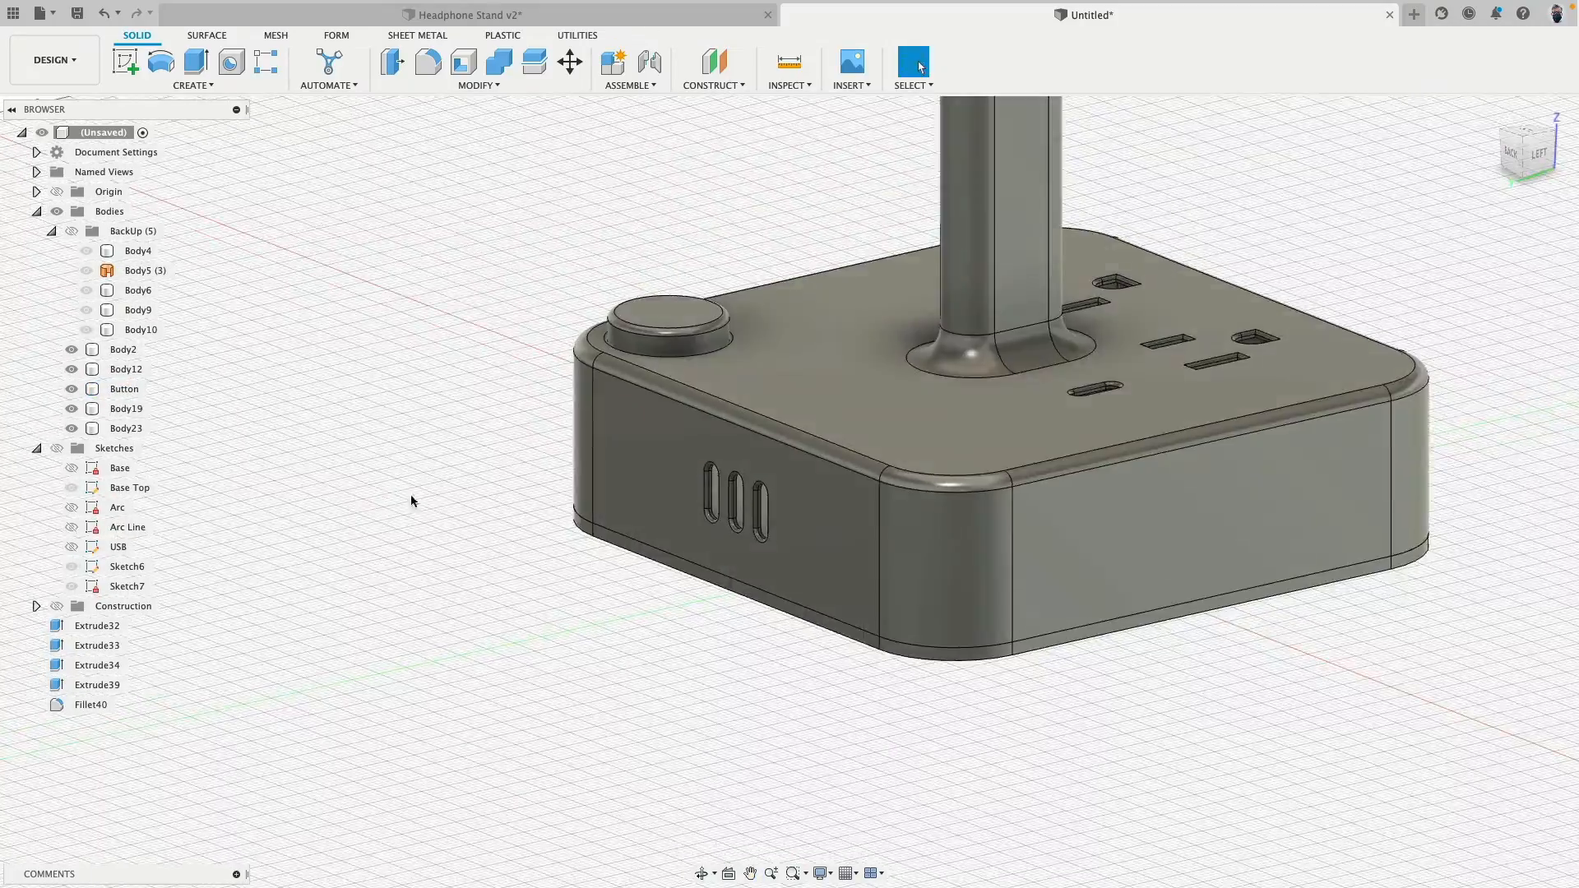
{"action": "middle_click_drag", "start_coordinate": [1188, 613], "coordinate": [1069, 596], "text": "shift"}
{"action": "middle_click_drag", "start_coordinate": [1069, 596], "coordinate": [765, 586]}
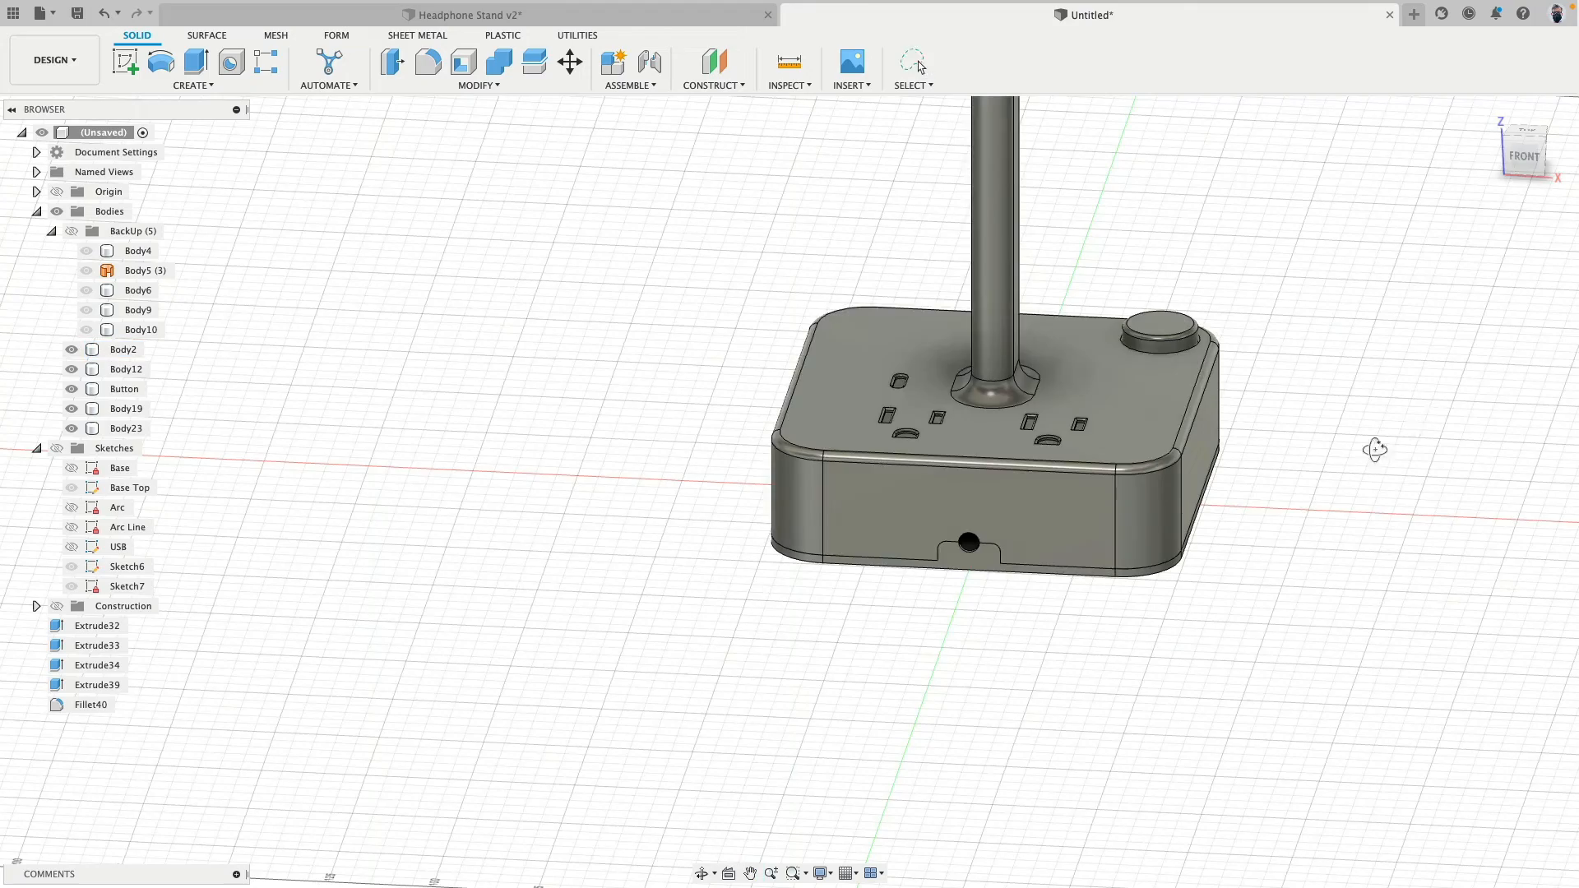
{"action": "middle_click_drag", "start_coordinate": [1375, 452], "coordinate": [1461, 297], "text": "shift"}
- Start a new sketch on the horizontal origin plane, viewed from the top
{"action": "left_click", "coordinate": [1527, 142]}
{"action": "middle_click_drag", "start_coordinate": [864, 472], "coordinate": [723, 680]}
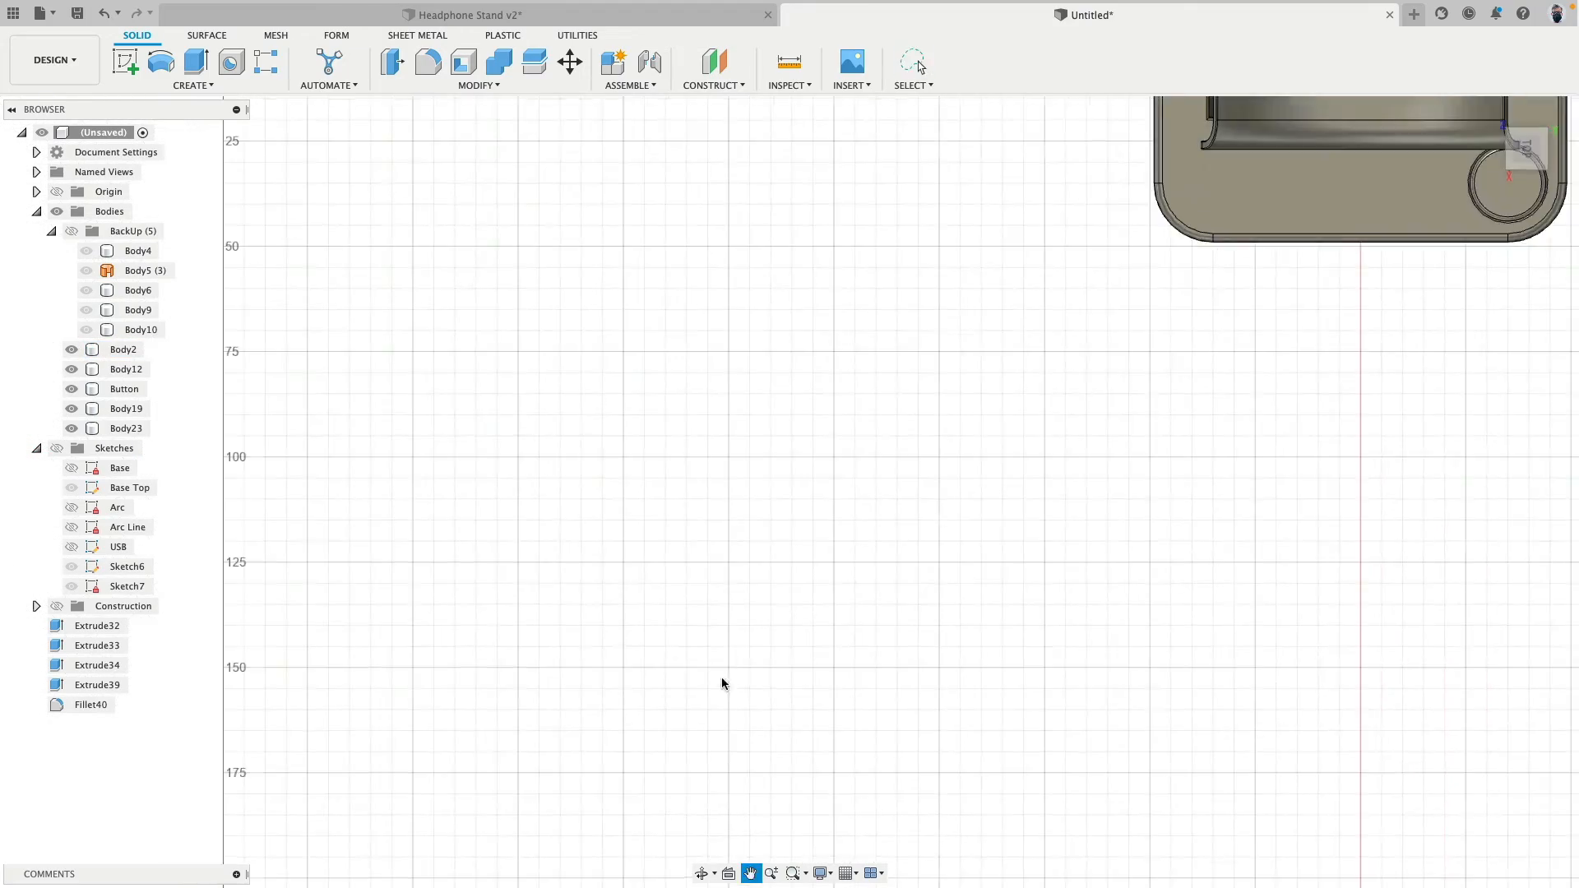
{"action": "scroll", "coordinate": [723, 680], "scroll_direction": "down", "scroll_amount": 5}
{"action": "mouse_move", "coordinate": [751, 526]}
{"action": "middle_mouse_down"}
{"action": "mouse_move", "coordinate": [768, 502]}
{"action": "mouse_move", "coordinate": [607, 670]}
{"action": "middle_mouse_up"}
{"action": "scroll", "coordinate": [607, 670], "scroll_direction": "up", "scroll_amount": 3}
{"action": "middle_click_drag", "start_coordinate": [670, 578], "coordinate": [573, 649]}
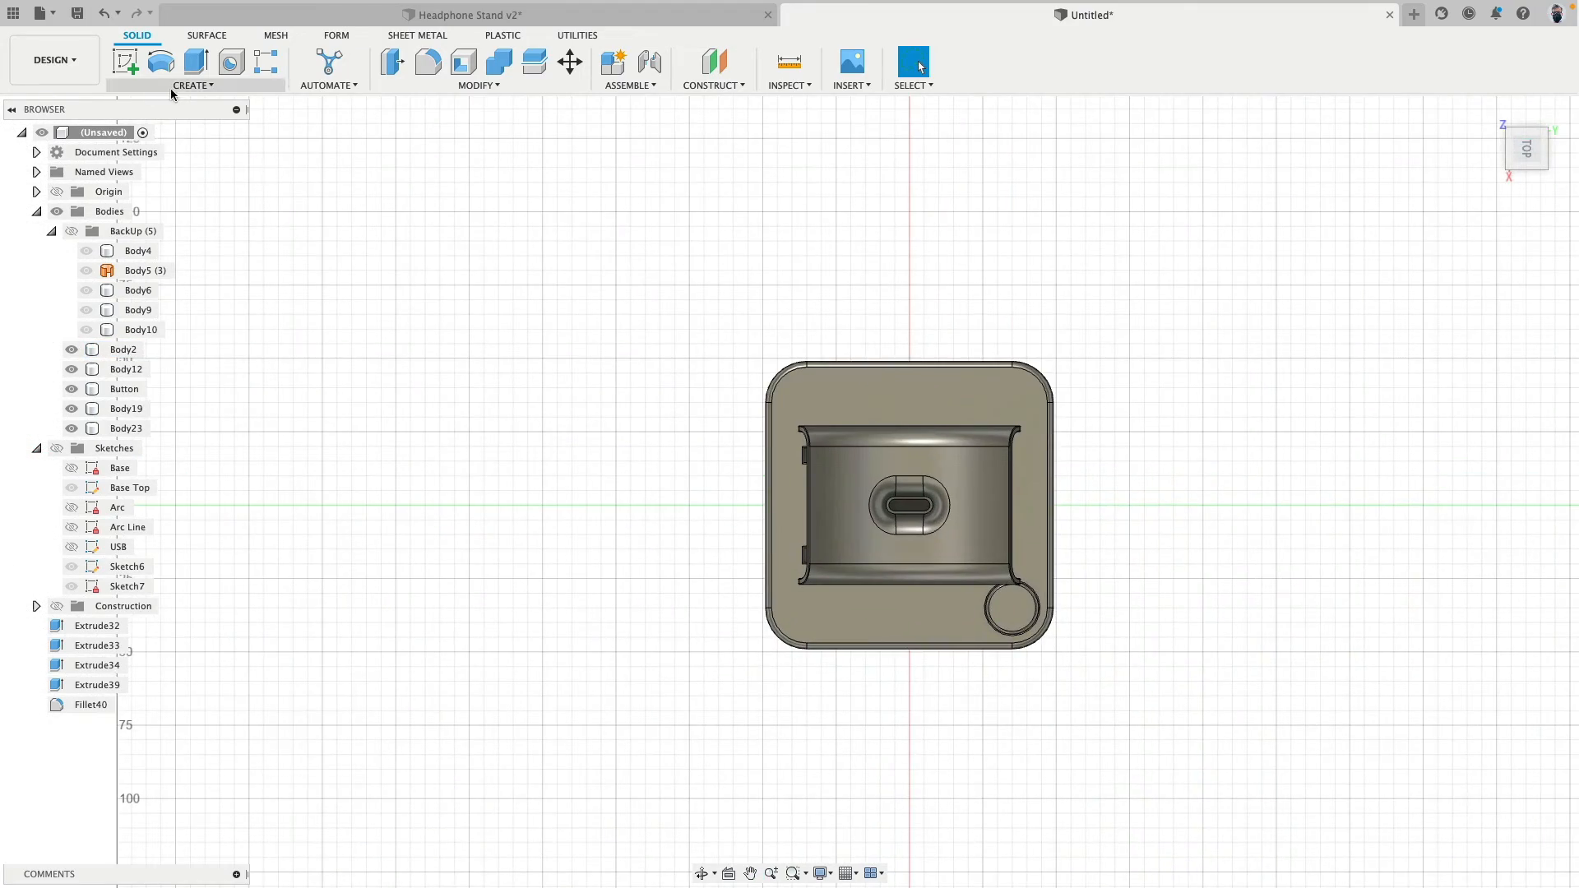
{"action": "left_click", "coordinate": [129, 66]}
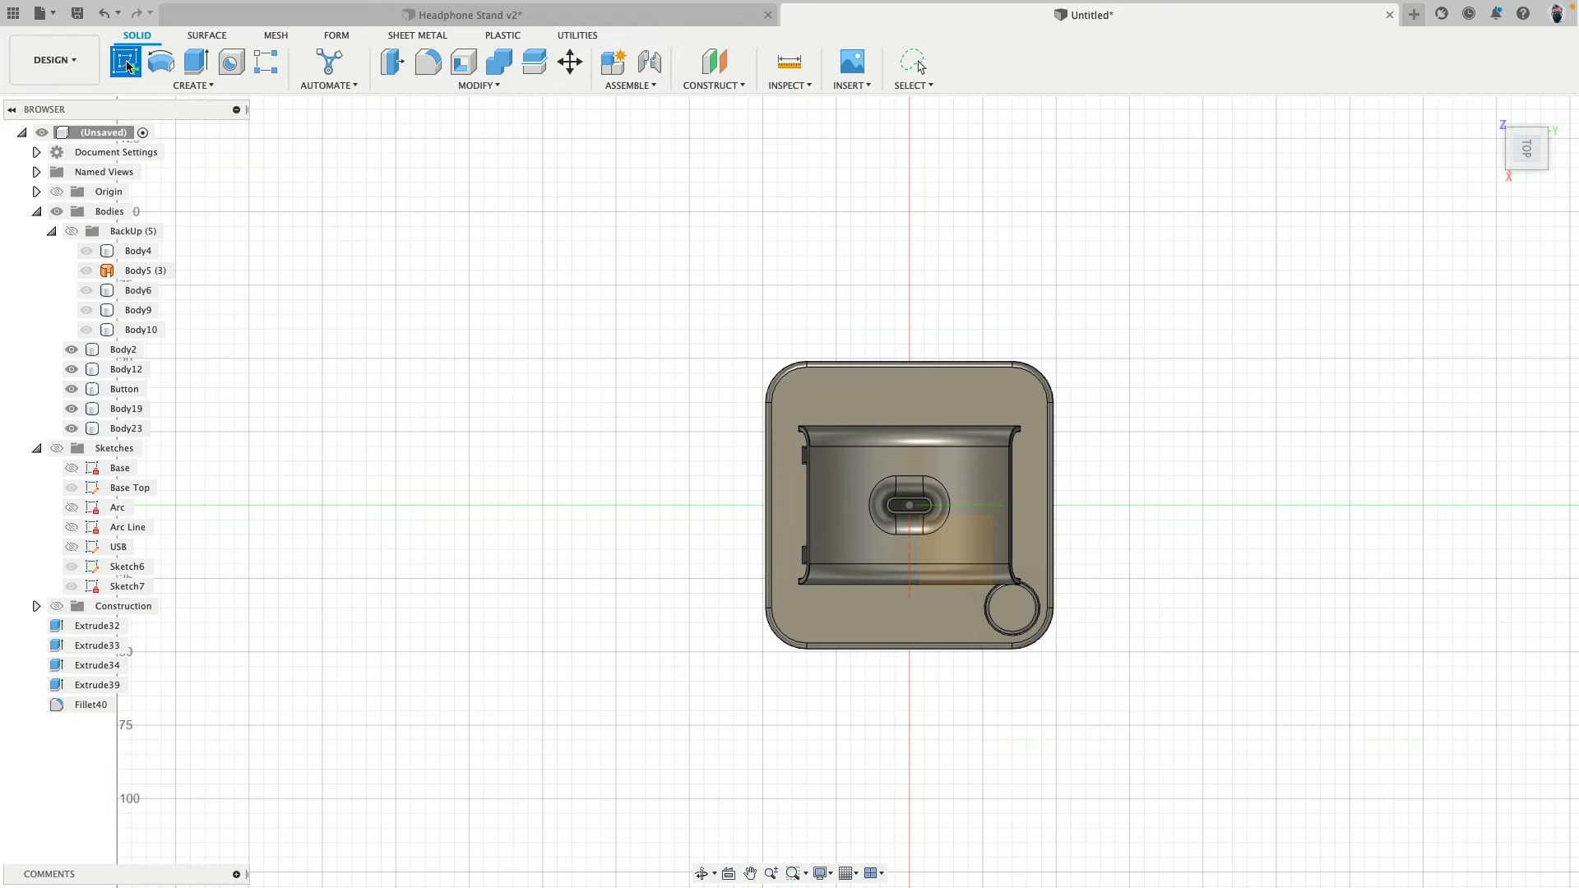
{"action": "left_click", "coordinate": [492, 542]}
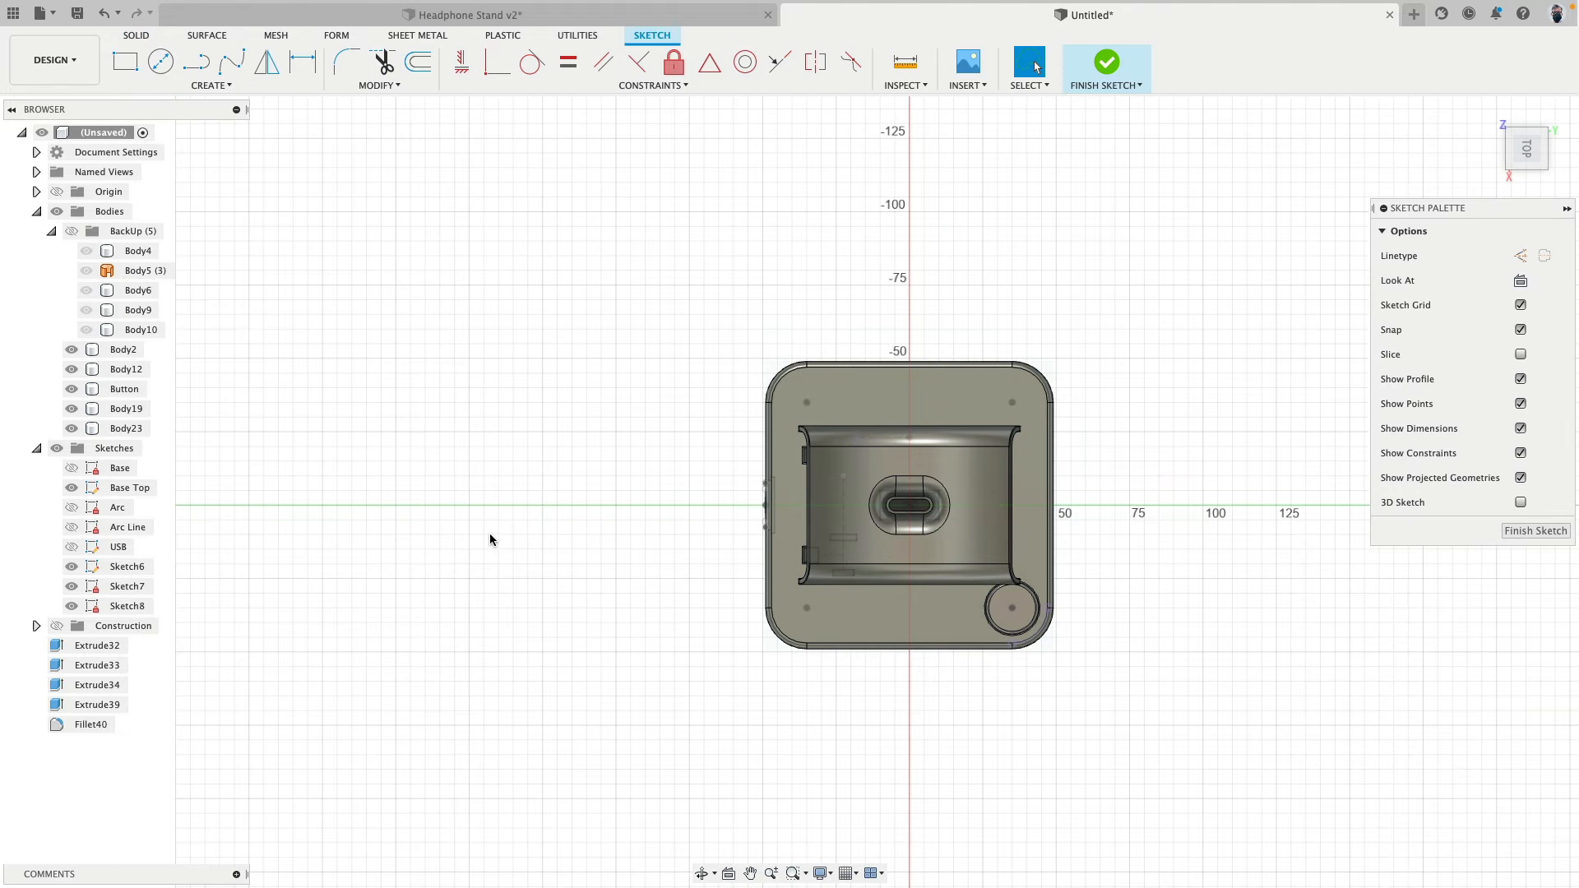
- Draw a control point spline starting inside the base at its cable-hole side, running straight out and curving around into an open loop
{"action": "left_click", "coordinate": [211, 85]}
{"action": "mouse_move", "coordinate": [208, 231]}
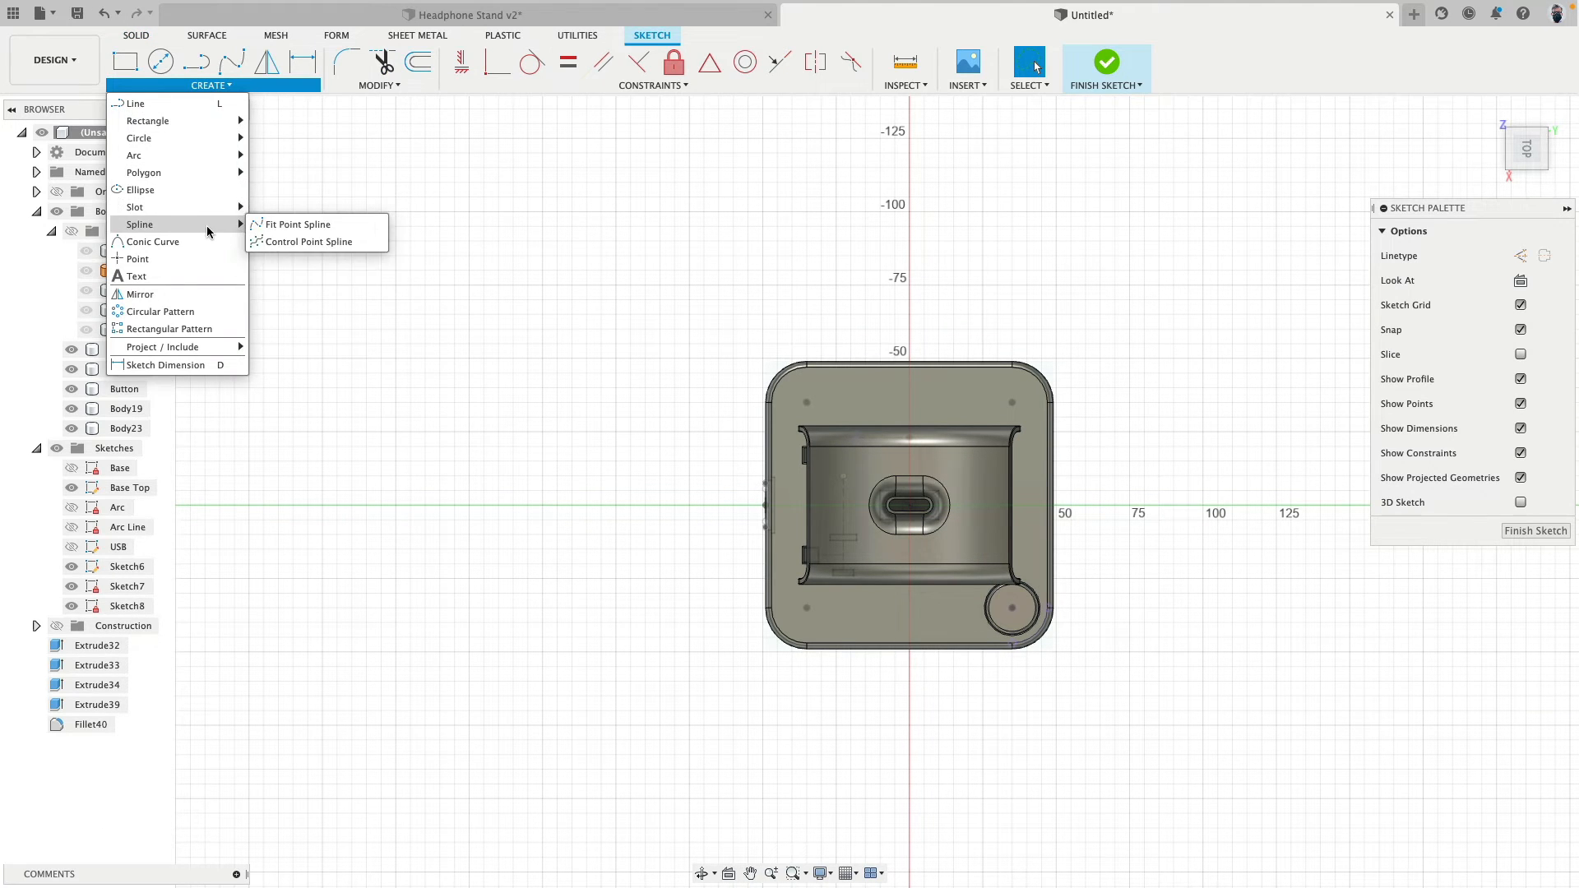
{"action": "left_click", "coordinate": [286, 242]}
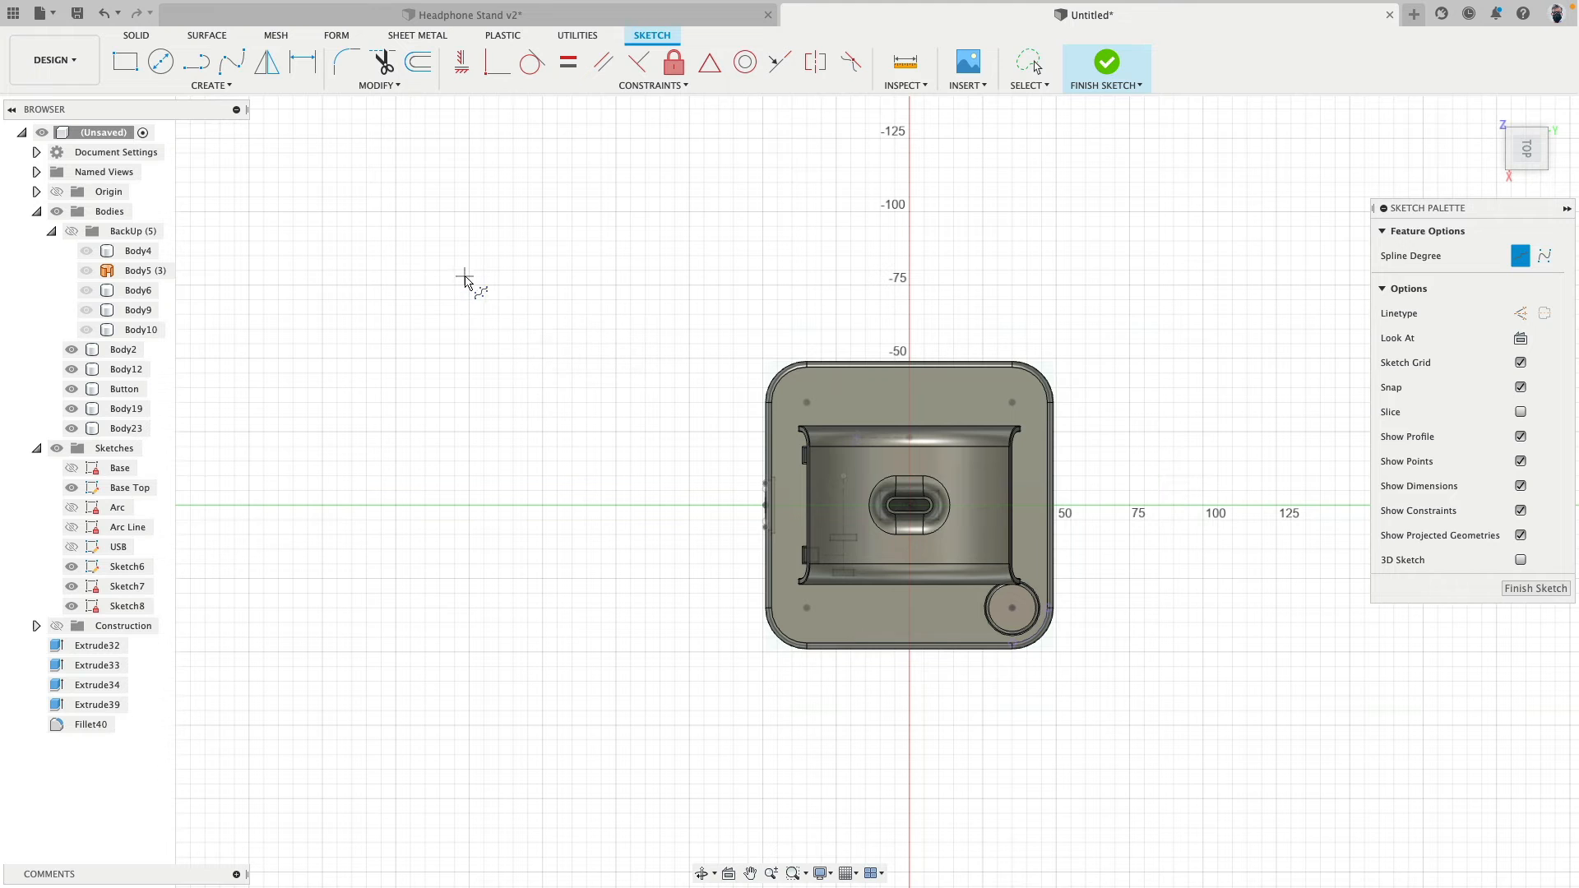
{"action": "scroll", "coordinate": [803, 517], "scroll_direction": "up", "scroll_amount": 5}
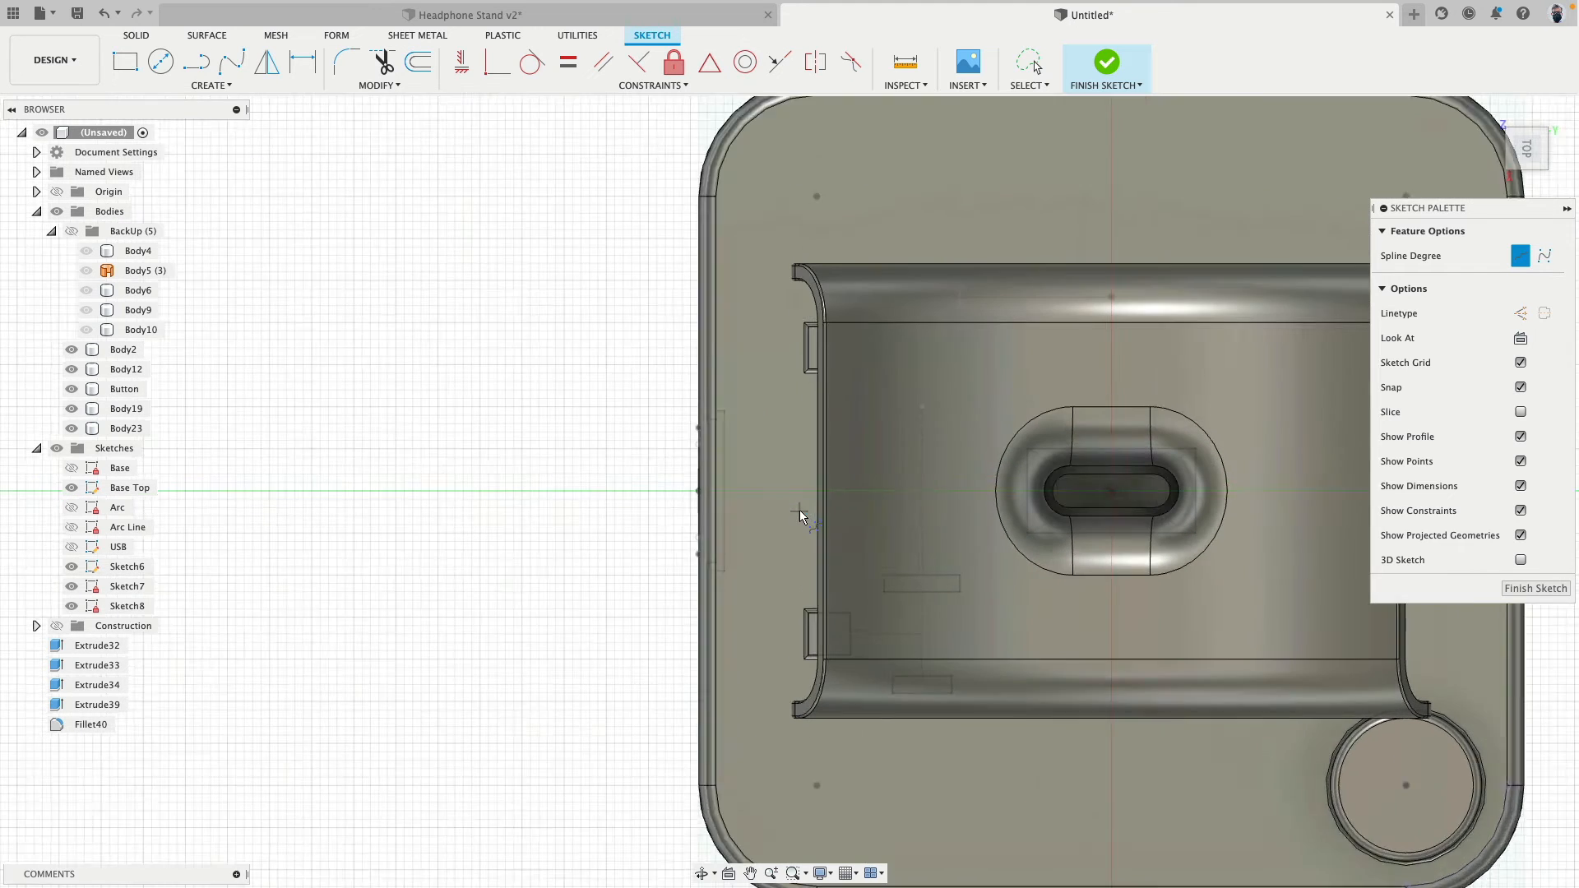
{"action": "left_click", "coordinate": [818, 490]}
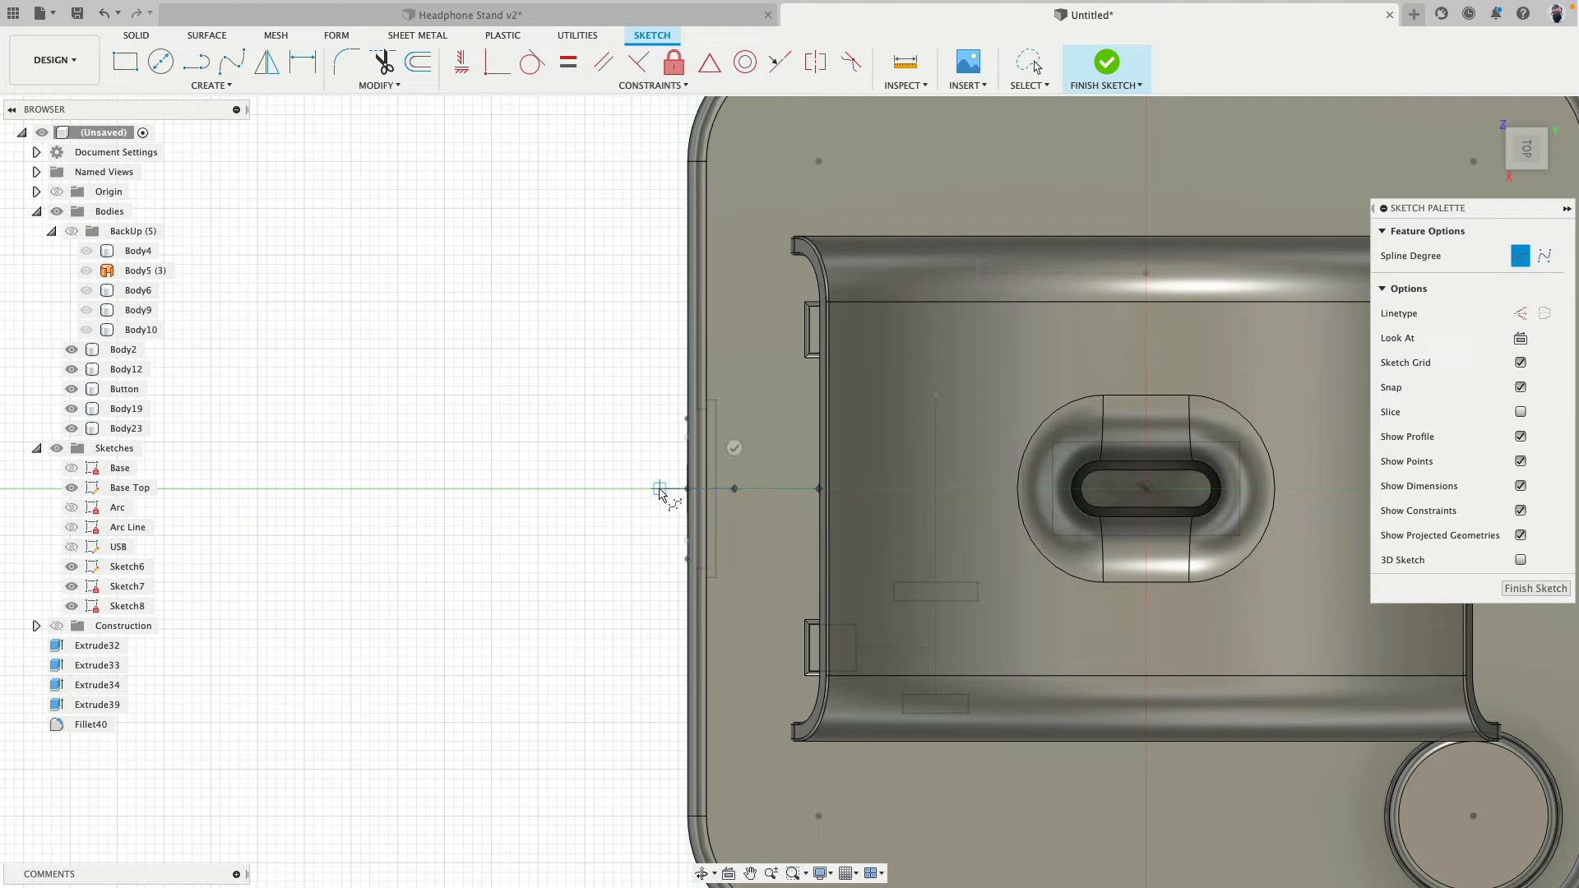
{"action": "left_click", "coordinate": [632, 489]}
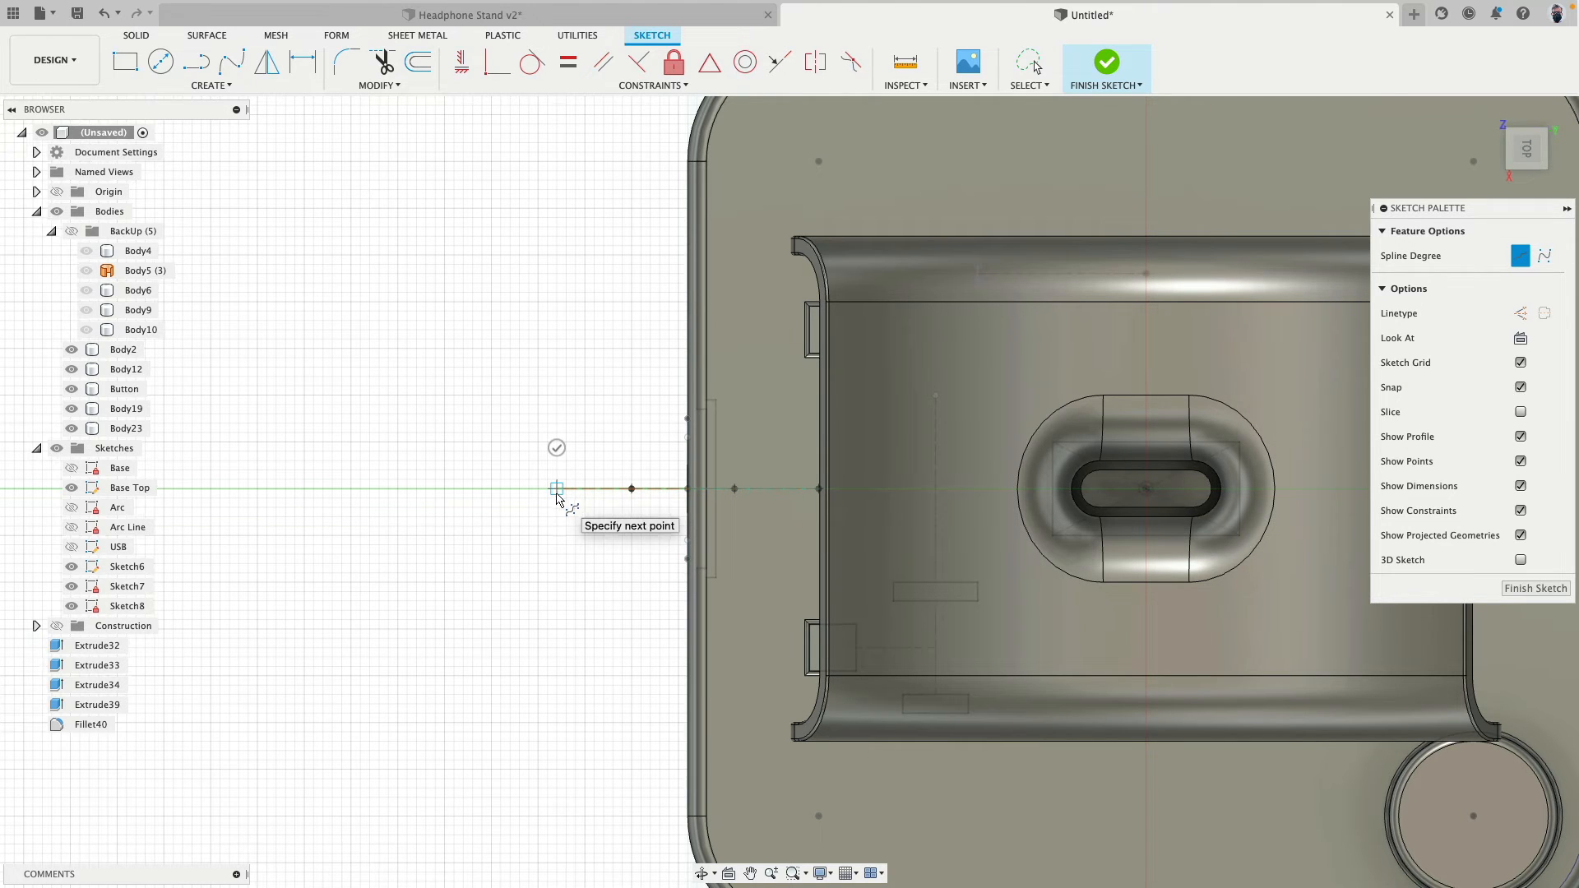
{"action": "scroll", "coordinate": [555, 492], "scroll_direction": "down", "scroll_amount": 15}
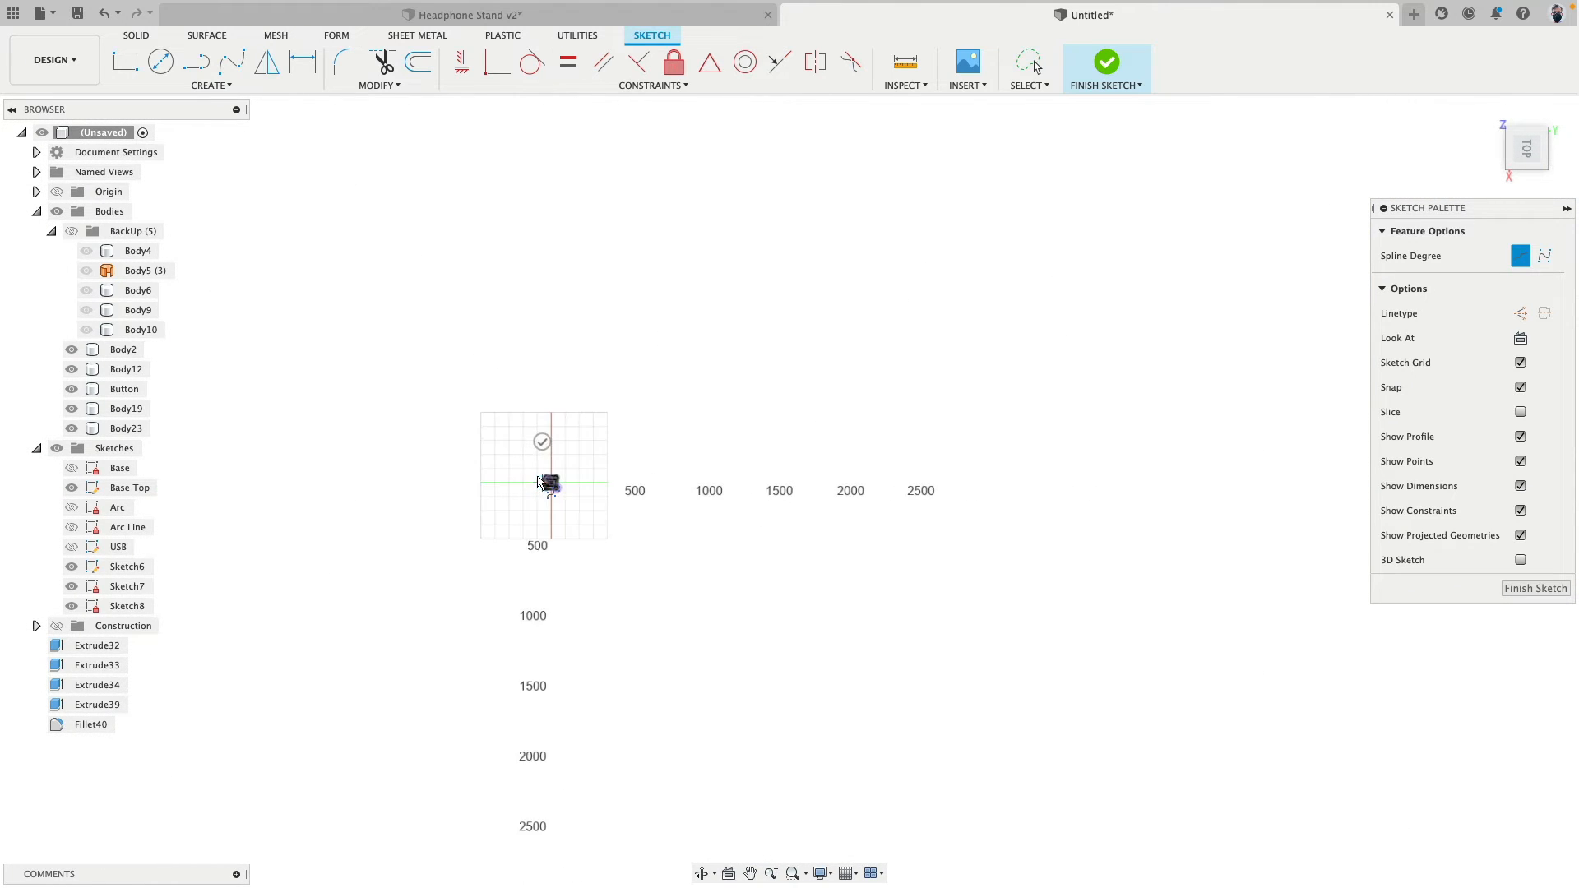
{"action": "scroll", "coordinate": [540, 485], "scroll_direction": "up", "scroll_amount": 15}
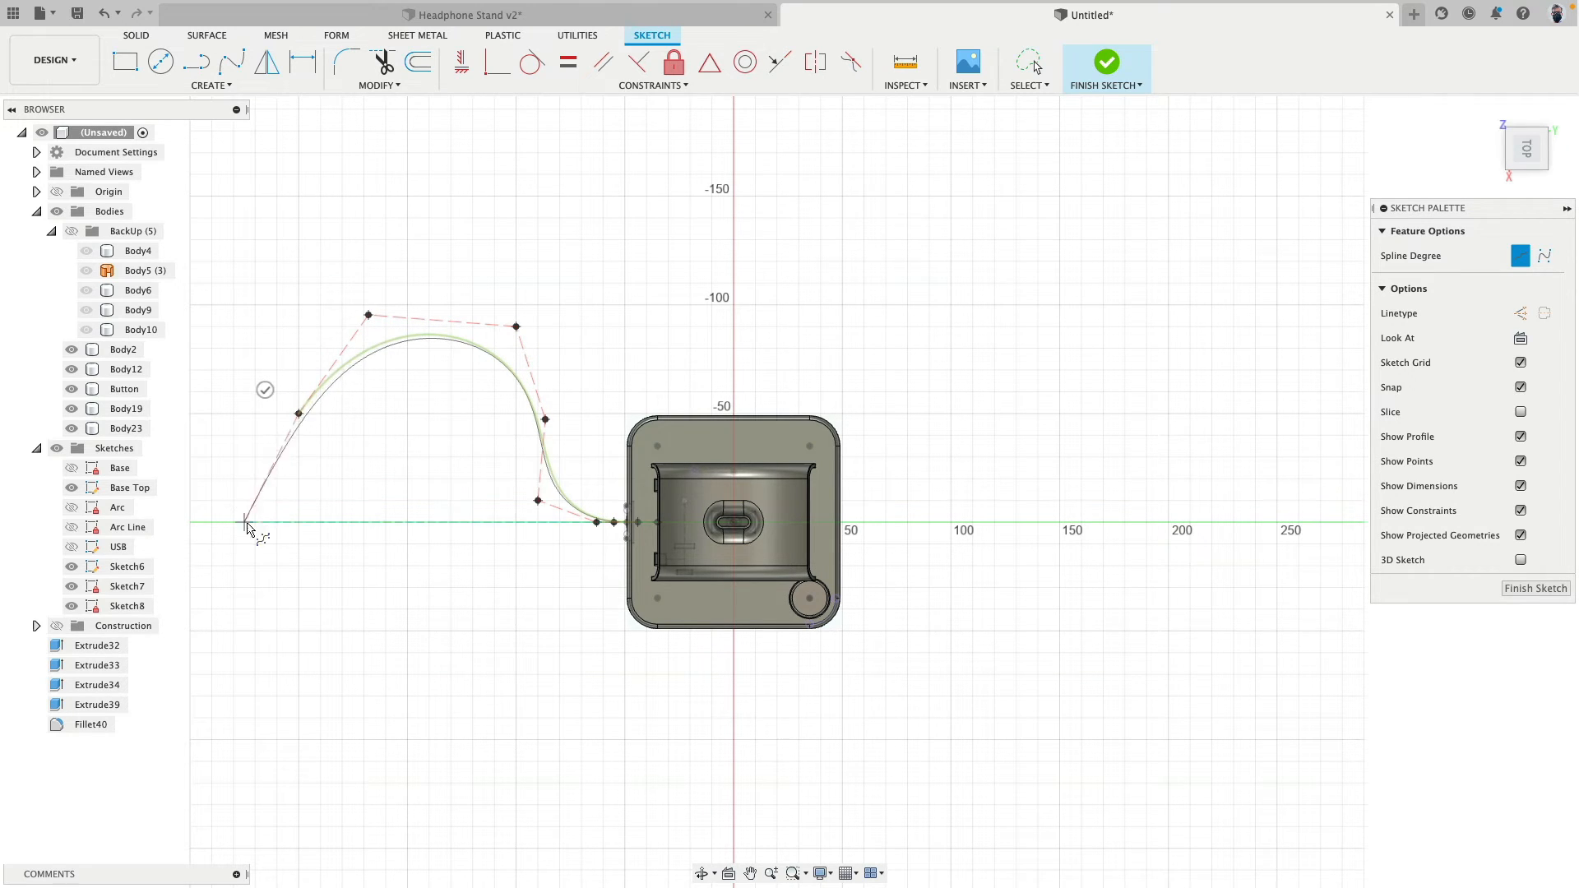
{"action": "left_click", "coordinate": [303, 567]}
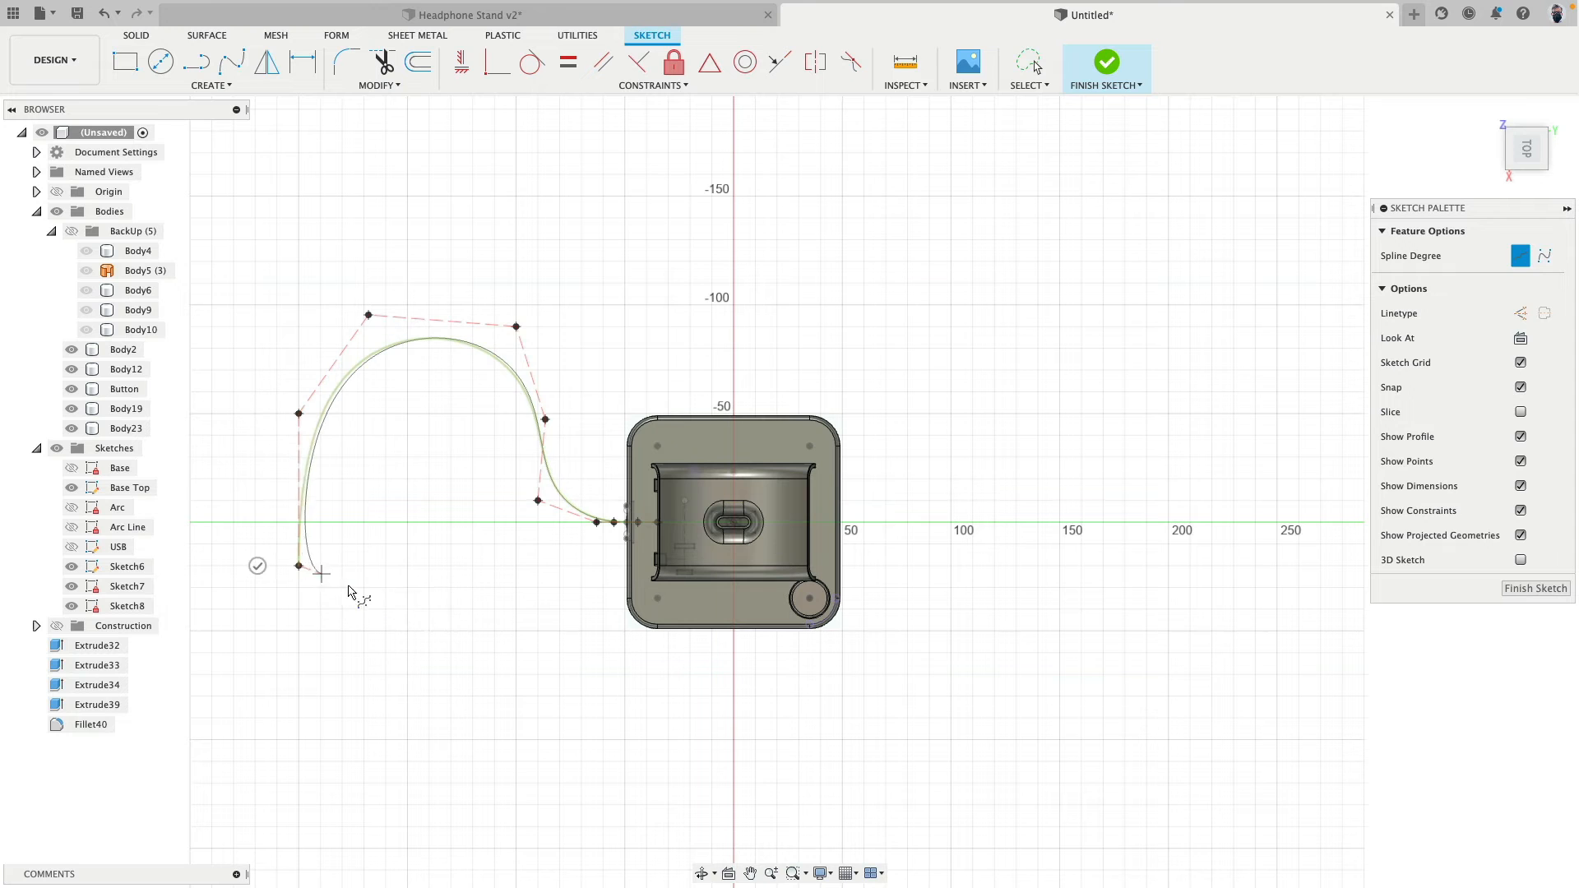
{"action": "left_click", "coordinate": [422, 606]}
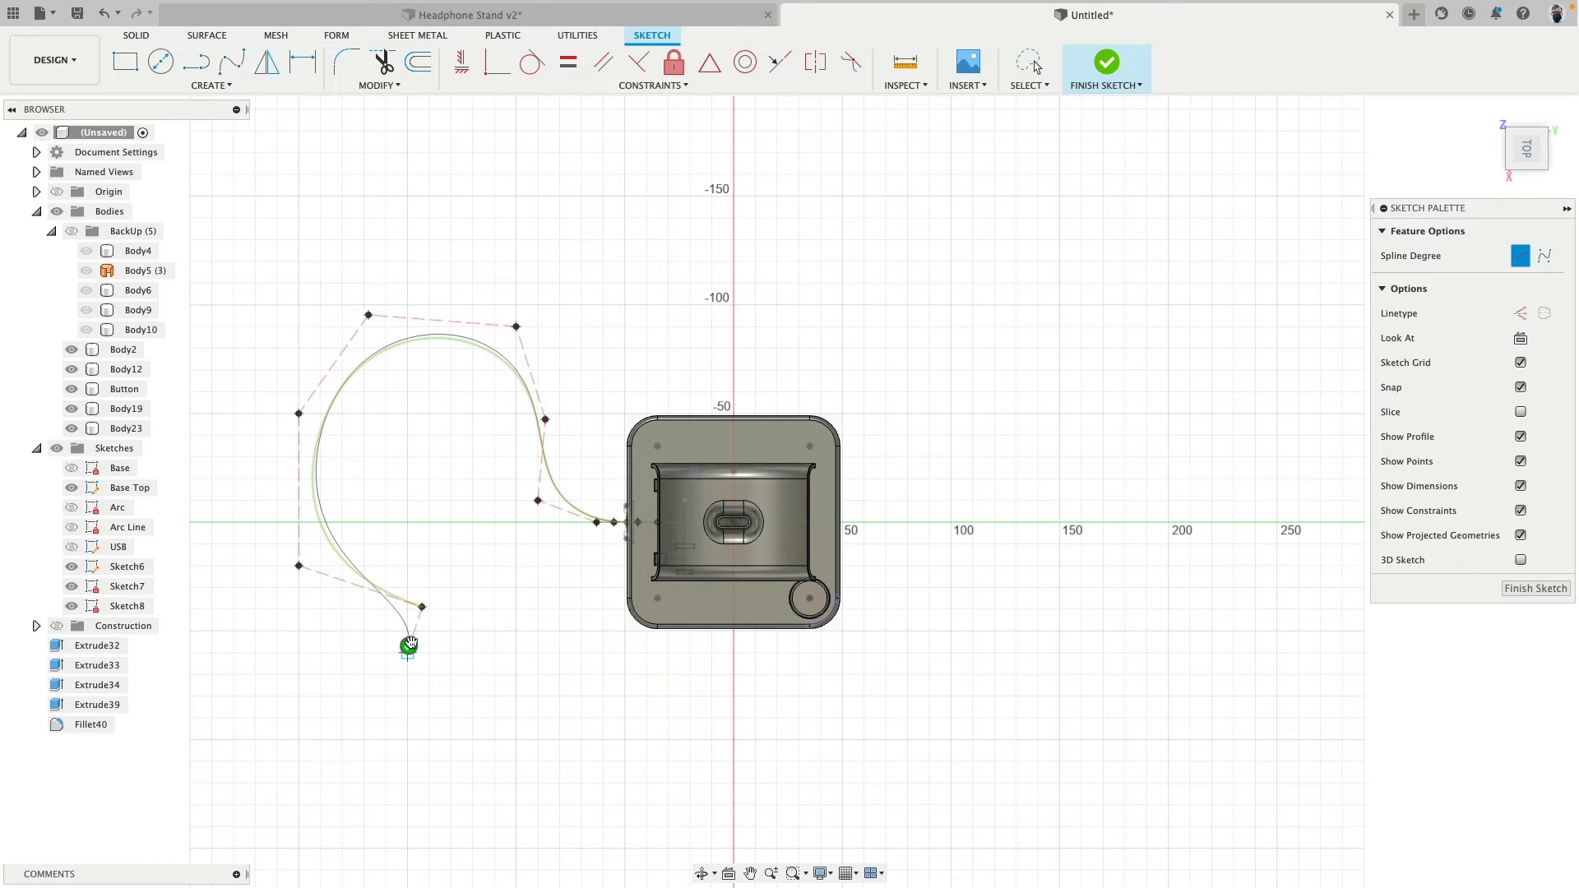
{"action": "key", "text": "Return"}
- Move the four spline control points nearest the base up about 7 mm in Z, towards the height of the cable hole
{"action": "middle_click_drag", "start_coordinate": [541, 613], "coordinate": [593, 506], "text": "shift"}
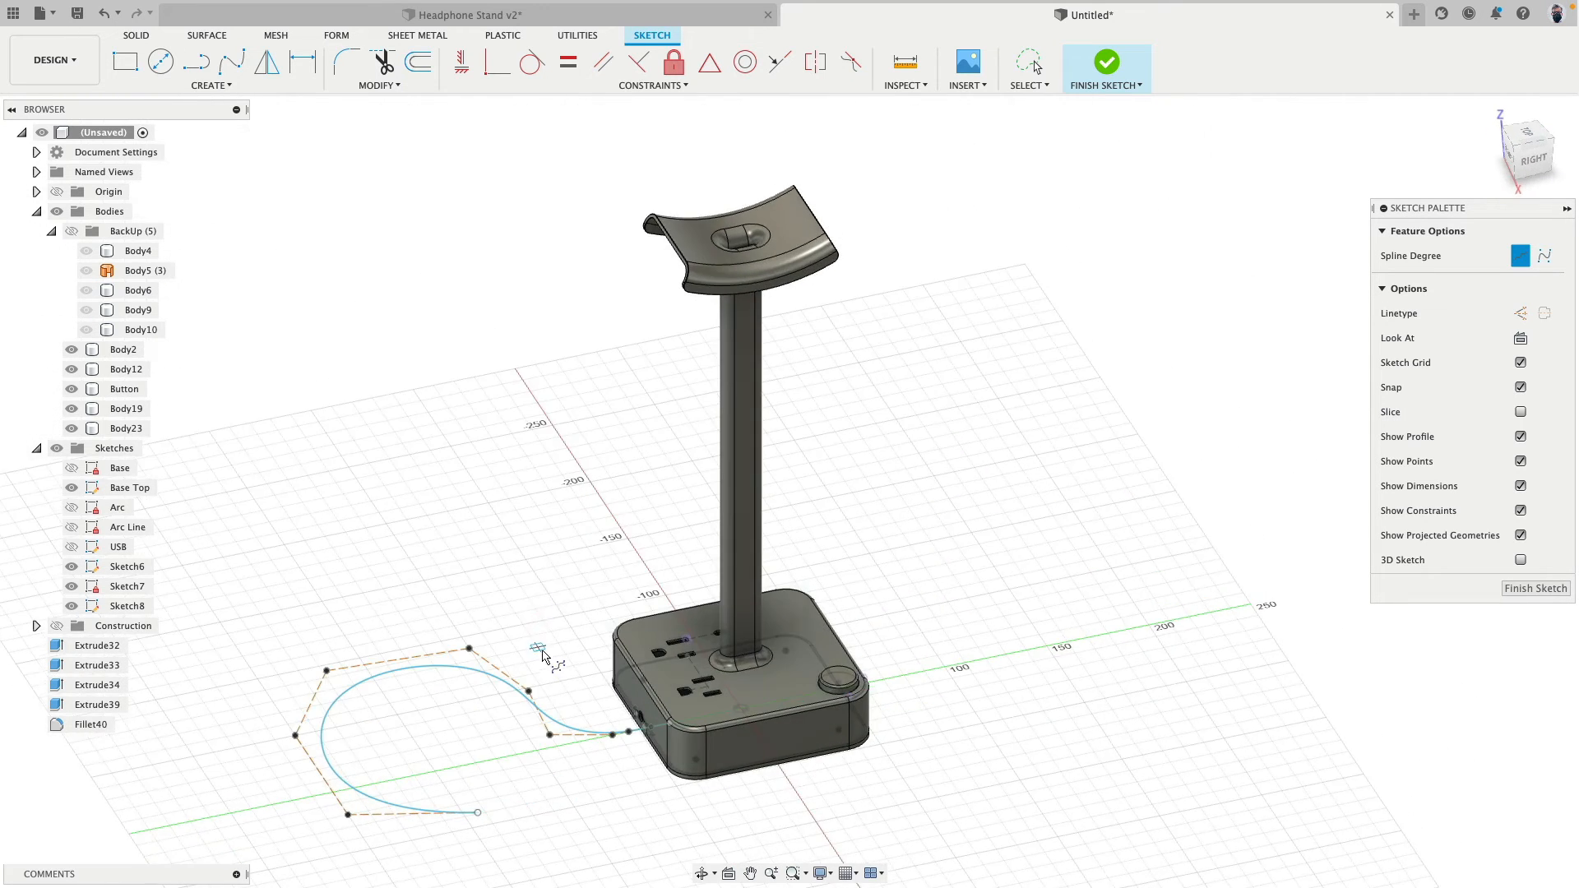
{"action": "middle_click_drag", "start_coordinate": [548, 724], "coordinate": [634, 546]}
{"action": "scroll", "coordinate": [589, 536], "scroll_direction": "up", "scroll_amount": 3}
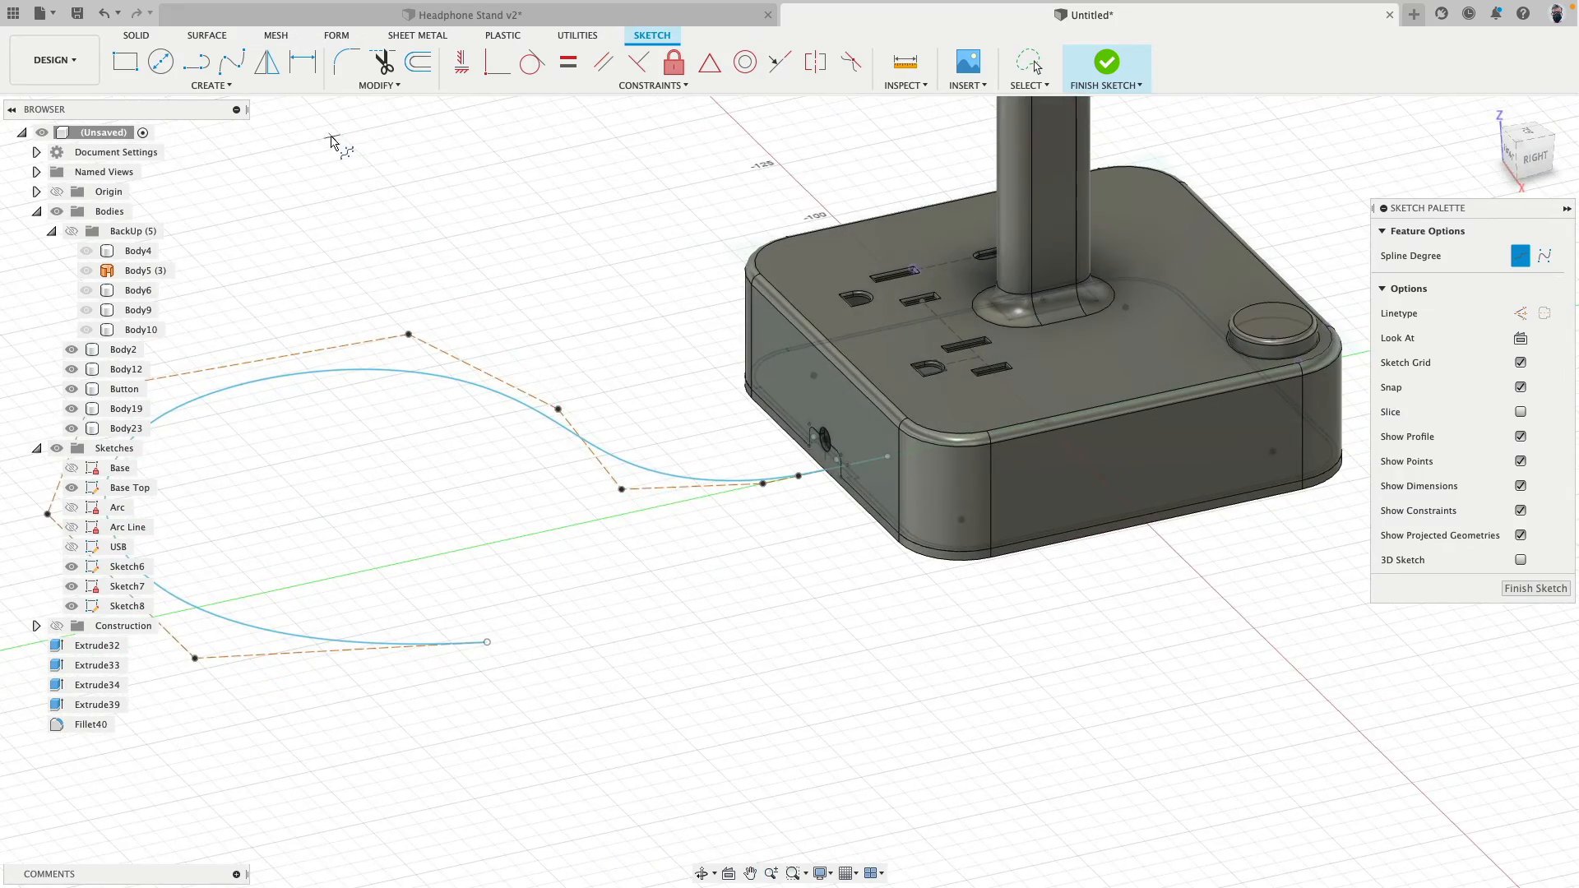
{"action": "scroll", "coordinate": [790, 436], "scroll_direction": "up", "scroll_amount": 5}
{"action": "scroll", "coordinate": [847, 606], "scroll_direction": "down", "scroll_amount": 3}
{"action": "key", "text": "Escape"}
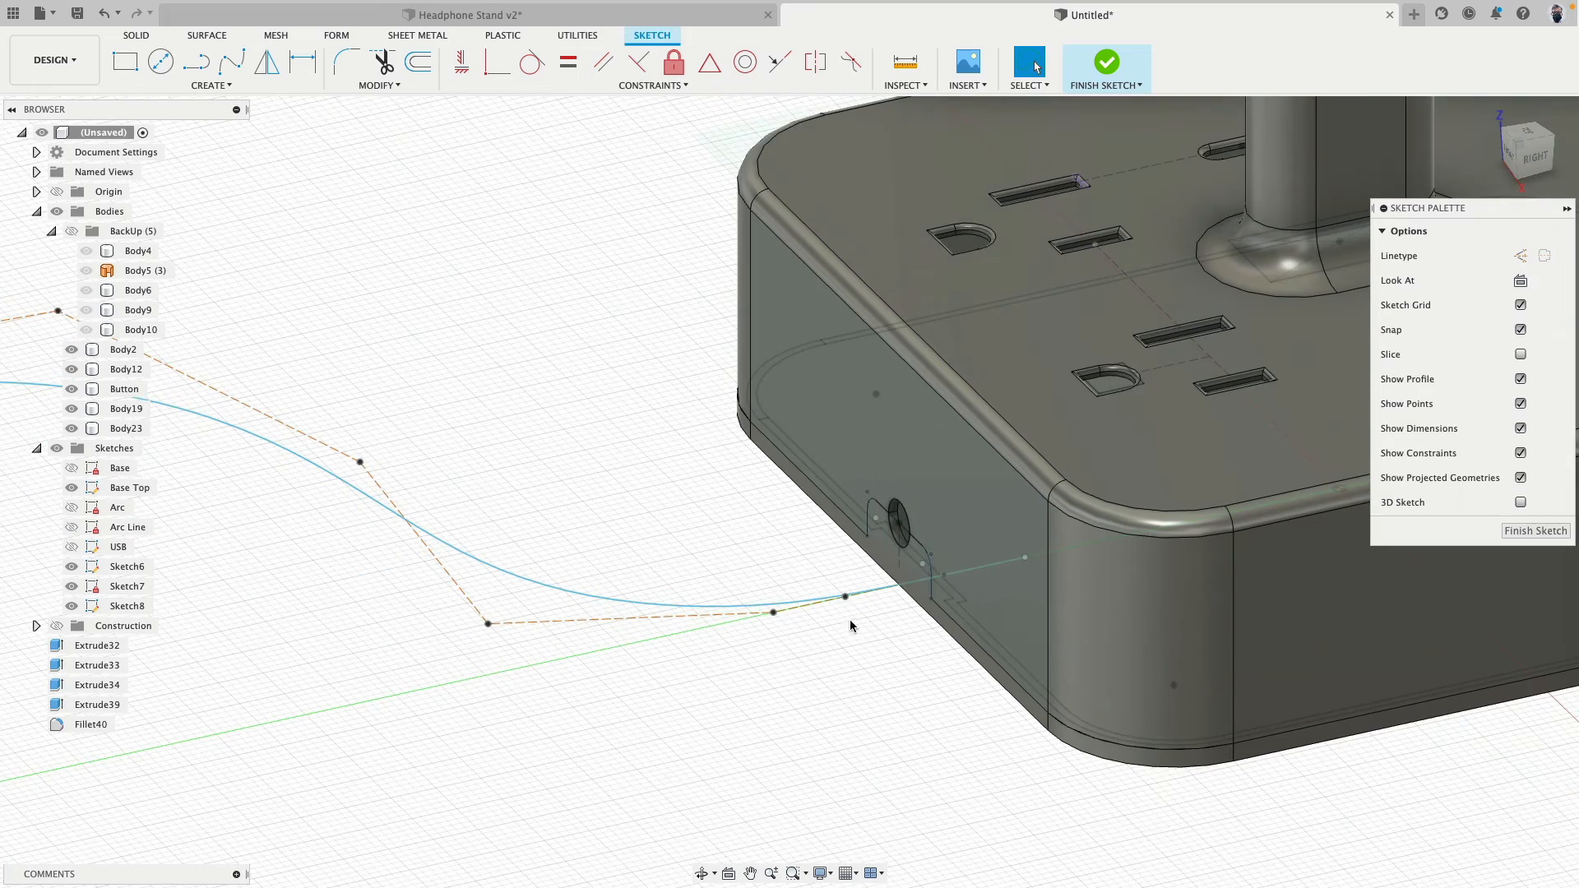
{"action": "middle_click_drag", "start_coordinate": [850, 621], "coordinate": [659, 528]}
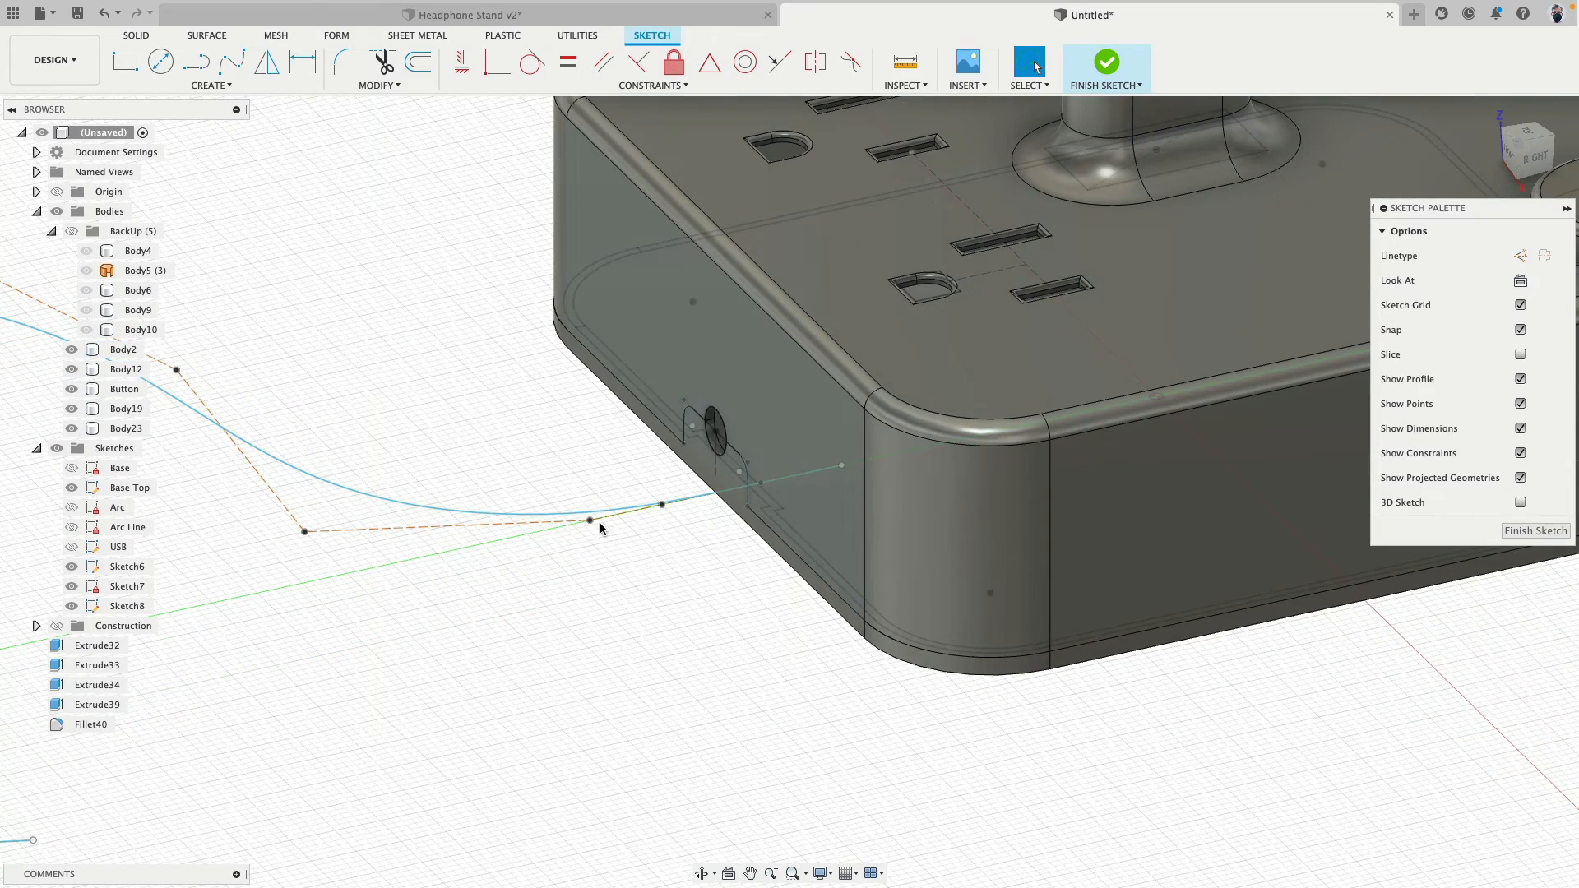
{"action": "left_click", "coordinate": [663, 504], "text": "shift"}
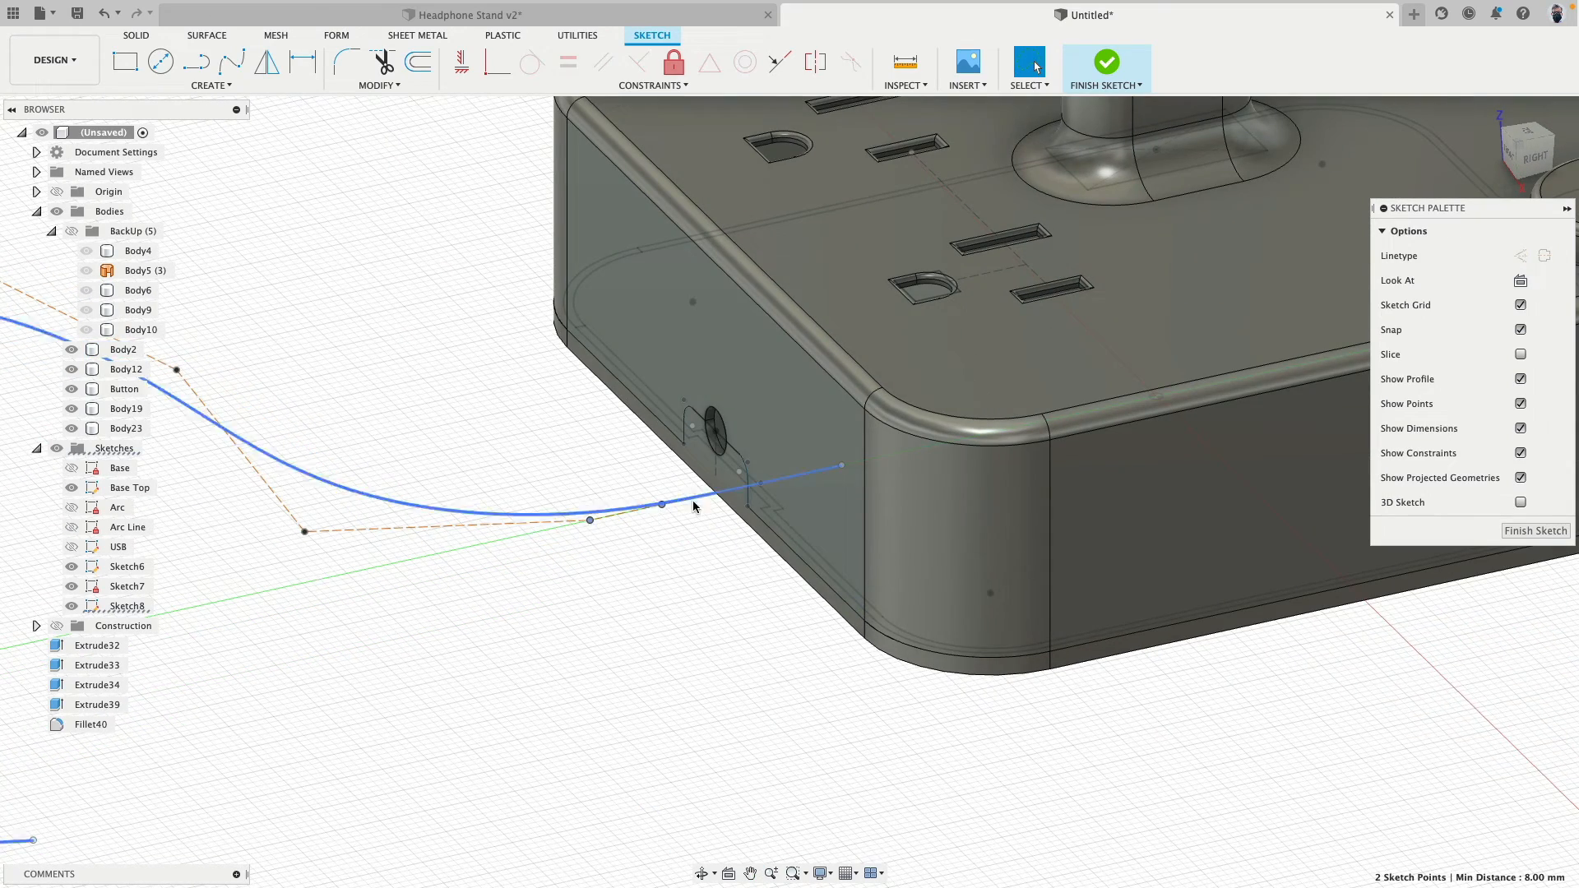
{"action": "left_click", "coordinate": [761, 483], "text": "shift"}
{"action": "left_click", "coordinate": [841, 465], "text": "shift"}
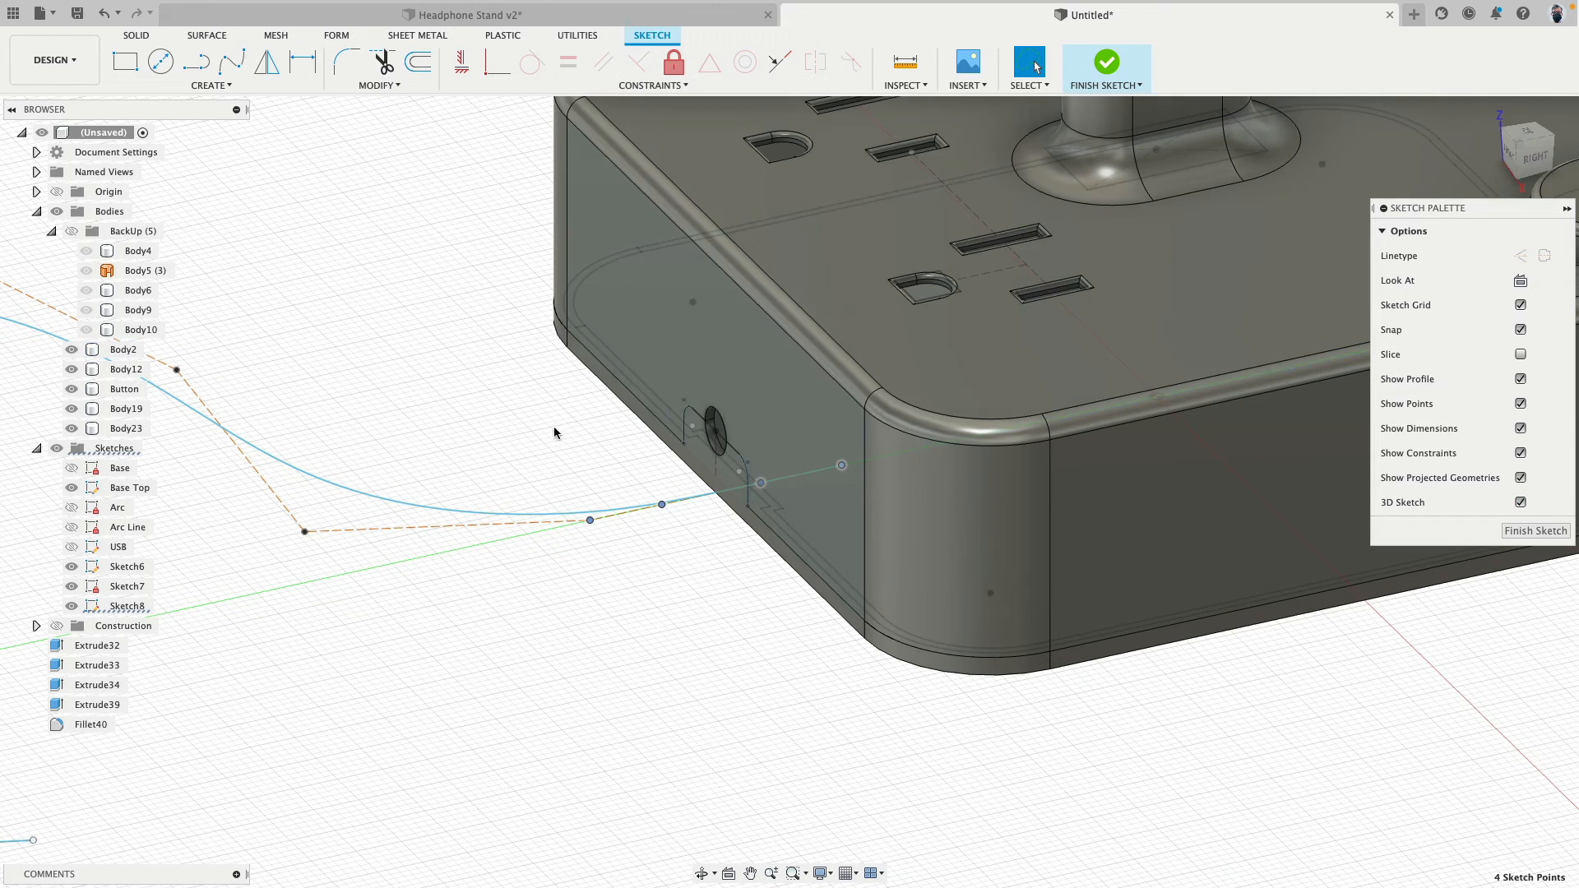
{"action": "key", "text": "m"}
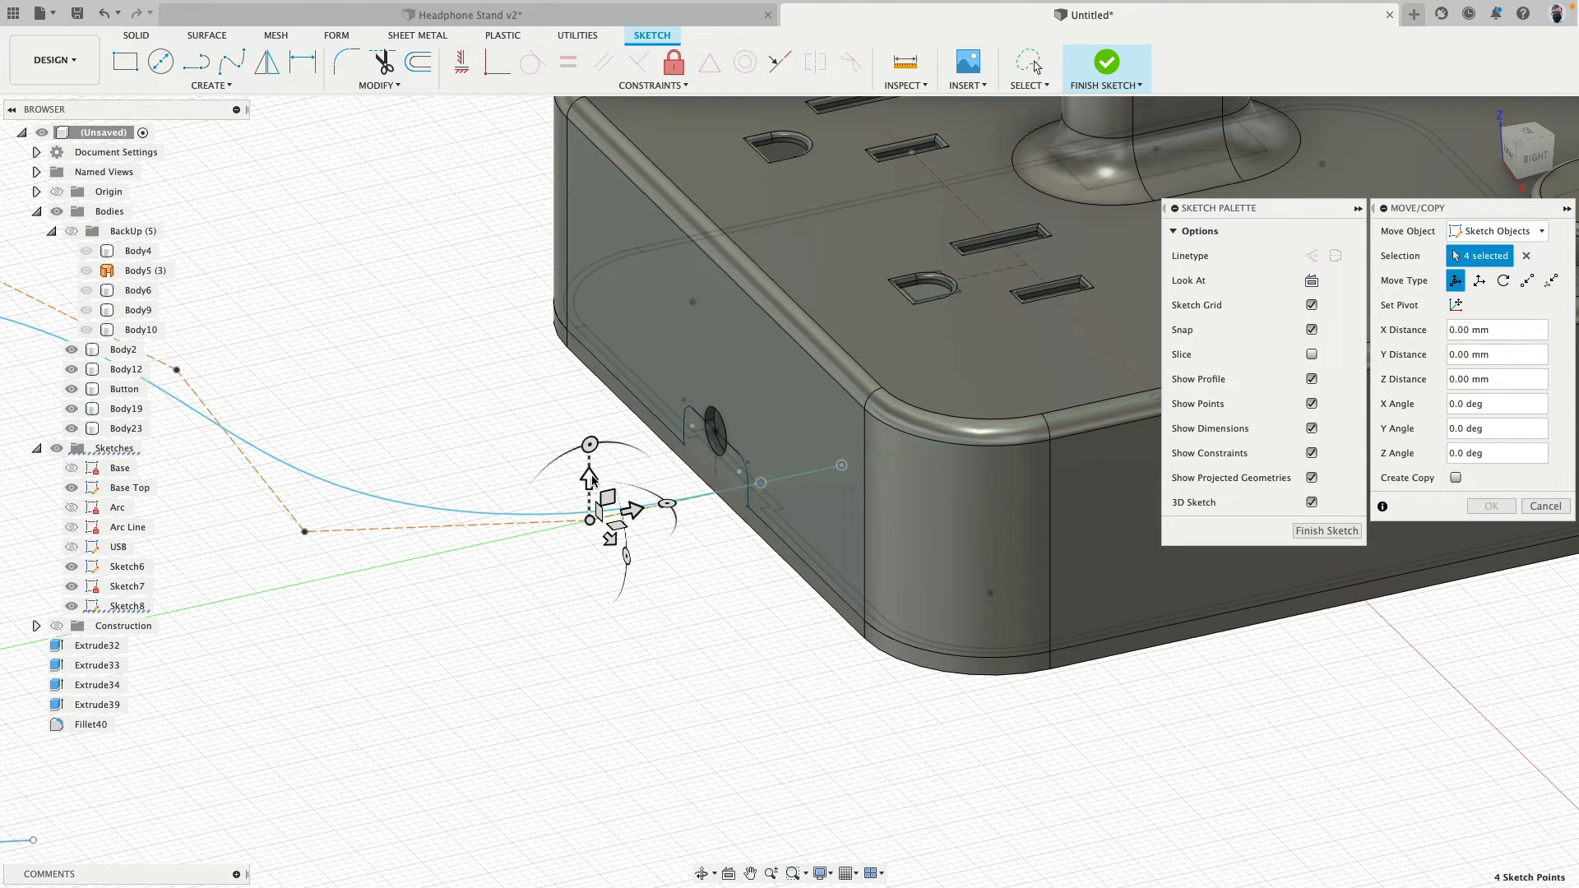
{"action": "left_click_drag", "start_coordinate": [590, 478], "coordinate": [591, 416]}
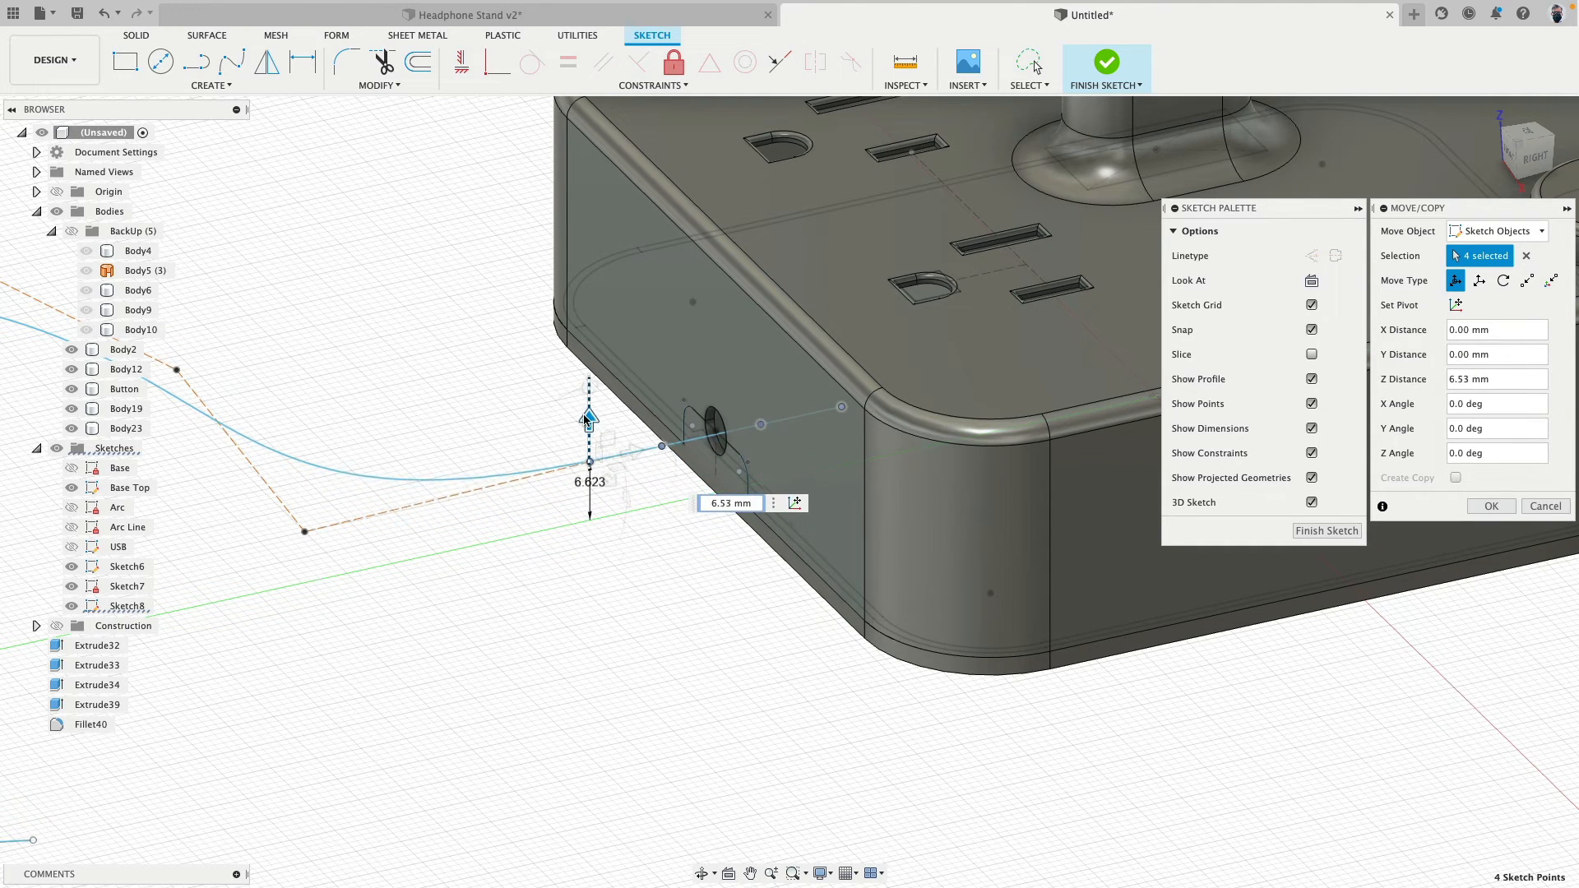
- Check the raised spline points in the right view and fine-tune their Z distance to 7.026 mm
{"action": "left_click", "coordinate": [1537, 158]}
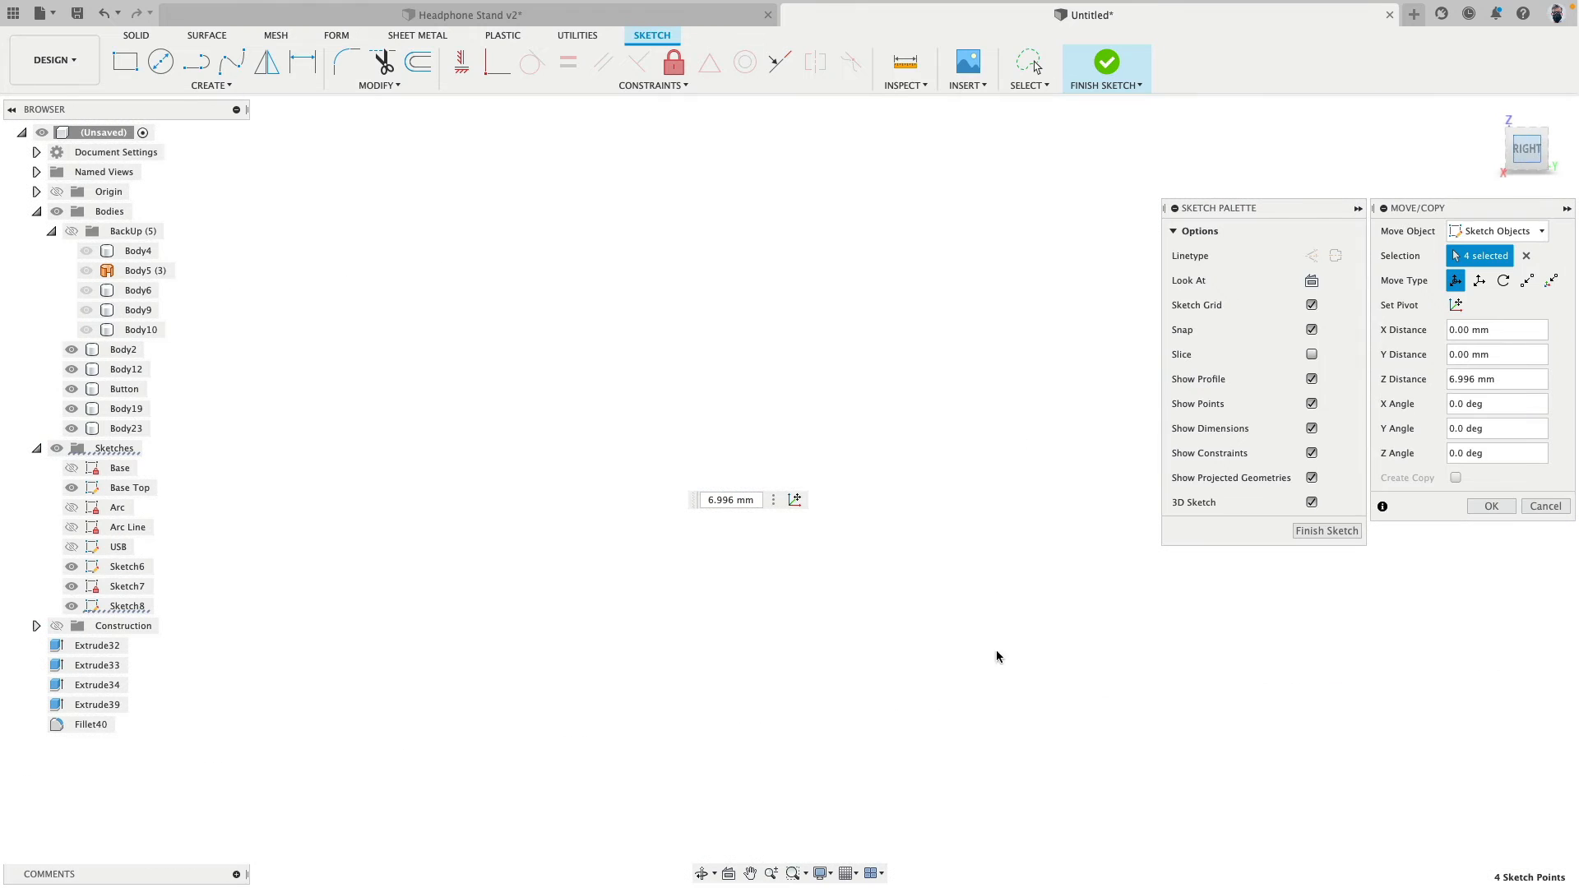
{"action": "middle_click_drag", "start_coordinate": [853, 487], "coordinate": [580, 336]}
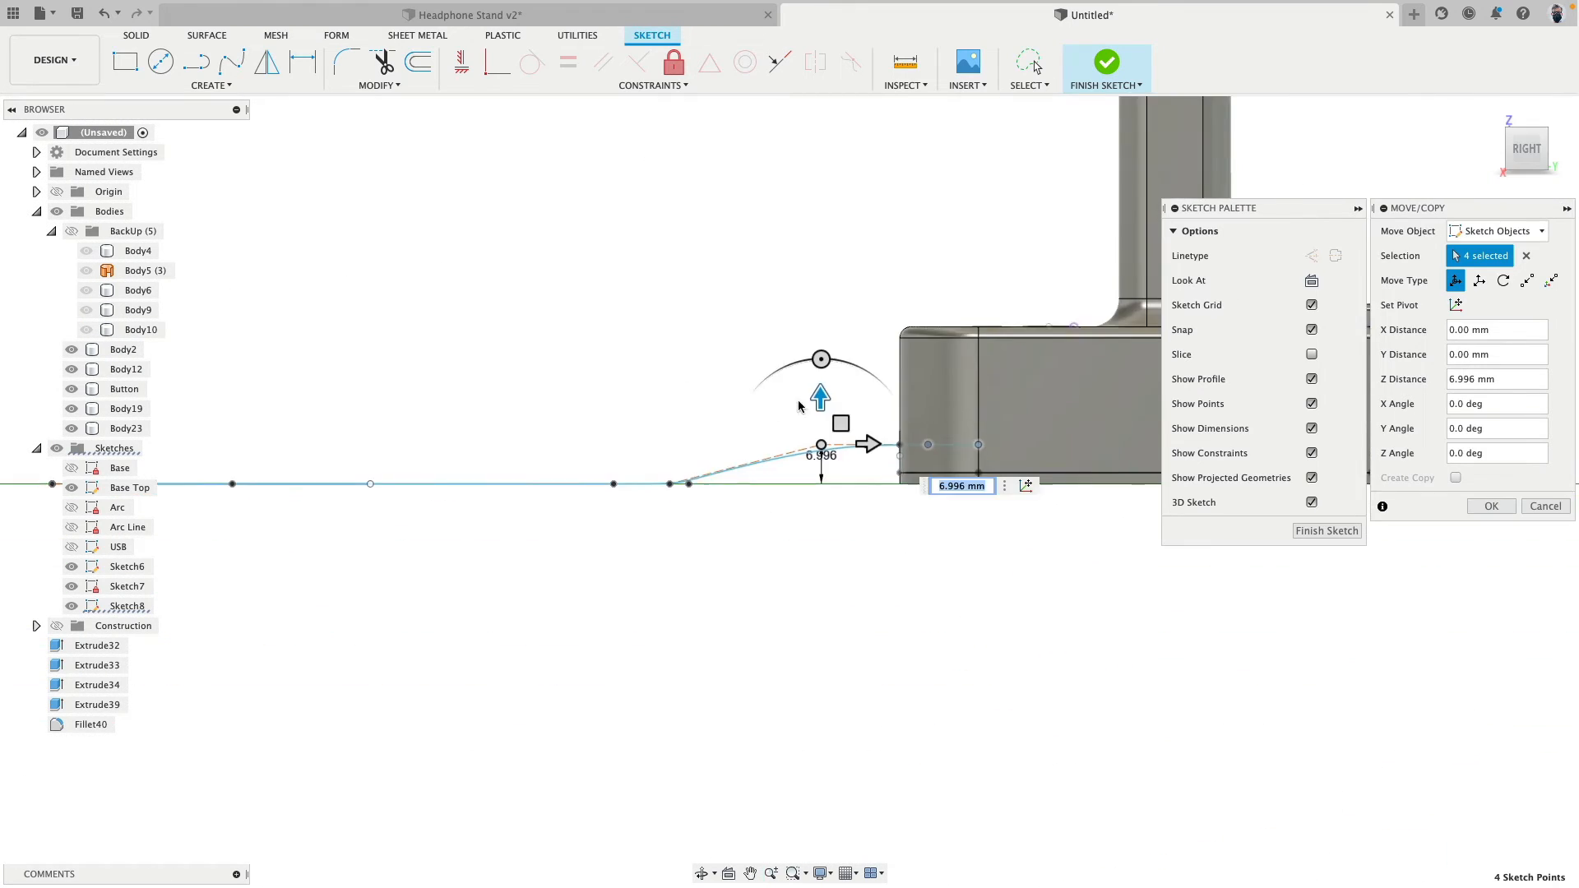
{"action": "scroll", "coordinate": [845, 418], "scroll_direction": "up", "scroll_amount": 10}
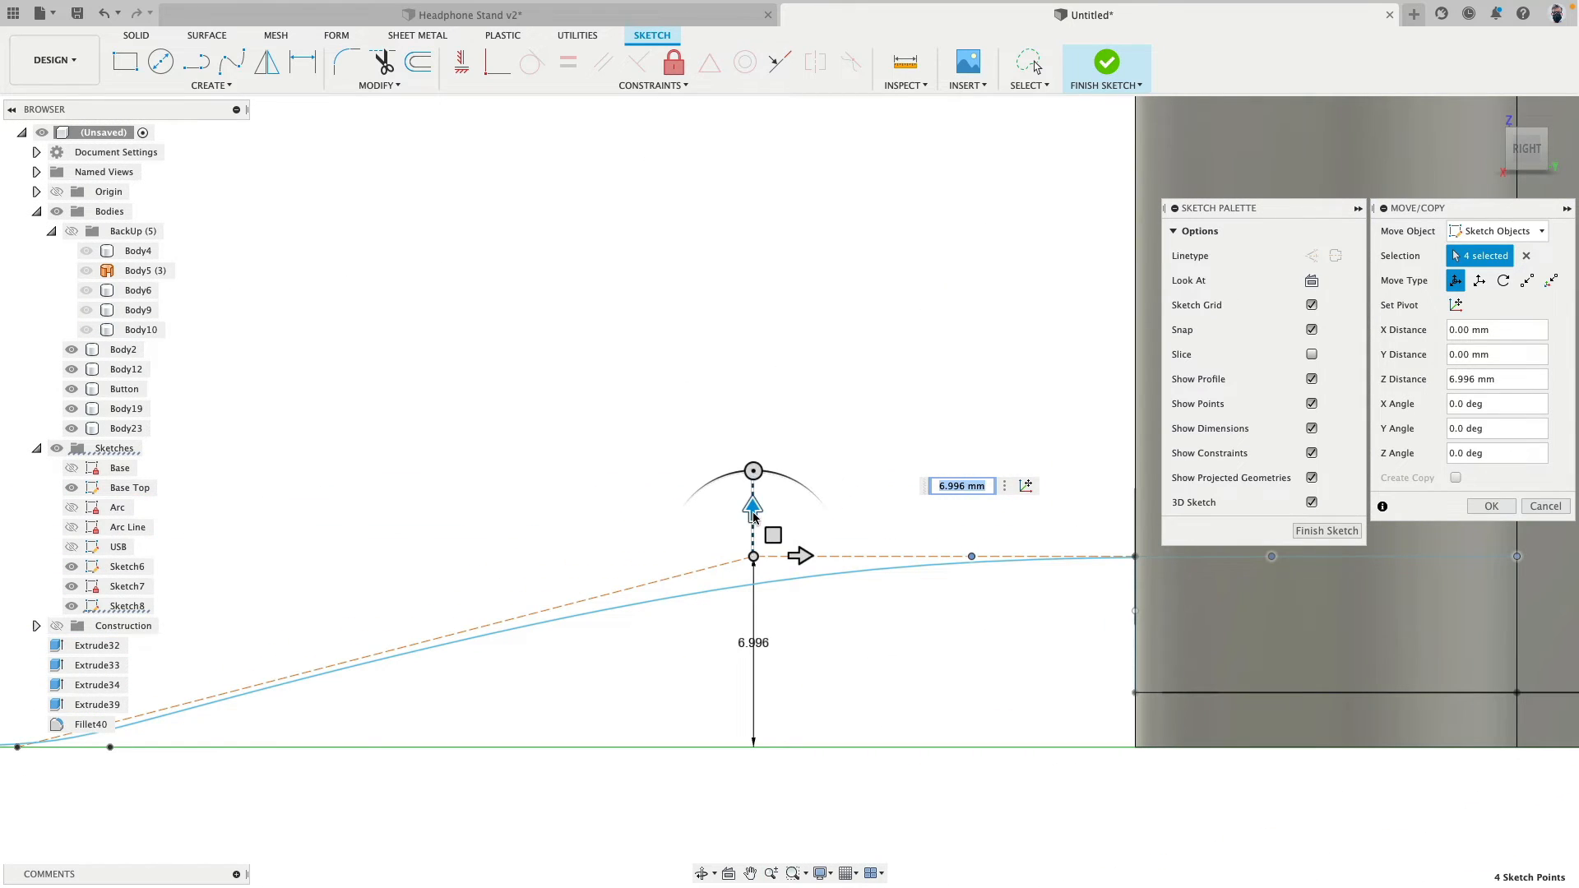
{"action": "left_click_drag", "start_coordinate": [753, 516], "coordinate": [758, 514]}
{"action": "scroll", "coordinate": [765, 510], "scroll_direction": "down", "scroll_amount": 4}
{"action": "middle_click_drag", "start_coordinate": [906, 412], "coordinate": [641, 387]}
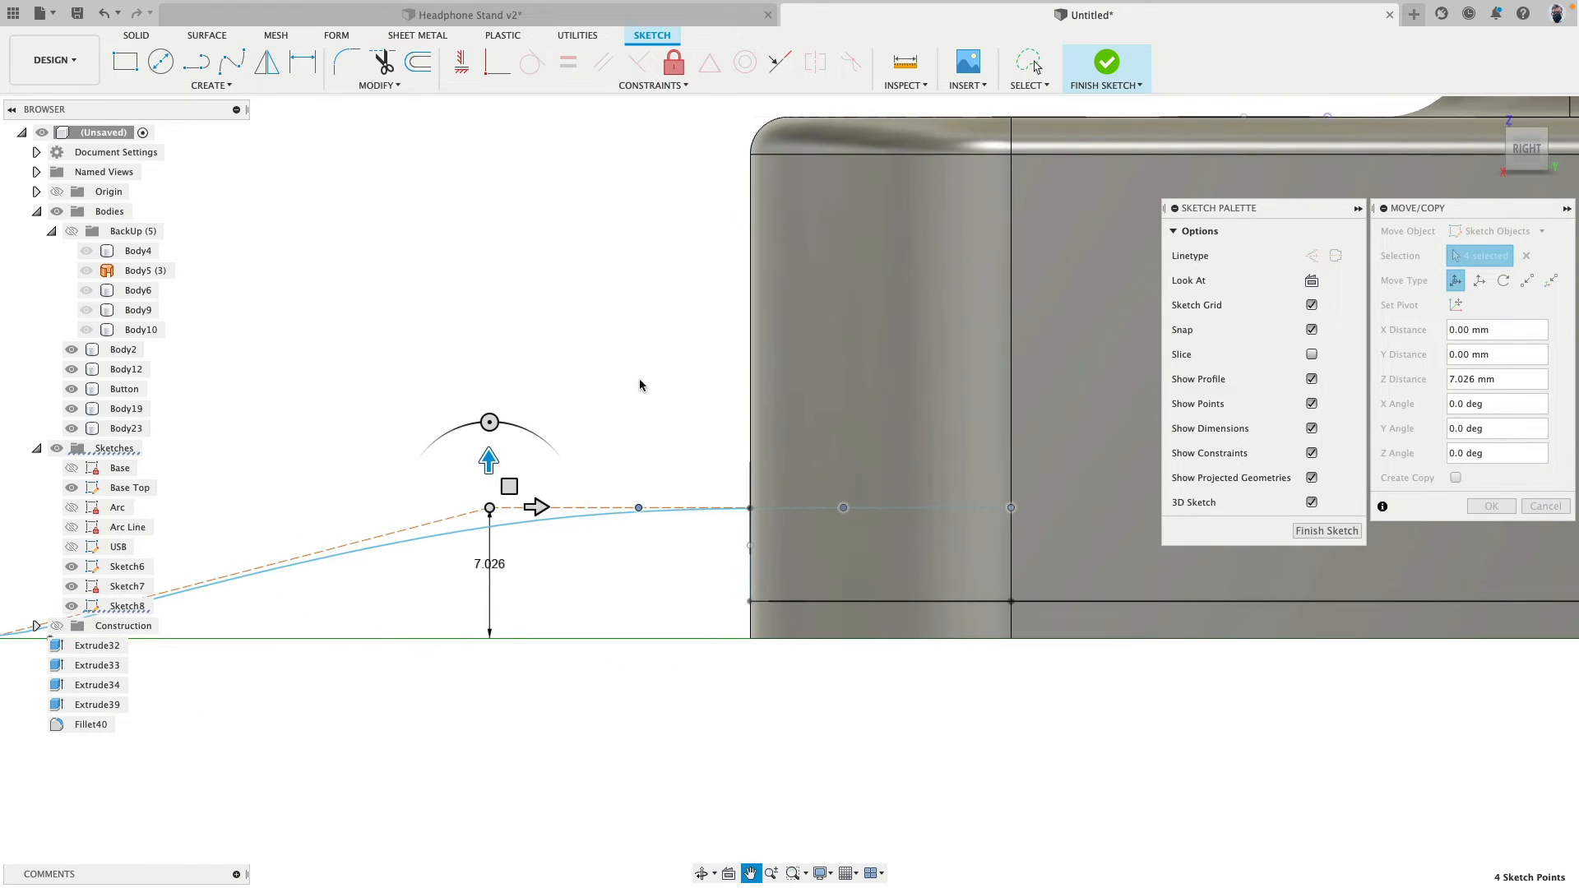
- Move the four raised spline points about 16 mm outward along Y, away from the base, and apply the move
{"action": "left_click_drag", "start_coordinate": [536, 505], "coordinate": [235, 505]}
{"action": "middle_click_drag", "start_coordinate": [333, 411], "coordinate": [554, 378]}
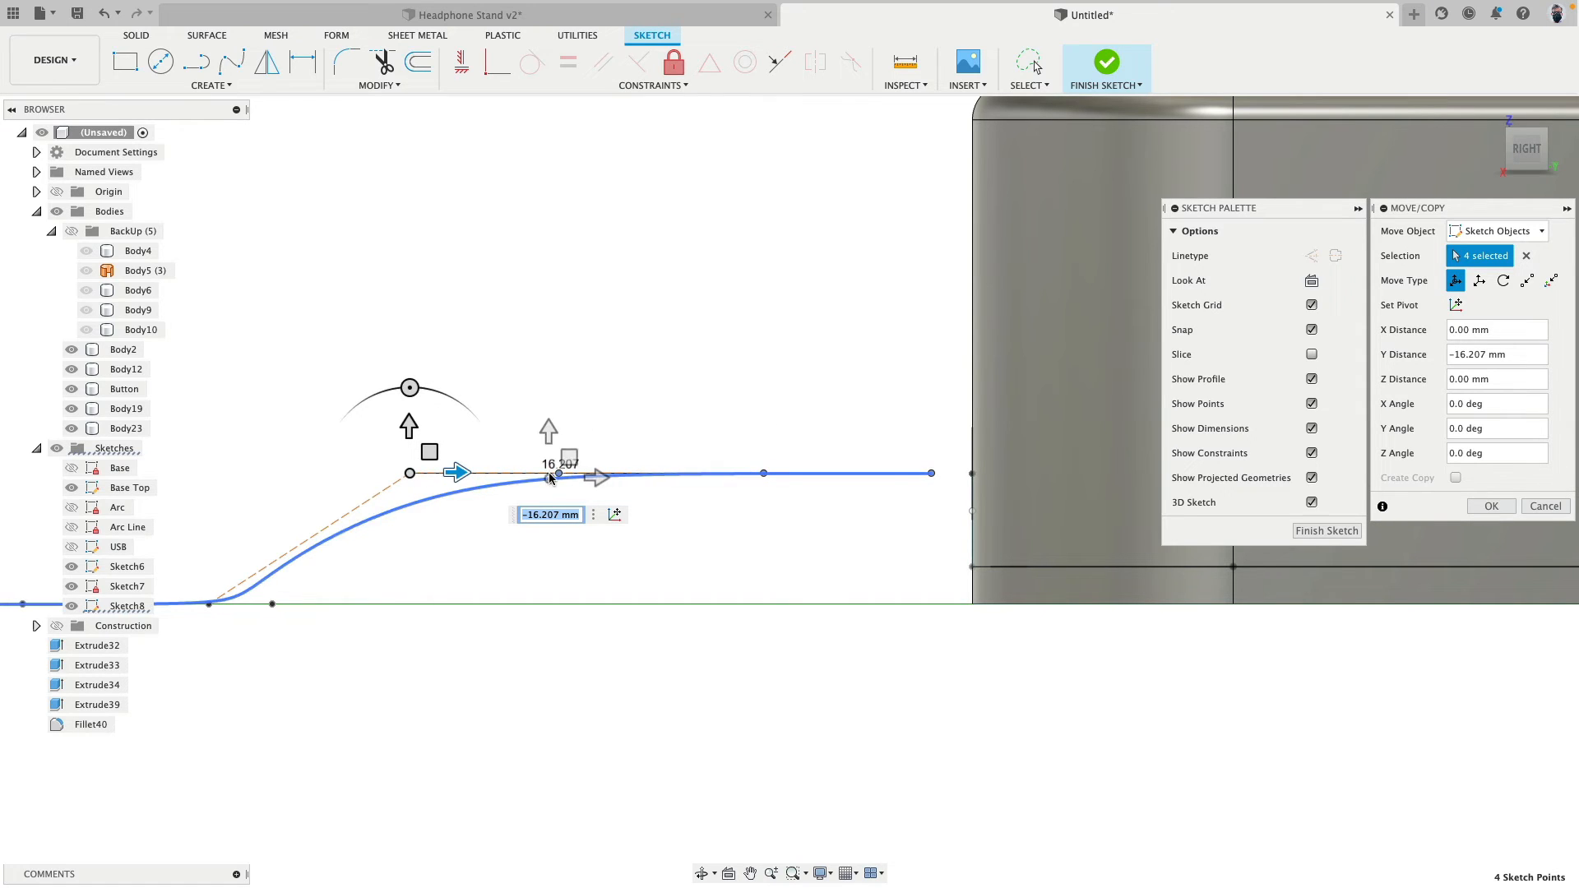
{"action": "left_click", "coordinate": [763, 473]}
{"action": "left_click_drag", "start_coordinate": [817, 476], "coordinate": [806, 600]}
{"action": "left_click", "coordinate": [1490, 507]}
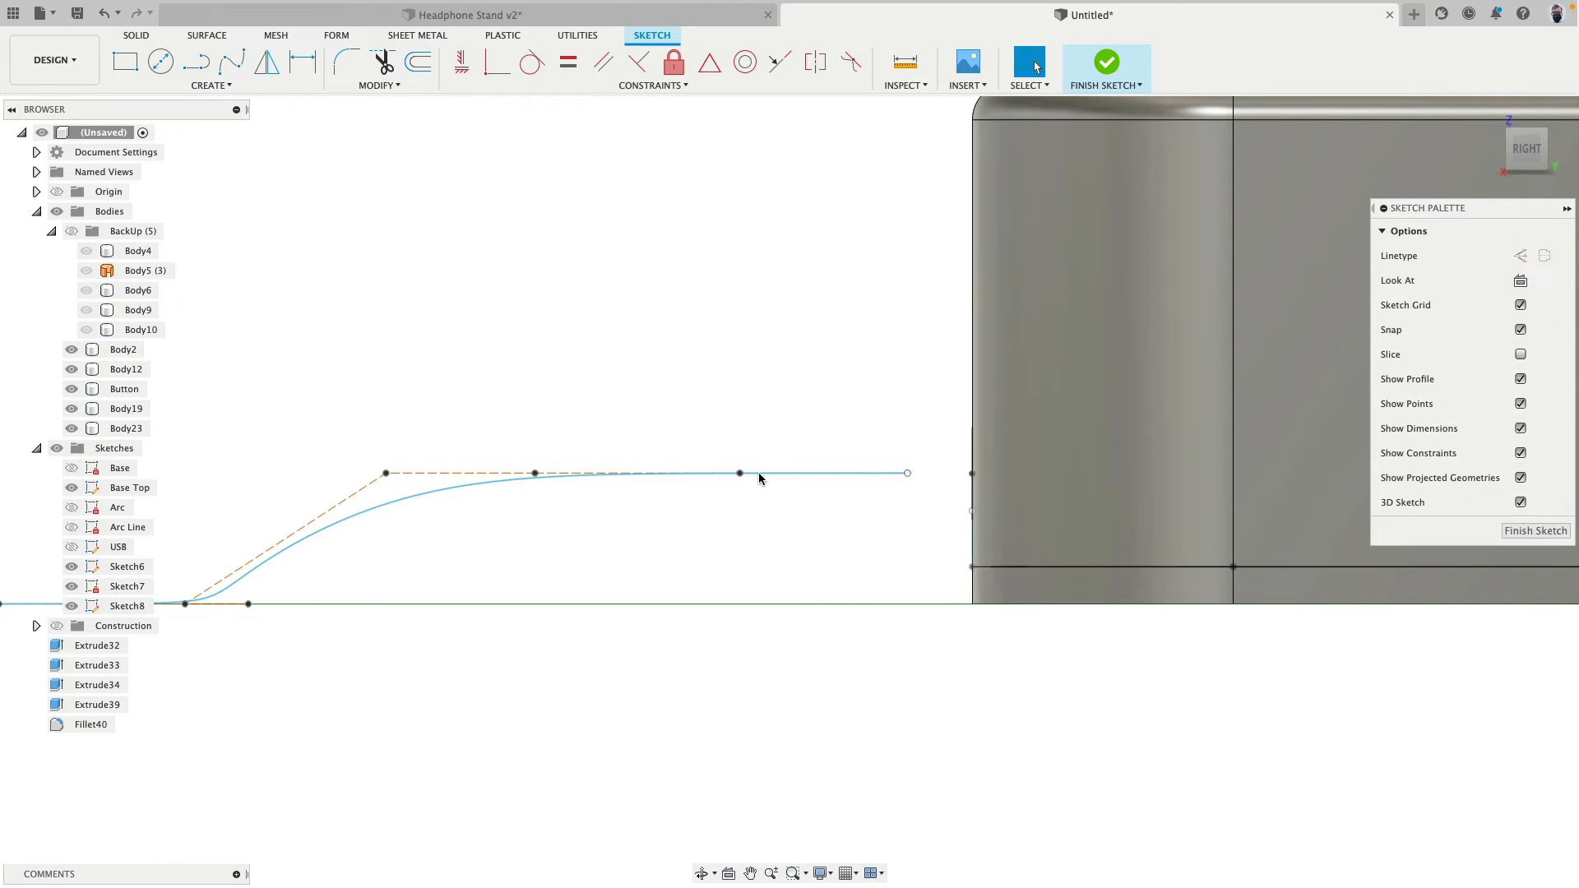
- Shift the raised control point next to the spline's end by -5.785 mm in Y and the end point by about -10.7 mm
{"action": "left_click", "coordinate": [741, 476]}
{"action": "key", "text": "m"}
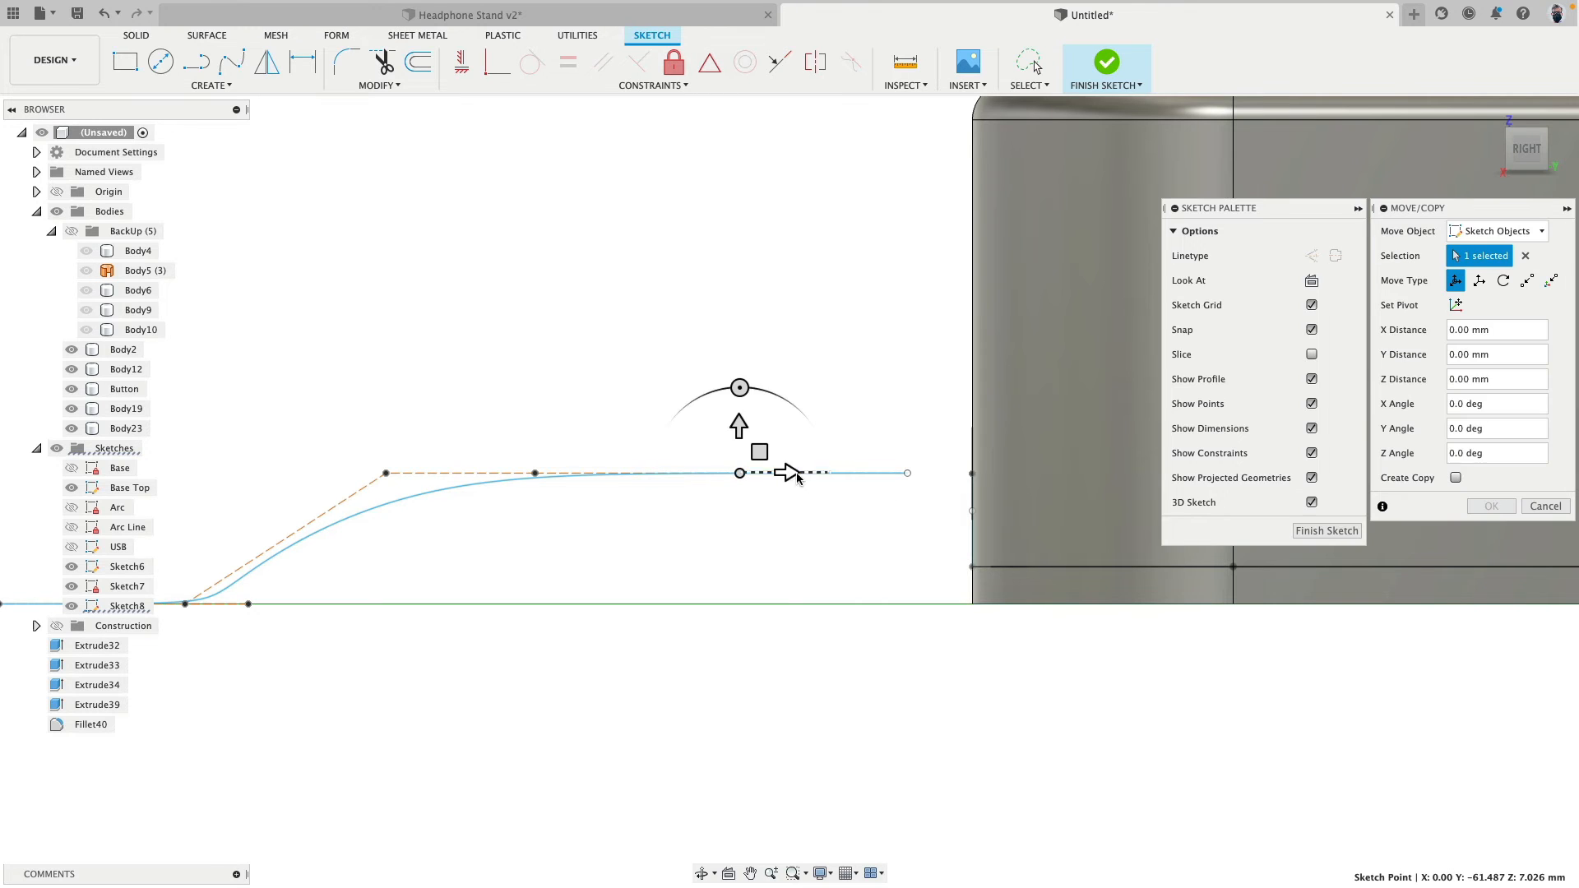
{"action": "left_click_drag", "start_coordinate": [788, 476], "coordinate": [721, 498]}
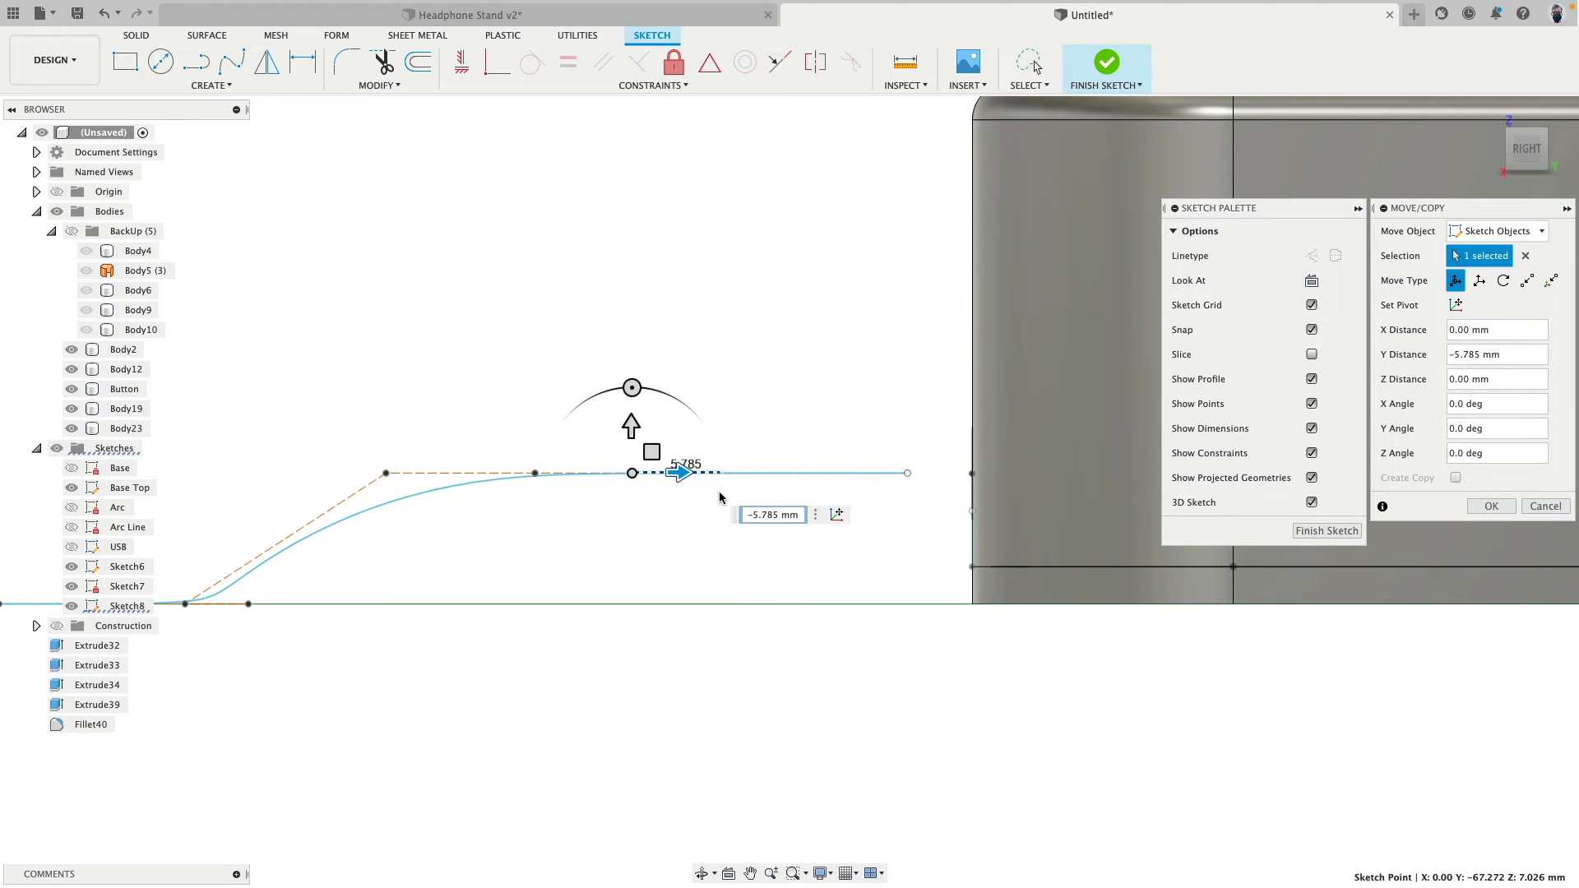
{"action": "left_click", "coordinate": [906, 474]}
{"action": "left_click_drag", "start_coordinate": [954, 474], "coordinate": [755, 474]}
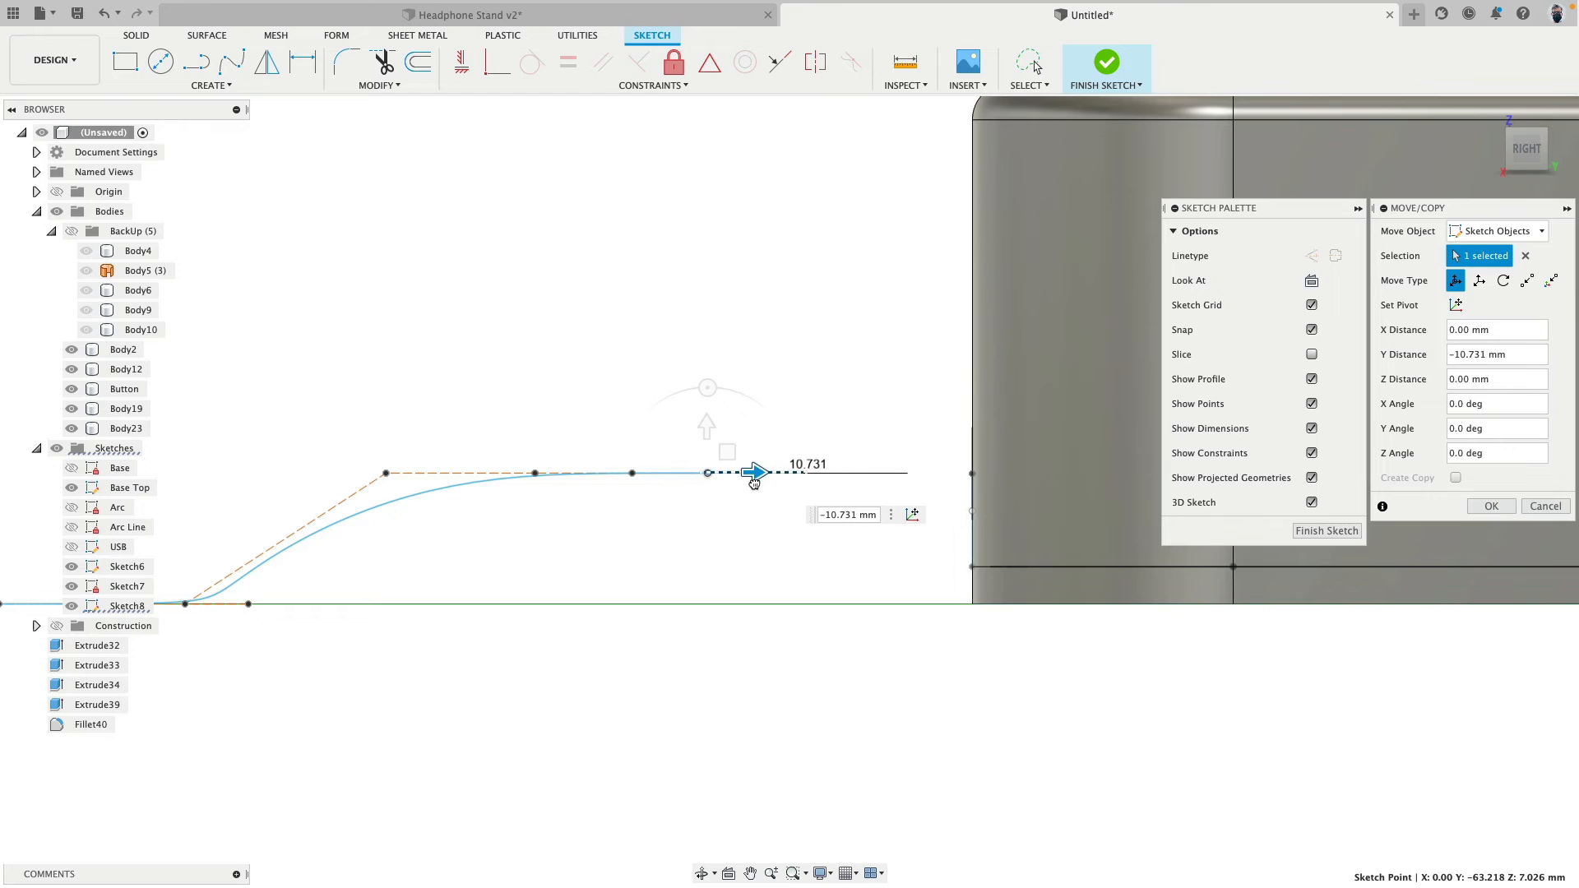
- Select the raised straight control segments and end point of the spline and move them 20.093 mm in Y back into the base
{"action": "mouse_move", "coordinate": [389, 412]}
{"action": "left_mouse_down"}
{"action": "mouse_move", "coordinate": [728, 494]}
{"action": "mouse_move", "coordinate": [321, 331]}
{"action": "mouse_move", "coordinate": [414, 362]}
{"action": "left_mouse_up"}
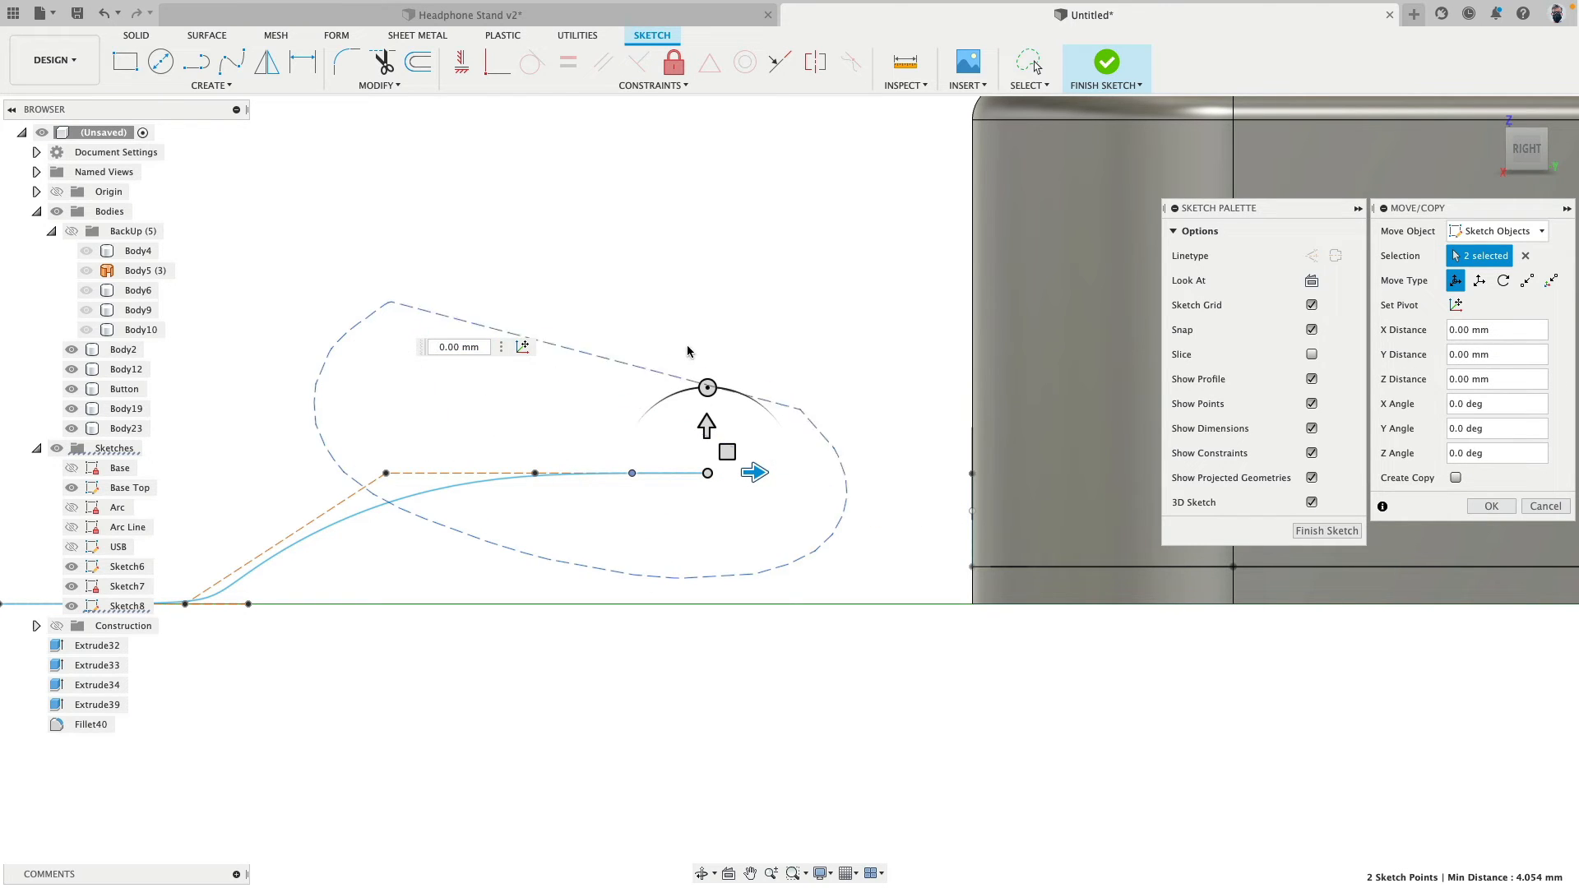
{"action": "left_click_drag", "start_coordinate": [687, 352], "coordinate": [644, 542]}
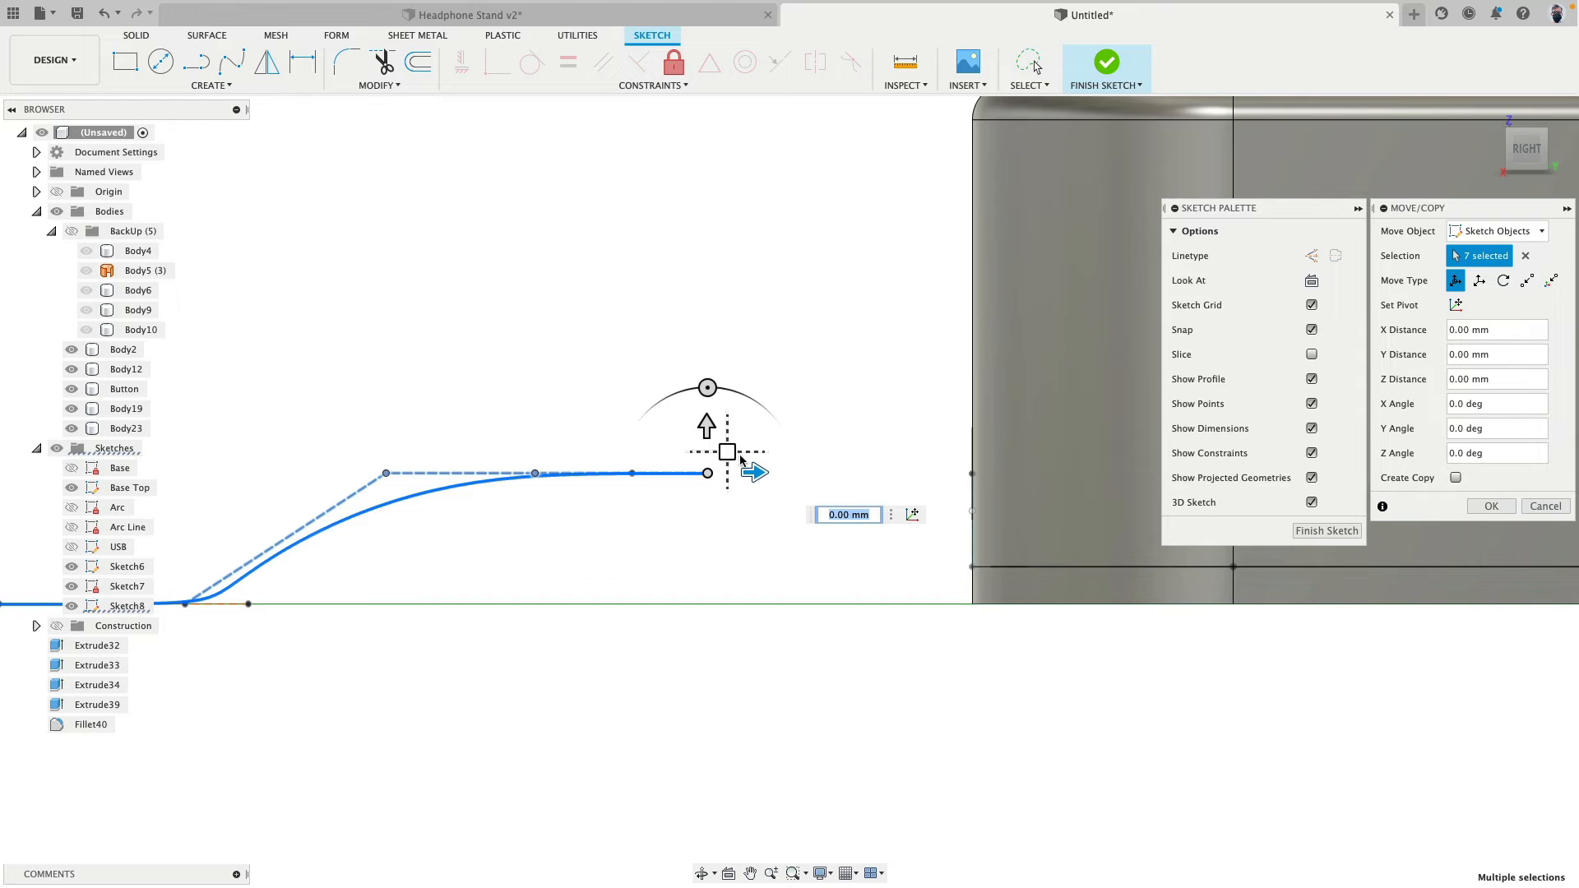
{"action": "left_click", "coordinate": [1478, 503]}
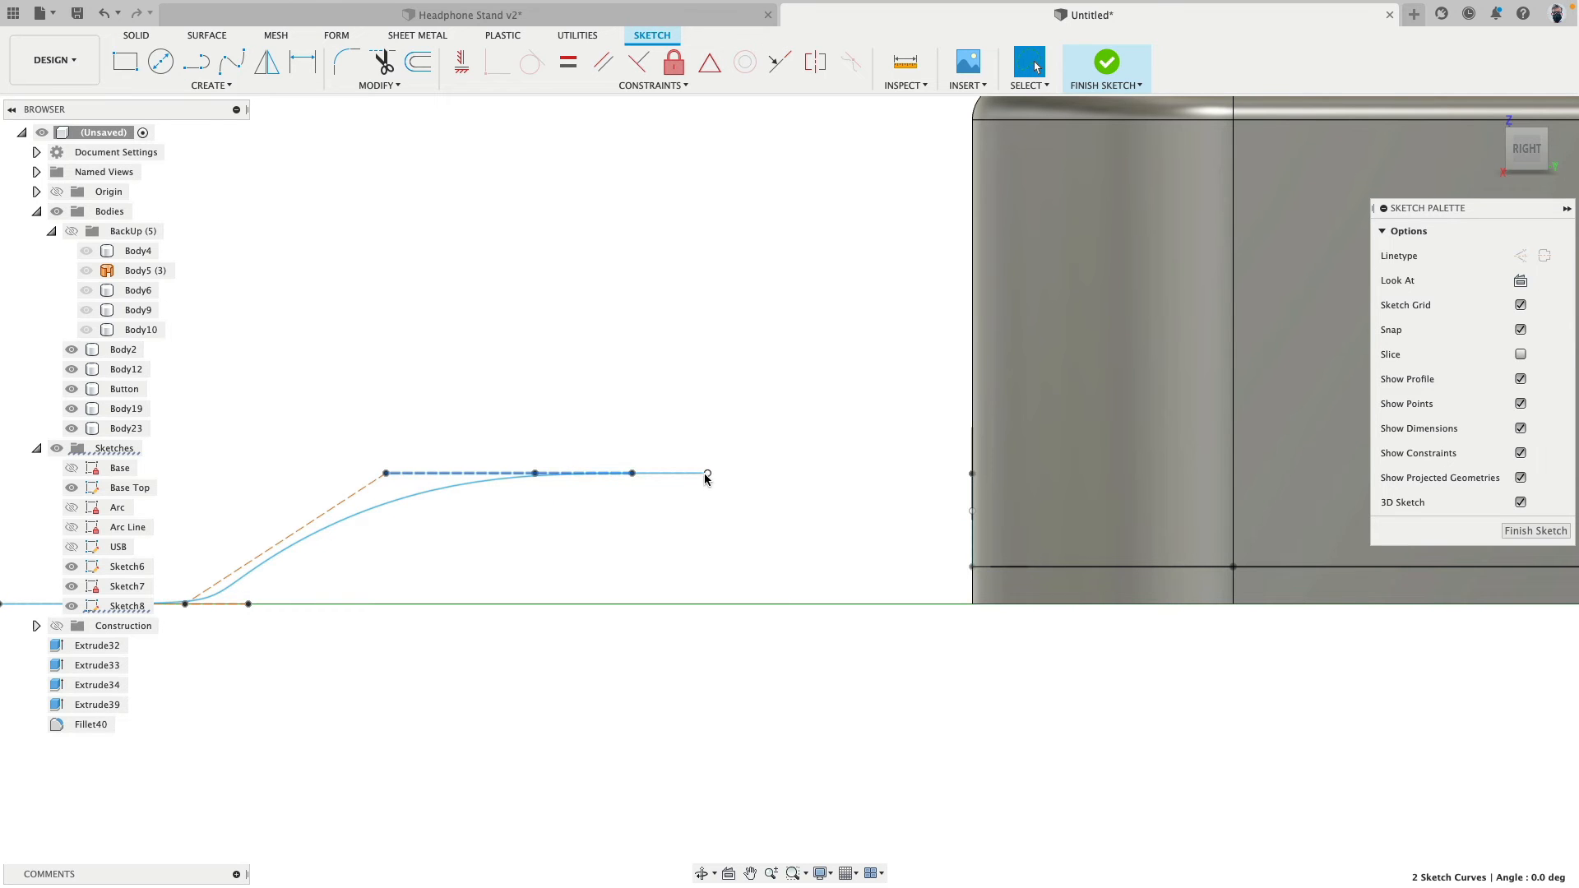
{"action": "key", "text": "m"}
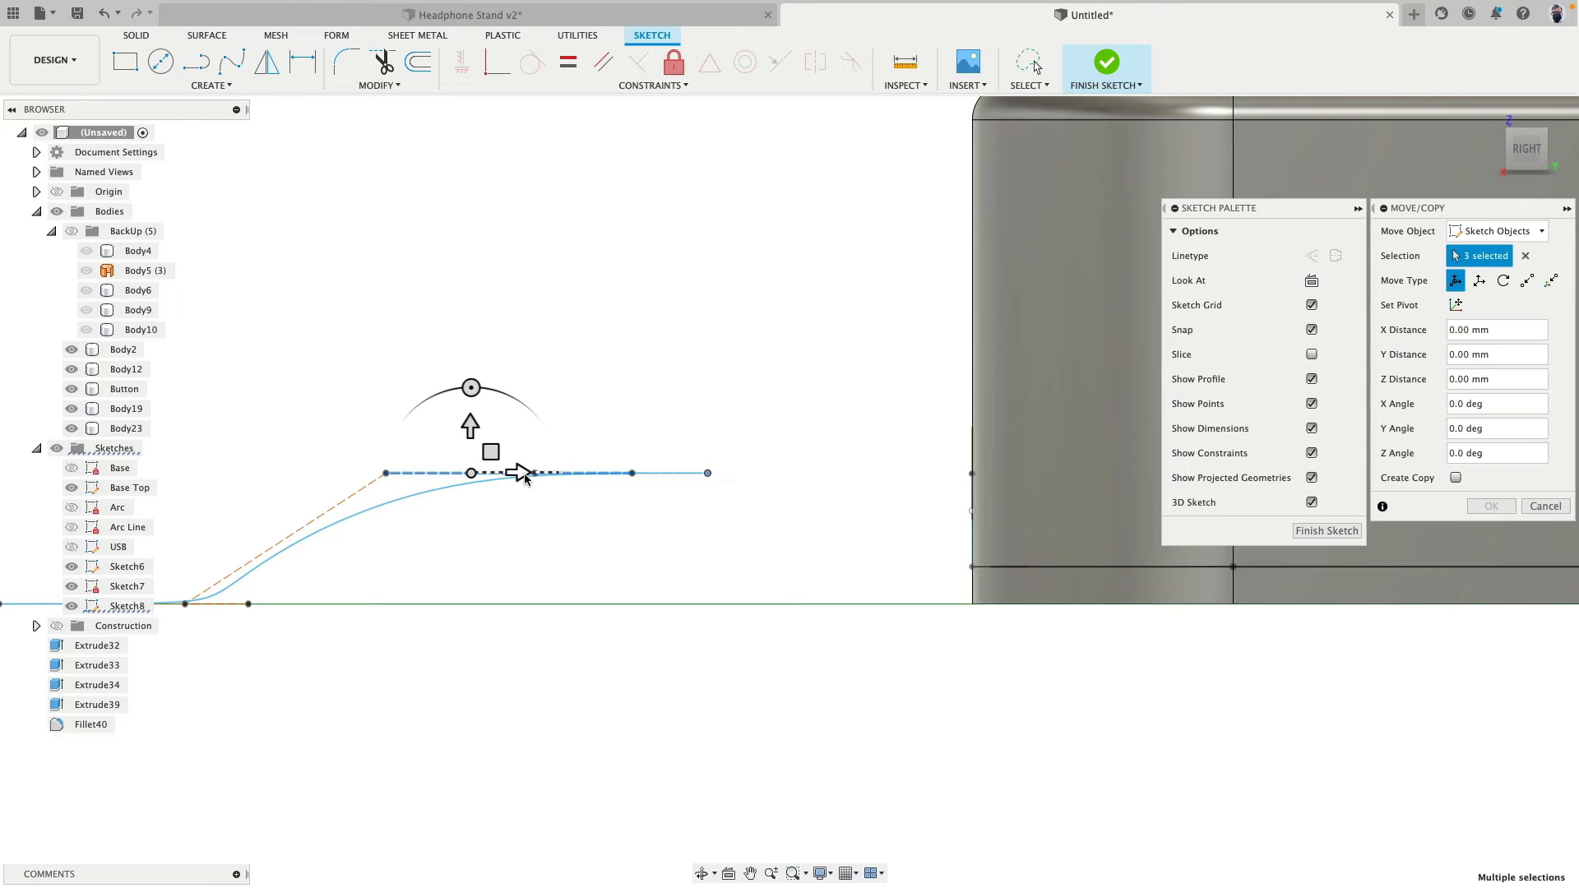
{"action": "left_click_drag", "start_coordinate": [525, 478], "coordinate": [902, 494]}
- Move the first two ground-level control points beside the raised end closer to the base along Y and apply the move
{"action": "middle_click_drag", "start_coordinate": [550, 412], "coordinate": [464, 395], "text": "shift"}
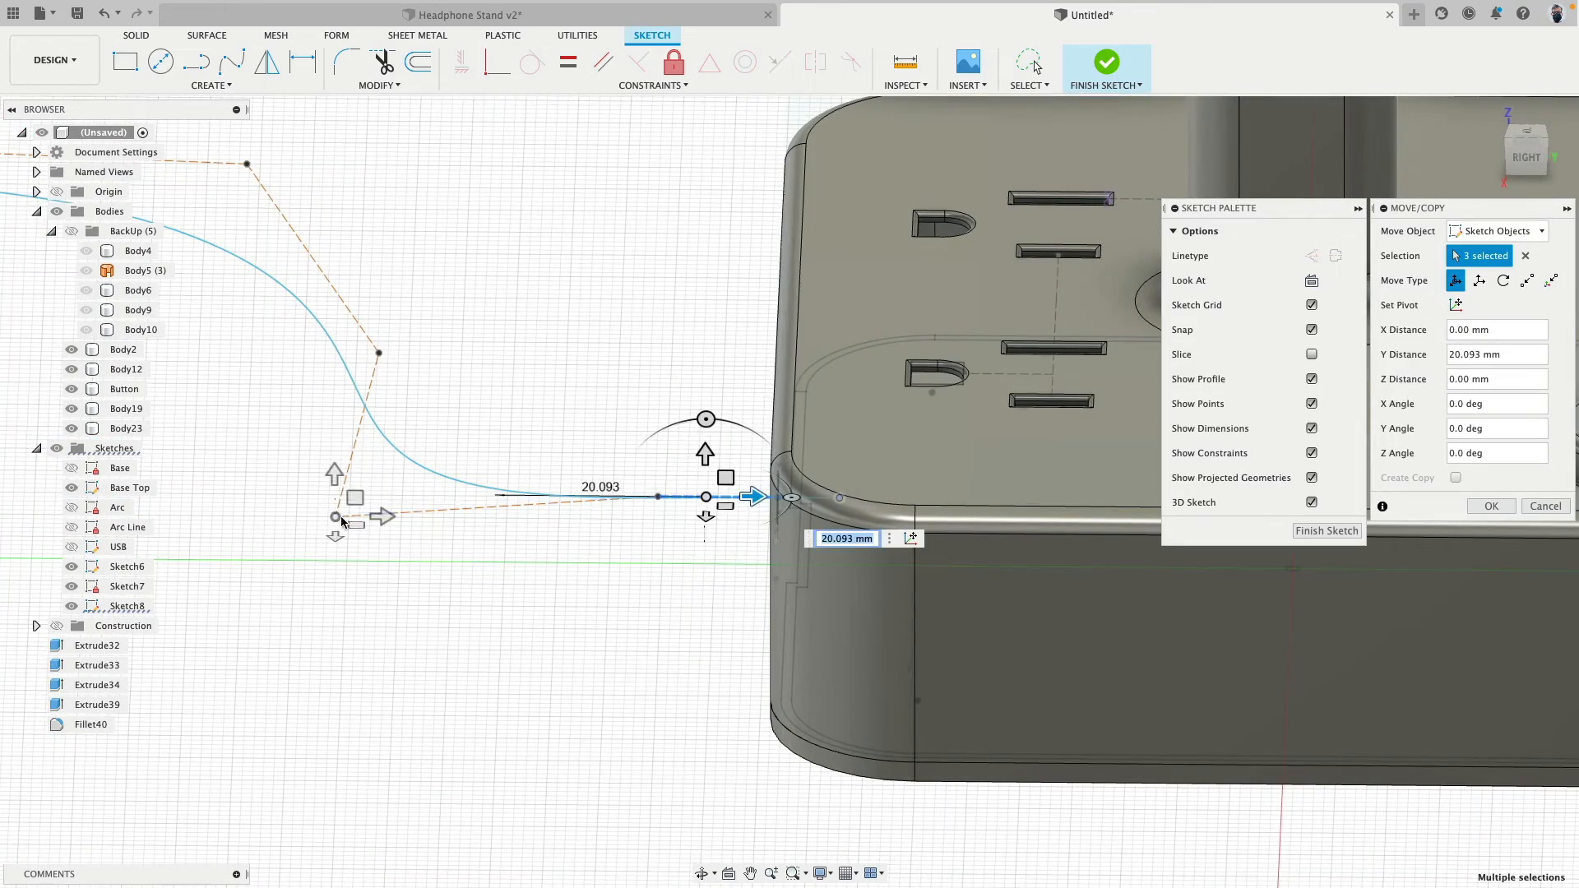
{"action": "left_click", "coordinate": [340, 518]}
{"action": "left_click_drag", "start_coordinate": [387, 519], "coordinate": [477, 520]}
{"action": "middle_click_drag", "start_coordinate": [484, 565], "coordinate": [429, 380], "text": "shift"}
{"action": "mouse_move", "coordinate": [395, 351]}
{"action": "left_mouse_down"}
{"action": "mouse_move", "coordinate": [539, 339]}
{"action": "mouse_move", "coordinate": [515, 340]}
{"action": "left_mouse_up"}
{"action": "left_click", "coordinate": [1493, 506]}
- Create a solid circular pipe with a 5 mm section along the control point spline as a New Body
{"action": "scroll", "coordinate": [360, 457], "scroll_direction": "down", "scroll_amount": 4}
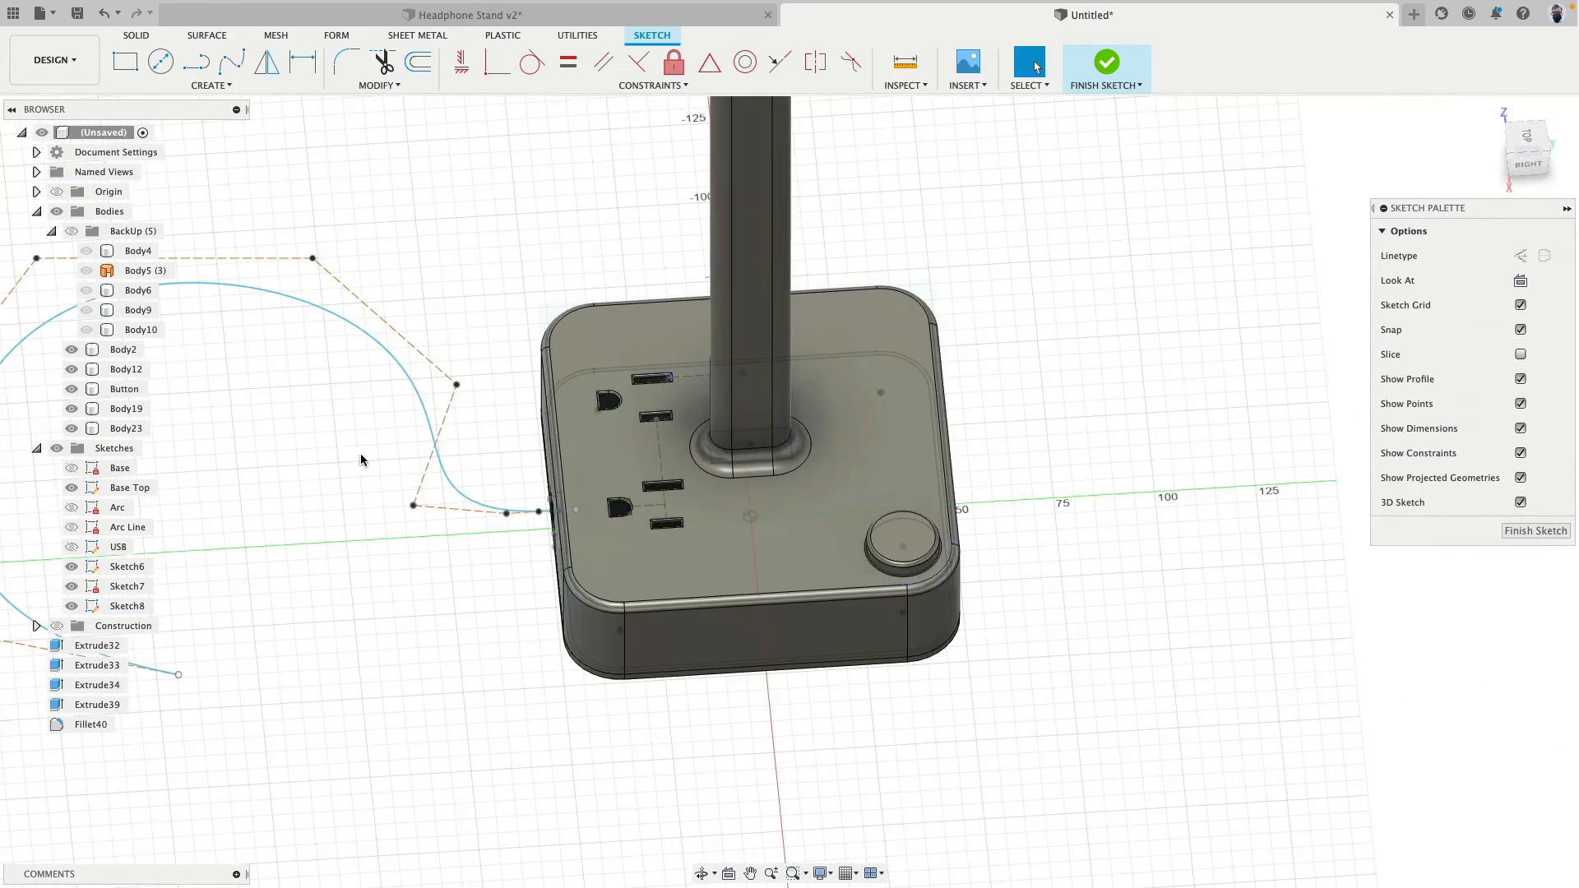
{"action": "middle_click_drag", "start_coordinate": [361, 457], "coordinate": [406, 256], "text": "shift"}
{"action": "left_click", "coordinate": [212, 85]}
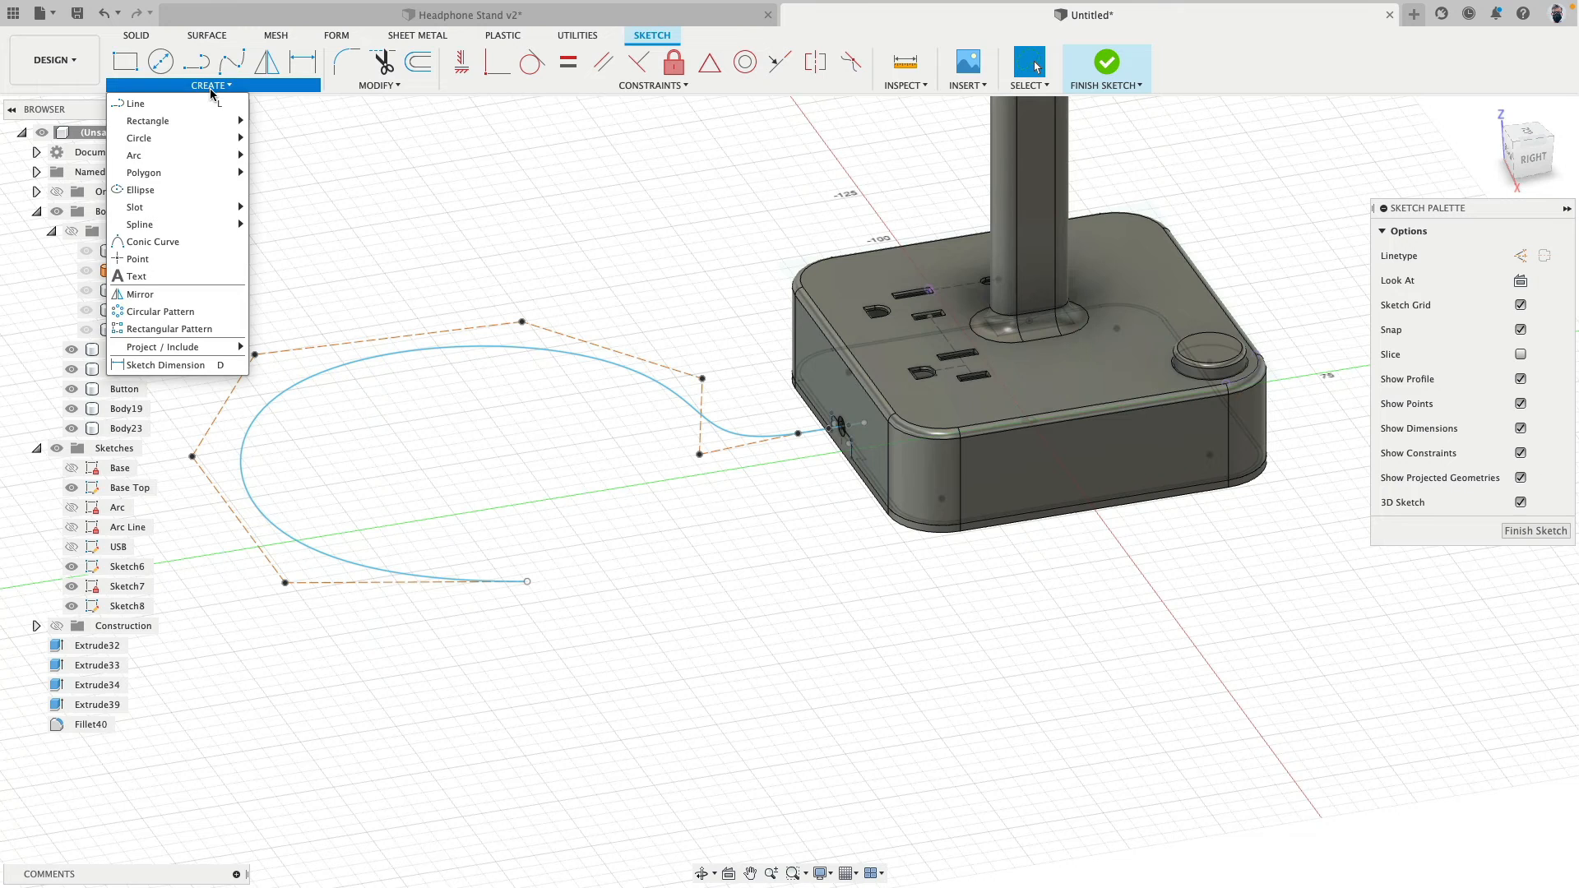
{"action": "left_click", "coordinate": [138, 39]}
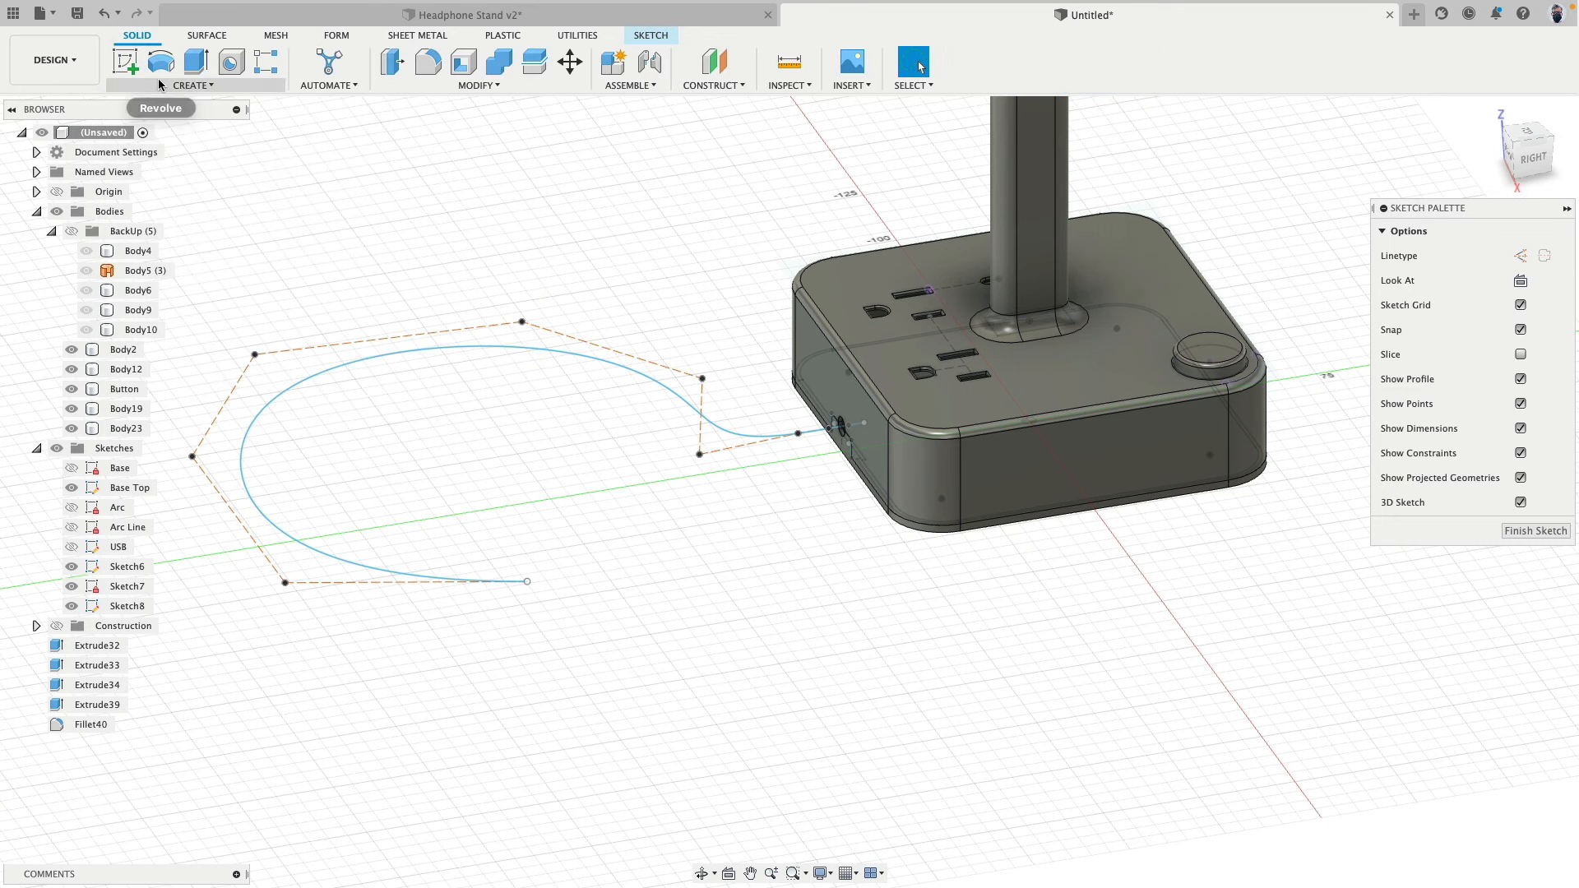
{"action": "left_click", "coordinate": [194, 86]}
{"action": "left_click", "coordinate": [136, 399]}
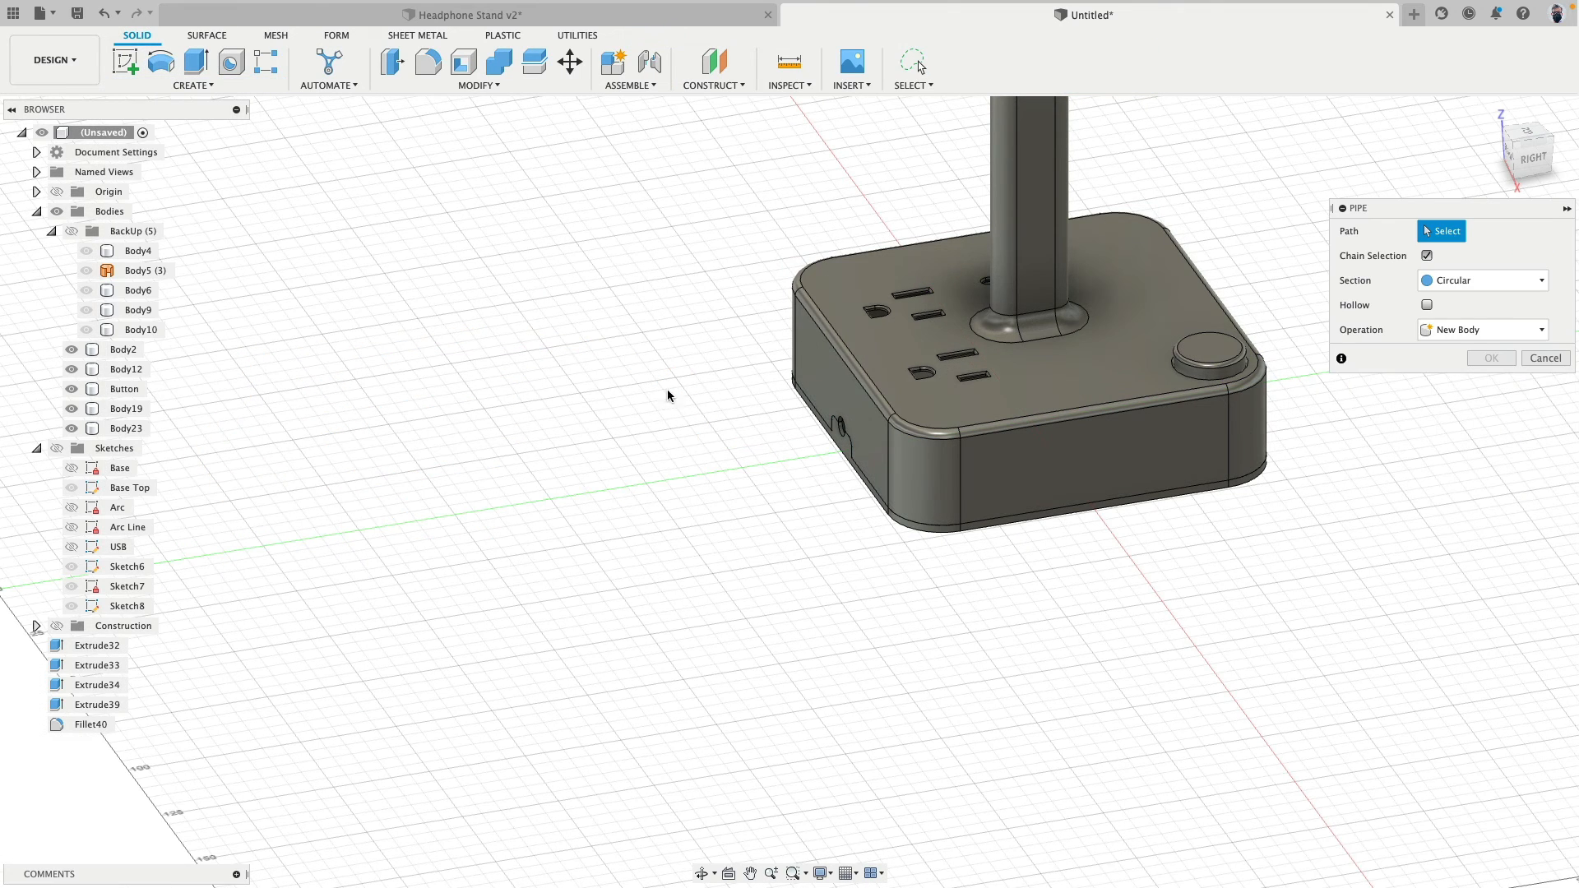
{"action": "left_click", "coordinate": [57, 448]}
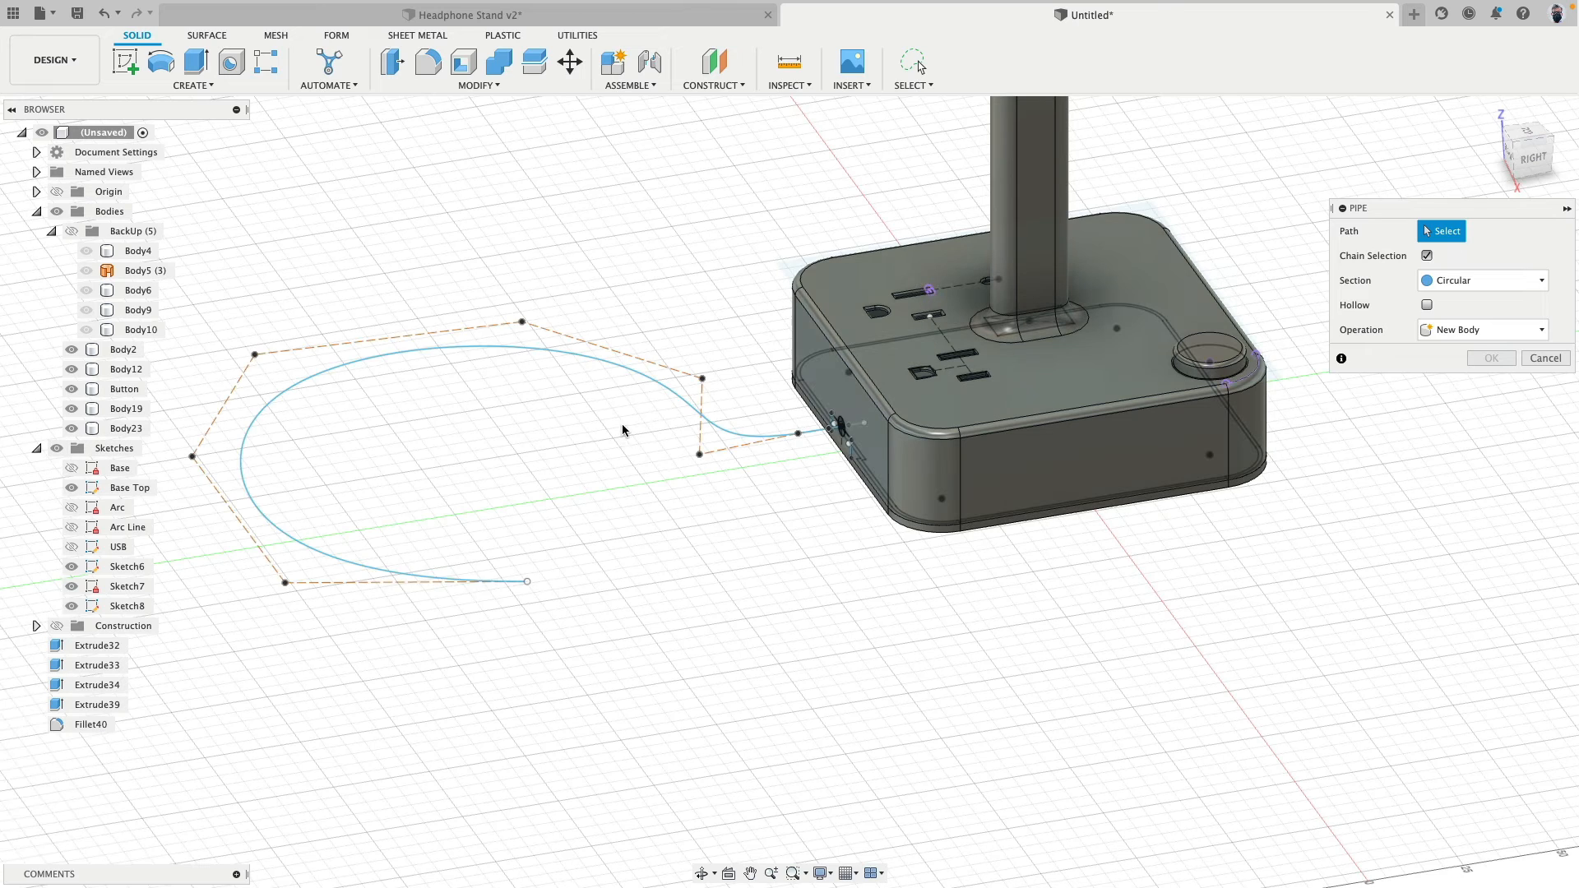
{"action": "left_click", "coordinate": [655, 381]}
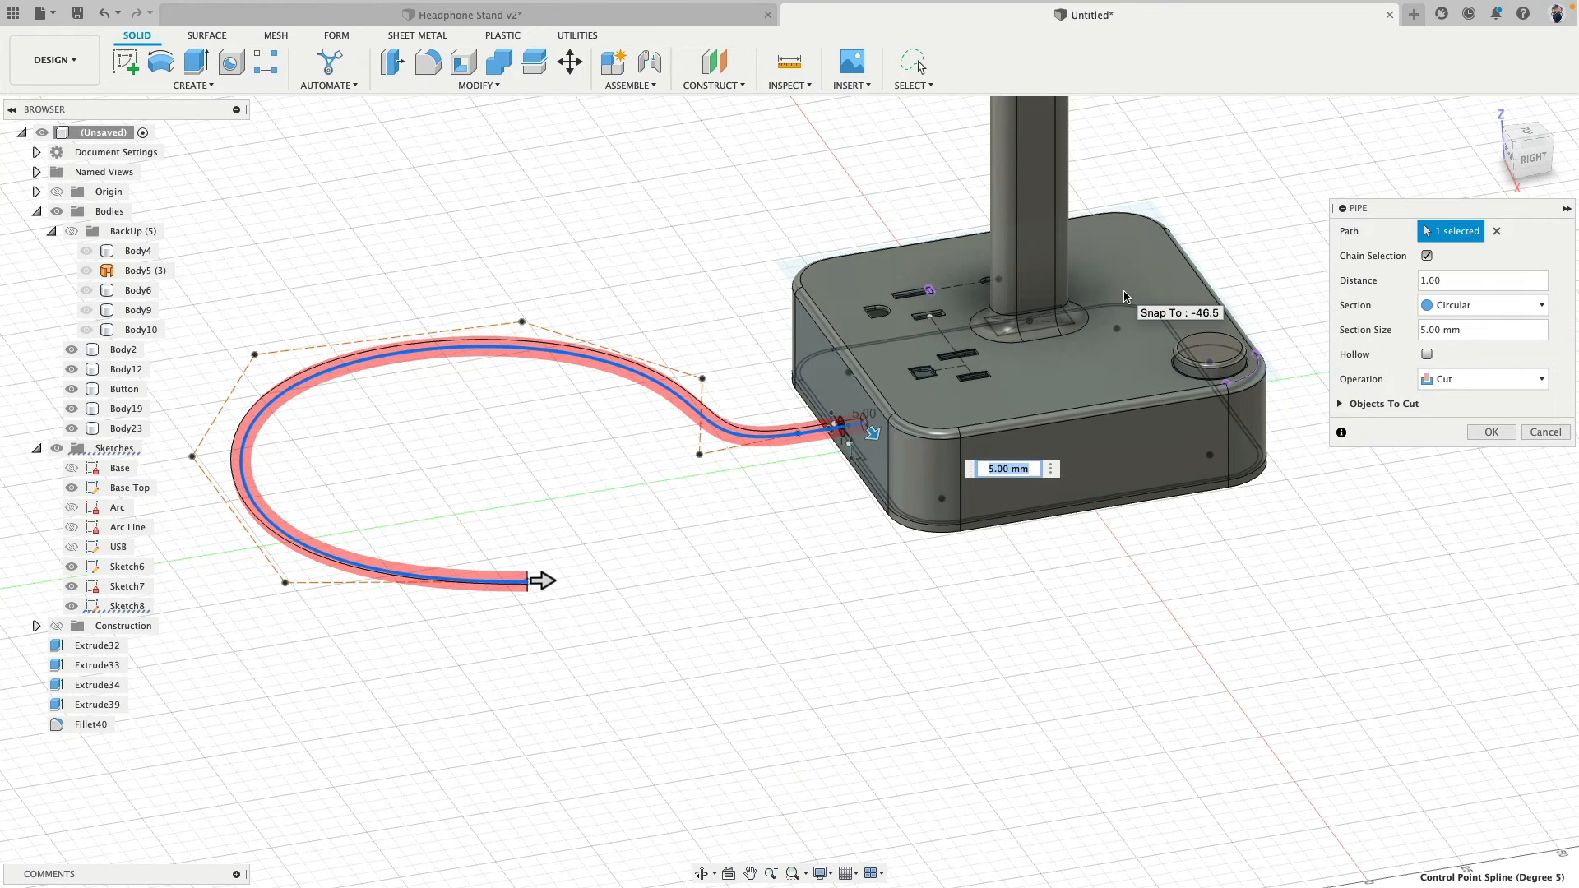
{"action": "left_click", "coordinate": [1545, 380]}
{"action": "left_click", "coordinate": [1456, 459]}
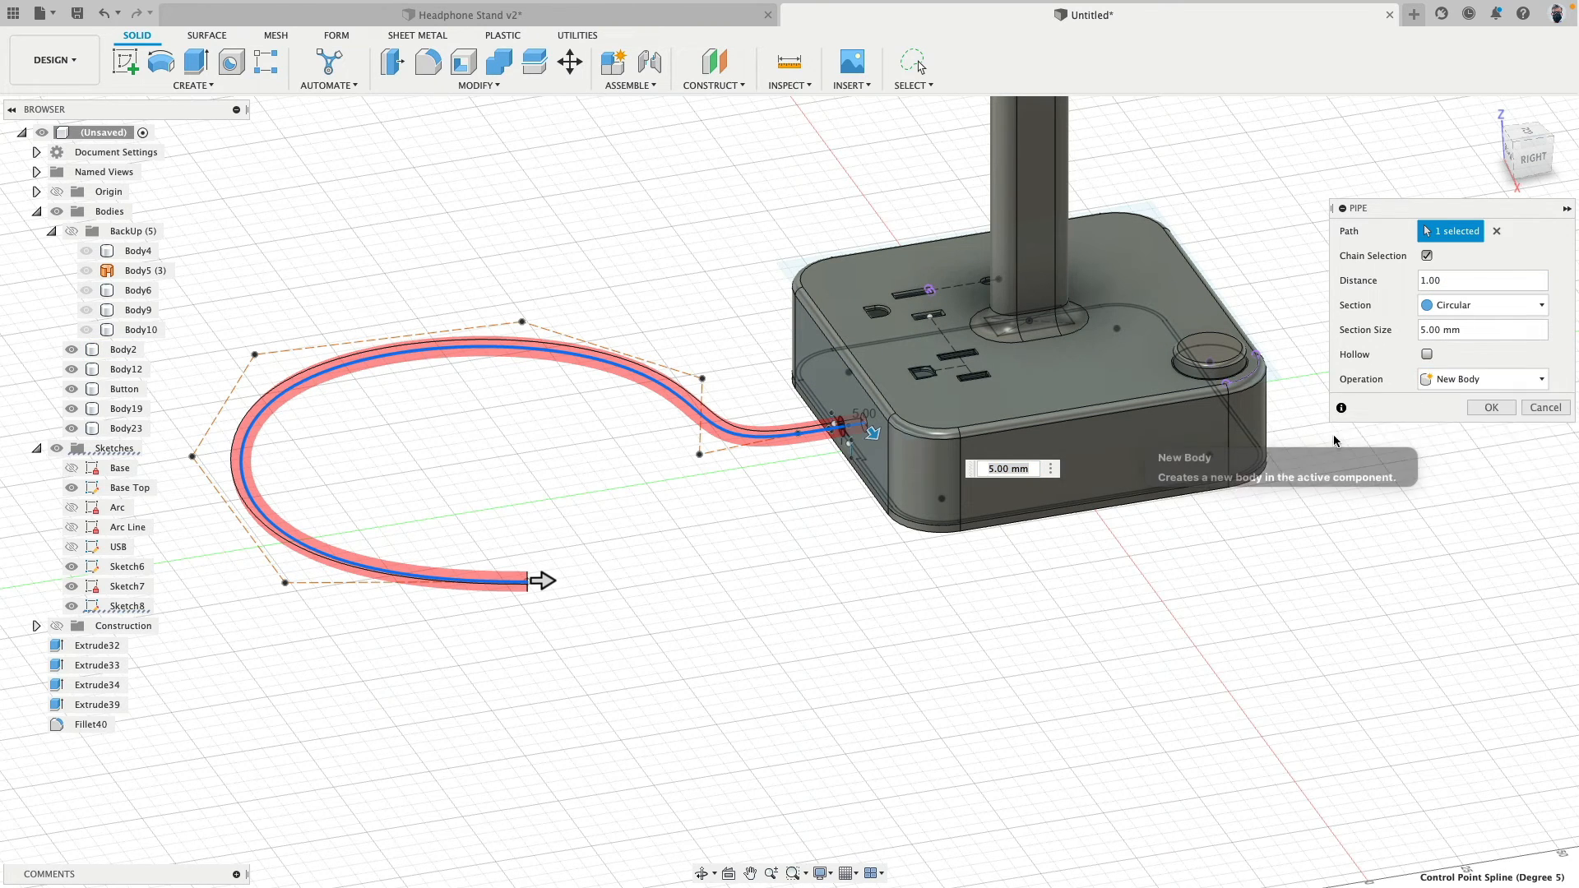
{"action": "left_click", "coordinate": [1486, 413]}
- Inspect the cable where it enters the base and around its loop, and hide all the sketches
{"action": "scroll", "coordinate": [737, 316], "scroll_direction": "up", "scroll_amount": 5}
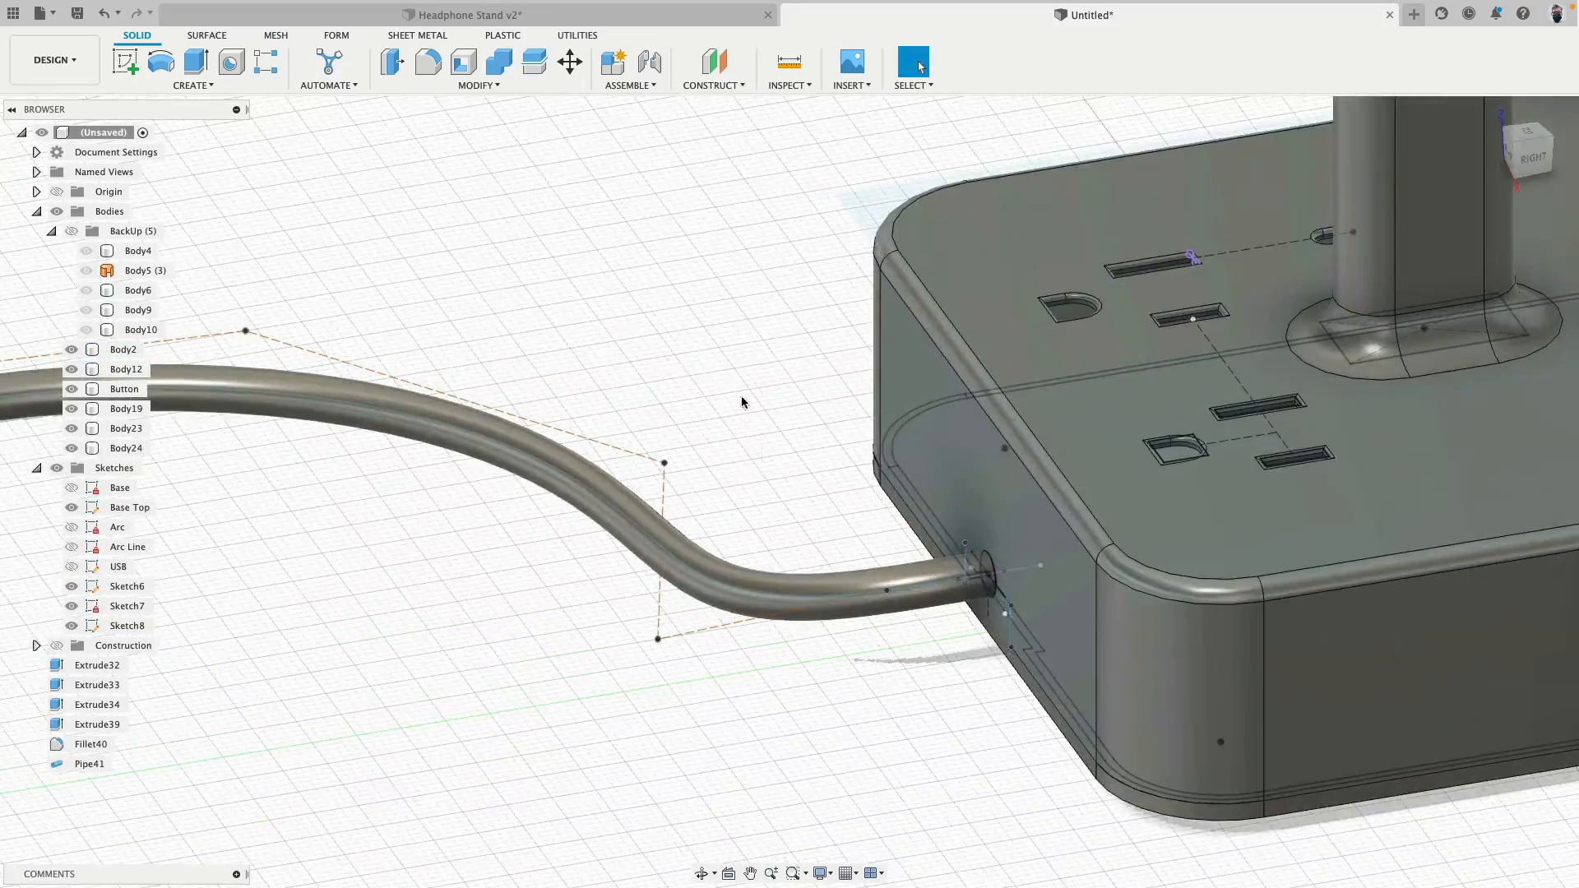
{"action": "middle_click_drag", "start_coordinate": [743, 403], "coordinate": [807, 543], "text": "shift"}
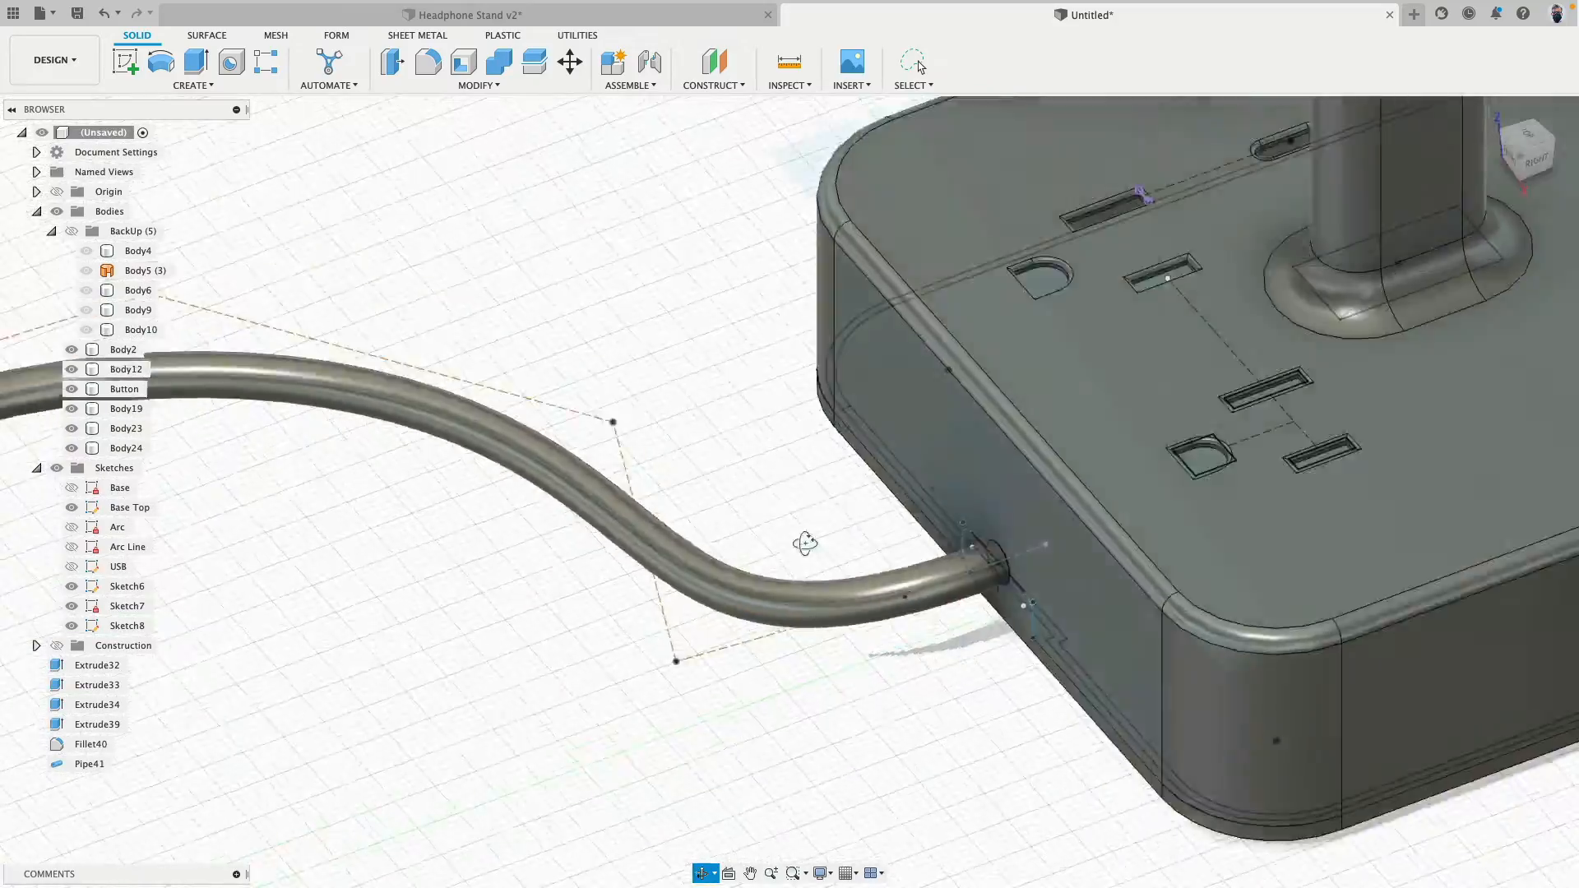
{"action": "scroll", "coordinate": [802, 544], "scroll_direction": "up", "scroll_amount": 3}
{"action": "scroll", "coordinate": [756, 491], "scroll_direction": "down", "scroll_amount": 5}
{"action": "middle_click_drag", "start_coordinate": [737, 495], "coordinate": [829, 497], "text": "shift"}
{"action": "scroll", "coordinate": [828, 496], "scroll_direction": "down", "scroll_amount": 3}
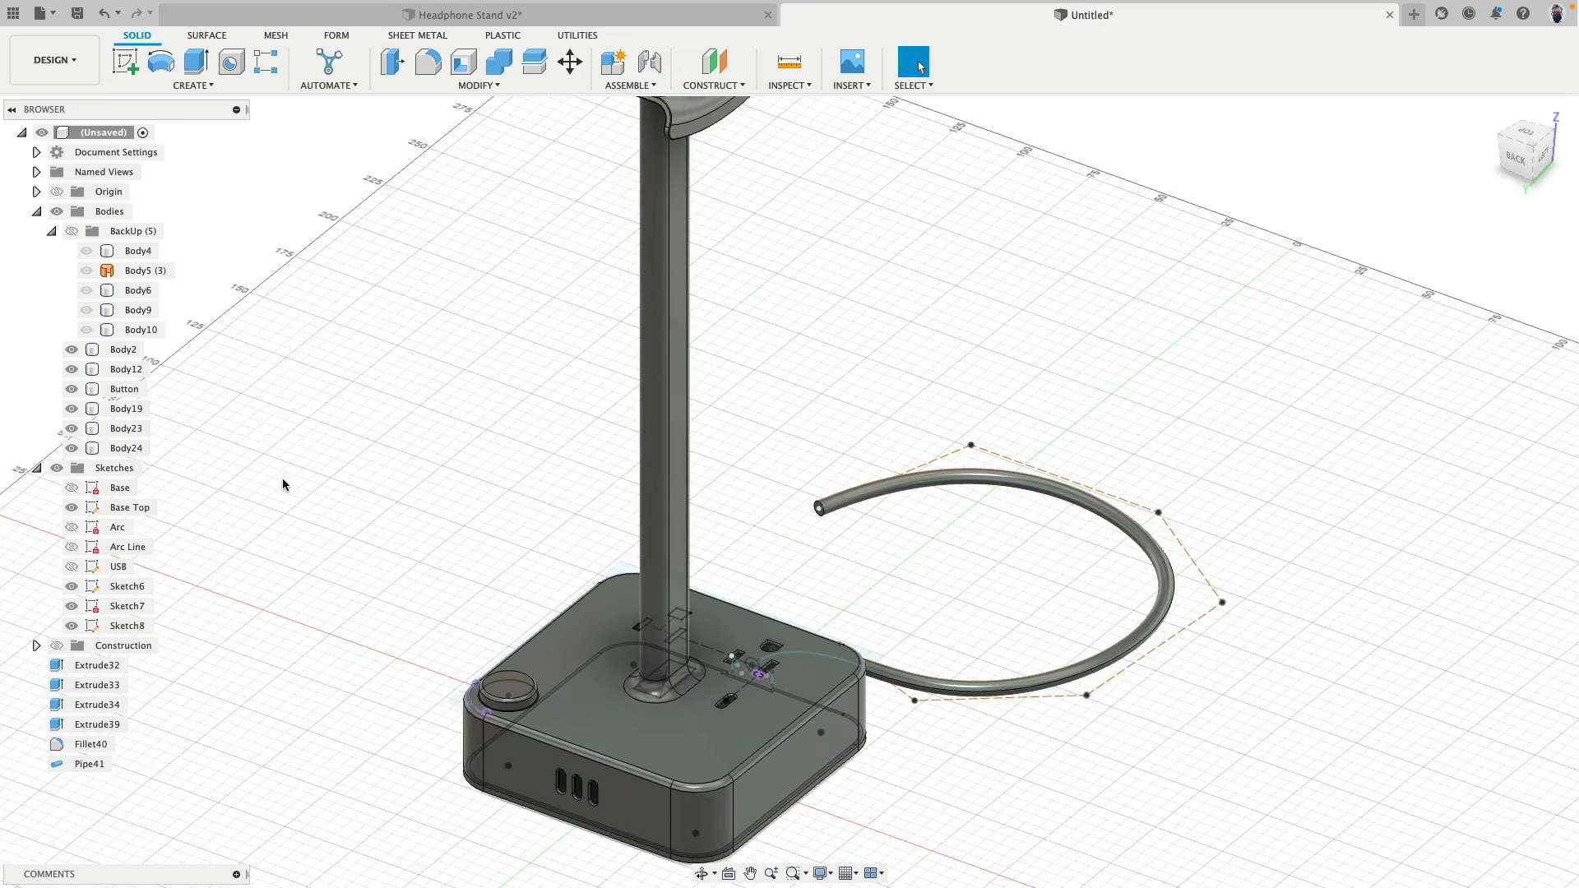
{"action": "left_click", "coordinate": [57, 468]}
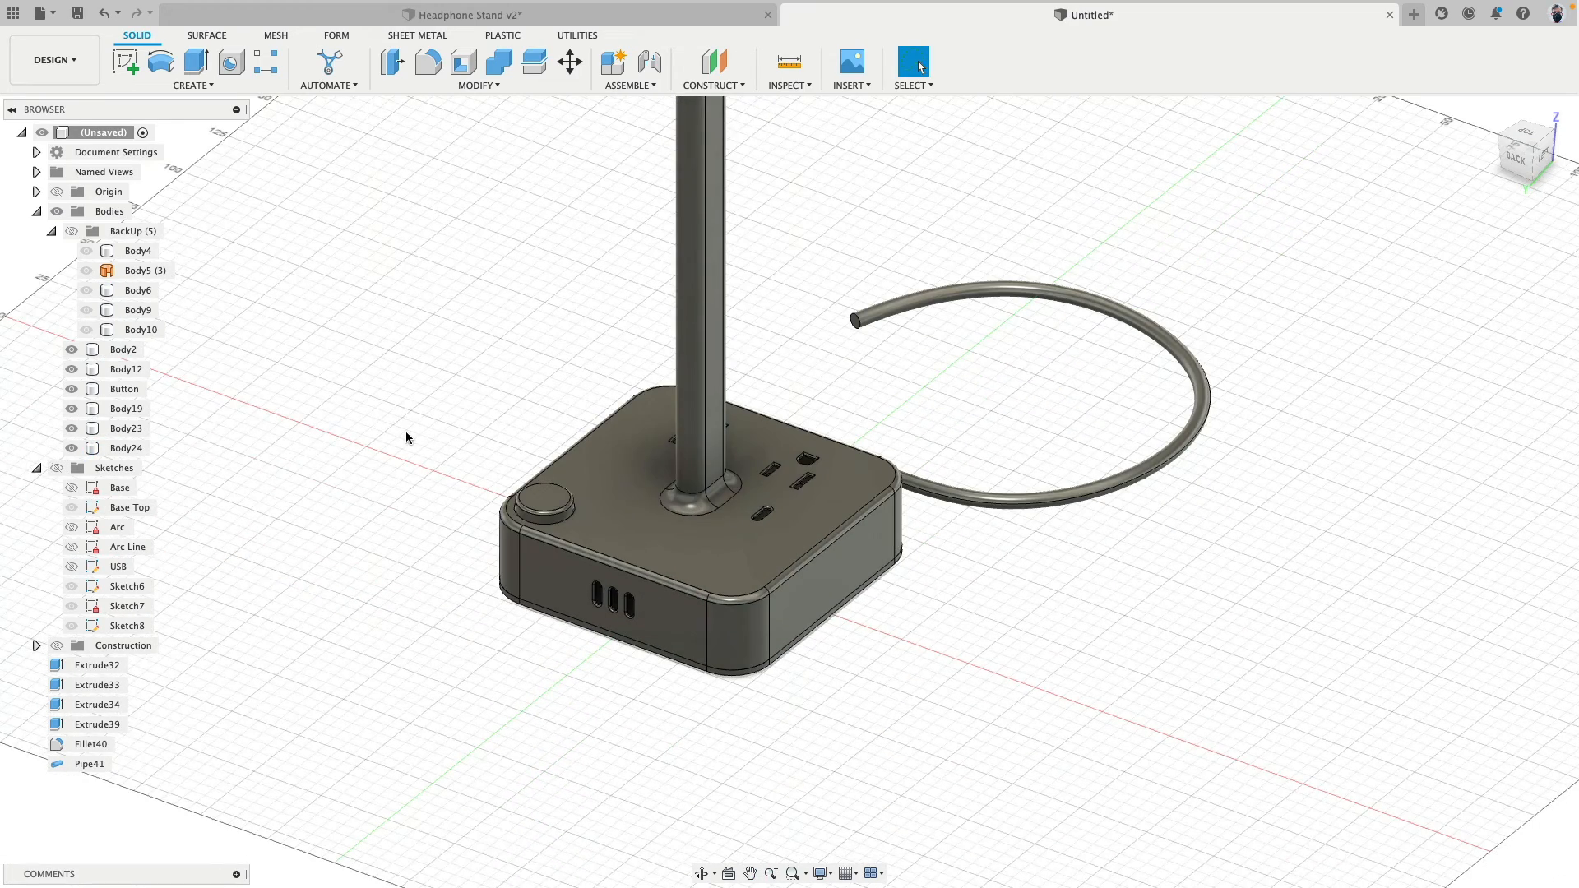
- Dissolve the features from Extrude32 through Pipe41 while keeping their bodies, and hide the BackUp group
{"action": "left_click", "coordinate": [96, 665]}
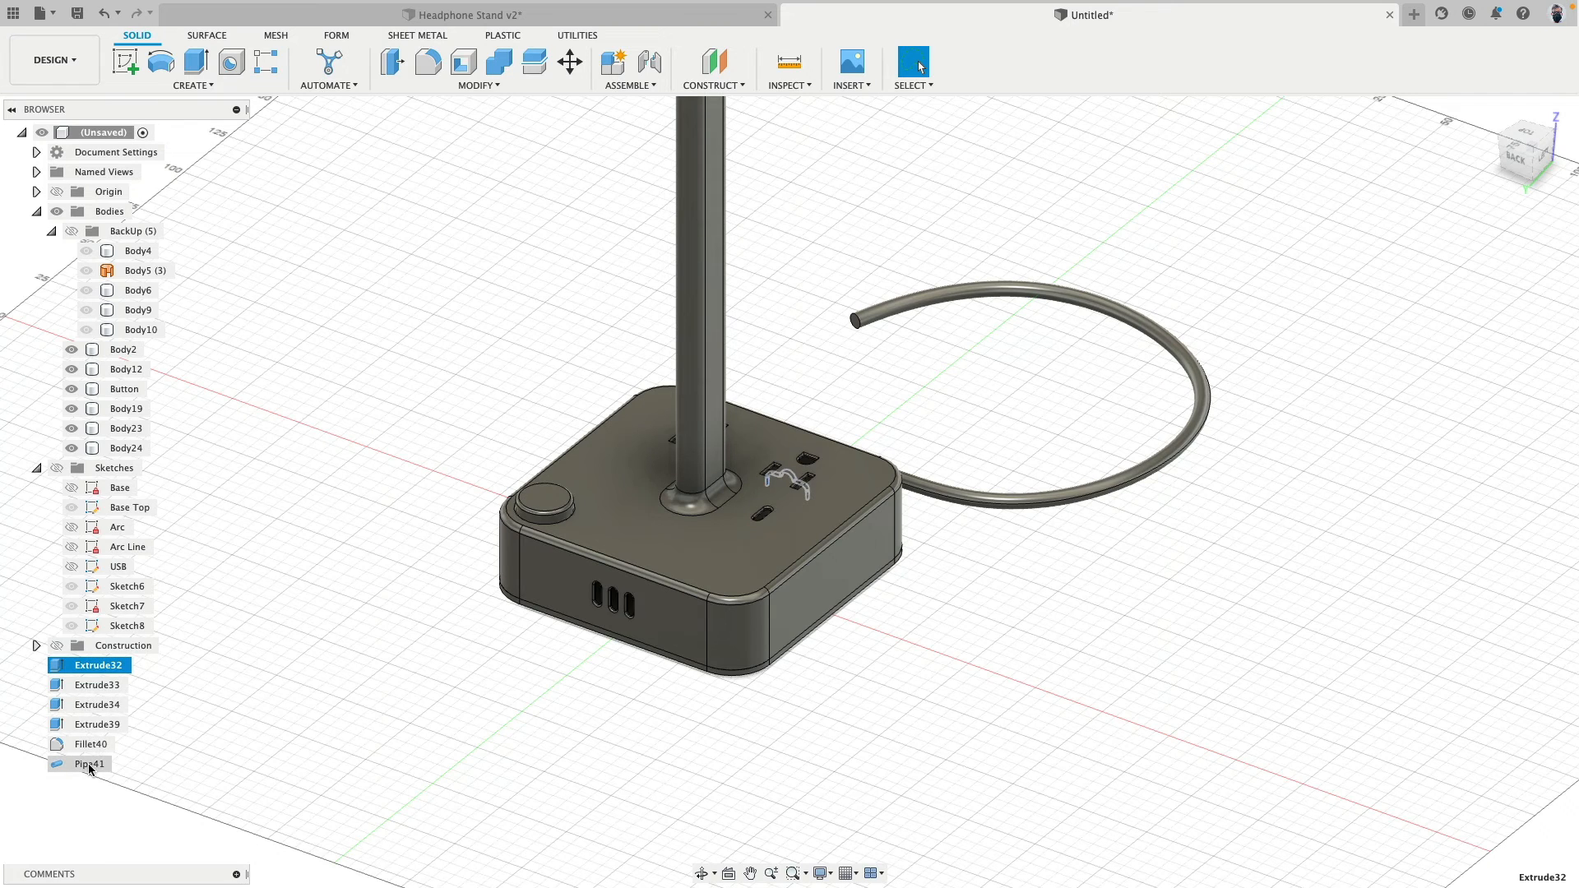
{"action": "left_click", "coordinate": [91, 764], "text": "shift"}
{"action": "right_click", "coordinate": [92, 766]}
{"action": "left_click", "coordinate": [132, 819]}
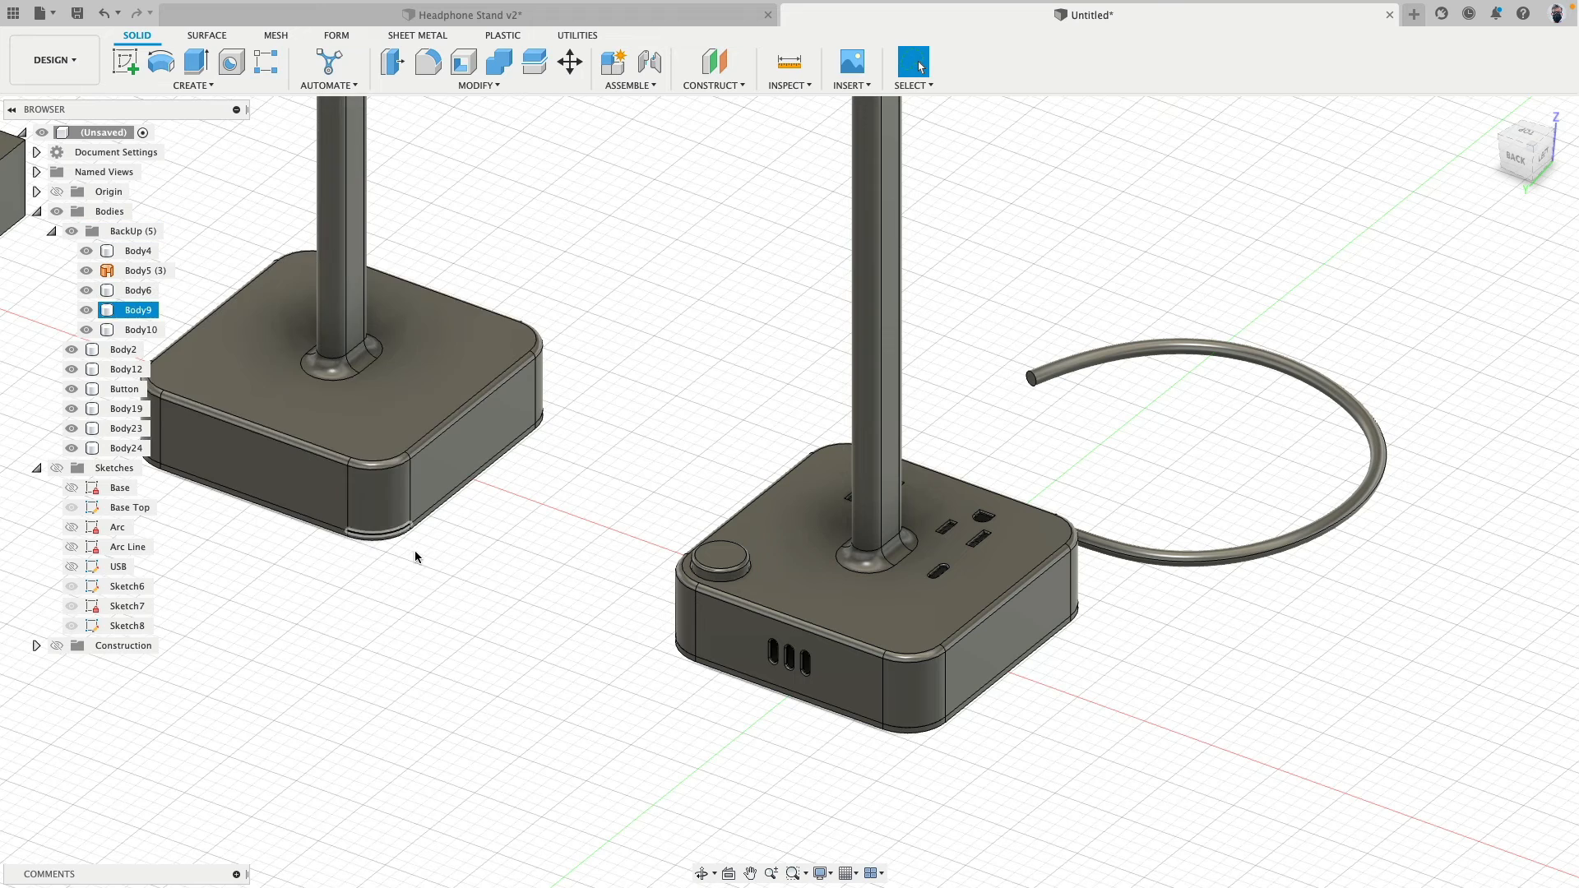
{"action": "left_click", "coordinate": [72, 231]}
{"action": "left_click", "coordinate": [71, 231]}
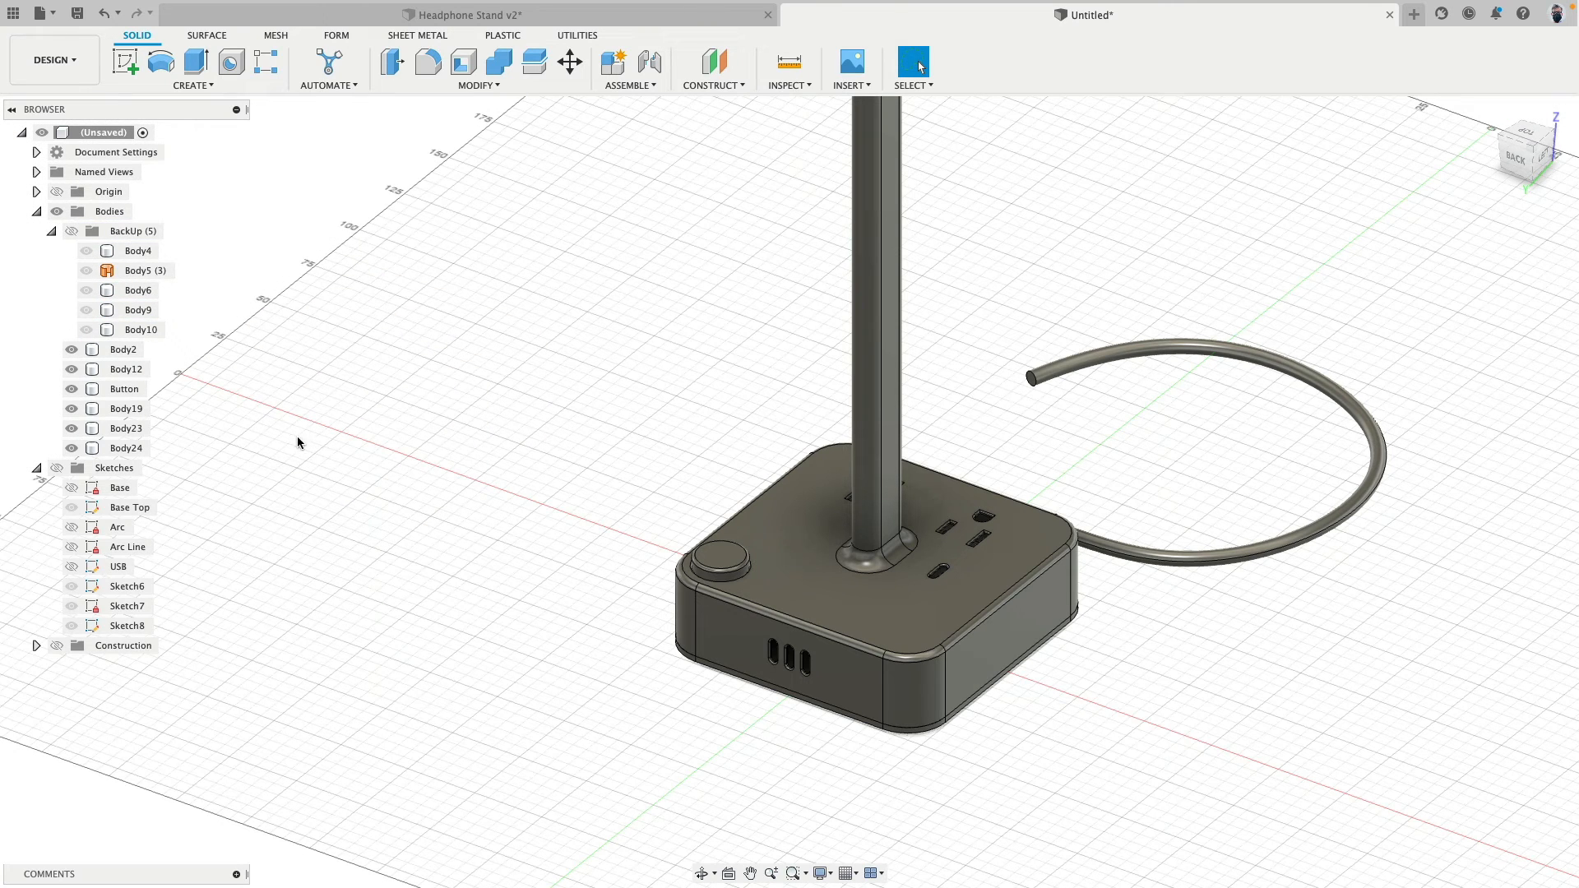
- Open USB Connector Type C female 6pin.STEP from the Downloads folder on the computer and close the imported document without saving
{"action": "left_click", "coordinate": [13, 13]}
{"action": "left_click", "coordinate": [378, 15]}
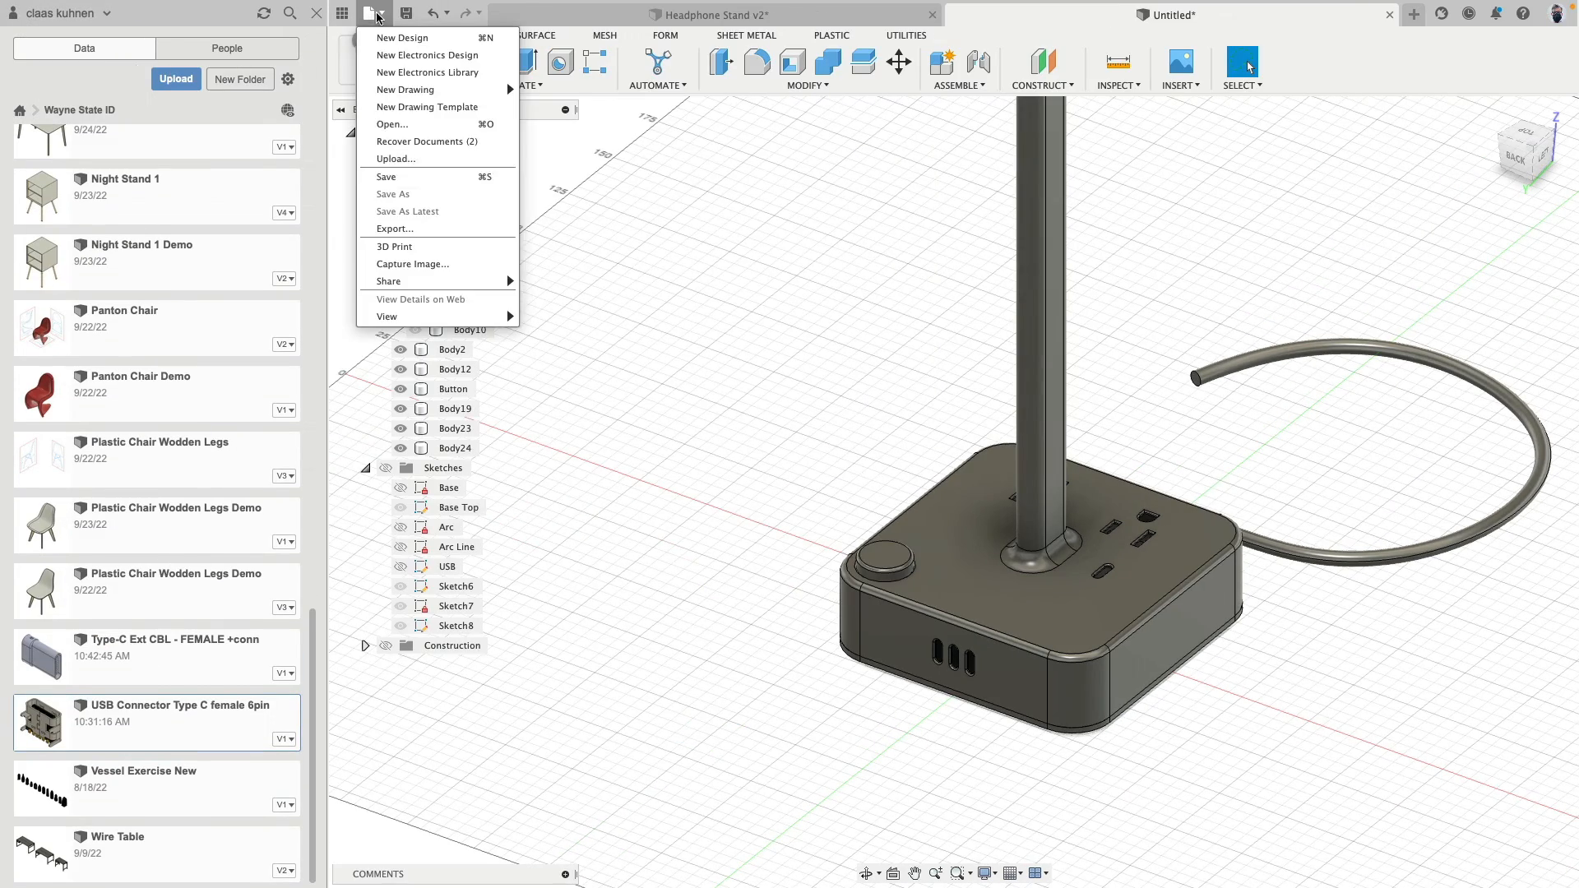
{"action": "left_click", "coordinate": [407, 124]}
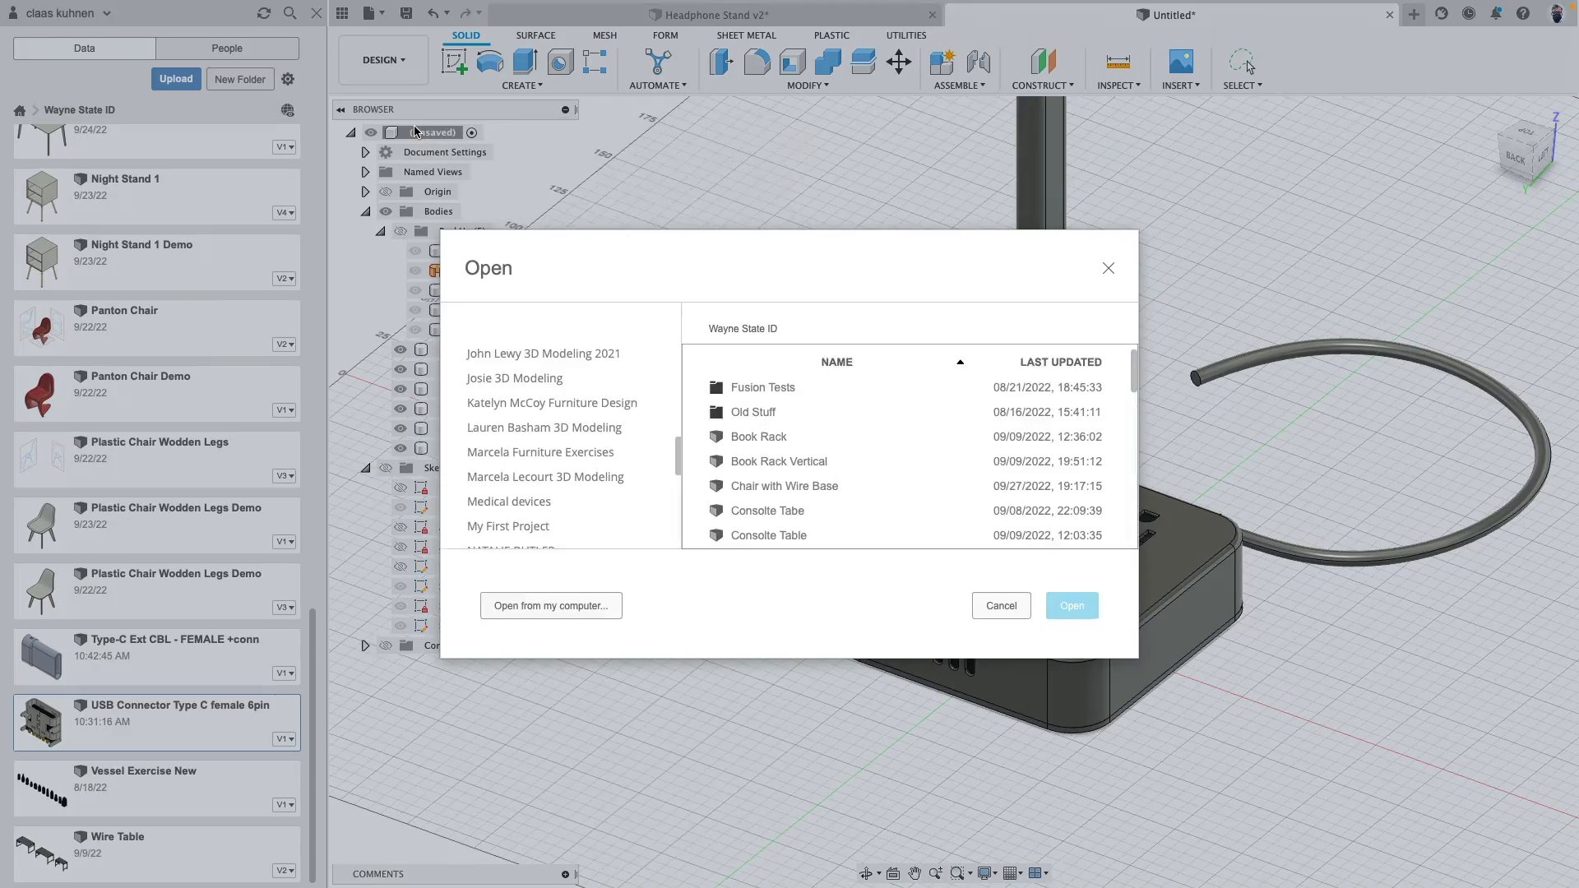
{"action": "left_click", "coordinate": [551, 605]}
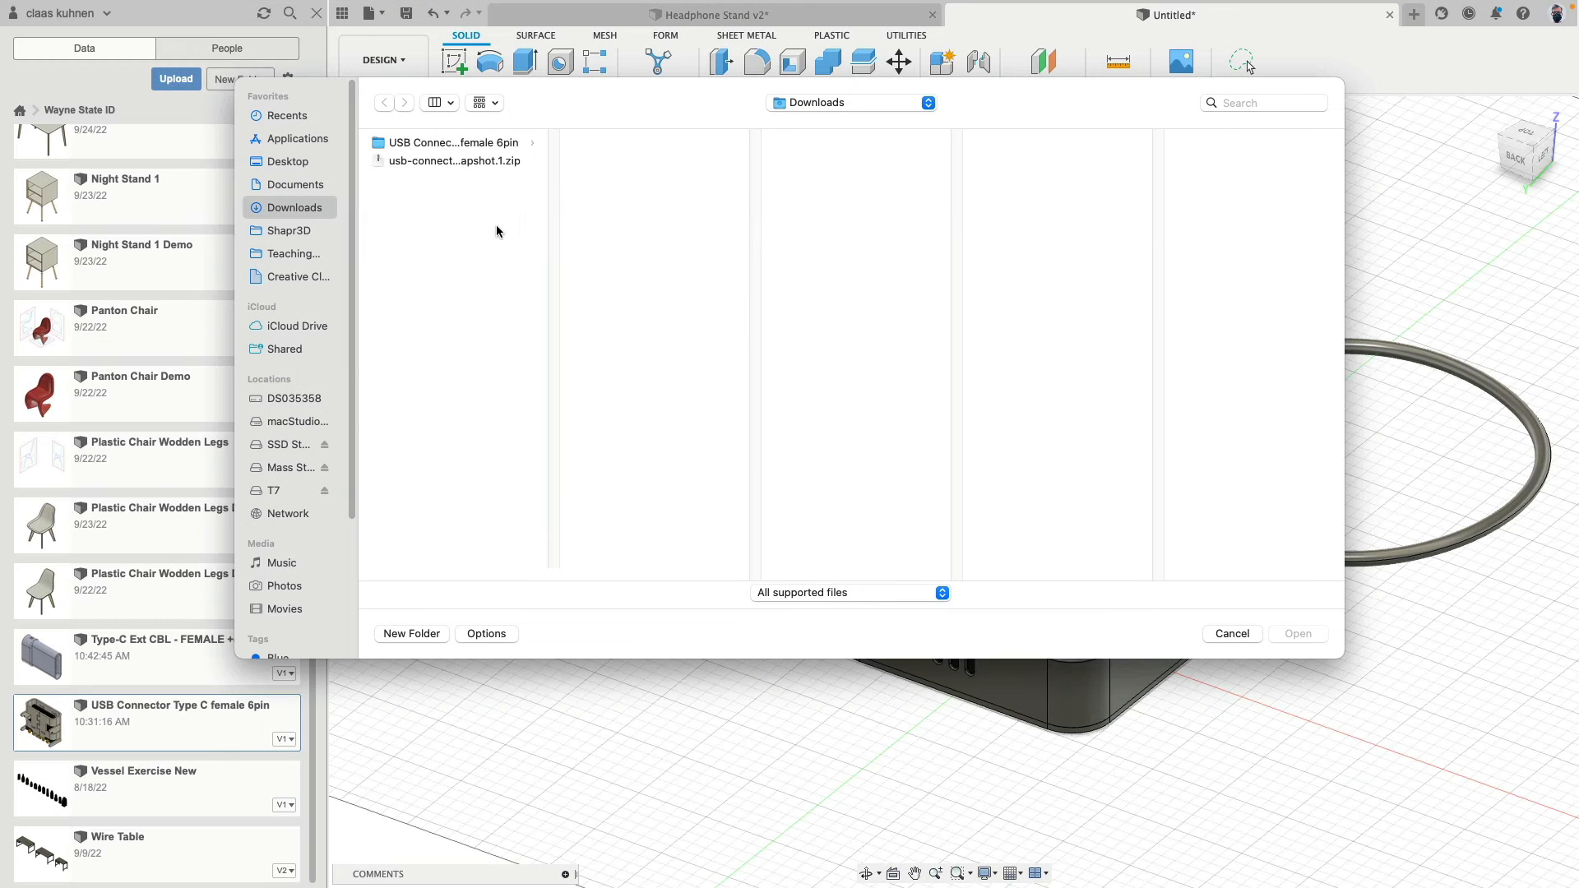
{"action": "left_click", "coordinate": [458, 146]}
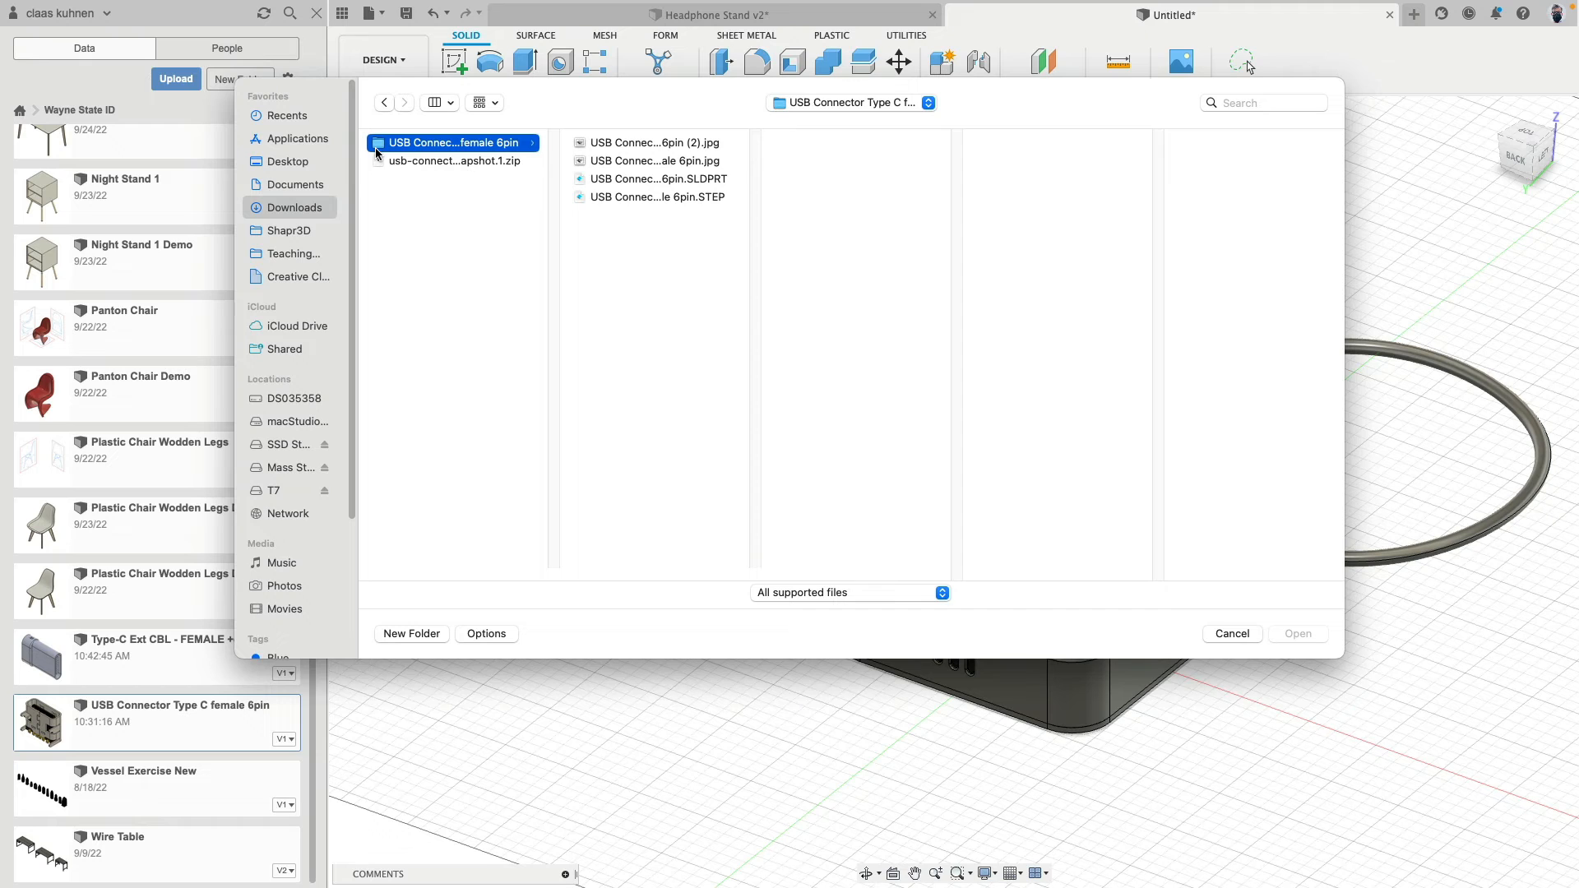
{"action": "left_click", "coordinate": [621, 198]}
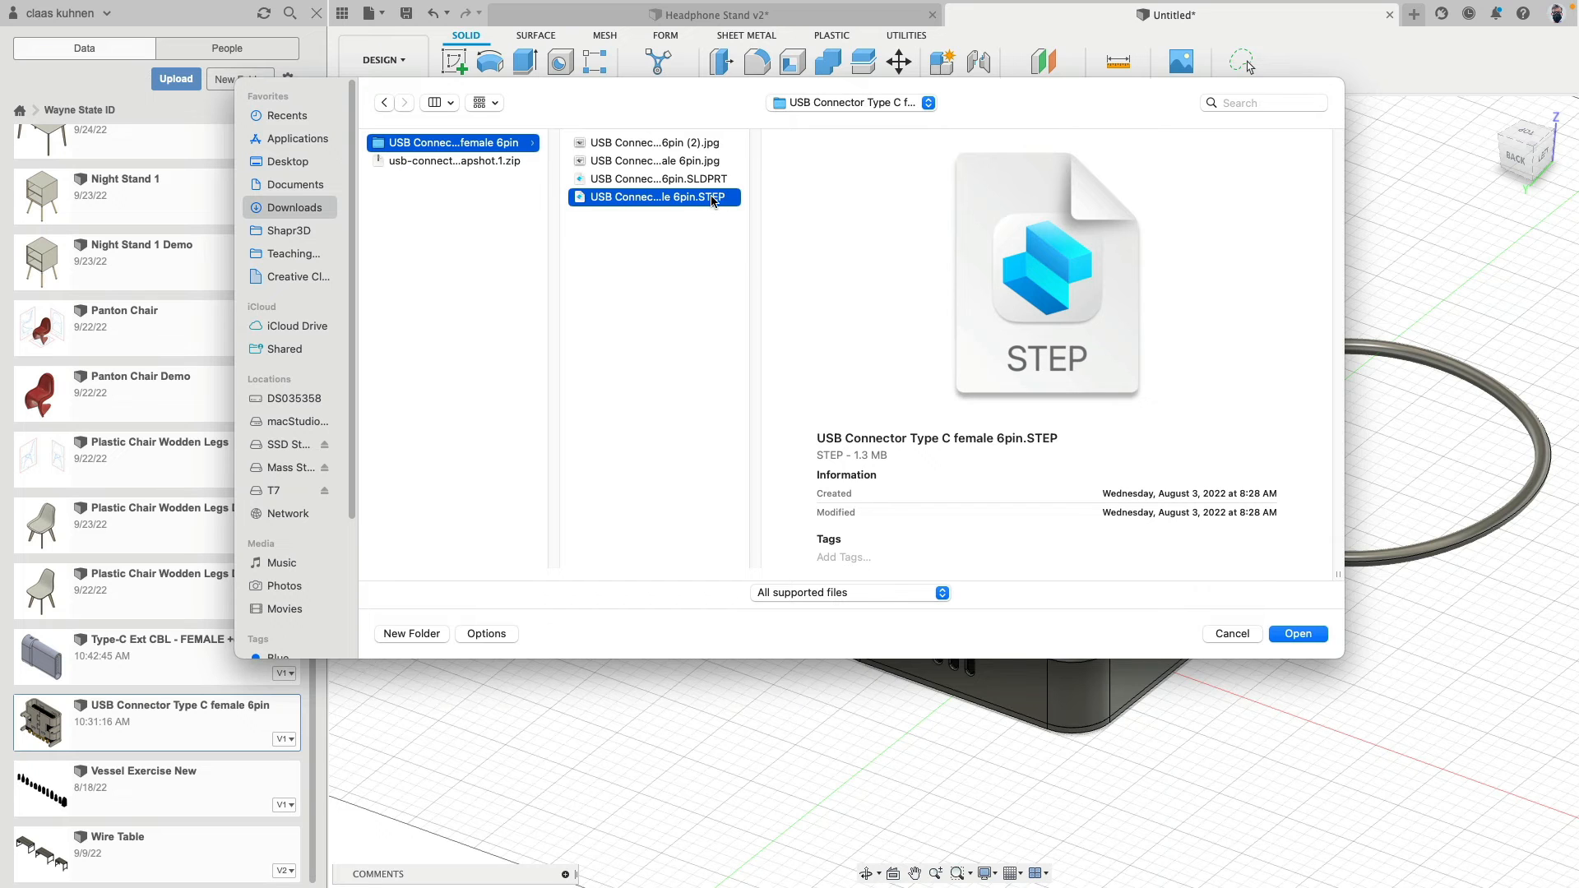
{"action": "left_click", "coordinate": [1299, 635]}
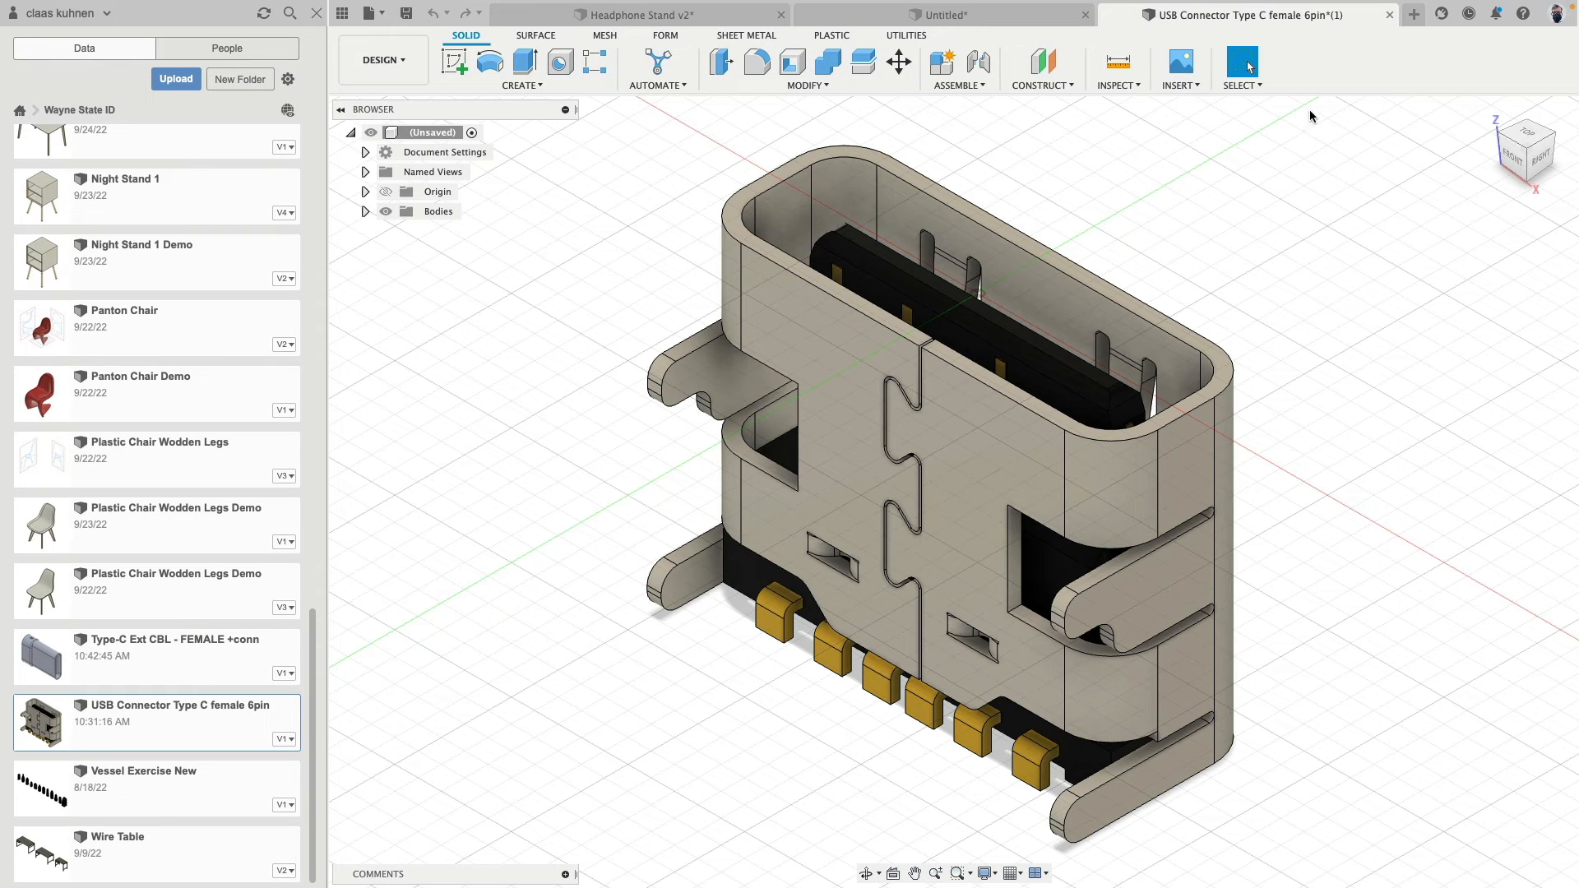
{"action": "left_click", "coordinate": [1390, 15]}
{"action": "left_click", "coordinate": [887, 430]}
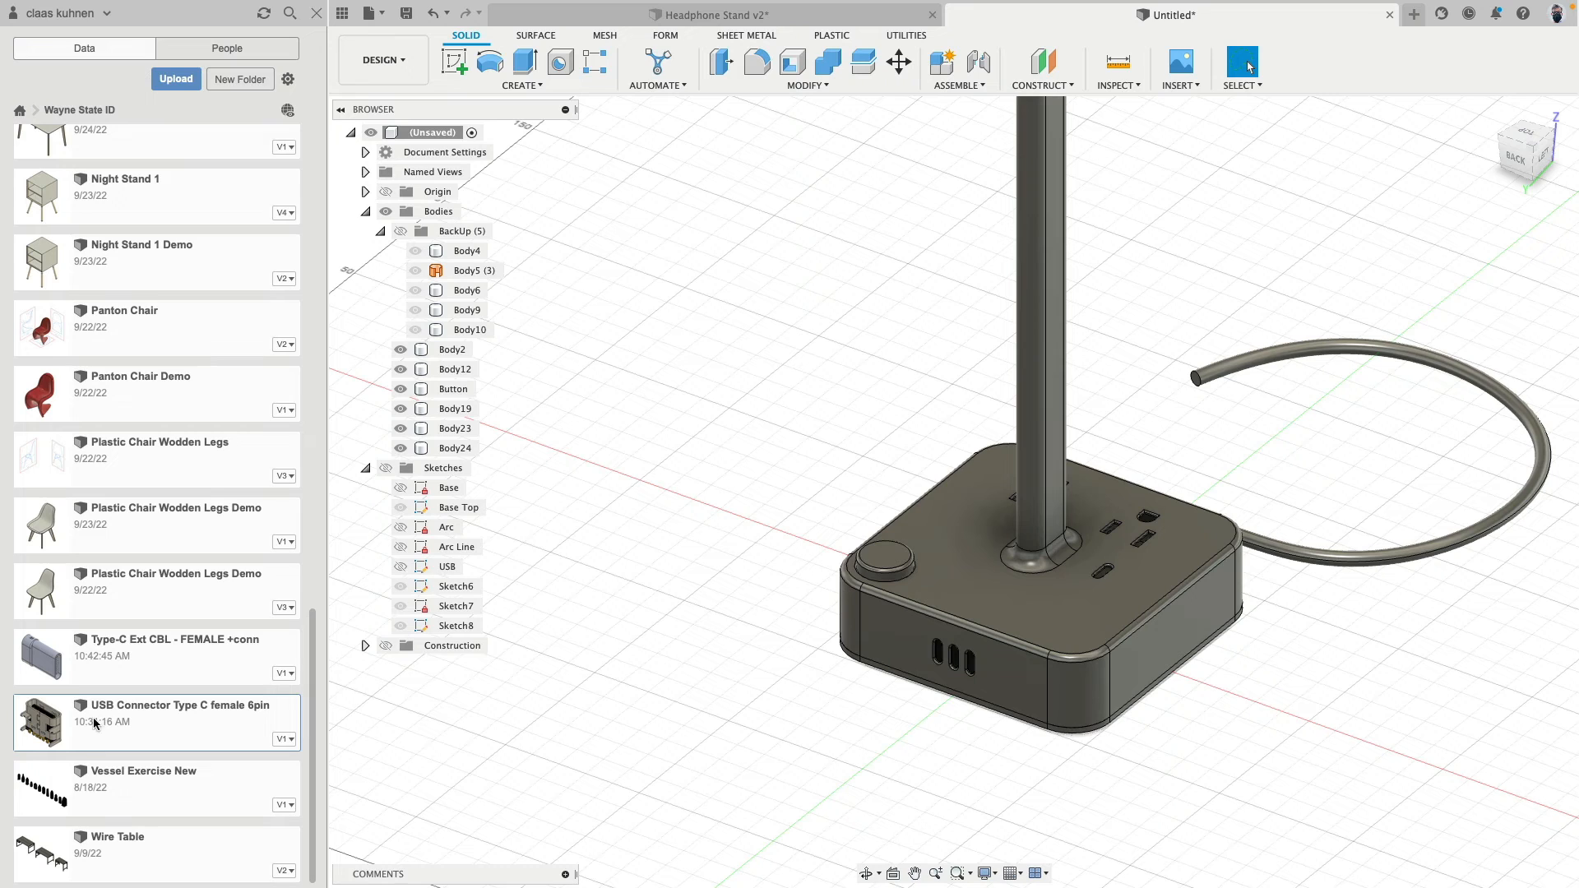
- Try to insert the stored USB Connector Type C female 6pin, and save the stand design as "HeadPhone Stand Demo" in Wayne State ID
{"action": "right_click", "coordinate": [138, 722]}
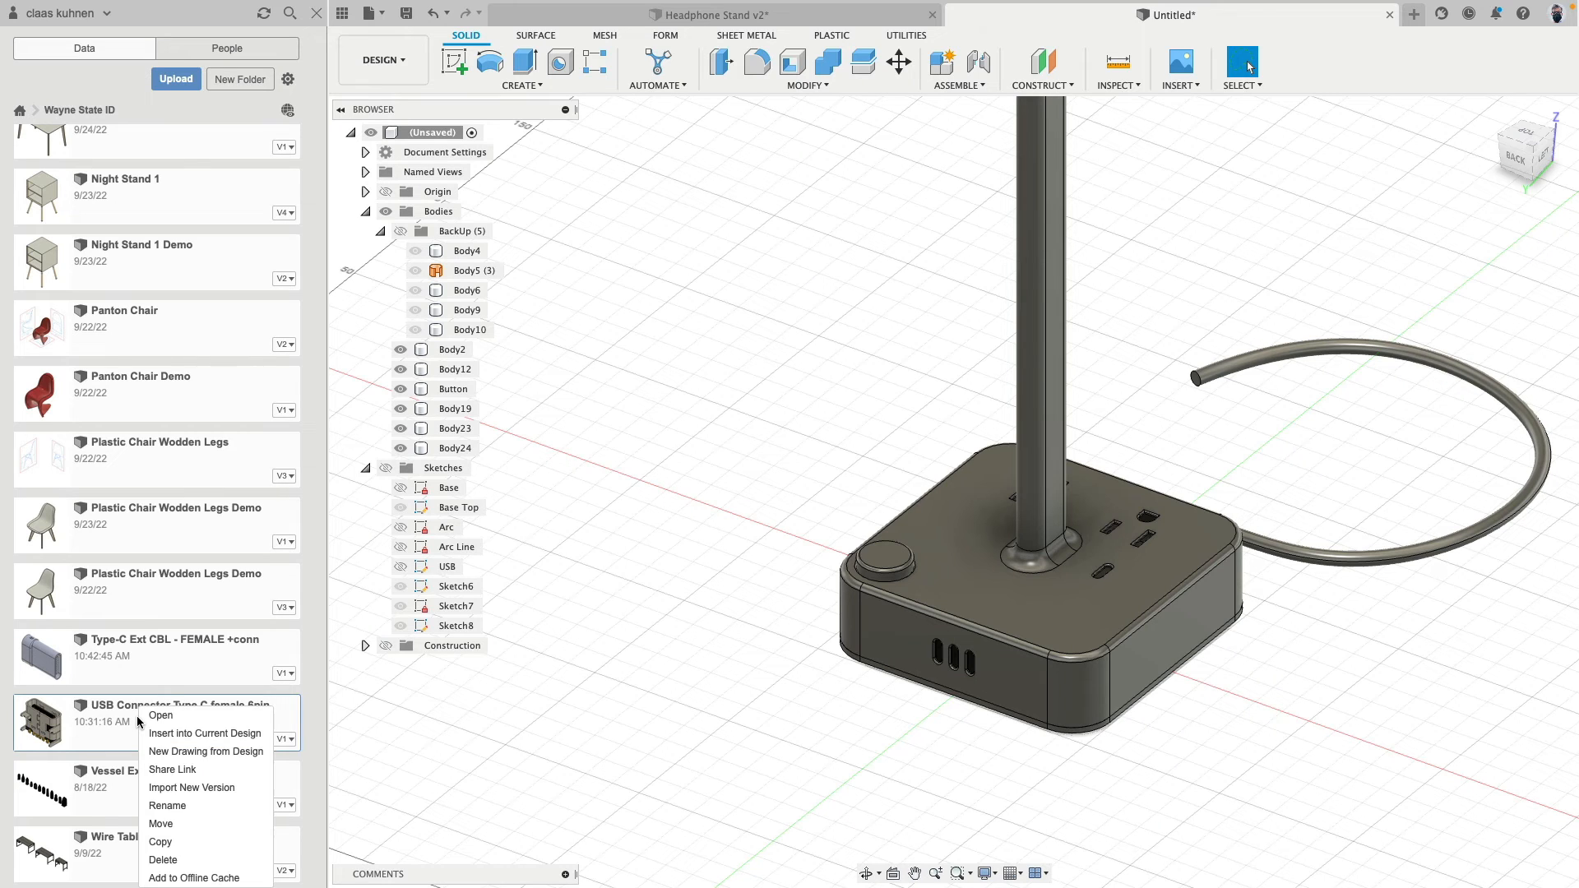
{"action": "left_click", "coordinate": [200, 734]}
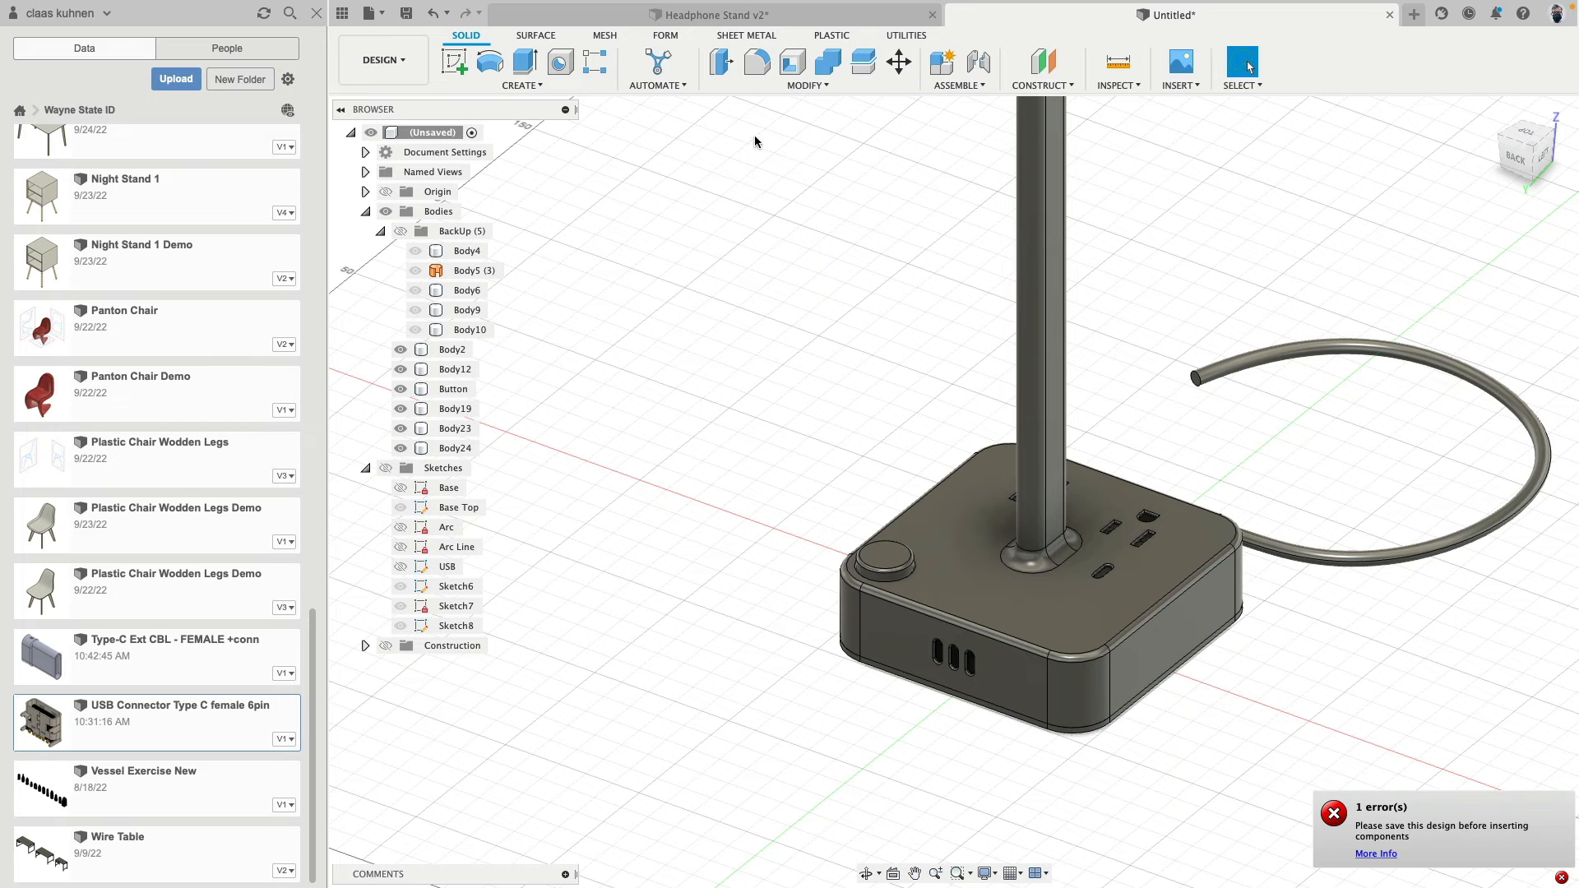
{"action": "left_click", "coordinate": [417, 16]}
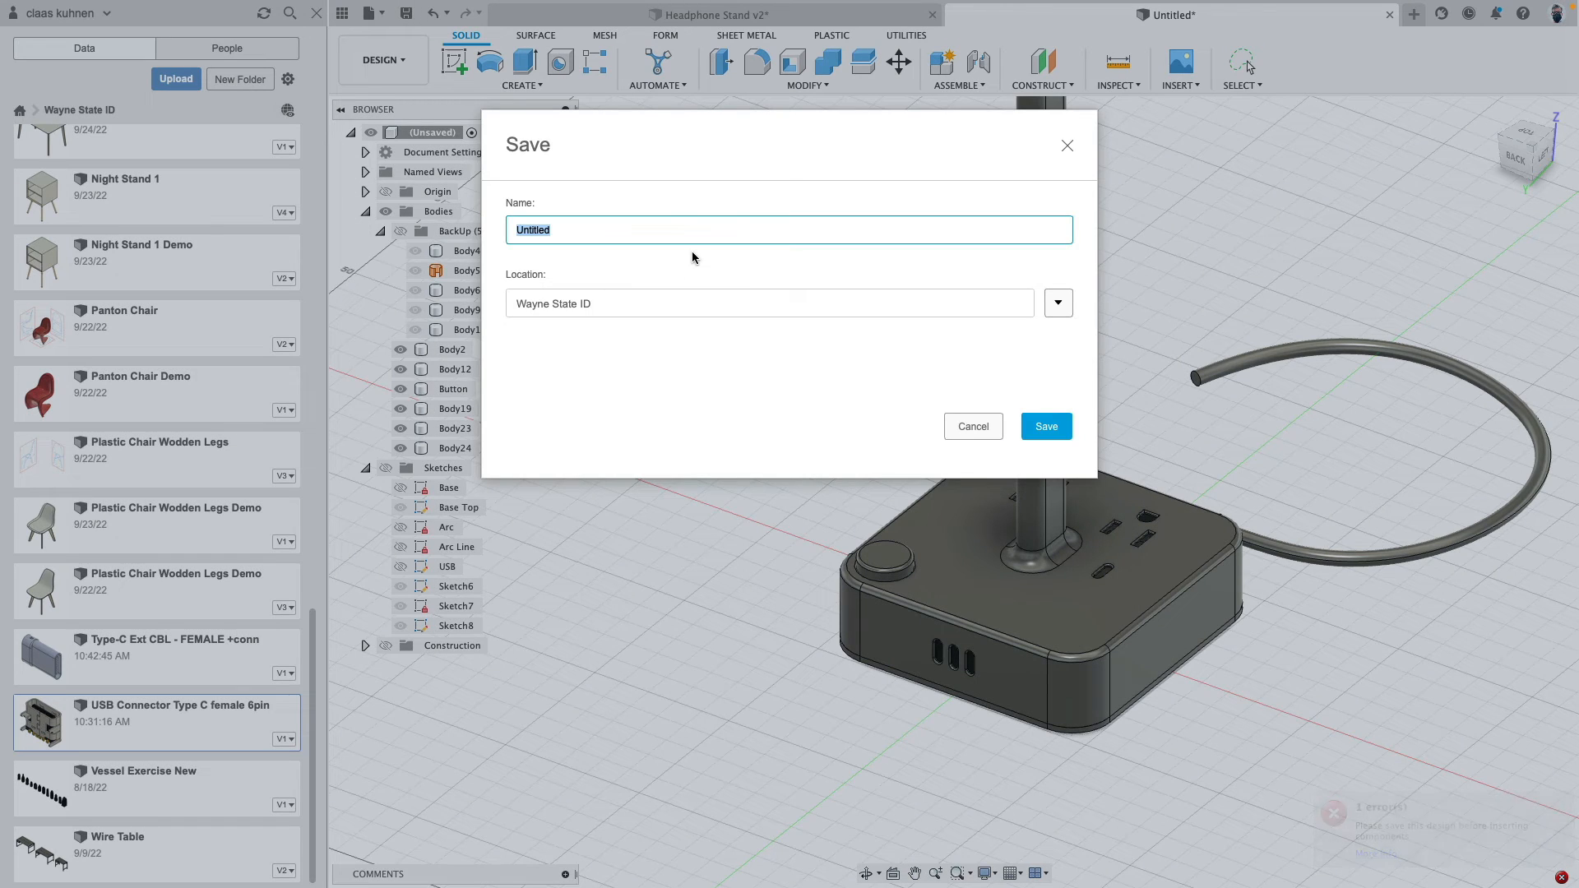
{"action": "type", "text": "HeadPhone"}
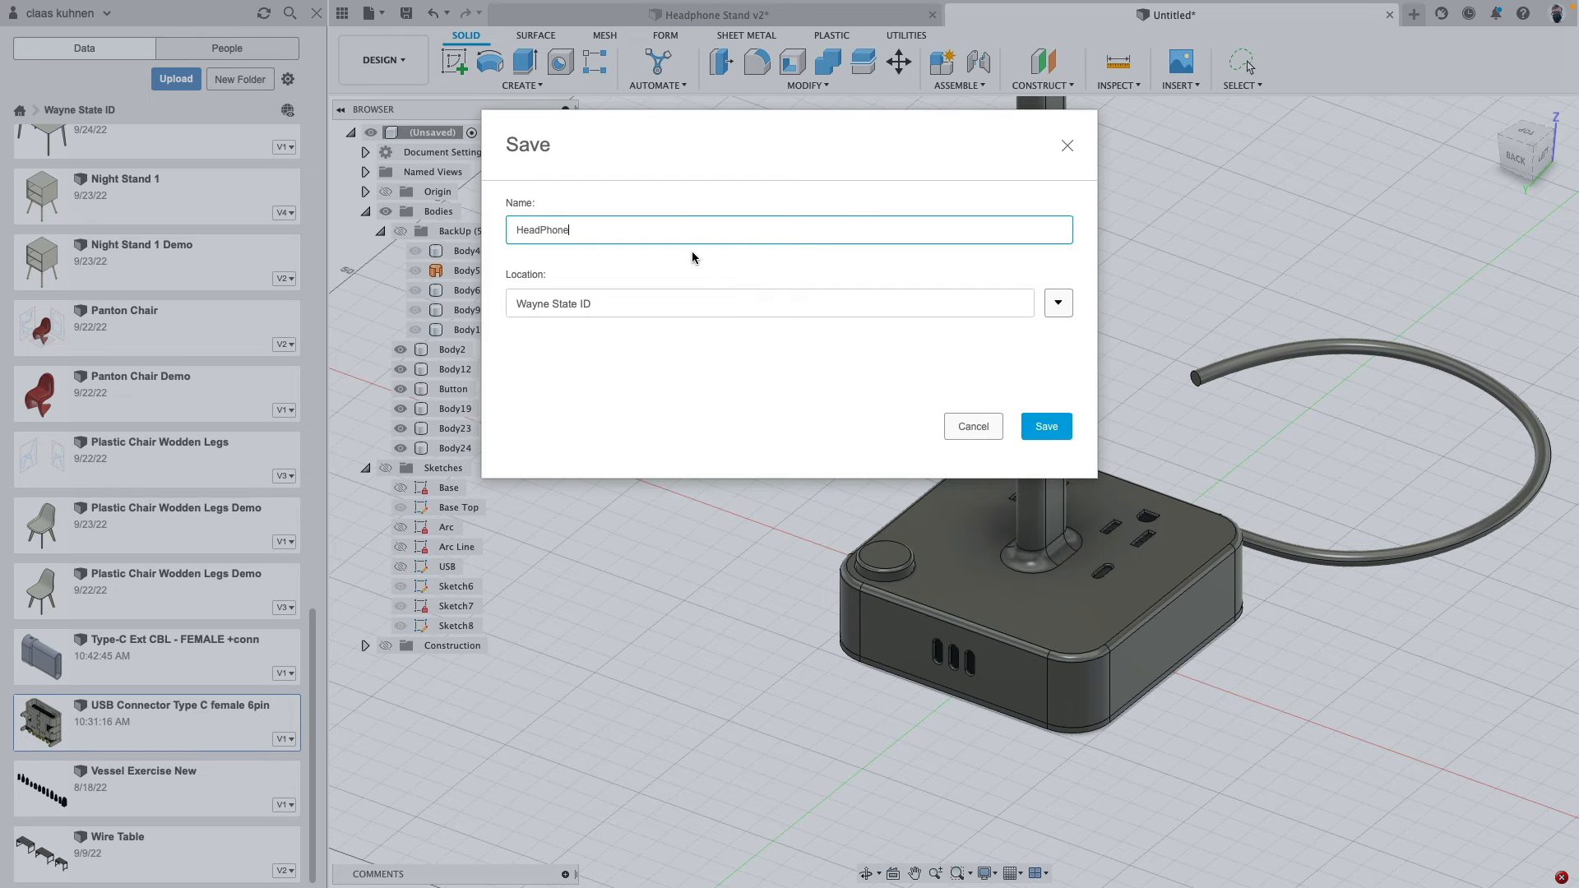
{"action": "type", "text": " Stand Demo"}
{"action": "key", "text": "Return"}
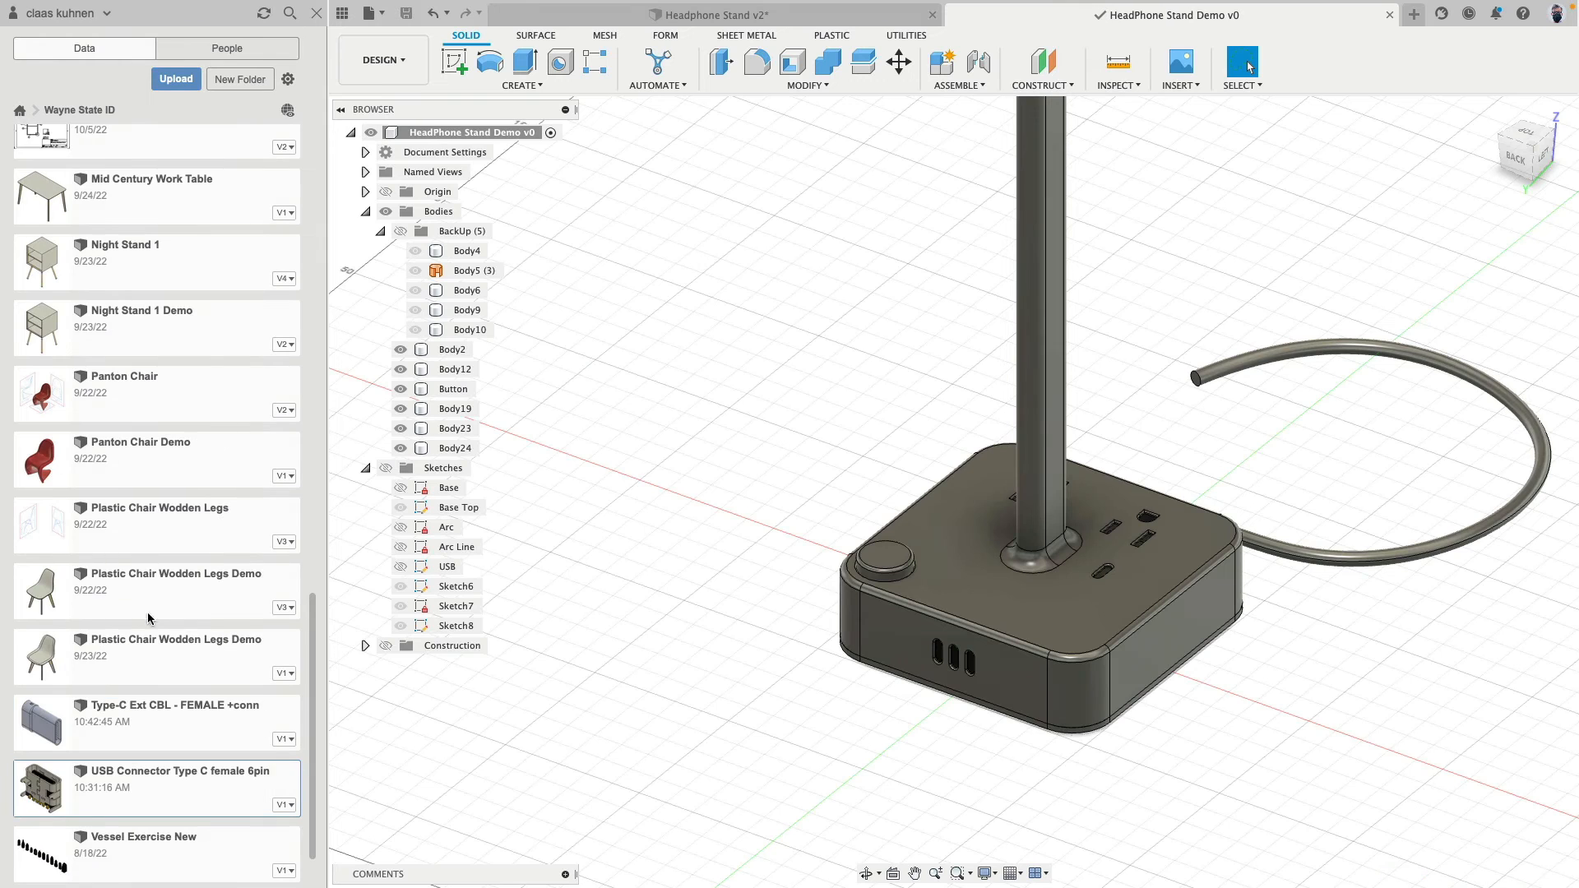
- Insert the USB Connector Type C female 6pin into the current design and move it 70.022 mm along Y, in front of the base
{"action": "right_click", "coordinate": [107, 795]}
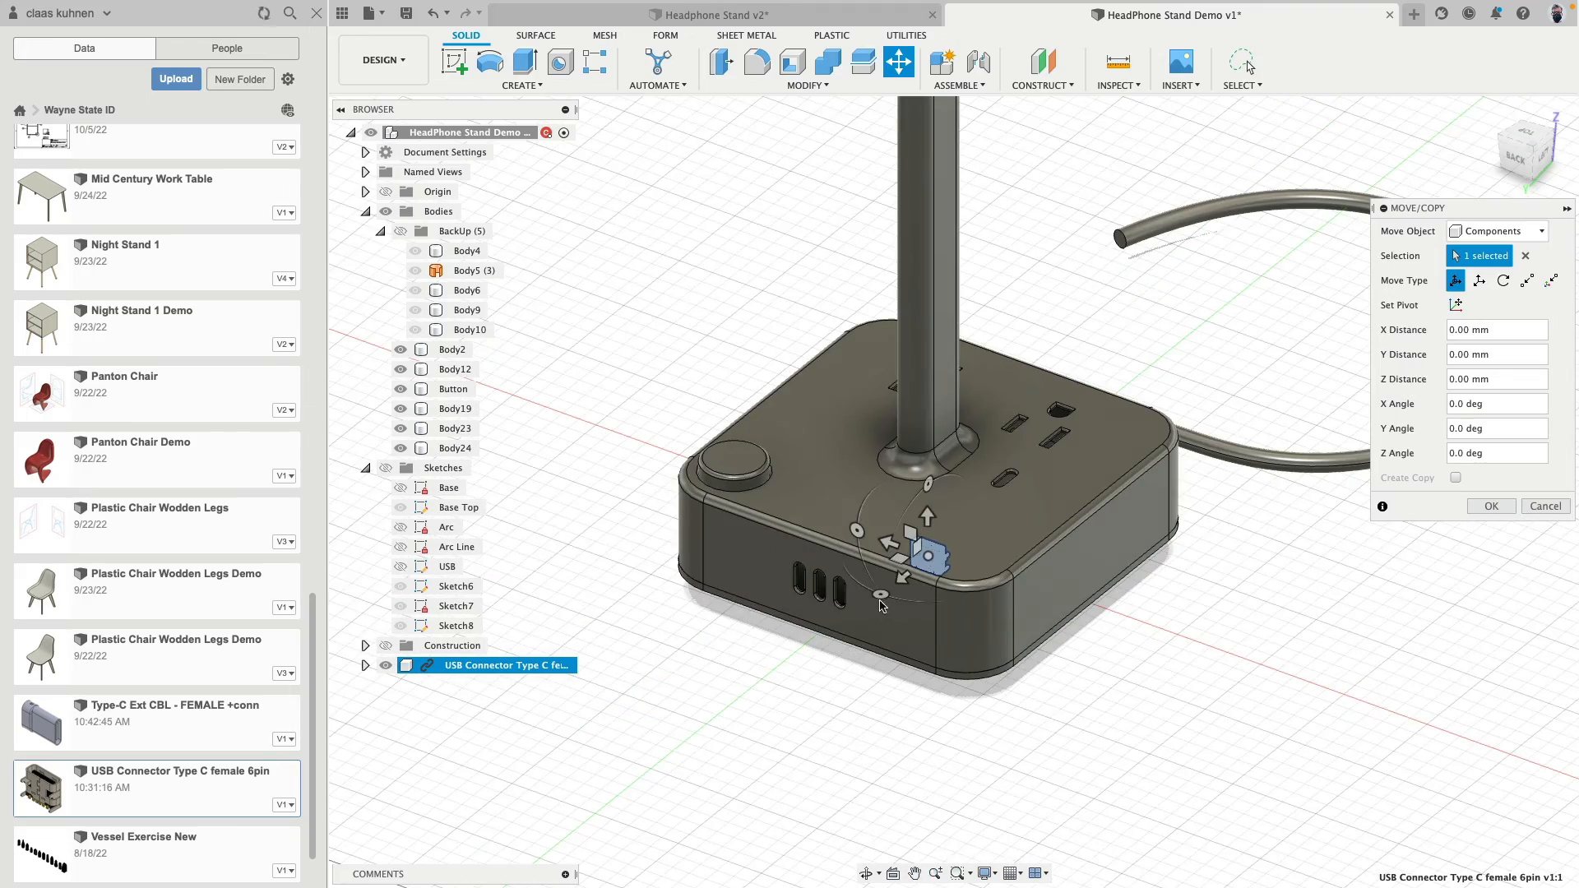
{"action": "left_click_drag", "start_coordinate": [891, 575], "coordinate": [738, 709]}
{"action": "scroll", "coordinate": [801, 718], "scroll_direction": "up", "scroll_amount": 10}
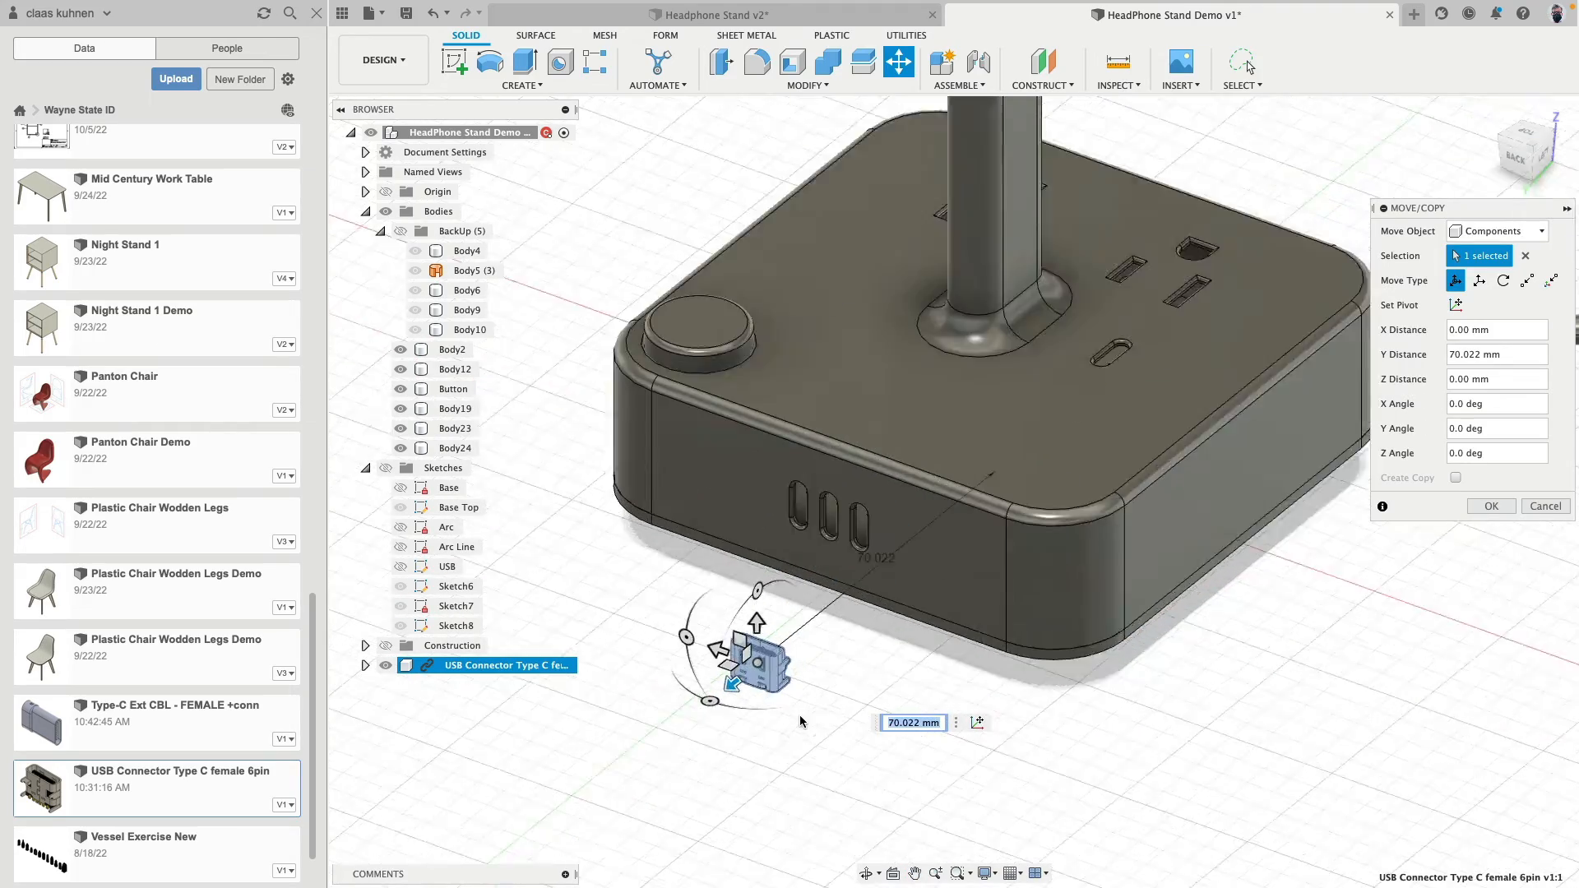
{"action": "middle_click_drag", "start_coordinate": [896, 701], "coordinate": [966, 796]}
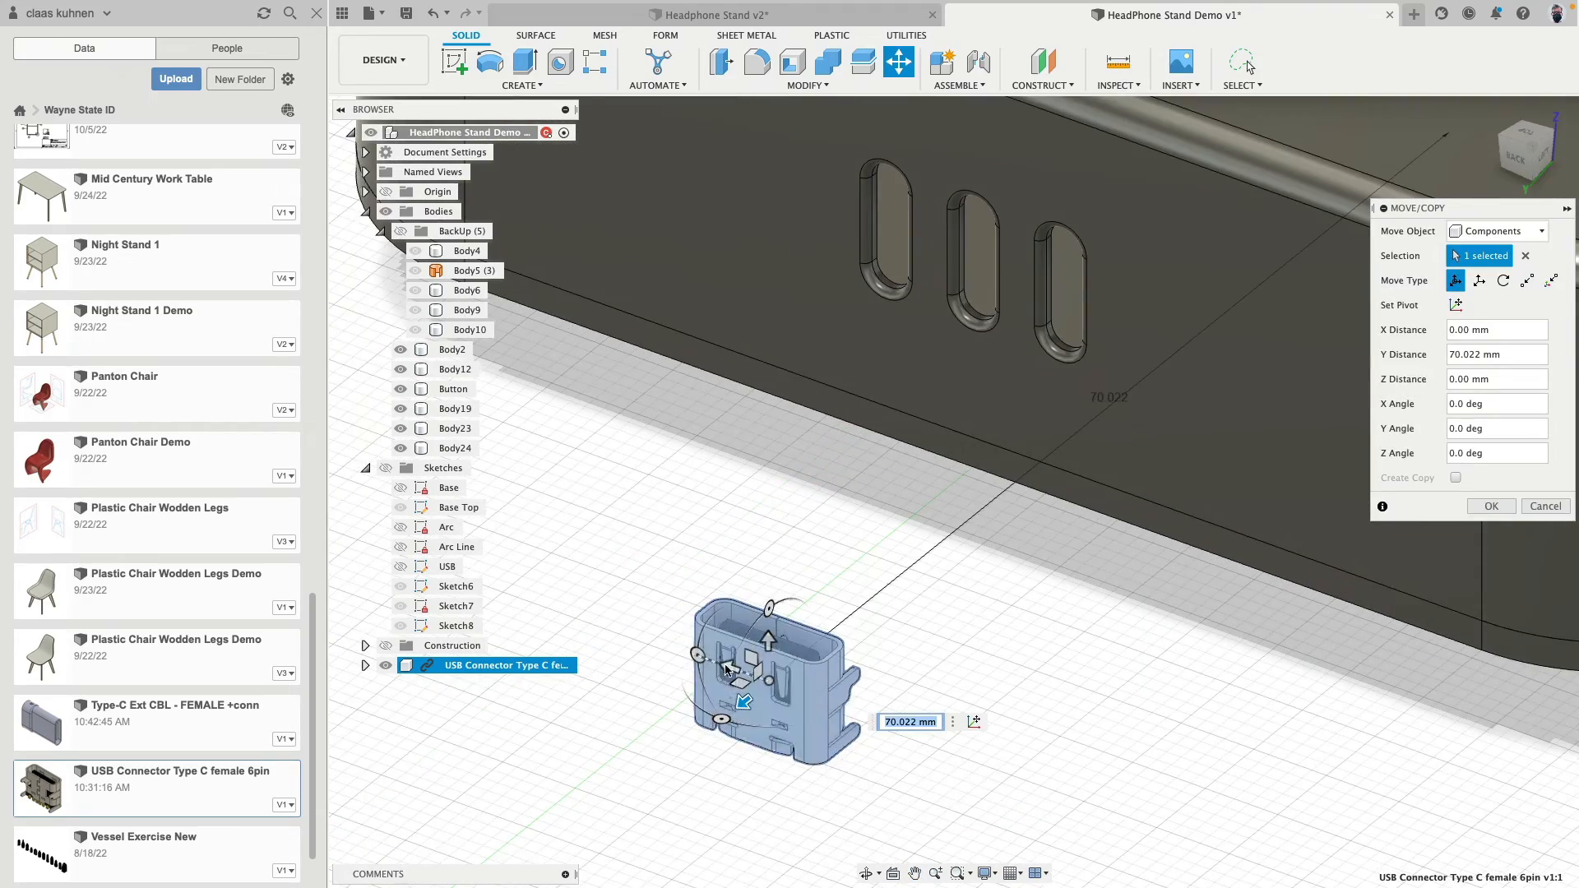
- Rotate the inserted USB connector by -90 degrees about Z and apply the placement
{"action": "left_click_drag", "start_coordinate": [723, 723], "coordinate": [659, 648]}
{"action": "middle_click_drag", "start_coordinate": [762, 485], "coordinate": [783, 372]}
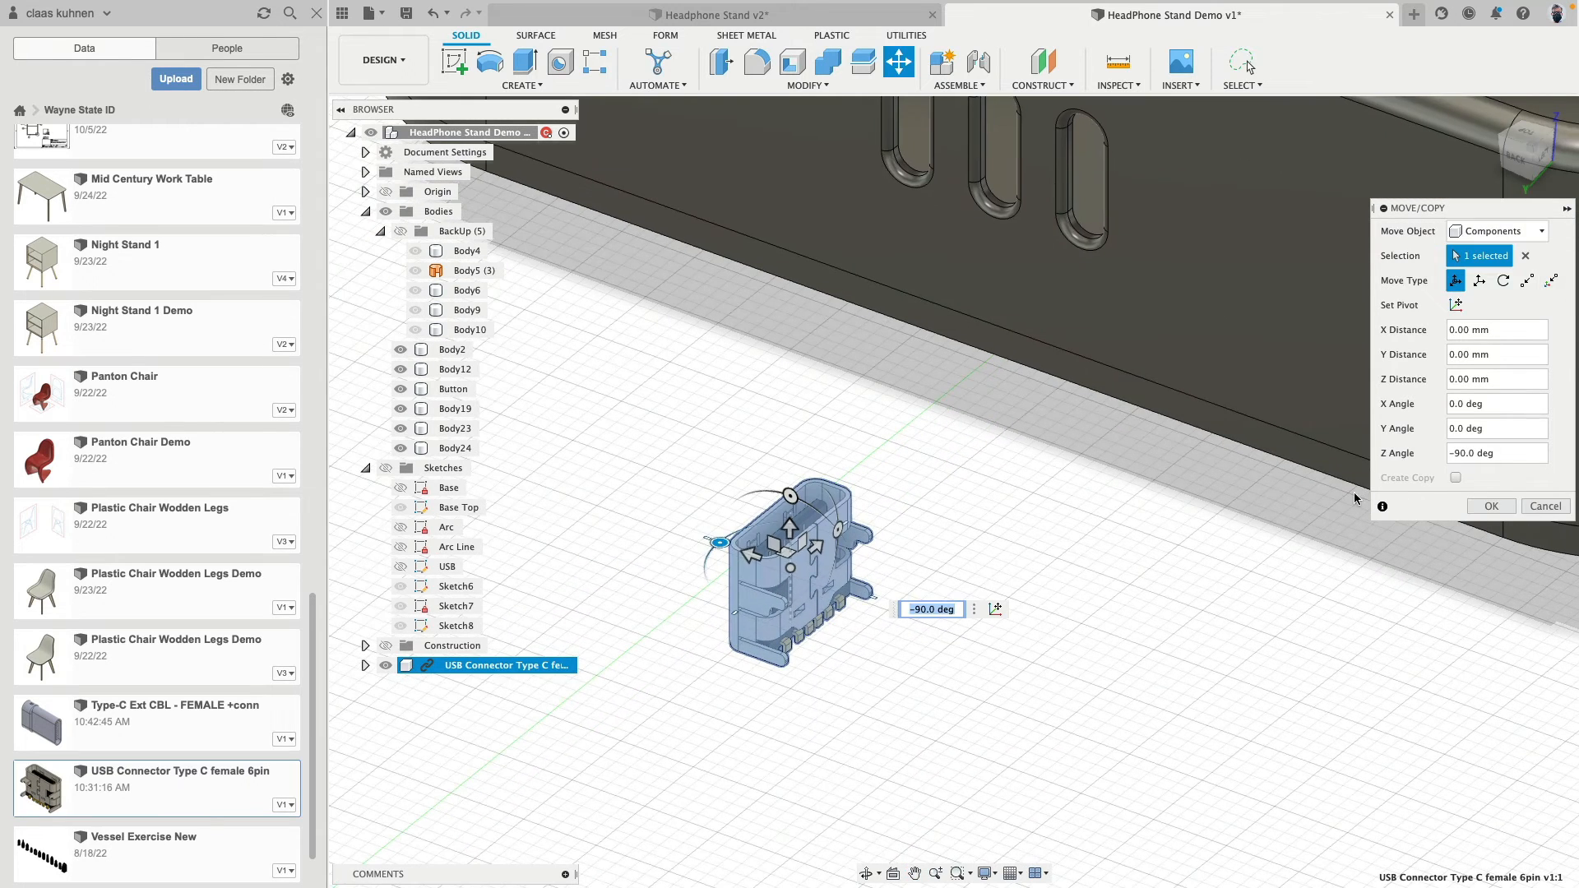
{"action": "left_click", "coordinate": [1492, 506]}
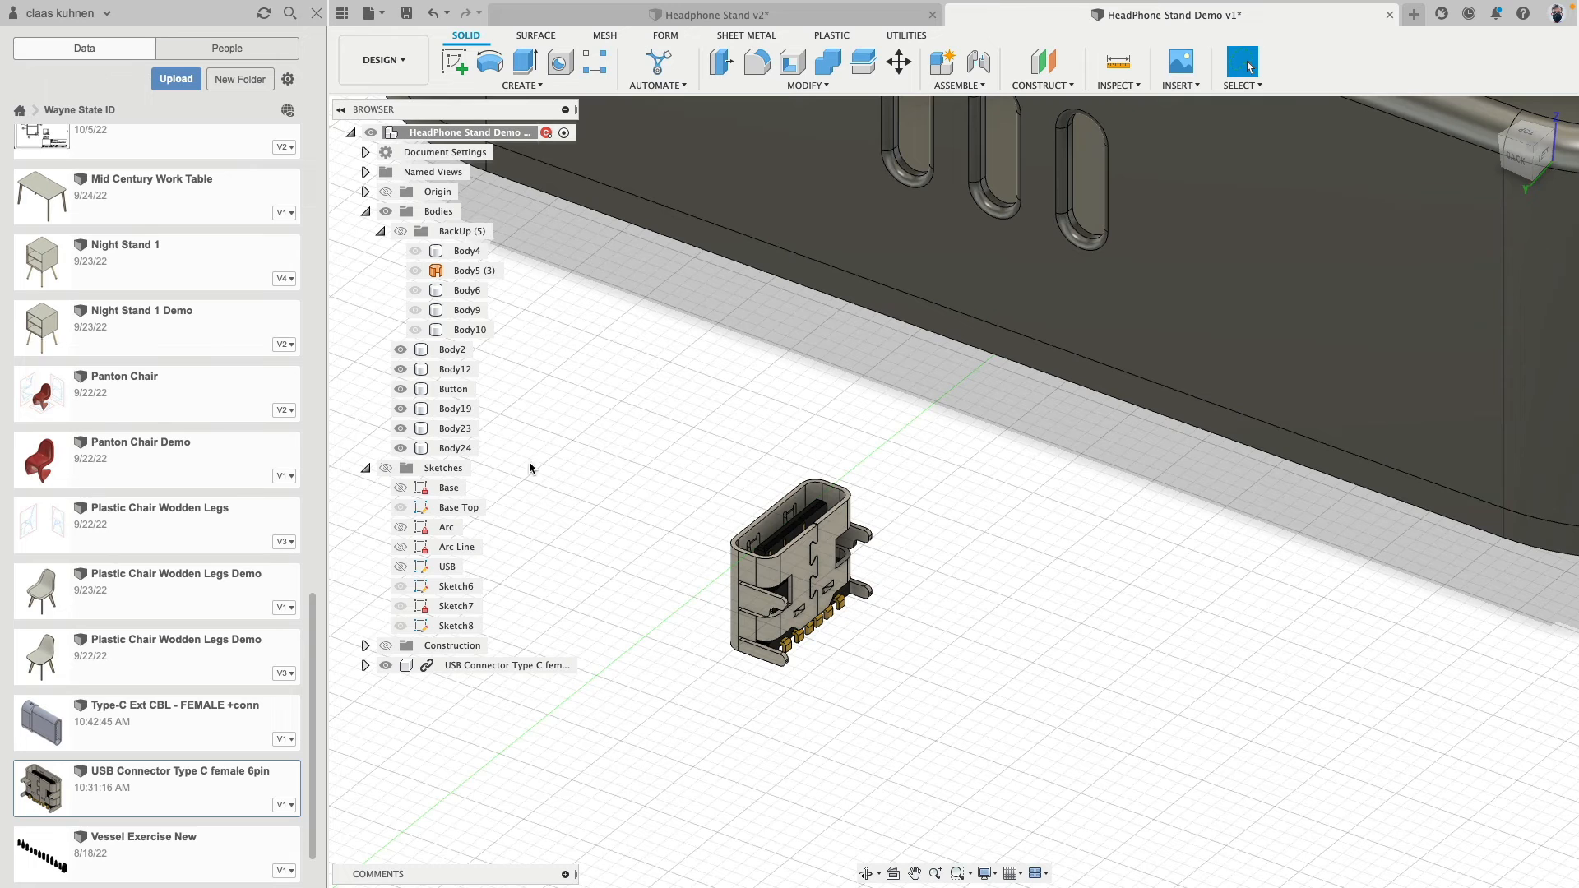
- Create a copy of the USB connector component and rotate the copy by -90 degrees about Y
{"action": "left_click", "coordinate": [479, 665]}
{"action": "left_click", "coordinate": [900, 58]}
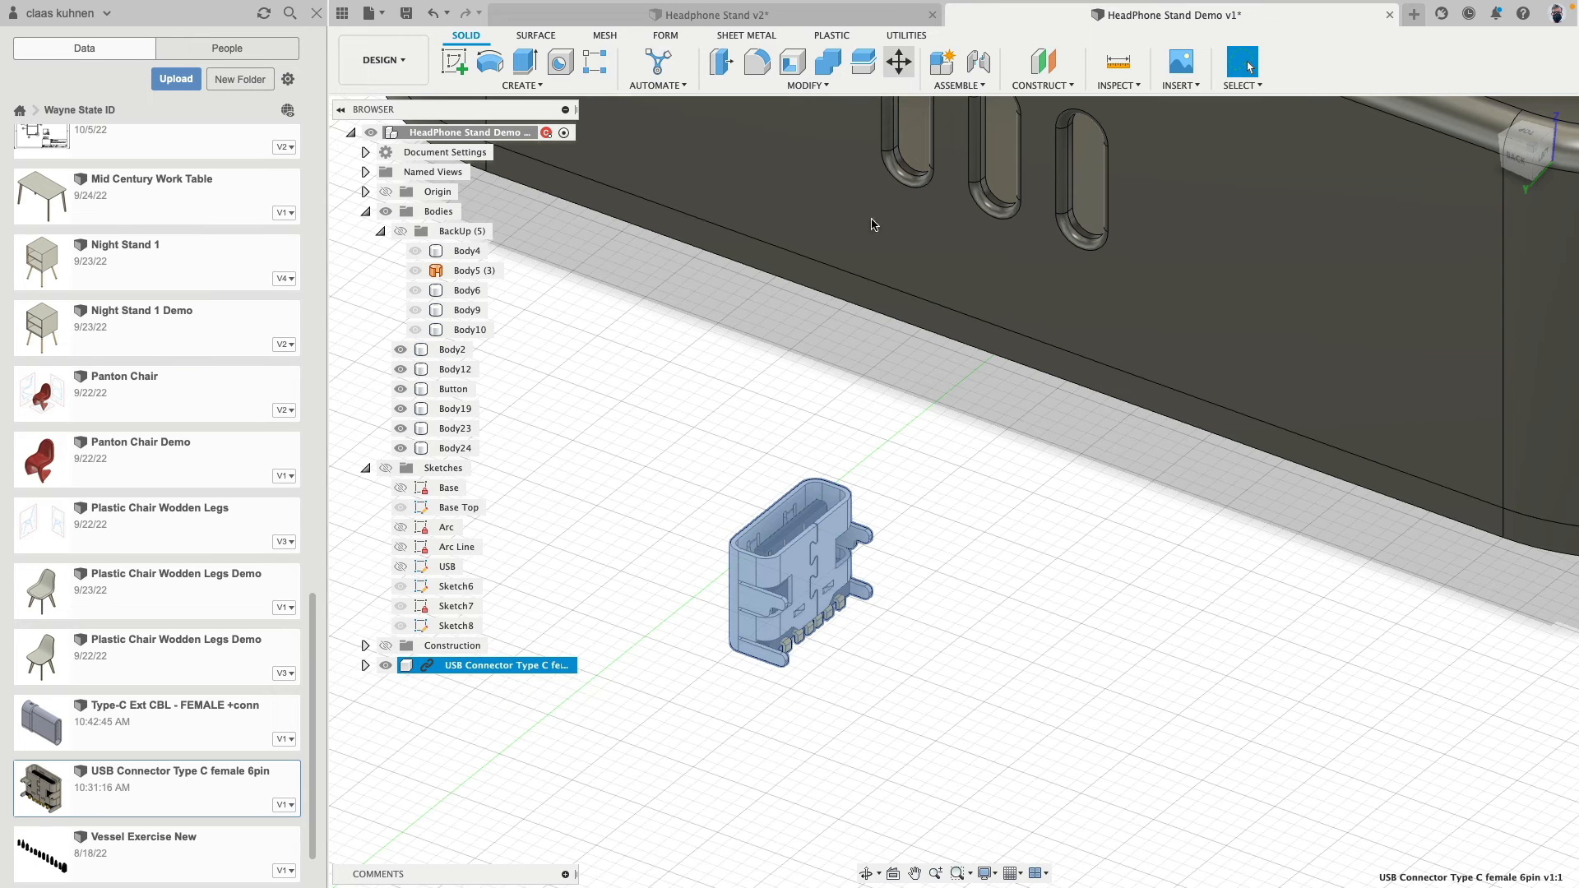
{"action": "left_click", "coordinate": [1456, 478]}
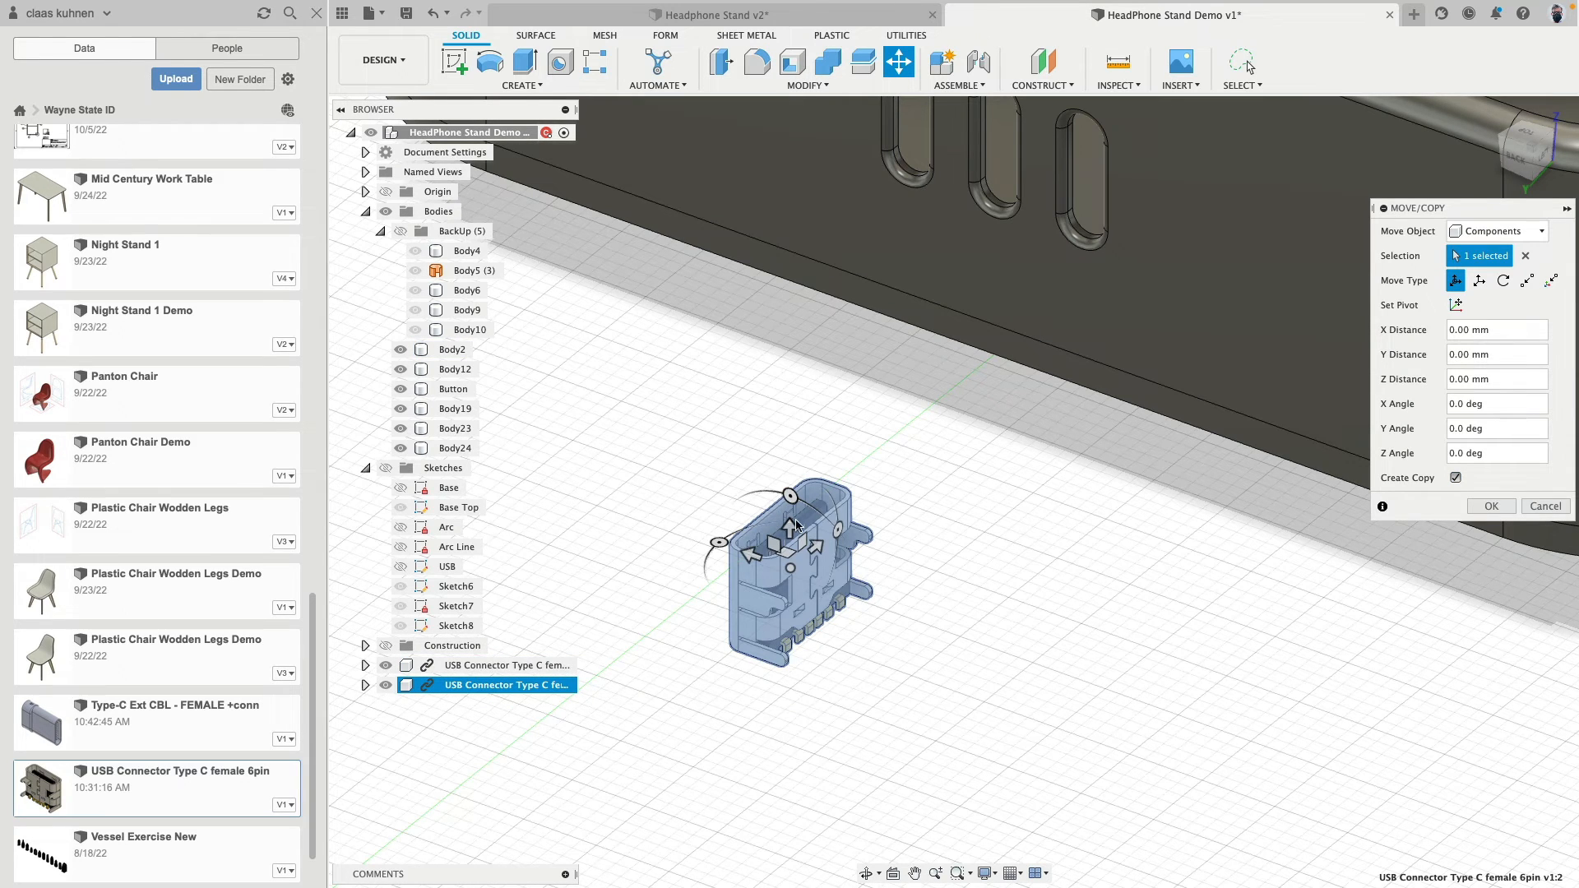
{"action": "middle_click_drag", "start_coordinate": [857, 540], "coordinate": [838, 525], "text": "shift"}
{"action": "left_click_drag", "start_coordinate": [837, 524], "coordinate": [771, 475]}
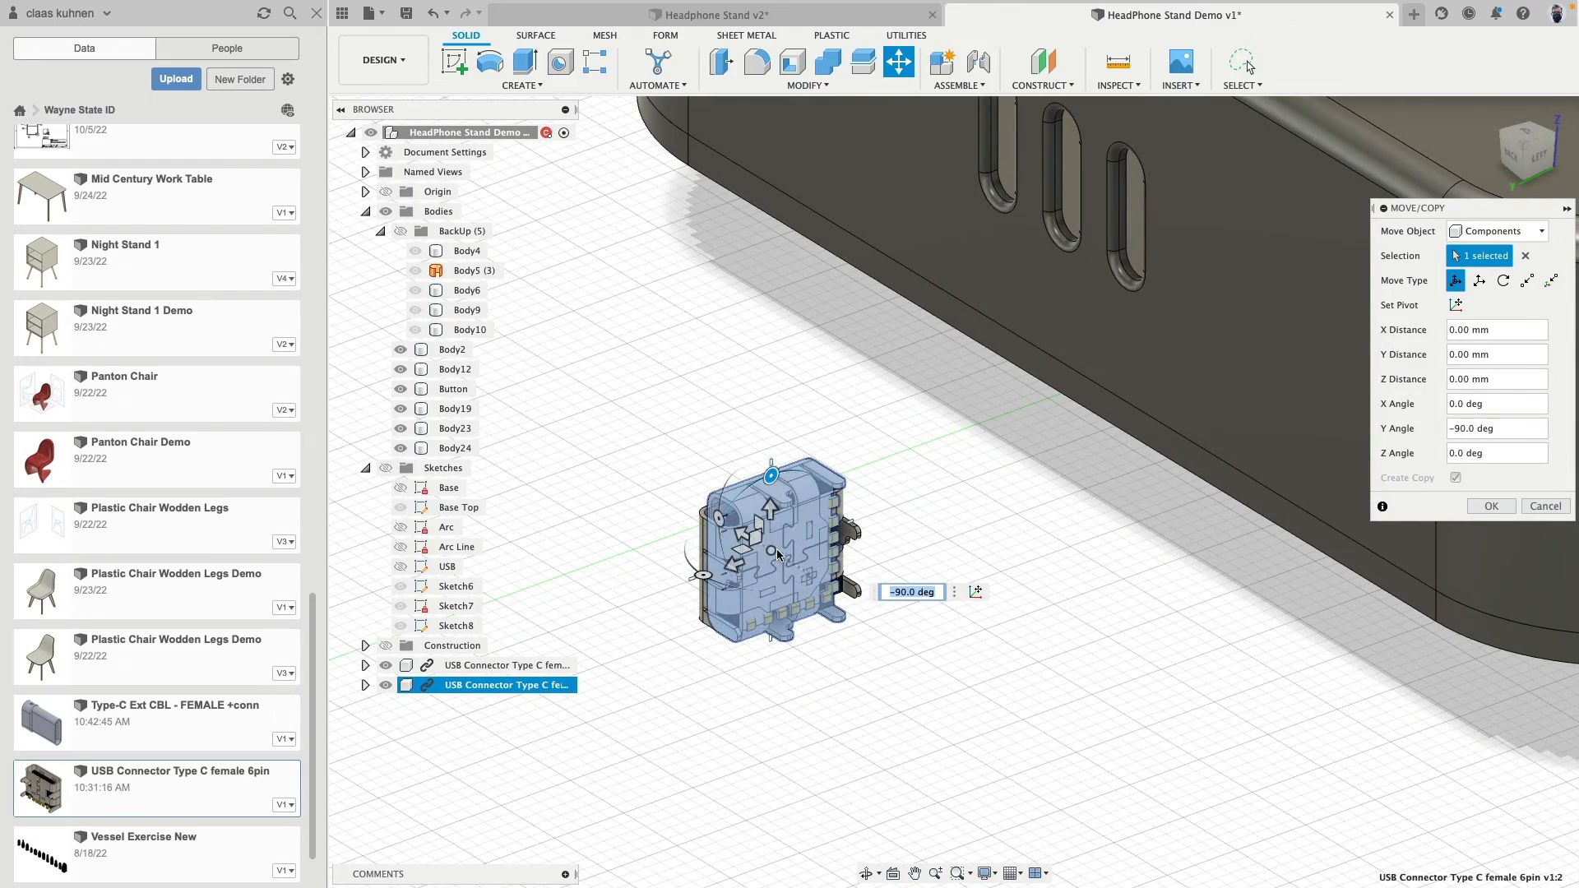
- Move the rotated connector copy 9.614 mm in Y, placing it beside the original, and apply the copy
{"action": "middle_click_drag", "start_coordinate": [732, 542], "coordinate": [761, 551], "text": "shift"}
{"action": "left_click_drag", "start_coordinate": [746, 531], "coordinate": [585, 510]}
{"action": "middle_click_drag", "start_coordinate": [763, 383], "coordinate": [763, 449]}
{"action": "left_click", "coordinate": [1495, 505]}
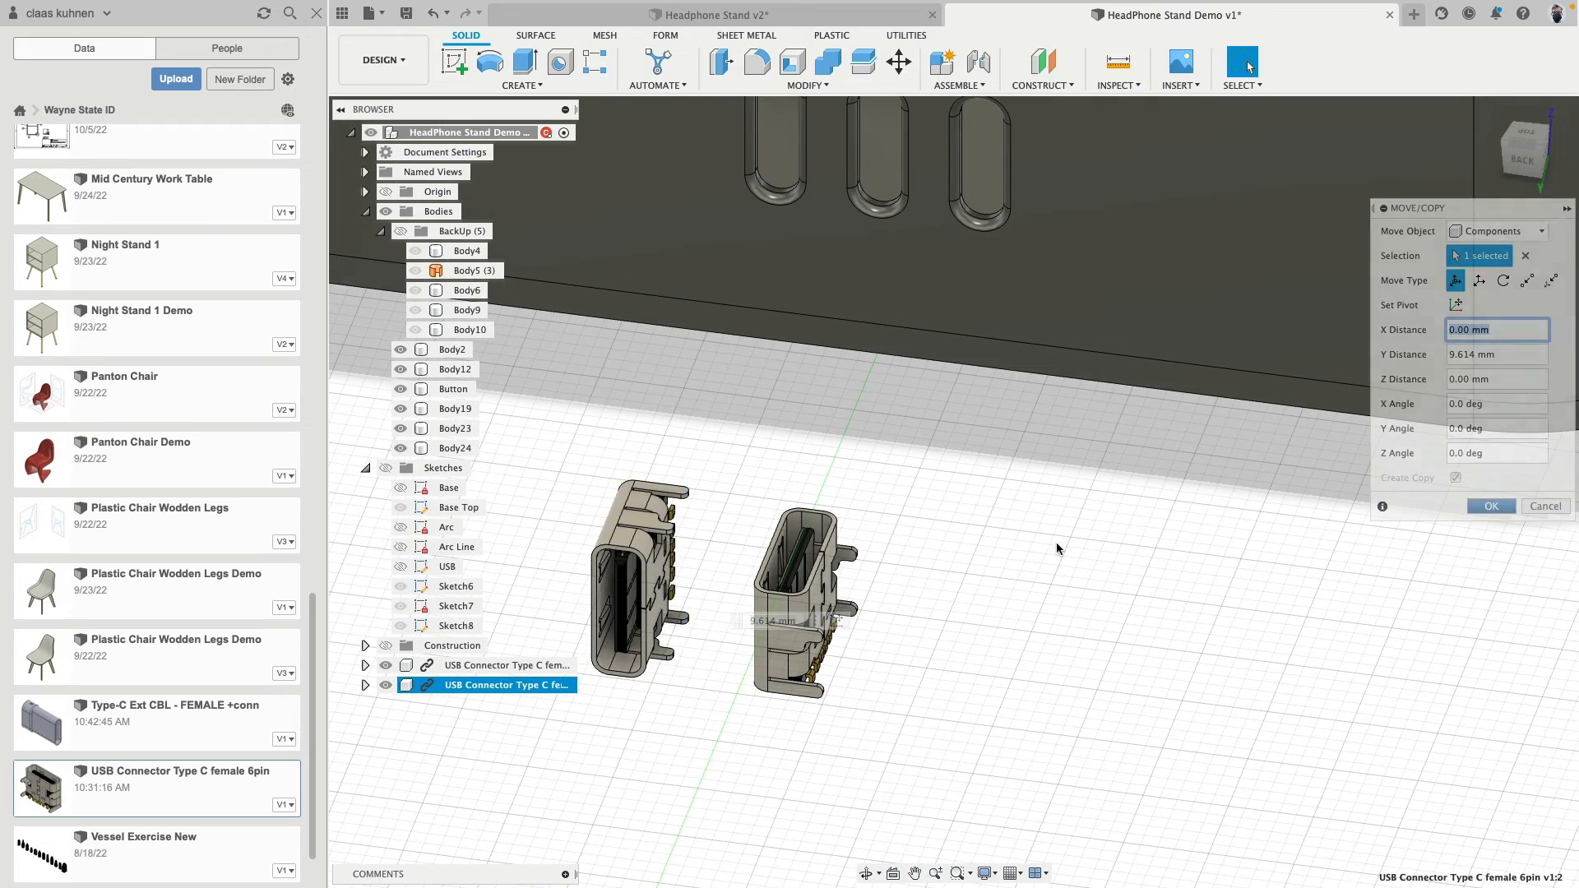
- Set up a point-to-point component move for the upward-facing USB connector, using the midpoint of its opening's long edge as origin
{"action": "scroll", "coordinate": [971, 531], "scroll_direction": "down", "scroll_amount": 3}
{"action": "middle_click_drag", "start_coordinate": [962, 529], "coordinate": [927, 628], "text": "shift"}
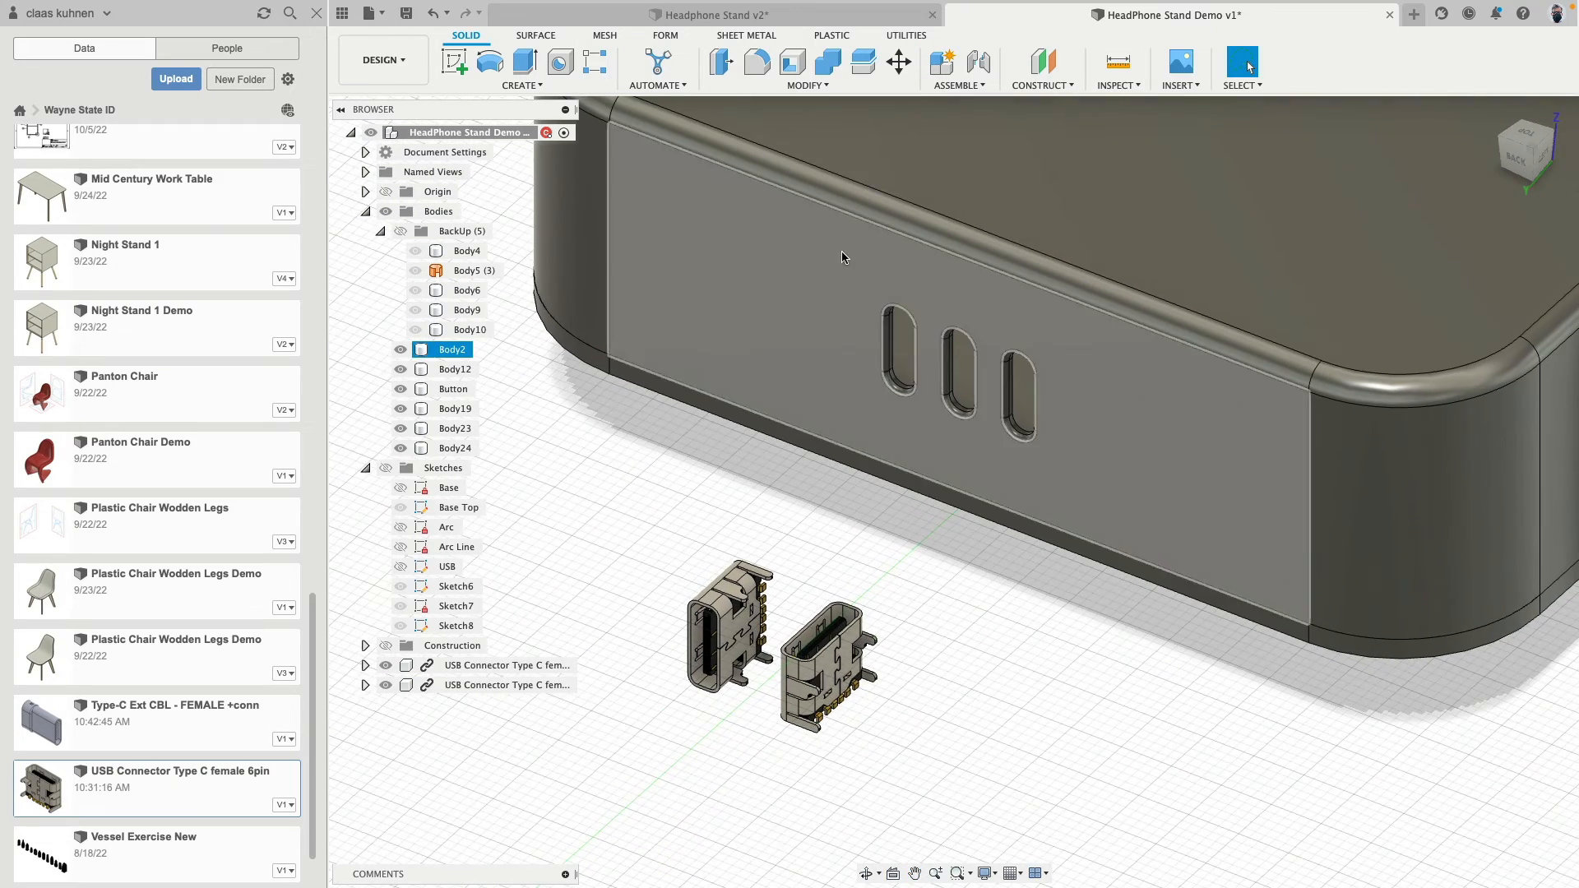
{"action": "left_click", "coordinate": [899, 62]}
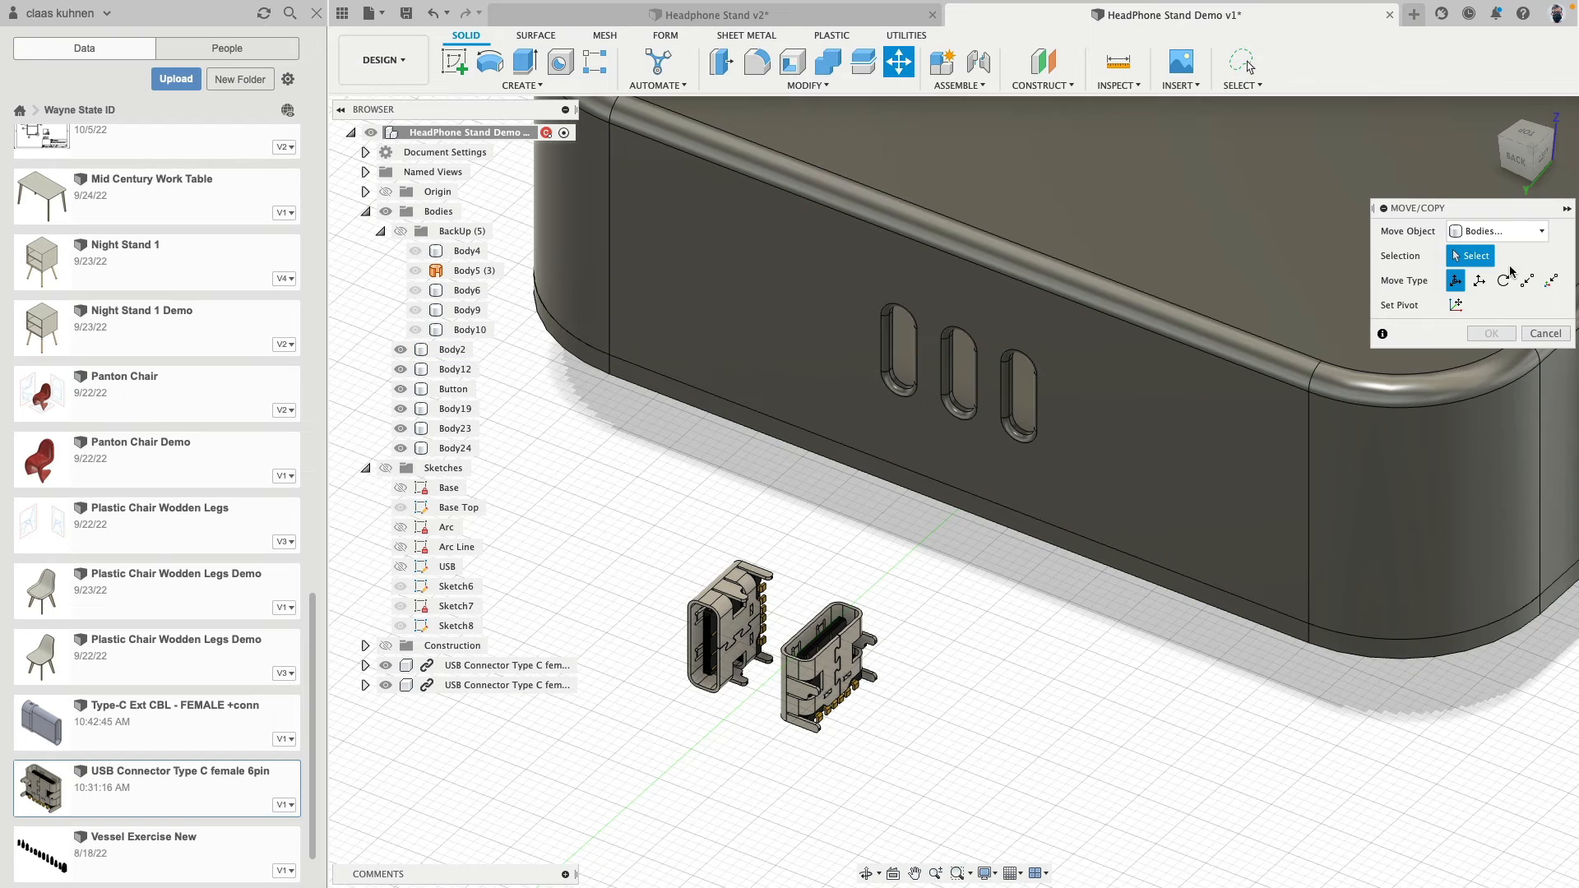
{"action": "left_click", "coordinate": [1512, 232]}
{"action": "left_click", "coordinate": [1494, 253]}
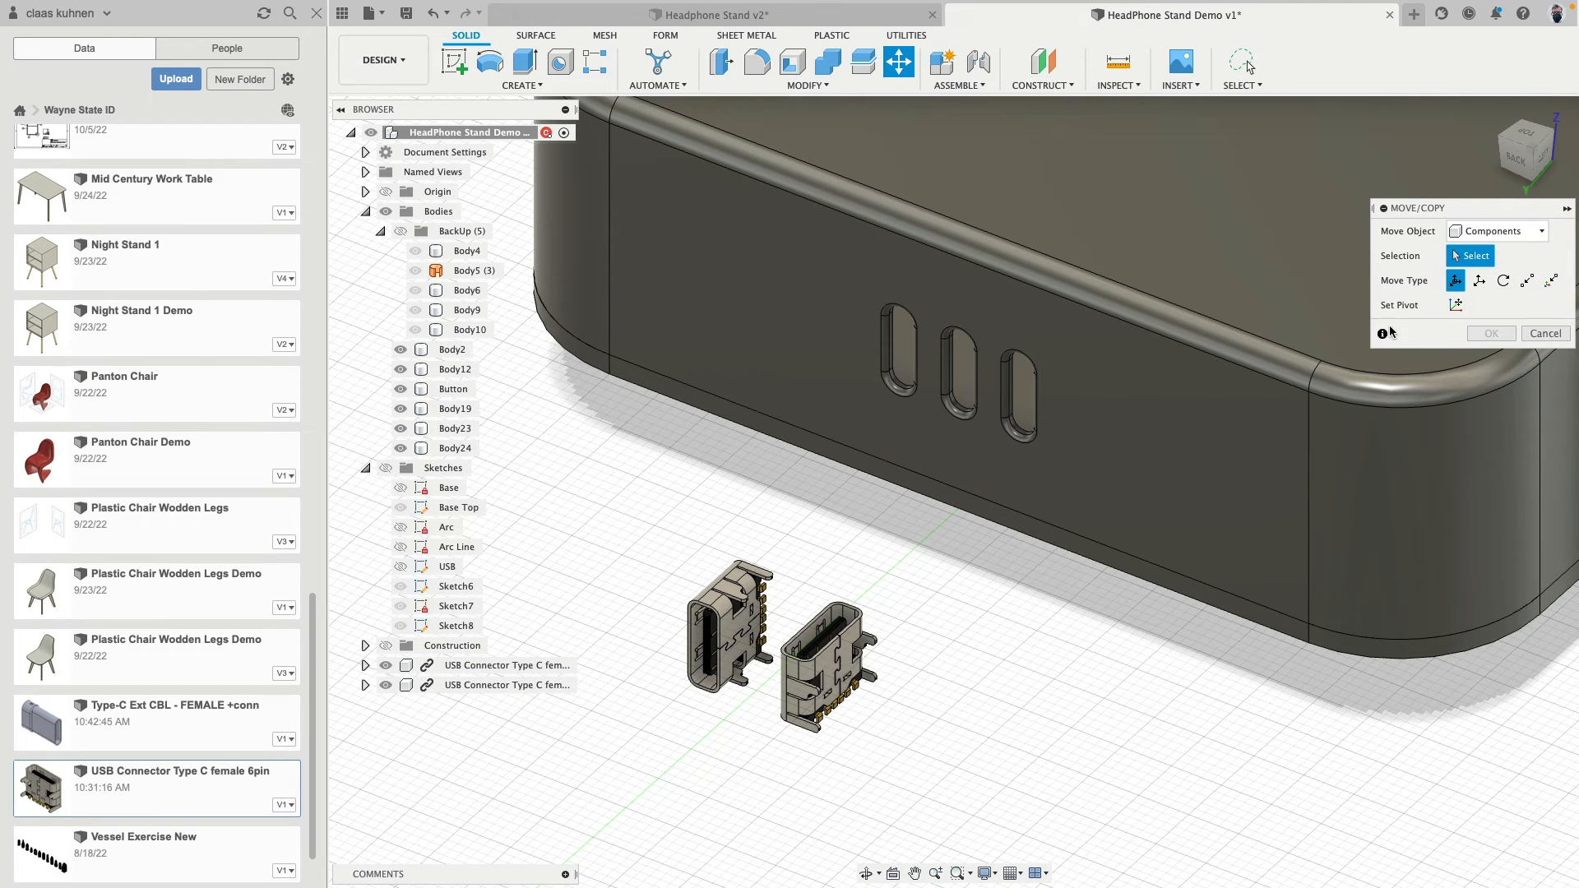
{"action": "left_click", "coordinate": [1528, 280]}
{"action": "left_click", "coordinate": [833, 654]}
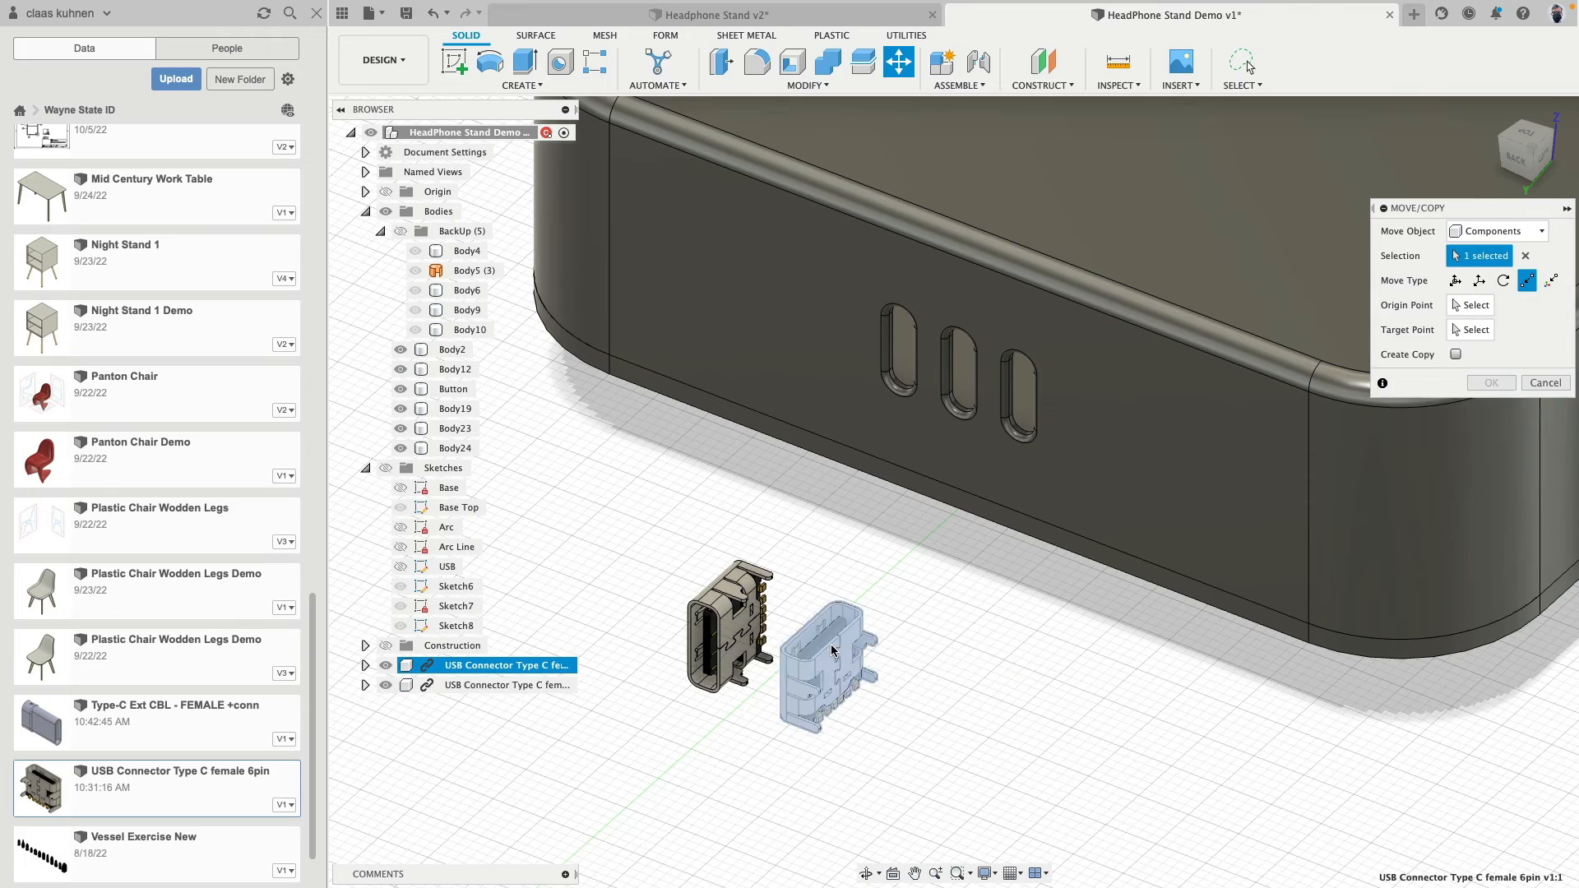
{"action": "scroll", "coordinate": [822, 646], "scroll_direction": "up", "scroll_amount": 10}
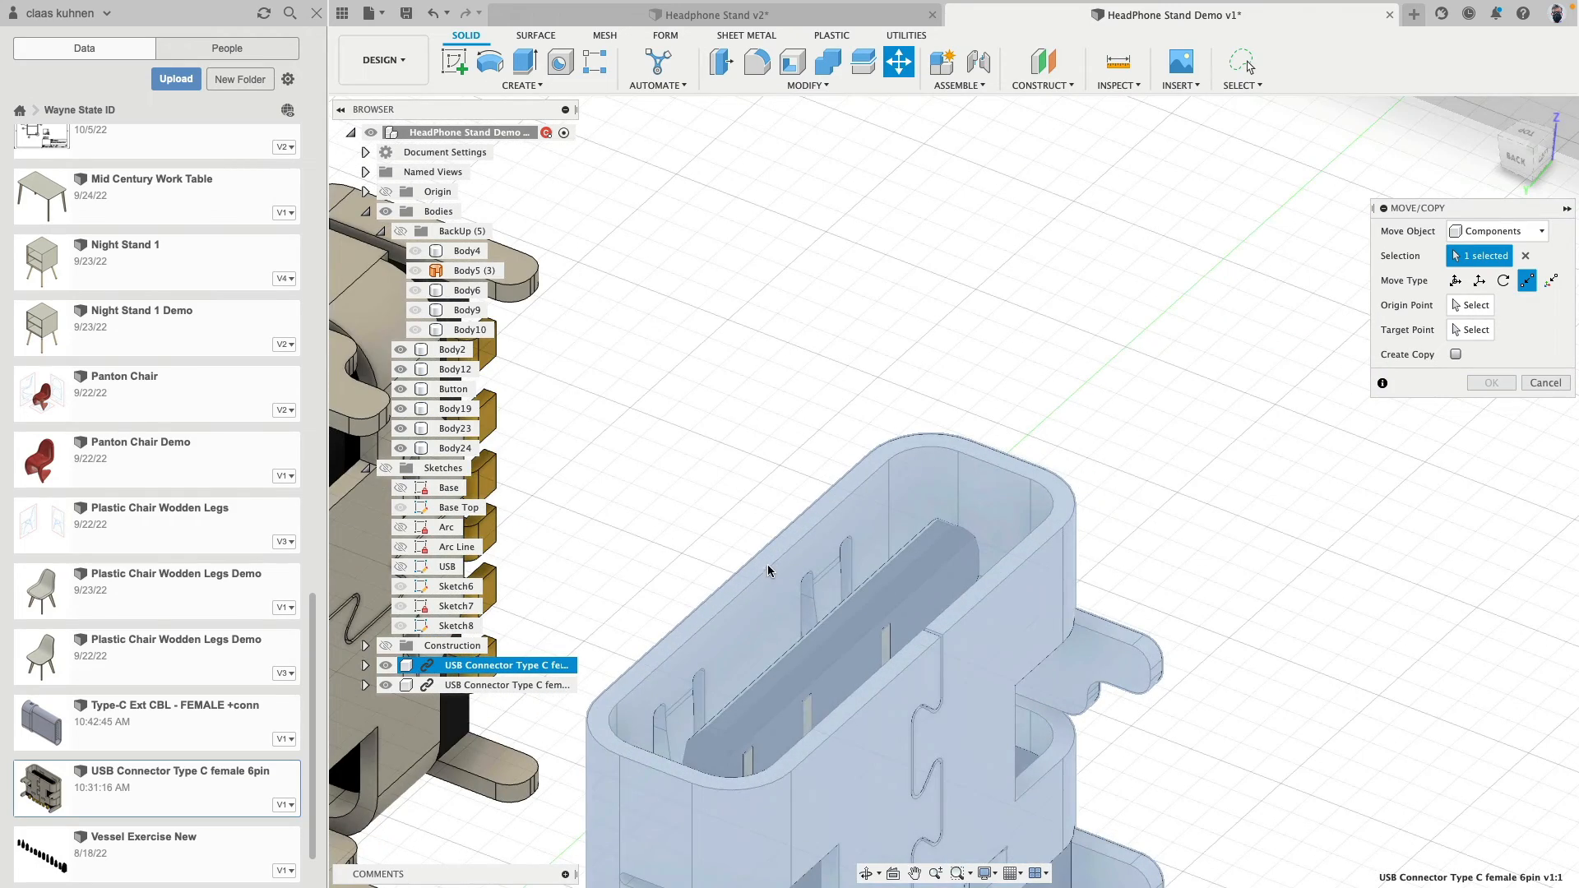
{"action": "left_click", "coordinate": [1470, 306]}
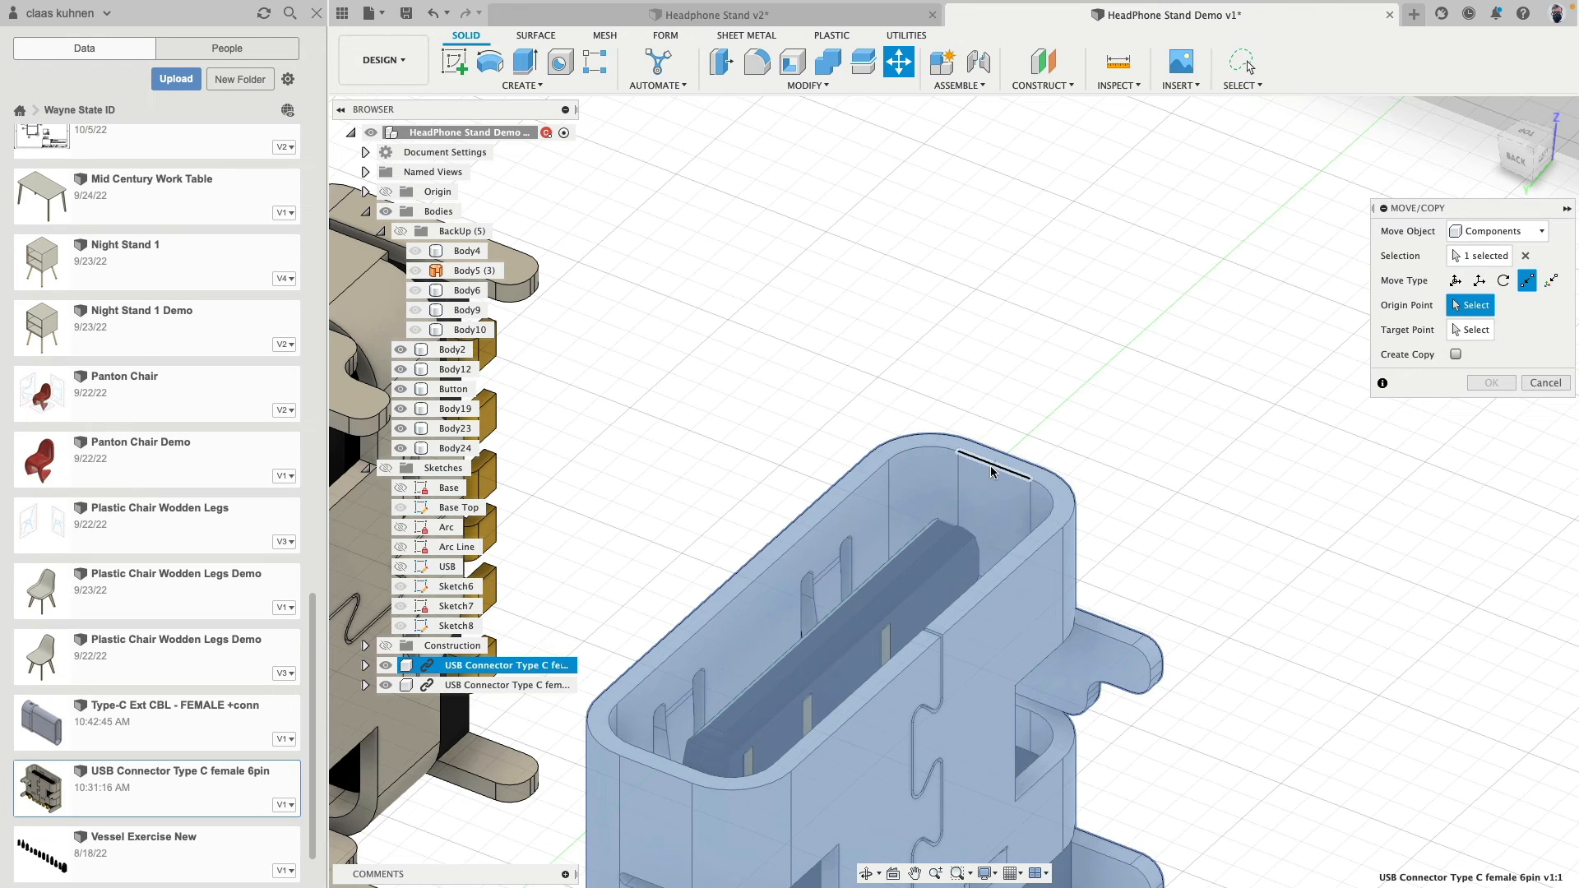
{"action": "left_click", "coordinate": [750, 585]}
- Place the connector in the slot on the base's top face, targeting the midpoint of the slot's inner long edge, and apply
{"action": "scroll", "coordinate": [765, 576], "scroll_direction": "down", "scroll_amount": 8}
{"action": "scroll", "coordinate": [905, 494], "scroll_direction": "up", "scroll_amount": 10}
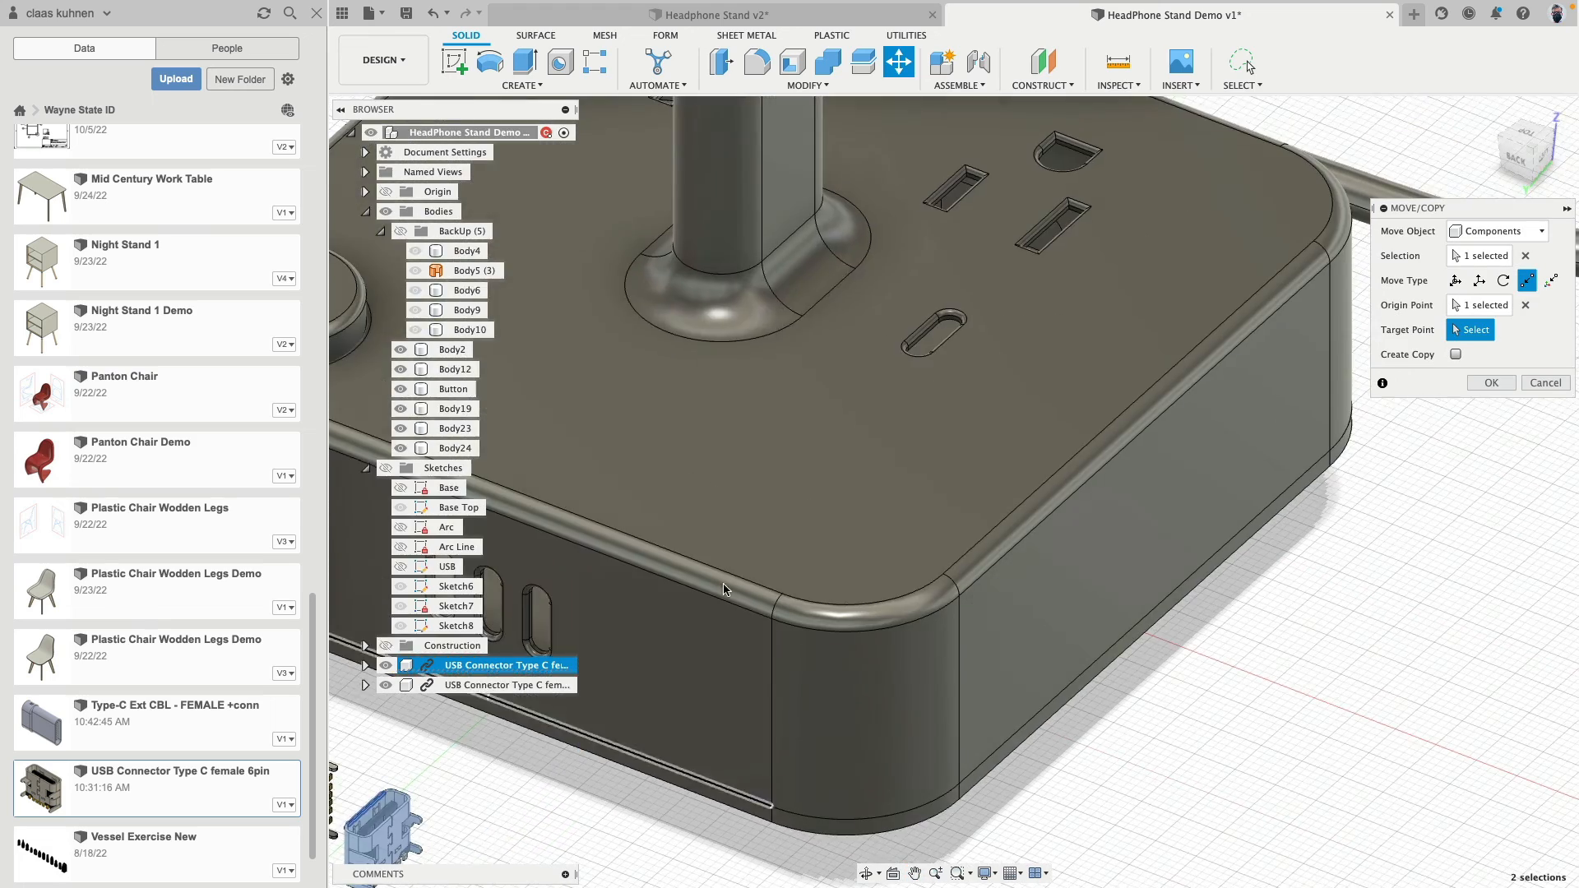
{"action": "scroll", "coordinate": [930, 329], "scroll_direction": "up", "scroll_amount": 10}
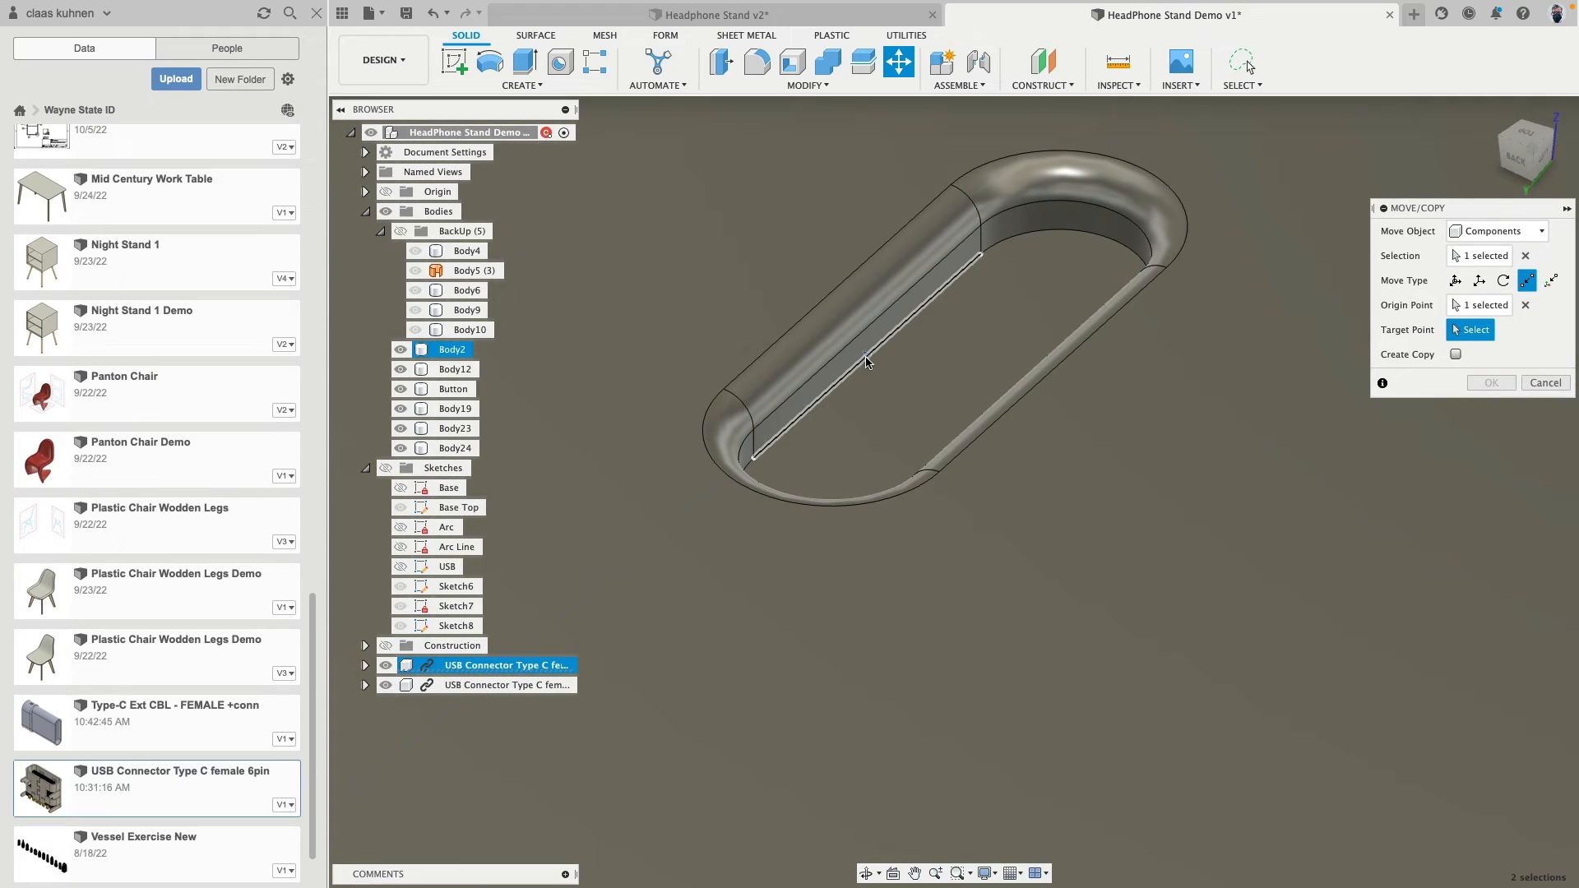
{"action": "left_click", "coordinate": [866, 358]}
{"action": "scroll", "coordinate": [855, 436], "scroll_direction": "down", "scroll_amount": 5}
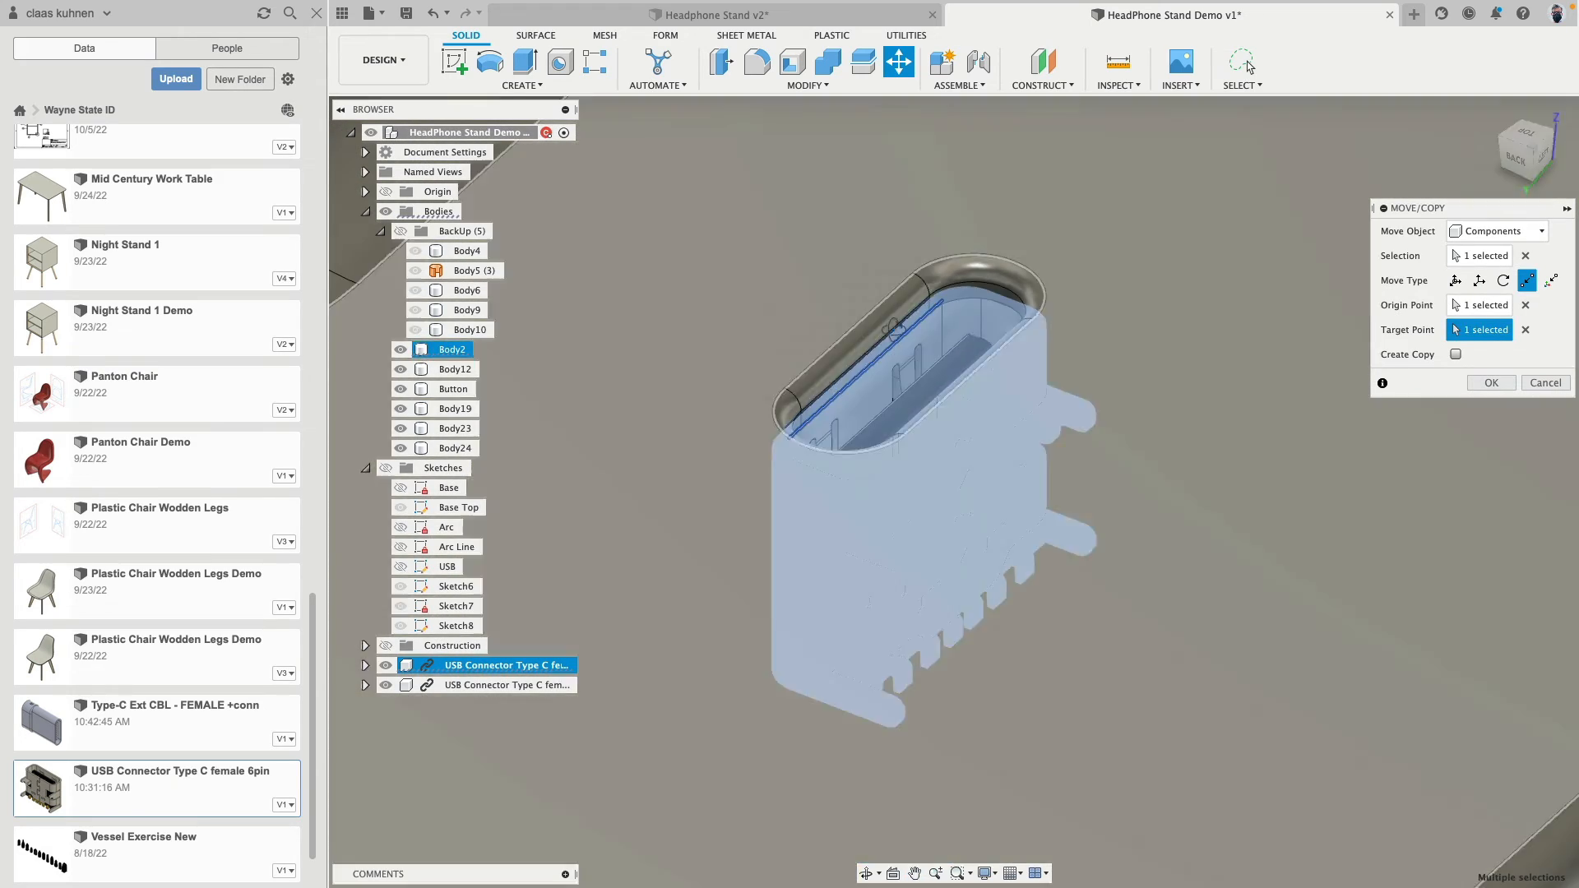
{"action": "middle_click_drag", "start_coordinate": [856, 432], "coordinate": [914, 363], "text": "shift"}
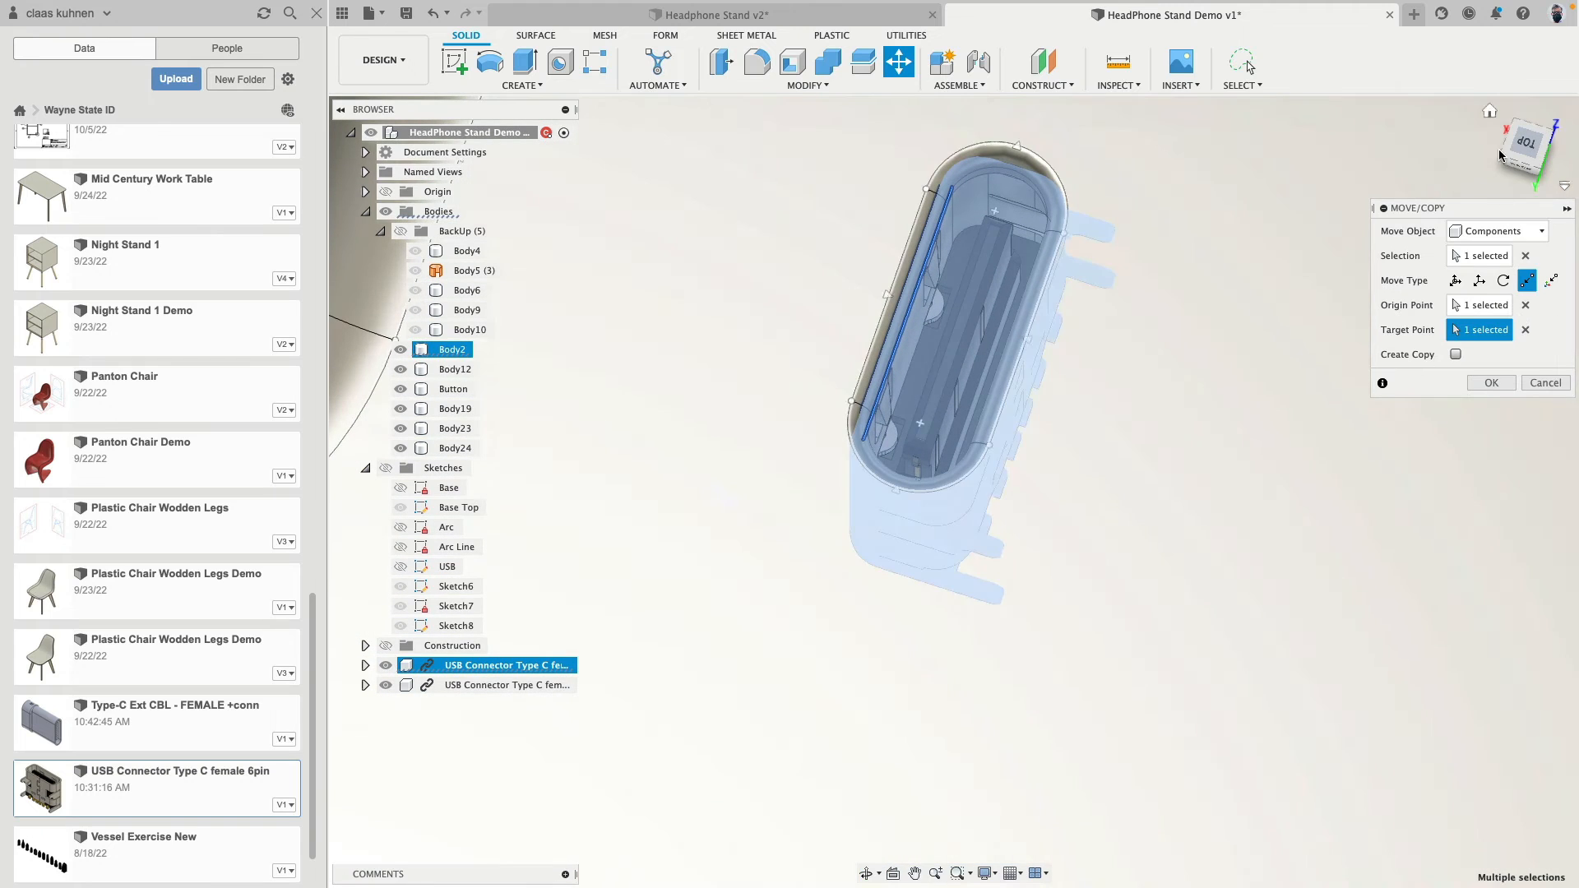
{"action": "left_click", "coordinate": [1491, 382]}
- Start a point-to-point move of the USB connector in front of the base's back face and create a copy of it
{"action": "scroll", "coordinate": [1100, 509], "scroll_direction": "down", "scroll_amount": 3}
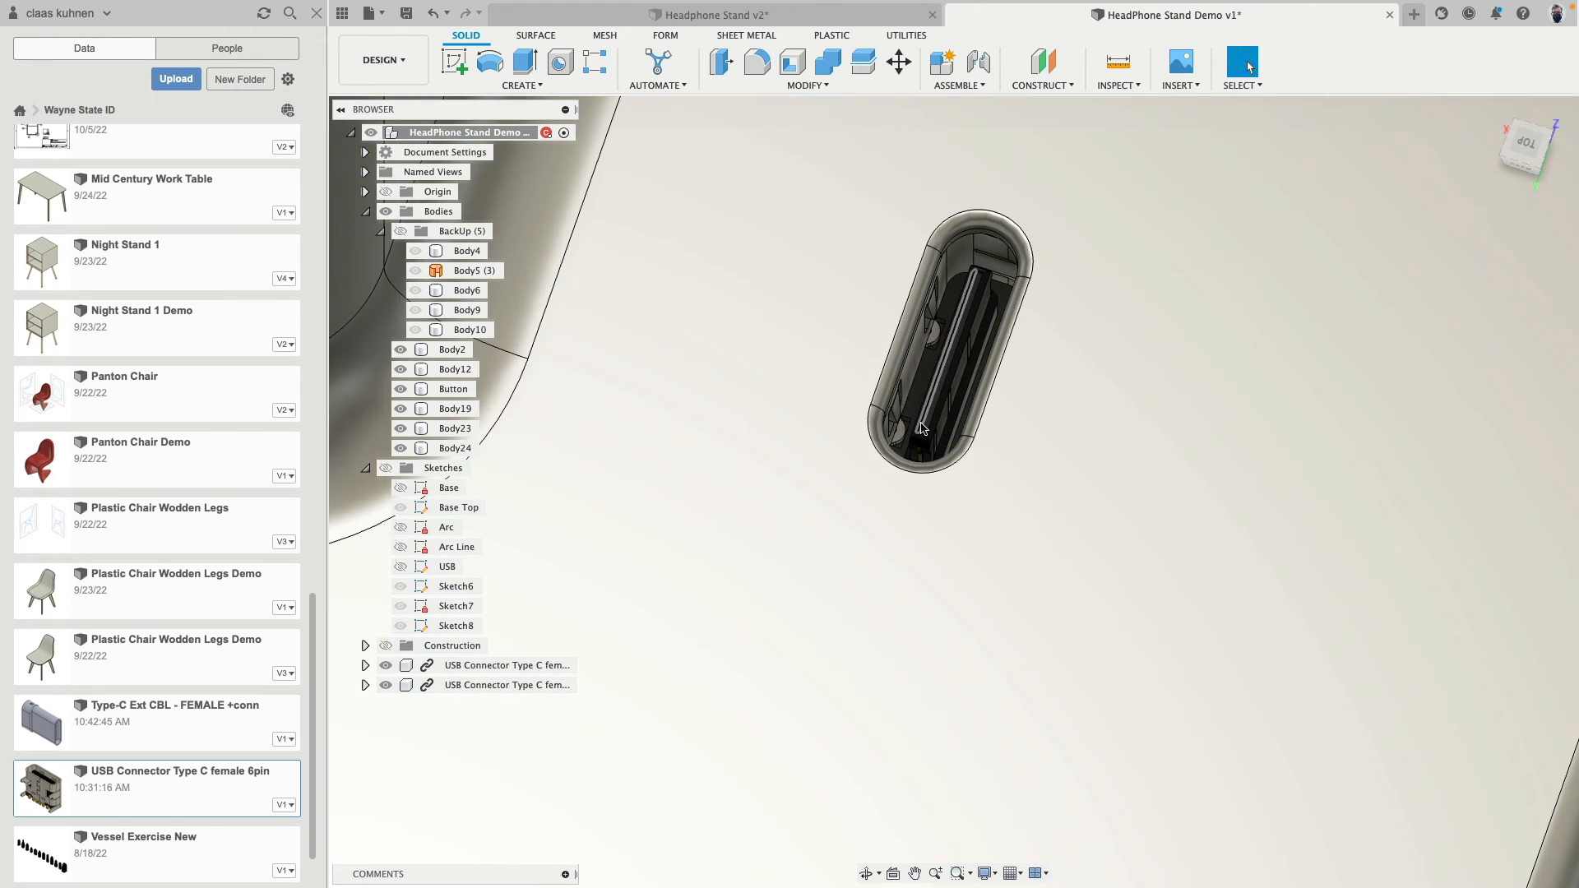
{"action": "middle_click_drag", "start_coordinate": [1100, 509], "coordinate": [945, 503], "text": "shift"}
{"action": "scroll", "coordinate": [957, 377], "scroll_direction": "up", "scroll_amount": 5}
{"action": "scroll", "coordinate": [938, 511], "scroll_direction": "down", "scroll_amount": 10}
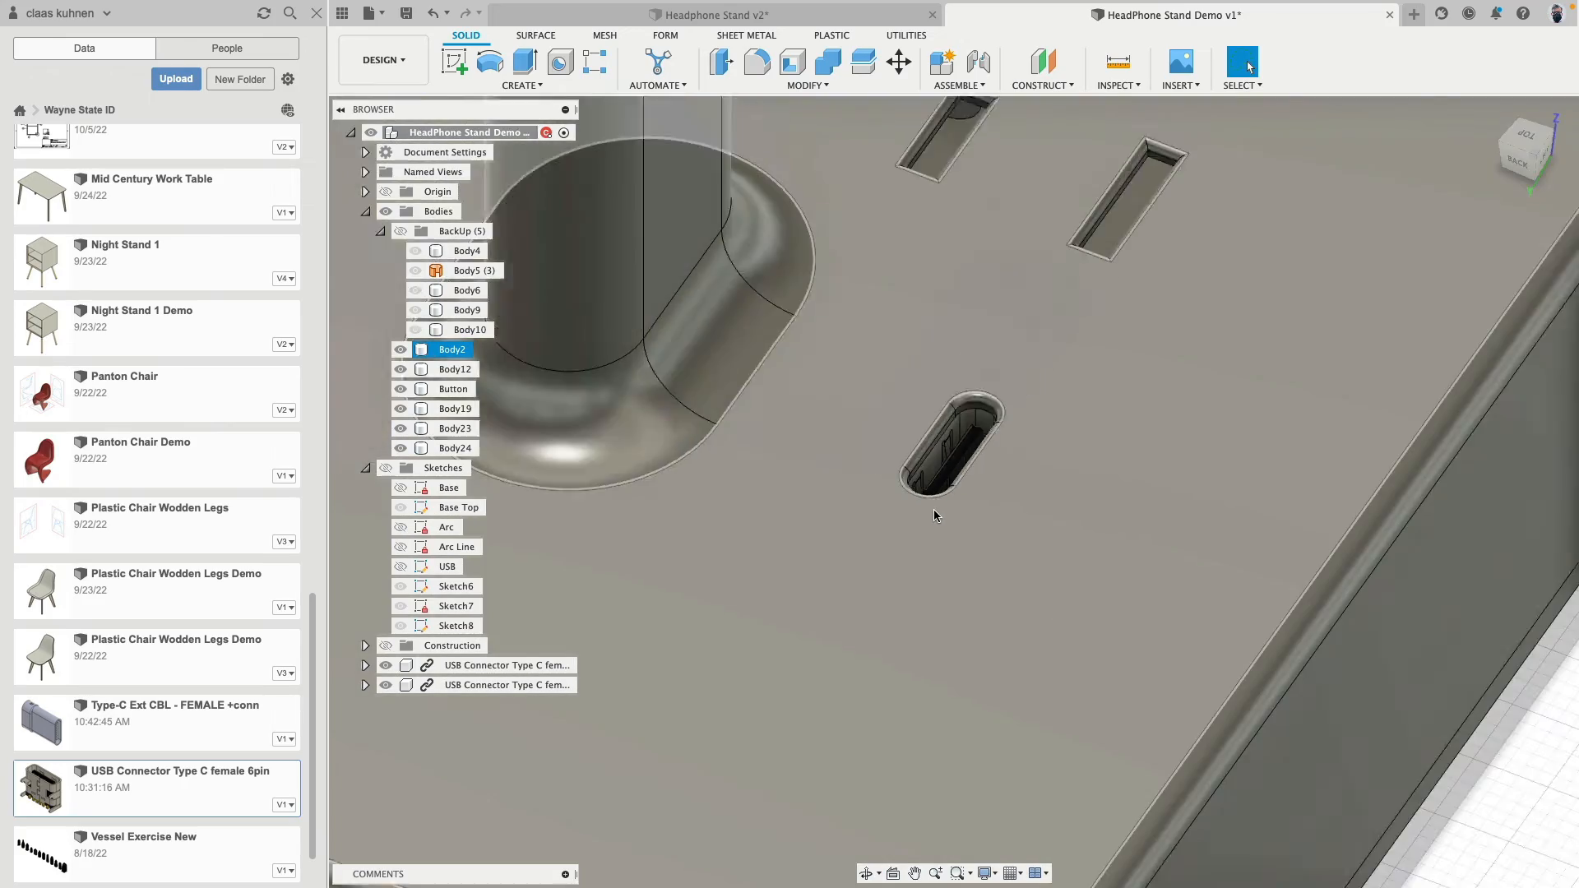
{"action": "scroll", "coordinate": [888, 568], "scroll_direction": "up", "scroll_amount": 10}
{"action": "middle_click_drag", "start_coordinate": [890, 454], "coordinate": [864, 585]}
{"action": "key", "text": "m"}
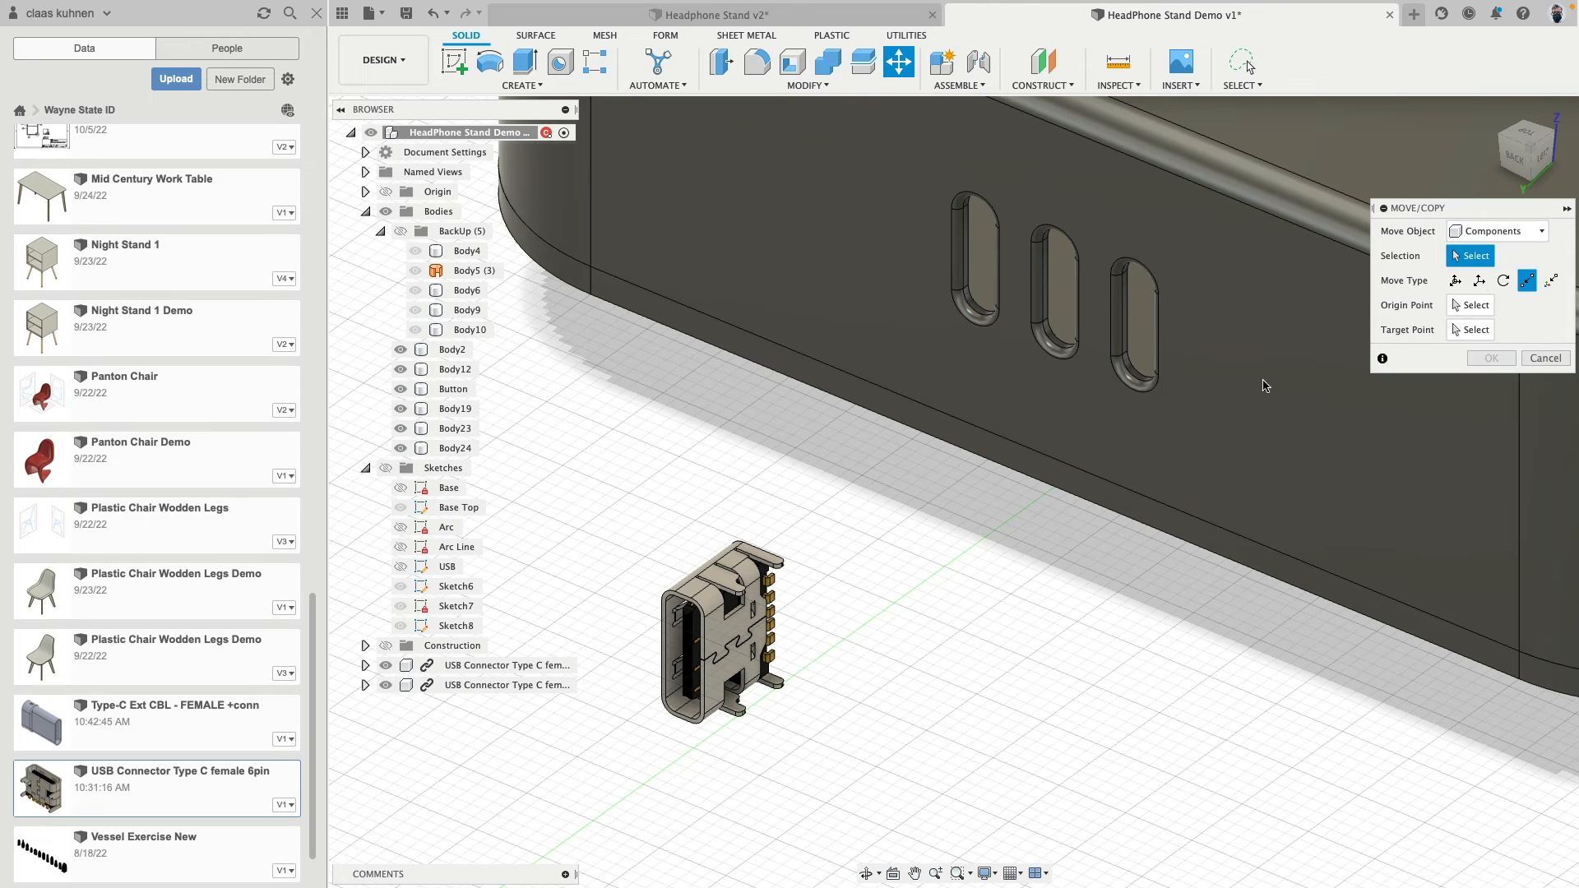
{"action": "left_click", "coordinate": [776, 546]}
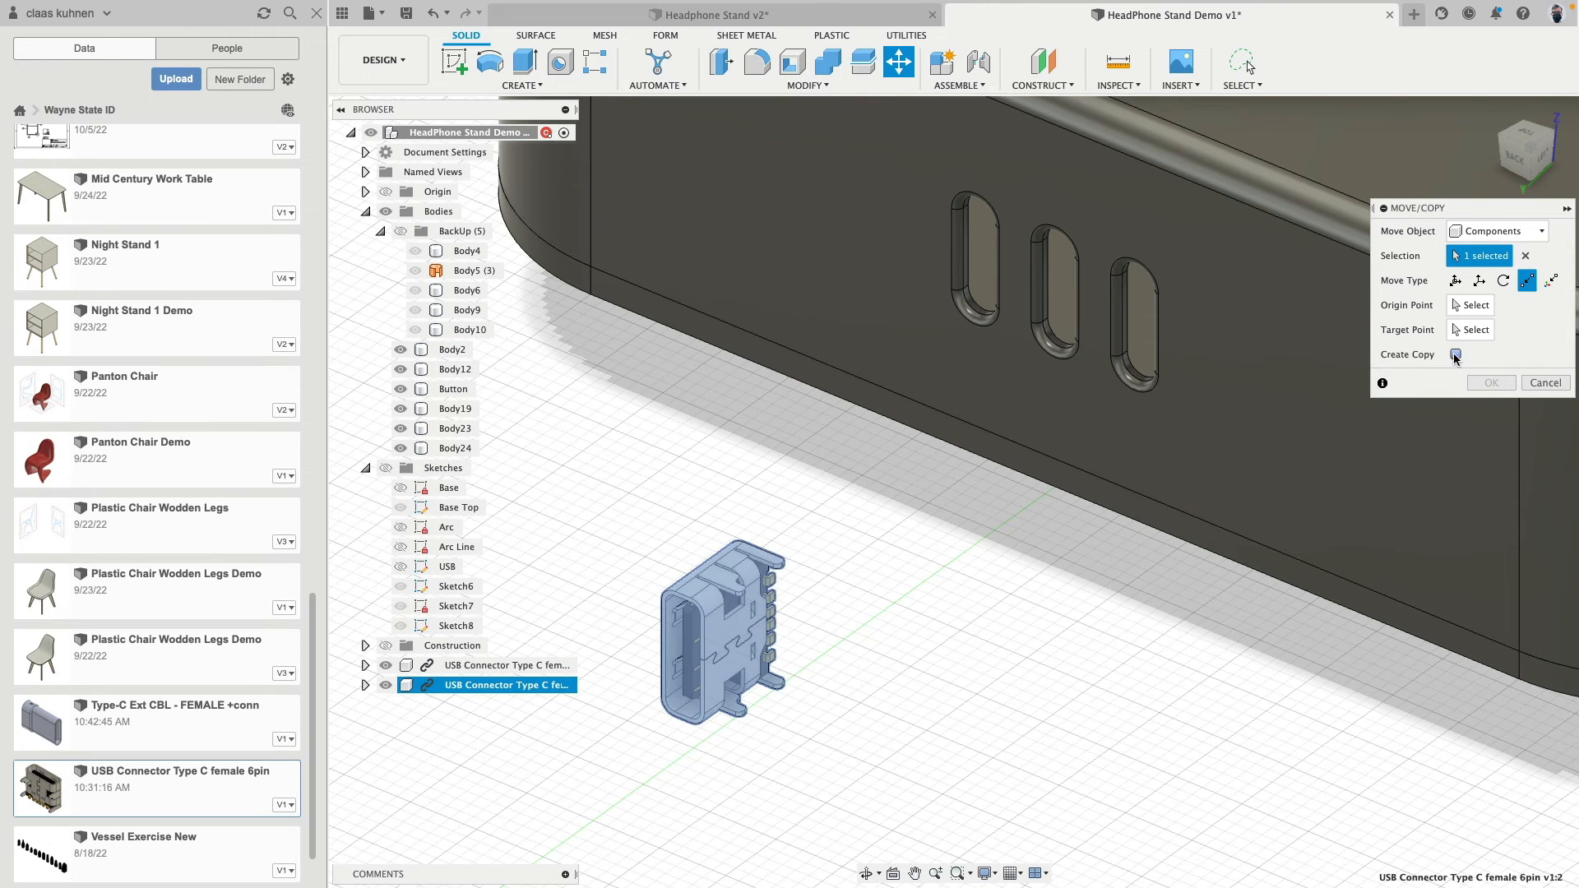
{"action": "left_click", "coordinate": [1455, 356]}
- Place the copy in the first back slot, from the midpoint of its opening's upper edge to the slot's inner upper arc
{"action": "left_click", "coordinate": [1470, 308]}
{"action": "middle_click_drag", "start_coordinate": [629, 508], "coordinate": [712, 386], "text": "shift"}
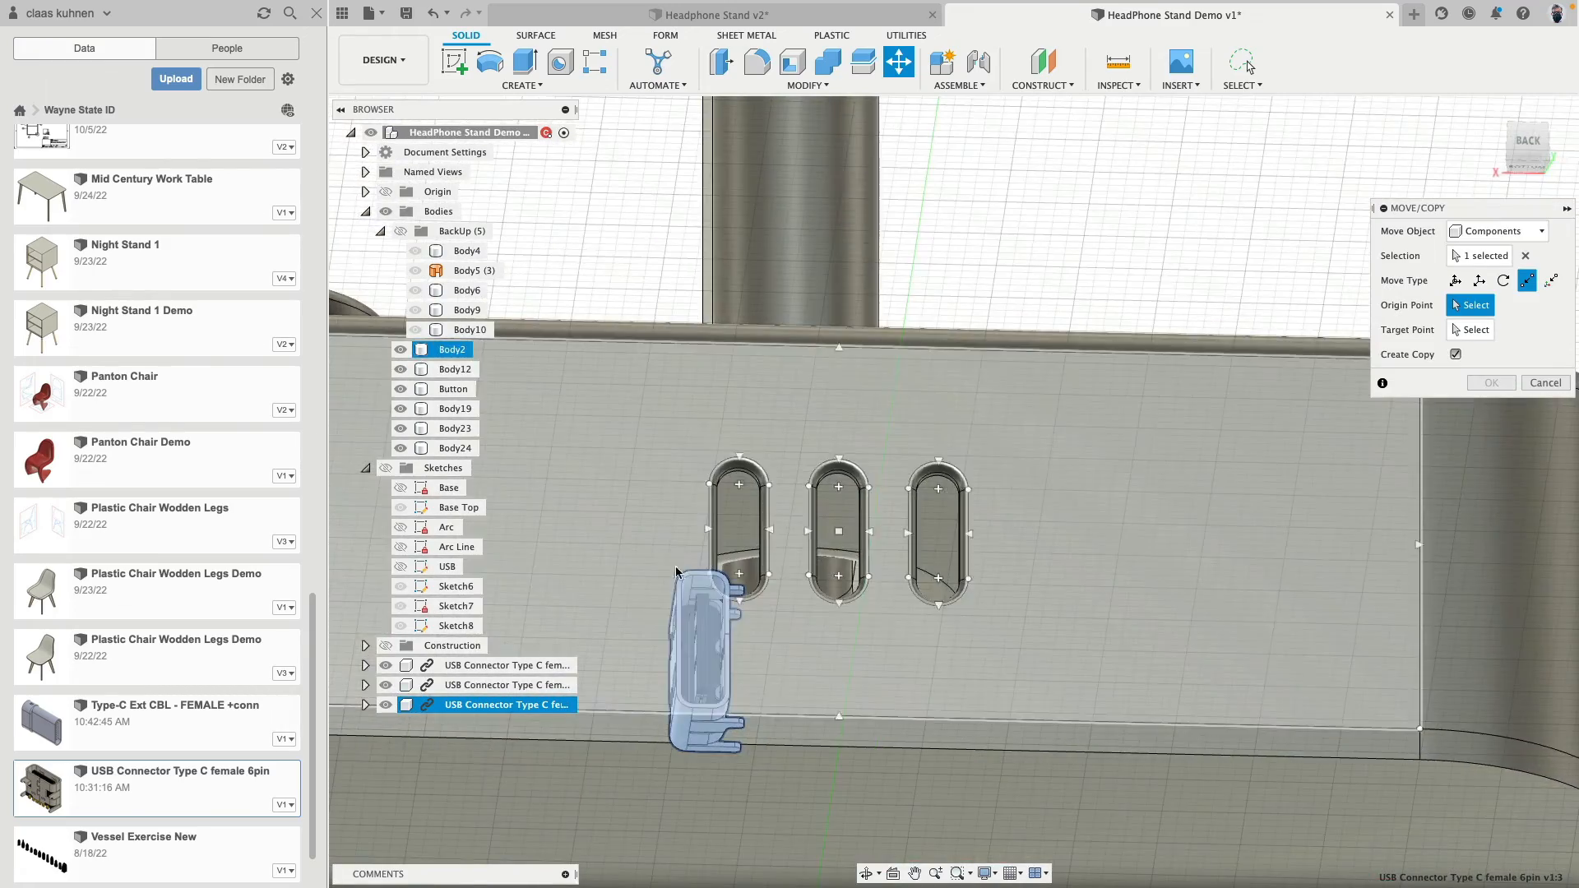
{"action": "scroll", "coordinate": [683, 576], "scroll_direction": "up", "scroll_amount": 8}
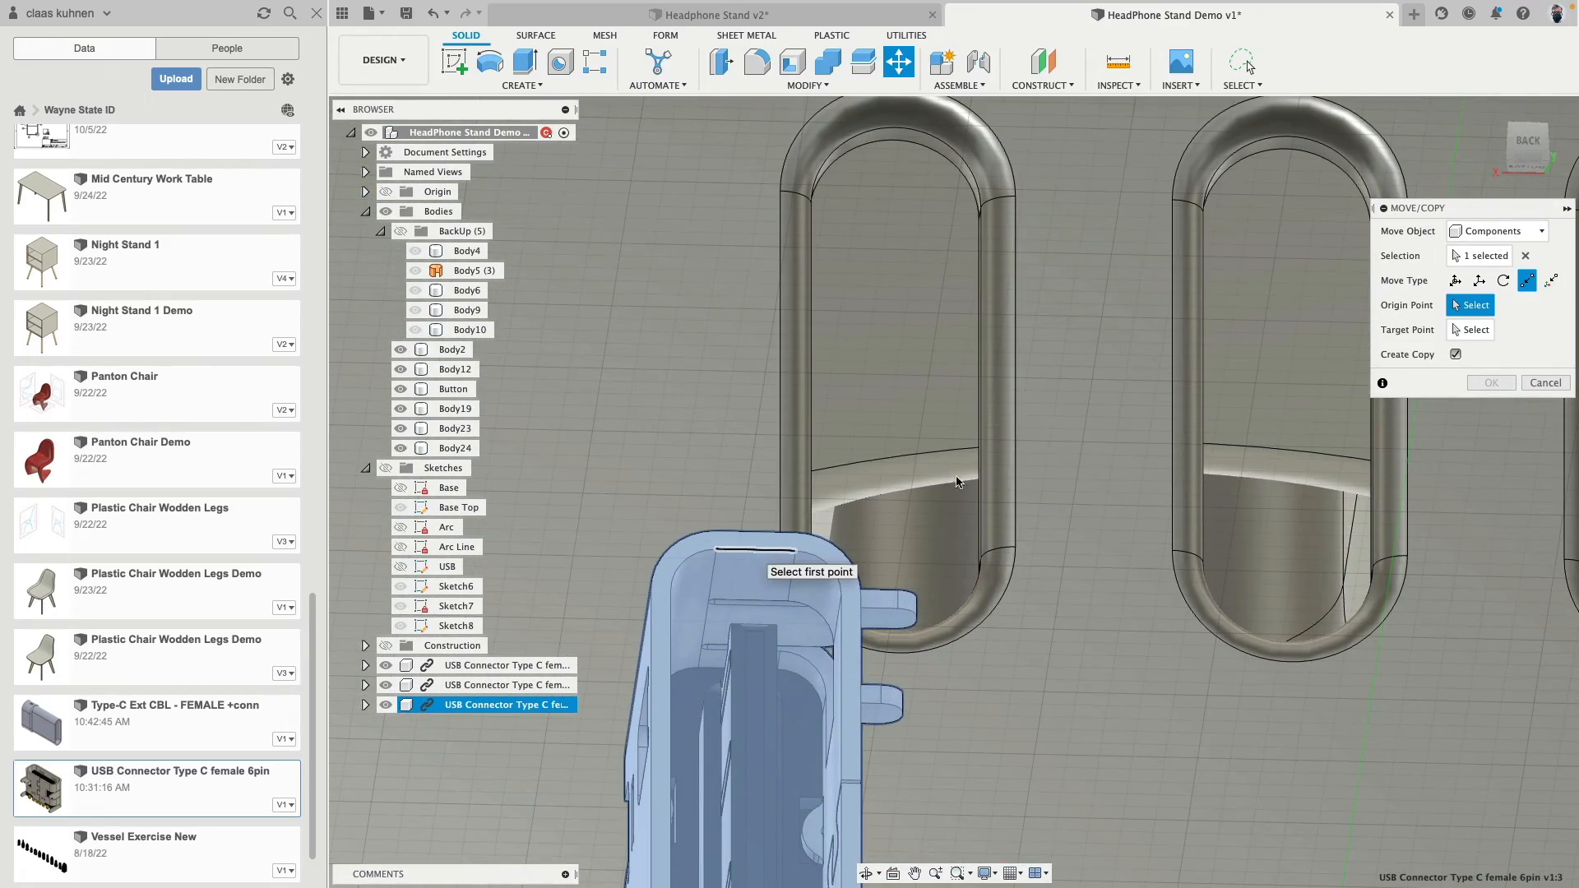
{"action": "left_click", "coordinate": [755, 550]}
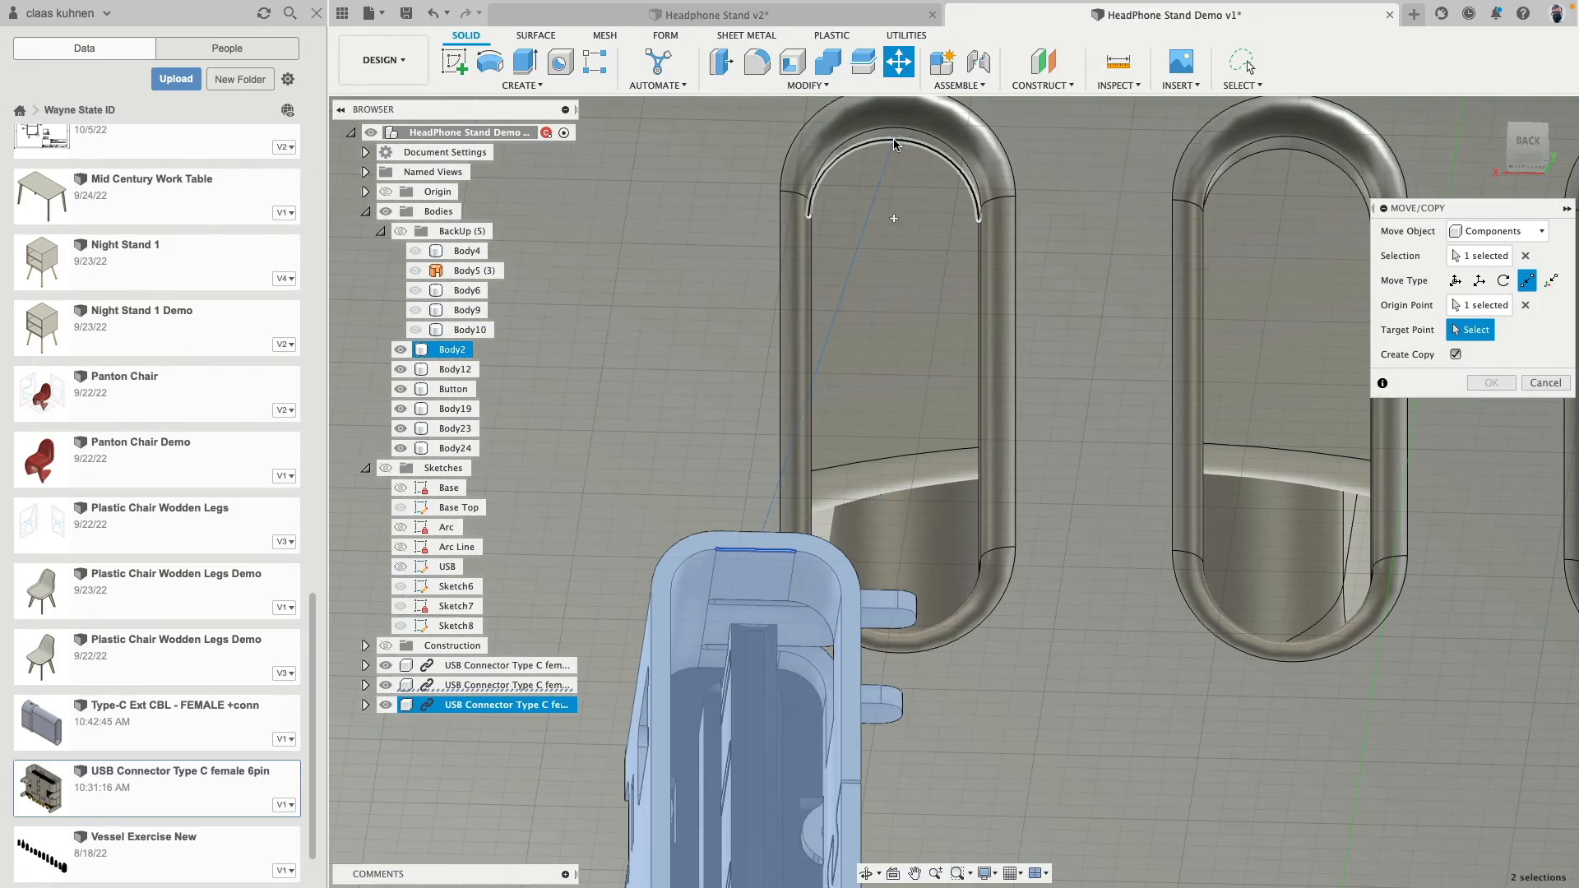
{"action": "left_click", "coordinate": [895, 144]}
{"action": "scroll", "coordinate": [923, 265], "scroll_direction": "down", "scroll_amount": 5}
{"action": "key", "text": "Return"}
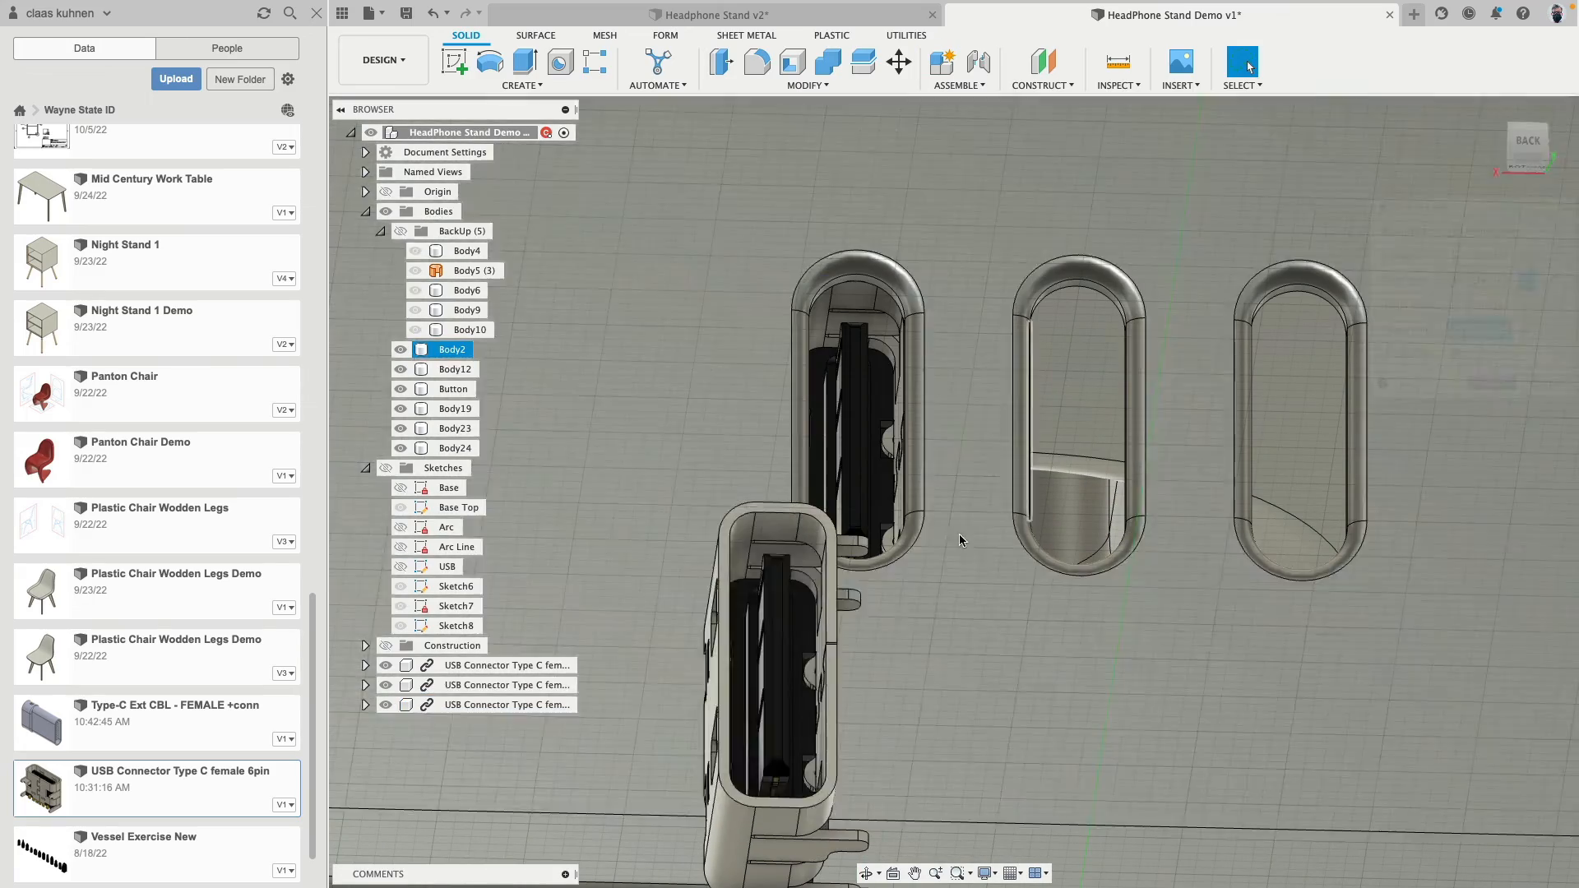
- Create another copy of the loose USB connector in front of the back face with the point-to-point Move command
{"action": "middle_click_drag", "start_coordinate": [960, 540], "coordinate": [912, 573], "text": "shift"}
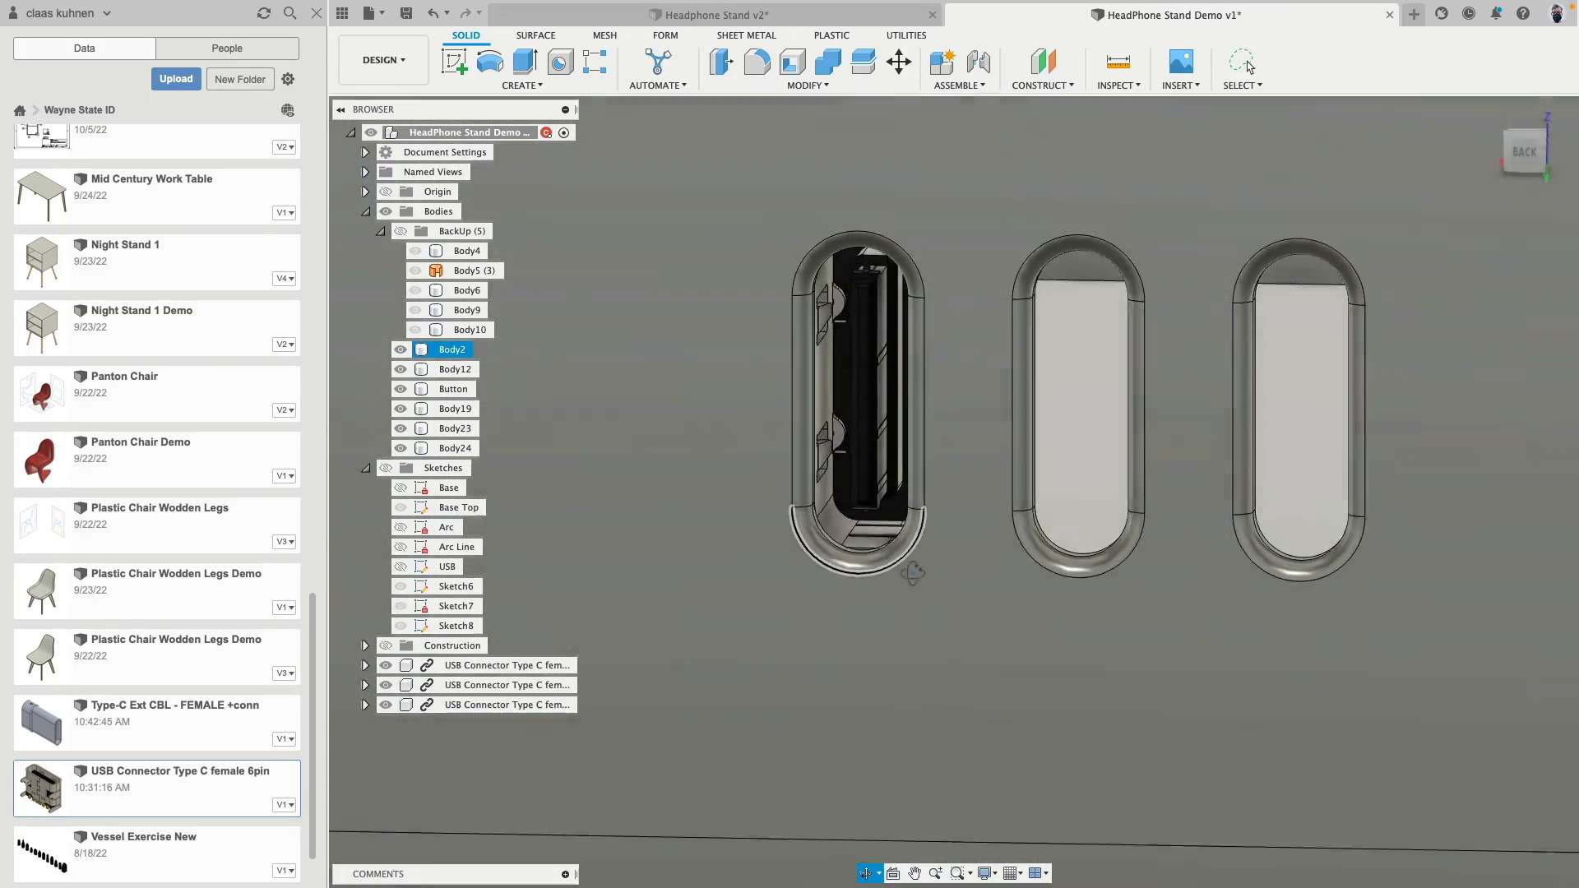
{"action": "scroll", "coordinate": [872, 586], "scroll_direction": "up", "scroll_amount": 5}
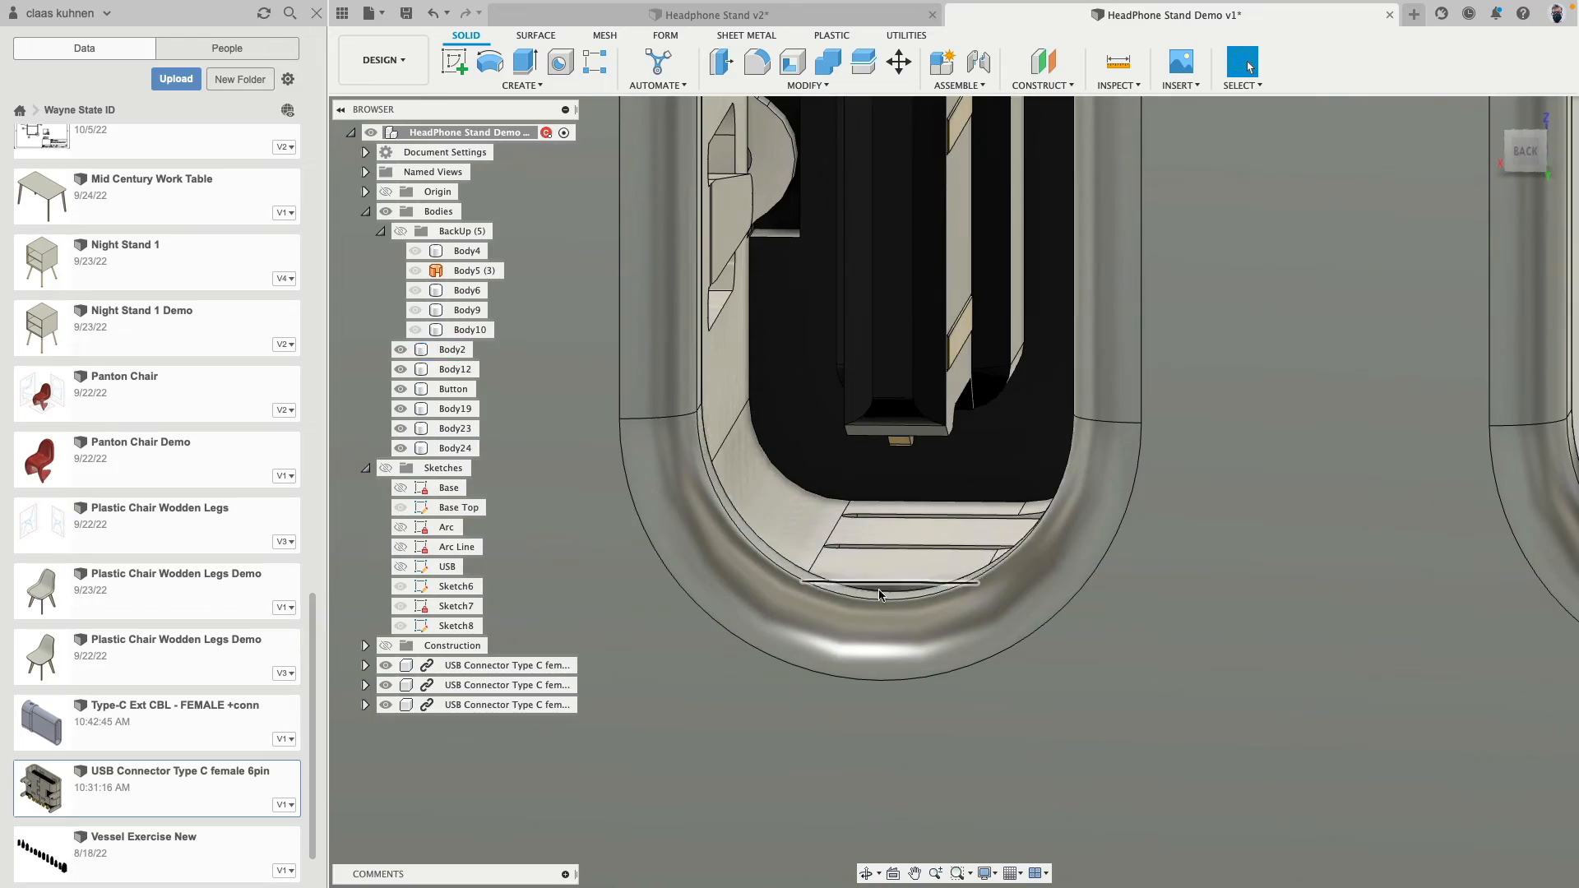
{"action": "scroll", "coordinate": [879, 595], "scroll_direction": "down", "scroll_amount": 10}
{"action": "scroll", "coordinate": [879, 597], "scroll_direction": "up", "scroll_amount": 3}
{"action": "middle_click_drag", "start_coordinate": [864, 620], "coordinate": [844, 323]}
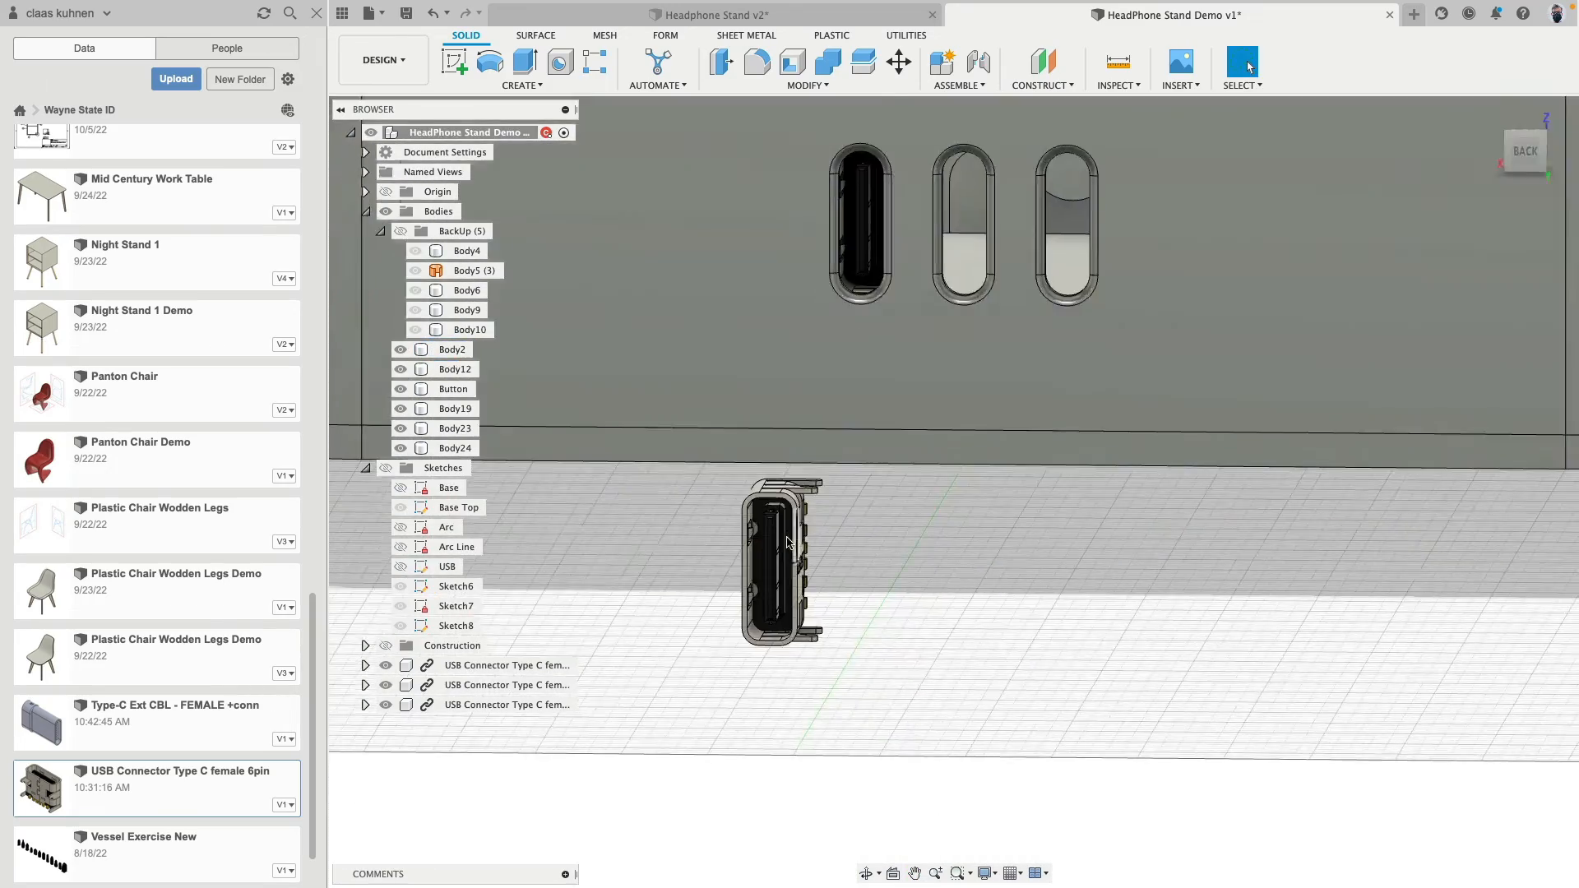
{"action": "middle_click_drag", "start_coordinate": [788, 542], "coordinate": [764, 485], "text": "shift"}
{"action": "left_click", "coordinate": [892, 72]}
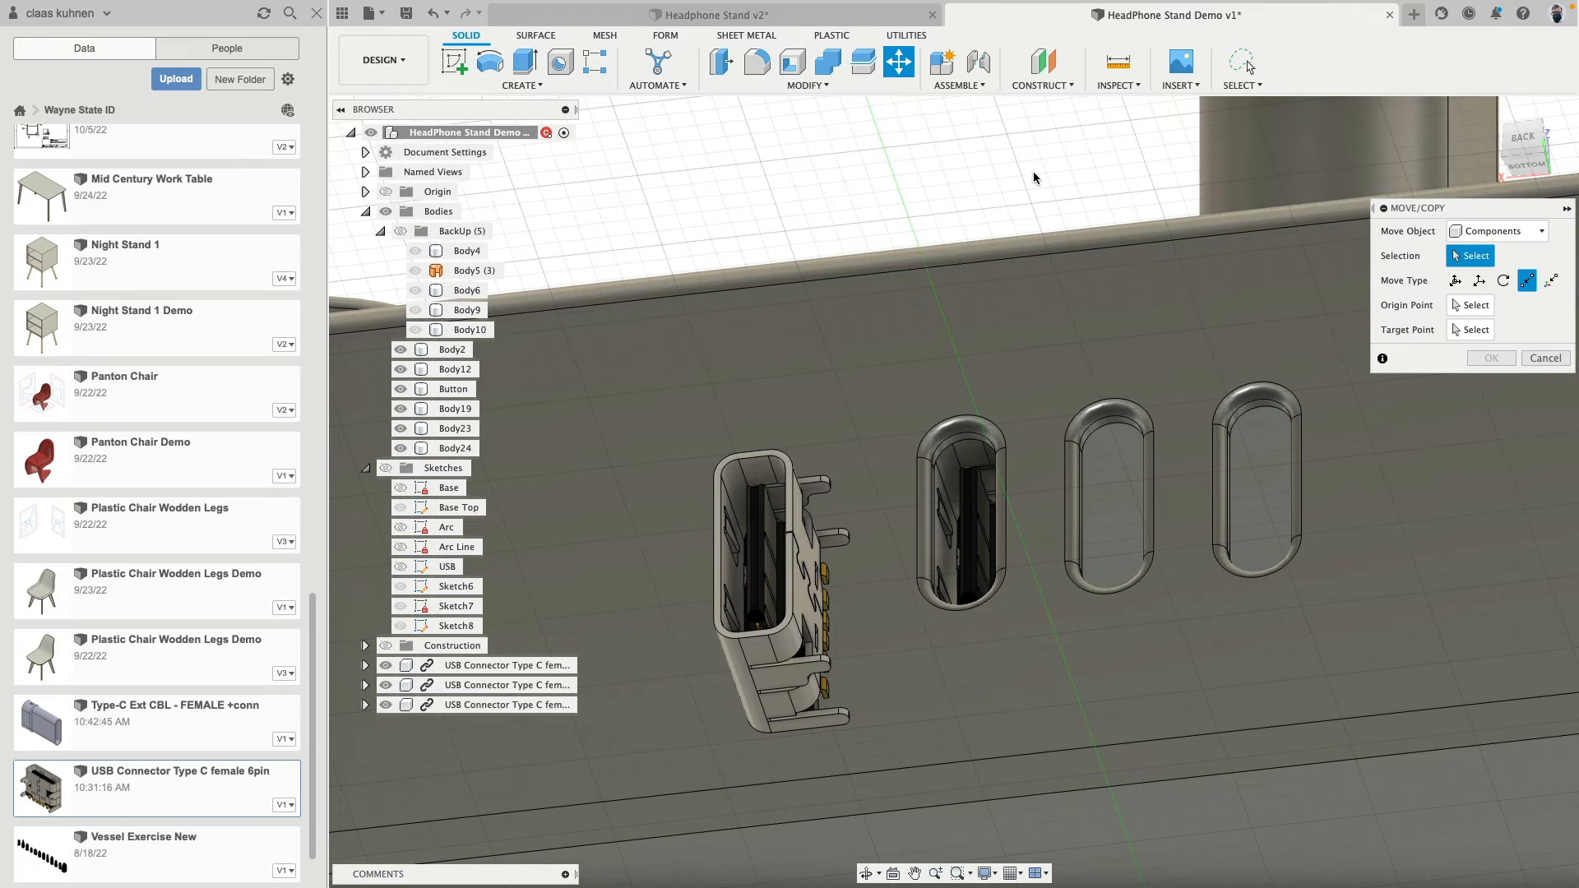
{"action": "left_click", "coordinate": [775, 469]}
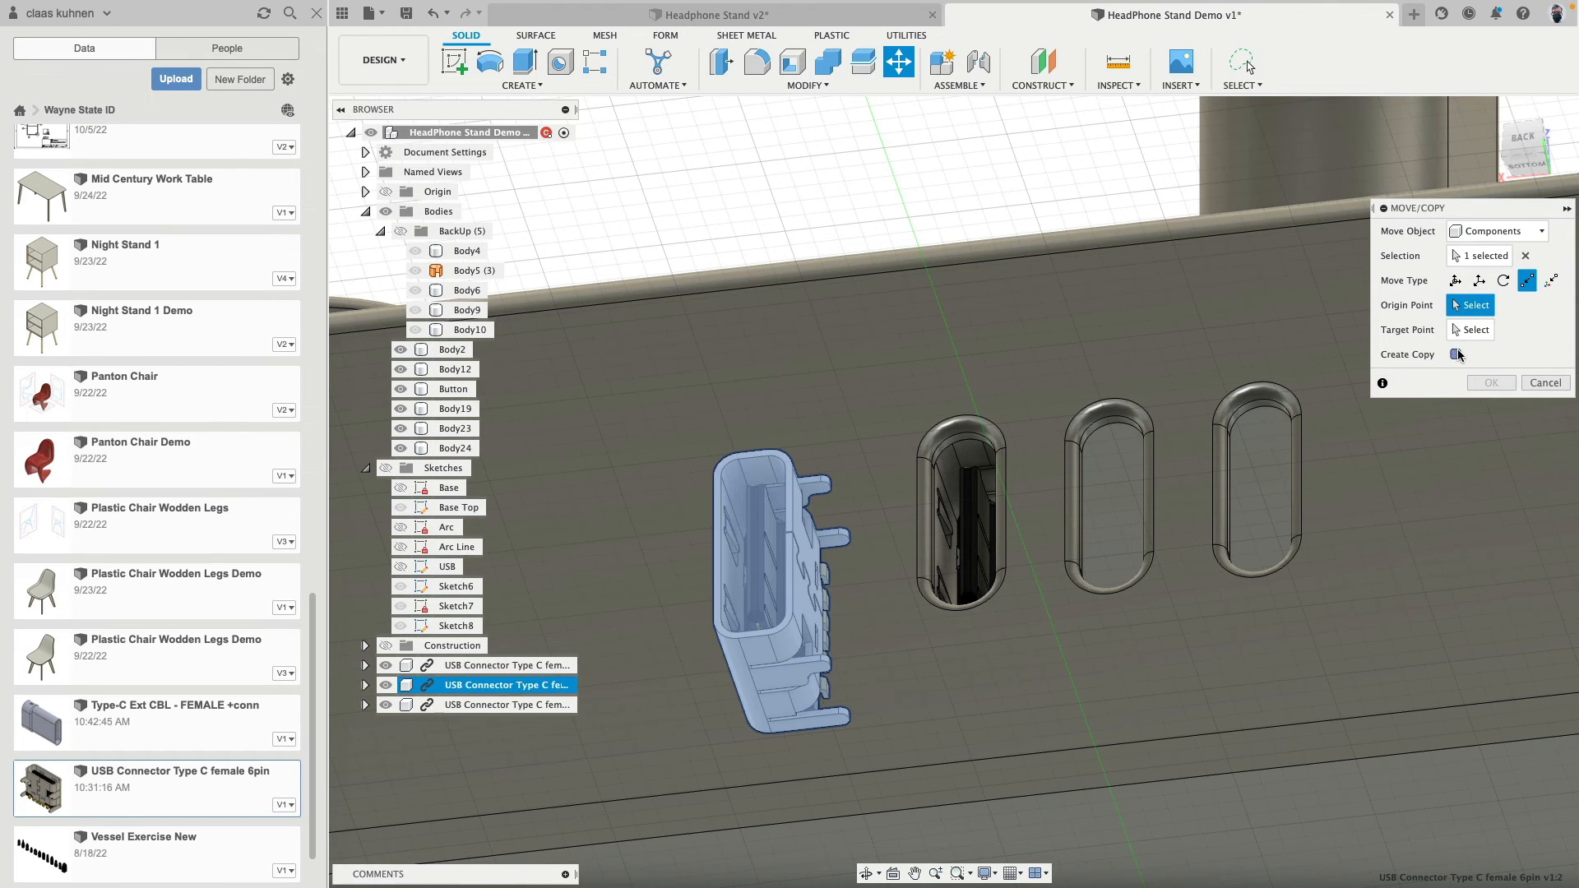
{"action": "left_click", "coordinate": [1457, 354]}
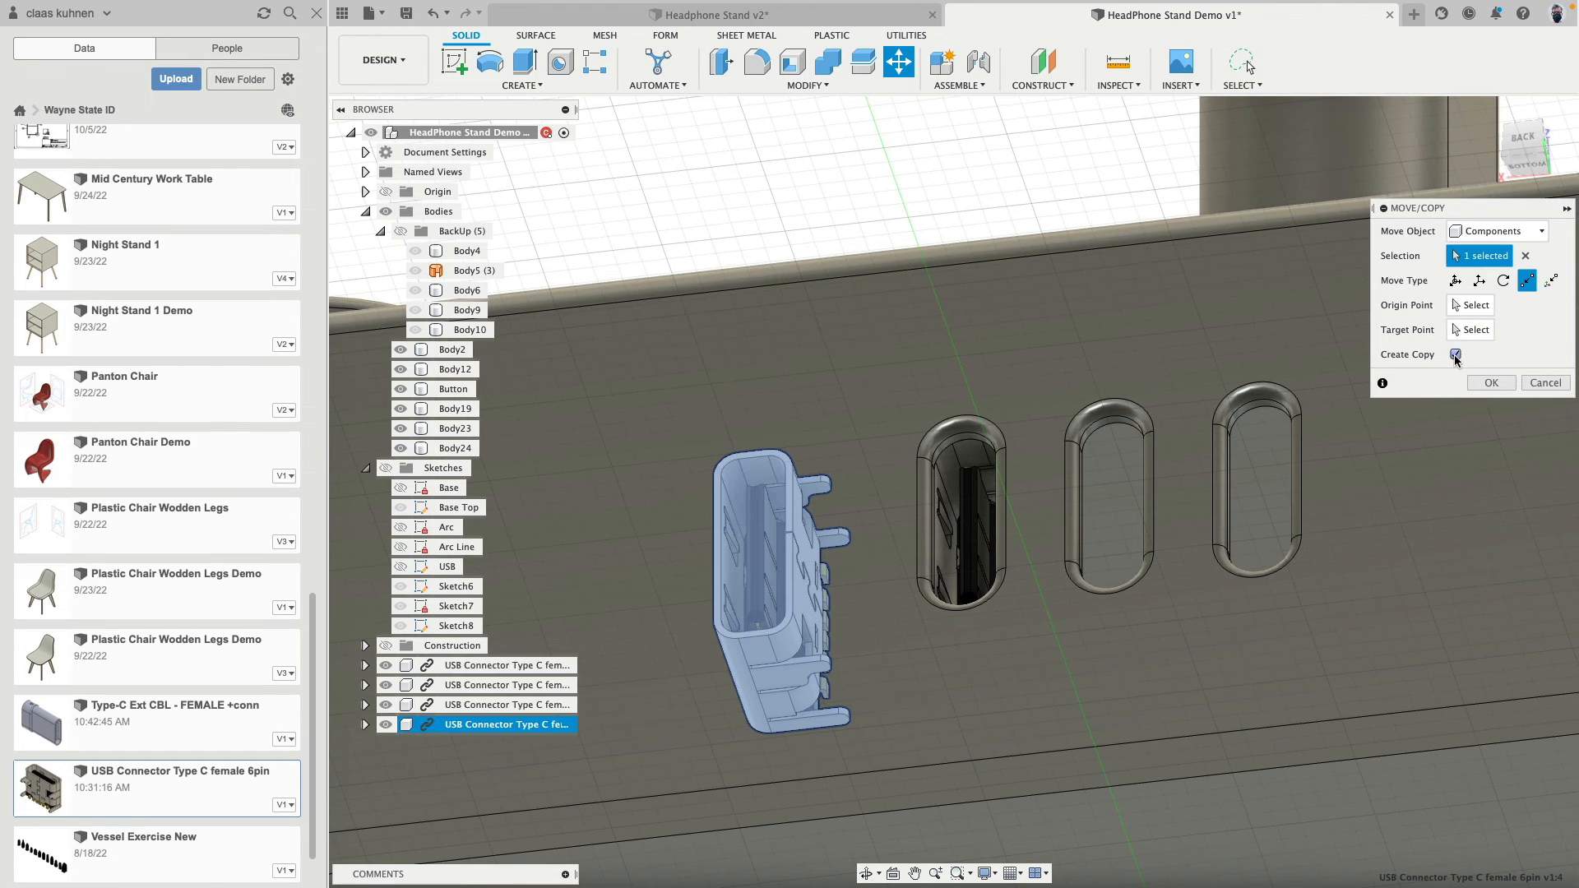
- Place this copy in the middle back slot, from its opening's upper edge midpoint to the slot's inner upper arc, and apply
{"action": "left_click", "coordinate": [1487, 309]}
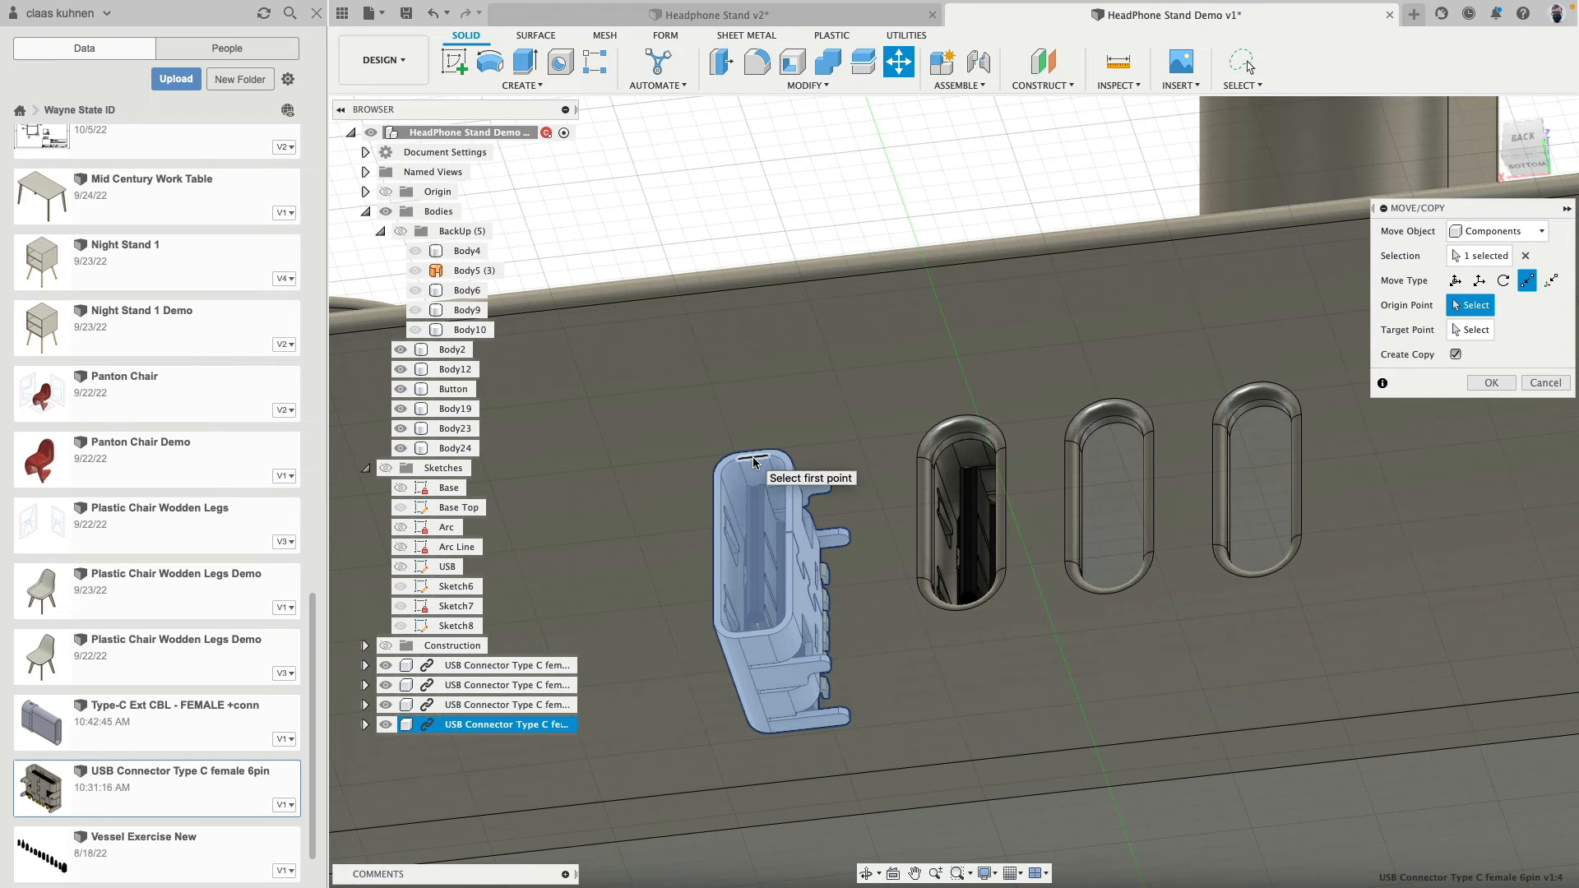
{"action": "left_click", "coordinate": [754, 462]}
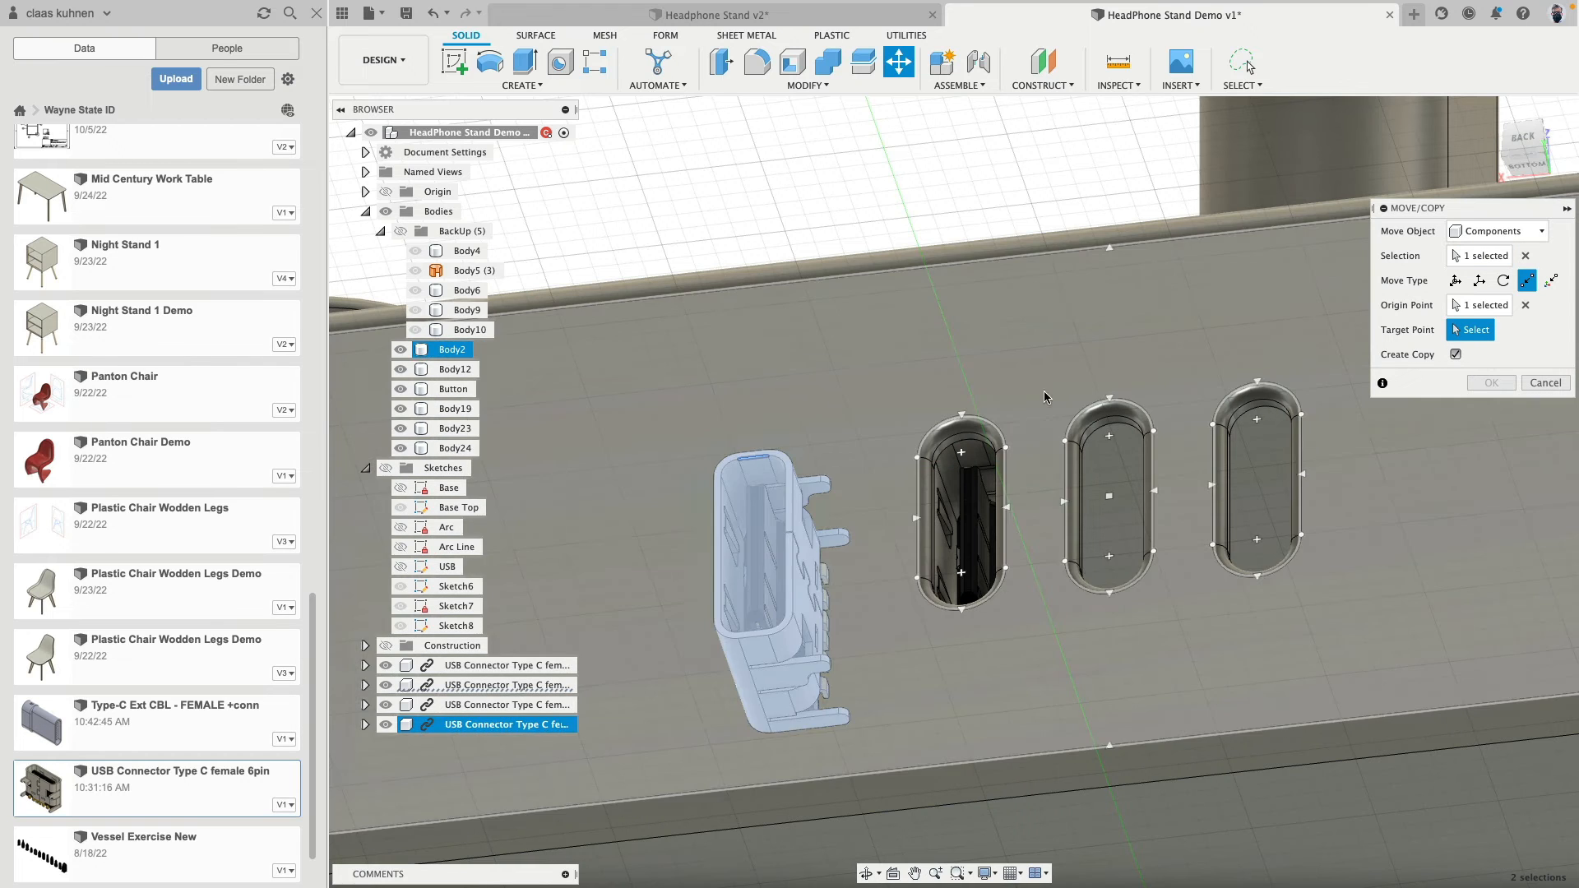
{"action": "scroll", "coordinate": [1102, 428], "scroll_direction": "up", "scroll_amount": 3}
{"action": "left_click", "coordinate": [1094, 441]}
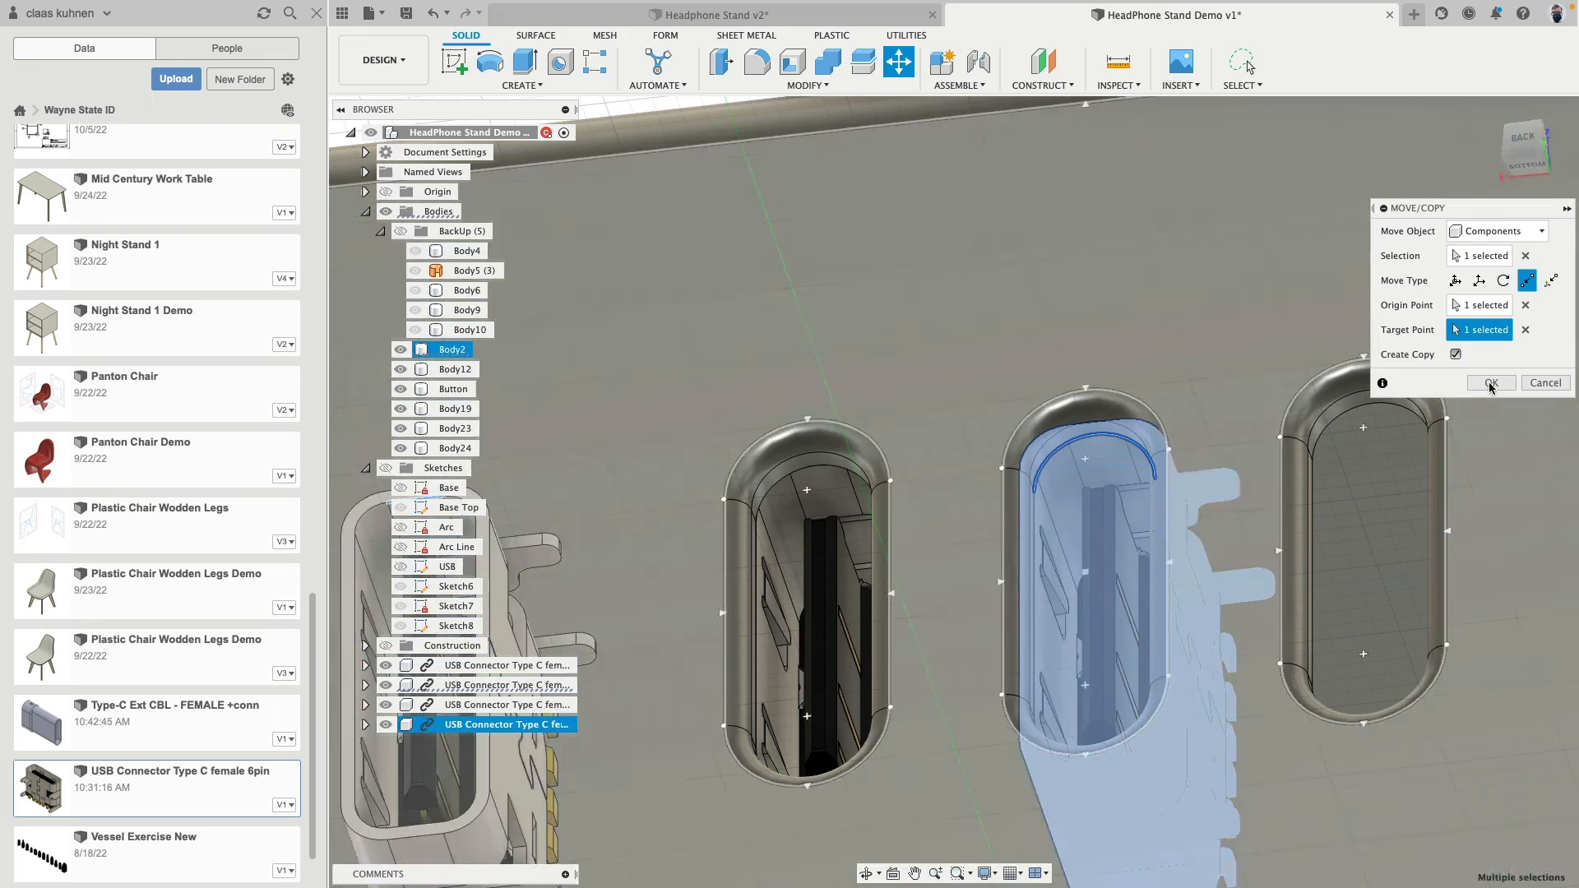
{"action": "left_click", "coordinate": [1492, 382]}
- Hide the USB connector copy placed in the middle back slot
{"action": "scroll", "coordinate": [920, 359], "scroll_direction": "down", "scroll_amount": 3}
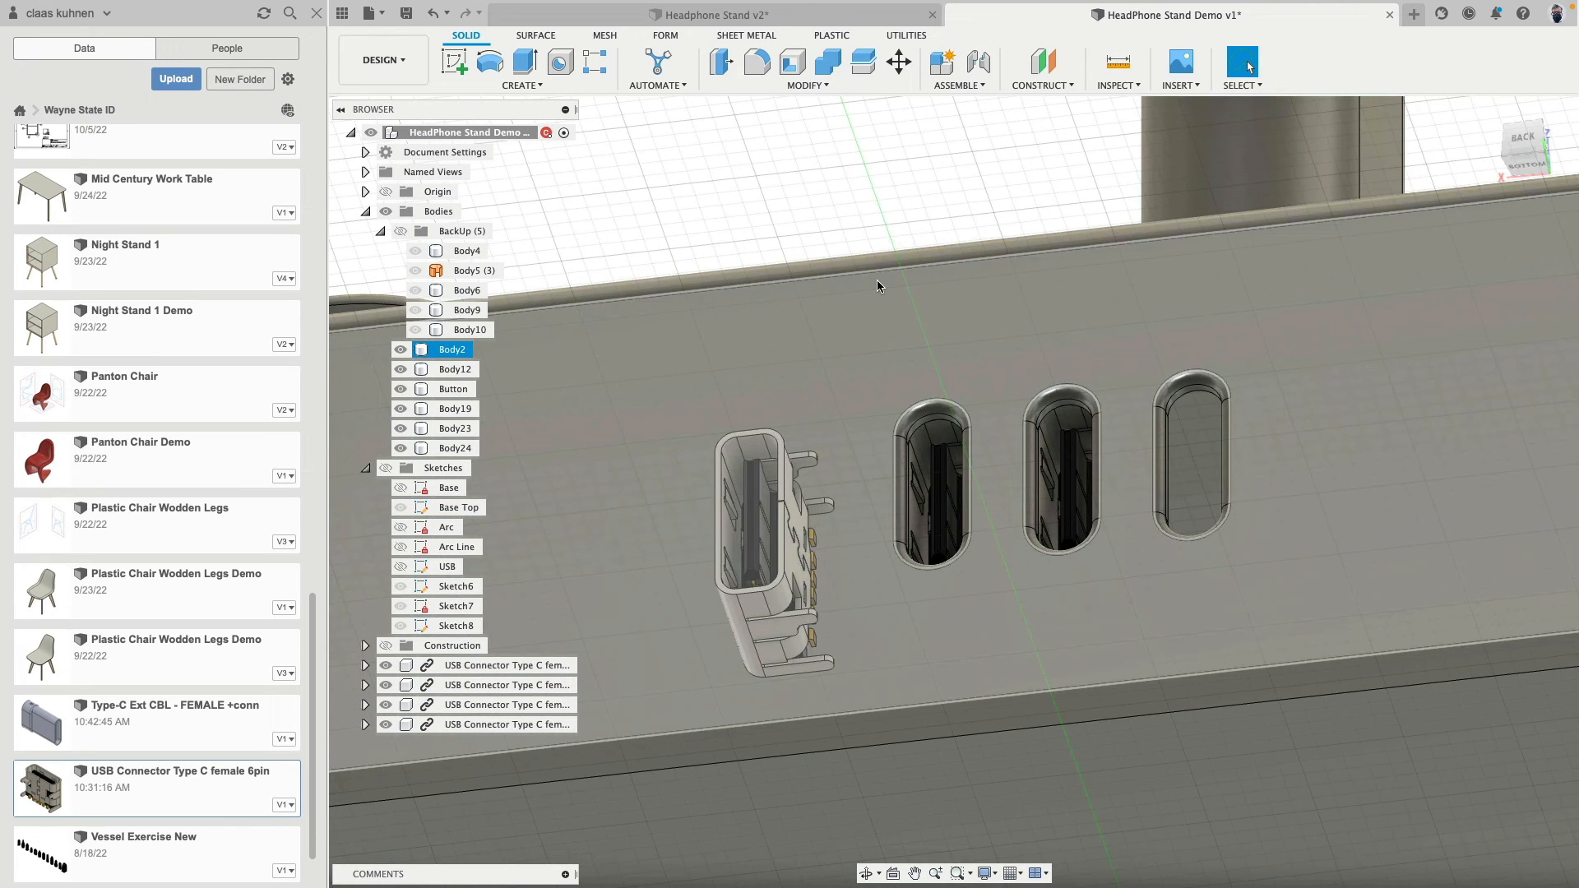
{"action": "key", "text": "Escape"}
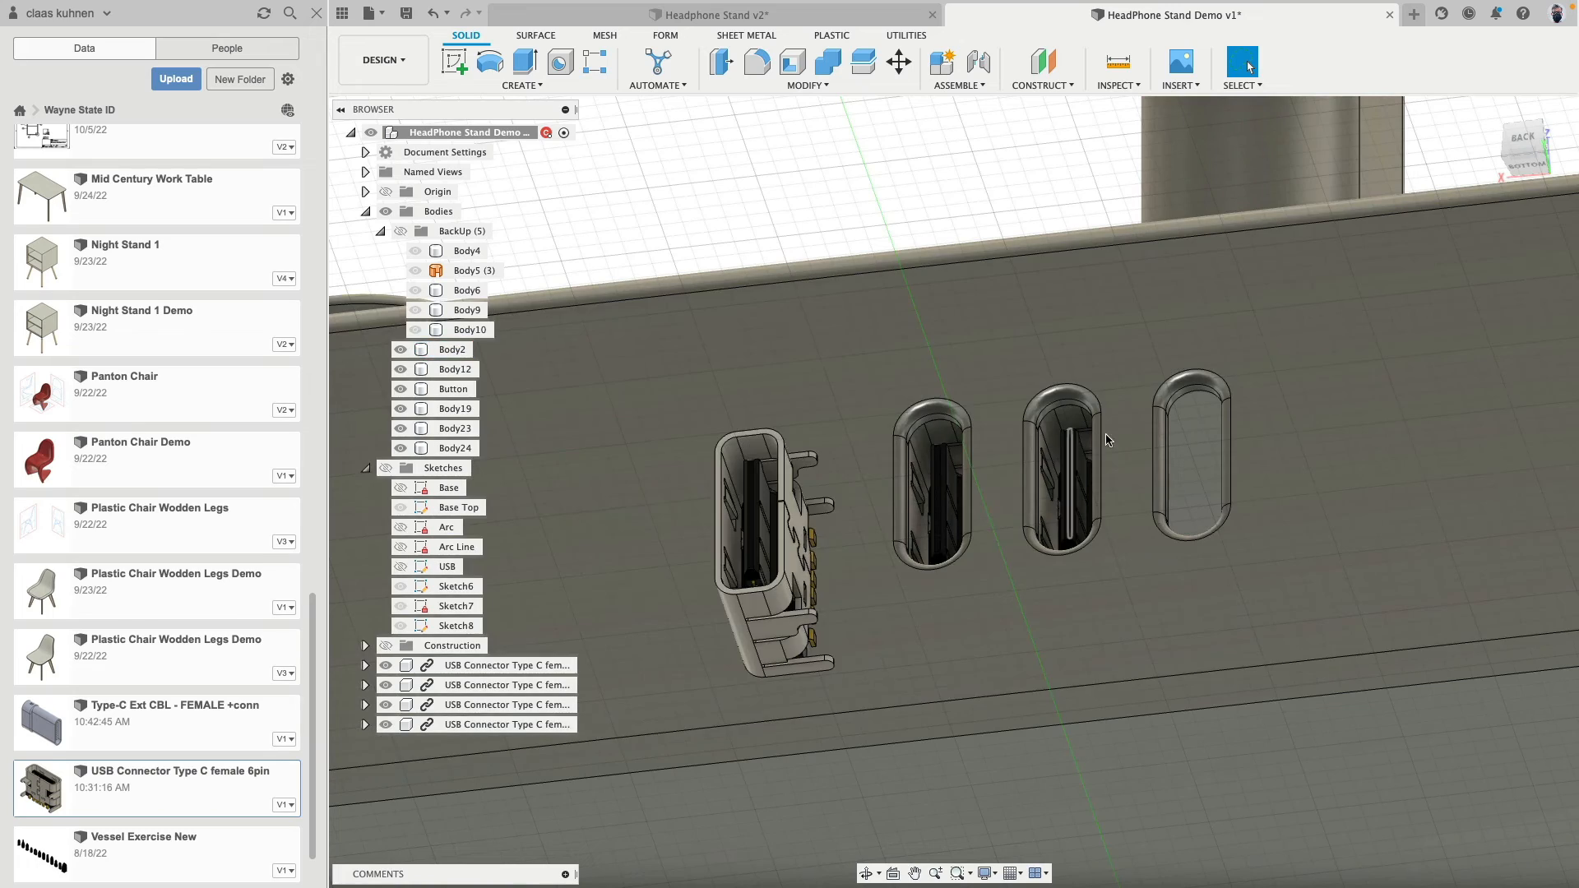
{"action": "left_click", "coordinate": [1106, 440]}
{"action": "scroll", "coordinate": [1007, 343], "scroll_direction": "up", "scroll_amount": 4}
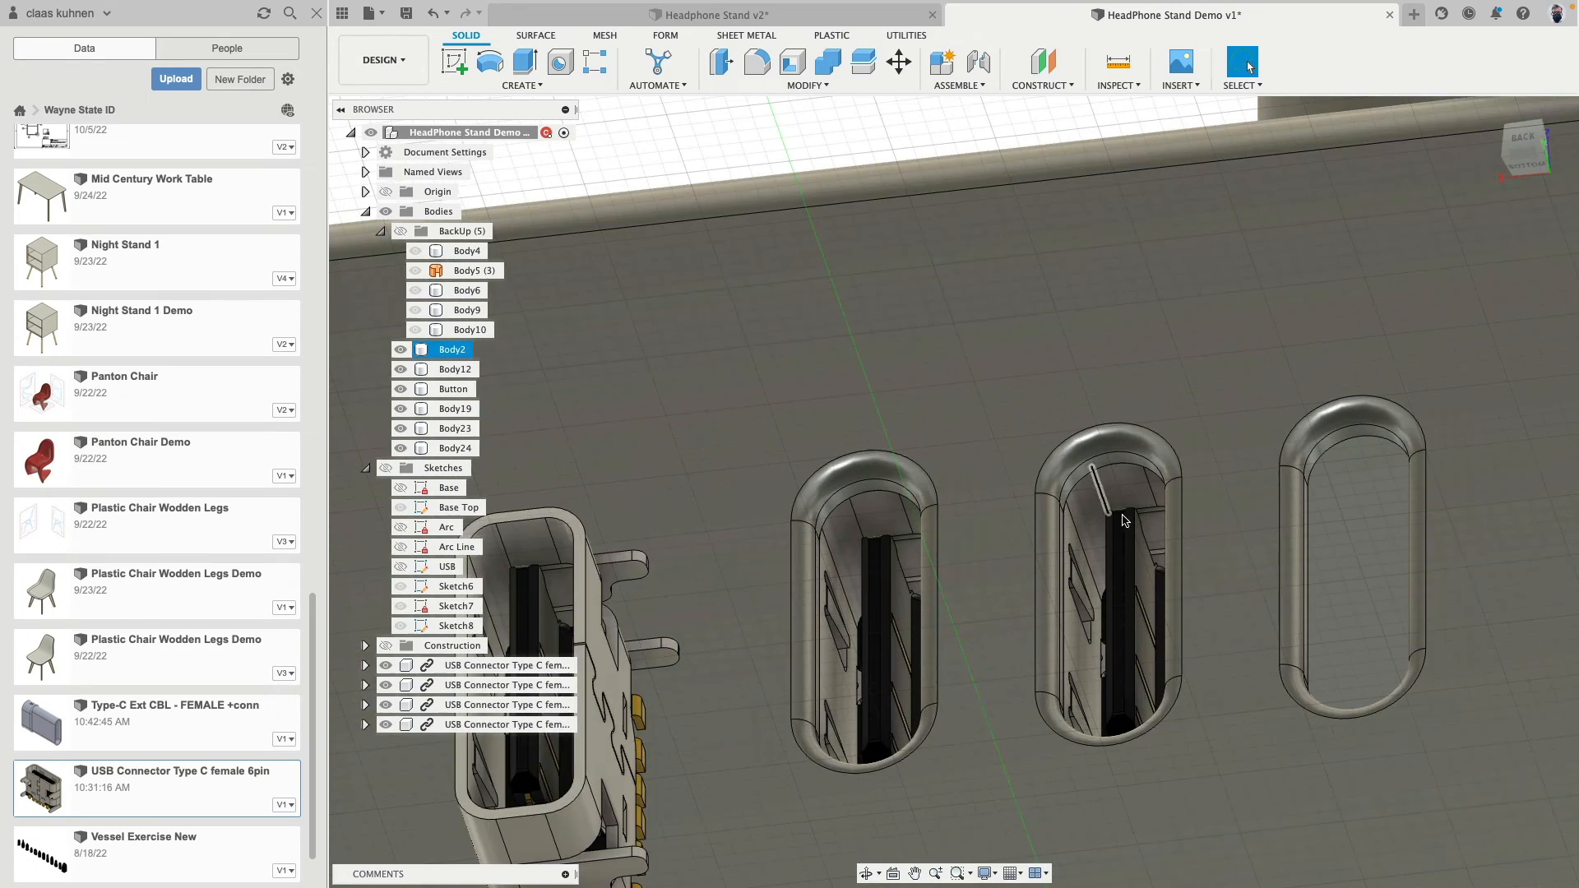
{"action": "key", "text": "Escape"}
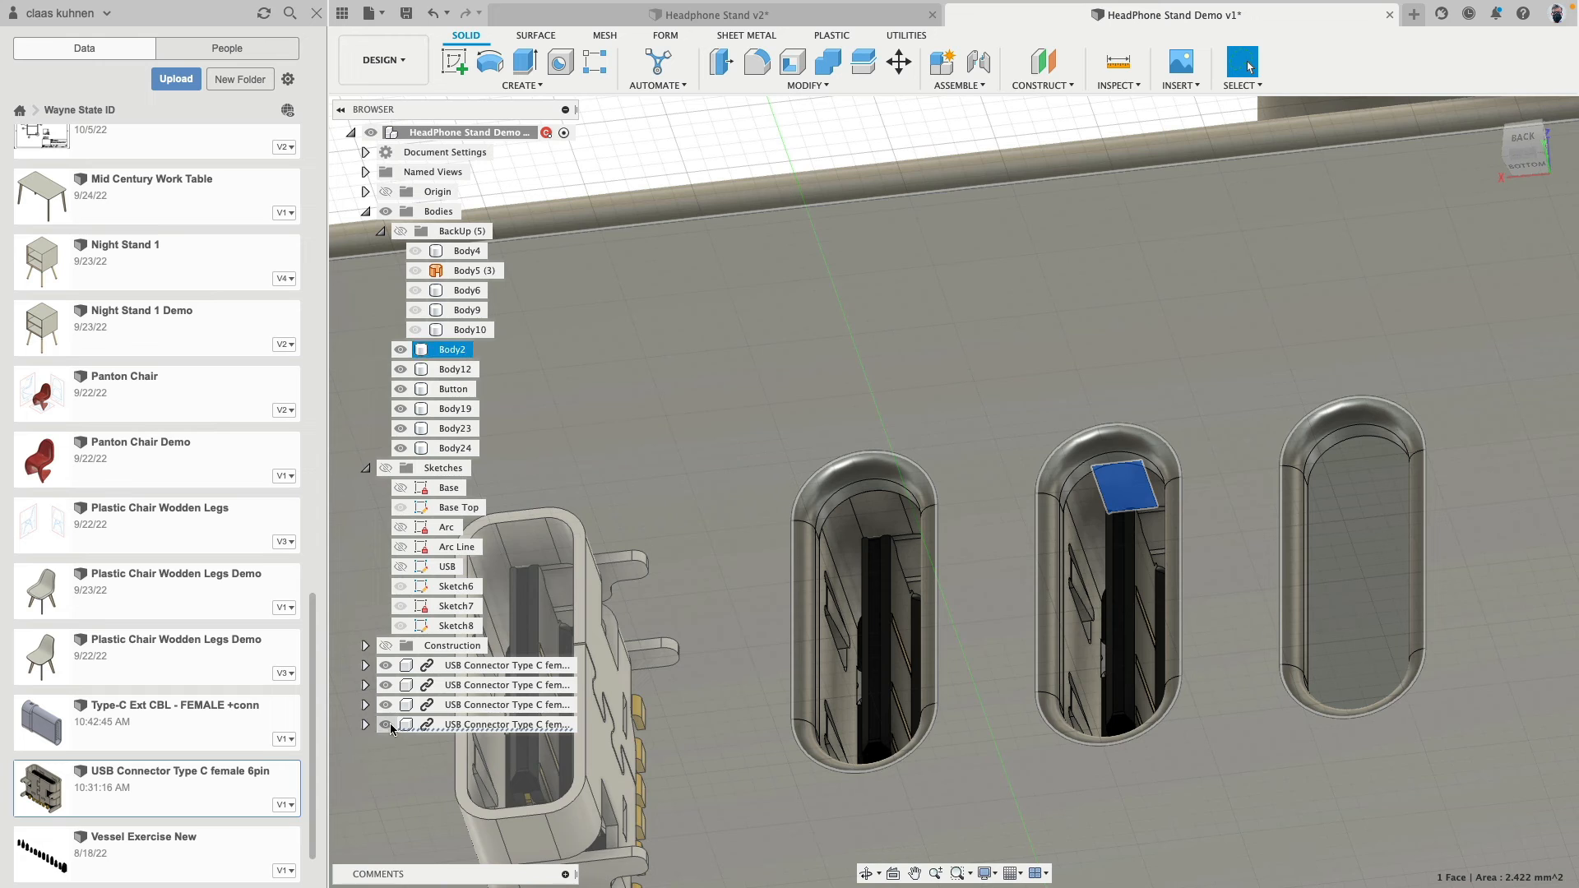
{"action": "left_click", "coordinate": [385, 726]}
{"action": "scroll", "coordinate": [818, 325], "scroll_direction": "down", "scroll_amount": 3}
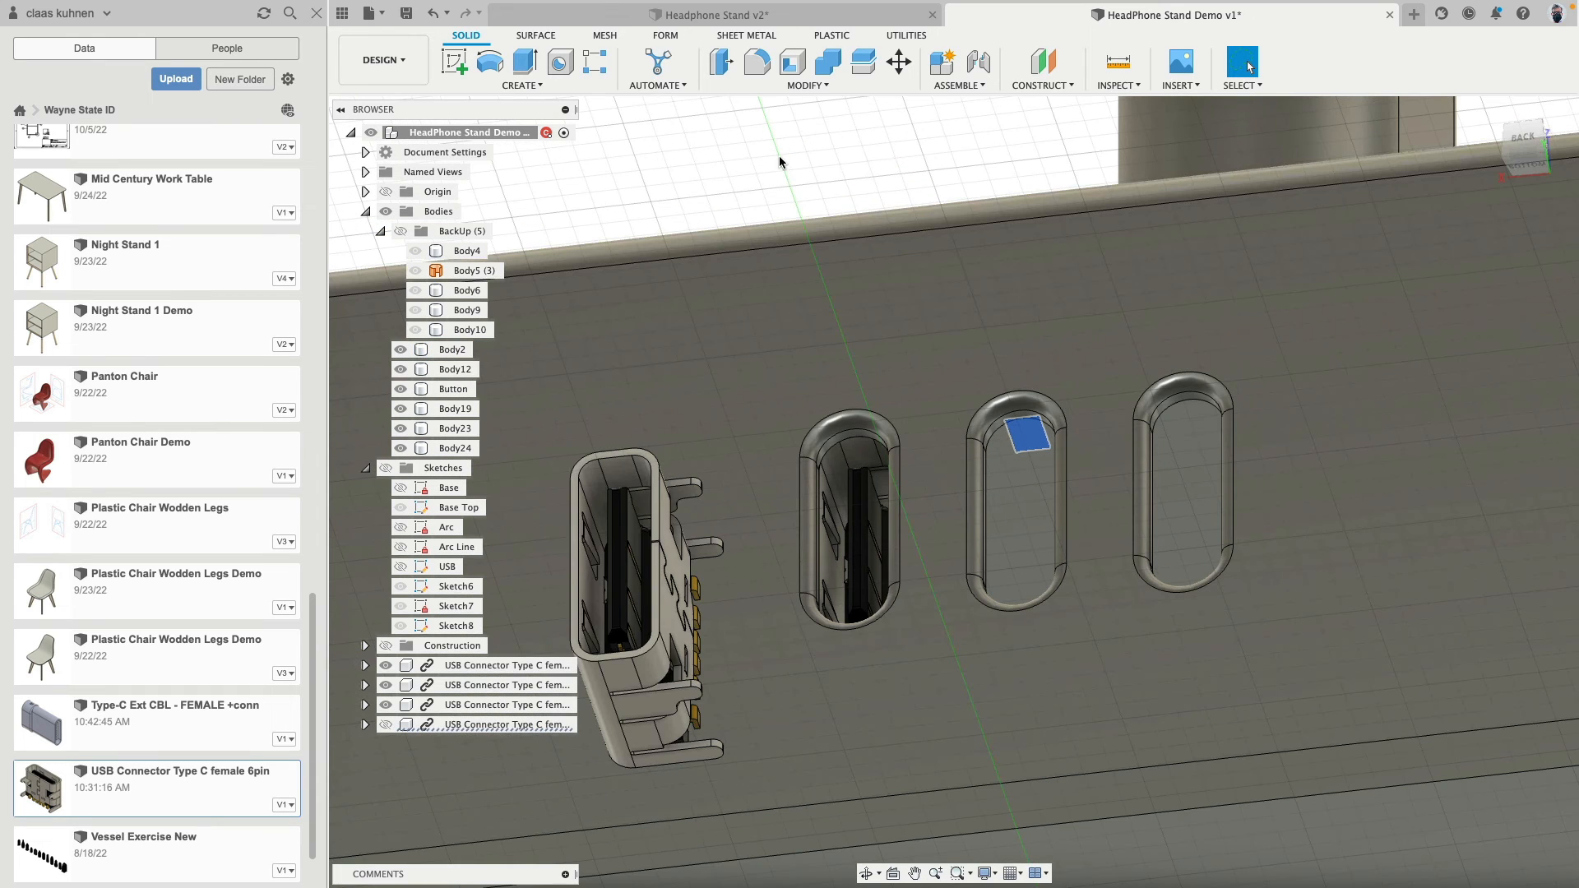
- Set up a rectangular component pattern of the USB connector in the first back slot along the origin's X axis
{"action": "left_click", "coordinate": [522, 86]}
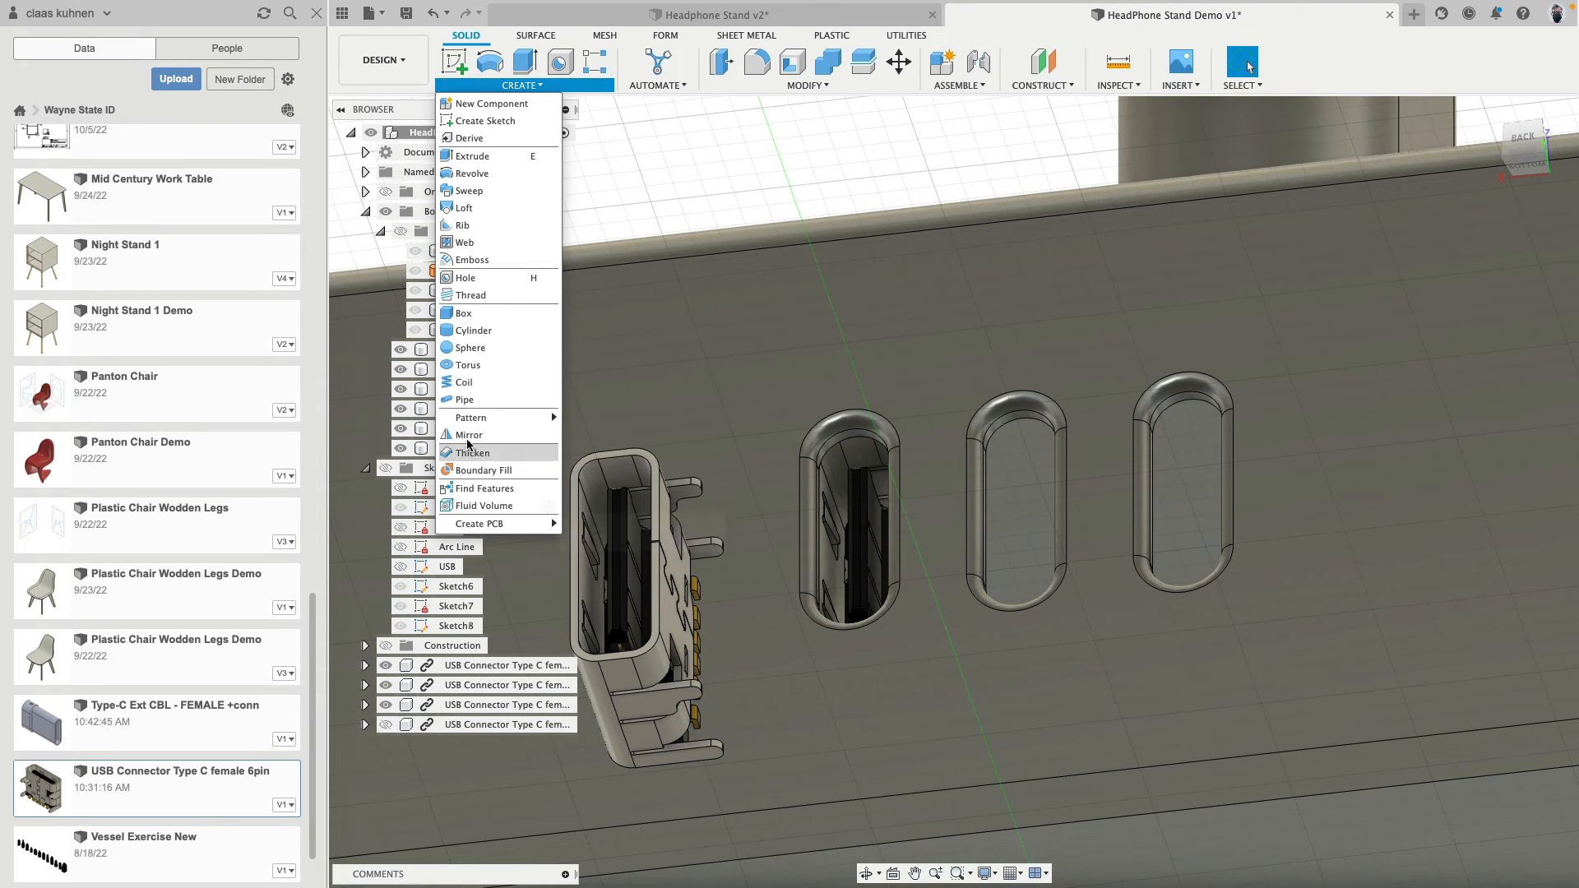
{"action": "mouse_move", "coordinate": [465, 421]}
{"action": "left_click", "coordinate": [617, 418]}
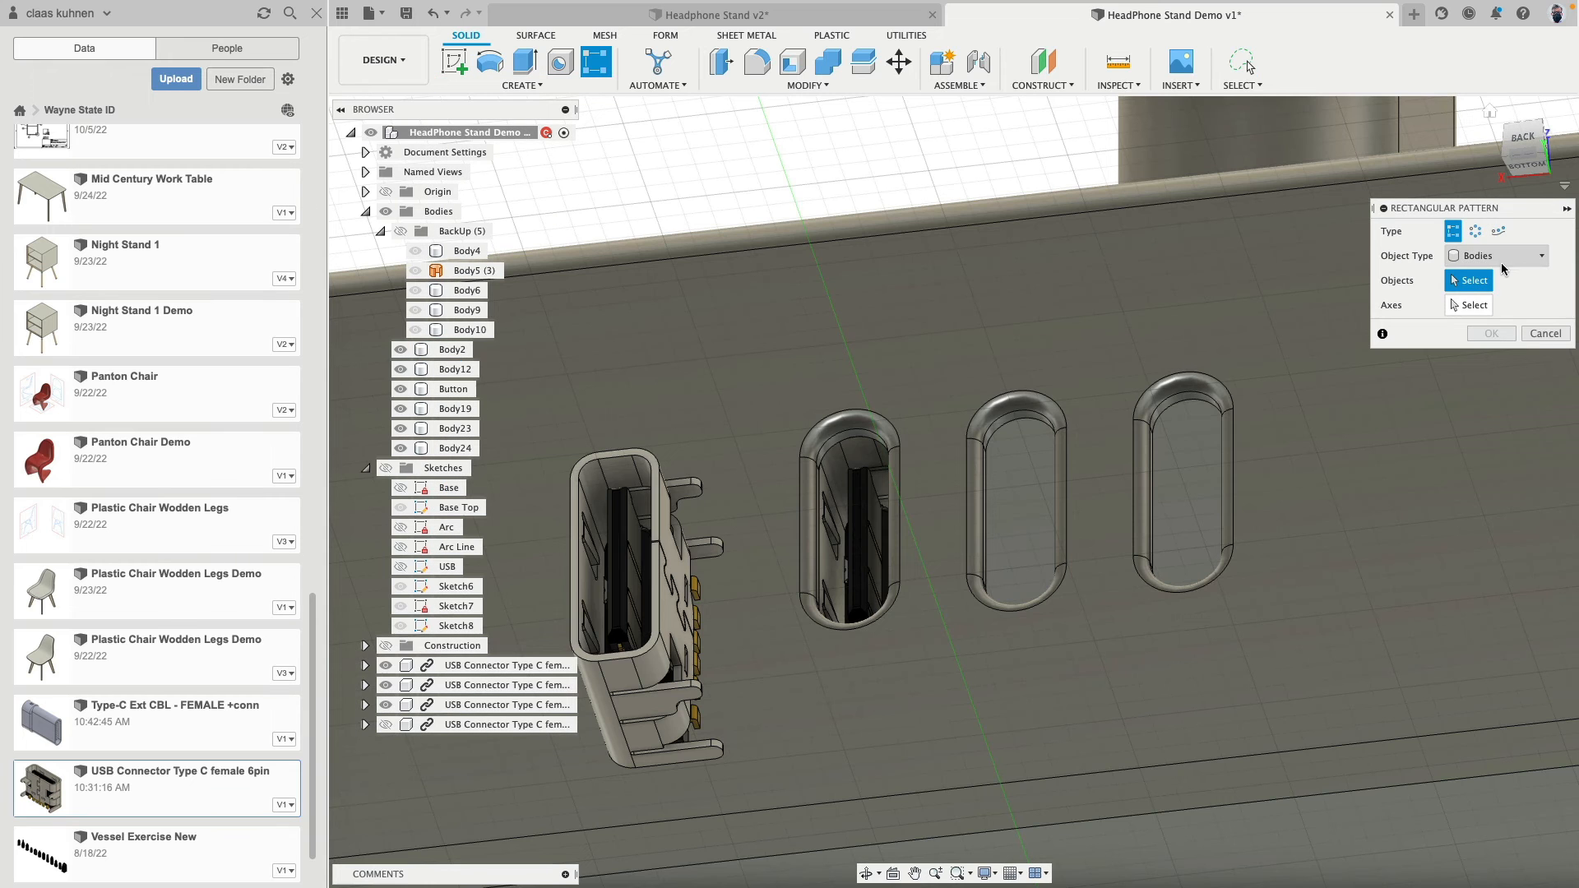
{"action": "left_click", "coordinate": [1497, 256]}
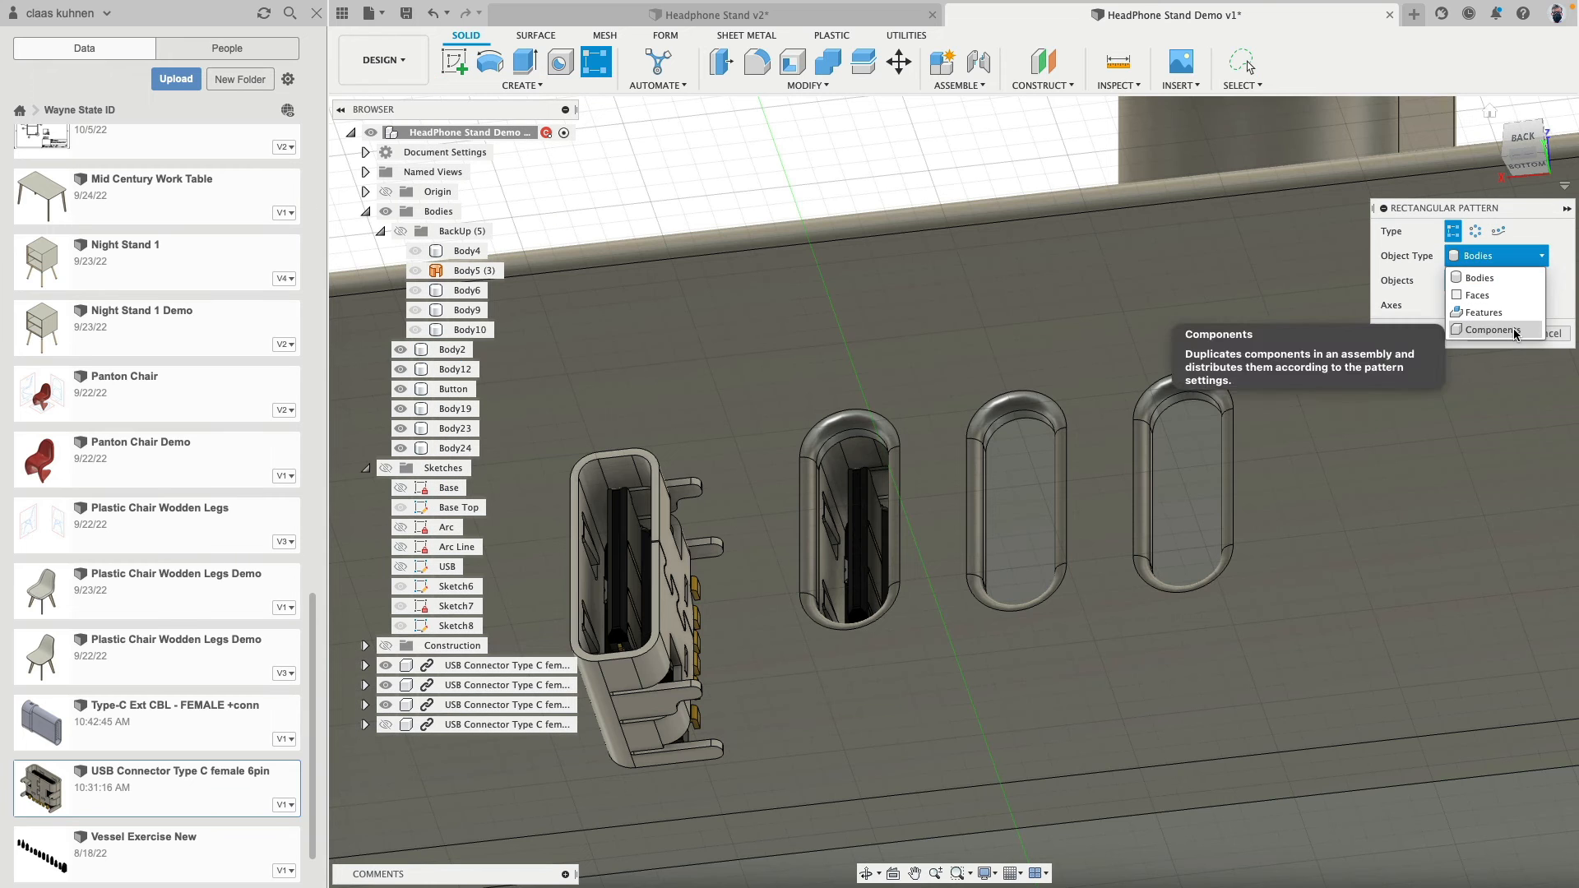
{"action": "left_click", "coordinate": [1481, 331]}
{"action": "left_click", "coordinate": [858, 511]}
{"action": "left_click", "coordinate": [827, 486]}
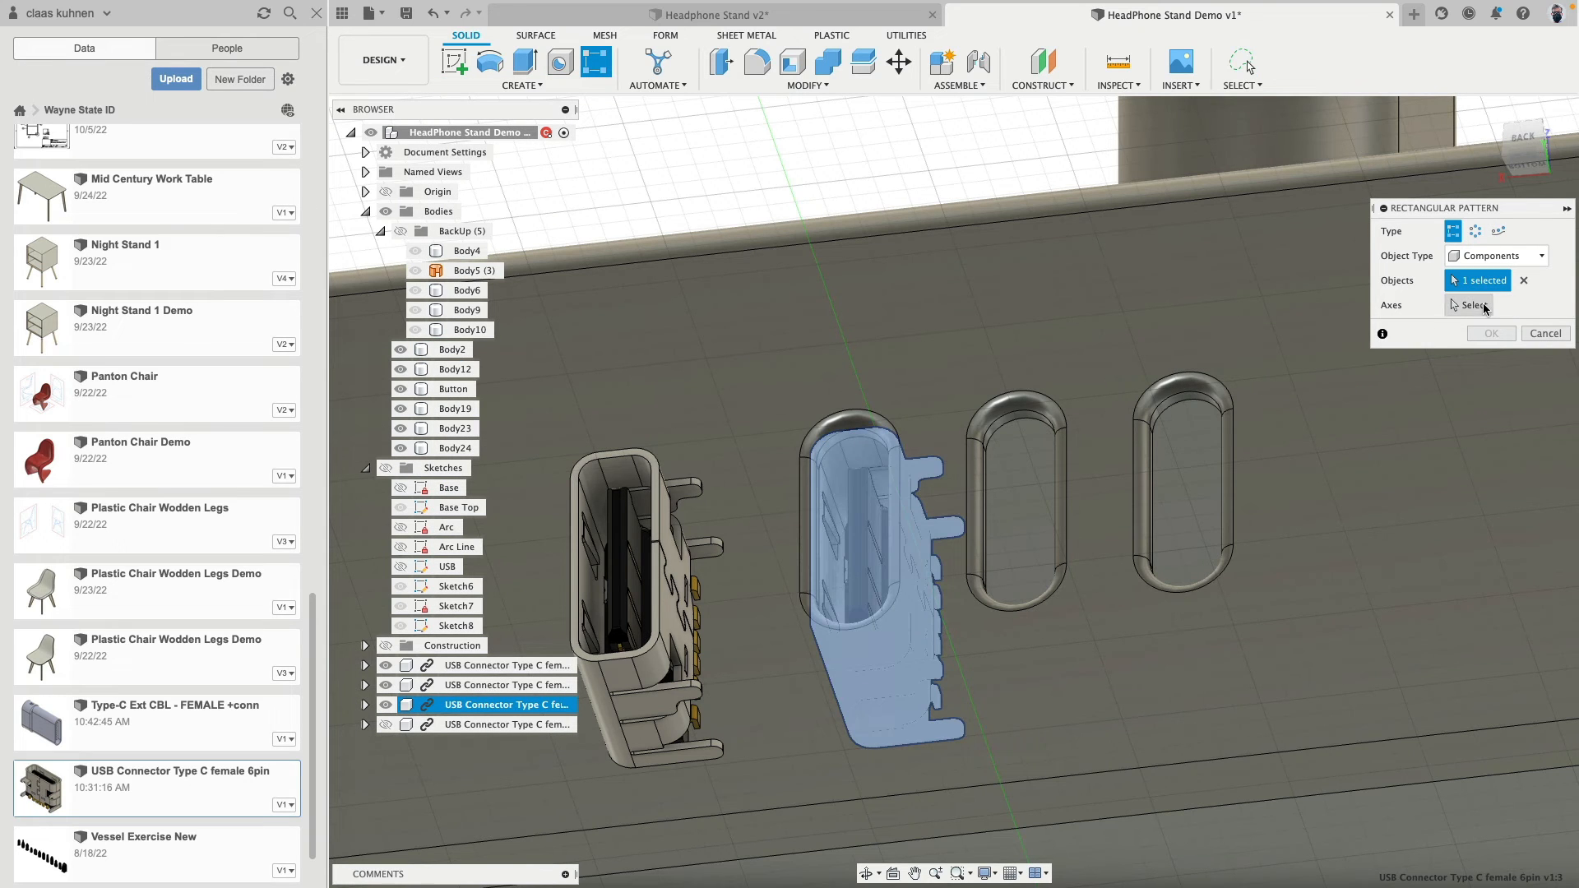
{"action": "left_click", "coordinate": [1476, 311]}
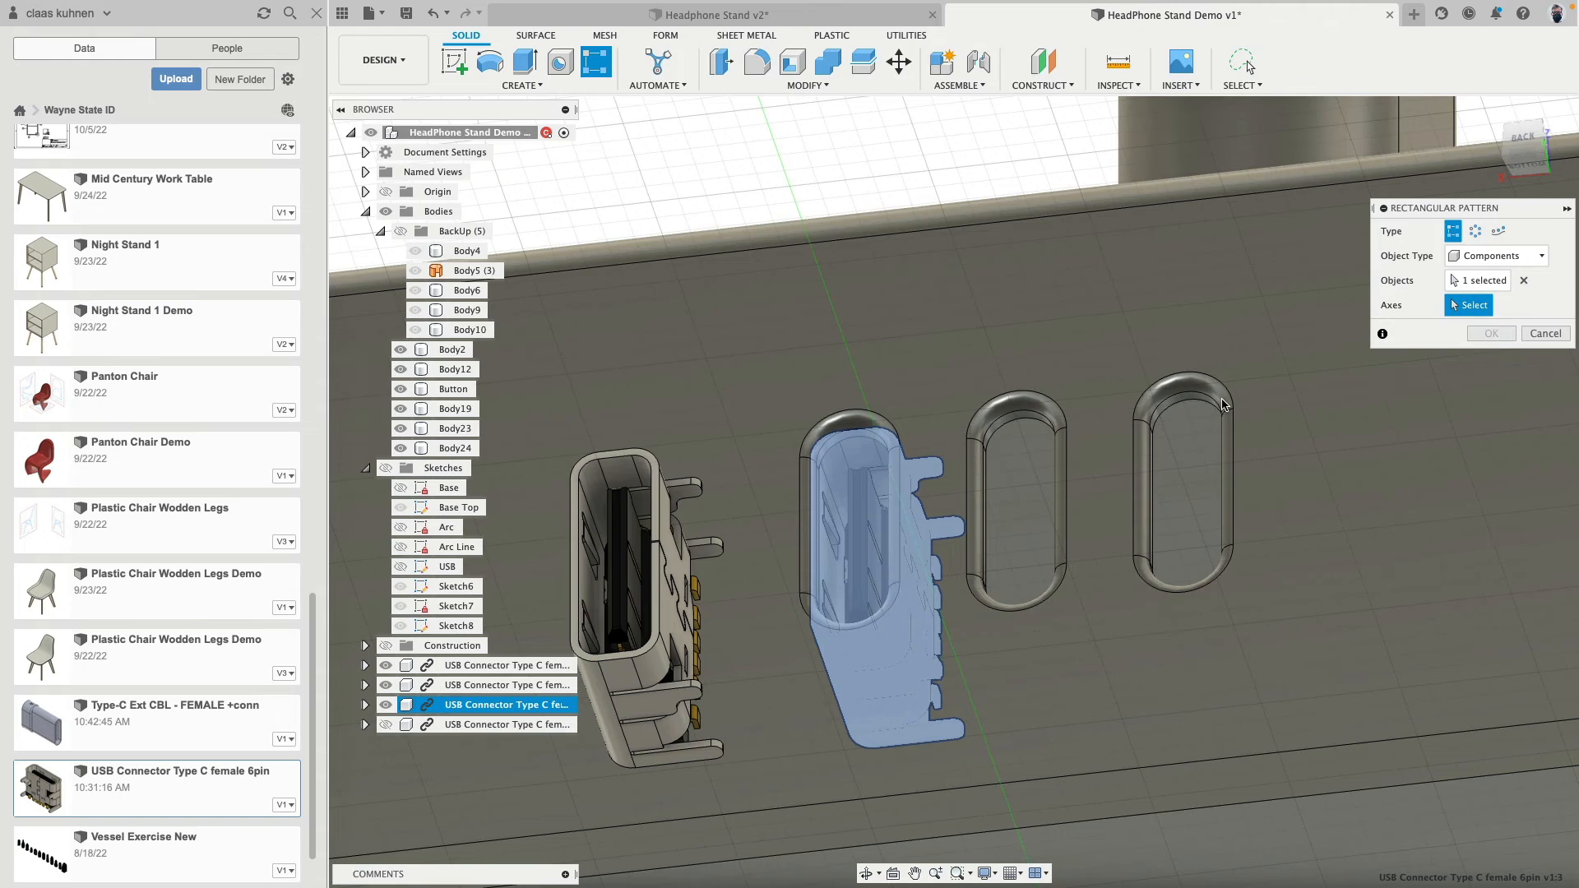
{"action": "scroll", "coordinate": [1046, 418], "scroll_direction": "down", "scroll_amount": 2}
{"action": "scroll", "coordinate": [1046, 417], "scroll_direction": "down", "scroll_amount": 6}
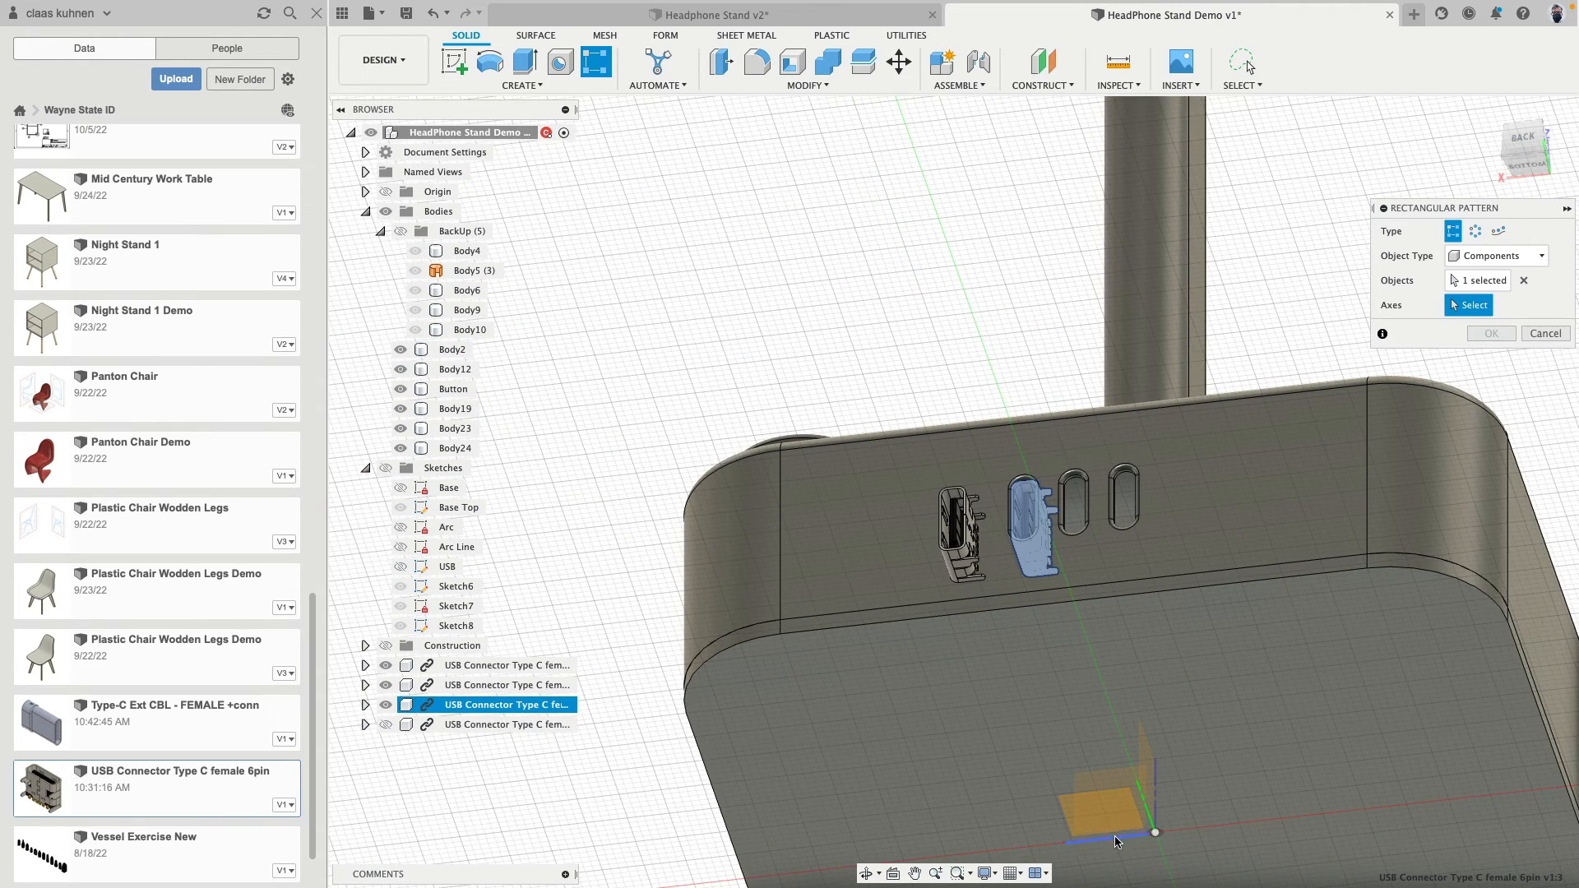
{"action": "left_click", "coordinate": [1117, 841]}
- Spread the three pattern instances across the back slots with a total distance of -12 mm along Axis 1
{"action": "scroll", "coordinate": [1098, 629], "scroll_direction": "up", "scroll_amount": 6}
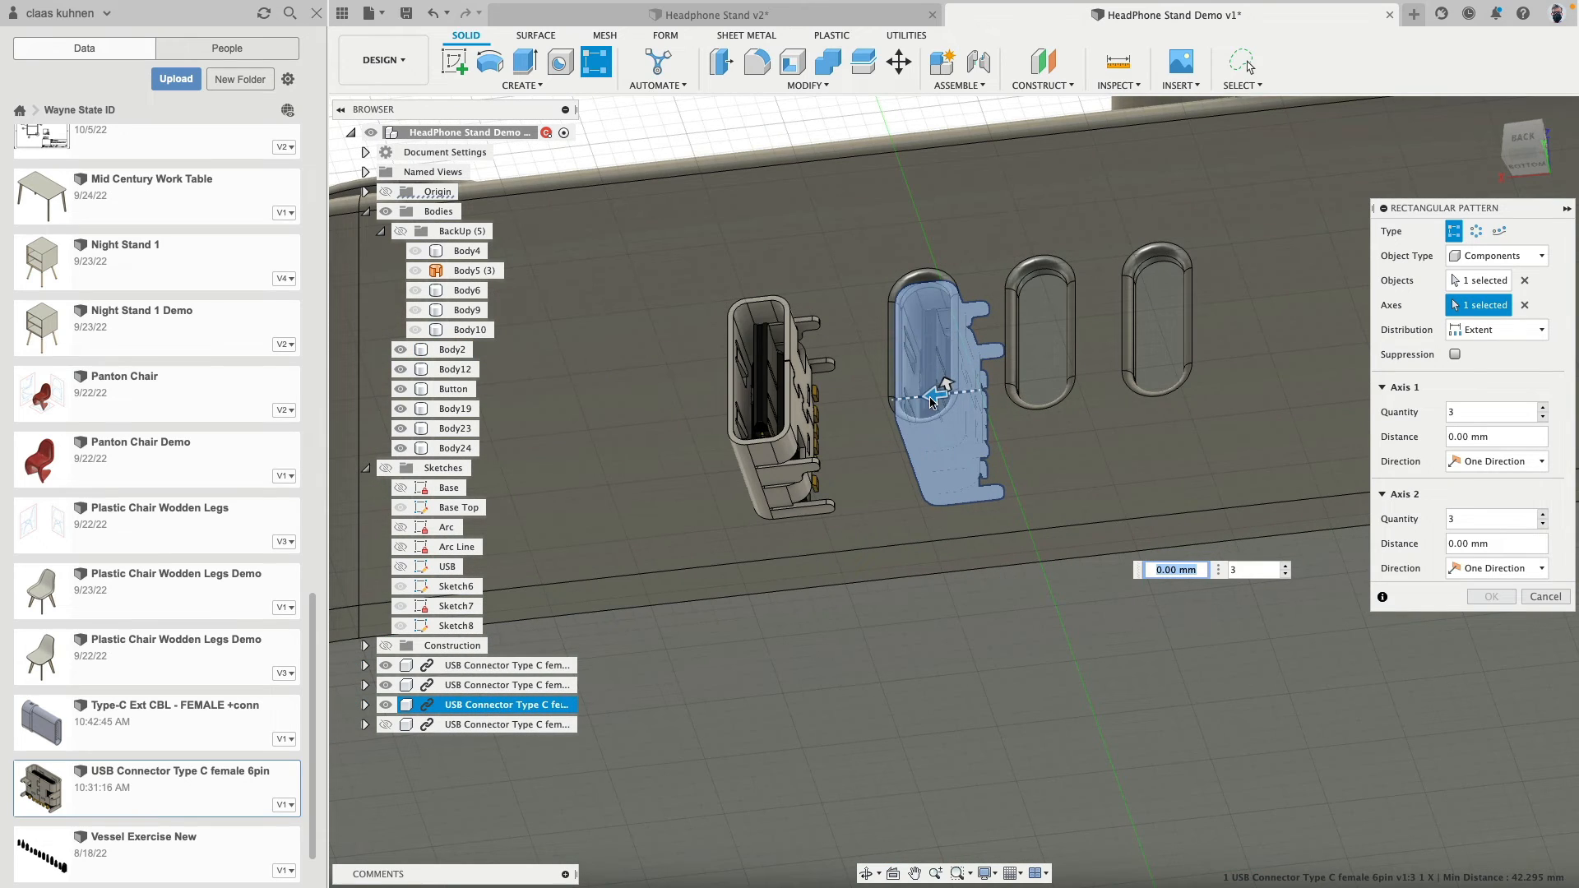
{"action": "left_click_drag", "start_coordinate": [932, 400], "coordinate": [1161, 388]}
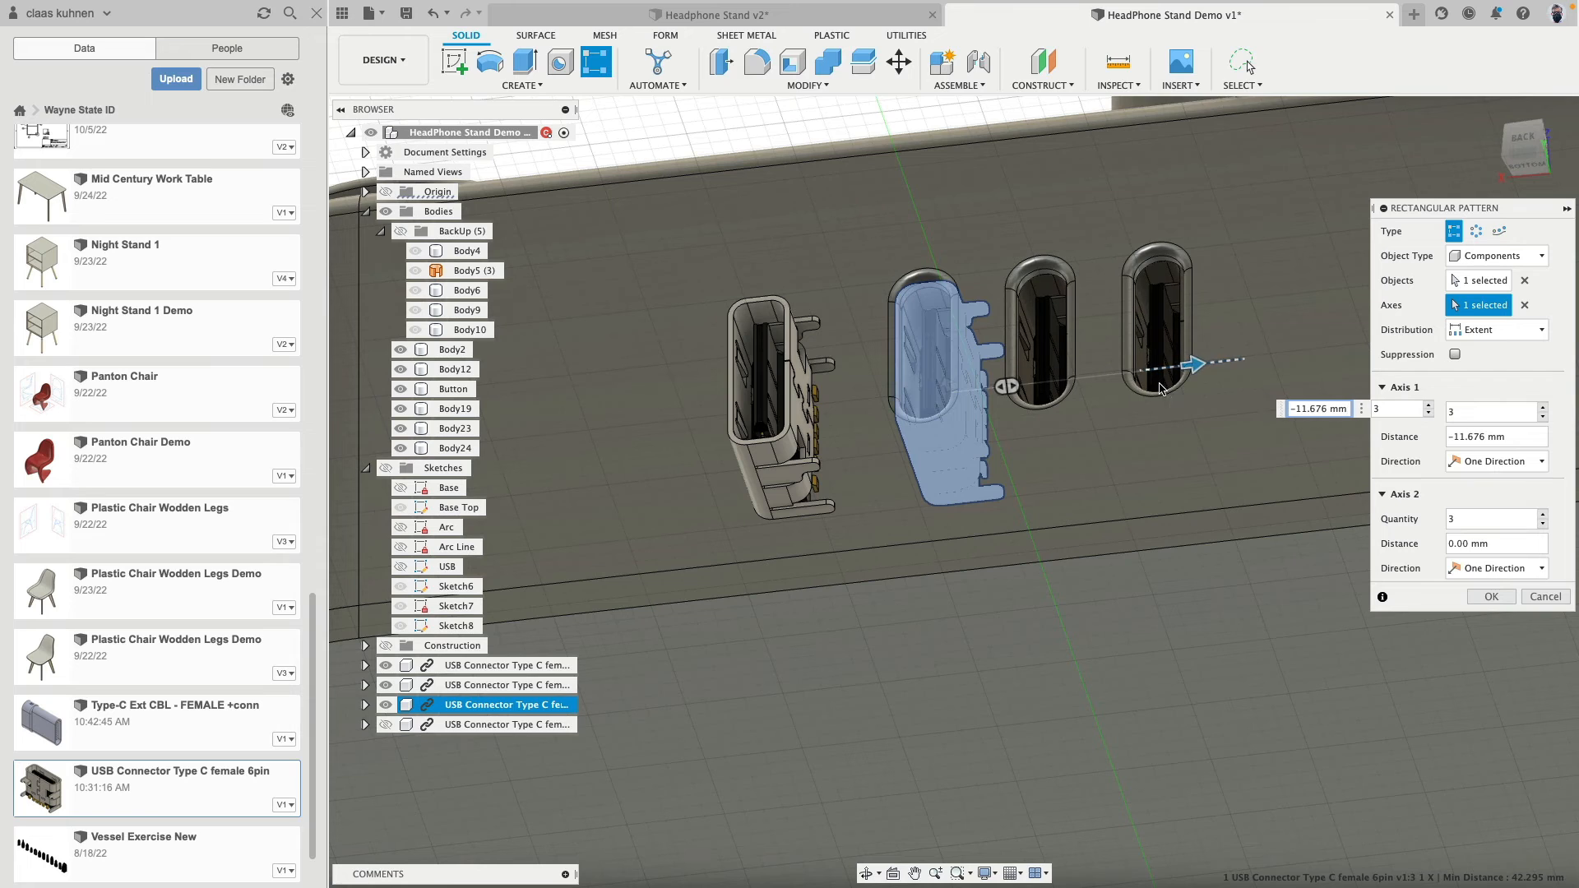
{"action": "key", "text": "Tab"}
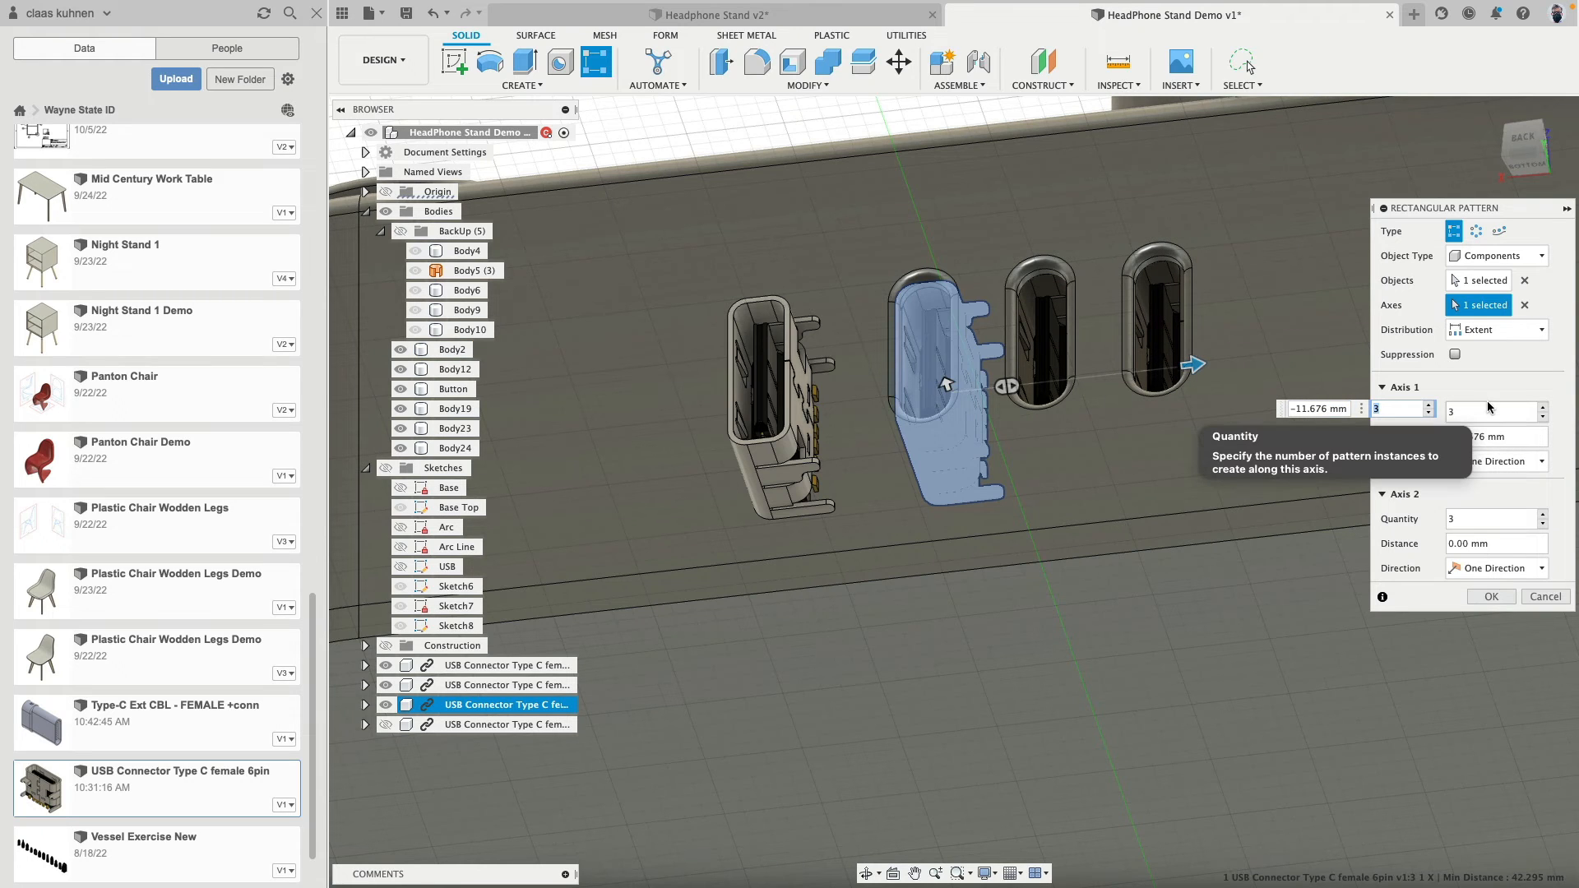
{"action": "left_click", "coordinate": [1301, 409]}
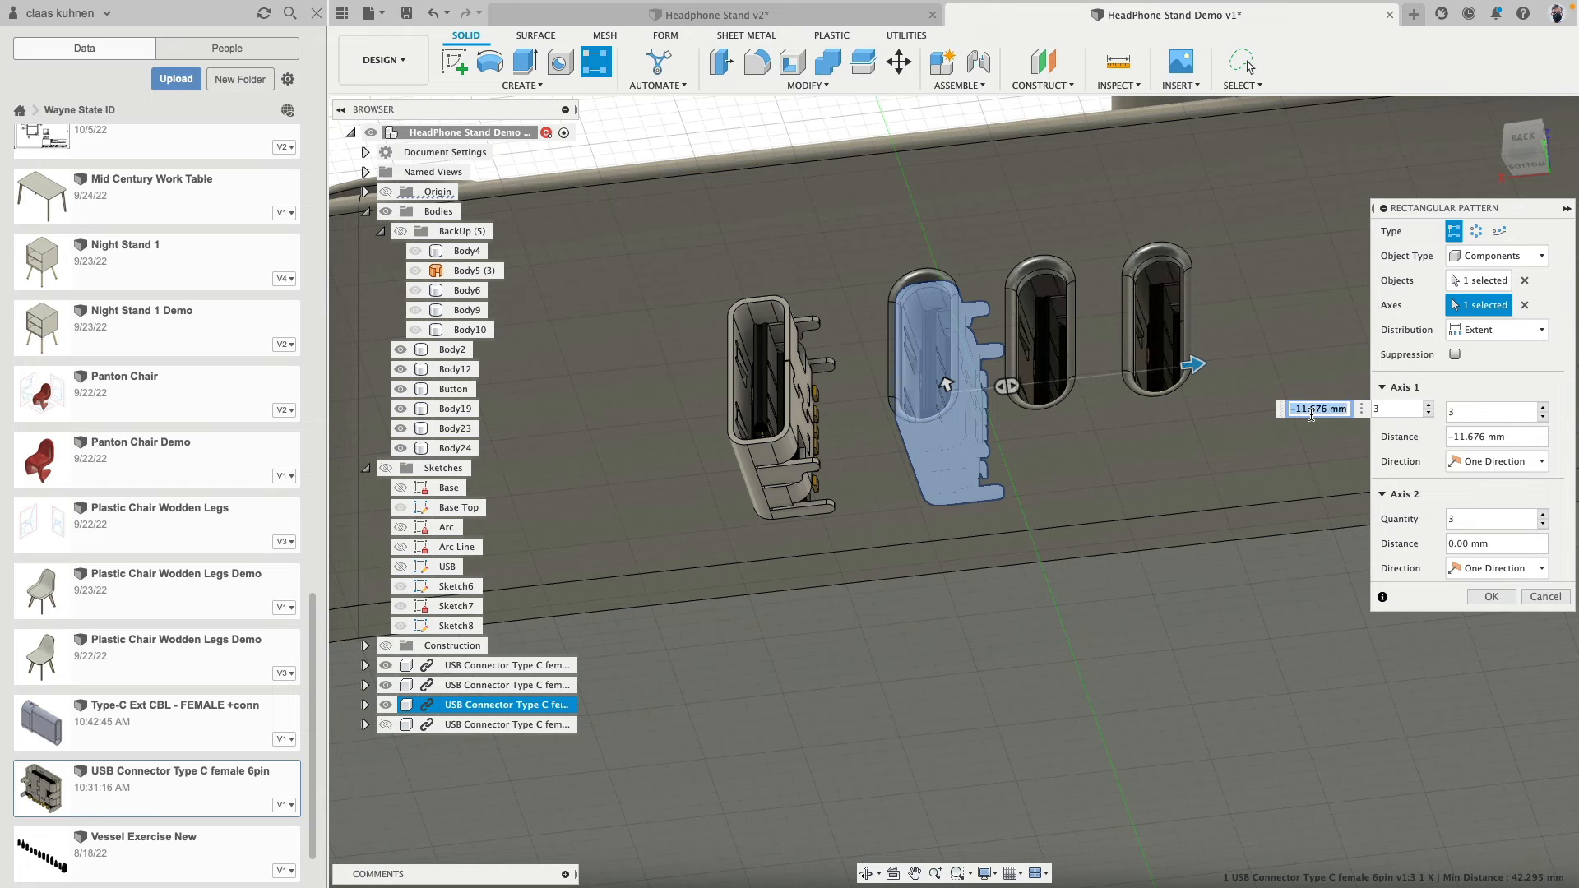
{"action": "key", "text": "Return"}
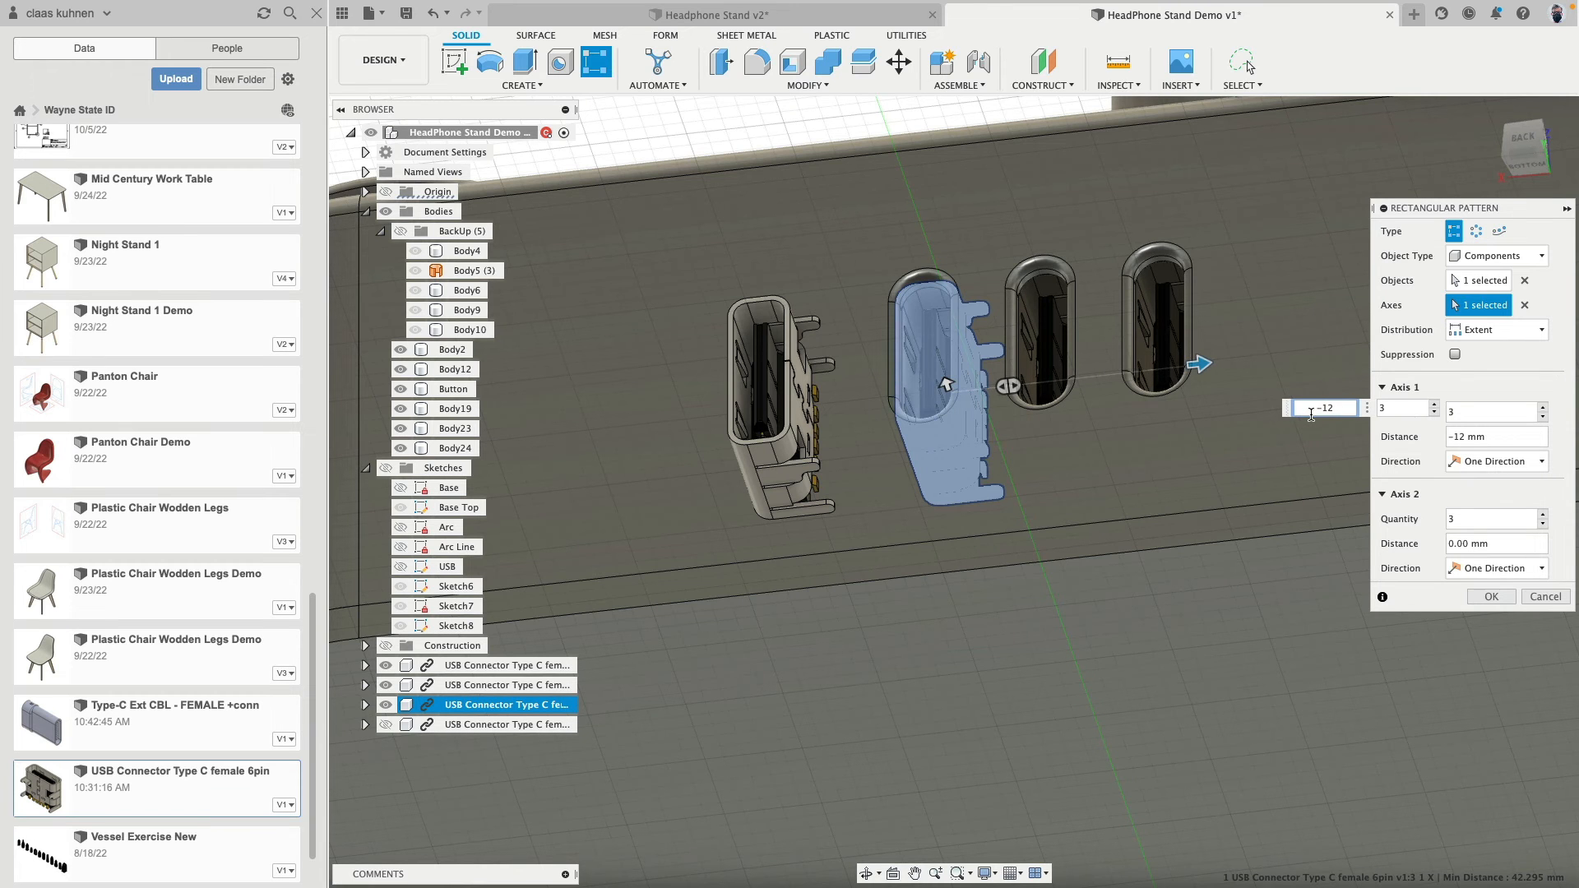
- Change the pattern's distribution from Extent to Spacing and apply the pattern
{"action": "middle_click_drag", "start_coordinate": [1086, 306], "coordinate": [1096, 344], "text": "shift"}
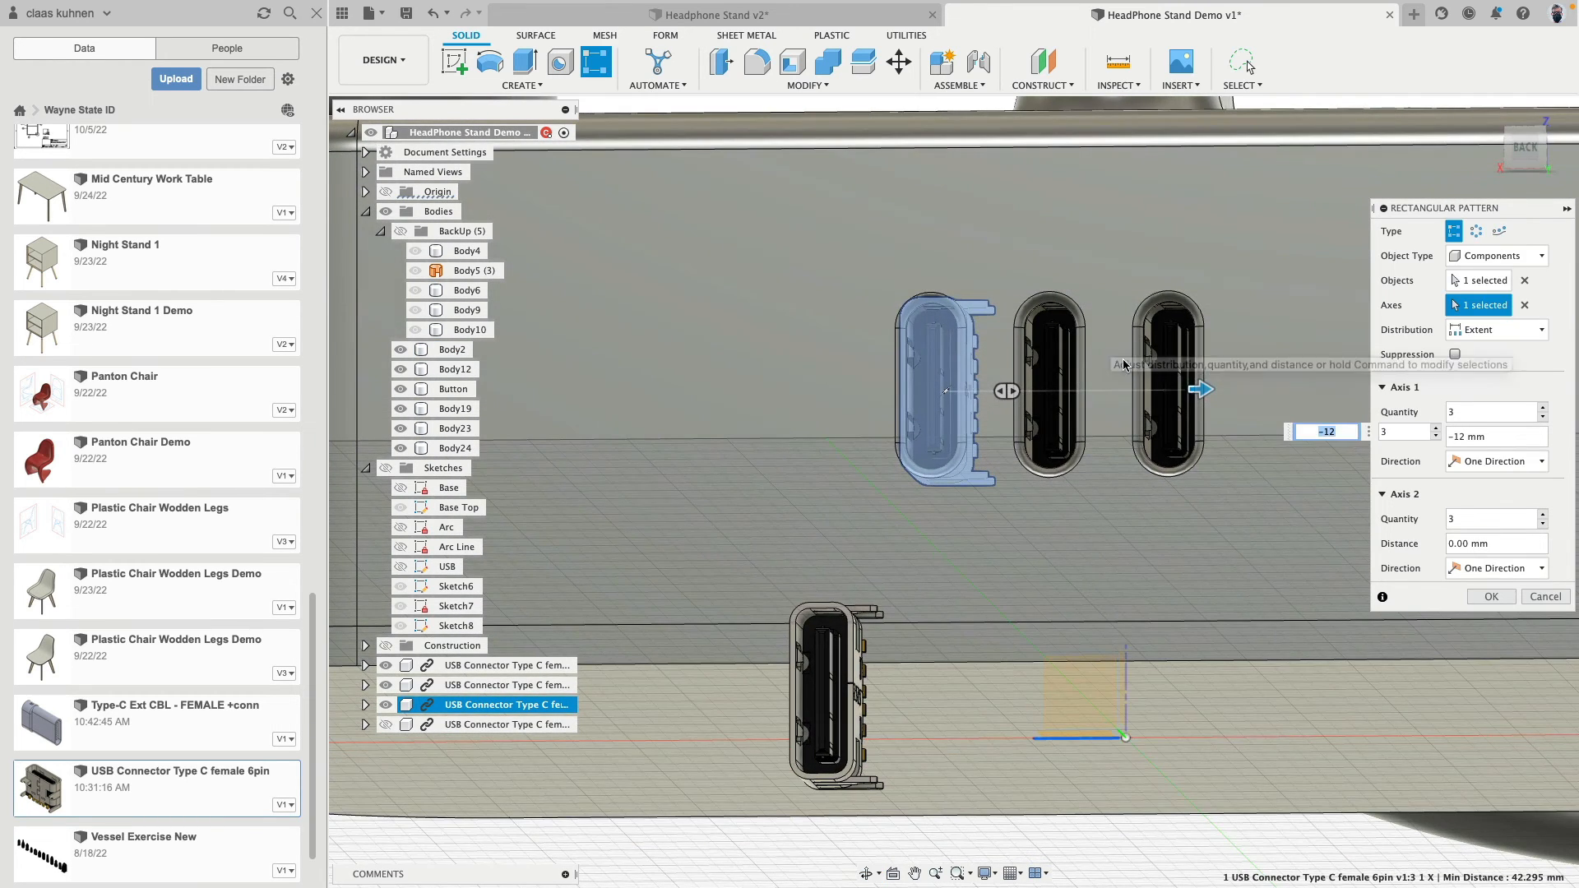
{"action": "left_click", "coordinate": [1493, 329]}
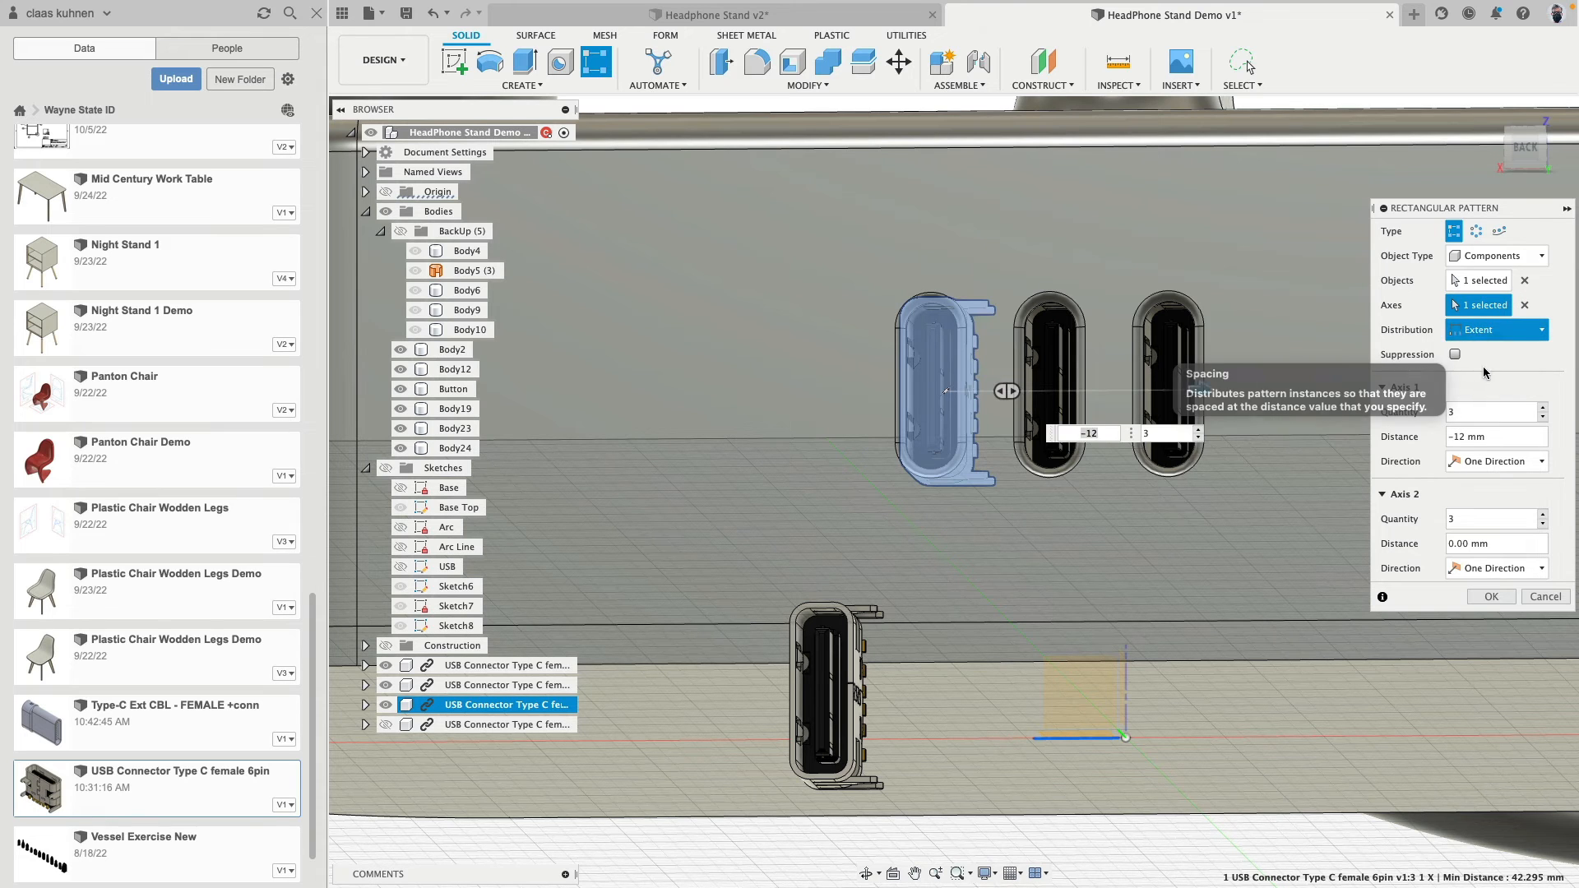
{"action": "left_click", "coordinate": [1476, 368]}
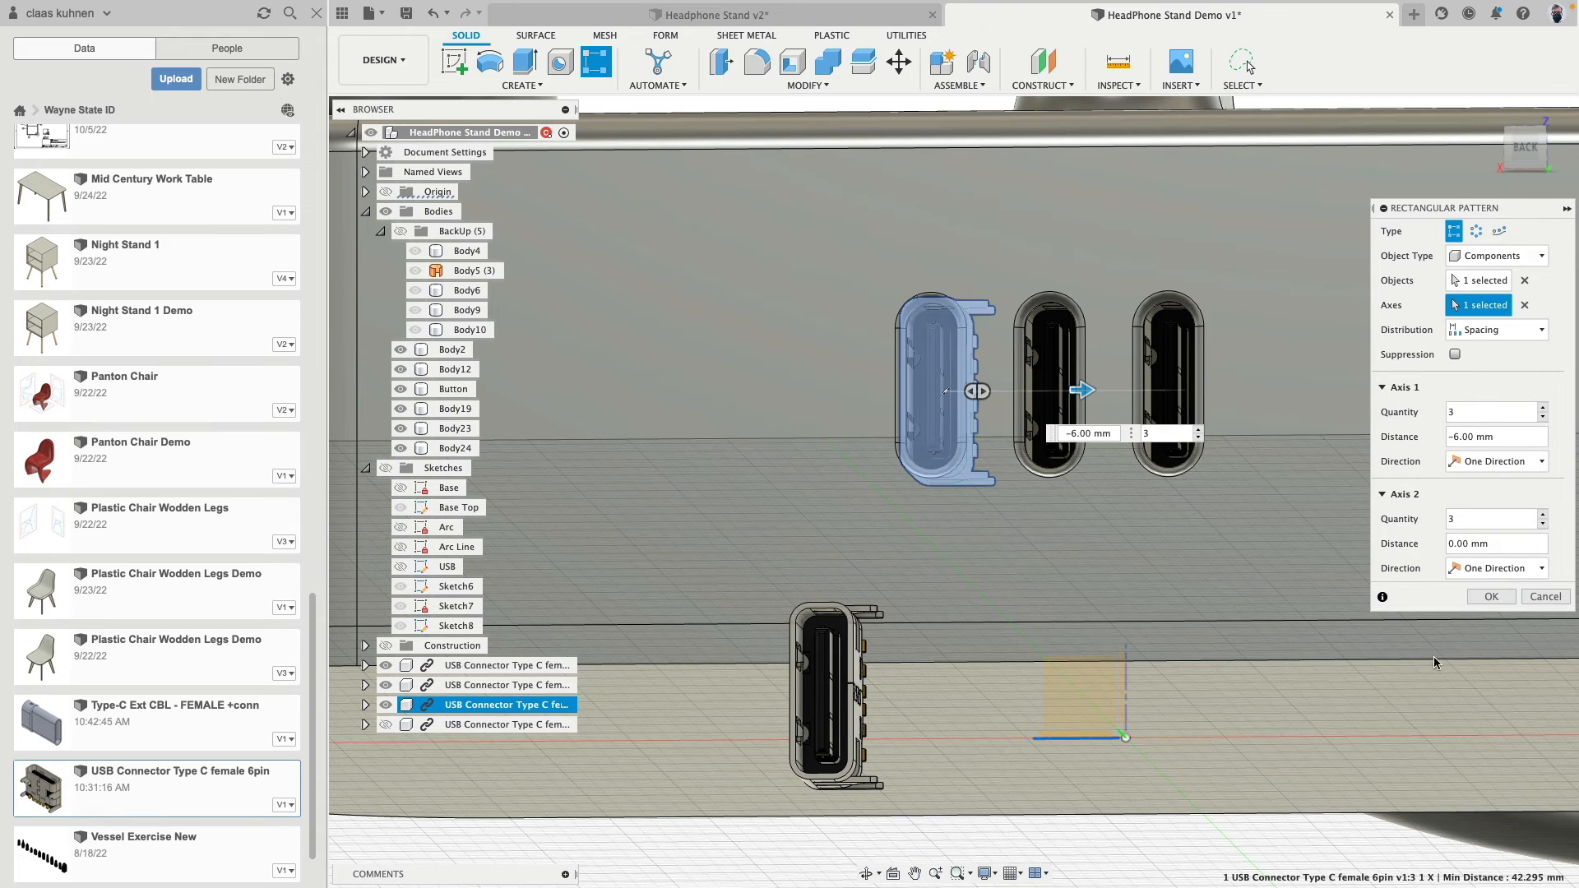
{"action": "left_click", "coordinate": [1486, 601]}
- Hide Body2, the base's outer housing, to expose the USB connectors inside
{"action": "scroll", "coordinate": [916, 538], "scroll_direction": "down", "scroll_amount": 5}
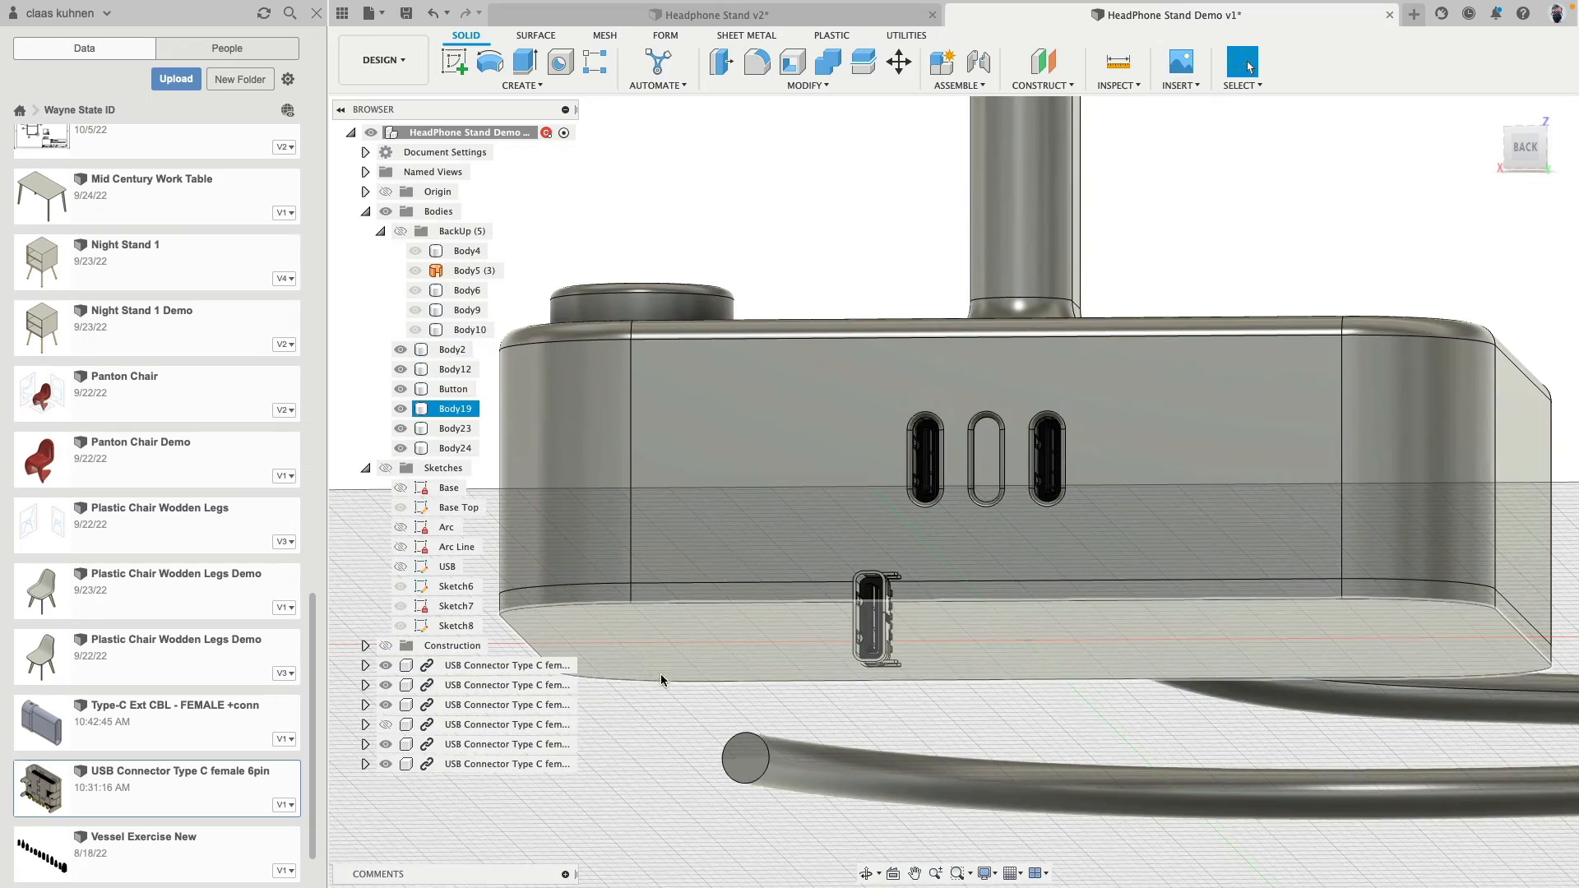
{"action": "middle_click_drag", "start_coordinate": [658, 680], "coordinate": [700, 289], "text": "shift"}
{"action": "left_click", "coordinate": [681, 308]}
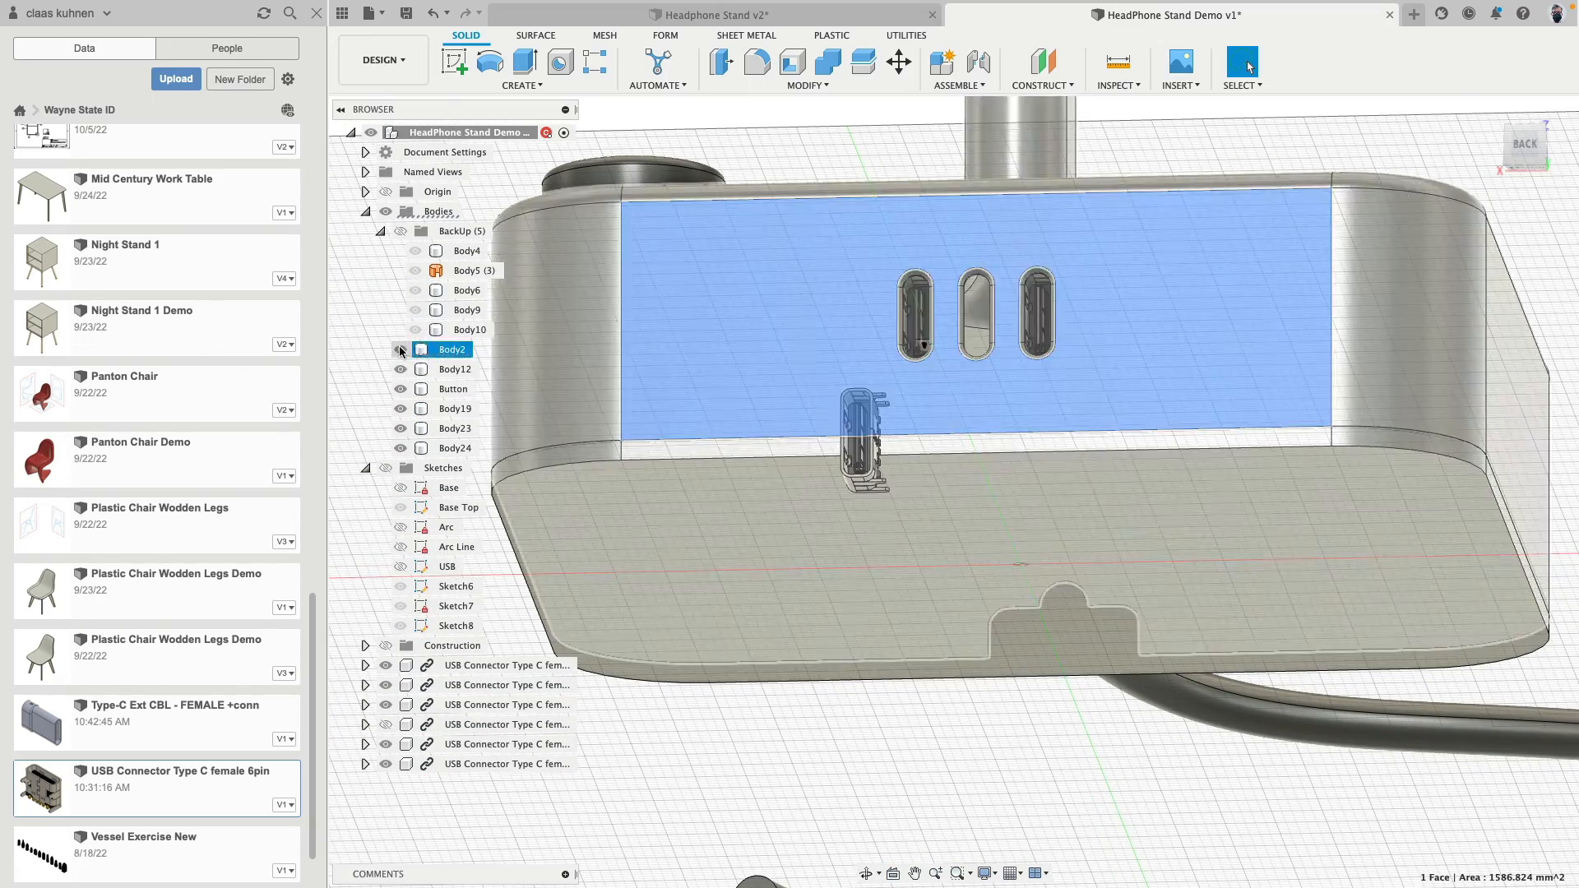
{"action": "left_click", "coordinate": [400, 351]}
{"action": "left_click", "coordinate": [993, 187]}
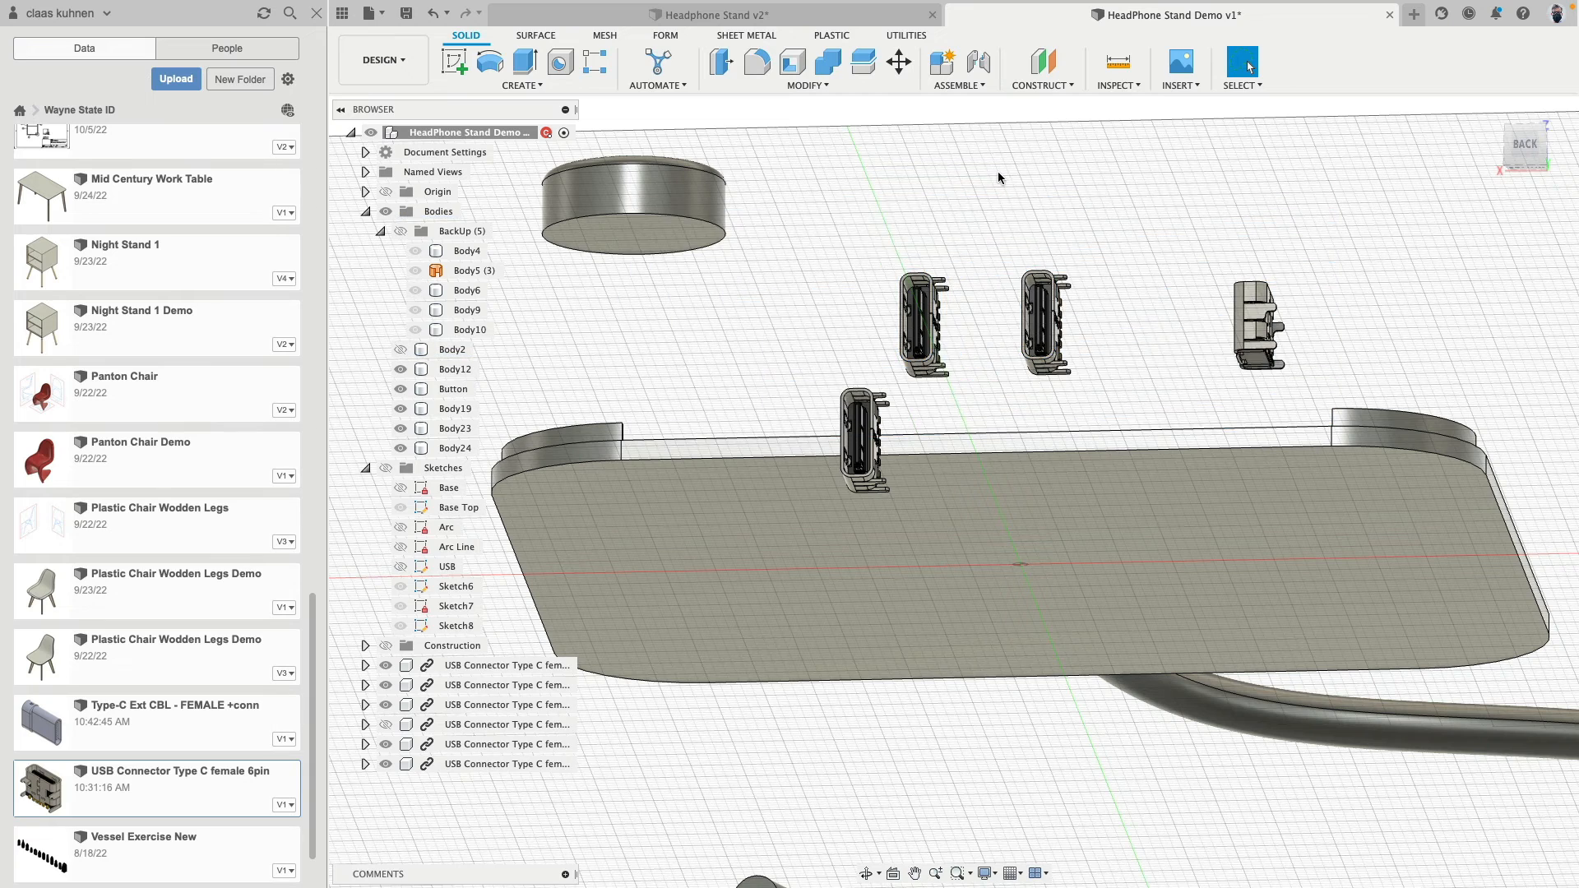
{"action": "scroll", "coordinate": [1019, 254], "scroll_direction": "up", "scroll_amount": 3}
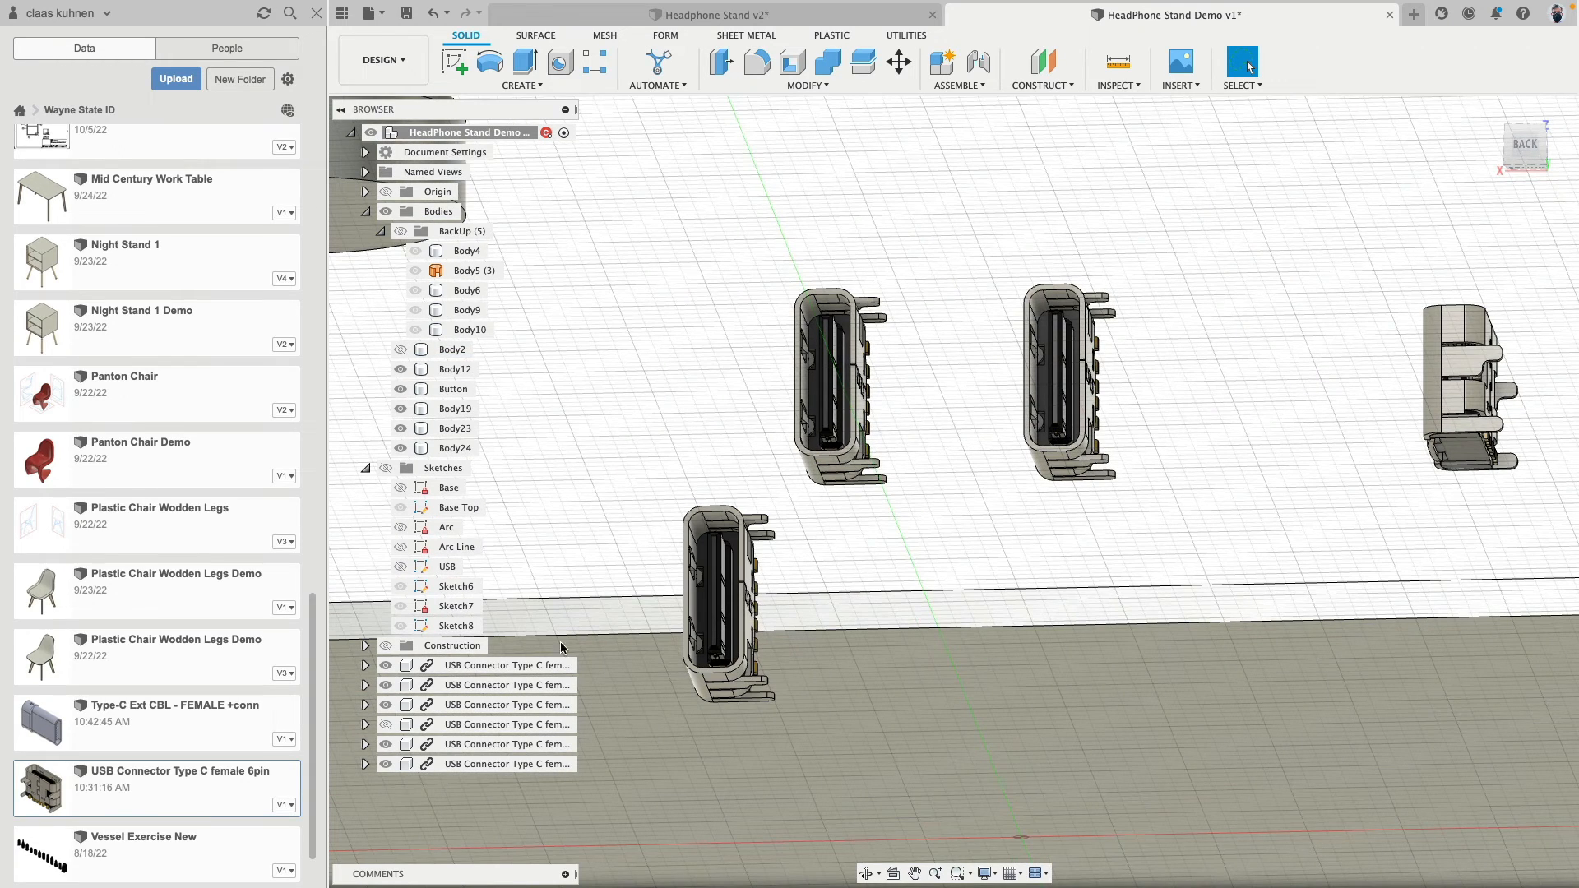
- Show the hidden USB connector copy in the middle back slot
{"action": "left_click", "coordinate": [497, 745]}
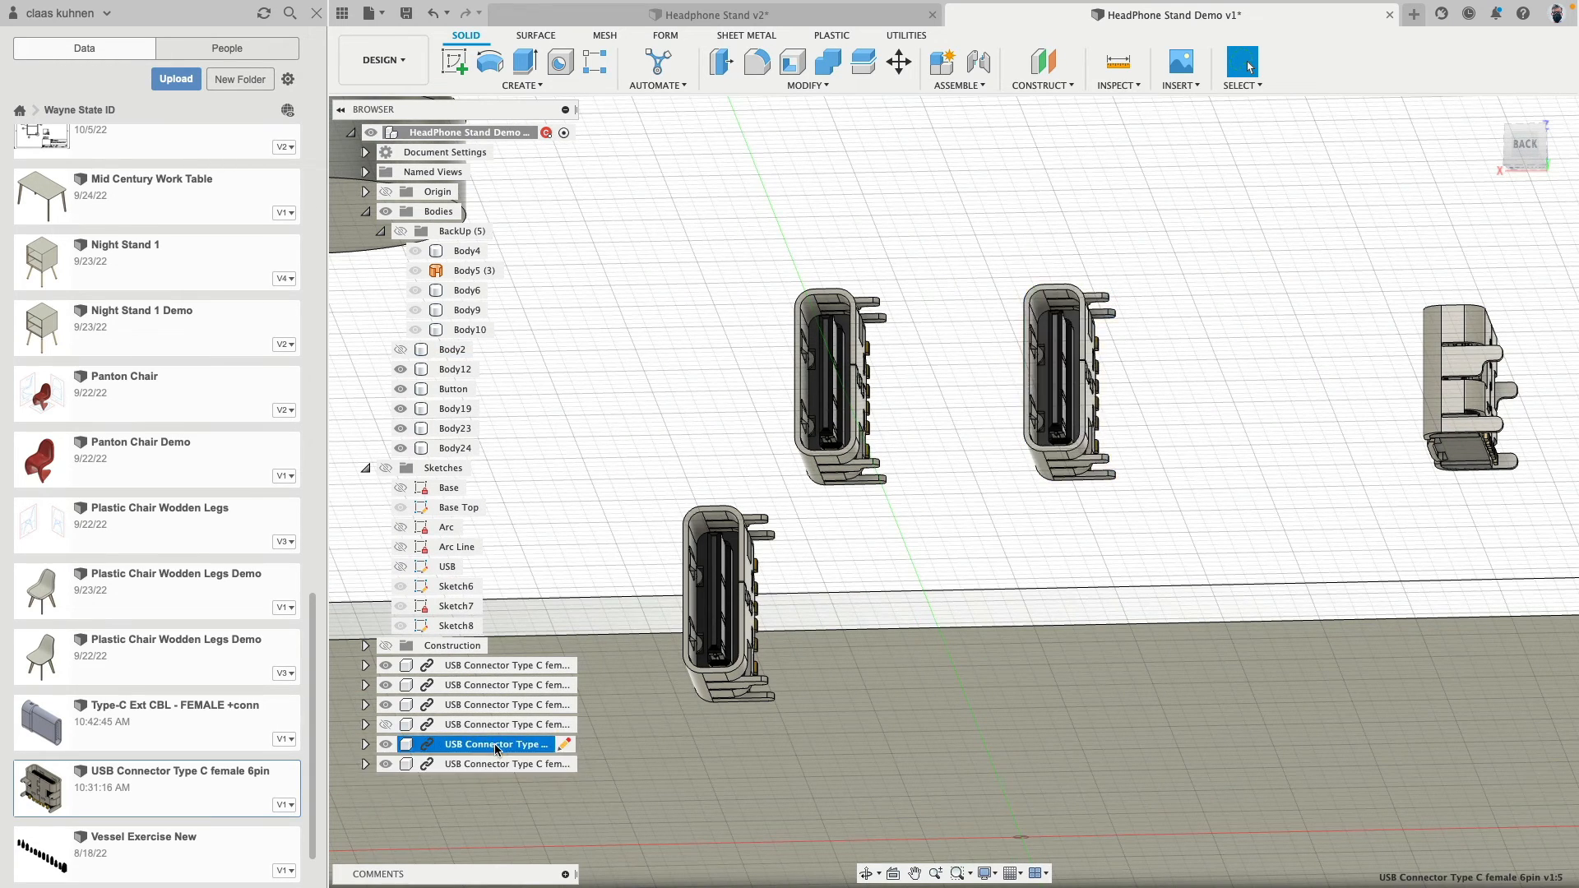
{"action": "scroll", "coordinate": [937, 496], "scroll_direction": "down", "scroll_amount": 5}
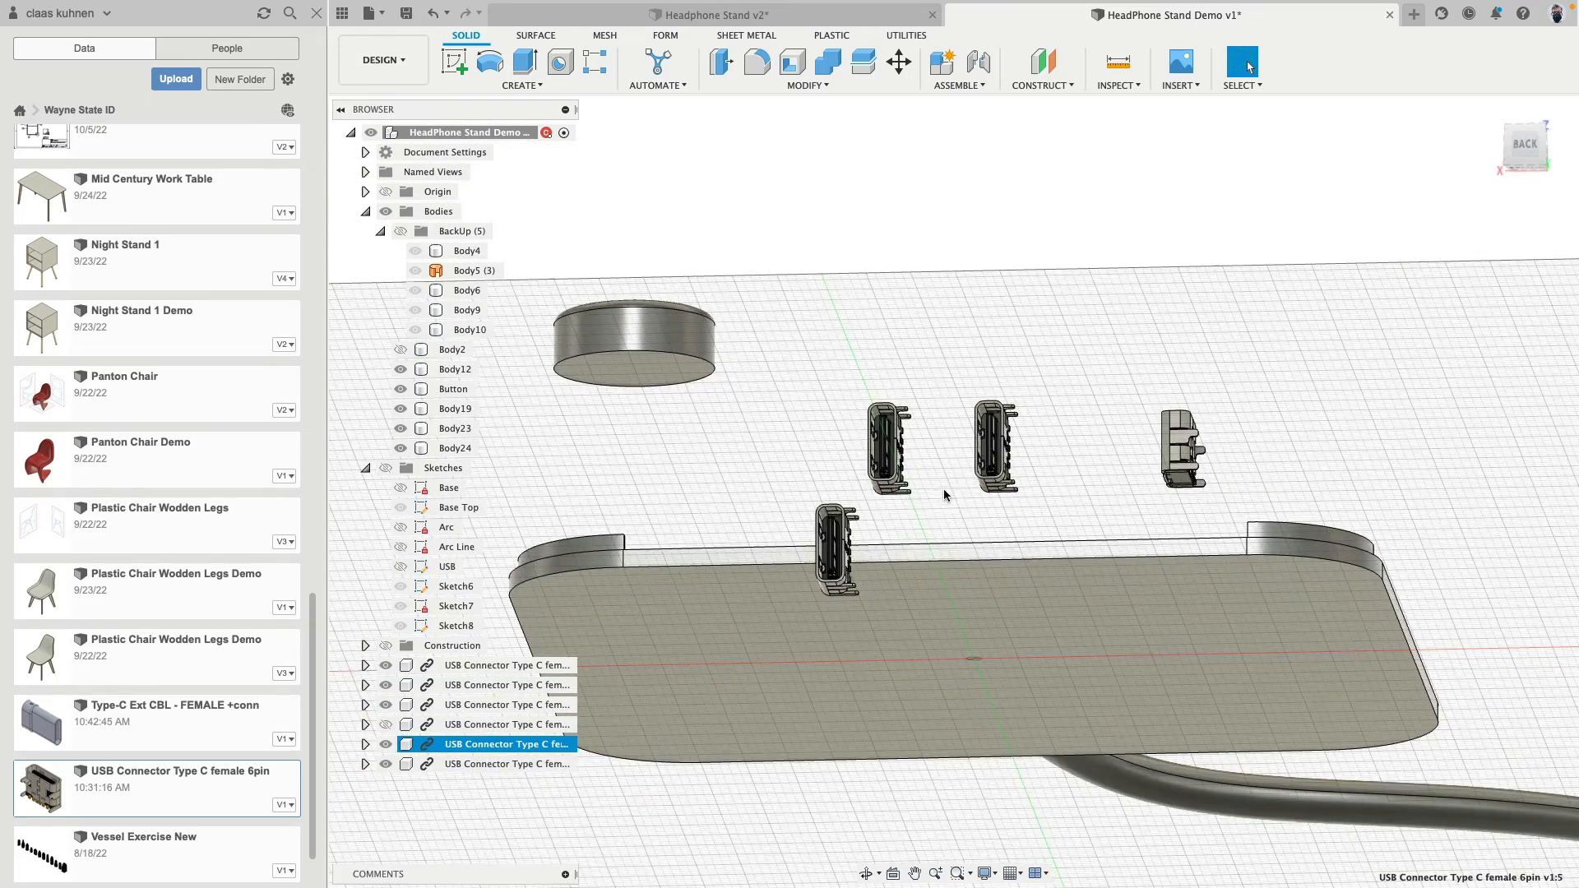
{"action": "middle_click_drag", "start_coordinate": [1001, 389], "coordinate": [972, 510], "text": "shift"}
{"action": "scroll", "coordinate": [966, 518], "scroll_direction": "down", "scroll_amount": 5}
{"action": "middle_click_drag", "start_coordinate": [1075, 581], "coordinate": [1038, 577]}
{"action": "scroll", "coordinate": [629, 684], "scroll_direction": "up", "scroll_amount": 2}
{"action": "scroll", "coordinate": [628, 684], "scroll_direction": "up", "scroll_amount": 1}
{"action": "left_click", "coordinate": [386, 725]}
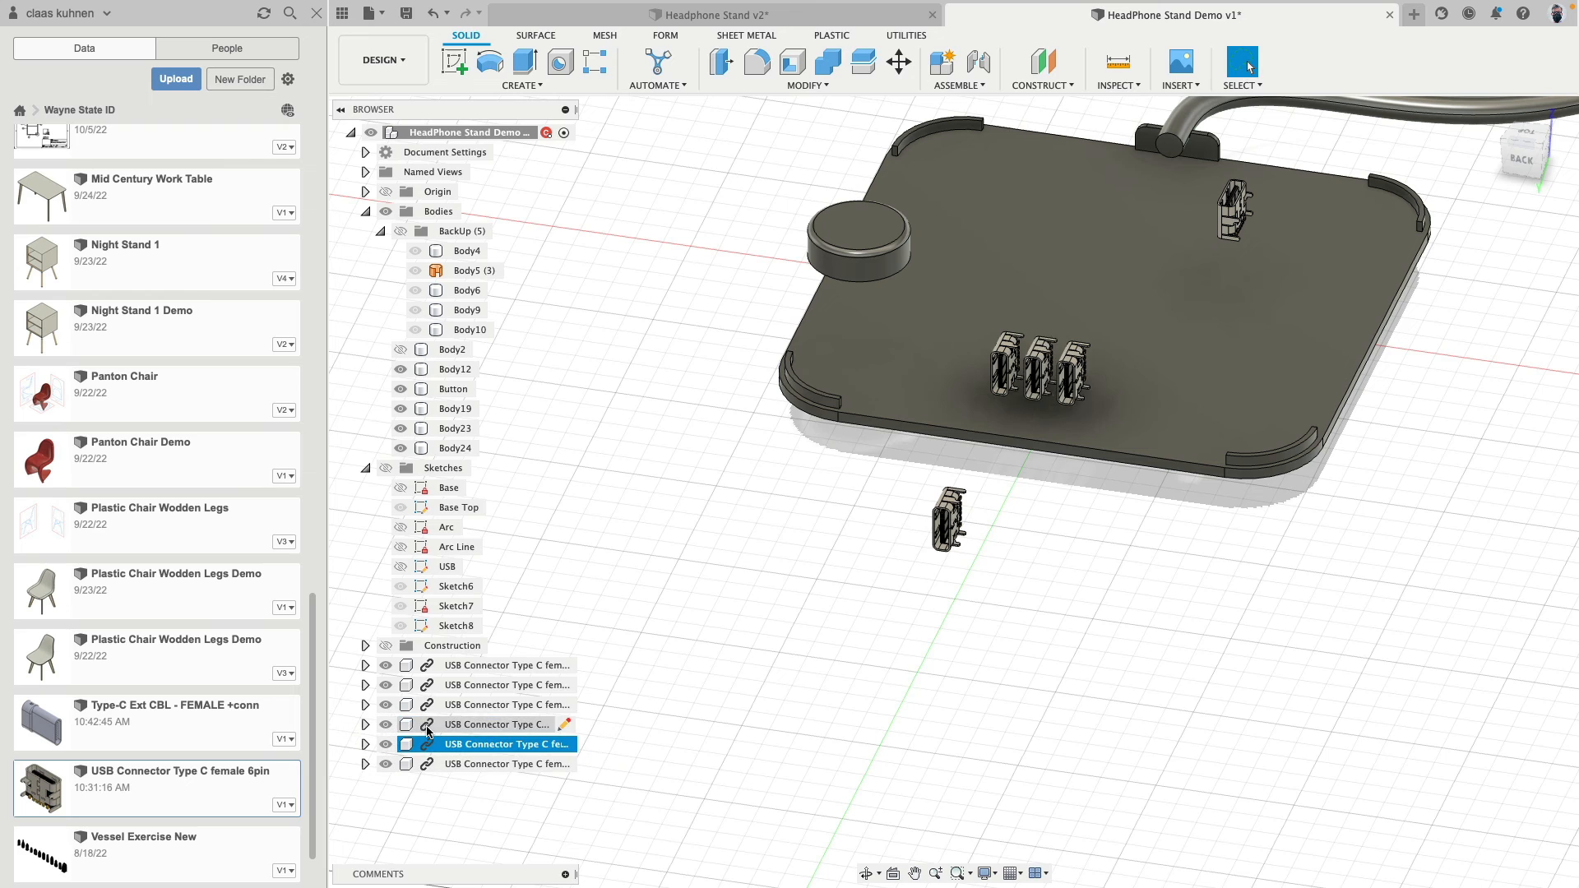
- Check the USB connector components one by one and delete the duplicate patterned copy in the middle back slot
{"action": "left_click", "coordinate": [457, 665]}
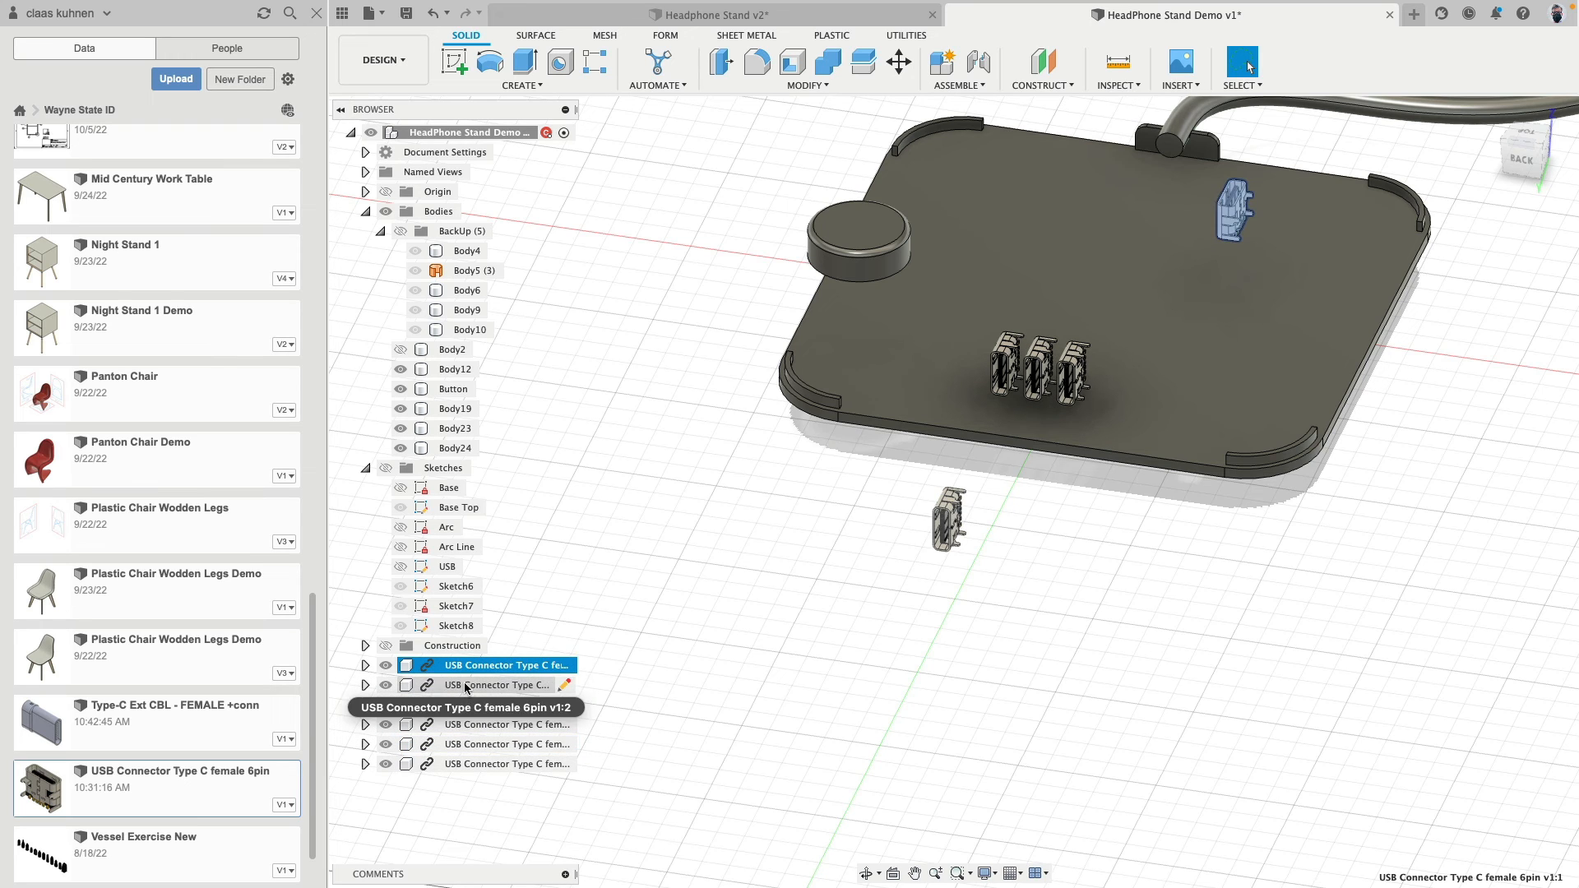
{"action": "left_click", "coordinate": [465, 686]}
{"action": "left_click", "coordinate": [464, 706]}
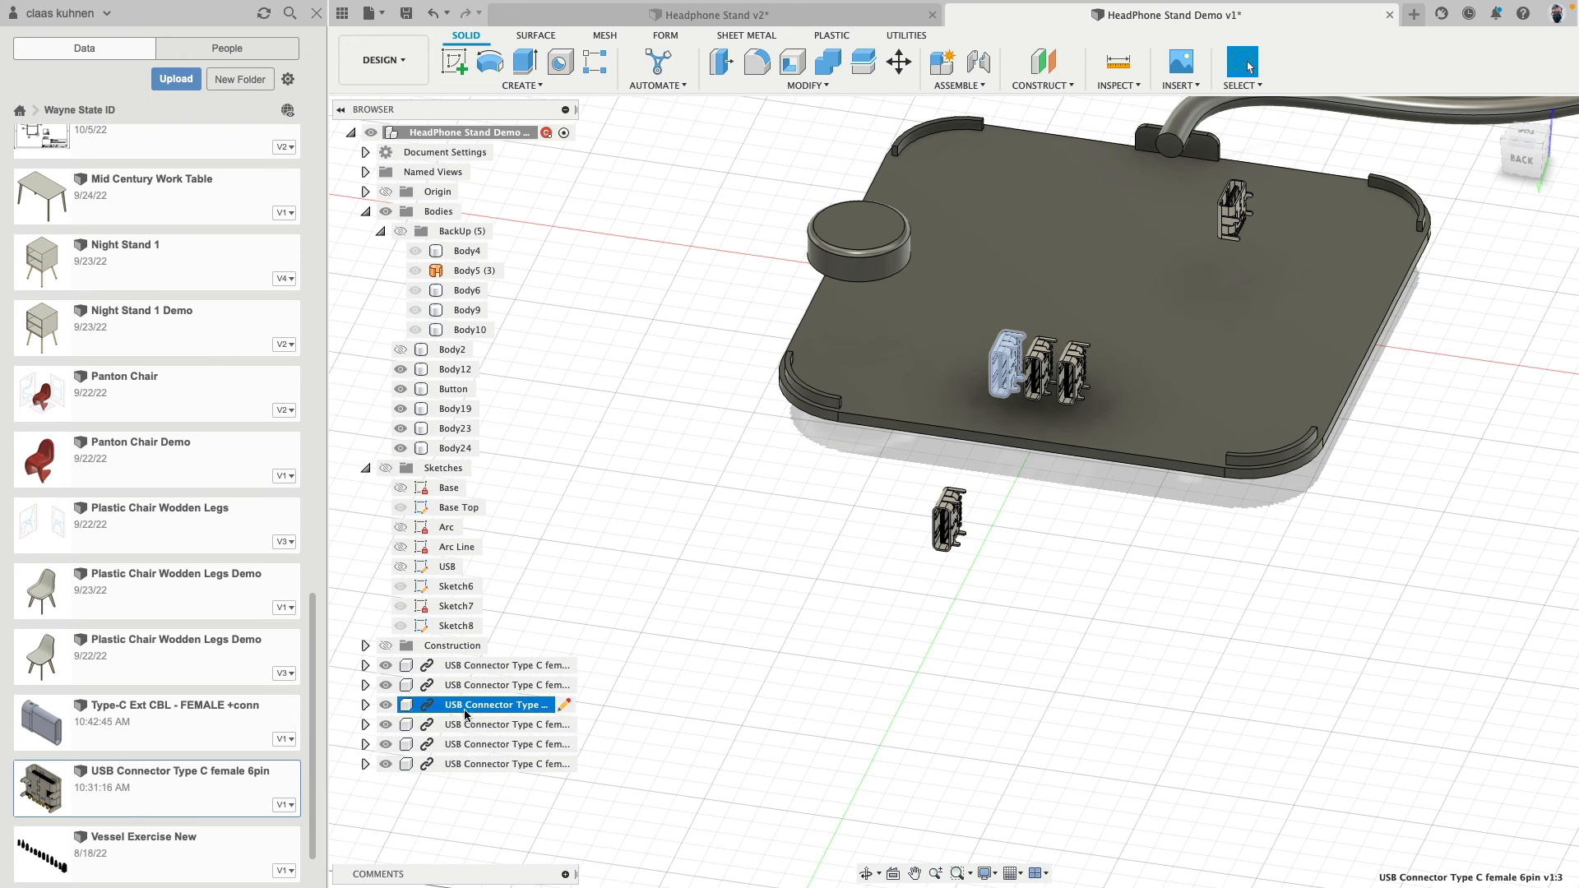
{"action": "left_click", "coordinate": [466, 726]}
{"action": "left_click", "coordinate": [467, 744]}
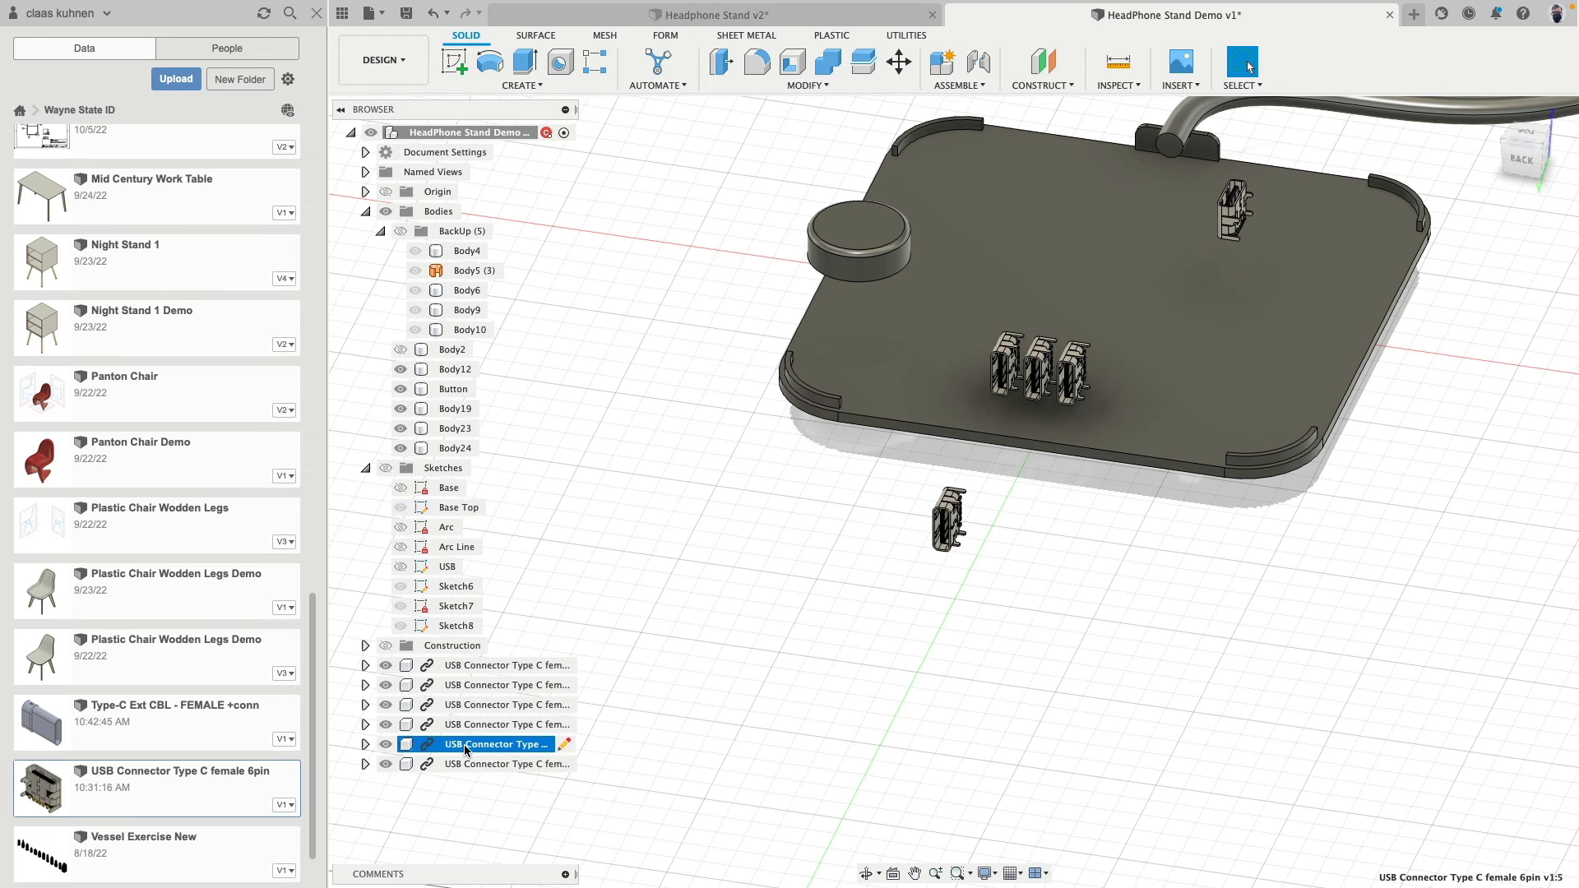
{"action": "key", "text": "Delete"}
- Toggle the visibility of the third back slot's USB connector to check for a duplicate in the same place
{"action": "left_click", "coordinate": [471, 744]}
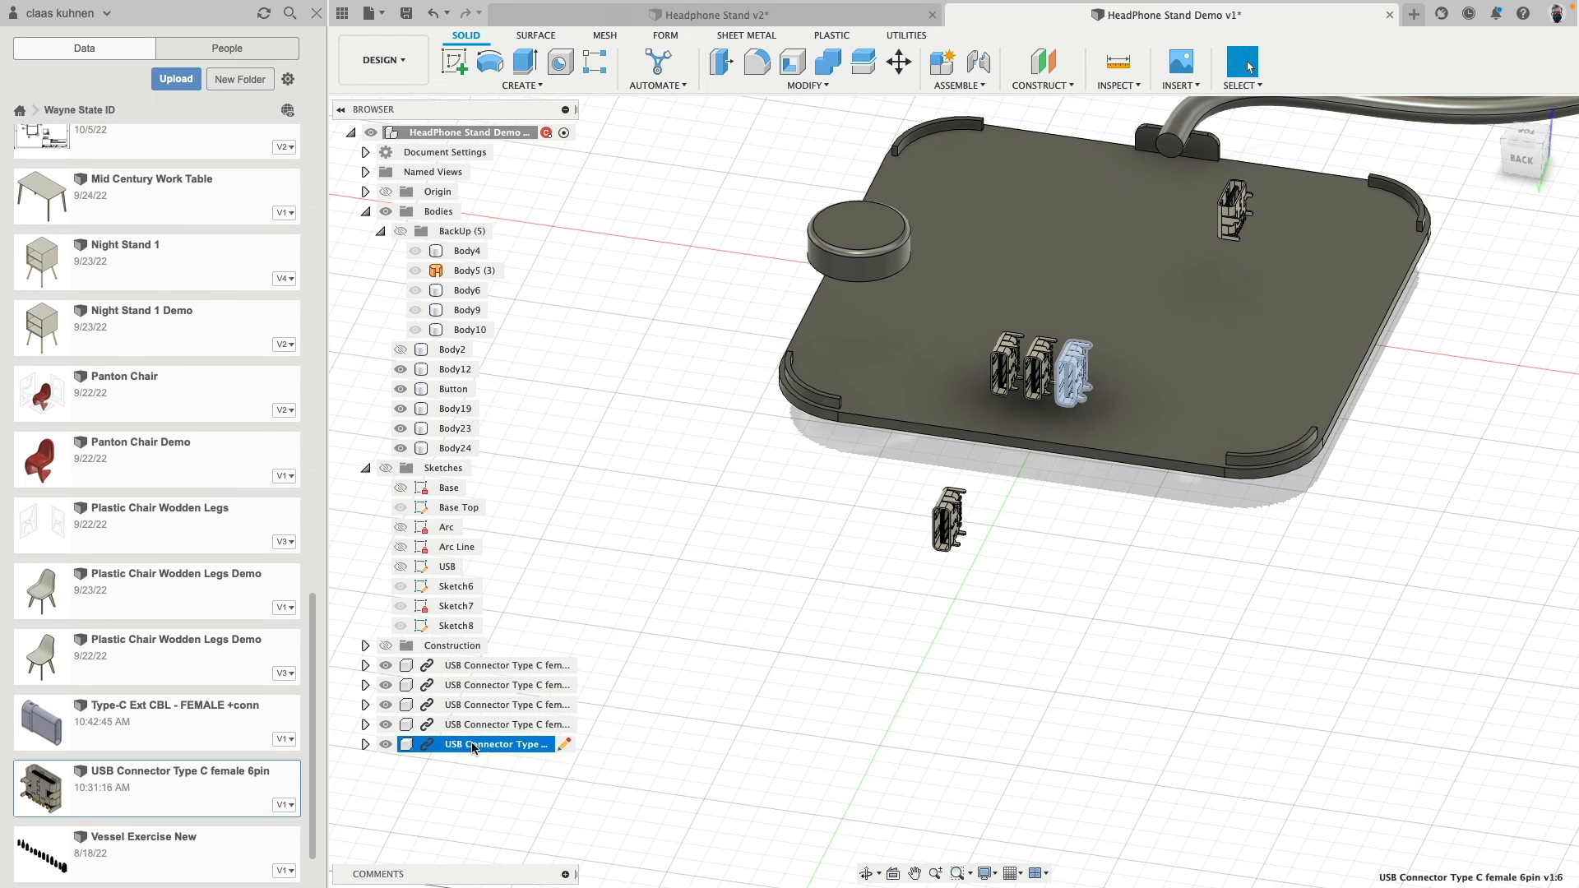
{"action": "left_click", "coordinate": [815, 784]}
{"action": "left_click", "coordinate": [386, 744]}
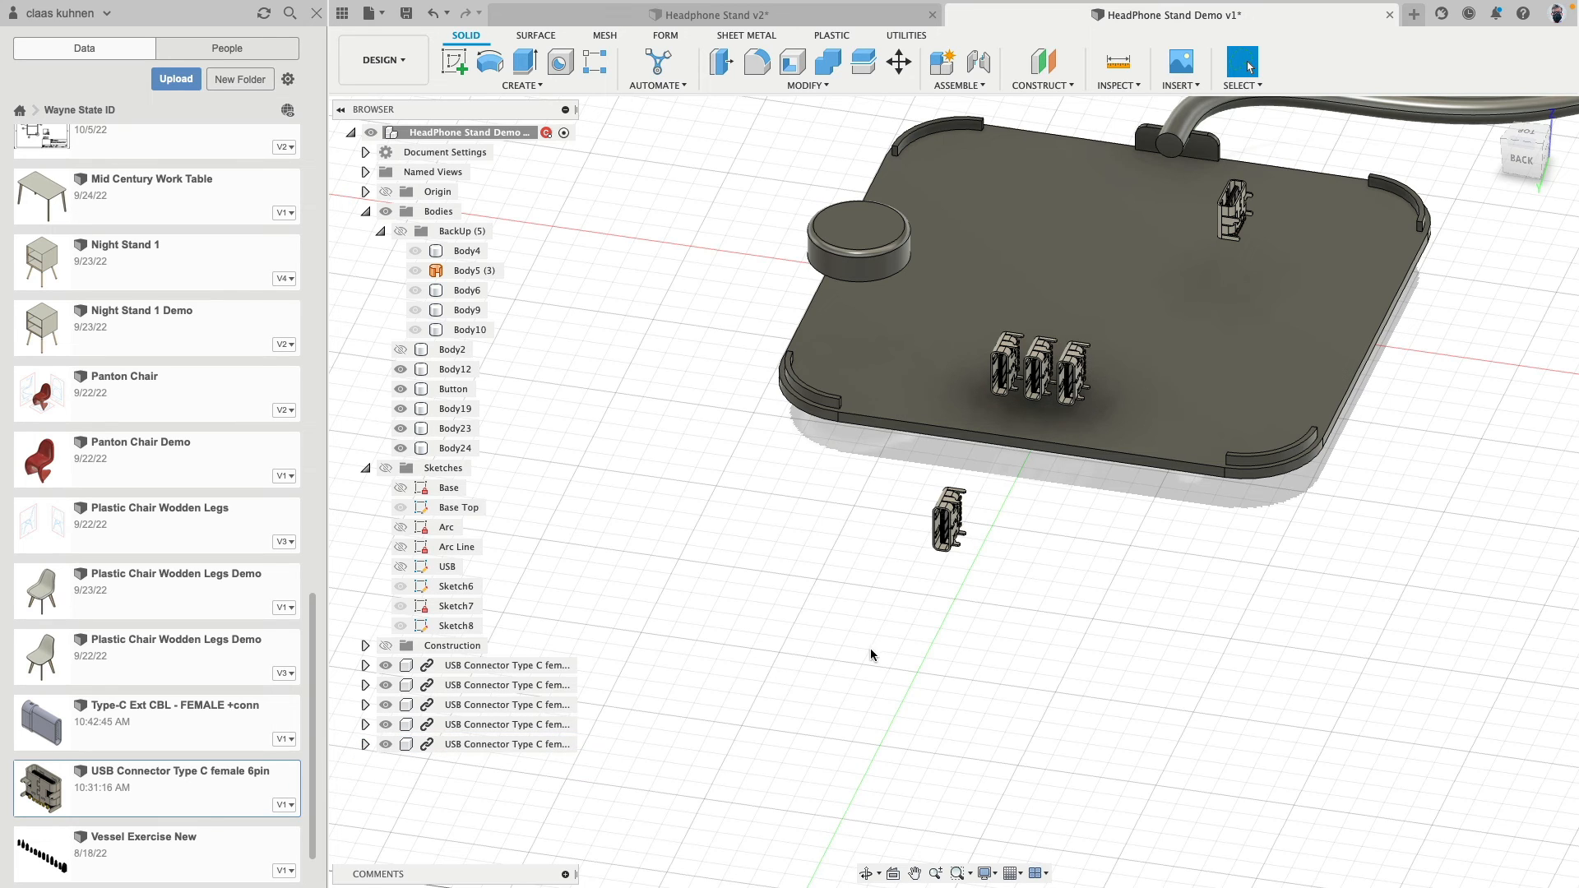
- Delete the loose USB connector in front of the back face and show Body2 again
{"action": "left_click", "coordinate": [500, 687]}
{"action": "key", "text": "Delete"}
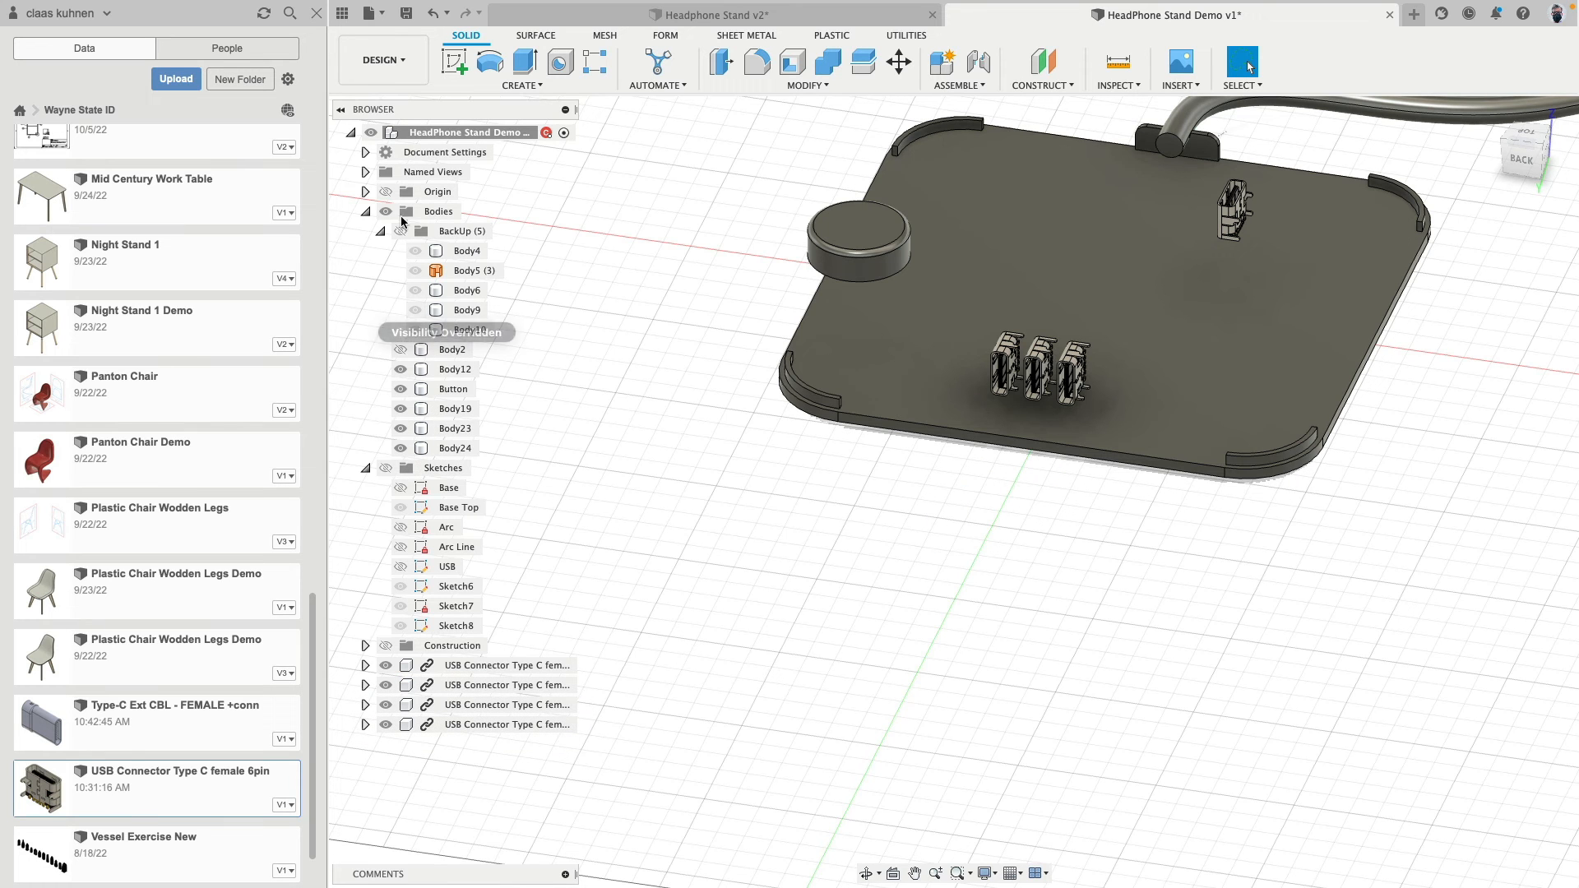
{"action": "left_click", "coordinate": [405, 346]}
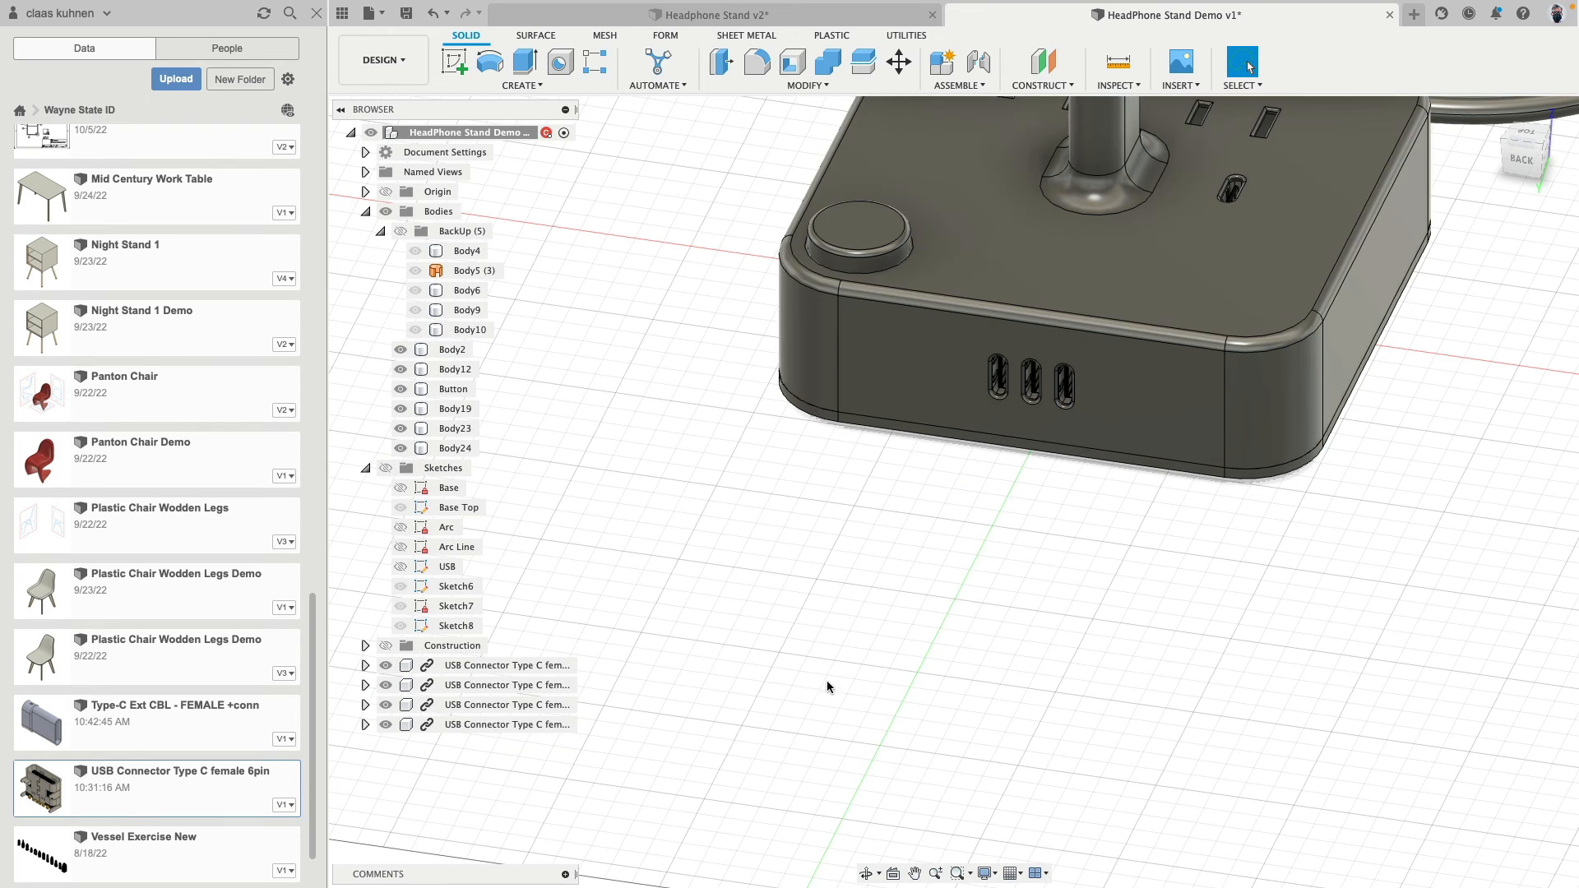
- Collapse the Bodies folder in the browser tree
{"action": "mouse_move", "coordinate": [826, 682]}
{"action": "middle_mouse_down", "text": "shift"}
{"action": "mouse_move", "coordinate": [807, 637]}
{"action": "mouse_move", "coordinate": [832, 707]}
{"action": "mouse_move", "coordinate": [798, 673]}
{"action": "middle_mouse_up", "text": "shift"}
{"action": "left_click", "coordinate": [366, 212]}
{"action": "scroll", "coordinate": [896, 633], "scroll_direction": "down", "scroll_amount": 4}
{"action": "scroll", "coordinate": [737, 634], "scroll_direction": "up", "scroll_amount": 2}
{"action": "middle_click_drag", "start_coordinate": [684, 449], "coordinate": [784, 514], "text": "shift"}
{"action": "scroll", "coordinate": [668, 507], "scroll_direction": "down", "scroll_amount": 5}
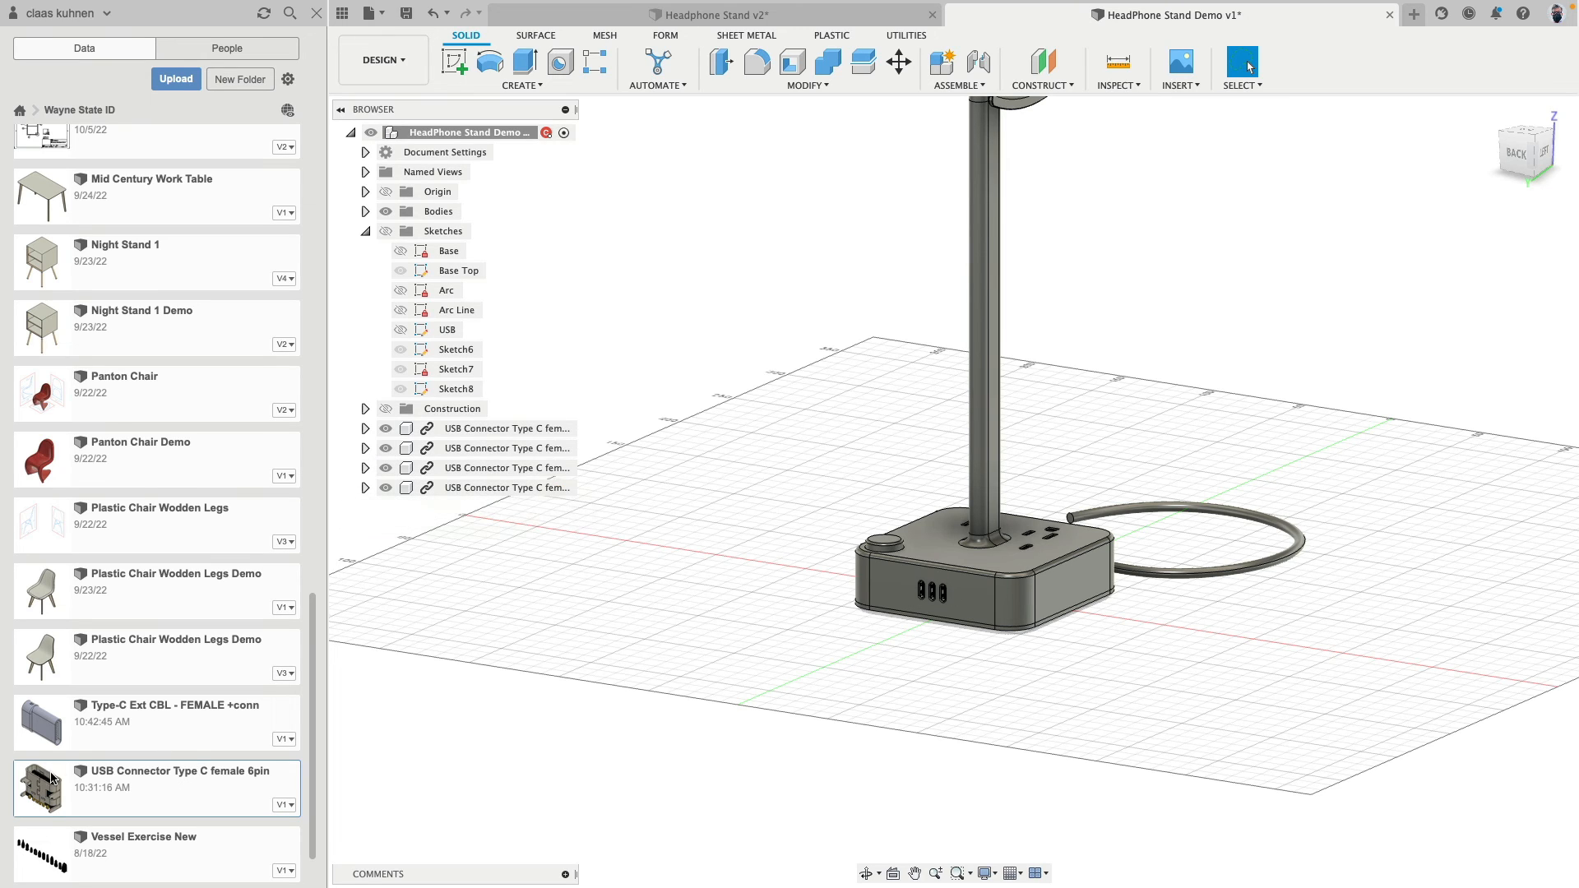
- Break the link to the source design for all four remaining USB connector components
{"action": "right_click", "coordinate": [502, 429]}
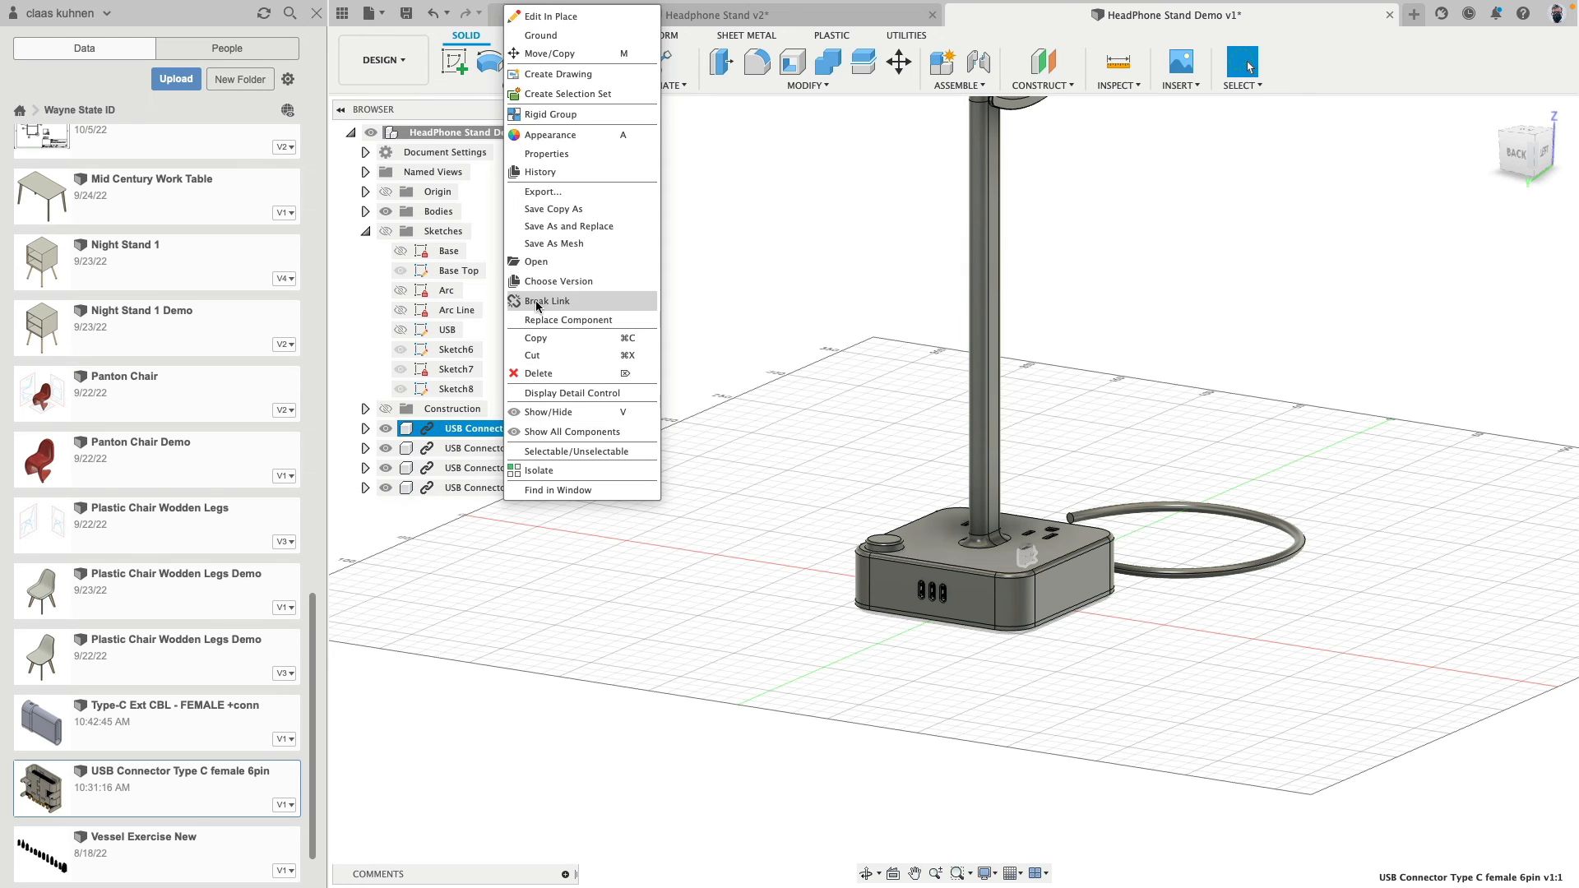
{"action": "left_click", "coordinate": [477, 448]}
{"action": "right_click", "coordinate": [479, 449]}
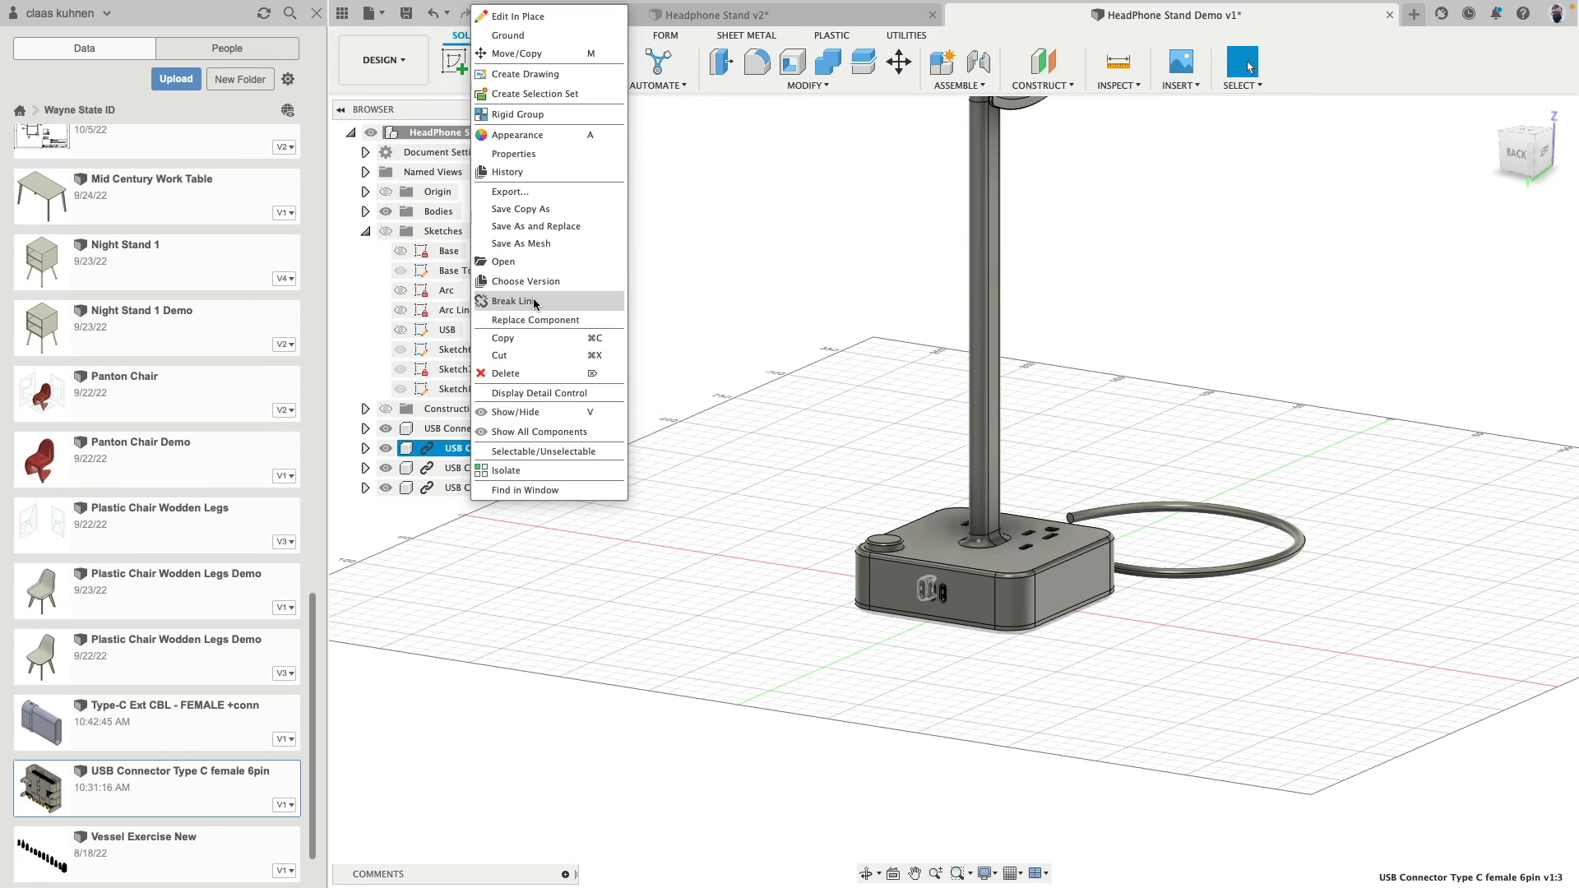
{"action": "left_click", "coordinate": [472, 466]}
{"action": "right_click", "coordinate": [472, 467]}
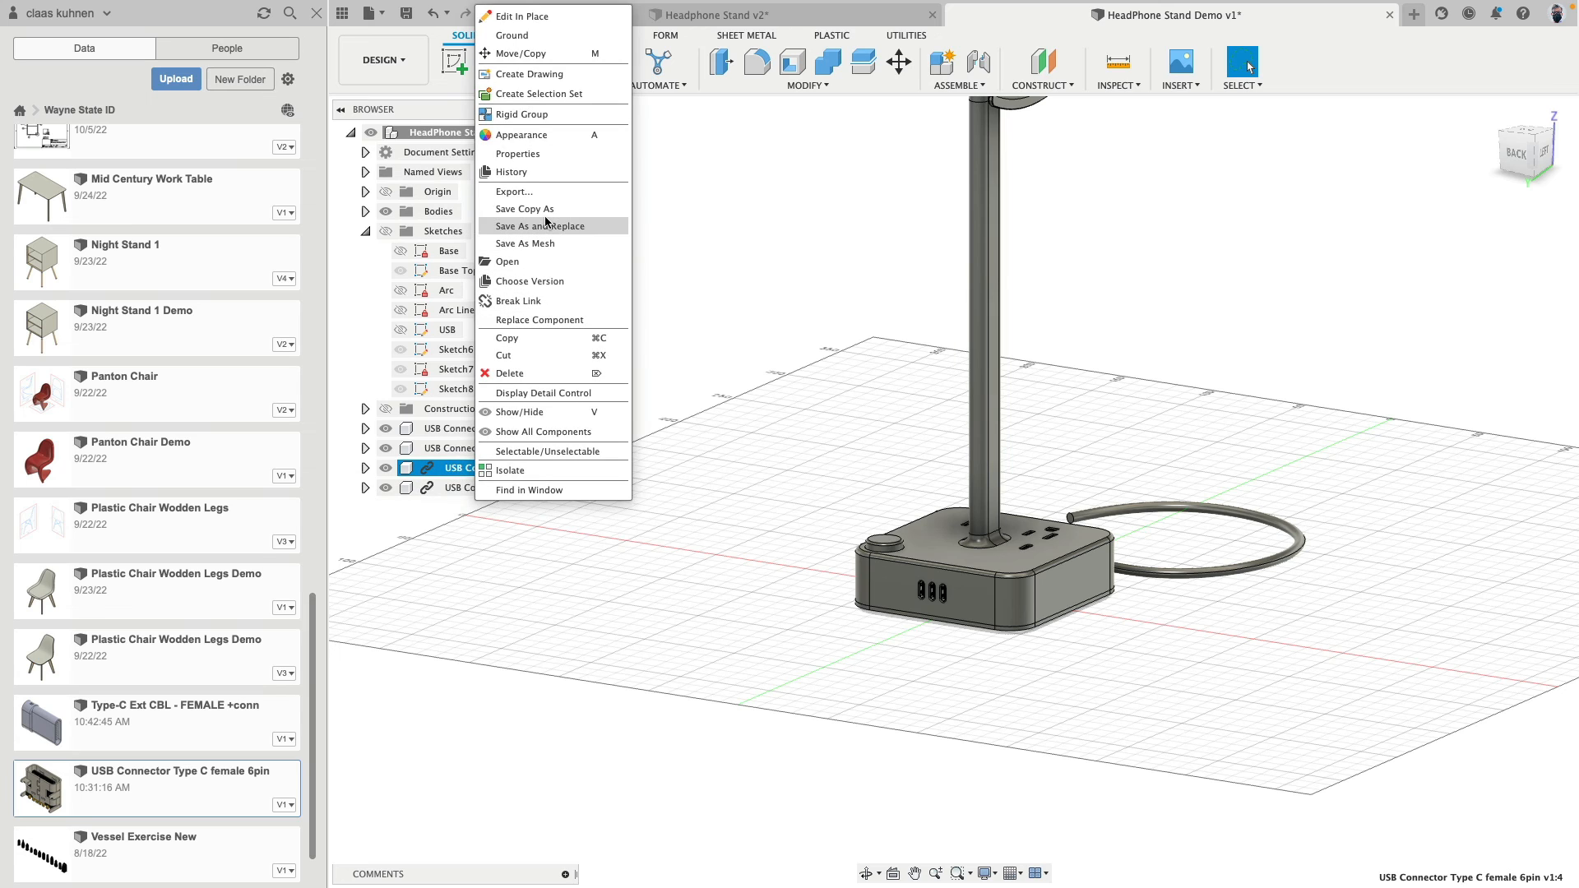
{"action": "left_click", "coordinate": [540, 299]}
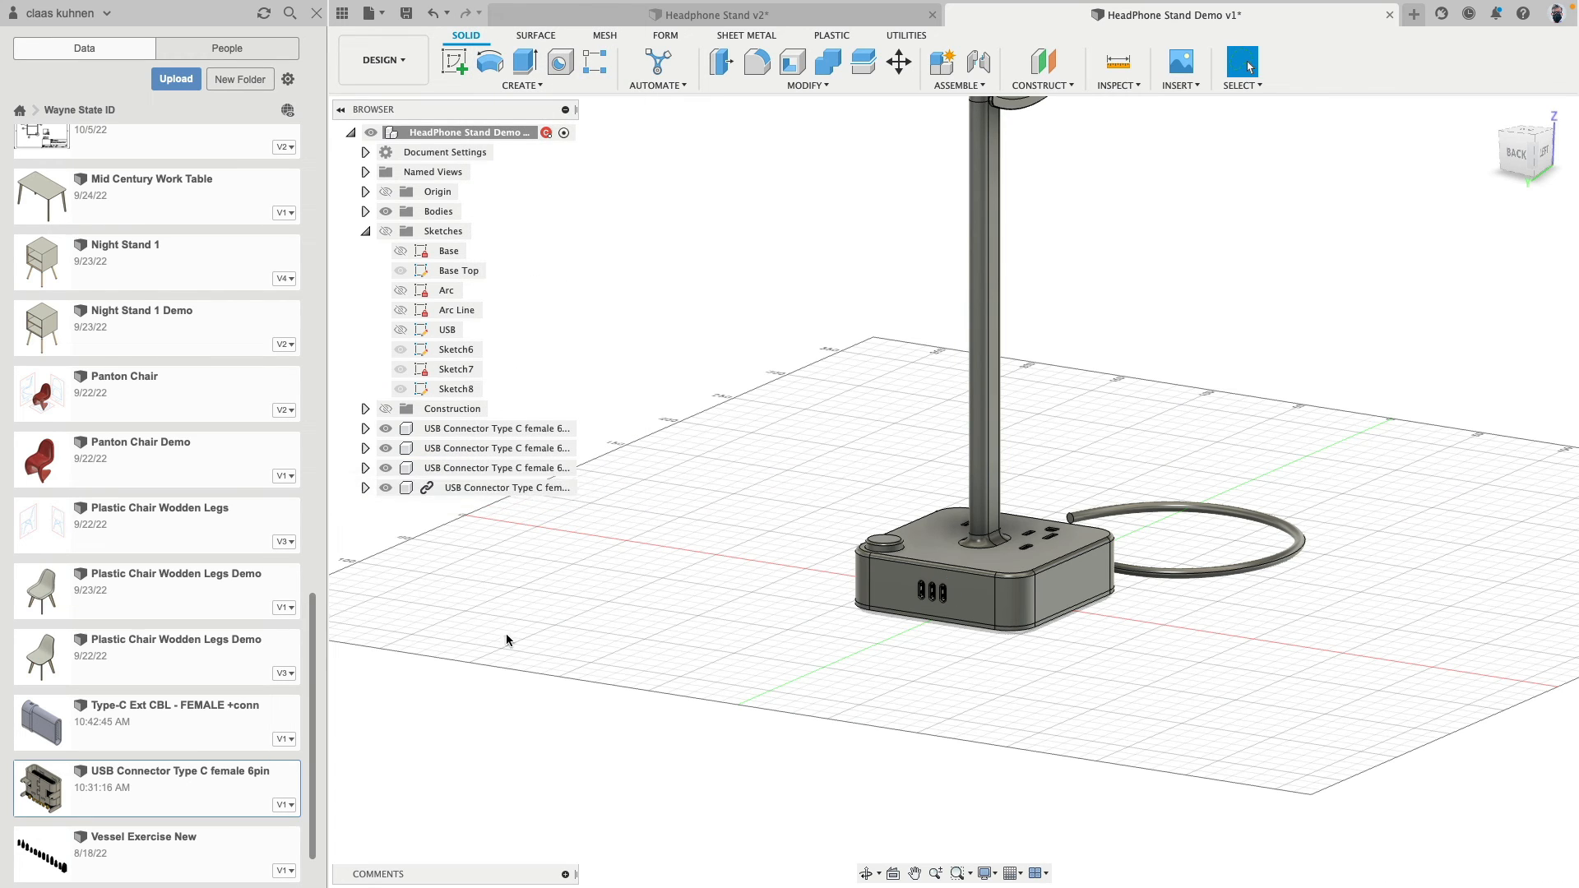
{"action": "right_click", "coordinate": [490, 488]}
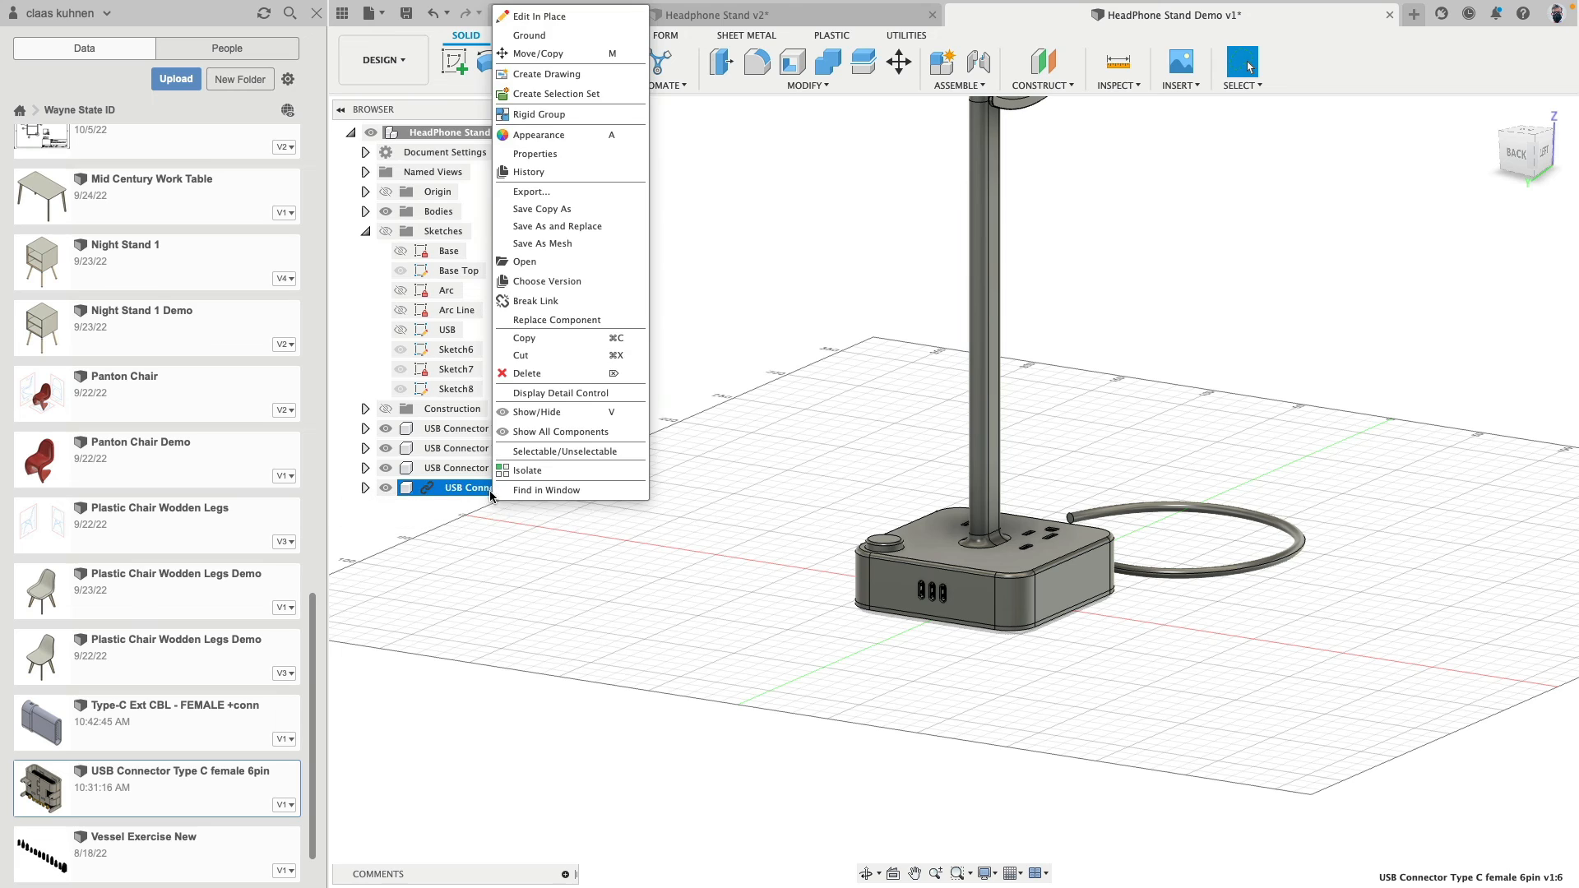
{"action": "left_click", "coordinate": [550, 299]}
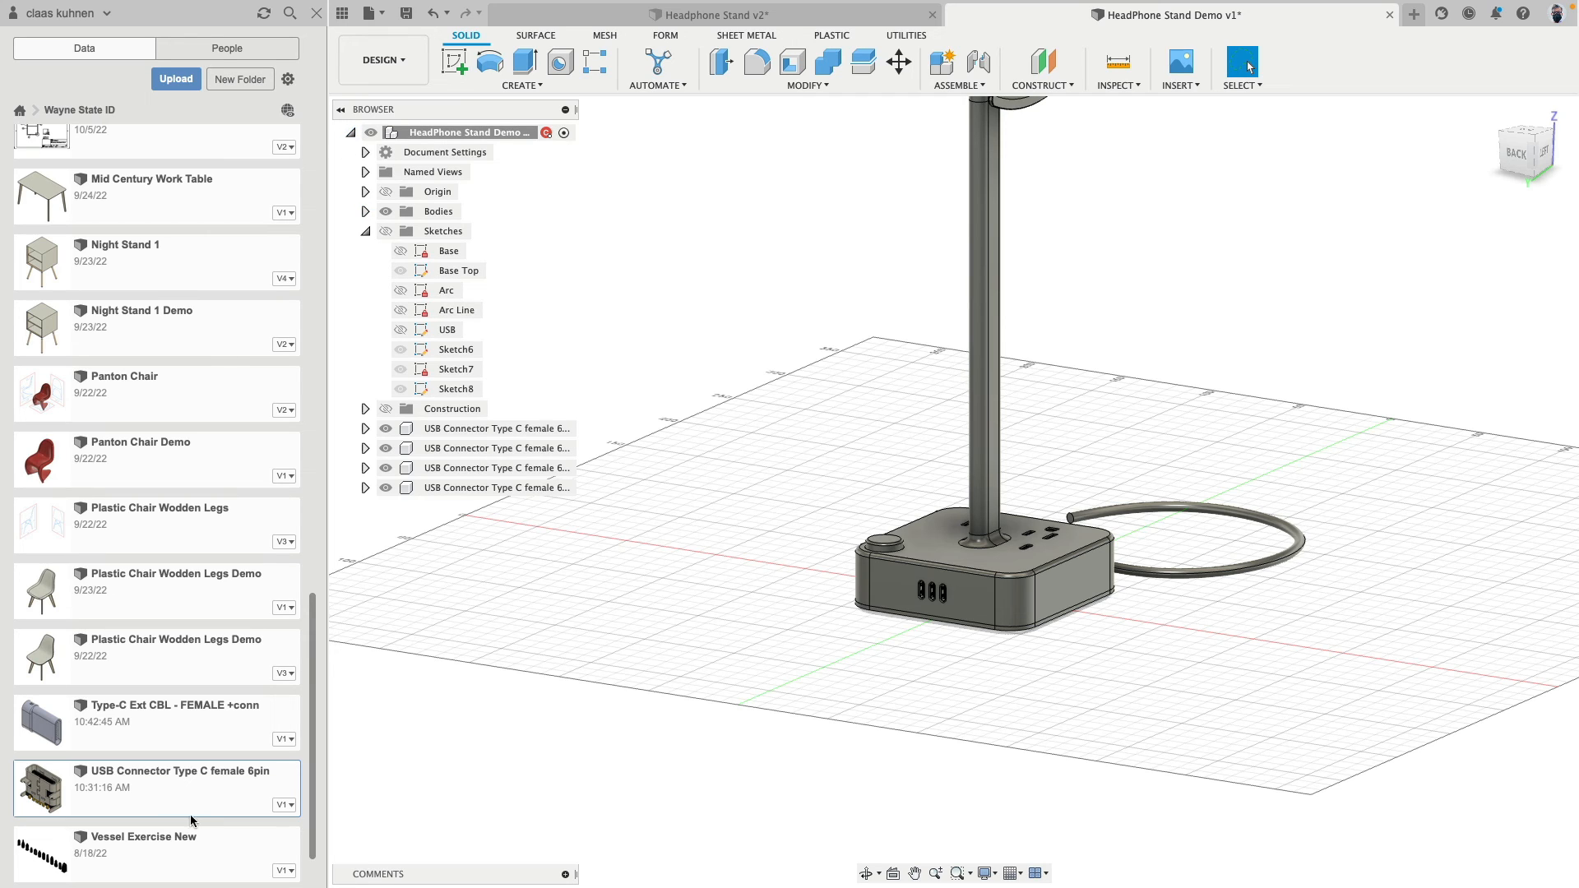
- Save the headphone stand design as a new version with the description User Saved
{"action": "right_click", "coordinate": [162, 782]}
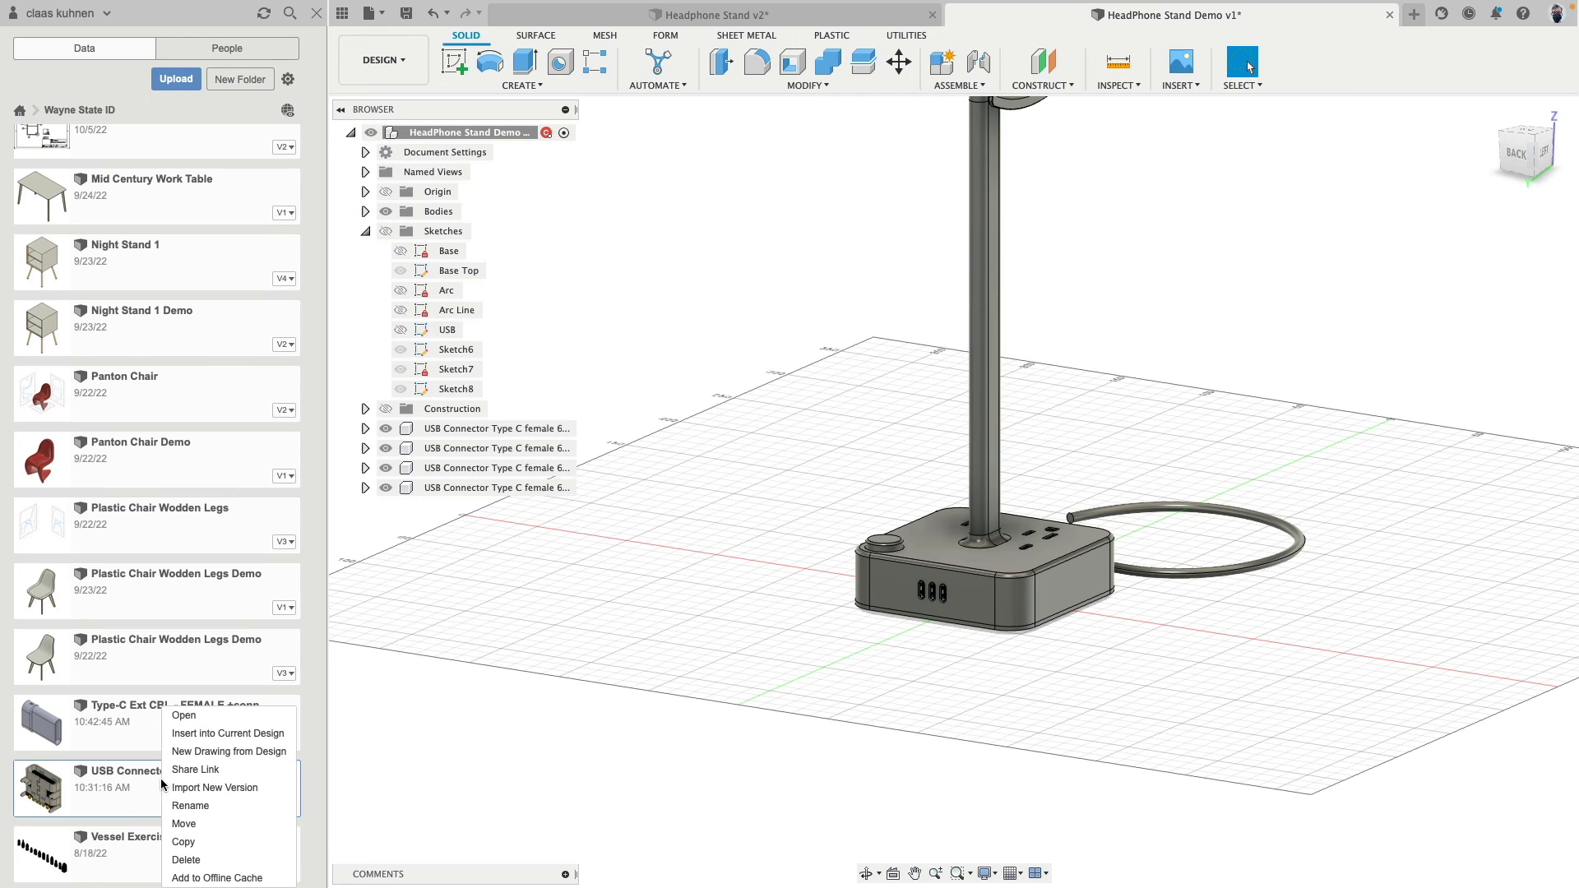
{"action": "left_click", "coordinate": [525, 676]}
{"action": "key", "text": "super+s"}
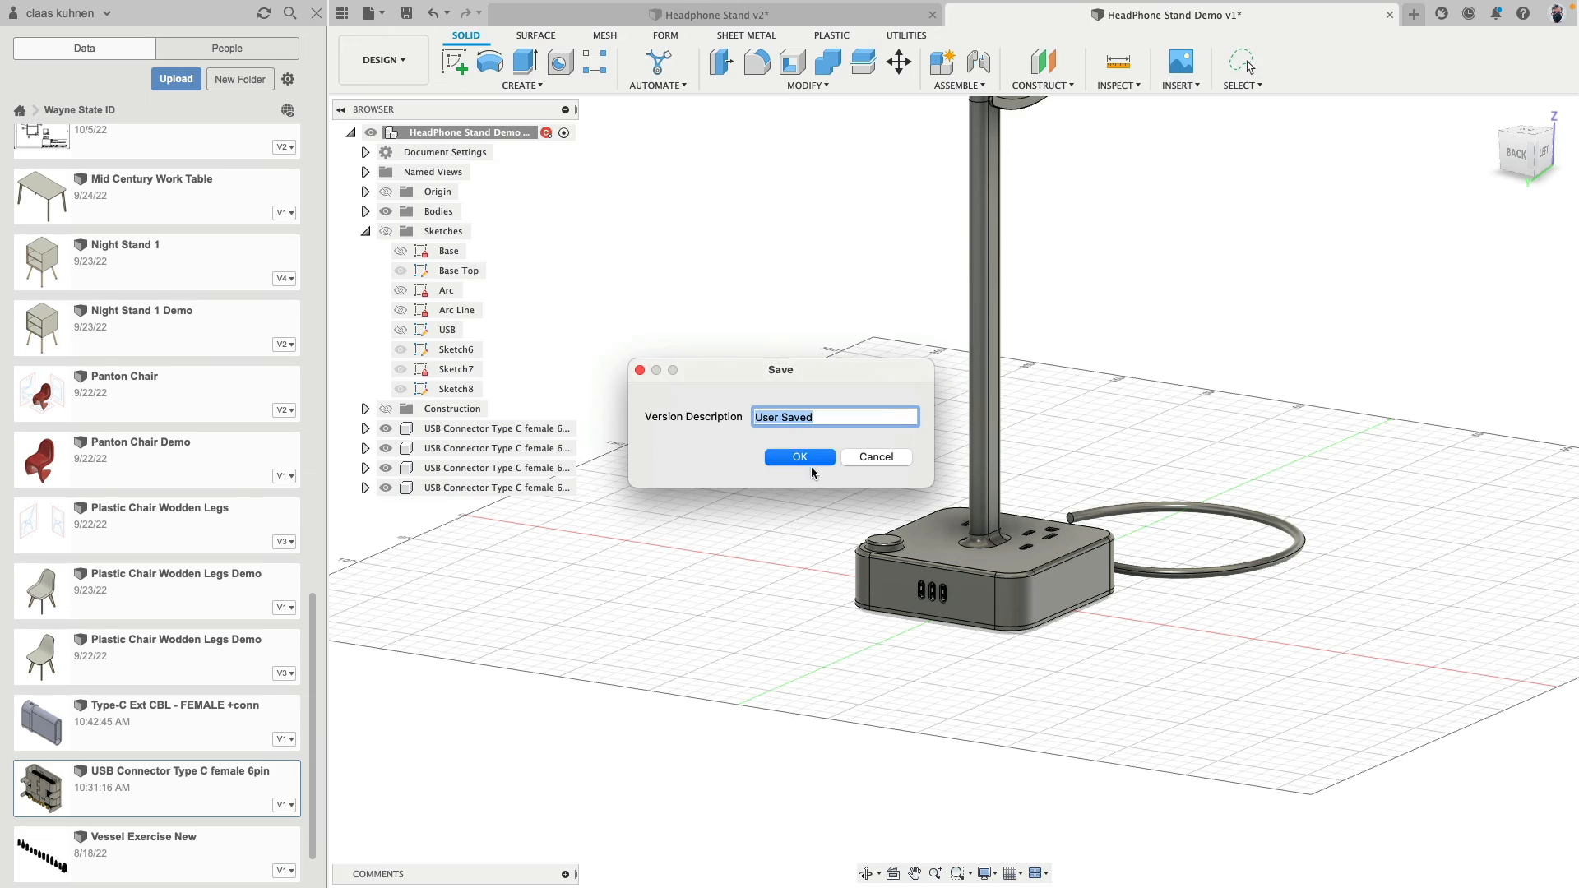
{"action": "key", "text": "Return"}
{"action": "middle_click_drag", "start_coordinate": [820, 683], "coordinate": [660, 742], "text": "shift"}
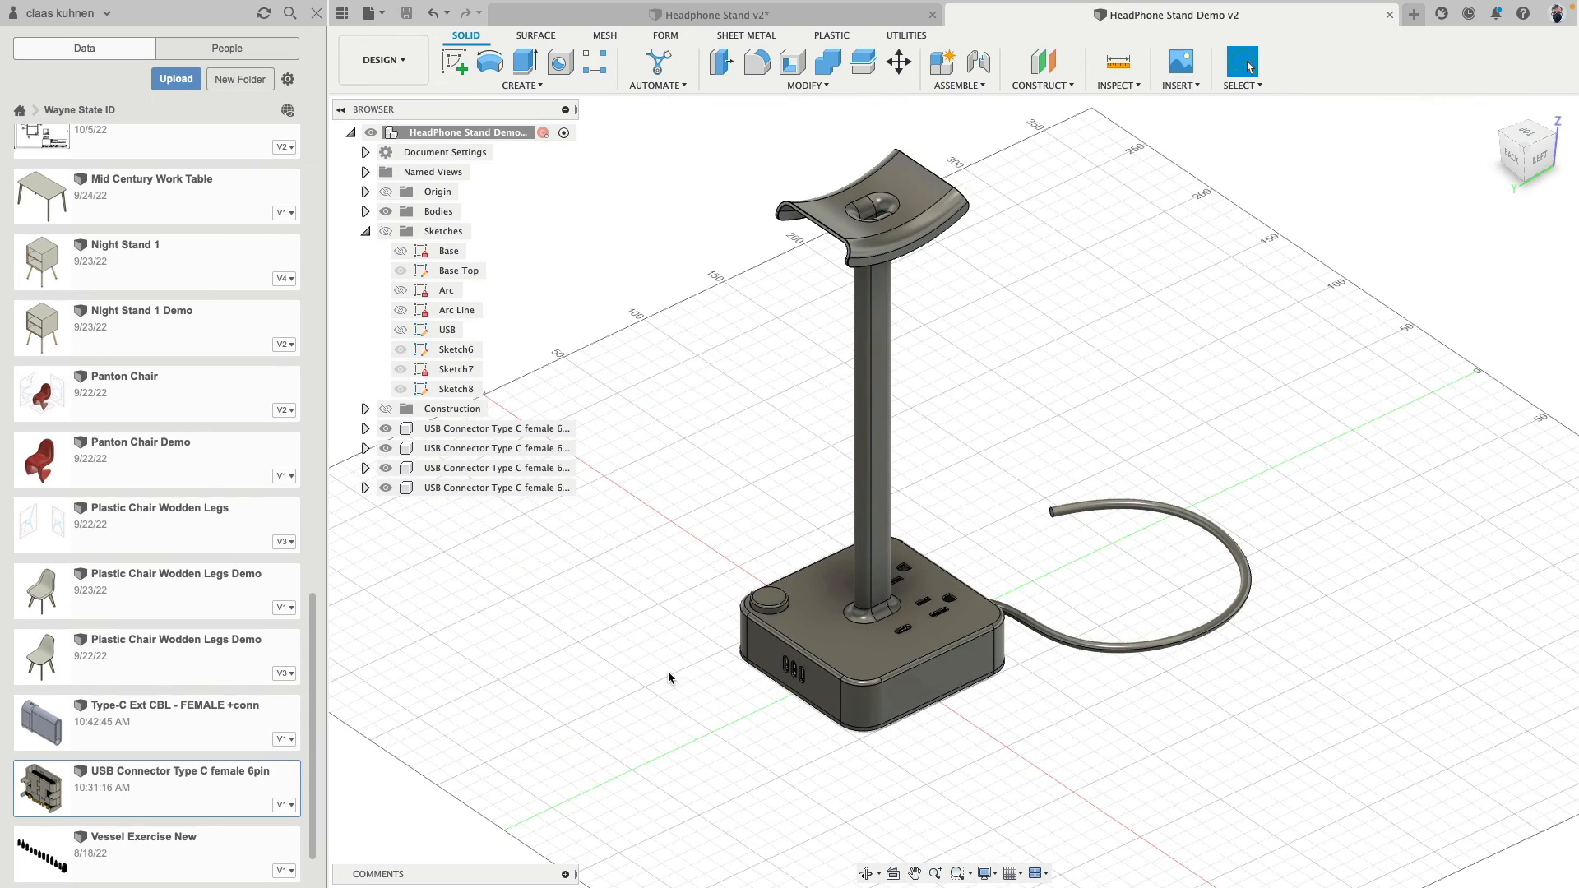
{"action": "middle_click_drag", "start_coordinate": [668, 671], "coordinate": [680, 650], "text": "shift"}
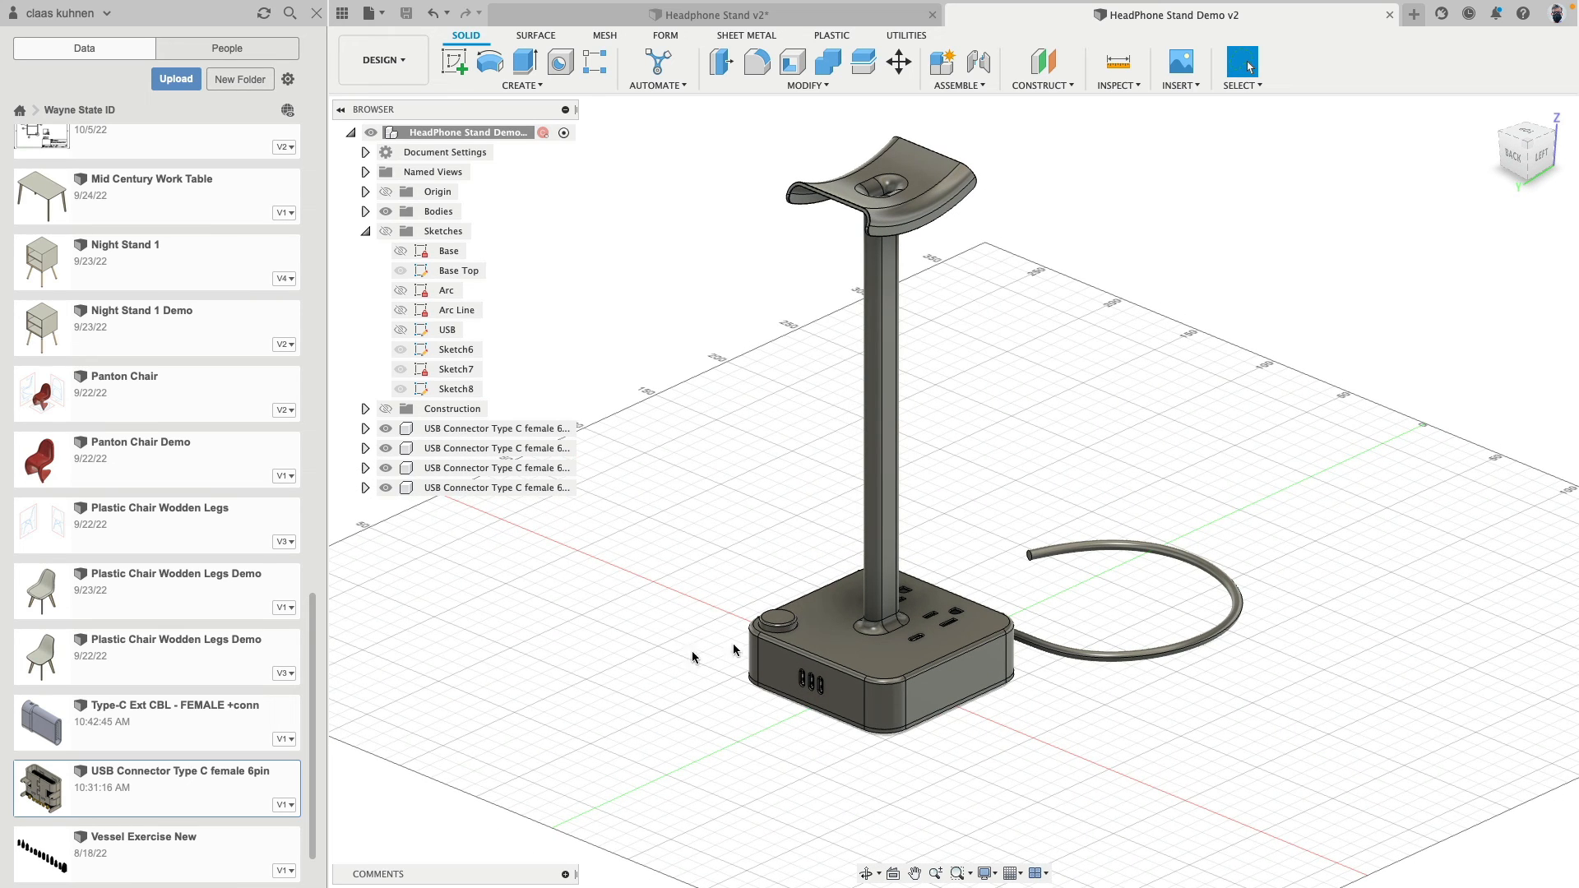
- Apply the opaque Plastic - Glossy (Yellow) appearance to the headphone rest and the round button on the base
{"action": "key", "text": "a"}
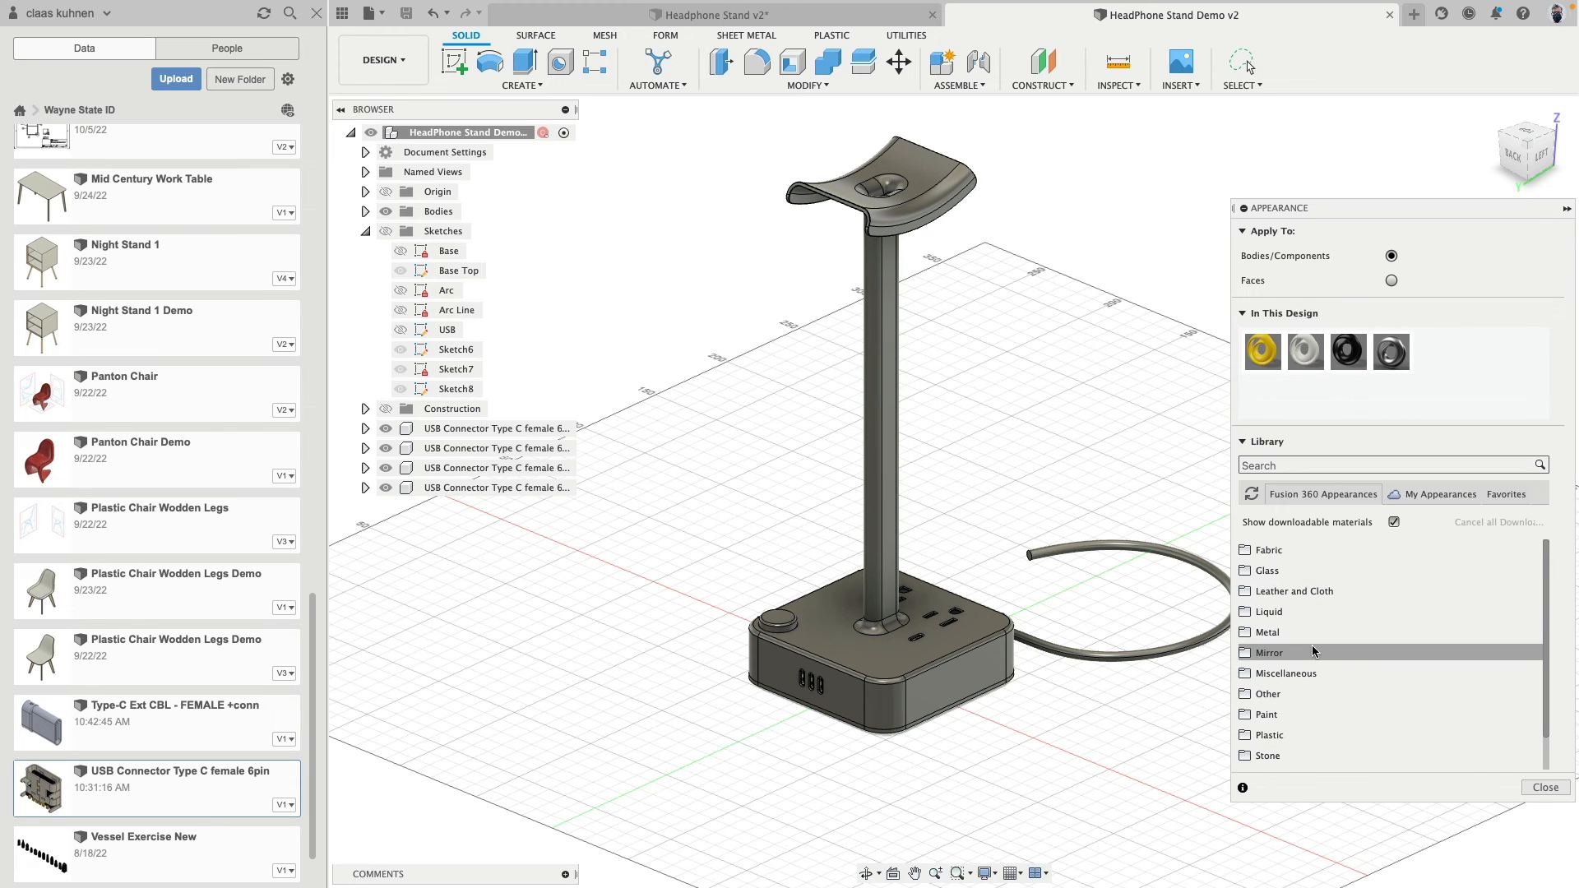
{"action": "scroll", "coordinate": [1311, 645], "scroll_direction": "down", "scroll_amount": 1}
{"action": "left_click", "coordinate": [1246, 700]}
{"action": "scroll", "coordinate": [1247, 702], "scroll_direction": "down", "scroll_amount": 6}
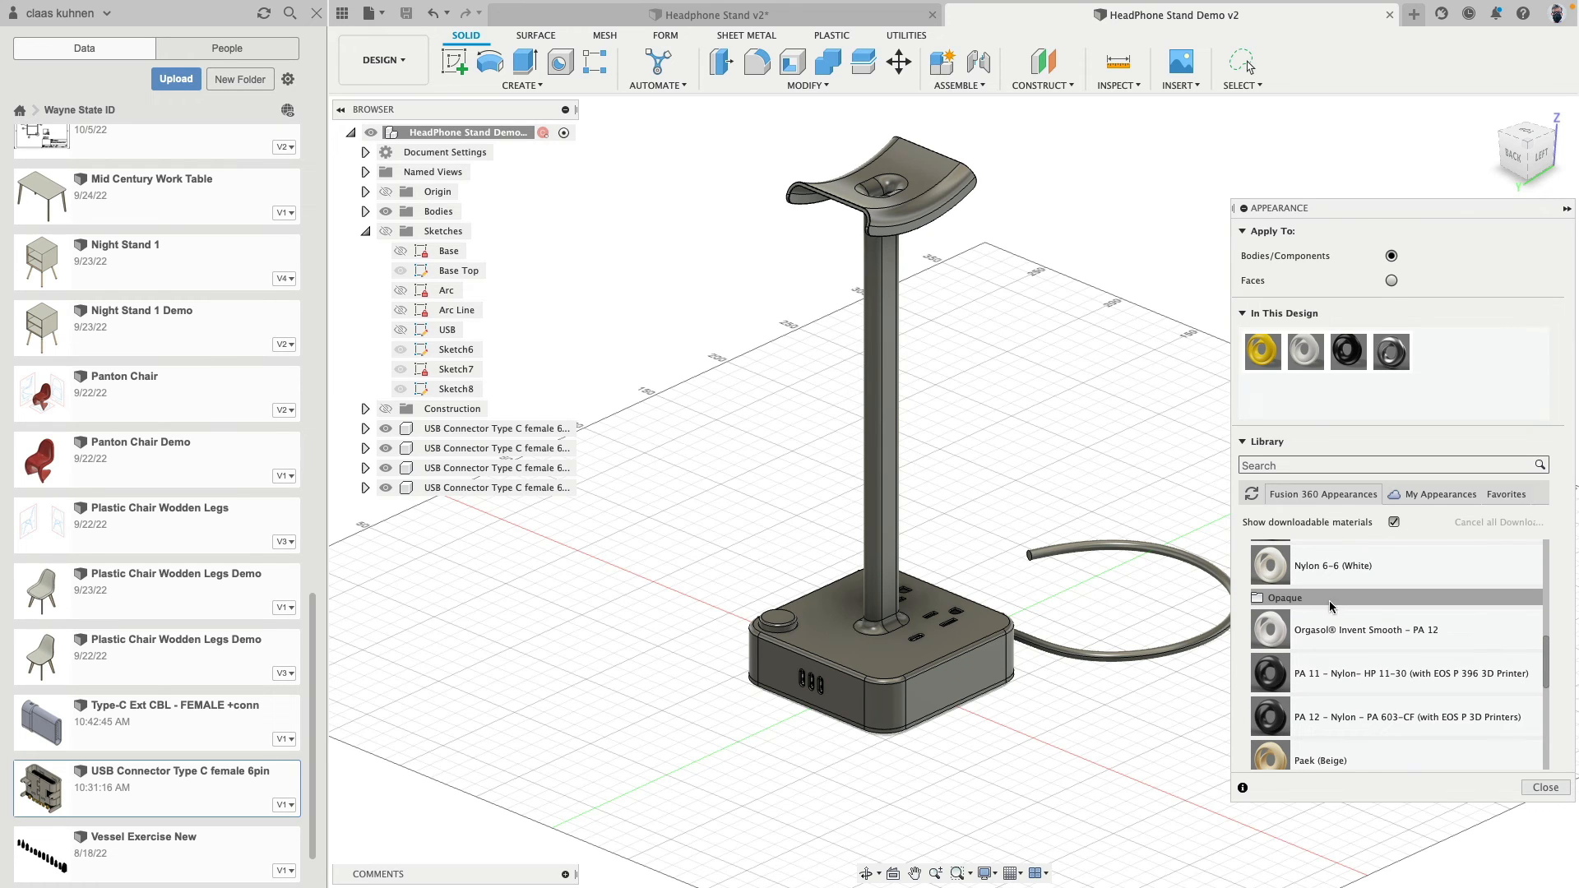
{"action": "left_click", "coordinate": [1288, 599]}
{"action": "scroll", "coordinate": [1289, 617], "scroll_direction": "down", "scroll_amount": 3}
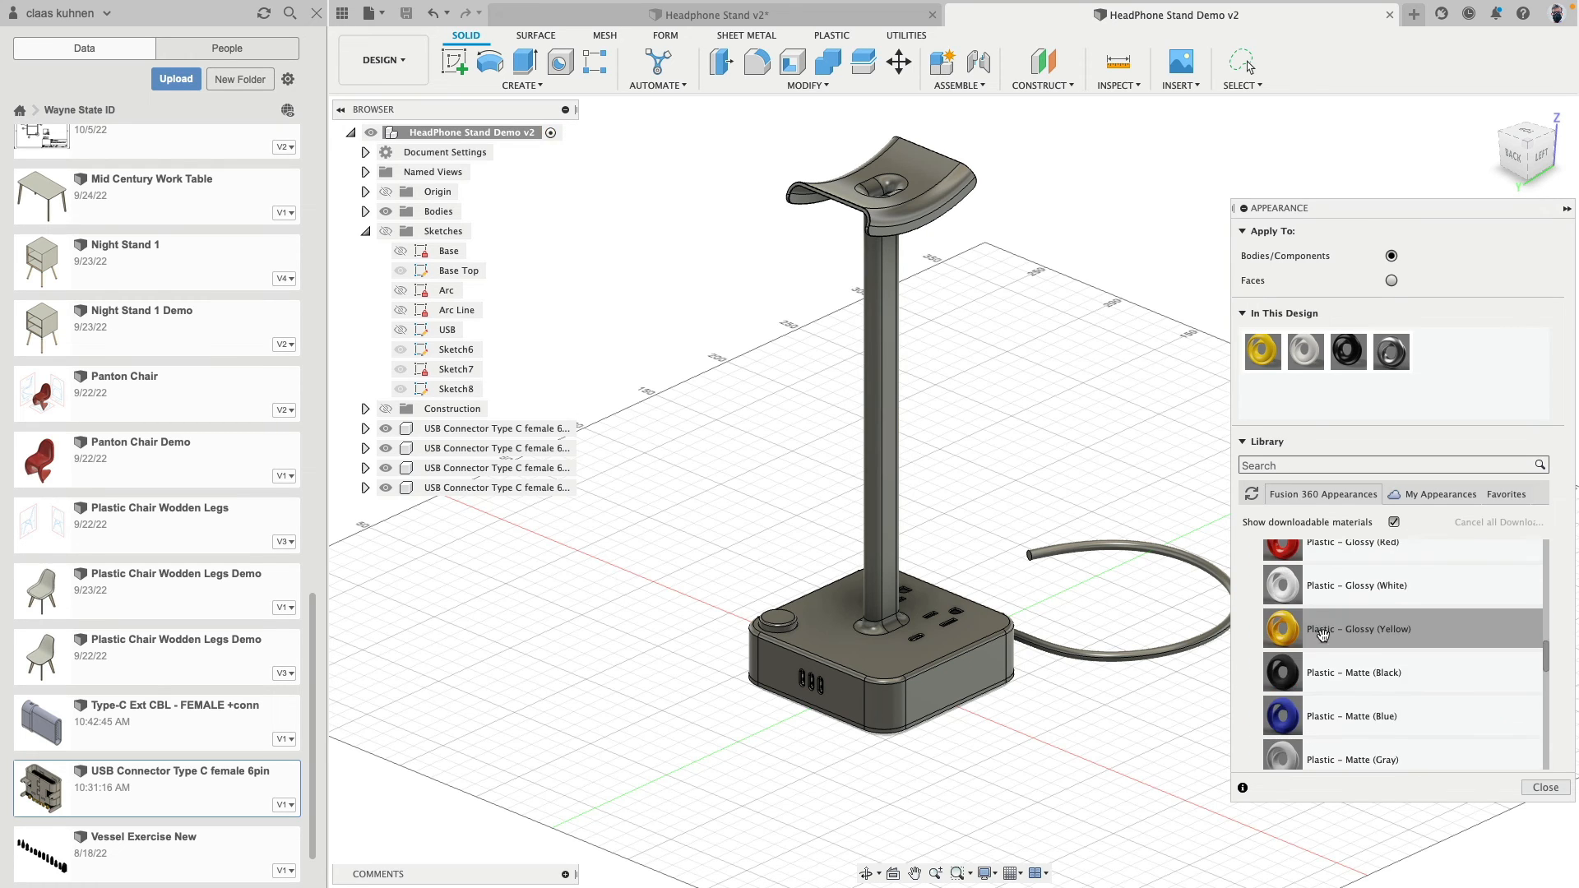
{"action": "left_click_drag", "start_coordinate": [1289, 627], "coordinate": [773, 625]}
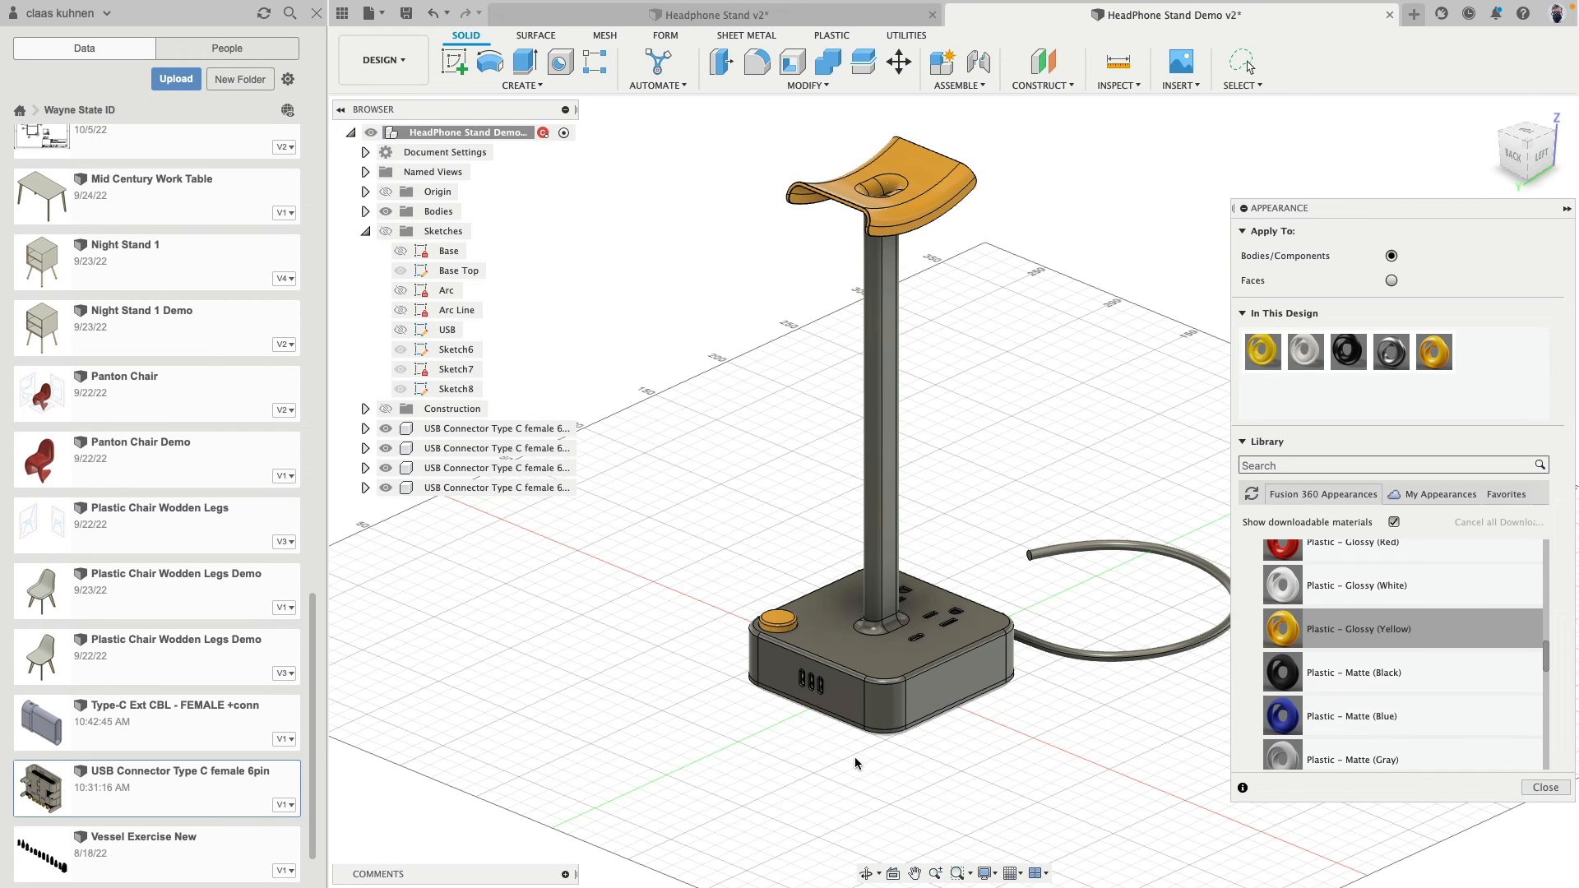
- Apply the Plastic - Glossy (Yellow) appearance to the power cord and the thin bottom plate of the base
{"action": "scroll", "coordinate": [1049, 746], "scroll_direction": "up", "scroll_amount": 5}
{"action": "left_click_drag", "start_coordinate": [1283, 629], "coordinate": [1144, 562]}
{"action": "middle_click_drag", "start_coordinate": [745, 745], "coordinate": [1027, 688]}
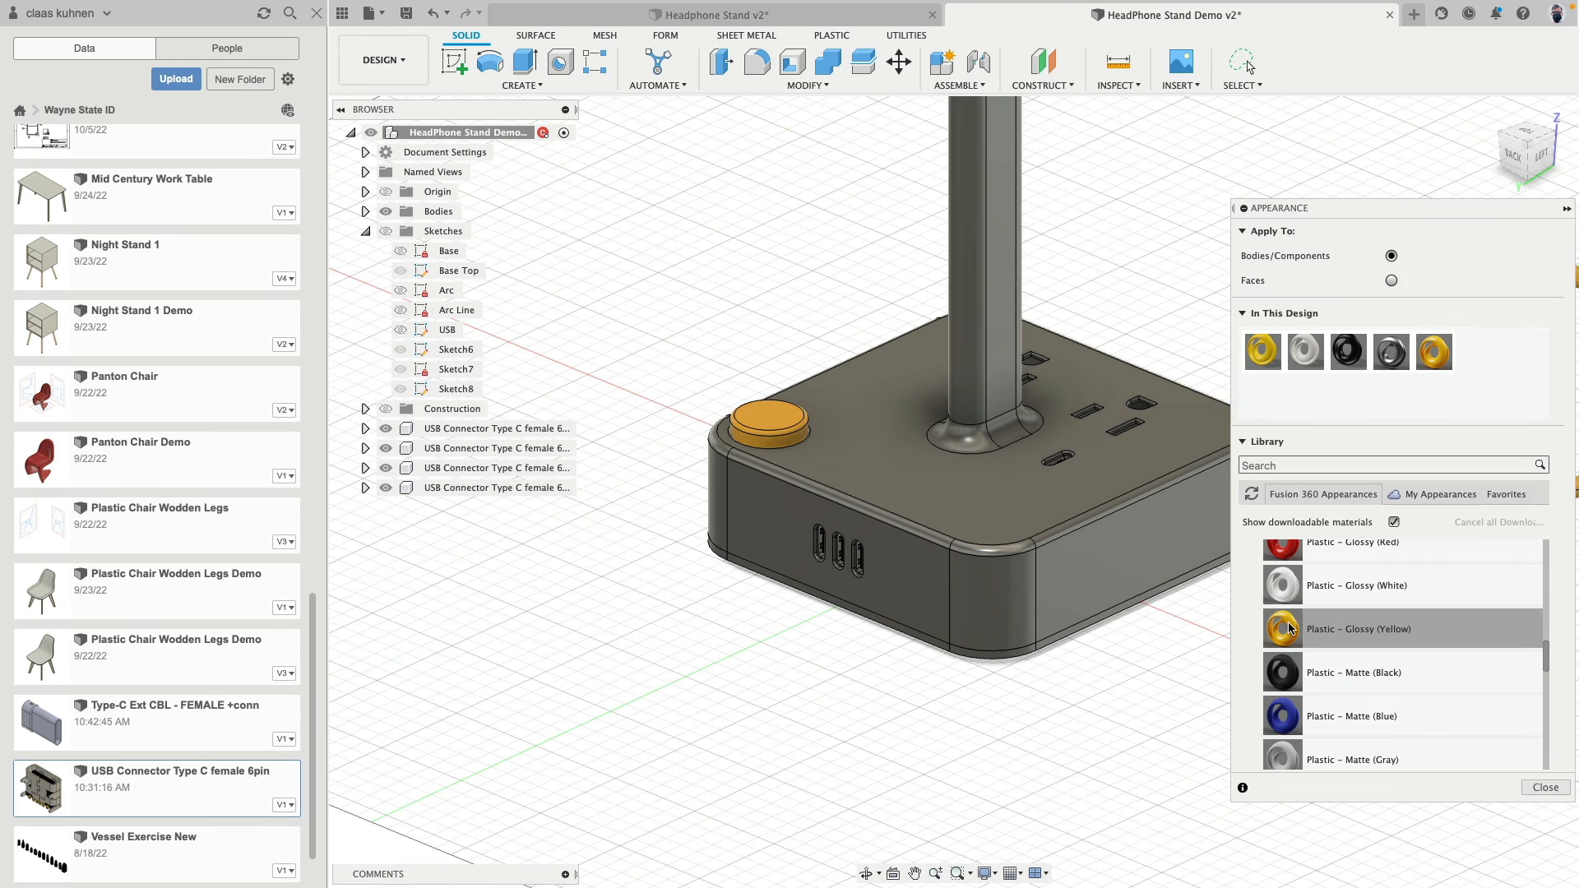
{"action": "left_click_drag", "start_coordinate": [1289, 629], "coordinate": [1029, 649]}
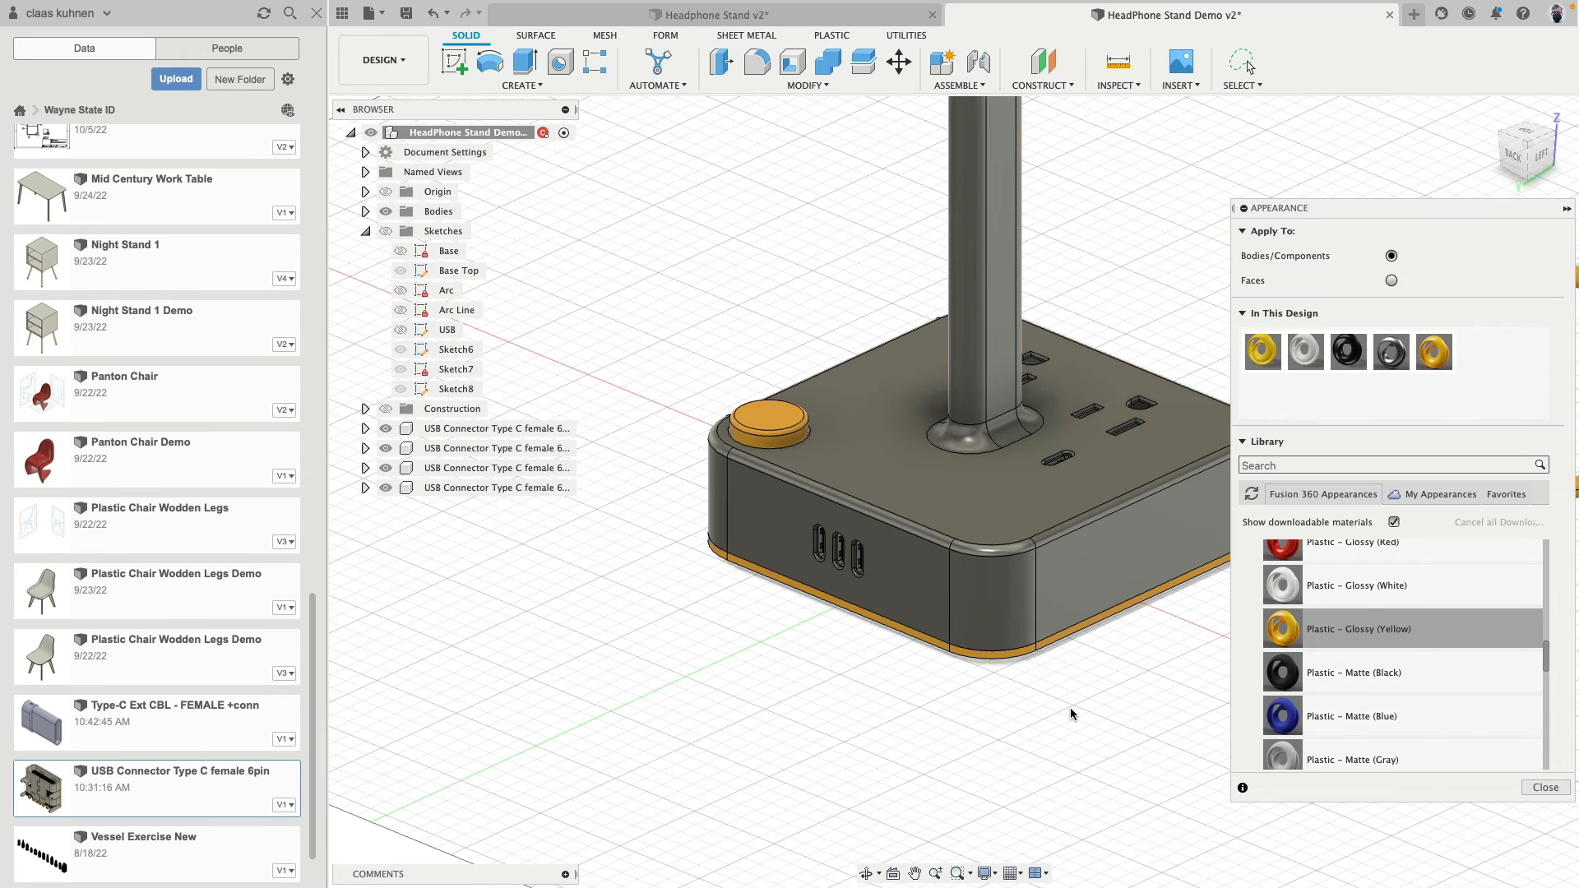
- Apply the Plastic - Glossy (Black) appearance to the main body with the outlet base and post
{"action": "scroll", "coordinate": [1390, 681], "scroll_direction": "up", "scroll_amount": 6}
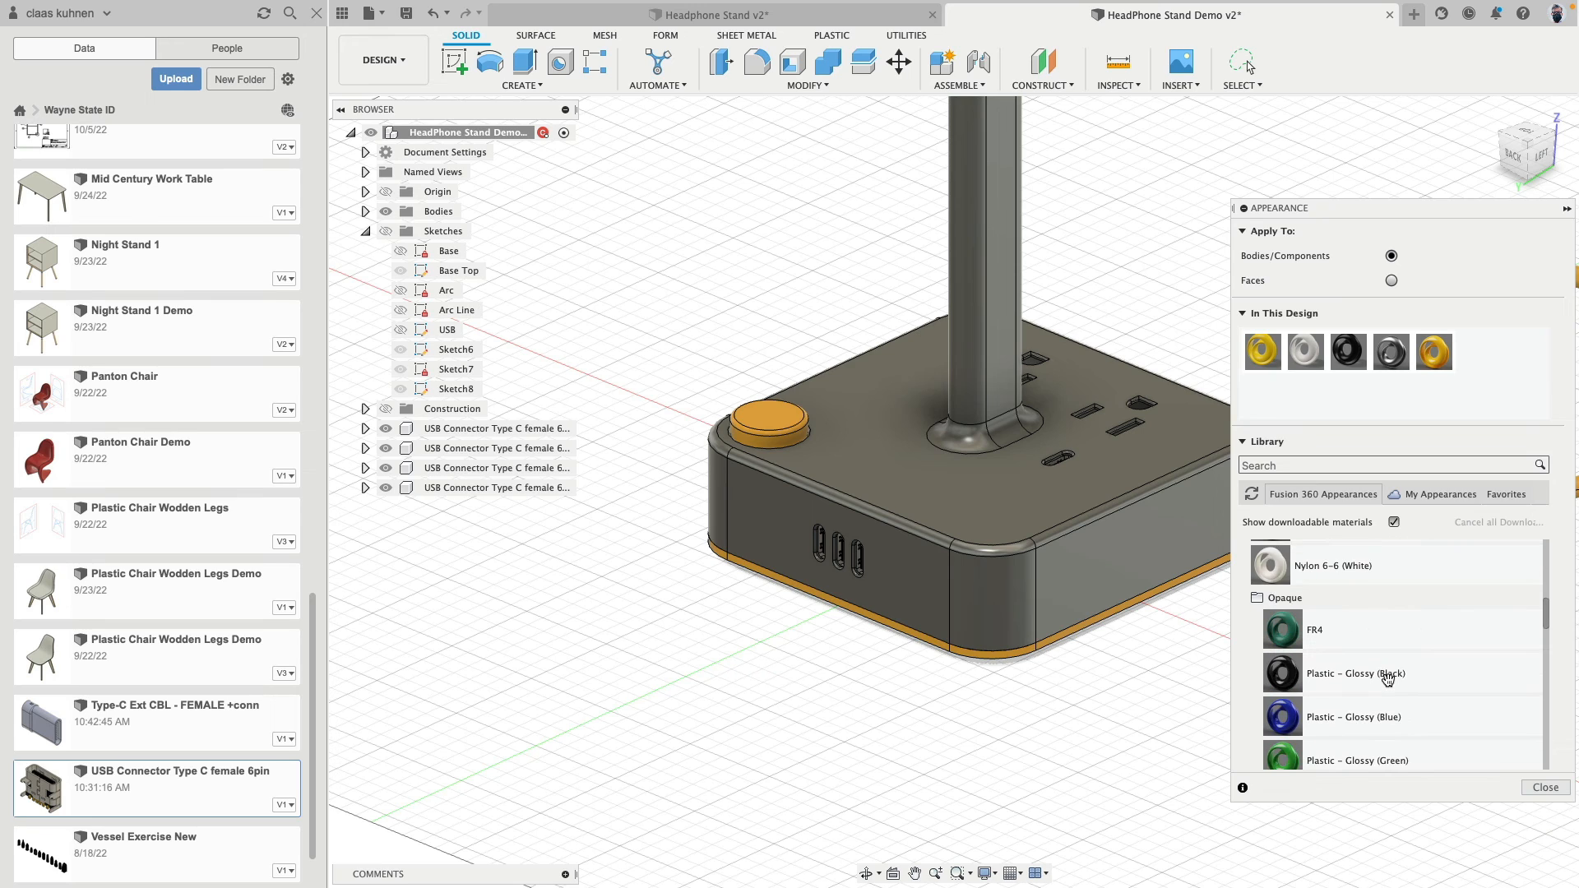
{"action": "scroll", "coordinate": [1386, 681], "scroll_direction": "down", "scroll_amount": 1}
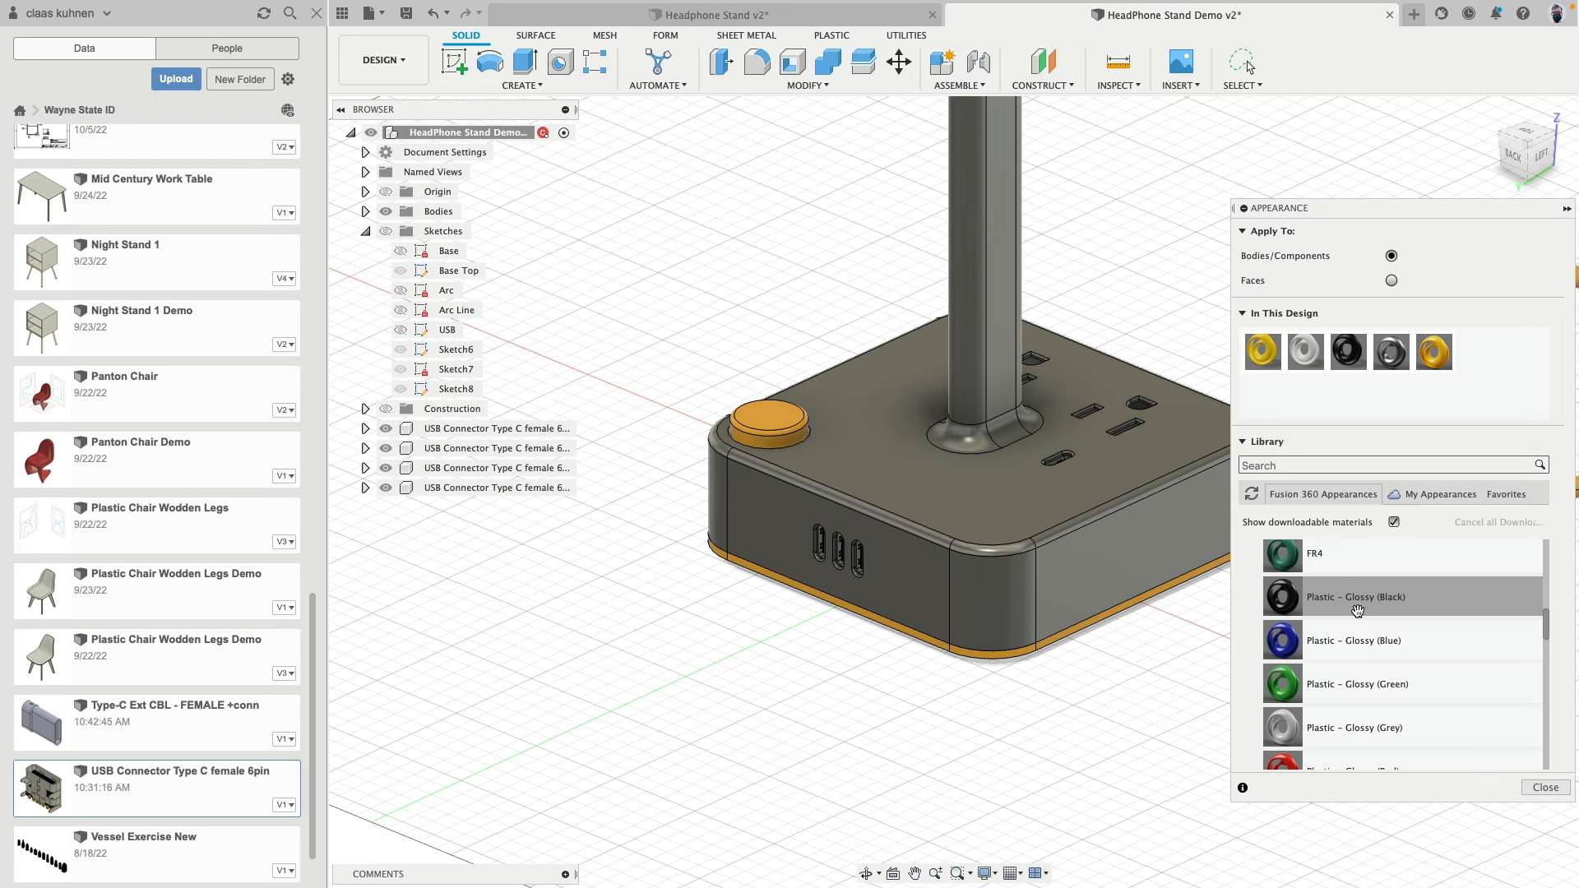
{"action": "left_click_drag", "start_coordinate": [1358, 605], "coordinate": [1105, 581]}
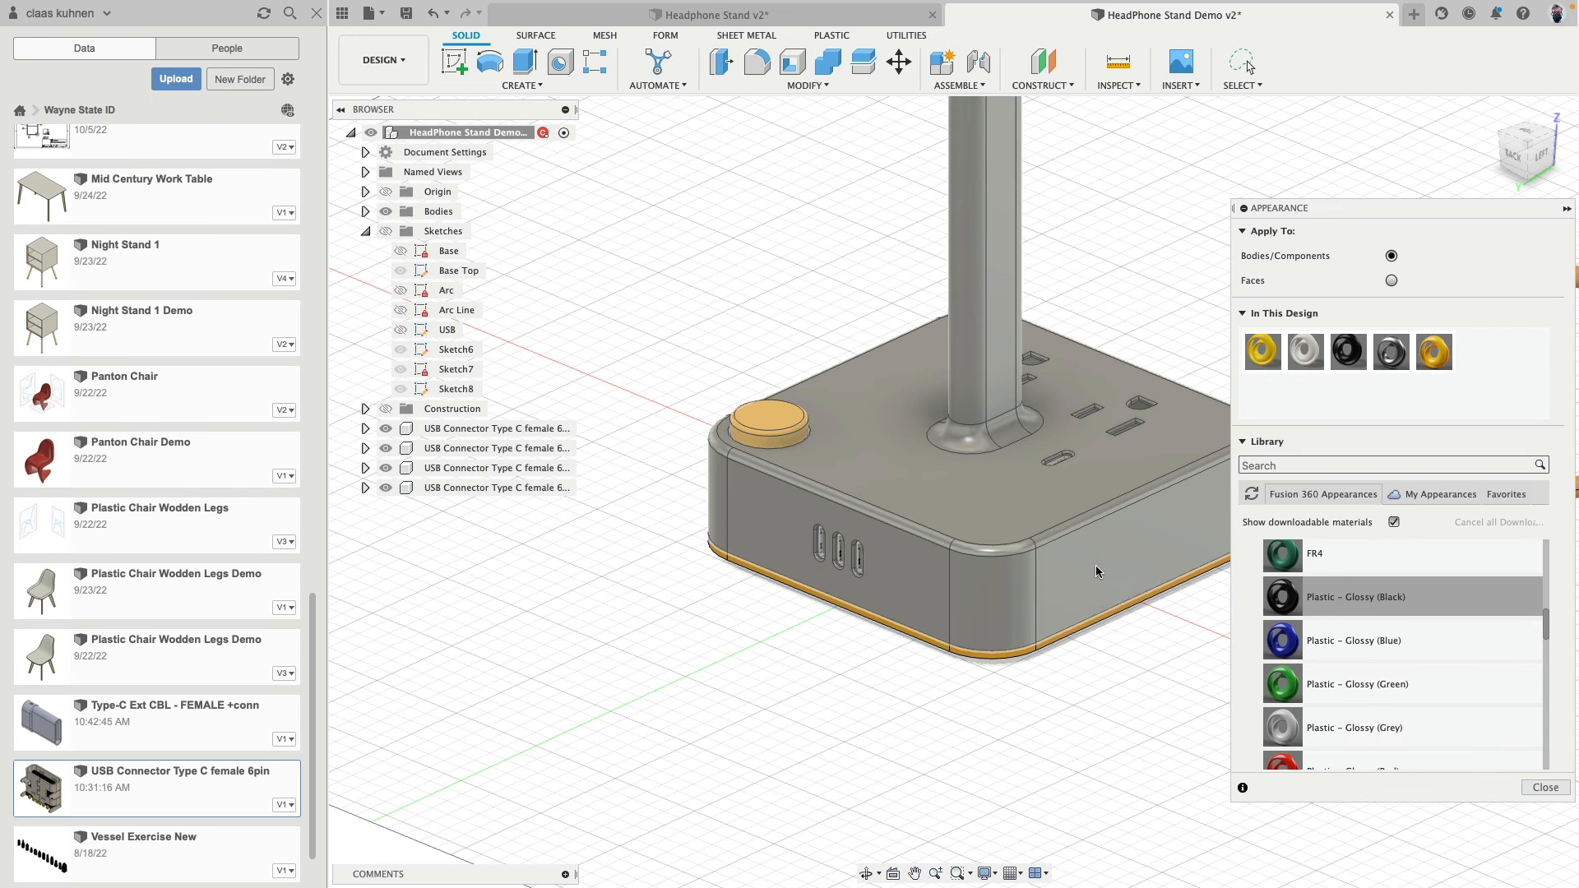
{"action": "scroll", "coordinate": [1085, 637], "scroll_direction": "down", "scroll_amount": 5}
{"action": "middle_click_drag", "start_coordinate": [1077, 460], "coordinate": [987, 698]}
{"action": "middle_click_drag", "start_coordinate": [1043, 519], "coordinate": [1027, 453]}
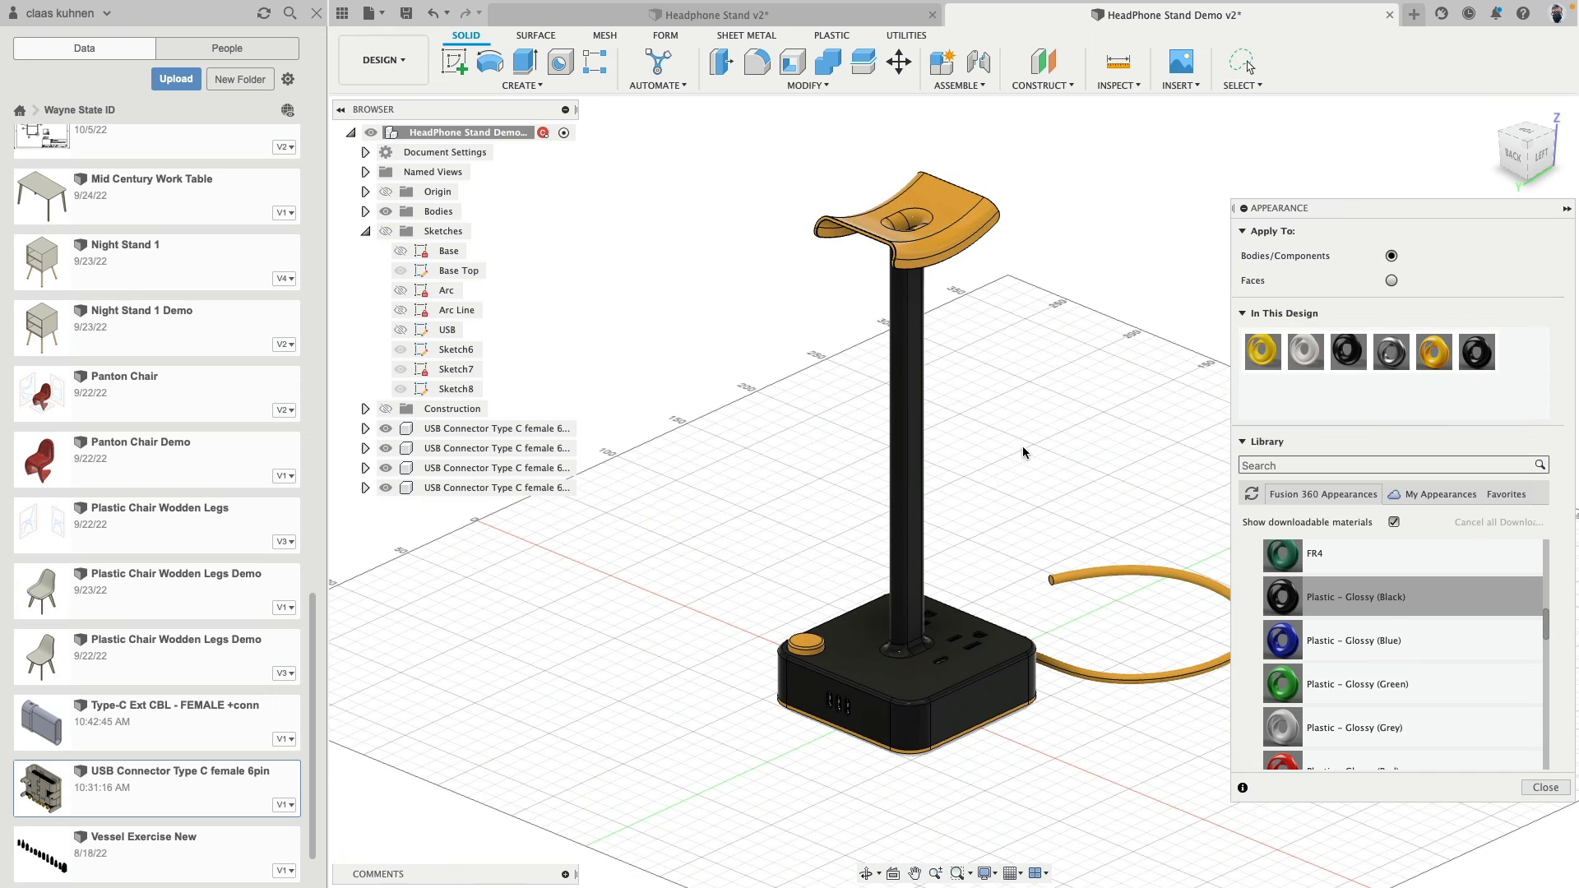
- Lighten the design's Plastic - Glossy (Black) appearance to RGB 66, 66, 66 and finish editing appearances
{"action": "right_click", "coordinate": [1495, 358]}
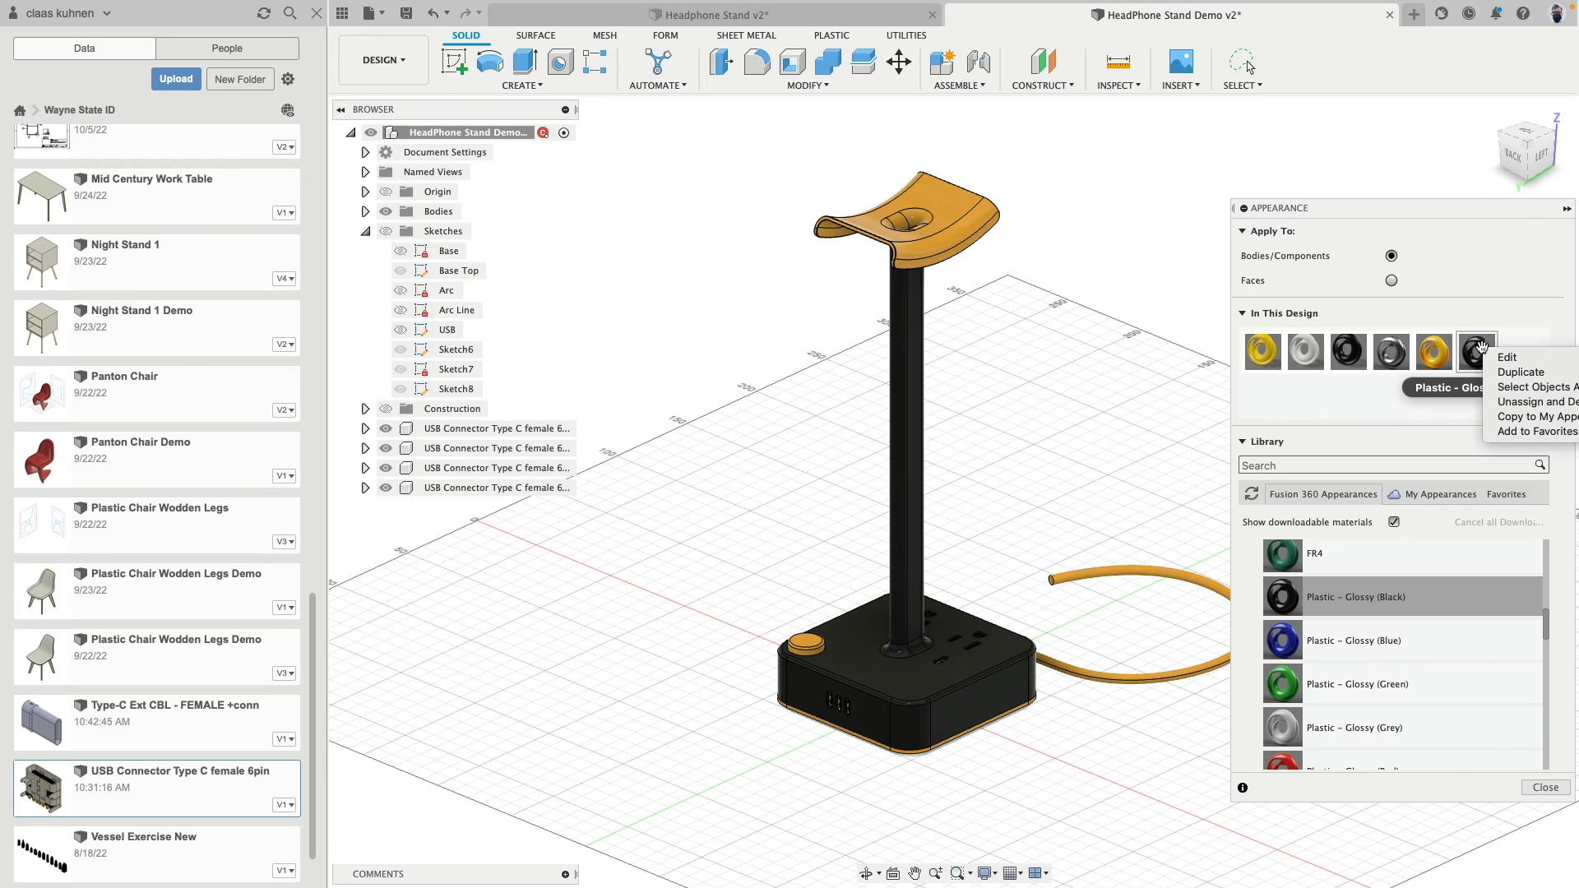
{"action": "left_click", "coordinate": [1488, 358]}
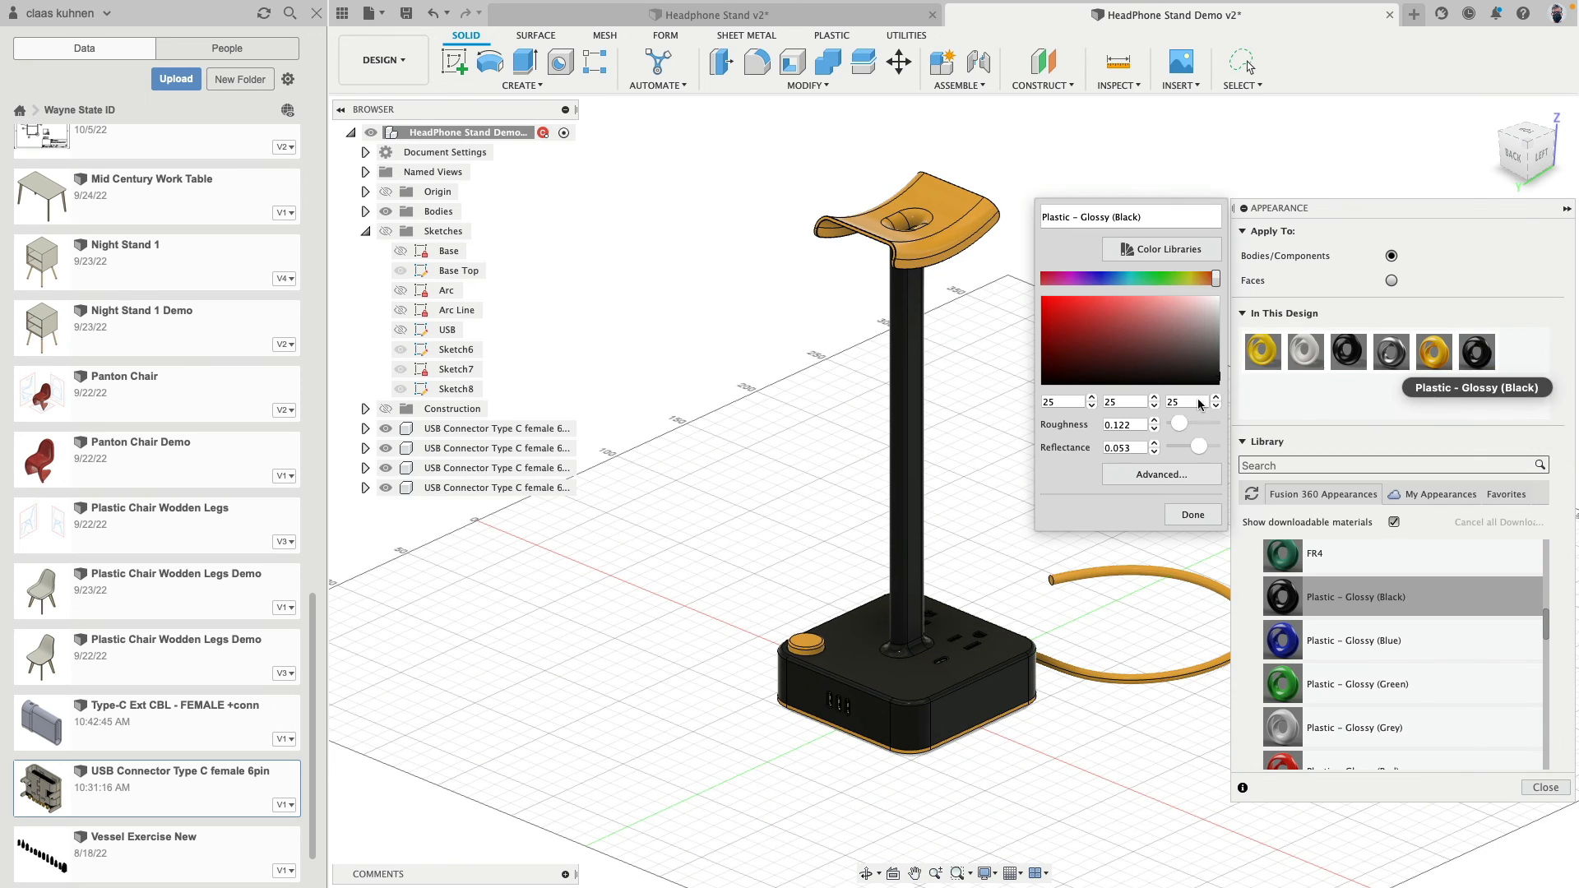
{"action": "left_click_drag", "start_coordinate": [1213, 383], "coordinate": [1299, 369]}
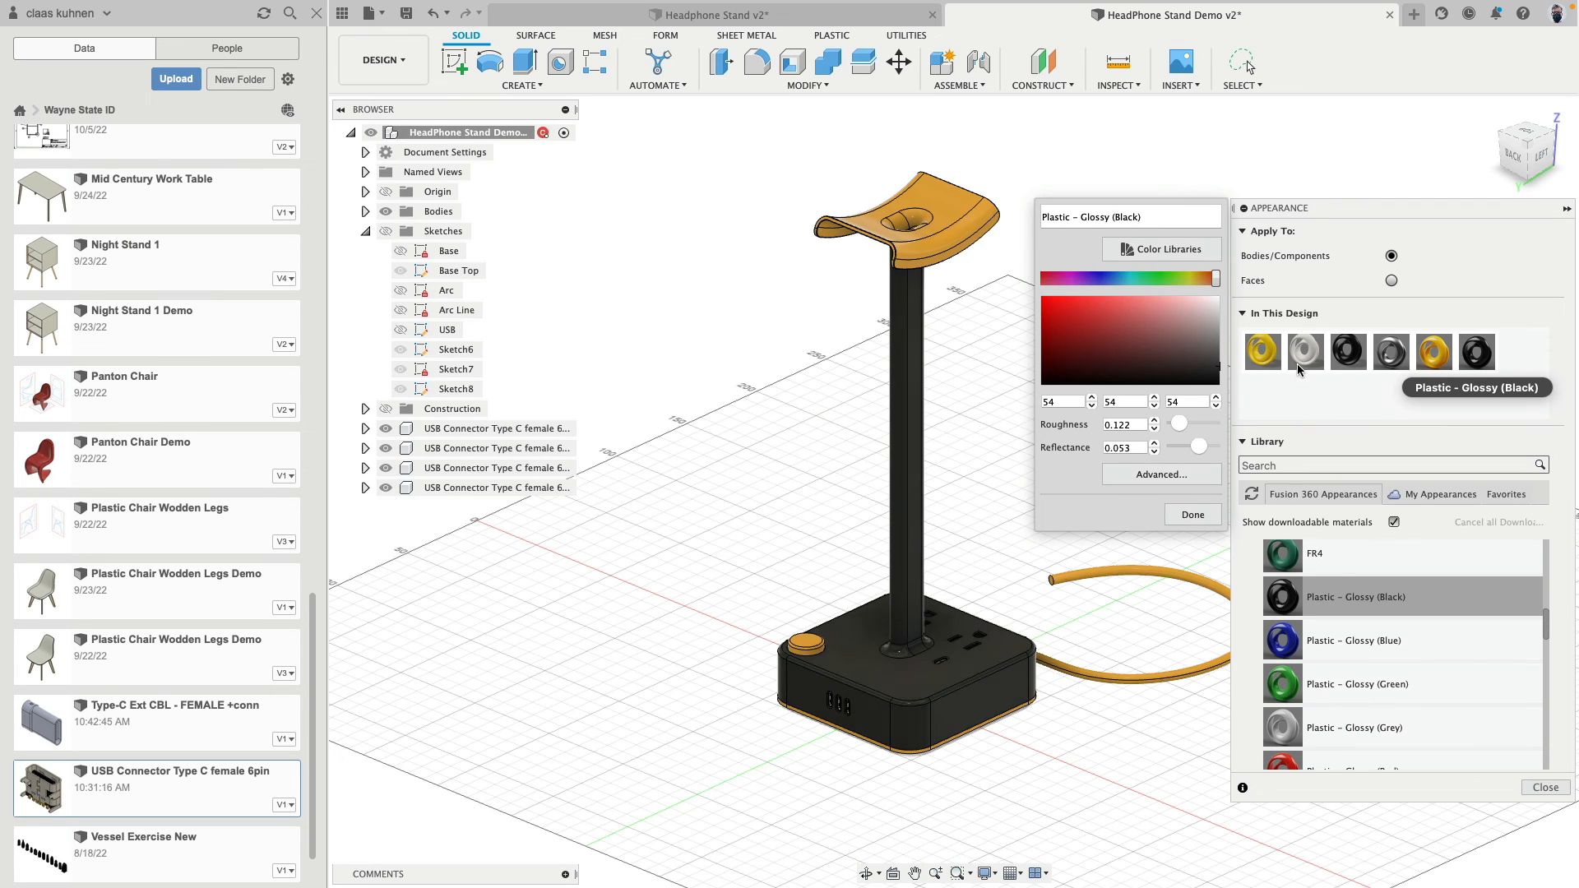
{"action": "left_click", "coordinate": [1193, 515]}
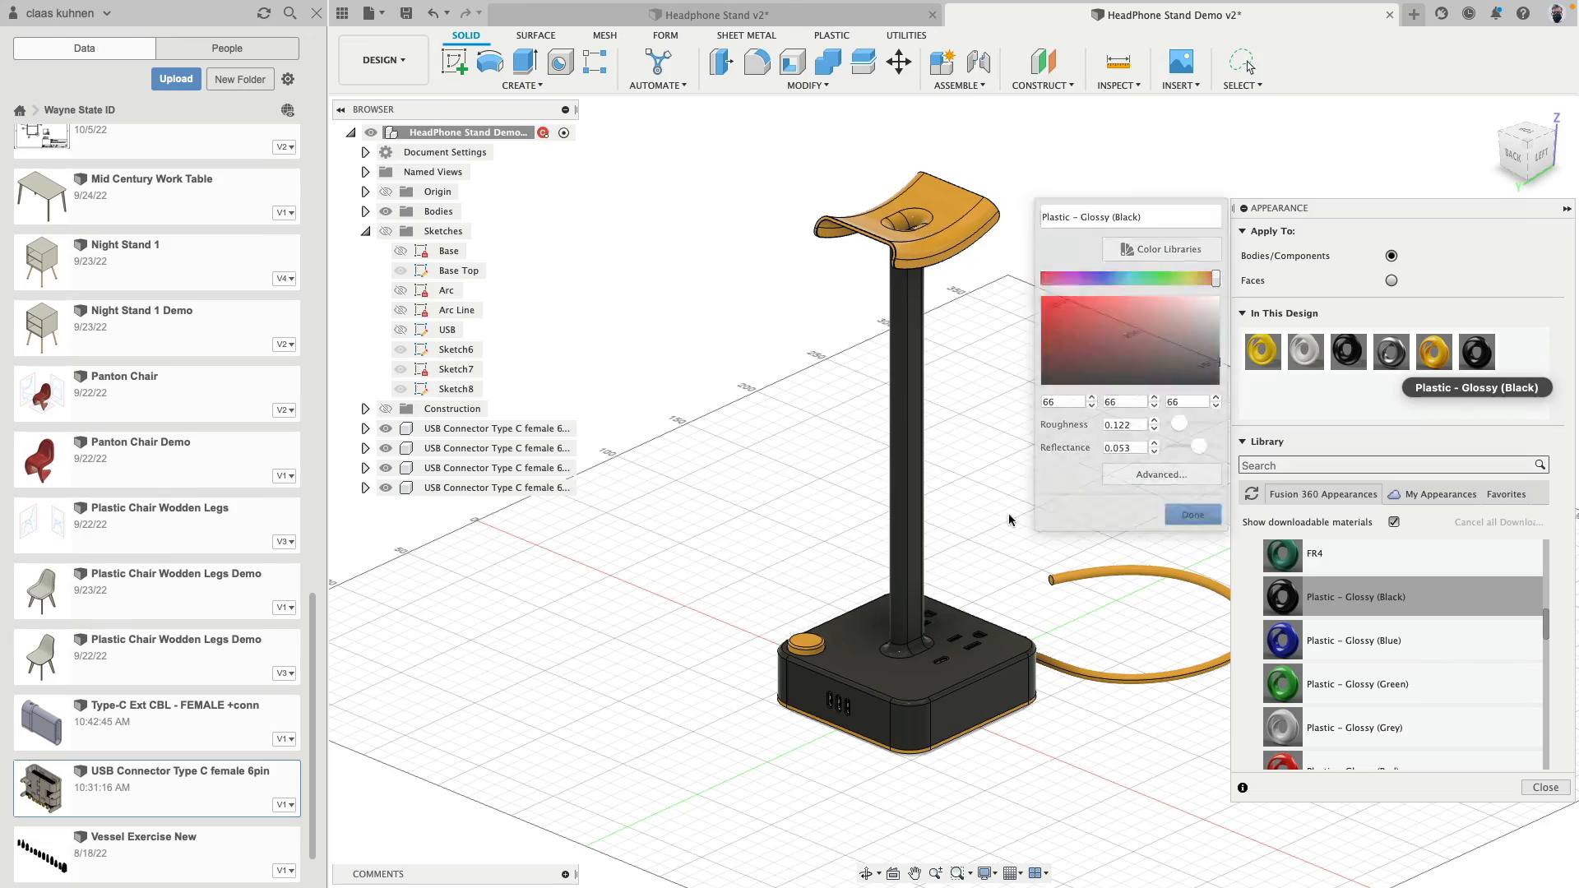
{"action": "middle_click_drag", "start_coordinate": [1192, 515], "coordinate": [1216, 409], "text": "shift"}
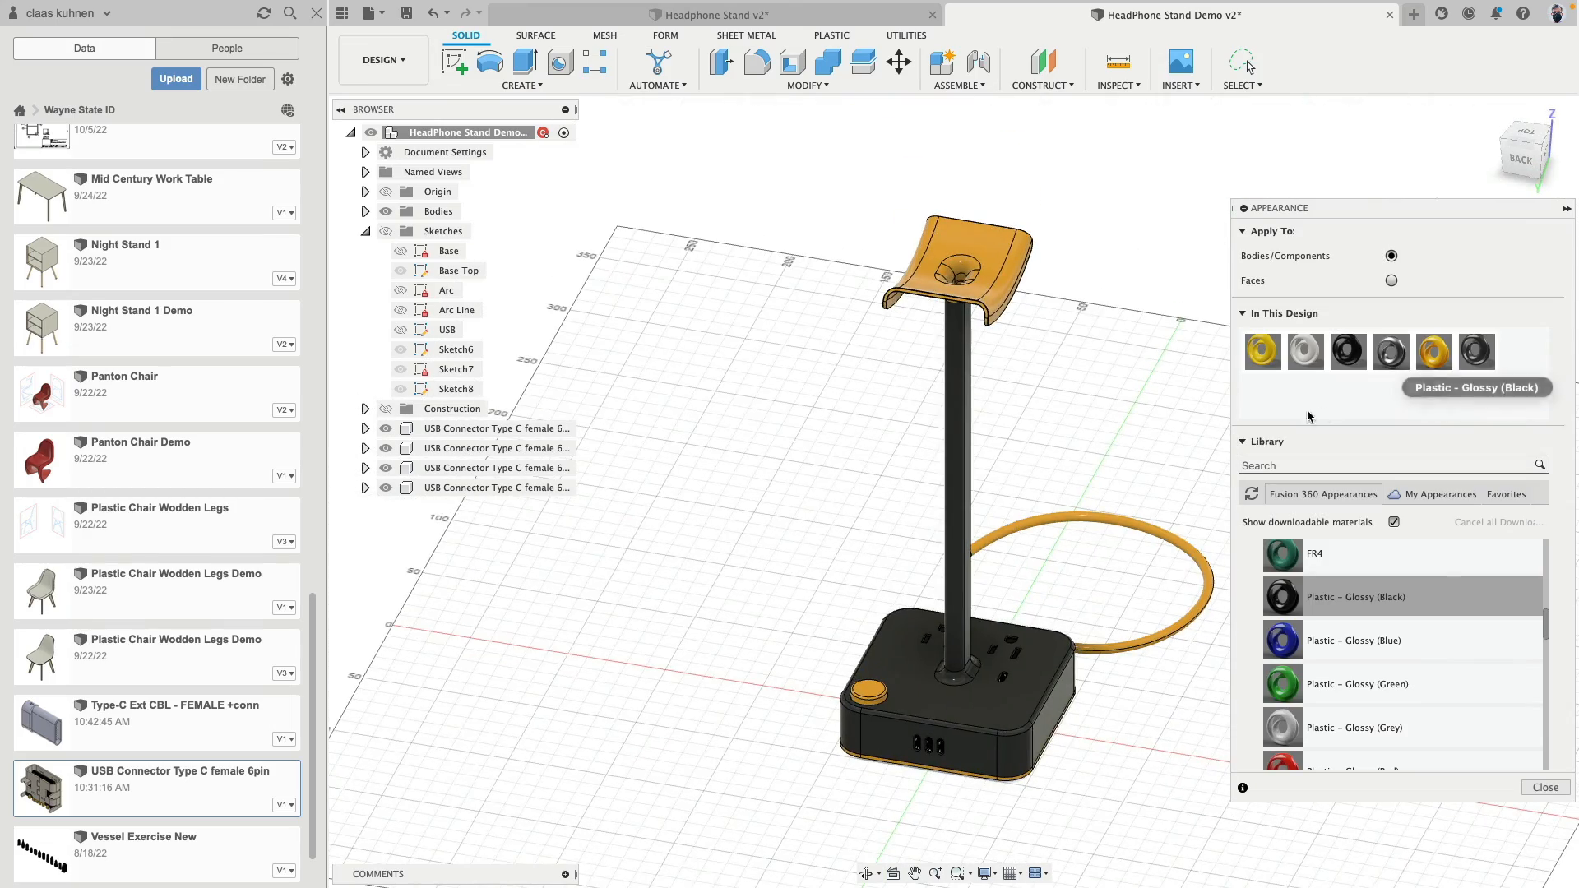
{"action": "left_click", "coordinate": [1546, 789]}
- Hide the project file list to enlarge the modelling area
{"action": "middle_click_drag", "start_coordinate": [1398, 724], "coordinate": [1115, 387], "text": "shift"}
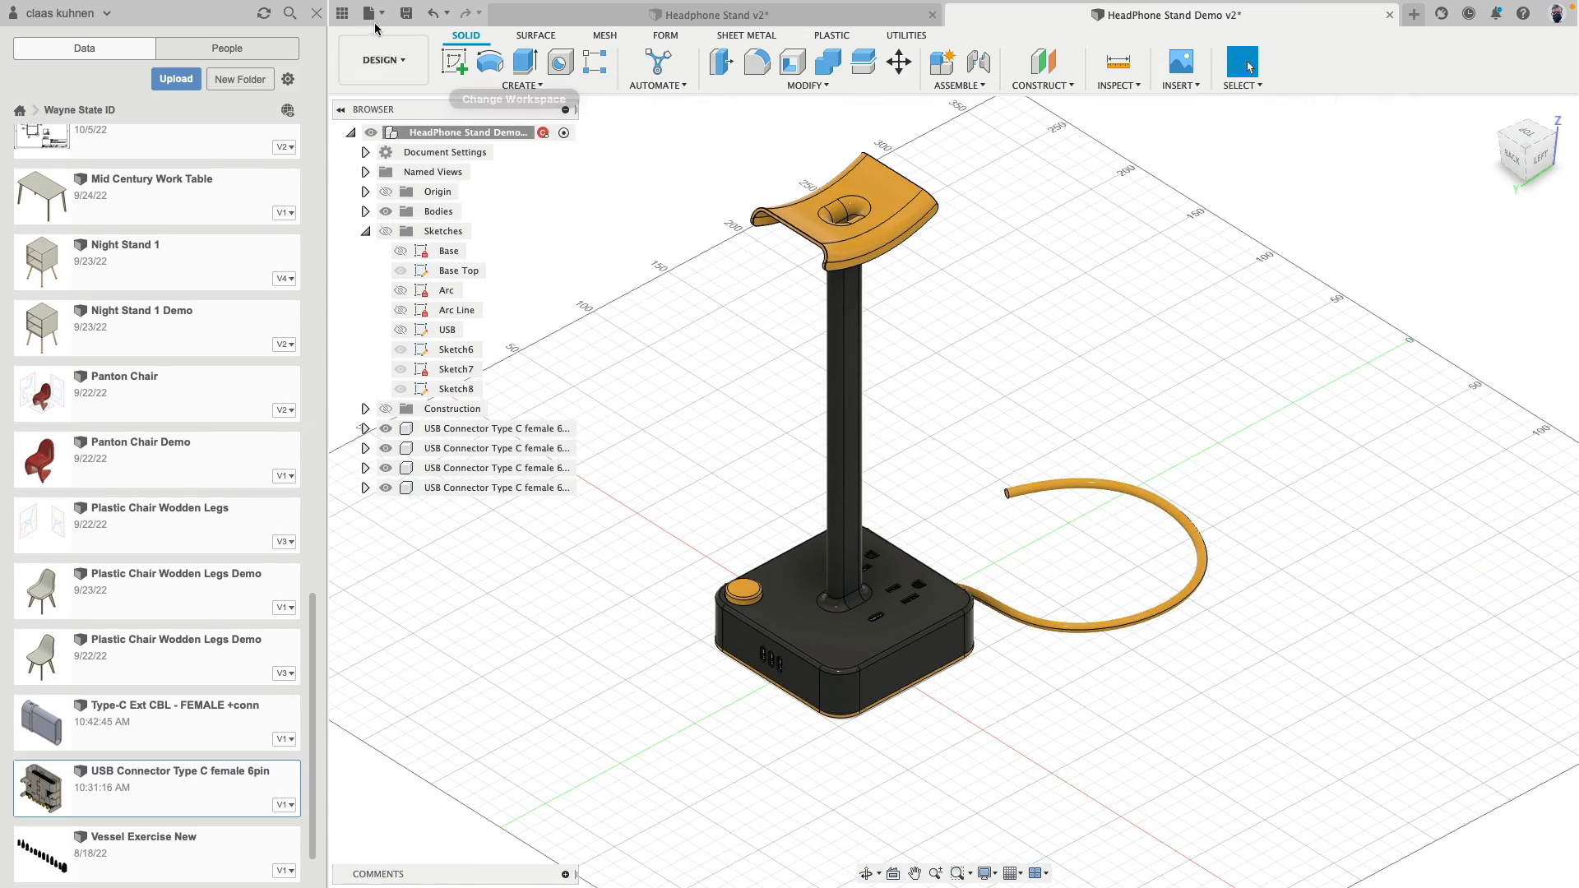
{"action": "left_click", "coordinate": [343, 13]}
{"action": "middle_click_drag", "start_coordinate": [603, 395], "coordinate": [623, 440], "text": "shift"}
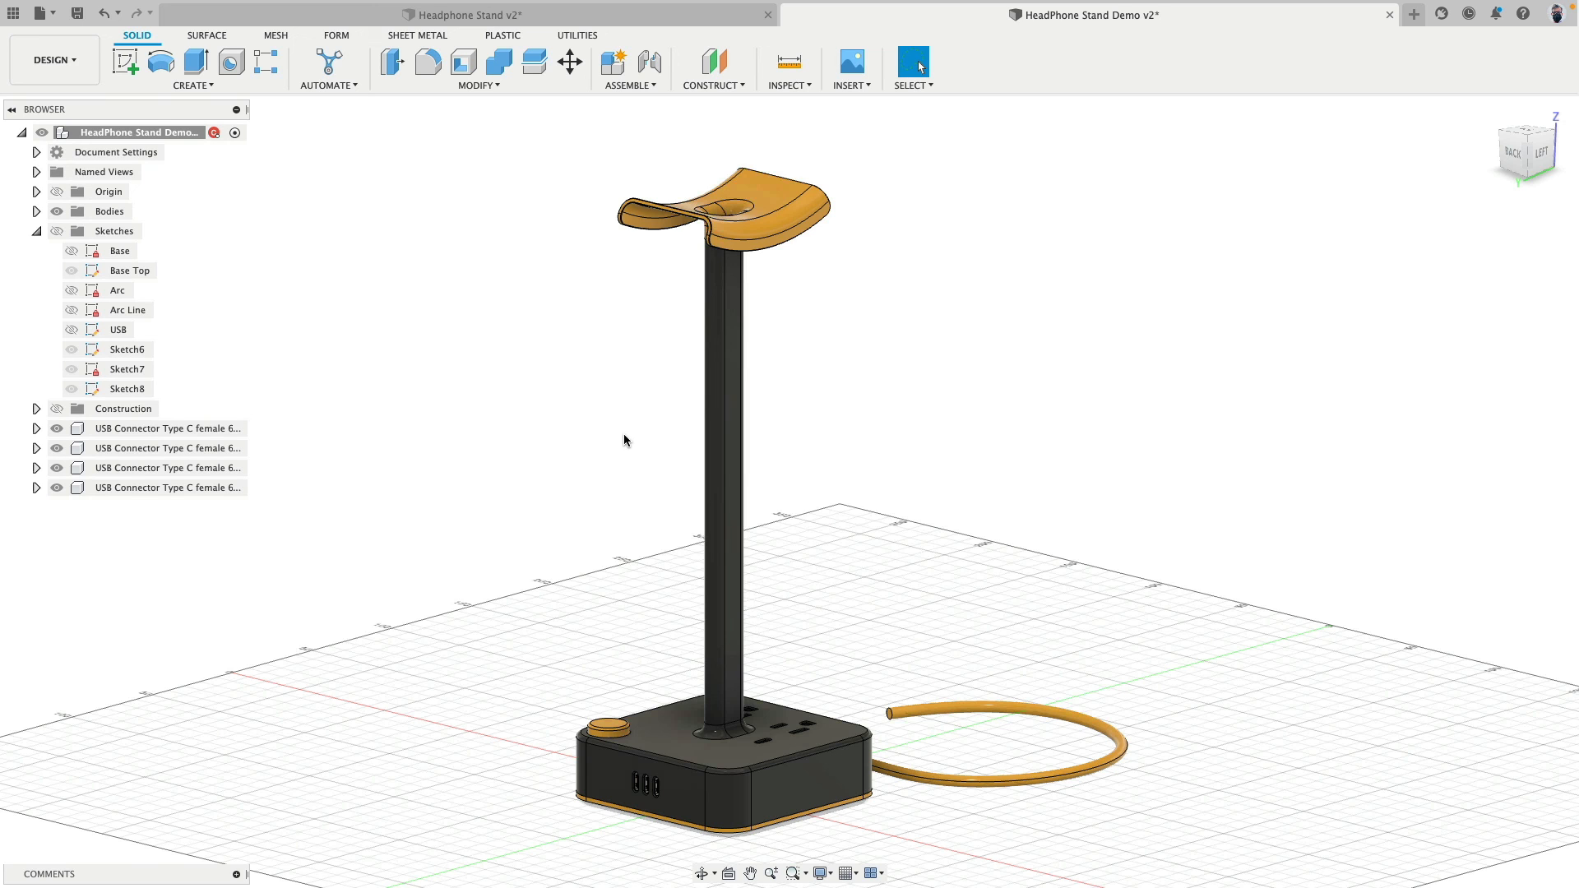
{"action": "middle_click_drag", "start_coordinate": [580, 444], "coordinate": [541, 363], "text": "shift"}
- Show the BackUp body group to compare the earlier stand versions with the final one, and hide and collapse it again
{"action": "left_click", "coordinate": [36, 212]}
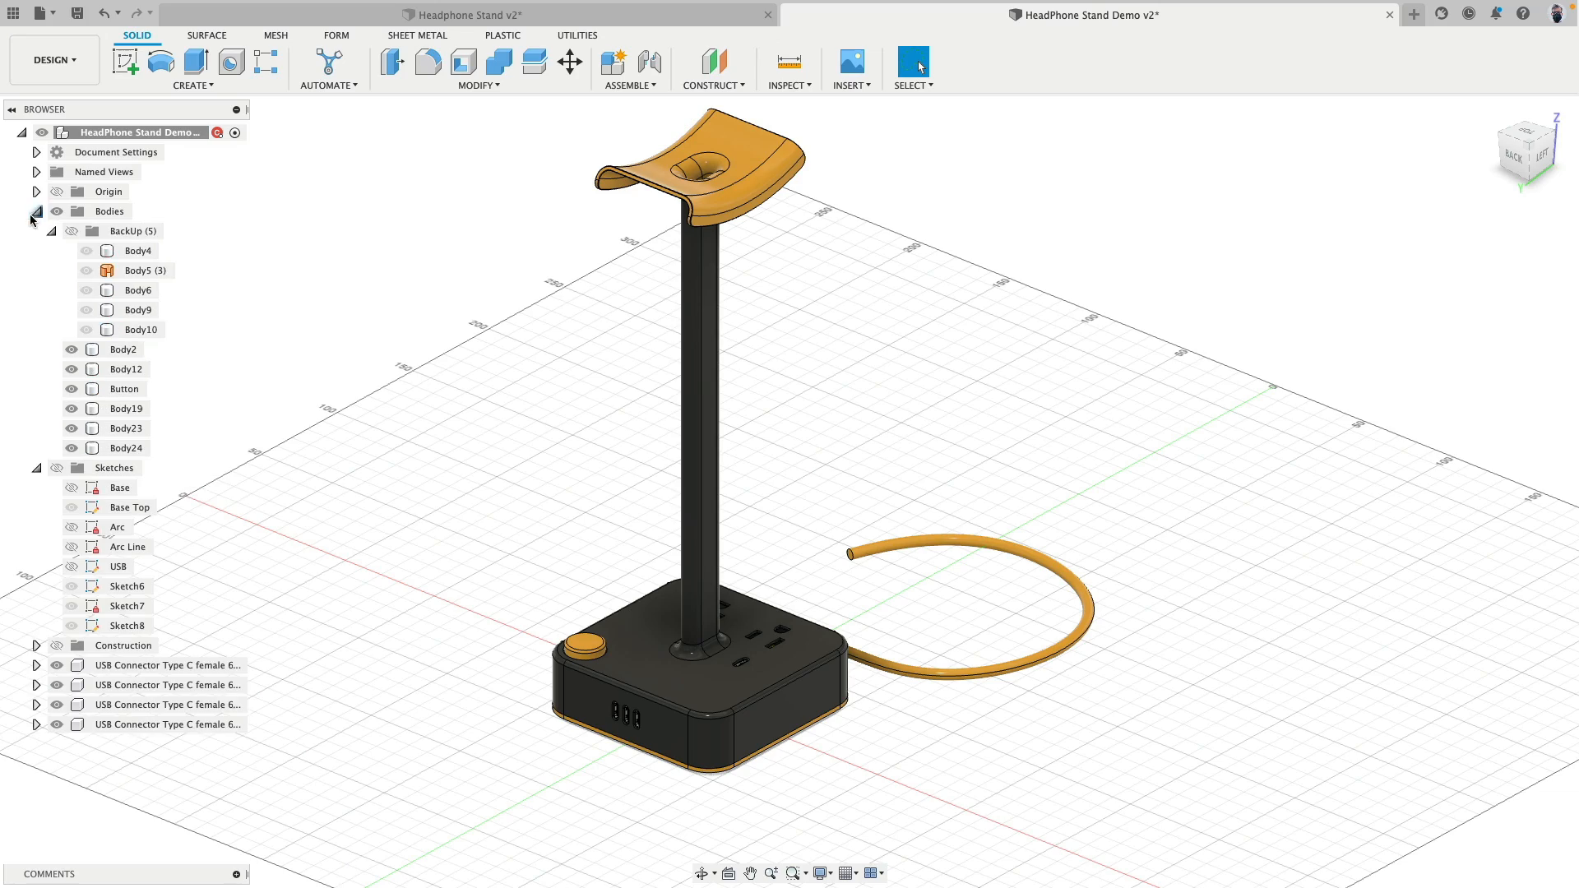
{"action": "left_click", "coordinate": [71, 233]}
{"action": "scroll", "coordinate": [385, 407], "scroll_direction": "down", "scroll_amount": 4}
{"action": "middle_click_drag", "start_coordinate": [495, 436], "coordinate": [724, 528]}
{"action": "scroll", "coordinate": [723, 527], "scroll_direction": "down", "scroll_amount": 3}
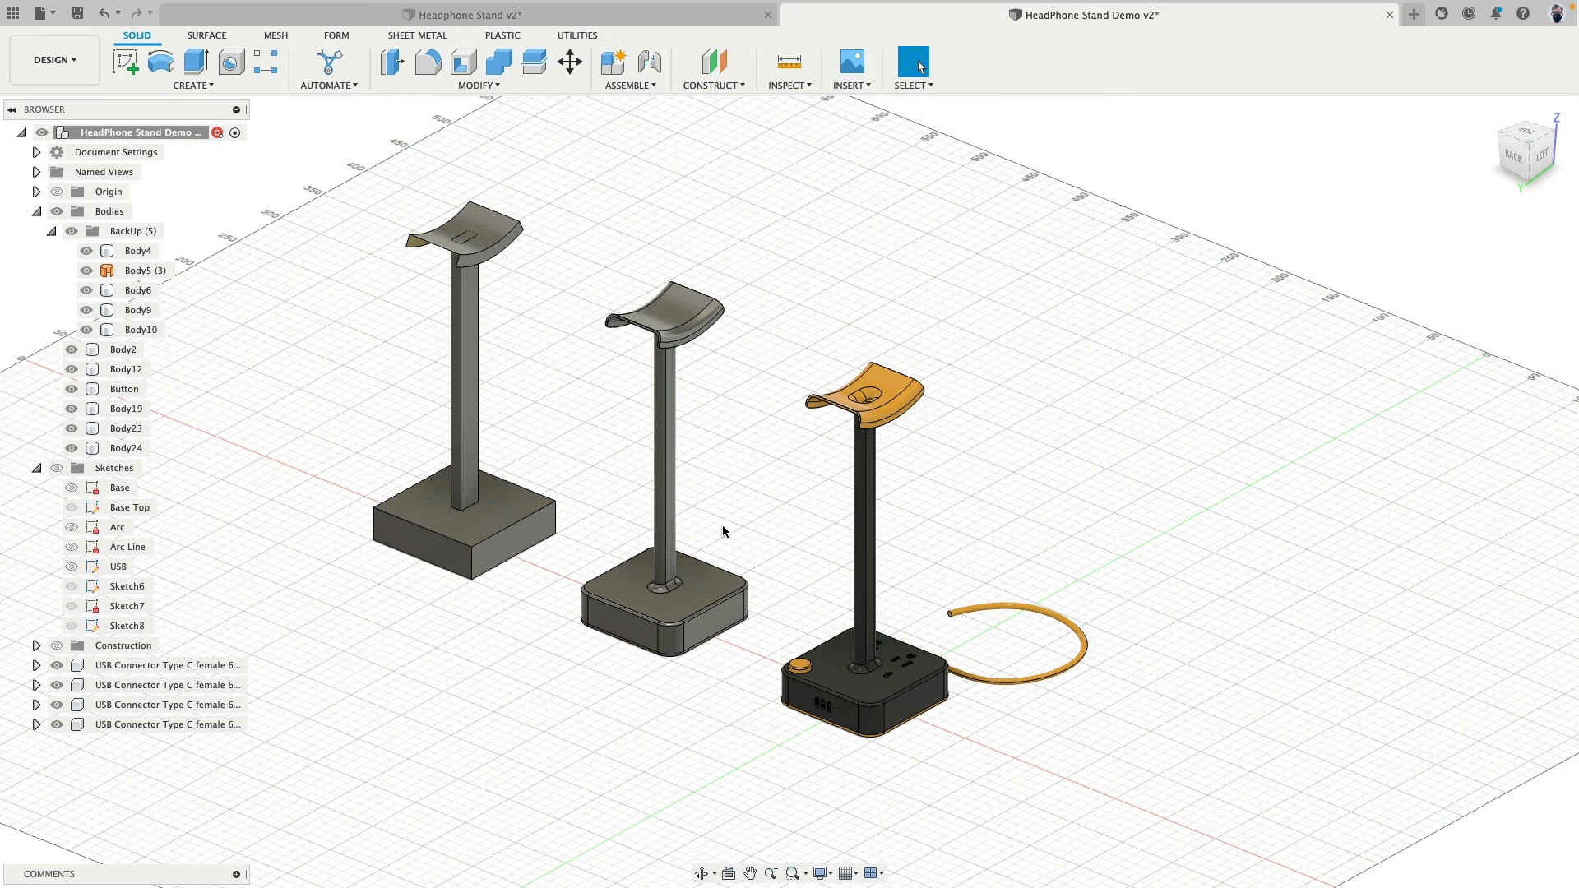
{"action": "left_click", "coordinate": [71, 231]}
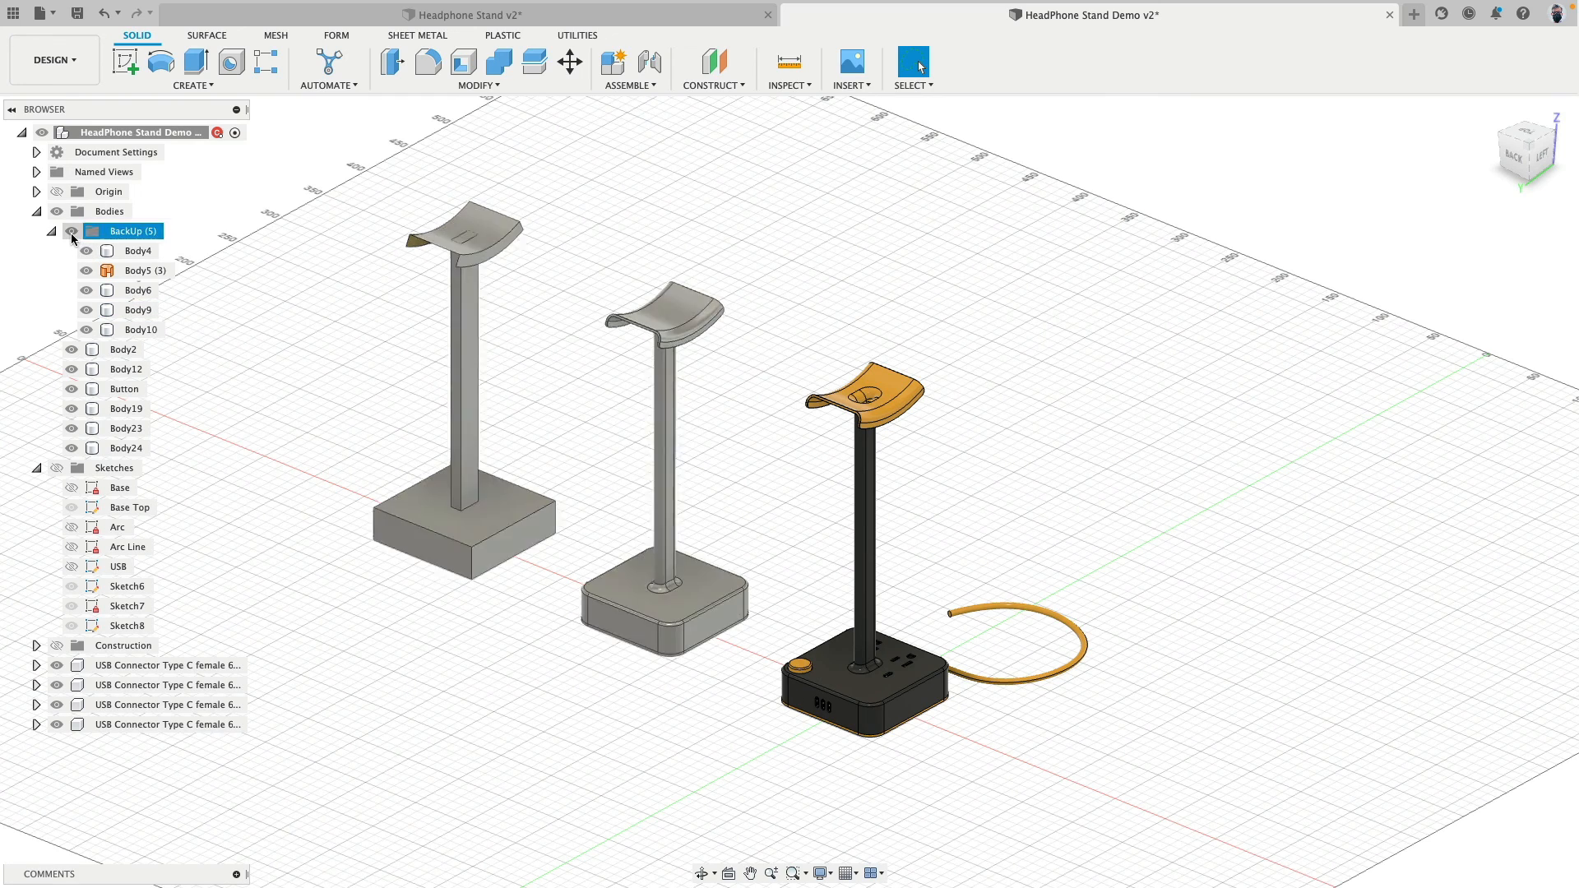
{"action": "left_click", "coordinate": [52, 231]}
{"action": "scroll", "coordinate": [627, 546], "scroll_direction": "up", "scroll_amount": 5}
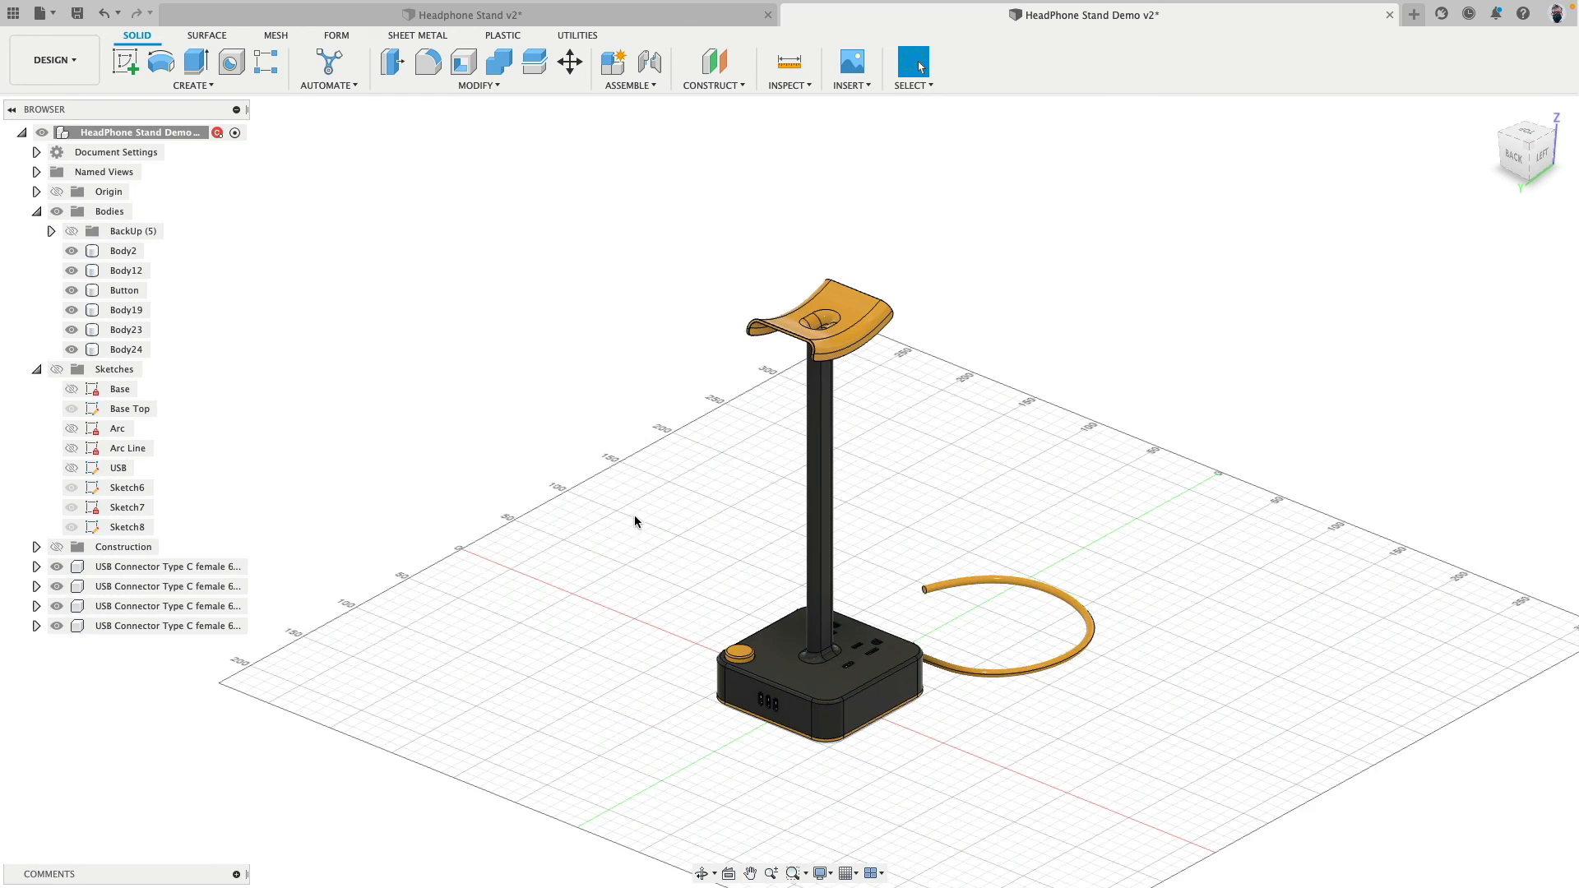
- Try to remove one D-shaped ground hole from the base's top by selecting and deleting its inner faces
{"action": "scroll", "coordinate": [511, 470], "scroll_direction": "up", "scroll_amount": 3}
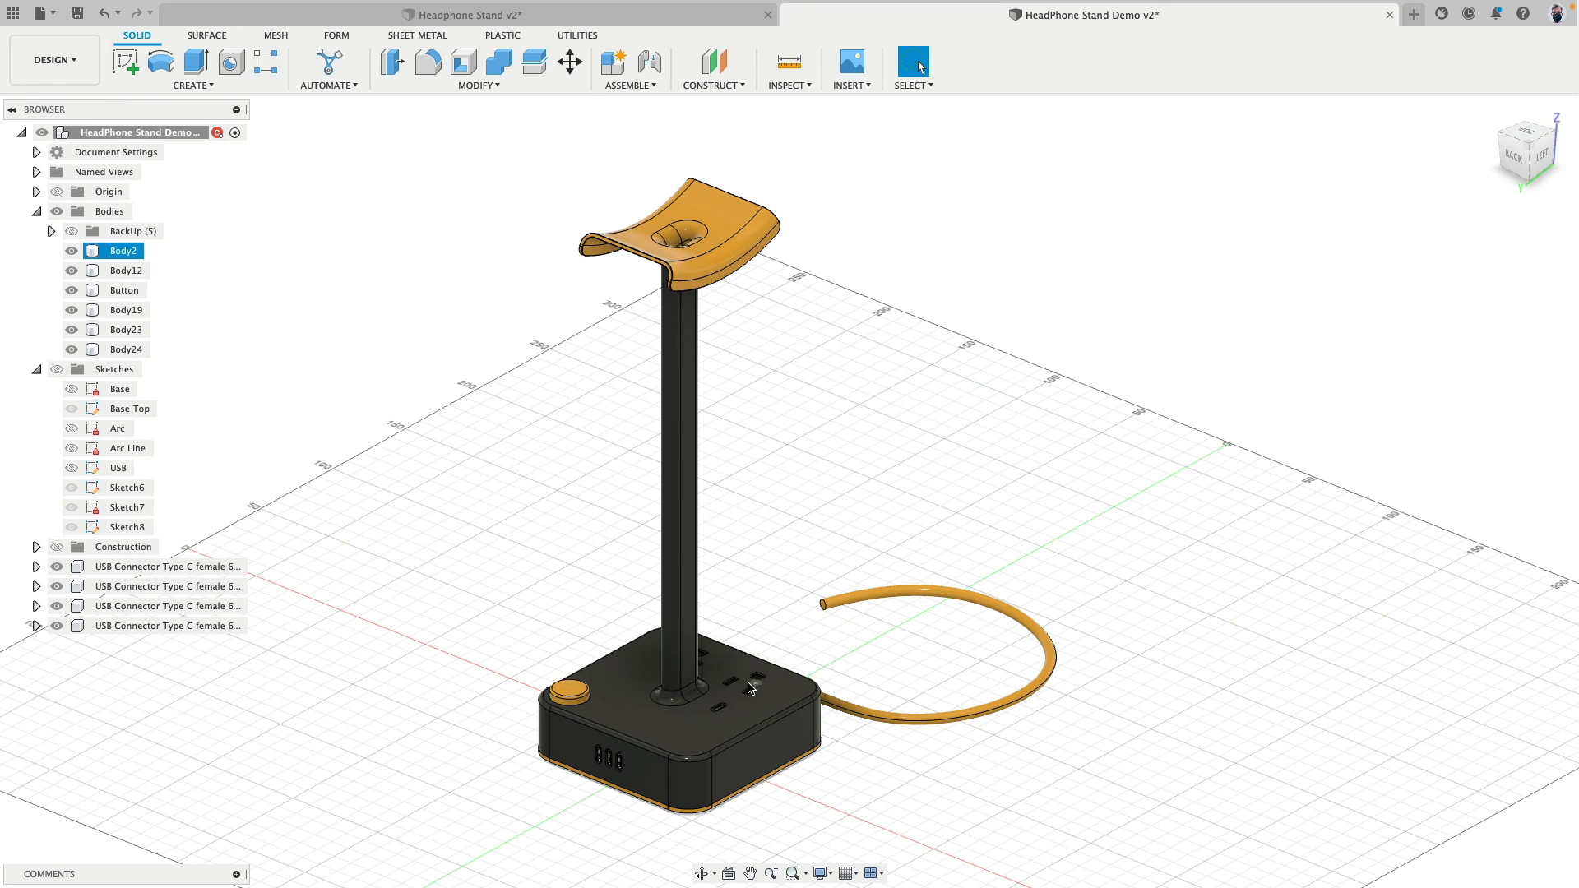
{"action": "scroll", "coordinate": [757, 695], "scroll_direction": "up", "scroll_amount": 10}
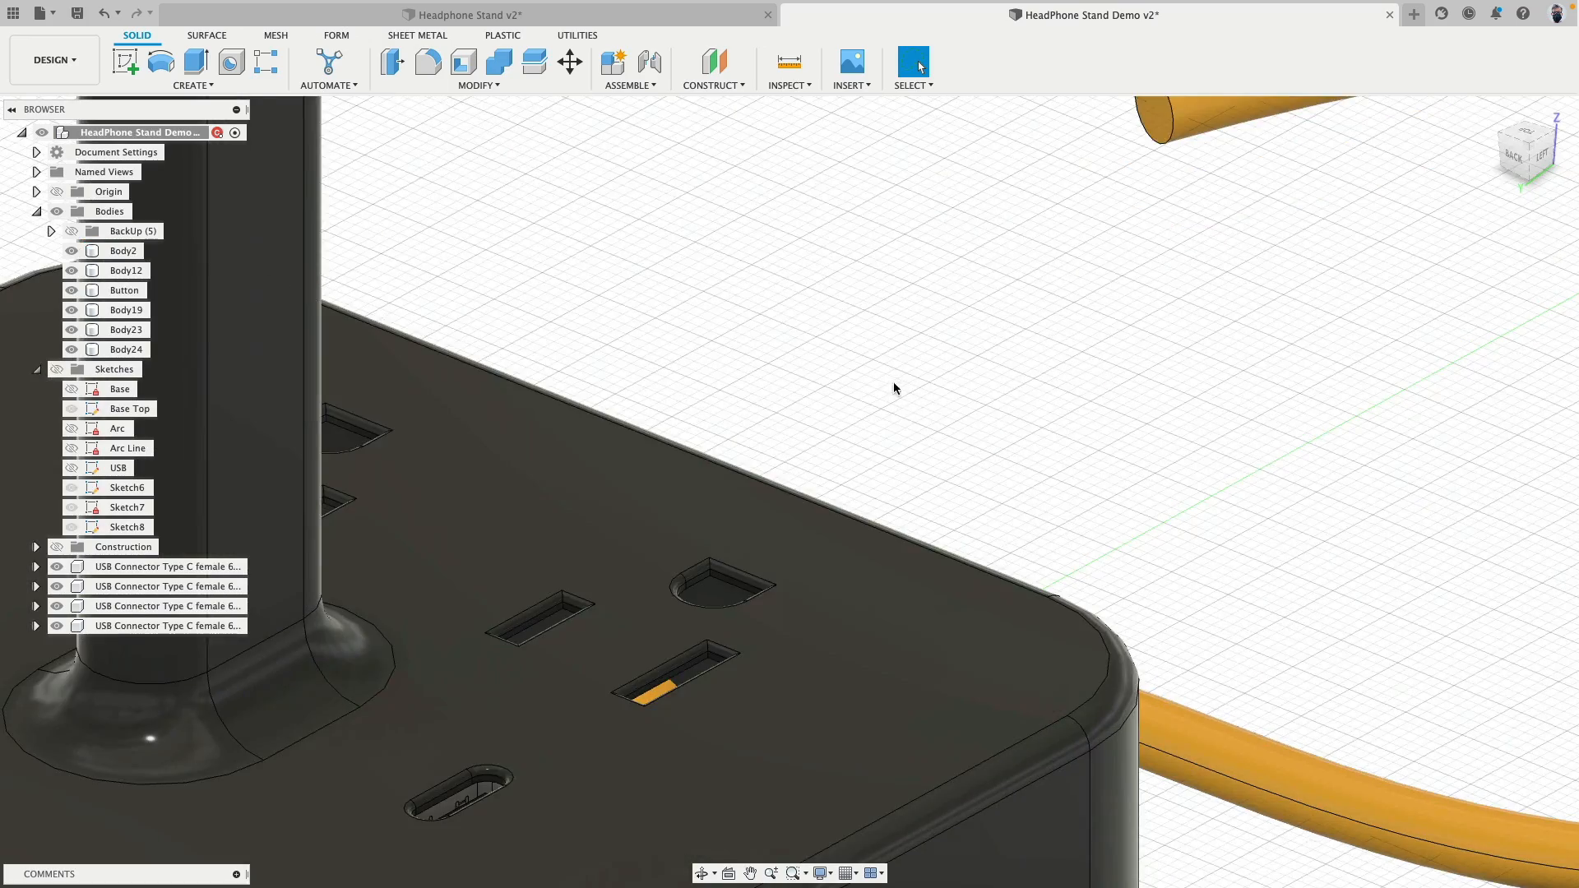
{"action": "middle_click_drag", "start_coordinate": [895, 388], "coordinate": [1064, 354], "text": "shift"}
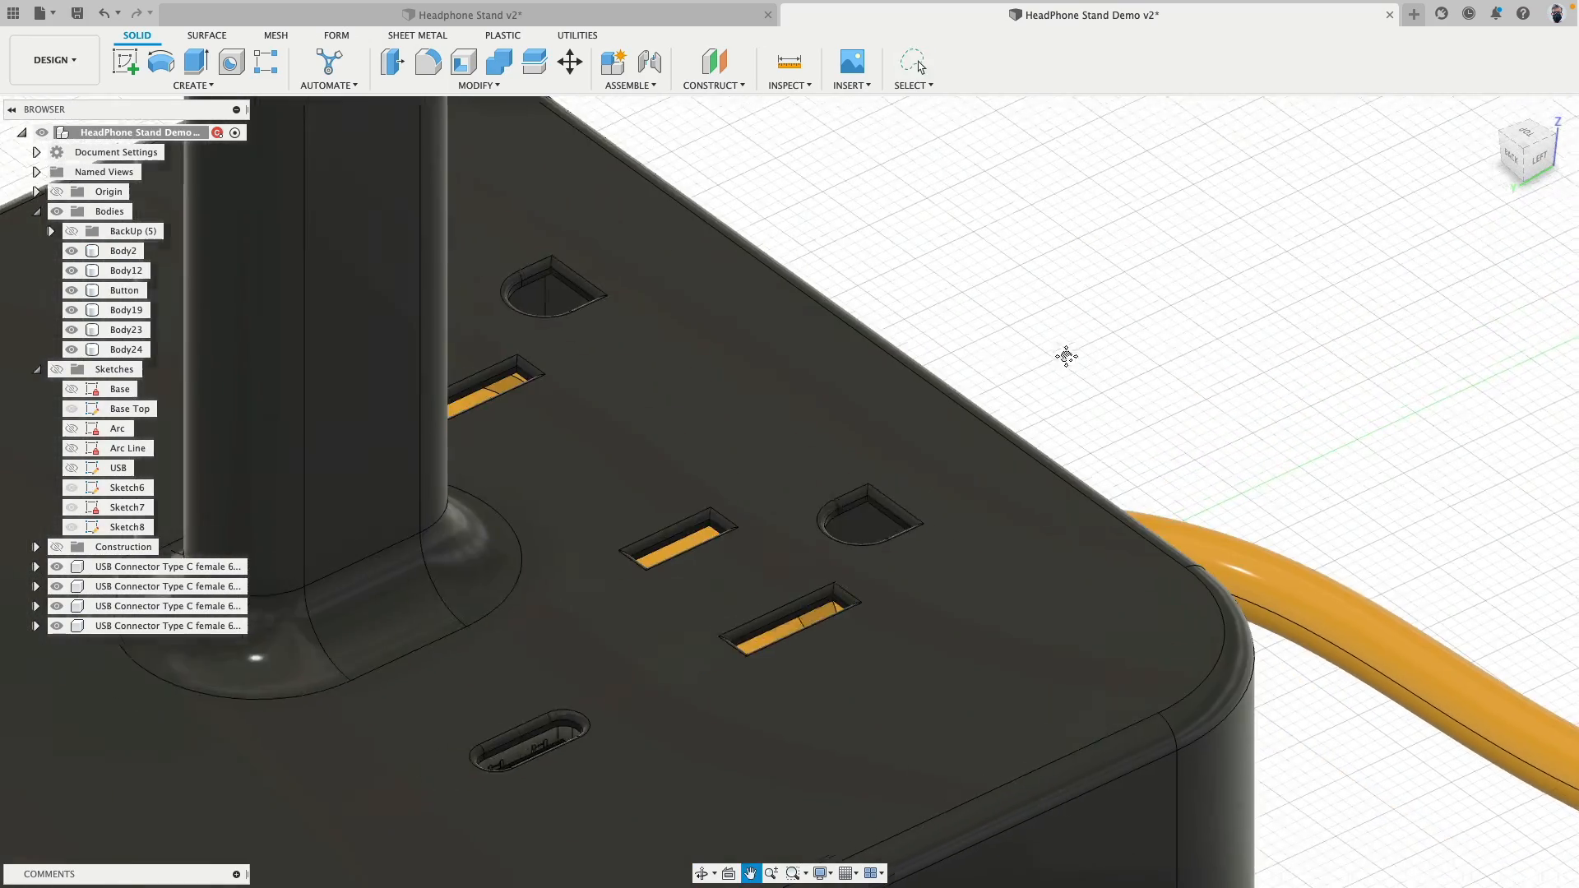
{"action": "scroll", "coordinate": [1016, 408], "scroll_direction": "up", "scroll_amount": 10}
{"action": "middle_click_drag", "start_coordinate": [1016, 408], "coordinate": [1224, 186]}
{"action": "scroll", "coordinate": [910, 353], "scroll_direction": "up", "scroll_amount": 2}
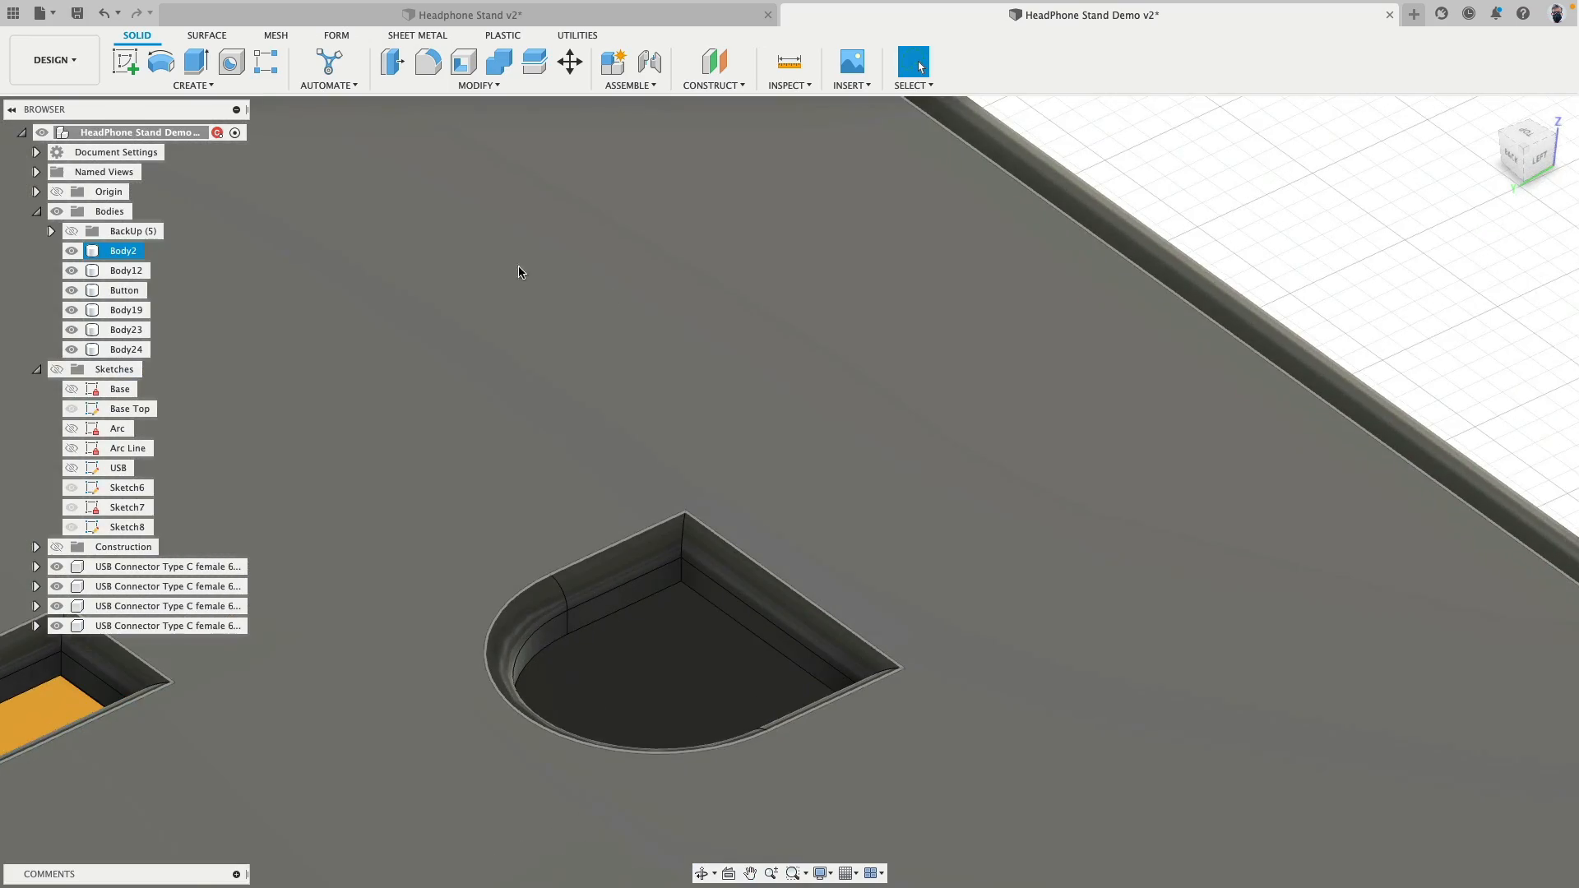
{"action": "left_click", "coordinate": [395, 74]}
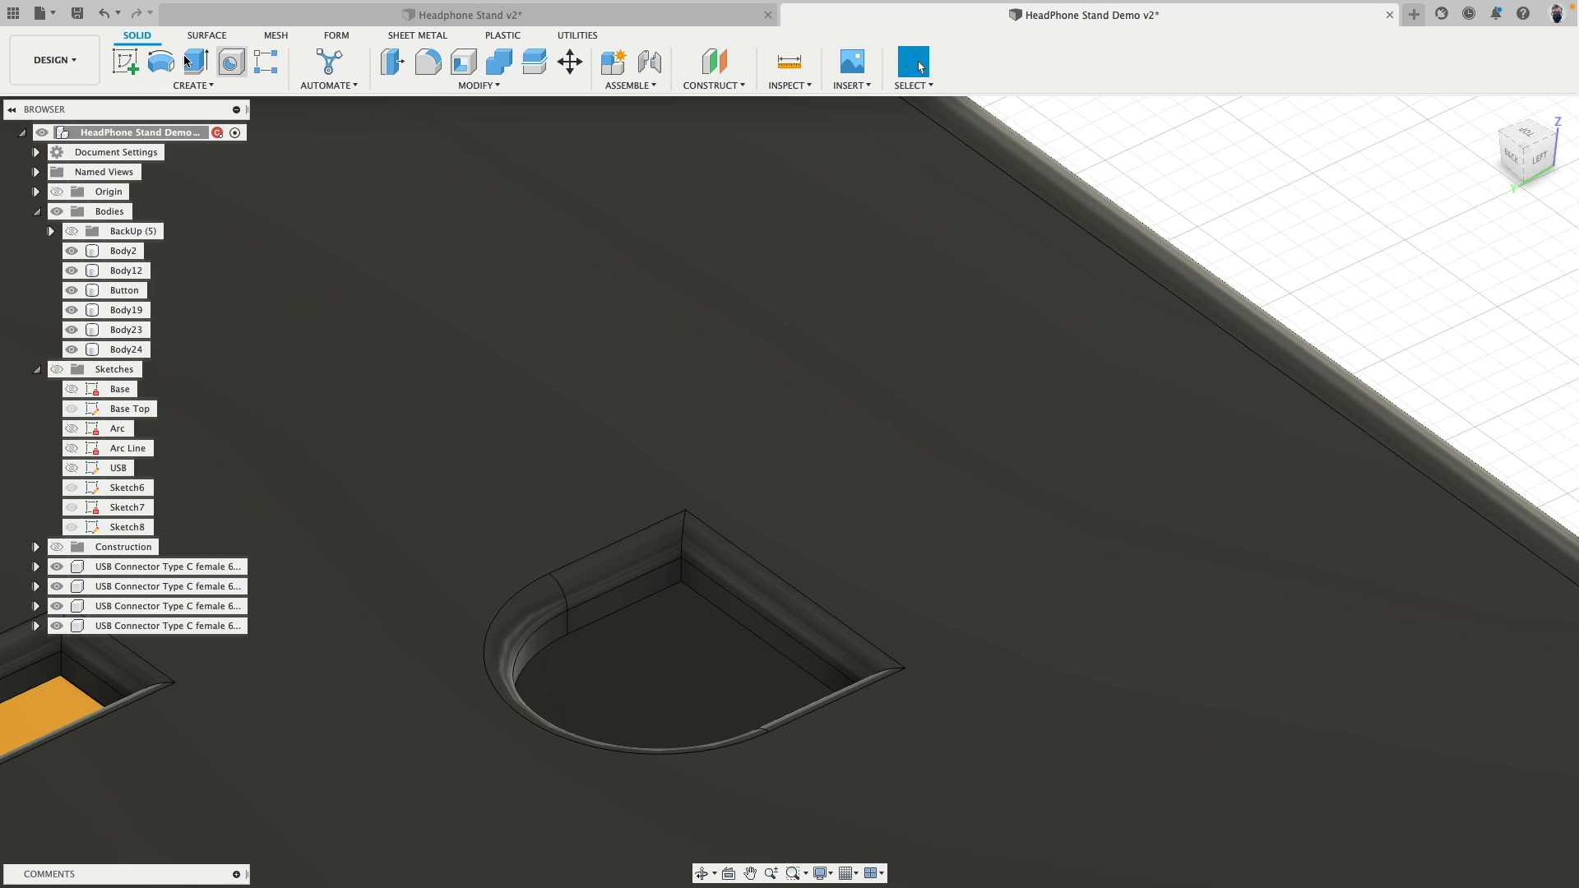
{"action": "left_click", "coordinate": [626, 567]}
{"action": "left_click", "coordinate": [544, 619]}
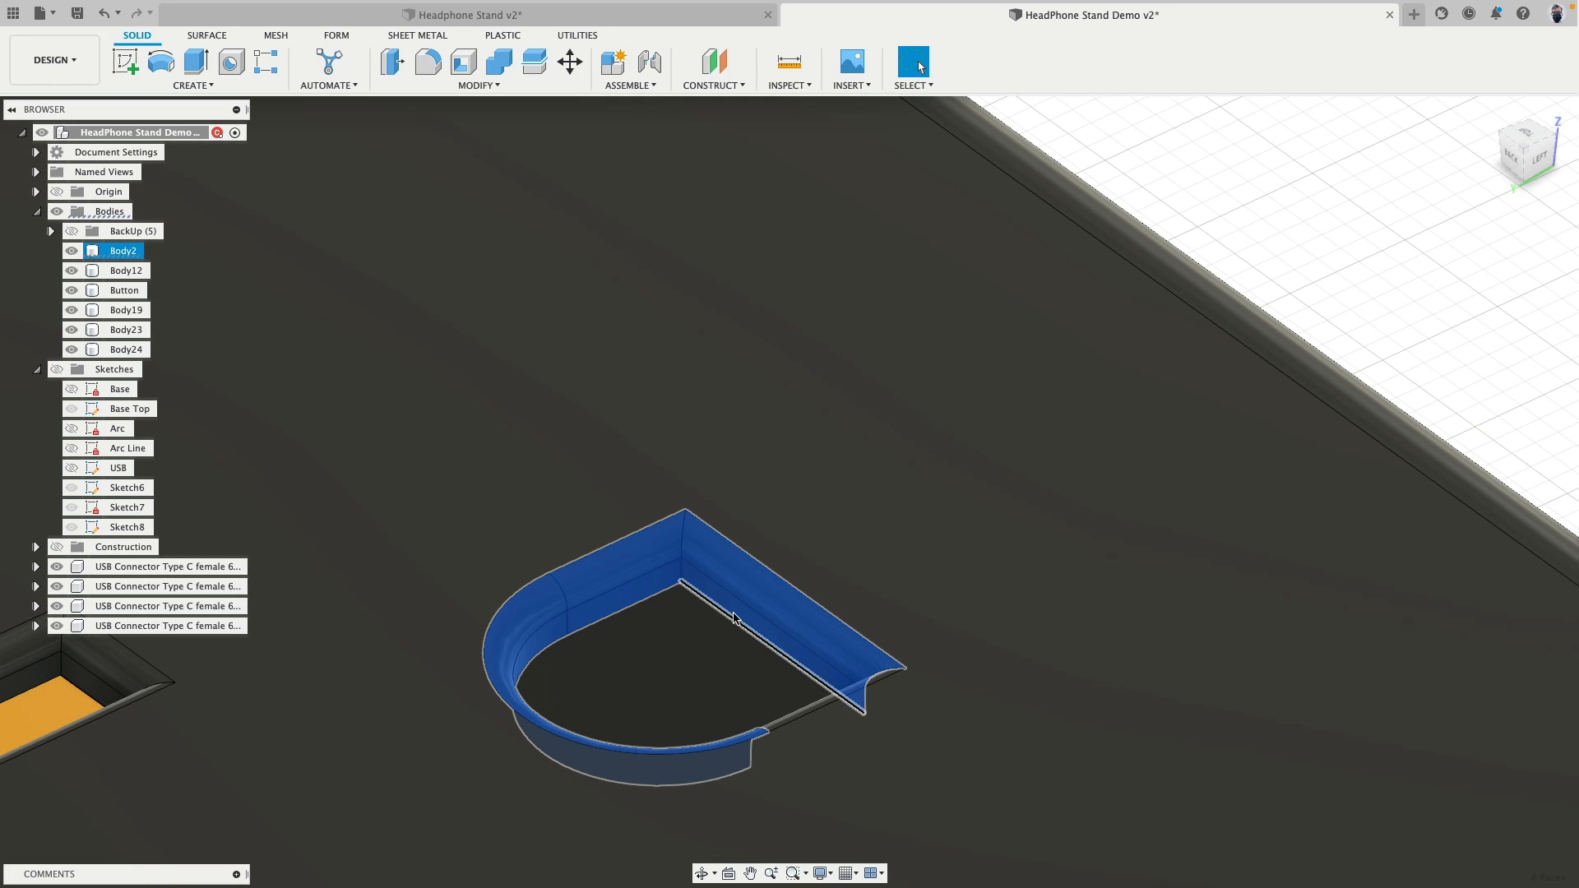
{"action": "scroll", "coordinate": [797, 529], "scroll_direction": "down", "scroll_amount": 4}
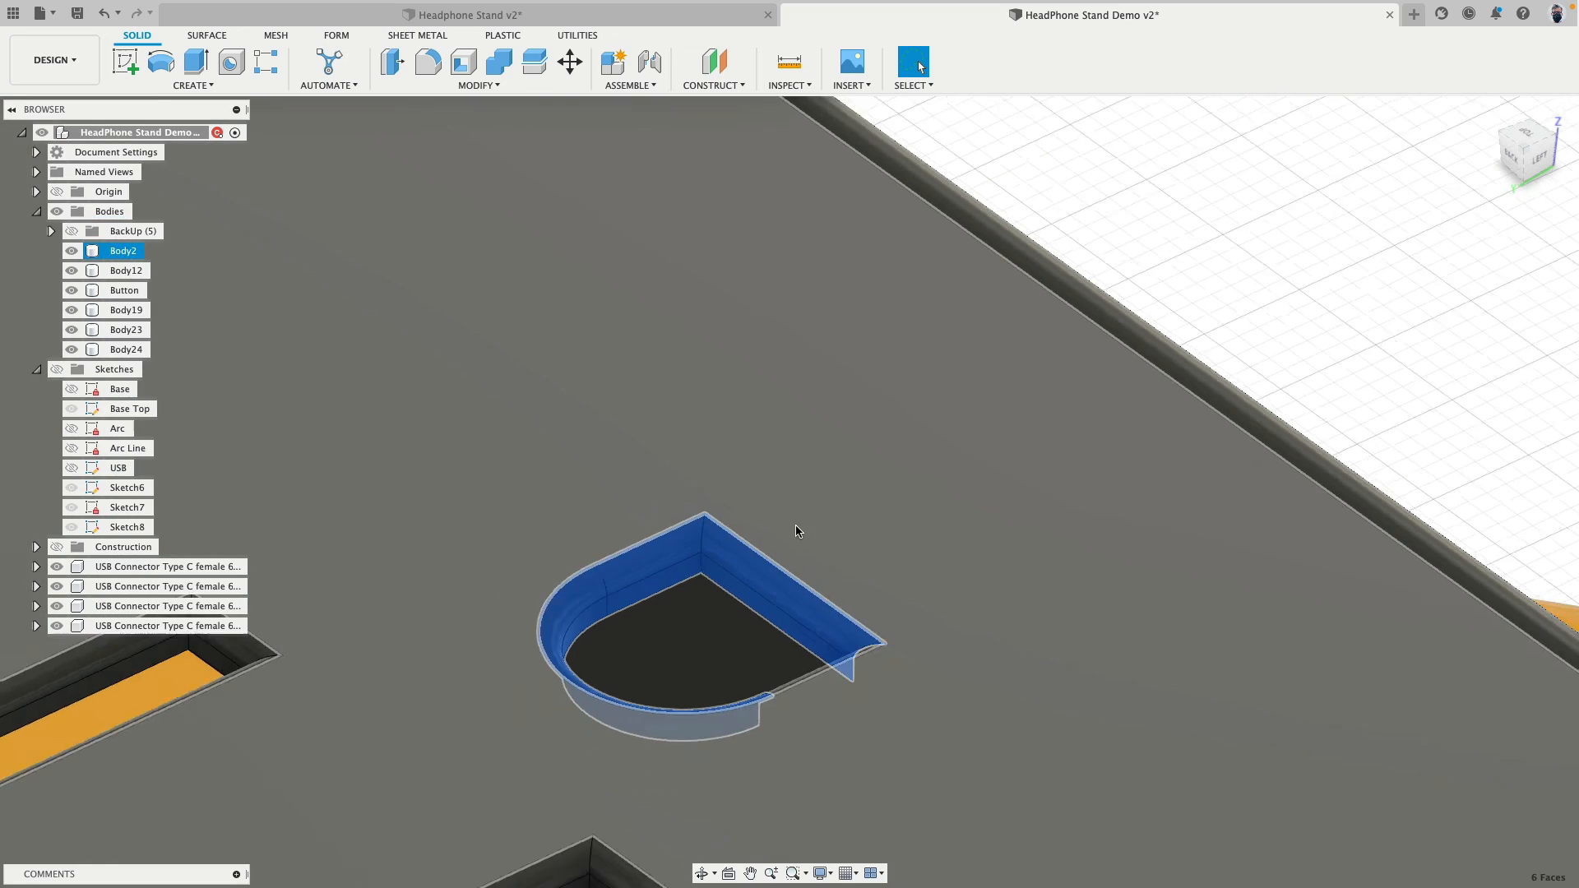
{"action": "middle_click_drag", "start_coordinate": [797, 529], "coordinate": [857, 471], "text": "shift"}
{"action": "scroll", "coordinate": [498, 406], "scroll_direction": "up", "scroll_amount": 3}
{"action": "scroll", "coordinate": [499, 406], "scroll_direction": "up", "scroll_amount": 6}
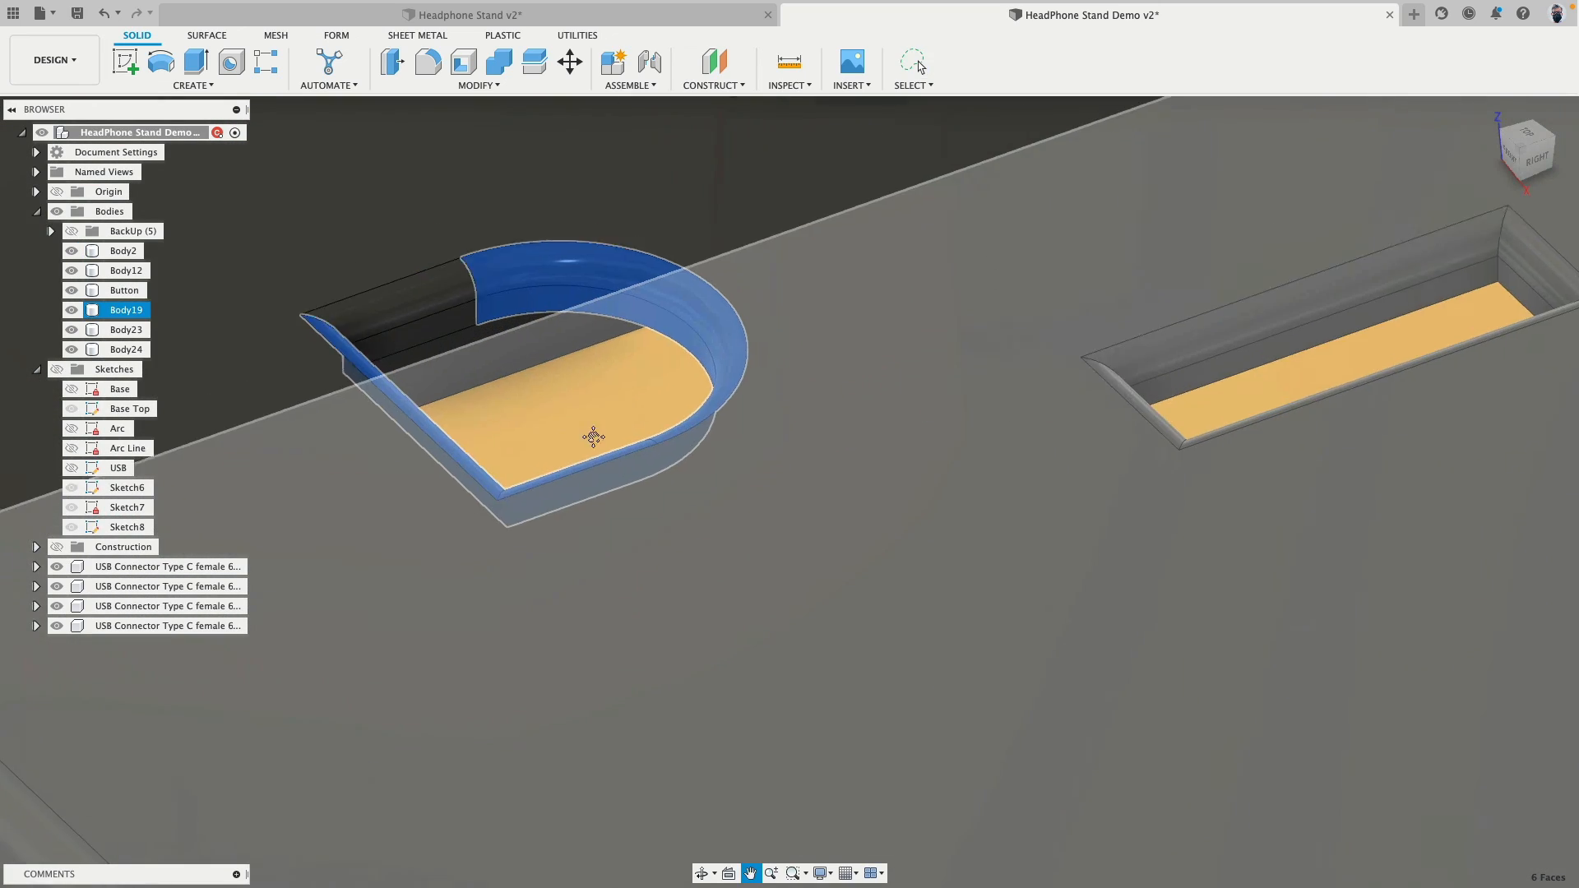
{"action": "scroll", "coordinate": [672, 413], "scroll_direction": "down", "scroll_amount": 10}
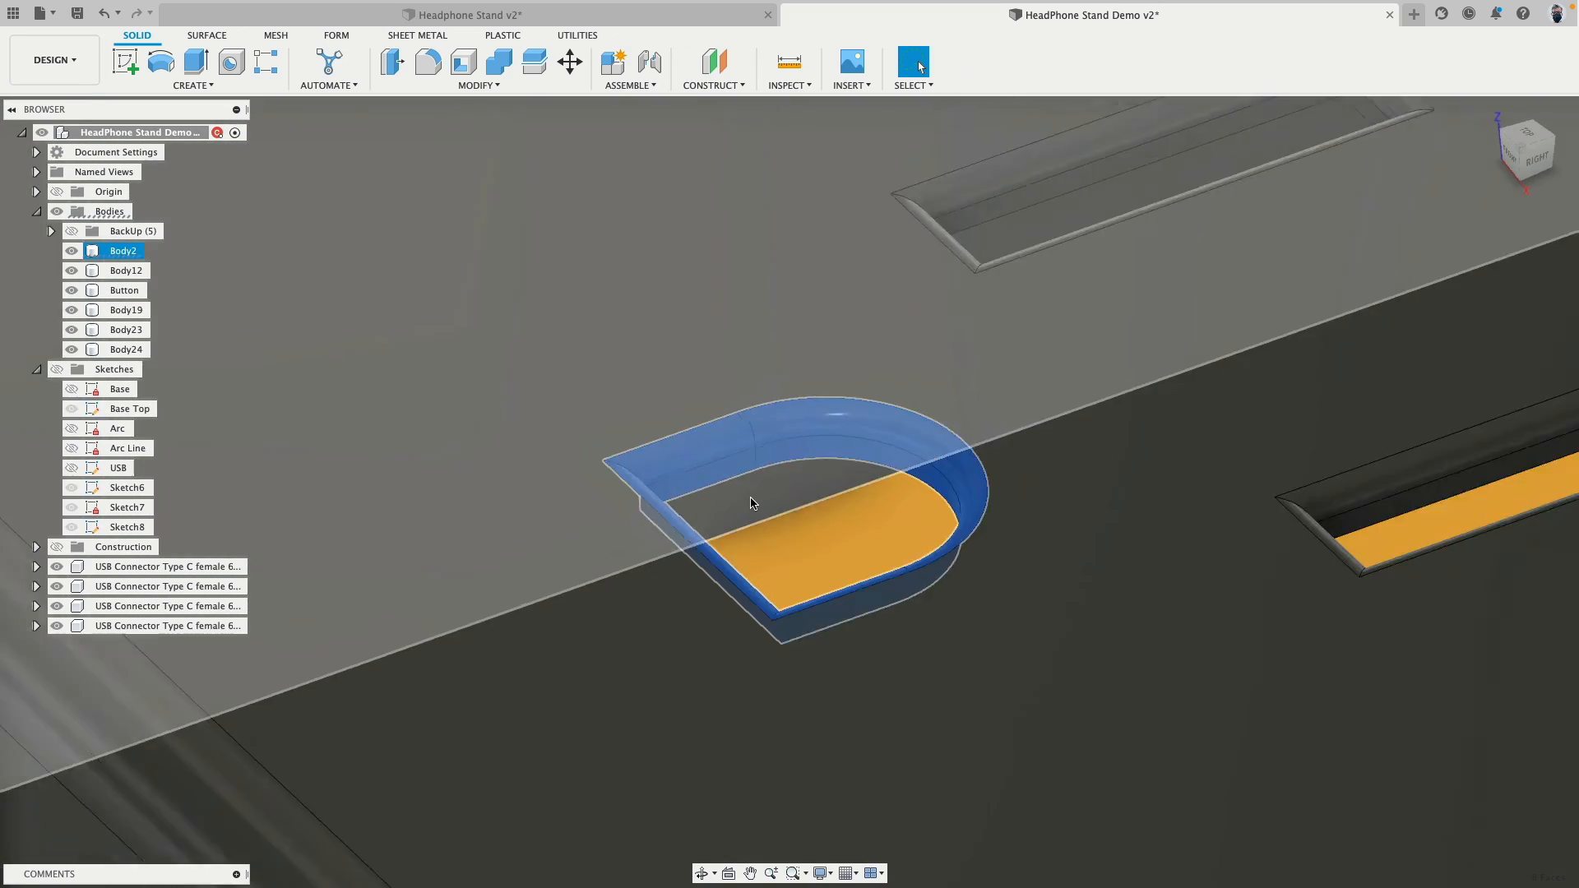
{"action": "scroll", "coordinate": [807, 655], "scroll_direction": "down", "scroll_amount": 4}
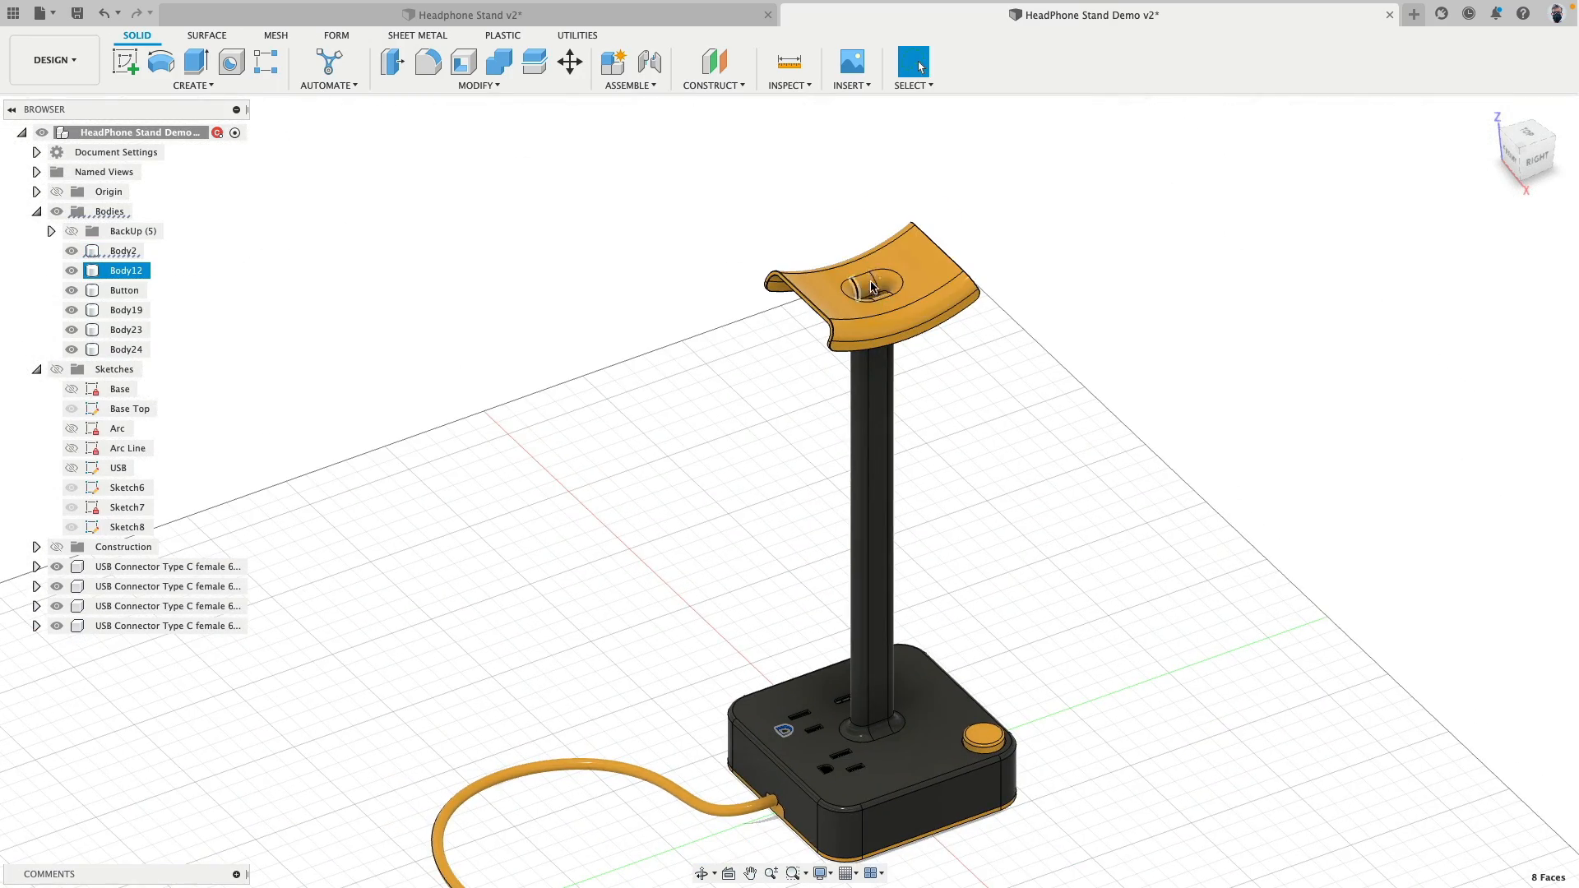
{"action": "scroll", "coordinate": [790, 725], "scroll_direction": "up", "scroll_amount": 8}
{"action": "scroll", "coordinate": [794, 722], "scroll_direction": "up", "scroll_amount": 6}
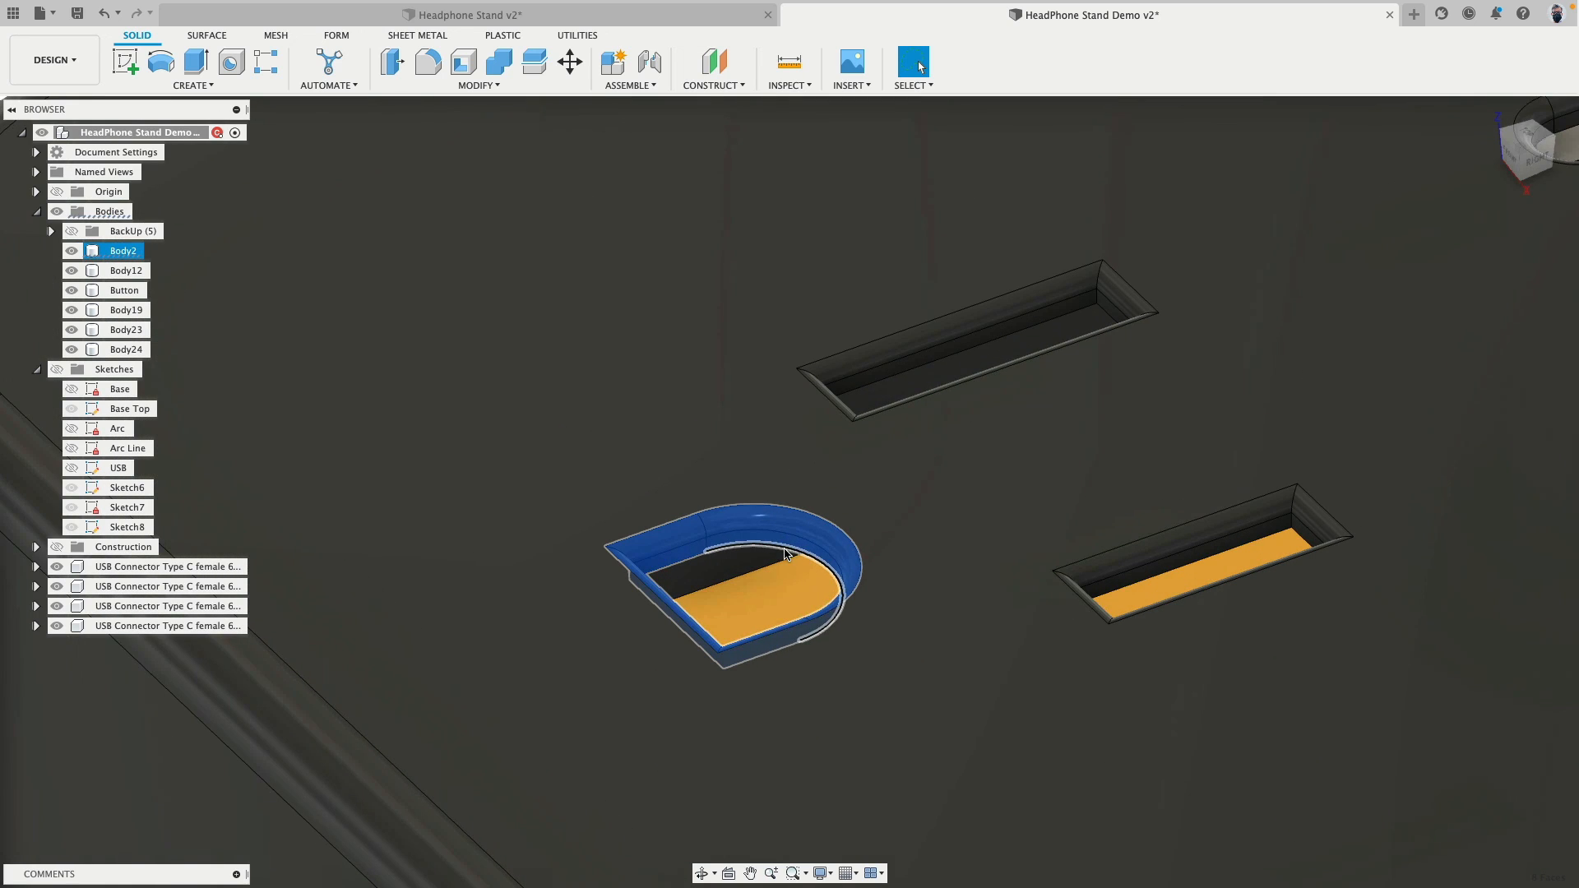
{"action": "key", "text": "Delete"}
{"action": "scroll", "coordinate": [777, 543], "scroll_direction": "down", "scroll_amount": 6}
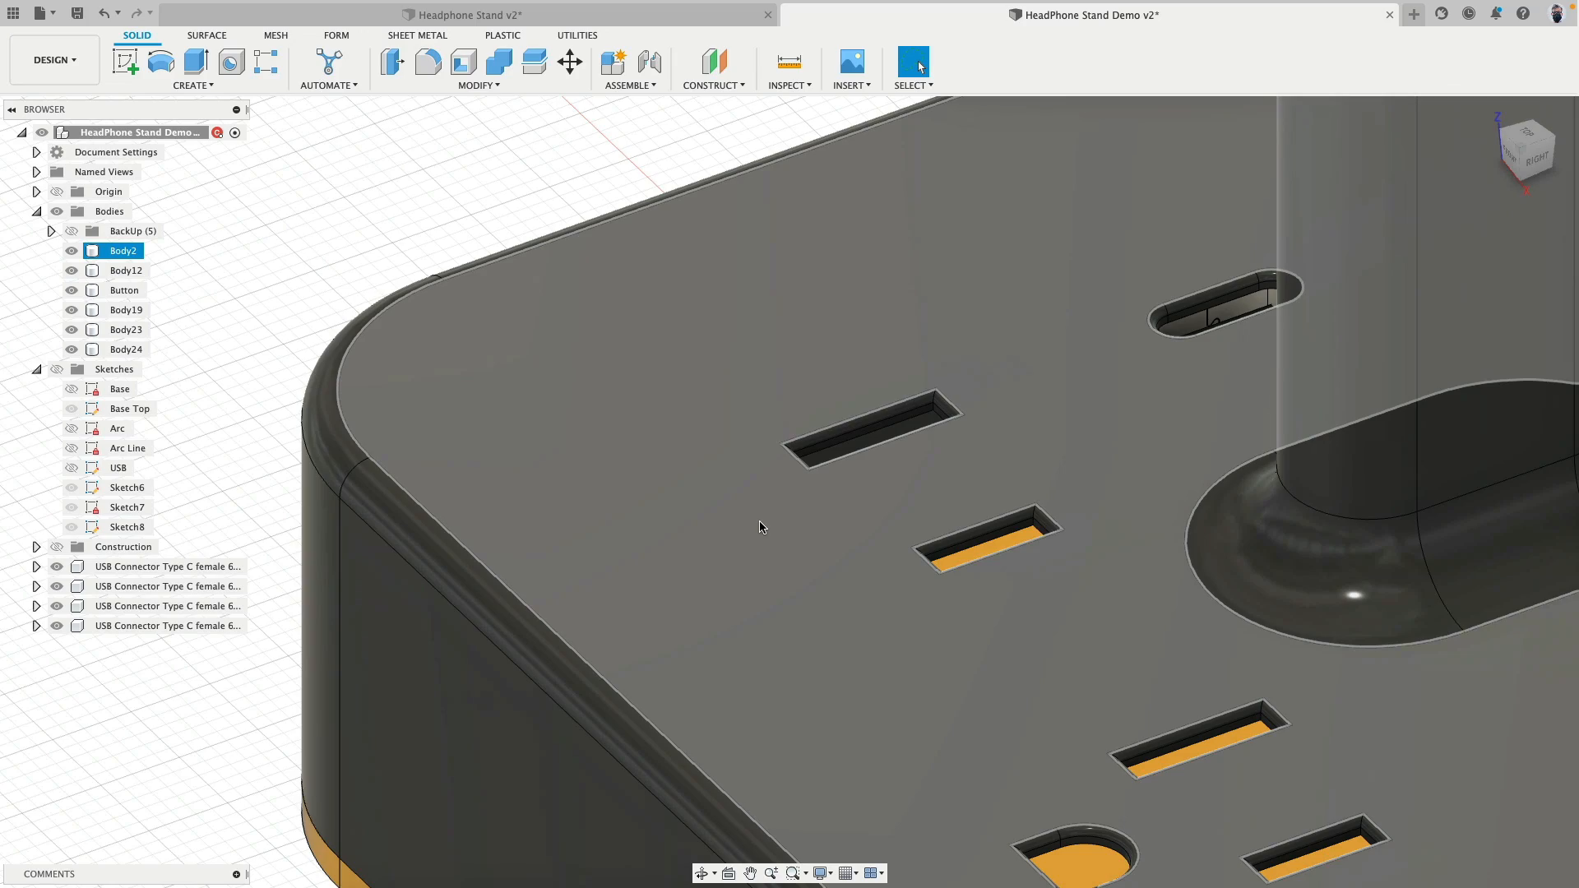
- Undo the deletion of the ground hole's faces and view the whole stand again
{"action": "key", "text": "super+z"}
{"action": "scroll", "coordinate": [660, 513], "scroll_direction": "down", "scroll_amount": 10}
{"action": "middle_click_drag", "start_coordinate": [333, 440], "coordinate": [1143, 477], "text": "shift"}
{"action": "scroll", "coordinate": [764, 606], "scroll_direction": "down", "scroll_amount": 7}
{"action": "scroll", "coordinate": [892, 587], "scroll_direction": "down", "scroll_amount": 4}
{"action": "middle_click_drag", "start_coordinate": [1012, 535], "coordinate": [1074, 670]}
{"action": "scroll", "coordinate": [951, 620], "scroll_direction": "up", "scroll_amount": 4}
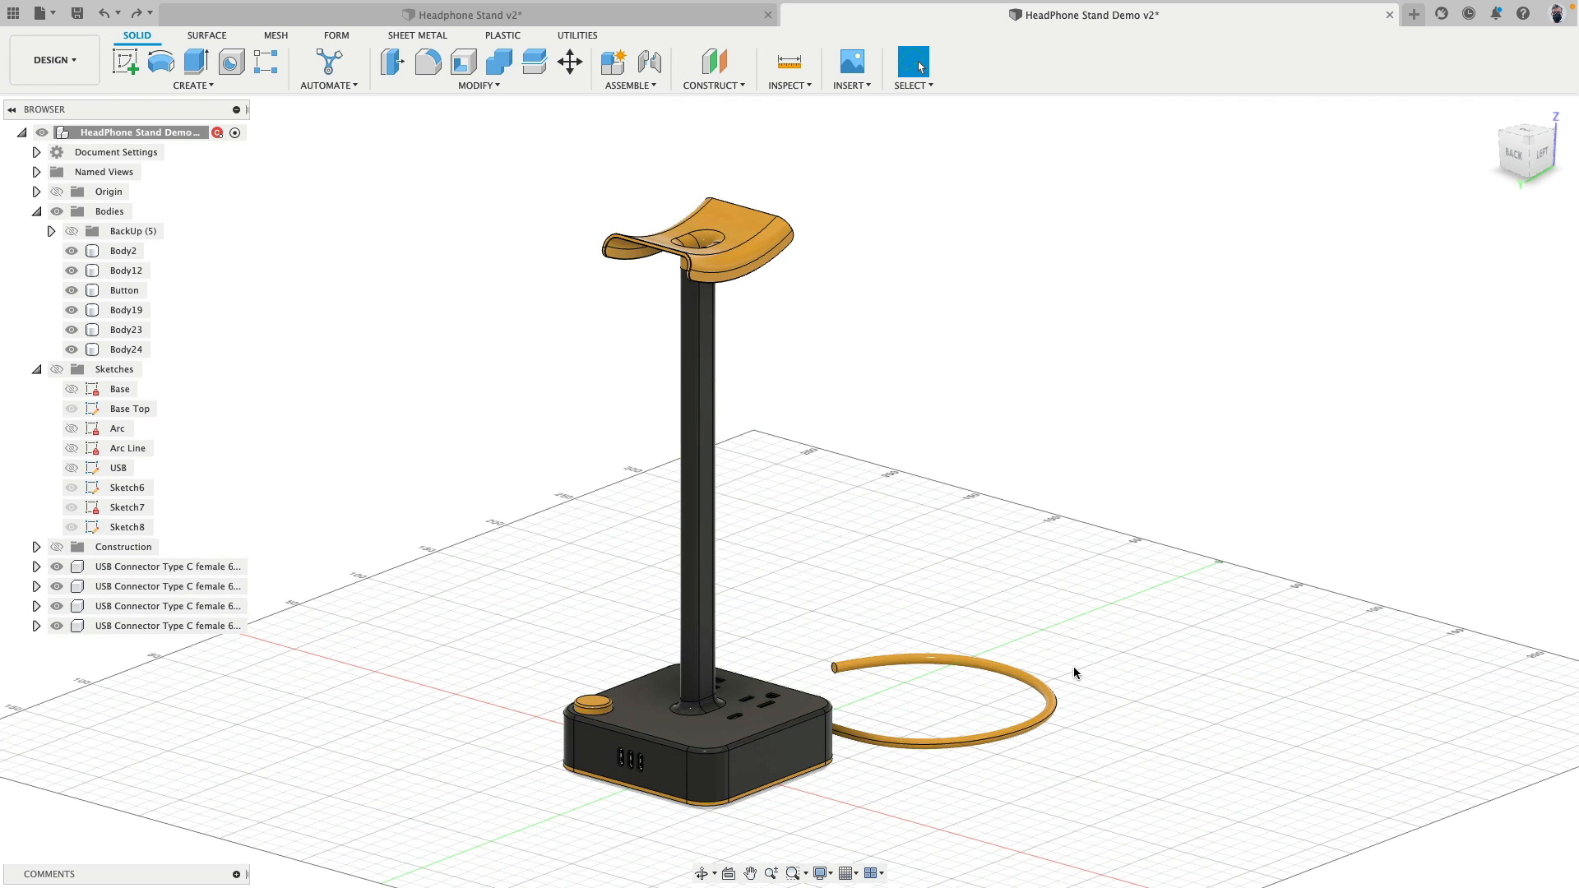